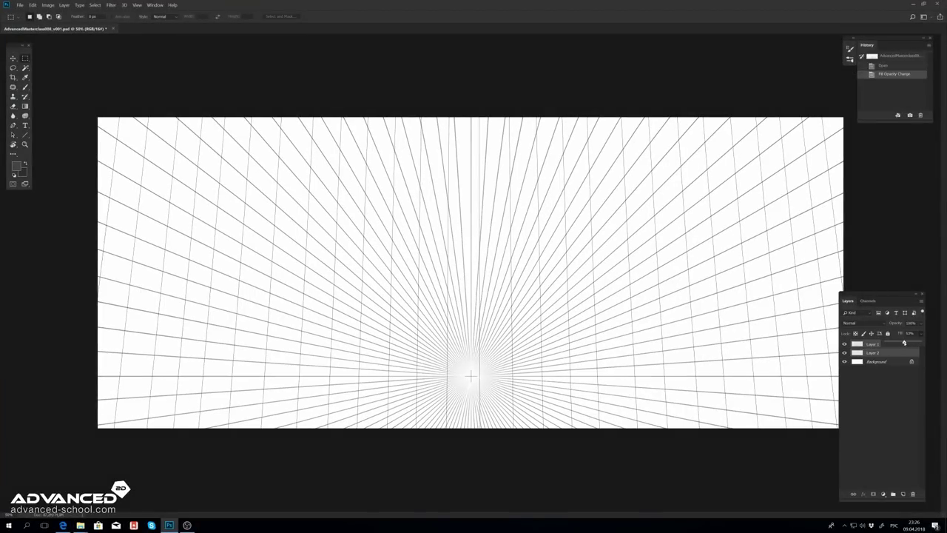
Step: Draw horizontal grid lines with the Line tool, duplicate them lower, and merge into one layer
key(u)
mouse_move(90, 149)
mouse_down()
mouse_move(860, 149)
mouse_move(86, 170)
mouse_up()
drag(86, 127, 864, 127)
mouse_move(85, 192)
mouse_down()
mouse_move(877, 193)
mouse_move(77, 215)
mouse_up()
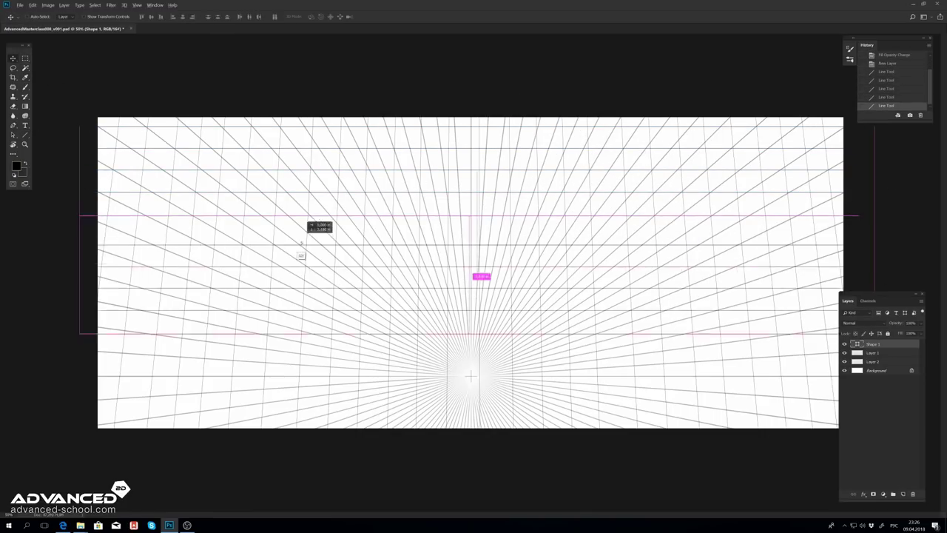
key(v)
drag(310, 223, 311, 325)
key(ctrl+e)
key(ctrl+shift+alt+n)
key(ctrl+e)
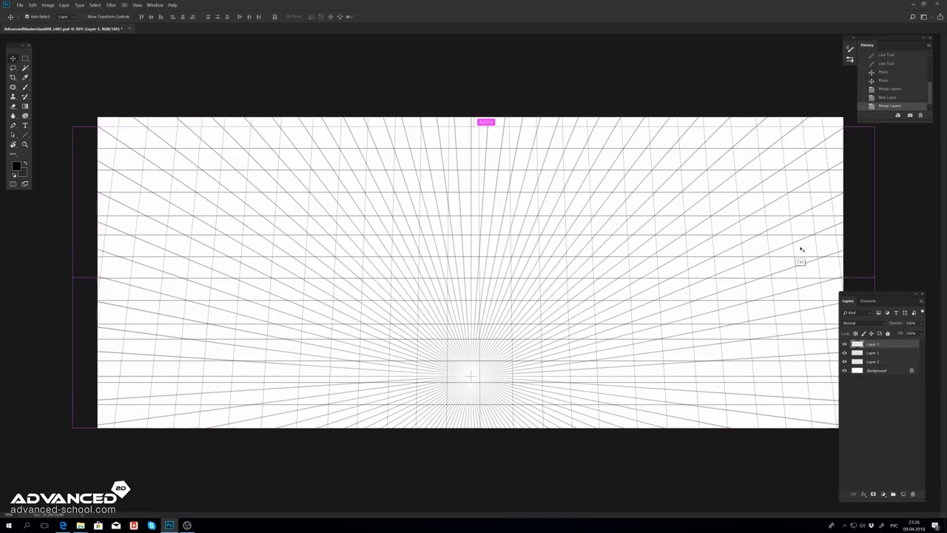
Step: Free Transform the merged grid lines into perspective, skewing the right and left sides
key(ctrl+minus)
key(ctrl+x)
key(ctrl+v)
key(ctrl+t)
drag(719, 170, 720, 109)
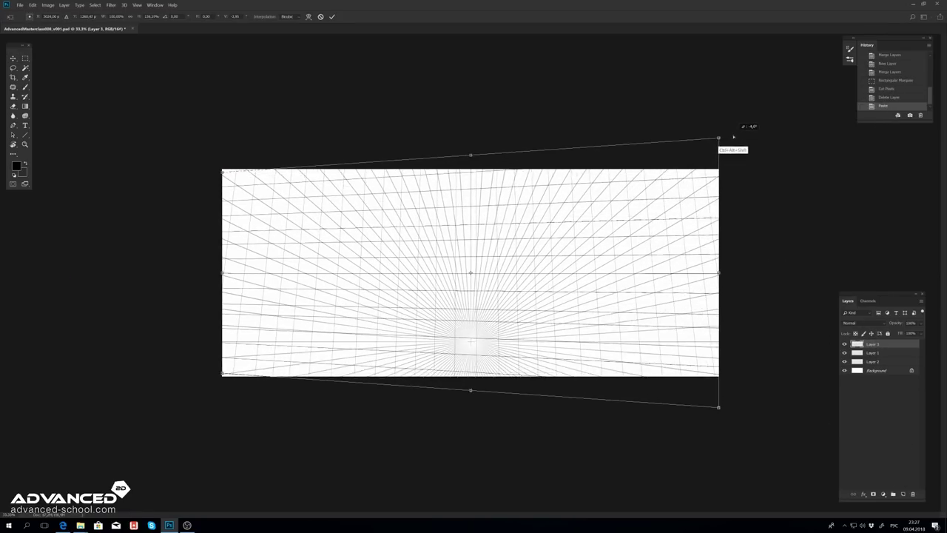
drag(720, 263, 721, 259)
drag(721, 106, 721, 116)
drag(721, 251, 721, 266)
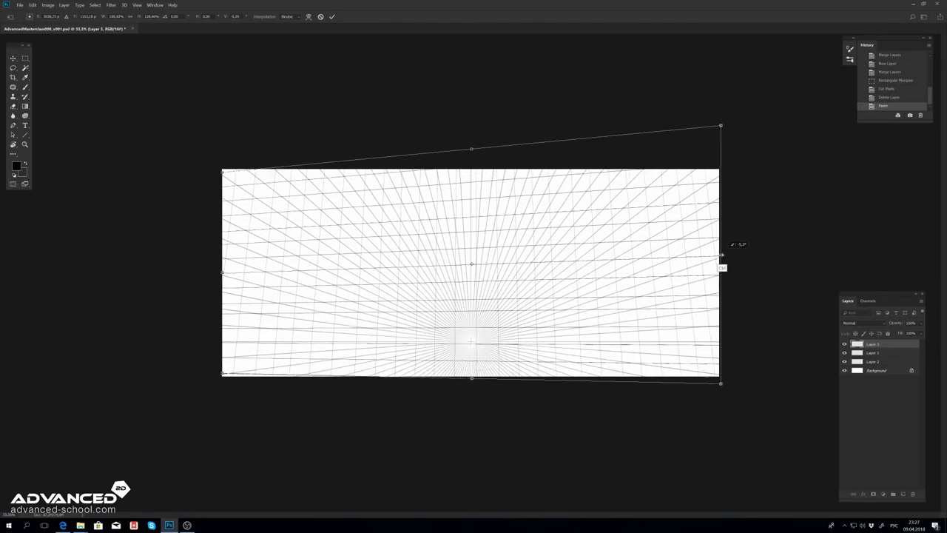
drag(721, 127, 722, 142)
drag(721, 260, 723, 269)
drag(222, 272, 220, 285)
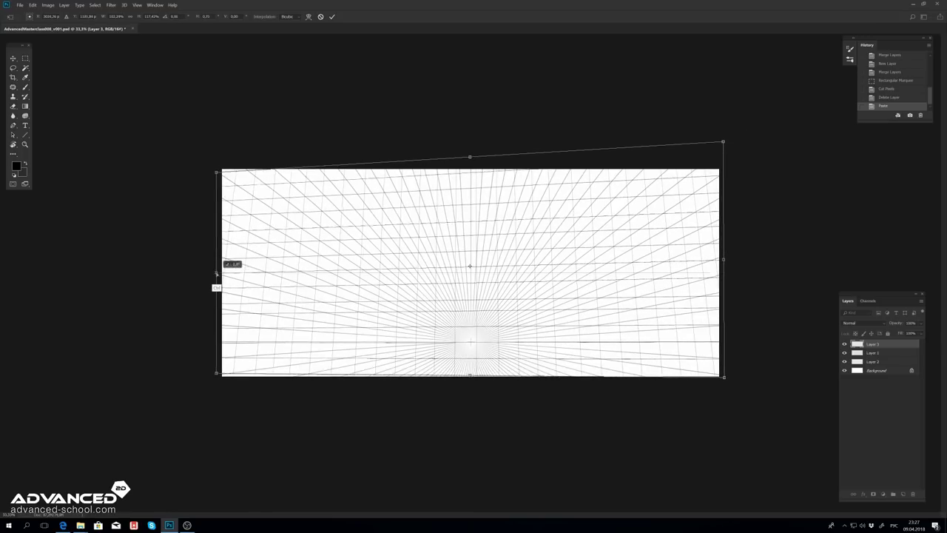
key(ctrl+h)
key(Return)
Step: Flip the canvas horizontally and shift the grid layer about 40 px left at 50% zoom
click(48, 6)
click(144, 95)
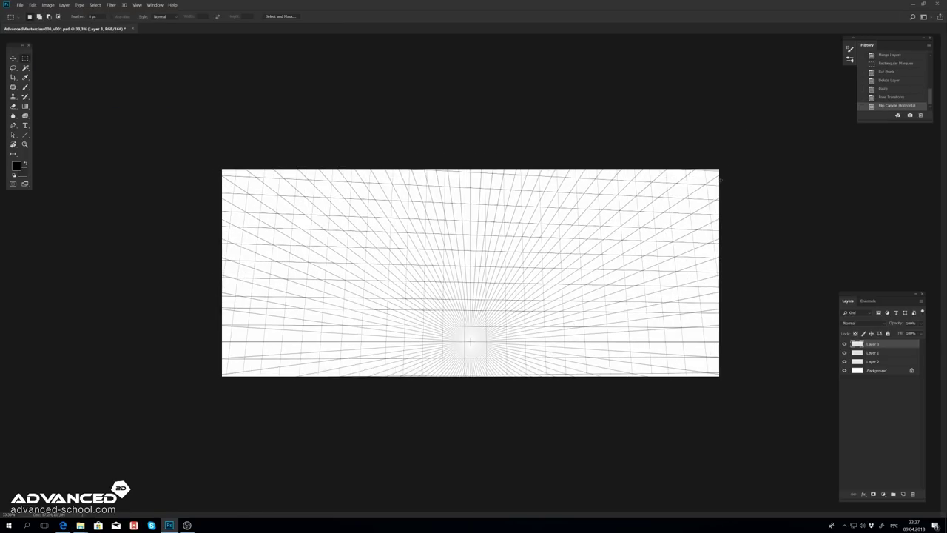
key(ctrl+plus)
key(v)
drag(698, 288, 668, 288)
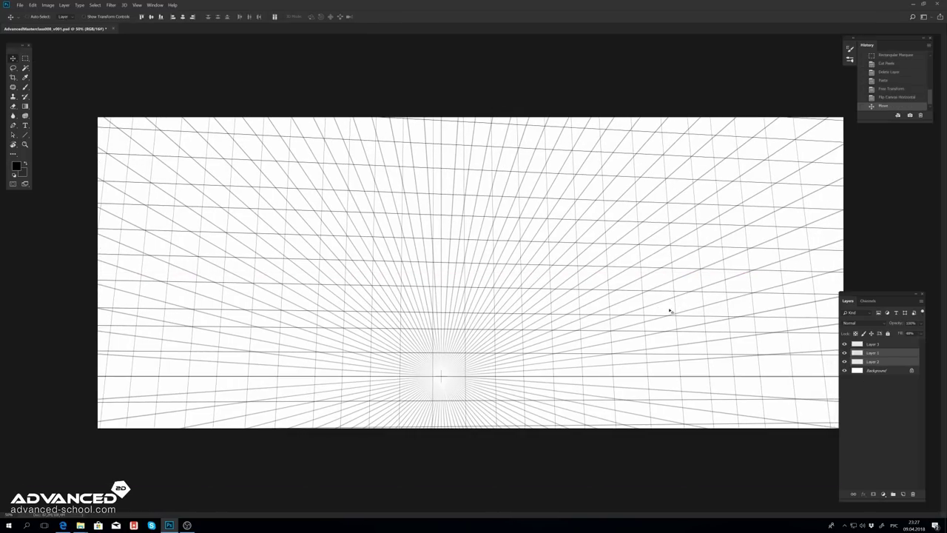
Step: Select the grid layers and group them into Group 1
click(48, 5)
click(143, 96)
key(ctrl+g)
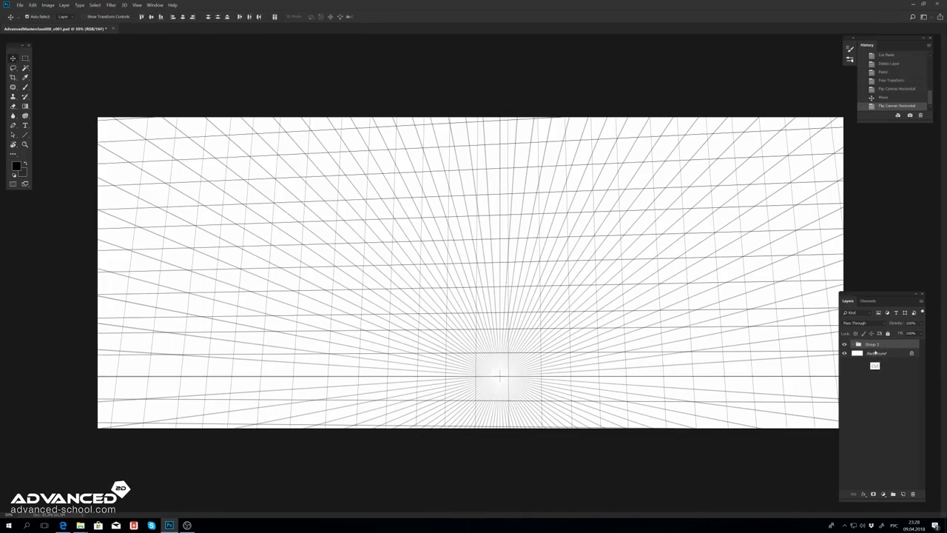
Step: Lower the grid group's opacity to 50% and add a new layer with a 100% brush
key(5)
key(ctrl+shift+alt+n)
key(b)
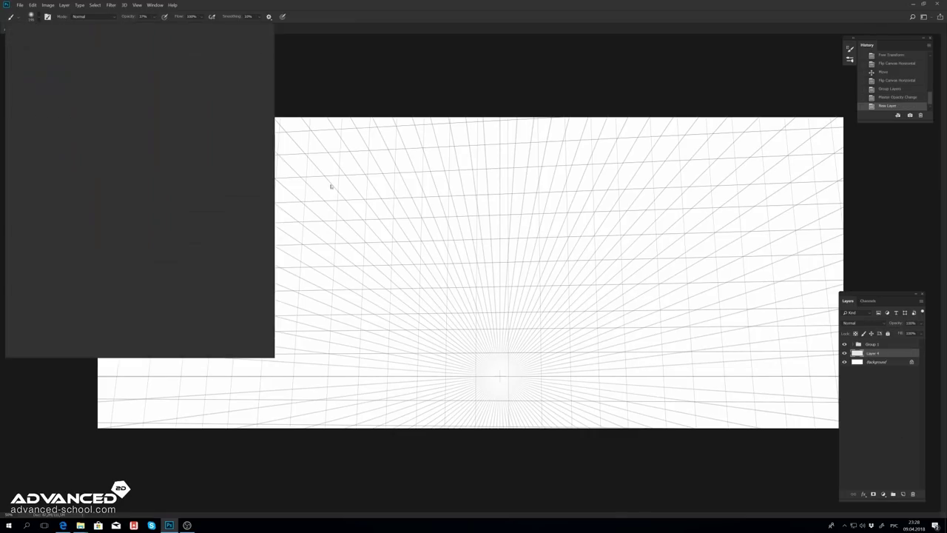
key(Escape)
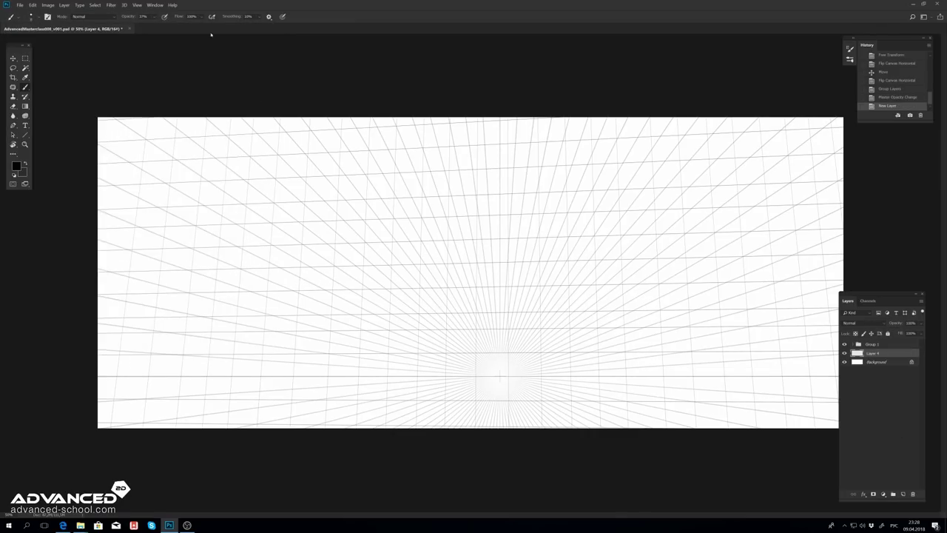
key(0)
Step: Sketch building outlines near the vanishing point and a tall pole on the right
drag(337, 266, 397, 288)
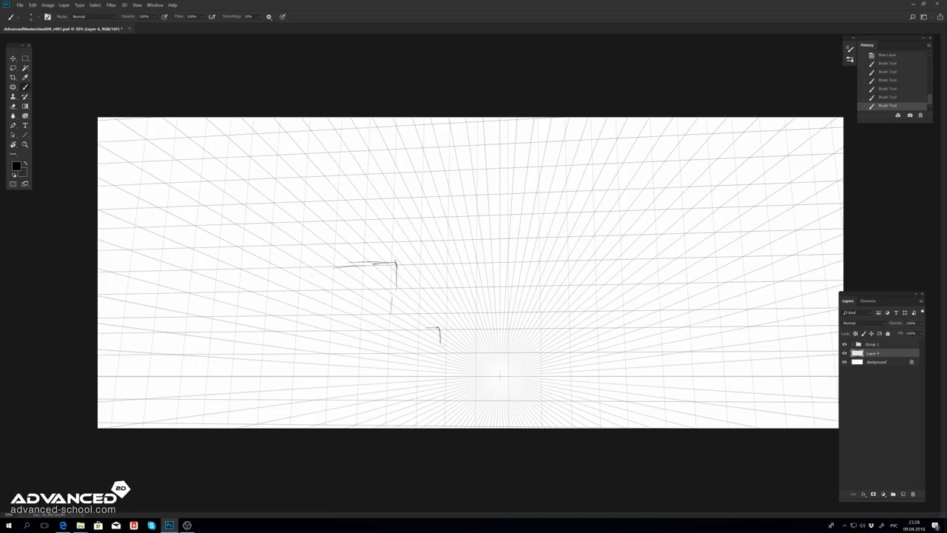
drag(436, 327, 447, 348)
mouse_move(569, 273)
mouse_down()
mouse_move(554, 326)
mouse_move(585, 285)
mouse_up()
drag(555, 307, 551, 381)
drag(542, 338, 540, 353)
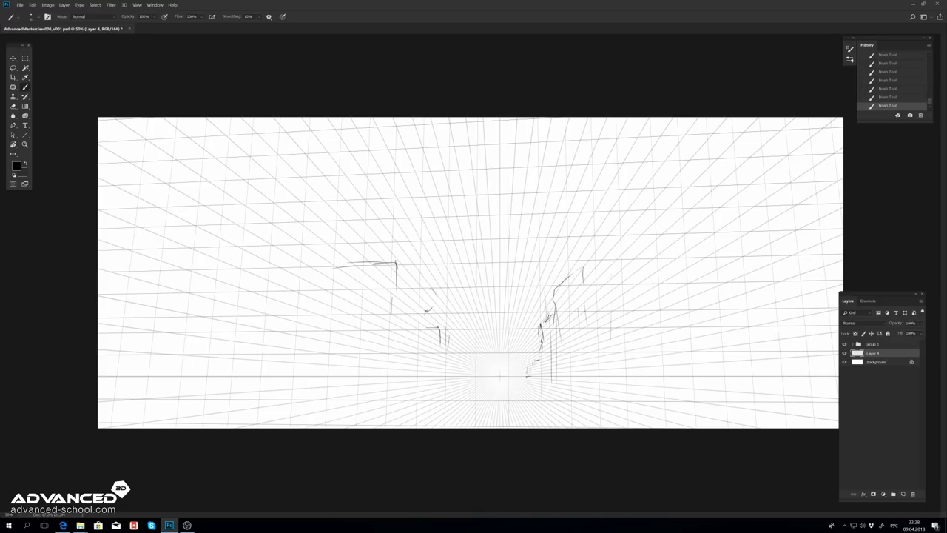
mouse_move(612, 263)
mouse_down()
mouse_move(611, 319)
mouse_move(632, 427)
mouse_up()
key(ctrl+z)
drag(696, 427, 687, 261)
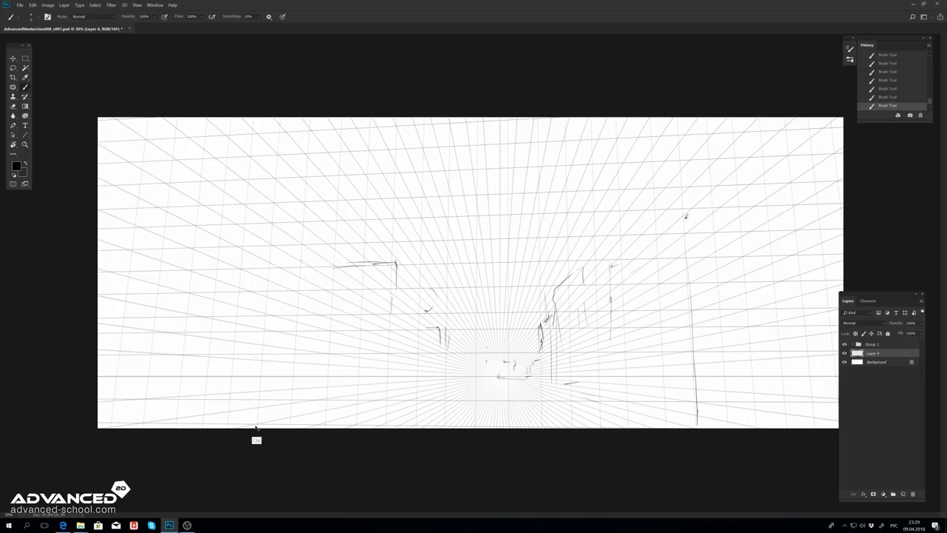
Step: Sketch the lower-left street edge, pavement lines, and a tall pole with branches at left
drag(256, 428, 357, 404)
mouse_move(176, 409)
mouse_down()
mouse_move(441, 399)
mouse_move(424, 409)
mouse_up()
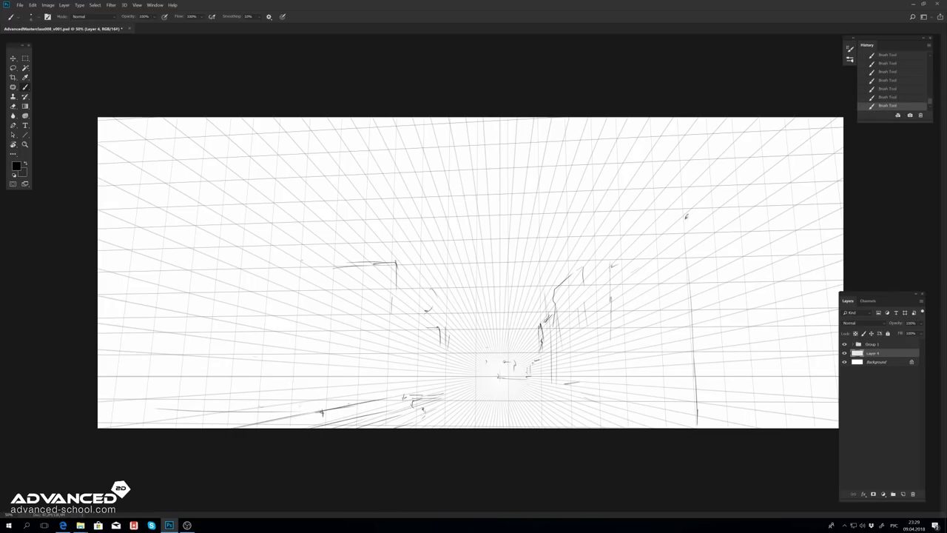
drag(296, 408, 116, 411)
drag(173, 399, 223, 405)
drag(298, 389, 308, 395)
drag(254, 209, 241, 345)
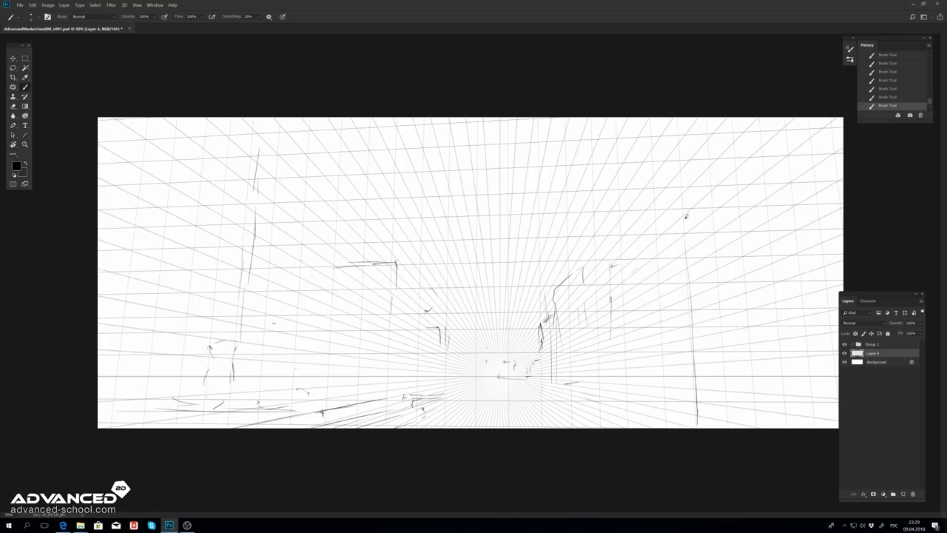
mouse_move(203, 154)
mouse_down()
mouse_move(247, 227)
mouse_move(268, 189)
mouse_up()
drag(247, 272, 241, 315)
drag(261, 179, 265, 169)
drag(257, 124, 259, 138)
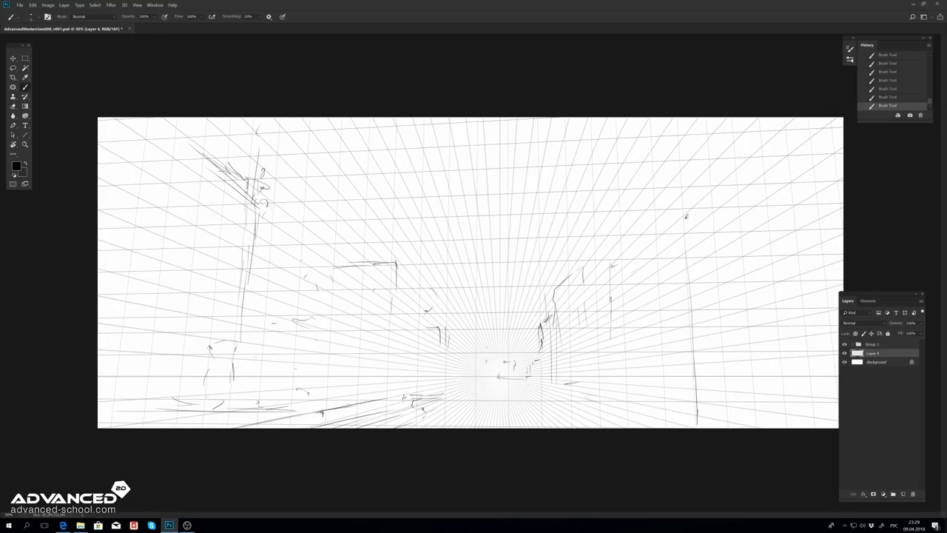
Step: Sketch a small lower-left building, centre street lines, and an arch-shaped building on the right
drag(293, 344, 316, 347)
drag(309, 353, 309, 380)
drag(306, 354, 306, 384)
drag(284, 392, 291, 383)
drag(366, 342, 394, 373)
drag(385, 382, 420, 385)
drag(586, 375, 592, 363)
drag(604, 387, 619, 366)
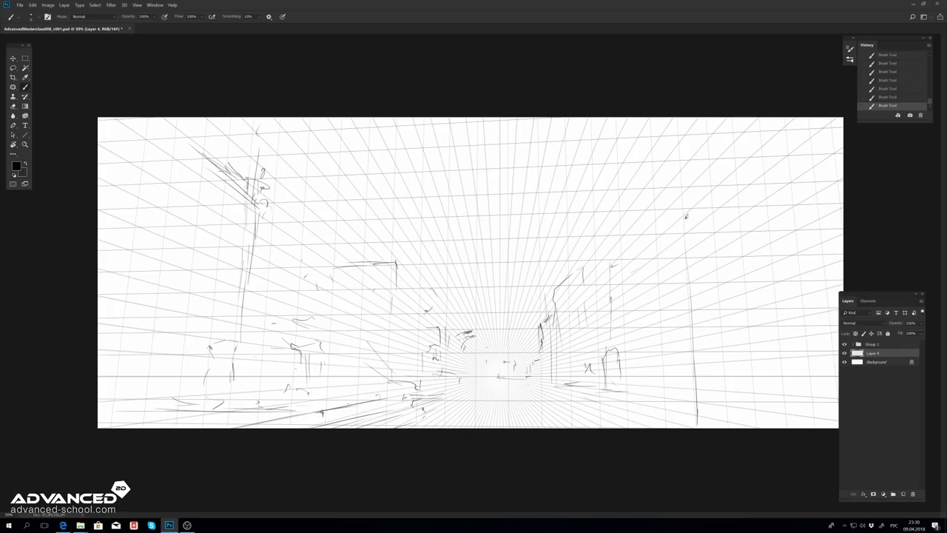
Step: Lasso-cut an unwanted stroke and add street-level lines right of centre
key(l)
drag(329, 256, 331, 257)
key(ctrl+x)
key(b)
drag(435, 394, 458, 389)
drag(515, 381, 564, 387)
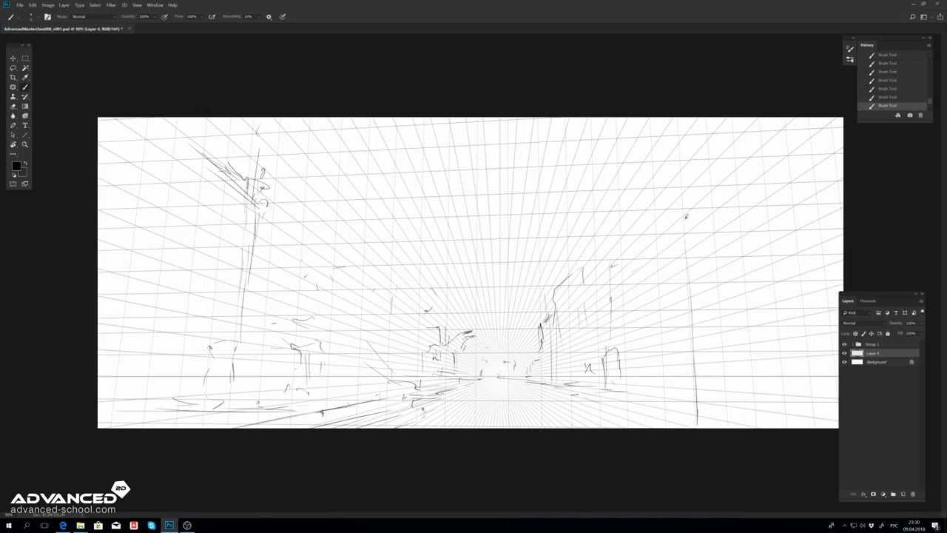
Step: Erase and redraw right-side building strokes, adding rooftops on the right
key(e)
drag(581, 292, 551, 314)
key(b)
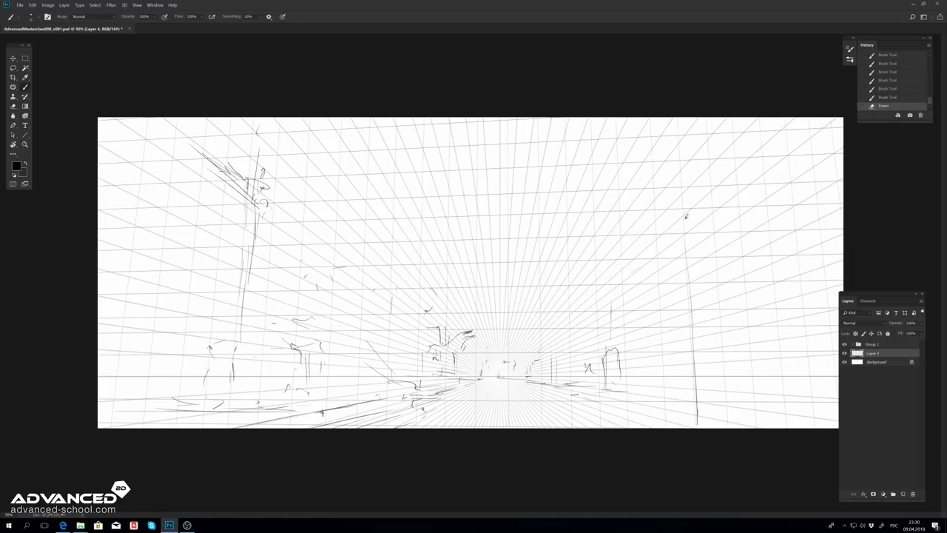
mouse_move(556, 279)
mouse_down()
mouse_move(555, 296)
mouse_move(574, 280)
mouse_up()
drag(583, 277, 613, 256)
mouse_move(649, 246)
mouse_down()
mouse_move(672, 238)
mouse_move(713, 329)
mouse_up()
key(ctrl+z)
Step: Sketch tall building edges on the far right and a short stroke near centre
drag(747, 156, 744, 195)
drag(755, 154, 756, 254)
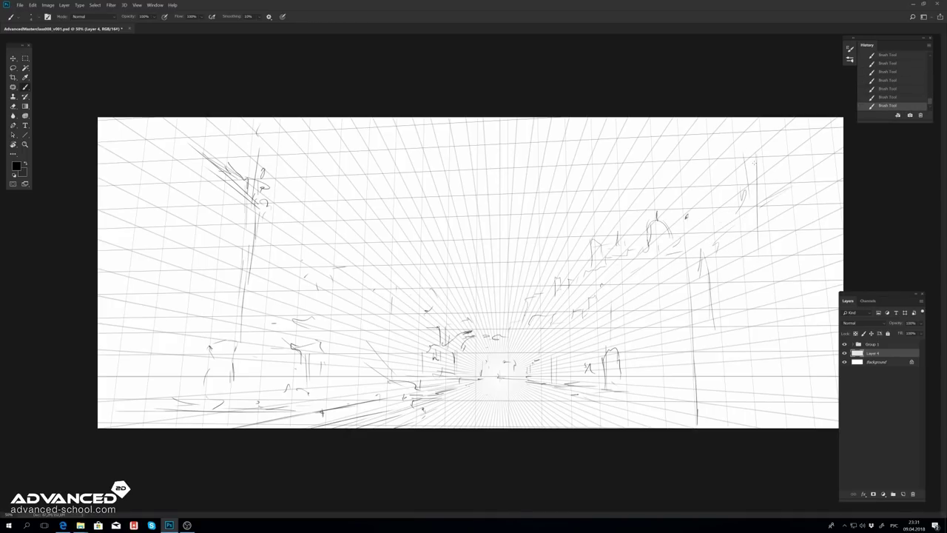
drag(768, 170, 771, 233)
drag(419, 292, 421, 312)
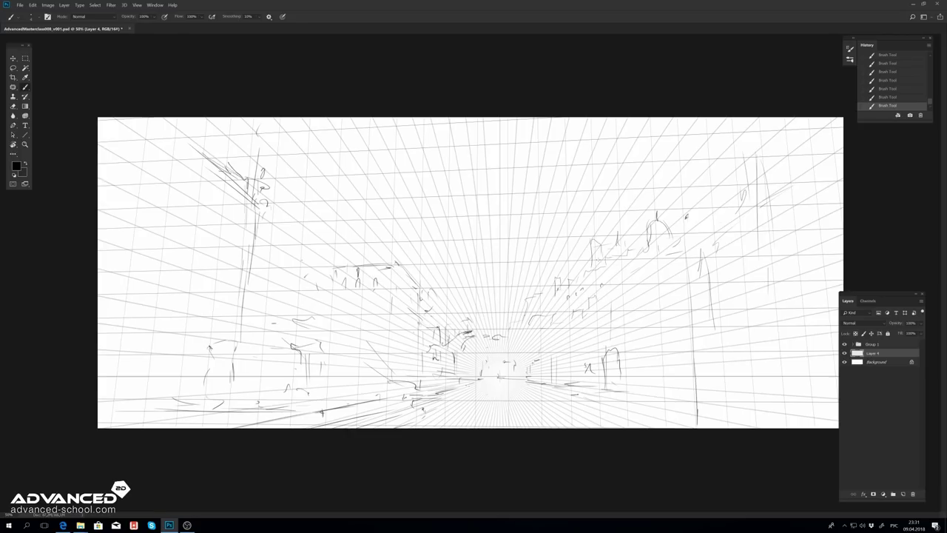
click(48, 4)
Step: Mirror the canvas to check the sketch, then add short strokes near the street centre
click(144, 100)
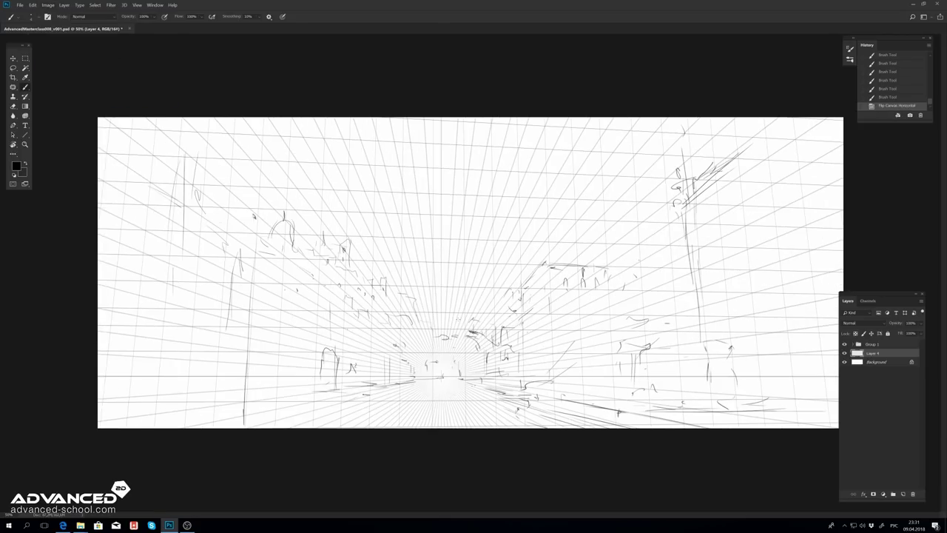
key(ctrl+z)
key(ctrl+z)
drag(456, 326, 468, 331)
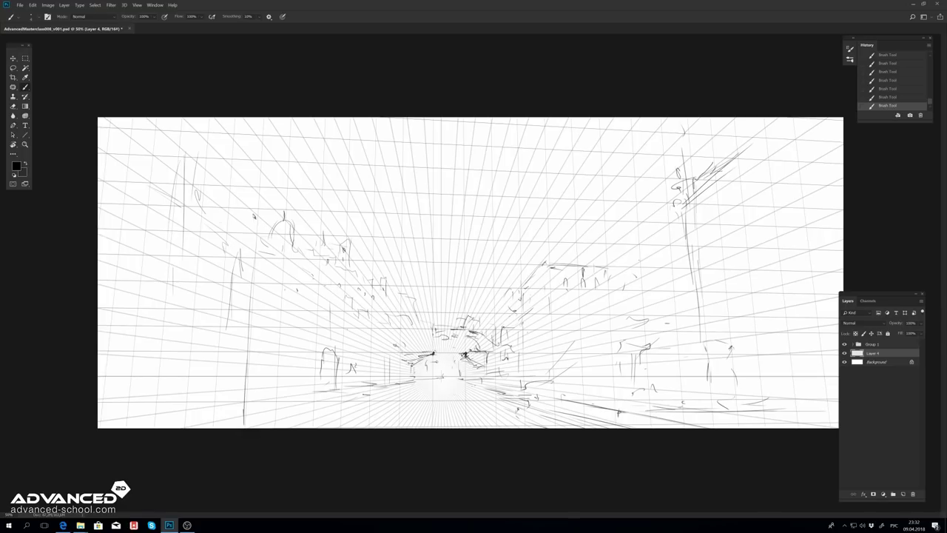
mouse_move(469, 337)
mouse_down()
mouse_move(485, 335)
mouse_move(513, 299)
mouse_up()
key(ctrl+z)
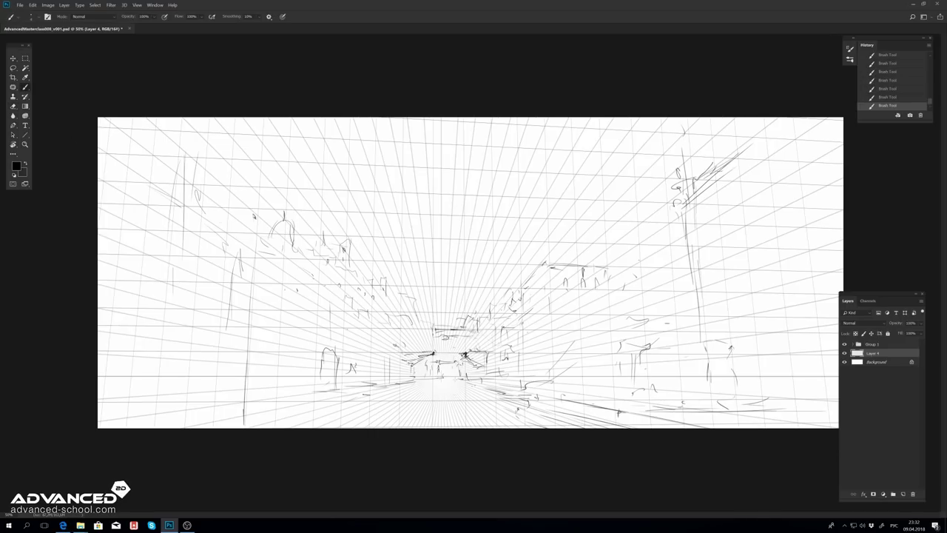
Step: Draw long pavement and street-edge lines along the bottom, then save the file
drag(247, 393, 332, 386)
mouse_move(529, 386)
mouse_down()
mouse_move(657, 384)
mouse_move(733, 398)
mouse_up()
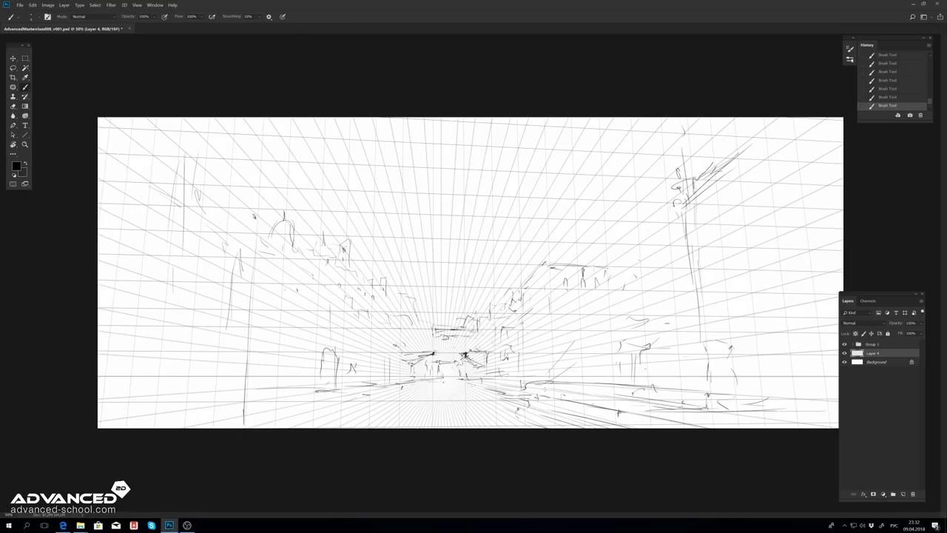
drag(610, 380, 527, 383)
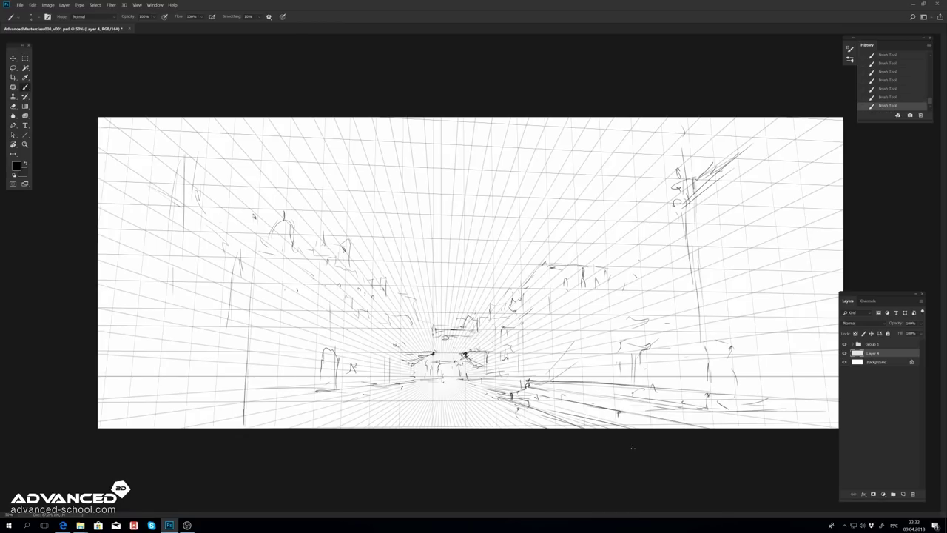
drag(617, 412, 740, 411)
drag(678, 337, 673, 355)
key(ctrl+s)
Step: Sketch the roof line, walls and diagonal lines of the building on the right
drag(629, 306, 670, 286)
mouse_move(658, 279)
mouse_down()
mouse_move(661, 287)
mouse_move(677, 262)
mouse_up()
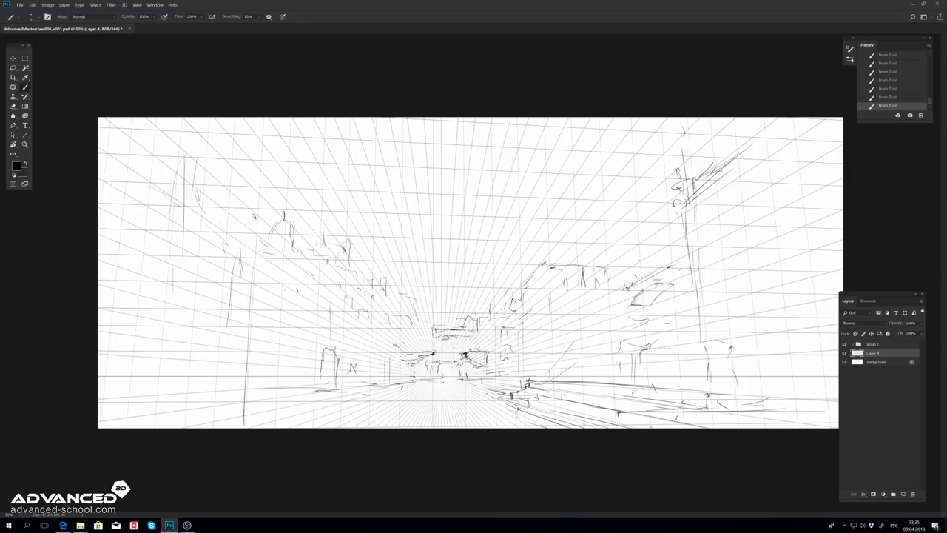
drag(582, 259, 581, 228)
drag(591, 236, 613, 214)
mouse_move(616, 210)
mouse_down()
mouse_move(615, 222)
mouse_move(673, 219)
mouse_up()
drag(614, 228, 614, 258)
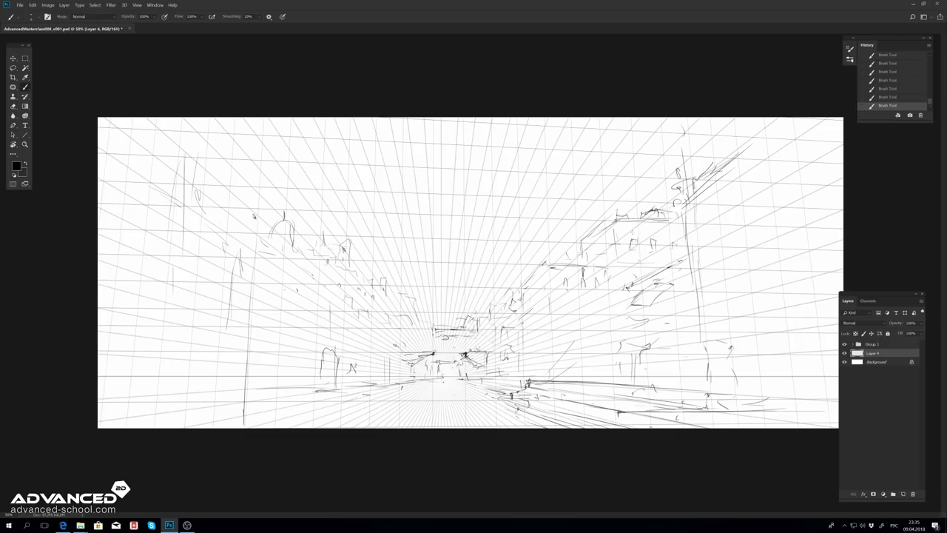
drag(580, 250, 615, 220)
drag(578, 259, 616, 225)
Step: Sketch rough building strokes and a horizontal ground line at the lower right
drag(478, 305, 507, 284)
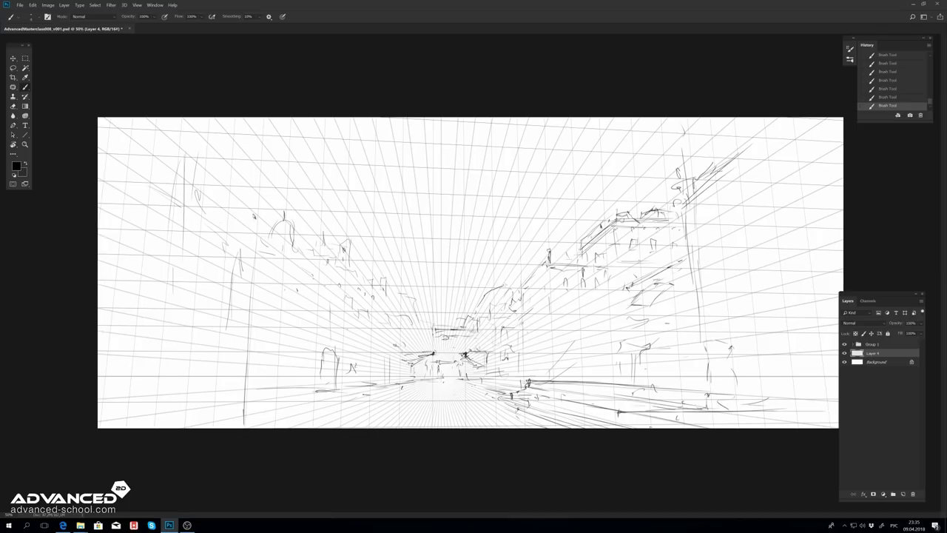
drag(415, 299, 460, 280)
key(ctrl+z)
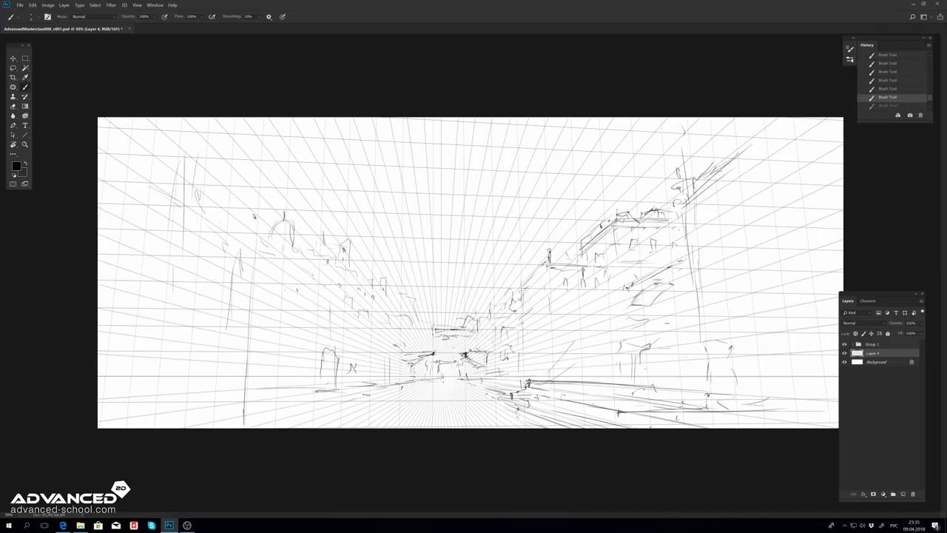
drag(554, 378, 607, 354)
drag(579, 386, 616, 380)
drag(655, 387, 680, 360)
drag(656, 351, 696, 335)
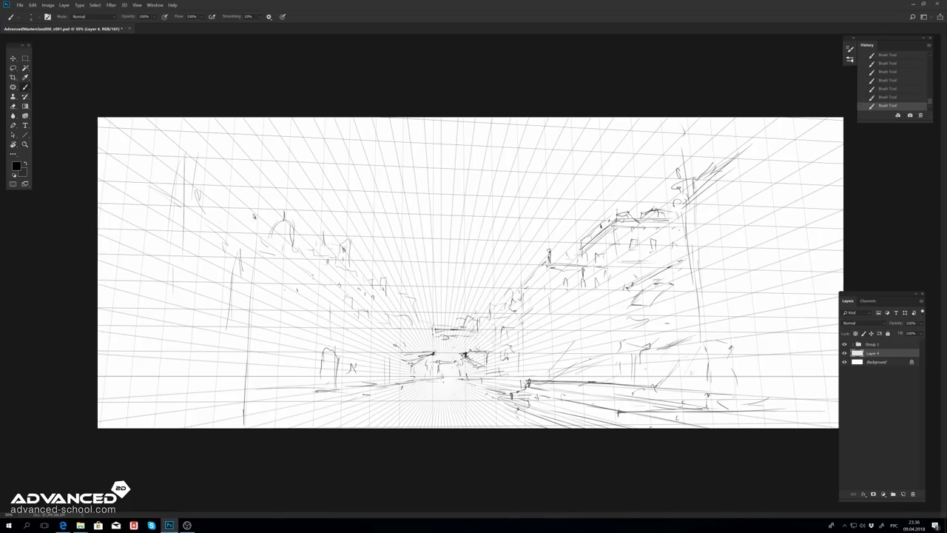
drag(691, 389, 713, 377)
drag(663, 389, 684, 387)
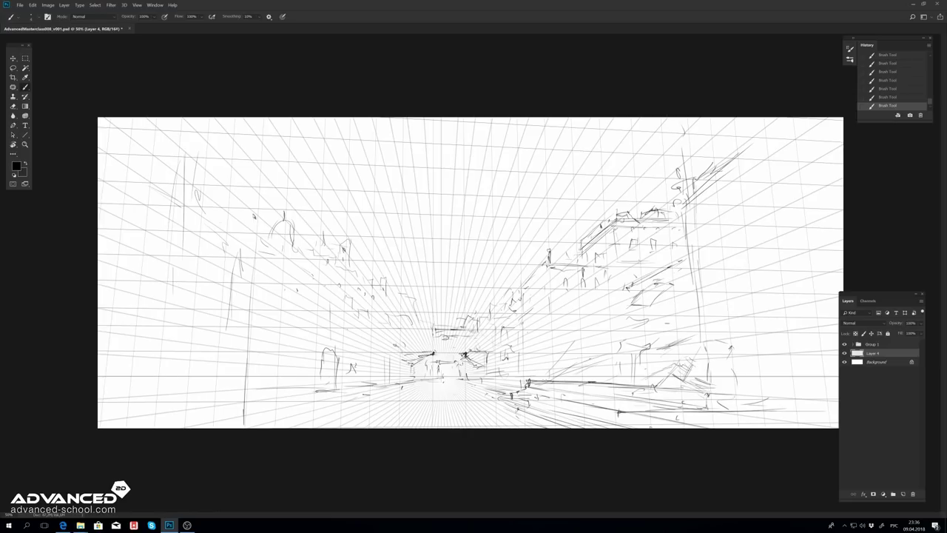
drag(541, 383, 657, 379)
Step: Sketch a tall arch with inner lines on the right, plus foliage and posts above it
mouse_move(744, 362)
mouse_down()
mouse_move(740, 224)
mouse_move(799, 216)
mouse_up()
mouse_move(738, 244)
mouse_down()
mouse_move(790, 191)
mouse_move(816, 344)
mouse_up()
mouse_move(752, 325)
mouse_down()
mouse_move(762, 241)
mouse_move(787, 200)
mouse_up()
drag(761, 296, 766, 367)
drag(774, 222, 774, 342)
drag(802, 311, 783, 324)
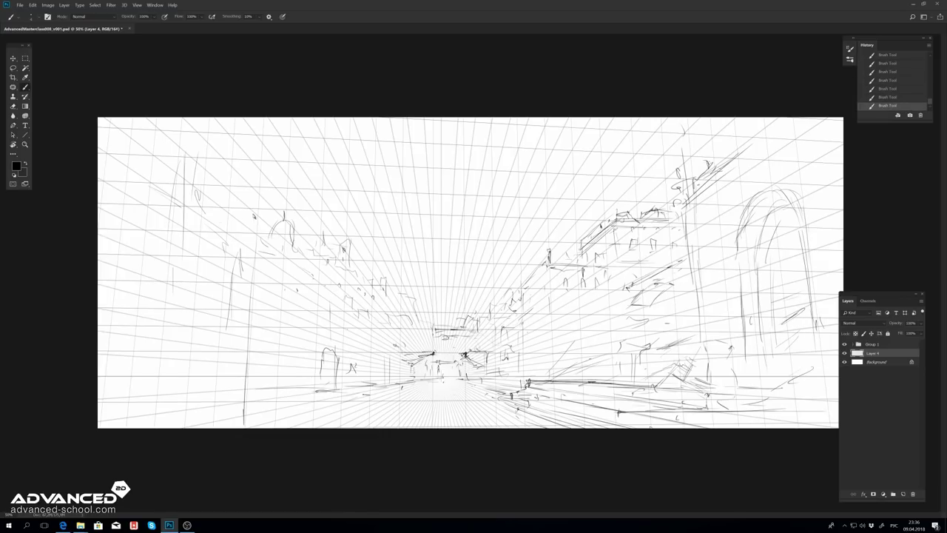
mouse_move(667, 161)
mouse_down()
mouse_move(690, 148)
mouse_move(707, 161)
mouse_up()
mouse_move(716, 172)
mouse_down()
mouse_move(758, 139)
mouse_move(729, 155)
mouse_up()
drag(774, 120, 773, 149)
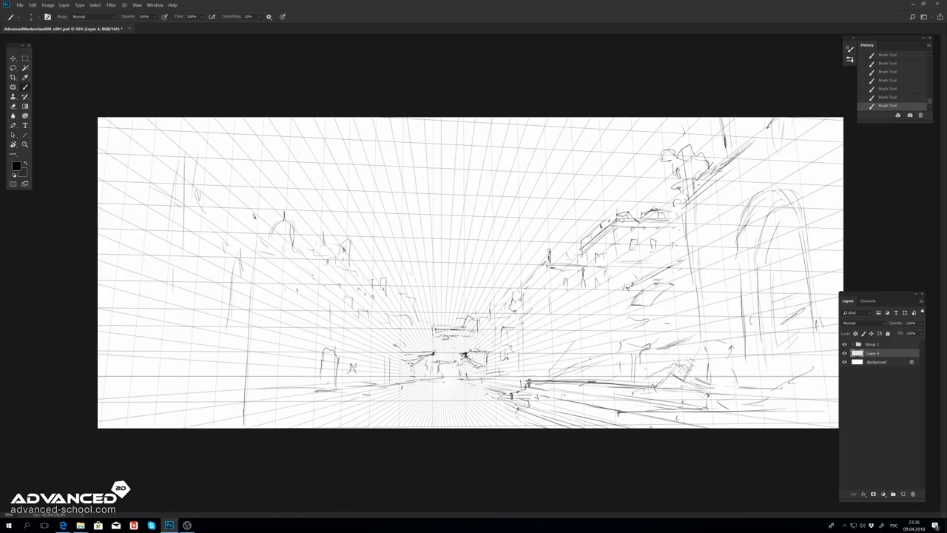
Step: Mirror the canvas to compare the sketch, then return to the Brush tool
key(h)
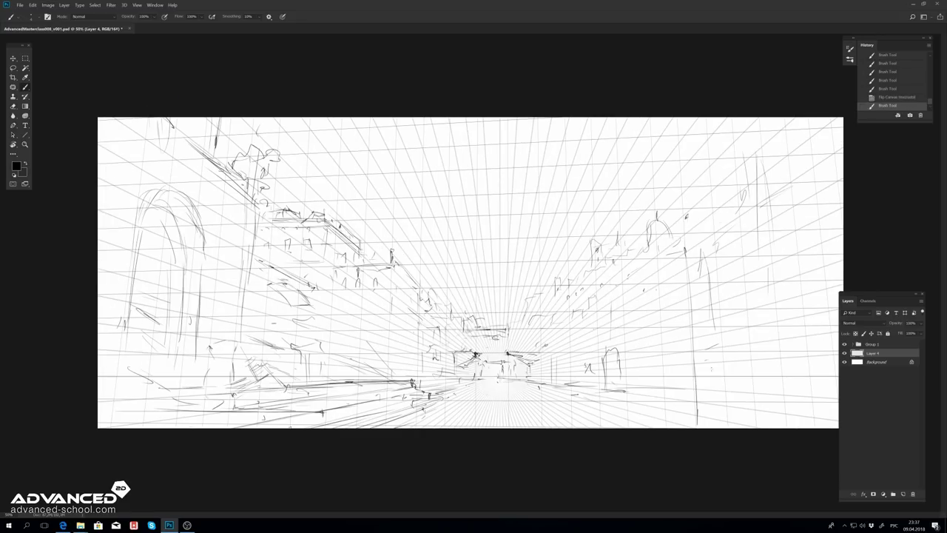
key(v)
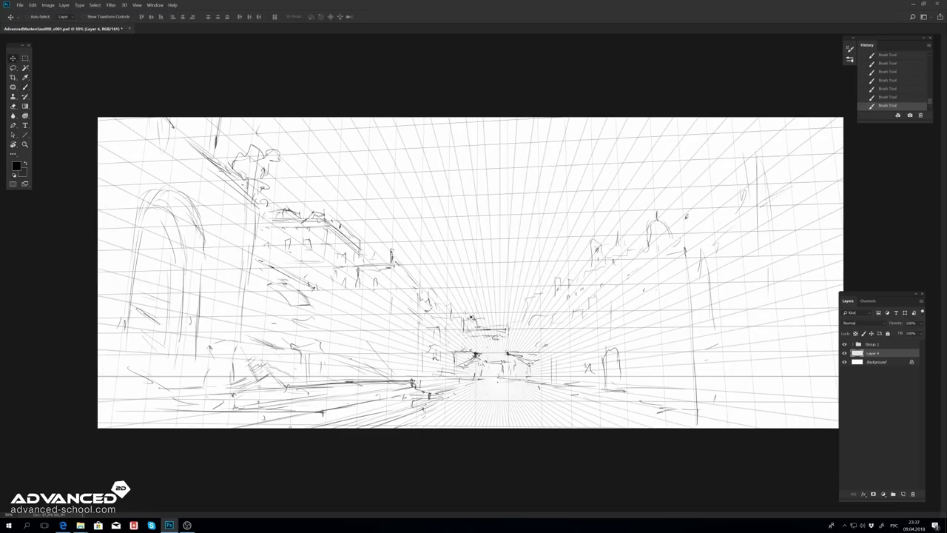
key(h)
key(h)
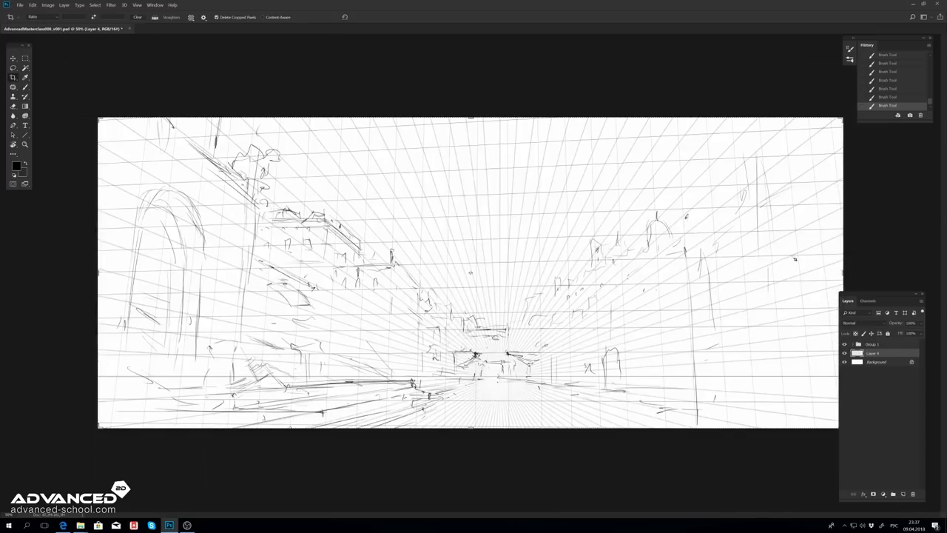
key(b)
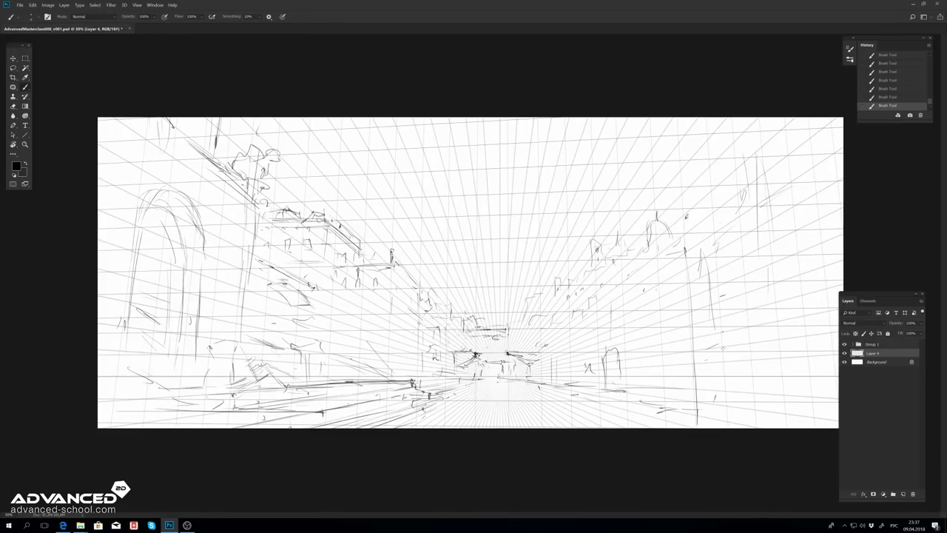
Step: Sketch a boxy frame structure with vertical and horizontal strokes at the lower right
drag(729, 354, 729, 416)
mouse_move(685, 352)
mouse_down()
mouse_move(686, 409)
mouse_move(729, 351)
mouse_move(740, 421)
mouse_move(728, 411)
mouse_up()
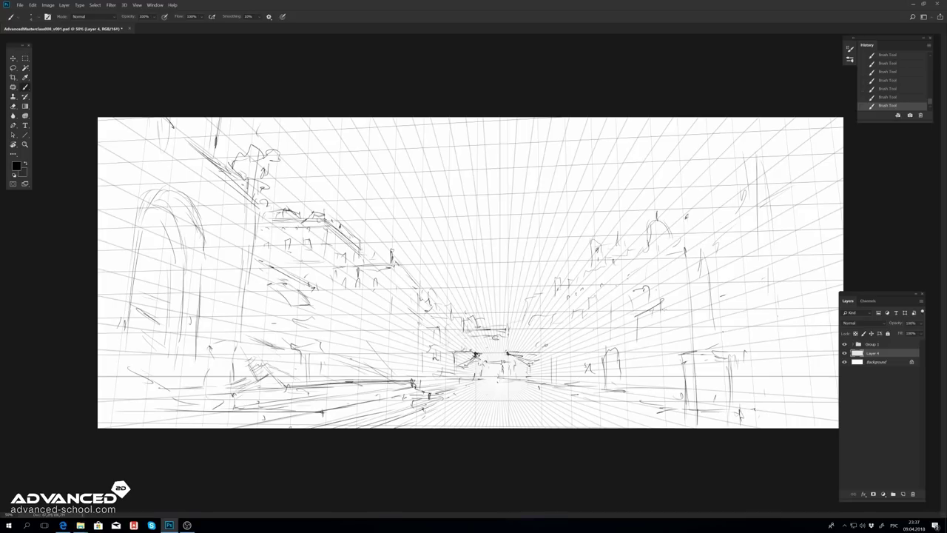
drag(661, 317, 661, 345)
drag(630, 334, 687, 327)
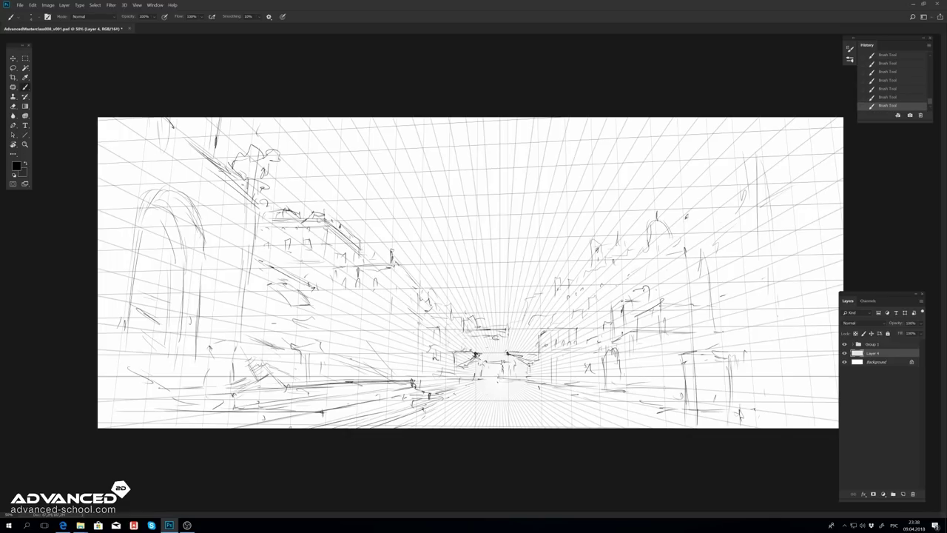
Step: Draw vertical edges and a sloping roofline high on the right, then step back in History
drag(771, 200, 778, 287)
drag(795, 151, 786, 187)
drag(778, 118, 786, 138)
drag(791, 158, 842, 119)
drag(780, 201, 842, 143)
drag(772, 267, 840, 233)
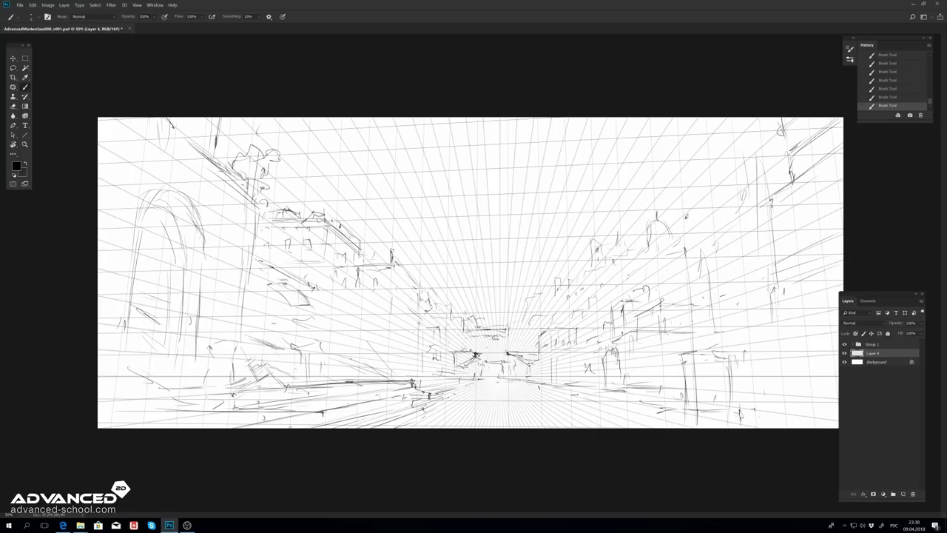
drag(776, 310, 783, 403)
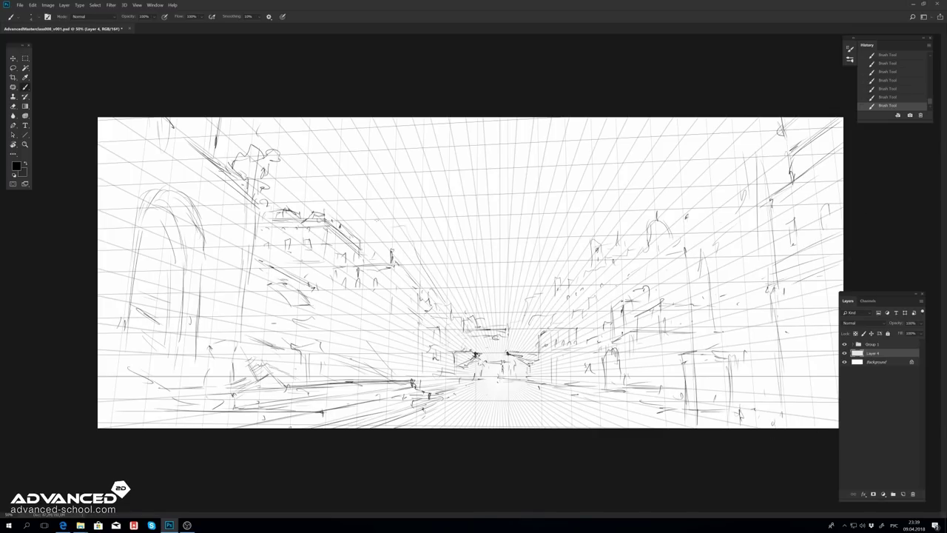
click(888, 72)
Step: Add a new empty layer directly above the Background layer
click(845, 344)
click(845, 345)
click(855, 362)
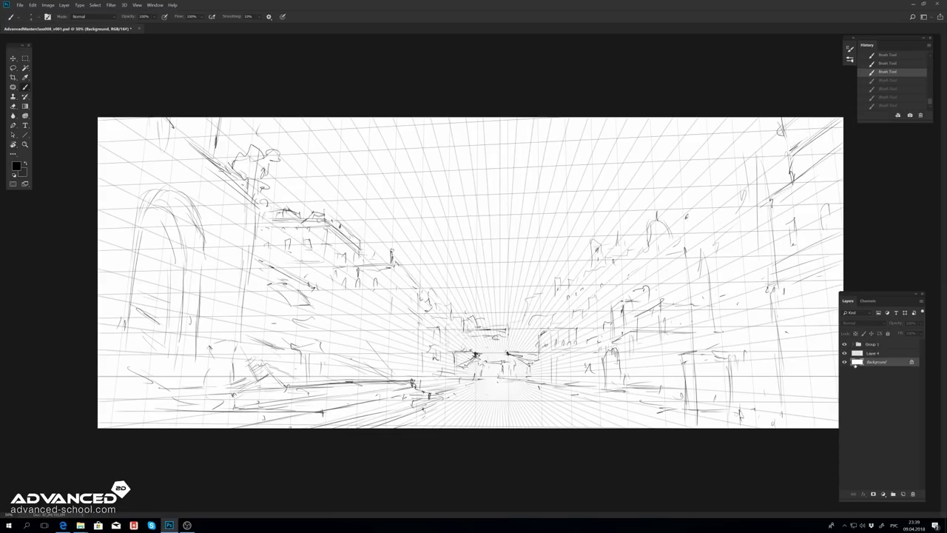
click(903, 494)
Step: Pick dark brown and fill the new layer with gradients that leave a glow at top centre
click(17, 166)
click(625, 206)
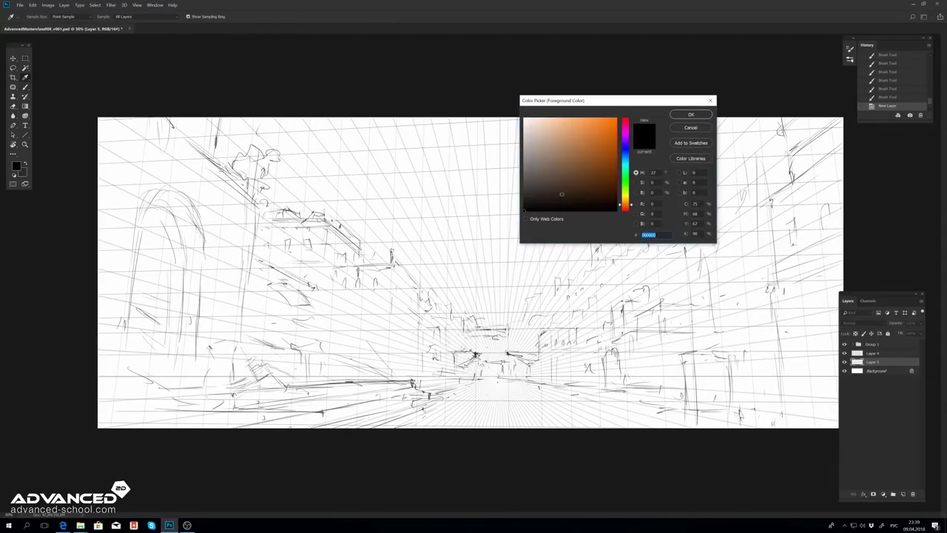
click(553, 198)
click(692, 115)
key(g)
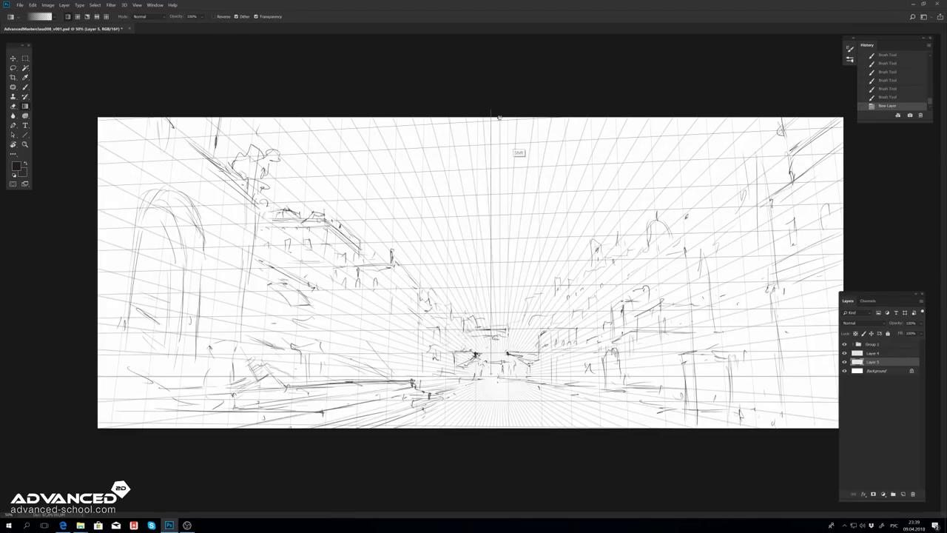
mouse_move(492, 376)
mouse_down()
mouse_move(492, 111)
mouse_move(474, 384)
mouse_up()
mouse_move(473, 119)
mouse_down()
mouse_move(688, 307)
mouse_move(474, 333)
mouse_up()
Step: Try a freehand lasso selection, then switch to the Polygonal Lasso tool
key(l)
drag(668, 228, 651, 251)
click(659, 237)
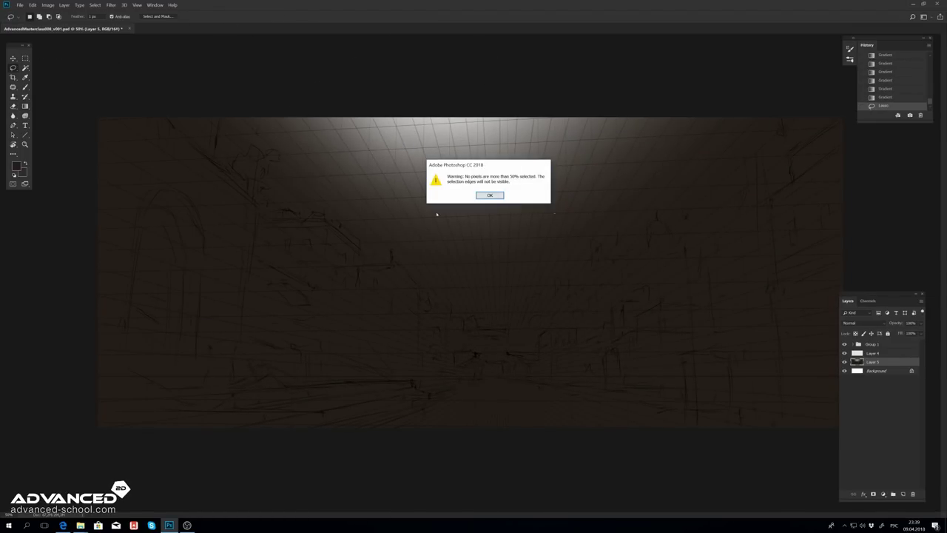
key(Return)
right_click(13, 68)
click(44, 74)
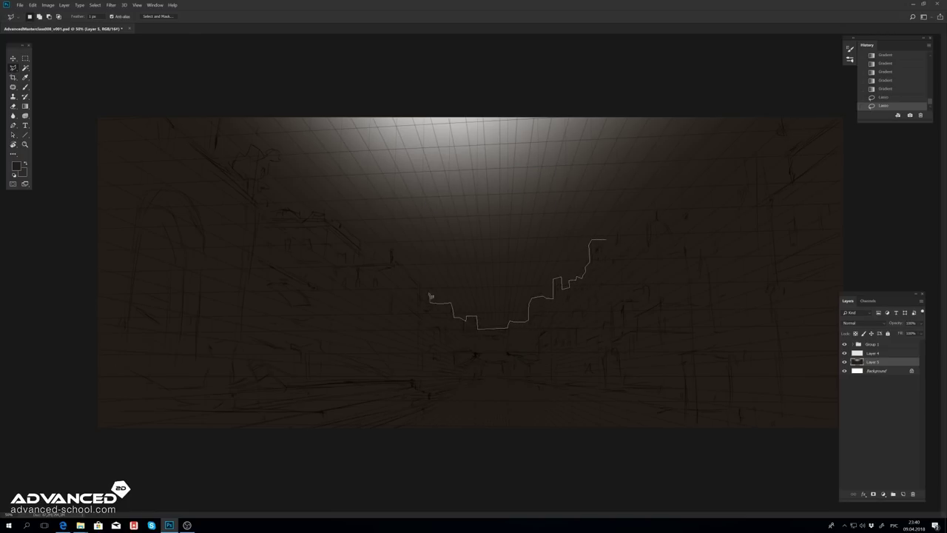
Step: Trace the left rooflines and extend the sky selection across the top and down the right
click(390, 259)
click(359, 262)
click(326, 216)
click(297, 192)
click(261, 191)
click(217, 160)
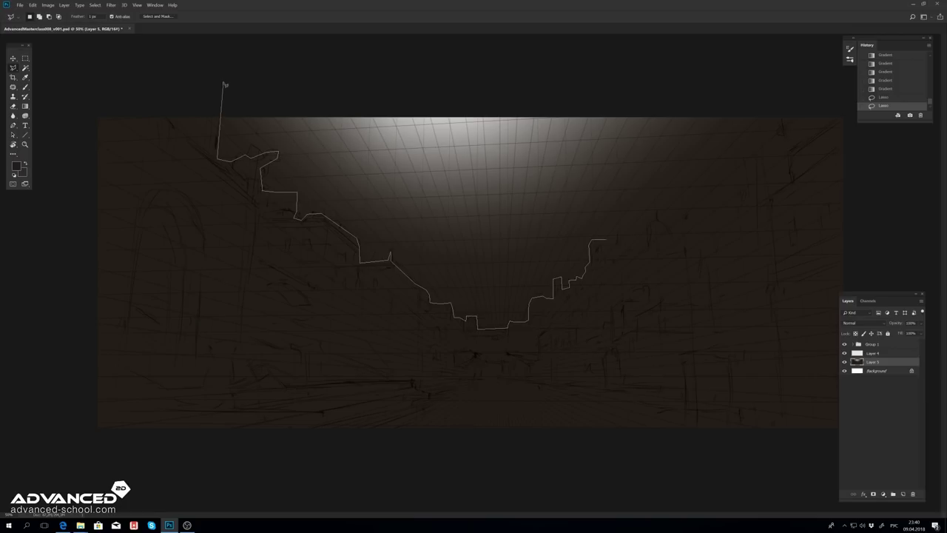
click(289, 55)
click(816, 56)
click(779, 104)
click(744, 109)
click(755, 174)
click(751, 285)
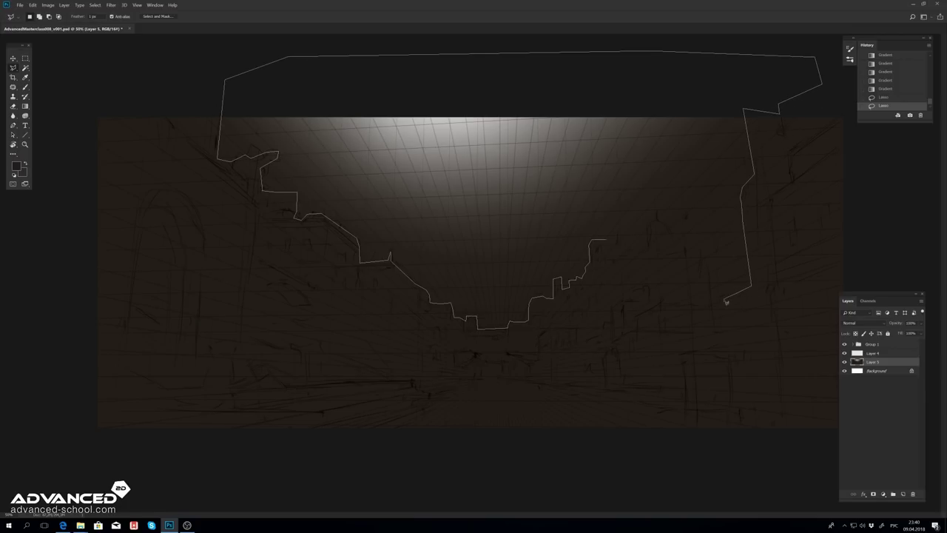
Step: Trace the right rooflines, close the selection and add the round dome shape
click(723, 300)
click(717, 238)
click(695, 246)
click(675, 214)
click(652, 215)
click(618, 241)
click(683, 214)
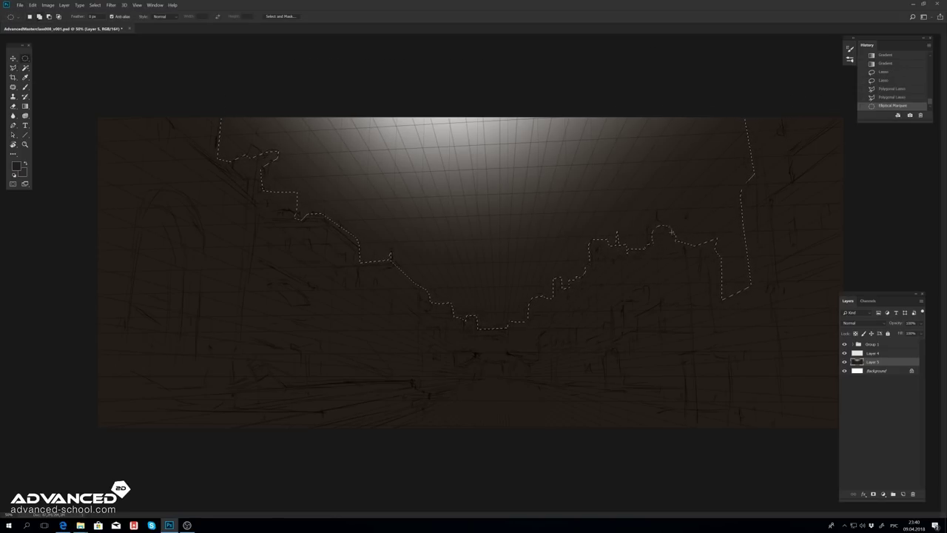
drag(649, 223, 677, 249)
key(l)
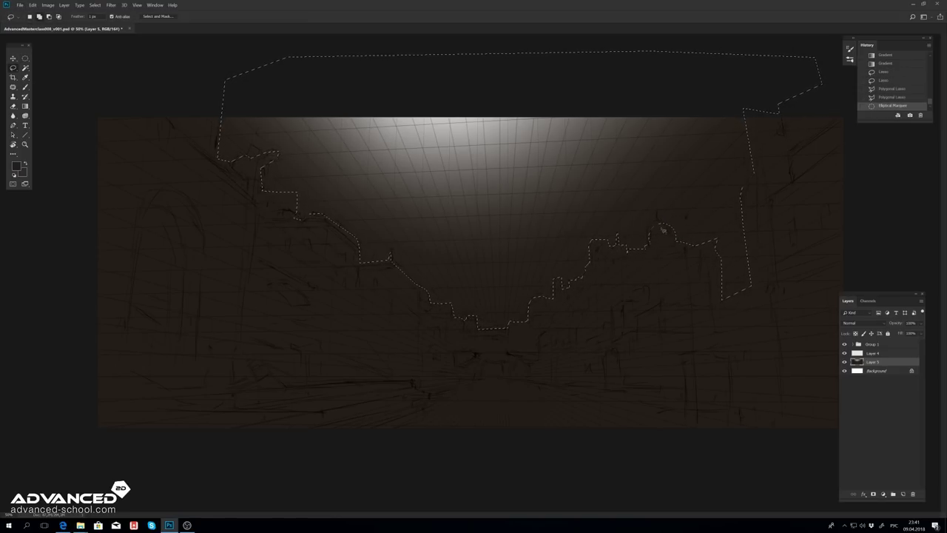
drag(662, 218, 662, 245)
Step: Cut the sky out of the brown layer and darken a new sky layer with a gradient
key(ctrl+x)
key(ctrl+shift+alt+n)
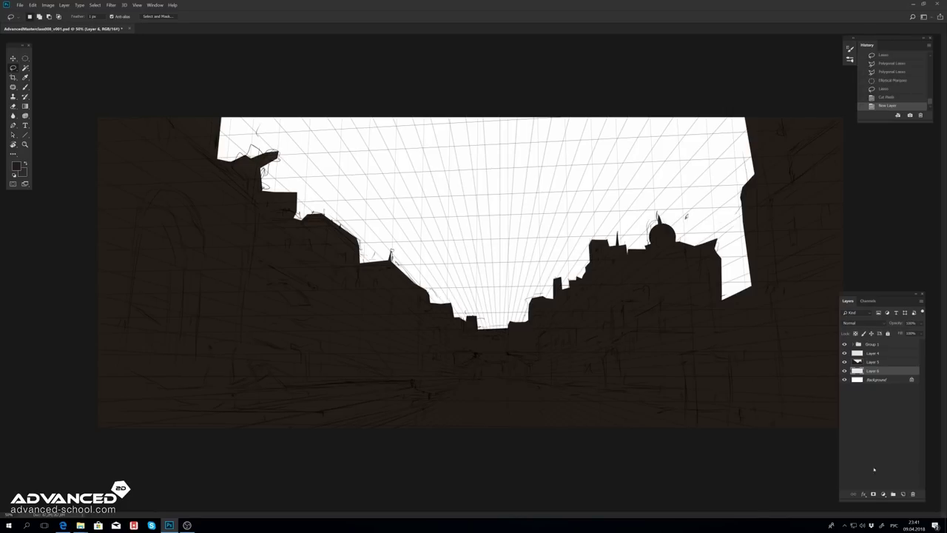
key(i)
click(690, 114)
drag(474, 118, 474, 325)
Step: Add a dark blue-grey gradient across the top of the sky
click(16, 165)
click(625, 156)
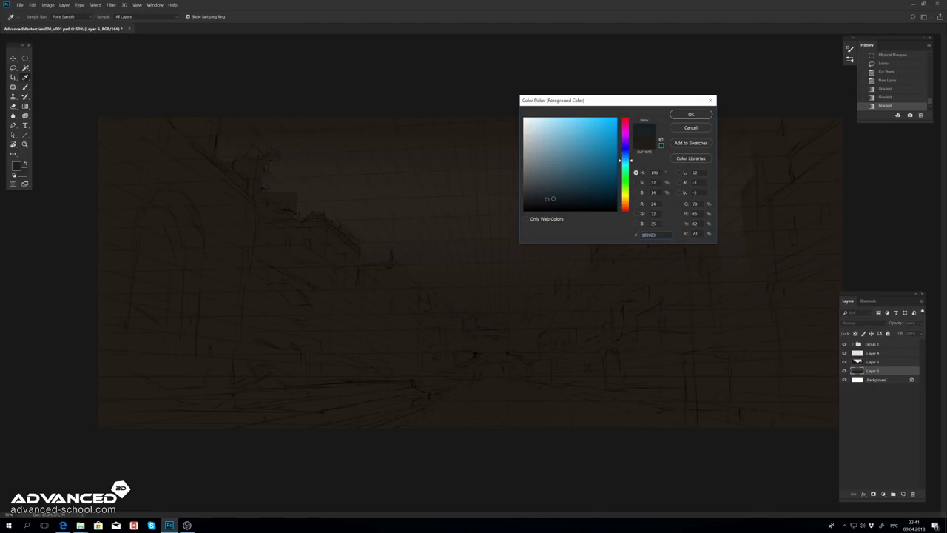
click(563, 181)
click(690, 114)
mouse_move(508, 119)
mouse_down()
mouse_move(509, 242)
mouse_move(486, 346)
mouse_up()
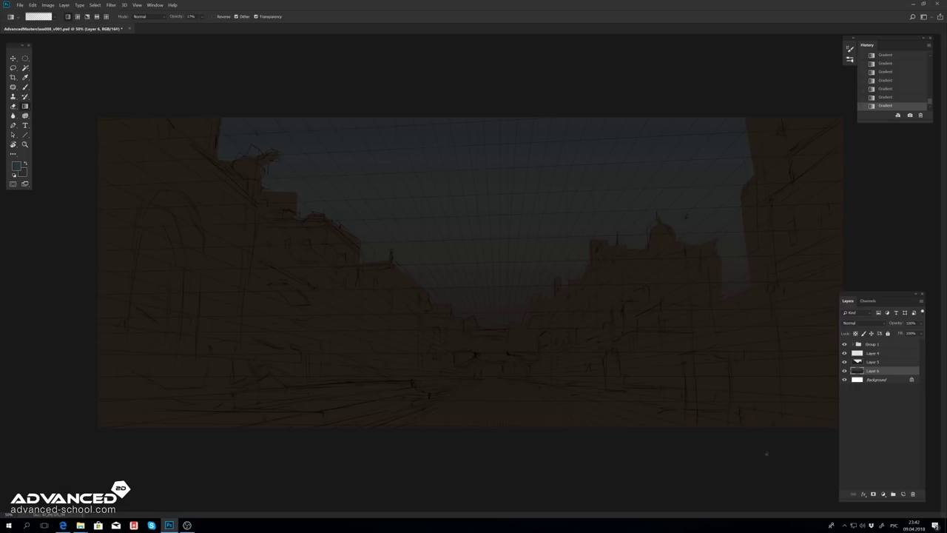
Step: Open the sunset photo shutterstock_757051357.jpg from the shutterstock20 folder
click(80, 525)
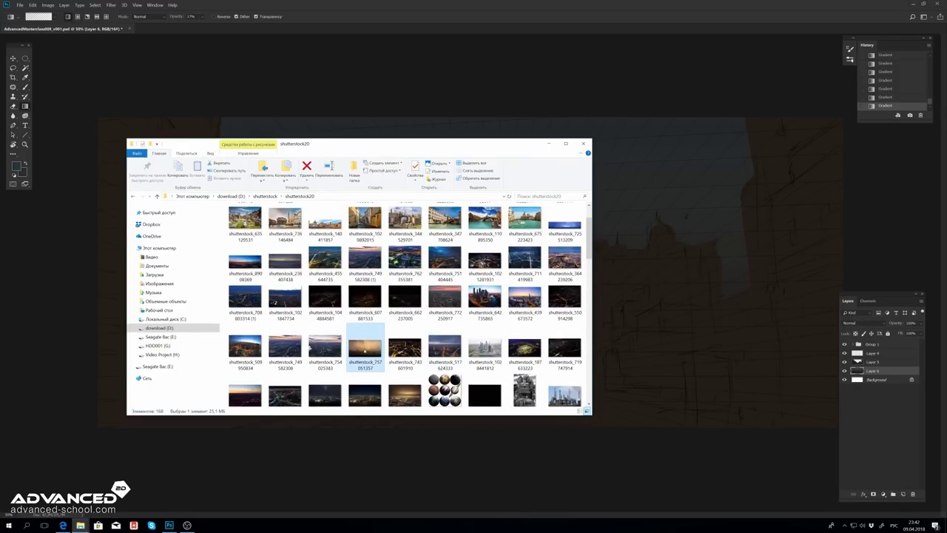
scroll(407, 303, down, 2)
click(607, 226)
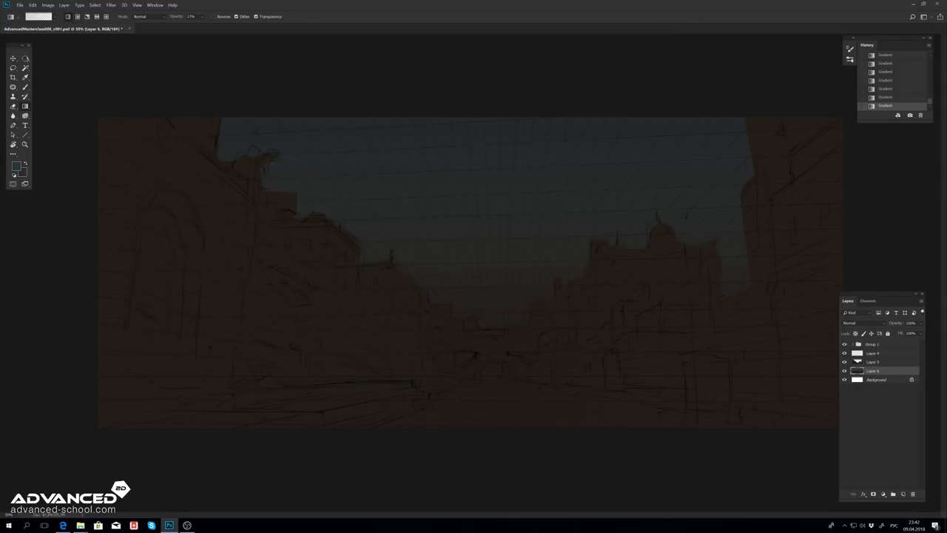
right_click(26, 58)
Step: Copy the whole sunset photo and paste it into the street painting as a new layer
click(59, 59)
key(ctrl+Tab)
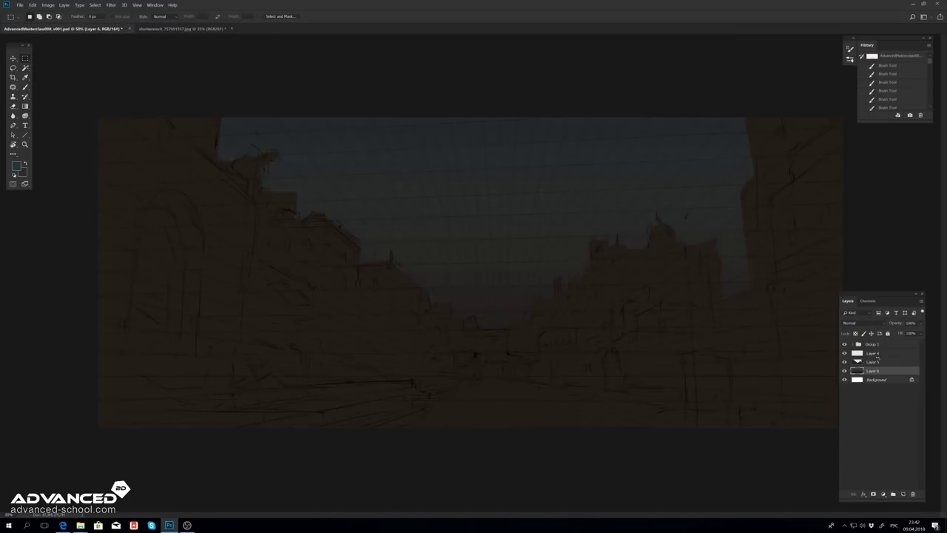
key(ctrl+Tab)
key(ctrl+a)
key(ctrl+c)
key(ctrl+Tab)
key(ctrl+v)
key(ctrl+t)
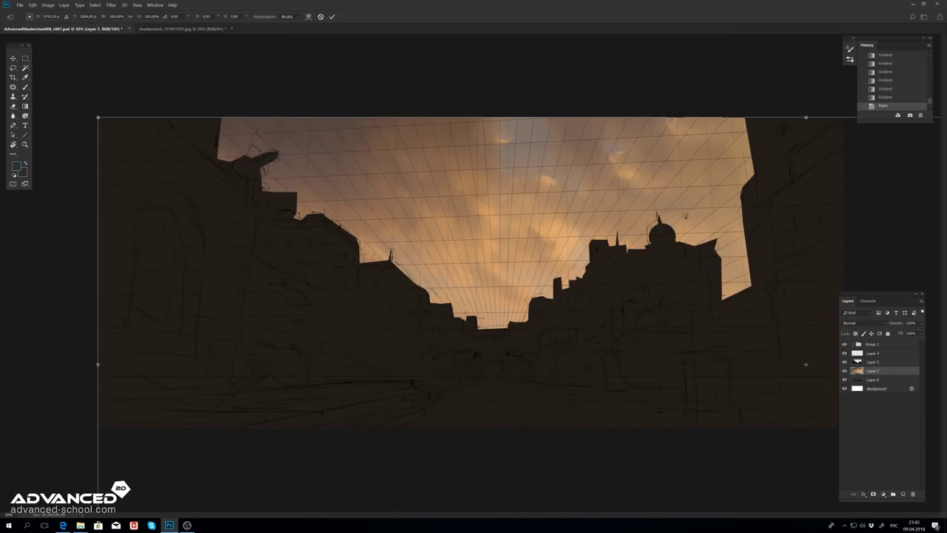
Step: Scale the sunset to fill the sky, flip it horizontally and lower it above the street
drag(806, 364, 338, 195)
key(Return)
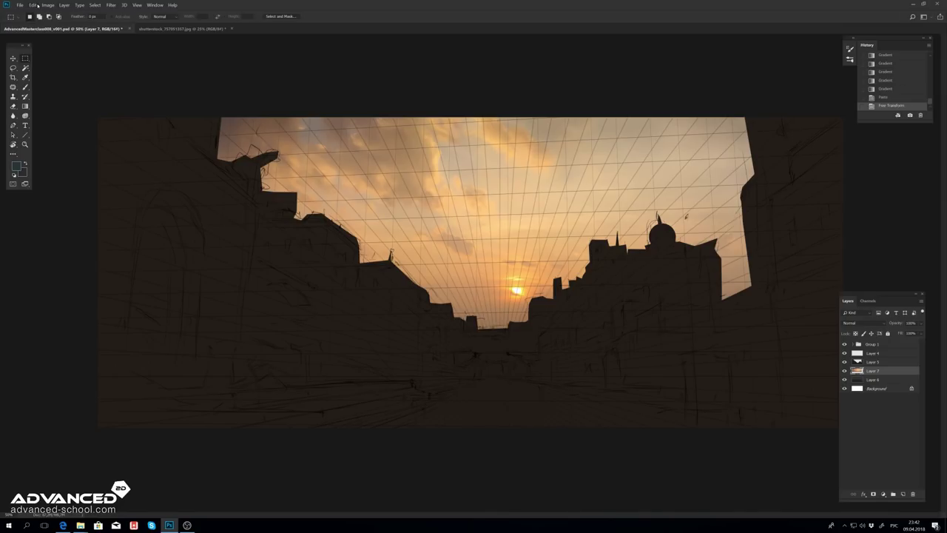
click(32, 4)
click(207, 232)
key(ctrl+t)
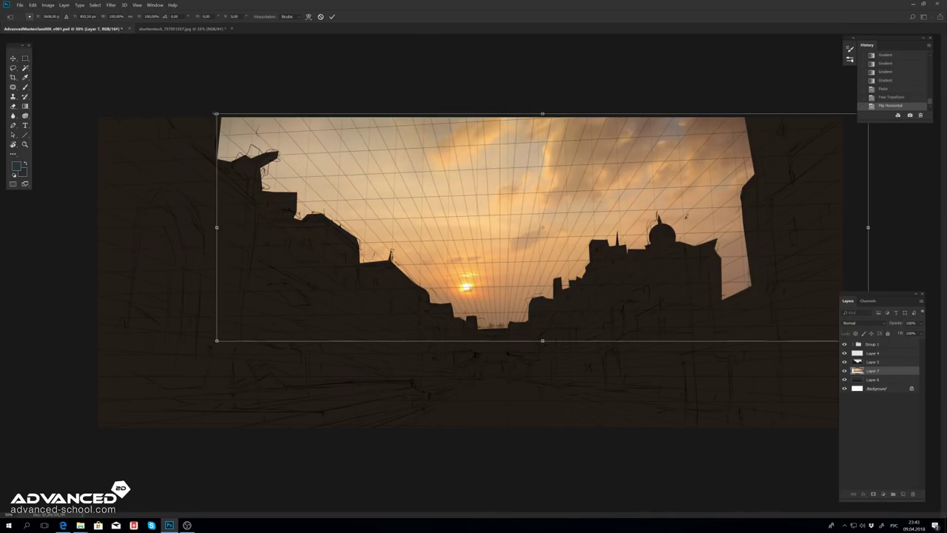
drag(381, 215, 381, 240)
key(Return)
key(ctrl+m)
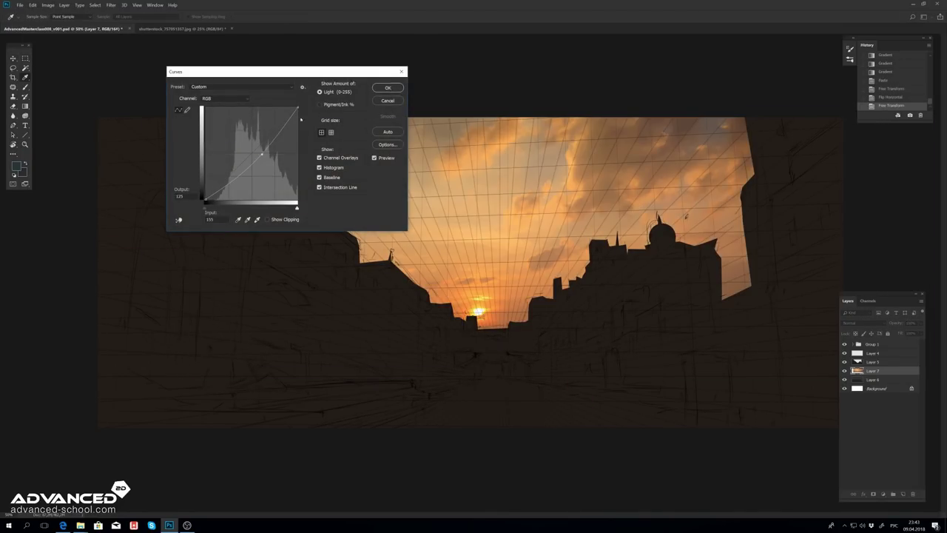
Step: Brighten the sunset, add Brightness/Contrast at 40 and fade it with mask gradients
drag(262, 153, 252, 161)
click(387, 88)
click(883, 493)
click(897, 387)
drag(563, 143, 549, 143)
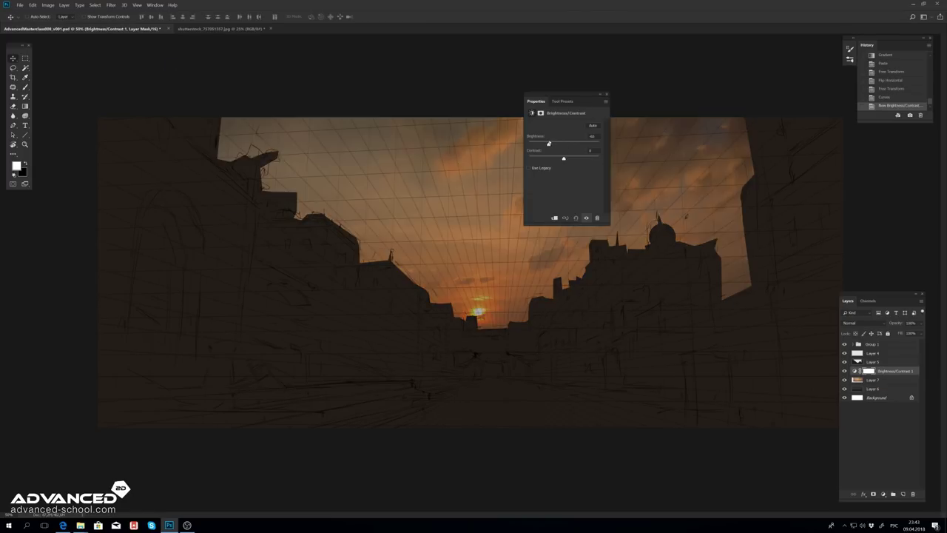
key(g)
drag(481, 222, 488, 325)
key(x)
mouse_move(503, 222)
mouse_down()
mouse_move(503, 307)
mouse_move(488, 319)
mouse_move(503, 307)
mouse_up()
Step: Add a Curves layer reducing green and lower Layer 7's fill to darken the sky
click(883, 494)
click(899, 404)
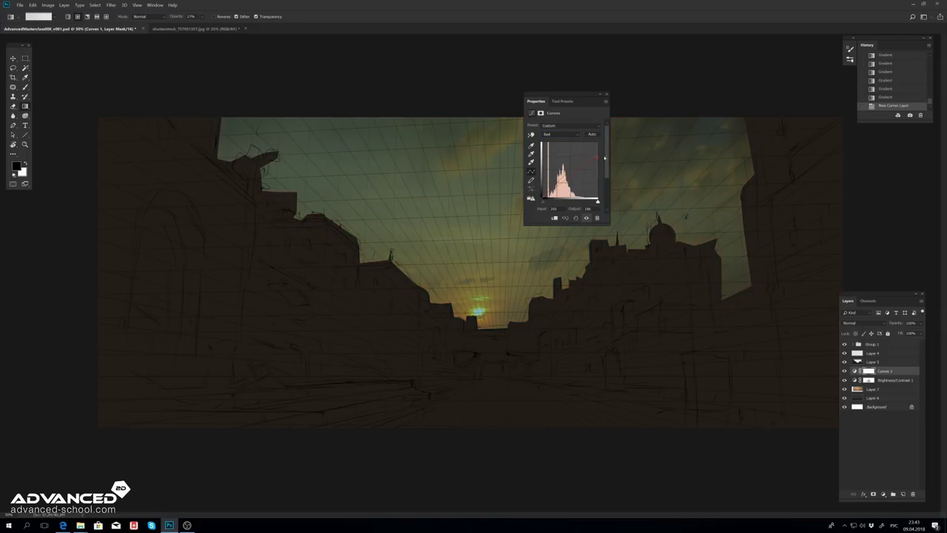
key(alt+4)
drag(598, 142, 599, 152)
click(608, 94)
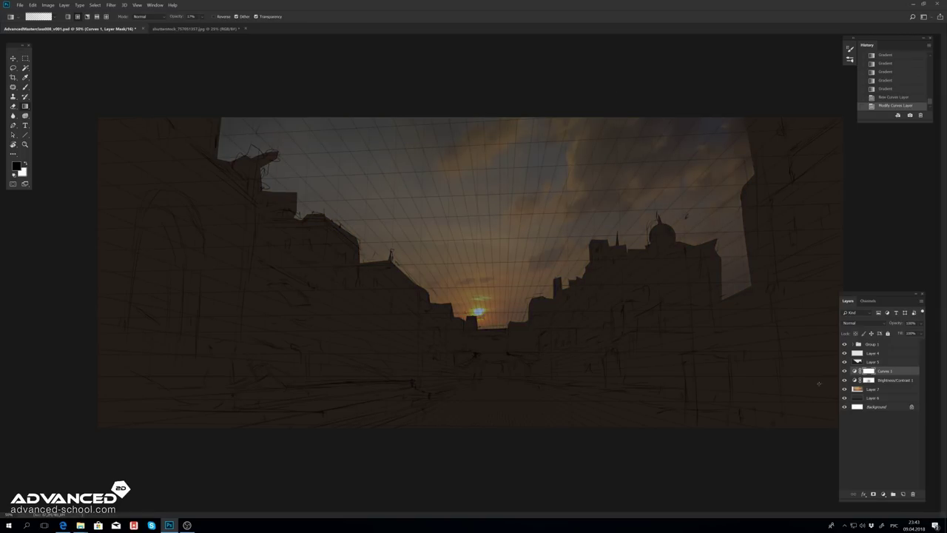
click(873, 388)
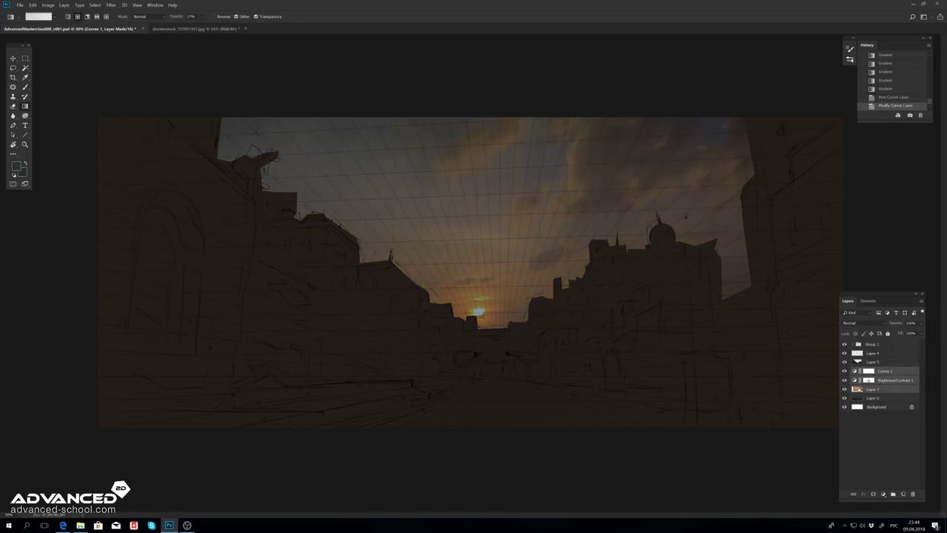
drag(918, 333, 901, 343)
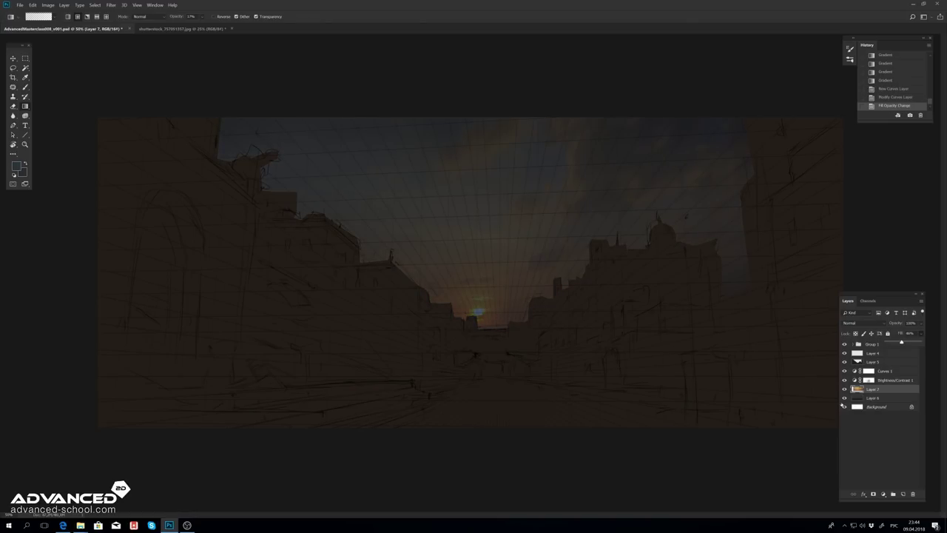
Step: Add two more Curves layers, raise green, and shape Curves 3 with sky gradients
click(883, 494)
click(897, 409)
click(883, 494)
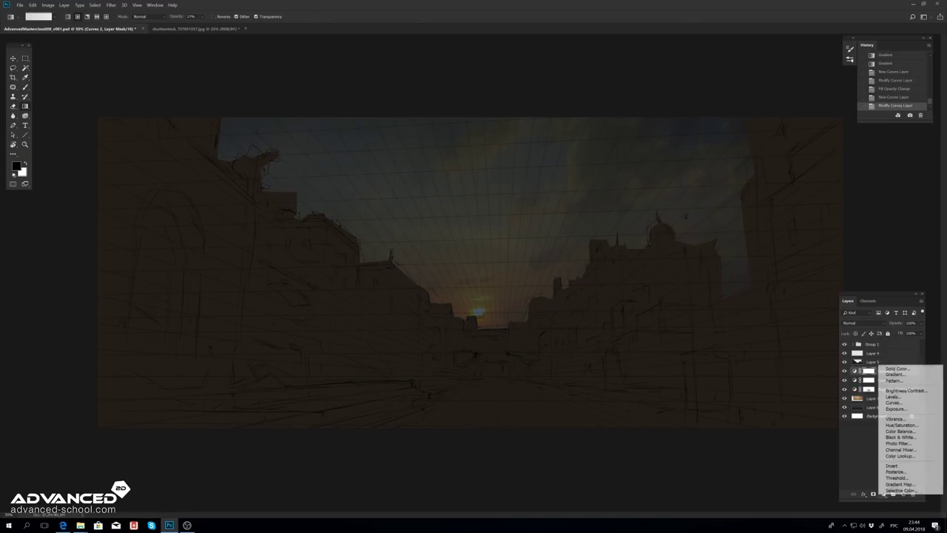
click(900, 404)
click(560, 134)
drag(568, 171, 569, 166)
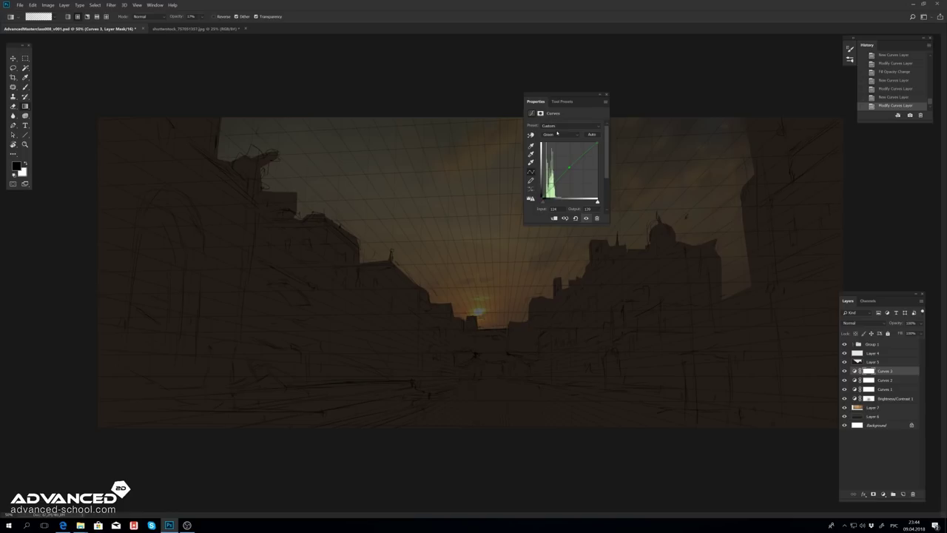
drag(481, 326, 481, 125)
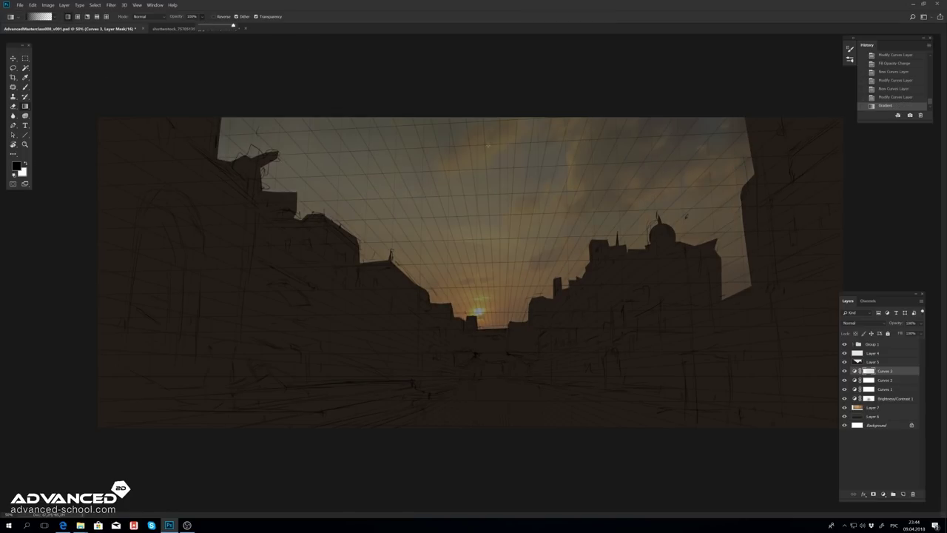
drag(551, 164, 791, 153)
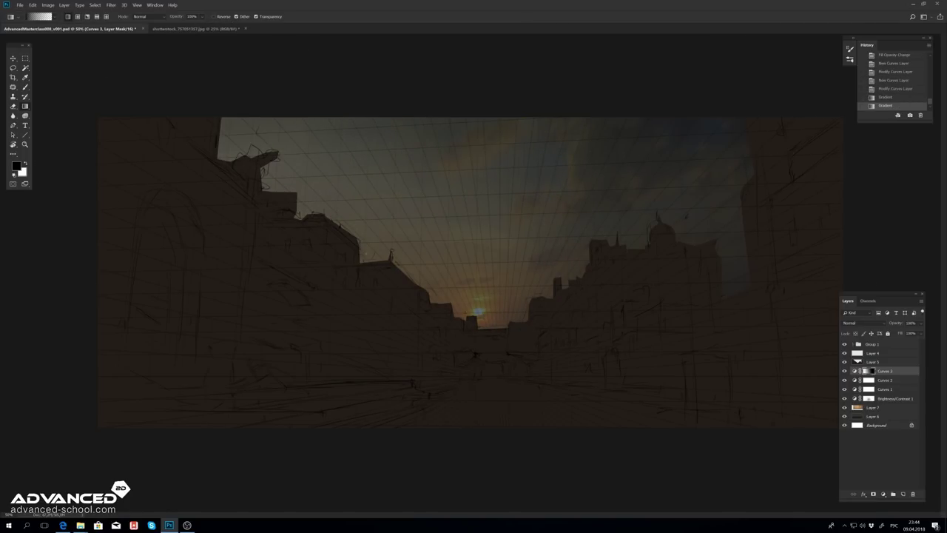
Step: Patch the sun's glow out of Layer 7 and flip the canvas horizontally
click(873, 407)
key(j)
drag(474, 296, 425, 235)
key(ctrl+d)
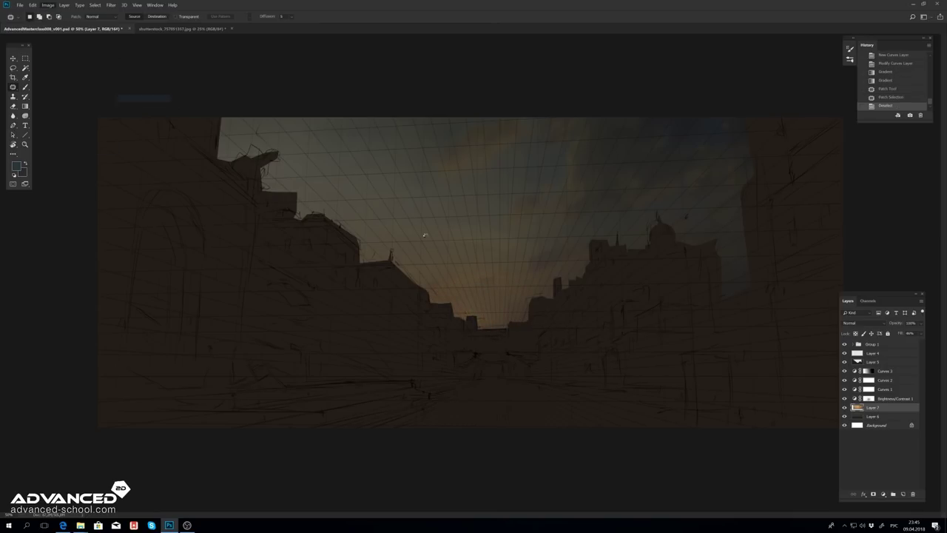
key(h)
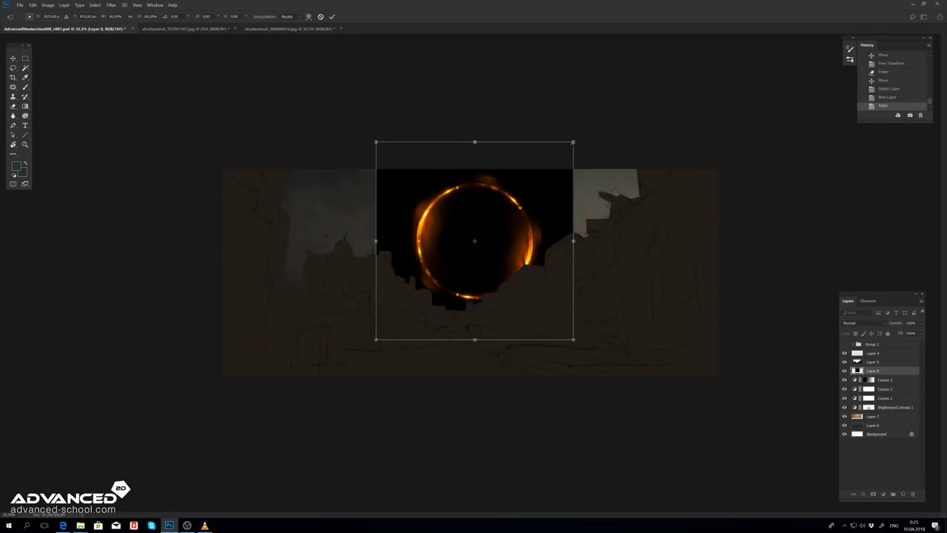
Step: Paint black over the ring with a Soft Round 500 brush and set it to Linear Dodge (Add)
key(b)
click(29, 16)
click(204, 133)
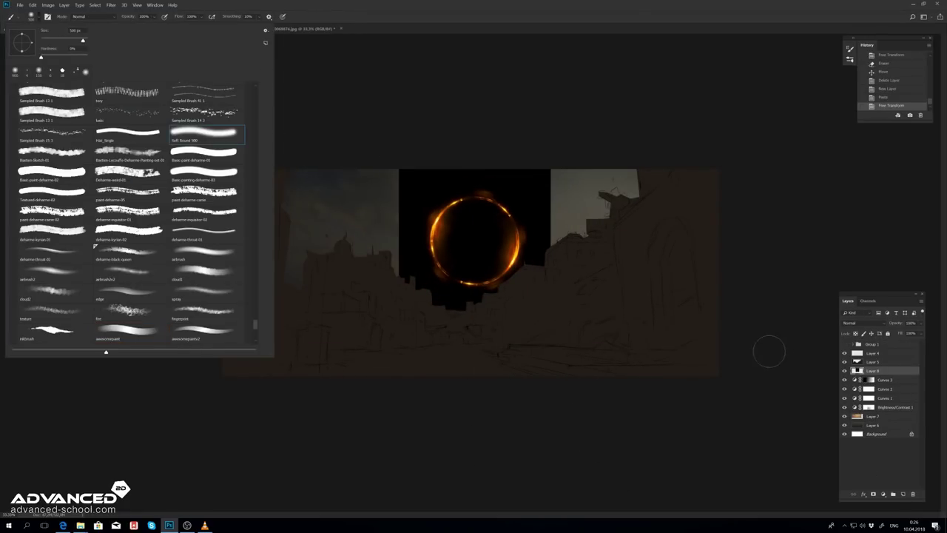
key(Return)
drag(511, 199, 477, 267)
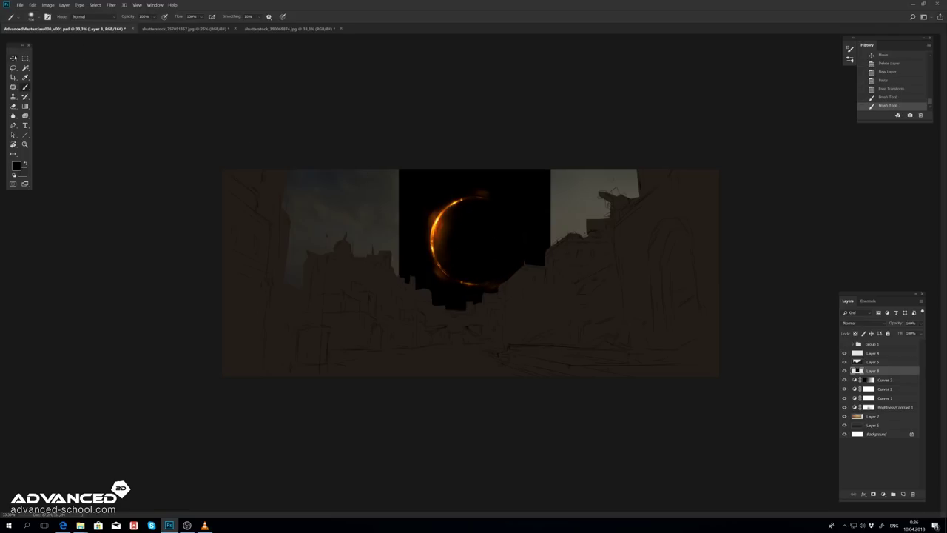
key(v)
key(shift+plus)
key(shift+plus)
key(shift+plus)
key(shift+plus)
key(shift+plus)
key(shift+plus)
key(shift+plus)
key(shift+plus)
key(shift+plus)
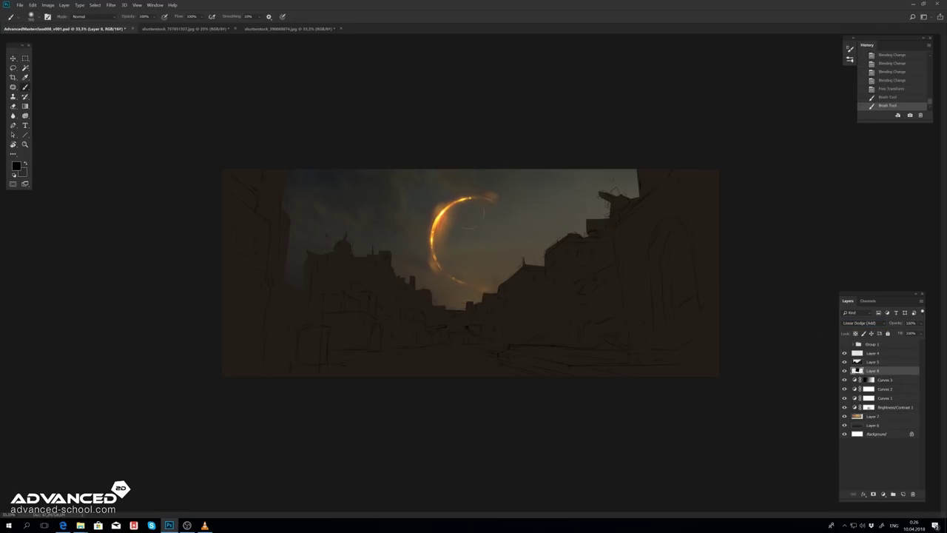
drag(467, 215, 440, 236)
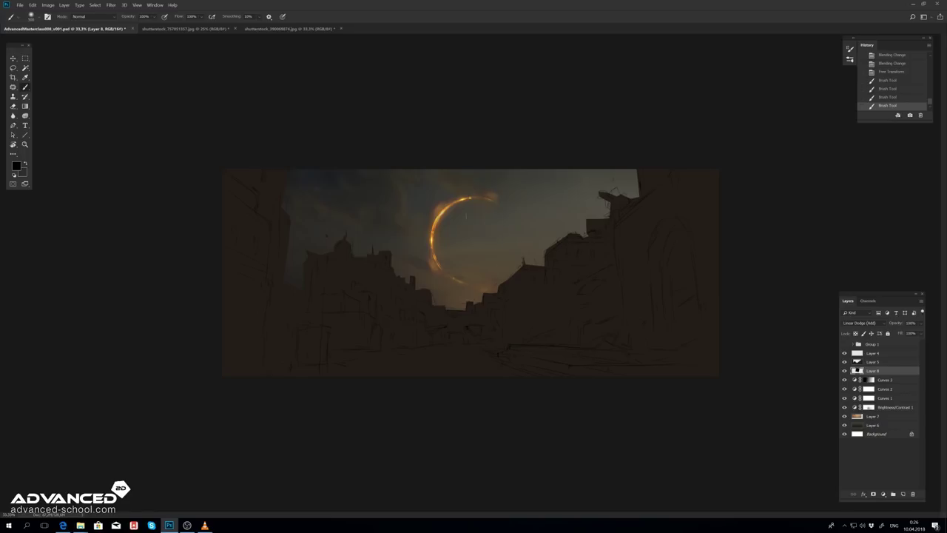
key(ctrl+plus)
Step: Apply Gaussian Blur to the sky and merge the sky layers into Background
key(v)
click(84, 109)
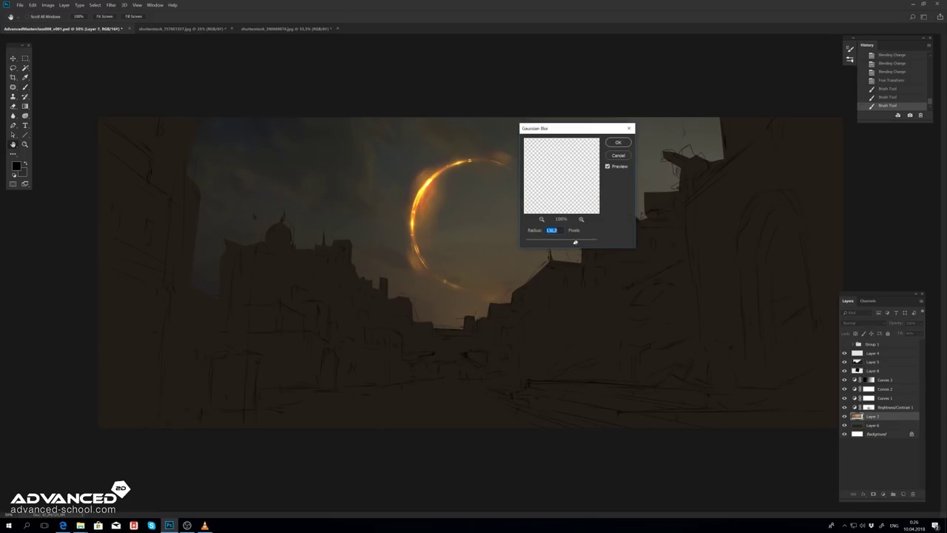
click(619, 142)
key(ctrl+e)
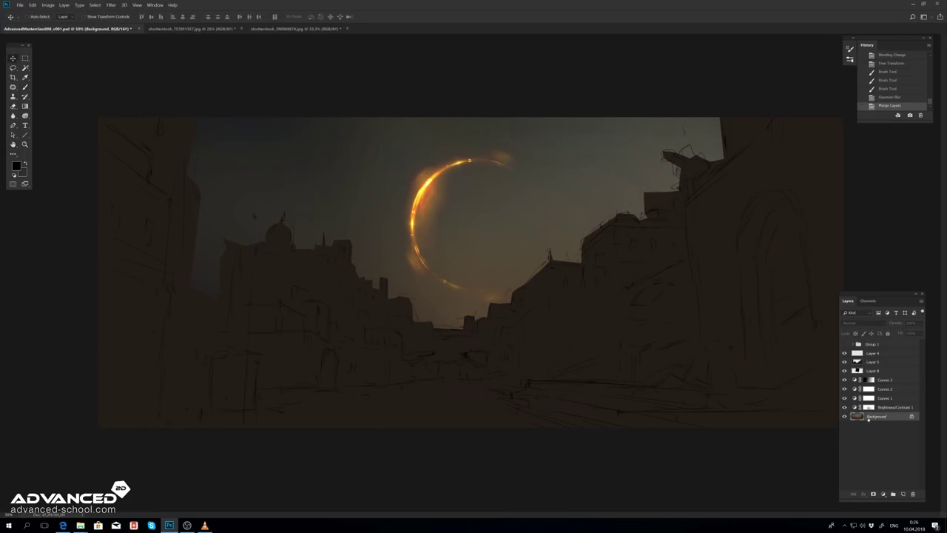
Step: Rotate the fire ring so its bright arc sits lower and nudge it into place
key(ctrl+t)
drag(562, 111, 518, 155)
key(Return)
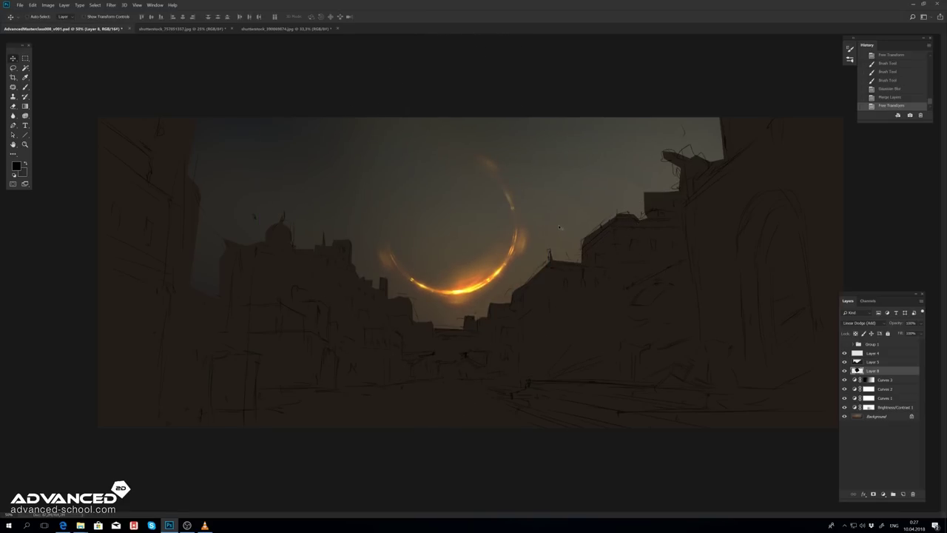
key(Right)
Step: Add a new layer clipped to Layer 5 and merge the adjustment layers into Background
click(873, 362)
click(25, 106)
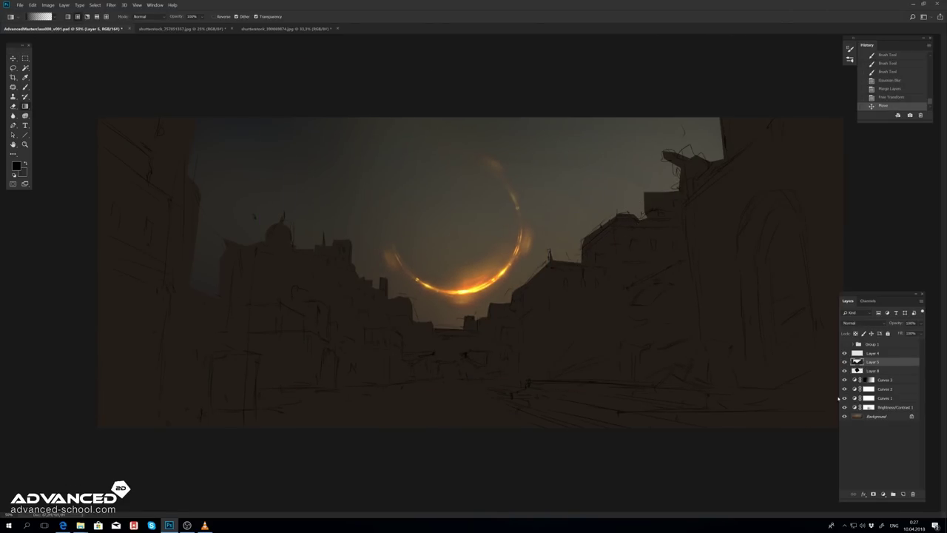
key(ctrl+shift+n)
click(533, 158)
click(876, 427)
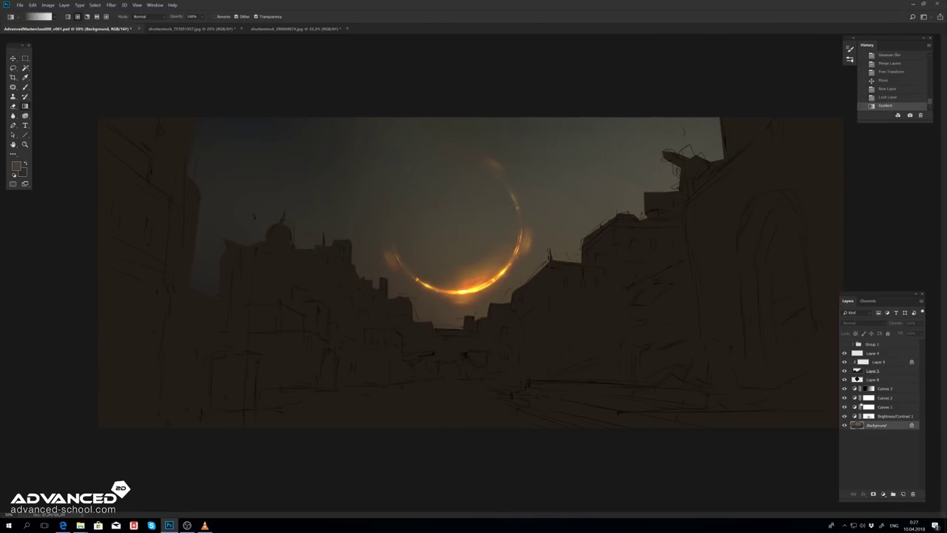
key(ctrl+e)
Step: Draw haze gradients over the street and buildings on a new layer
key(ctrl+shift+alt+n)
drag(473, 125, 474, 314)
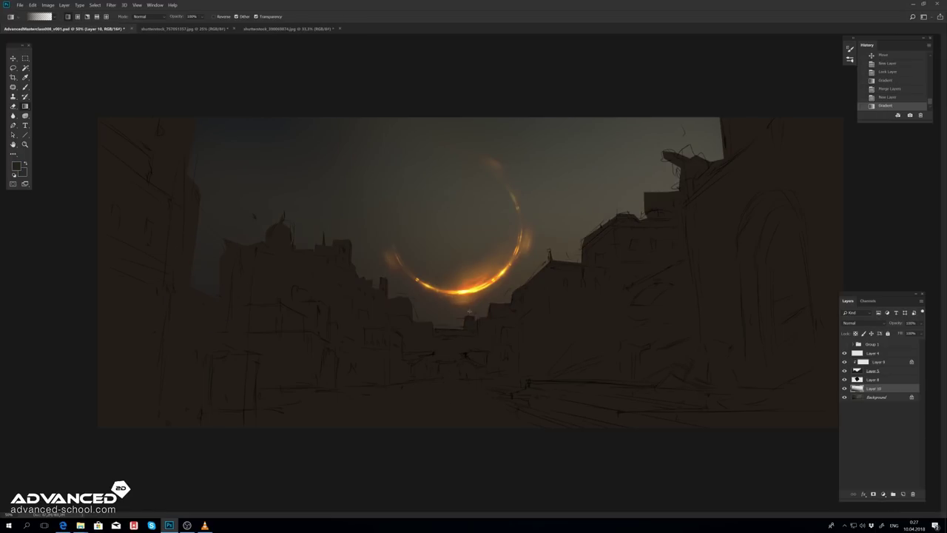
click(15, 166)
key(Escape)
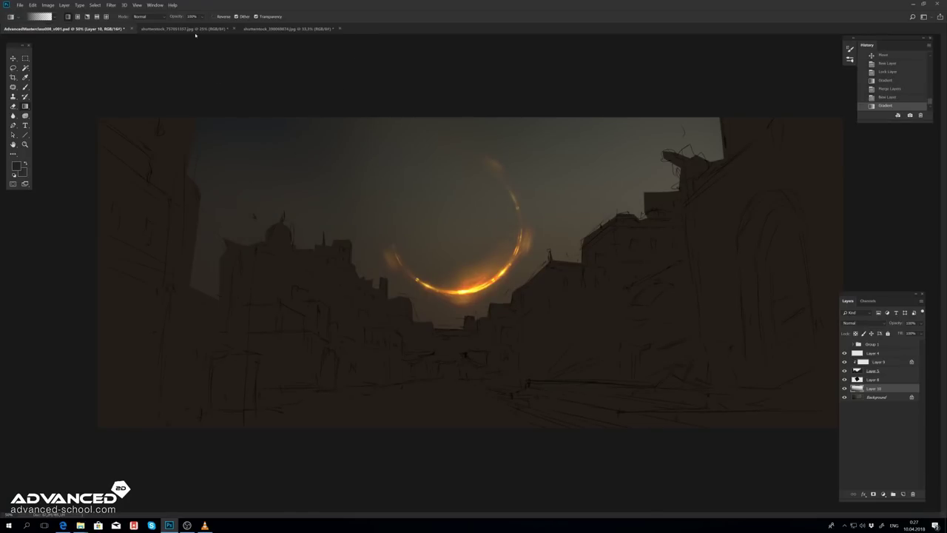
drag(196, 34, 445, 192)
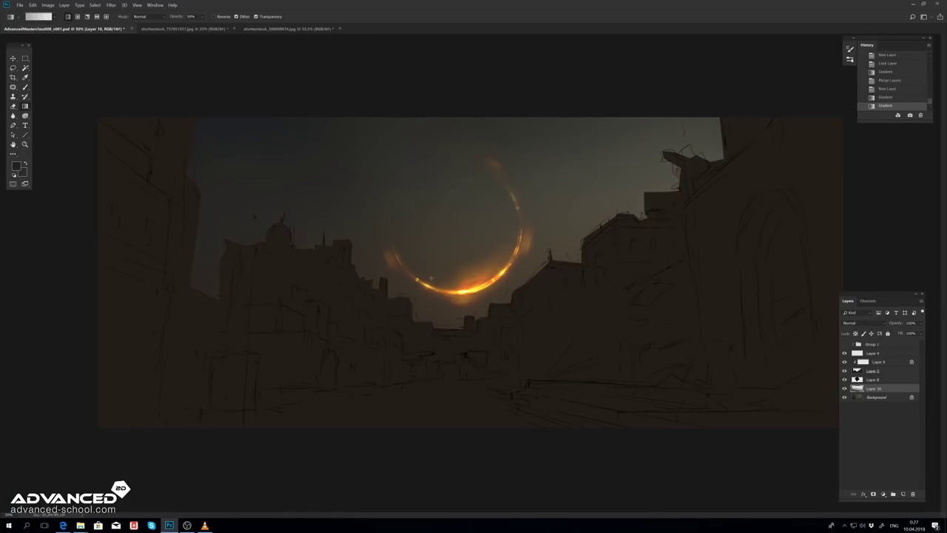
drag(444, 118, 474, 222)
Step: Flip the canvas horizontally
click(47, 5)
click(137, 99)
click(47, 5)
Step: Cut stray sketch strokes from Layer 5, then try and undo brush touch-ups
click(57, 53)
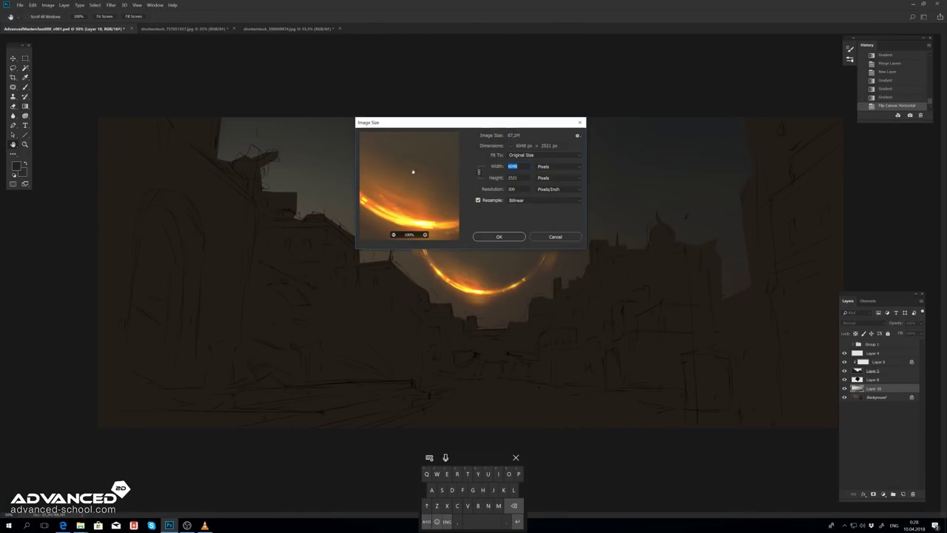
key(Escape)
key(v)
click(873, 370)
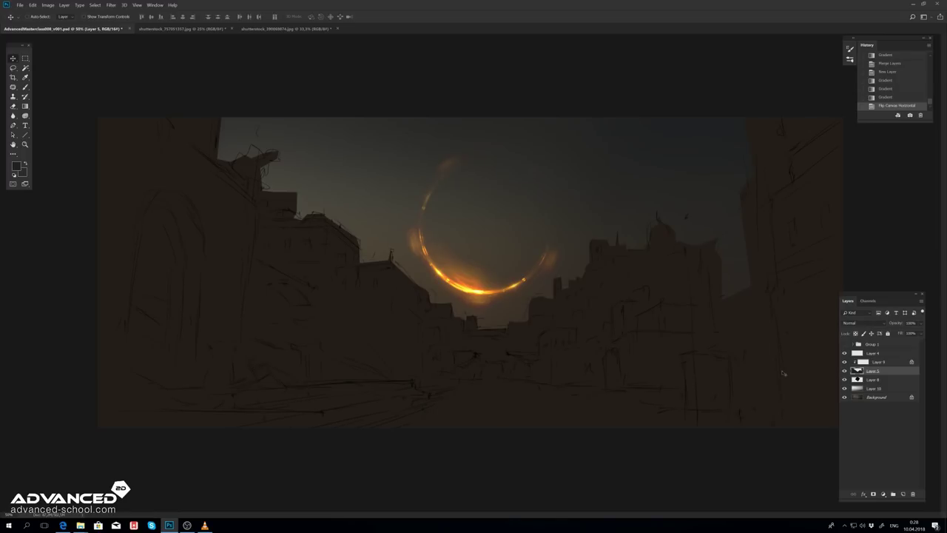
key(l)
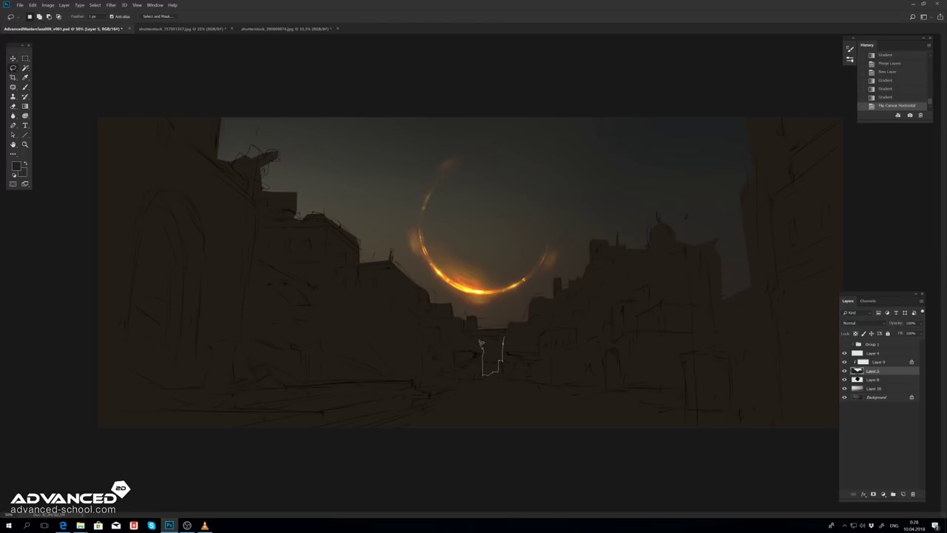
key(ctrl+x)
key(b)
click(31, 16)
click(31, 15)
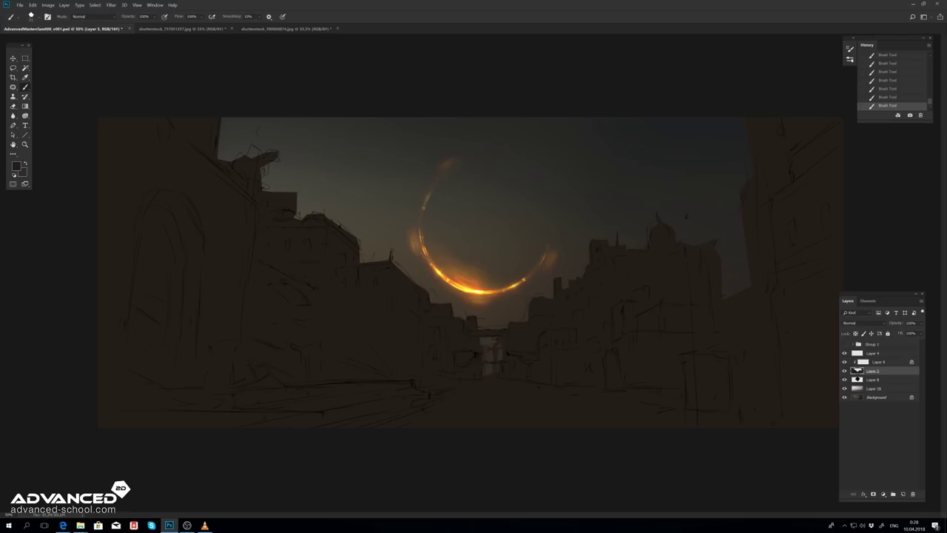
key(ctrl+alt+z)
key(ctrl+alt+z)
key(ctrl+alt+z)
key(g)
Step: On a new layer above Layer 5, lasso ruin shapes near the street and gradient-fill them
key(ctrl+shift+alt+n)
key(l)
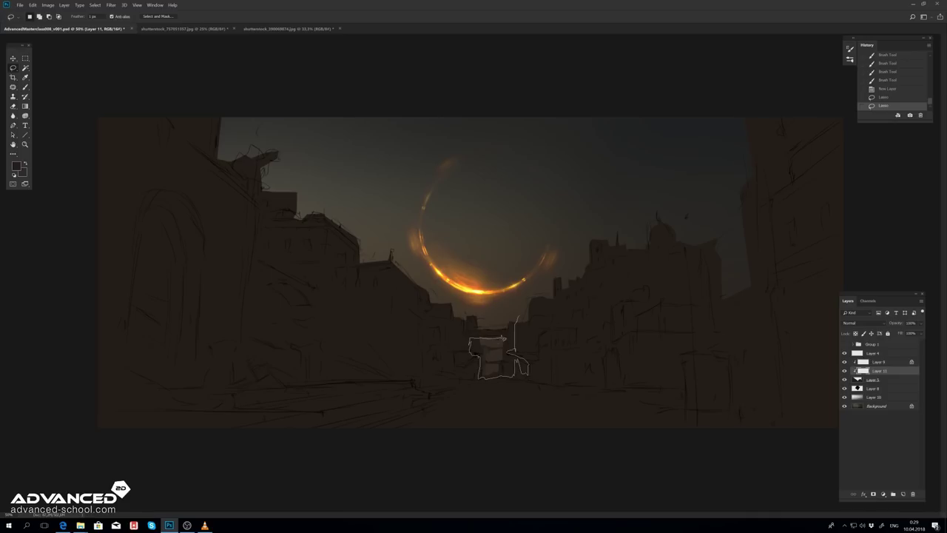
key(g)
drag(423, 432, 481, 326)
drag(423, 433, 478, 304)
drag(518, 371, 510, 318)
key(l)
key(ctrl+d)
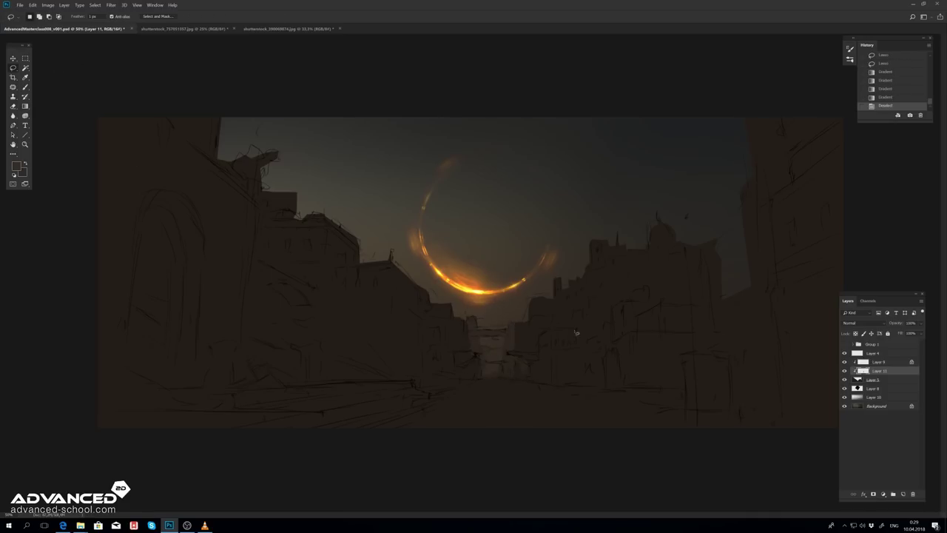
drag(453, 350, 453, 347)
key(g)
drag(496, 381, 499, 326)
key(l)
Step: Lasso a large area over the buildings, fill it with two gradients, and pick a brush preset
drag(520, 294, 665, 278)
key(g)
drag(459, 431, 548, 328)
drag(578, 435, 577, 227)
key(l)
key(ctrl+d)
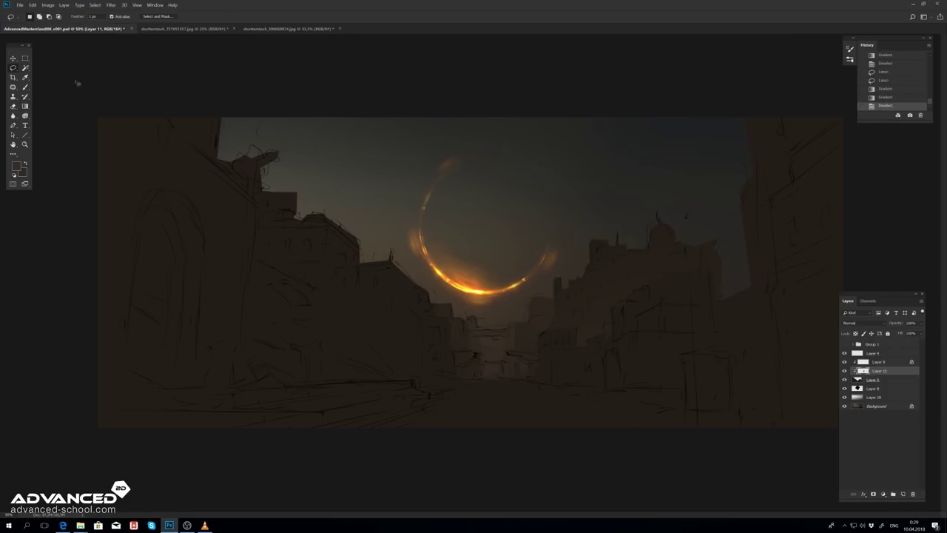
key(b)
right_click(77, 83)
click(719, 272)
key(alt+bracketleft)
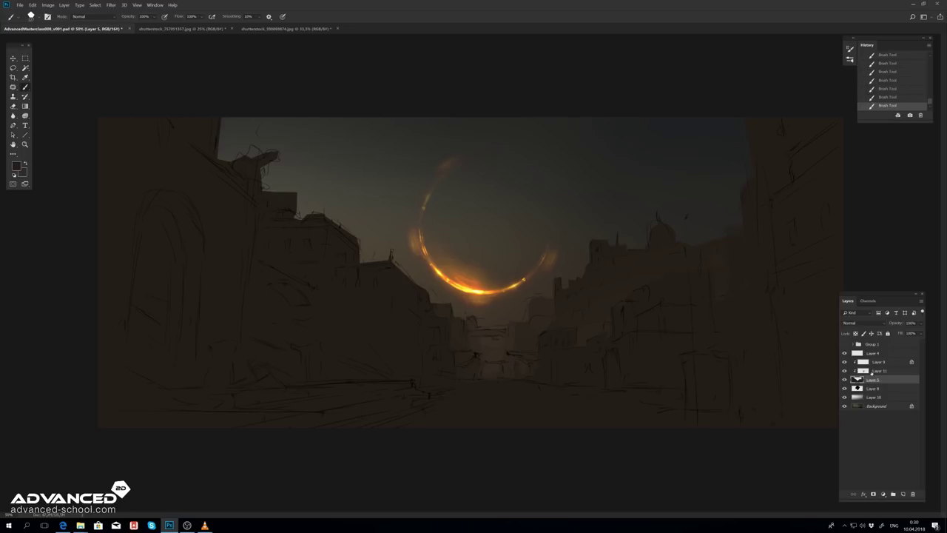
Step: On a fresh layer, drag four gradients of haze across the scene and buildings
key(ctrl+shift+alt+n)
key(g)
drag(274, 220, 164, 427)
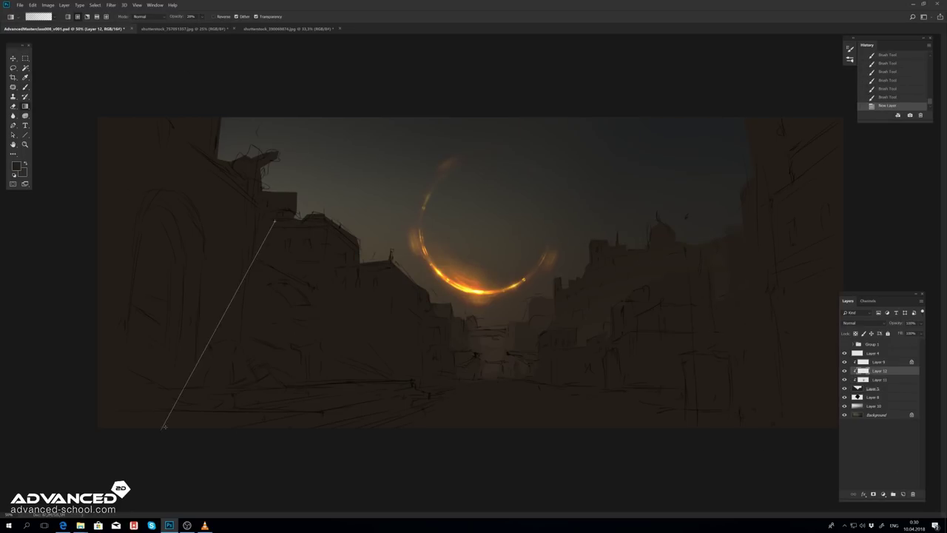
drag(163, 512, 234, 321)
drag(325, 481, 341, 223)
drag(513, 471, 508, 405)
Step: Merge the haze down into Layer 11 and polygon-lasso the street floor
key(l)
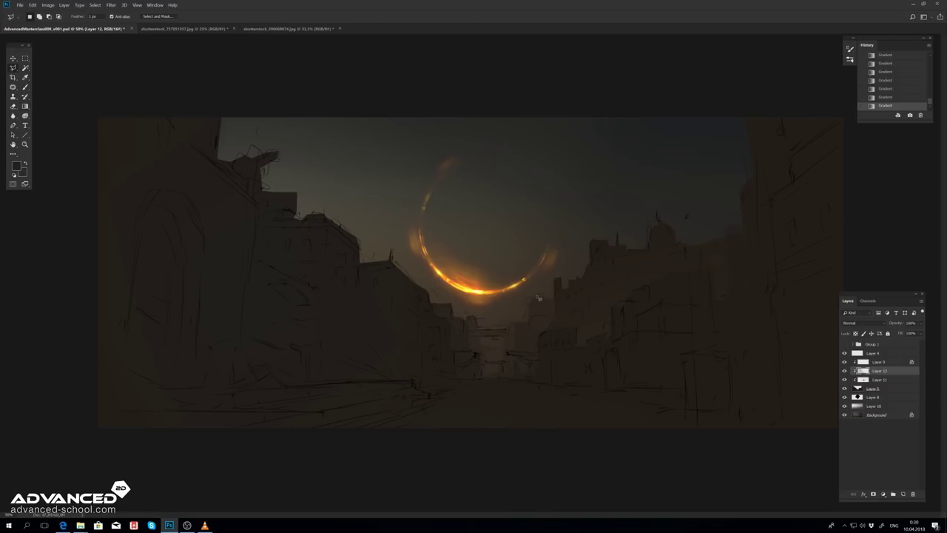
key(ctrl+e)
key(ctrl+plus)
key(ctrl+plus)
key(ctrl+plus)
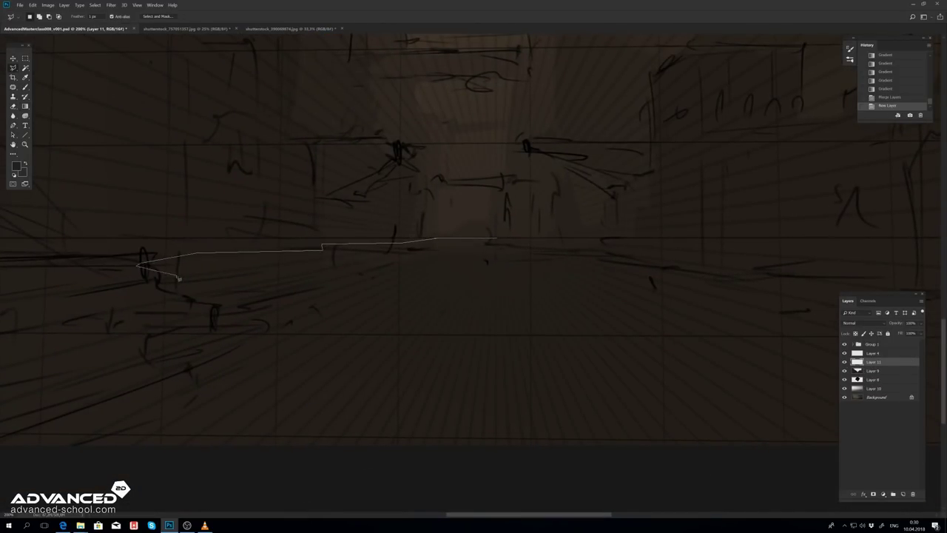
key(ctrl+minus)
click(560, 363)
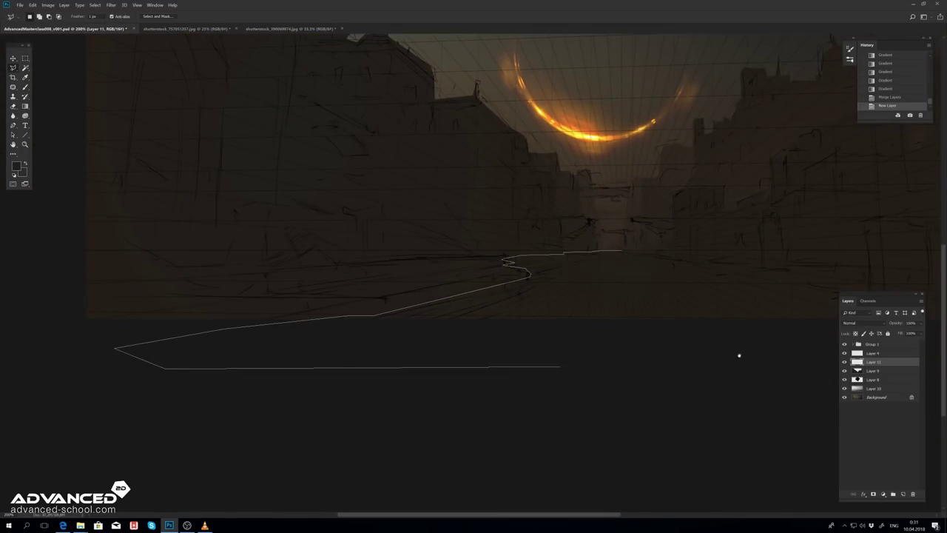
click(785, 354)
click(772, 323)
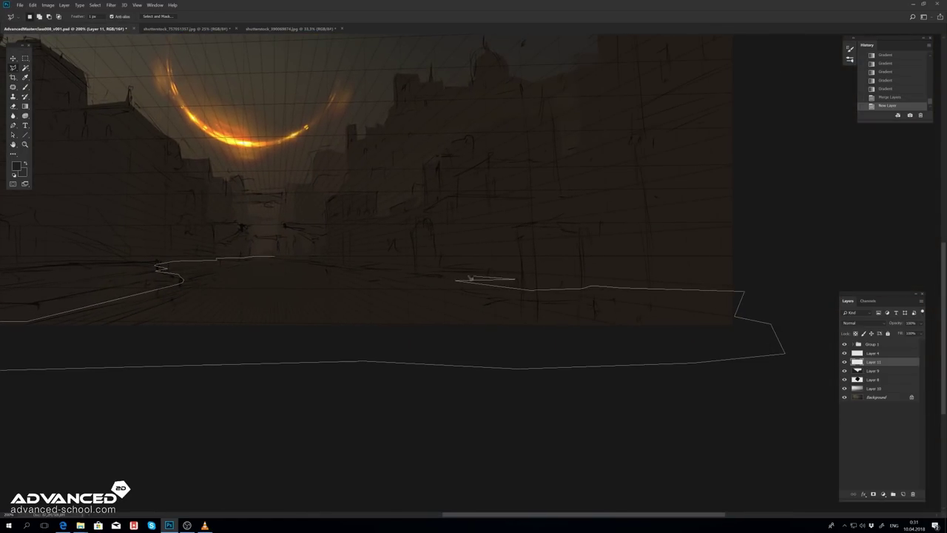
click(302, 263)
Step: Fill the street selection with warm orange gradients and dab orange paint onto the street
key(ctrl+minus)
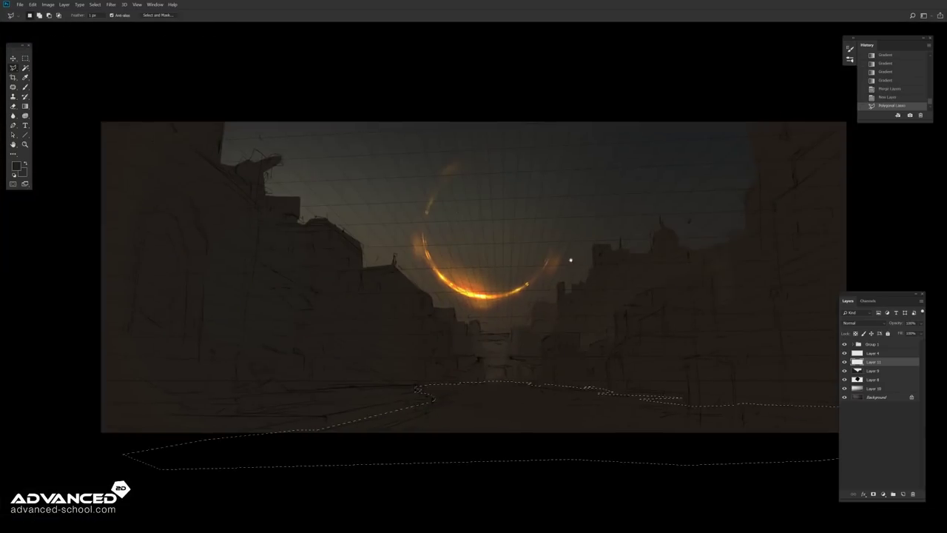
key(g)
drag(484, 348, 484, 380)
drag(242, 425, 299, 326)
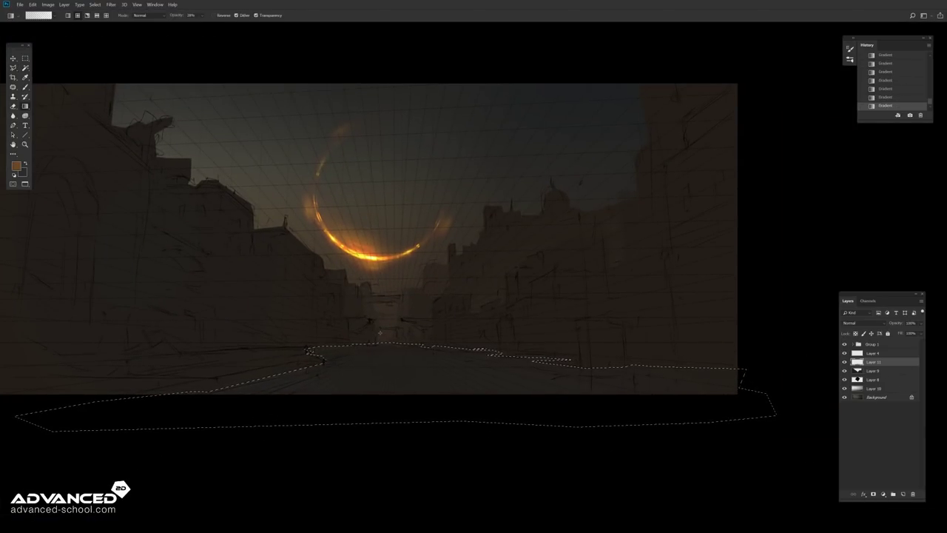
drag(492, 353, 491, 376)
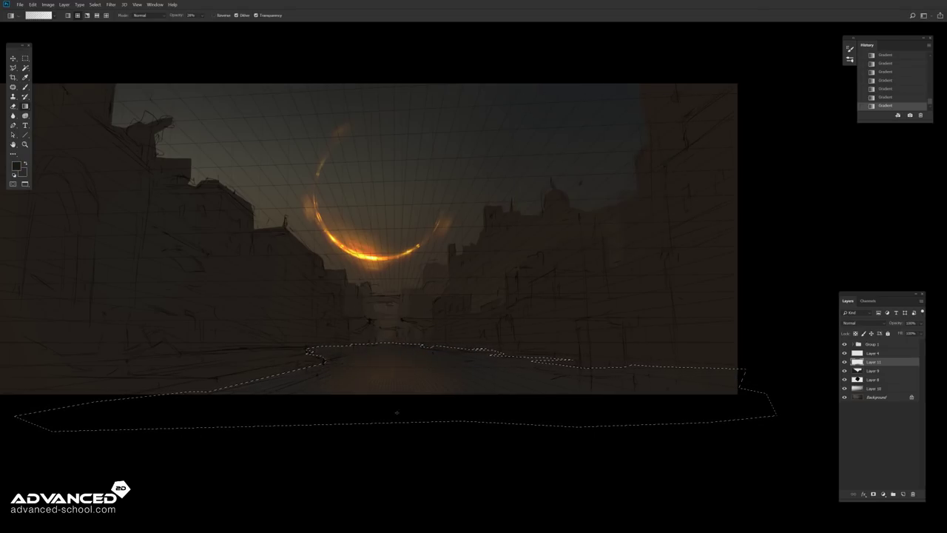
key(b)
click(378, 366)
key(l)
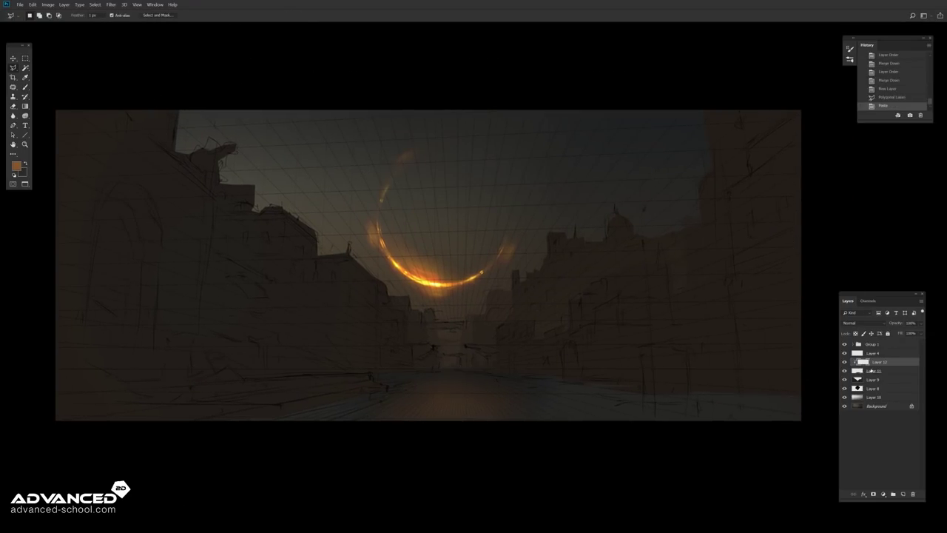
Step: Flip and squash the ring copy onto the street and apply a vertical Motion Blur
key(ctrl+t)
drag(481, 262, 493, 427)
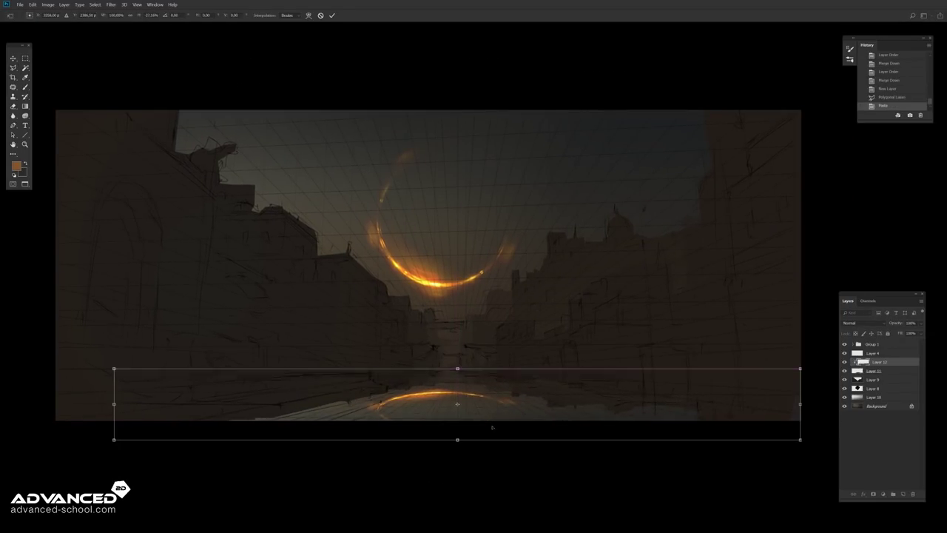
key(Return)
click(111, 5)
click(222, 136)
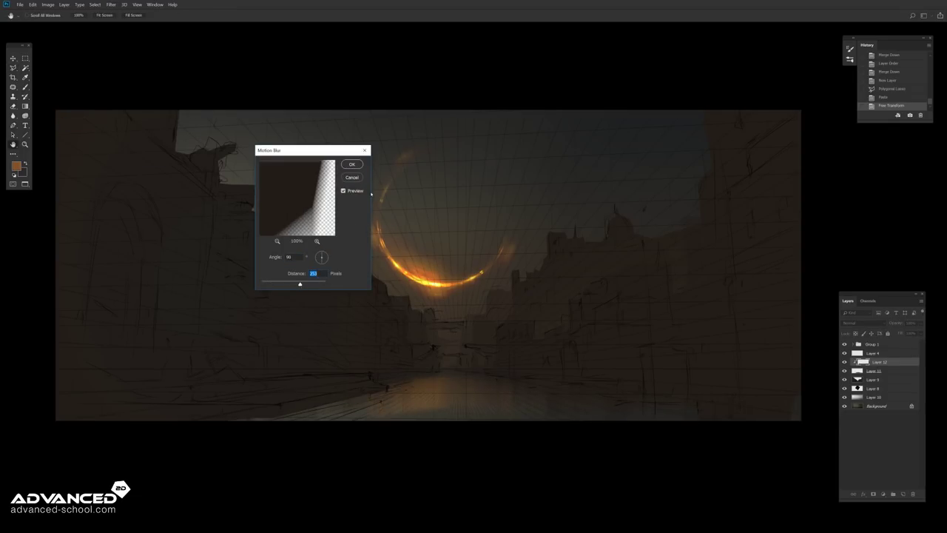
key(Return)
drag(920, 343, 899, 342)
Step: Narrow the reflection horizontally, erase its hard edges, and merge it into the layer below
key(ctrl+t)
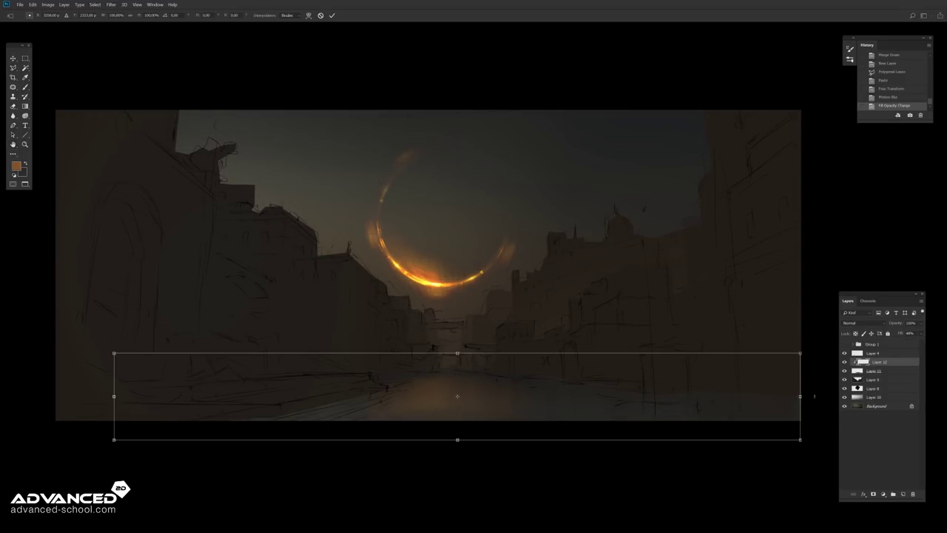
drag(800, 395, 538, 382)
key(Return)
key(e)
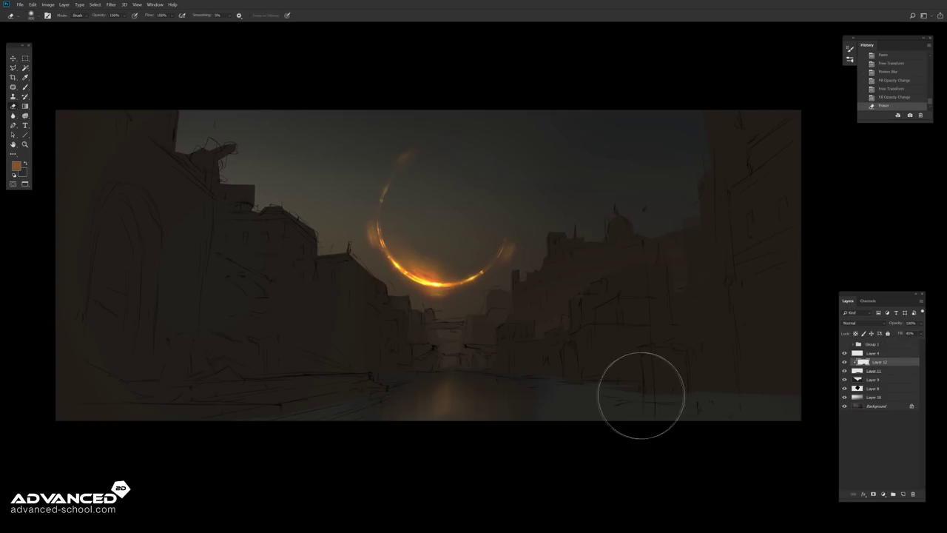
drag(641, 397, 478, 371)
drag(478, 372, 804, 454)
key(ctrl+e)
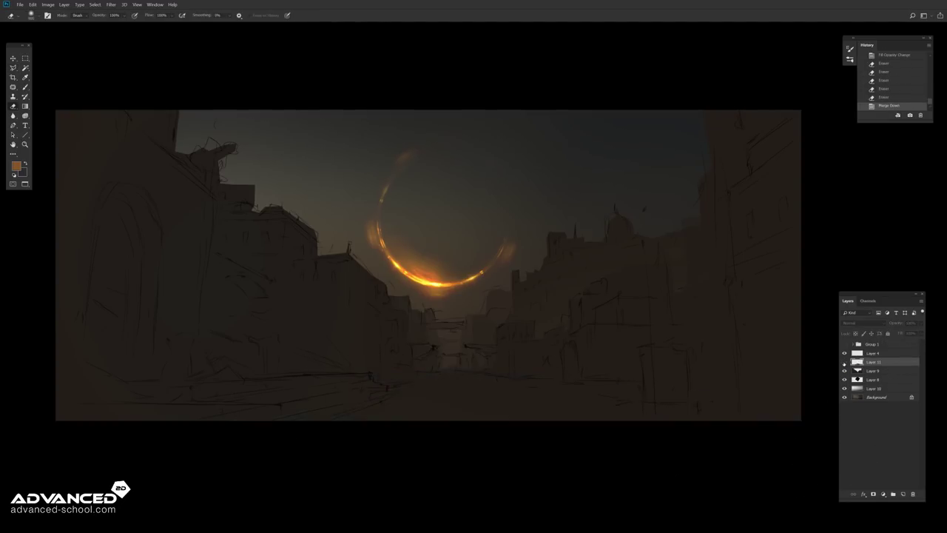
click(888, 370)
Step: Lock Layer 9 and paint greyish-beige smoke among the right-hand buildings with a soft cloudy brush
key(b)
right_click(46, 97)
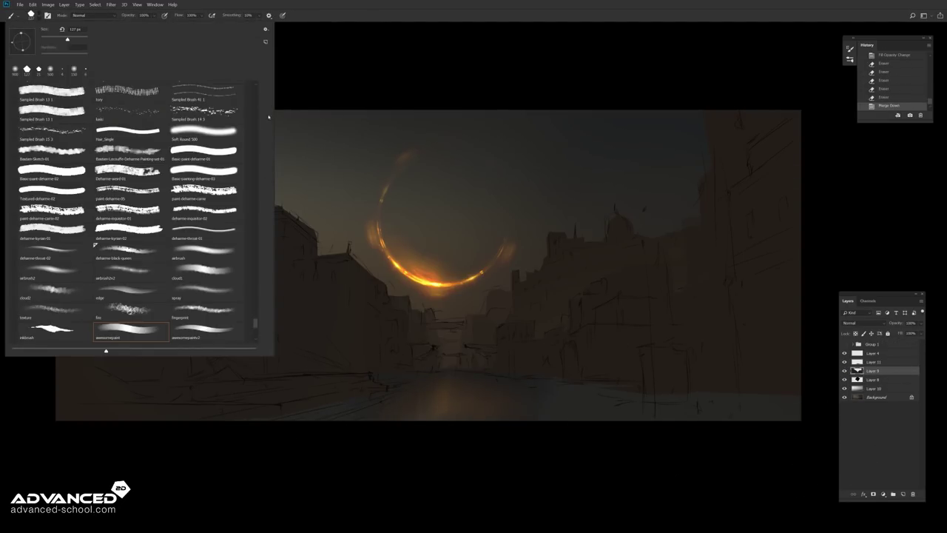
click(16, 166)
click(548, 160)
click(687, 111)
key(/)
mouse_move(551, 266)
mouse_down()
mouse_move(552, 236)
mouse_move(542, 282)
mouse_up()
drag(542, 278, 533, 292)
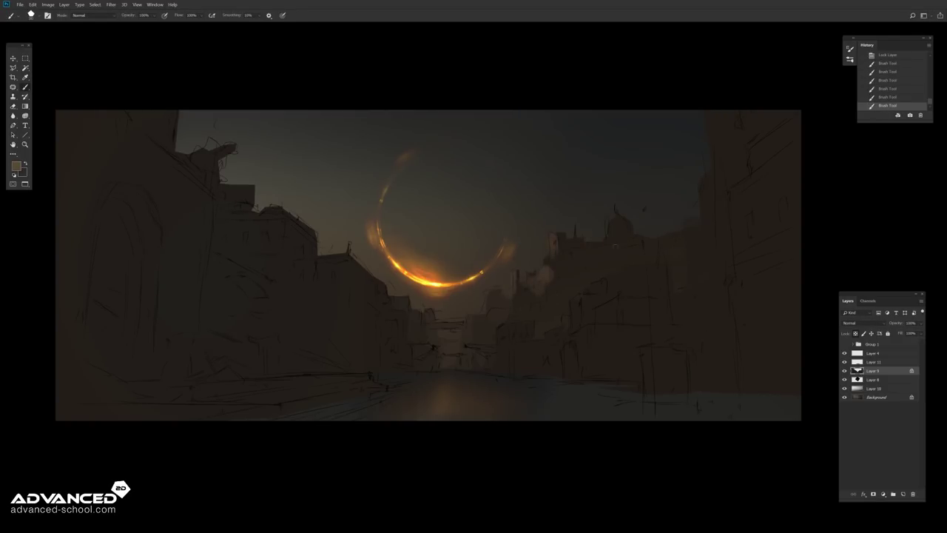
Step: Darken the smoky buildings with reddish-brown gradients, undoing the last one
click(16, 166)
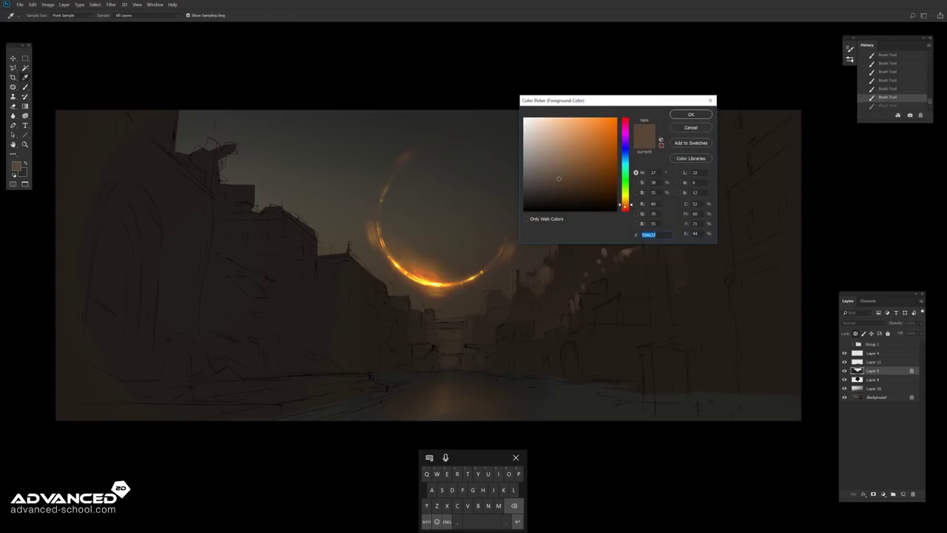
click(680, 114)
key(g)
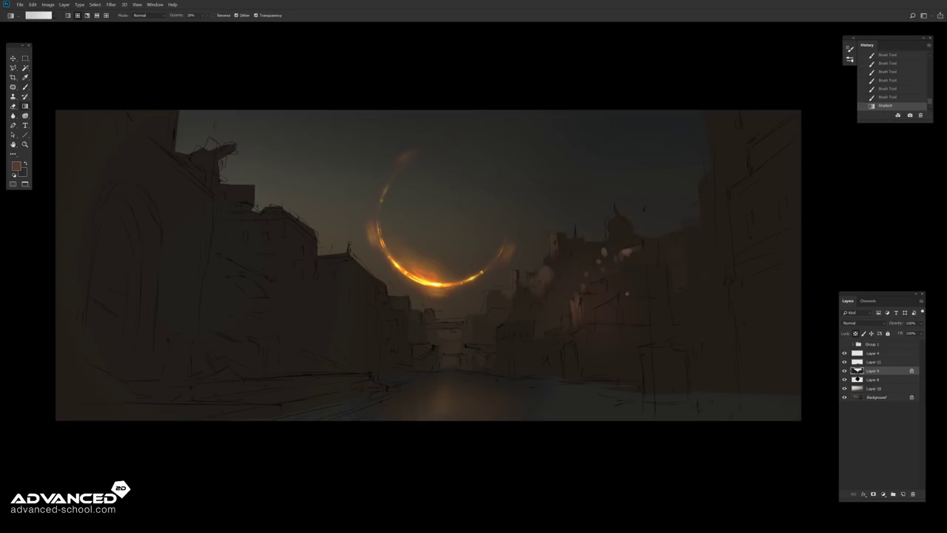
drag(627, 294, 607, 303)
drag(603, 300, 542, 340)
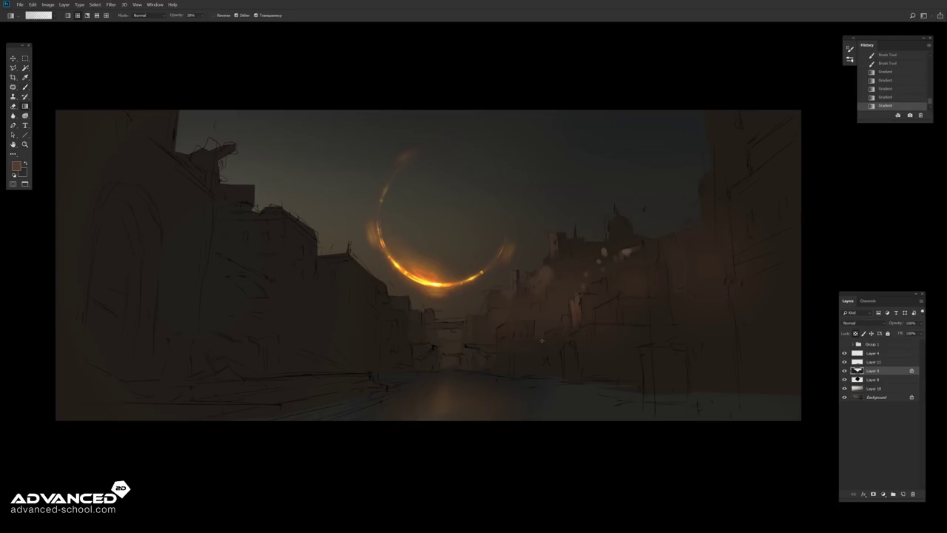
key(ctrl+z)
key(ctrl+z)
Step: Lasso the left building's front face and shade it with a gradient
key(l)
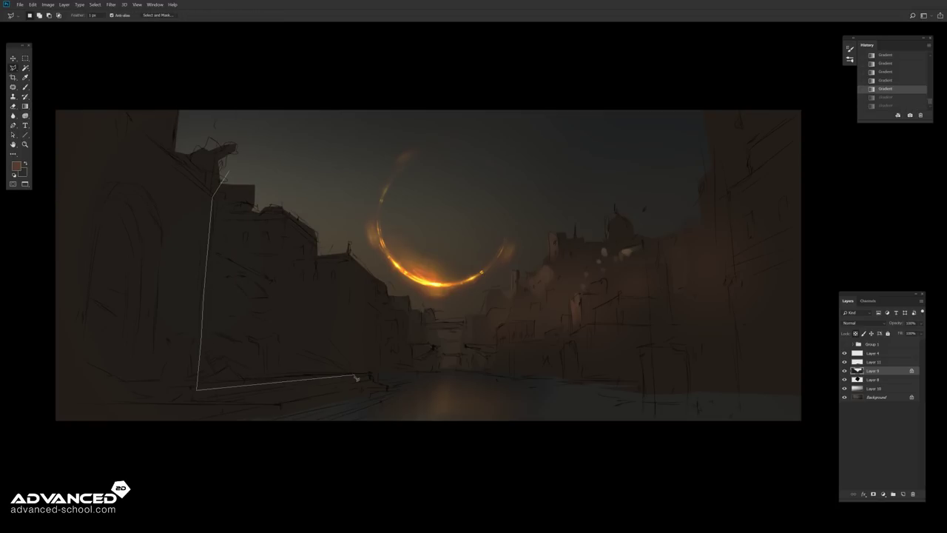
click(355, 311)
click(228, 171)
key(g)
drag(304, 318, 262, 289)
key(m)
key(ctrl+d)
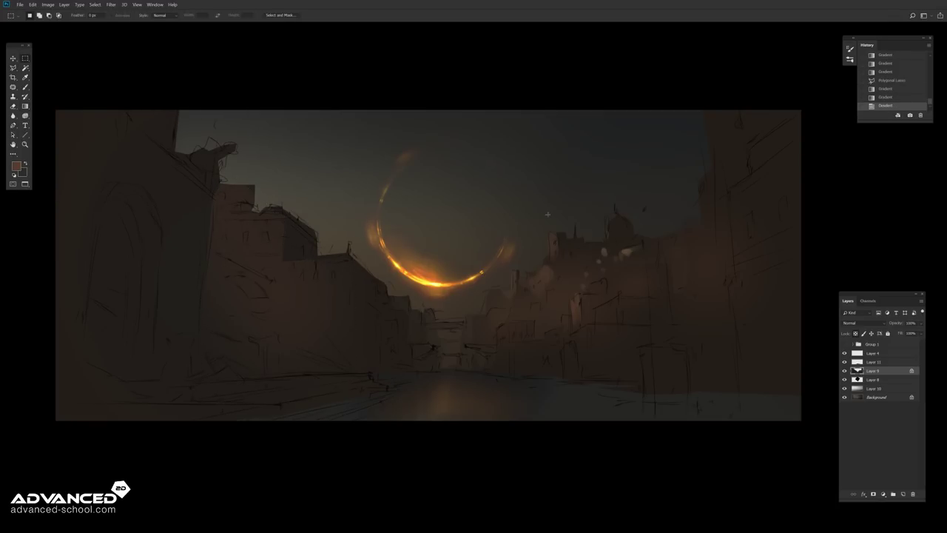
Step: Lower the sketch layer's Fill, reselect Layer 9, and lay a faint gradient over the street
key(b)
drag(549, 271, 559, 283)
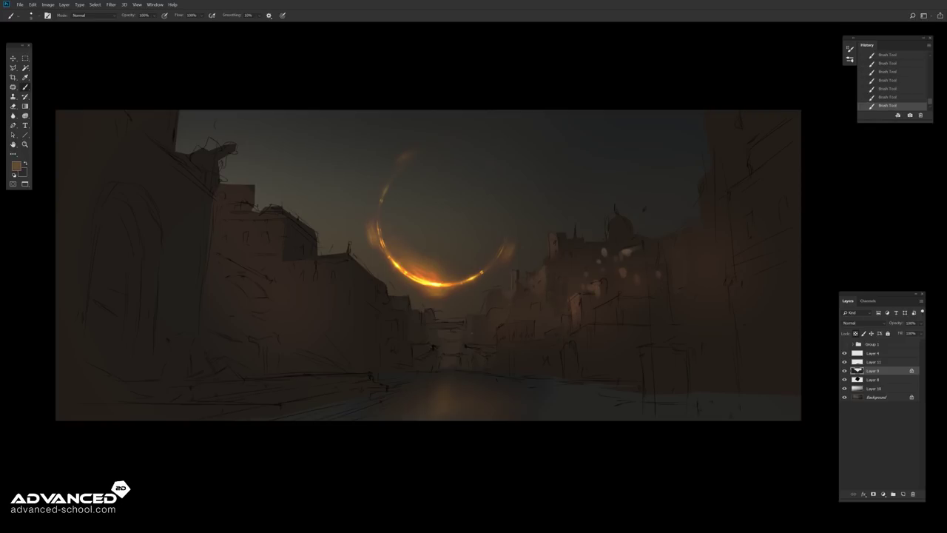
click(888, 56)
click(873, 361)
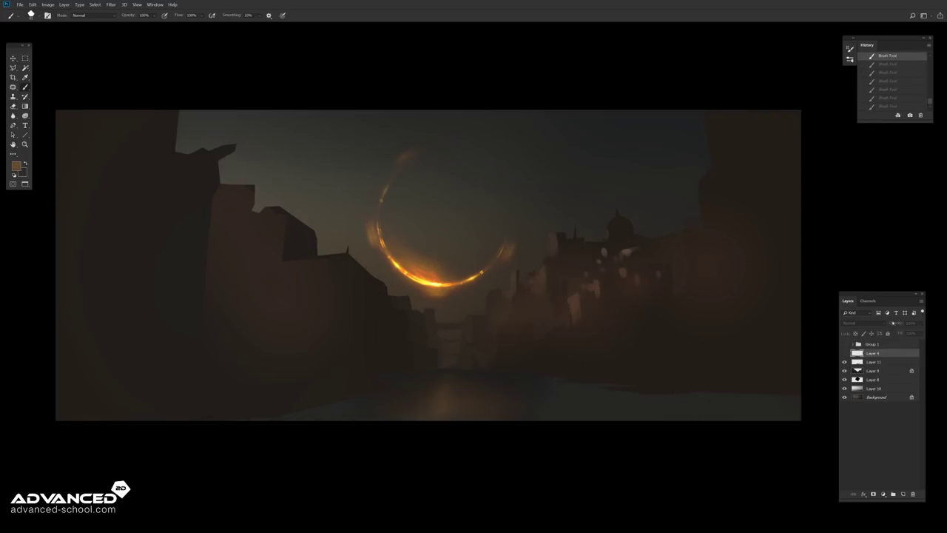
drag(900, 333, 888, 333)
click(874, 370)
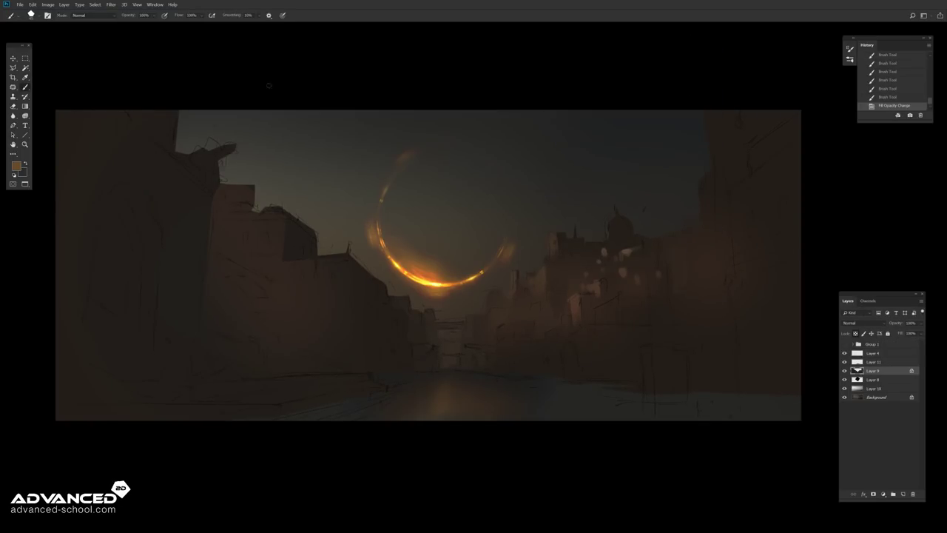
key(l)
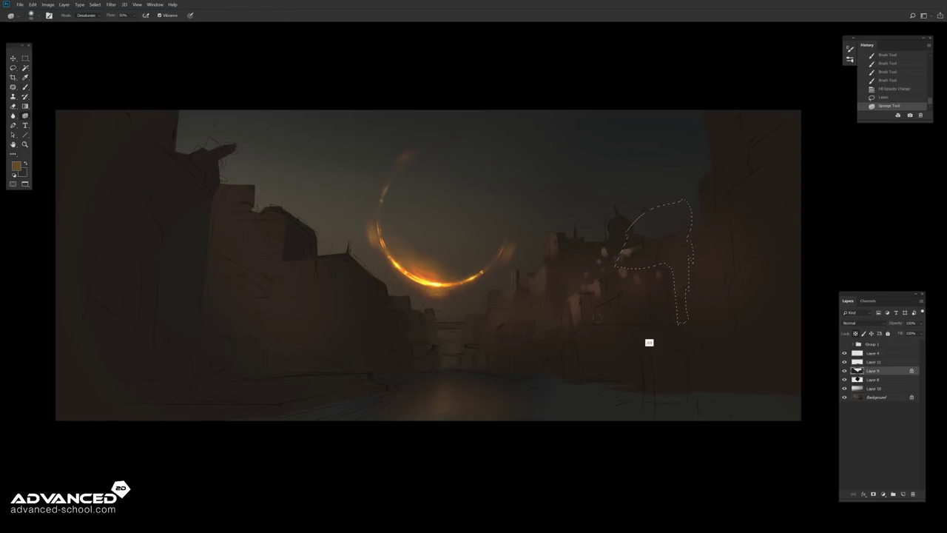
key(ctrl+d)
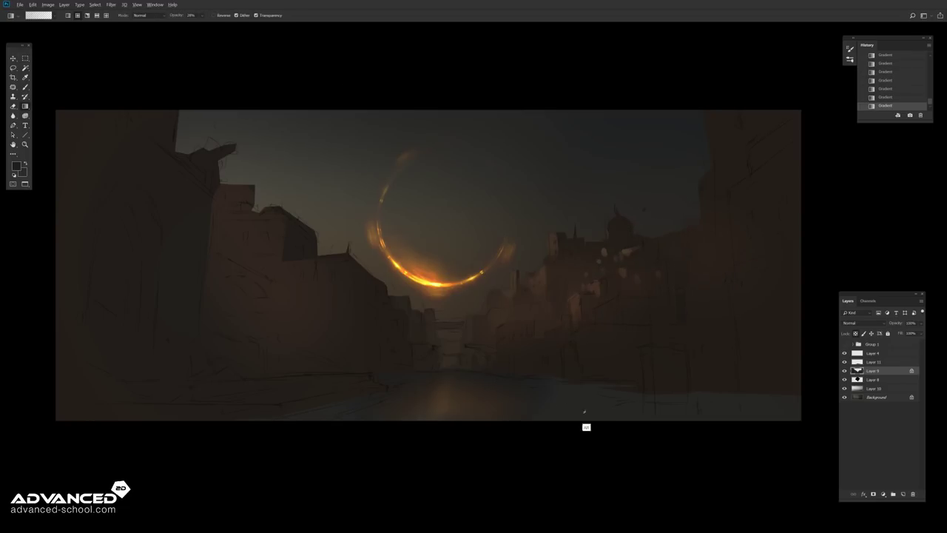
drag(541, 287, 540, 398)
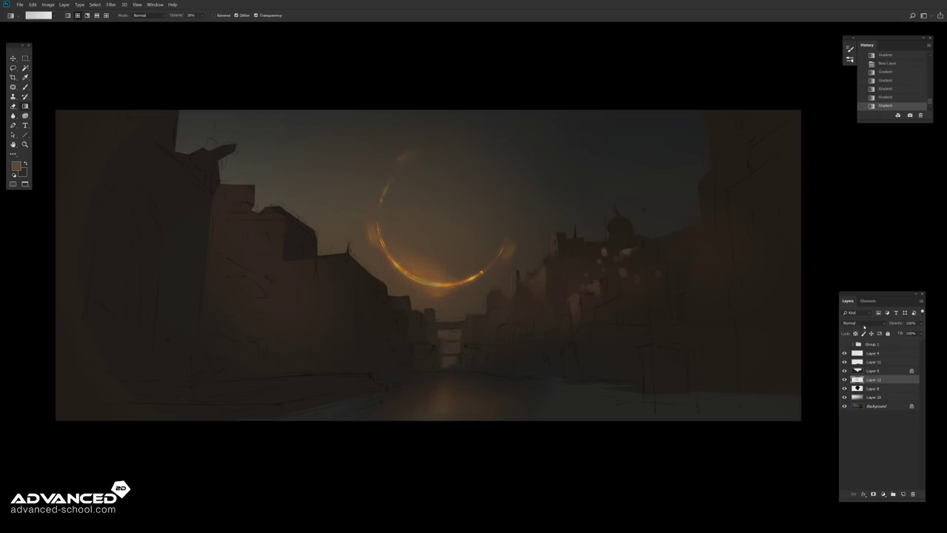
Step: Add a gradient over the right buildings, dark clouds, a warm ring glow, and light cloud strokes
drag(506, 251, 455, 305)
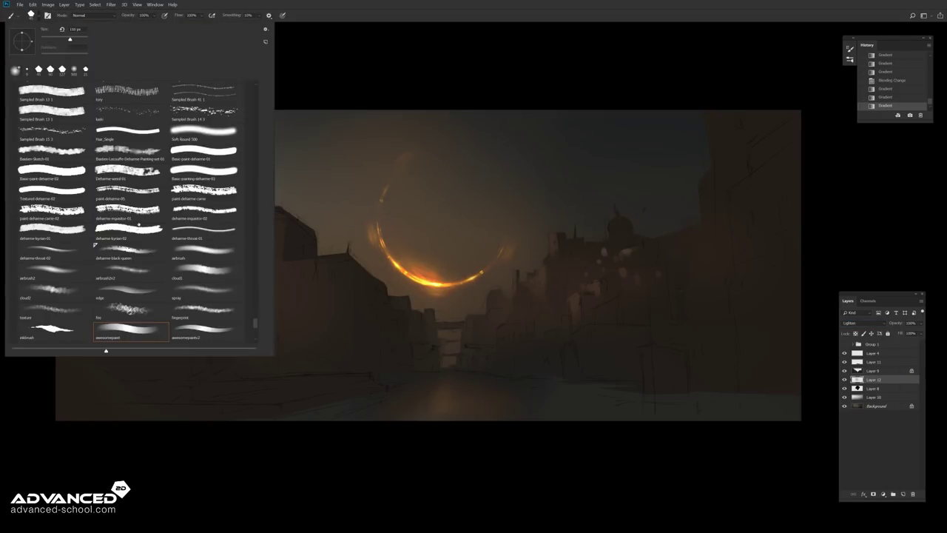
click(16, 166)
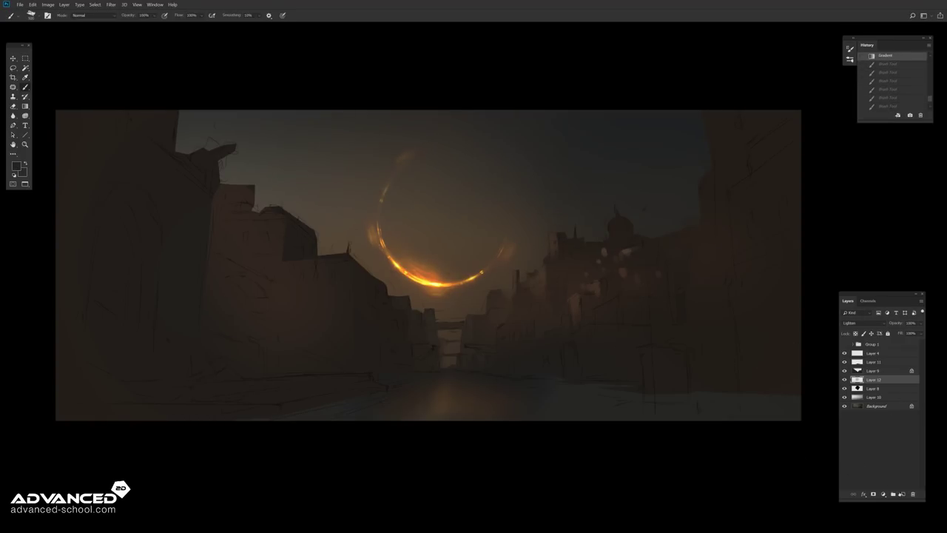
drag(566, 196, 375, 161)
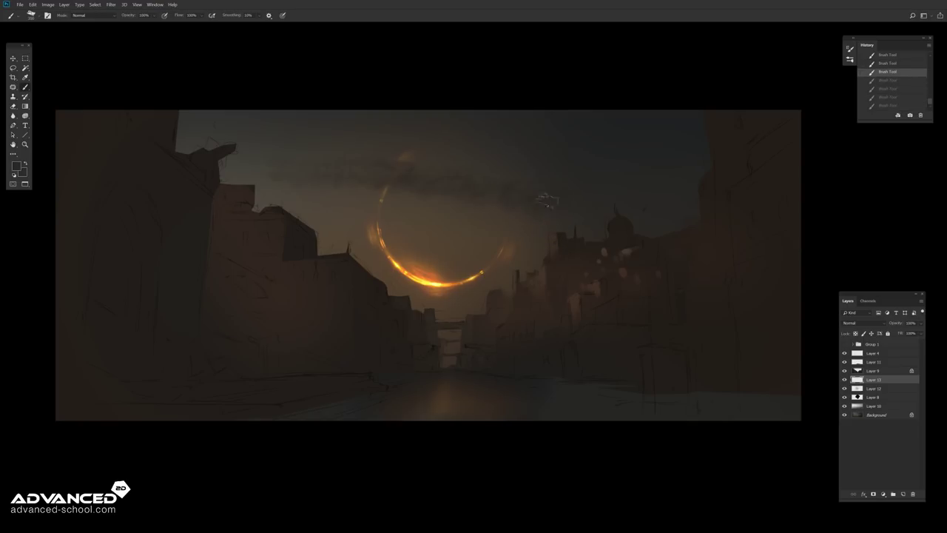
key(g)
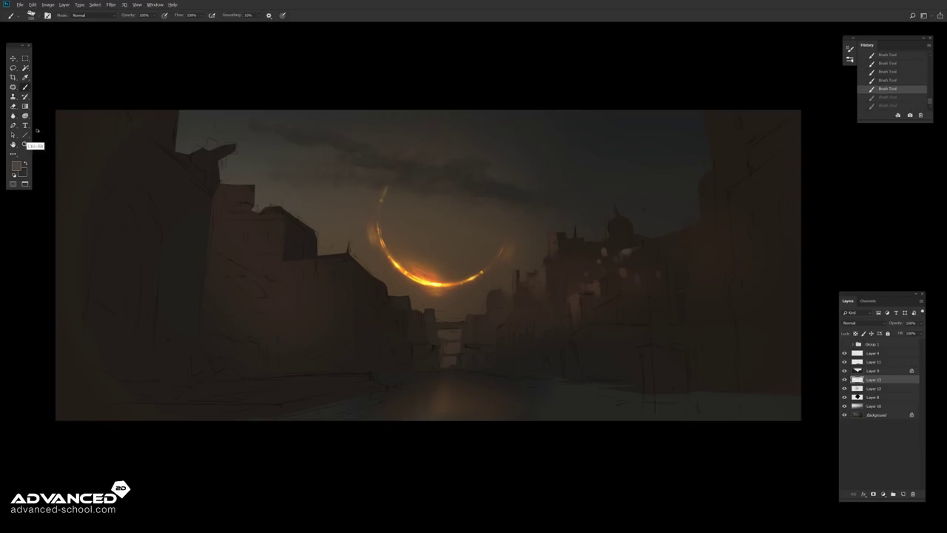
drag(332, 106, 279, 155)
key(b)
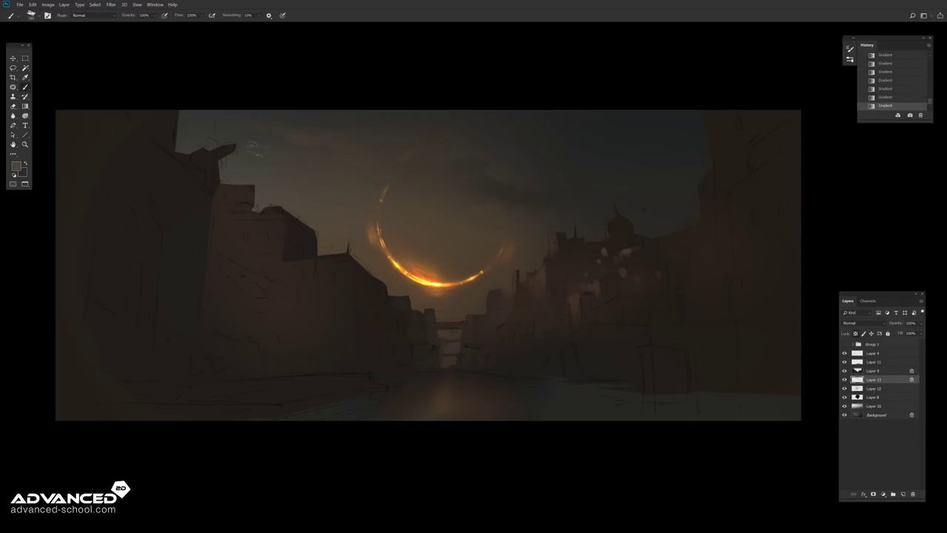
mouse_move(316, 127)
mouse_down()
mouse_move(469, 153)
mouse_move(577, 189)
mouse_up()
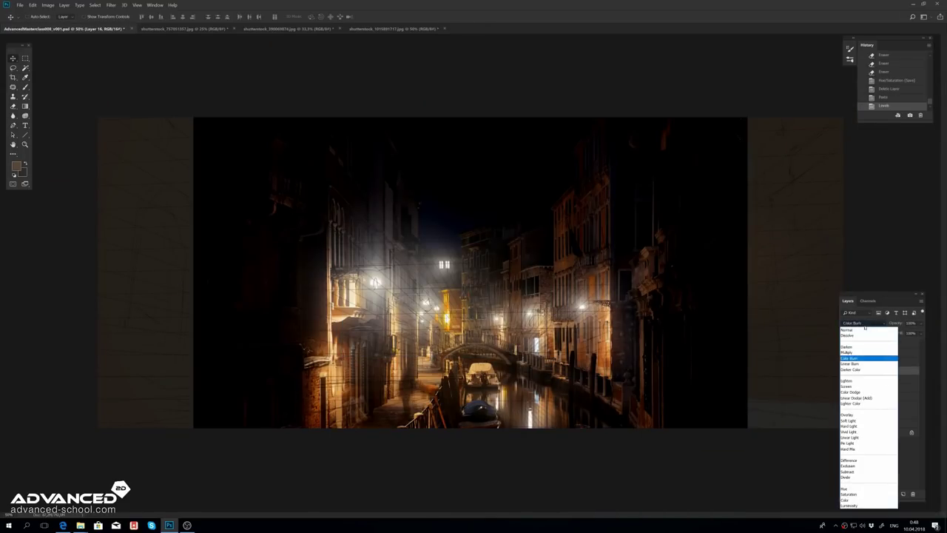
Step: Shrink the Venice photo toward the street centre and lift a vertical strip onto its own layer
key(ctrl+t)
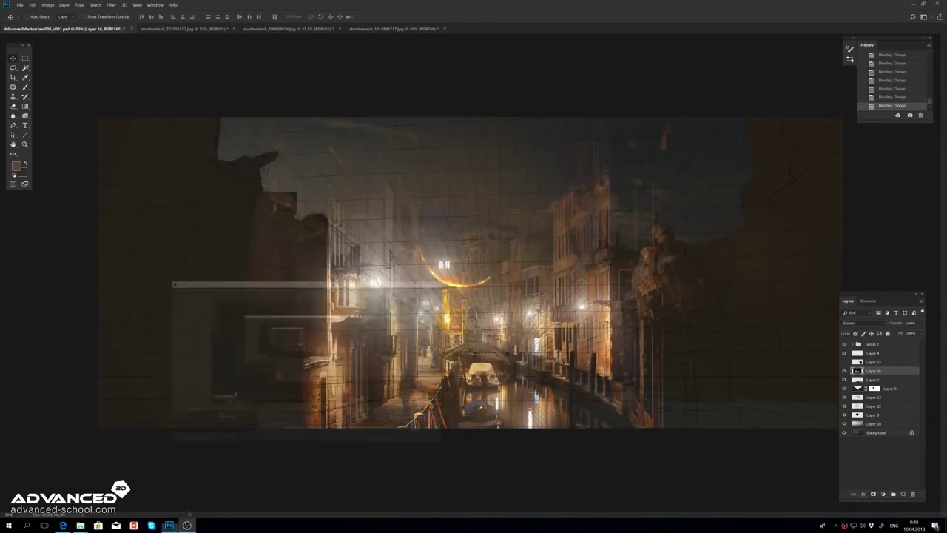
drag(219, 117, 306, 184)
key(Return)
key(m)
drag(427, 176, 513, 370)
key(ctrl+j)
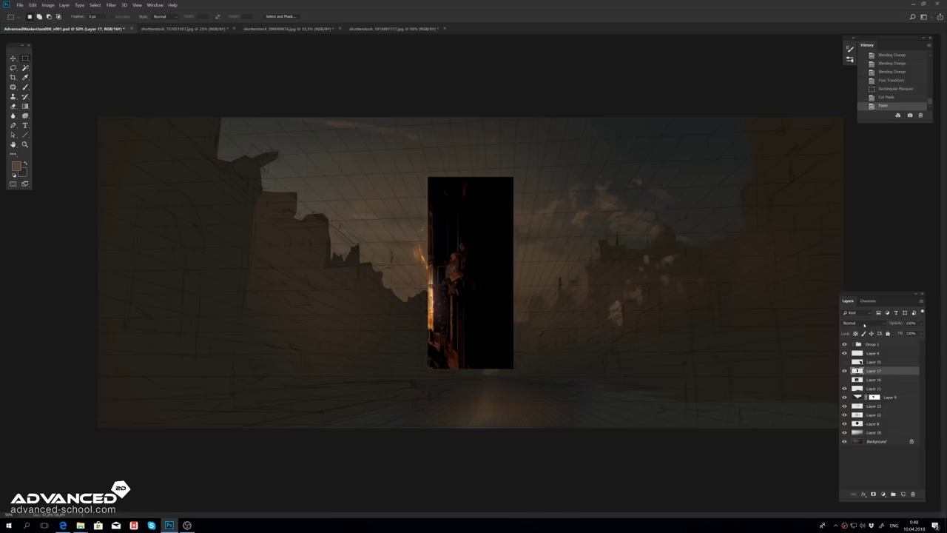
Step: Move the strip onto the right-hand building and skew it to follow the street perspective
key(ctrl+t)
drag(470, 274, 680, 335)
drag(722, 429, 730, 377)
key(ctrl+z)
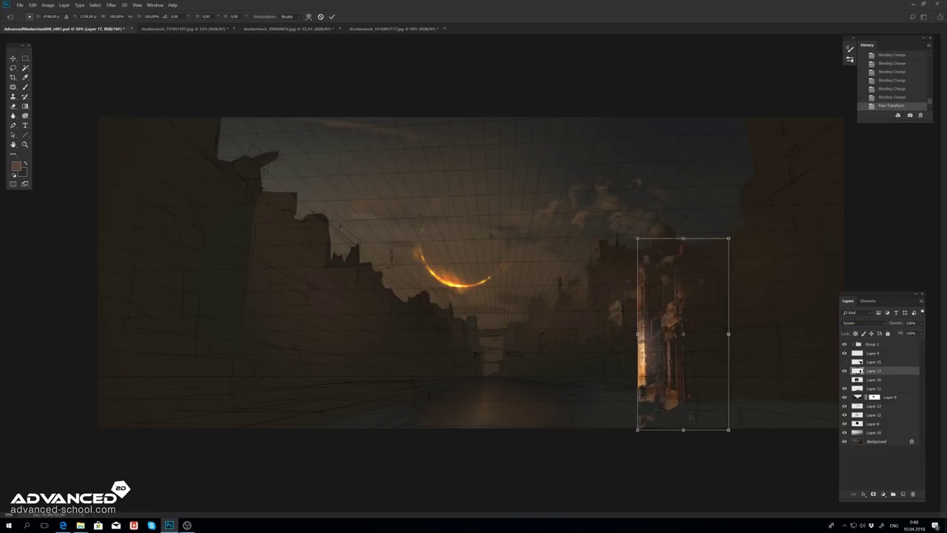
drag(637, 333, 603, 305)
key(Return)
key(ctrl+d)
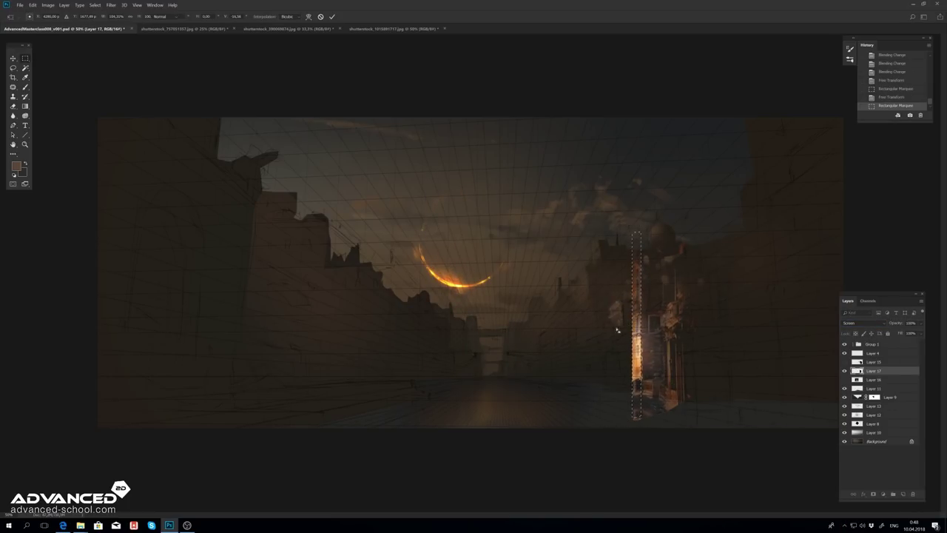
Step: Rotate the strip slightly to fit the facade and cut away its excess part
key(ctrl+t)
drag(733, 371, 726, 343)
key(Return)
key(l)
drag(648, 406, 698, 397)
key(ctrl+x)
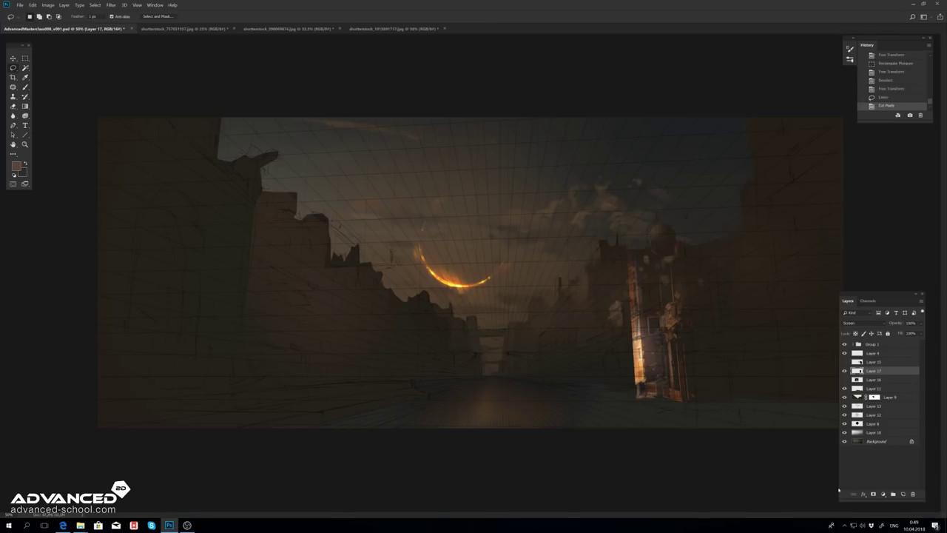
key(ctrl+t)
Step: Shift the strip's highlights toward red and green with Color Balance and set its blending to normal
key(ctrl+b)
drag(630, 93, 634, 96)
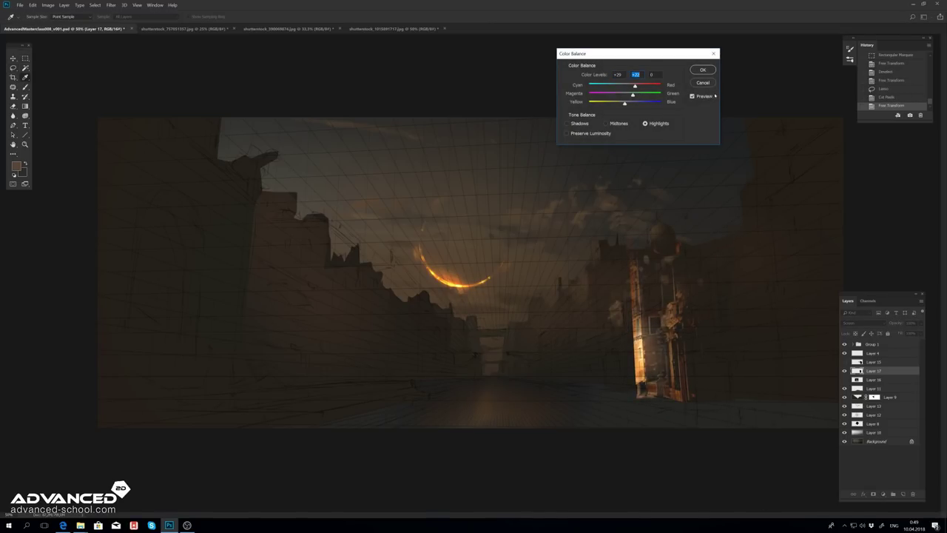
key(Return)
key(g)
click(862, 323)
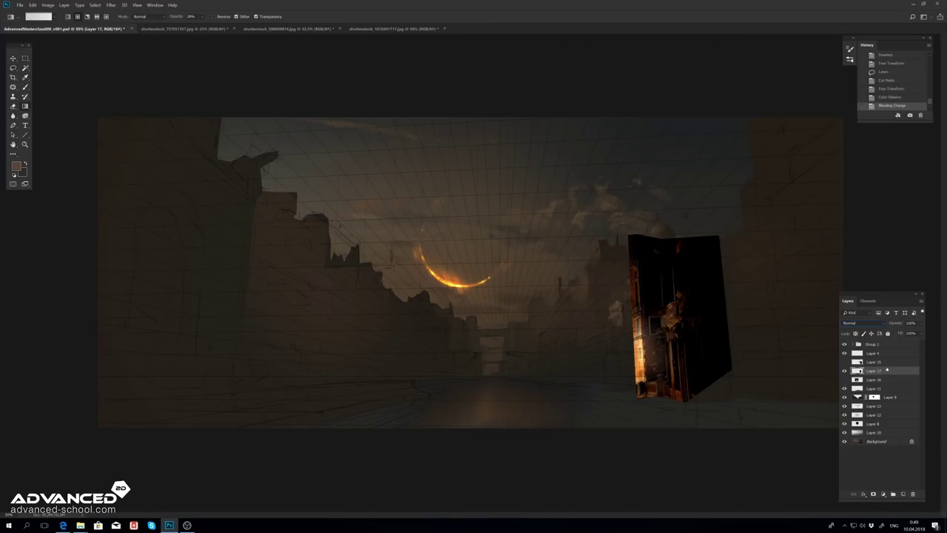
double_click(887, 370)
key(Return)
Step: Merge the strip with an empty layer, brighten it with Curves, and choose dark brown paint
key(ctrl+shift+alt+n)
key(ctrl+e)
key(ctrl+m)
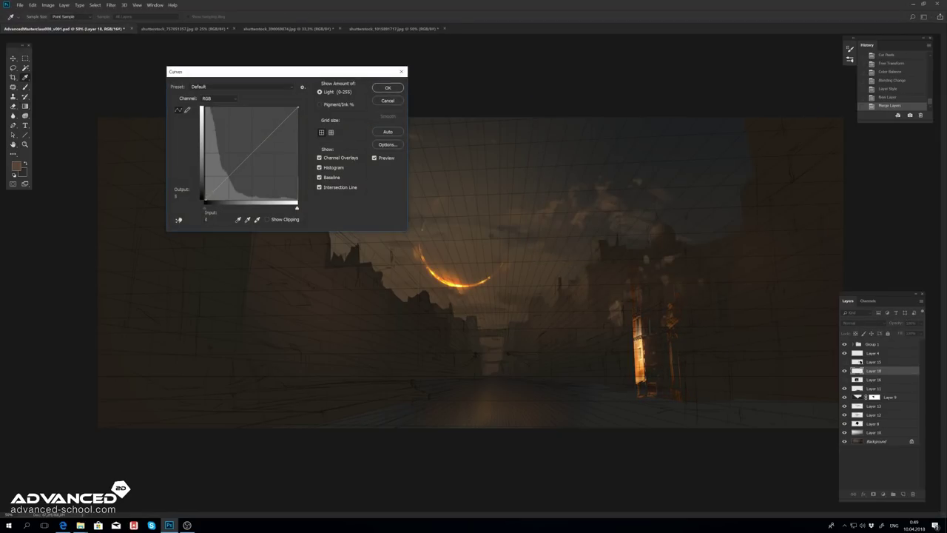
drag(236, 164, 222, 148)
key(Return)
click(16, 166)
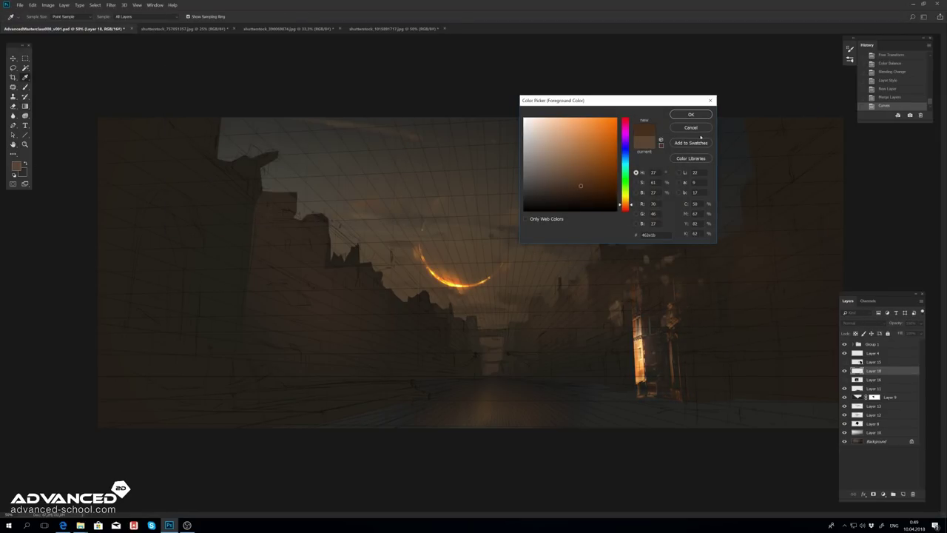
key(Return)
Step: Pick a brush preset and add a new empty layer for painting
click(25, 96)
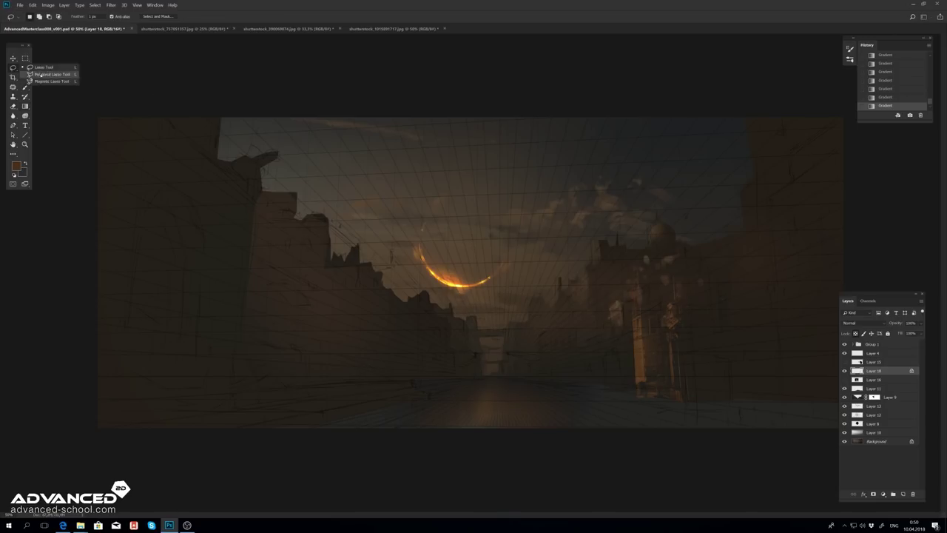
scroll(667, 331, up, 3)
click(35, 16)
scroll(253, 318, up, 3)
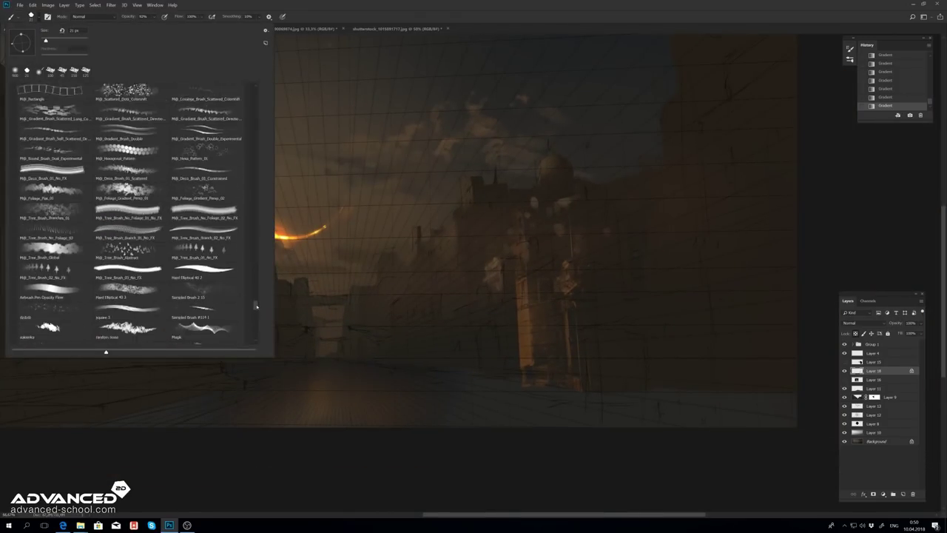
scroll(252, 318, up, 2)
key(F5)
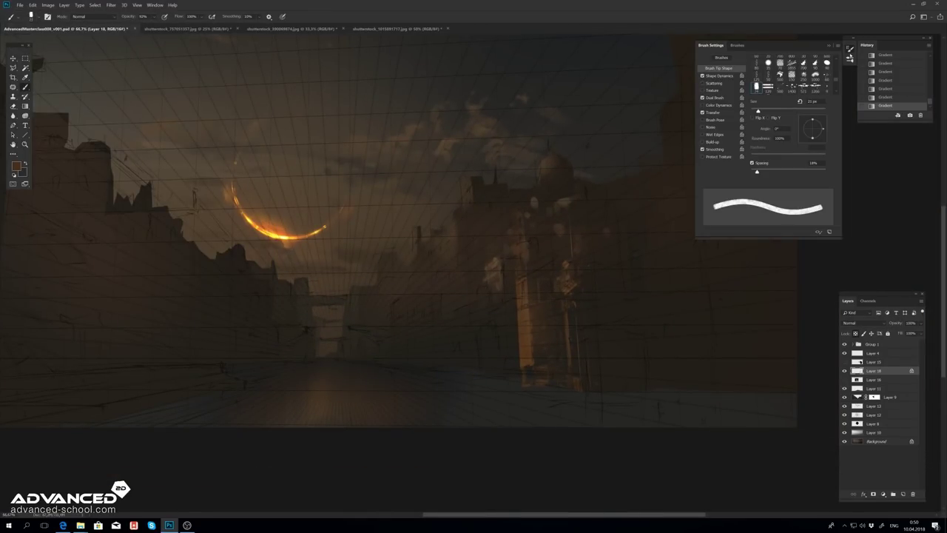
key(F5)
key(ctrl+shift+alt+n)
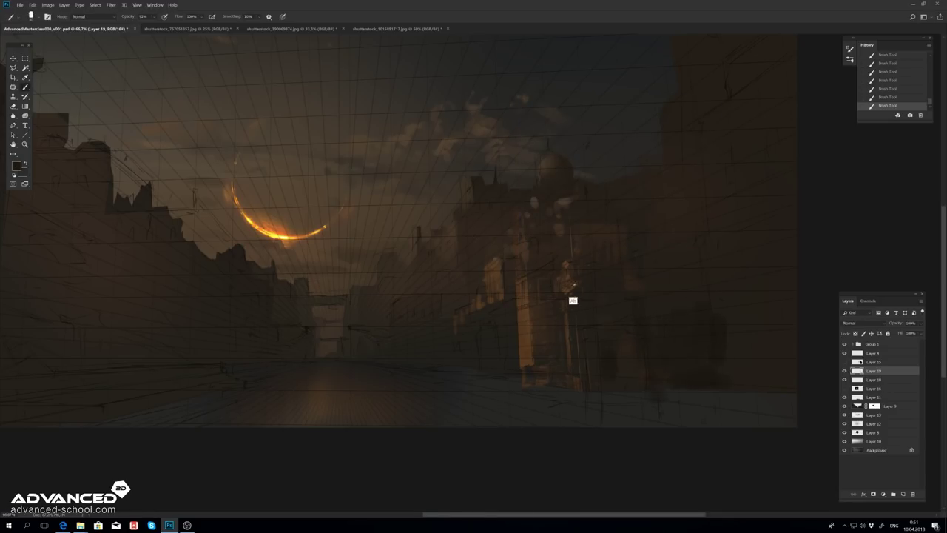
Step: Dab paint onto the right-hand building and shade it with a gradient
click(651, 339)
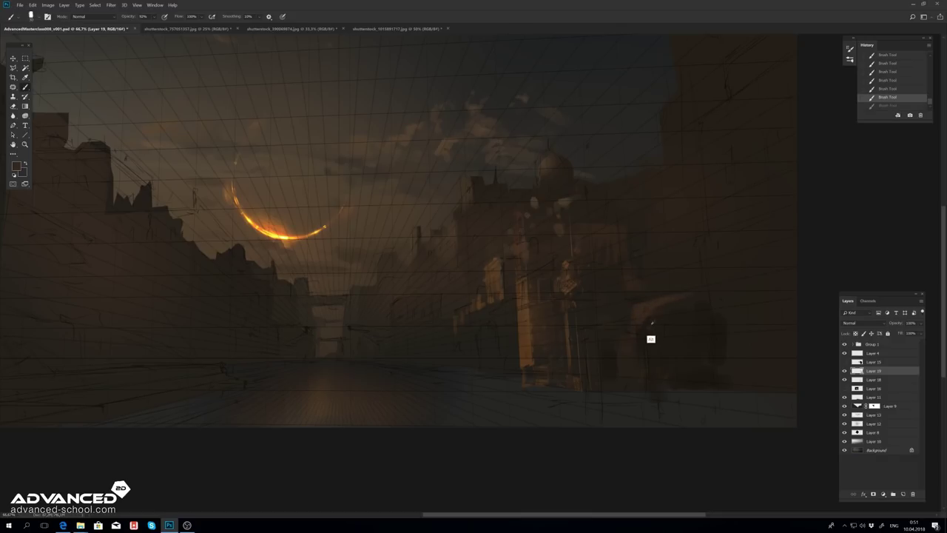
click(652, 322)
key(g)
drag(690, 355, 667, 409)
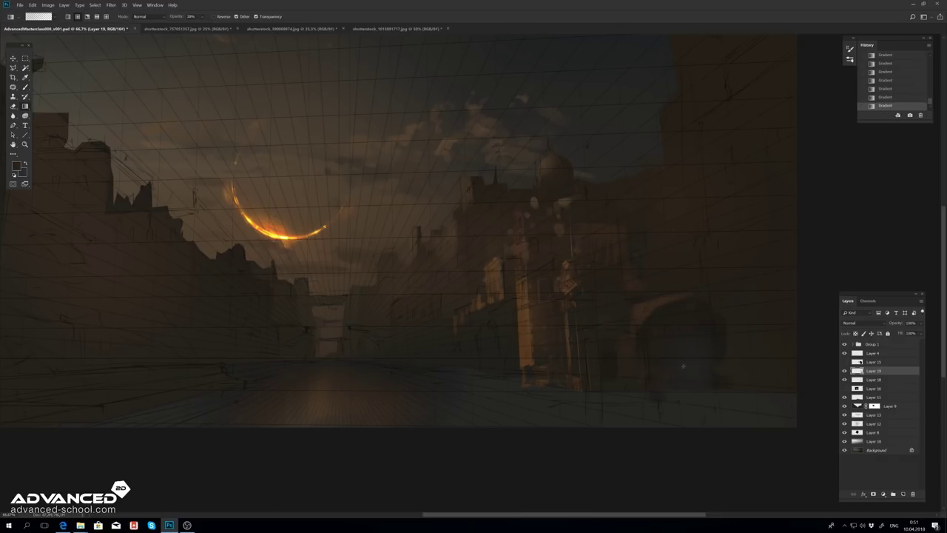
key(ctrl+alt+z)
key(ctrl+alt+z)
key(shift+ctrl+z)
key(shift+ctrl+z)
click(845, 370)
Step: Paint brown brush strokes along the street, zooming out to check the whole painting
key(l)
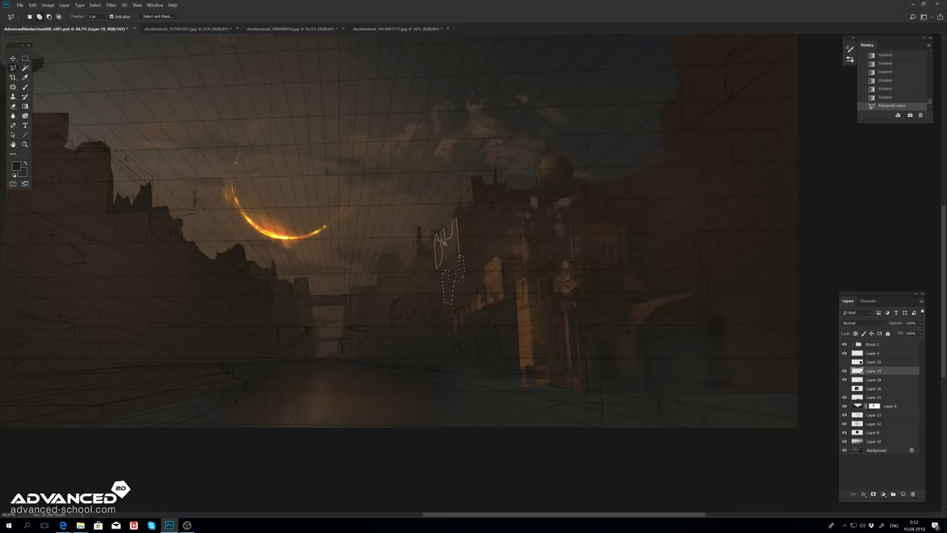
key(ctrl+z)
key(b)
alt+click(496, 276)
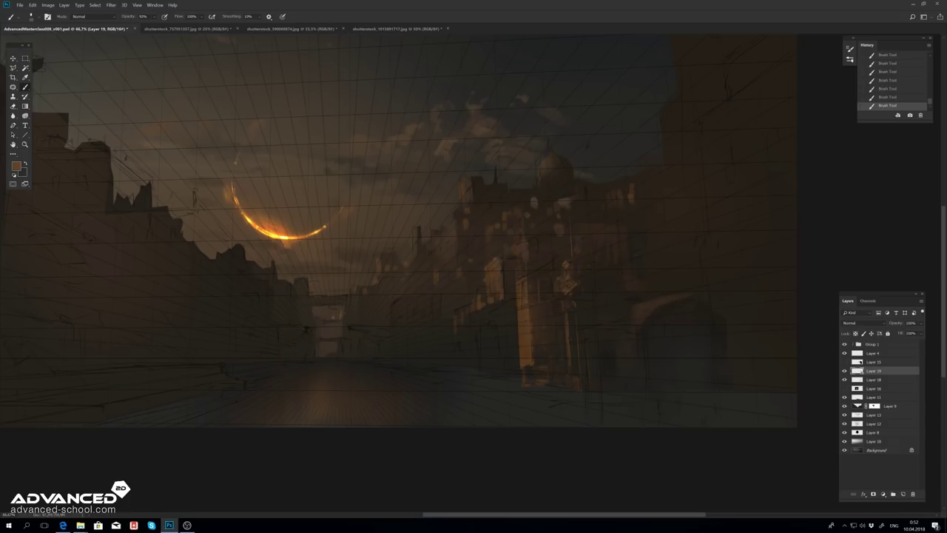
key(ctrl+z)
key(ctrl+minus)
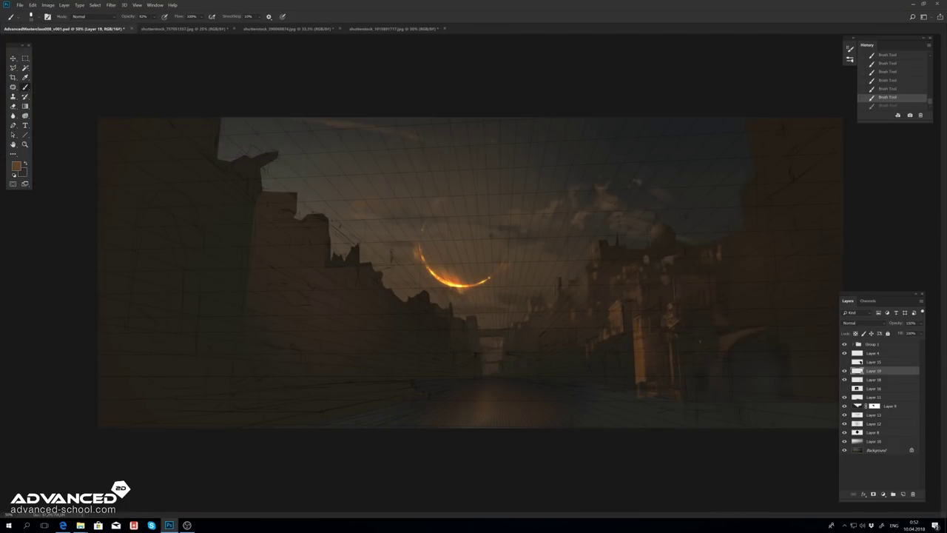
key(ctrl+shift+z)
Step: Outline the street-level buildings, shade them with gradients, and cut away a sliver
key(l)
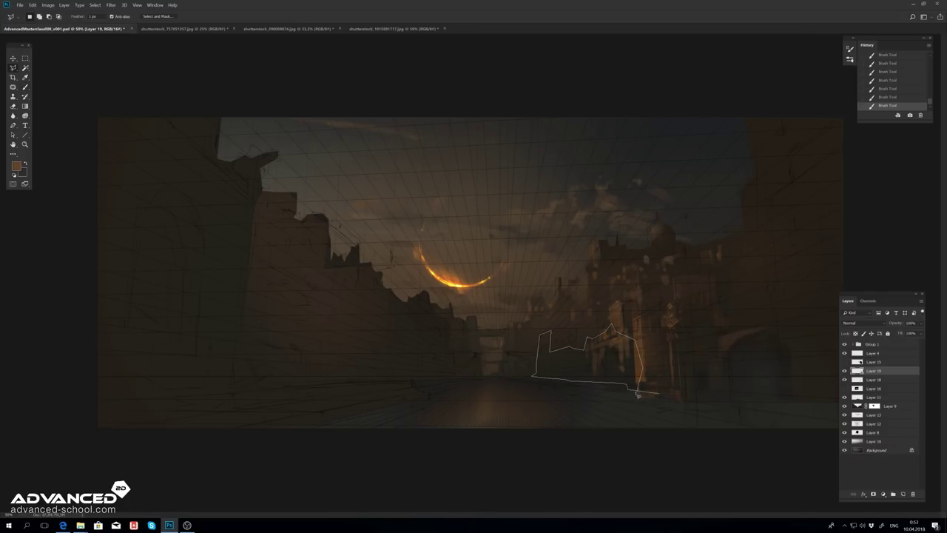
click(638, 395)
key(g)
drag(601, 331, 585, 379)
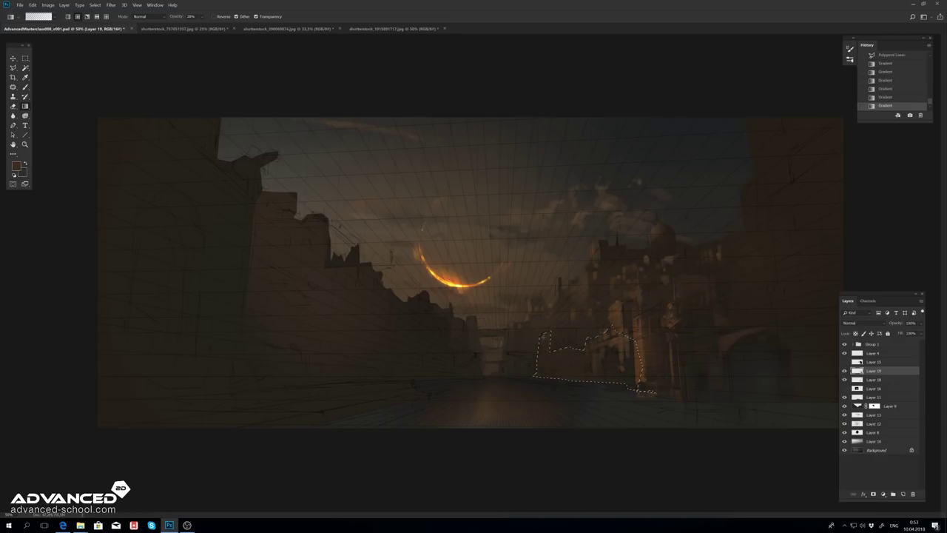
key(ctrl+d)
key(l)
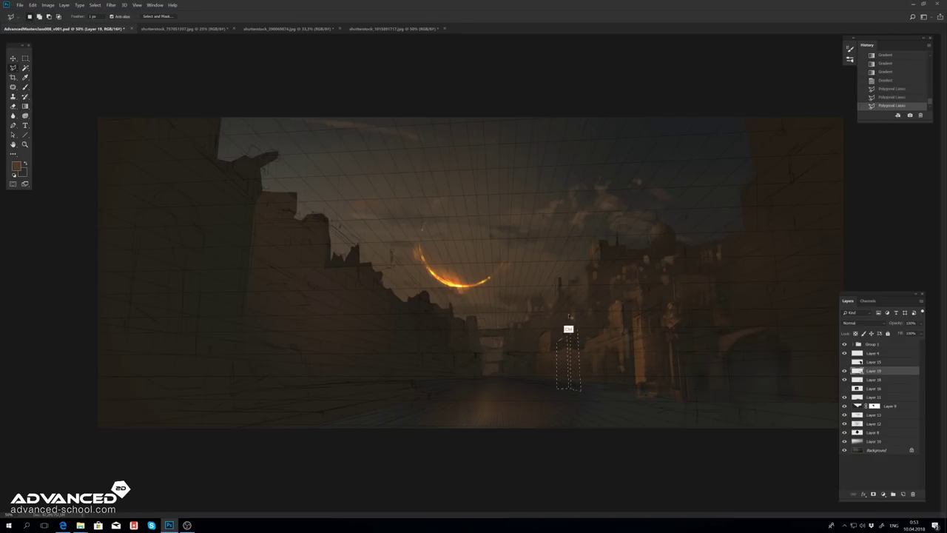
key(ctrl+x)
Step: Paint the left wall and shade an arch-shaped selection on it with a vertical gradient
key(b)
click(257, 284)
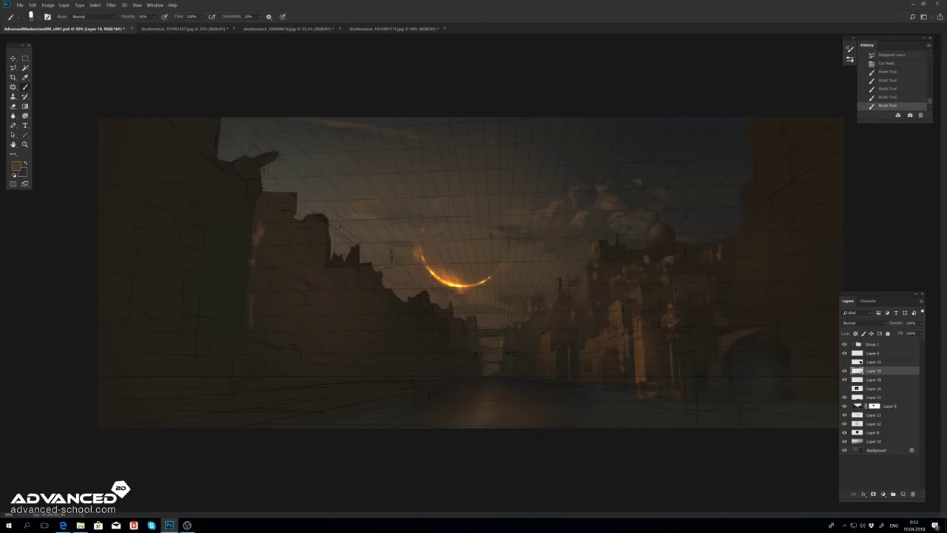
click(251, 261)
key(l)
click(123, 334)
key(g)
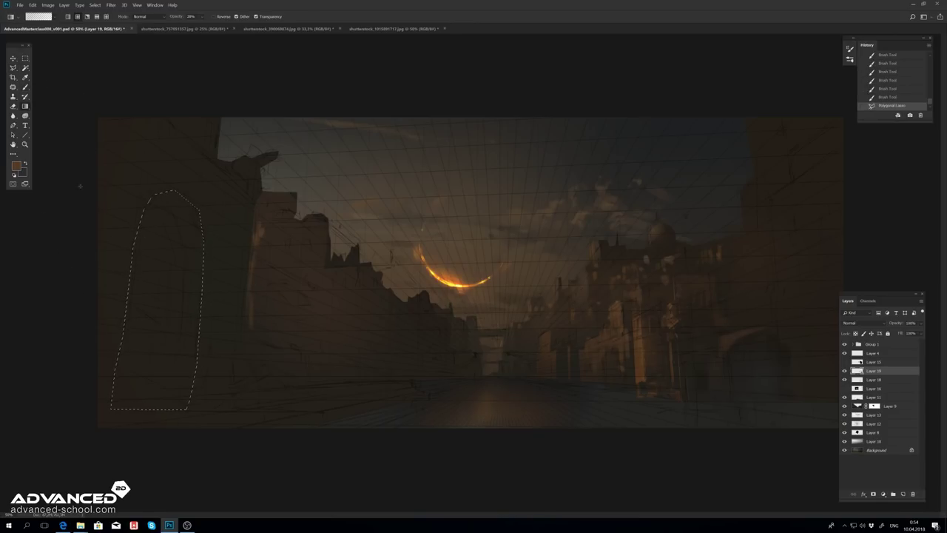
drag(163, 207, 163, 385)
key(ctrl+d)
Step: Flip the canvas horizontally via Image > Image Rotation
key(m)
click(48, 4)
click(148, 100)
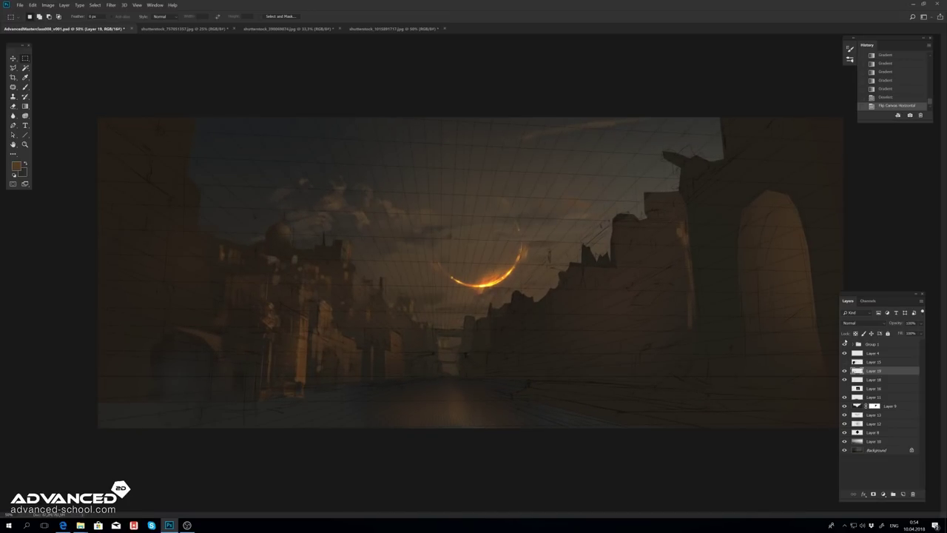
Step: Add an empty layer, then reveal the Venice photo layer and move and scale it over the sky
key(g)
key(ctrl+shift+alt+n)
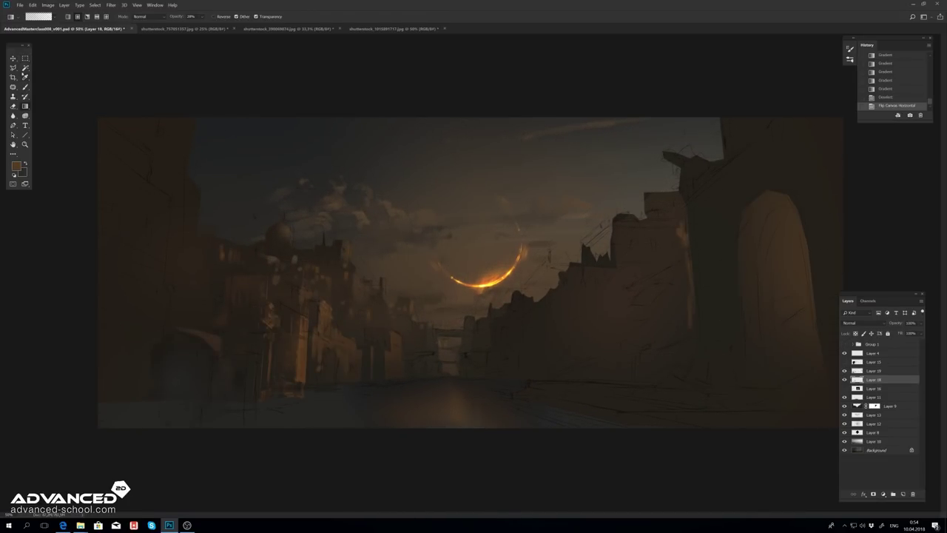
key(b)
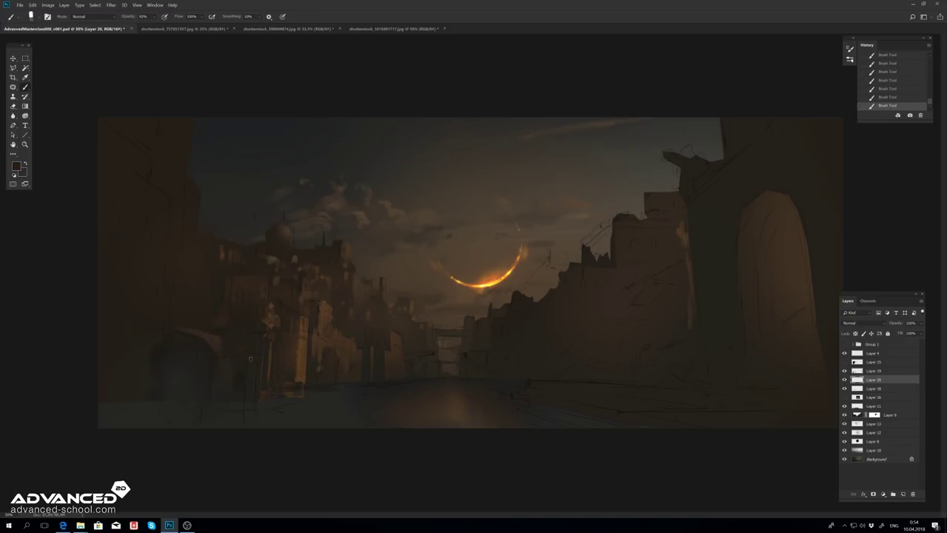
click(845, 397)
click(873, 396)
key(l)
key(ctrl+t)
drag(573, 377, 558, 262)
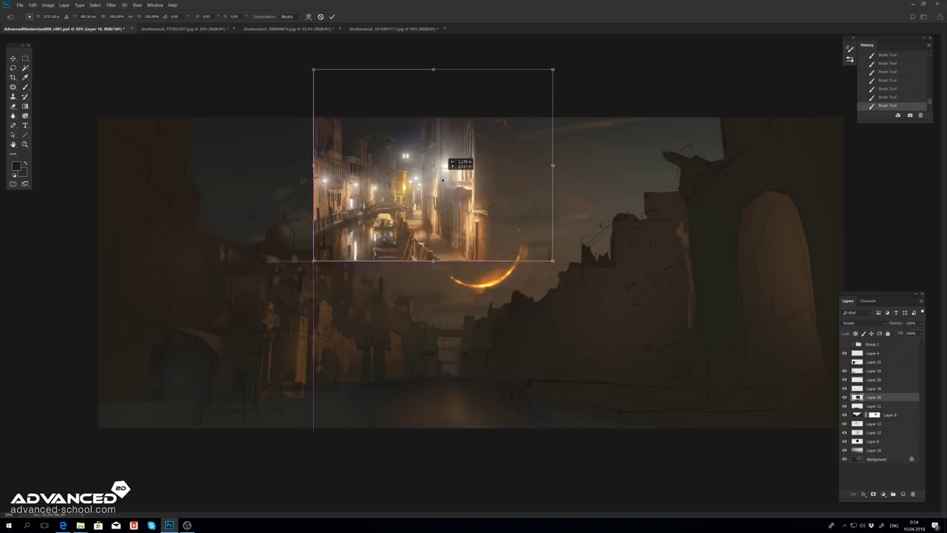
key(Return)
Step: Copy a piece of the Venice photo onto the left-hand buildings and blend away its dark tones
drag(390, 109, 400, 152)
key(ctrl+c)
key(ctrl+v)
key(ctrl+t)
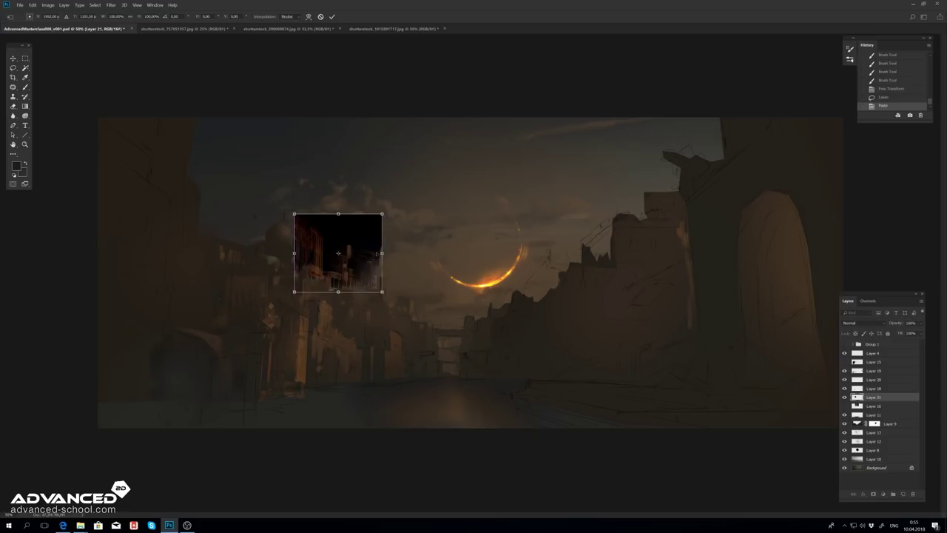
drag(380, 215, 379, 239)
key(Return)
double_click(894, 397)
drag(730, 235, 648, 236)
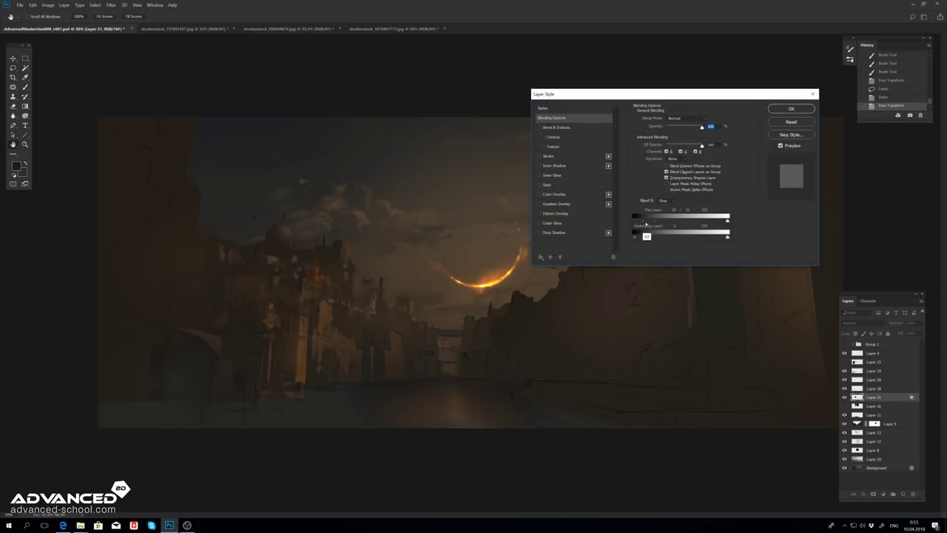
key(Return)
Step: Merge into the buildings layer, darken it with Curves, and gradient-darken the bright windows
key(ctrl+shift+alt+n)
key(ctrl+e)
key(ctrl+m)
drag(249, 153, 239, 141)
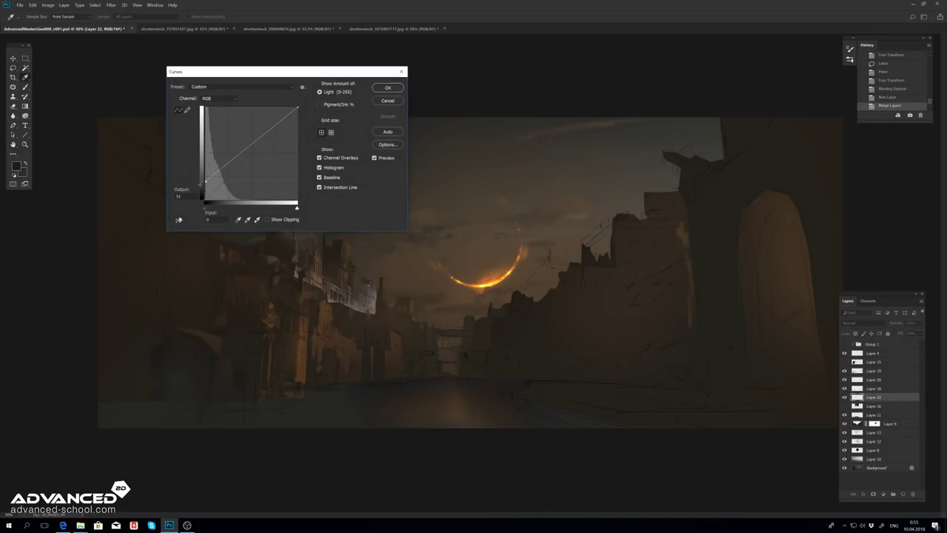
key(Return)
key(slash)
key(g)
drag(336, 296, 343, 314)
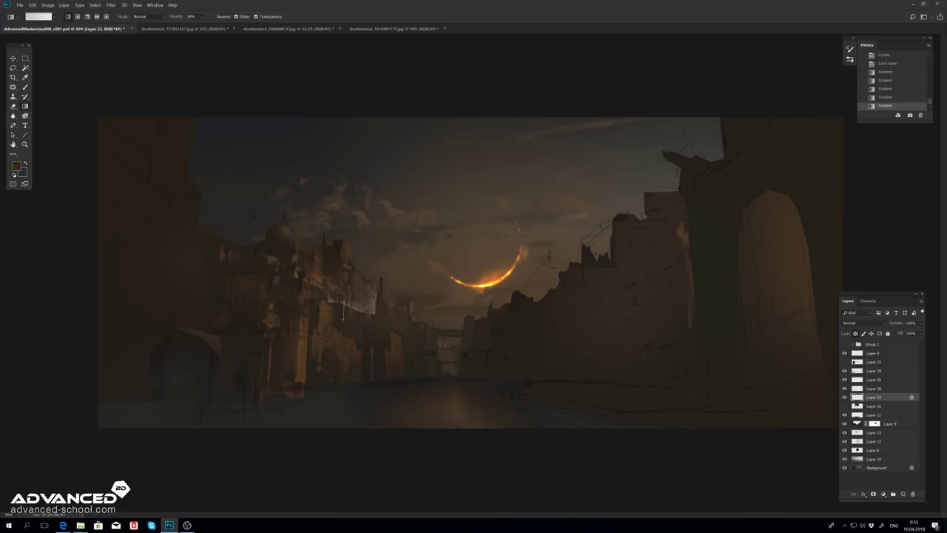
Step: Shift the window area slightly right and scale it with two Free Transforms
key(slash)
key(v)
key(ctrl+t)
drag(336, 263, 362, 264)
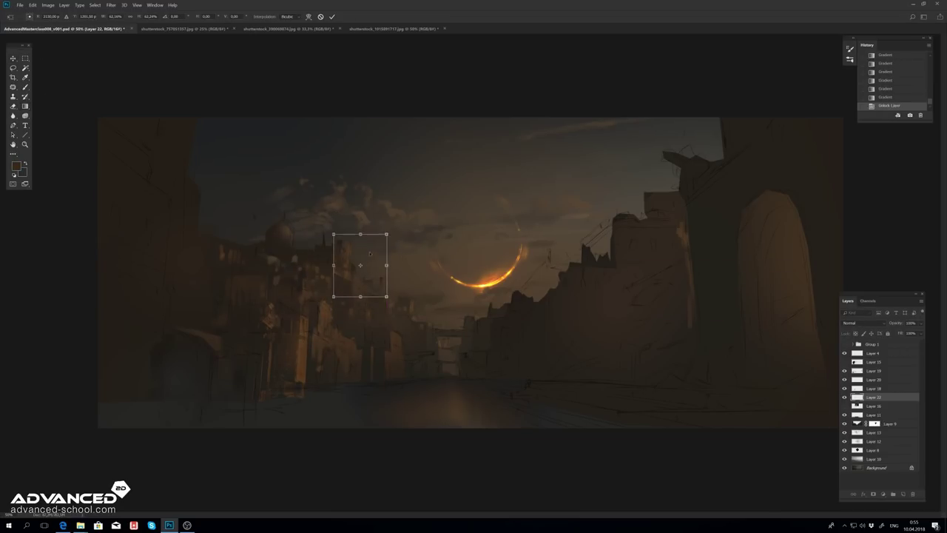
key(Return)
key(ctrl+t)
drag(329, 234, 349, 269)
key(Return)
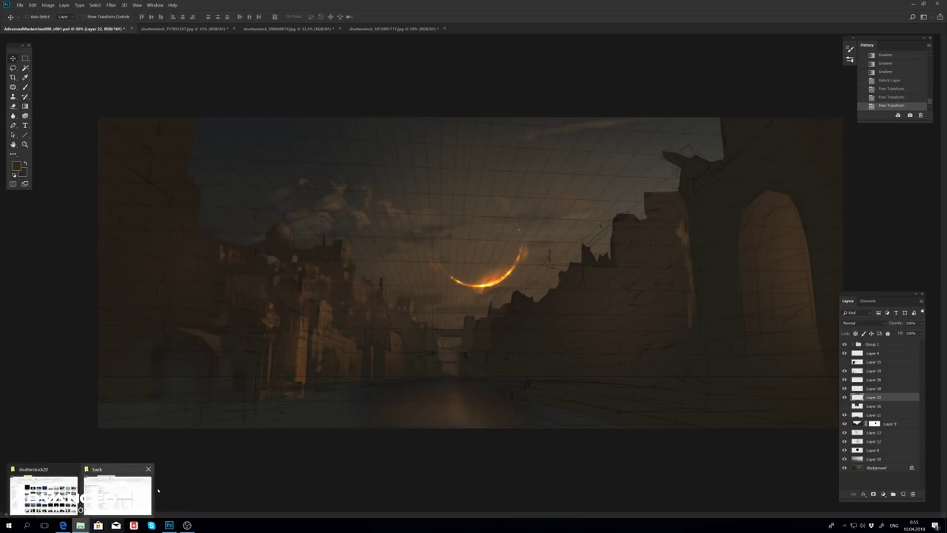
Step: Browse the reference photos to the Rome ruins image and return to Photoshop
click(80, 525)
double_click(244, 268)
click(243, 270)
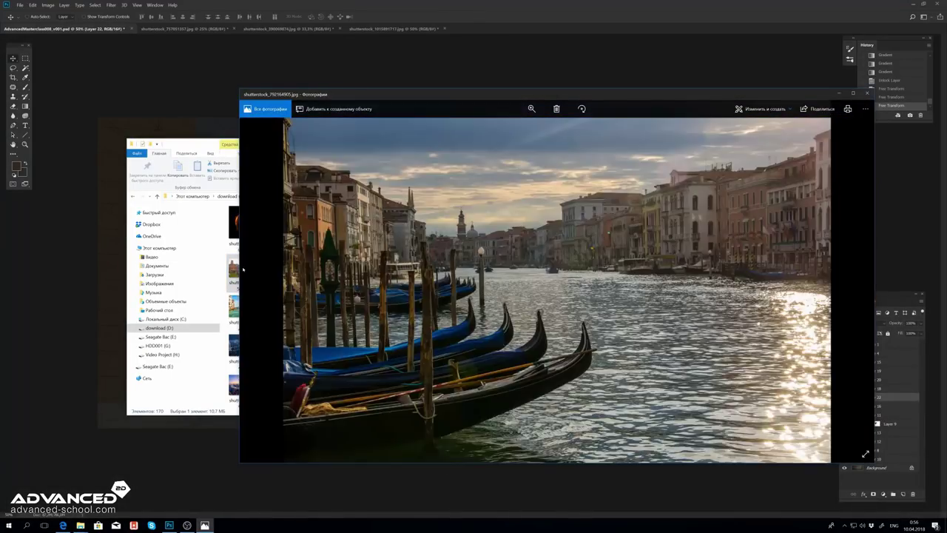
click(243, 271)
click(243, 271)
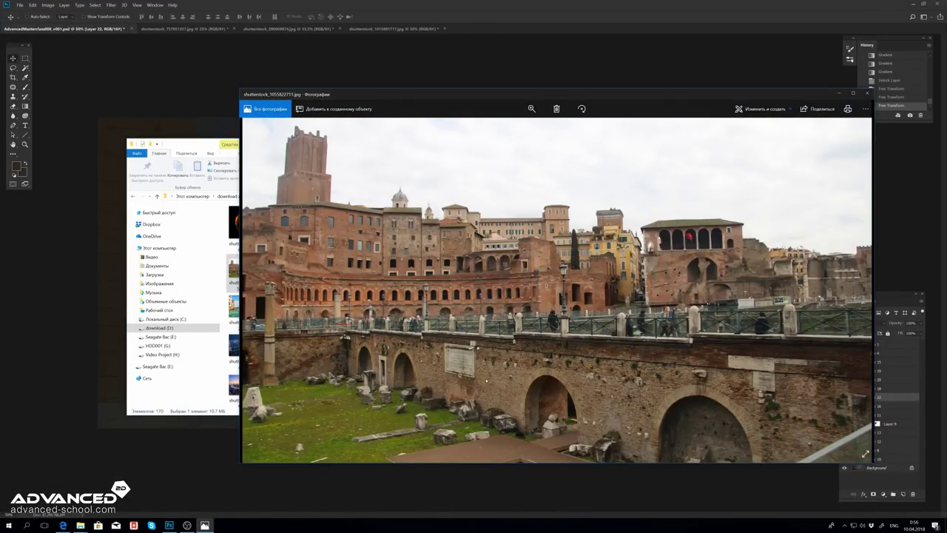
key(alt+Tab)
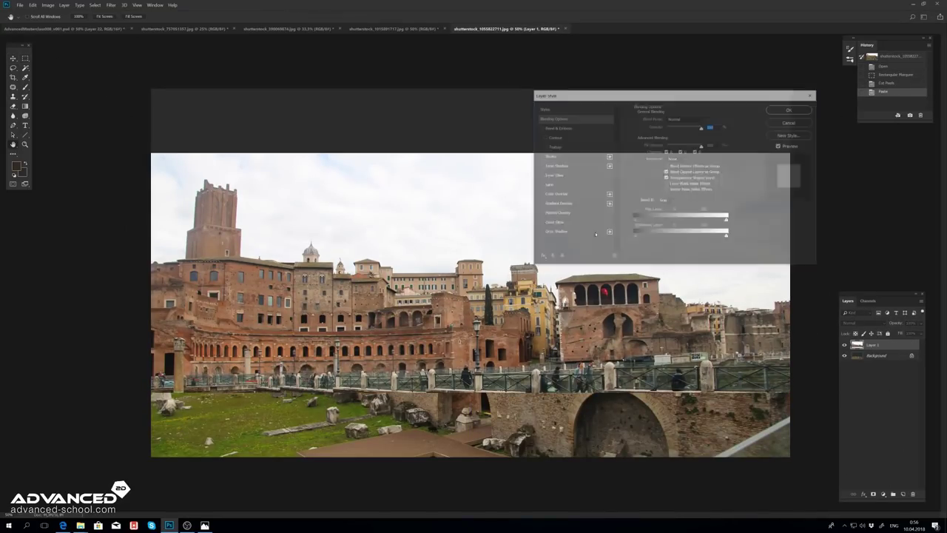
Step: Drop out the ruins photo's bright sky with Blend If and merge to bake it in
drag(710, 221, 682, 222)
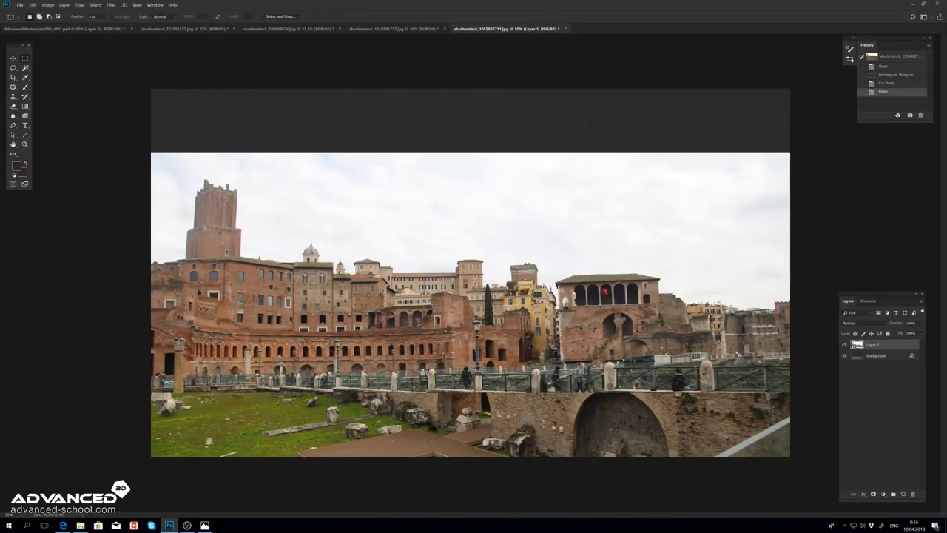
click(790, 109)
key(ctrl+shift+n)
key(ctrl+e)
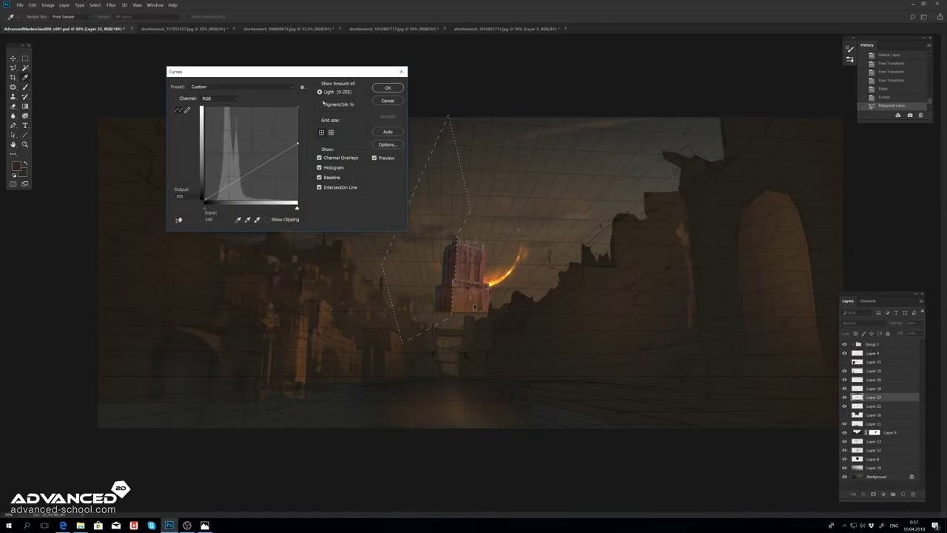
Step: Select thin vertical strips on the tower and test a Curves darkening, then undo it
key(Return)
click(504, 90)
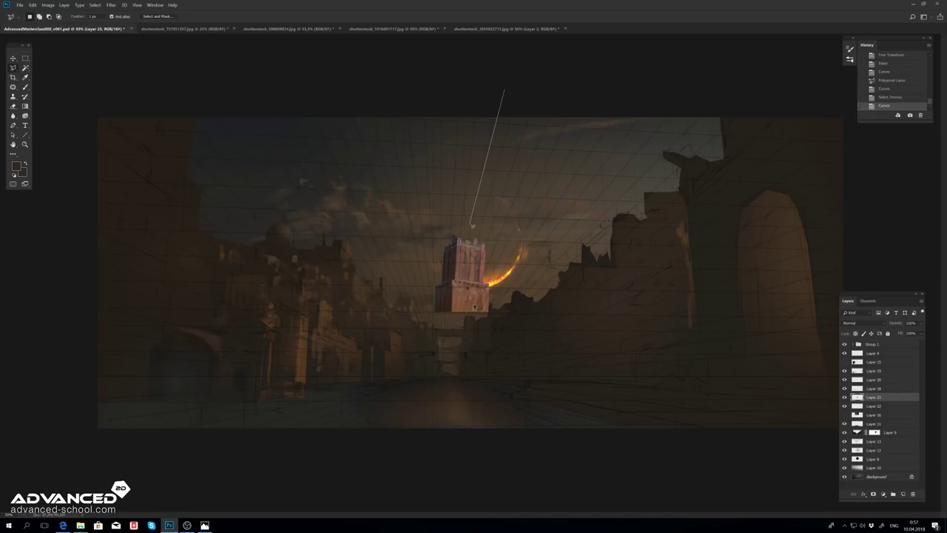
double_click(470, 282)
double_click(480, 230)
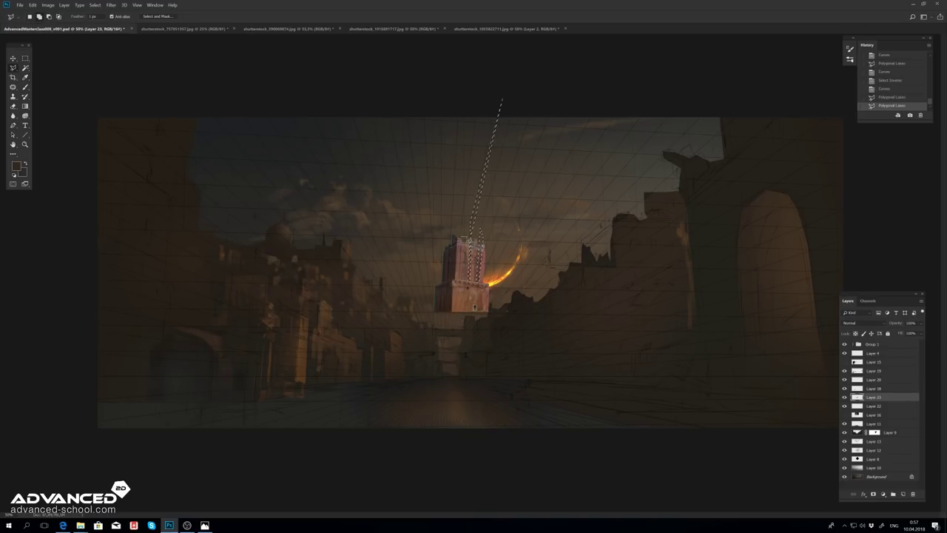
key(ctrl+m)
key(Escape)
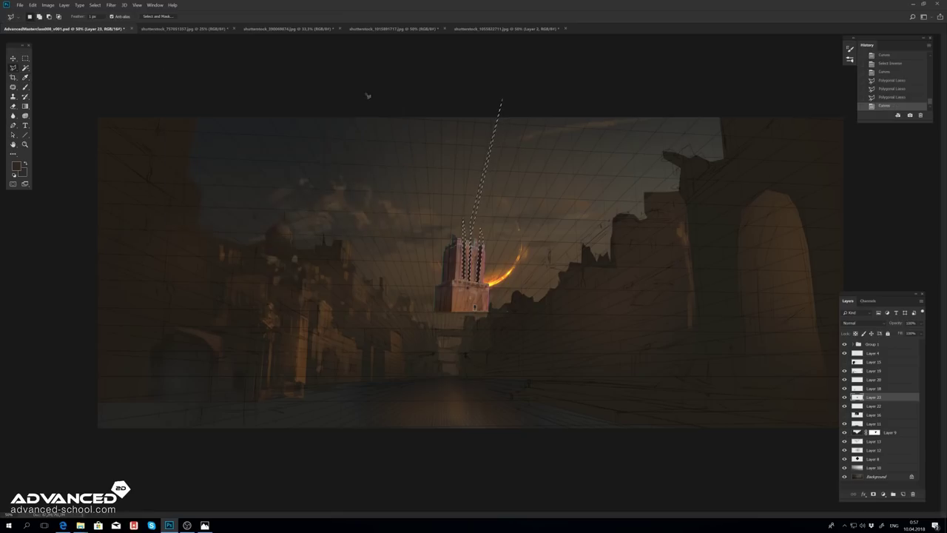
key(ctrl+alt+z)
key(ctrl+plus)
key(ctrl+plus)
key(ctrl+plus)
key(ctrl+d)
Step: Darken the tower's selected vertical strips with three Gradient passes
key(l)
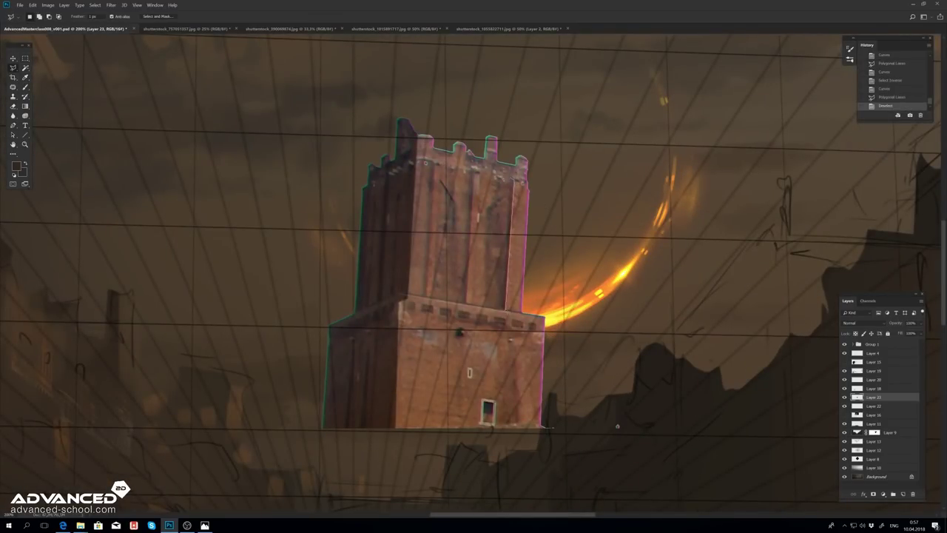
double_click(503, 308)
click(472, 170)
key(g)
drag(469, 296, 468, 170)
drag(508, 296, 508, 178)
drag(427, 296, 427, 159)
Step: Cut away the tower's top and move the trimmed tower piece into place
key(m)
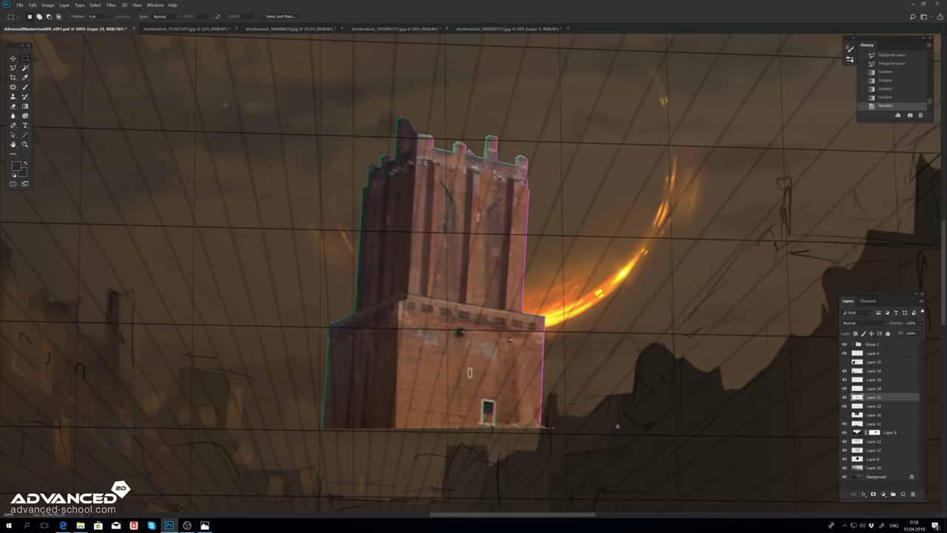
key(ctrl+minus)
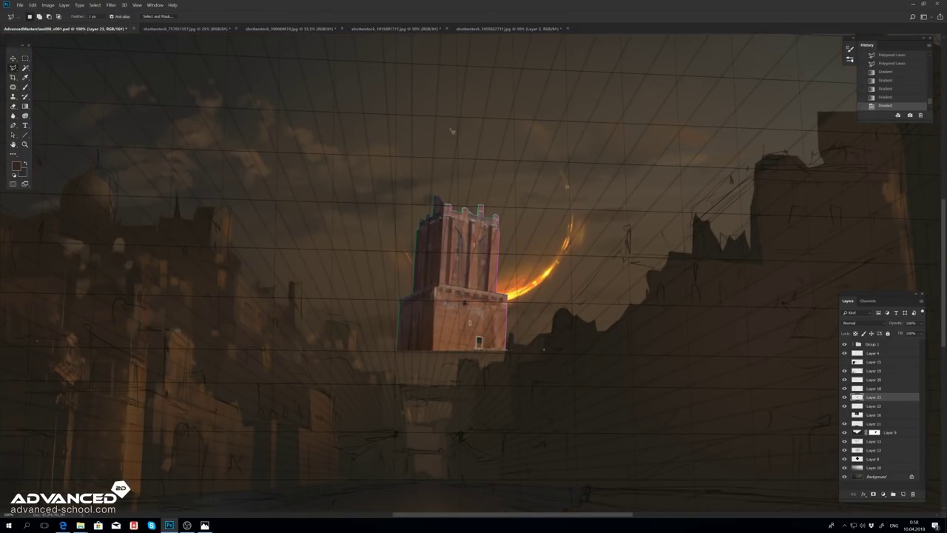
key(ctrl+plus)
key(ctrl+plus)
scroll(342, 218, up, 5)
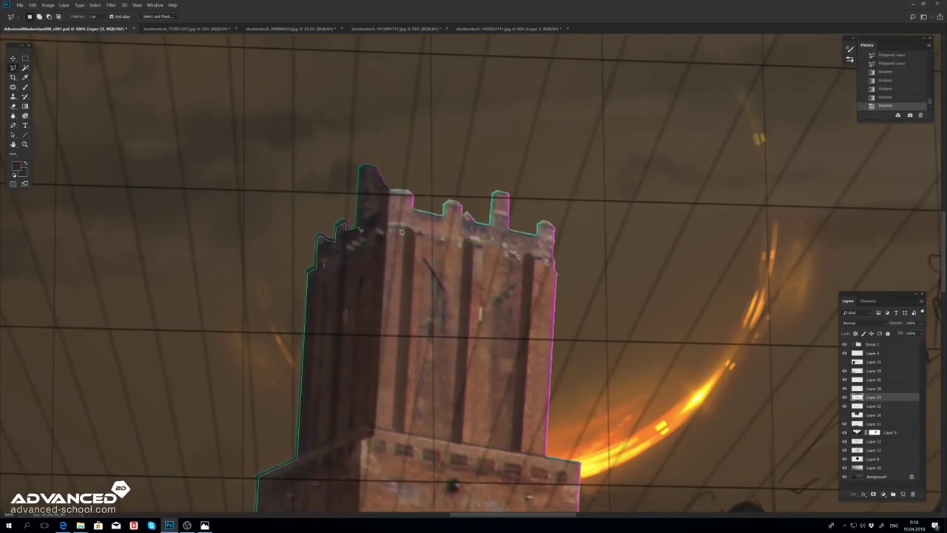
click(368, 86)
key(ctrl+x)
scroll(518, 296, down, 5)
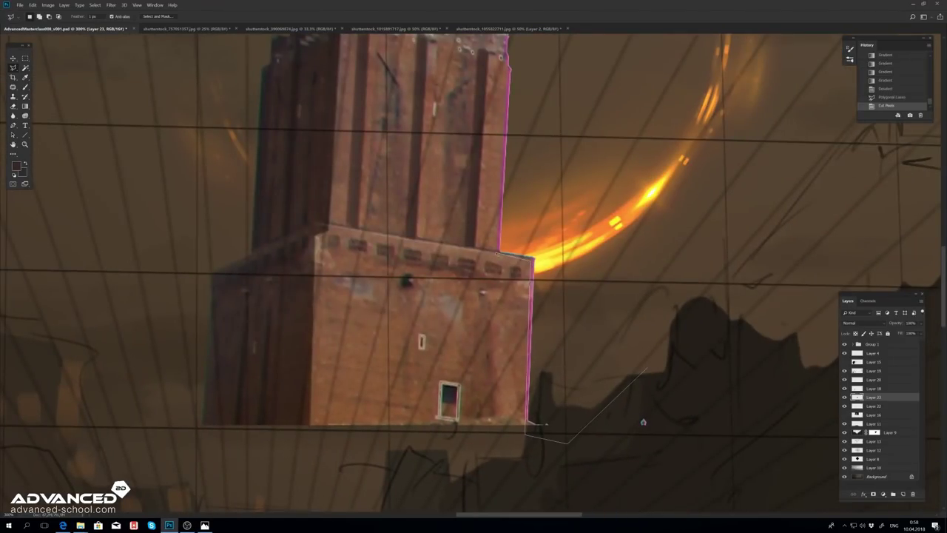
scroll(643, 421, up, 5)
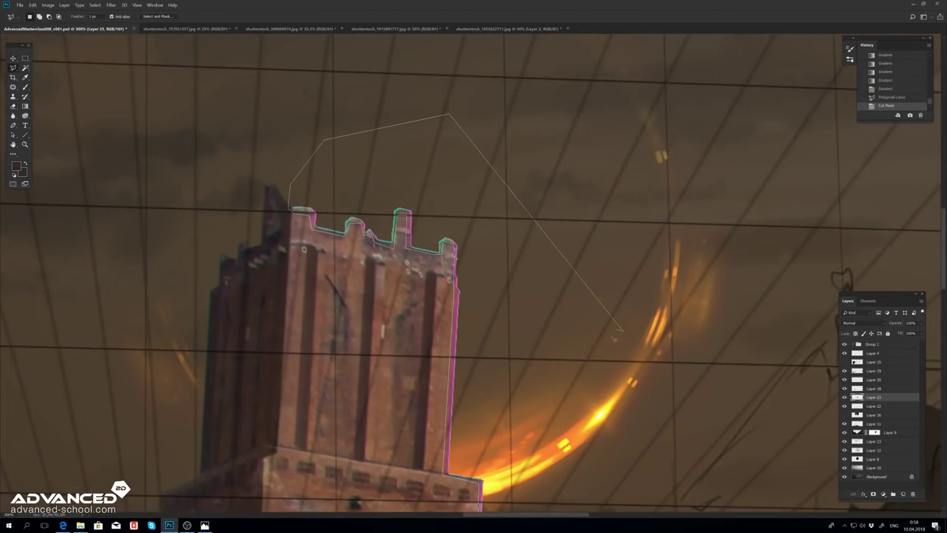
key(ctrl+x)
key(ctrl+0)
key(v)
drag(518, 333, 580, 356)
Step: Tint the tower with a Curves adjustment on the green channel
key(ctrl+m)
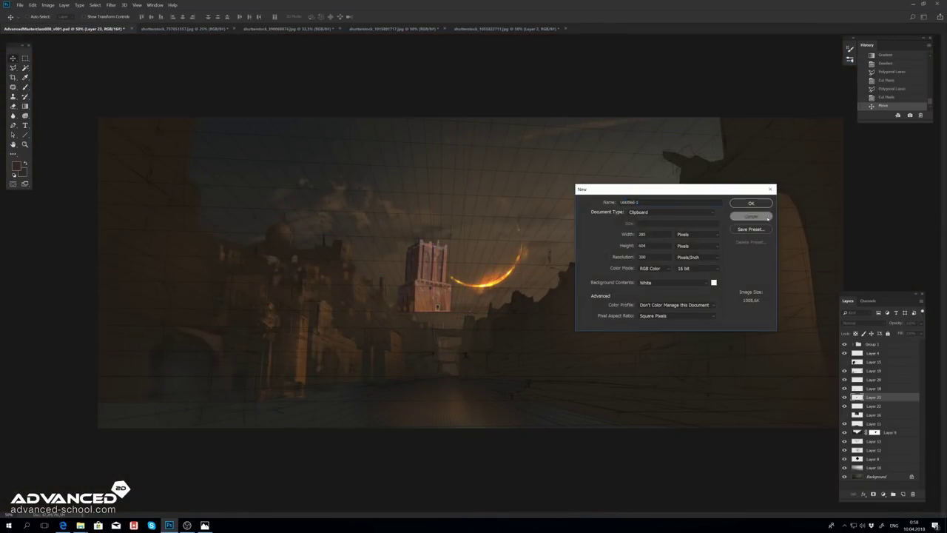
key(alt+4)
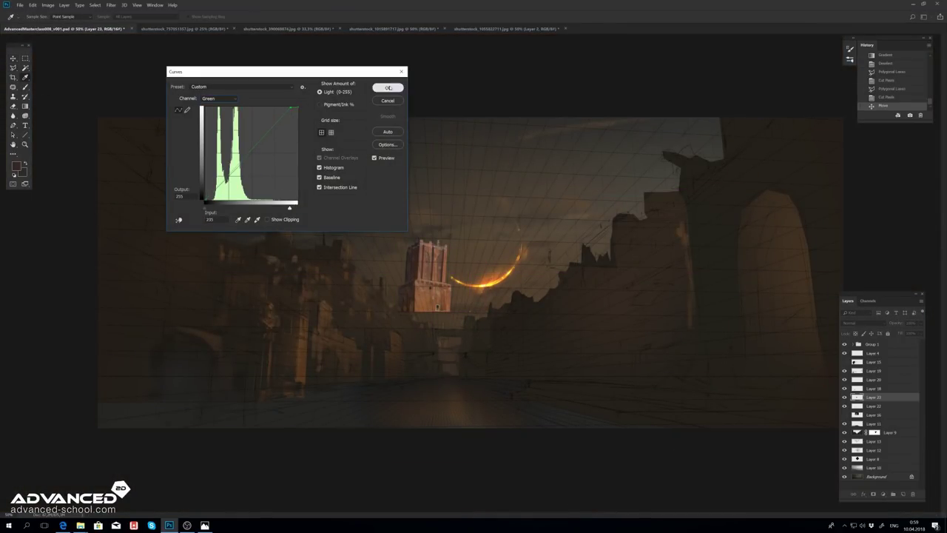
click(388, 87)
Step: Paint a Quick Mask gradient across the tower on a new layer
key(ctrl+shift+alt+n)
key(g)
key(q)
drag(419, 428, 419, 311)
key(ctrl+alt+z)
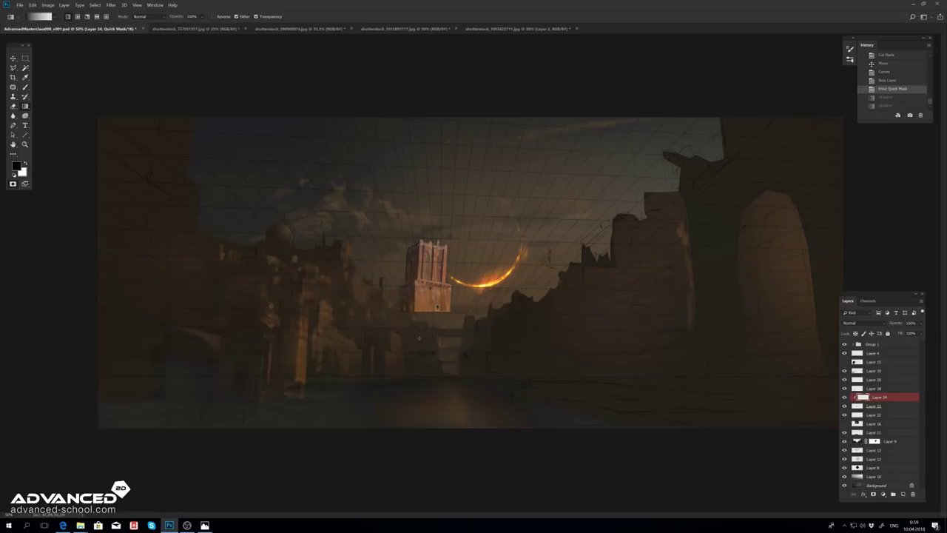
drag(106, 264, 836, 296)
key(q)
Step: Darken the tower's base with a Curves adjustment layer and merge it down
key(ctrl+shift+i)
click(893, 494)
drag(598, 142, 597, 179)
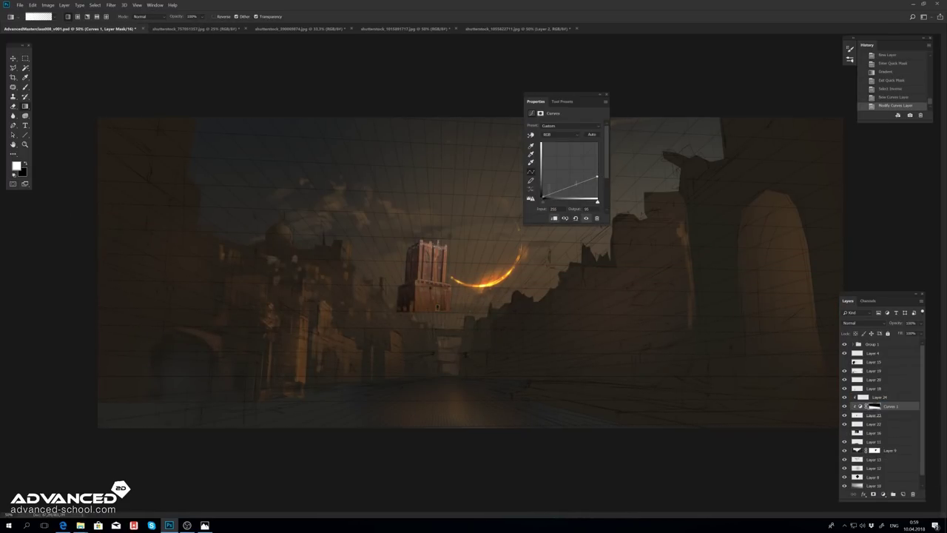
key(ctrl+m)
key(Escape)
key(m)
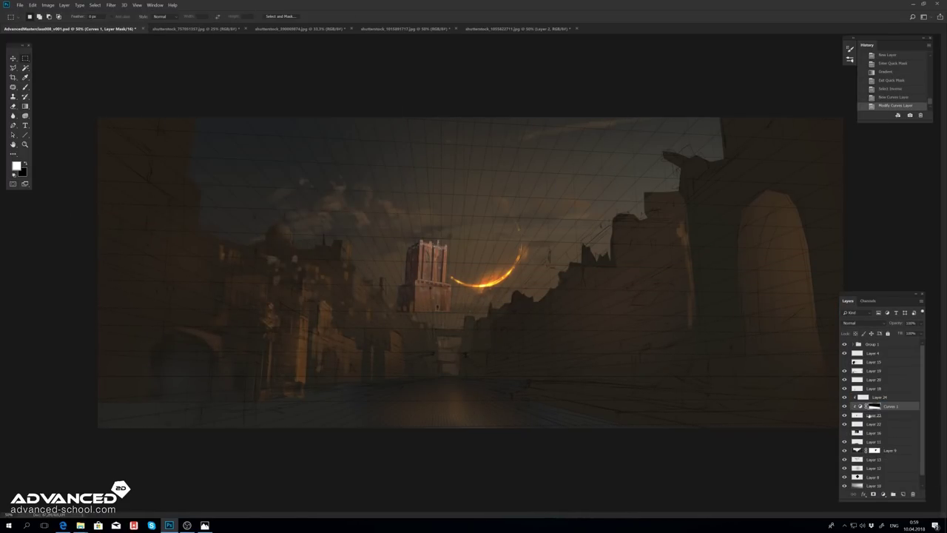
key(ctrl+e)
Step: Darken the tower again, move it right of the ring and enlarge it
key(ctrl+m)
key(Return)
key(v)
mouse_move(444, 245)
mouse_down()
mouse_move(471, 247)
mouse_move(575, 201)
mouse_move(518, 284)
mouse_up()
key(ctrl+t)
key(Return)
Step: Stretch the tower's upper part taller and narrower with Free Transform
key(l)
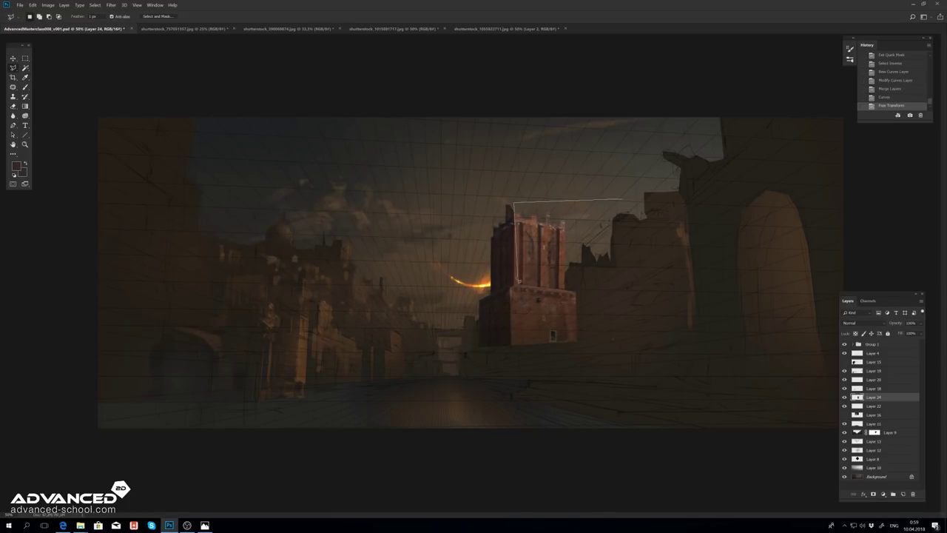
double_click(519, 284)
key(ctrl+t)
drag(514, 200, 507, 190)
key(Return)
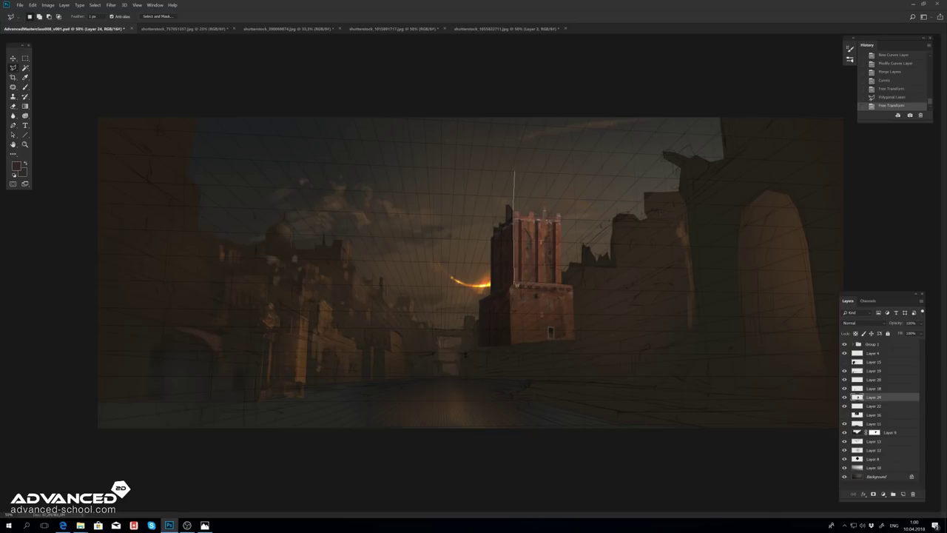
Step: Reshape another tower section, then resize and reposition the whole tower
double_click(513, 172)
key(ctrl+t)
drag(453, 154, 488, 178)
key(Return)
key(ctrl+d)
key(ctrl+t)
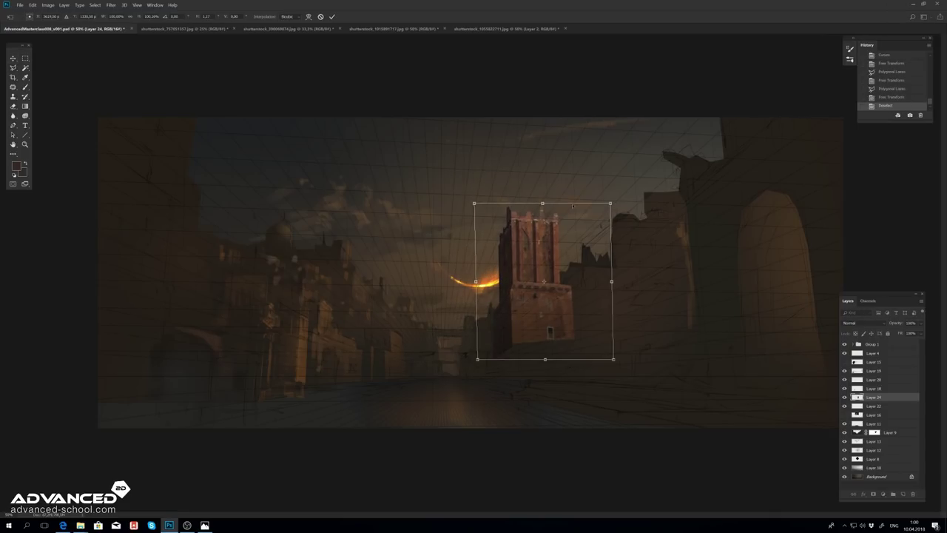
drag(572, 206, 611, 201)
key(Return)
Step: Shade the tower with a gradient on a new layer and boost its contrast with Levels
key(ctrl+shift+alt+n)
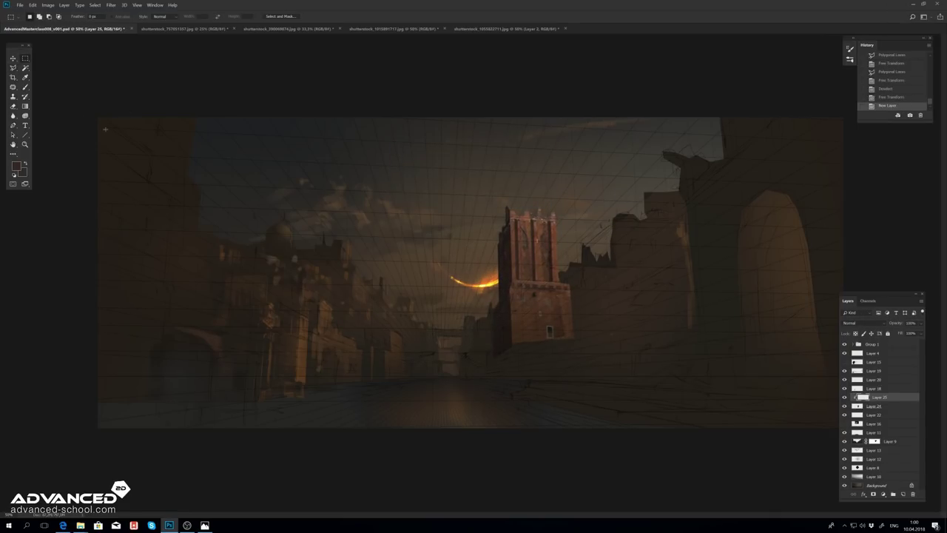
key(g)
drag(544, 214, 544, 345)
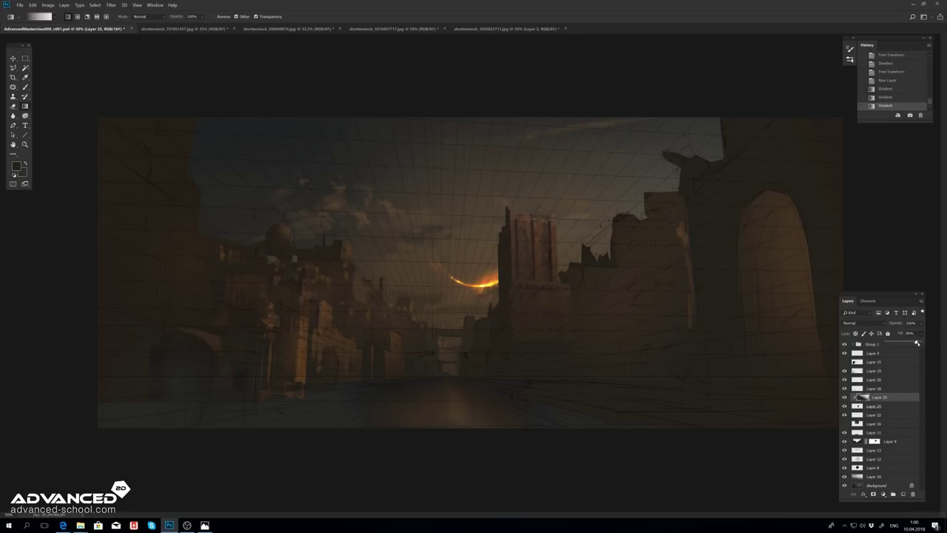
key(ctrl+bracketright)
key(ctrl+bracketright)
key(ctrl+bracketright)
key(ctrl+l)
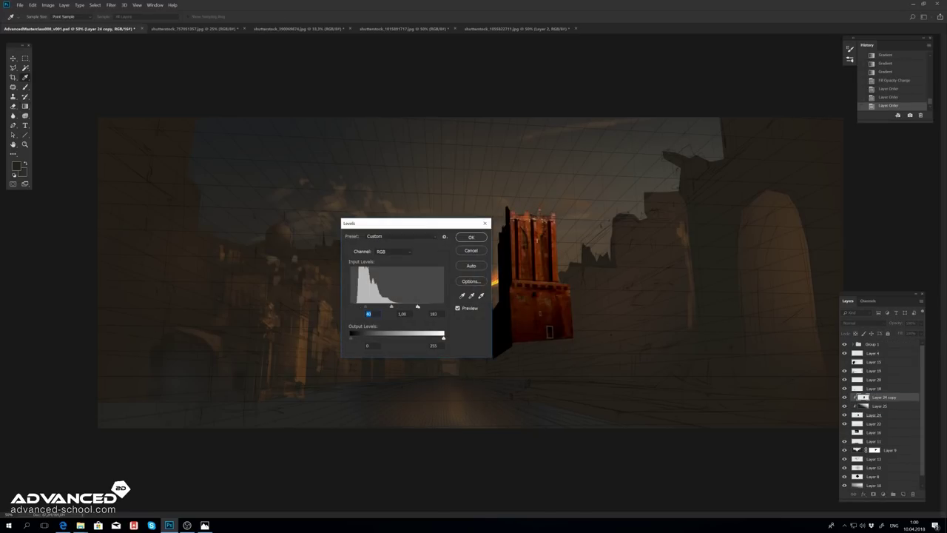
key(Return)
Step: Adjust the layer's blending options and add more darkening gradients to the tower
double_click(907, 397)
key(Return)
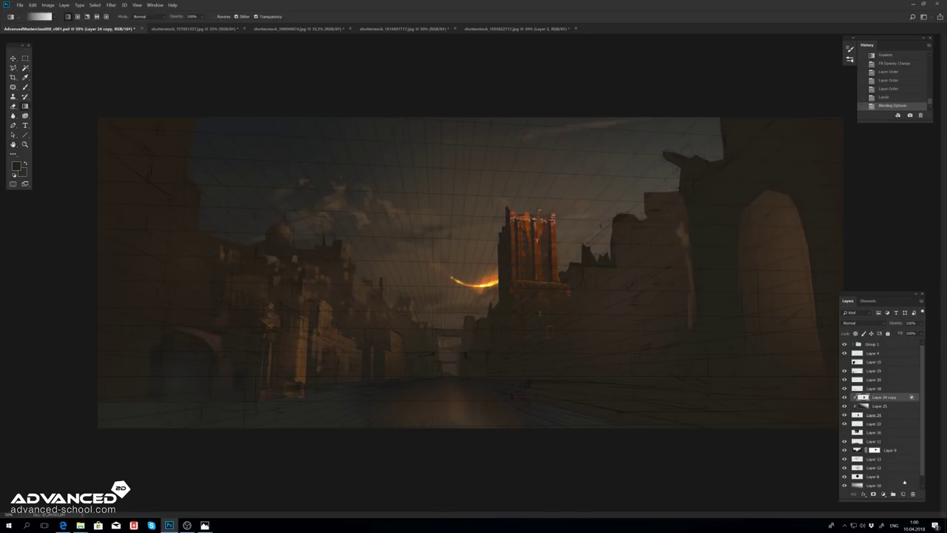
key(ctrl+shift+alt+n)
key(ctrl+bracketright)
key(ctrl+e)
key(g)
drag(553, 191, 526, 369)
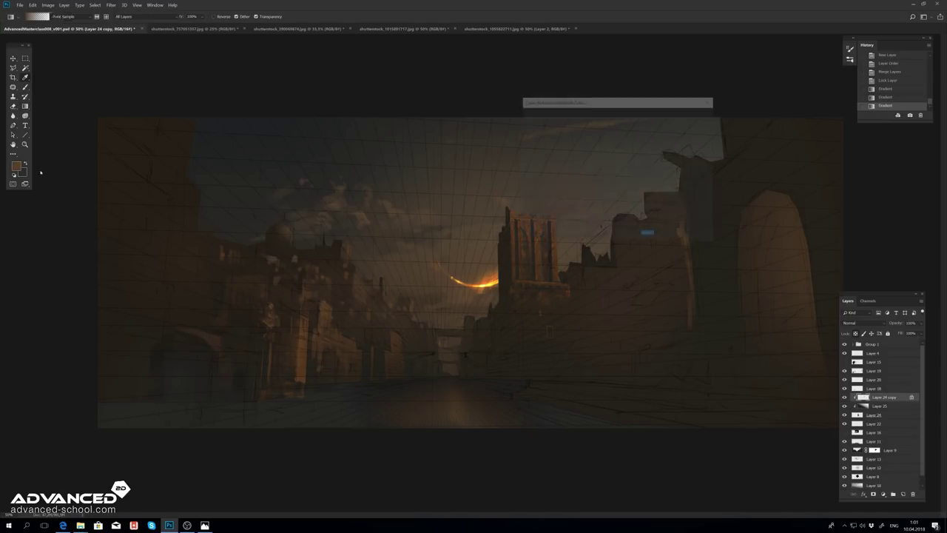
drag(547, 103, 546, 254)
Step: Lower the layer's fill to fade the tower and flip the canvas horizontally
key(v)
drag(920, 333, 909, 342)
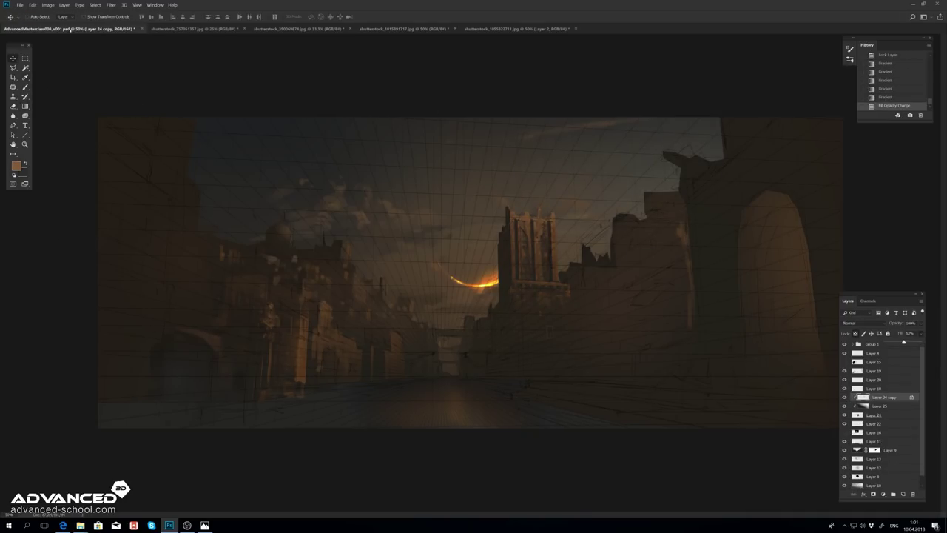
click(48, 5)
click(194, 100)
Step: Merge the tower layers into Layer 24 copy and zoom in on the central tower
key(ctrl+plus)
key(ctrl+plus)
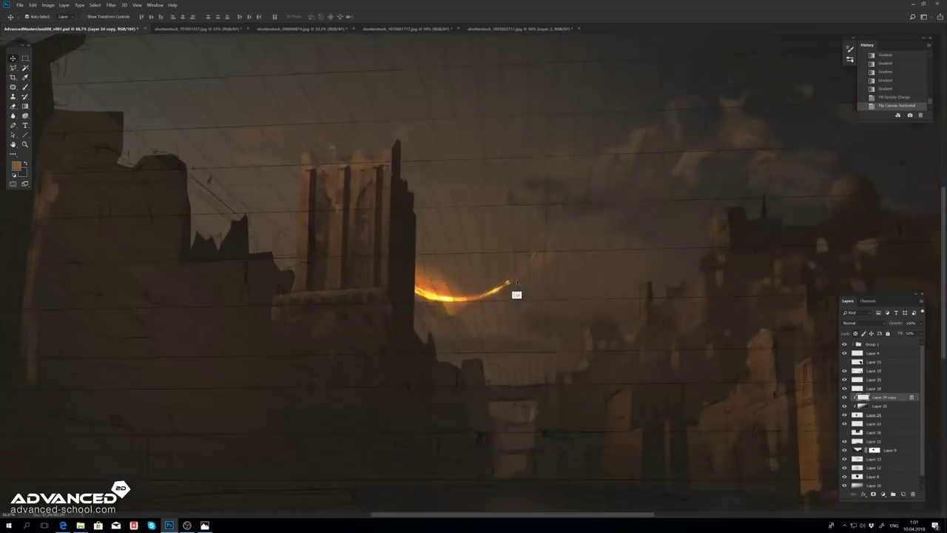
drag(516, 294, 580, 315)
key(ctrl+e)
right_click(12, 68)
Step: Outline pointed window openings in the tower, gradient-fill them and merge them down
click(41, 67)
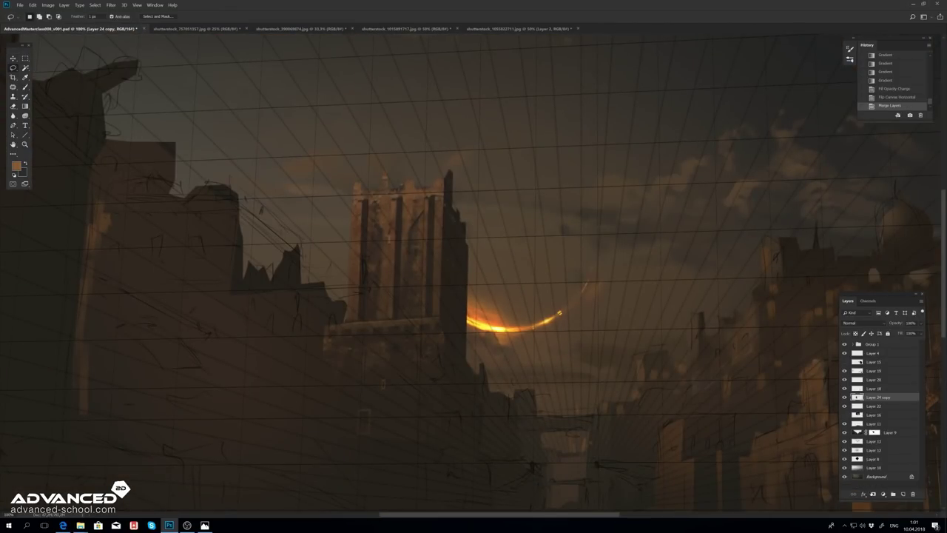
key(ctrl+m)
drag(419, 318, 423, 231)
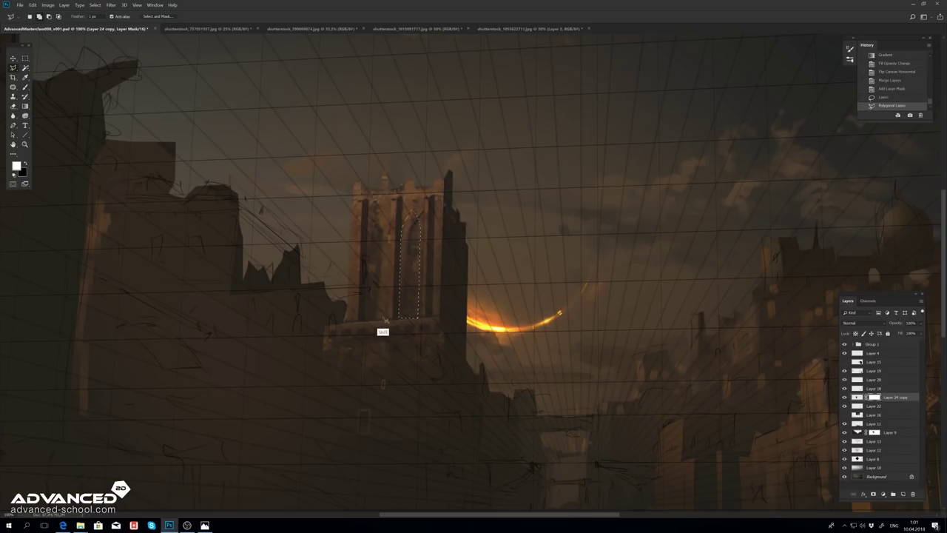
key(g)
drag(403, 319, 423, 243)
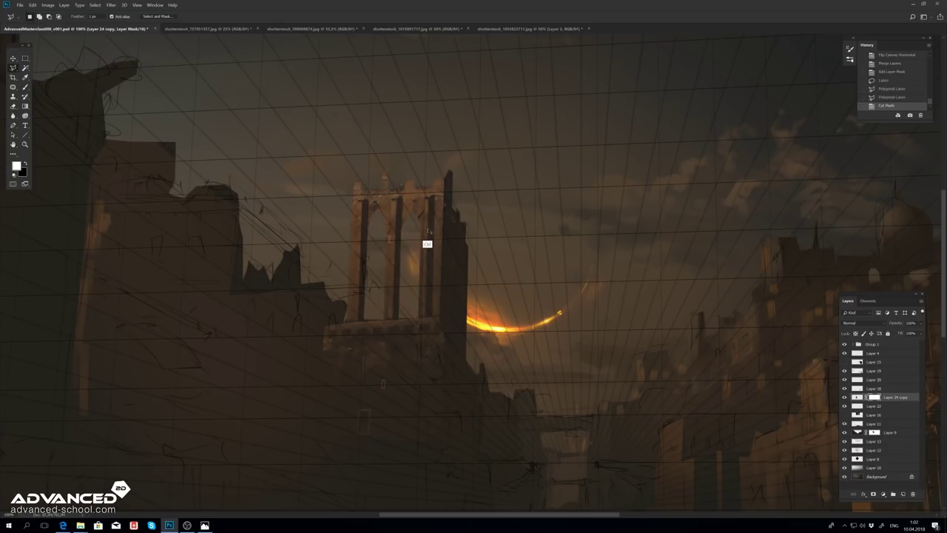
key(ctrl+z)
key(ctrl+shift+n)
mouse_move(454, 332)
mouse_down()
mouse_move(451, 286)
mouse_move(414, 222)
mouse_up()
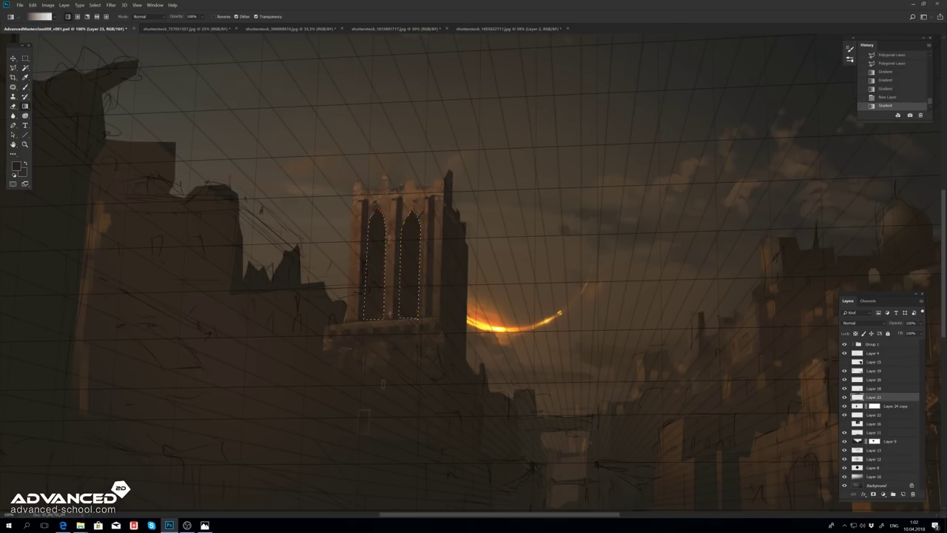
key(l)
key(ctrl+e)
key(Return)
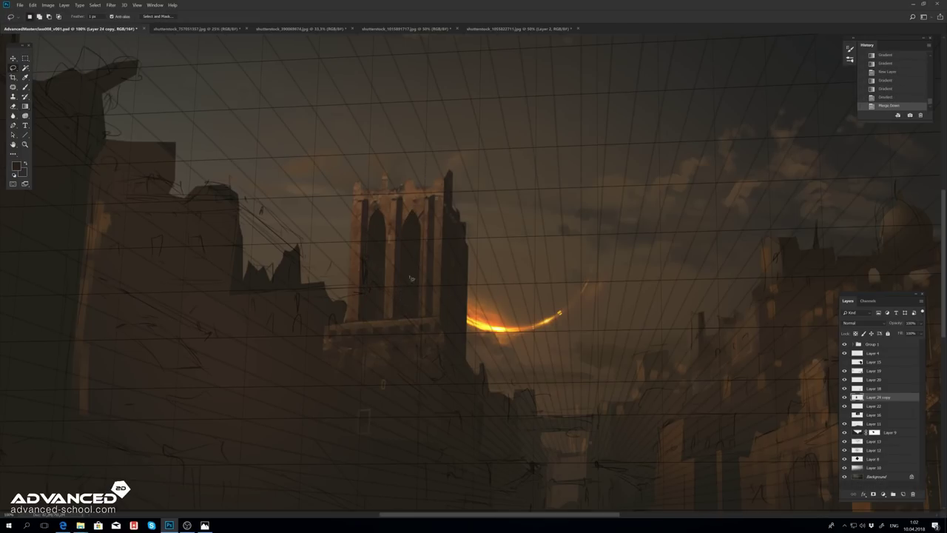
Step: Try cutting a tower area, then undo and redo back to the merged windows
drag(412, 255, 411, 318)
key(ctrl+x)
key(ctrl+alt+z)
key(ctrl+alt+z)
key(ctrl+alt+z)
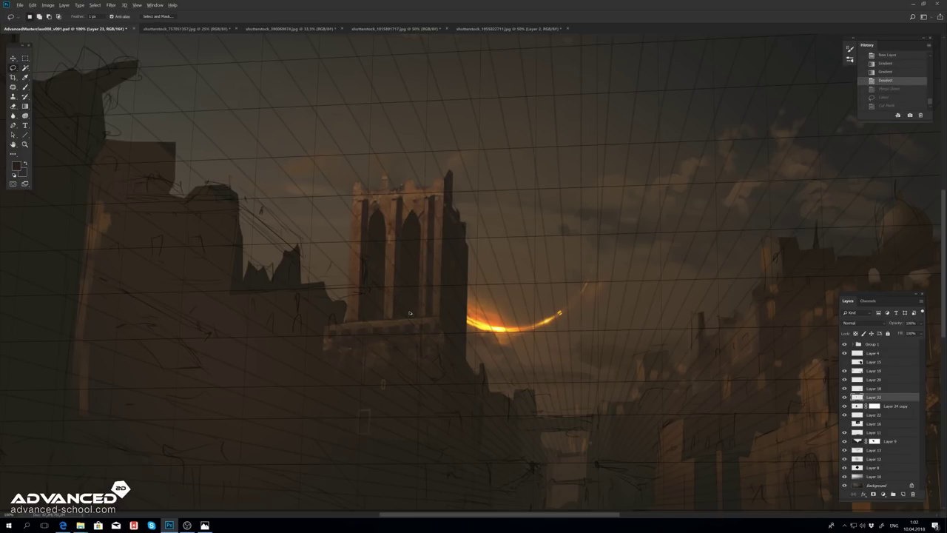
key(ctrl+minus)
key(ctrl+minus)
key(ctrl+minus)
key(ctrl+1)
key(ctrl+shift+z)
key(ctrl+shift+z)
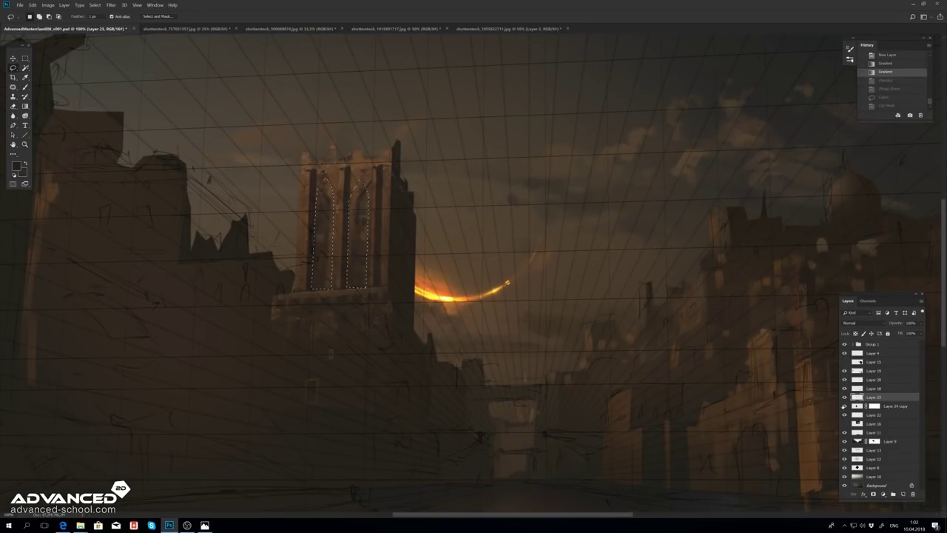
Step: Cut ragged slivers, an arch gap and a crack out of the tower's silhouette
drag(411, 231, 437, 140)
key(ctrl+x)
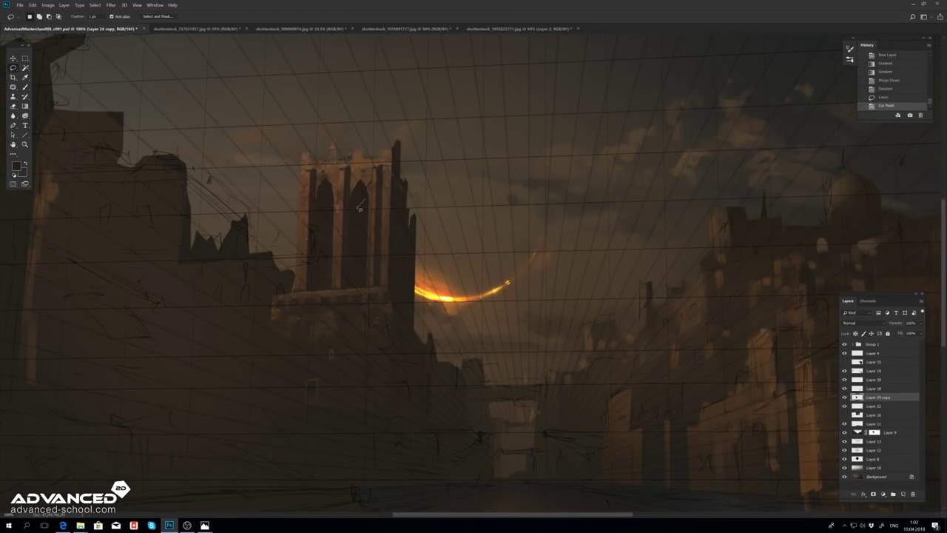
drag(367, 269, 370, 203)
key(ctrl+x)
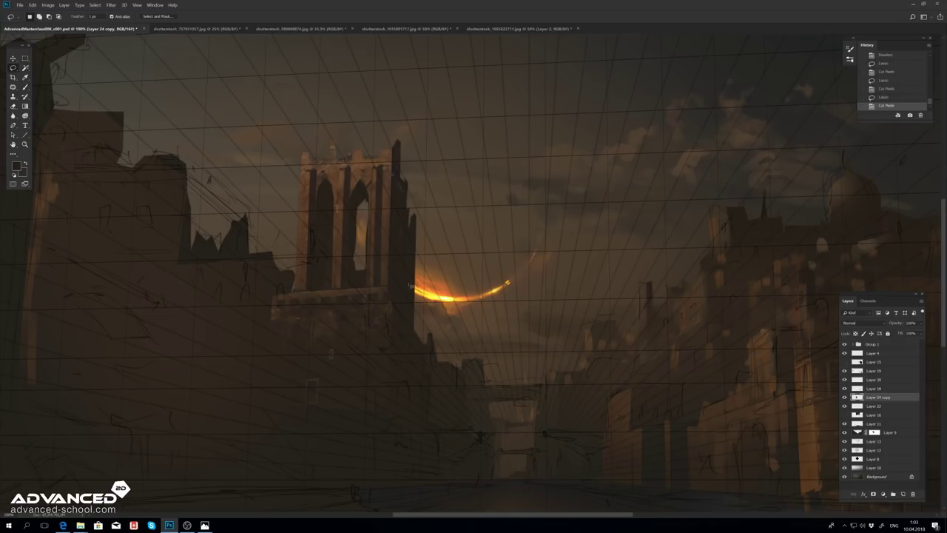
drag(399, 281, 459, 189)
key(ctrl+x)
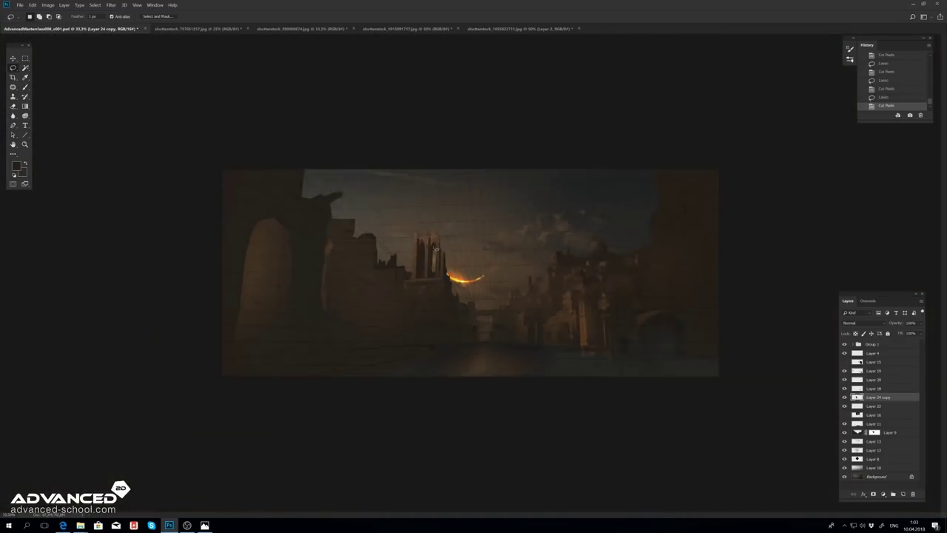
drag(386, 198, 364, 207)
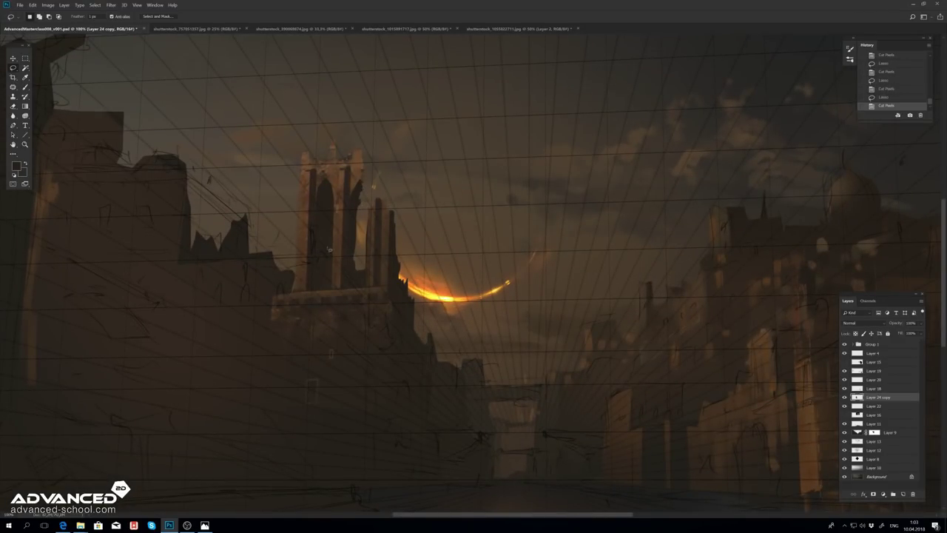
drag(318, 236, 318, 280)
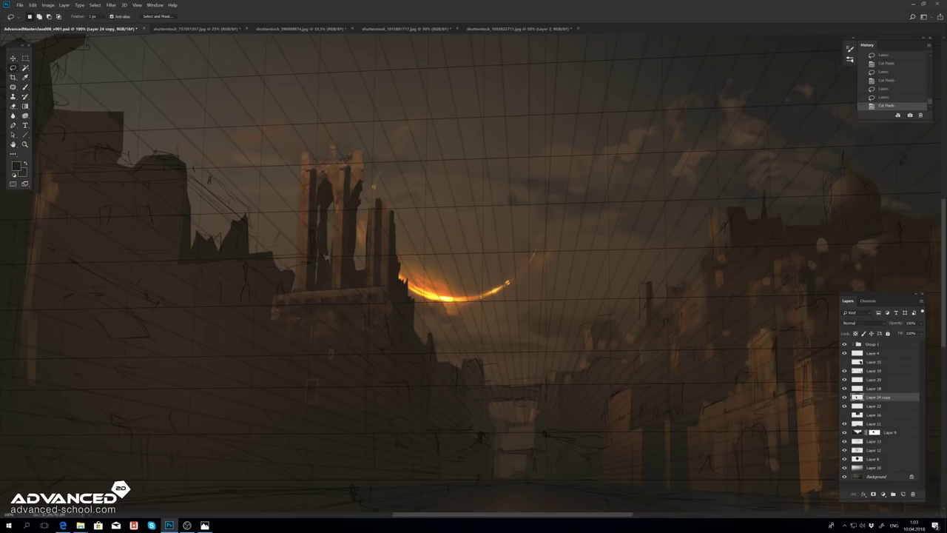
Step: Move and resize the eclipse crescent so it sits beside the tower
key(ctrl+minus)
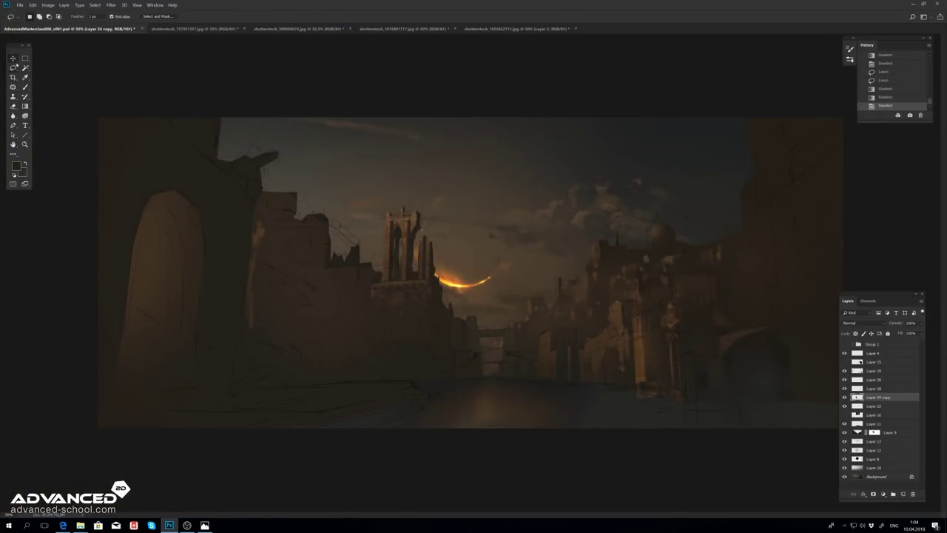
drag(463, 284, 459, 254)
key(ctrl+t)
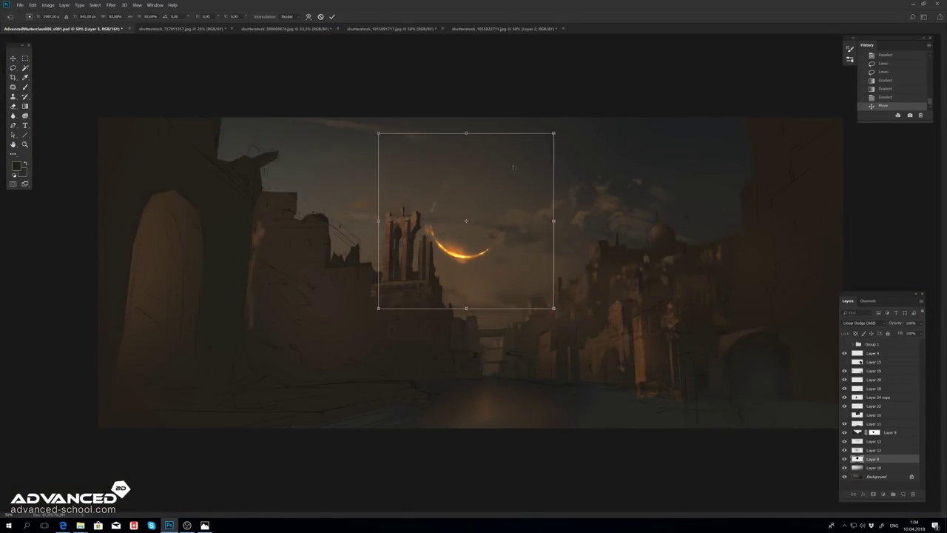
drag(513, 168, 546, 208)
key(Return)
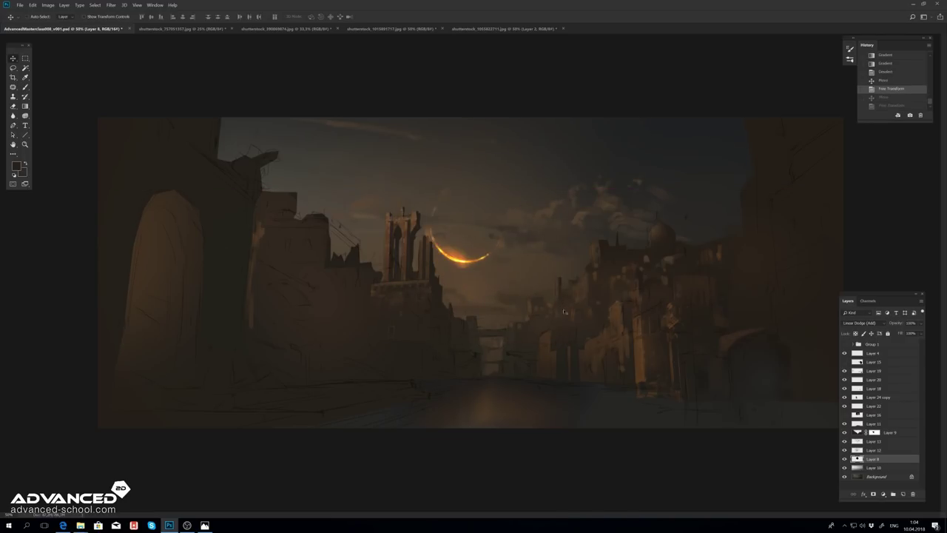
drag(564, 310, 590, 347)
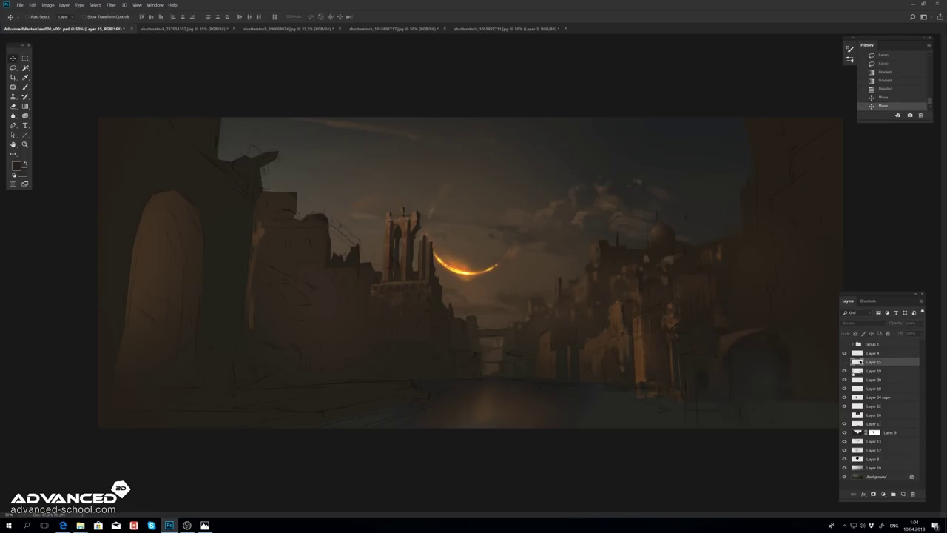
Step: Copy the whole Roman ruins photo into the painting and scale it right of centre
click(874, 362)
click(503, 28)
key(l)
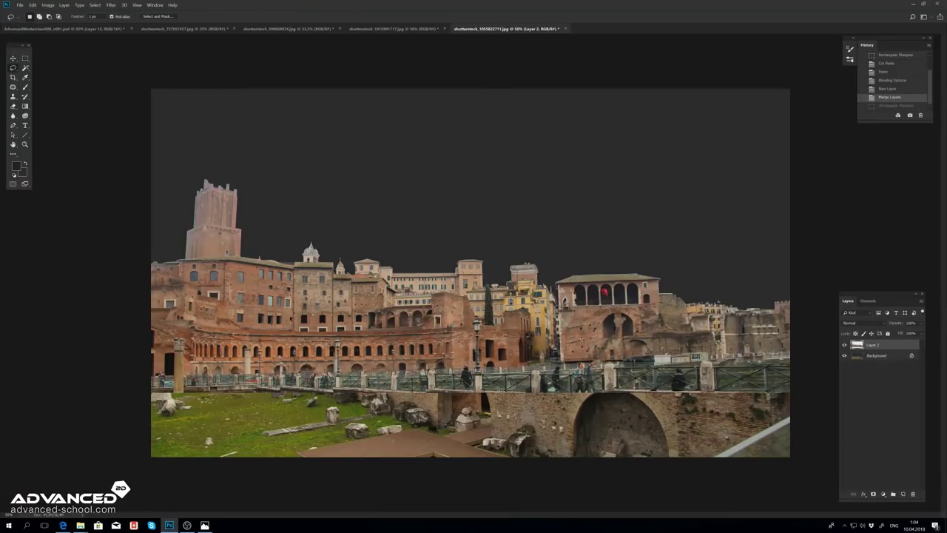
key(m)
key(ctrl+a)
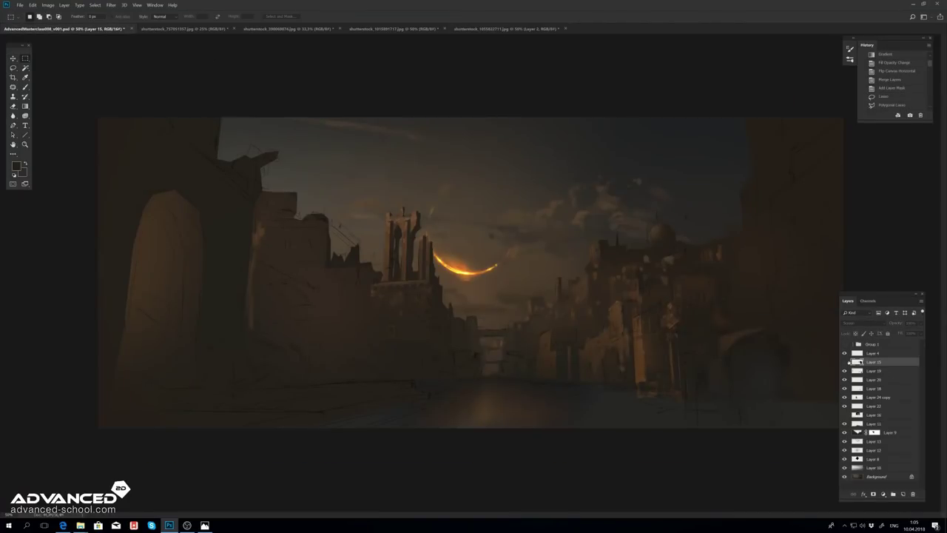
key(ctrl+Tab)
key(ctrl+v)
key(ctrl+t)
drag(148, 196, 472, 285)
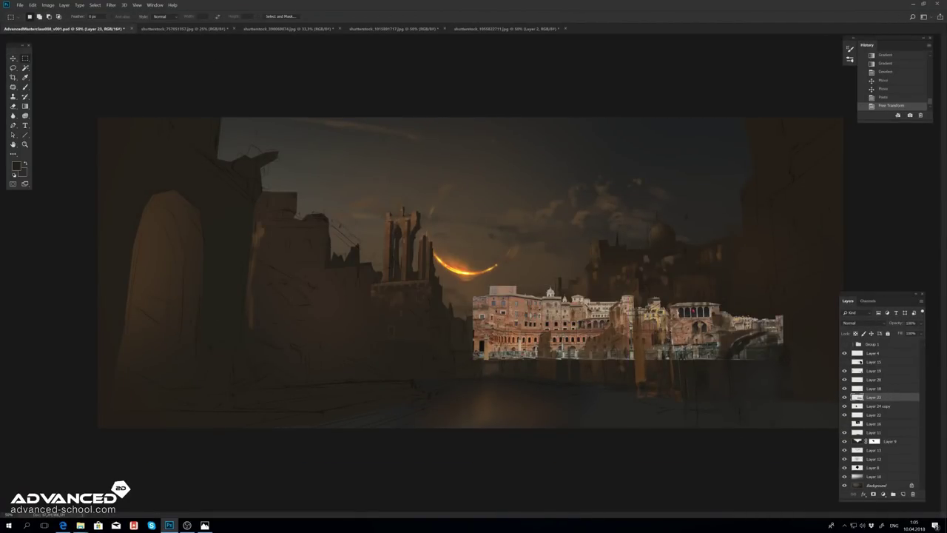
key(Return)
Step: Paste a second copy of the photo and shrink it to fit near the street centre
key(ctrl+v)
key(ctrl+t)
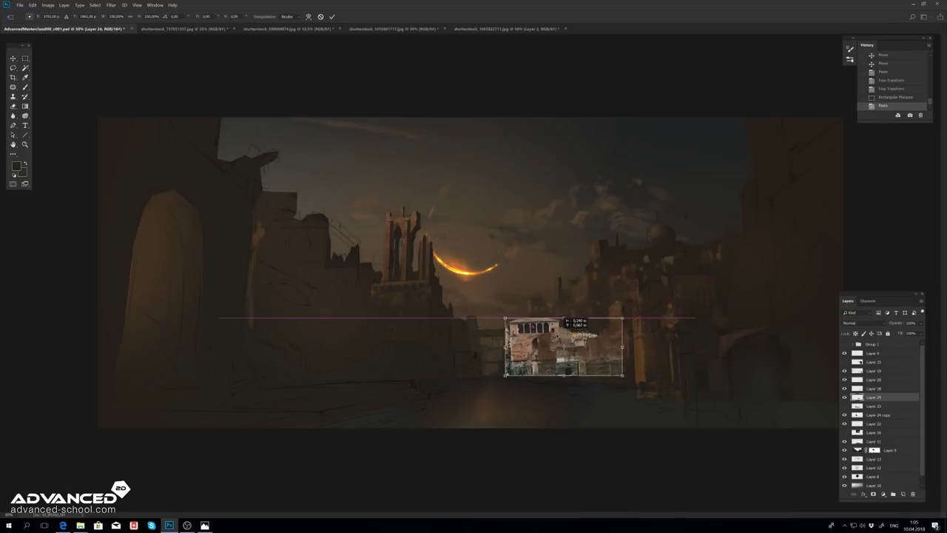
drag(696, 319, 584, 346)
scroll(585, 346, up, 5)
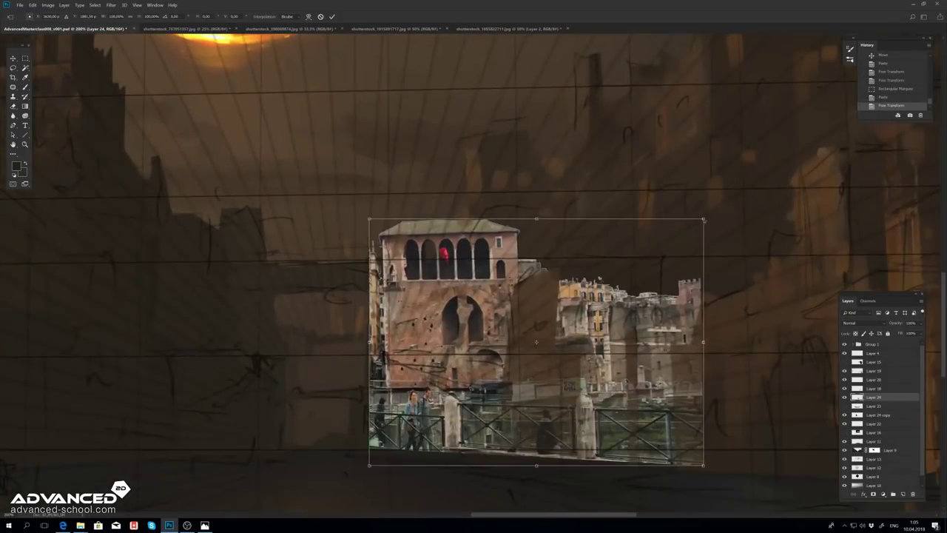
drag(703, 336, 671, 341)
key(Return)
Step: Cut away the photo's left strip and lower railing, then outline the building
key(l)
drag(381, 237, 373, 241)
key(ctrl+x)
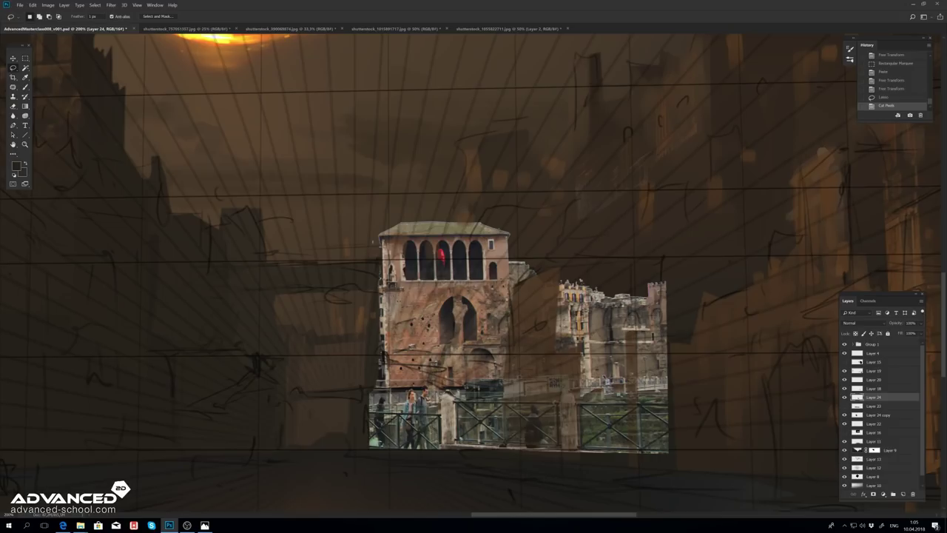
drag(448, 506, 348, 412)
key(ctrl+x)
drag(444, 385, 531, 452)
key(ctrl+x)
scroll(596, 405, down, 3)
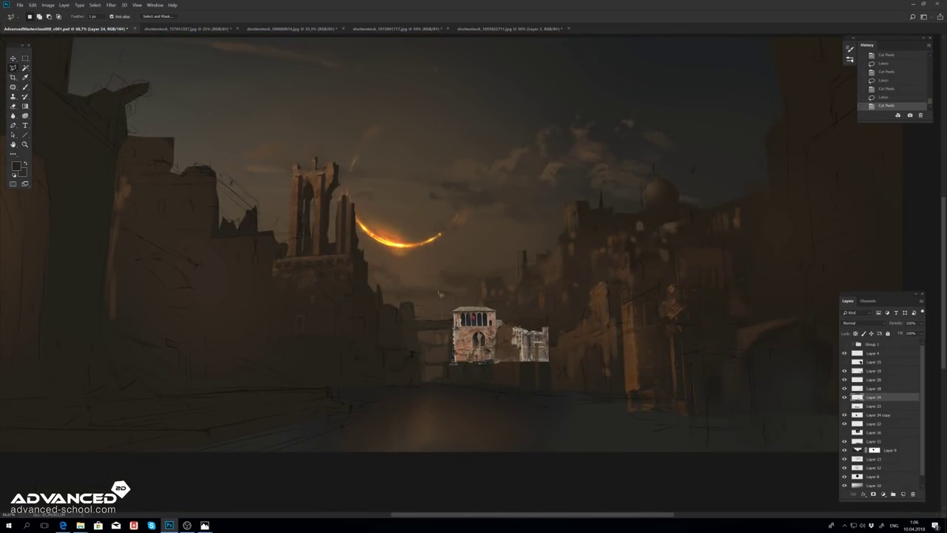
double_click(576, 290)
Step: Darken the selected building with Levels and a Curves adjustment
key(ctrl+l)
drag(246, 218, 266, 218)
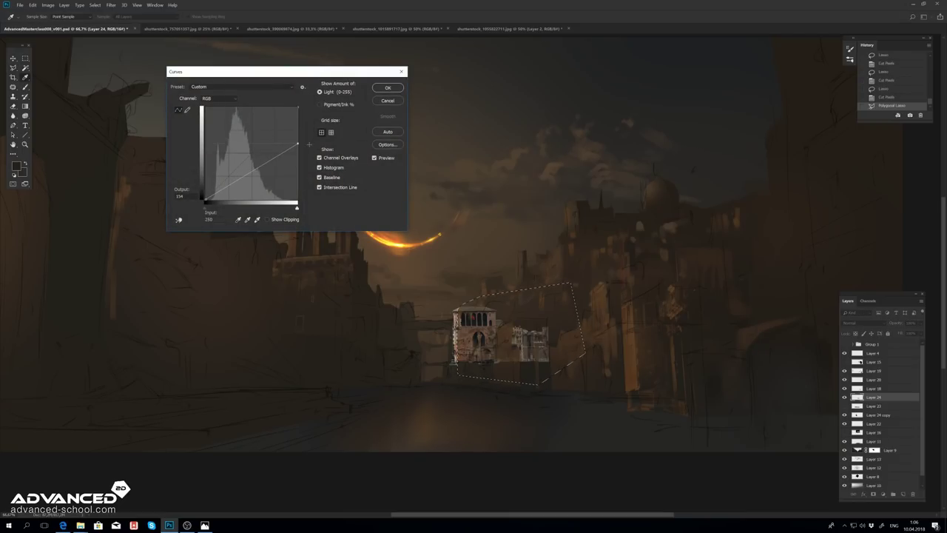
key(Return)
key(ctrl+m)
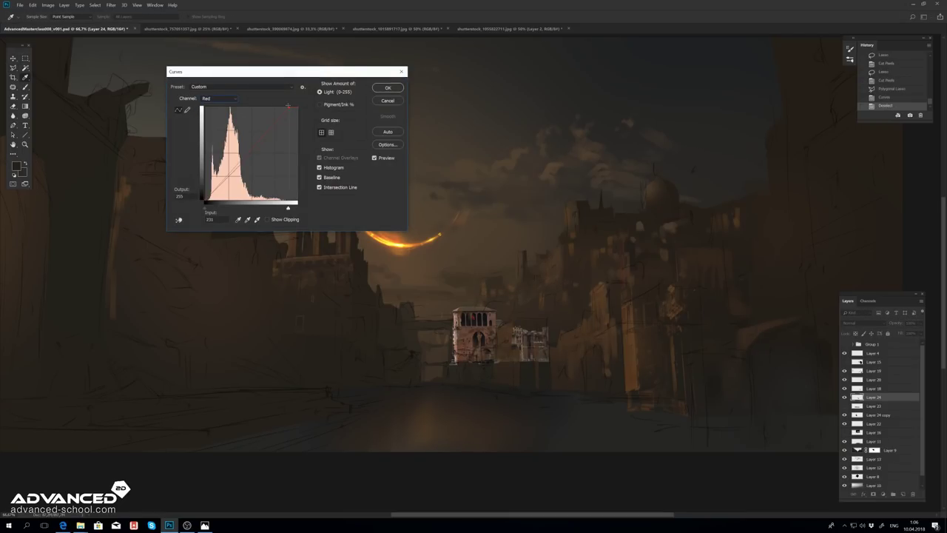
click(393, 89)
Step: Move and reposition the building into place over the street
key(v)
mouse_move(503, 340)
mouse_down()
mouse_move(528, 364)
mouse_move(529, 338)
mouse_up()
key(ctrl+t)
key(Return)
scroll(567, 297, up, 5)
drag(567, 297, 561, 298)
Step: Stretch a strip beside the building and slant it into a side wall
key(ctrl+t)
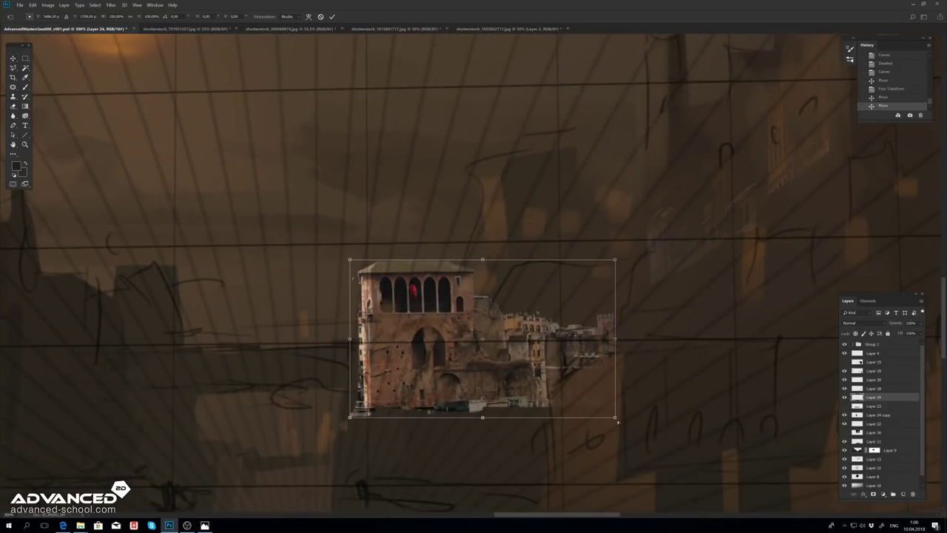
drag(349, 316, 358, 317)
key(Return)
key(m)
mouse_move(289, 200)
mouse_down()
mouse_move(357, 425)
mouse_move(372, 201)
mouse_up()
key(ctrl+t)
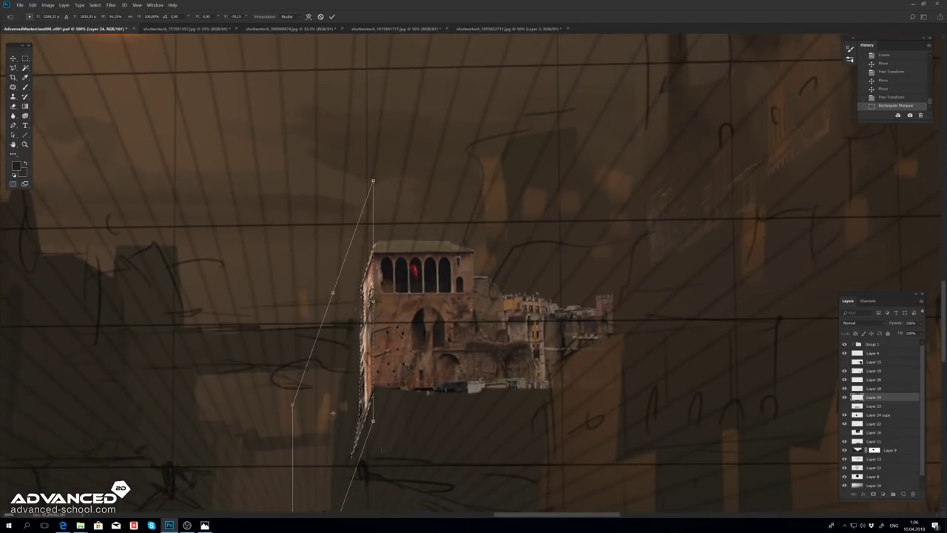
drag(370, 333, 388, 252)
key(Return)
key(ctrl+d)
Step: Soften the building with Gaussian Blur and shade it and the tower with gradients
click(111, 5)
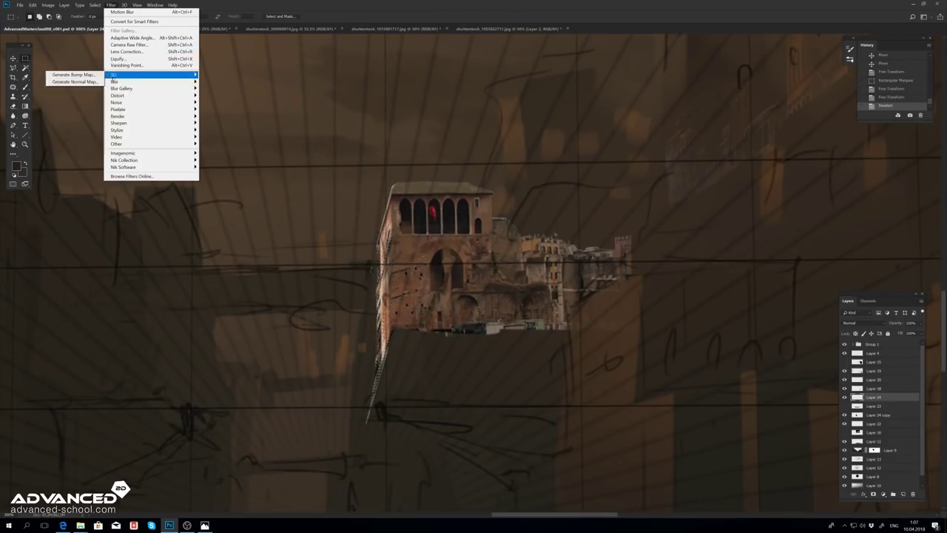
click(237, 107)
key(Return)
key(g)
key(slash)
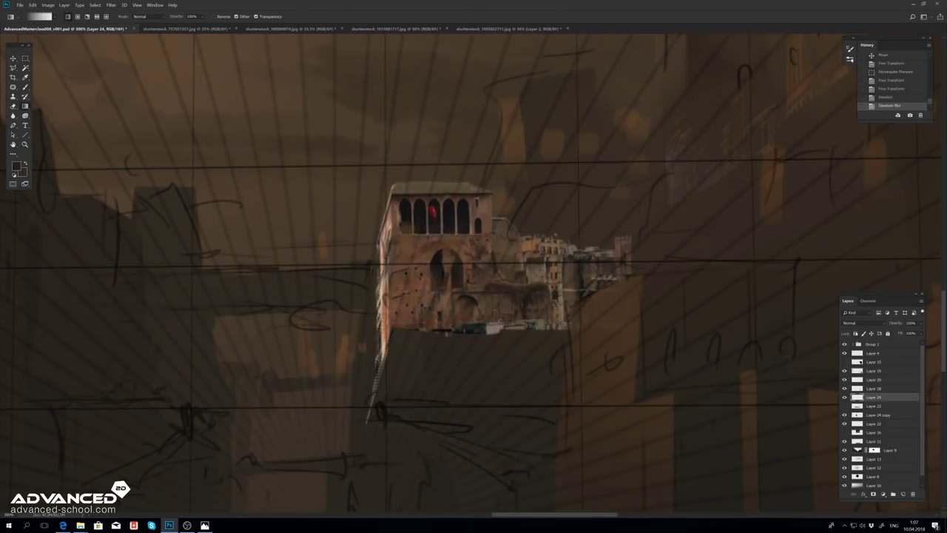
drag(493, 294, 529, 366)
drag(416, 333, 450, 422)
Step: Lasso the tower's lit left edge and warm it with Color Balance
key(l)
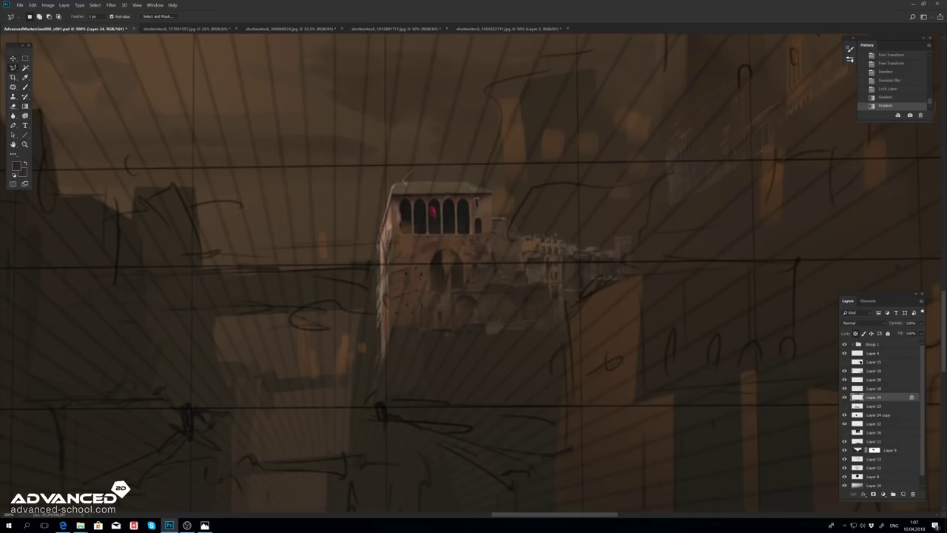
click(345, 150)
double_click(361, 374)
key(ctrl+b)
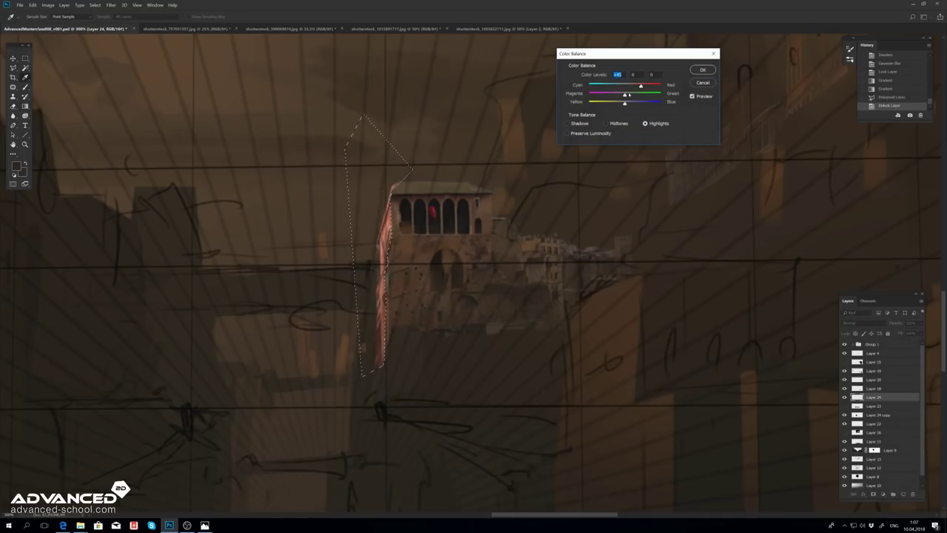
key(Return)
key(ctrl+0)
Step: Invert the selection and apply Curves to the rest of the tower
key(ctrl+1)
key(ctrl+shift+i)
key(ctrl+m)
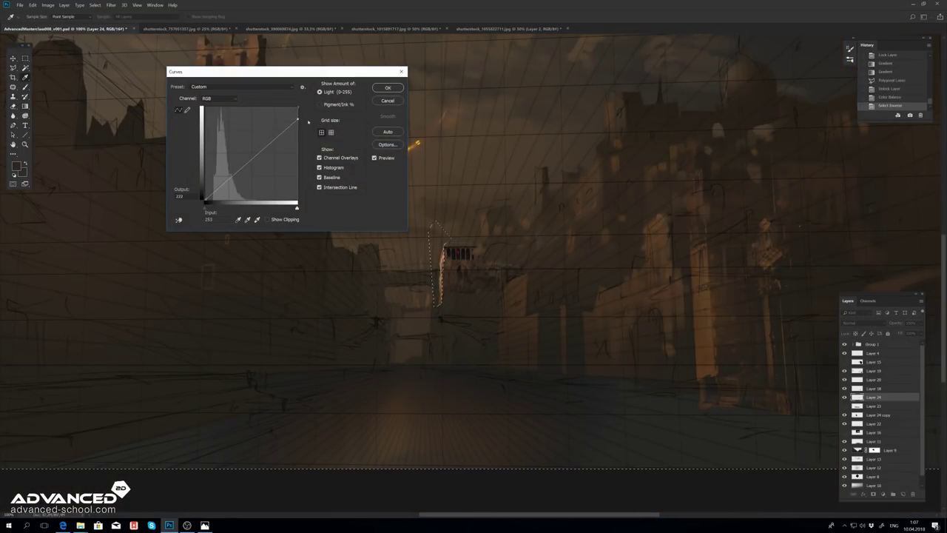
key(Return)
key(ctrl+d)
key(ctrl+minus)
key(m)
Step: Set Layer 24 to Lighten blending, lift its shadows with Curves, and merge the tower layers
double_click(899, 398)
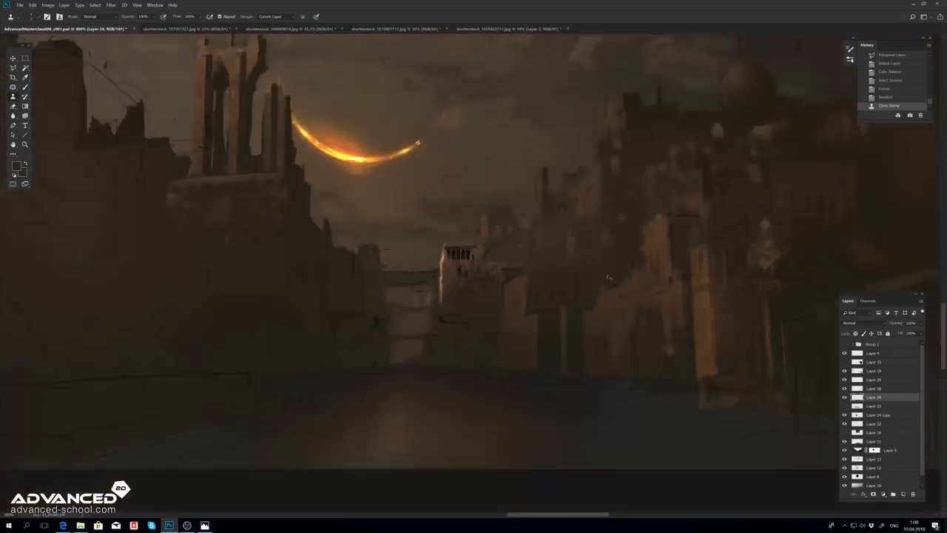
key(alt+shift+g)
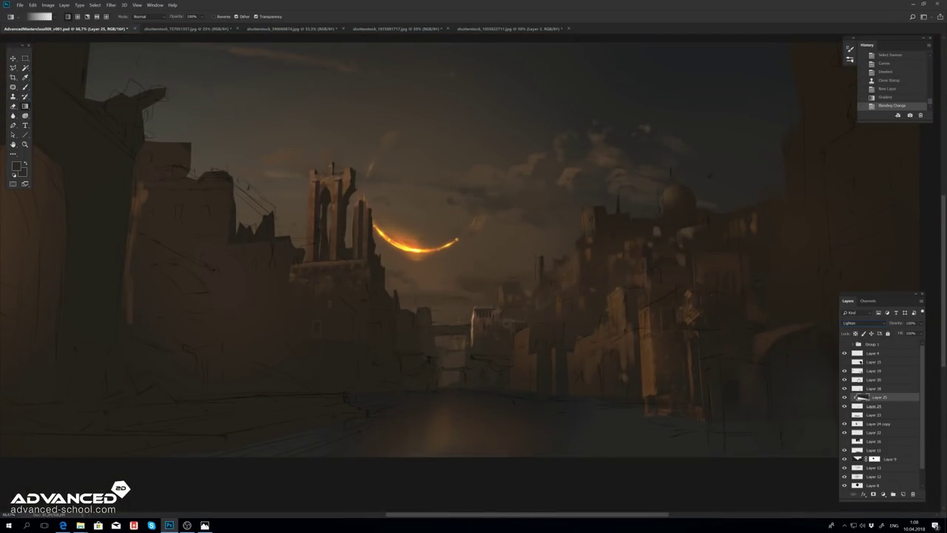
click(873, 405)
key(ctrl+m)
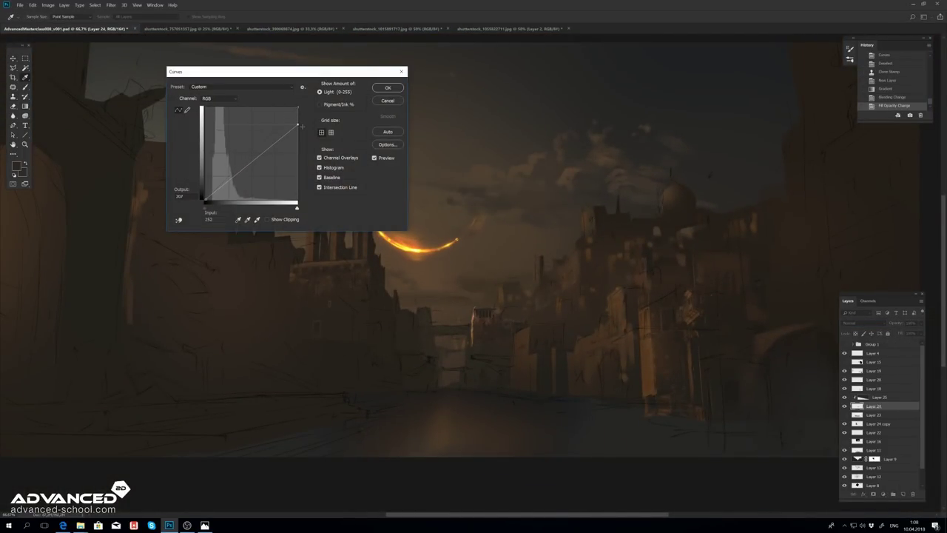
drag(204, 201, 203, 196)
click(388, 88)
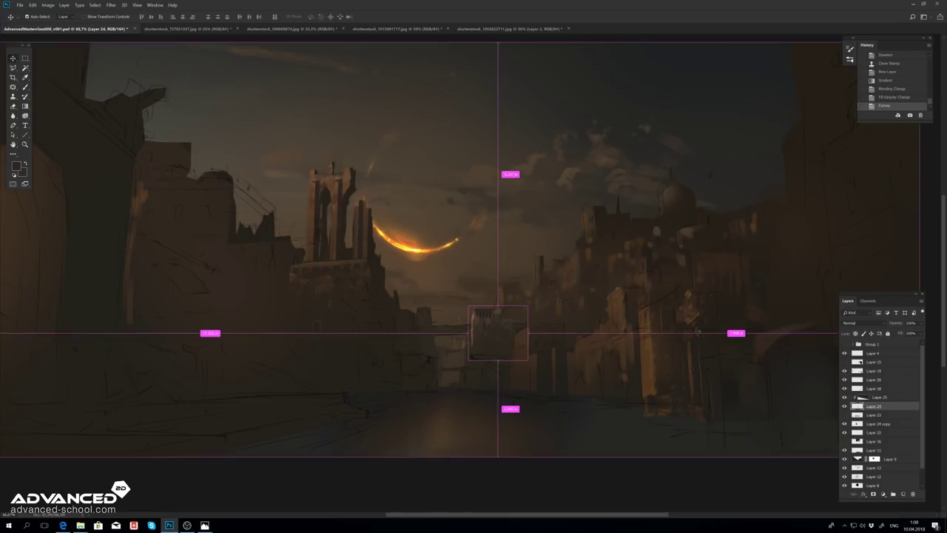
key(ctrl+e)
Step: Outline the tower's left edge again with the polygonal lasso
scroll(475, 325, up, 3)
key(l)
click(474, 231)
click(457, 255)
click(445, 456)
click(384, 357)
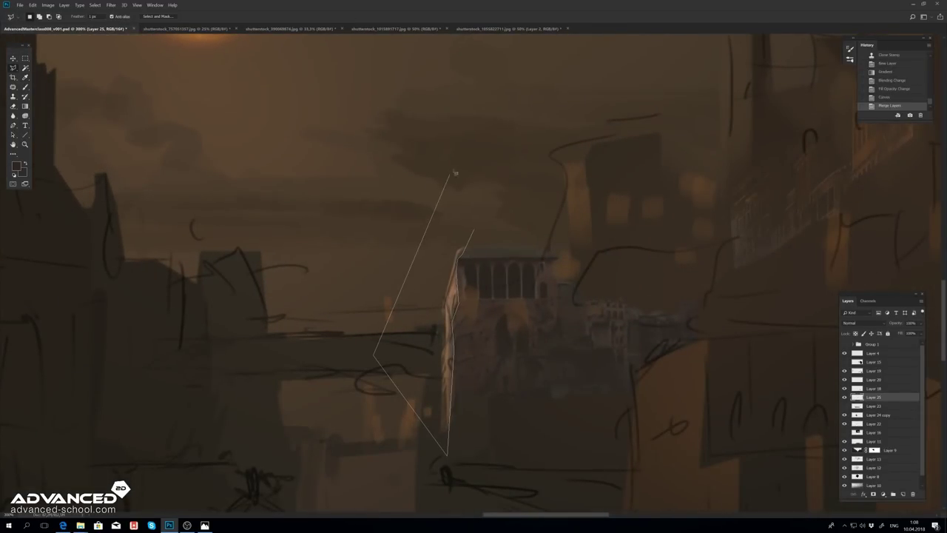
click(473, 157)
click(473, 231)
scroll(473, 296, down, 2)
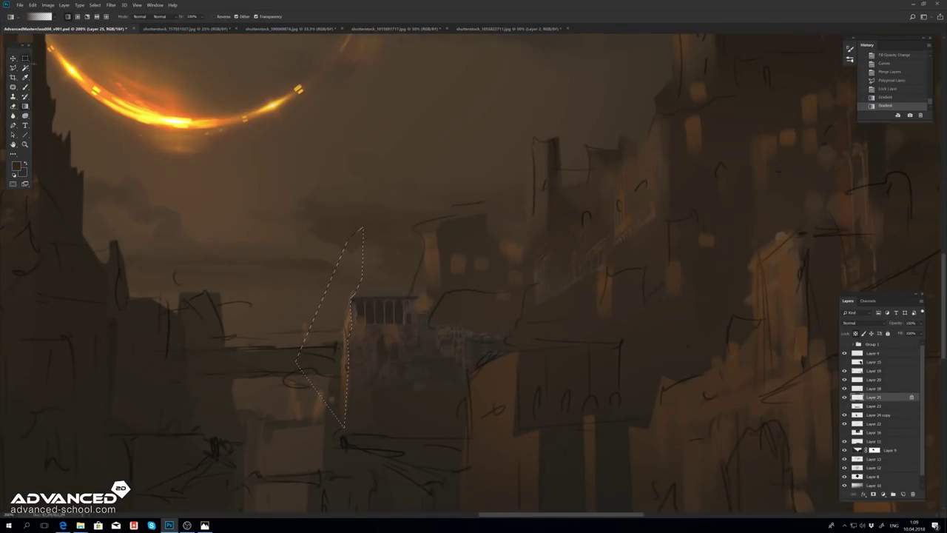
Step: Apply another Color Balance, then check the Roman ruins photo and return to the painting
key(ctrl+d)
key(i)
key(ctrl+b)
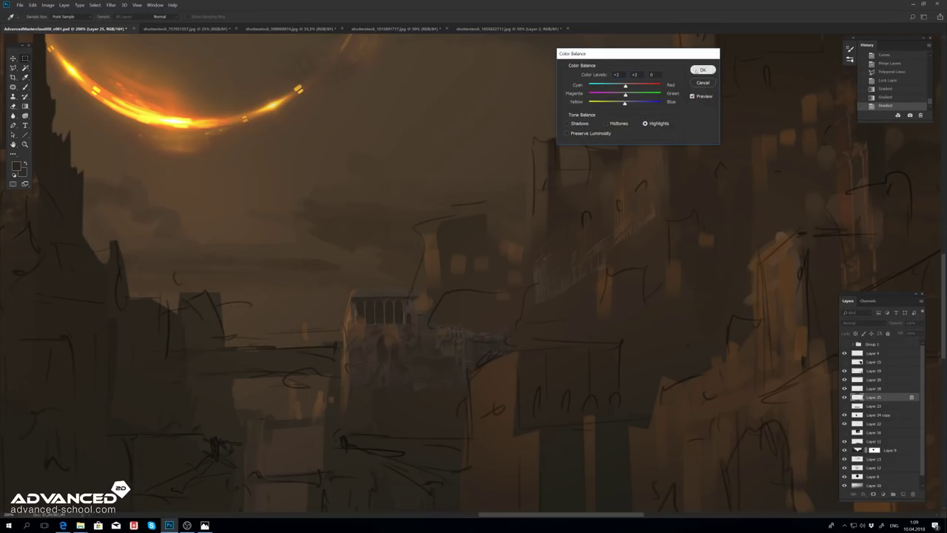
click(696, 70)
key(ctrl+0)
click(485, 30)
click(74, 30)
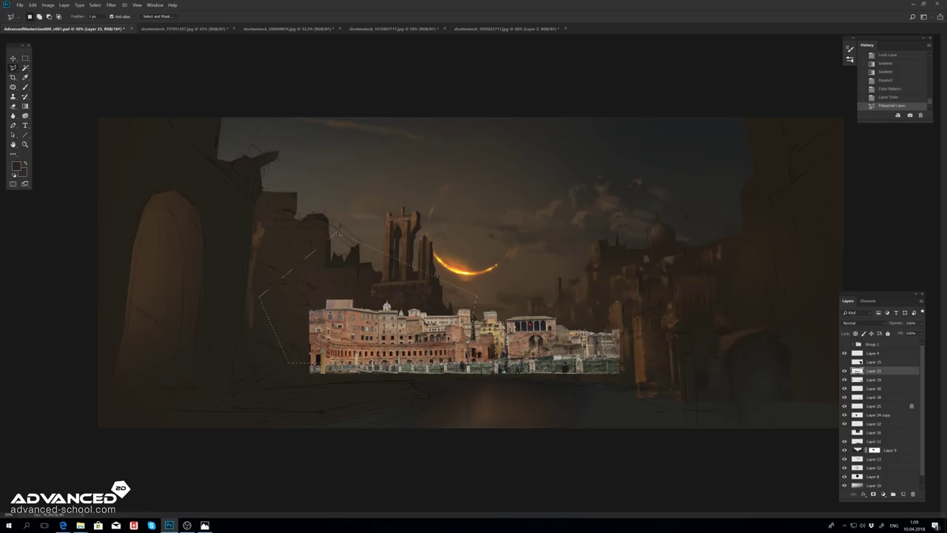
Step: Cut out the building, paste it over the right-hand buildings and skew it into street perspective
key(ctrl+x)
key(ctrl+v)
drag(455, 249, 634, 296)
key(ctrl+t)
key(ctrl+plus)
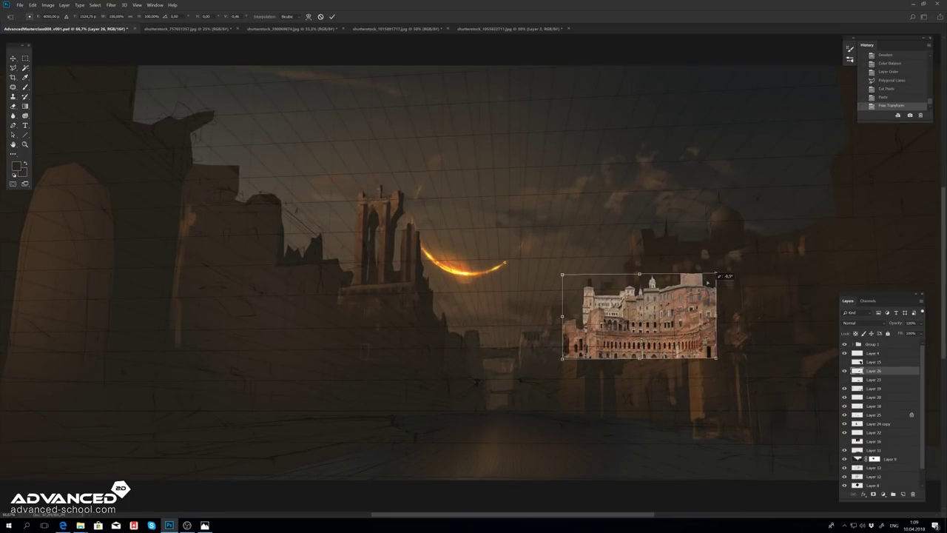
drag(718, 275, 698, 210)
key(Return)
Step: Tilt and shrink the building toward the vanishing point
key(ctrl+plus)
key(l)
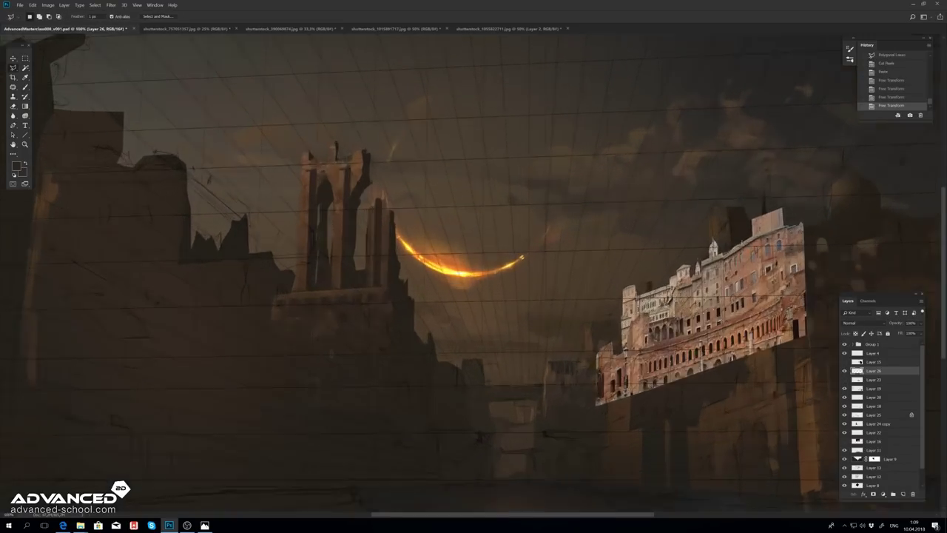
key(ctrl+minus)
key(ctrl+t)
drag(546, 370, 546, 349)
drag(334, 186, 363, 200)
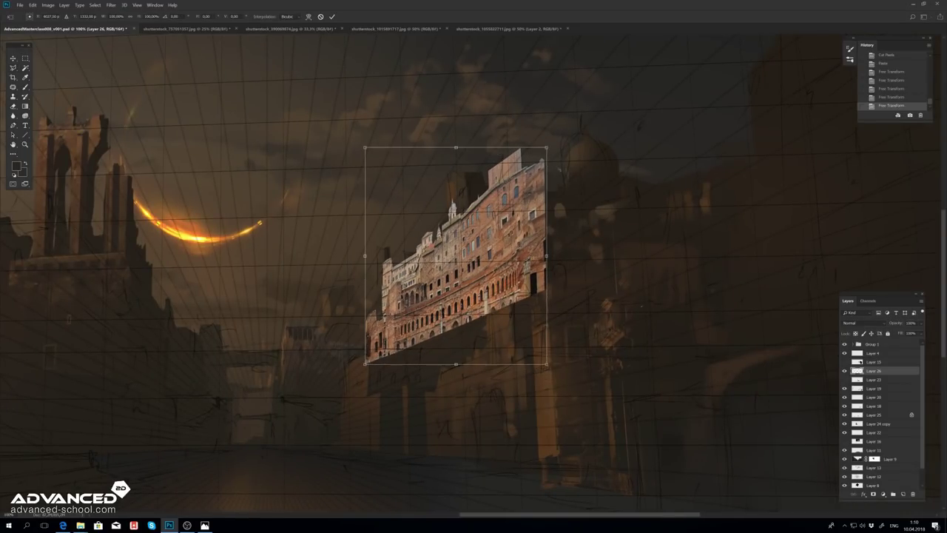
drag(547, 147, 529, 169)
key(Return)
Step: Narrow the building's right side and shorten its small tower from the top
key(ctrl+t)
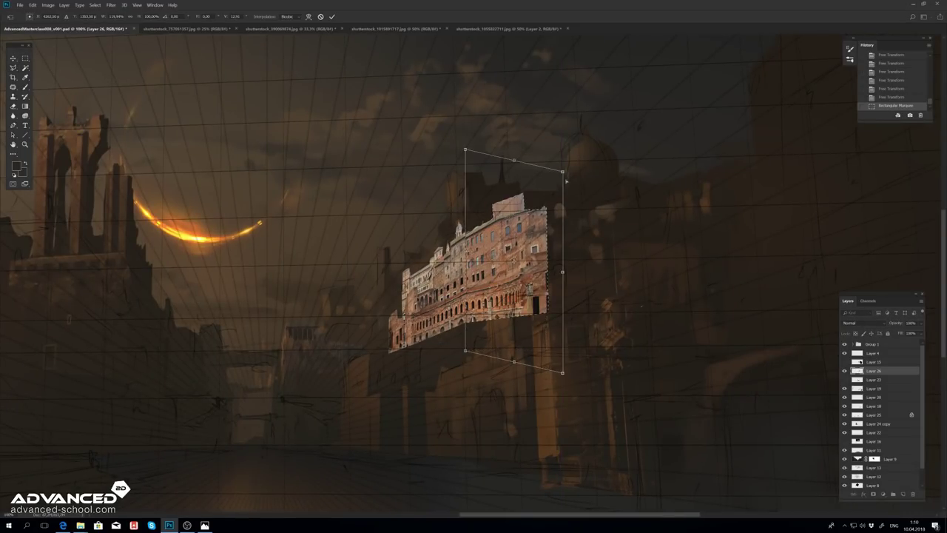
drag(547, 248, 526, 248)
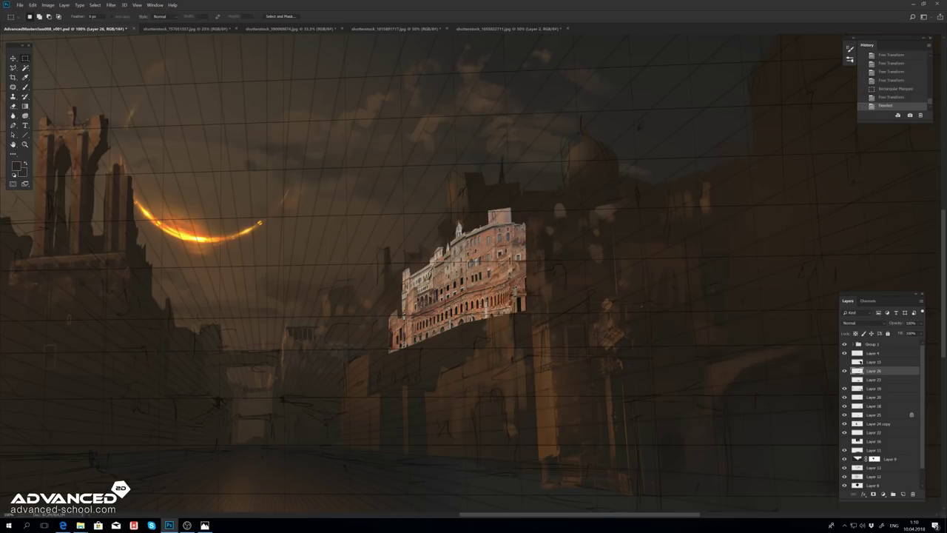
key(ctrl+plus)
key(ctrl+plus)
mouse_move(328, 207)
mouse_down()
mouse_move(343, 235)
mouse_move(330, 219)
mouse_up()
key(ctrl+t)
key(Return)
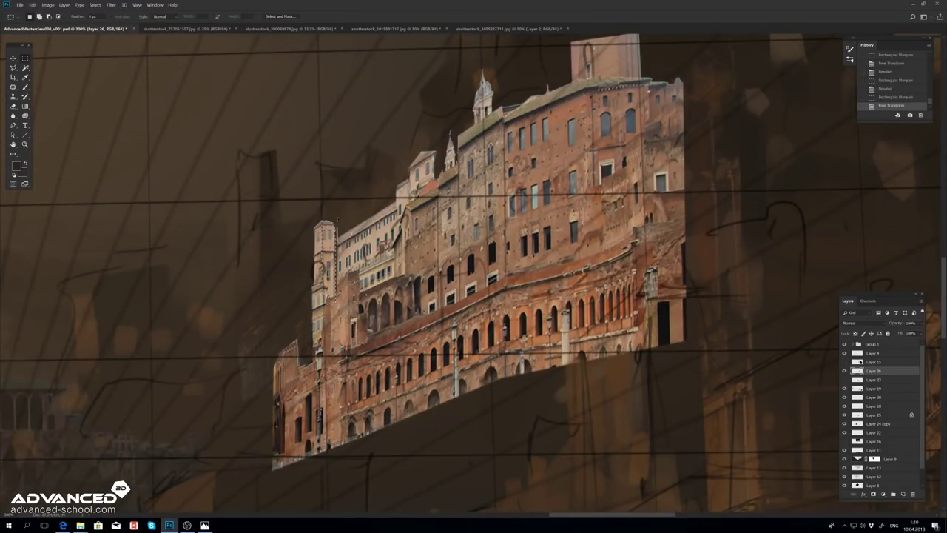
drag(438, 177, 438, 177)
key(ctrl+t)
key(Return)
key(ctrl+d)
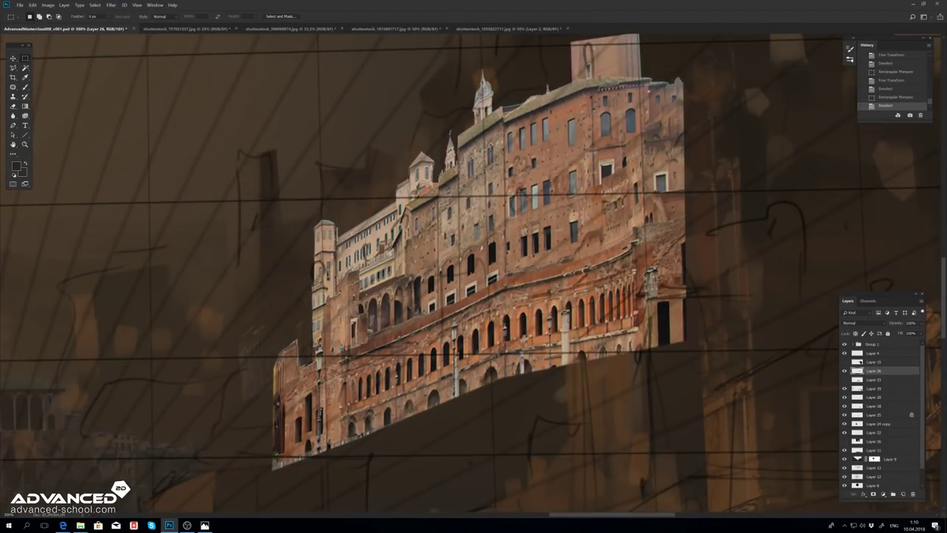
Step: Cut the left wing onto its own layer and stretch it up and outward
drag(348, 268, 368, 342)
key(ctrl+t)
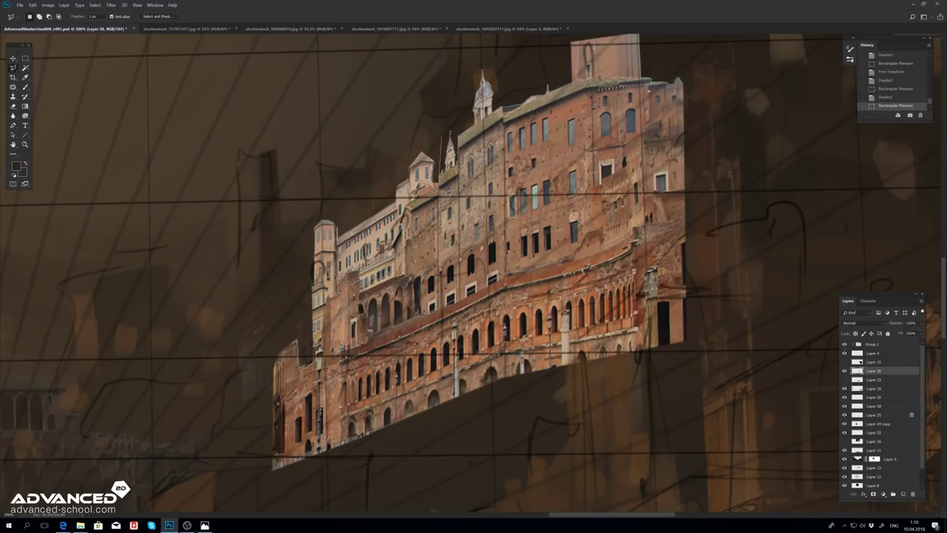
double_click(441, 135)
key(ctrl+x)
key(ctrl+v)
key(ctrl+t)
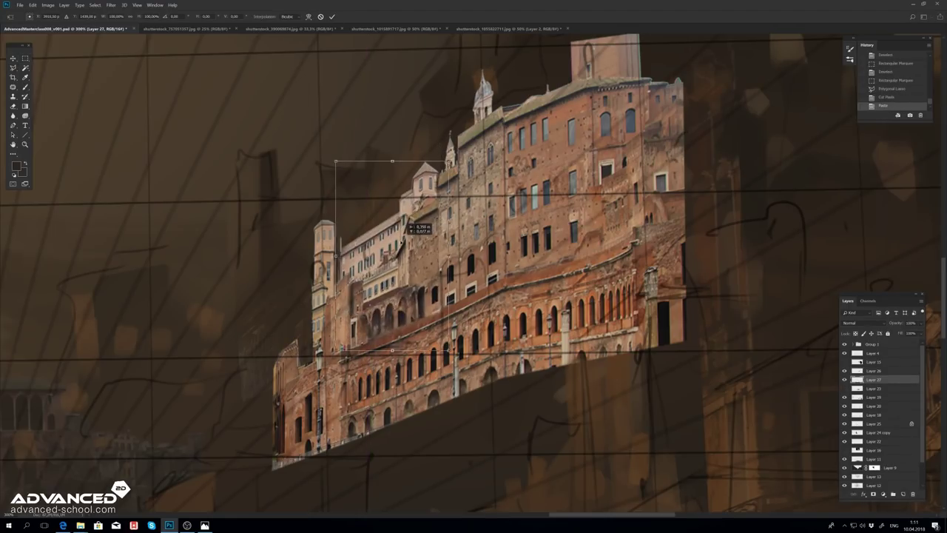
mouse_move(338, 158)
mouse_down()
mouse_move(330, 146)
mouse_move(337, 195)
mouse_up()
key(ctrl+r)
key(Return)
click(14, 67)
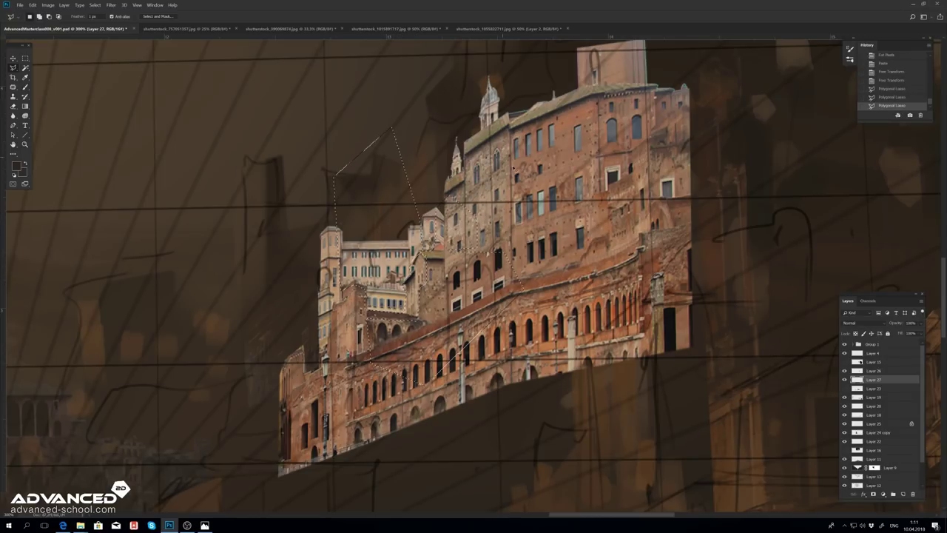
Step: Apply Curves, delete stray pixels and merge the building pieces into one layer
key(ctrl+m)
key(Return)
key(Delete)
drag(741, 154, 676, 167)
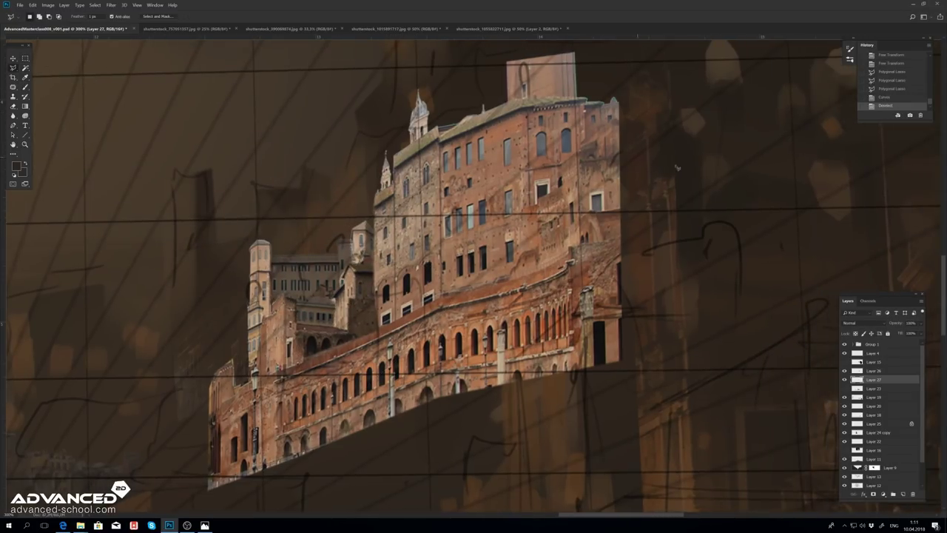
click(650, 157)
key(ctrl+shift+c)
key(ctrl+v)
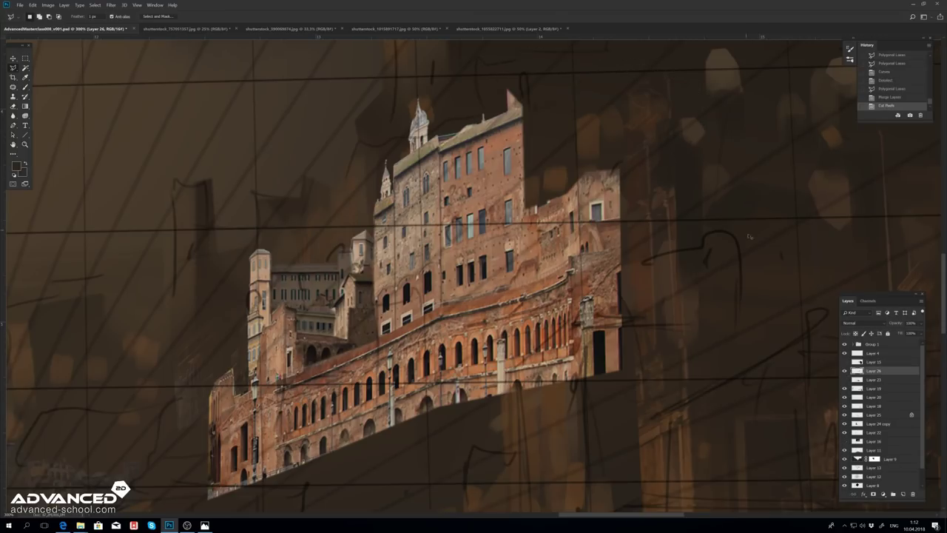
key(ctrl+t)
key(Return)
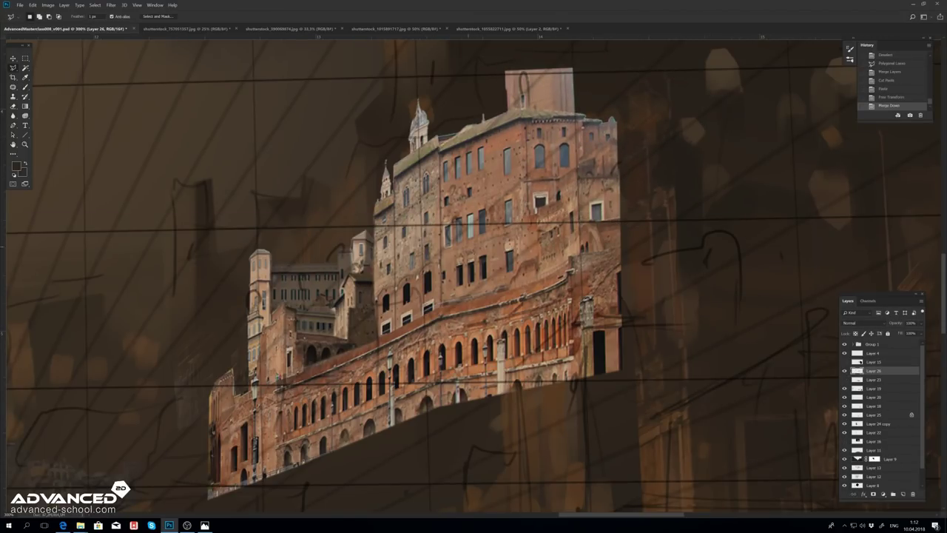
Step: Move the merged building onto the right street wall and add a clipped layer above it
key(ctrl+l)
key(Escape)
key(ctrl+1)
key(ctrl+t)
key(Return)
mouse_move(415, 281)
mouse_down()
mouse_move(444, 259)
mouse_move(500, 252)
mouse_up()
key(ctrl+shift+n)
key(Return)
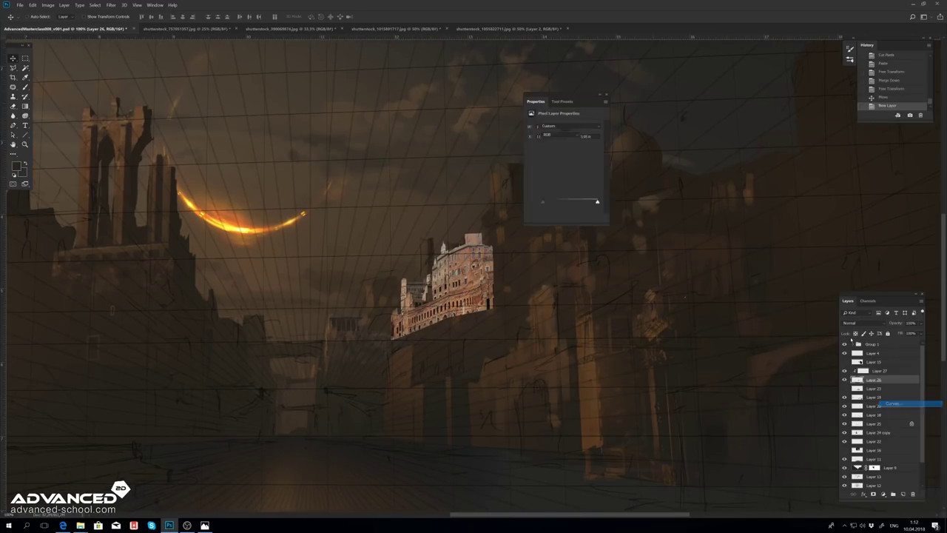
Step: Shade the building's mask with gradients to darken its lower part
click(606, 98)
key(g)
drag(444, 333, 444, 251)
drag(444, 333, 444, 281)
Step: Darken the building's highlights with a clipped Curves adjustment and merge it into the building layer
click(883, 494)
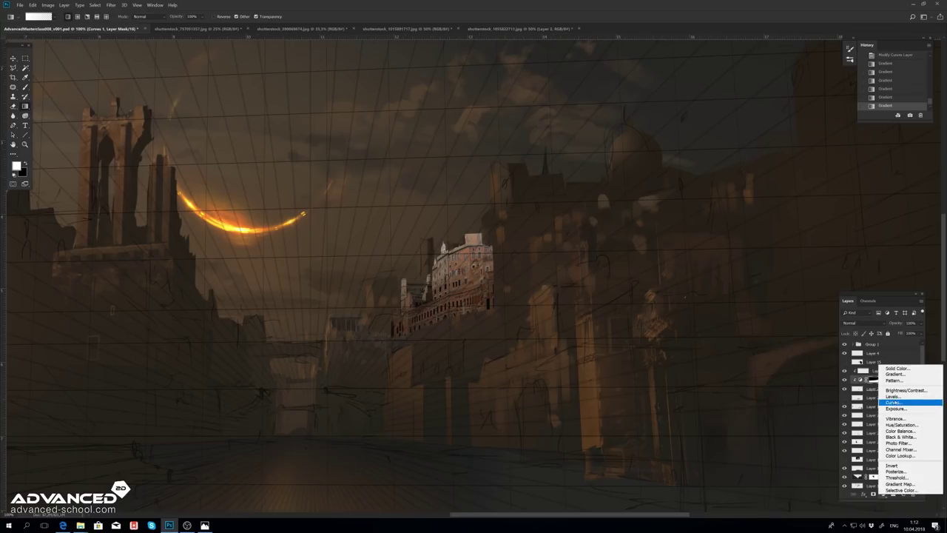
click(899, 404)
click(559, 134)
click(555, 151)
key(alt+2)
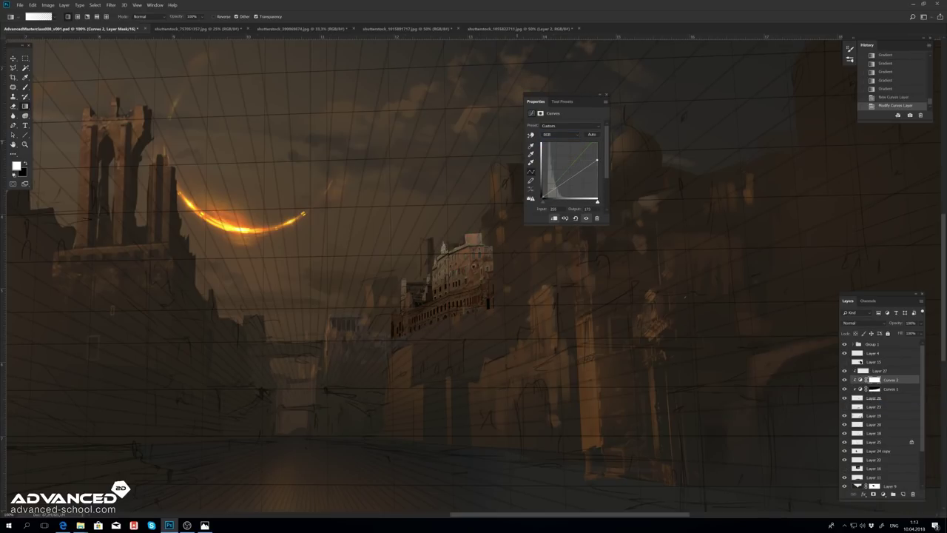
drag(597, 143, 598, 170)
click(606, 98)
click(877, 398)
key(ctrl+e)
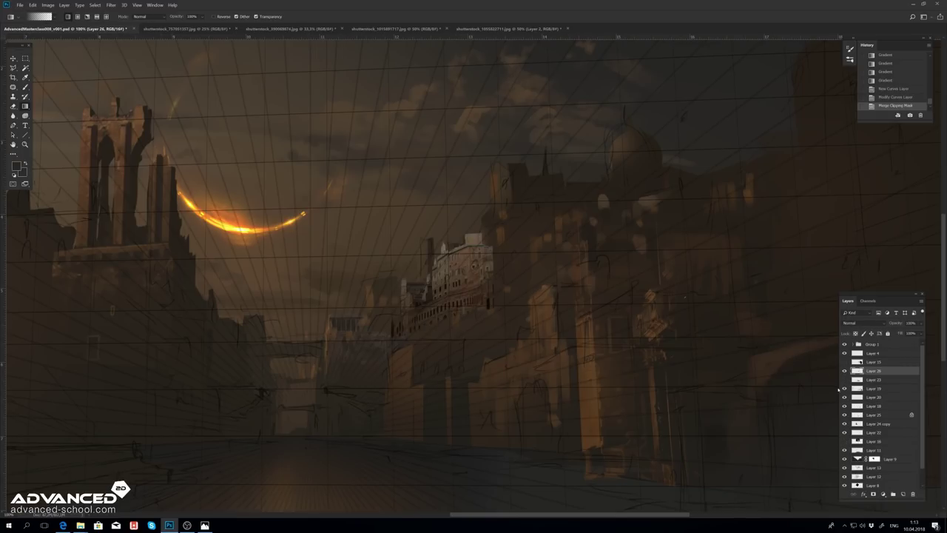
Step: Apply a Gaussian Blur to Layer 25
scroll(407, 311, up, 3)
click(111, 5)
click(81, 109)
key(Return)
click(874, 414)
click(111, 5)
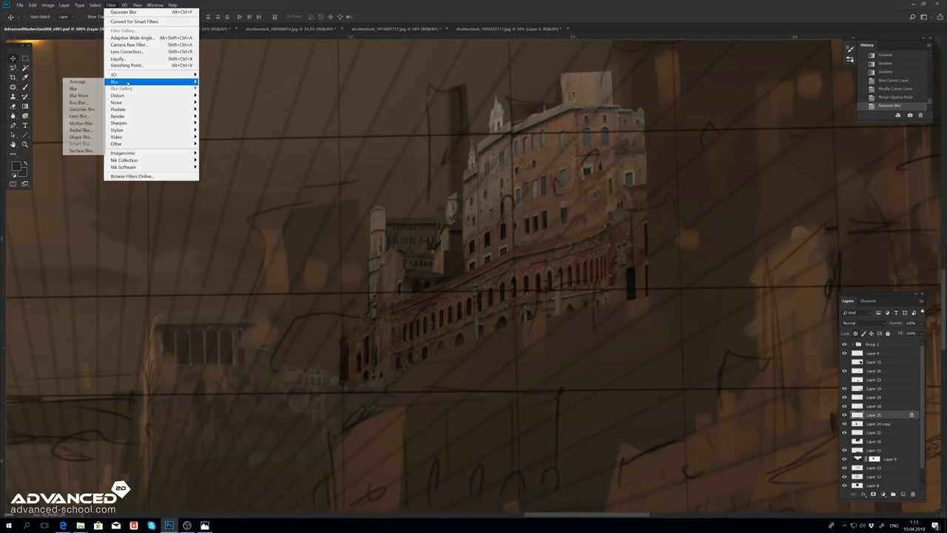
Step: Add a gradient layer above the building, set to Lighten blending, to fade it into the haze
right_click(549, 204)
click(556, 208)
right_click(527, 212)
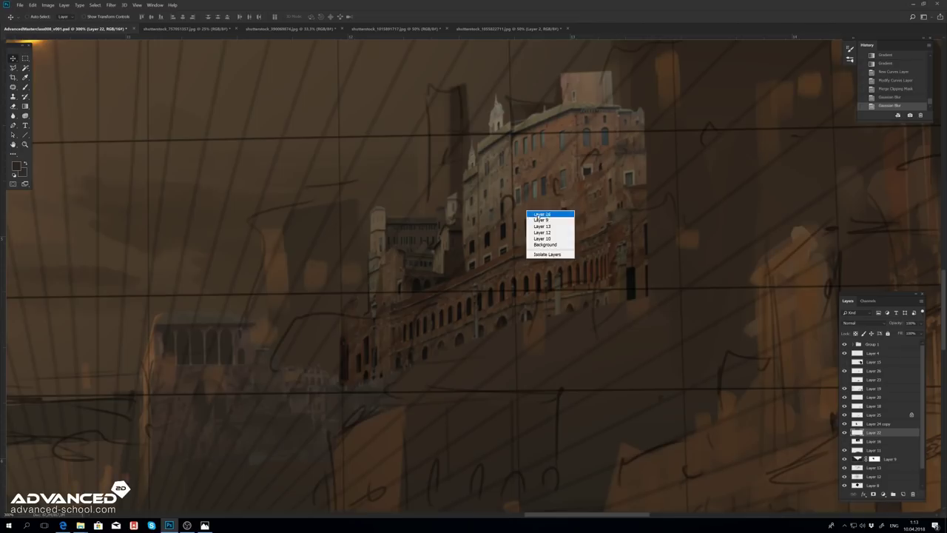
click(537, 219)
key(ctrl+shift+alt+n)
key(g)
drag(514, 360, 503, 222)
key(shift+alt+g)
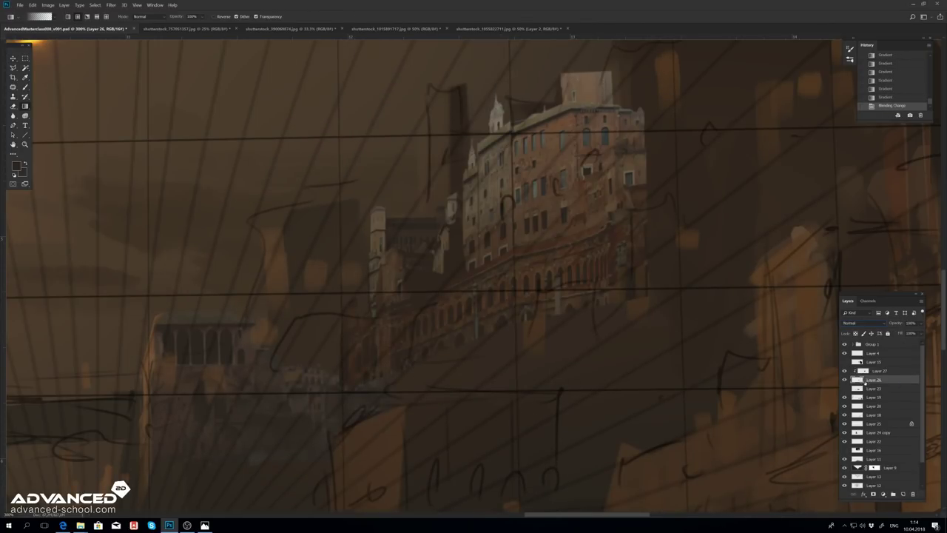
Step: Apply Hue/Saturation and Color Balance, merge the building down, and zoom out
key(ctrl+u)
key(Return)
key(ctrl+b)
key(Return)
key(ctrl+e)
key(ctrl+minus)
key(ctrl+minus)
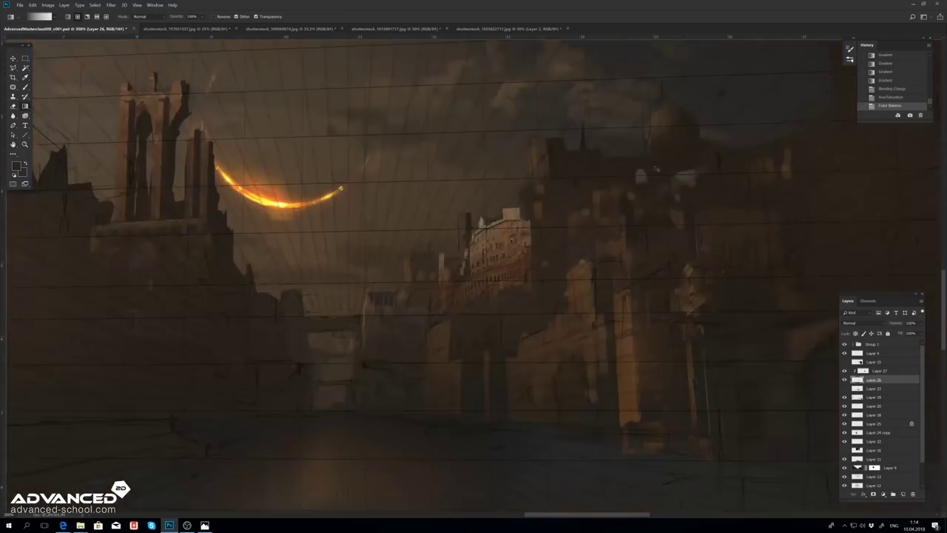
key(ctrl+minus)
key(ctrl+minus)
Step: Zoom into the right-hand buildings and transform the first thin vertical facade strips
drag(546, 264, 598, 334)
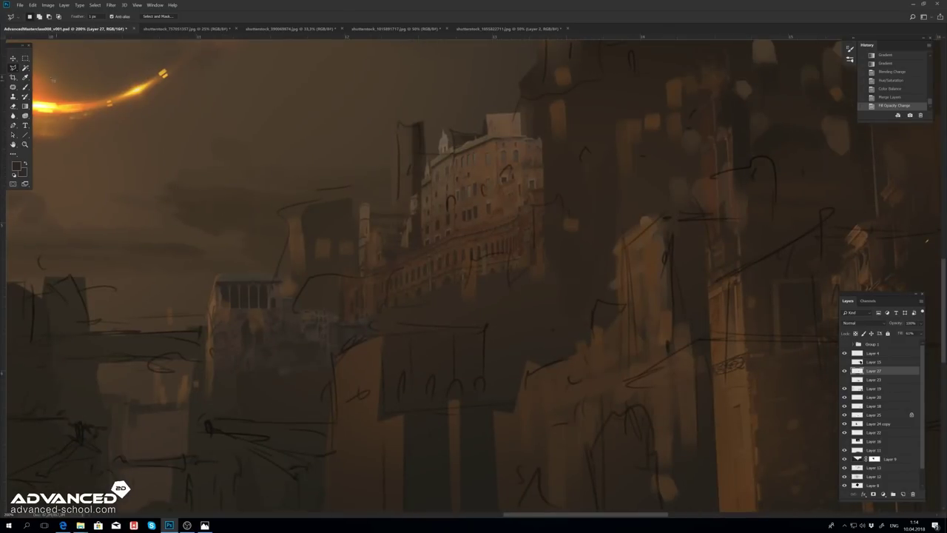
key(m)
drag(391, 299, 404, 408)
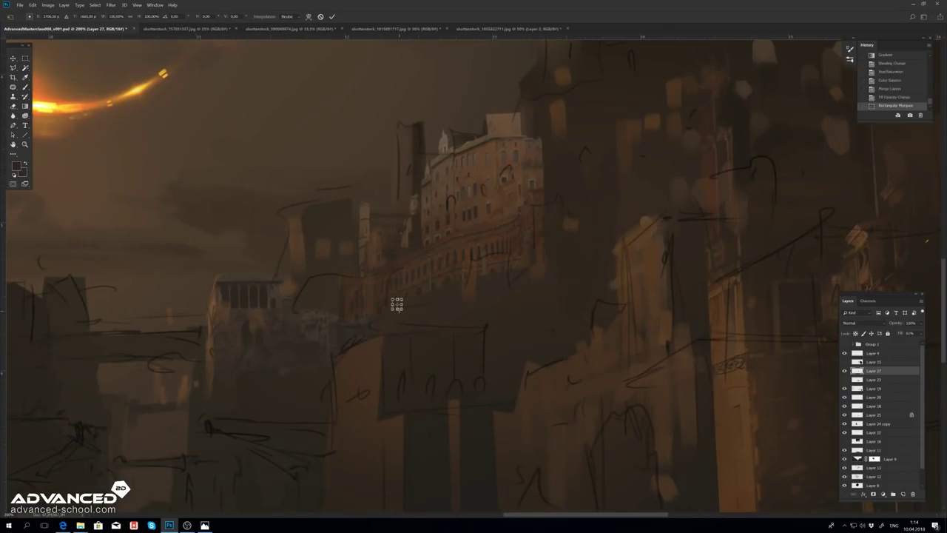
key(ctrl+t)
drag(412, 285, 429, 461)
key(ctrl+t)
key(ctrl+d)
Step: Stretch further thin facade strips down the building
drag(440, 293, 455, 467)
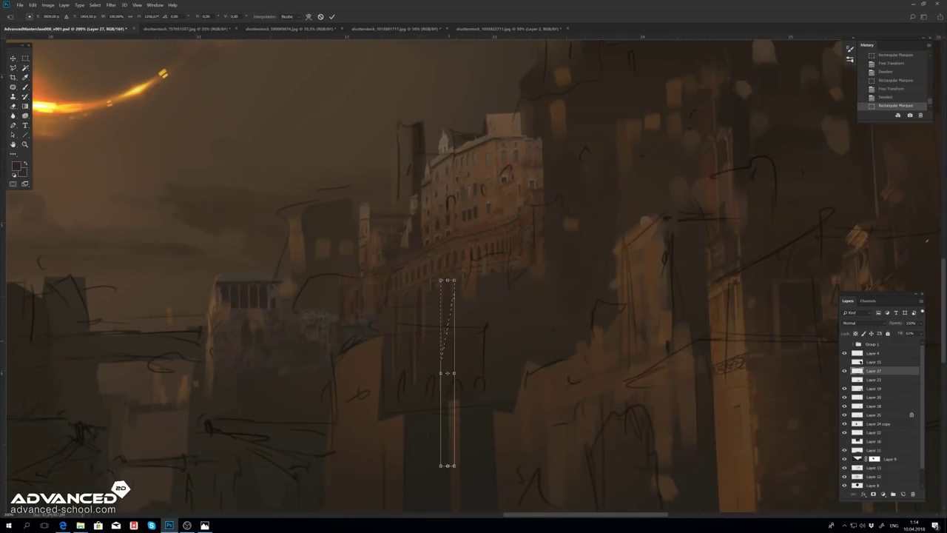
key(ctrl+t)
drag(448, 379, 379, 423)
key(Return)
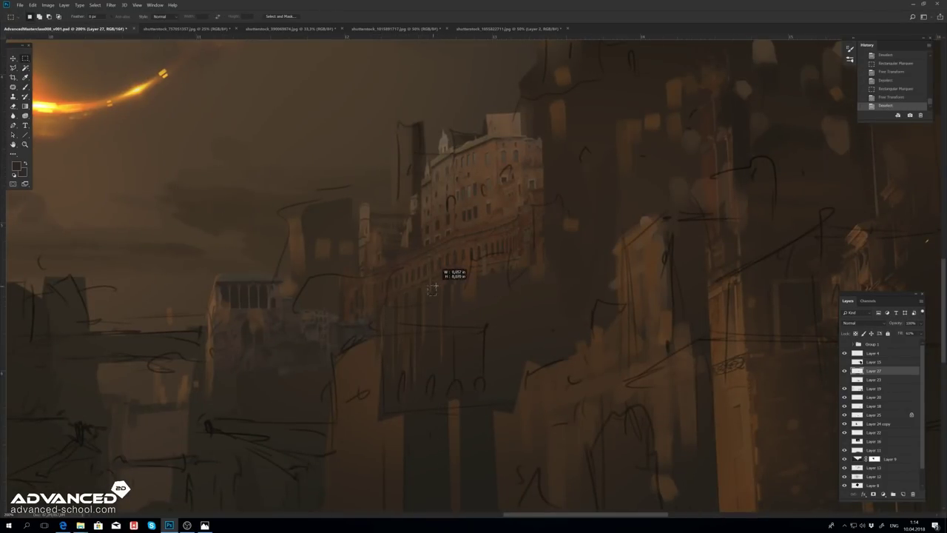
key(ctrl+d)
mouse_move(476, 290)
mouse_down()
mouse_move(496, 272)
mouse_move(485, 511)
mouse_up()
scroll(496, 272, down, 1)
key(ctrl+t)
key(Return)
Step: Stretch a small patch into a tall facade block ending at the street line
mouse_move(522, 252)
mouse_down()
mouse_move(534, 235)
mouse_move(528, 459)
mouse_up()
key(ctrl+t)
drag(561, 297, 609, 400)
drag(485, 511, 483, 328)
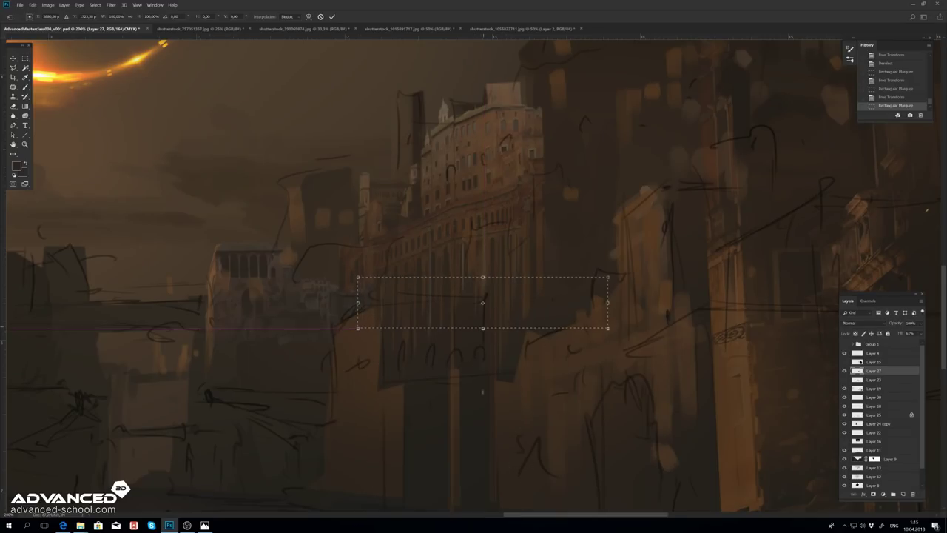
key(Return)
key(ctrl+d)
Step: Erase the stretched facade's rough edges, duplicate the layer, and brighten it with Curves
key(e)
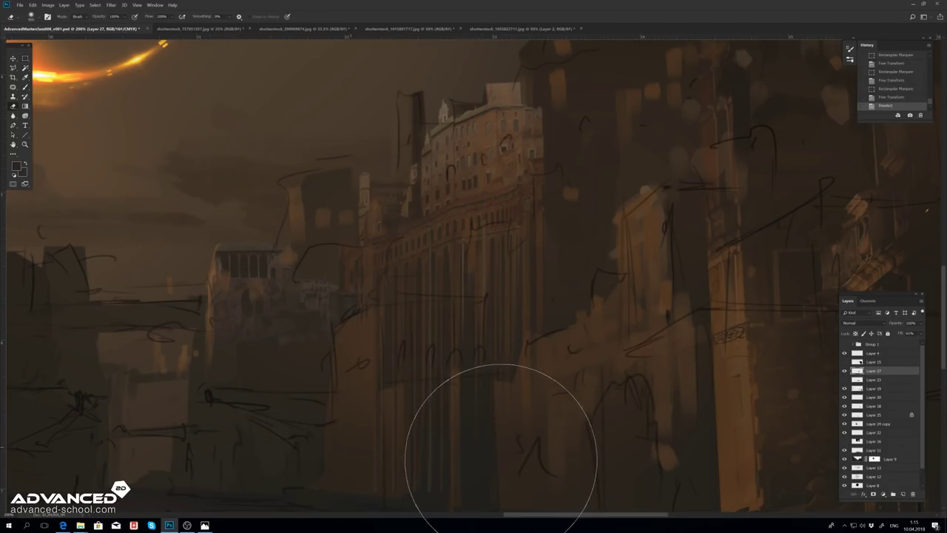
mouse_move(508, 415)
mouse_down()
mouse_move(550, 307)
mouse_move(528, 42)
mouse_up()
key(ctrl+j)
alt+click(845, 370)
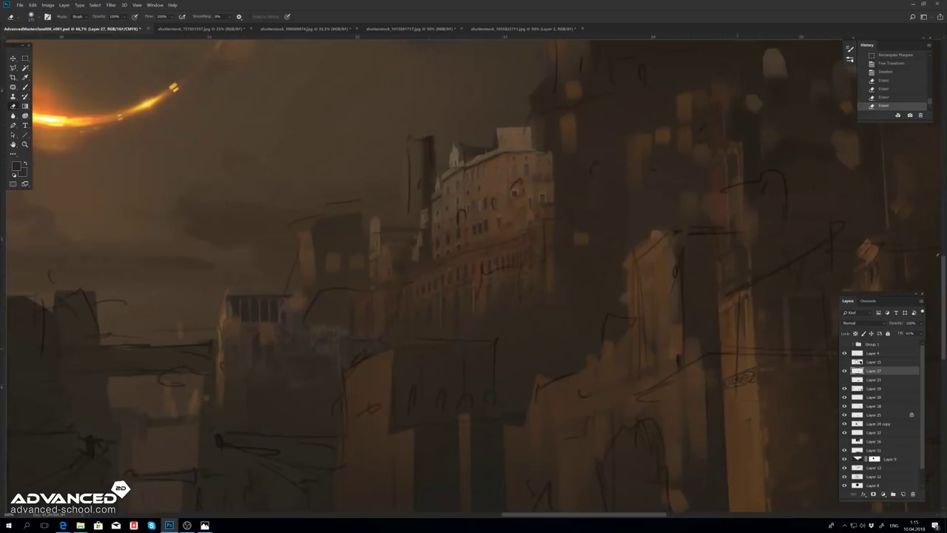
key(ctrl+m)
drag(252, 170, 237, 141)
key(Return)
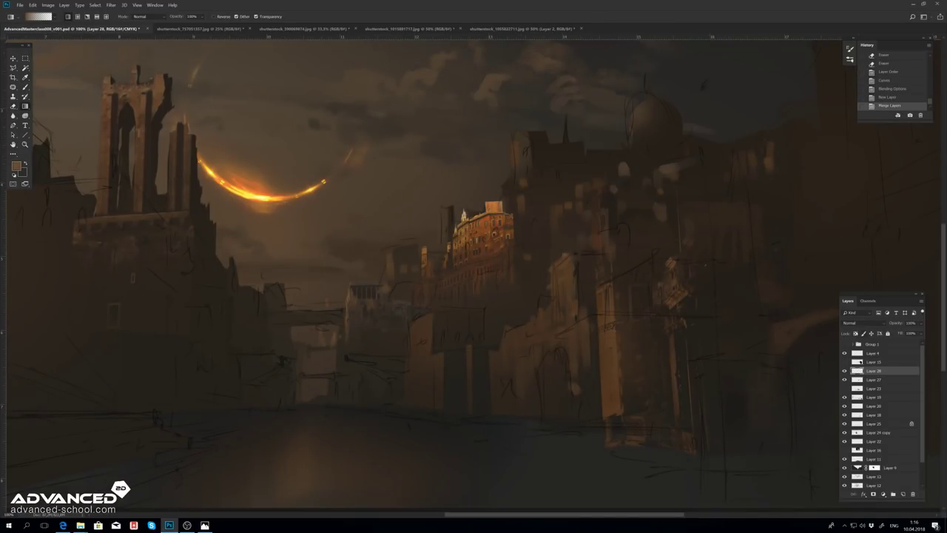
Step: Darken the lit building toward the haze with a gradient and pick a new foreground colour
drag(448, 187, 456, 361)
click(16, 165)
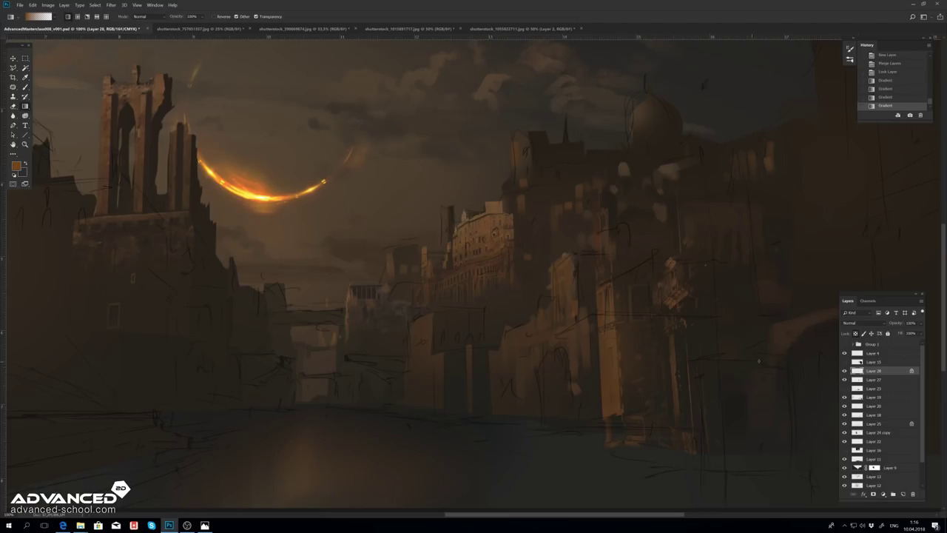
key(ctrl+minus)
key(ctrl+minus)
key(ctrl+minus)
key(ctrl+plus)
key(ctrl+plus)
key(ctrl+plus)
key(ctrl+plus)
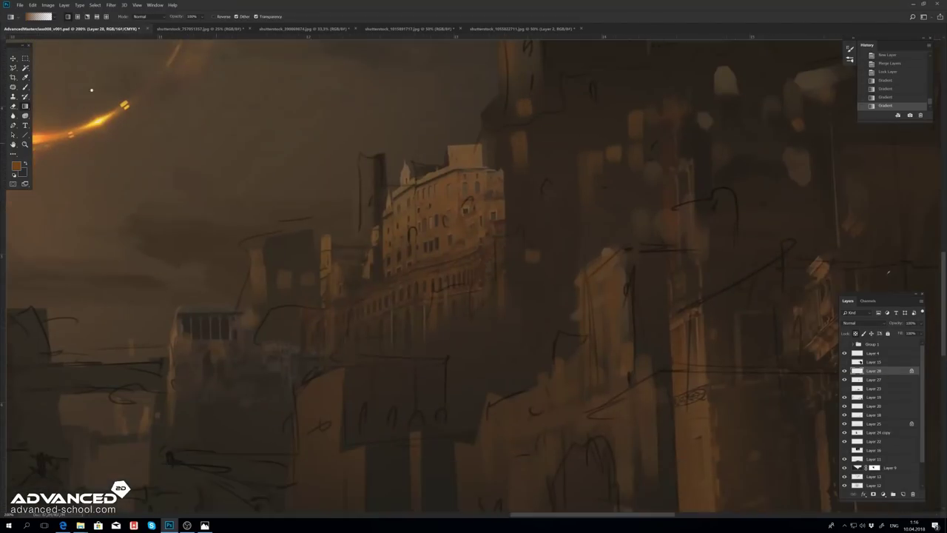
Step: Outline the building's top section with the Polygonal Lasso and reshape it with Free Transform
key(l)
click(479, 245)
double_click(531, 108)
key(ctrl+e)
key(ctrl+t)
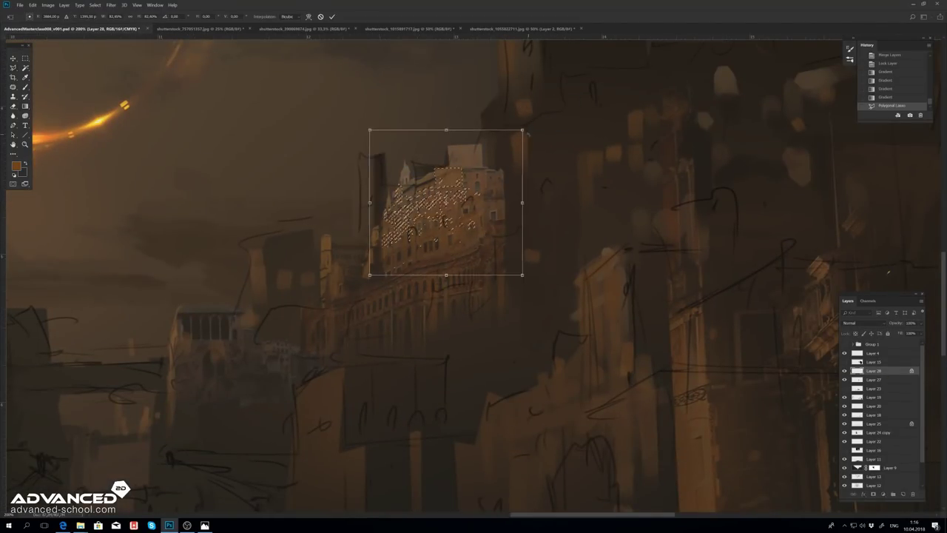
drag(489, 148, 502, 171)
key(Return)
Step: Cut the piece onto its own layer, move it left and down, and lock its transparency
key(ctrl+x)
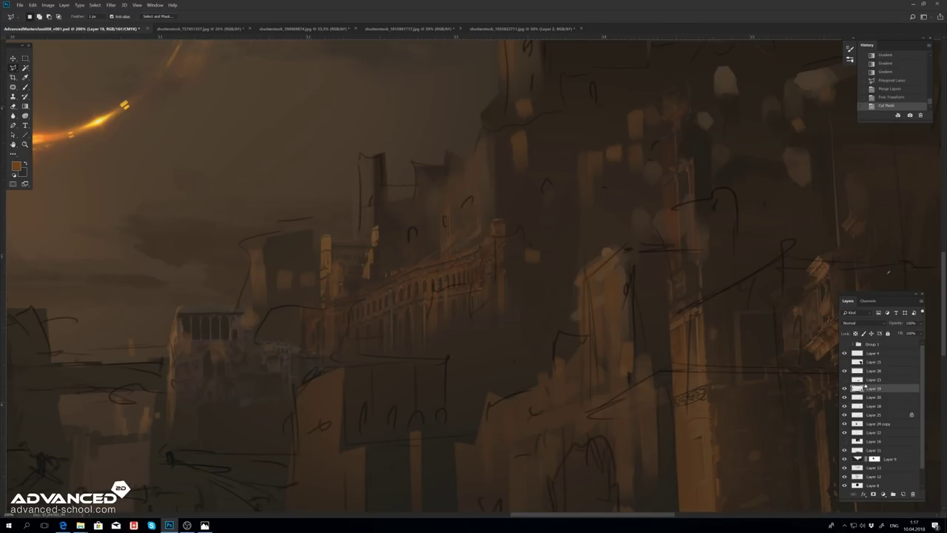
key(ctrl+v)
key(ctrl+t)
drag(418, 229, 395, 239)
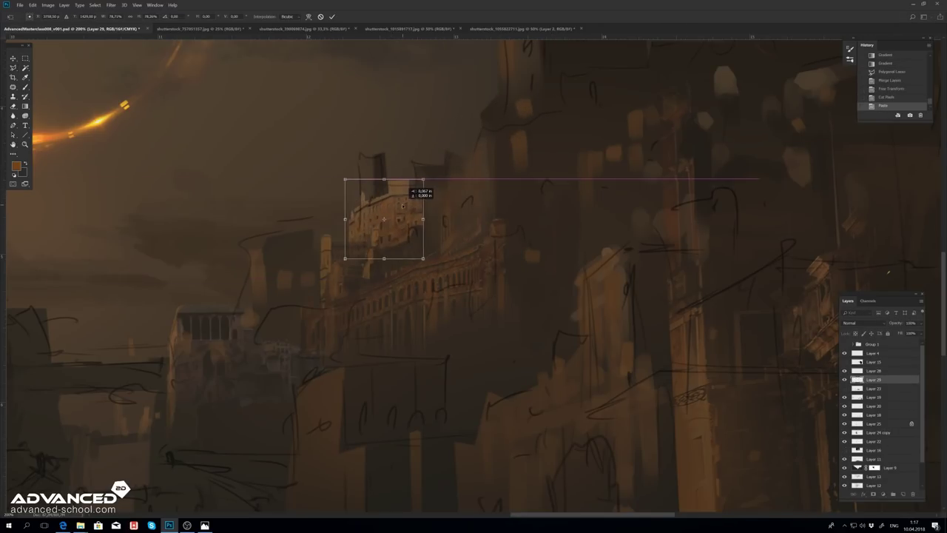
key(Return)
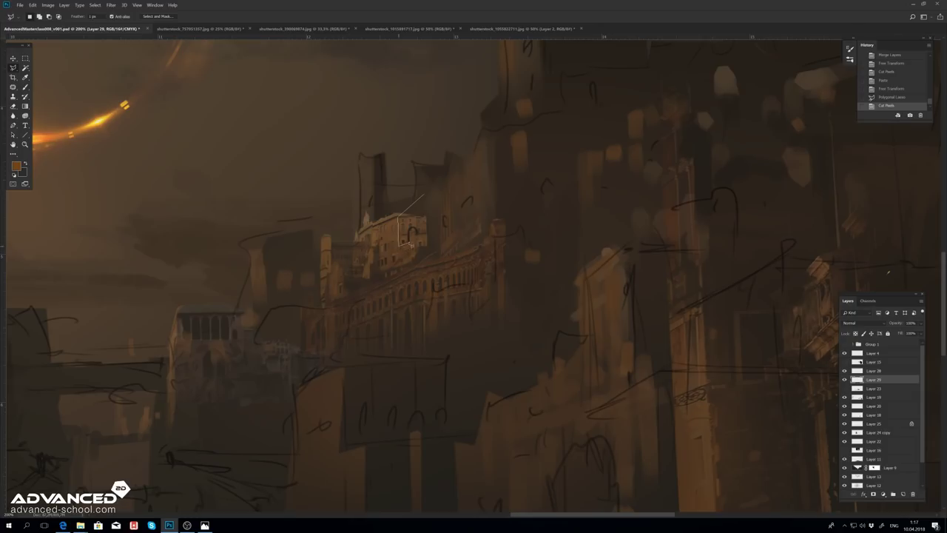
key(g)
key(slash)
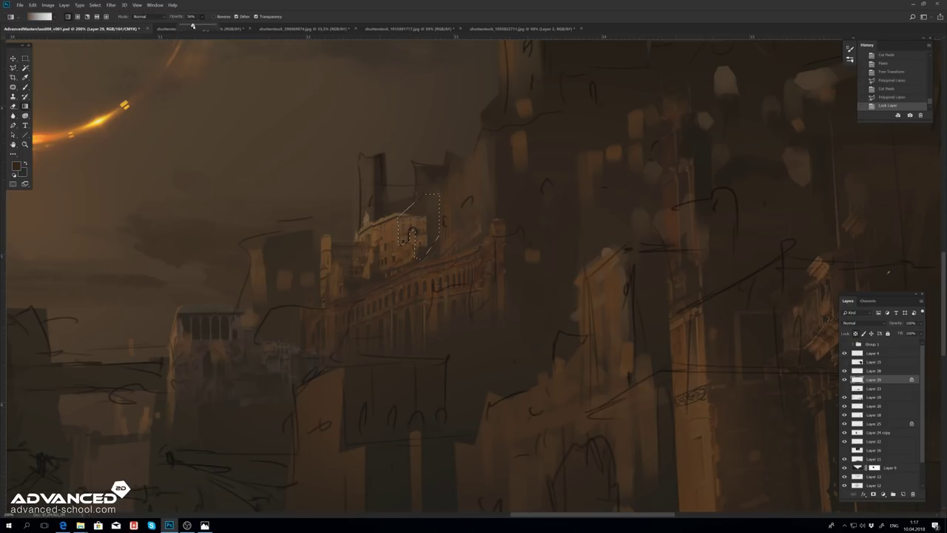
key(m)
key(ctrl+d)
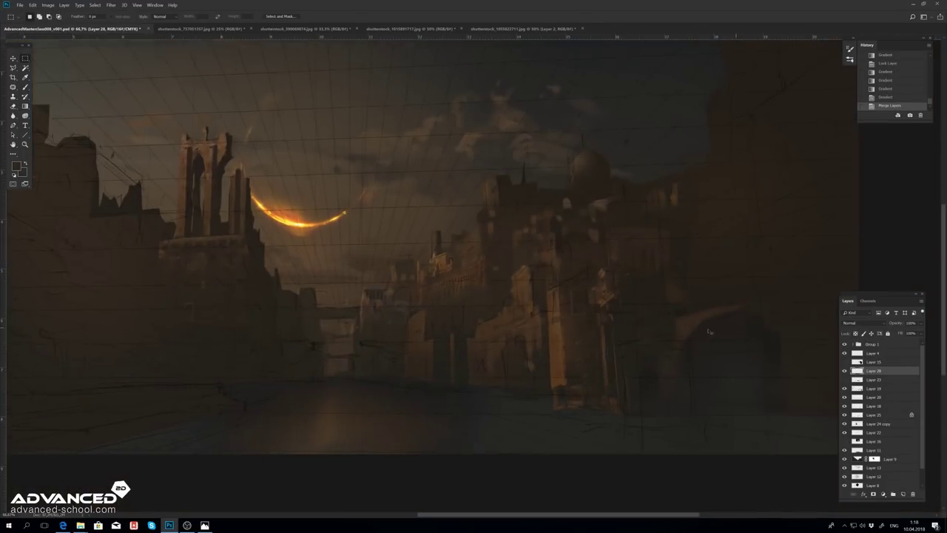
Step: Select and transform another building section
scroll(455, 275, up, 5)
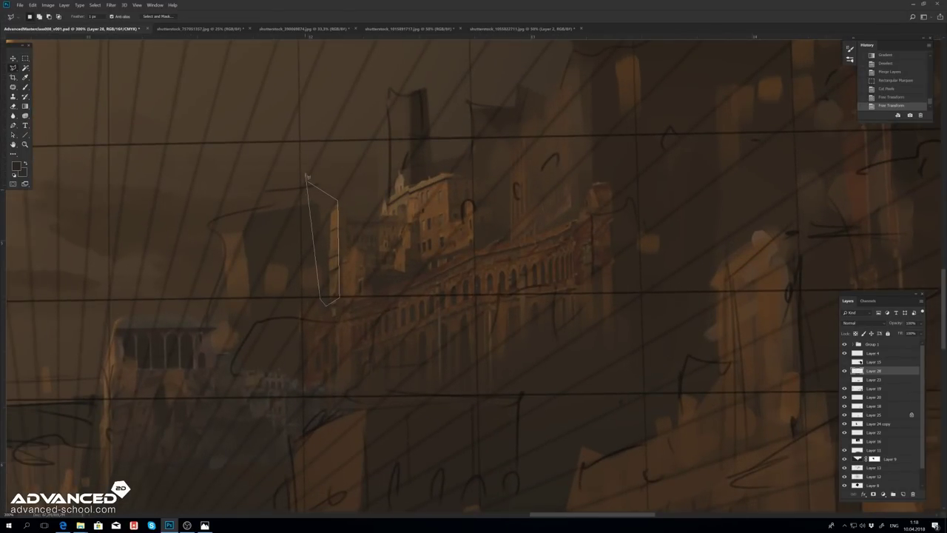
click(306, 176)
key(ctrl+t)
key(Return)
key(ctrl+d)
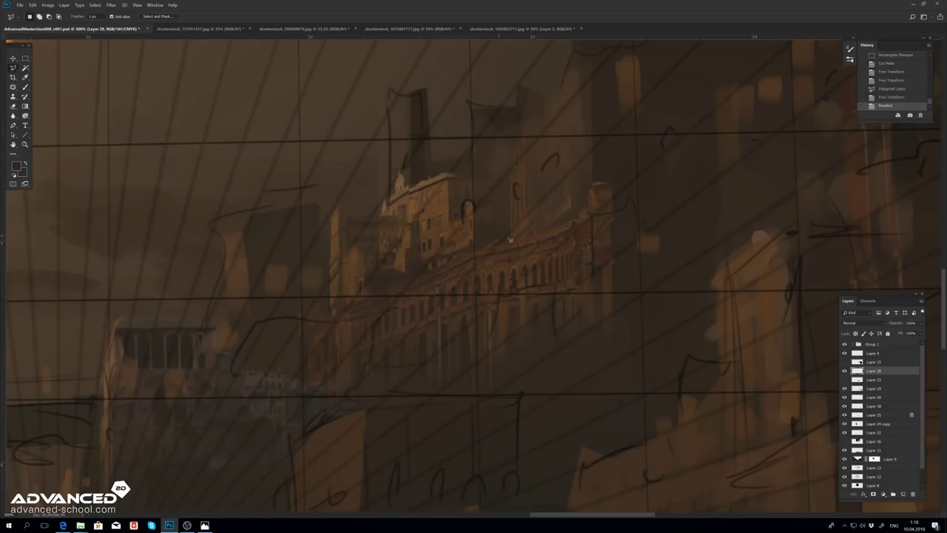
Step: Cut another top section onto its own layer, reposition it, fit the view, and save
click(390, 221)
key(ctrl+x)
key(ctrl+v)
key(ctrl+t)
mouse_move(427, 200)
mouse_down()
mouse_move(383, 217)
mouse_move(464, 205)
mouse_up()
key(Return)
key(ctrl+d)
key(ctrl+t)
key(Return)
key(ctrl+0)
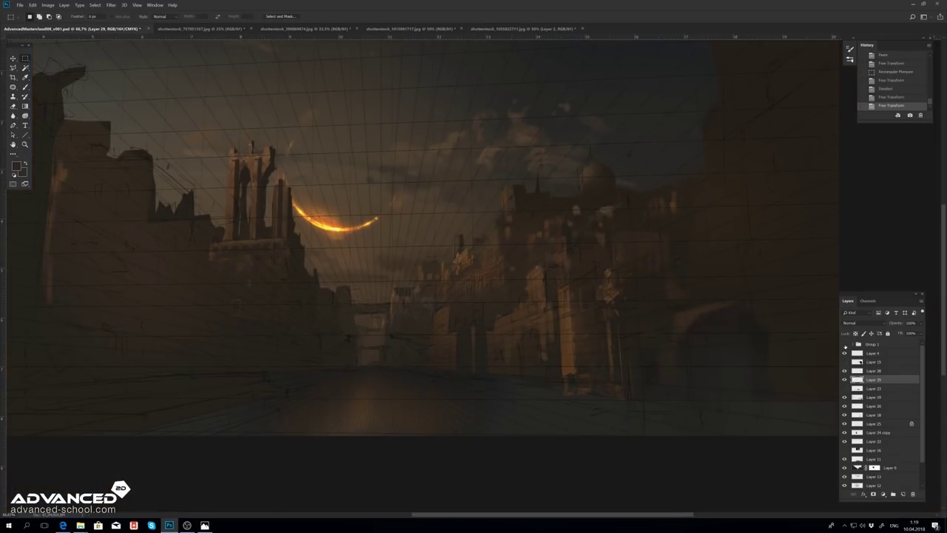
key(ctrl+s)
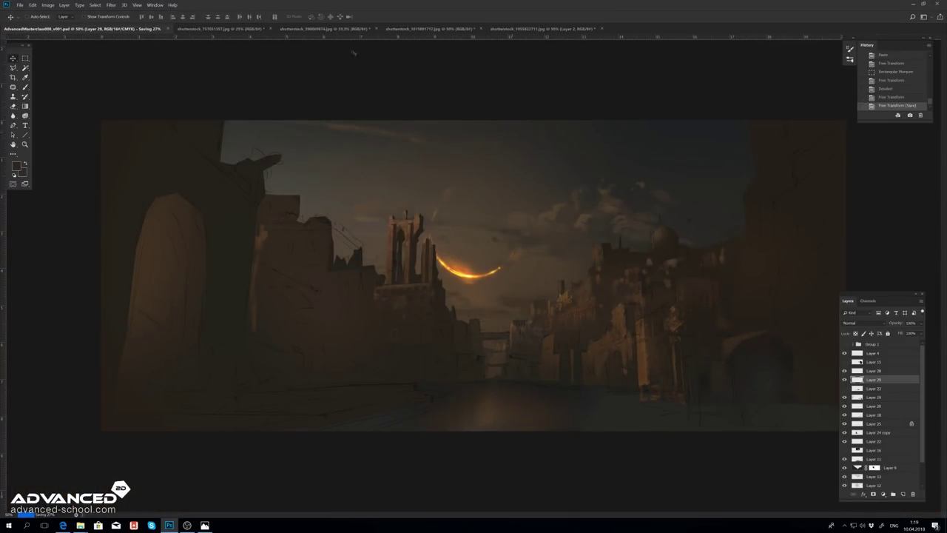
Step: Browse the stock reference photos and open the Roman Forum ruins shutterstock_635129531.jpg in Photoshop
click(80, 526)
double_click(331, 269)
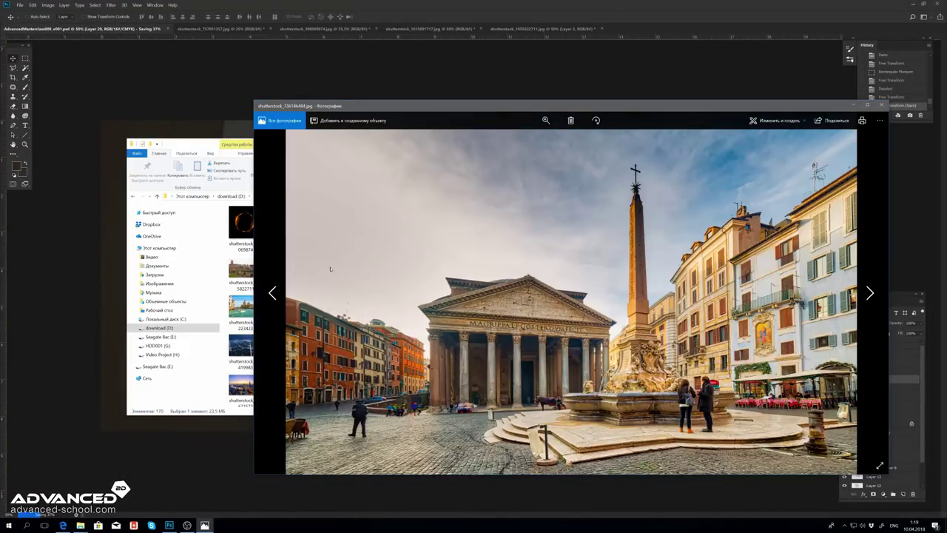
key(Right)
key(Right)
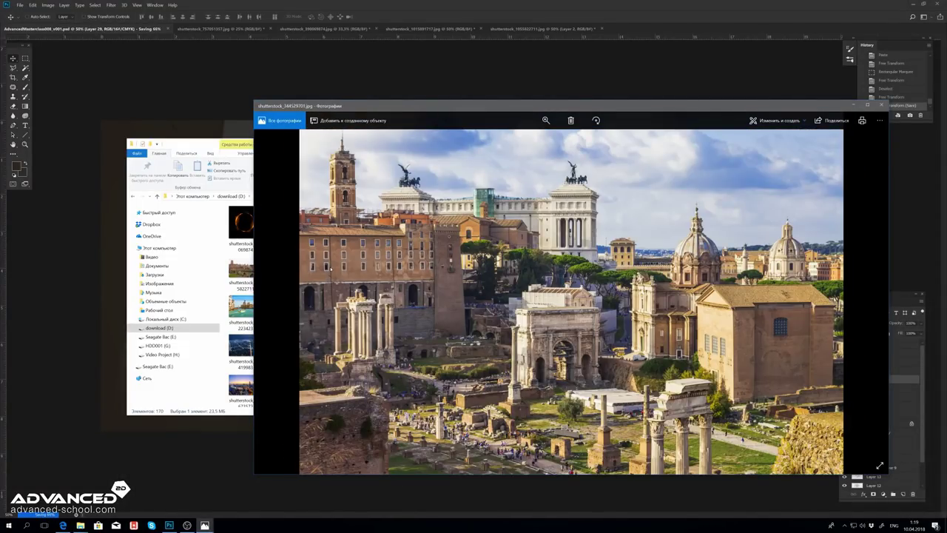
key(Right)
key(Right)
key(Right)
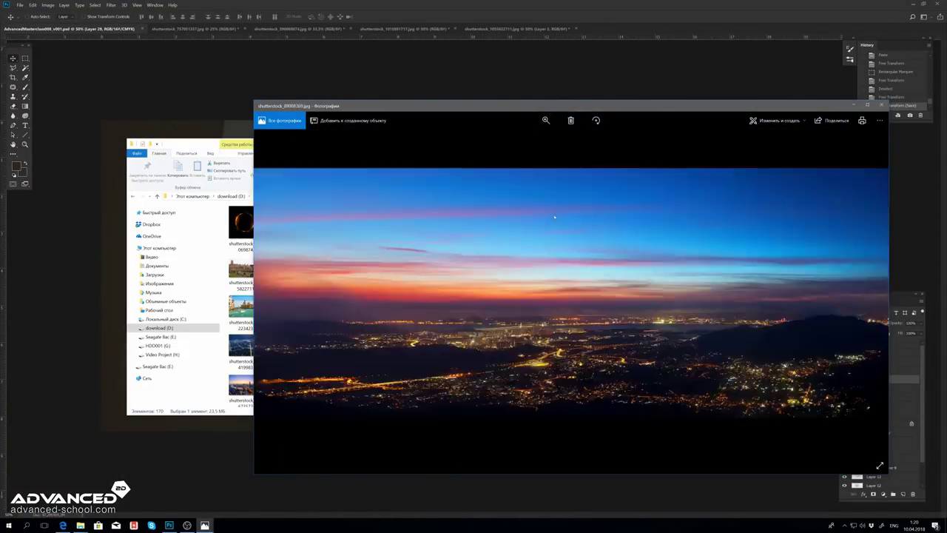
key(Right)
key(Right)
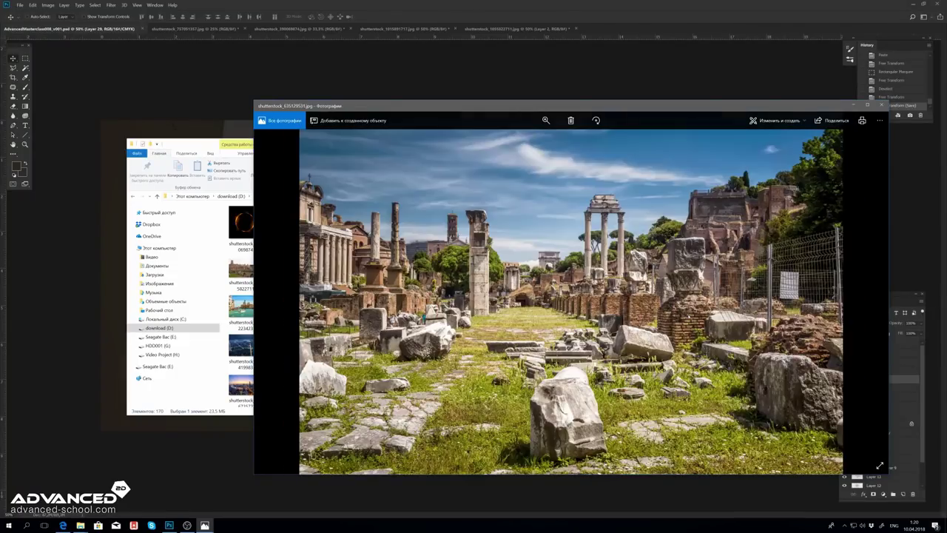
right_click(534, 311)
click(666, 437)
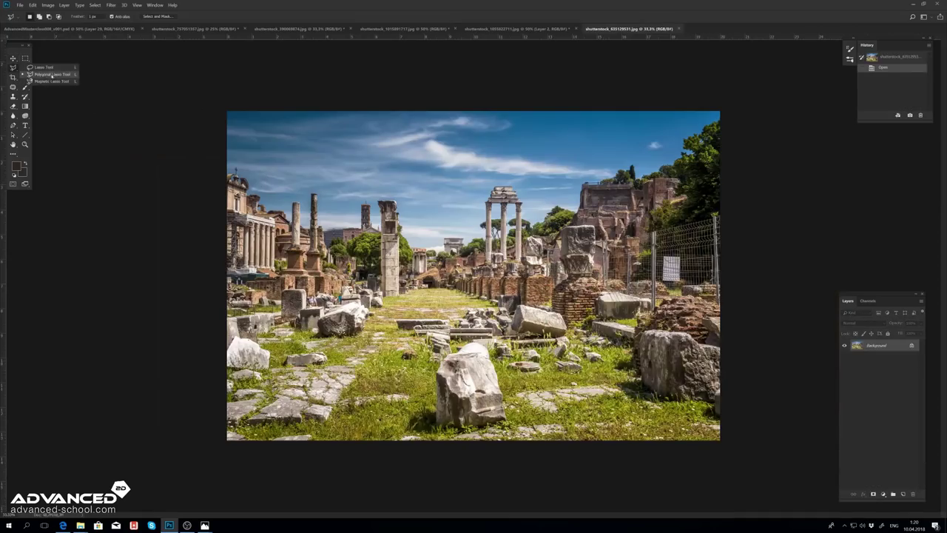
Step: Paste the selected ruins into the painting and mask out the blue sky via Color Range
key(ctrl+c)
key(ctrl+Tab)
key(ctrl+v)
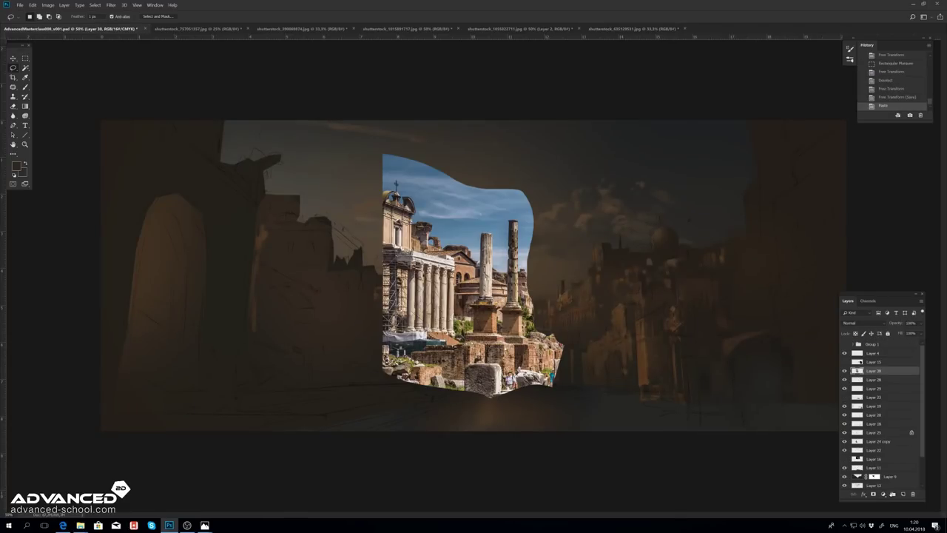
click(95, 5)
click(111, 22)
click(415, 170)
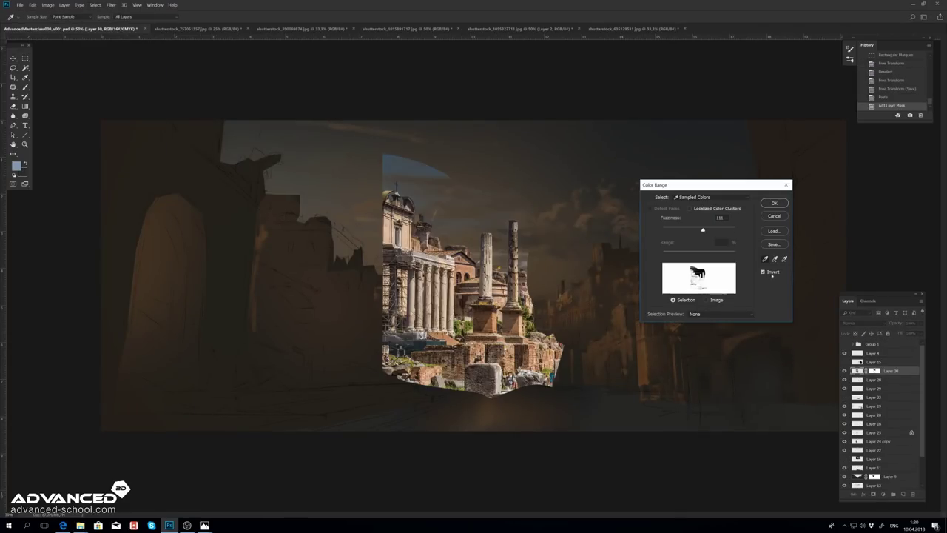
click(774, 205)
Step: Place the ruins fragment low on the right side of the street
key(ctrl+shift+alt+n)
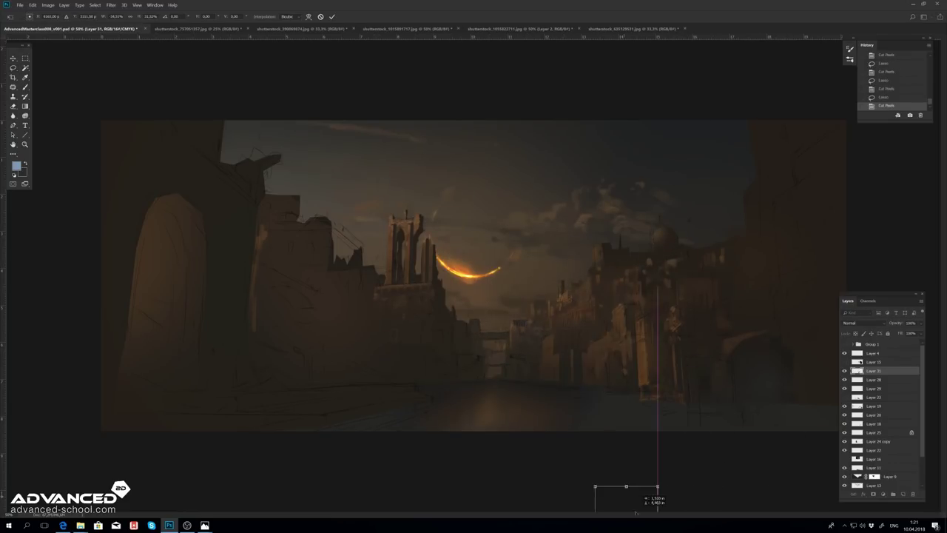
key(Return)
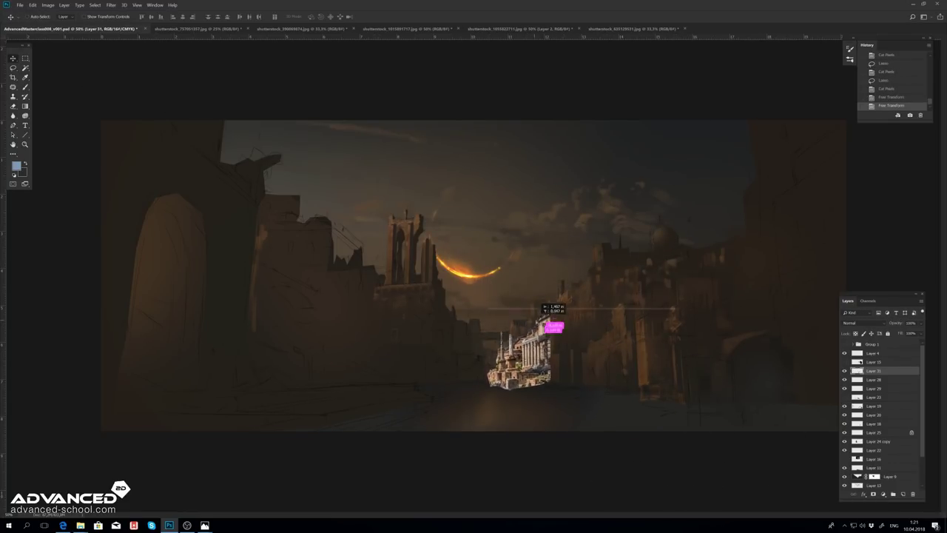
drag(572, 358, 648, 370)
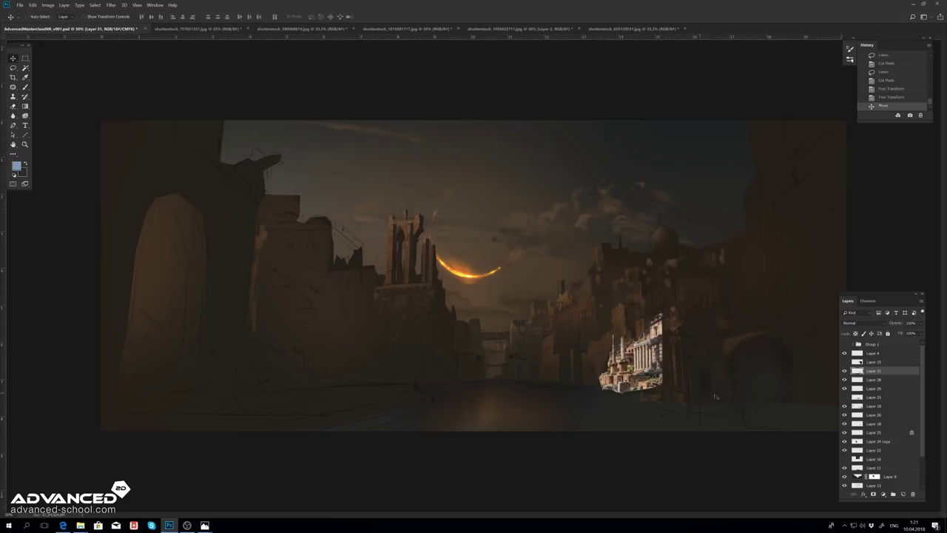
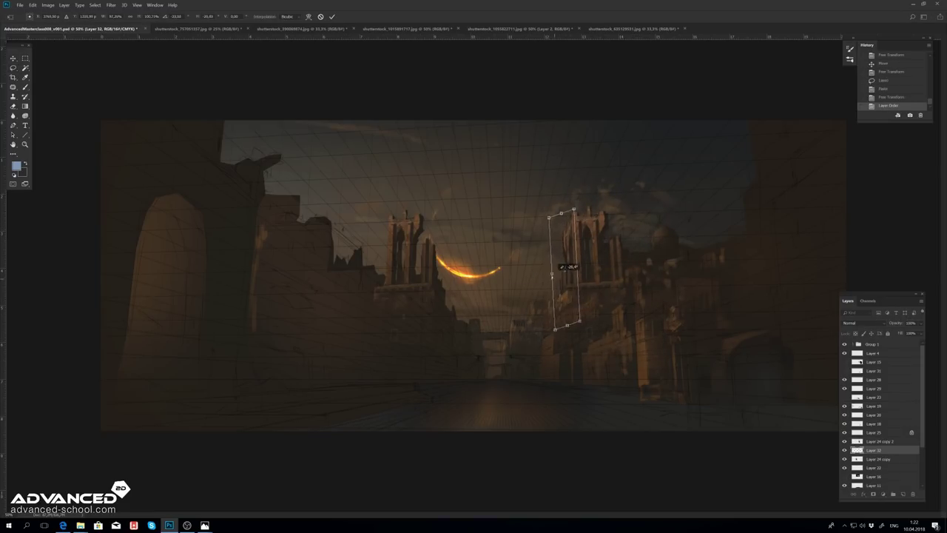
Step: Commit the rotated piece and move and scale the right cathedral piece into place
key(Return)
key(l)
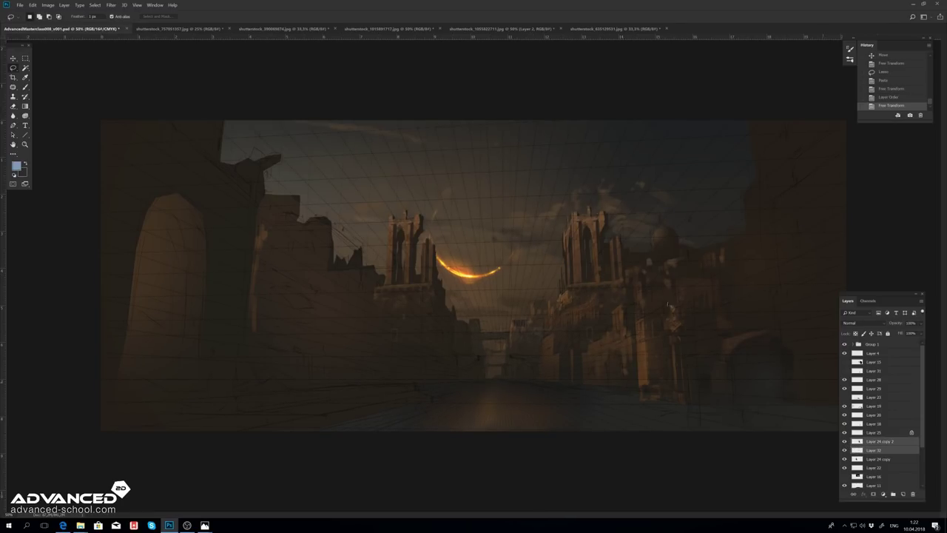
key(ctrl+t)
drag(658, 274, 625, 274)
key(Return)
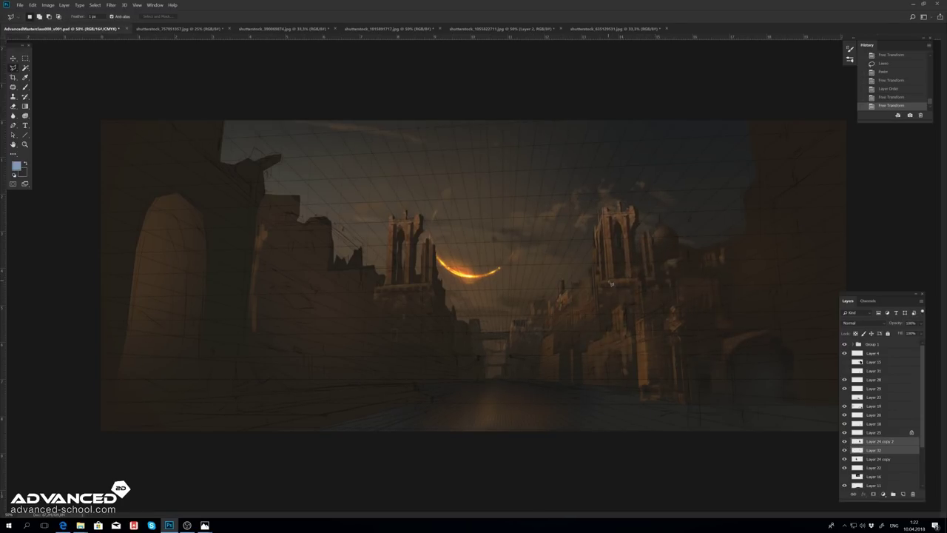
Step: Fill a lassoed tower strip with a ruin-sampled brown gradient, merge it, and darken a wall strip
click(609, 280)
key(g)
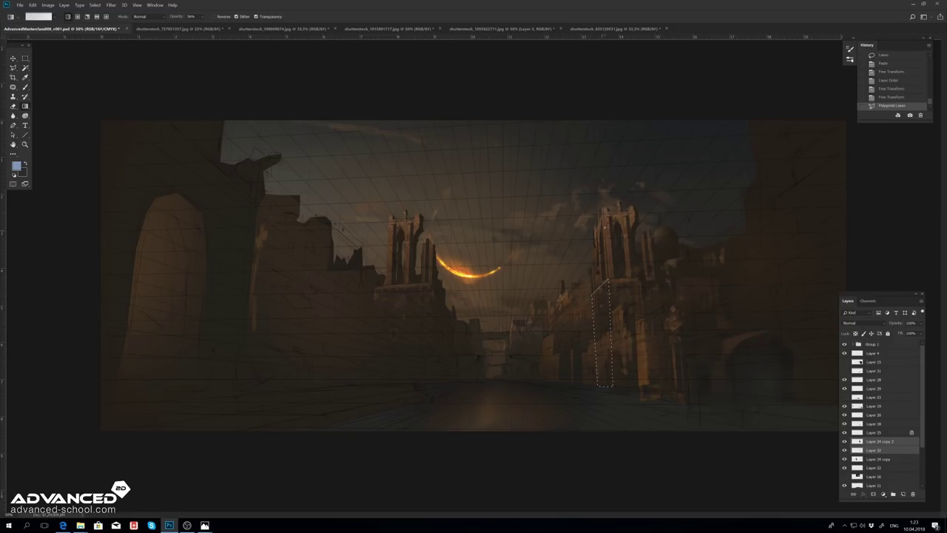
alt+click(487, 181)
key(ctrl+e)
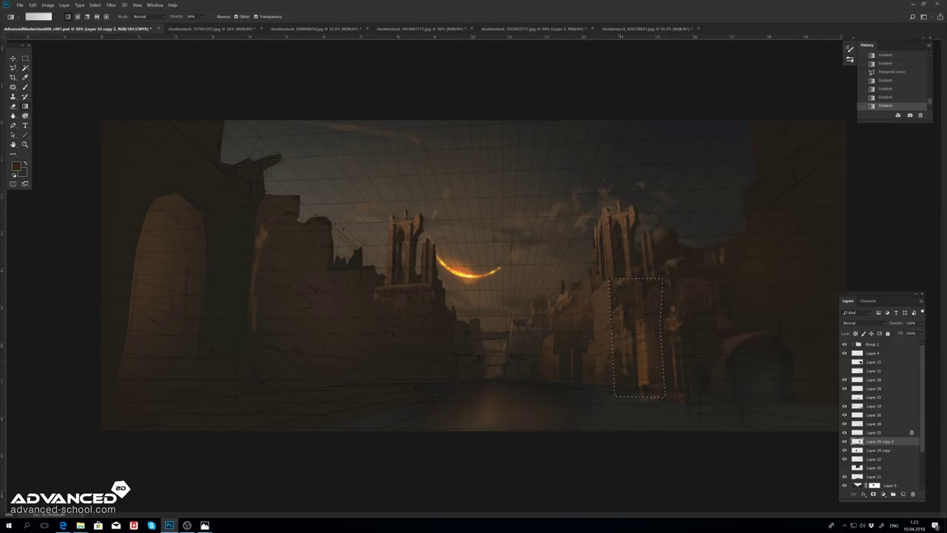
key(ctrl+d)
key(m)
drag(879, 441, 877, 406)
Step: Place Layer 19 above Layer 24 copy 2, erase the right tower's edge, and select a straight-edged strip
key(v)
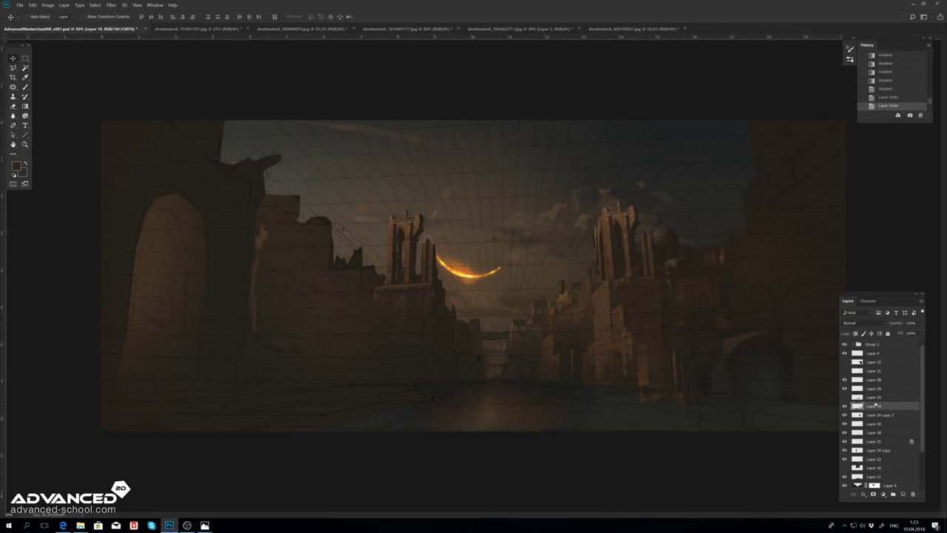
key(e)
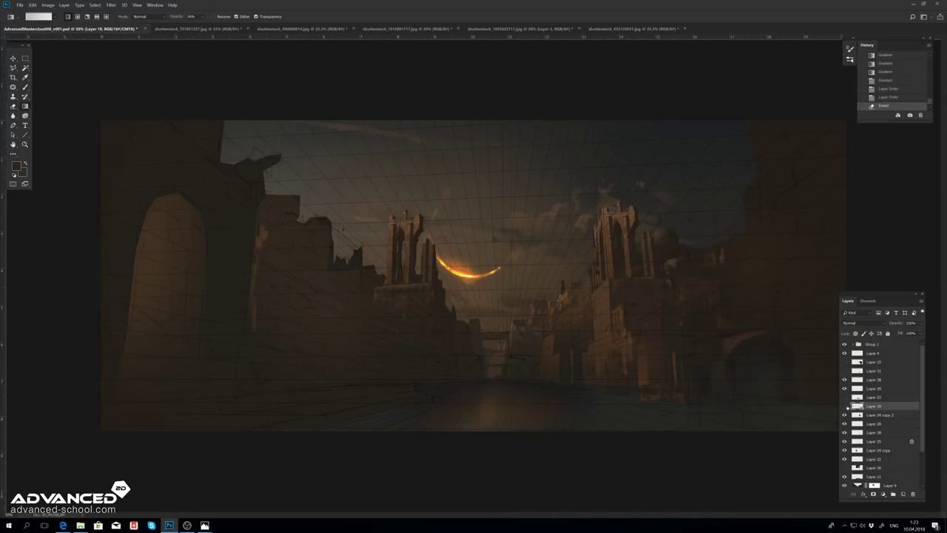
drag(616, 208, 616, 337)
key(alt+bracketleft)
key(l)
click(699, 185)
double_click(625, 169)
key(g)
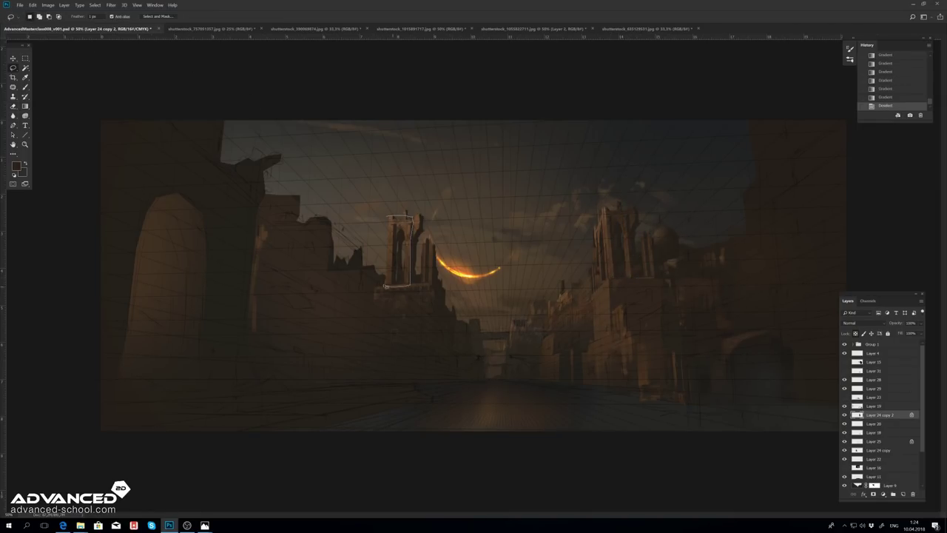
Step: Copy the left tower and place the pasted copy over the right tower
drag(385, 286, 386, 219)
key(ctrl+c)
key(ctrl+v)
key(ctrl+t)
mouse_move(399, 252)
mouse_down()
mouse_move(629, 251)
mouse_move(655, 231)
mouse_up()
key(ctrl+bracketright)
key(ctrl+t)
key(Return)
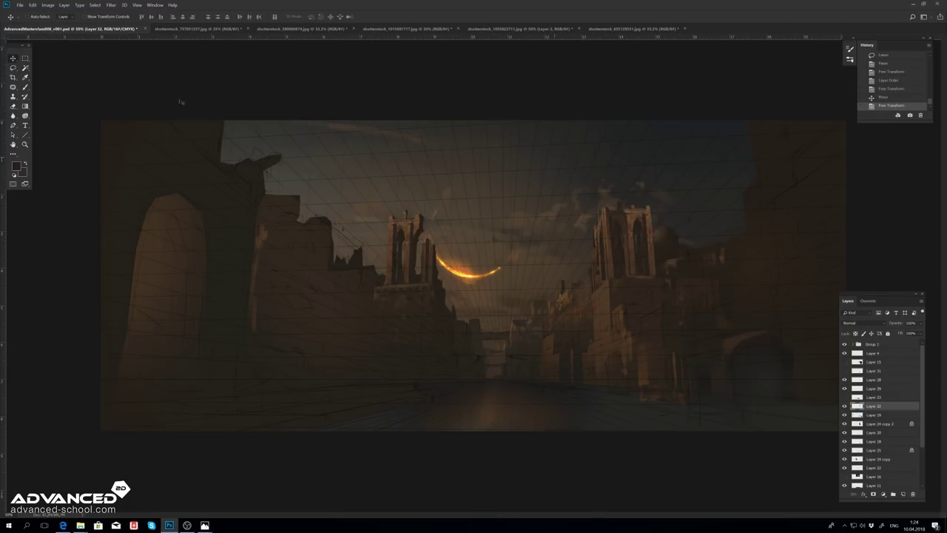
Step: Re-commit the tower copy's transform and select a third strip on the tower for gradient filling
scroll(672, 246, up, 4)
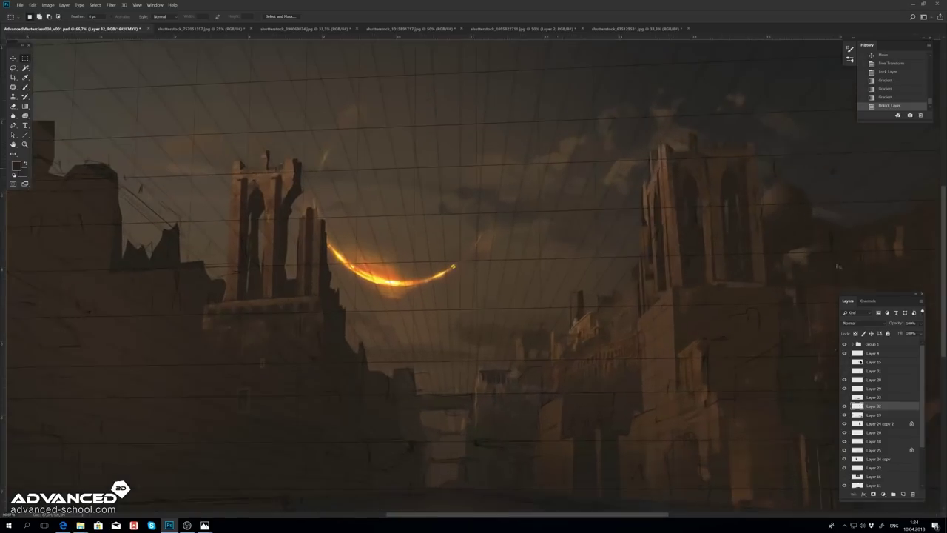
key(ctrl+t)
key(Return)
scroll(515, 172, down, 5)
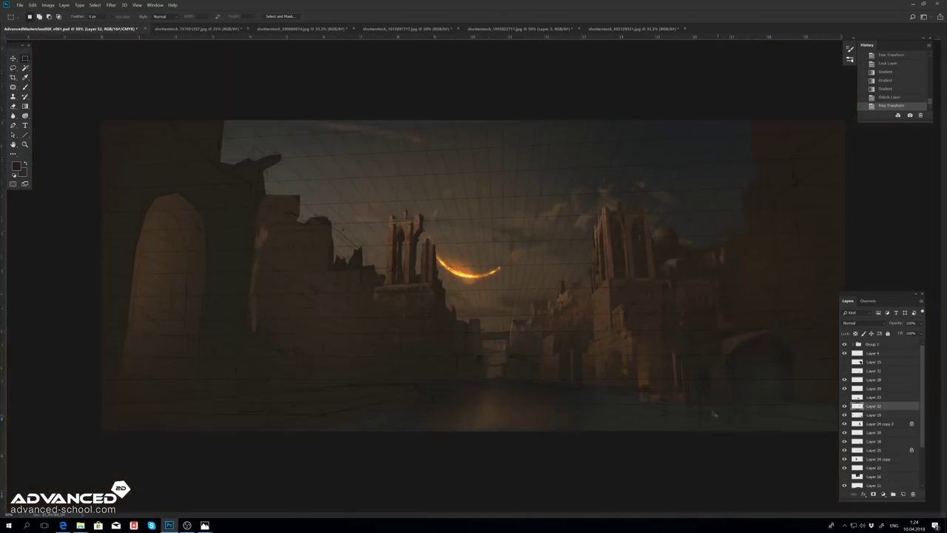
key(l)
scroll(514, 172, up, 2)
scroll(514, 172, up, 1)
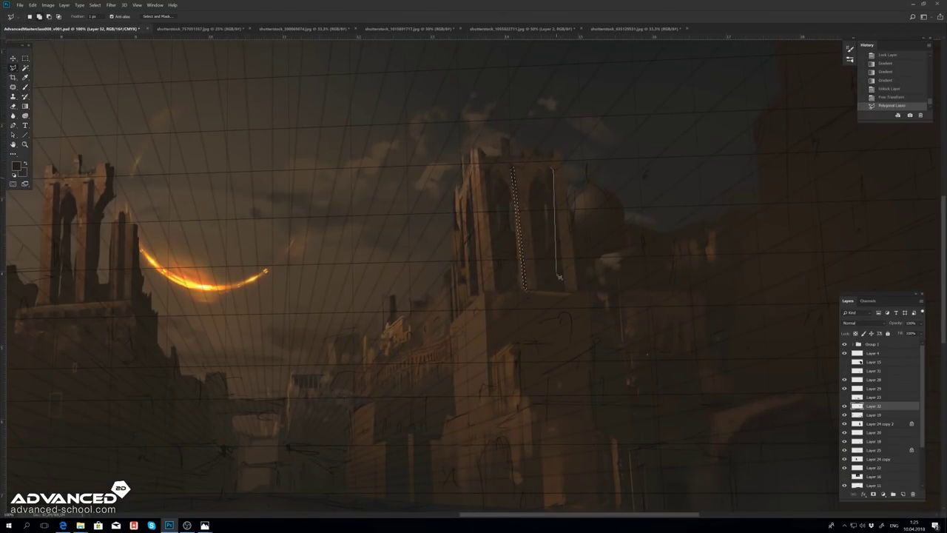
click(492, 295)
key(g)
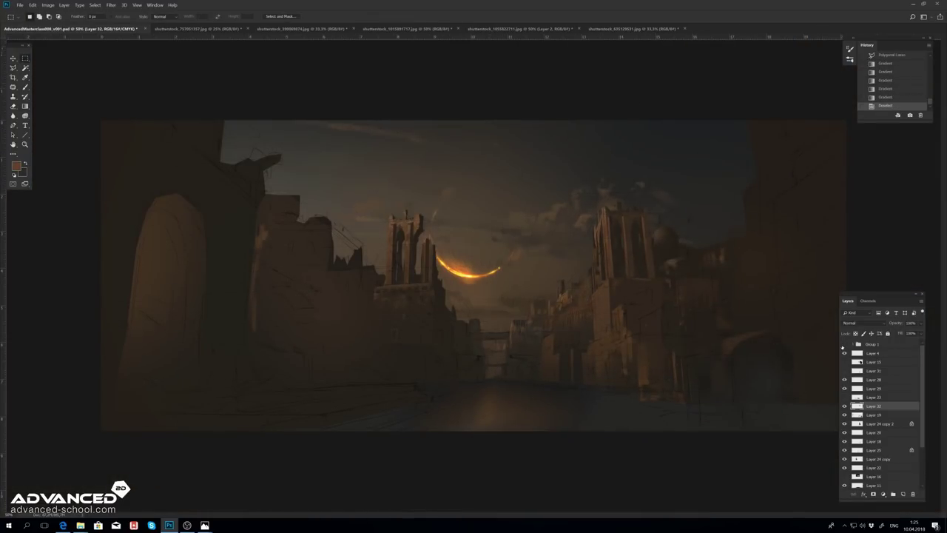
Step: Rotate the tower copy about 3 degrees, move it below Layer 19, and merge it down
key(ctrl+t)
drag(662, 280, 655, 283)
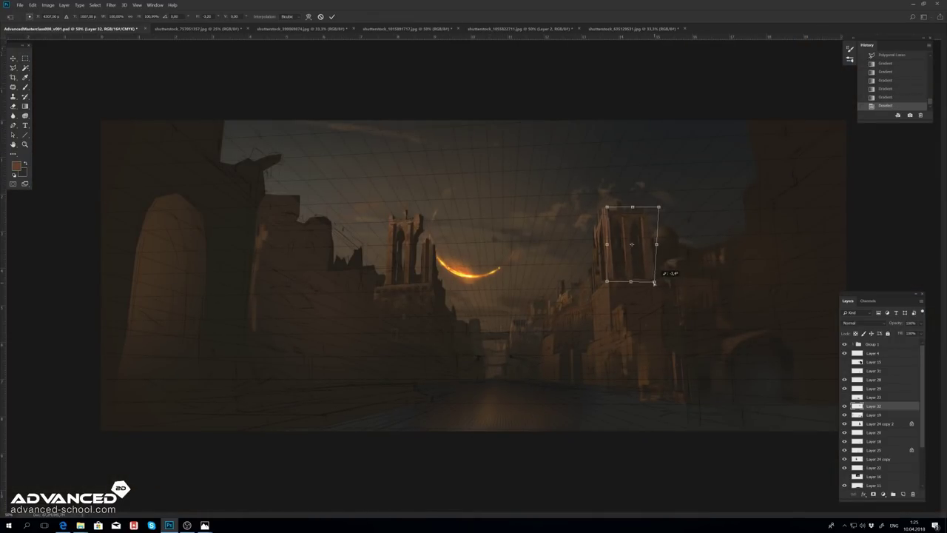
key(Return)
key(ctrl+bracketleft)
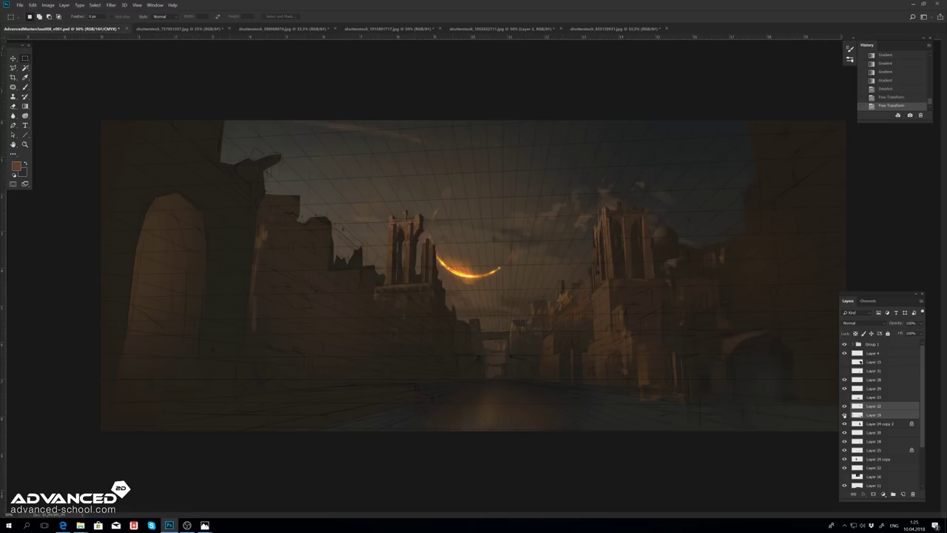
key(ctrl+e)
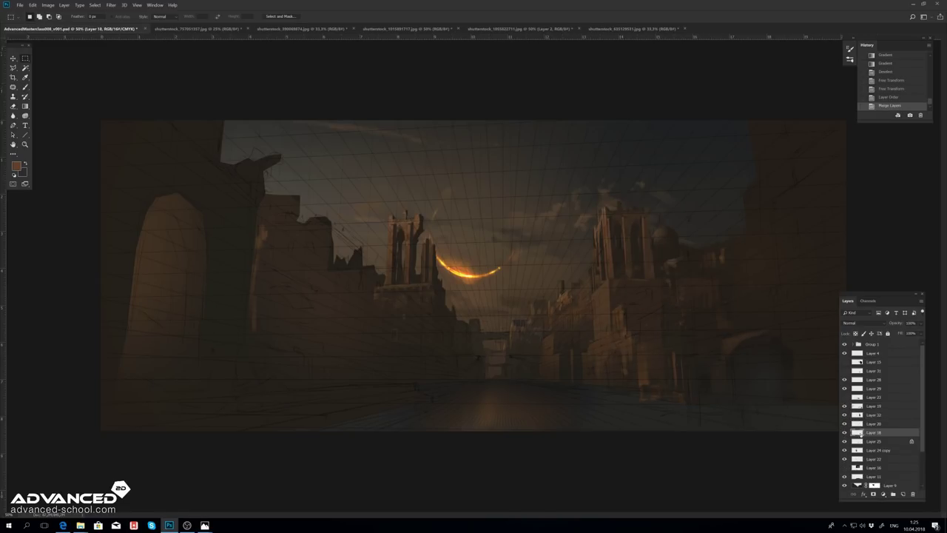
drag(861, 436, 861, 404)
Step: Add a new layer and enlarge the eclipse across the sky
click(902, 495)
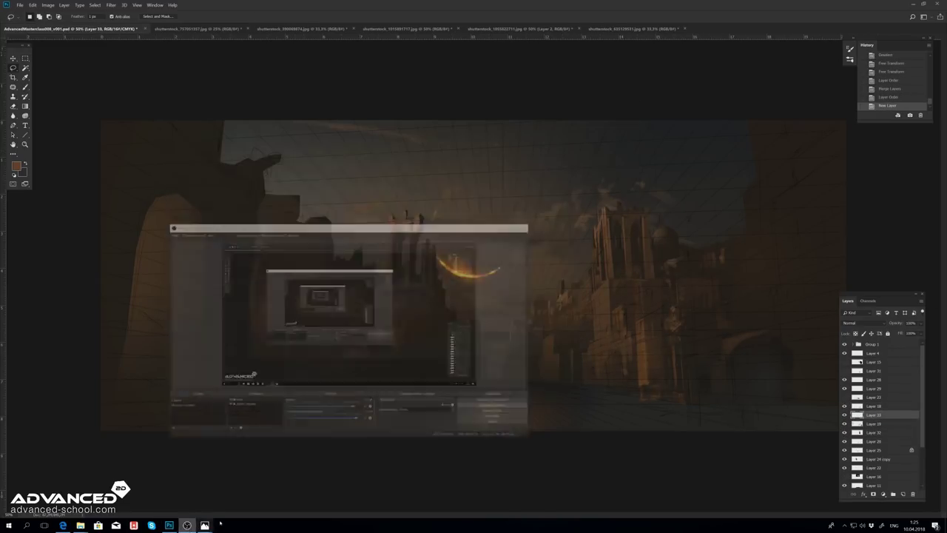
drag(681, 319, 678, 320)
key(g)
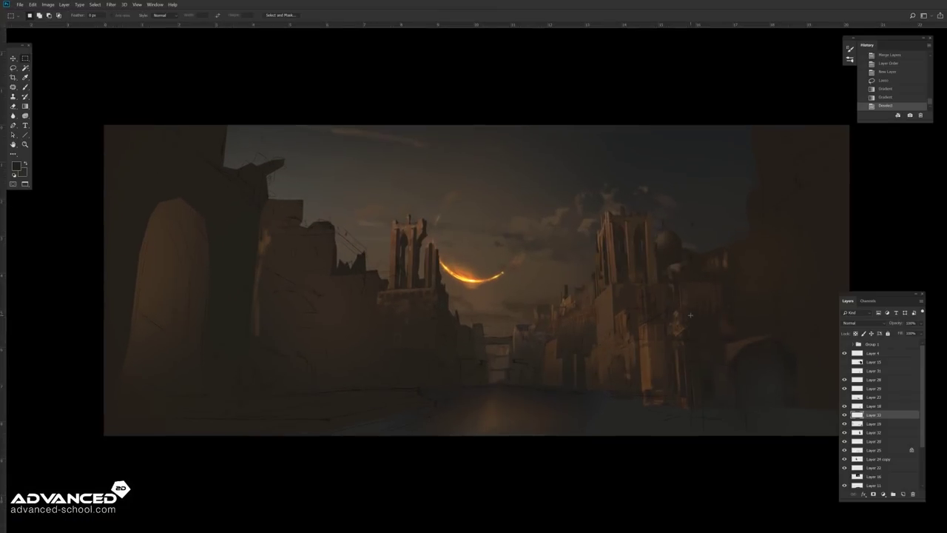
key(ctrl+t)
drag(530, 193, 605, 194)
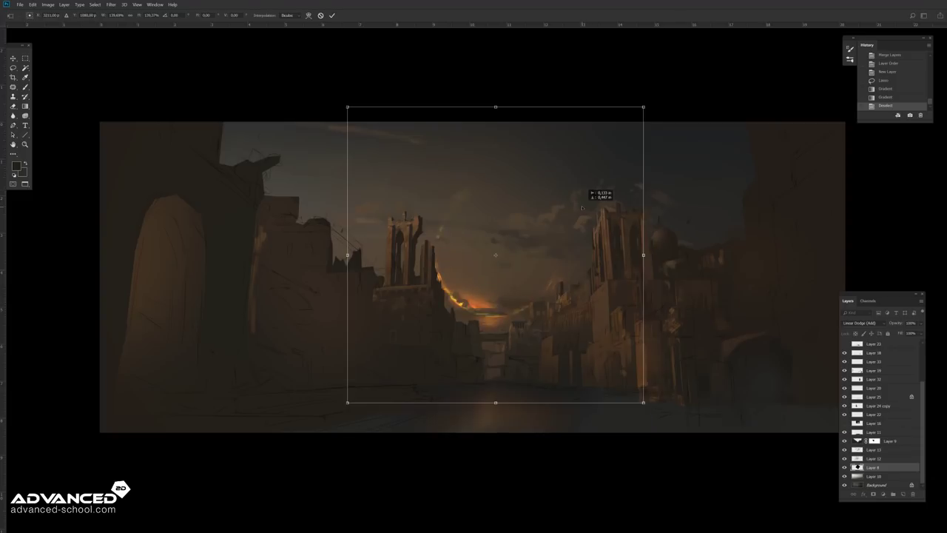
key(Return)
Step: Apply a hue/saturation adjustment and reshape the sun's crescent mask with a gradient
key(ctrl+minus)
key(ctrl+plus)
key(ctrl+u)
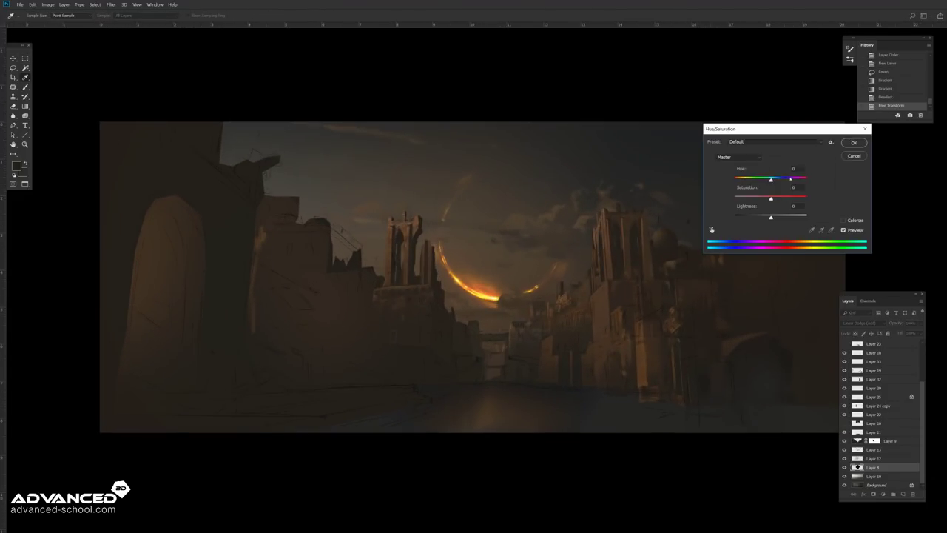
key(Return)
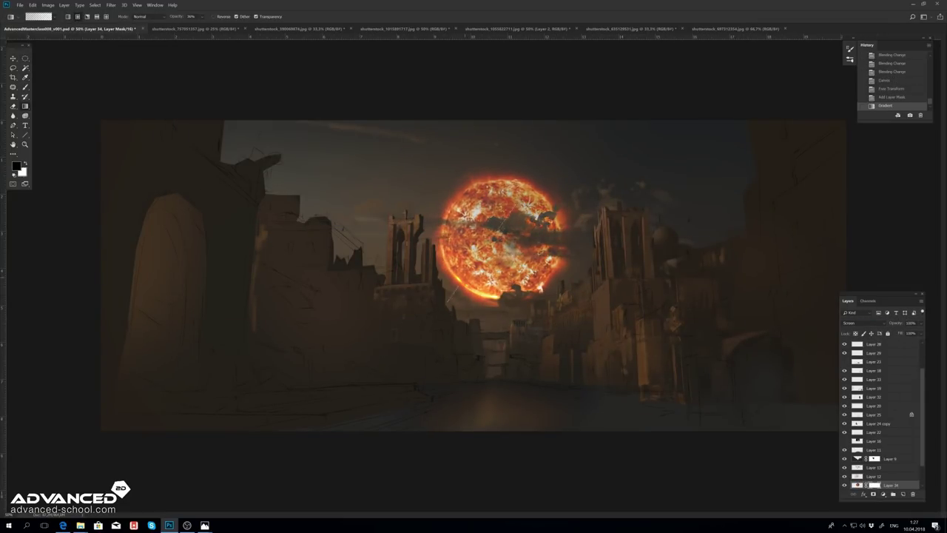
mouse_move(588, 247)
mouse_down()
mouse_move(513, 250)
mouse_move(484, 325)
mouse_up()
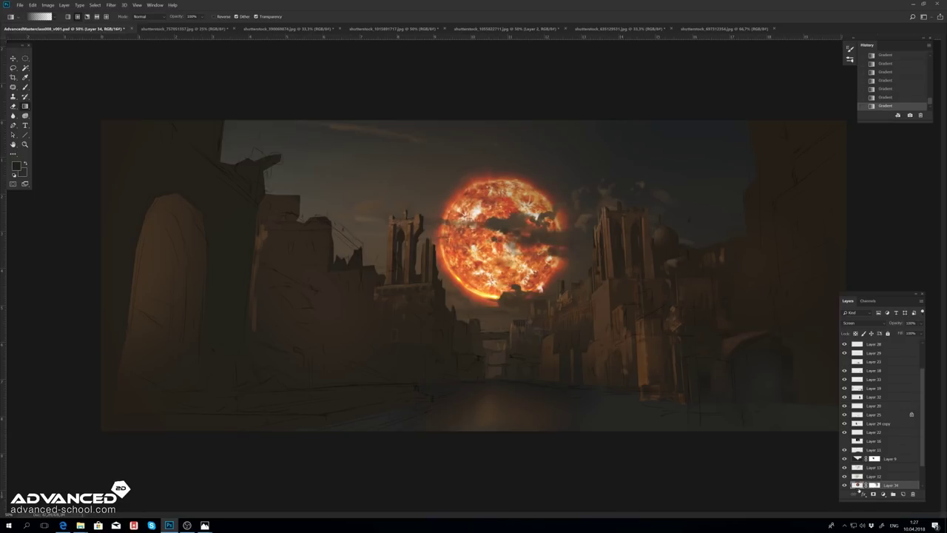
key(ctrl+alt+z)
key(ctrl+alt+z)
click(859, 323)
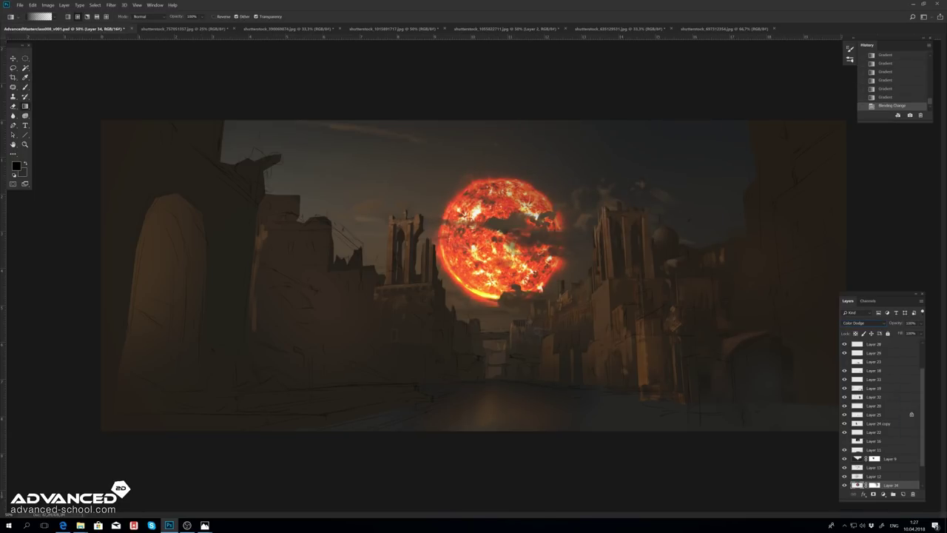
Step: Rotate and stretch the sun into a tilted crescent
drag(703, 133, 730, 180)
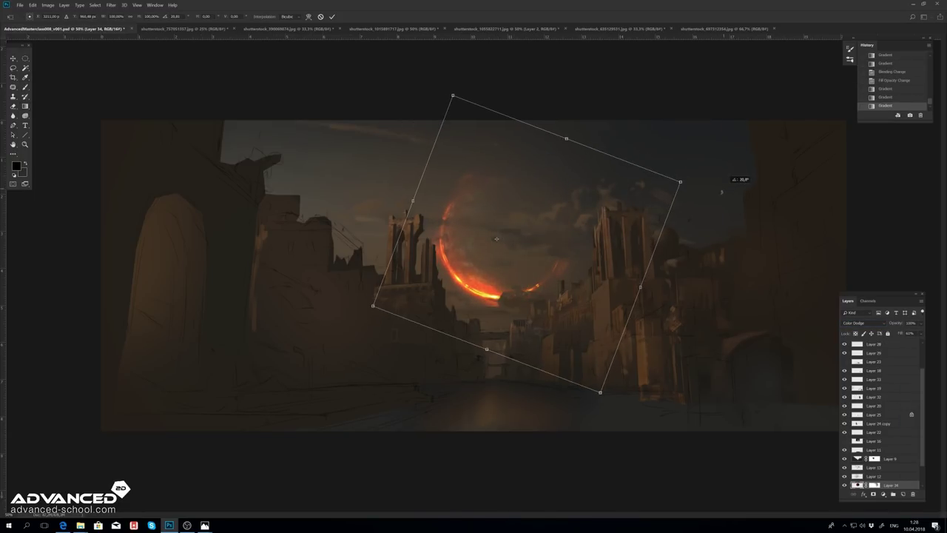
key(Return)
click(858, 459)
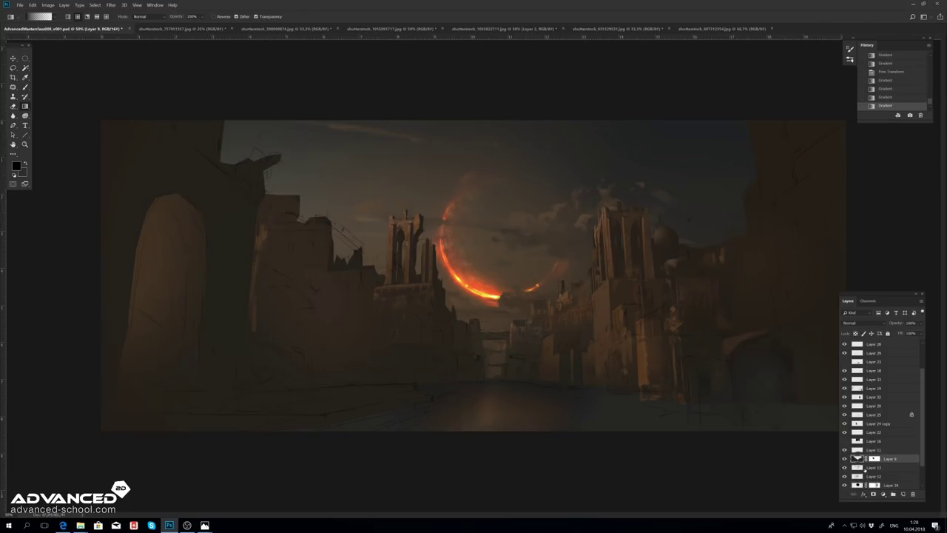
click(873, 468)
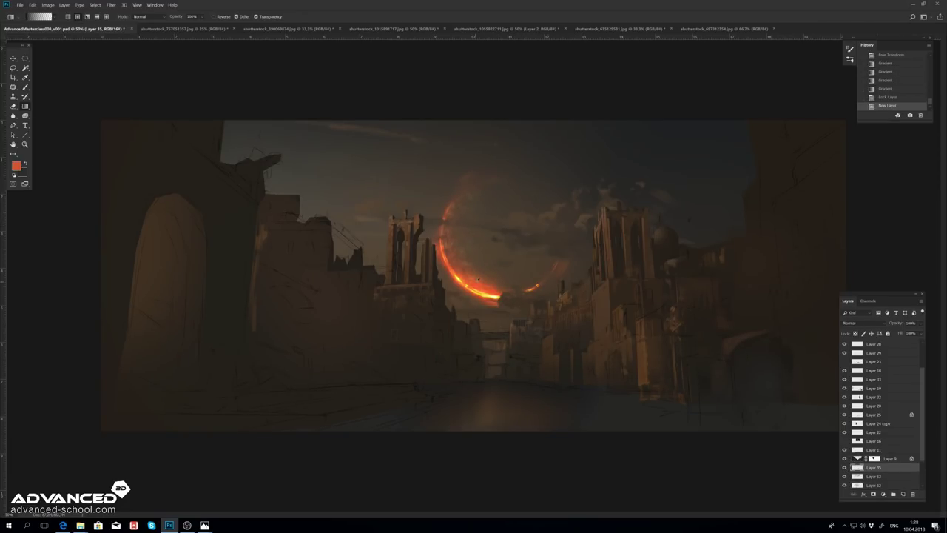
Step: Paint an orange radial glow around the eclipse on a Lighten layer with lowered fill
drag(455, 194, 481, 296)
click(862, 323)
click(858, 378)
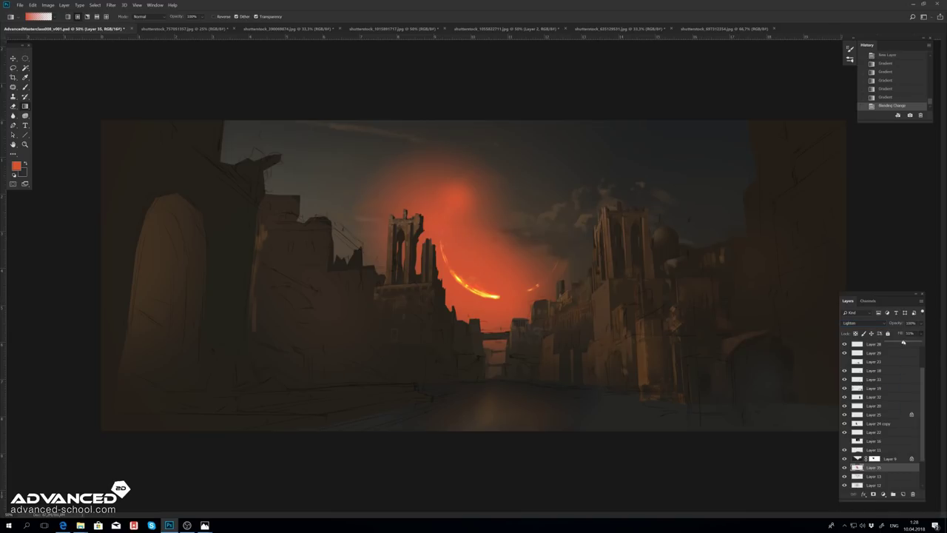
drag(904, 342, 885, 342)
drag(202, 17, 194, 25)
Step: Flip the canvas horizontally for review and apply a hue/saturation adjustment
key(ctrl+minus)
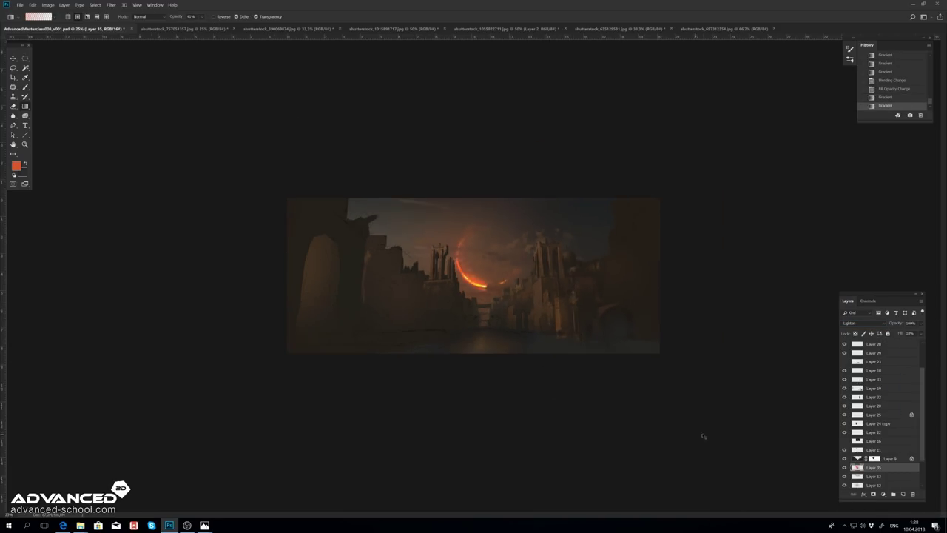
key(ctrl+plus)
key(ctrl+plus)
key(ctrl+minus)
key(h)
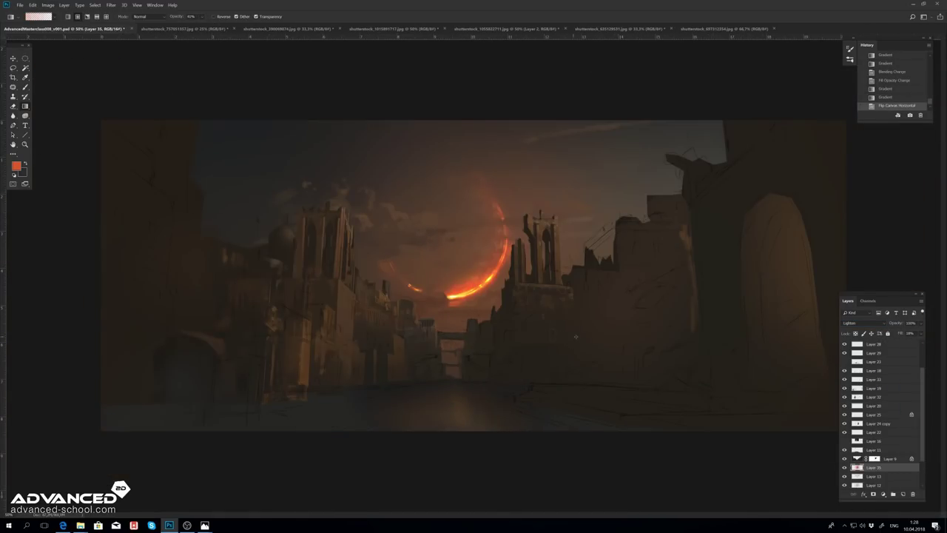
key(ctrl+u)
key(Return)
Step: Reorder and merge the moon layers and set the moon to Normal blending
key(ctrl+bracketleft)
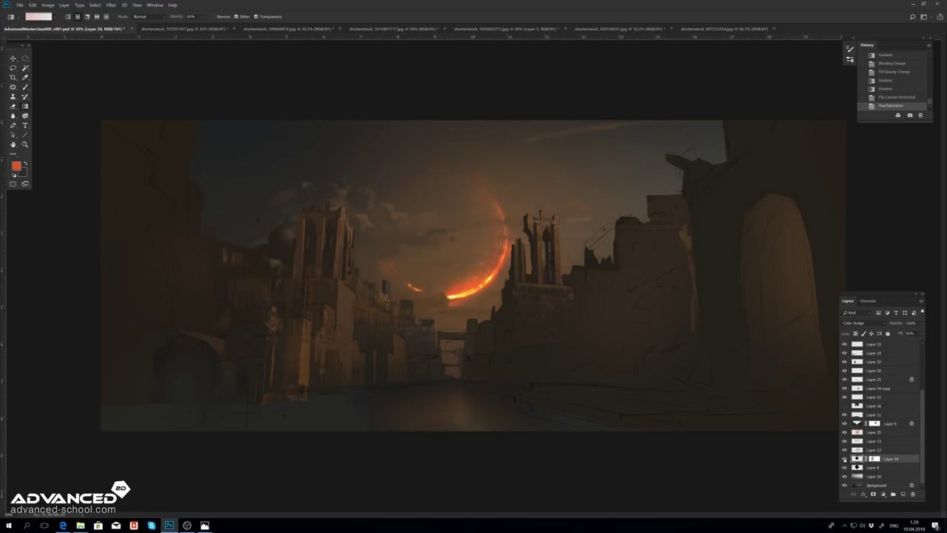
key(ctrl+bracketleft)
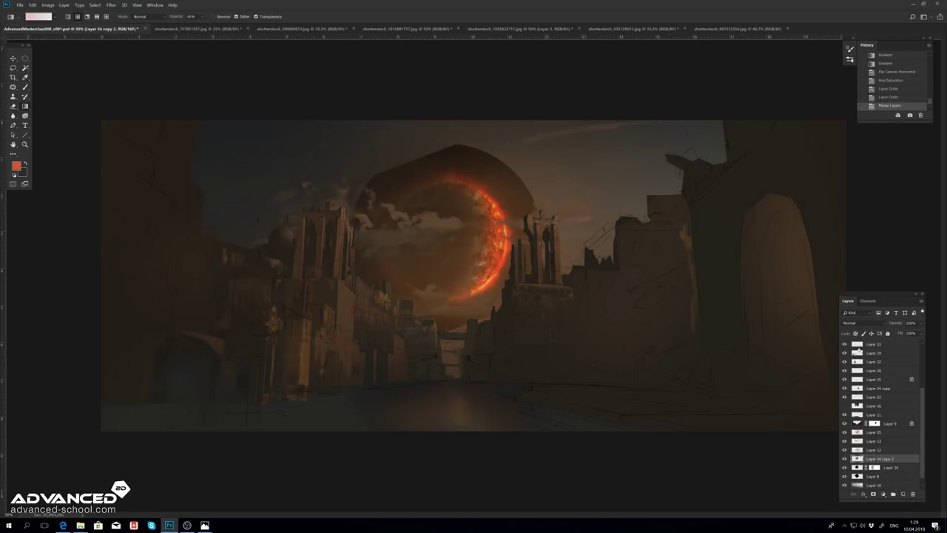
key(ctrl+e)
key(Return)
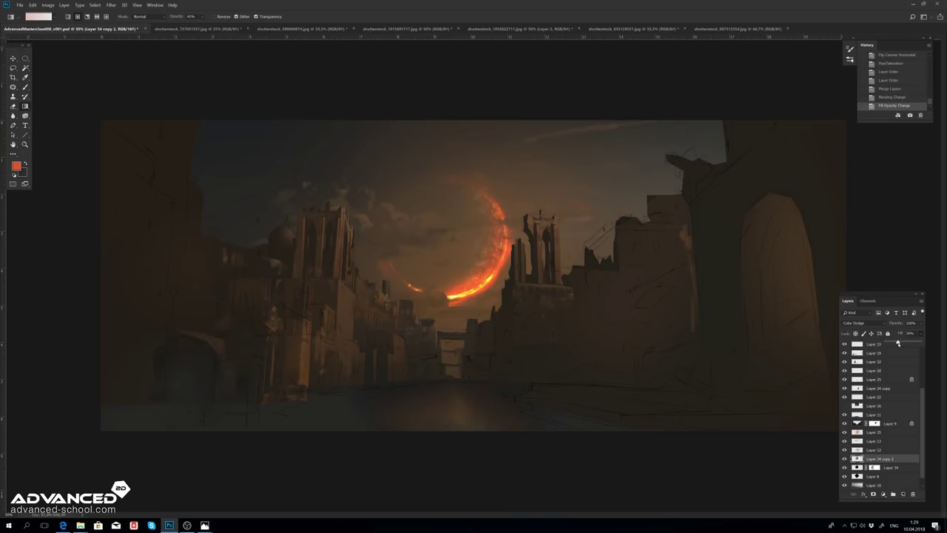
click(856, 323)
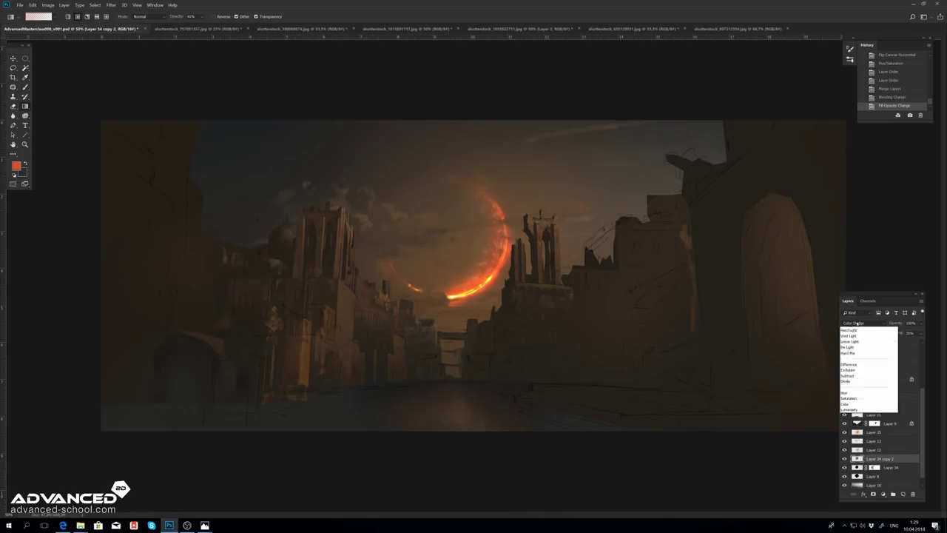
key(shift+alt+n)
Step: Move the moon layer down, confirm its blending options, and merge a new layer into it
key(ctrl+bracketleft)
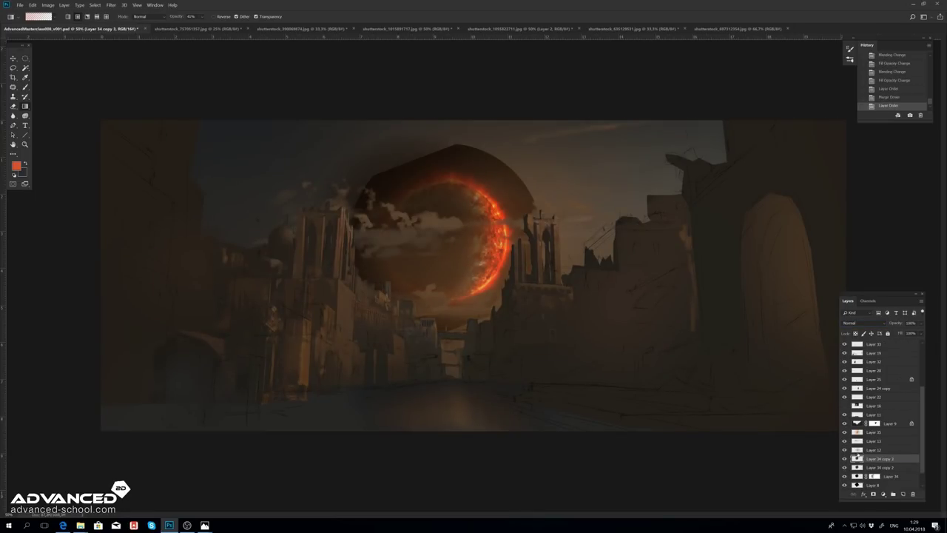
double_click(899, 458)
key(Return)
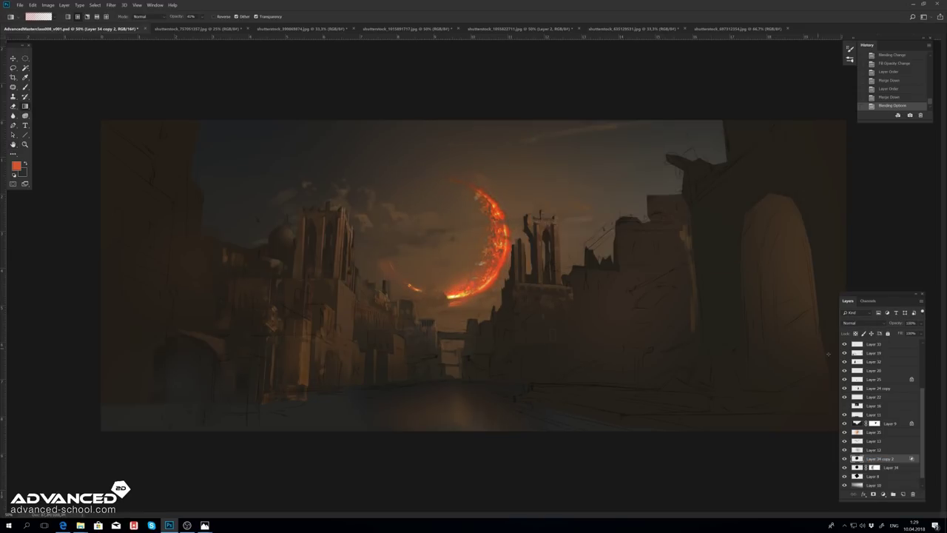
key(ctrl+shift+alt+n)
key(ctrl+e)
Step: Brighten the moon with Curves and apply a Color Balance adjustment
key(ctrl+m)
drag(244, 155, 237, 141)
click(387, 88)
key(ctrl+b)
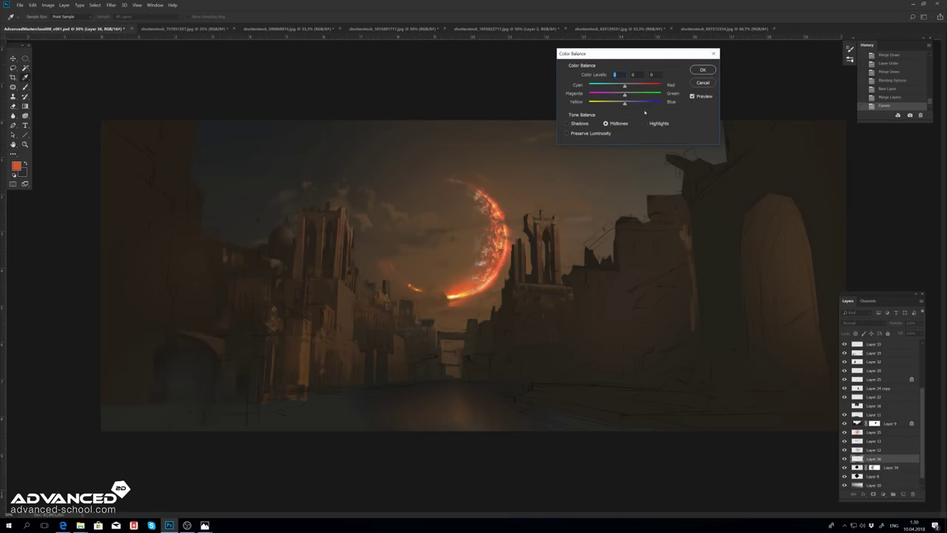
key(Return)
Step: Rotate the crescent moon, merge it down, and undo a trial Color Balance change
key(g)
key(ctrl+t)
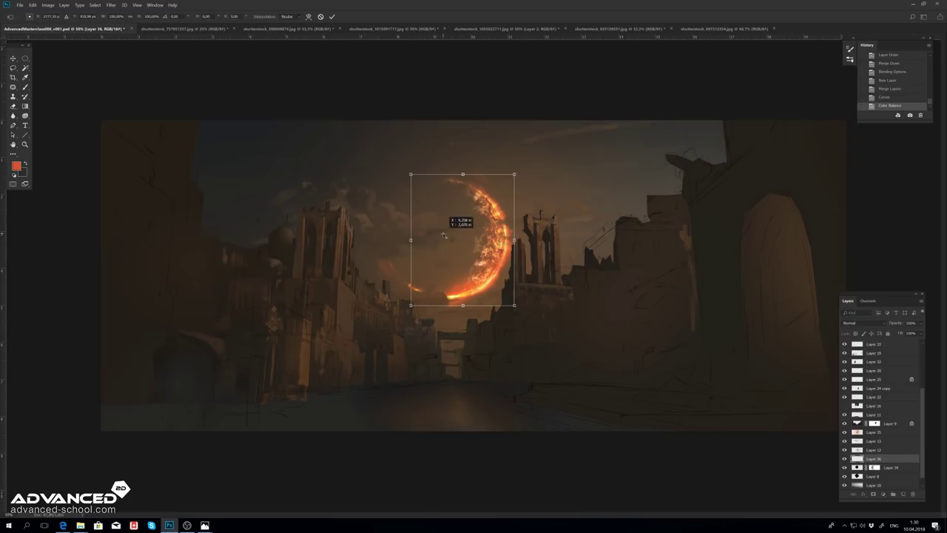
drag(518, 169, 592, 186)
key(Return)
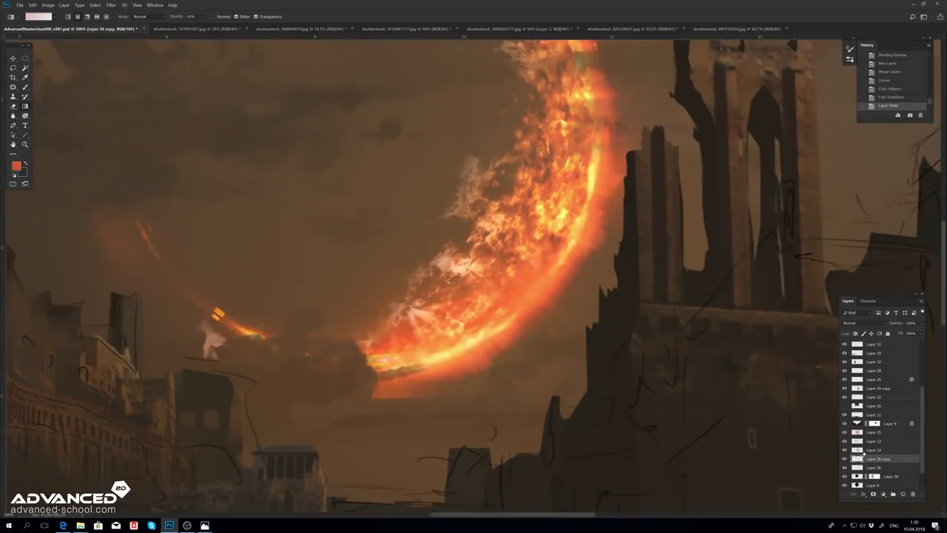
key(ctrl+bracketleft)
key(ctrl+e)
key(ctrl+b)
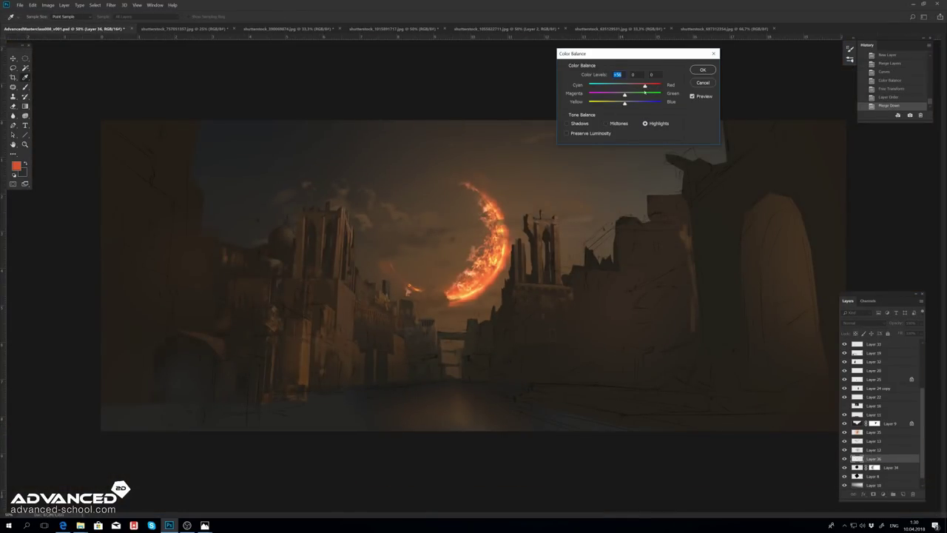
key(Return)
key(ctrl+z)
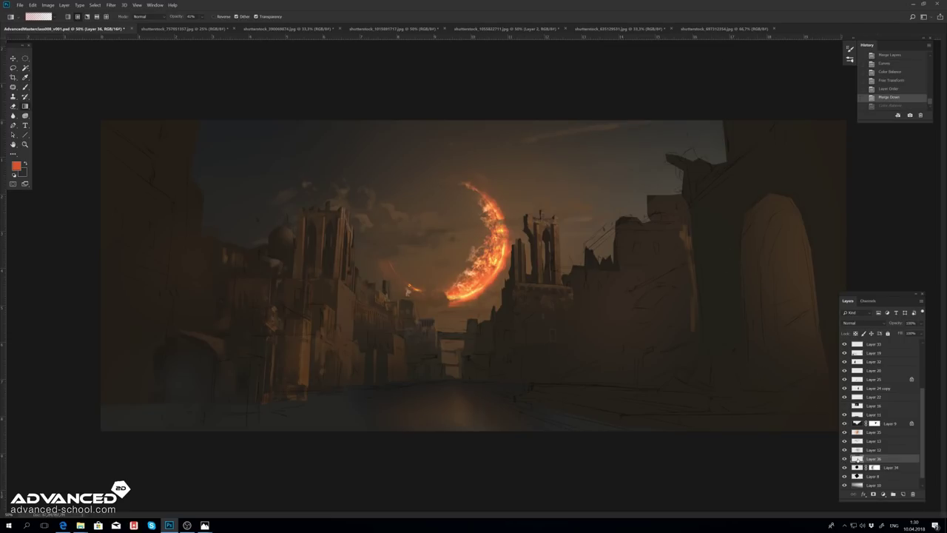
Step: Transform Layer 8 and mirror the canvas horizontally
click(873, 476)
key(ctrl+t)
key(Return)
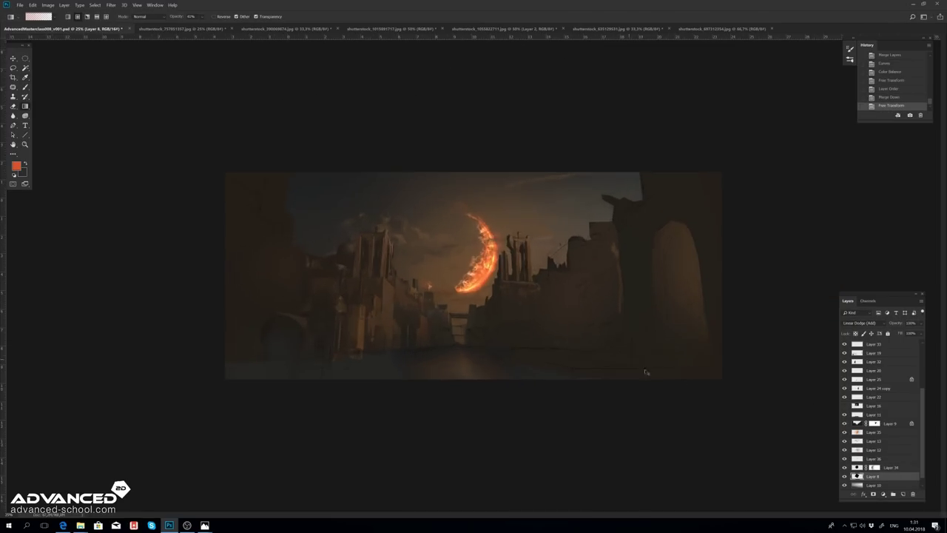
click(48, 5)
click(200, 100)
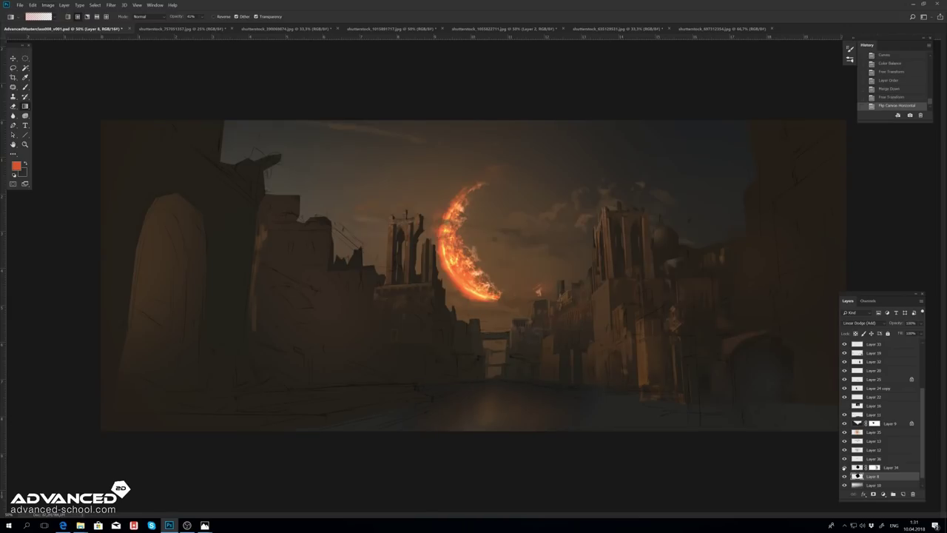
key(alt+bracketright)
key(alt+bracketright)
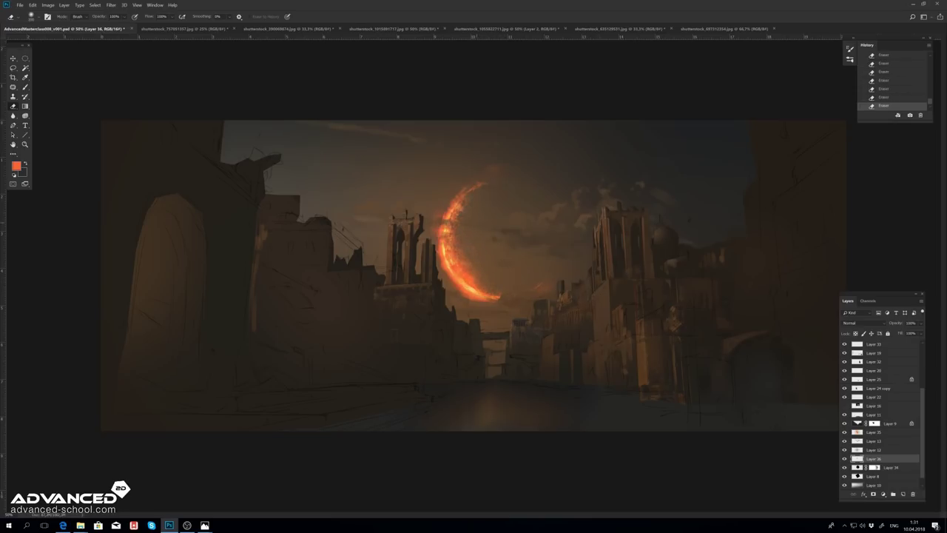
Step: Redo the eraser strokes and discard trial hue/saturation changes
key(ctrl+shift+z)
key(ctrl+shift+z)
key(ctrl+shift+z)
key(g)
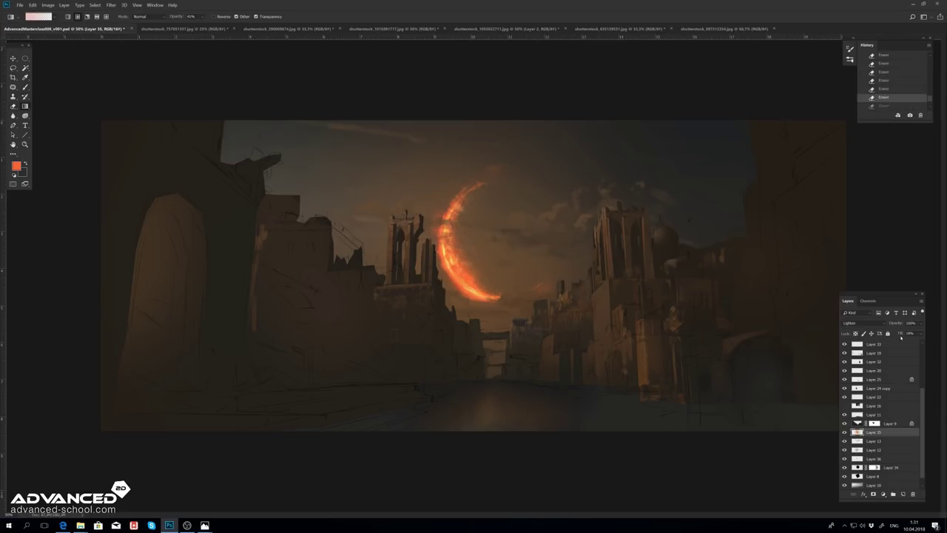
key(ctrl+u)
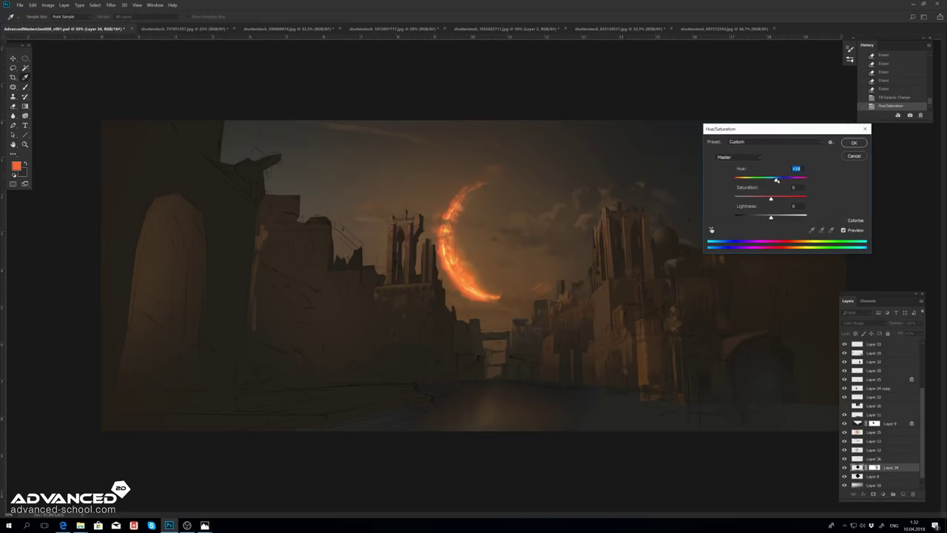
key(Return)
key(ctrl+u)
key(Return)
key(ctrl+alt+z)
key(ctrl+alt+z)
key(ctrl+alt+z)
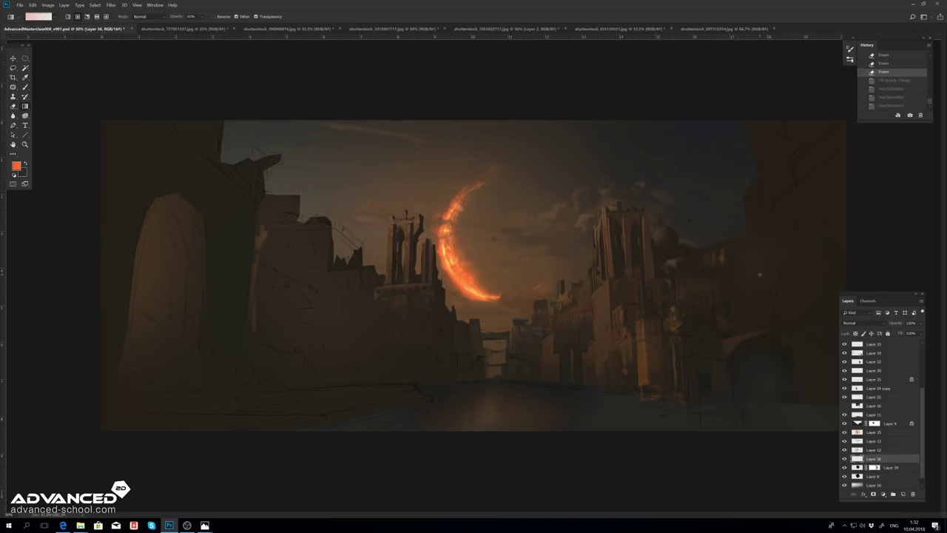
Step: Shrink the crescent moon and save the document
click(873, 467)
key(ctrl+t)
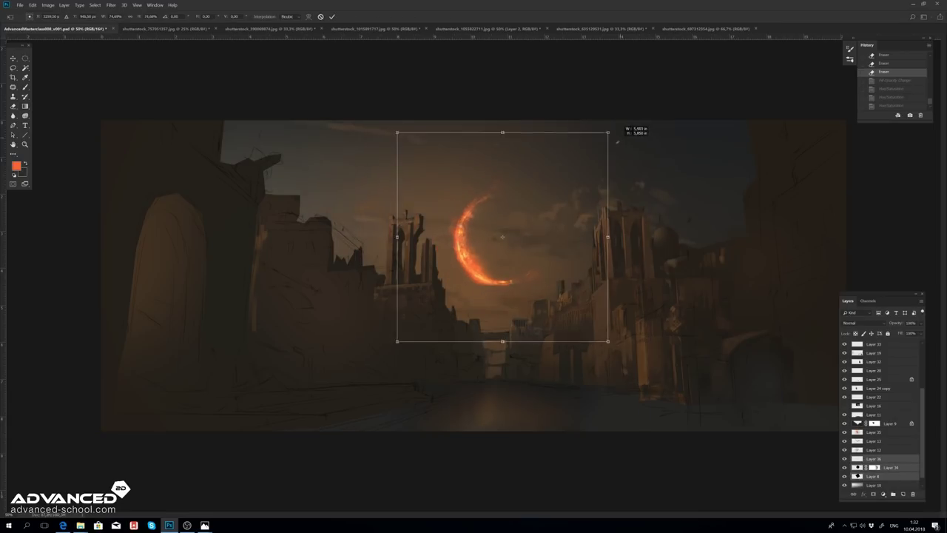
drag(614, 131, 574, 125)
key(Return)
key(ctrl+minus)
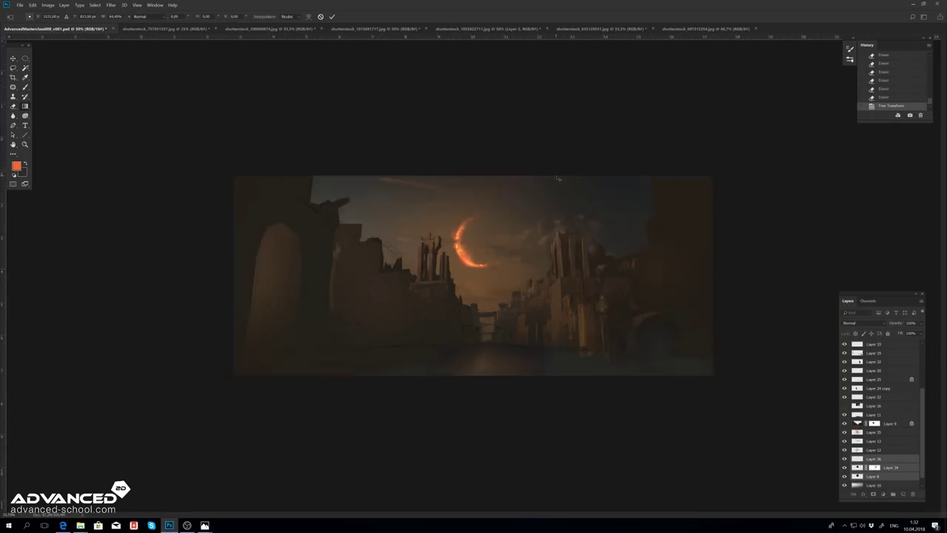
key(g)
key(ctrl+s)
key(Return)
key(ctrl+plus)
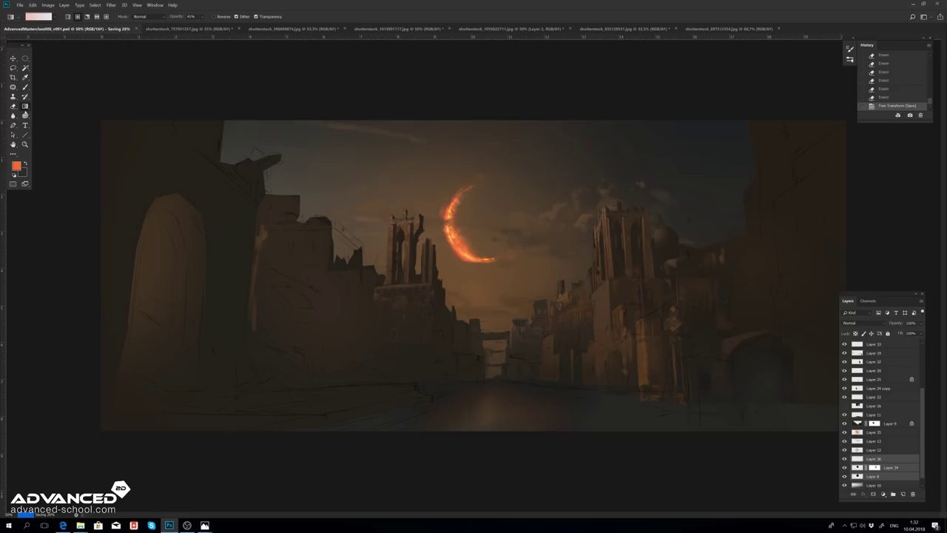
Step: Delete Layers 16 and 25 and merge Layer 10 into the Background
key(Delete)
key(ctrl+e)
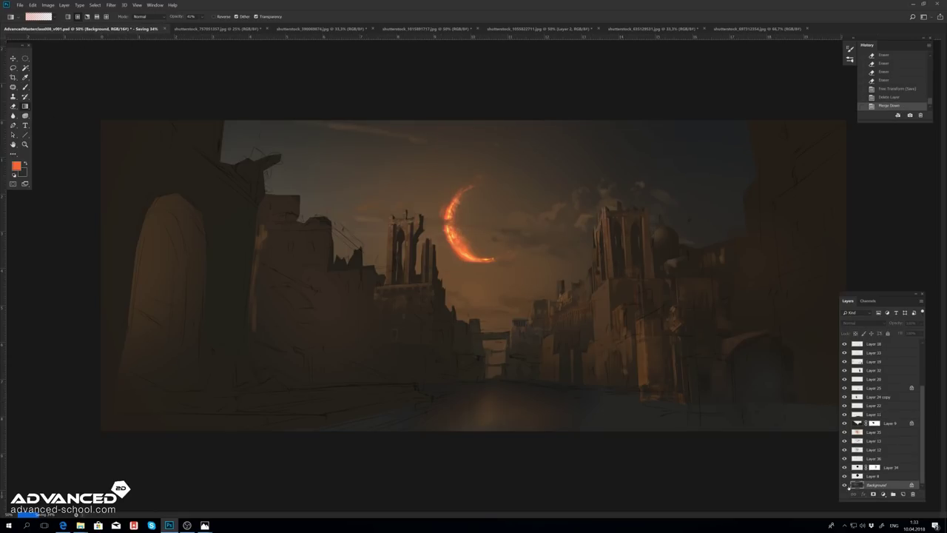
key(ctrl+b)
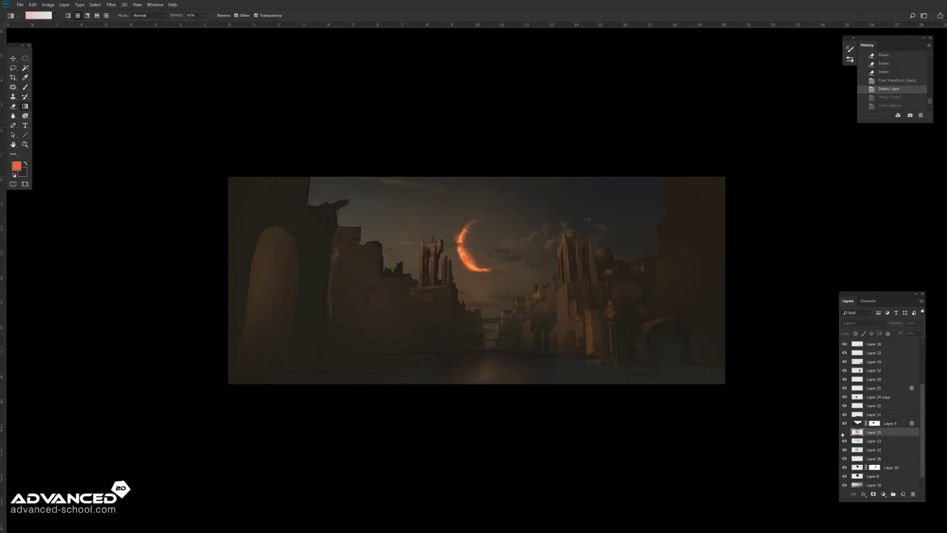
key(Delete)
key(ctrl+plus)
Step: Paint an orange glow around the crescent on a new Lighten layer at 24% fill
key(ctrl+shift+alt+n)
drag(462, 236, 488, 266)
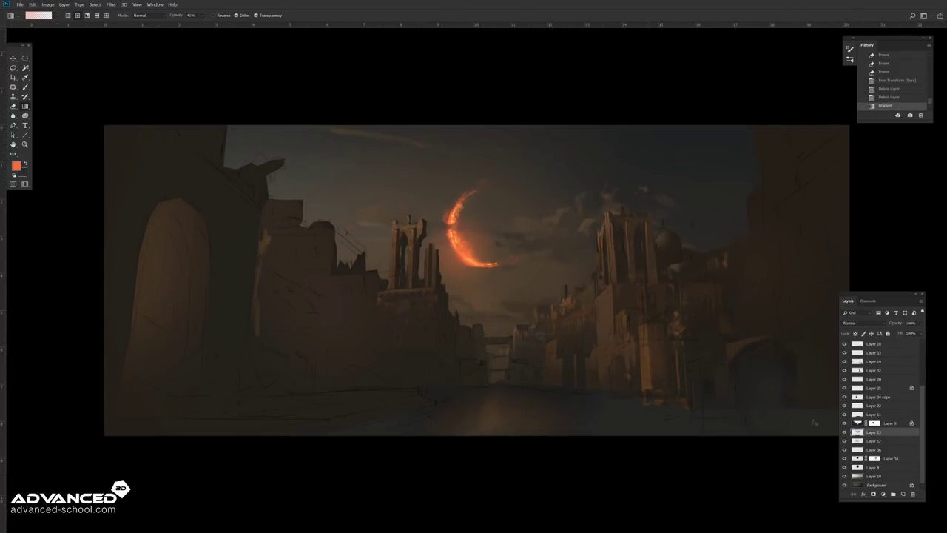
click(862, 322)
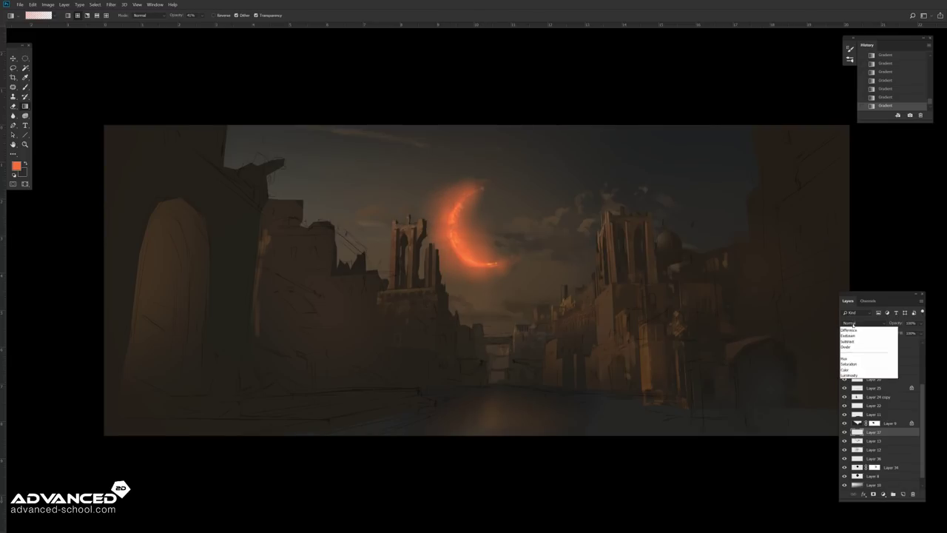
click(858, 369)
Step: Flip the canvas back horizontally and shrink the duplicated crescent moon
click(48, 4)
click(143, 96)
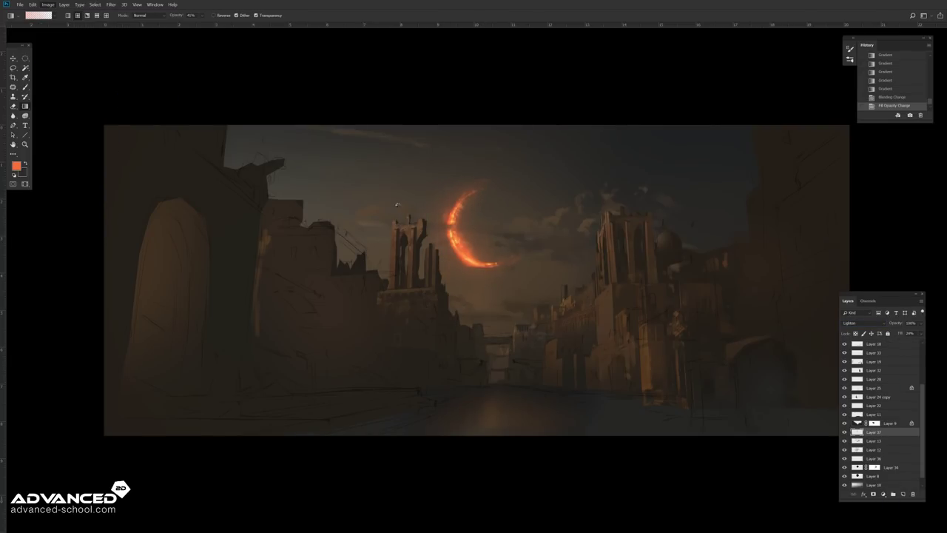
key(ctrl+t)
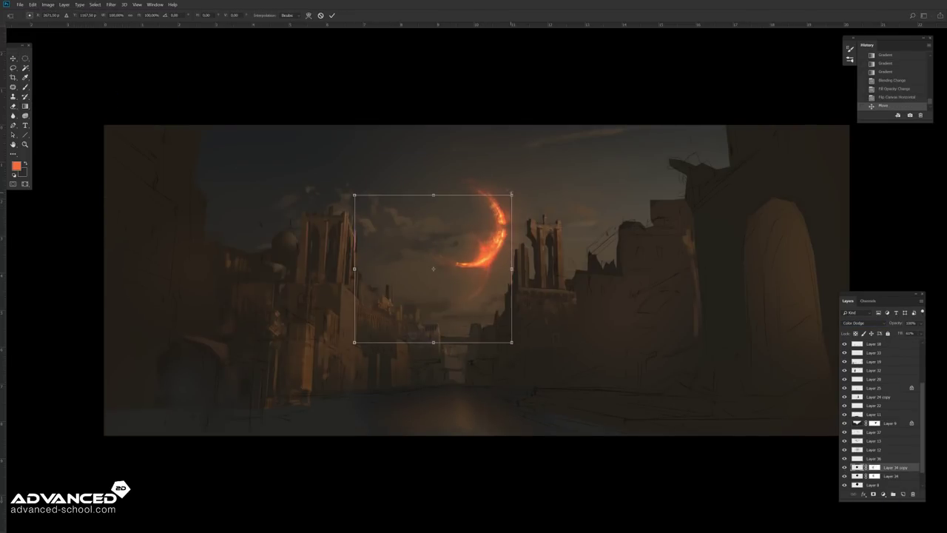
drag(518, 197, 477, 214)
key(Return)
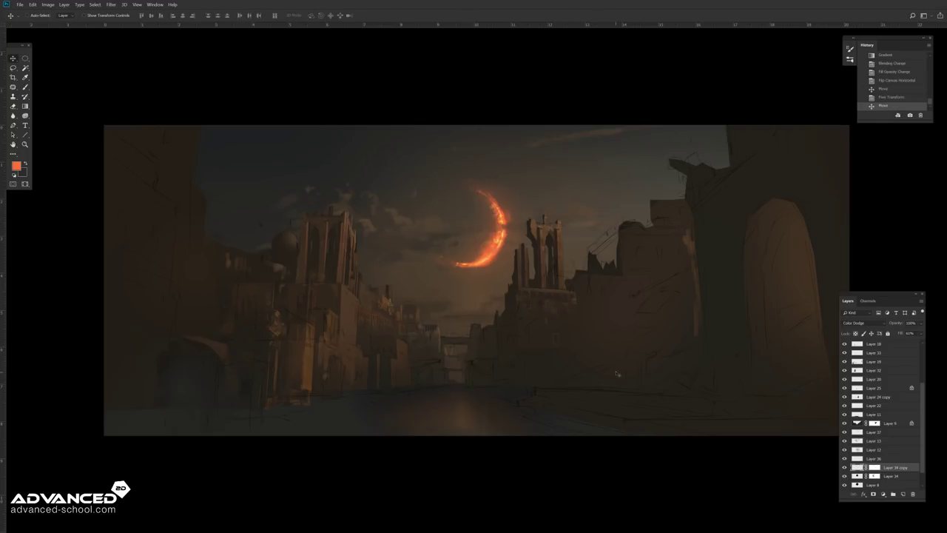
Step: Browse the Venice canal photos in the shutterstock20 folder and open one in Photoshop
key(f)
key(f)
click(44, 492)
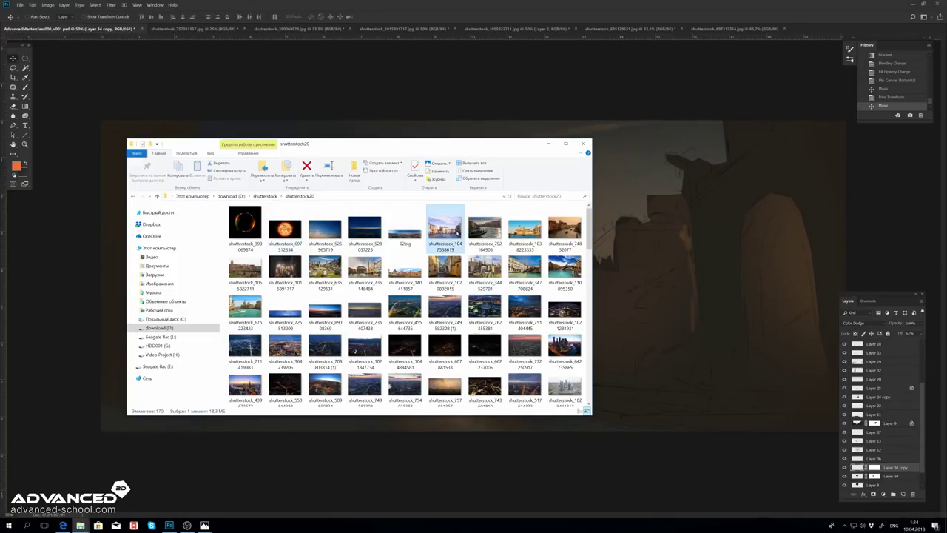
double_click(451, 228)
key(Right)
key(Right)
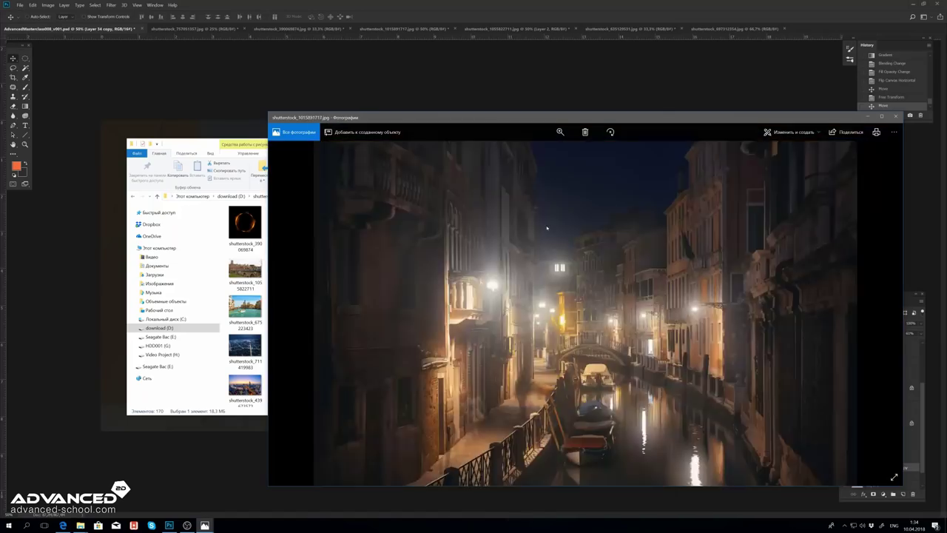
key(Right)
key(Right)
key(Left)
key(Left)
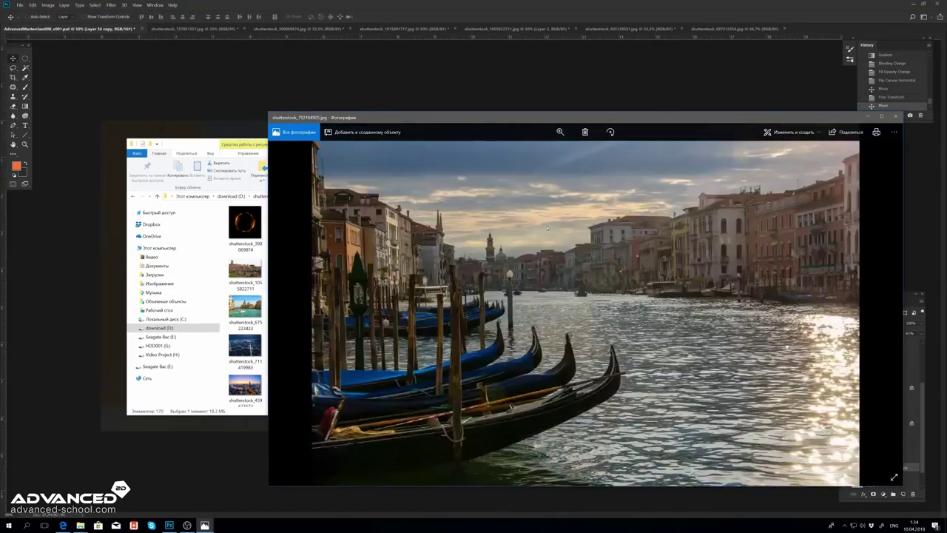
key(Left)
key(Left)
right_click(556, 320)
click(601, 450)
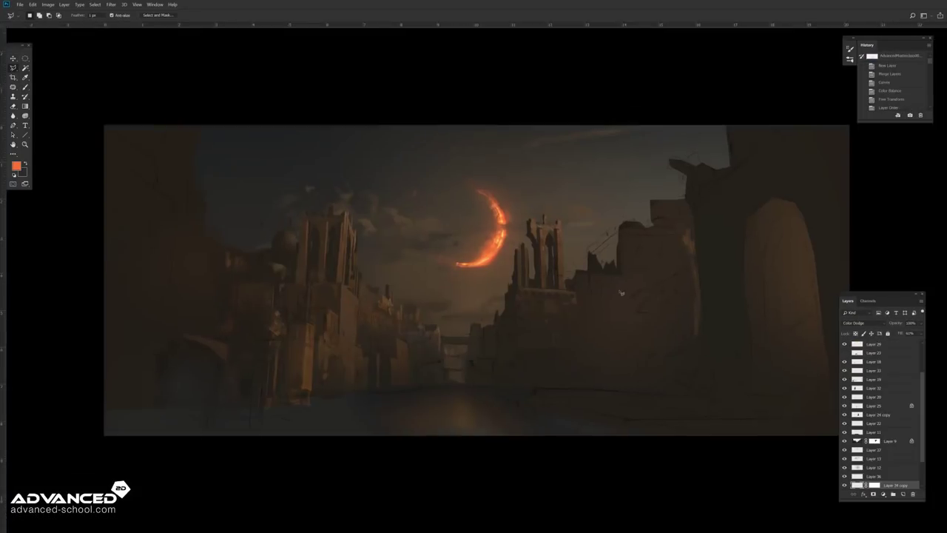
Step: Paste the Venice water photo and transform it to fill the canal floor
scroll(879, 403, down, 2)
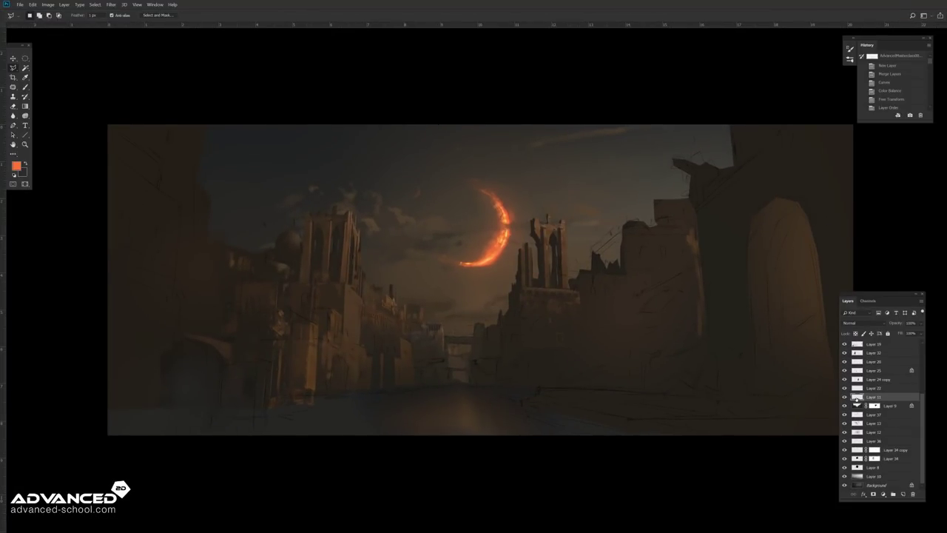
key(ctrl+v)
key(ctrl+t)
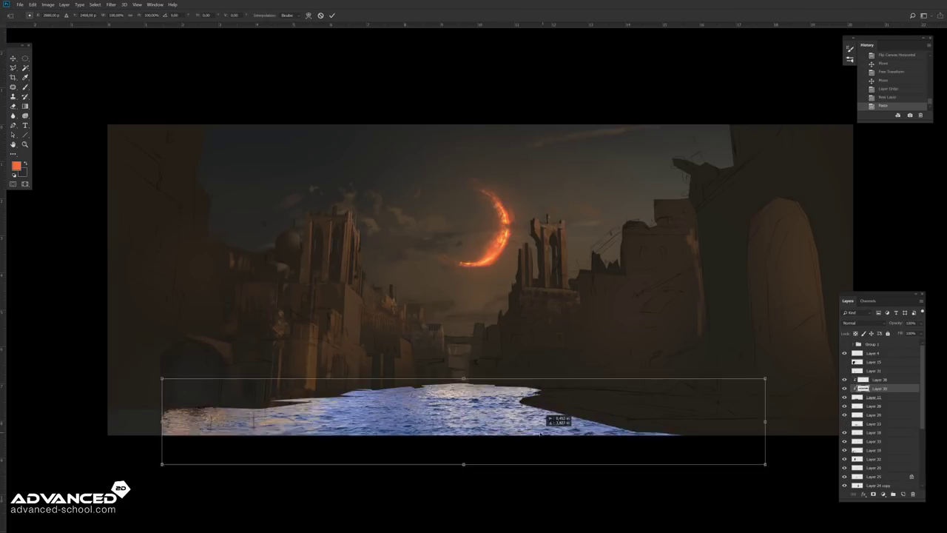
drag(541, 435, 171, 466)
key(Return)
key(t)
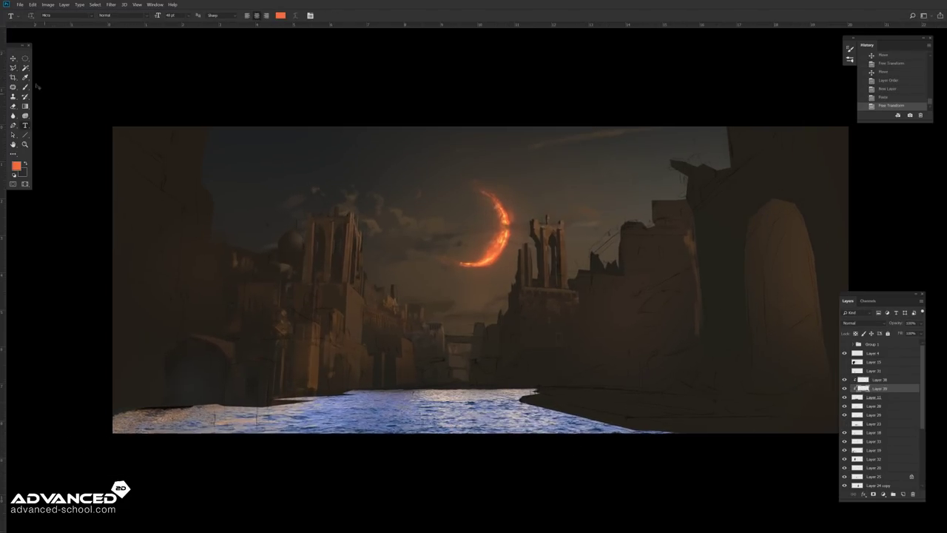
key(ctrl+minus)
key(ctrl+t)
drag(683, 370, 729, 359)
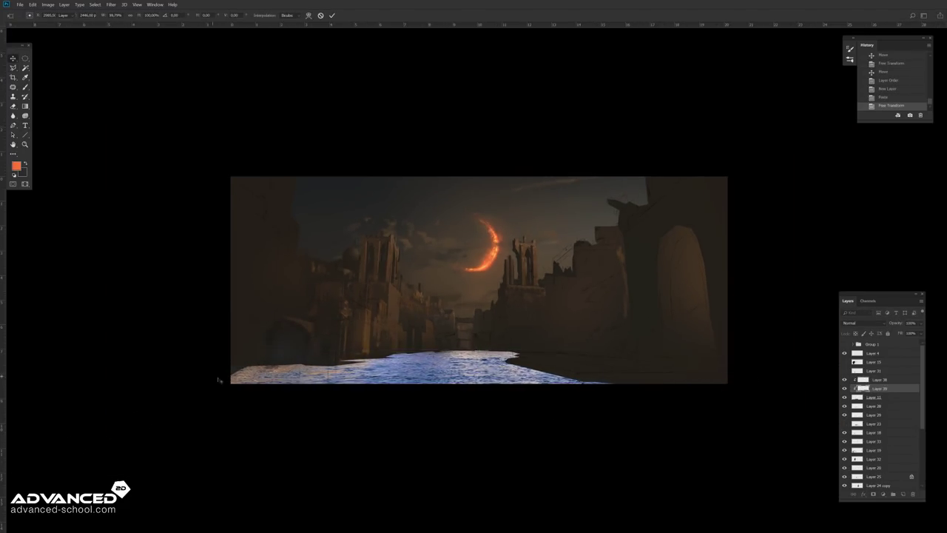
key(Return)
key(ctrl+plus)
Step: Darken the water with Levels and Curves and desaturate it with Hue/Saturation
key(ctrl+l)
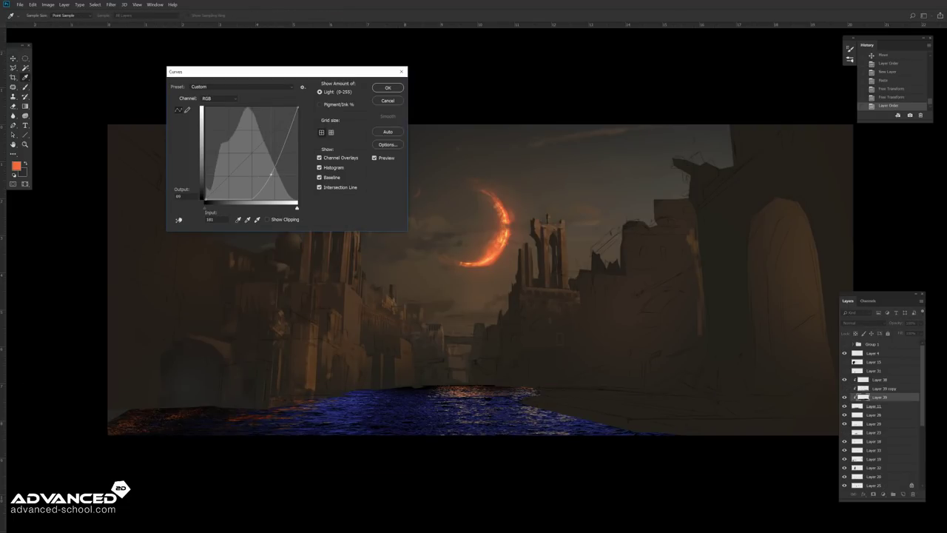
key(Return)
key(ctrl+m)
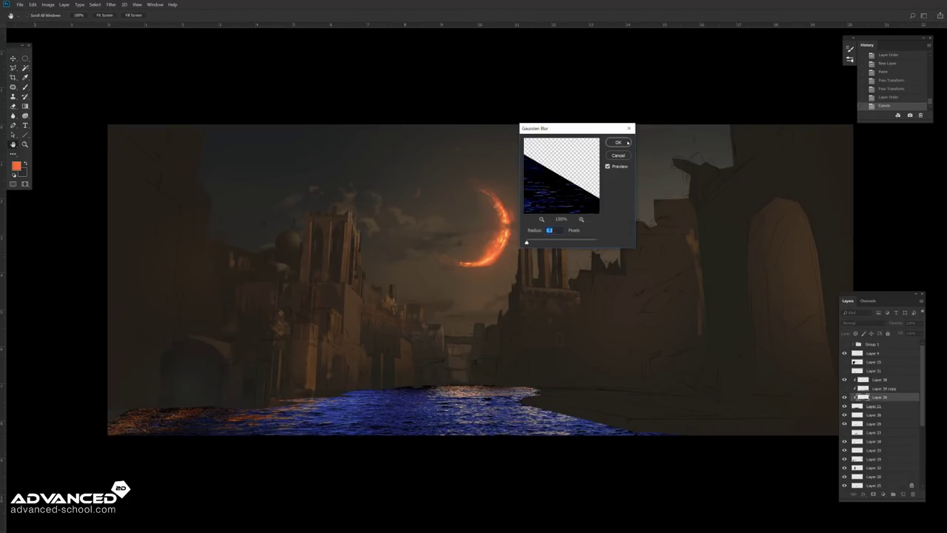
key(Return)
key(ctrl+u)
drag(771, 199, 734, 199)
key(Return)
Step: Move the water copy below the original and refine it with Levels, Curves and Color Balance
key(ctrl+l)
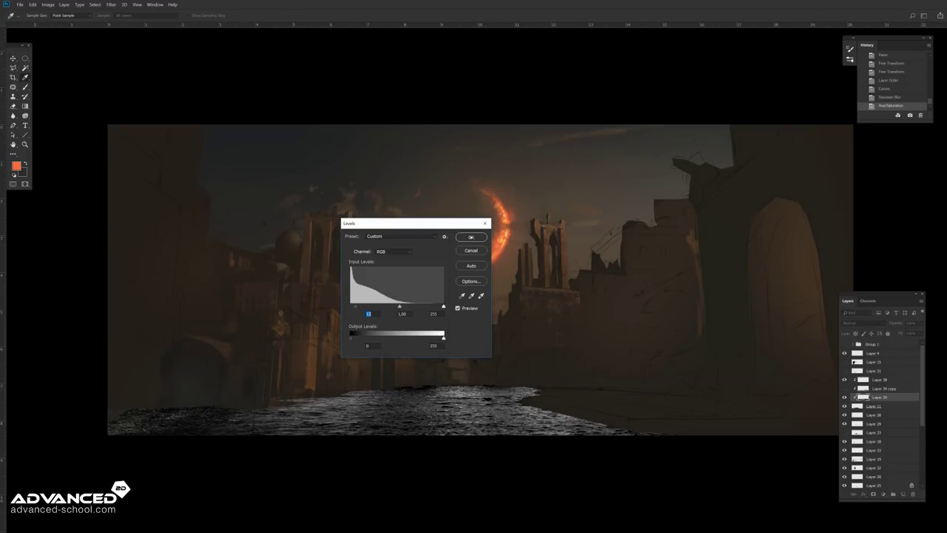
key(Return)
click(791, 109)
key(ctrl+[)
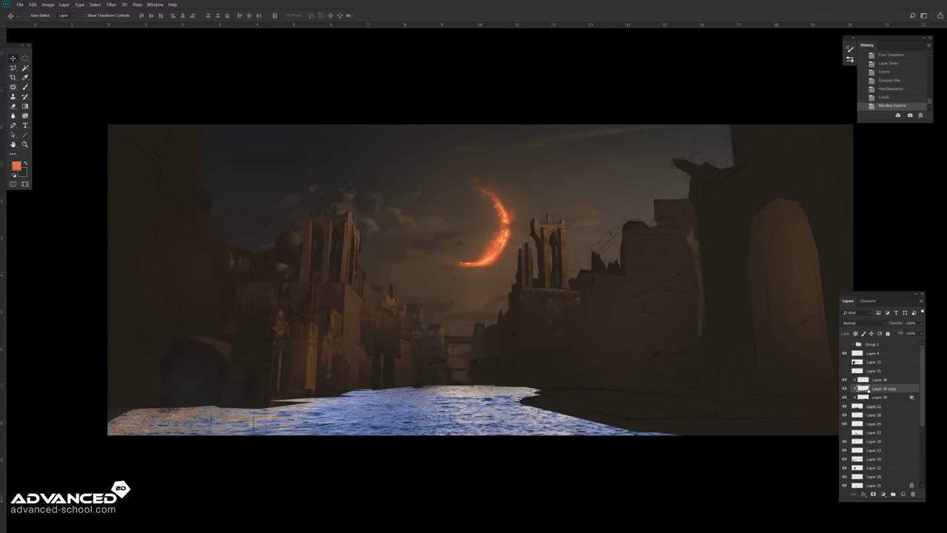
key(ctrl+m)
key(Return)
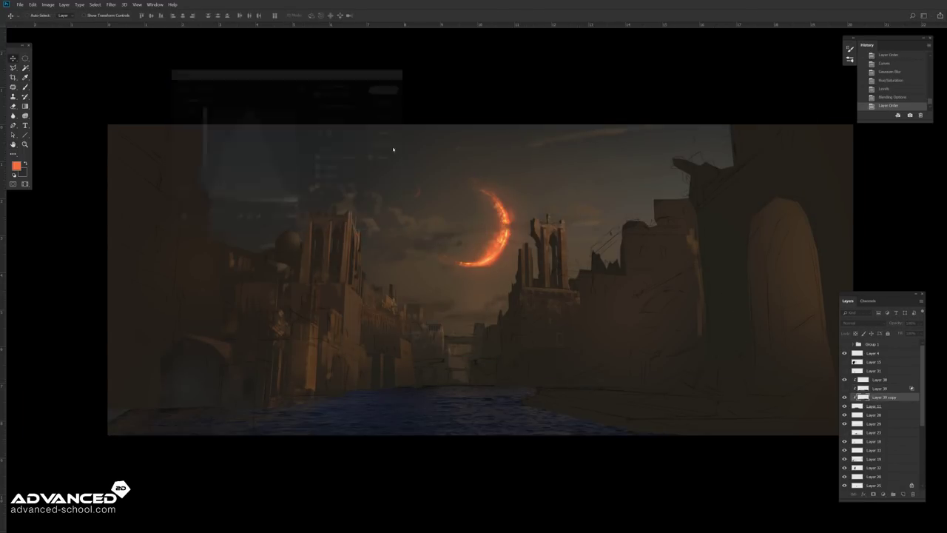
key(ctrl+b)
key(Return)
Step: Apply another Curves pass, flip the canvas horizontally, and squash the water slightly
key(ctrl+m)
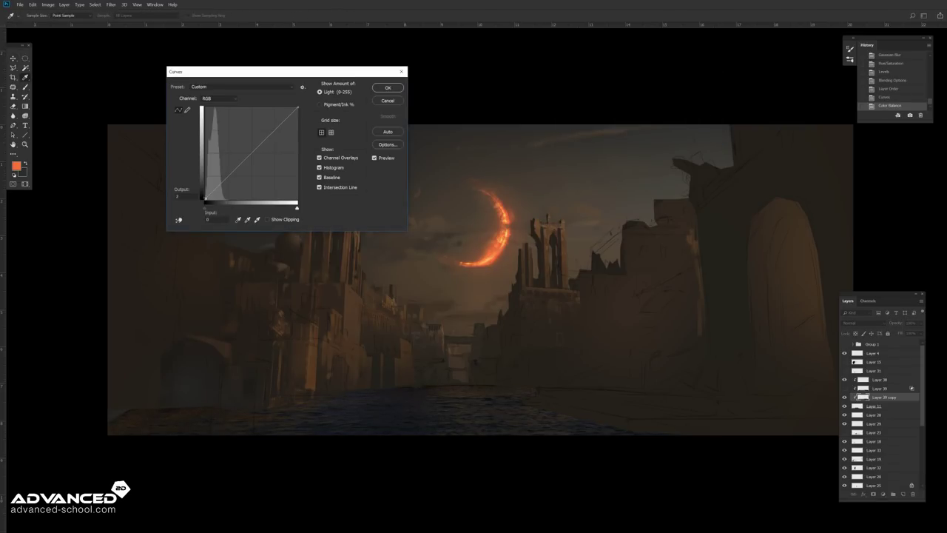
click(390, 86)
click(47, 4)
click(141, 97)
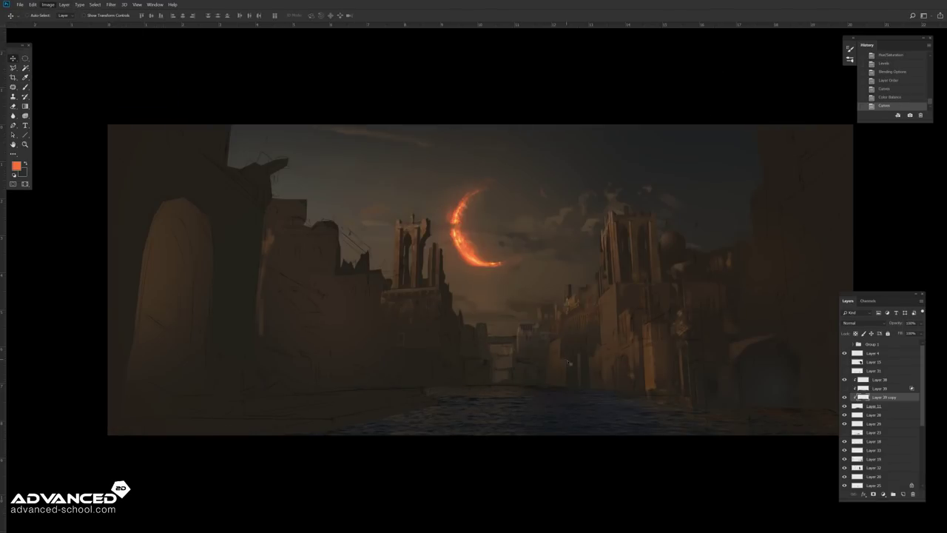
key(ctrl+t)
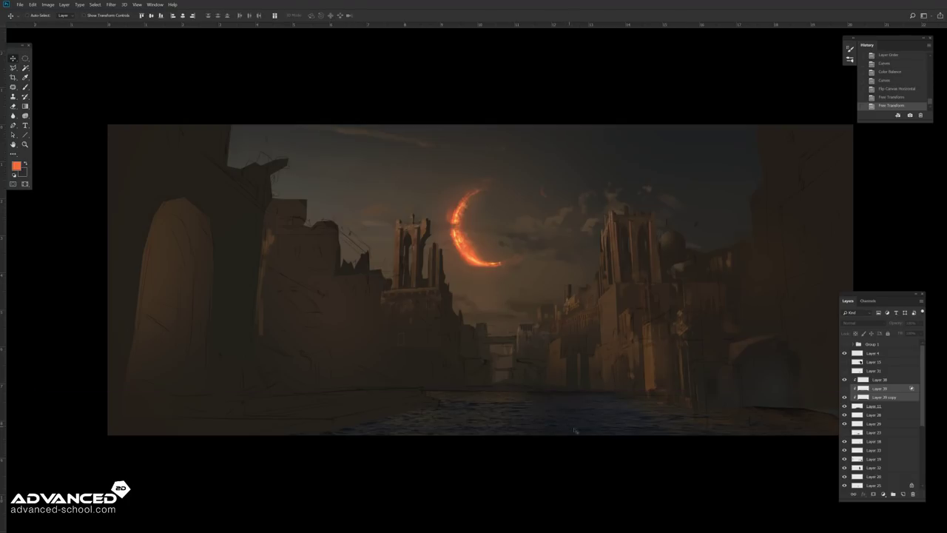
Step: Lower Layer 39 copy's fill, warm its colour balance, and gradient-darken on a new layer
click(884, 396)
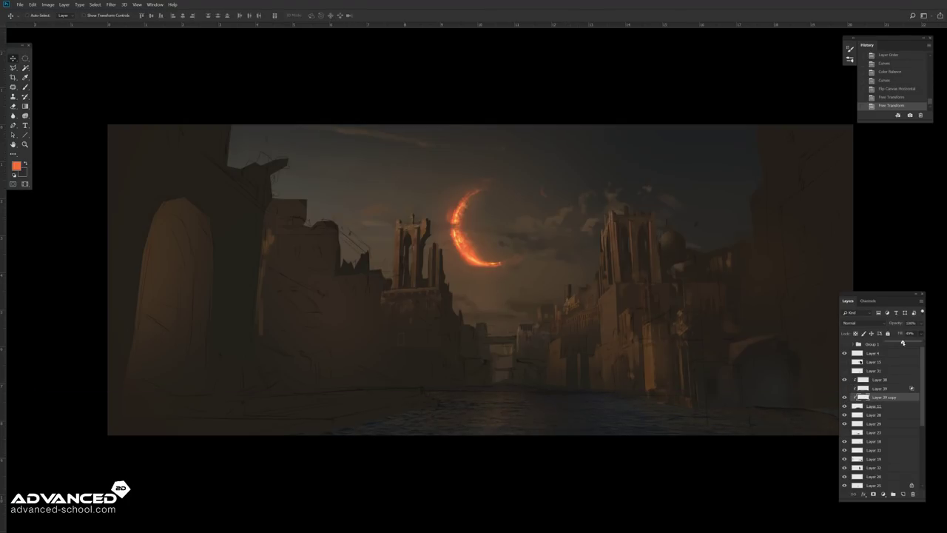
key(ctrl+plus)
key(ctrl+b)
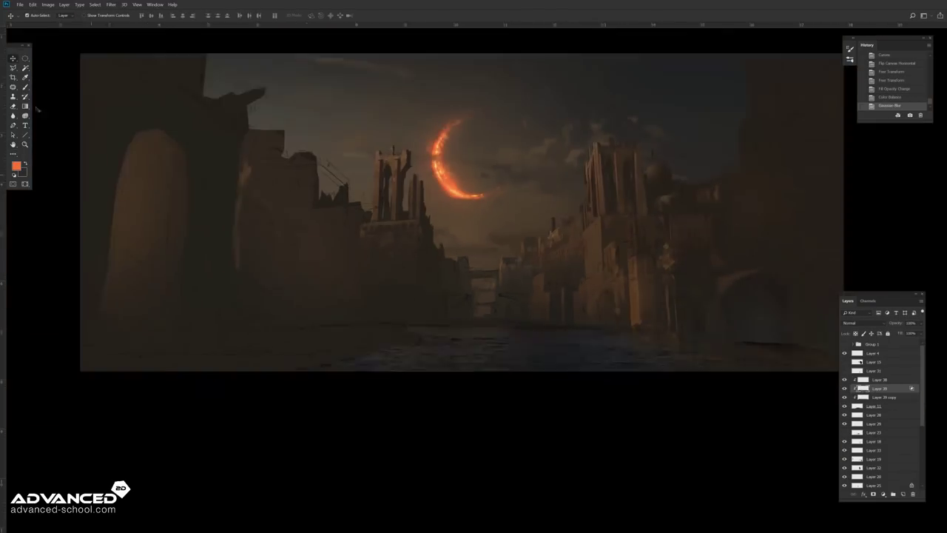
key(ctrl+shift+alt+n)
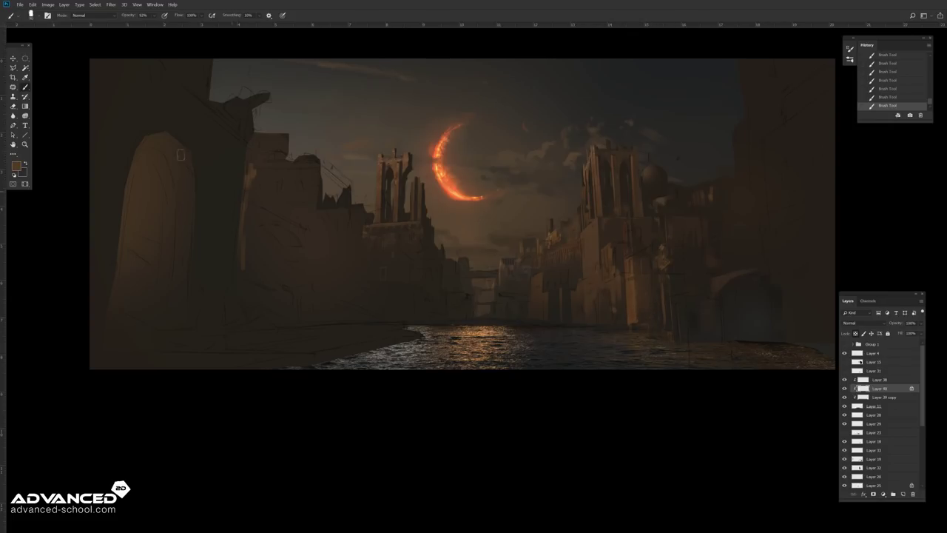
drag(692, 378, 735, 353)
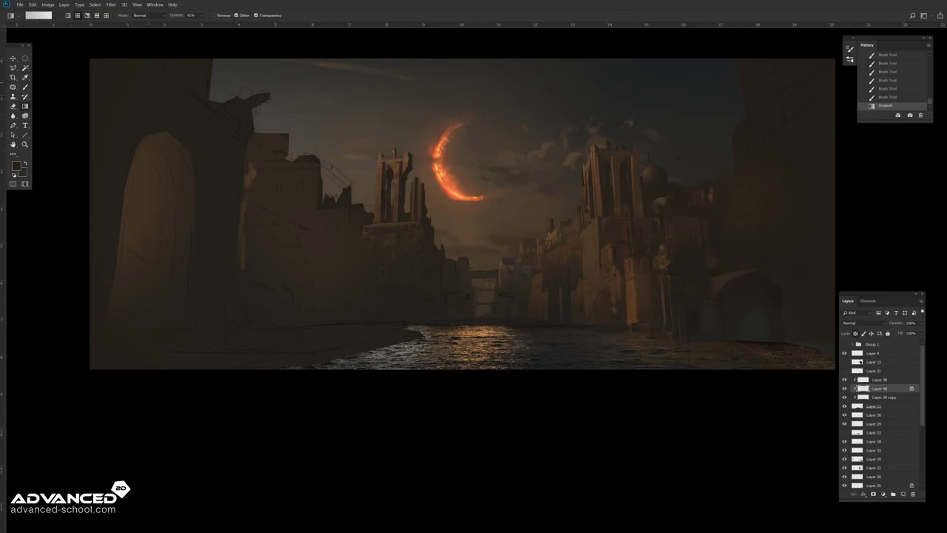
Step: Save the painting and close the sunset stock photo without saving
key(ctrl+s)
key(f)
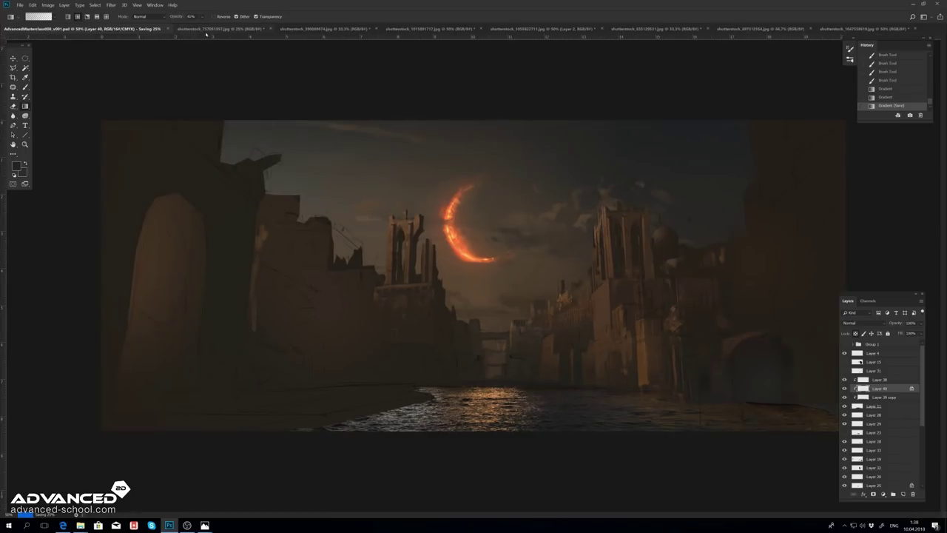
click(235, 29)
key(ctrl+w)
key(Escape)
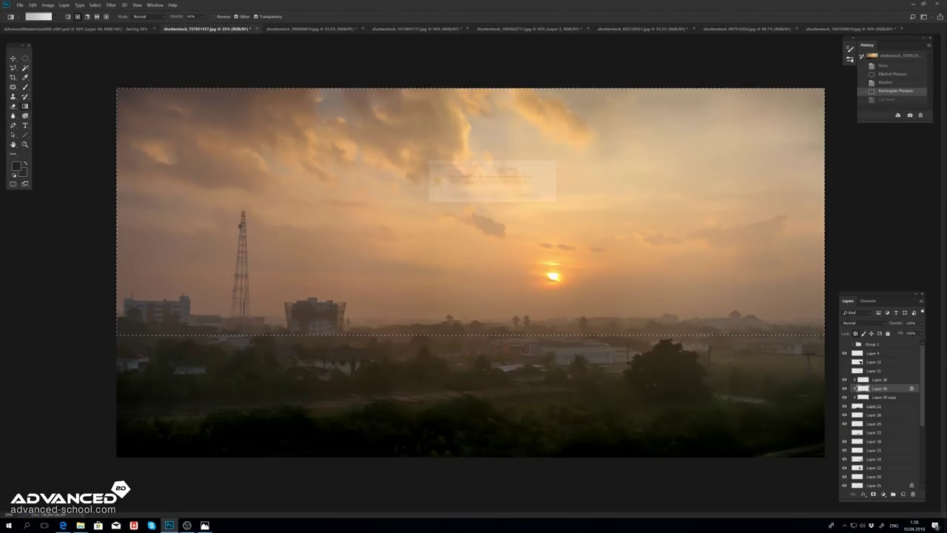
Step: Close the fire-ring and sun stock photos without saving and return to the canal painting
key(ctrl+w)
key(n)
key(ctrl+w)
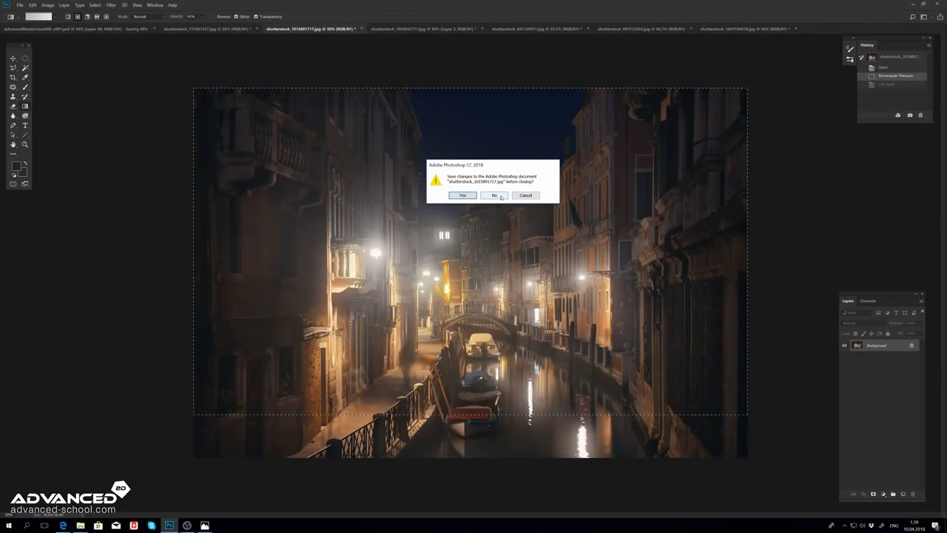
key(Escape)
key(ctrl+Tab)
key(Tab)
key(ctrl+shift+Tab)
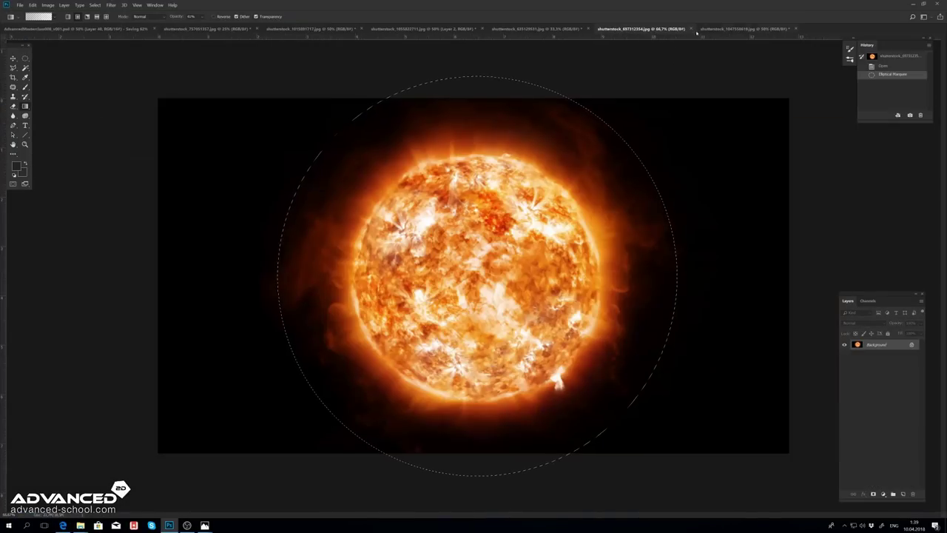
key(ctrl+w)
key(ctrl+w)
key(ctrl+Tab)
key(ctrl+Tab)
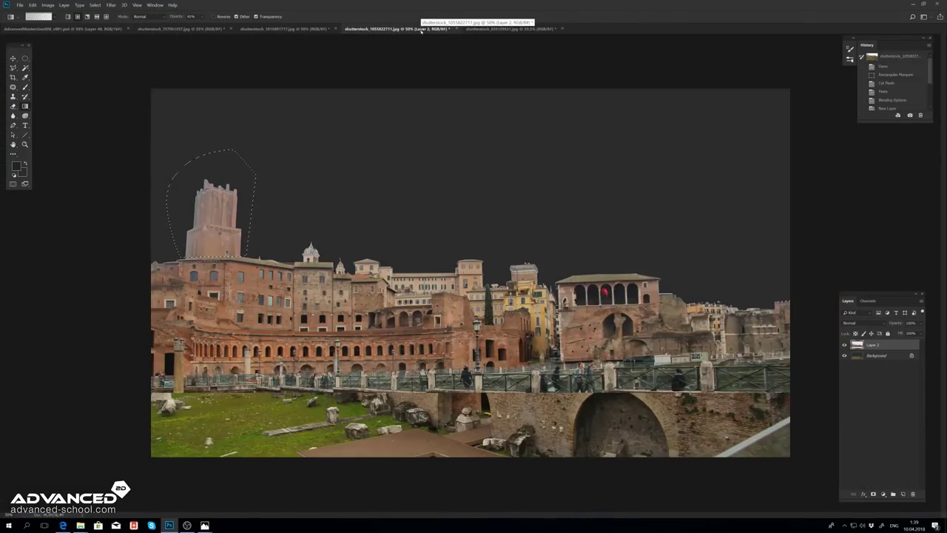
key(ctrl+Tab)
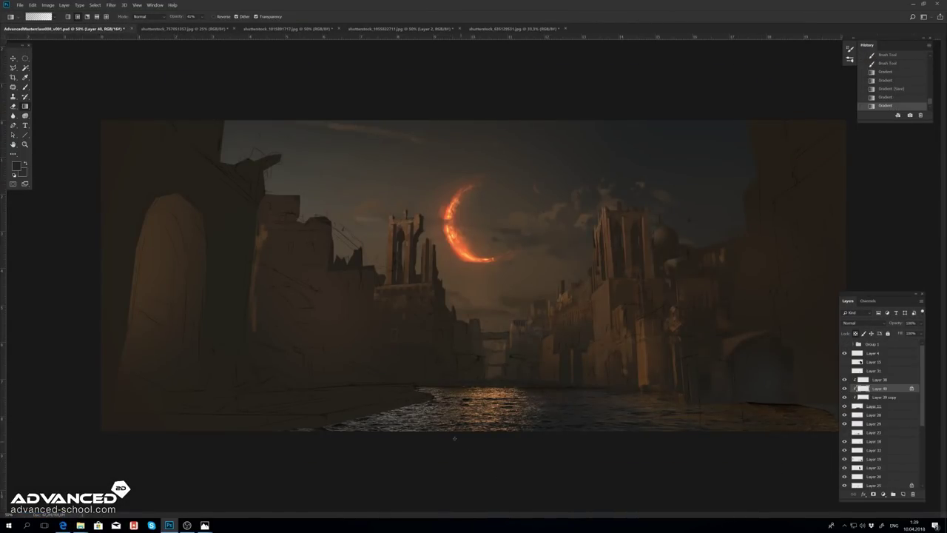
Step: Darken the lower water with a gradient and brush over it with a chosen preset
drag(393, 401, 444, 422)
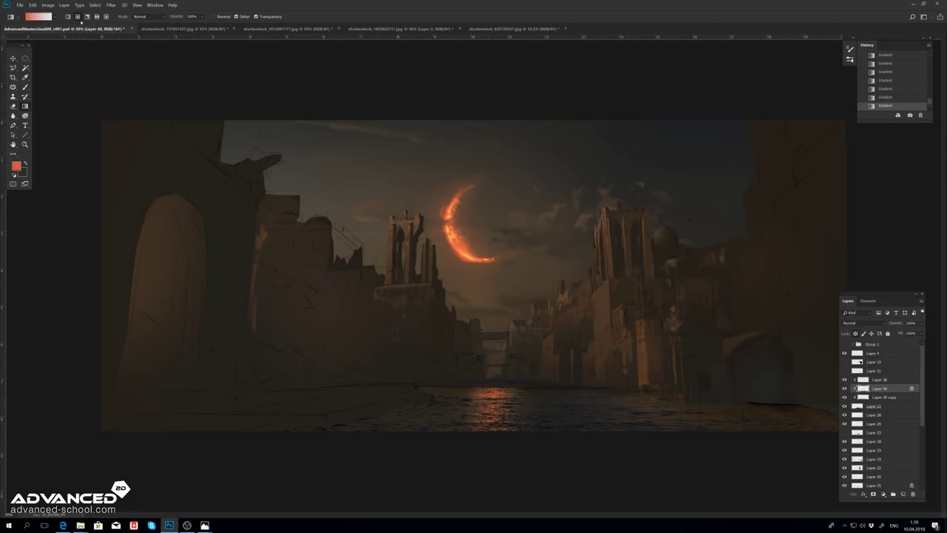
right_click(168, 109)
scroll(253, 157, down, 10)
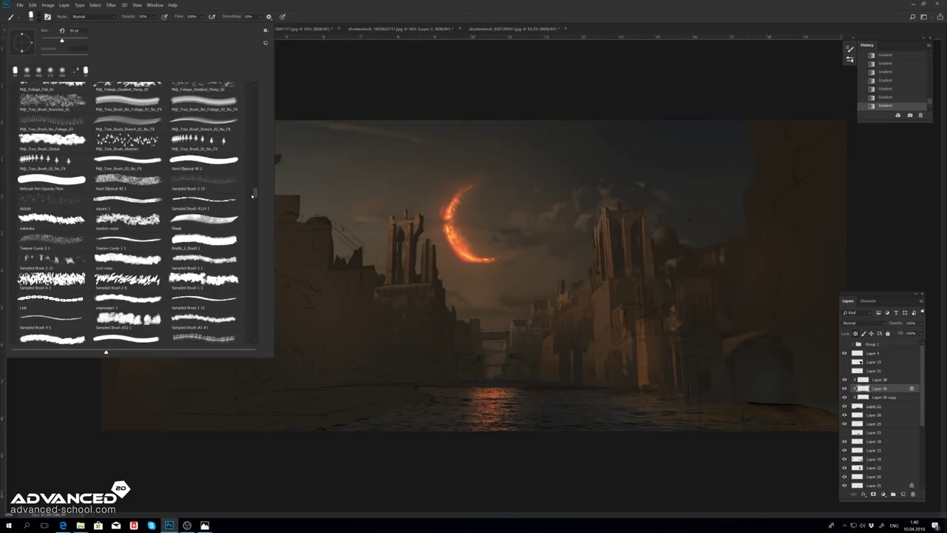
drag(252, 156, 256, 140)
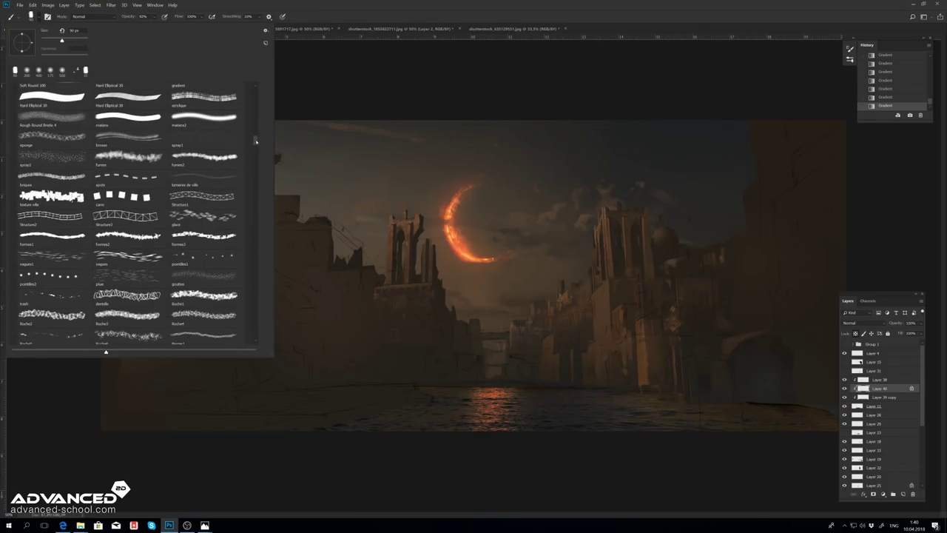
click(521, 402)
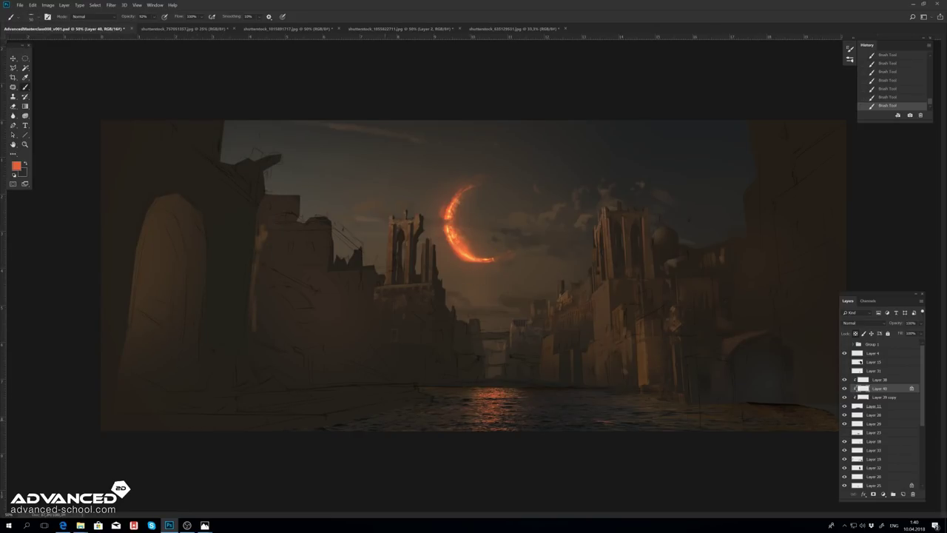
Step: Gaussian-blur the Layer 39 copy and Layer 40 water layers
click(845, 399)
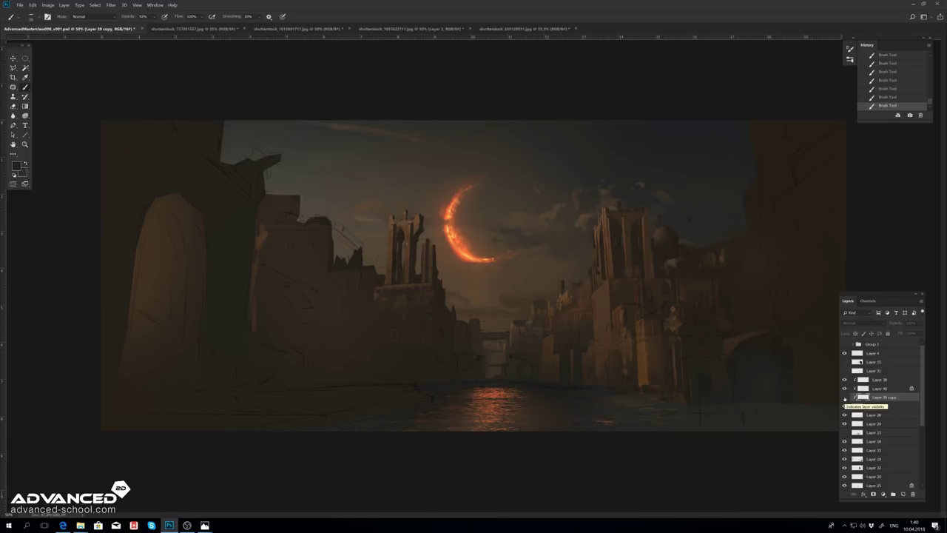
click(879, 389)
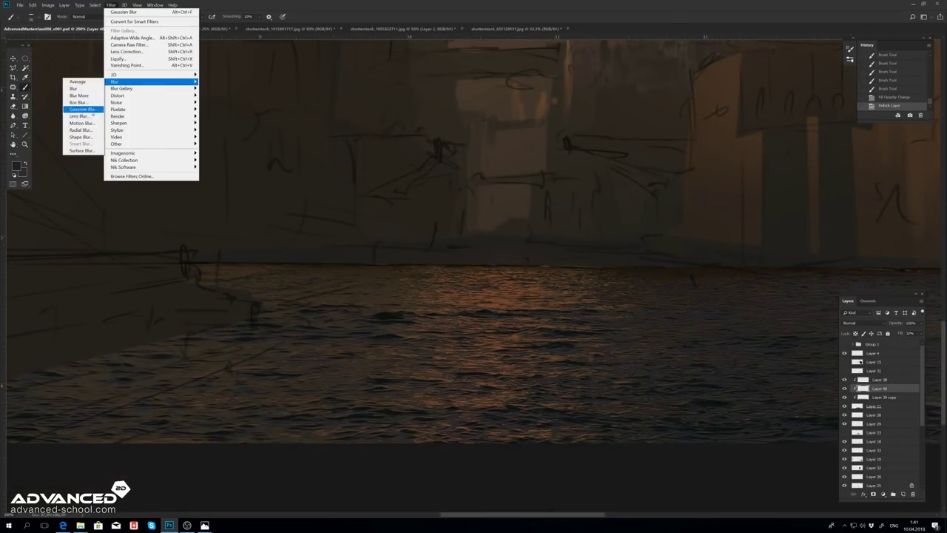
click(87, 110)
key(Return)
click(111, 4)
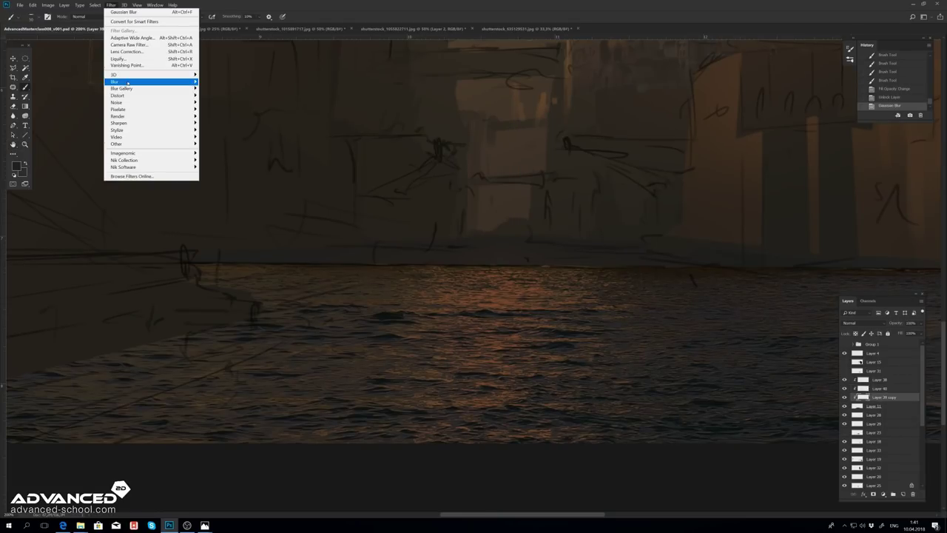
key(Return)
click(881, 397)
Step: Duplicate the Layer 40 reflection and stretch the copy across the canal
click(847, 391)
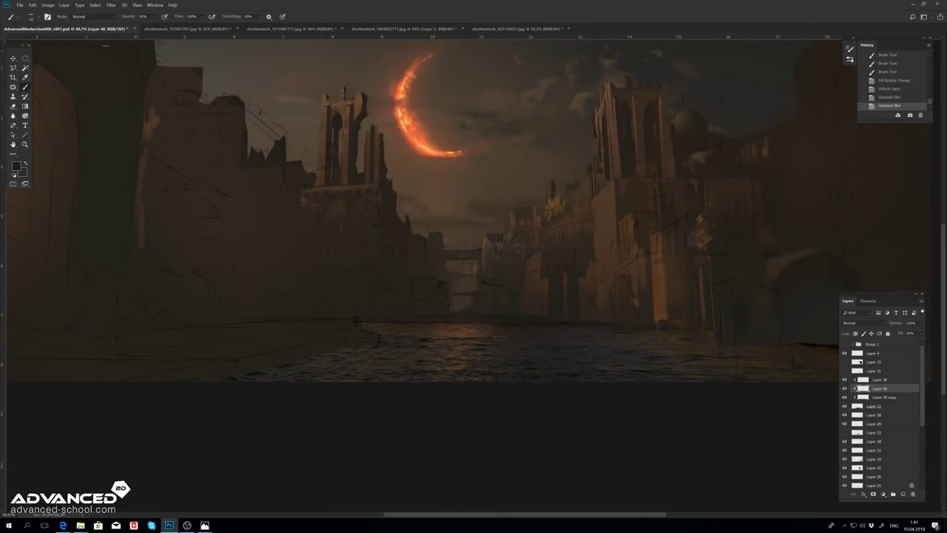
key(ctrl+j)
key(ctrl+t)
drag(470, 320, 506, 320)
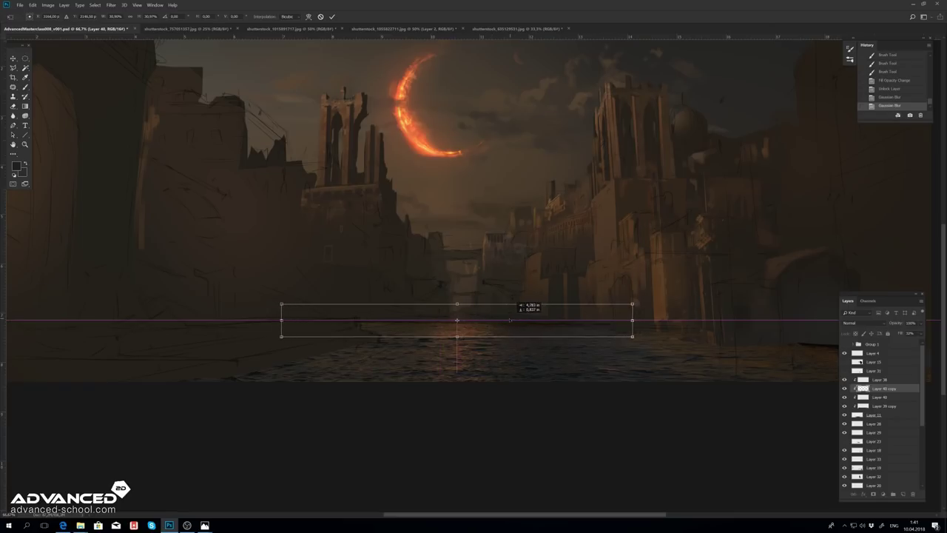
Step: Delete the reflection copy and darken Layer 39 copy with two Curves passes
key(Return)
key(Delete)
key(ctrl+m)
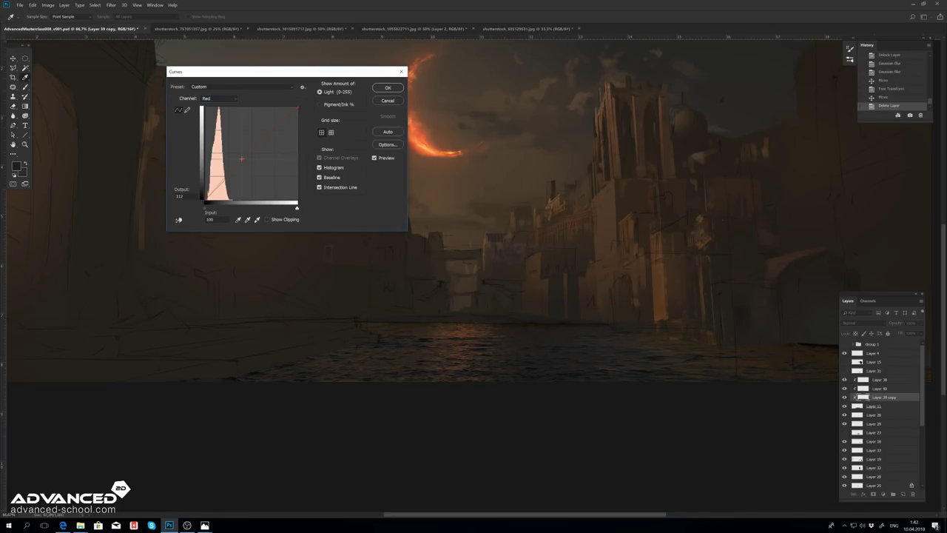
click(217, 118)
key(Return)
key(ctrl+minus)
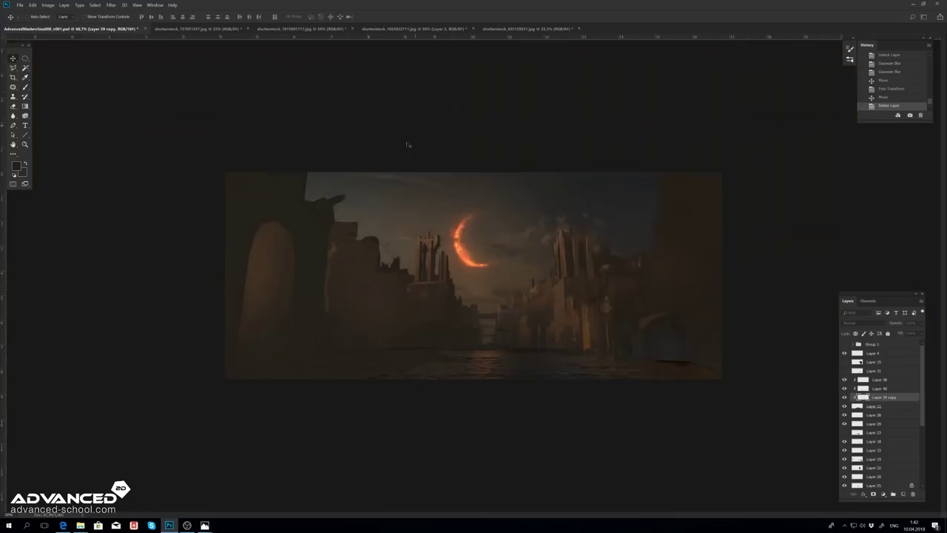
key(ctrl+alt+m)
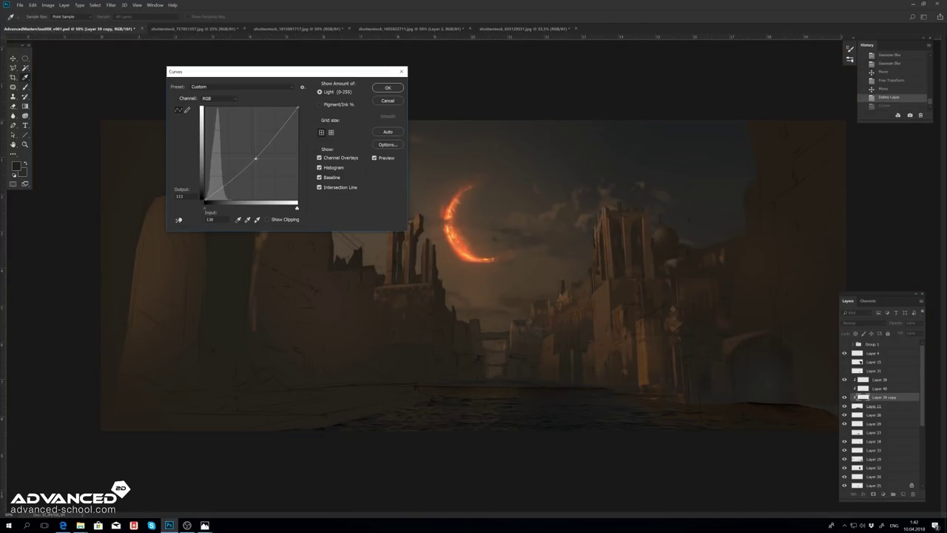
key(Return)
Step: Lay dark gradients over the Layer 39 copy water on a new layer
key(g)
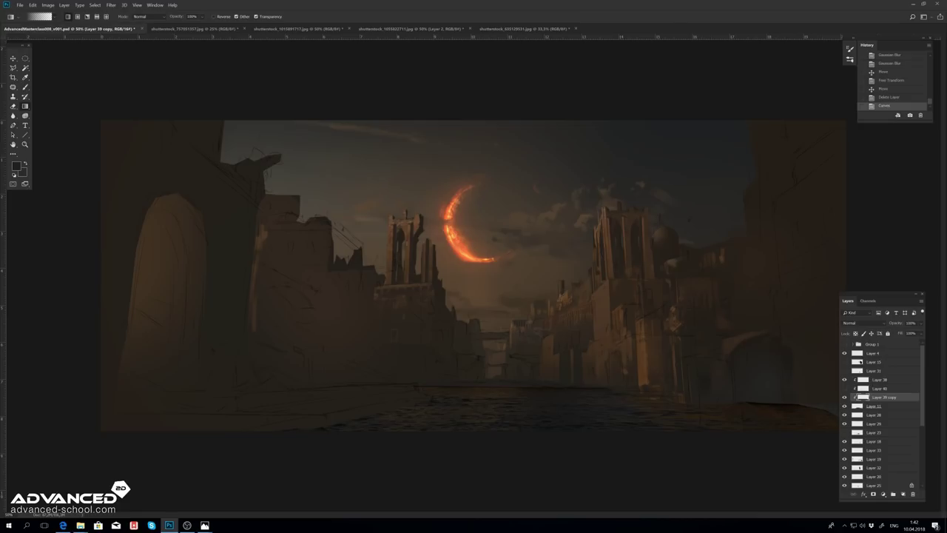
key(ctrl+shift+alt+n)
click(844, 407)
click(864, 404)
drag(485, 319, 484, 356)
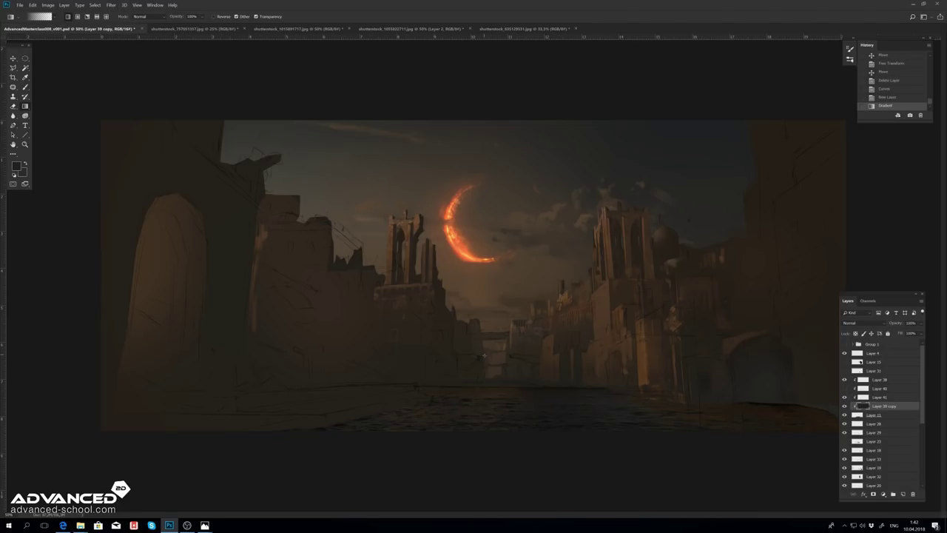
drag(645, 417, 645, 385)
Step: Add a Levels layer darkening the midtones, faded by gradients on its mask
click(883, 493)
click(895, 404)
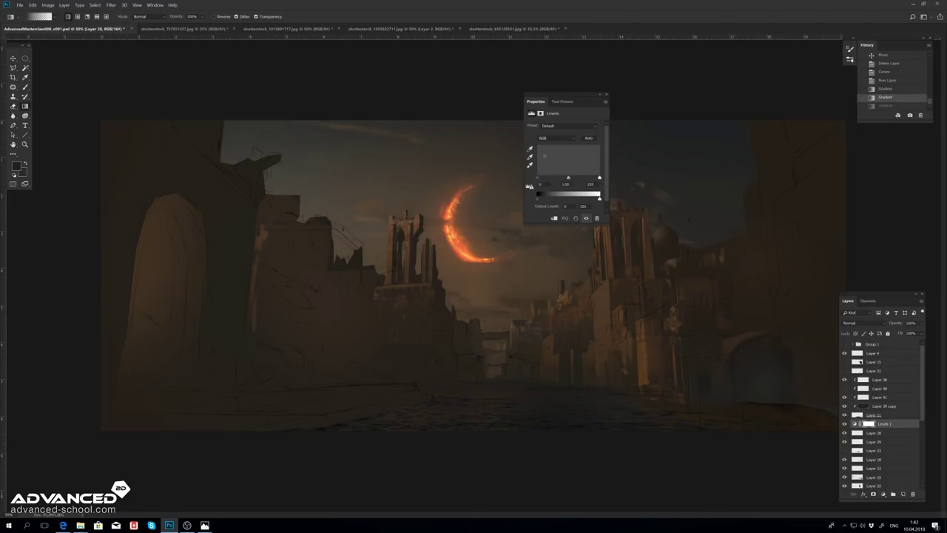
drag(538, 179, 568, 179)
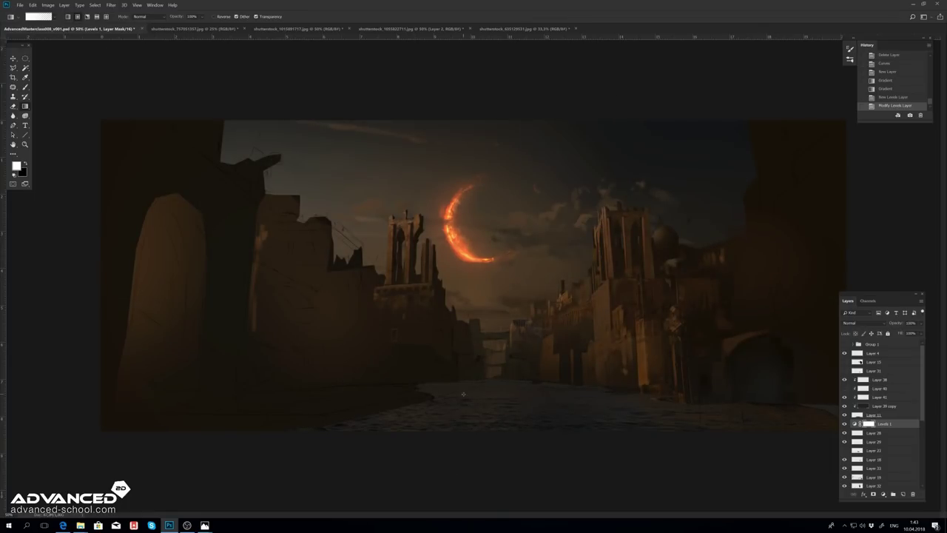
key(x)
drag(712, 105, 582, 345)
drag(311, 137, 267, 306)
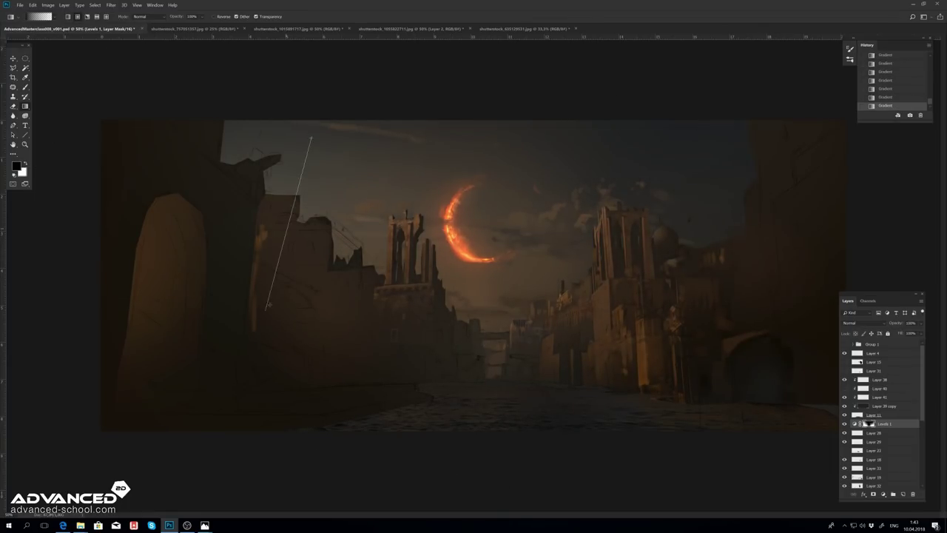
key(x)
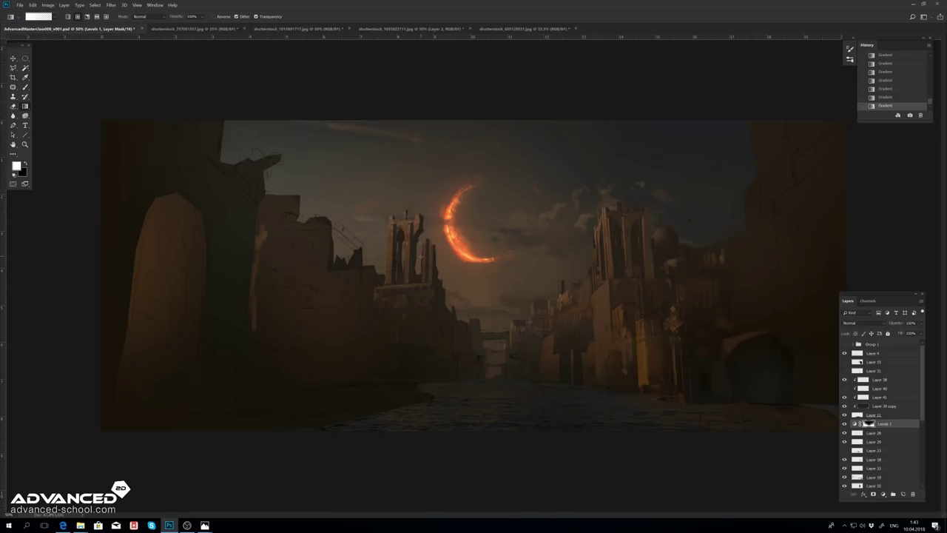
Step: Flip the canvas horizontally and Gaussian-blur Layer 4
key(ctrl+shift+h)
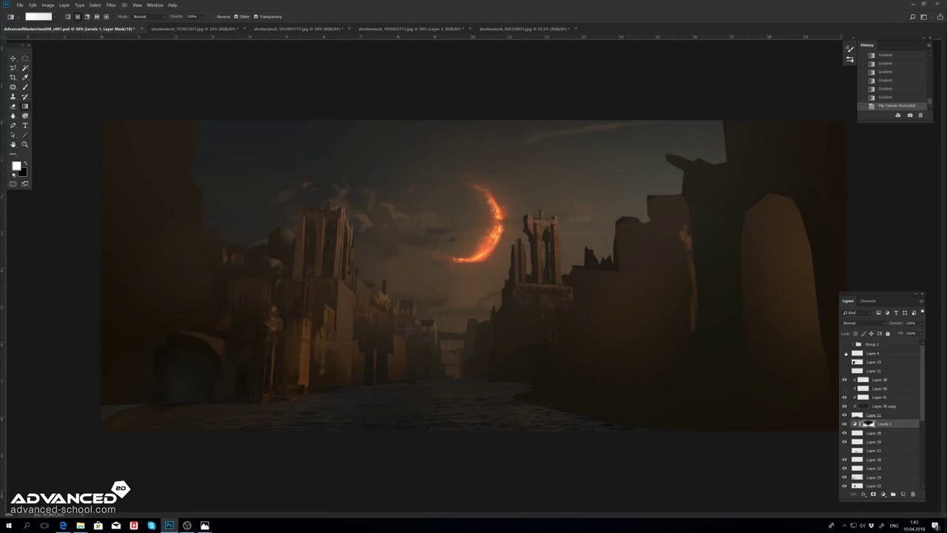
click(846, 353)
click(845, 370)
click(872, 353)
click(109, 5)
click(130, 15)
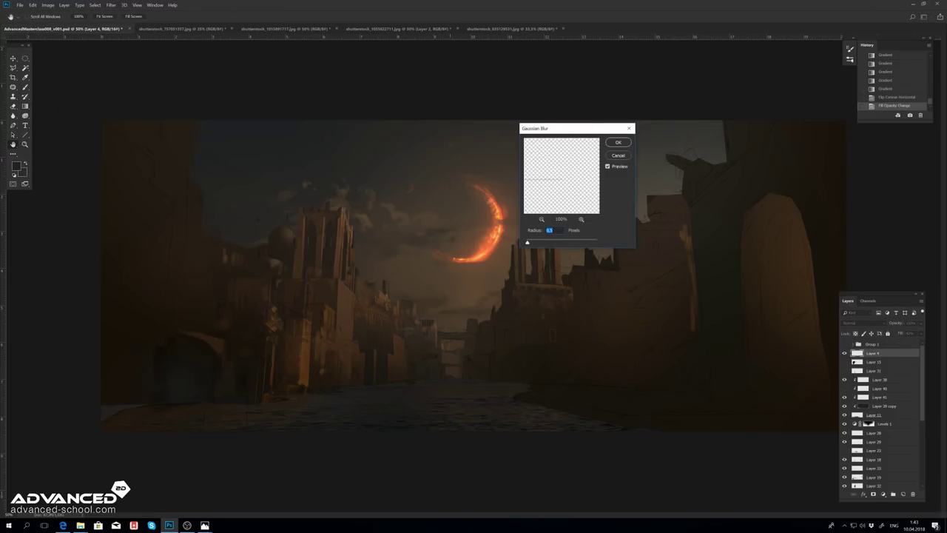
key(Return)
Step: Transform a rectangular selection at the bottom-left edge of Layer 39 copy
click(881, 406)
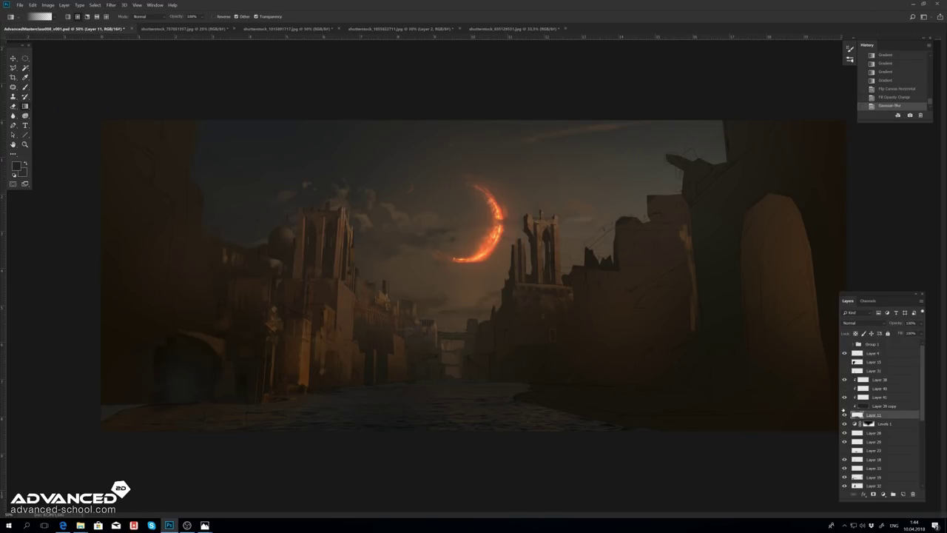
key(m)
drag(102, 370, 230, 434)
key(ctrl+t)
key(Return)
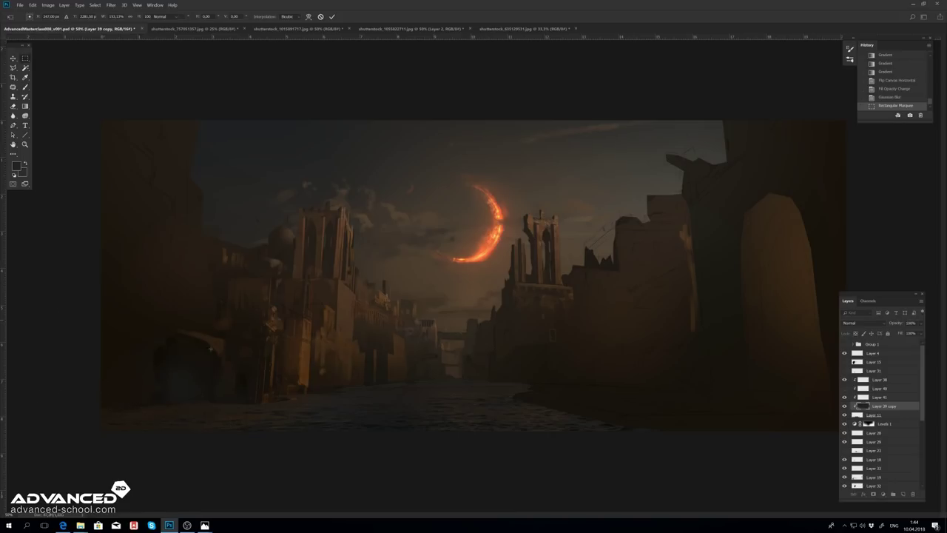
key(ctrl+d)
key(Return)
Step: Add a Selective Color layer and shift the cyan in its Blacks
click(570, 134)
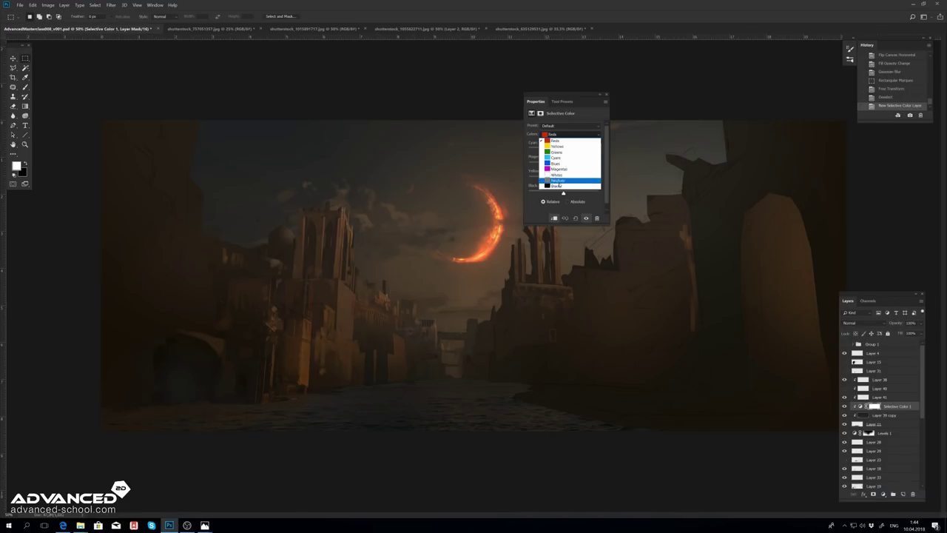
click(561, 185)
drag(565, 150, 563, 151)
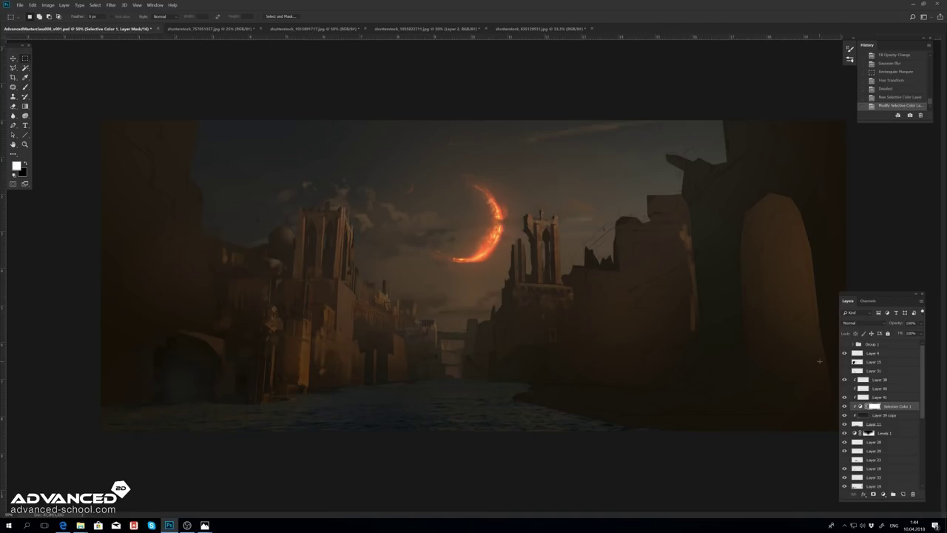
scroll(880, 414, down, 5)
Step: On Layer 10, build an inverted Quick Mask gradient selection covering the upper image
click(874, 476)
key(g)
key(d)
key(q)
drag(370, 125, 371, 211)
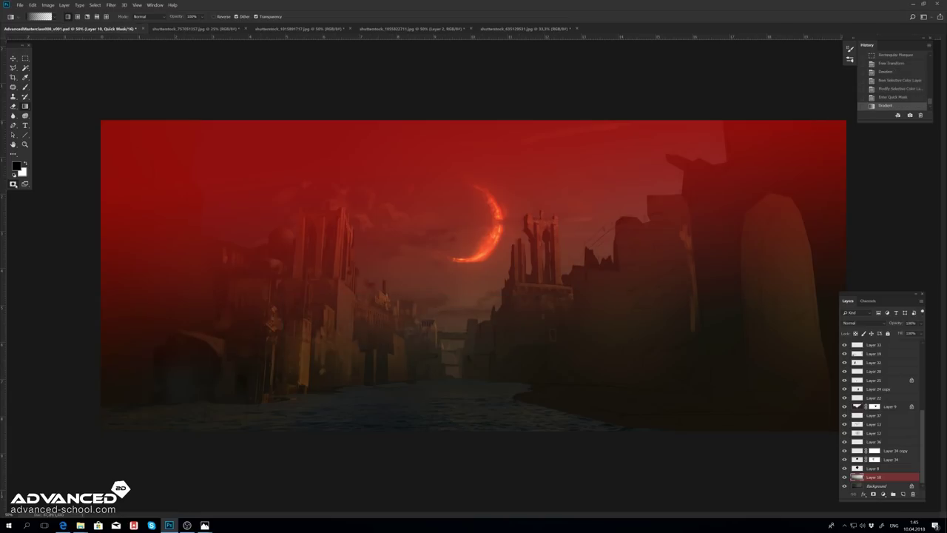
key(q)
key(ctrl+shift+i)
Step: Add a Blue-channel Curves layer to recolour the sky, then view it full screen
click(883, 494)
click(903, 404)
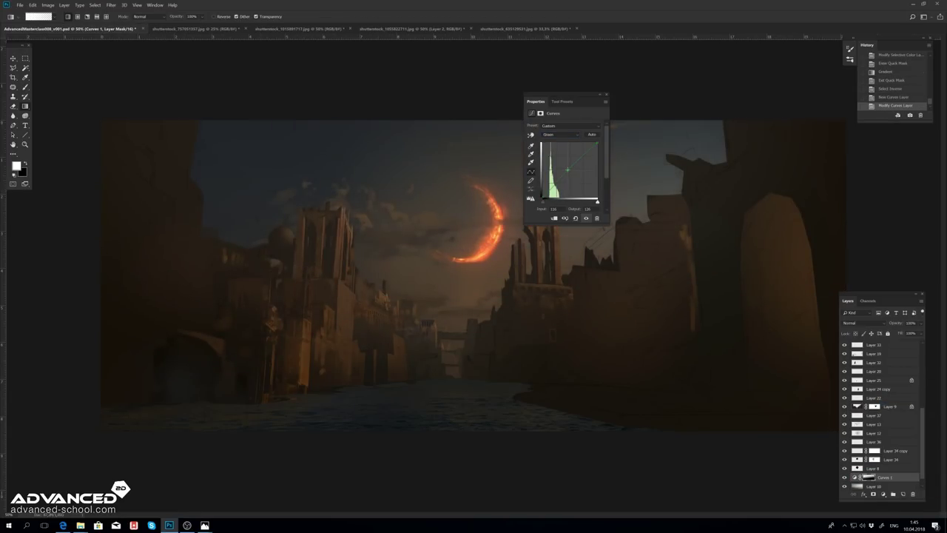
key(f)
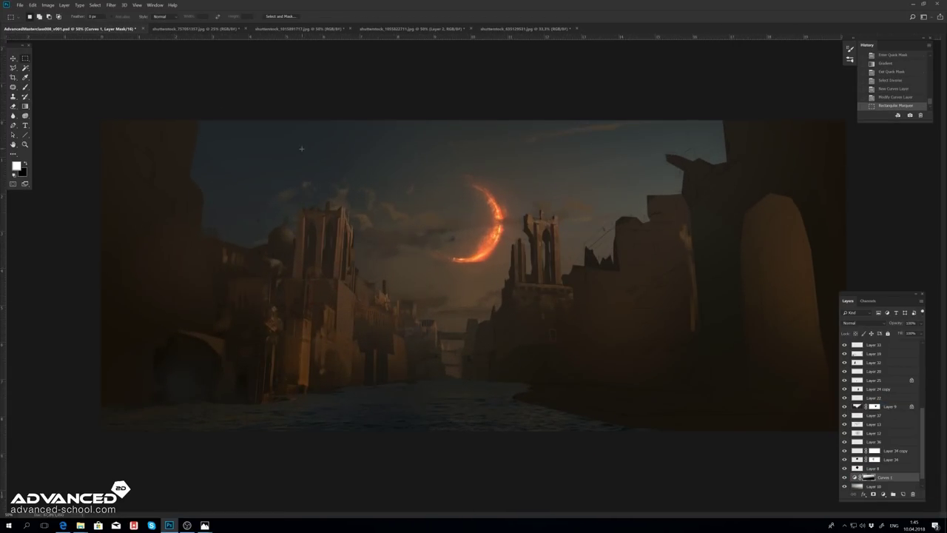
key(f)
key(Tab)
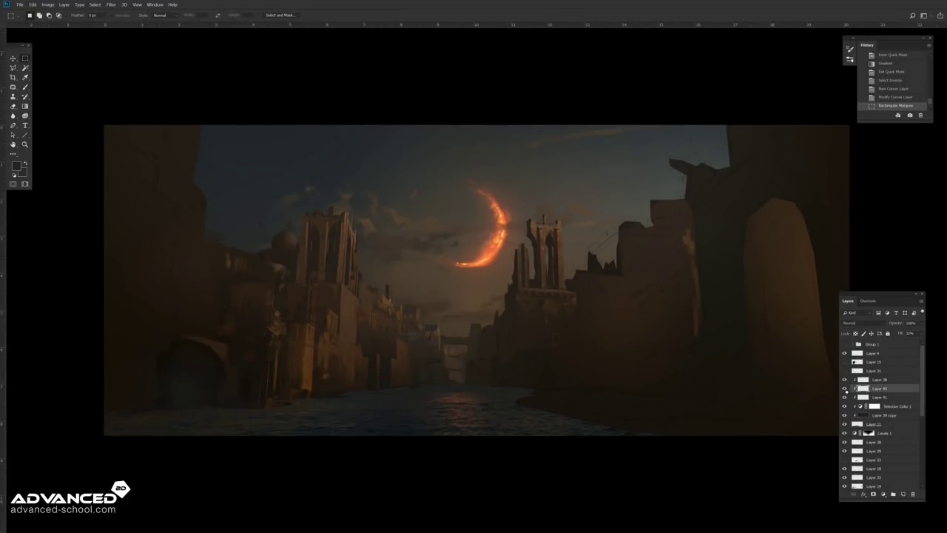
Step: Lock Layer 40's transparency and lay orange and brown gradients over the water reflection
alt+click(483, 410)
key(slash)
drag(485, 414, 489, 377)
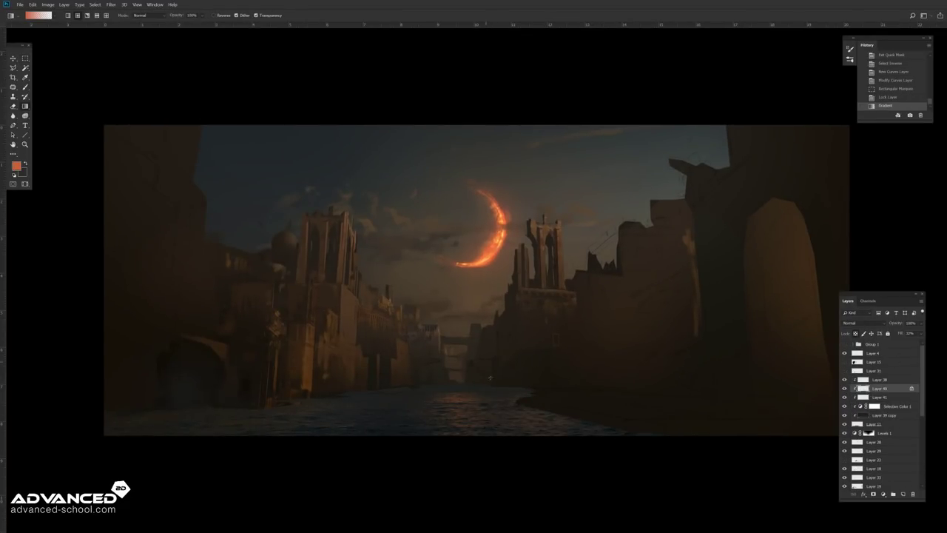
drag(491, 465, 393, 459)
drag(318, 326, 301, 462)
alt+click(311, 414)
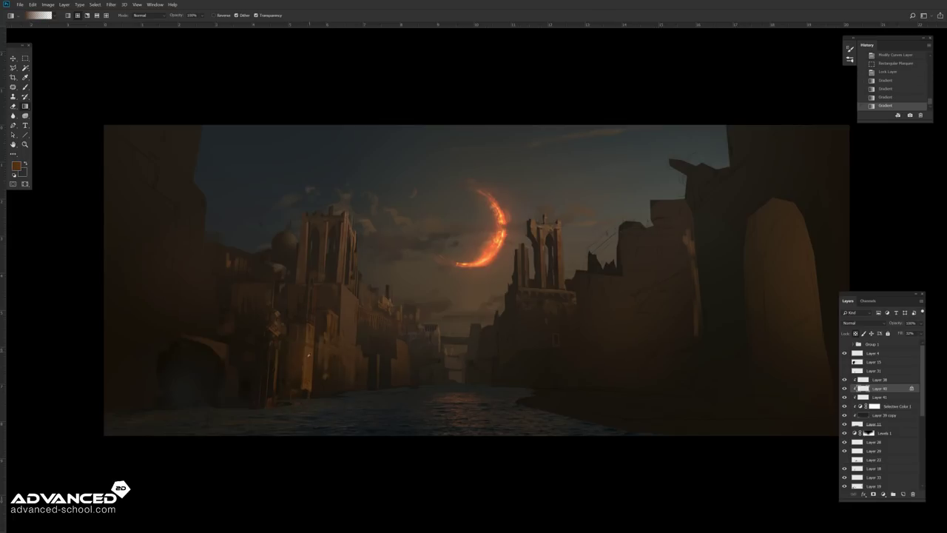
drag(317, 427, 348, 531)
drag(456, 463, 458, 416)
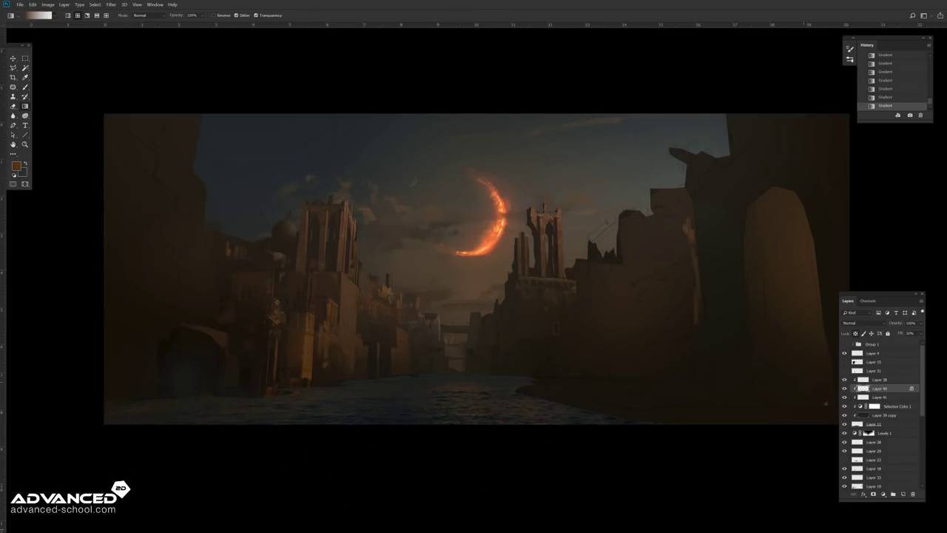
Step: Create a new empty Layer 42 and choose a textured painting brush
key(ctrl+shift+alt+n)
alt+click(417, 347)
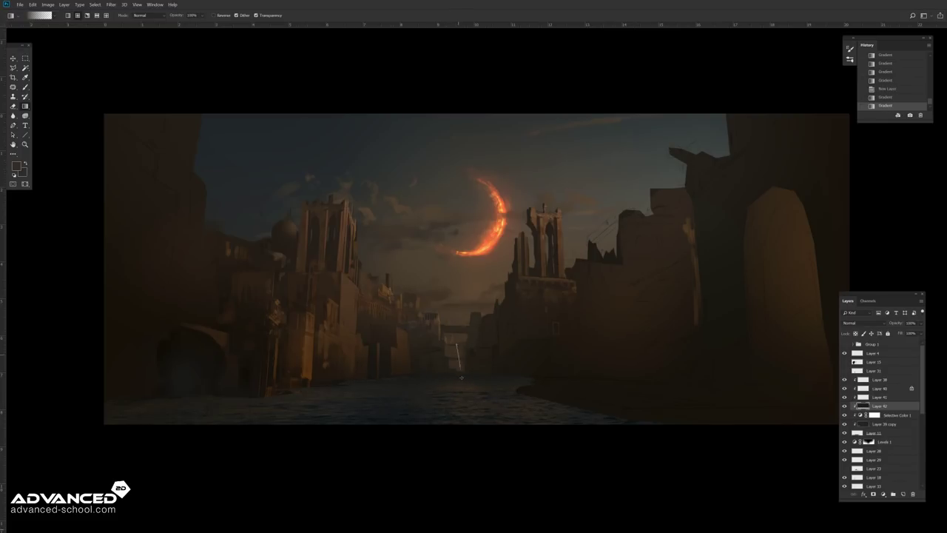
key(b)
click(31, 15)
scroll(246, 320, down, 5)
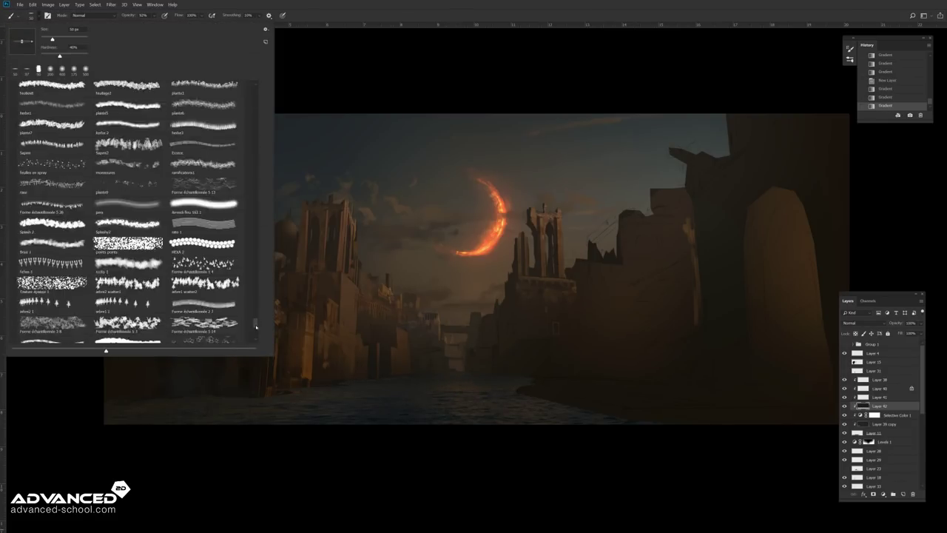
scroll(246, 320, down, 3)
double_click(127, 158)
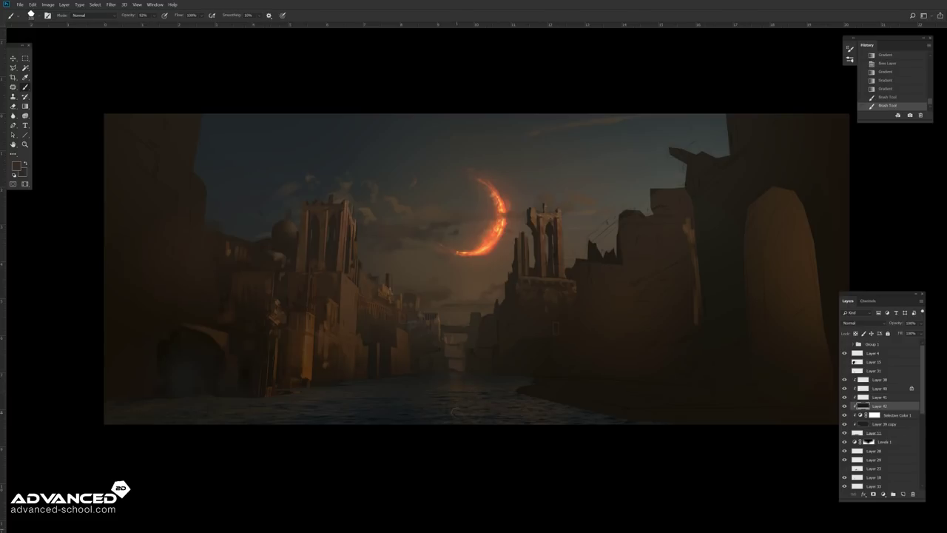
Step: Add a Selective Color 2 adjustment above Levels 1, then reopen the Selective Color 1 settings
click(873, 433)
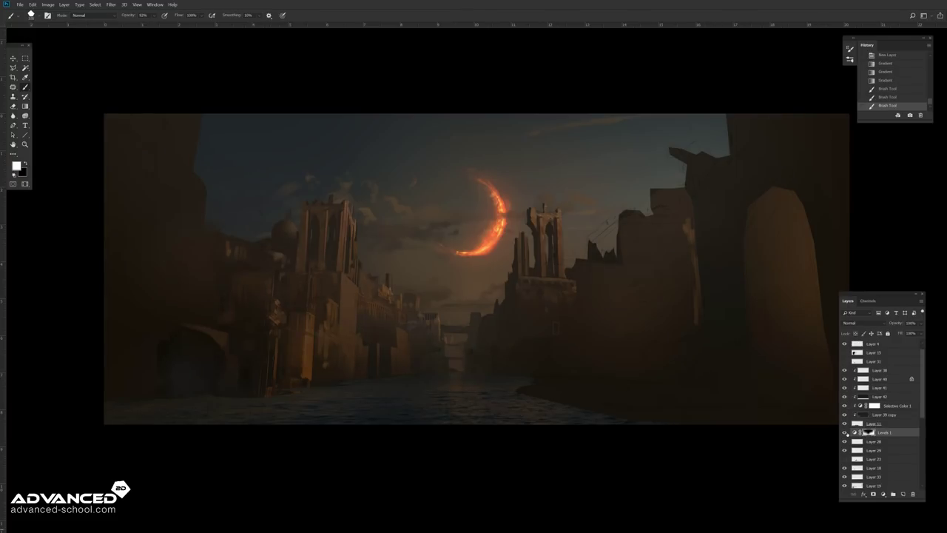
click(883, 494)
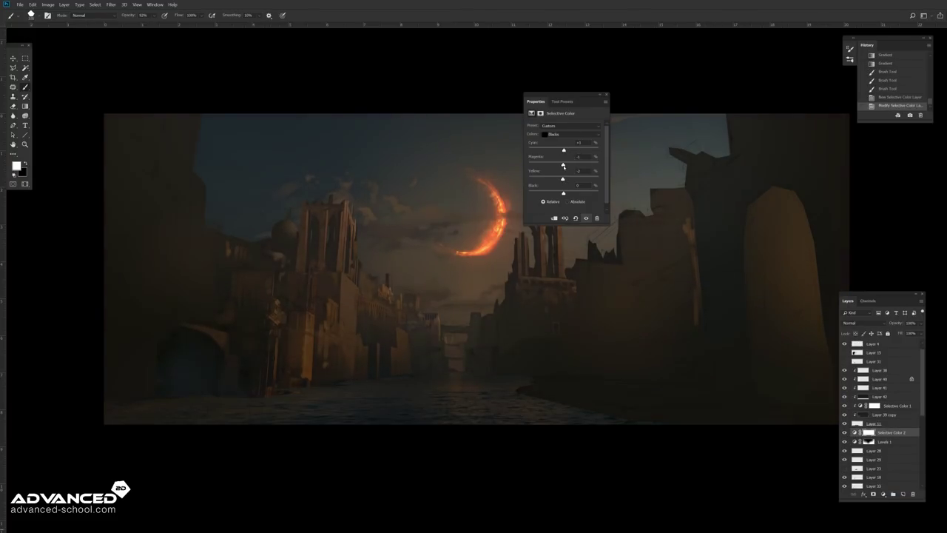
click(608, 95)
key(ctrl+minus)
key(ctrl+minus)
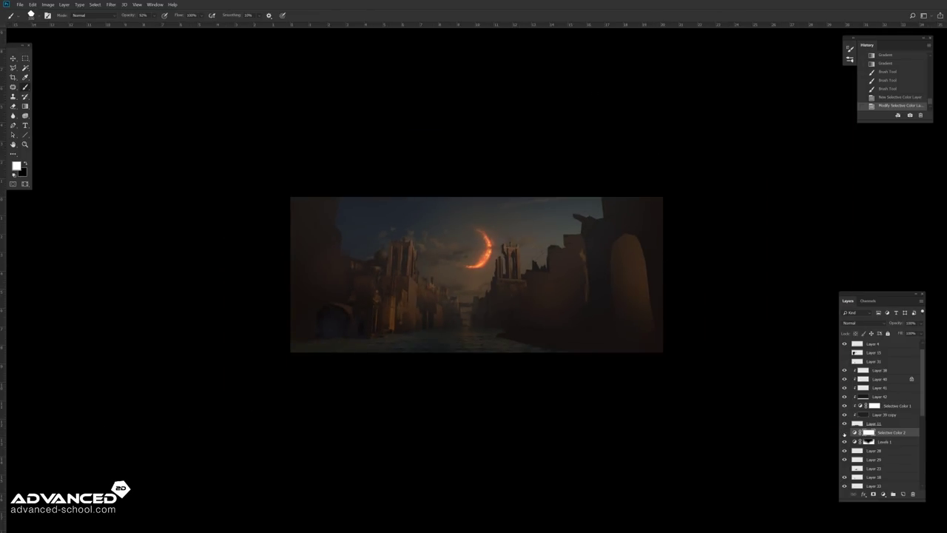
click(858, 406)
key(ctrl+plus)
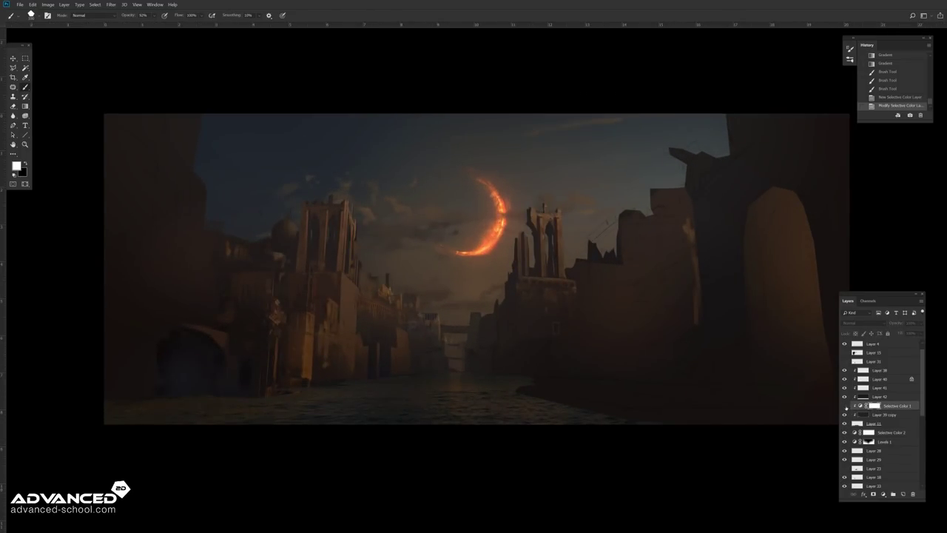
double_click(861, 405)
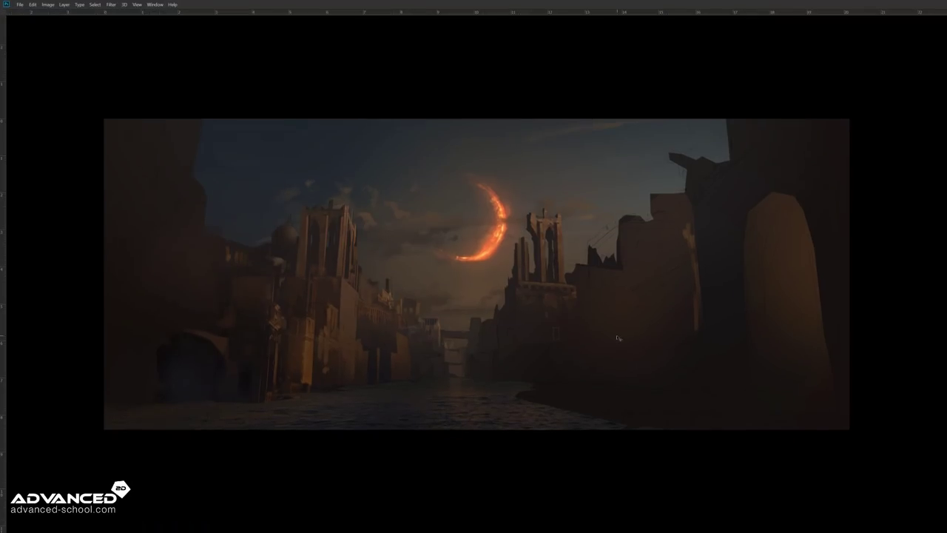
Step: Flip the canvas horizontally, then move the selected moon layers up and to the left
key(ctrl+shift+h)
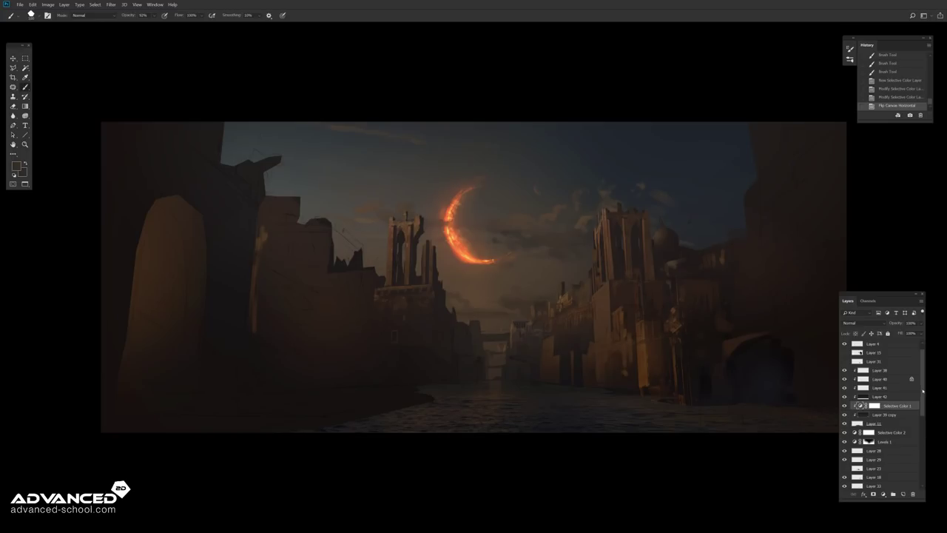
drag(923, 390, 923, 452)
click(855, 441)
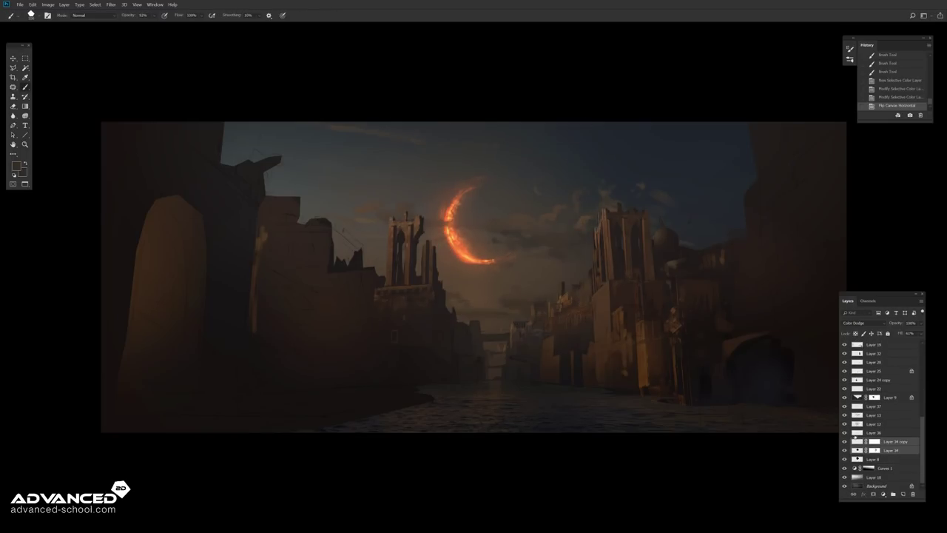
shift+click(855, 458)
key(ctrl+t)
key(Escape)
ctrl+click(855, 432)
key(ctrl+t)
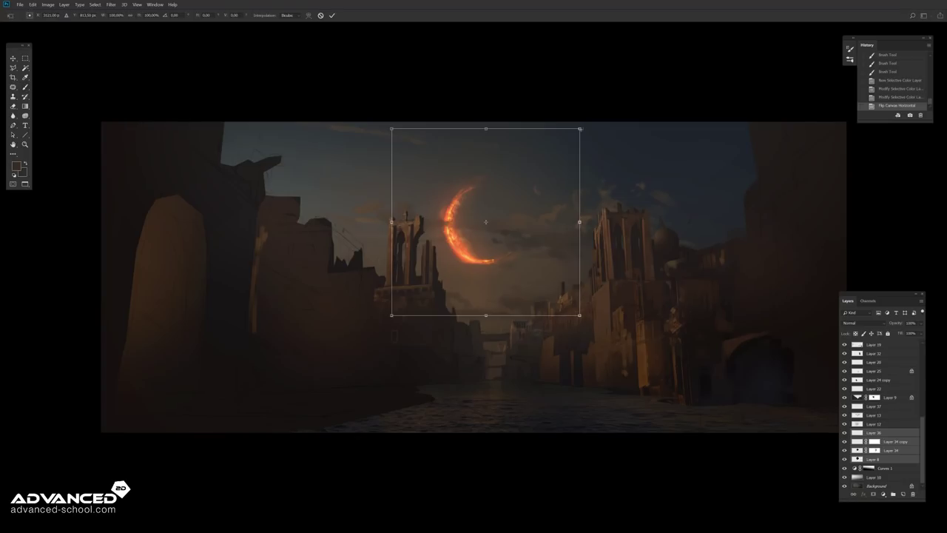
drag(486, 221, 402, 194)
key(Return)
Step: Try alternative moon positions in the zoomed-out view, then undo them
key(ctrl+minus)
key(ctrl+minus)
key(ctrl+minus)
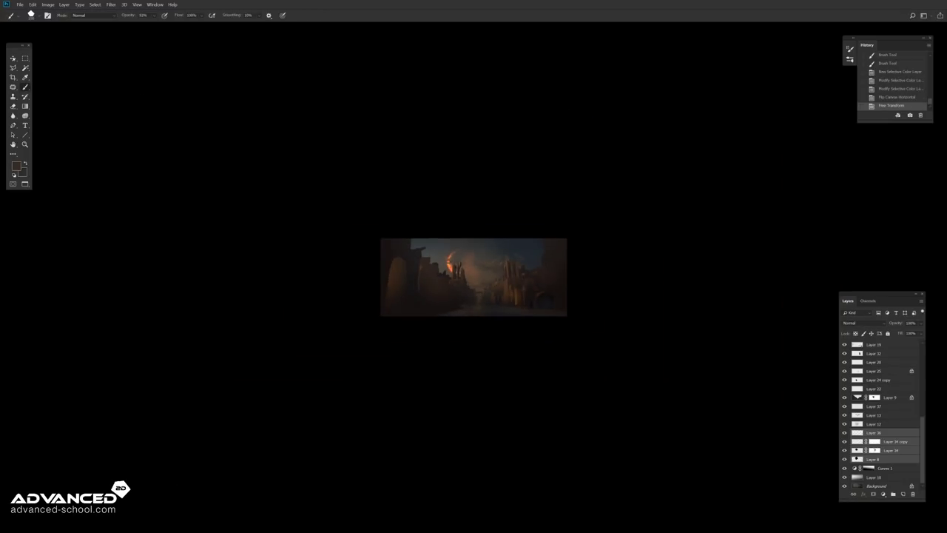
key(ctrl+z)
drag(419, 154, 436, 163)
key(ctrl+t)
drag(490, 238, 477, 269)
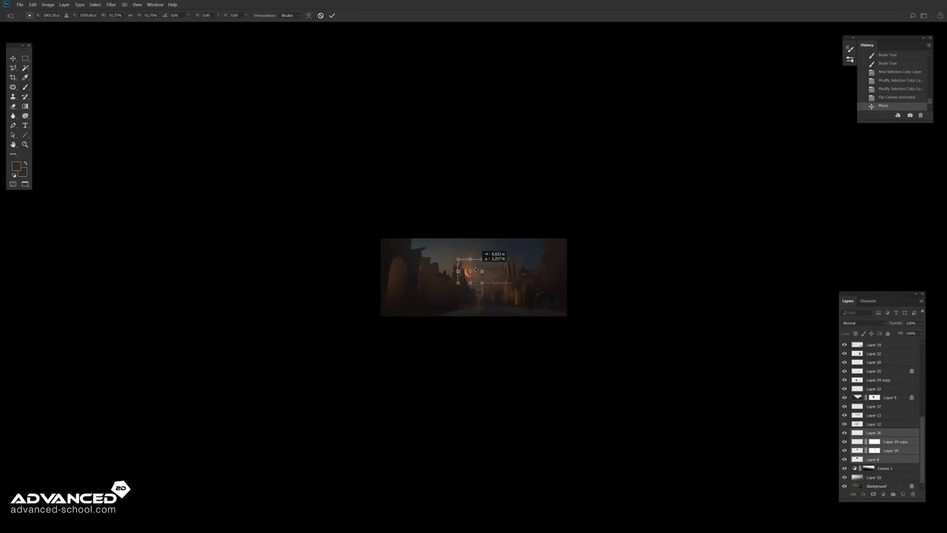
key(Return)
key(ctrl+z)
key(ctrl+z)
Step: Add Layer 37 to the moon selection and shift the moon layers to a new spot
ctrl+click(874, 406)
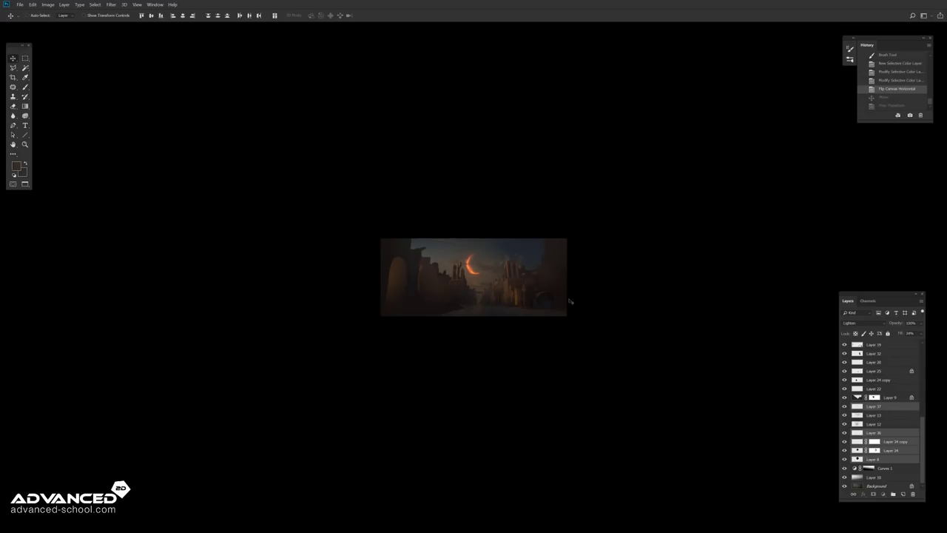
drag(712, 302, 702, 296)
key(ctrl+plus)
key(ctrl+plus)
key(ctrl+plus)
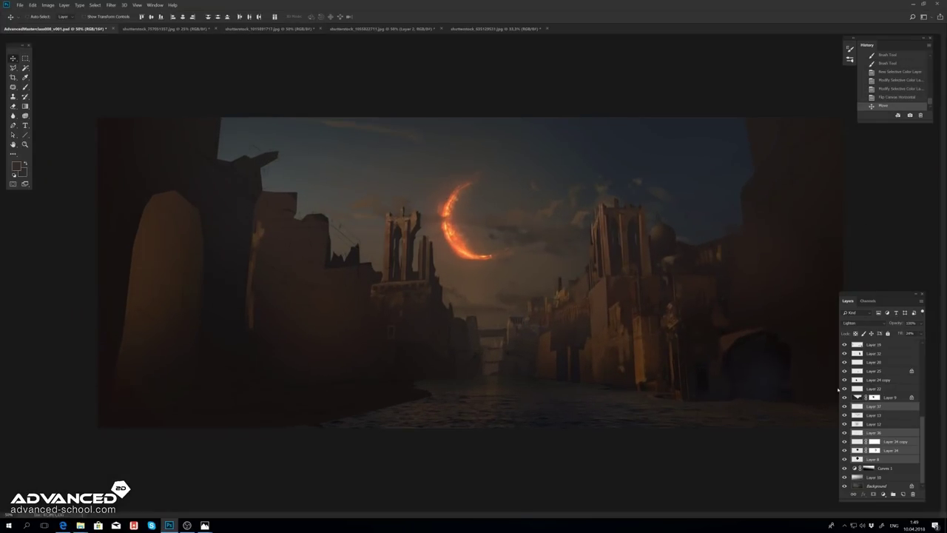
scroll(881, 415, up, 5)
click(844, 419)
click(13, 68)
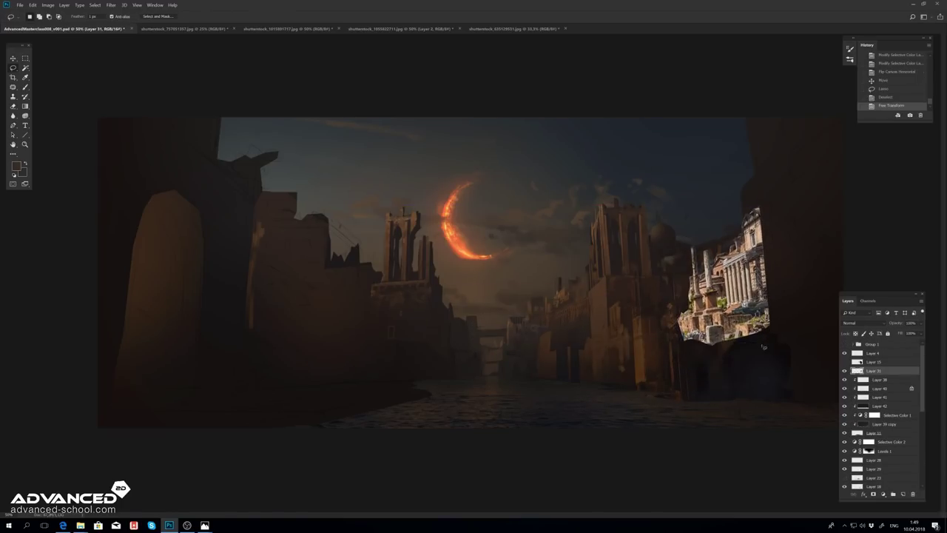
Step: Stretch the screen-blended Layer 15 texture across the right side and skew it to match perspective
key(v)
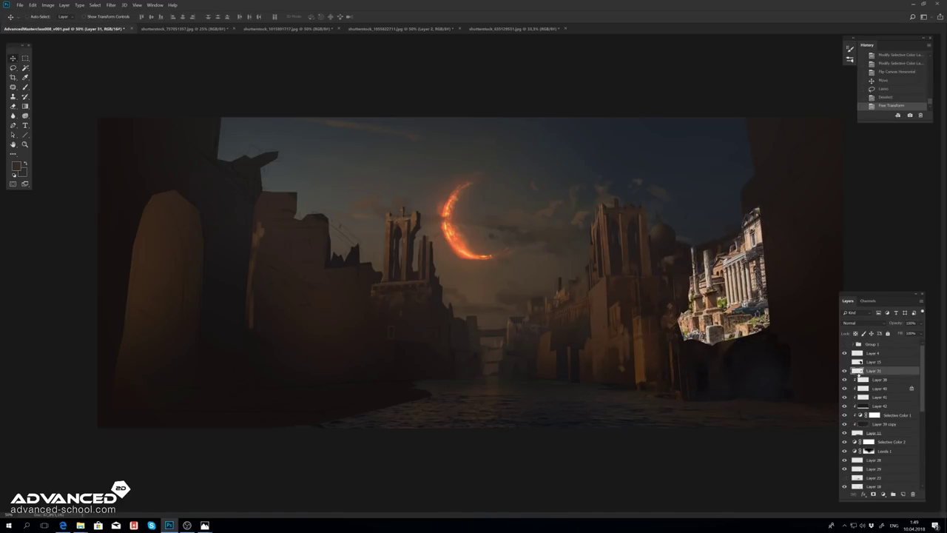
click(873, 361)
key(ctrl+t)
drag(733, 414, 688, 489)
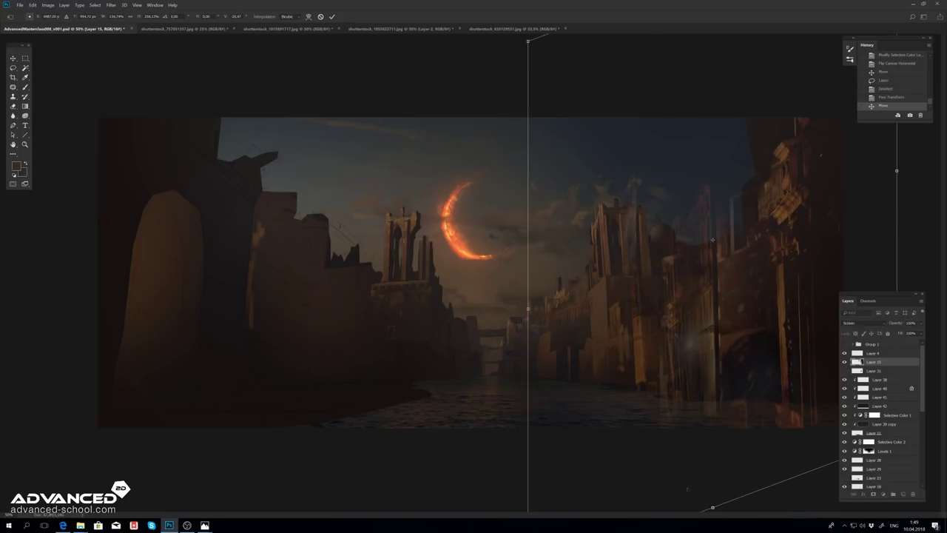
key(ctrl+minus)
drag(637, 393, 625, 403)
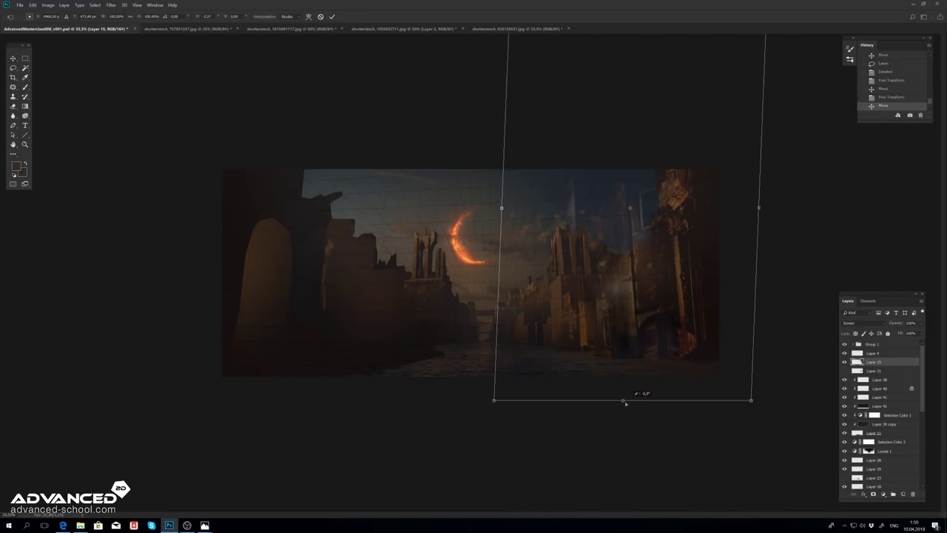
key(Return)
Step: Move and enlarge a lassoed texture piece, erase its hard right edge, and flip the canvas back
key(l)
drag(435, 159, 622, 174)
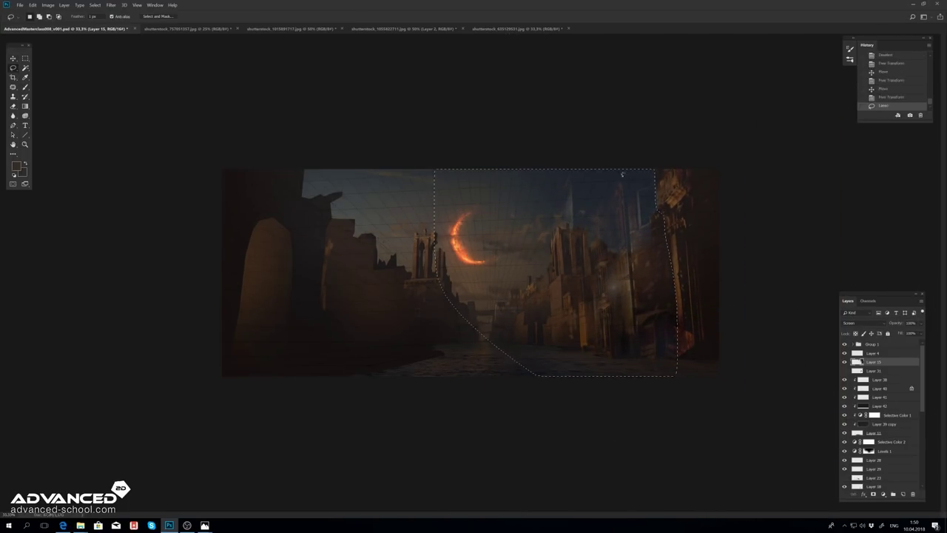
key(ctrl+t)
drag(518, 282, 630, 282)
key(Return)
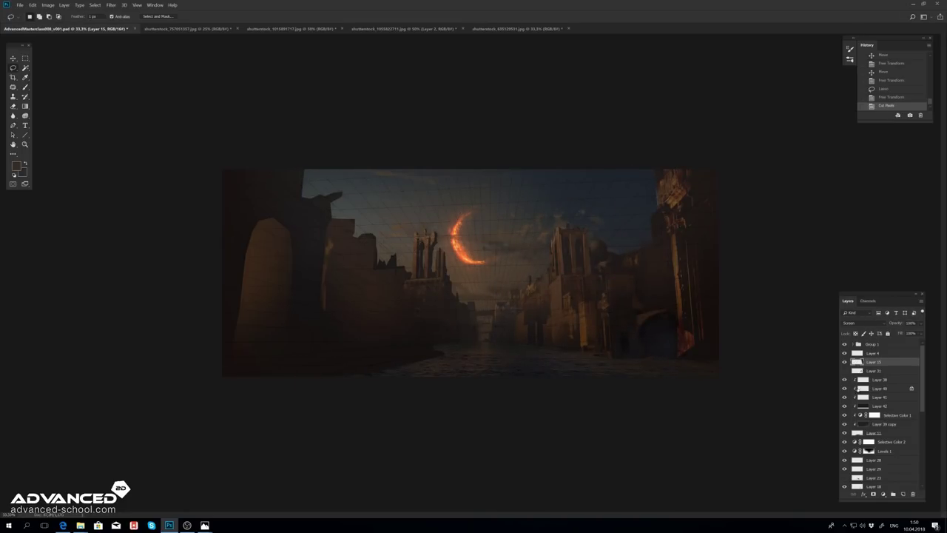
key(e)
drag(711, 317, 709, 354)
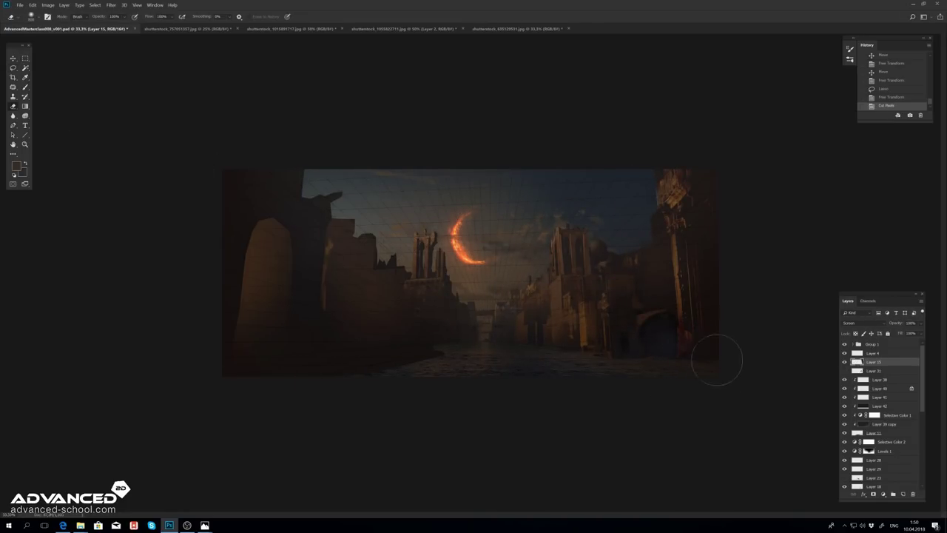
key(ctrl+shift+h)
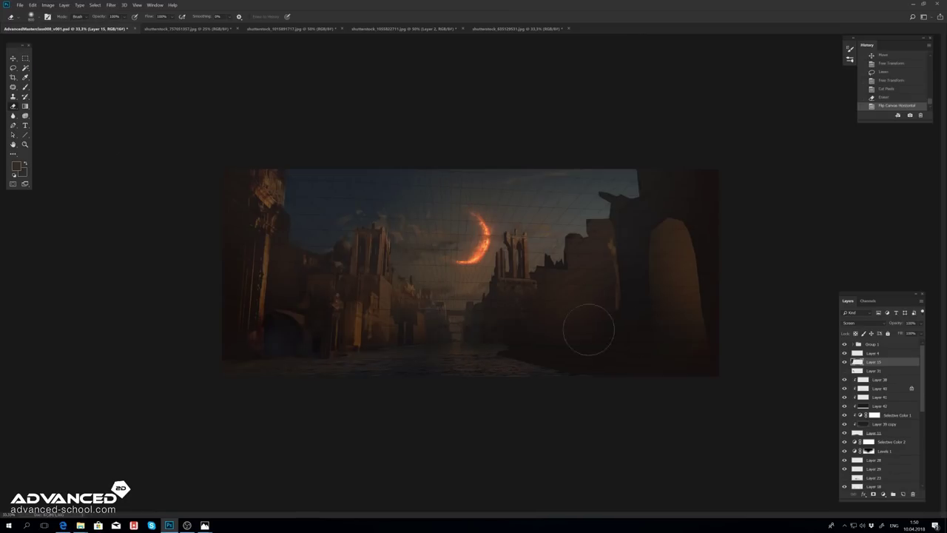
Step: Outline the right and left foreground buildings with a polygonal selection
alt+click(15, 70)
drag(614, 247, 262, 363)
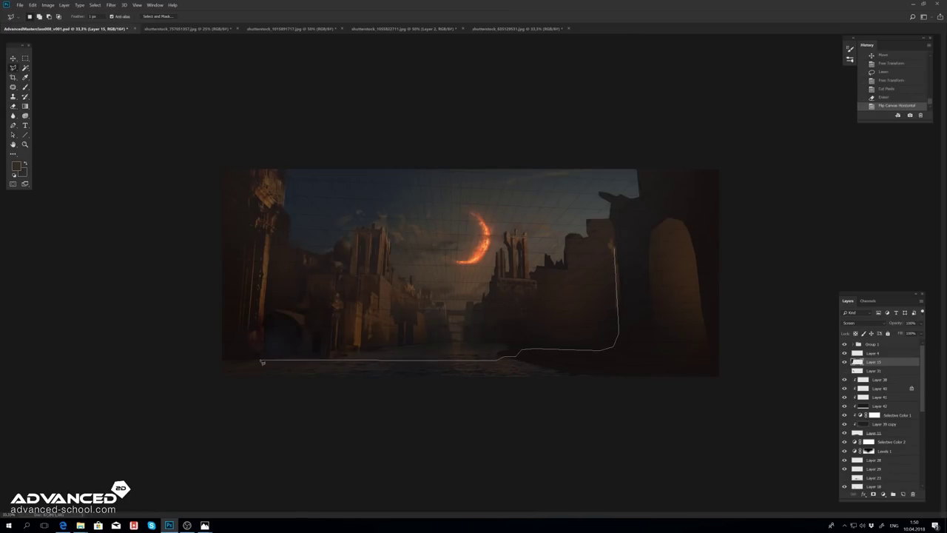
click(238, 347)
click(252, 169)
click(277, 157)
click(280, 163)
click(266, 222)
click(264, 347)
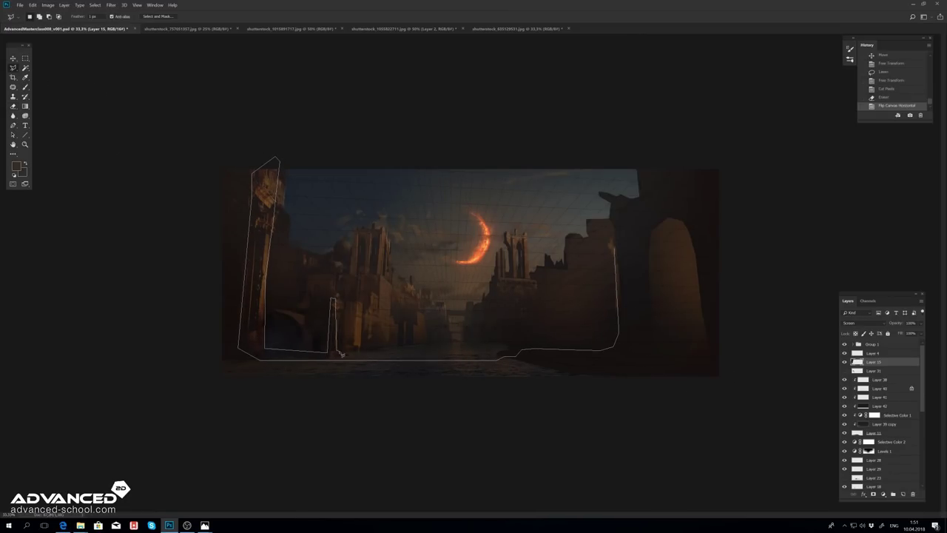
click(614, 247)
Step: Add a Curves adjustment to the selection, raising the Red curve and switching to Green
click(884, 494)
click(899, 399)
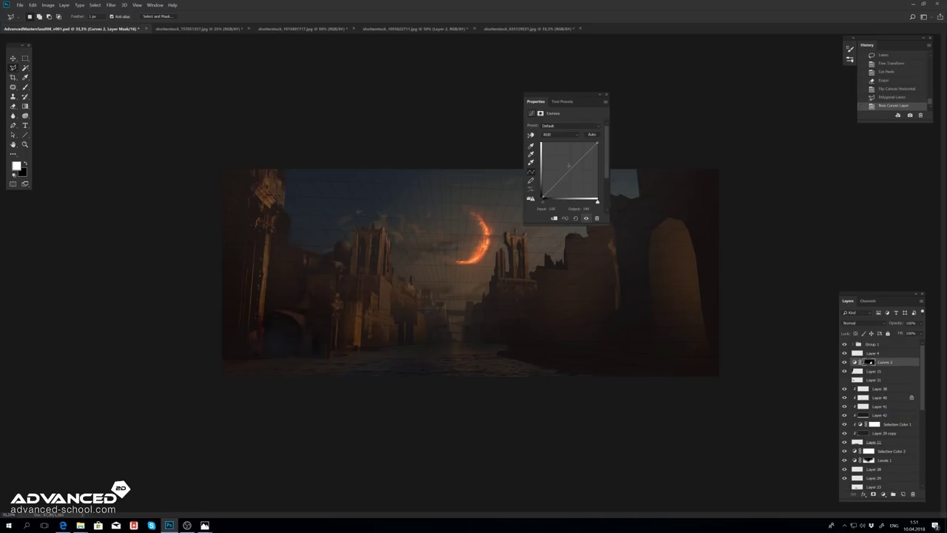
drag(570, 170, 569, 174)
key(alt+4)
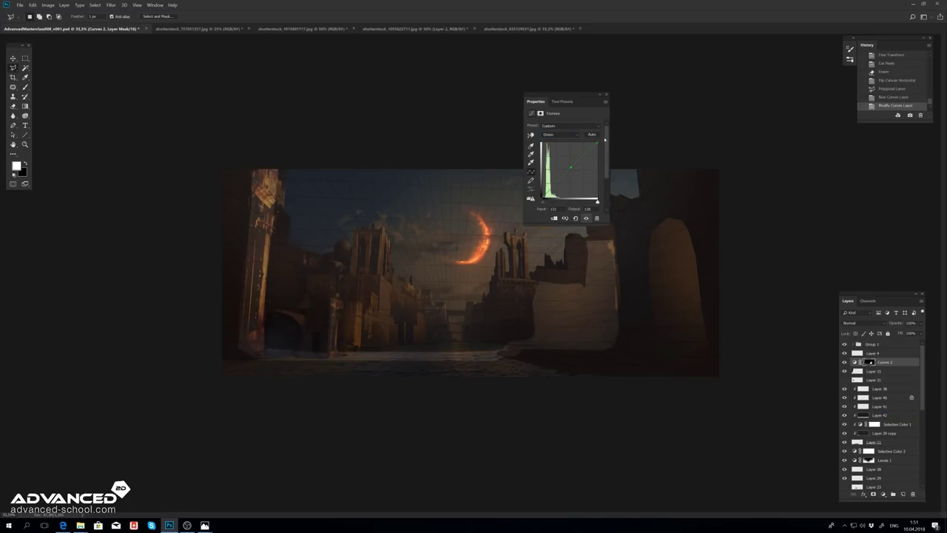
key(ctrl+plus)
Step: Pick a painting brush for the Curves mask and flip the canvas horizontally
key(b)
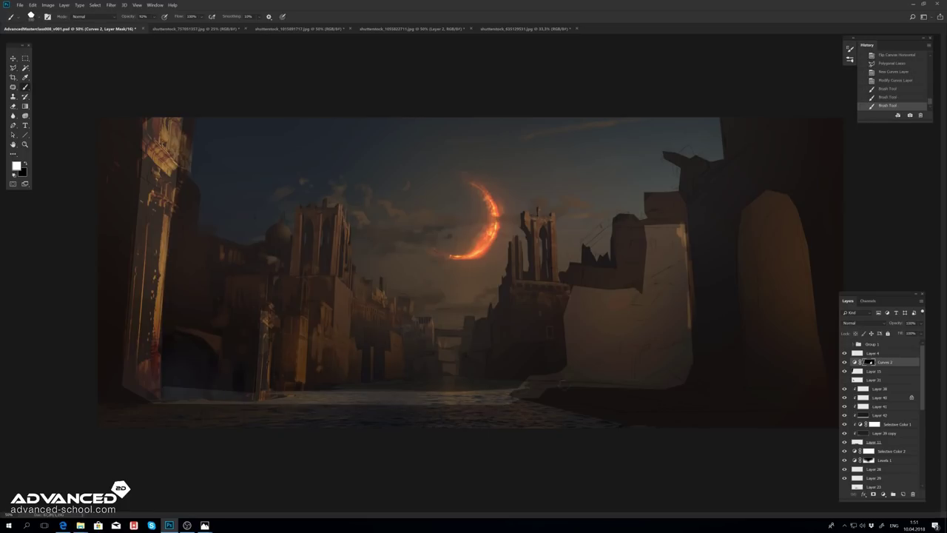
click(31, 16)
drag(255, 92, 257, 328)
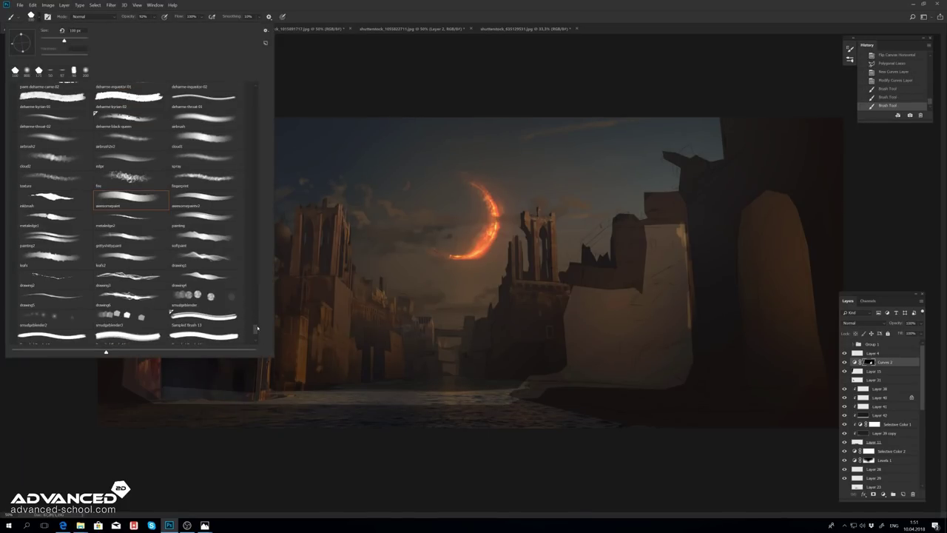
click(511, 381)
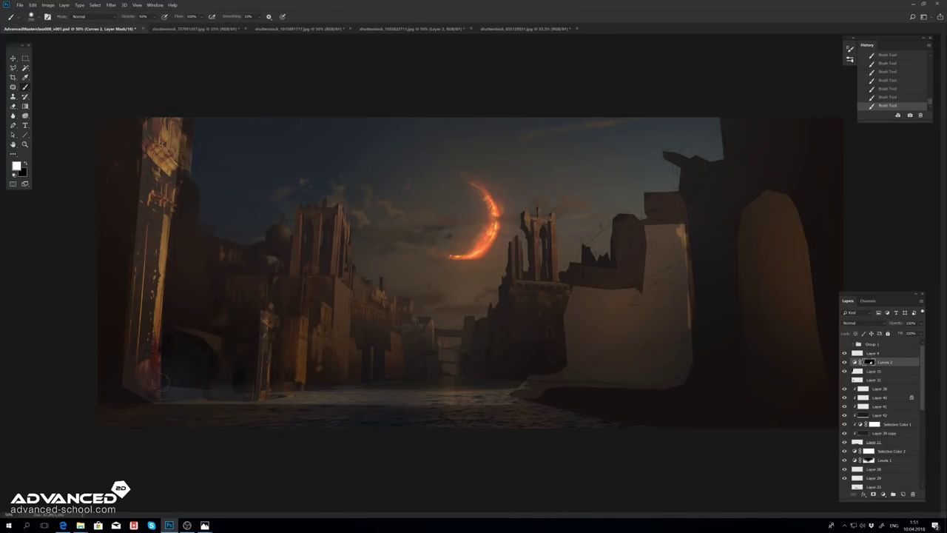
click(47, 5)
click(222, 138)
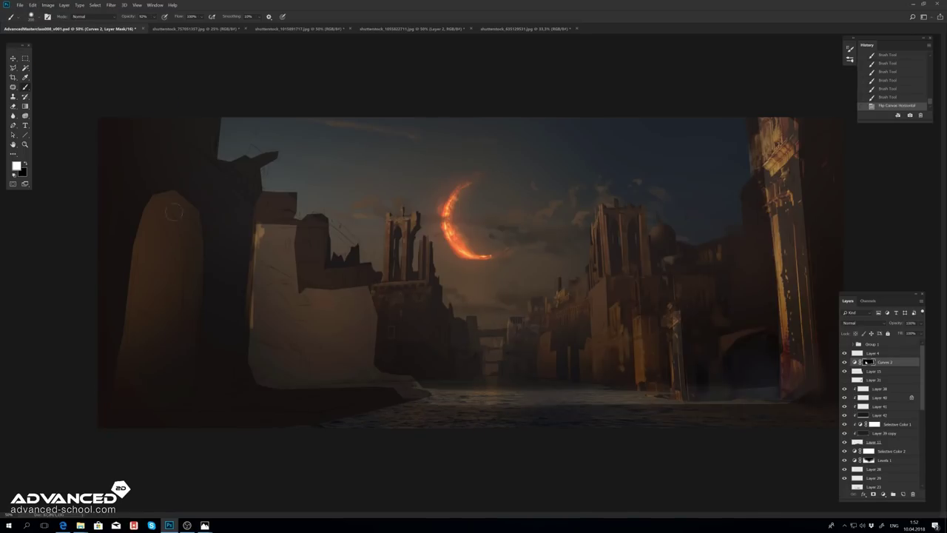
Step: Cut away lasso-selected areas along the building's lower edge
key(m)
key(ctrl+x)
mouse_move(318, 350)
mouse_down()
mouse_move(305, 390)
mouse_move(291, 394)
mouse_up()
key(ctrl+x)
key(ctrl+x)
mouse_move(370, 385)
mouse_down()
mouse_move(388, 400)
mouse_move(430, 391)
mouse_move(425, 406)
mouse_up()
key(ctrl+x)
Step: Cut away slivers along the right tower's and left building's edges
key(ctrl+x)
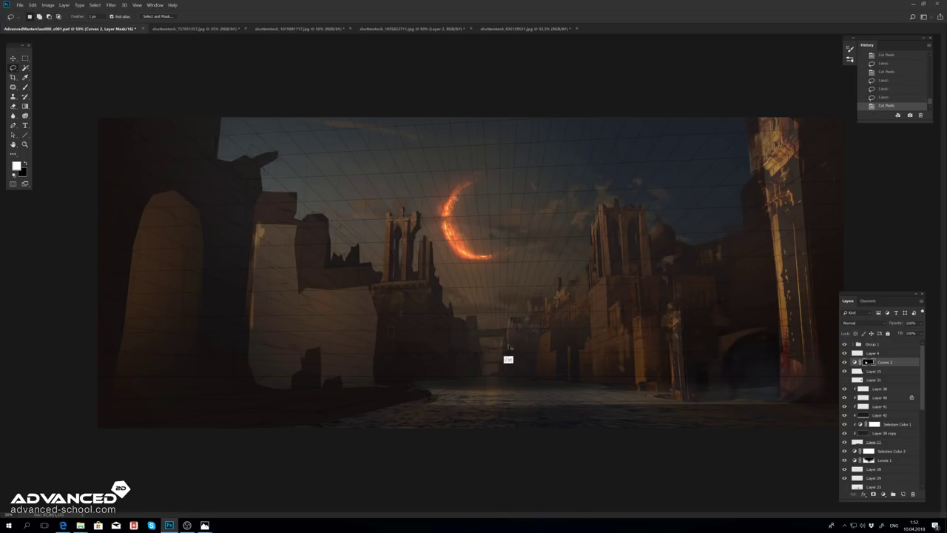
drag(767, 118, 749, 199)
key(ctrl+x)
key(x)
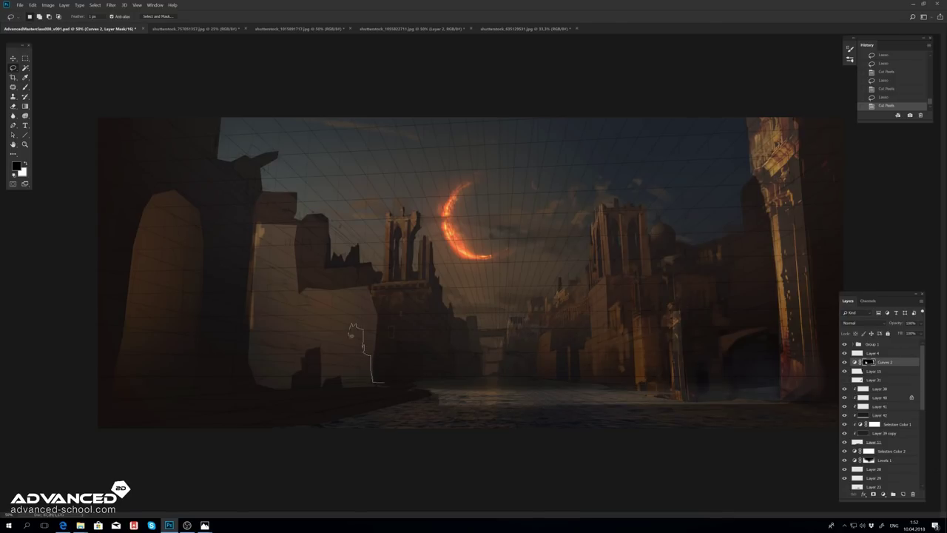
drag(351, 333, 341, 270)
key(ctrl+x)
key(x)
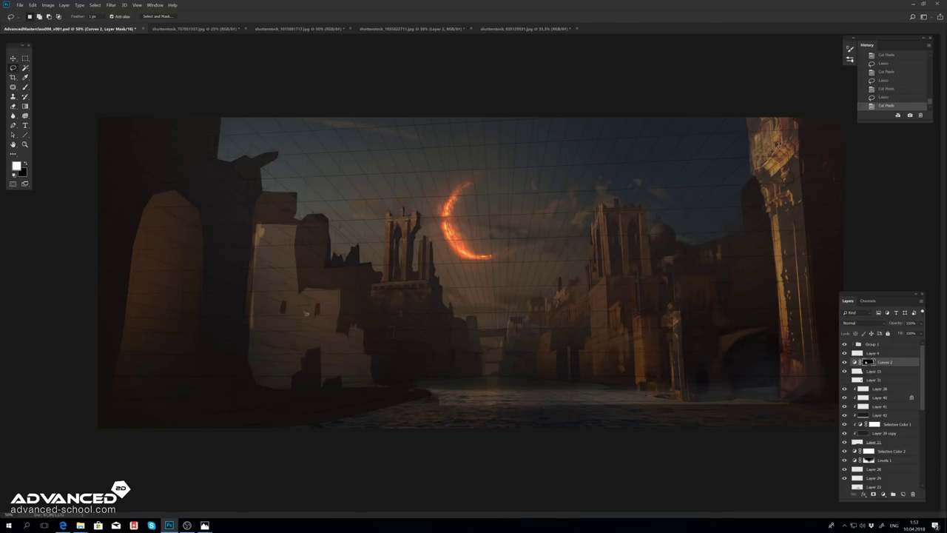
drag(304, 314, 288, 245)
Step: Adjust the Curves 2 Green channel curve to shift the buildings' colour
double_click(860, 362)
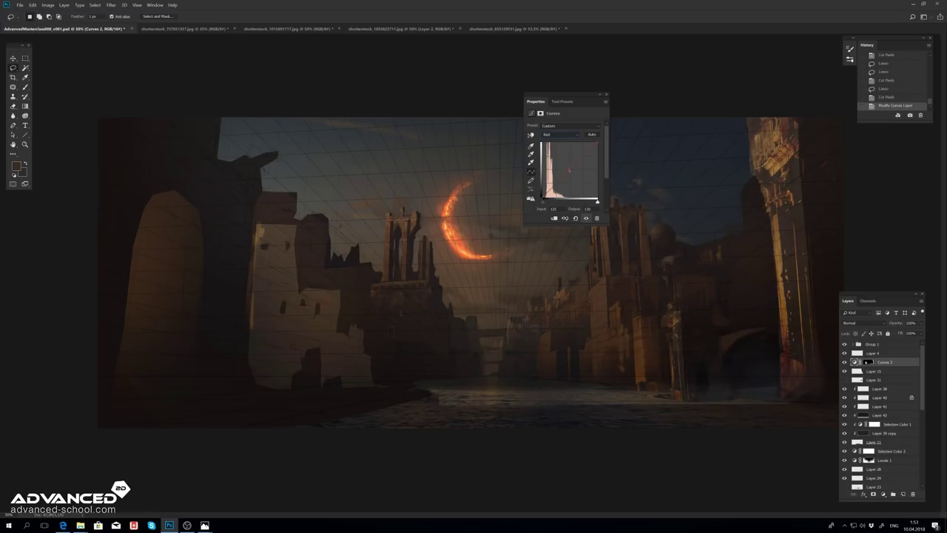
click(561, 134)
click(551, 152)
drag(570, 171, 569, 168)
Step: On a new Layer 43, lay soft gradient light at 18% opacity across the canal floor
click(606, 95)
key(ctrl+shift+alt+n)
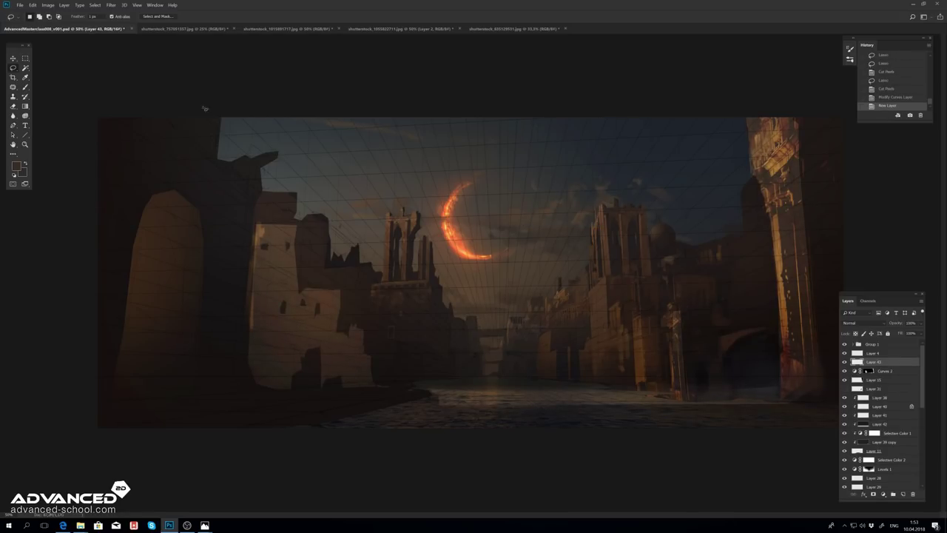
key(g)
drag(451, 415, 444, 348)
key(1)
key(8)
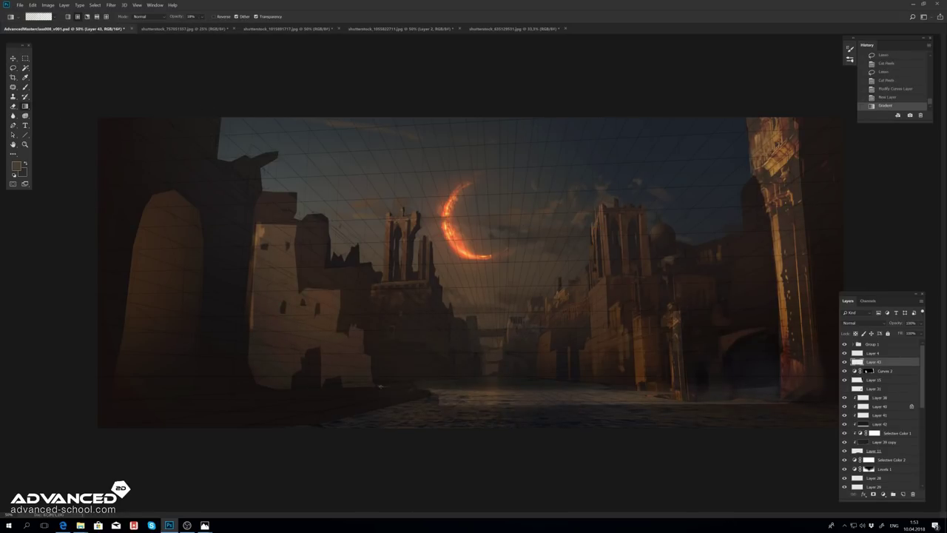
drag(333, 399, 385, 363)
mouse_move(429, 392)
mouse_down()
mouse_move(482, 362)
mouse_move(555, 362)
mouse_up()
drag(578, 385, 651, 348)
drag(711, 356, 763, 311)
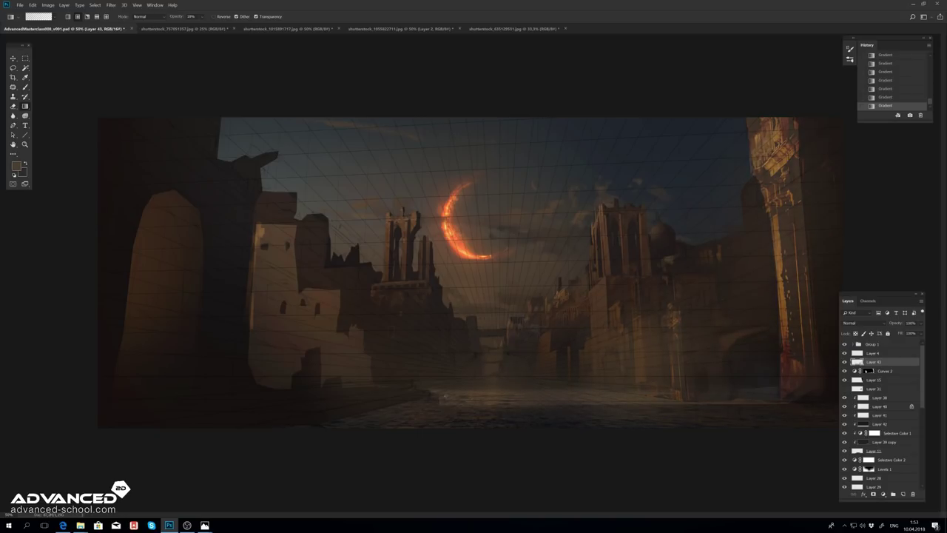
Step: Erase excess gradient light and move Layer 4 below Layer 43
drag(271, 374, 271, 374)
key(l)
key(ctrl+x)
mouse_move(227, 286)
mouse_down()
mouse_move(255, 399)
mouse_move(252, 464)
mouse_move(518, 259)
mouse_up()
key(e)
drag(873, 353, 866, 368)
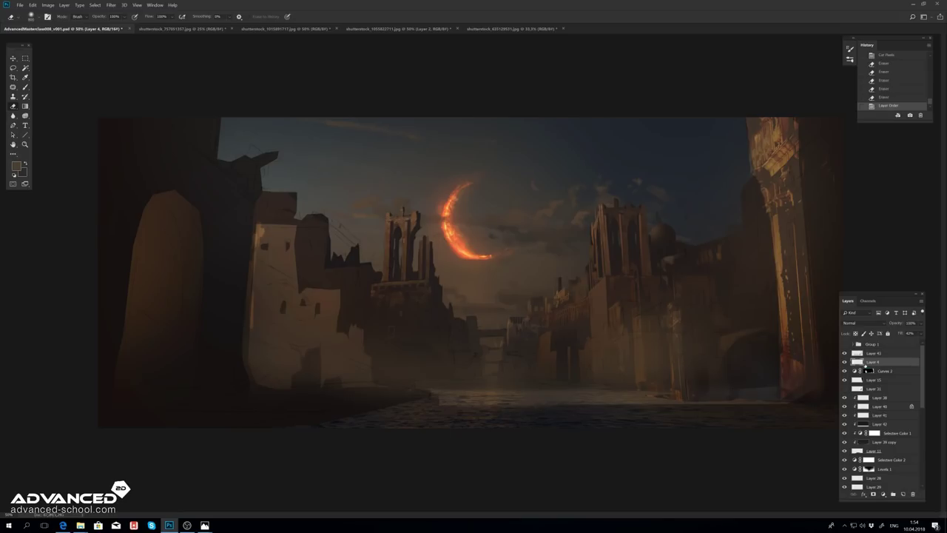
key(ctrl+minus)
Step: Flip the canvas horizontally and outline the tall tower shape with the lasso
key(l)
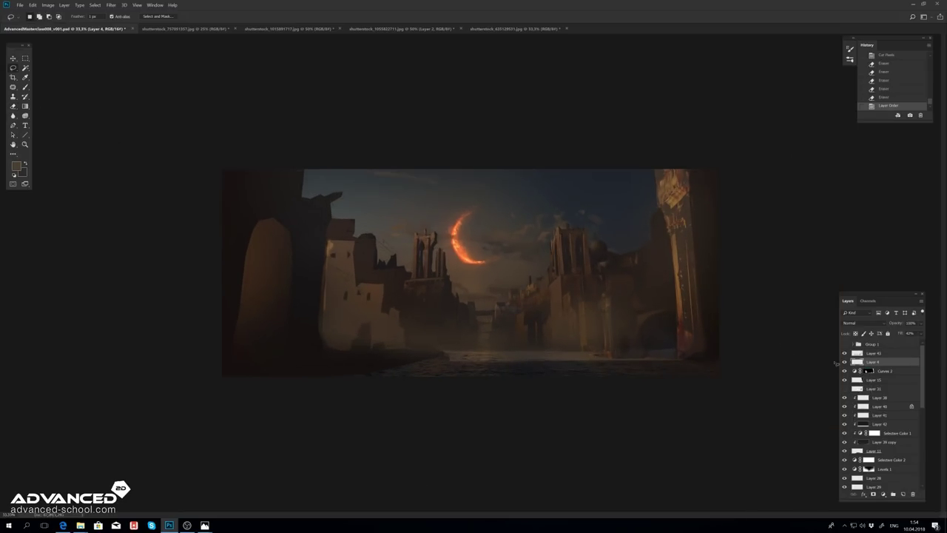
click(48, 4)
click(141, 97)
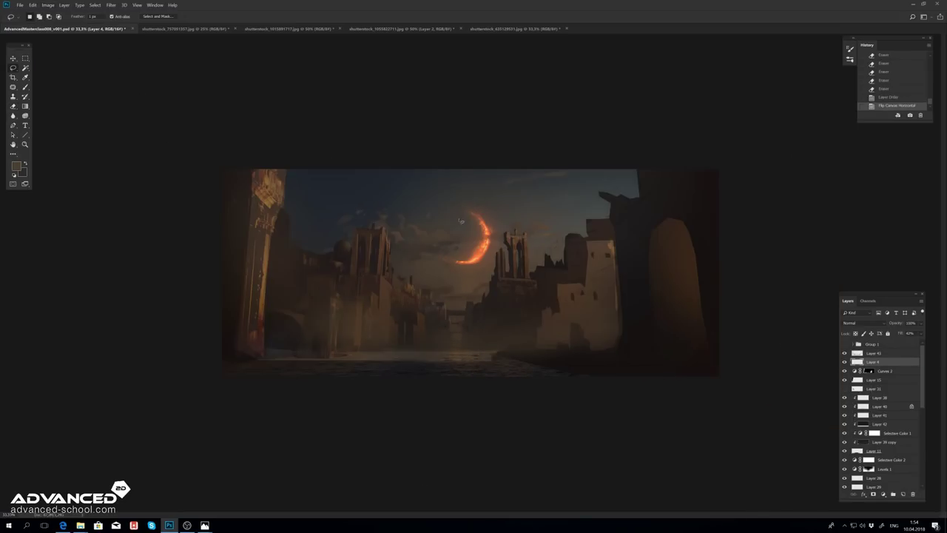
key(shift+l)
key(shift+l)
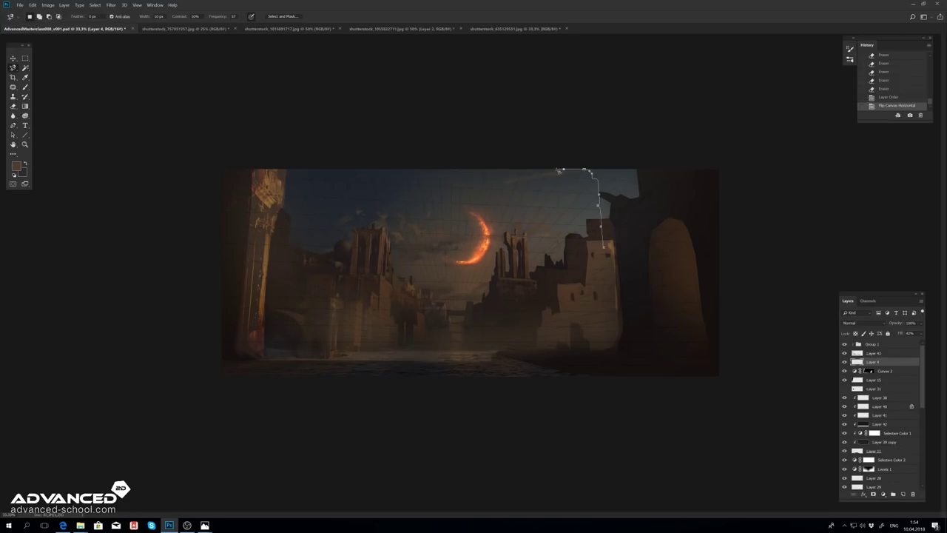
click(559, 171)
key(shift+l)
click(604, 250)
click(596, 142)
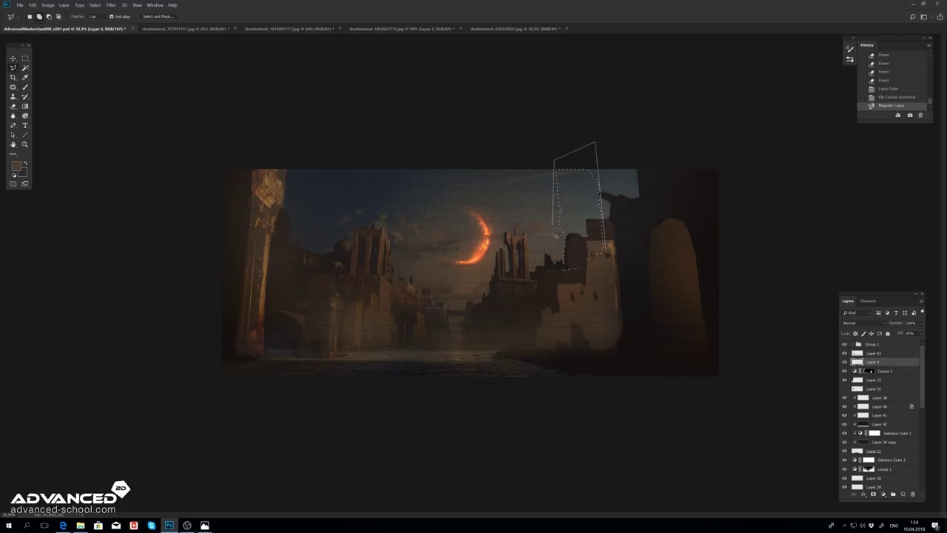
double_click(547, 270)
Step: Create Layer 44 and fill the tower selection with two brown gradients
key(g)
mouse_move(572, 235)
mouse_down()
mouse_move(503, 383)
mouse_move(510, 340)
mouse_up()
mouse_move(570, 237)
mouse_down()
mouse_move(503, 333)
mouse_move(494, 328)
mouse_up()
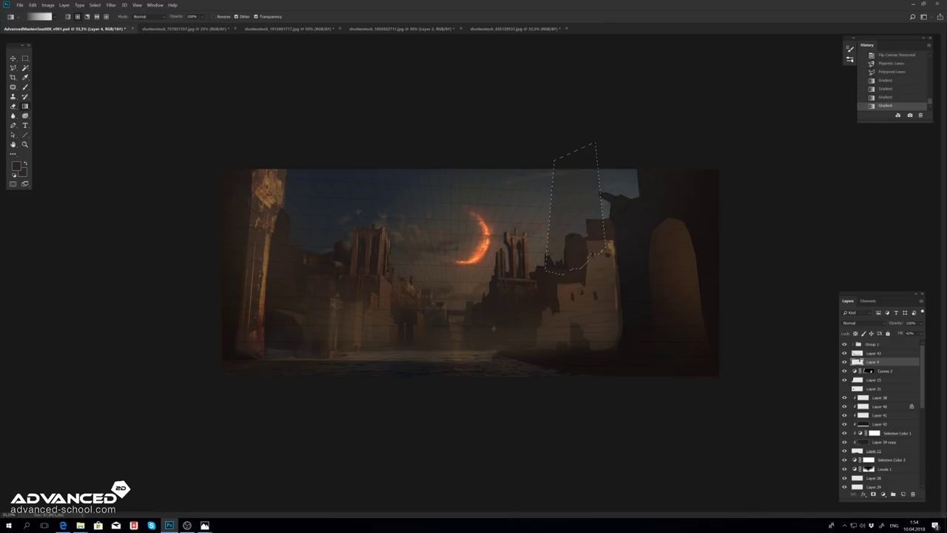
key(ctrl+alt+z)
key(ctrl+alt+z)
key(ctrl+alt+z)
key(ctrl+shift+z)
key(ctrl+shift+z)
key(ctrl+shift+z)
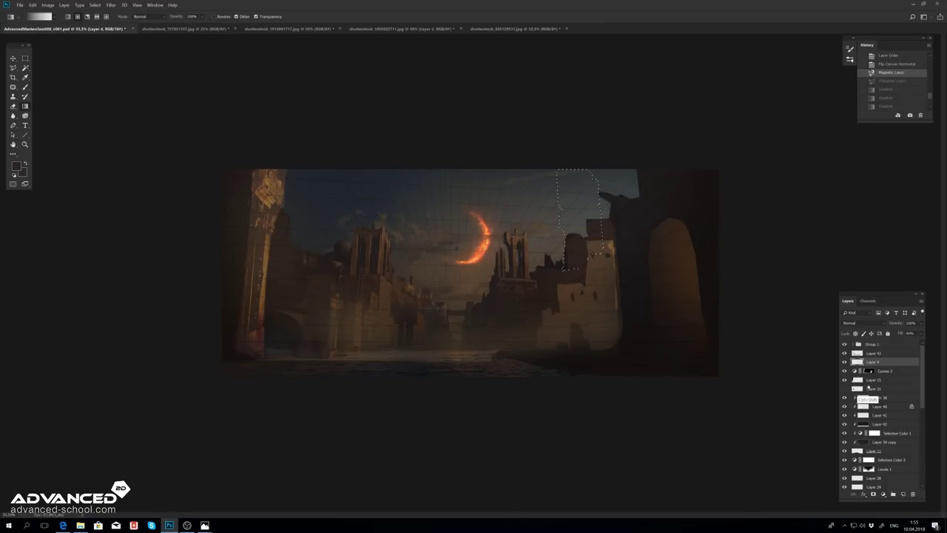
key(ctrl+shift+alt+n)
drag(573, 178, 563, 266)
drag(574, 177, 555, 281)
key(ctrl+d)
Step: Select the strip beside the right pillar and shade it with a gradient
key(m)
key(l)
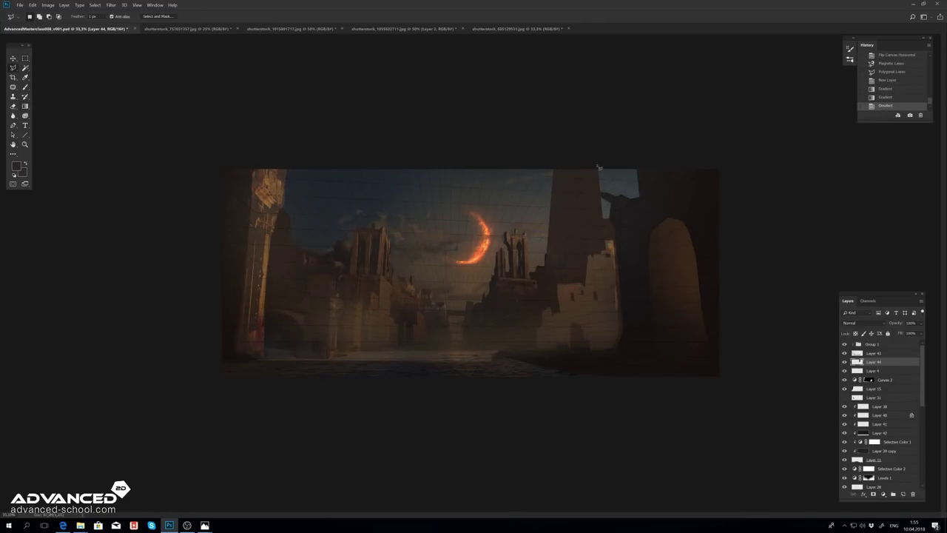
double_click(594, 190)
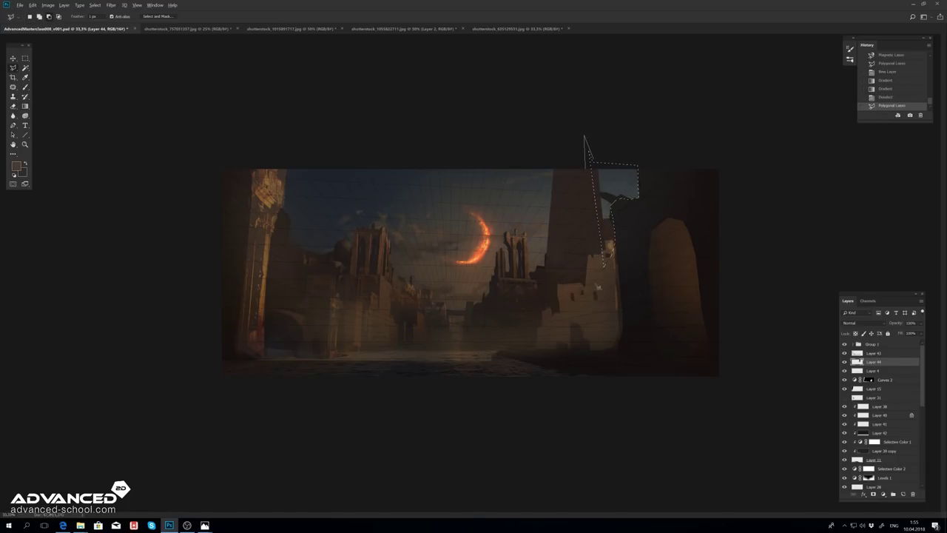
key(ctrl+d)
key(ctrl+z)
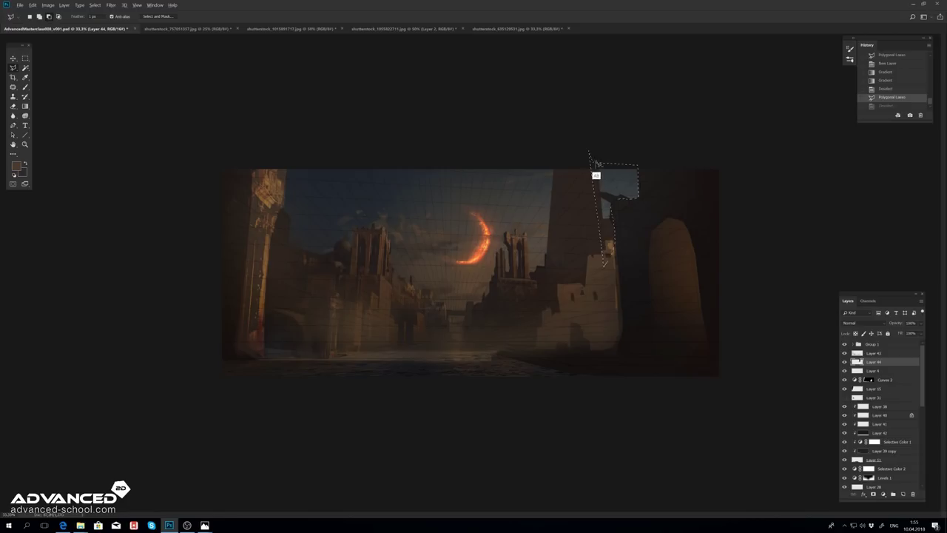
double_click(589, 153)
key(g)
drag(614, 170, 615, 215)
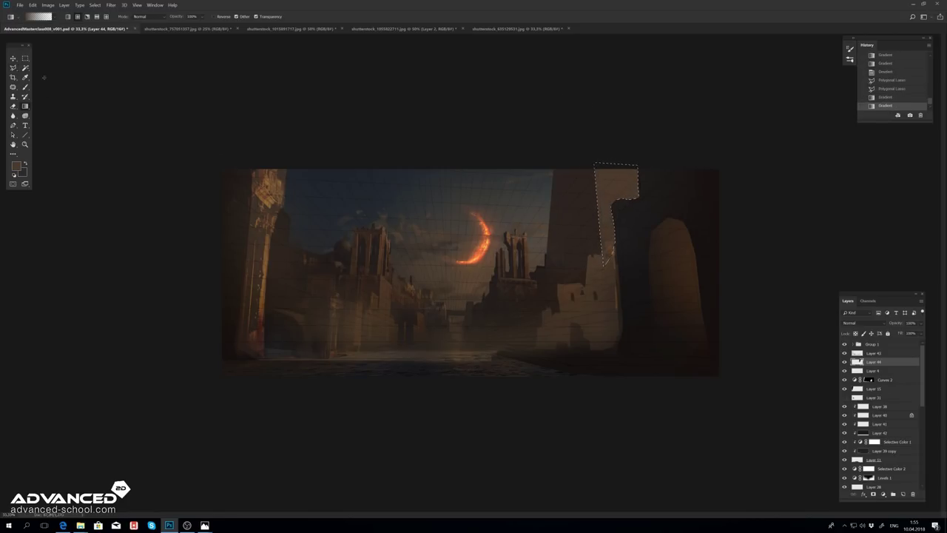
key(ctrl+d)
Step: Redo the gradient down the tower's edge and view the canvas full-screen on black
key(m)
key(l)
click(390, 194)
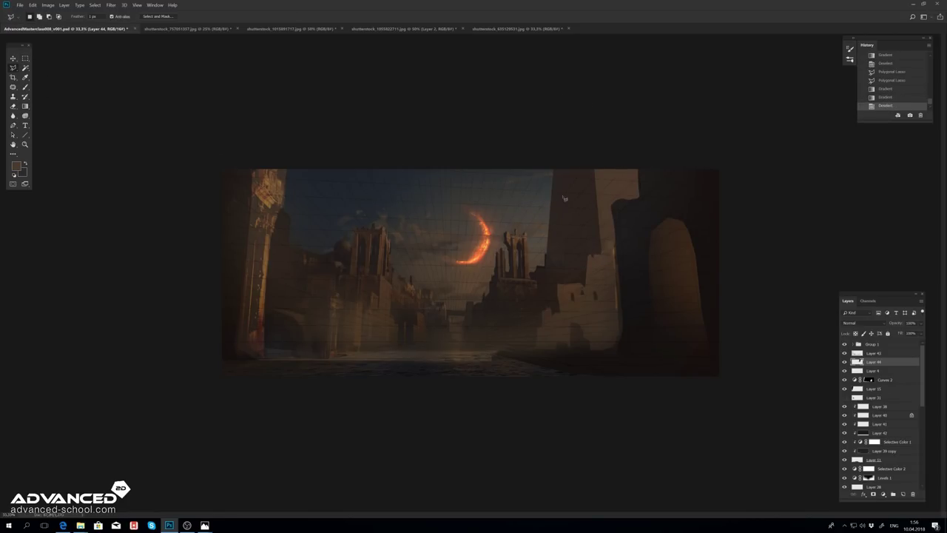
key(ctrl+plus)
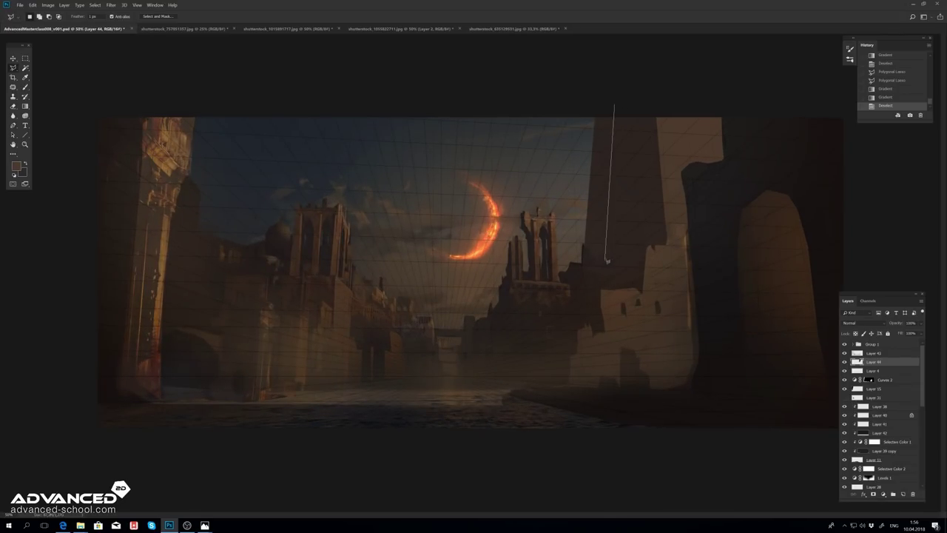
key(Escape)
key(m)
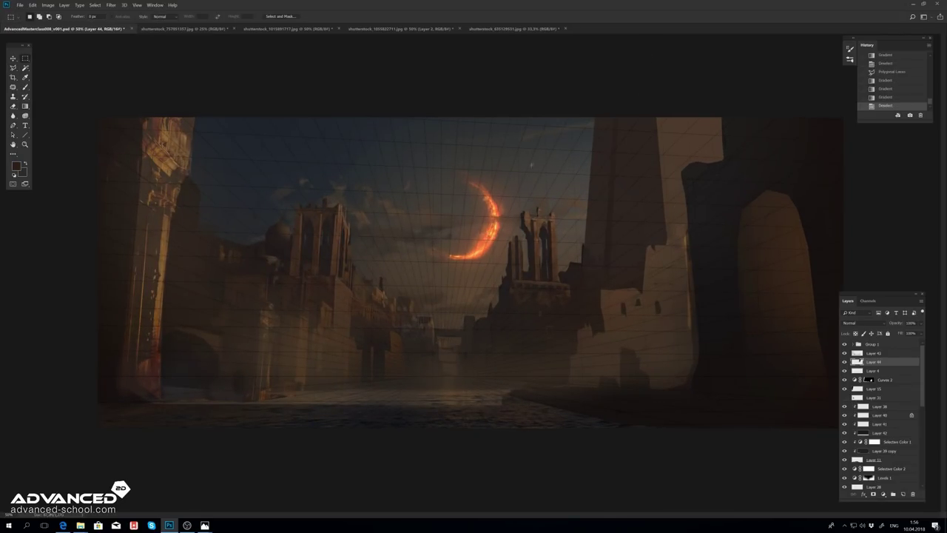
key(ctrl+alt+z)
key(g)
drag(612, 171, 612, 308)
key(ctrl+d)
key(m)
key(ctrl+shift+h)
Step: Flip the canvas back and cut away part of the right building
key(v)
key(f)
click(868, 379)
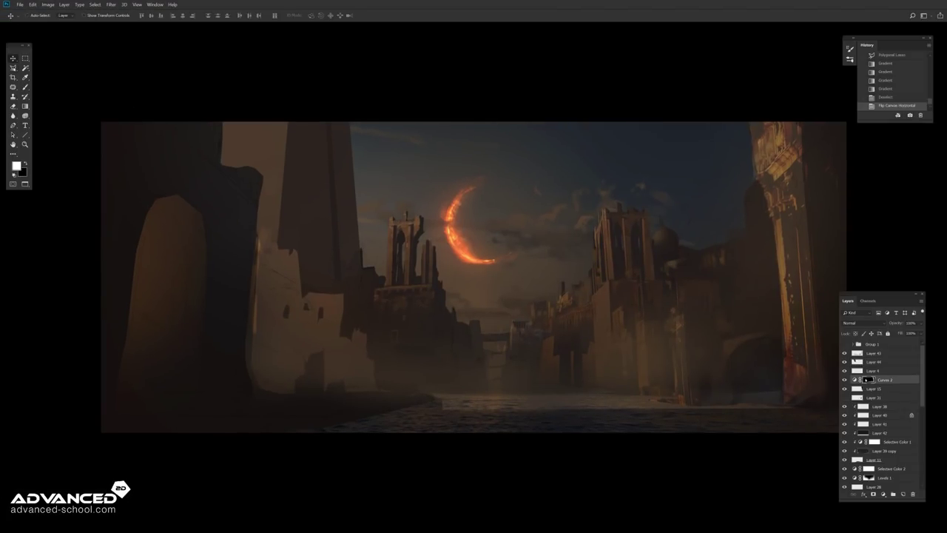
key(l)
key(ctrl+x)
key(ctrl+x)
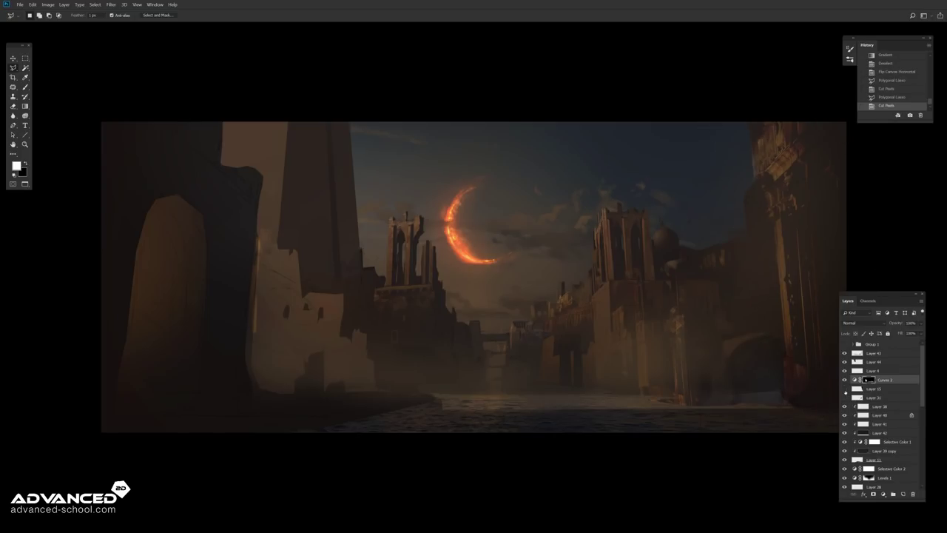
Step: Adjust Layer 15's tones with a Curves adjustment
click(846, 391)
key(ctrl+m)
drag(239, 156, 230, 140)
key(Return)
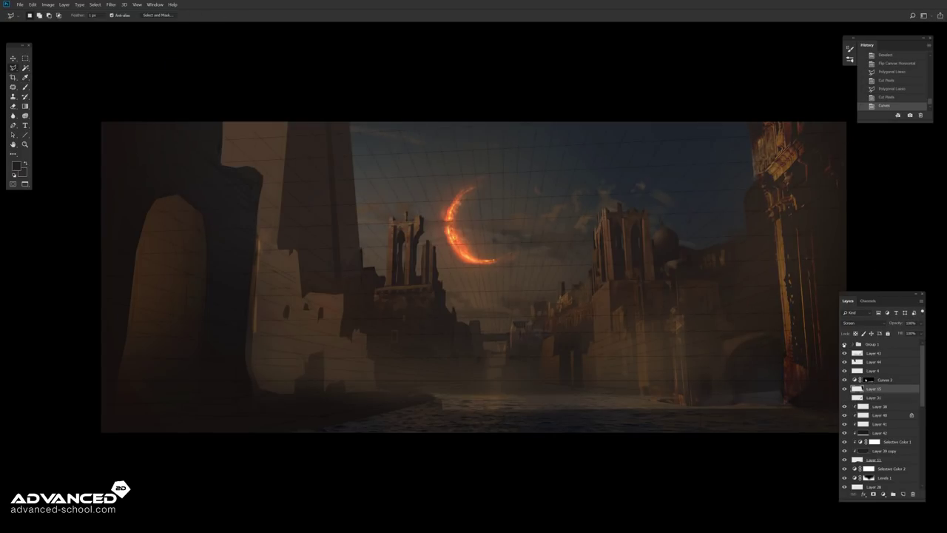
Step: Stretch the right-hand facade wider with Free Transform and deselect it
key(m)
drag(658, 117, 852, 440)
key(ctrl+t)
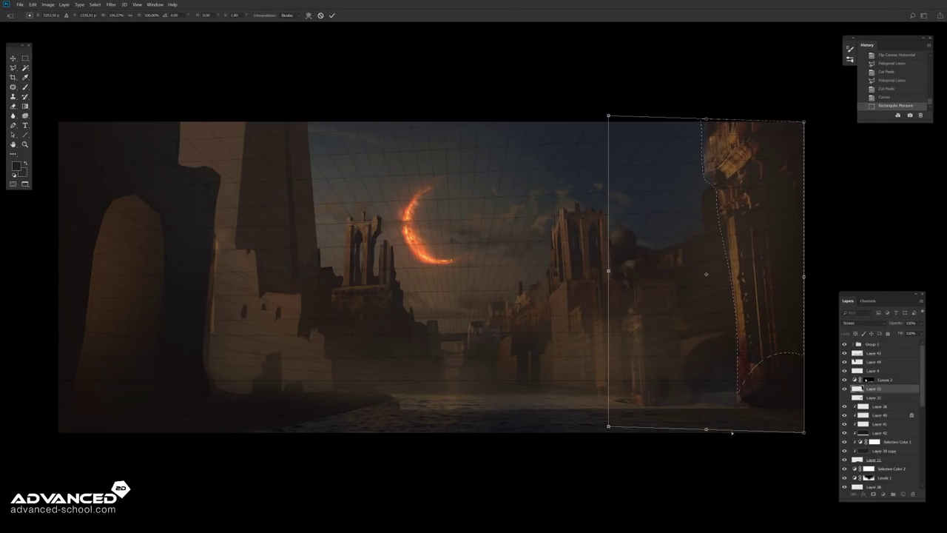
key(Return)
key(ctrl+d)
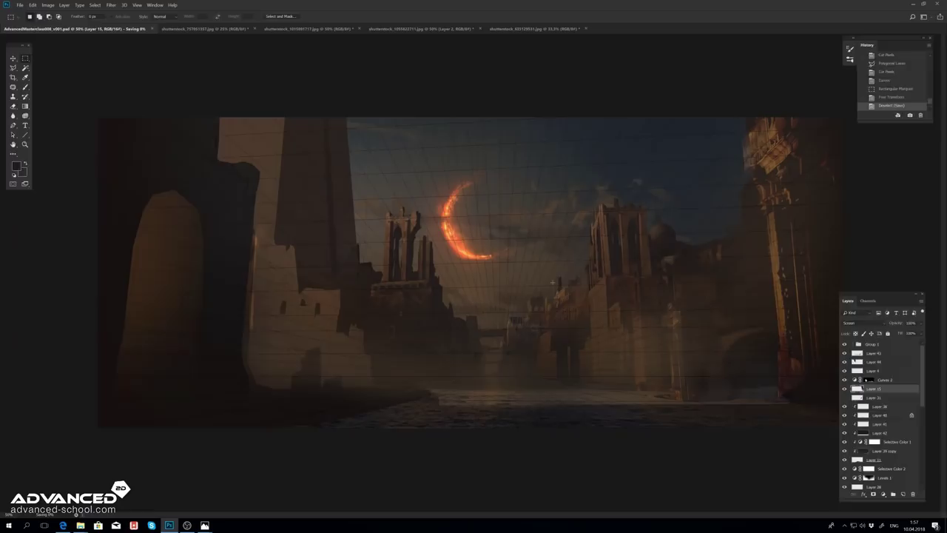
click(873, 361)
right_click(19, 70)
Step: Save the painting, add a new empty layer, and discard a trial canal outline
key(ctrl+s)
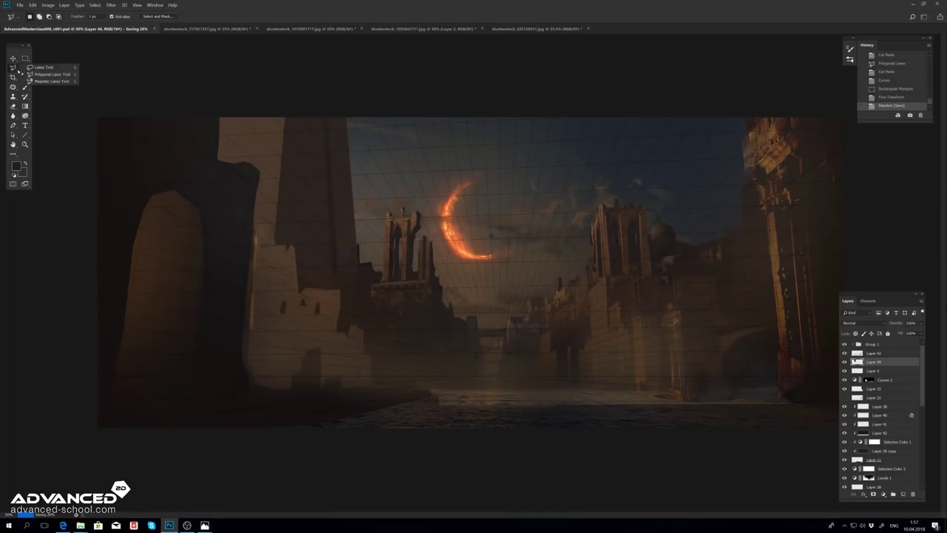
click(42, 68)
key(ctrl+shift+alt+n)
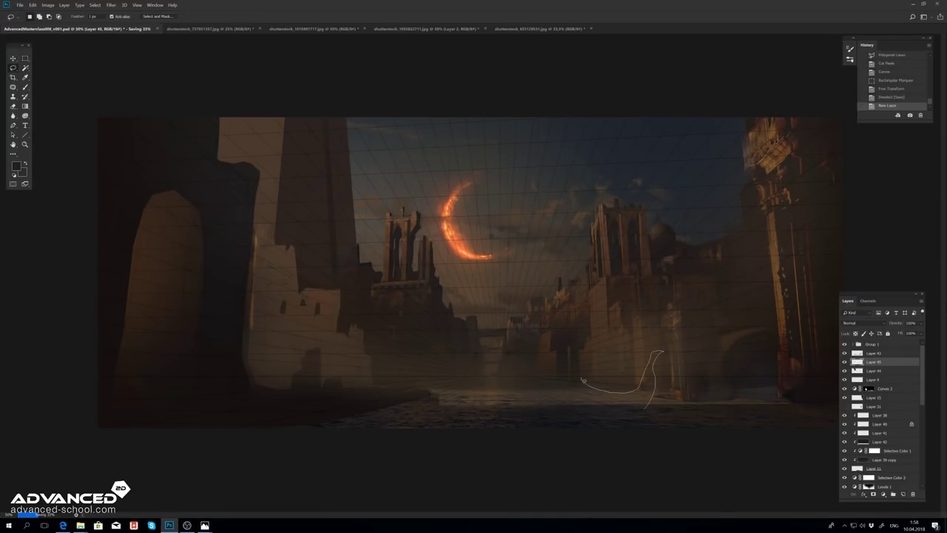
mouse_move(583, 382)
mouse_down()
mouse_move(604, 423)
mouse_move(602, 387)
mouse_move(668, 375)
mouse_up()
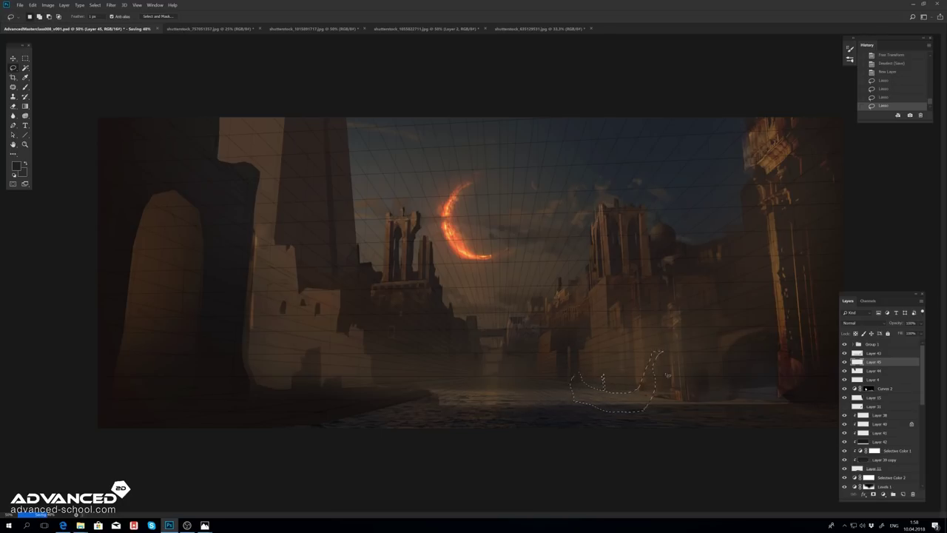
key(ctrl+alt+z)
key(ctrl+d)
key(Return)
Step: Try a Curves adjustment on Layer 39 copy, then undo it
click(861, 461)
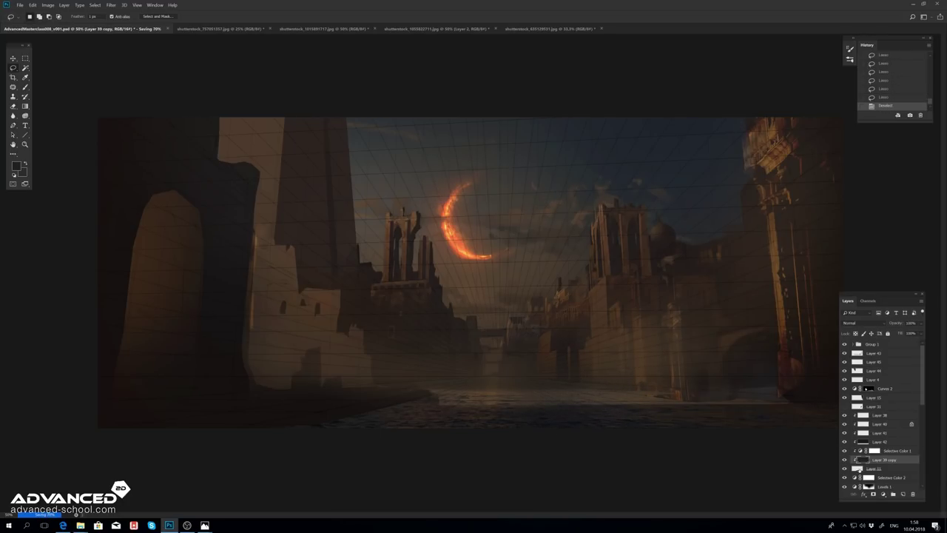
key(ctrl+m)
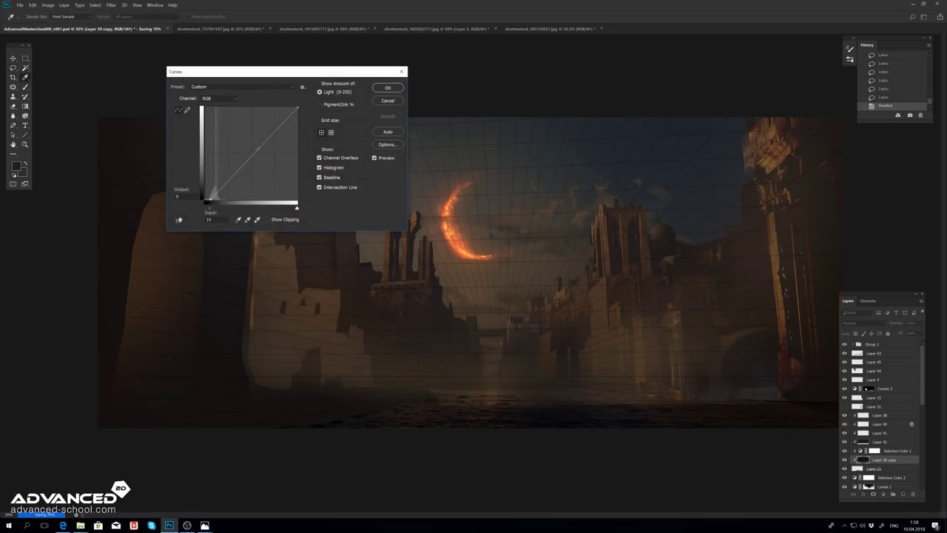
key(Return)
key(ctrl+z)
key(ctrl+m)
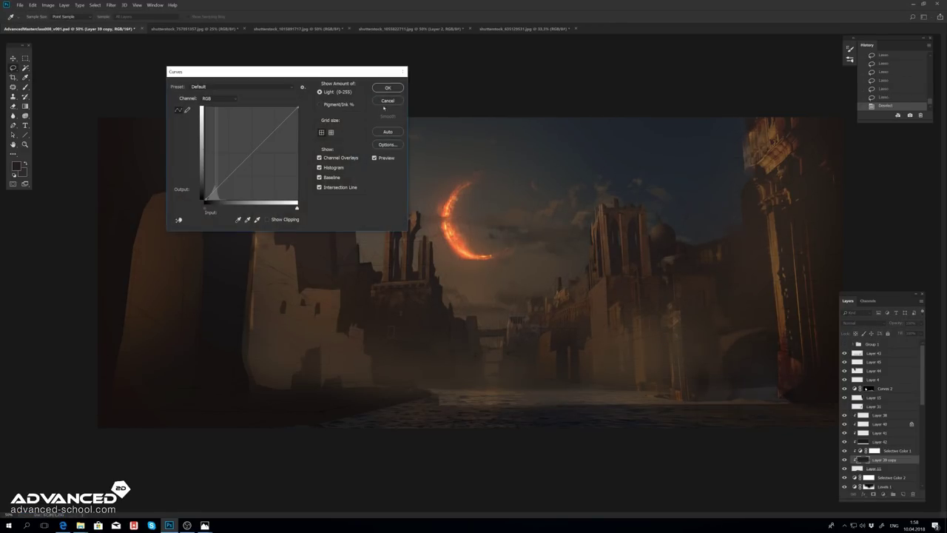
key(Escape)
Step: Add a Brightness/Contrast layer at -49 and erase its mask over the canal floor
click(883, 494)
click(907, 391)
drag(564, 144, 548, 143)
click(607, 95)
key(e)
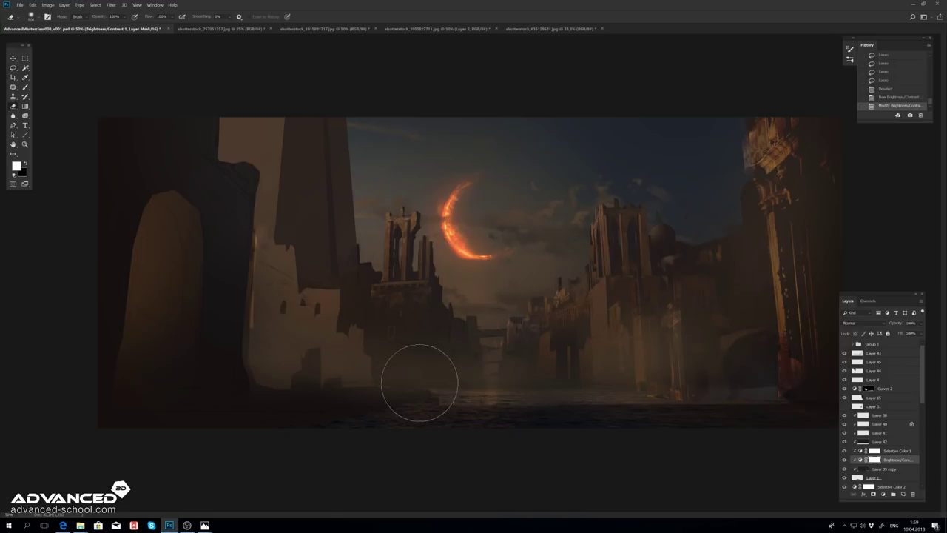
drag(444, 399, 623, 410)
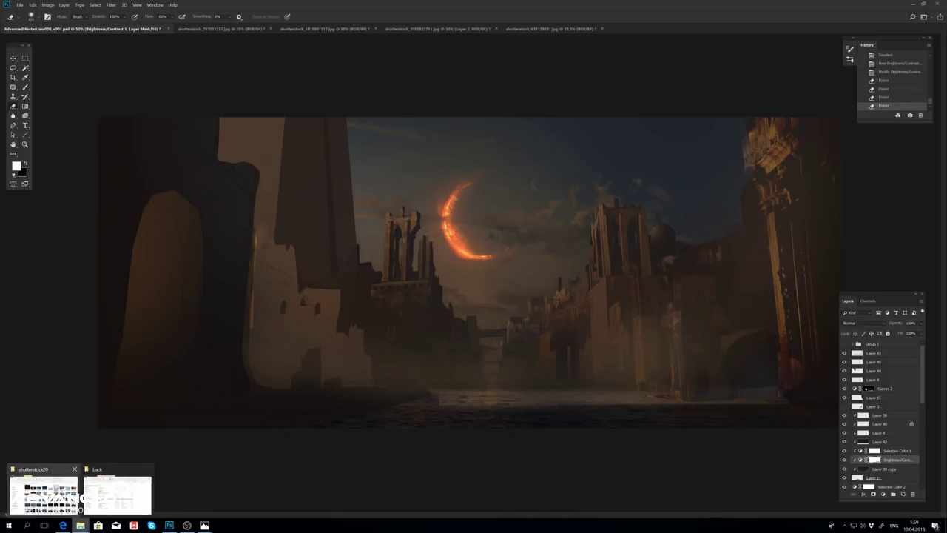
Step: Open the shutterstock folder and scroll through the stock images
click(118, 488)
scroll(512, 259, down, 1)
scroll(512, 259, down, 1)
scroll(512, 260, down, 1)
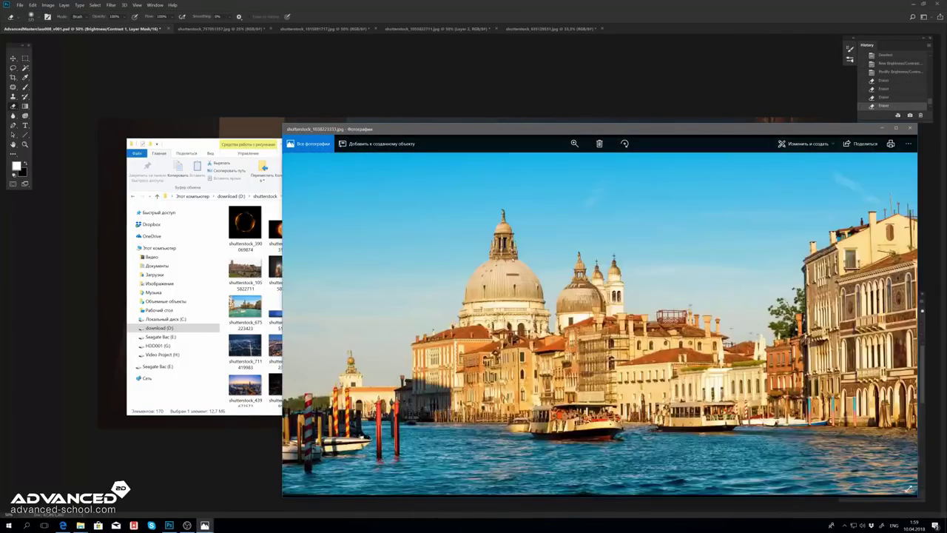
key(alt+F4)
Step: Go to the Pantheon square photo and open it with Photoshop
key(Right)
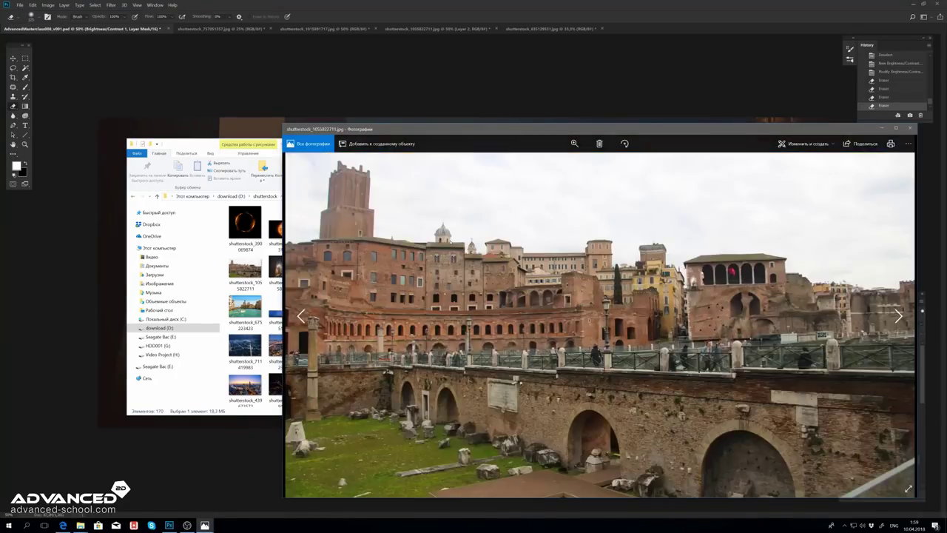
key(Right)
right_click(610, 258)
click(634, 396)
double_click(324, 229)
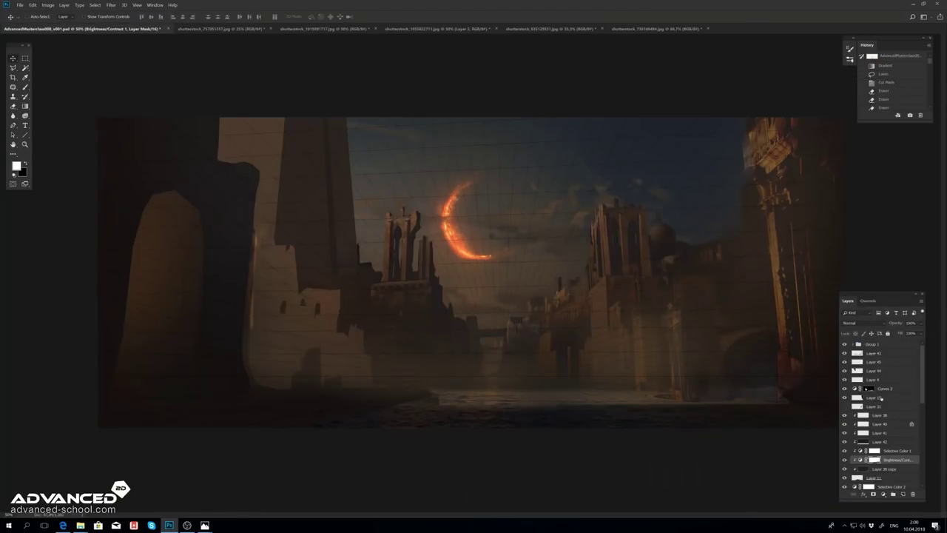
Step: Flatten the pasted stairs into a wide slab and darken them with Curves
drag(349, 369, 288, 384)
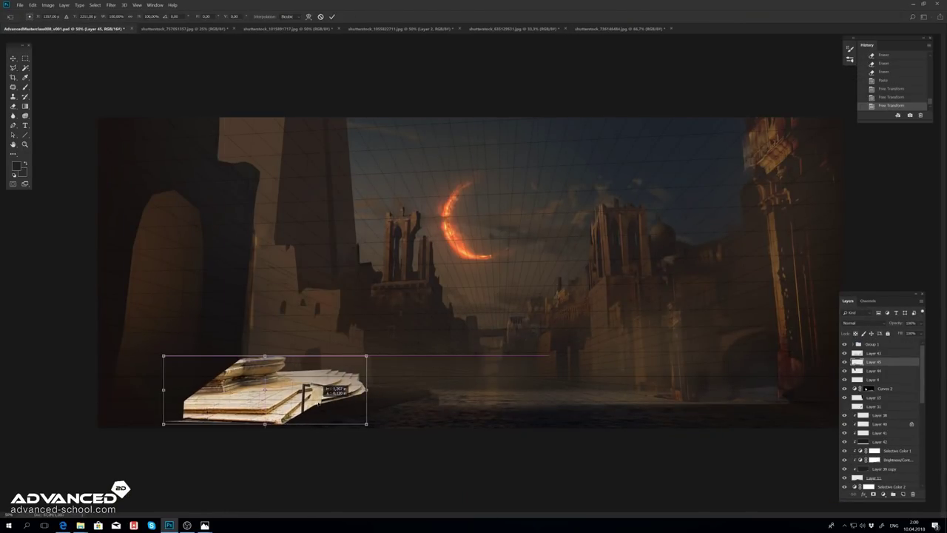
mouse_move(411, 391)
mouse_down()
mouse_move(410, 406)
mouse_move(360, 437)
mouse_up()
key(ctrl+plus)
key(ctrl+plus)
key(ctrl+plus)
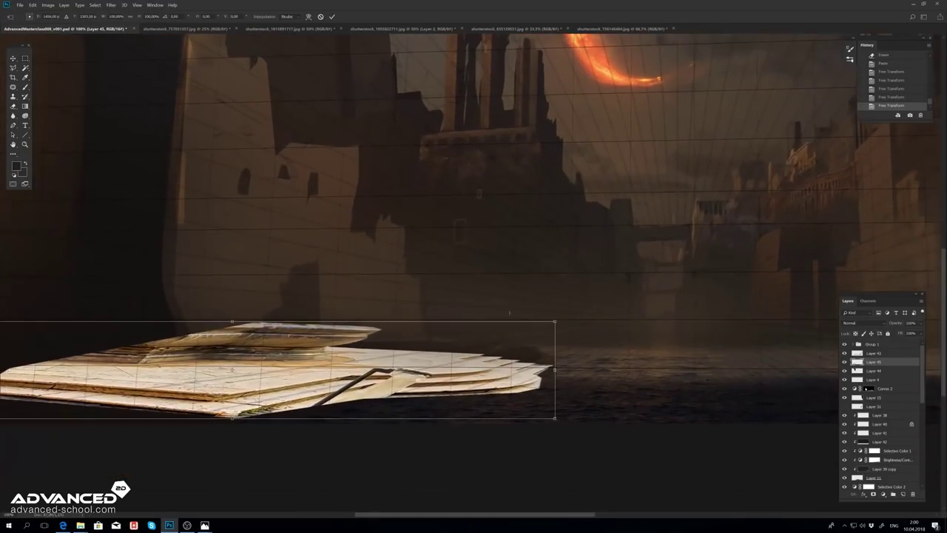
key(Return)
key(ctrl+m)
drag(255, 167, 255, 184)
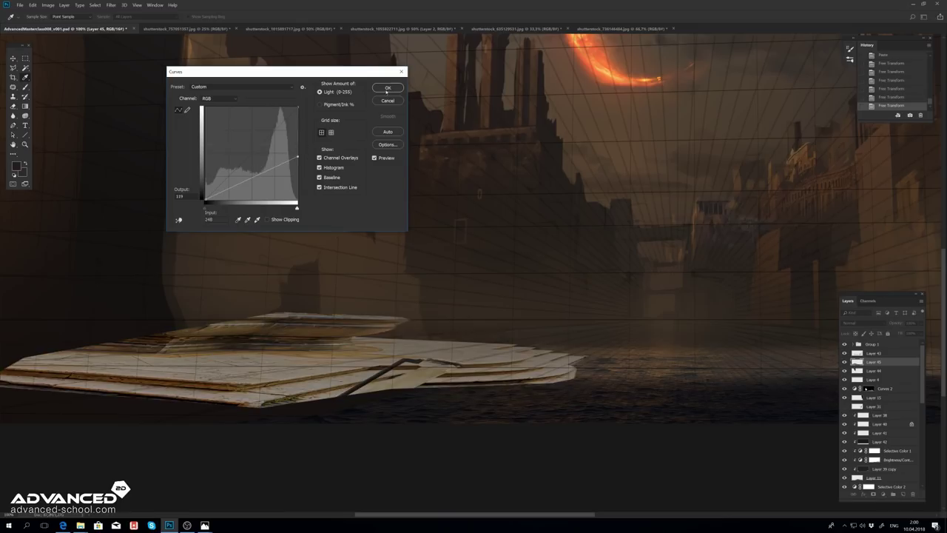
key(Return)
key(ctrl+minus)
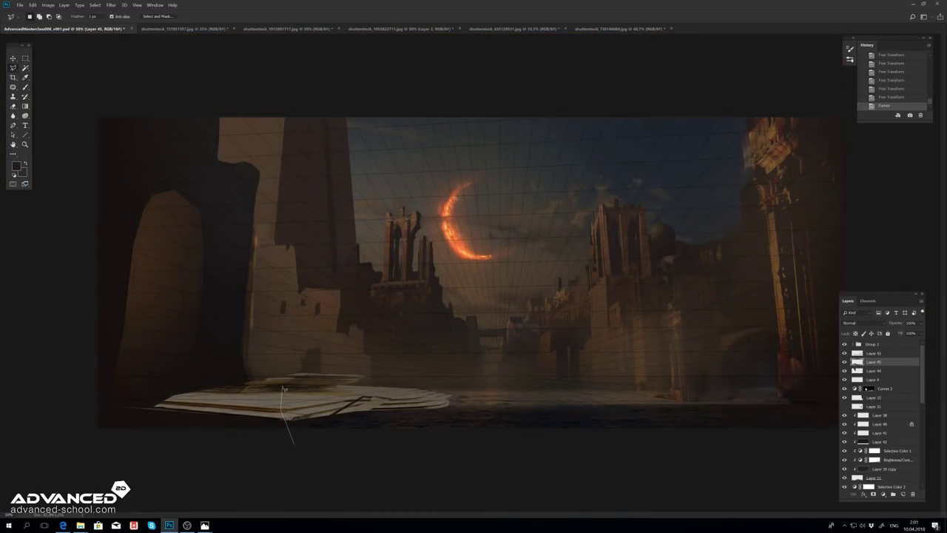
Step: Skew the stairs into perspective and cut away their right tip
key(ctrl+t)
drag(503, 389, 522, 392)
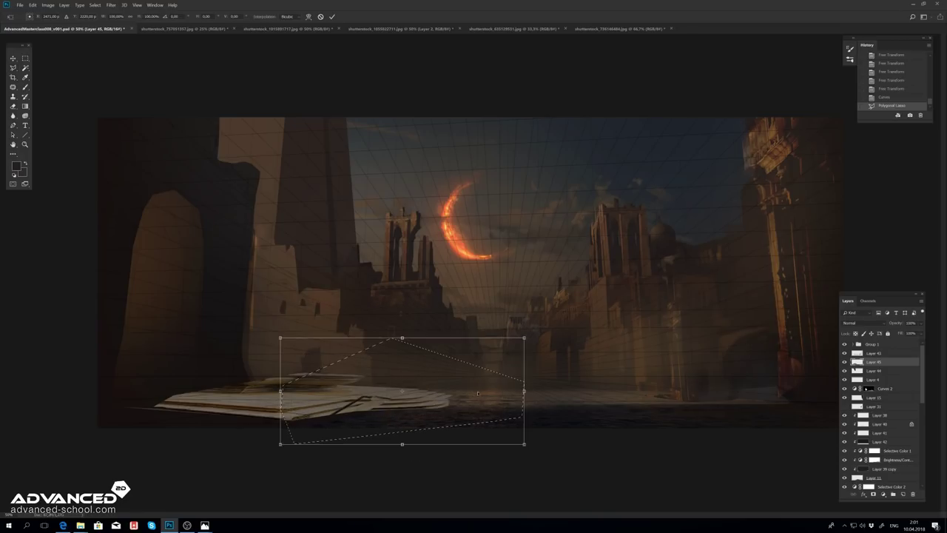
key(Return)
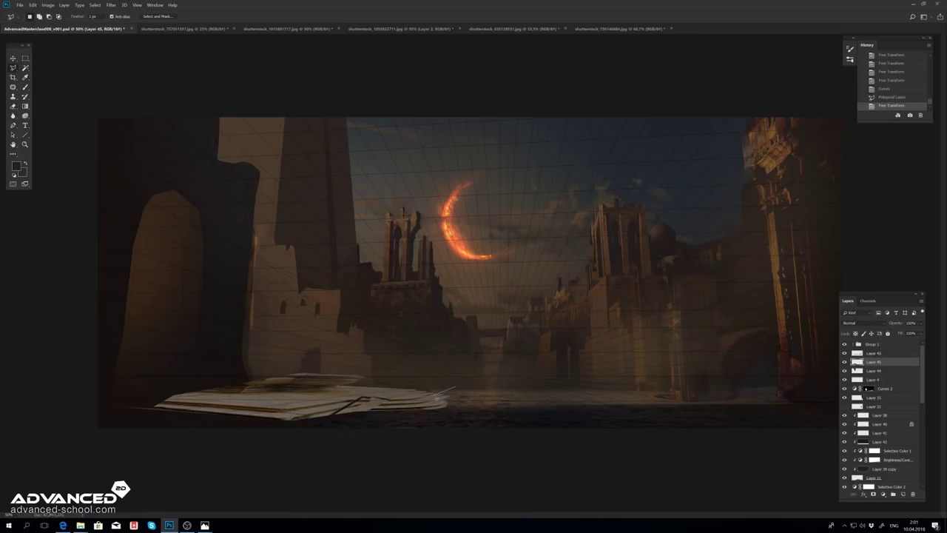
double_click(408, 419)
key(ctrl+x)
key(ctrl+x)
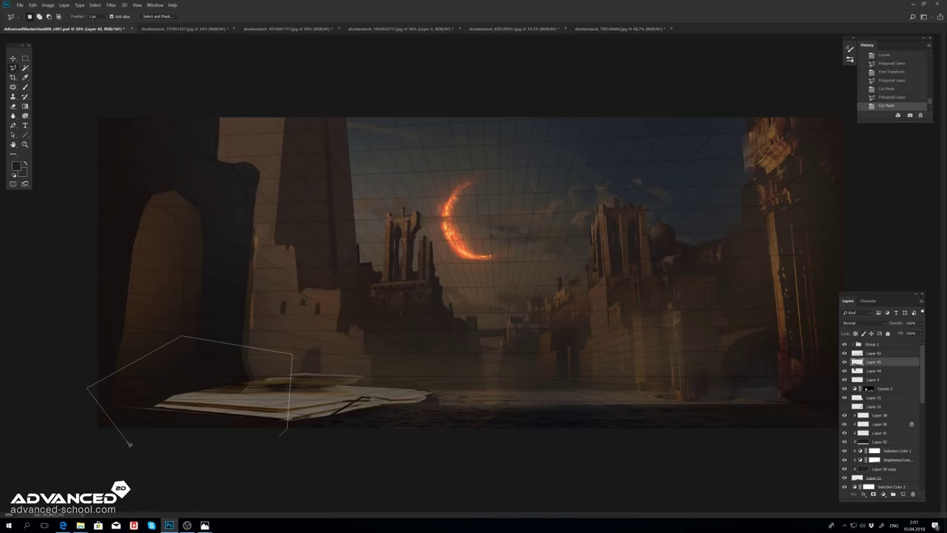
Step: Rotate the stairs level, trim a strip off their edge, and add Layer 46
key(ctrl+t)
drag(52, 401, 12, 405)
key(Return)
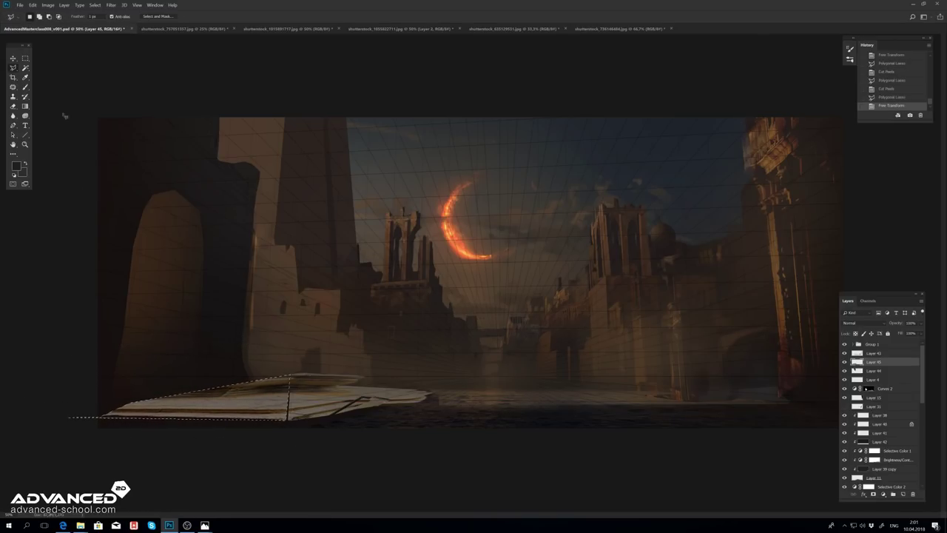
drag(371, 376, 373, 375)
key(ctrl+x)
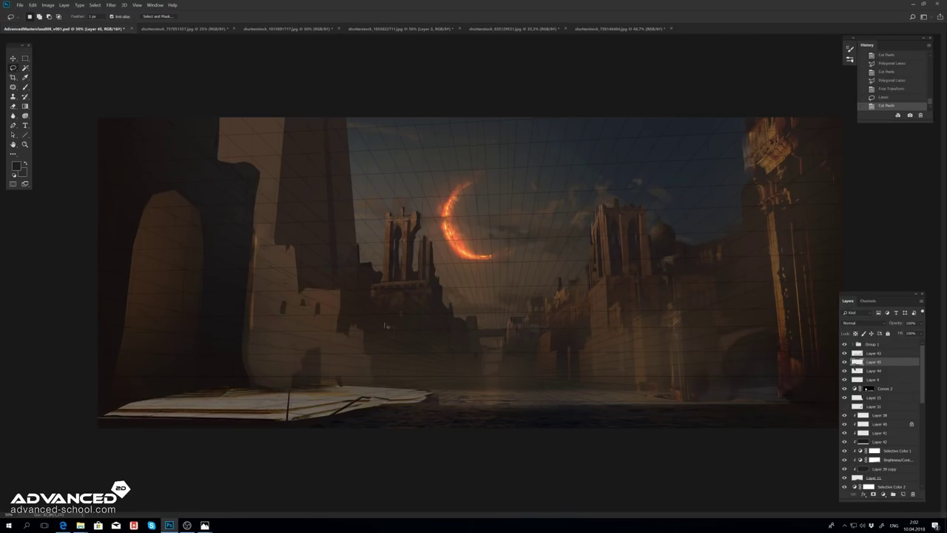
key(ctrl+shift+alt+n)
Step: Outline the stairs' front, lower its brightness, and add a Selective Color adjustment
key(shift+l)
click(465, 385)
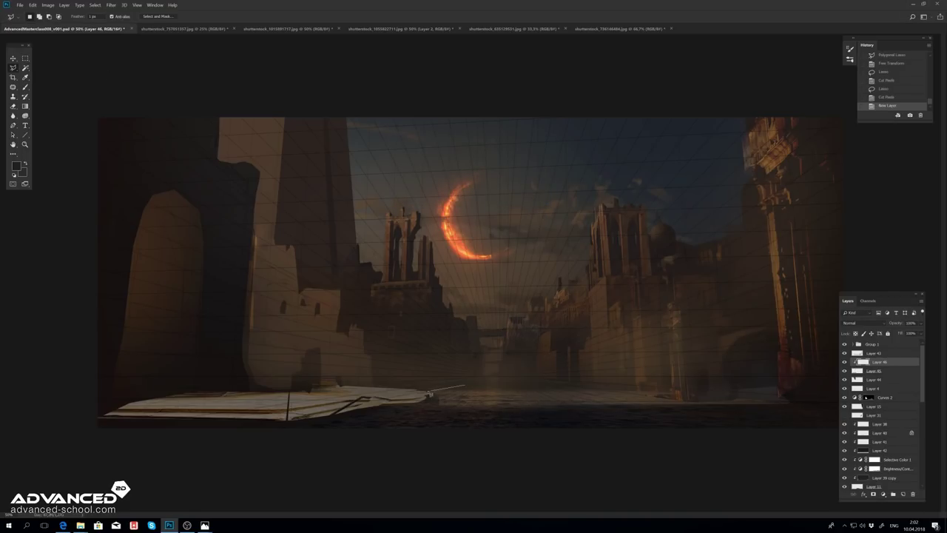
double_click(65, 428)
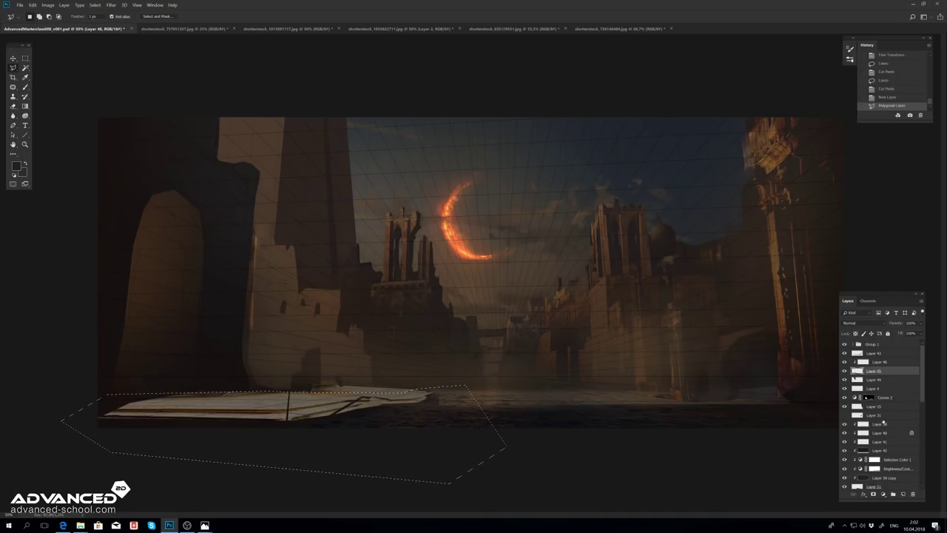
drag(563, 143, 532, 143)
click(607, 96)
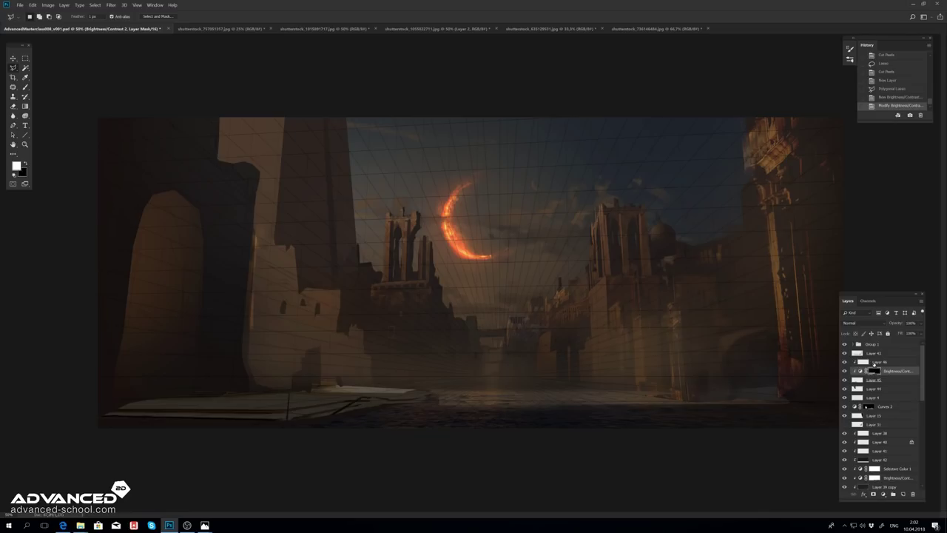
key(ctrl+alt+shift+s)
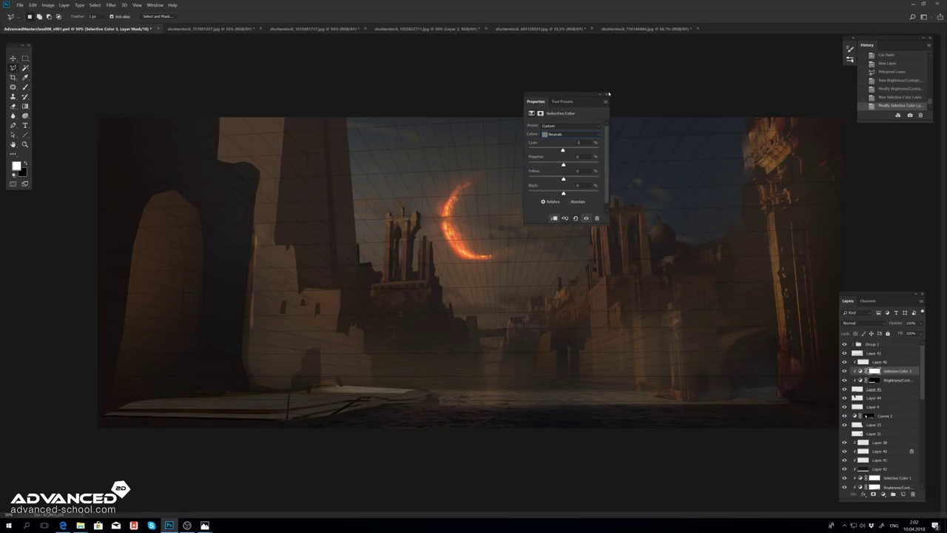
click(608, 94)
Step: Mirror the canvas, delete the Selective Color layer, and add Curves 3 on the stairs selection
key(ctrl+shift+h)
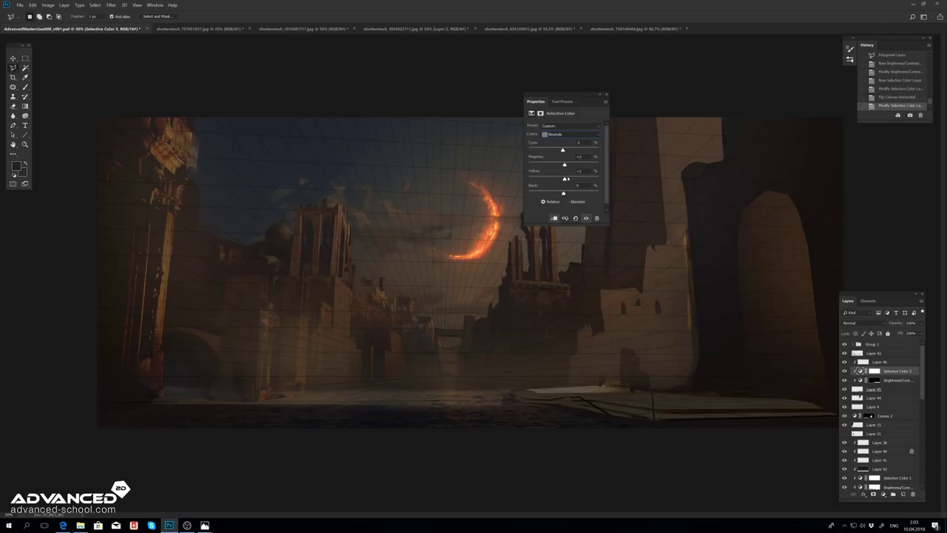
key(Delete)
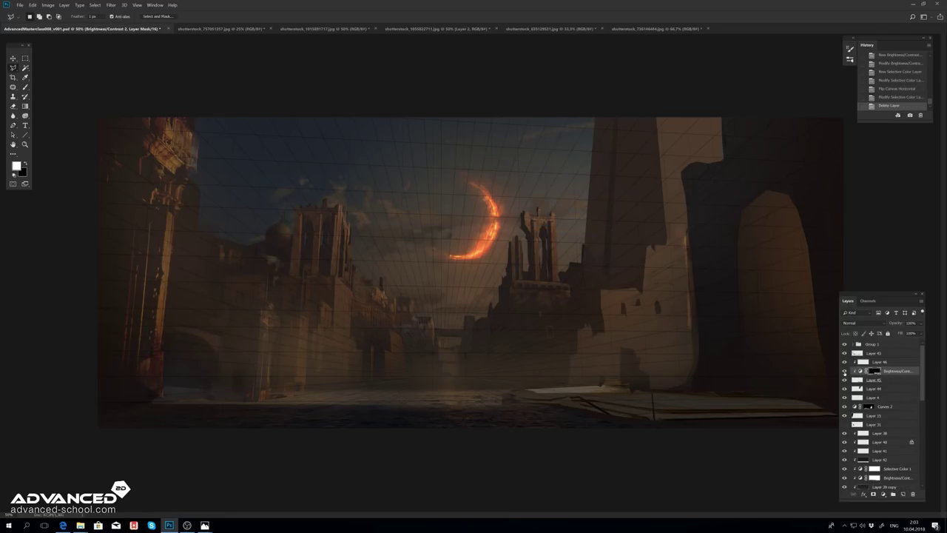
click(868, 300)
ctrl+click(855, 345)
click(848, 301)
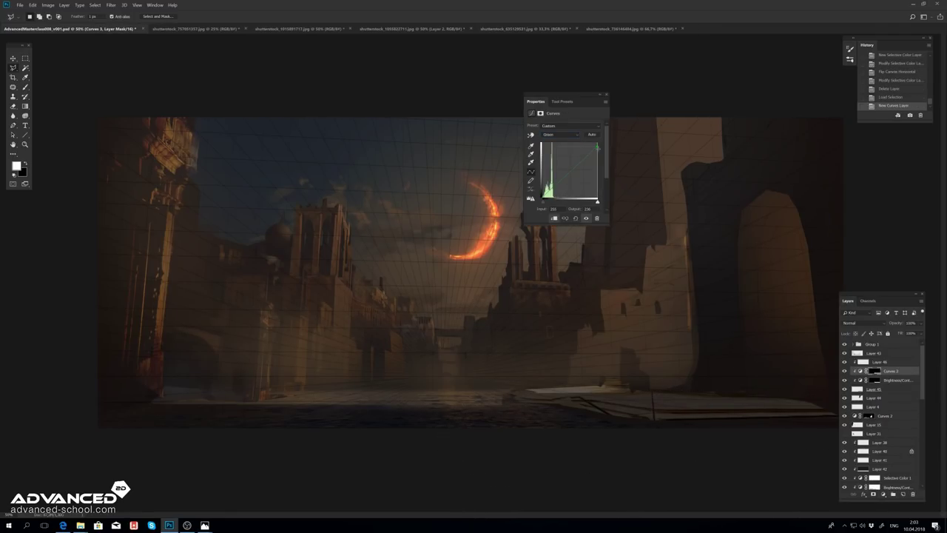
click(605, 95)
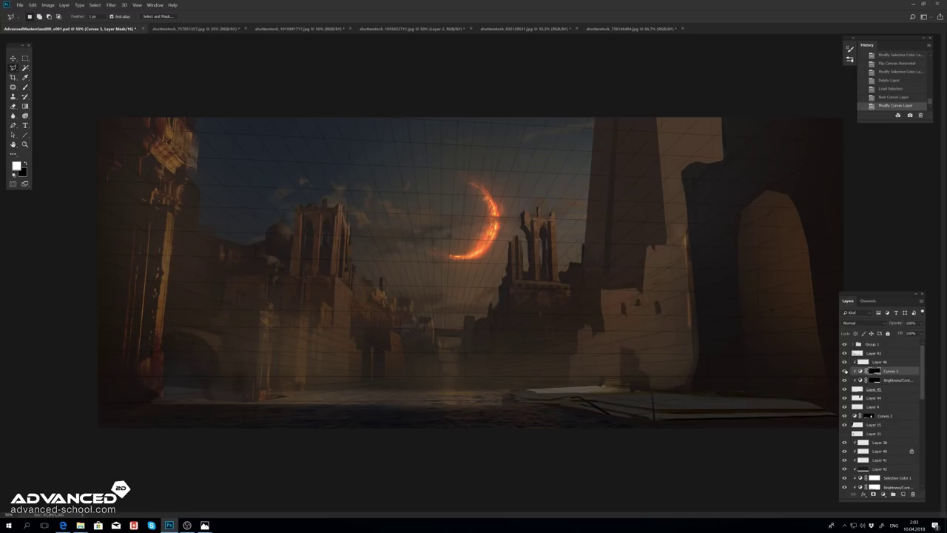
Step: Add Curves 4 with Green and Red channel tweaks, then merge into Layer 46
click(535, 393)
click(893, 494)
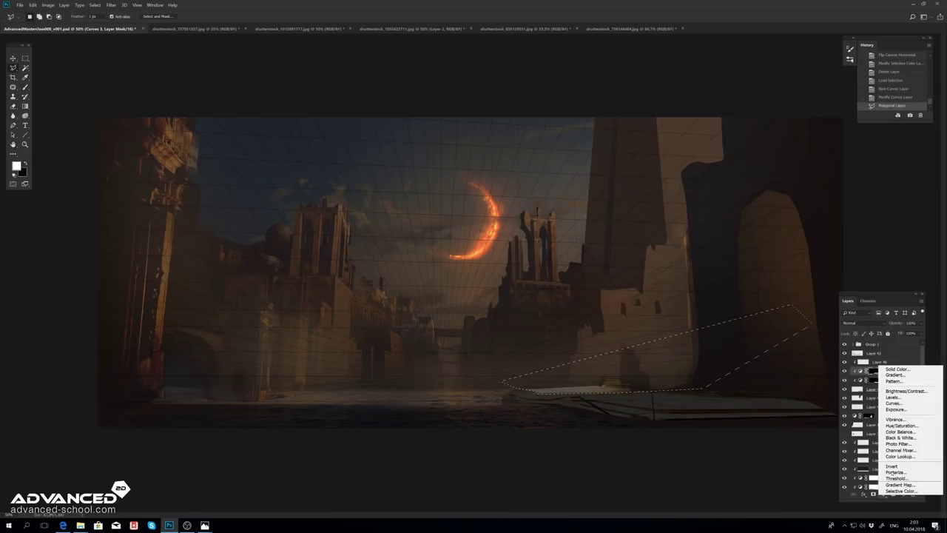
click(899, 392)
click(561, 134)
click(552, 152)
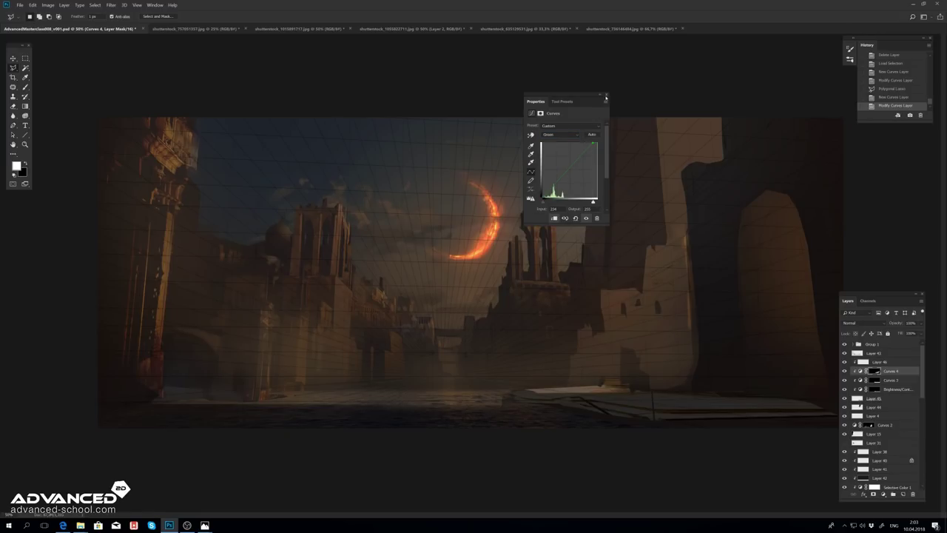
click(605, 96)
click(569, 134)
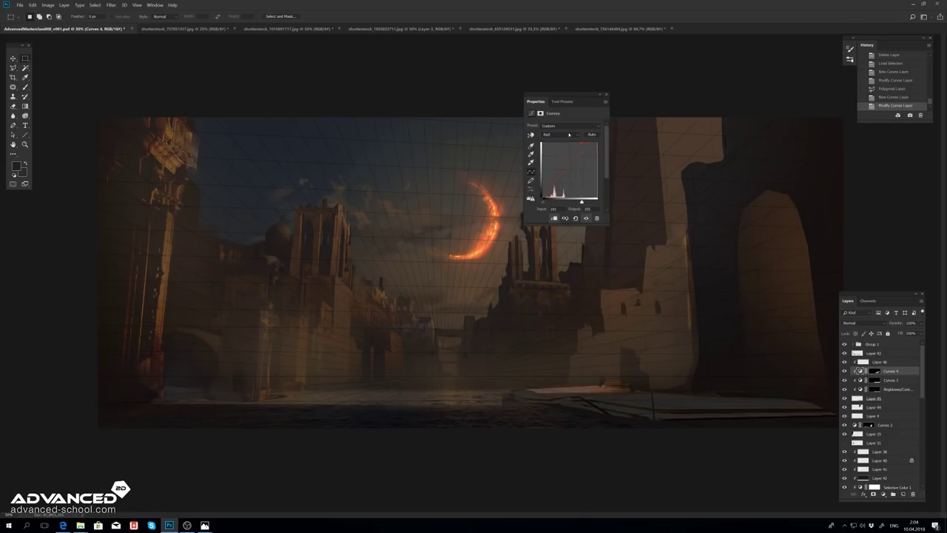
click(607, 102)
key(v)
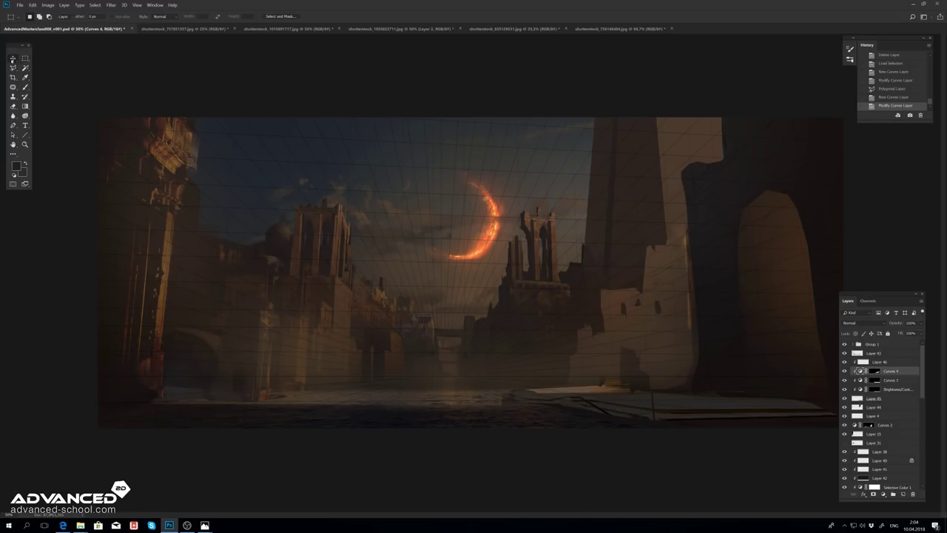
key(ctrl+e)
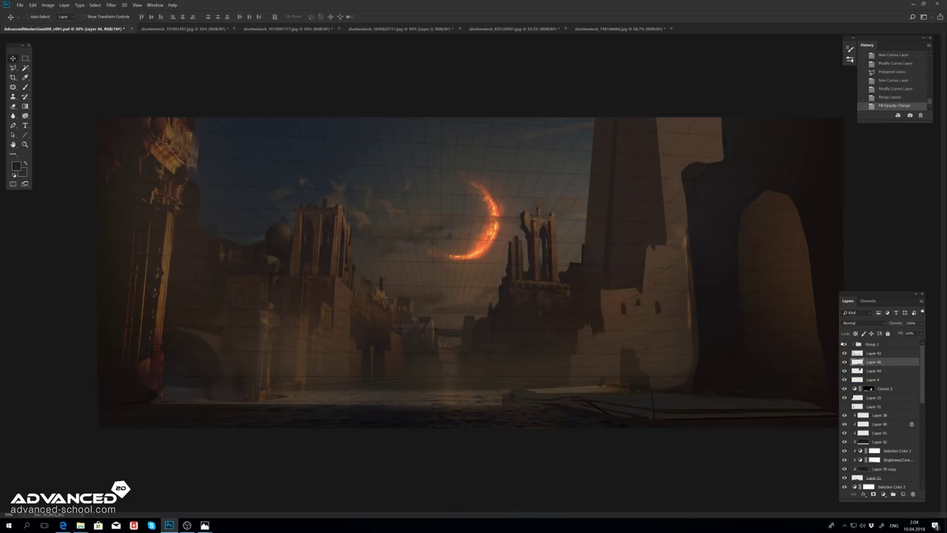
Step: Test airbrush highlights along the stairs' ledges on a new layer, undo them, and mirror the canvas
key(h)
key(h)
key(ctrl+plus)
key(b)
click(31, 17)
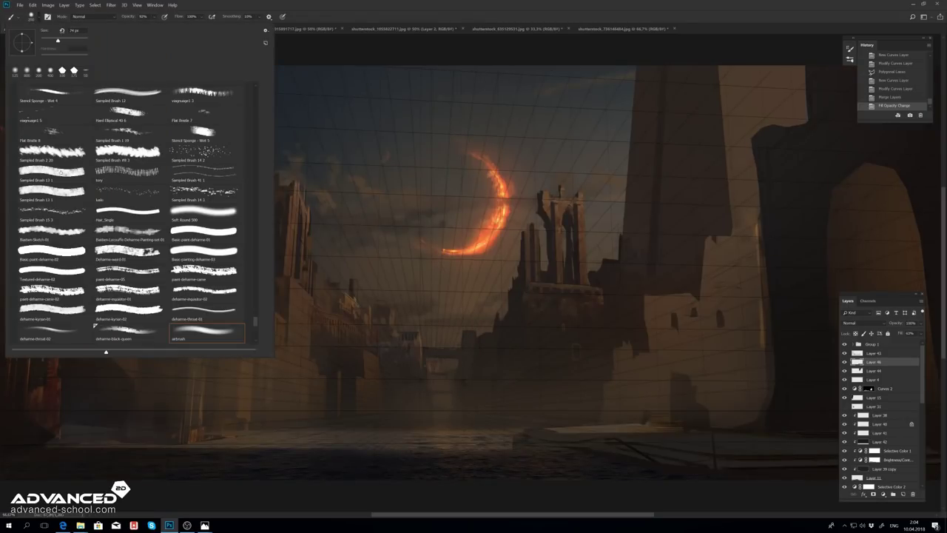
click(32, 16)
key(ctrl+shift+alt+n)
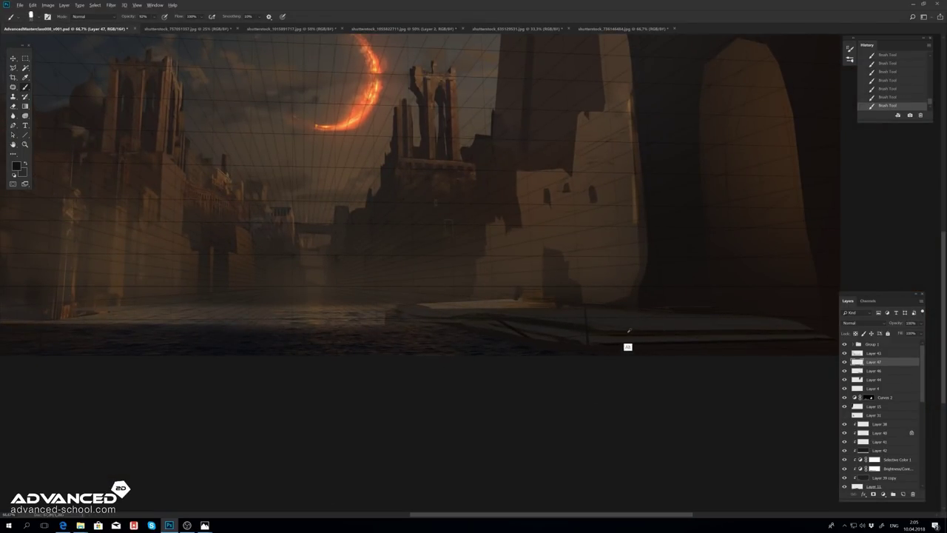
drag(650, 313, 803, 312)
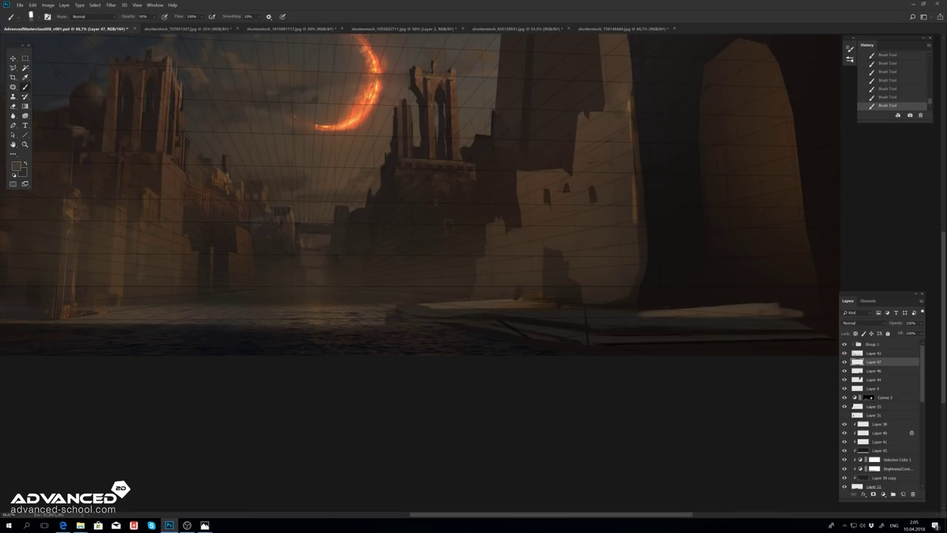
drag(502, 324, 638, 317)
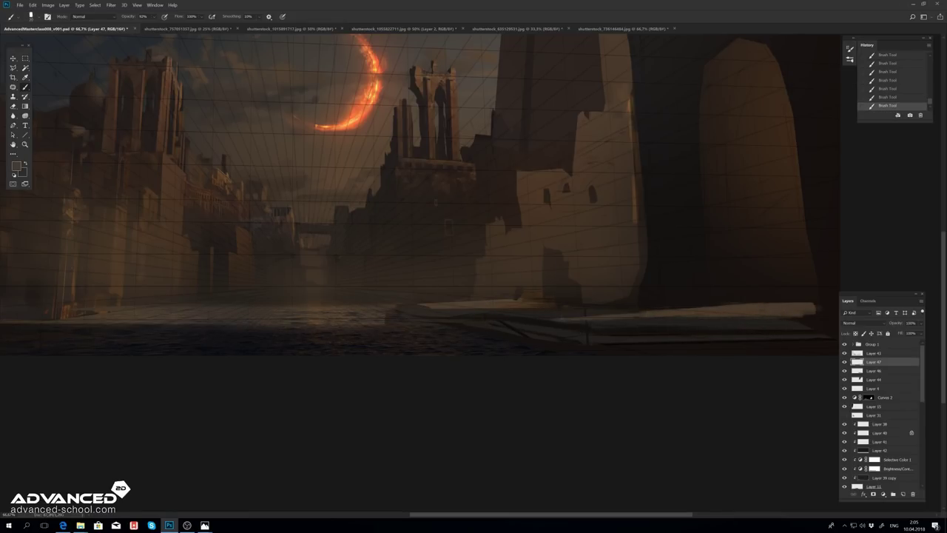
key(ctrl+minus)
key(ctrl+minus)
key(ctrl+alt+z)
key(ctrl+alt+z)
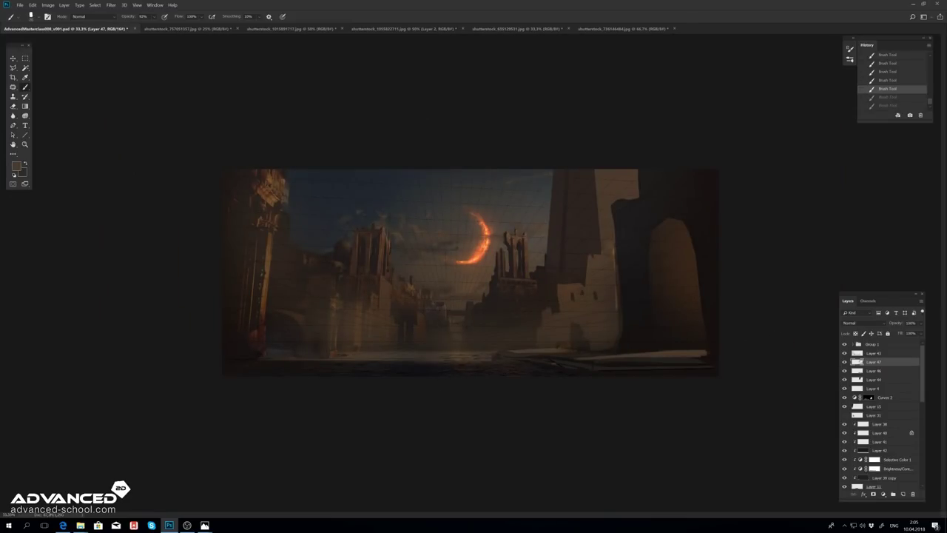
click(49, 5)
click(152, 98)
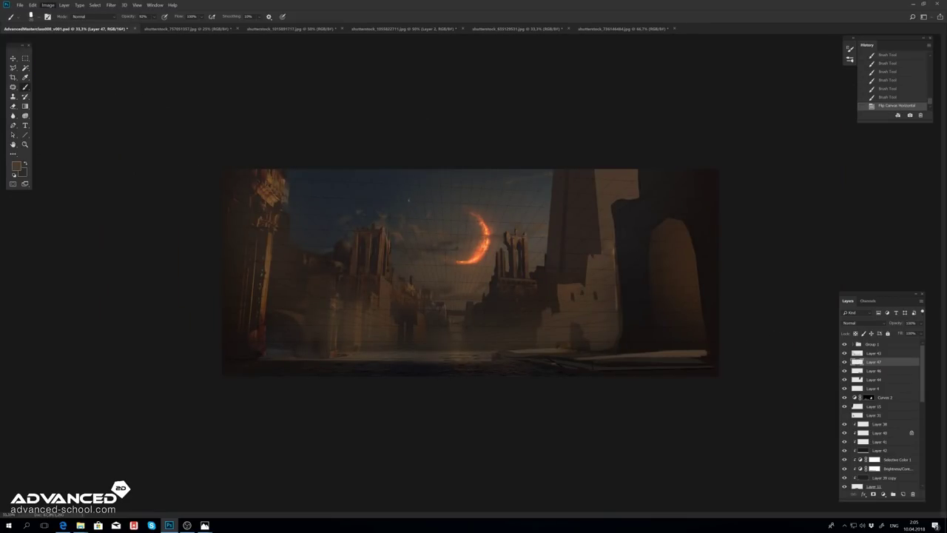
Step: Paste the Pantheon temple into the painting, shrink it near the crescent, then delete it
click(600, 29)
key(l)
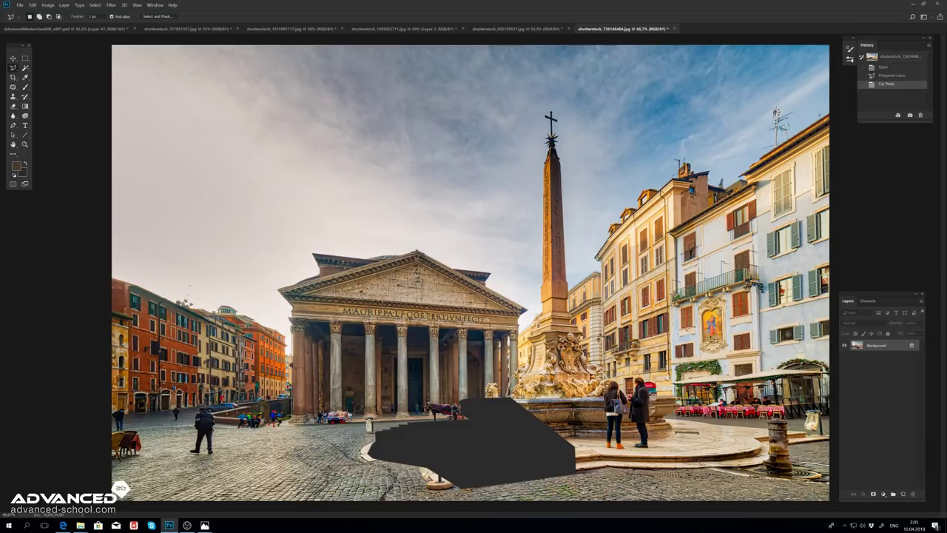
key(ctrl+Tab)
key(ctrl+plus)
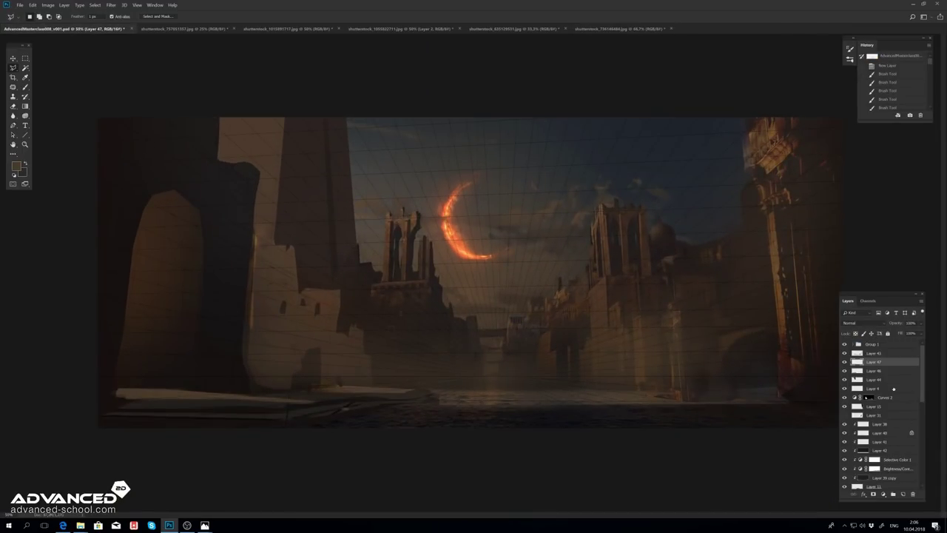
key(ctrl+v)
key(ctrl+t)
drag(562, 203, 444, 246)
key(Return)
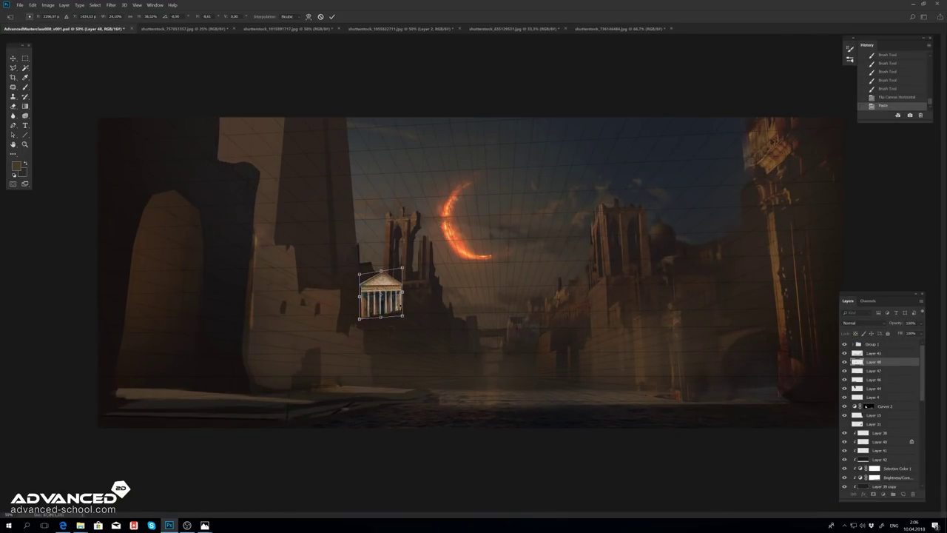
key(Delete)
Step: Preview the stairs street photo from the stock folder and open it as a new document
click(80, 526)
key(space)
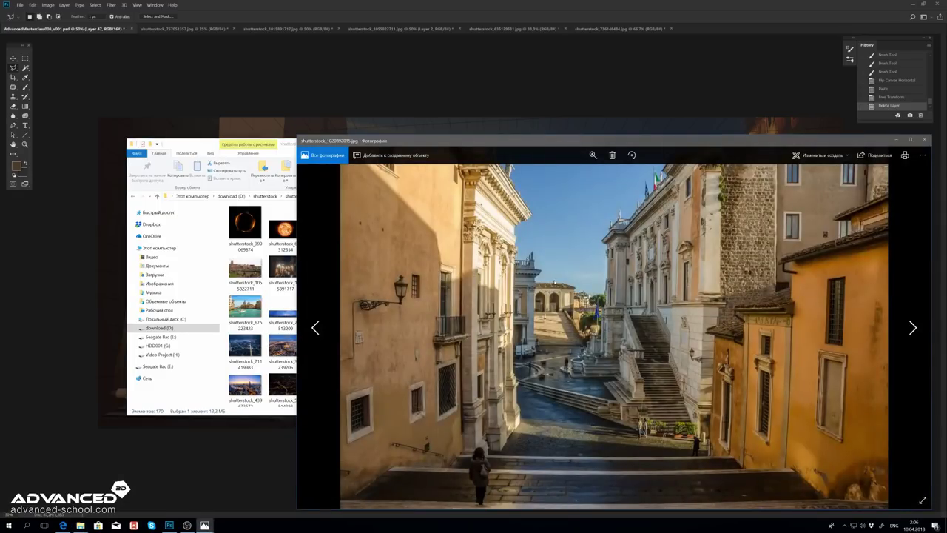
key(space)
drag(445, 267, 715, 28)
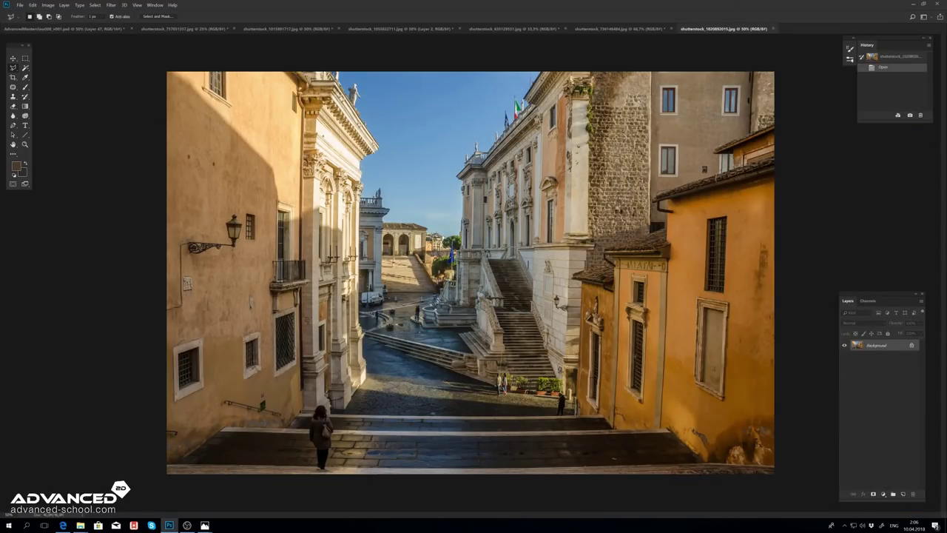
Step: Paste the stairs into the painting, flipped and resized to fit the lower left
key(ctrl+x)
key(ctrl+Tab)
key(ctrl+v)
key(ctrl+t)
drag(466, 274, 309, 306)
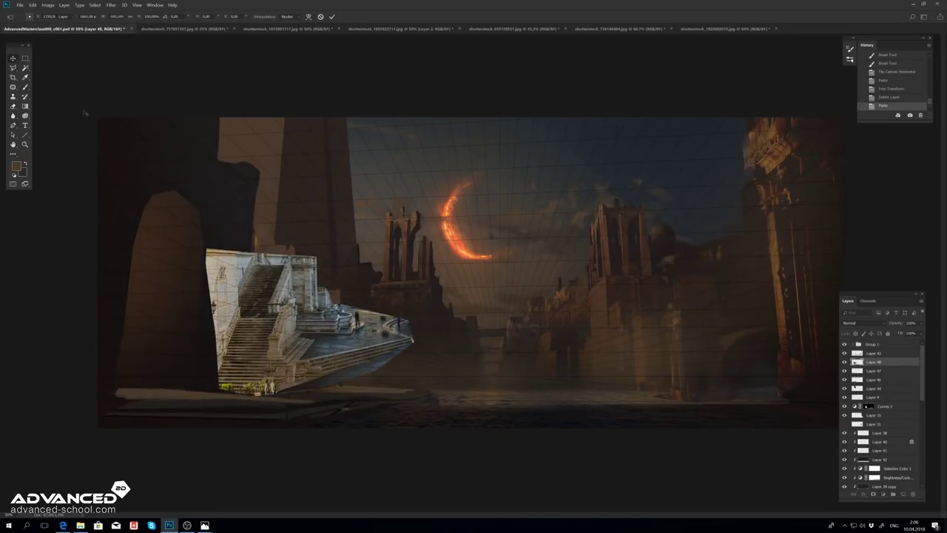
drag(413, 402, 415, 455)
key(Return)
key(ctrl+d)
Step: Stretch the stairs toward the canal centre and reshape a cut section below the towers
key(ctrl+t)
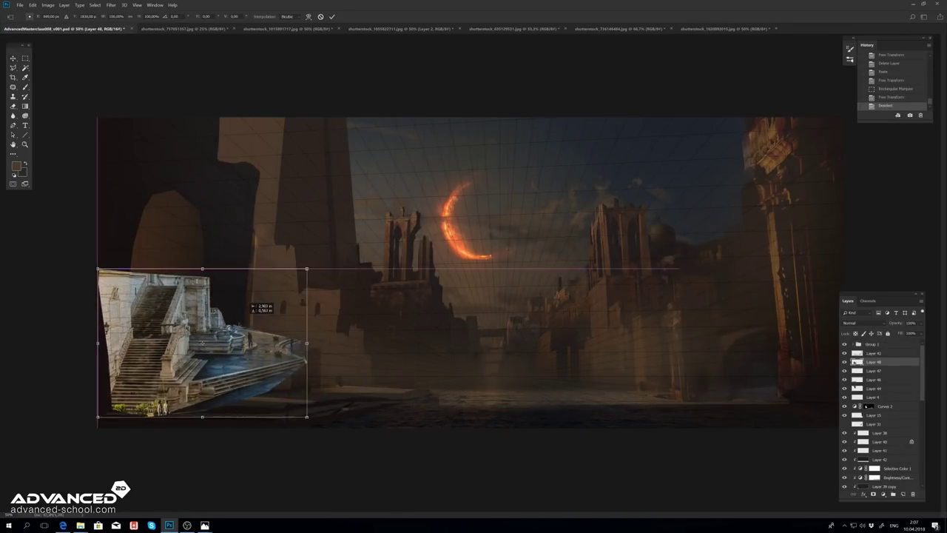
drag(325, 326, 300, 378)
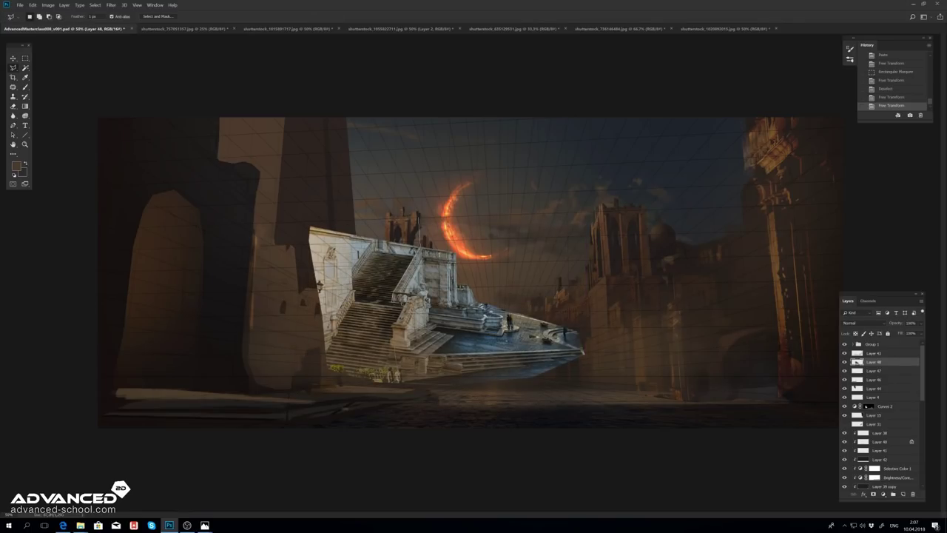
click(271, 317)
key(ctrl+x)
key(ctrl+v)
key(ctrl+t)
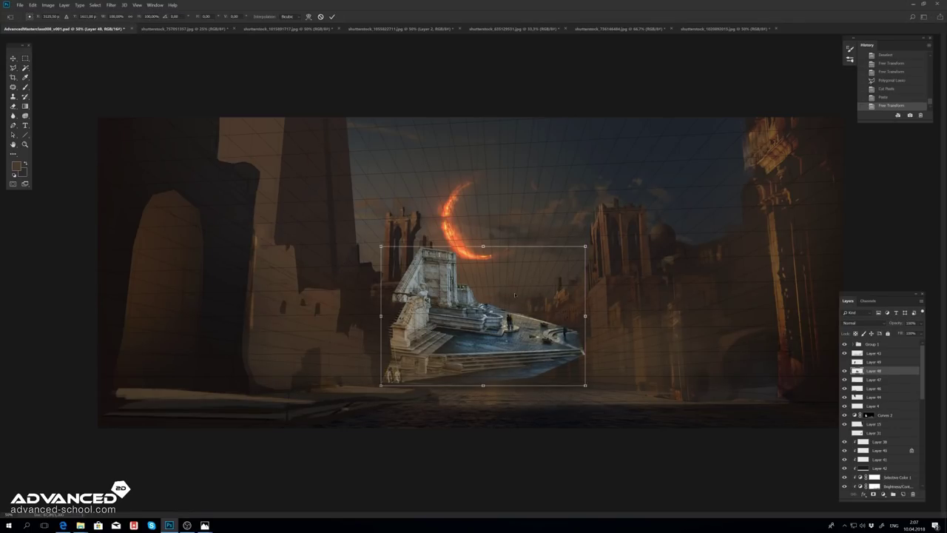
key(Return)
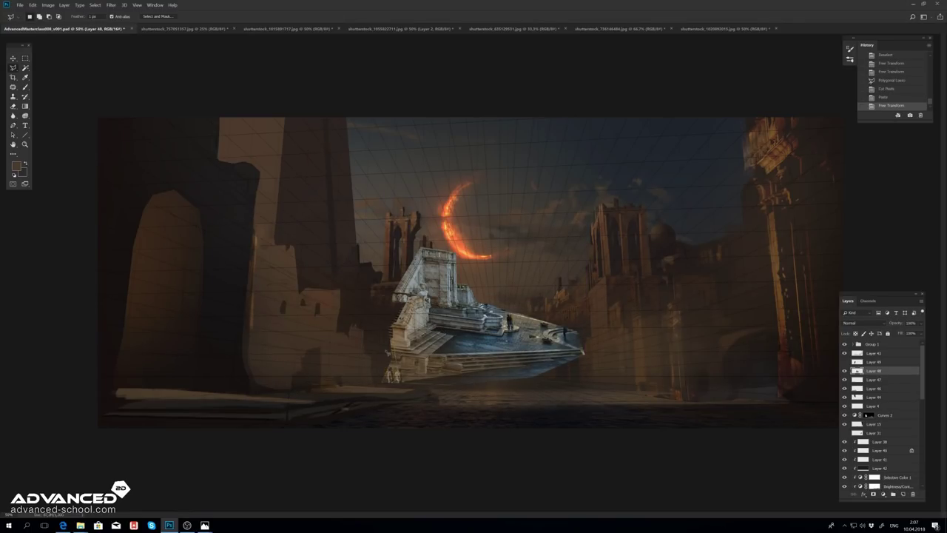
Step: Cut two more stairs pieces onto their own layers and fit them to the canal's perspective and bank
click(400, 370)
key(ctrl+x)
key(ctrl+v)
key(ctrl+t)
mouse_move(444, 333)
mouse_down()
mouse_move(359, 383)
mouse_move(433, 389)
mouse_up()
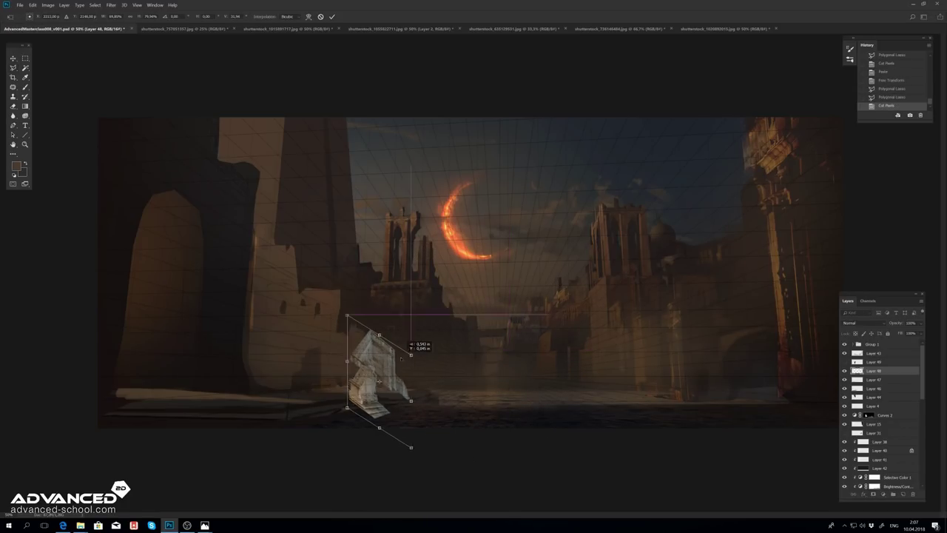
drag(444, 476, 431, 440)
key(Return)
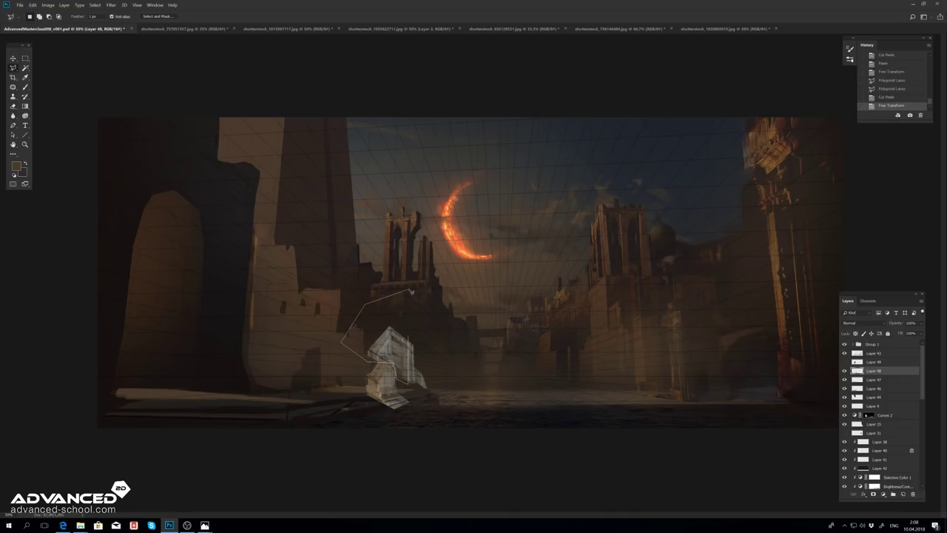
click(411, 292)
key(ctrl+x)
key(ctrl+v)
key(ctrl+t)
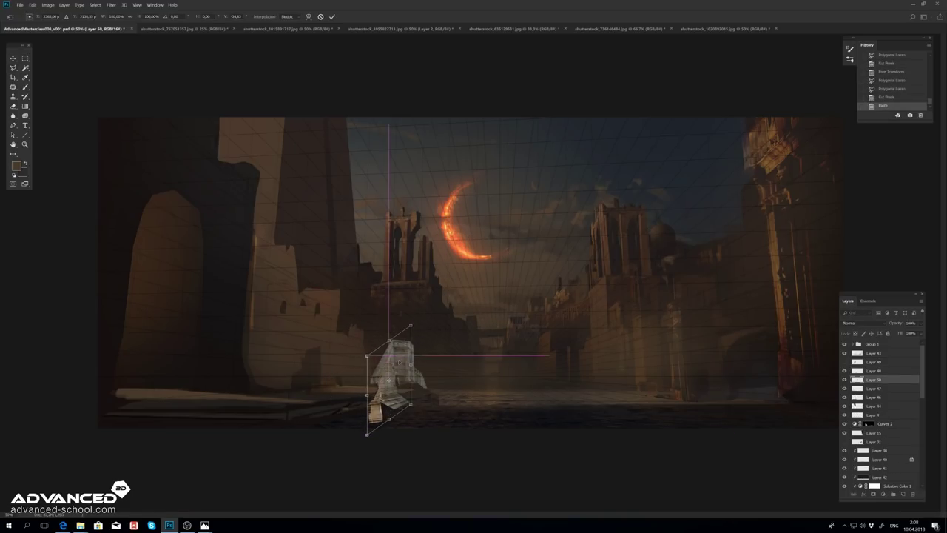
drag(399, 363, 402, 399)
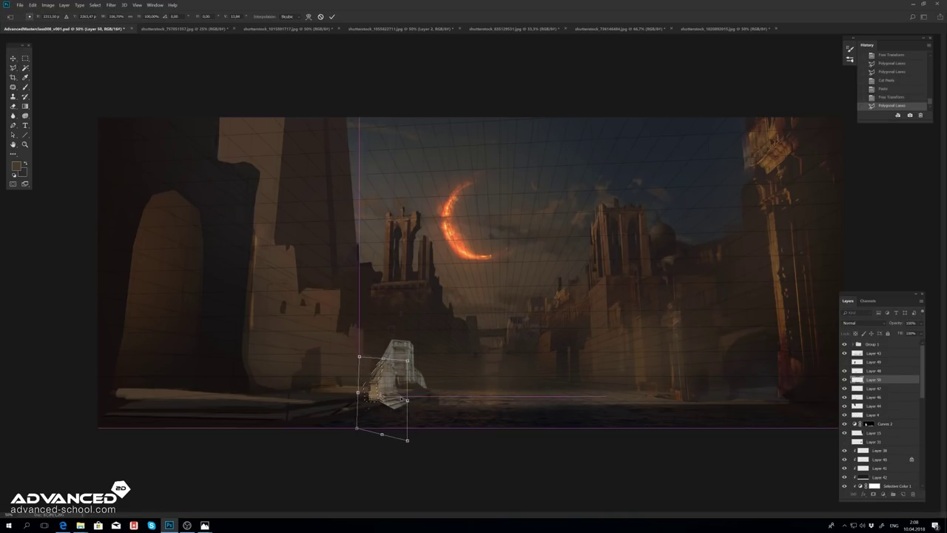
key(Return)
Step: Scale Layer 49 beside the stairs, move it below Layer 48, align, and merge the pieces into Layer 48
key(ctrl+d)
click(874, 361)
key(ctrl+t)
drag(250, 217, 304, 319)
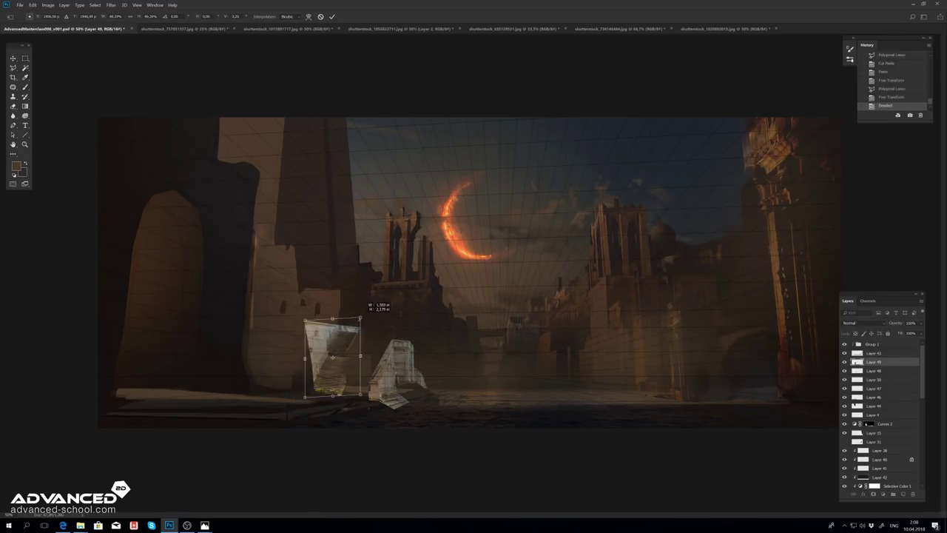
key(Return)
key(ctrl+bracketleft)
key(v)
drag(296, 182, 302, 185)
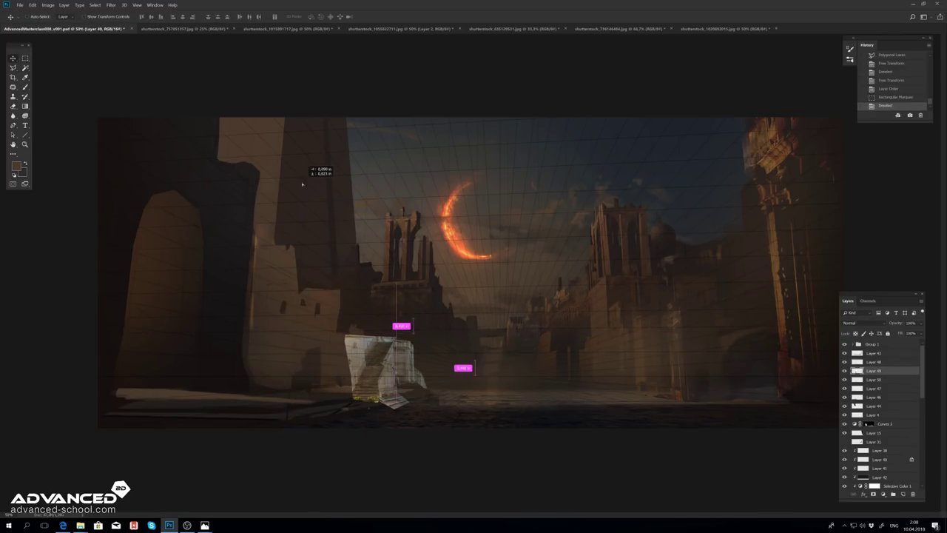
shift+click(874, 361)
key(ctrl+e)
Step: Darken the merged stairs with Curves and Color Balance, and reposition them in the canal
key(ctrl+m)
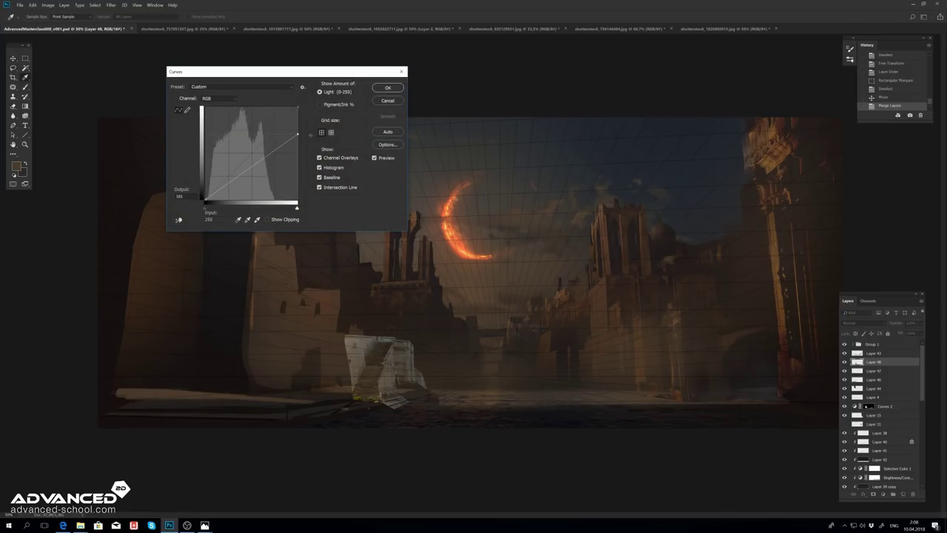
drag(236, 177, 239, 190)
key(Return)
key(ctrl+b)
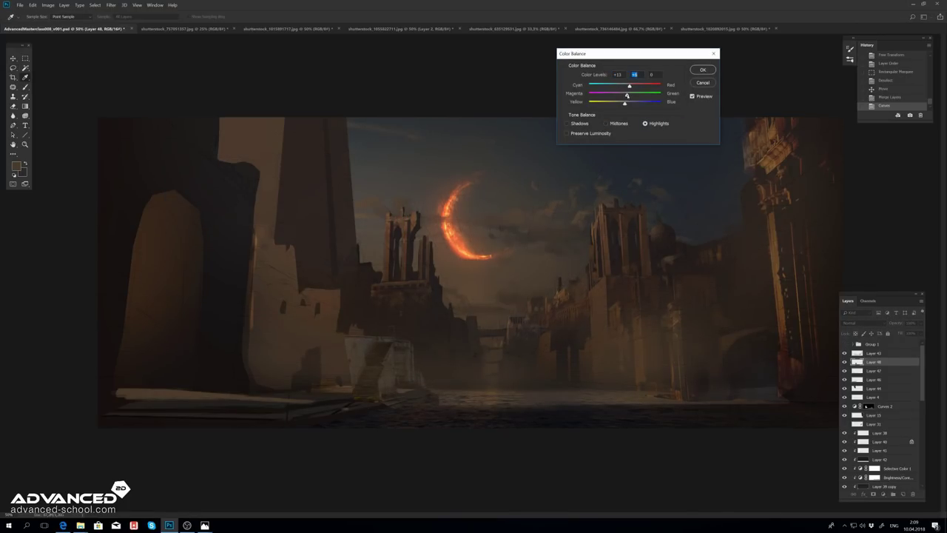
key(Return)
key(ctrl+t)
drag(377, 363, 403, 364)
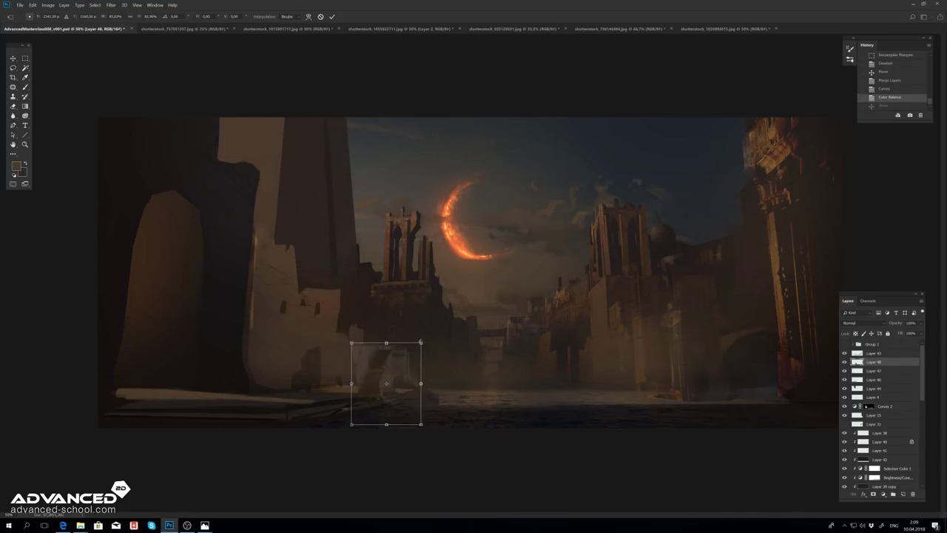
key(Return)
Step: Mask the stairs, darken a cut-out part with Curves, and add a Curves adjustment layer above Layer 43
click(12, 67)
click(884, 494)
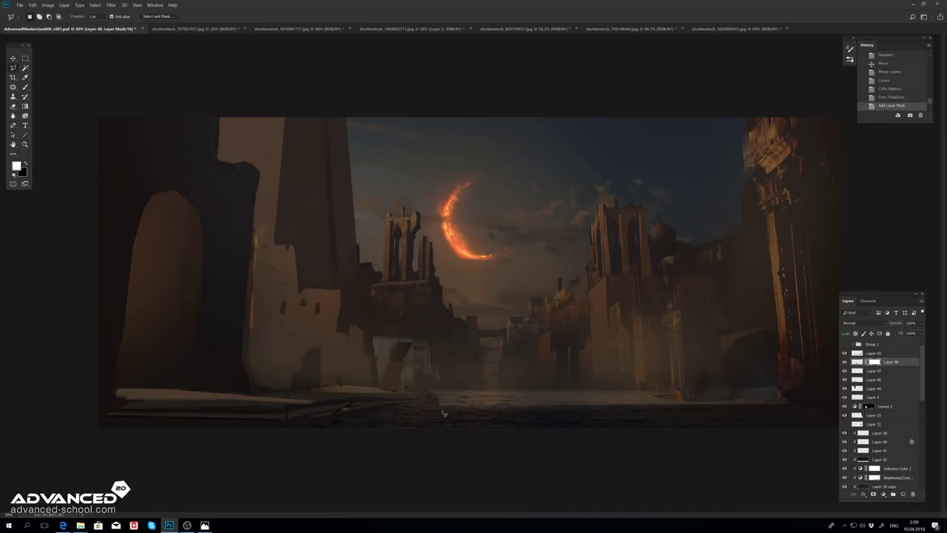
double_click(317, 421)
key(ctrl+shift+j)
key(ctrl+m)
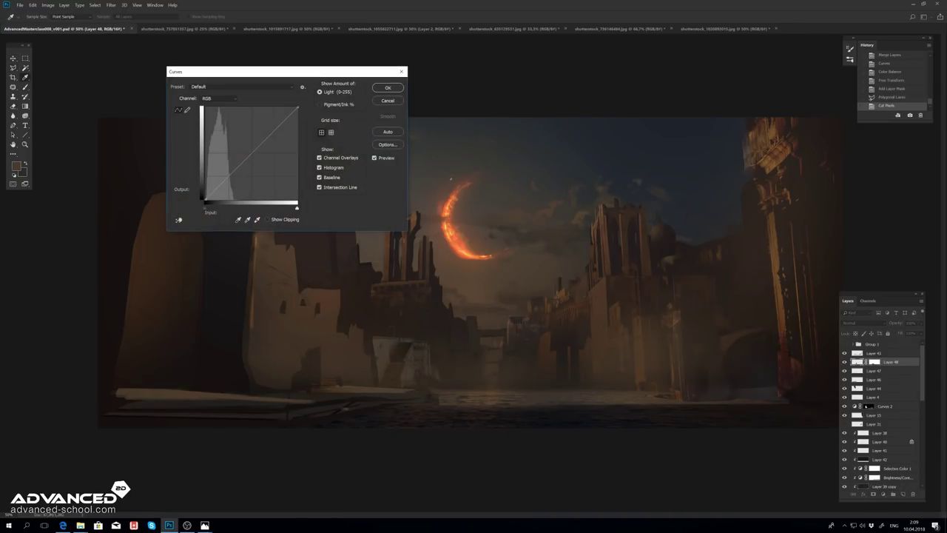
click(387, 87)
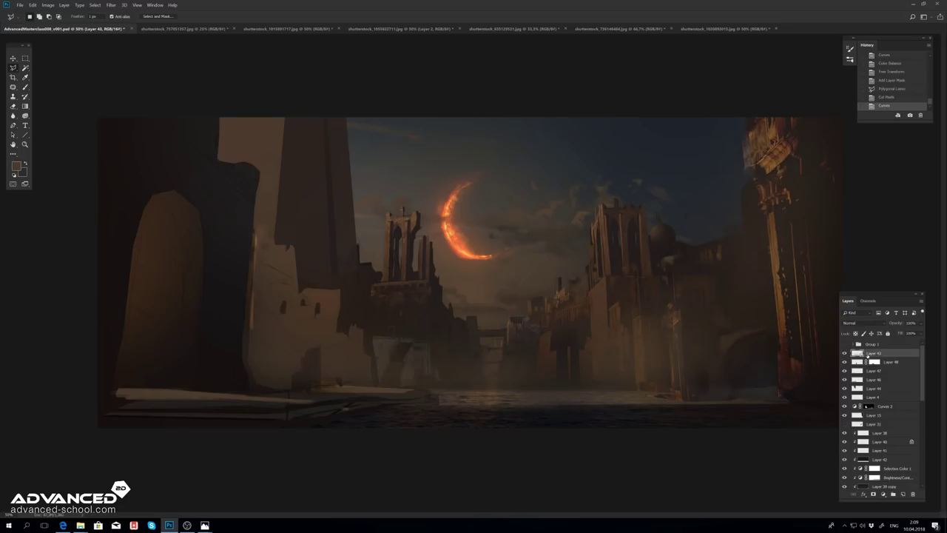
click(884, 493)
click(907, 399)
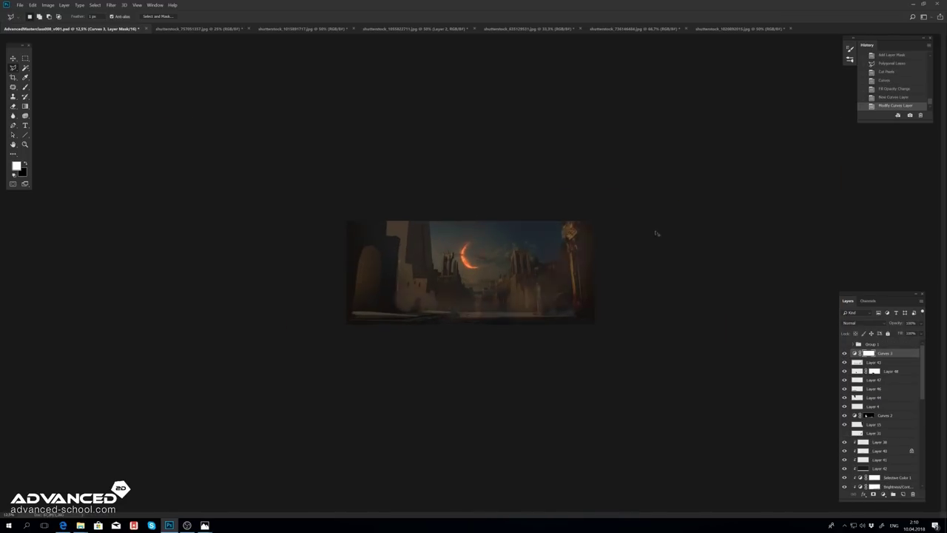
Step: Sample a brown from the painting, adjust Layer 15's saturation via Hue/Saturation, and tidy the Curves 3 mask
key(i)
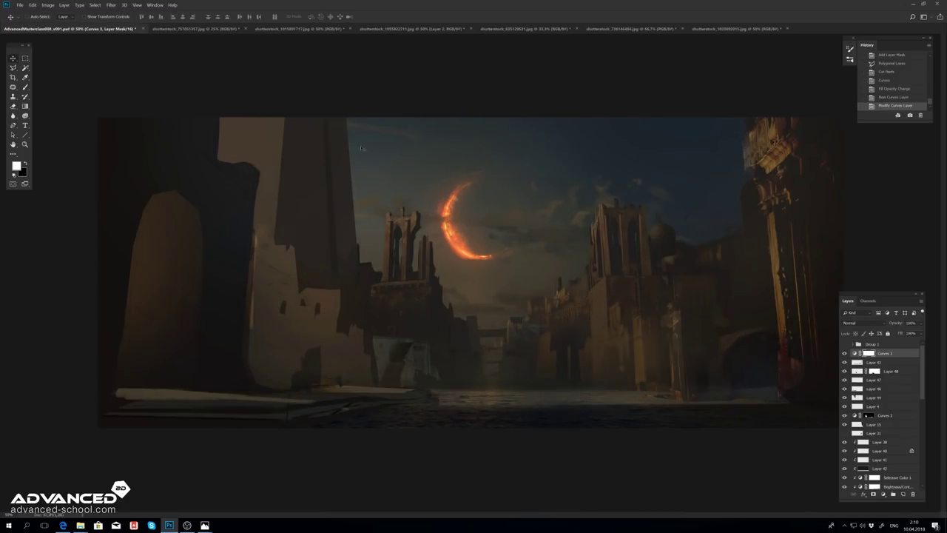
click(724, 351)
click(874, 424)
key(ctrl+u)
drag(805, 135, 572, 230)
drag(523, 294, 535, 294)
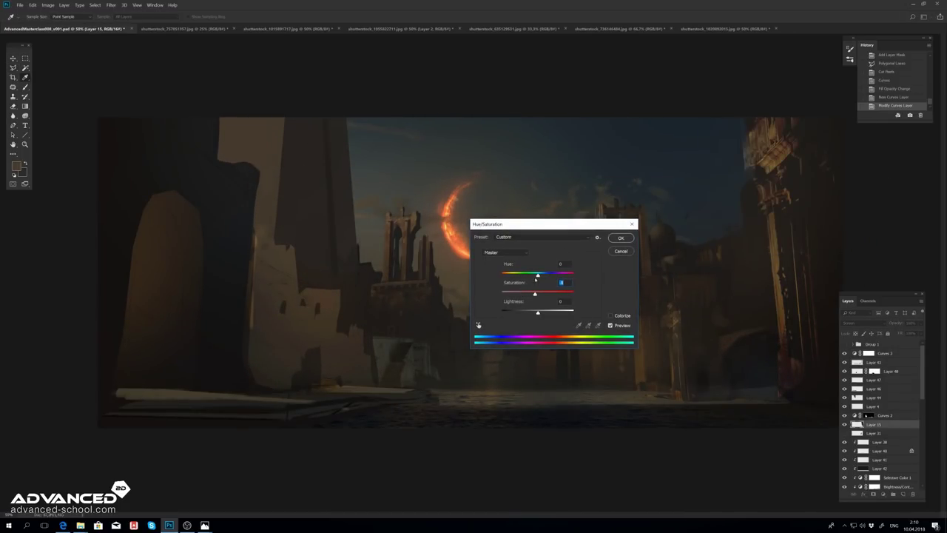
key(Return)
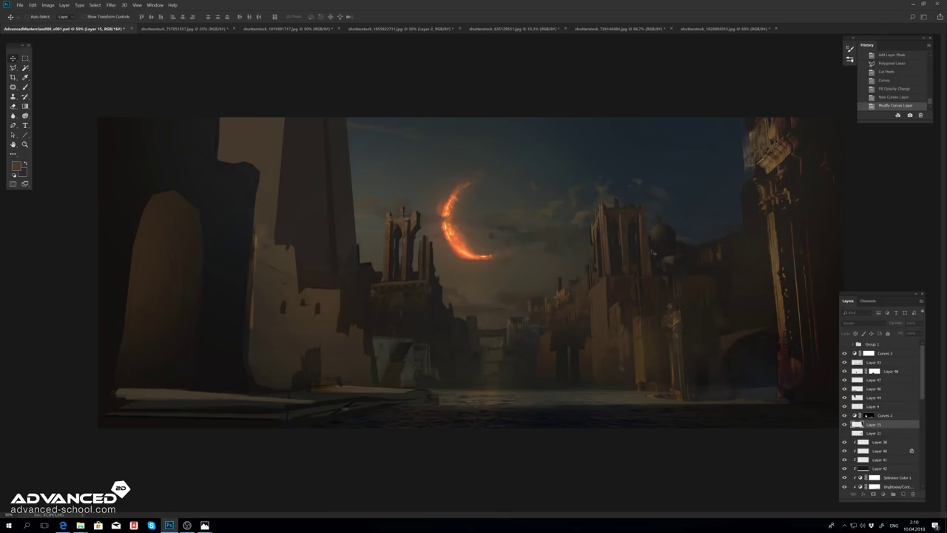
click(869, 353)
key(Delete)
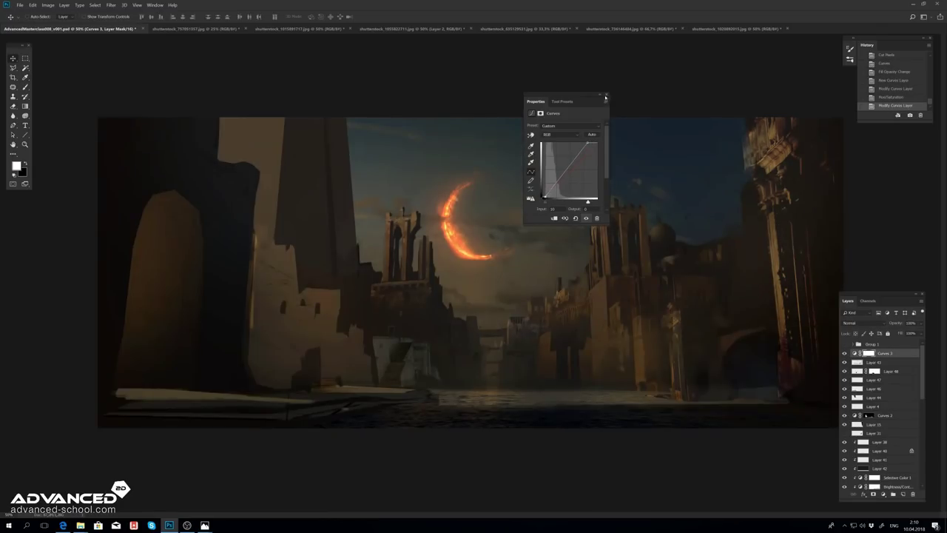
key(ctrl+minus)
key(m)
key(Tab)
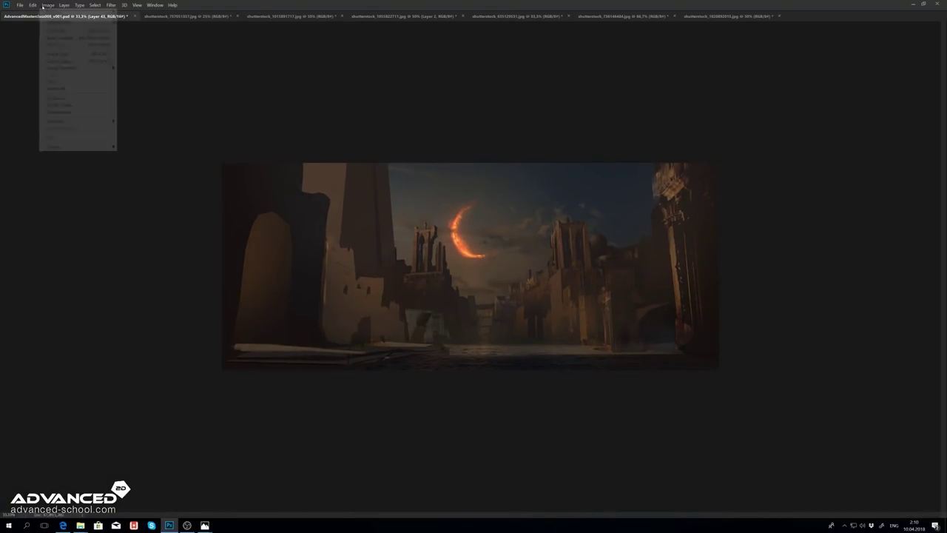
Step: Cycle through the open stock photos and return to the matte painting
key(ctrl+Tab)
key(ctrl+Tab)
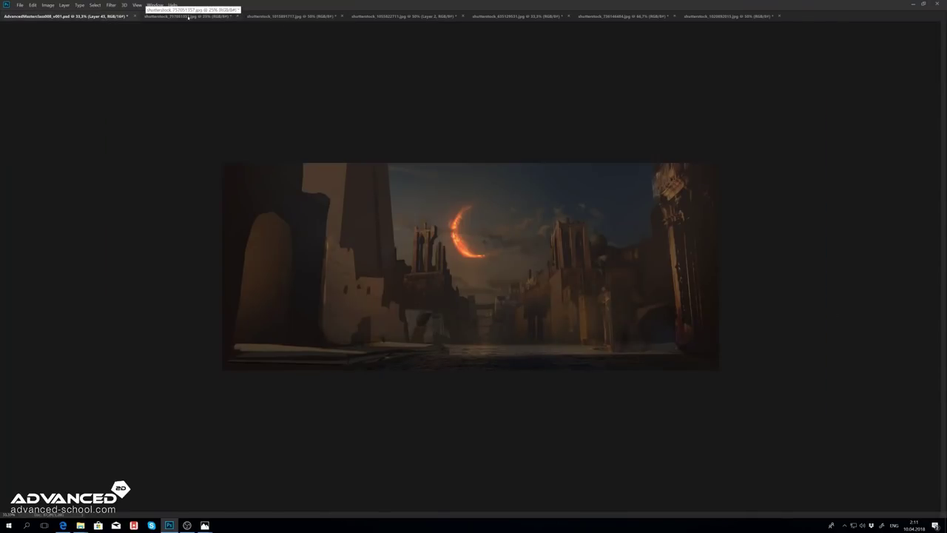
key(ctrl+Tab)
key(ctrl+Tab)
key(ctrl+Tab)
key(ctrl+Tab)
key(ctrl+Tab)
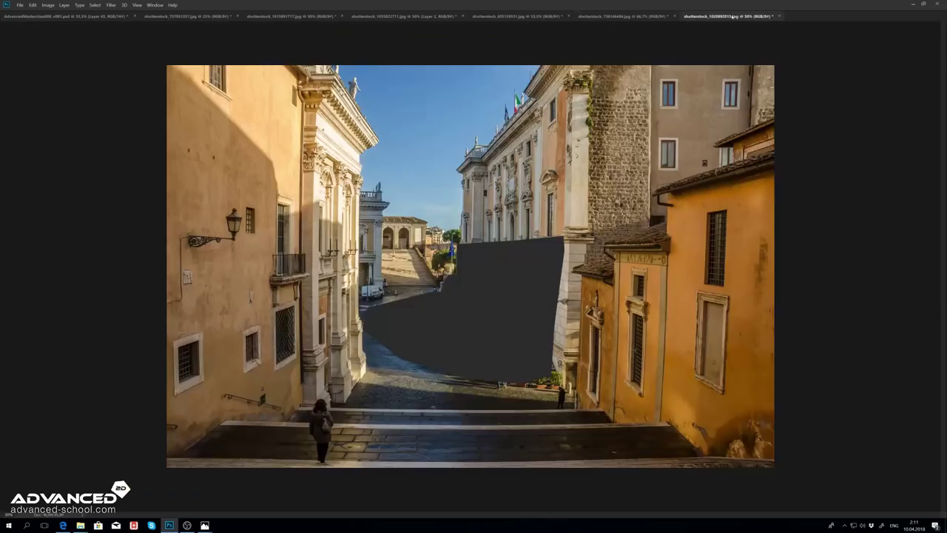
key(Tab)
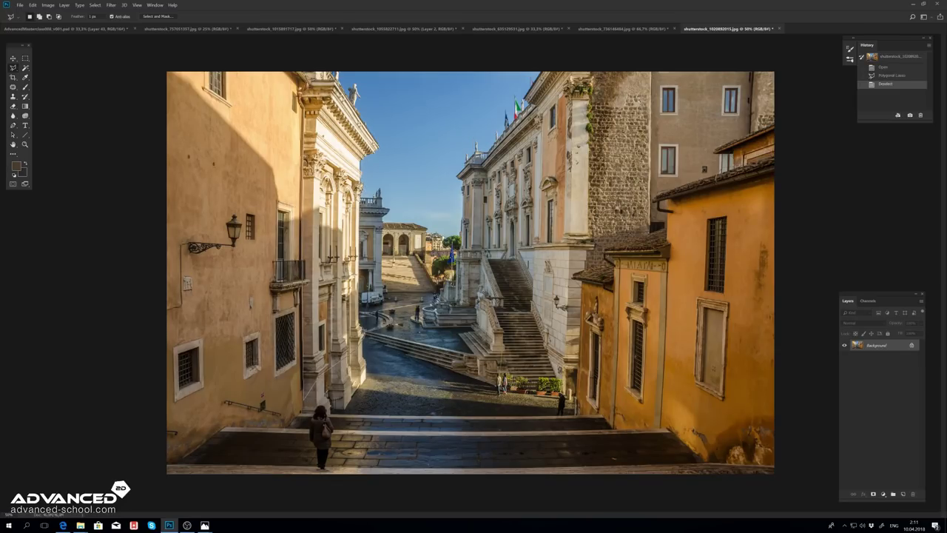
key(ctrl+Tab)
Step: Paste the building facade, skew it into perspective at the left edge, colour-balance it, then delete it
key(ctrl+v)
key(ctrl+t)
drag(466, 281, 263, 274)
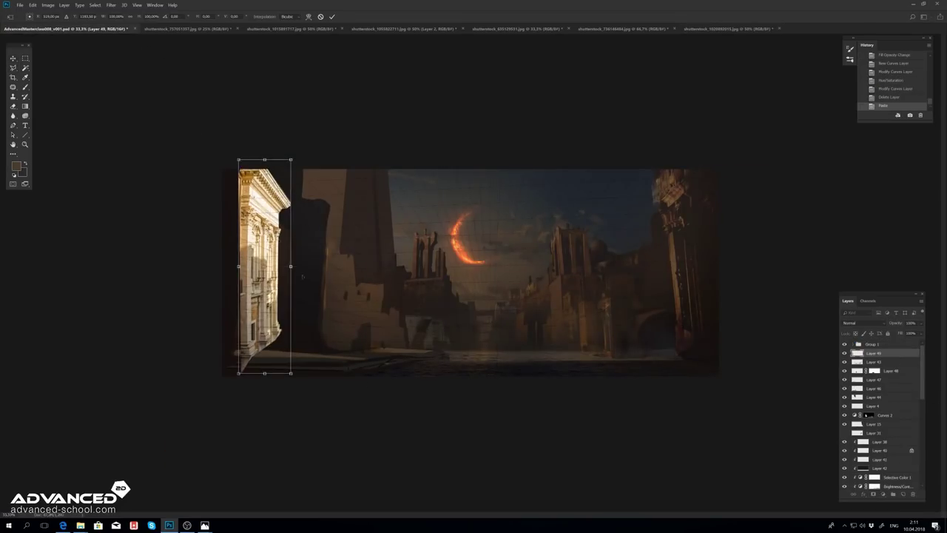
drag(348, 270, 353, 381)
drag(289, 385, 276, 387)
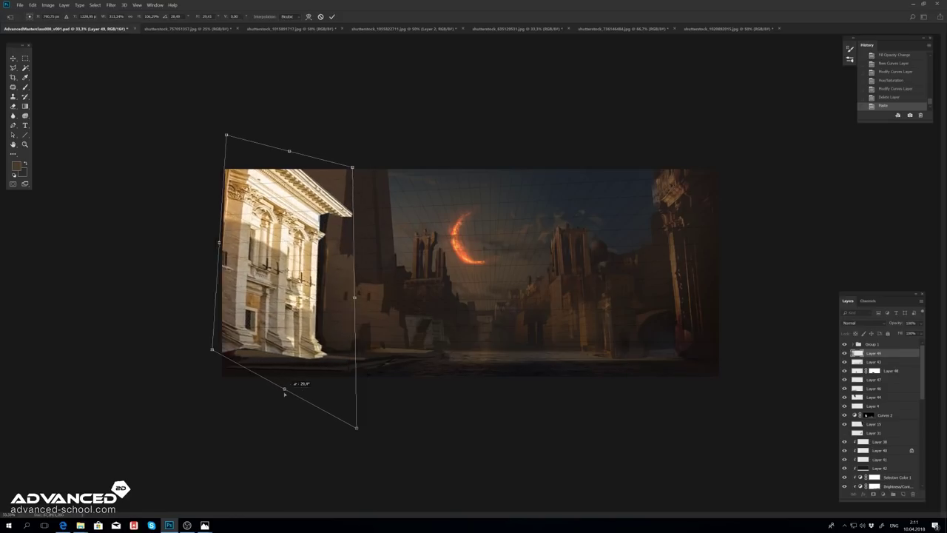
key(Return)
key(shift+0)
key(shift+0)
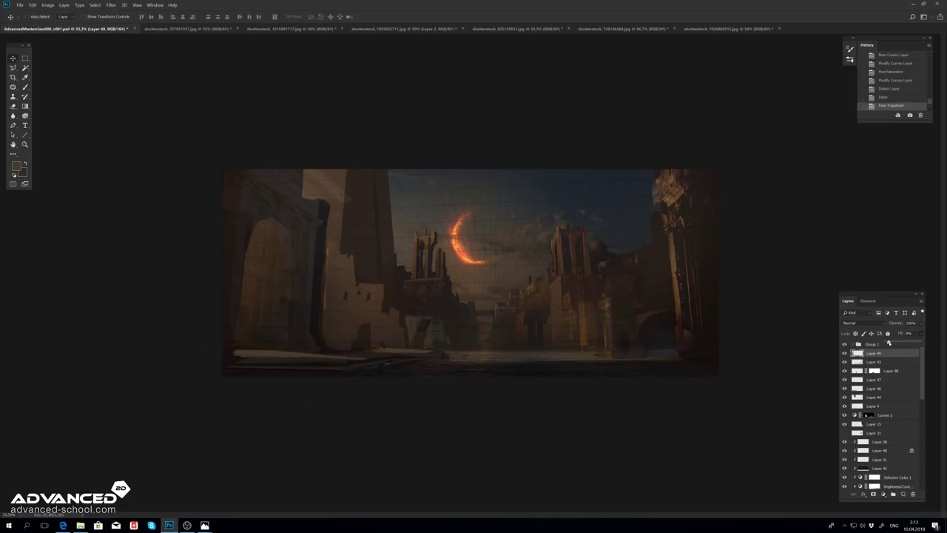
key(ctrl+b)
key(Return)
key(Delete)
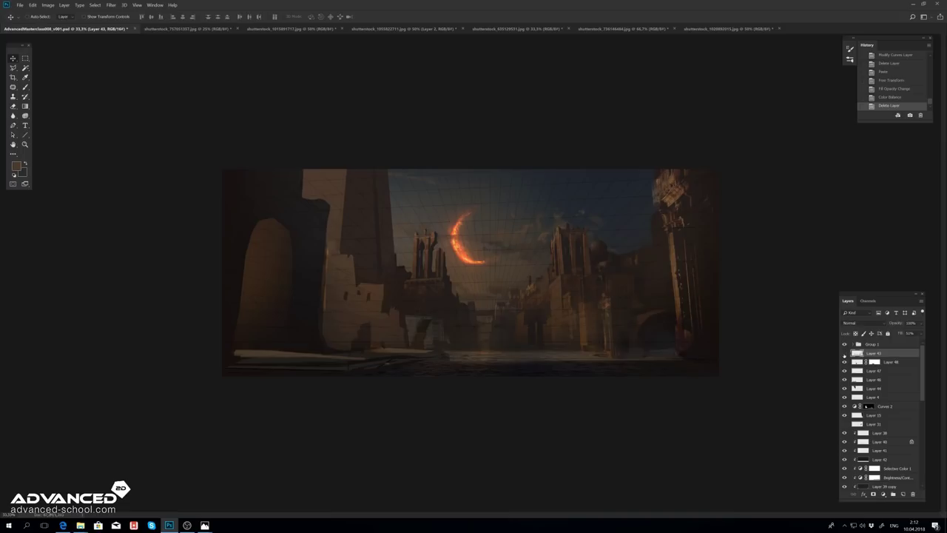
Step: Lower Layer 48's fill and darken the ruins with Color Balance and Curves
key(shift+0)
key(ctrl+b)
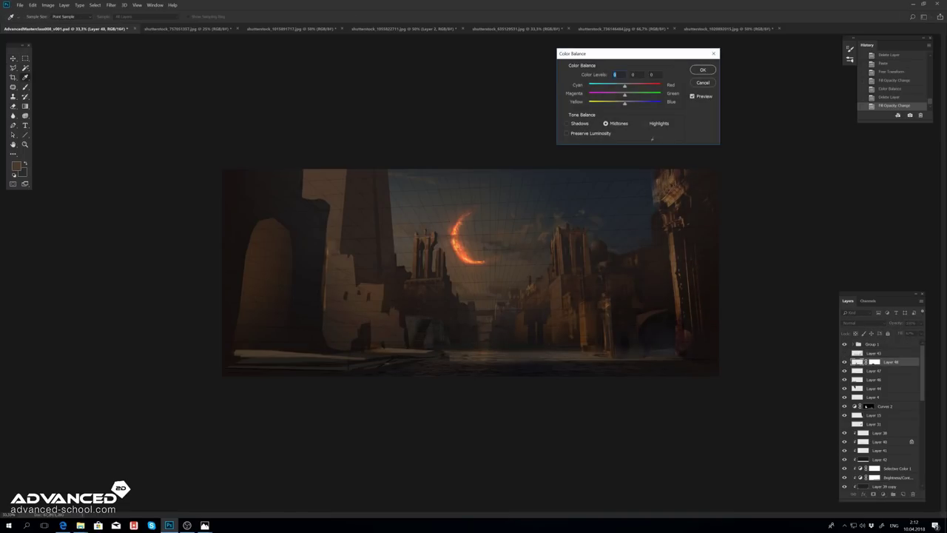
click(709, 70)
key(ctrl+m)
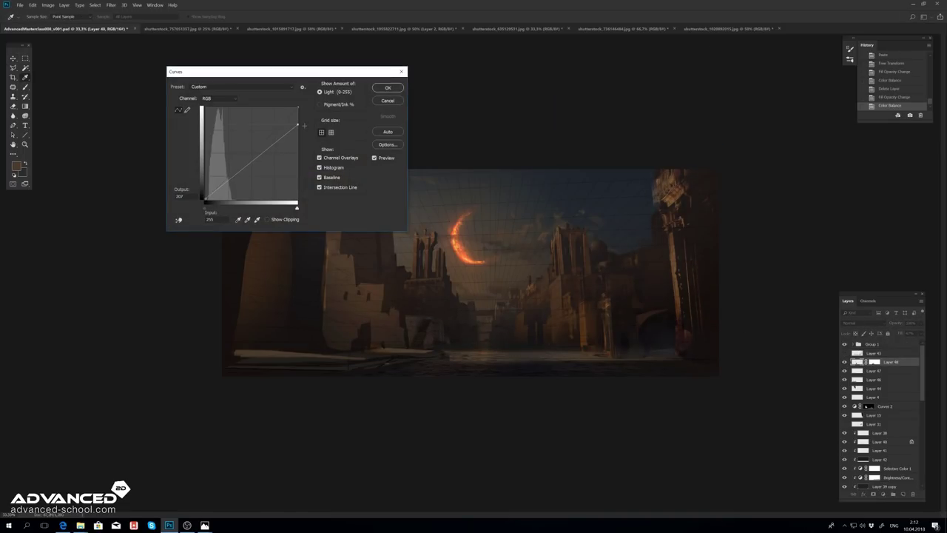
key(Return)
Step: Select a small block of ruins by the street and reshape it with Free Transform
key(l)
key(ctrl+d)
key(ctrl+plus)
key(ctrl+plus)
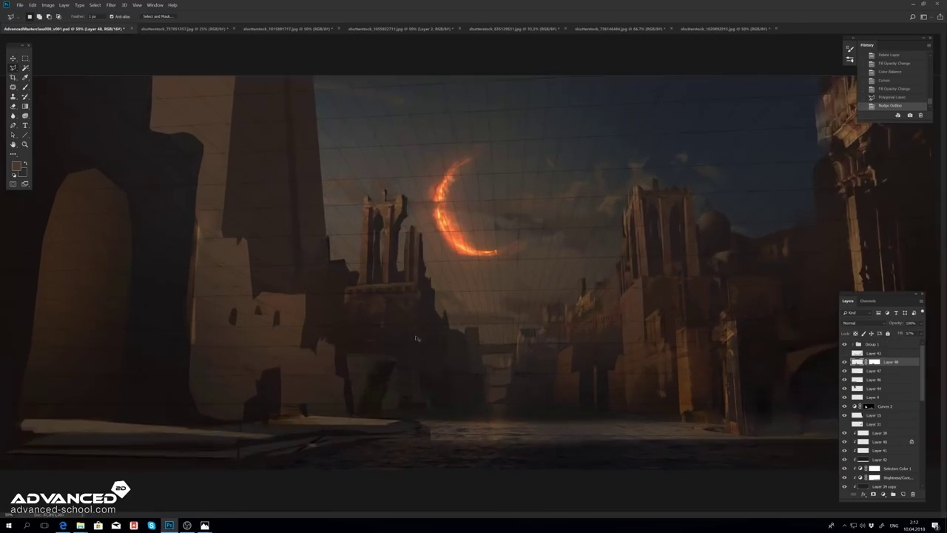
drag(355, 422, 354, 422)
key(ctrl+t)
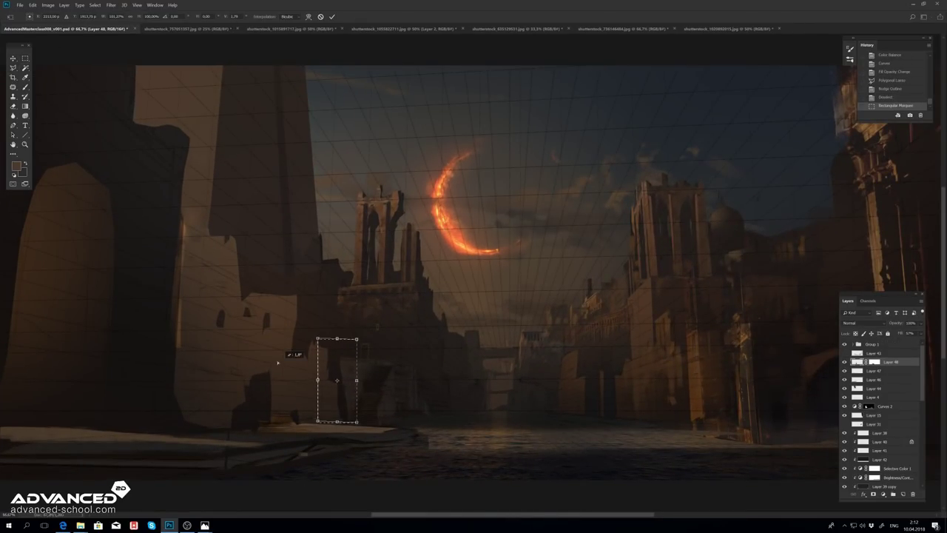
key(Return)
key(ctrl+d)
key(ctrl+minus)
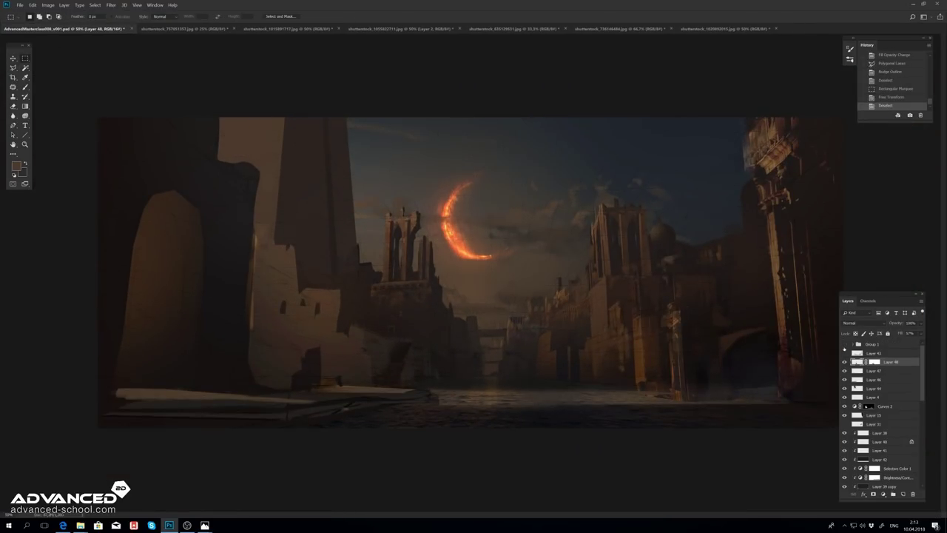
key(v)
ctrl+click(105, 137)
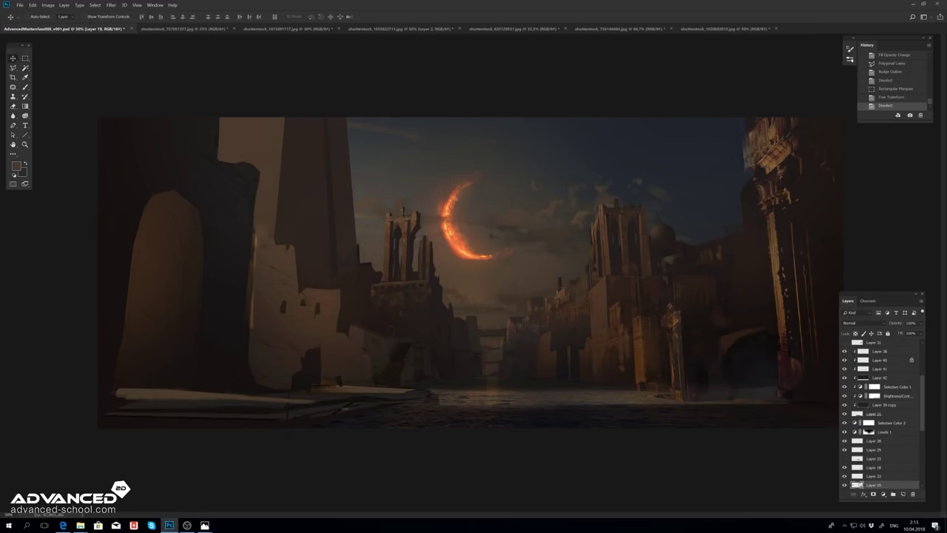
Step: Erase parts of the right-side buildings on Layer 19
key(e)
click(105, 137)
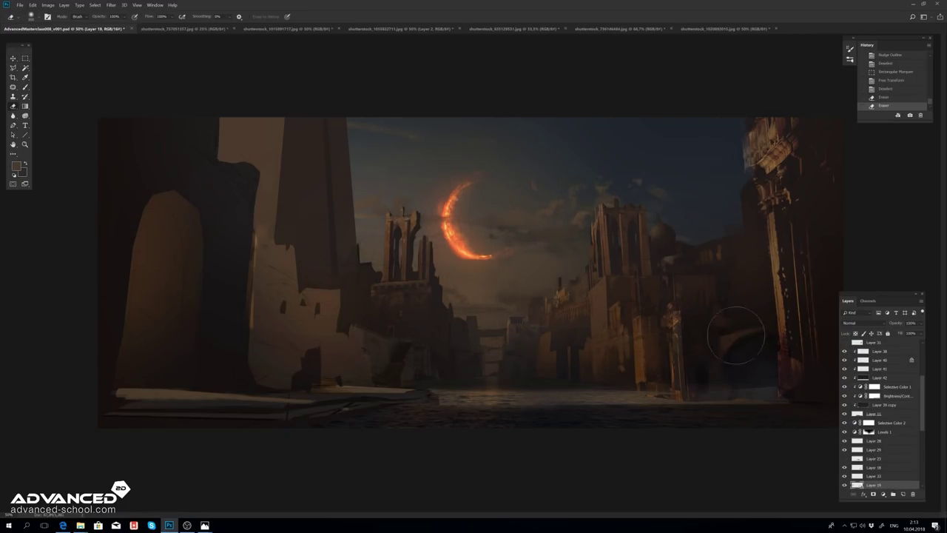
mouse_move(735, 336)
mouse_down()
mouse_move(742, 413)
mouse_move(656, 453)
mouse_up()
Step: Apply Color Balance and Levels to Layer 25 for the far structures
key(i)
ctrl+right_click(514, 324)
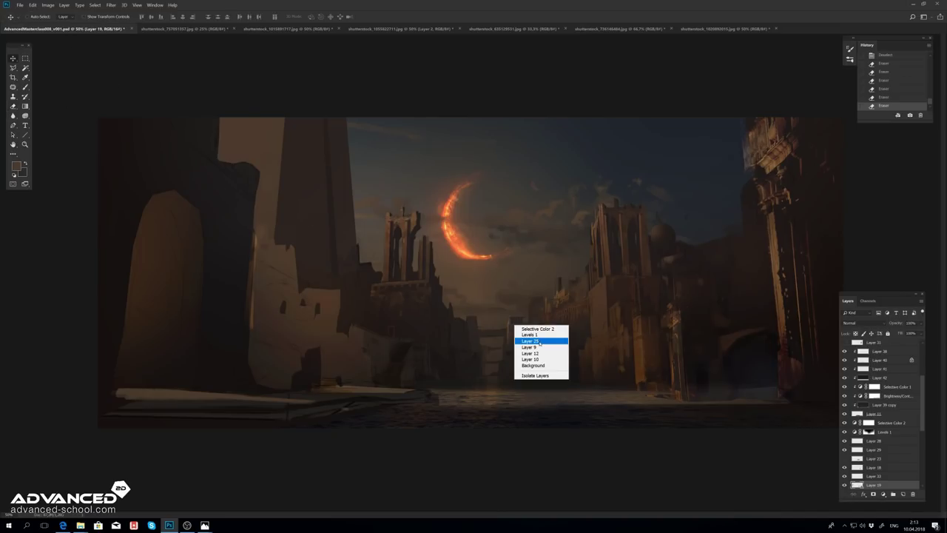
click(536, 342)
key(ctrl+b)
key(Return)
key(ctrl+l)
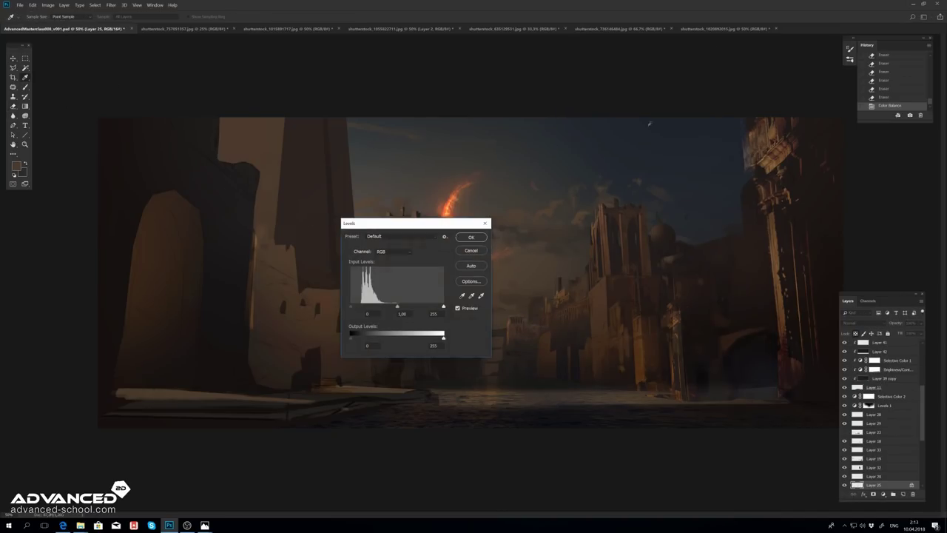
key(Return)
Step: Add a new clipped layer and clipped Curves adjustment above Layer 9
key(v)
ctrl+click(598, 194)
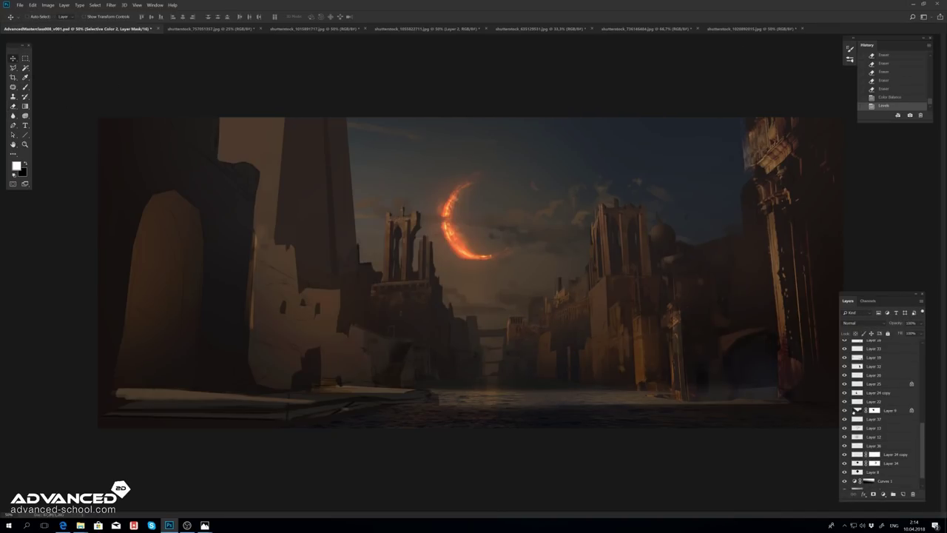
key(ctrl+shift+n)
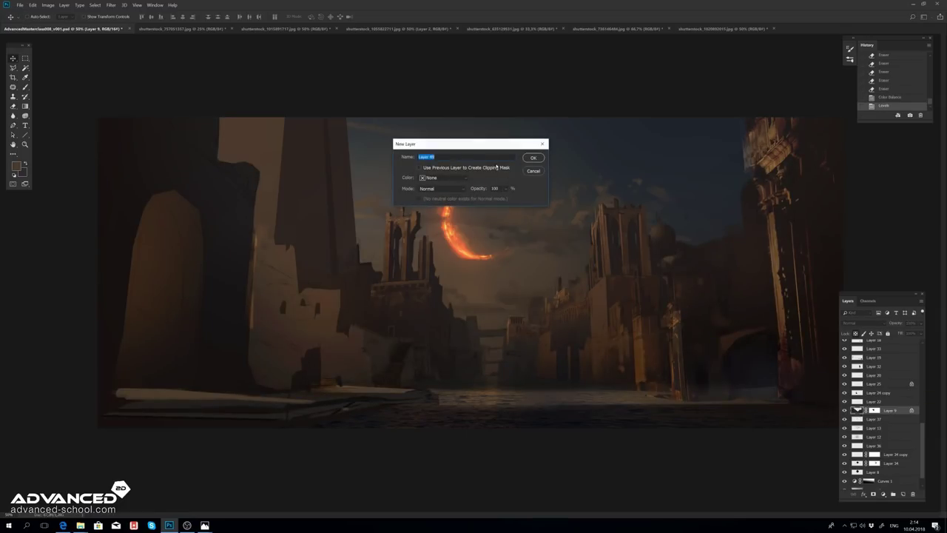
key(Return)
click(884, 495)
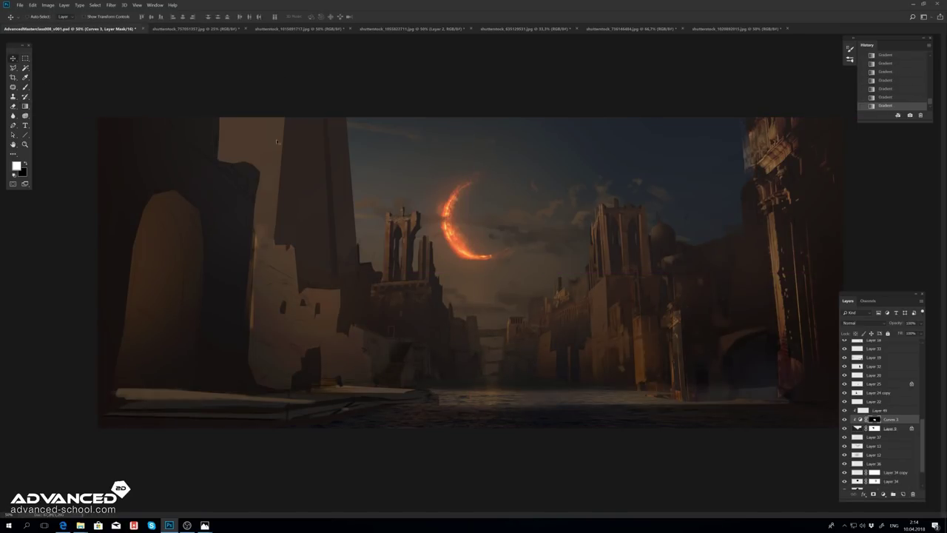
Step: Add a layer above Layer 25, set its fill to 44%, and merge it into Layer 50
ctrl+click(536, 334)
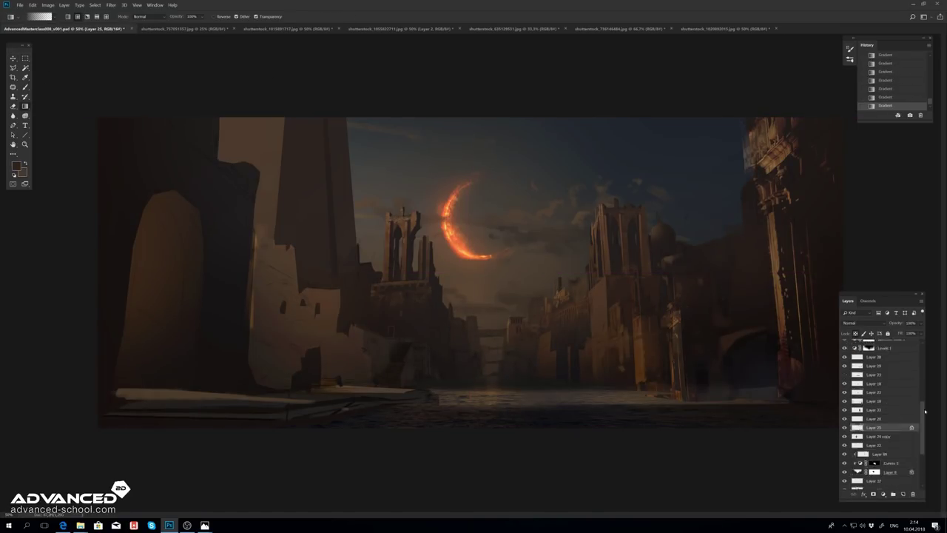
key(ctrl+shift+n)
key(Return)
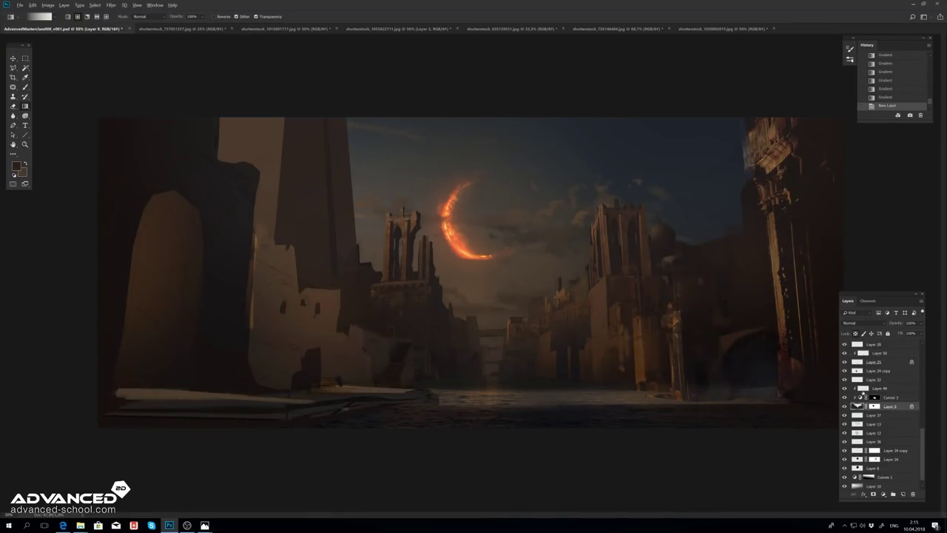
key(Return)
key(ctrl+d)
drag(918, 333, 908, 344)
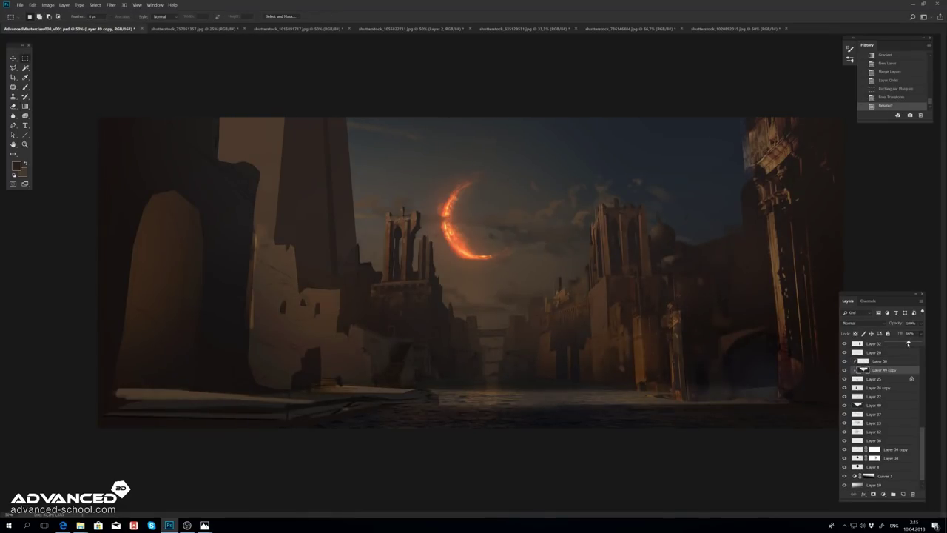
key(ctrl+e)
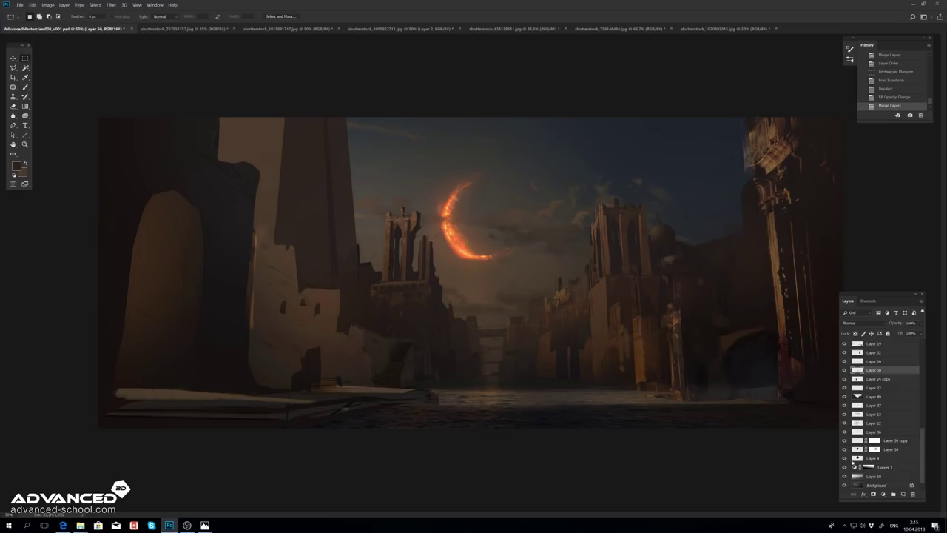
click(851, 451)
Step: Flip the canvas horizontally and review it full screen with panels hidden, then shown
key(f)
key(f)
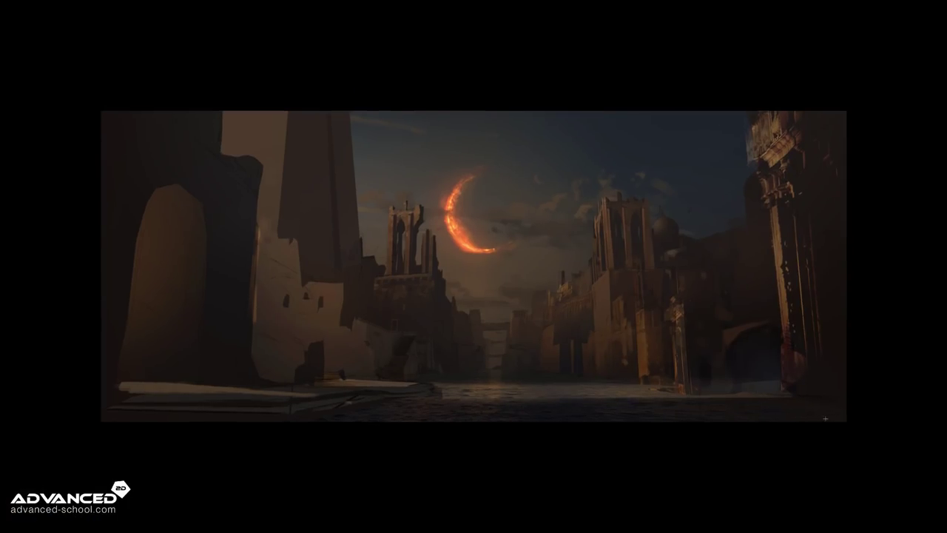
key(f)
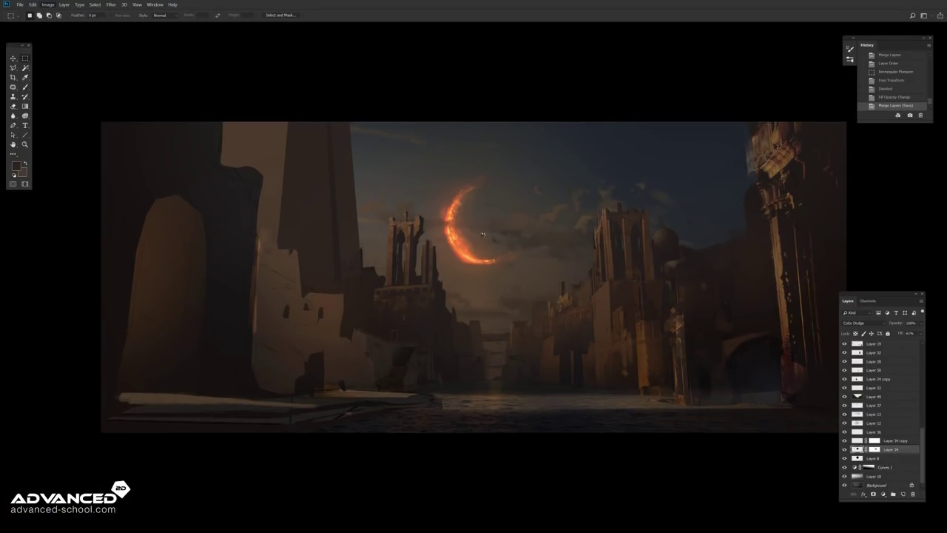
key(ctrl+shift+h)
key(f)
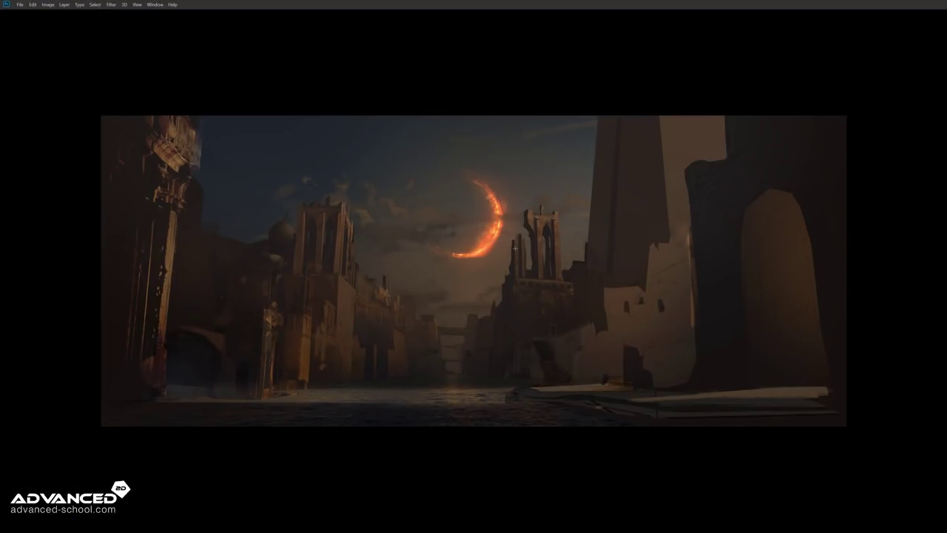
key(Tab)
scroll(880, 414, up, 5)
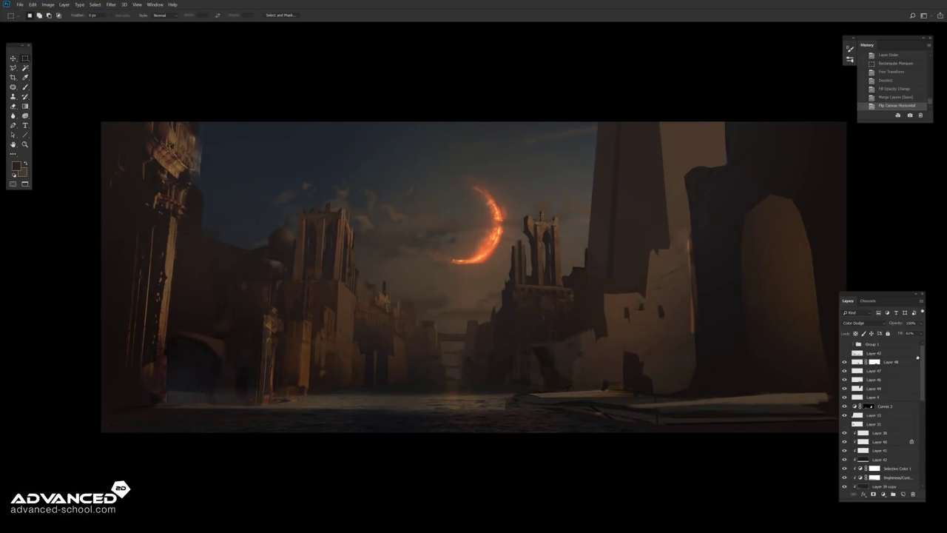
Step: Compare lighting by toggling Layer 39 copy and the central-wall layer, then adjusting Curves 2 fill
click(859, 441)
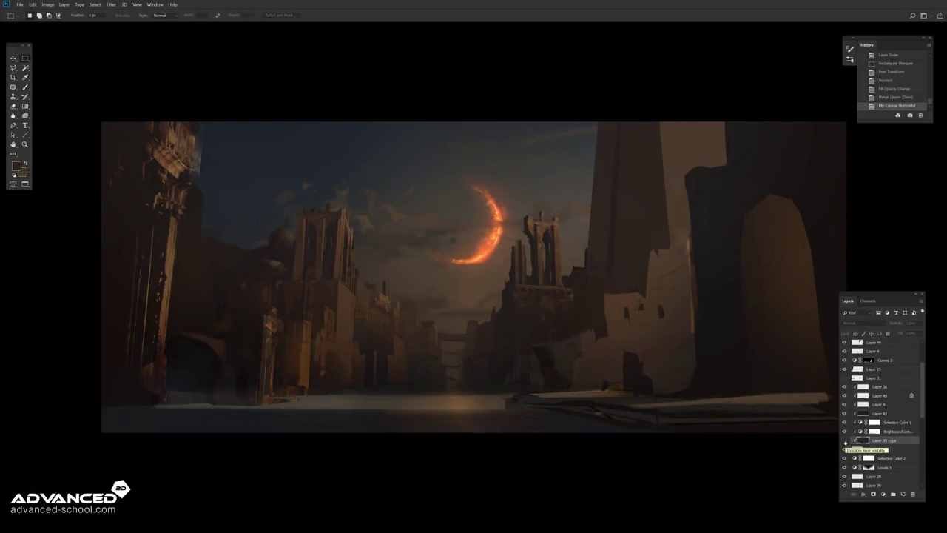
click(844, 440)
click(843, 361)
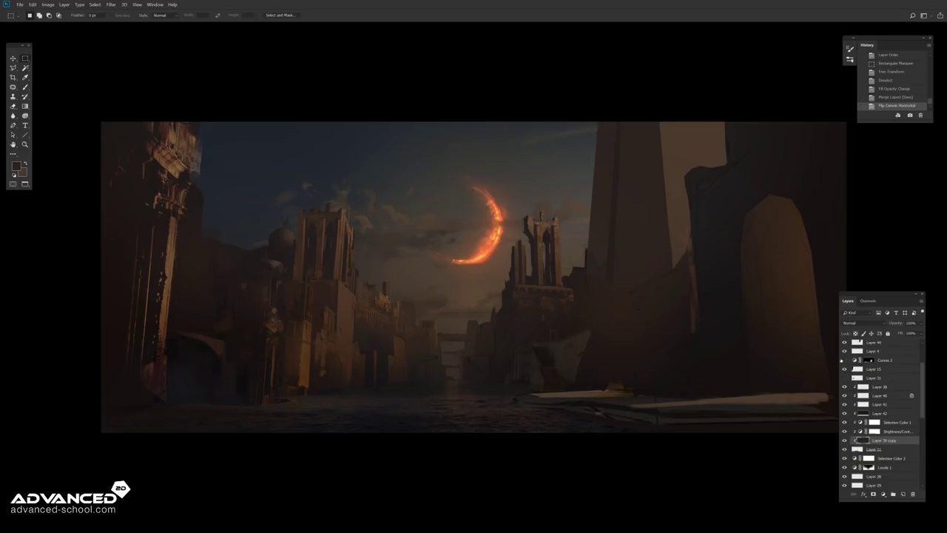
key(ctrl+minus)
key(ctrl+minus)
key(ctrl+minus)
key(ctrl+plus)
key(ctrl+plus)
click(868, 414)
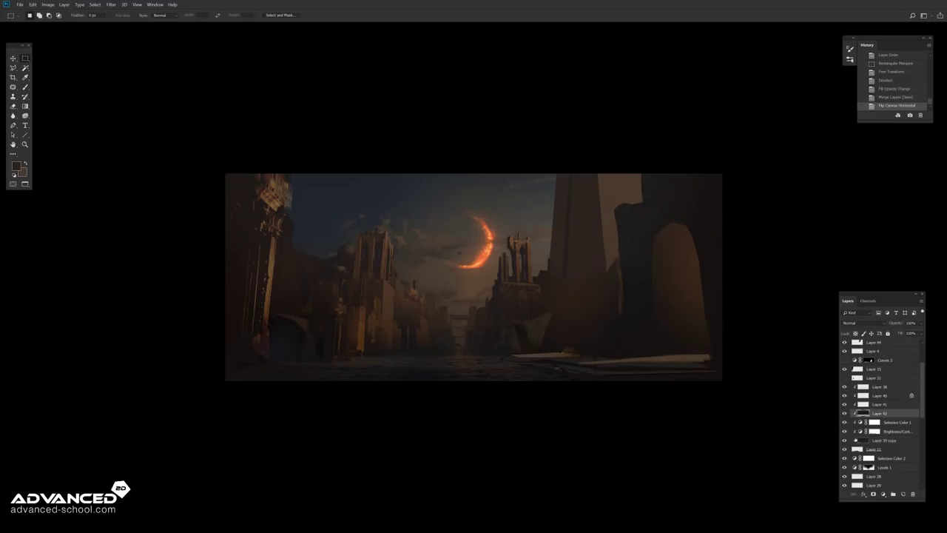
click(859, 440)
click(868, 359)
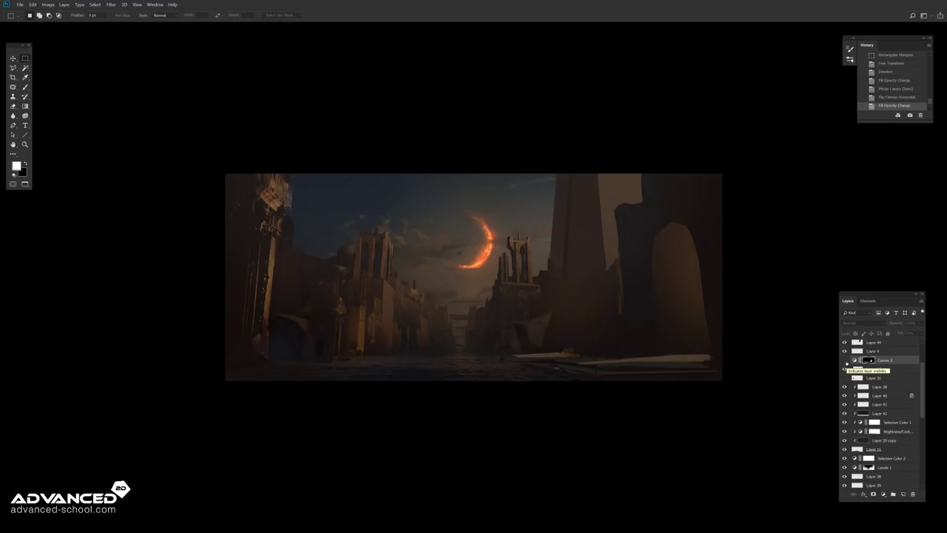
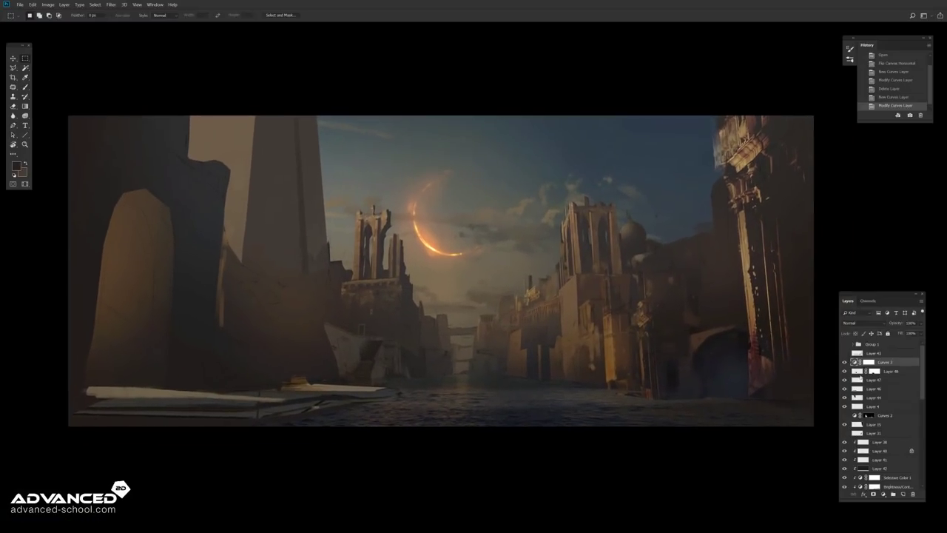
Step: Merge Layer 46 down and delete Layer 44 and the Curves 2 adjustment layer
click(851, 388)
key(ctrl+e)
key(shift+0)
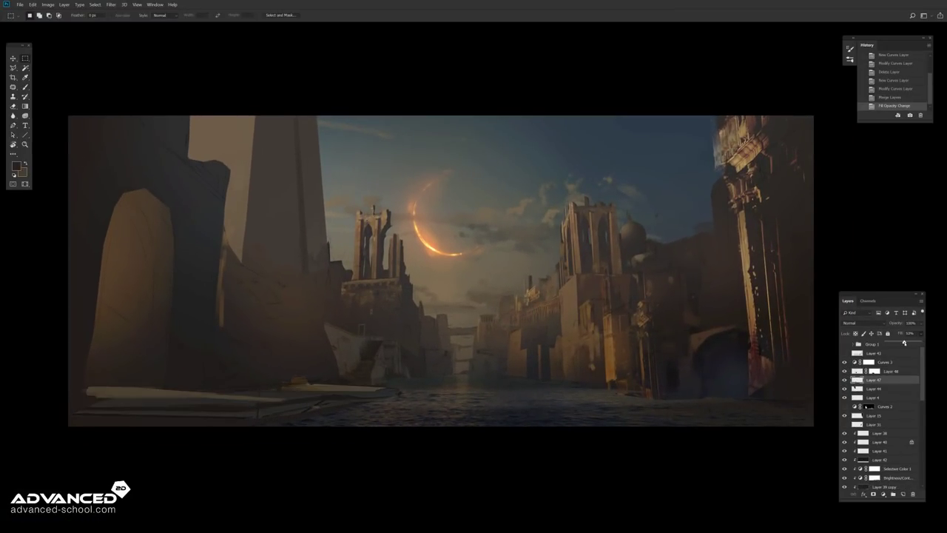
key(Delete)
click(862, 397)
key(Delete)
key(Delete)
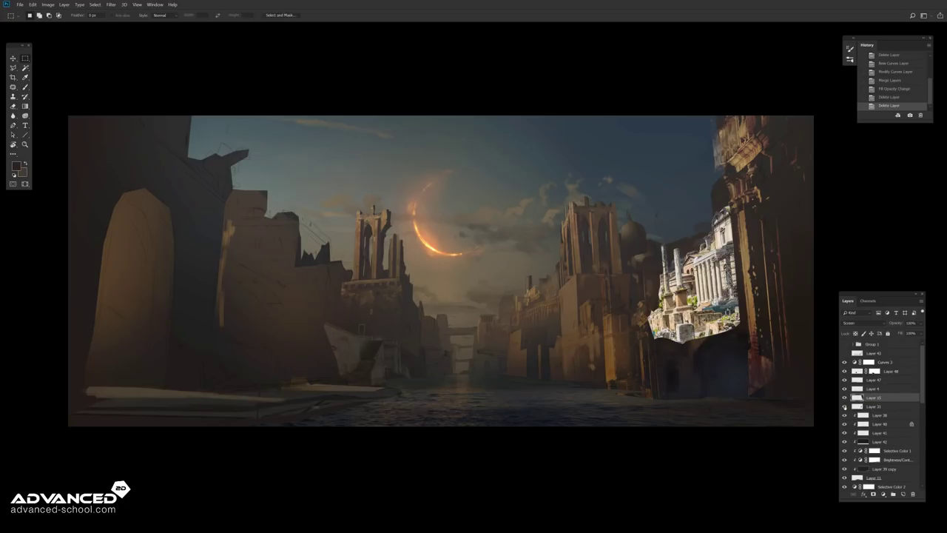
Step: Merge the clipped layers into their base layer and set its Fill to 50%
click(851, 469)
shift+click(863, 406)
key(ctrl+e)
drag(921, 333, 904, 343)
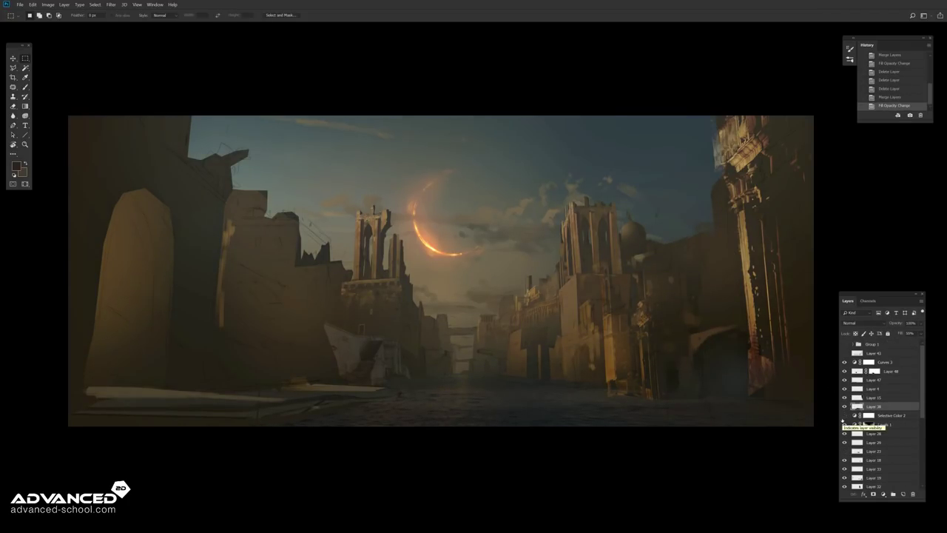
scroll(843, 420, down, 10)
Step: Merge Layer 24 copy with Layer 18, delete Layer 23, and hide the crescent sun layer
click(877, 378)
shift+click(873, 396)
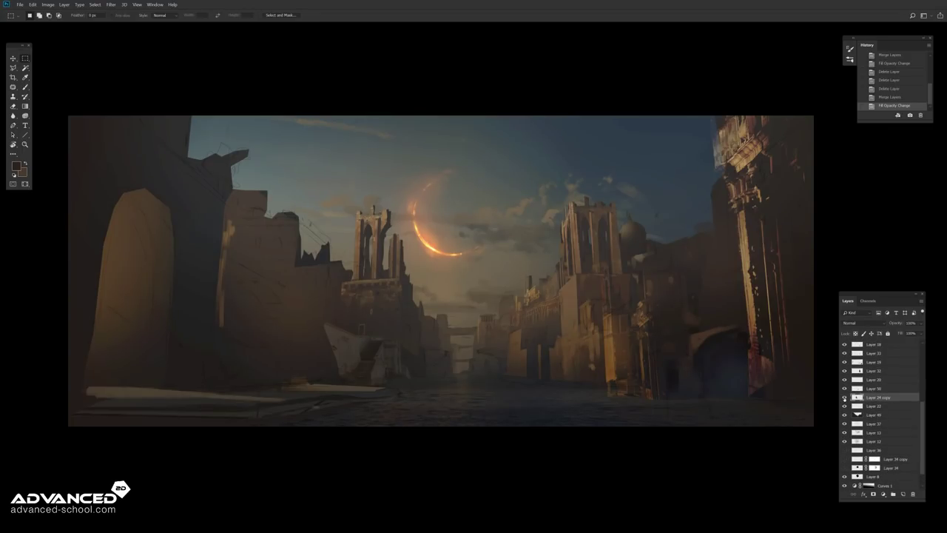
key(ctrl+e)
alt+click(845, 408)
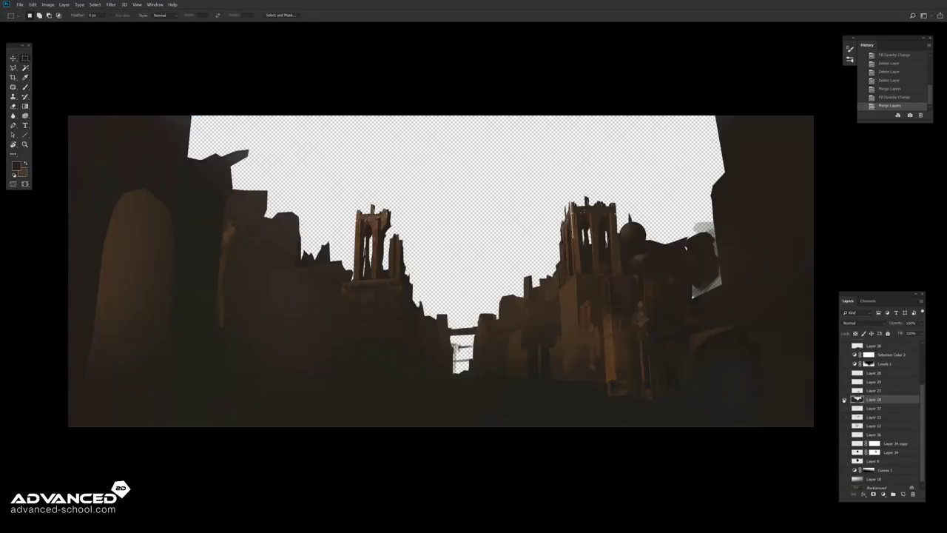
key(Delete)
key(ctrl+e)
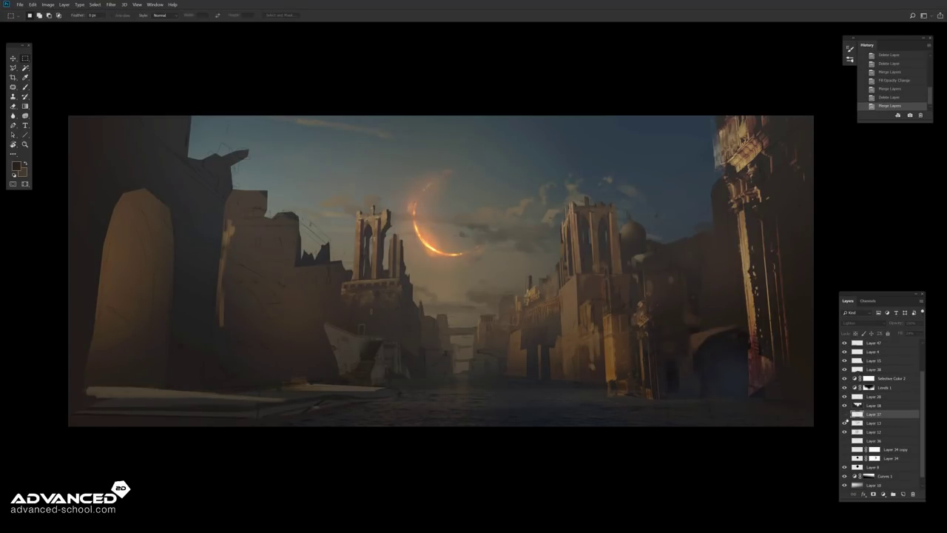
click(845, 404)
scroll(846, 471, down, 1)
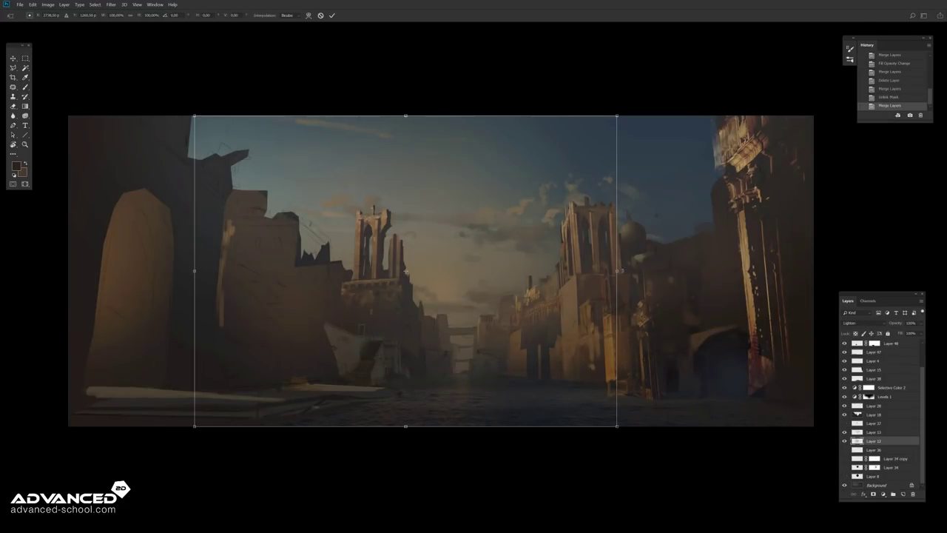
Step: Apply the pending transform, then brighten the layer with Curves and adjust its Color Balance
key(Return)
key(ctrl+m)
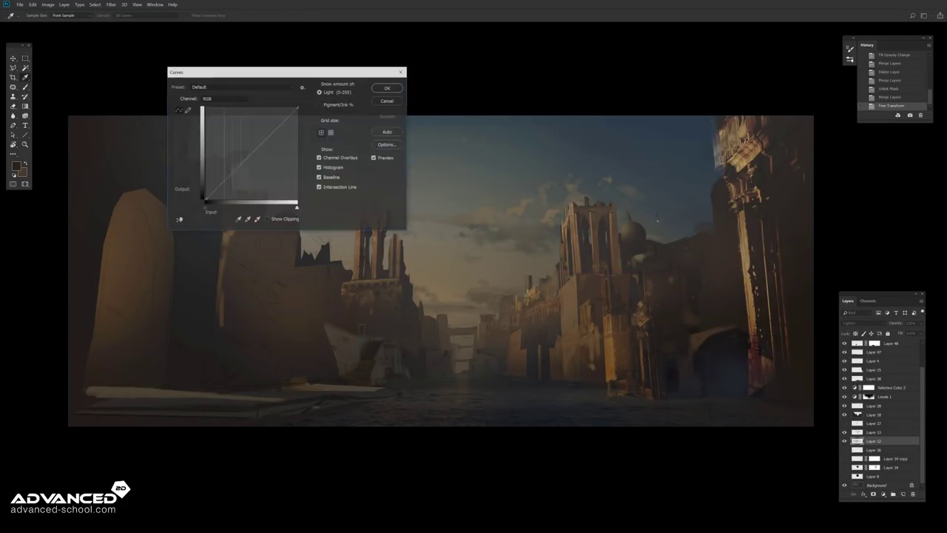
key(Return)
key(ctrl+b)
key(Return)
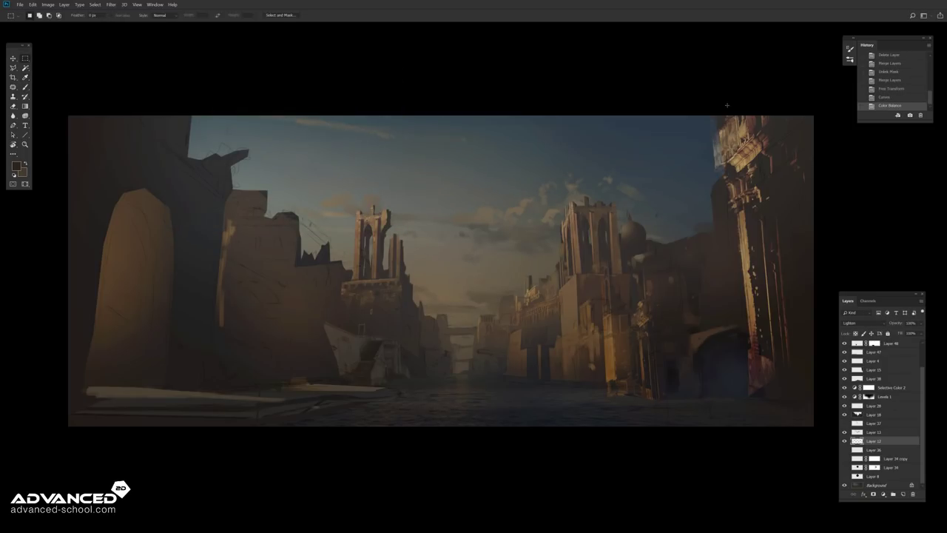
Step: Skew Layer 13 diagonally across the sky and flip the canvas horizontally
click(873, 432)
key(ctrl+t)
drag(666, 116, 712, 59)
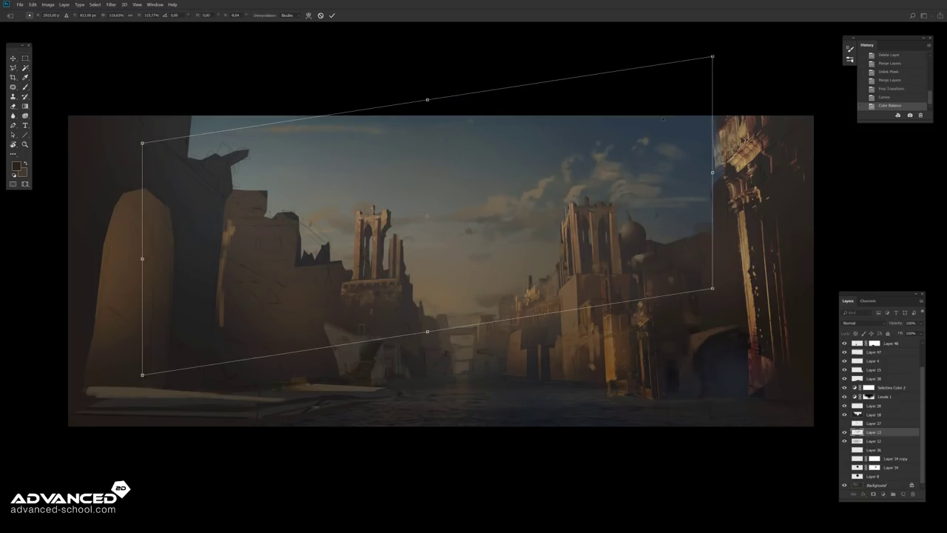
key(Escape)
key(ctrl+t)
key(Return)
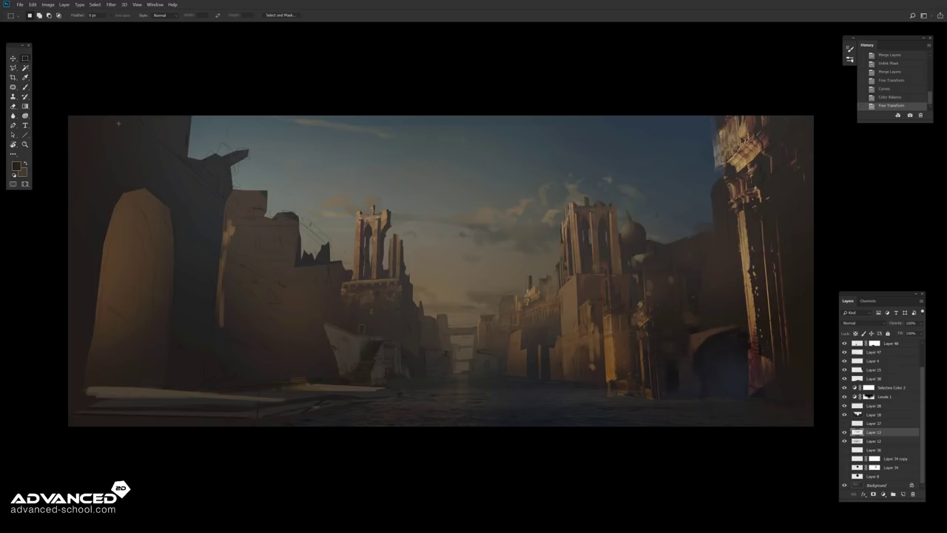
click(48, 4)
click(144, 97)
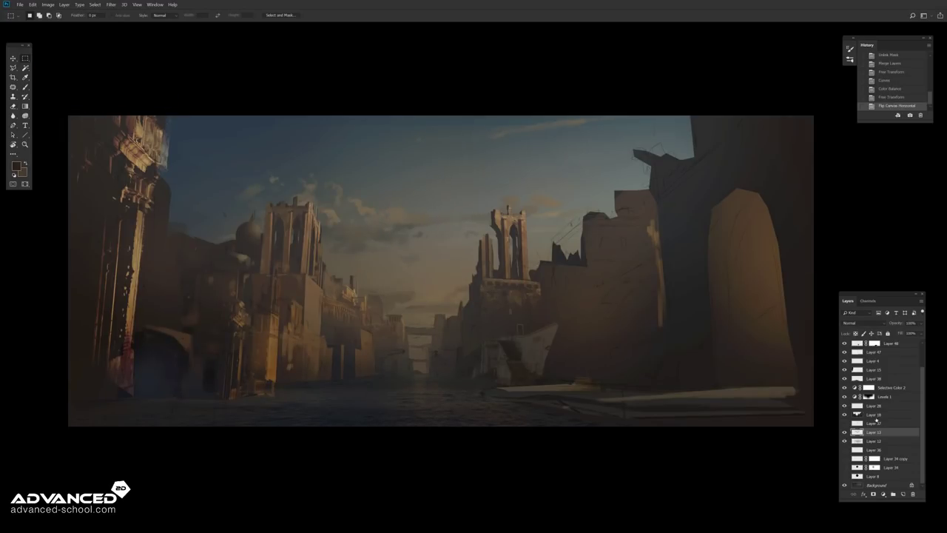
Step: Try Color Balance and Hue/Saturation on Layer 18, then revert to the unflipped painting
click(877, 416)
key(ctrl+b)
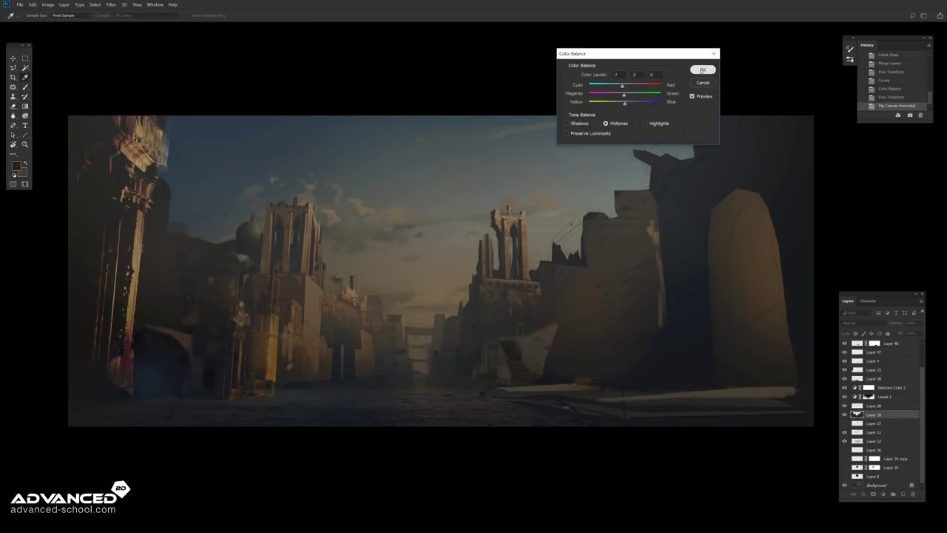
click(703, 69)
key(m)
key(ctrl+minus)
key(ctrl+minus)
key(ctrl+minus)
key(ctrl+z)
key(ctrl+shift+z)
key(ctrl+plus)
key(ctrl+plus)
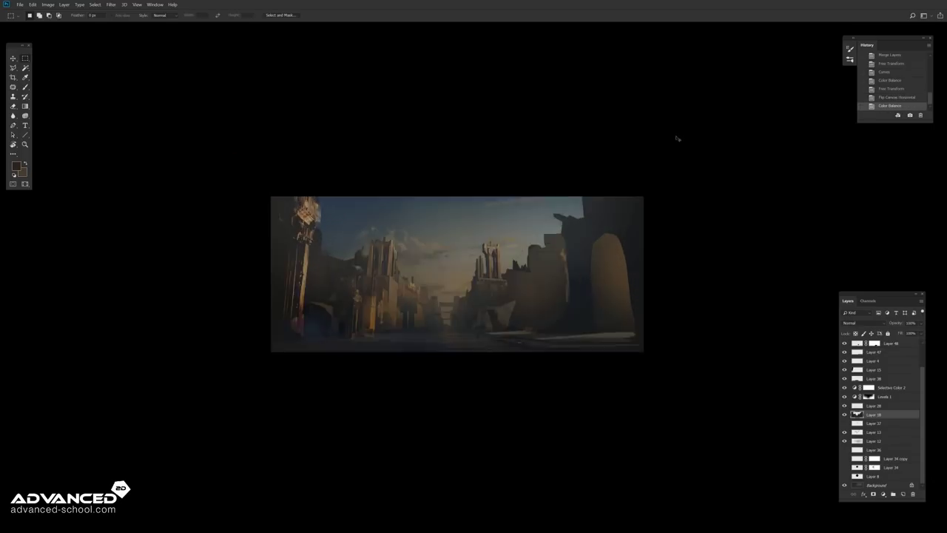
key(ctrl+plus)
key(ctrl+plus)
key(ctrl+u)
click(621, 238)
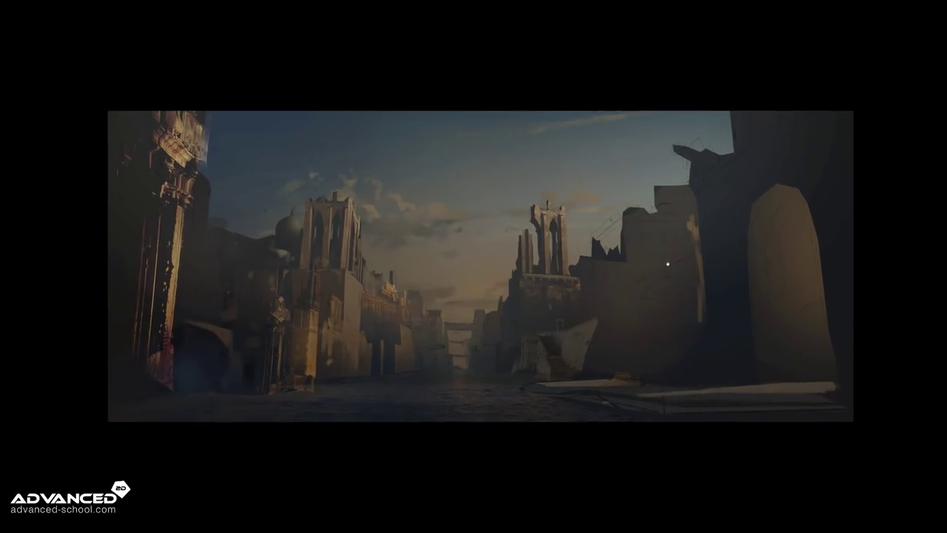
key(ctrl+z)
key(ctrl+z)
key(ctrl+z)
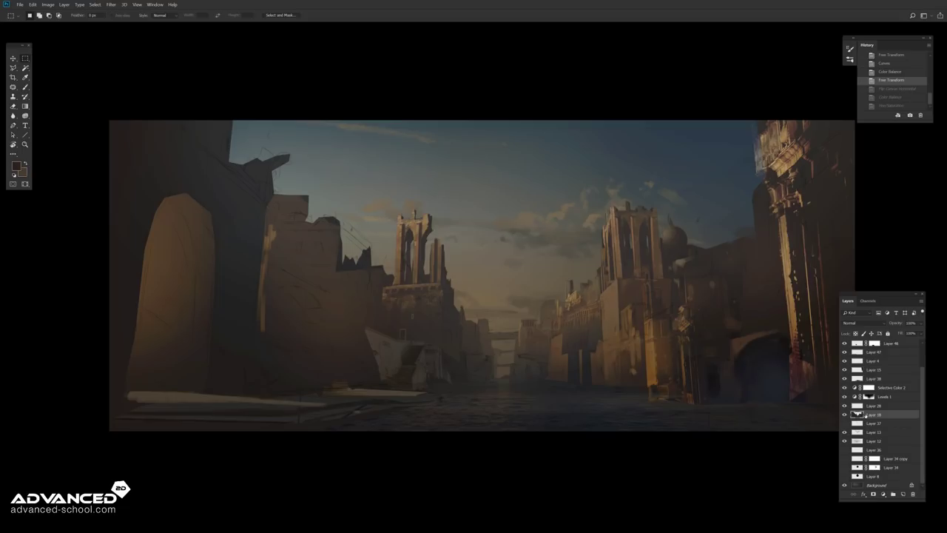
Step: Set Layer 12's Fill to 60%, restack and merge layers, and add a new clipped layer
click(875, 440)
key(shift+6)
mouse_move(868, 467)
mouse_down()
mouse_move(868, 443)
mouse_move(868, 486)
mouse_move(860, 419)
mouse_up()
key(ctrl+e)
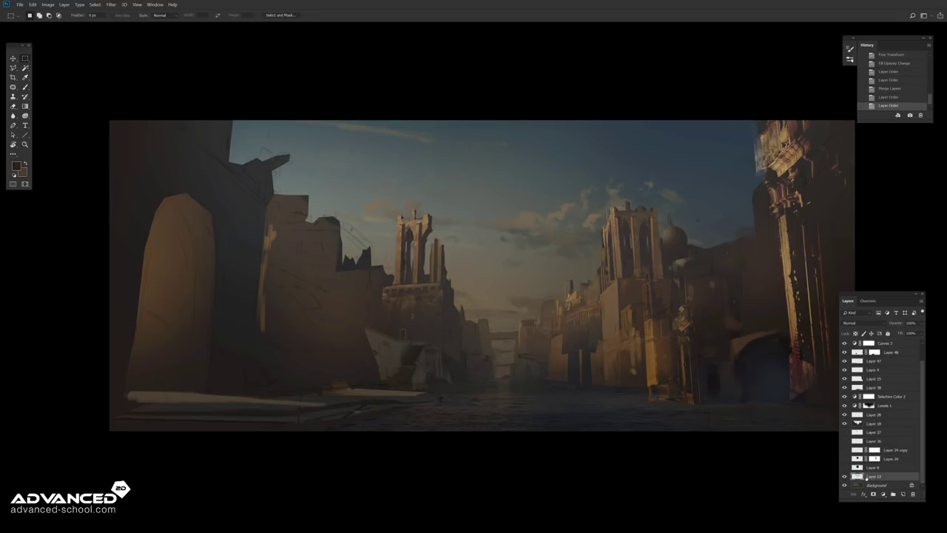
key(ctrl+shift+n)
click(532, 157)
key(ctrl+shift+n)
Step: Create several new empty layers in a row
click(533, 158)
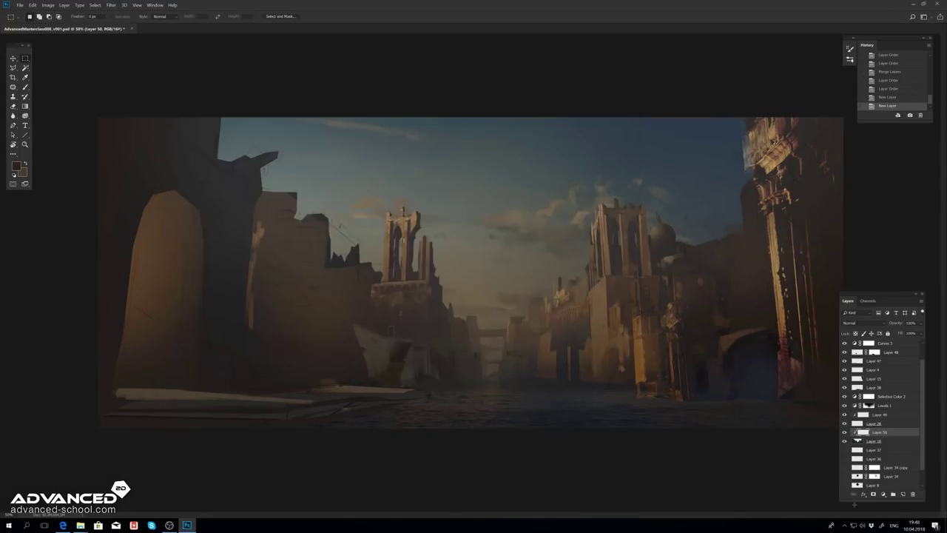
key(ctrl+shift+n)
key(Return)
key(ctrl+shift+n)
key(Return)
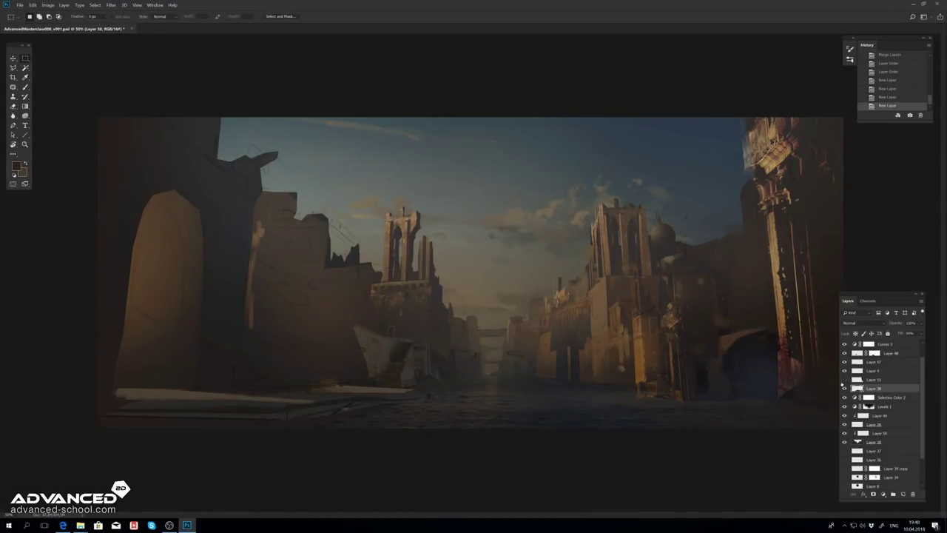
Step: Move Layer 15 below Layer 50, Layer 47 above 15, Layer 4 under Layer 43, adding new layers
mouse_move(874, 352)
mouse_down()
mouse_move(873, 415)
mouse_move(857, 372)
mouse_move(874, 436)
mouse_up()
drag(903, 341, 894, 341)
click(888, 371)
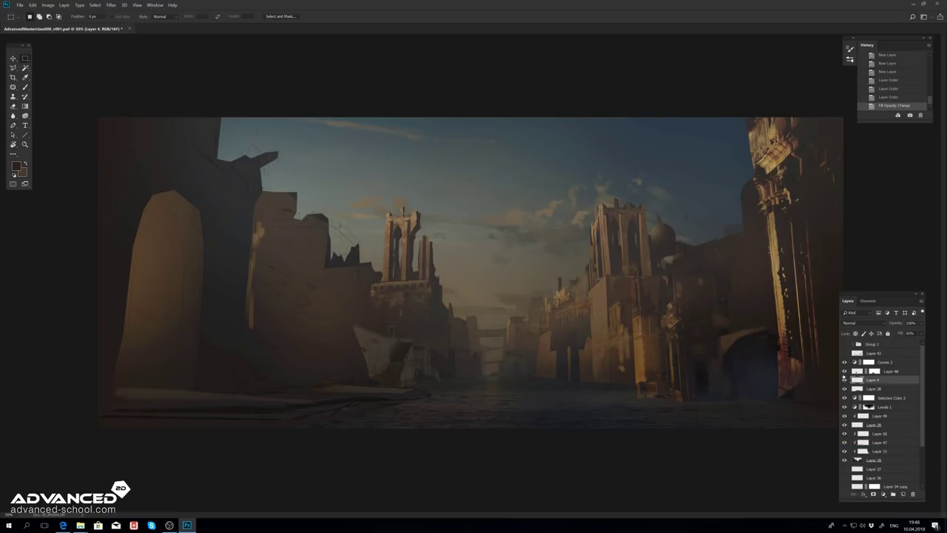
key(ctrl+shift+n)
key(Return)
drag(873, 389, 873, 361)
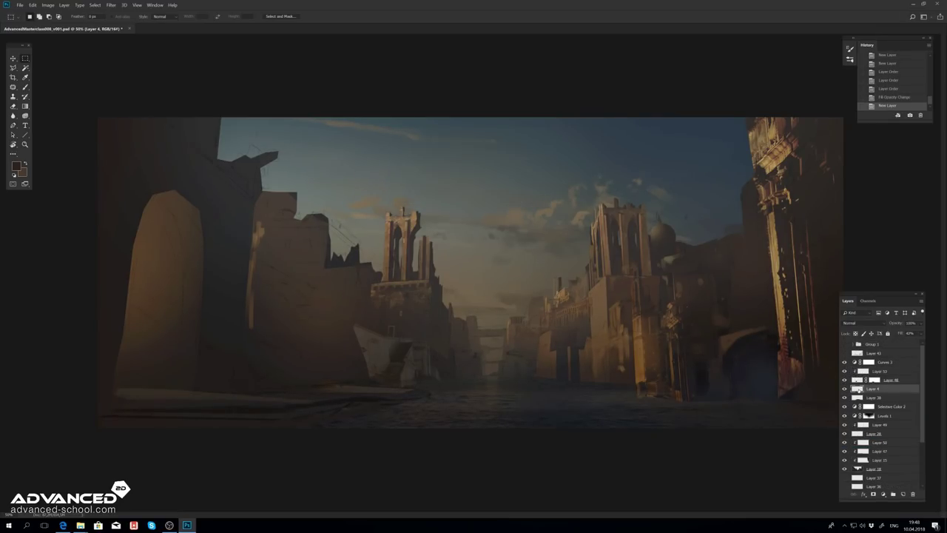
key(ctrl+shift+n)
key(Return)
Step: Move the new layer down three places, merge the layers, and reveal the perspective grid group
key(ctrl+[)
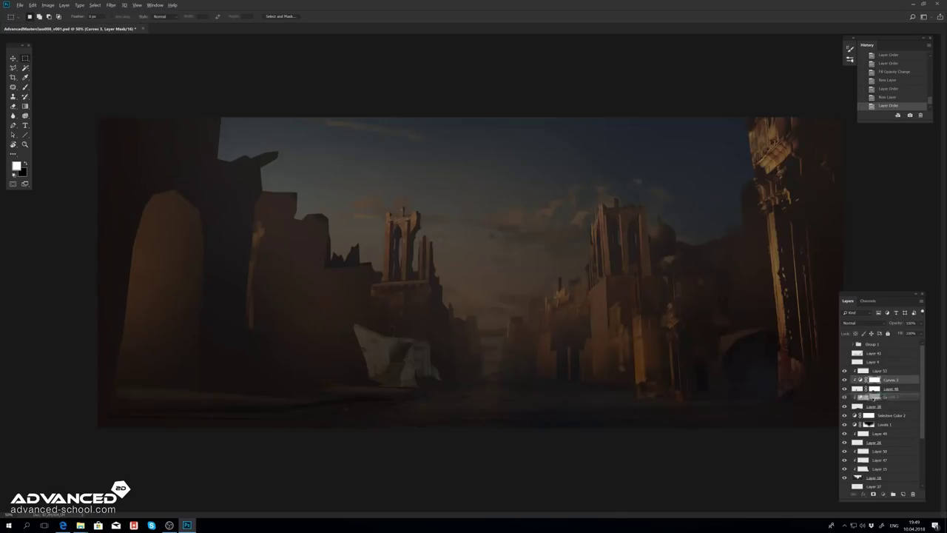
key(ctrl+[)
key(ctrl+[)
key(ctrl+[)
key(ctrl+[)
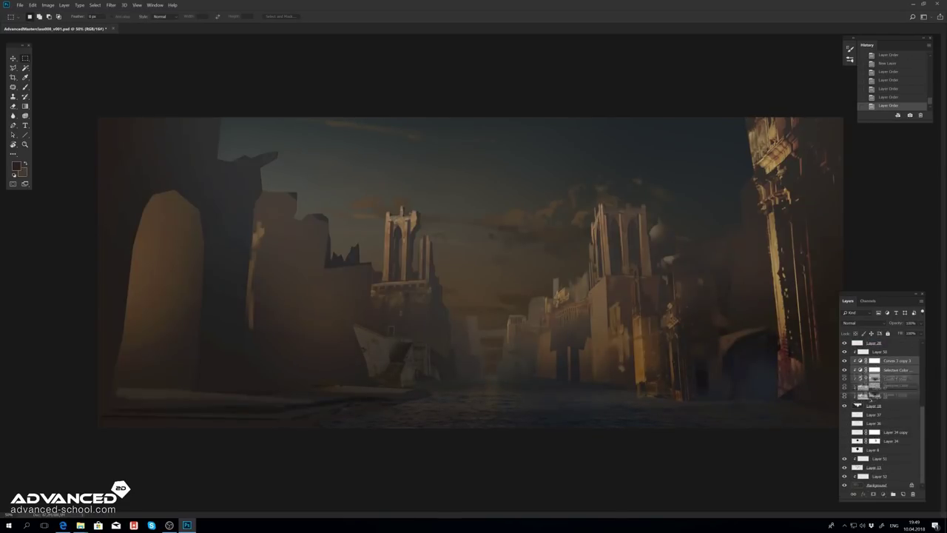
key(ctrl+[)
key(ctrl+e)
key(ctrl+e)
key(ctrl+e)
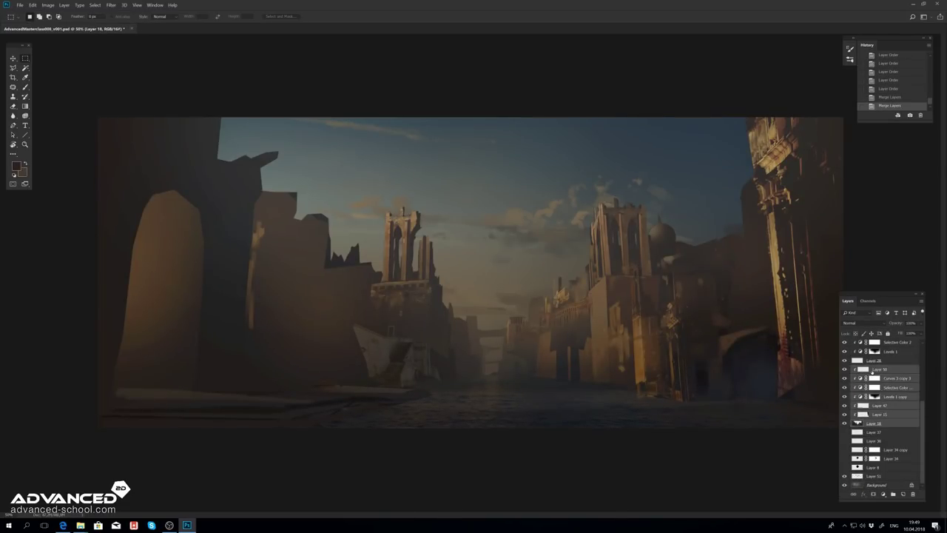
key(ctrl+e)
key(ctrl+e)
key(ctrl+e)
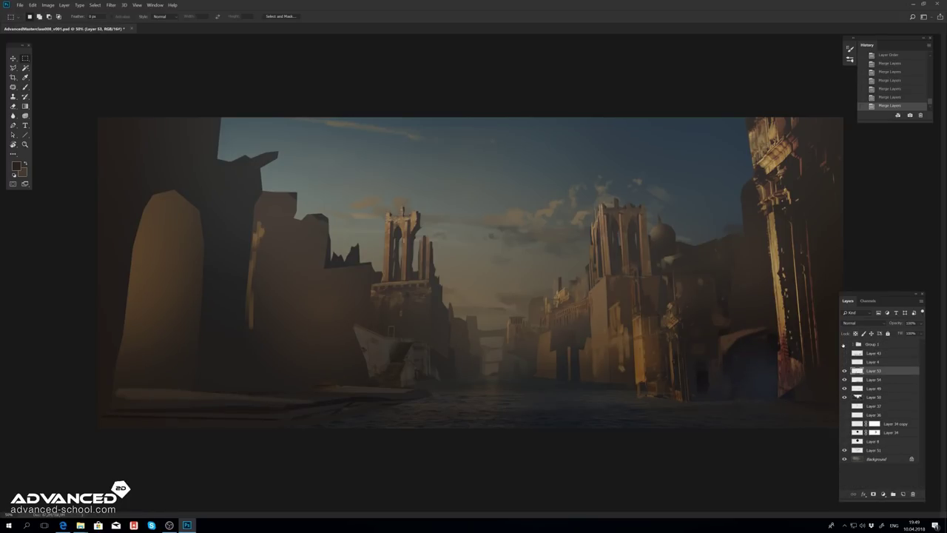
click(845, 345)
key(ctrl+shift+n)
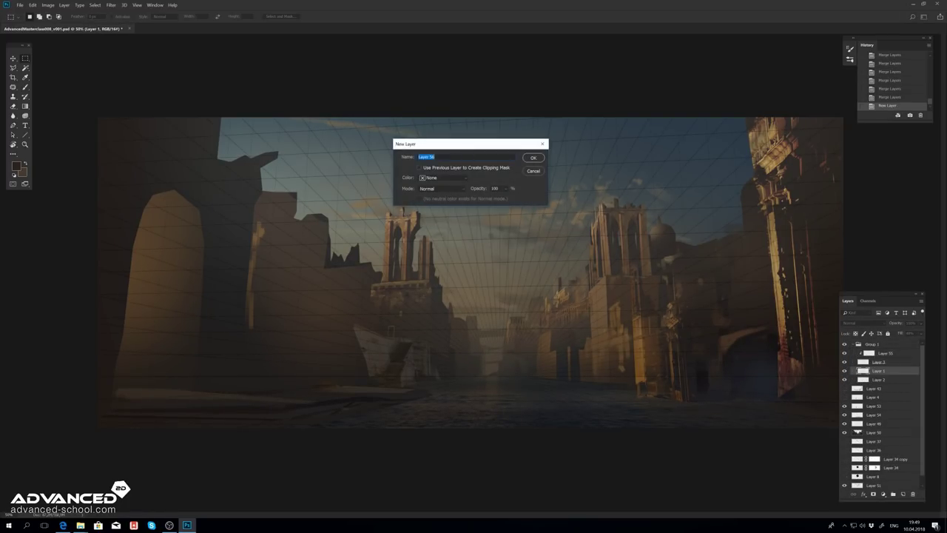
Step: Add clipped colour layers over the grid and fill them with orange, green and cyan
key(Return)
key(ctrl+shift+n)
key(Return)
click(17, 166)
key(Return)
key(alt+BackSpace)
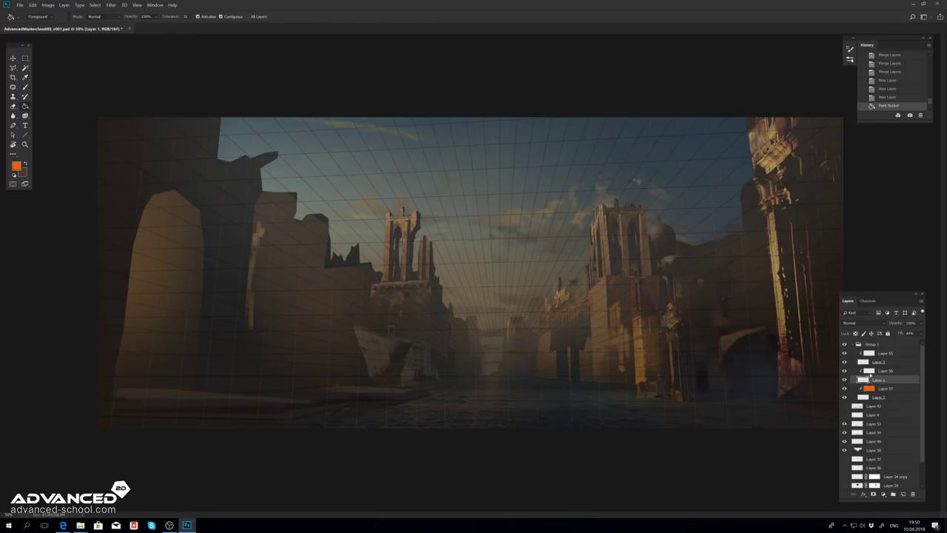
click(17, 166)
key(Return)
click(881, 353)
click(16, 166)
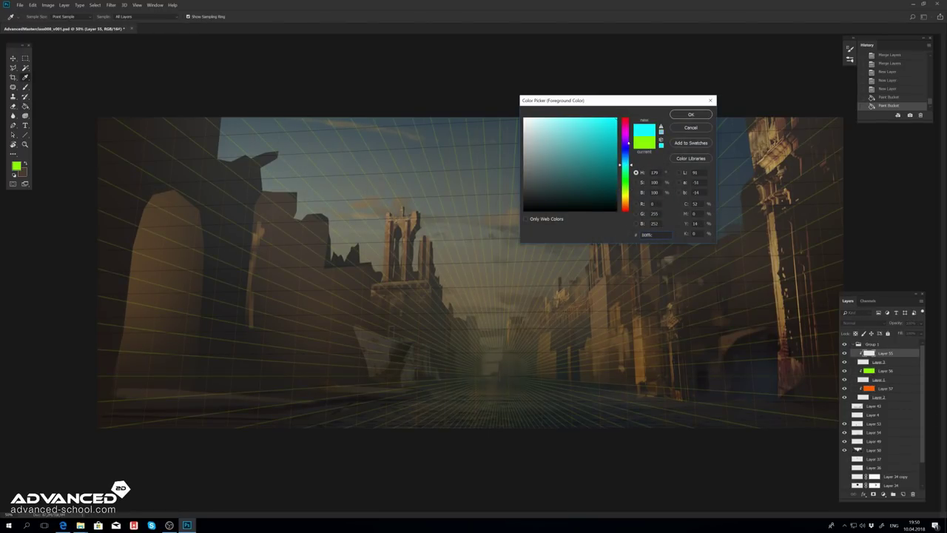
key(Return)
key(ctrl+e)
Step: Refill Layer 57 with yellow-orange, merge the fills, and fade the perspective grid group to 12% opacity
key(ctrl+e)
click(880, 371)
click(16, 165)
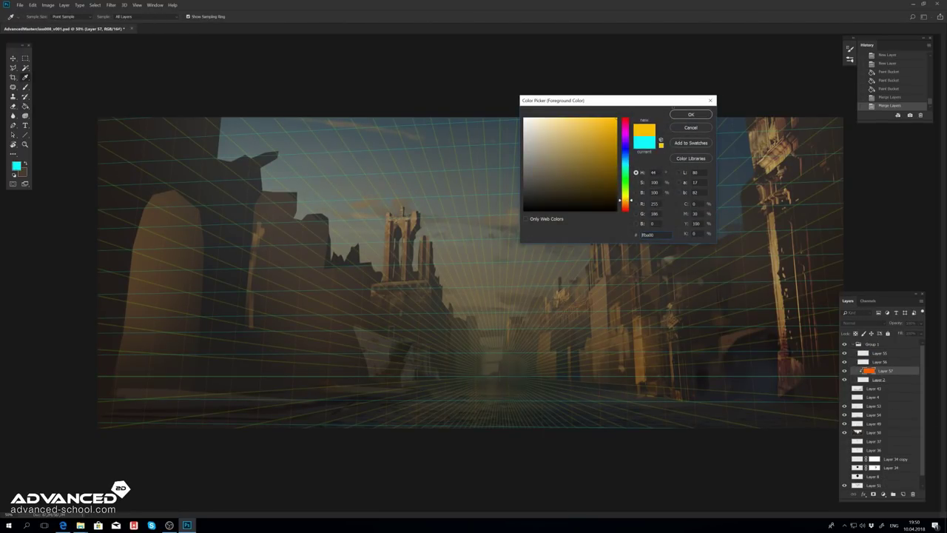
key(Return)
key(alt+BackSpace)
key(ctrl+e)
key(v)
click(872, 344)
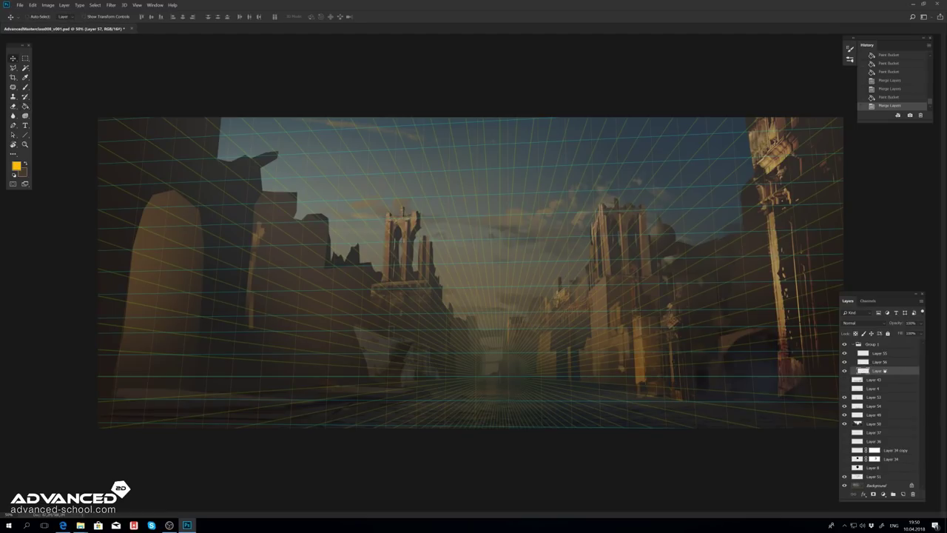
drag(922, 323, 896, 332)
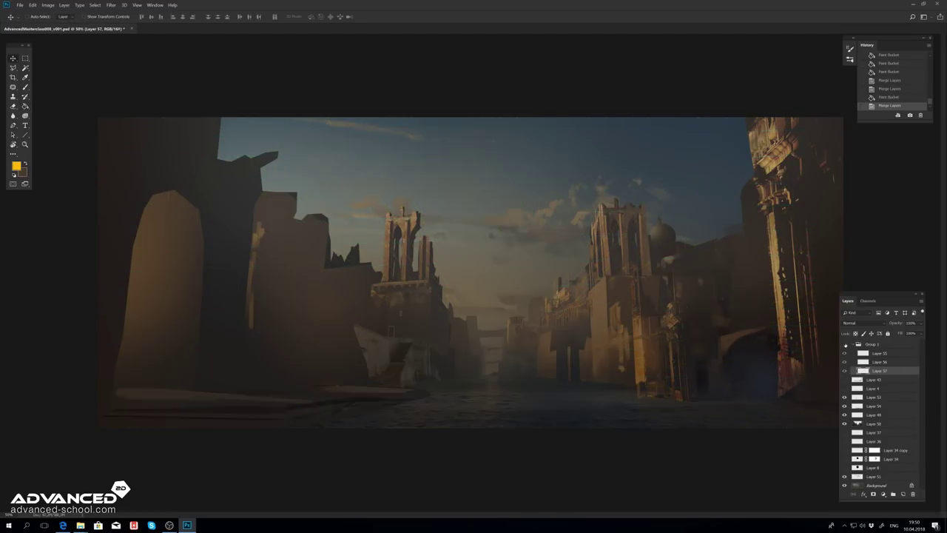
Step: Inspect Layers 49, 50 and 37, then hide and restore the water reflection
click(875, 415)
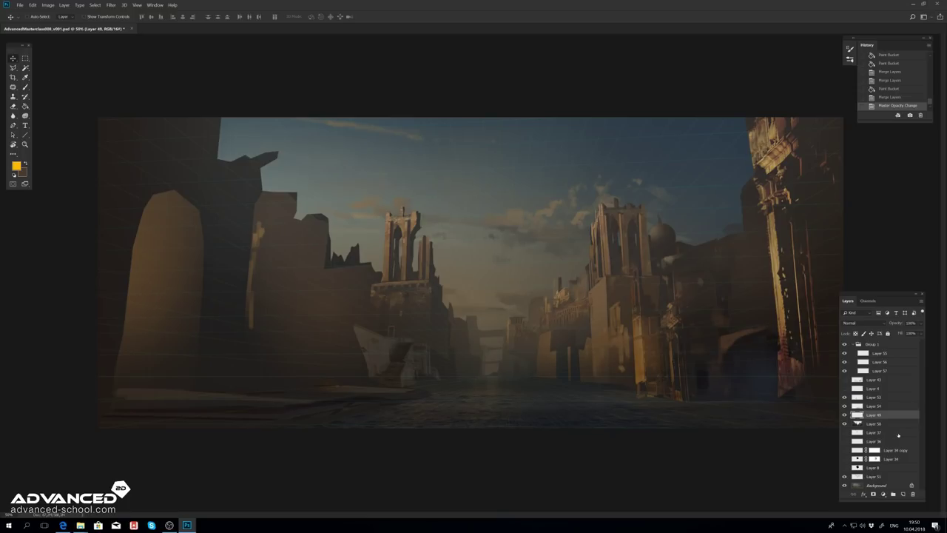
click(864, 424)
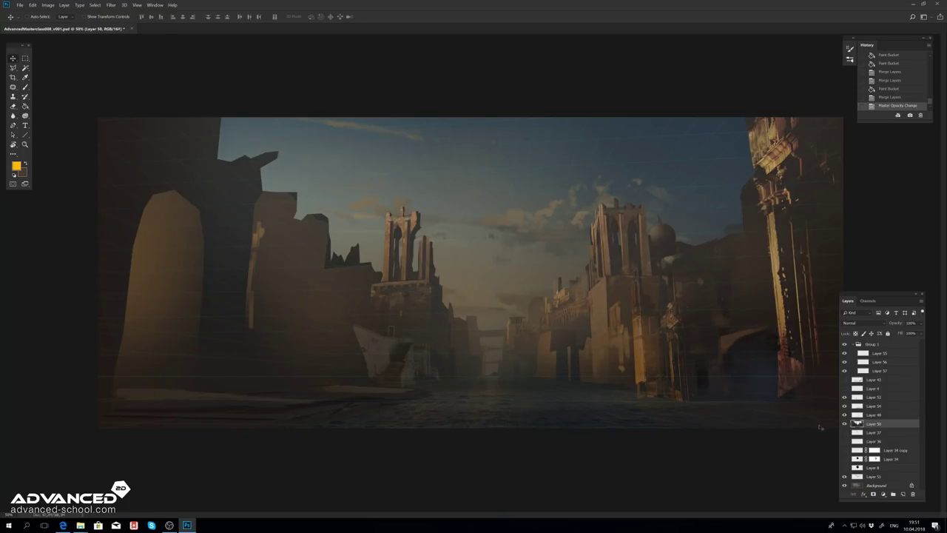
click(856, 433)
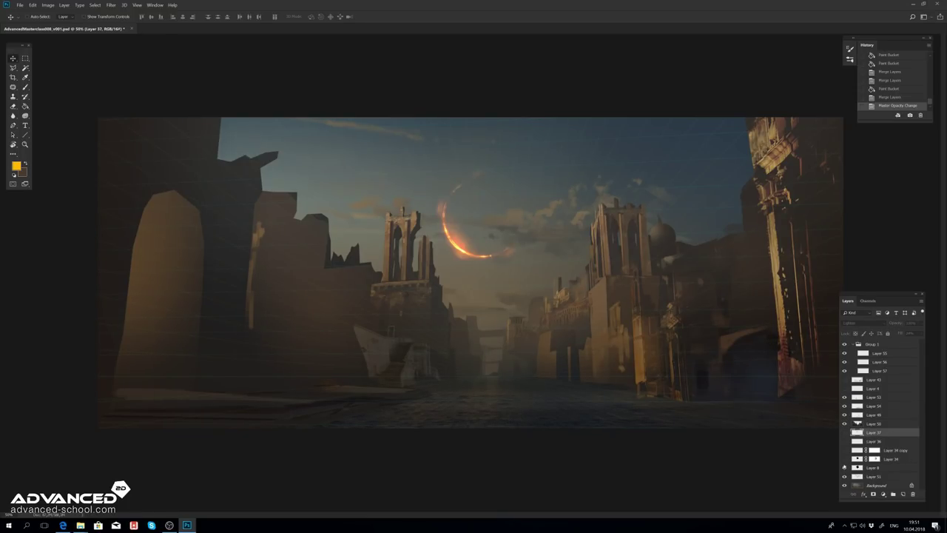
click(859, 406)
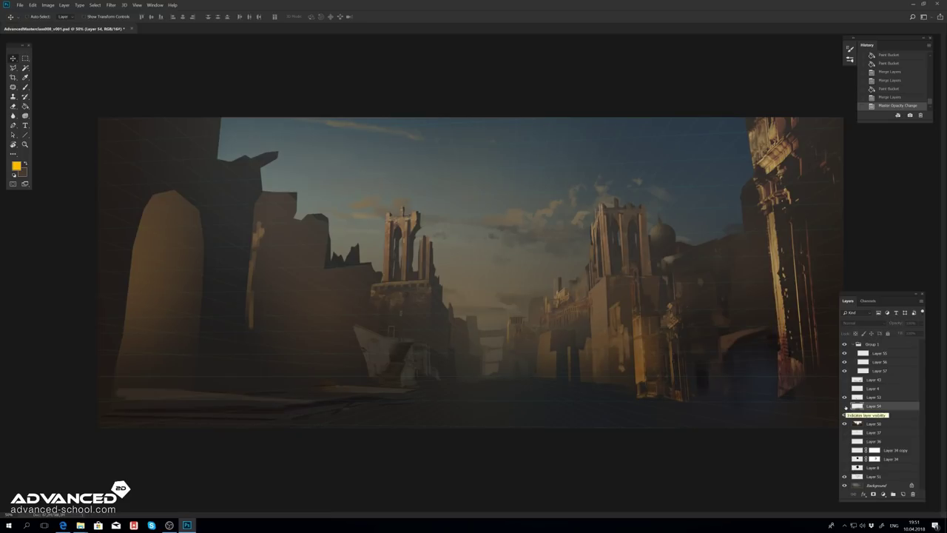
click(844, 406)
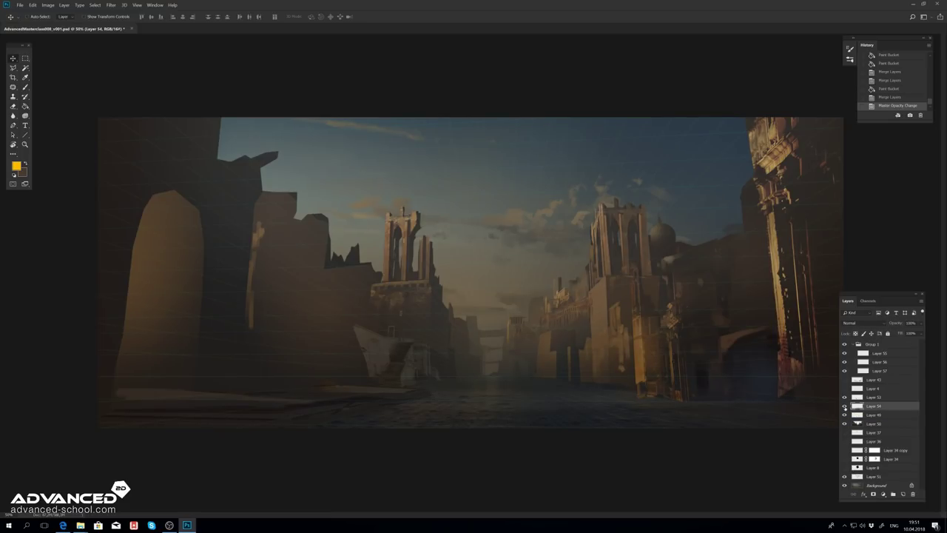
Step: Lay a light gradient across Layer 50 with transparency locked, then undo the extra fills
key(ctrl+shift+alt+n)
scroll(413, 261, up, 3)
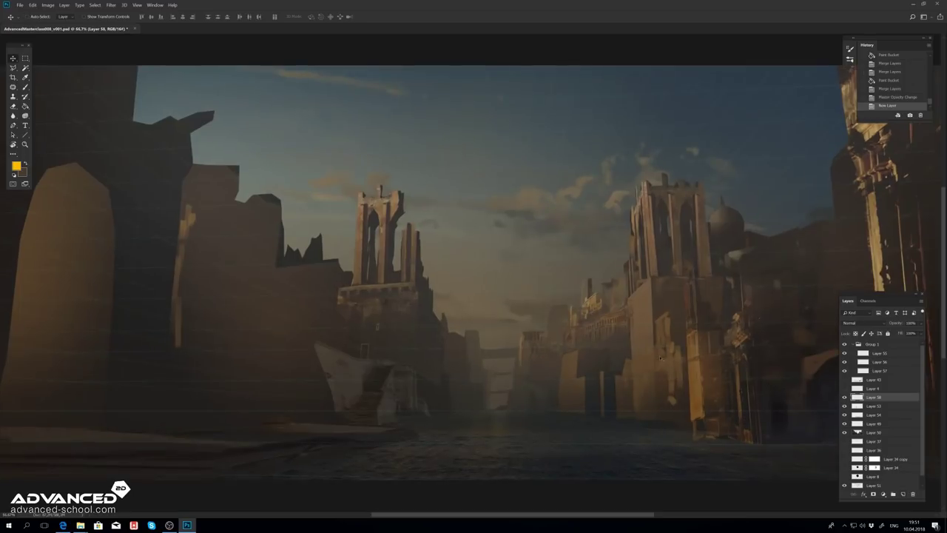
key(g)
click(874, 432)
key(slash)
drag(448, 316, 455, 246)
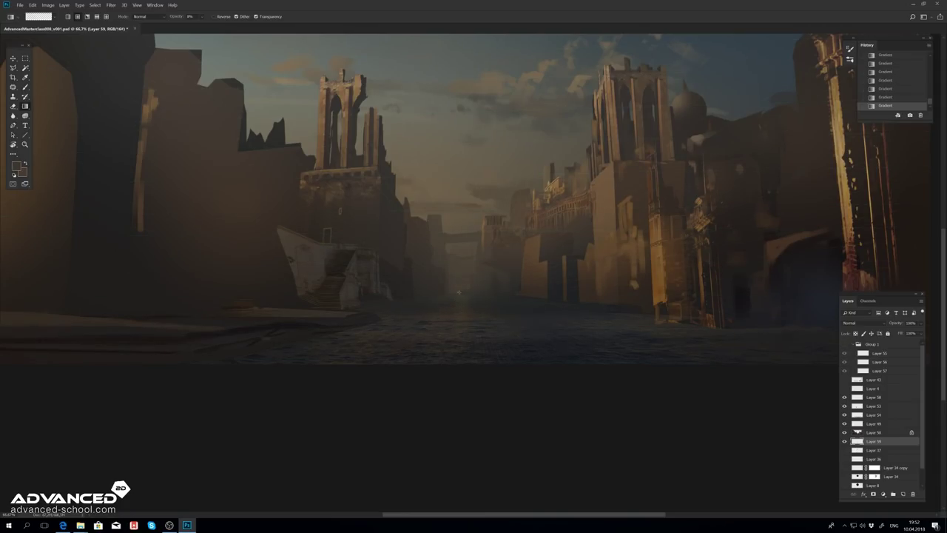
key(ctrl+alt+z)
key(ctrl+alt+z)
key(ctrl+alt+z)
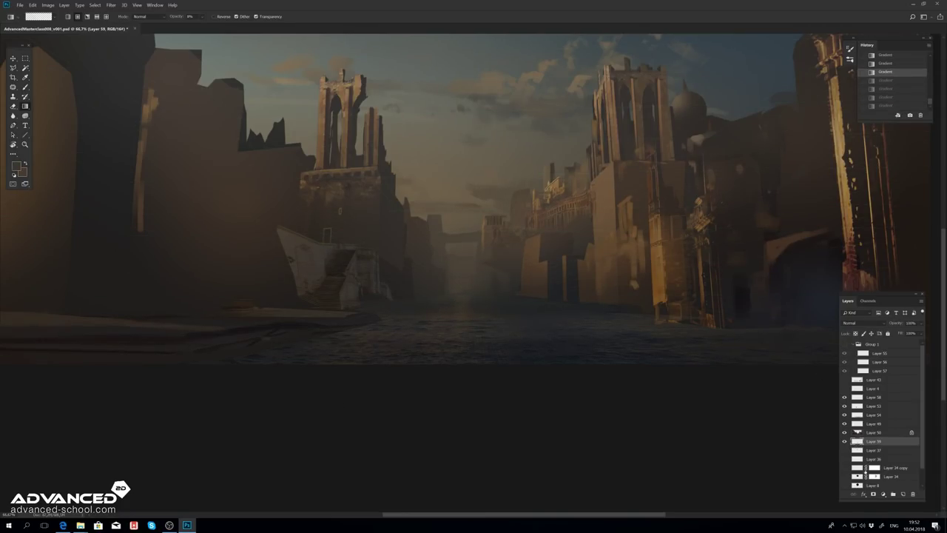
Step: Add new Layer 60 and set a brush tilted to 34° at about 10 px
key(ctrl+shift+alt+n)
key(b)
click(31, 16)
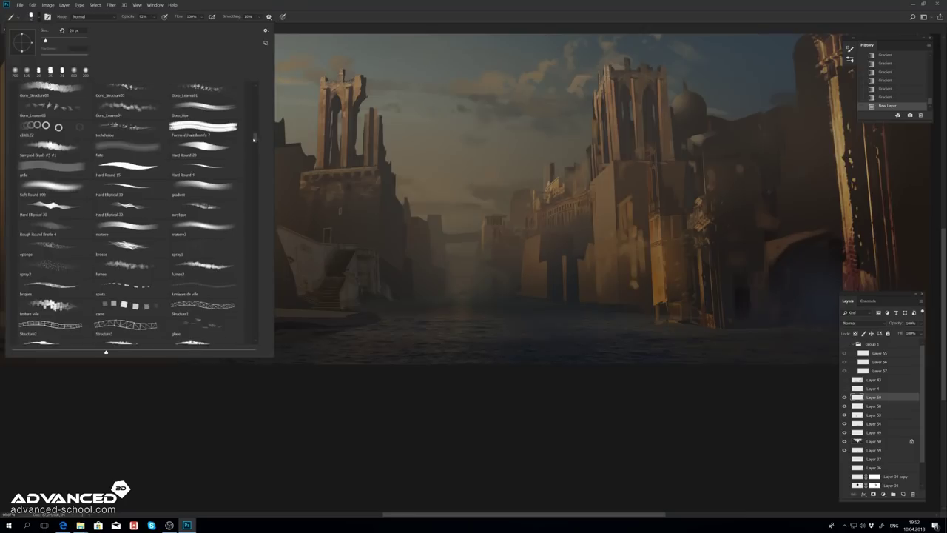
scroll(130, 215, up, 3)
click(851, 59)
click(851, 59)
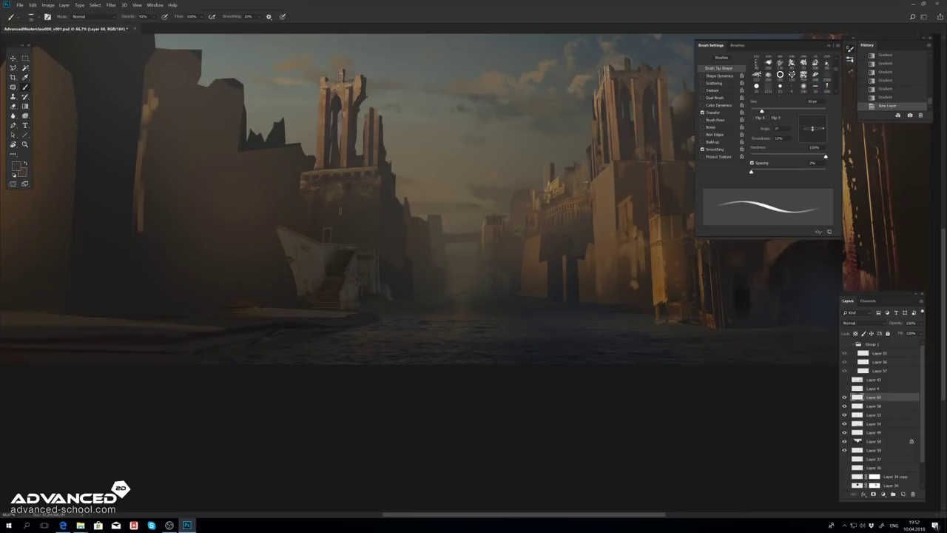
drag(824, 128, 820, 123)
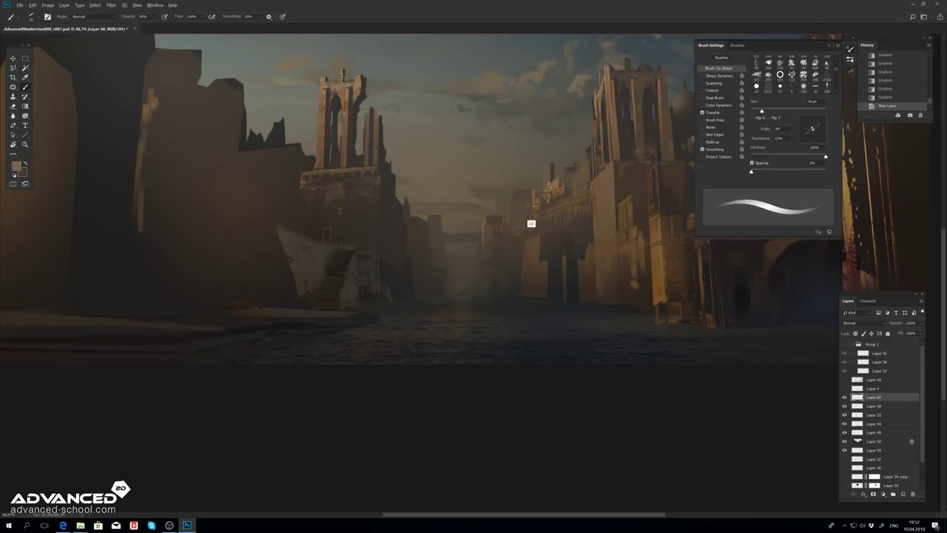
key(bracketleft)
key(bracketleft)
scroll(444, 274, up, 5)
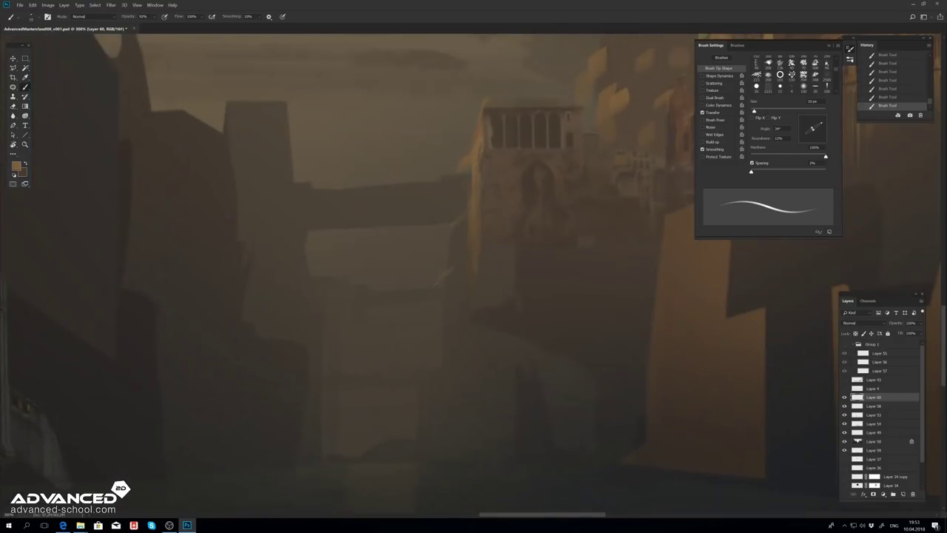
Step: Paint strokes near the distant arch, then enlarge the brush to 60 px for building strokes
drag(450, 249, 460, 227)
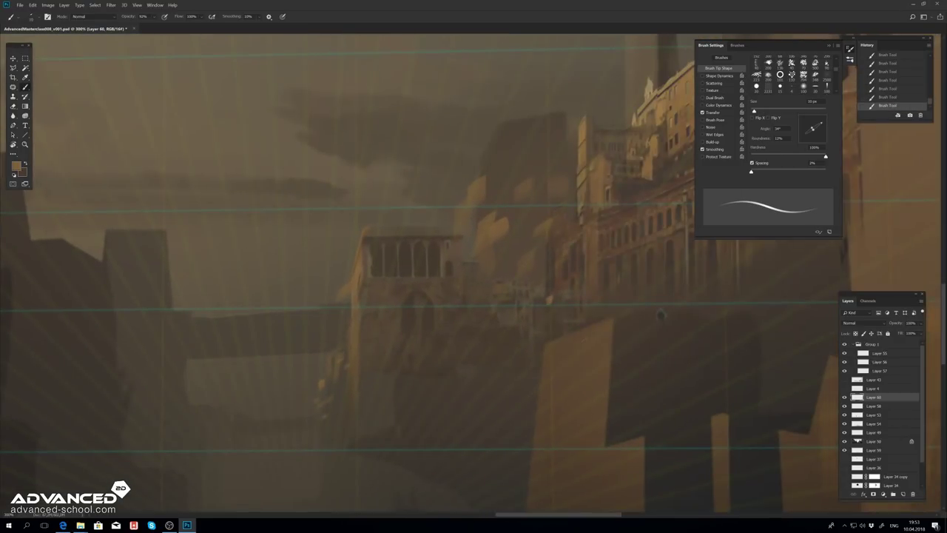
scroll(549, 384, down, 3)
key(ctrl+1)
key(bracketright)
key(bracketright)
key(bracketright)
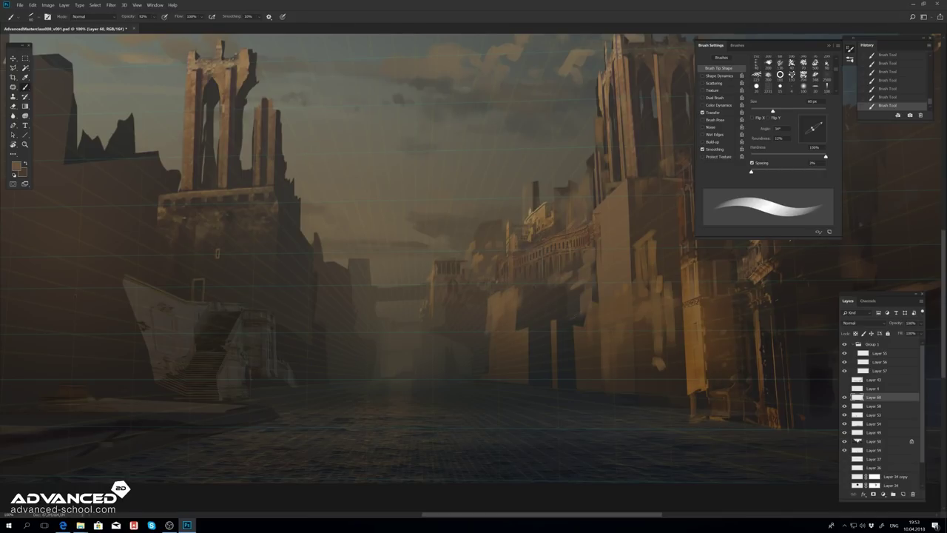
key(F5)
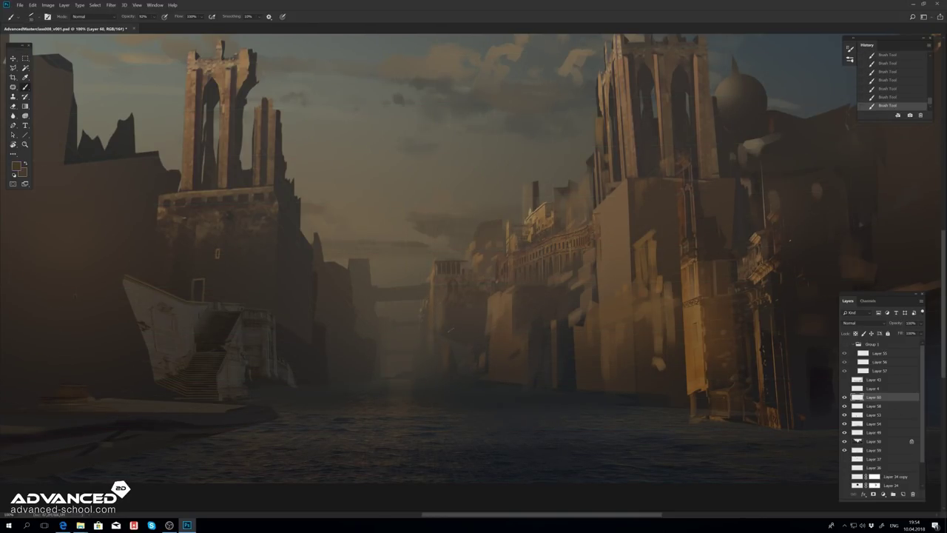
drag(473, 259, 463, 247)
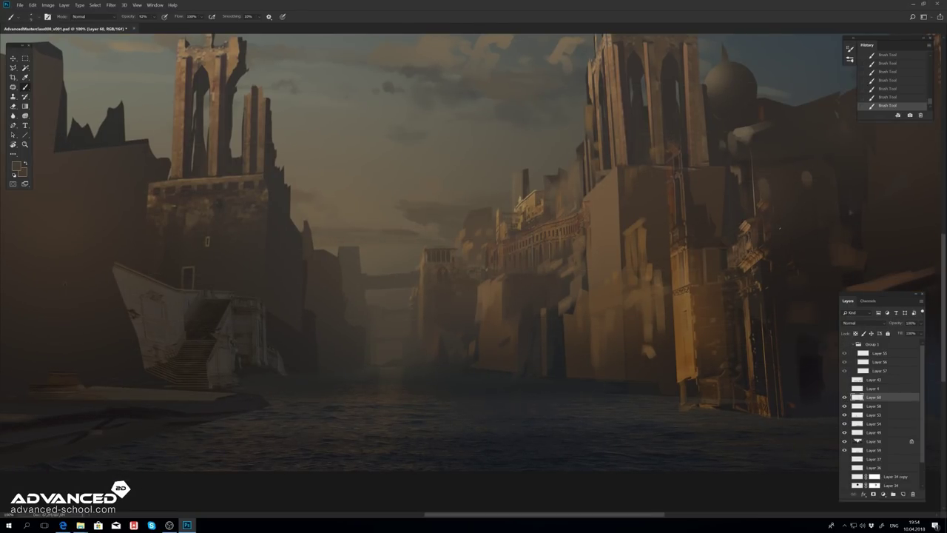
key(ctrl+minus)
key(ctrl+minus)
Step: Lasso-select the areas behind the right-hand towers and near the dome
key(l)
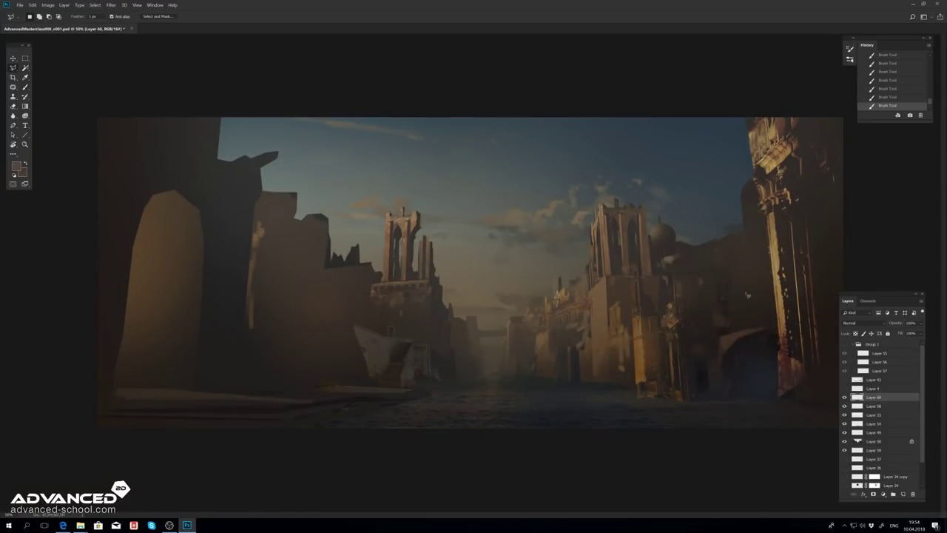
click(651, 181)
click(689, 123)
double_click(770, 283)
click(591, 292)
click(510, 331)
click(564, 156)
Step: Merge Layers 50–60, then fill the selection with a glowing gradient on a Screen-mode layer
shift+click(874, 441)
key(ctrl+e)
alt+click(844, 397)
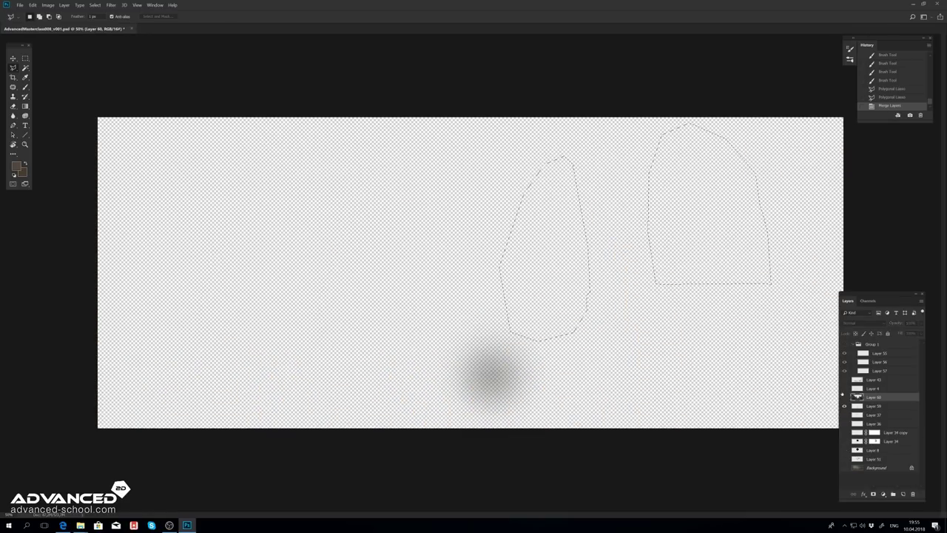
key(g)
click(903, 493)
click(859, 323)
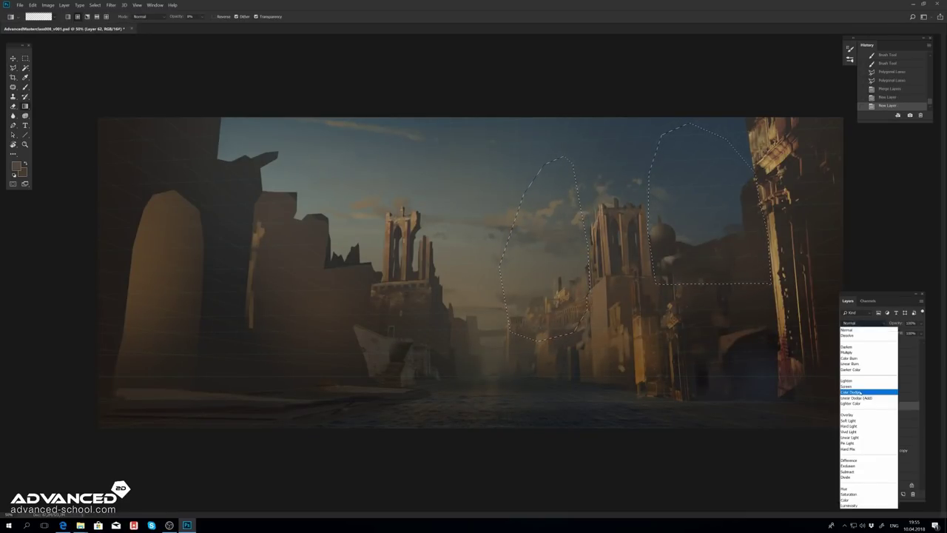
click(845, 386)
drag(681, 355, 681, 222)
key(ctrl+d)
Step: Cut the unwanted selected pixels out of Layer 60
key(m)
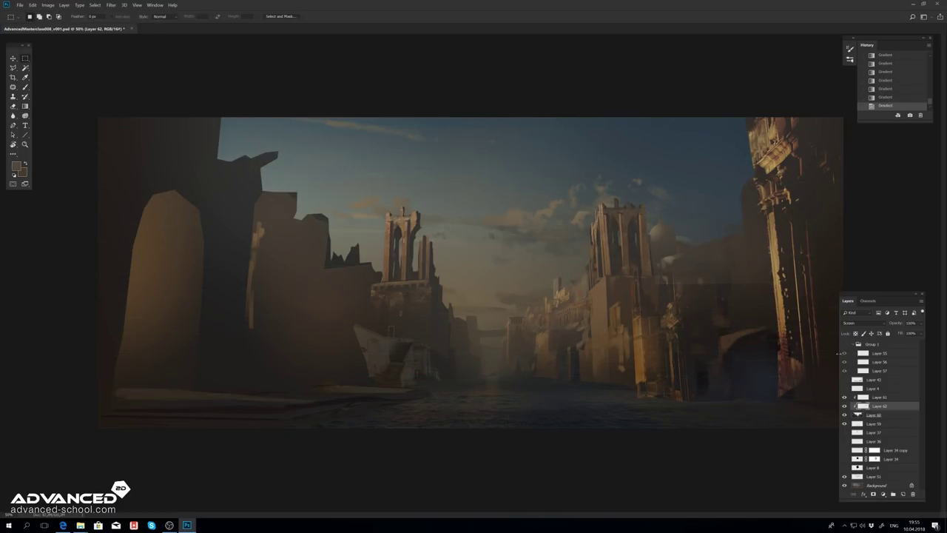
click(12, 67)
click(898, 415)
key(ctrl+x)
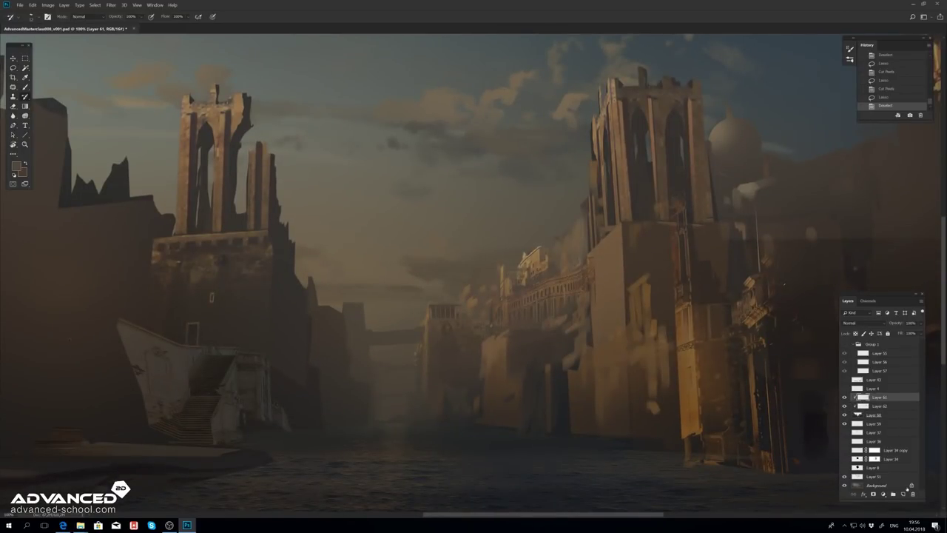
Step: Pick a warm tan paint colour for the right-hand buildings and hide the perspective guides
alt+click(539, 268)
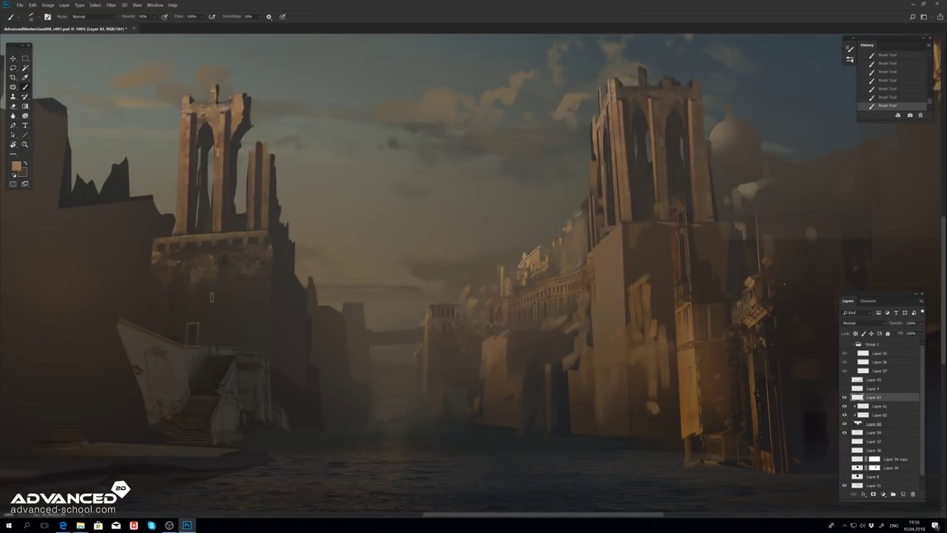
click(474, 274)
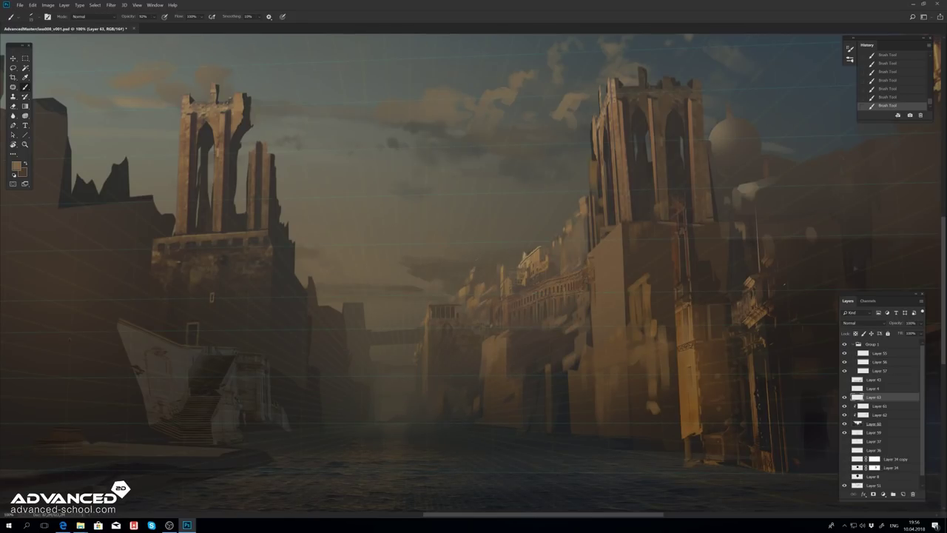
drag(744, 192, 611, 252)
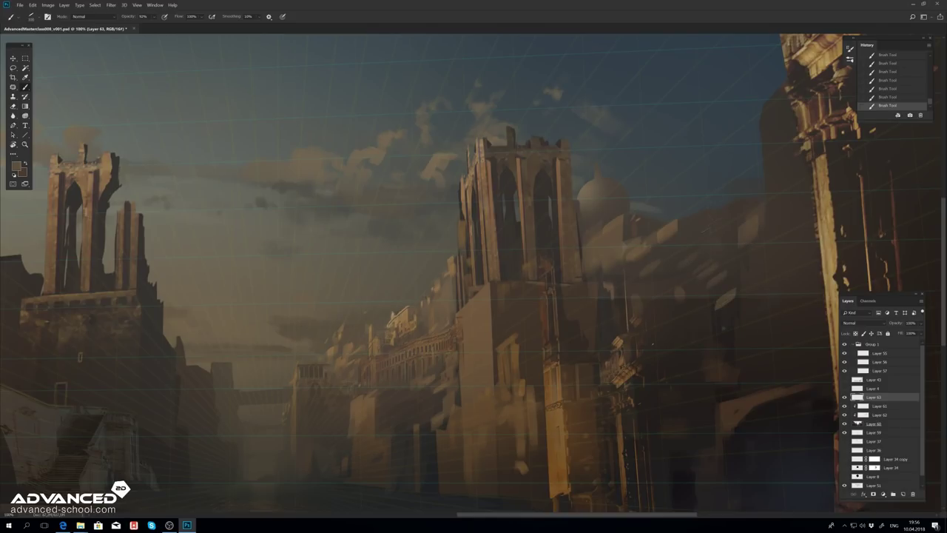
key(ctrl+minus)
key(ctrl+minus)
key(ctrl+plus)
key(ctrl+plus)
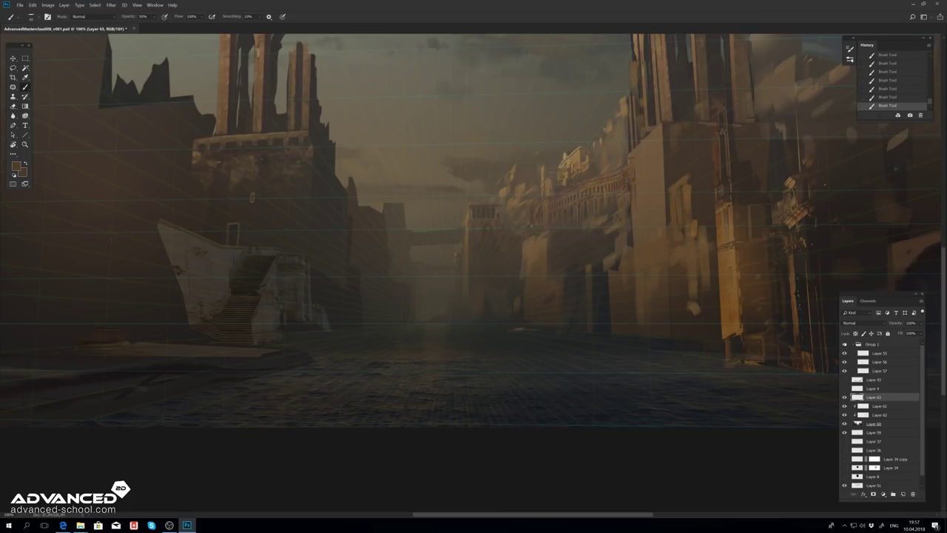
key(ctrl+h)
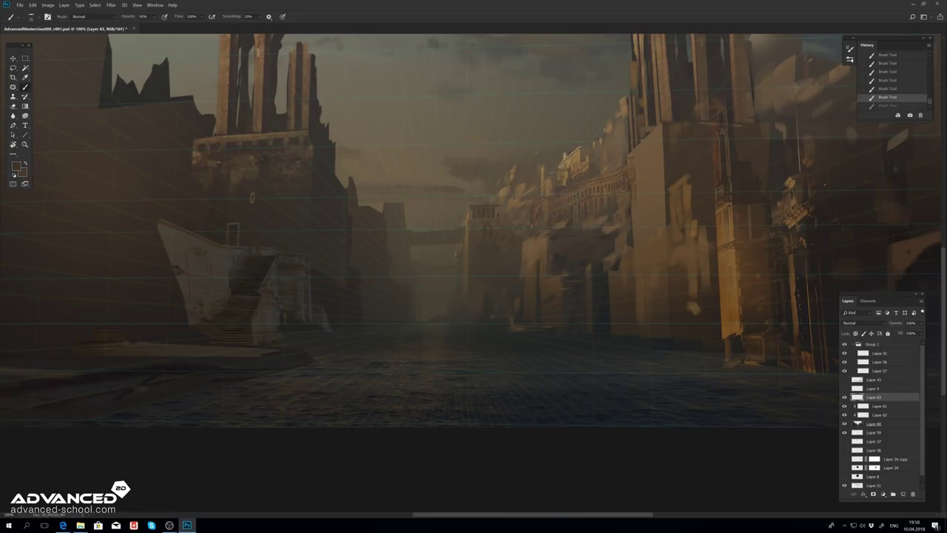
Step: Draw an oval selection in the hazy distance and fill it with a soft gradient
right_click(26, 58)
click(59, 73)
click(392, 222)
key(ctrl+d)
click(577, 249)
key(g)
drag(576, 248, 577, 148)
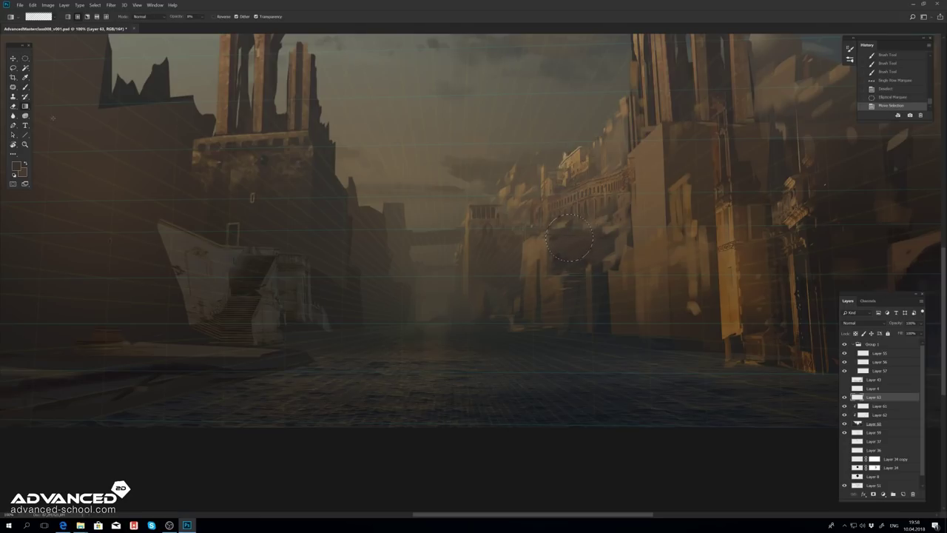
drag(563, 237, 562, 133)
Step: Layer more gradient glows in oval selections to shape a domed mid-distance building
key(m)
key(g)
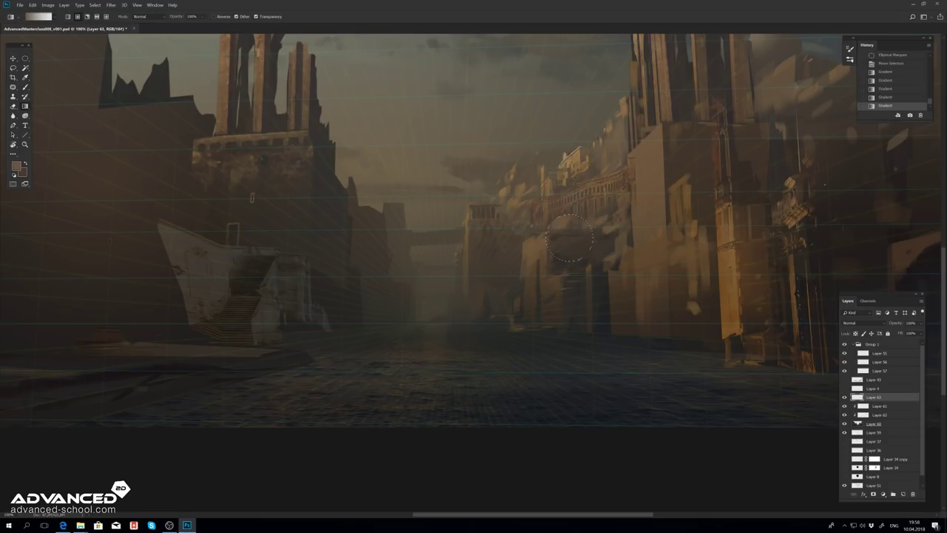
drag(587, 254, 570, 222)
key(m)
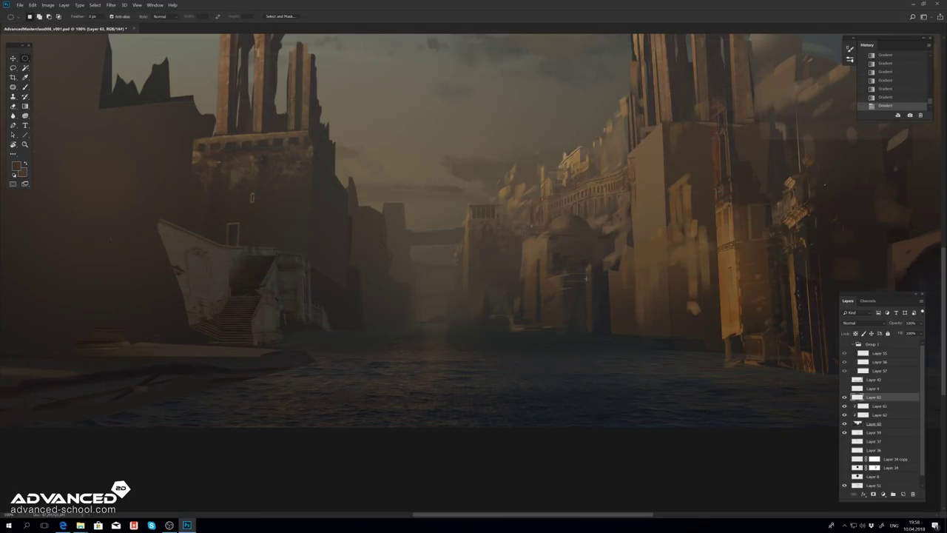
mouse_move(585, 278)
mouse_down()
mouse_move(609, 304)
mouse_move(583, 275)
mouse_up()
key(g)
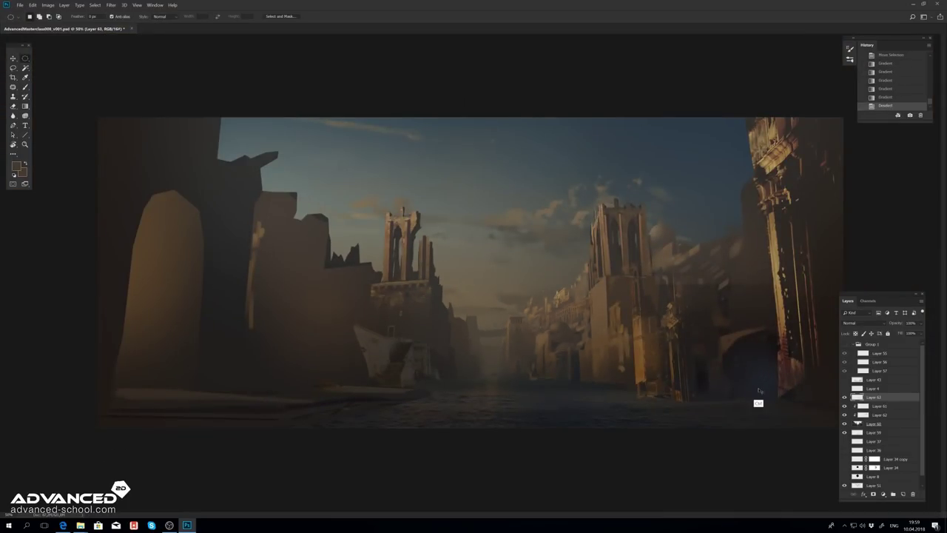
key(ctrl+1)
key(b)
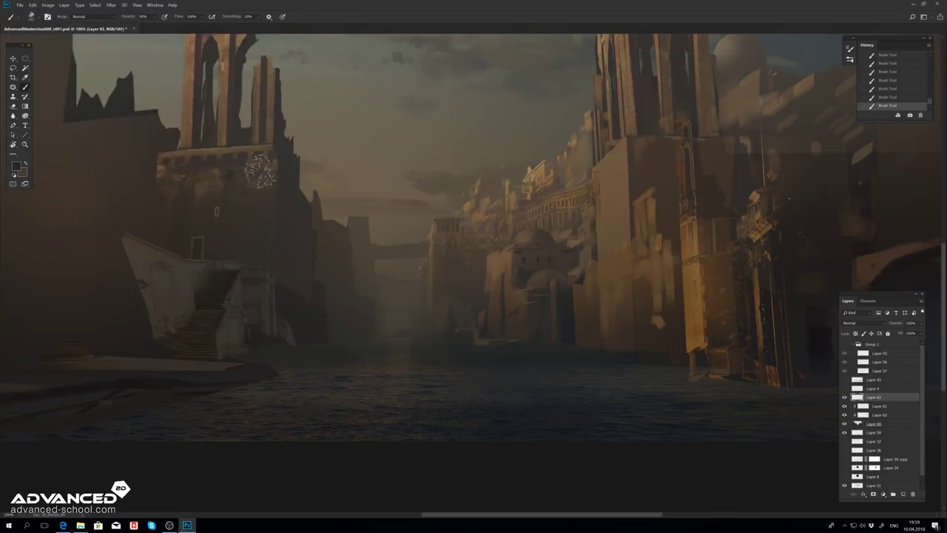
Step: Enlarge the brush to 175 px and undo the last stray brush strokes
click(30, 16)
key(F5)
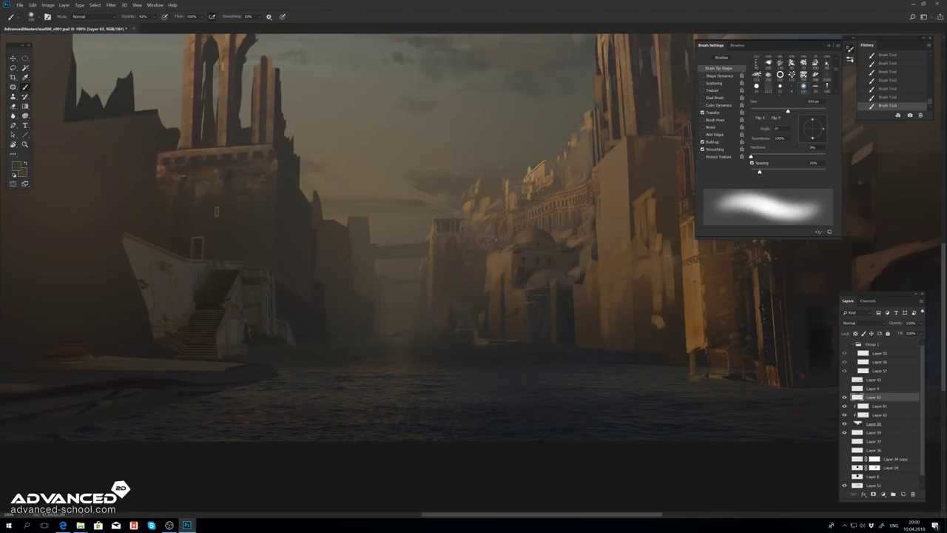
key(bracketright)
key(bracketright)
key(bracketright)
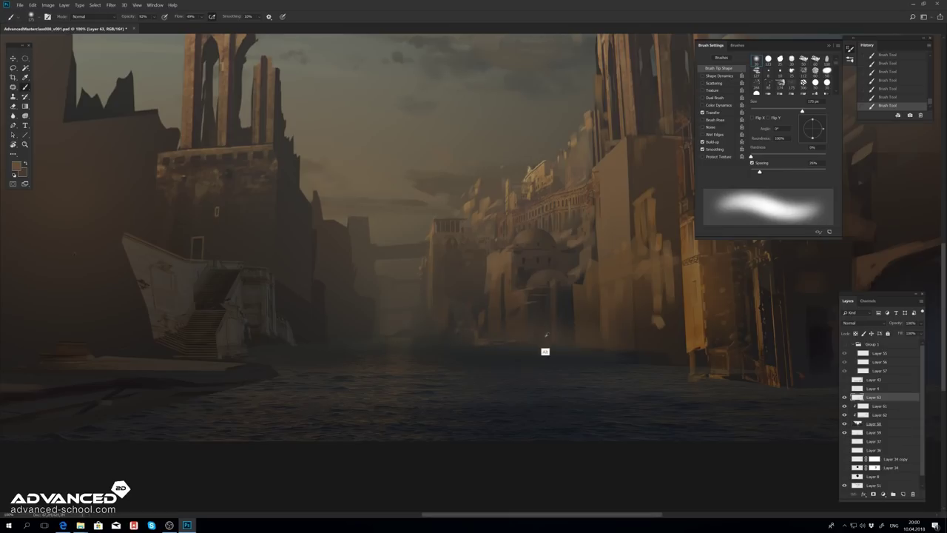
key(F5)
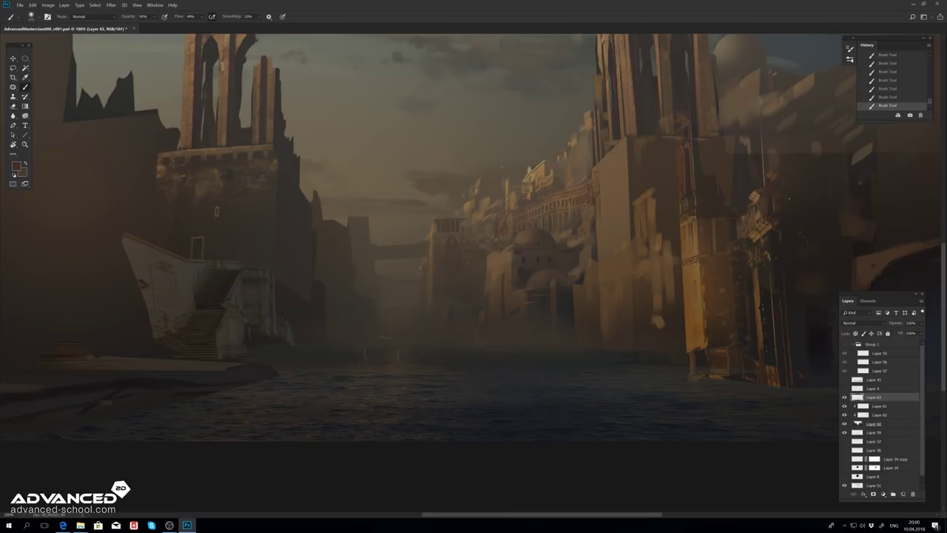
key(F5)
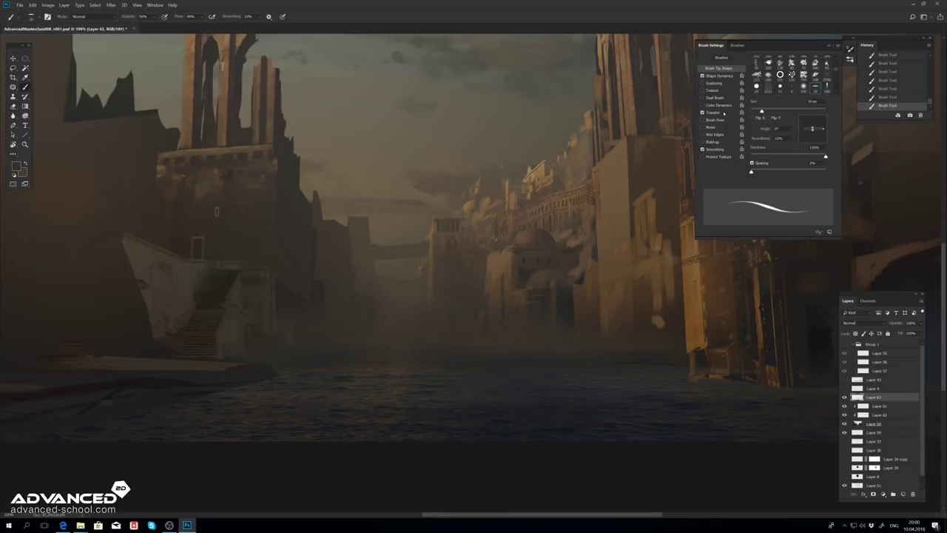
key(F5)
key(ctrl+z)
key(ctrl+z)
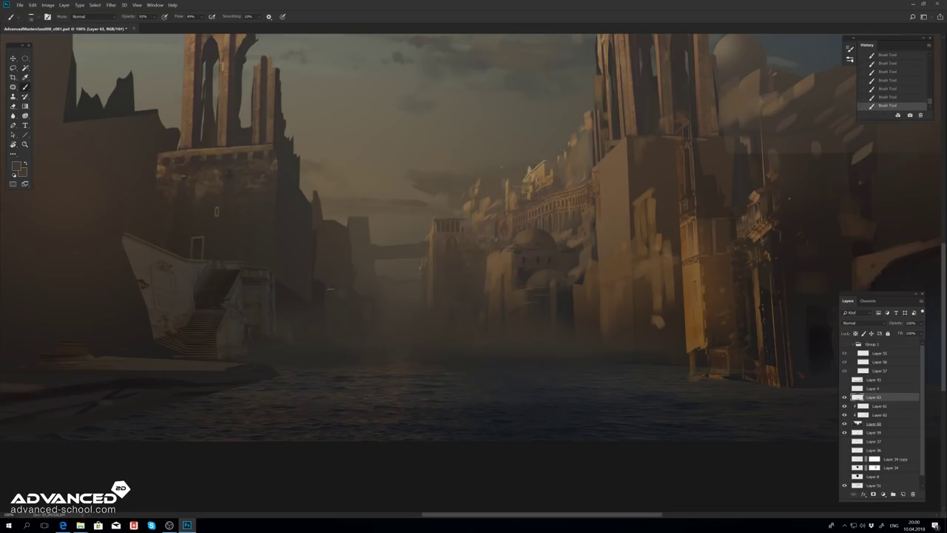
Step: Inspect the distant street up close, comparing the last stroke with the perspective guides shown
drag(362, 331, 673, 245)
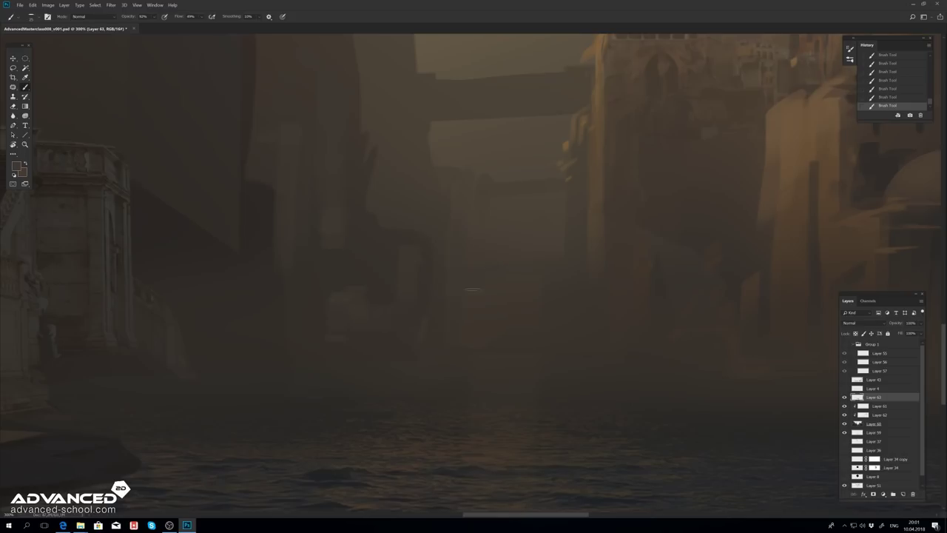
key(ctrl+z)
key(ctrl+z)
drag(587, 297, 578, 361)
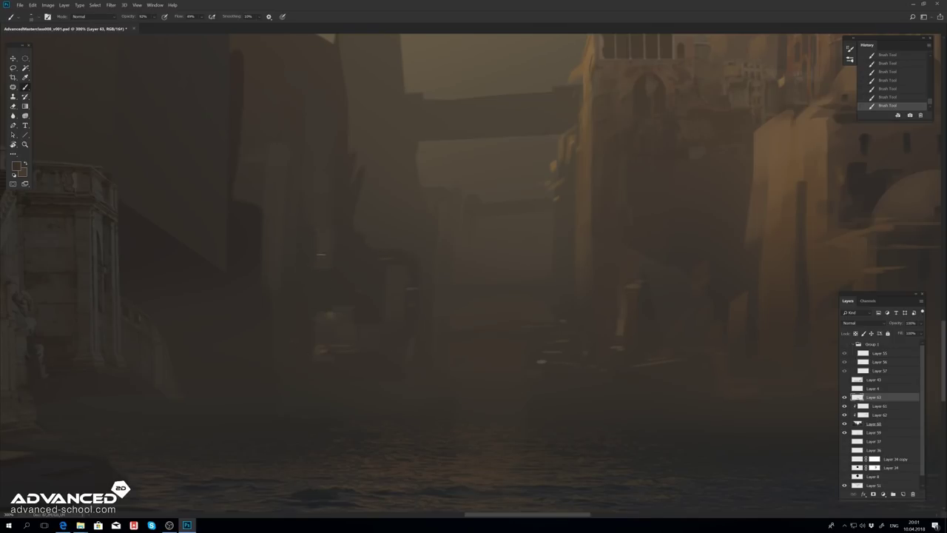
click(844, 344)
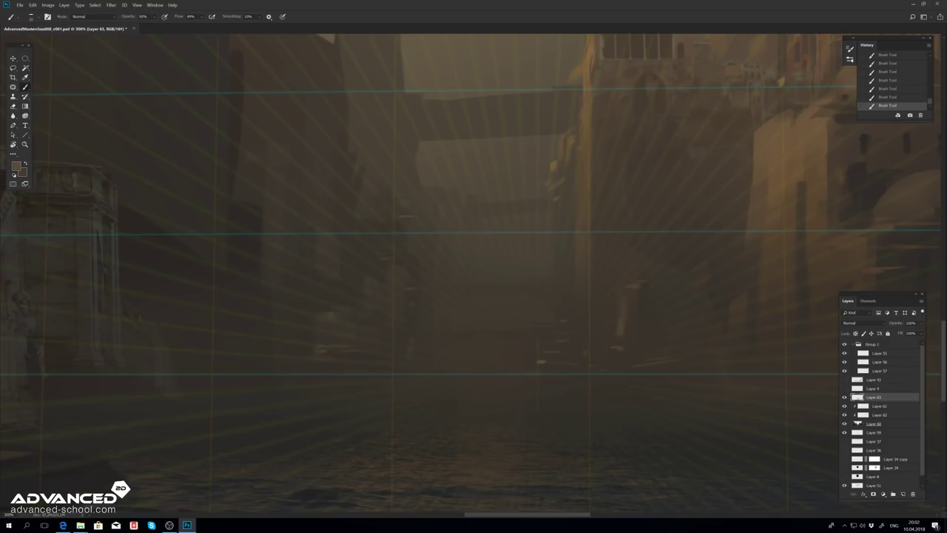
key(F5)
scroll(324, 259, up, 5)
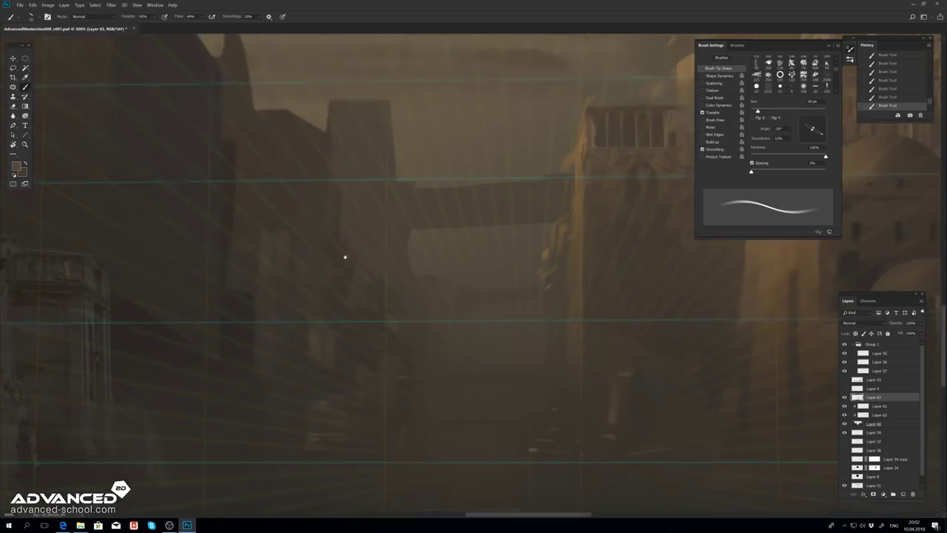
key(F5)
key(ctrl+0)
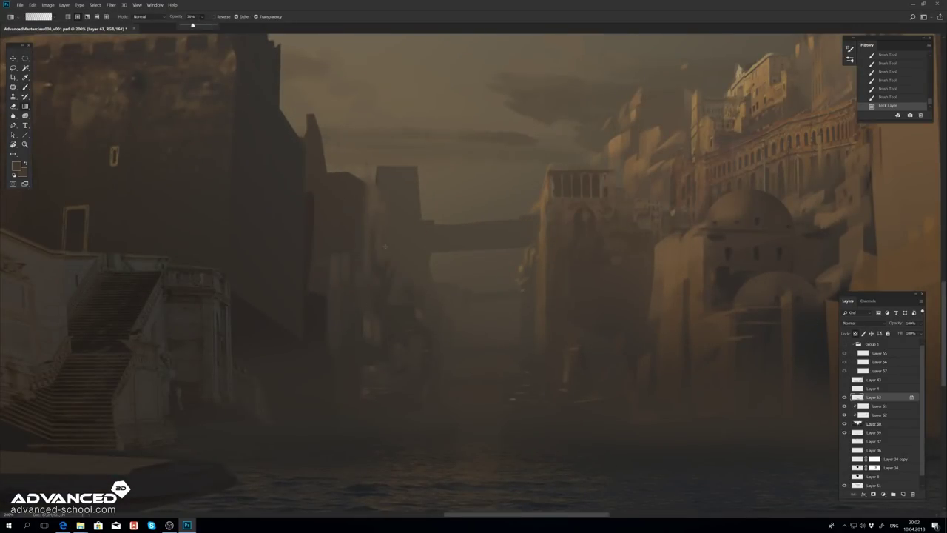
Step: Reapply the fog gradient and brush extra haze over the right-hand buildings, trimming with a lasso cut
drag(351, 323, 339, 230)
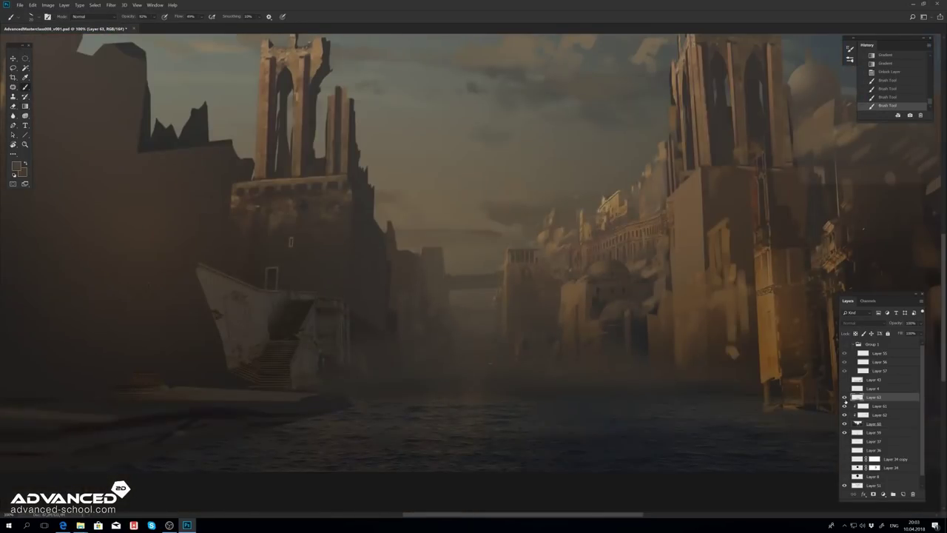
drag(498, 380, 495, 356)
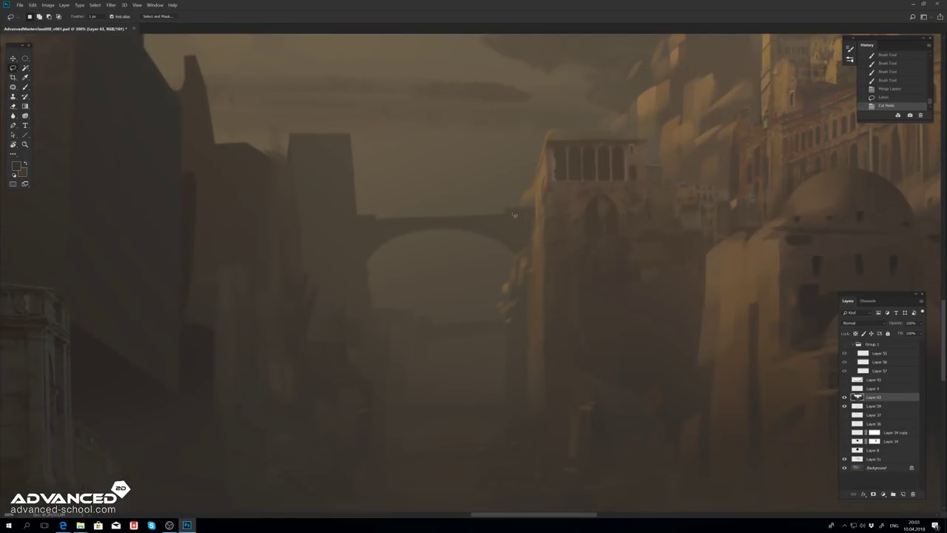
mouse_move(503, 345)
mouse_down()
mouse_move(393, 348)
mouse_move(416, 338)
mouse_up()
key(ctrl+x)
key(b)
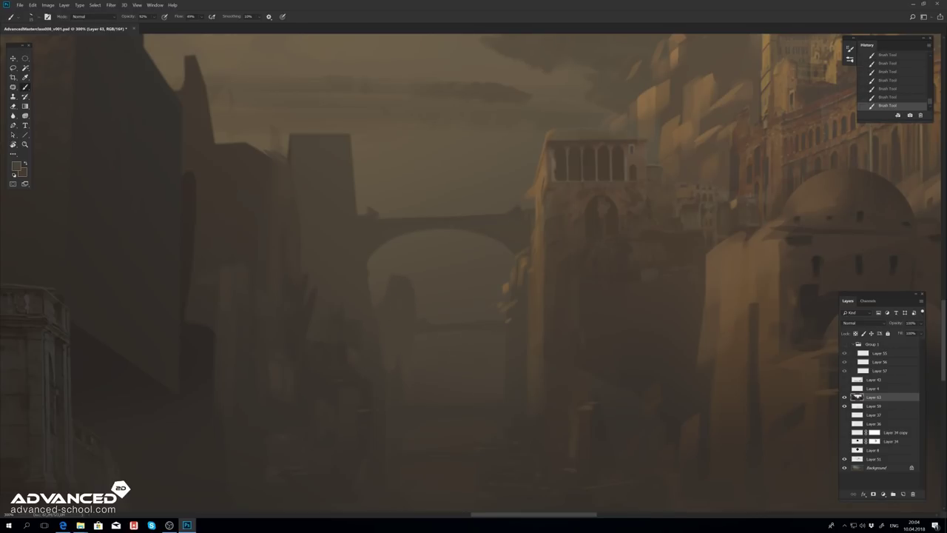
key(ctrl+alt+z)
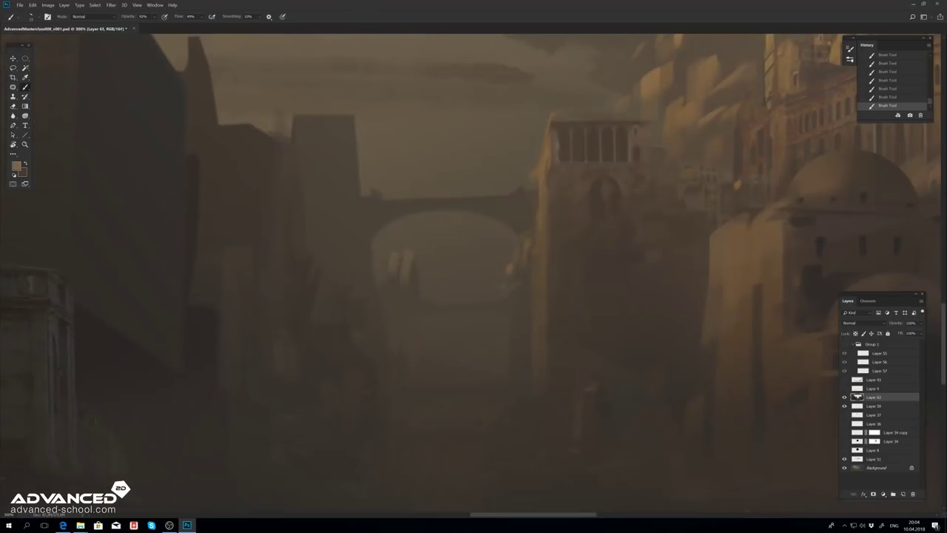
key(ctrl+alt+z)
key(ctrl+shift+z)
key(ctrl+shift+z)
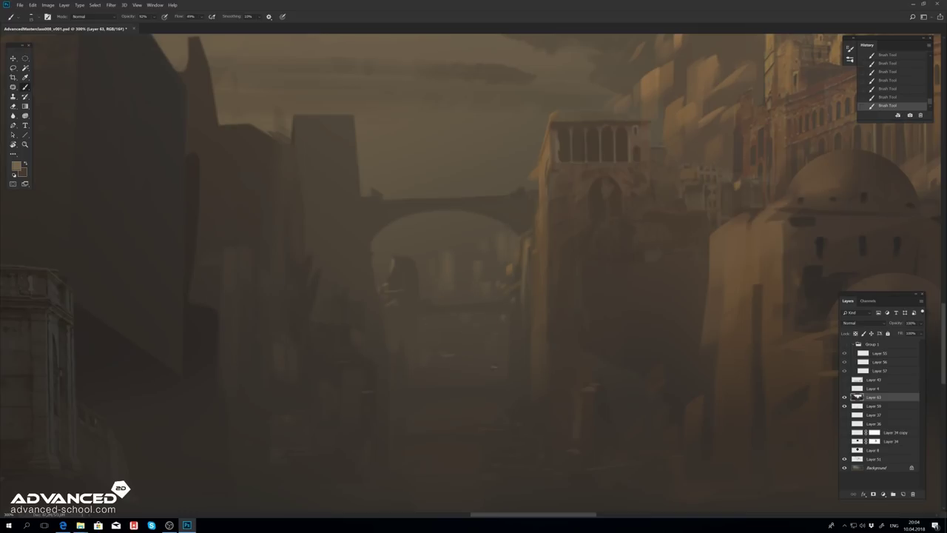
Step: Sample a colour and select a circular patch above the right-hand buildings
alt+click(742, 334)
key(ctrl+minus)
key(ctrl+minus)
key(ctrl+minus)
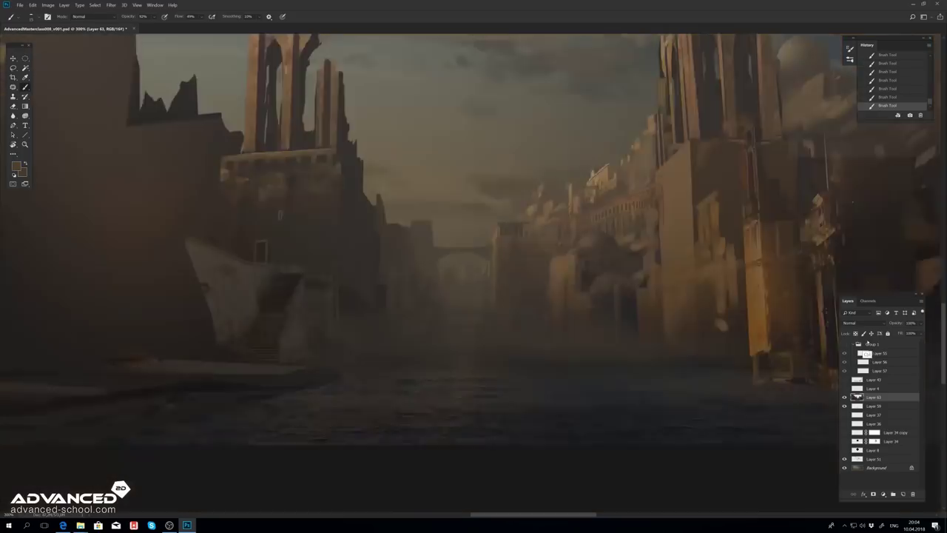
key(ctrl+minus)
key(ctrl+plus)
key(ctrl+plus)
key(ctrl+plus)
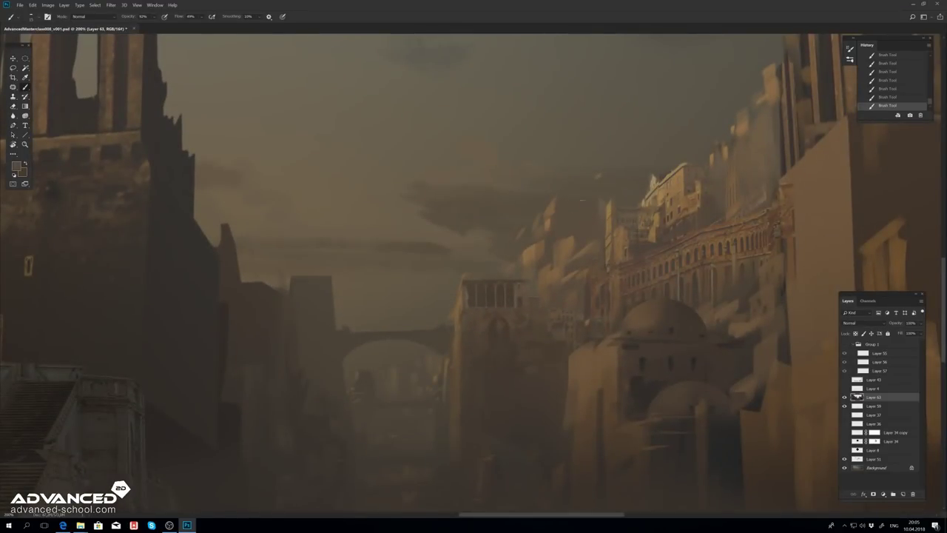
key(m)
drag(544, 168, 593, 217)
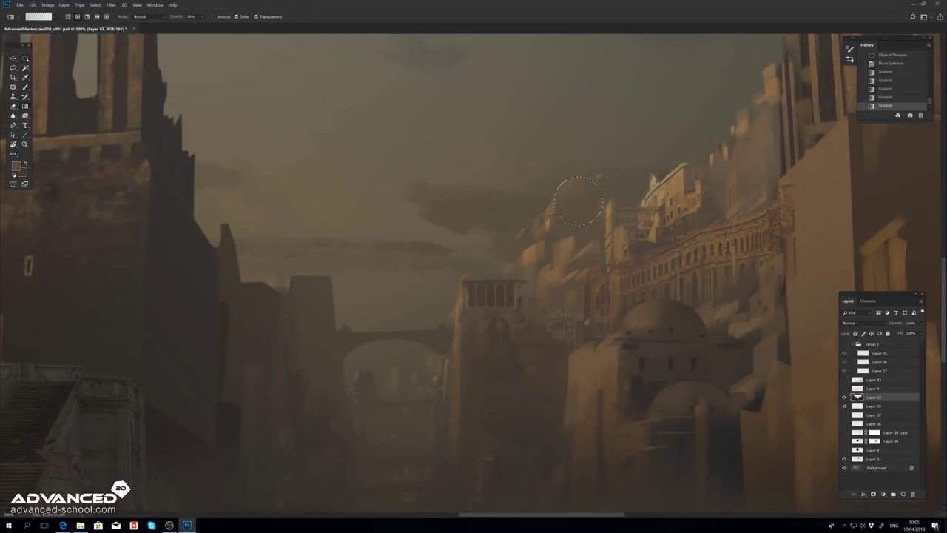
Step: Copy and paste a circular patch, stretching it into a tall oval
key(ctrl+d)
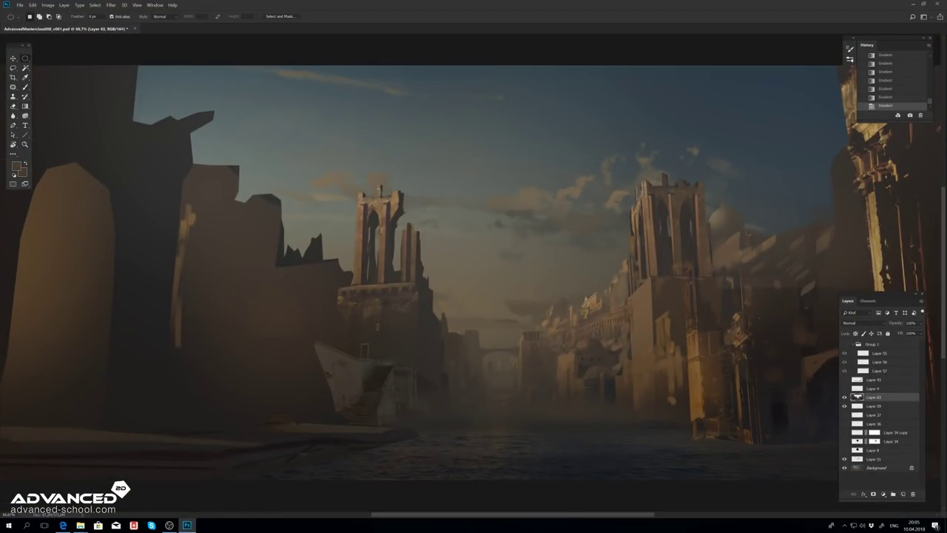
scroll(524, 373, up, 2)
scroll(524, 372, up, 2)
key(ctrl+c)
key(ctrl+v)
key(ctrl+t)
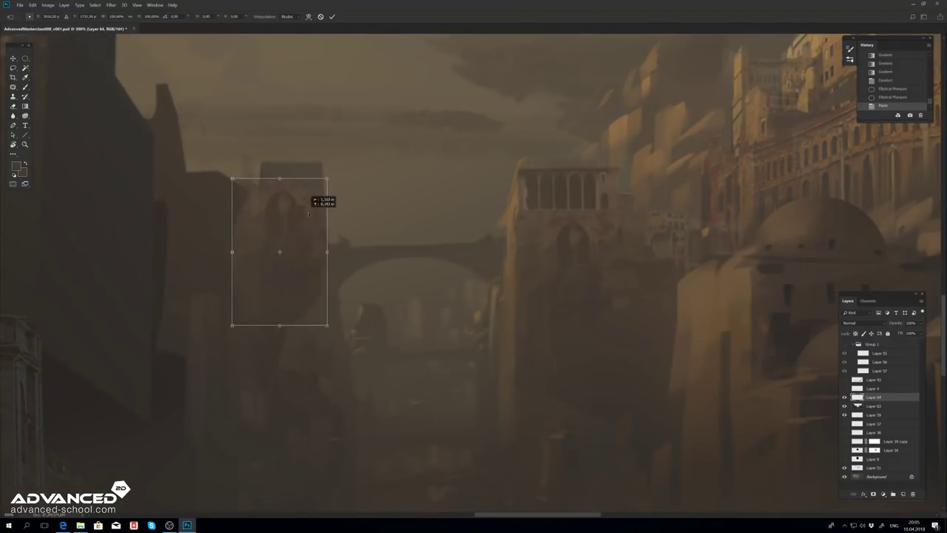
drag(281, 252, 292, 207)
key(Return)
Step: Lock the oval's transparency, fade its lower part with gradients and lighten its top in light brown
key(ctrl+x)
key(slash)
key(g)
drag(329, 166, 326, 111)
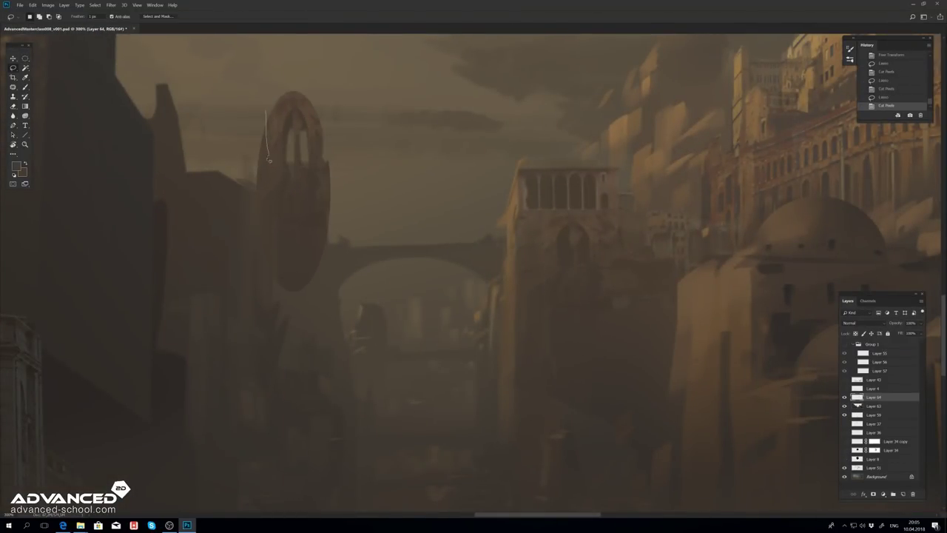
mouse_move(271, 166)
mouse_down()
mouse_move(270, 111)
mouse_move(285, 95)
mouse_up()
alt+click(649, 140)
key(b)
drag(273, 151, 275, 130)
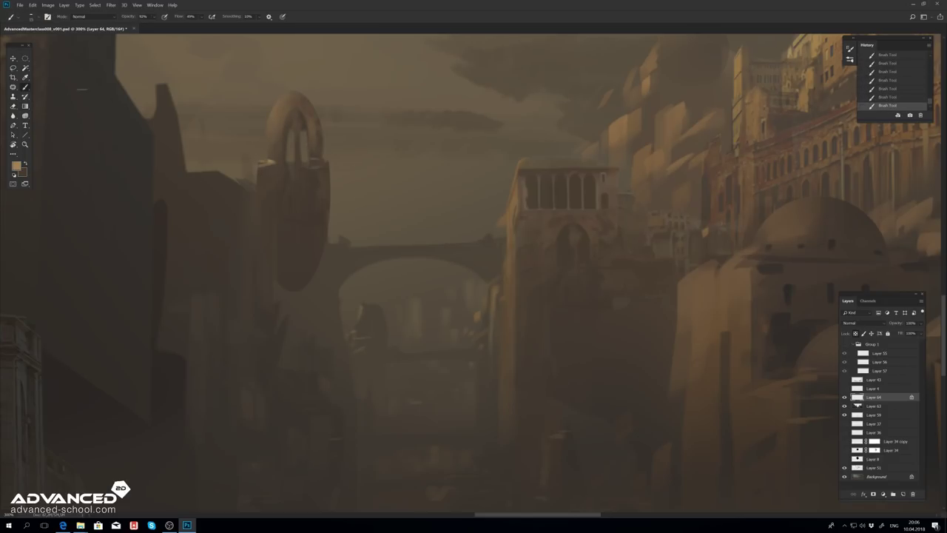
Step: Move the oval up the street, narrow it into a tower top and lighten it with gradients
key(ctrl+0)
scroll(571, 89, up, 5)
key(ctrl+t)
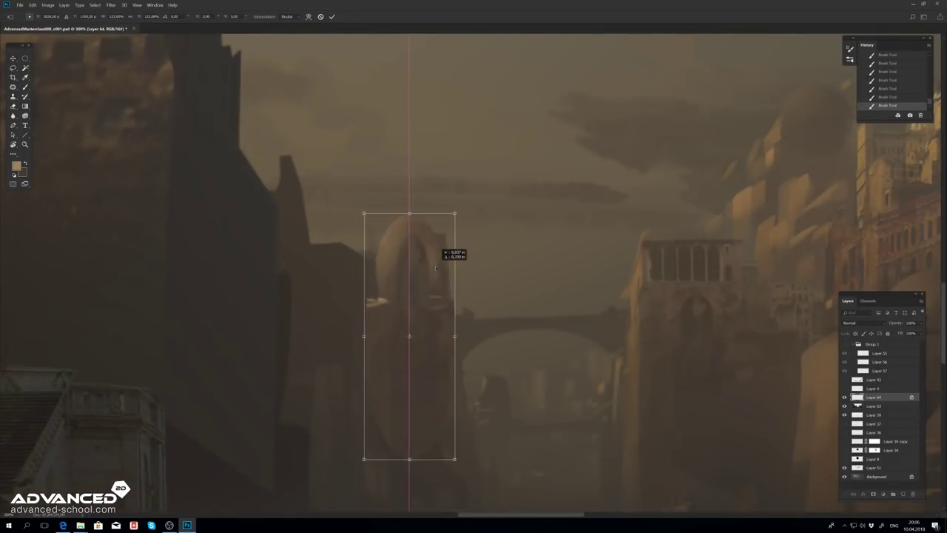
drag(436, 268, 429, 185)
mouse_move(436, 383)
mouse_down()
mouse_move(440, 296)
mouse_move(426, 222)
mouse_up()
key(Return)
key(g)
drag(429, 281, 428, 215)
drag(437, 267, 444, 192)
key(b)
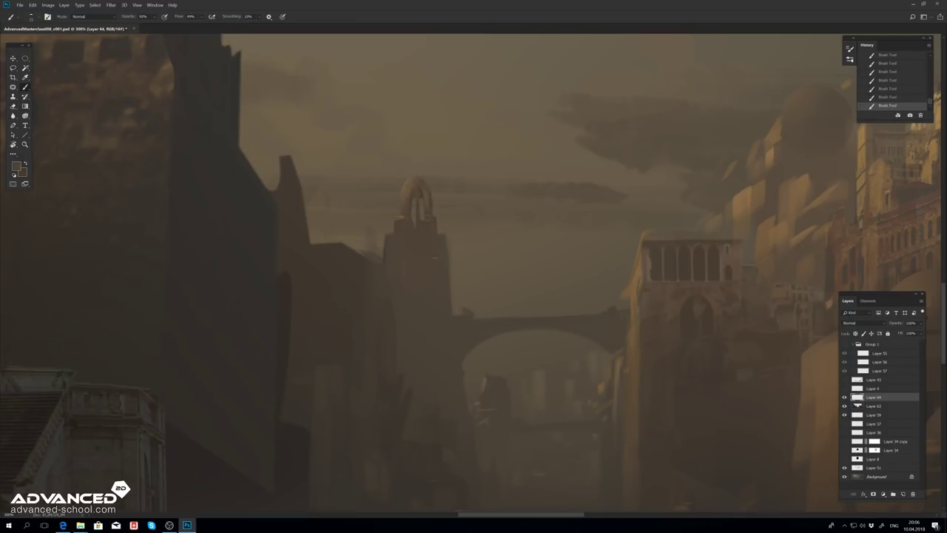
Step: Paint the tower lighter and hazier, then trim its top edges with lasso cuts
click(844, 344)
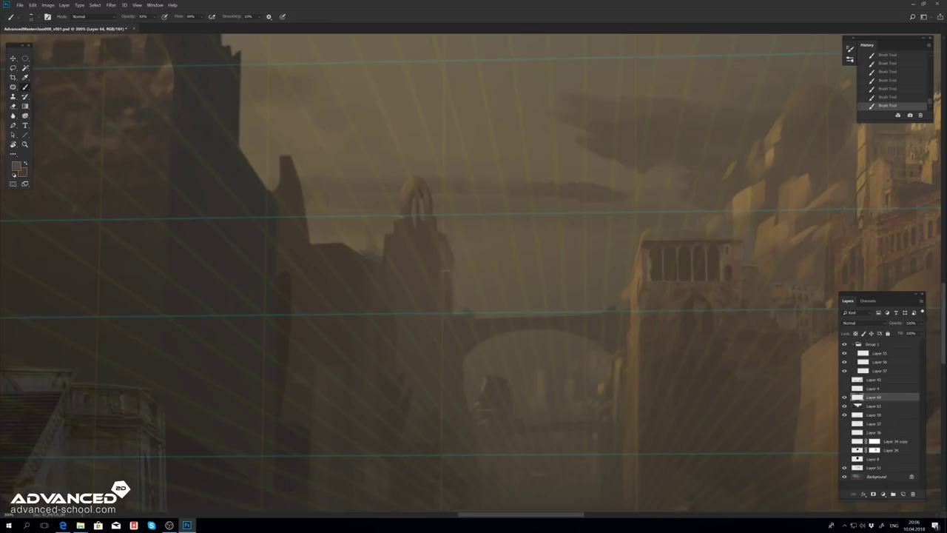
click(845, 345)
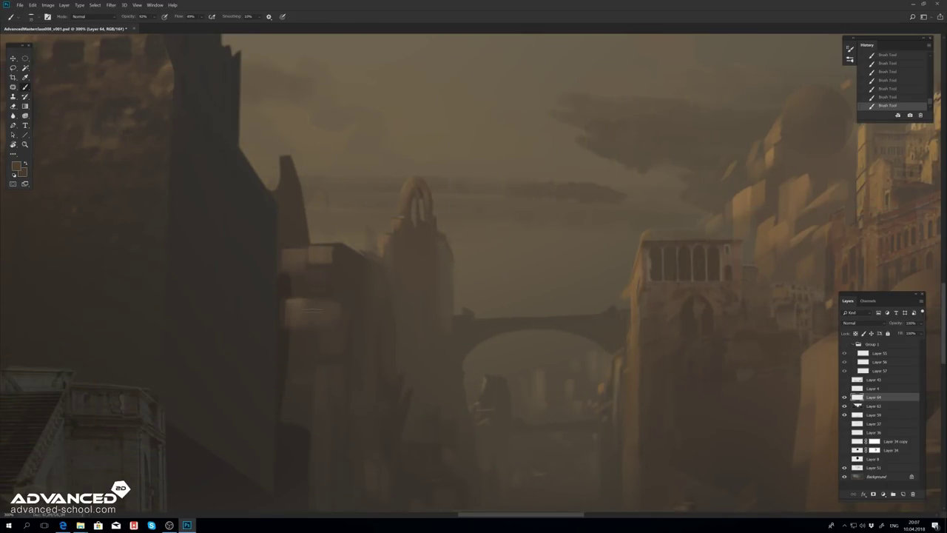
scroll(459, 252, down, 3)
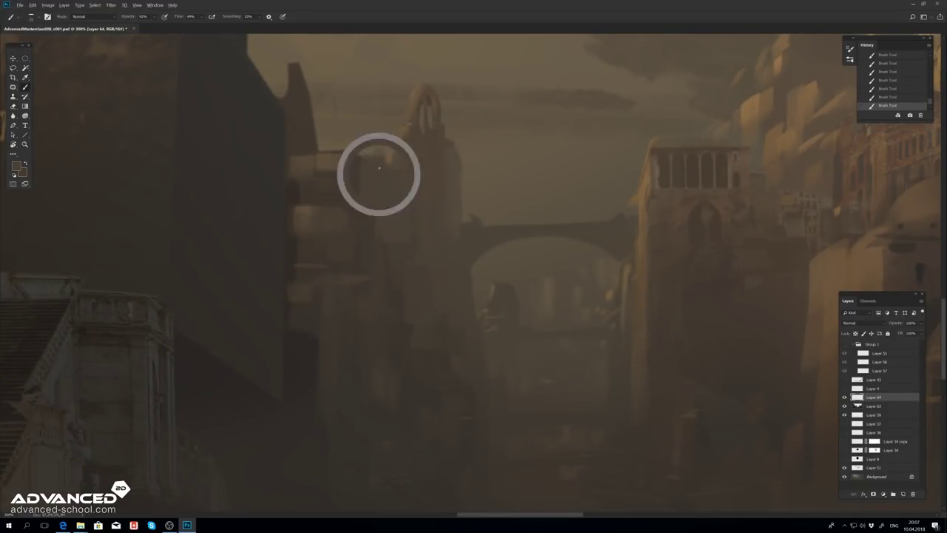
drag(379, 173, 376, 157)
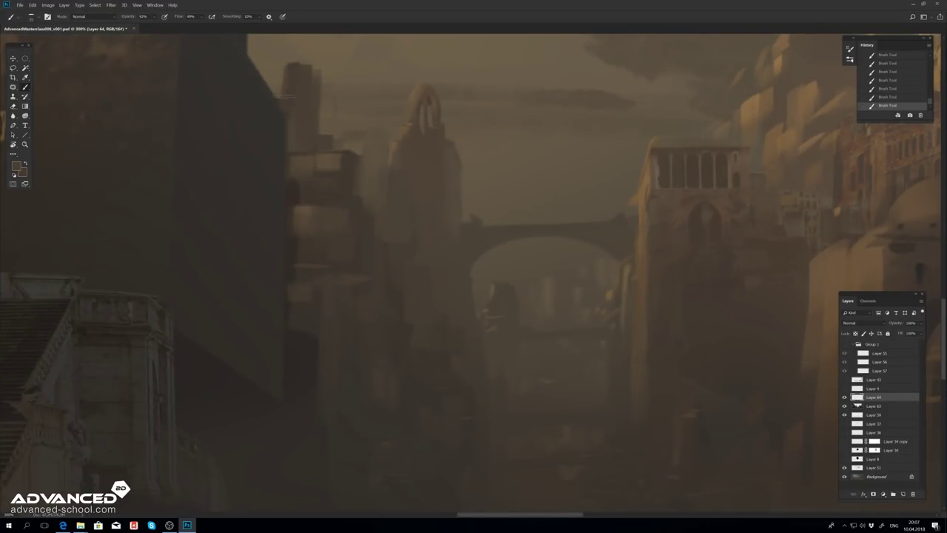
click(845, 344)
key(l)
drag(319, 65, 299, 87)
key(ctrl+x)
drag(326, 127, 340, 144)
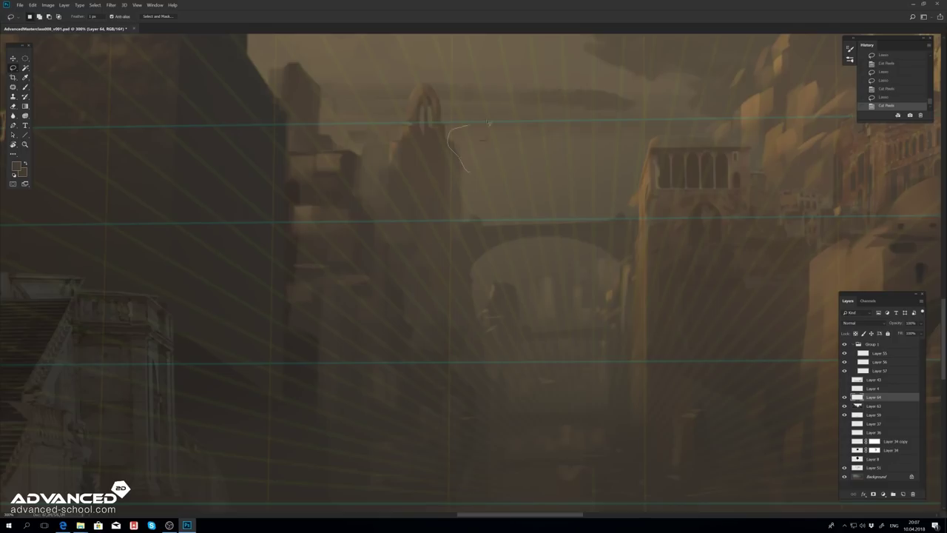
key(ctrl+x)
key(ctrl+d)
key(ctrl+0)
click(844, 405)
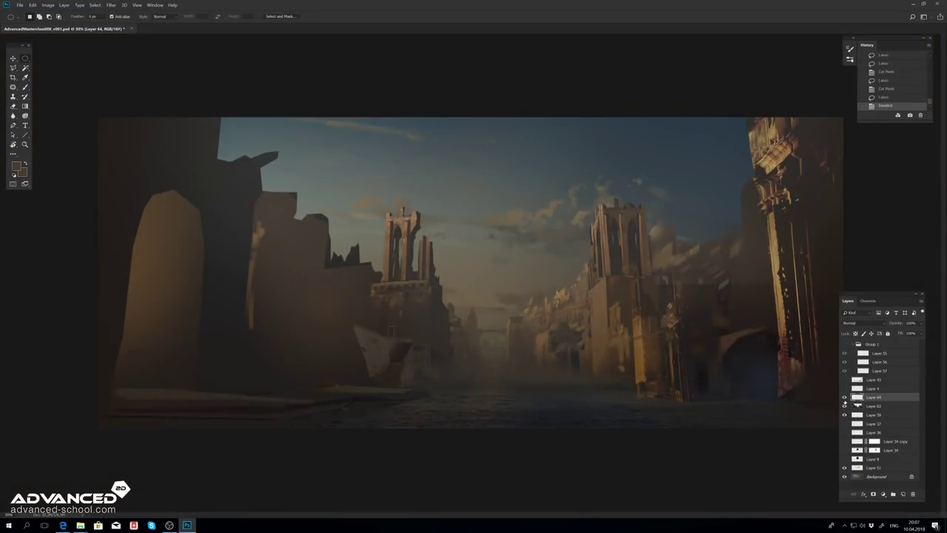
Step: Outline an arched bridge across the canal with a straight-edged lasso and fill it with a gradient
key(shift+l)
key(ctrl+x)
click(439, 302)
key(ctrl+alt+z)
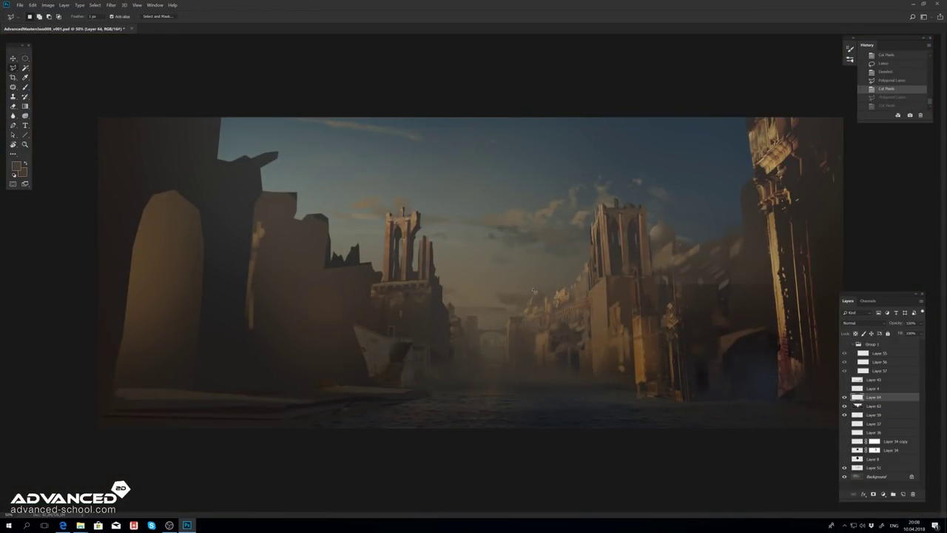
click(440, 288)
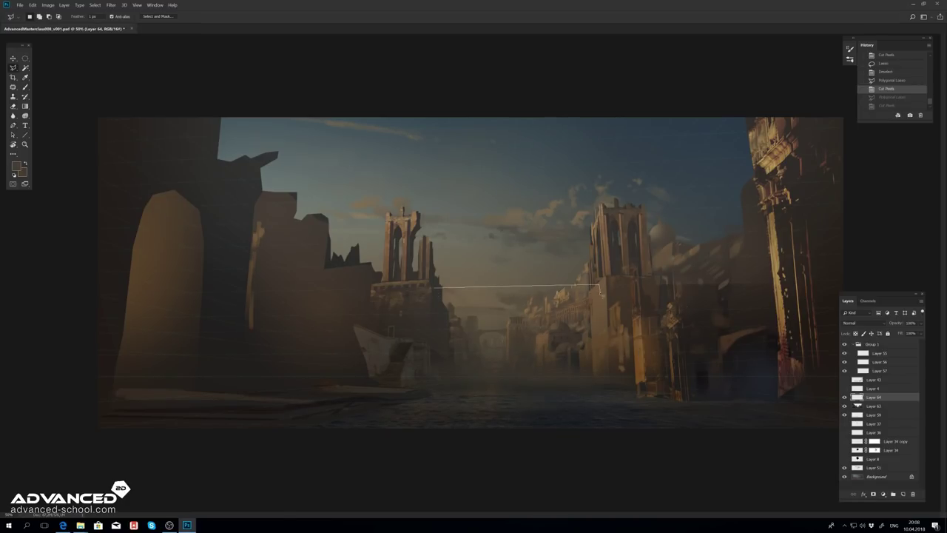
click(437, 302)
key(g)
drag(551, 284, 370, 356)
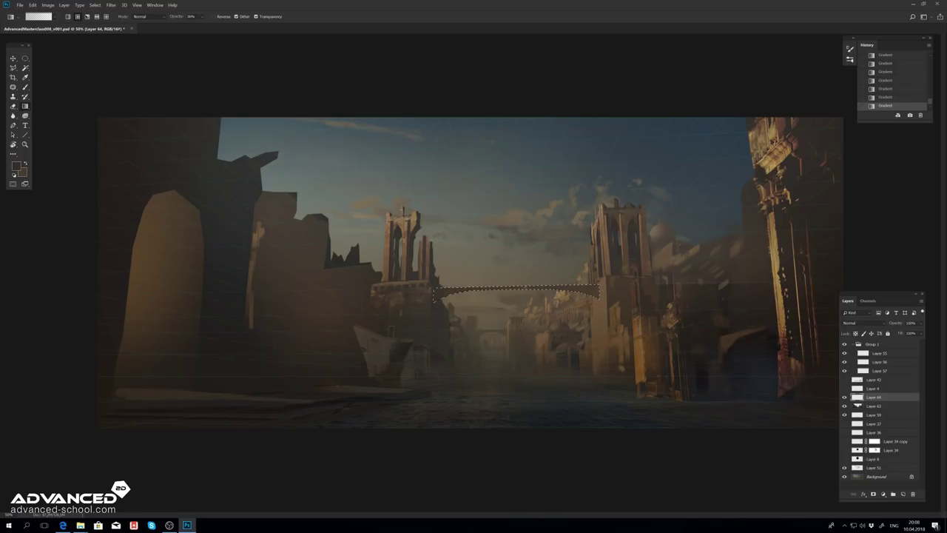
Step: On a new Layer 65 moved beneath Layer 64, wash a haze gradient over the bridge
key(l)
key(ctrl+d)
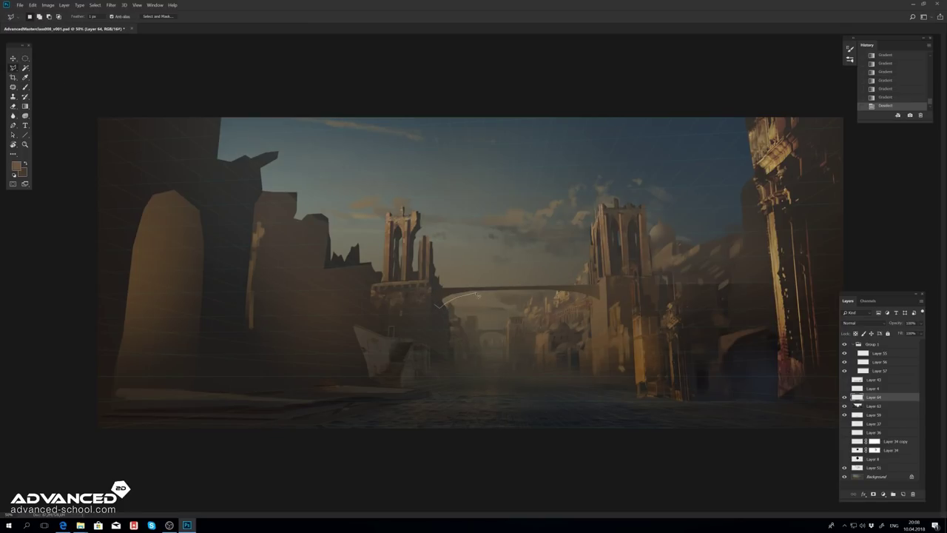
key(ctrl+z)
key(g)
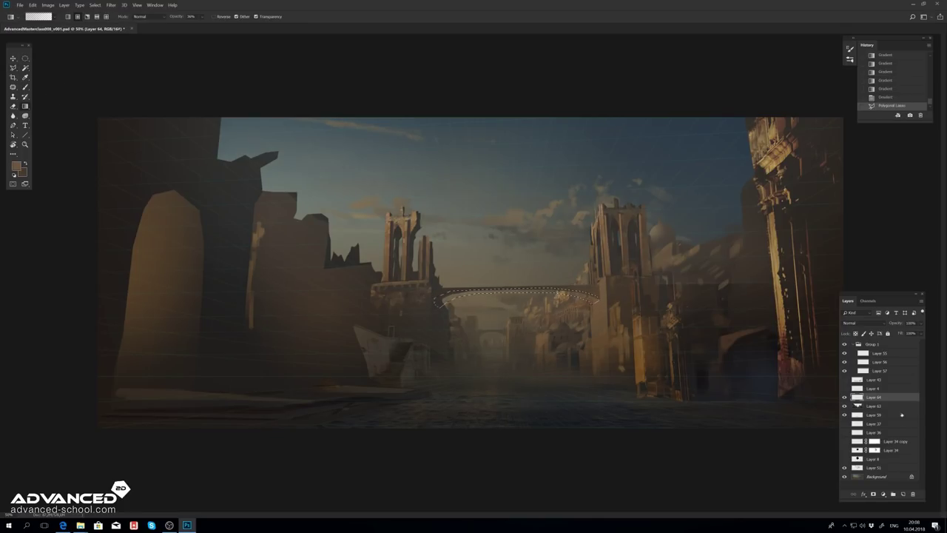
key(ctrl+shift+alt+n)
key(ctrl+bracketleft)
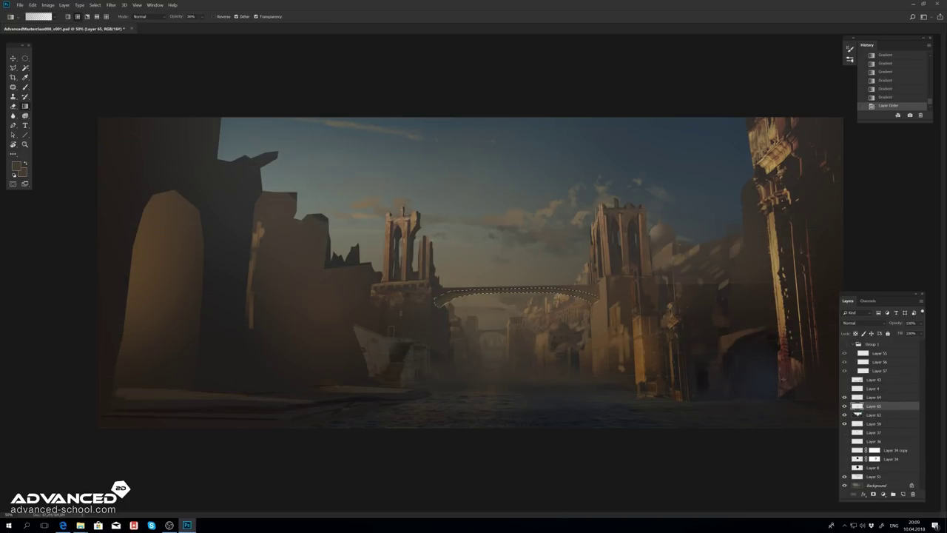
drag(436, 322, 437, 323)
Step: Merge the bridge layers down into one and flip the canvas horizontally
key(ctrl+d)
key(l)
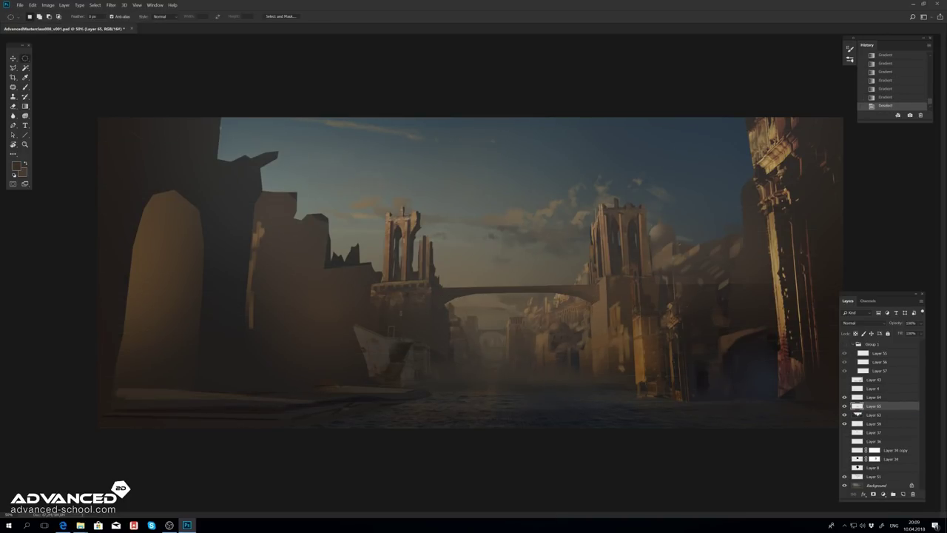
click(859, 397)
key(ctrl+shift+alt+e)
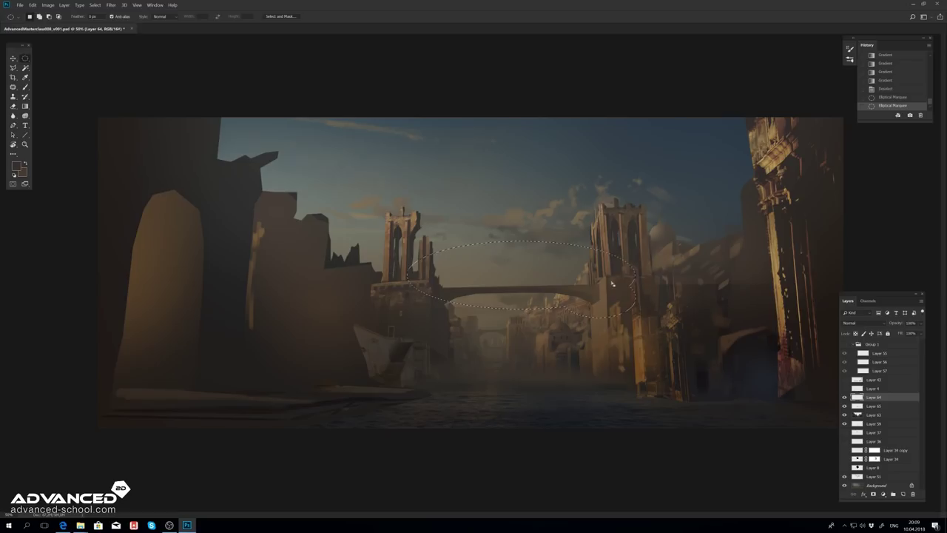
key(ctrl+e)
key(ctrl+e)
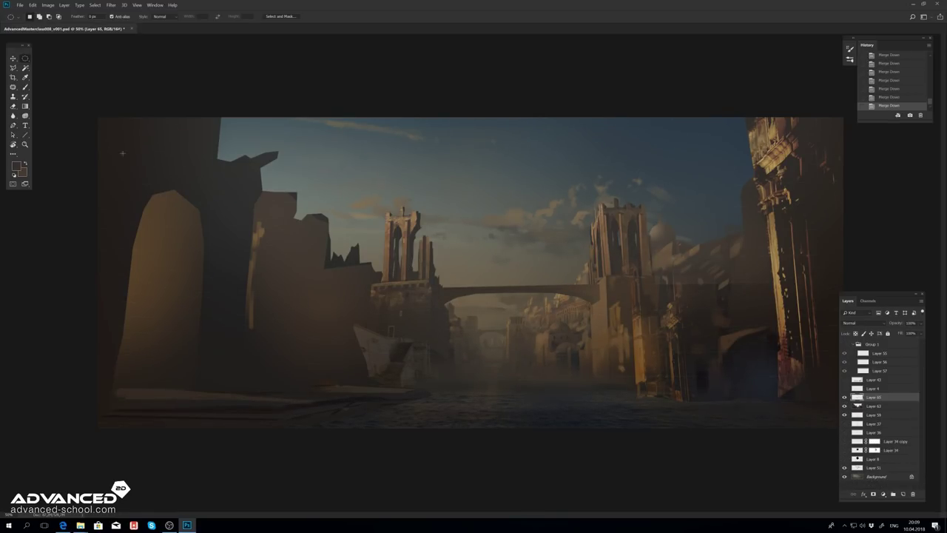
key(ctrl+alt+shift+h)
Step: Copy a masonry chunk to a new layer, reshape it beside the right tower and merge it into Layer 66
key(l)
drag(509, 279, 664, 325)
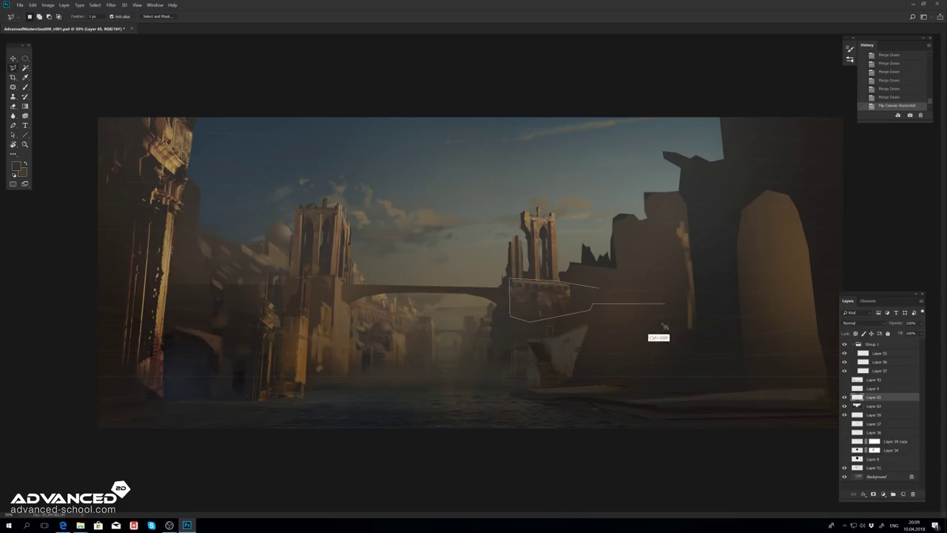
double_click(664, 326)
key(ctrl+j)
key(ctrl+t)
drag(562, 300, 622, 299)
key(Return)
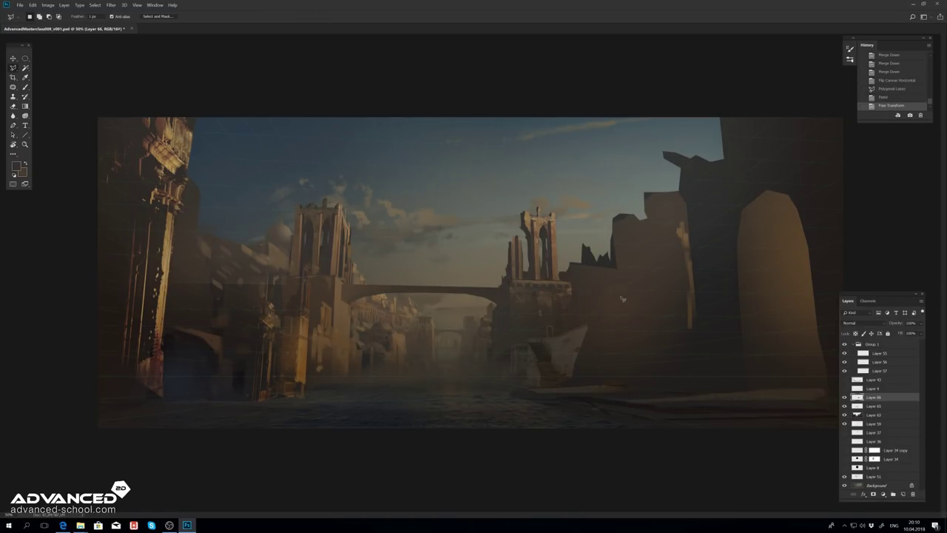
key(v)
shift+click(849, 406)
key(ctrl+e)
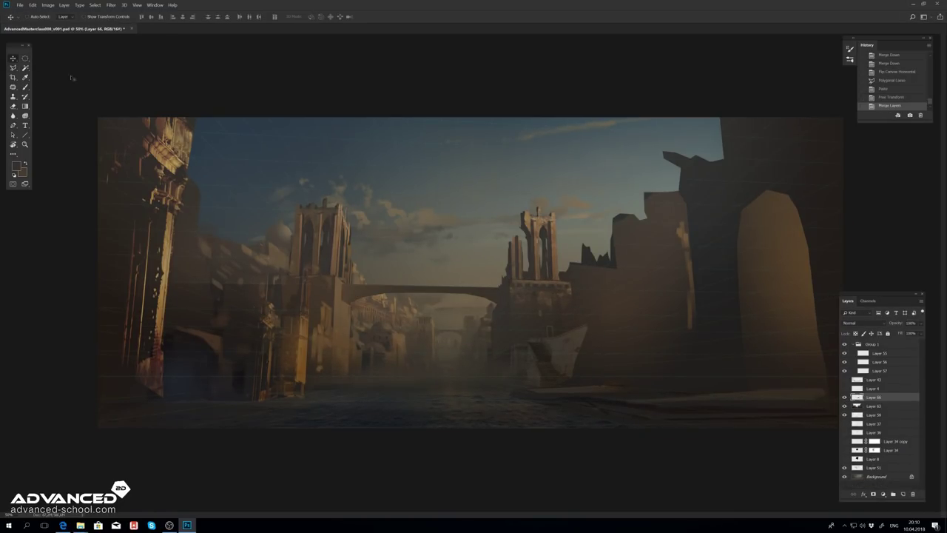
Step: Cut a lasso-outlined section around the bridge, comparing before and after with undo and redo
key(l)
drag(483, 292, 480, 281)
key(ctrl+x)
key(ctrl+alt+z)
key(ctrl+alt+z)
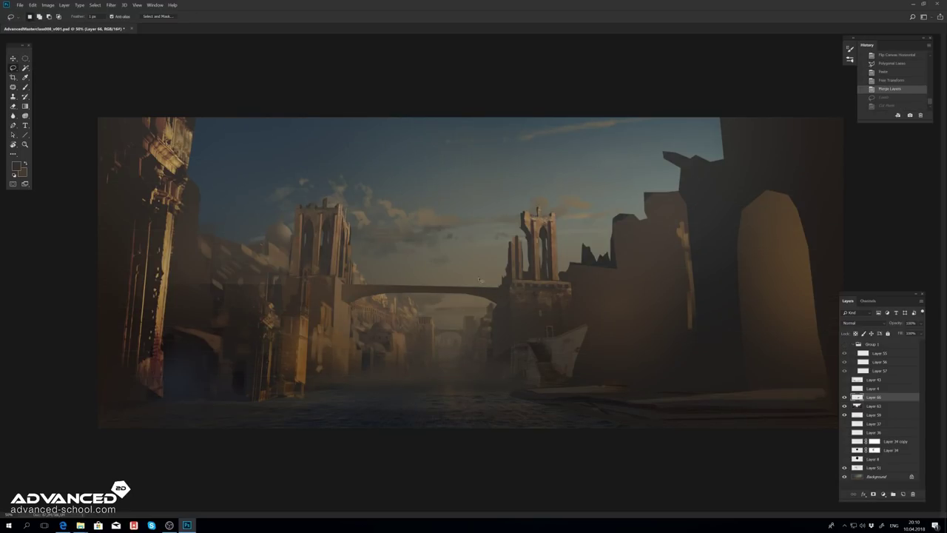
key(ctrl+shift+z)
key(ctrl+shift+z)
key(ctrl+alt+z)
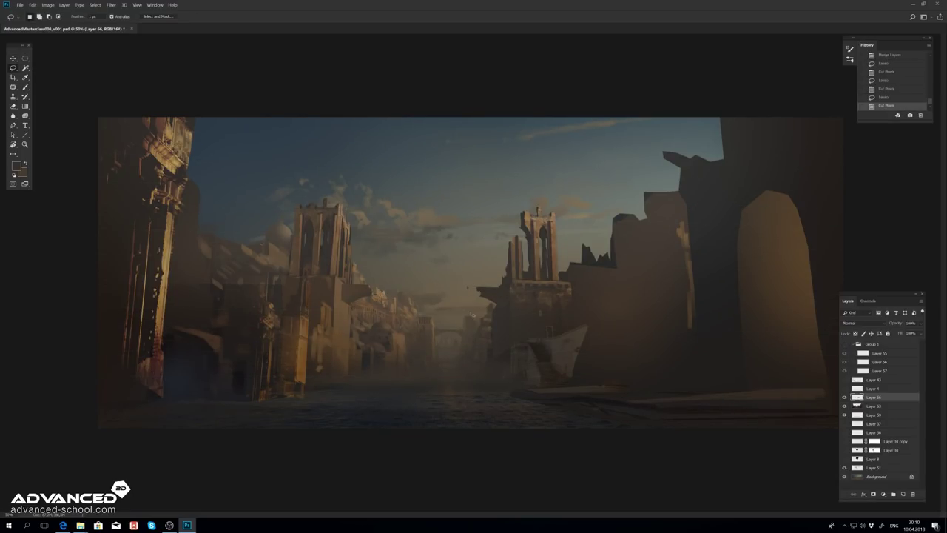
key(ctrl+minus)
key(ctrl+minus)
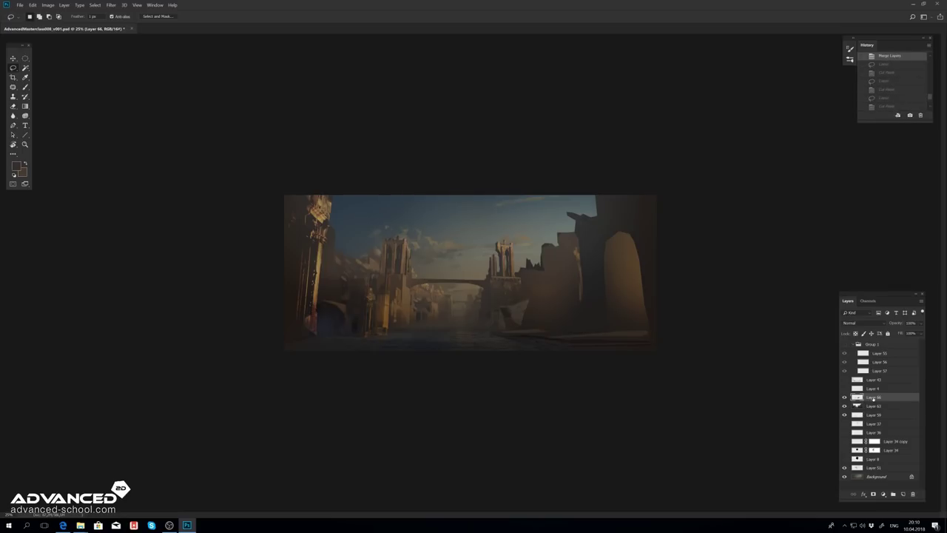
key(ctrl+shift+z)
key(ctrl+plus)
key(ctrl+plus)
key(ctrl+shift+z)
key(ctrl+shift+z)
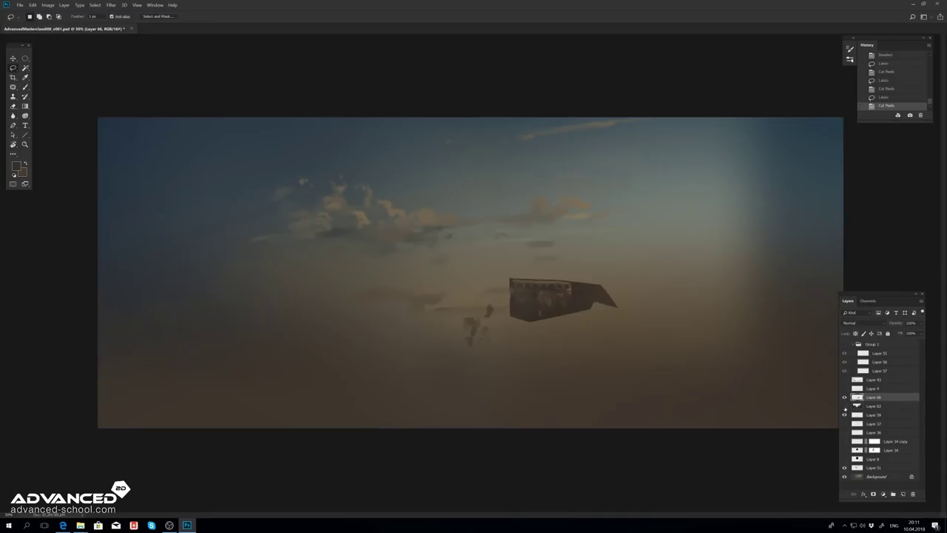
Step: Lasso the upper-left clouds and brighten them with gradients on a new layer
click(874, 468)
drag(348, 191, 295, 144)
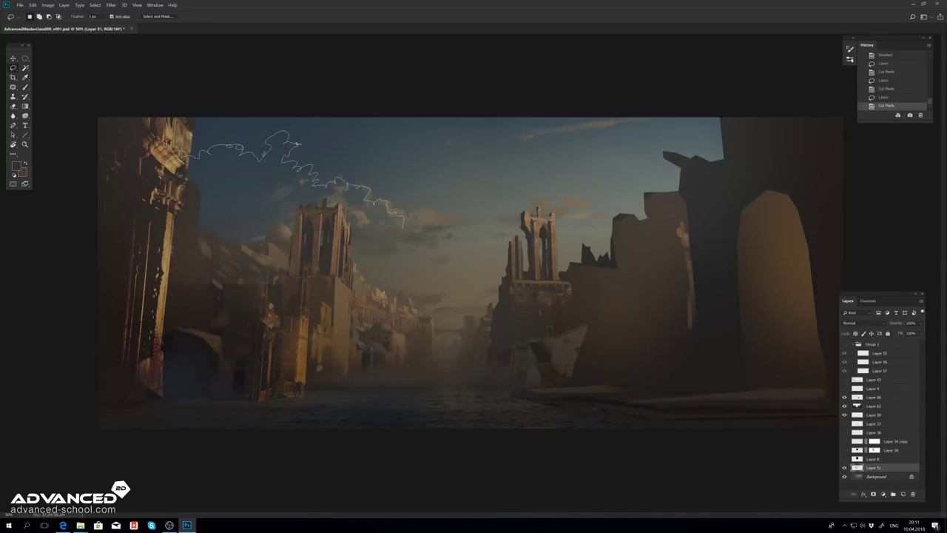
drag(403, 226, 185, 178)
key(ctrl+shift+alt+n)
key(g)
drag(362, 251, 300, 213)
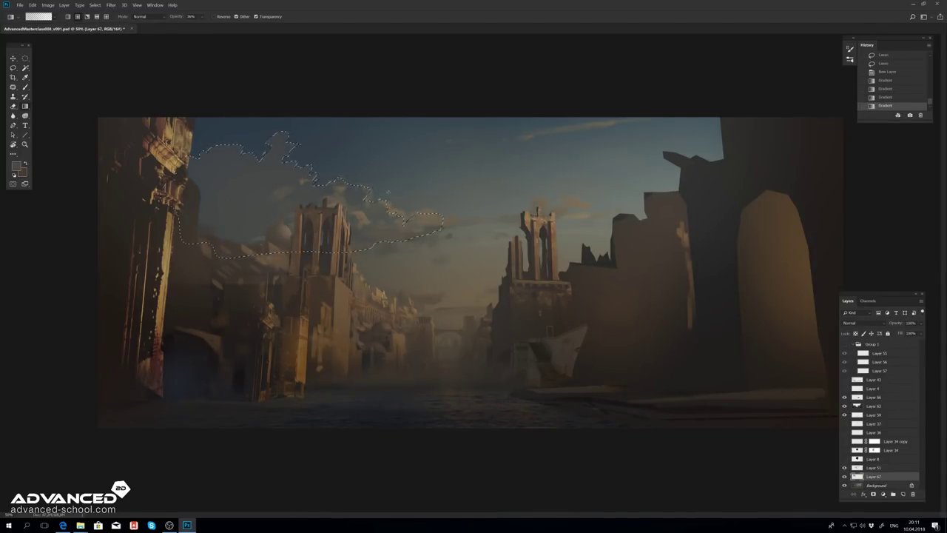
drag(366, 211, 282, 133)
drag(355, 248, 318, 182)
key(ctrl+d)
Step: Merge the cloud lighting layer down into Layer 51
key(m)
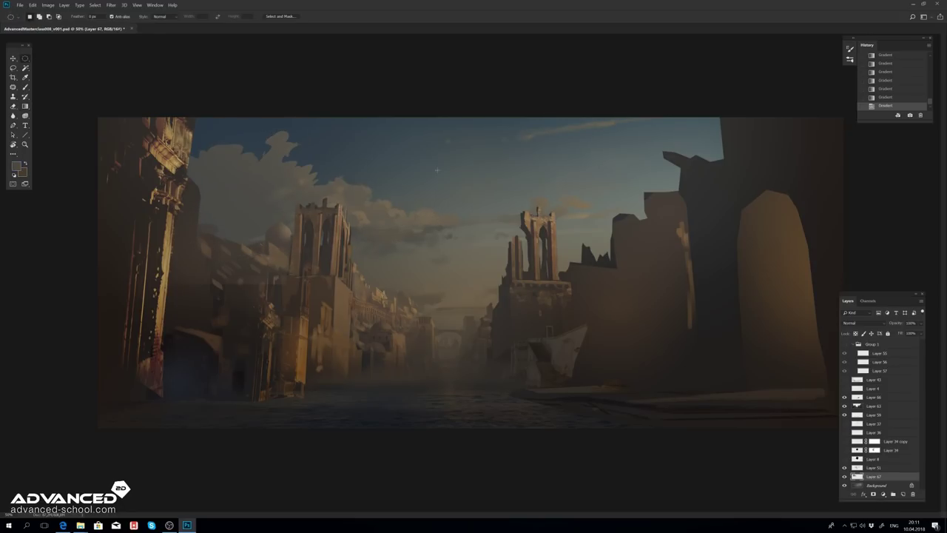
key(l)
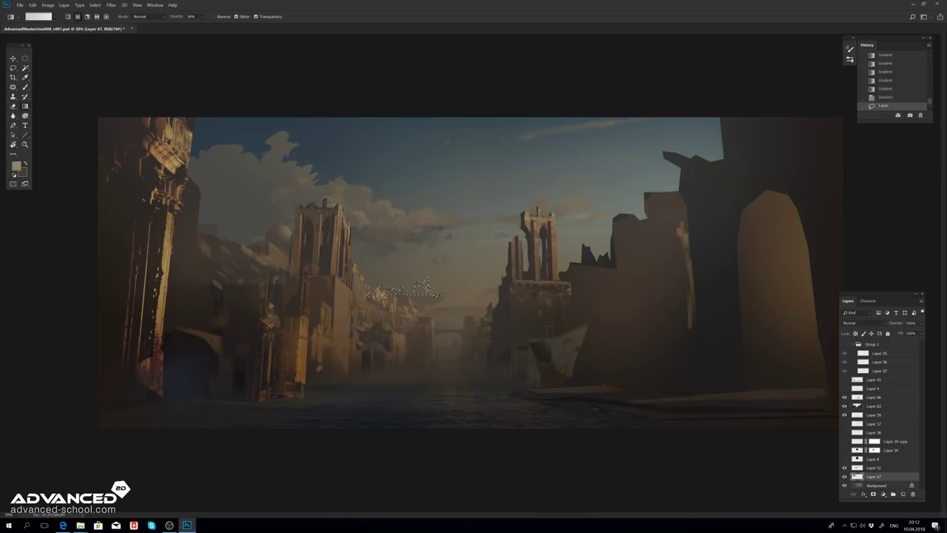
key(ctrl+alt+z)
key(m)
key(ctrl+shift+z)
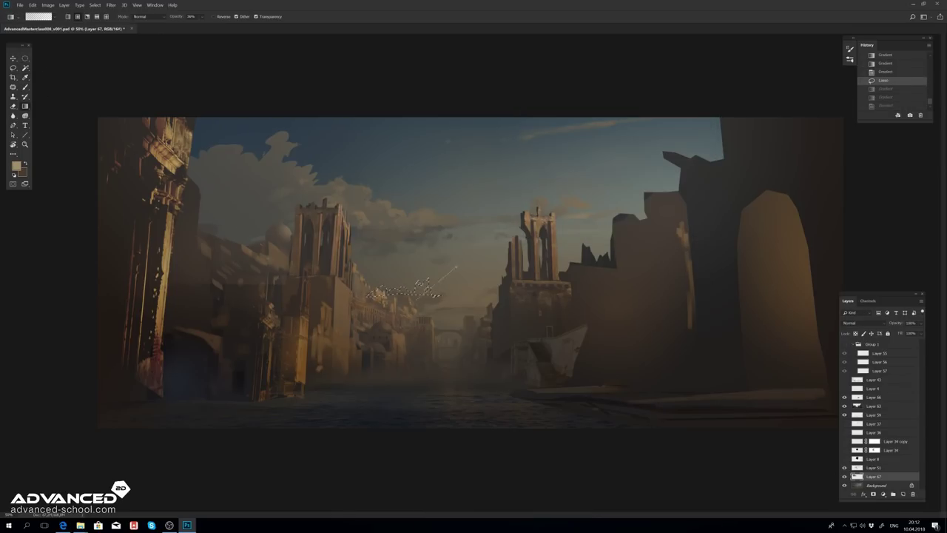
click(851, 467)
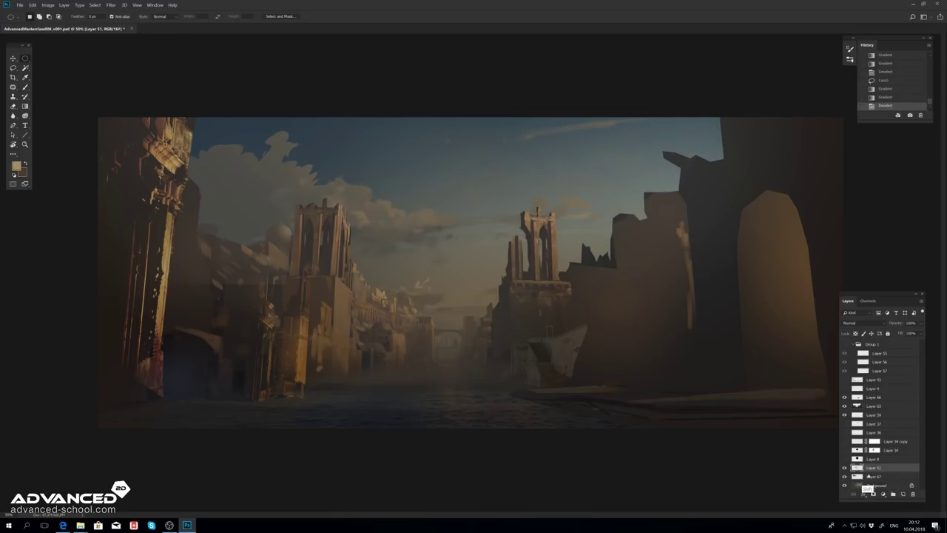
key(ctrl+e)
Step: Lock Layer 51's transparency, brighten the horizon sky, and paint highlights on the upper-left clouds
key(g)
key(/)
drag(433, 292, 462, 281)
key(b)
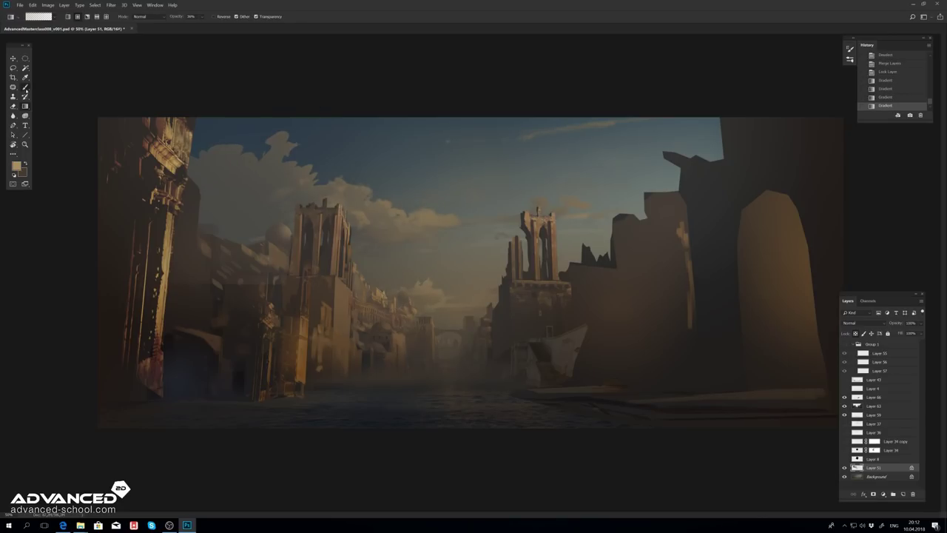
mouse_move(285, 133)
mouse_down()
mouse_move(274, 166)
mouse_move(245, 196)
mouse_move(303, 200)
mouse_move(292, 194)
mouse_up()
Step: Flip the painting back, then cut out the right cloud, enlarging and moving it into the upper sky
click(47, 4)
click(148, 98)
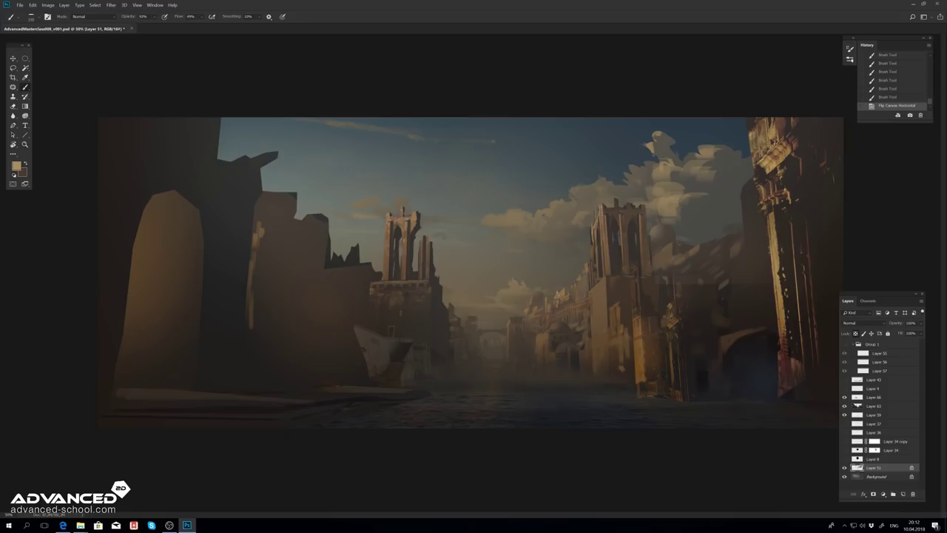
key(l)
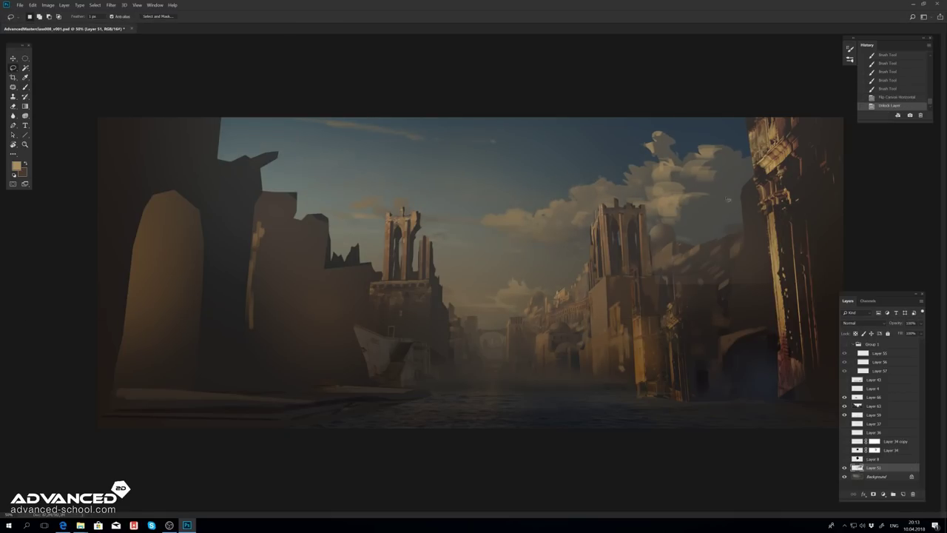
drag(728, 200, 629, 185)
key(ctrl+t)
drag(540, 129, 566, 162)
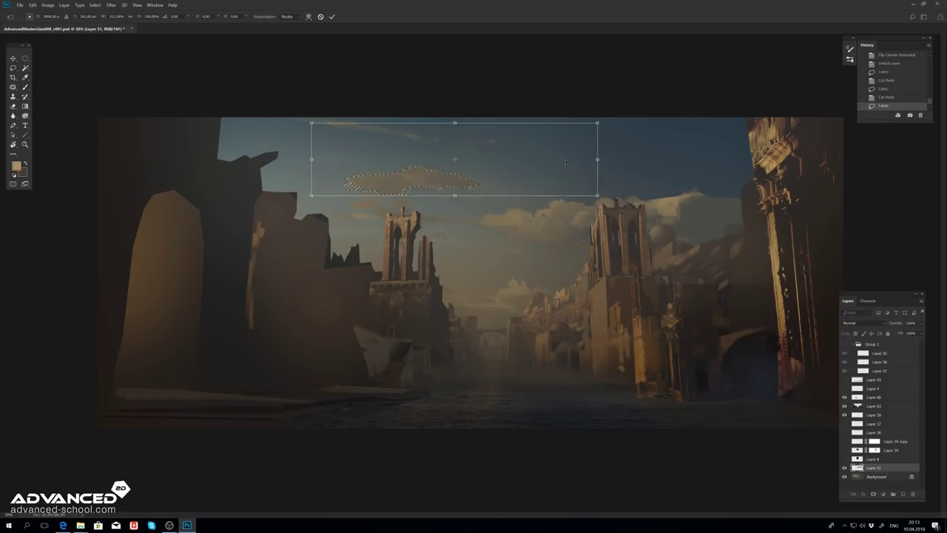
key(Return)
key(ctrl+d)
Step: Paint wispy cloud strokes across the upper sky and tint it with soft gradients
key(b)
drag(304, 146, 381, 149)
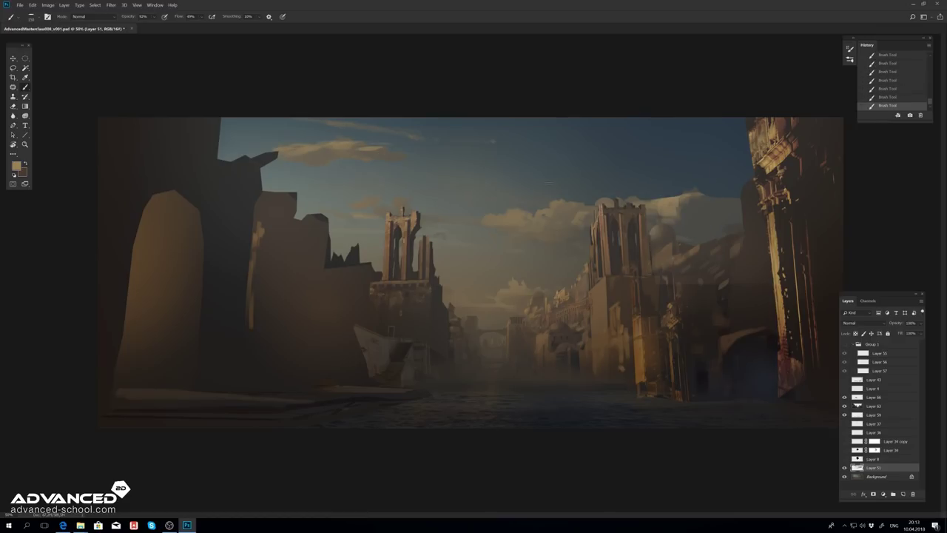
drag(671, 176, 564, 165)
drag(678, 163, 481, 136)
drag(743, 130, 622, 136)
key(slash)
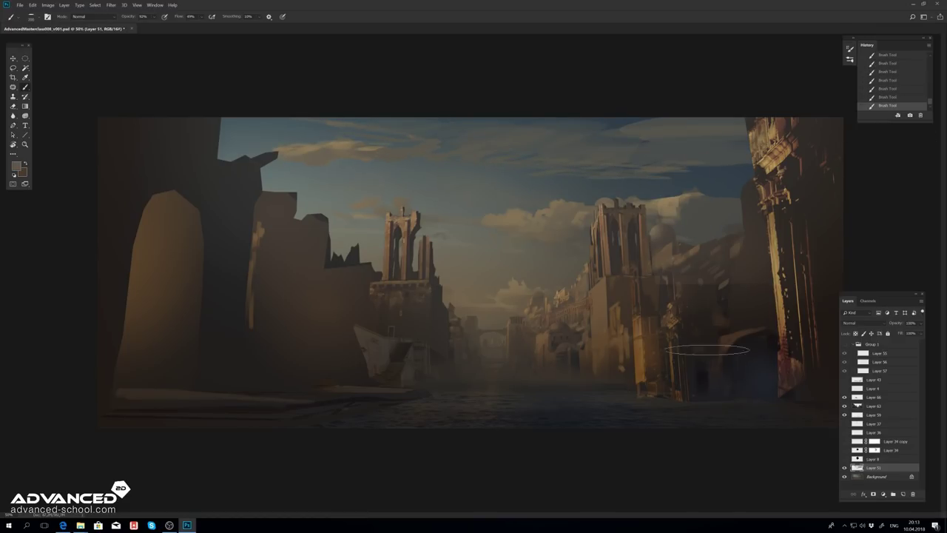
key(g)
drag(311, 161, 392, 154)
drag(651, 127, 562, 148)
Step: Erase the gradient glow and cloud band from the upper sky with a soft eraser
key(f)
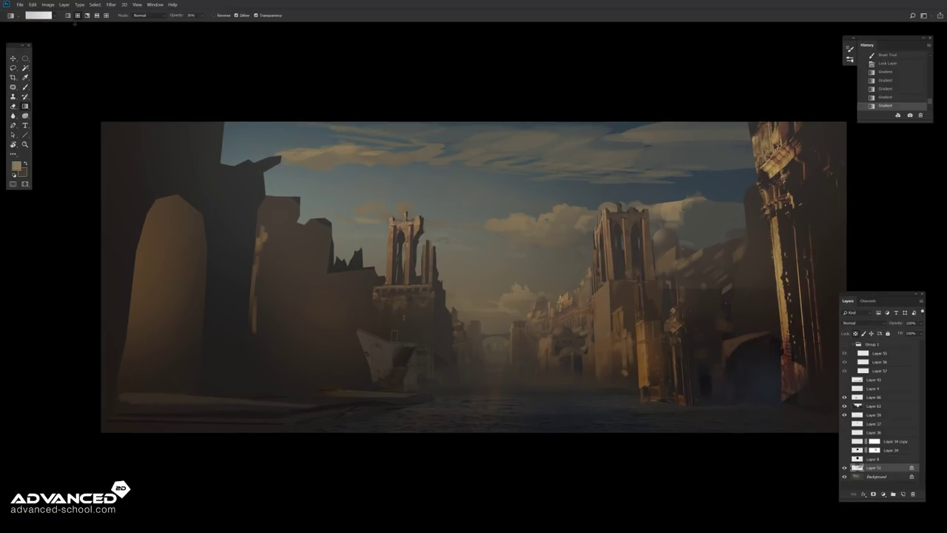
key(slash)
click(13, 106)
click(31, 15)
drag(296, 148, 740, 148)
mouse_move(518, 207)
mouse_down()
mouse_move(740, 200)
mouse_move(547, 213)
mouse_up()
drag(733, 211, 503, 216)
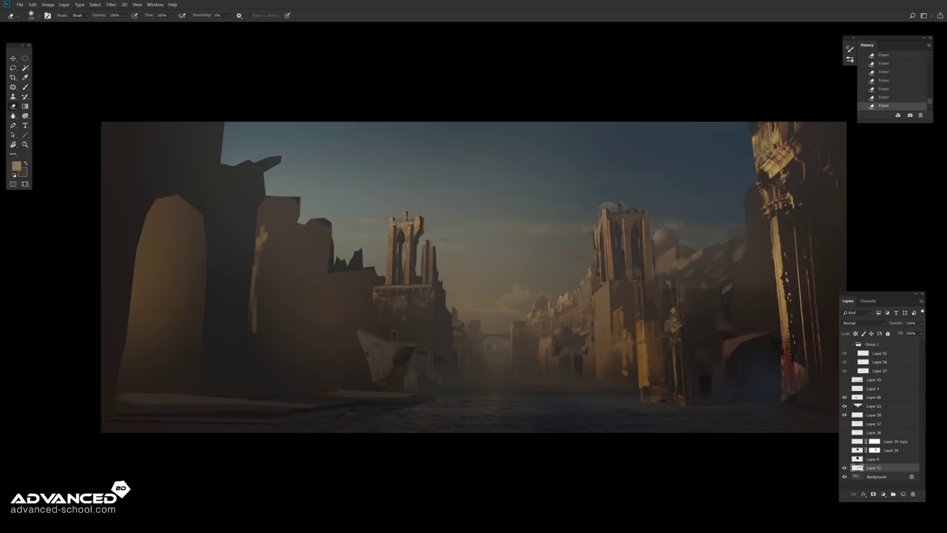
Step: Show the Layer 4 sketch lines and merge Layer 66 down into Layer 63
click(844, 388)
click(857, 388)
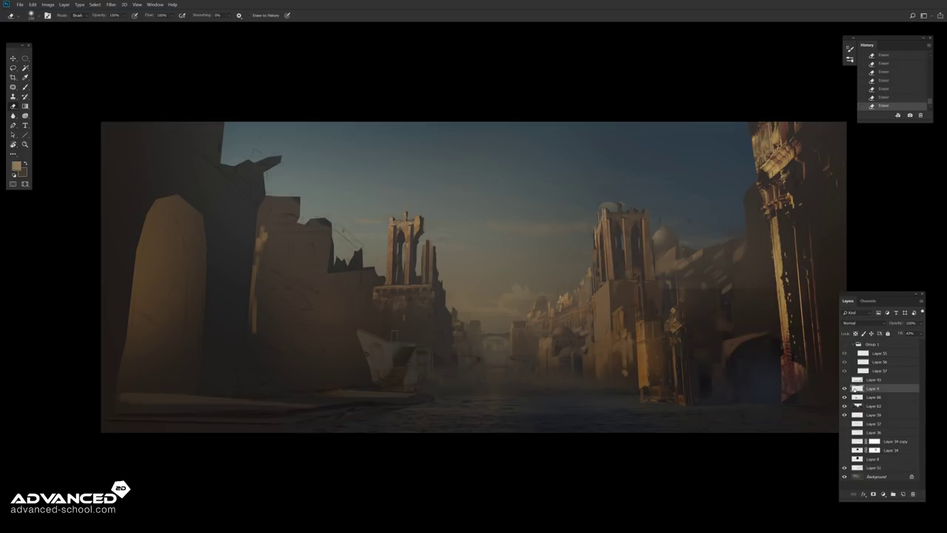
click(873, 397)
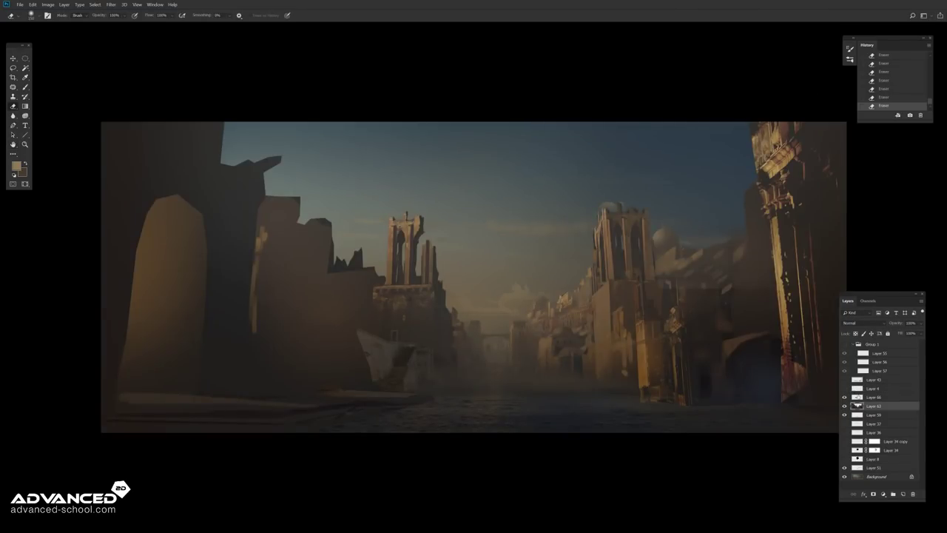
key(ctrl+e)
alt+click(844, 397)
Step: On a new layer, brush shadow and light strokes onto the left building, undoing the last ones
click(903, 494)
key(b)
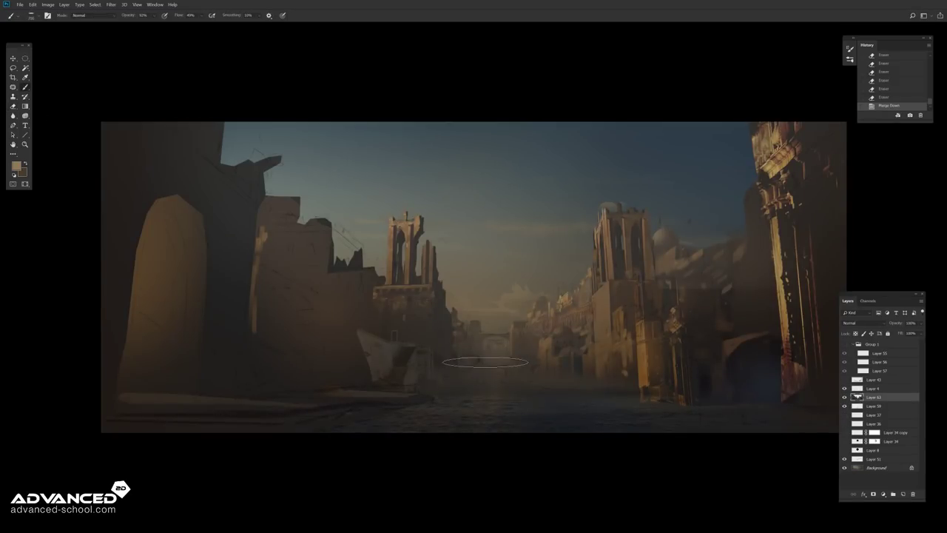
mouse_move(322, 307)
mouse_down()
mouse_move(248, 272)
mouse_move(285, 289)
mouse_up()
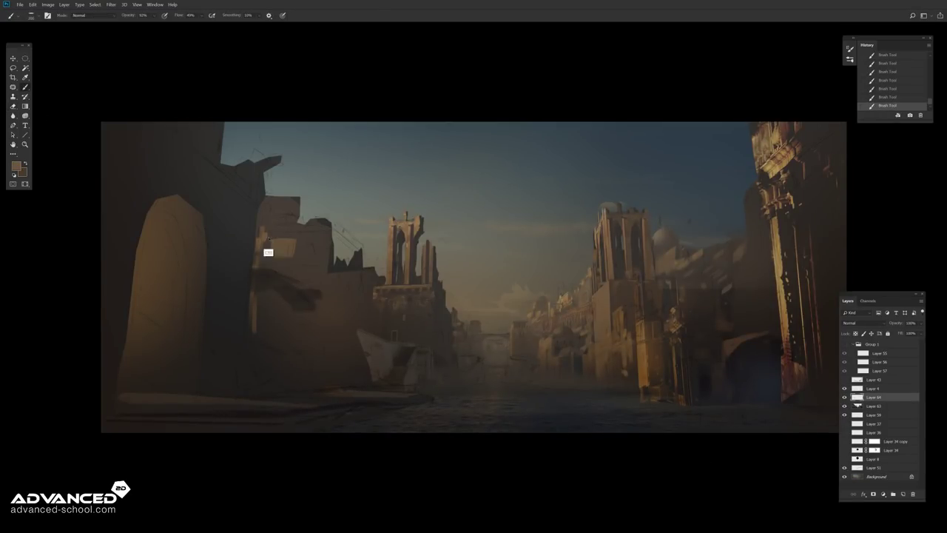
drag(292, 255, 259, 222)
key(ctrl+z)
key(ctrl+z)
key(ctrl+z)
key(ctrl+z)
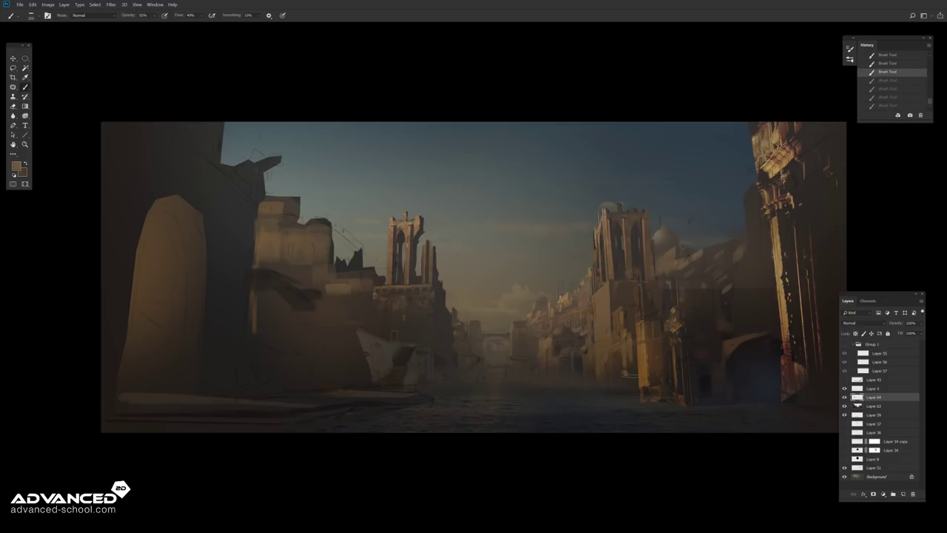
right_click(13, 67)
click(37, 77)
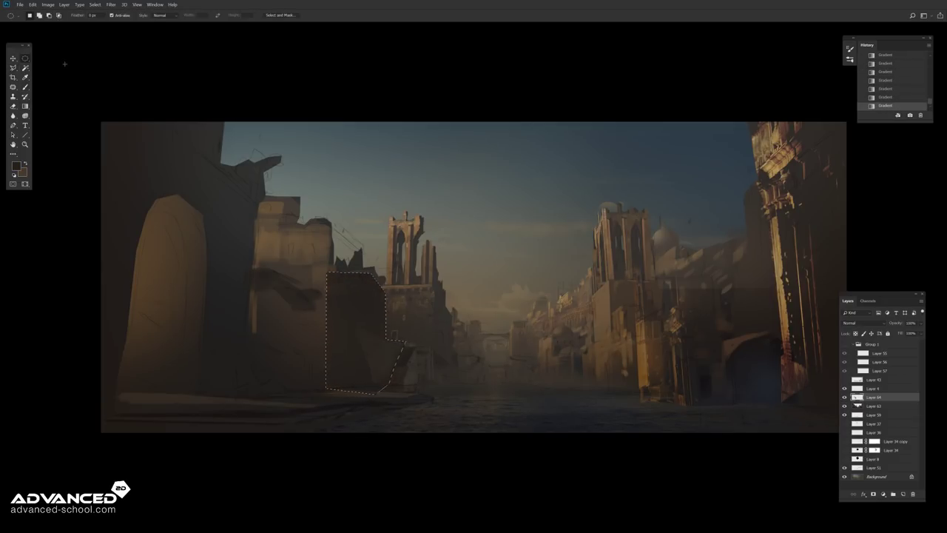
Step: Mirror the painting and try brush strokes on the right-hand buildings, then undo them
key(h)
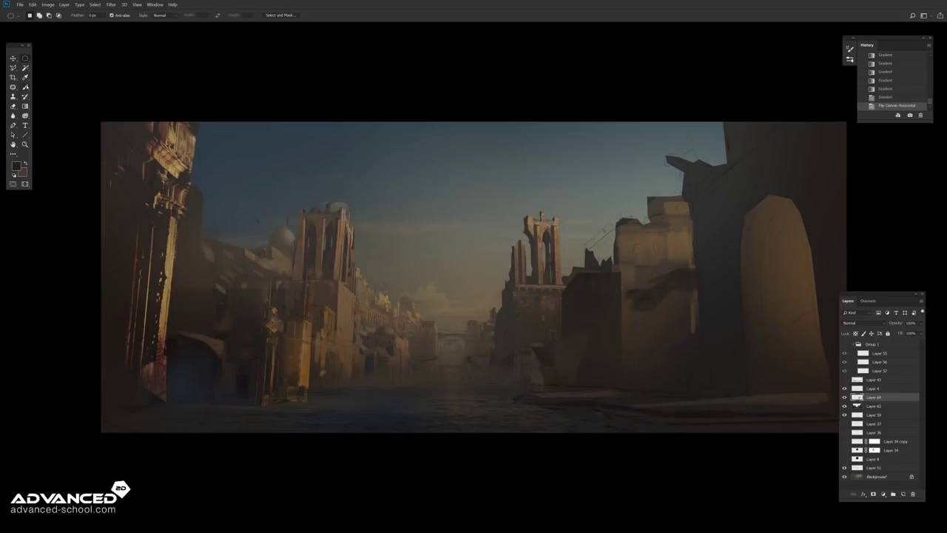
key(b)
drag(592, 245, 614, 274)
mouse_move(625, 226)
mouse_down()
mouse_move(601, 251)
mouse_move(601, 326)
mouse_up()
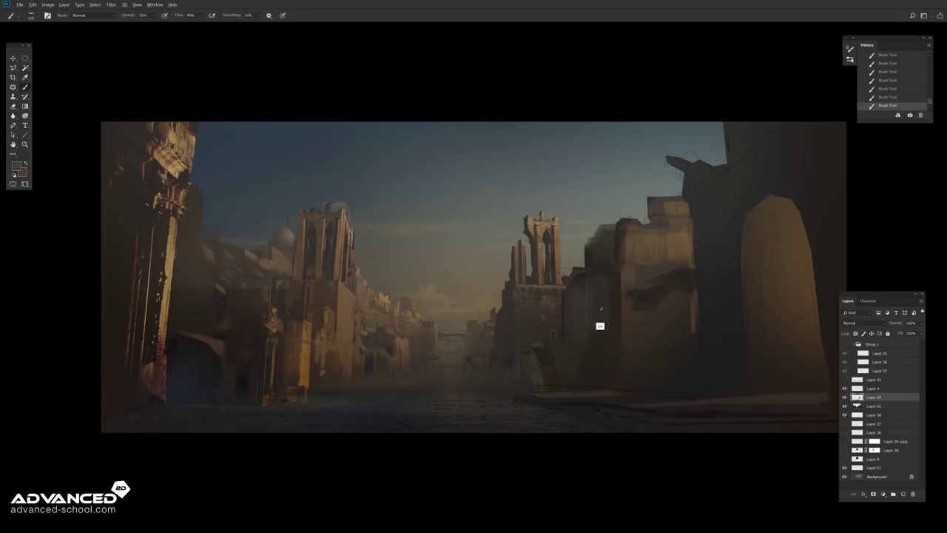
key(z)
click(704, 263)
key(ctrl+minus)
key(ctrl+minus)
key(ctrl+alt+z)
key(ctrl+alt+z)
key(ctrl+alt+z)
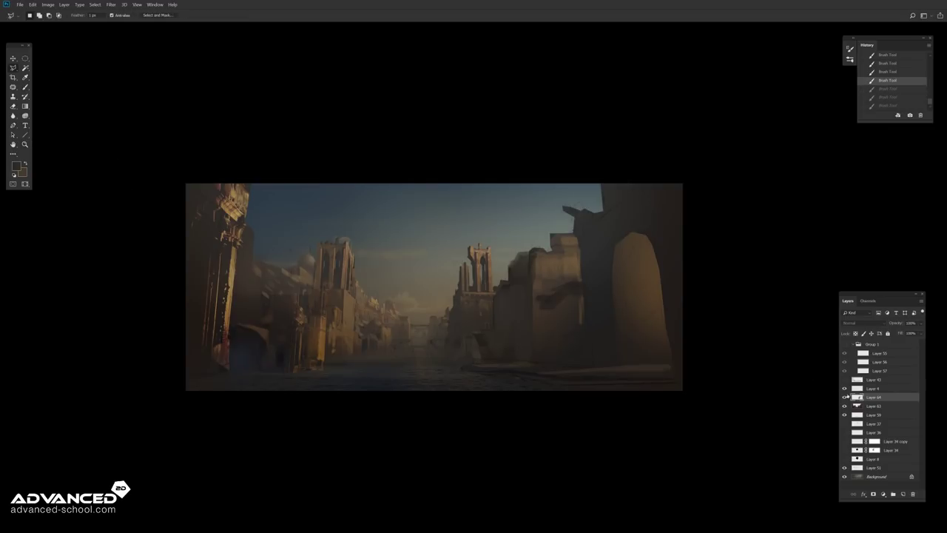
key(ctrl+plus)
Step: Select the distant ruined tower and lay a soft haze gradient over it
key(m)
double_click(569, 351)
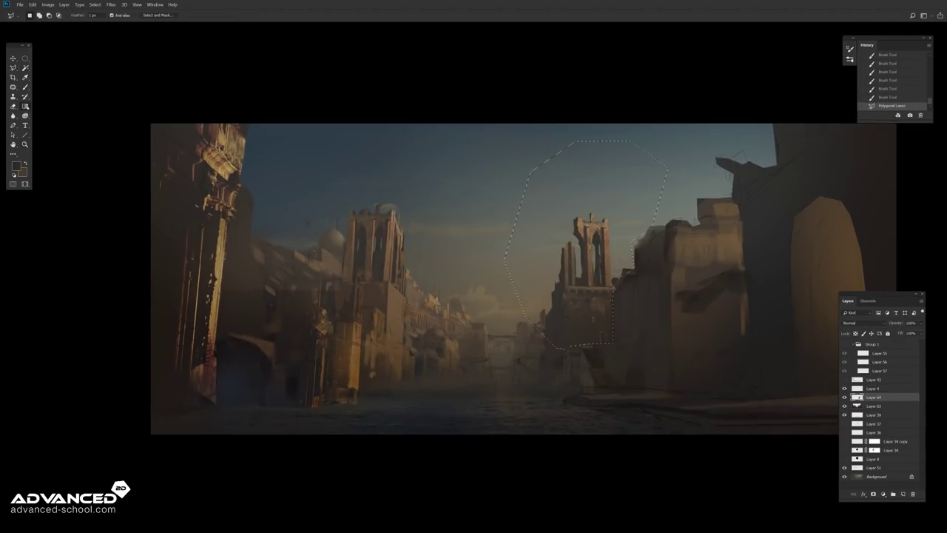
key(m)
key(ctrl+alt+z)
key(ctrl+shift+z)
key(ctrl+shift+z)
key(ctrl+shift+z)
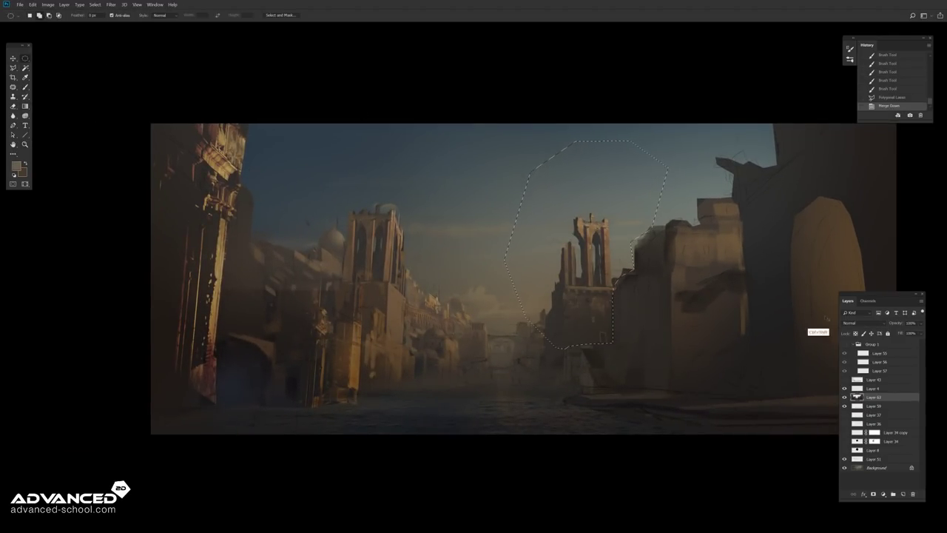
key(g)
drag(481, 142, 635, 235)
Step: Zoom in on the distant canal and start outlining a structure shape above it
key(ctrl+plus)
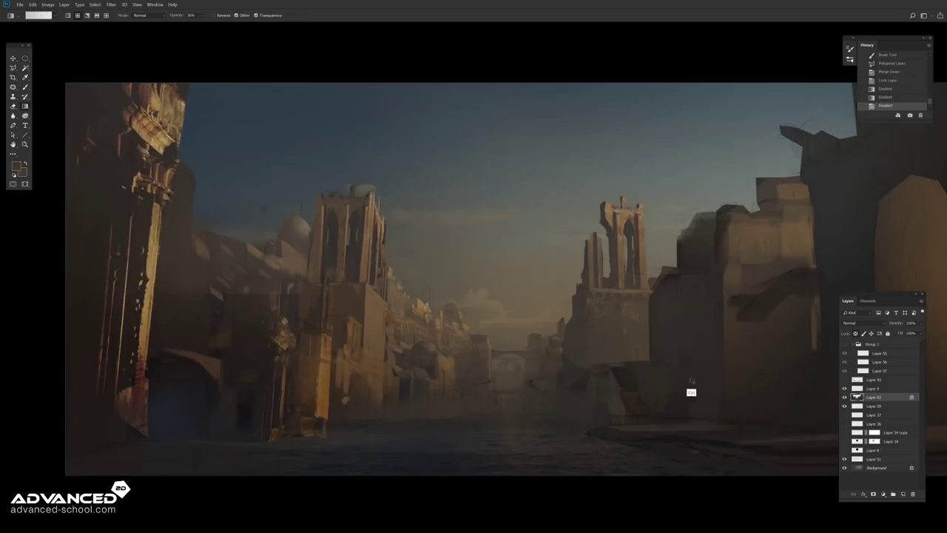
key(ctrl+plus)
key(ctrl+plus)
key(l)
mouse_move(347, 271)
mouse_down()
mouse_move(448, 218)
mouse_move(348, 270)
mouse_up()
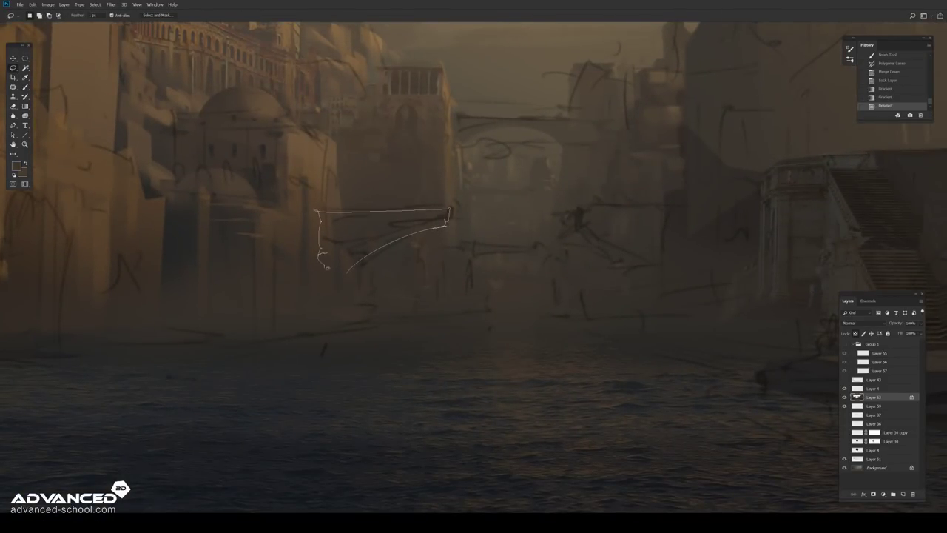
Step: Fill the lassoed bridge shapes with dark gradient shading on a new layer
drag(573, 216, 588, 215)
drag(470, 259, 468, 290)
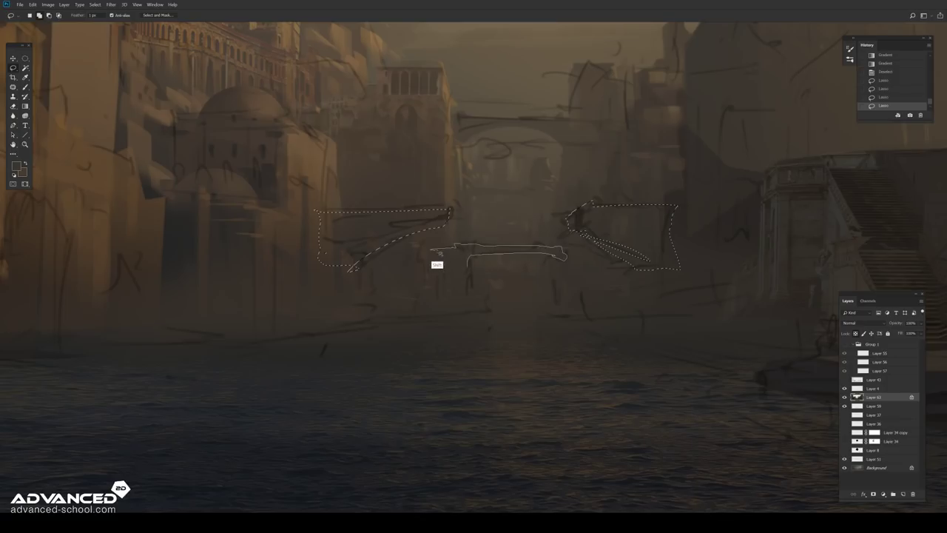
key(ctrl+shift+alt+n)
key(g)
mouse_move(330, 258)
mouse_down()
mouse_move(308, 289)
mouse_move(333, 222)
mouse_up()
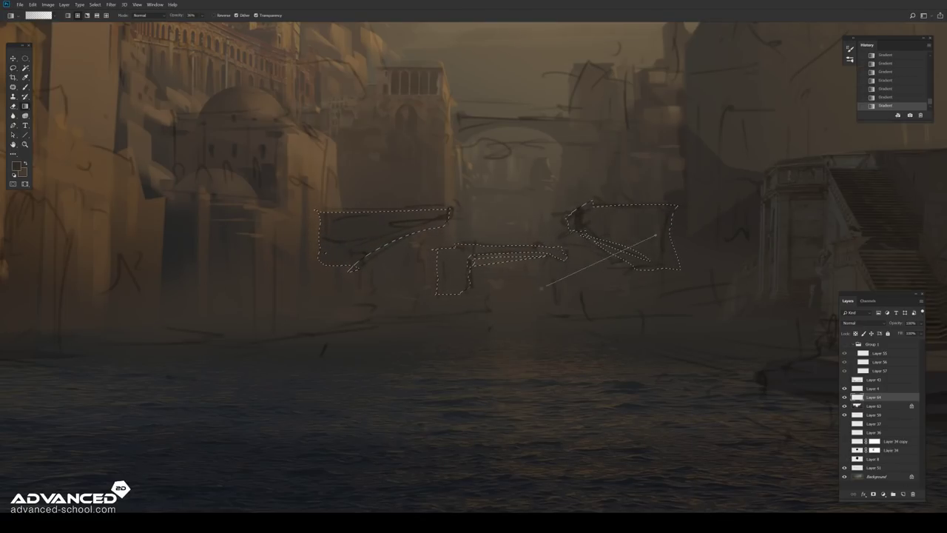
drag(585, 222, 607, 267)
key(ctrl+d)
Step: Sketch dark brush lines across the middle structures, checking them against the perspective grid
key(l)
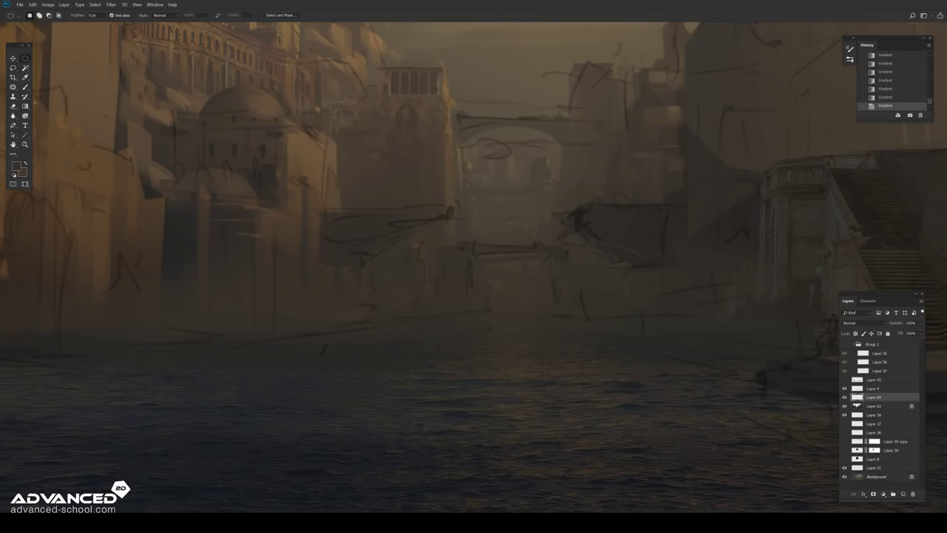
key(b)
mouse_move(422, 230)
mouse_down()
mouse_move(325, 236)
mouse_move(374, 240)
mouse_move(326, 207)
mouse_up()
drag(328, 241, 325, 181)
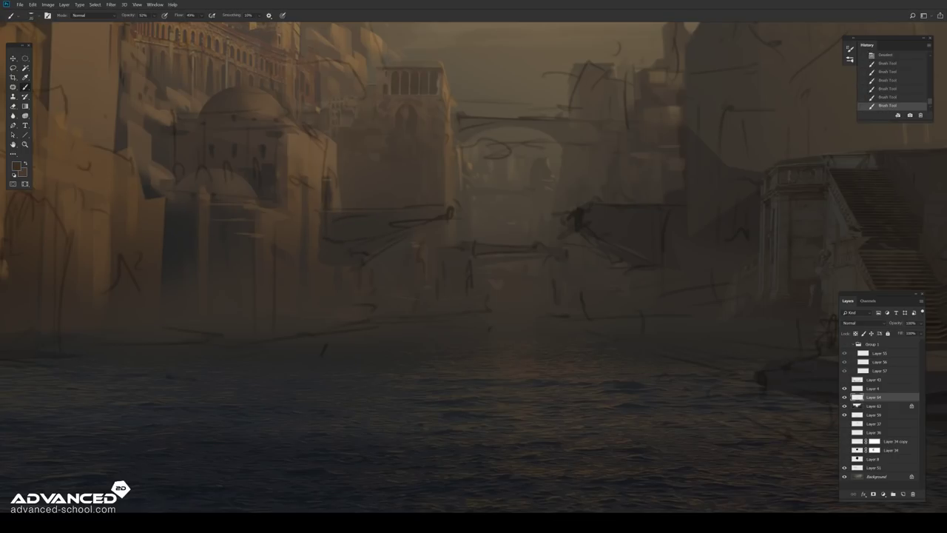
key(ctrl+comma)
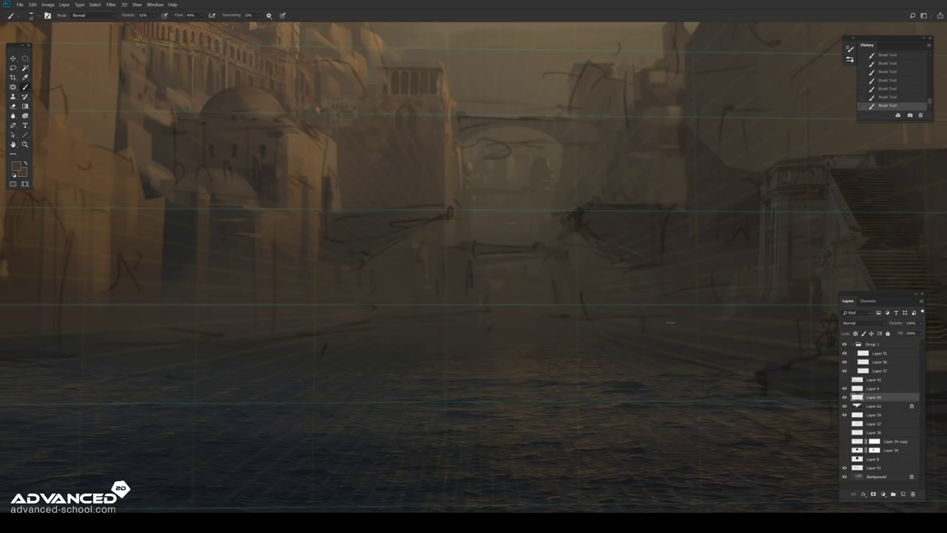
key(ctrl+comma)
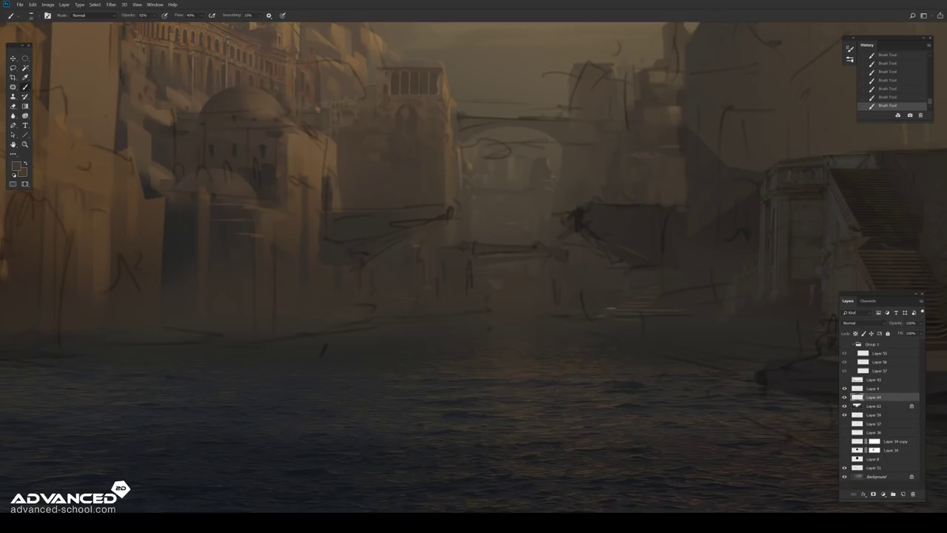
key(ctrl+z)
key(ctrl+z)
key(ctrl+shift+z)
key(ctrl+shift+z)
Step: Paint a dark stroke in the canal and switch to a near-black paint colour
drag(589, 285, 599, 294)
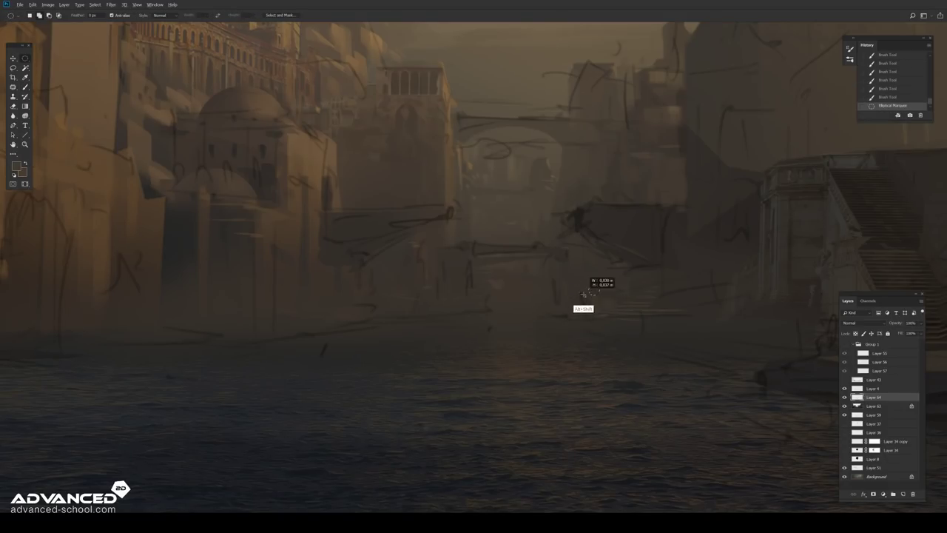
key(g)
key(b)
key(ctrl+d)
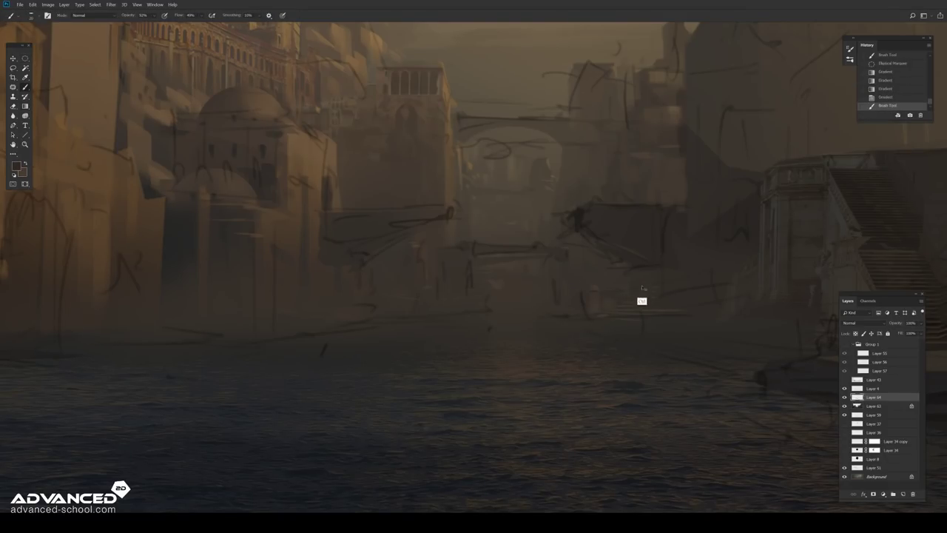
click(643, 302)
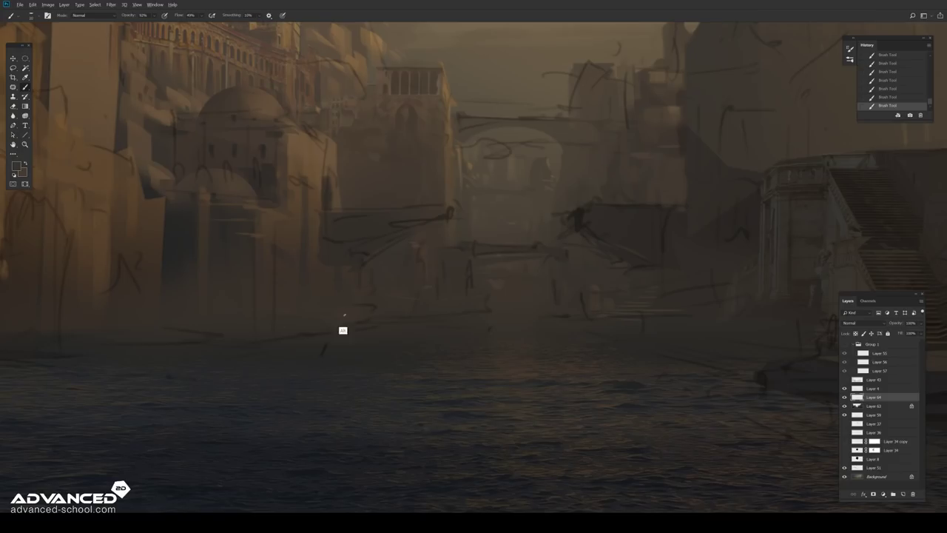
key(ctrl+comma)
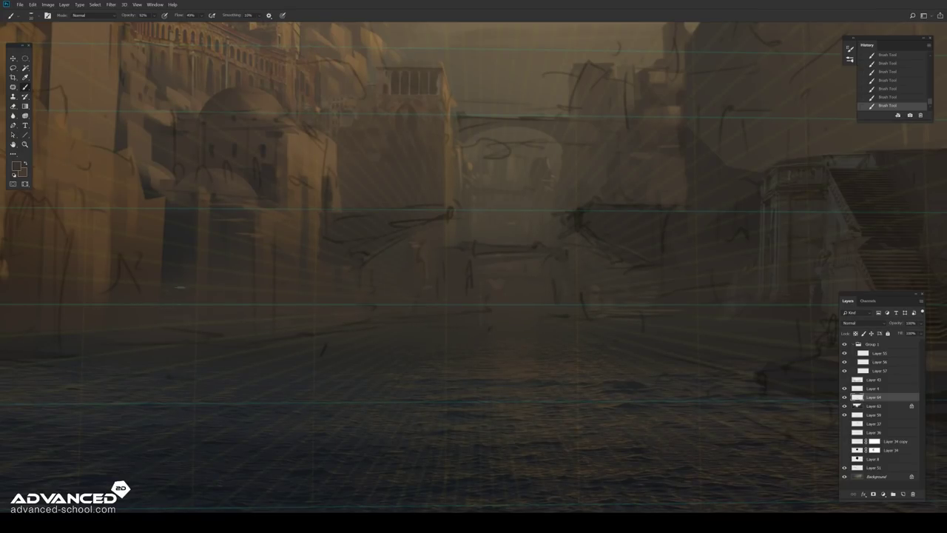
key(ctrl+comma)
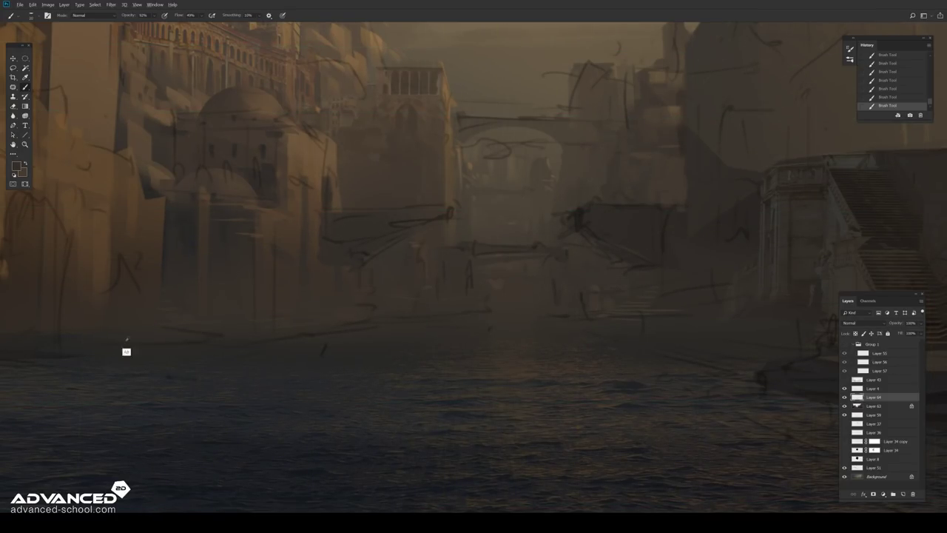
click(585, 170)
key(Return)
key(ctrl+comma)
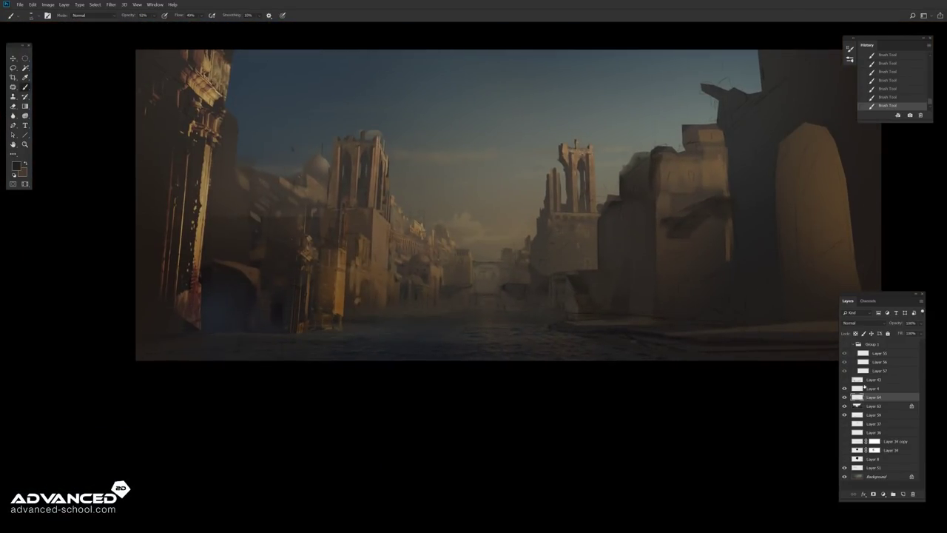
Step: Mirror the canvas horizontally and preview Layer 63 on its own
click(864, 388)
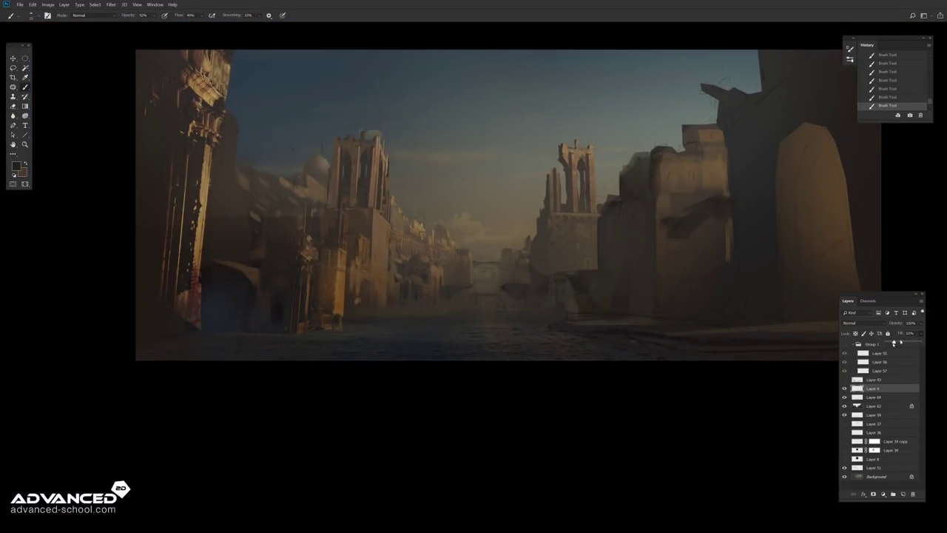
click(48, 5)
click(140, 97)
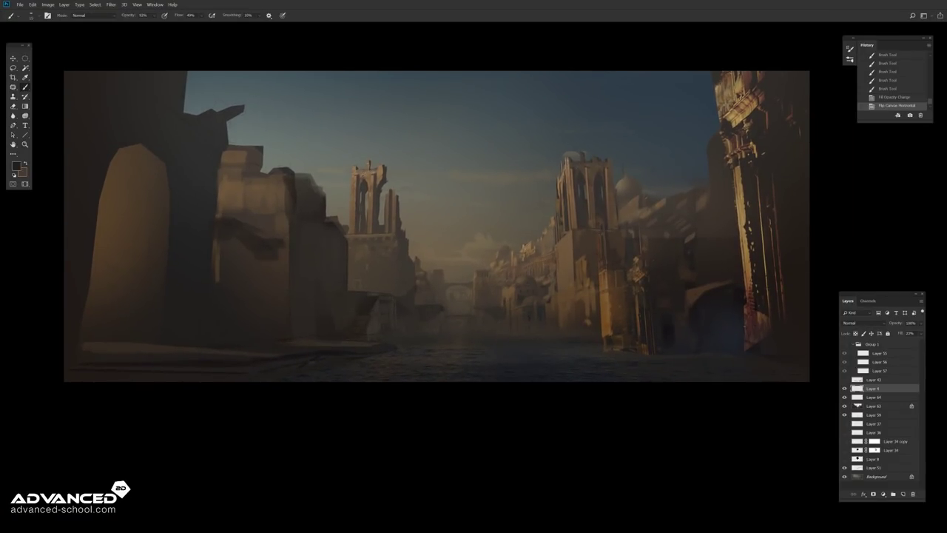
click(873, 406)
click(13, 68)
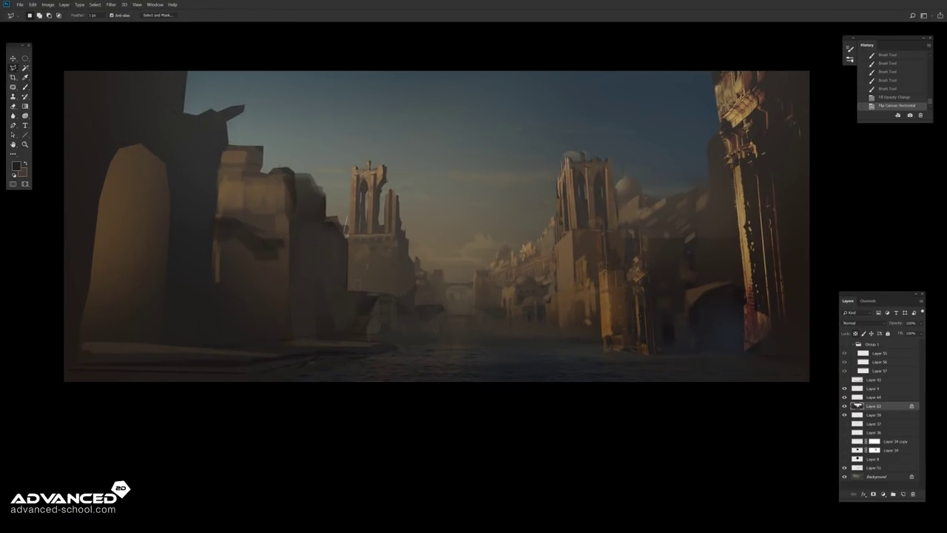
alt+click(845, 407)
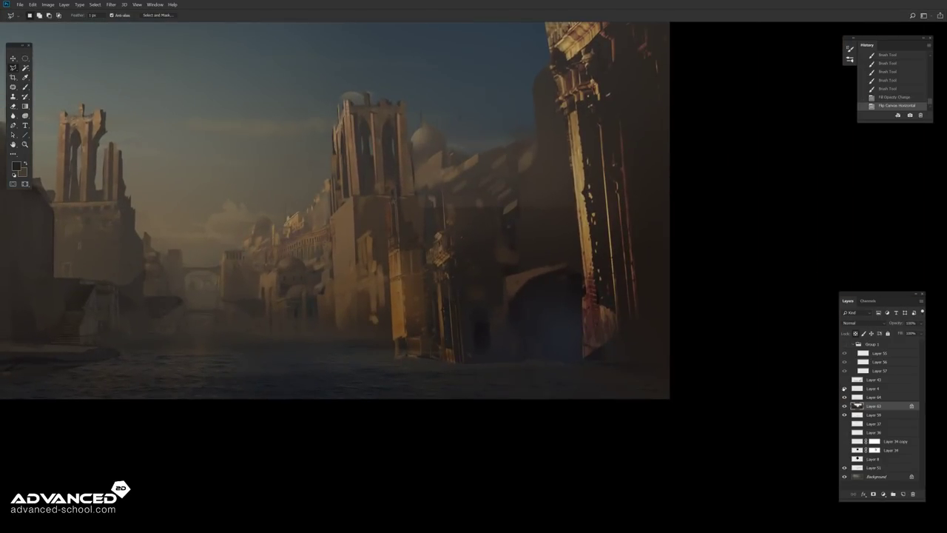
Step: Lower Layer 4's fill to fade the sketch lines and brush light touches onto the sunlit building
click(874, 388)
click(919, 333)
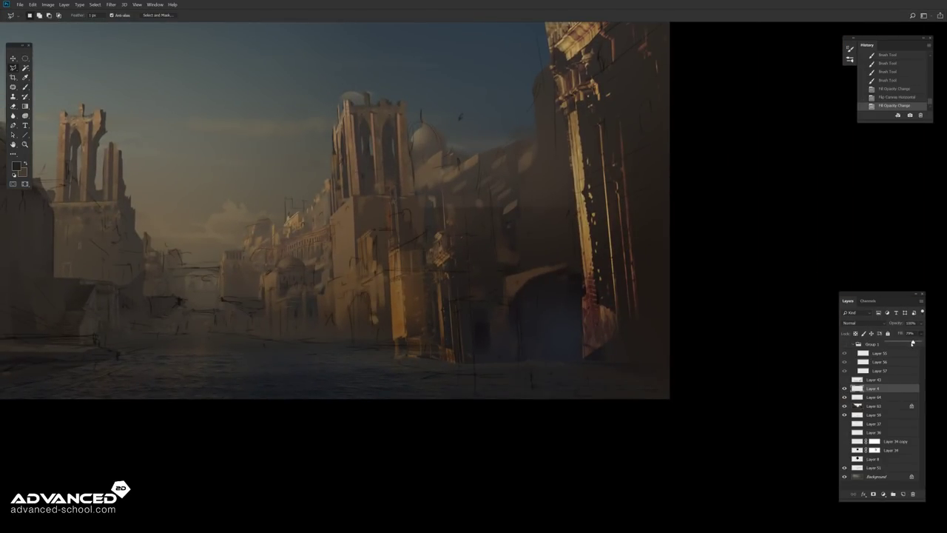
drag(918, 343, 889, 344)
click(873, 397)
key(b)
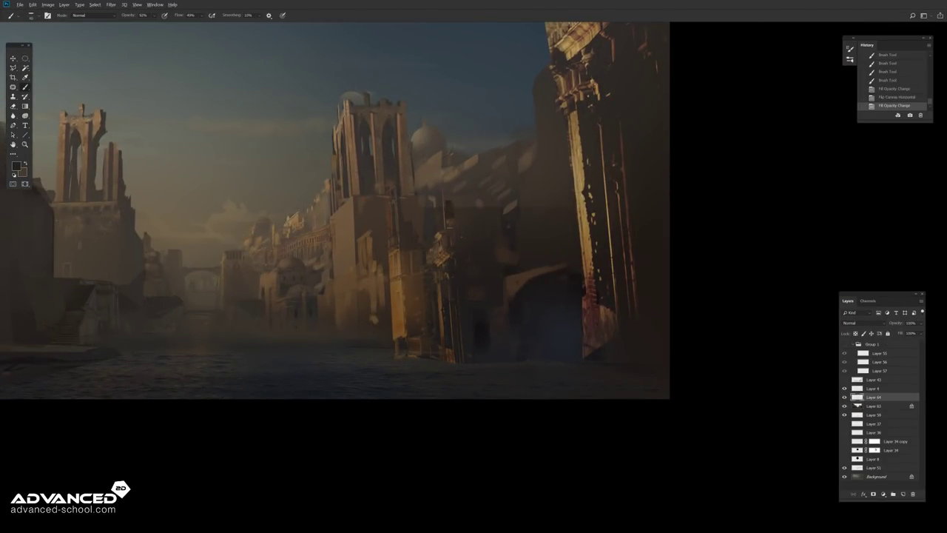
drag(448, 183, 447, 216)
drag(475, 166, 466, 202)
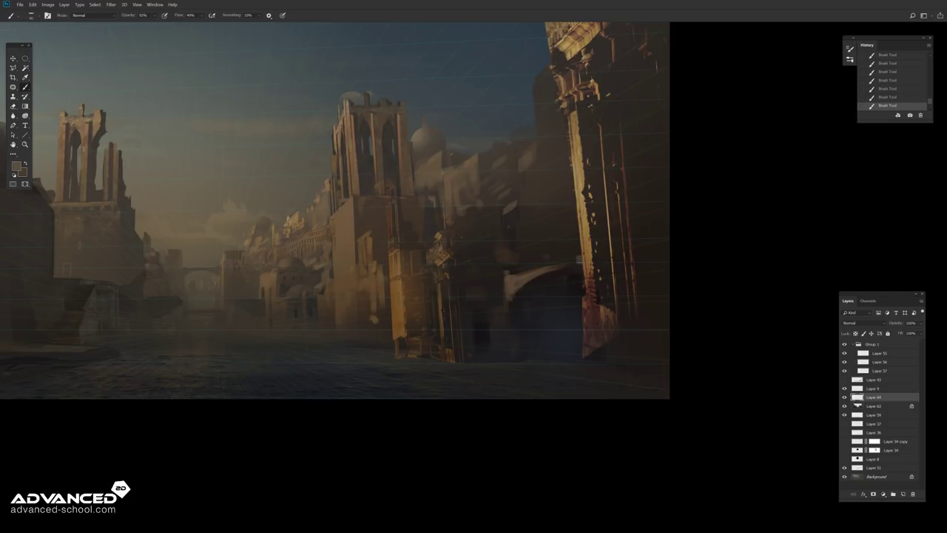
Step: Darken the lower right with a gradient, then flip the canvas back to its original orientation
key(ctrl+minus)
key(ctrl+minus)
key(g)
drag(481, 310, 498, 311)
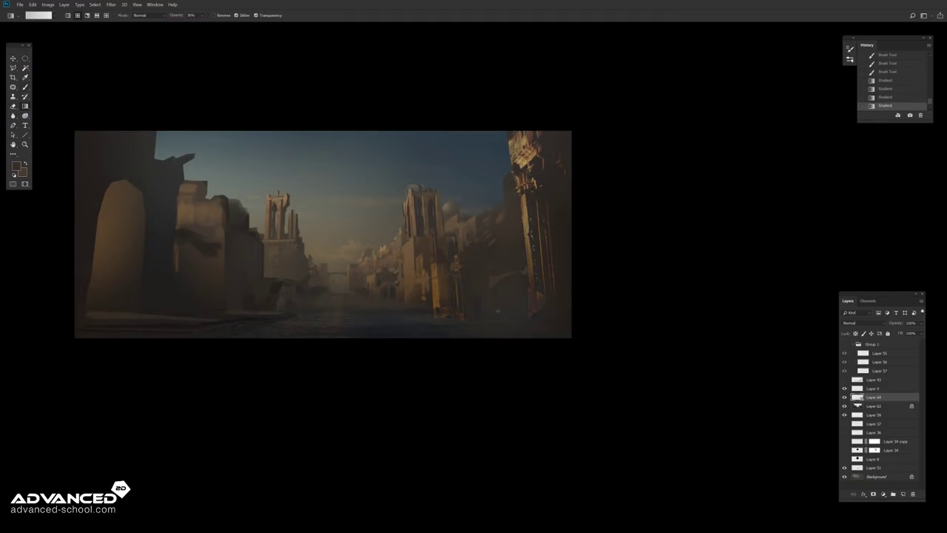
key(ctrl+alt+z)
drag(413, 303, 393, 323)
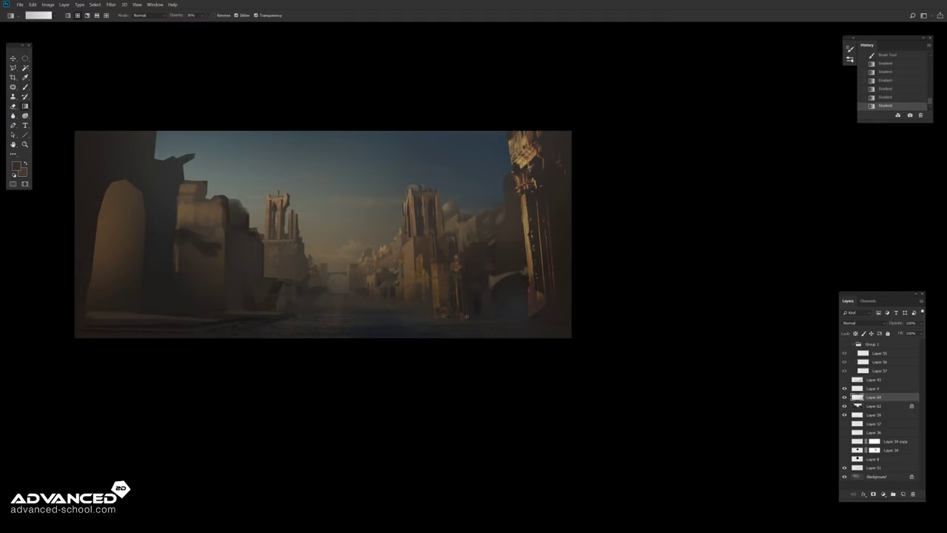
click(47, 5)
click(185, 92)
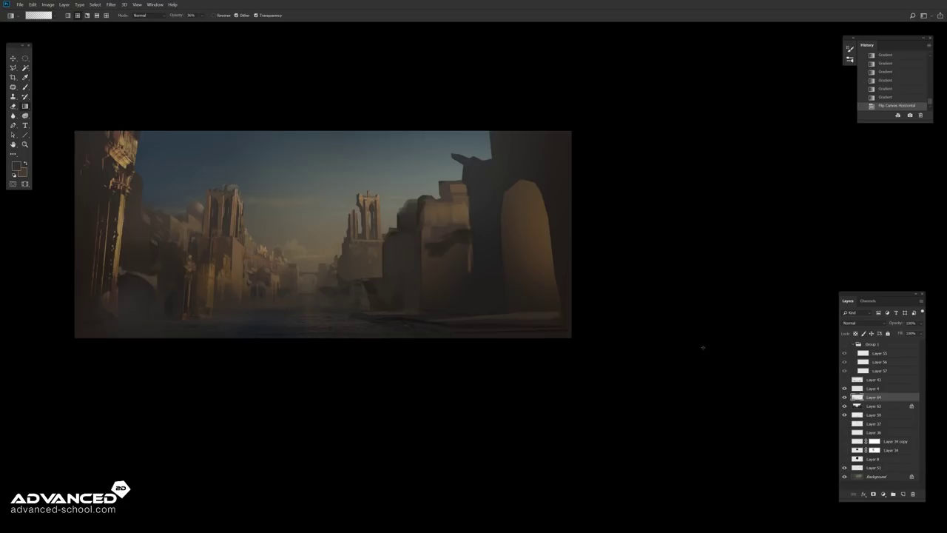
scroll(567, 264, up, 3)
scroll(567, 264, up, 3)
Step: Darken a small round patch at the top of the staircase with a gradient
key(m)
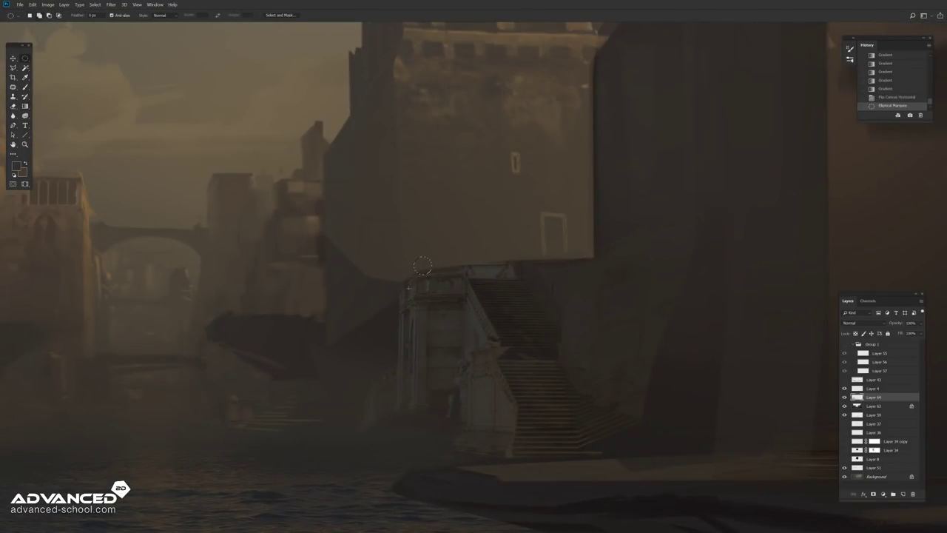
mouse_move(414, 257)
mouse_down()
mouse_move(431, 273)
mouse_move(425, 296)
mouse_up()
key(g)
drag(419, 259, 425, 276)
Step: Select a circle at the building's lower corner and cut out a small round patch
key(m)
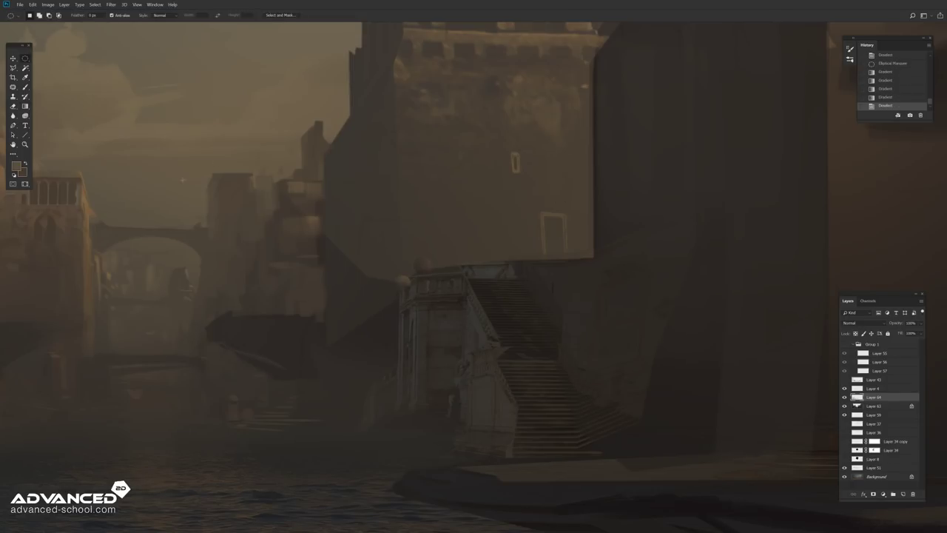
mouse_move(563, 227)
mouse_down()
mouse_move(596, 259)
mouse_move(550, 212)
mouse_up()
key(g)
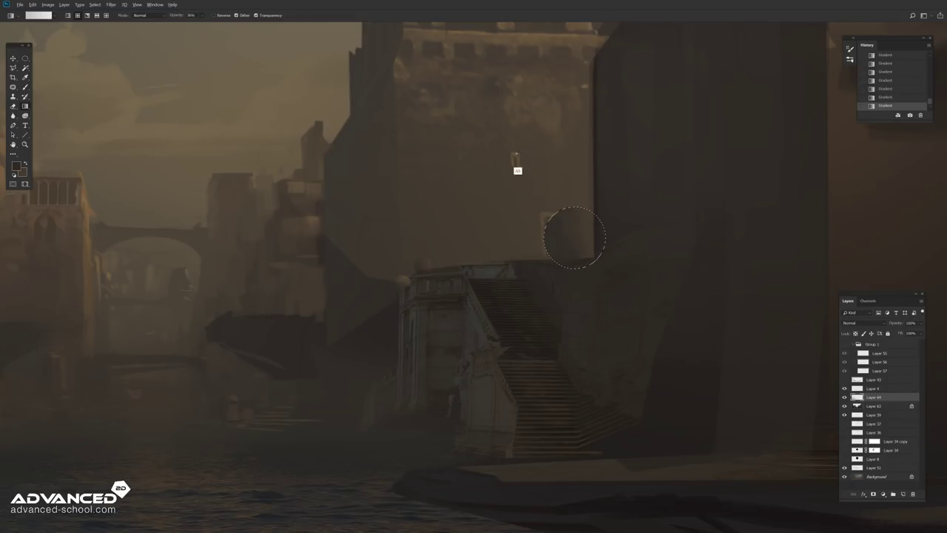
key(l)
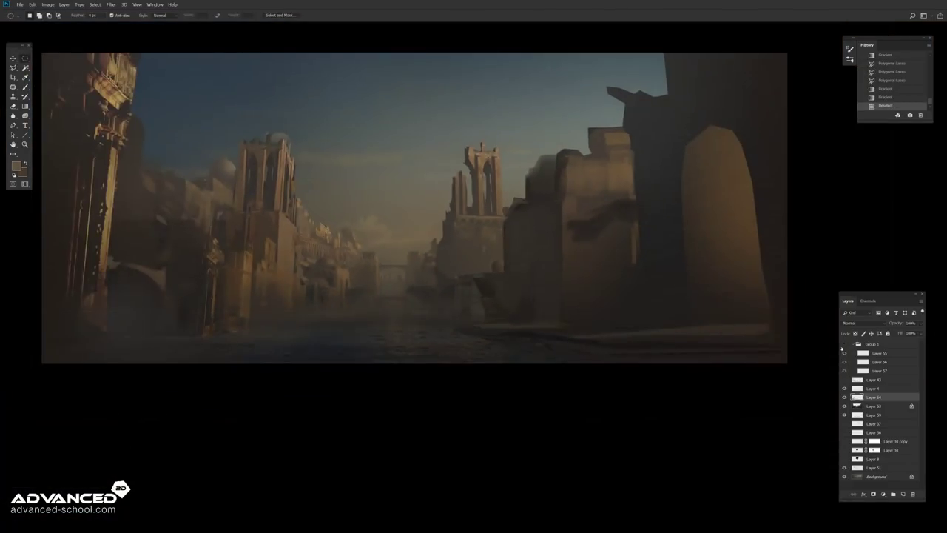
drag(492, 261, 501, 273)
key(ctrl+x)
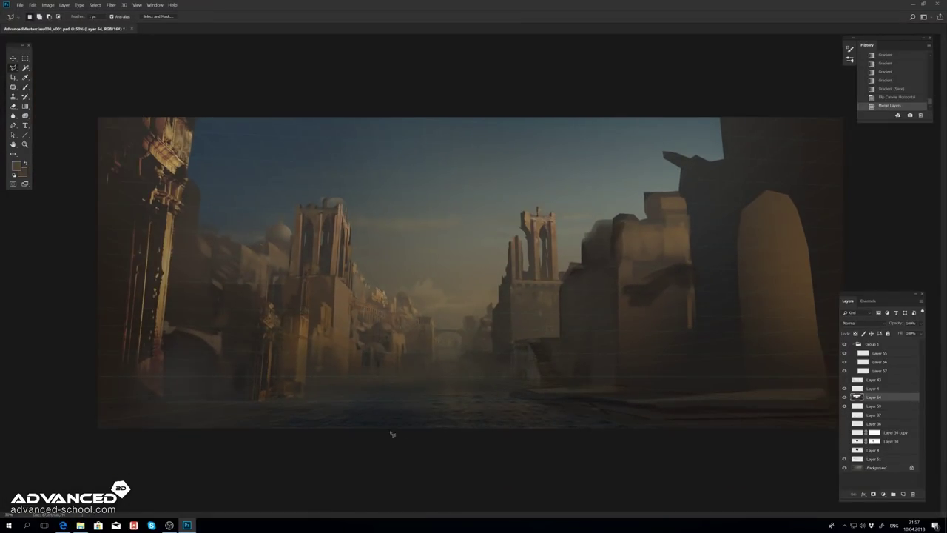
Step: Outline the left foreground street ledge with a polygonal lasso selection
click(66, 386)
click(59, 408)
click(119, 462)
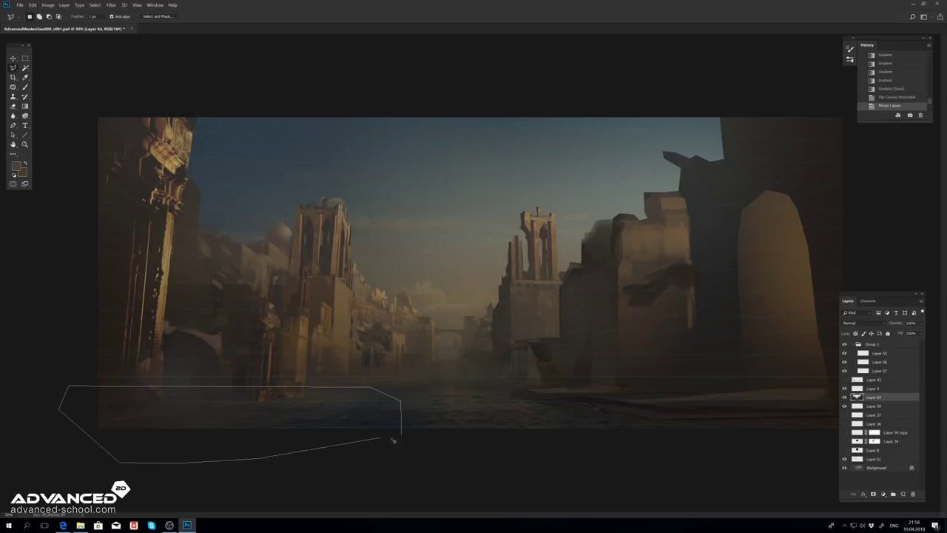
double_click(418, 448)
Step: Add the lower-right foreground ledge to the polygonal selection
click(559, 400)
click(584, 386)
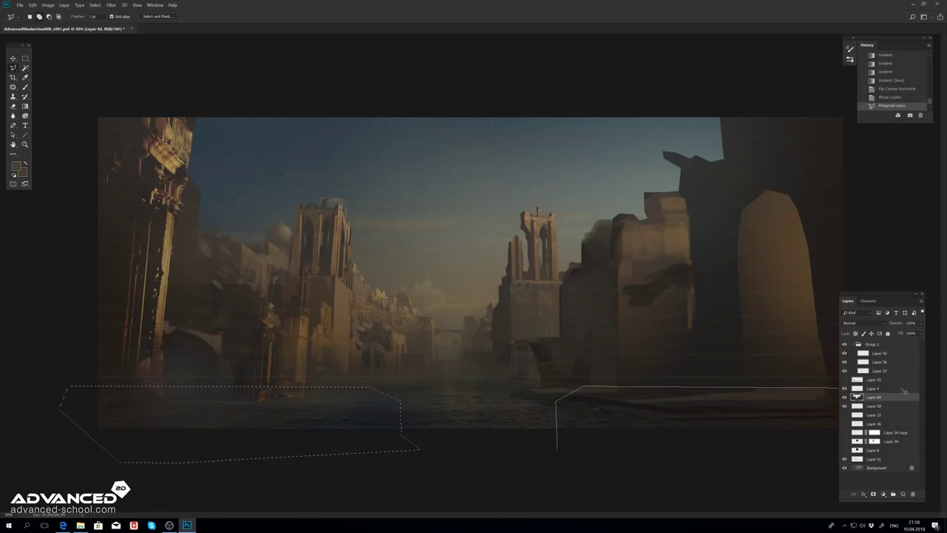
click(916, 443)
click(718, 467)
click(587, 459)
click(557, 447)
key(f)
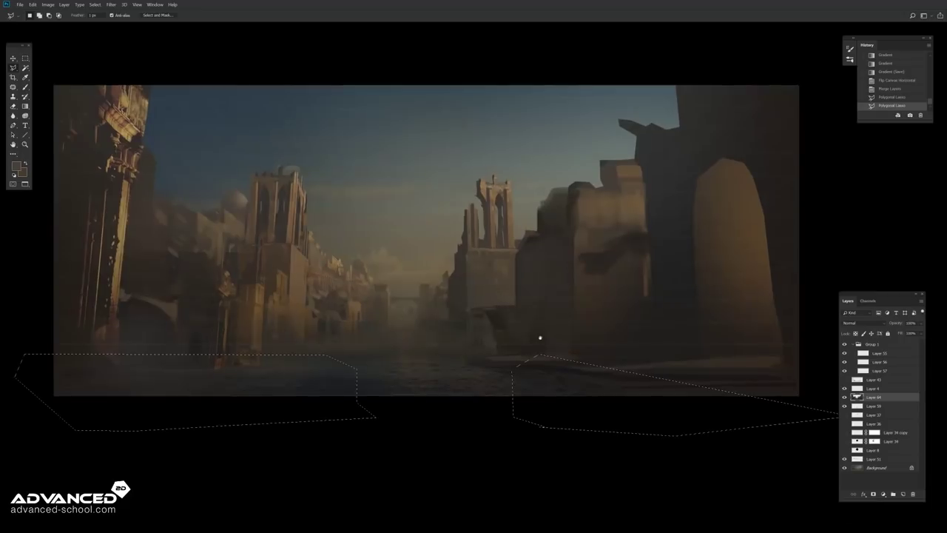
click(537, 374)
click(539, 355)
click(820, 356)
click(811, 437)
double_click(702, 446)
Step: Darken the selected ledges with a black gradient on a new layer
key(ctrl+shift+alt+n)
key(g)
key(d)
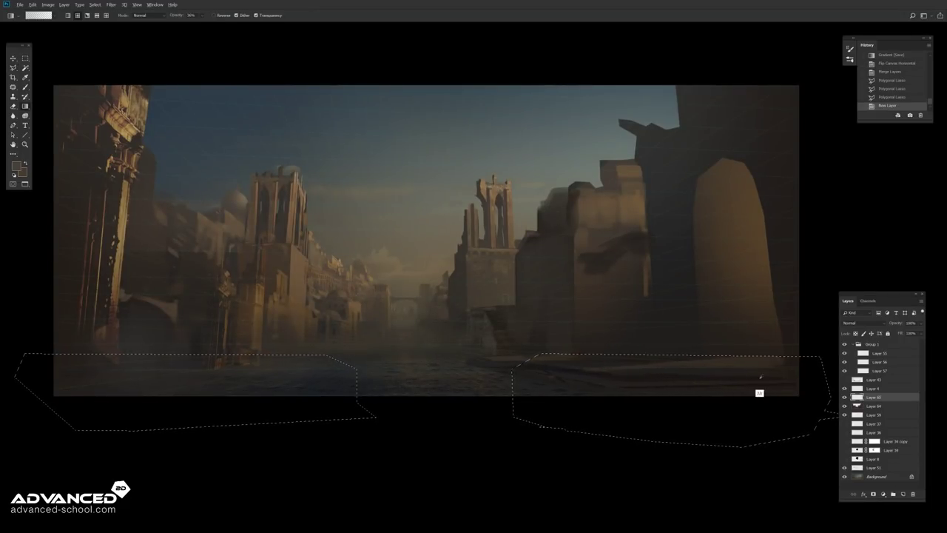
mouse_move(759, 391)
mouse_down()
mouse_move(611, 381)
mouse_move(780, 375)
mouse_up()
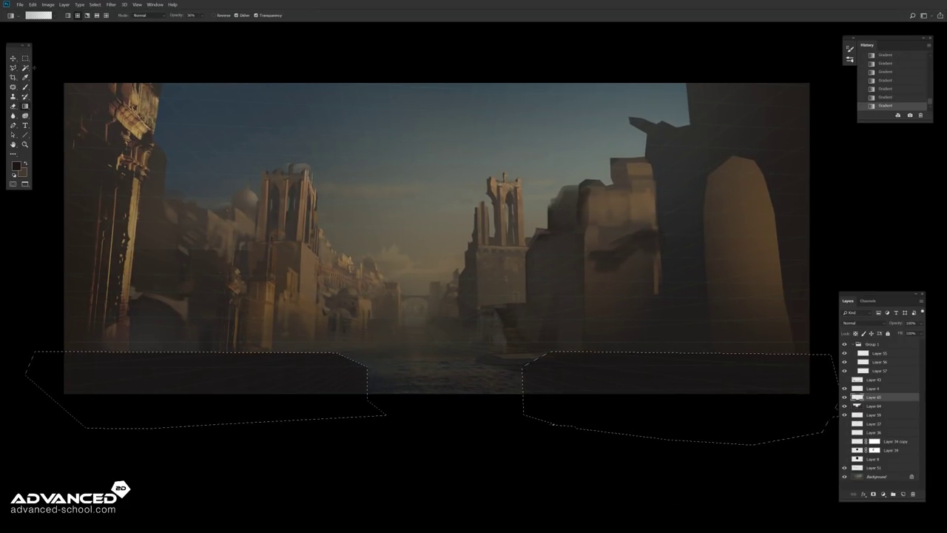
key(m)
key(ctrl+d)
Step: Draw a dark gradient-shaded sphere on the left ledge on its own layer
right_click(25, 58)
click(47, 65)
drag(289, 305, 333, 349)
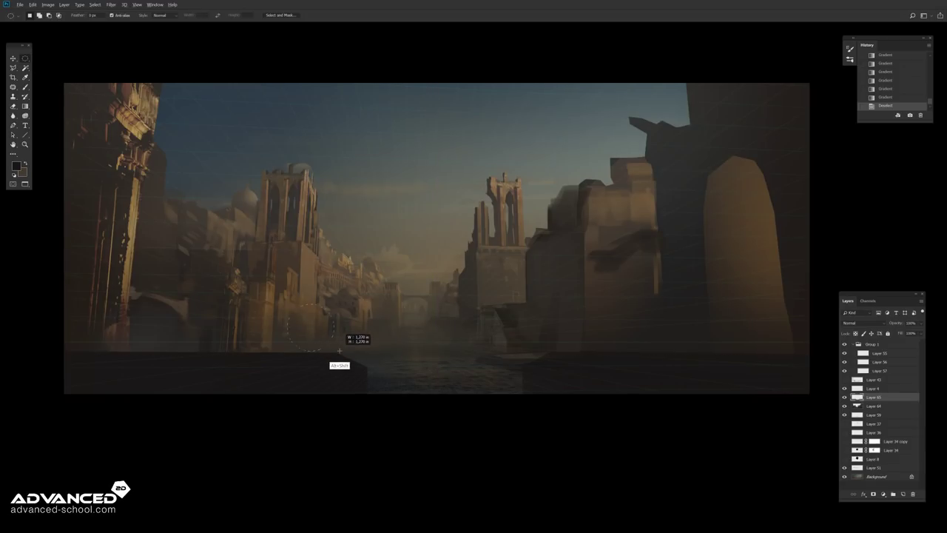
key(ctrl+shift+alt+n)
key(g)
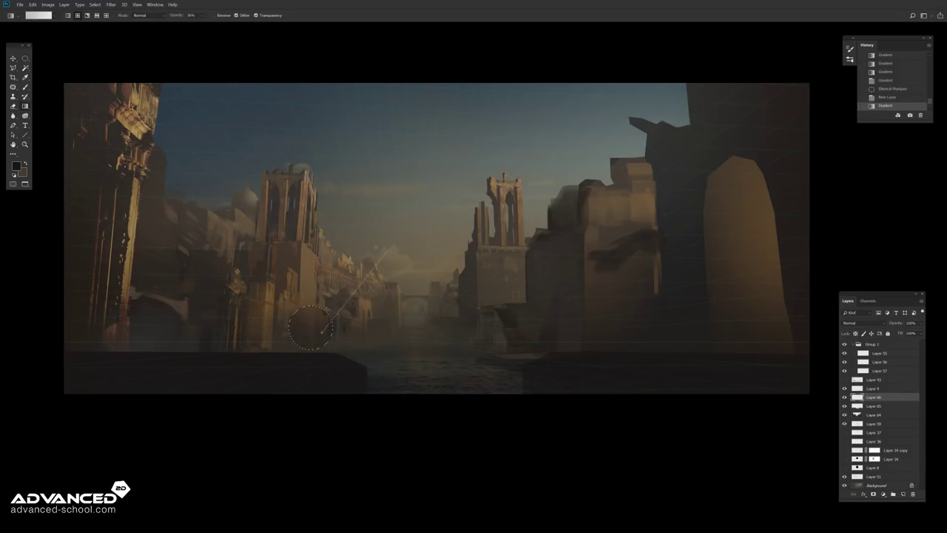
drag(311, 305, 311, 347)
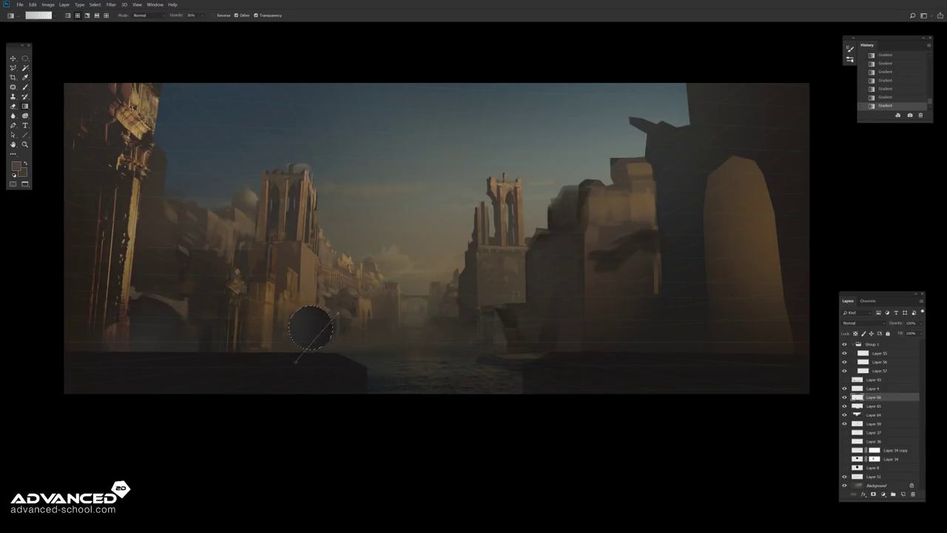
drag(336, 312, 295, 362)
alt+click(265, 356)
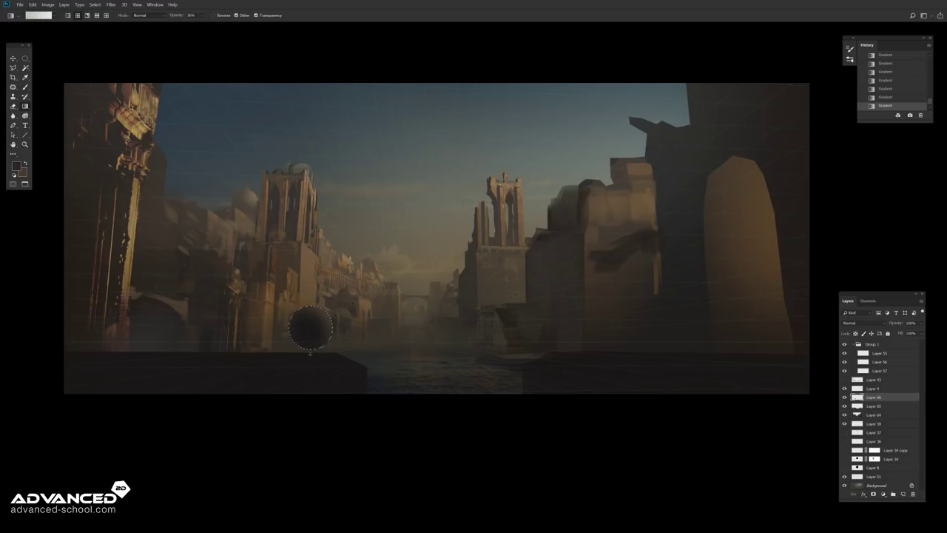
key(ctrl+d)
key(m)
Step: Duplicate the sphere onto the right ledge and nudge both spheres into place
key(v)
alt+drag(315, 201, 585, 201)
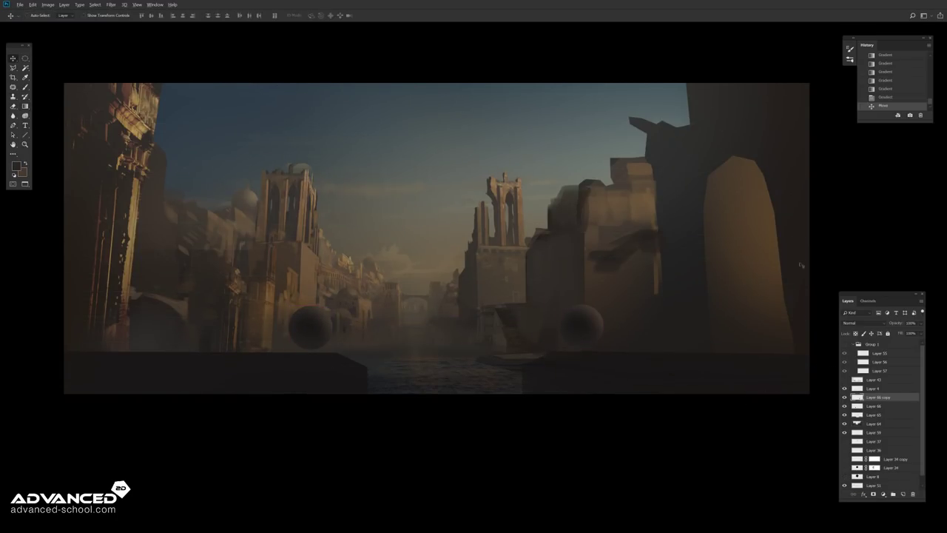
ctrl+click(875, 406)
drag(614, 328, 619, 334)
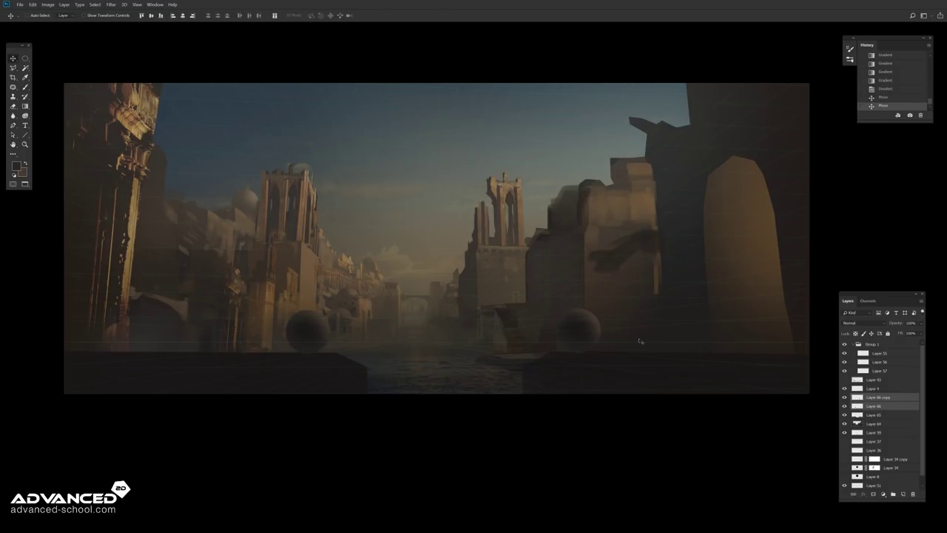
Step: Shade a strip along both ledge tops with a gradient on a new layer, nudged up
key(l)
click(52, 354)
click(337, 356)
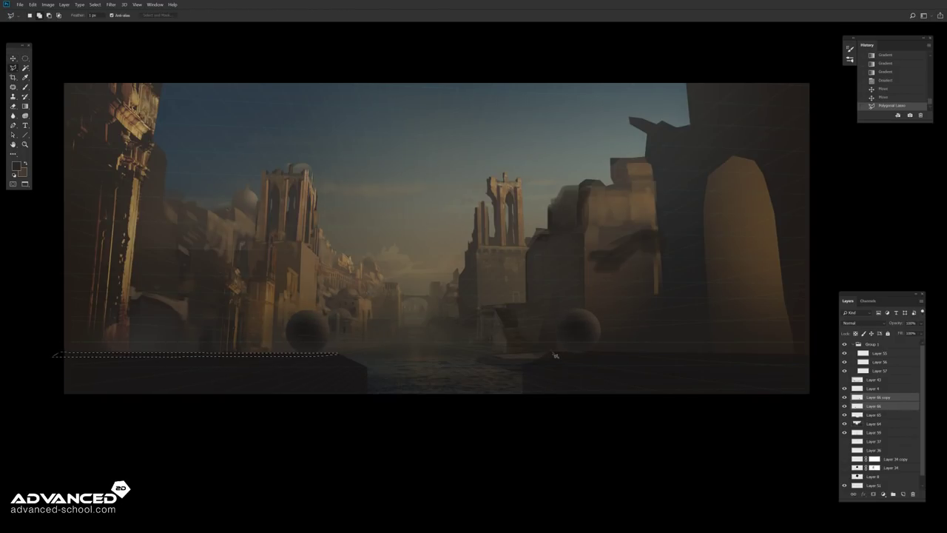
click(551, 353)
click(829, 357)
click(552, 354)
key(ctrl+shift+alt+n)
key(g)
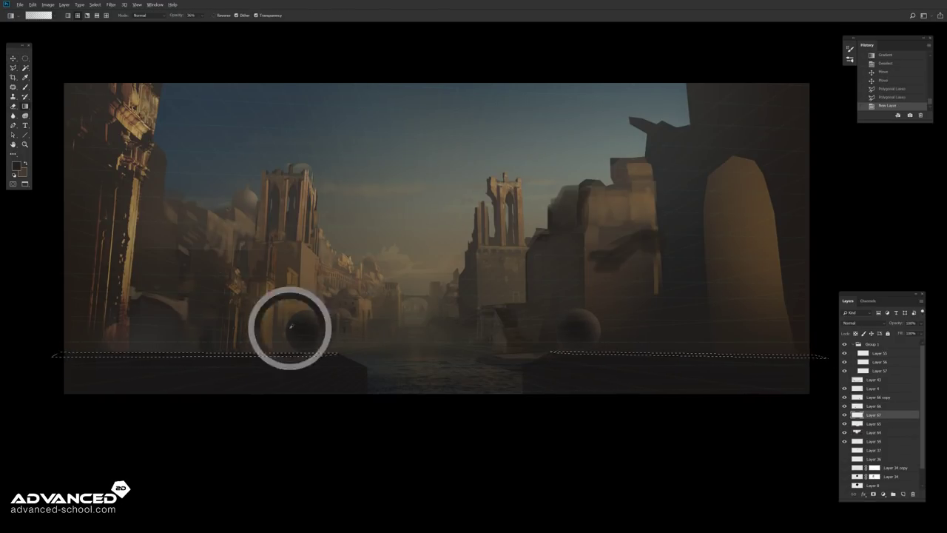
drag(289, 330, 605, 214)
key(ctrl+d)
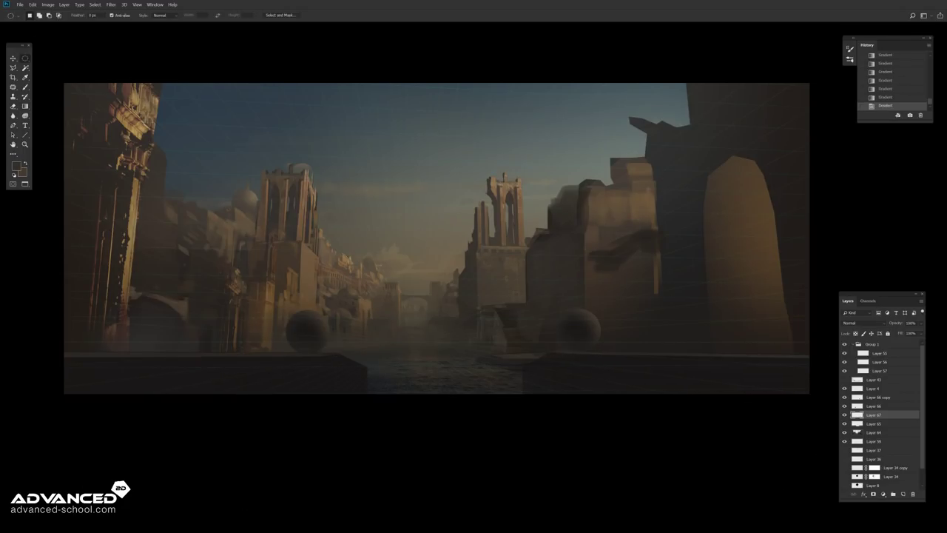
key(v)
key(Up)
Step: Gradient-shade a small strip along the bottom-left ledge edge
key(l)
click(330, 357)
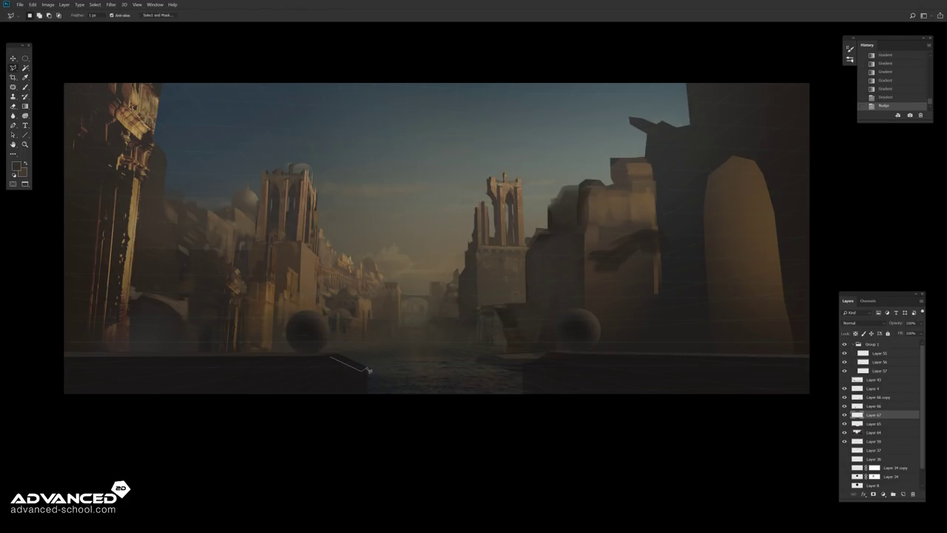
click(323, 323)
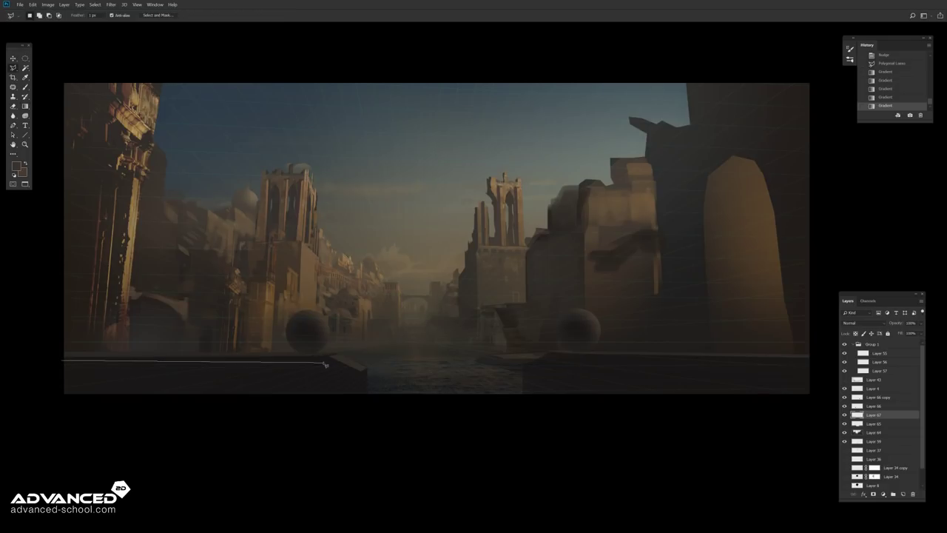
click(28, 368)
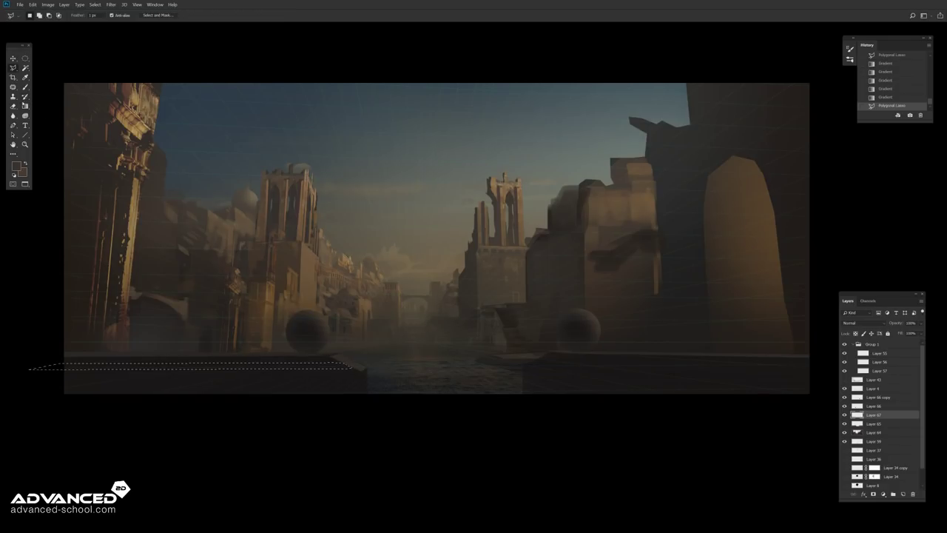
key(g)
drag(74, 370, 82, 351)
key(ctrl+d)
key(m)
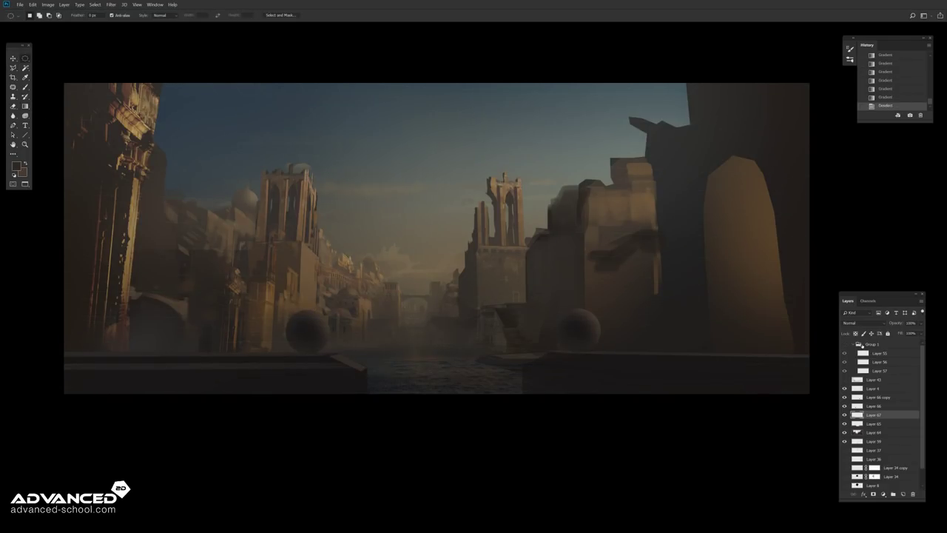
Step: Flip the whole canvas horizontally
key(alt+i)
key(g)
key(h)
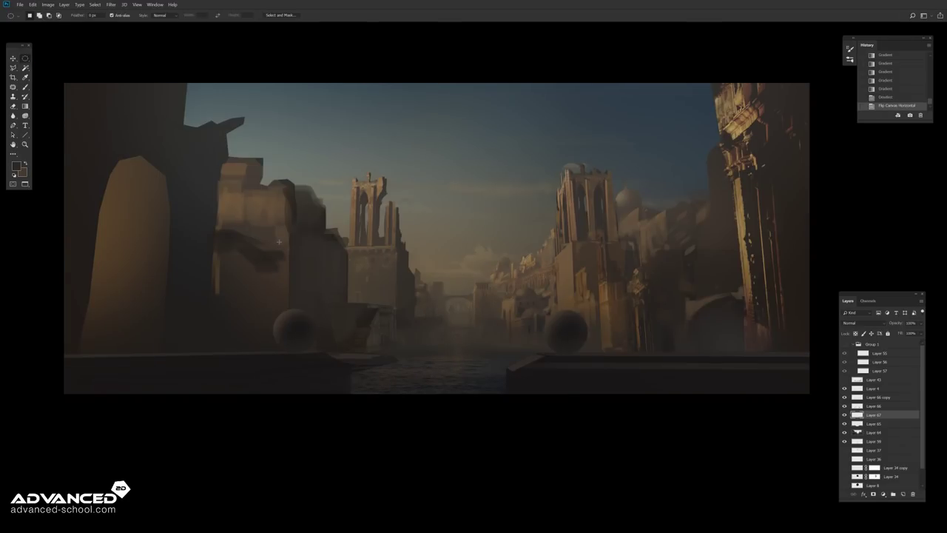
Step: Reshade a thin strip along the ledges with a gradient on Layer 65
key(l)
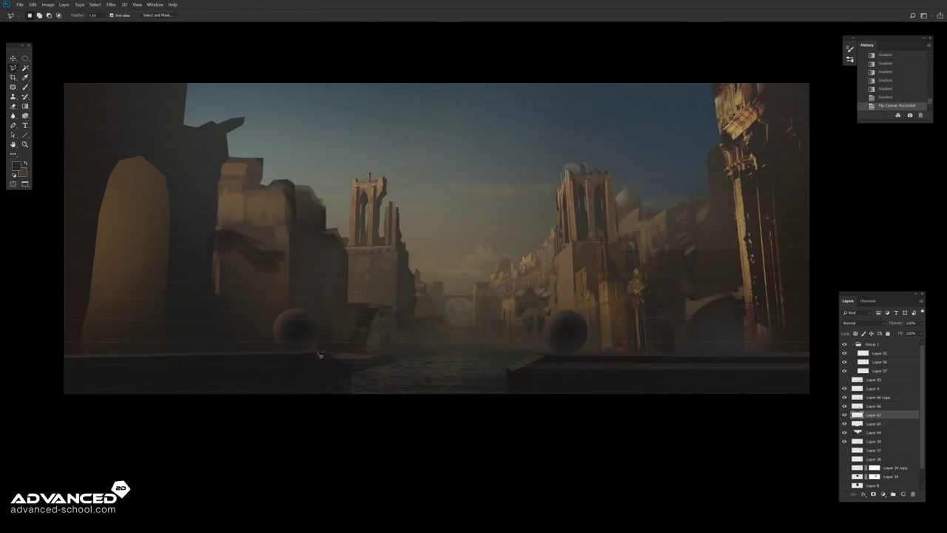
key(m)
key(ctrl+d)
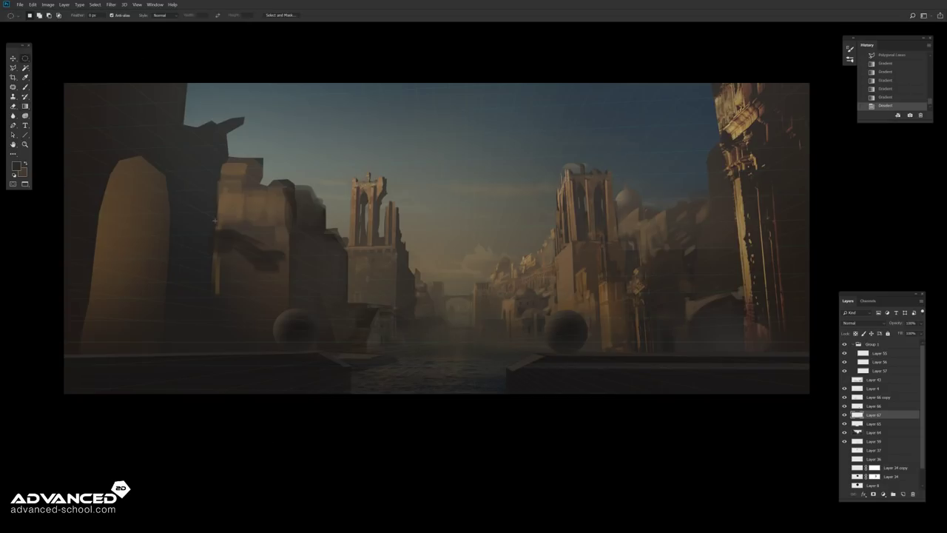
click(818, 370)
click(56, 365)
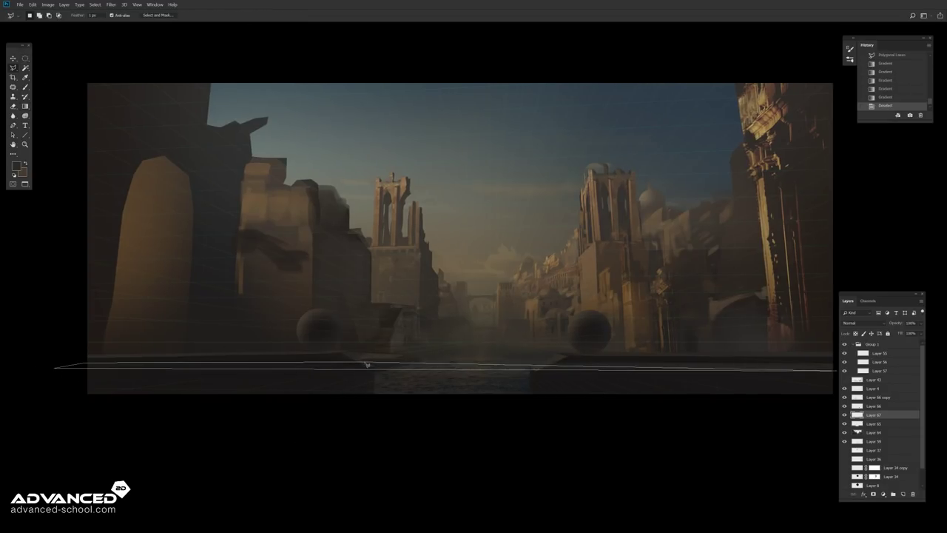
click(349, 358)
click(385, 383)
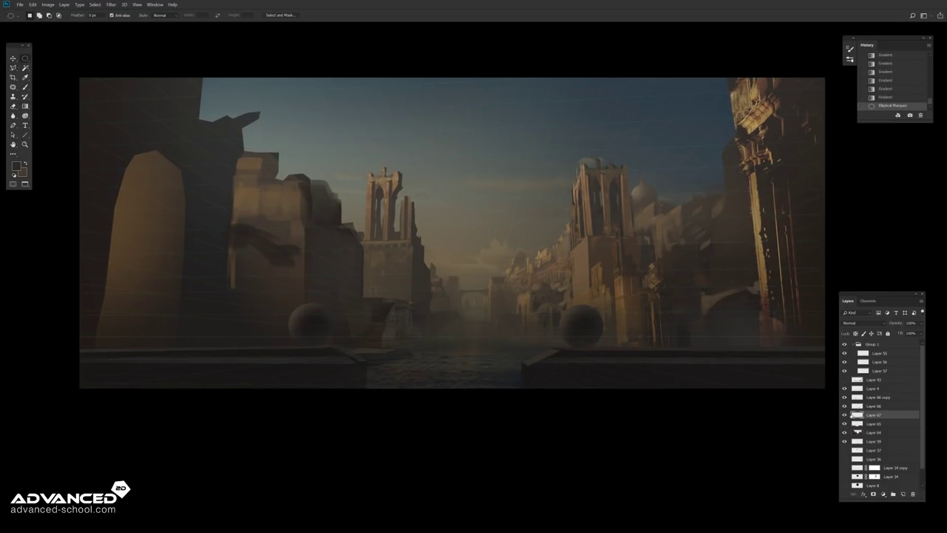
click(873, 423)
key(g)
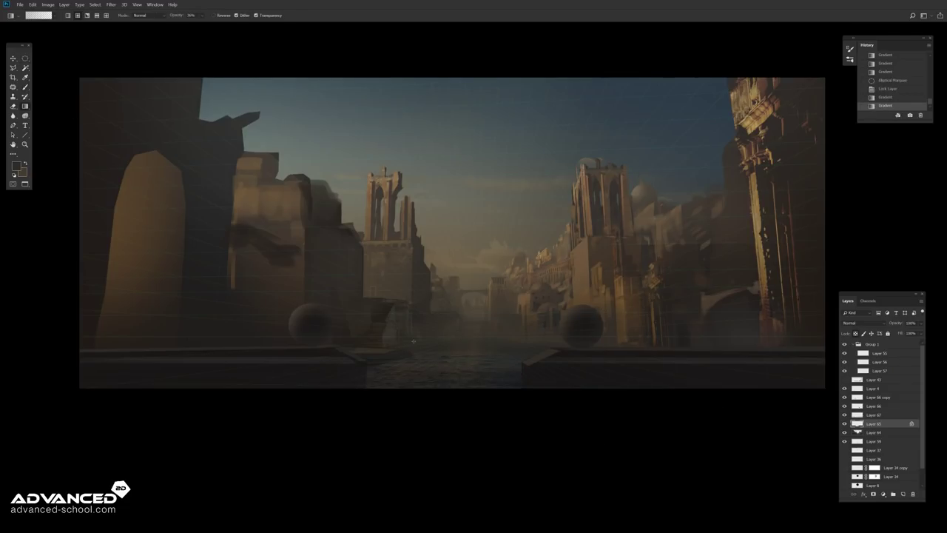
drag(666, 347, 666, 388)
Step: Darken the strip along the canvas bottom edge with a gradient
key(l)
click(903, 494)
click(826, 386)
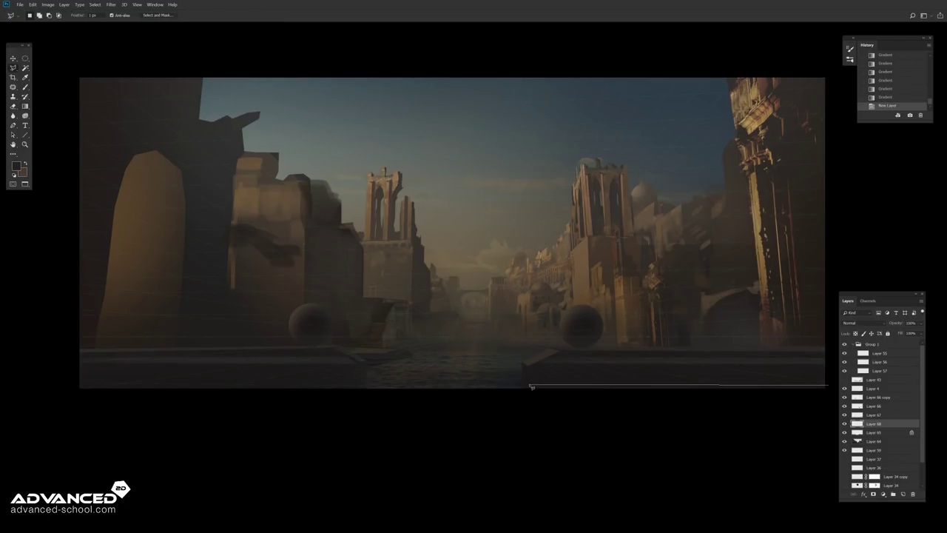
click(59, 411)
double_click(840, 437)
key(g)
drag(455, 437, 454, 405)
scroll(410, 267, down, 1)
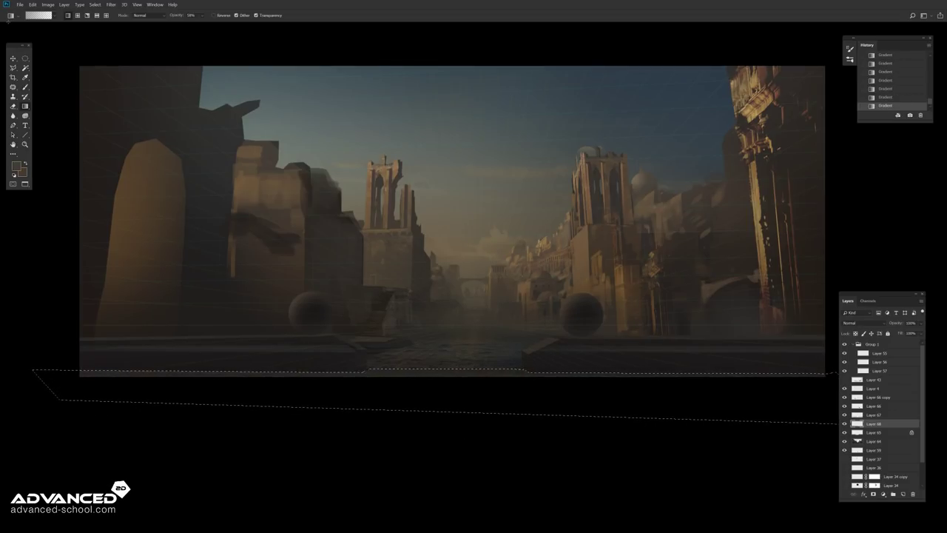
scroll(309, 293, down, 1)
key(Return)
key(ctrl+z)
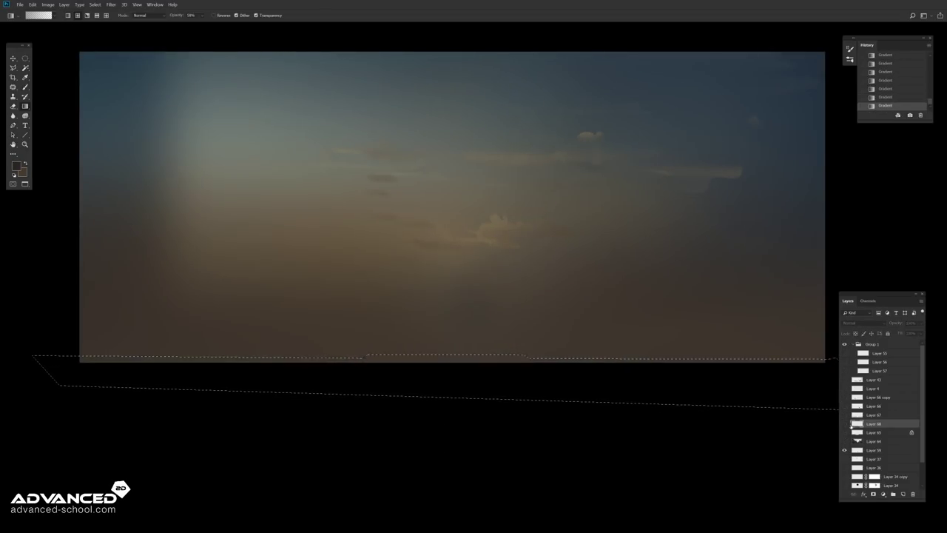
key(ctrl+z)
key(ctrl+d)
key(m)
Step: Delete the unused layer from the Layers panel
drag(844, 396, 844, 415)
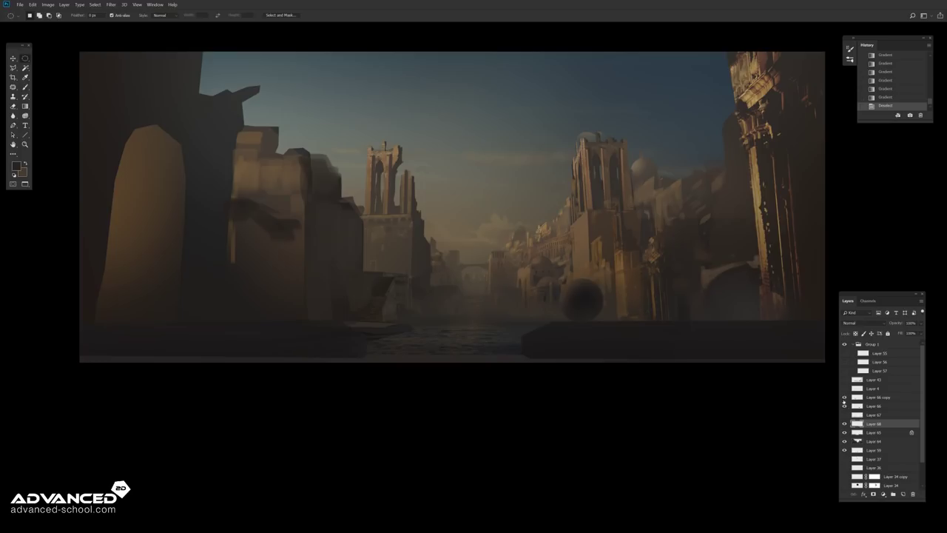
click(874, 415)
key(l)
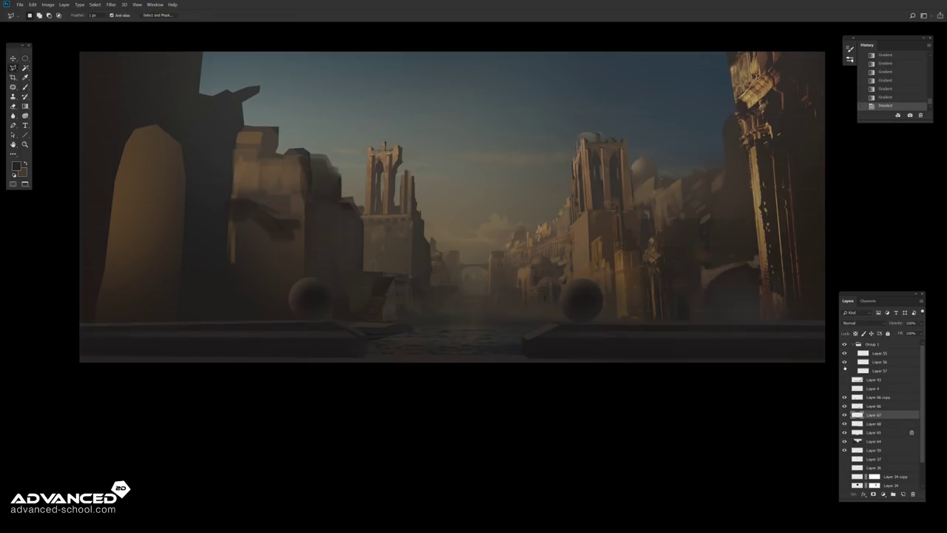
click(843, 379)
key(Delete)
Step: Add a light gradient highlight along the left ledge's top on a new layer
click(846, 390)
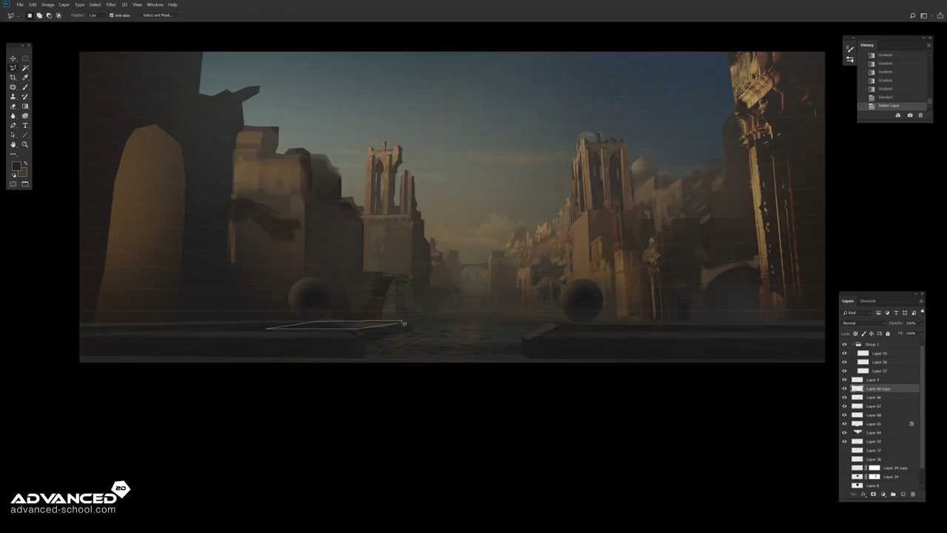
double_click(404, 324)
key(g)
key(ctrl+shift+alt+n)
drag(370, 323, 398, 333)
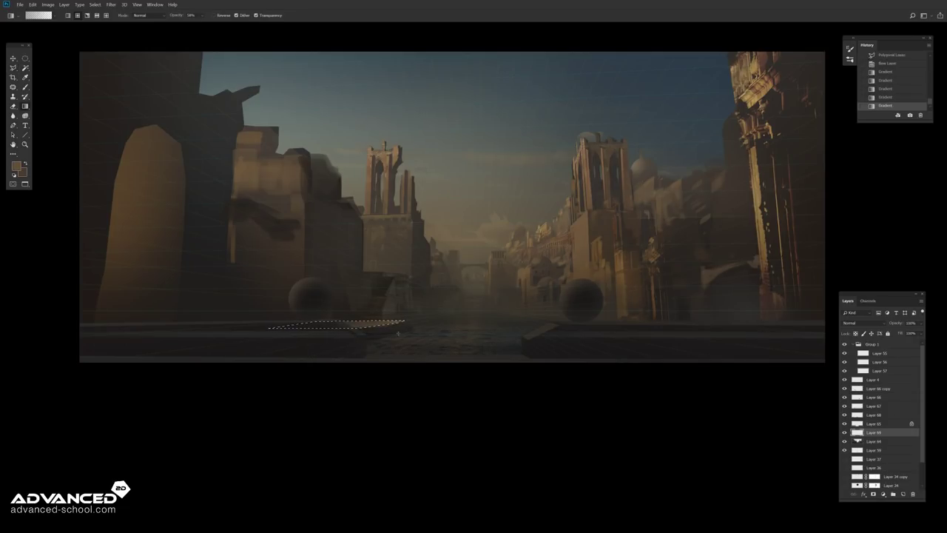
key(ctrl+d)
Step: Select the platform's top and lower edges for gradient shading
key(l)
scroll(513, 148, up, 4)
scroll(478, 208, up, 2)
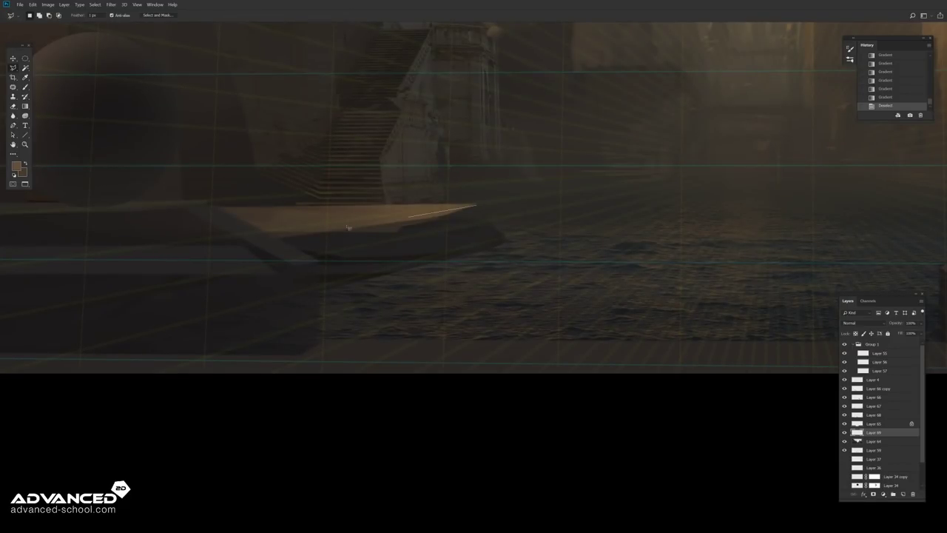
click(251, 233)
click(278, 244)
double_click(477, 220)
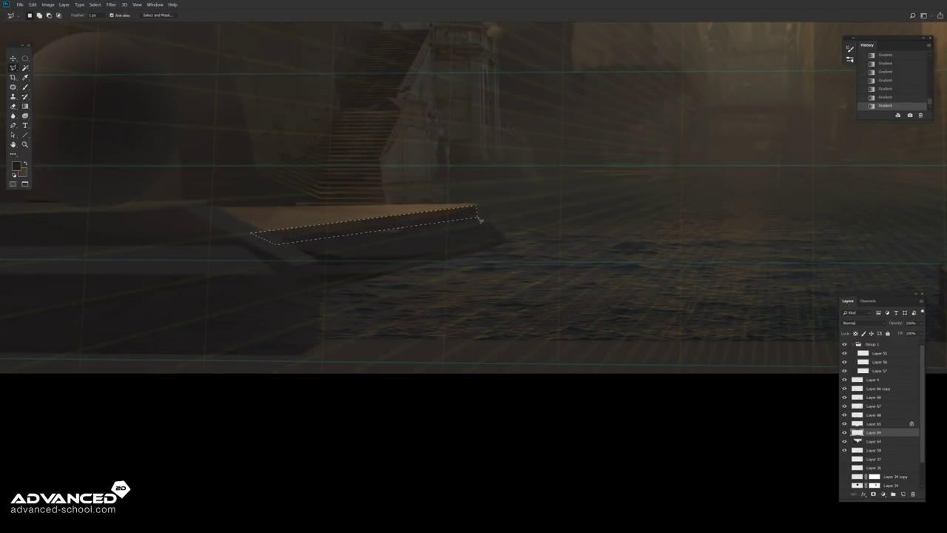
click(496, 217)
double_click(274, 254)
key(g)
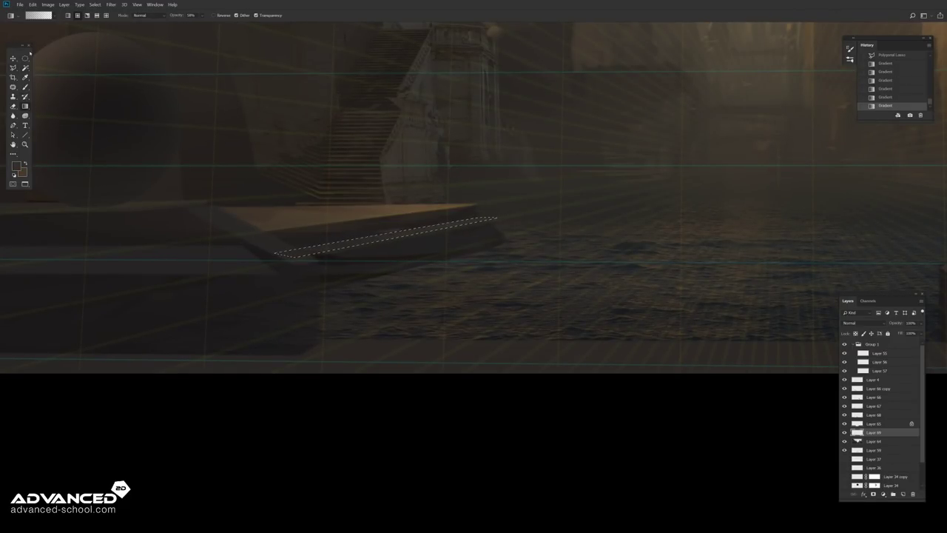
Step: Lasso a thin strip along the platform's front edge and shade it
key(l)
click(299, 279)
click(514, 232)
double_click(299, 289)
key(g)
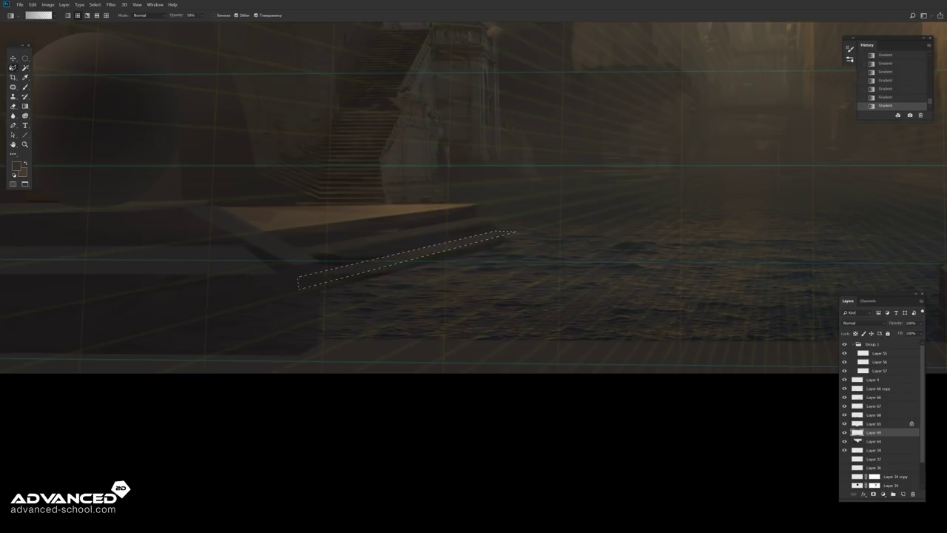
key(l)
click(516, 234)
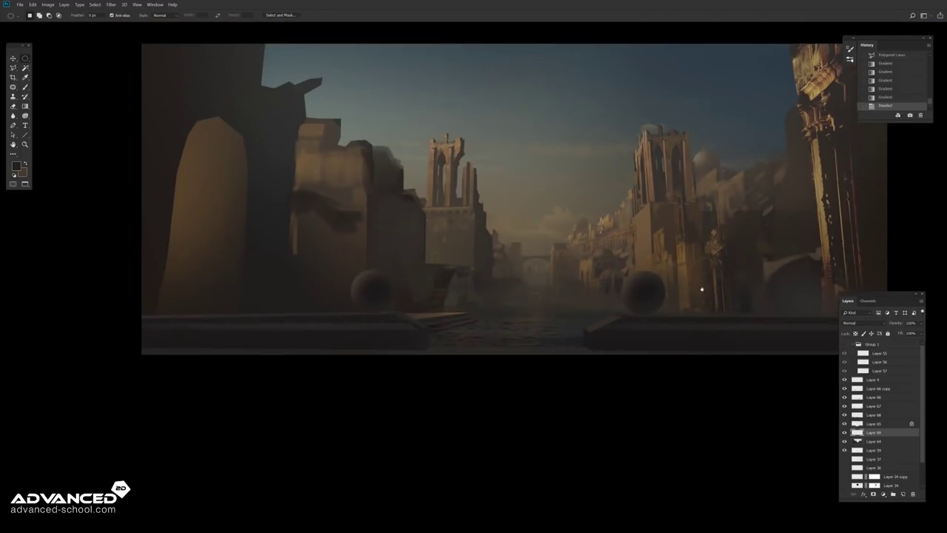
Step: Flip the canvas back horizontally and merge the shading layer down
click(47, 4)
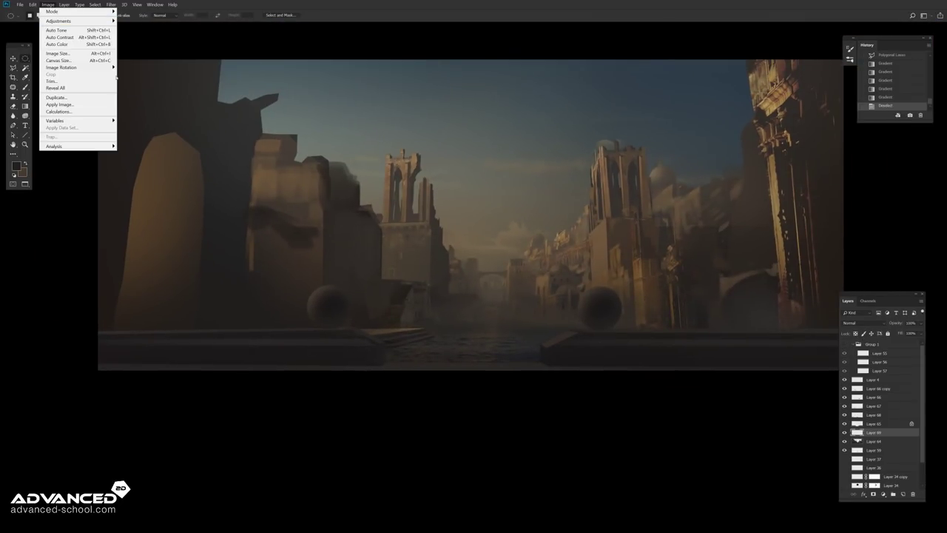
click(163, 119)
key(ctrl+e)
Step: Shrink the right sphere with Free Transform
click(846, 415)
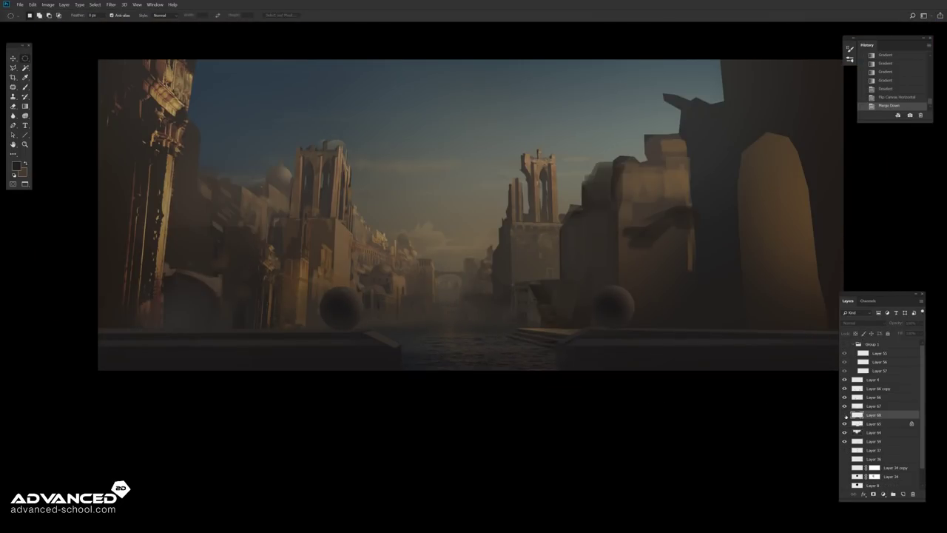
click(860, 397)
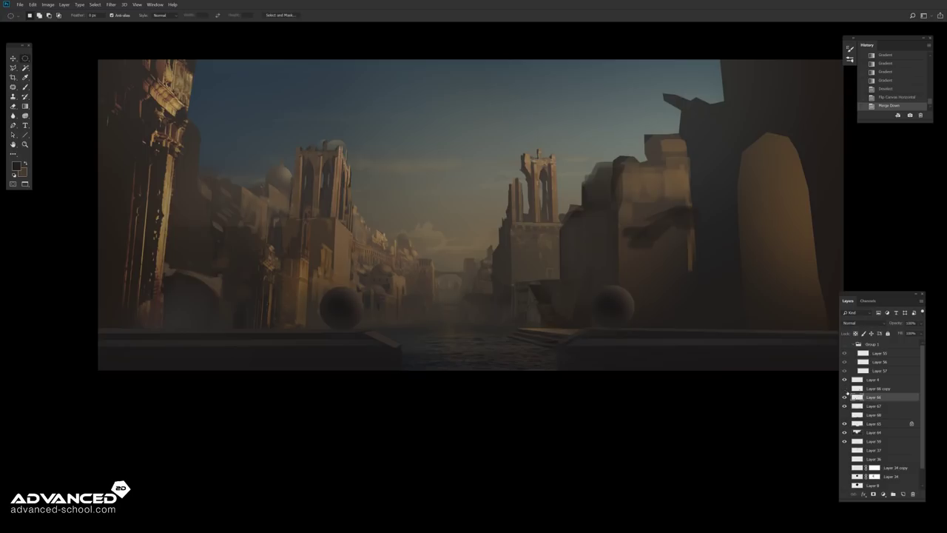
key(ctrl+t)
key(Return)
Step: Delete the spare sphere layer and open the Venice photo shutterstock_748520777.jpg
key(Delete)
key(v)
drag(340, 307, 345, 313)
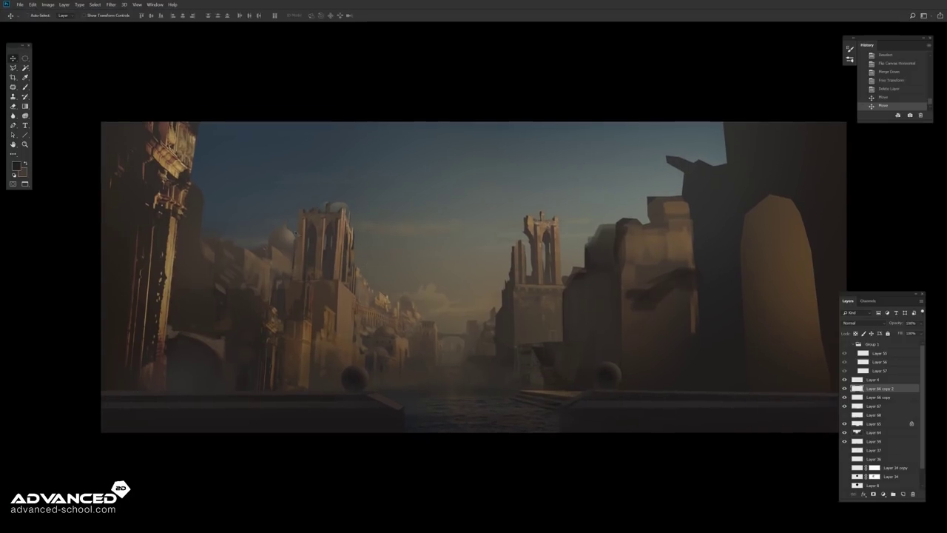
key(f)
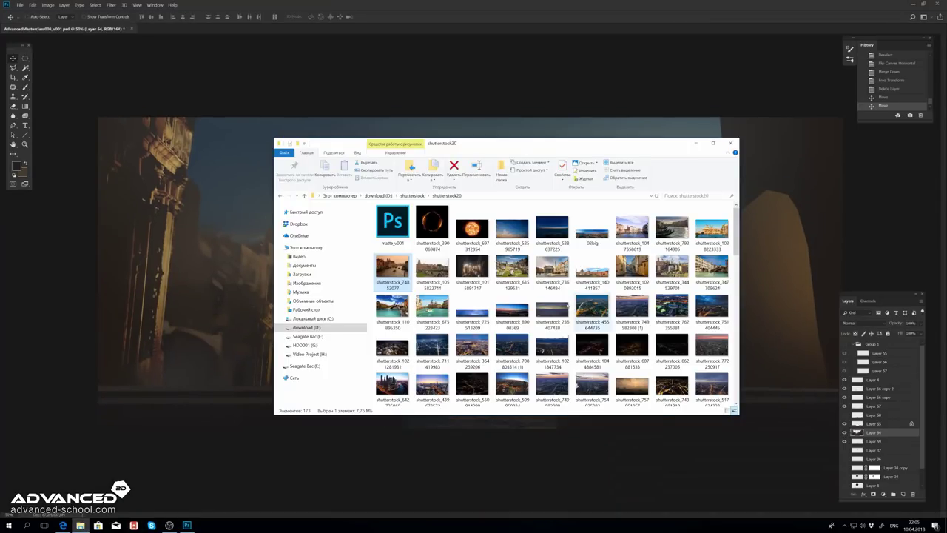
double_click(425, 278)
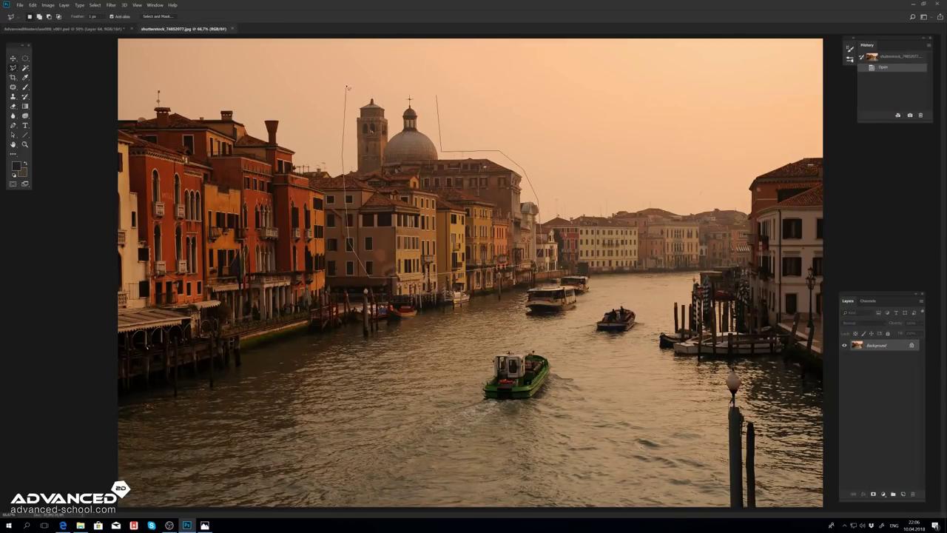
Step: Paste the domed Venice buildings into the painting, skewed, scaled down and moved left onto the skyline
key(ctrl+x)
key(ctrl+v)
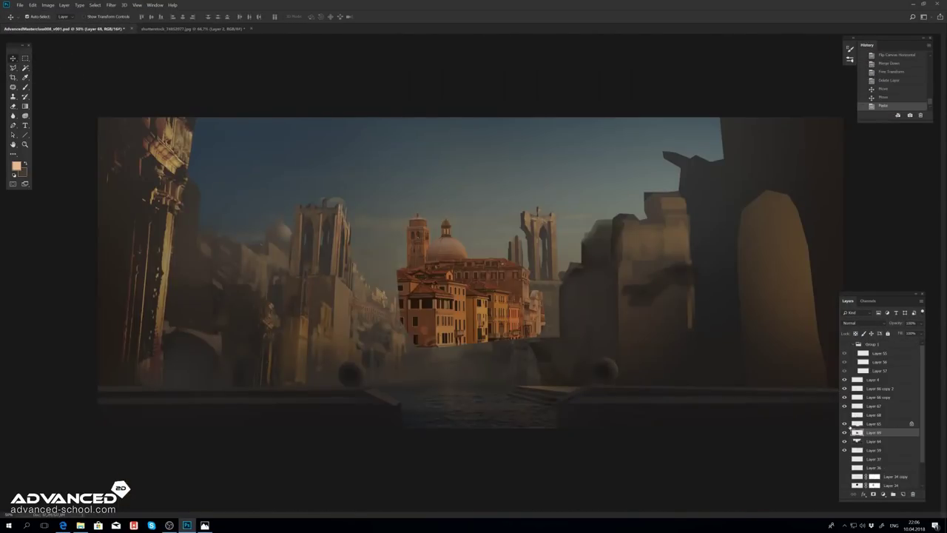
ctrl+drag(212, 265, 205, 271)
drag(341, 356, 318, 296)
drag(285, 252, 255, 248)
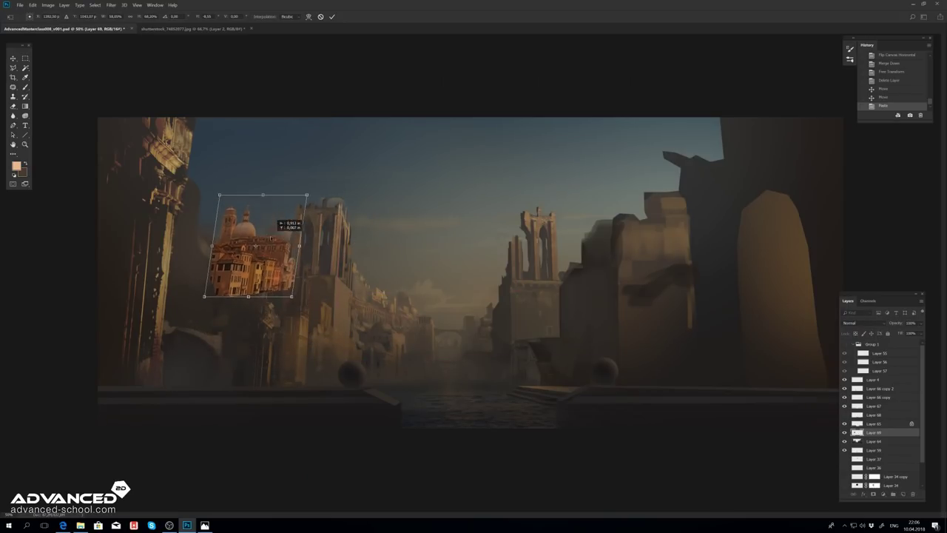
key(Return)
Step: Adjust the pasted buildings' hue/saturation, hide them, and merge the building layers starting from Layer 4
key(ctrl+u)
key(Return)
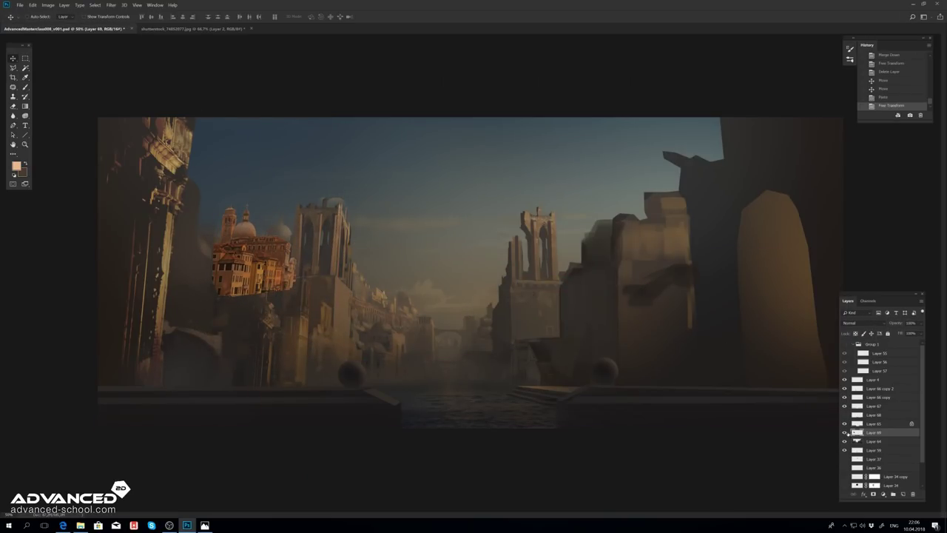
click(844, 432)
click(845, 380)
key(ctrl+e)
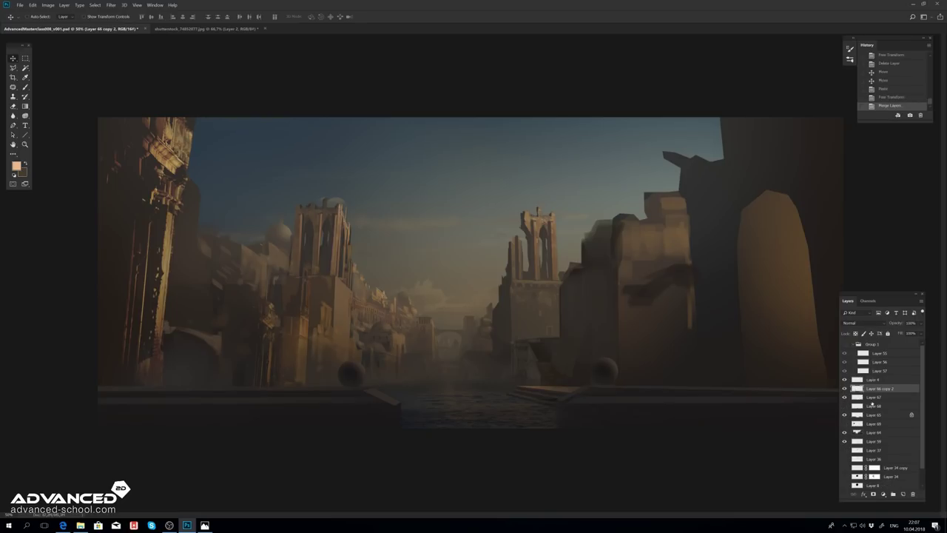
key(ctrl+e)
Step: Rebalance the merged building layers' tones with Levels and Curves
key(ctrl+l)
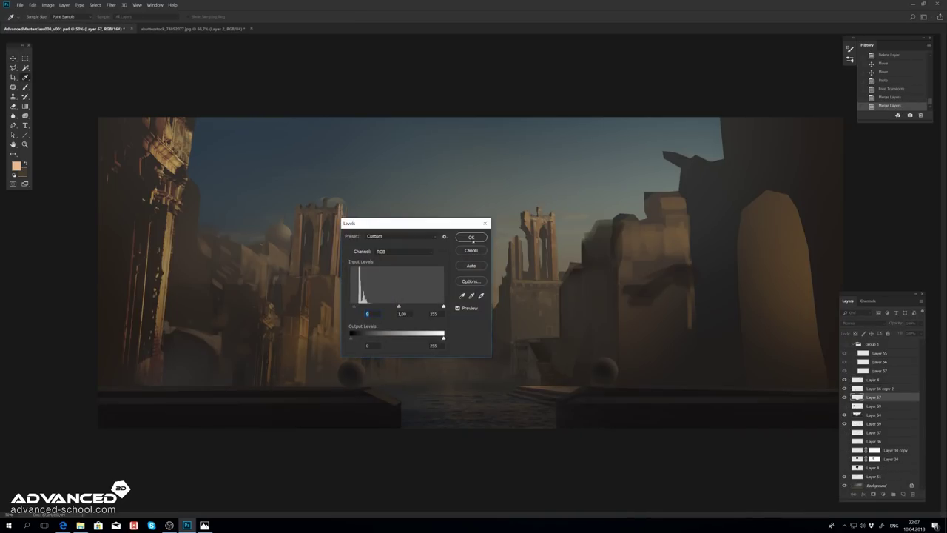
key(Return)
key(alt+bracketright)
key(ctrl+m)
click(387, 88)
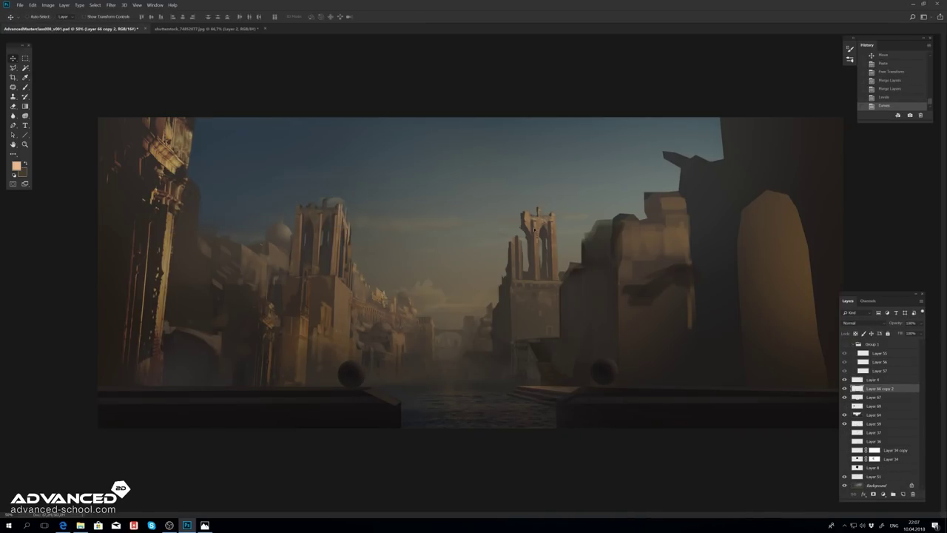
key(ctrl+t)
key(Return)
Step: Adjust Layer 64's hue/saturation and flip the canvas horizontally
click(873, 407)
click(848, 416)
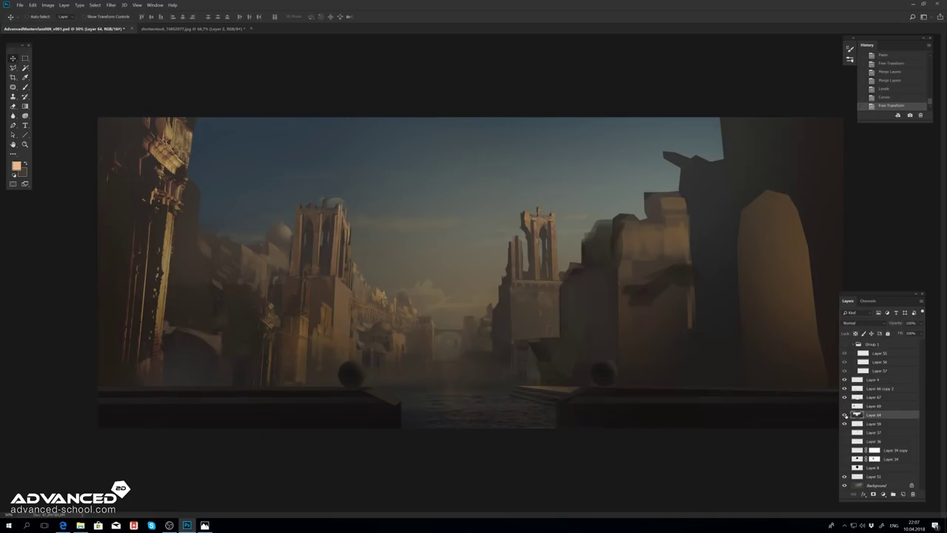
key(ctrl+u)
key(Return)
click(48, 5)
click(144, 98)
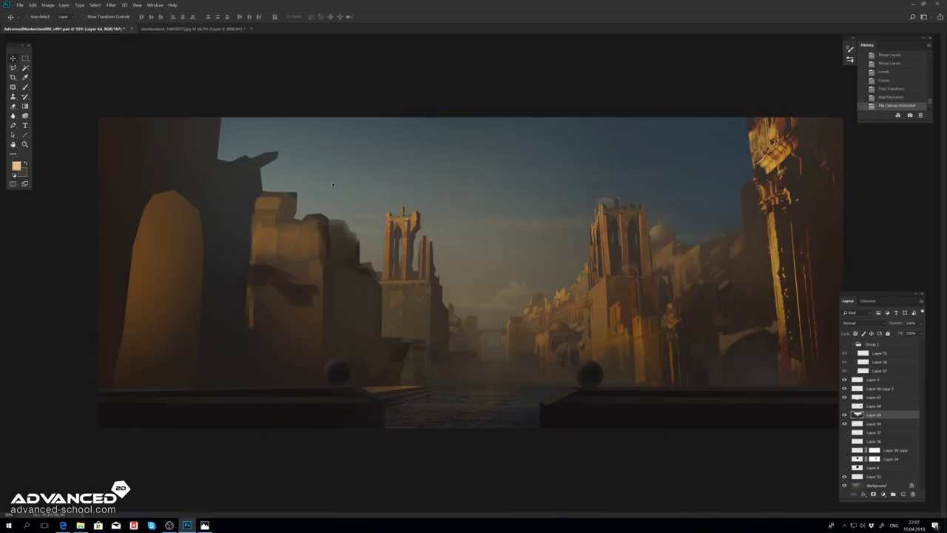
Step: Add Layer 70 and a clipped Selective Color layer to warm the right-hand buildings orange
key(ctrl+shift+n)
key(Return)
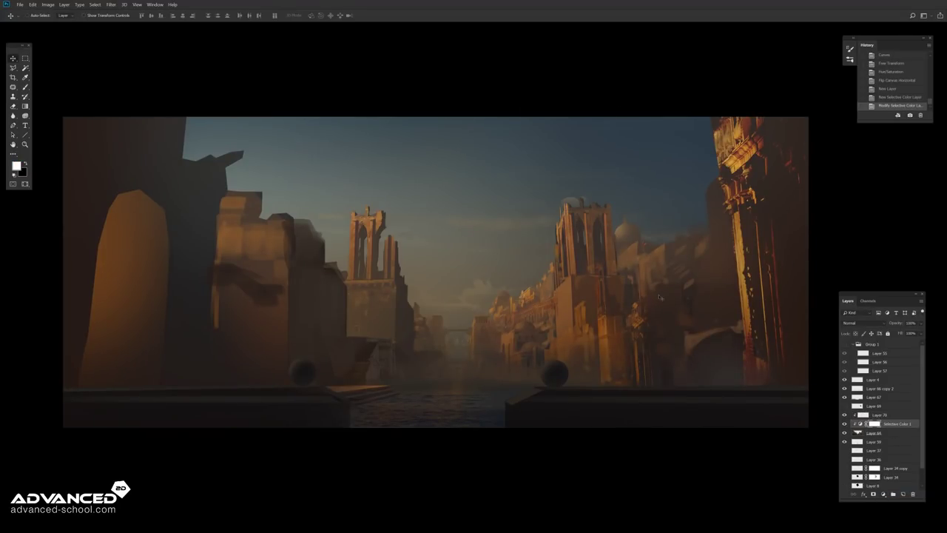
click(606, 94)
click(874, 433)
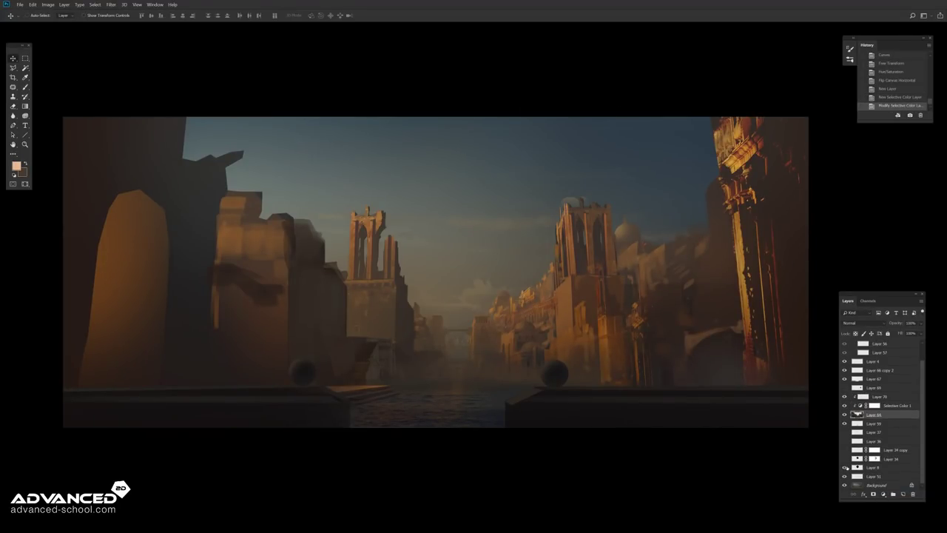
Step: Lower the crescent sun and add a Curves layer pulling in the green channel's white point
drag(491, 210, 490, 247)
key(Return)
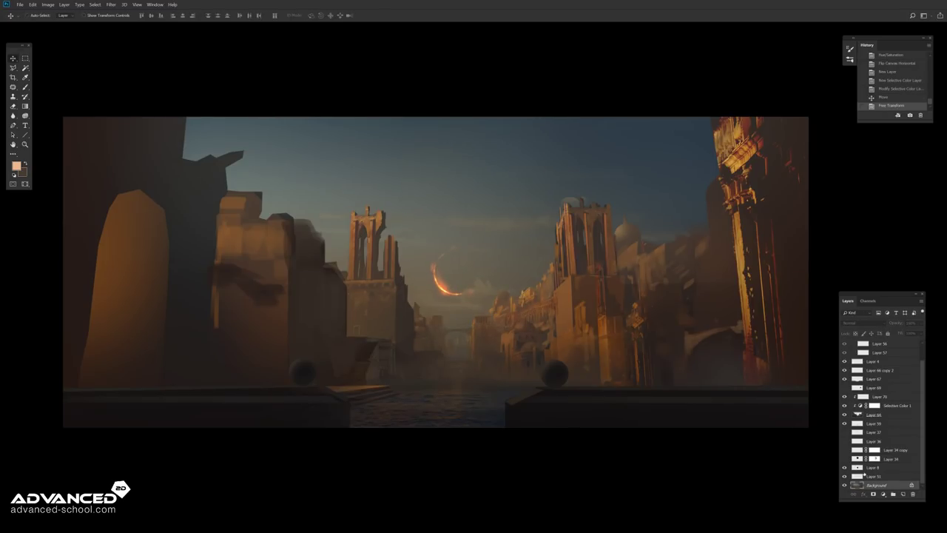
click(883, 494)
click(893, 402)
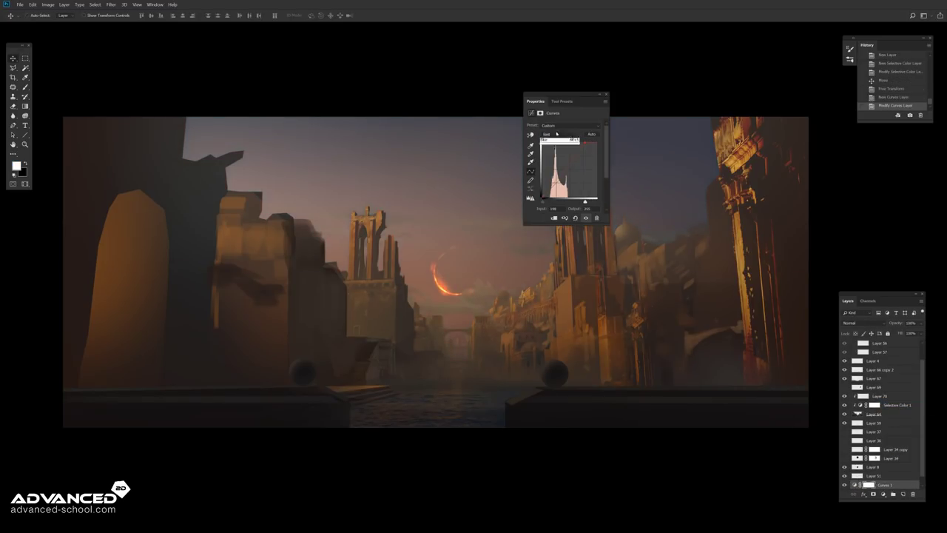
key(alt+4)
drag(596, 139, 593, 140)
click(606, 95)
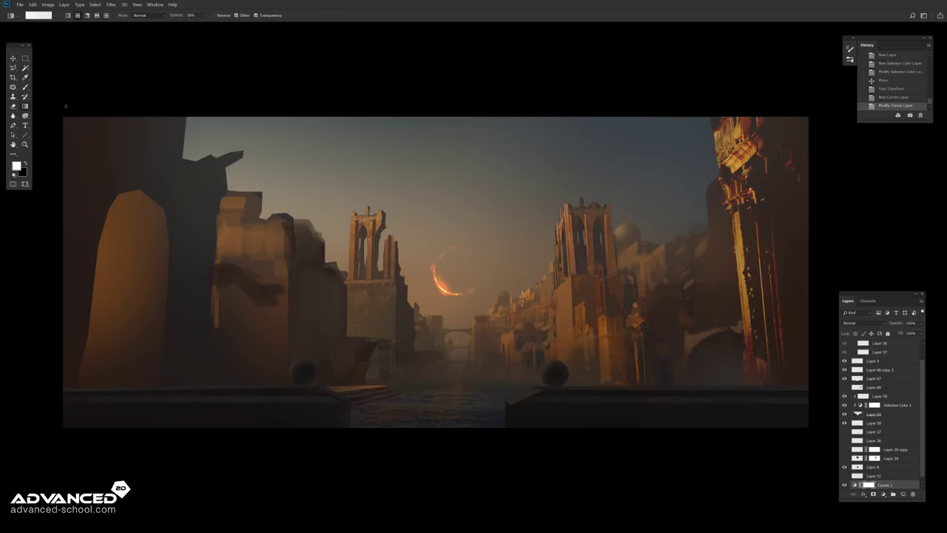
Step: Paint a radial orange glow around the crescent on a new layer and erase parts of it
key(g)
click(902, 494)
mouse_move(448, 272)
mouse_down()
mouse_move(470, 304)
mouse_move(473, 296)
mouse_up()
drag(448, 272, 474, 300)
key(b)
drag(453, 245, 477, 270)
drag(437, 285, 470, 293)
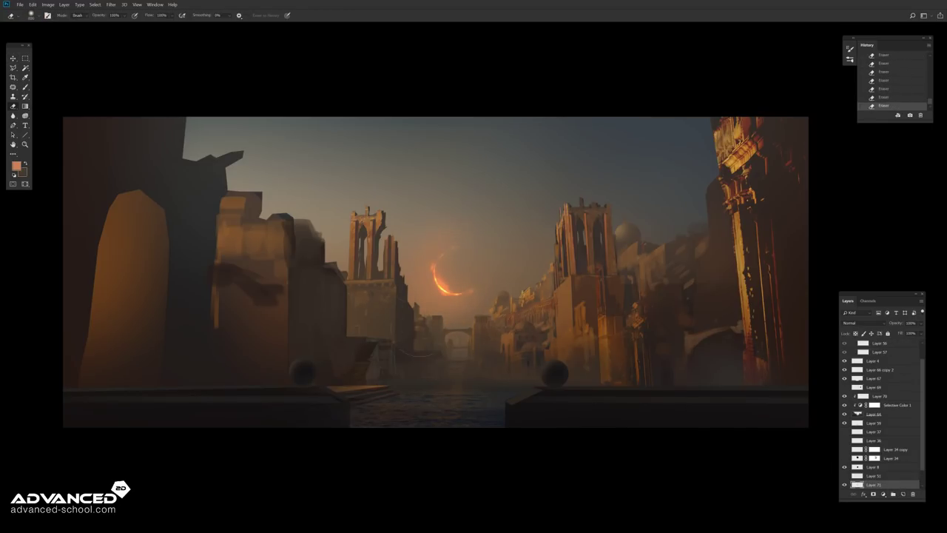
Step: Apply Color Balance to Layer 67 and Hue/Saturation to Layer 44
key(v)
click(843, 378)
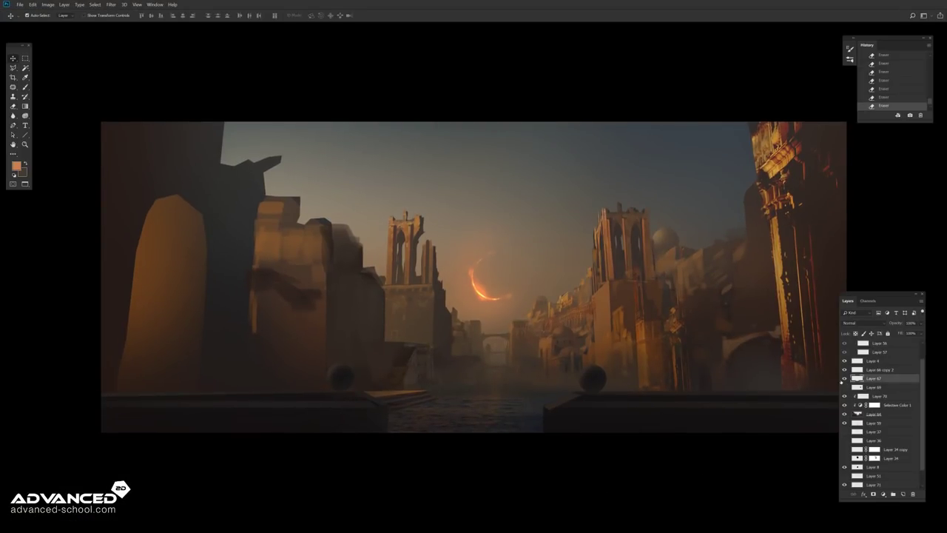
key(ctrl+b)
click(700, 82)
click(877, 413)
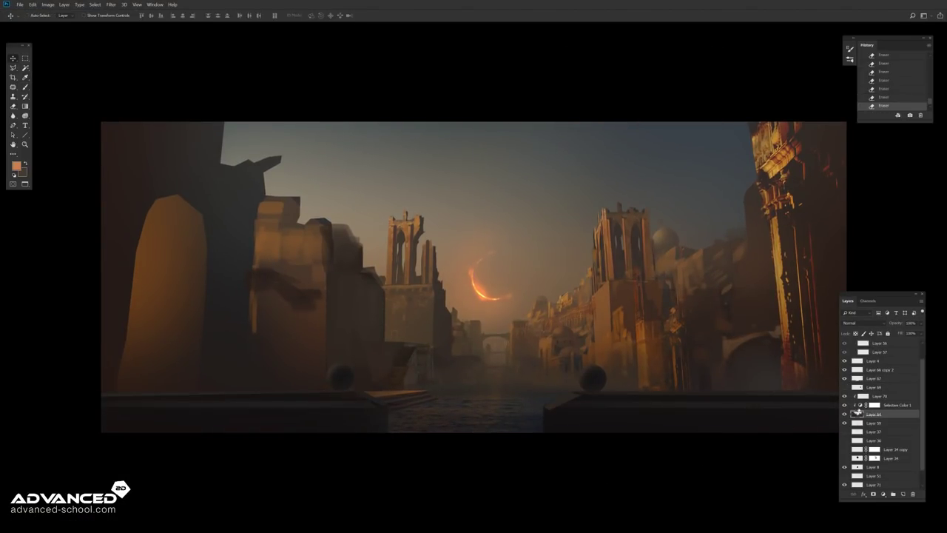
key(ctrl+u)
key(Return)
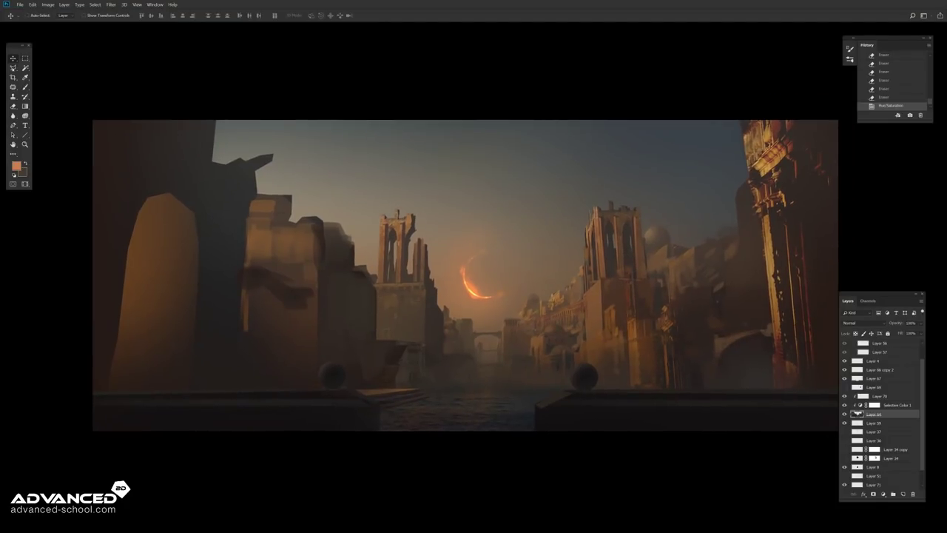
Step: Gradient-fill haze over a lassoed left wall area, then delete that haze layer
key(l)
drag(362, 230, 368, 287)
double_click(362, 229)
key(g)
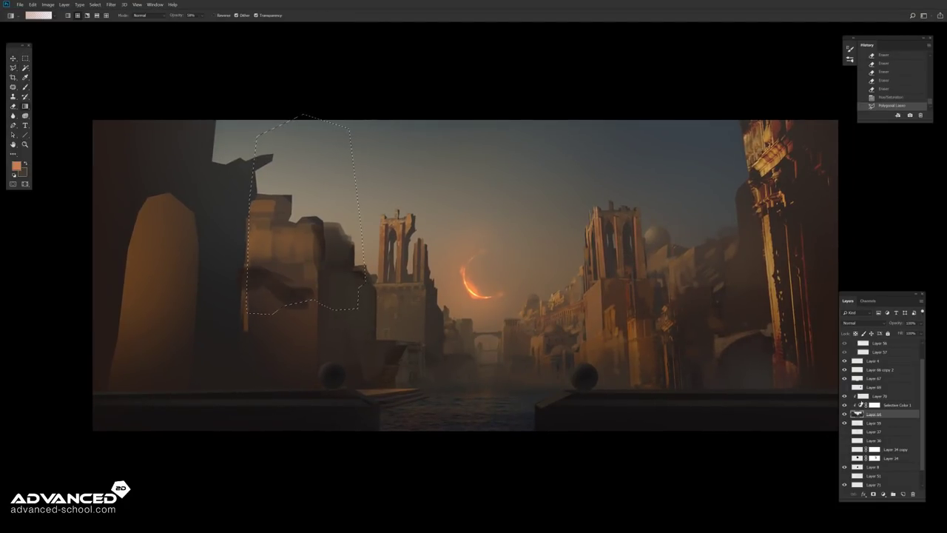
key(ctrl+shift+n)
mouse_move(303, 148)
mouse_down()
mouse_move(303, 311)
mouse_move(311, 296)
mouse_up()
key(ctrl+d)
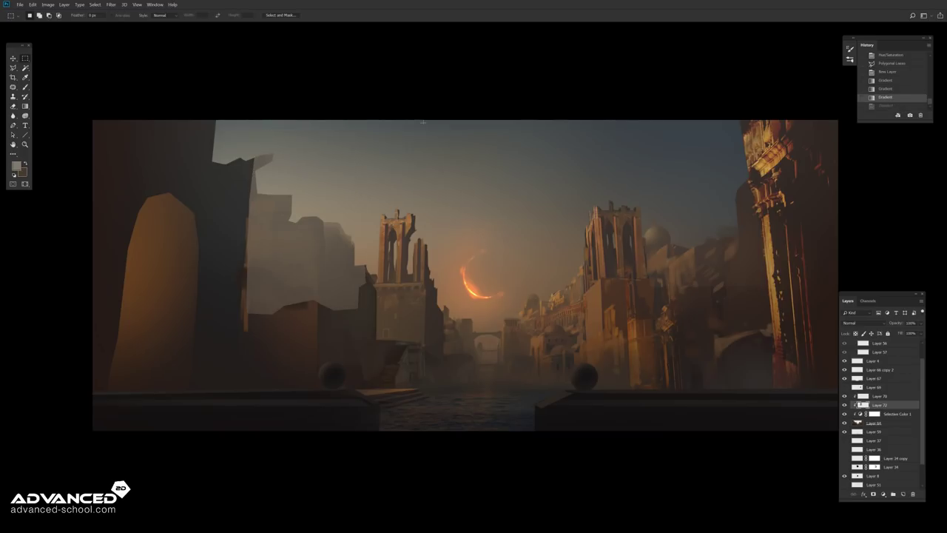
drag(877, 404, 913, 493)
key(d)
Step: Gradient-fill haze over the outlined right-side buildings on a new Lighten-blended layer
key(ctrl+shift+alt+n)
click(650, 209)
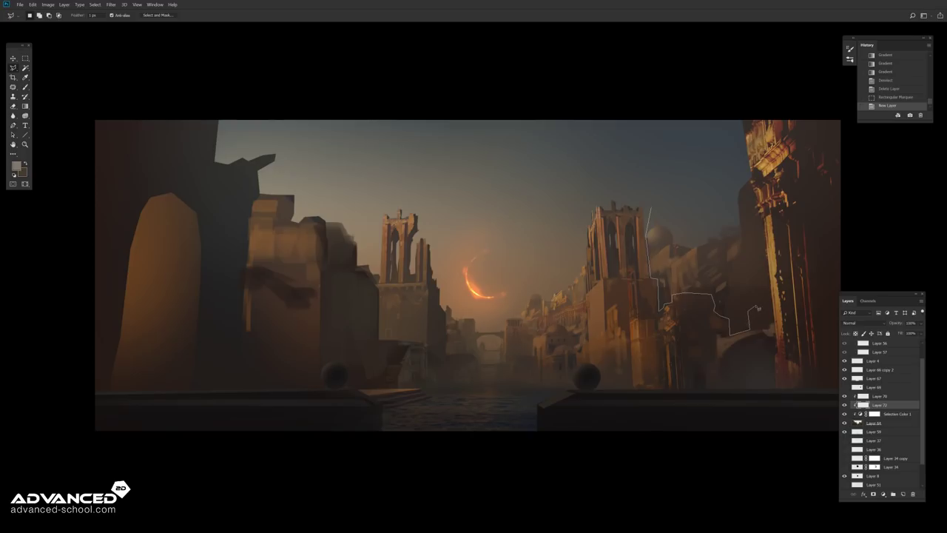
key(g)
mouse_move(729, 296)
mouse_down()
mouse_move(733, 416)
mouse_move(779, 397)
mouse_up()
key(shift+alt+g)
key(ctrl+d)
Step: Brighten the lassoed right-hand arch with a haze gradient
key(l)
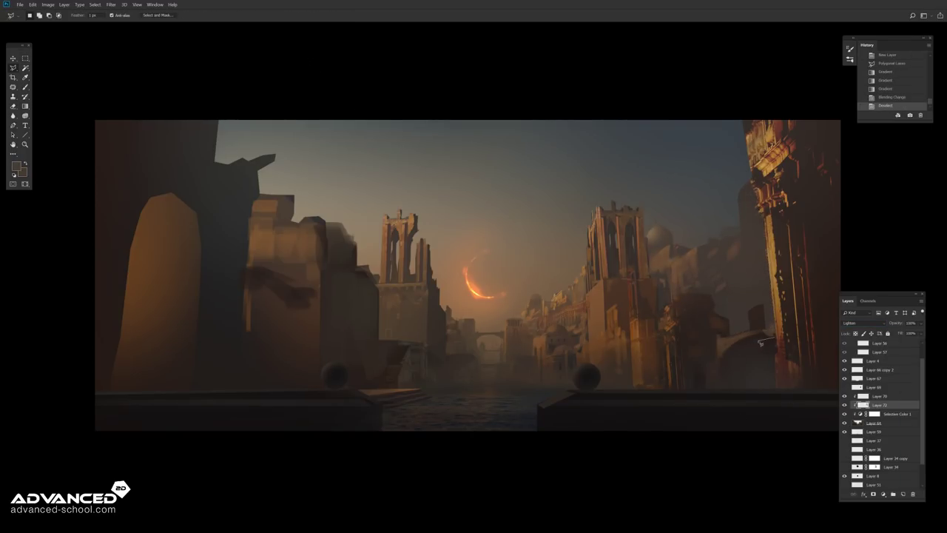
double_click(780, 353)
key(g)
drag(770, 399, 770, 348)
key(ctrl+d)
key(m)
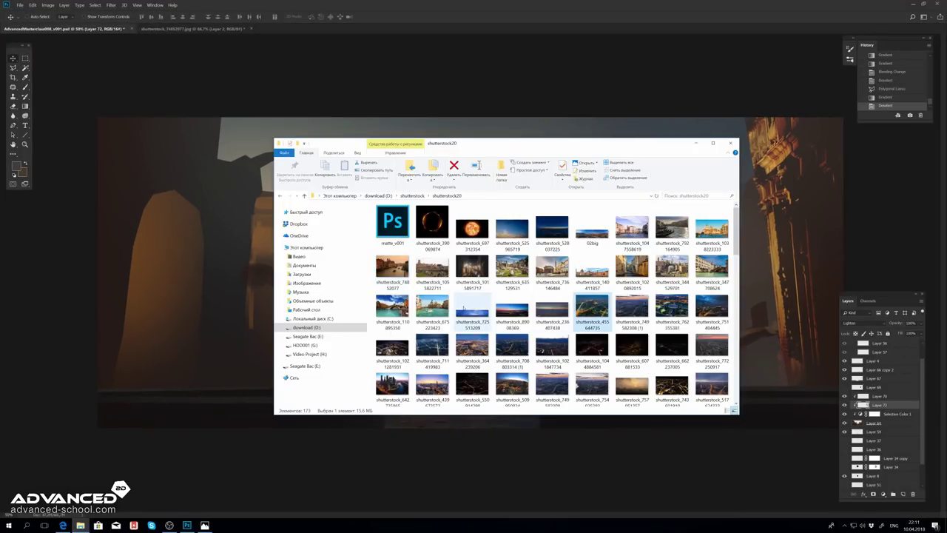
Step: Paste the hazy sunset photo over the sky, scale it, and lower its fill to blend faintly
drag(473, 312, 582, 20)
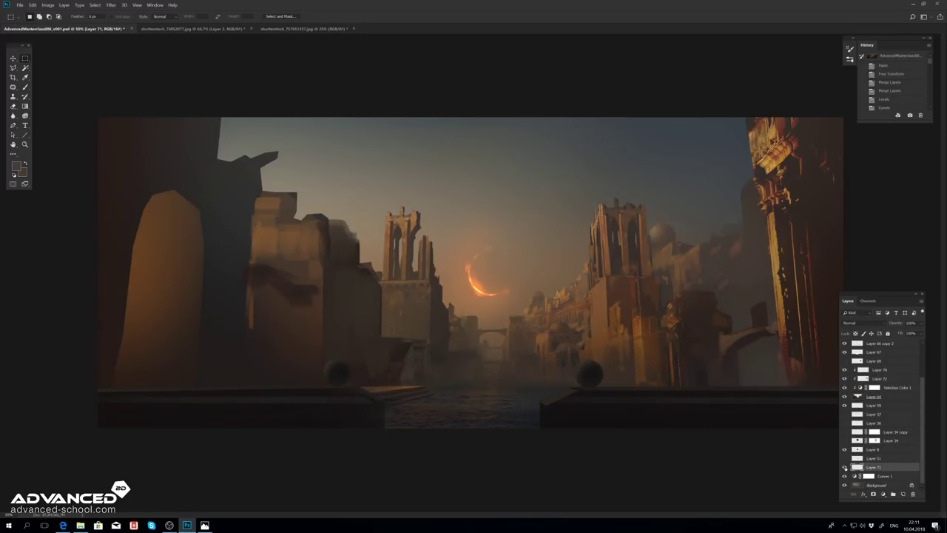
key(ctrl+v)
key(ctrl+t)
drag(456, 234, 564, 161)
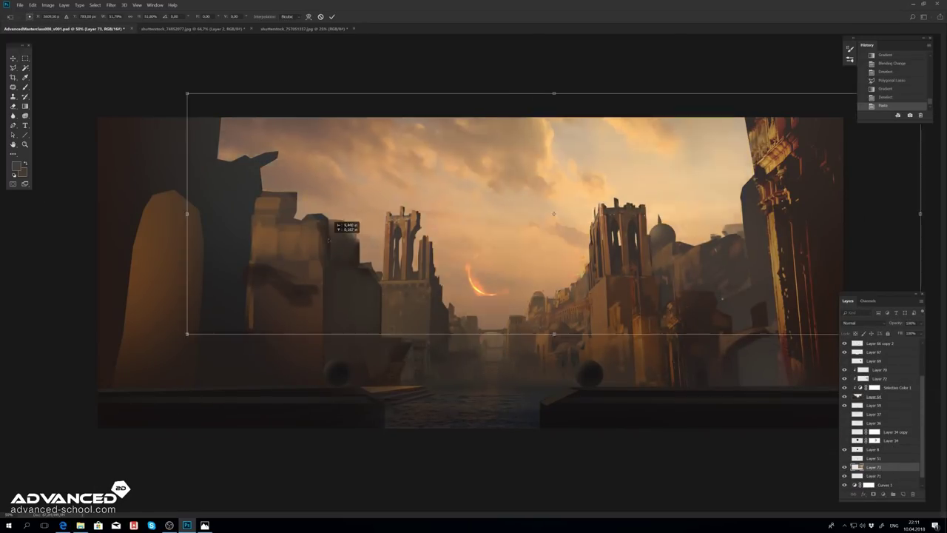
key(Return)
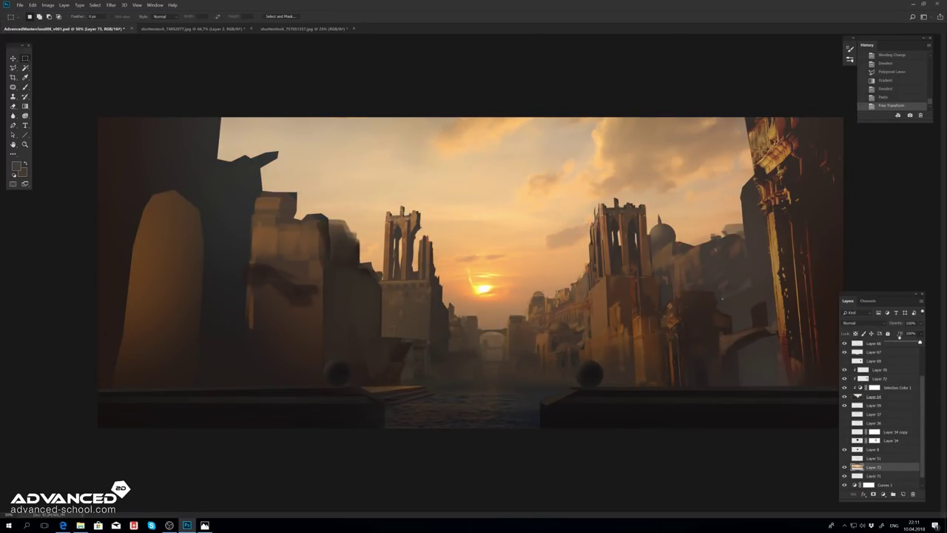
drag(921, 342, 900, 342)
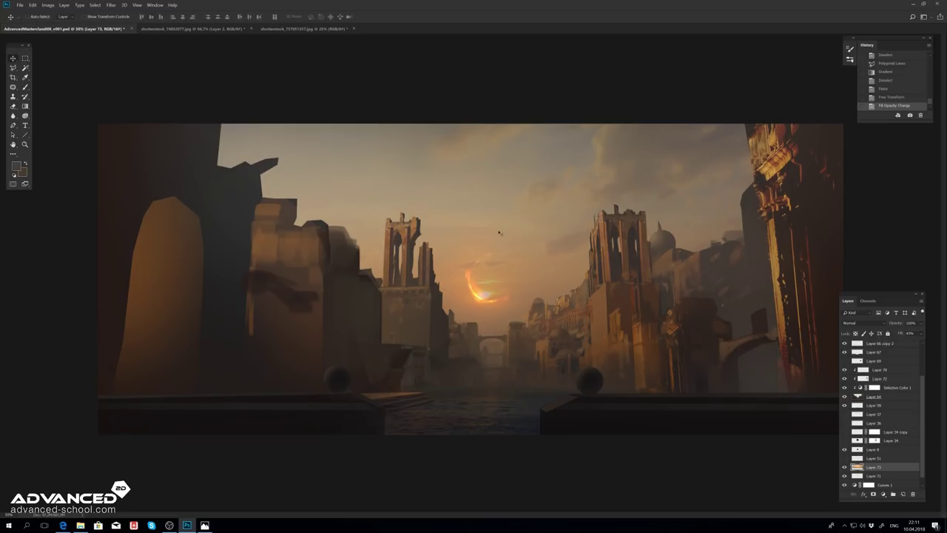
Step: Patch away the sun's bright core with the Patch tool
key(f)
key(s)
key(j)
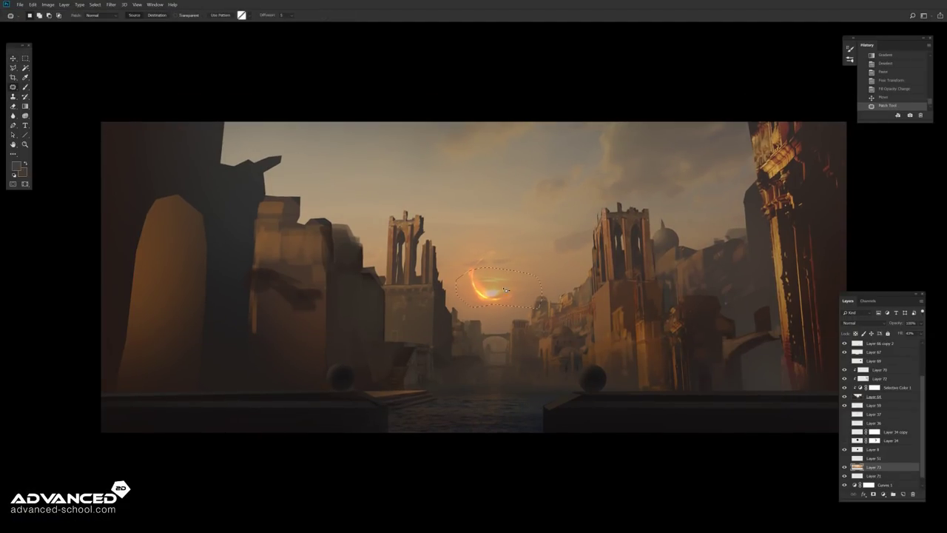
drag(489, 289, 522, 289)
key(ctrl+d)
Step: Move Layer 71 above Layer 73 and set it to Lighten blending
click(874, 459)
drag(873, 476, 874, 467)
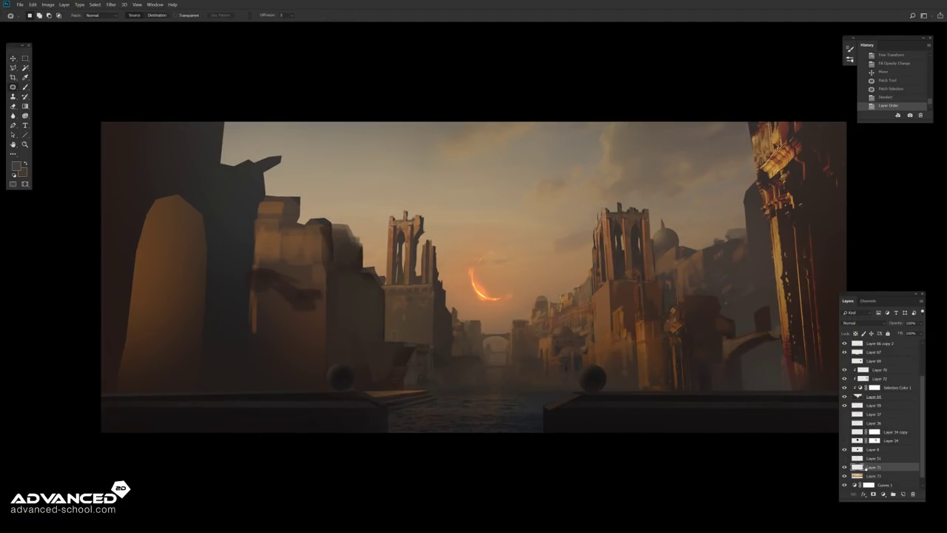
key(shift+alt+g)
key(ctrl+m)
key(Escape)
Step: Build up orange radial gradient glows around the sun, dimmed to about 20% fill
alt+click(485, 292)
mouse_move(485, 296)
mouse_down()
mouse_move(519, 311)
mouse_move(525, 325)
mouse_up()
drag(511, 281, 548, 296)
drag(452, 311, 444, 282)
drag(489, 341, 504, 385)
drag(922, 342, 894, 342)
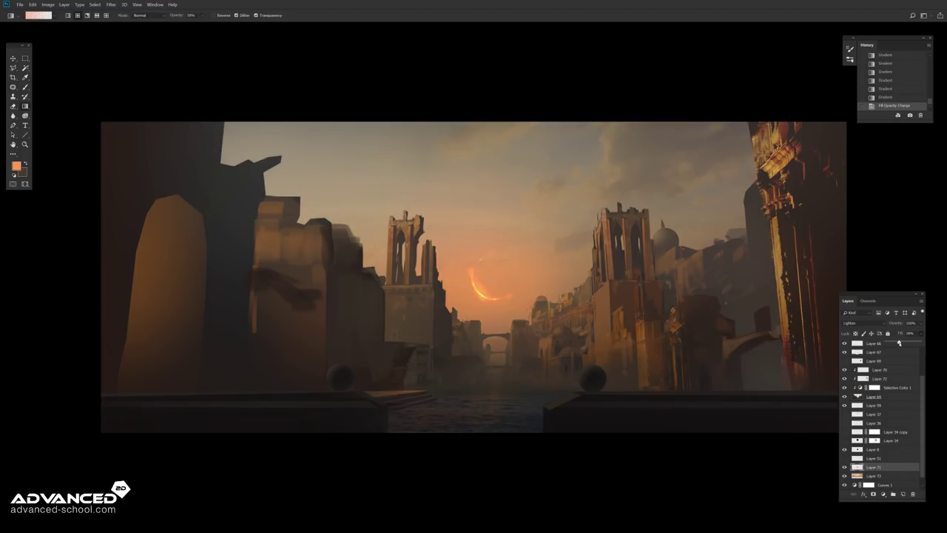
Step: Mirror the canvas horizontally and leave full-screen view
click(47, 5)
click(155, 141)
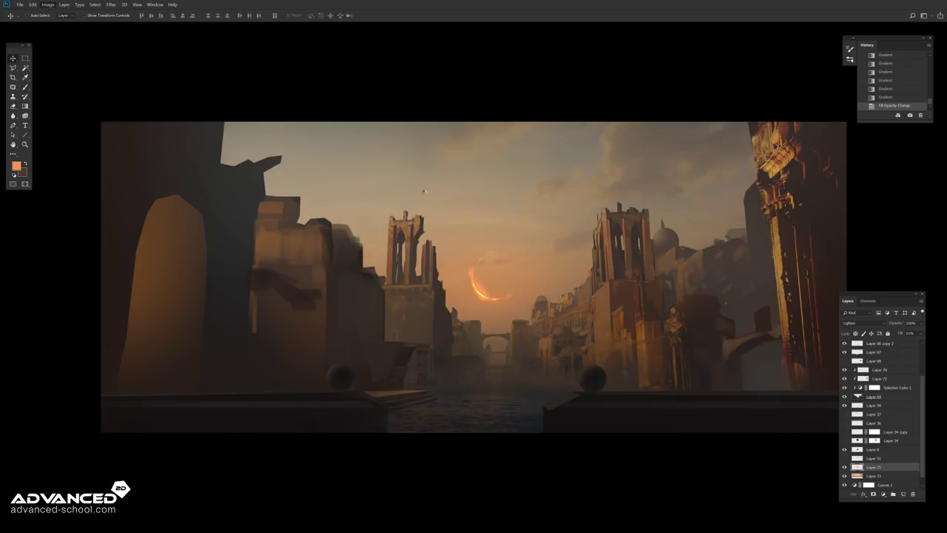
key(f)
Step: Browse the reference photo folder and view the island photos before returning to the painting
click(80, 526)
scroll(632, 282, down, 5)
scroll(632, 282, down, 5)
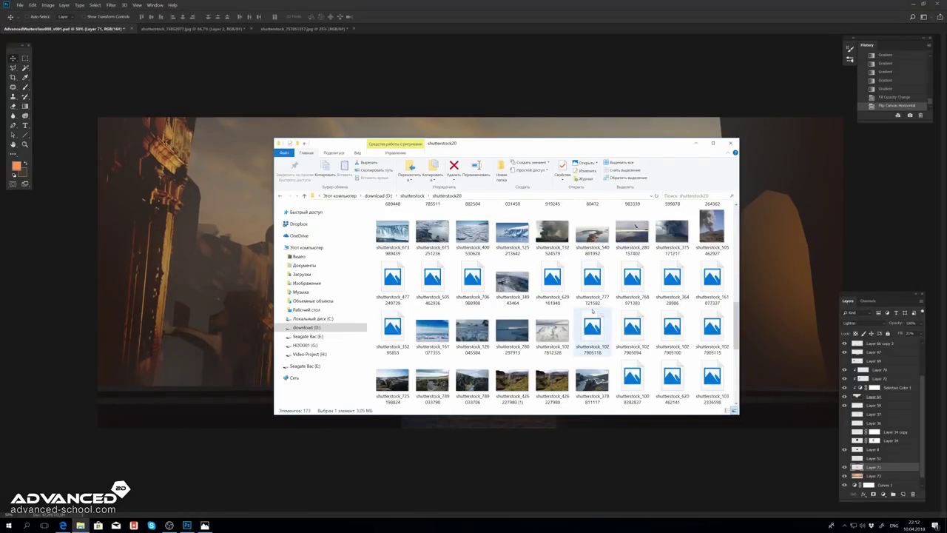
scroll(632, 282, down, 5)
double_click(392, 298)
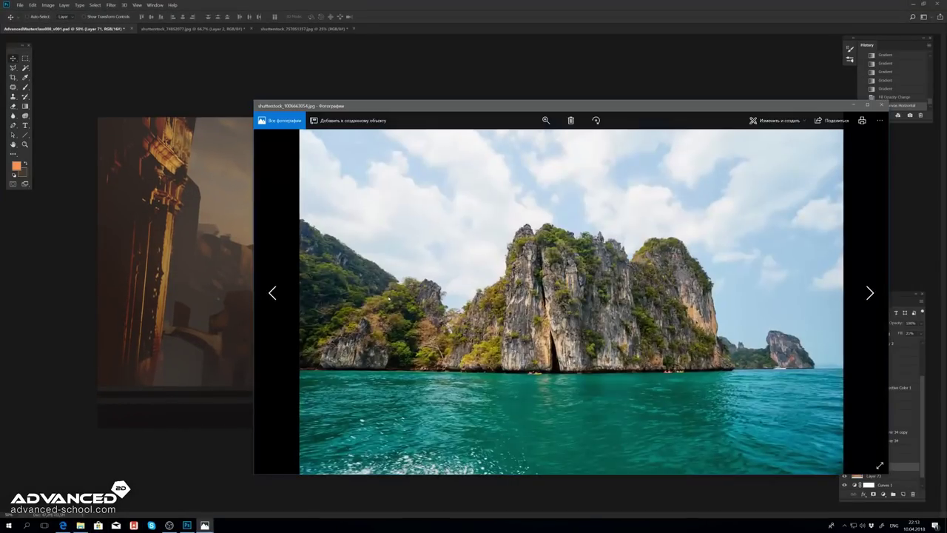
key(Right)
click(187, 526)
Step: On a new layer, lasso lower and upper cloud shapes and fill them with a gradient
key(ctrl+shift+alt+n)
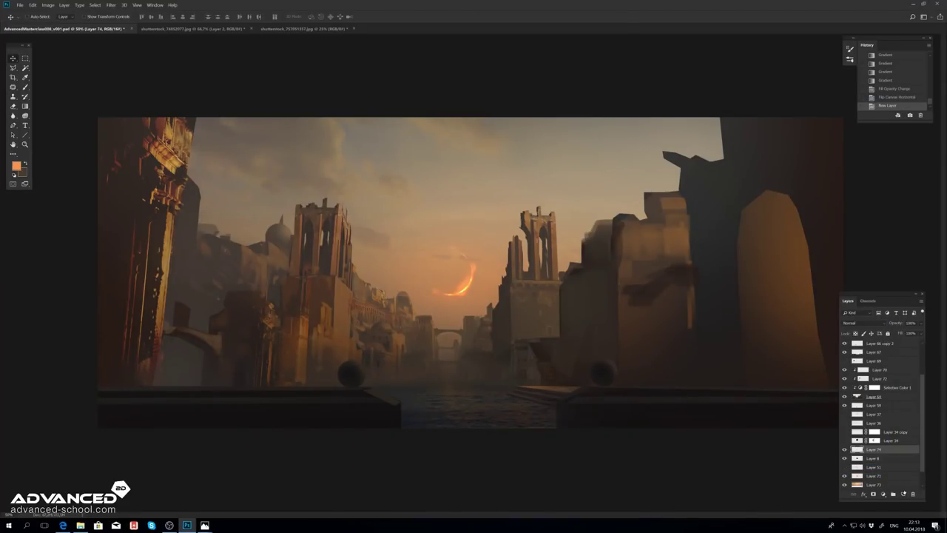
drag(13, 67, 41, 63)
drag(589, 199, 445, 204)
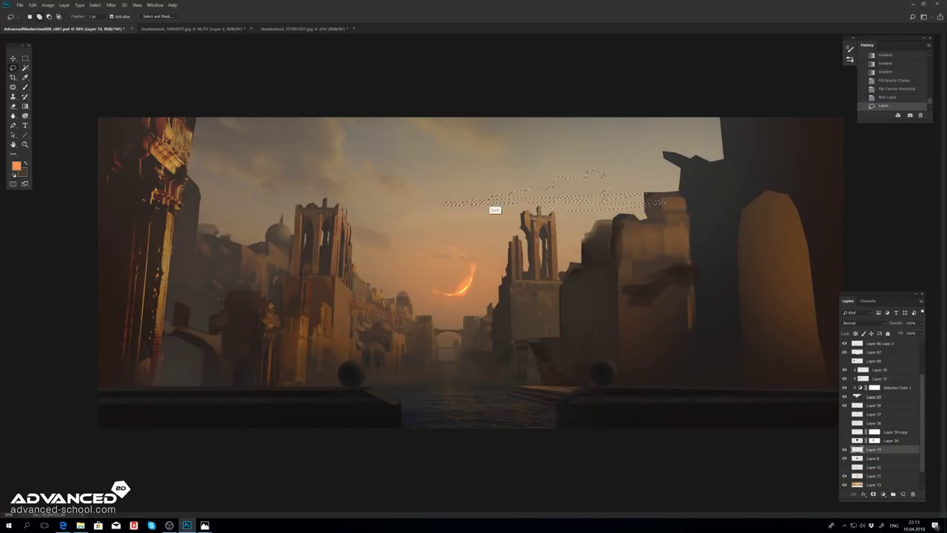
drag(433, 142, 479, 116)
key(g)
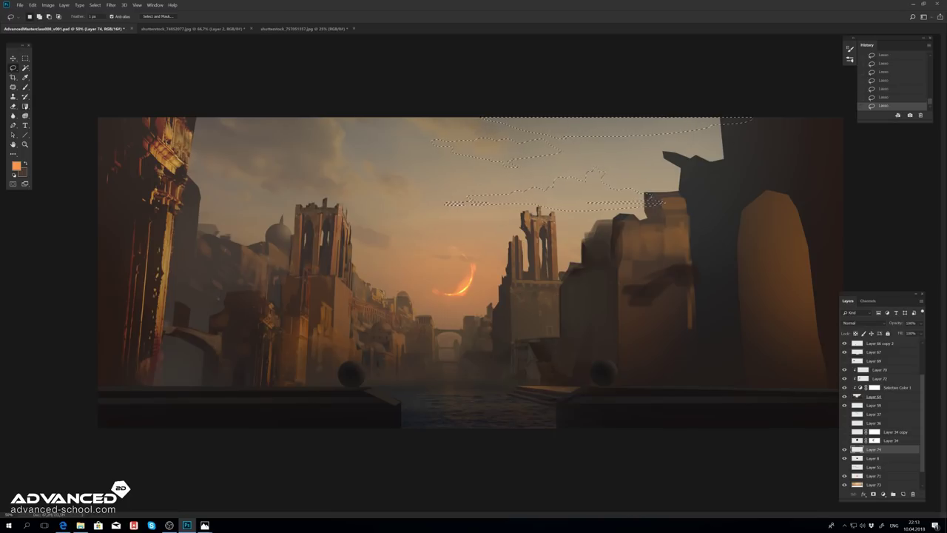
mouse_move(562, 126)
mouse_down()
mouse_move(563, 170)
mouse_move(578, 211)
mouse_up()
Step: Sample a tan sky colour and refill the cloud shapes with a lighter tan gradient
key(i)
click(387, 254)
click(16, 166)
key(Return)
key(g)
drag(592, 119, 592, 148)
Step: Deselect, lock the cloud layer's transparency and brighten the upper clouds with gradients
key(m)
key(ctrl+z)
key(ctrl+d)
key(slash)
key(g)
drag(581, 199, 615, 165)
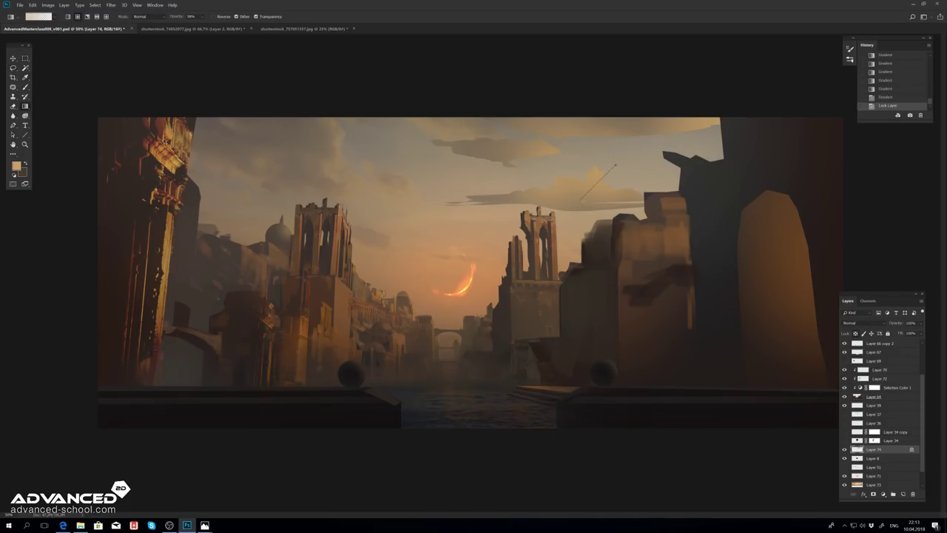
drag(563, 151, 584, 129)
Step: With a soft round brush, paint a darker sampled stroke along the cloud base
key(b)
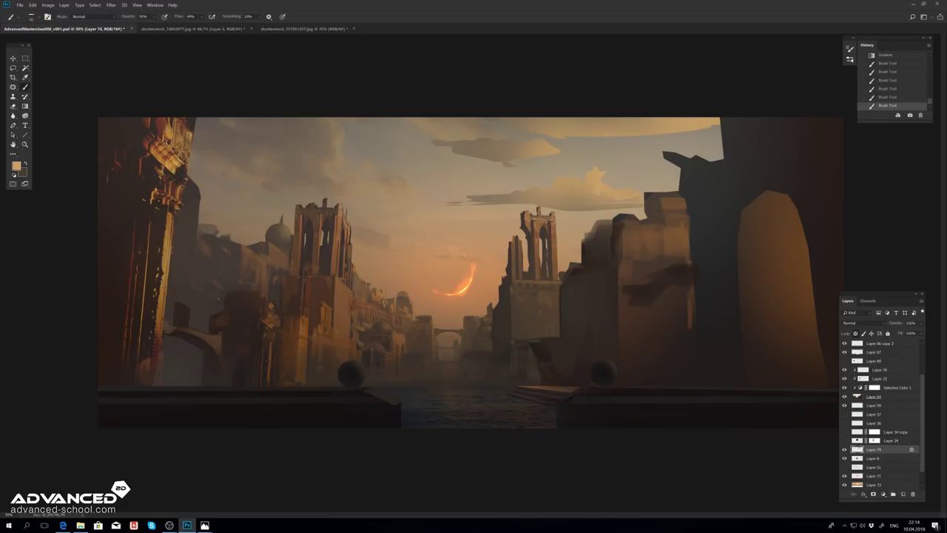
click(31, 16)
scroll(126, 222, down, 5)
click(122, 294)
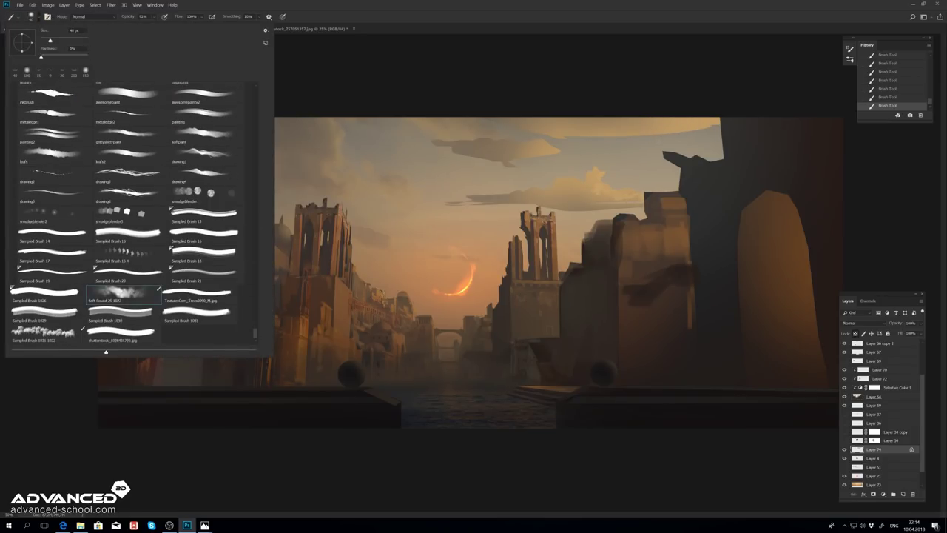
key(Return)
key(slash)
alt+click(499, 198)
drag(468, 205, 576, 201)
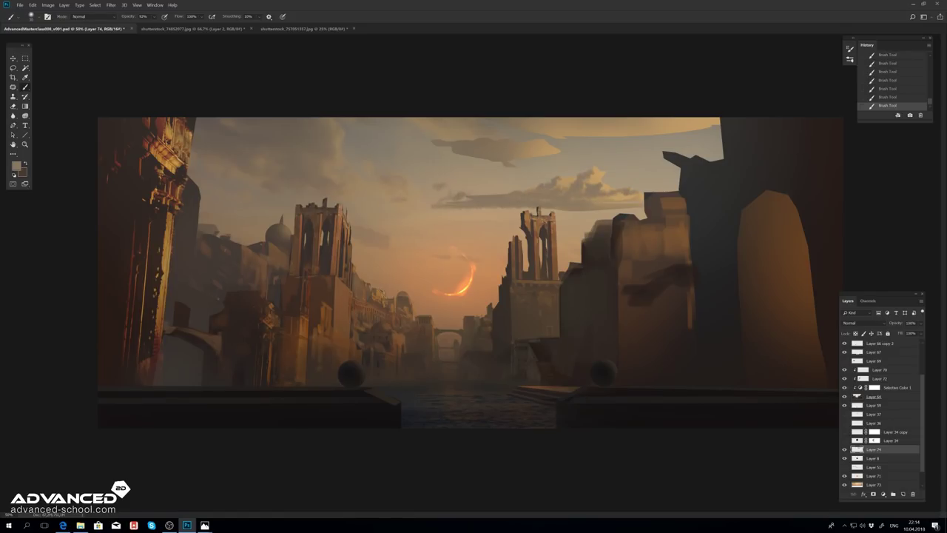
Step: Mix a light peach from a sampled orange-tan and dab a small cloud near the sun
alt+click(455, 267)
alt+shift+right_click(608, 173)
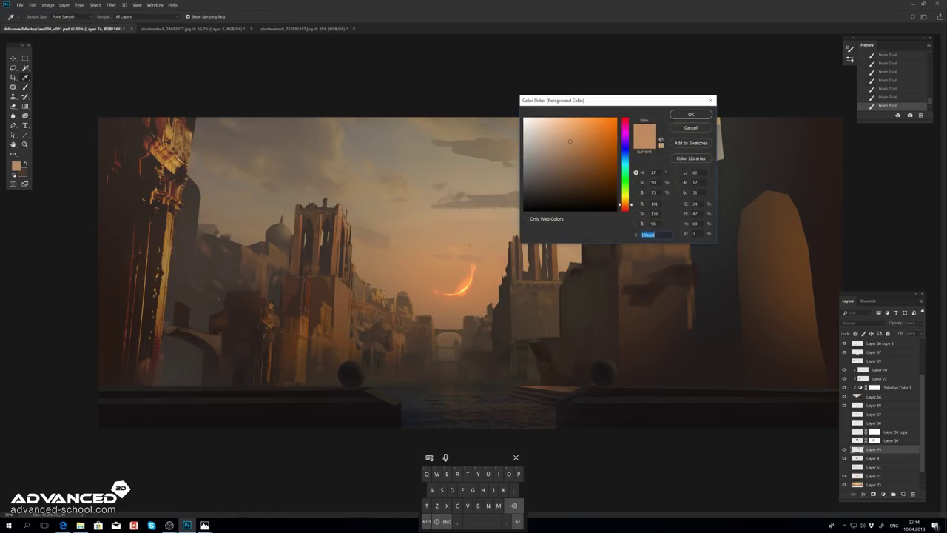
alt+shift+right_click(607, 174)
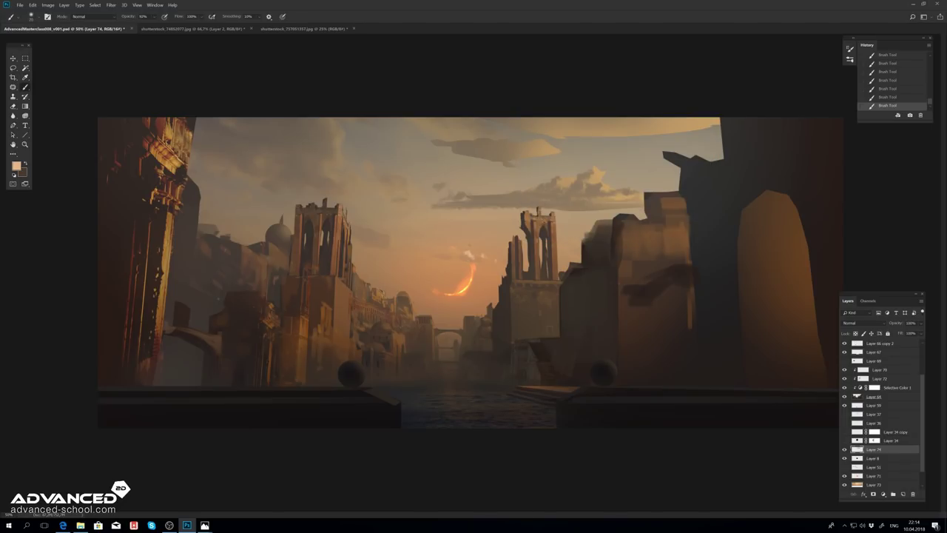
click(386, 240)
Step: Try shading the clouds with a lighter tan gradient, then undo it
key(g)
key(slash)
mouse_move(473, 289)
mouse_down()
mouse_move(503, 199)
mouse_move(459, 222)
mouse_up()
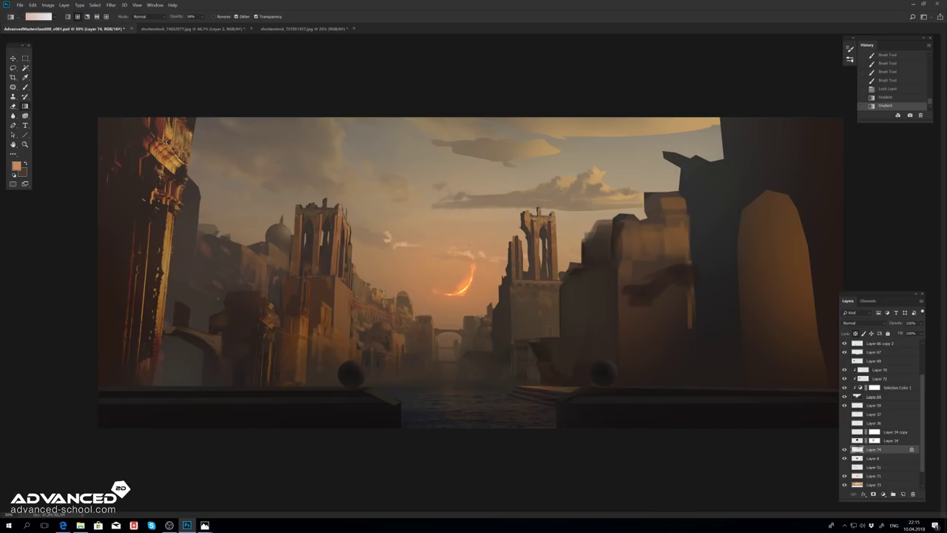
alt+shift+right_click(608, 173)
alt+shift+right_click(608, 173)
key(ctrl+alt+z)
key(ctrl+alt+z)
key(ctrl+alt+z)
Step: Paint a large dark grey cloud above the moon, extending it over the right tower
key(b)
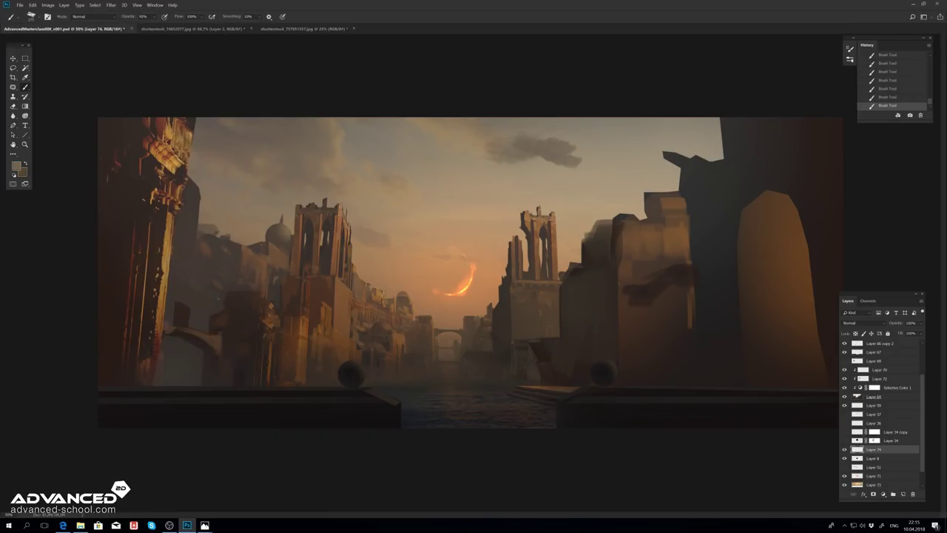
mouse_move(518, 210)
mouse_down()
mouse_move(452, 229)
mouse_move(592, 222)
mouse_up()
mouse_move(430, 218)
mouse_down()
mouse_move(585, 196)
mouse_move(438, 126)
mouse_up()
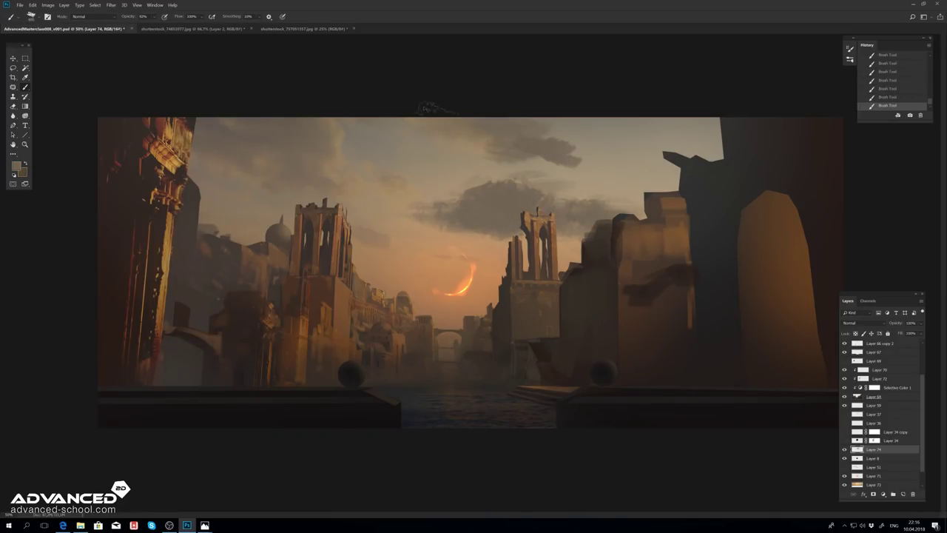
key(g)
key(slash)
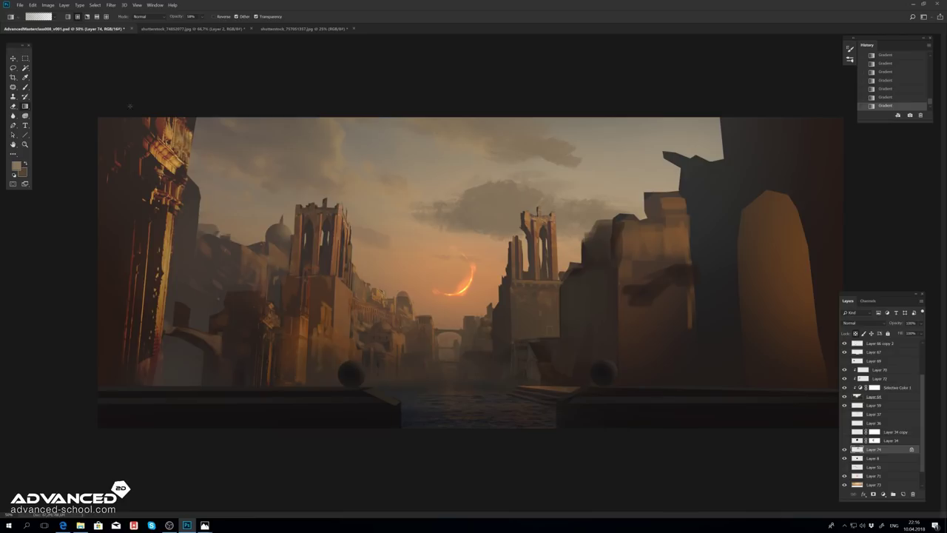
Step: Flip the canvas back horizontally and pick lighter gold, then more orange paint colours
click(48, 5)
click(144, 98)
key(b)
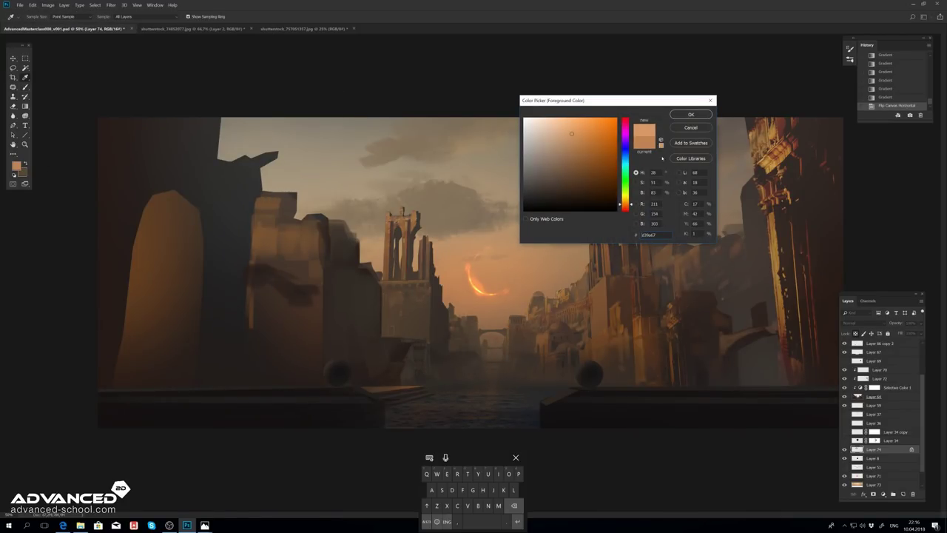
click(585, 148)
key(Return)
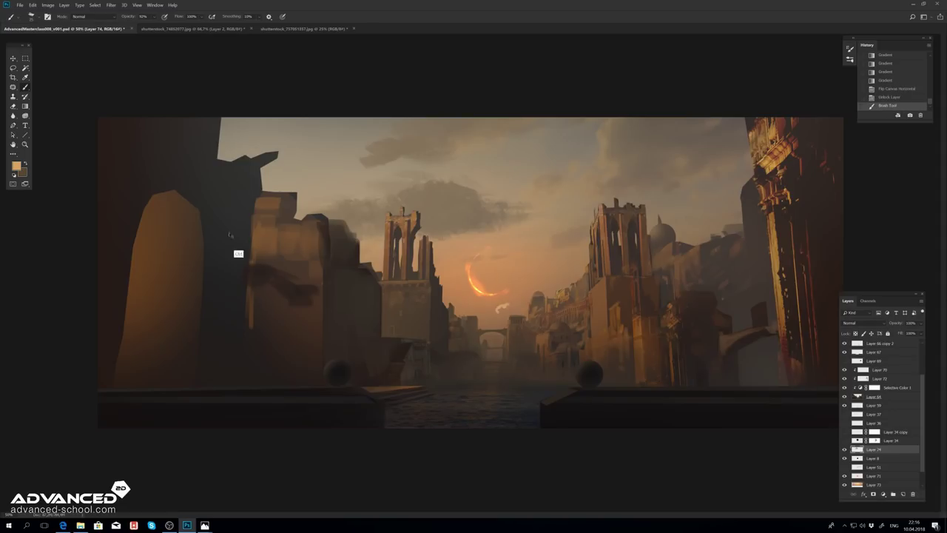
click(575, 131)
key(Return)
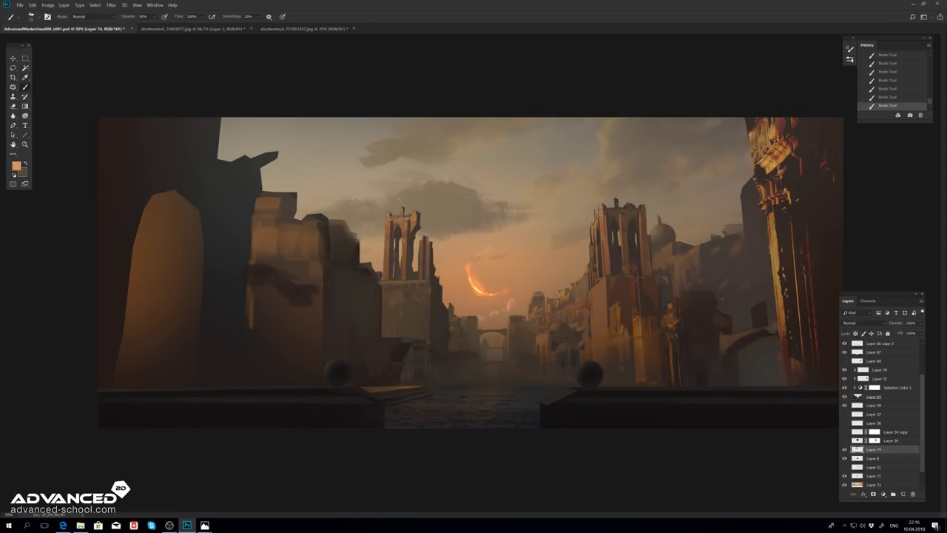
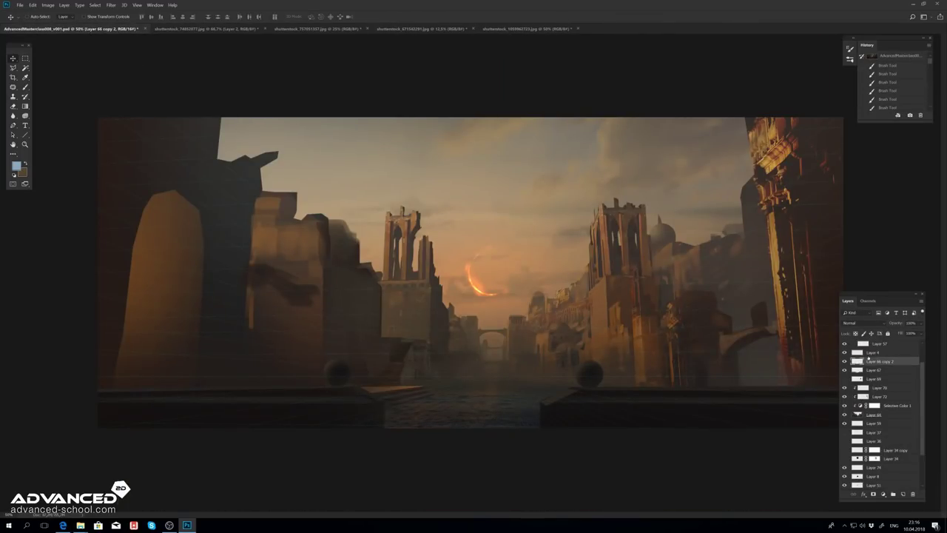
Step: Move and distort the pasted arch into the left foreground to match the street's perspective
mouse_move(352, 166)
mouse_down()
mouse_move(235, 76)
mouse_move(247, 76)
mouse_up()
drag(918, 323, 906, 334)
drag(223, 246, 255, 236)
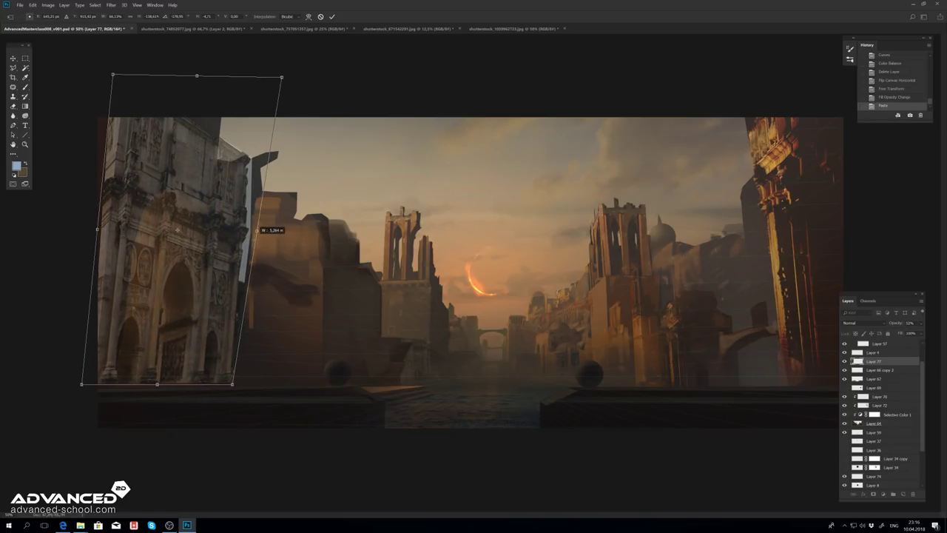
drag(97, 229, 71, 236)
drag(141, 384, 143, 398)
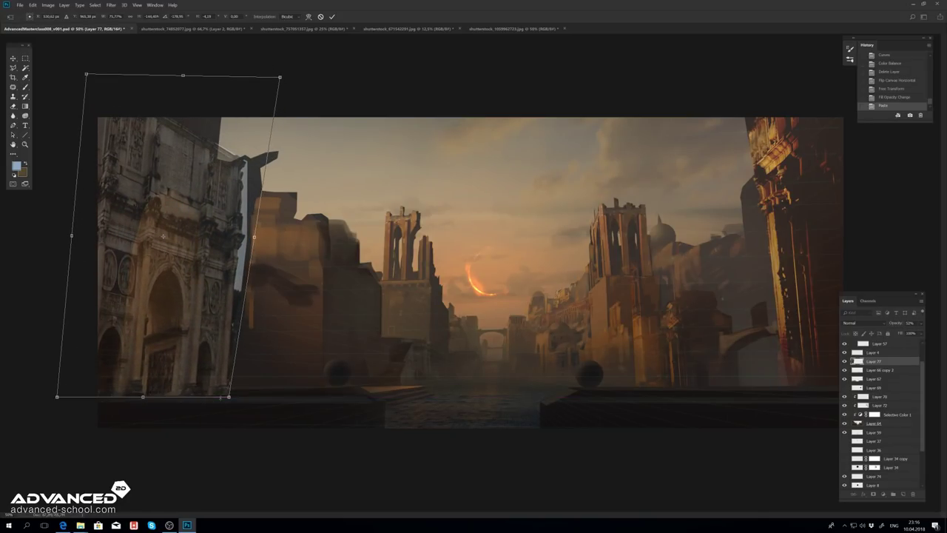
drag(228, 397, 230, 391)
mouse_move(95, 92)
mouse_down()
mouse_move(162, 85)
mouse_move(179, 36)
mouse_move(188, 39)
mouse_up()
key(ctrl+minus)
Step: Lower the arch's opacity, refine its top and bottom corners, and commit the transform
click(920, 323)
drag(904, 333, 896, 333)
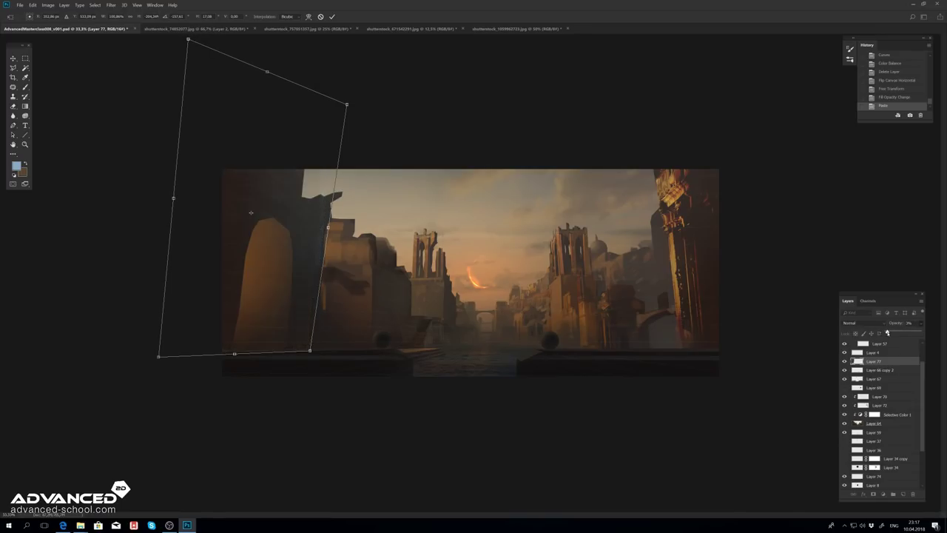
drag(348, 109, 348, 127)
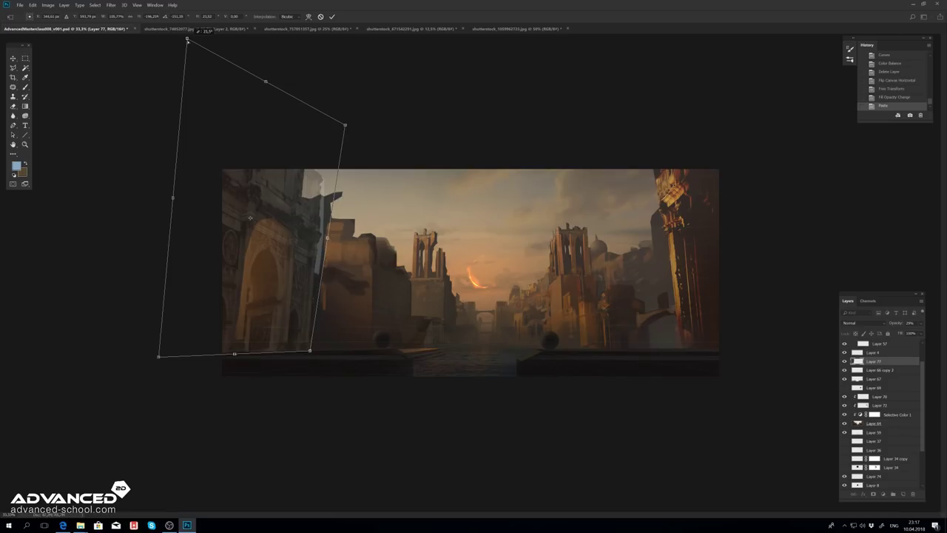
drag(158, 359, 155, 360)
key(Return)
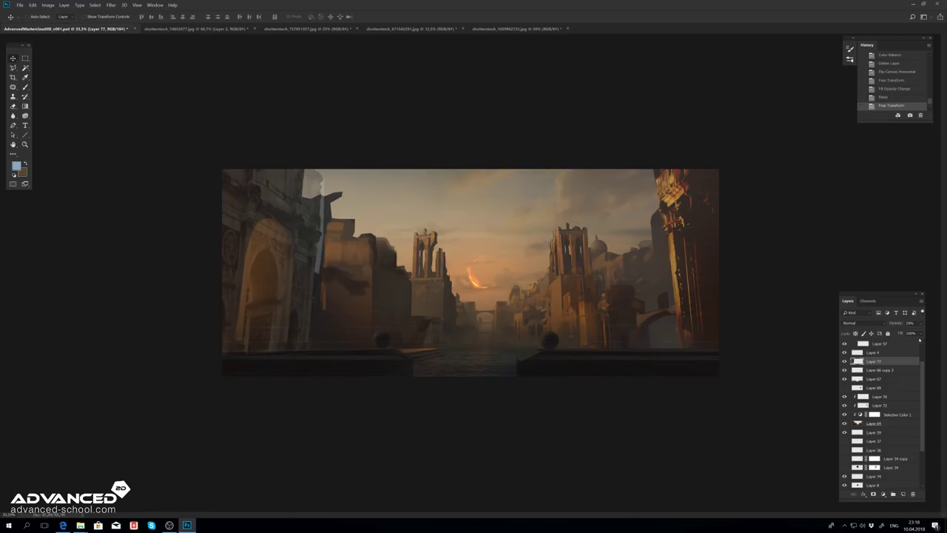
Step: Restore the arch to 100% opacity and darken it with Curves
key(0)
key(ctrl+m)
key(Return)
Step: Send the arch layer down and cut the grey slivers from its lower right edge
click(12, 67)
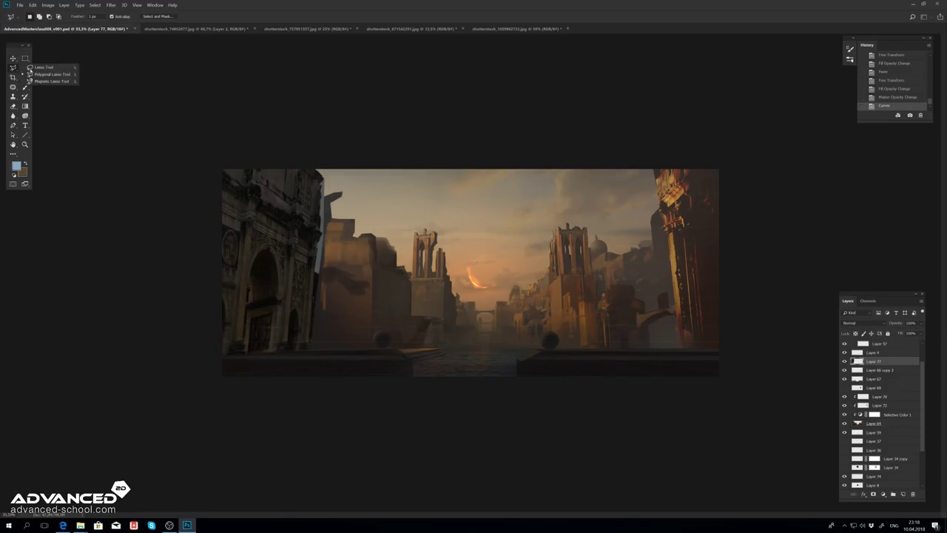
key(ctrl+bracketleft)
key(ctrl+bracketleft)
key(ctrl+1)
click(52, 74)
key(ctrl+plus)
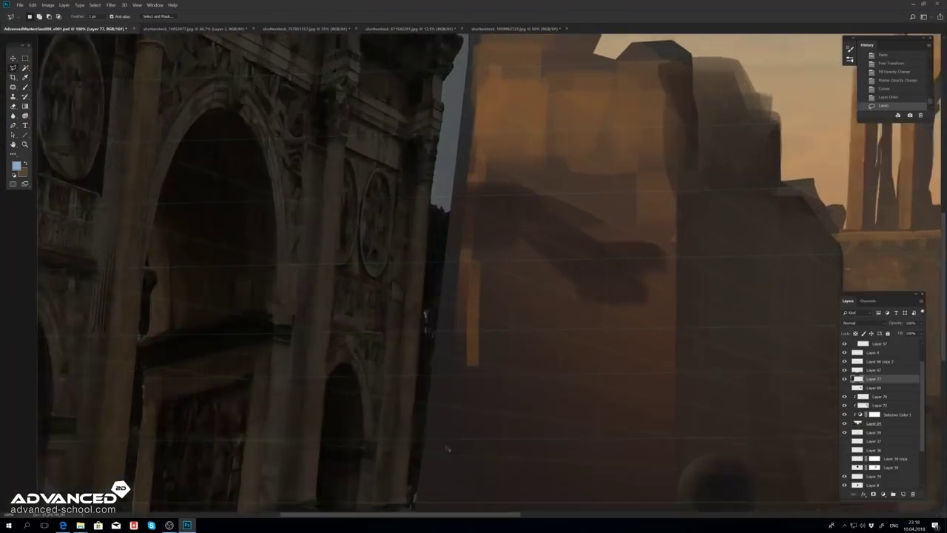
click(470, 421)
double_click(431, 447)
key(ctrl+x)
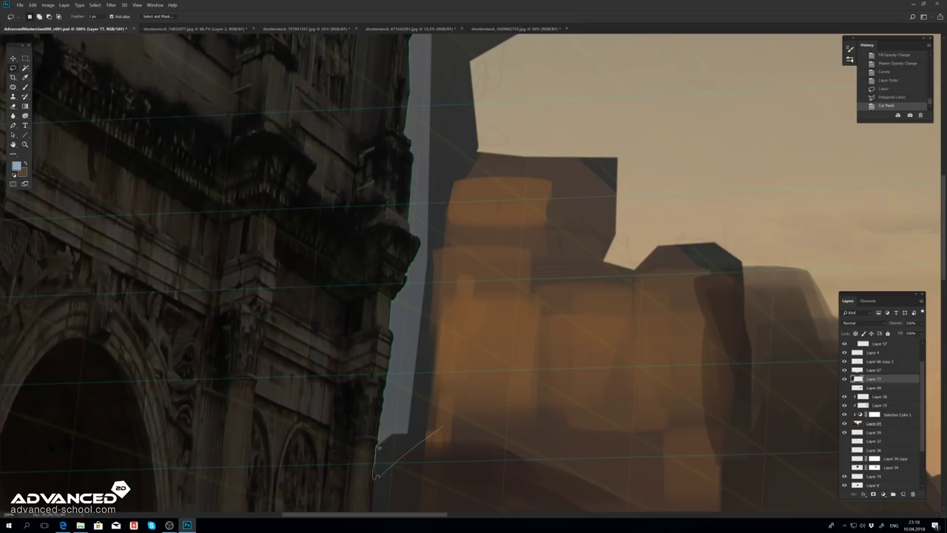
key(ctrl+x)
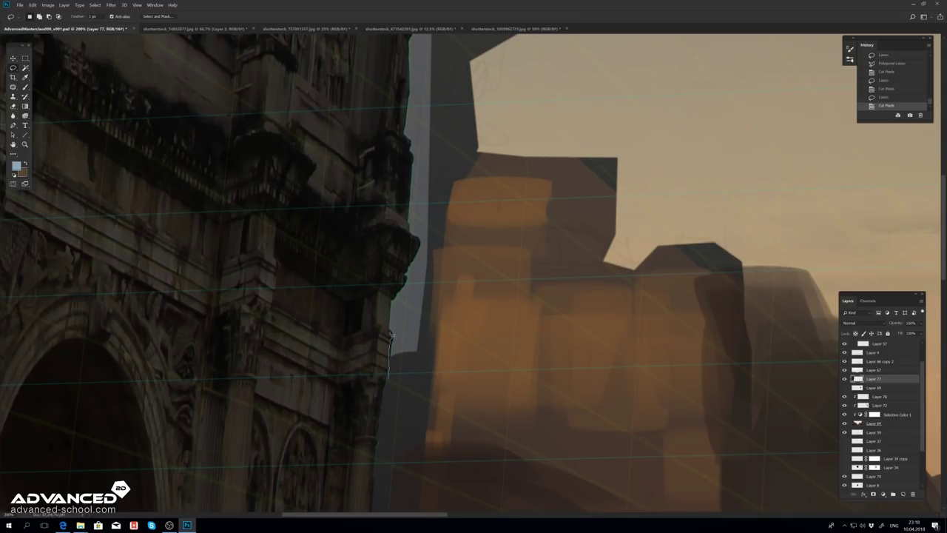
Step: Cut the remaining grey slivers higher up the arch's right edge
key(ctrl+x)
scroll(474, 273, up, 3)
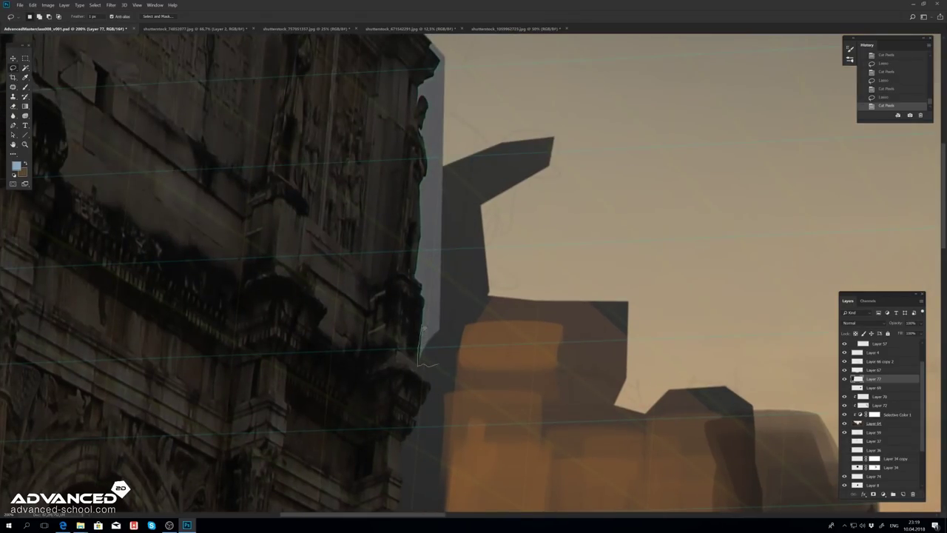
drag(433, 364, 426, 255)
key(ctrl+x)
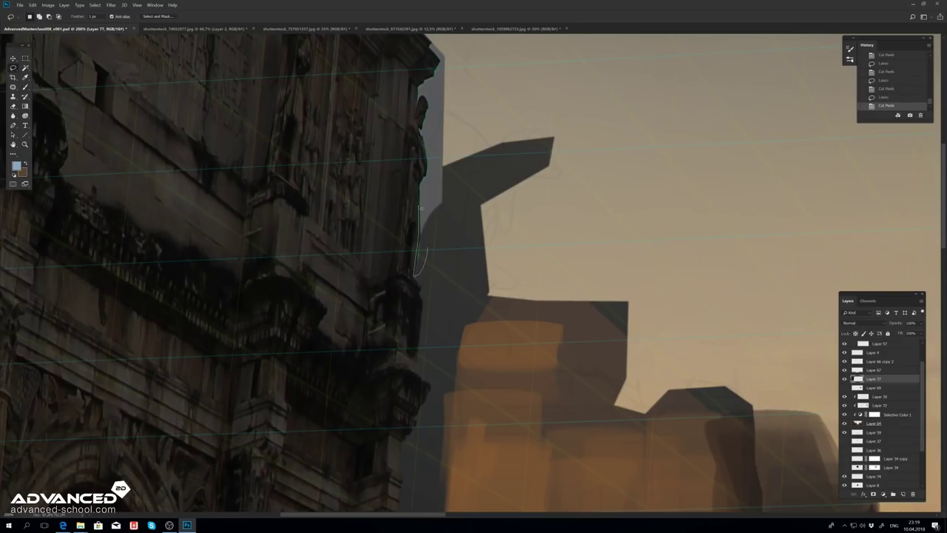
drag(420, 209, 419, 186)
key(ctrl+x)
drag(423, 133, 441, 163)
key(ctrl+x)
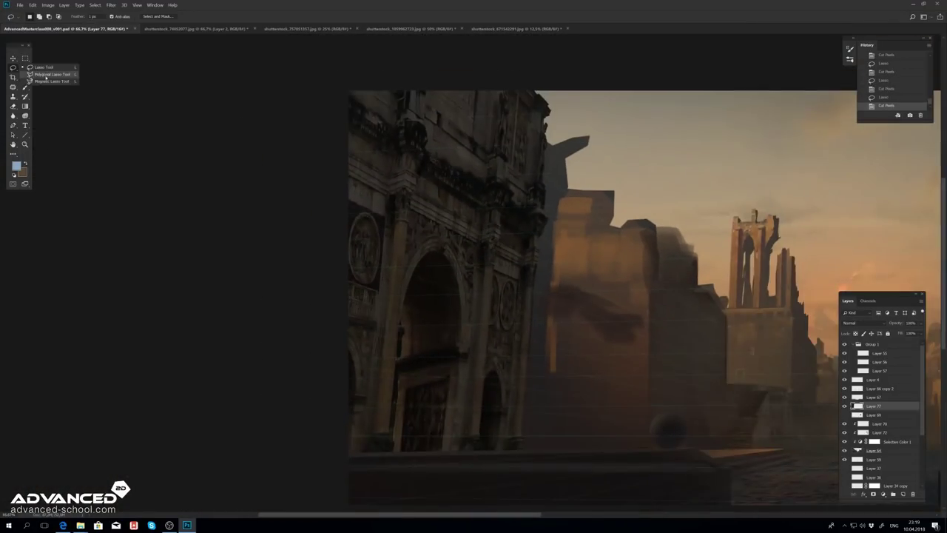
Step: Copy a vertical strip of the arch's left side onto its own layer in place
click(417, 88)
click(416, 476)
click(353, 476)
click(353, 89)
click(396, 87)
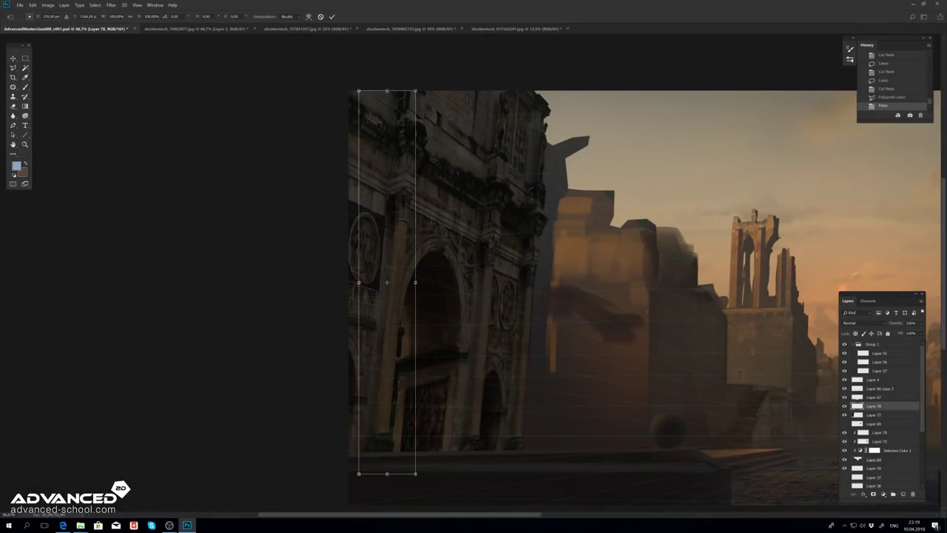
key(ctrl+v)
key(ctrl+z)
key(ctrl+shift+v)
key(ctrl+t)
Step: Skew and warp the left strip to follow the street's perspective
drag(356, 270, 356, 259)
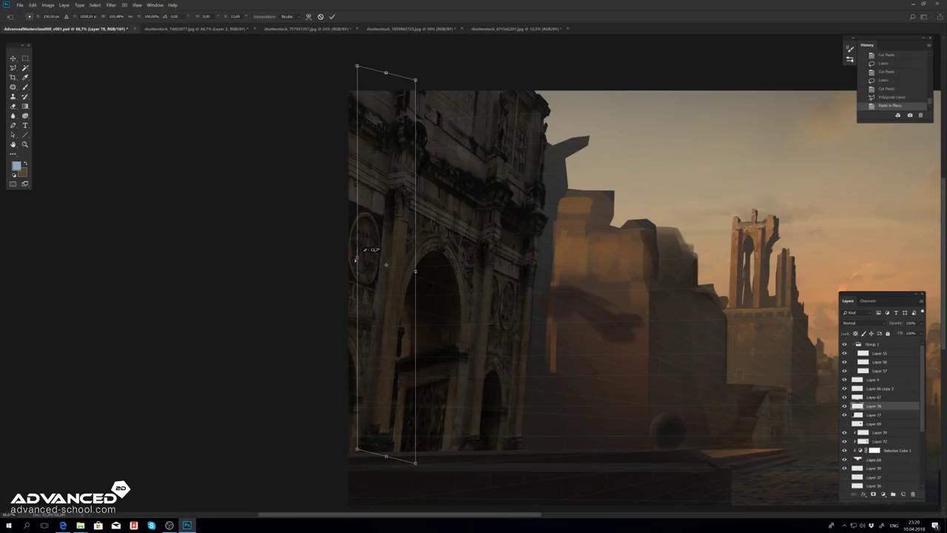
drag(357, 456, 359, 461)
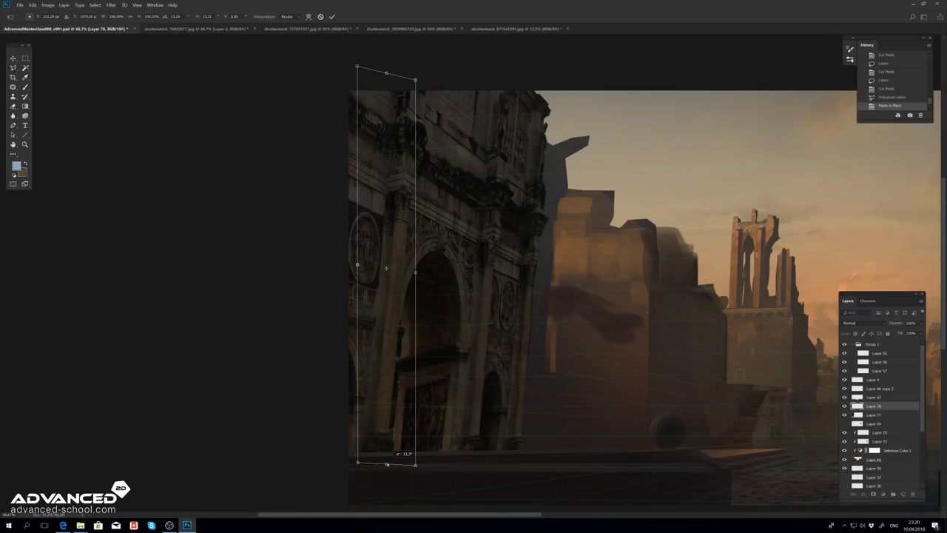
key(Return)
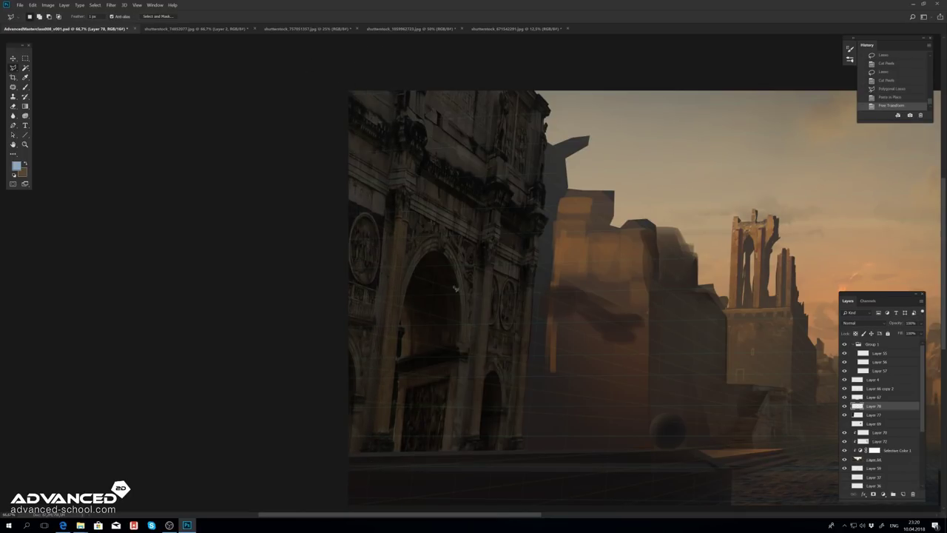
key(ctrl+t)
key(Return)
Step: Copy another arch strip in place and stretch its height downward
key(alt+bracketleft)
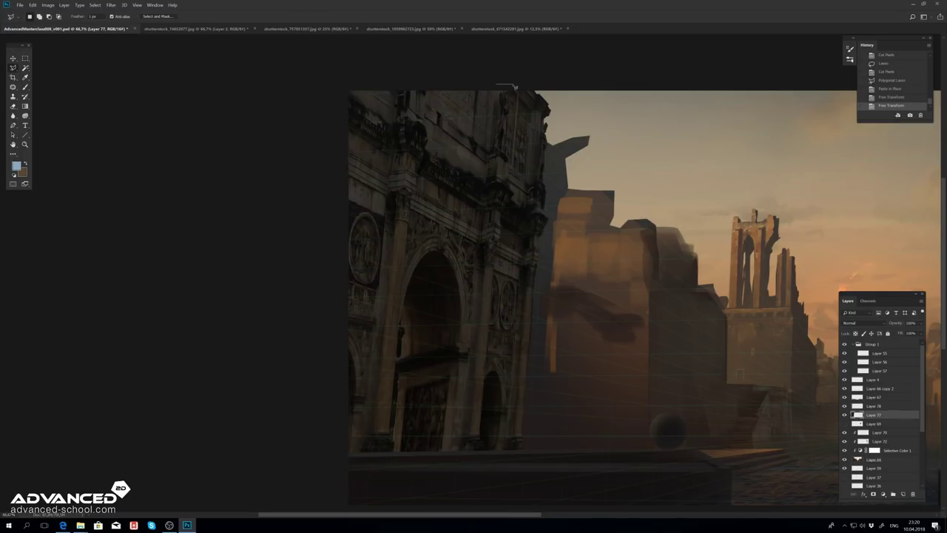
key(ctrl+c)
key(ctrl+shift+v)
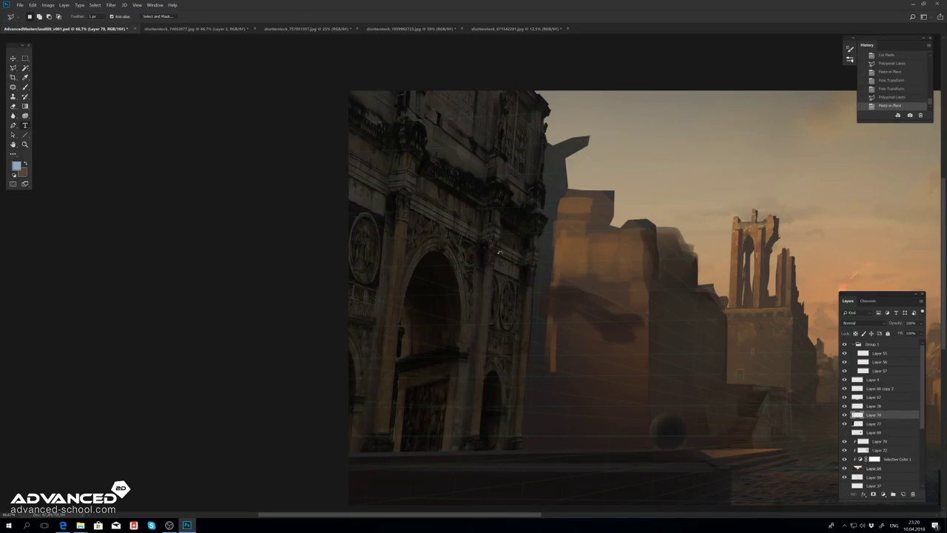
key(ctrl+t)
key(Return)
key(ctrl+t)
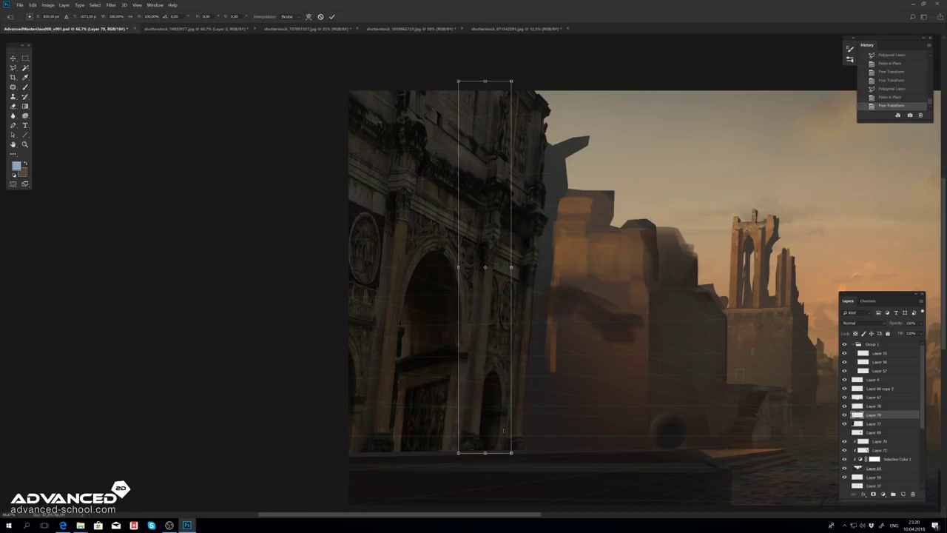
drag(484, 455, 486, 457)
key(Return)
Step: Copy a strip along the arch's right edge in place and transform it
drag(504, 186, 448, 171)
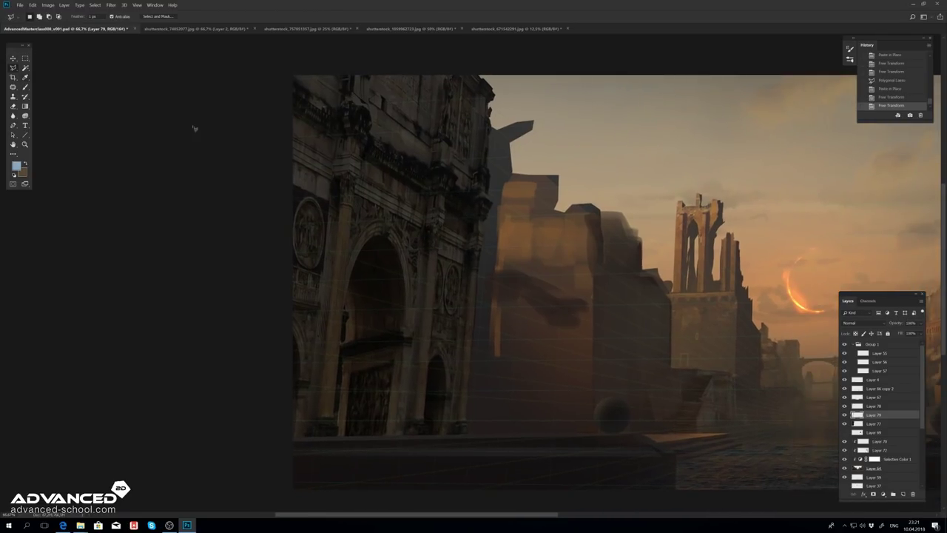
key(ctrl+c)
key(ctrl+shift+v)
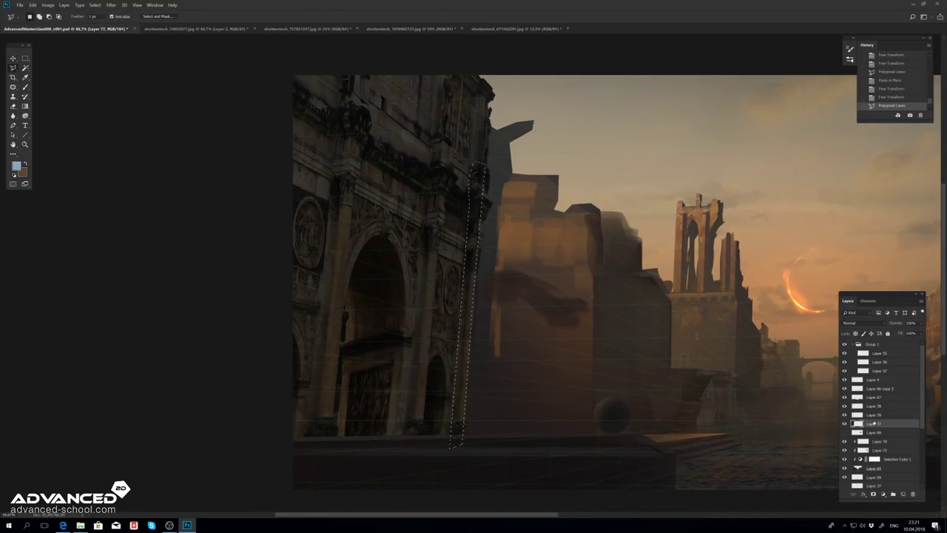
key(ctrl+t)
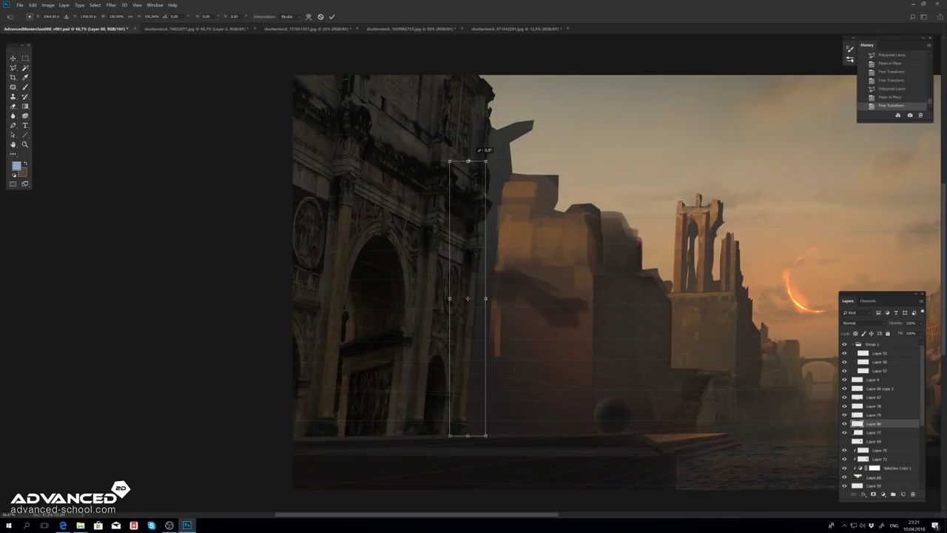
key(Return)
Step: Cut the arch opening onto its own layer and skew its bottom-left corner
key(v)
key(l)
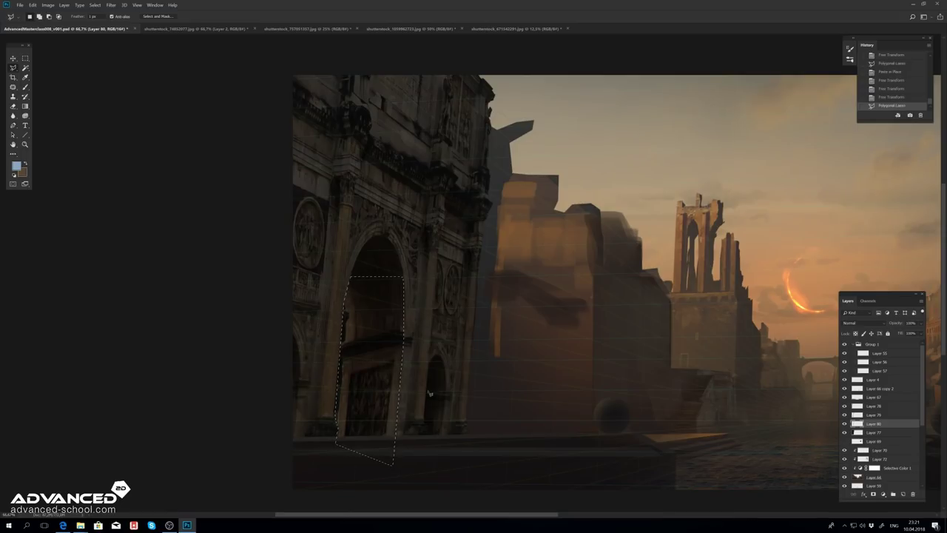
click(344, 314)
key(ctrl+x)
key(ctrl+shift+v)
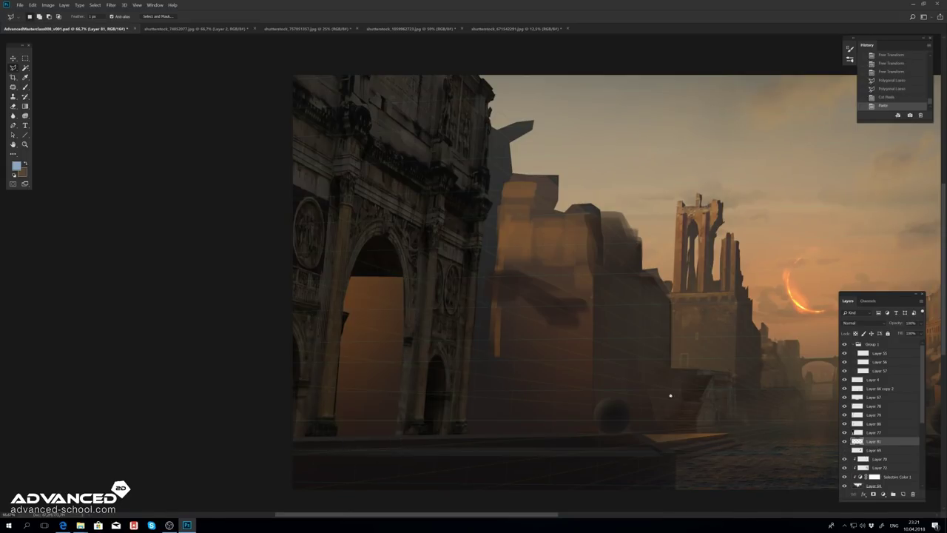
key(ctrl+t)
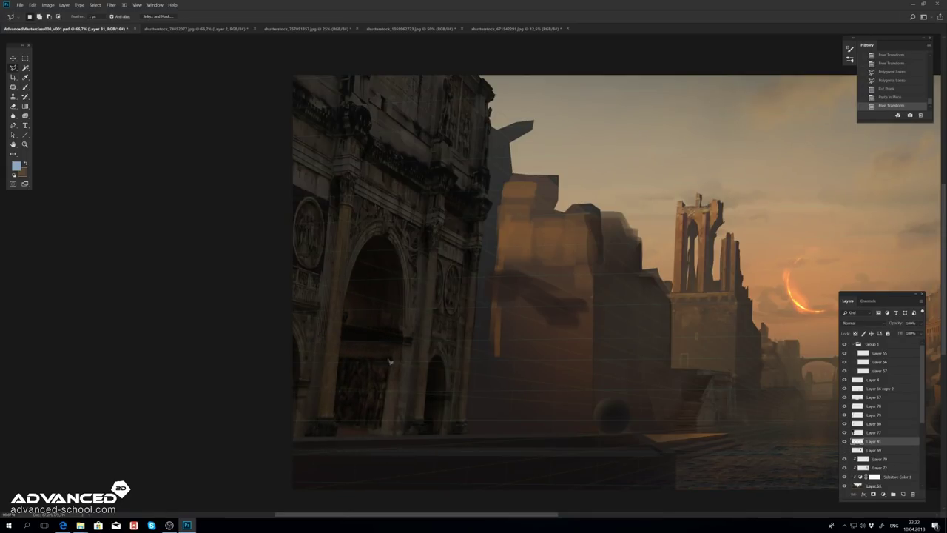
drag(333, 447, 315, 442)
key(Return)
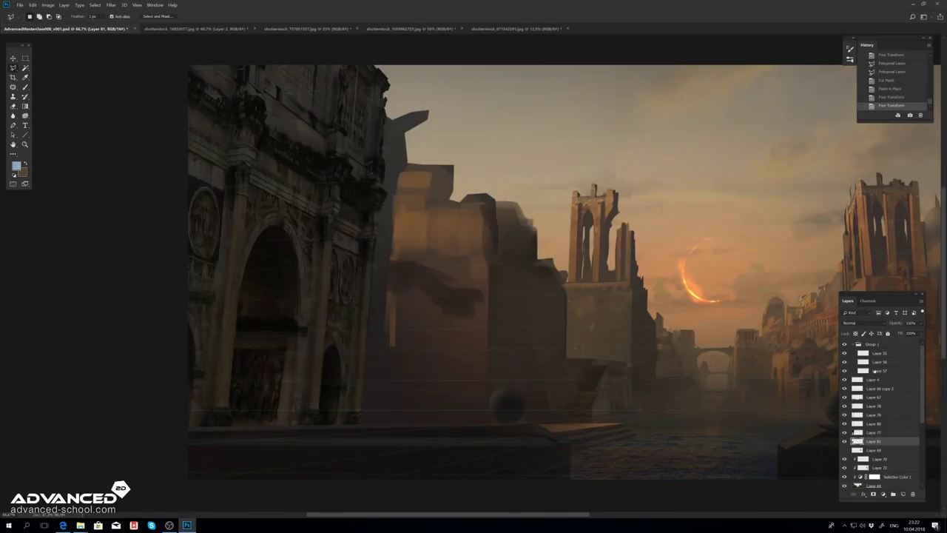
Step: Copy one more piece of the arch and skew it for perspective
scroll(441, 219, up, 2)
scroll(441, 219, down, 2)
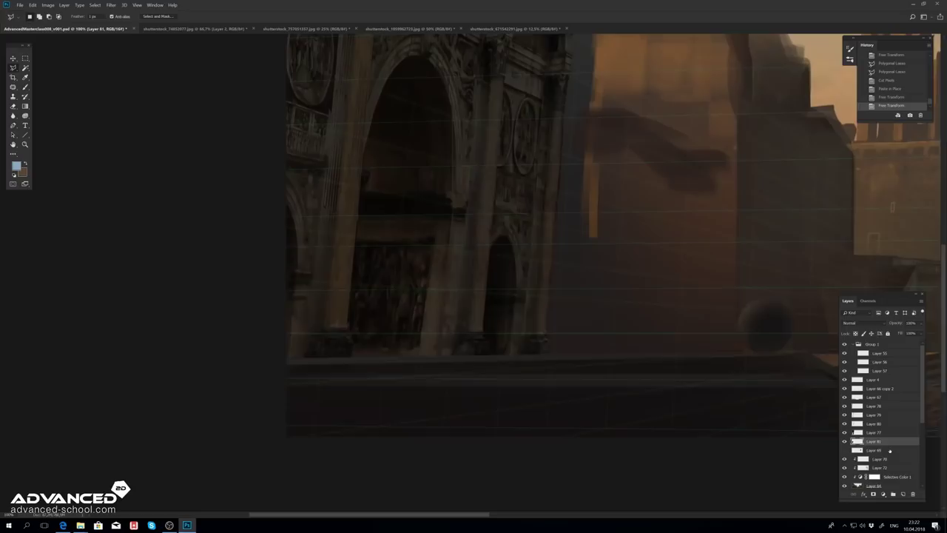
key(alt+bracketleft)
click(516, 287)
click(514, 316)
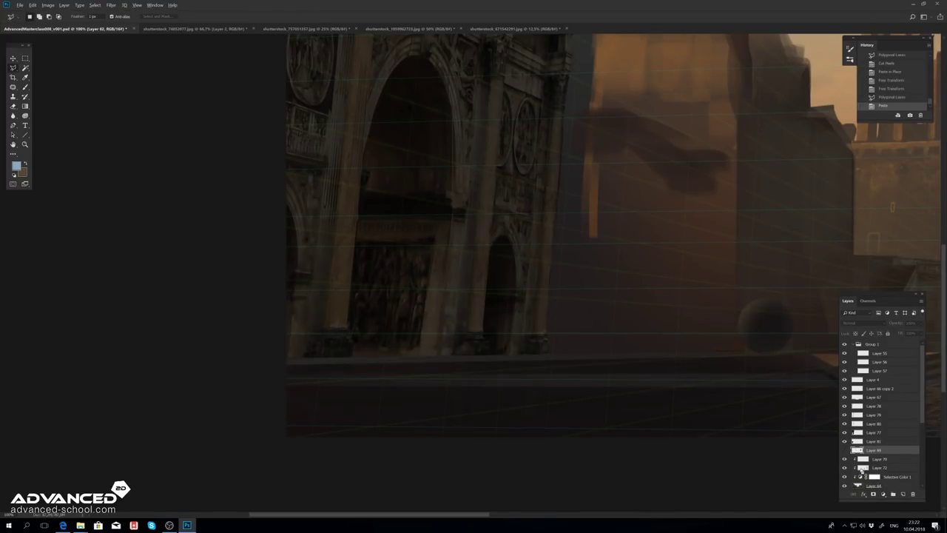
key(ctrl+c)
key(Return)
key(ctrl+v)
key(ctrl+t)
drag(482, 296, 483, 293)
key(Return)
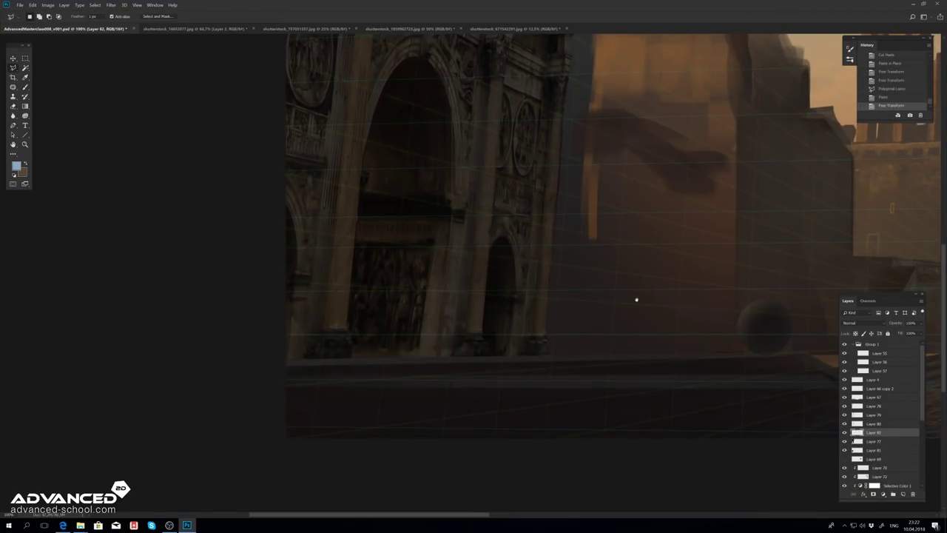
scroll(634, 296, down, 2)
scroll(613, 328, down, 1)
Step: Merge the arch layers and try a Curves colour adjustment, then undo it
key(ctrl+e)
key(ctrl+e)
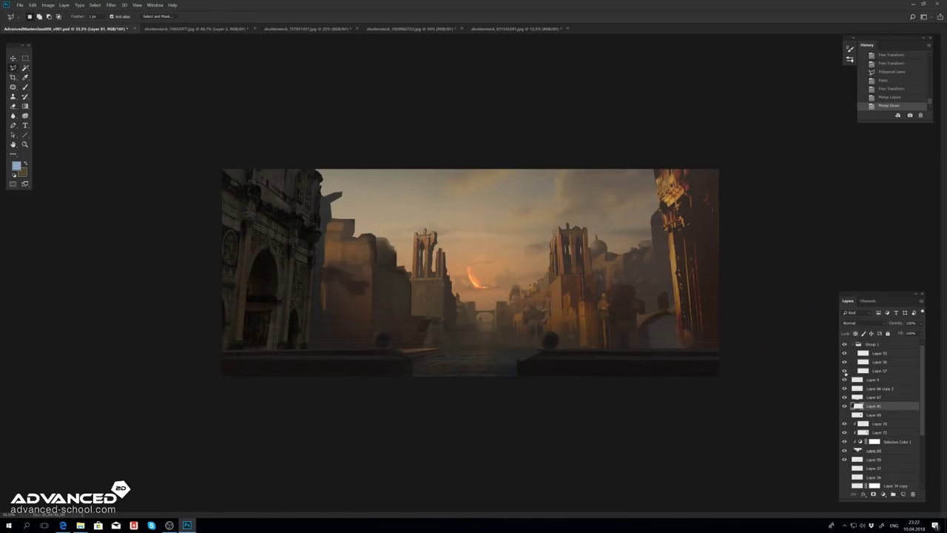
key(ctrl+plus)
key(f)
key(ctrl+m)
key(alt+4)
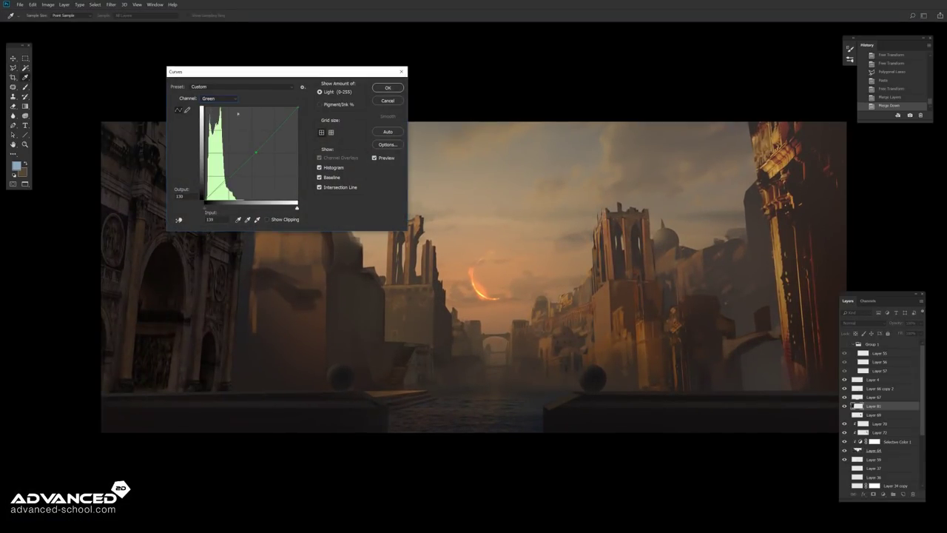
key(alt+5)
key(Return)
key(l)
key(ctrl+z)
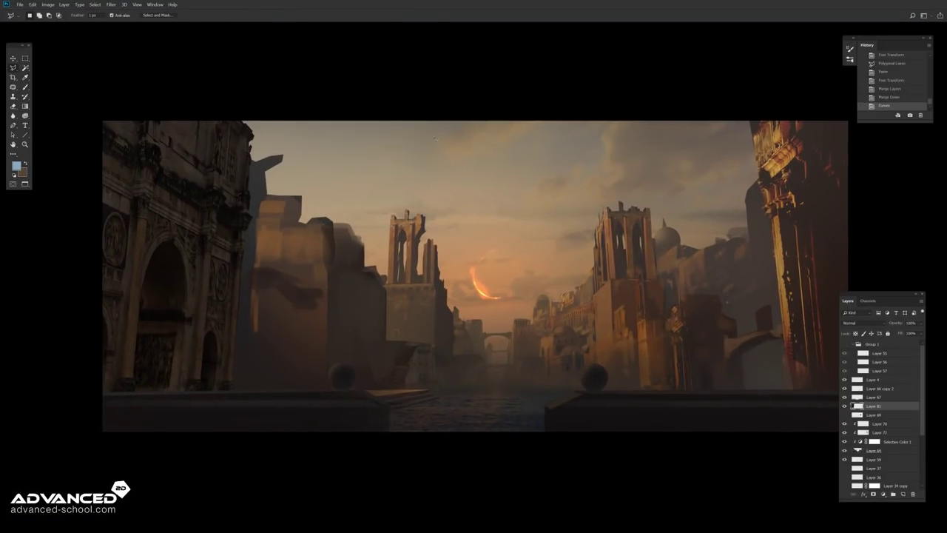
Step: Flip the canvas horizontally and brighten a copy of the arch interior with Curves
key(ctrl+shift+h)
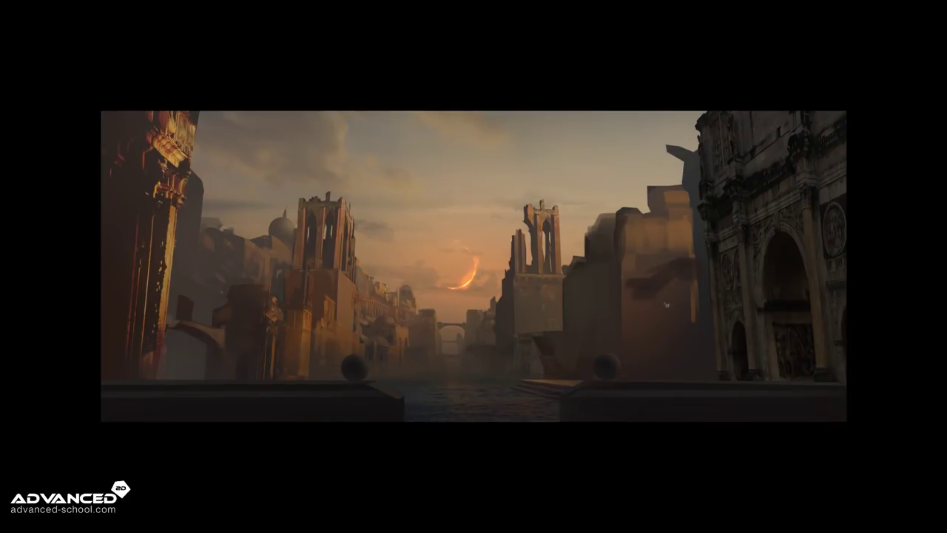
key(ctrl+plus)
key(ctrl+plus)
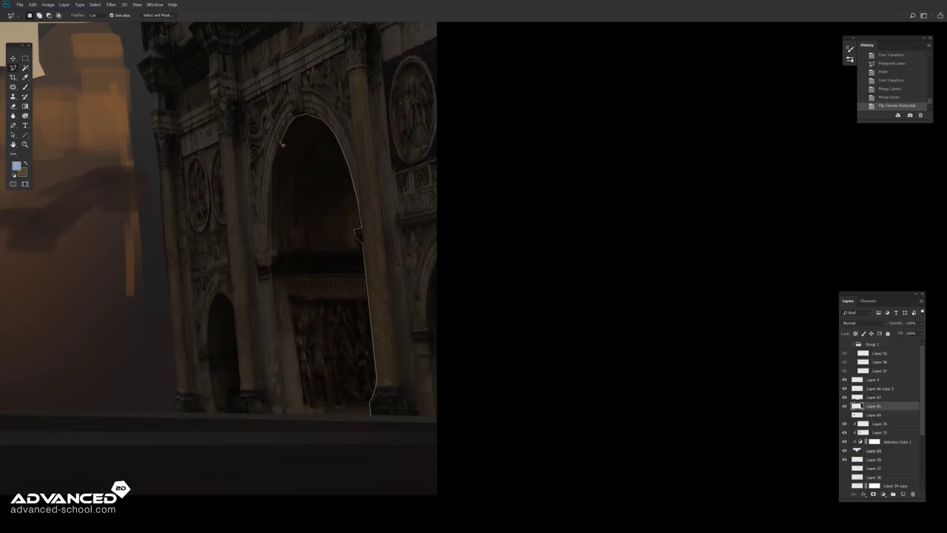
double_click(370, 444)
key(ctrl+c)
key(ctrl+shift+v)
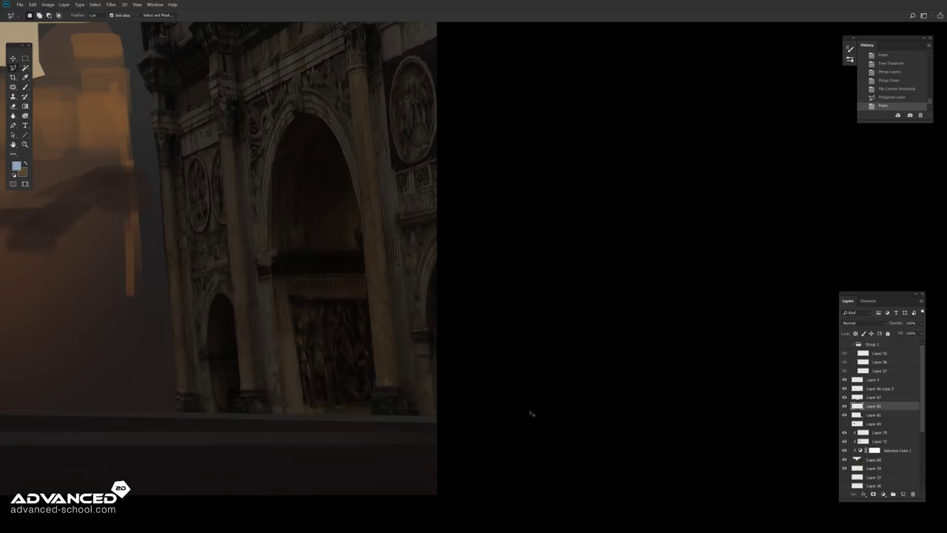
key(ctrl+m)
drag(298, 109, 221, 108)
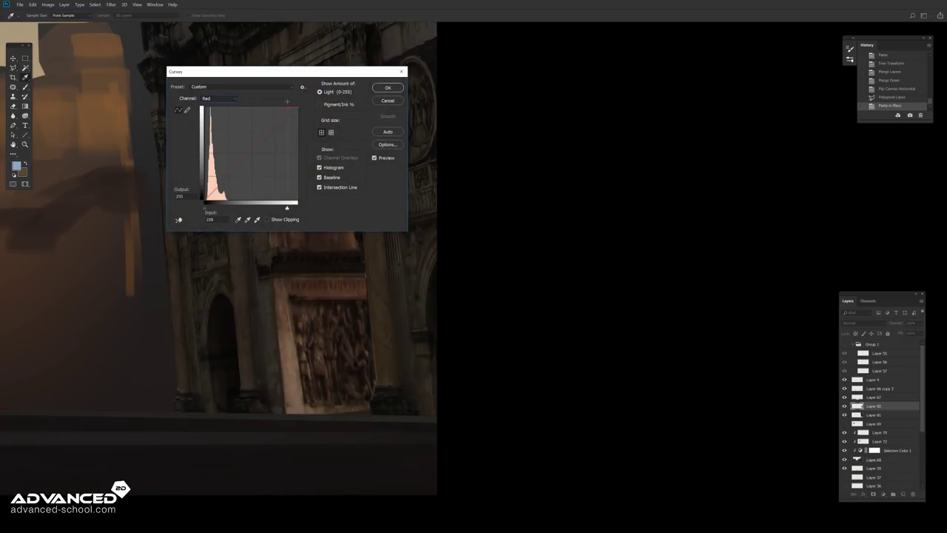
click(387, 88)
key(ctrl+0)
Step: Lay a warm brown gradient over the arch interior on a clipped layer
key(g)
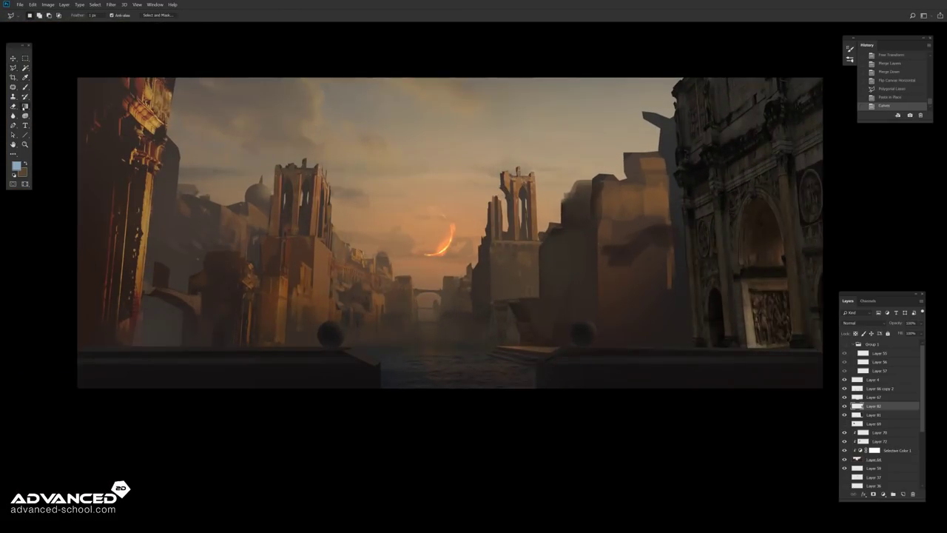
key(ctrl+shift+alt+n)
alt+click(711, 278)
mouse_move(763, 326)
mouse_down()
mouse_move(826, 375)
mouse_move(776, 371)
mouse_up()
click(874, 424)
Step: Adjust Layer 81's individual colour channels with Curves
key(ctrl+m)
click(215, 98)
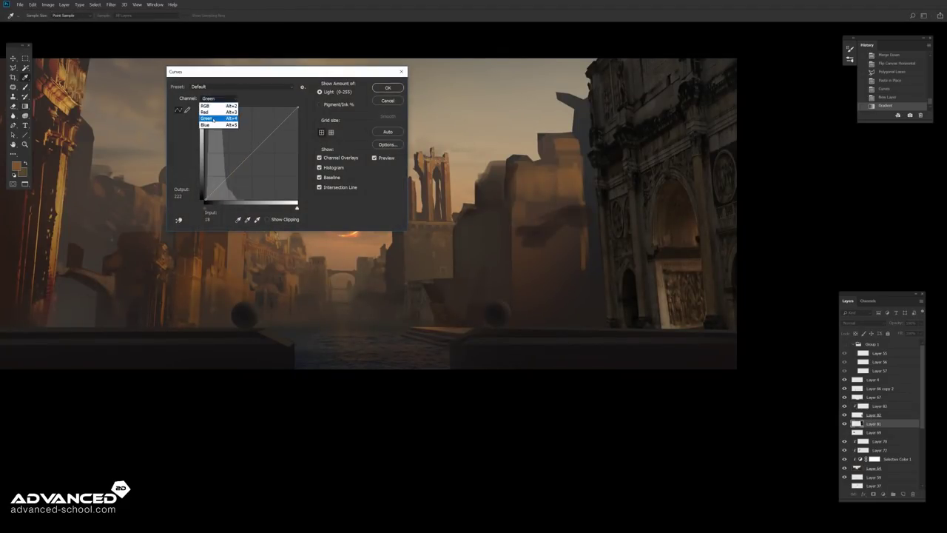
click(206, 125)
click(215, 98)
click(206, 117)
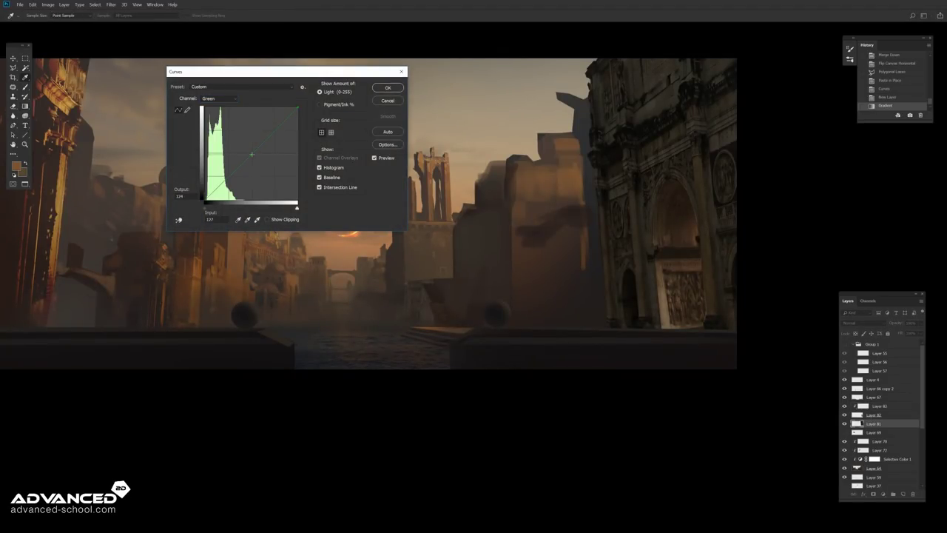
click(388, 87)
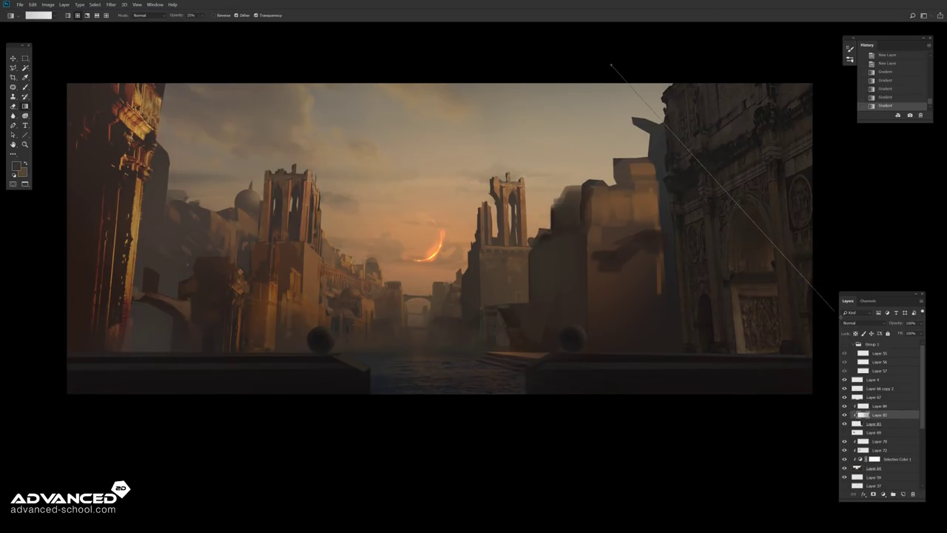
Step: Add gradient light over the right-side buildings and boost Layer 84's saturation by +22
drag(614, 66, 821, 230)
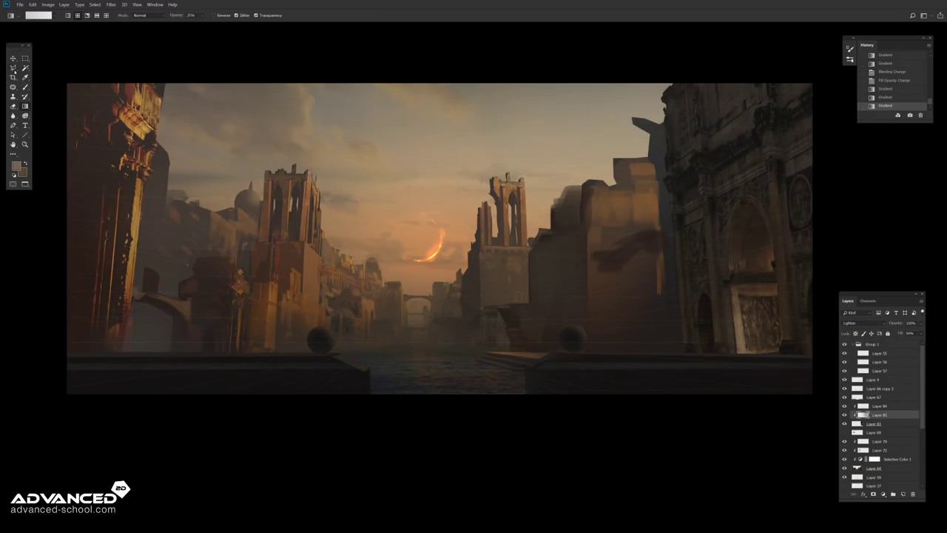
key(v)
right_click(147, 127)
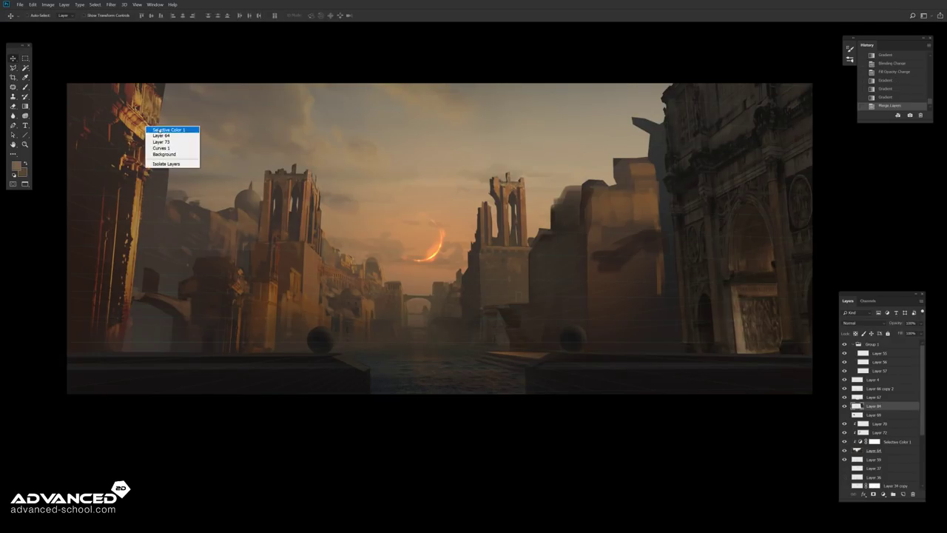
click(159, 141)
click(851, 407)
key(ctrl+u)
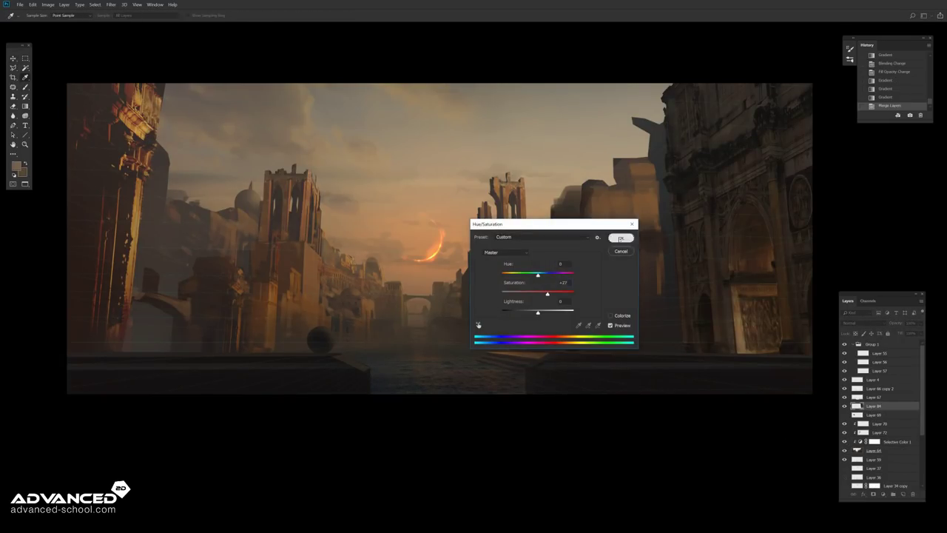
click(621, 238)
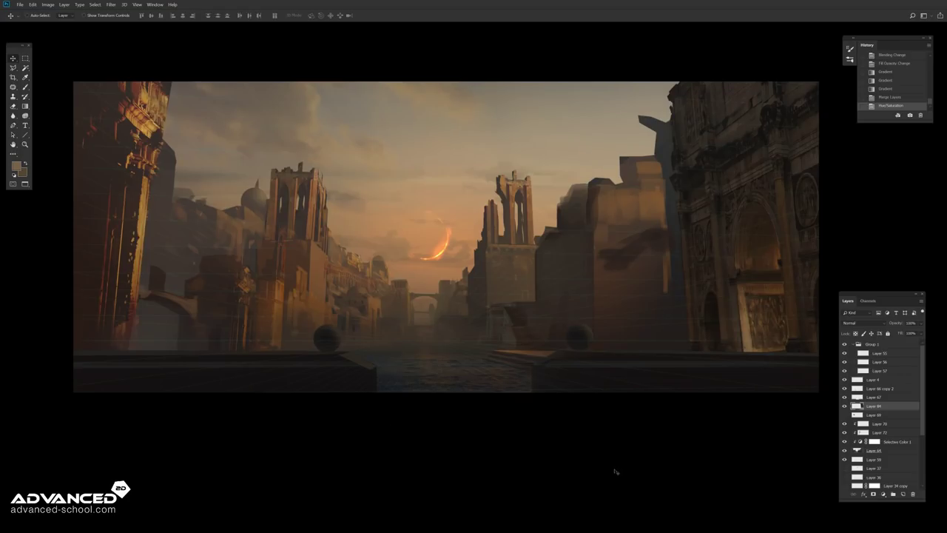
click(873, 450)
Step: Adjust Layer 64's saturation, then copy the flooded street area onto its own layer
key(ctrl+u)
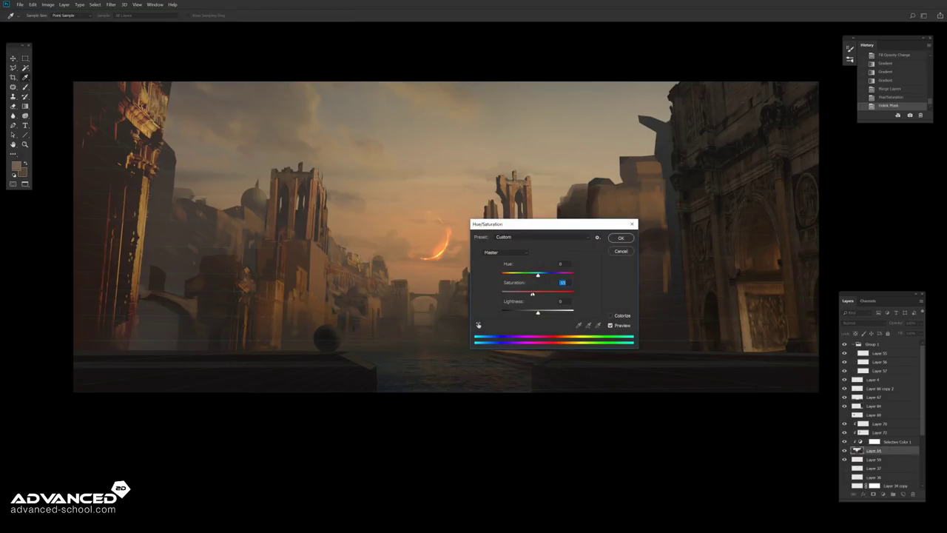
key(Return)
key(l)
drag(673, 405, 696, 442)
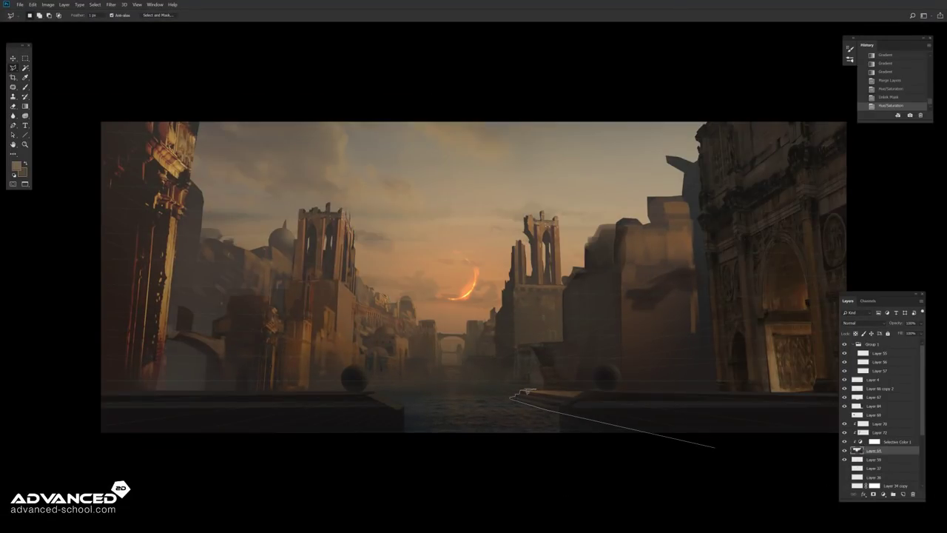
click(424, 383)
double_click(80, 461)
key(ctrl+c)
key(ctrl+shift+v)
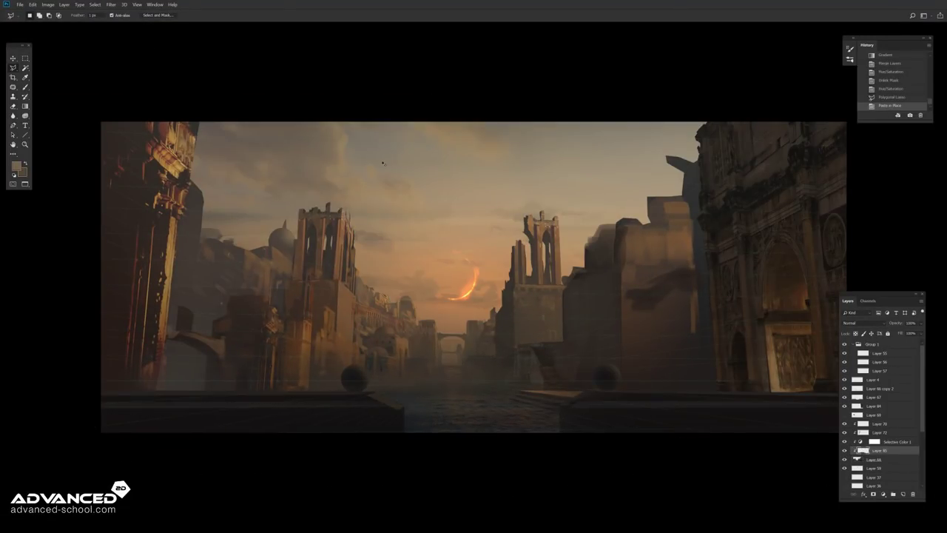
Step: Brighten and add contrast to the street copy with Curves and Hue/Saturation
key(ctrl+m)
drag(297, 107, 246, 108)
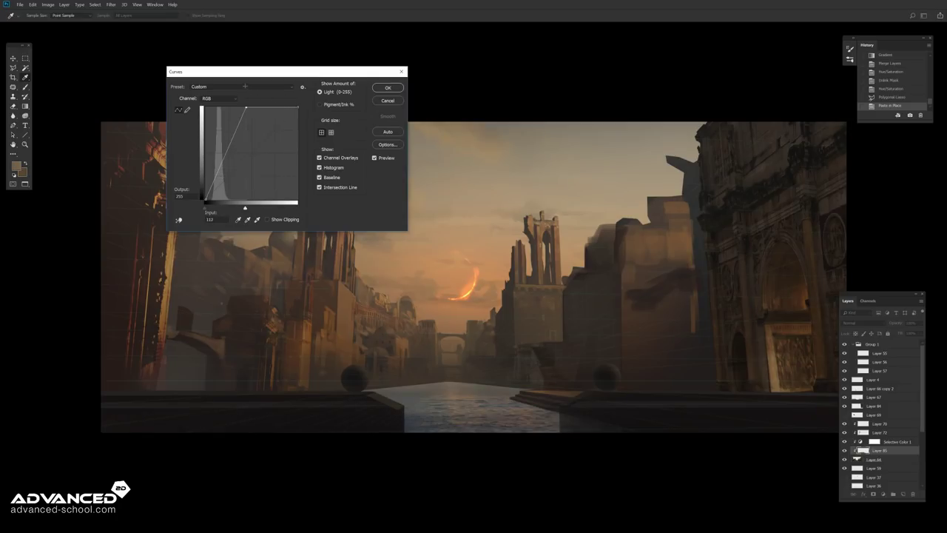
drag(205, 200, 213, 200)
click(379, 88)
scroll(872, 327, down, 7)
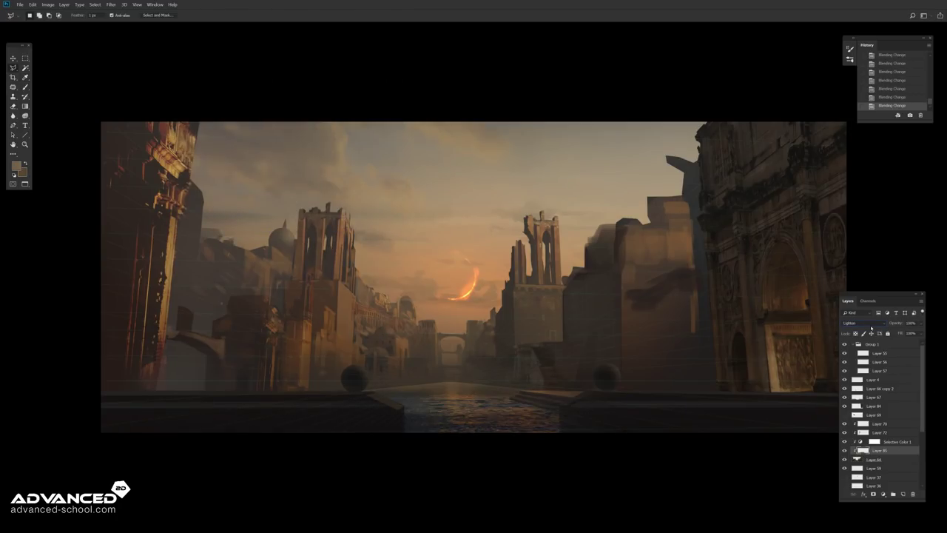
key(ctrl+u)
key(Return)
Step: Set the water layer to Screen blend mode and apply Levels
key(e)
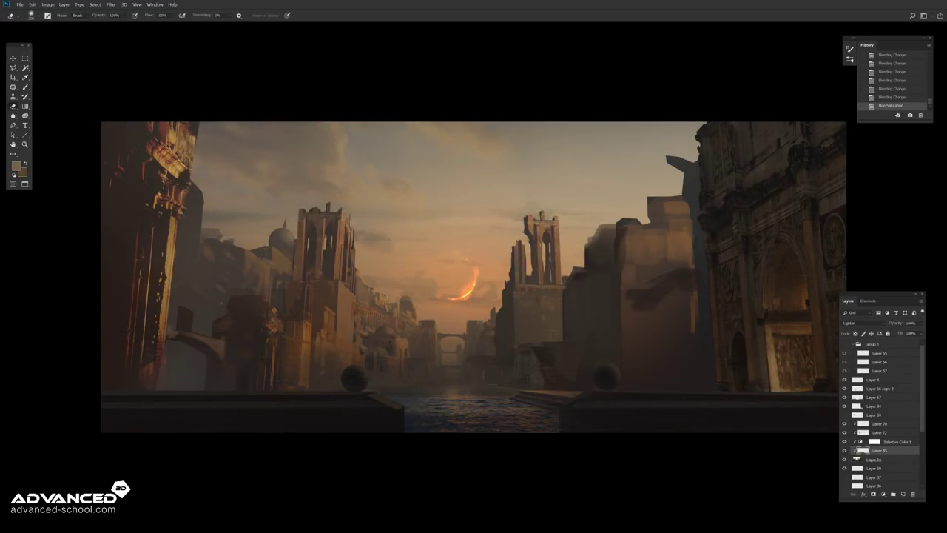
scroll(855, 323, down, 2)
click(862, 324)
click(859, 375)
key(ctrl+l)
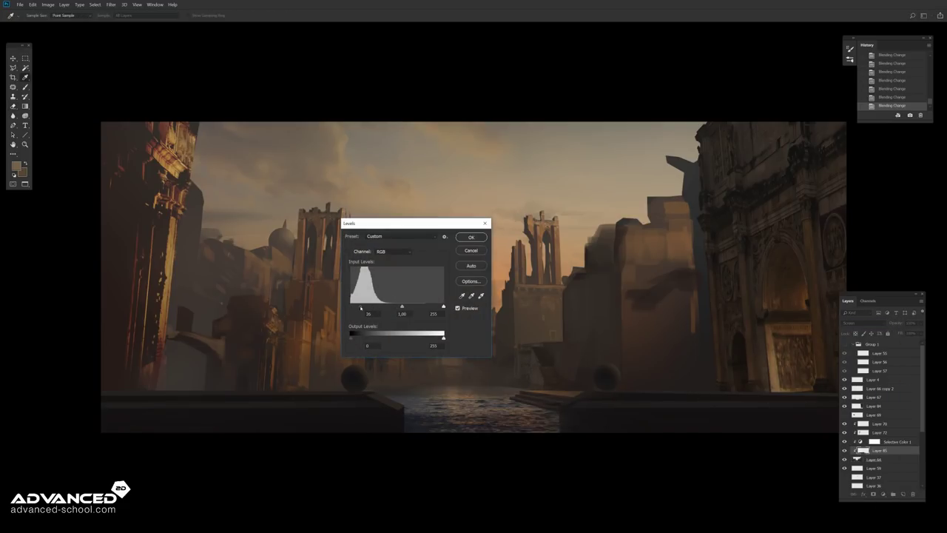
key(Return)
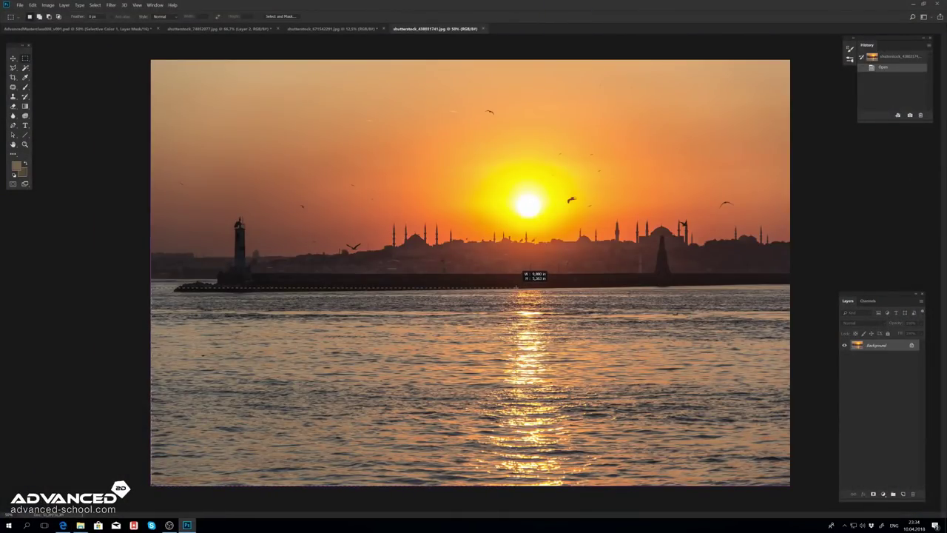
Step: Cut and paste the sea strip, then stretch it across the left side
key(ctrl+x)
key(ctrl+v)
key(ctrl+t)
drag(355, 370, 452, 362)
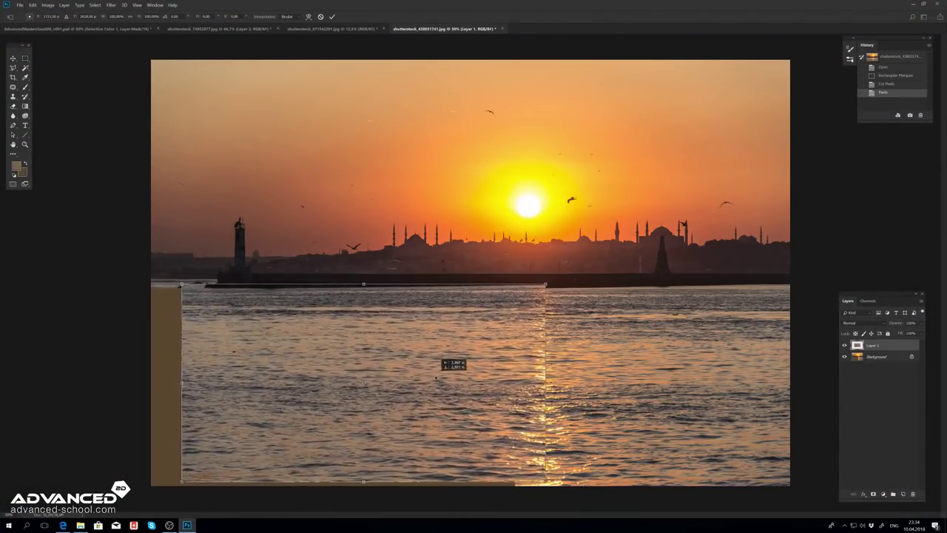
key(Return)
Step: Erase the water seam, merge the strip down, and begin lassoing the street
key(e)
drag(552, 481, 557, 360)
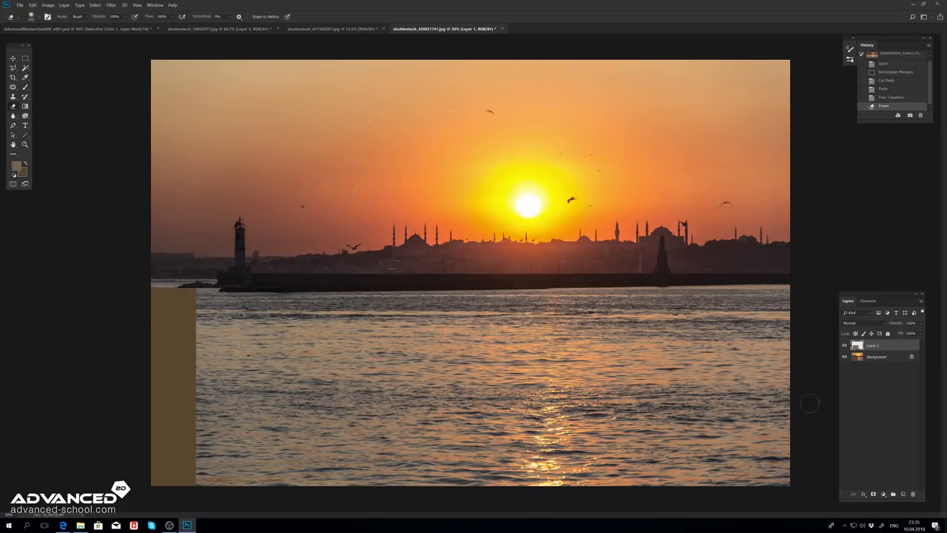
key(ctrl+e)
key(l)
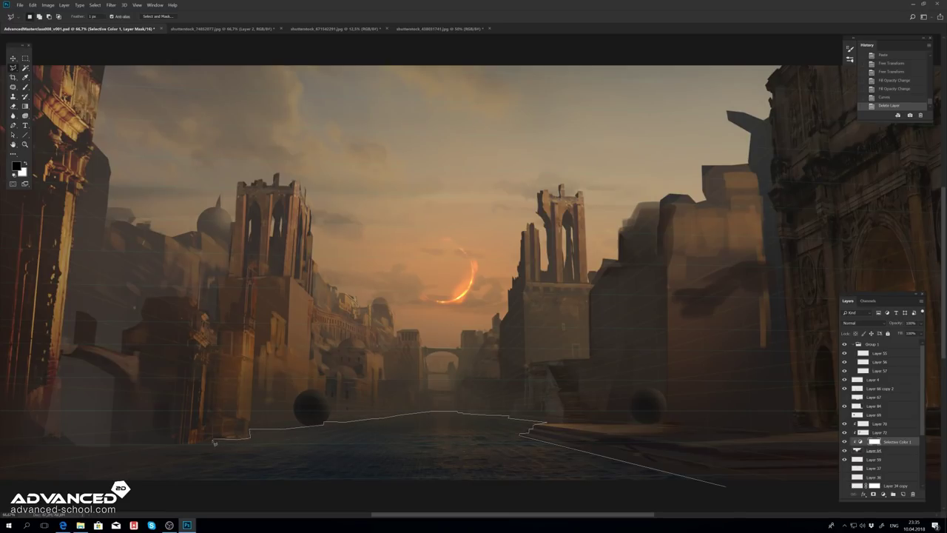
Step: Close the street outline and paste the sunset water onto a new layer
double_click(60, 464)
scroll(415, 430, up, 5)
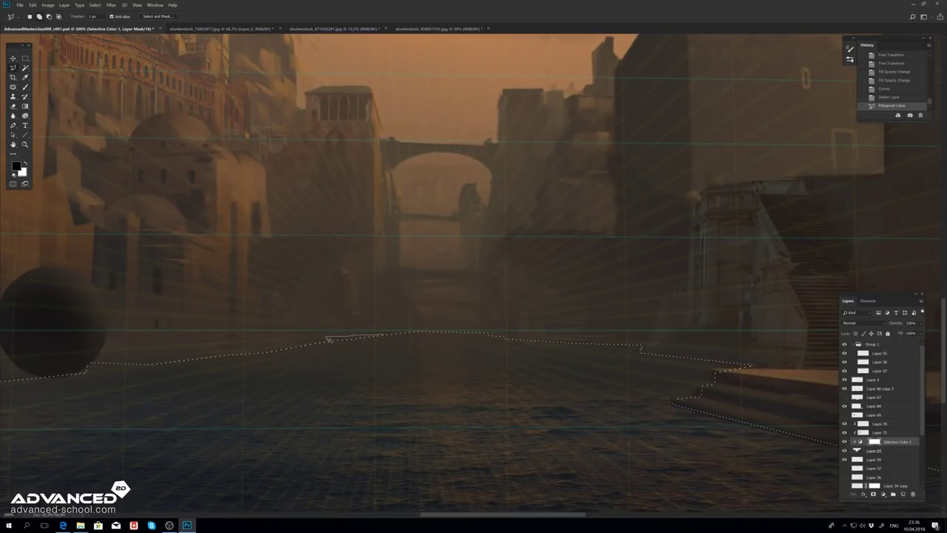
click(892, 450)
key(ctrl+v)
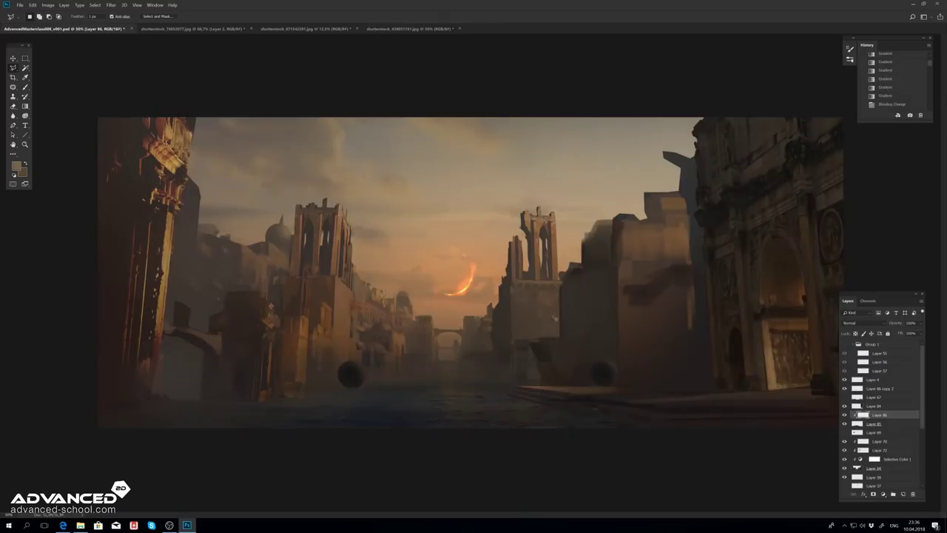
key(ctrl+v)
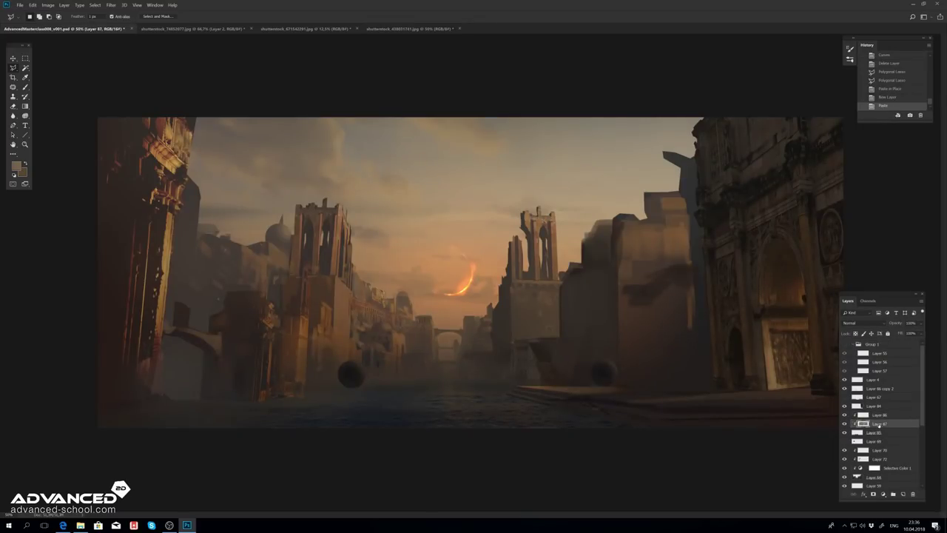
Step: Scale the water to about 75% and position it along the street
key(ctrl+t)
drag(704, 381, 630, 369)
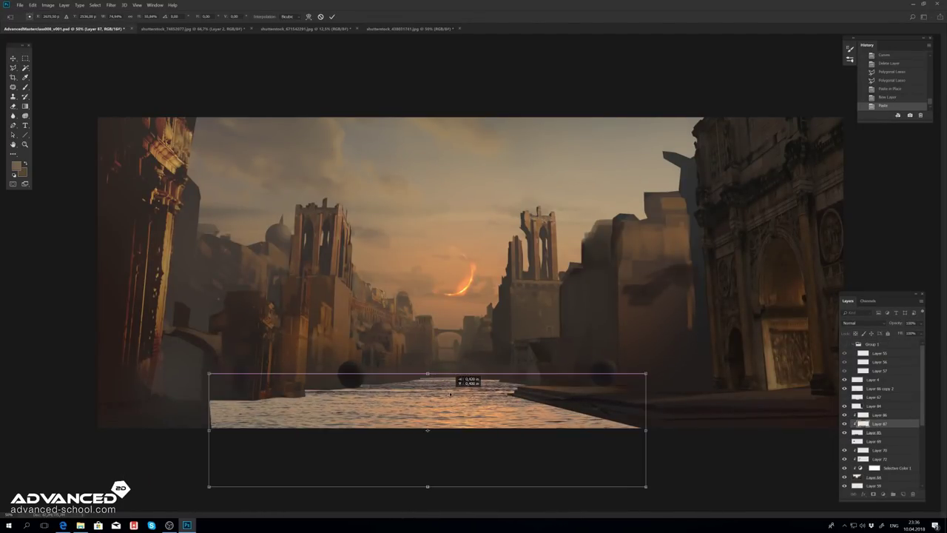
key(Return)
drag(514, 414, 444, 414)
key(ctrl+plus)
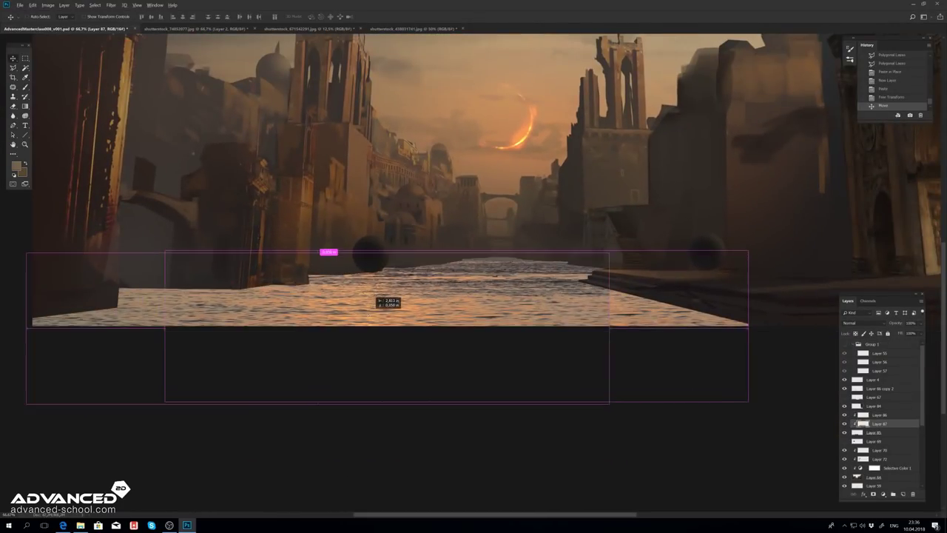
Step: Place the duplicate water piece, erase its hard edge, tone it with Curves, and merge down
drag(385, 301, 414, 311)
key(e)
drag(296, 311, 483, 348)
key(ctrl+m)
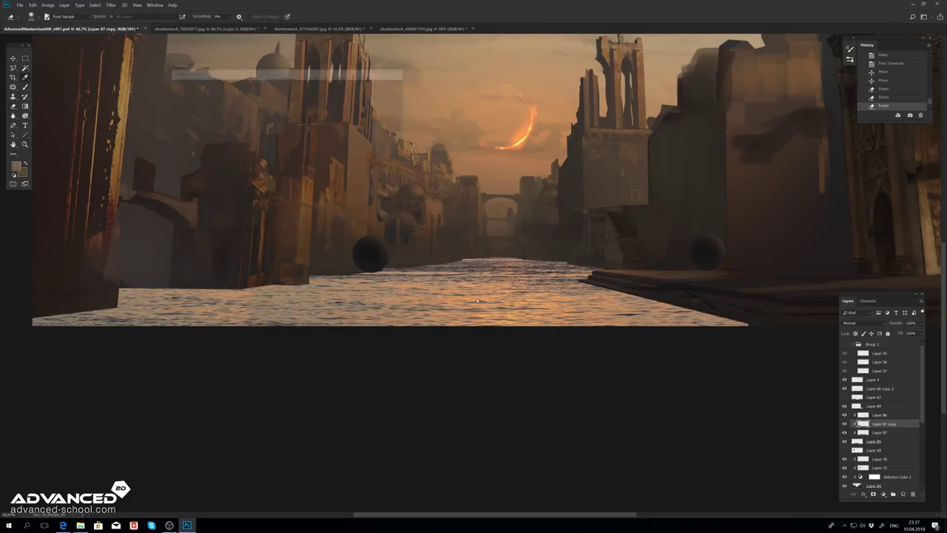
key(Return)
key(ctrl+e)
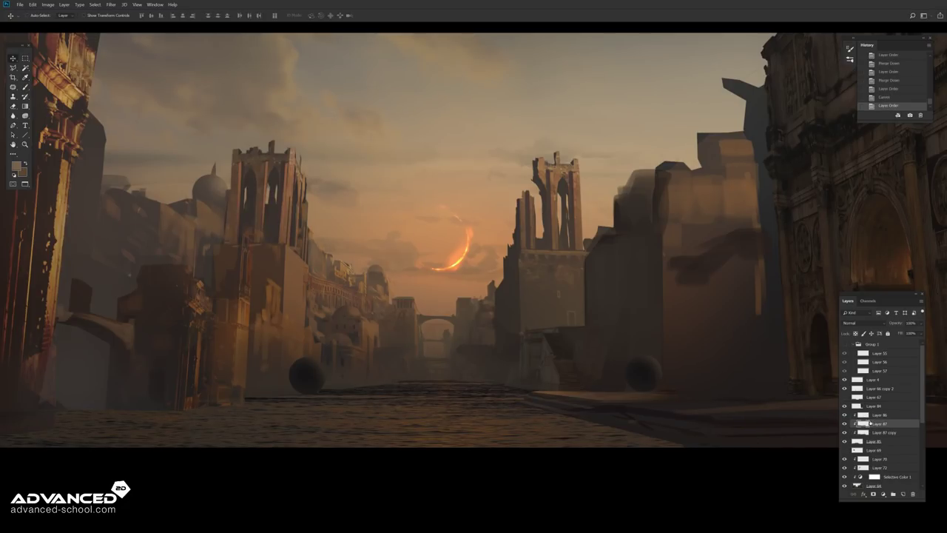
Step: Warm Layer 87 copy with red and green channel Curves, plus a second Curves pass
click(880, 432)
key(ctrl+m)
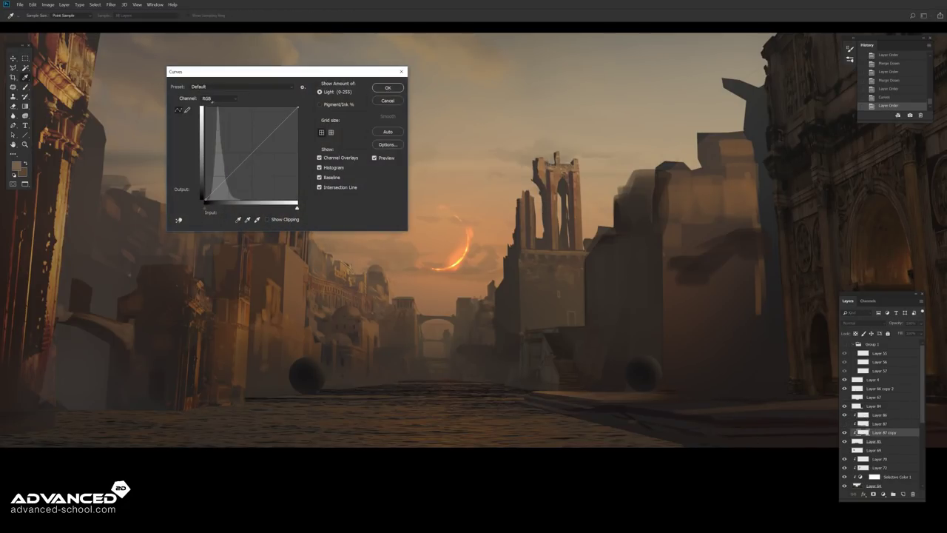
key(alt+3)
key(alt+4)
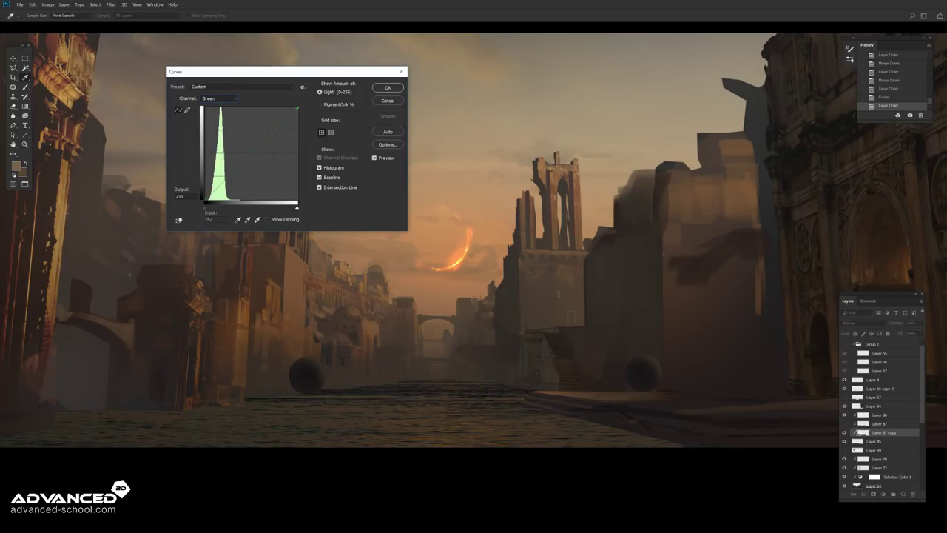
key(Return)
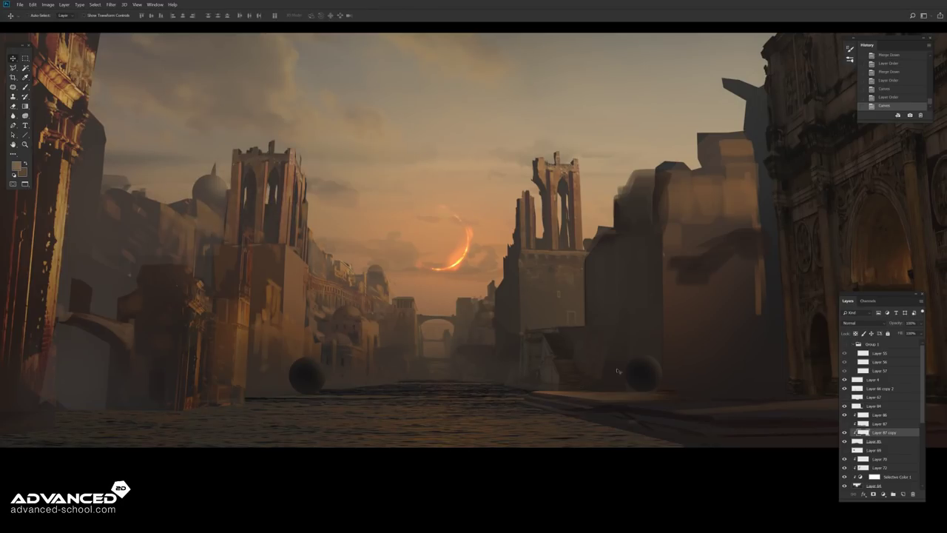
key(ctrl+m)
key(Return)
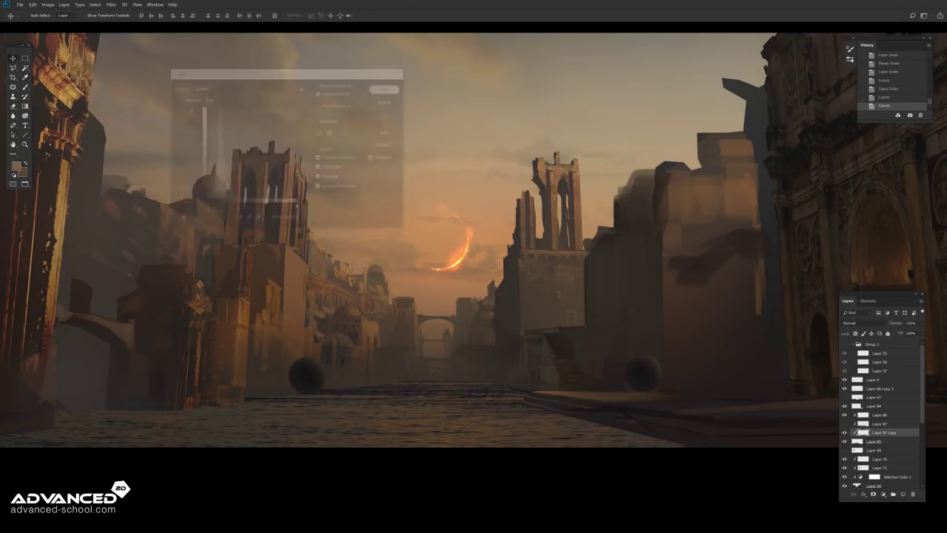
Step: Add a new layer with a full-strength gradient in Lighten blend mode
key(ctrl+shift+alt+n)
drag(433, 372, 436, 424)
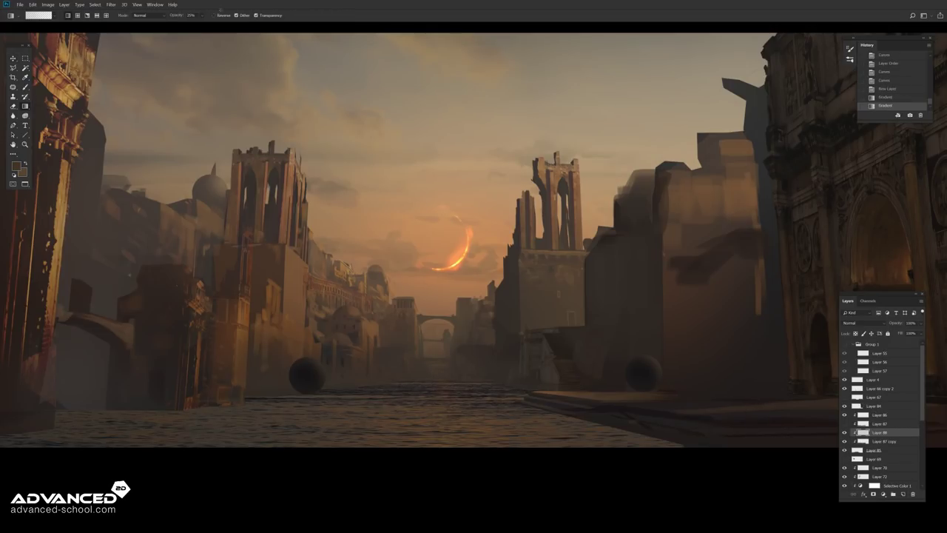
key(0)
click(863, 322)
click(871, 379)
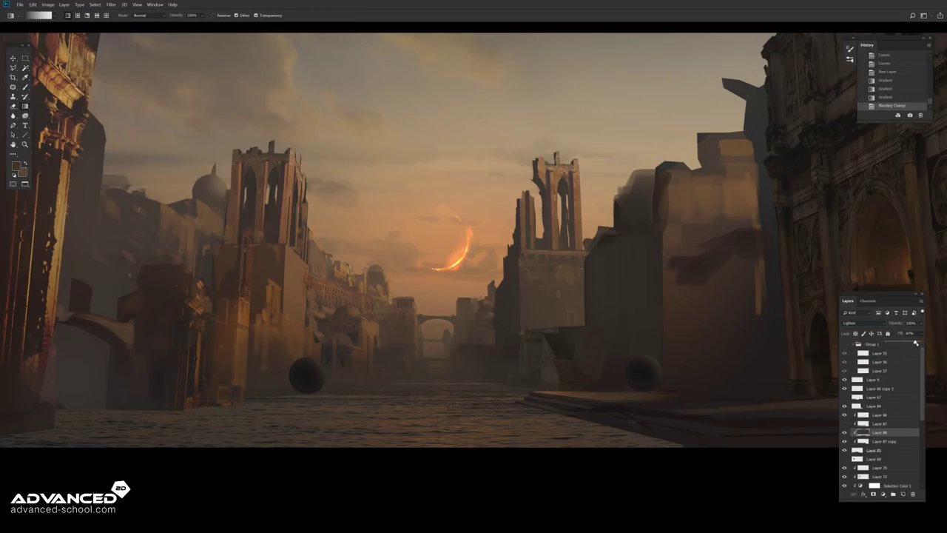
scroll(512, 374, up, 1)
Step: Deepen the water layer's darks with Levels and confirm its layer style
key(alt+])
key(ctrl+l)
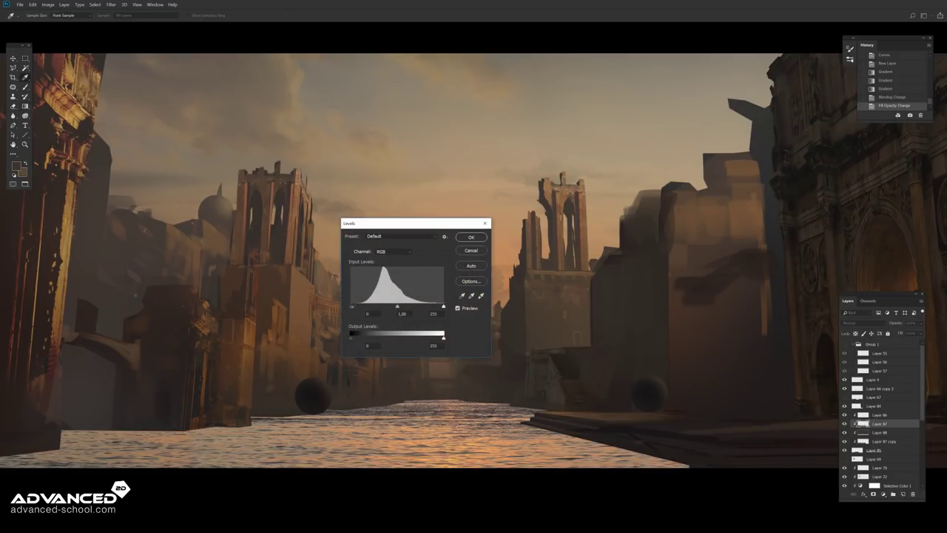
drag(396, 308, 391, 307)
key(Return)
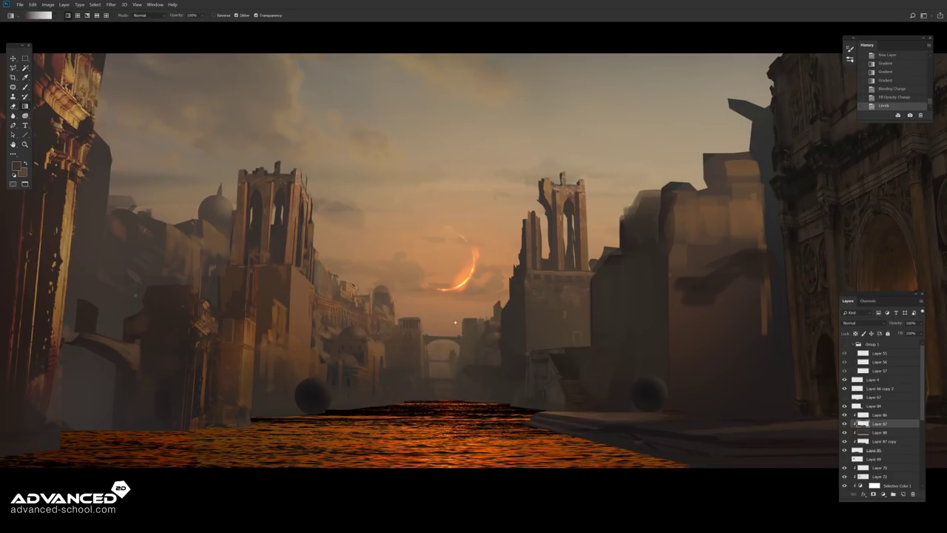
double_click(899, 423)
key(Return)
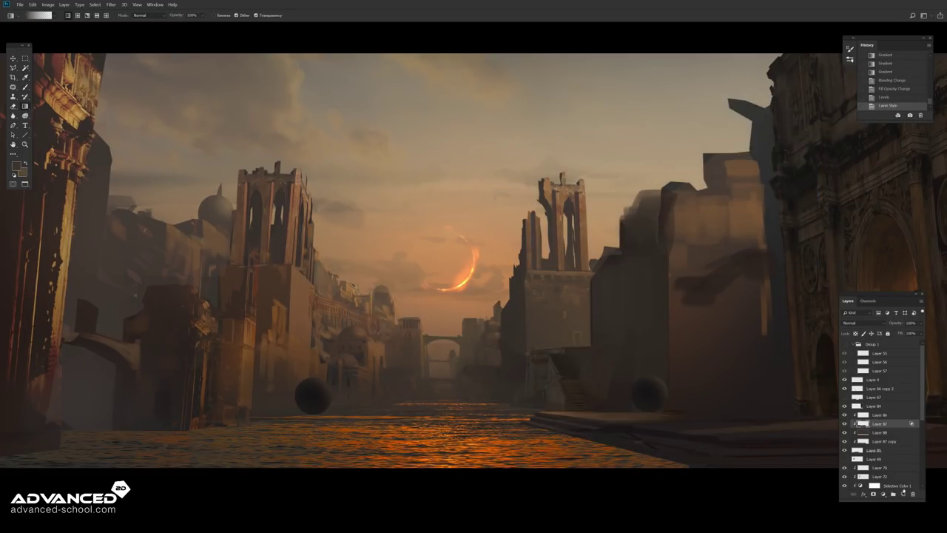
Step: Add and merge a layer, then brighten the water reflection with a gradient
key(ctrl+alt+shift+n)
key(ctrl+e)
drag(447, 416, 445, 499)
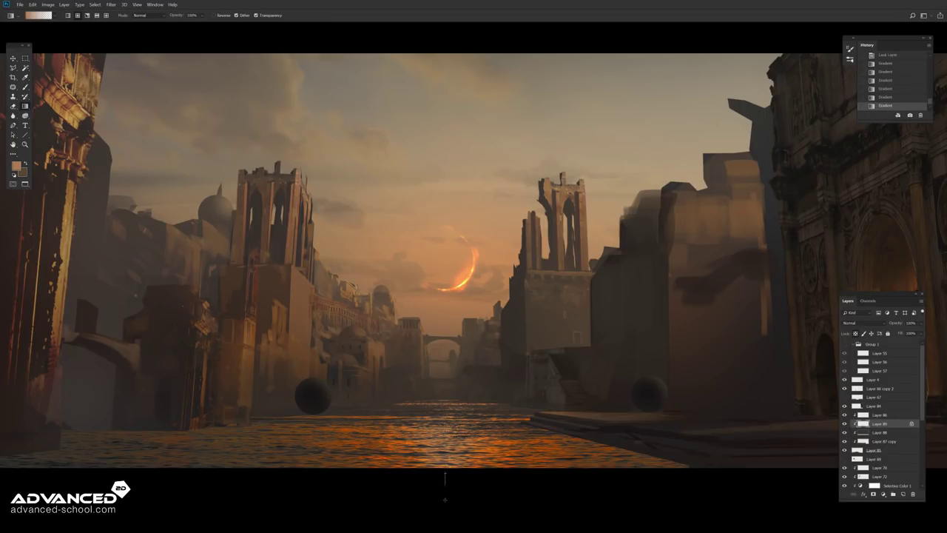
Step: Brush dark reflections into the water at centre, left of centre, and near the right quay
key(b)
click(31, 15)
click(503, 361)
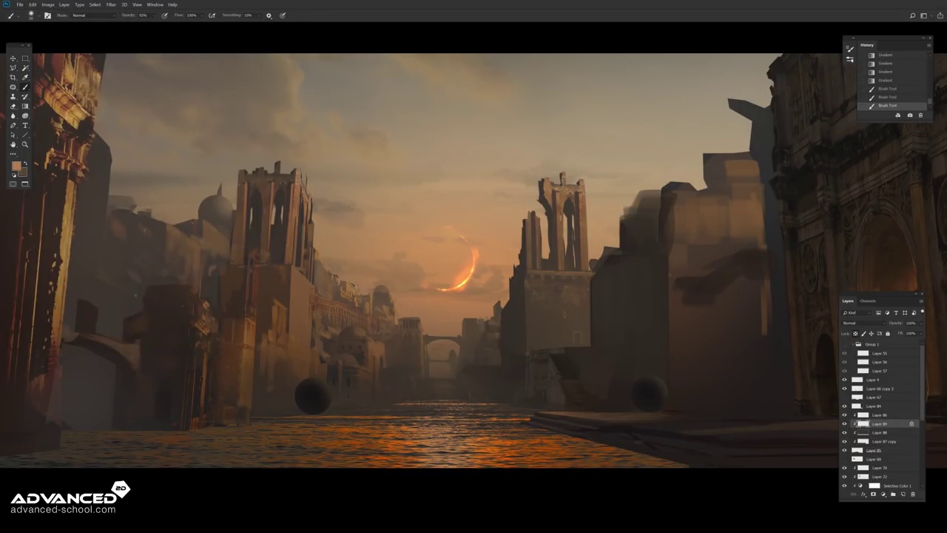
drag(475, 428, 495, 448)
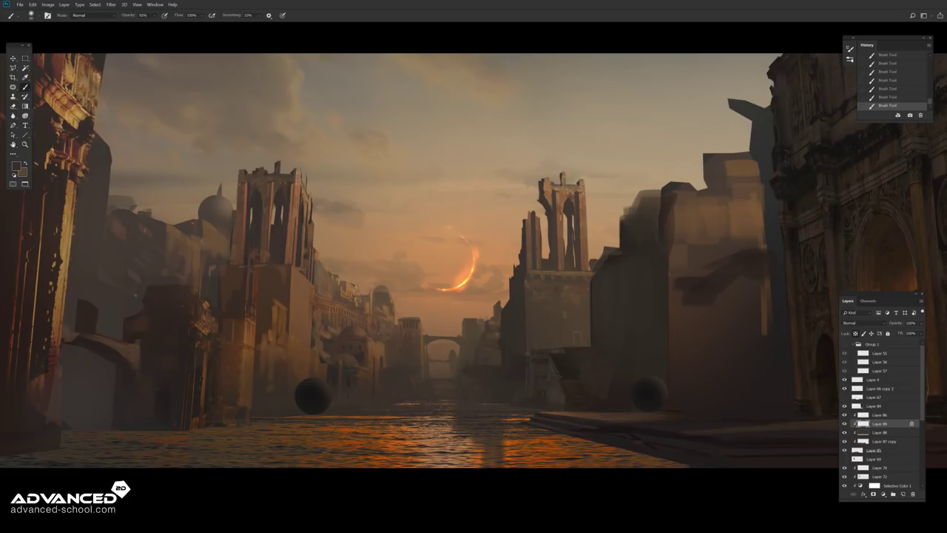
drag(404, 421, 412, 466)
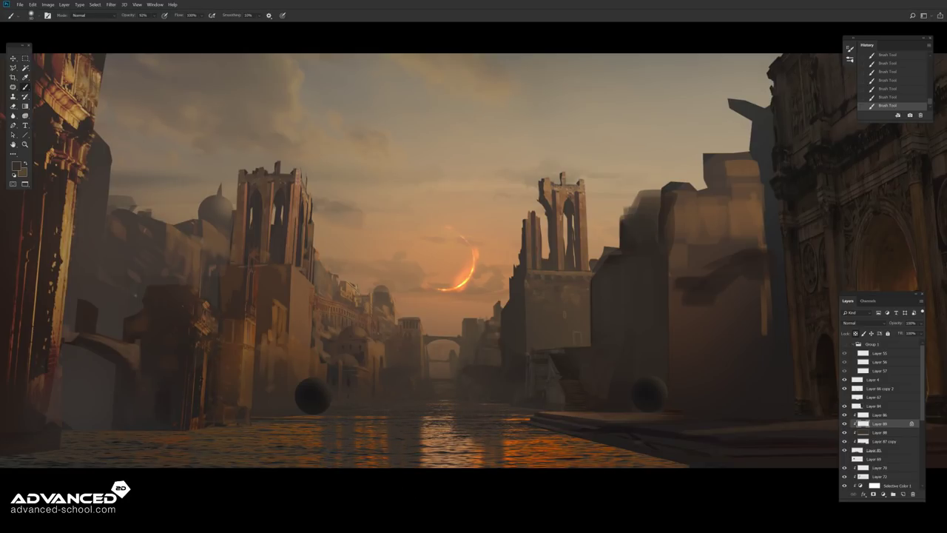
key(ctrl+z)
key(ctrl+shift+z)
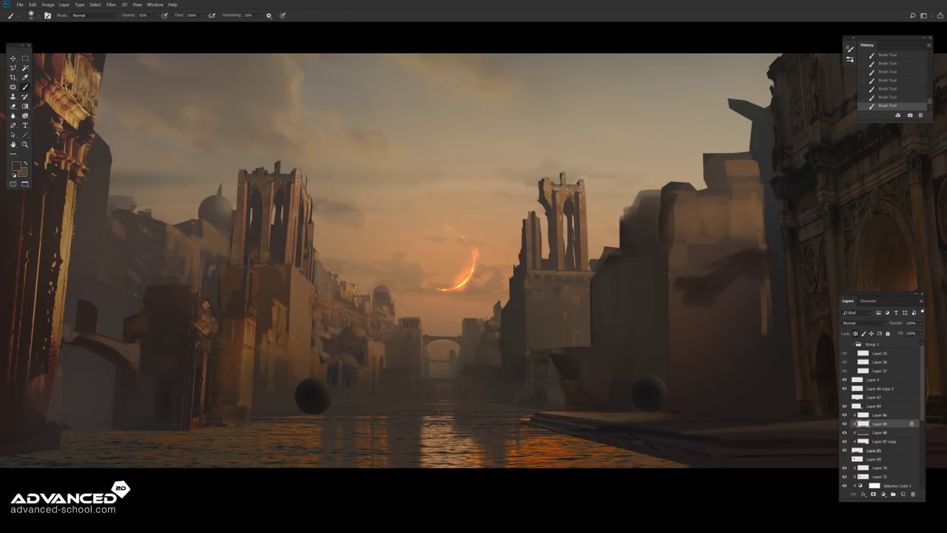
drag(522, 448, 653, 455)
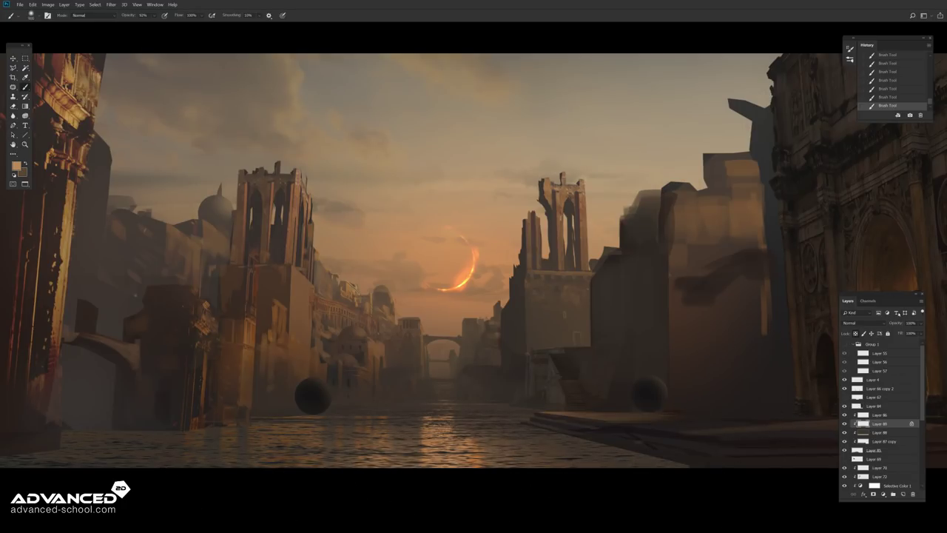
Step: Apply Gaussian Blur to the water twice and fit the painting in view
scroll(474, 415, up, 5)
key(ctrl+alt+f)
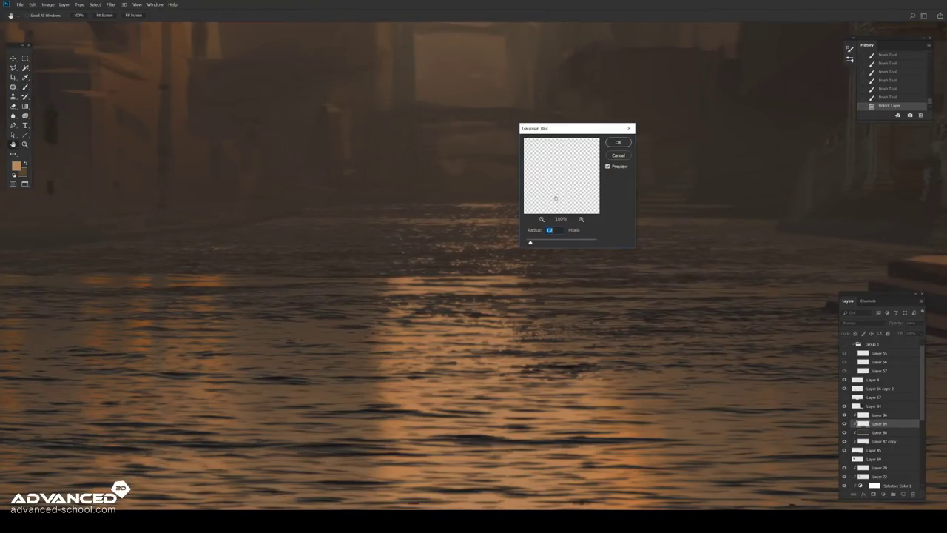
key(Return)
key(ctrl+alt+f)
key(Return)
key(ctrl+0)
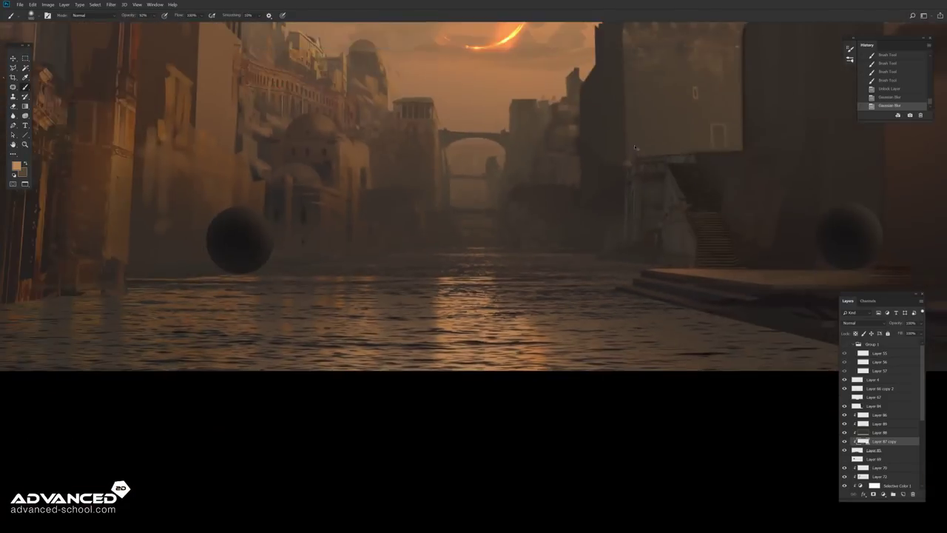
key(b)
Step: Reveal the foreground ledges, duplicate the water layer, and adjust the copy's Green curve
click(846, 425)
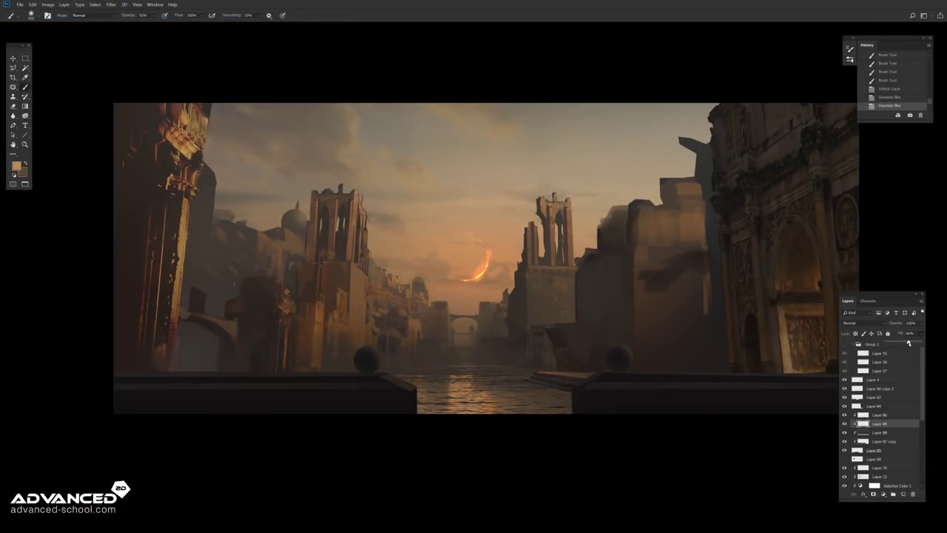
click(881, 441)
key(ctrl+j)
key(ctrl+m)
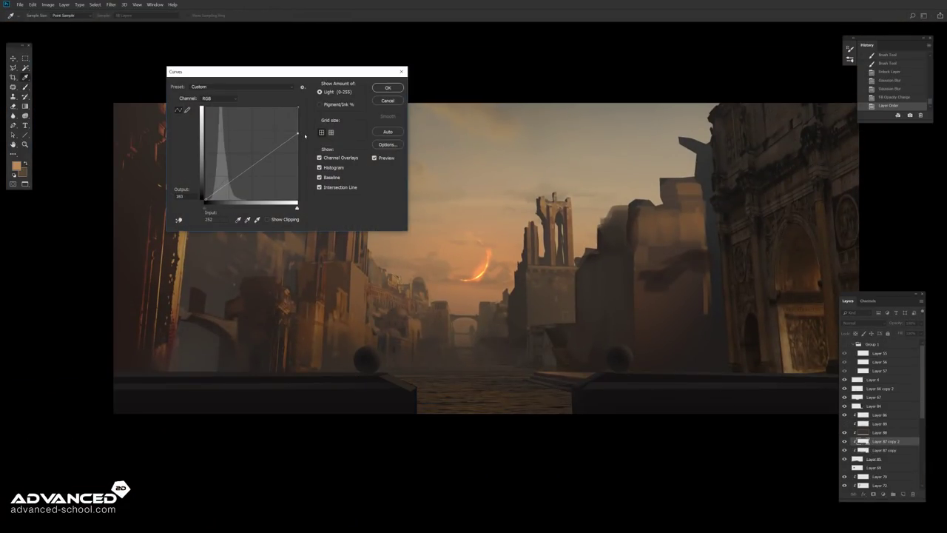
click(218, 97)
click(214, 121)
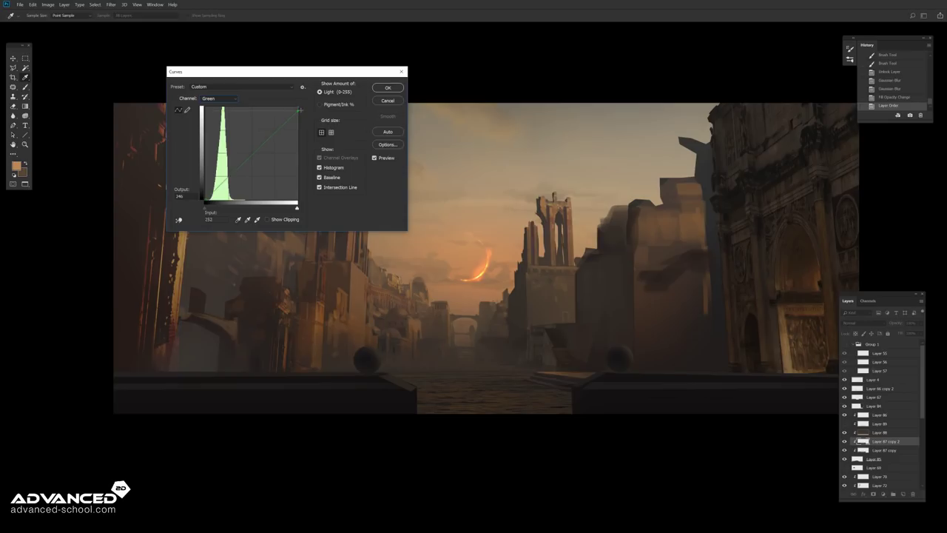
click(386, 88)
Step: Mask the ledges layer and erase part of the water copy near centre
key(e)
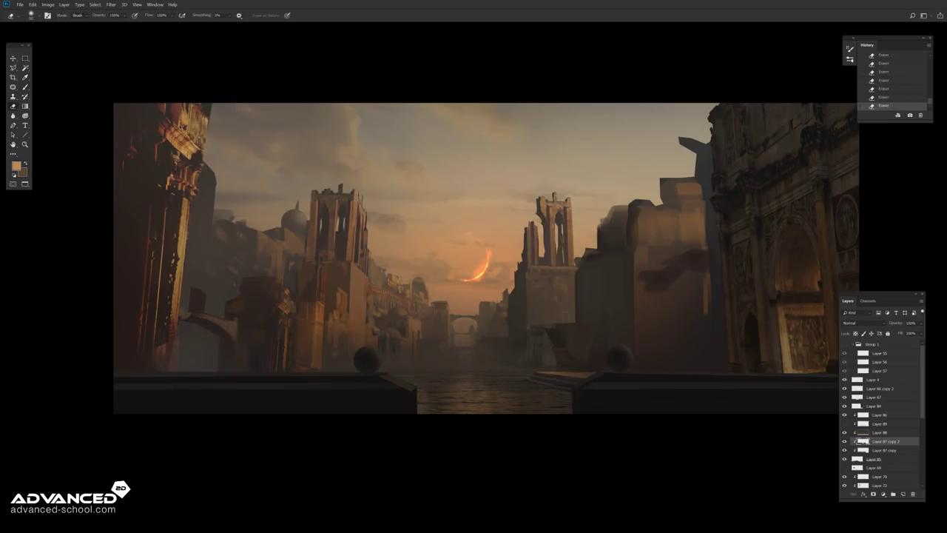
key(ctrl+z)
click(879, 423)
click(883, 494)
key(d)
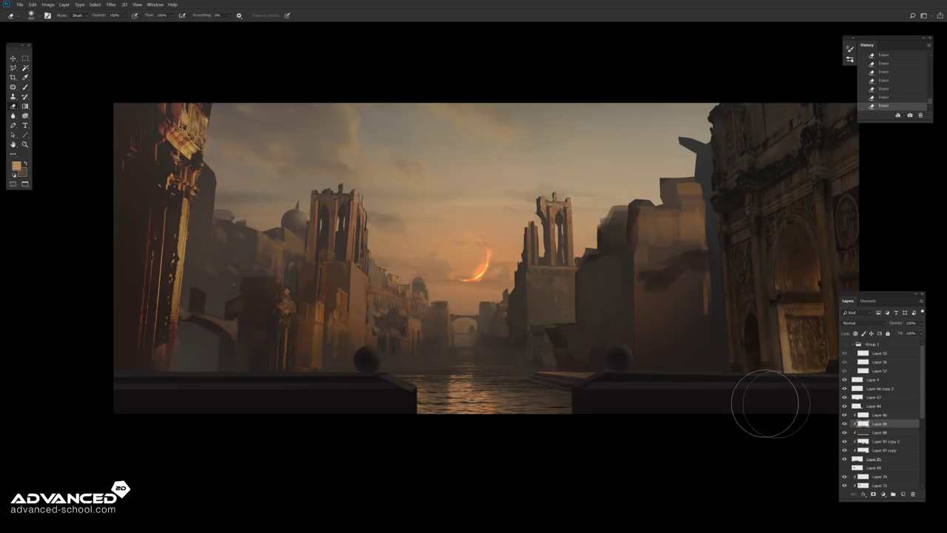
drag(443, 376, 464, 400)
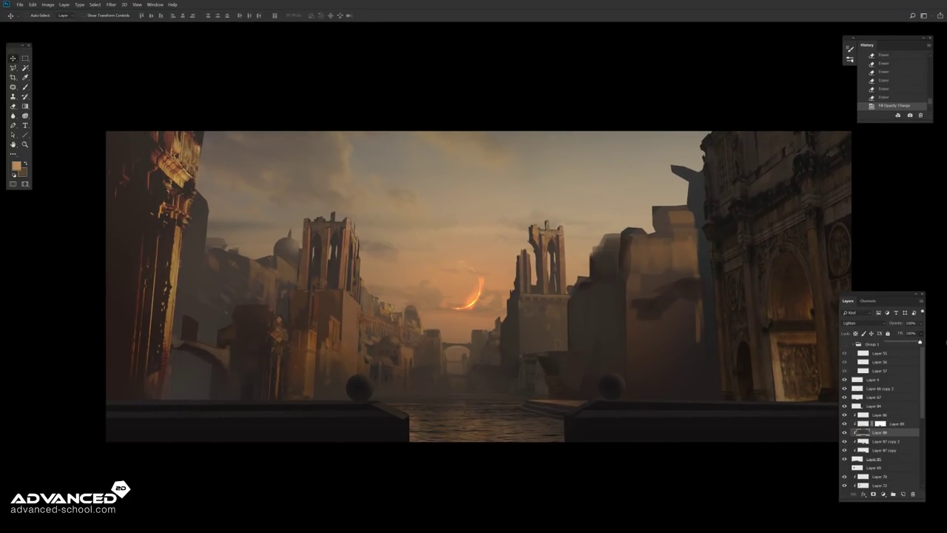
Step: Apply Color Balance to the second water copy and move the ledges layer down
click(885, 442)
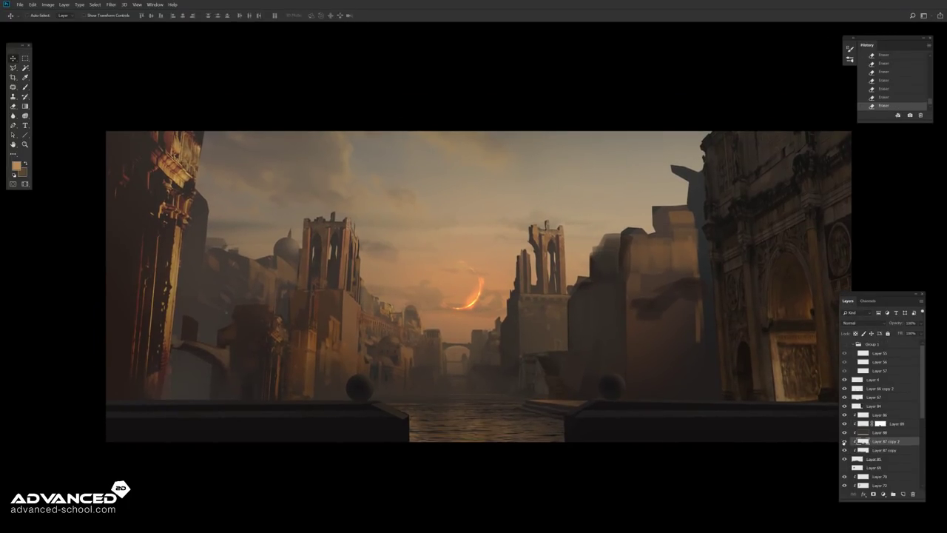
key(ctrl+b)
key(Return)
click(852, 424)
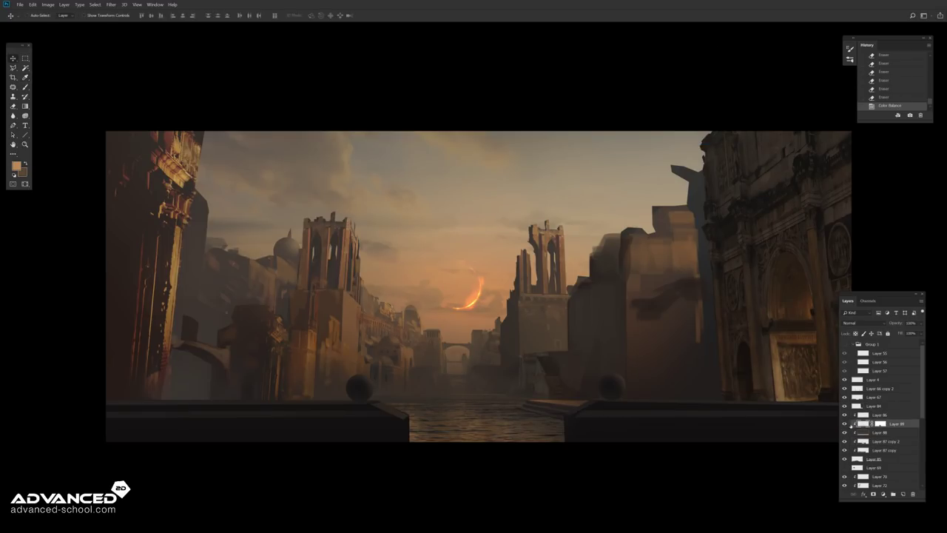
key(ctrl+[)
Step: Clip a Curves adjustment to the ledges, tweak green, and compare with the ledge hidden
click(884, 493)
click(899, 399)
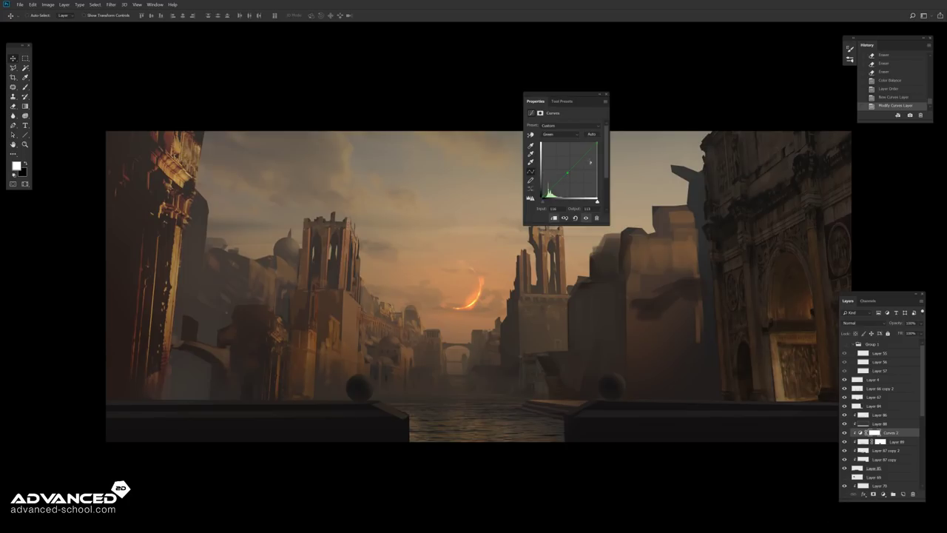
click(845, 436)
double_click(861, 432)
click(844, 397)
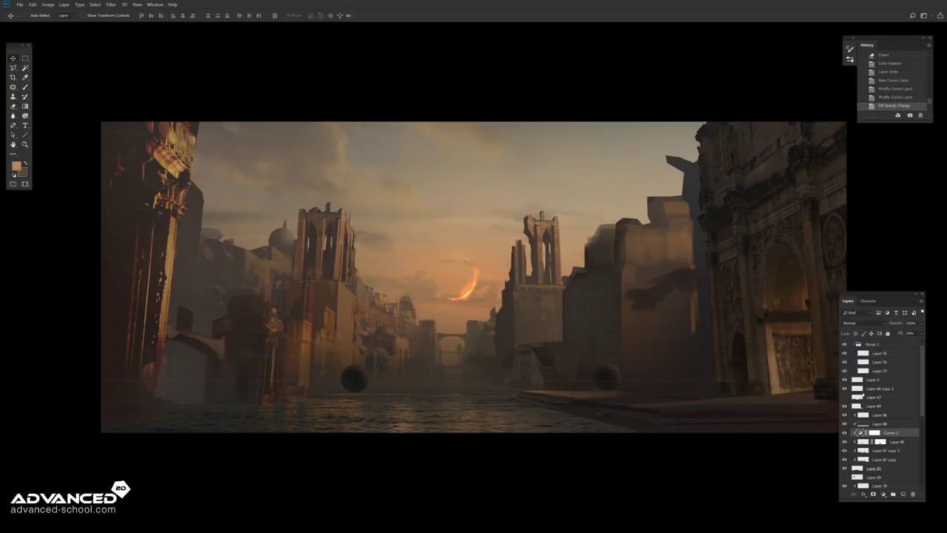
click(843, 397)
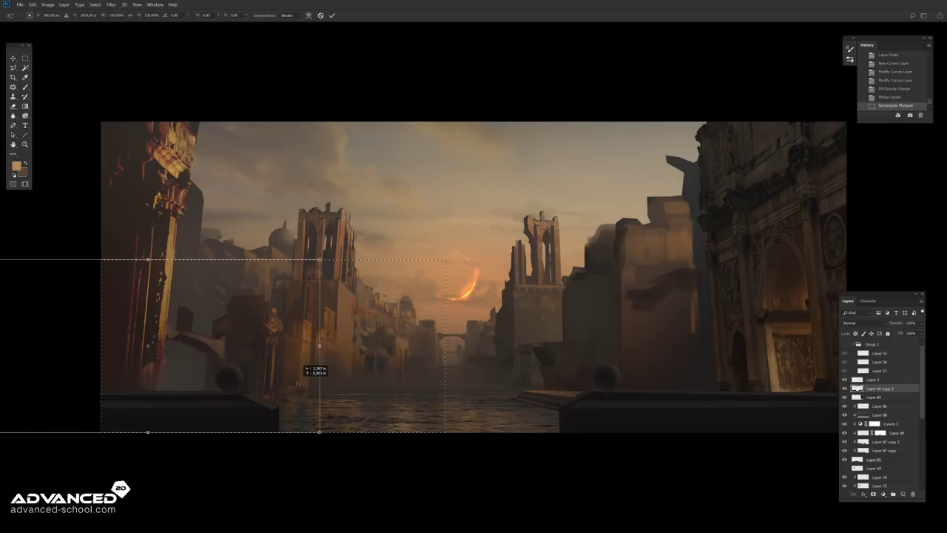
Step: Flip the canvas horizontally so the arch stands left, and hide Layer 66 copy 2
key(ctrl+minus)
key(ctrl+minus)
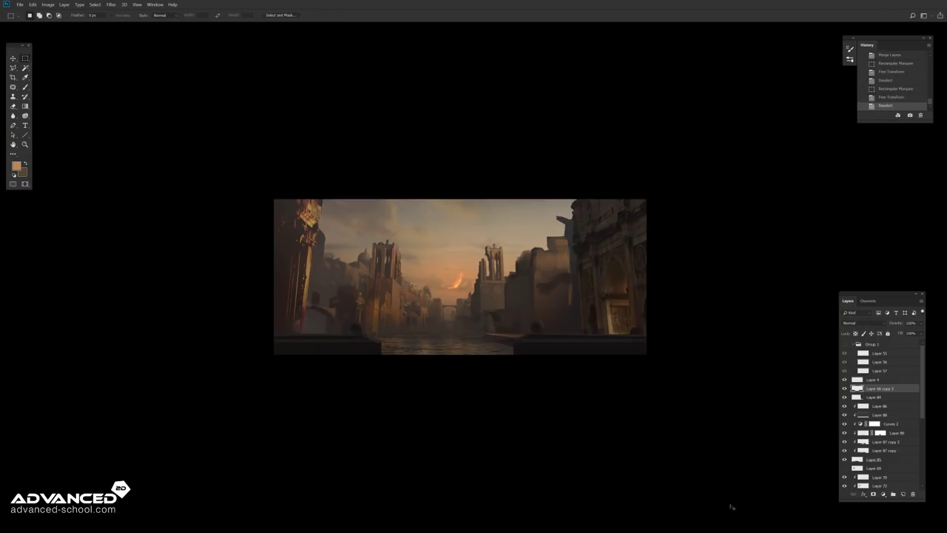
key(ctrl+plus)
click(48, 5)
click(152, 96)
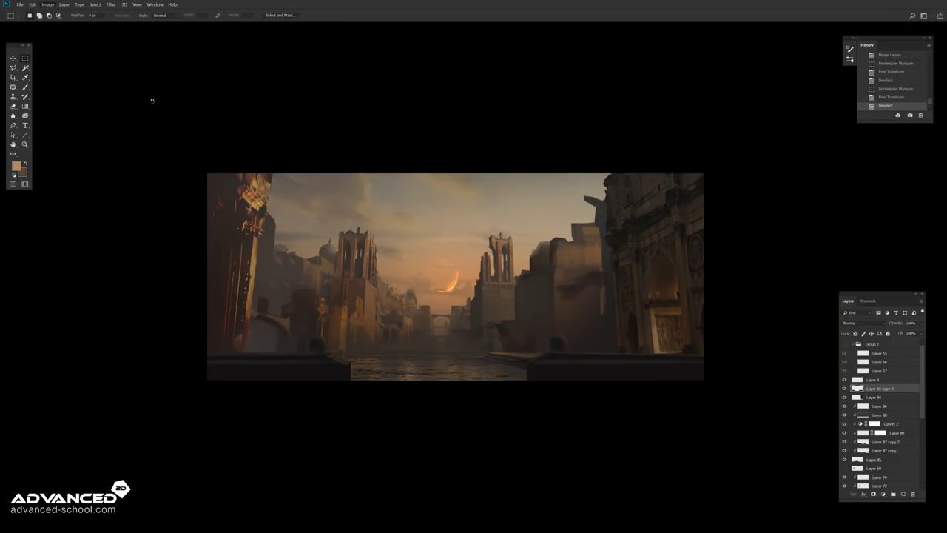
click(845, 389)
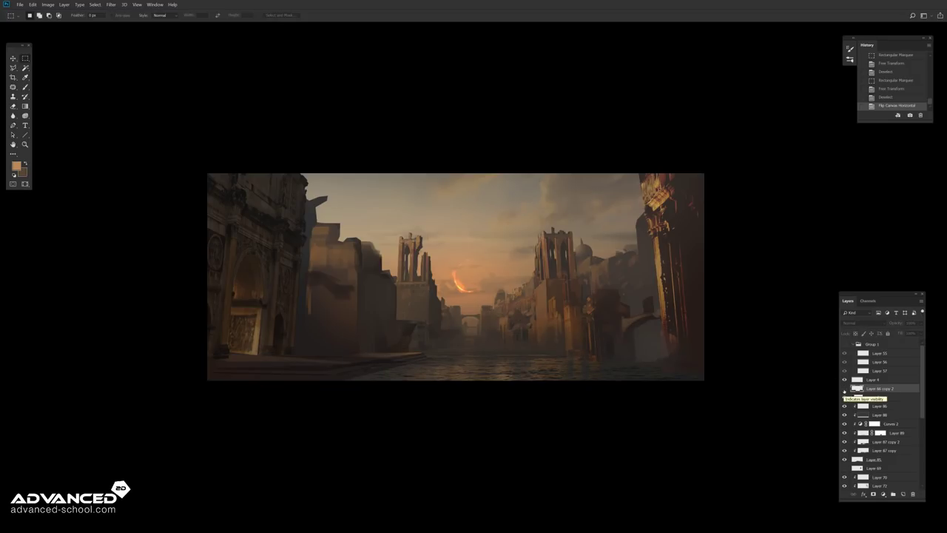
key(ctrl+plus)
key(f)
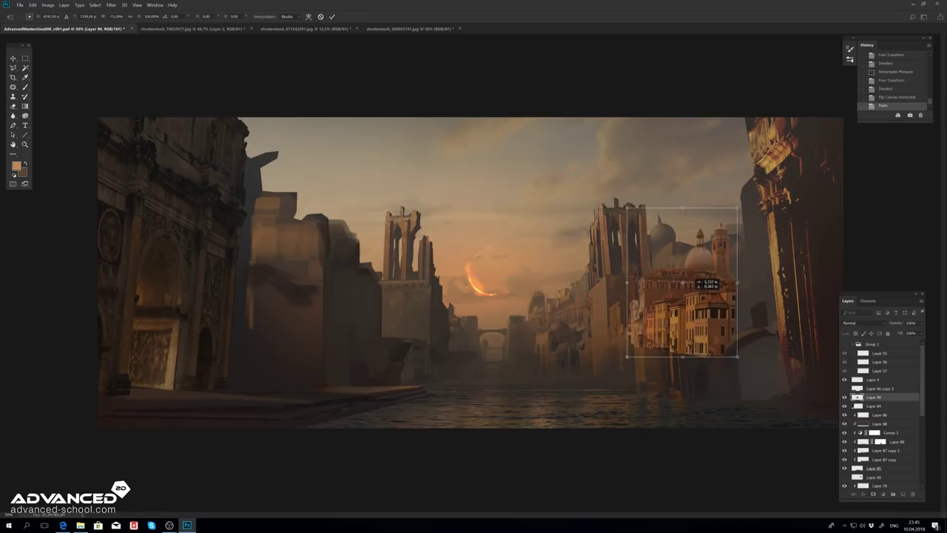
Step: Select the Venice building section and paste it onto a new layer
key(ctrl+comma)
key(ctrl+comma)
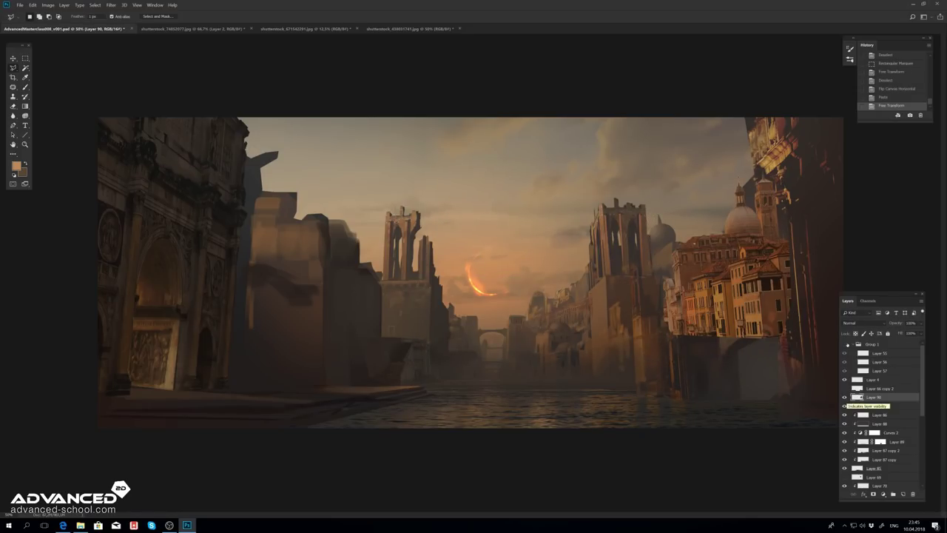
key(ctrl+comma)
double_click(790, 399)
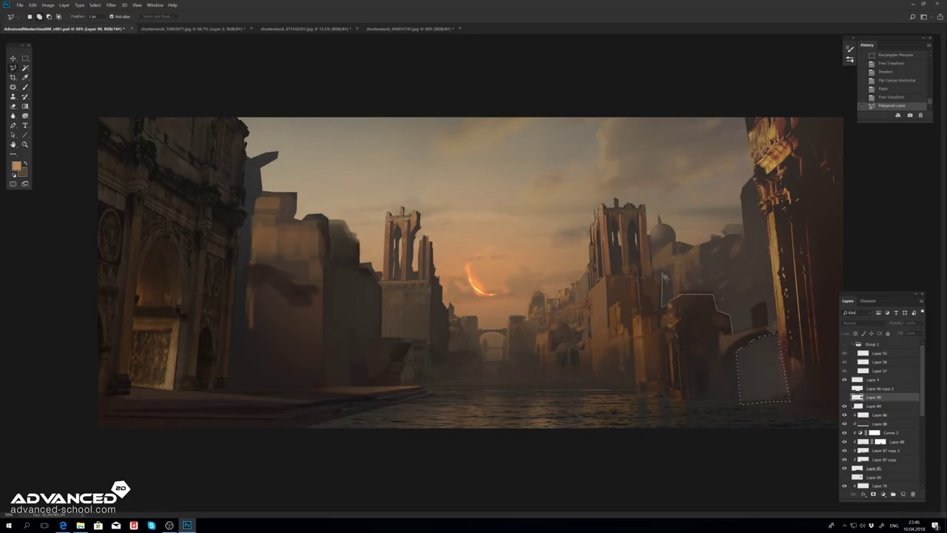
key(Return)
key(ctrl+shift+alt+n)
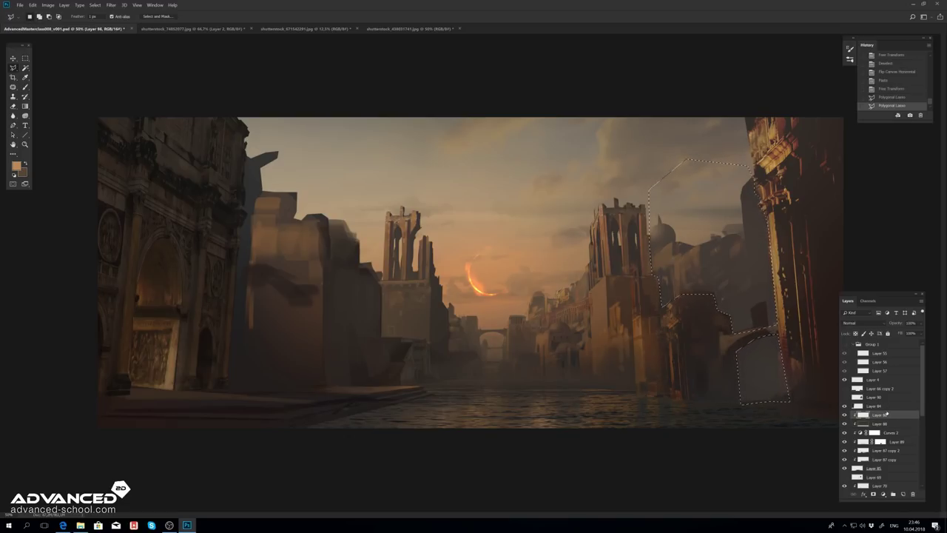
key(ctrl+v)
key(ctrl+shift+n)
click(507, 172)
key(Return)
Step: Scale the Venice buildings into the right-hand frontage and rotate them about -5°
key(ctrl+bracketleft)
key(ctrl+t)
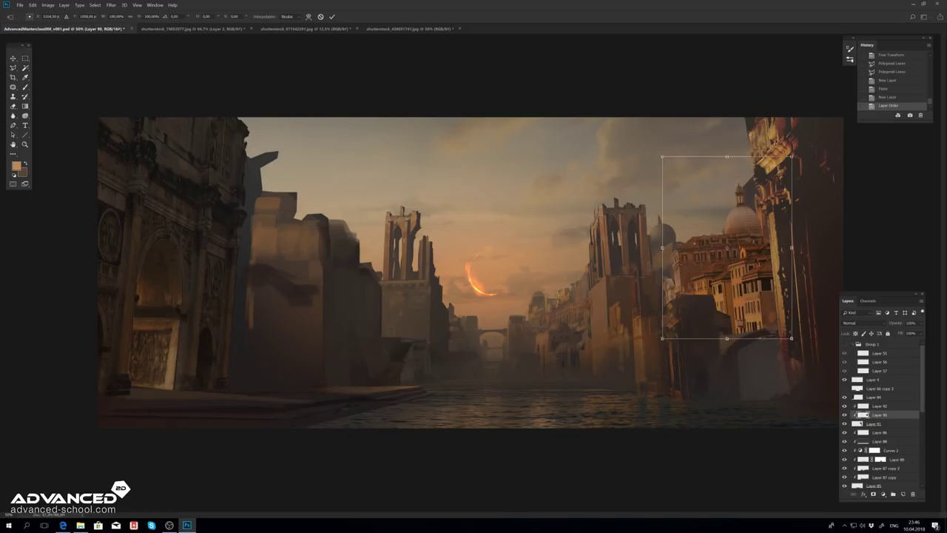
mouse_move(757, 252)
mouse_down()
mouse_move(799, 265)
mouse_move(818, 244)
mouse_up()
key(Return)
key(ctrl+t)
key(Return)
key(ctrl+t)
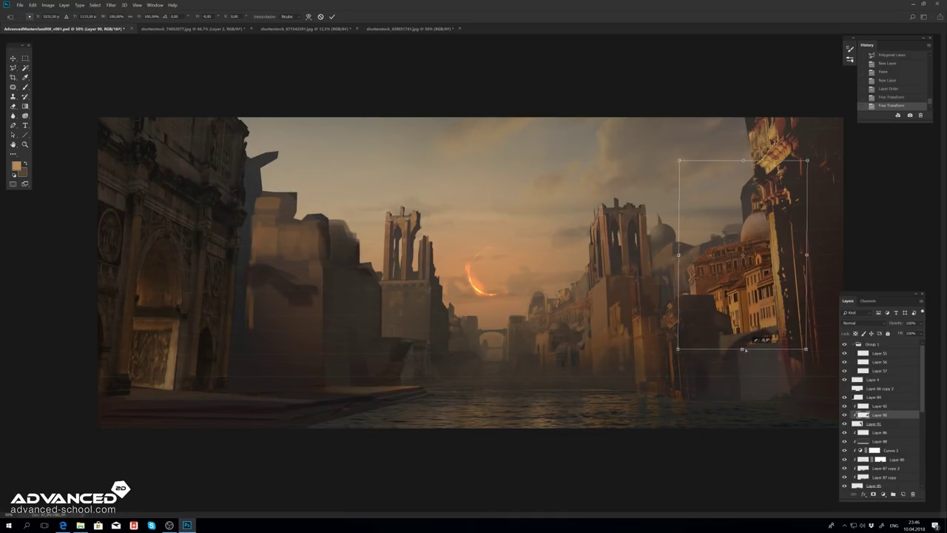
key(Return)
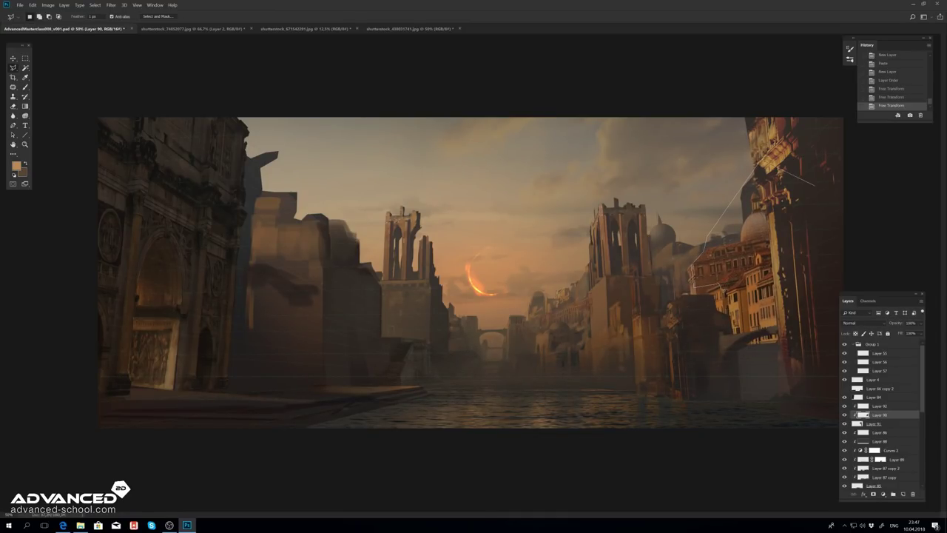
Step: Split off part of the buildings onto its own layer, then flip the canvas back
double_click(864, 213)
key(ctrl+x)
key(ctrl+shift+v)
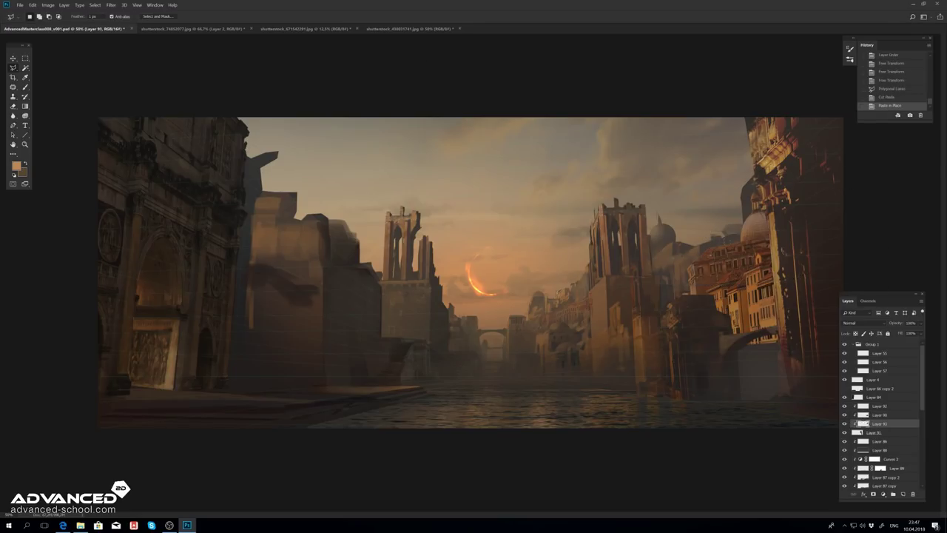
key(ctrl+t)
key(Return)
click(47, 4)
Step: Flip the canvas horizontally back to its original orientation
click(141, 94)
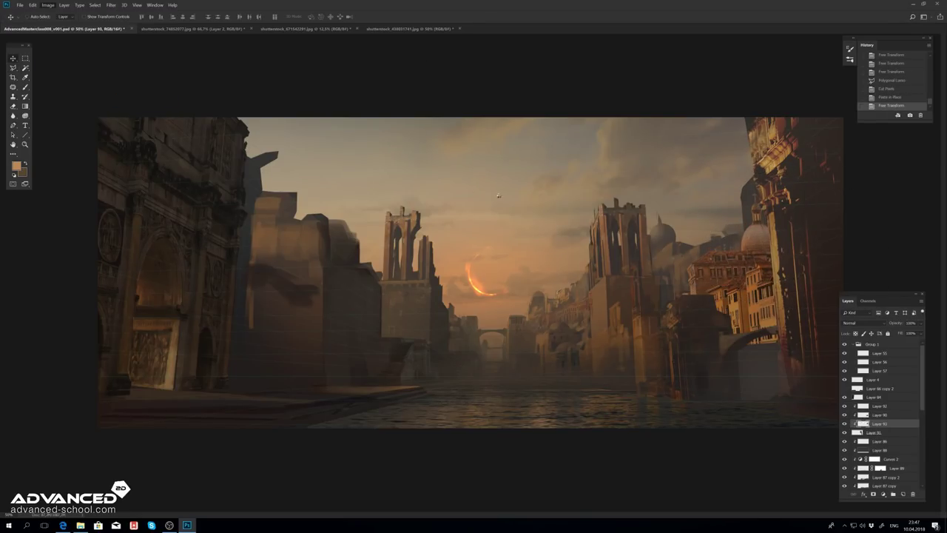
key(ctrl+t)
key(Return)
Step: Cut the lasso-selected towers onto their own layer and move it down the layer stack
double_click(185, 200)
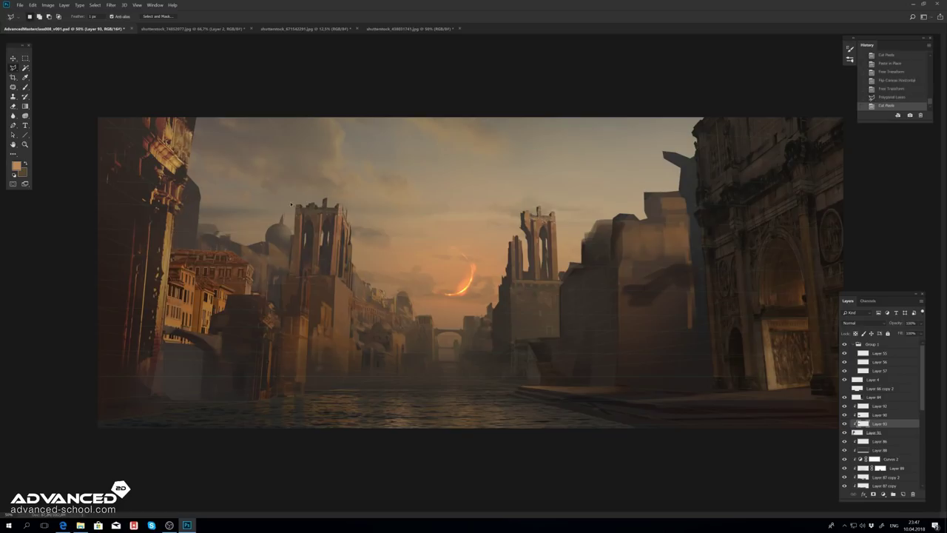
key(ctrl+x)
key(ctrl+v)
key(ctrl+t)
key(Return)
key(ctrl+t)
drag(222, 222, 222, 233)
key(Return)
key(ctrl+[)
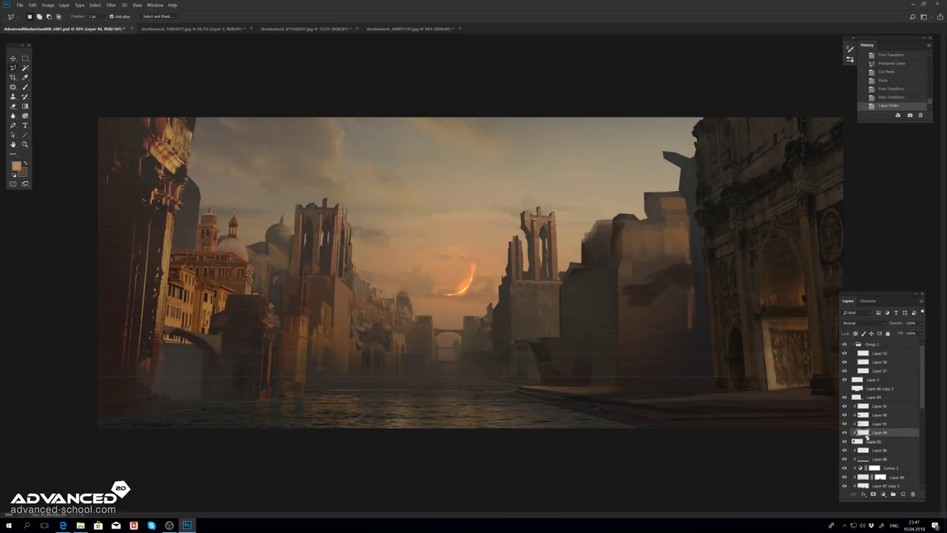
key(ctrl+t)
key(Escape)
Step: Create a new empty layer and paste the copied buildings in place
key(ctrl+shift+alt+n)
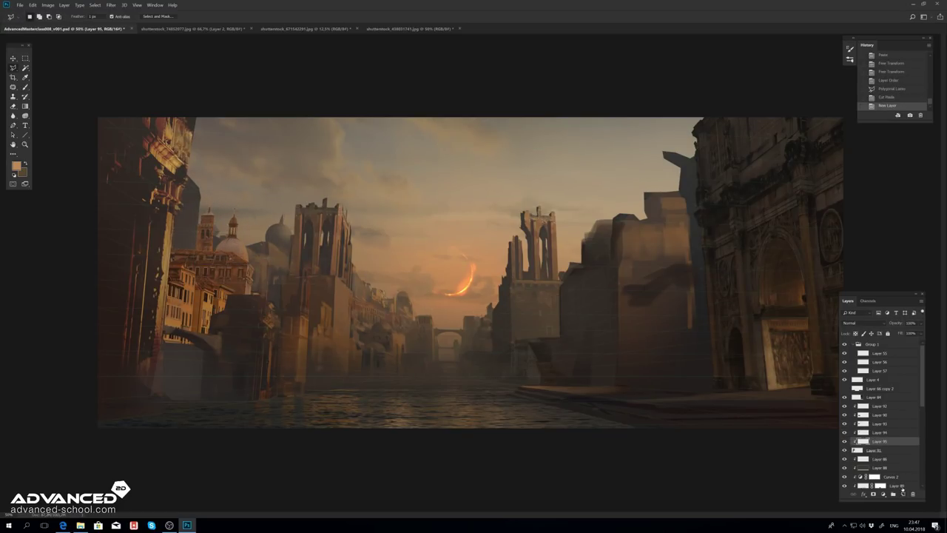
key(ctrl+shift+v)
key(ctrl+t)
key(Return)
Step: On Layer 90, lasso the dome and cut-paste it onto its own layer
click(876, 415)
double_click(216, 281)
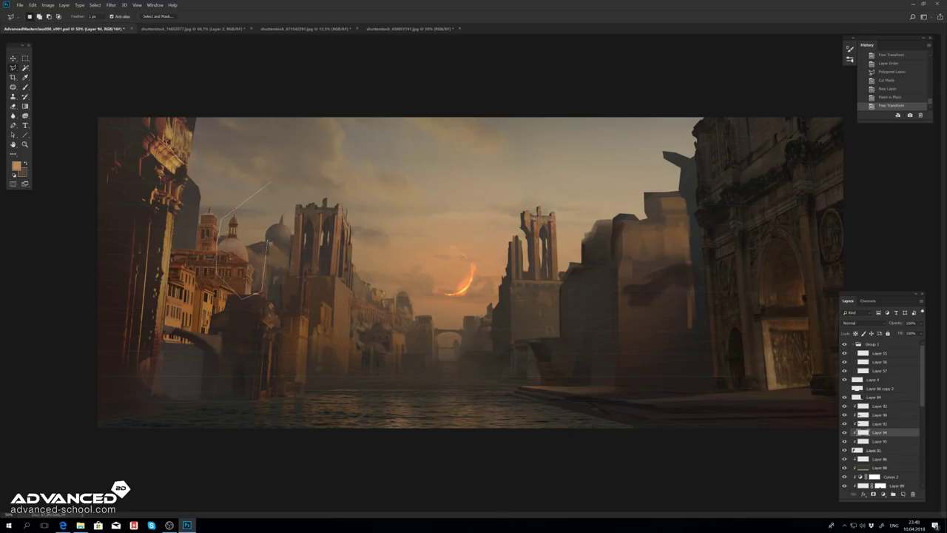
double_click(248, 263)
key(ctrl+x)
key(ctrl+v)
key(ctrl+t)
key(Return)
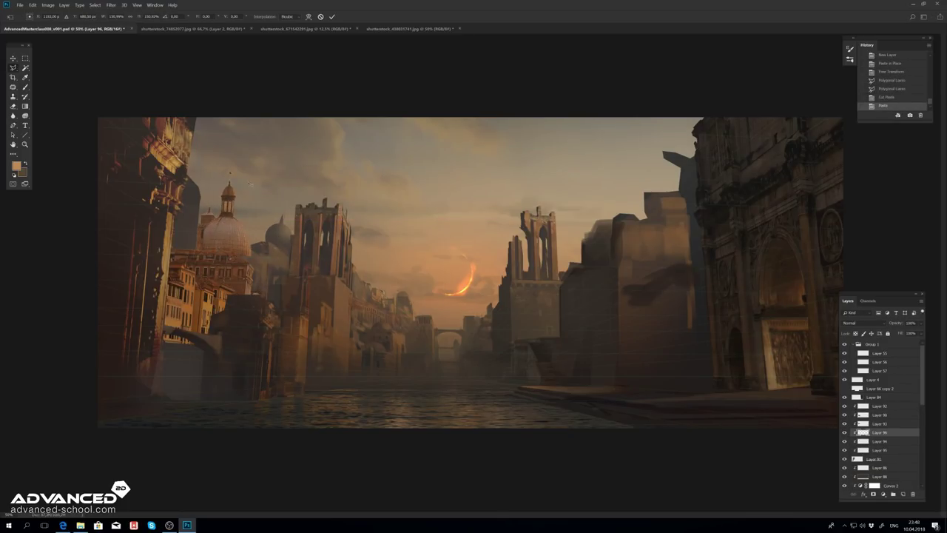
Step: Shrink the dome to about 75%, shift it lower, and warp its shape
key(ctrl+t)
drag(202, 144, 215, 178)
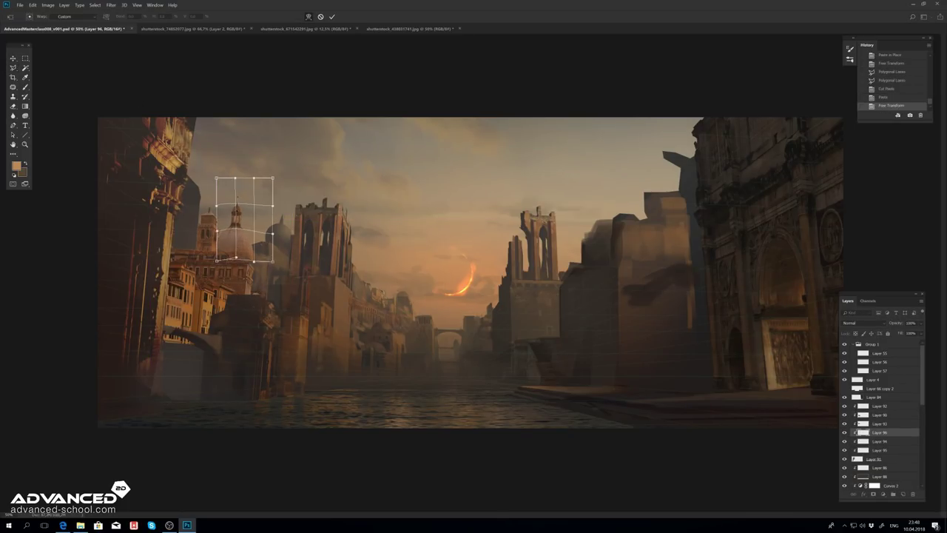
drag(244, 222, 242, 235)
key(Return)
key(ctrl+t)
key(ctrl+alt+w)
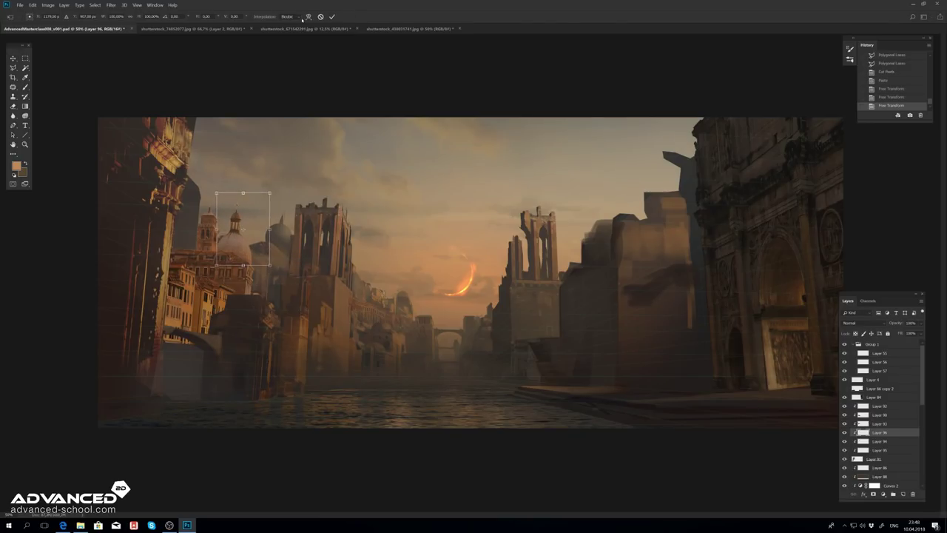
key(ctrl+plus)
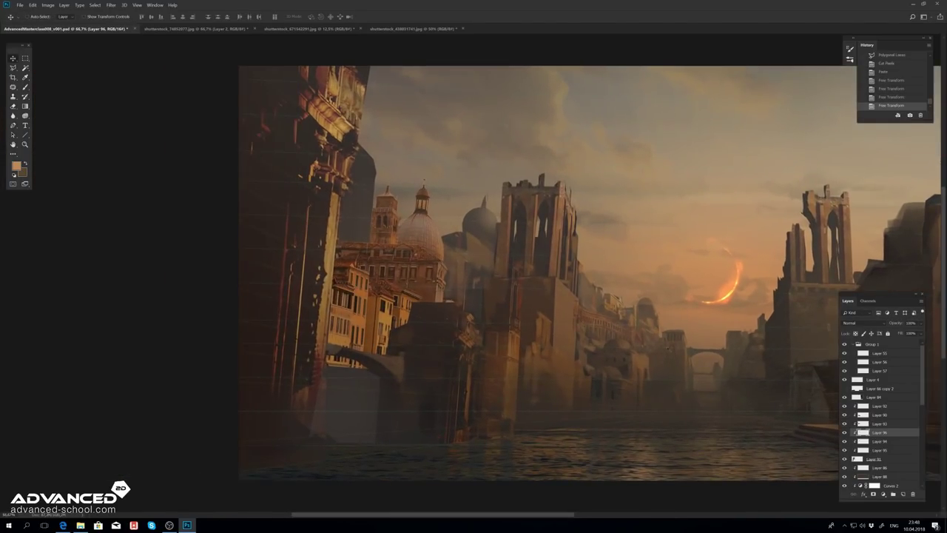
key(Return)
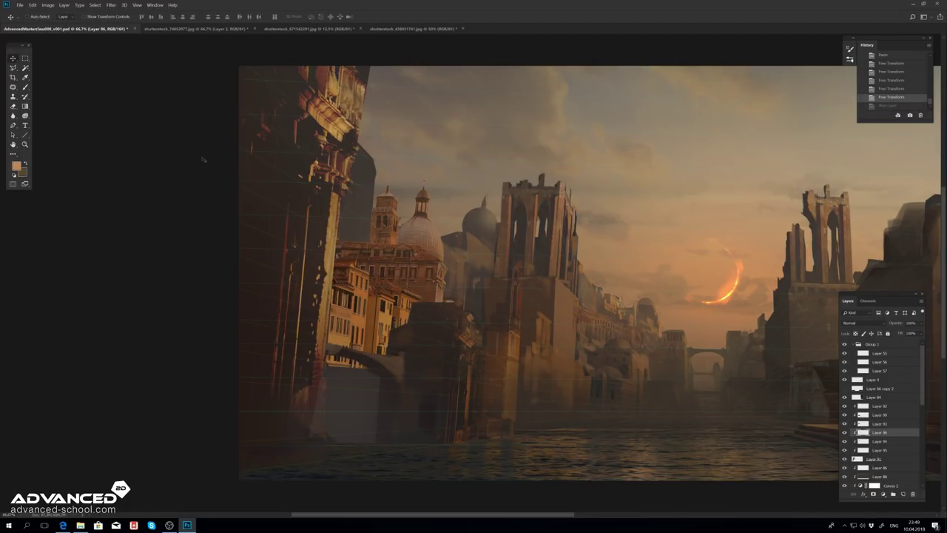
Step: Shade the dome with dark gradient strokes and an orange gradient highlight
key(g)
key(slash)
mouse_move(405, 256)
mouse_down()
mouse_move(400, 264)
mouse_move(415, 222)
mouse_up()
drag(403, 256, 423, 205)
alt+click(418, 215)
mouse_move(400, 253)
mouse_down()
mouse_move(418, 214)
mouse_move(449, 201)
mouse_up()
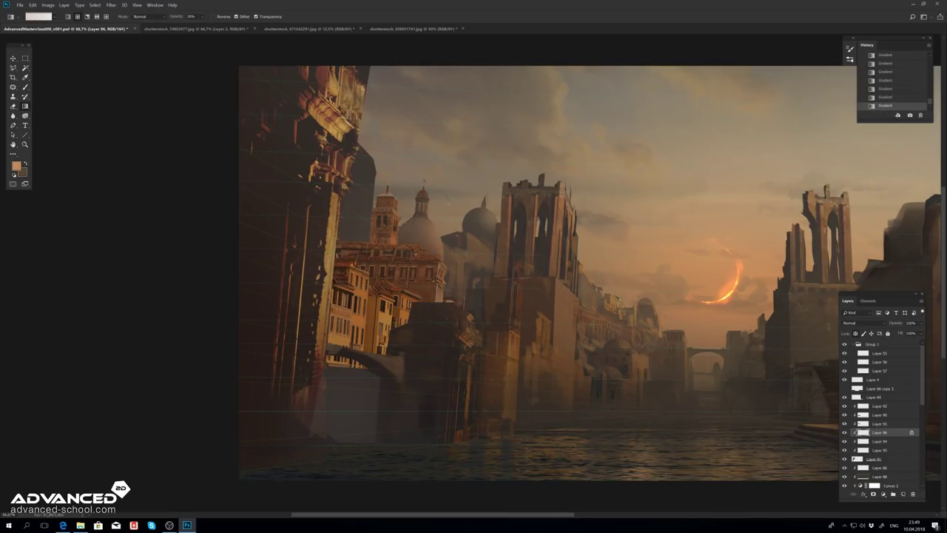
Step: Merge Layer 95 into Layer 94 and move it above Layer 96
click(859, 441)
shift+click(859, 450)
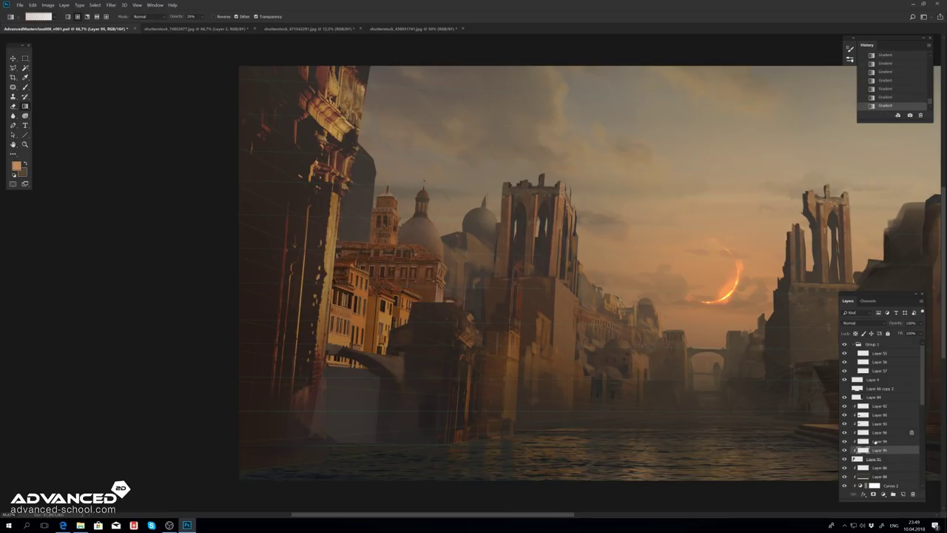
key(ctrl+e)
key(ctrl+bracketright)
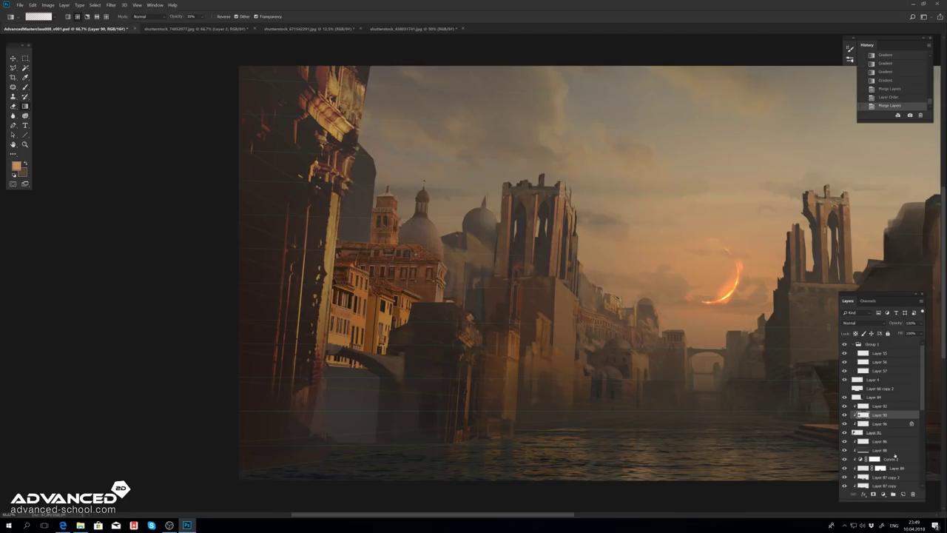
Step: Soften the dome layer with a Gaussian Blur
click(111, 4)
key(Return)
click(111, 4)
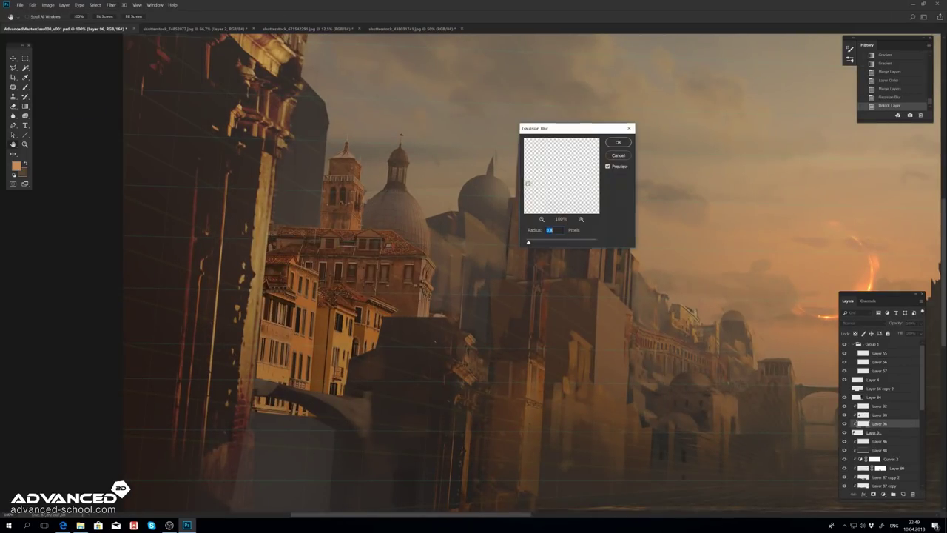
key(Return)
Step: Lasso a selection along the building edge, try a gradient, then undo it
key(l)
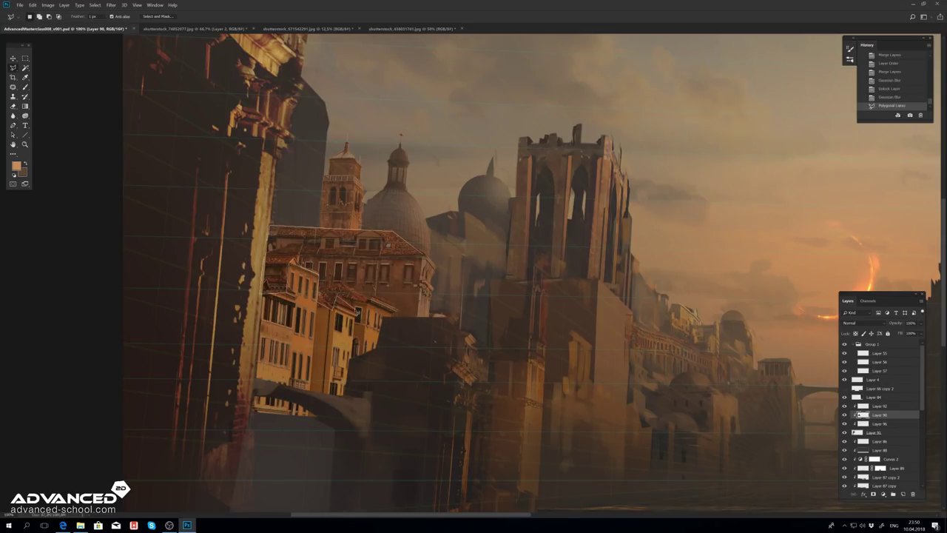
click(379, 488)
click(411, 443)
double_click(419, 261)
key(g)
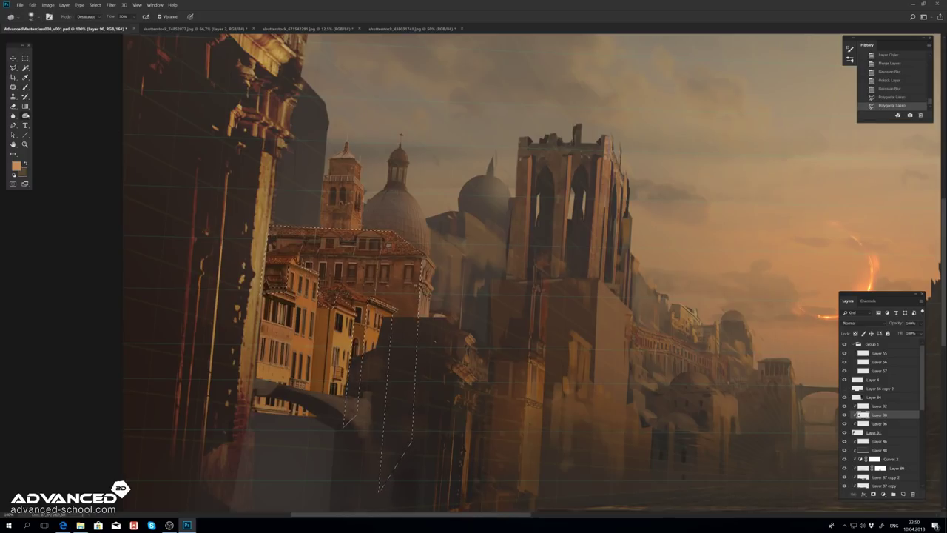
key(d)
key(ctrl+alt+z)
key(ctrl+alt+z)
Step: Redraw the building selection with transparency locked and darken the buildings with a gradient
key(l)
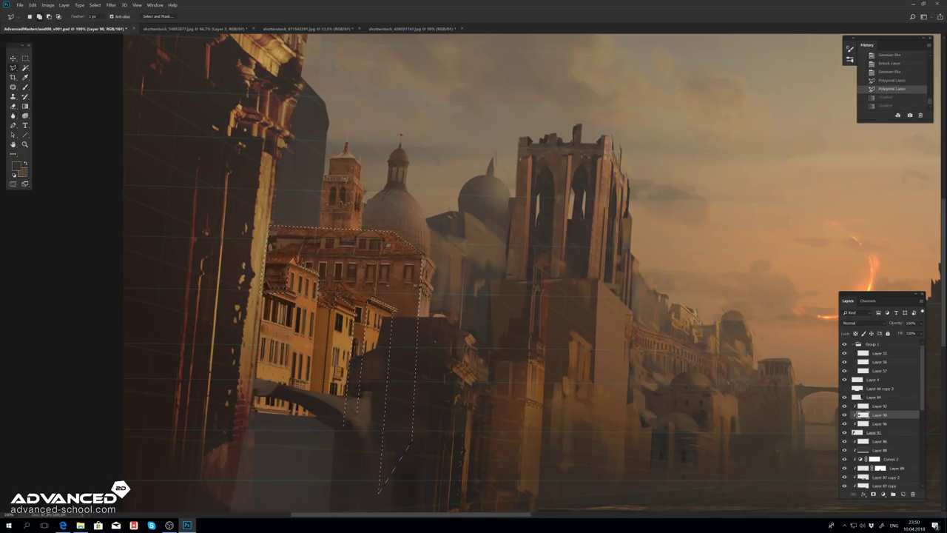
key(g)
key(Return)
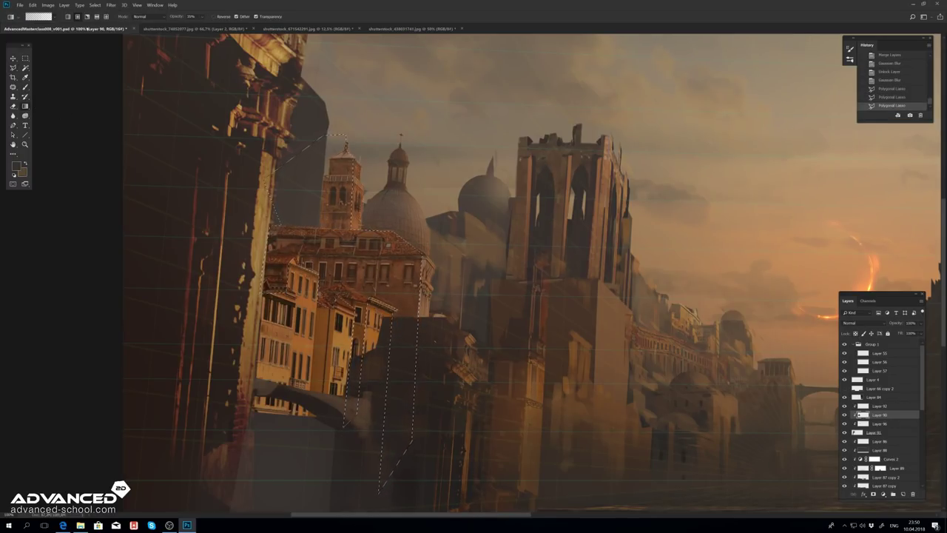
key(slash)
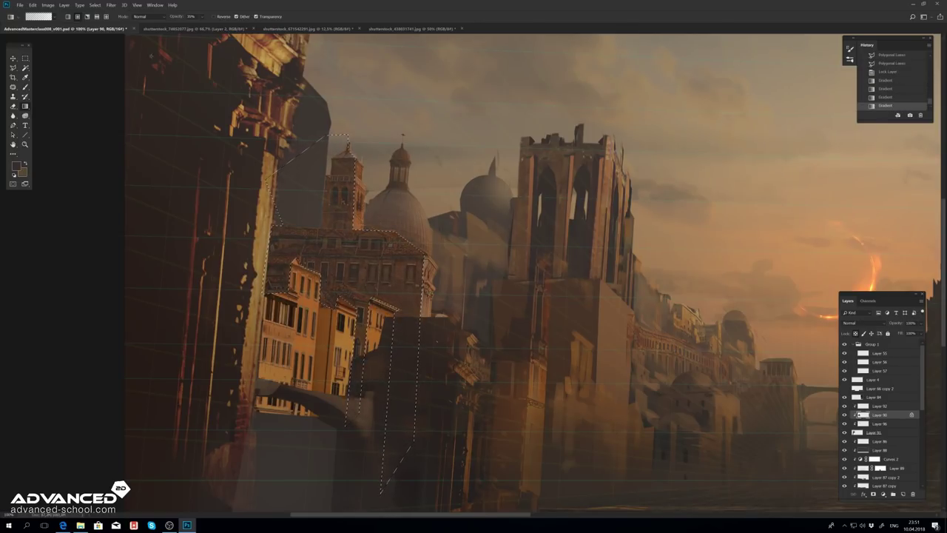
key(ctrl+h)
drag(319, 310, 379, 418)
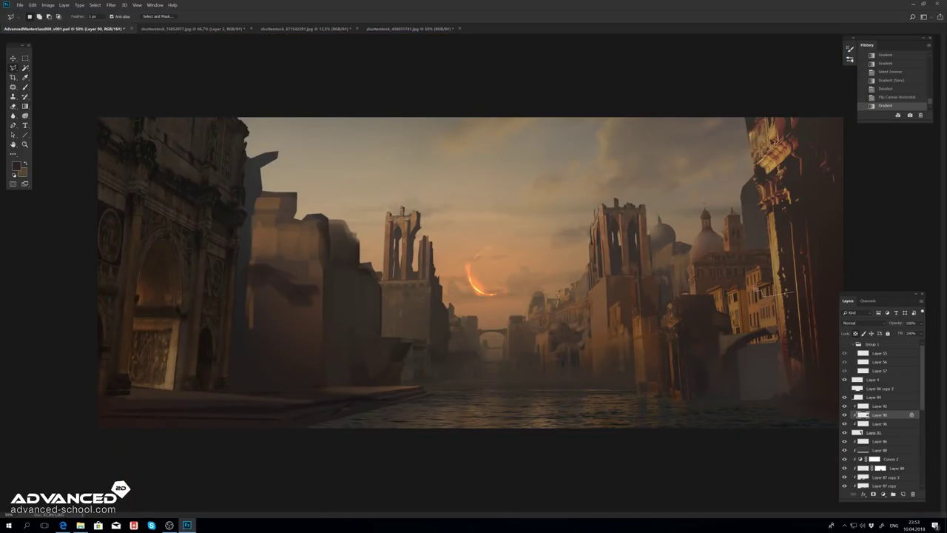
Step: Select the right-hand buildings, sample a brownish-grey colour, then deselect
click(711, 310)
double_click(704, 377)
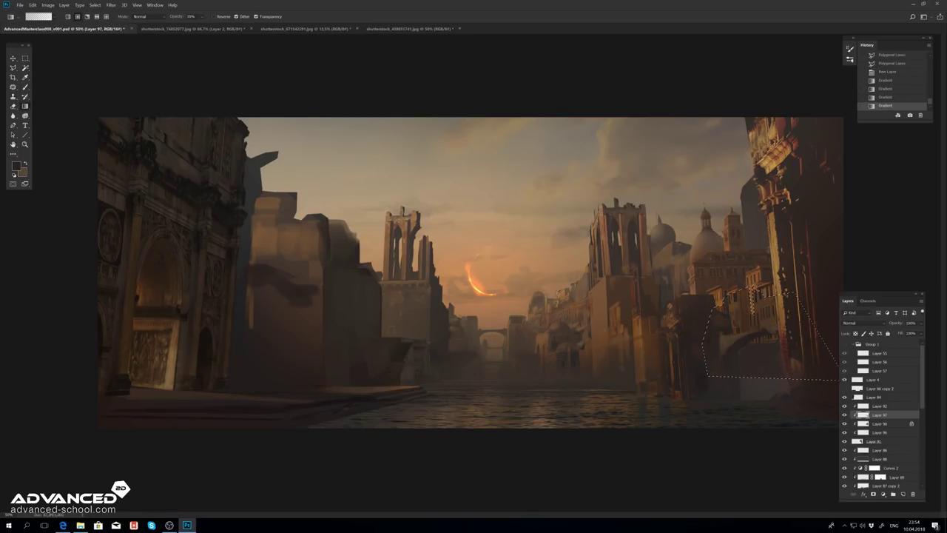
alt+click(714, 275)
key(m)
key(ctrl+d)
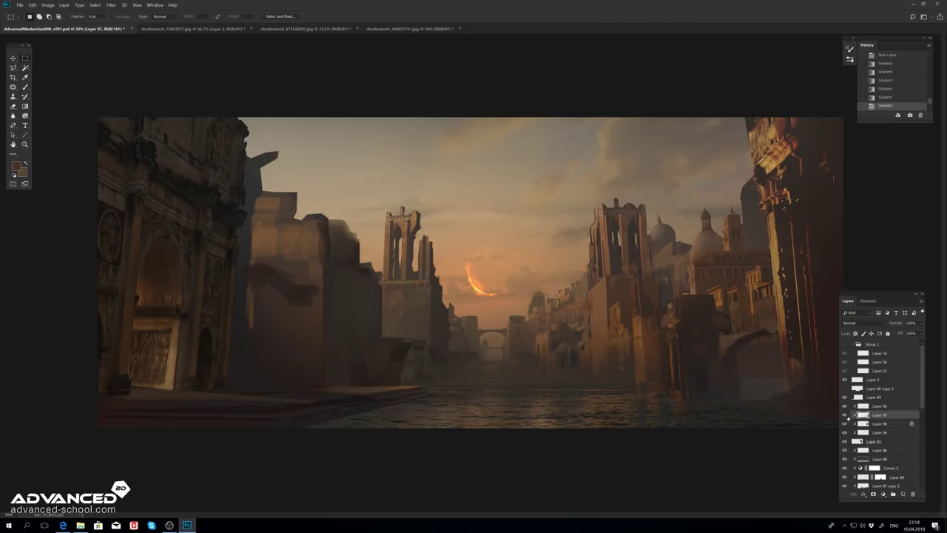
click(111, 4)
click(230, 126)
key(Return)
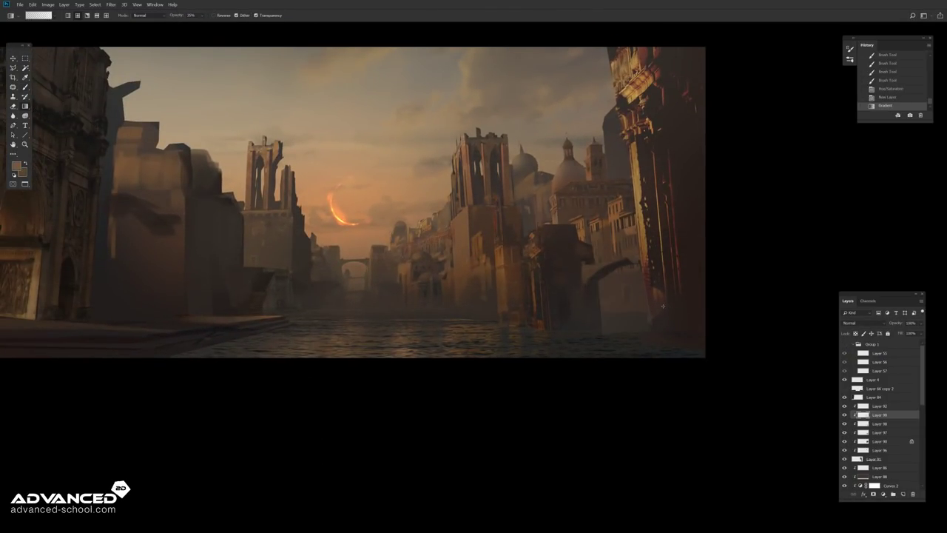
Step: Try a faint 9%-opacity gradient haze over the right side, then undo it
drag(200, 25, 196, 25)
drag(601, 326, 601, 276)
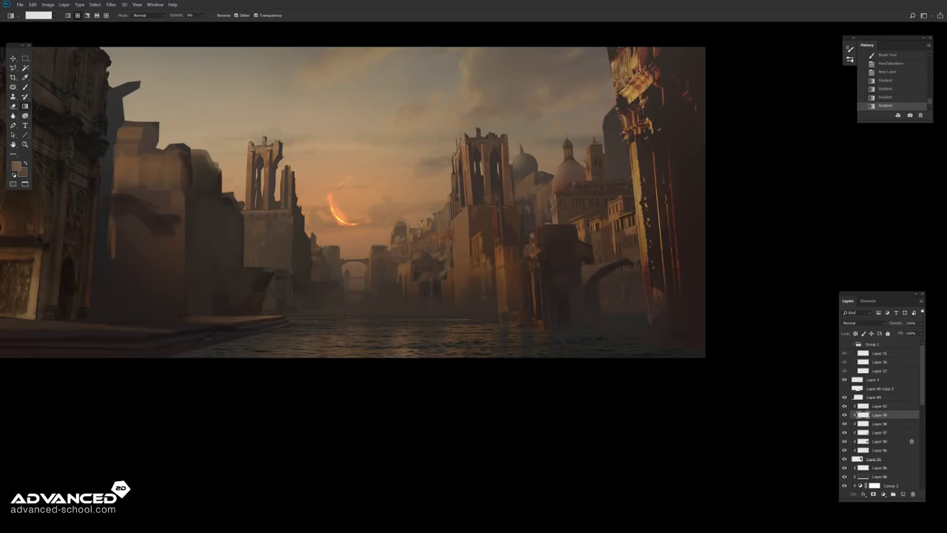
key(ctrl+alt+z)
key(ctrl+alt+z)
Step: Resize the distant dome near the right towers and send its layer down
key(v)
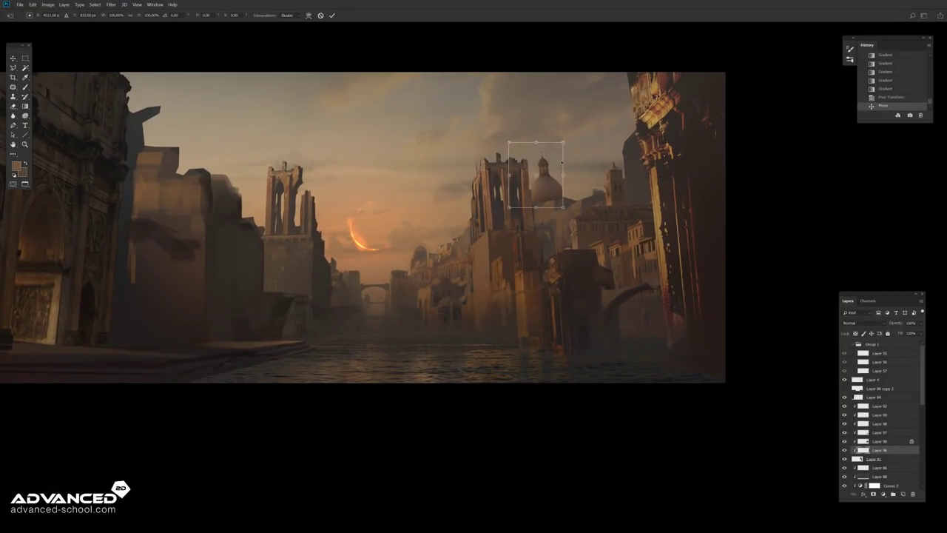
mouse_move(567, 140)
mouse_down()
mouse_move(565, 156)
mouse_move(560, 144)
mouse_up()
key(Return)
key(alt+bracketleft)
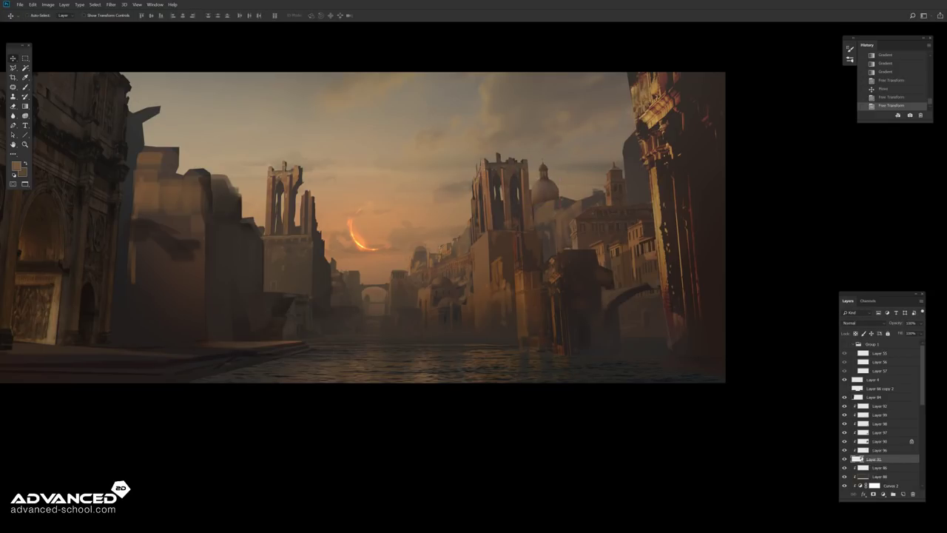
Step: Lasso a building piece, cut it onto its own layer, and move it down the stack
key(l)
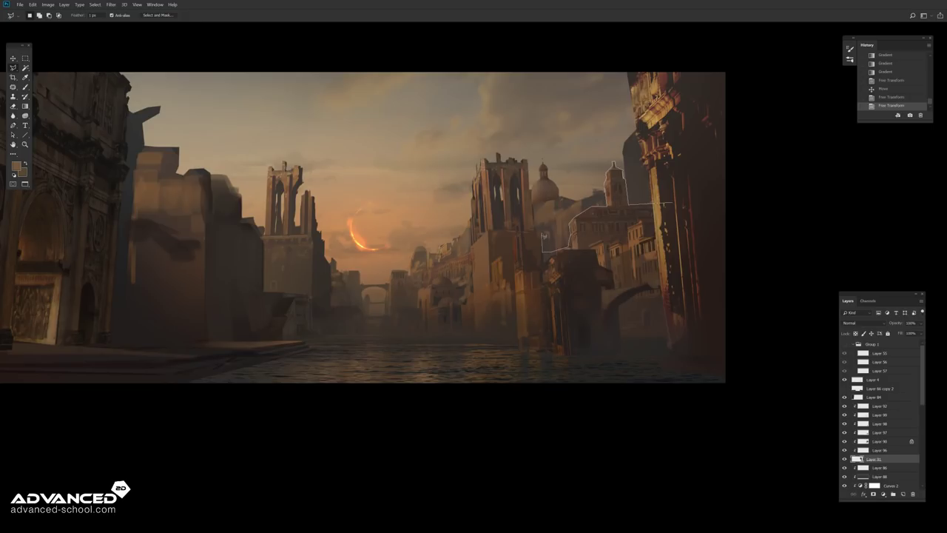
click(529, 159)
key(ctrl+shift+j)
key(v)
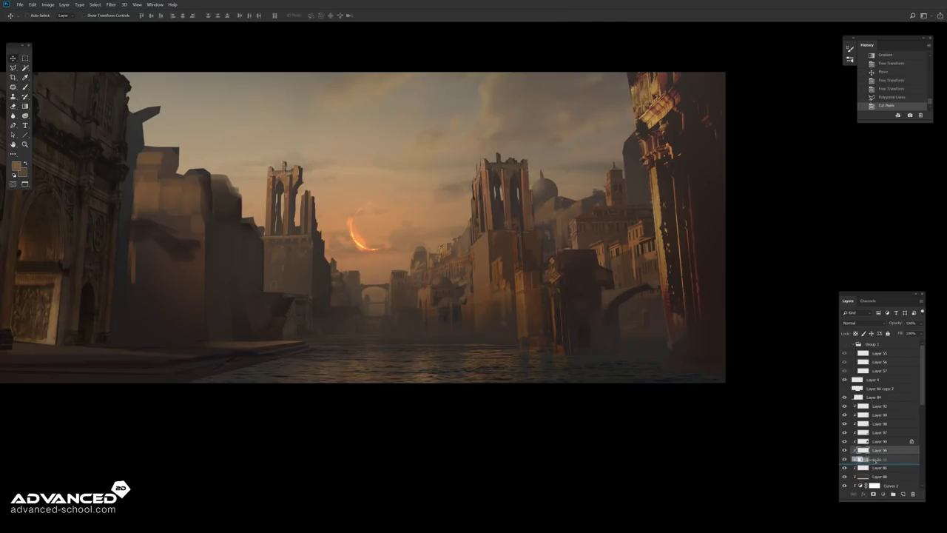
key(ctrl+bracketleft)
Step: Merge the picked layers into Layer 92 and check it solo before showing all layers
shift+click(862, 406)
key(ctrl+e)
alt+click(844, 406)
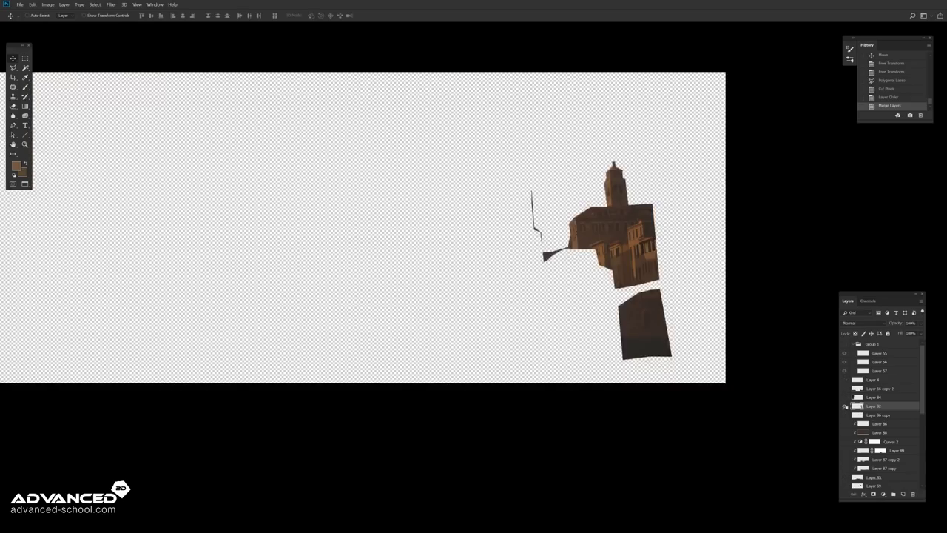
click(880, 414)
key(l)
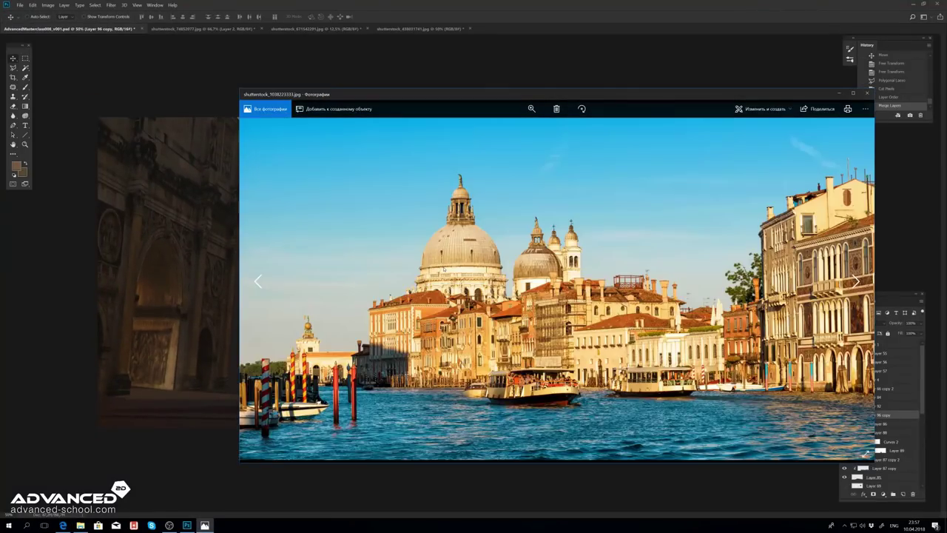
Step: Open the Venice canal photo in Photoshop via Open with
right_click(559, 299)
click(577, 316)
click(288, 186)
click(338, 271)
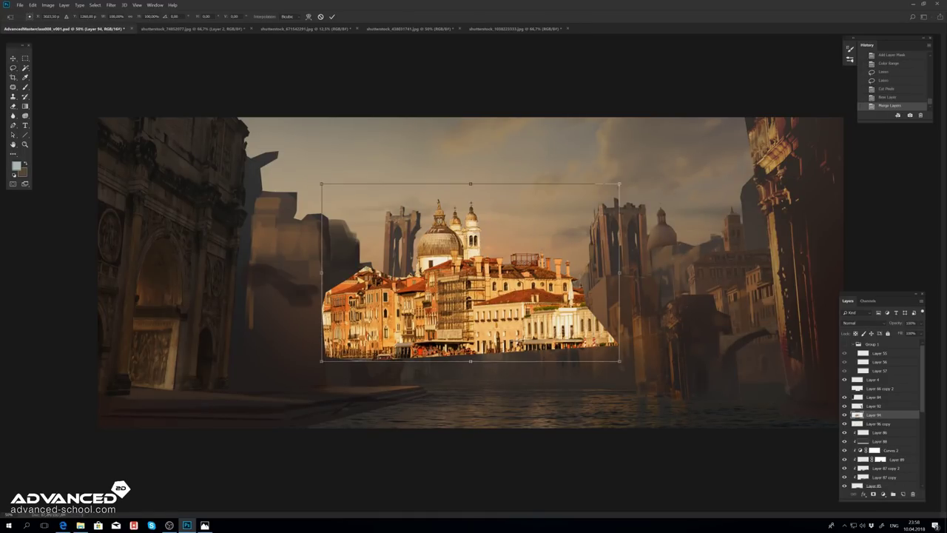
Step: Skew the pasted Venice buildings into perspective along the right-hand facade
drag(626, 199, 647, 216)
drag(765, 200, 748, 180)
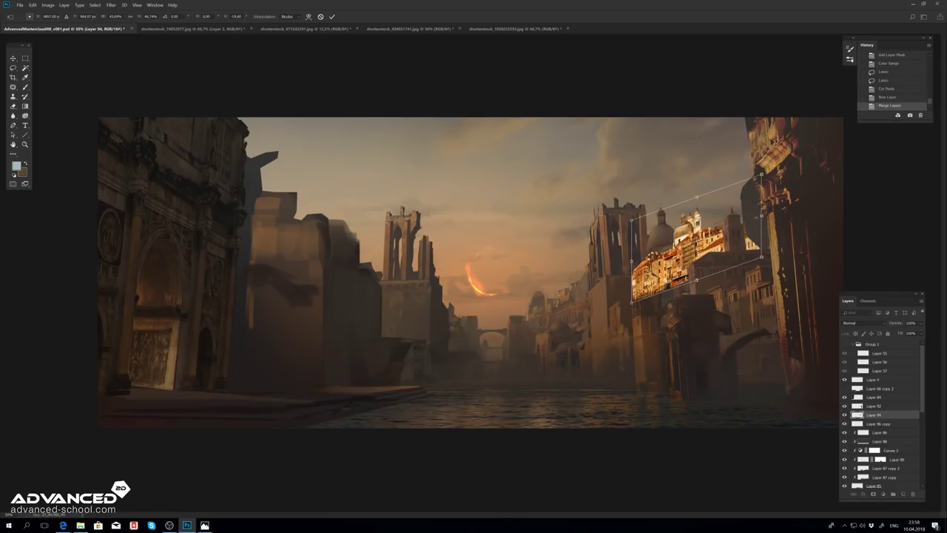
drag(626, 282, 650, 304)
key(Return)
key(ctrl+plus)
key(ctrl+plus)
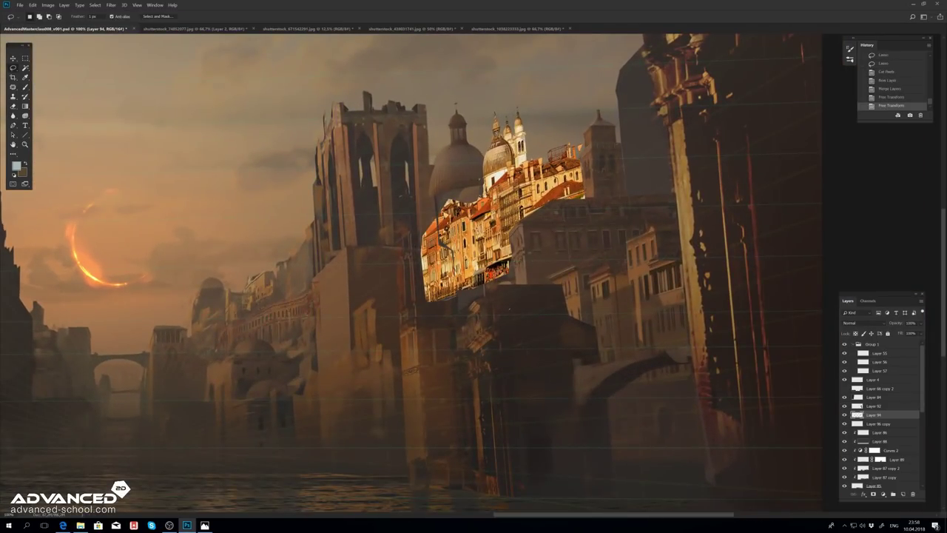
key(ctrl+t)
Step: Finish fitting the buildings to the facade and darken them with Curves
mouse_move(584, 222)
mouse_down()
mouse_move(583, 199)
mouse_move(578, 207)
mouse_up()
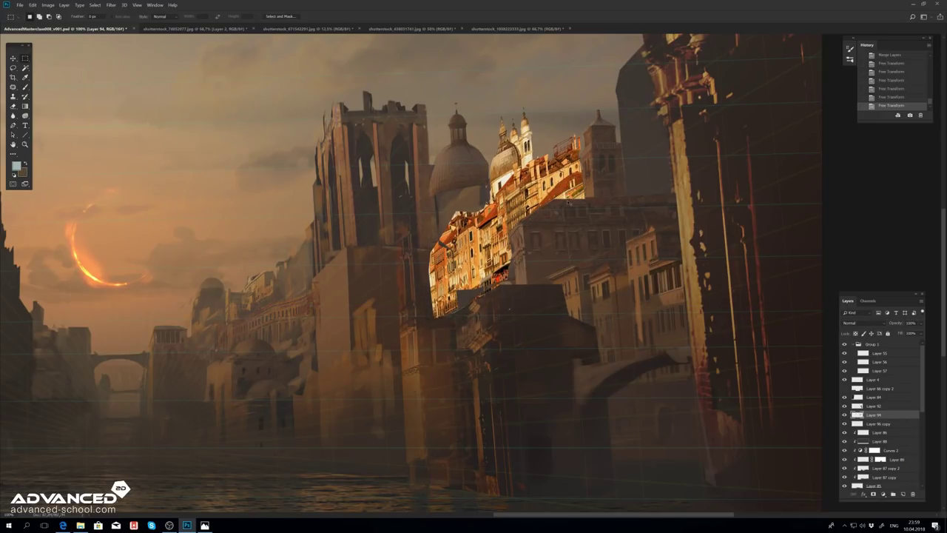
key(Return)
key(ctrl+m)
drag(249, 154, 251, 166)
click(387, 87)
Step: Soften the buildings with a 0.5 px Gaussian Blur and apply a Hue/Saturation change
click(111, 4)
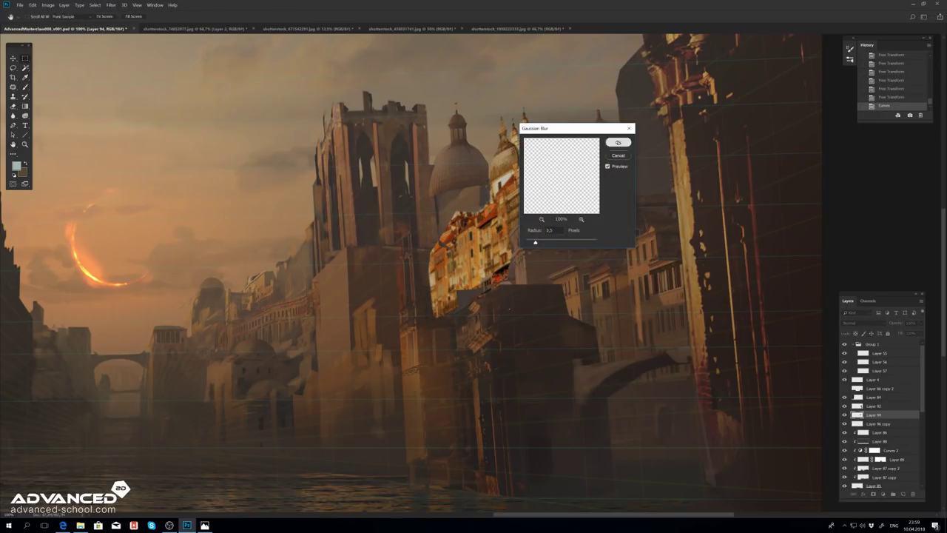
click(618, 142)
click(111, 4)
click(618, 142)
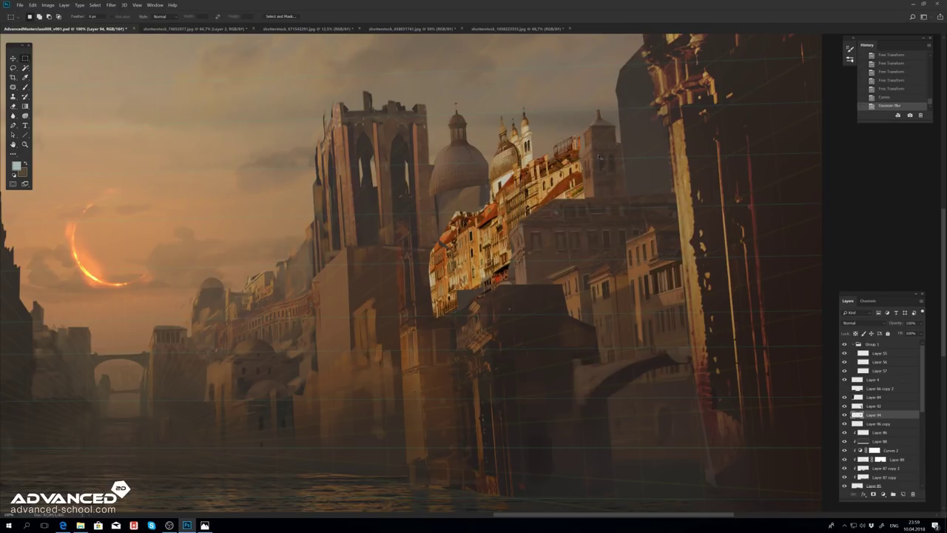
key(ctrl+u)
click(621, 237)
Step: Pull the highlights down to 225 with Curves and colour-match the Red and Green channels
key(ctrl+m)
mouse_move(297, 107)
mouse_down()
mouse_move(297, 119)
mouse_move(290, 106)
mouse_up()
click(387, 87)
key(ctrl+m)
key(alt+3)
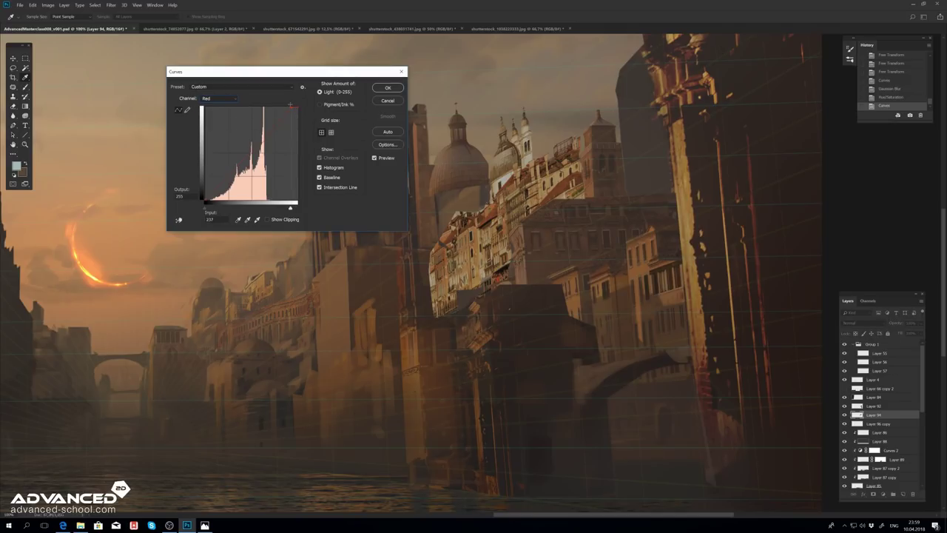
key(alt+4)
key(Return)
Step: Lasso a building piece and cut it away
key(l)
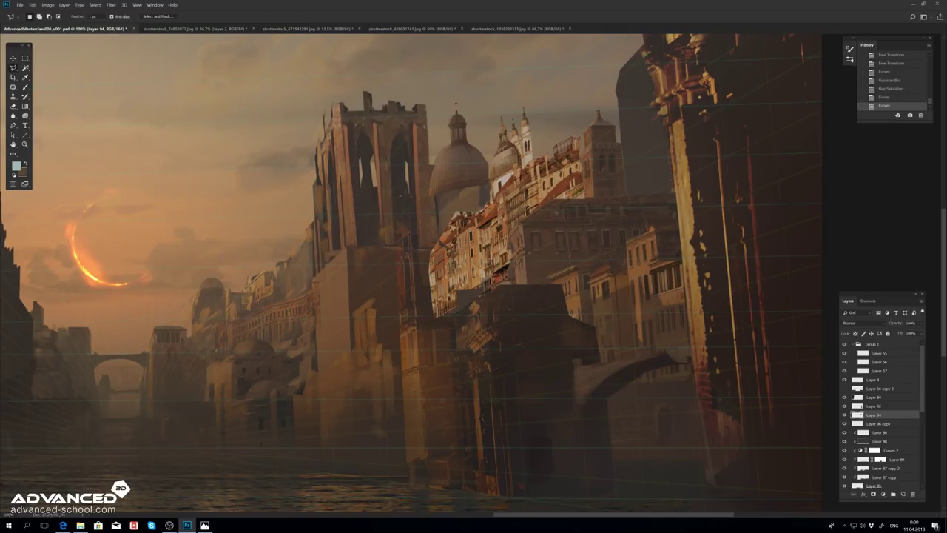
double_click(556, 323)
key(ctrl+x)
Step: Paste a building piece back in place and rotate it to sit above the buildings
click(33, 4)
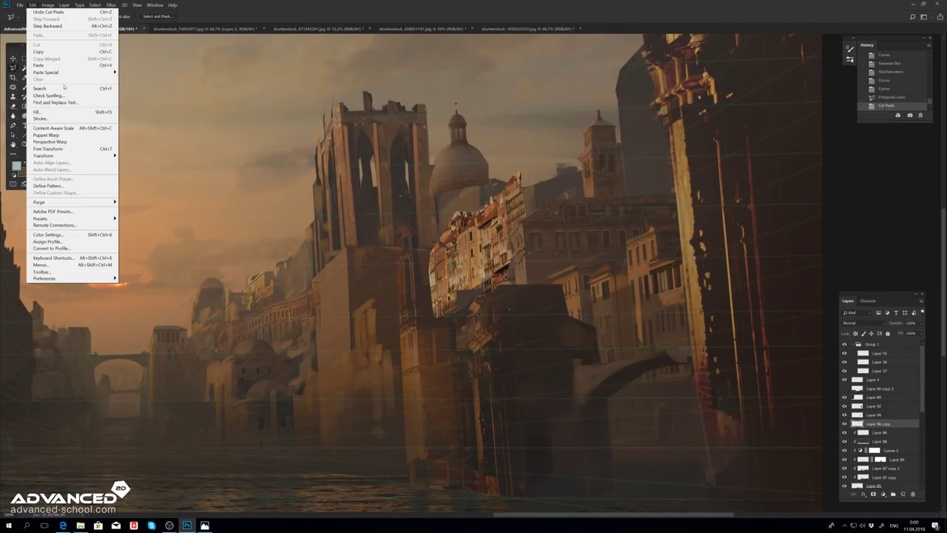
click(154, 79)
key(ctrl+t)
drag(551, 170, 547, 146)
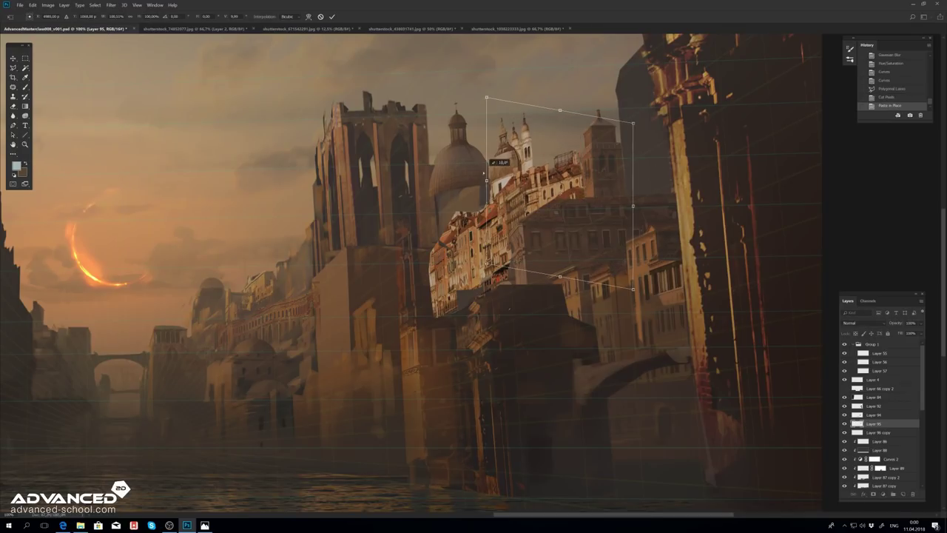
key(Return)
Step: Cut another piece onto its own layer and scale it down beside the domes
double_click(577, 79)
key(ctrl+x)
key(ctrl+shift+v)
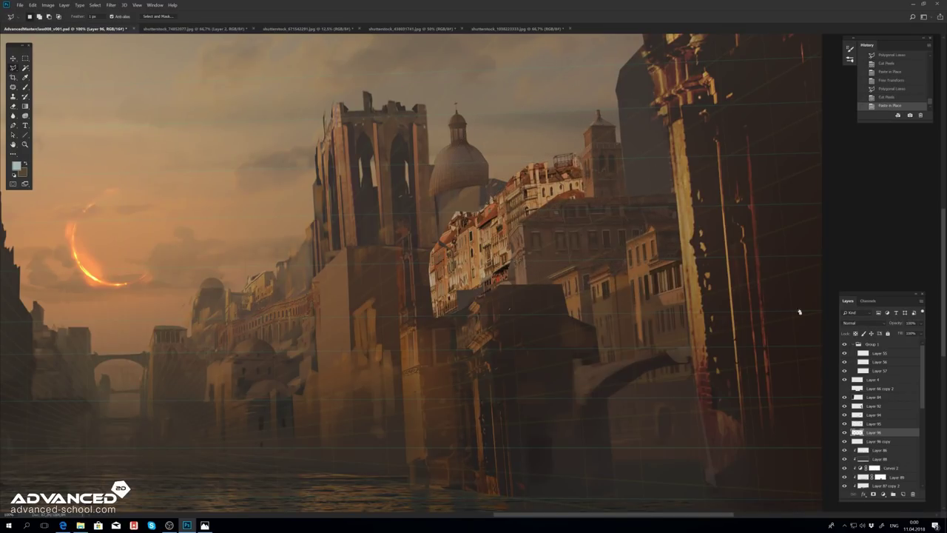
key(ctrl+t)
drag(536, 129, 546, 122)
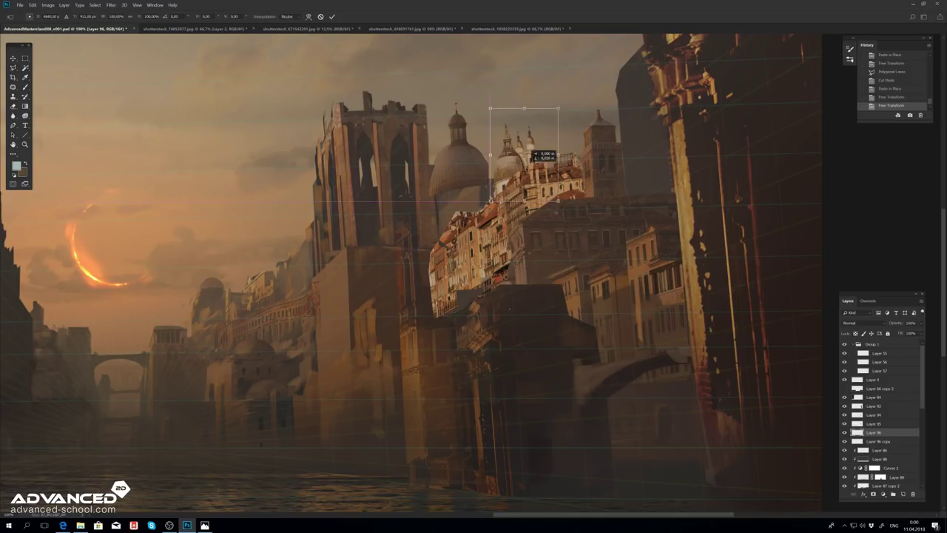
key(Return)
Step: Delete the extra piece layer and nudge the buildings into place
key(Delete)
key(v)
drag(585, 200, 607, 212)
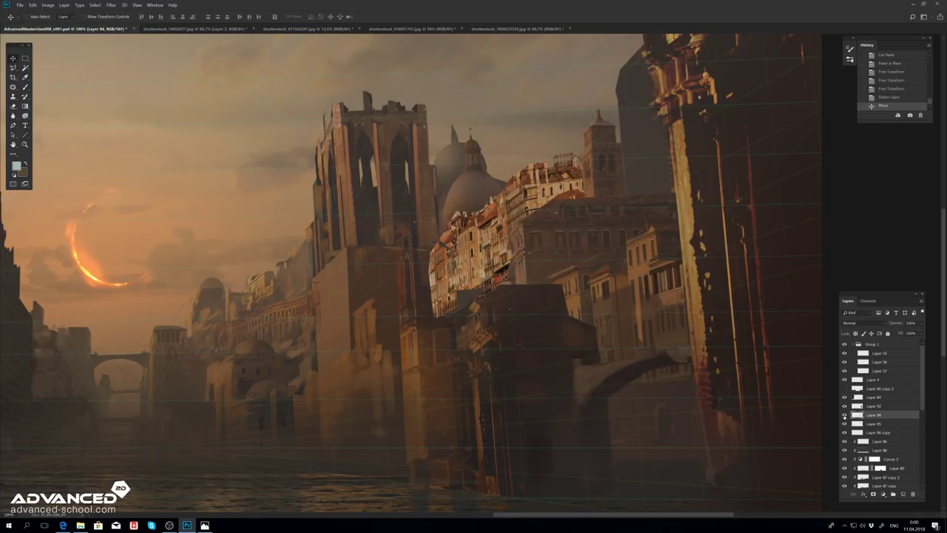
Step: On Layer 94, lasso the buildings and extend the selection to the left
click(502, 274)
key(l)
click(627, 251)
click(539, 288)
click(527, 213)
click(525, 172)
double_click(620, 122)
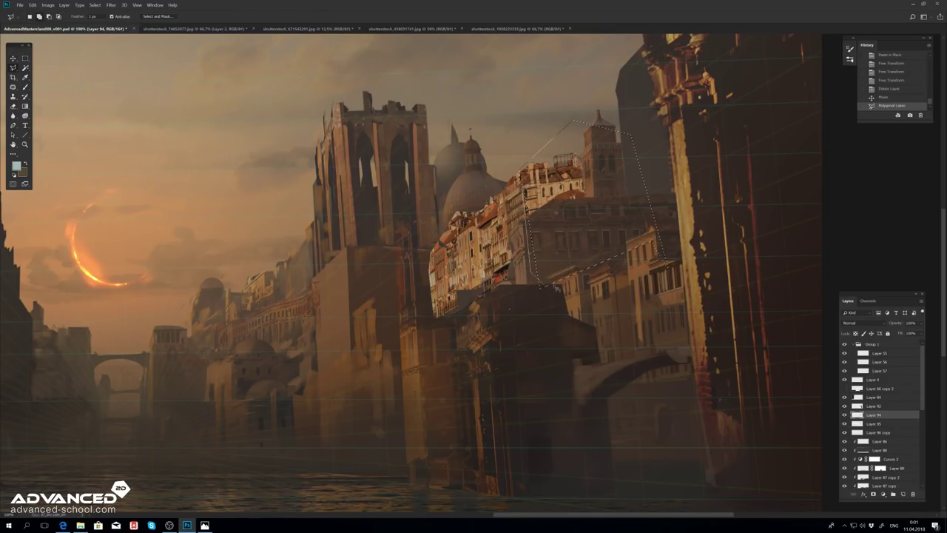
click(477, 315)
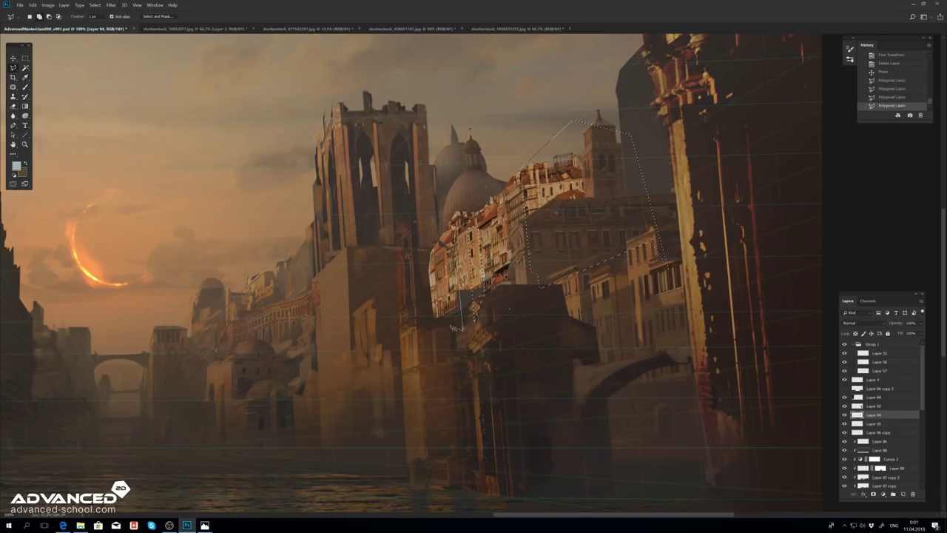
click(455, 207)
Step: Darken the selected buildings with several gradient sweeps, then deselect
key(g)
drag(459, 222, 349, 313)
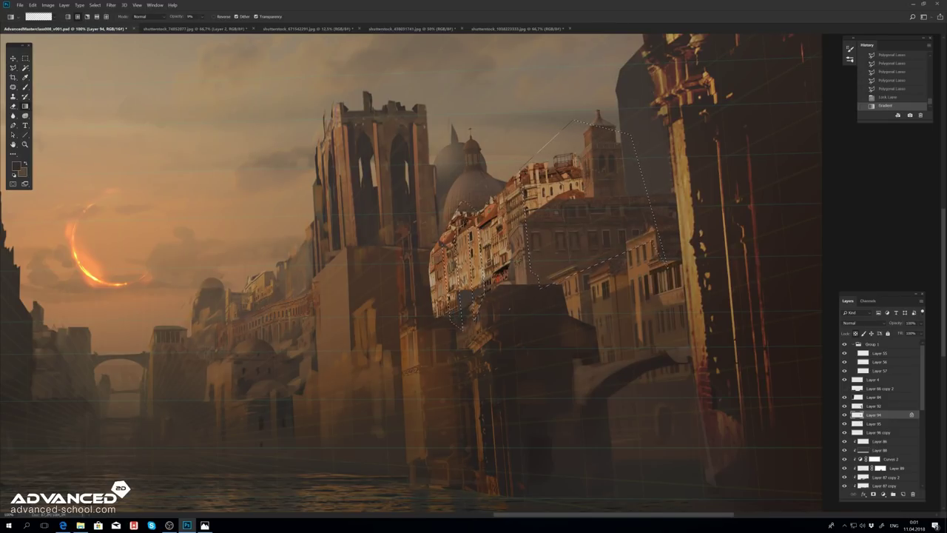
key(ctrl+e)
drag(220, 156, 577, 303)
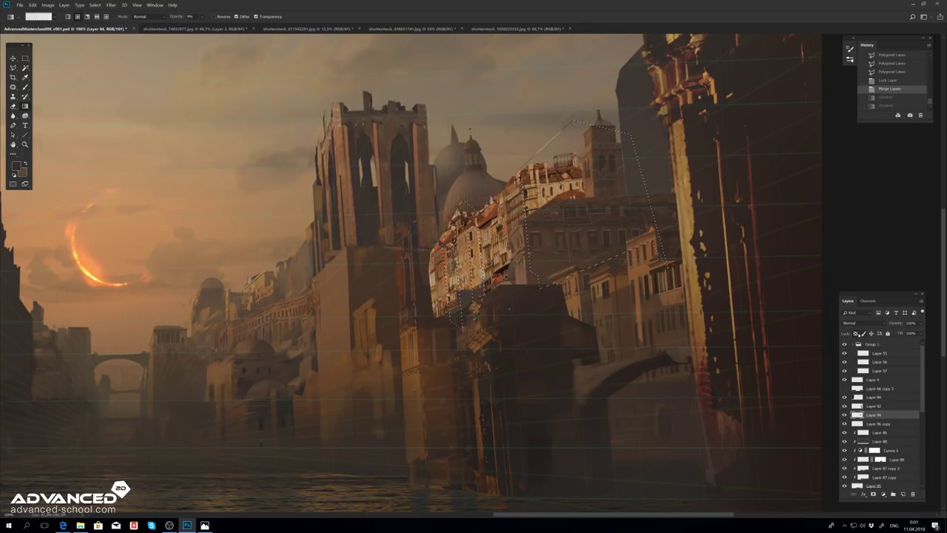
drag(444, 185, 518, 282)
drag(481, 192, 533, 282)
drag(459, 222, 481, 296)
key(ctrl+d)
Step: Transform the shaded buildings and shift them into place
key(v)
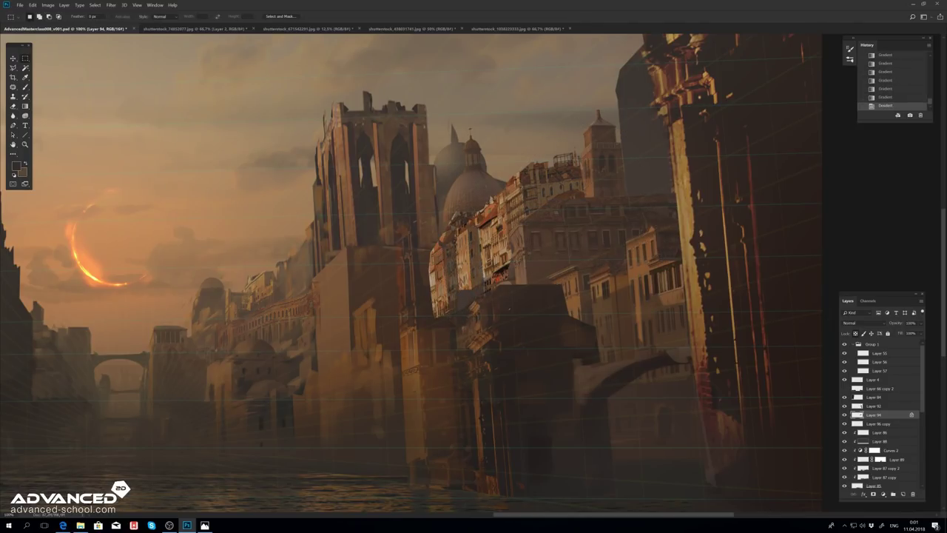
key(ctrl+t)
key(Return)
drag(592, 214, 548, 276)
Step: Hide Layer 94, then cut the building strip and paste it as a new layer
key(l)
click(845, 415)
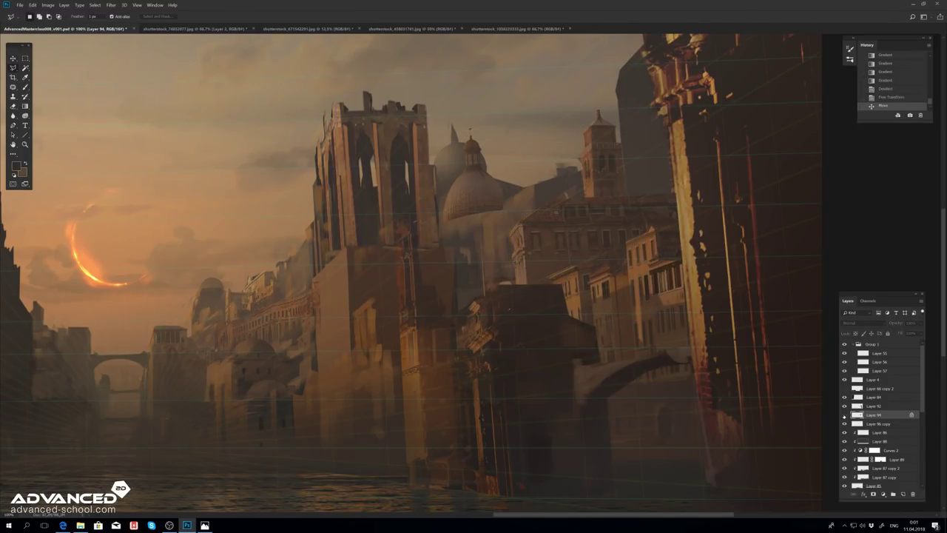
key(ctrl+x)
key(ctrl+v)
key(ctrl+t)
key(Return)
Step: Move the strip's layer above Layer 92 and reshape the pasted buildings
key(ctrl+bracketright)
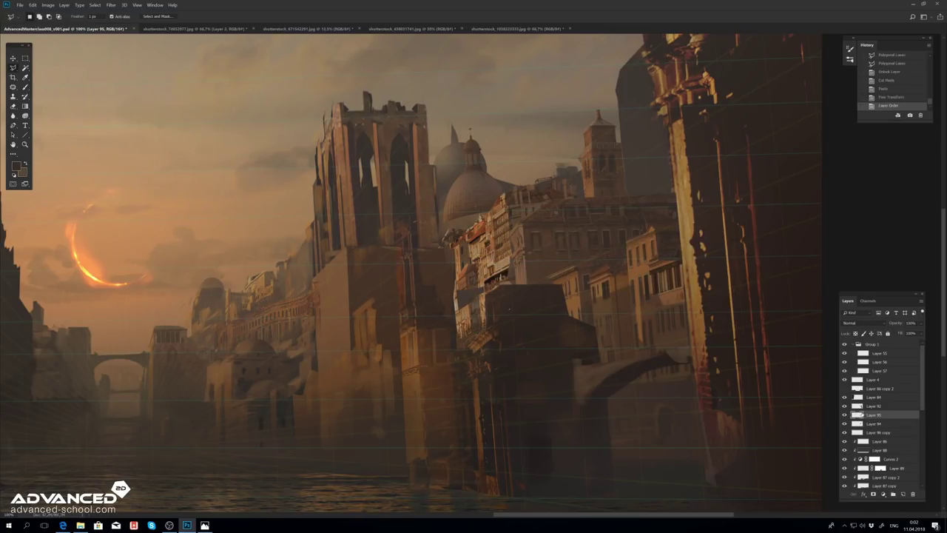
key(ctrl+bracketright)
key(ctrl+t)
key(Return)
key(ctrl+t)
key(Return)
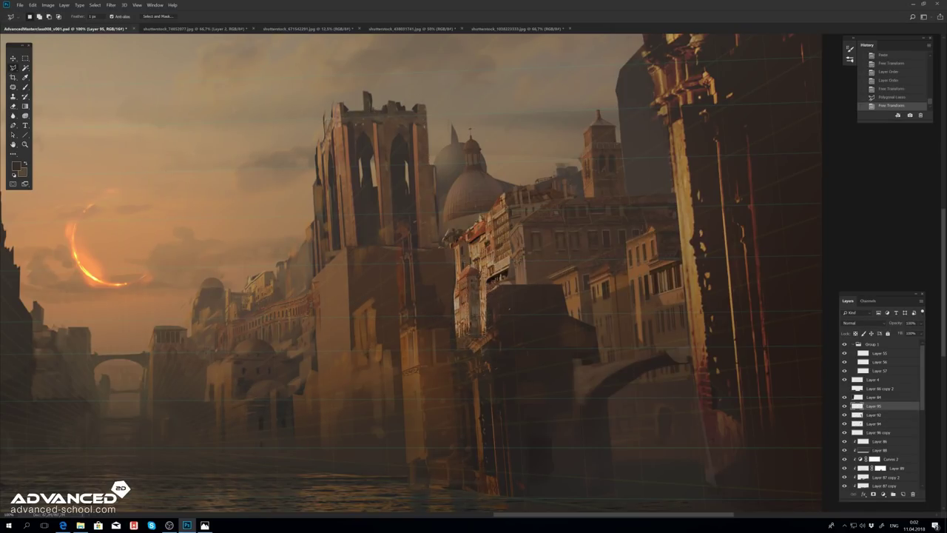
Step: Reposition a small building piece, move its layer below Layer 94, and zoom out
click(451, 268)
key(ctrl+t)
key(Return)
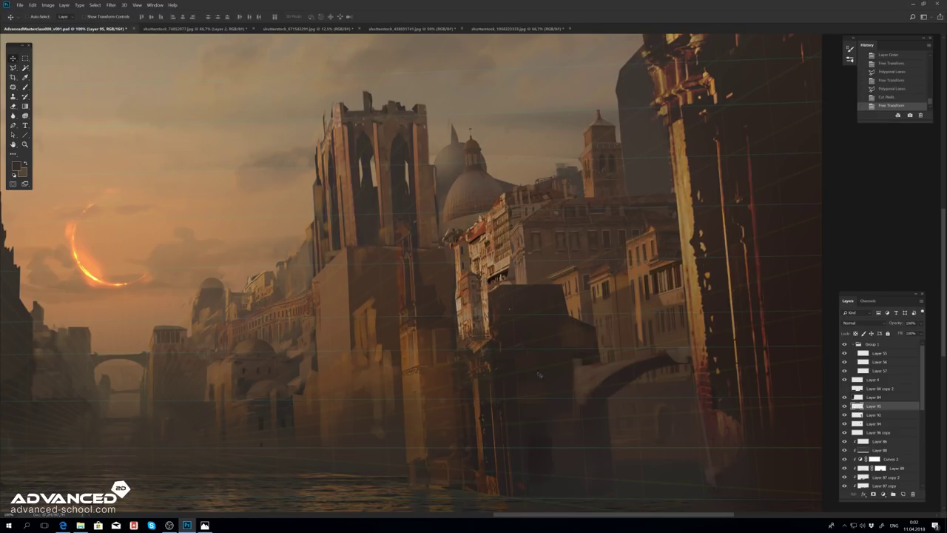
drag(538, 304, 554, 317)
key(ctrl+bracketleft)
key(l)
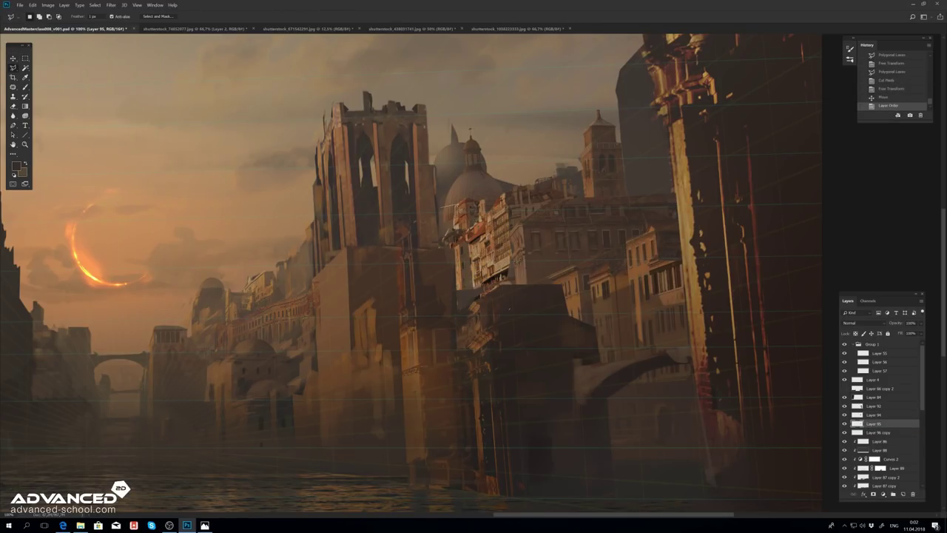
key(ctrl+minus)
key(ctrl+minus)
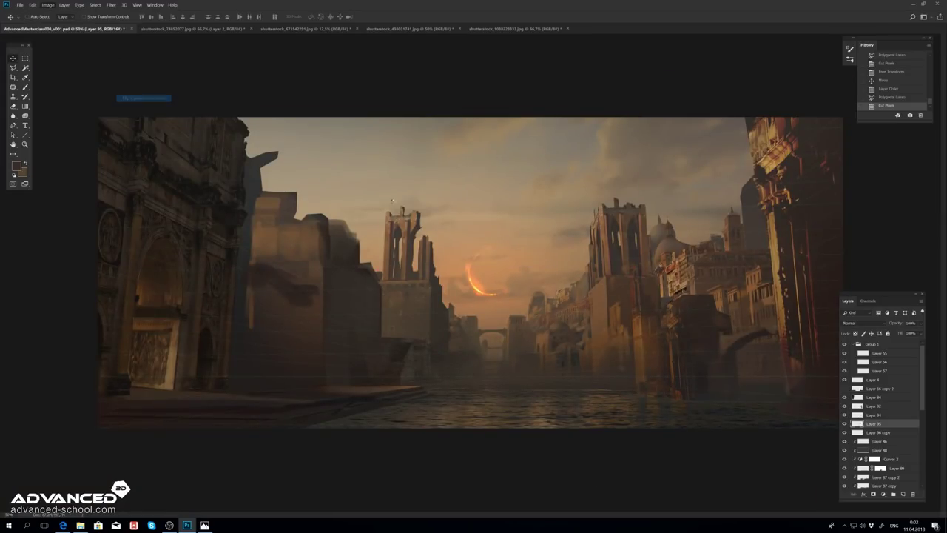
Step: Mirror the canvas and apply a Curves tone adjustment to the cut-out building
key(h)
key(ctrl+plus)
key(ctrl+plus)
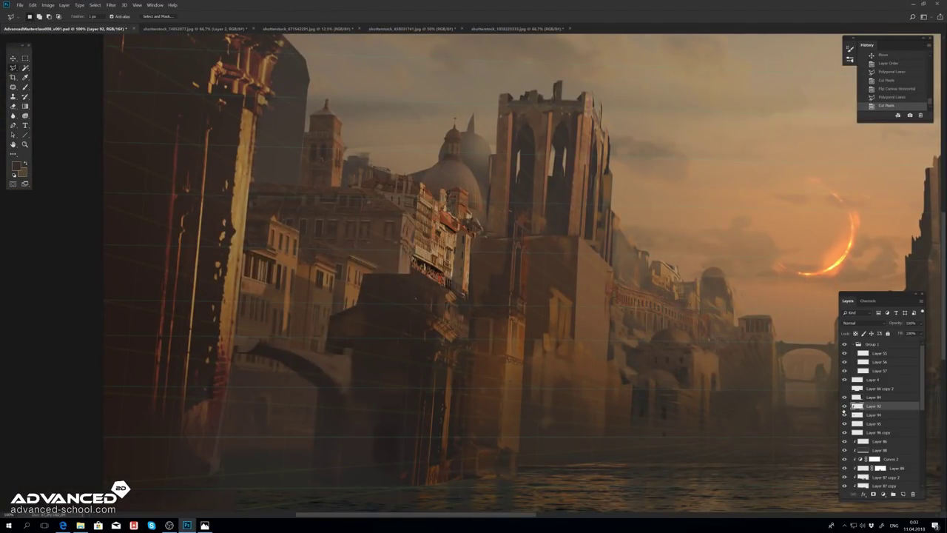
key(ctrl+m)
key(Return)
Step: Merge Layer 94 down and apply Curves to the merged buildings
click(858, 415)
key(ctrl+e)
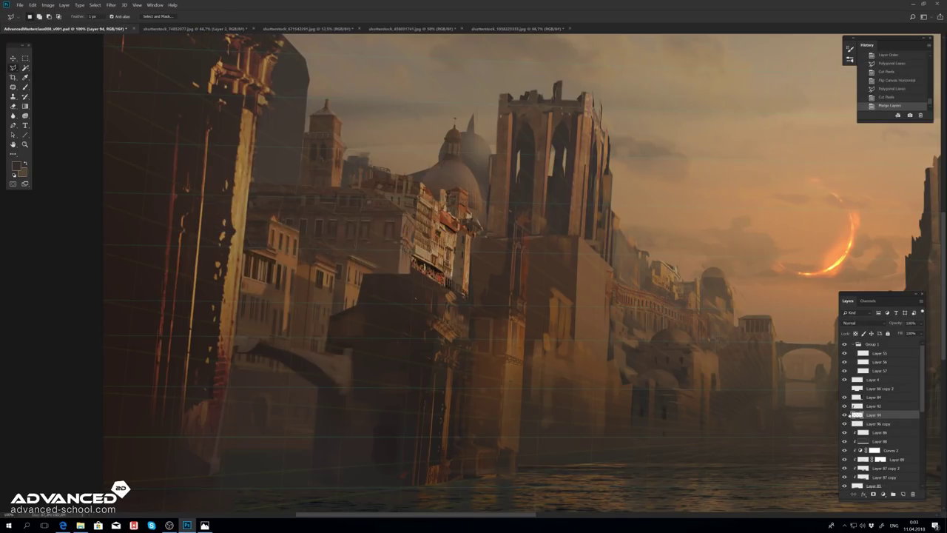
key(ctrl+m)
key(Return)
Step: Add a clipped layer and build up haze gradients over the central building
key(ctrl+shift+n)
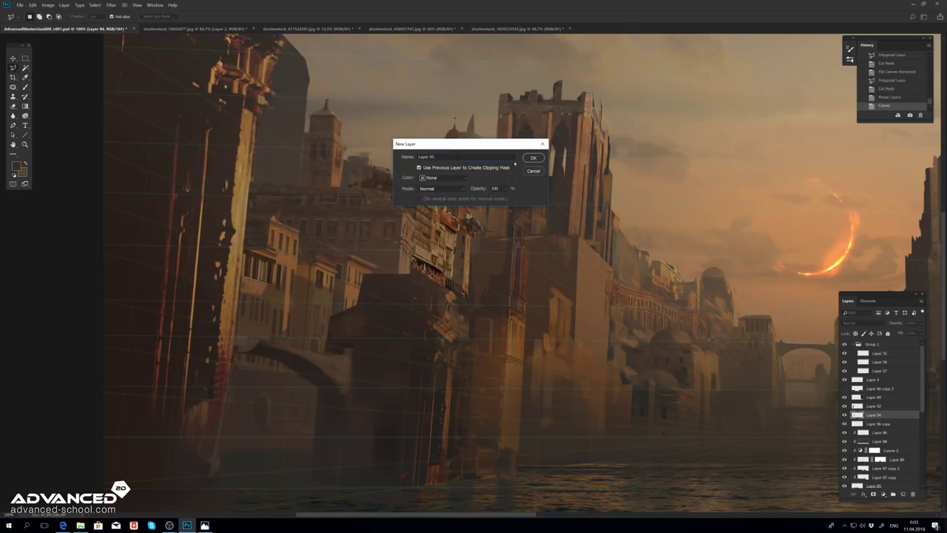
key(Return)
key(g)
drag(429, 195, 406, 351)
drag(437, 245, 447, 326)
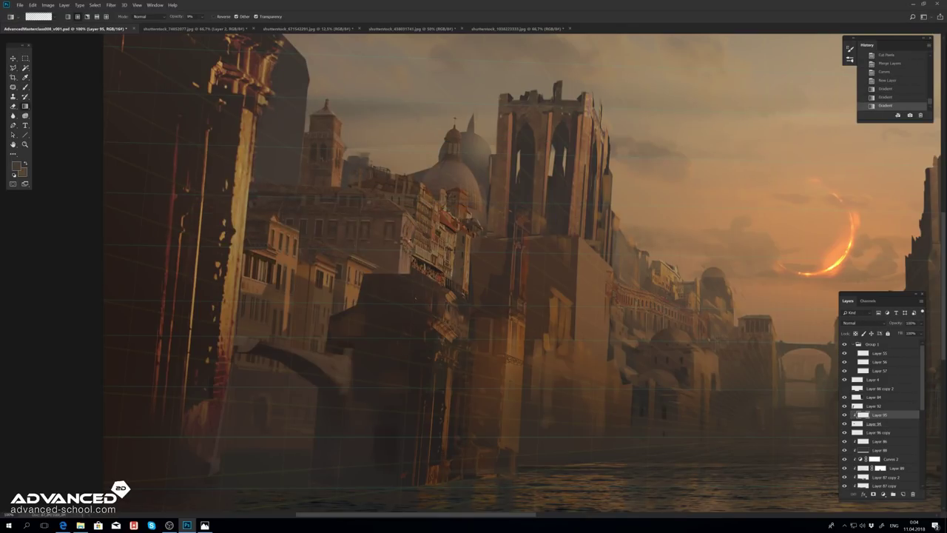
drag(439, 211, 448, 330)
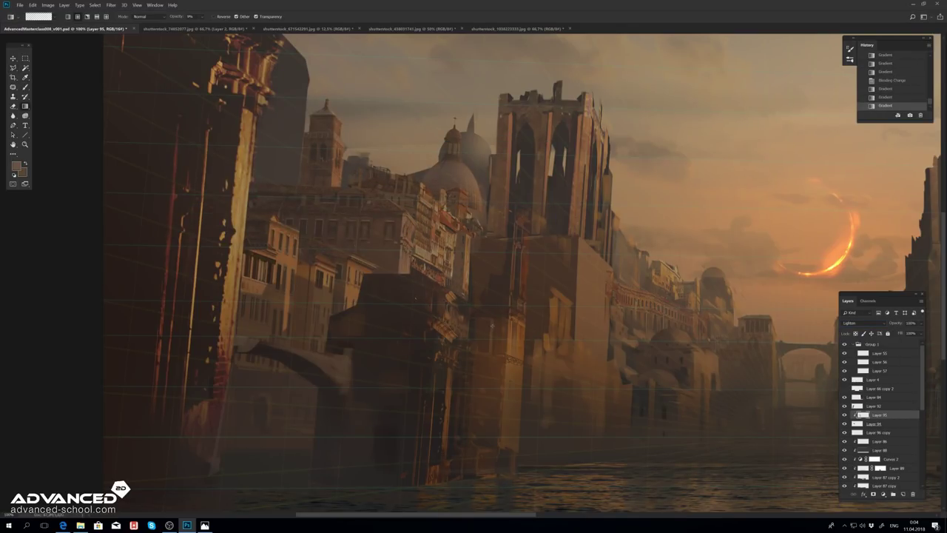
Step: Add Layer 96 above Layer 95, clip it, and adjust its stack position
key(ctrl+shift+alt+n)
key(ctrl+bracketleft)
key(ctrl+bracketright)
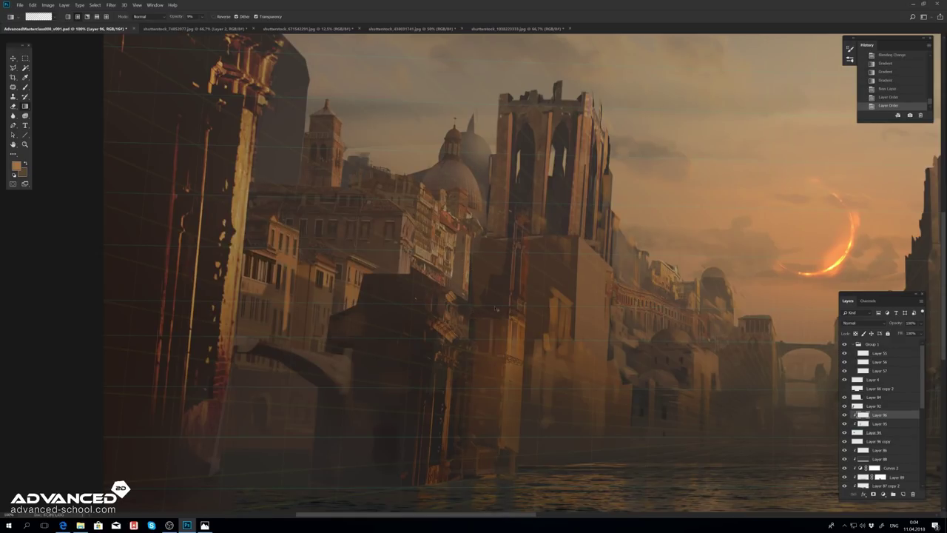
key(ctrl+0)
Step: Mask Layer 64 and cut away a lasso-outlined part of the tall block
key(l)
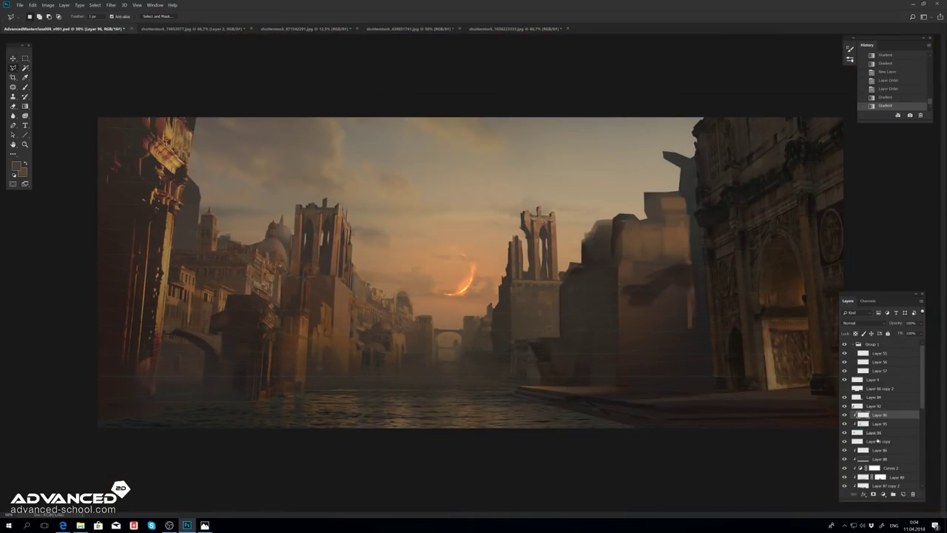
key(F2)
click(291, 260)
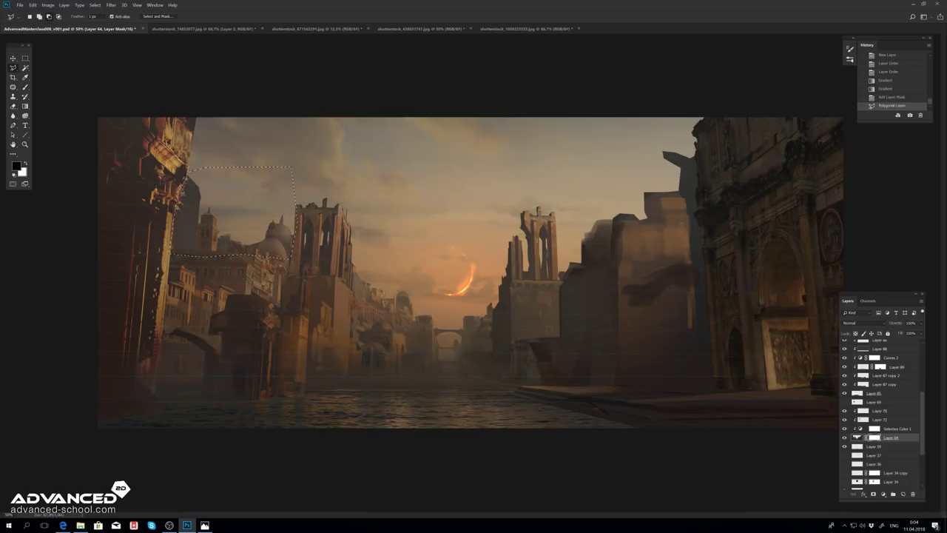
click(187, 170)
key(ctrl+x)
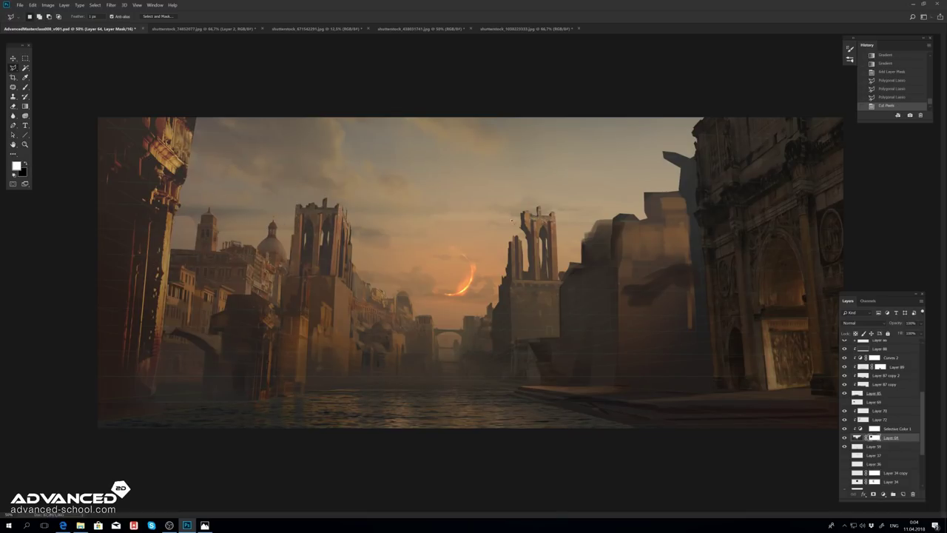
Step: Flip the canvas back to its original orientation
key(alt+i)
key(g)
key(h)
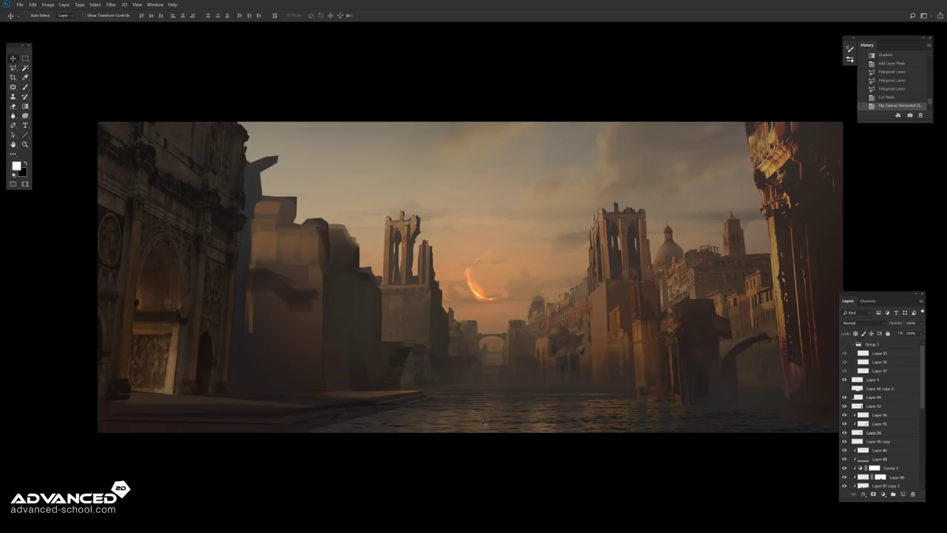
Step: Show Layer 66 copy 2 and place a rotated building copy at the street's far end
click(845, 387)
click(869, 389)
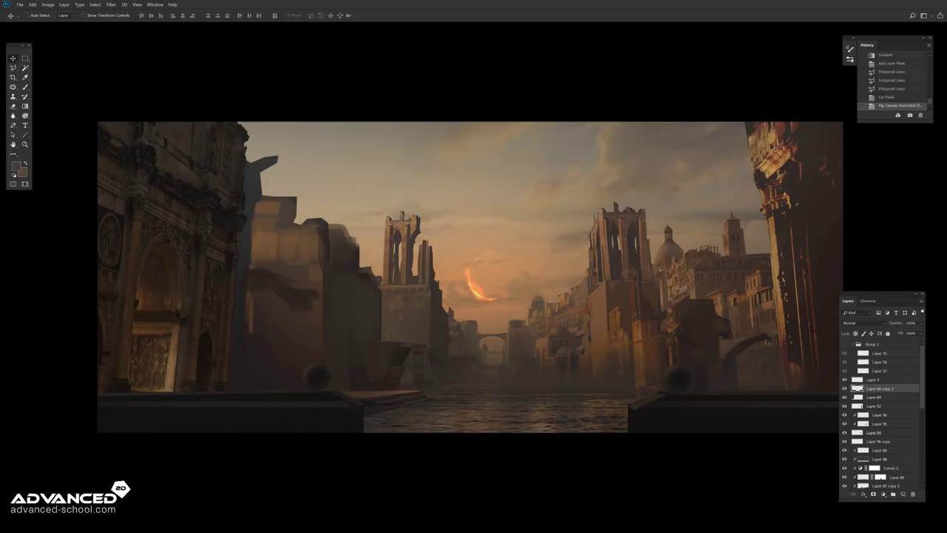
key(ctrl+e)
drag(680, 288, 583, 281)
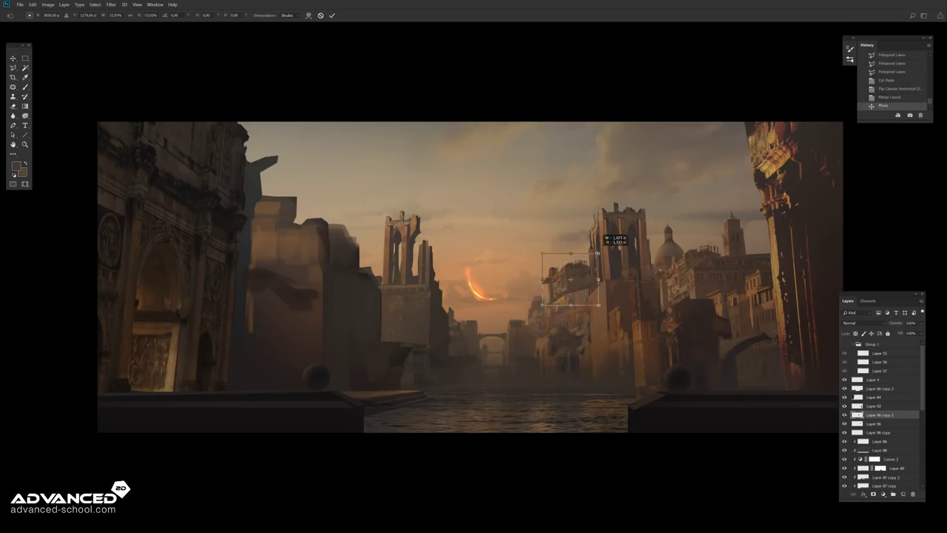
key(ctrl+t)
drag(575, 326, 582, 305)
key(Return)
Step: Select the distant central buildings and skew them to fit the perspective
scroll(888, 415, down, 3)
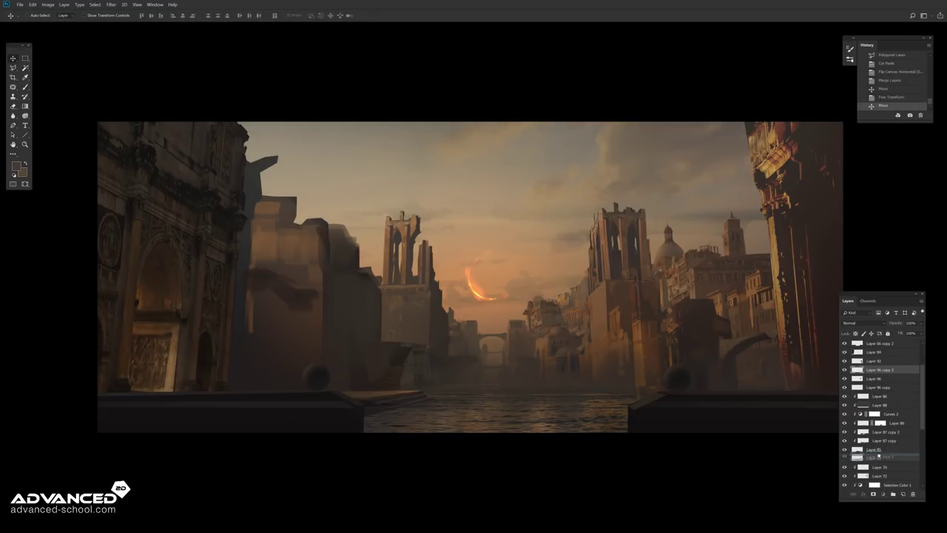
scroll(474, 281, up, 5)
key(m)
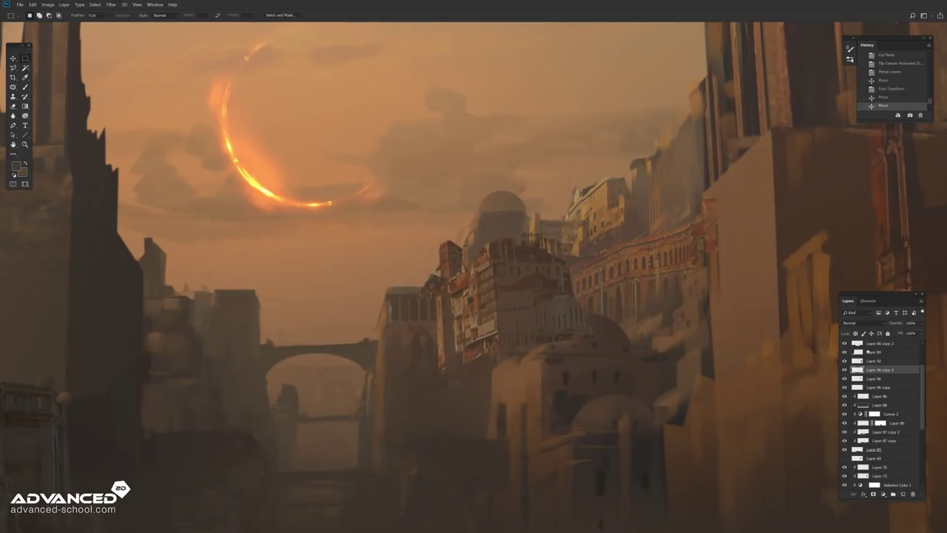
scroll(881, 385, up, 2)
drag(407, 230, 582, 420)
key(ctrl+t)
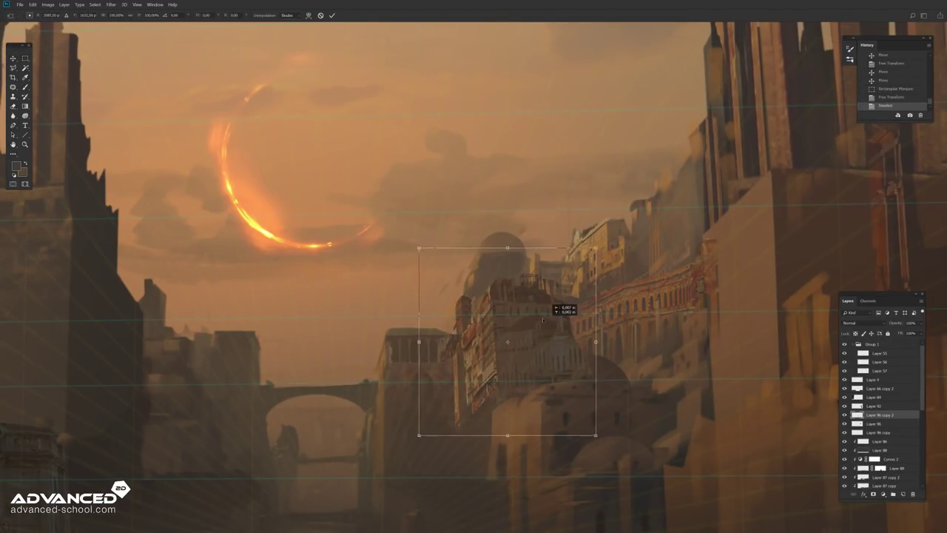
drag(494, 420, 488, 423)
key(Return)
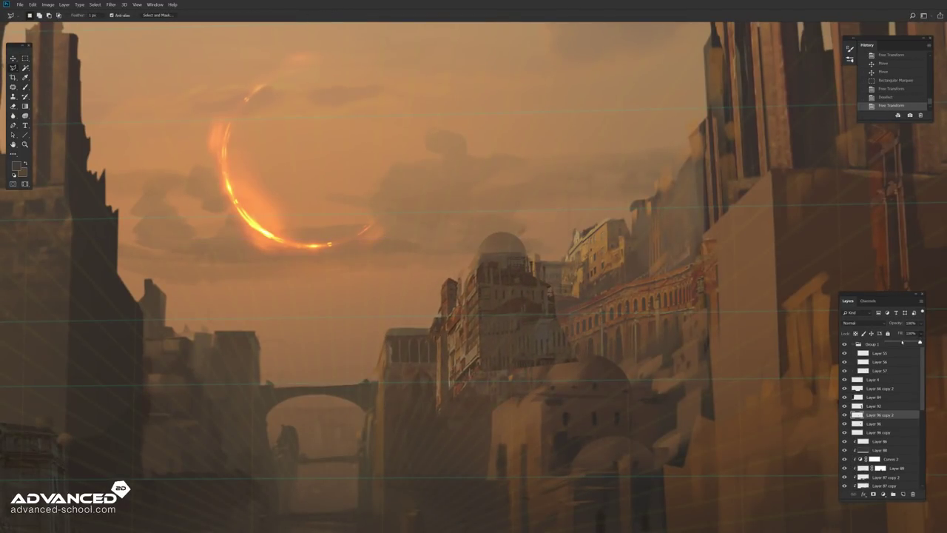
Step: Set the distant buildings to 40% fill and cut away unwanted pixels
drag(902, 341, 917, 341)
double_click(468, 391)
key(ctrl+x)
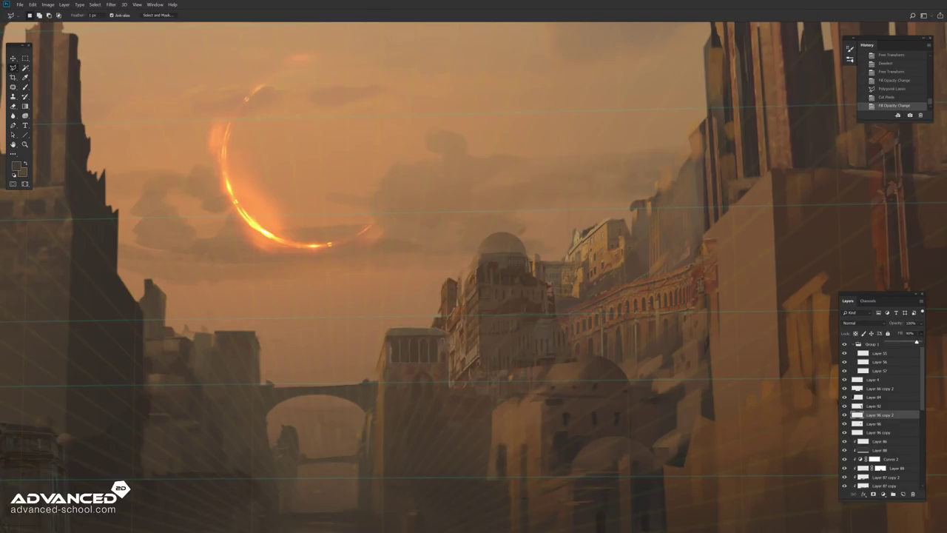
double_click(516, 325)
key(ctrl+x)
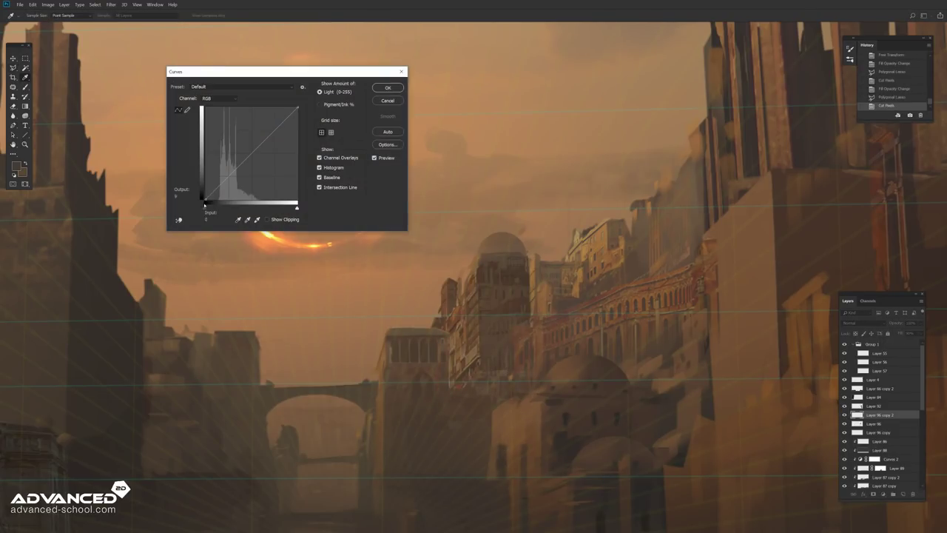
Step: Adjust the distant buildings' Curves in the Red and Green channels
key(ctrl+m)
key(alt+3)
click(219, 99)
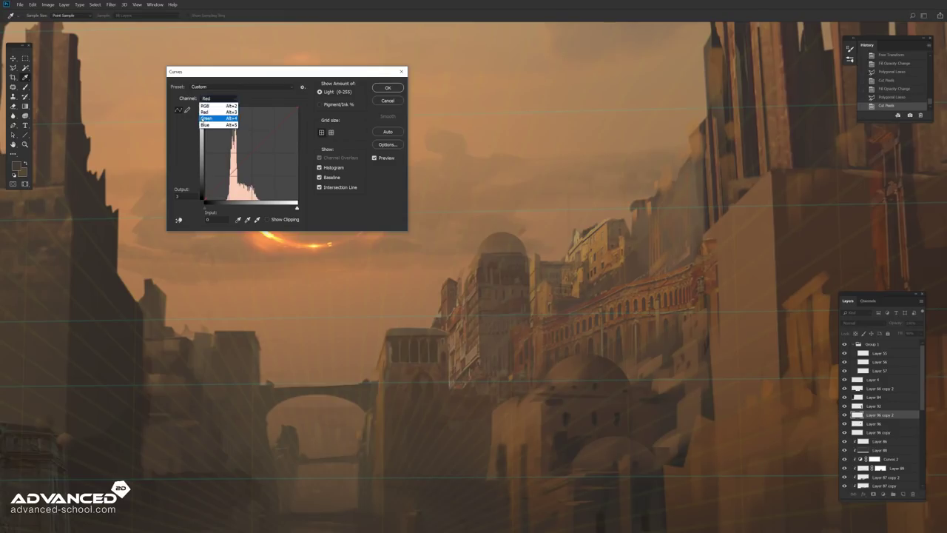
click(219, 117)
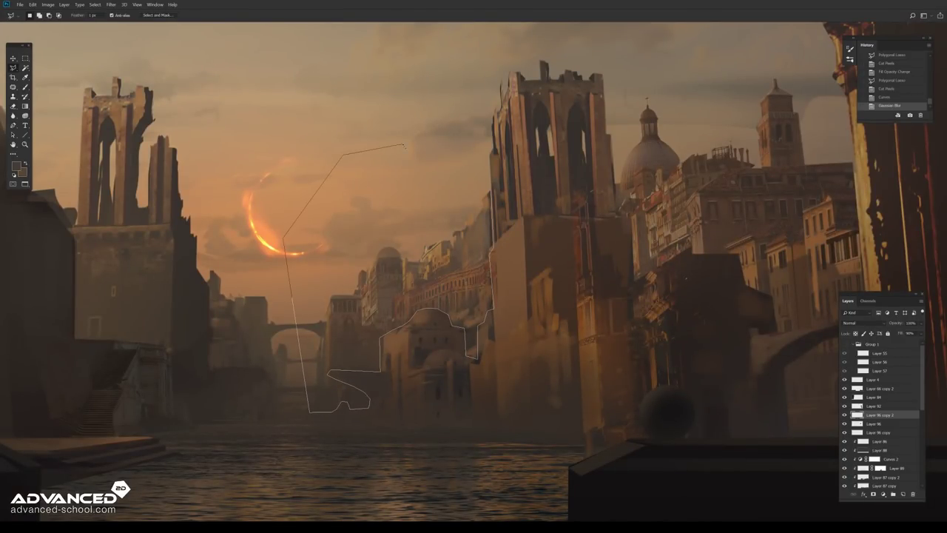
Step: Create Layer 97 and sweep a haze gradient across the distant street
click(873, 406)
key(ctrl+shift+alt+n)
key(g)
drag(474, 355, 444, 311)
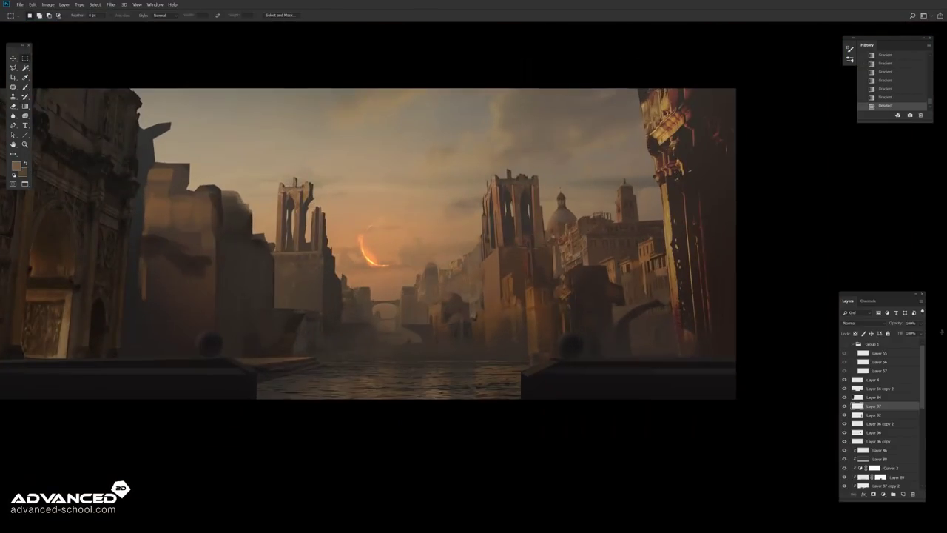
Step: Zoom in and undo the last fill change and outline on the haze layer
key(ctrl+plus)
key(l)
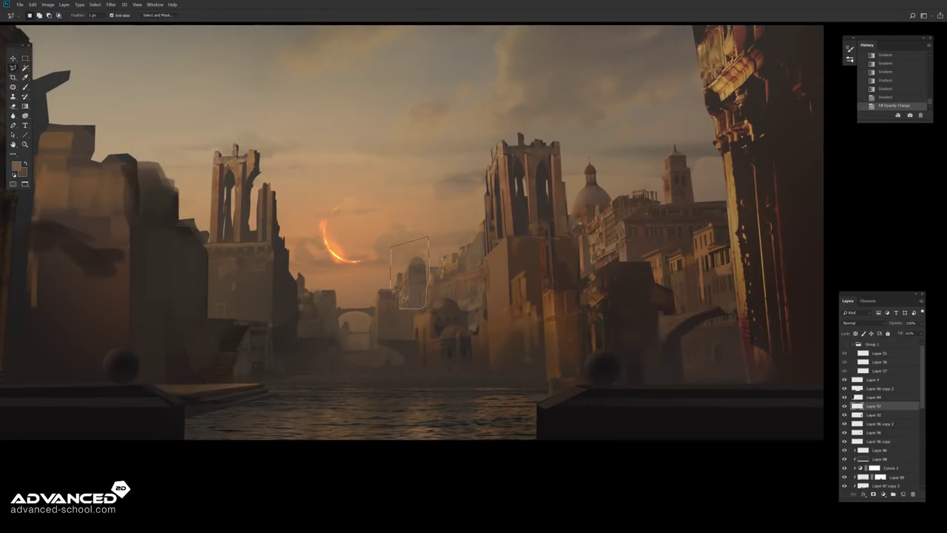
key(ctrl+z)
key(ctrl+z)
key(l)
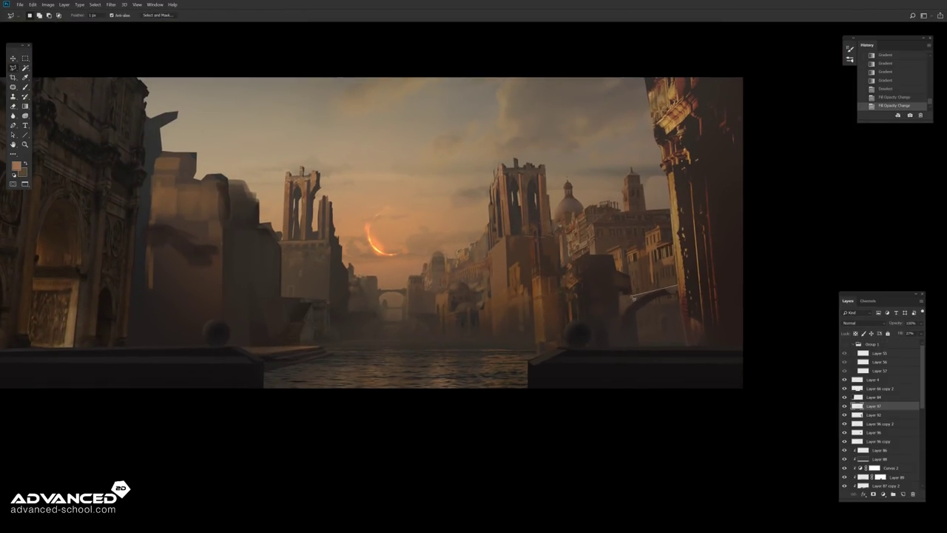
Step: Lasso the right-hand Venetian buildings and sweep haze gradients inside the selection
double_click(656, 171)
key(g)
drag(607, 133, 622, 281)
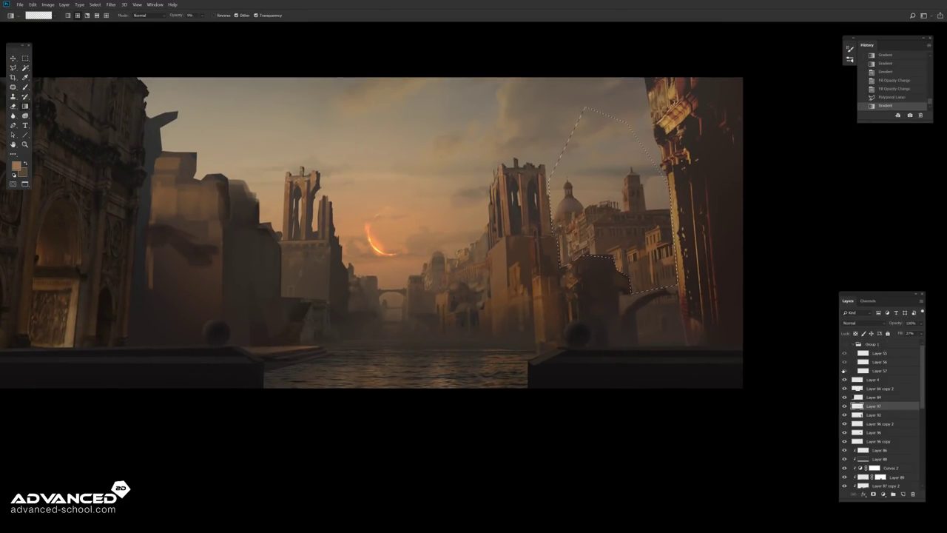
drag(627, 220, 627, 220)
key(ctrl+d)
Step: Mirror the whole canvas horizontally to check the composition
key(m)
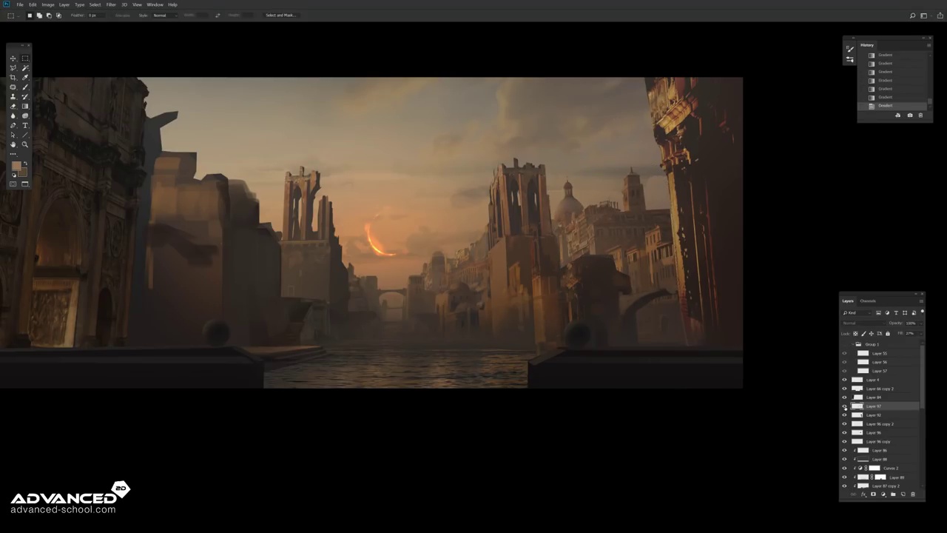
drag(193, 143, 259, 147)
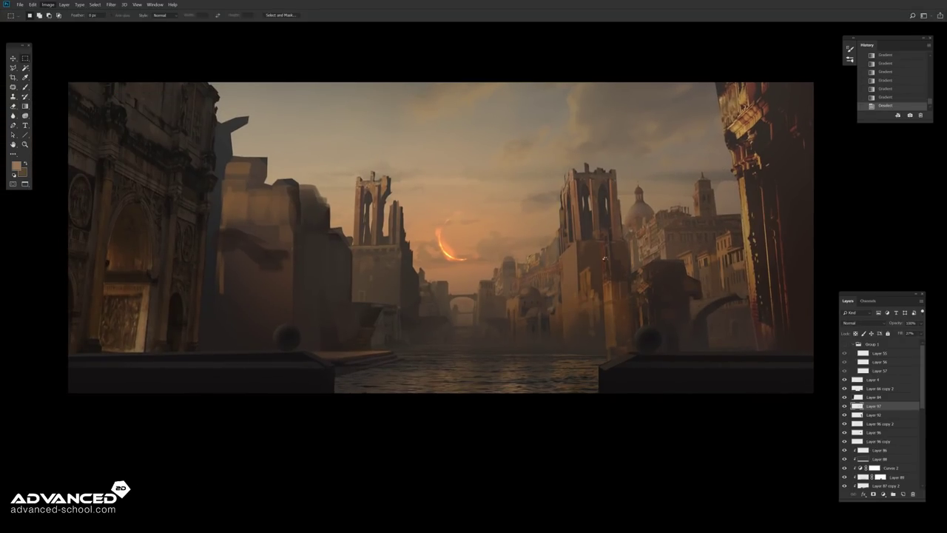
key(ctrl+shift+h)
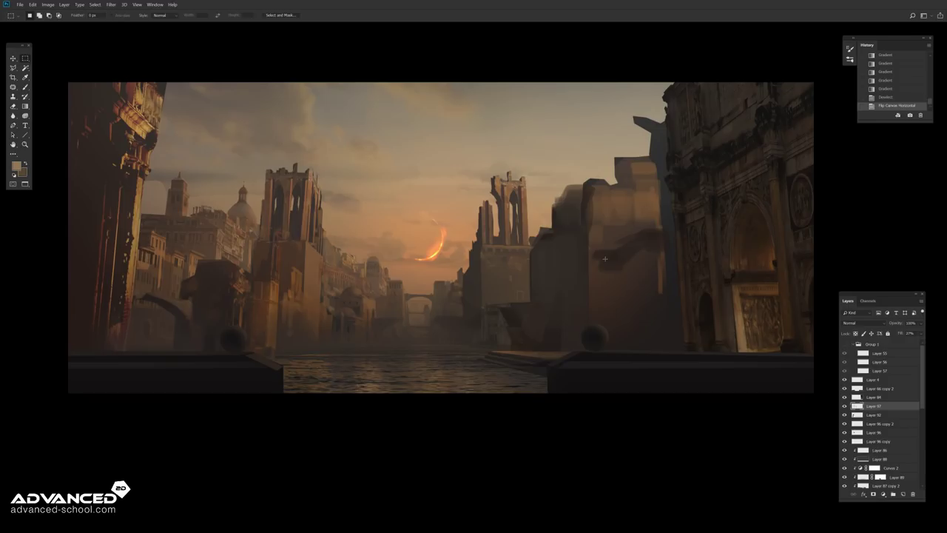
drag(626, 246, 659, 285)
scroll(880, 414, down, 5)
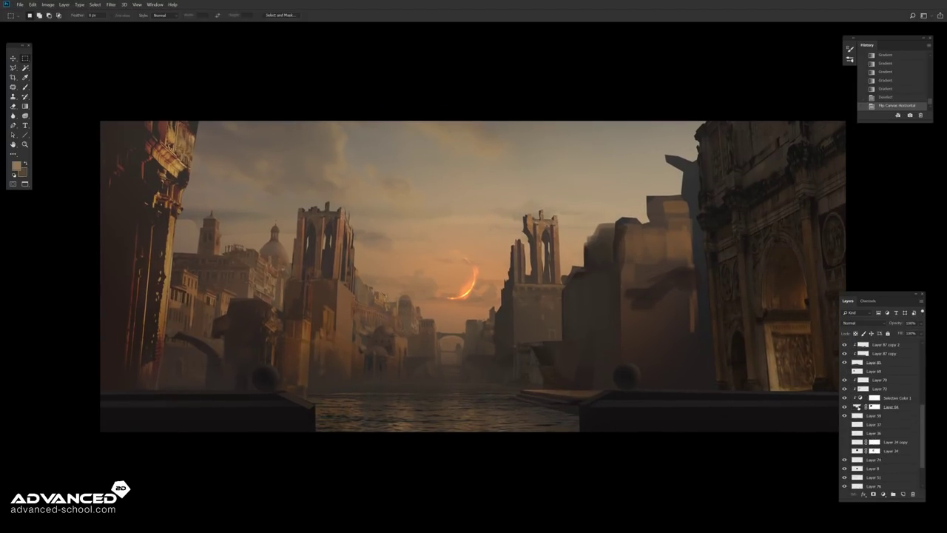
Step: Outline the Venetian buildings and tweak their green-channel Curves adjustment
click(106, 46)
click(211, 81)
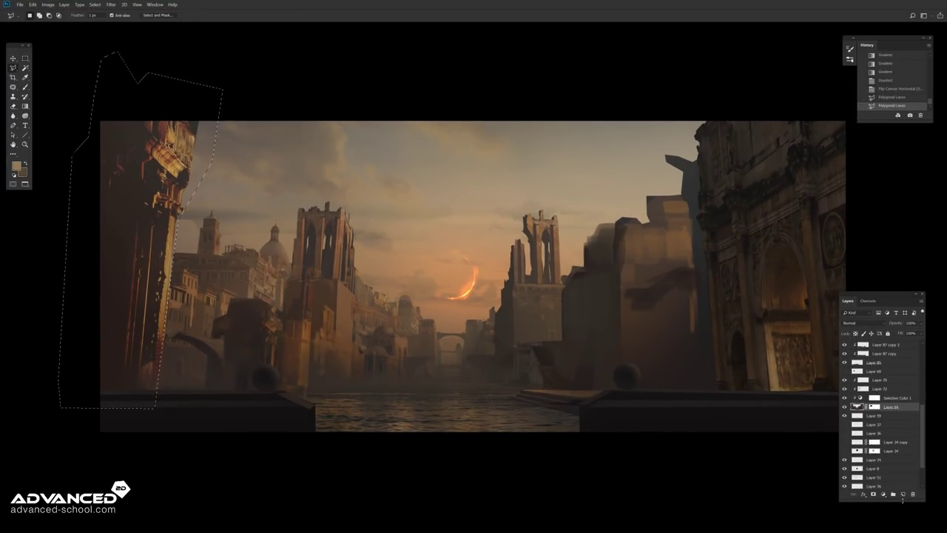
double_click(155, 405)
click(883, 494)
click(561, 134)
click(552, 156)
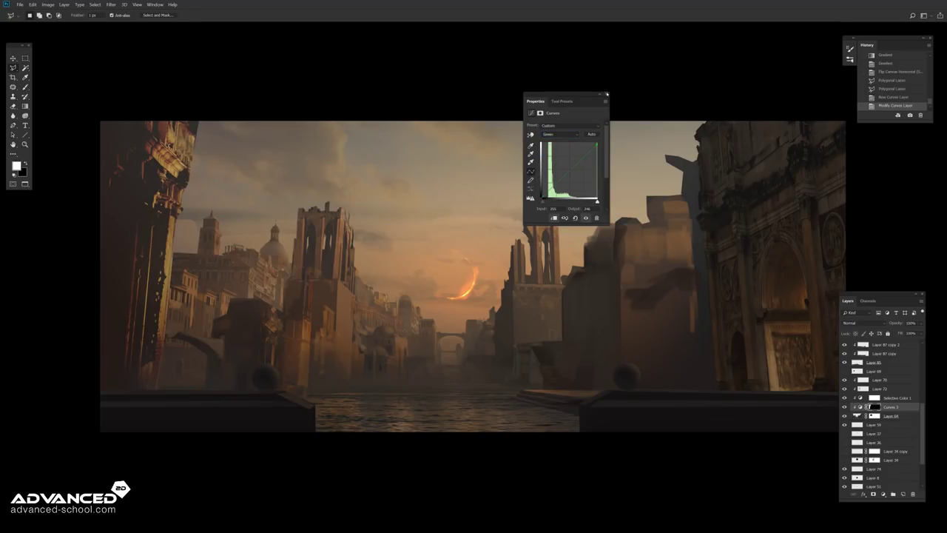
Step: Load the Curves 3 mask and lower the buildings' saturation to -20 with Hue/Saturation
click(868, 301)
ctrl+click(855, 346)
click(849, 300)
click(883, 493)
drag(566, 173, 551, 173)
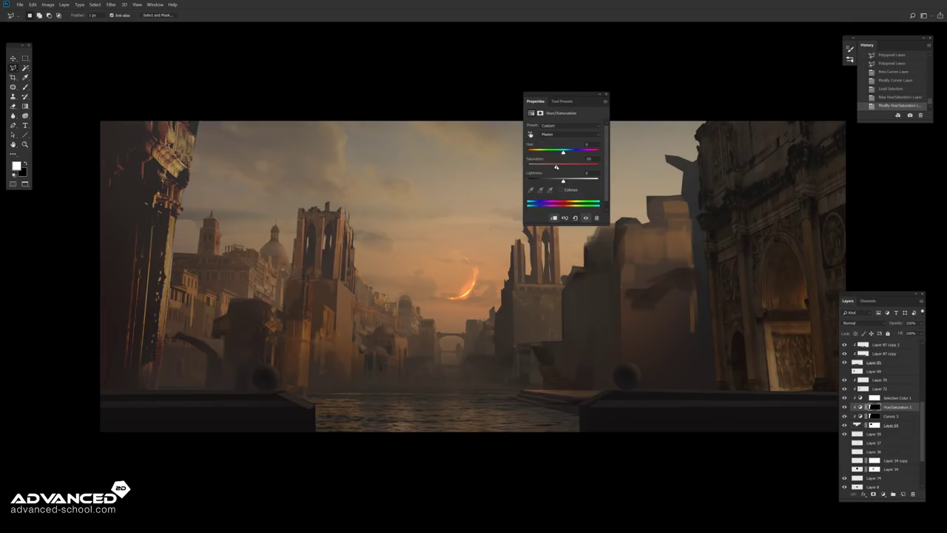
scroll(880, 414, down, 3)
Step: Move the small crescent moon down and right, then flip the canvas back to normal
key(ctrl+t)
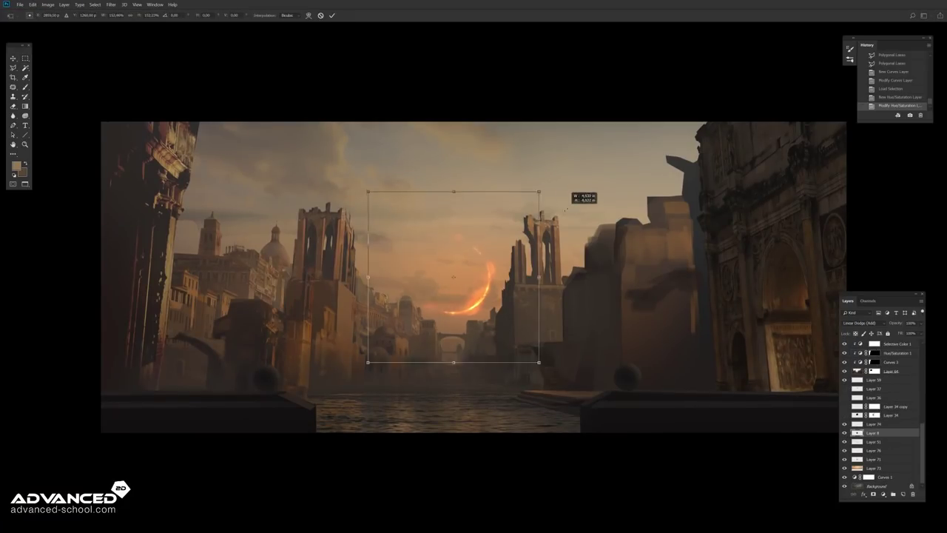
key(Return)
key(ctrl+minus)
key(ctrl+alt+z)
key(ctrl+alt+z)
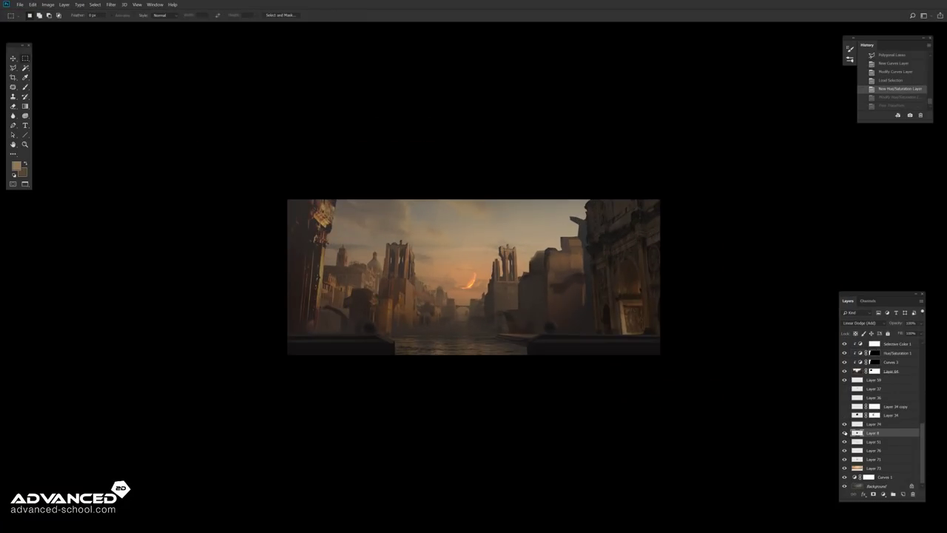
key(ctrl+plus)
key(v)
drag(540, 223, 545, 264)
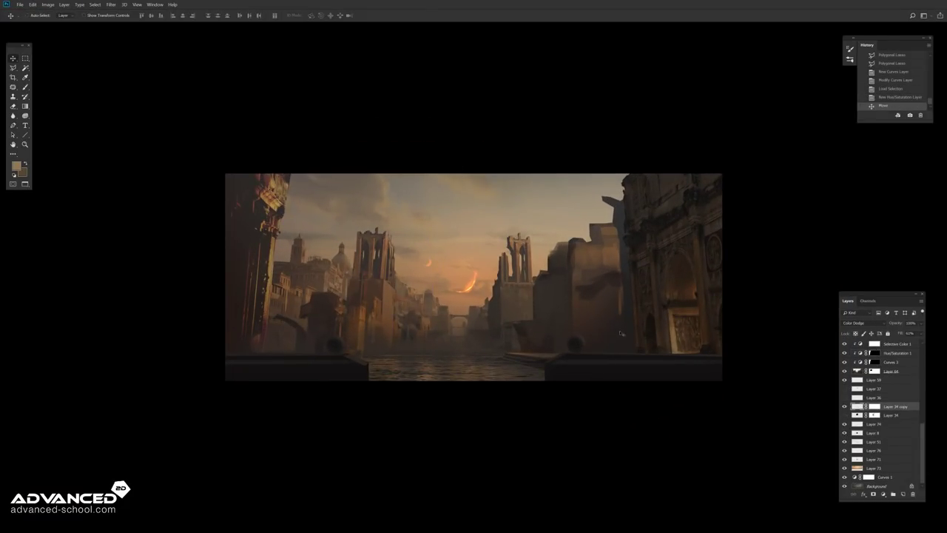
click(48, 4)
click(144, 97)
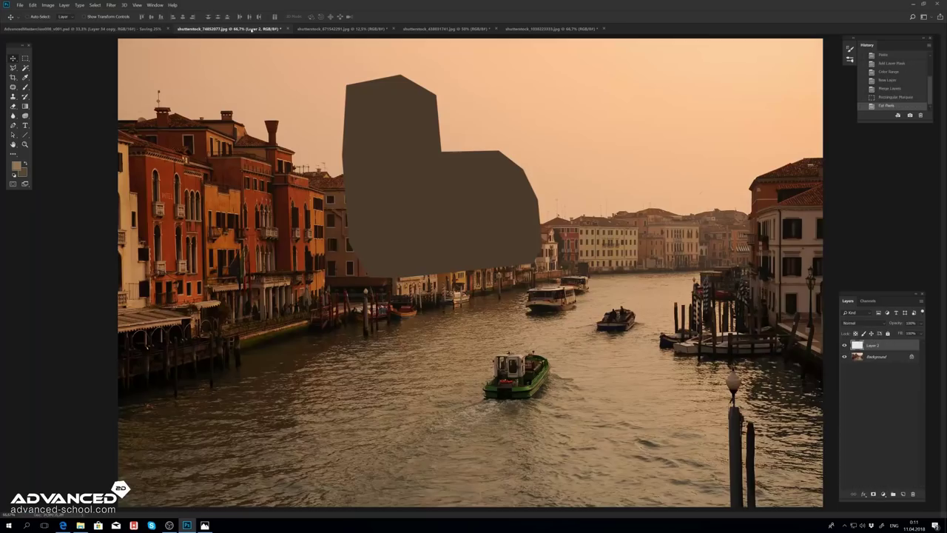
Step: Cut the sky strip from the panorama photo and return to the matte painting
key(m)
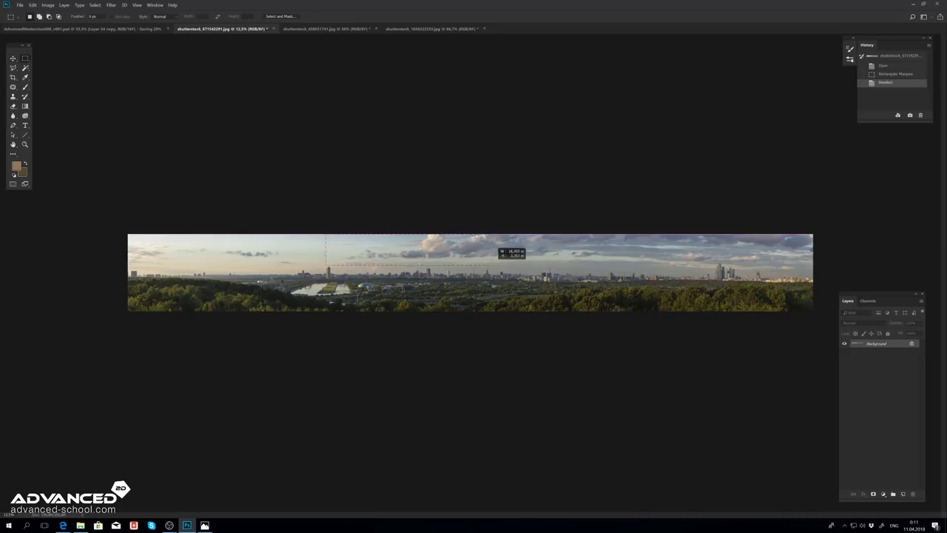
drag(326, 234, 531, 264)
drag(345, 214, 500, 273)
key(ctrl+x)
click(101, 30)
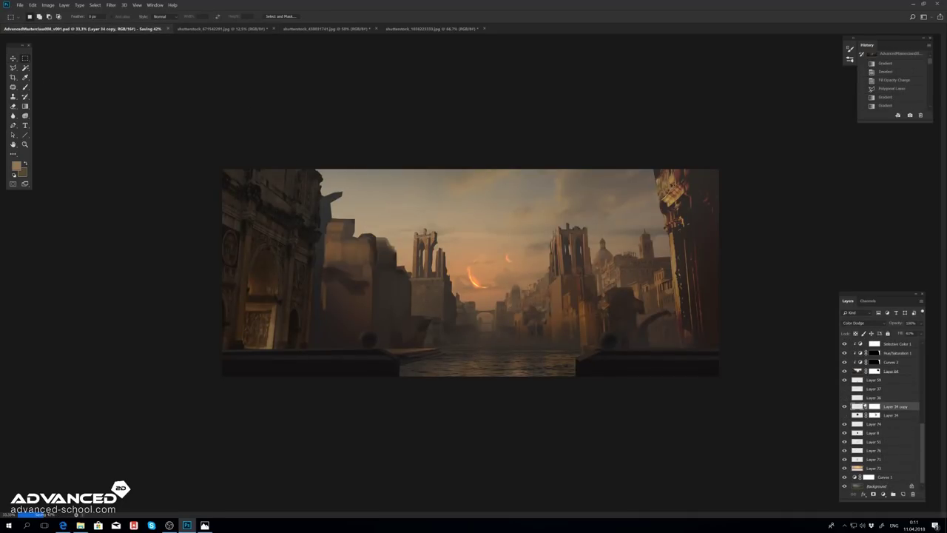
Step: Adjust the sky's Hue/Saturation and add Selective Color setting blues' magenta to +20
key(ctrl+u)
key(Return)
key(ctrl+shift+n)
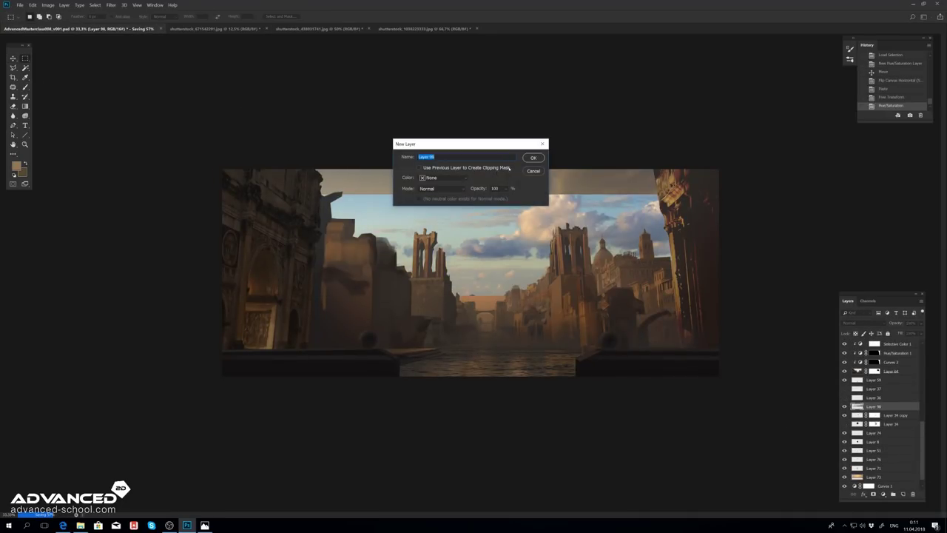
key(Return)
click(884, 494)
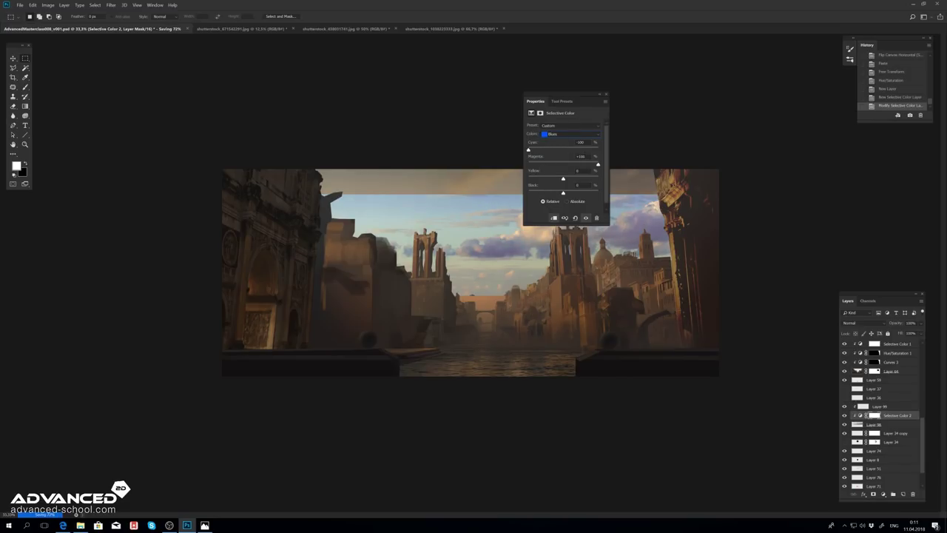
drag(584, 165, 570, 164)
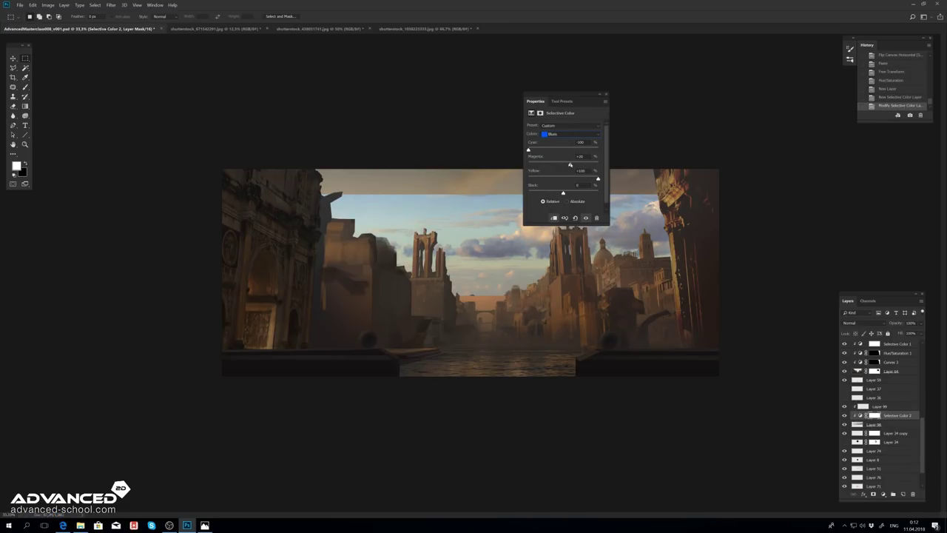
click(606, 95)
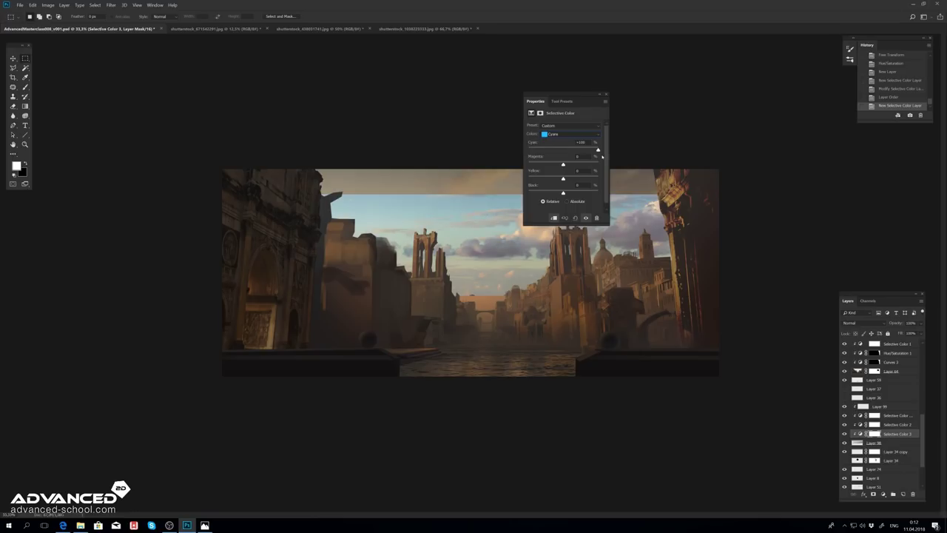
key(ctrl+bracketright)
Step: Merge the sky adjustments, reposition the sky across the top, and mask it via Color Range
key(ctrl+e)
key(ctrl+t)
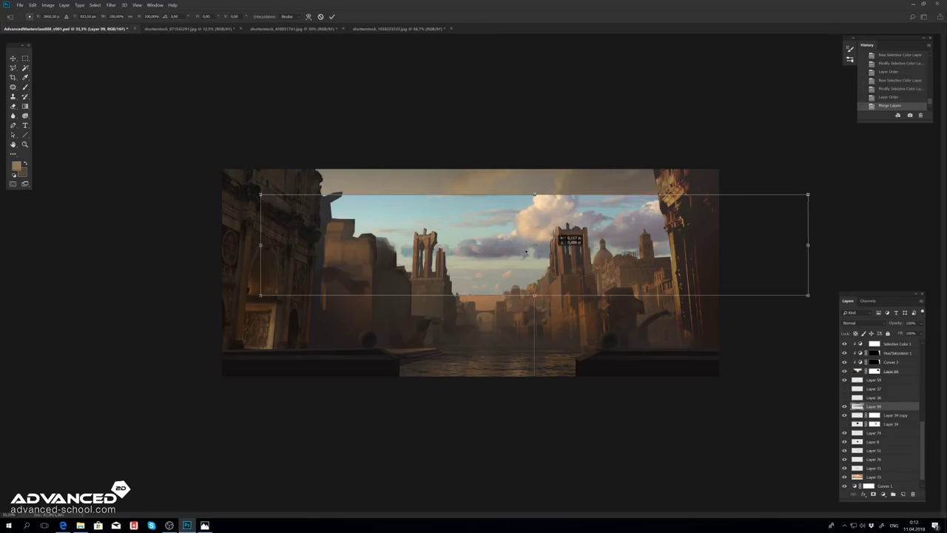
key(Return)
key(ctrl+t)
drag(620, 290, 620, 266)
key(Return)
click(874, 494)
click(95, 4)
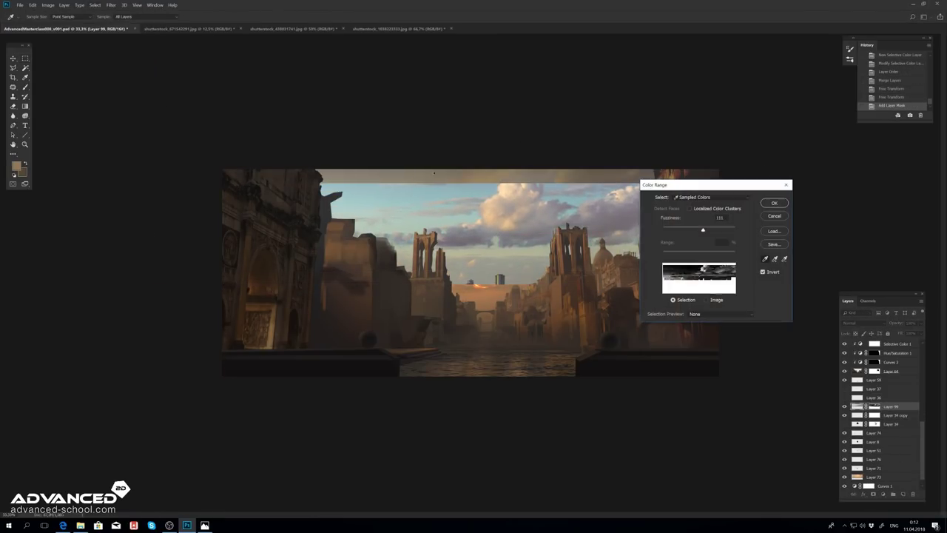
click(111, 89)
click(593, 227)
Step: Merge the sky into one layer and enlarge the clouds across the sky
key(Return)
key(ctrl+shift+alt+n)
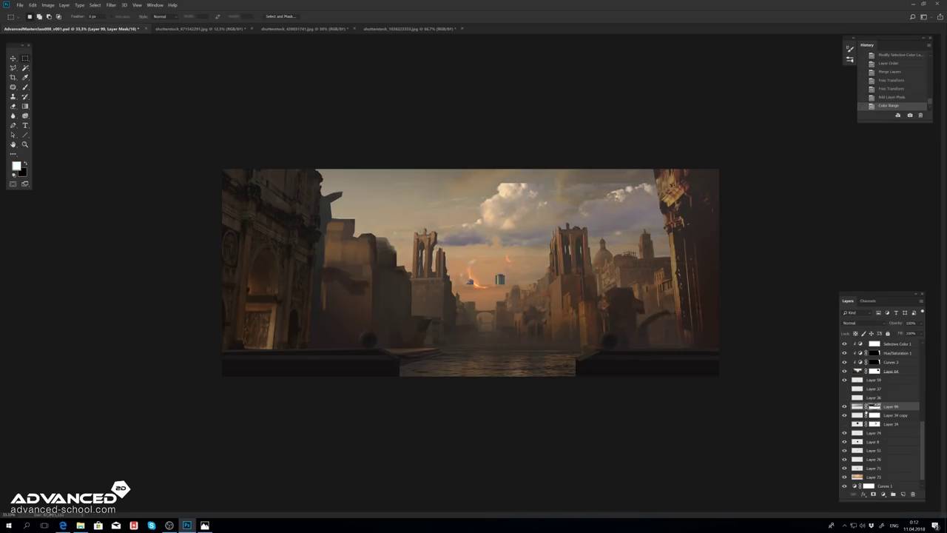
key(ctrl+e)
key(ctrl+t)
drag(773, 184, 835, 173)
key(Return)
Step: Apply Curves to the sky and warm its Color Balance
key(ctrl+m)
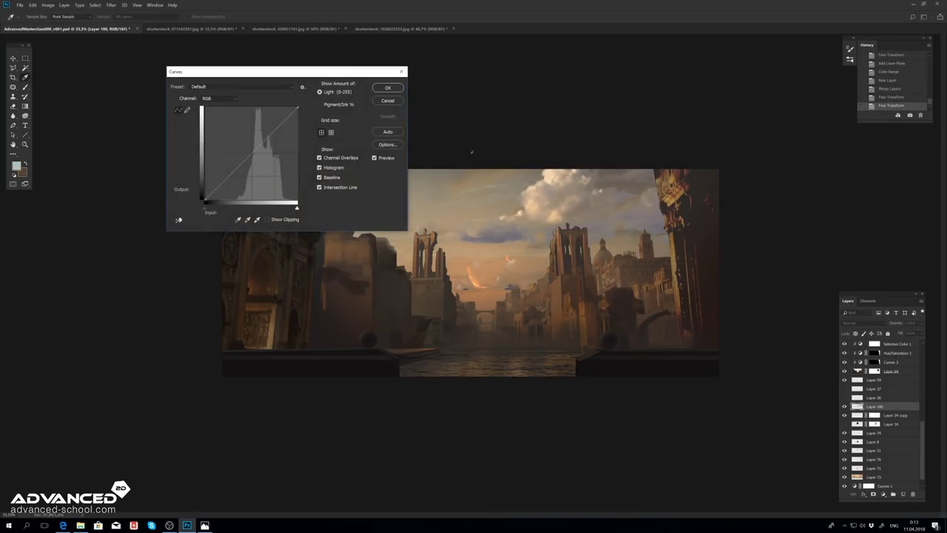
key(Return)
key(ctrl+b)
key(Return)
key(ctrl+u)
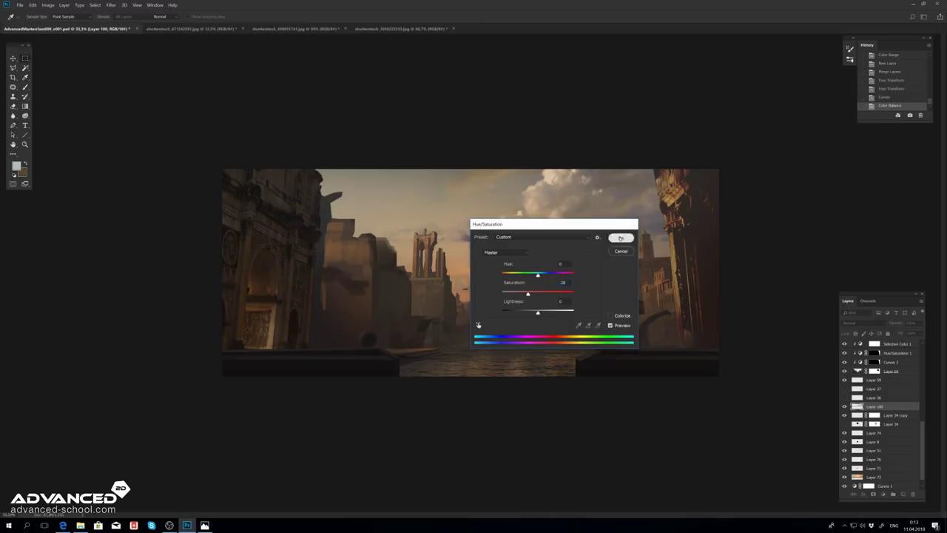
key(Escape)
Step: Refine the sky's red and green channel curves in two Curves passes
key(ctrl+m)
key(alt+3)
key(alt+4)
key(Return)
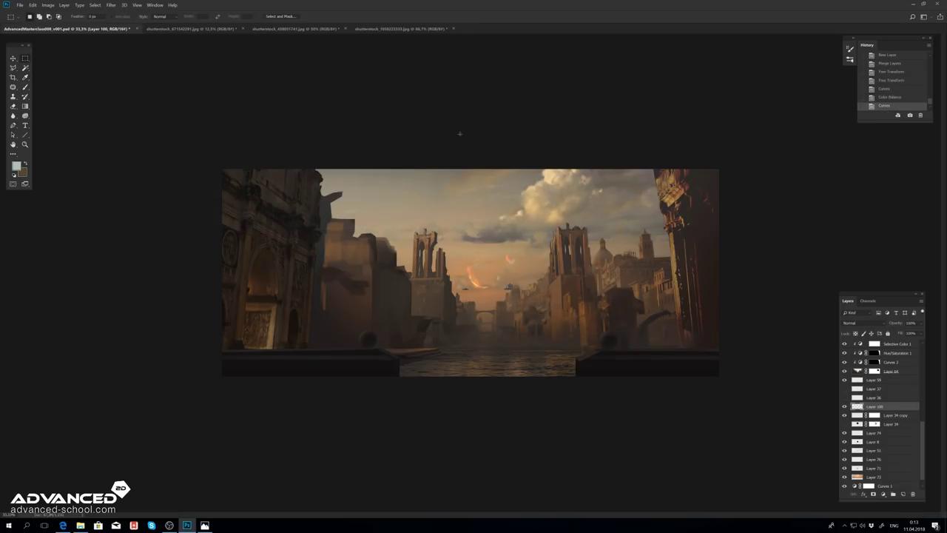
key(ctrl+m)
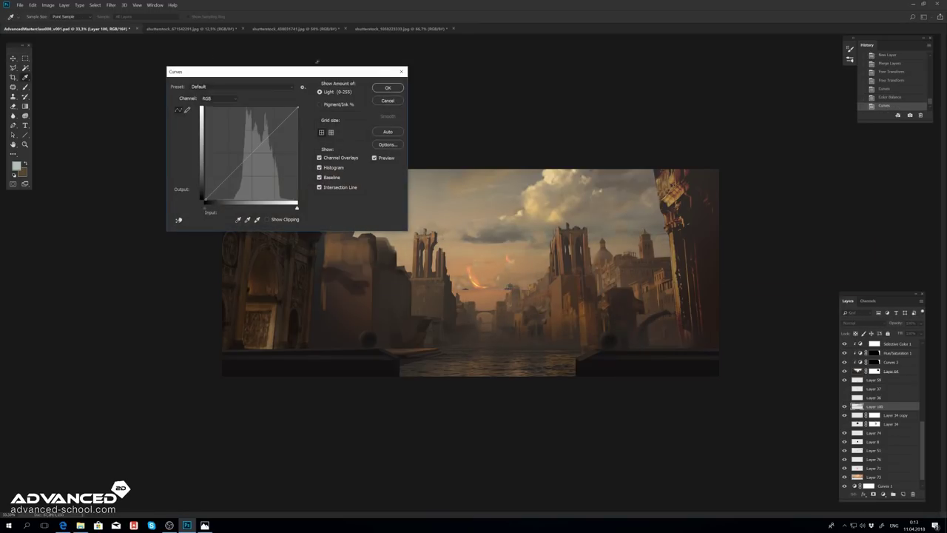
key(alt+3)
key(alt+4)
key(Return)
Step: Add a clipped Selective Color adjustment and choose the colour ranges to tweak
key(ctrl+shift+n)
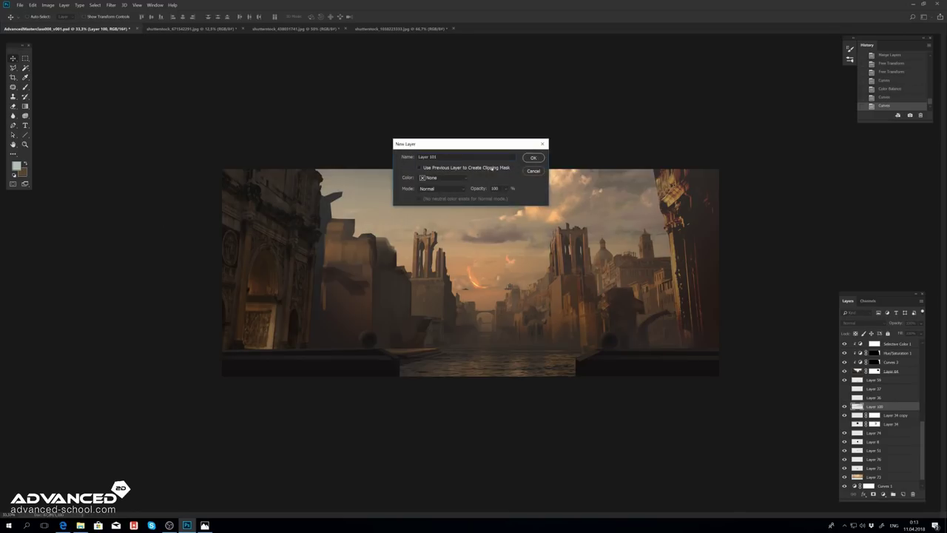
key(Return)
click(570, 134)
click(566, 175)
click(570, 134)
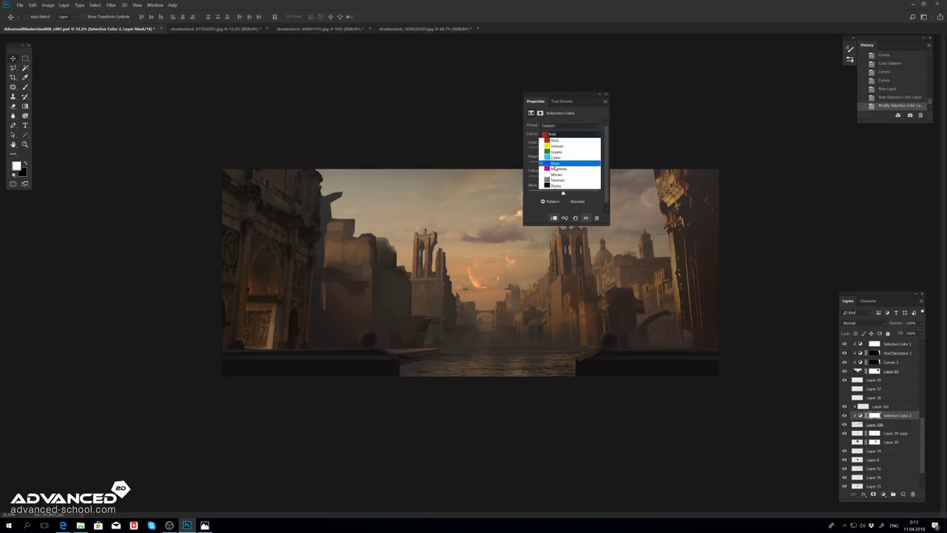
click(566, 168)
click(774, 293)
double_click(861, 416)
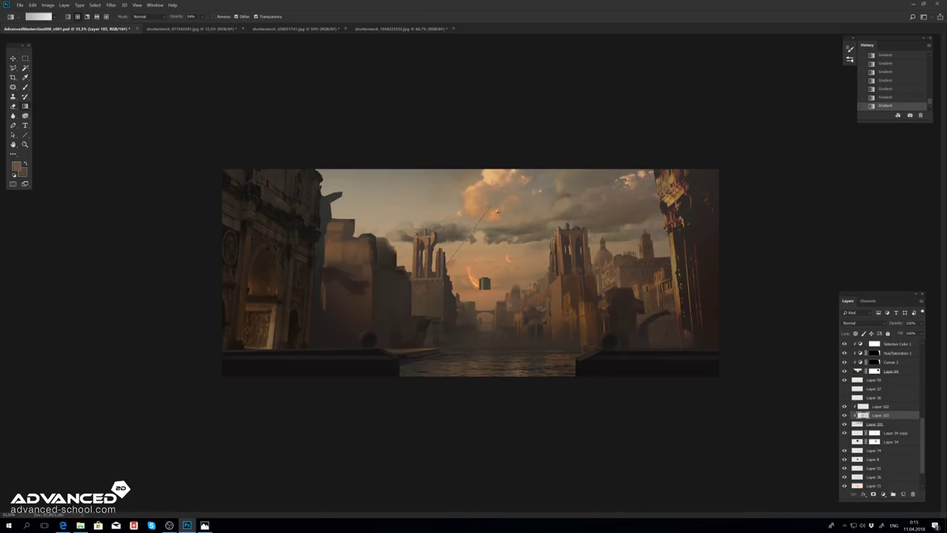
Step: Fade the upper clouds with a gradient and duplicate them to Layer 101 copy higher up
drag(566, 145, 634, 278)
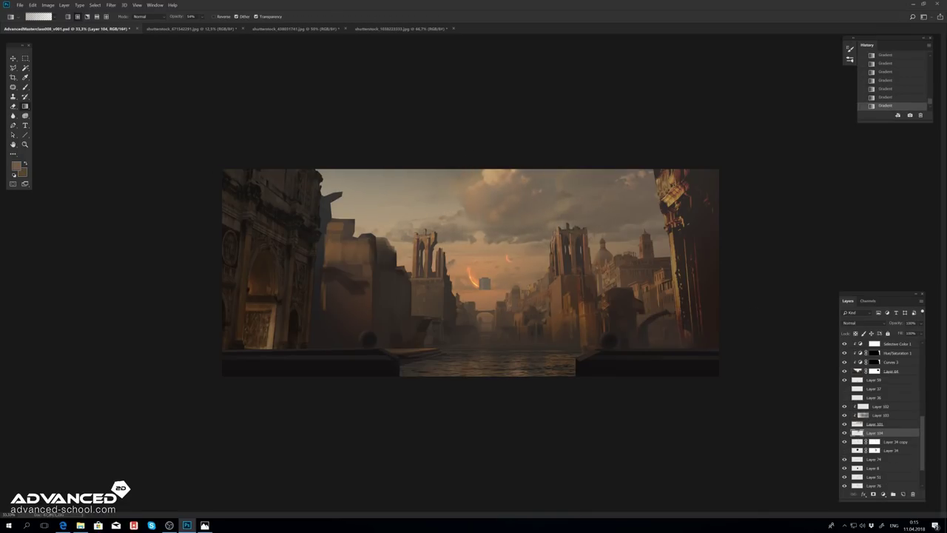
key(l)
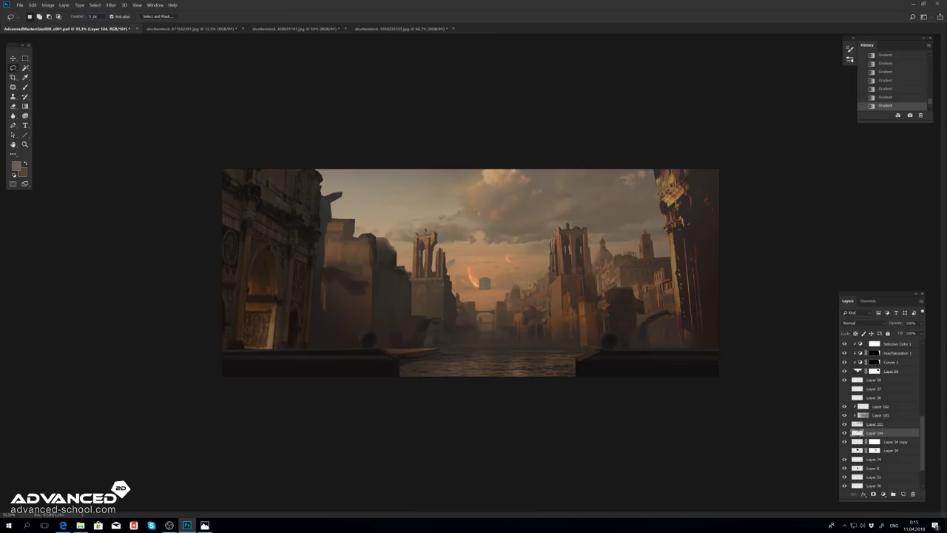
key(ctrl+j)
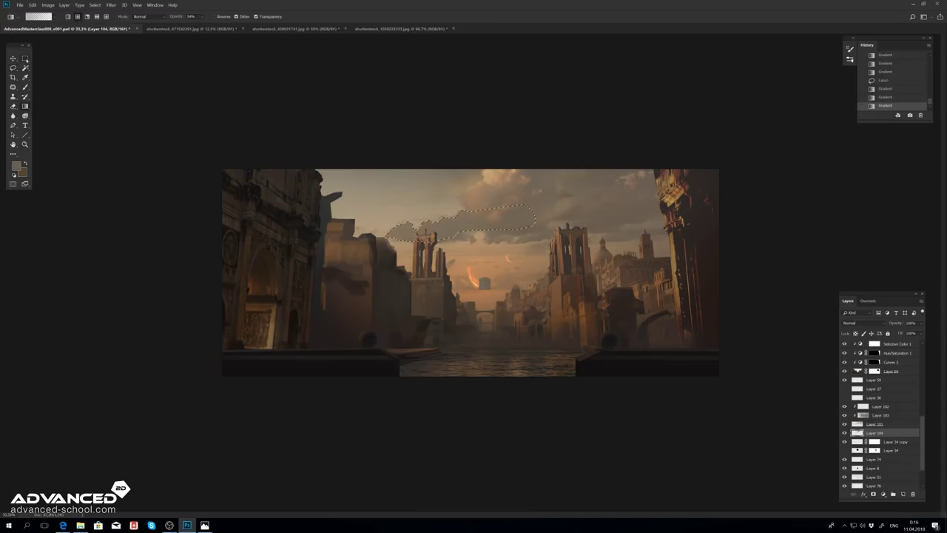
drag(868, 433, 867, 415)
double_click(864, 415)
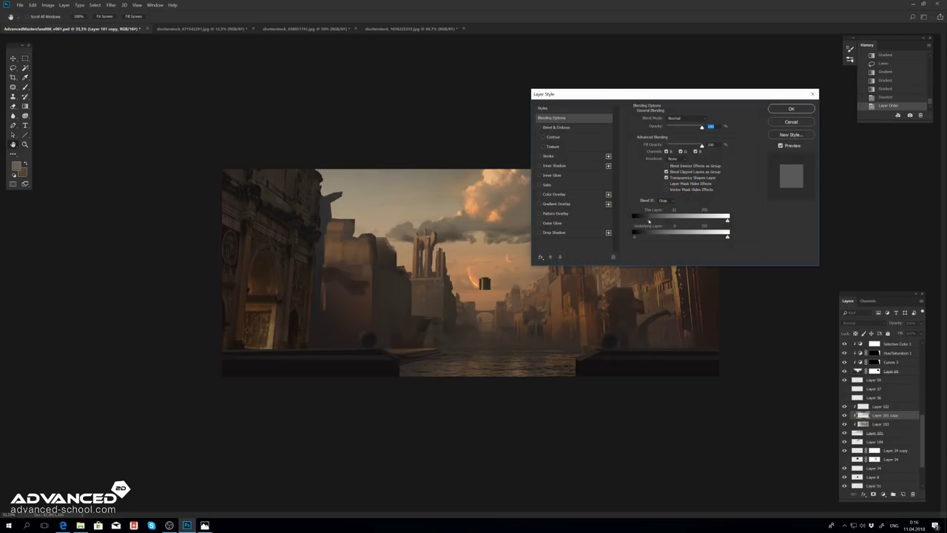
click(792, 109)
Step: Merge Layer 101 copy down, darken it with Curves, and erase its edges
key(ctrl+shift+alt+n)
key(ctrl+e)
key(ctrl+m)
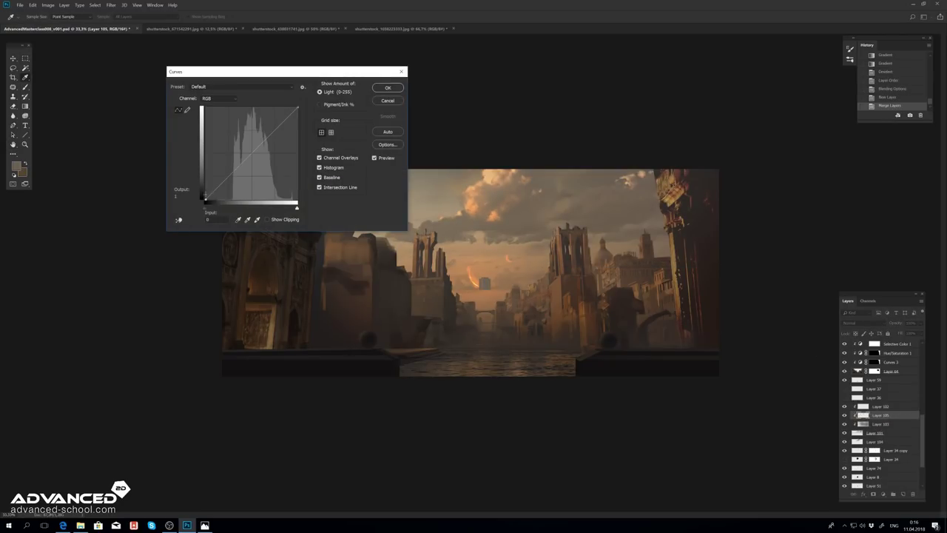
key(Return)
key(alt+bracketleft)
key(alt+bracketleft)
key(alt+bracketleft)
key(g)
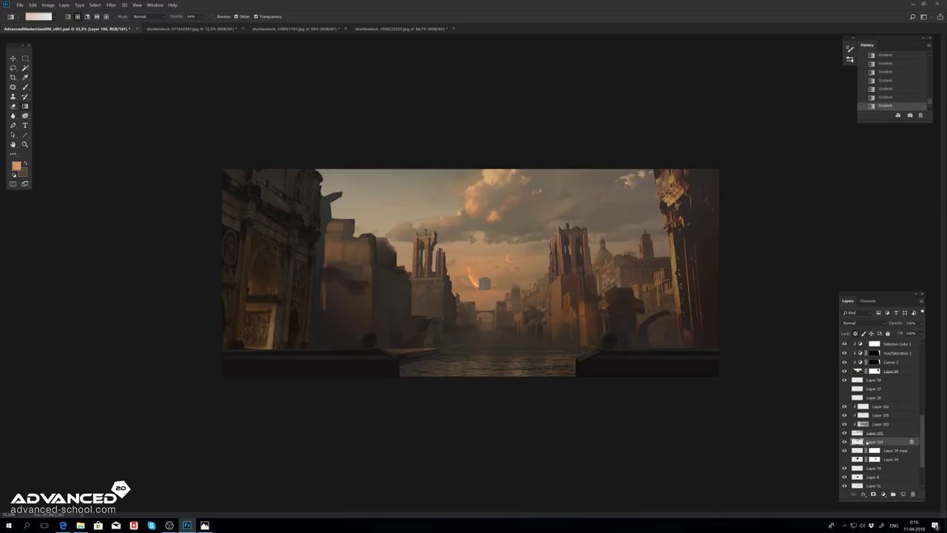
click(874, 433)
key(e)
Step: Preview the painting full screen and mirror the whole canvas horizontally
key(alt+bracketleft)
key(alt+bracketleft)
key(alt+bracketleft)
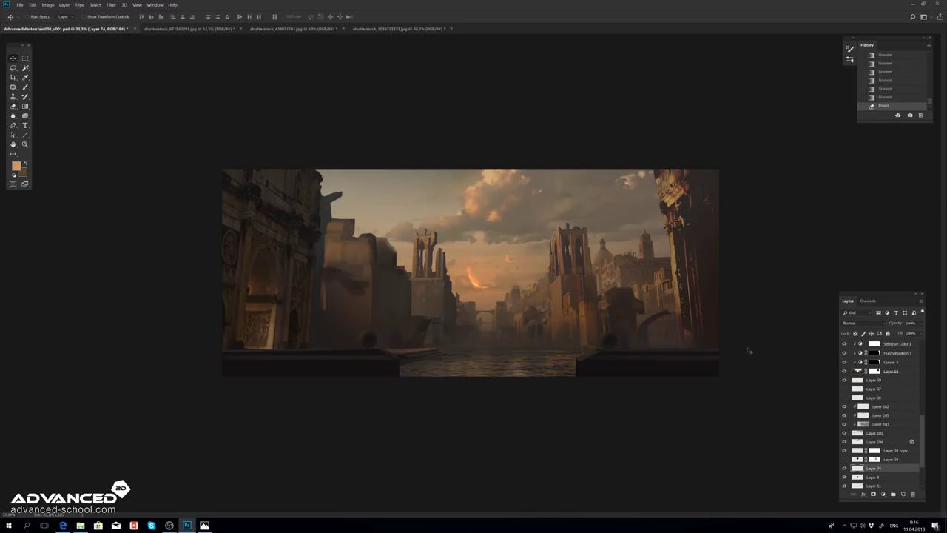
key(f)
key(v)
key(ctrl+alt+shift+h)
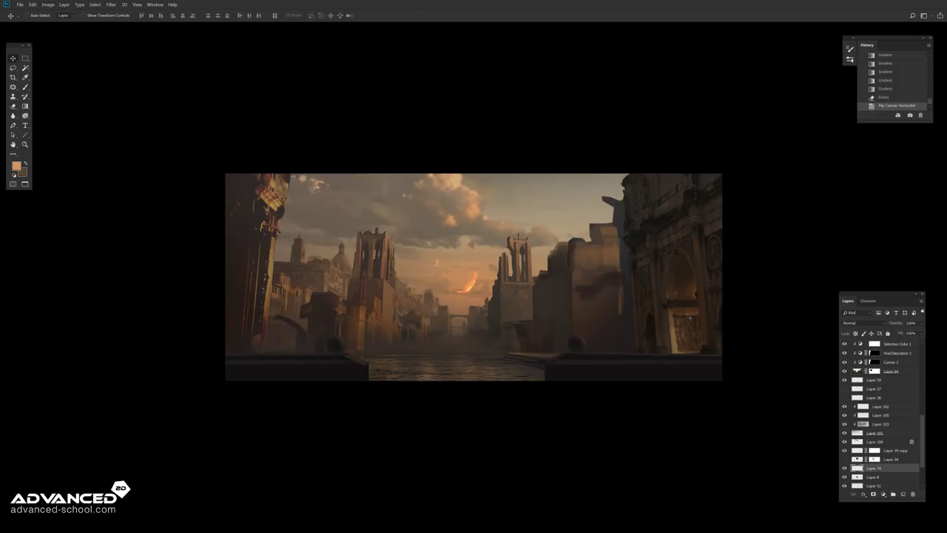
key(alt+bracketright)
key(alt+bracketright)
key(alt+bracketright)
key(alt+bracketright)
key(alt+bracketright)
Step: Raise Layer 103's fill to 100% and tilt layers 102, 105 and 103 a few degrees
click(920, 333)
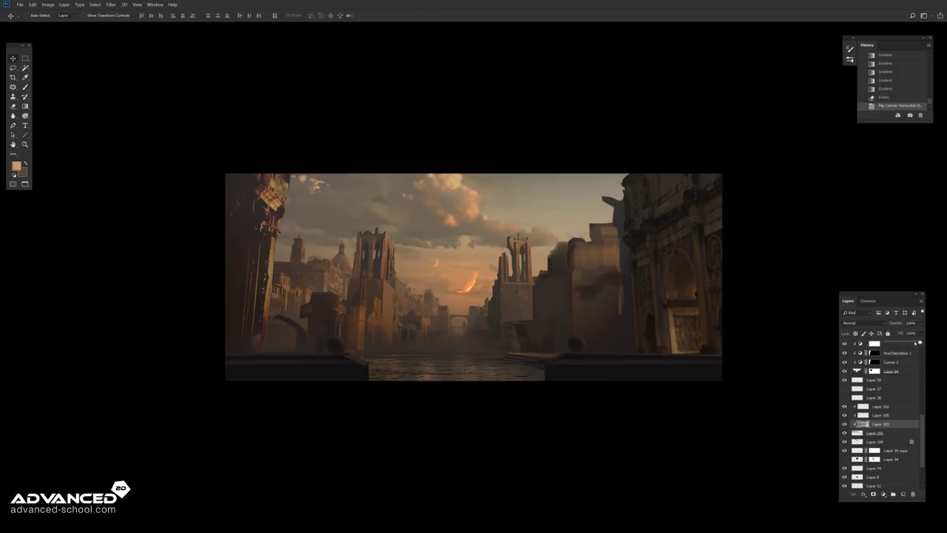
drag(912, 342, 921, 343)
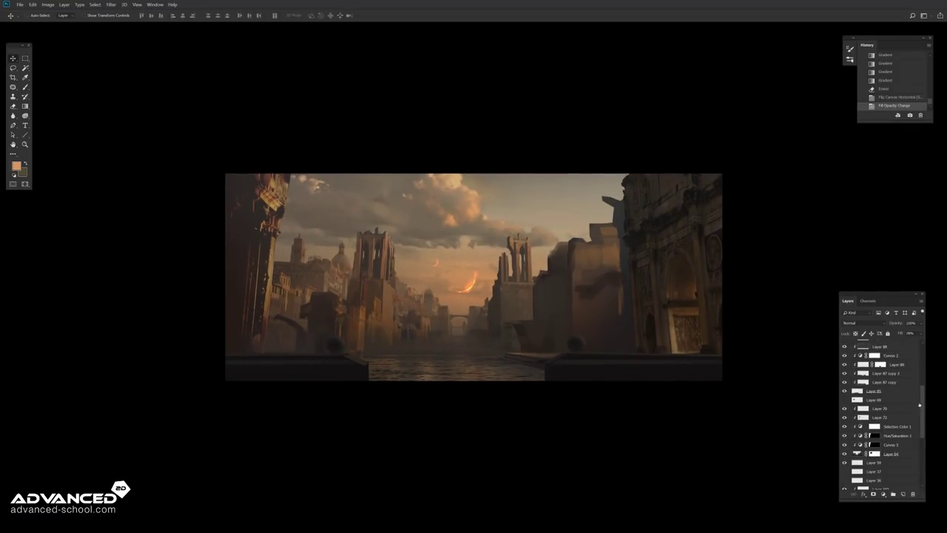
shift+click(881, 406)
key(ctrl+t)
drag(867, 234, 865, 205)
key(Return)
Step: Try another transform on the building layers, then undo back through the transforms
key(ctrl+t)
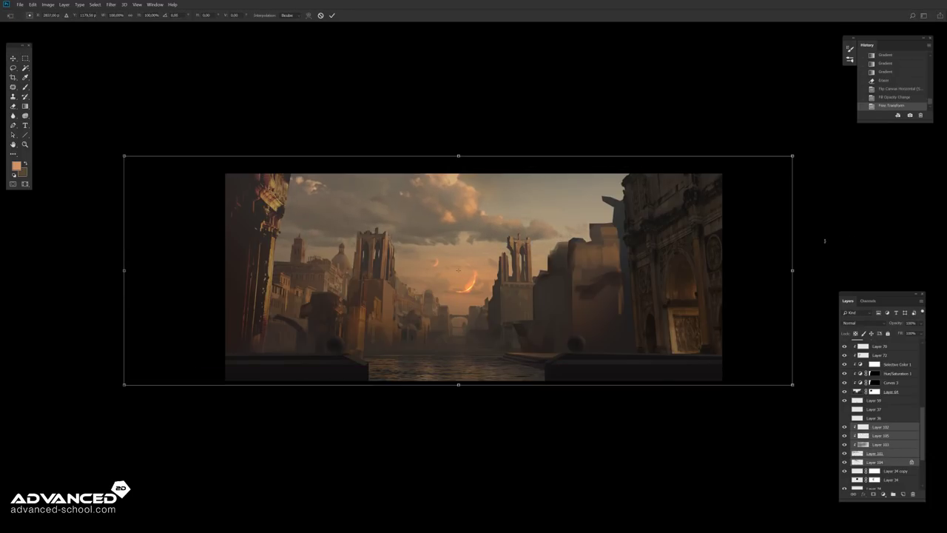
key(Return)
scroll(881, 414, up, 5)
key(ctrl+t)
key(Escape)
key(ctrl+z)
key(ctrl+z)
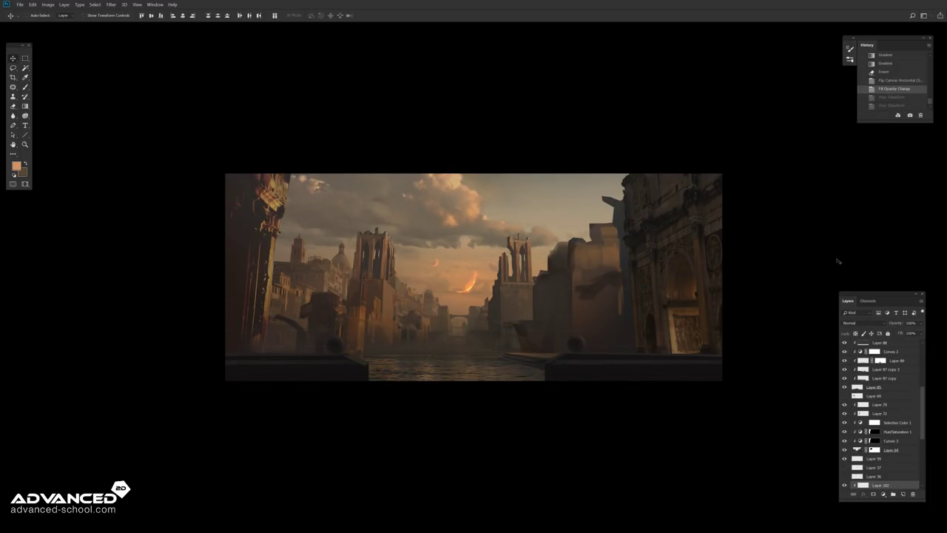
Step: Lasso the blocky buildings left of the arch and cut them away
key(f)
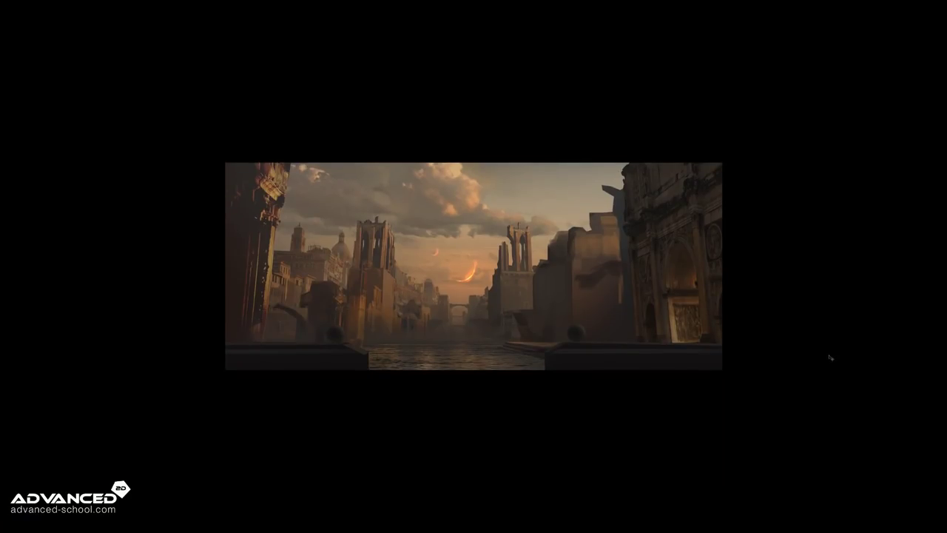
key(f)
key(ctrl+0)
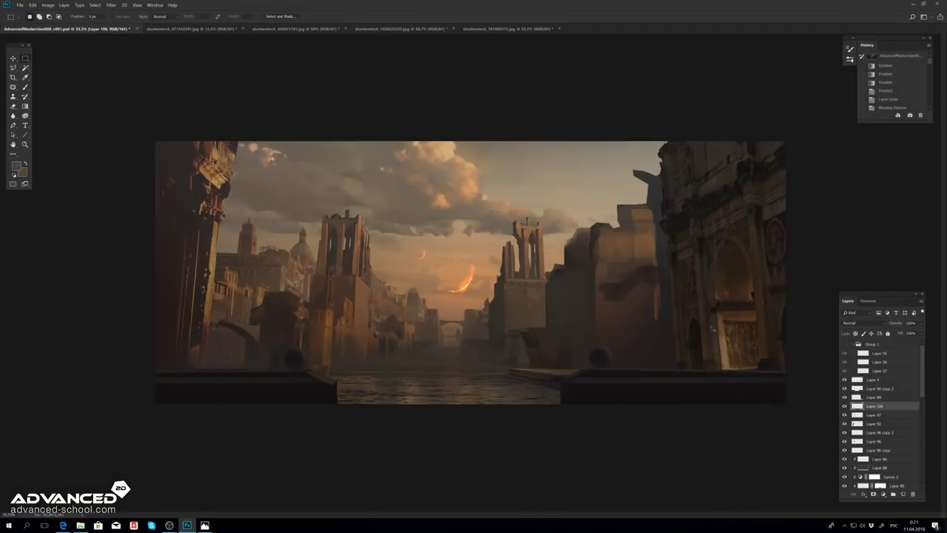
click(13, 68)
drag(722, 100, 722, 368)
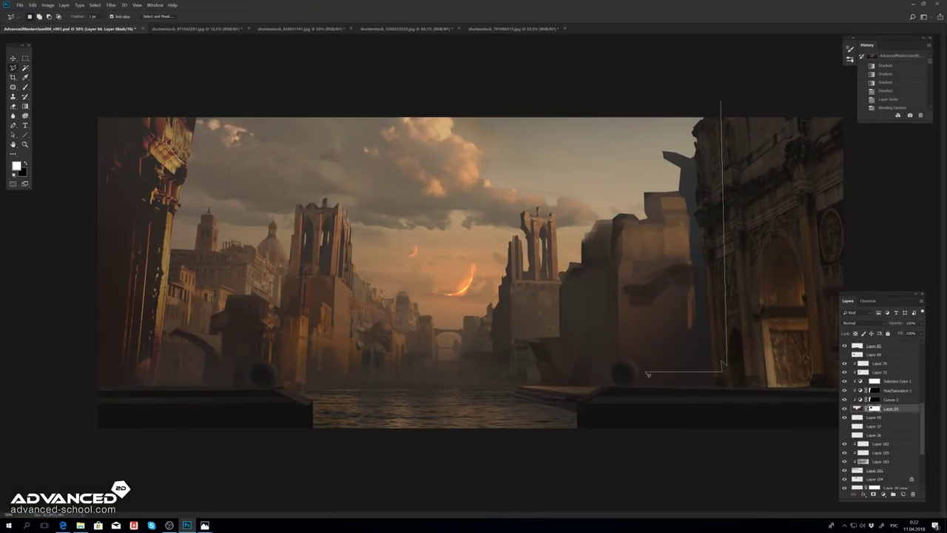
double_click(615, 86)
key(ctrl+x)
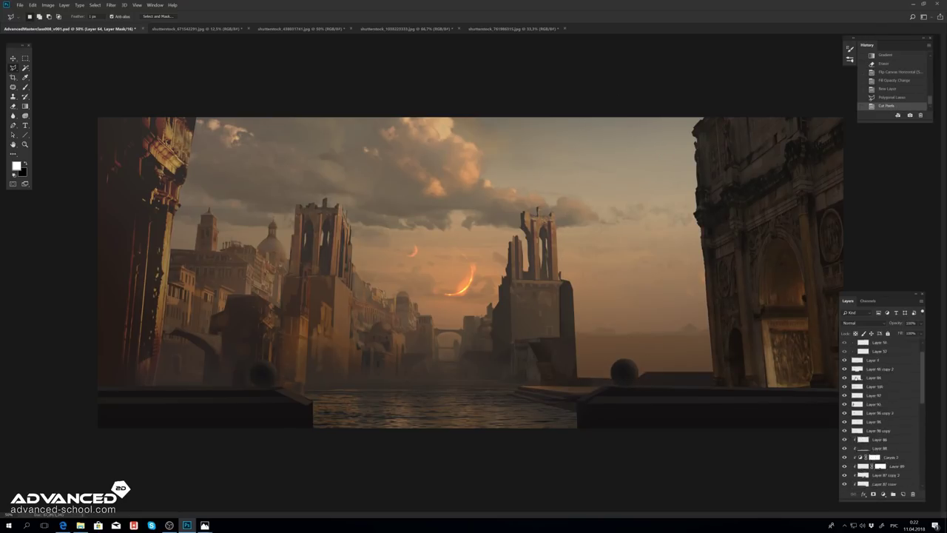
Step: Flip the canvas back horizontally and select Layer 59
click(47, 4)
click(139, 99)
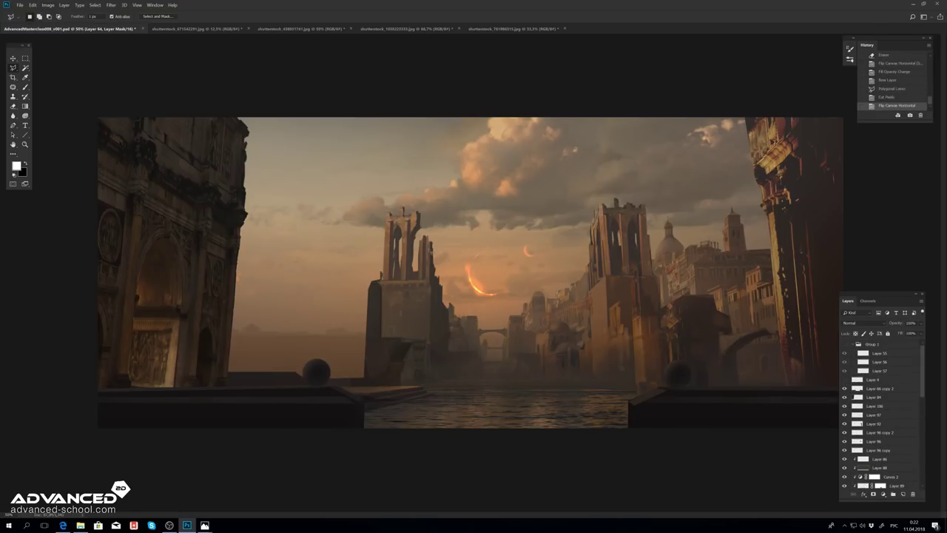
scroll(880, 414, down, 5)
click(849, 475)
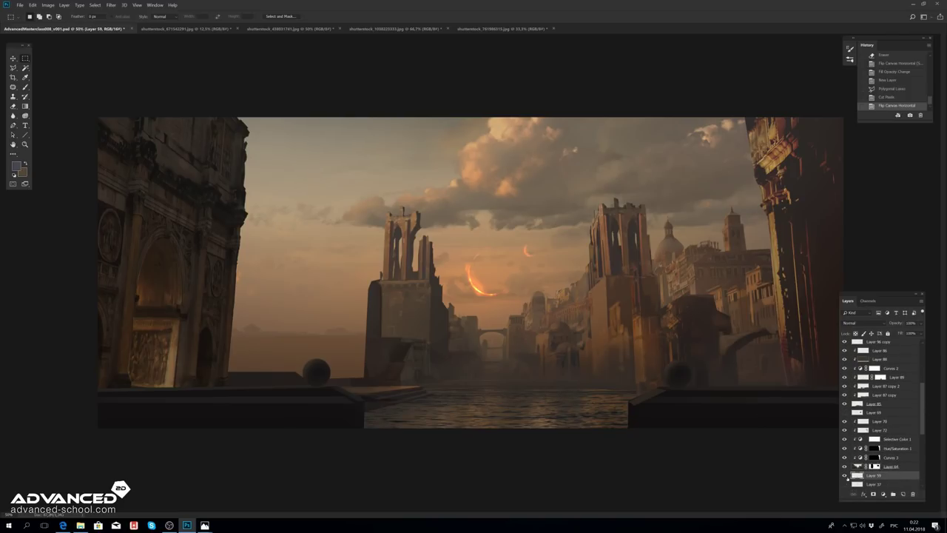
key(l)
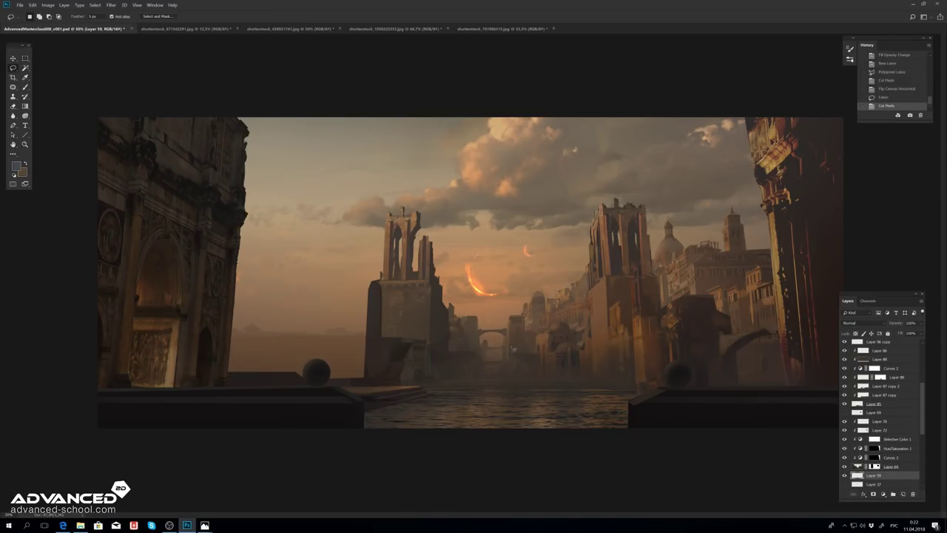
Step: Add a new layer and transform a rectangle over the distant left horizon
key(ctrl+shift+alt+n)
key(m)
drag(202, 390, 391, 308)
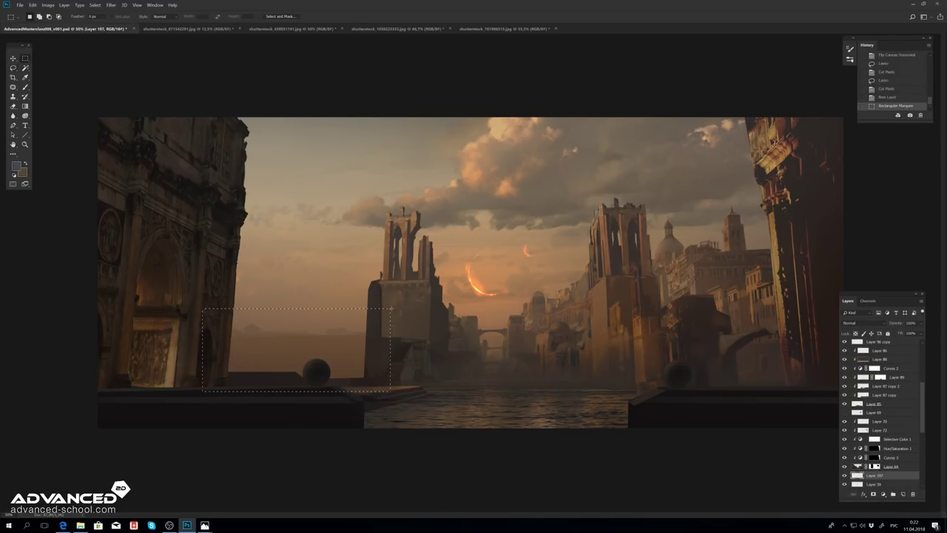
key(ctrl+t)
key(Return)
key(ctrl+d)
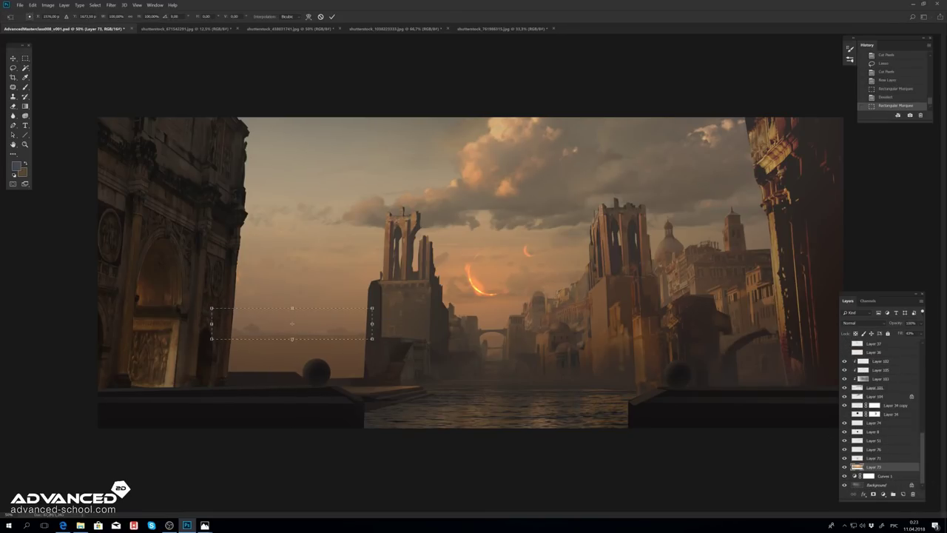
Step: Lasso around the dark ledge and cut it away
scroll(880, 414, up, 5)
click(13, 67)
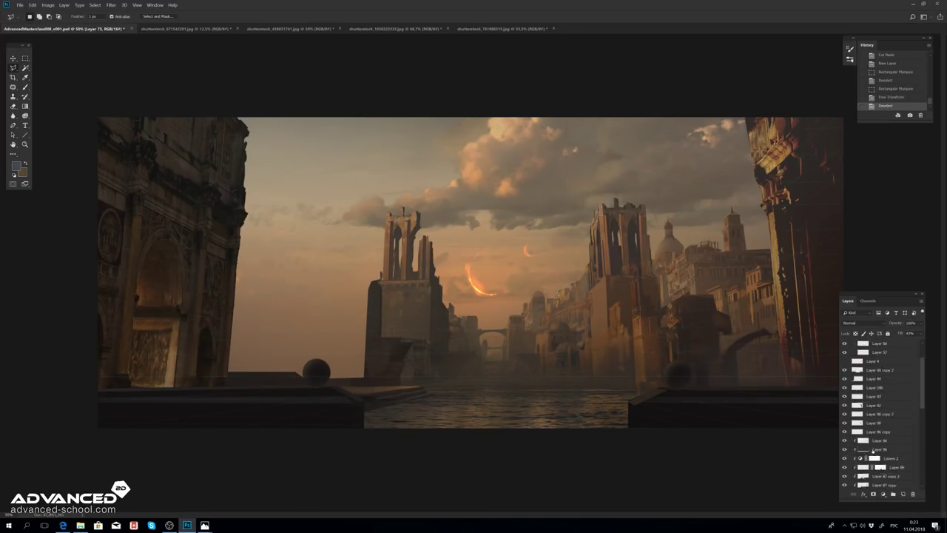
ctrl+click(368, 332)
double_click(283, 387)
key(ctrl+x)
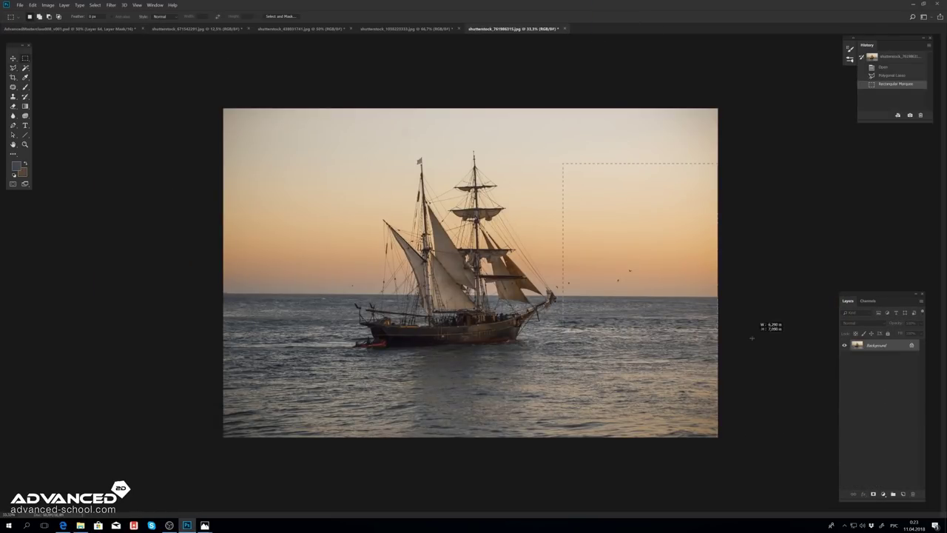
Step: Paste the copied sunset sky patch into the painting and place it over the left distance
key(ctrl+c)
key(ctrl+Tab)
key(ctrl+v)
key(ctrl+t)
drag(470, 274, 374, 315)
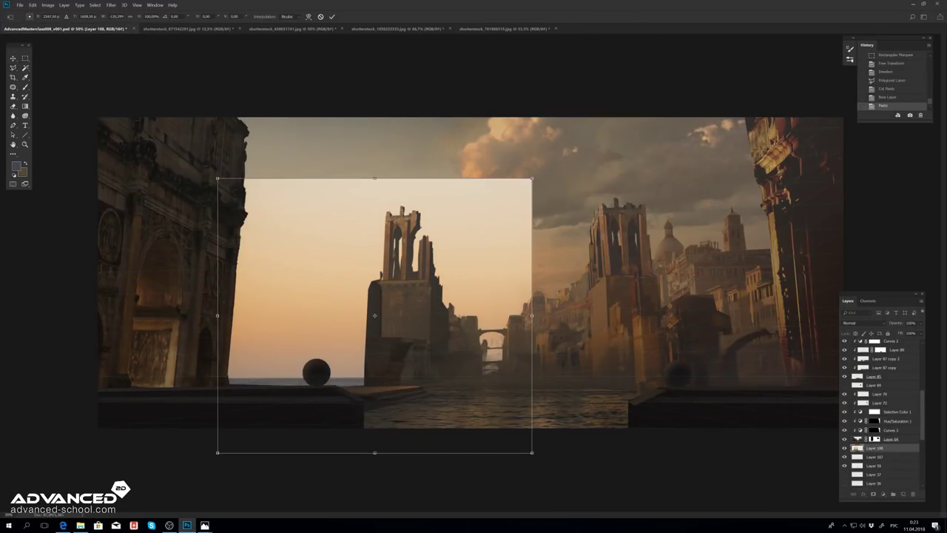
key(Return)
key(Down)
Step: Darken the sky patch with Curves and gradient-mask its top into the painting
key(ctrl+m)
drag(254, 149, 256, 166)
click(387, 87)
click(873, 494)
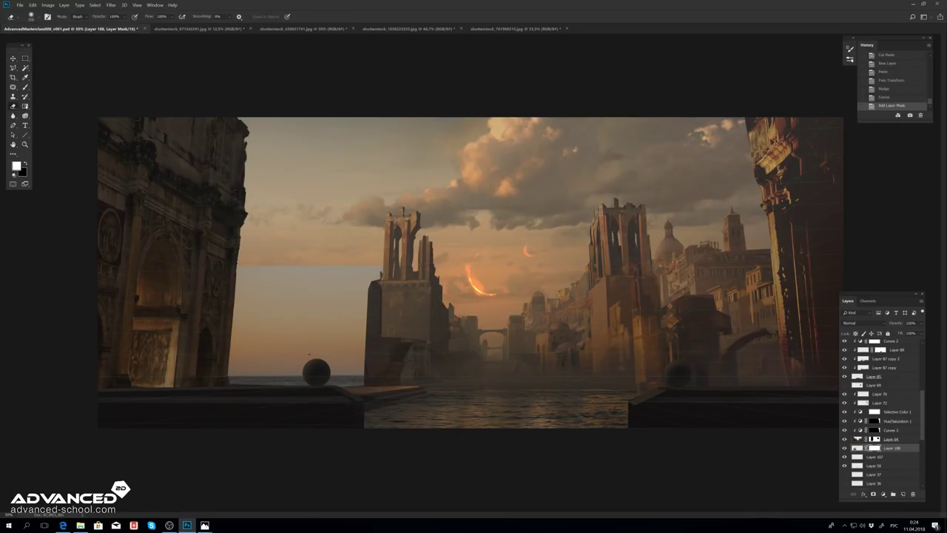
key(g)
key(x)
click(201, 17)
drag(273, 339, 295, 365)
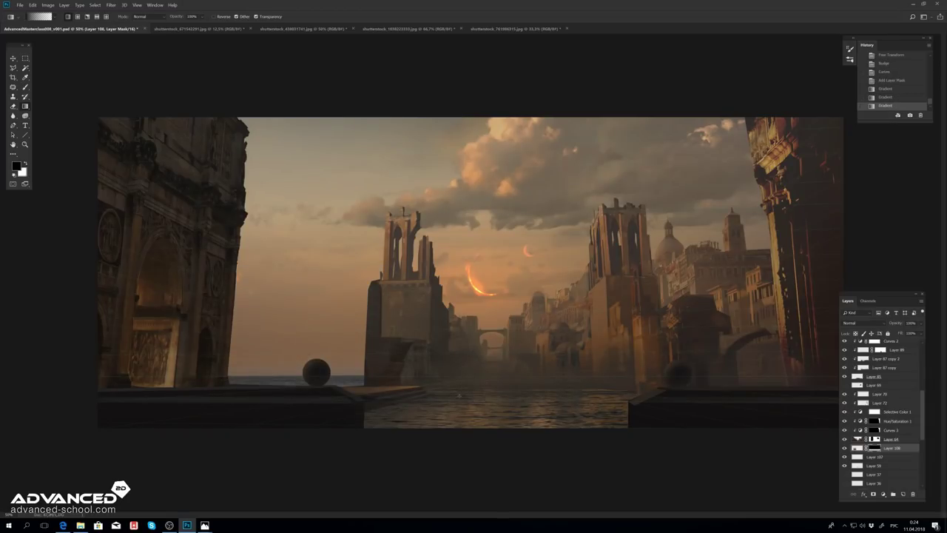
Step: Set the sky patch's fill to 67%, nudge it, and apply Curves to its pixels
key(v)
key(shift+6)
key(shift+7)
key(Down)
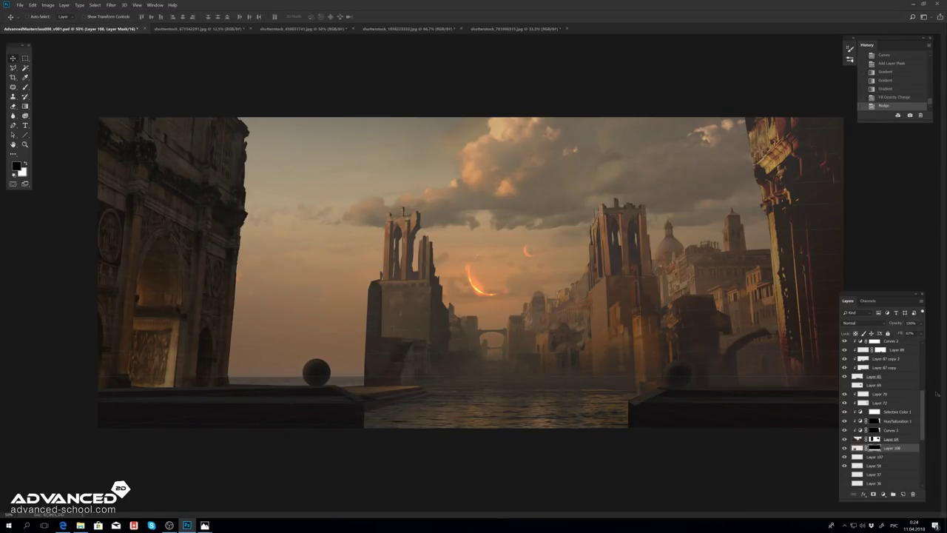
key(ctrl+2)
key(ctrl+m)
click(386, 87)
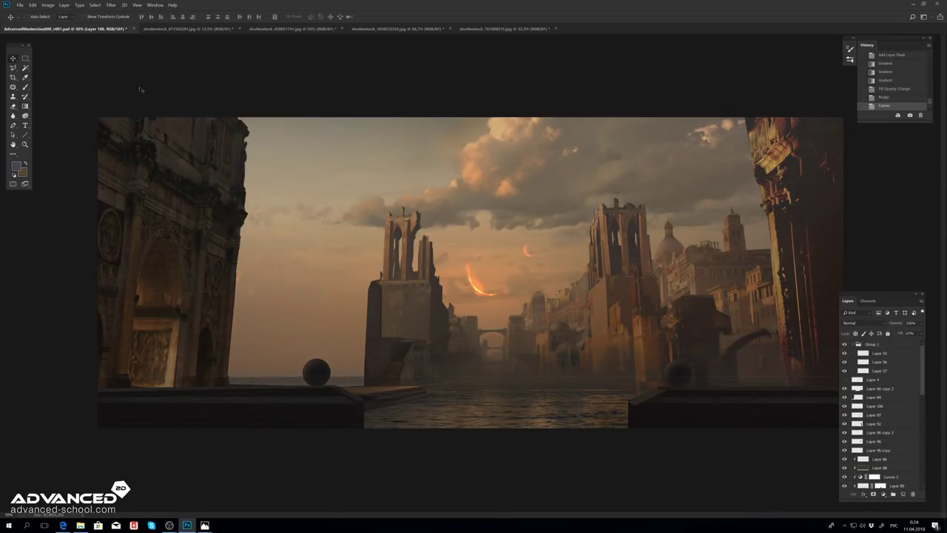
key(l)
key(ctrl+shift+alt+n)
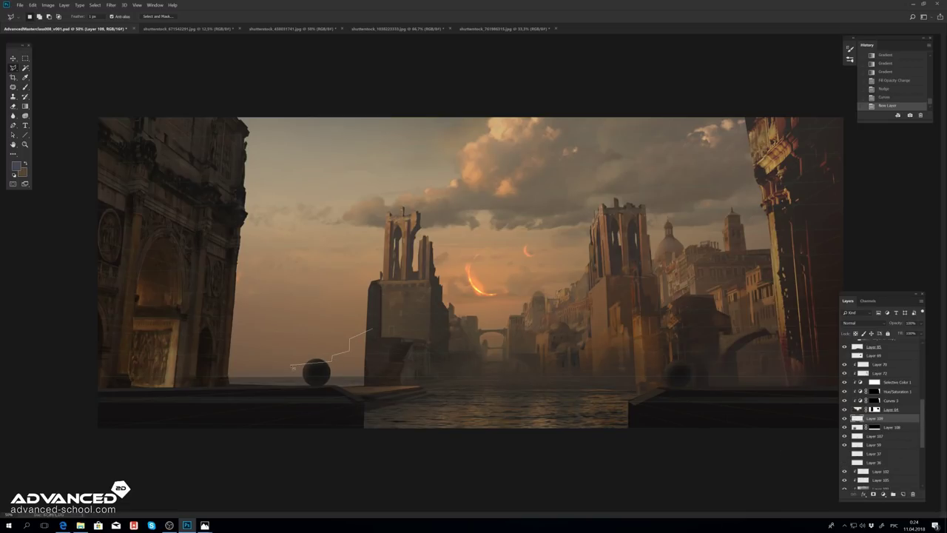
Step: Fill the lassoed area above the sphere with a warm, darkening gradient and deselect
key(g)
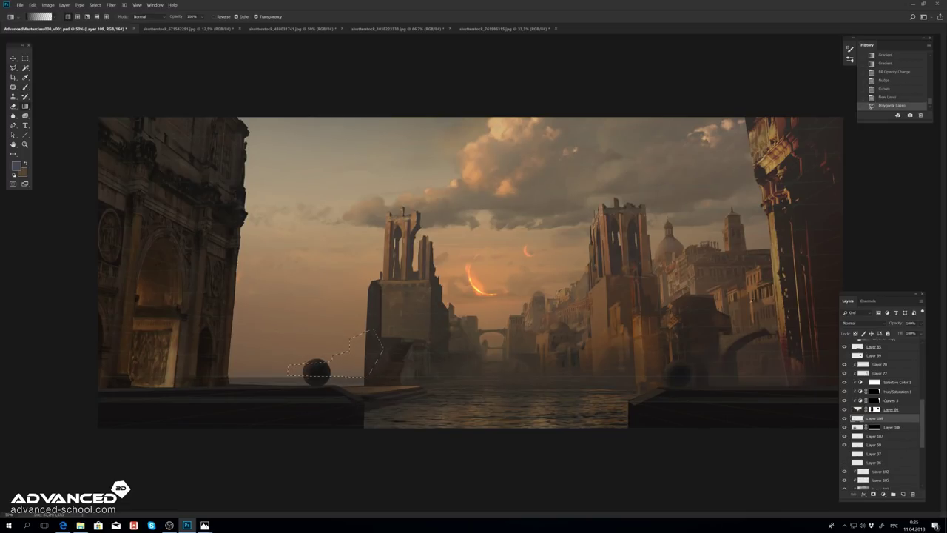
mouse_move(347, 337)
mouse_down()
mouse_move(340, 377)
mouse_move(400, 428)
mouse_up()
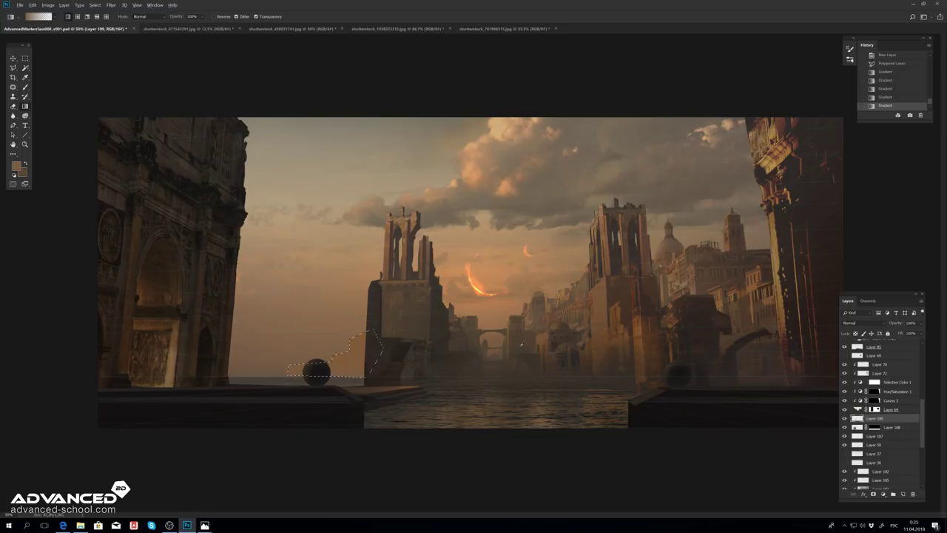
drag(521, 345, 259, 361)
key(m)
key(ctrl+d)
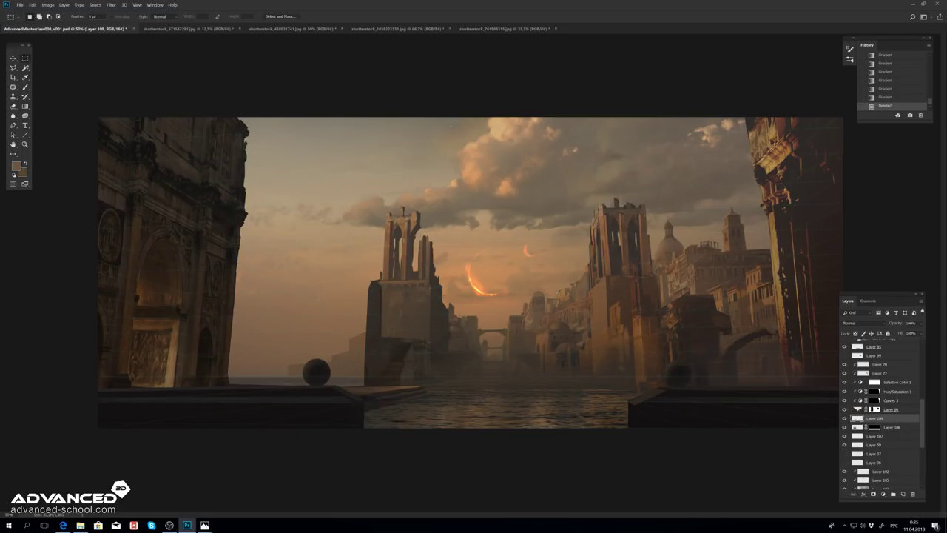
scroll(881, 415, up, 10)
Step: On a new layer, veil the lassoed tower block with a light hazy gradient
key(ctrl+shift+alt+n)
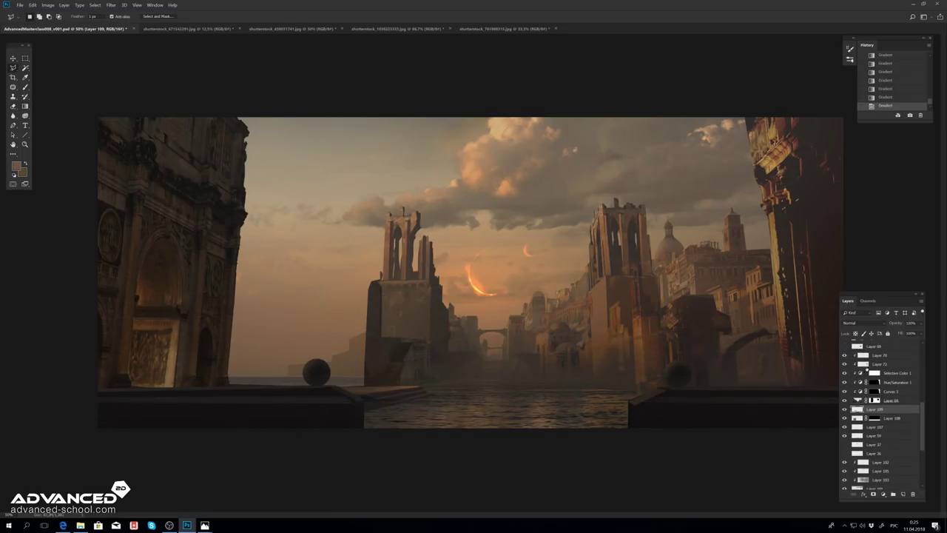
key(l)
double_click(316, 299)
key(g)
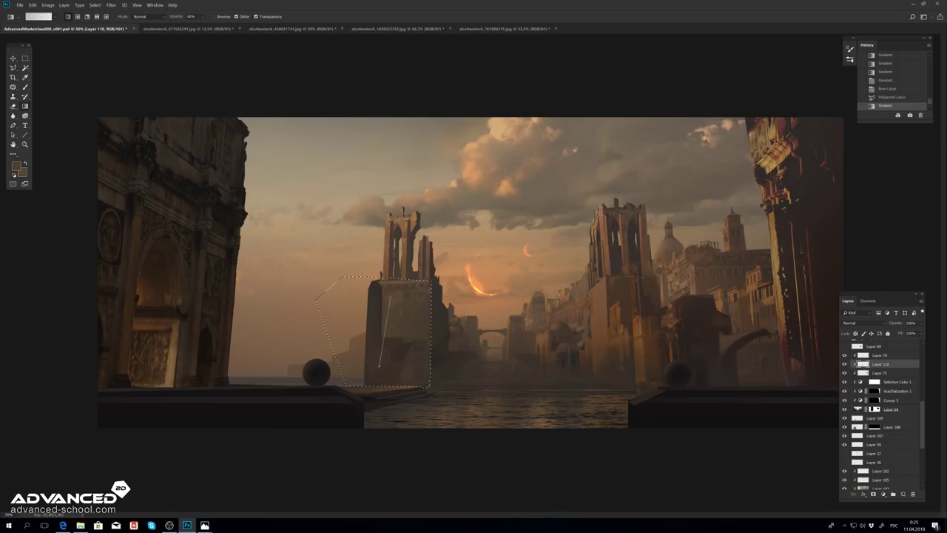
drag(319, 299, 326, 333)
key(m)
key(ctrl+d)
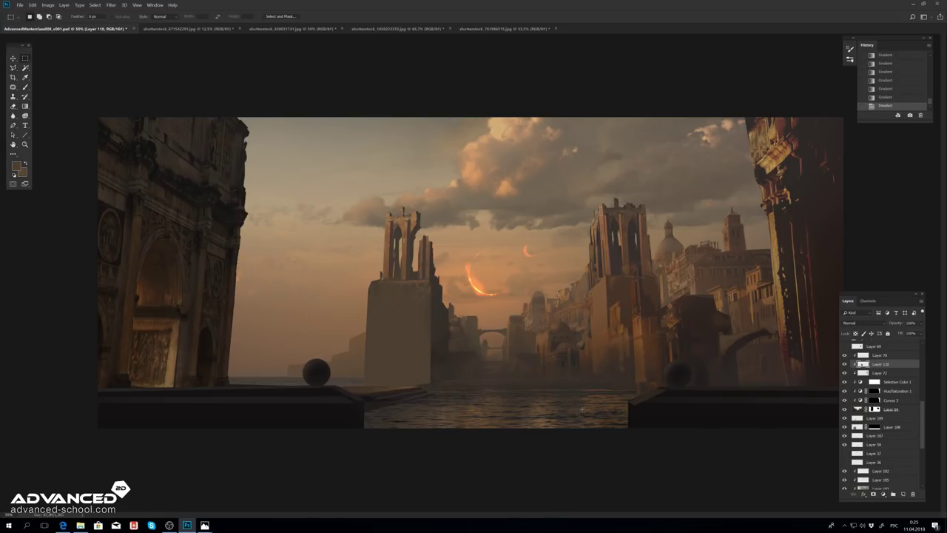
Step: Mirror the painting horizontally and resize the sphere layer
key(h)
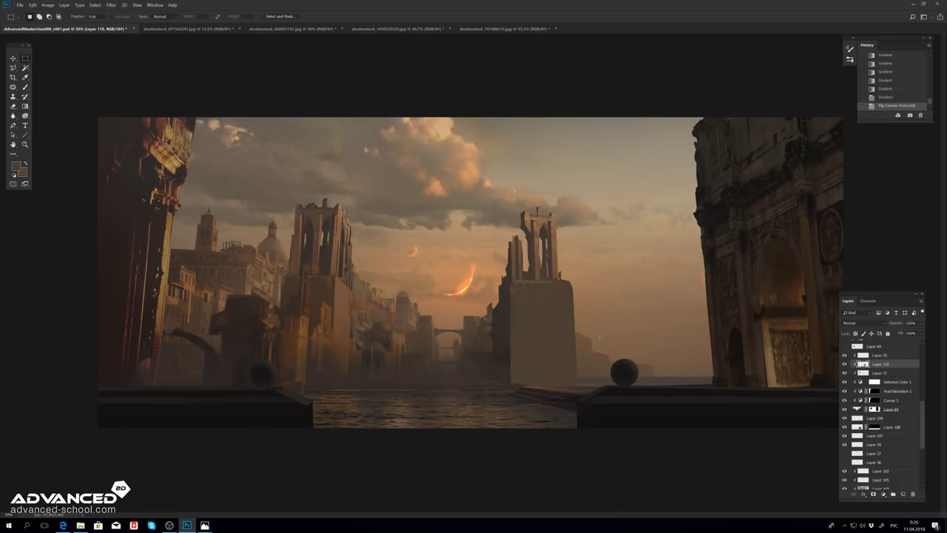
ctrl+click(624, 371)
key(ctrl+t)
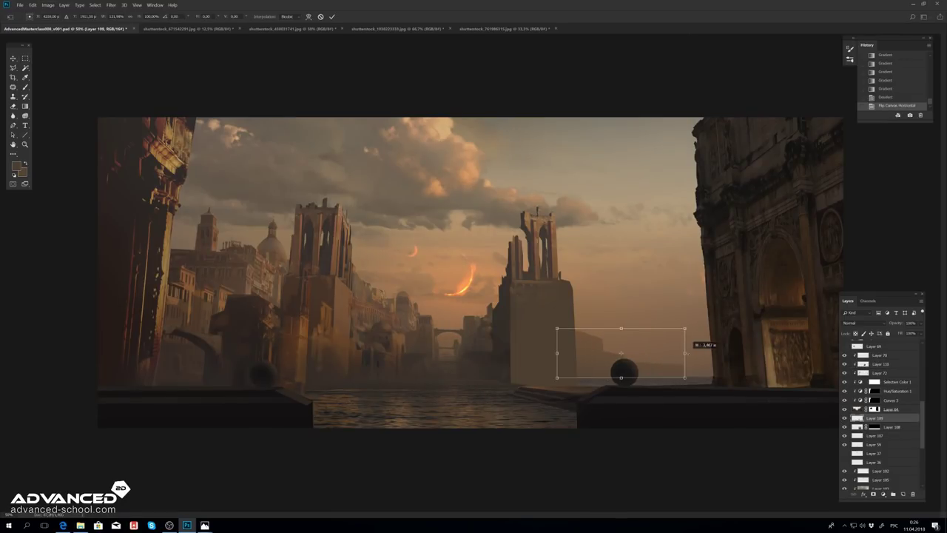
key(Return)
Step: Copy distant buildings near the crescent moon and place the copy right of the tower
click(13, 68)
key(ctrl+shift+alt+n)
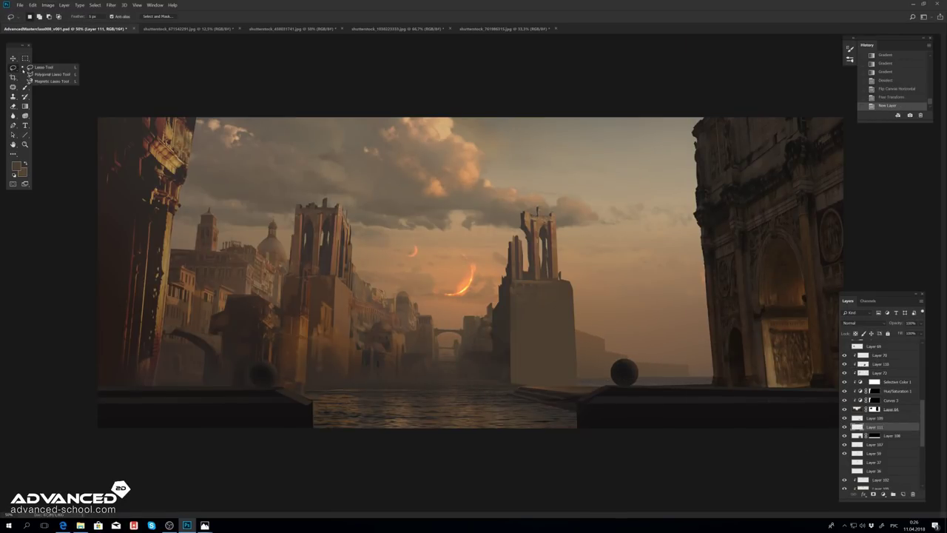
click(39, 67)
drag(433, 244, 433, 326)
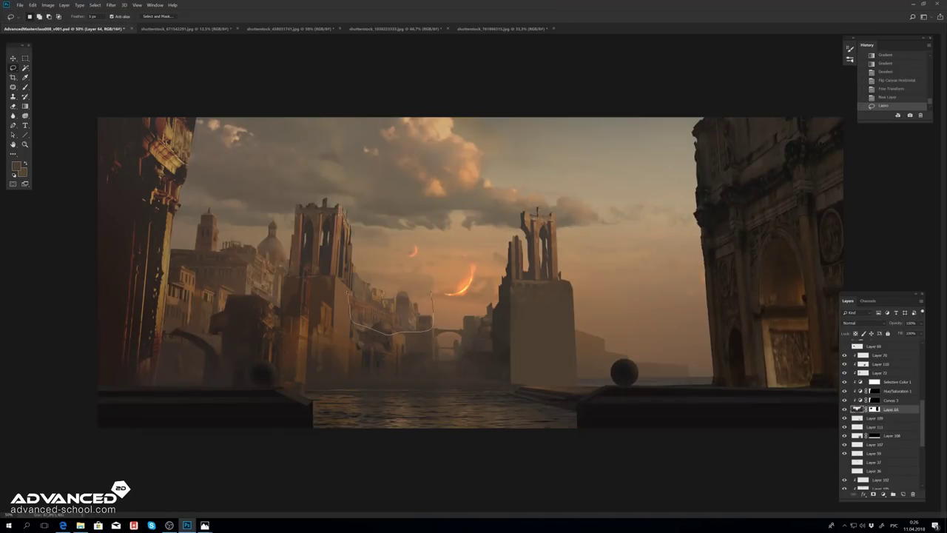
key(ctrl+c)
key(ctrl+v)
key(ctrl+t)
drag(392, 281, 614, 329)
key(Return)
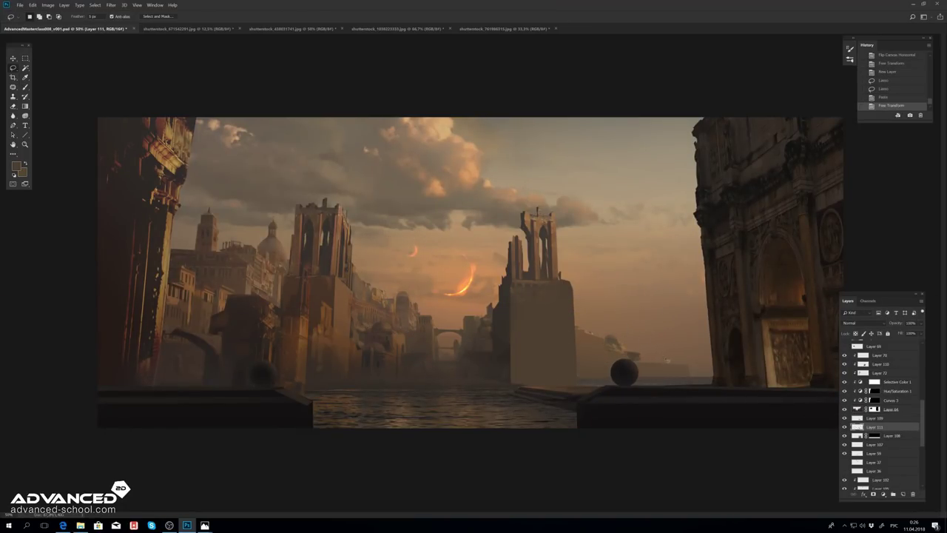
Step: Paste a wide strip of sky from a sunset photo into the painting right of the tower
key(v)
click(892, 436)
key(ctrl+o)
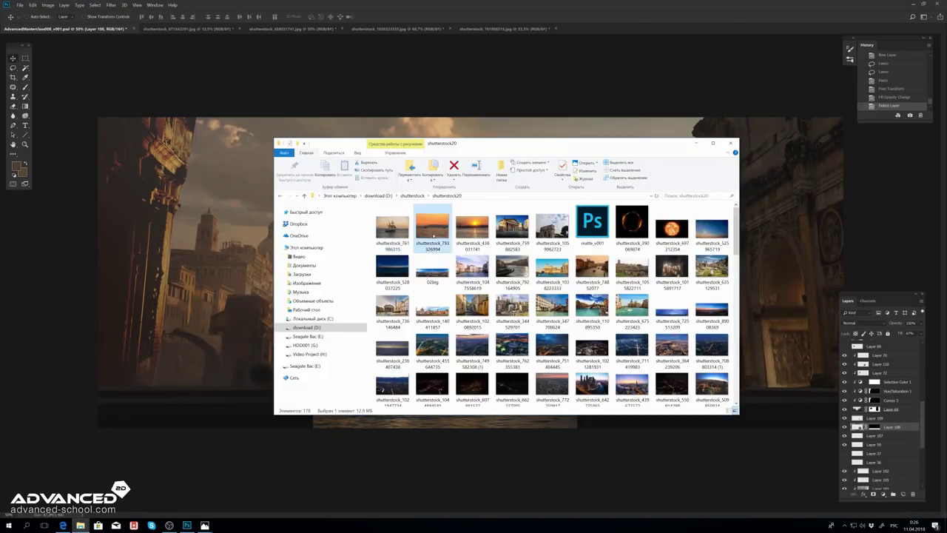
double_click(413, 226)
drag(313, 171, 686, 288)
key(ctrl+c)
key(ctrl+Tab)
key(ctrl+v)
key(ctrl+t)
mouse_move(481, 274)
mouse_down()
mouse_move(722, 350)
mouse_move(689, 347)
mouse_up()
Step: Fade the sunset strip's bright areas with Blend If and merge the result
key(Return)
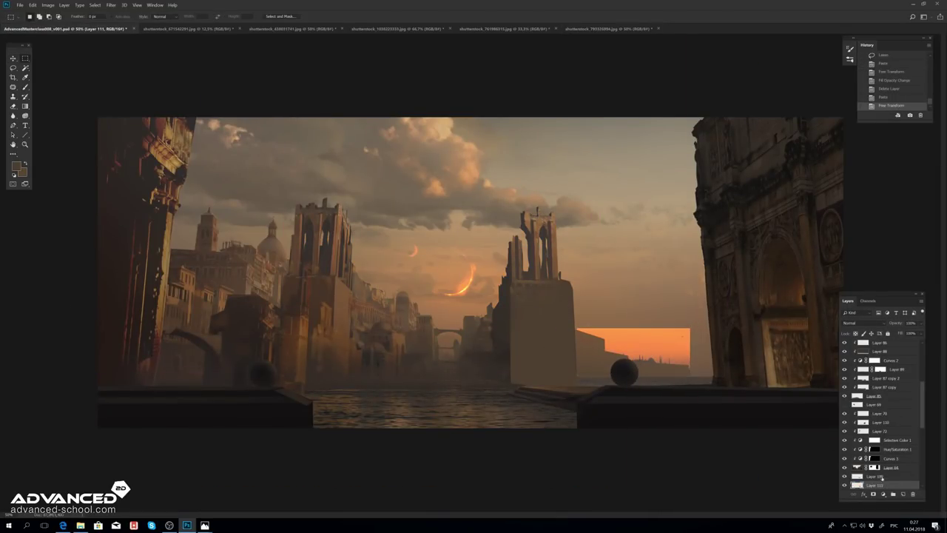
double_click(877, 485)
drag(712, 222, 673, 222)
key(Return)
key(ctrl+shift+alt+n)
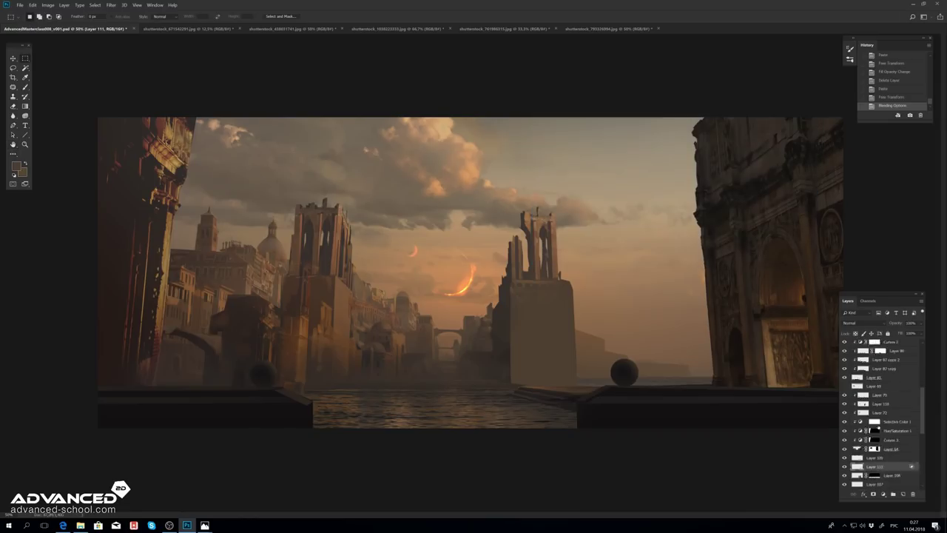
key(ctrl+e)
Step: Reshape the hazy strip with a transform and tone it with Curves
key(b)
key(slash)
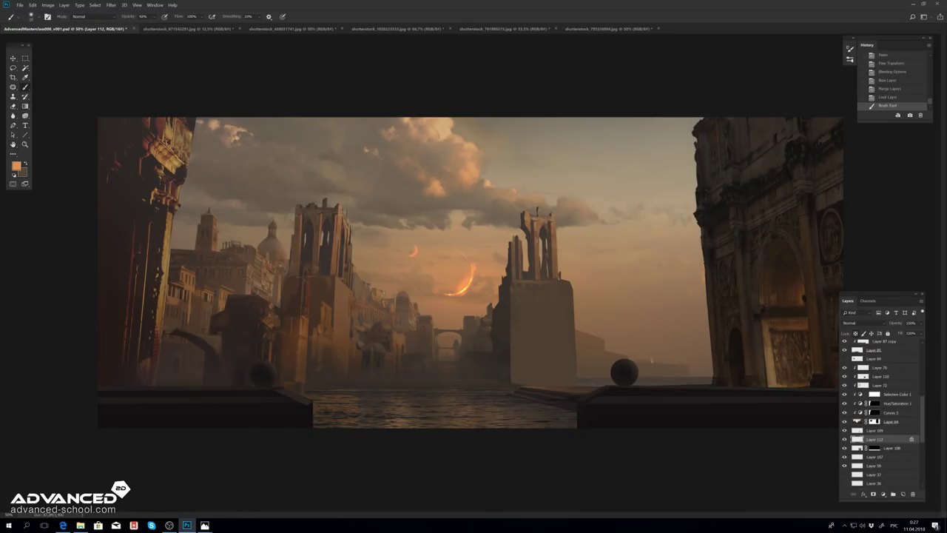
key(ctrl+z)
key(g)
key(ctrl+z)
key(ctrl+t)
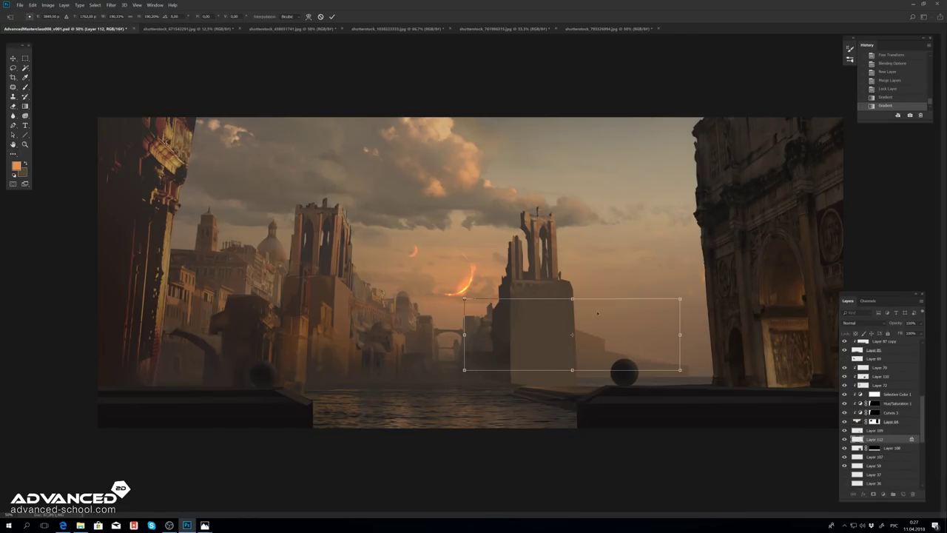
key(ctrl+z)
key(Return)
key(slash)
key(ctrl+m)
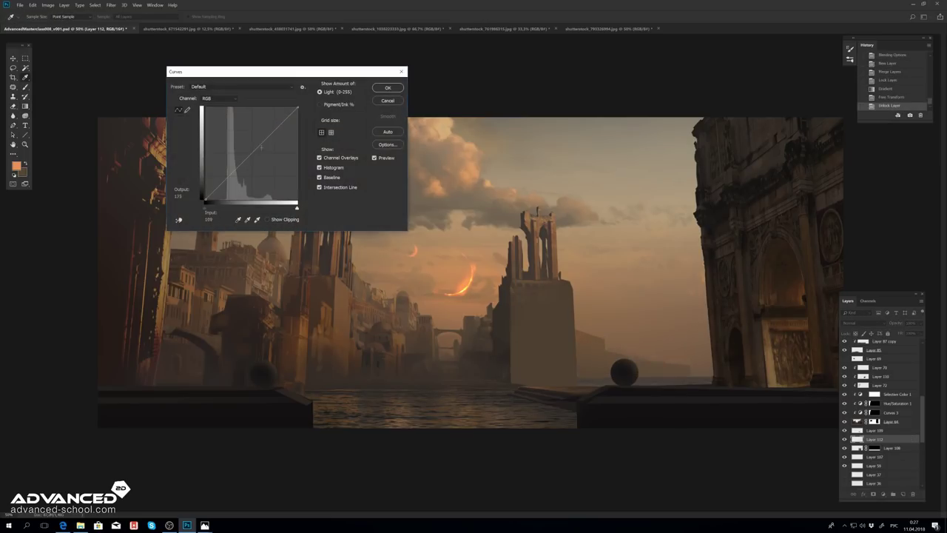
click(387, 88)
Step: Move a strip copy up behind the tower and stretch another copy into a thin tall spire
key(ctrl+t)
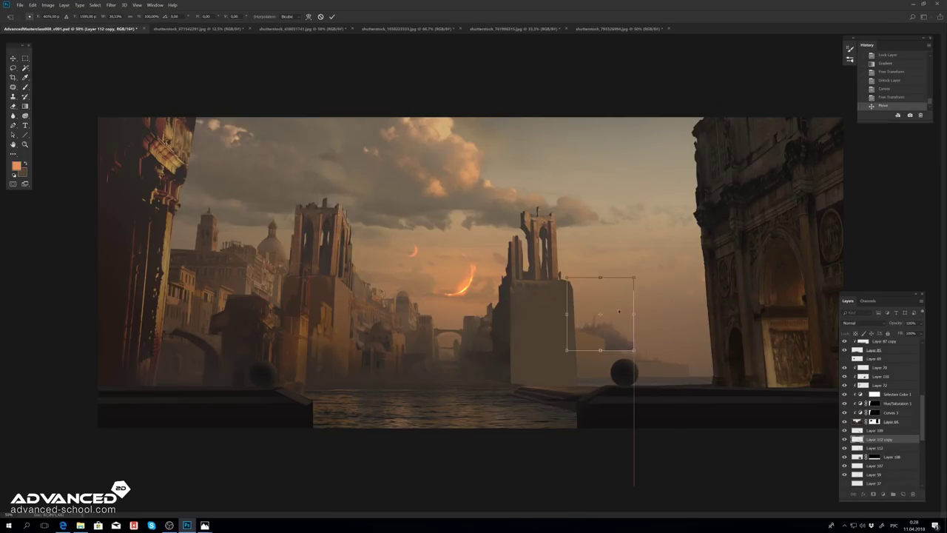
drag(553, 302, 570, 294)
key(Return)
key(l)
key(ctrl+j)
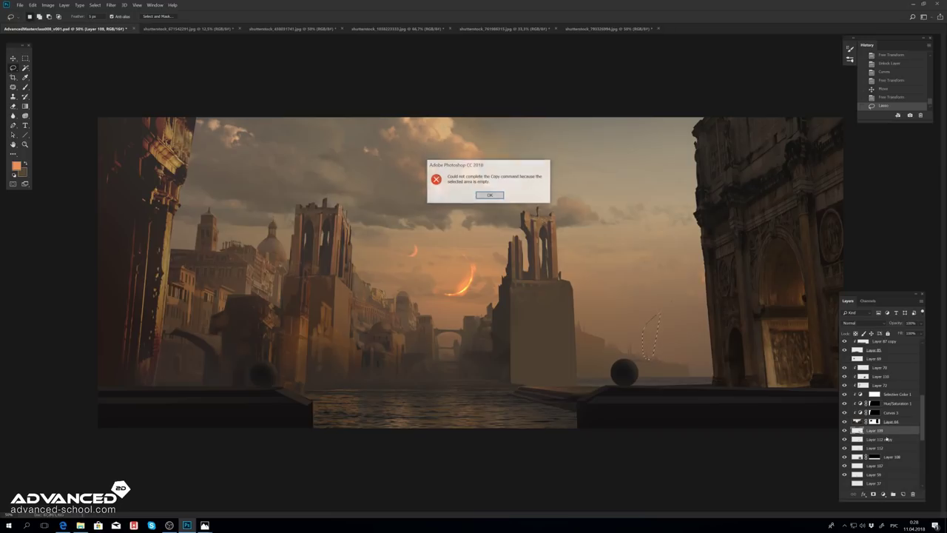
key(Return)
key(ctrl+t)
drag(400, 222, 437, 263)
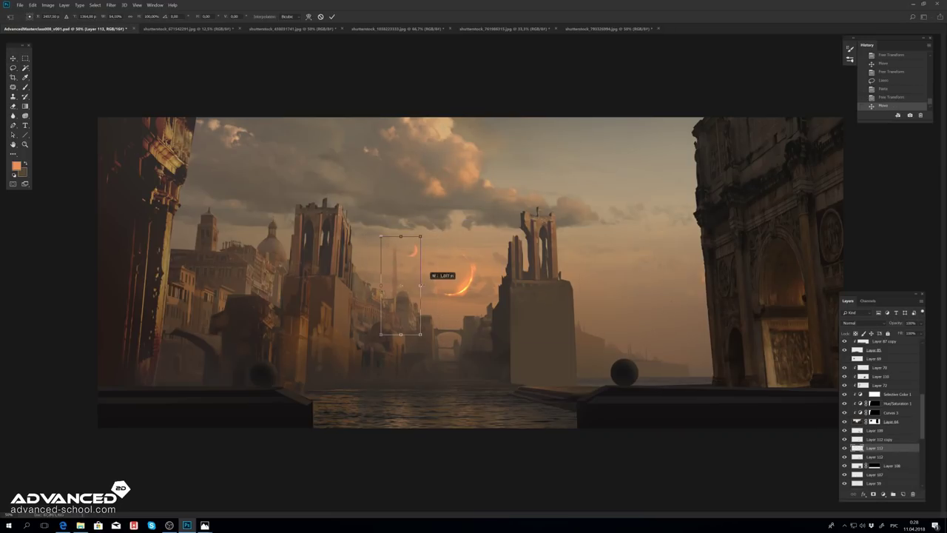
key(Return)
Step: Merge the spire into the layer below and haze it with a brown gradient
drag(871, 444, 871, 448)
key(ctrl+e)
key(slash)
key(g)
alt+click(413, 338)
drag(427, 155, 388, 320)
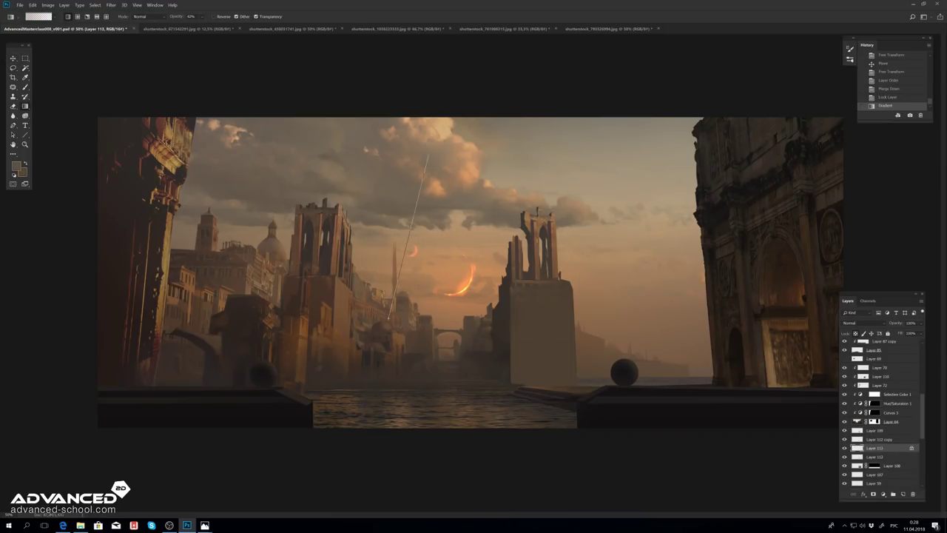
Step: Reposition the distant building copies at the far end of the street
key(v)
key(Return)
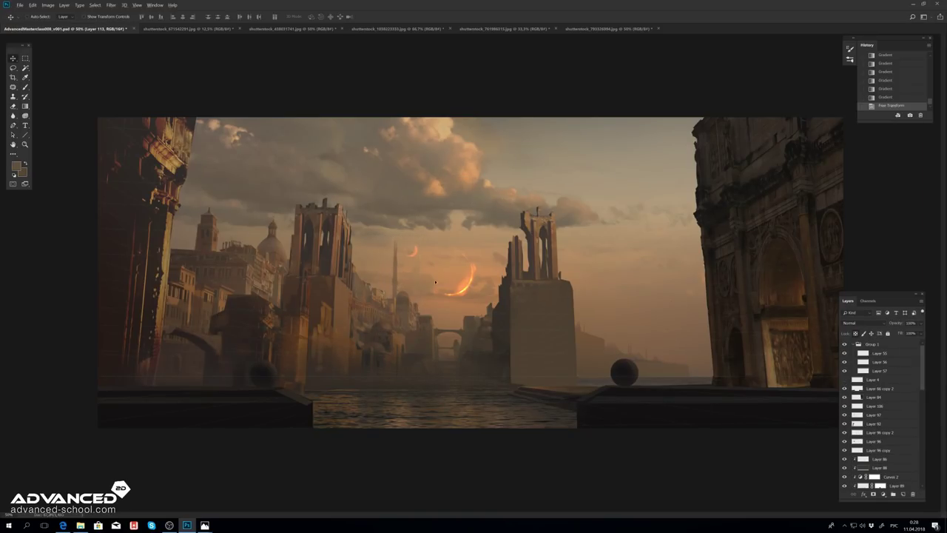
mouse_move(400, 244)
mouse_down()
mouse_move(483, 317)
mouse_move(473, 355)
mouse_up()
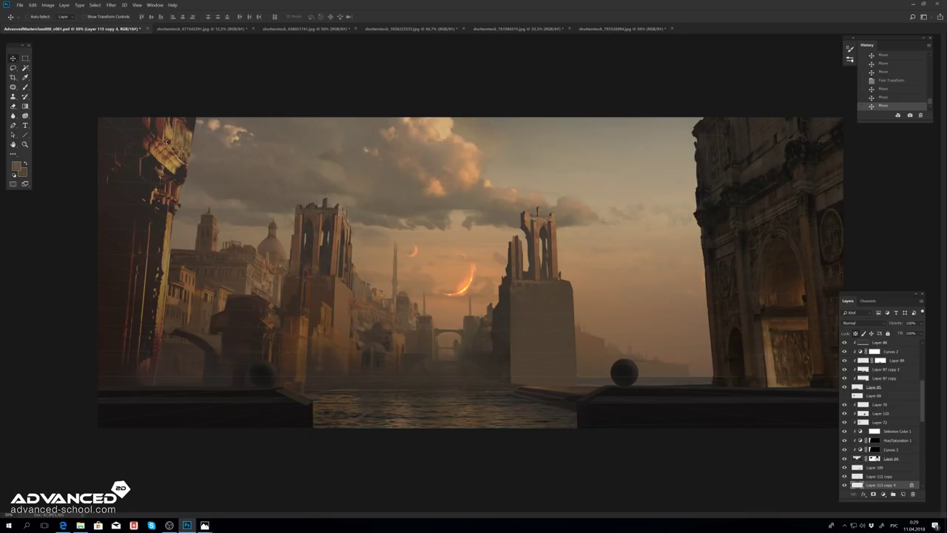
mouse_move(578, 359)
mouse_down()
mouse_move(588, 374)
mouse_move(459, 325)
mouse_move(738, 338)
mouse_up()
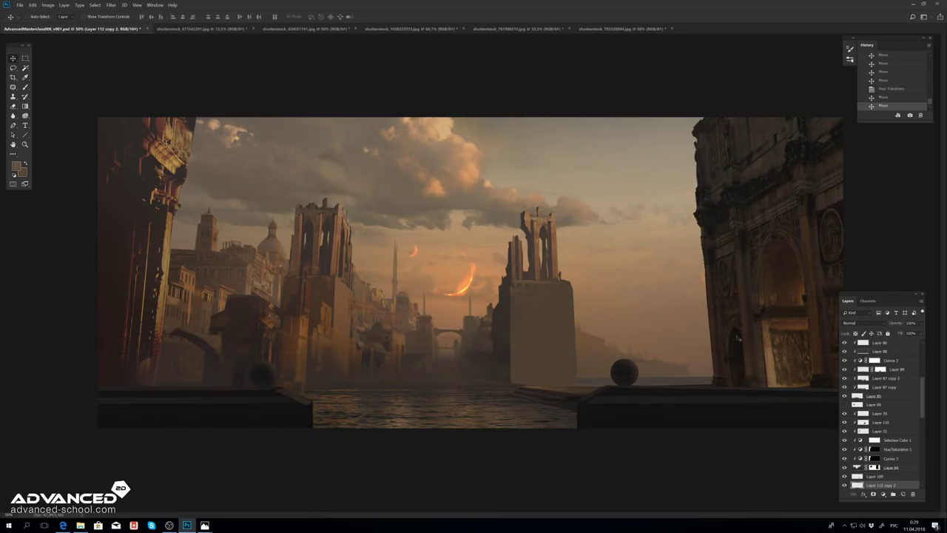
Step: Outline the distant coast right of the tower and haze it with a light gradient
key(f)
key(l)
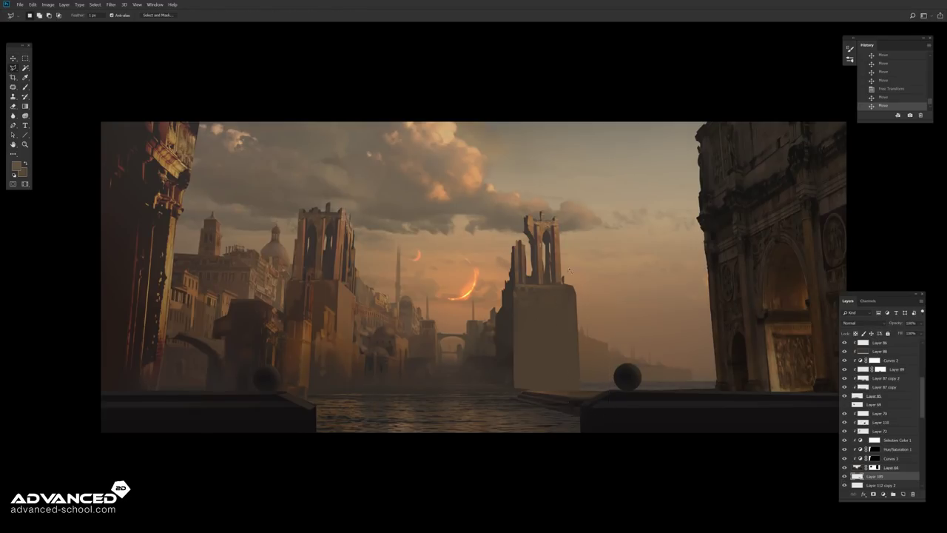
click(566, 275)
click(552, 315)
click(573, 407)
click(609, 413)
double_click(629, 325)
key(g)
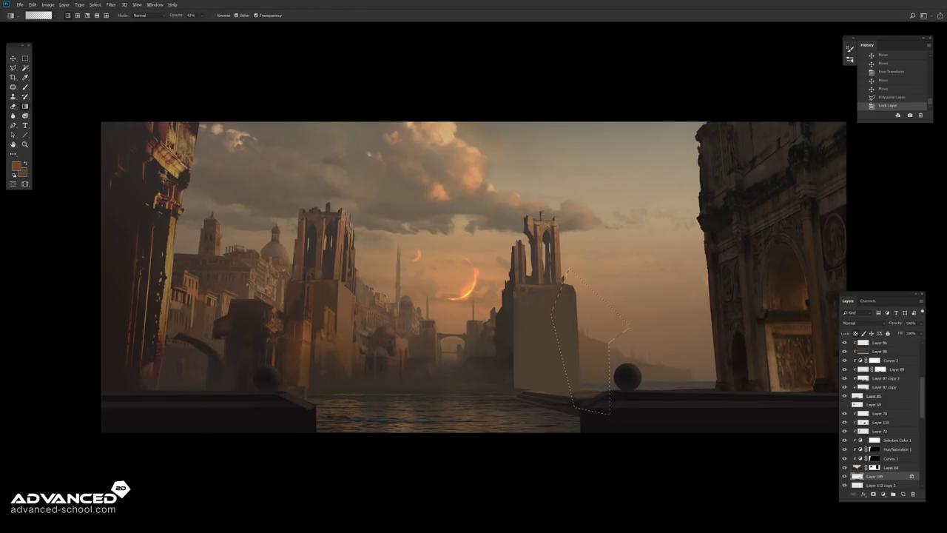
drag(584, 318, 585, 400)
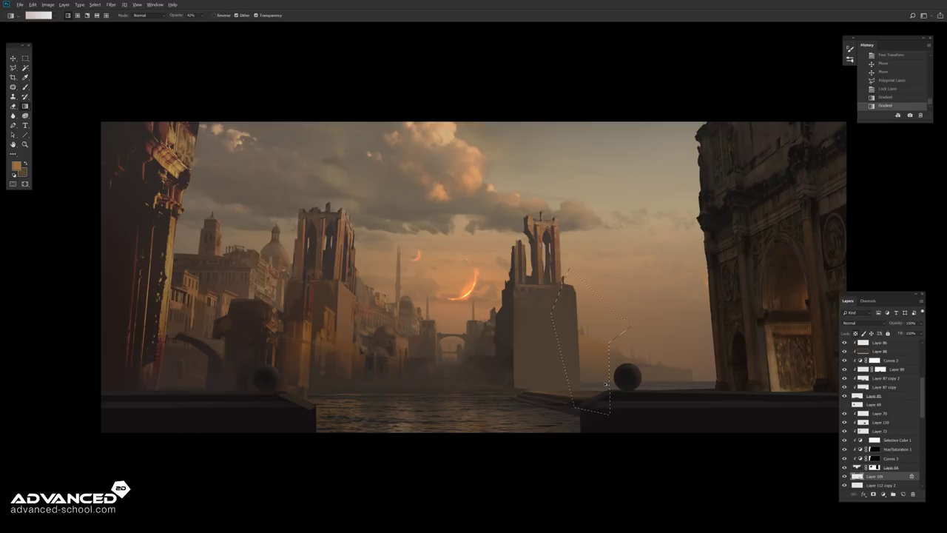
key(ctrl+z)
key(ctrl+z)
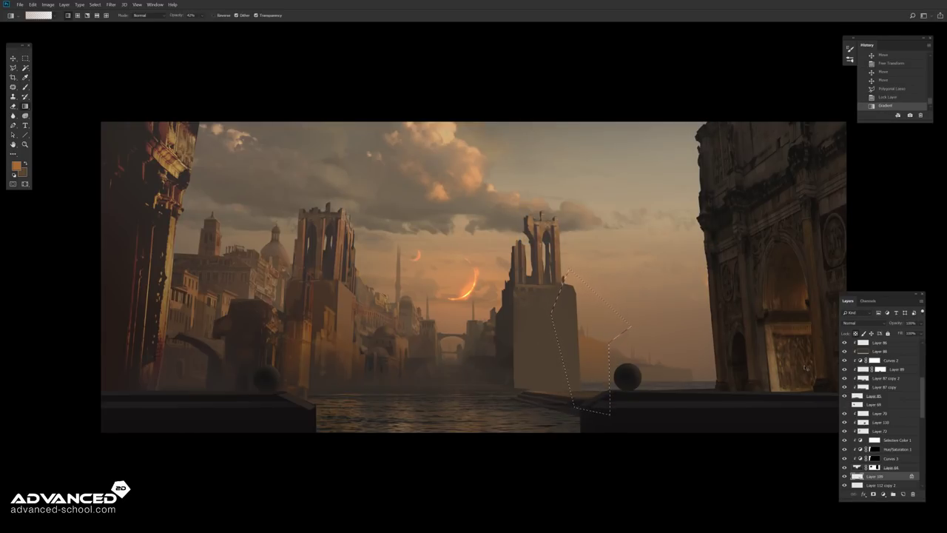
key(ctrl+d)
key(m)
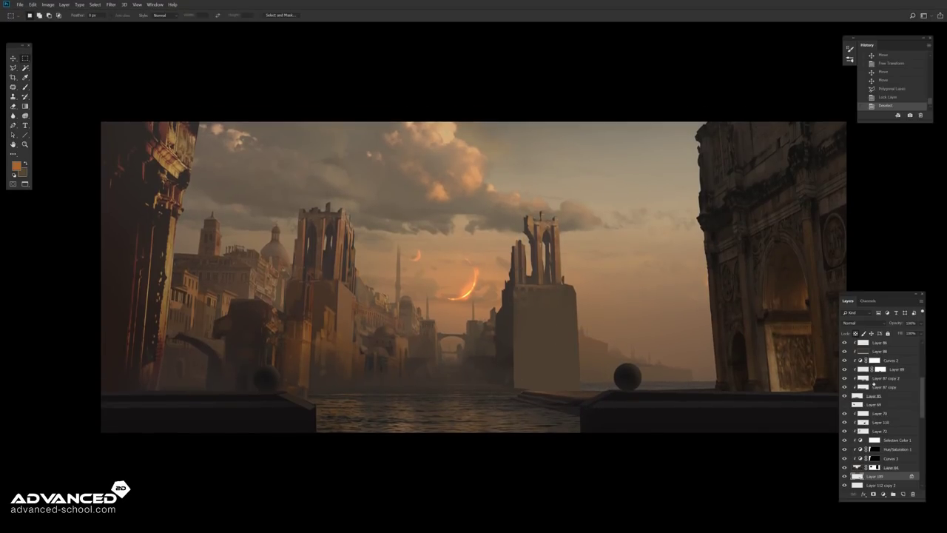
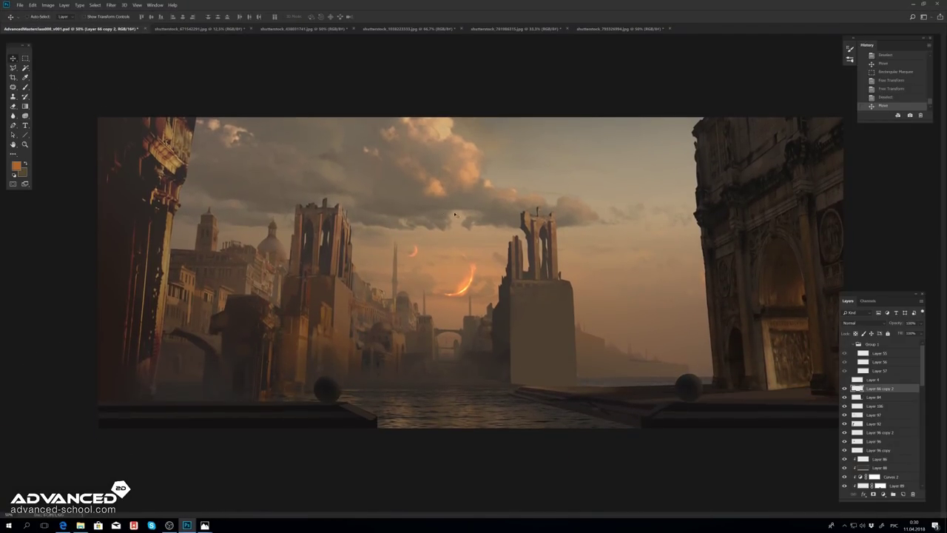
Step: Flip the canvas horizontally and view the mirrored painting full screen
key(Tab)
key(Tab)
click(48, 4)
click(159, 102)
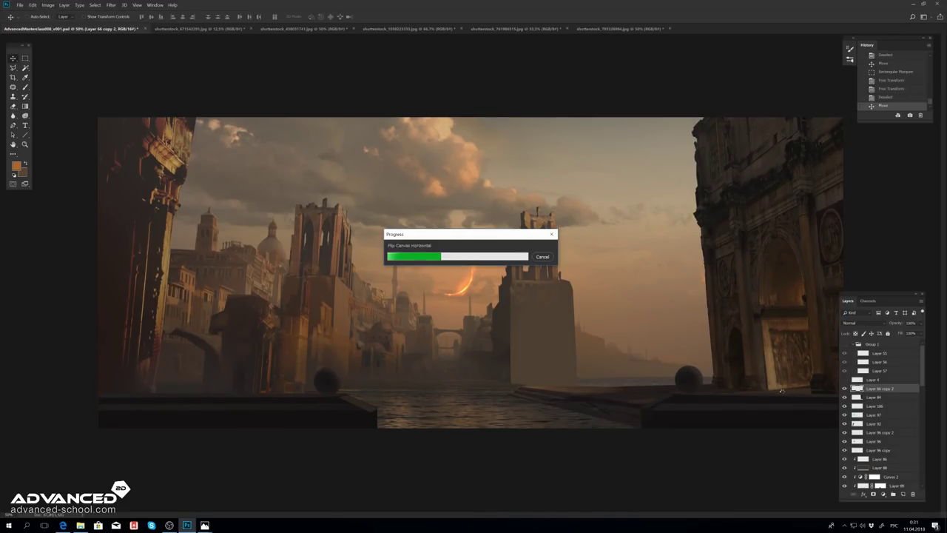
key(Tab)
key(f)
key(Tab)
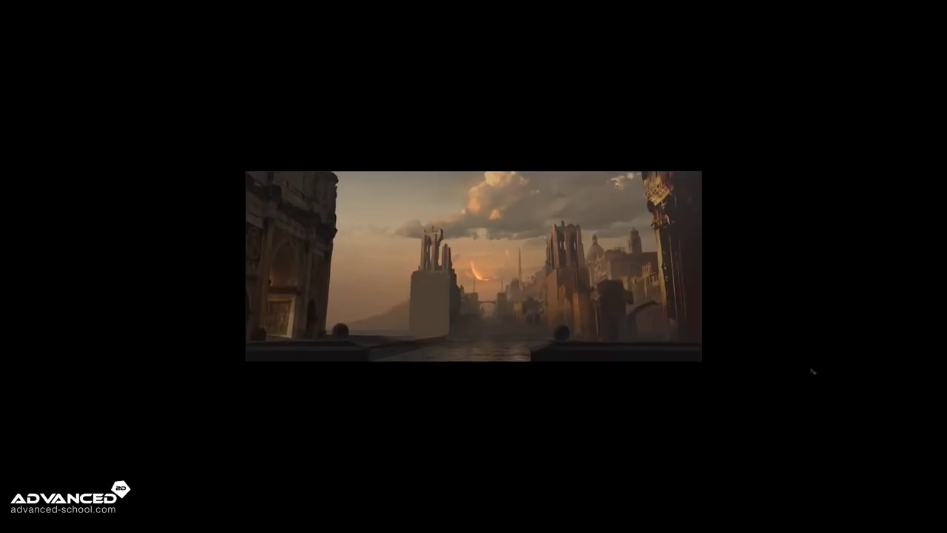
Step: Select Layer 103 and move the crescent moon copy into the sky, plus another copy near the central tower
right_click(530, 254)
click(544, 257)
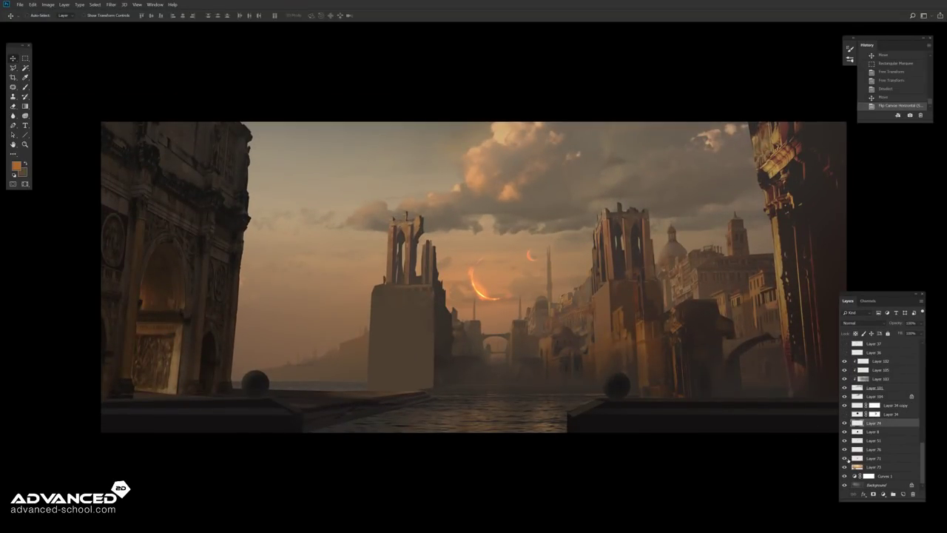
scroll(868, 468, up, 1)
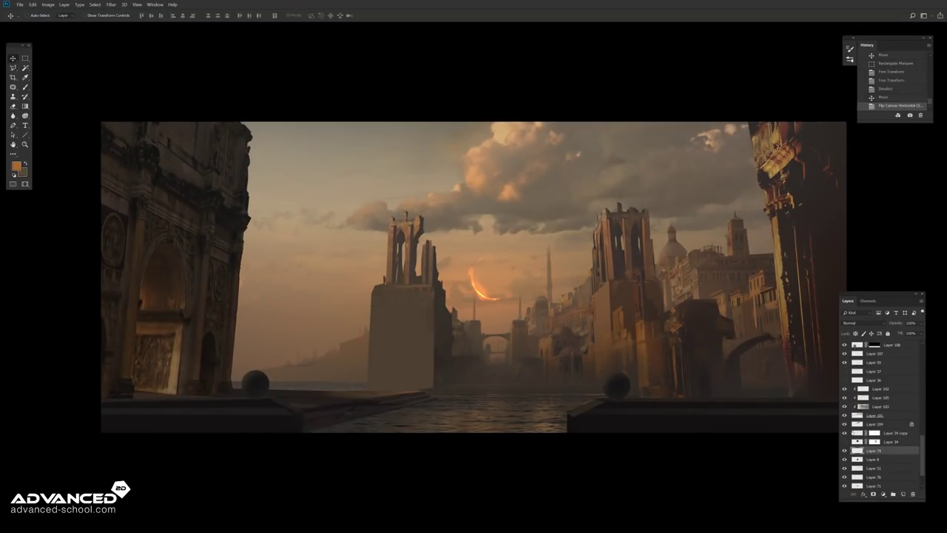
drag(516, 441, 448, 466)
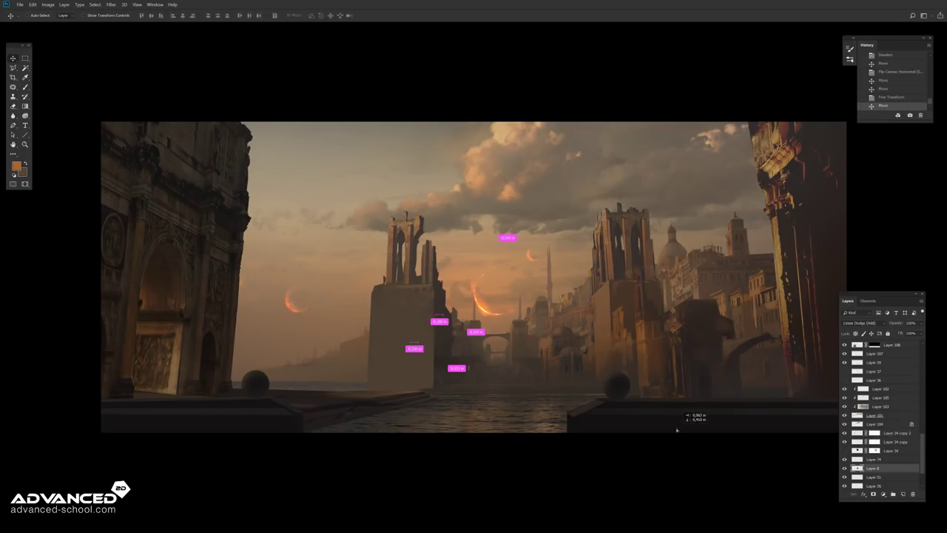
drag(837, 445, 699, 381)
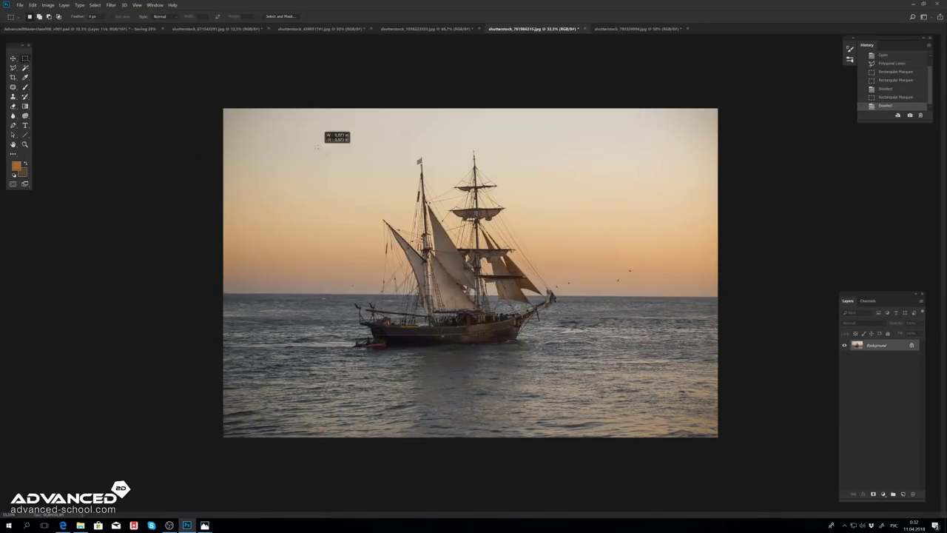
Step: Fill around the ship with black and use Blend If to drop the bright sky
click(626, 180)
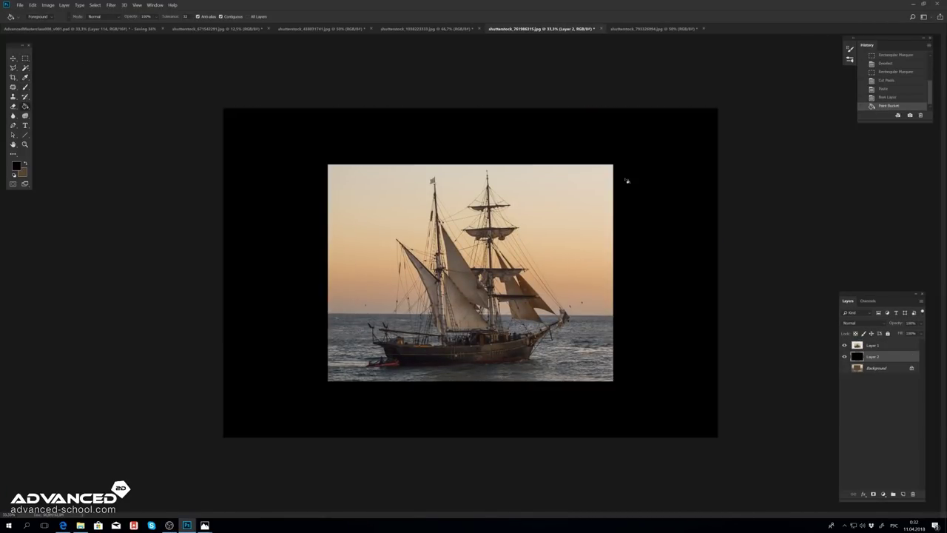
double_click(896, 345)
drag(727, 220, 682, 220)
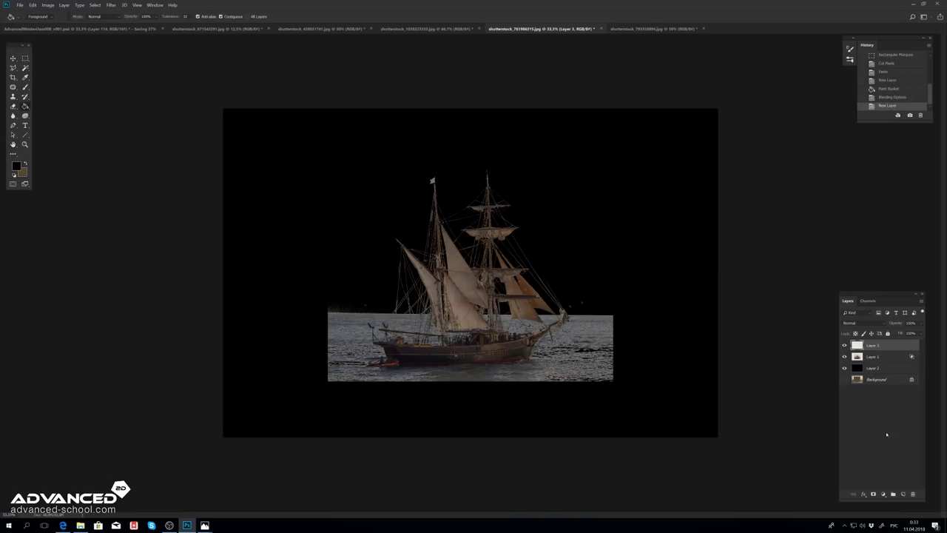
Step: Warm the ship's colours with Hue/Saturation and a Selective Color adjustment
key(Return)
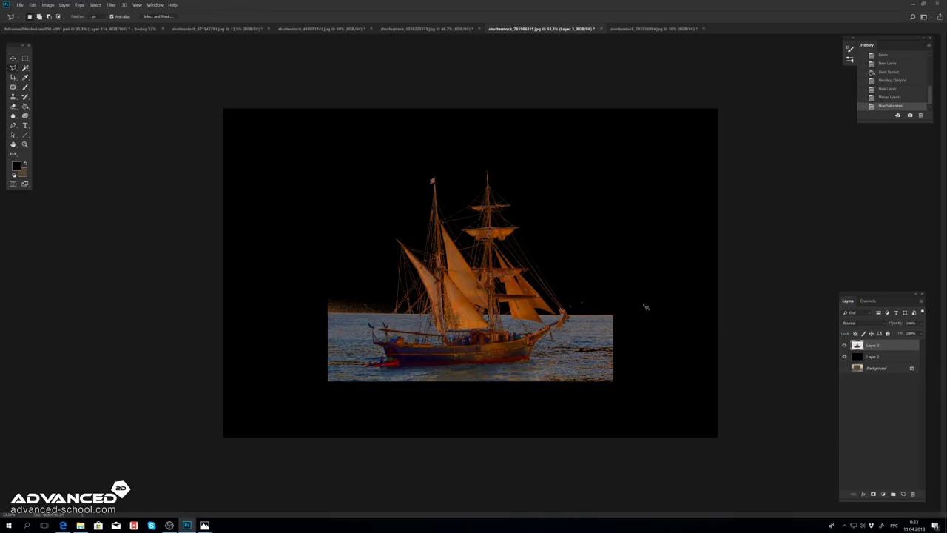
key(Return)
click(570, 133)
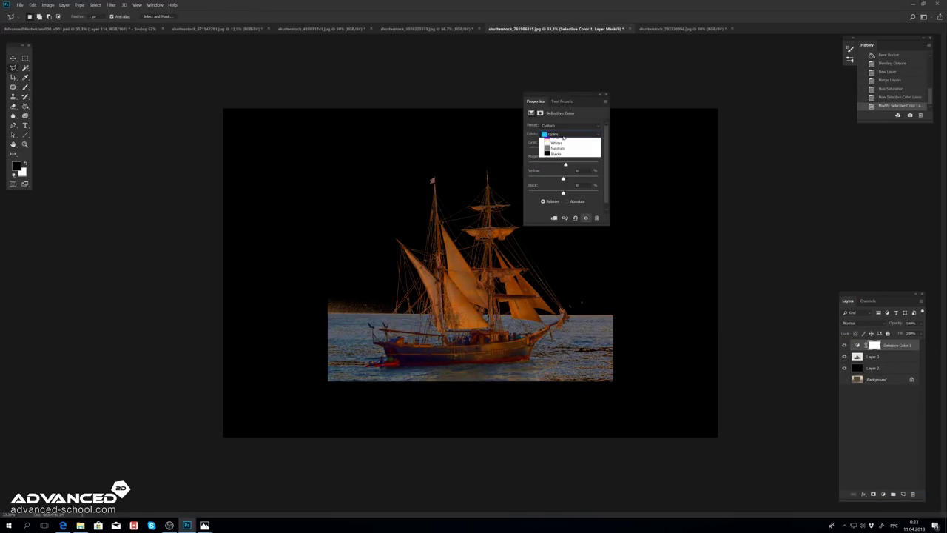
click(564, 151)
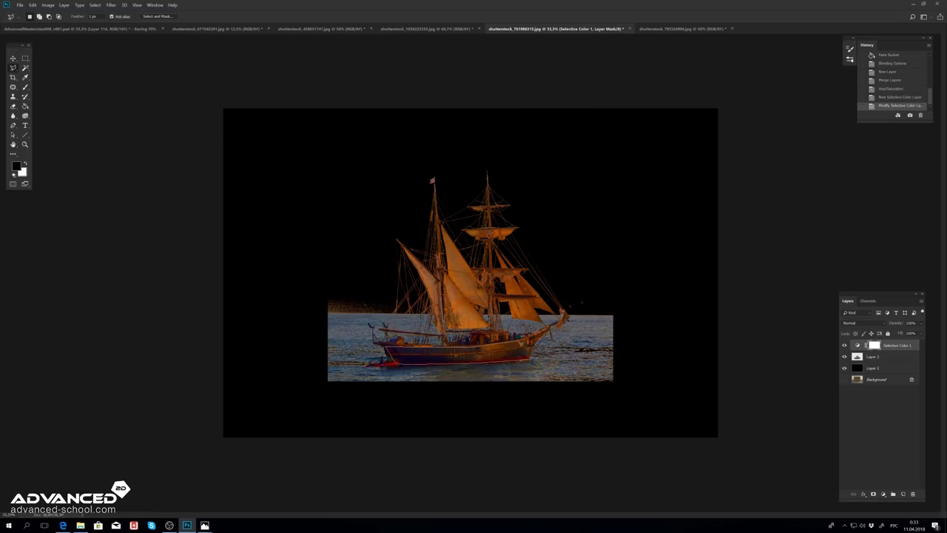
Step: Paste the ship part into a layer, merge the adjustment in, and select the sea with Color Range
key(ctrl+v)
key(ctrl+bracketright)
key(ctrl+e)
key(ctrl+shift+n)
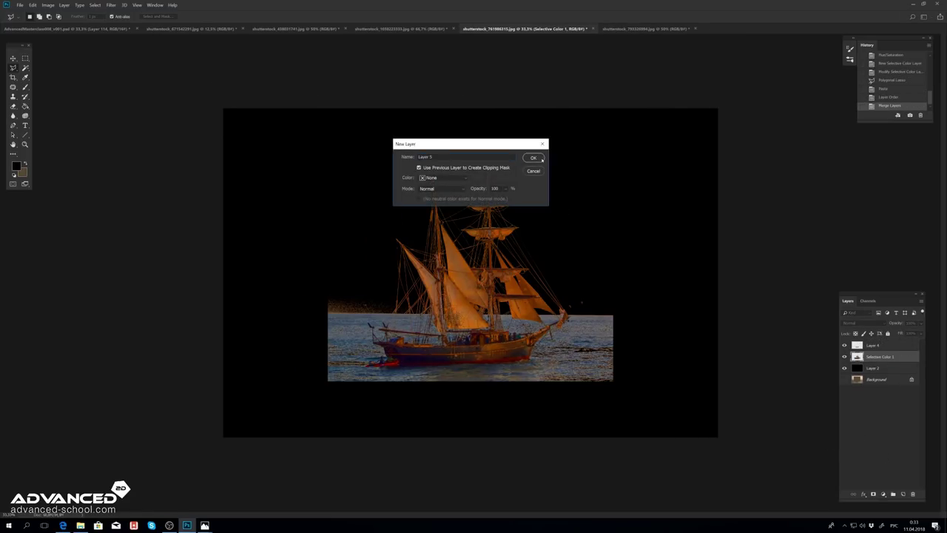
key(Escape)
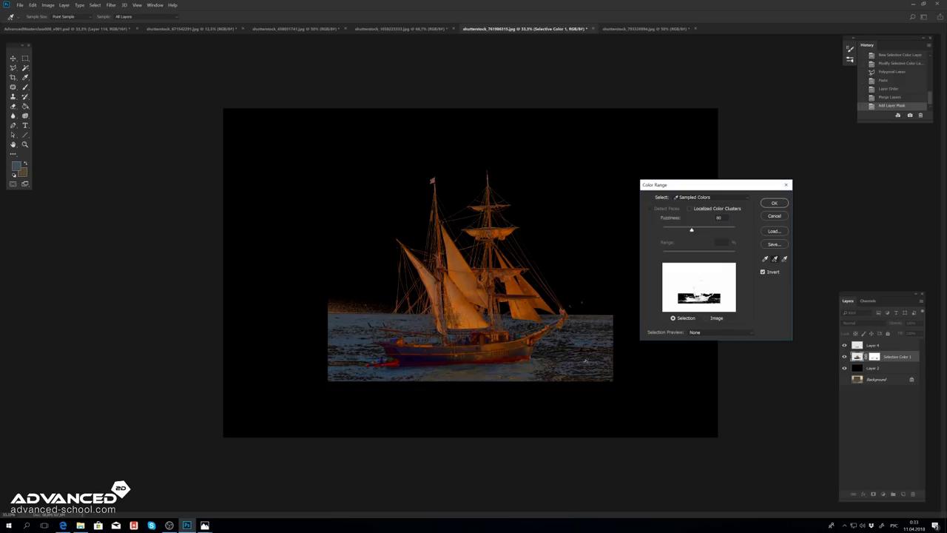
key(Return)
Step: Lasso and cut away the leftover sea pixels around the ship and stern
key(l)
key(ctrl+shift+alt+n)
click(44, 68)
drag(392, 290, 393, 318)
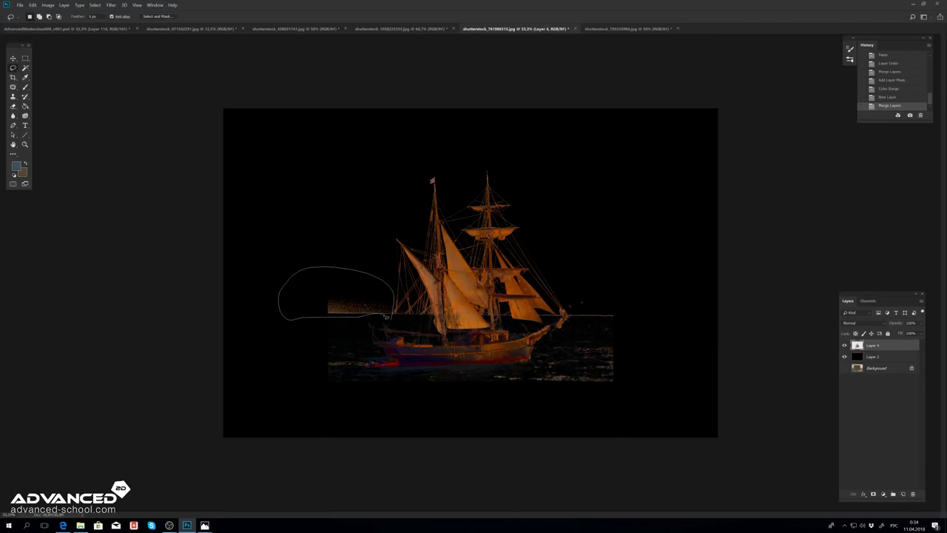
key(ctrl+x)
key(ctrl+d)
alt+click(844, 345)
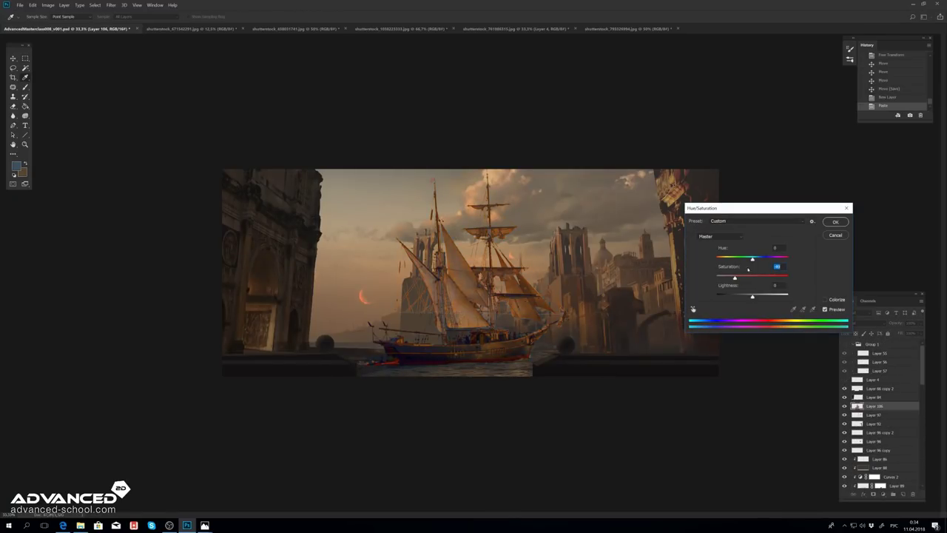
Step: Shrink the ship with Free Transform and move it toward the left quay
key(Return)
key(ctrl+t)
drag(529, 152, 433, 222)
drag(337, 296, 385, 296)
key(Return)
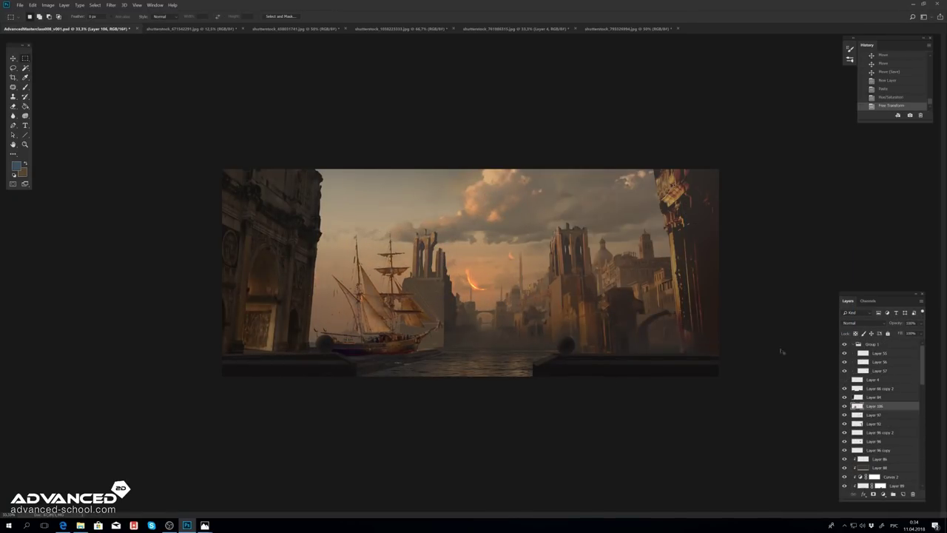
Step: Move the ship about 90 px further left
key(ctrl+plus)
key(ctrl+plus)
key(ctrl+t)
key(Return)
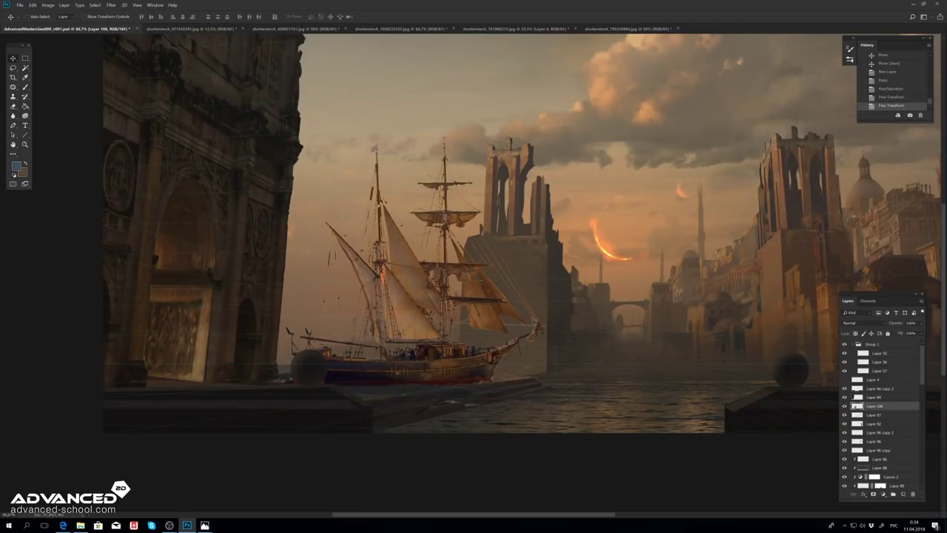
drag(530, 299, 462, 299)
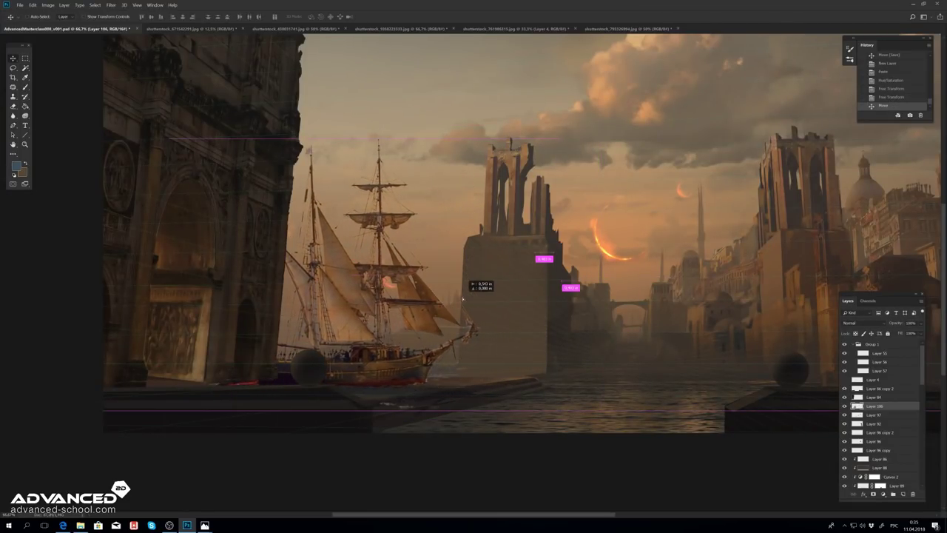
key(ctrl+minus)
Step: Mirror the canvas and flip the ship horizontally with Edit > Transform
key(ctrl+shift+h)
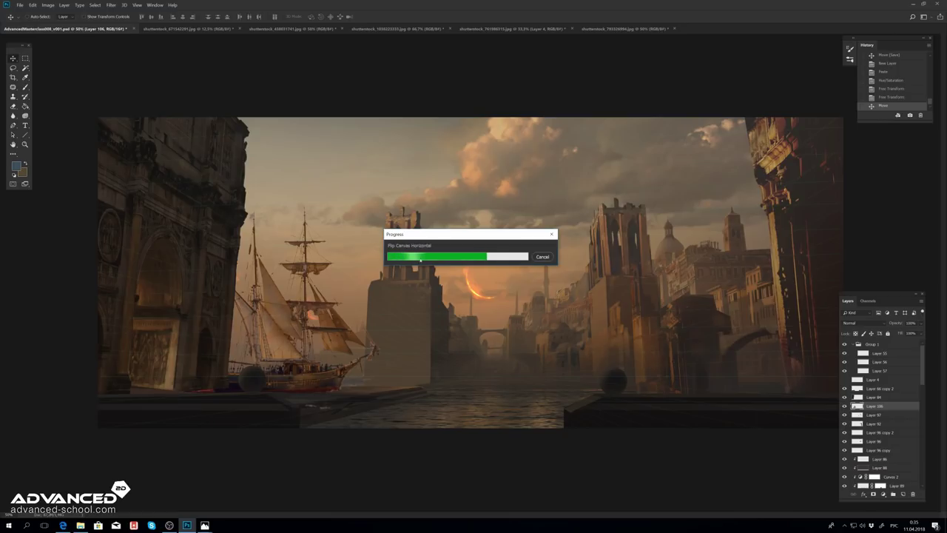
key(ctrl+t)
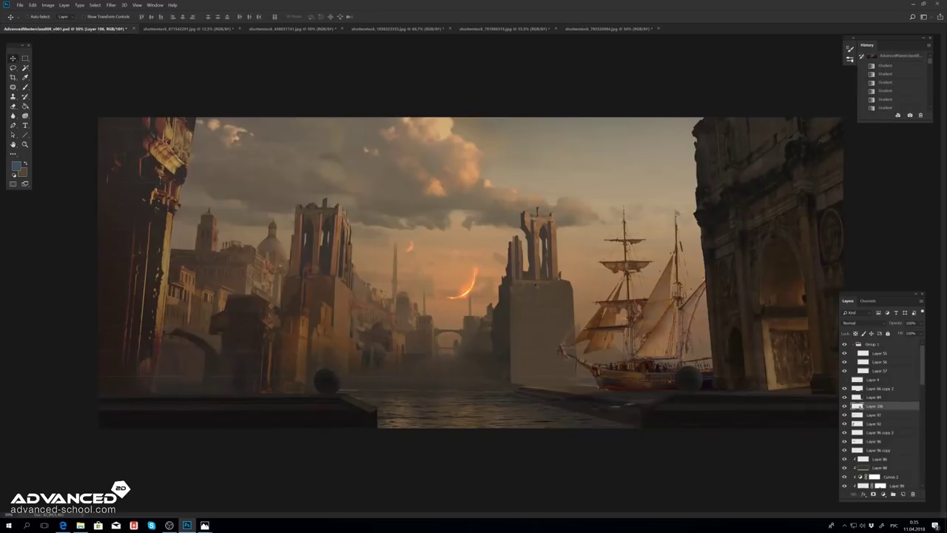
click(33, 5)
mouse_move(43, 155)
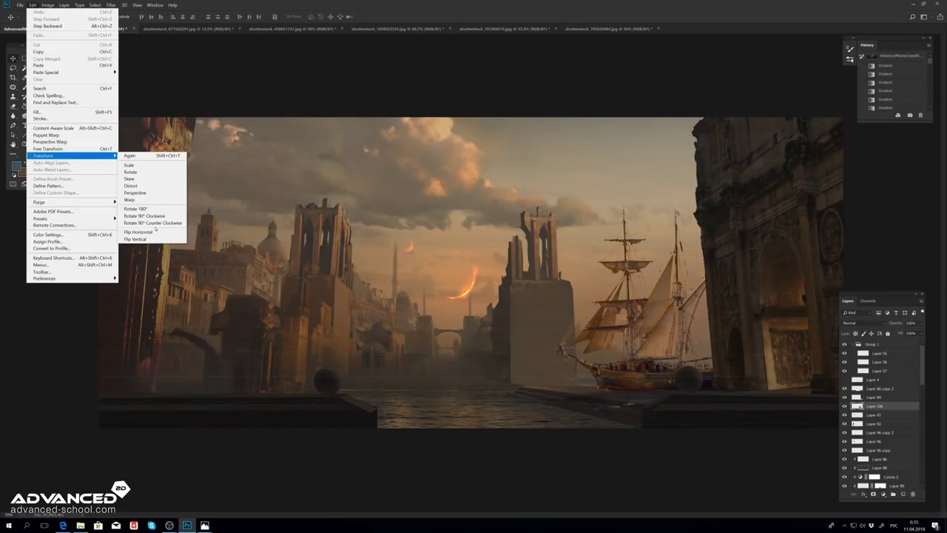
click(139, 231)
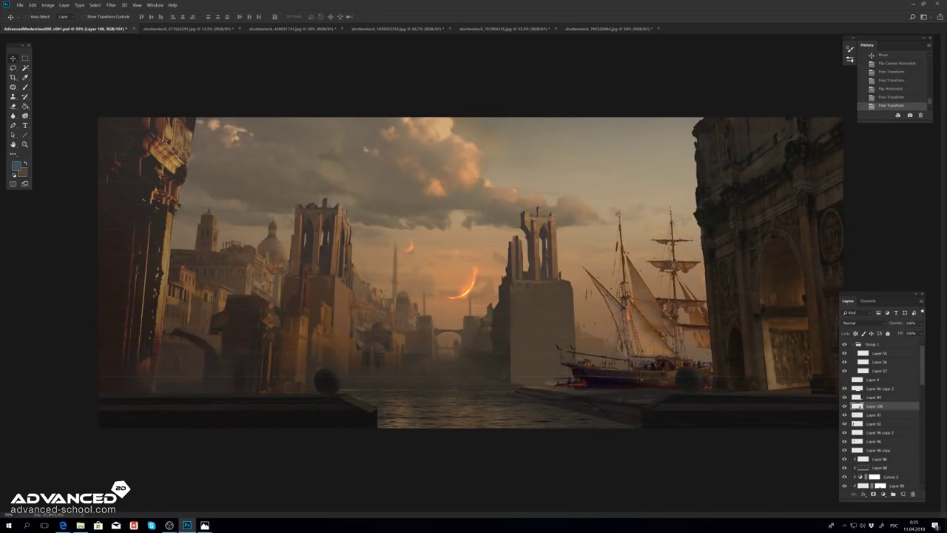
Step: Darken the ship with Curves, adjust its Hue/Saturation, and add a layer mask
key(ctrl+m)
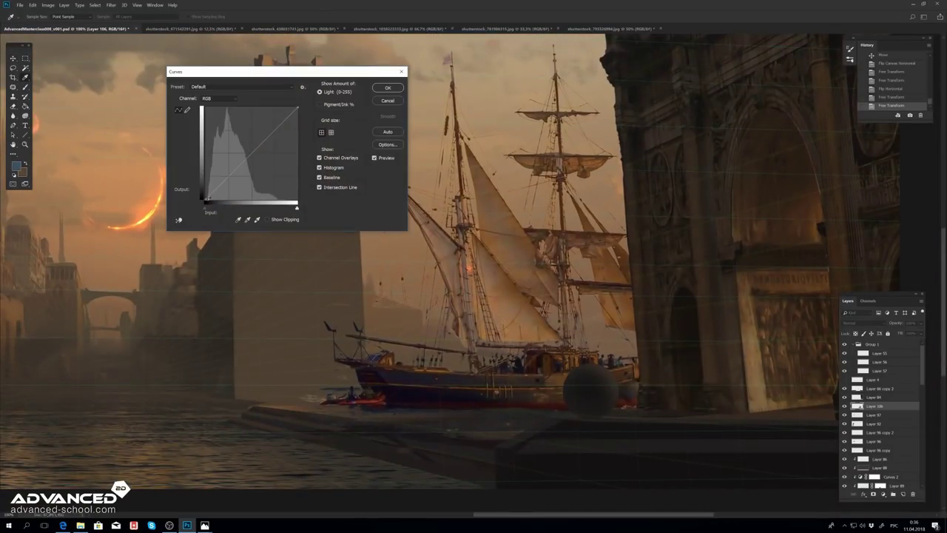
key(Return)
key(ctrl+u)
key(Return)
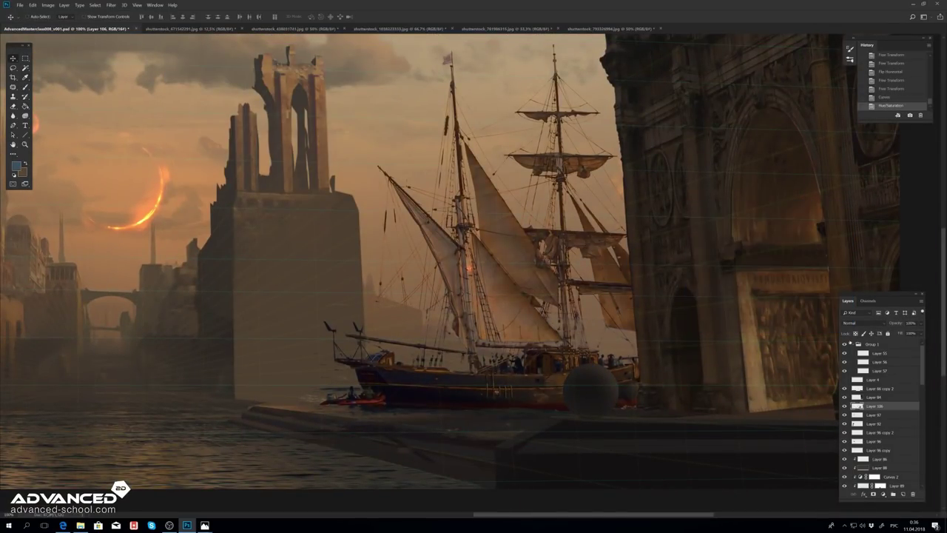
click(883, 494)
Step: Cut a polygon-selected part of the ship away
key(l)
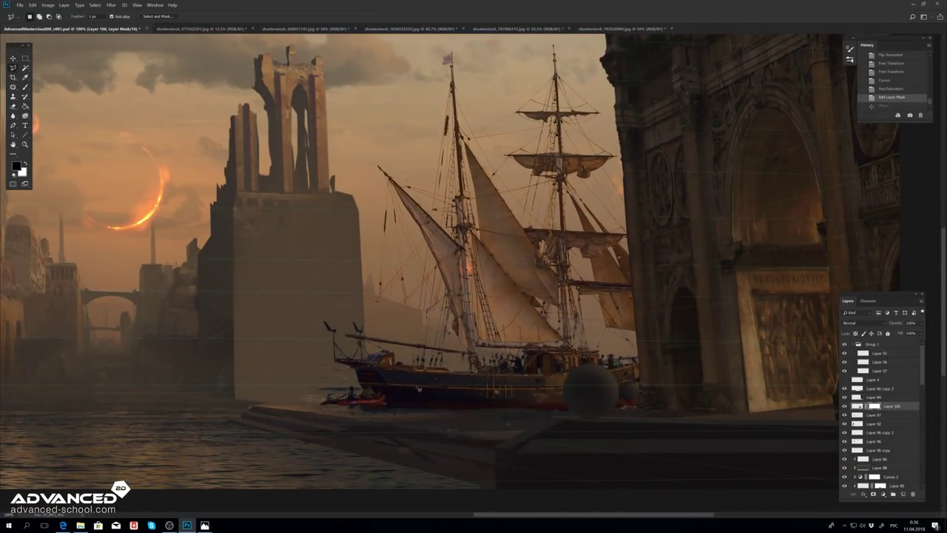
double_click(686, 409)
key(ctrl+x)
Step: Add new layers and paint soft haze gradients over the ship and the quay
key(ctrl+shift+n)
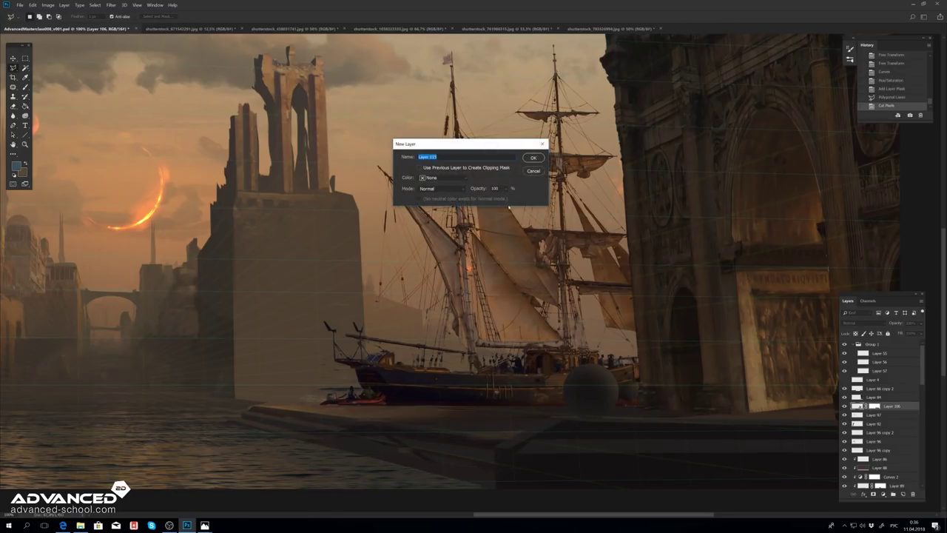
key(Return)
key(ctrl+minus)
key(ctrl+alt+shift+n)
mouse_move(596, 344)
mouse_down()
mouse_move(605, 422)
mouse_move(576, 435)
mouse_up()
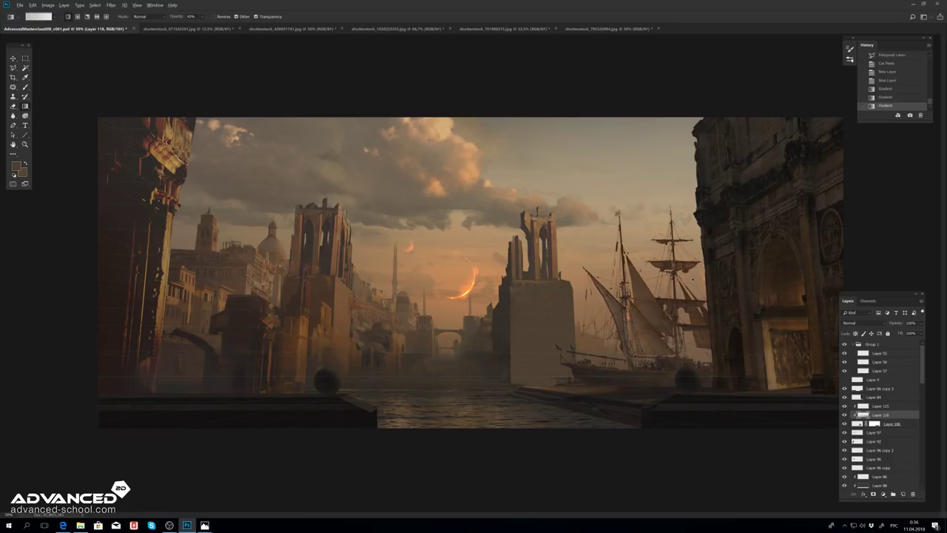
drag(666, 222, 666, 340)
Step: Review the painting in full-screen view to check the composition
key(f)
key(v)
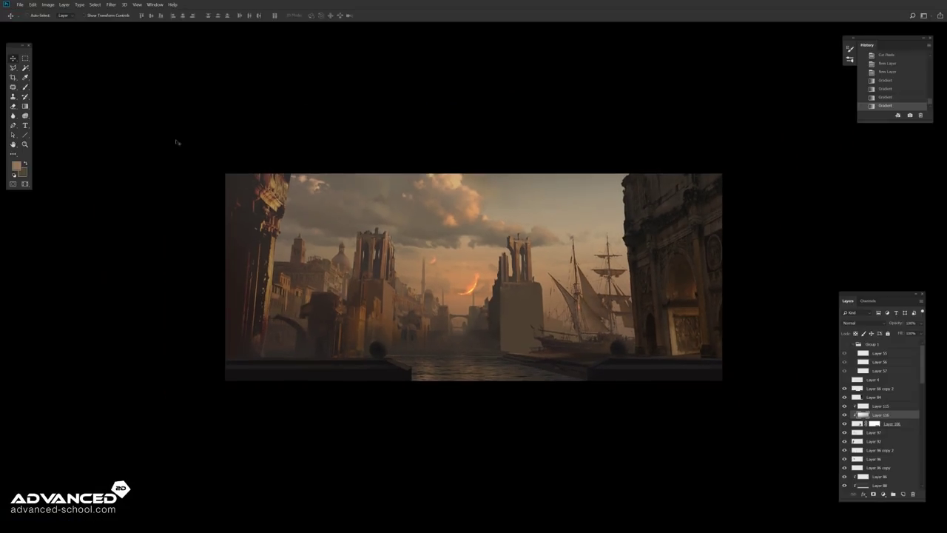
key(Tab)
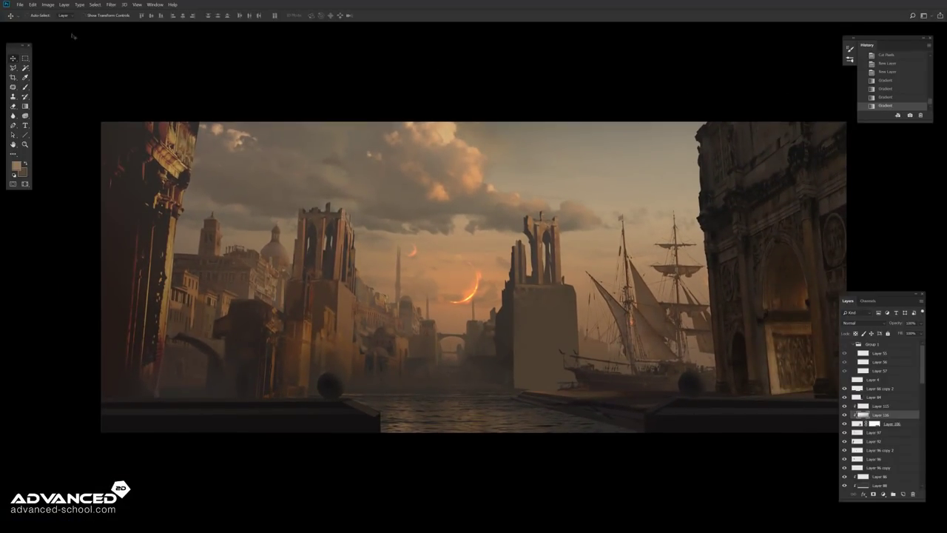
key(h)
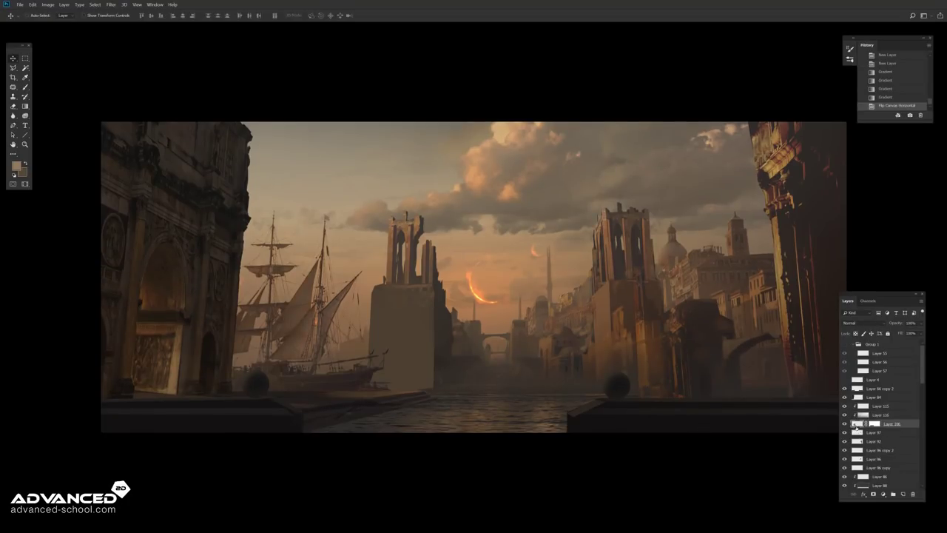
Step: Duplicate the ship, darken the copy with Levels, and lower its Fill
key(ctrl+j)
key(ctrl+l)
drag(385, 316, 368, 315)
key(Return)
scroll(858, 323, down, 5)
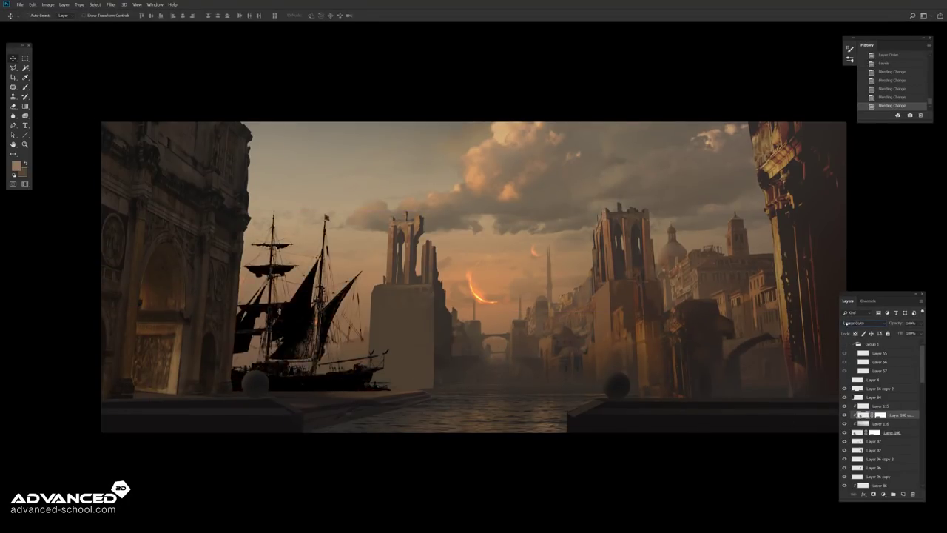
scroll(846, 324, down, 3)
drag(916, 333, 896, 342)
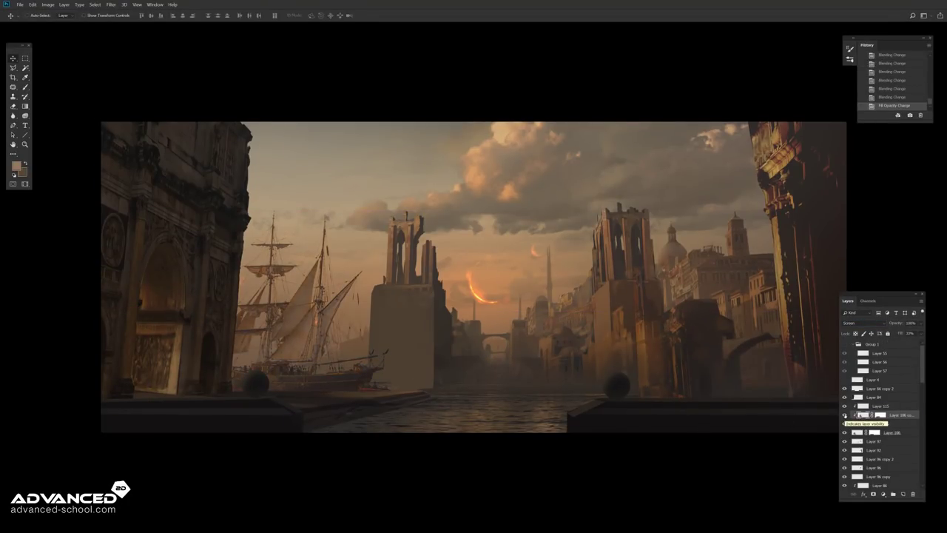
click(866, 433)
Step: Scale the ship copy down and widen it slightly
key(ctrl+t)
drag(815, 123, 732, 172)
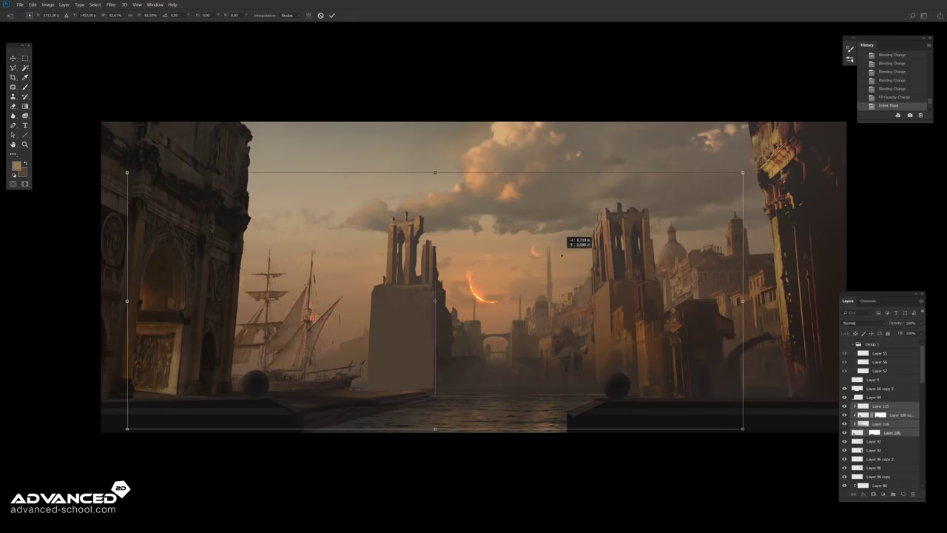
drag(115, 301, 111, 301)
key(Return)
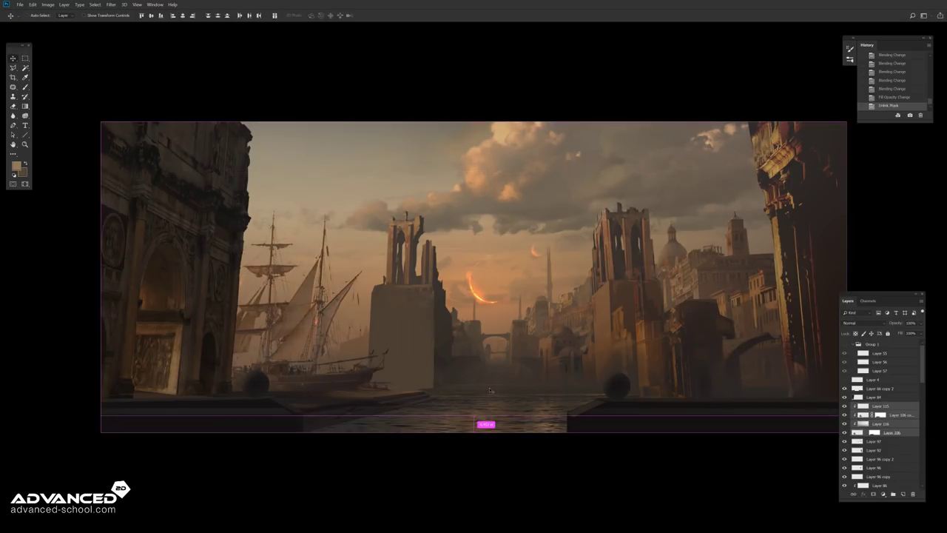
Step: Resize the ship to roughly 82–98% and move it up-left beside the arch
key(ctrl+t)
drag(736, 173, 729, 185)
drag(570, 285, 629, 300)
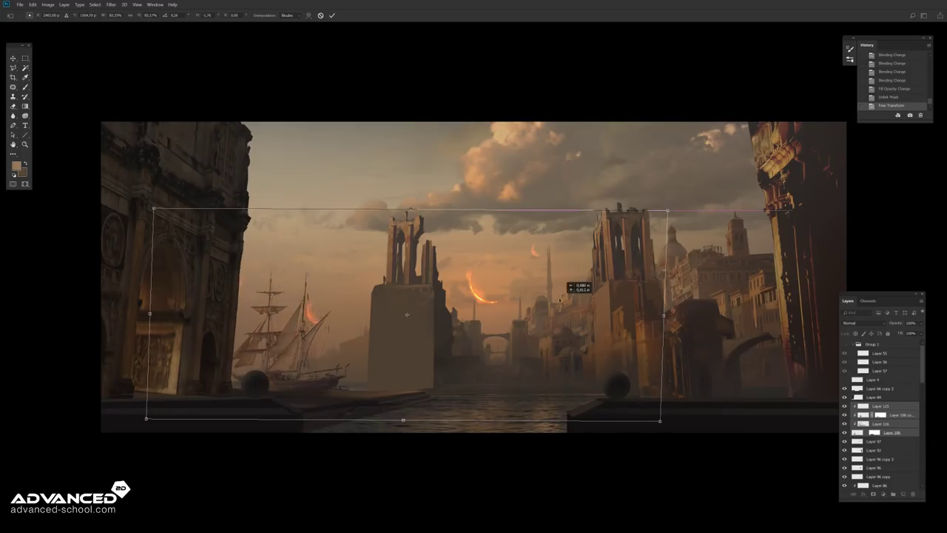
drag(729, 209, 740, 190)
drag(666, 244, 629, 250)
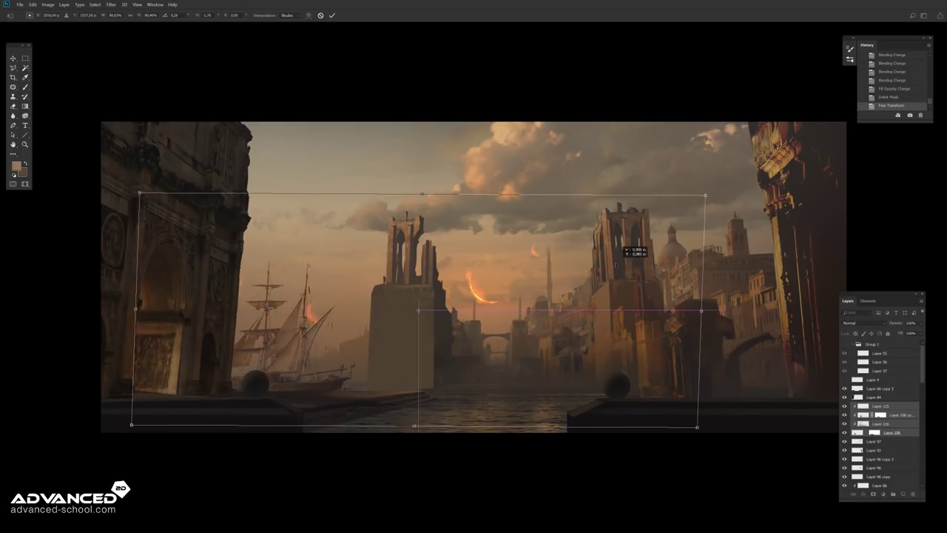
key(Return)
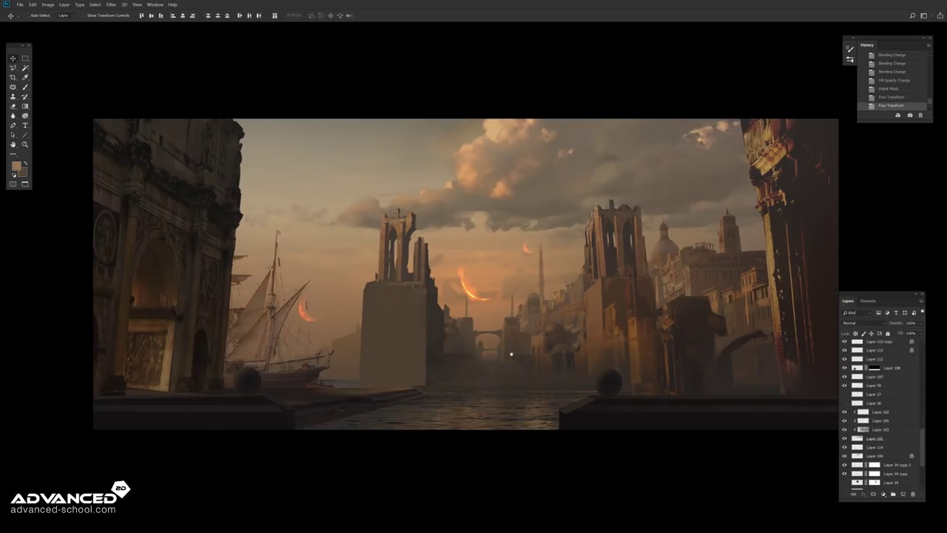
drag(576, 344, 508, 328)
Step: Move the Color Dodge glow layer and paint an orange radial glow over the small crescent
key(ctrl+minus)
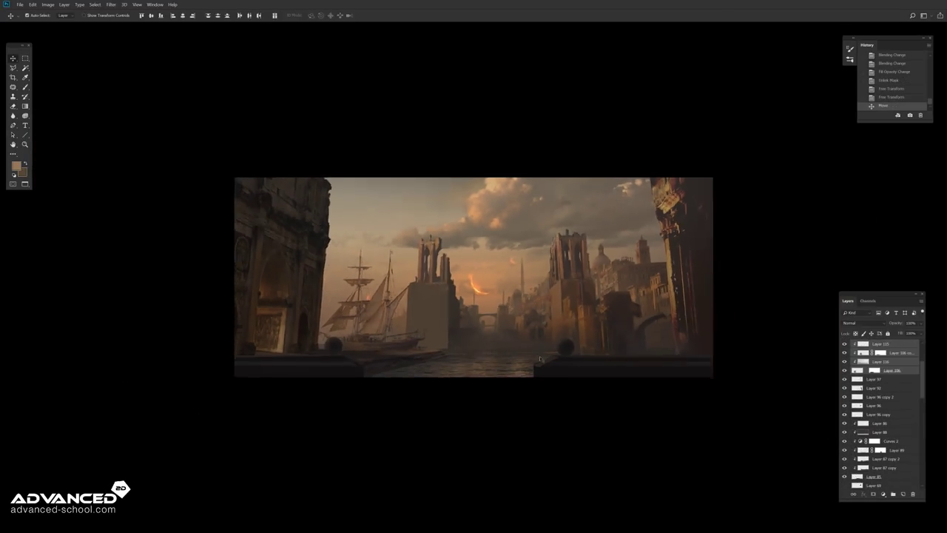
key(ctrl+minus)
key(ctrl+plus)
key(ctrl+plus)
ctrl+click(360, 327)
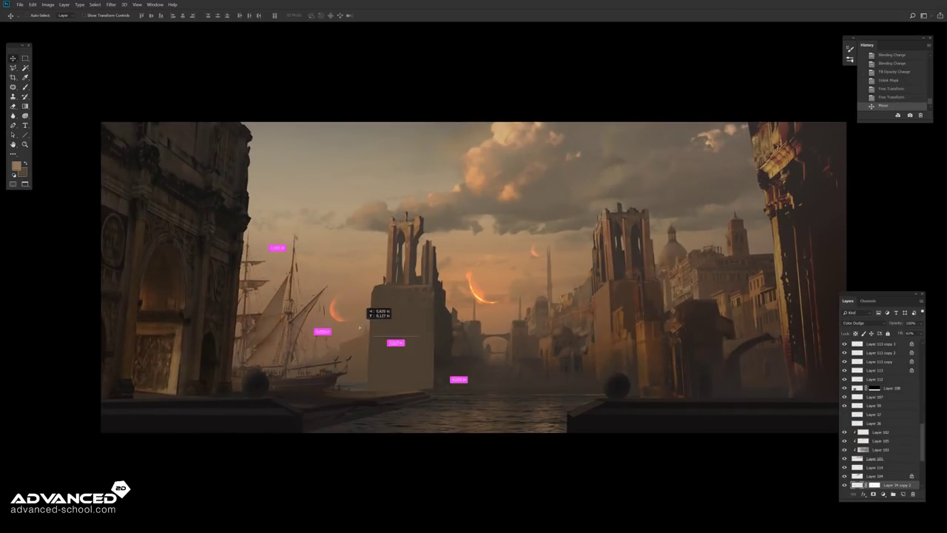
click(339, 309)
click(339, 309)
drag(339, 310, 226, 134)
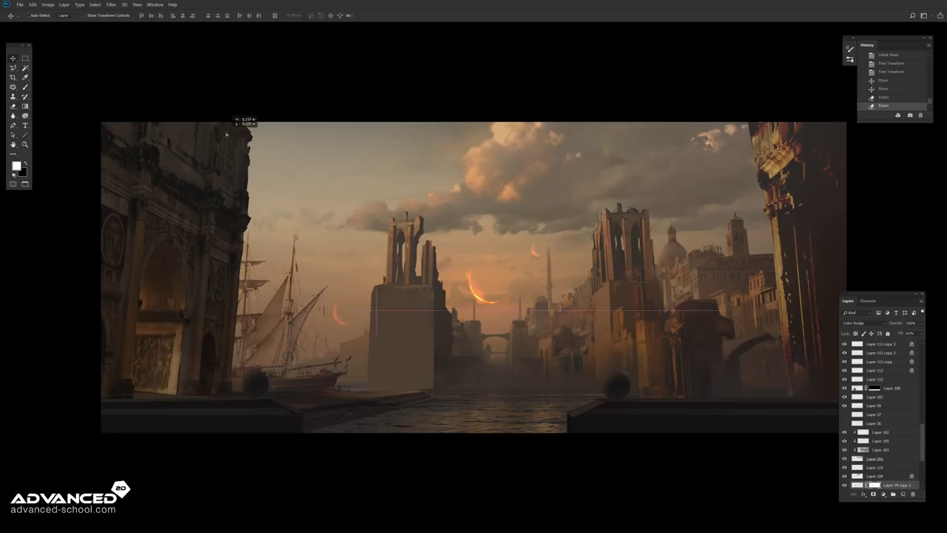
key(g)
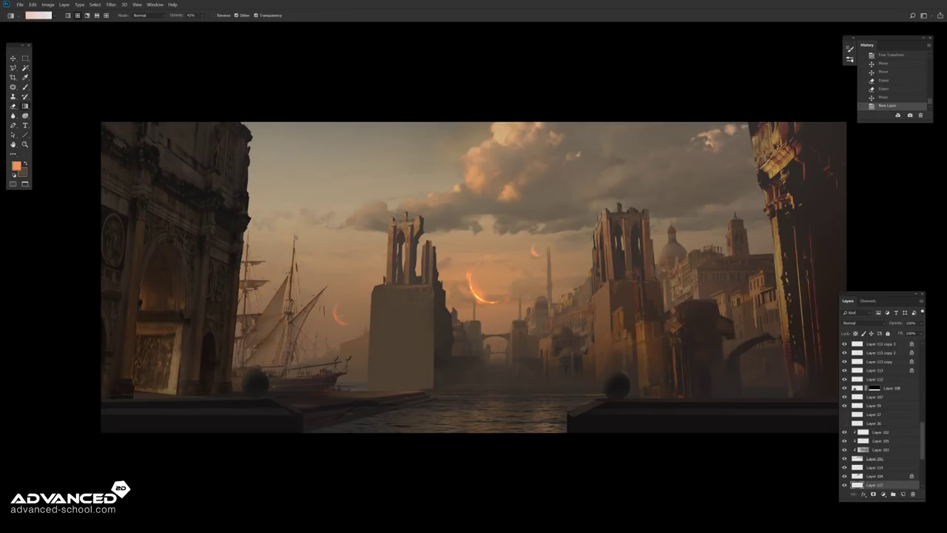
drag(336, 314, 355, 330)
key(alt+shift+g)
Step: Apply Gaussian Blur twice to the glow layer and merge it down
click(111, 5)
click(222, 124)
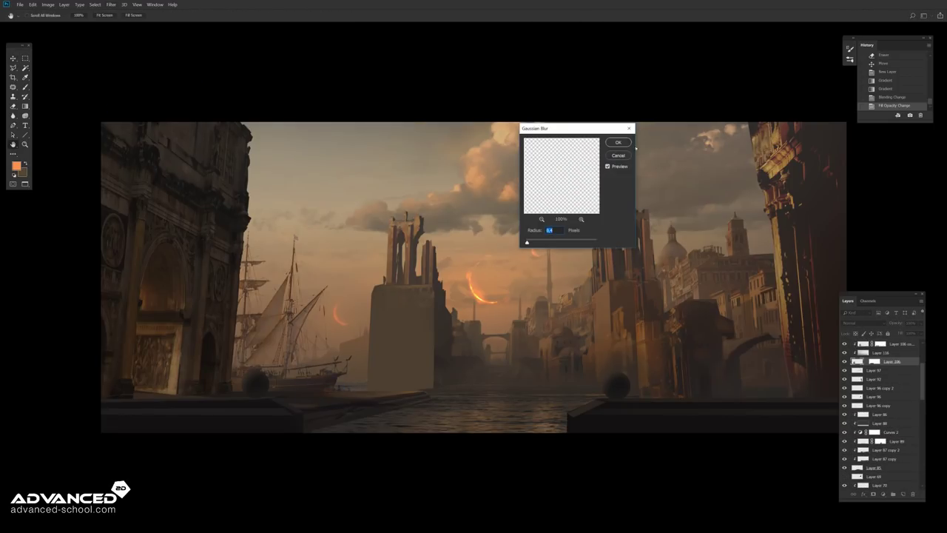
click(618, 142)
key(ctrl+alt+f)
key(Return)
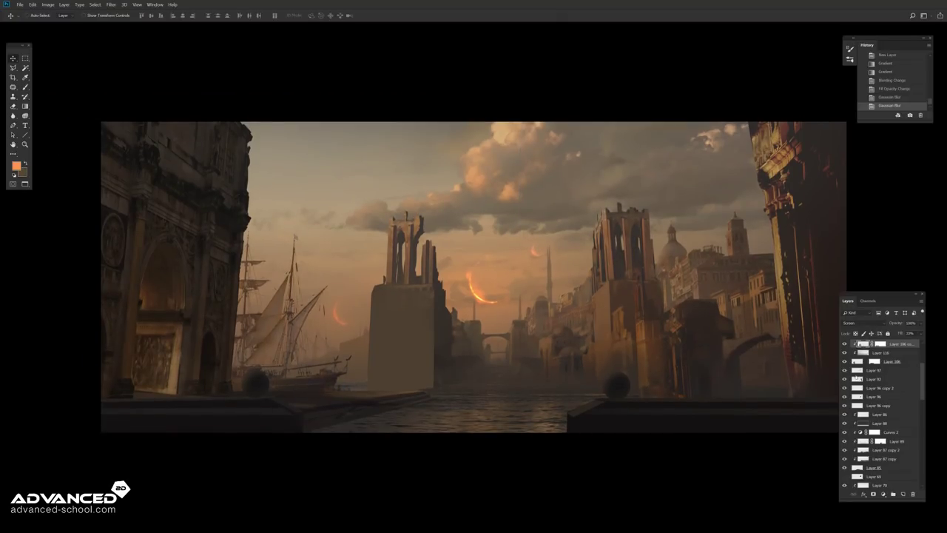
key(ctrl+e)
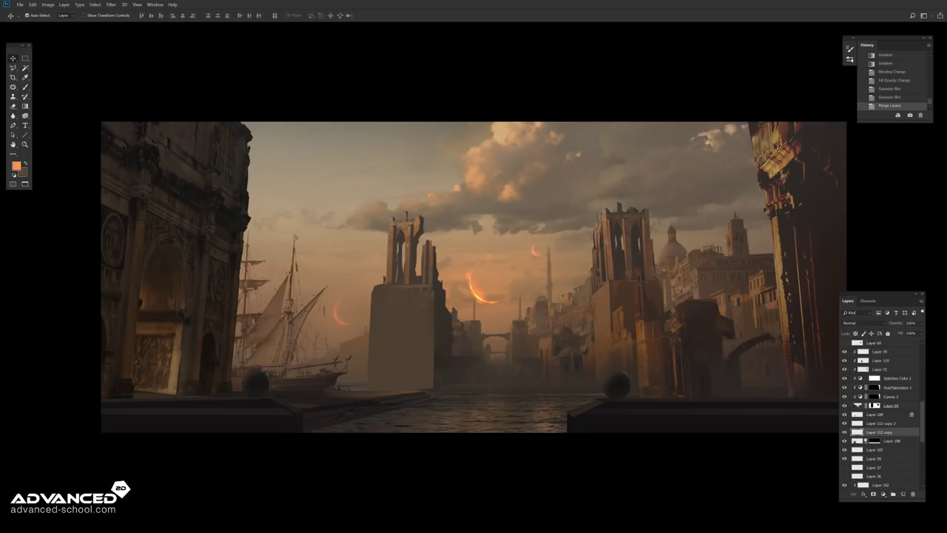
Step: Create a new empty layer and zoom in on the painting's centre
key(ctrl+shift+n)
key(Return)
key(ctrl+plus)
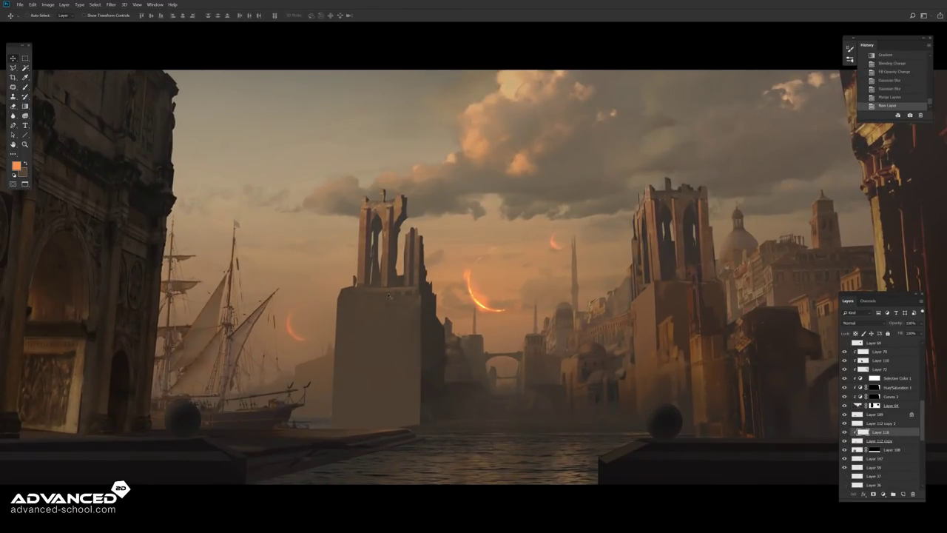
key(ctrl+plus)
key(ctrl+plus)
Step: Set the foreground to brown 70523a and lay two haze gradients left of the tower
click(15, 166)
text(70523a)
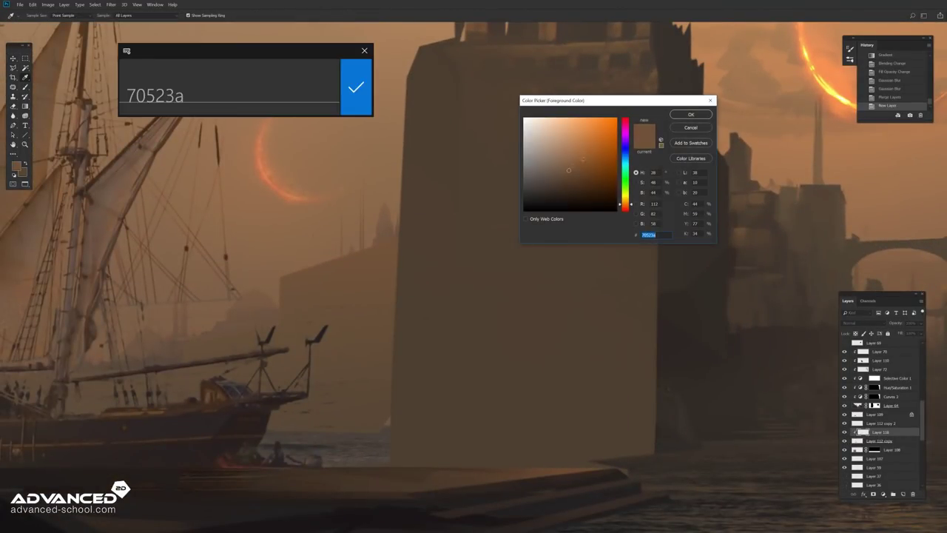
key(Return)
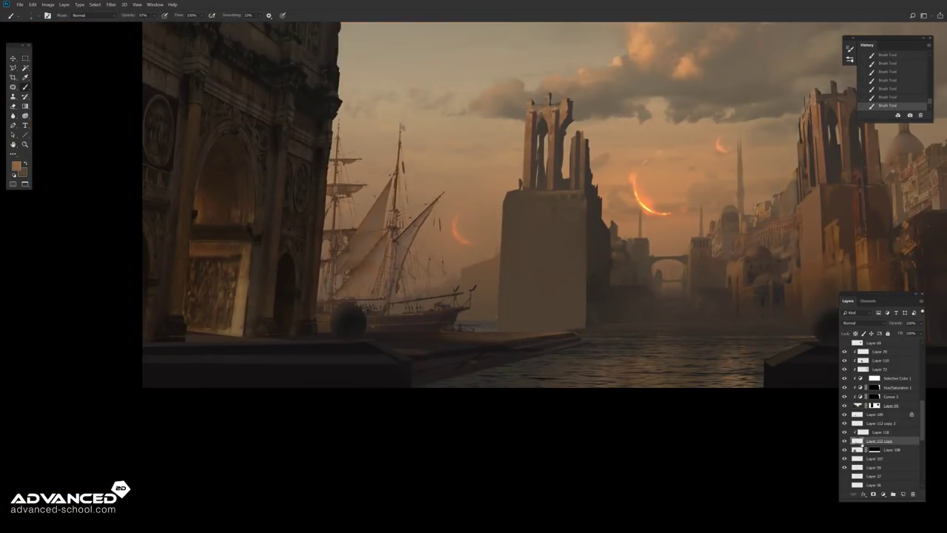
drag(488, 357, 656, 274)
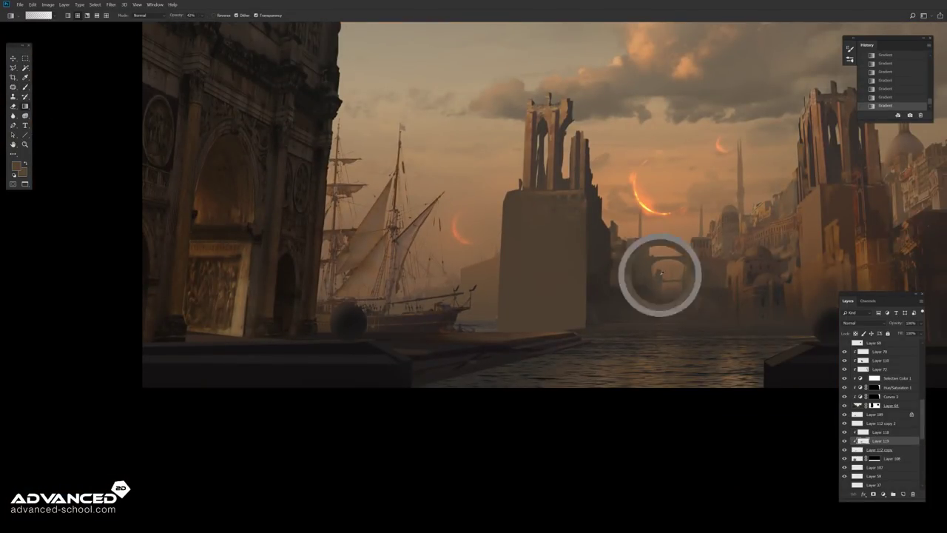
click(844, 415)
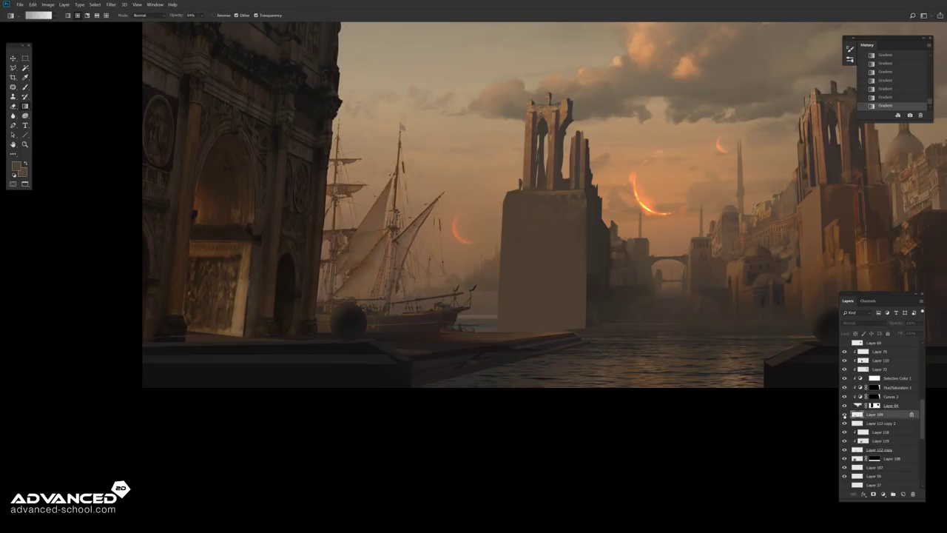
drag(490, 185, 477, 254)
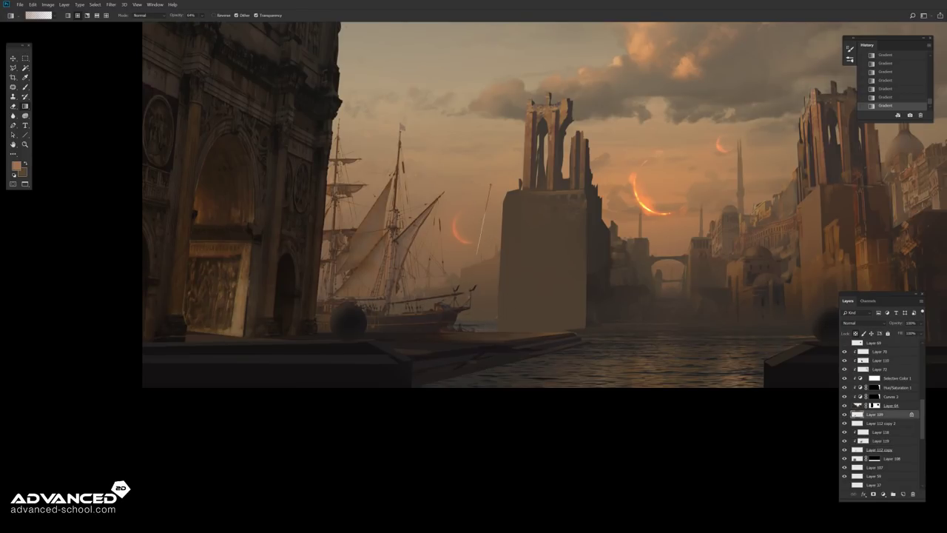
Step: Paint a dark cloud stroke in the upper sky with a brush
key(ctrl+z)
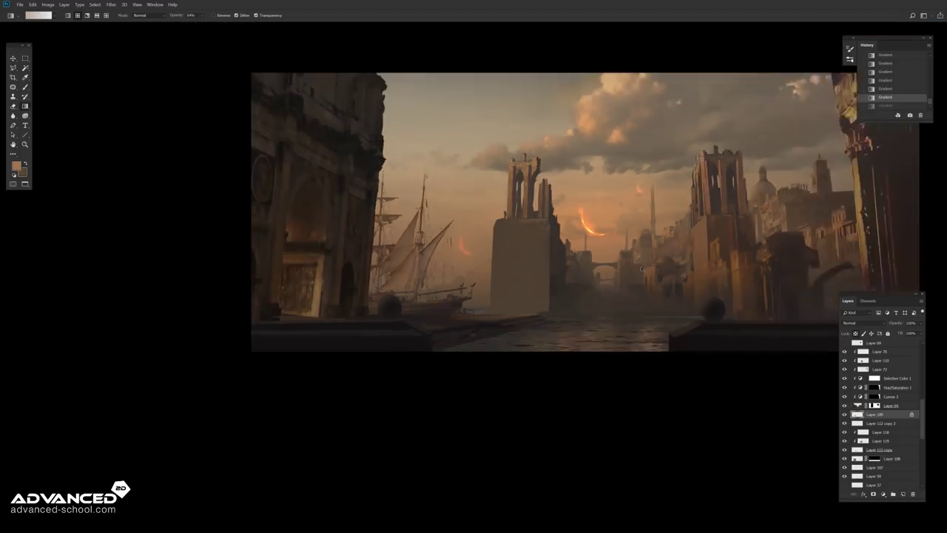
key(ctrl+minus)
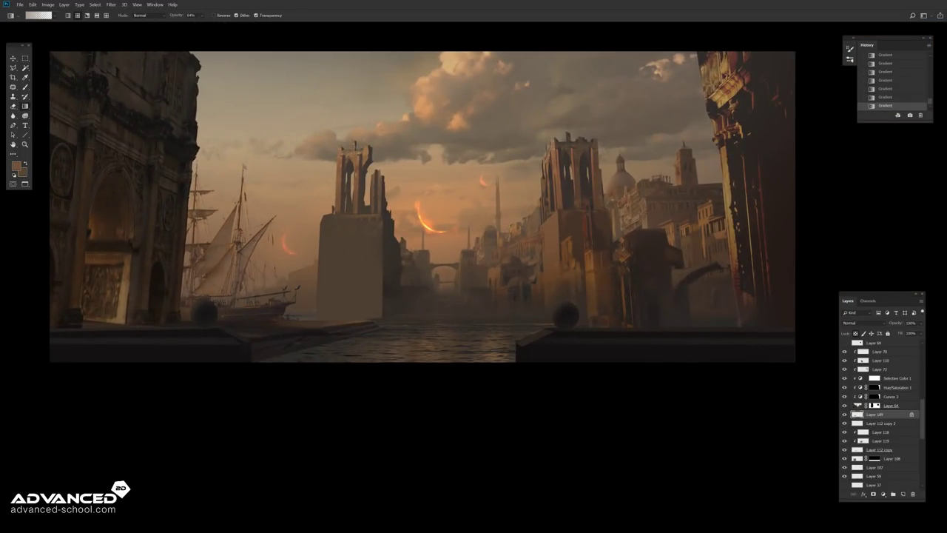
key(m)
key(ctrl+minus)
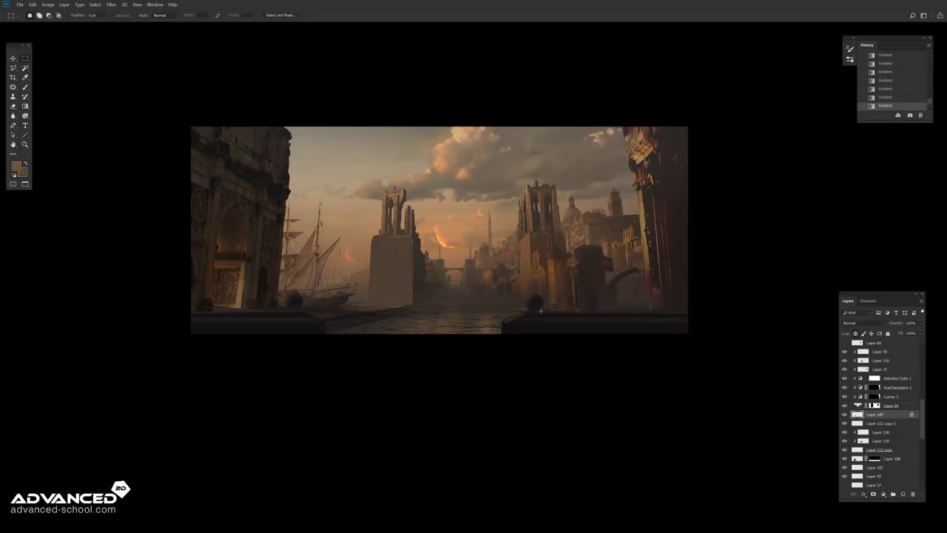
scroll(845, 383, down, 5)
key(b)
key(ctrl+plus)
click(31, 15)
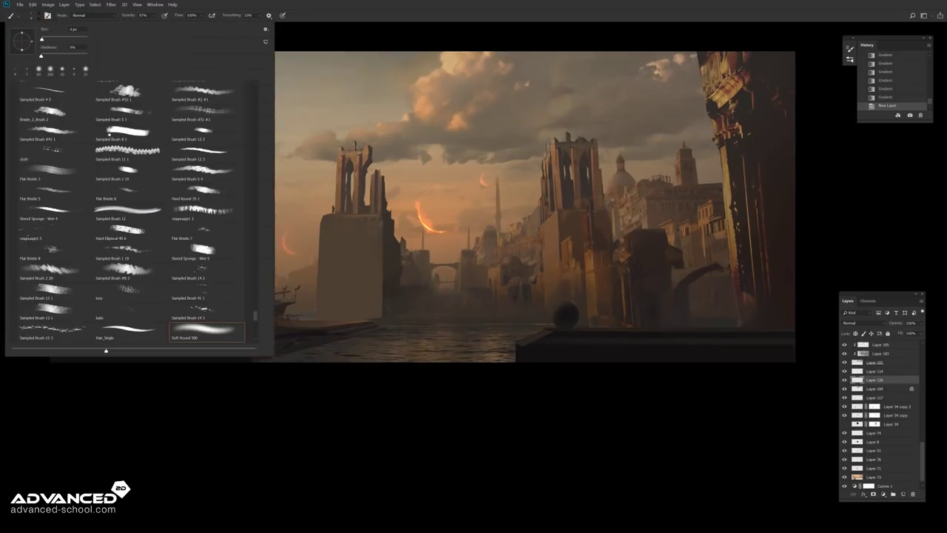
key(Return)
drag(199, 74, 303, 57)
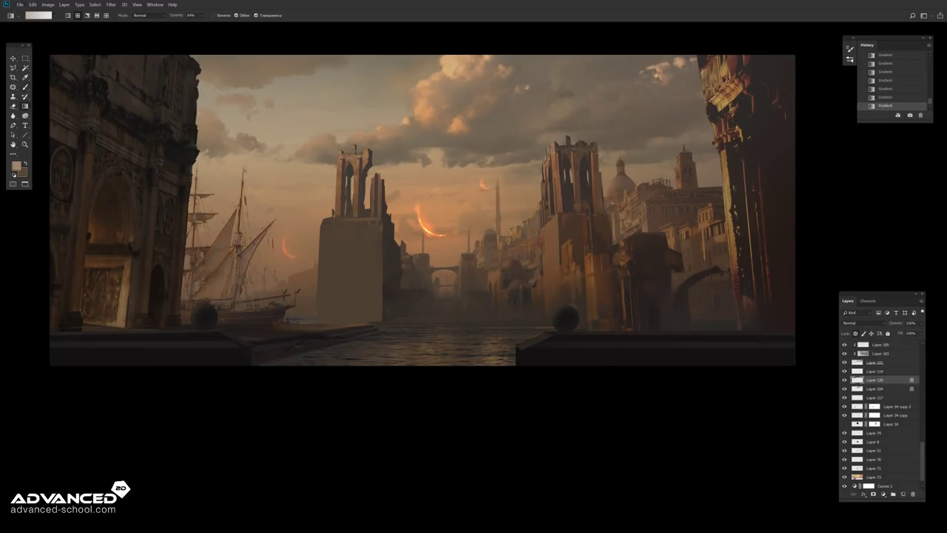
Step: Stretch the clouds across the upper-left sky and mirror the whole canvas horizontally
key(ctrl+minus)
key(ctrl+t)
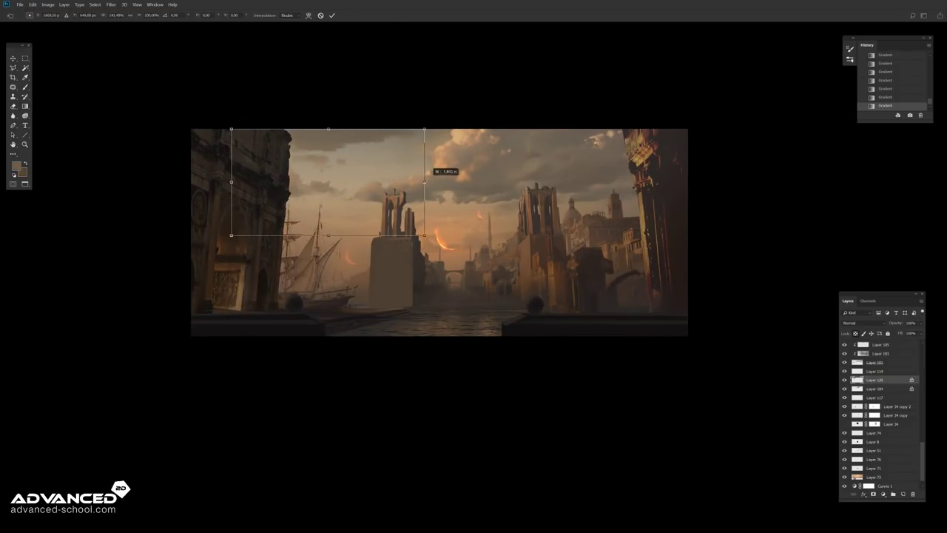
drag(433, 174, 518, 200)
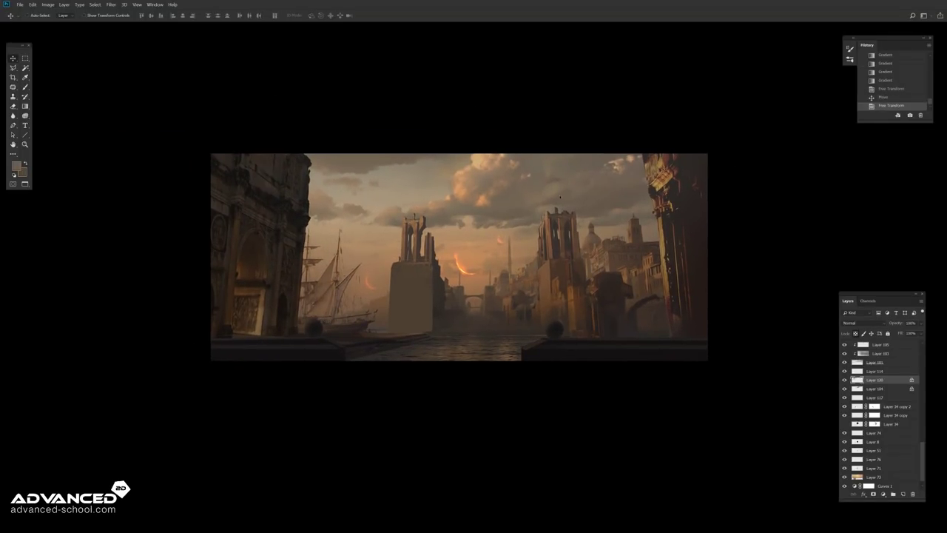
click(45, 5)
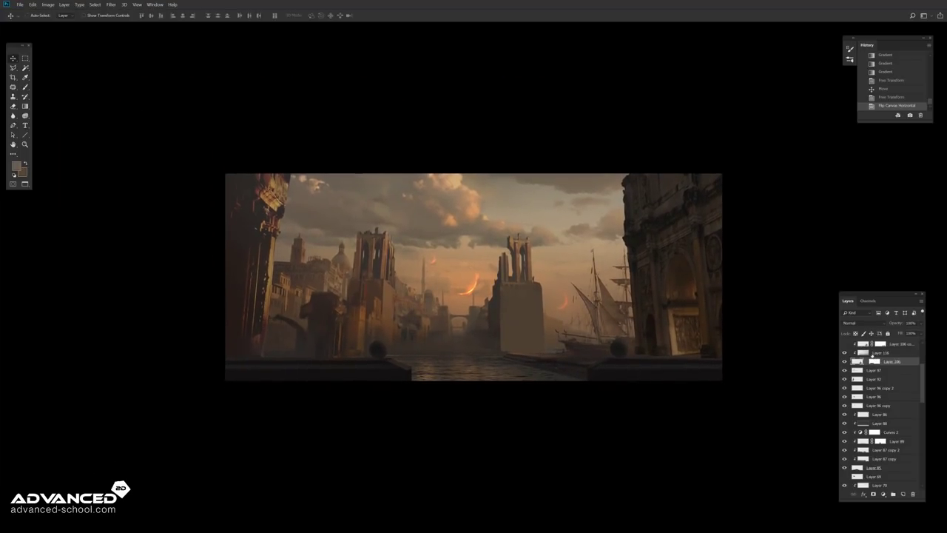
Step: Add a new layer above Layer 116 and paint a gradient on it
click(903, 494)
key(g)
drag(740, 296, 783, 370)
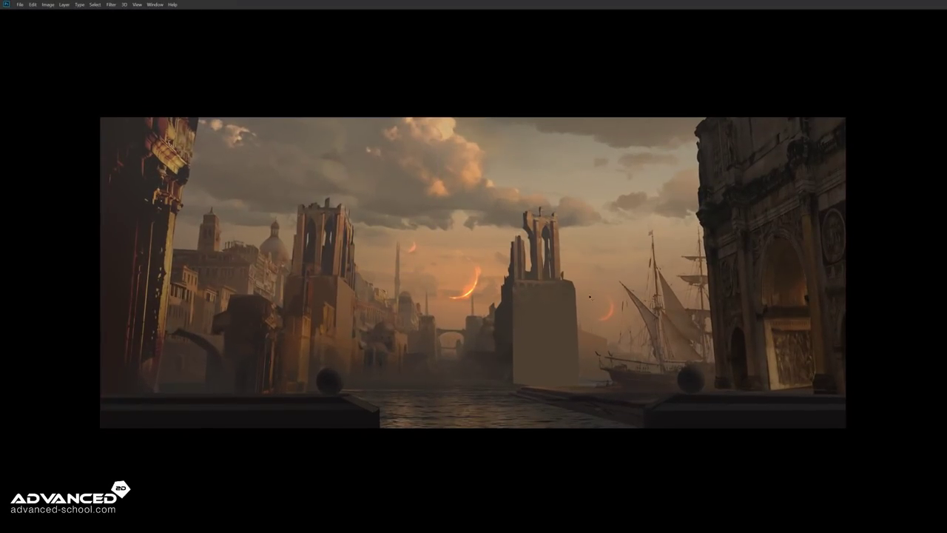
Step: Cut a strip of buildings from the photo and paste it into the matte painting, moved upward
right_click(611, 304)
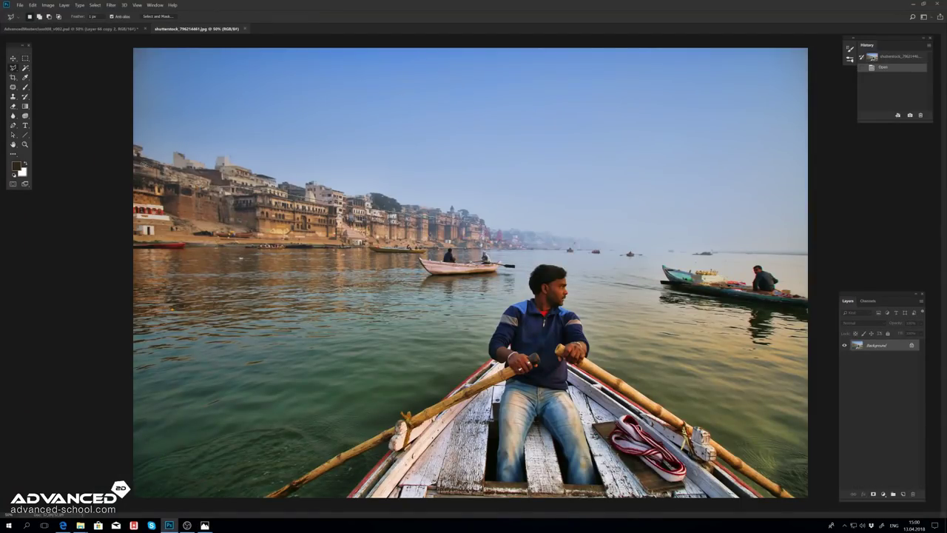
key(ctrl+x)
key(ctrl+Tab)
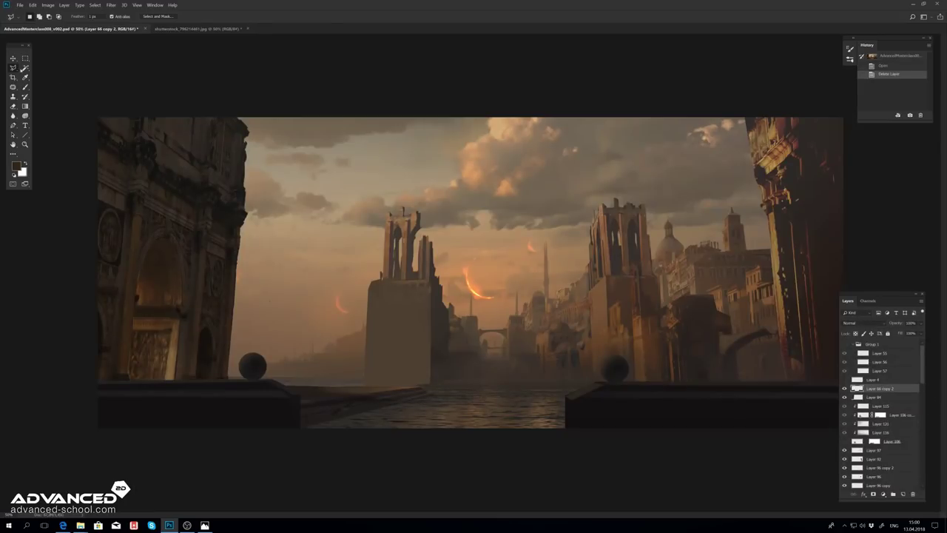
key(ctrl+v)
key(ctrl+t)
mouse_move(471, 274)
mouse_down()
mouse_move(325, 348)
mouse_move(474, 148)
mouse_up()
key(Return)
Step: Shrink the pasted building strip, place it behind the left-bank tower and merge the pieces
key(f)
key(m)
drag(420, 68, 653, 209)
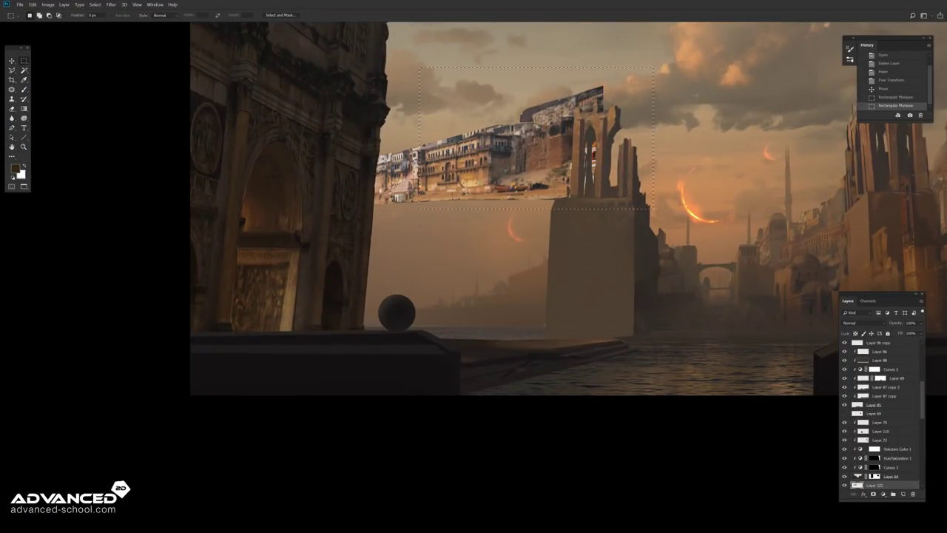
key(ctrl+t)
drag(562, 208, 518, 266)
key(Return)
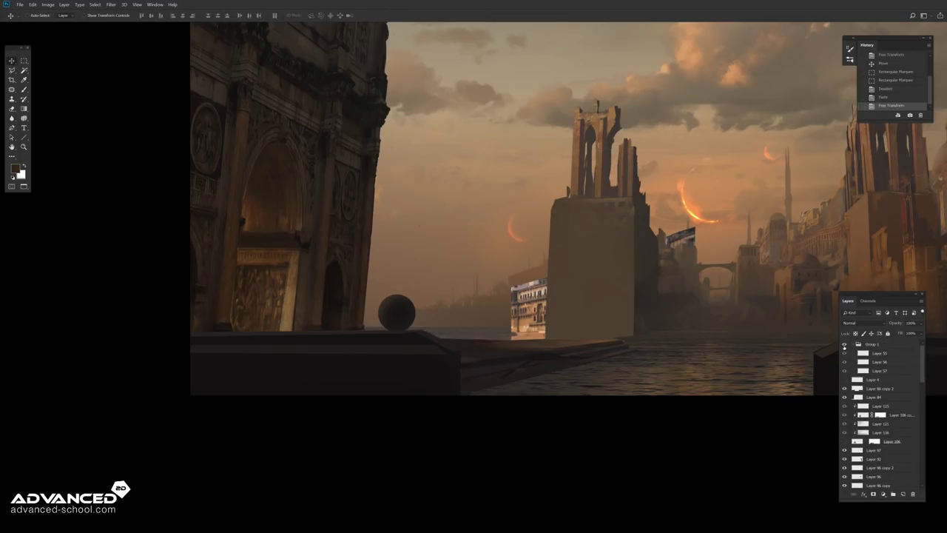
key(ctrl+plus)
drag(449, 269, 445, 256)
key(ctrl+e)
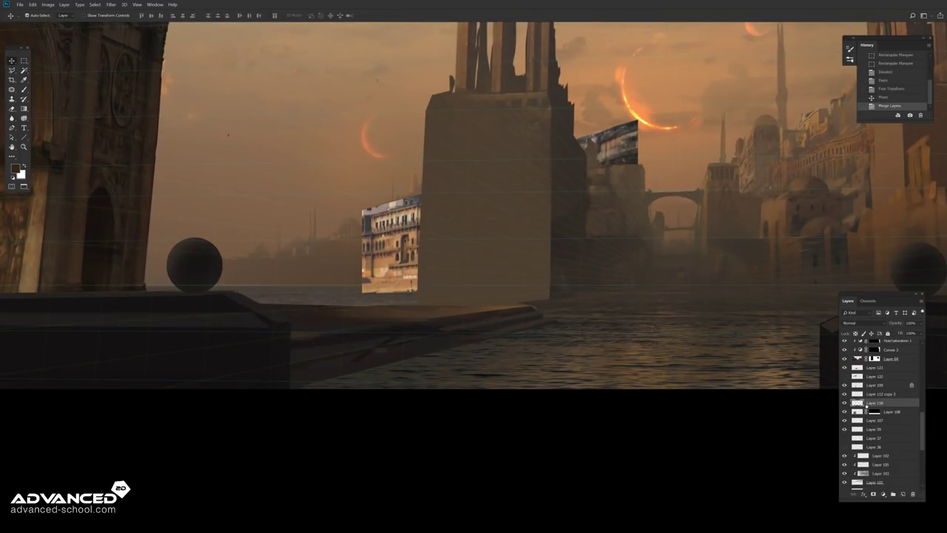
Step: Skew the left part of the merged buildings layer to fit the perspective
key(t)
key(ctrl+t)
key(ctrl+plus)
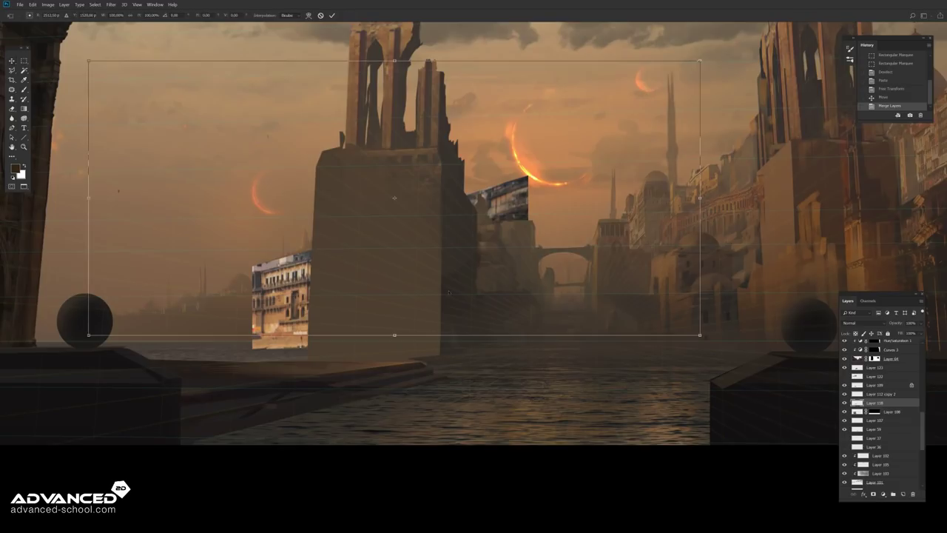
key(Return)
key(m)
drag(74, 191, 333, 364)
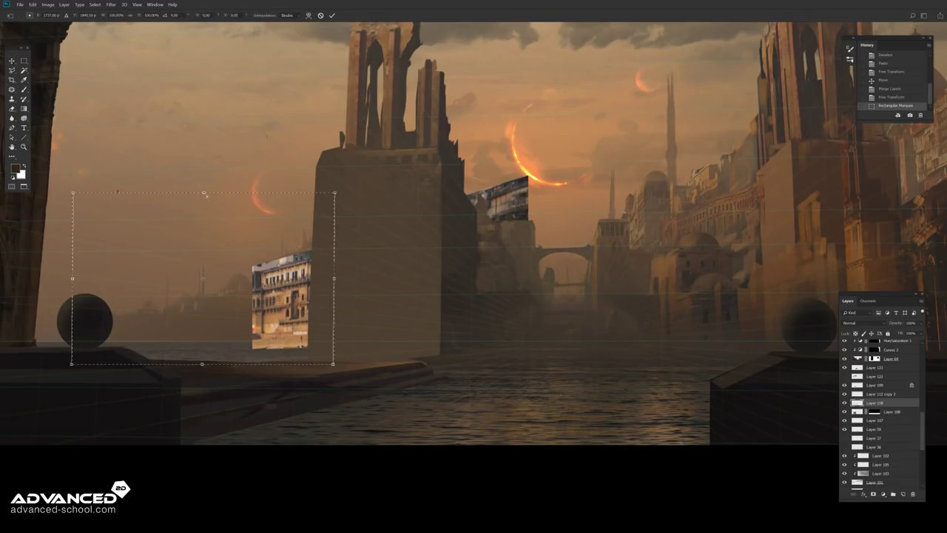
key(ctrl+t)
drag(202, 191, 207, 194)
key(Return)
key(ctrl+d)
Step: Shrink Layer 123's building piece, move it up and skew its top edge
key(v)
click(288, 318)
key(ctrl+t)
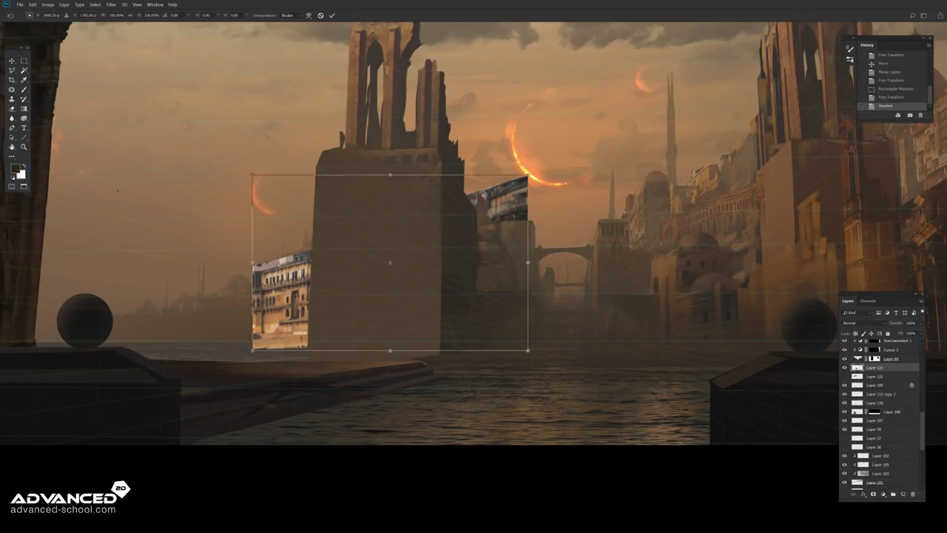
drag(529, 173, 453, 202)
key(Return)
drag(281, 311, 281, 296)
key(ctrl+t)
drag(356, 207, 359, 178)
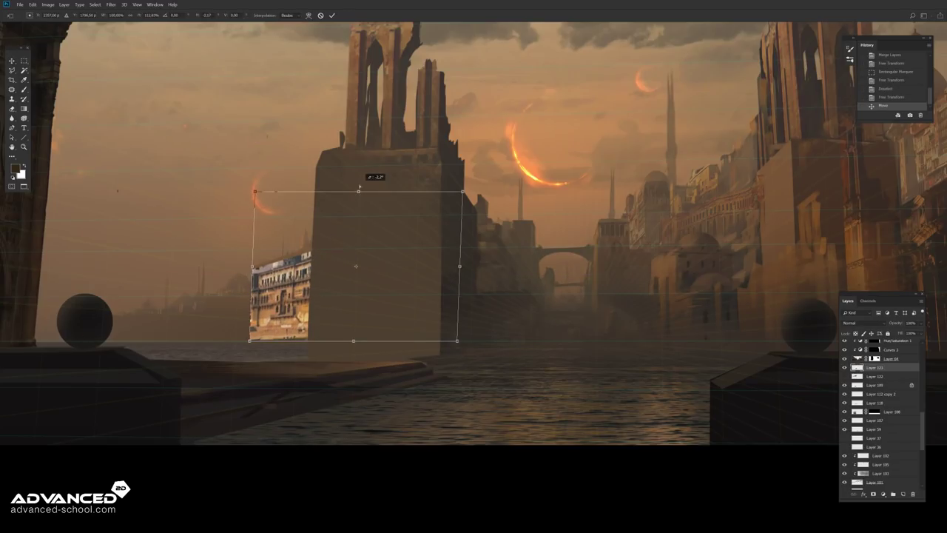
key(Return)
Step: Stretch the Layer 123 building piece slightly larger
key(ctrl+t)
drag(364, 333, 364, 313)
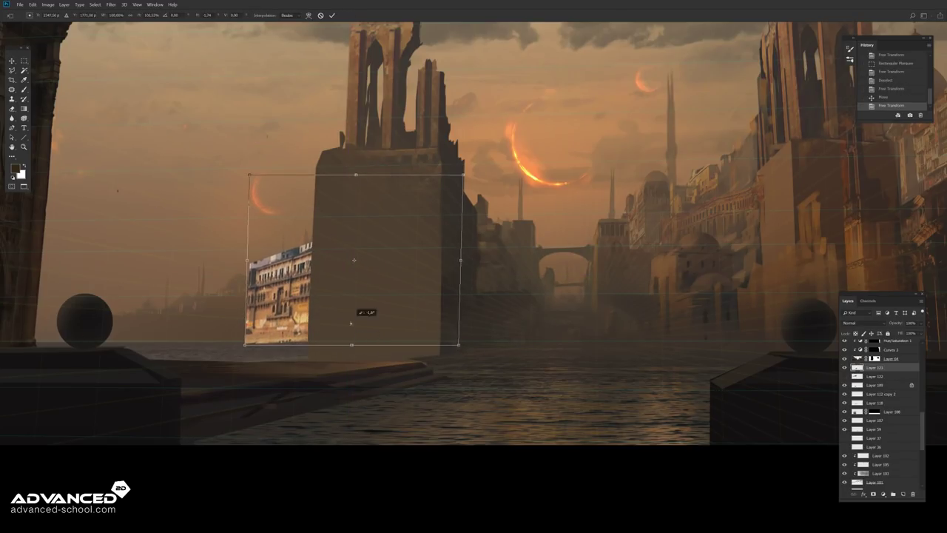
key(Return)
key(ctrl+t)
key(Return)
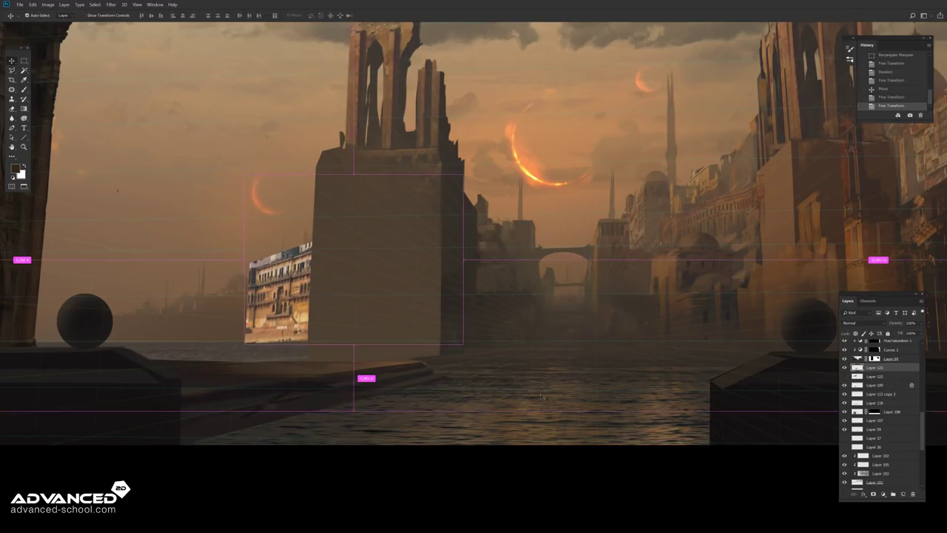
Step: Trim away the top of the buildings with the Polygonal Lasso
key(l)
click(313, 252)
key(ctrl+x)
key(ctrl+t)
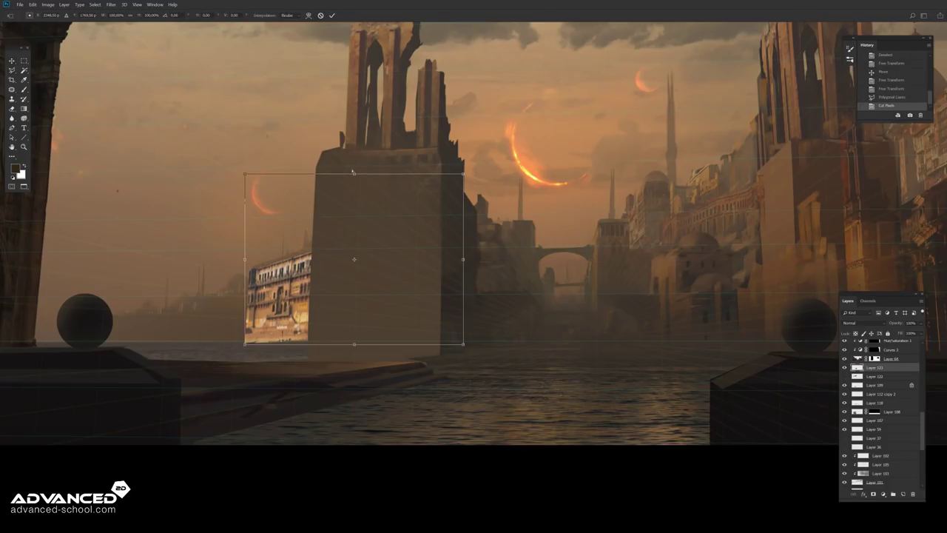
key(Return)
Step: Raise the Curves black point twice to haze the buildings' shadows
key(ctrl+m)
drag(538, 243, 539, 235)
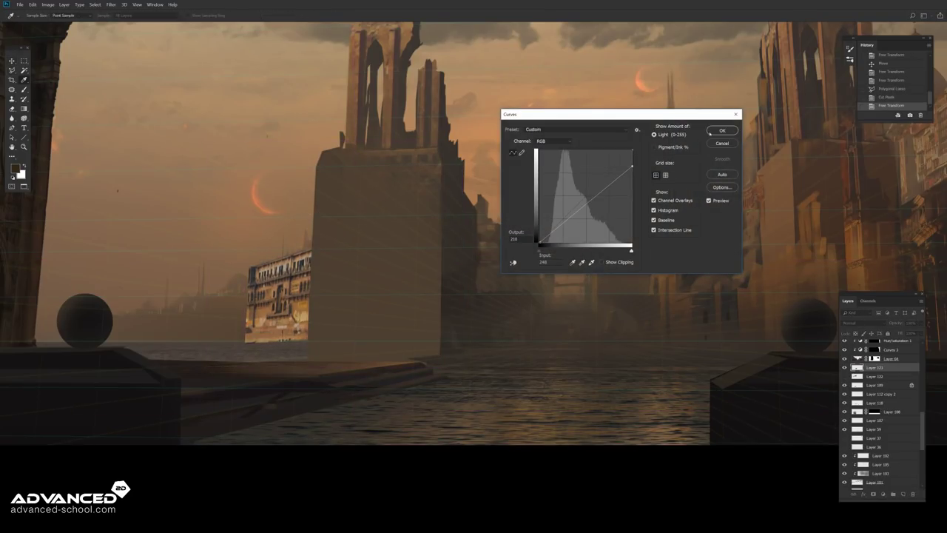
key(alt+3)
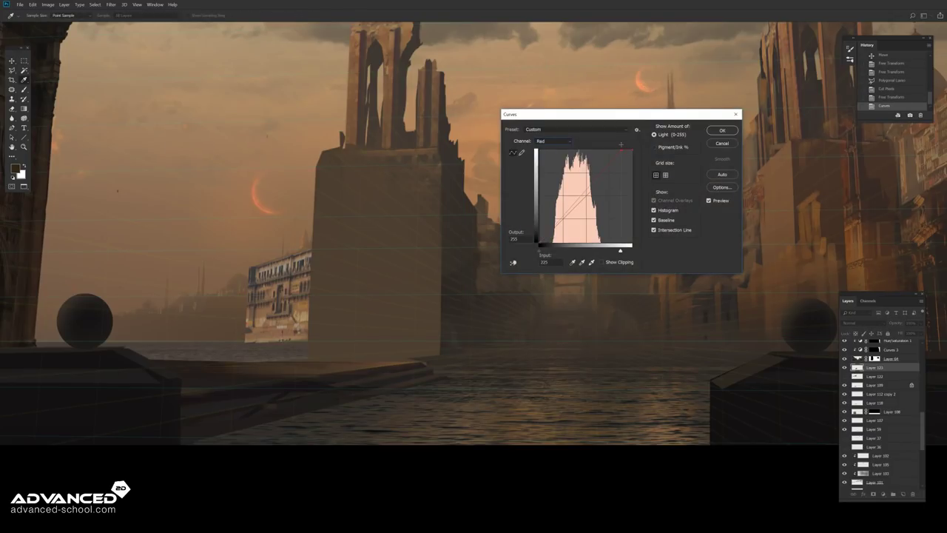
key(alt+4)
key(Return)
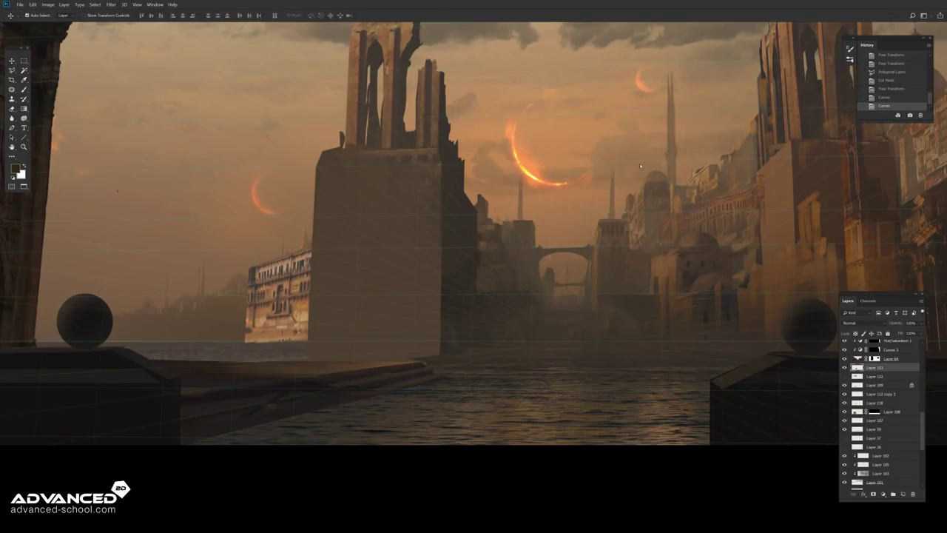
key(ctrl+m)
drag(538, 243, 538, 235)
key(Return)
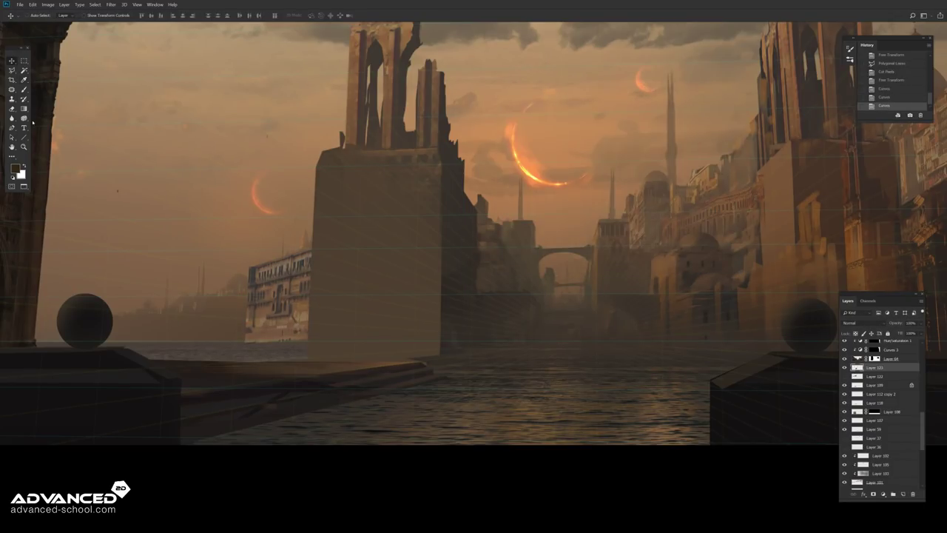
Step: Darken the buildings' bottom with a Quick Mask gradient and lowered brightness, then merge
key(ctrl+shift+alt+n)
drag(265, 368, 265, 340)
drag(265, 368, 265, 340)
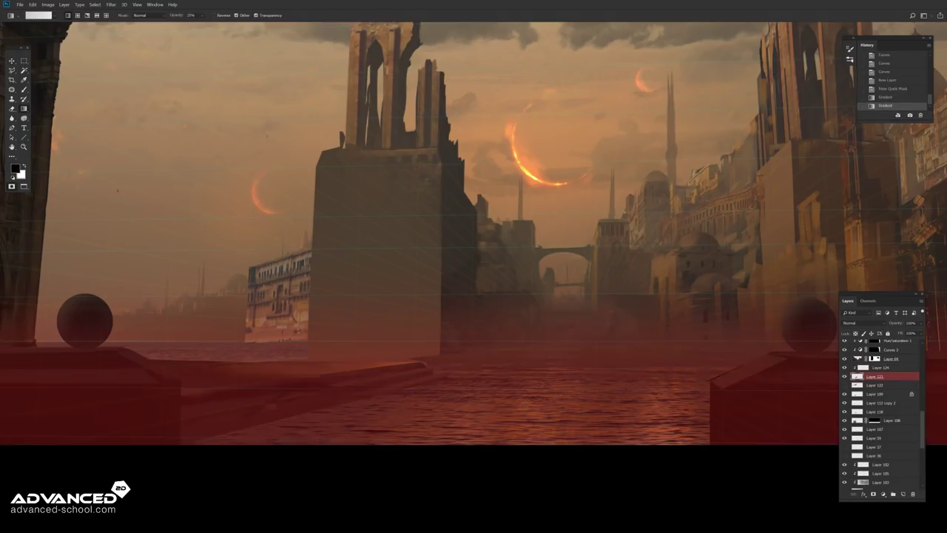
key(q)
key(ctrl+z)
key(q)
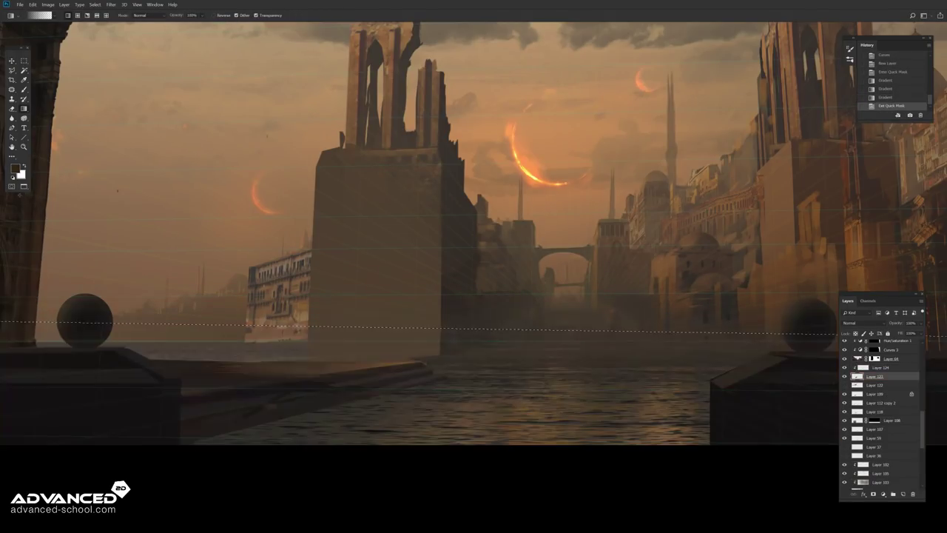
key(ctrl+shift+i)
drag(561, 143, 533, 145)
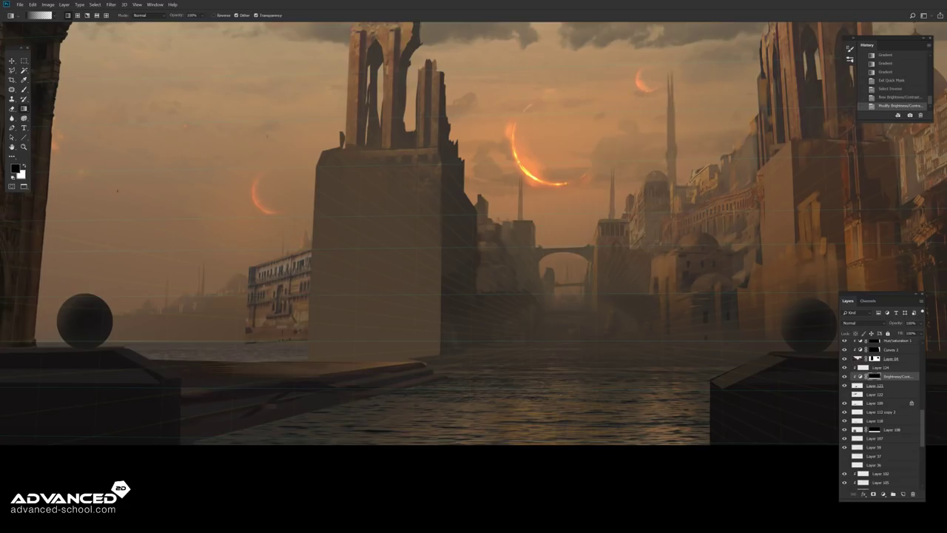
key(m)
key(ctrl+e)
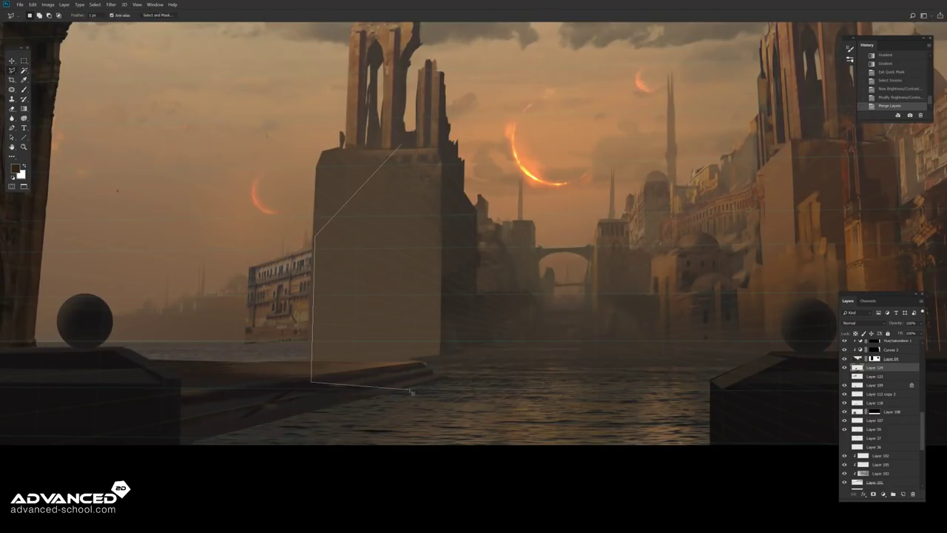
Step: Paste another building piece and shrink it into place behind the tower
double_click(413, 388)
key(ctrl+v)
drag(507, 188, 277, 244)
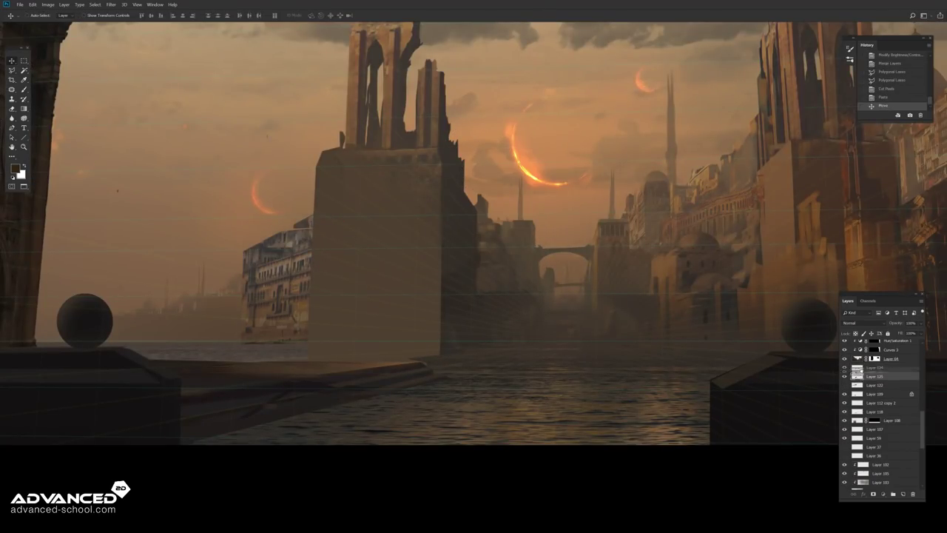
key(ctrl+[)
drag(450, 268, 432, 268)
key(ctrl+t)
drag(358, 185, 286, 254)
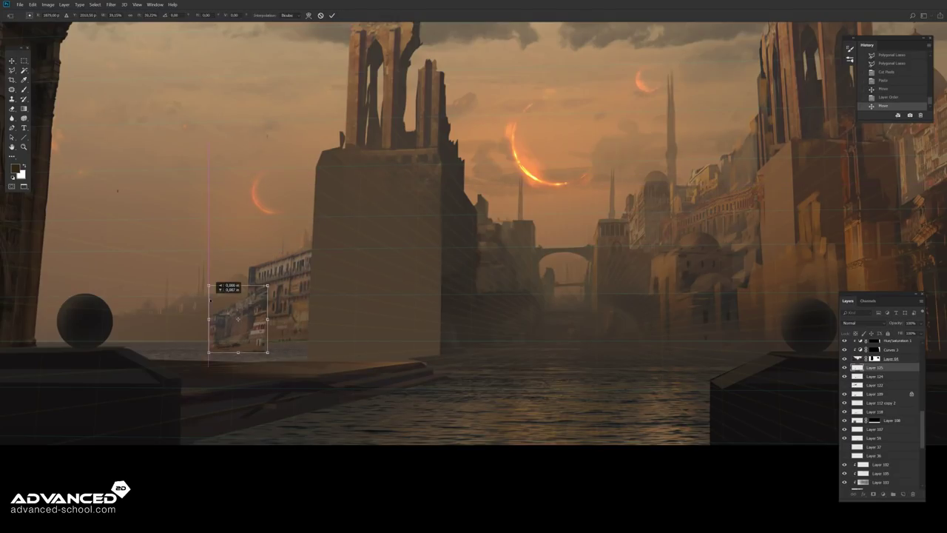
key(Return)
drag(252, 296, 255, 293)
Step: Move the new piece below Layer 124, nudge it left and adjust its size
key(ctrl+[)
key(Left)
key(ctrl+t)
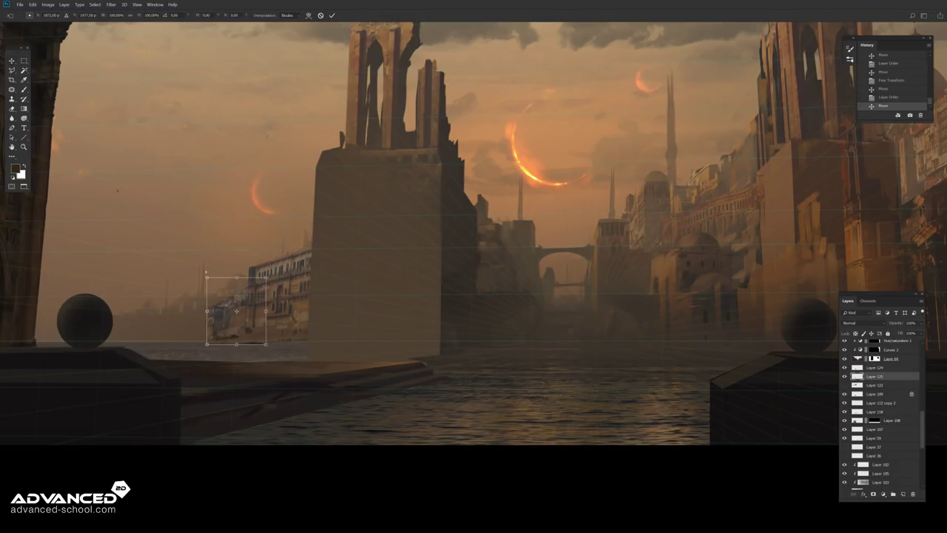
drag(222, 323, 222, 326)
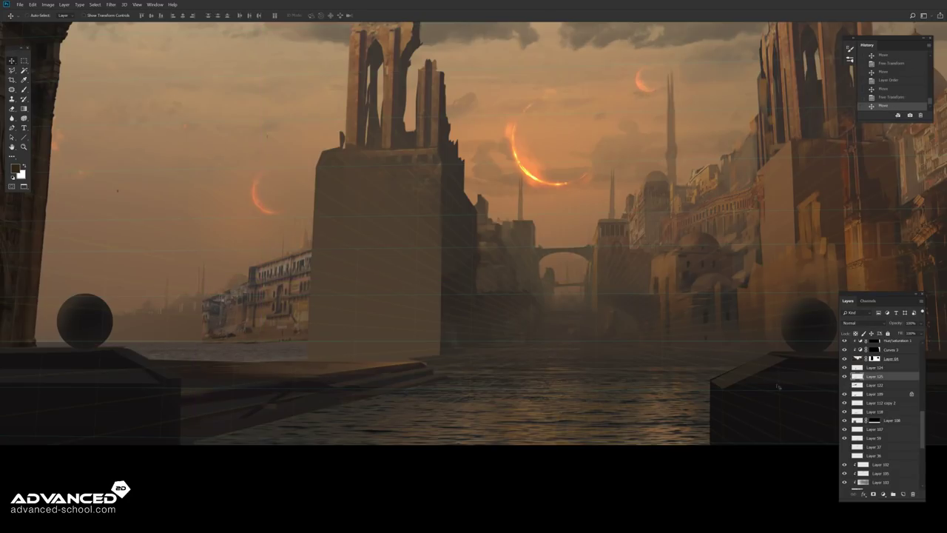
key(Return)
right_click(299, 286)
click(318, 295)
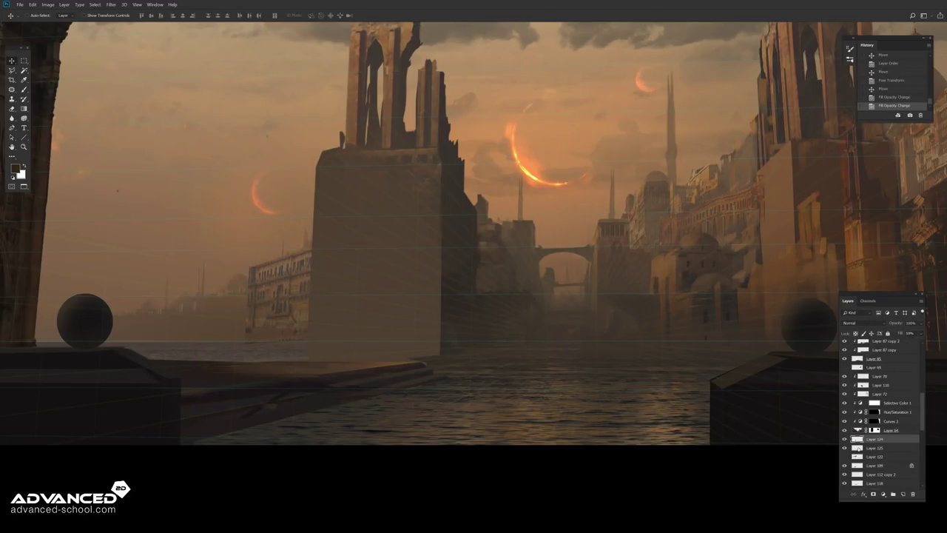
Step: Outline the Layer 125 buildings with the Polygonal Lasso and cut them onto a new layer
ctrl+click(214, 305)
key(l)
double_click(293, 376)
key(ctrl+x)
scroll(425, 273, up, 5)
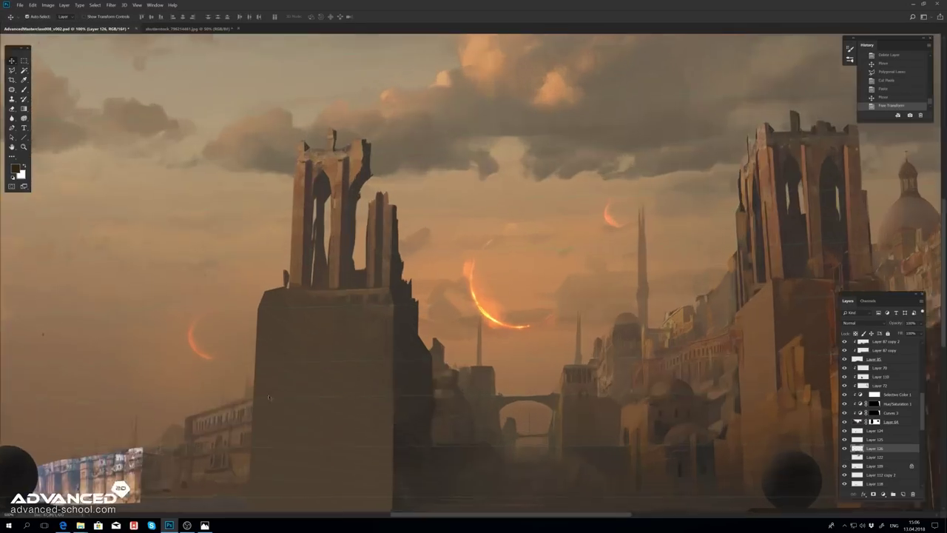
Step: Skew, widen and shift the new building strip to match the perspective
key(ctrl+plus)
key(ctrl+plus)
drag(291, 263, 292, 255)
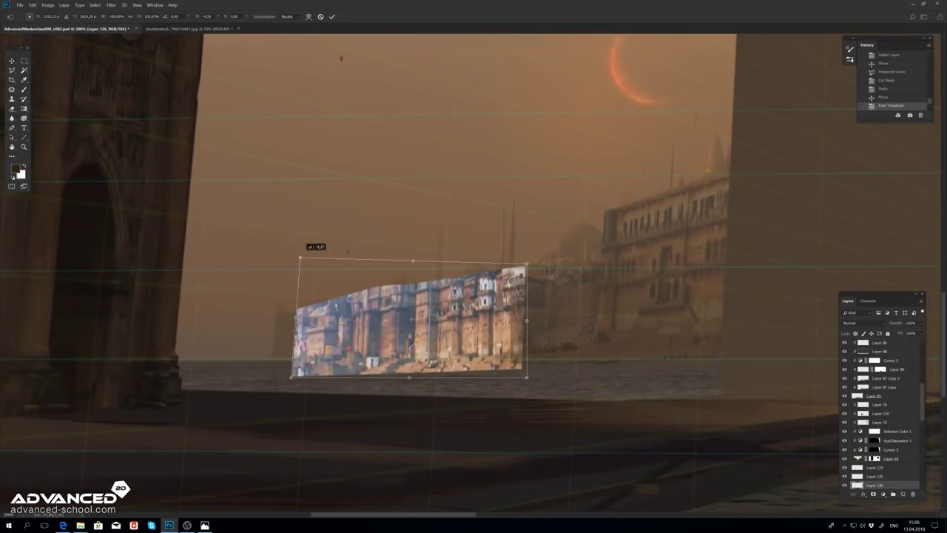
drag(527, 320, 536, 319)
drag(314, 335, 279, 336)
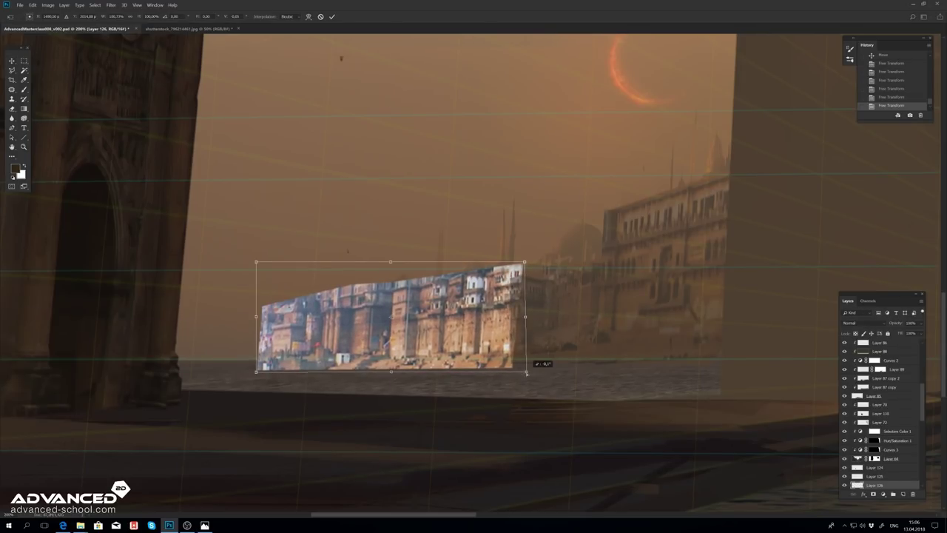
key(Return)
Step: Trim the building strip's left and bottom edges with the Polygonal Lasso
key(l)
click(245, 219)
key(ctrl+x)
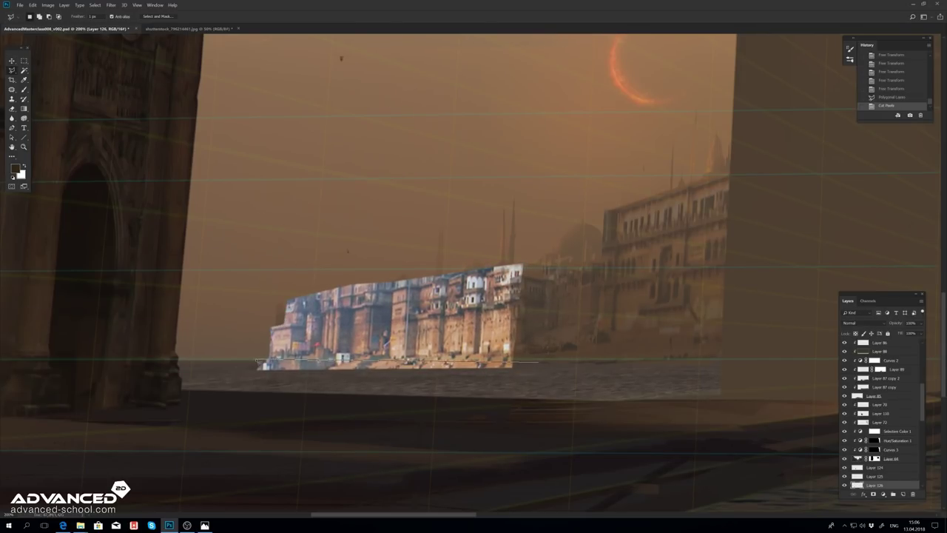
key(ctrl+x)
scroll(880, 400, up, 10)
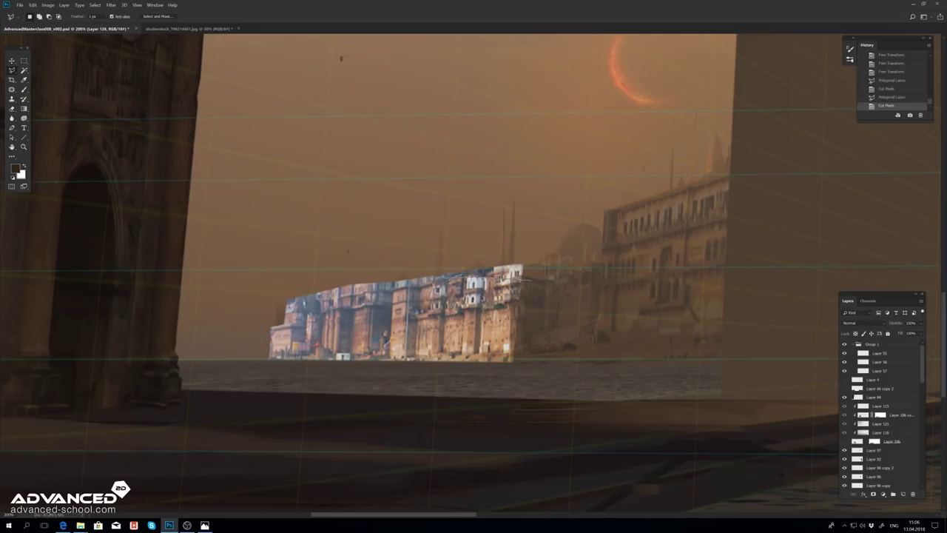
Step: Desaturate the strip and use Curves to darken it and haze its shadows
key(ctrl+shift+u)
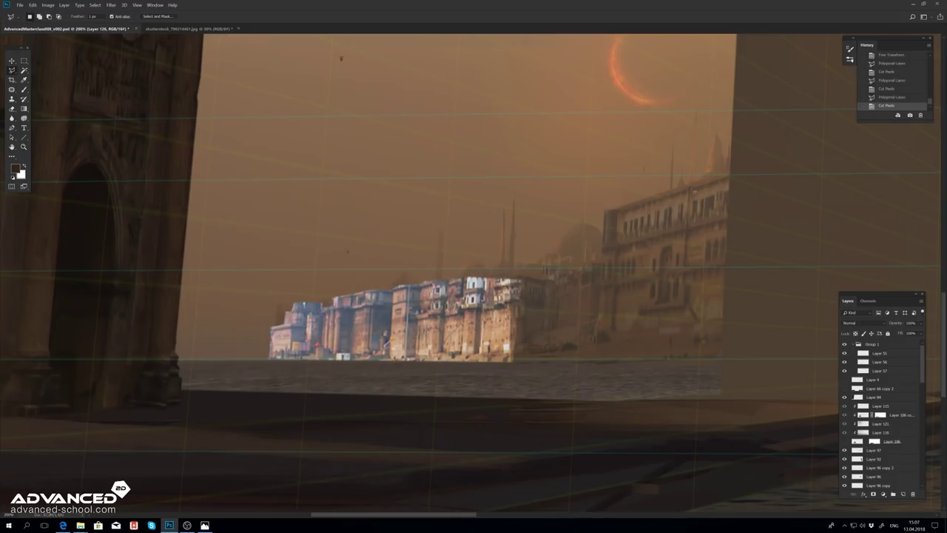
key(ctrl+m)
drag(632, 150, 631, 207)
drag(538, 245, 540, 230)
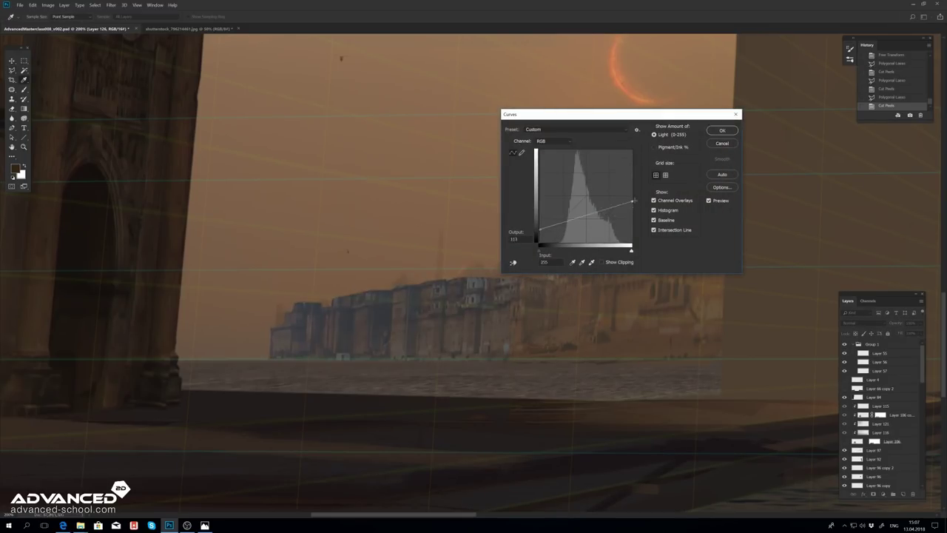
key(Return)
key(ctrl+m)
click(551, 140)
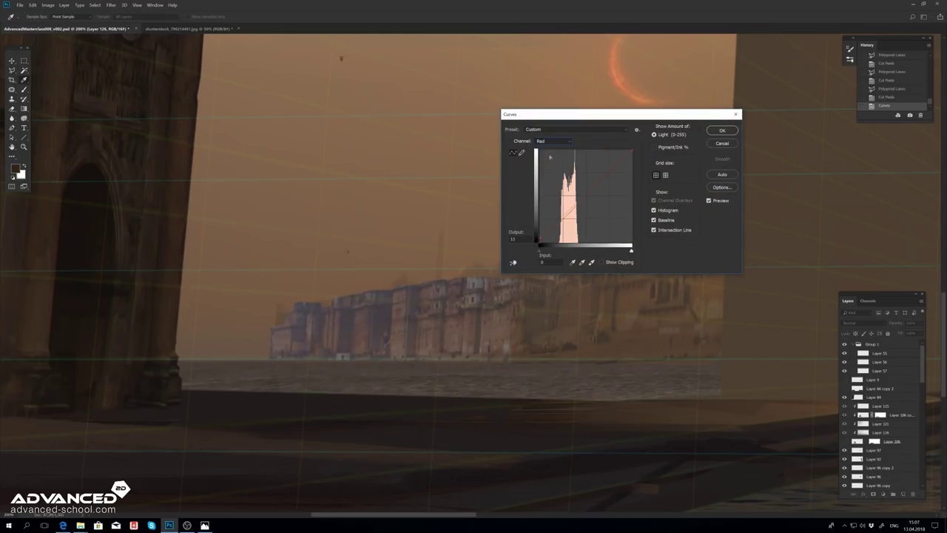
key(alt+4)
key(Return)
Step: Warm the strip's shadows with Color Balance and add a new layer
key(ctrl+b)
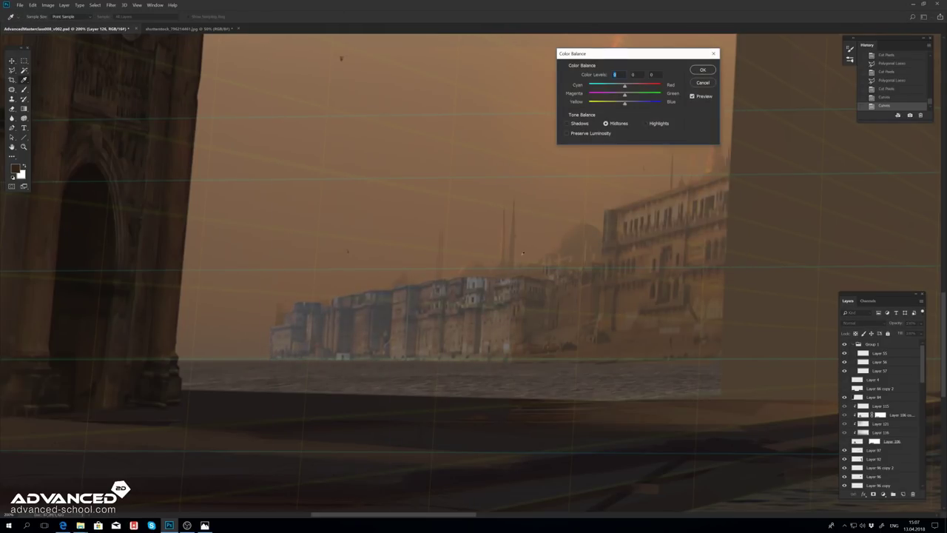
key(Return)
scroll(879, 434, down, 5)
key(ctrl+shift+n)
key(Return)
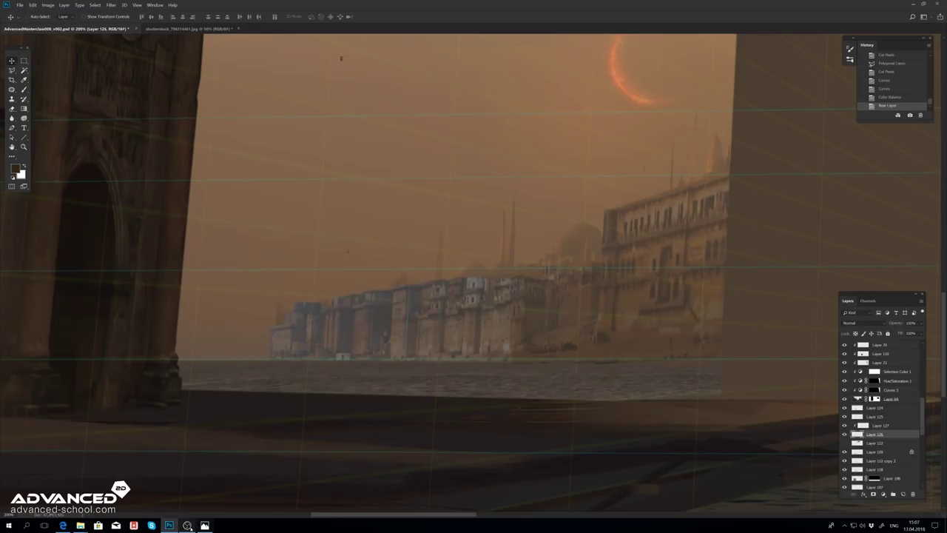
Step: Add a Selective Color layer lowering cyan in Blacks and merge it into Layer 127
click(883, 494)
click(897, 407)
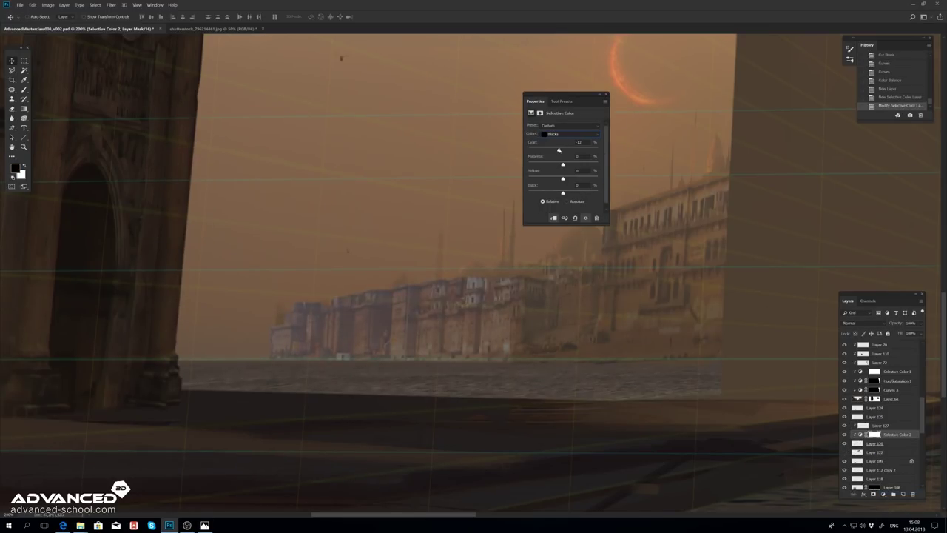
click(607, 95)
click(845, 435)
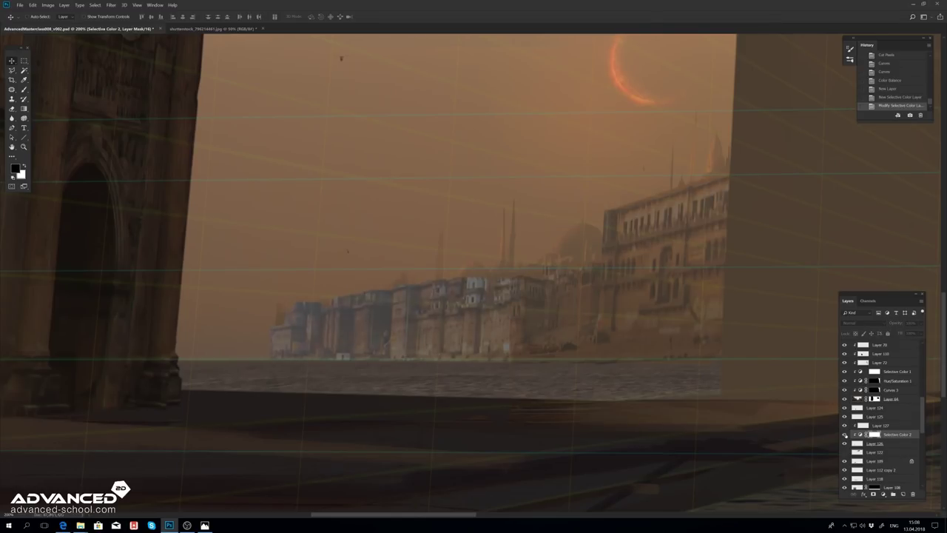
key(ctrl+e)
drag(903, 342, 897, 343)
Step: Zoom out to view the whole painting and add empty Layer 128
key(ctrl+t)
key(Return)
key(ctrl+minus)
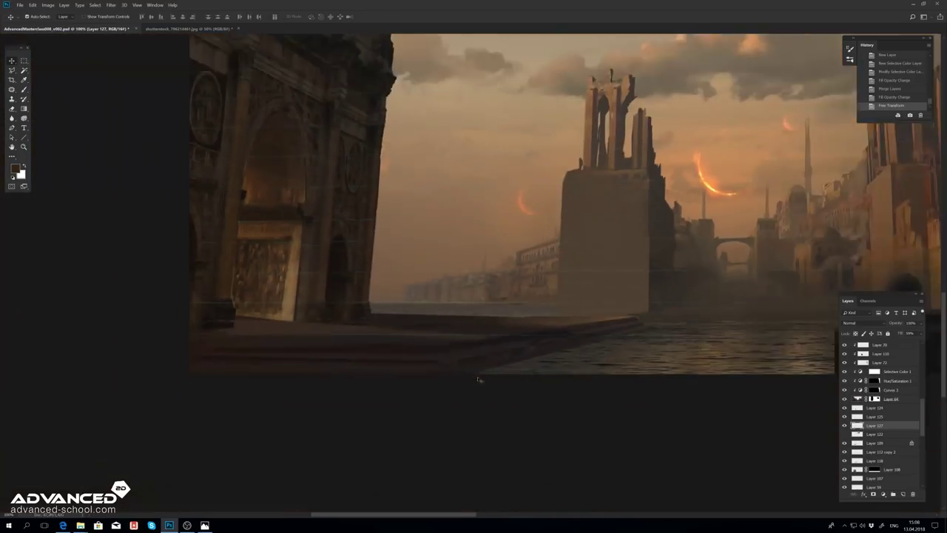
key(ctrl+minus)
key(ctrl+z)
key(ctrl+shift+n)
Step: Add Layer 128, darken the distant buildings with Curves, and reorder the building layers
key(Return)
key(ctrl+plus)
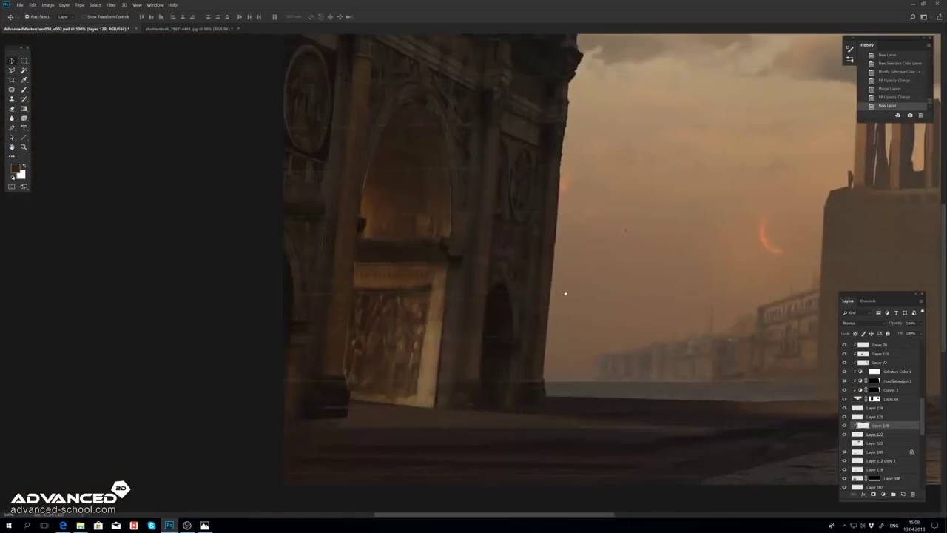
drag(565, 173, 566, 177)
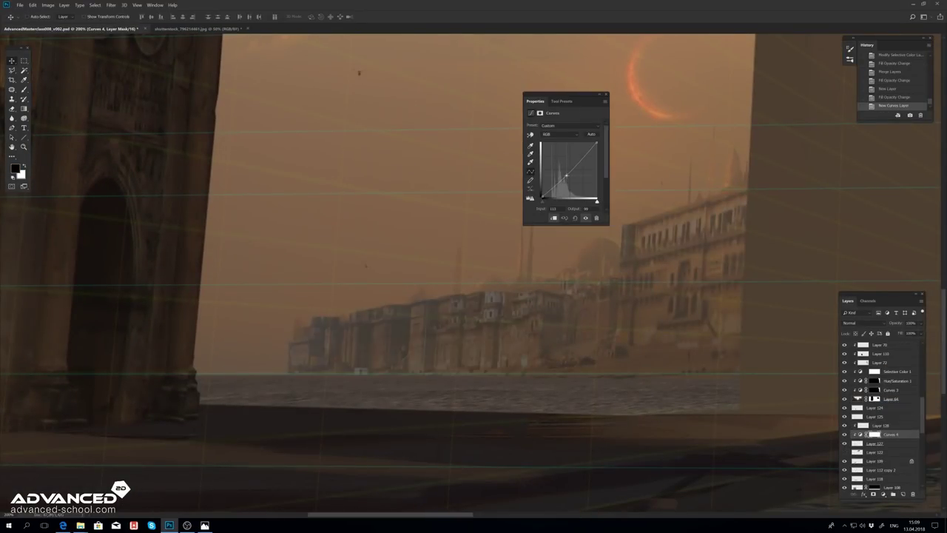
key(alt+4)
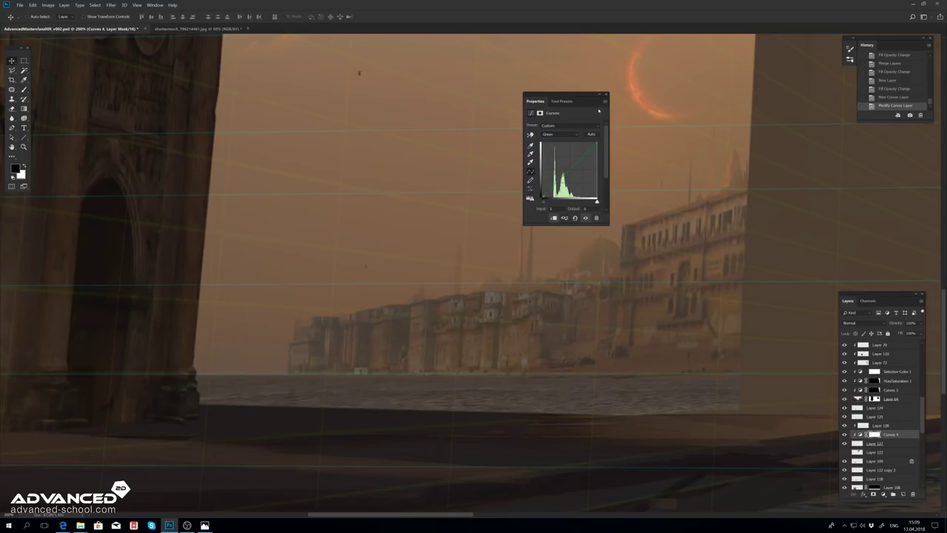
key(ctrl+m)
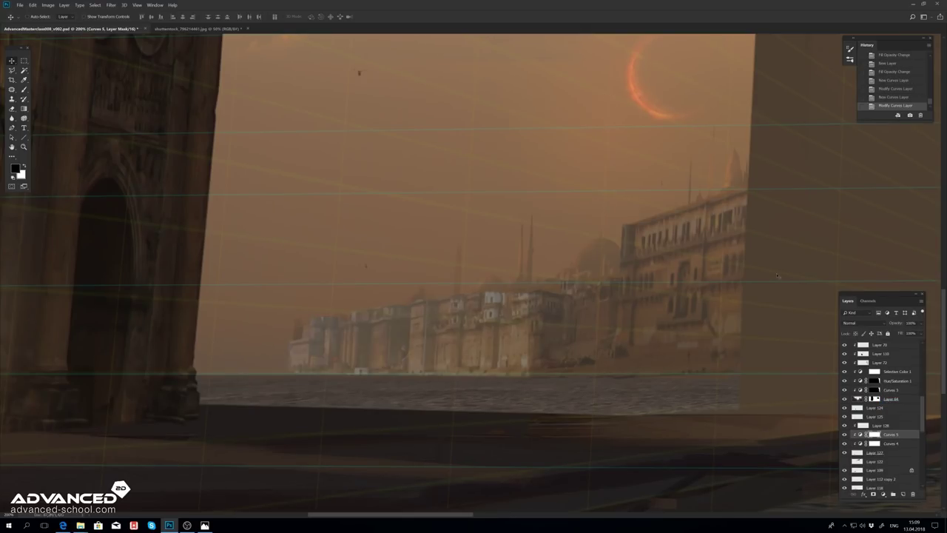
key(Delete)
key(ctrl+bracketright)
Step: Darken the buildings layer with Levels by raising the black input, then adjust its Hue/Saturation
key(ctrl+l)
drag(350, 306, 396, 305)
drag(414, 223, 600, 140)
drag(581, 222, 595, 222)
key(Return)
key(ctrl+u)
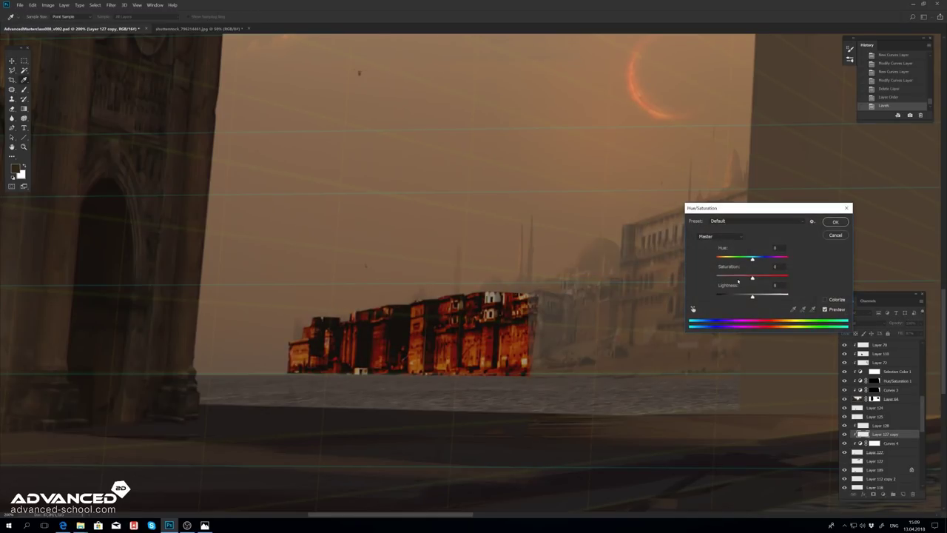
key(Return)
click(889, 391)
Step: Mask the Layer 127 copy and gradient-fade its brightened buildings out toward the water
click(863, 322)
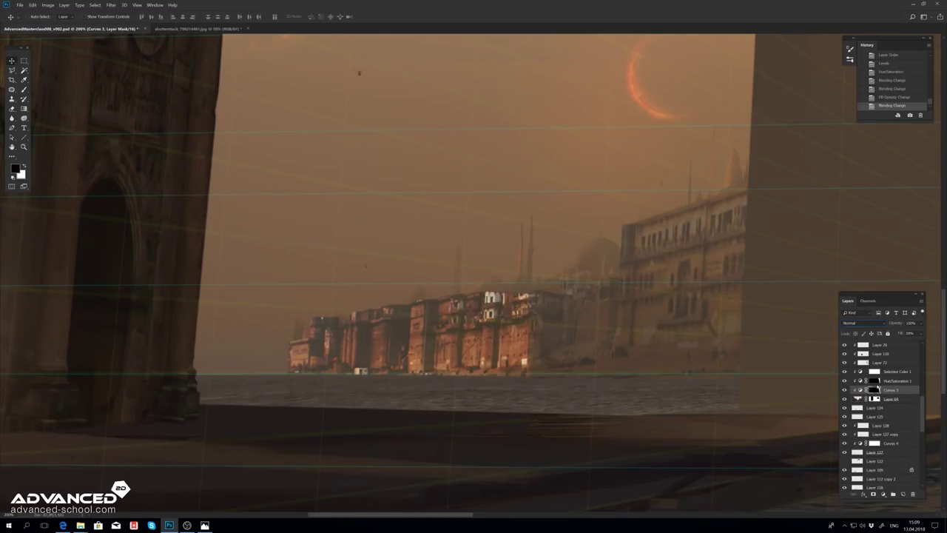
click(888, 434)
click(845, 434)
click(883, 494)
key(g)
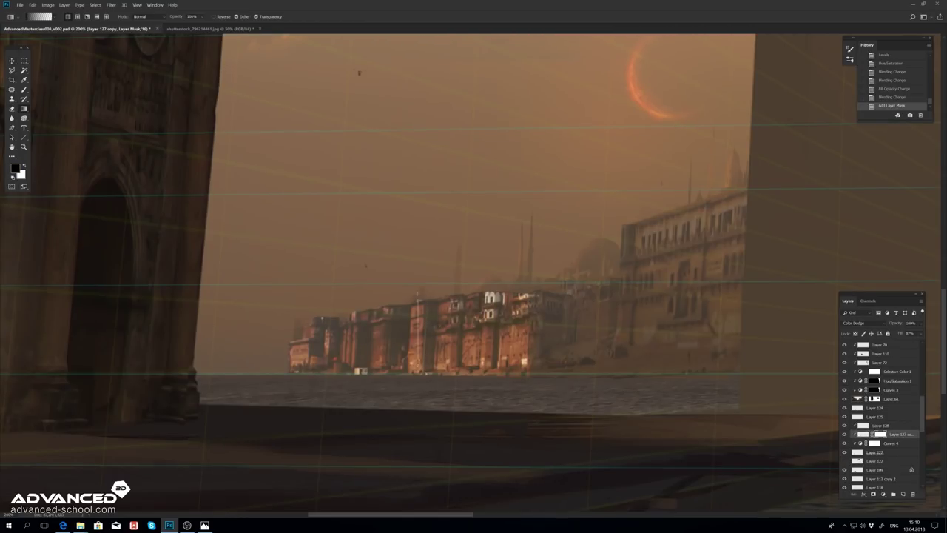
drag(411, 299, 405, 388)
key(ctrl+plus)
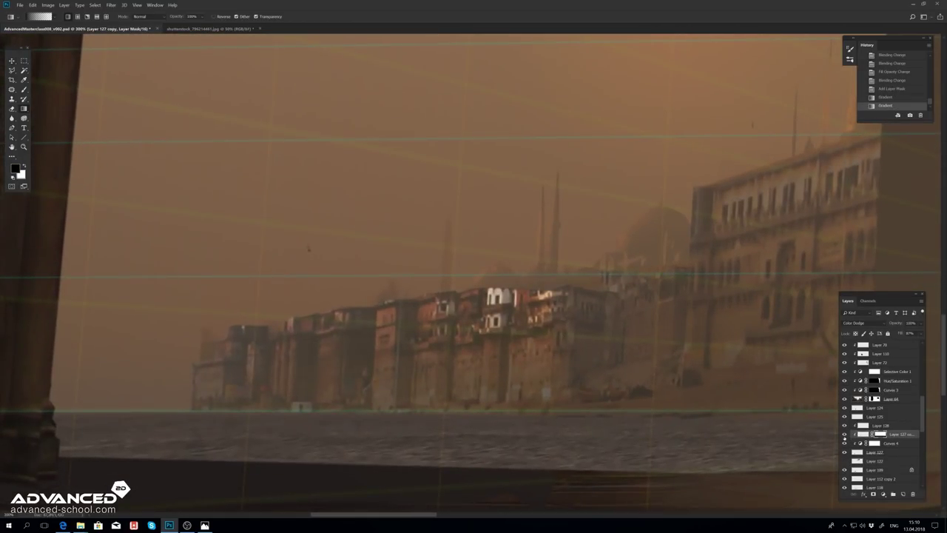
key(ctrl+minus)
key(ctrl+minus)
key(ctrl+minus)
scroll(279, 373, up, 5)
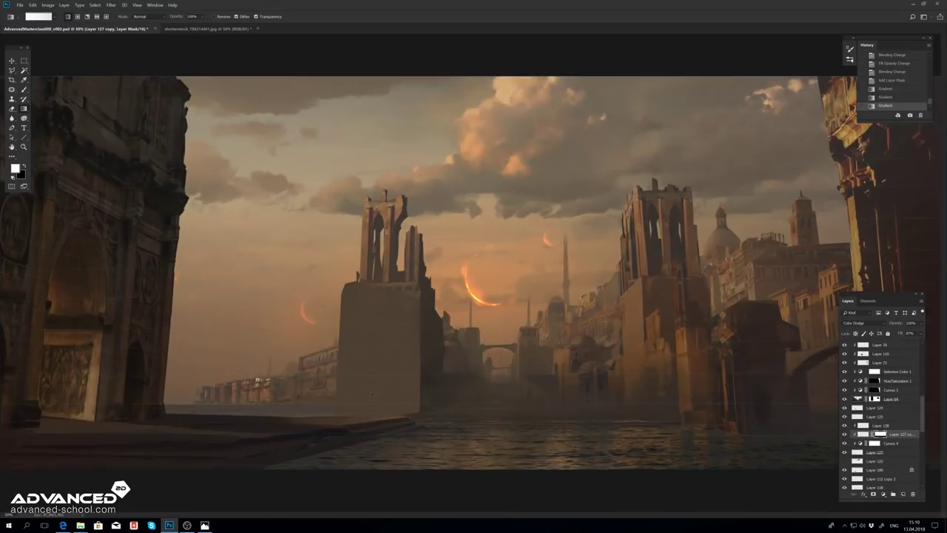
Step: Set Layer 125's fill to 100% and move it up the layer stack
key(m)
click(875, 417)
key(v)
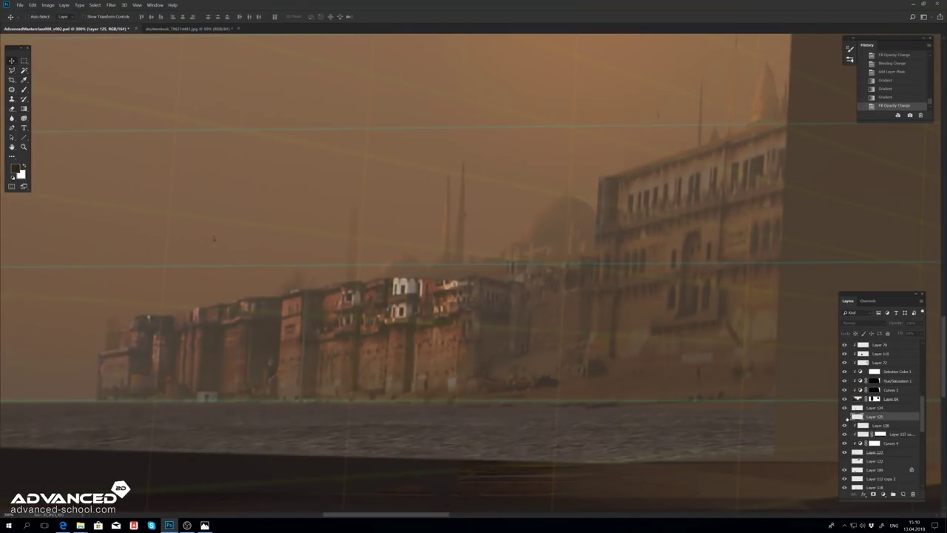
key(shift+0)
drag(864, 437, 870, 420)
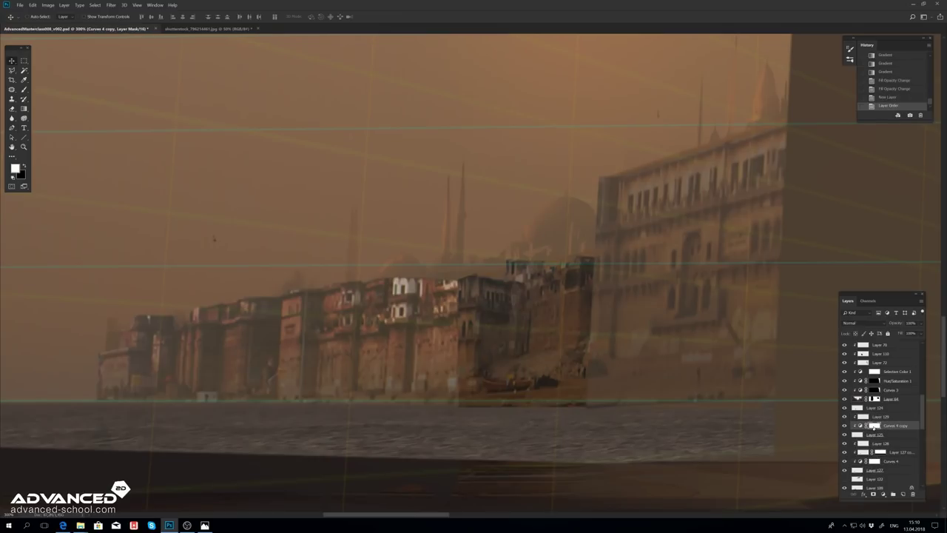
Step: Duplicate the middle buildings, brighten with Levels, set Color Dodge, and gradient-mask its edges into the haze
key(ctrl+j)
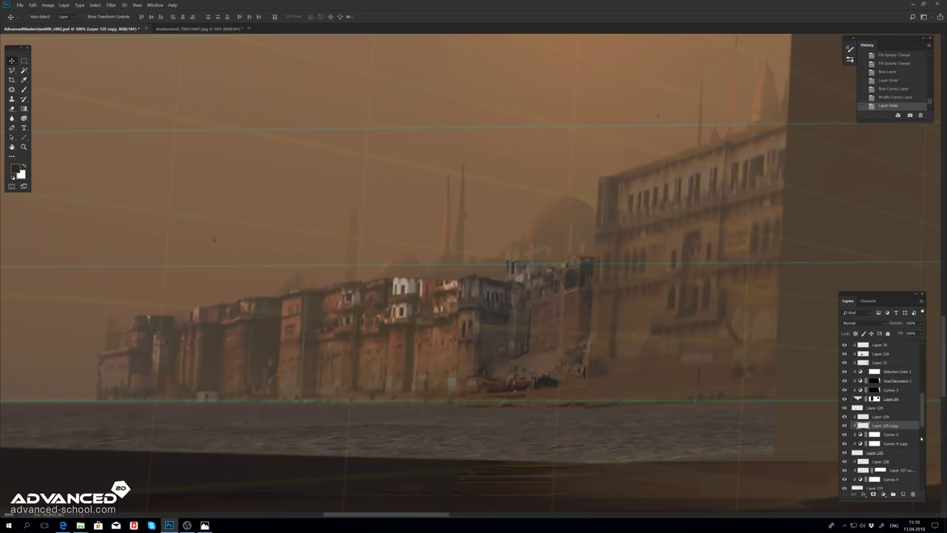
key(ctrl+l)
key(Return)
key(shift+minus)
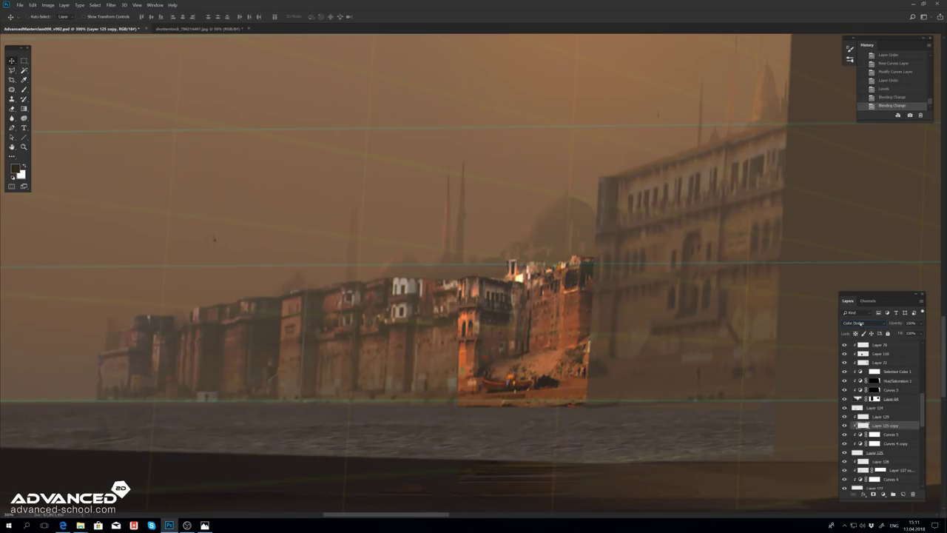
key(g)
key(d)
drag(551, 272, 551, 425)
drag(520, 307, 504, 435)
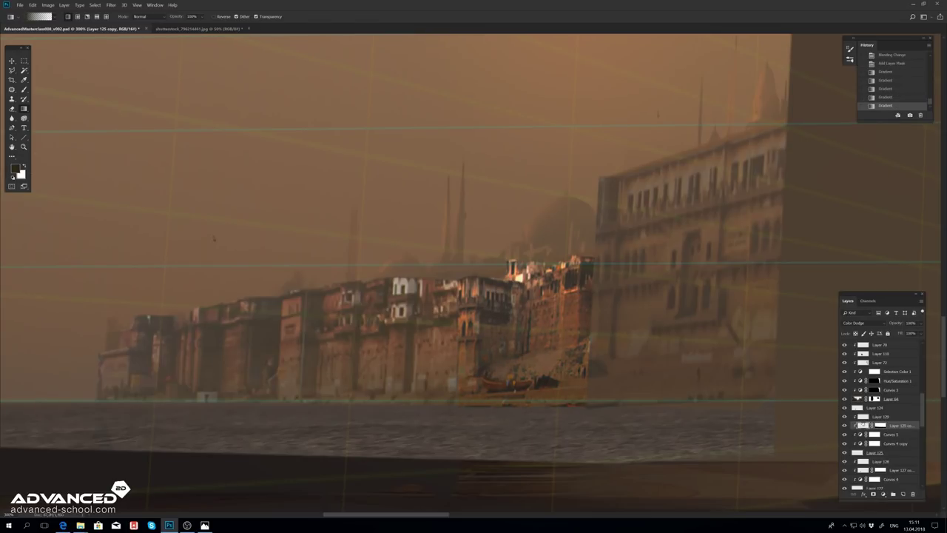
Step: Adjust the copy's Hue/Saturation and cut a lassoed area onto its own layer
key(ctrl+u)
key(Return)
key(l)
key(v)
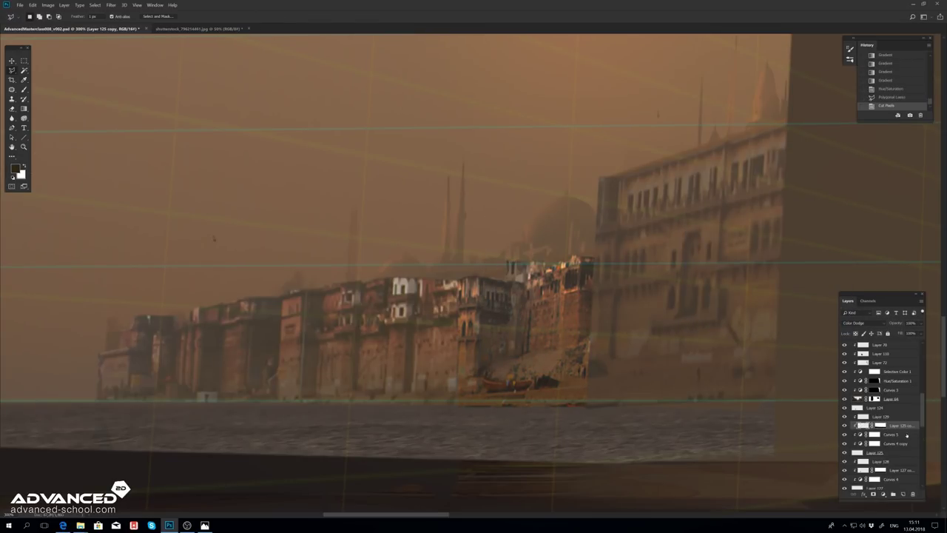
scroll(175, 354, down, 5)
scroll(175, 355, up, 3)
scroll(374, 261, up, 3)
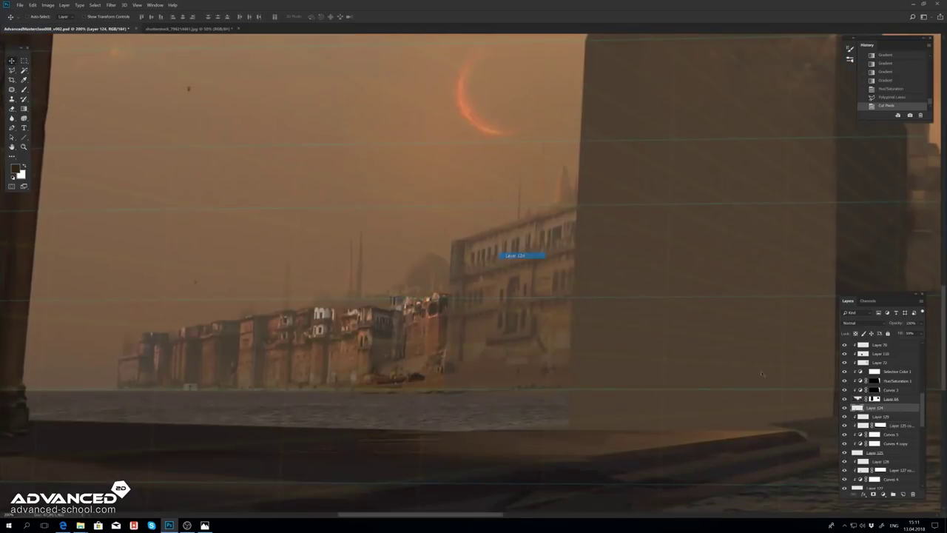
Step: Move Layer 124 copy up and make the right-bank building glow with Levels, blending, Hue/Saturation and Colour Balance
key(ctrl+shift+alt+n)
key(ctrl+[)
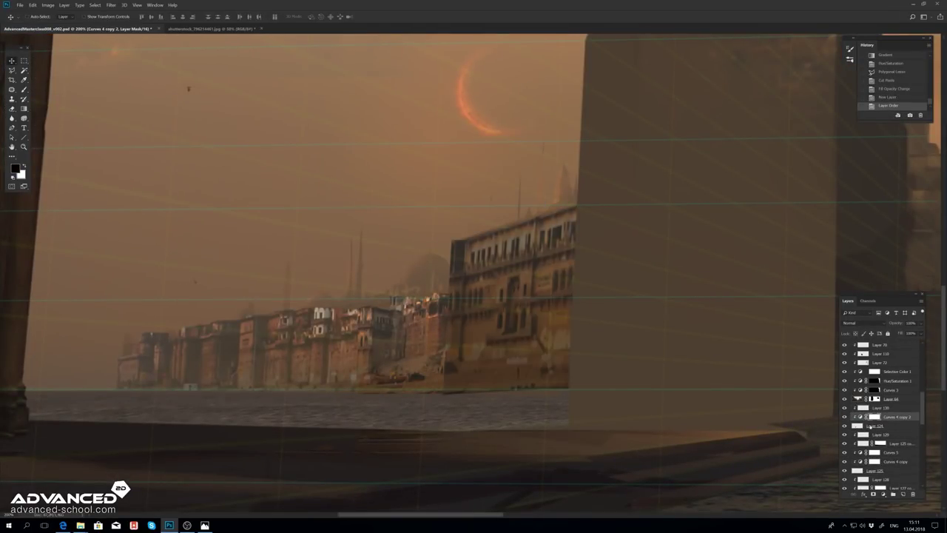
key(ctrl+m)
key(ctrl+])
key(ctrl+l)
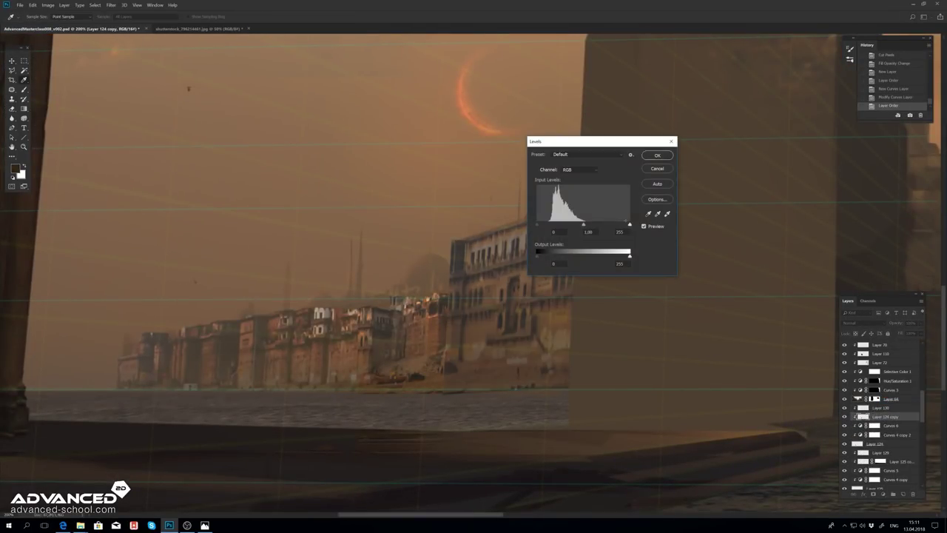
click(620, 231)
key(Down)
key(Down)
key(Down)
click(654, 156)
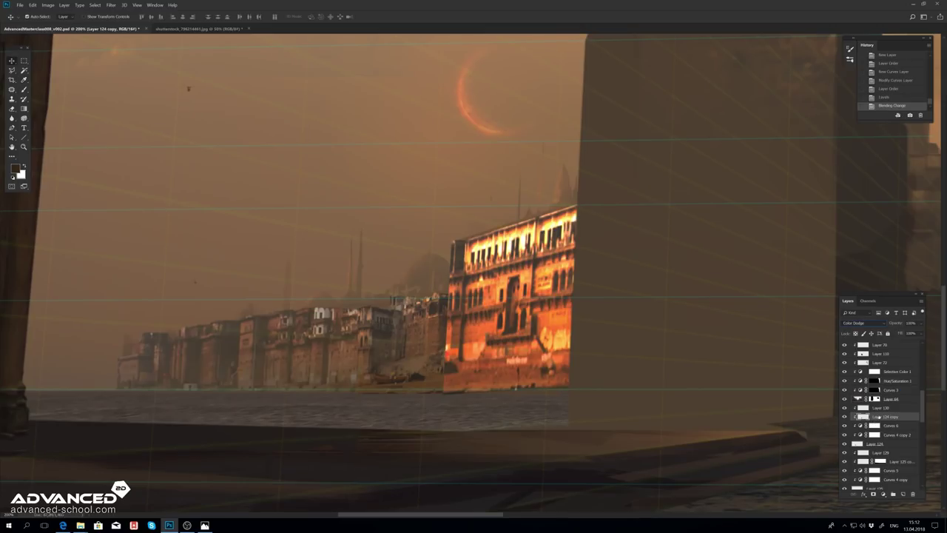
key(ctrl+u)
key(Return)
key(ctrl+b)
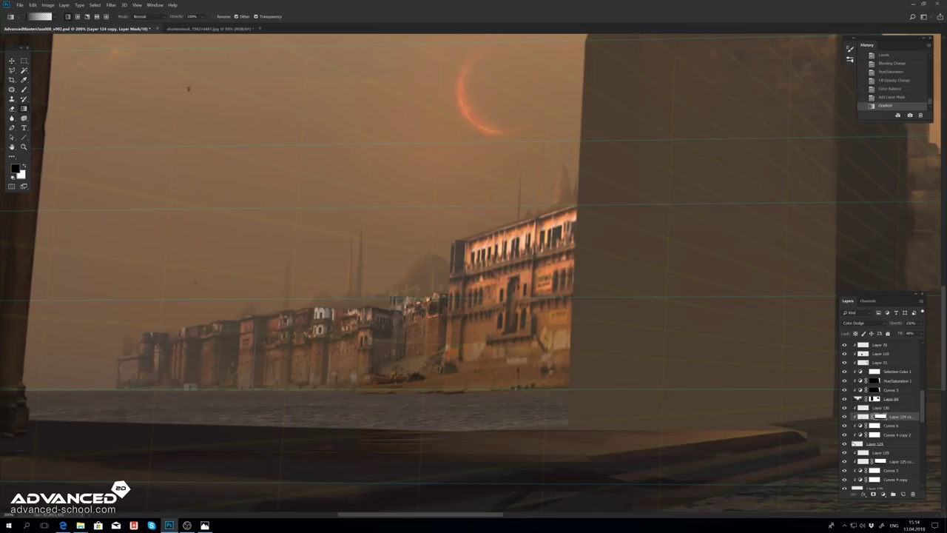
Step: Merge the clipped layers into Layer 129 and lay haze gradients over the left riverside buildings on Layer 131
key(ctrl+e)
key(ctrl+e)
key(ctrl+e)
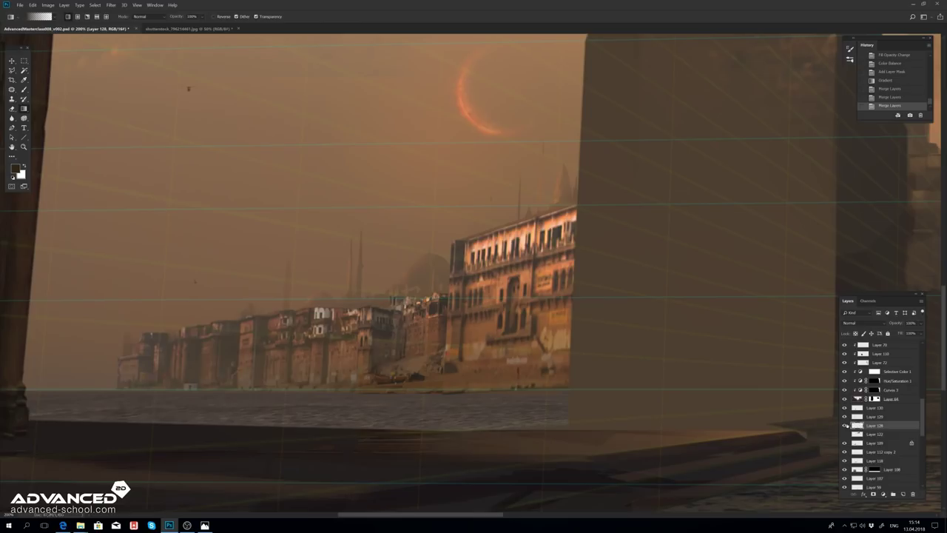
key(ctrl+e)
key(ctrl+shift+n)
key(Return)
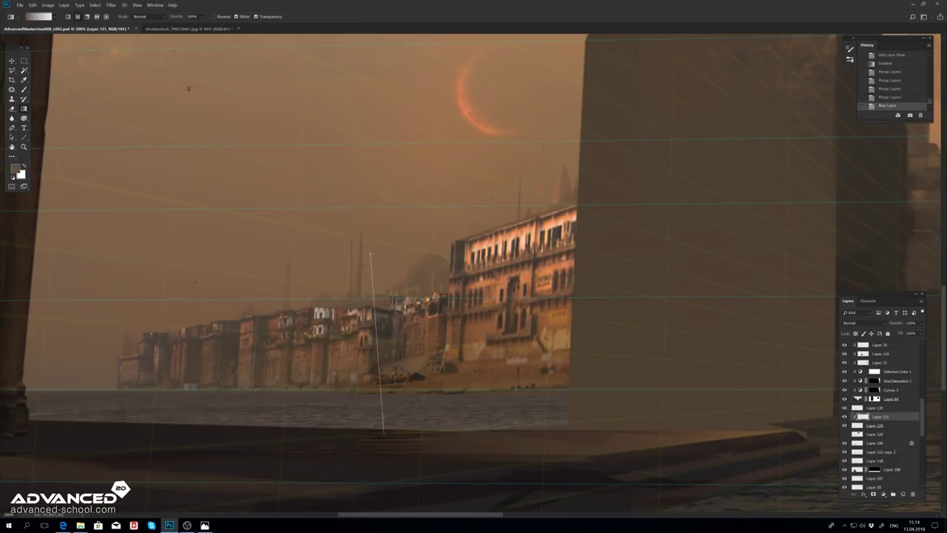
drag(370, 254, 384, 431)
drag(318, 296, 326, 400)
drag(215, 311, 222, 400)
drag(178, 318, 185, 400)
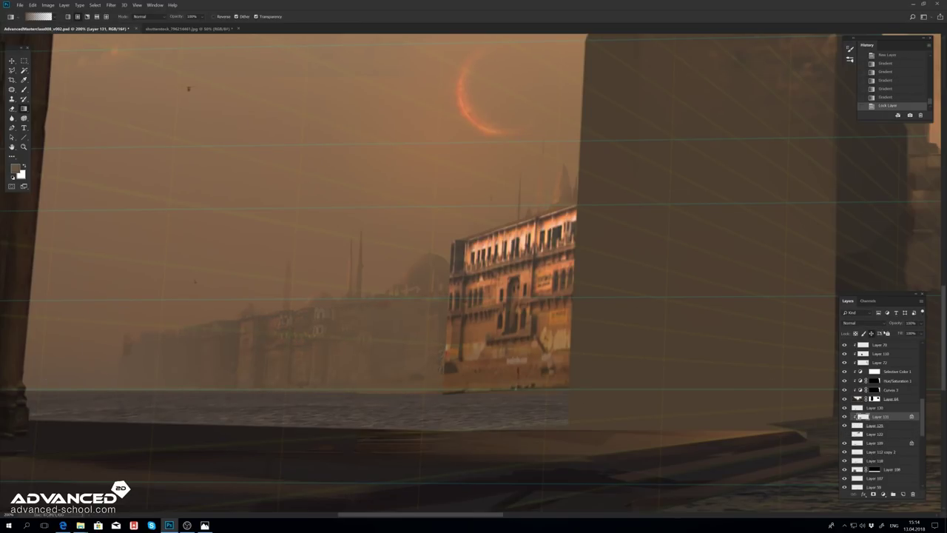
Step: Clone-stamp texture onto the distant building layers 122 and 129
click(872, 333)
click(861, 435)
key(ctrl+plus)
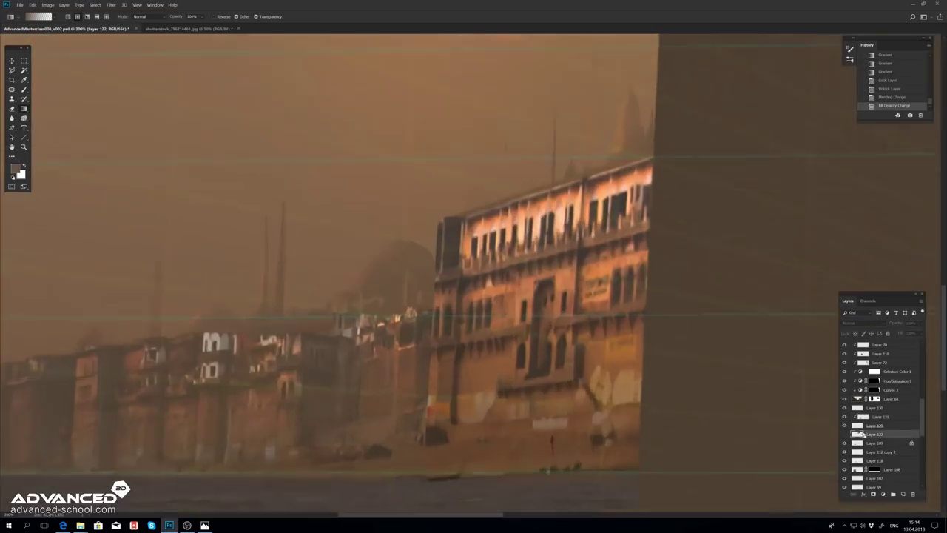
key(ctrl+plus)
key(s)
click(850, 427)
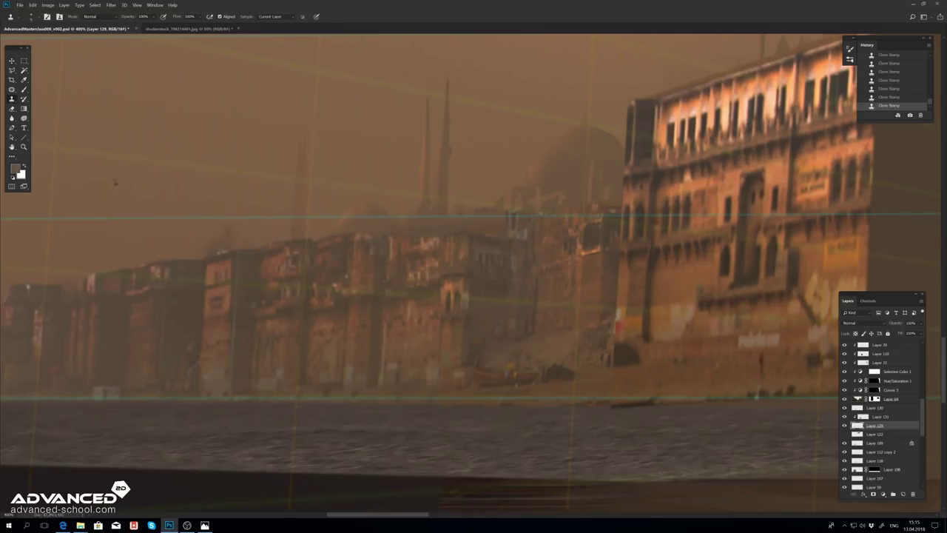
mouse_move(115, 182)
mouse_down()
mouse_move(125, 136)
mouse_move(255, 128)
mouse_up()
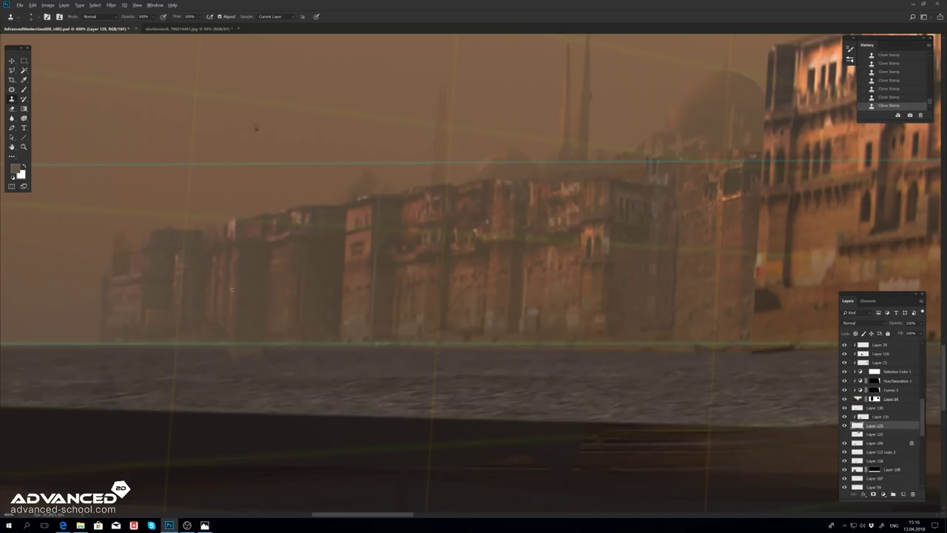
click(11, 69)
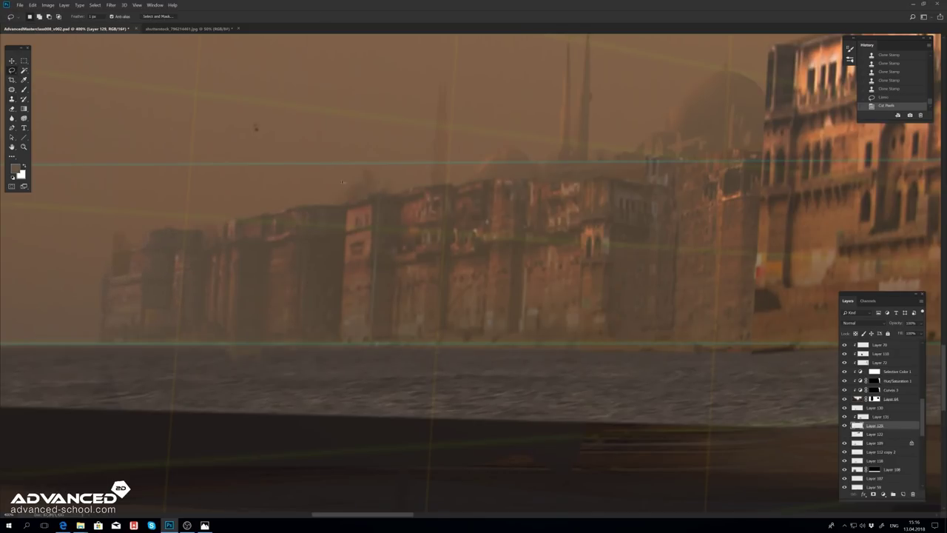
scroll(454, 187, down, 1)
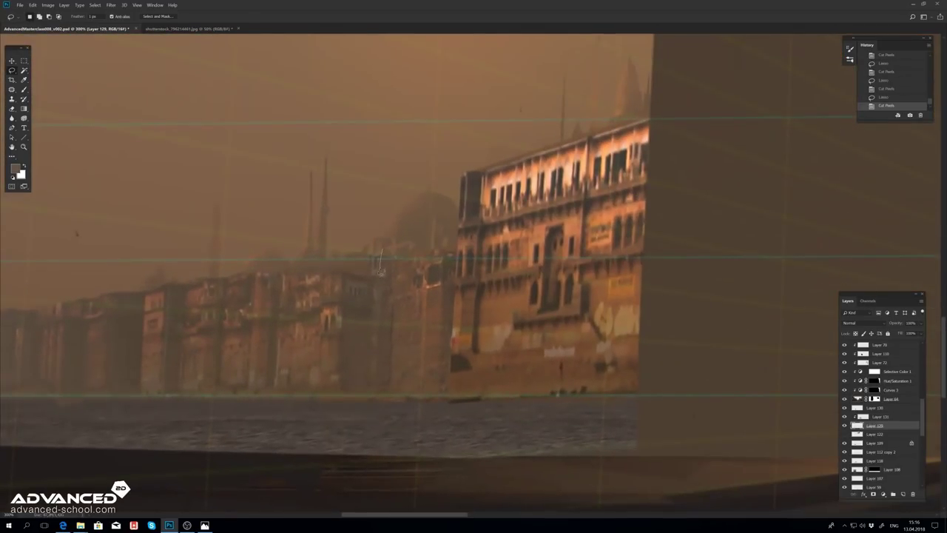
key(s)
key(ctrl+1)
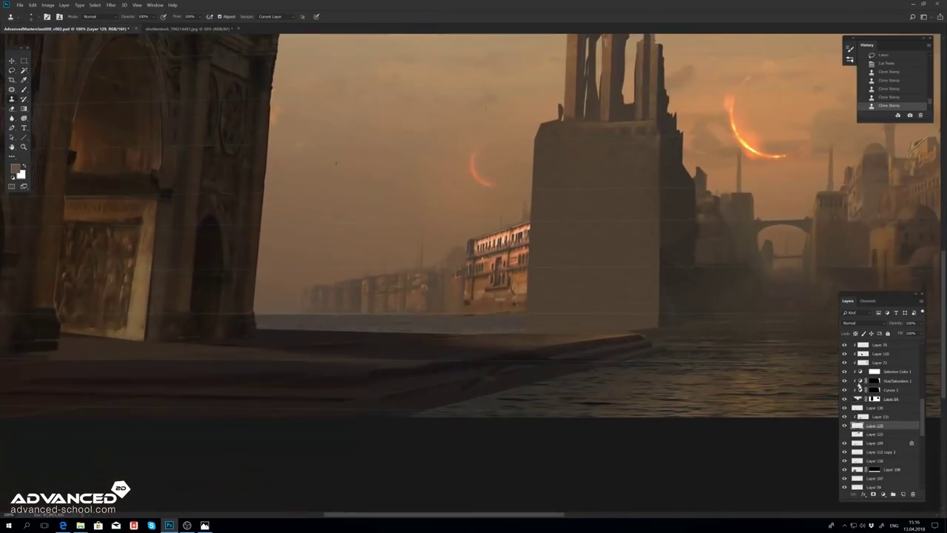
Step: Merge the building pieces and duplicate the lit building's upper floors, shifting the copy up the facade
ctrl+click(873, 408)
key(ctrl+e)
scroll(495, 285, up, 3)
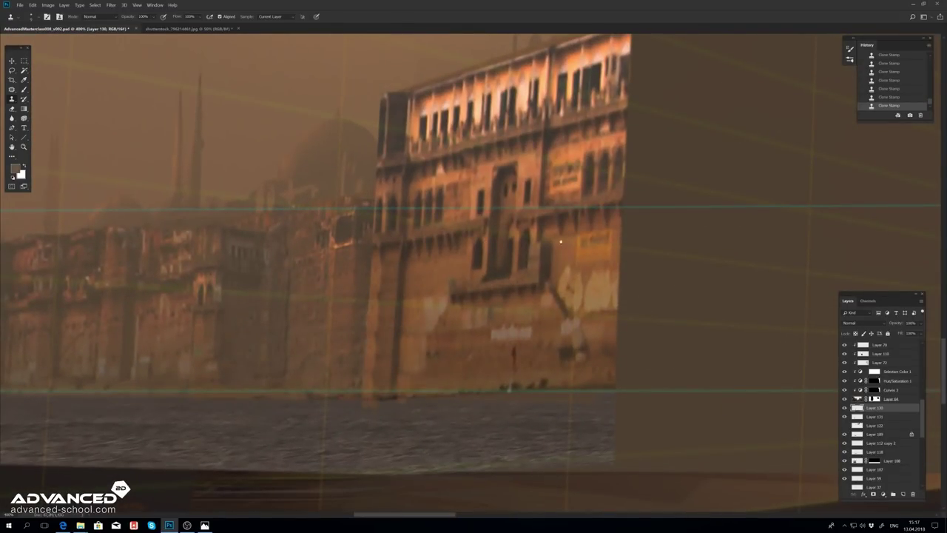
scroll(419, 291, up, 2)
key(l)
drag(392, 270, 725, 291)
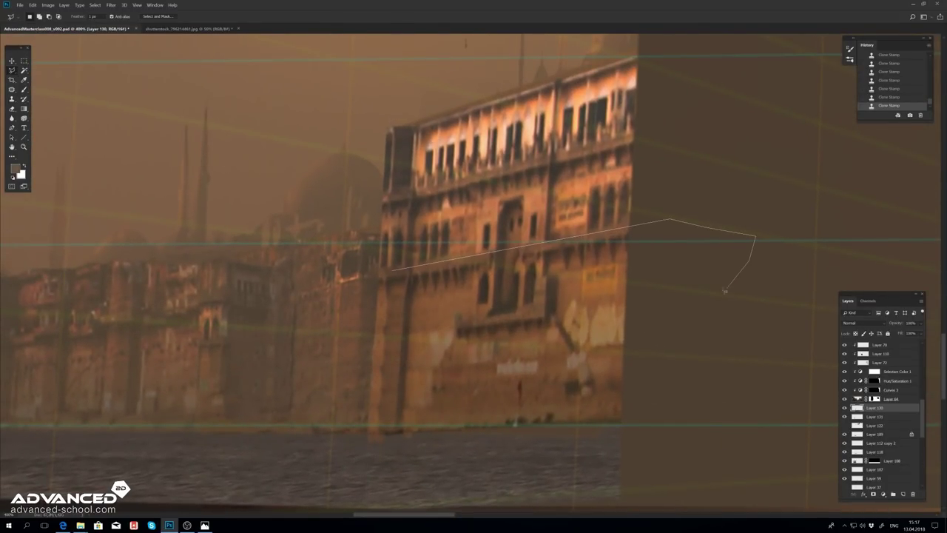
key(ctrl+c)
key(ctrl+v)
key(ctrl+t)
drag(669, 81, 669, 57)
key(Return)
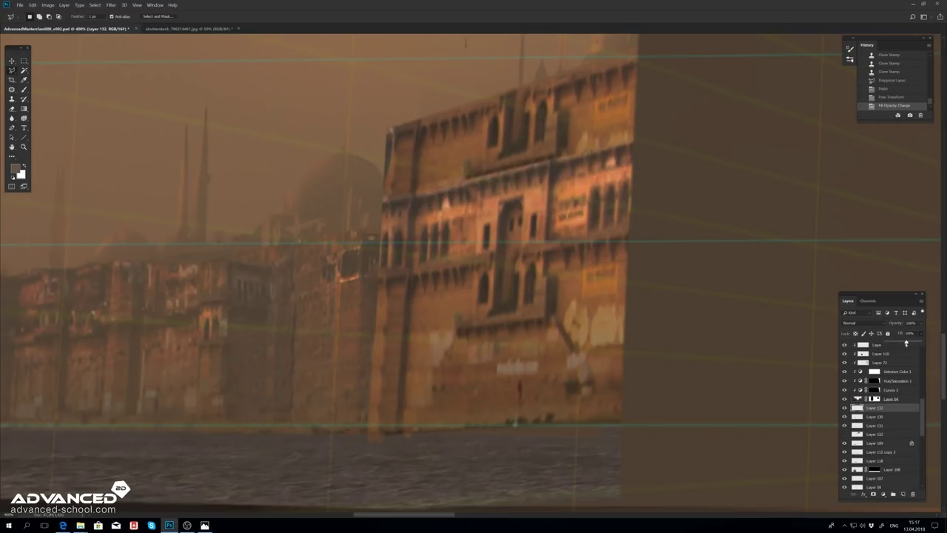
Step: Lower the pasted floors' opacity, adjust them with Curves, merge down, and clone over the facade
drag(919, 333, 916, 343)
key(ctrl+m)
key(Return)
key(ctrl+e)
key(s)
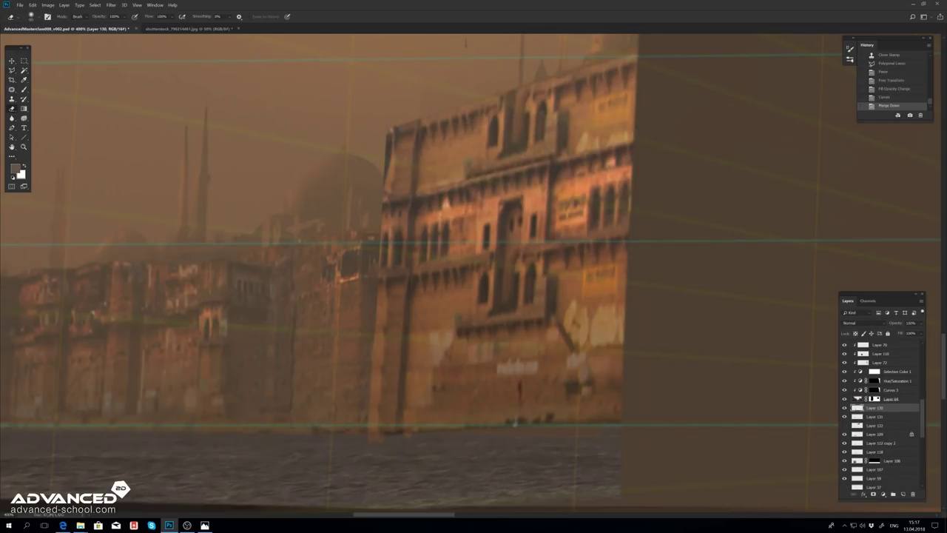
click(384, 337)
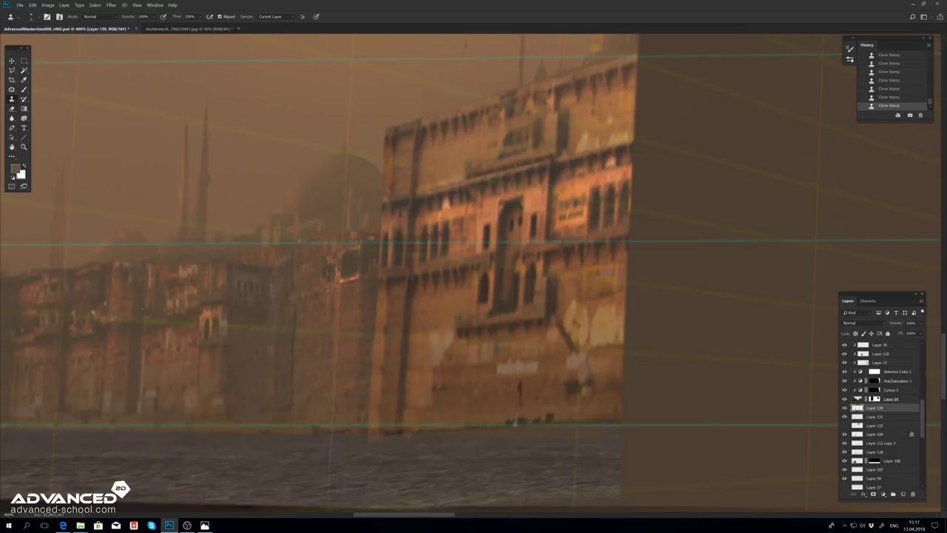
Step: Outline the distant building onto its own layer and rotate it slightly to match perspective
key(l)
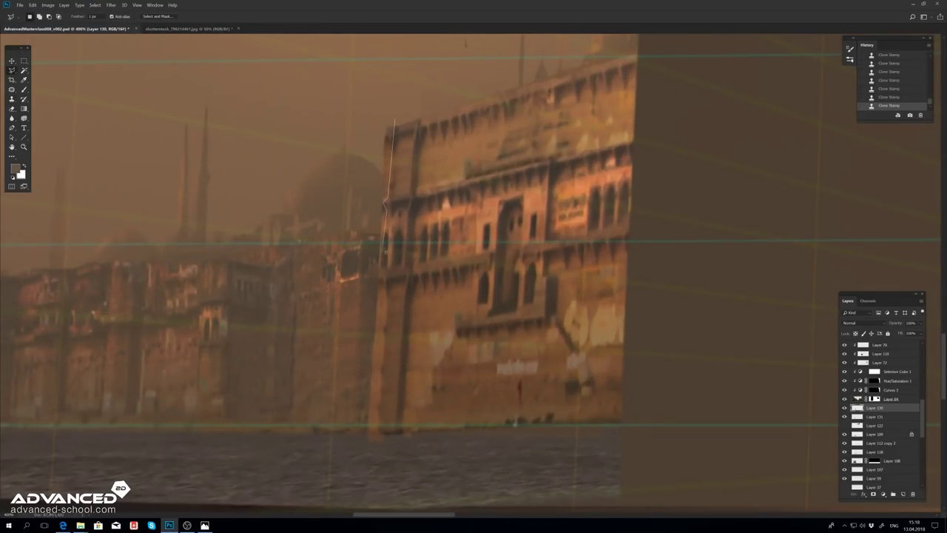
double_click(376, 463)
key(ctrl+t)
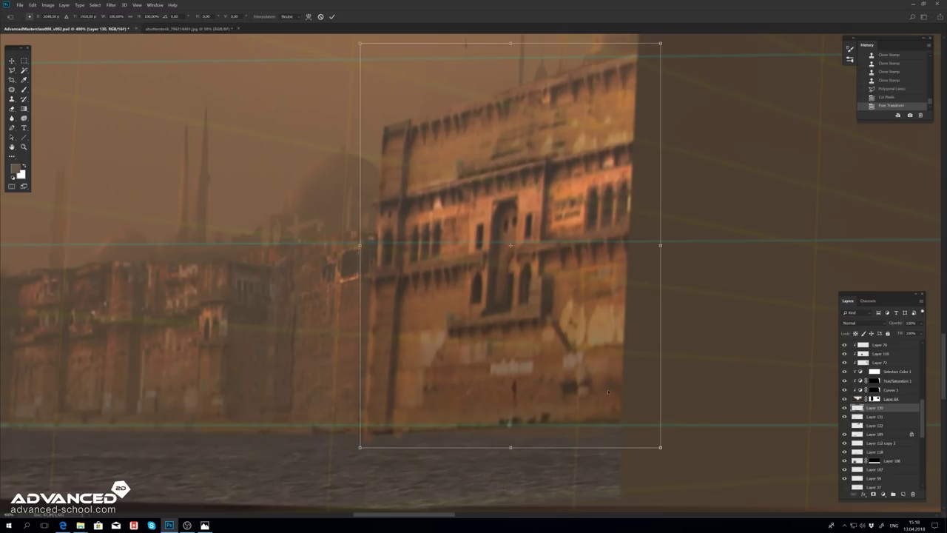
key(Return)
key(ctrl+minus)
key(ctrl+t)
key(Return)
key(ctrl+t)
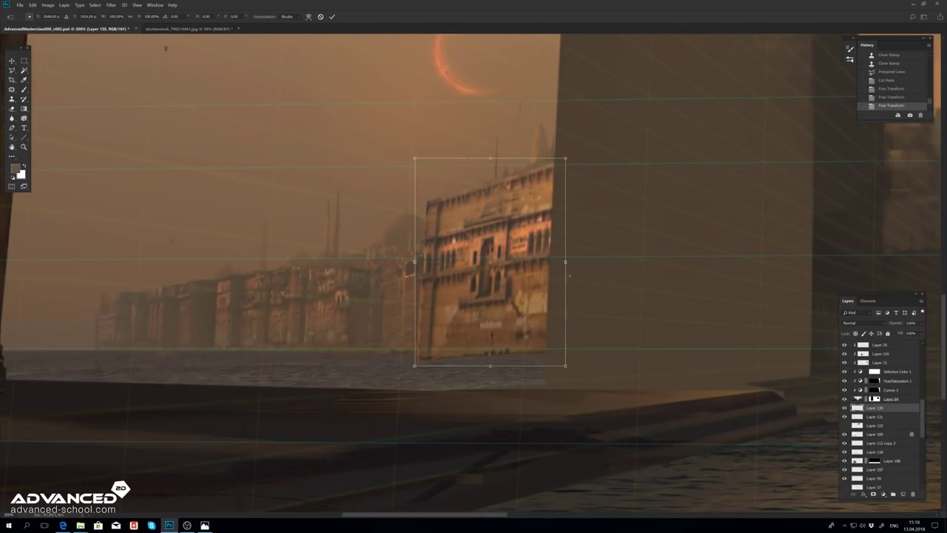
drag(569, 266, 567, 279)
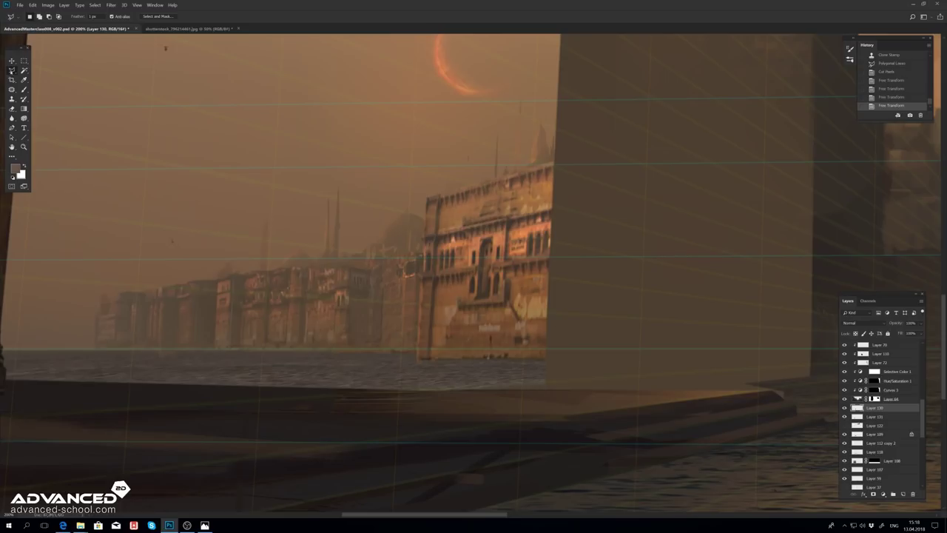
Step: Add a haze gradient layer over the buildings set to Lighten at 46% fill
key(ctrl+shift+n)
key(Return)
key(g)
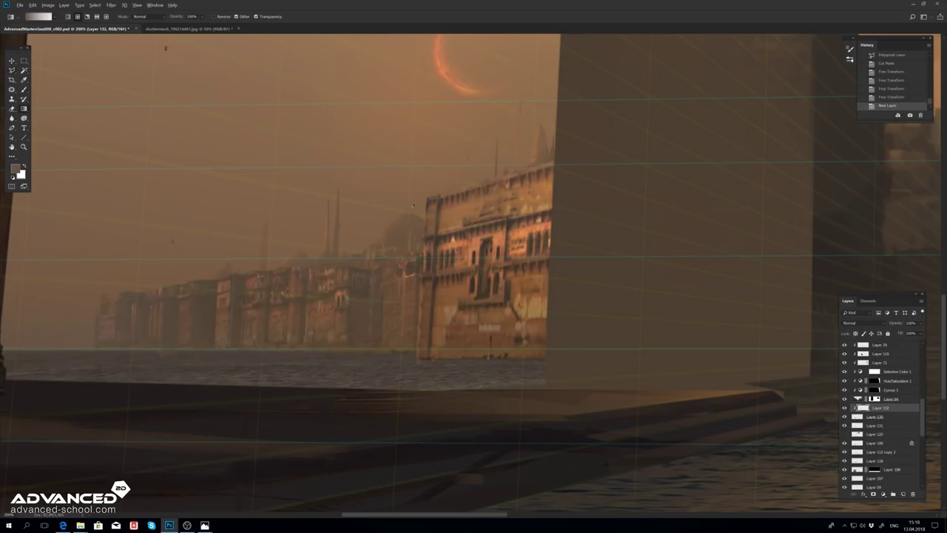
drag(413, 206, 445, 311)
drag(444, 222, 474, 326)
click(862, 322)
drag(921, 333, 901, 343)
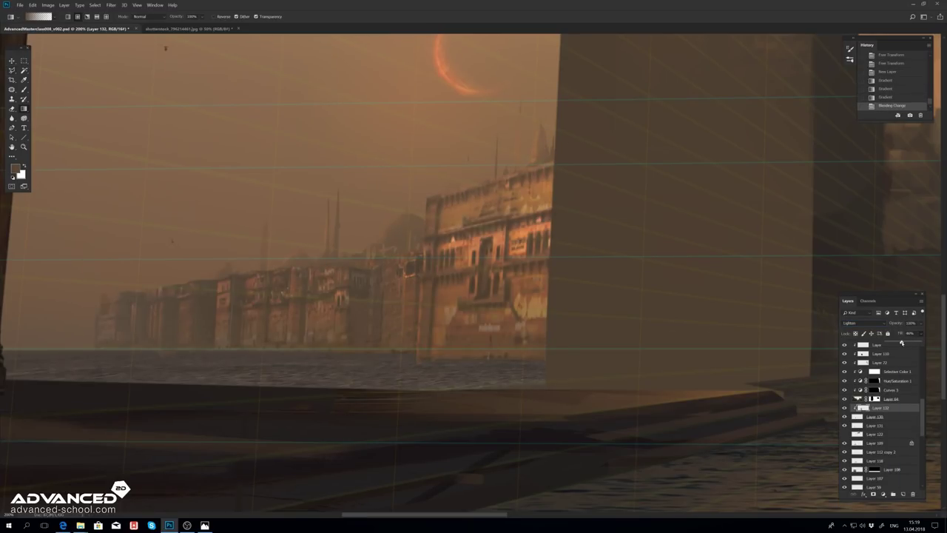
Step: Desaturate the haze, merge it into the building layer, and transform the distant buildings
key(ctrl+u)
key(Return)
key(ctrl+e)
key(ctrl+t)
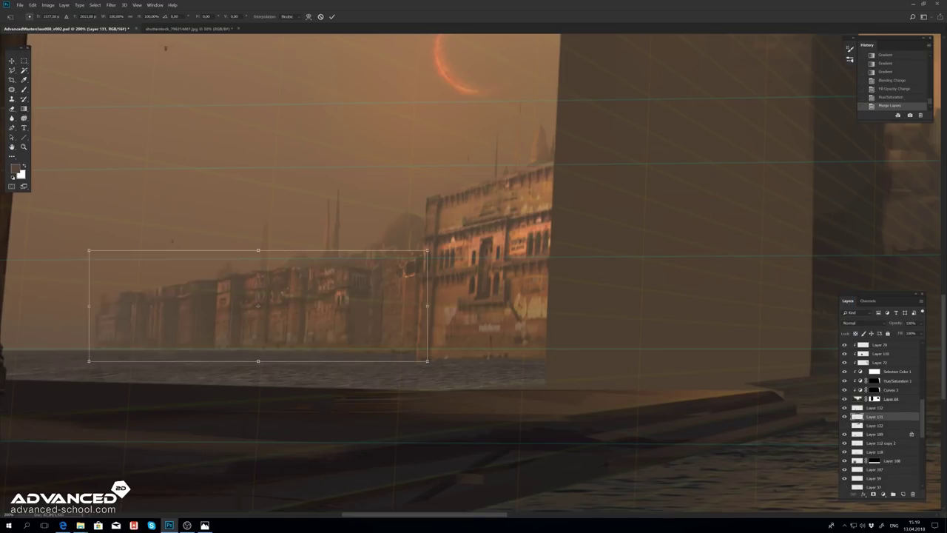
key(Return)
key(ctrl+minus)
key(ctrl+minus)
key(ctrl+minus)
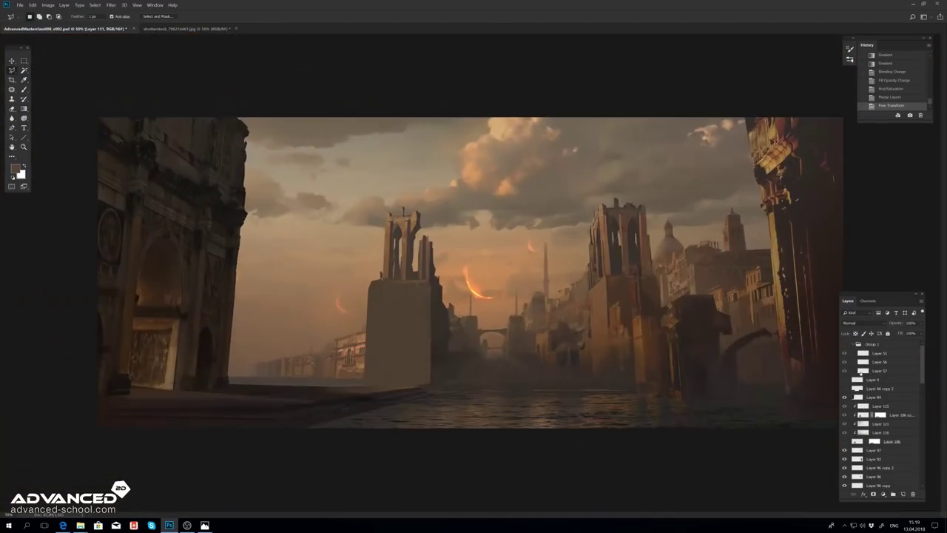
Step: Add new haze layers above the buildings, undo the last gradient, and save the painting
right_click(348, 359)
click(366, 406)
key(Return)
key(g)
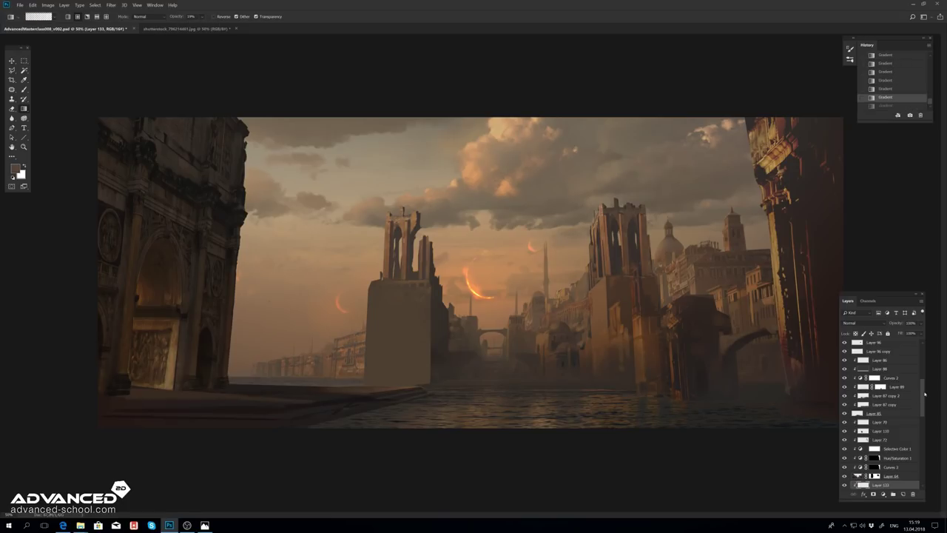
scroll(880, 444, down, 3)
click(879, 459)
key(ctrl+shift+n)
key(Return)
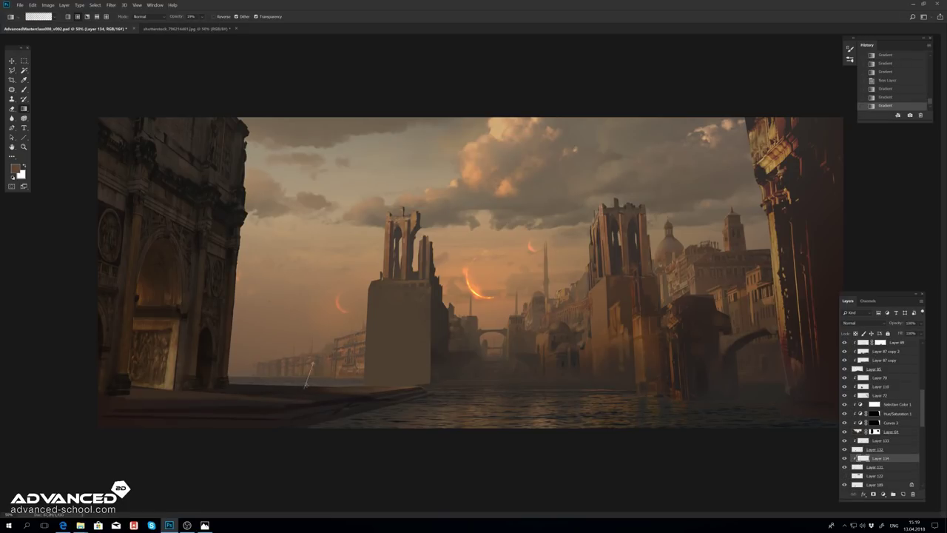
key(ctrl+z)
key(ctrl+s)
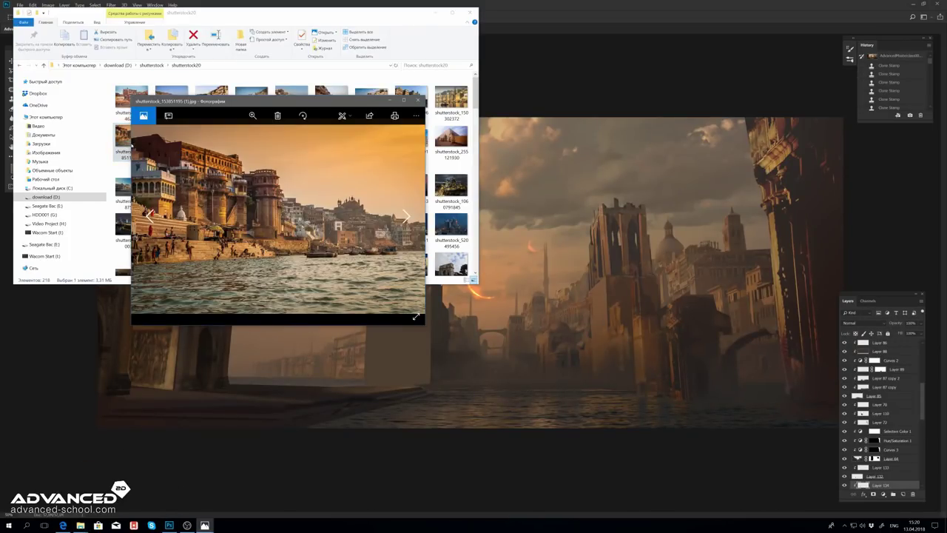
Step: Open the scaffolded riverside ghats reference photo in Photoshop
key(Right)
right_click(296, 187)
click(333, 274)
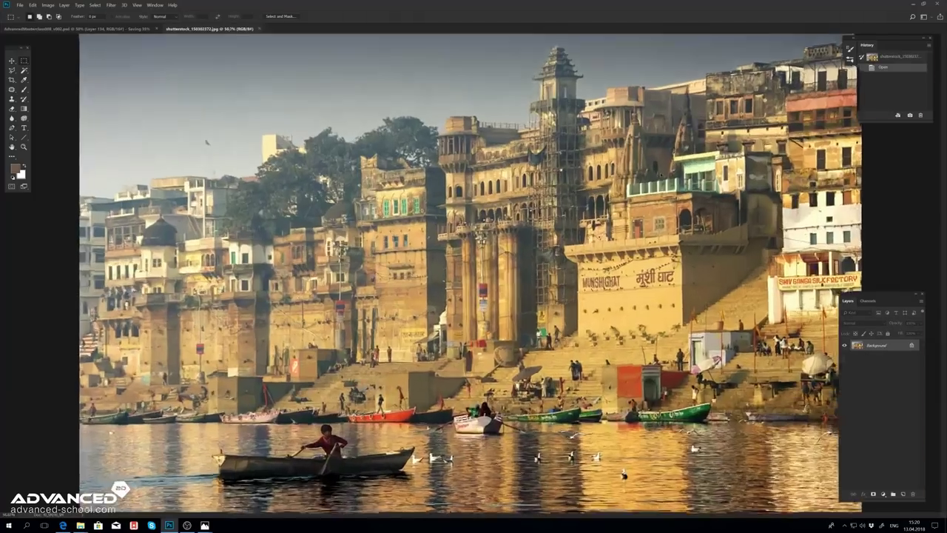
Step: Lasso the scaffolded tower in the ghats photo and paste it into the matte painting
key(ctrl+1)
key(l)
drag(441, 276, 506, 138)
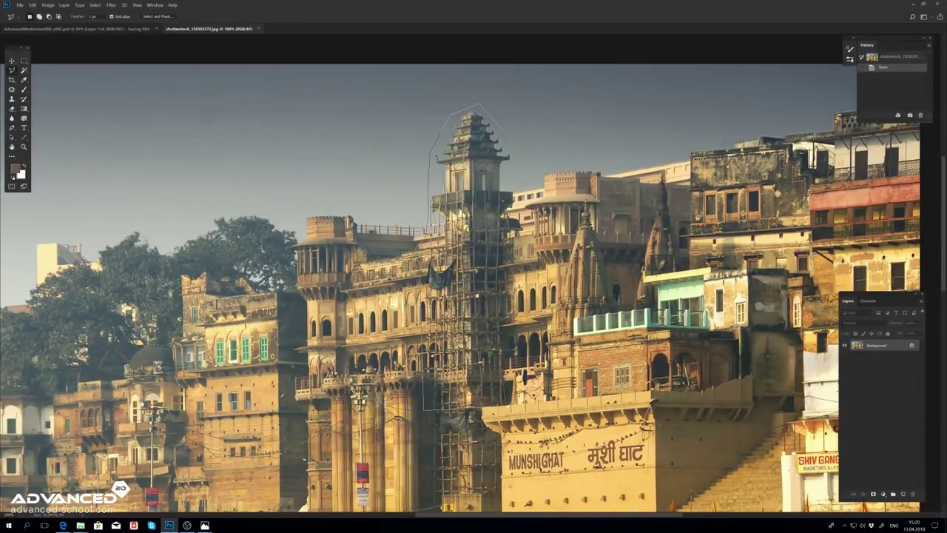
drag(518, 190, 521, 222)
key(ctrl+Tab)
key(v)
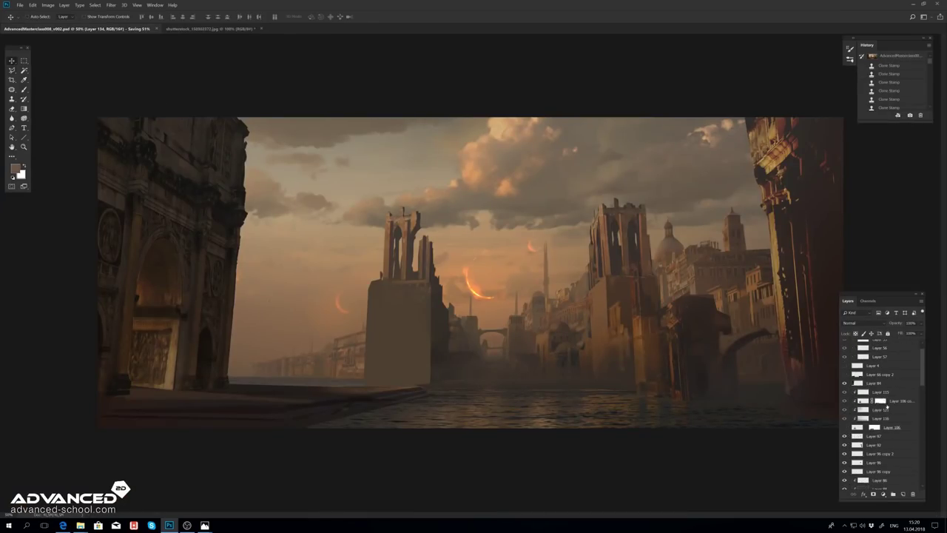
click(874, 436)
key(ctrl+v)
Step: Scale the pasted tower up over the left tower, trying then cancelling a darkening curve
key(ctrl+t)
drag(370, 214, 340, 157)
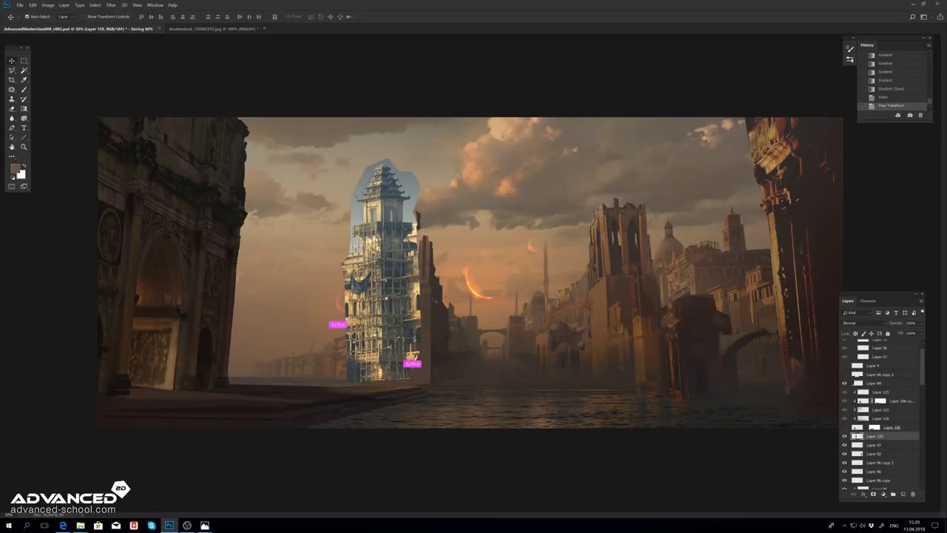
key(Return)
key(ctrl+m)
click(551, 141)
drag(591, 192, 591, 210)
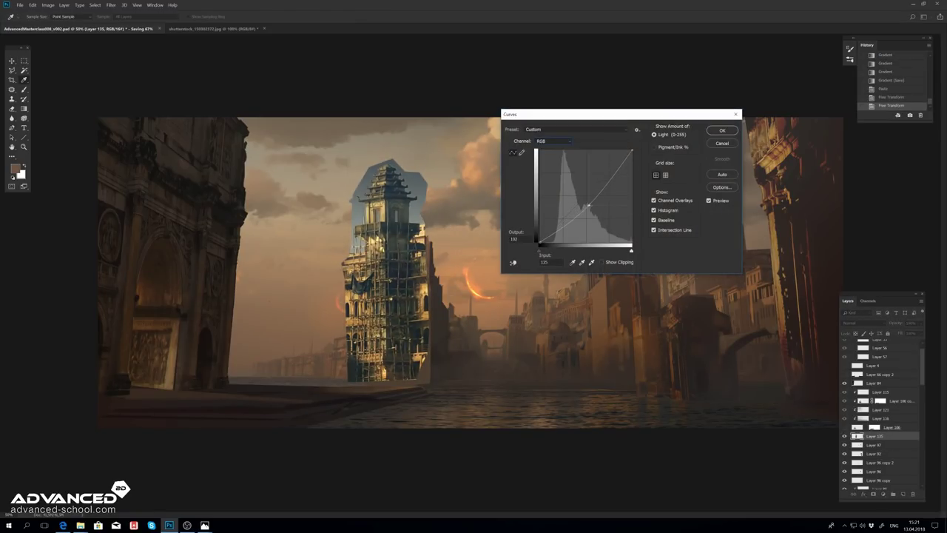
click(717, 145)
Step: Outline part of the tower, cut it onto its own layer, and transform it
key(ctrl+1)
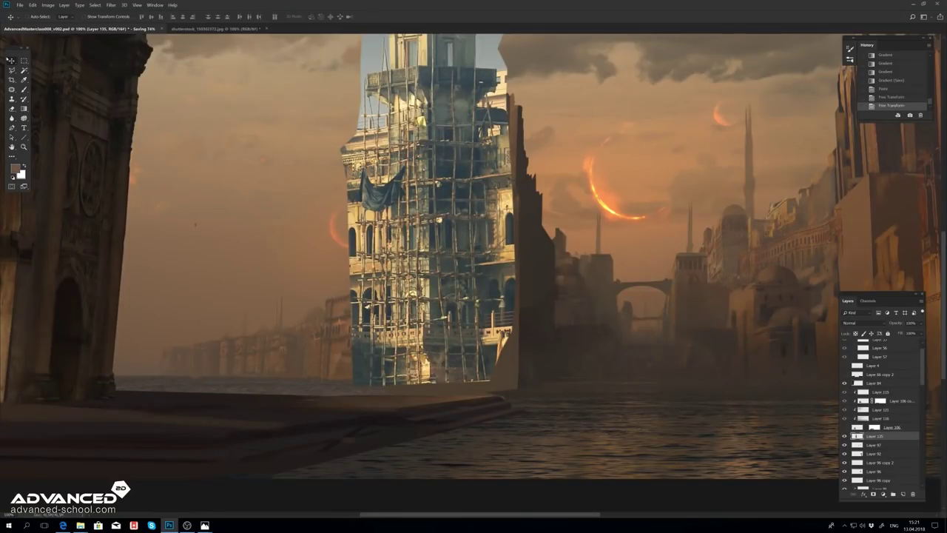
key(l)
key(ctrl+plus)
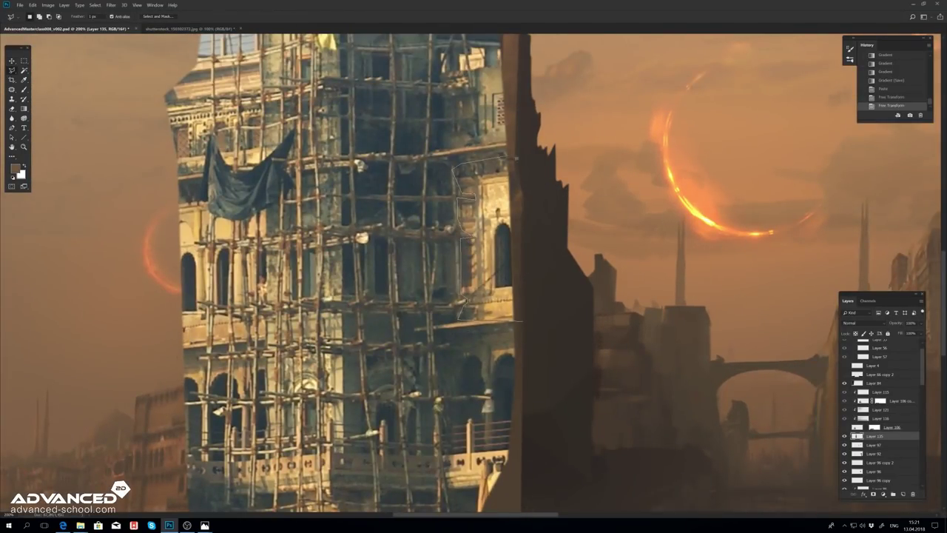
double_click(522, 322)
key(ctrl+x)
key(ctrl+minus)
key(ctrl+minus)
key(ctrl+minus)
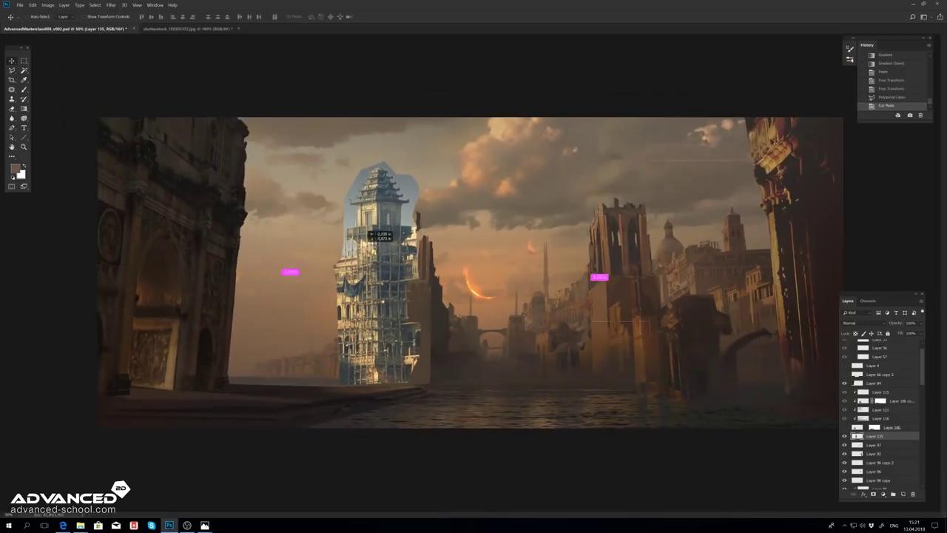
key(ctrl+t)
key(Return)
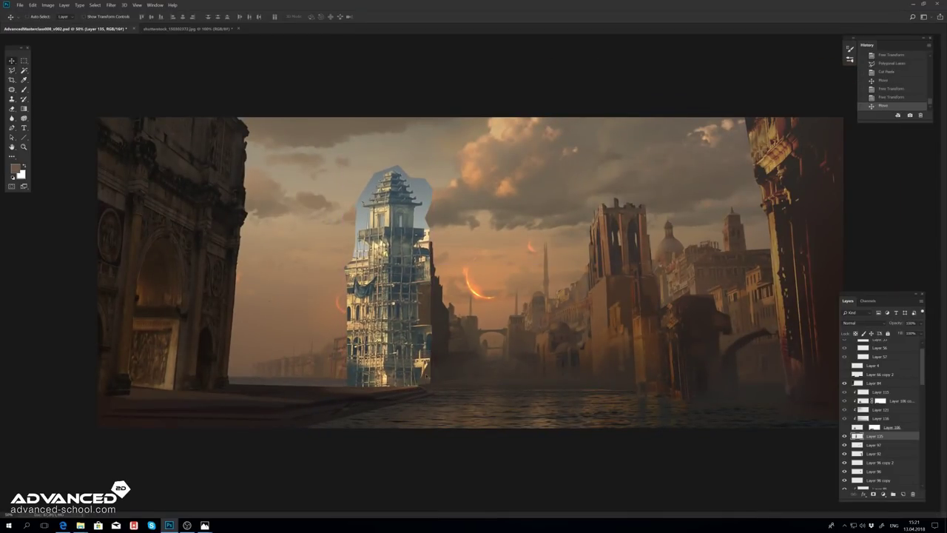
Step: Darken the tower's highlights with Curves and adjust its Hue/Saturation
key(ctrl+plus)
key(ctrl+m)
drag(632, 151, 633, 163)
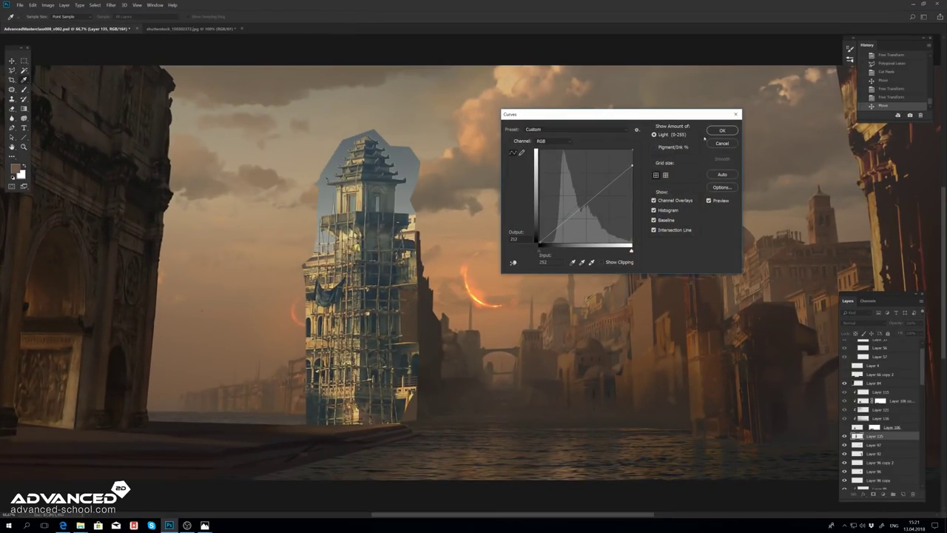
key(Return)
key(ctrl+u)
drag(753, 276, 769, 278)
key(Return)
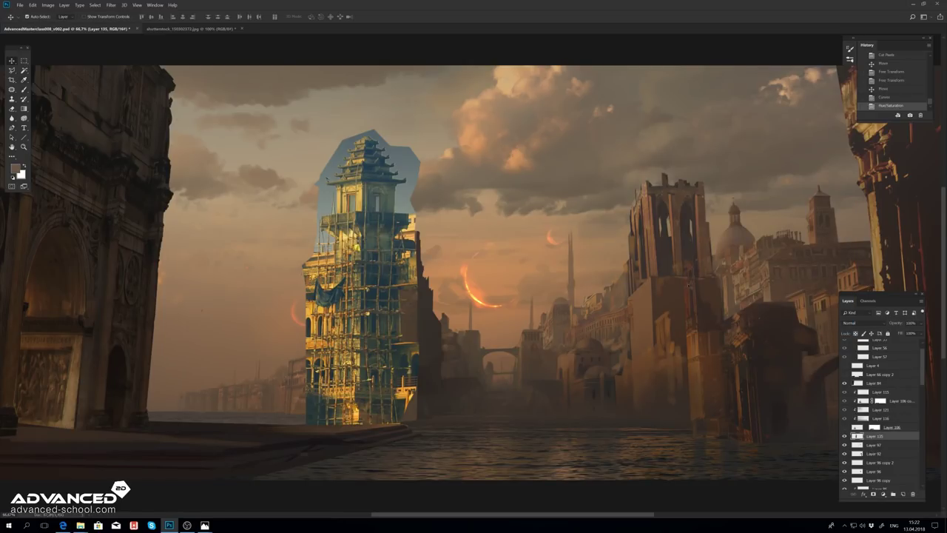
Step: Mask the tower with an inverted Color Range, then merge a new layer into it
click(883, 494)
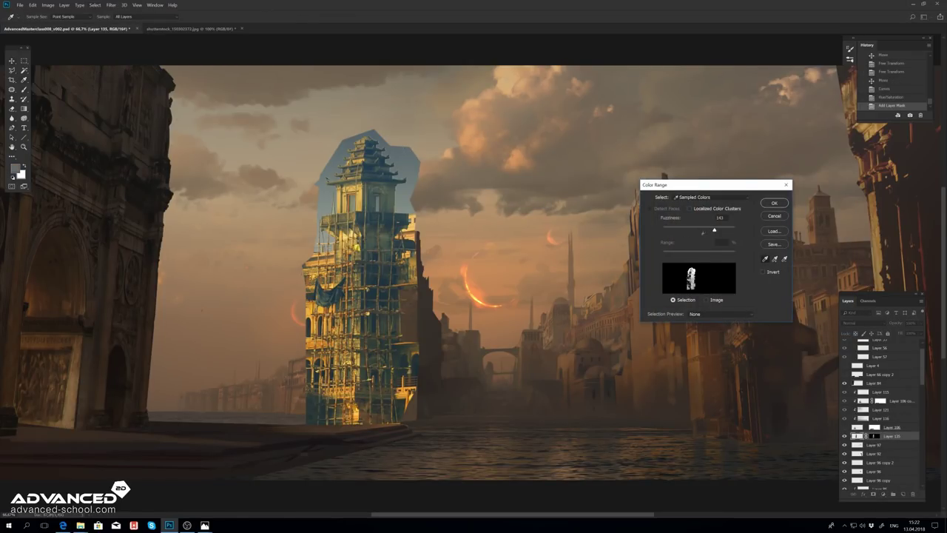
click(764, 272)
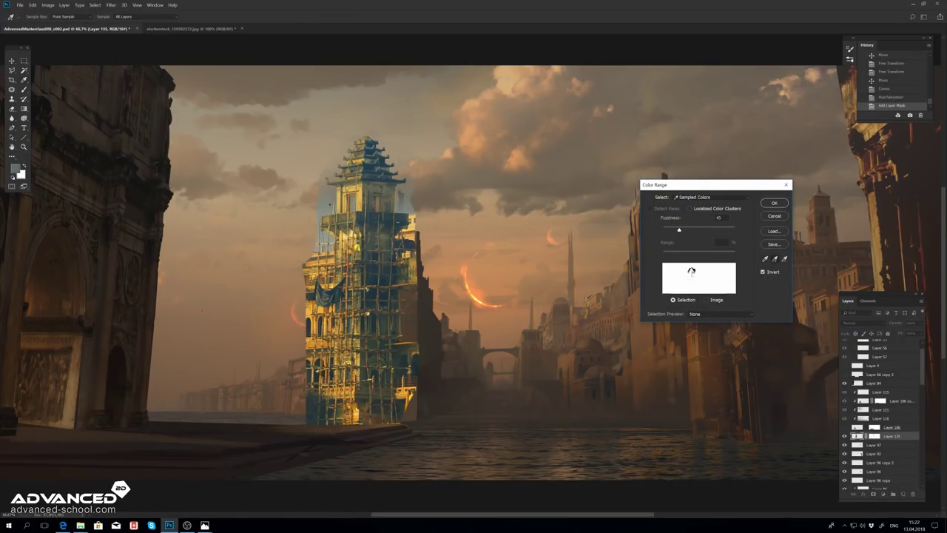
key(Return)
key(ctrl+shift+alt+n)
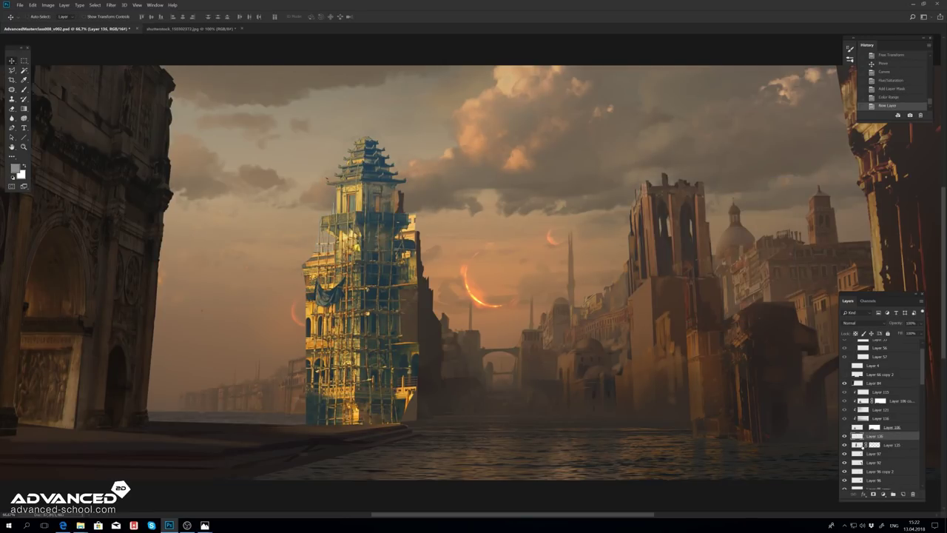
key(ctrl+e)
key(ctrl+plus)
key(ctrl+plus)
Step: Cut the left balcony and a section of the tower top away with the freehand Lasso
key(l)
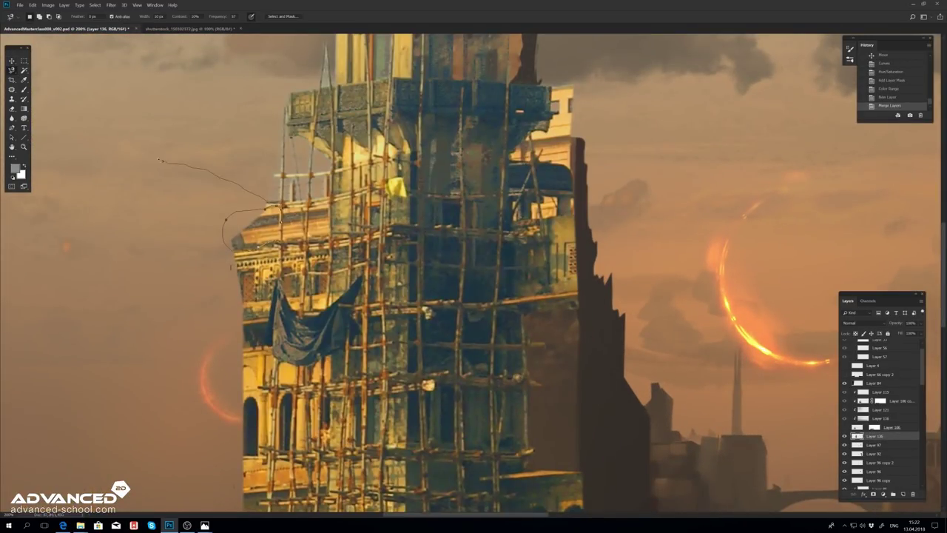
key(Escape)
key(shift+l)
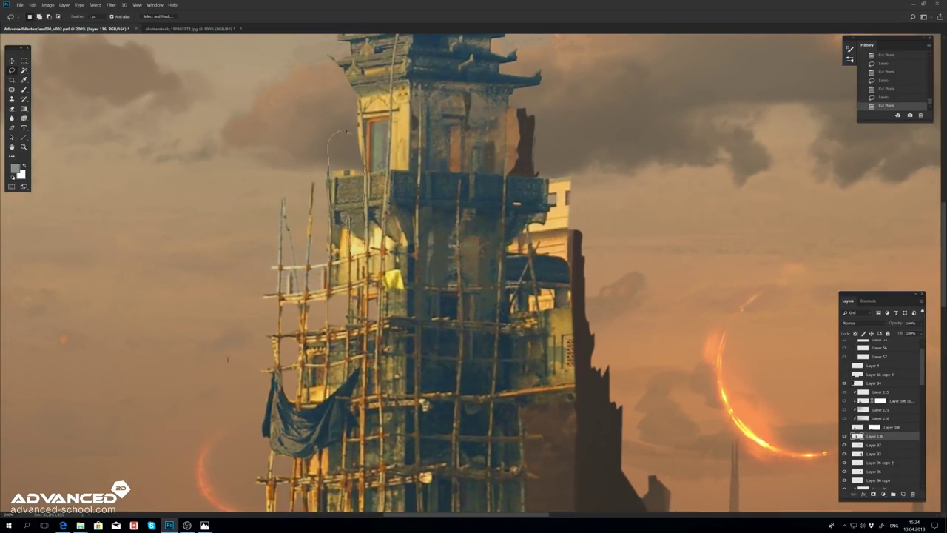
drag(346, 131, 329, 141)
key(ctrl+x)
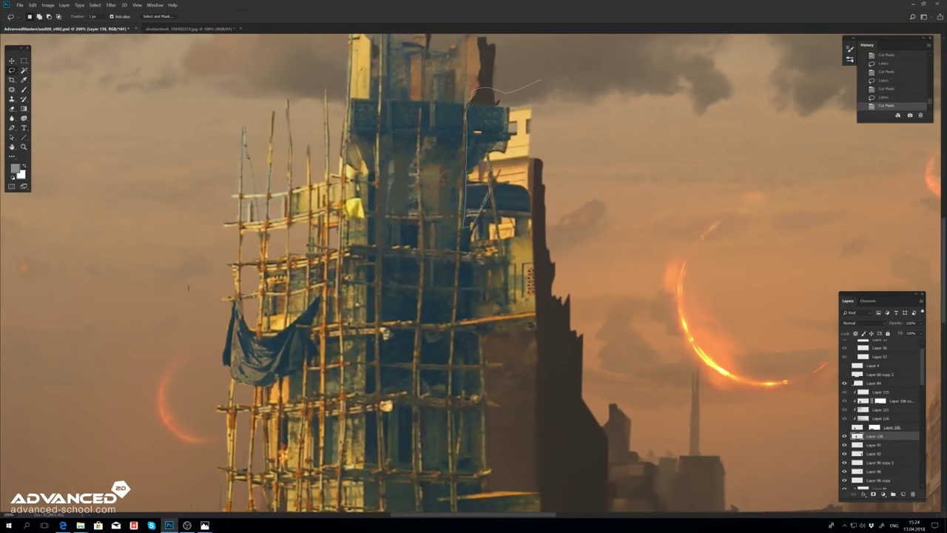
drag(541, 81, 494, 215)
key(ctrl+x)
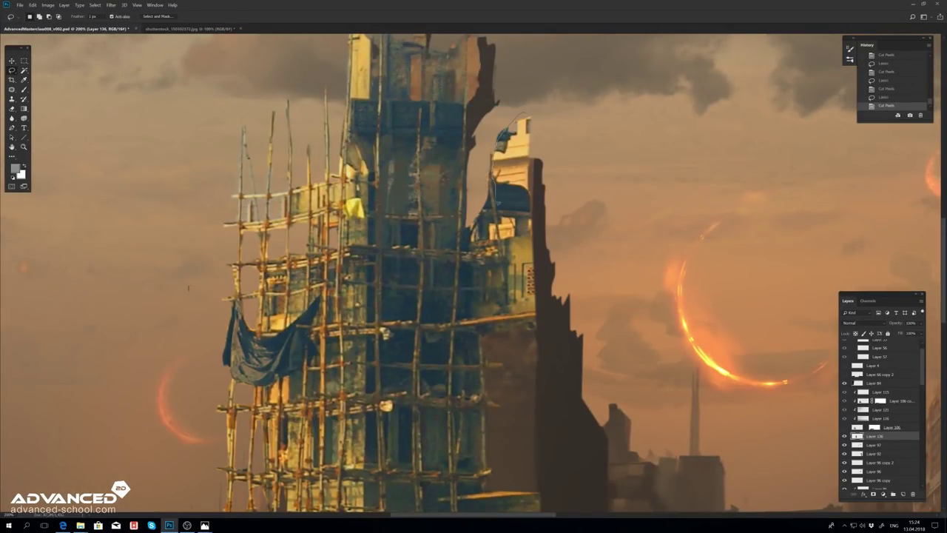
Step: Cut away the balcony region and further tower sections, including the yellow-blue left strip
drag(633, 65, 632, 65)
key(ctrl+x)
drag(504, 131, 495, 223)
key(ctrl+x)
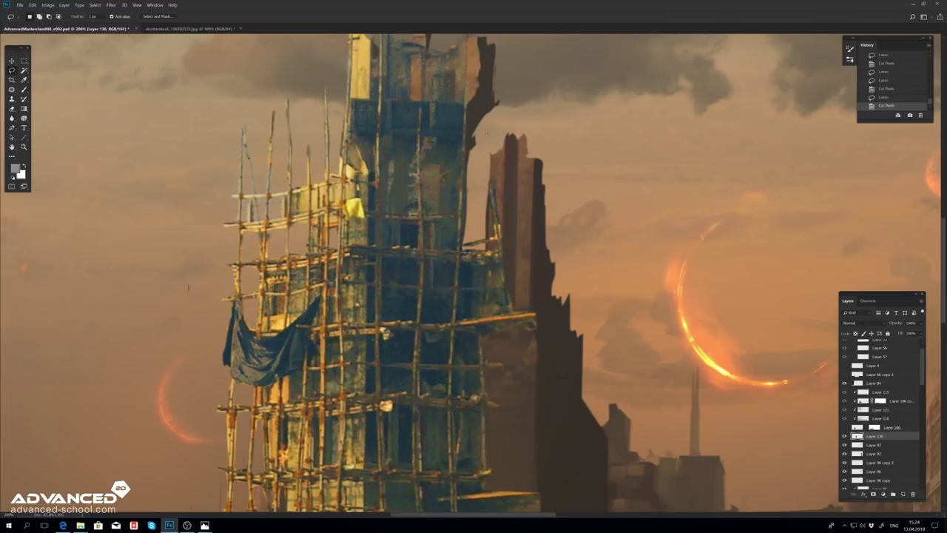
key(ctrl+x)
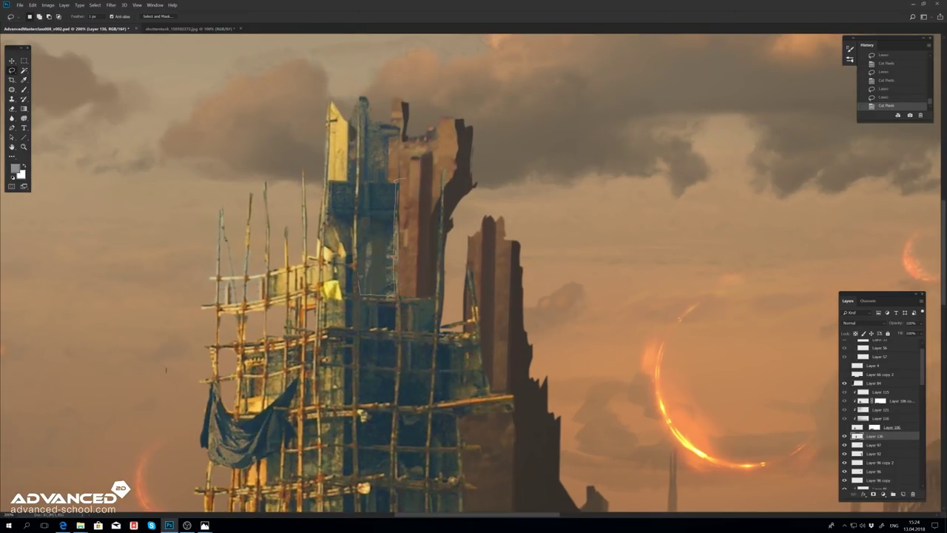
key(ctrl+x)
mouse_move(358, 295)
mouse_down()
mouse_move(360, 101)
mouse_move(323, 263)
mouse_up()
key(ctrl+x)
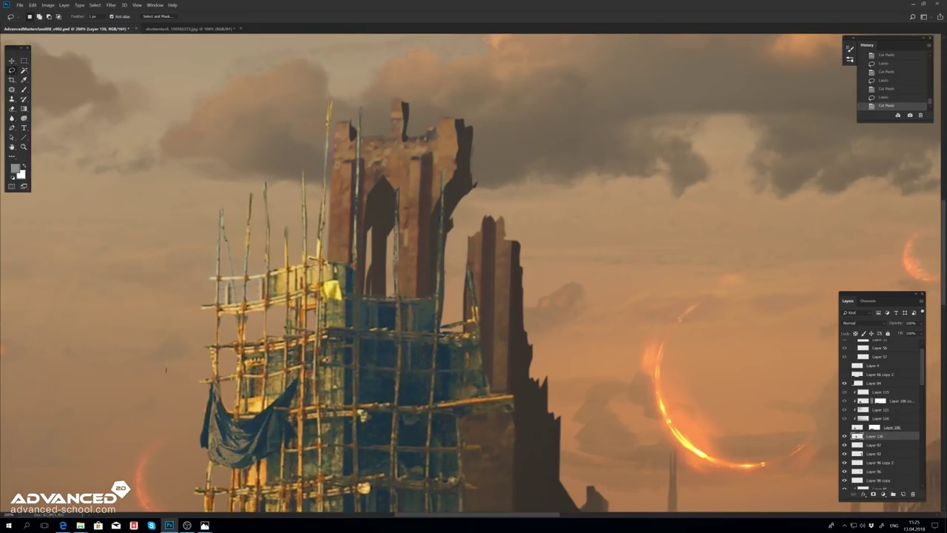
Step: Cut away a lower tower section and zoom out to view the whole painting
scroll(560, 274, down, 5)
drag(493, 189, 497, 180)
key(ctrl+x)
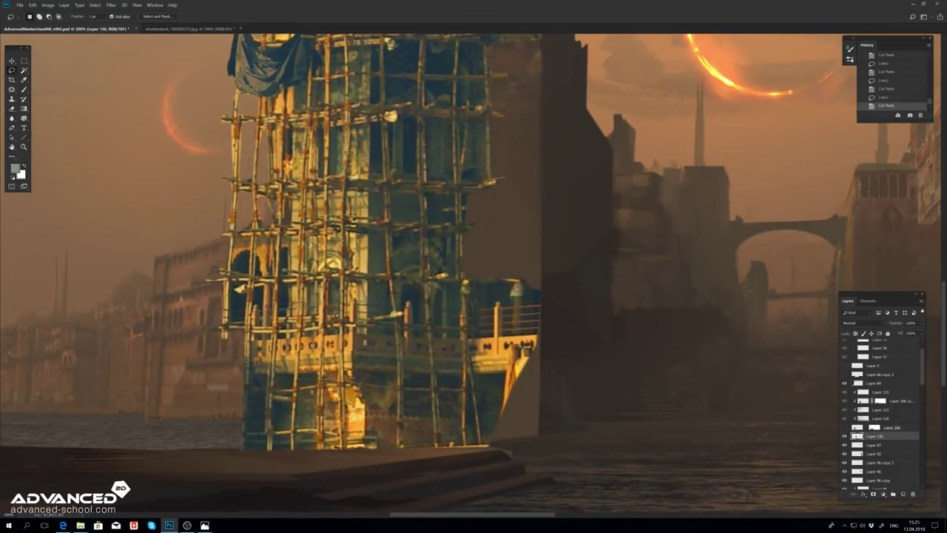
scroll(473, 274, down, 4)
scroll(474, 274, up, 2)
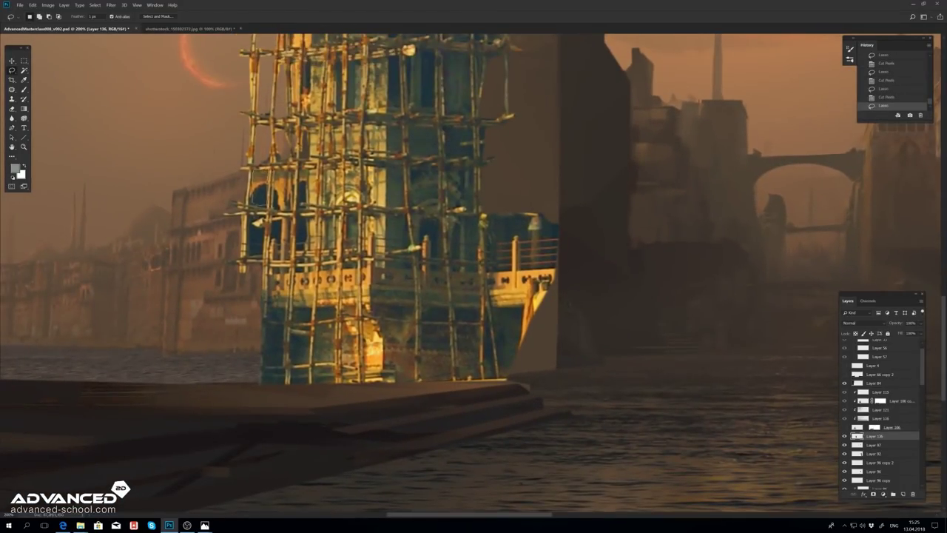
key(ctrl+minus)
key(ctrl+t)
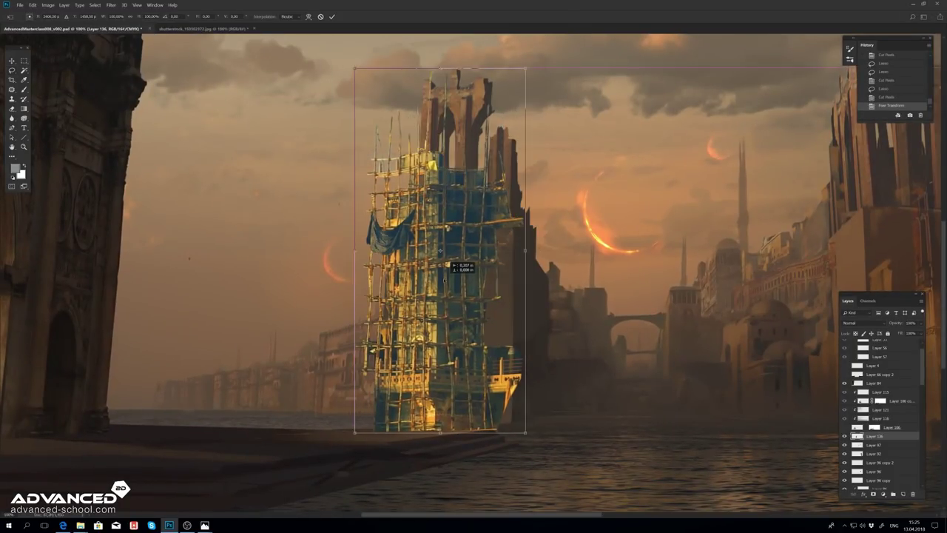
Step: Reposition the scaffolded tower slightly left with repeated Free Transforms
key(Return)
key(ctrl+t)
key(Return)
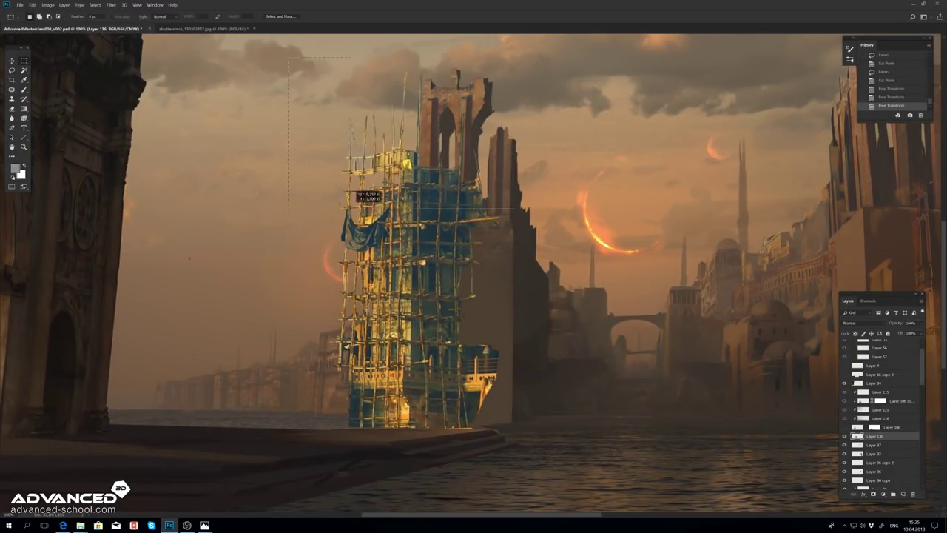
drag(289, 55, 403, 442)
key(ctrl+t)
key(Return)
key(ctrl+t)
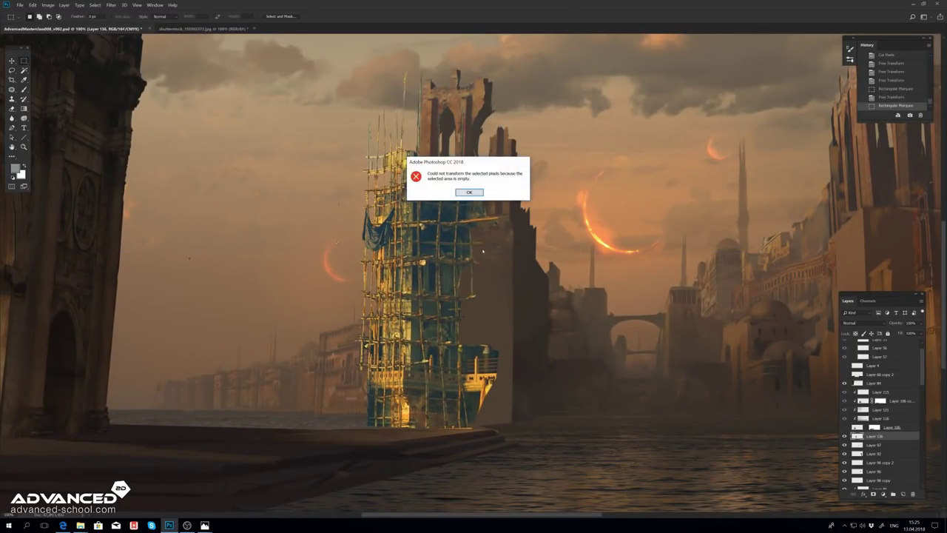
key(Return)
key(ctrl+d)
key(ctrl+t)
key(Return)
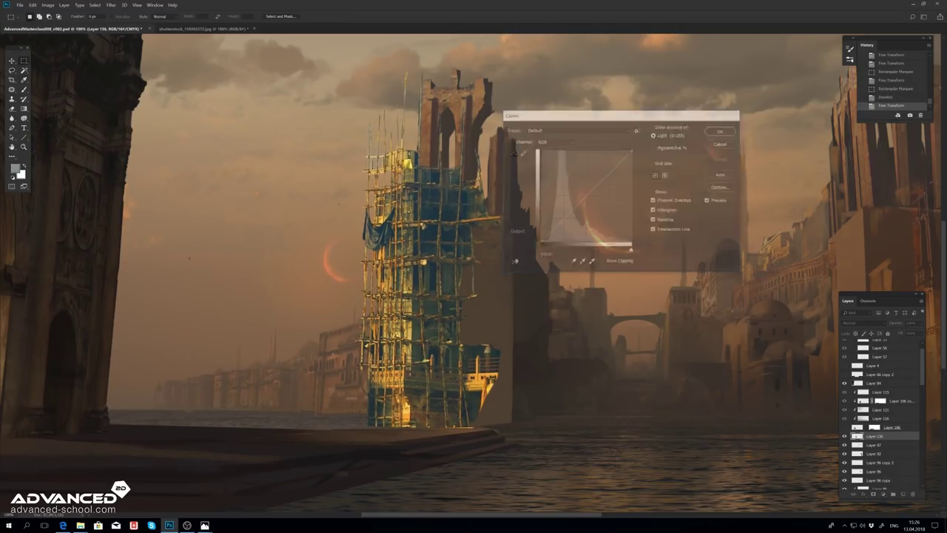
Step: Mask the tower using a Color Range selection with fuzziness 53
click(95, 5)
click(111, 73)
drag(687, 230, 676, 231)
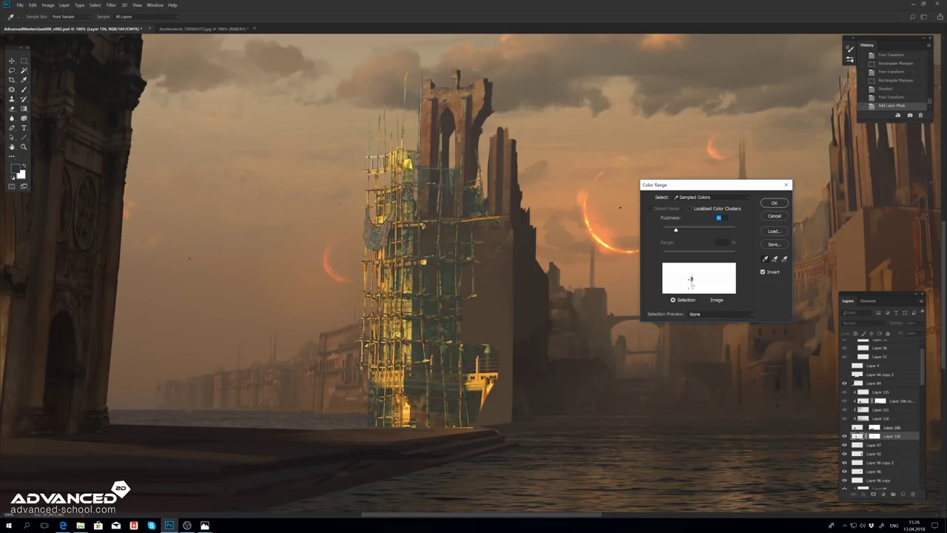
key(Return)
key(l)
Step: Darken the tower with a clipped Curves adjustment, adjusting the Green channel
key(ctrl+shift+n)
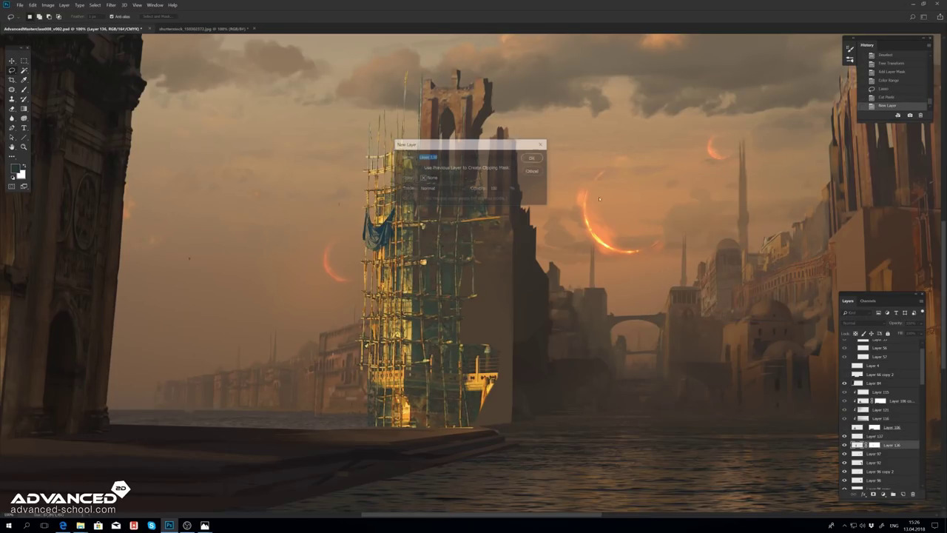
key(Return)
drag(570, 171, 570, 169)
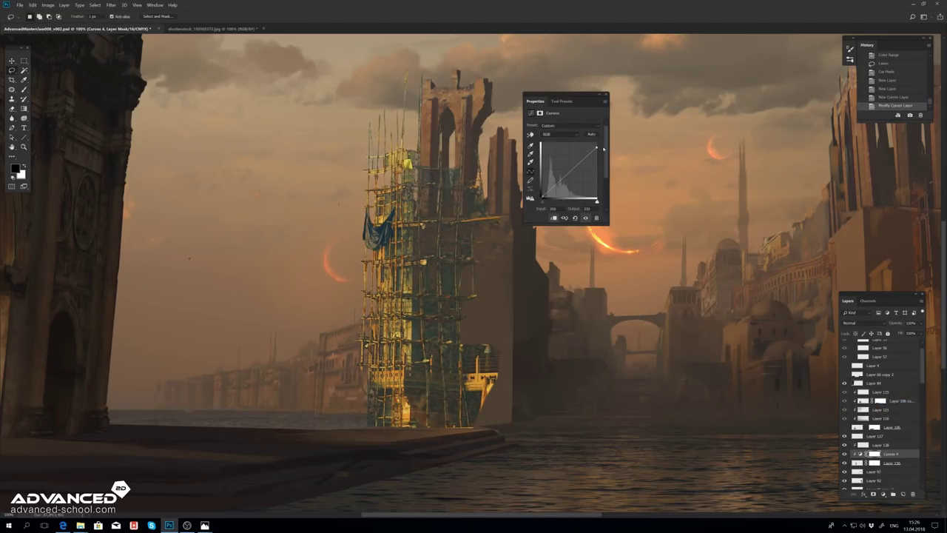
click(560, 134)
click(560, 134)
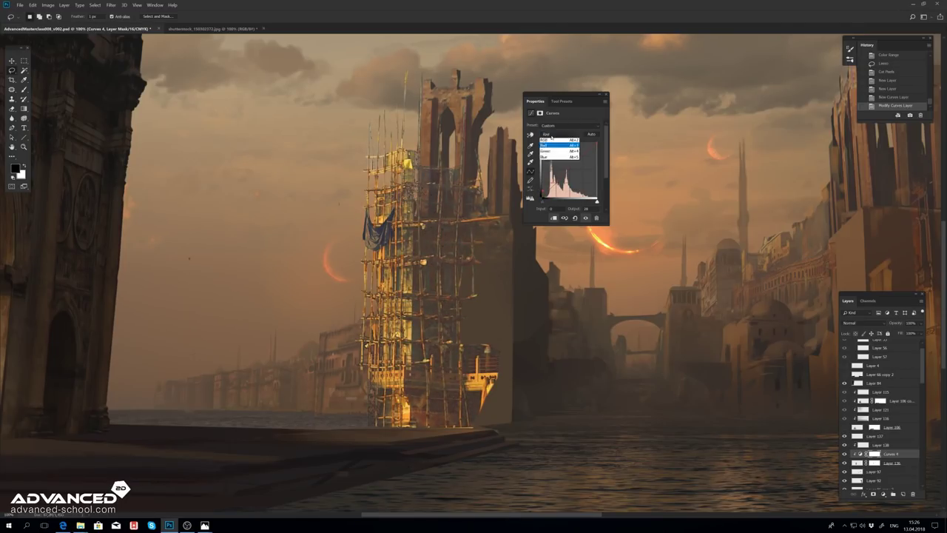
click(546, 152)
Step: Lower the tower's brightness with Brightness/Contrast and blend it with a gradient on the mask
key(ctrl+alt+b)
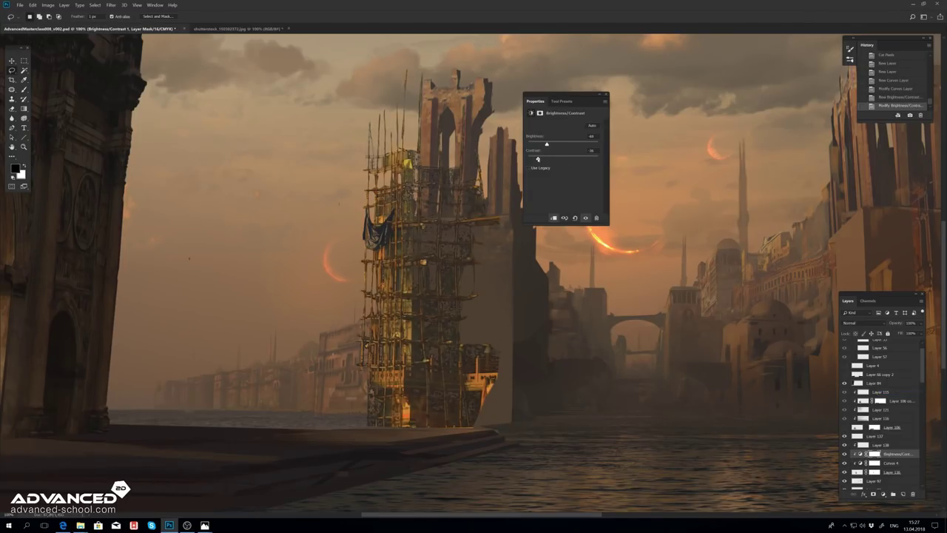
drag(566, 141, 551, 141)
click(606, 97)
key(g)
drag(385, 281, 400, 185)
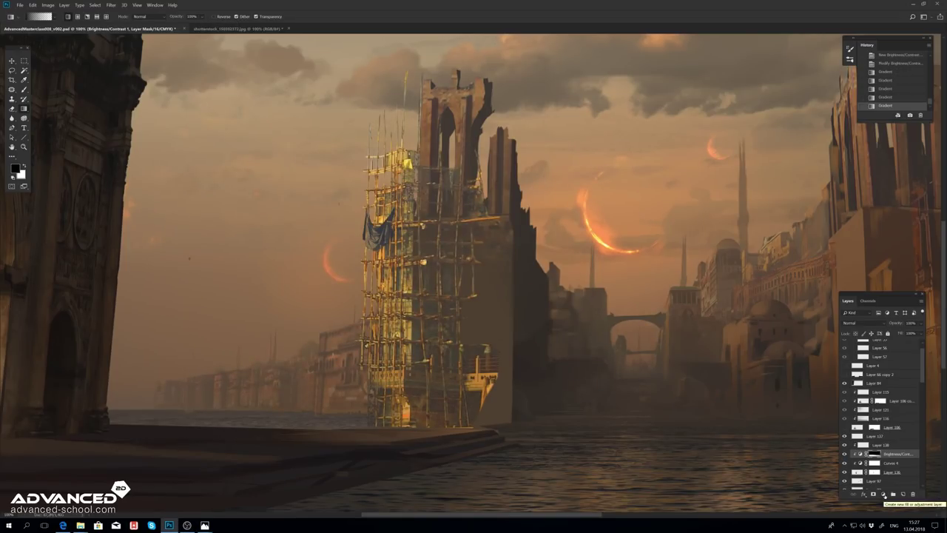
Step: Add Hue/Saturation and another Curves adjustment to the tower
click(881, 495)
key(ctrl+alt+m)
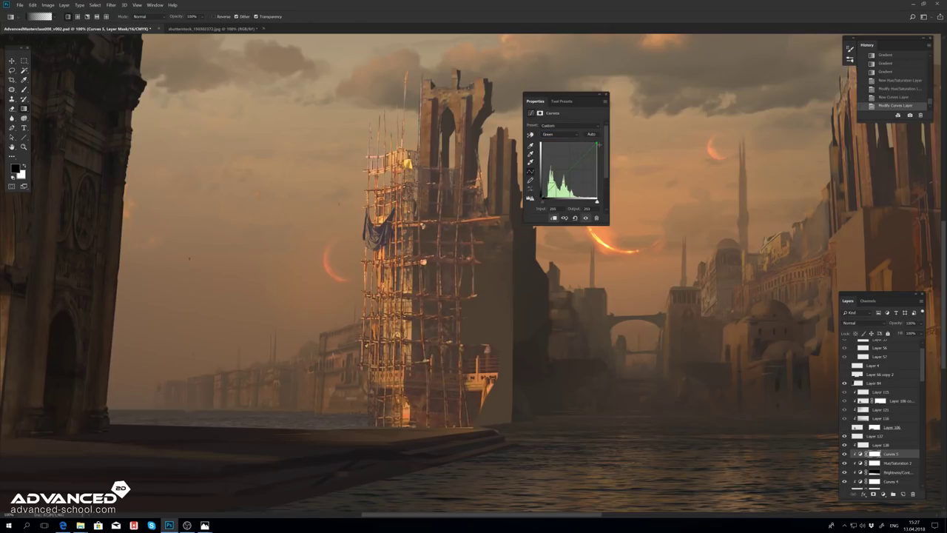
click(844, 455)
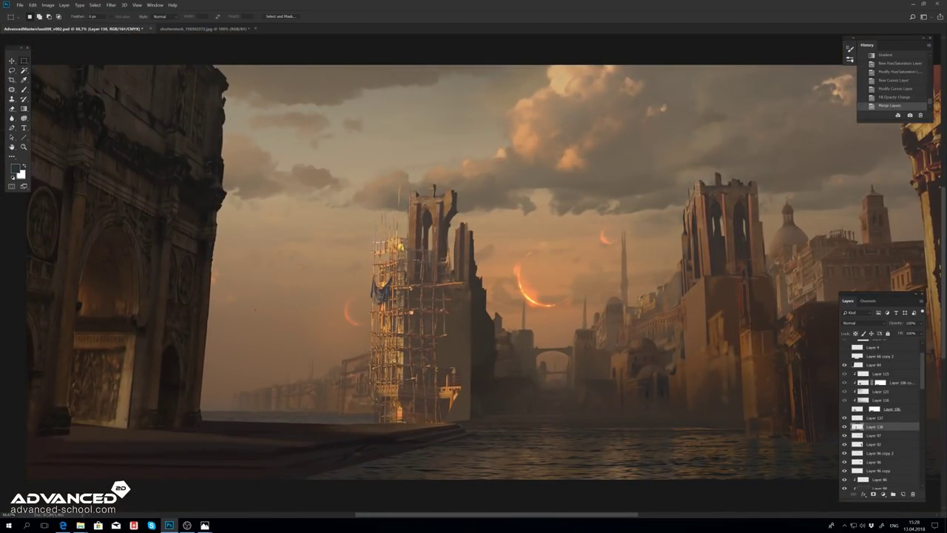
drag(392, 375, 508, 433)
Step: Transform two small rectangular patches near the scaffold
key(ctrl+t)
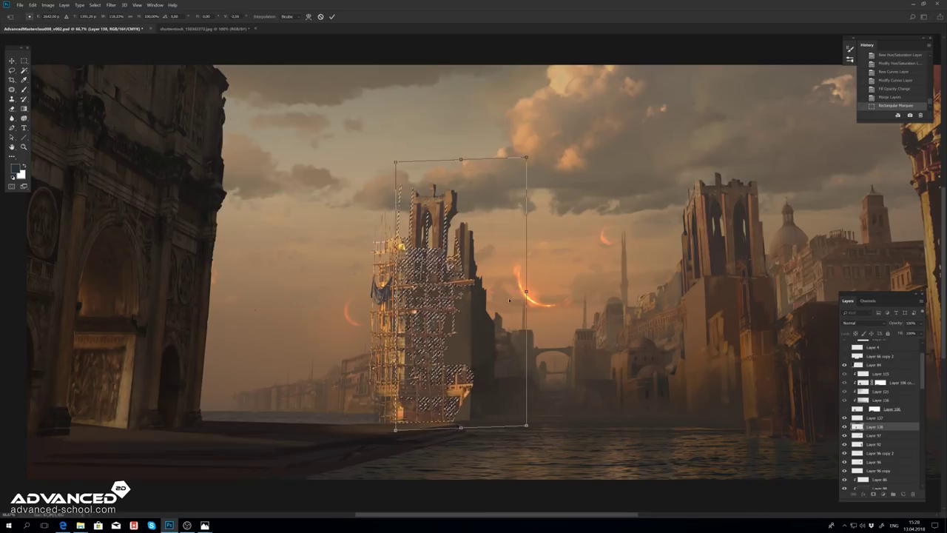
key(Return)
key(ctrl+d)
drag(444, 349, 501, 437)
key(ctrl+t)
key(Return)
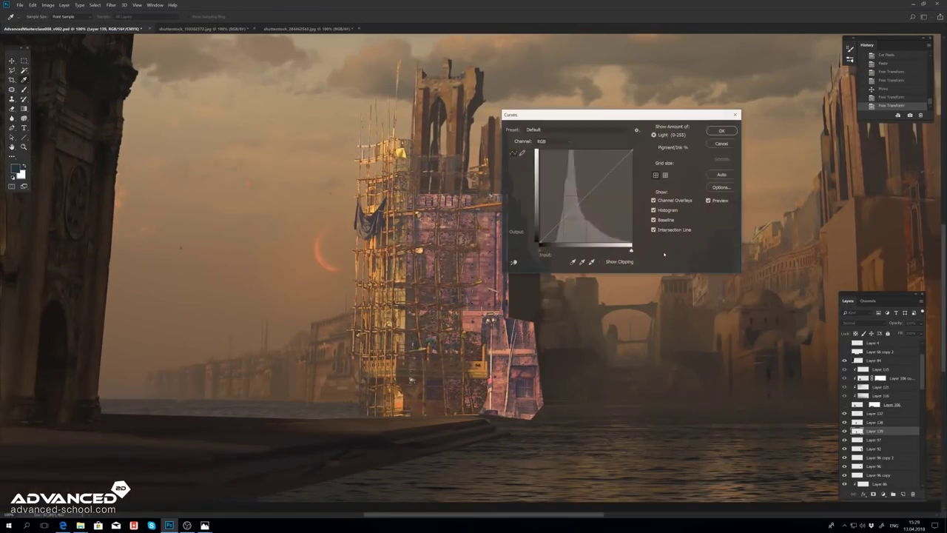
Step: Darken with two Curves adjustments and lower the layer's fill opacity
drag(631, 150, 632, 176)
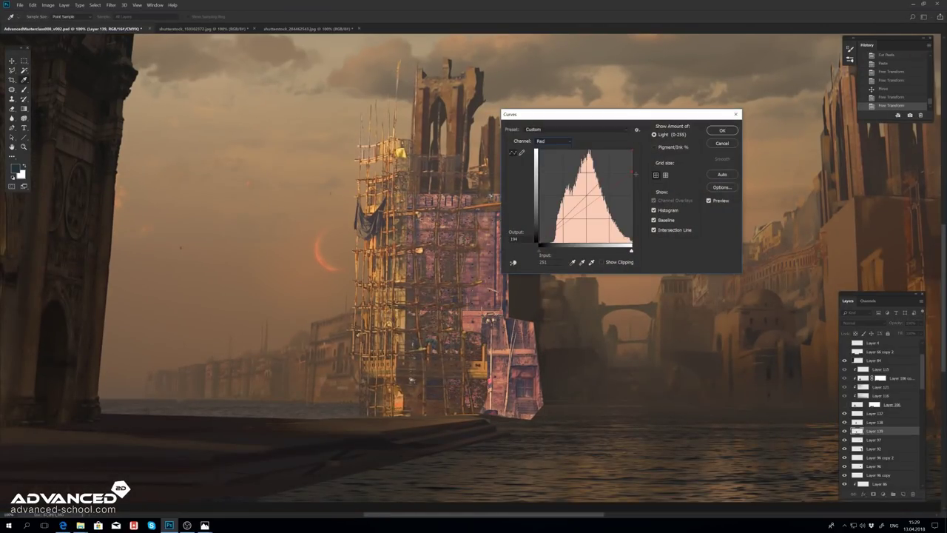
click(551, 141)
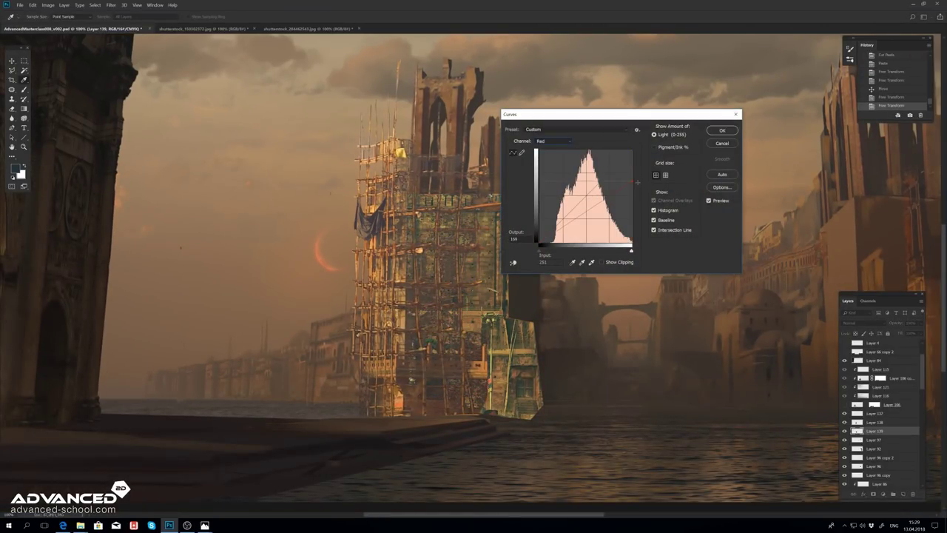
key(Return)
key(ctrl+m)
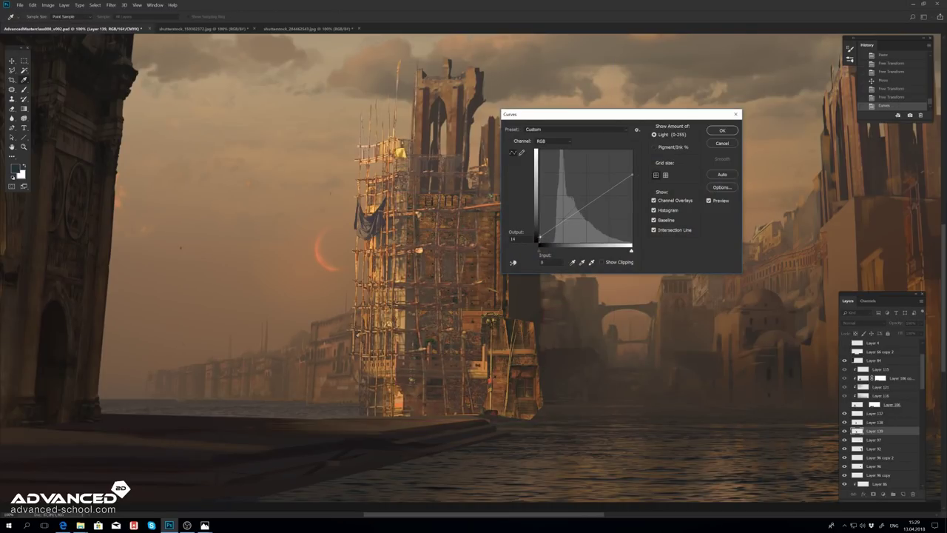
key(Return)
drag(900, 343, 899, 343)
Step: Apply a Curves adjustment to Layer 138
key(ctrl+0)
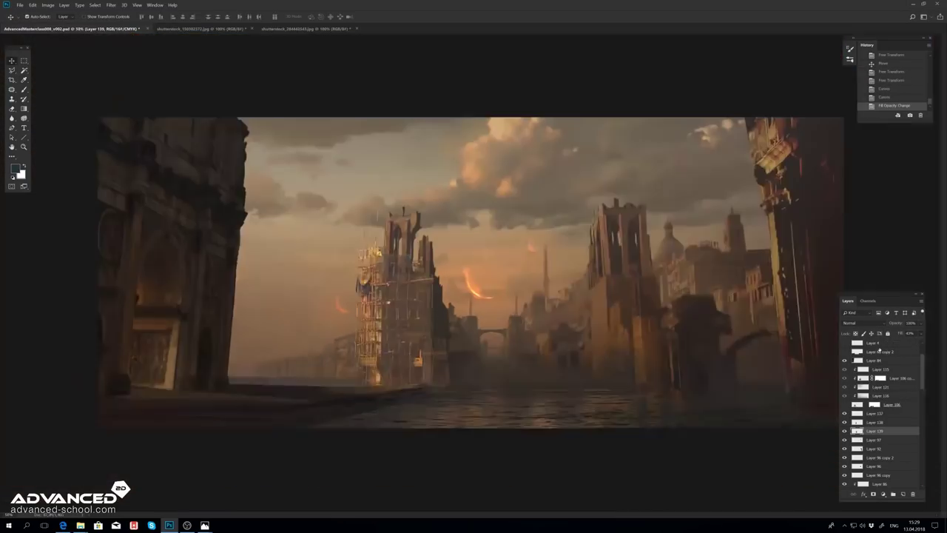
key(ctrl+plus)
key(ctrl+plus)
key(ctrl+plus)
click(875, 422)
key(ctrl+m)
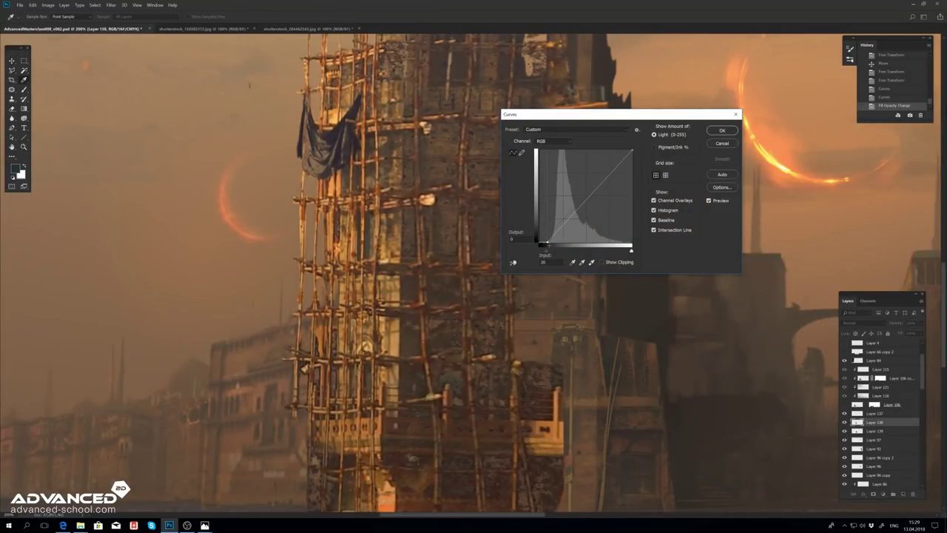
key(Return)
key(ctrl+0)
key(ctrl+plus)
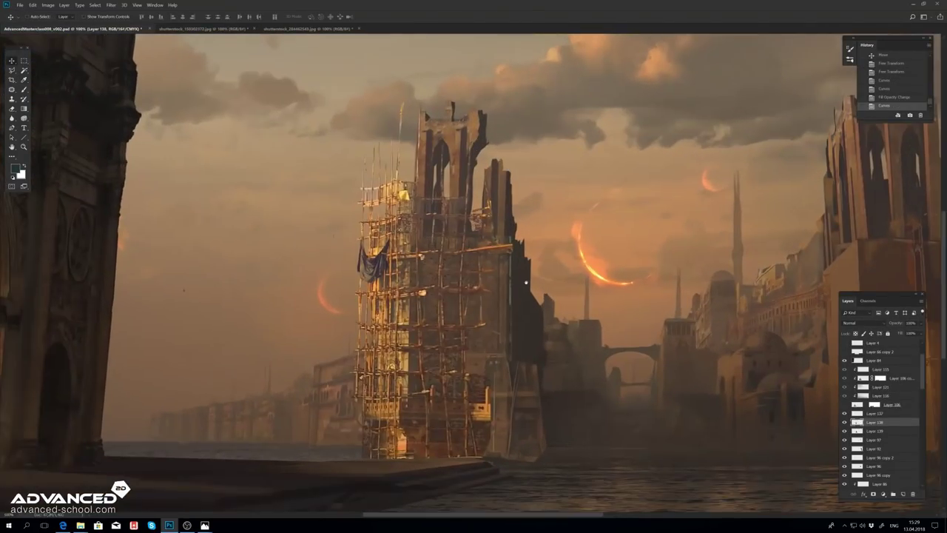
Step: Rebalance the tower with Curves and Levels, then add a new empty layer for lighting
key(alt+bracketleft)
key(ctrl+m)
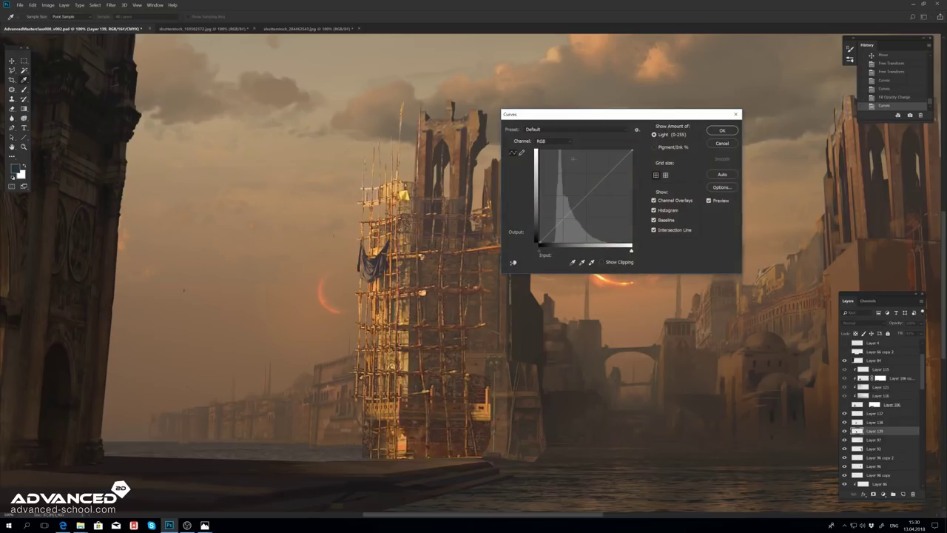
key(Return)
drag(875, 422, 870, 420)
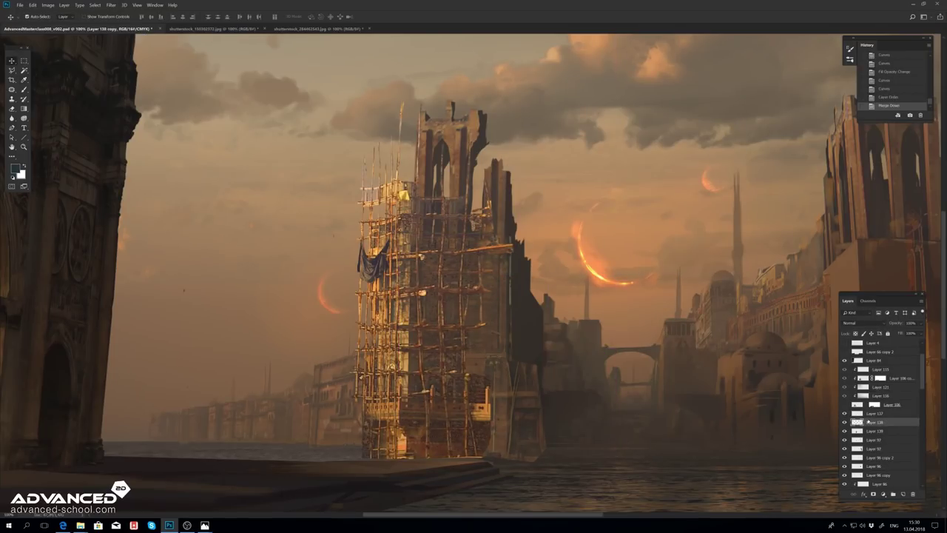
key(alt+bracketleft)
key(ctrl+l)
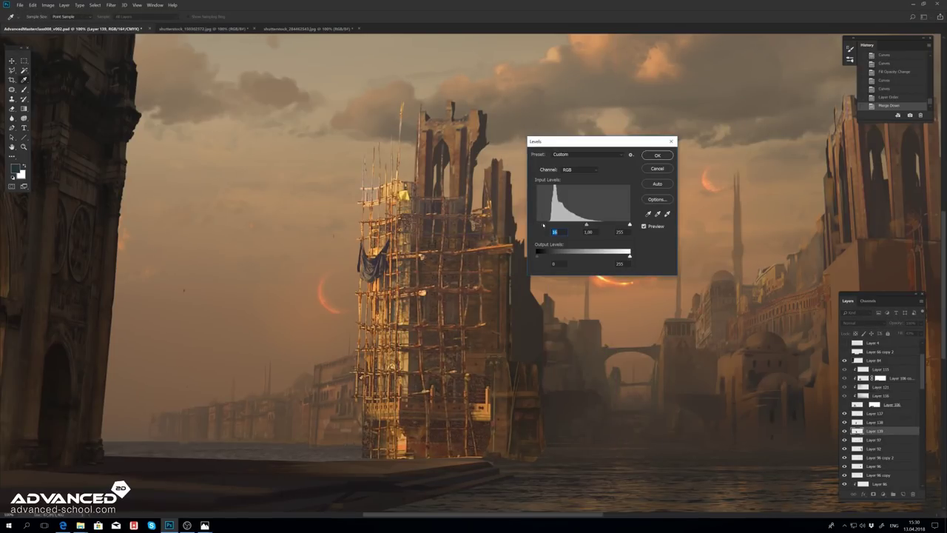
key(Return)
key(ctrl+minus)
key(ctrl+minus)
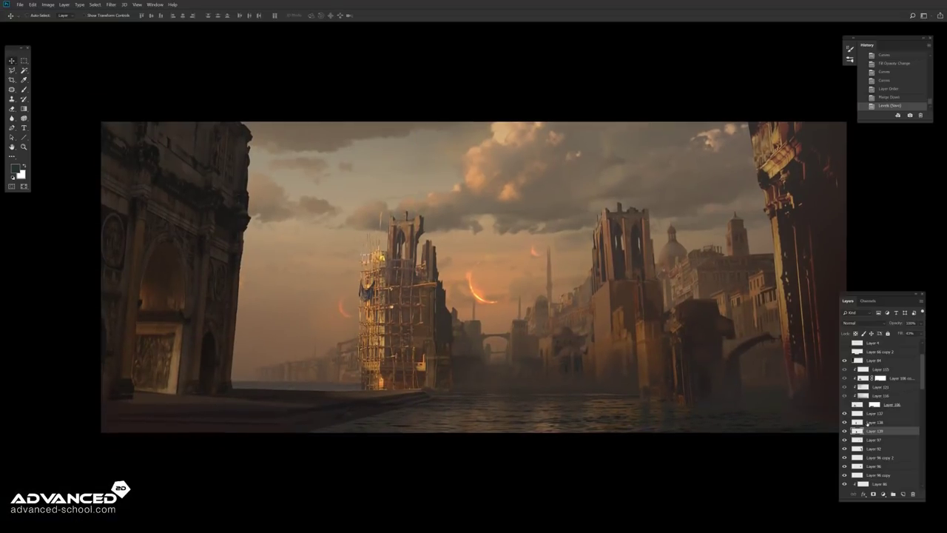
key(ctrl+shift+n)
Step: On new Layer 140, lay warm Lighten-blended gradients over the tower and its lower scaffold
key(Return)
key(ctrl+plus)
key(ctrl+plus)
key(g)
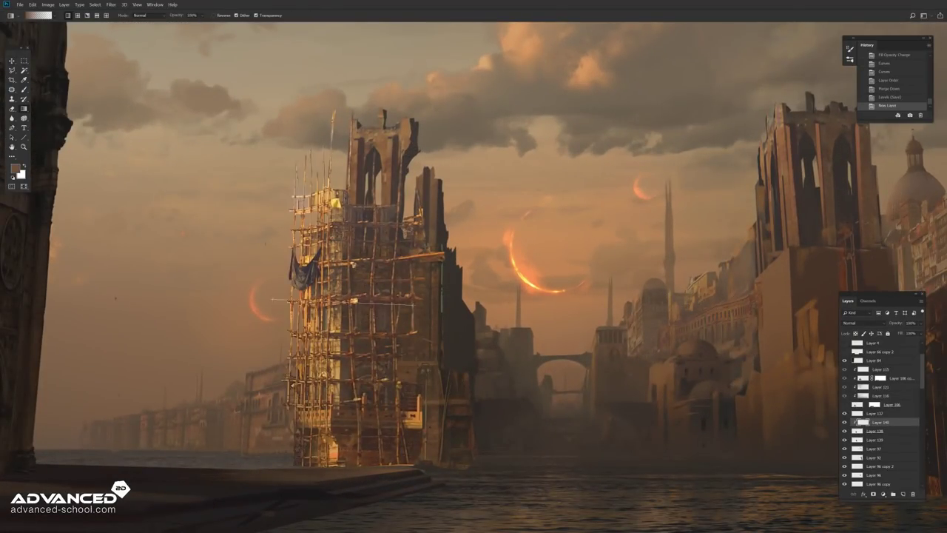
drag(271, 299, 354, 301)
key(shift+alt+g)
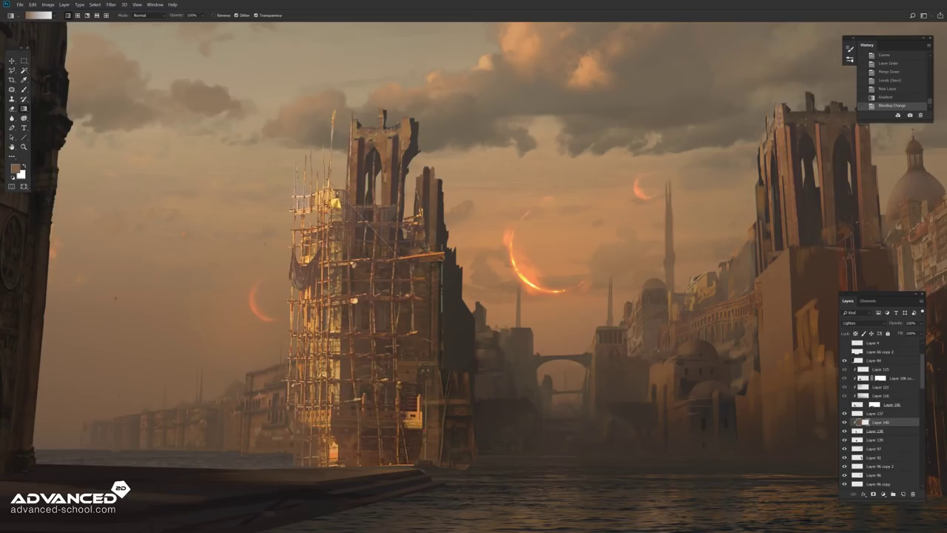
drag(303, 466, 303, 404)
key(d)
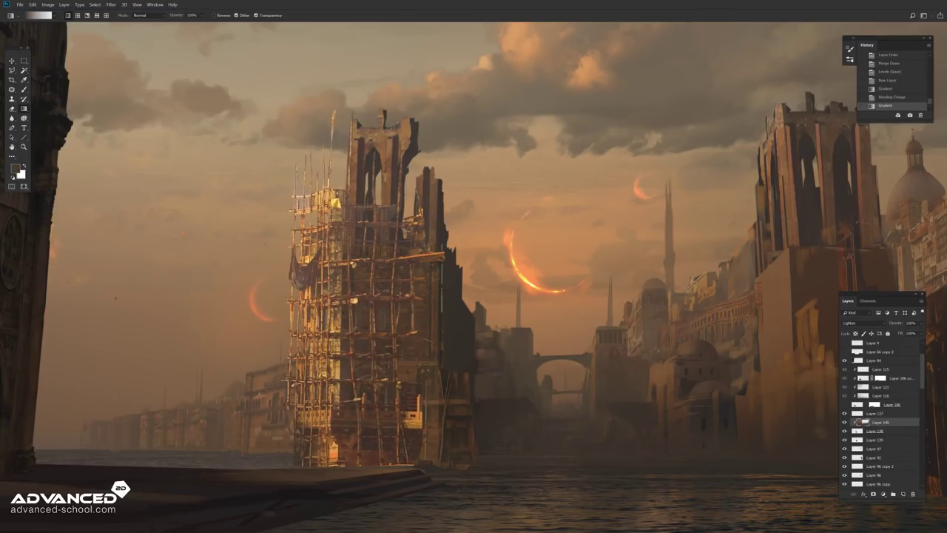
drag(411, 465, 411, 399)
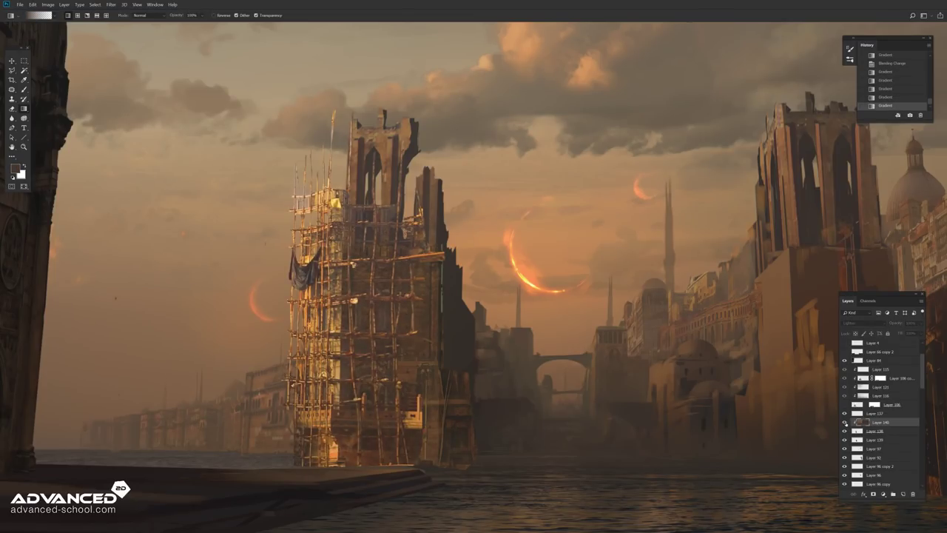
Step: Move Layer 141 below Layer 140 and undo the last brush stroke
key(l)
key(b)
scroll(370, 185, up, 3)
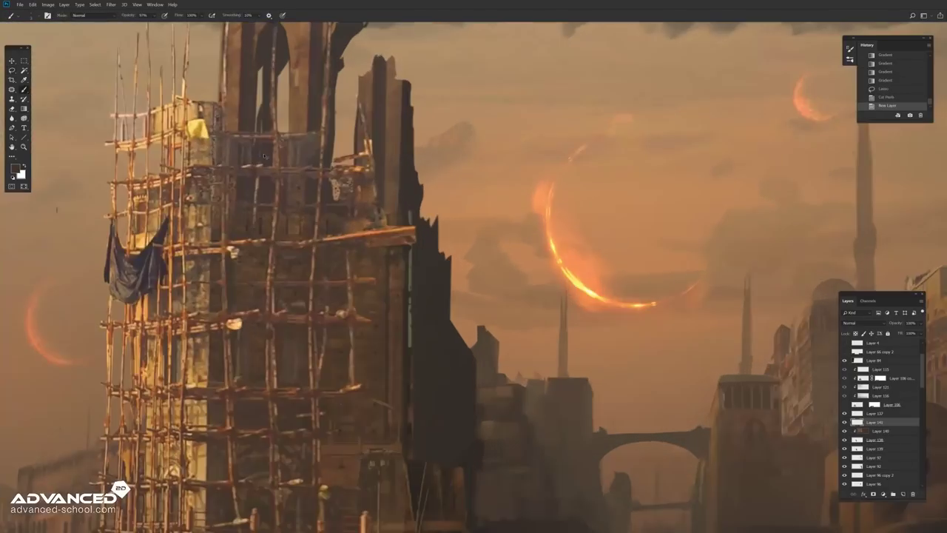
key(ctrl+bracketleft)
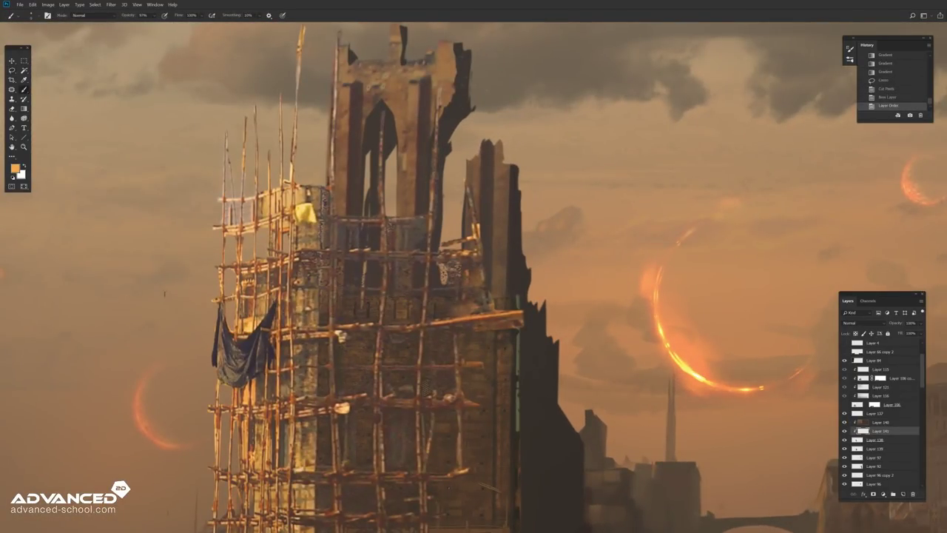
key(ctrl+z)
key(ctrl+0)
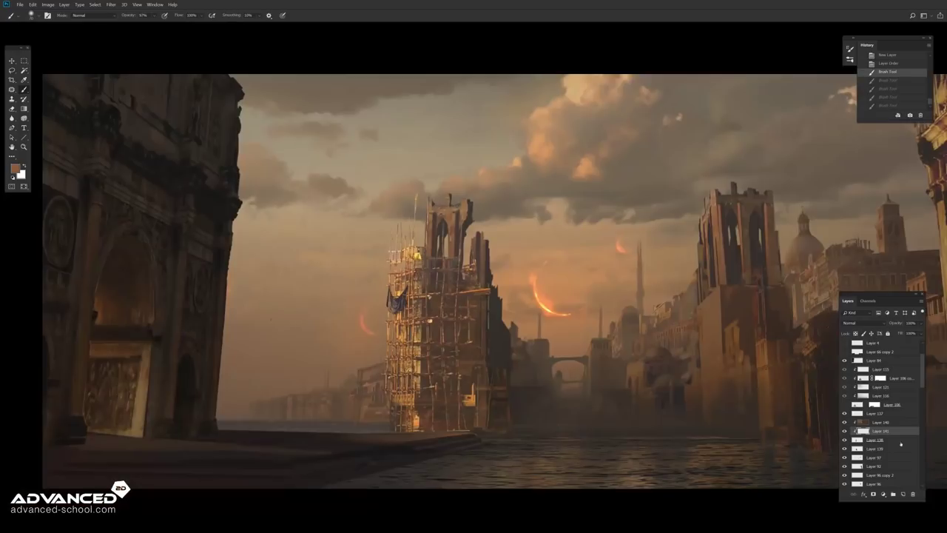
Step: Brighten the clouds with a Curves adjustment and add a Hue/Saturation adjustment layer
key(ctrl+m)
drag(599, 148, 586, 158)
key(g)
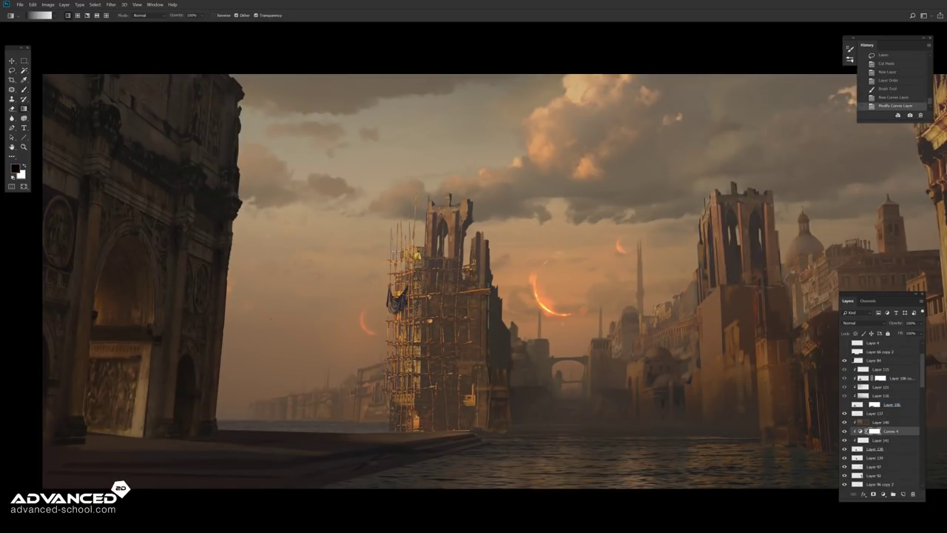
click(883, 494)
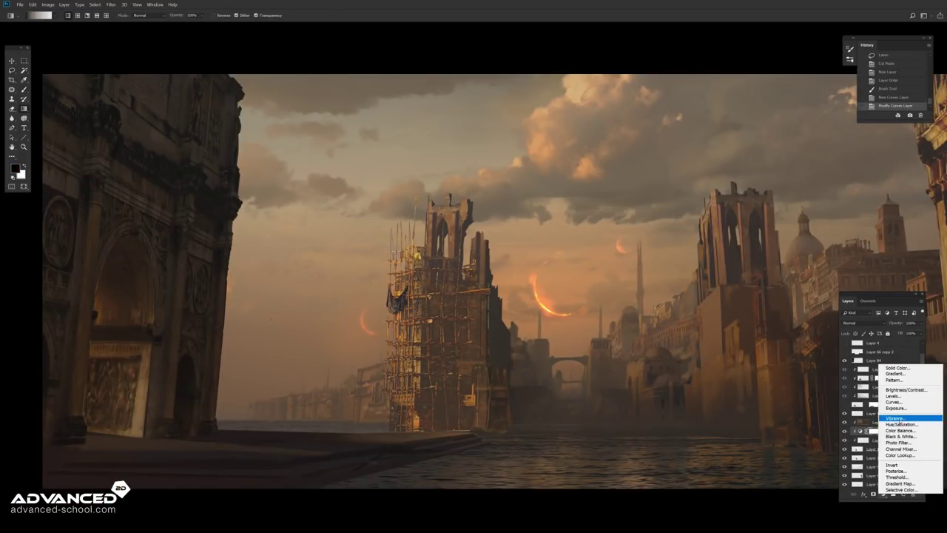
click(858, 417)
Step: Add another Curves layer adjusting the Green channel, then merge the adjustment layers
click(883, 494)
click(899, 396)
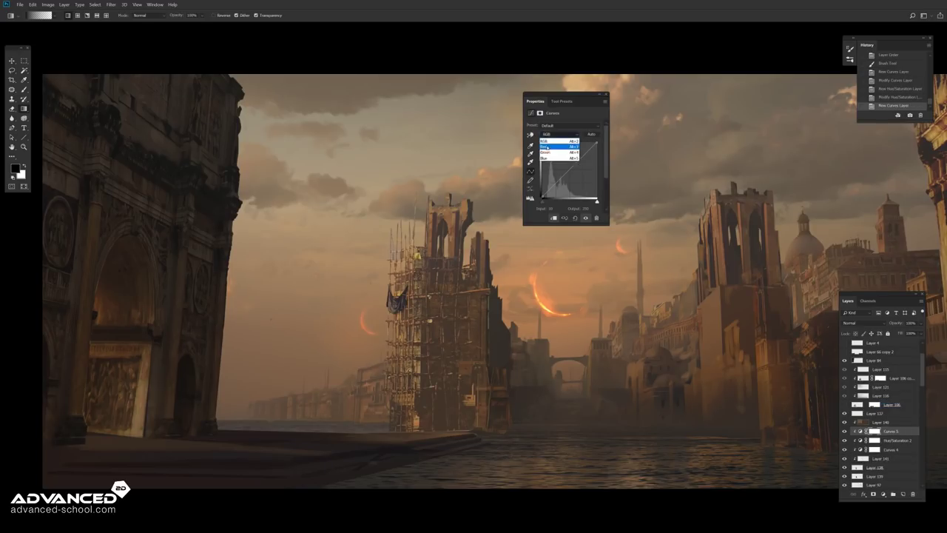
click(559, 134)
click(555, 152)
key(g)
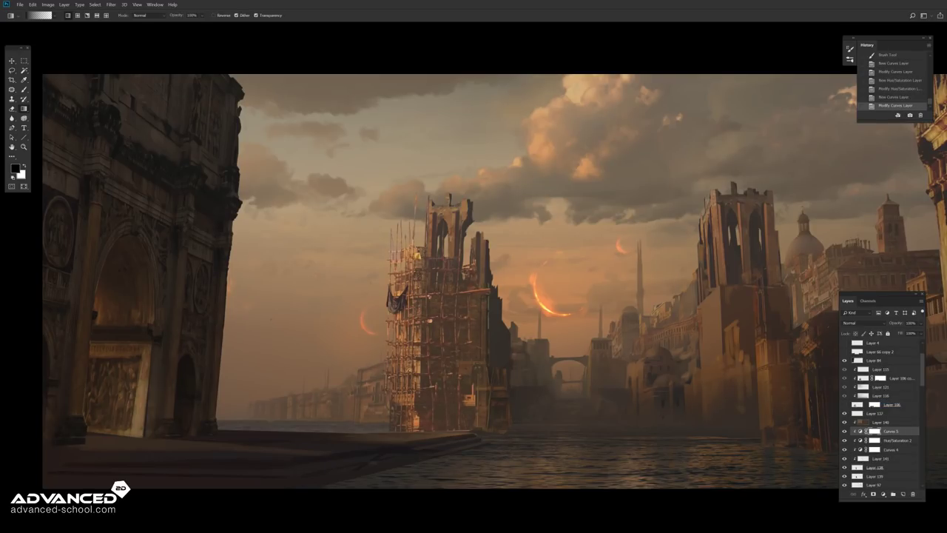
key(ctrl+e)
Step: Lock Layer 140's transparency and try a darkening gradient on the left scaffolding, then undo it
scroll(424, 253, up, 5)
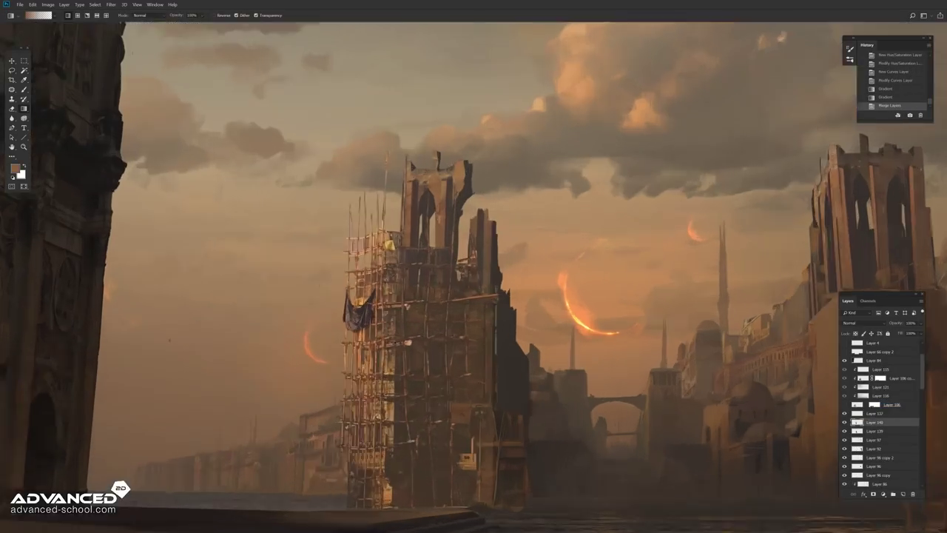
key(l)
key(slash)
key(g)
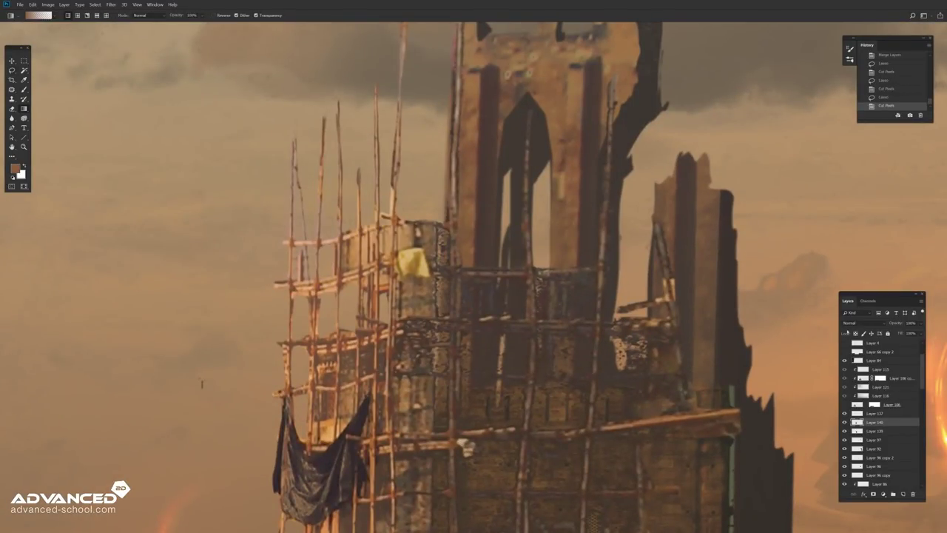
drag(281, 222, 415, 222)
key(ctrl+z)
Step: Redraw the gradient on a new clipped layer, colour-balance it, and set its fill to 63%
key(ctrl+shift+n)
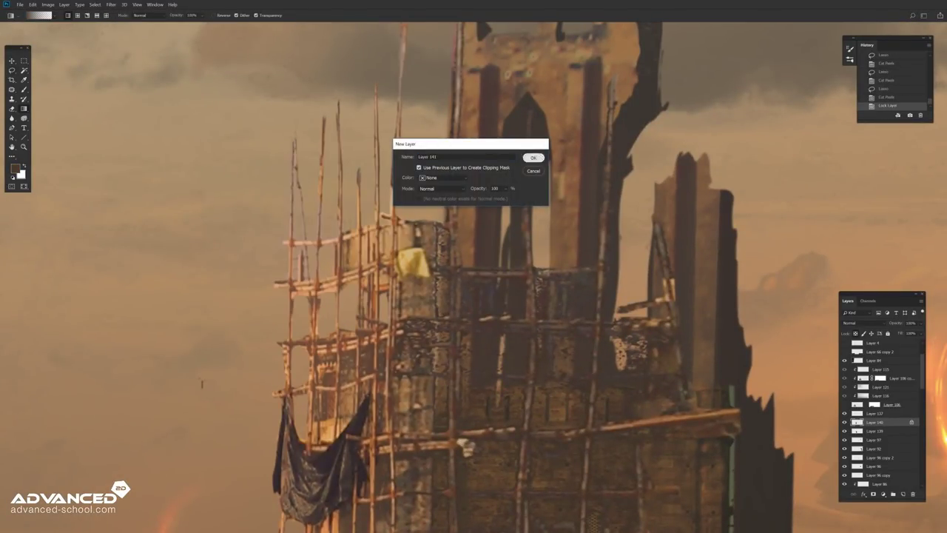
key(Return)
drag(281, 222, 415, 222)
key(ctrl+b)
key(Return)
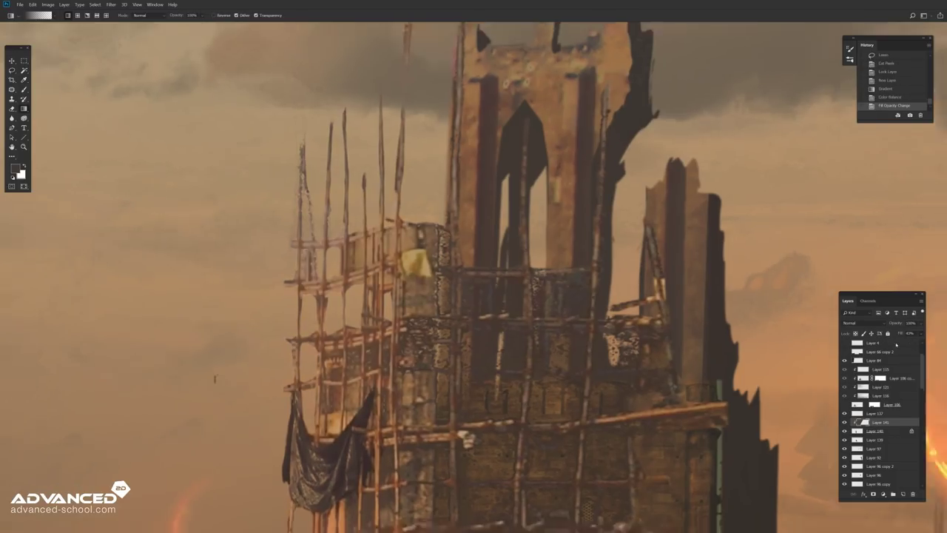
scroll(201, 383, down, 5)
scroll(236, 302, up, 2)
key(shift+6)
key(shift+3)
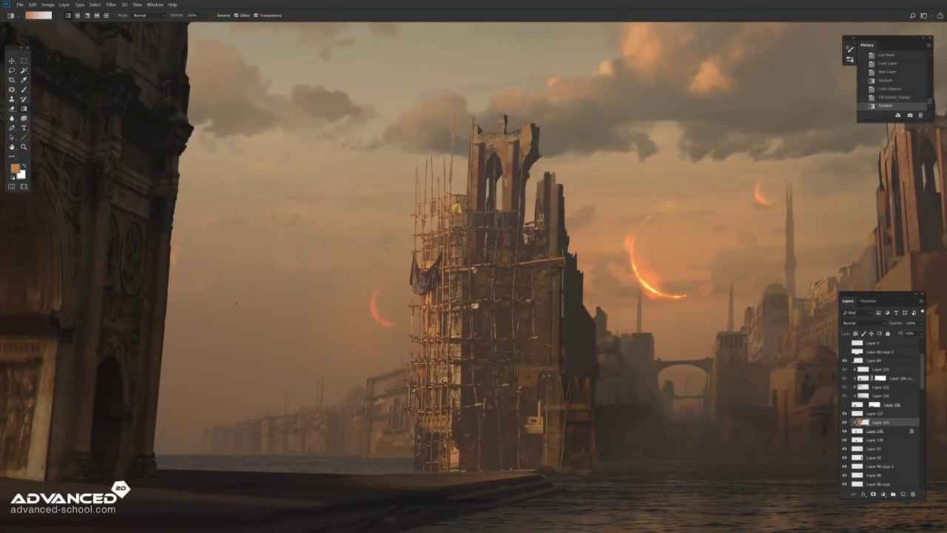
Step: Merge the gradient layer into the tower and cut stray scaffold poles around the yellow flag
scroll(236, 302, up, 3)
scroll(222, 310, up, 2)
key(l)
key(ctrl+e)
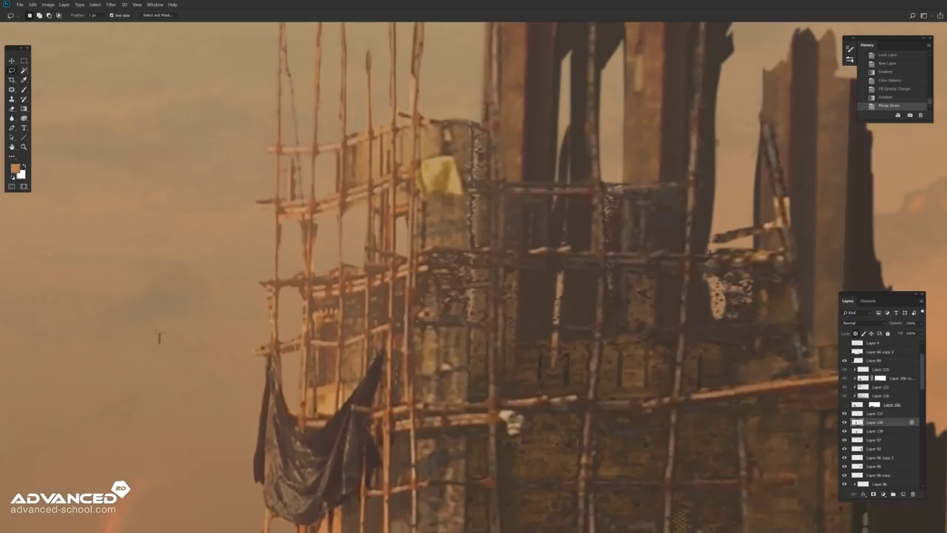
drag(381, 173, 348, 185)
key(ctrl+x)
drag(355, 177, 348, 148)
key(ctrl+x)
drag(363, 163, 365, 134)
key(ctrl+x)
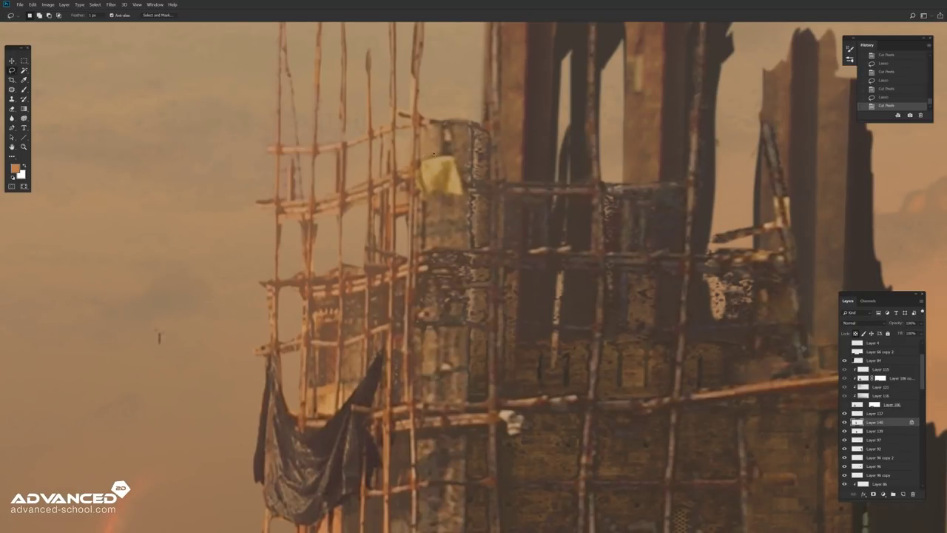
key(ctrl+x)
mouse_move(434, 152)
mouse_down()
mouse_move(444, 126)
mouse_move(452, 185)
mouse_move(474, 231)
mouse_up()
key(ctrl+x)
key(ctrl+x)
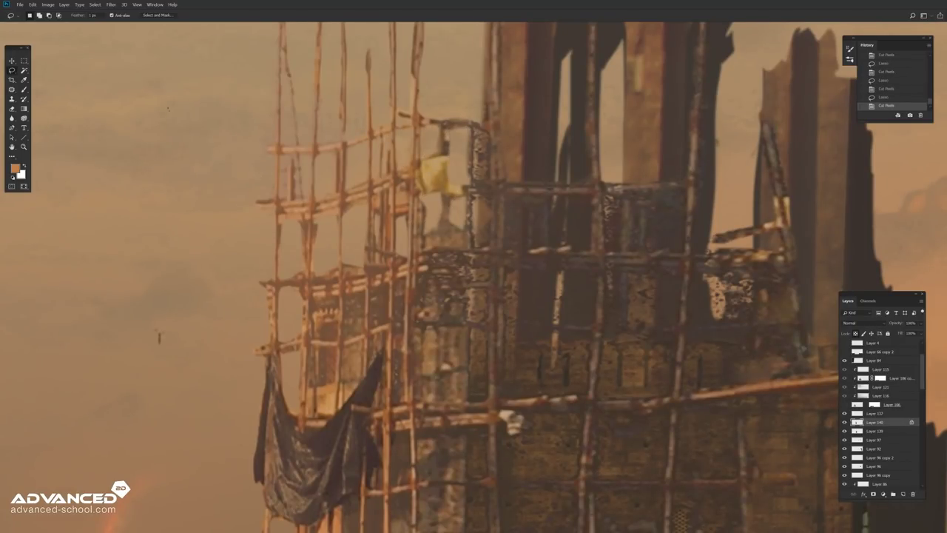
Step: Cut away the hanging cloth and clone scaffold texture over the gaps
scroll(473, 277, down, 5)
key(s)
drag(356, 229, 370, 193)
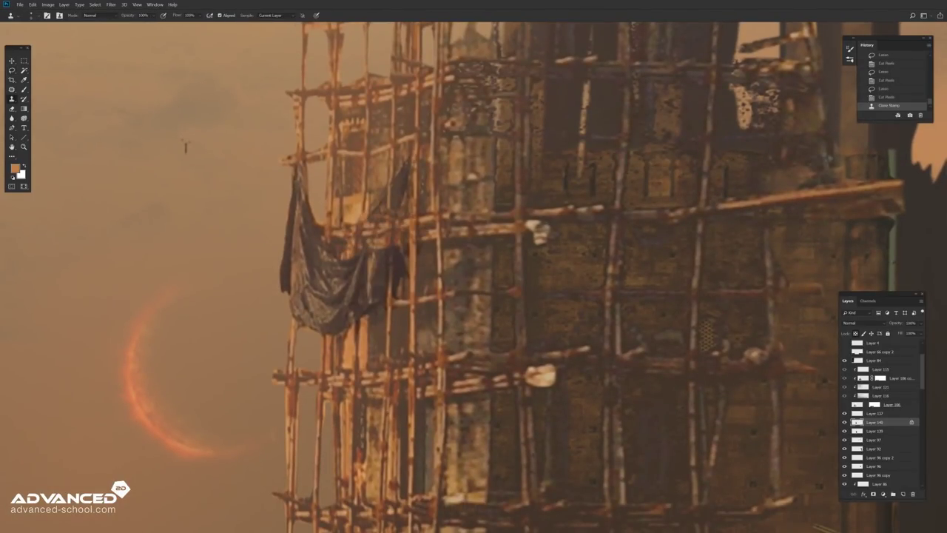
key(l)
drag(325, 244, 311, 348)
key(ctrl+x)
drag(293, 177, 311, 348)
key(ctrl+x)
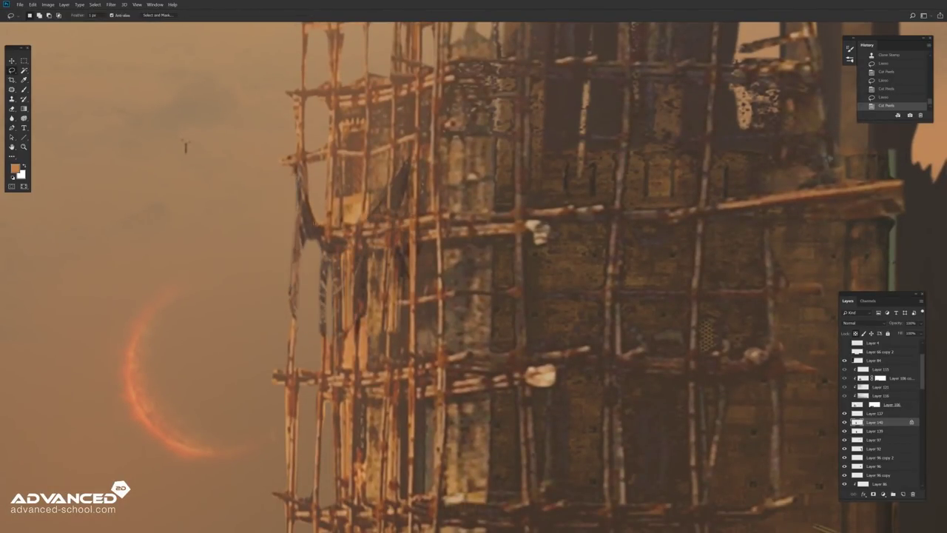
key(s)
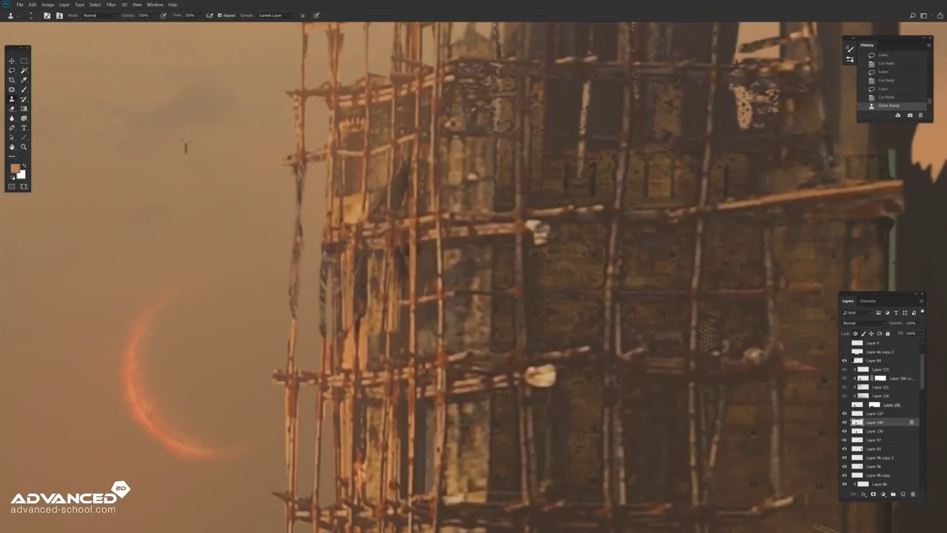
drag(341, 240, 274, 244)
Step: Add a Selective Color adjustment layer tuning the Reds range
key(ctrl+0)
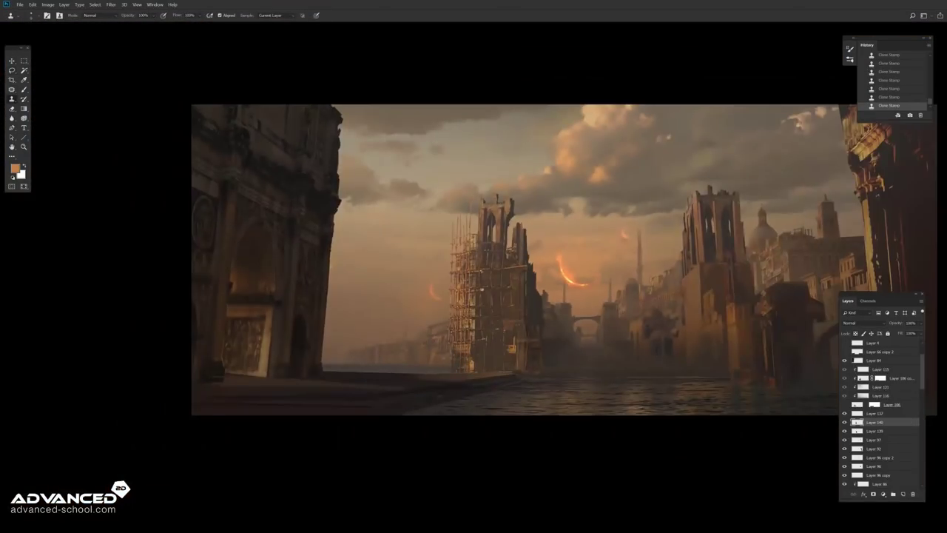
key(v)
key(ctrl+shift+n)
key(Return)
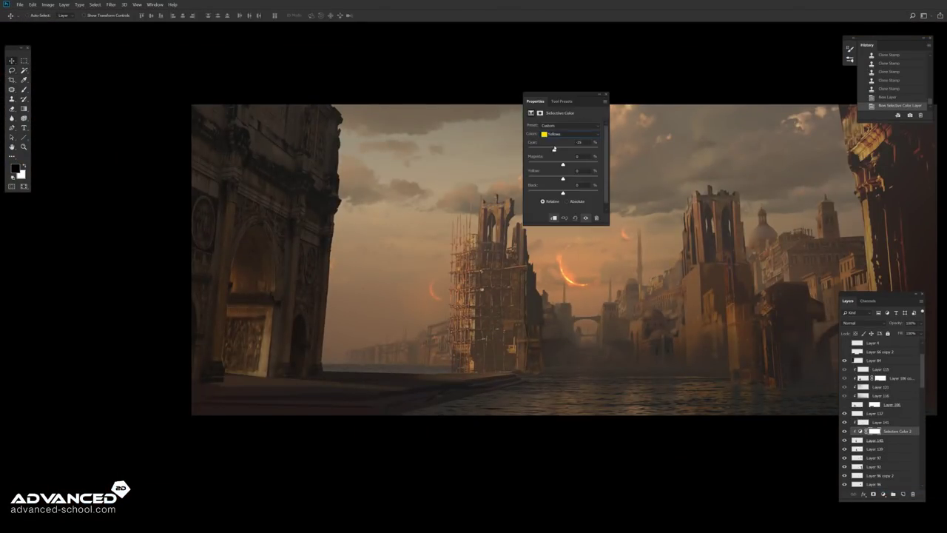
click(570, 134)
click(569, 142)
click(603, 94)
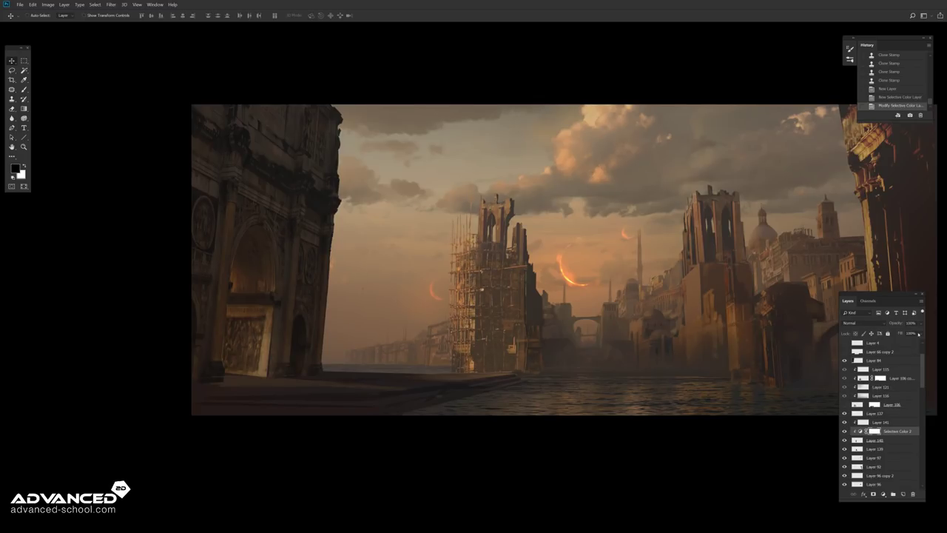
key(g)
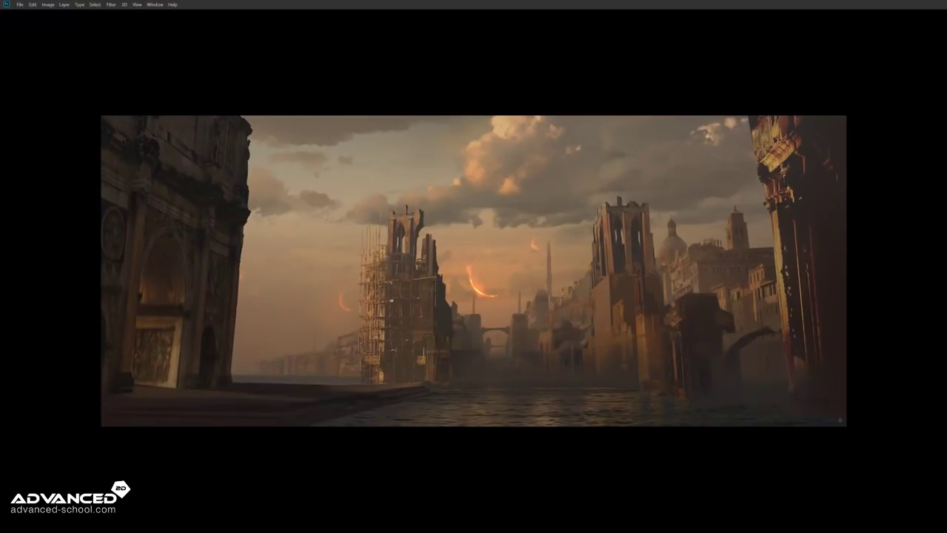
Step: Commit the right-bank tower copy and skew a strip of its scaffolding to match perspective
key(Return)
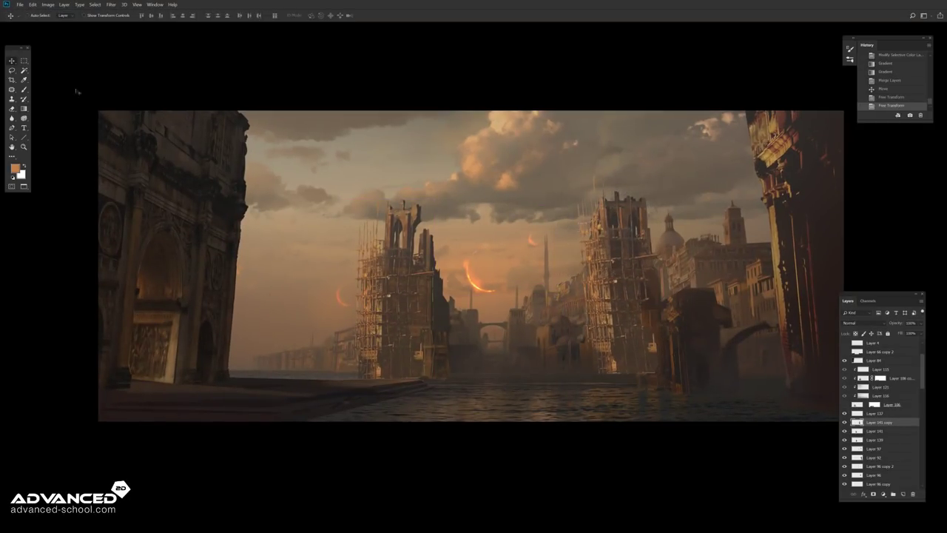
key(m)
scroll(880, 384, up, 2)
drag(546, 155, 613, 400)
key(ctrl+t)
drag(546, 277, 548, 381)
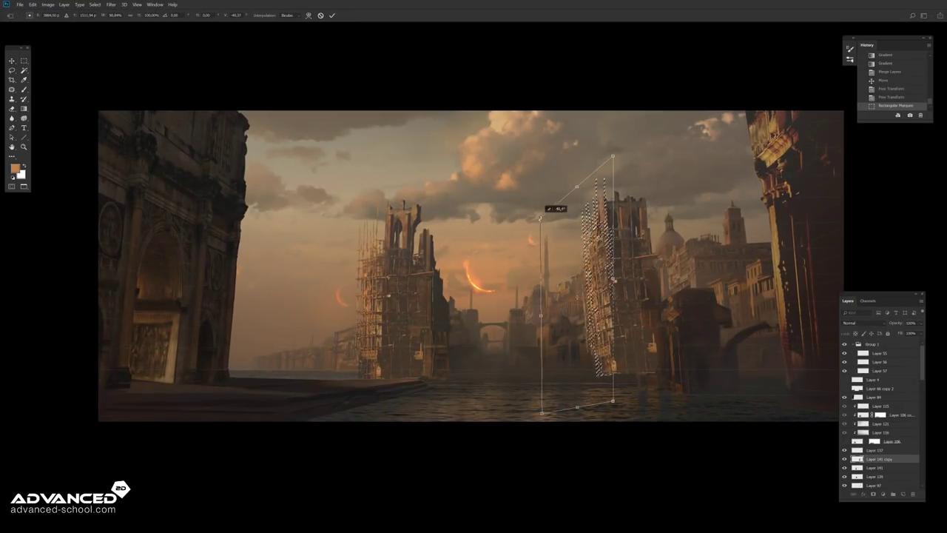
key(Return)
key(ctrl+d)
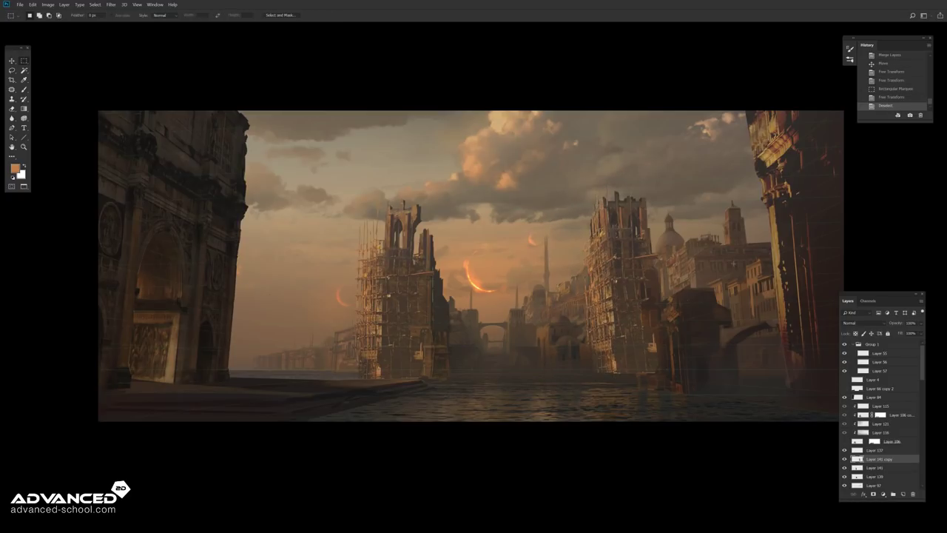
Step: Copy a strip of the right tower's scaffolding, then paste, widen and skew it twice
scroll(473, 266, up, 5)
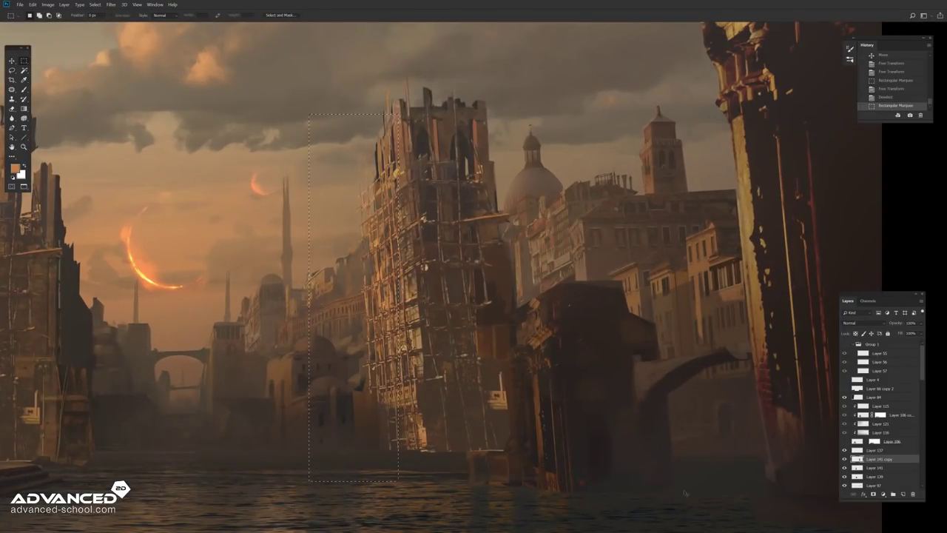
drag(317, 128, 390, 467)
key(ctrl+v)
key(ctrl+t)
drag(390, 297, 600, 266)
key(Return)
key(ctrl+t)
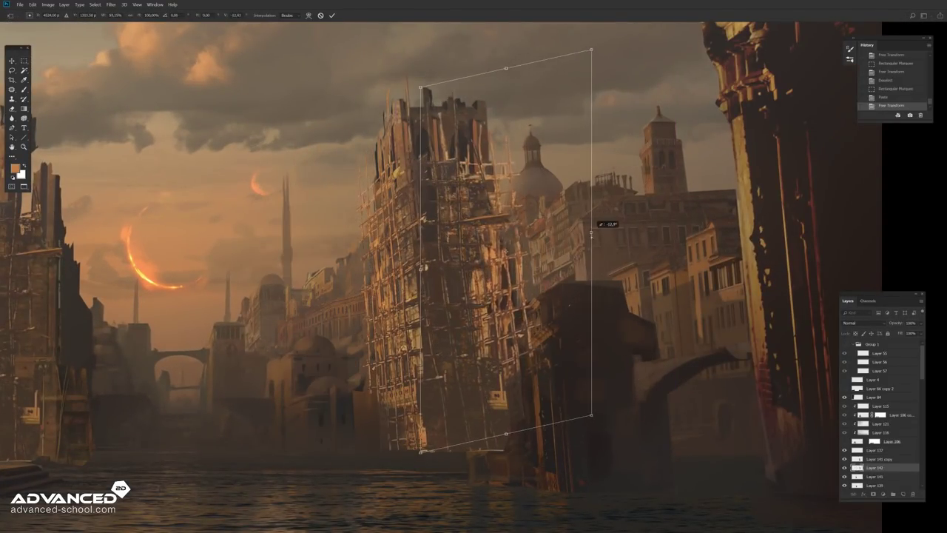
drag(600, 84, 587, 46)
key(Return)
Step: Flatten the pasted scaffolding's contrast with Curves and warm it with Color Balance
key(ctrl+m)
drag(632, 151, 633, 201)
drag(539, 245, 539, 226)
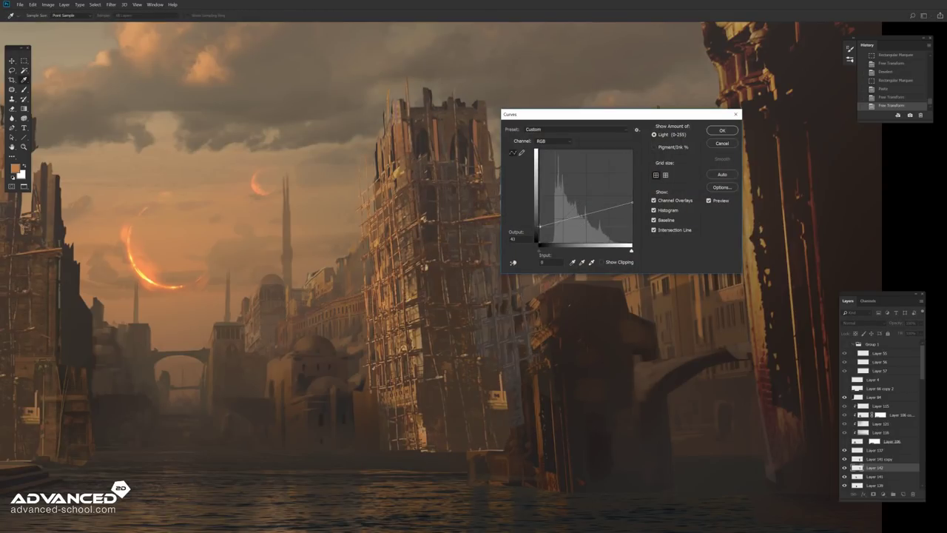
click(707, 131)
key(ctrl+b)
key(Return)
key(m)
key(ctrl+minus)
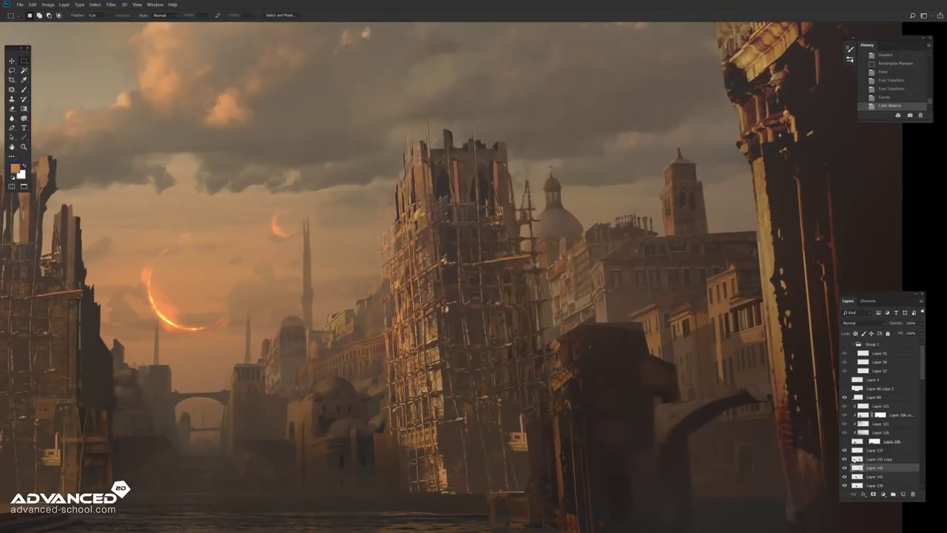
Step: Merge the scaffolding into the tower and pull the tower's top-left corner downward
key(ctrl+e)
key(ctrl+t)
key(Return)
key(ctrl+t)
key(Return)
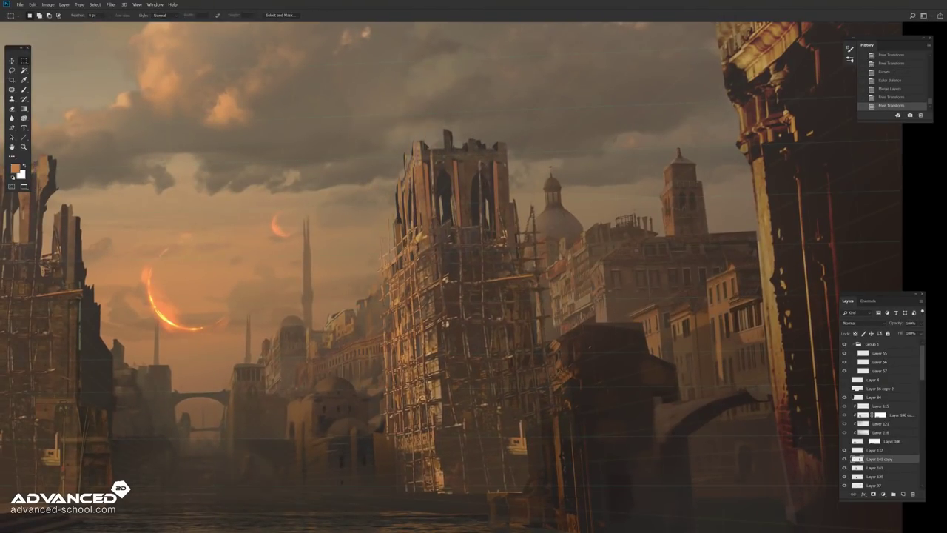
key(ctrl+t)
drag(271, 115, 272, 176)
key(Return)
key(ctrl+d)
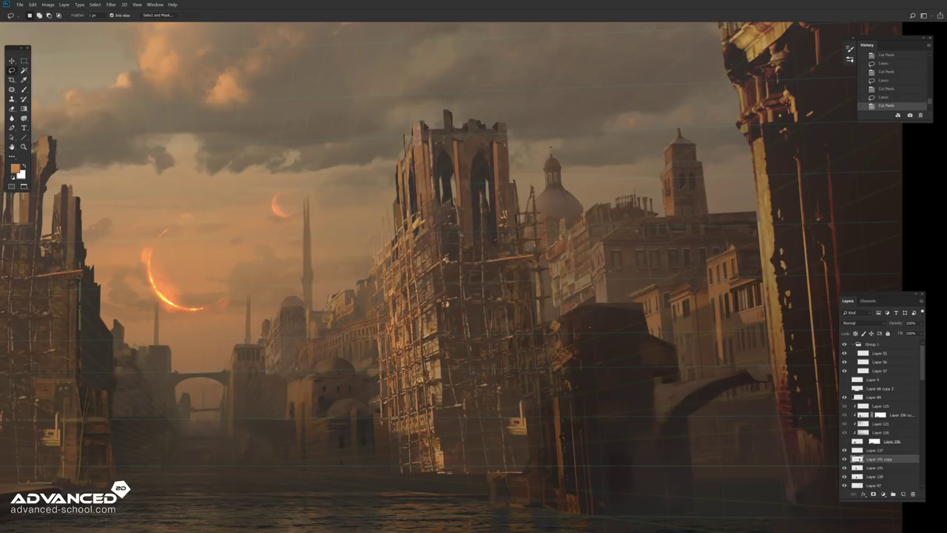
key(ctrl+z)
key(ctrl+shift+z)
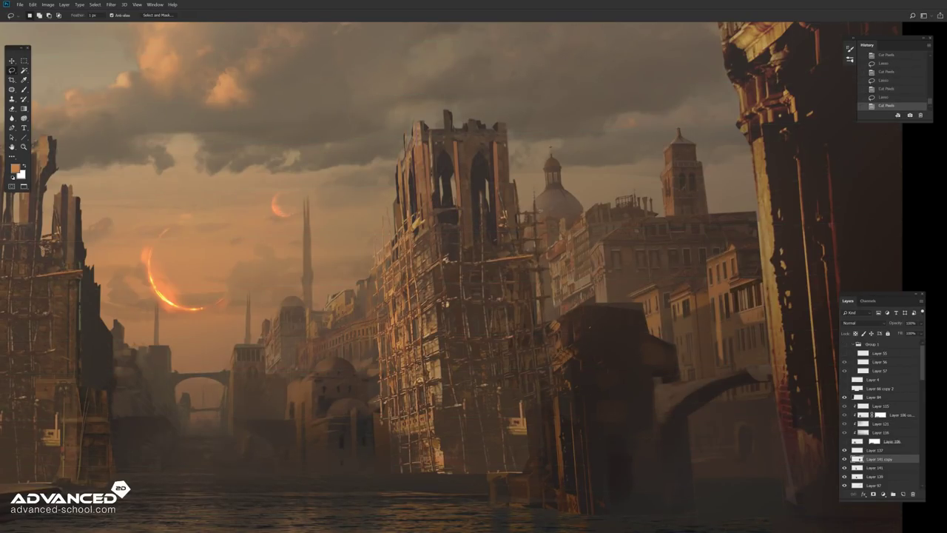
key(ctrl+0)
Step: Add a Curves adjustment layer reshaping the scene's tones, with default black and white colours
key(ctrl+shift+n)
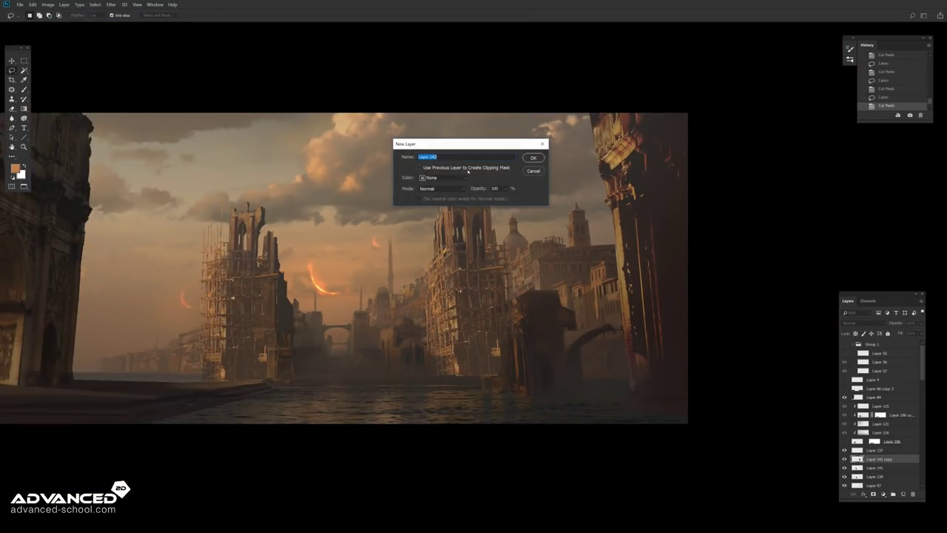
key(Return)
drag(570, 172, 566, 162)
key(g)
key(d)
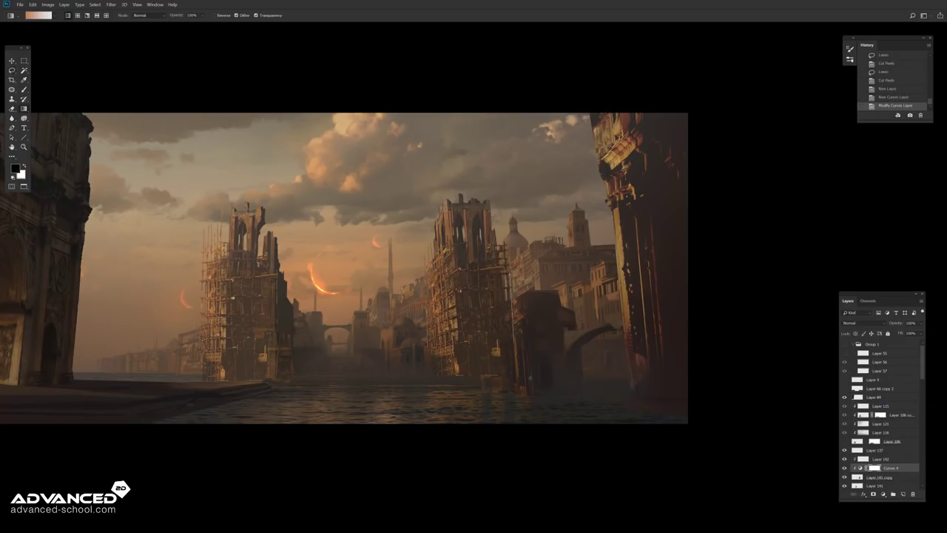
scroll(104, 294, up, 5)
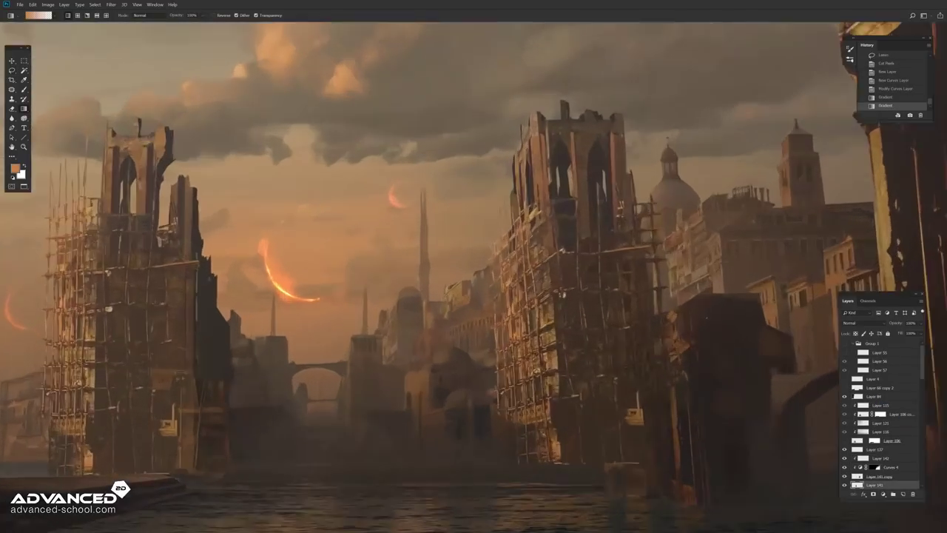
Step: Cut a scaffolding strip, paste it onto the left-bank tower and squash it down
key(l)
key(ctrl+x)
key(ctrl+v)
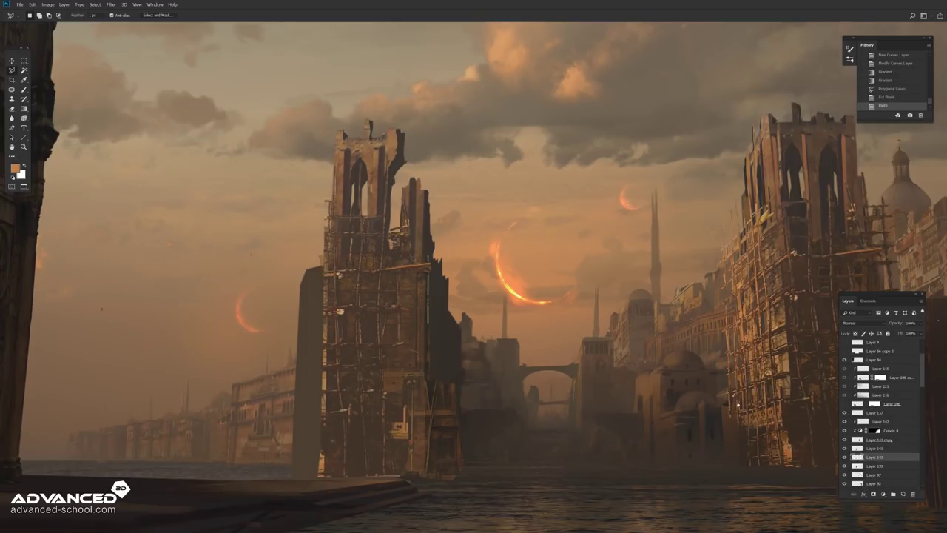
key(ctrl+t)
drag(473, 278, 304, 307)
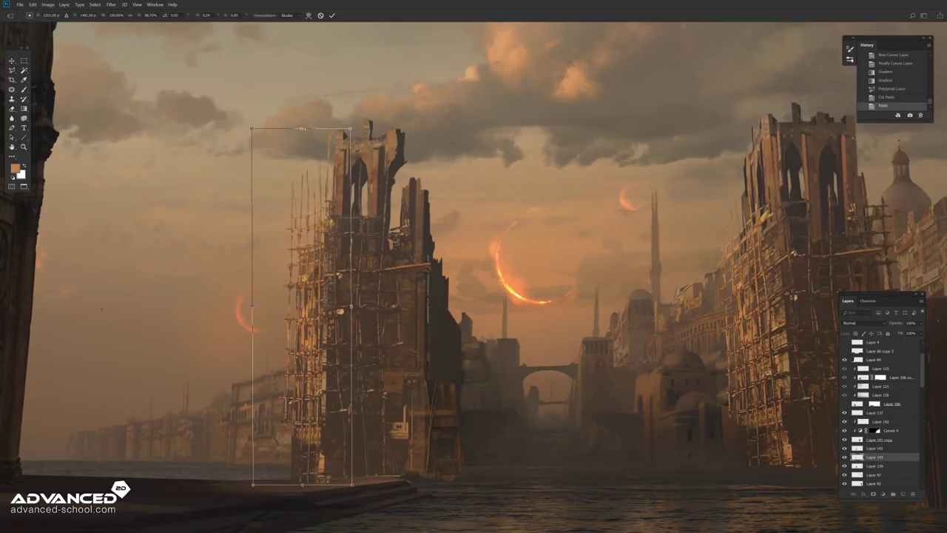
drag(304, 126, 304, 160)
key(Return)
Step: Narrow the pasted scaffolding from its left side
scroll(290, 300, down, 3)
scroll(444, 311, up, 4)
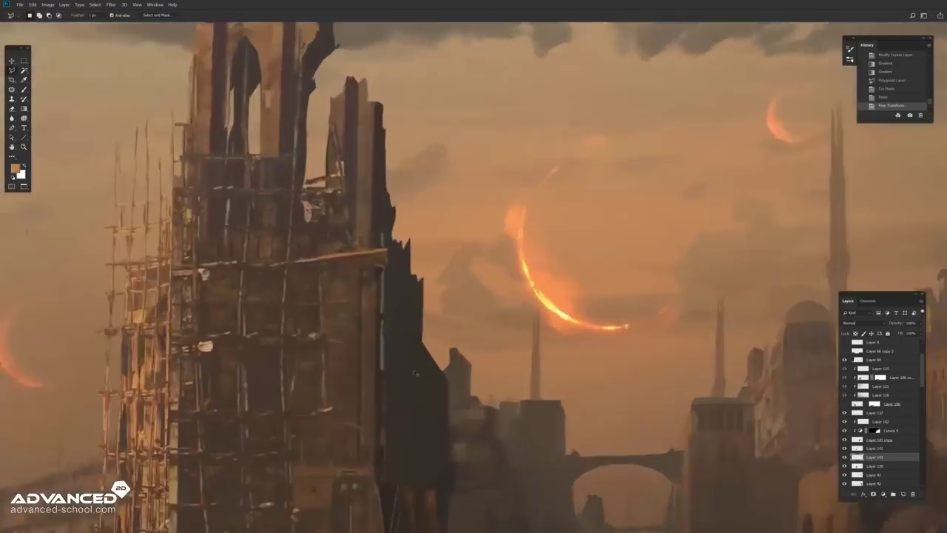
scroll(486, 316, up, 3)
scroll(486, 316, down, 4)
scroll(486, 316, down, 2)
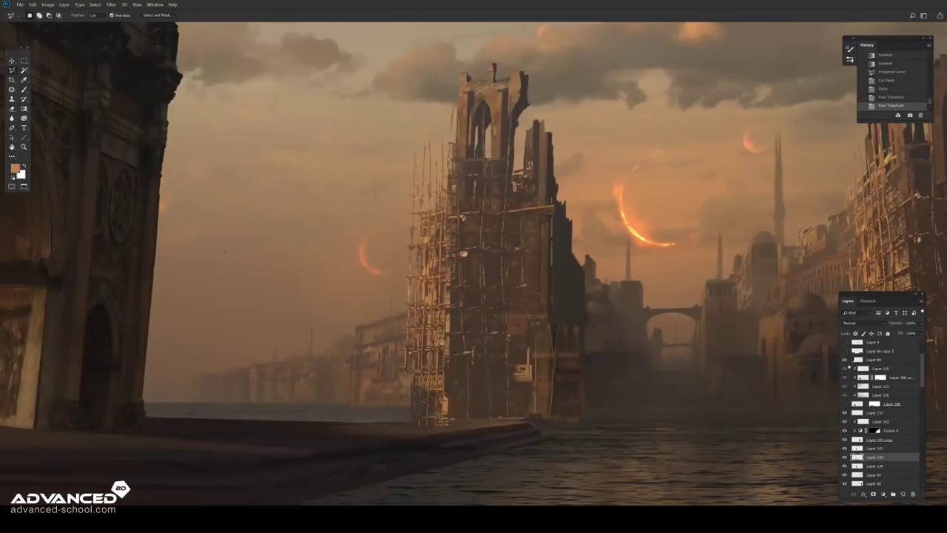
key(ctrl+t)
drag(370, 259, 388, 259)
key(Return)
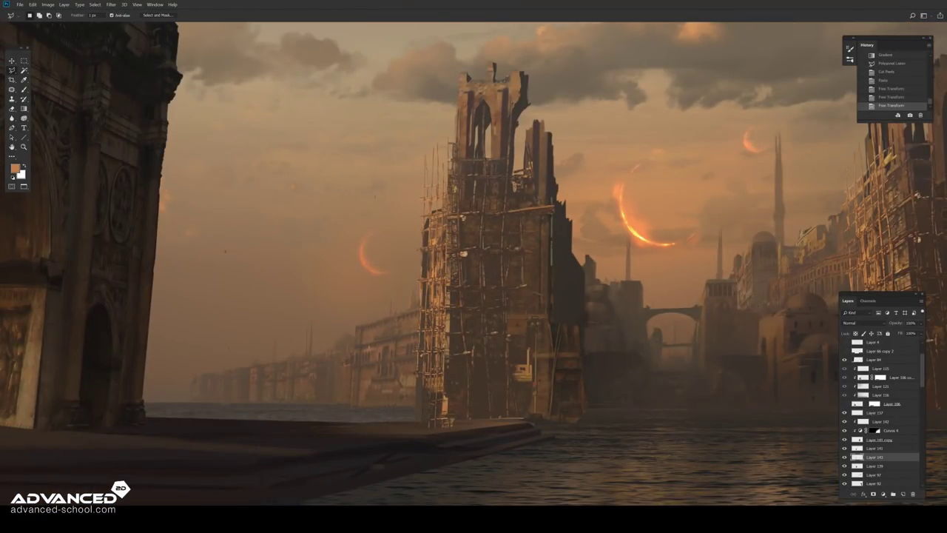
Step: Lasso a scaffolding piece onto its own layer and nudge it to the right
scroll(891, 404, up, 3)
scroll(891, 392, up, 3)
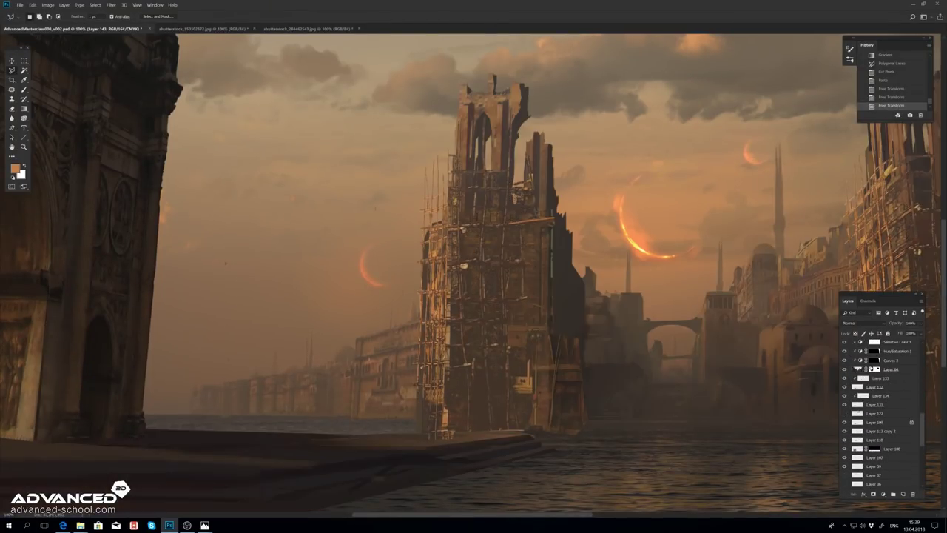
key(Return)
key(x)
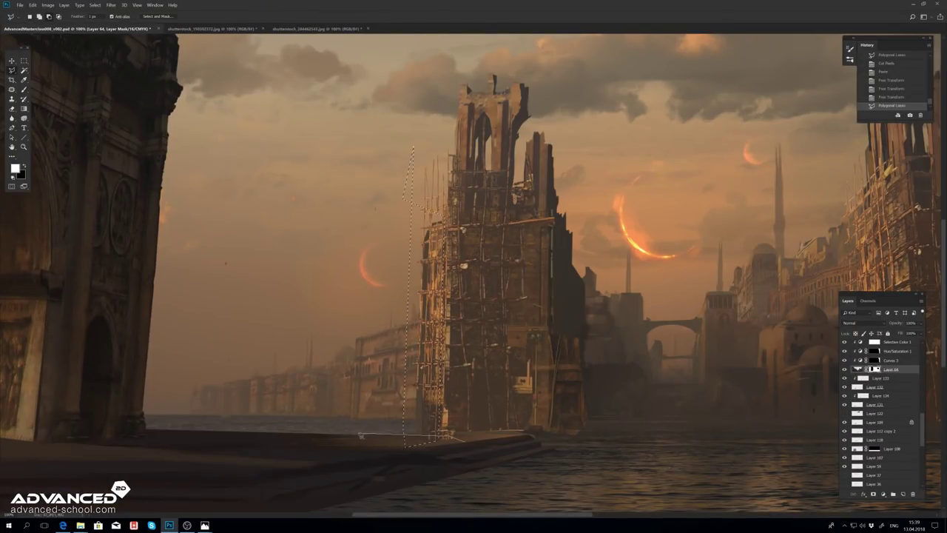
key(v)
key(ctrl+shift+j)
key(shift+Right)
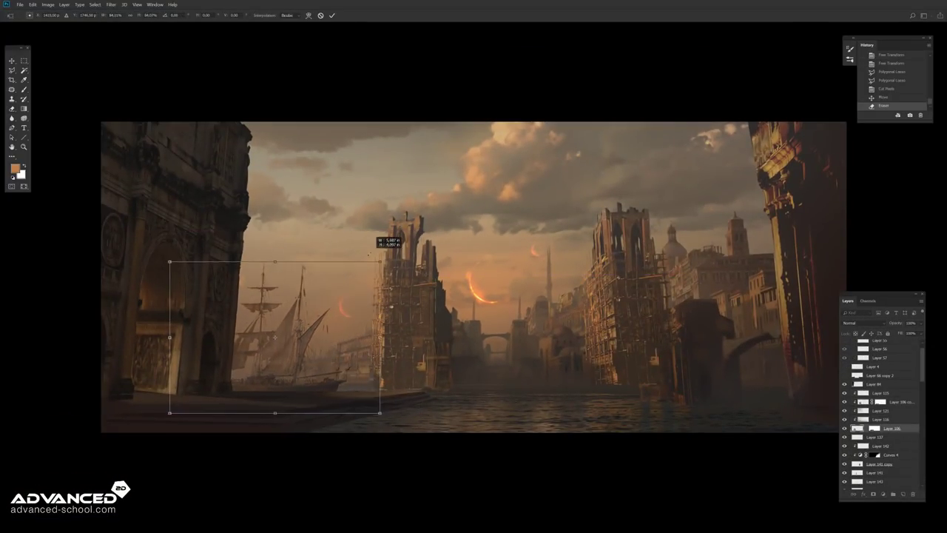
Step: Undo and redo the last erase, then delete the duplicate ship layer
key(Escape)
key(ctrl+z)
key(ctrl+shift+z)
key(Delete)
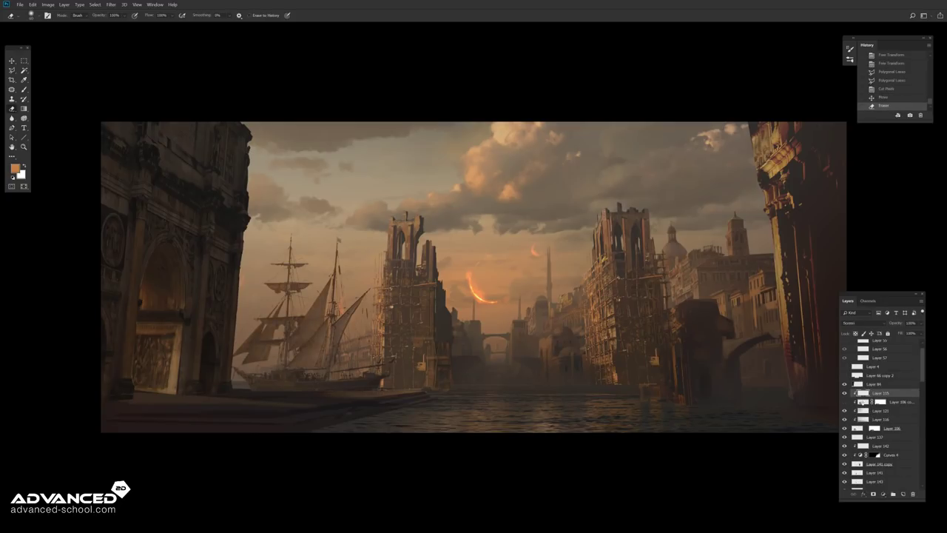
Step: Move the ship on Layer 106 toward the left bank, then flip the canvas horizontally
click(881, 419)
key(ctrl+t)
drag(404, 287, 348, 285)
key(Return)
key(ctrl+t)
key(Return)
key(h)
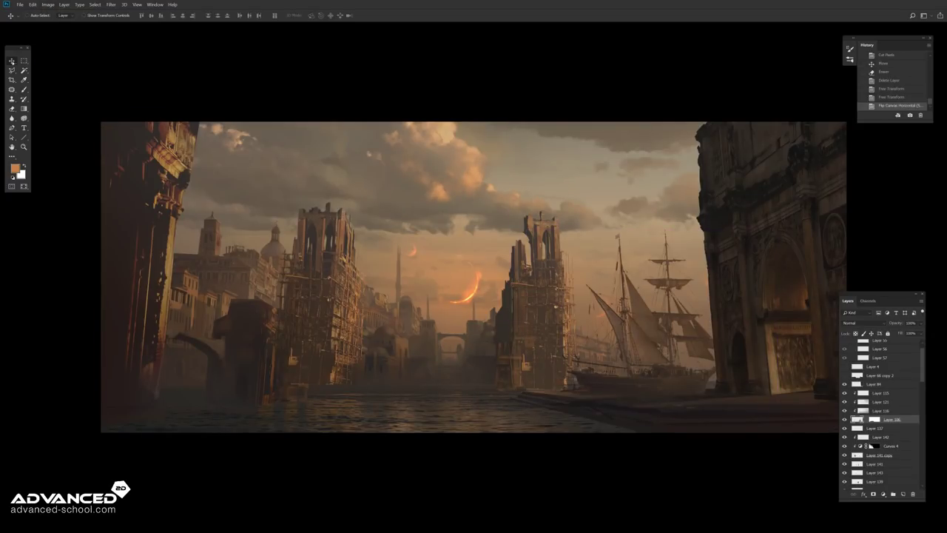
Step: Apply a Levels adjustment to Layer 141, then browse the riverside ghat reference photos
click(877, 463)
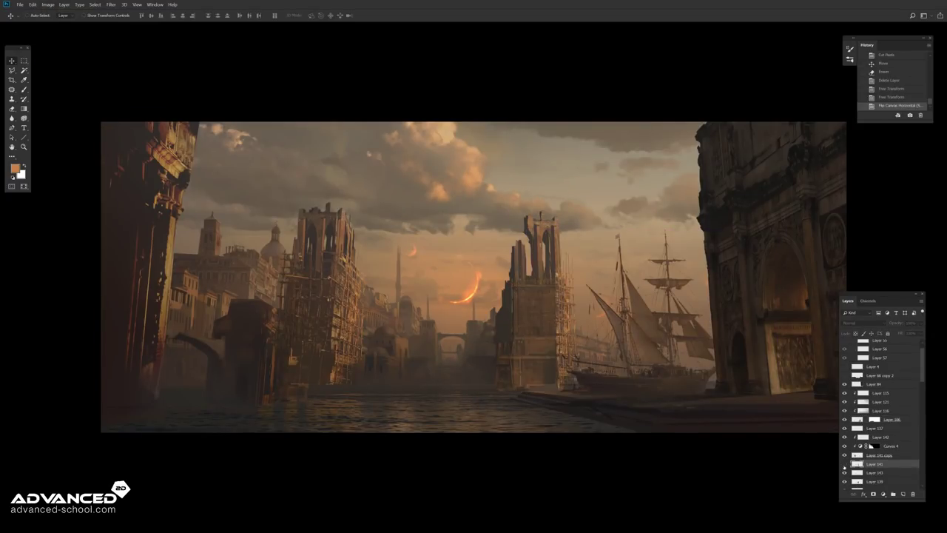
key(ctrl+l)
click(669, 156)
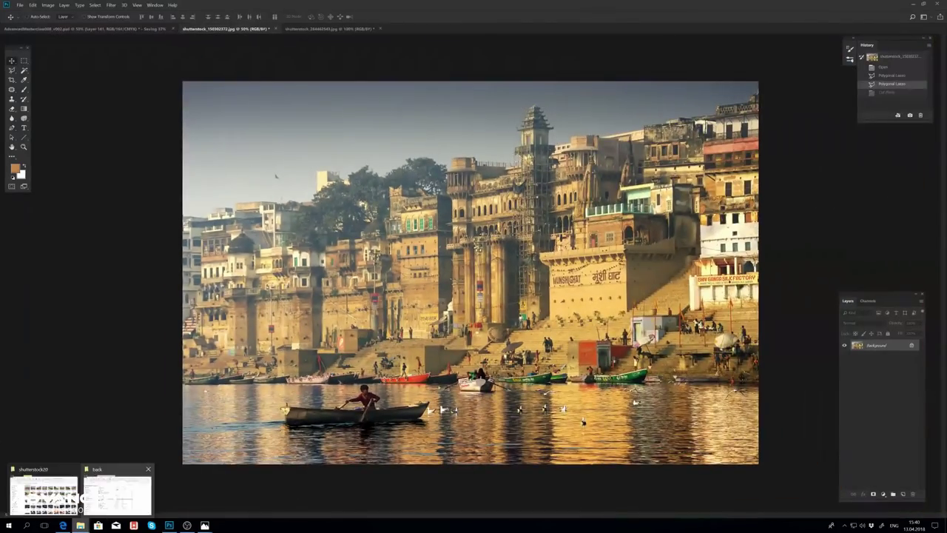
double_click(171, 136)
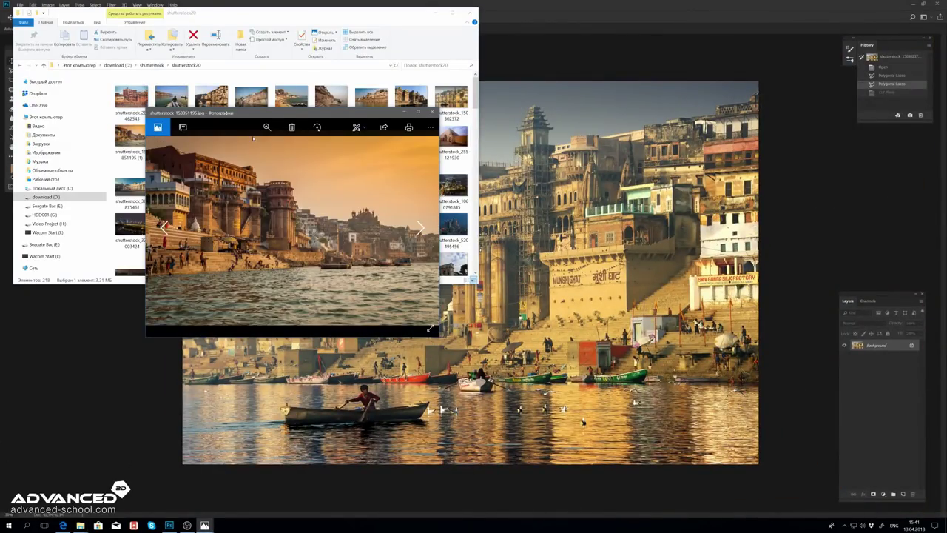
key(Right)
key(Right)
key(Right)
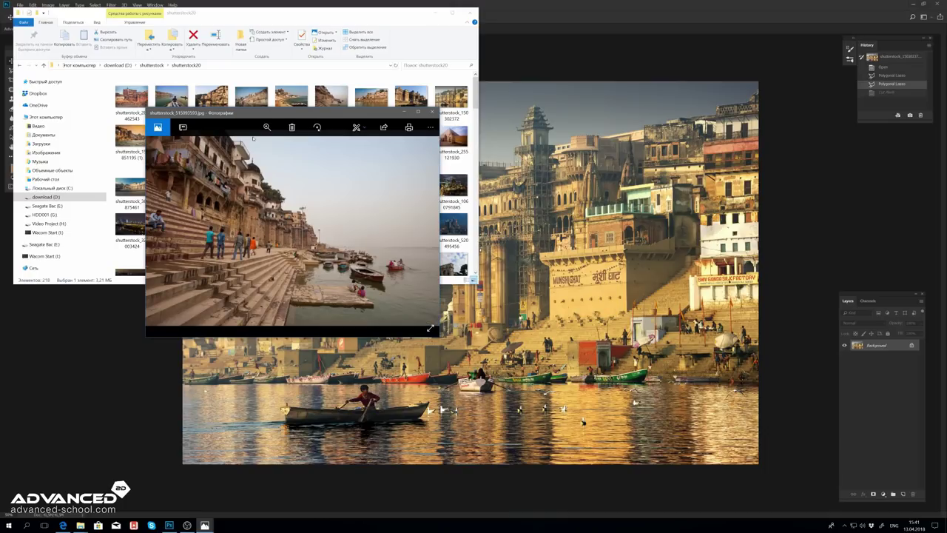
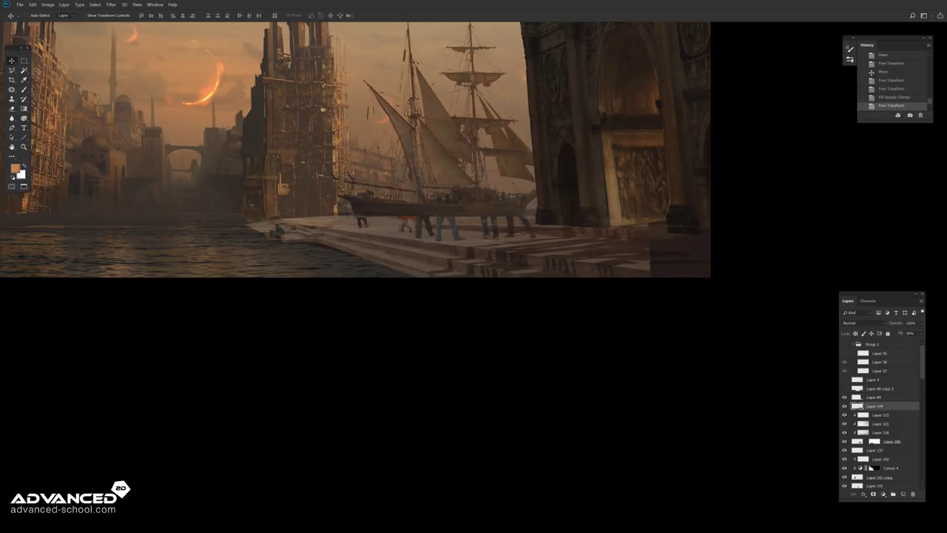
Step: Cut the lassoed stone steps to their own layer and stretch them sideways
key(l)
scroll(377, 277, up, 3)
key(ctrl+x)
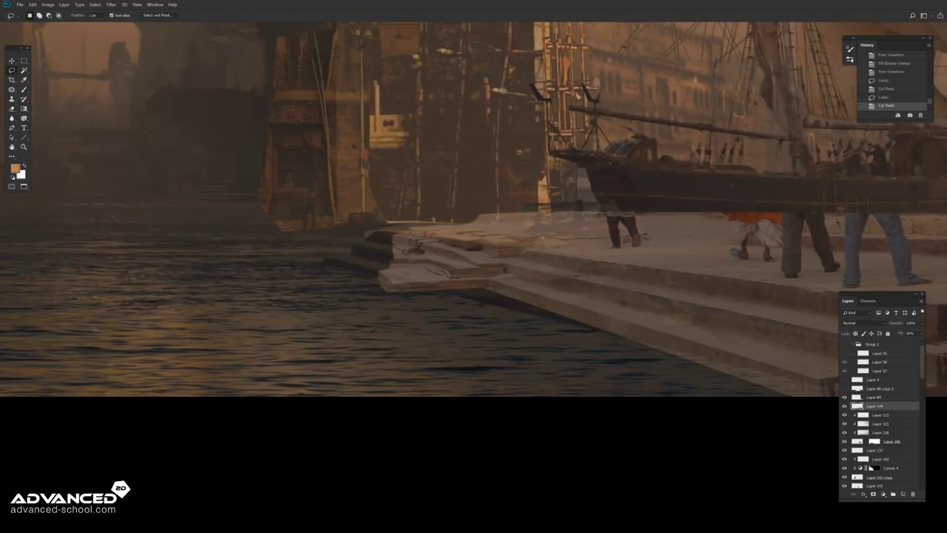
key(ctrl+t)
key(ctrl+minus)
drag(400, 338, 340, 339)
key(Return)
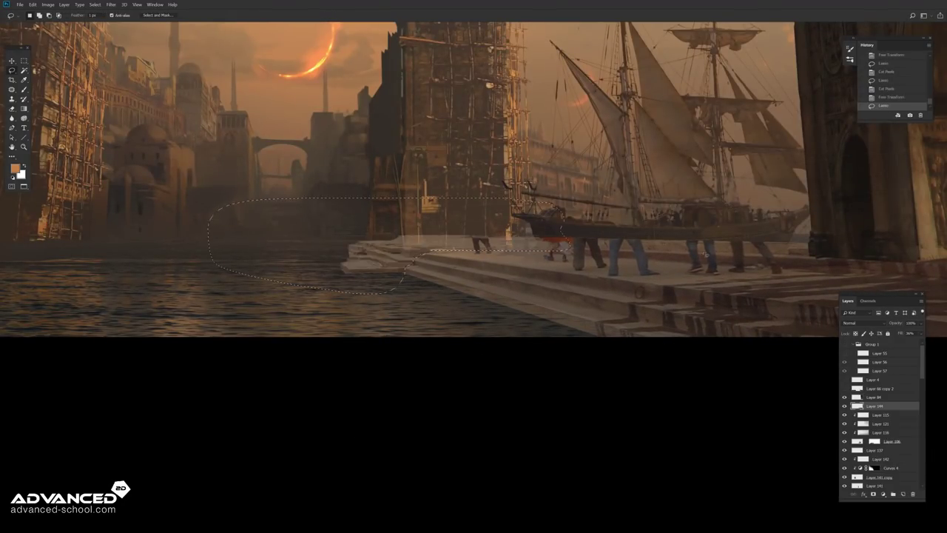
Step: Darken the steps with Curves and a clipped Brightness/Contrast adjustment
key(ctrl+x)
key(ctrl+minus)
key(ctrl+m)
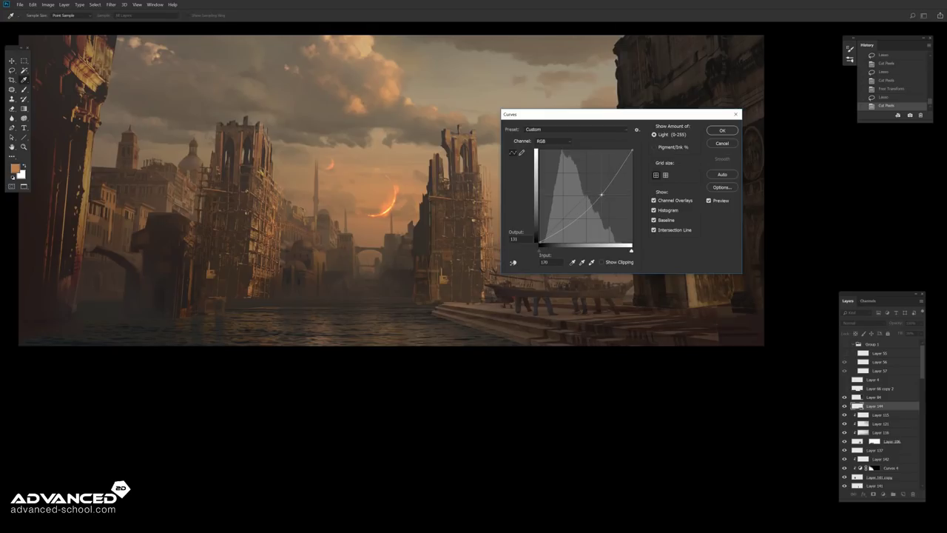
key(Return)
key(ctrl+shift+n)
key(Return)
click(883, 493)
drag(562, 144, 543, 144)
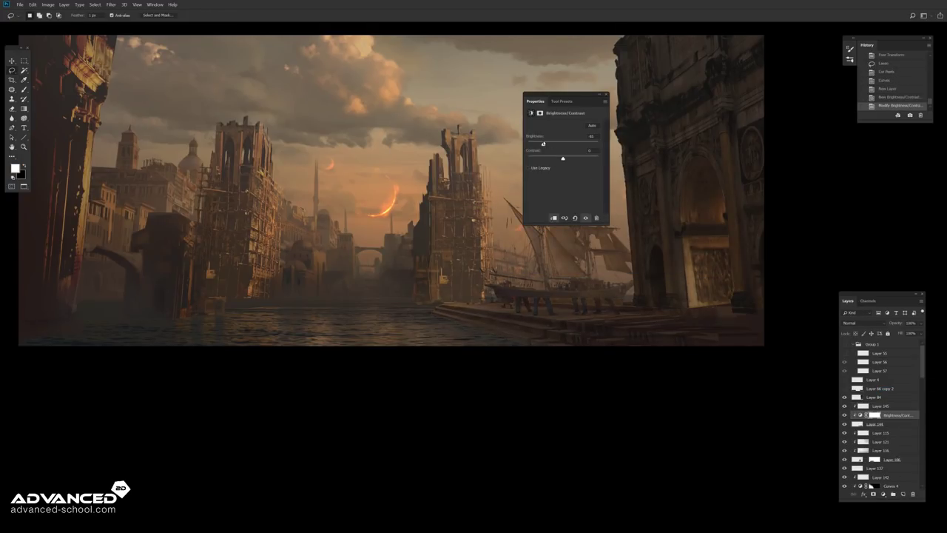
click(483, 116)
Step: Fade the dock strip into the harbor with a gradient
key(l)
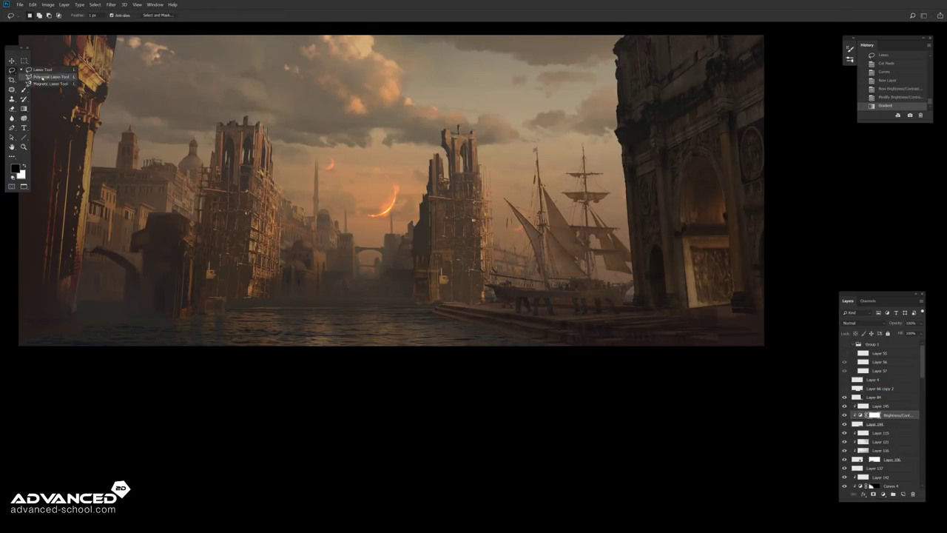
key(ctrl+plus)
key(g)
drag(488, 338, 488, 311)
key(ctrl+d)
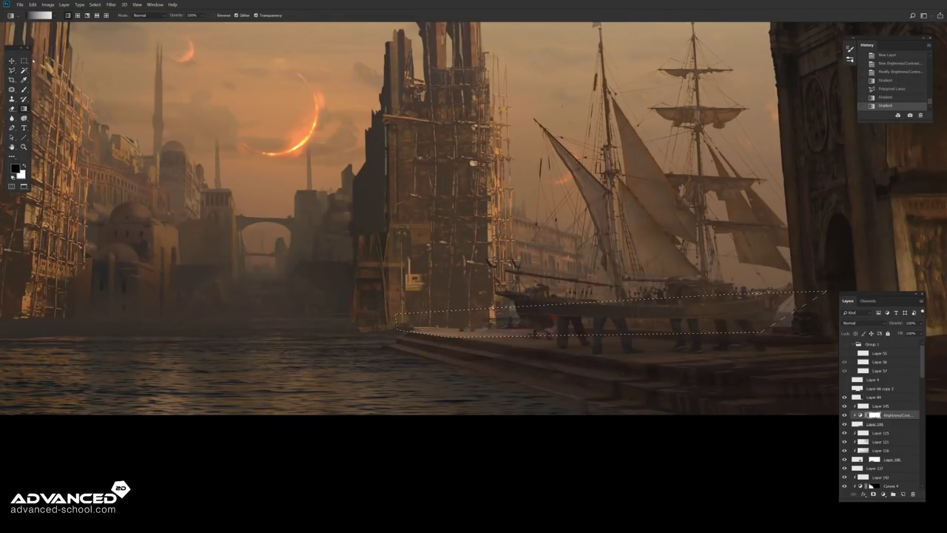
Step: Spot-heal away the walking people's legs along the dock
key(m)
key(ctrl+plus)
key(ctrl+plus)
click(48, 89)
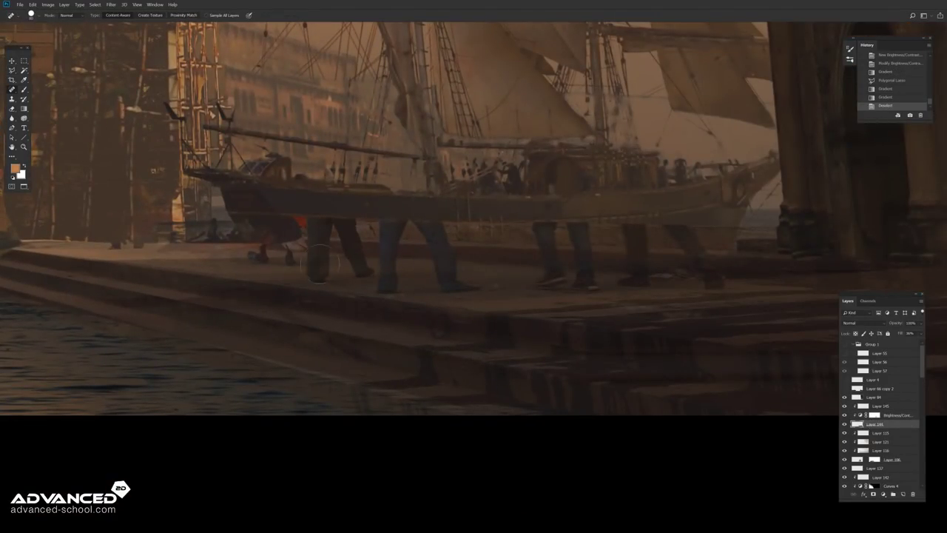
drag(320, 222, 319, 277)
drag(357, 222, 359, 281)
drag(390, 223, 392, 288)
drag(441, 222, 448, 289)
drag(548, 222, 562, 285)
drag(581, 226, 587, 281)
drag(635, 223, 640, 285)
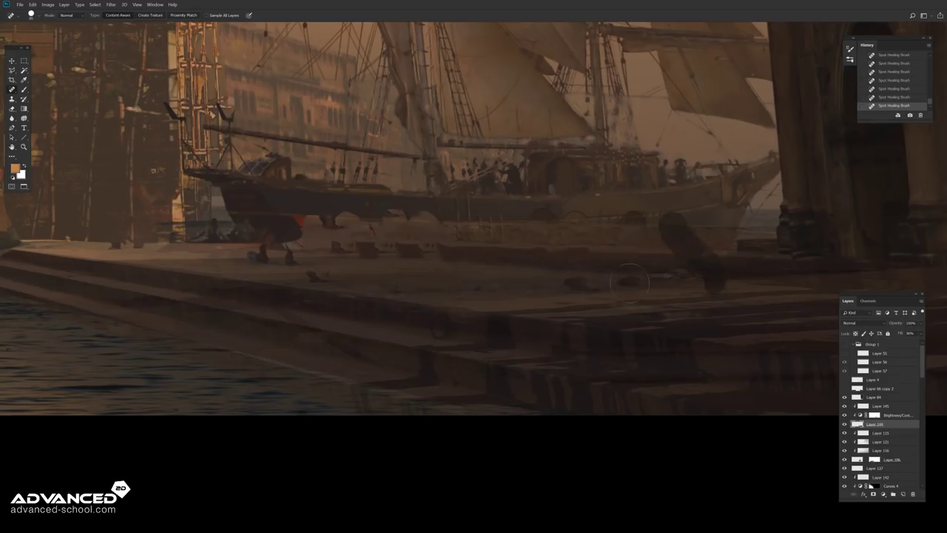
drag(689, 224, 712, 287)
Step: Merge the adjustment into the steps layer
key(ctrl+minus)
key(ctrl+minus)
key(m)
key(ctrl+e)
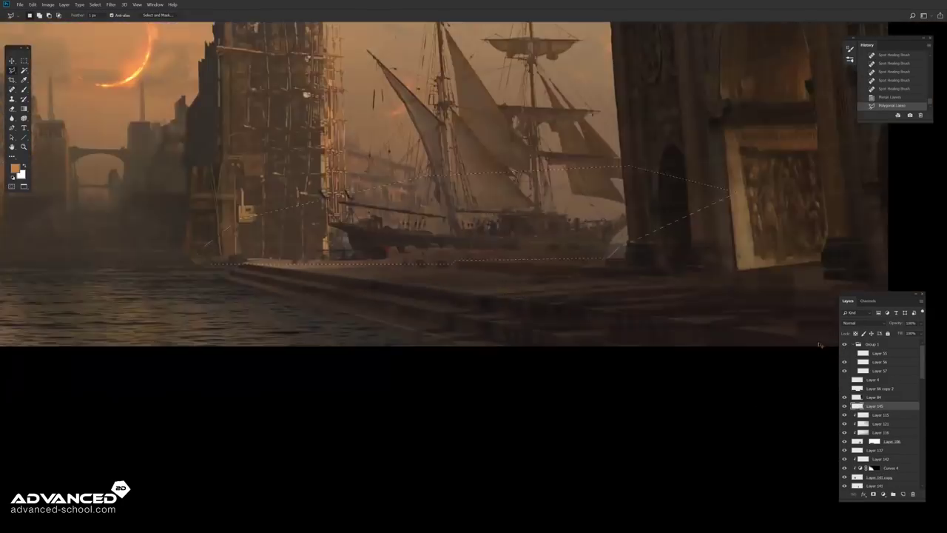
key(ctrl+minus)
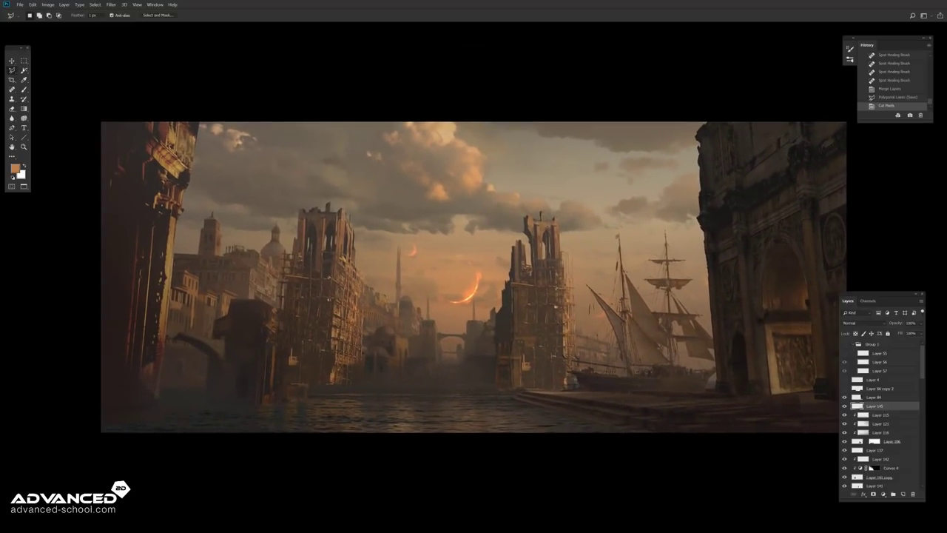
Step: Cut the edge off Layer 84's right-hand arch, shift it left, and flip the canvas horizontally
key(v)
right_click(774, 207)
click(788, 212)
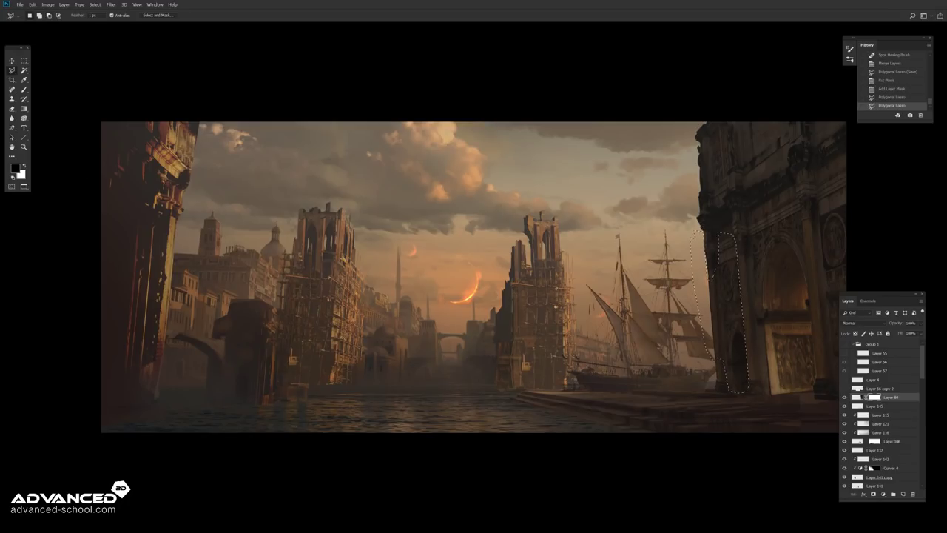
key(ctrl+x)
drag(788, 171, 688, 172)
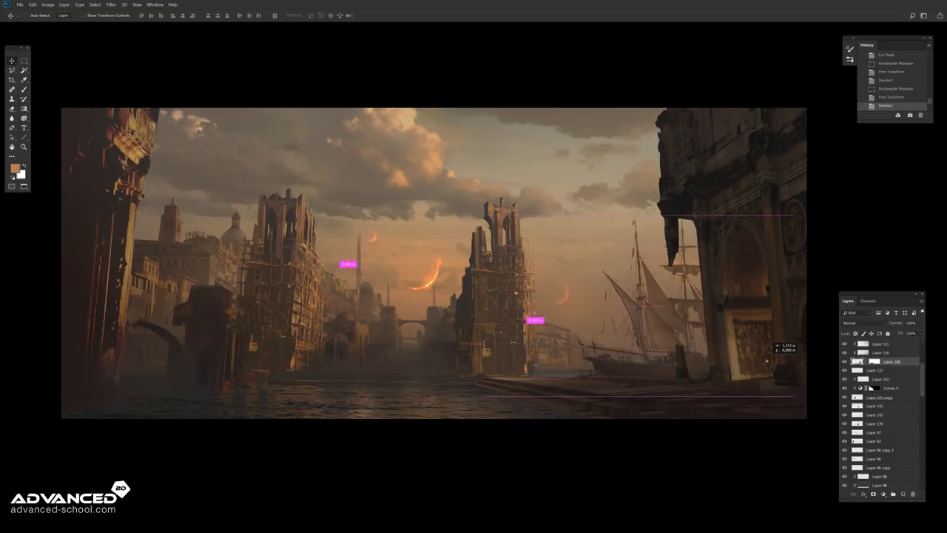
key(h)
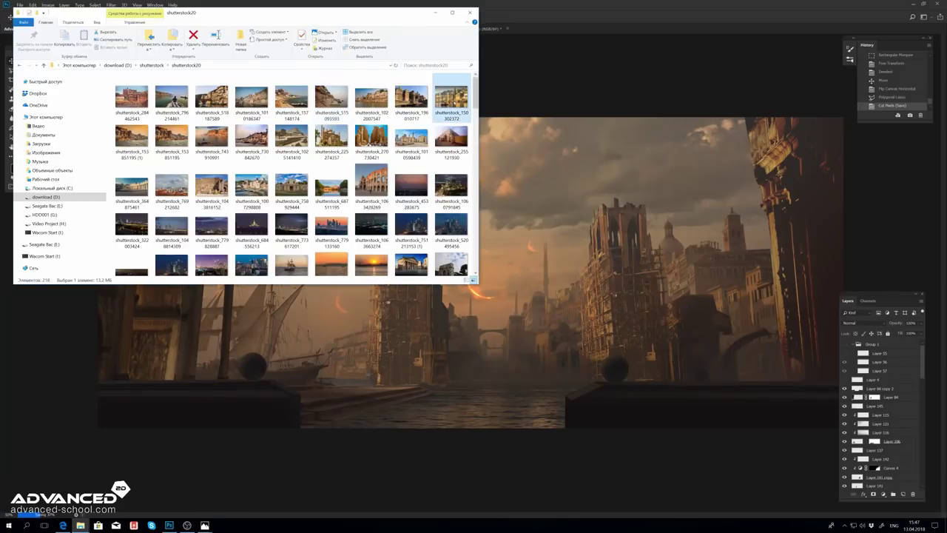
Step: Open the riverside stock photo and paste its buildings, scaled, onto the painting's right edge
key(Right)
key(Right)
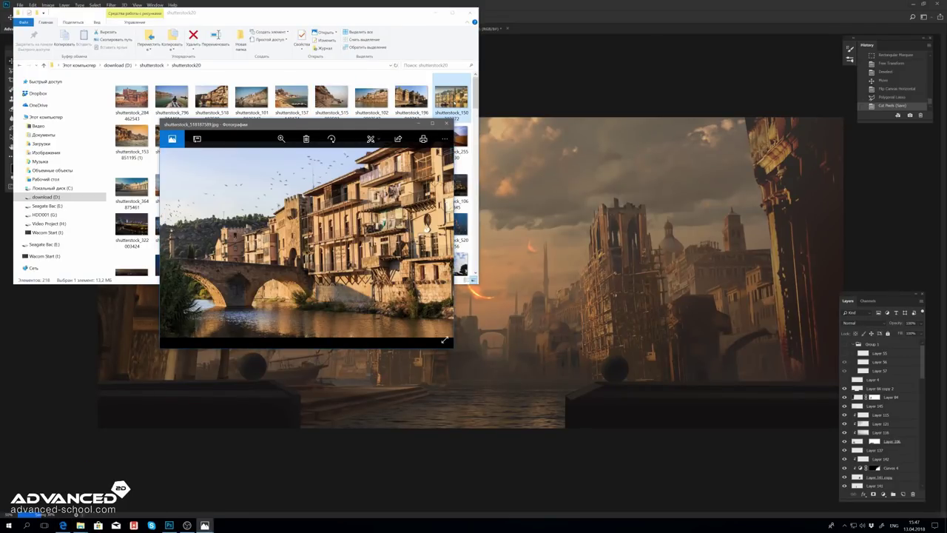
right_click(331, 250)
click(363, 380)
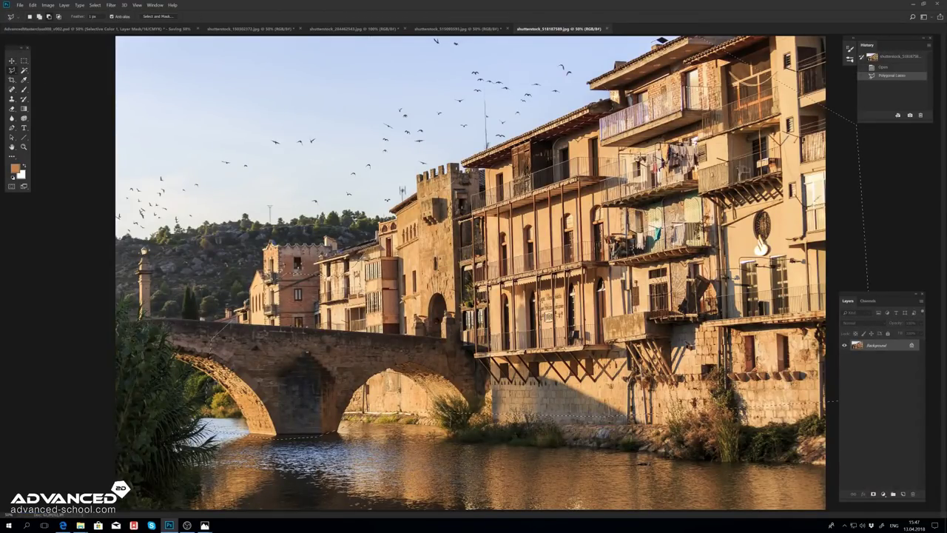
key(ctrl+BackSpace)
key(ctrl+Tab)
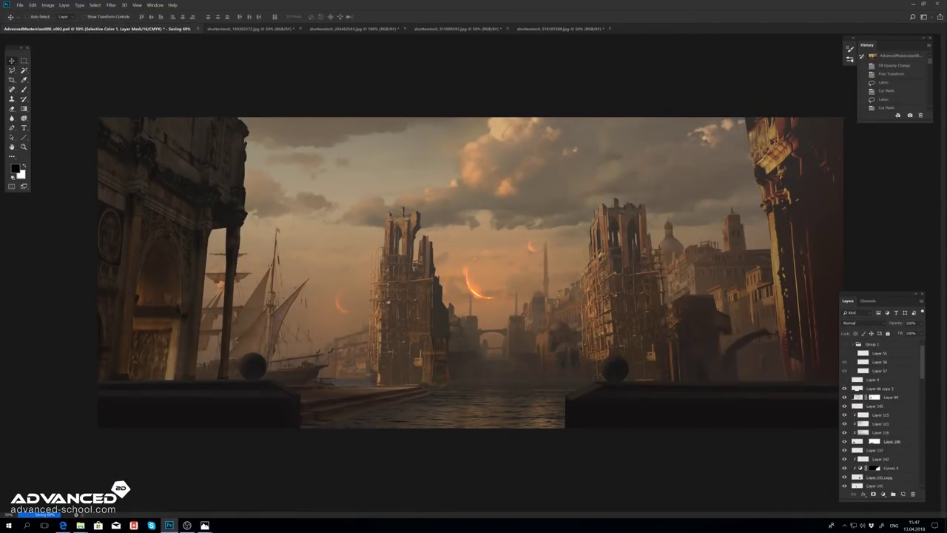
key(ctrl+v)
key(ctrl+t)
drag(562, 296, 770, 307)
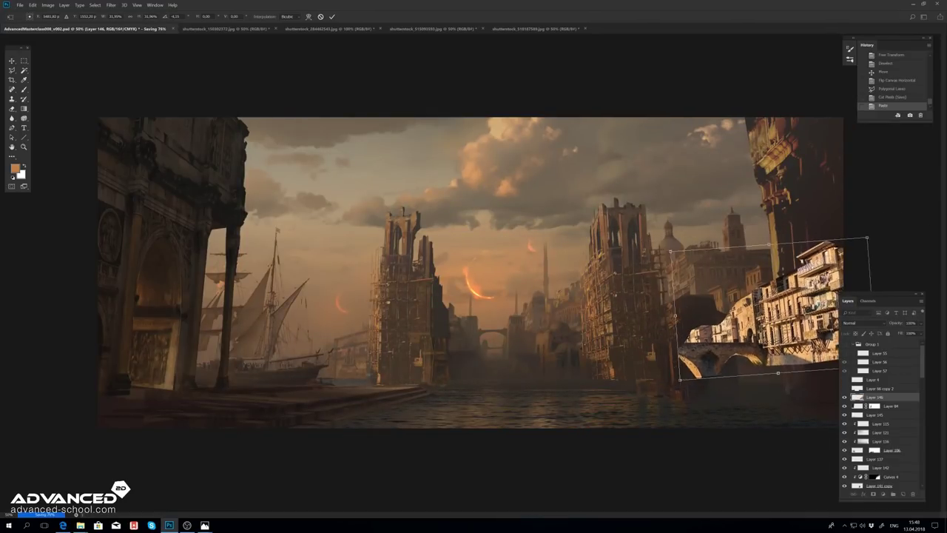
key(Return)
Step: Gaussian-blur the buildings, darken them with Curves, and lower their fill
key(f)
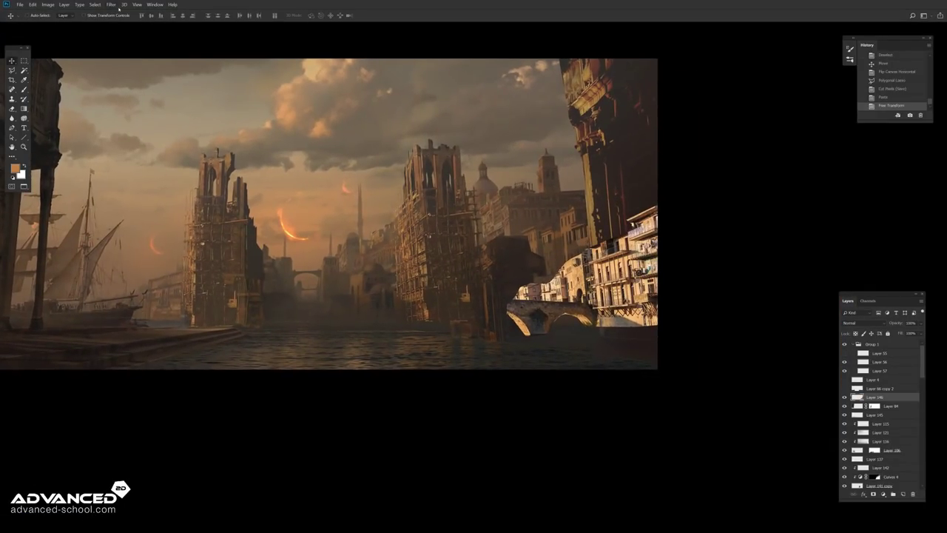
click(118, 9)
click(129, 17)
key(Return)
key(ctrl+m)
drag(586, 194, 595, 212)
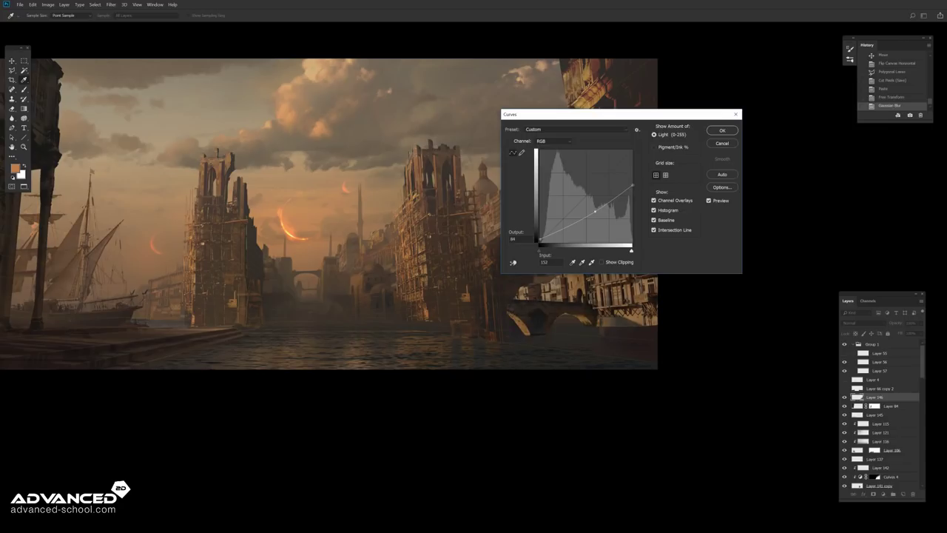
key(Return)
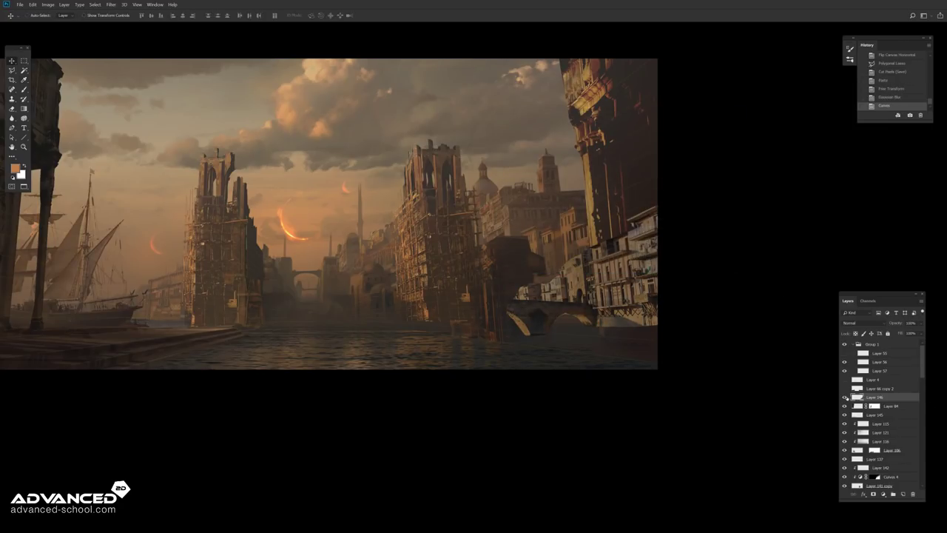
key(shift+6)
Step: Open the tower stock photo in Photoshop
key(f)
key(alt+Tab)
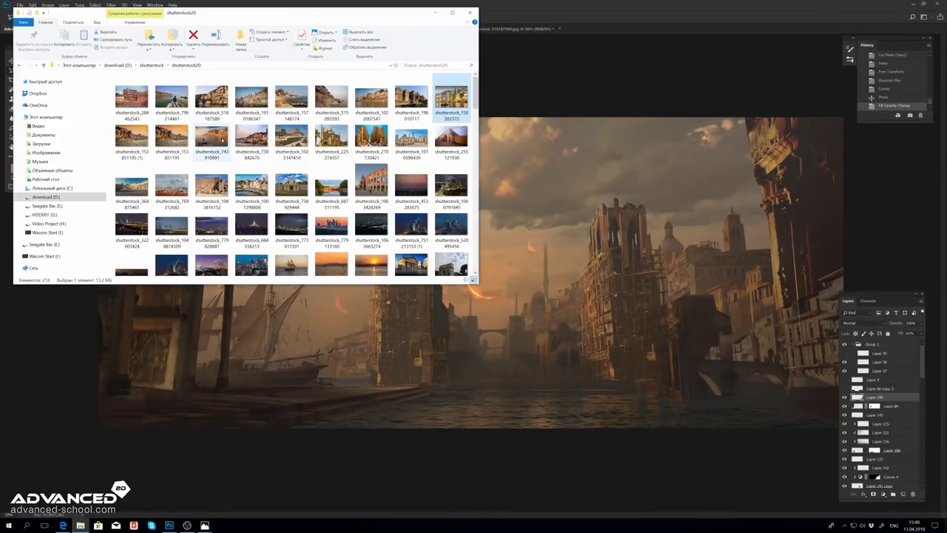
double_click(222, 140)
double_click(244, 217)
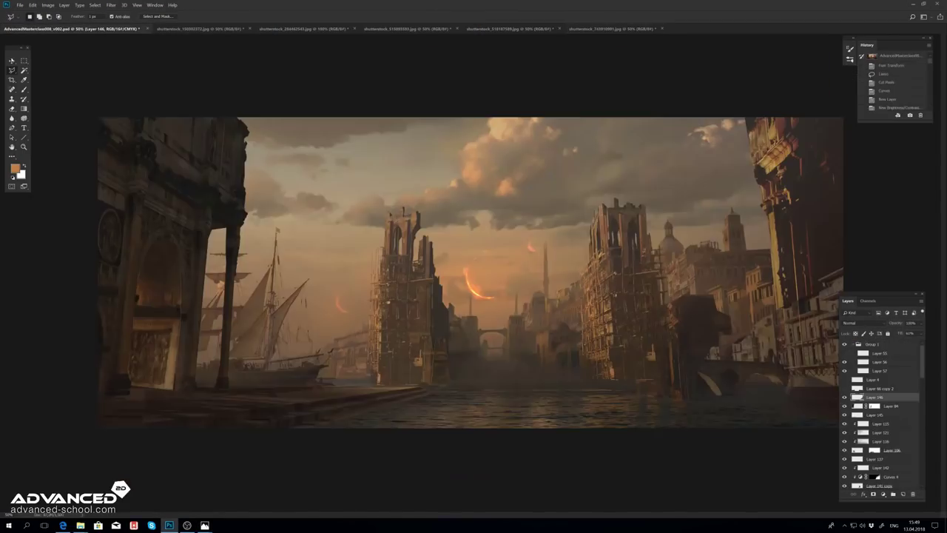
Step: Resize the pasted tower, cut away its bottom, and adjust it with Curves
key(ctrl+t)
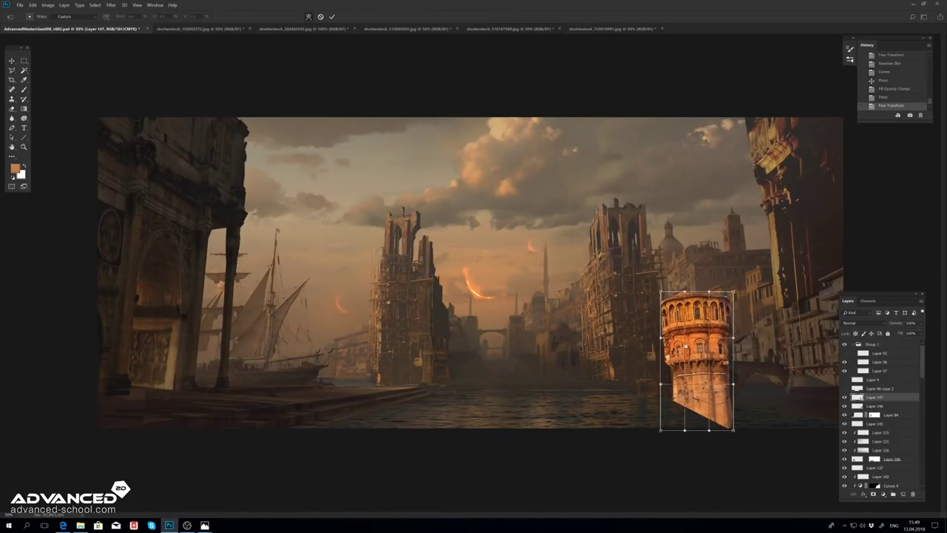
key(Return)
right_click(12, 70)
click(37, 70)
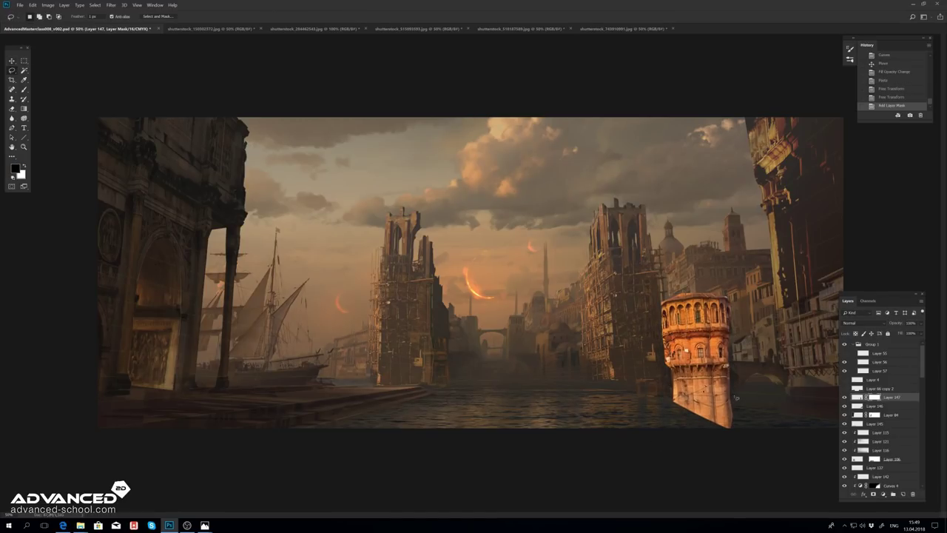
key(ctrl+x)
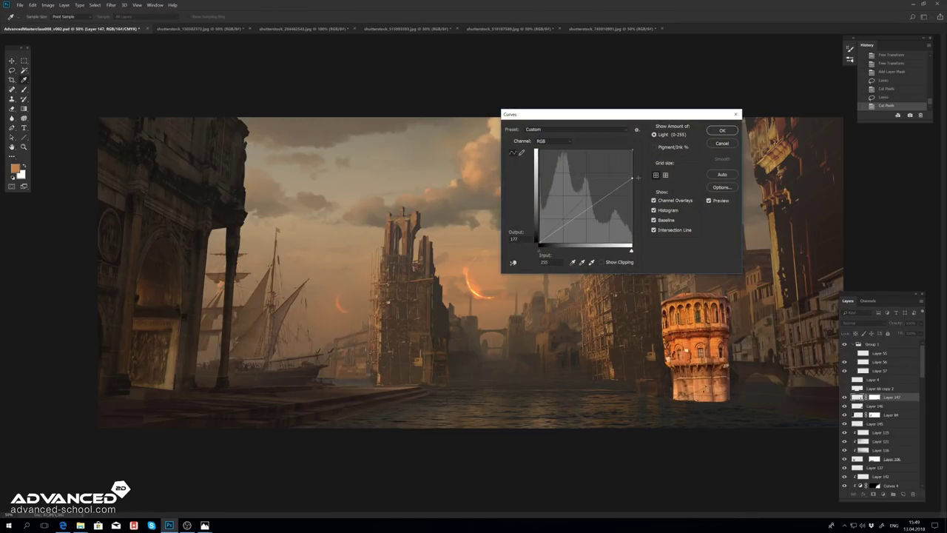
key(ctrl+m)
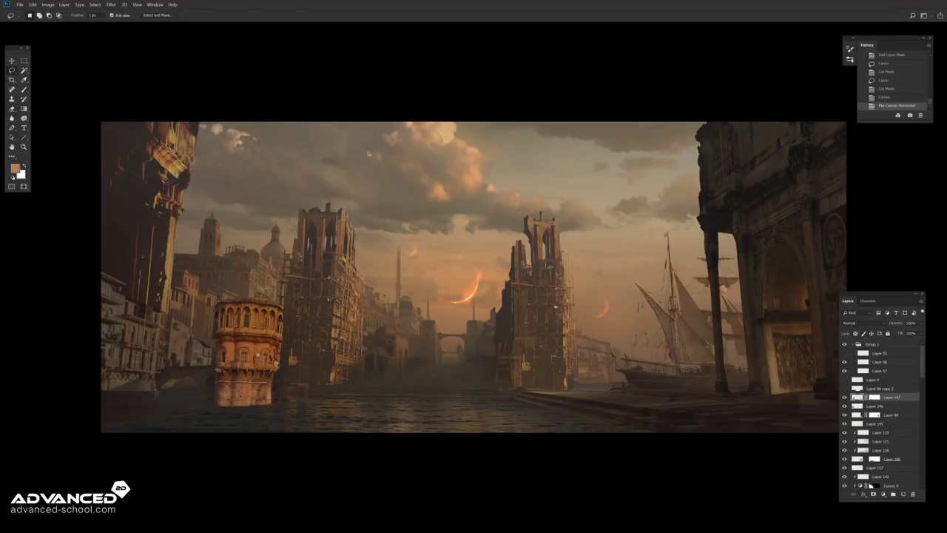
key(ctrl+plus)
Step: Move the tower top to its own layer, resize it and warp it into a bend
click(11, 70)
key(ctrl+x)
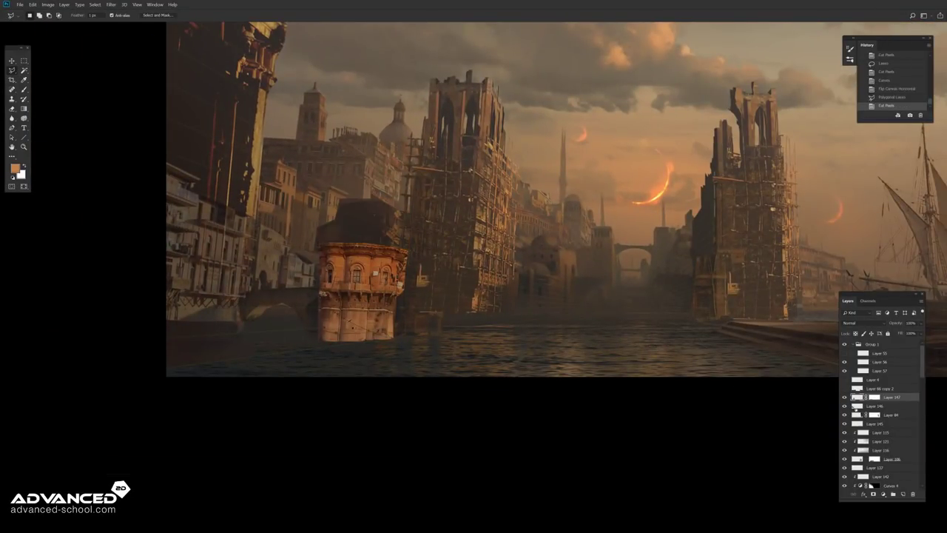
key(ctrl+v)
key(ctrl+t)
drag(407, 231, 404, 232)
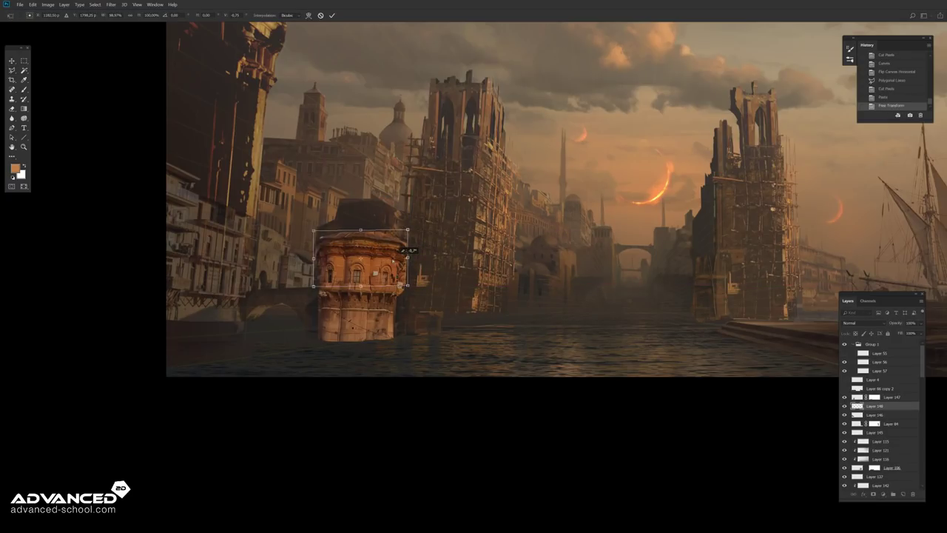
key(Return)
key(ctrl+plus)
key(ctrl+plus)
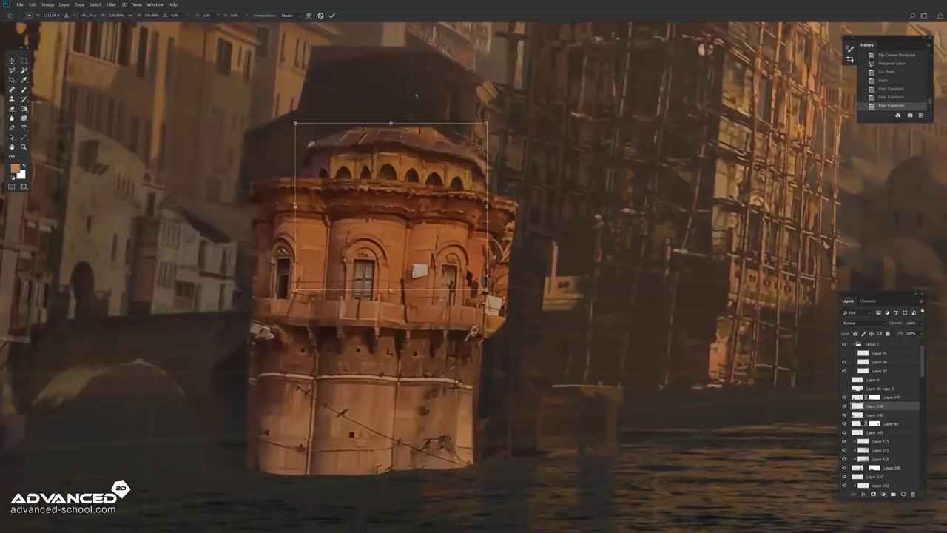
key(ctrl+t)
key(Return)
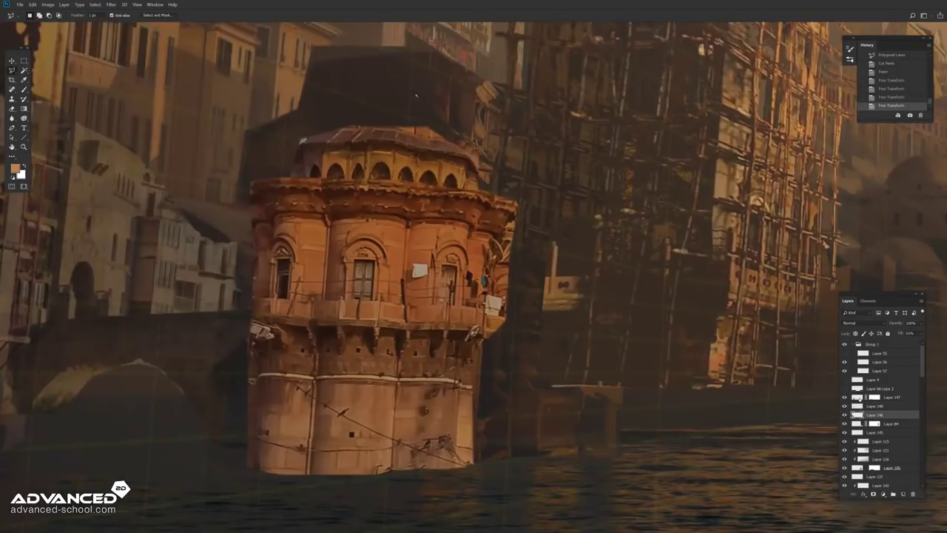
Step: Trim slivers off the tower's left and right edges and delete Layer 148
double_click(516, 214)
key(ctrl+x)
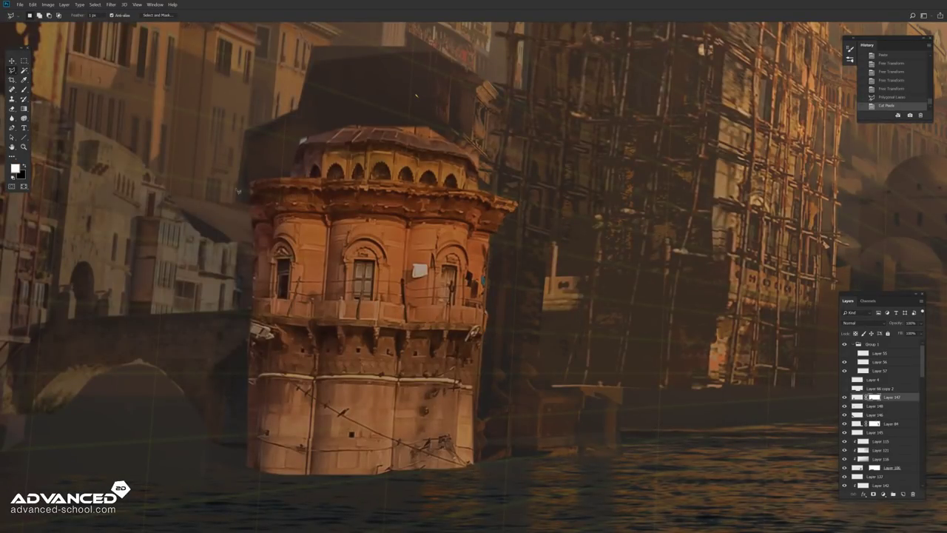
key(Return)
key(ctrl+x)
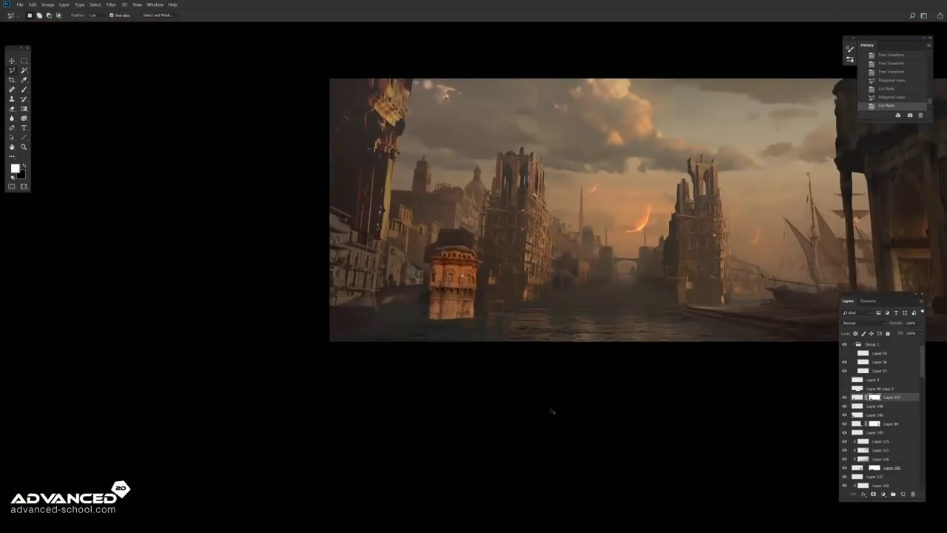
drag(416, 95, 412, 166)
key(Escape)
key(Delete)
Step: Shrink the tower to fit the harbour
key(ctrl+0)
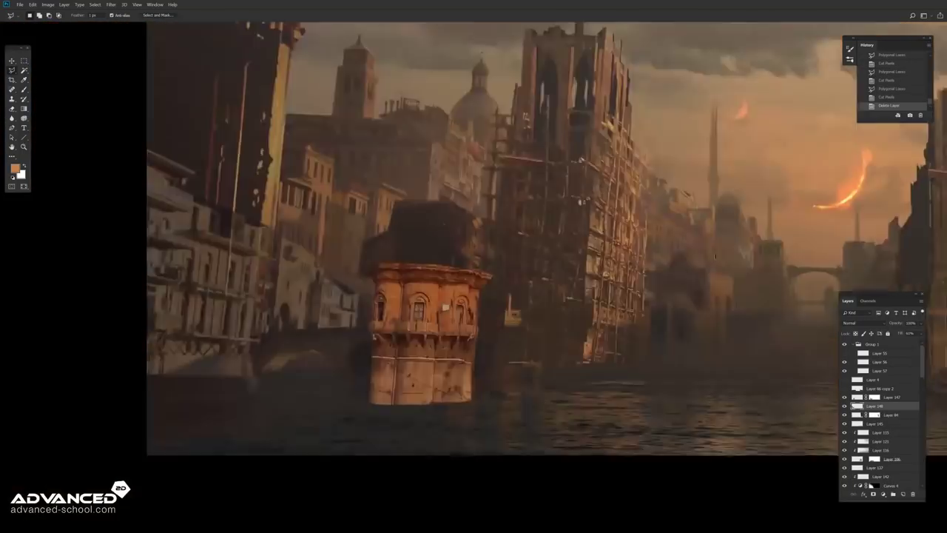
key(ctrl+t)
key(Return)
key(ctrl+t)
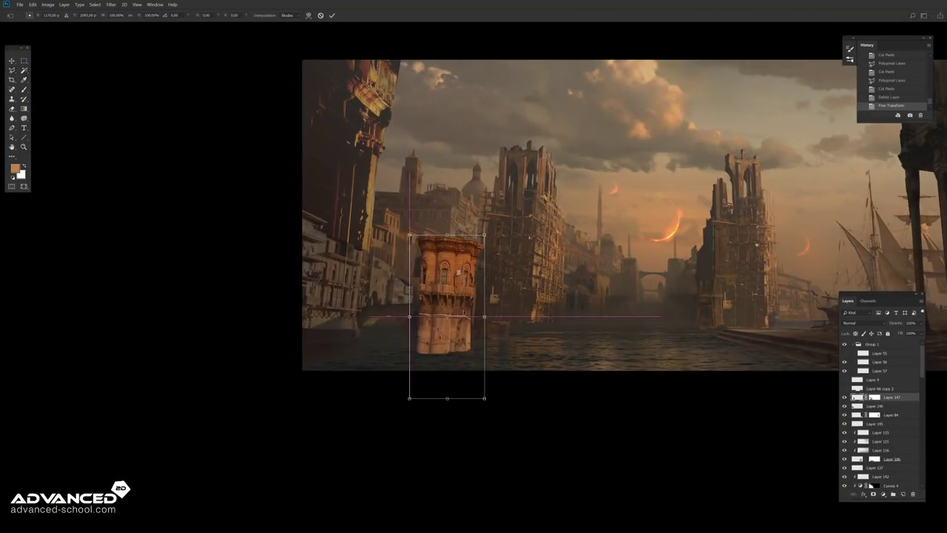
key(Return)
Step: Darken and desaturate the tower with Curves and Hue/Saturation, then flip the canvas
key(ctrl+shift+n)
key(Return)
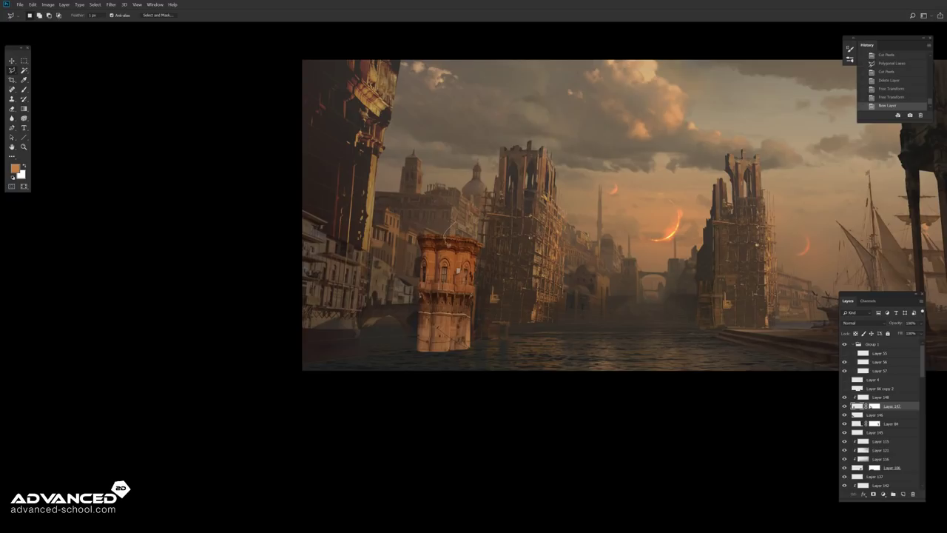
key(ctrl+m)
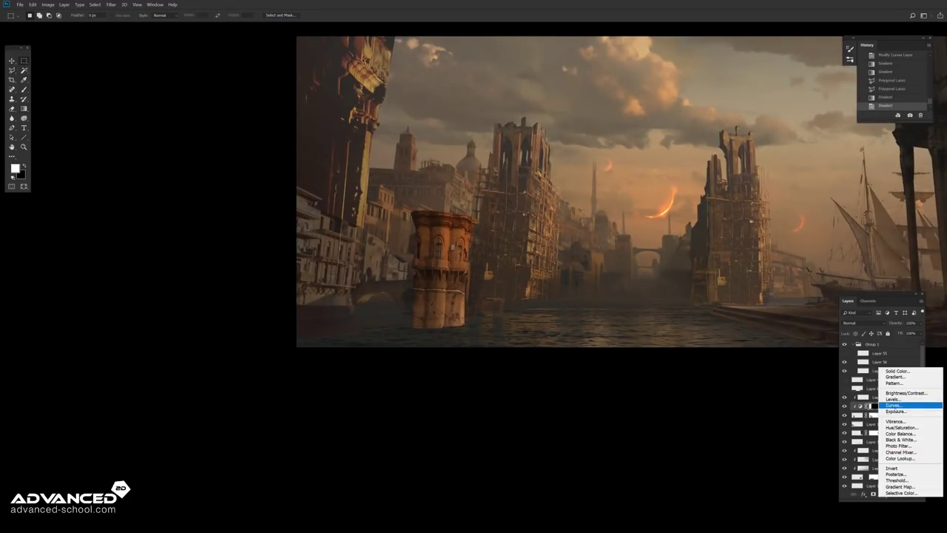
click(902, 427)
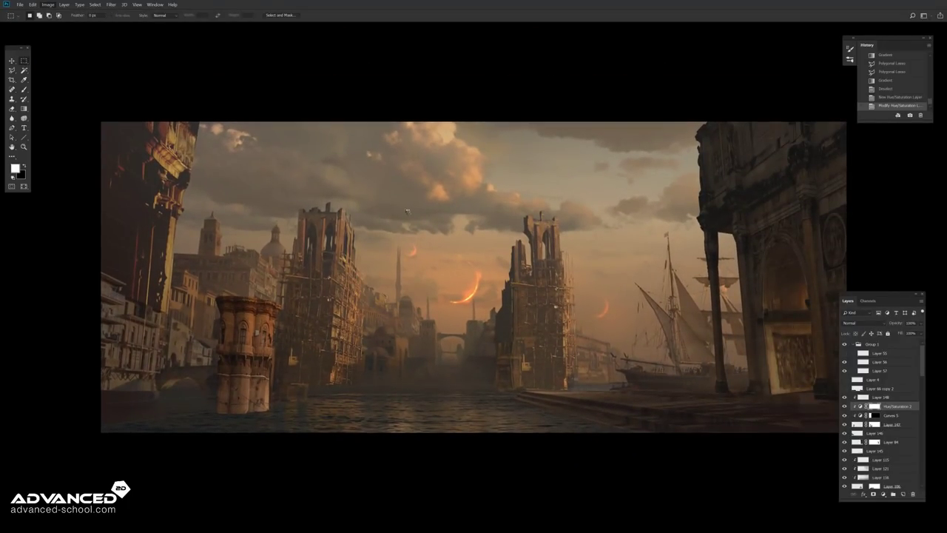
key(ctrl+shift+h)
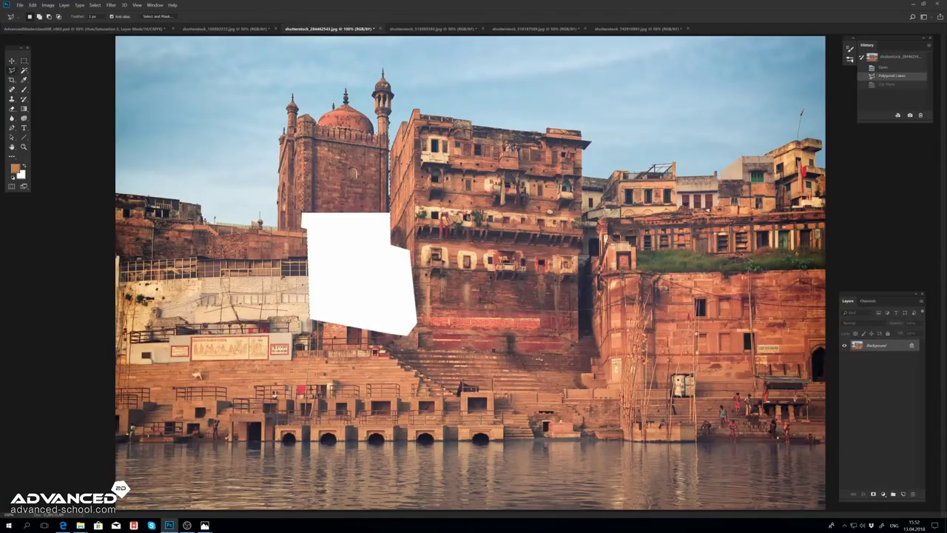
Step: Paste the reddish ghat building cutout beside the tower and narrow it from the left
key(ctrl+c)
key(ctrl+shift+Tab)
key(ctrl+shift+Tab)
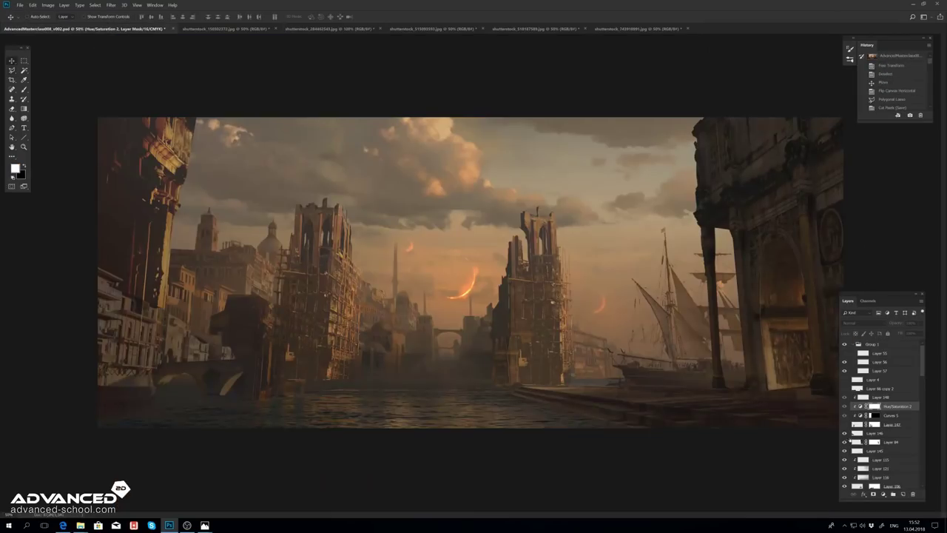
key(ctrl+v)
key(ctrl+t)
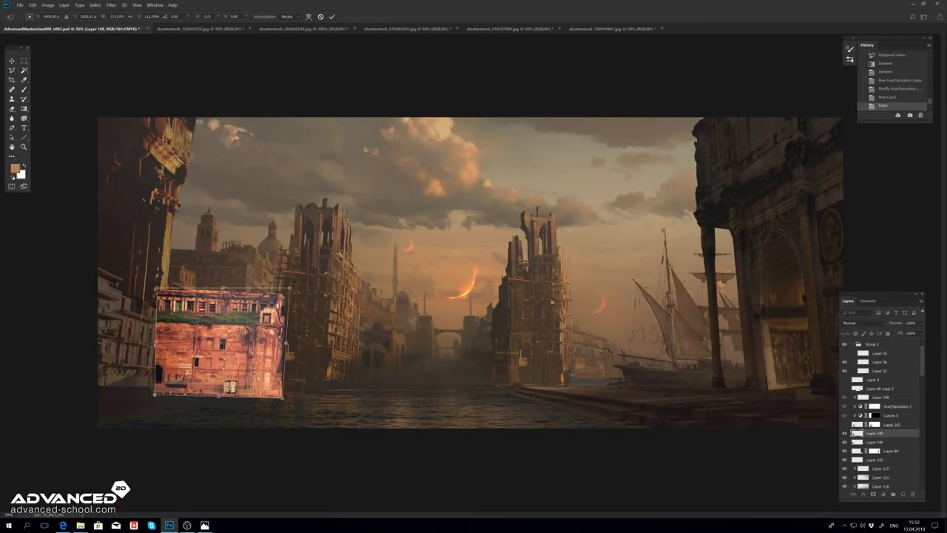
drag(151, 346, 198, 346)
key(Return)
Step: Darken the building with Curves and tune its Red and Green channels to the haze
key(l)
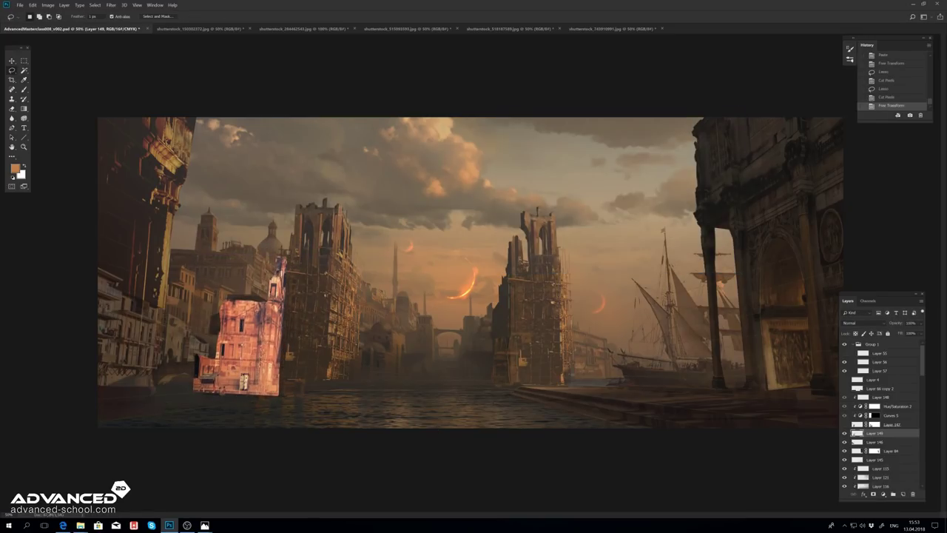
key(ctrl+m)
drag(570, 204, 577, 222)
key(Return)
key(ctrl+m)
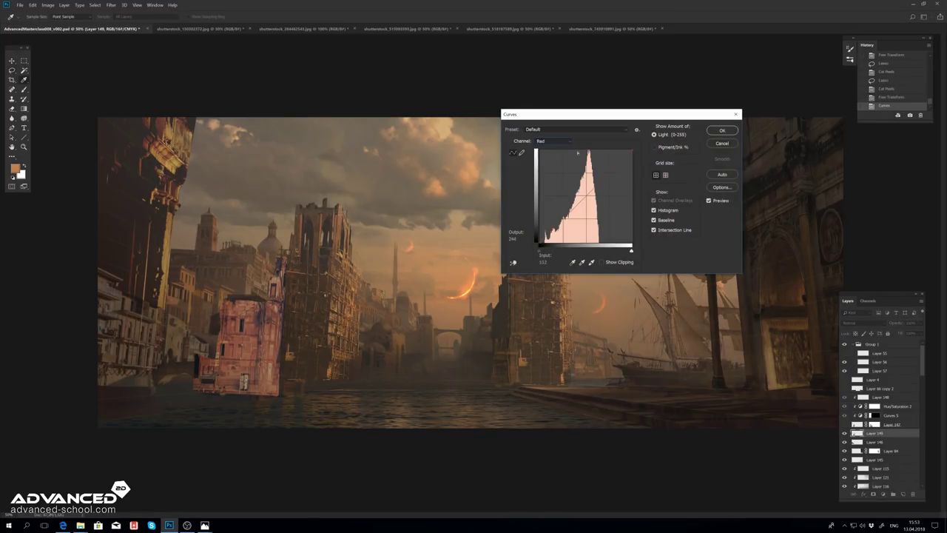
key(alt+4)
key(Return)
key(ctrl+m)
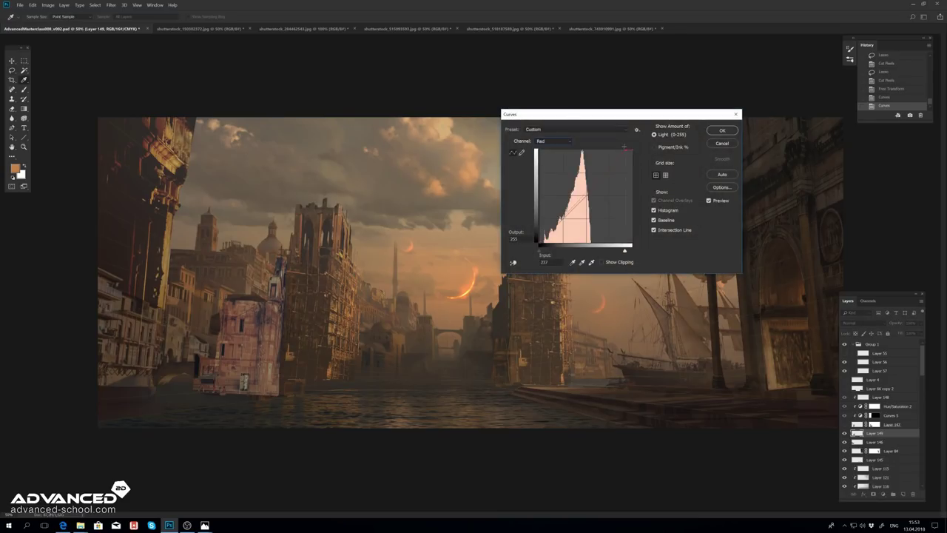
key(alt+4)
click(722, 130)
Step: Mirror the canvas, then darken and transform the selected lower part
key(h)
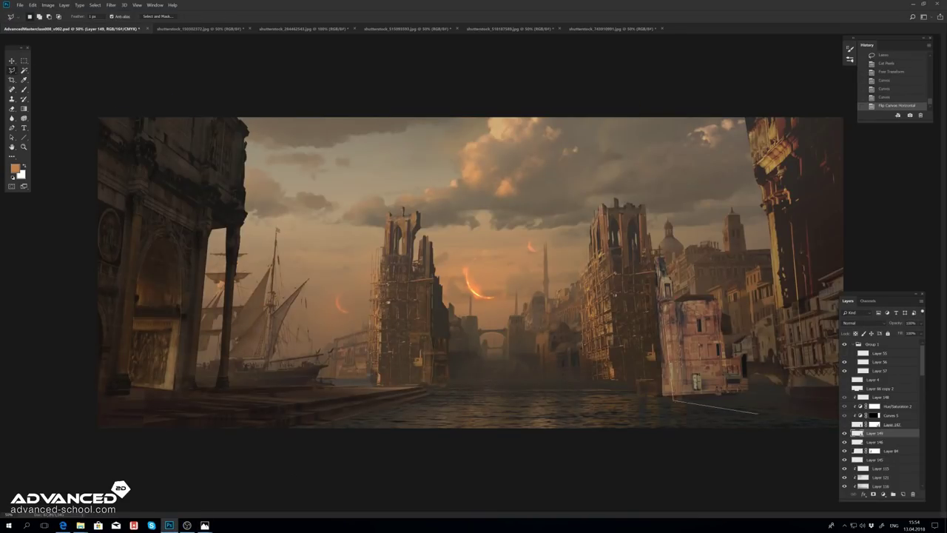
key(ctrl+m)
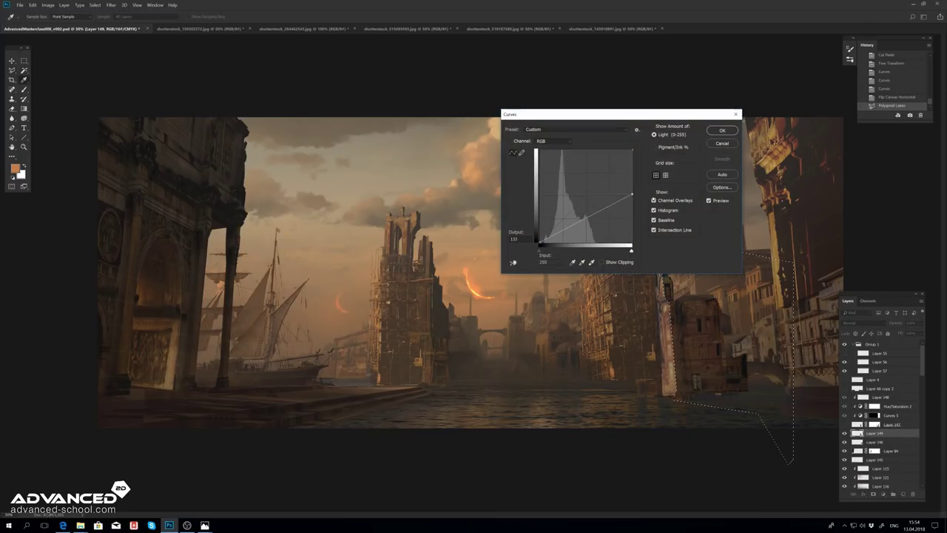
key(Return)
key(ctrl+t)
key(Return)
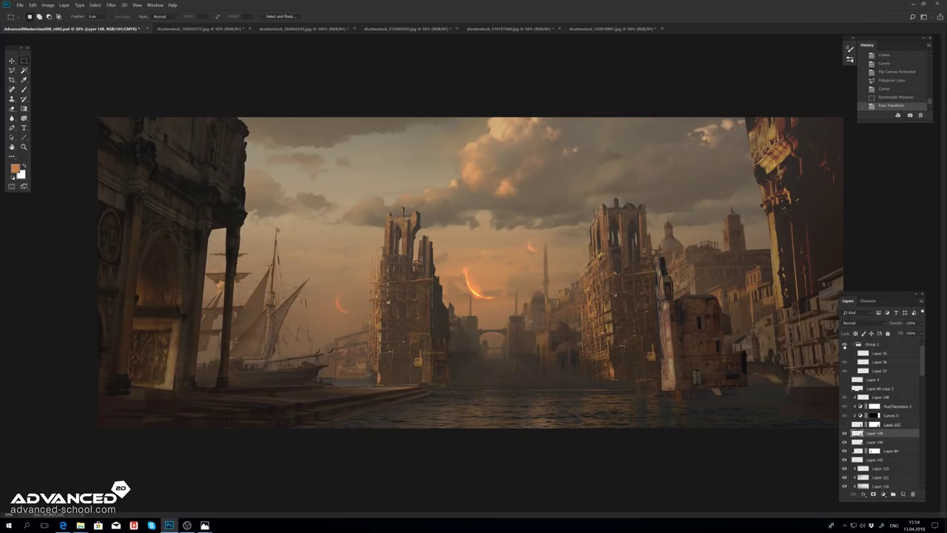
Step: Select the Layer 141 copy tower layer from the canvas
key(v)
right_click(630, 370)
click(642, 379)
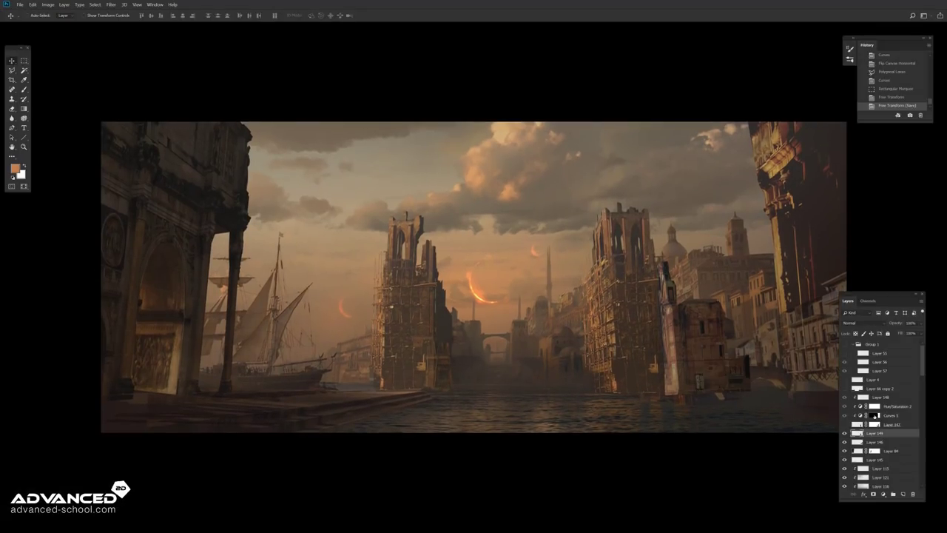
Step: Select Layer 97 and cut the bridge area into its own placed layer
right_click(711, 311)
click(726, 319)
right_click(736, 299)
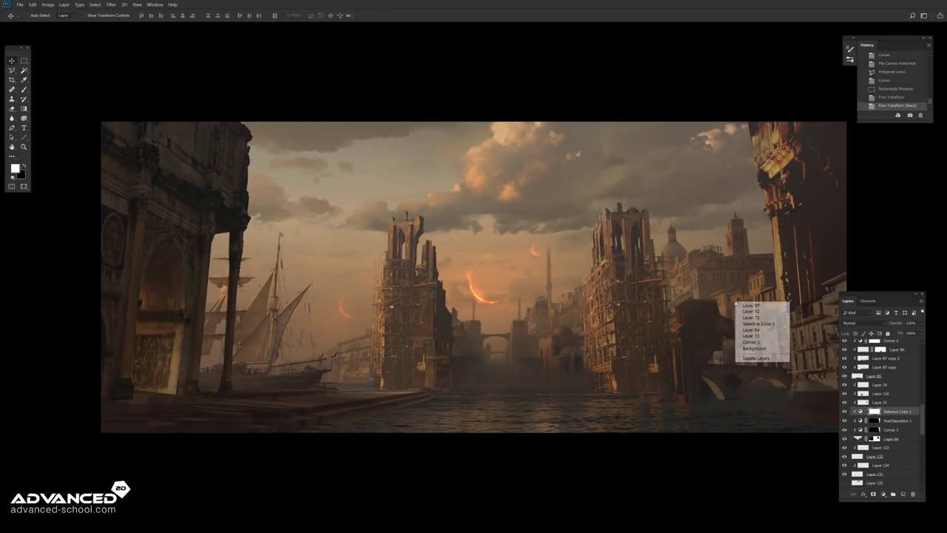
click(749, 306)
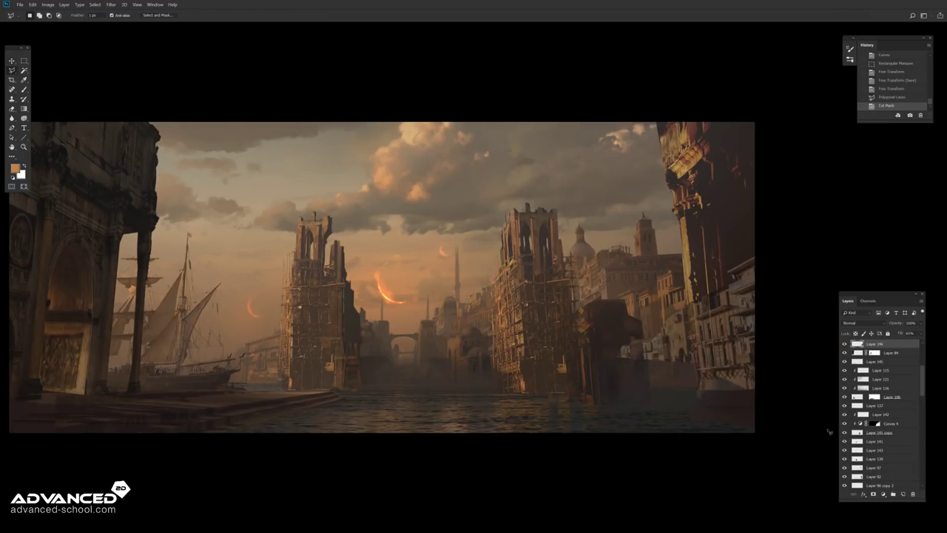
key(ctrl+x)
key(ctrl+v)
key(ctrl+t)
key(Return)
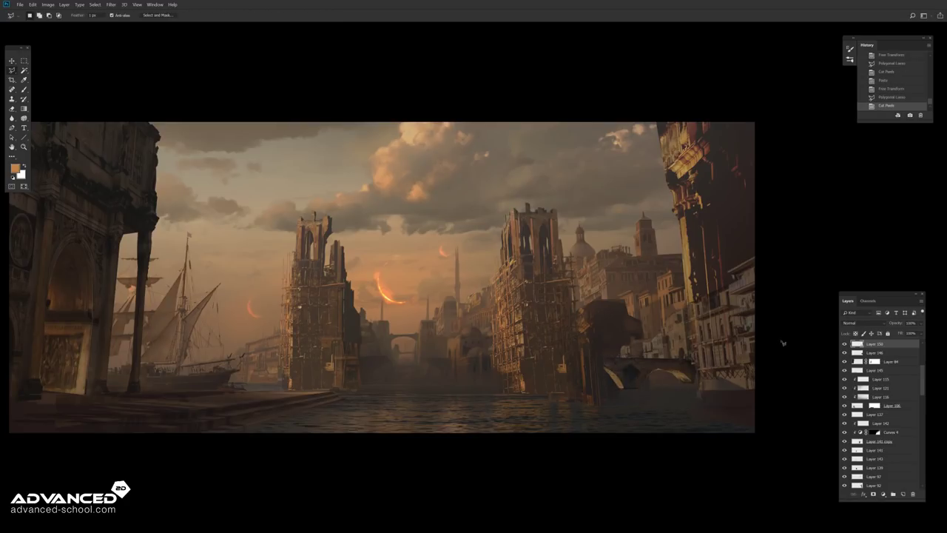
Step: Select Layer 55, enlarge the pale building piece, and fade it to about 30% fill
scroll(880, 415, up, 4)
key(ctrl+minus)
click(877, 353)
key(v)
key(ctrl+plus)
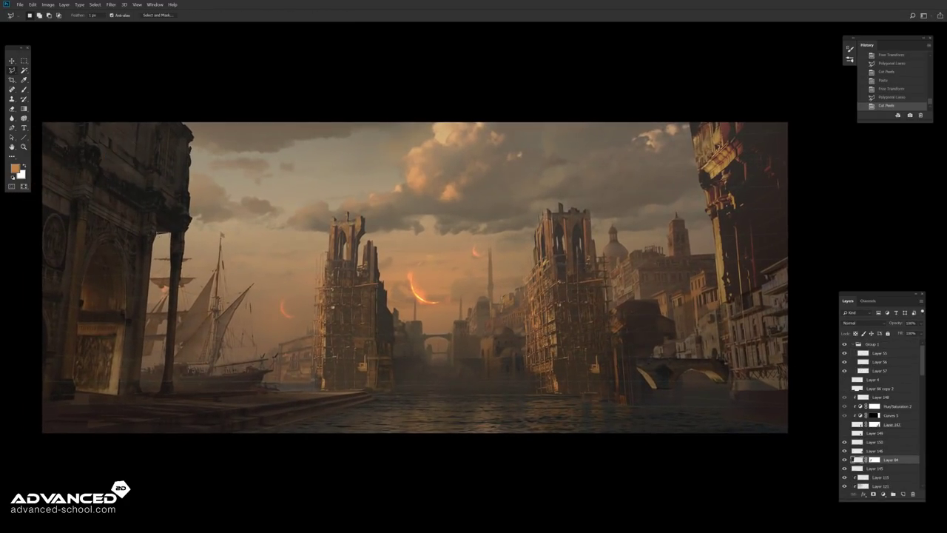
key(v)
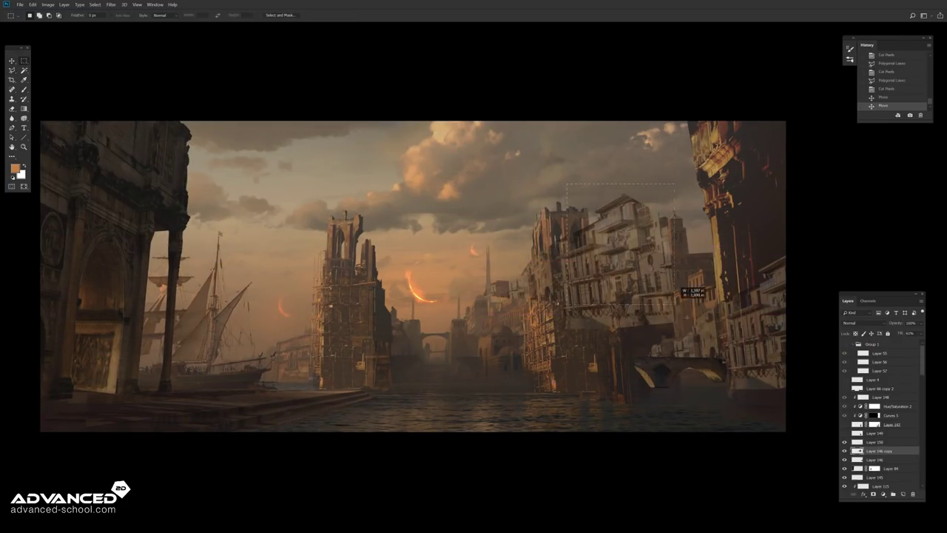
key(Return)
key(m)
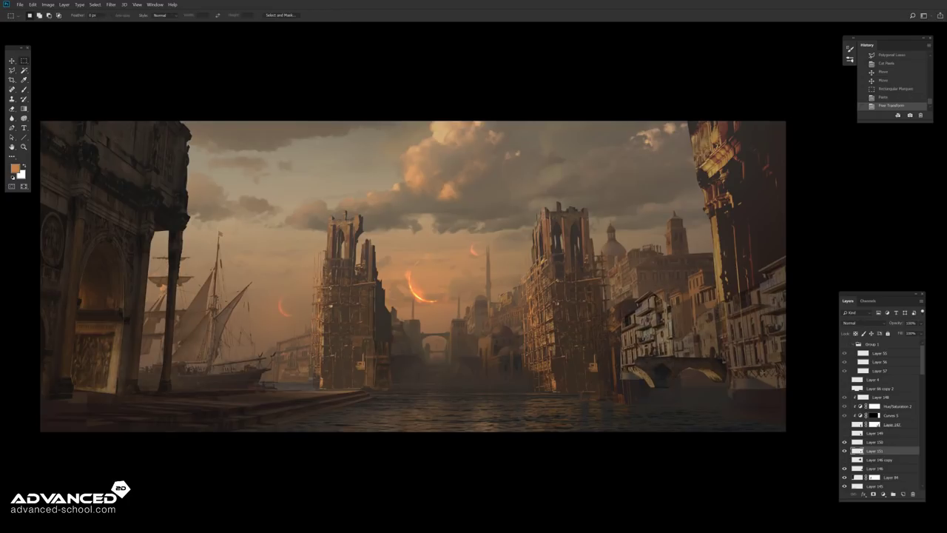
drag(909, 342, 899, 343)
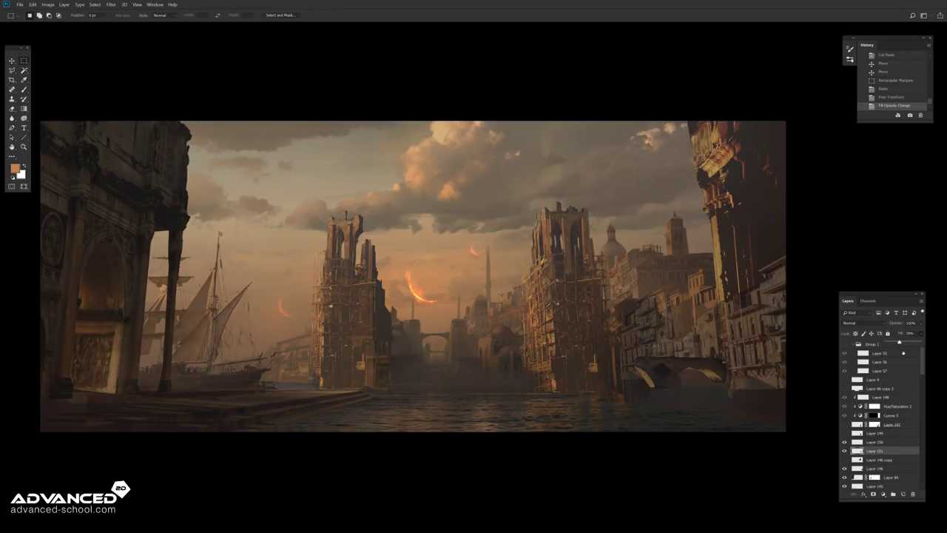
scroll(725, 374, up, 3)
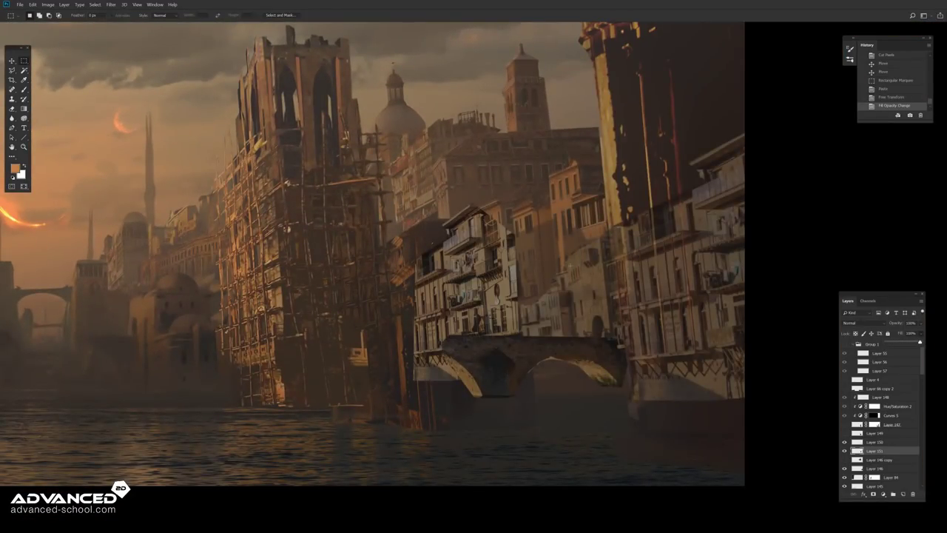
Step: Delete Layer 151, then undo the deletion to restore it
key(v)
key(Delete)
scroll(880, 429, down, 5)
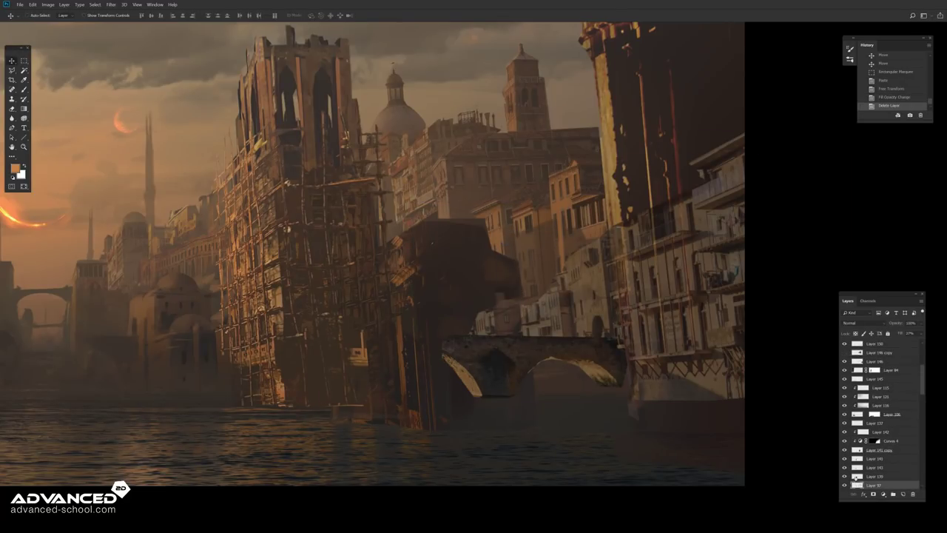
key(ctrl+alt+z)
key(ctrl+alt+z)
Step: Lower the building piece's Red channel highlights to 220 with Curves
key(ctrl+m)
click(551, 141)
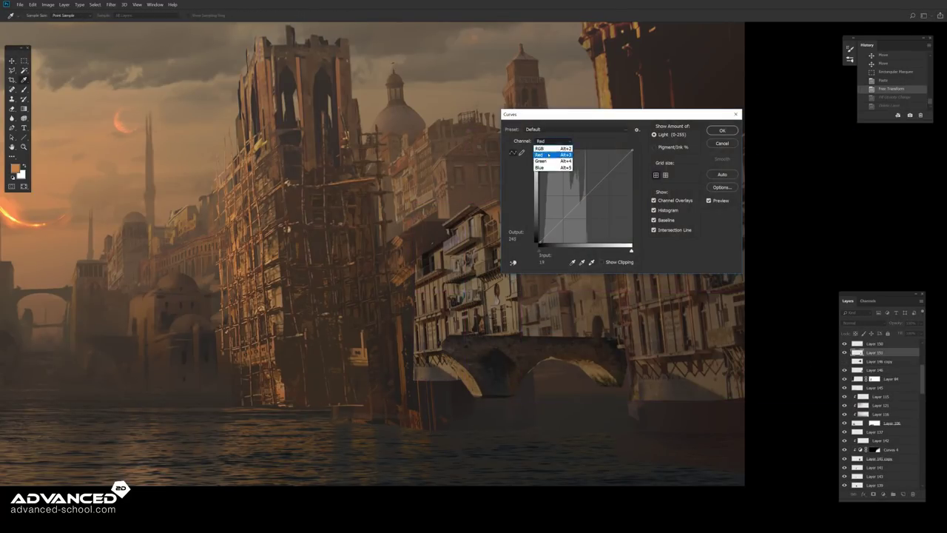
drag(632, 250, 618, 250)
key(Return)
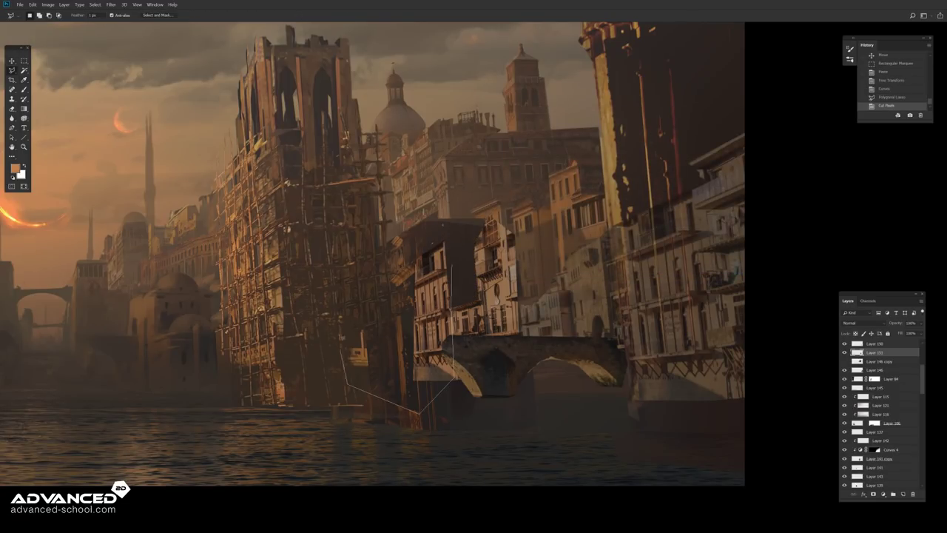
Step: Paste the building piece onto the central buildings, resize it and merge it down
key(ctrl+v)
drag(355, 244, 448, 245)
key(ctrl+t)
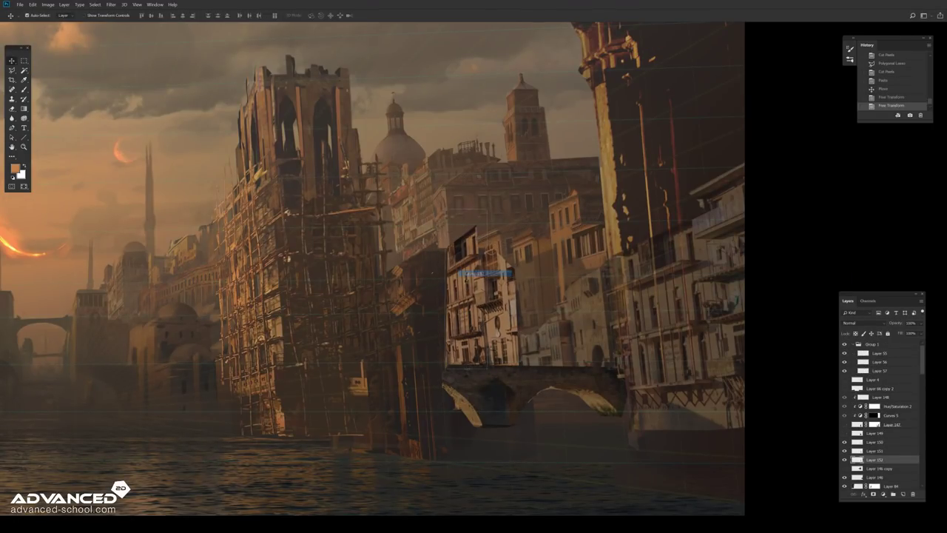
key(Return)
key(ctrl+e)
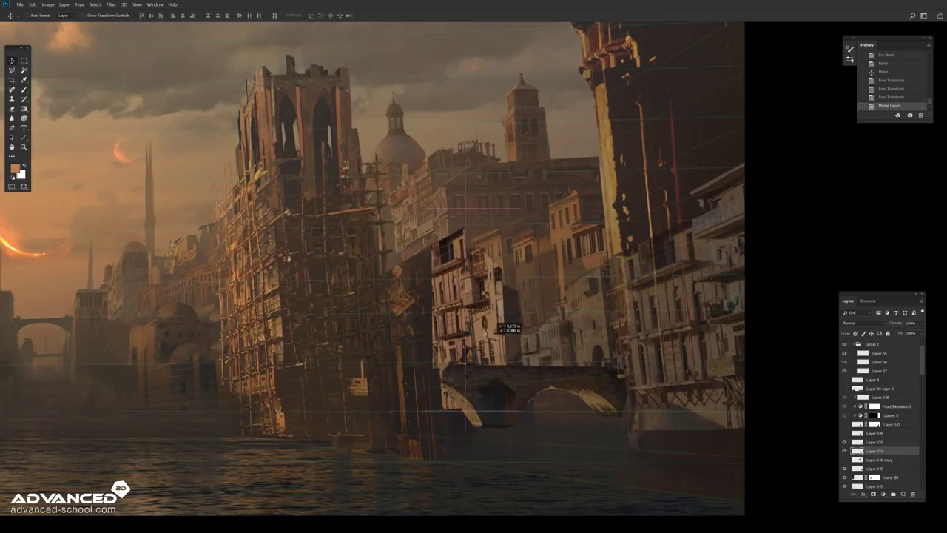
Step: Cut the thin building strip and excess areas from Layer 146, then refit the piece
double_click(516, 313)
key(ctrl+x)
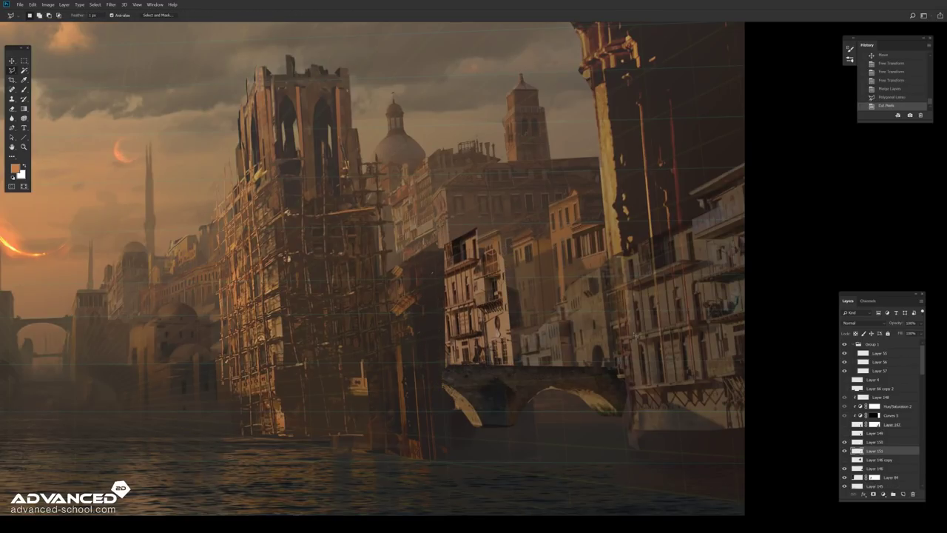
click(873, 468)
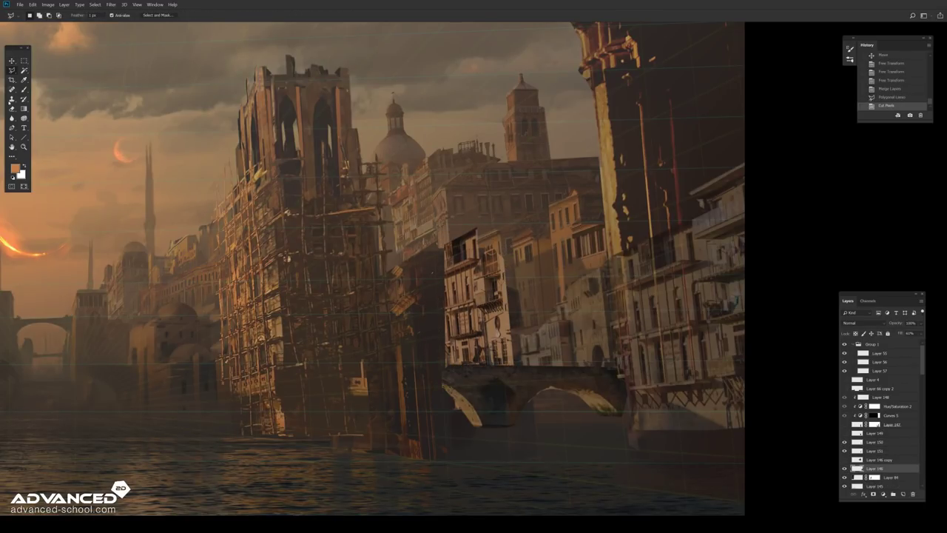
key(ctrl+x)
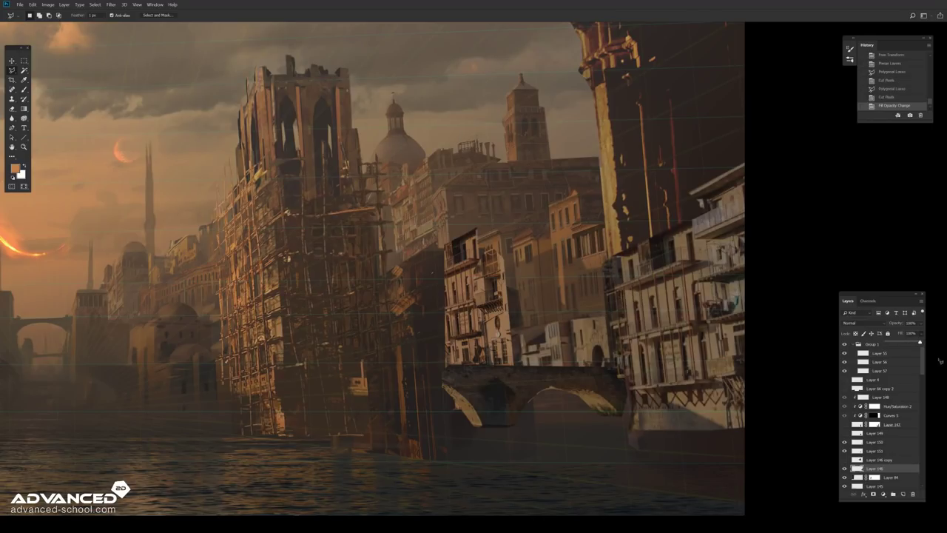
key(ctrl+m)
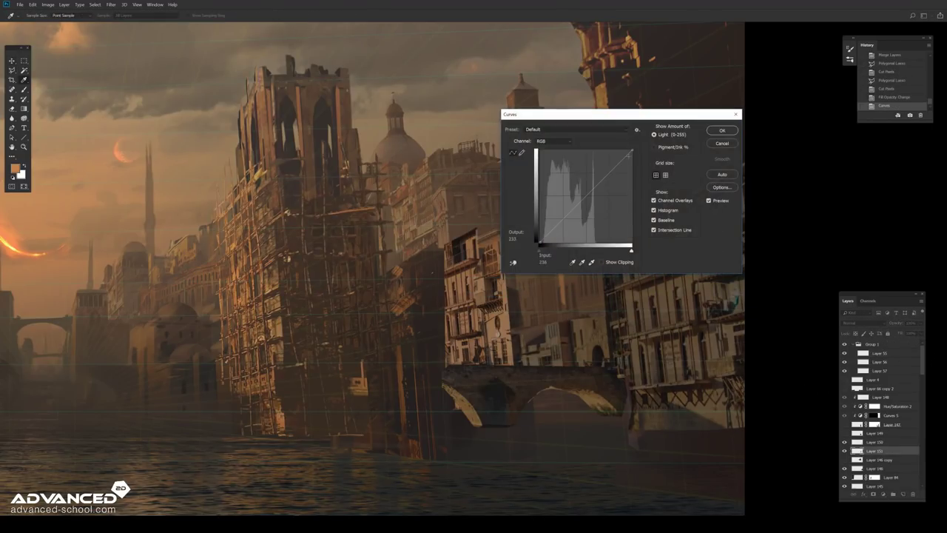
key(ctrl+t)
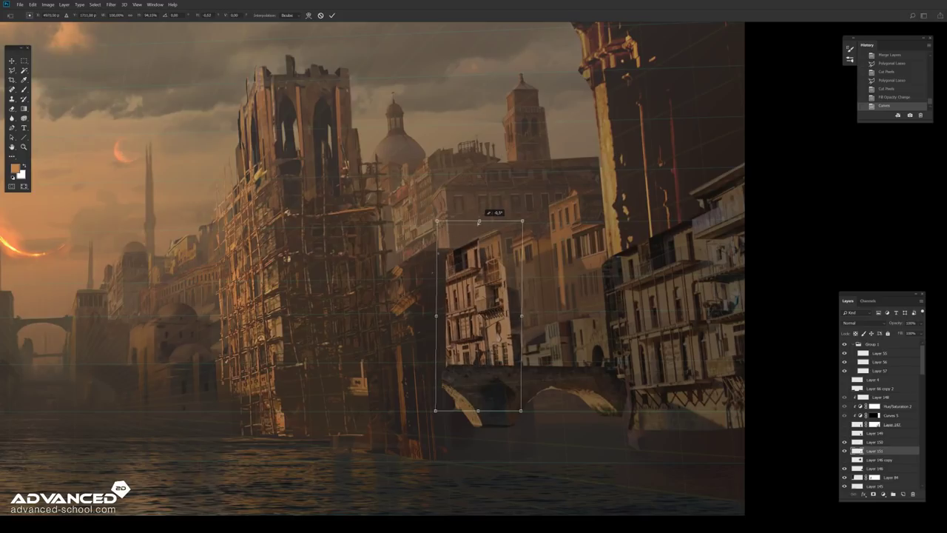
key(Return)
Step: Add clipped Curves layers that darken the piece and adjust its Red, RGB black point and Green
key(ctrl+shift+n)
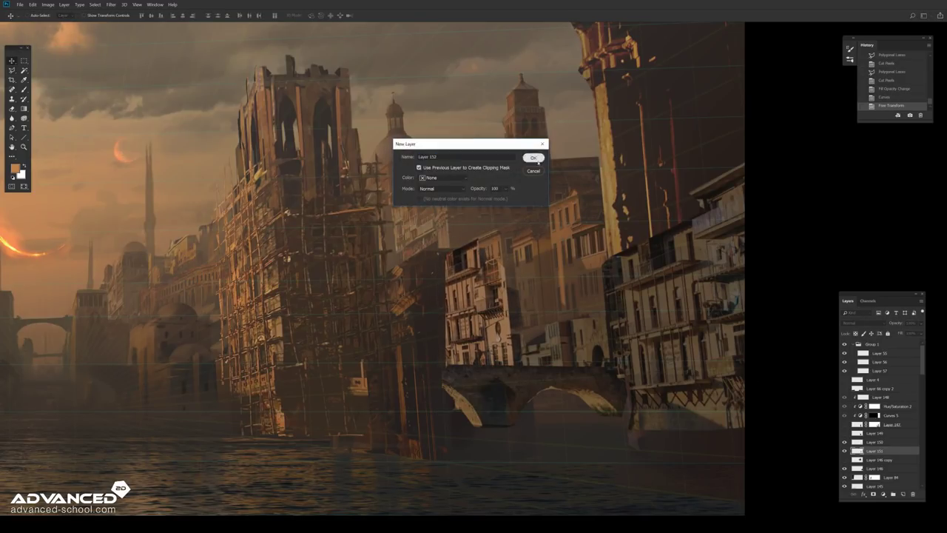
key(Return)
drag(597, 143, 597, 155)
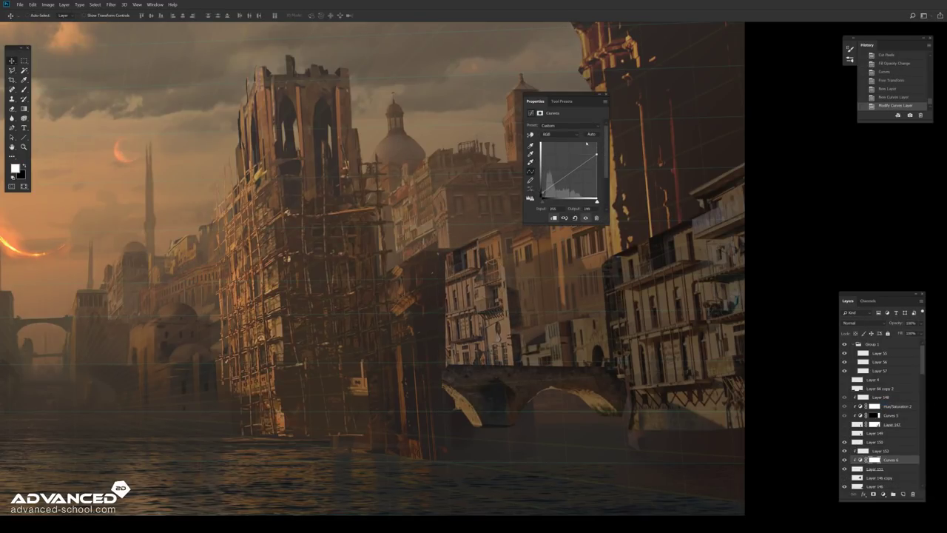
click(549, 146)
click(883, 494)
click(896, 415)
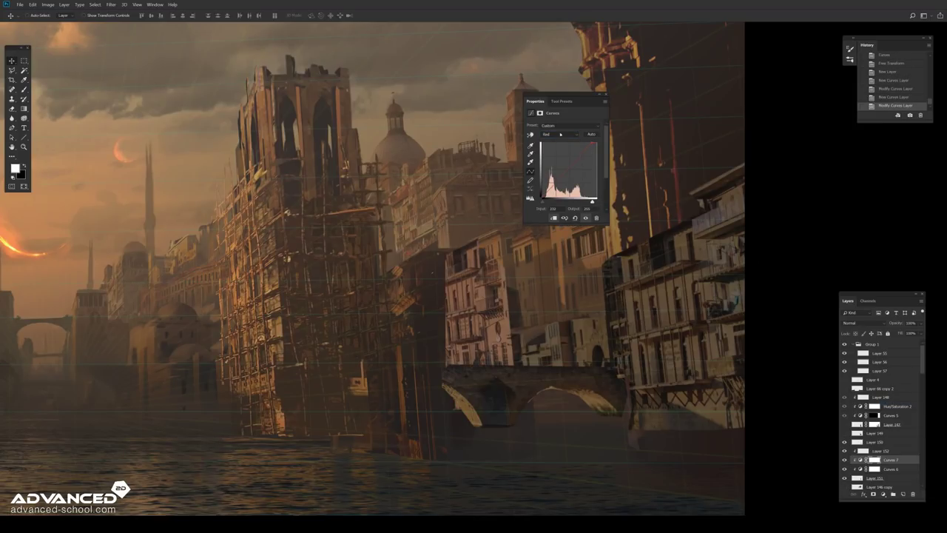
click(883, 494)
click(896, 414)
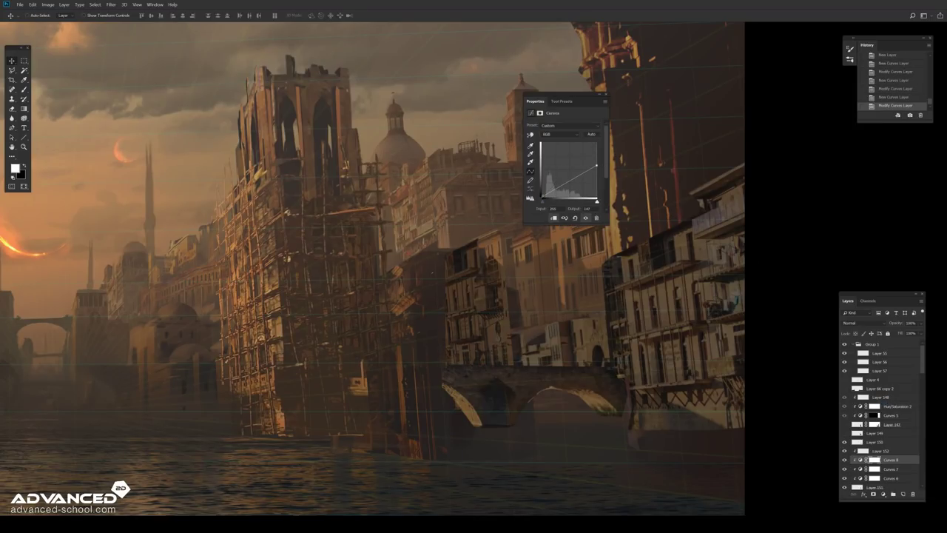
drag(542, 198, 543, 194)
click(560, 134)
click(560, 143)
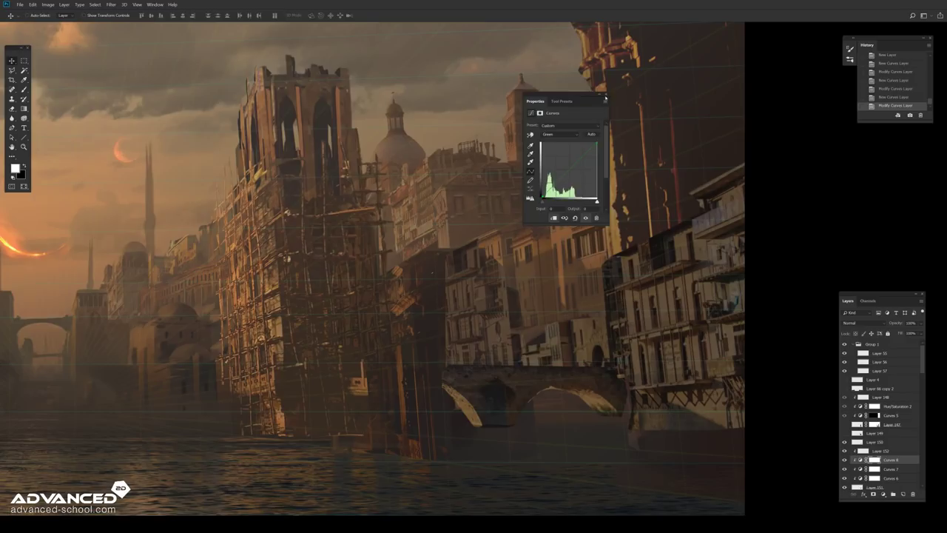
click(605, 97)
Step: Cut away the unwanted part with the Polygonal Lasso and zoom out to review
key(l)
double_click(456, 295)
key(ctrl+x)
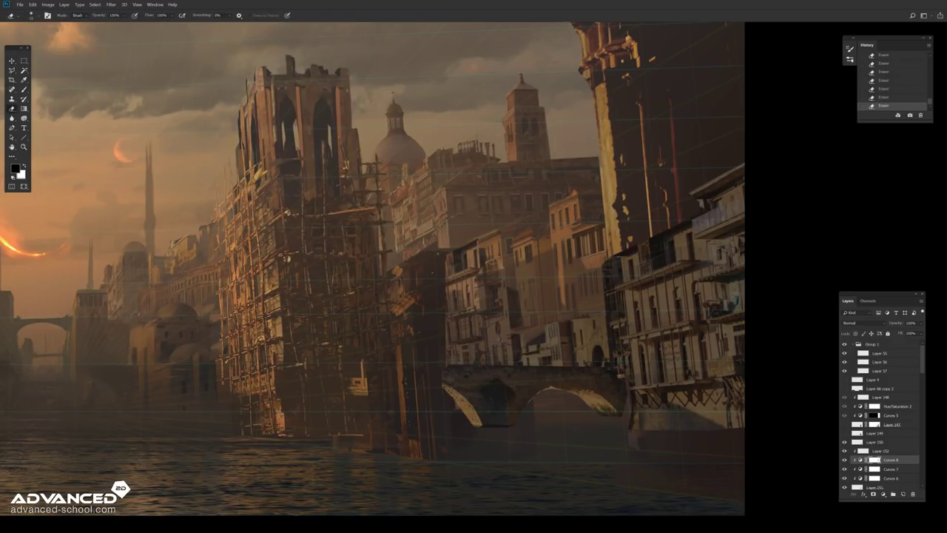
key(ctrl+minus)
key(ctrl+plus)
Step: Rework the bridge piece and delete the unneeded layer
key(g)
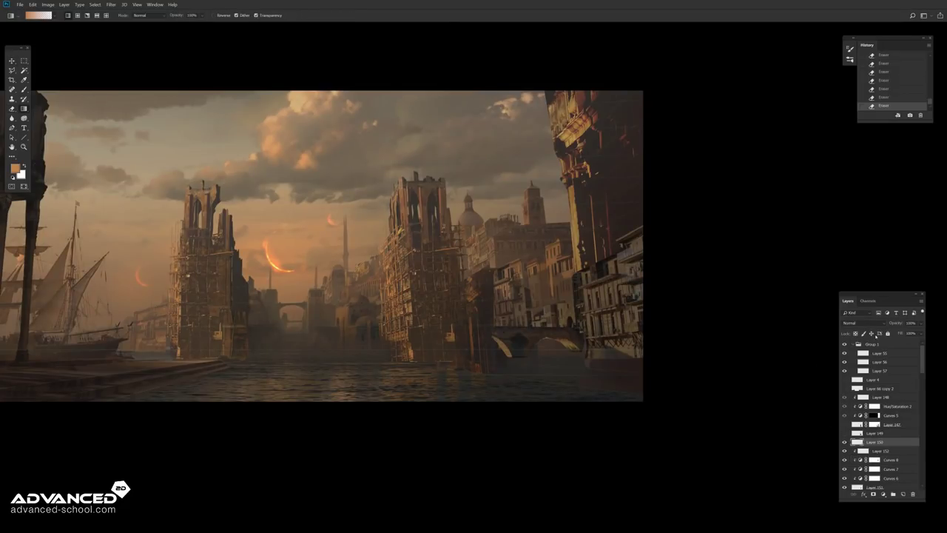
key(ctrl+t)
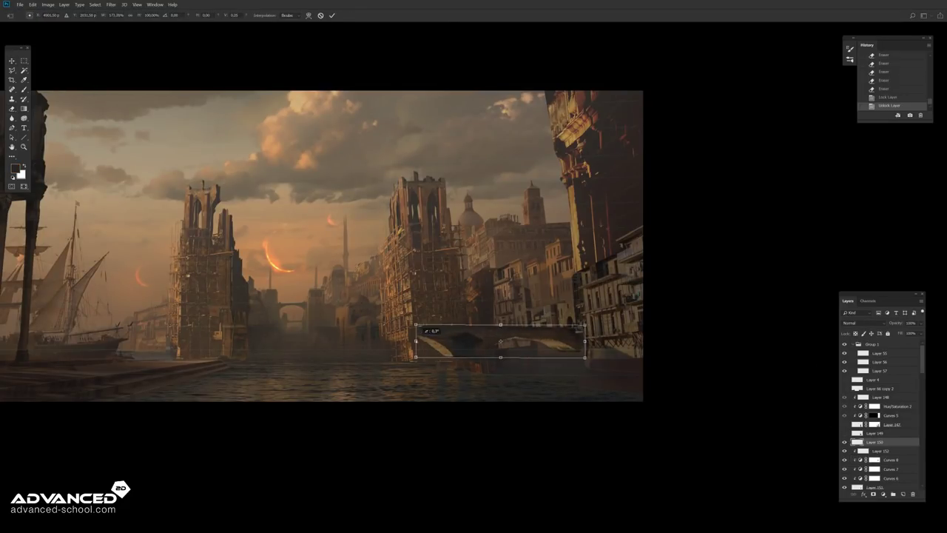
key(Return)
key(Return)
key(ctrl+x)
key(Delete)
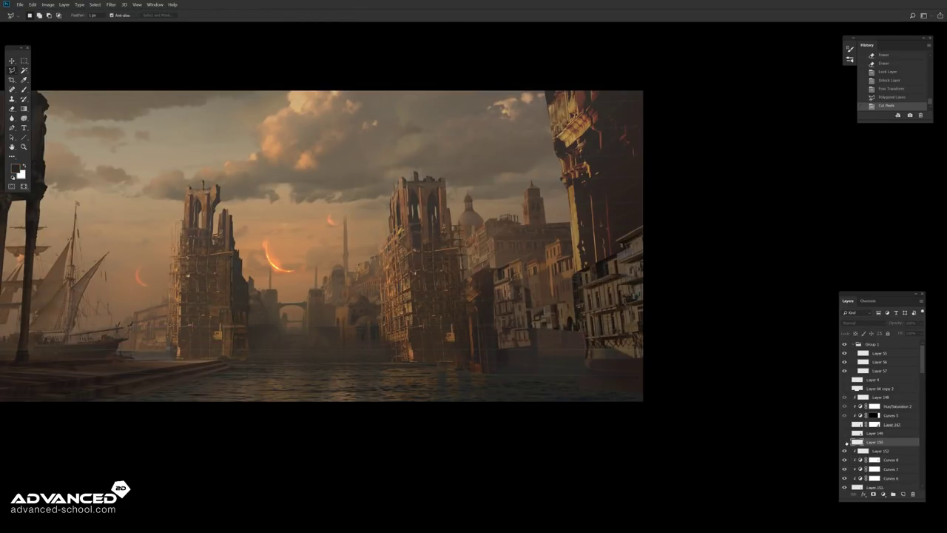
Step: Show Layer 149 and move its building piece left beside the tower
click(844, 433)
double_click(488, 328)
key(ctrl+t)
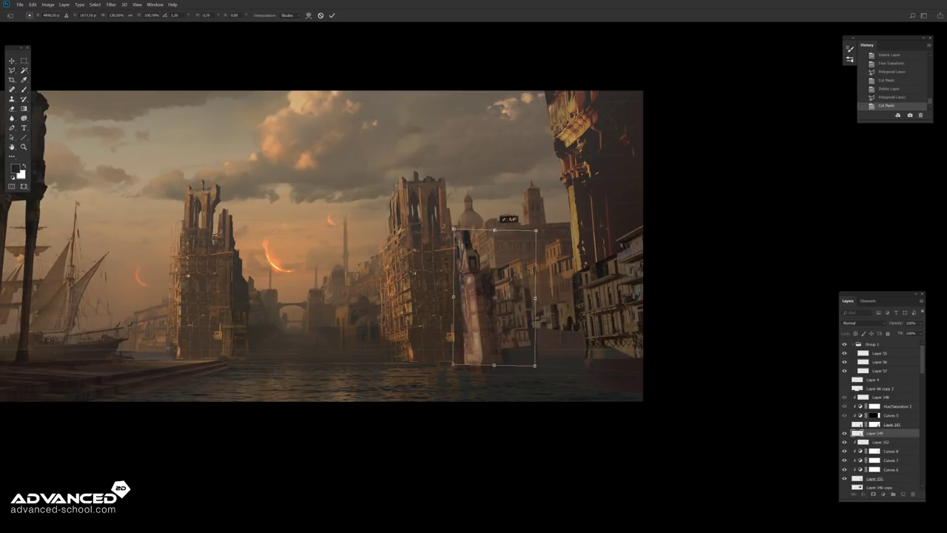
drag(496, 310, 456, 300)
key(Return)
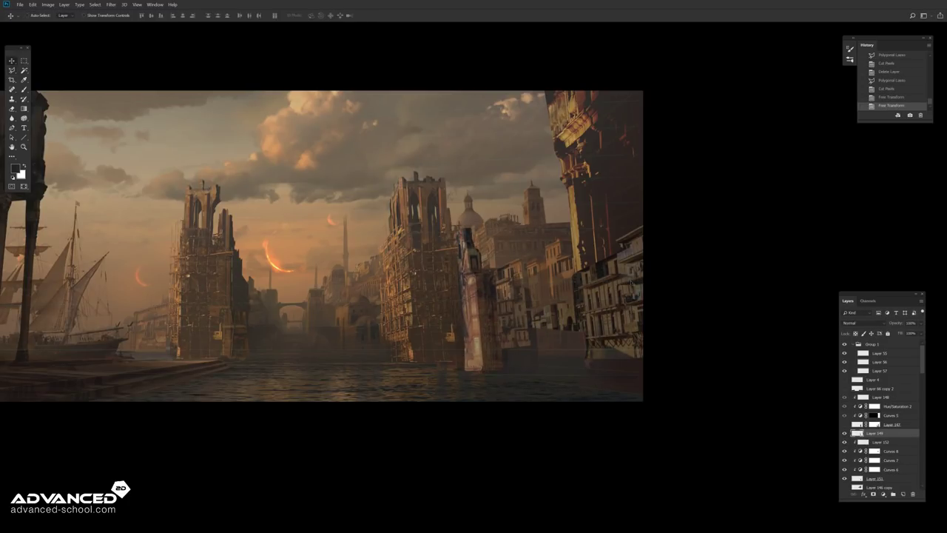
Step: Delete the pink building piece and Layer 146, then flip the canvas horizontally
key(Delete)
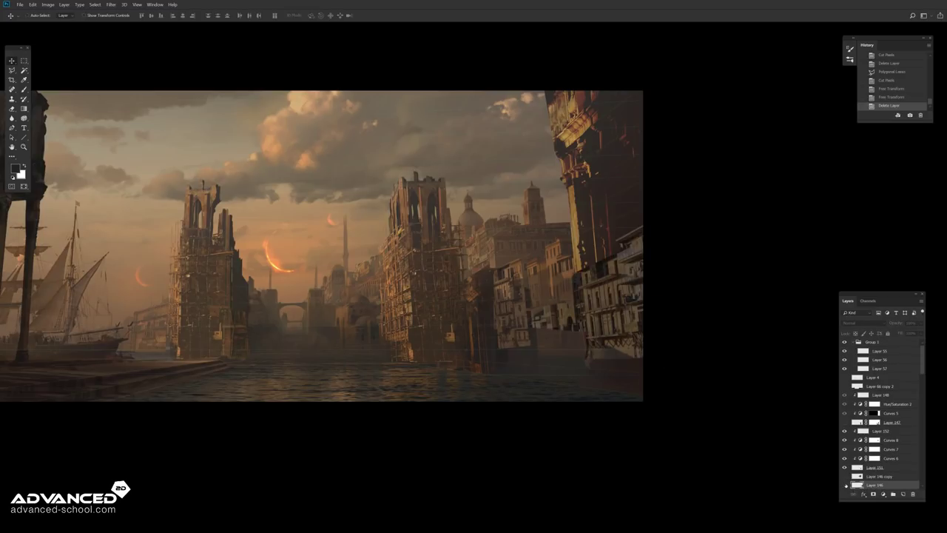
key(Delete)
drag(245, 262, 444, 294)
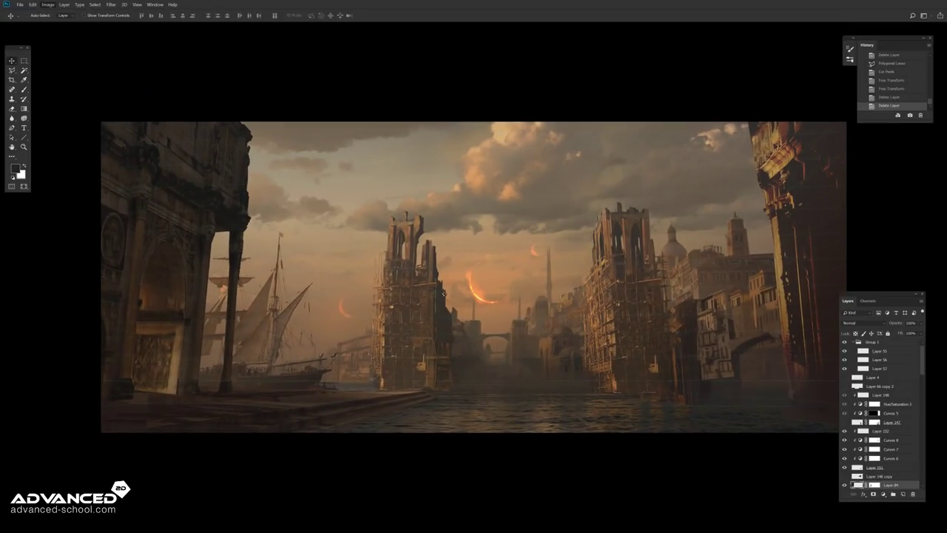
key(ctrl+shift+h)
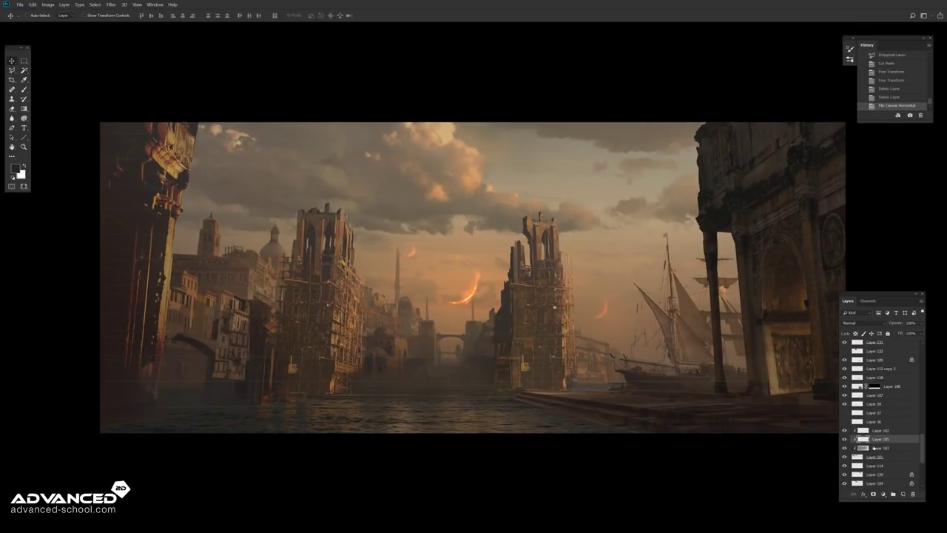
drag(717, 345, 717, 346)
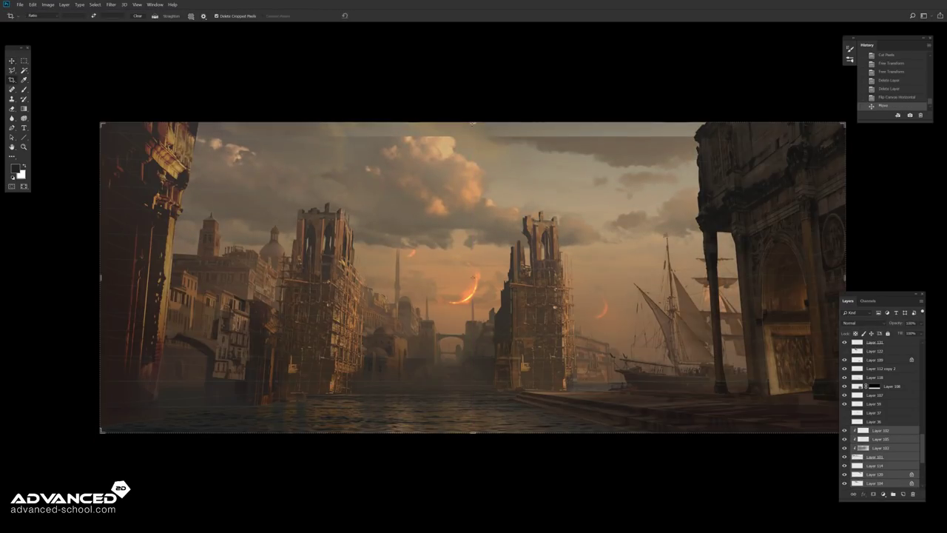
Step: Crop the canvas to a tighter panoramic frame and preview it full screen
key(c)
key(ctrl+minus)
key(Return)
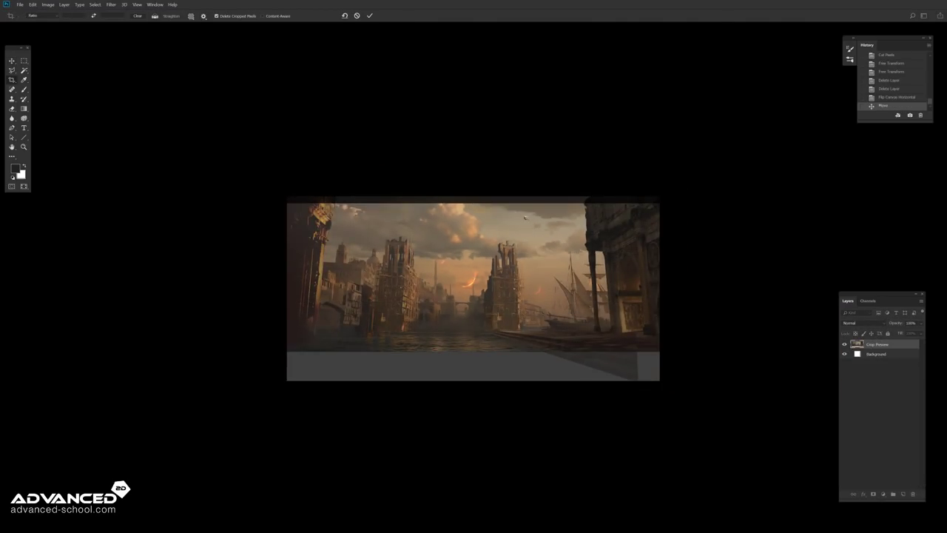
key(f)
key(f)
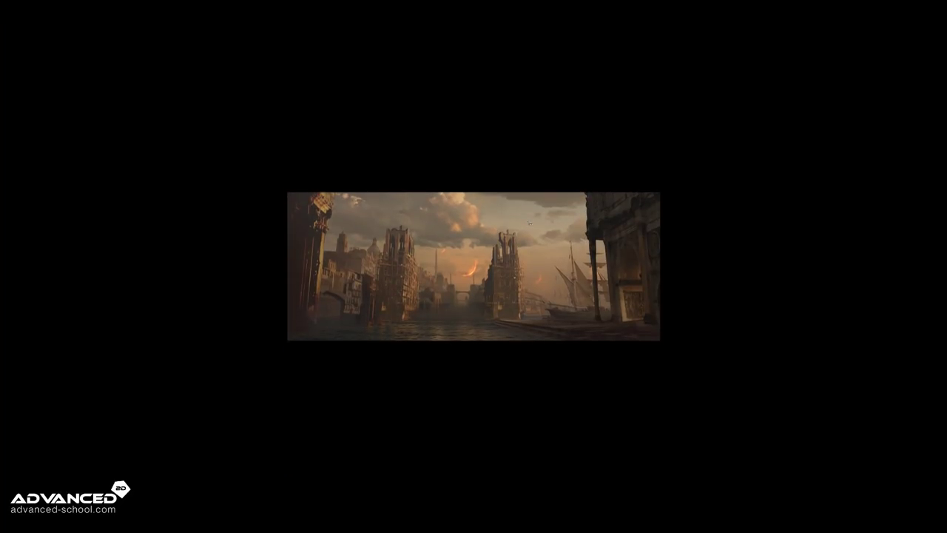
key(ctrl+0)
key(f)
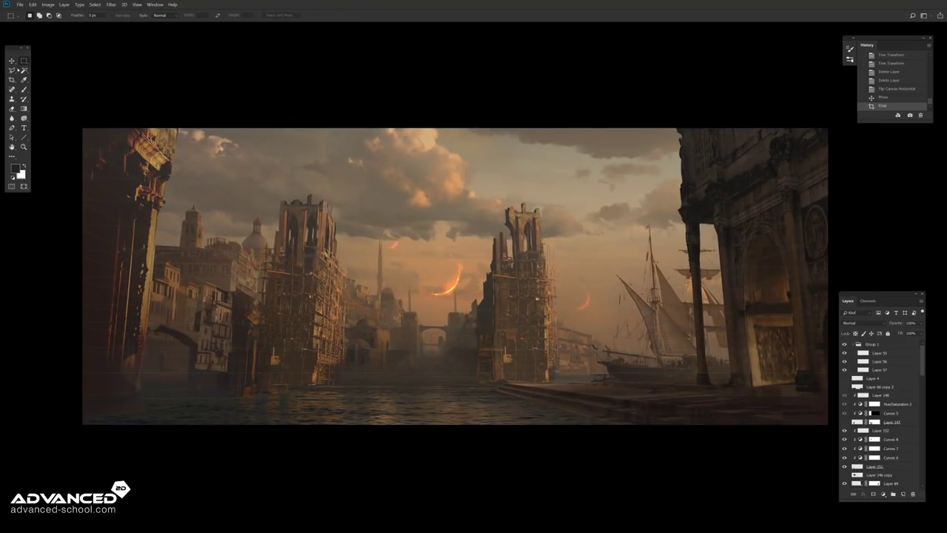
Step: Pick a layer from the stack under the cursor with the Move tool
key(v)
right_click(135, 165)
click(151, 181)
Step: Show the foreground balustrade layer and merge the Layer 147 group
scroll(923, 398, up, 2)
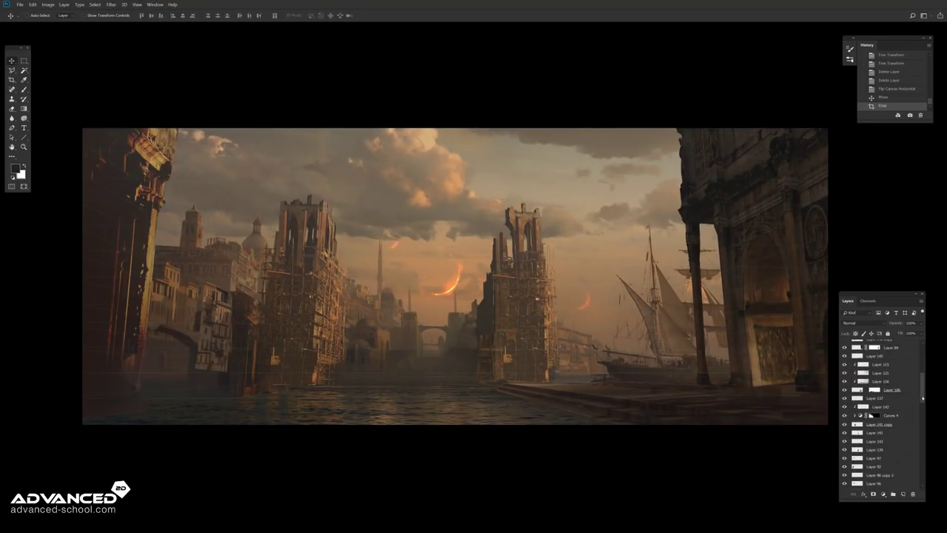
scroll(923, 398, up, 3)
click(844, 386)
click(881, 387)
drag(734, 424, 733, 422)
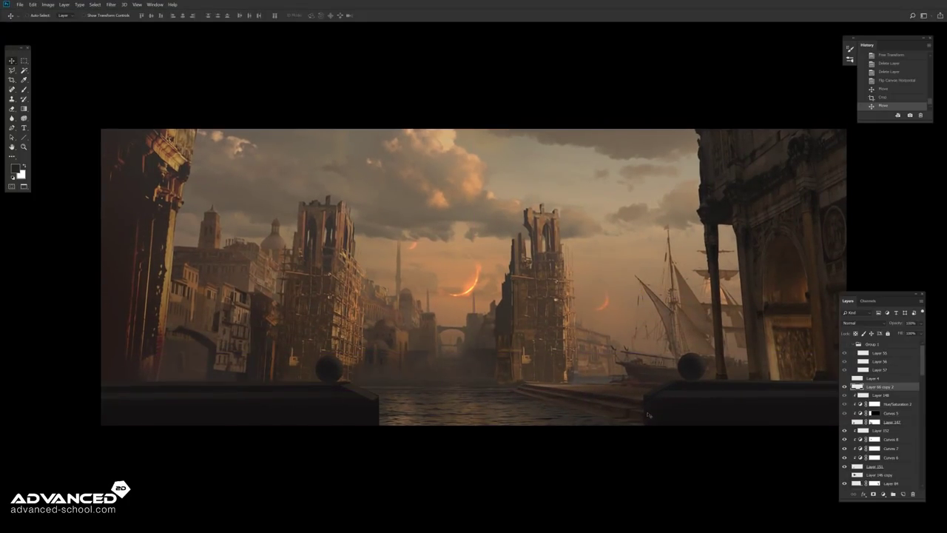
click(847, 423)
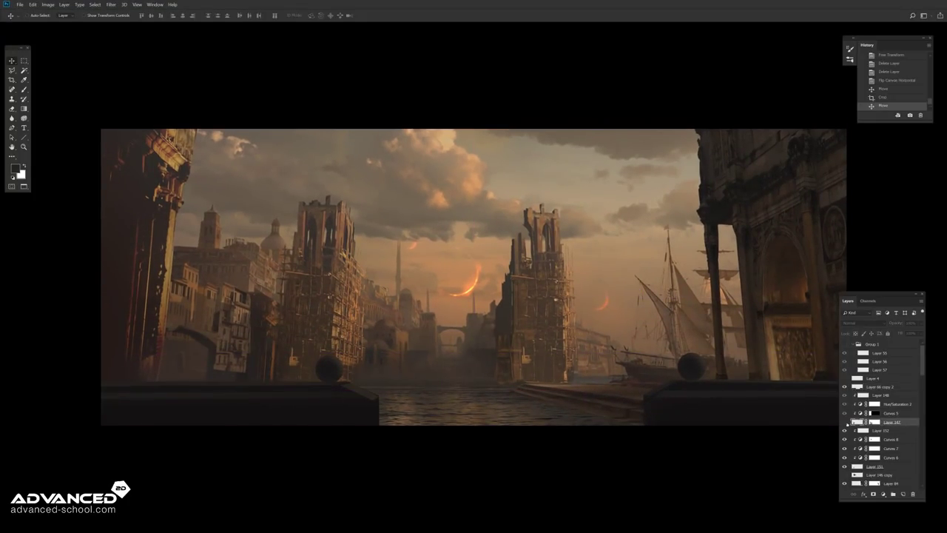
key(ctrl+e)
Step: Shrink and centre the tower, then place a taller stretched copy toward the centre
key(ctrl+t)
mouse_move(336, 333)
mouse_down()
mouse_move(428, 341)
mouse_move(271, 344)
mouse_up()
key(Return)
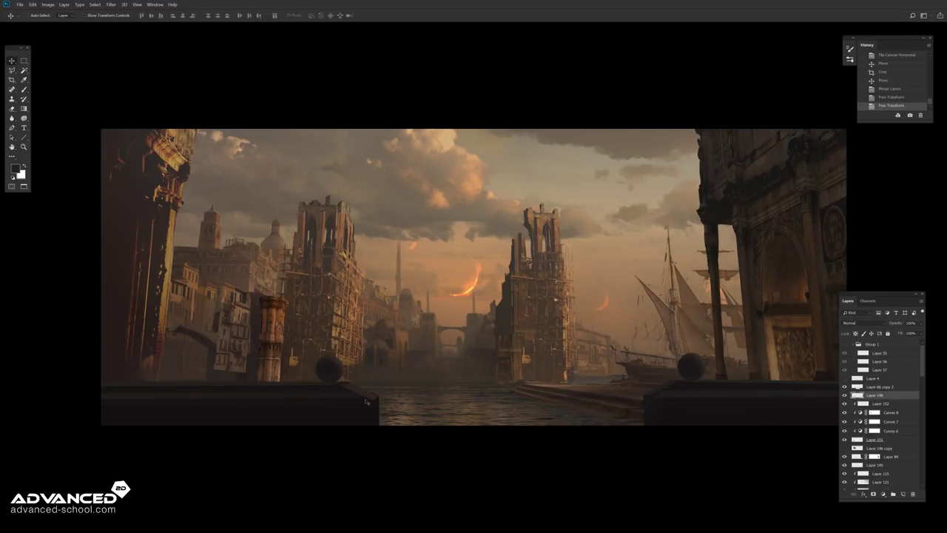
drag(274, 333, 400, 304)
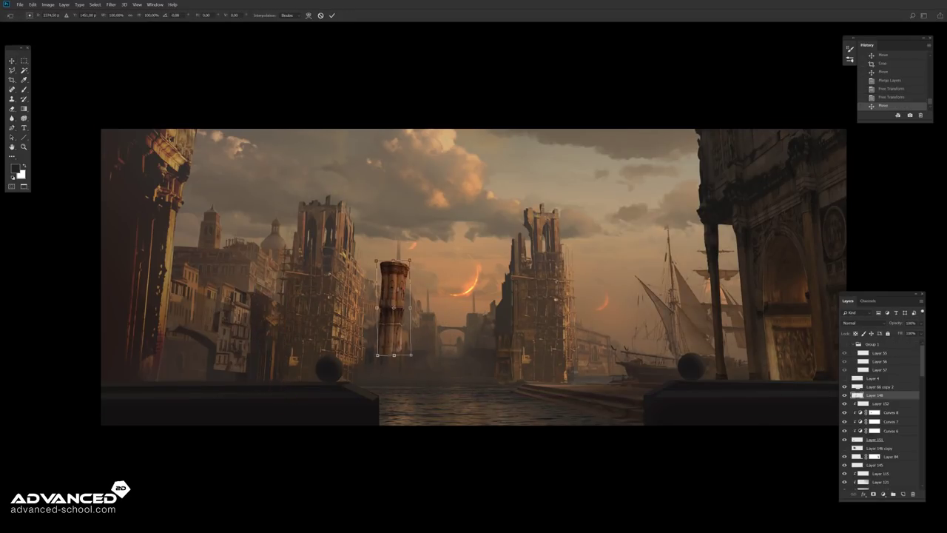
key(ctrl+t)
drag(395, 264, 393, 152)
key(Return)
Step: Send the copy behind, stretch and warp it into a spire, and merge the tower pieces
key(ctrl+bracketleft)
key(ctrl+t)
key(Return)
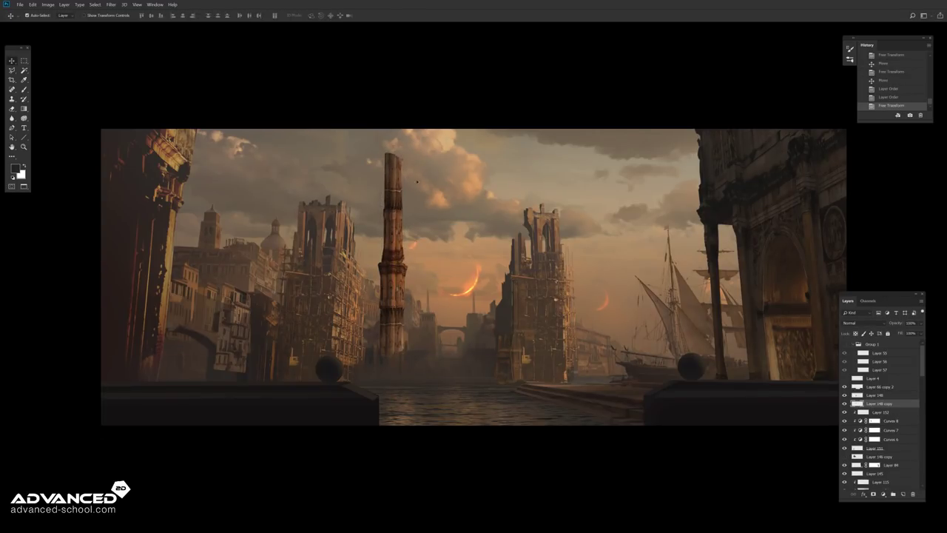
key(ctrl+t)
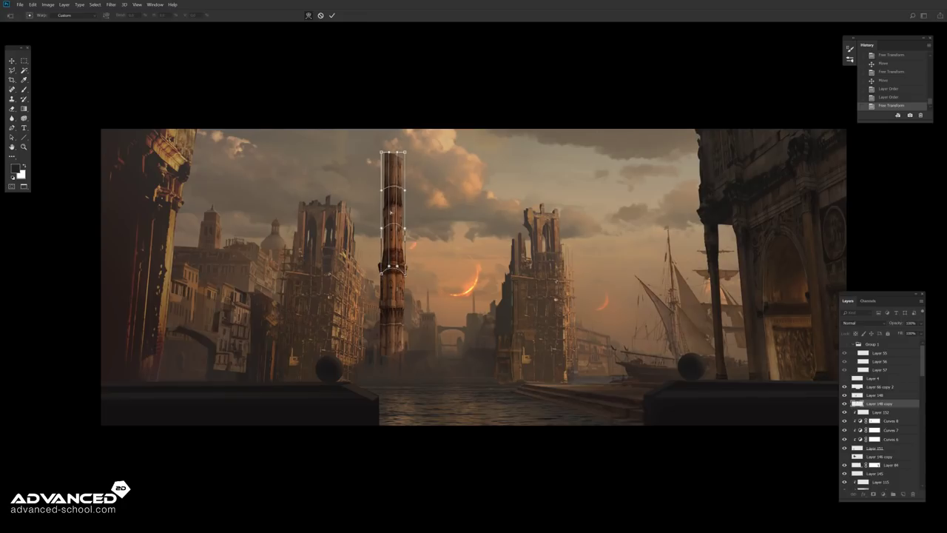
key(Return)
key(ctrl+e)
Step: Trim excess from both sides of the spire and shrink it to fit the skyline
scroll(422, 216, up, 5)
key(l)
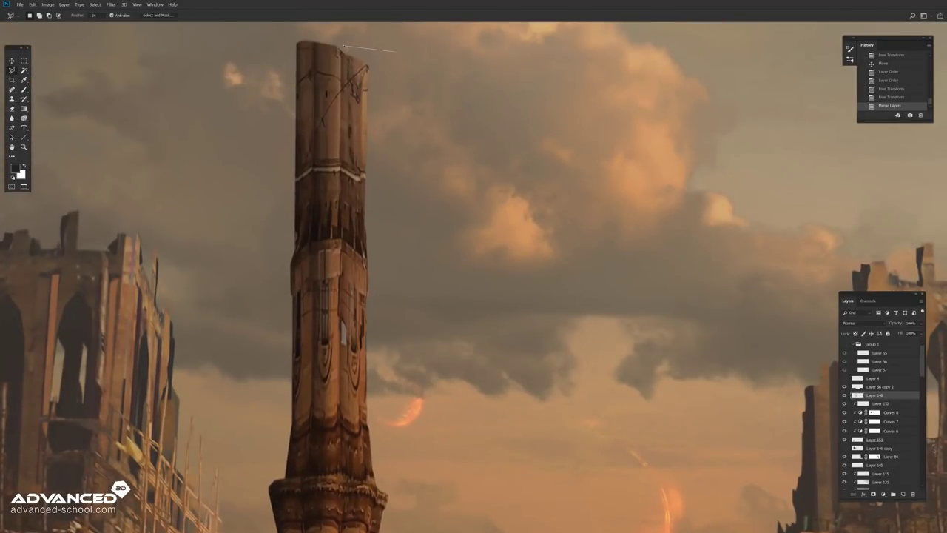
double_click(427, 284)
key(ctrl+x)
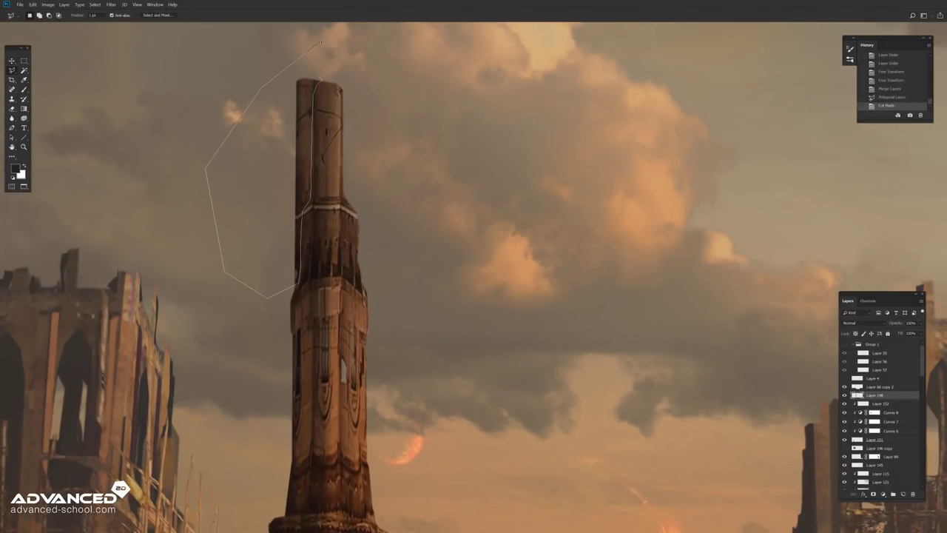
double_click(311, 82)
key(ctrl+x)
scroll(400, 296, down, 5)
key(ctrl+t)
drag(474, 185, 436, 253)
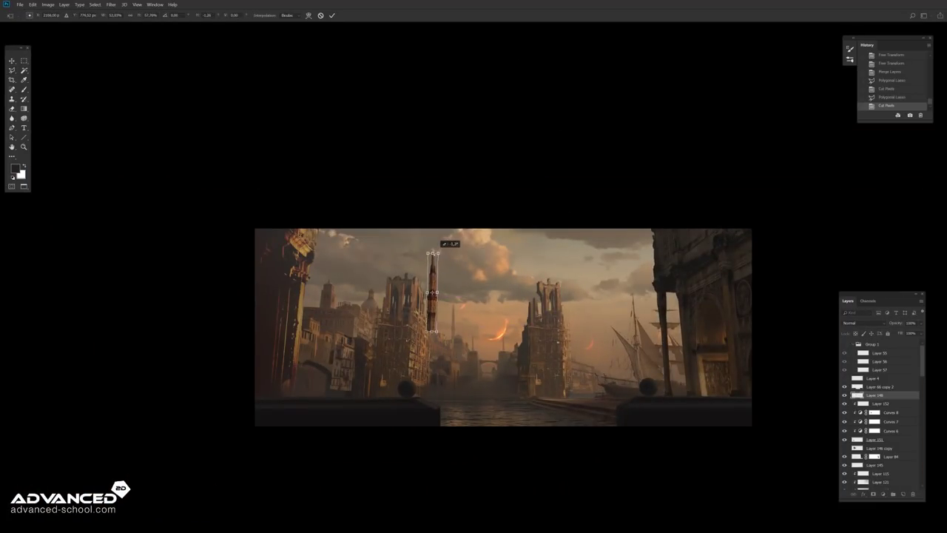
key(Return)
Step: Add a clipped Lighten haze layer with a gradient over the spire and lower its fill
key(ctrl+m)
key(Escape)
key(ctrl+shift+n)
key(Return)
key(g)
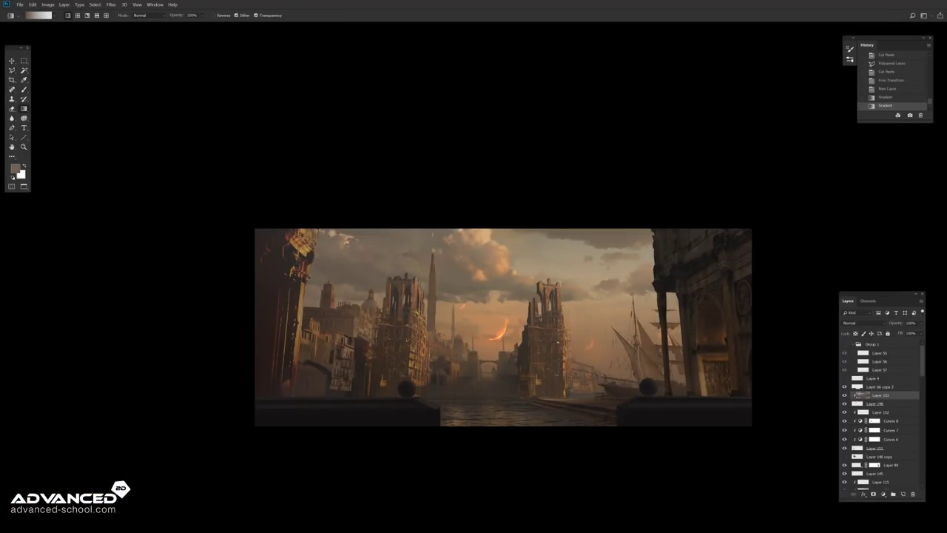
key(shift+alt+g)
drag(475, 252, 426, 296)
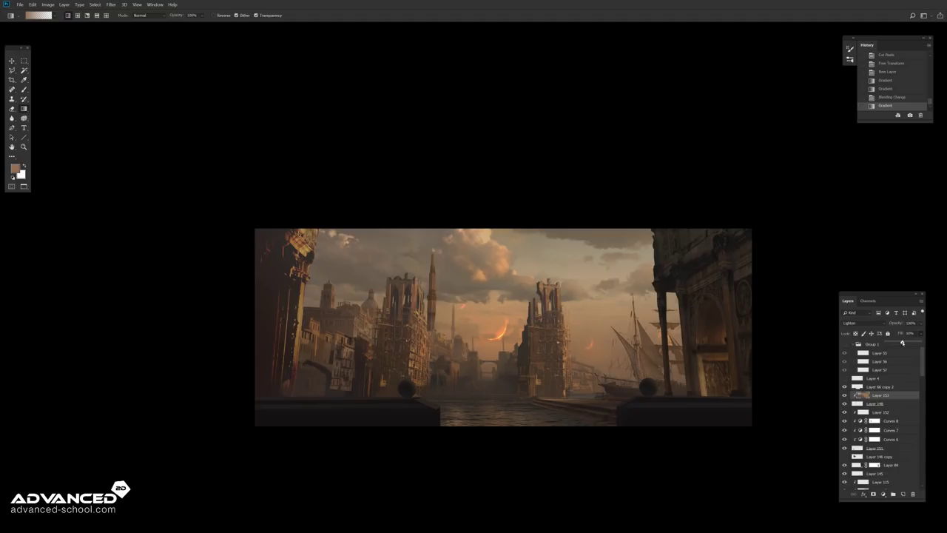
drag(903, 342, 899, 342)
Step: Adjust the spire with Curves, Levels and Hue/Saturation, and set the haze fill to 80%
key(alt+bracketleft)
key(ctrl+m)
click(722, 131)
key(ctrl+plus)
key(ctrl+l)
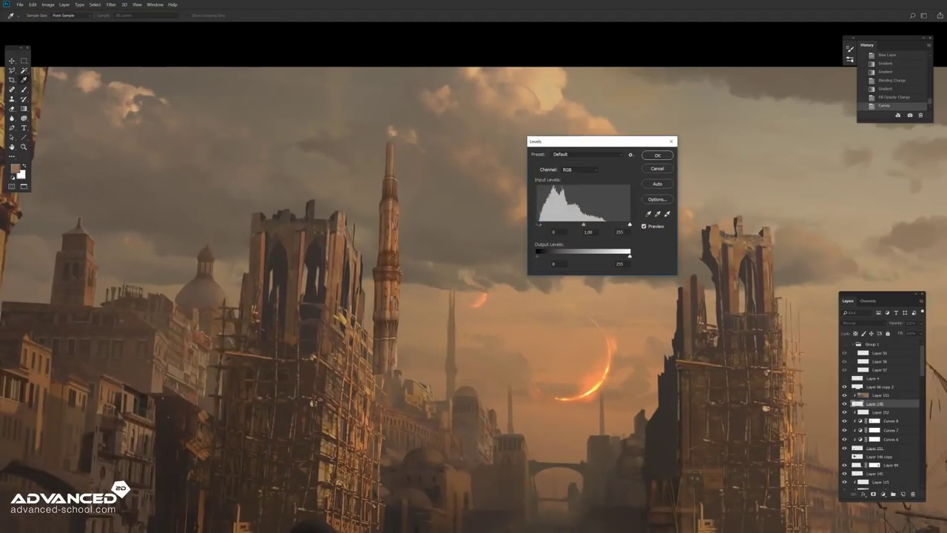
key(Return)
key(ctrl+u)
key(Return)
key(alt+bracketright)
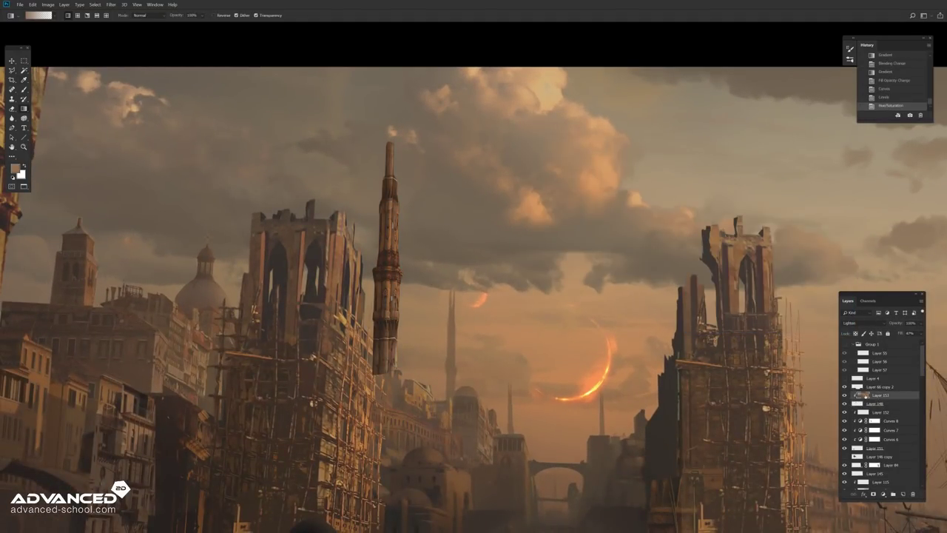
drag(922, 333, 914, 343)
Step: Merge the haze into the spire, then resize and nudge the spire into place
key(ctrl+e)
key(ctrl+t)
key(ctrl+0)
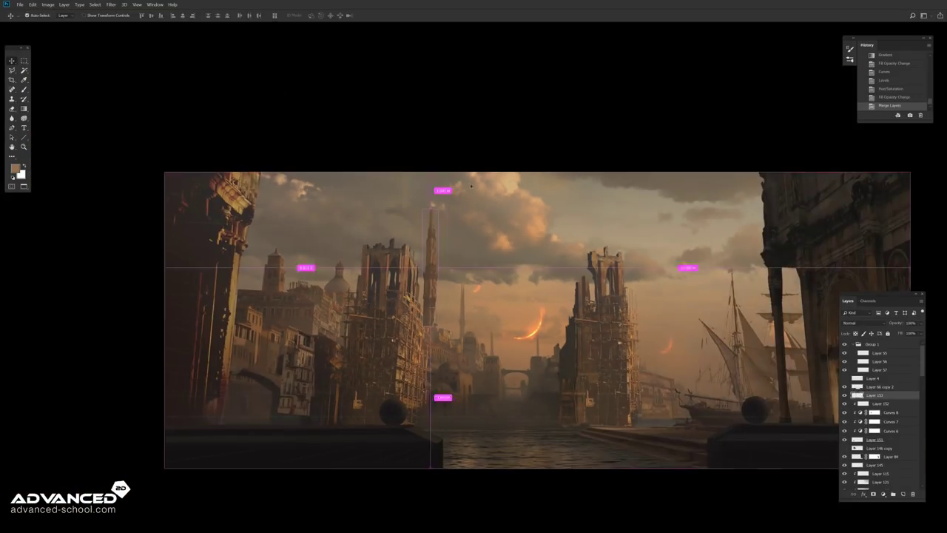
key(Return)
key(v)
key(ctrl+t)
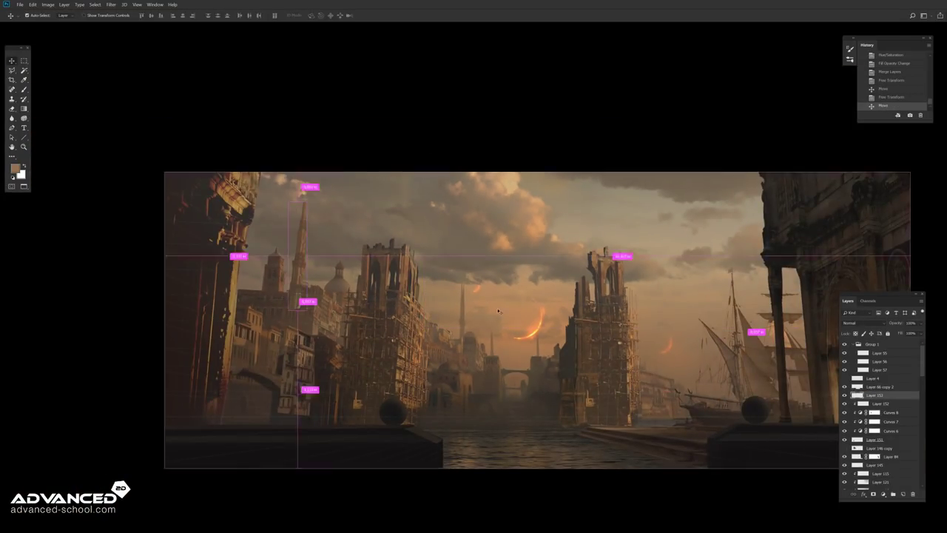
key(Return)
Step: Darken the spire with Curves, soften it with Gaussian Blur and move it down the stack
key(ctrl+m)
key(Return)
click(111, 4)
click(83, 113)
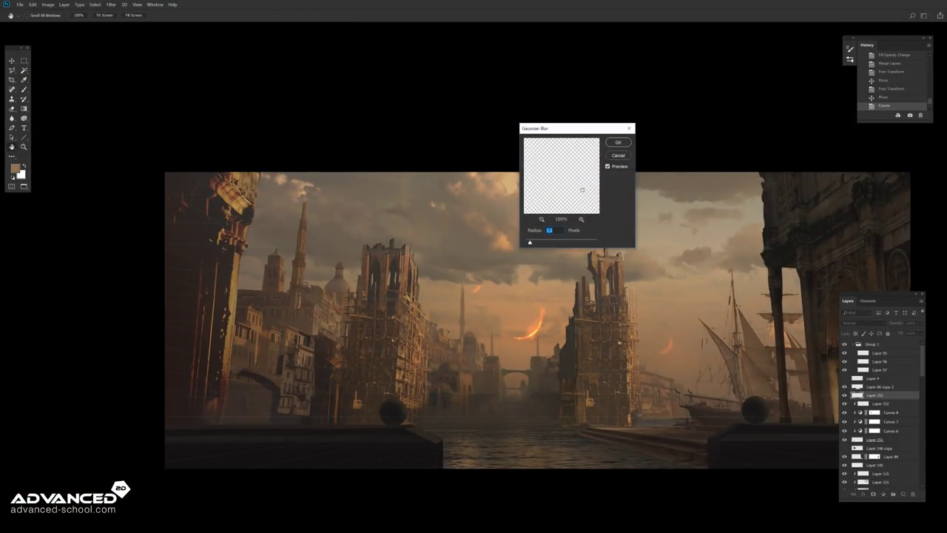
key(Return)
key(ctrl+[)
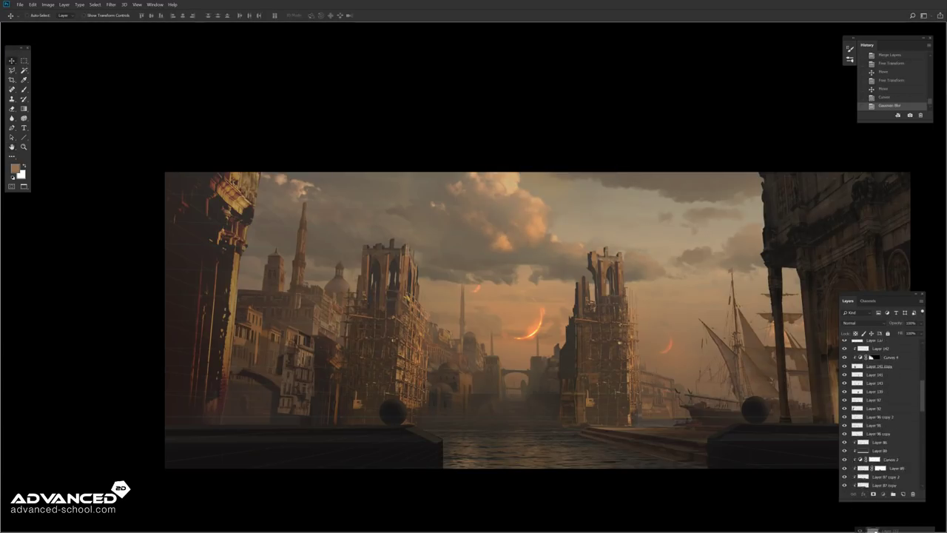
Step: Move the distant spire toward the centre, tilt it about 5 degrees and warp it
key(ctrl+t)
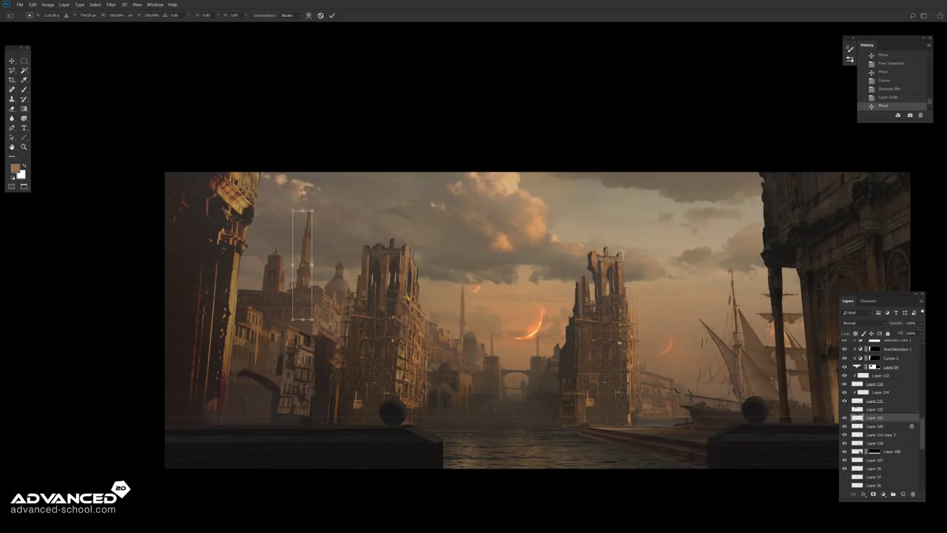
key(Return)
drag(605, 360, 635, 334)
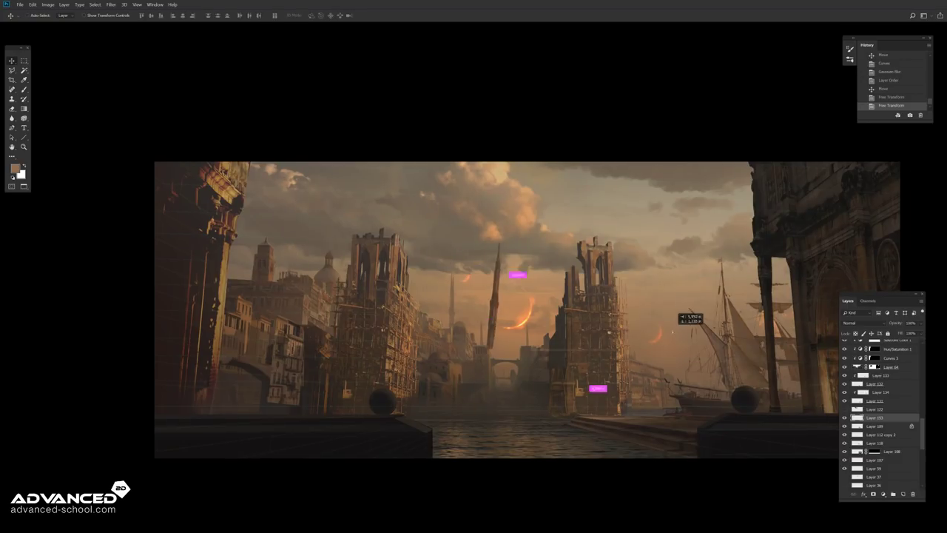
key(ctrl+t)
drag(614, 274, 612, 256)
key(Return)
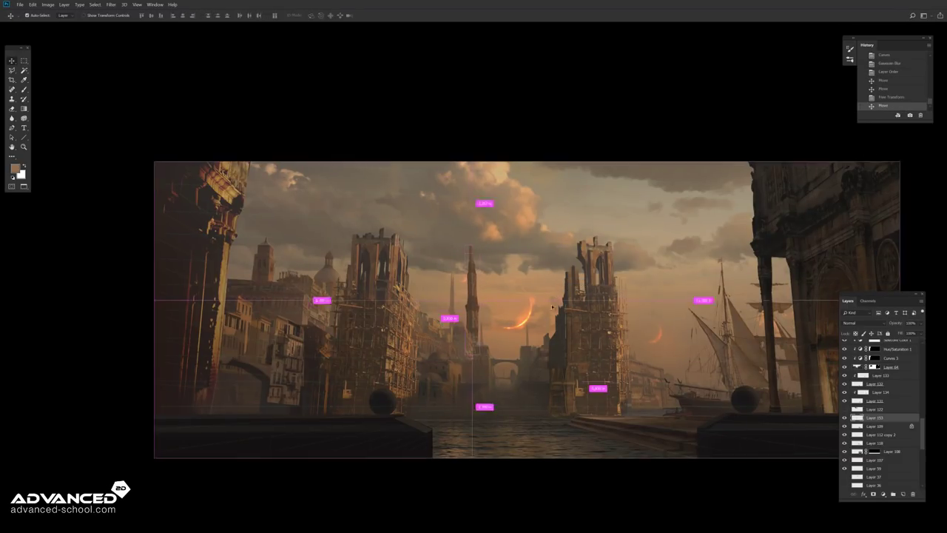
key(ctrl+t)
key(Return)
Step: Adjust the spire with Curves, slide it into final position and flip the canvas horizontally
key(ctrl+m)
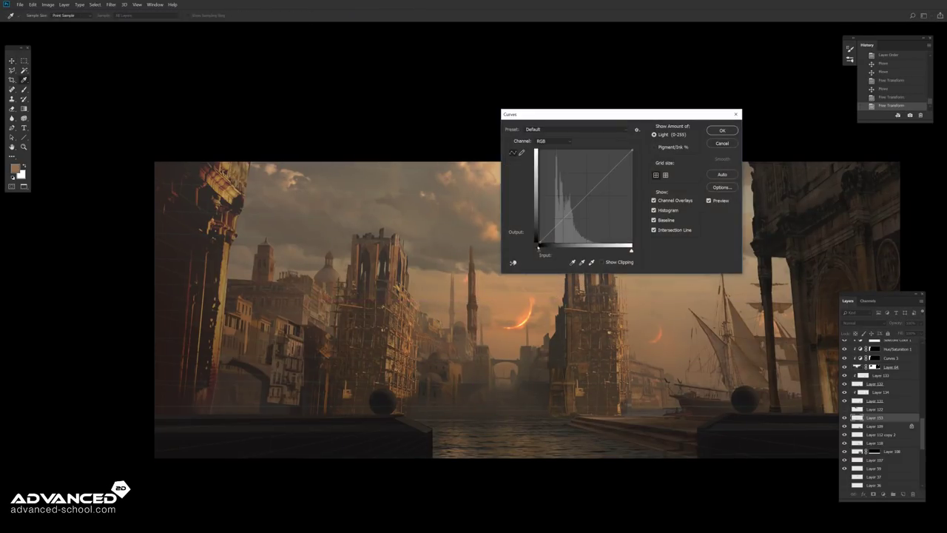
key(Return)
drag(474, 296, 684, 347)
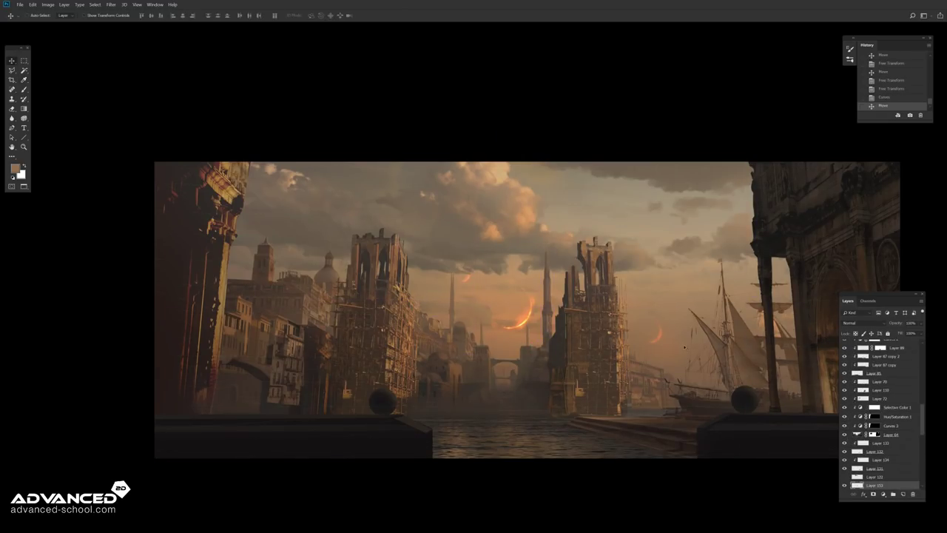
click(48, 4)
click(144, 98)
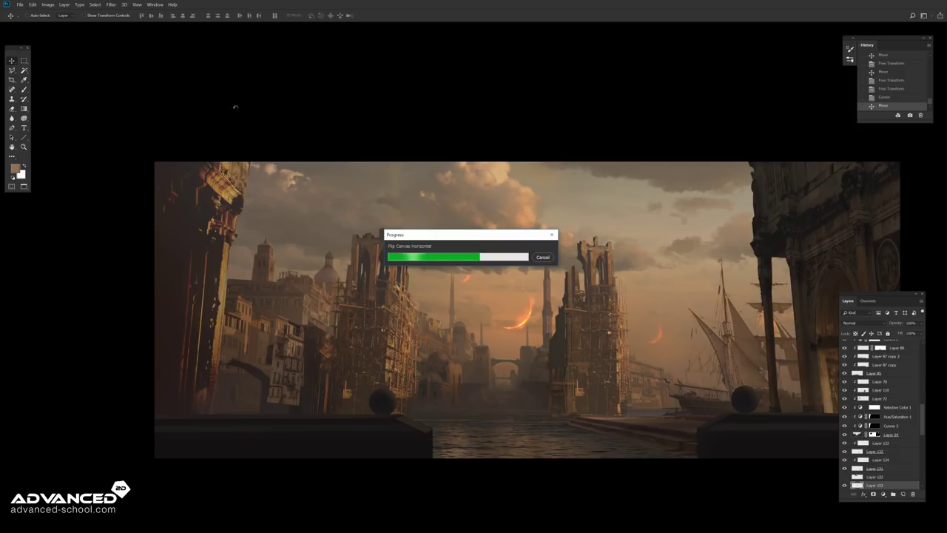
Step: Check the mirrored painting without panels and nudge a building piece slightly right
key(Tab)
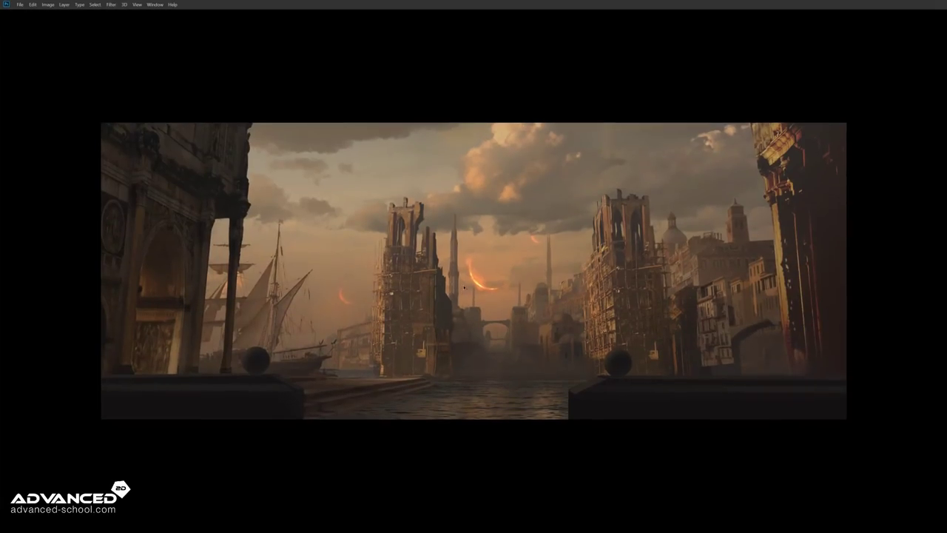
key(Tab)
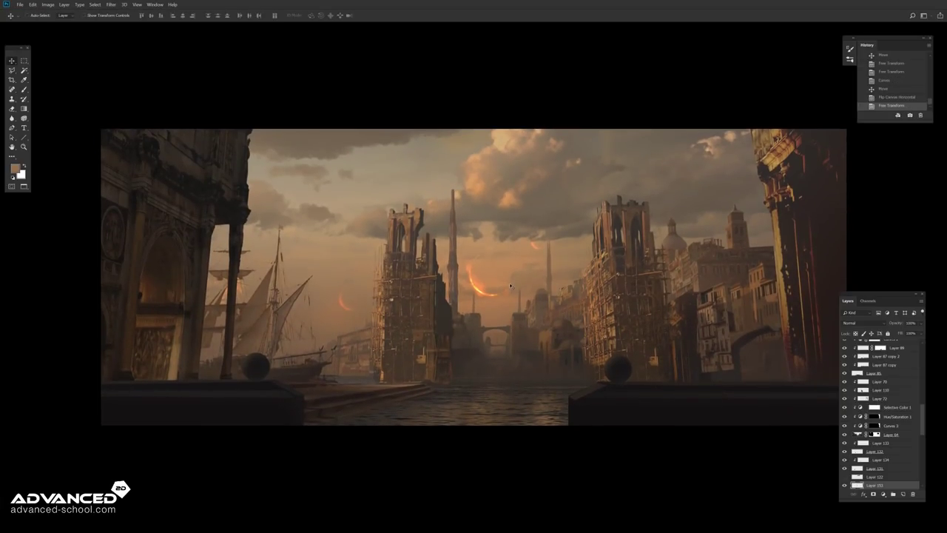
key(Tab)
key(Tab)
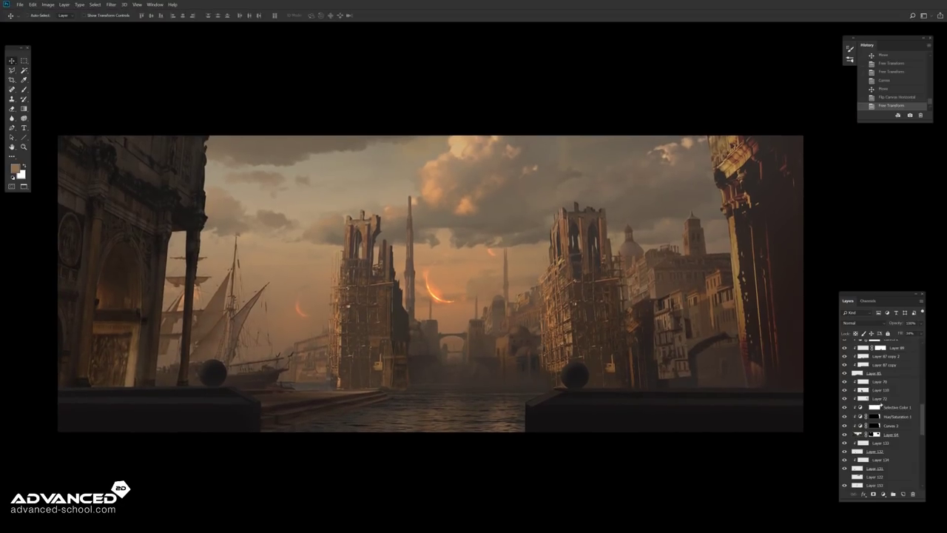
ctrl+click(462, 346)
drag(463, 346, 464, 346)
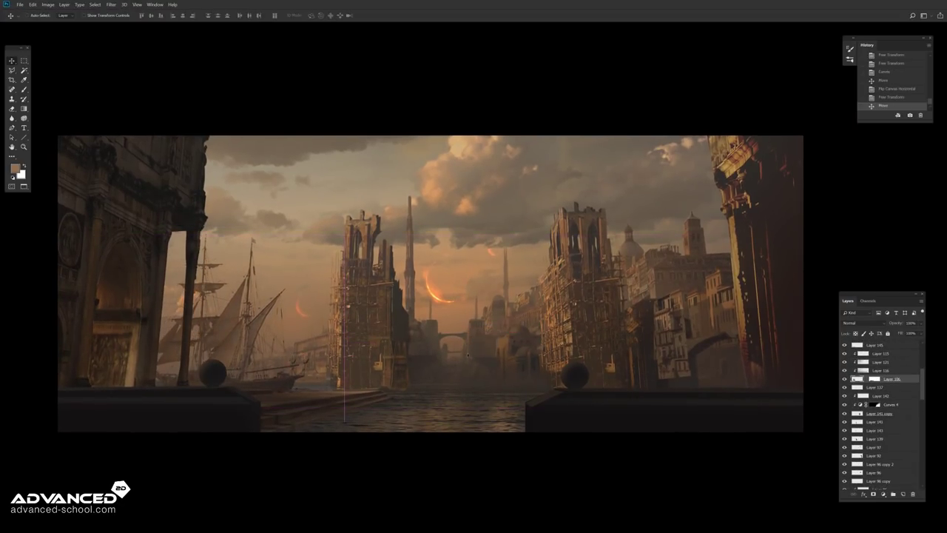
Step: Select Layer 76 from the layers listed under the cursor on the canvas
key(Tab)
key(f)
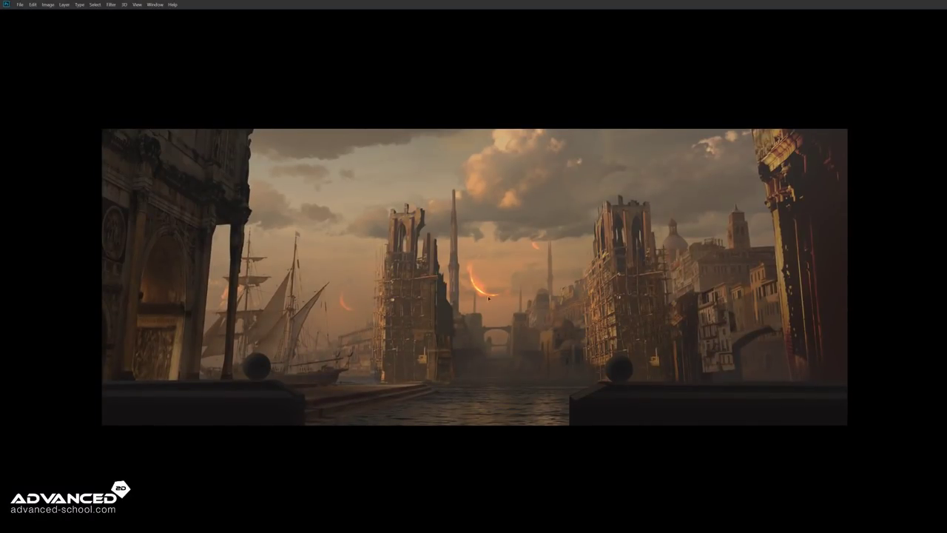
right_click(483, 245)
click(518, 281)
key(Tab)
click(851, 450)
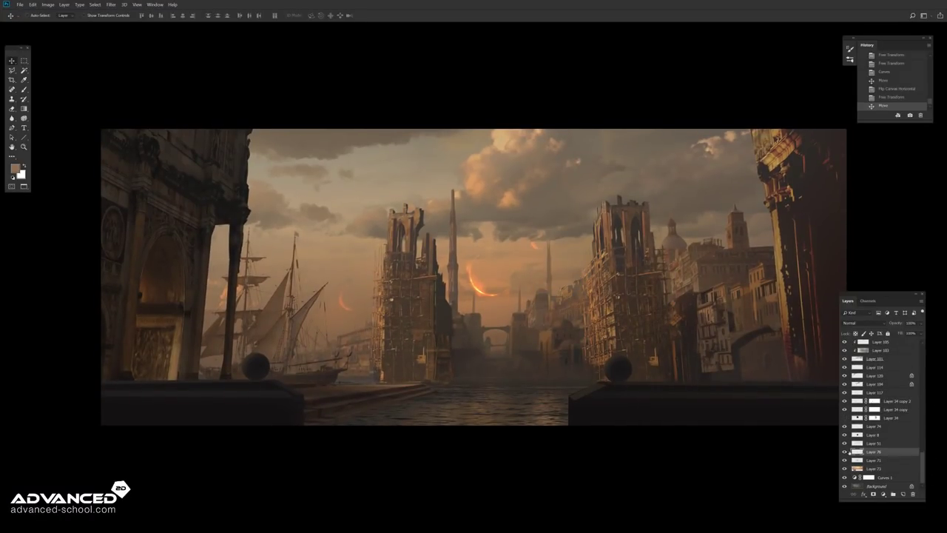
Step: Step through Layers 74, 117 and 34 copy, then shift the Layer 34 copy 2 glow down
click(865, 426)
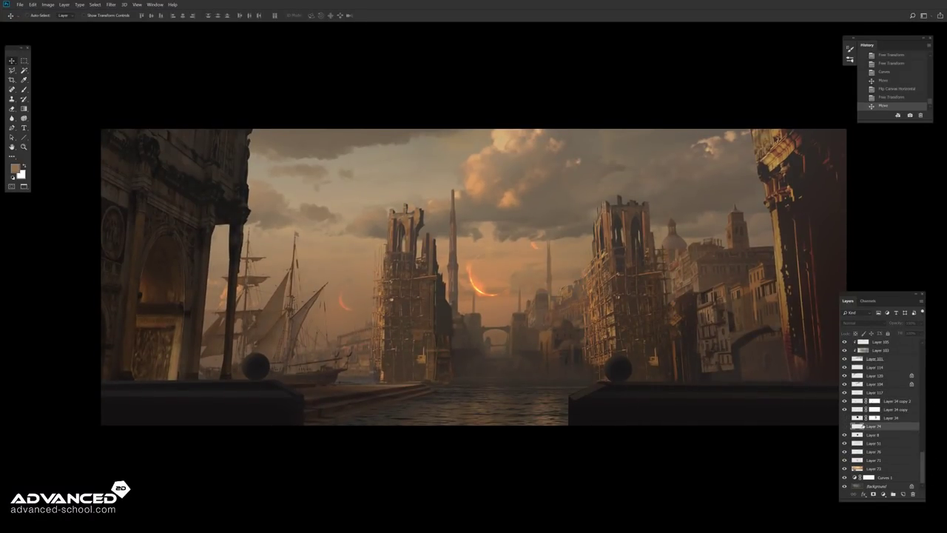
click(860, 393)
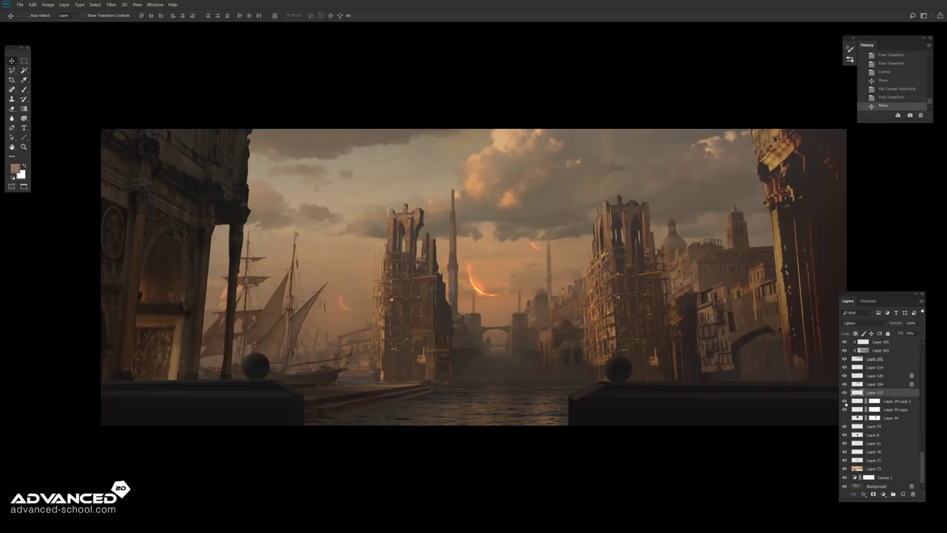
click(851, 409)
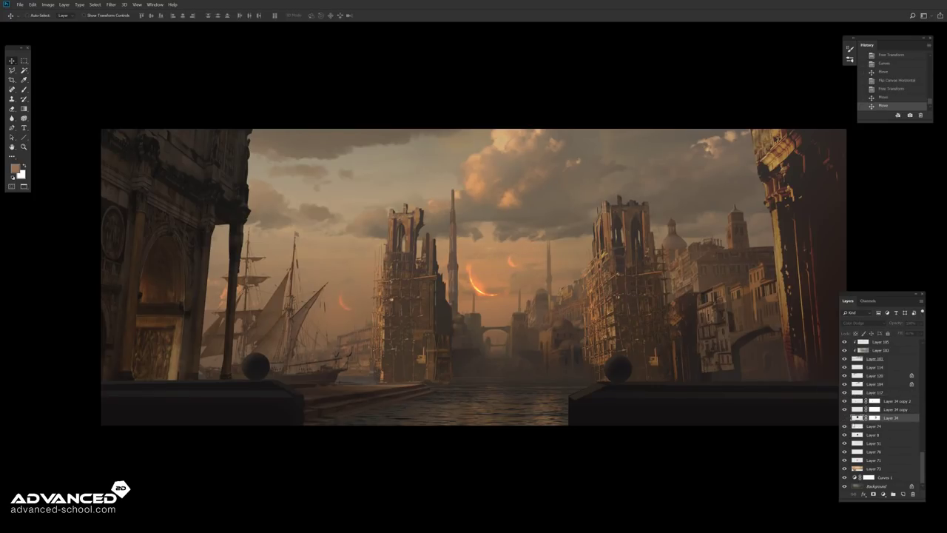
click(859, 400)
drag(590, 281, 590, 297)
Step: Move the Layer 34 copy Color Dodge glow slightly lower after undoing an earlier position
ctrl+click(662, 399)
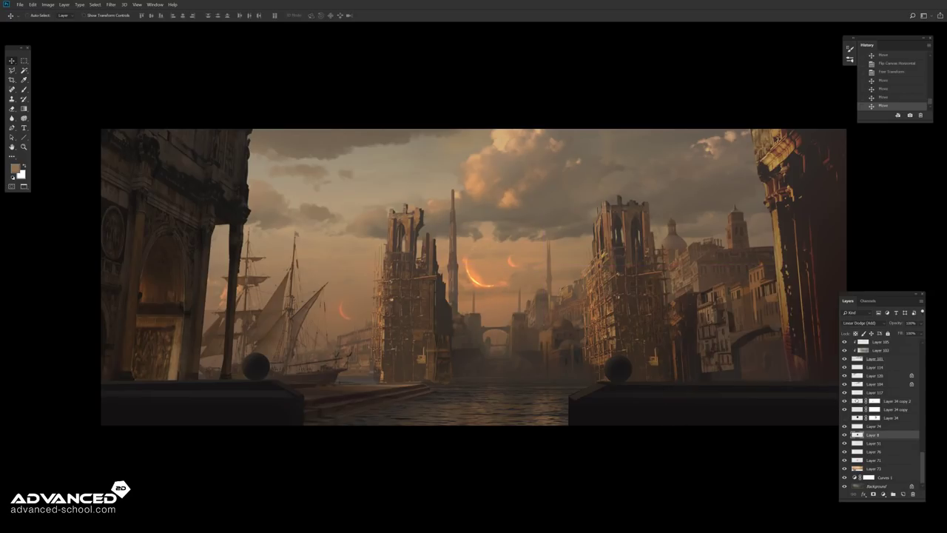
ctrl+click(666, 337)
key(ctrl+alt+z)
key(ctrl+alt+z)
key(ctrl+alt+z)
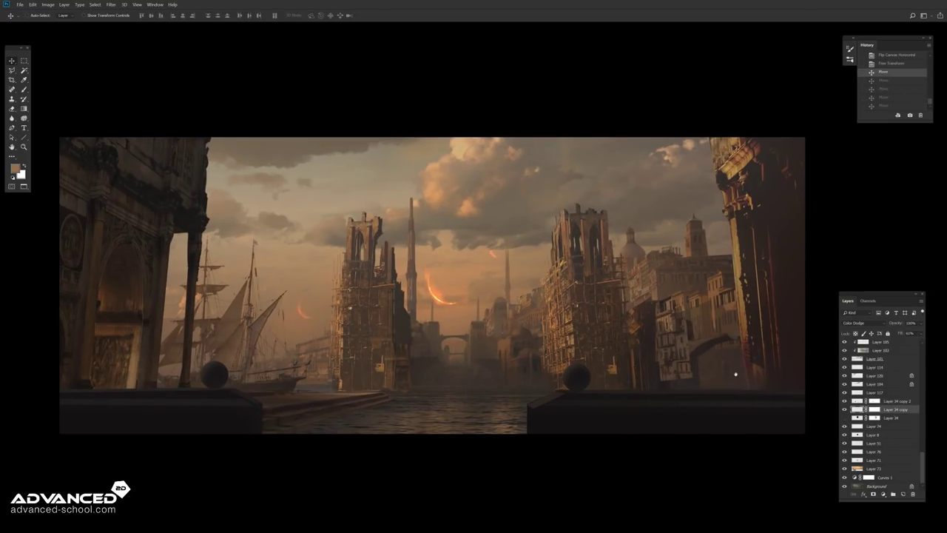
drag(648, 349, 648, 356)
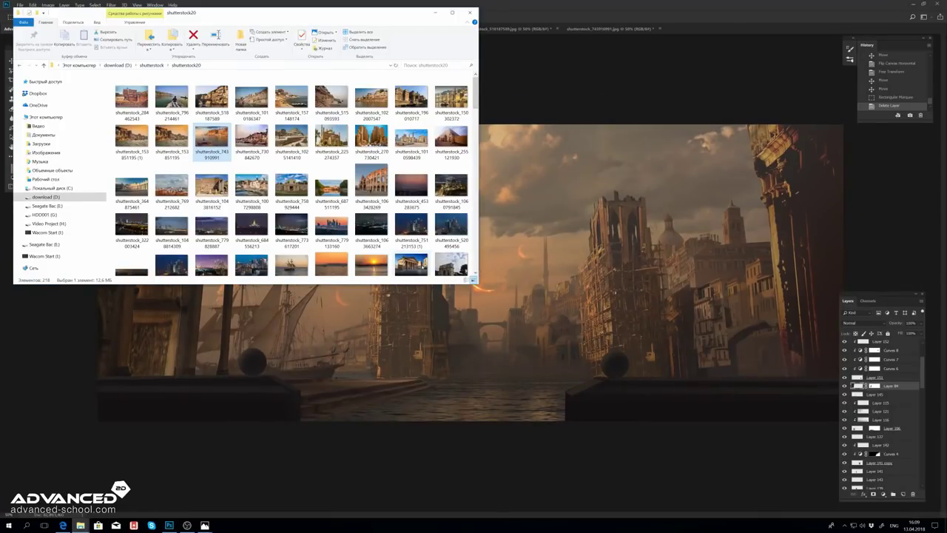
Step: Open the Pantheon stock photo in Photoshop from the image viewer
double_click(410, 264)
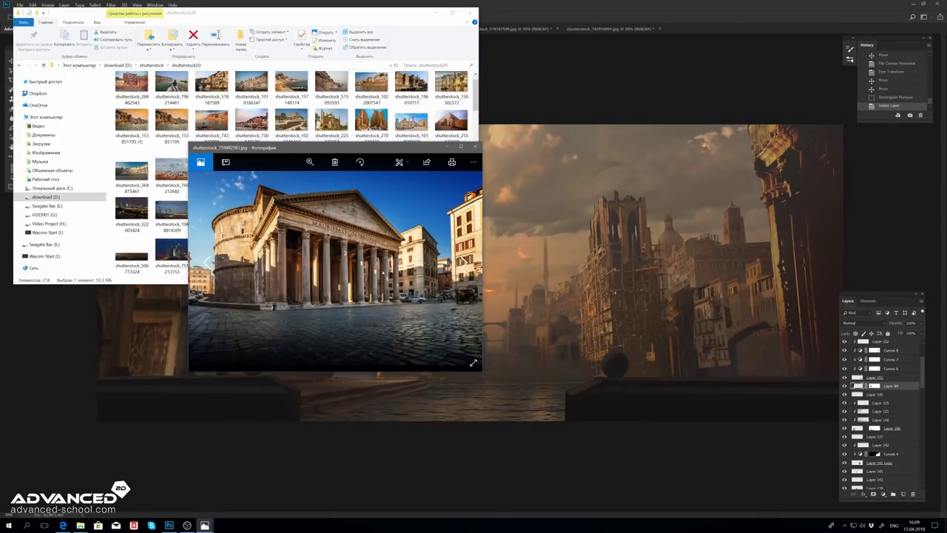
right_click(298, 237)
click(318, 242)
click(285, 324)
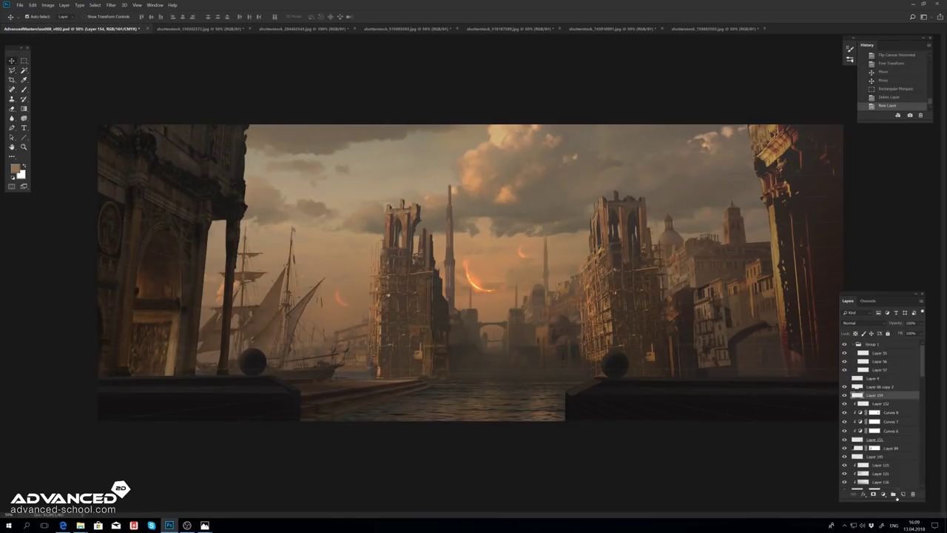
Step: Paste the Pantheon columns and stretch and skew them over the painting's right edge
key(ctrl+v)
key(ctrl+t)
drag(841, 360, 810, 332)
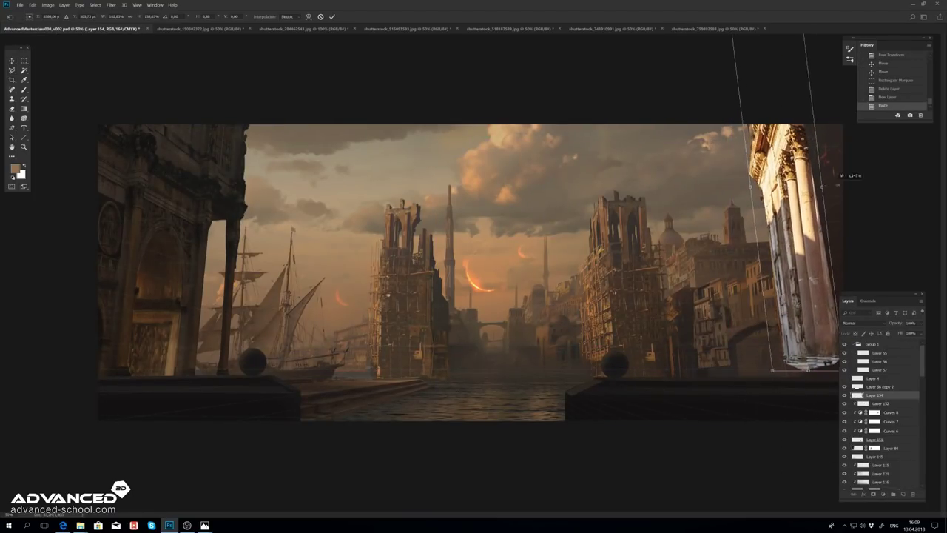
key(Return)
key(ctrl+minus)
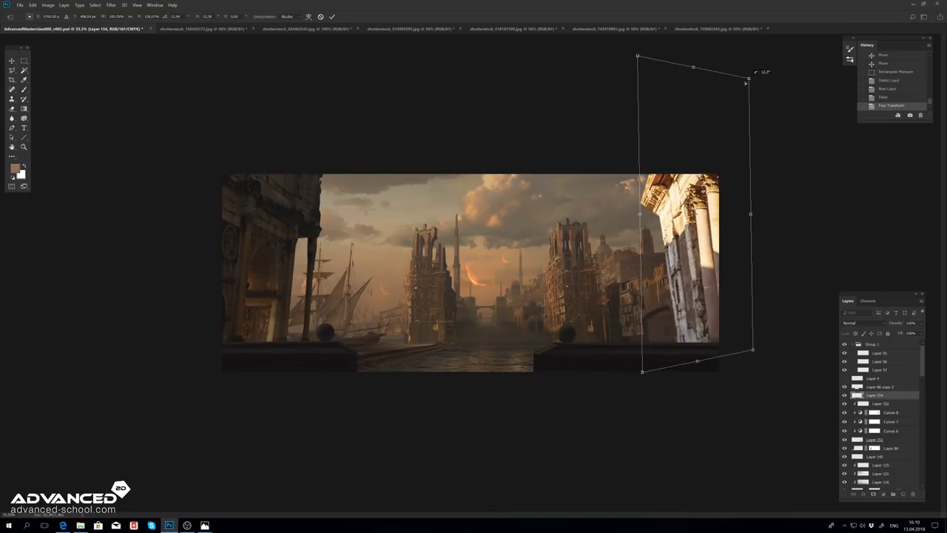
mouse_move(754, 235)
mouse_down()
mouse_move(780, 223)
mouse_move(799, 361)
mouse_up()
key(Return)
Step: Darken the columns with Curves to match the dusk light and adjust their placement
key(ctrl+m)
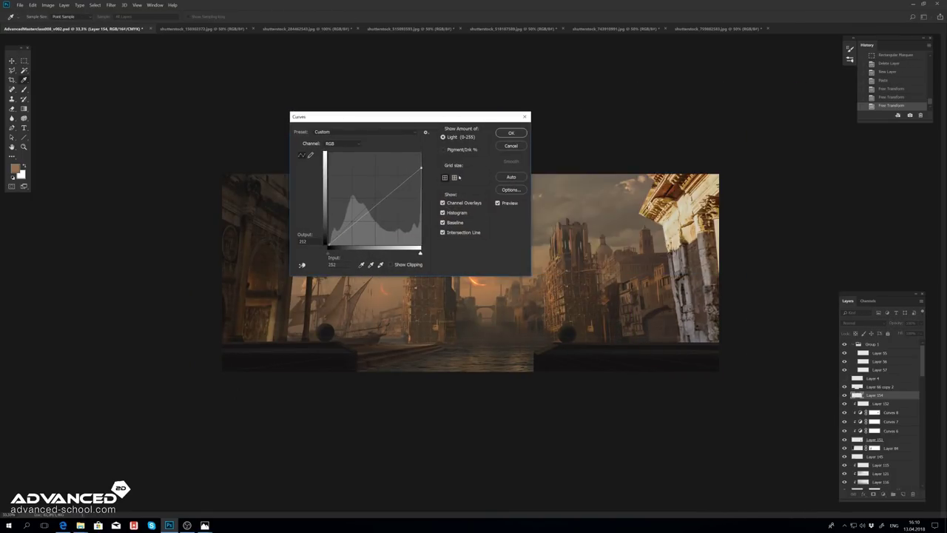
drag(363, 211, 373, 226)
key(Return)
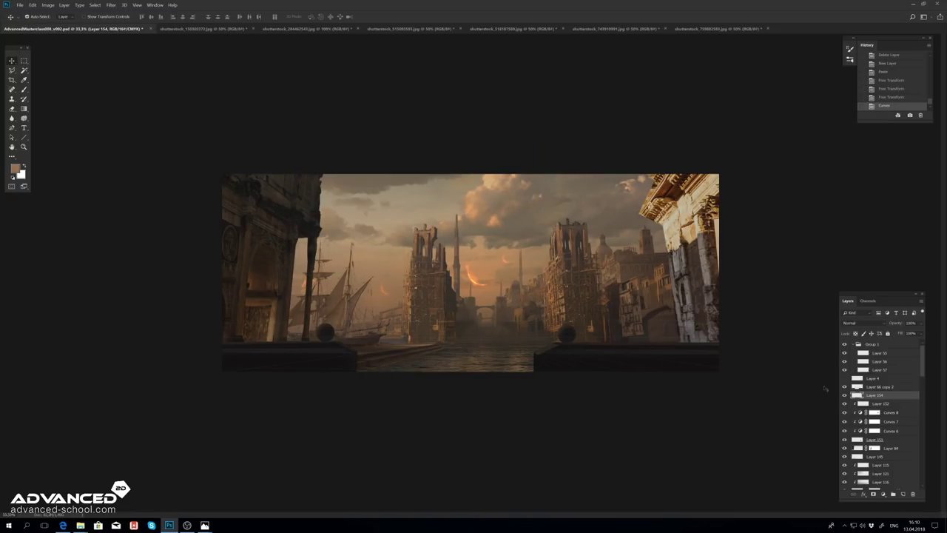
drag(908, 342, 903, 342)
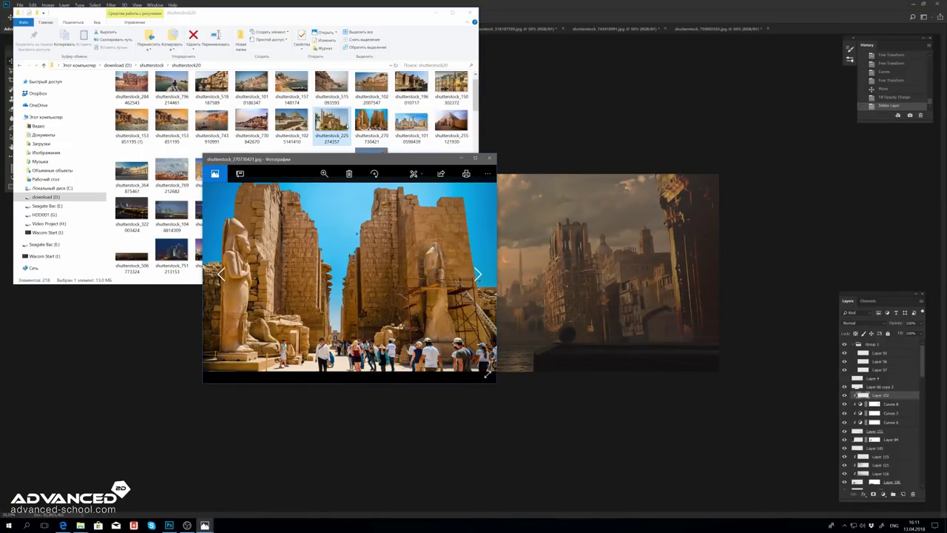
Step: Browse the stock photos and open the pyramid photo in Photoshop
key(Left)
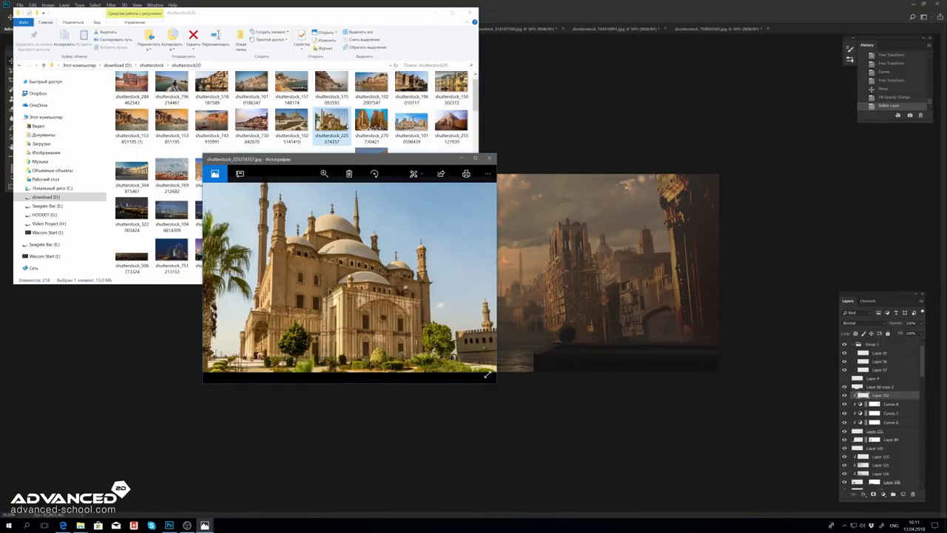
key(Right)
key(Right)
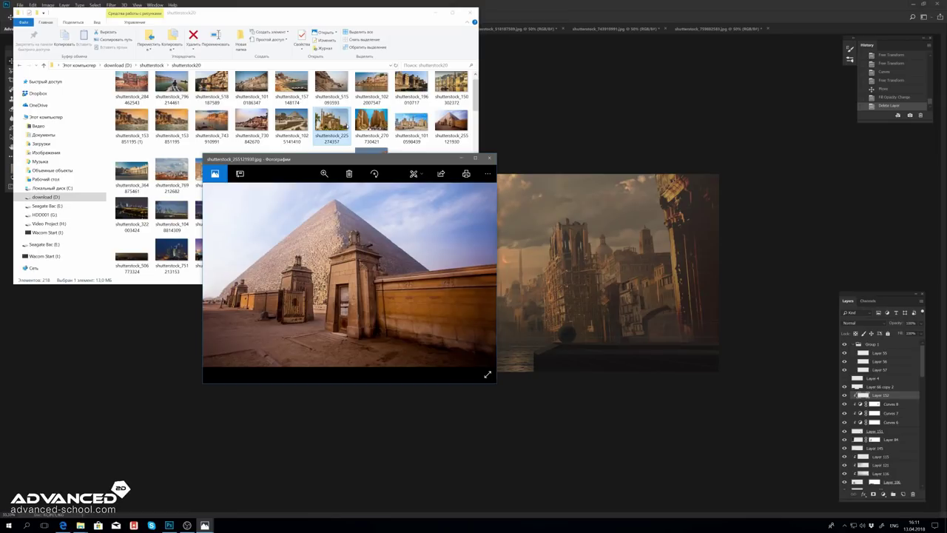
right_click(319, 259)
click(344, 379)
double_click(278, 255)
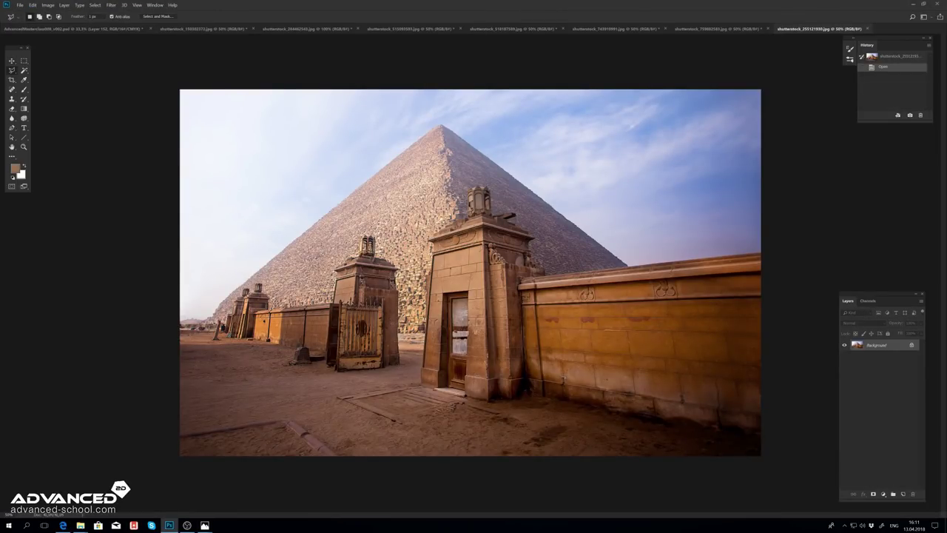
Step: Copy the gate pillar into the harbor painting and place it on the right-hand quay
key(ctrl+c)
key(ctrl+Tab)
key(ctrl+v)
key(ctrl+t)
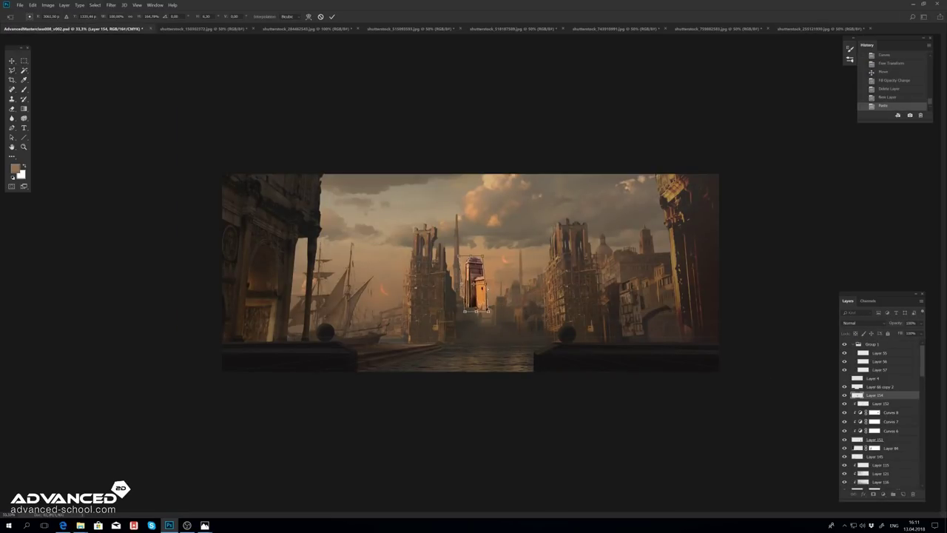
drag(481, 285, 615, 313)
key(Return)
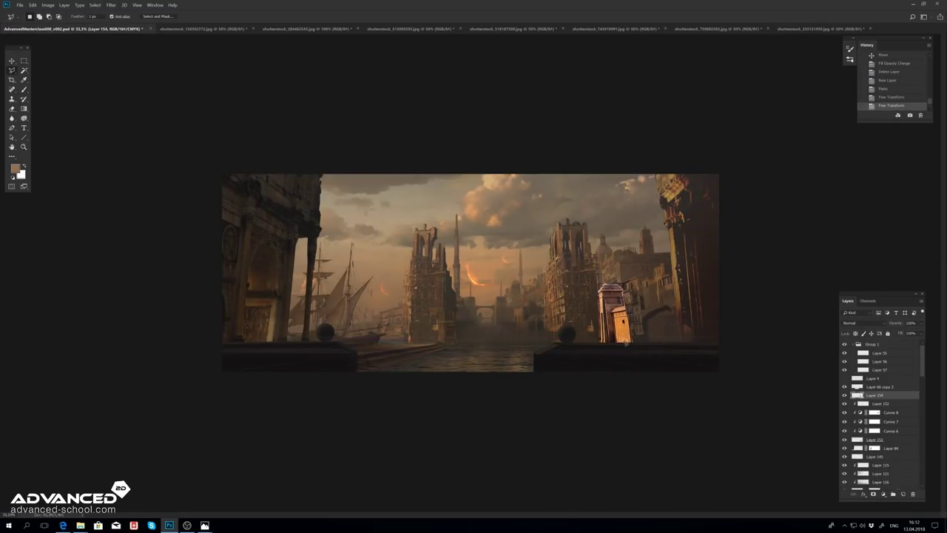
Step: Darken the pillar with Curves to match its surroundings
key(ctrl+plus)
key(ctrl+plus)
key(ctrl+plus)
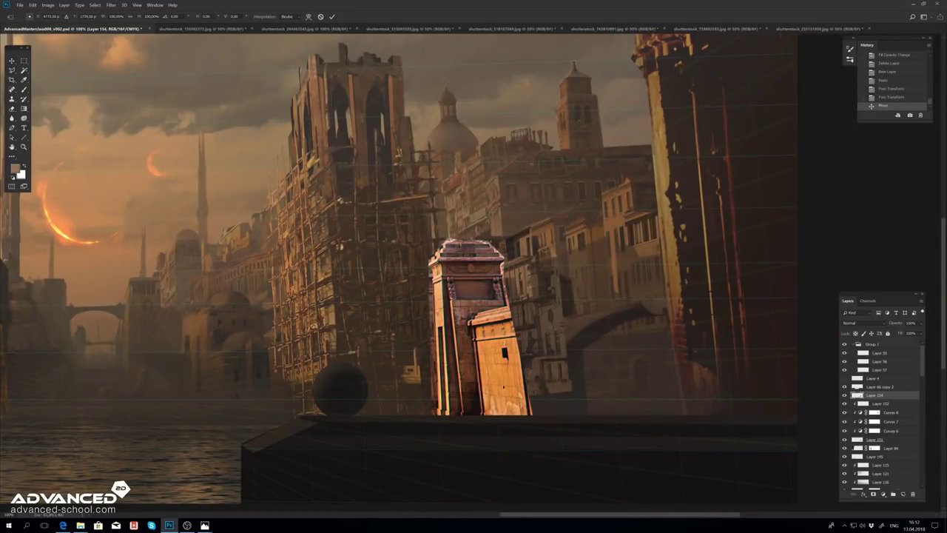
key(ctrl+m)
drag(429, 175, 426, 178)
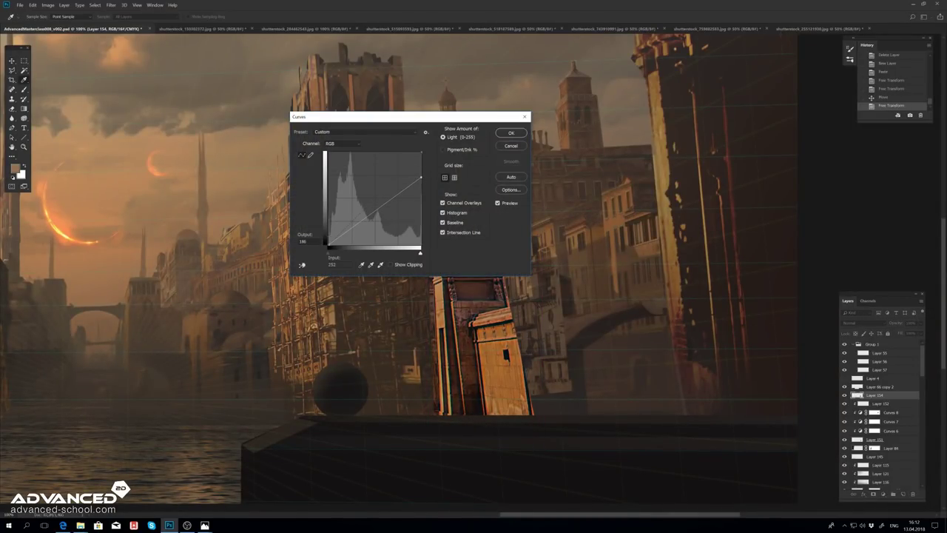
key(Return)
key(ctrl+minus)
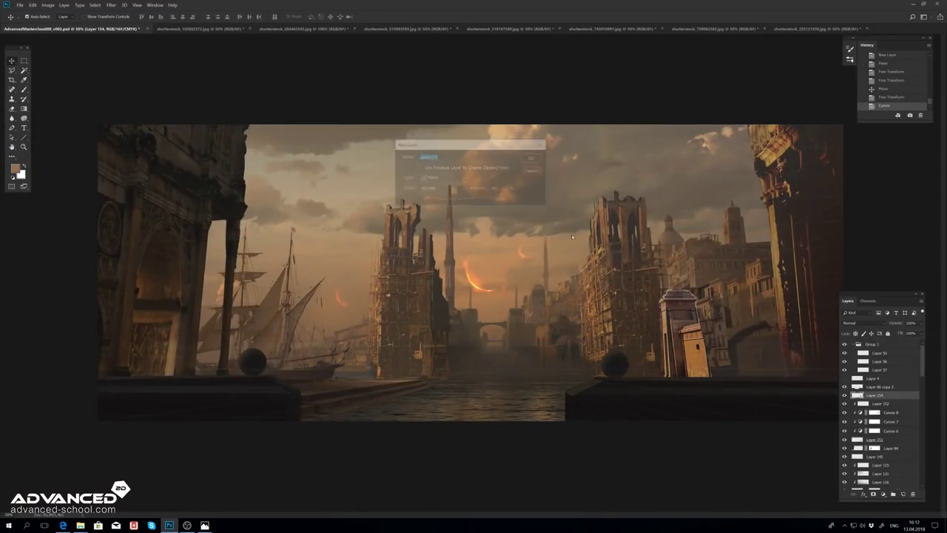
Step: Apply a second Curves adjustment to the pillar on the RGB curve
key(ctrl+m)
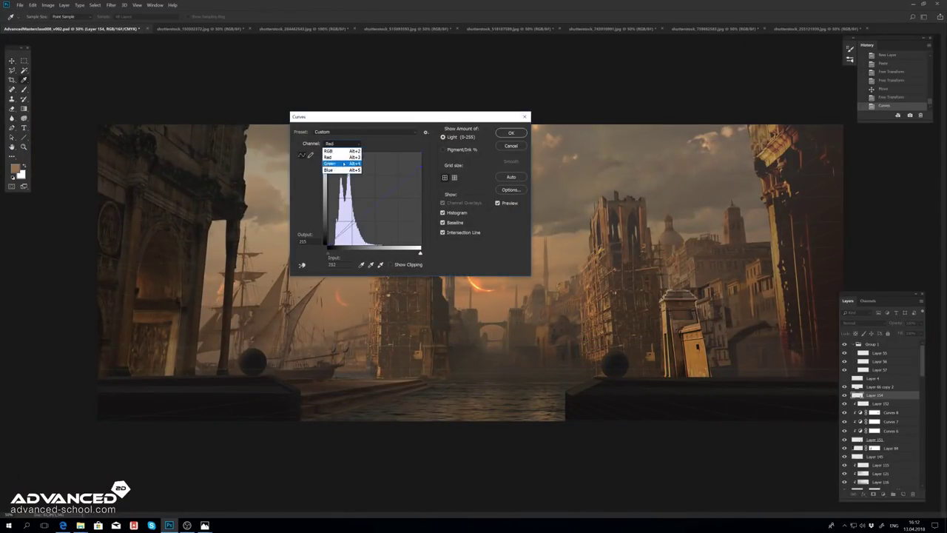
click(343, 163)
click(340, 143)
click(331, 150)
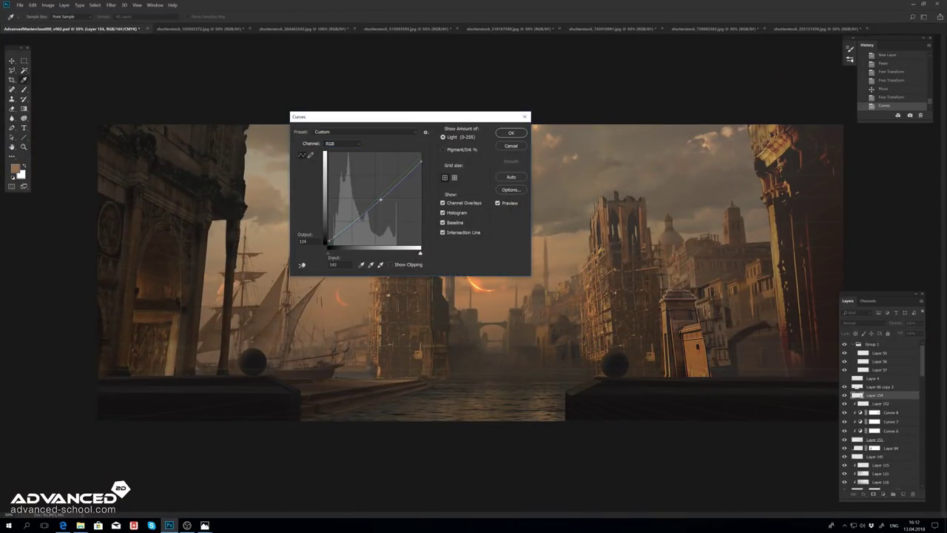
key(Return)
Step: Cut an unwanted outlined part away from the pillar
key(Tab)
key(Tab)
scroll(372, 333, up, 5)
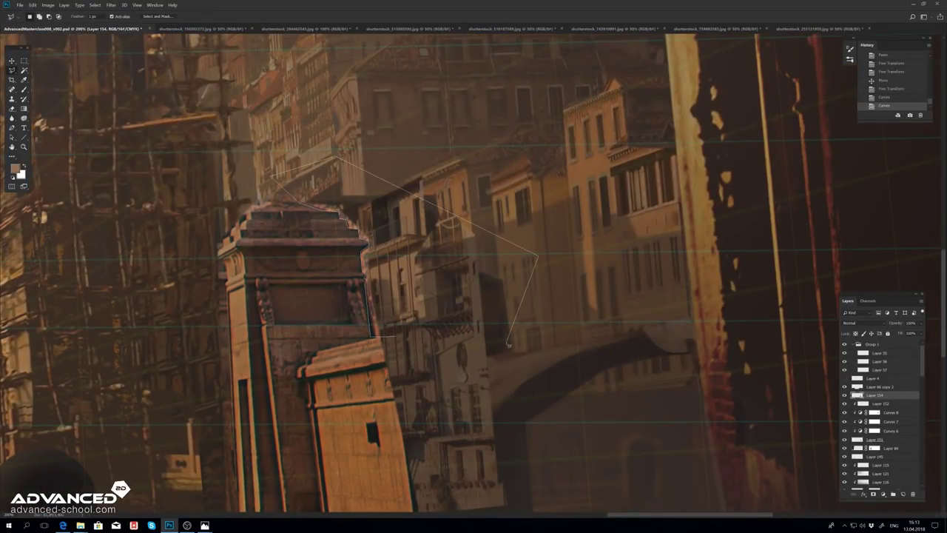
double_click(508, 344)
key(ctrl+x)
key(ctrl+0)
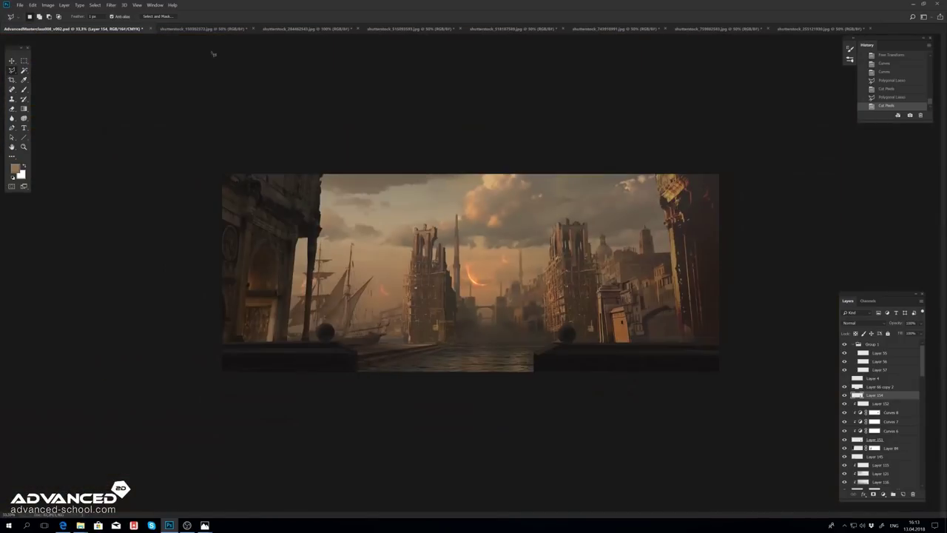
Step: Bring a gate section from the pyramid photo and position it beside the pillar
key(ctrl+shift+Tab)
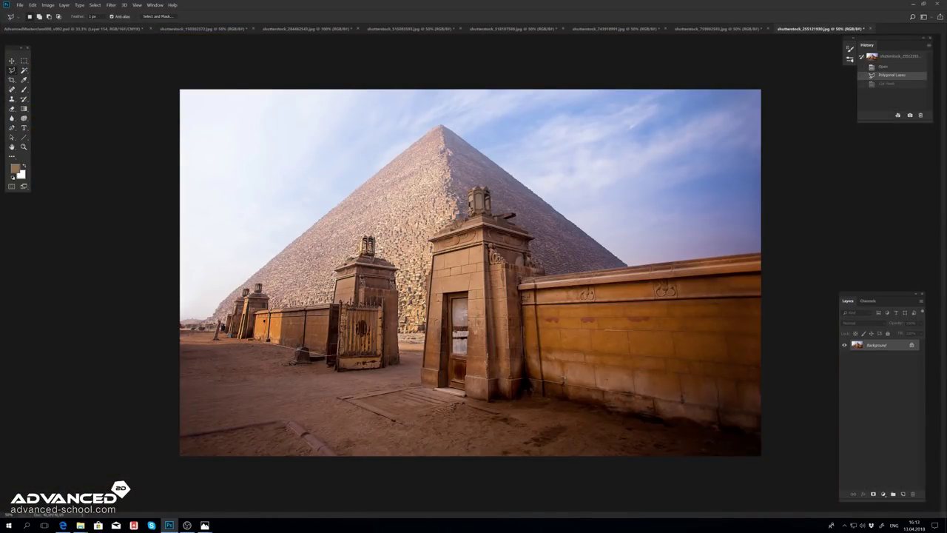
key(ctrl+x)
key(ctrl+Tab)
key(ctrl+v)
drag(481, 271, 630, 322)
key(ctrl+t)
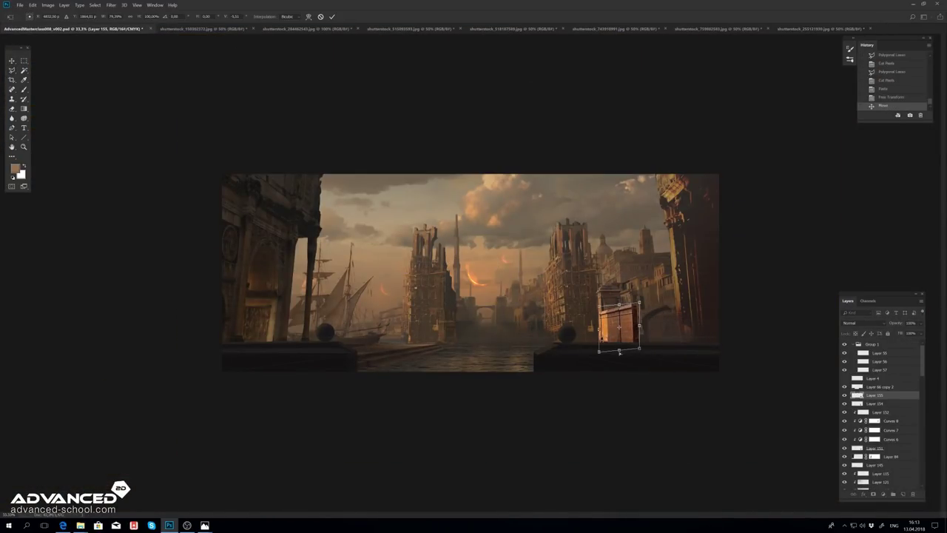
key(Return)
Step: Send the gate section behind the pillar and stretch it wider
key(ctrl+plus)
key(ctrl+plus)
key(ctrl+plus)
key(ctrl+bracketleft)
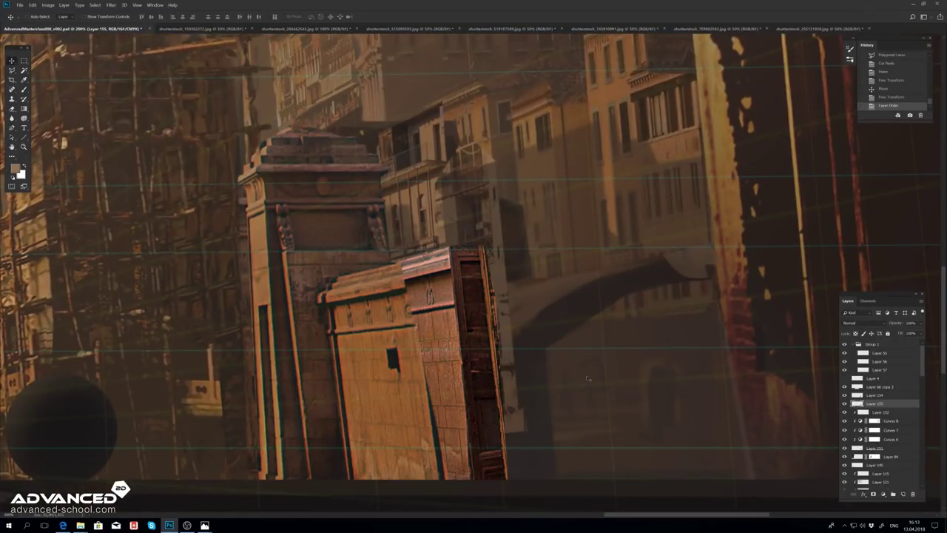
key(ctrl+t)
drag(490, 311, 502, 311)
key(Return)
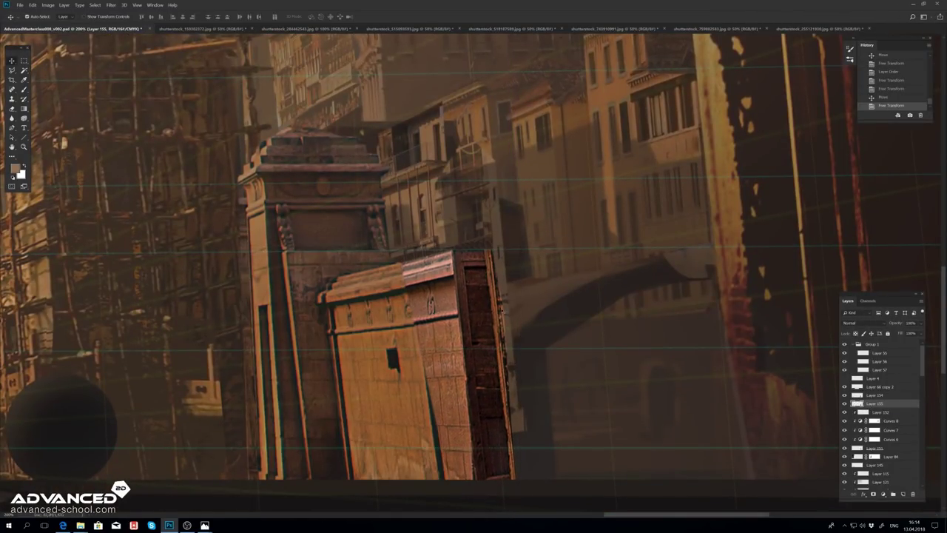
key(ctrl+minus)
key(ctrl+minus)
key(ctrl+minus)
Step: Delete the gate section layer and lasso-cut the sliver beside the pillar block
key(ctrl+Tab)
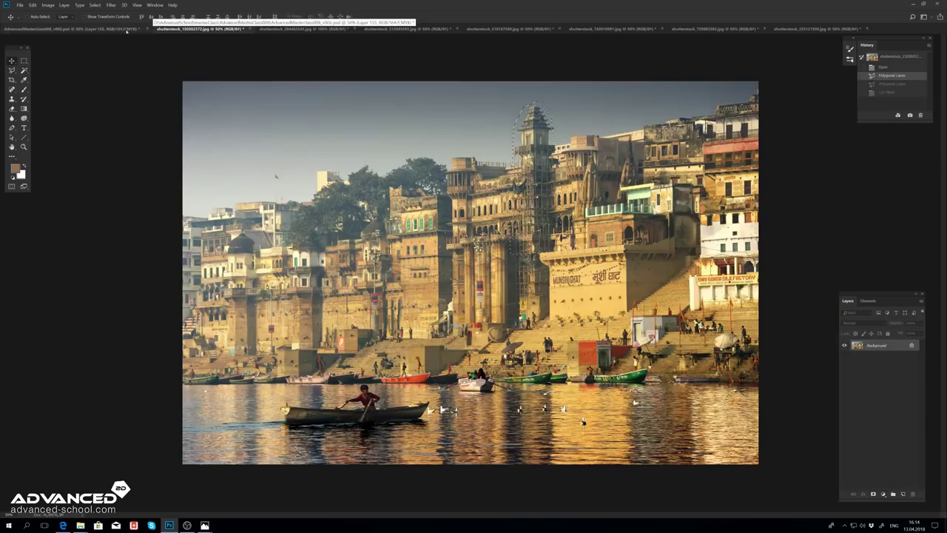
key(ctrl+shift+Tab)
key(Delete)
key(ctrl+plus)
key(ctrl+plus)
key(ctrl+plus)
key(l)
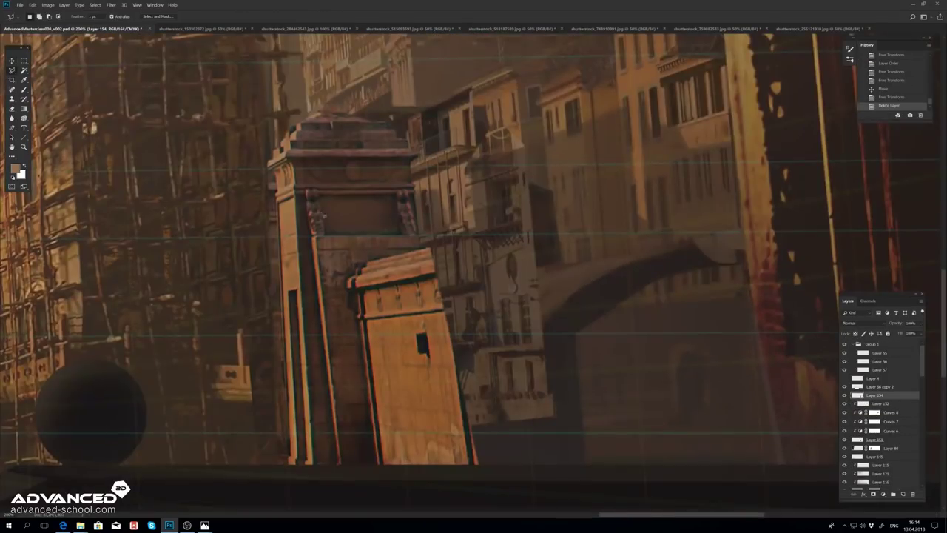
double_click(459, 489)
key(ctrl+x)
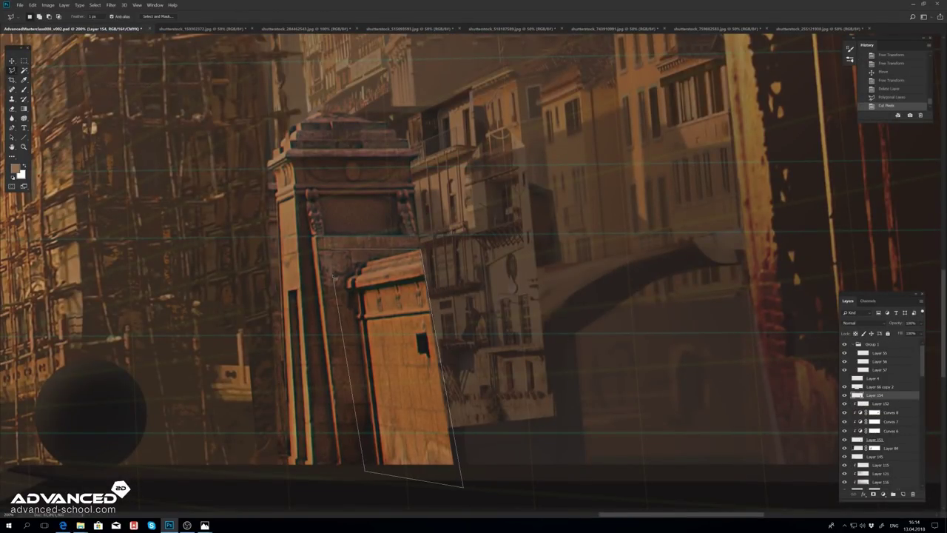
Step: Shade the pillar block with a dark gradient on a new layer, then deselect
key(ctrl+shift+n)
key(Return)
drag(392, 296, 399, 444)
key(m)
key(ctrl+d)
key(ctrl+minus)
key(ctrl+minus)
key(ctrl+minus)
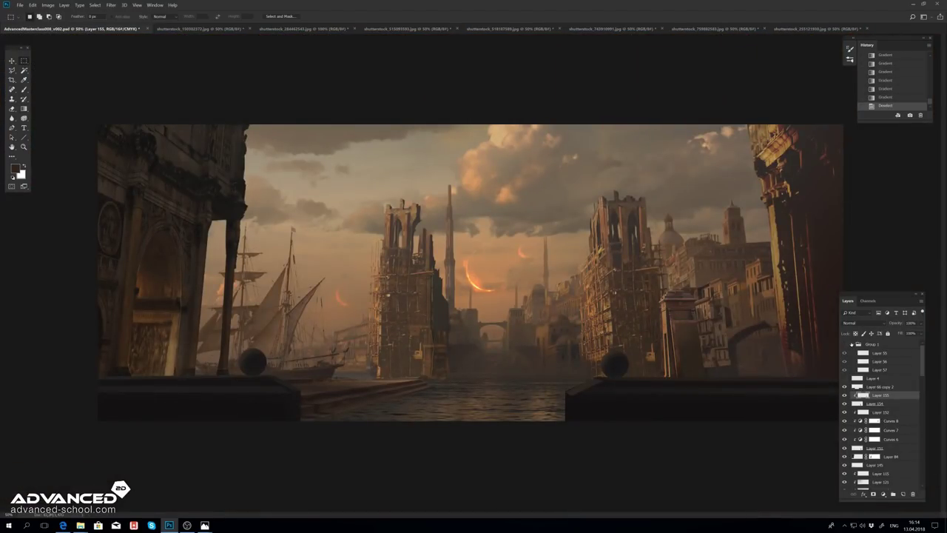
key(ctrl+Tab)
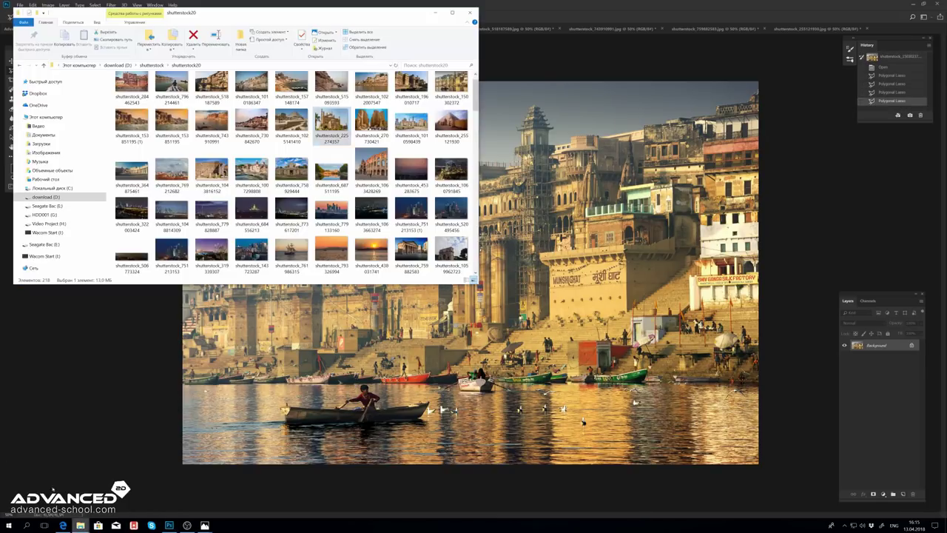
Step: Browse the ghat reference photos in the Photos viewer
key(alt+Tab)
double_click(143, 87)
key(Right)
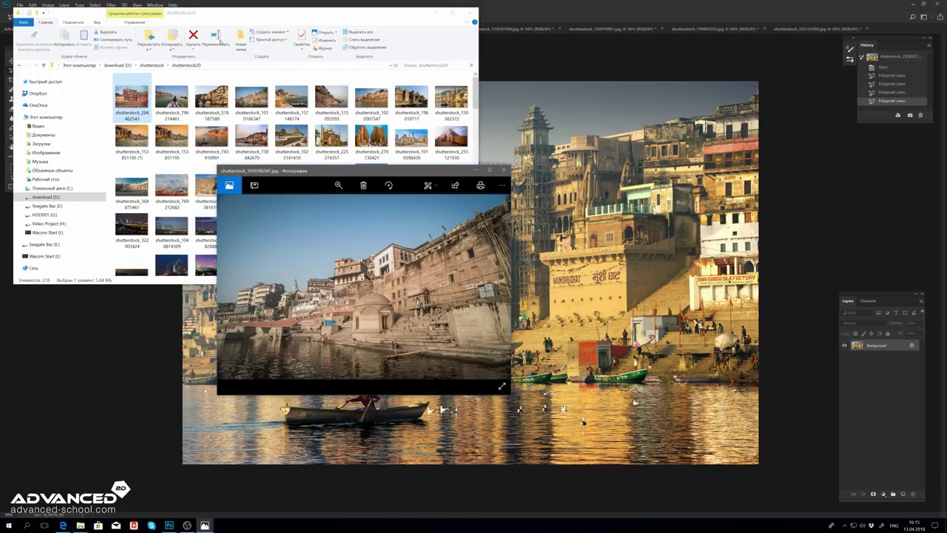
key(Right)
key(Right)
key(Right)
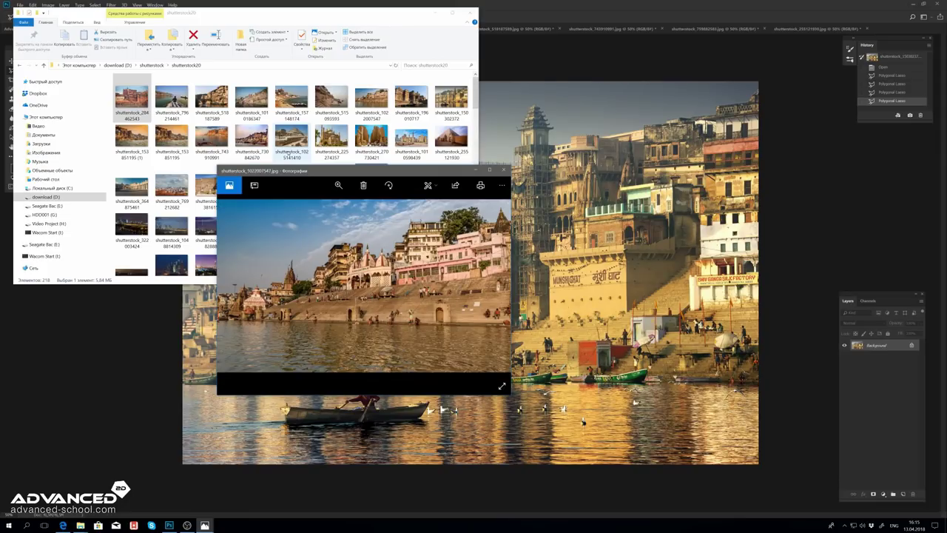
key(Right)
key(Right)
key(Left)
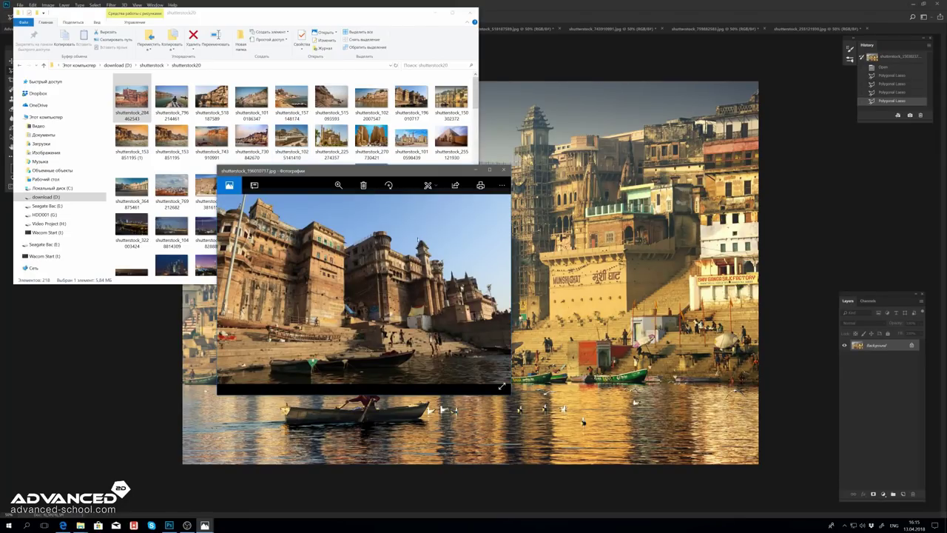
Step: Pick the tall riverside ghat buildings photo and drag it into Photoshop
click(170, 526)
click(65, 28)
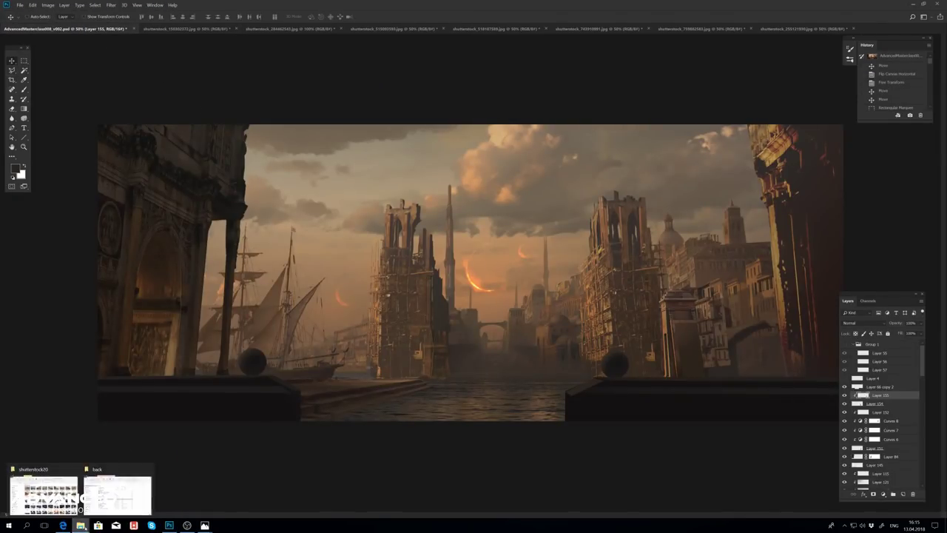
click(77, 507)
click(205, 525)
key(Right)
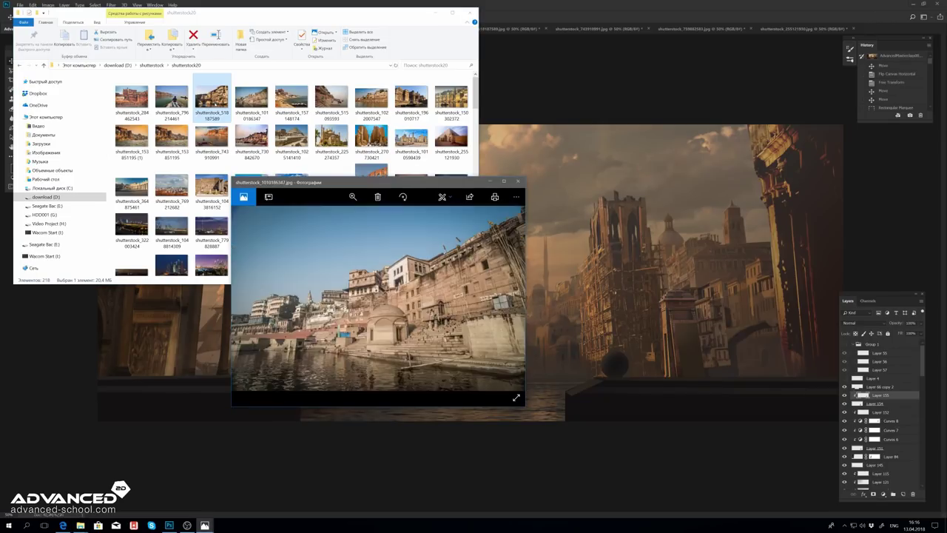
key(Right)
key(Right)
key(Right)
key(Right)
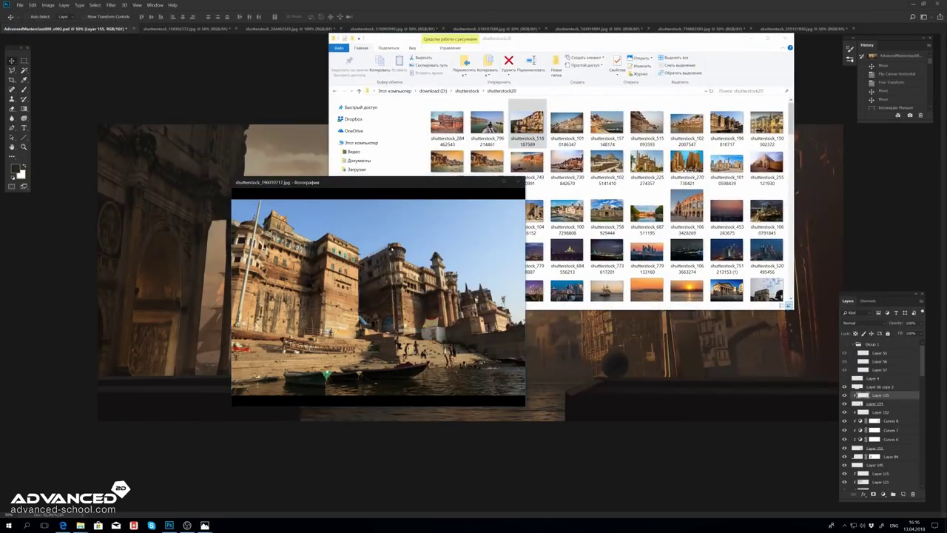
drag(714, 127, 474, 266)
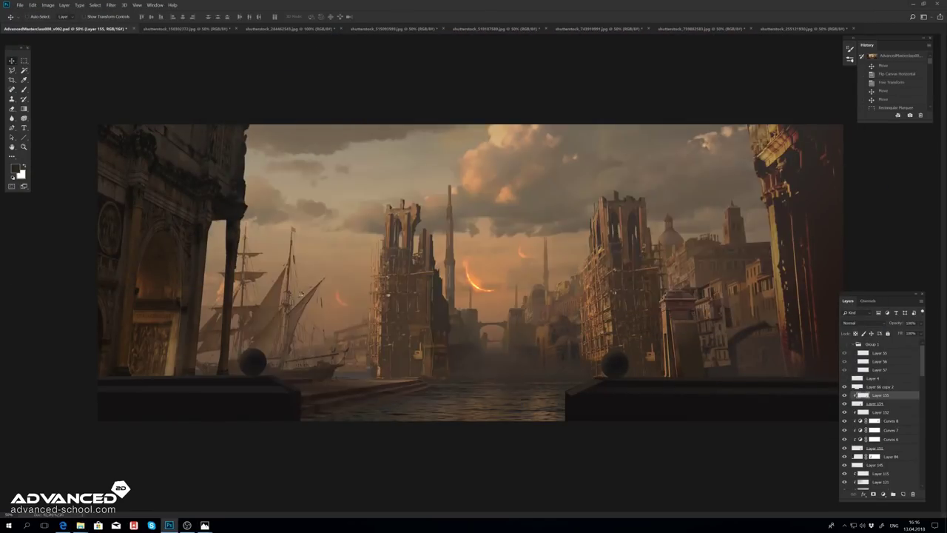
scroll(708, 466, up, 4)
Step: Copy a lassoed bather into the painting and place the figure on the left quay
key(l)
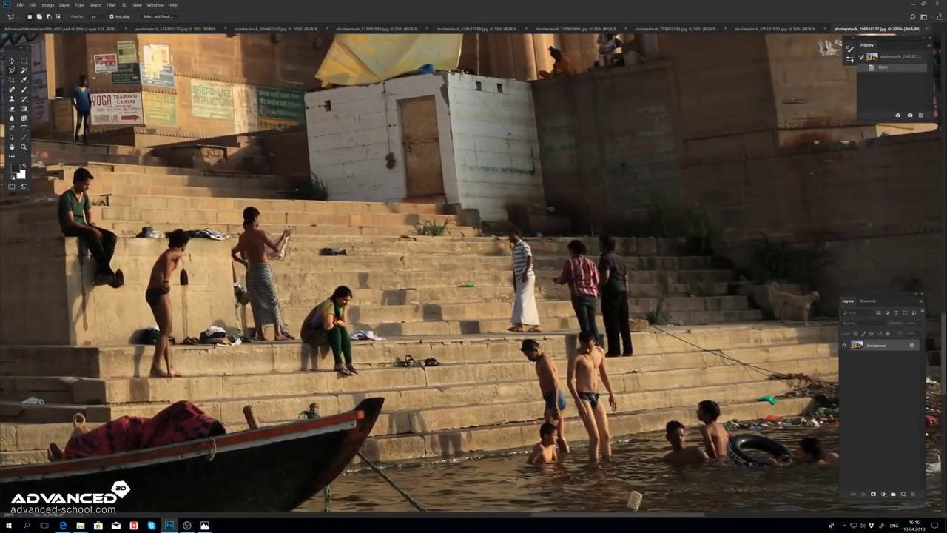
key(ctrl+c)
key(ctrl+Tab)
key(ctrl+v)
key(ctrl+t)
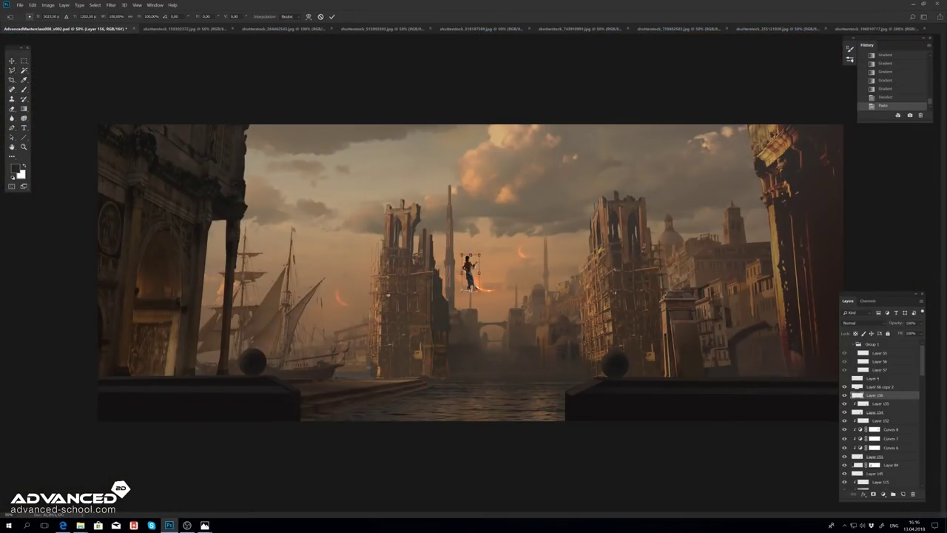
drag(348, 362, 351, 363)
key(Return)
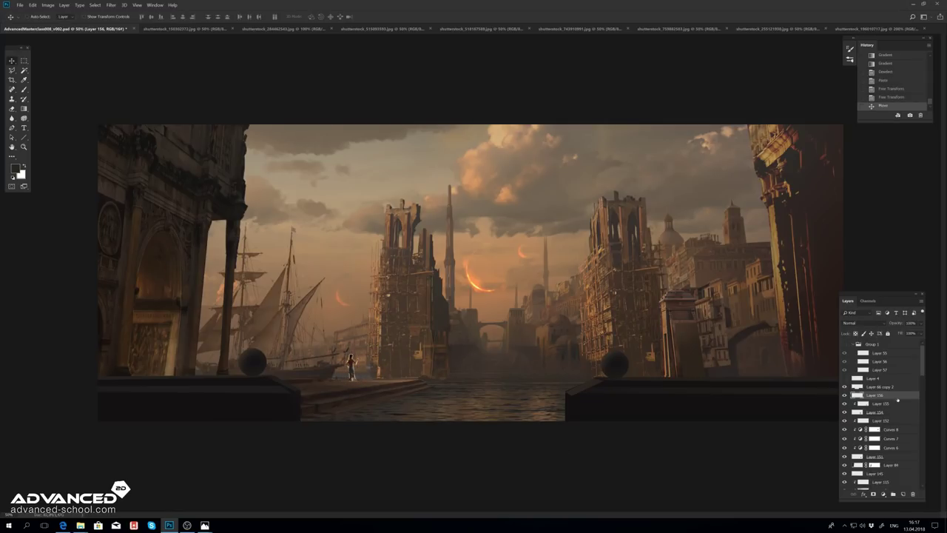
Step: Give the figure a layer style and merge it into a single layer
double_click(899, 396)
key(Return)
key(ctrl+shift+alt+n)
key(ctrl+e)
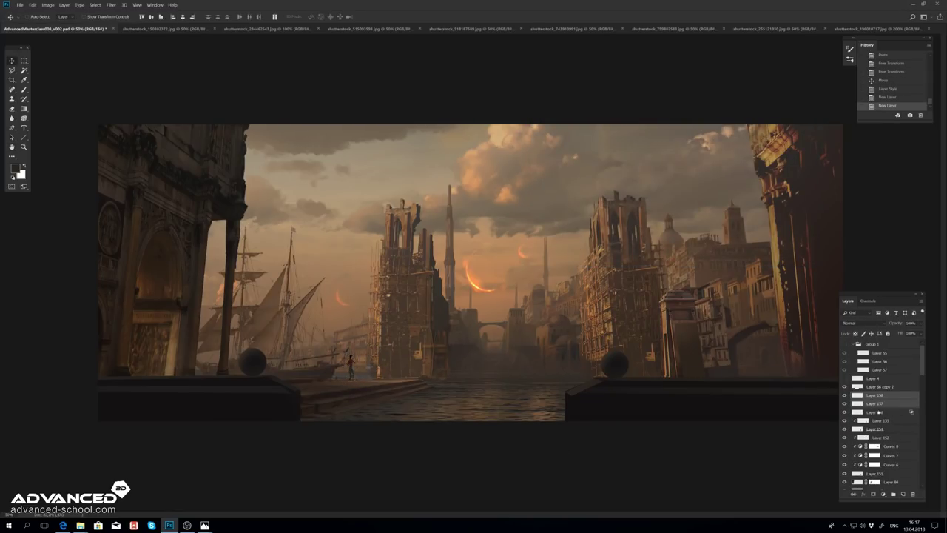
key(ctrl+shift+alt+n)
key(ctrl+e)
Step: Open another ghat photo from the reference folder in Photoshop
click(80, 526)
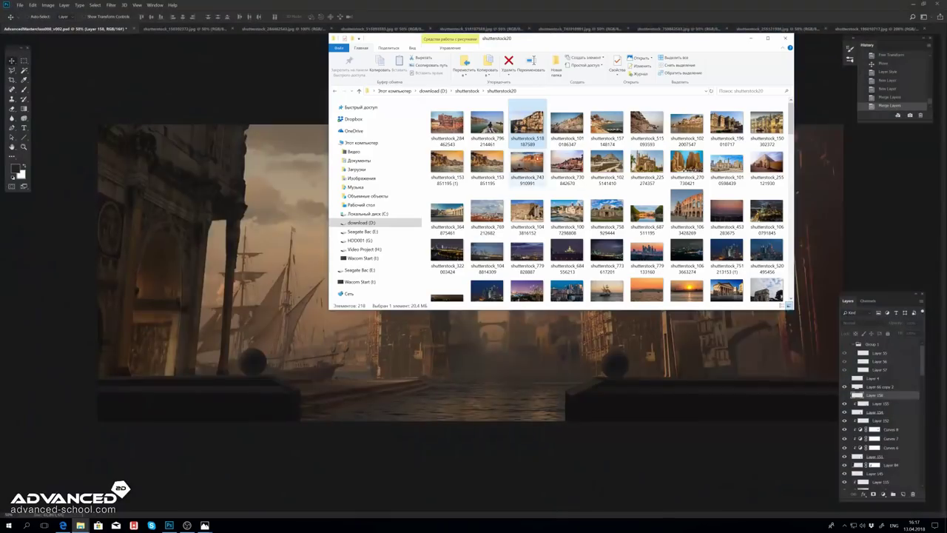
double_click(567, 160)
right_click(444, 276)
click(592, 354)
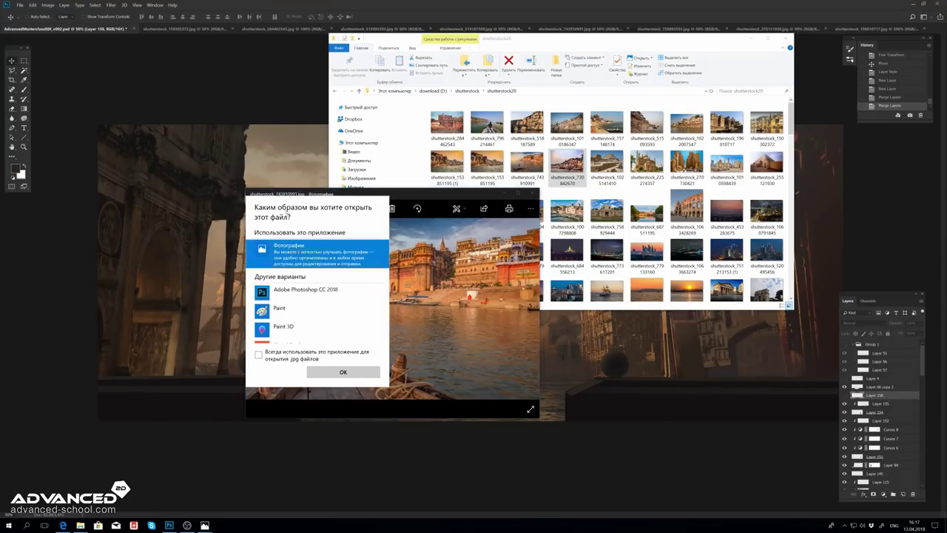
double_click(264, 358)
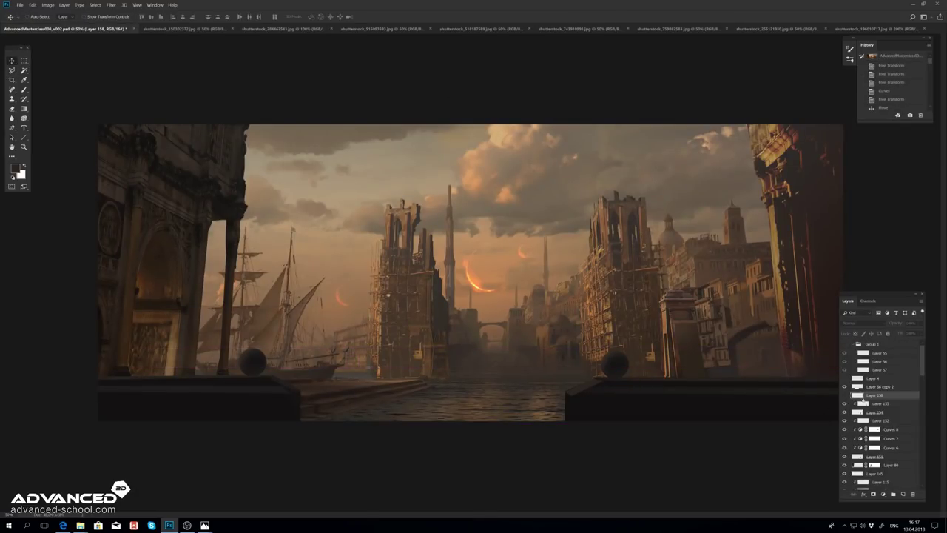
Step: Add the building strip on a new layer and stretch it left along the waterline
key(ctrl+shift+alt+n)
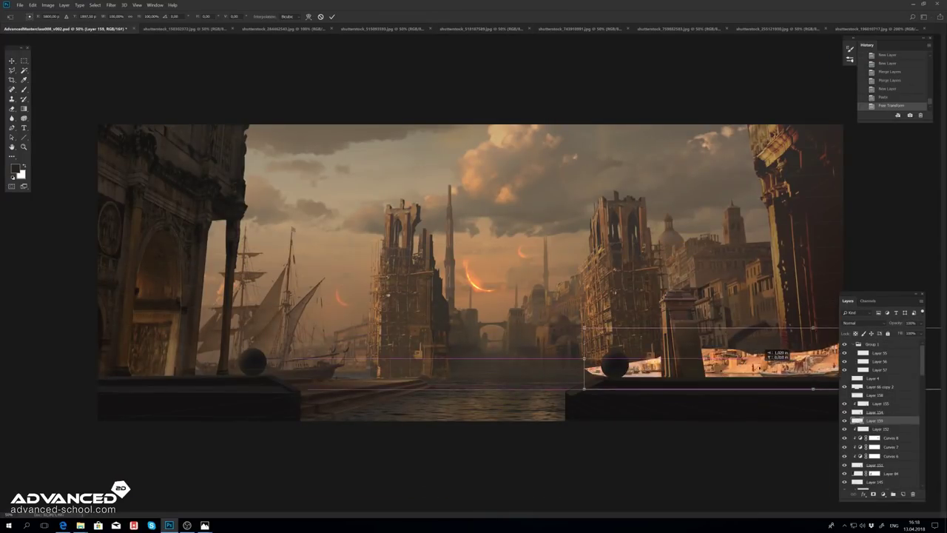
drag(600, 359, 570, 359)
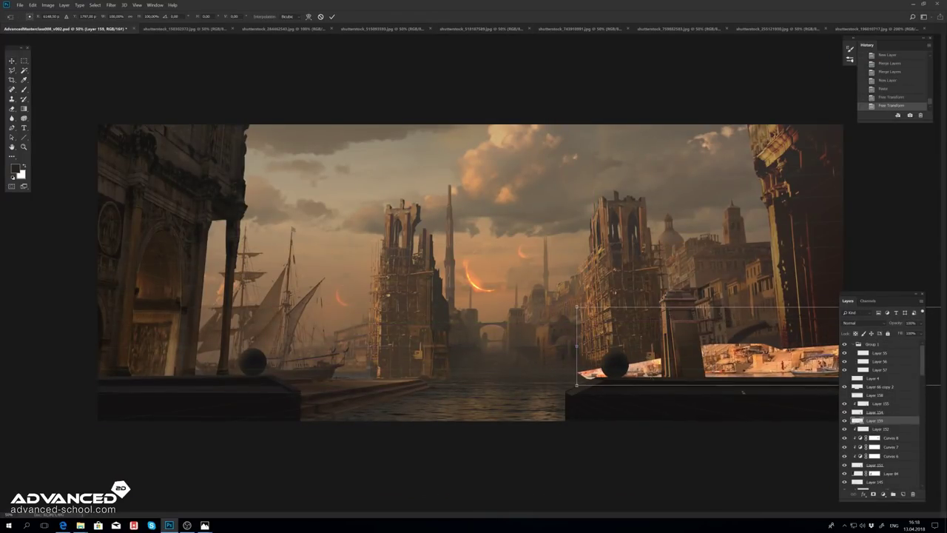
key(ctrl+plus)
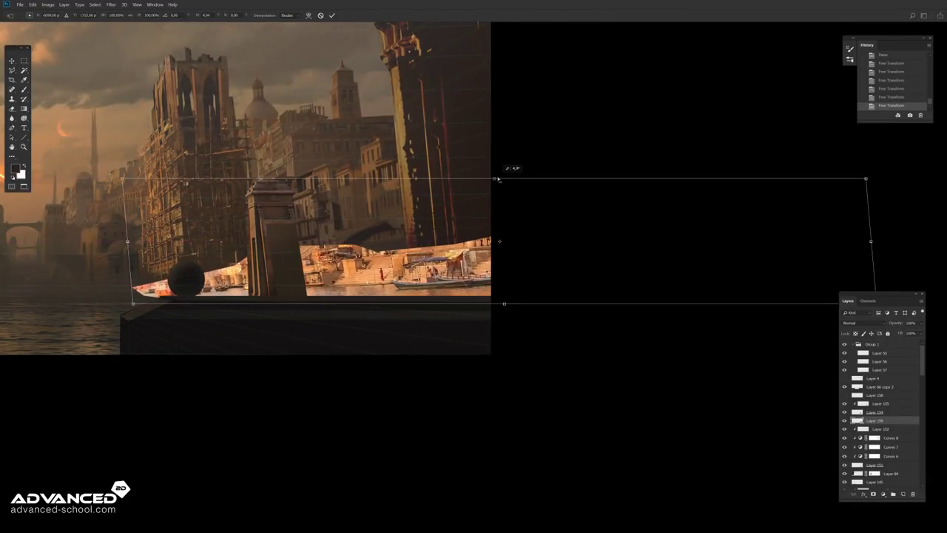
key(Return)
Step: Darken the strip with Curves, soften it with a slight blur and lower its highlights
key(ctrl+m)
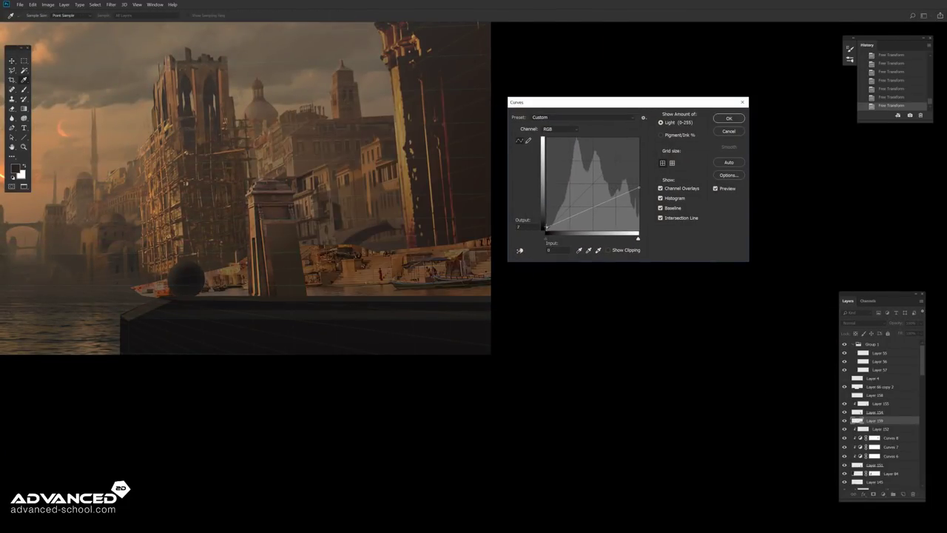
key(Return)
key(ctrl+alt+f)
key(Return)
key(ctrl+m)
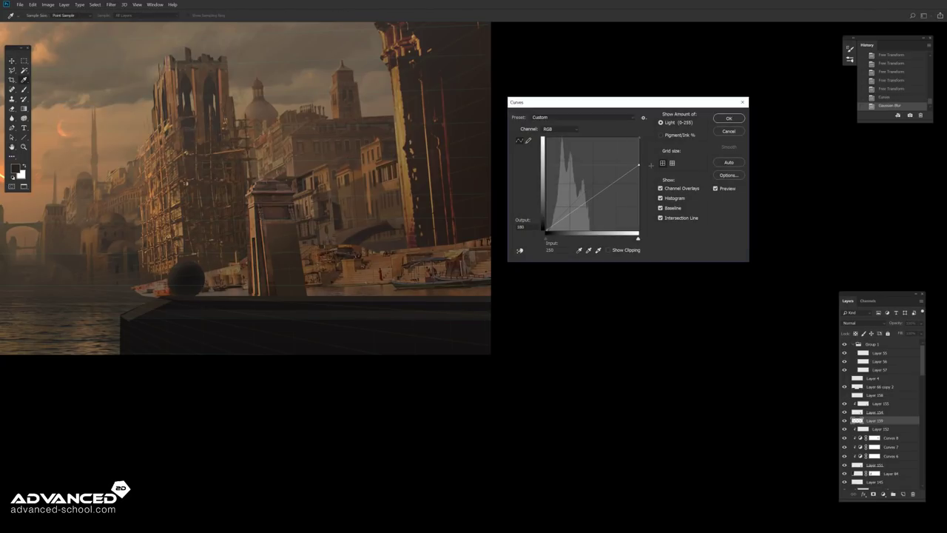
click(718, 119)
Step: Tweak the strip's Green-channel curve and reduce its saturation with Hue/Saturation
key(ctrl+m)
click(547, 135)
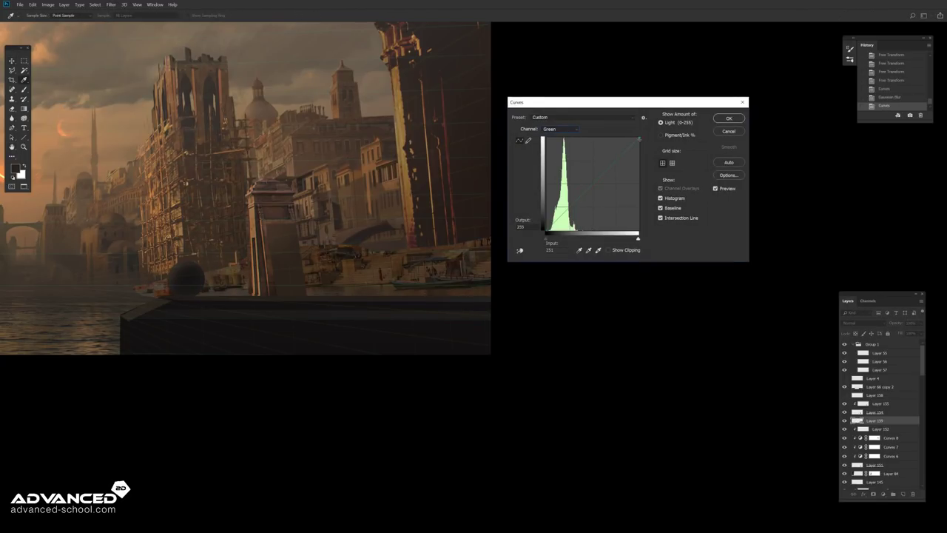
click(718, 119)
key(ctrl+u)
key(Return)
Step: Scale the strip to fit behind the pillar, nudge it up-right and flatten its top edge
key(ctrl+t)
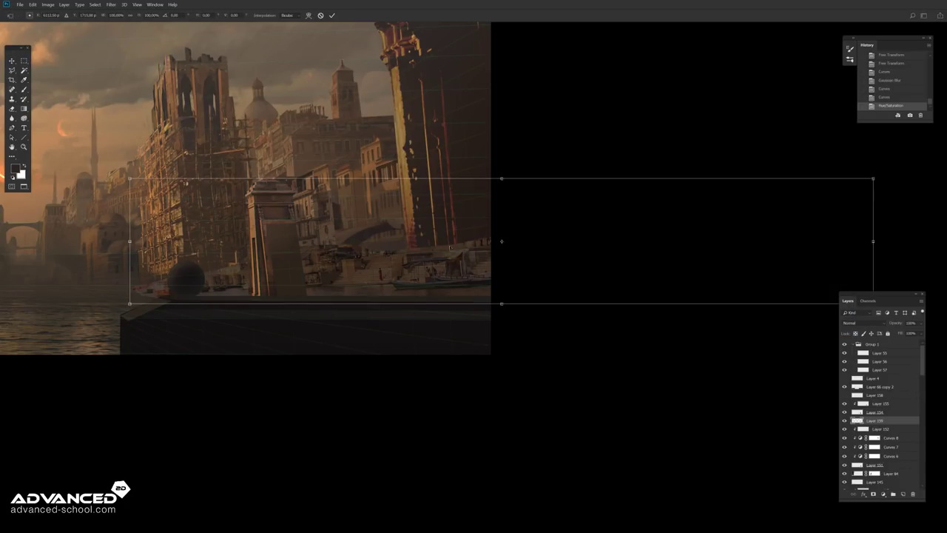
drag(877, 239, 551, 237)
key(Return)
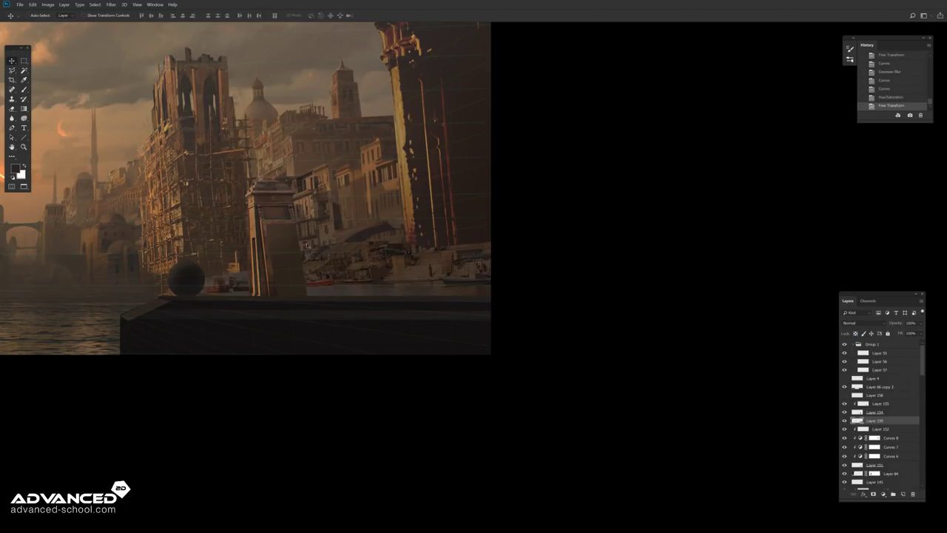
drag(306, 244, 363, 226)
key(ctrl+t)
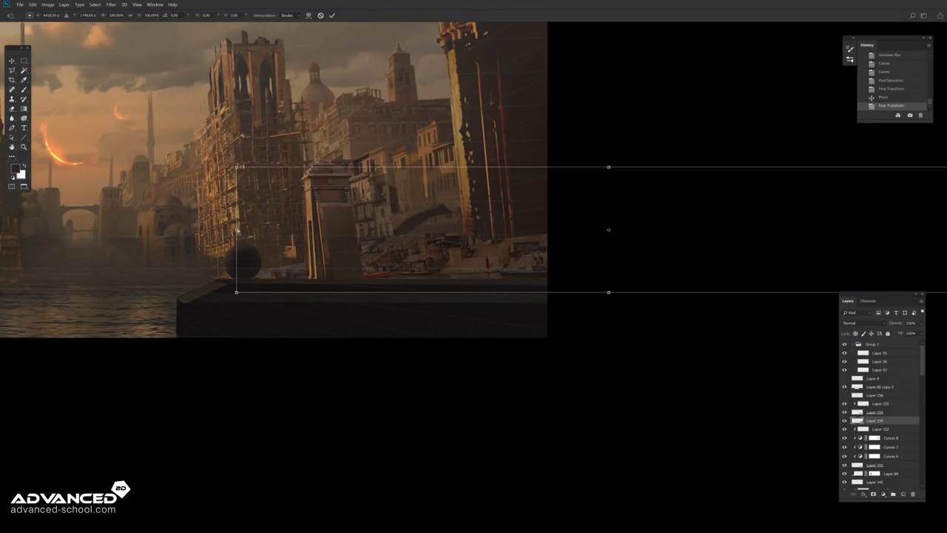
drag(237, 167, 236, 177)
key(Return)
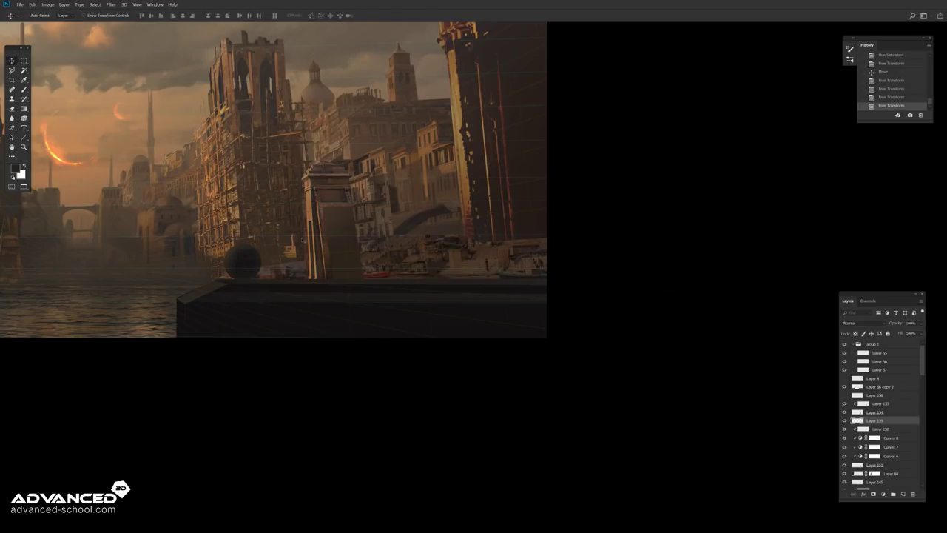
click(12, 70)
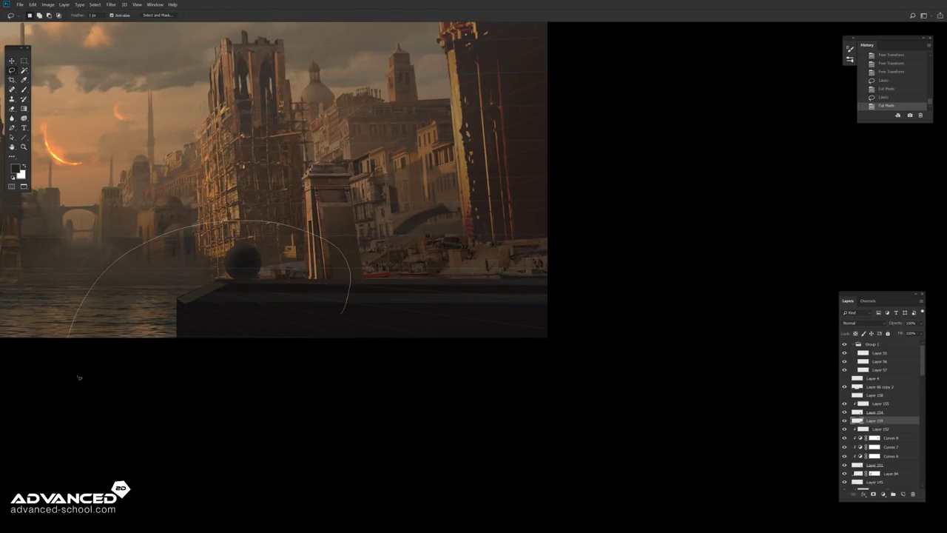
Step: Reshape the boats strip with Free Transform
key(ctrl+t)
drag(608, 239, 467, 247)
key(Return)
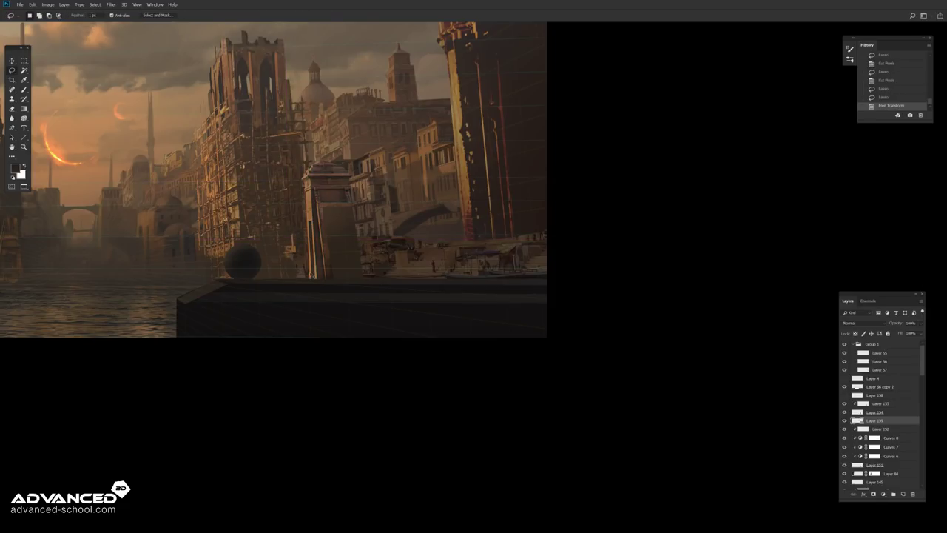
key(ctrl+t)
key(Return)
Step: Lasso and cut an unwanted section out of the dock strip
scroll(460, 207, up, 5)
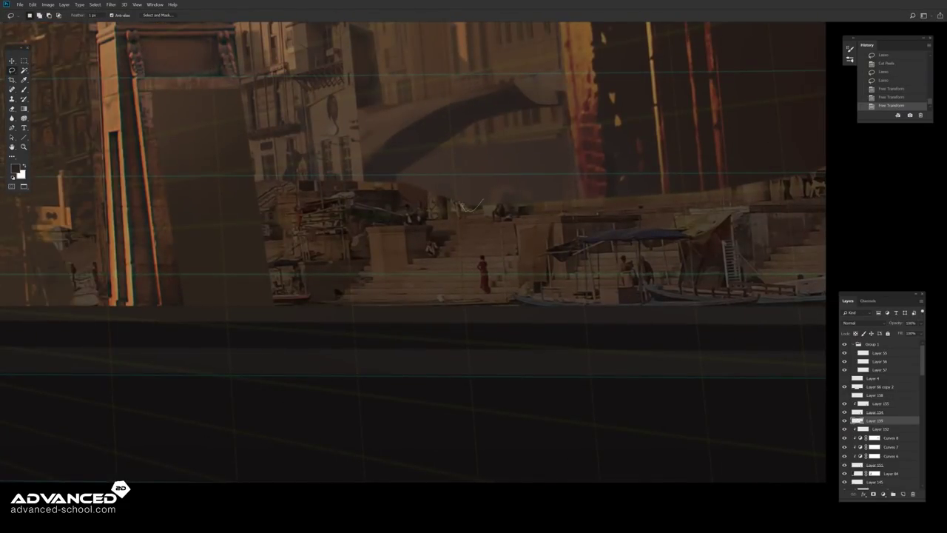
drag(485, 198, 482, 201)
key(ctrl+x)
drag(278, 186, 281, 225)
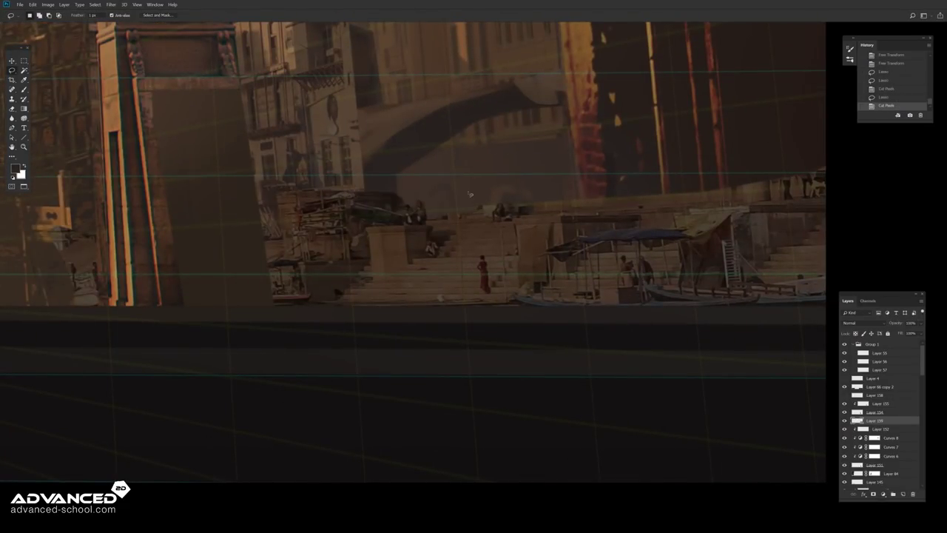
scroll(469, 194, down, 3)
scroll(462, 259, down, 3)
scroll(454, 331, down, 2)
scroll(454, 331, down, 2)
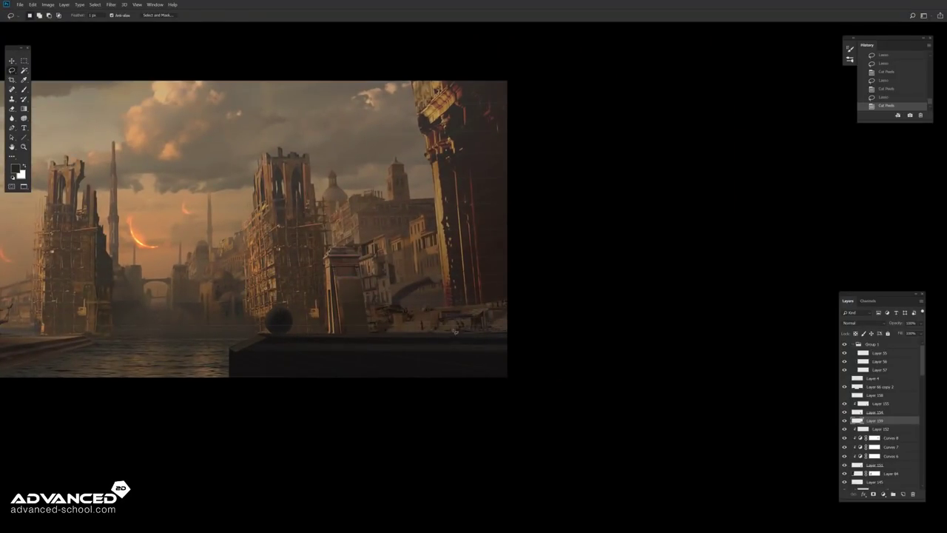
Step: Select Layer 97, then Layer 92, and zoom in on the right-side buildings
key(v)
right_click(412, 255)
click(429, 263)
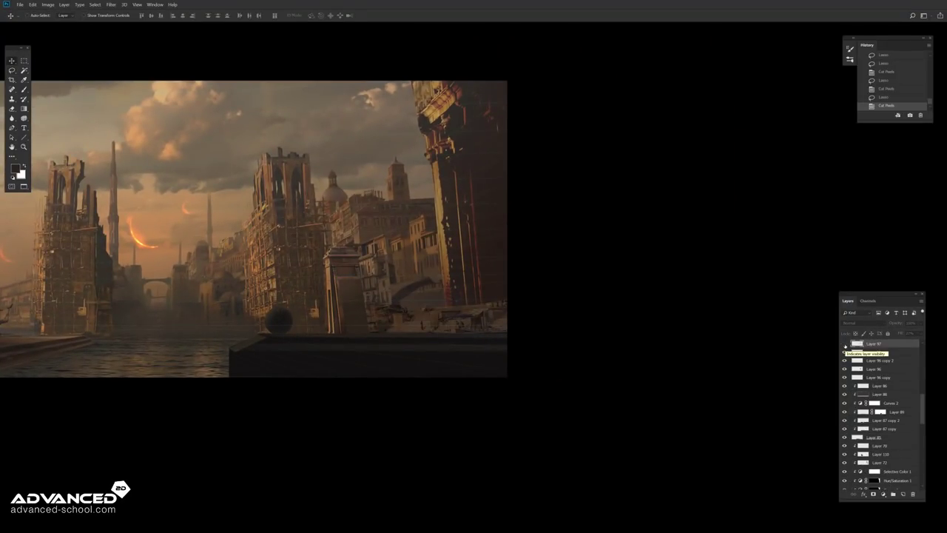
scroll(881, 384, up, 2)
alt+click(844, 388)
key(ctrl+plus)
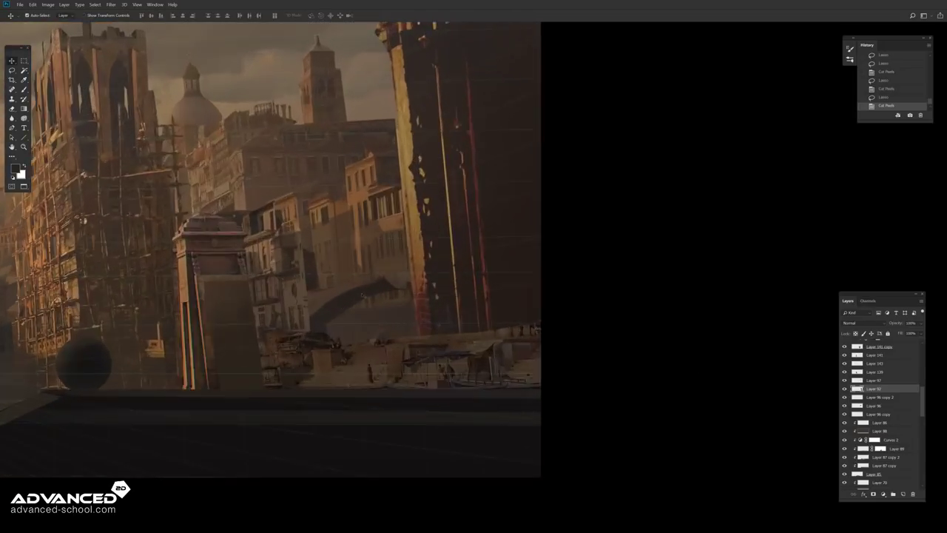
key(ctrl+plus)
key(s)
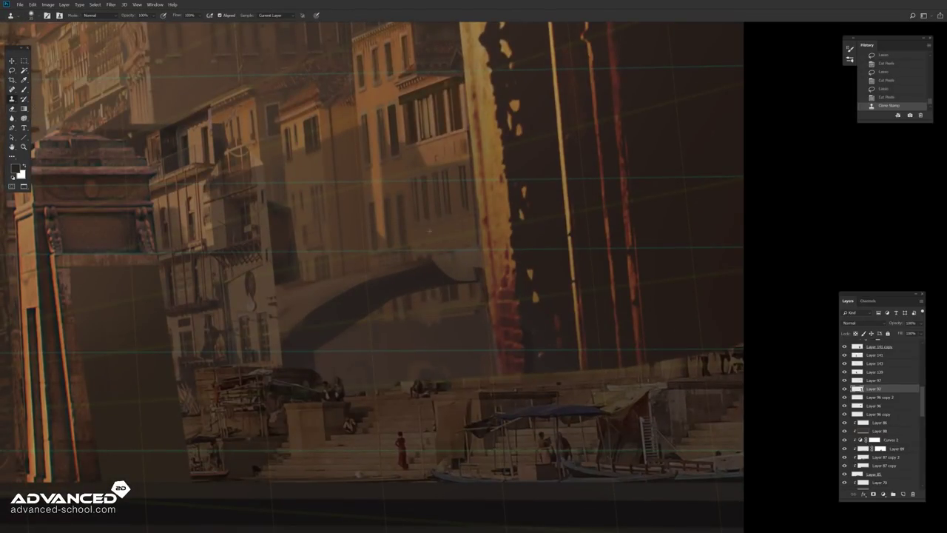
key(ctrl+alt+z)
key(ctrl+alt+z)
key(ctrl+alt+z)
key(l)
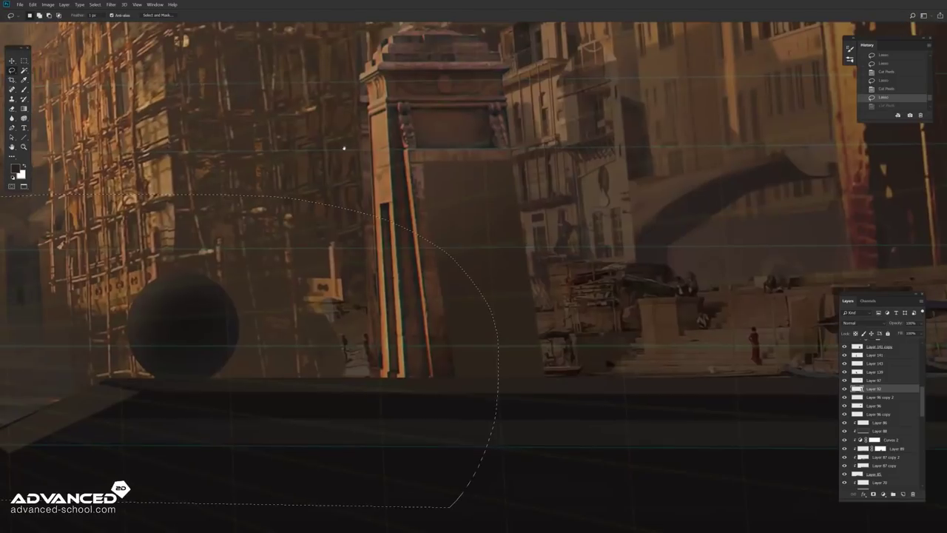
Step: Add a haze gradient over the lower quay on a new layer with reduced fill
key(ctrl+shift+alt+n)
key(ctrl+minus)
key(ctrl+minus)
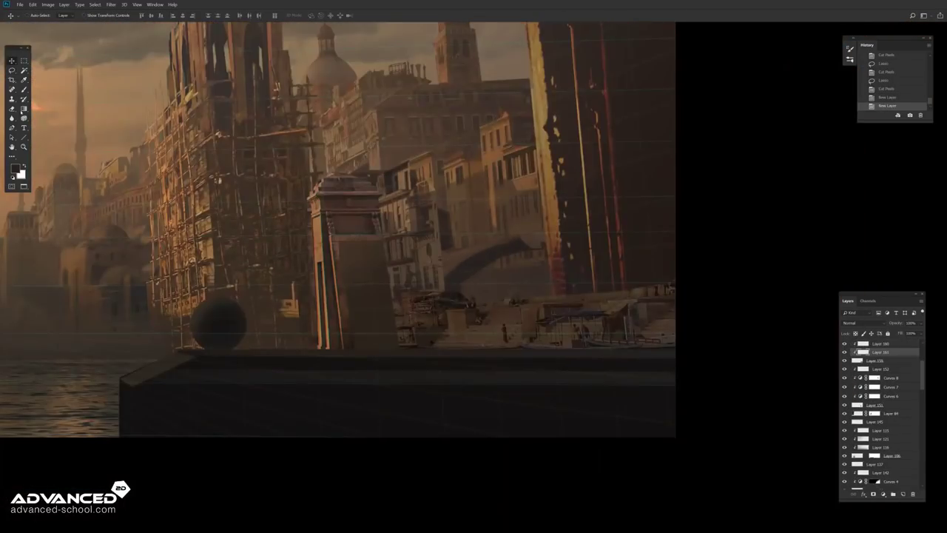
drag(533, 318, 533, 403)
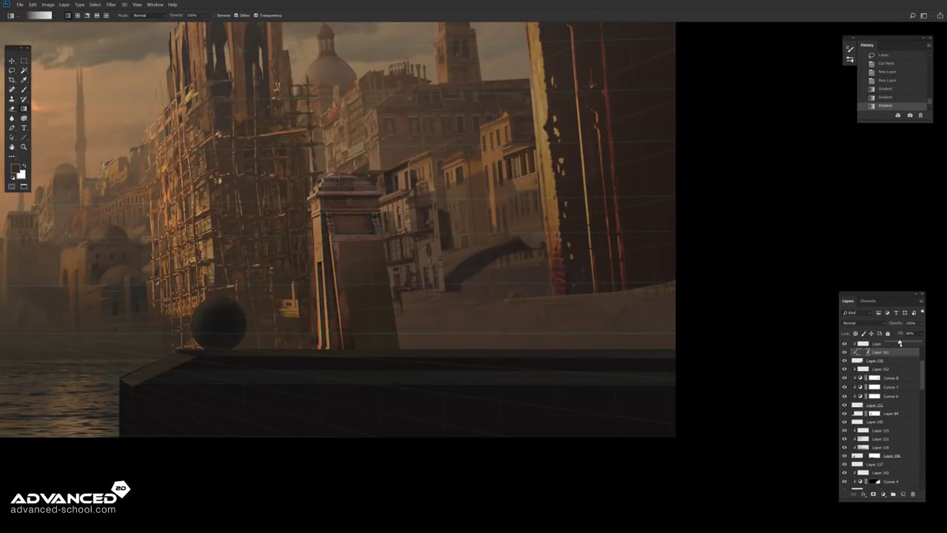
drag(900, 343, 892, 344)
Step: Add a low-fill haze gradient over the buildings on a new layer above
ctrl+right_click(408, 213)
click(425, 222)
key(ctrl+shift+alt+n)
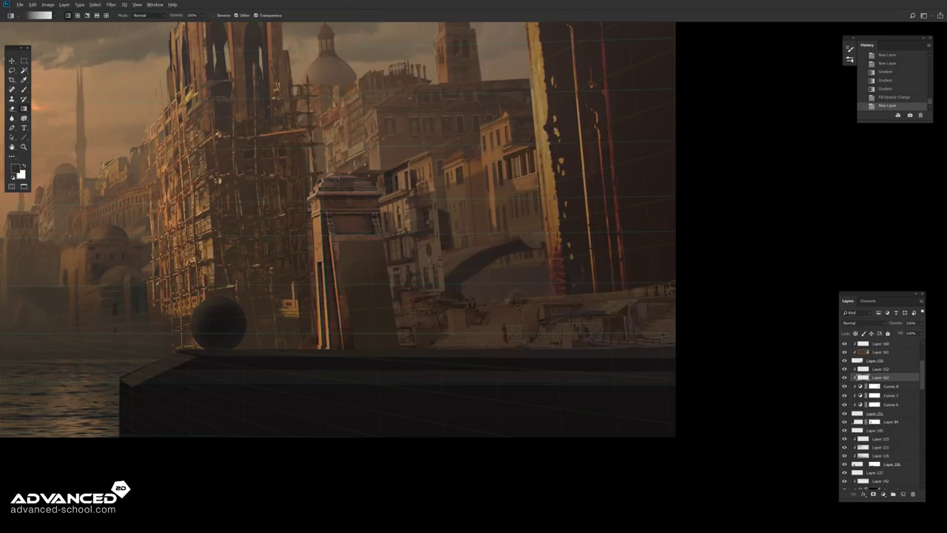
drag(411, 308, 411, 163)
drag(920, 342, 896, 343)
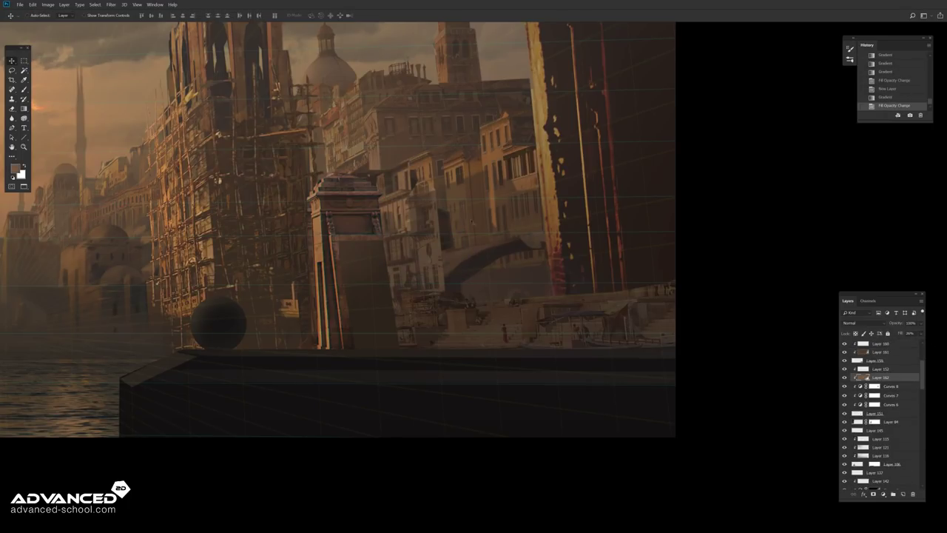
Step: Lasso a building patch from Layer 92 and copy it onto a new layer
ctrl+right_click(469, 213)
click(497, 254)
ctrl+right_click(471, 184)
click(484, 190)
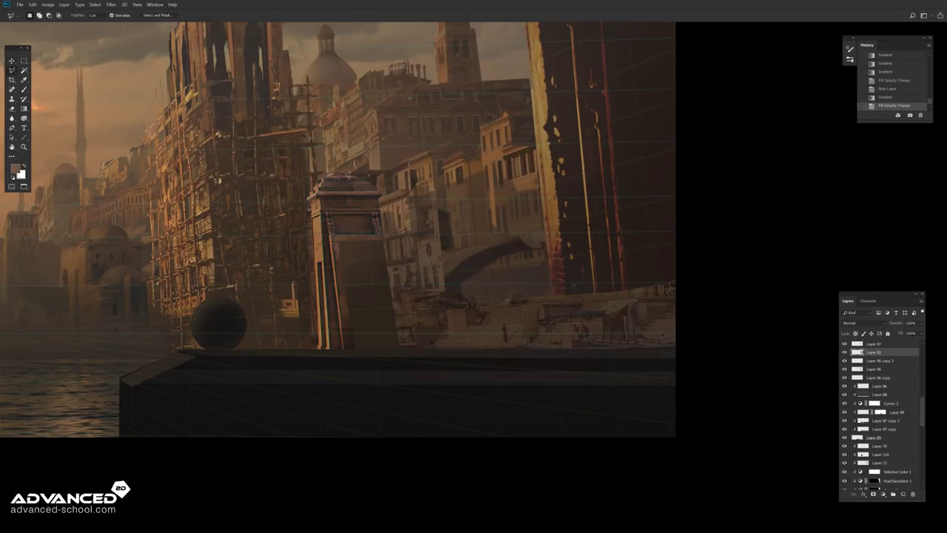
double_click(568, 239)
key(ctrl+c)
key(ctrl+v)
key(ctrl+t)
Step: Move and stretch the pasted patch down over the buildings, and close the unused stock photo
drag(496, 207, 496, 249)
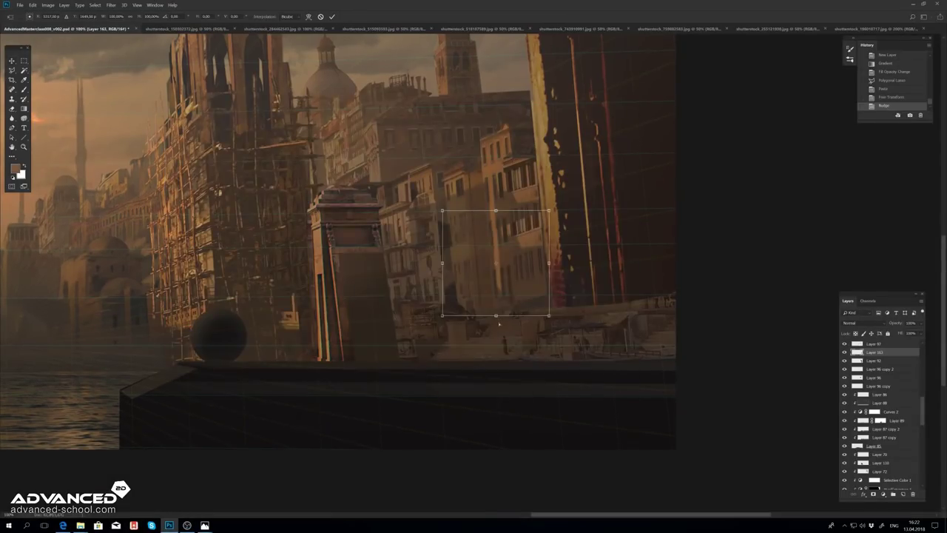
drag(551, 320, 556, 338)
key(Return)
key(b)
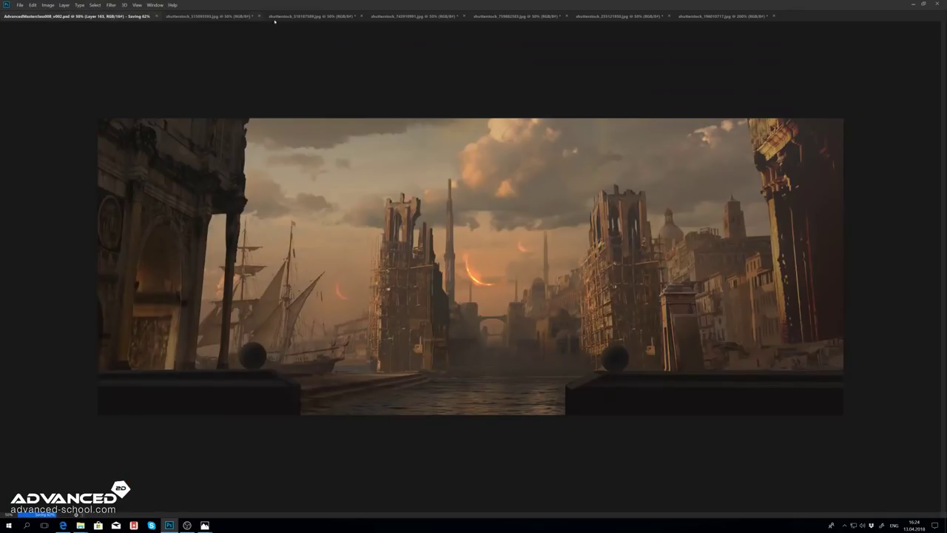
click(361, 15)
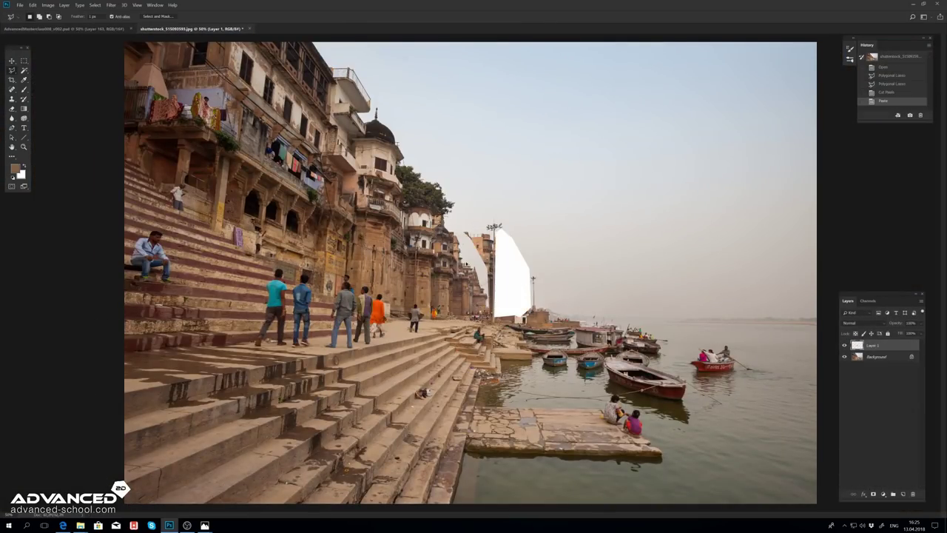
Step: Copy the selected ghat building from the stock photo and paste it into the city composition
key(Return)
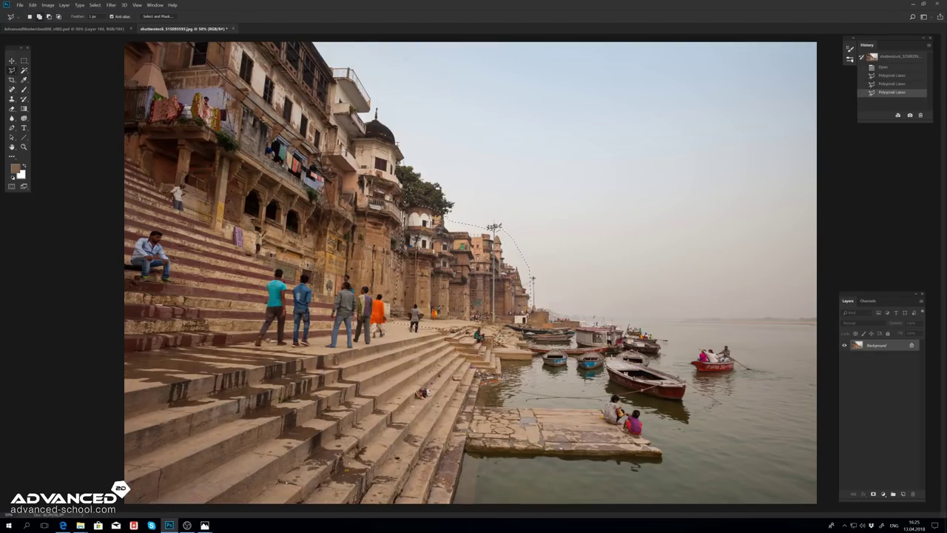
key(ctrl+c)
key(ctrl+Tab)
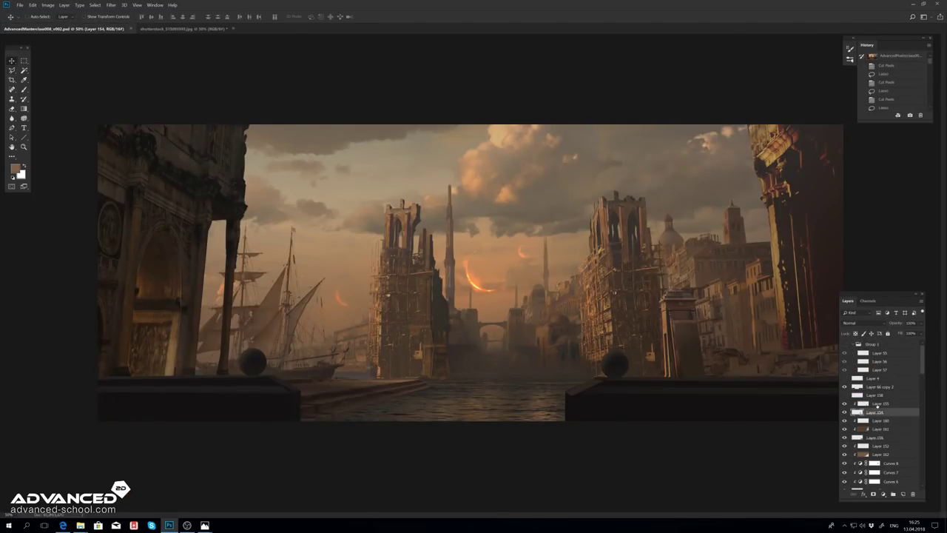
key(ctrl+v)
key(ctrl+t)
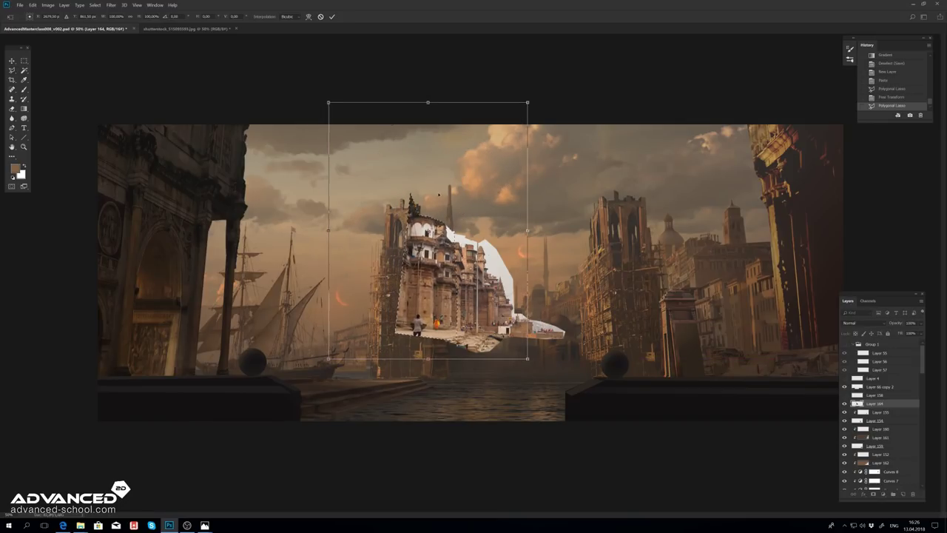
key(Return)
Step: Cut away the building's left part and nudge the remaining piece into place
key(ctrl+x)
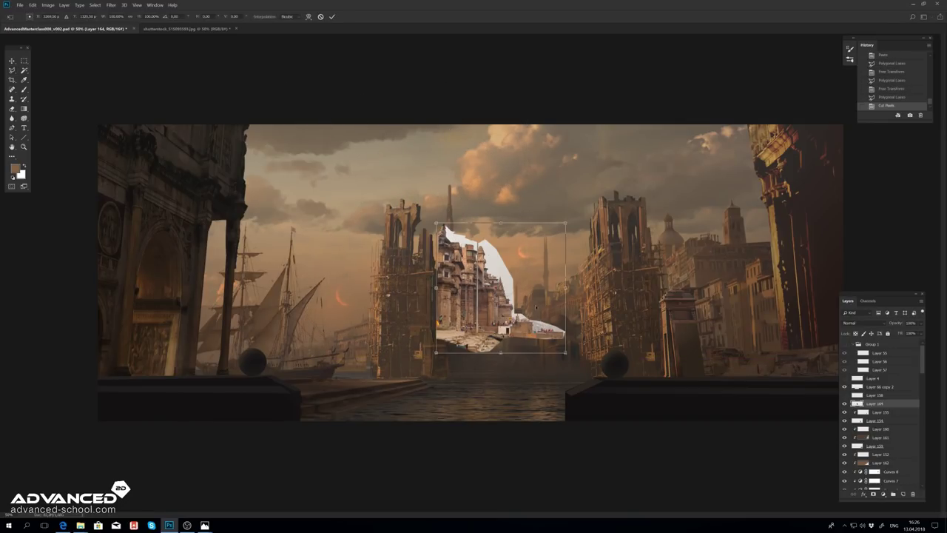
click(479, 250)
key(Return)
key(v)
key(Left)
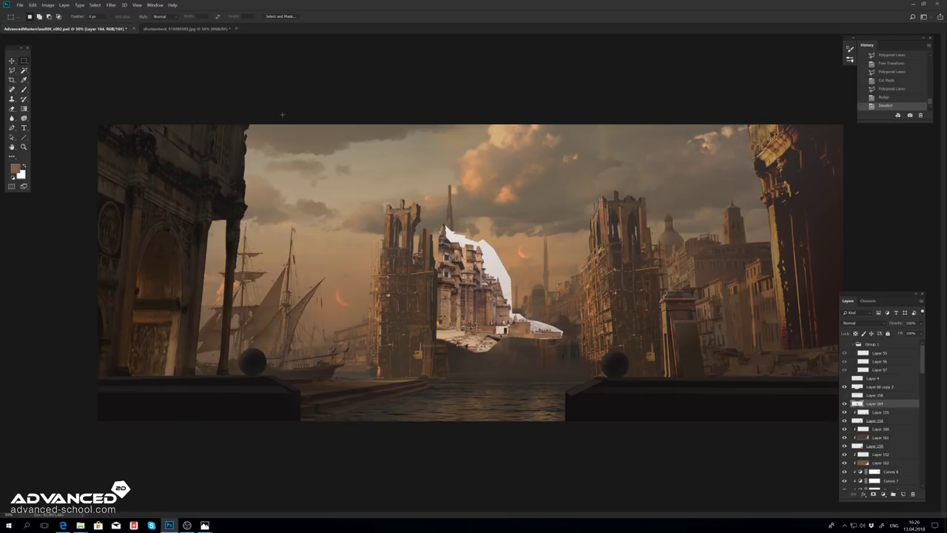
Step: Blend out the building's white background with Blending Options and merge it into one layer
double_click(904, 405)
drag(695, 228, 714, 228)
key(Return)
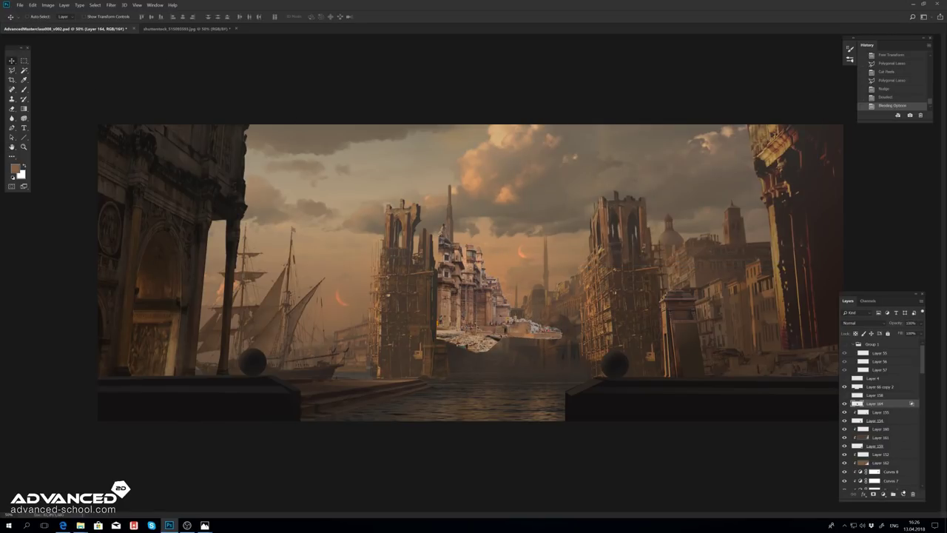
key(ctrl+shift+alt+n)
key(ctrl+e)
Step: Move and resize the building left beside the central tower, then zoom in to 100%
key(ctrl+t)
drag(535, 302, 503, 304)
key(Return)
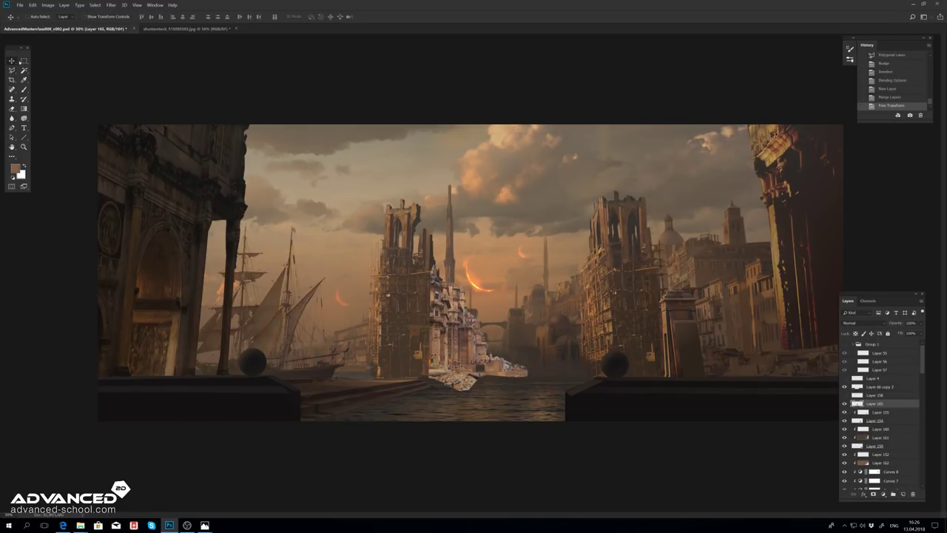
drag(450, 411, 449, 411)
key(ctrl+x)
key(ctrl+alt+z)
key(ctrl+alt+z)
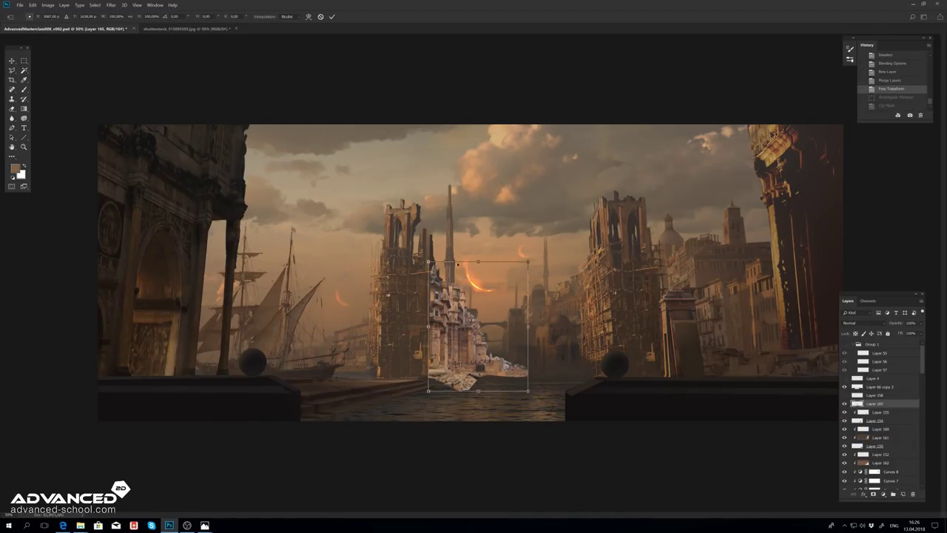
key(ctrl+t)
key(Return)
key(ctrl+plus)
key(ctrl+plus)
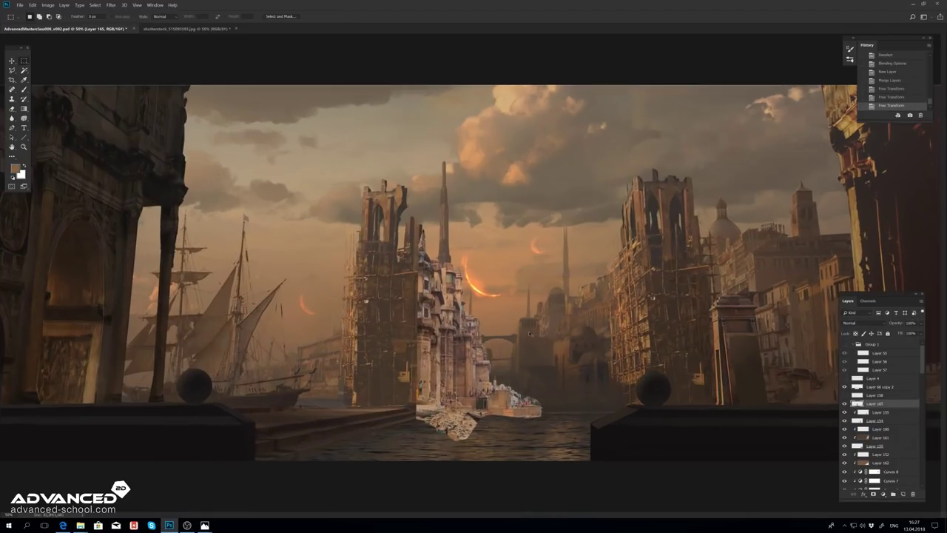
Step: Darken the ghat building by lowering its Curves white point
drag(638, 137, 638, 187)
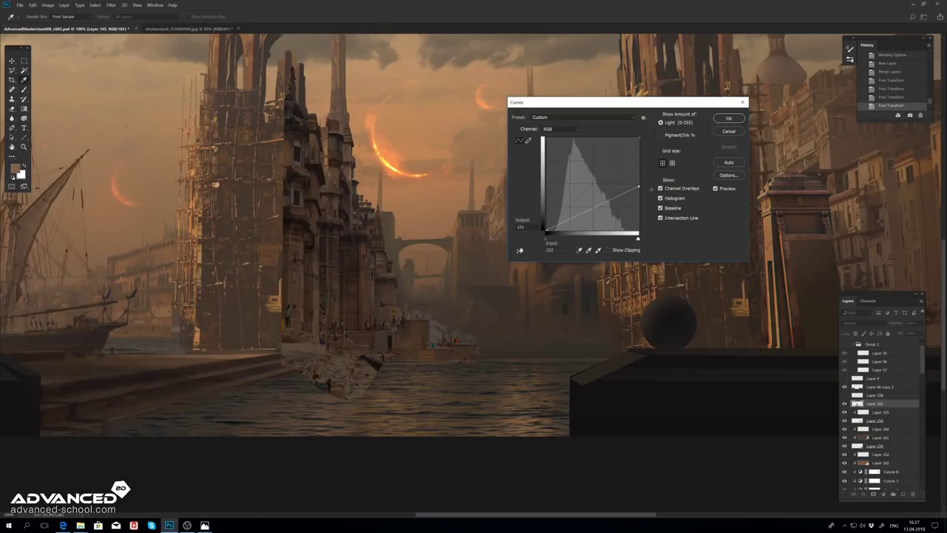
click(729, 119)
drag(191, 120, 838, 444)
key(ctrl+d)
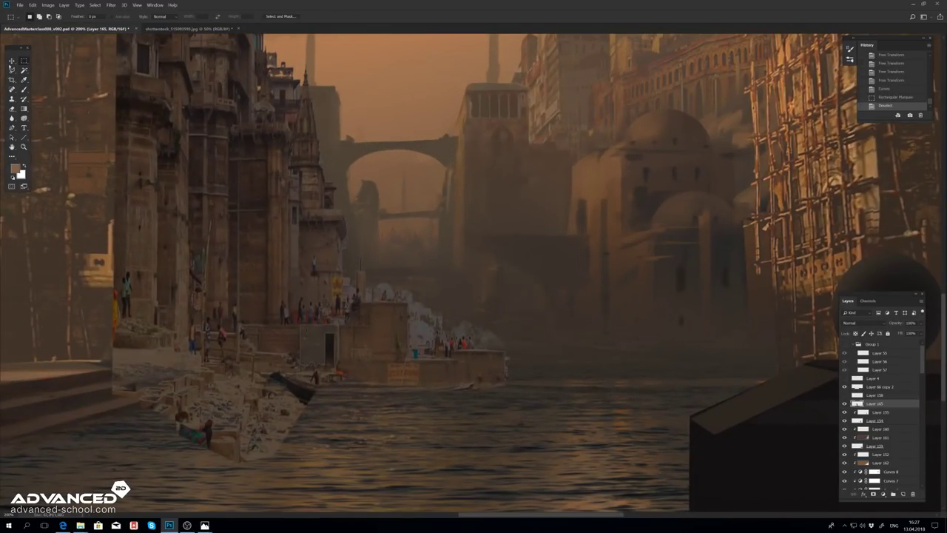
scroll(508, 326, up, 4)
scroll(508, 325, down, 2)
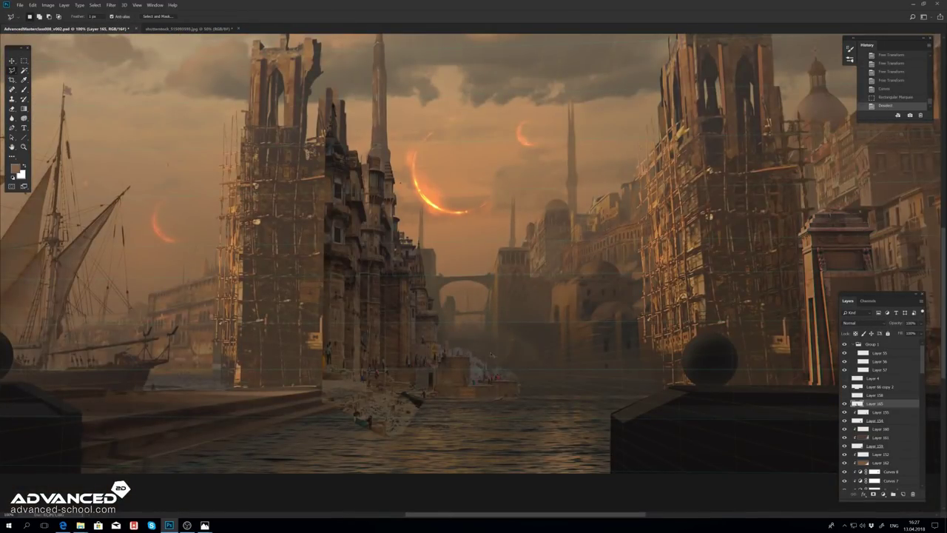
Step: Lasso and cut away the debris patch and other unwanted building pixels
double_click(472, 379)
key(ctrl+x)
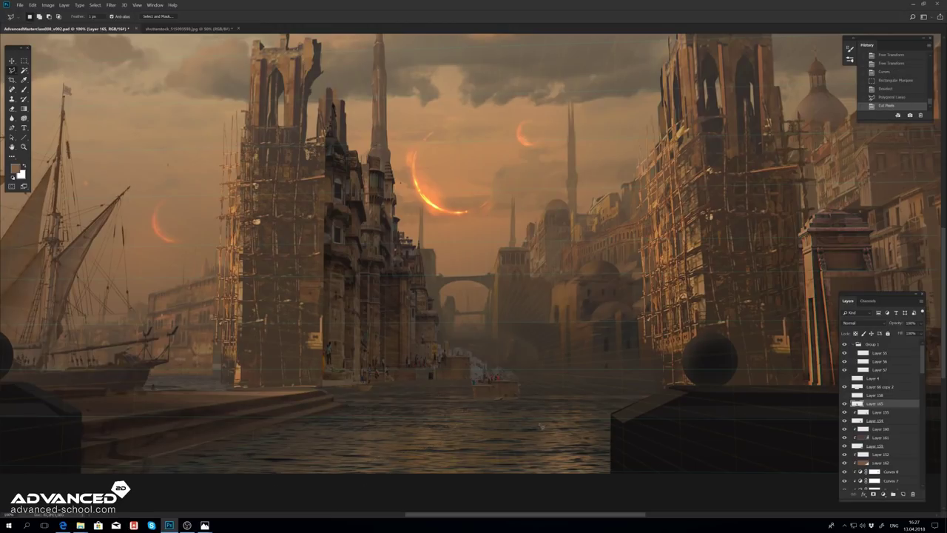
double_click(474, 420)
key(ctrl+x)
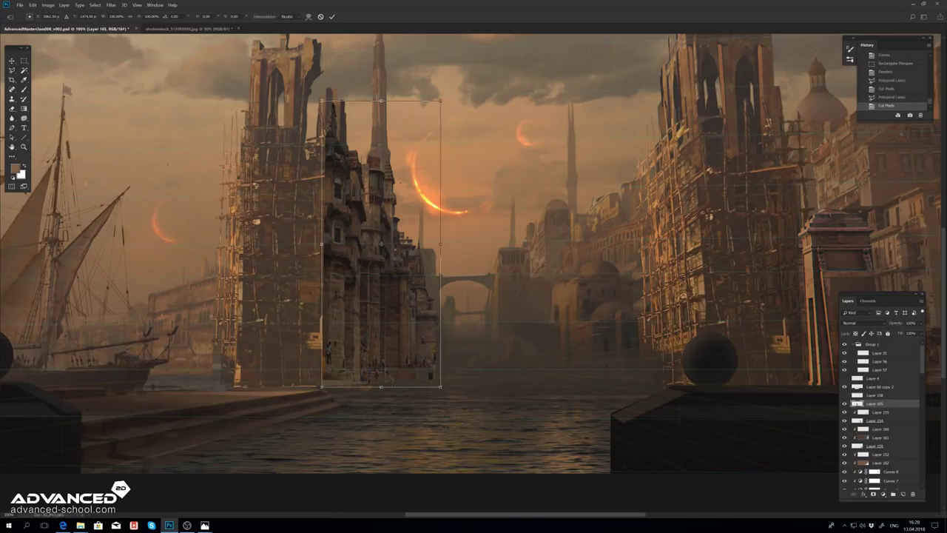
scroll(444, 340, up, 3)
scroll(444, 341, up, 2)
click(498, 322)
scroll(488, 374, down, 2)
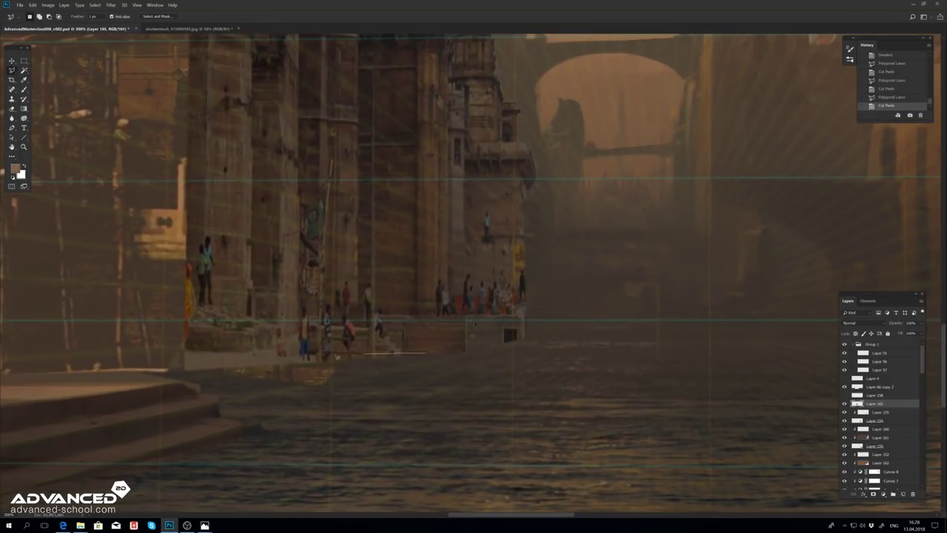
scroll(488, 374, down, 2)
Step: Fade the building layer's fill to 29% and create a new haze layer
drag(915, 333, 896, 342)
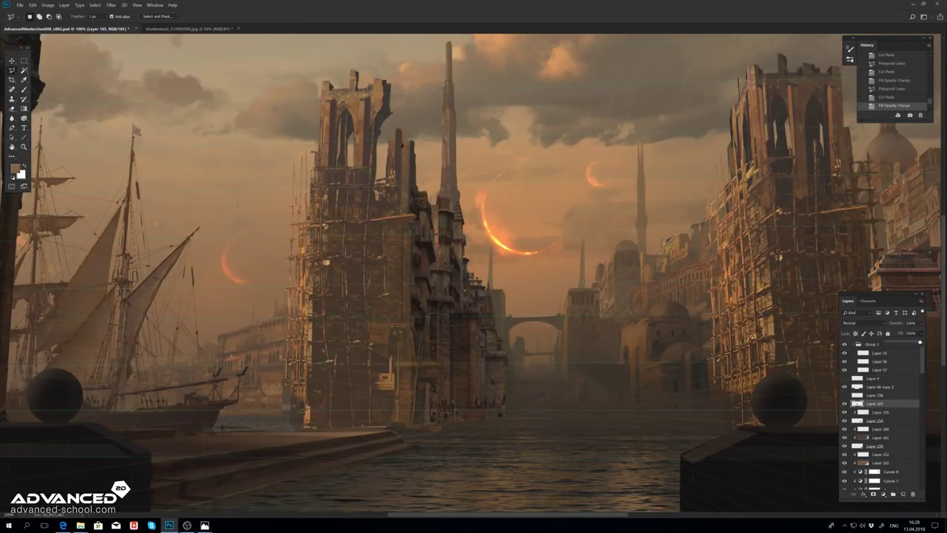
key(ctrl+shift+n)
key(Return)
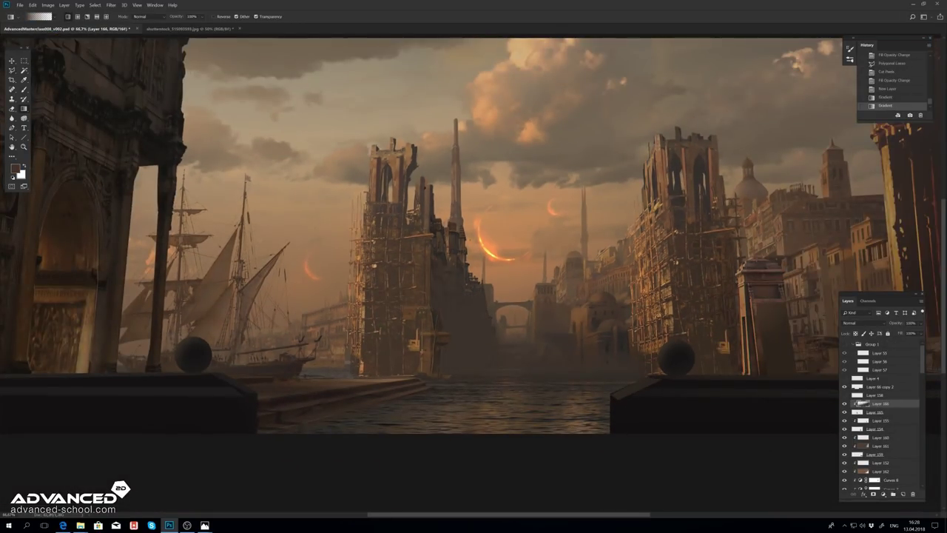
Step: Set the layer to Lighten and recolour the haze with a Curves adjustment
click(858, 323)
click(862, 370)
click(893, 494)
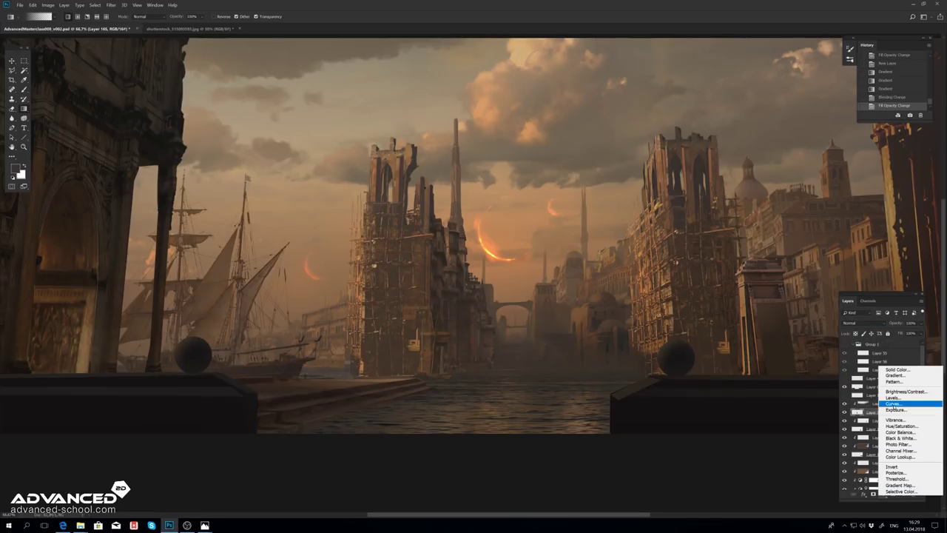
click(881, 348)
drag(573, 174, 566, 163)
Step: Paint transparency-locked gradient haze around the central tower on a new layer at about 30% fill
click(903, 493)
key(ctrl+bracketright)
key(ctrl+bracketright)
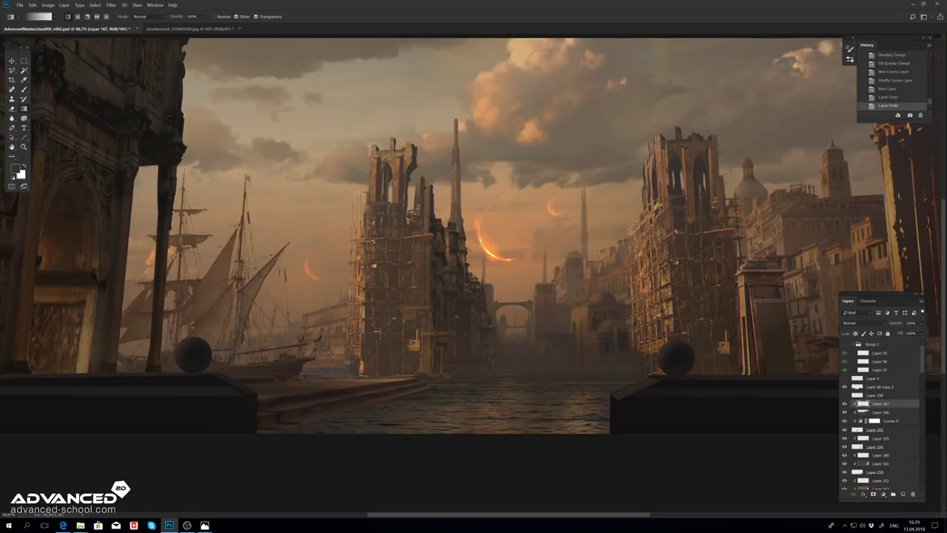
mouse_move(474, 373)
mouse_down()
mouse_move(474, 222)
mouse_move(473, 325)
mouse_up()
key(slash)
drag(500, 387, 500, 333)
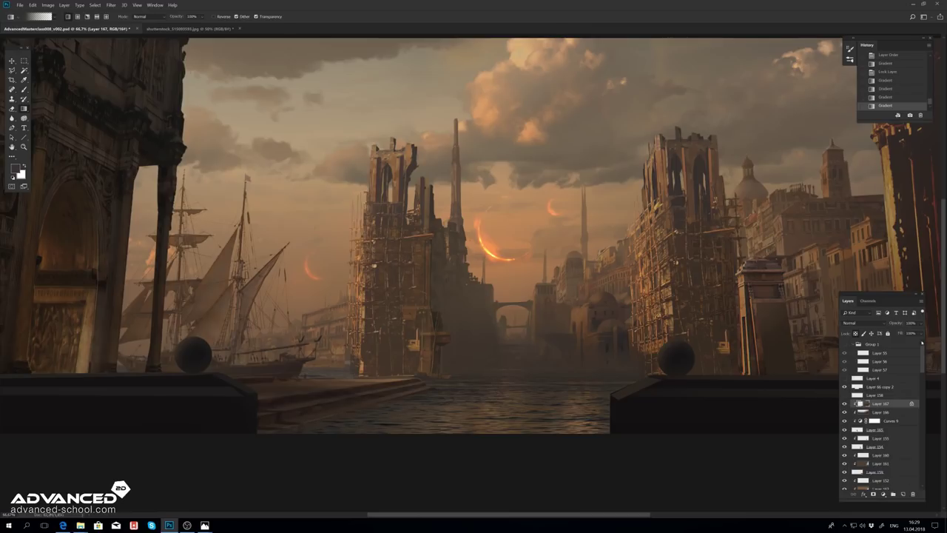
drag(904, 344, 895, 343)
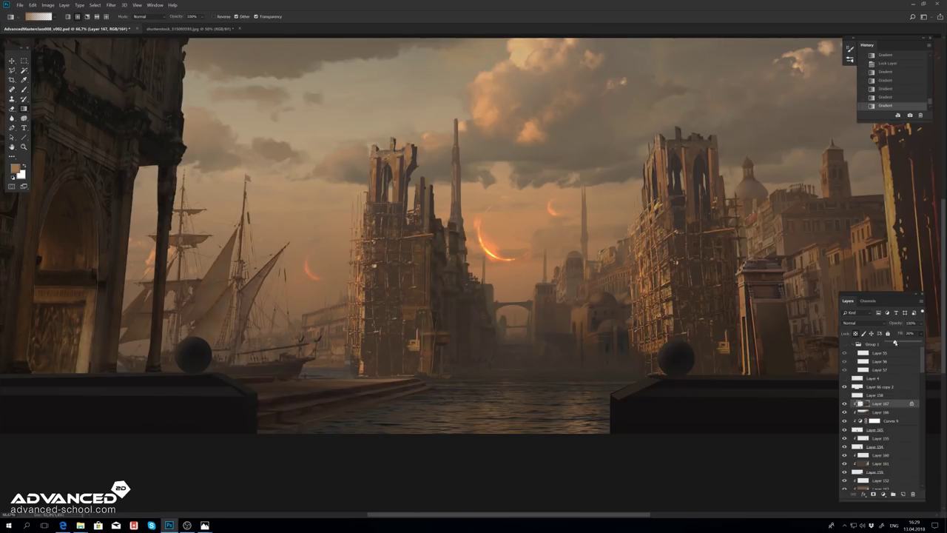
Step: Add another layer above Layer 167 and flip the canvas horizontally
key(ctrl+shift+alt+n)
key(ctrl+bracketleft)
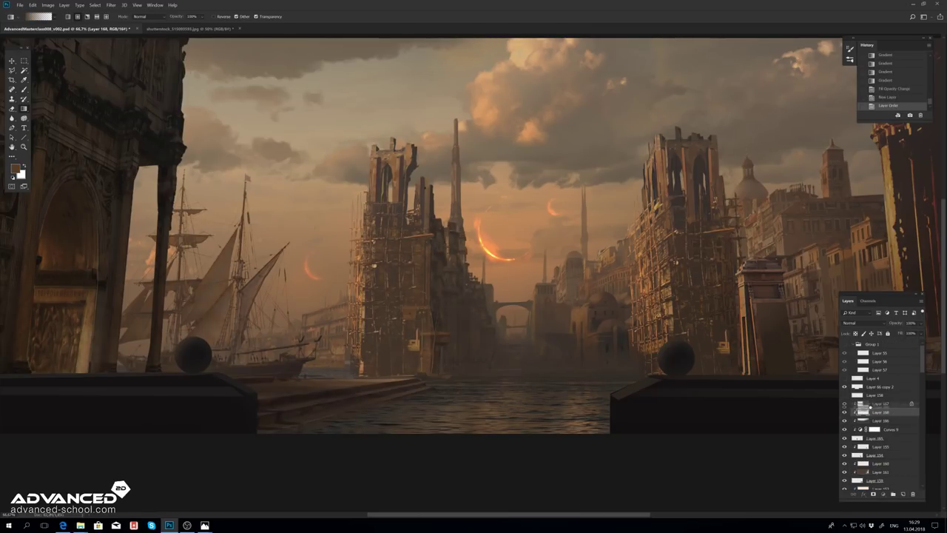
key(ctrl+bracketright)
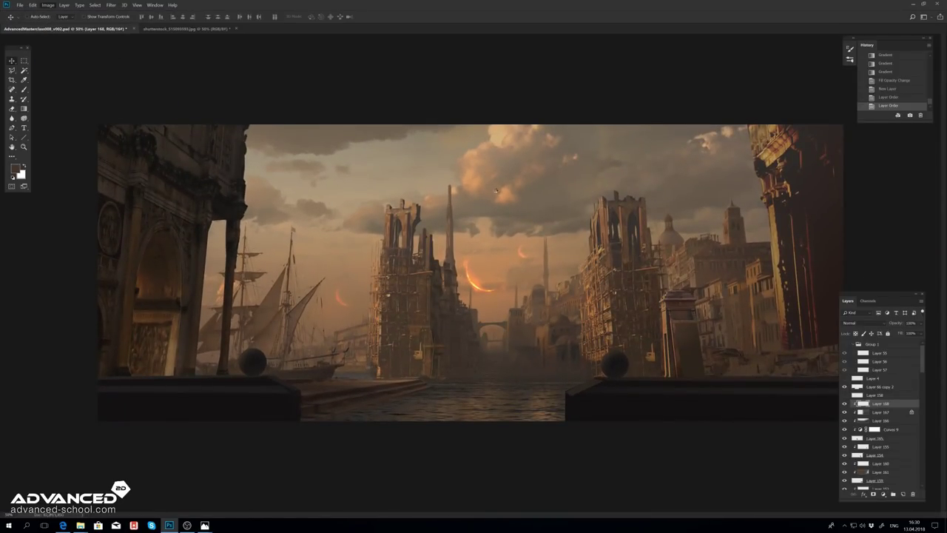
key(ctrl+shift+h)
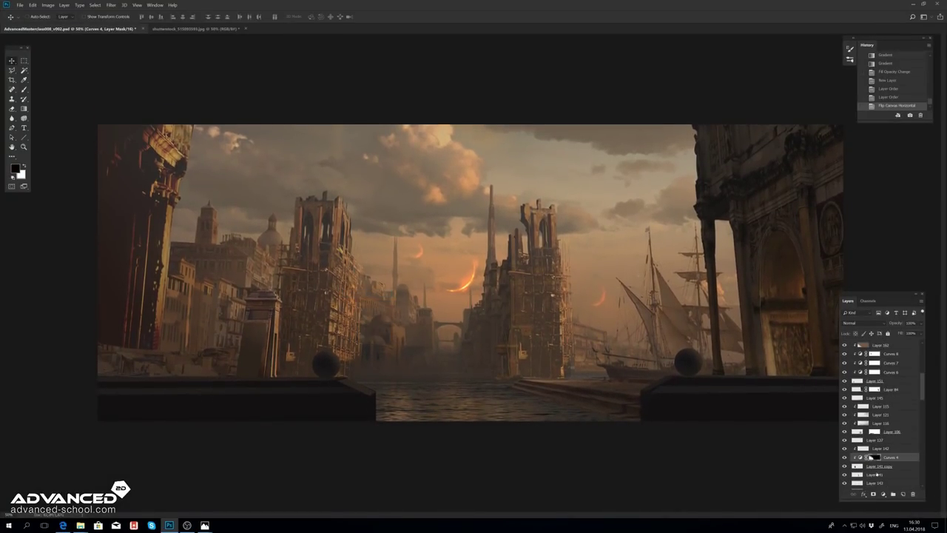
Step: Raise the Curves black point to darken the image and cut a rectangular area from its mask
drag(541, 200, 542, 194)
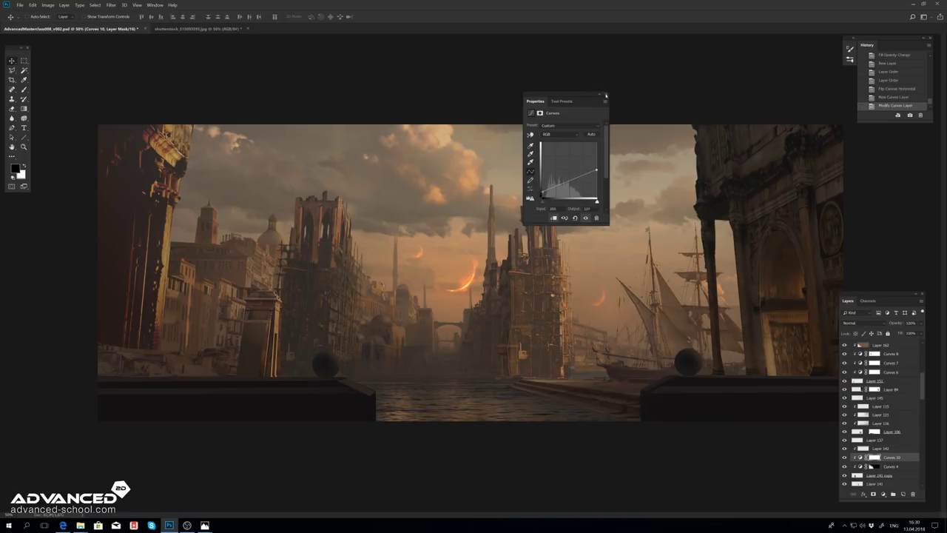
click(606, 95)
key(m)
drag(89, 119, 851, 429)
key(ctrl+x)
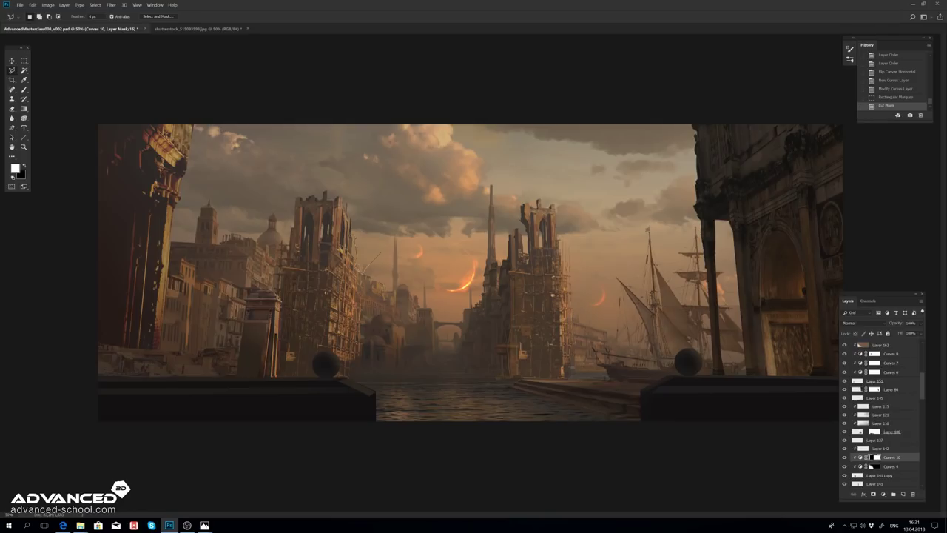
Step: Outline and cut further areas from the Curves mask, swapping foreground and background colours
key(x)
key(ctrl+x)
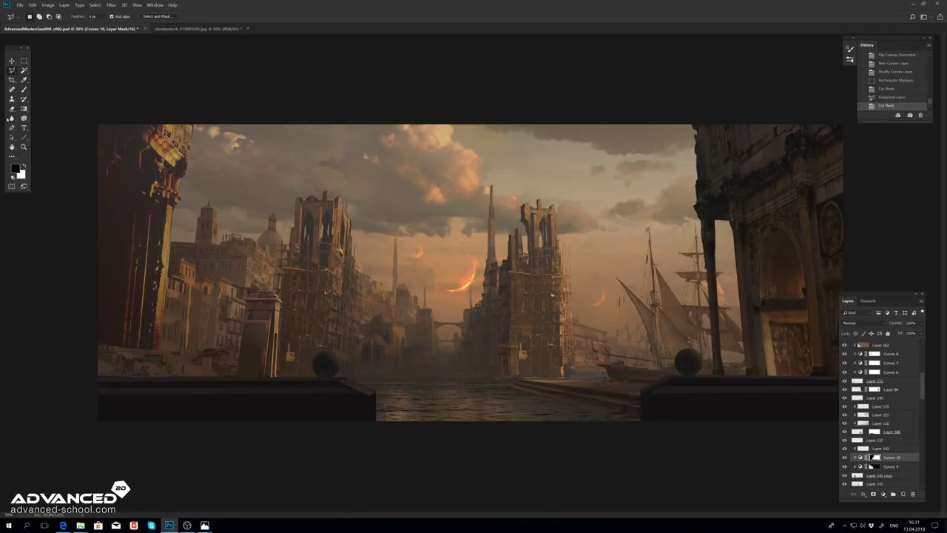
click(352, 295)
click(352, 236)
key(x)
key(ctrl+x)
key(x)
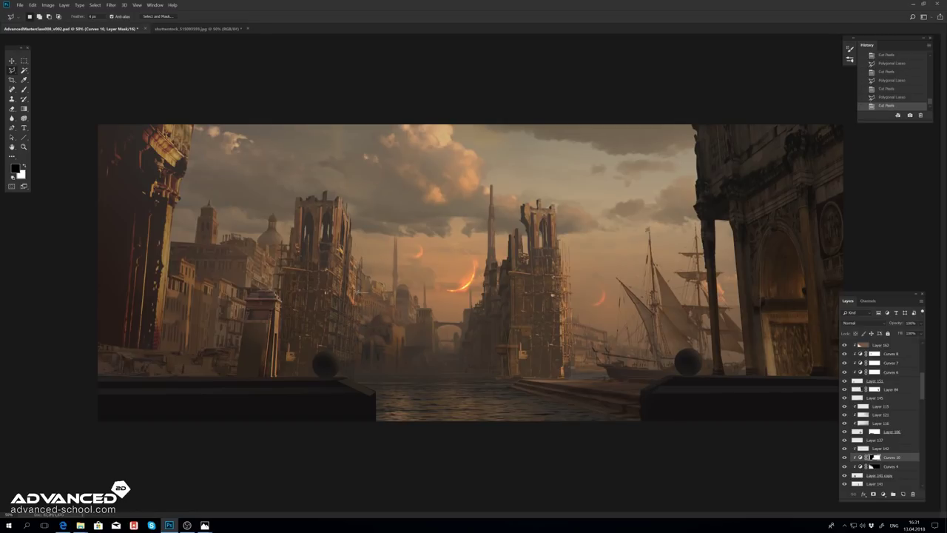
key(g)
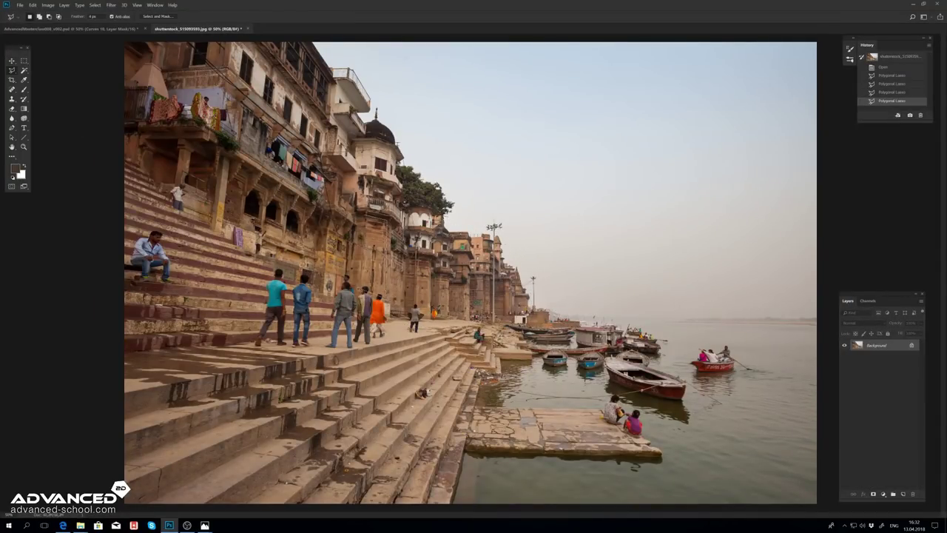
Step: Cut the doorway from the ghat photo and place it behind the left pillar in the painting
key(ctrl+x)
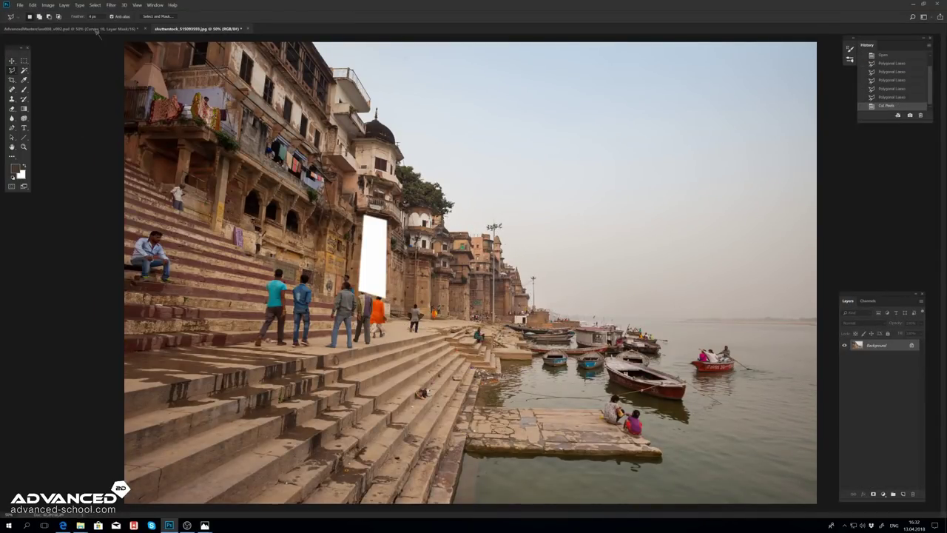
key(ctrl+Tab)
key(ctrl+v)
drag(471, 271, 258, 346)
key(ctrl+t)
key(Return)
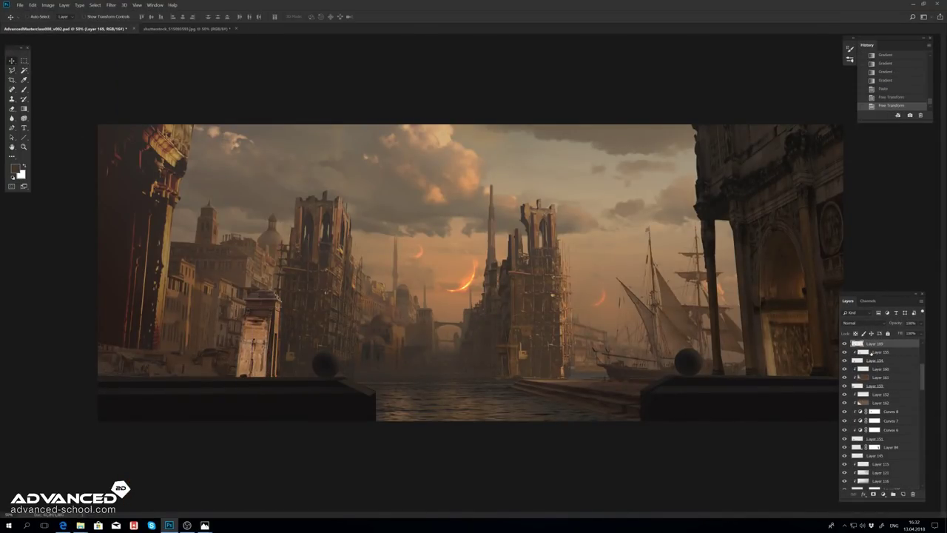
key(ctrl+bracketleft)
key(ctrl+bracketleft)
Step: Darken the doorway with Curves to match the scene and merge it into the pillar layer
key(ctrl+m)
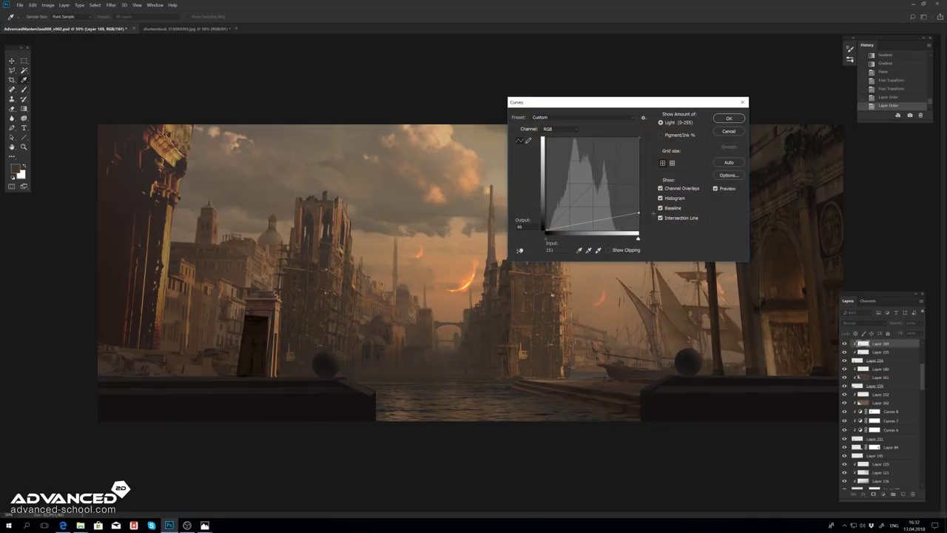
drag(585, 214, 596, 194)
key(Return)
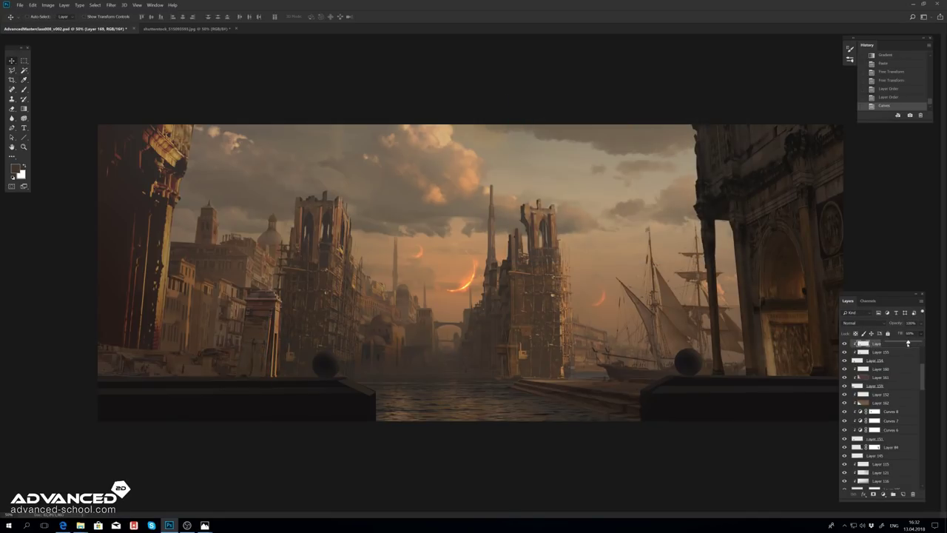
scroll(866, 378, up, 5)
key(ctrl+1)
key(ctrl+t)
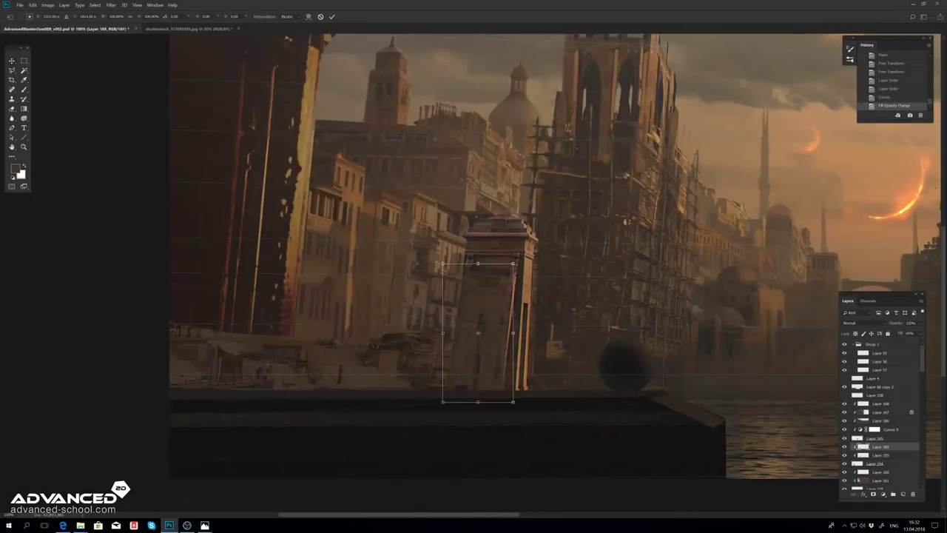
key(Return)
key(ctrl+minus)
Step: Add a new layer with a gradient haze over the painting
key(ctrl+e)
key(ctrl+shift+alt+n)
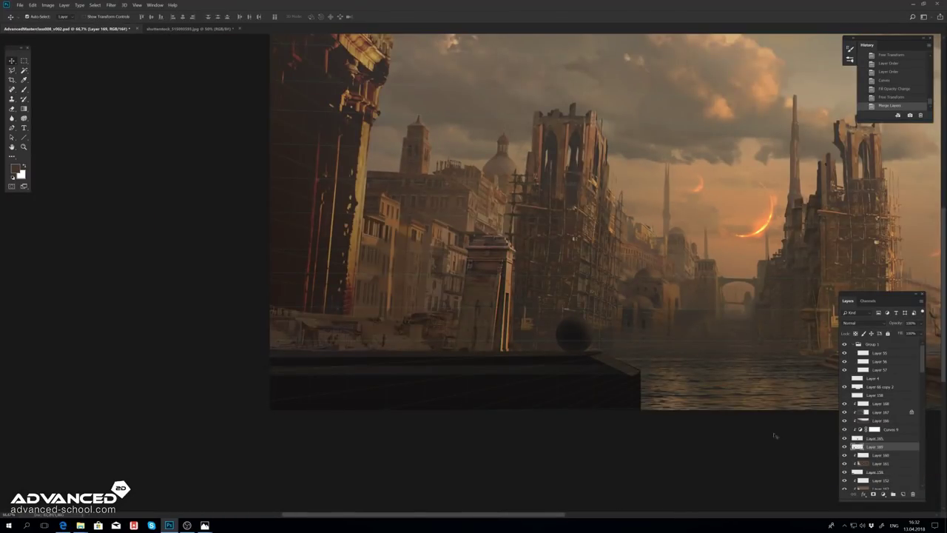
key(g)
key(ctrl+minus)
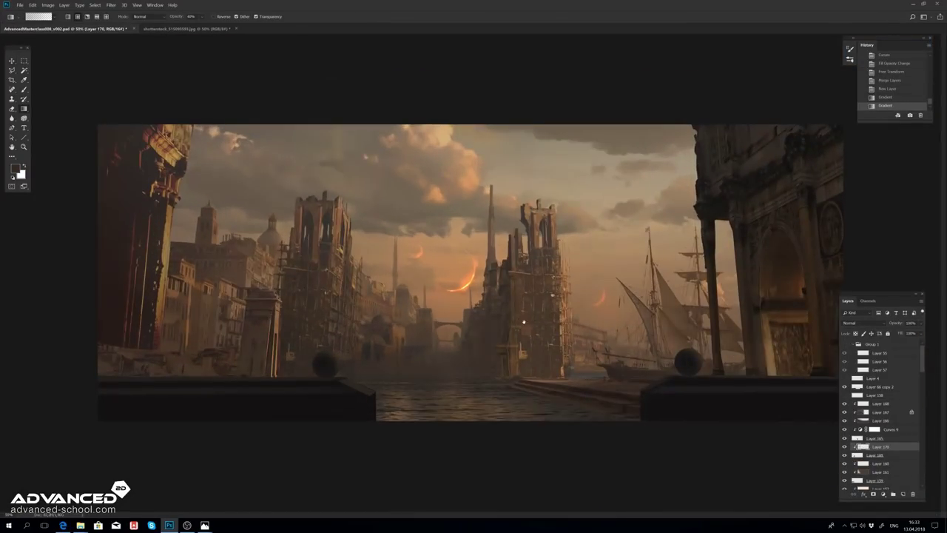
key(Tab)
key(Tab)
Step: Add a second haze layer over the left quay at 52% fill, then flip the canvas horizontally
key(ctrl+shift+alt+n)
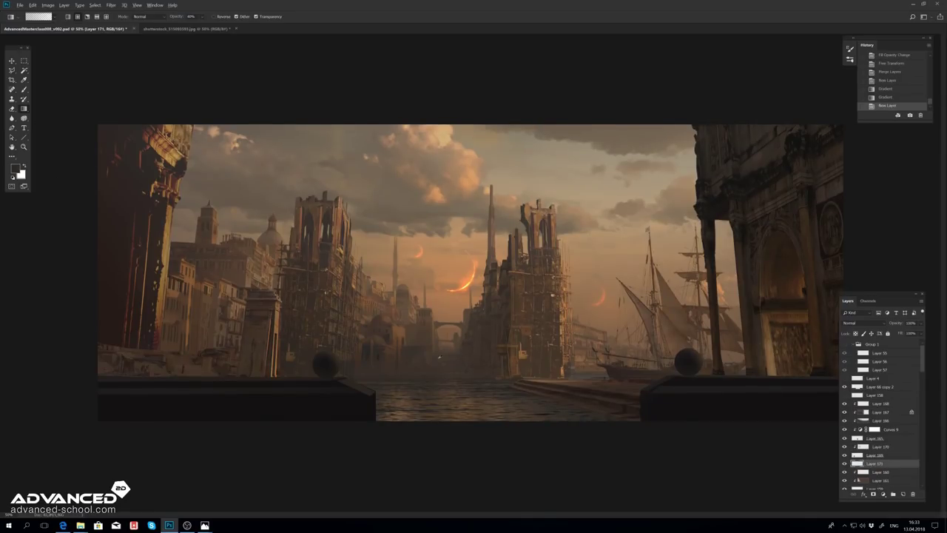
key(m)
drag(336, 315, 269, 409)
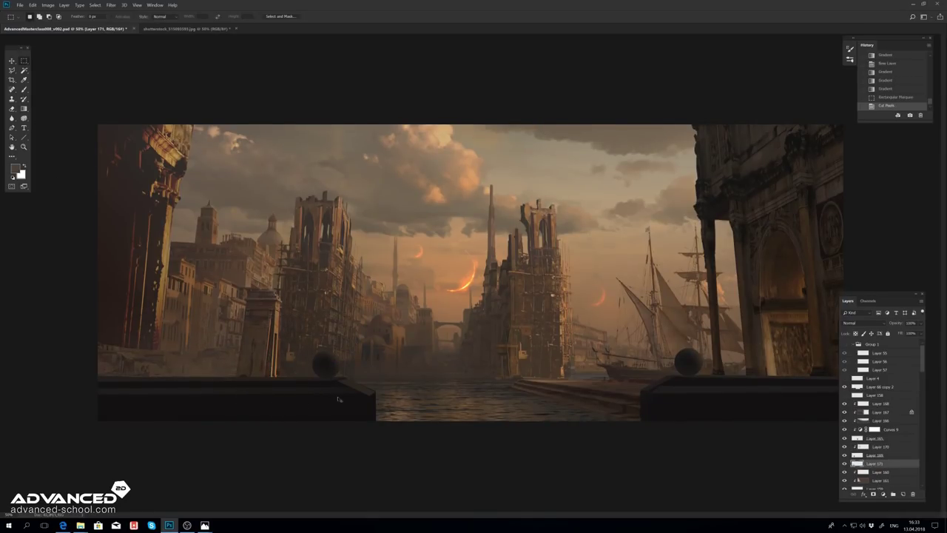
drag(905, 343, 897, 342)
key(v)
key(f)
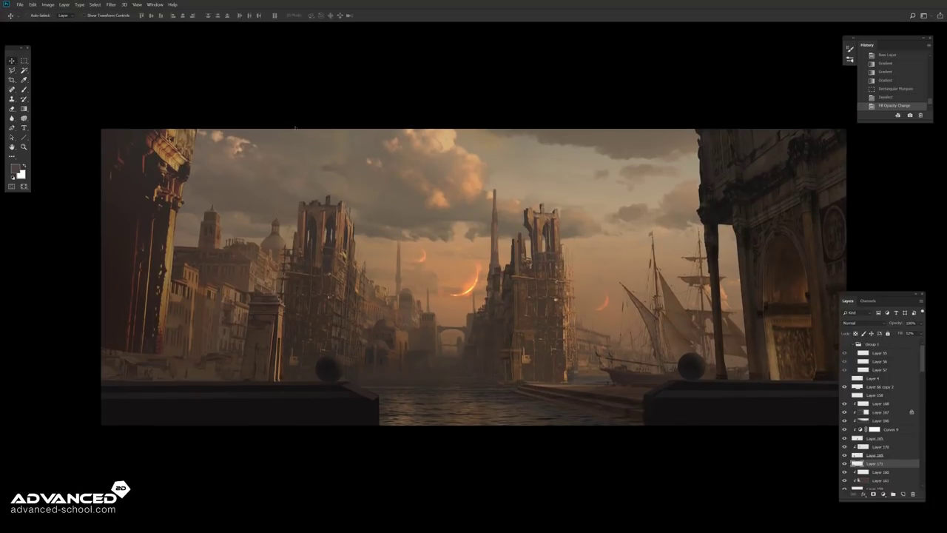
click(47, 4)
click(140, 95)
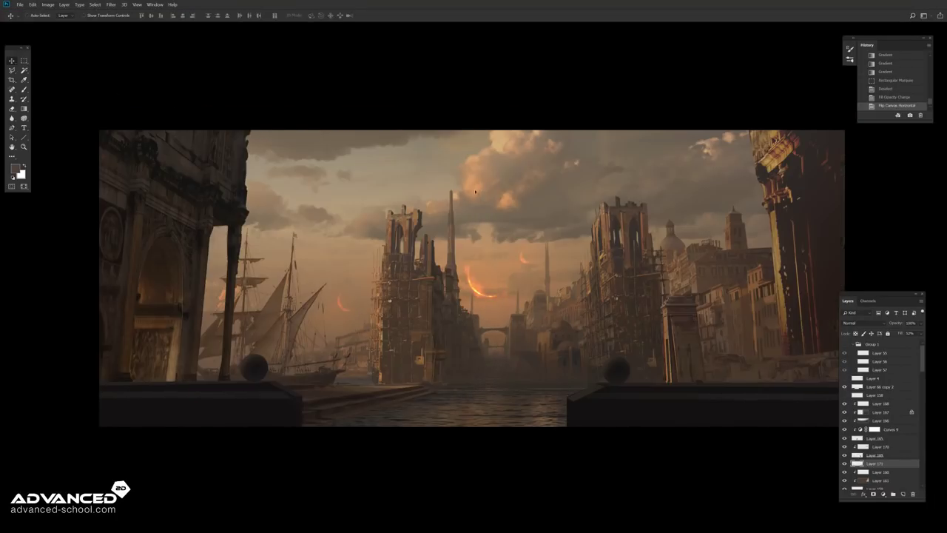
Step: Browse the shutterstock20 photos to the riverside ghat steps image with boats
key(Tab)
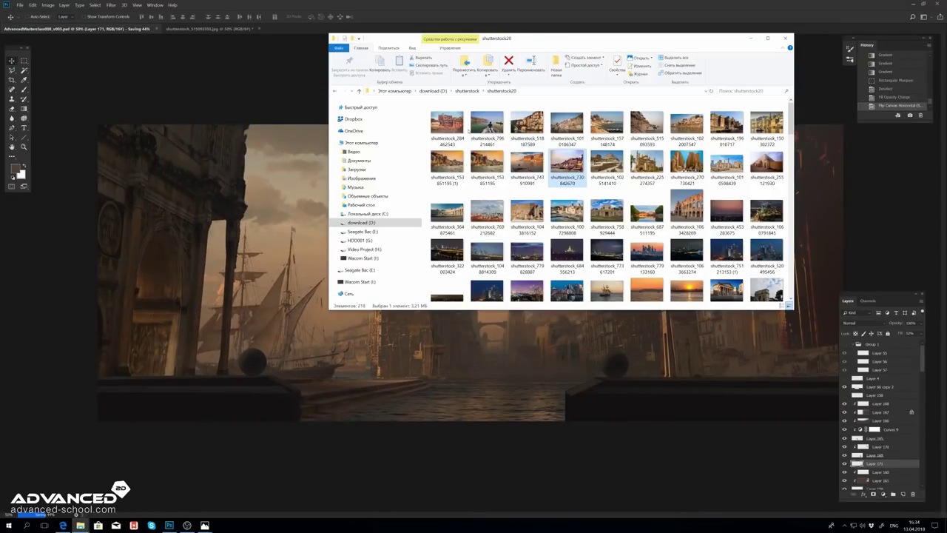
click(523, 267)
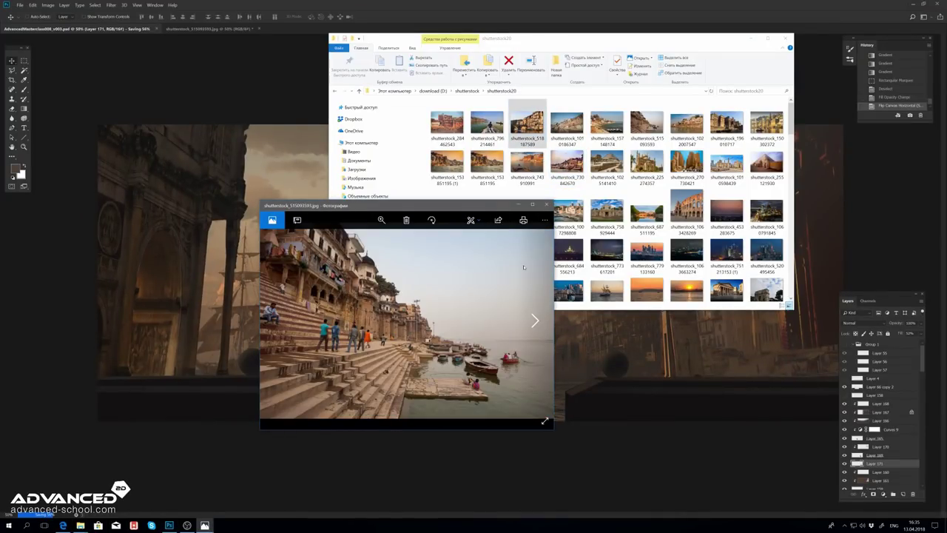
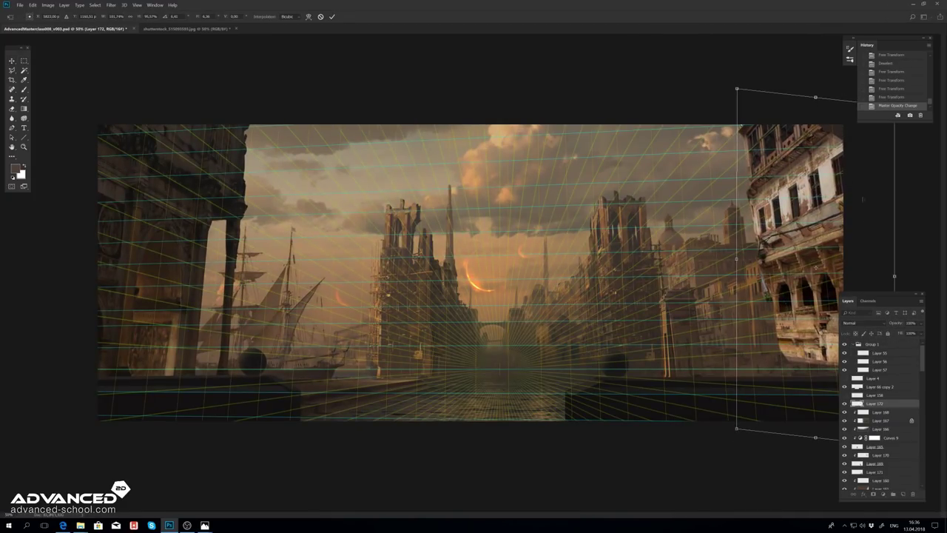
Step: Stretch the right building's lower corners down to follow the street perspective and commit the transform
drag(740, 436, 738, 453)
key(ctrl+minus)
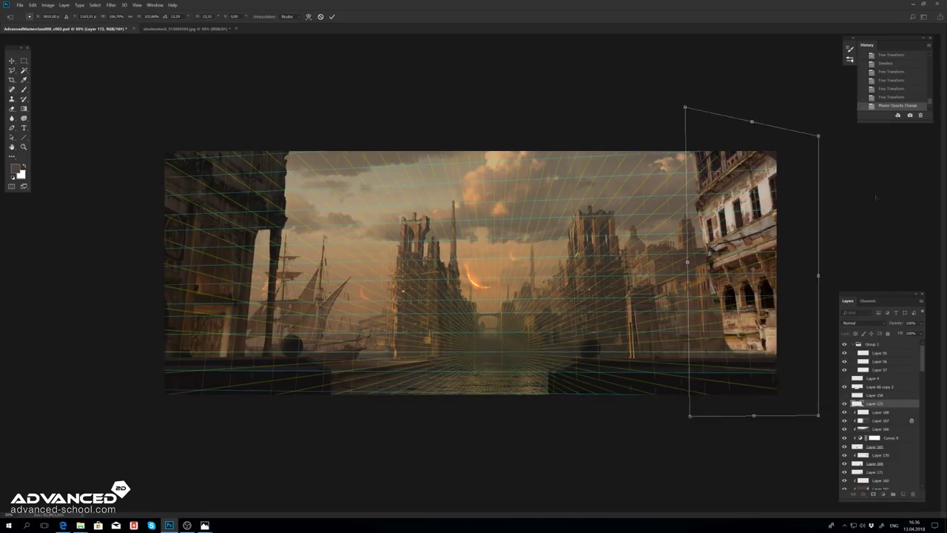
mouse_move(649, 389)
mouse_down()
mouse_move(646, 400)
mouse_move(718, 392)
mouse_up()
drag(753, 168, 752, 153)
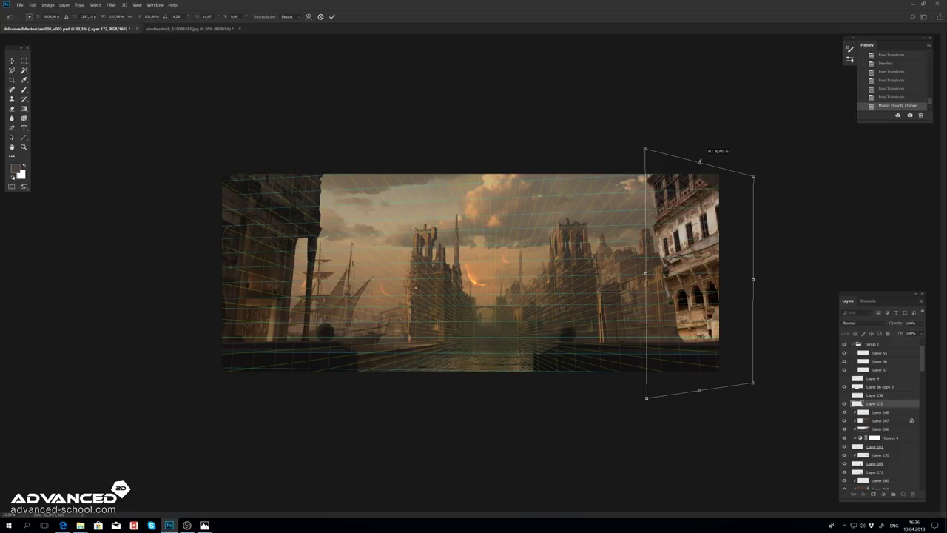
key(Return)
key(ctrl+plus)
Step: Get the freehand lasso ready and zoom in on the right building for trimming
key(ctrl+plus)
key(ctrl+plus)
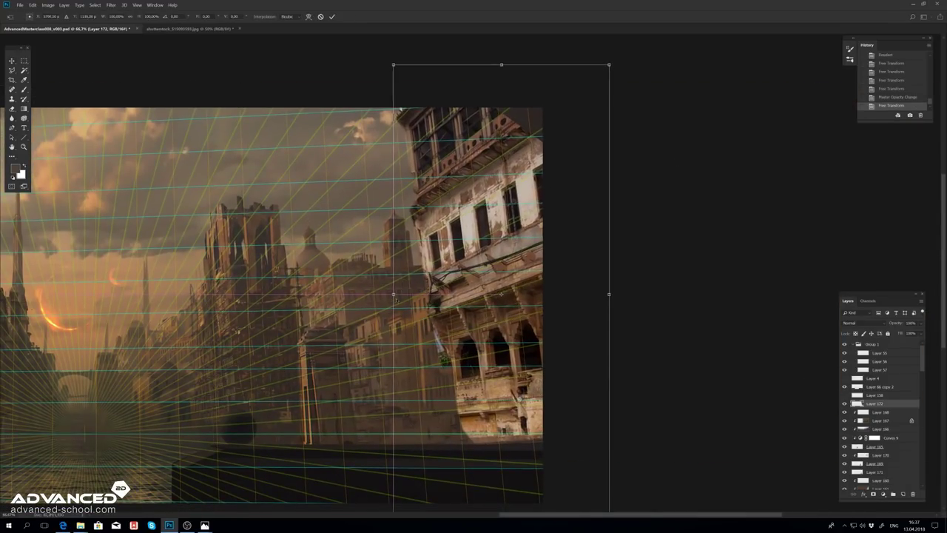
right_click(11, 70)
click(29, 70)
key(ctrl+plus)
key(ctrl+plus)
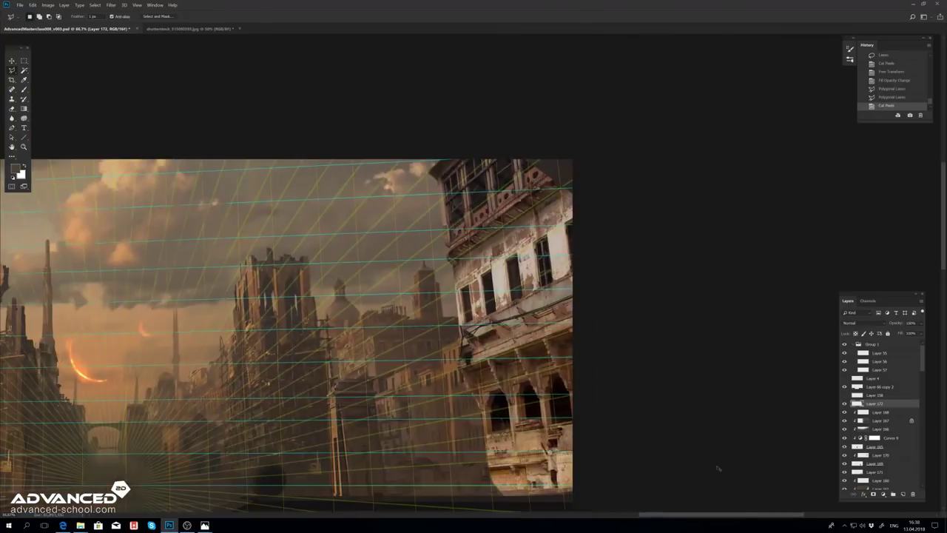
Step: Paste the copied balcony piece, place it beneath Layer 173 and position it on the balcony
key(ctrl+v)
key(ctrl+t)
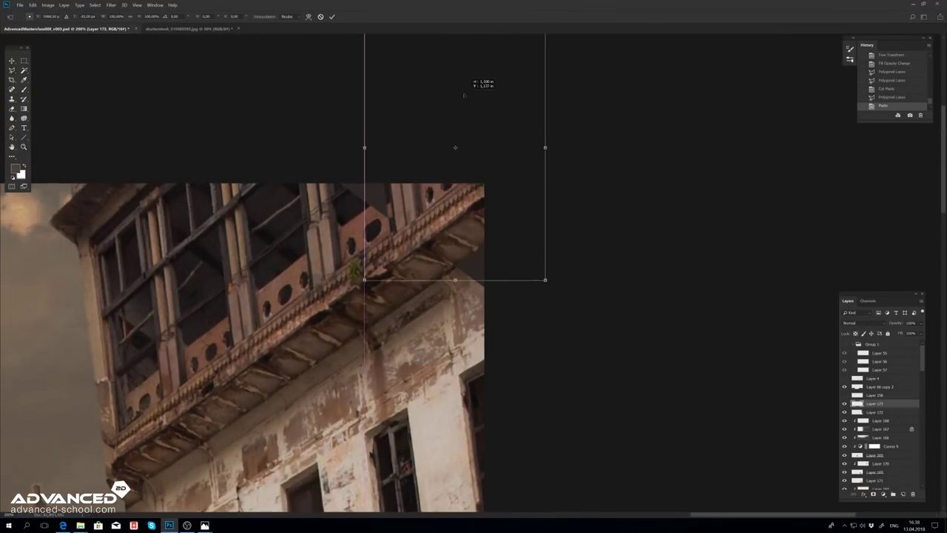
drag(518, 258, 523, 246)
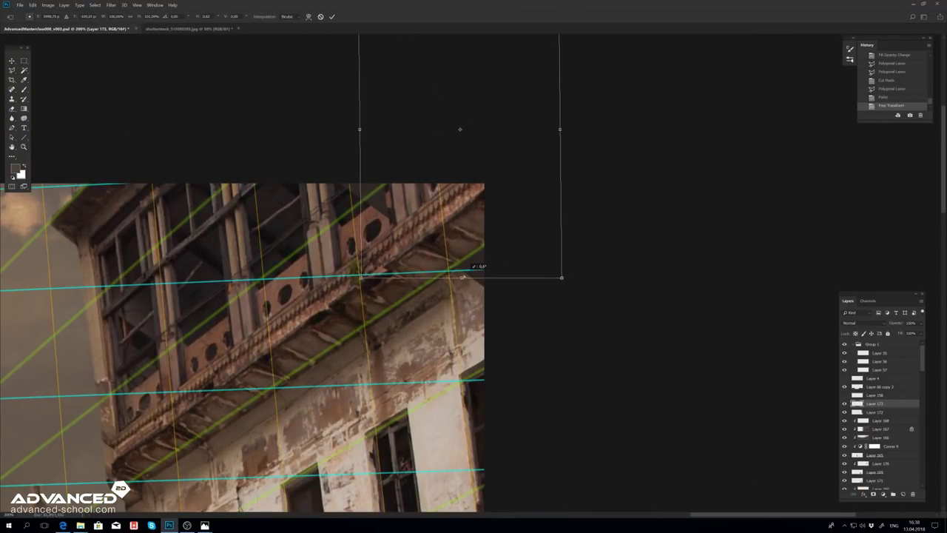
drag(863, 416, 863, 416)
drag(478, 285, 464, 296)
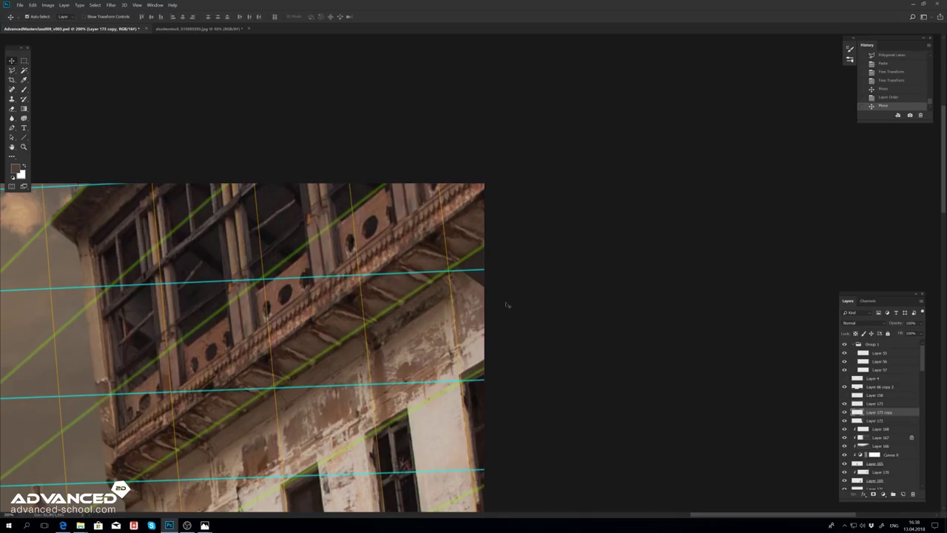
Step: Heal away the black cable on the right building with the Spot Healing Brush
key(b)
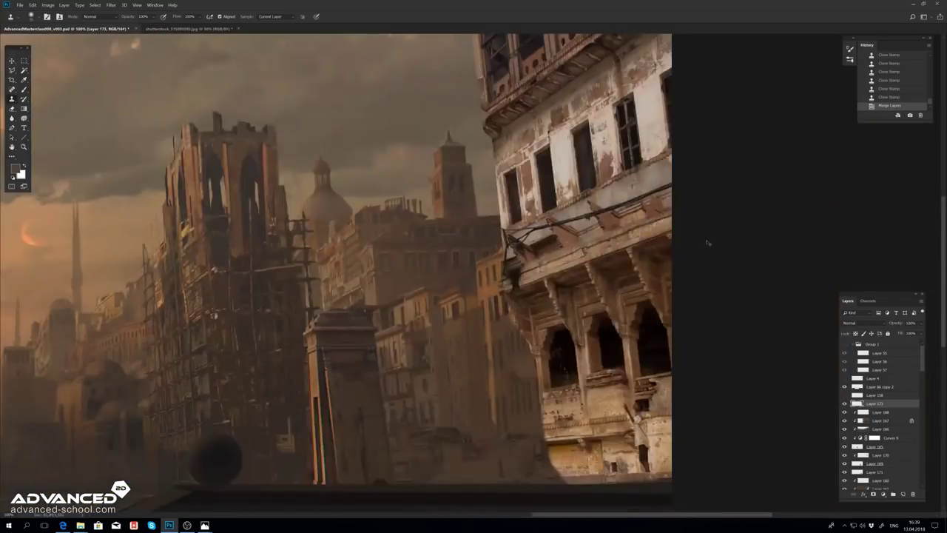
key(j)
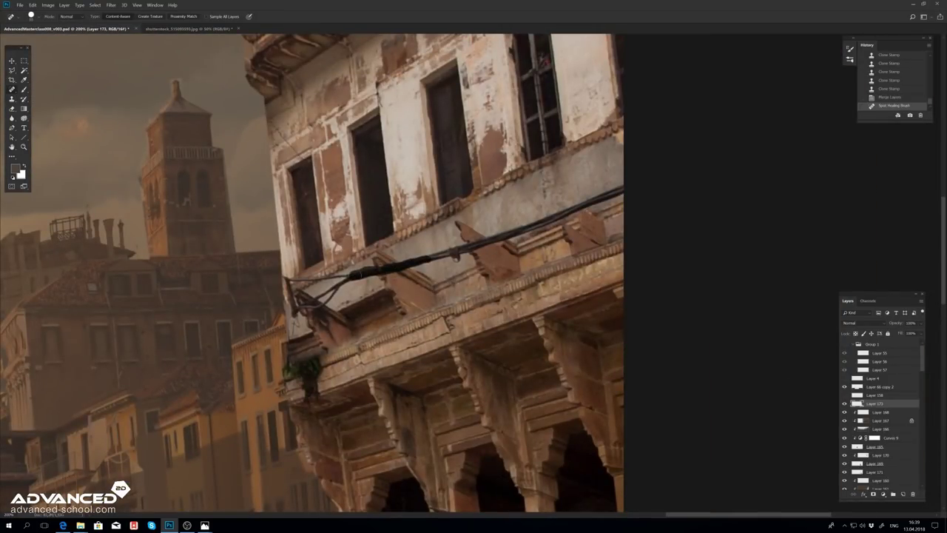
drag(300, 304, 623, 189)
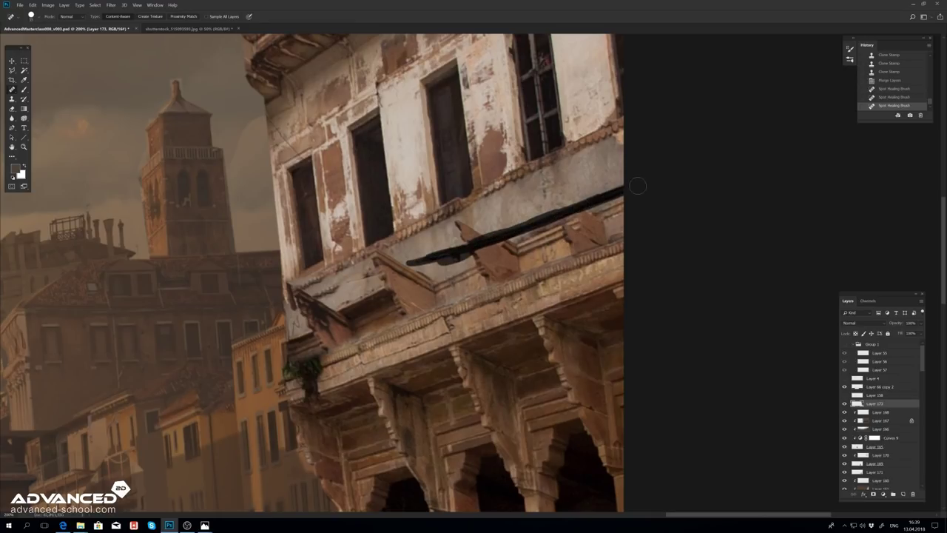
Step: Copy a stone bracket, then rotate and warp the pasted copy to fit the balcony angle
key(l)
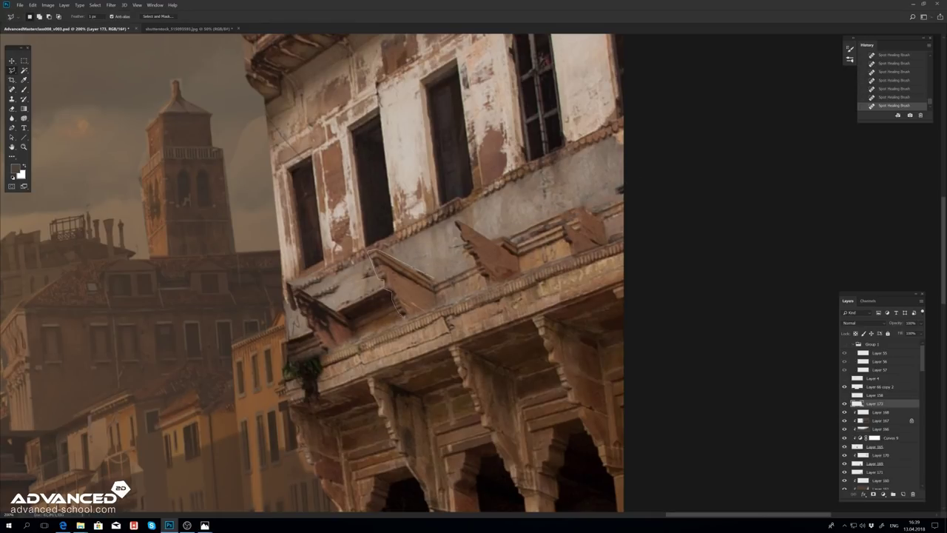
key(ctrl+c)
key(ctrl+v)
key(ctrl+t)
drag(367, 333, 379, 309)
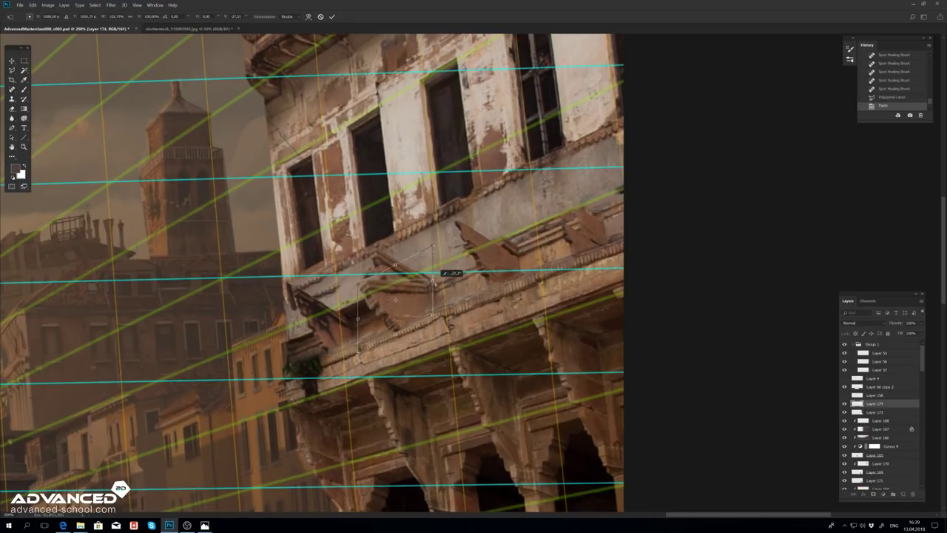
right_click(379, 309)
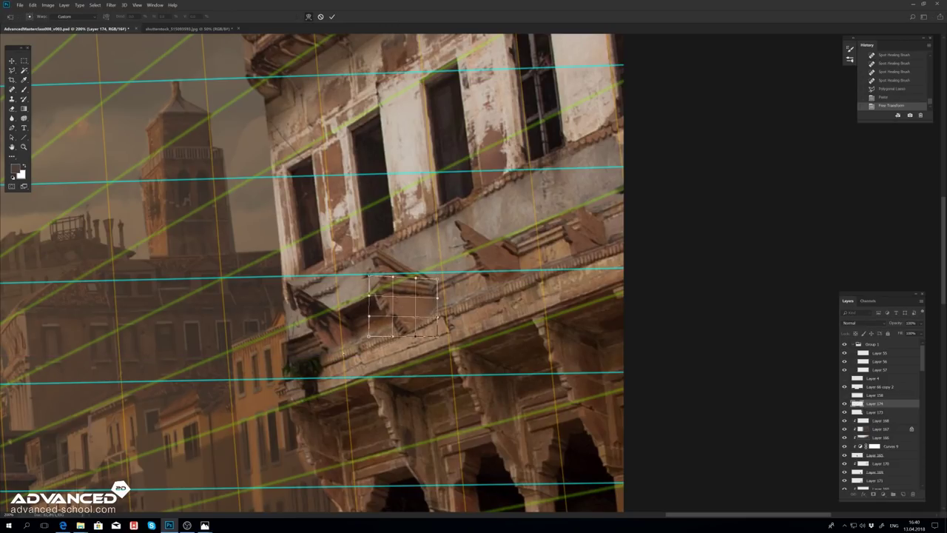
drag(415, 278, 402, 329)
drag(373, 279, 381, 279)
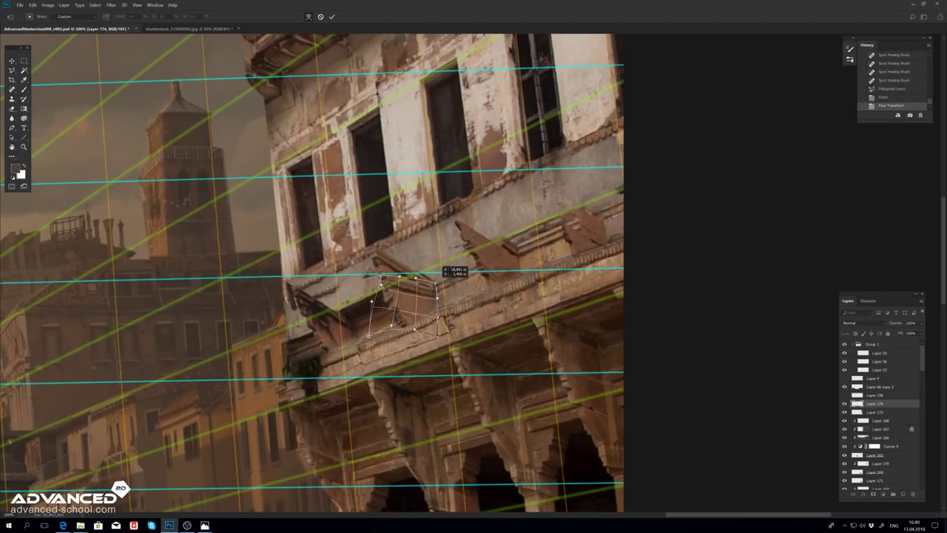
key(Return)
Step: Clone wall texture over the old shutter on Layer 173 and add a duplicate bracket along the balcony
key(alt+bracketleft)
key(s)
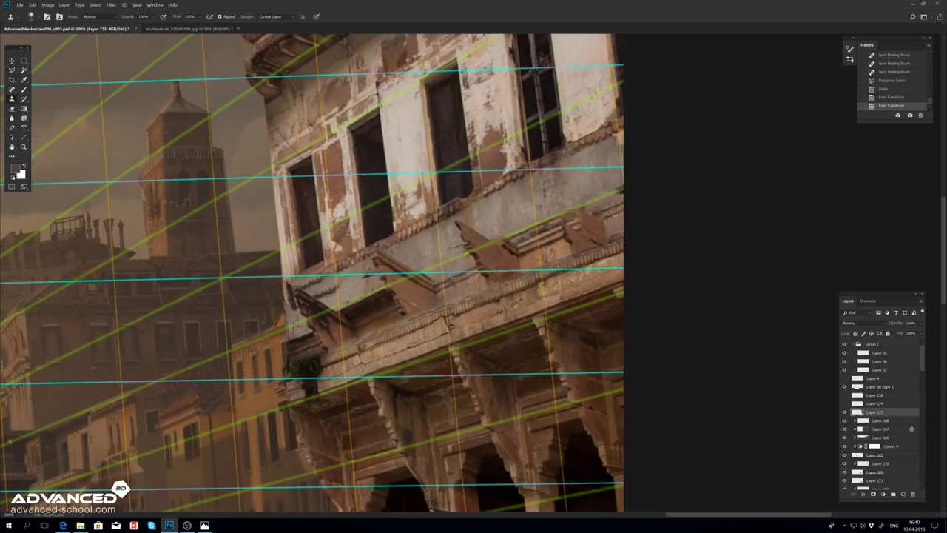
mouse_move(459, 230)
mouse_down()
mouse_move(496, 266)
mouse_move(570, 229)
mouse_move(599, 230)
mouse_up()
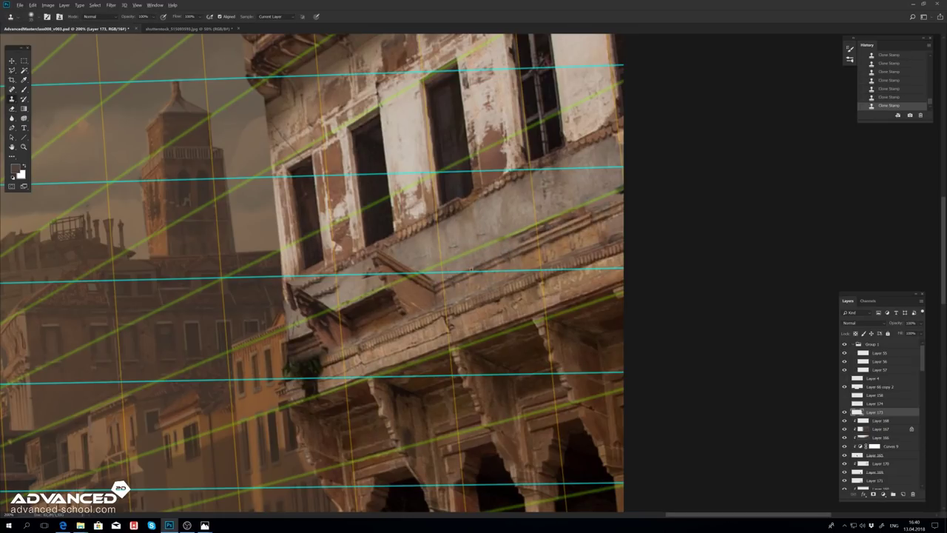
mouse_move(429, 289)
mouse_down()
mouse_move(392, 273)
mouse_move(415, 307)
mouse_move(303, 337)
mouse_up()
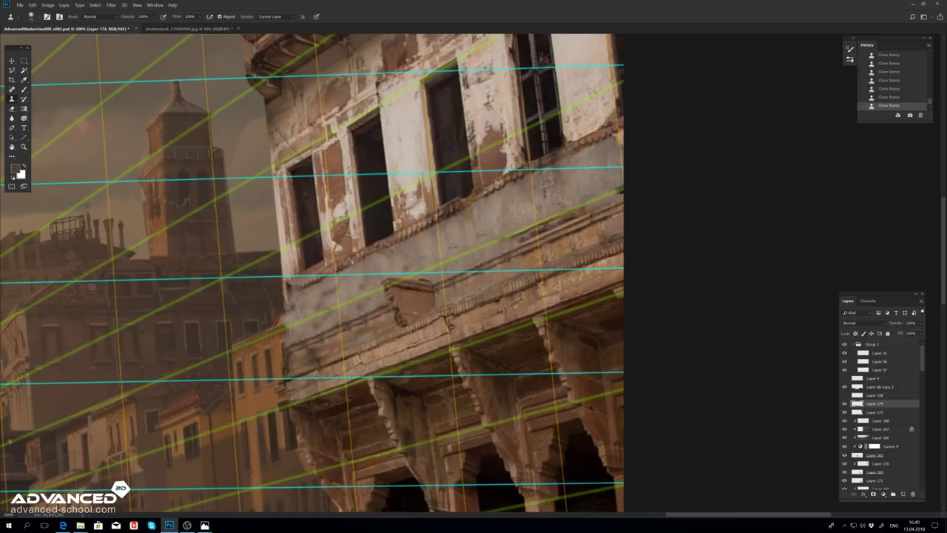
mouse_move(409, 302)
mouse_down()
mouse_move(552, 237)
mouse_move(359, 328)
mouse_move(317, 322)
mouse_up()
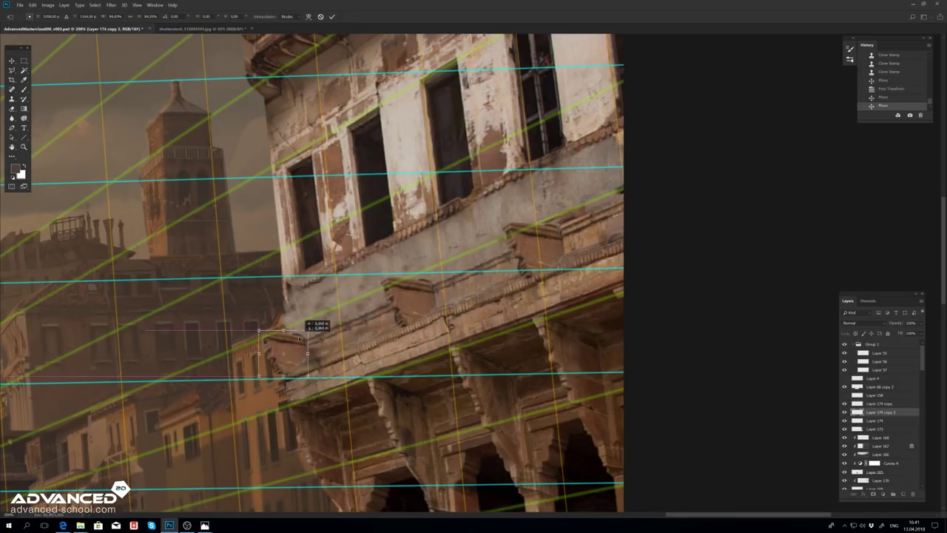
key(ctrl+minus)
key(ctrl+minus)
key(ctrl+minus)
Step: Darken the balcony with a gradient on a new layer and merge it with the bracket copy
drag(821, 243, 825, 244)
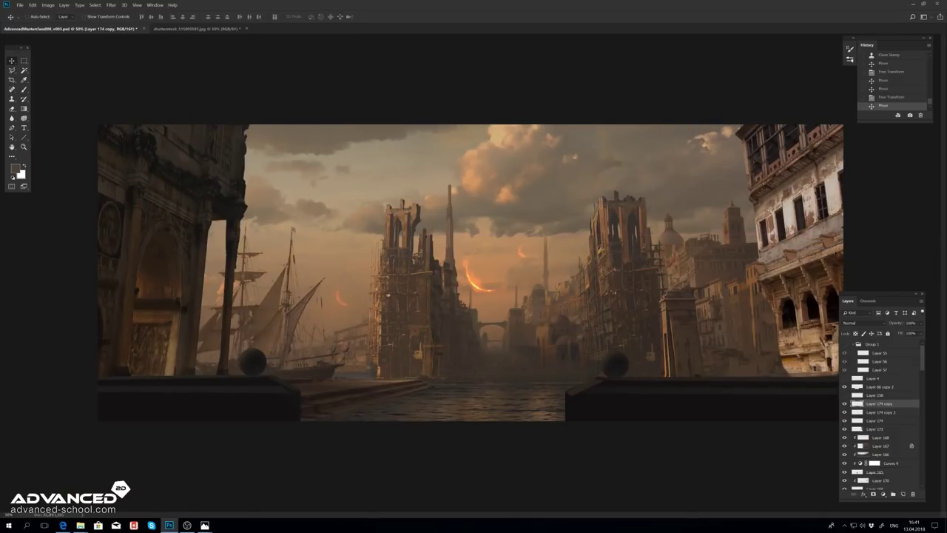
key(ctrl+plus)
key(ctrl+plus)
key(ctrl+shift+alt+n)
key(g)
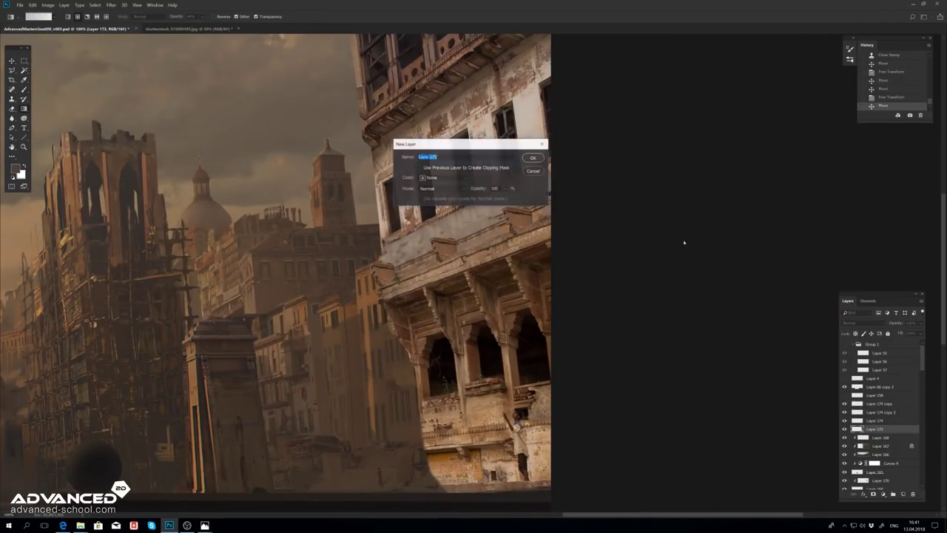
click(506, 275)
drag(506, 275, 503, 237)
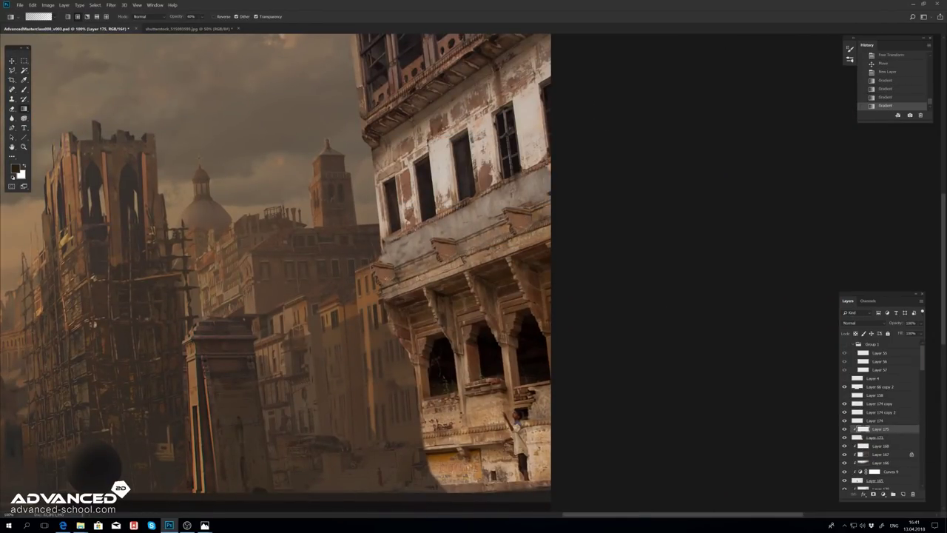
shift+click(870, 404)
key(ctrl+minus)
key(ctrl+minus)
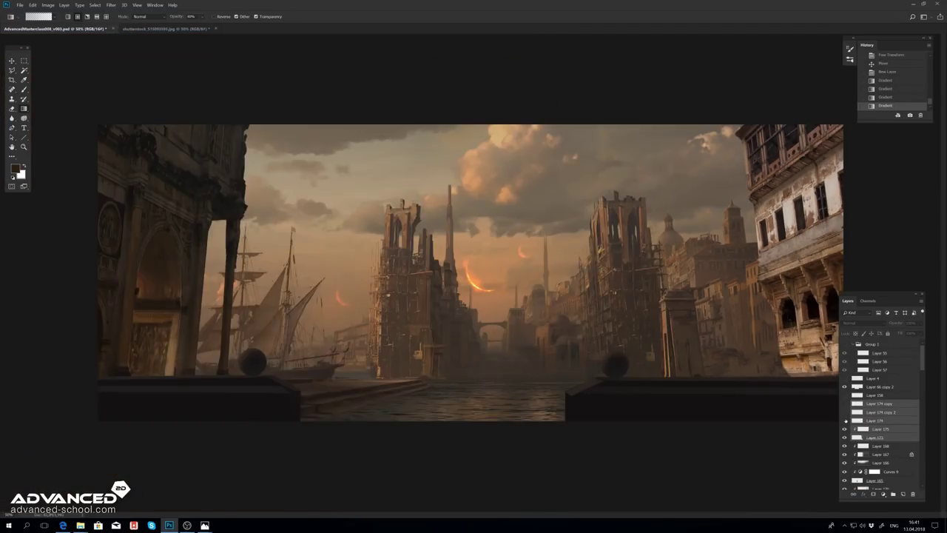
key(ctrl+e)
Step: Add a new layer and a Curves adjustment that darkens the image
key(v)
key(ctrl+shift+n)
key(Return)
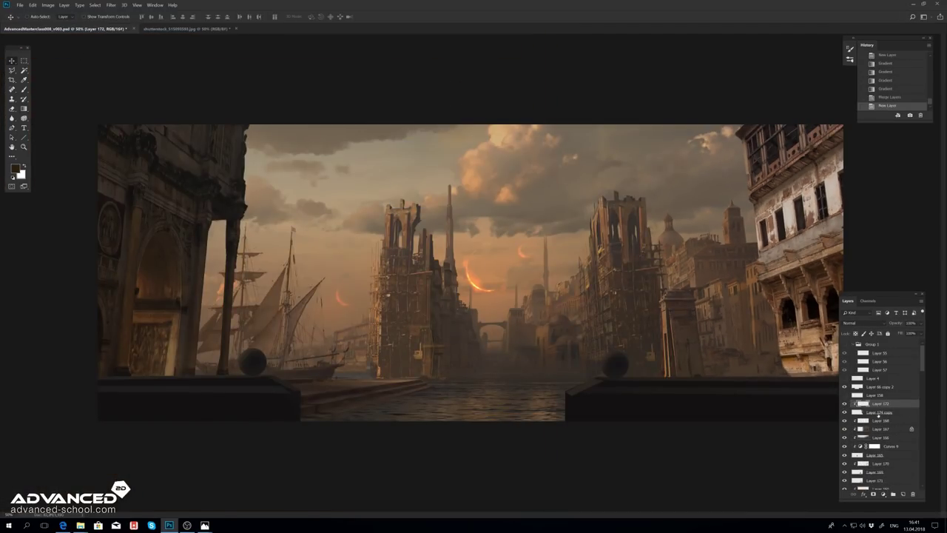
click(884, 494)
click(894, 403)
drag(567, 158, 573, 171)
Step: Clear the lasso selection and flip the whole canvas horizontally
click(12, 69)
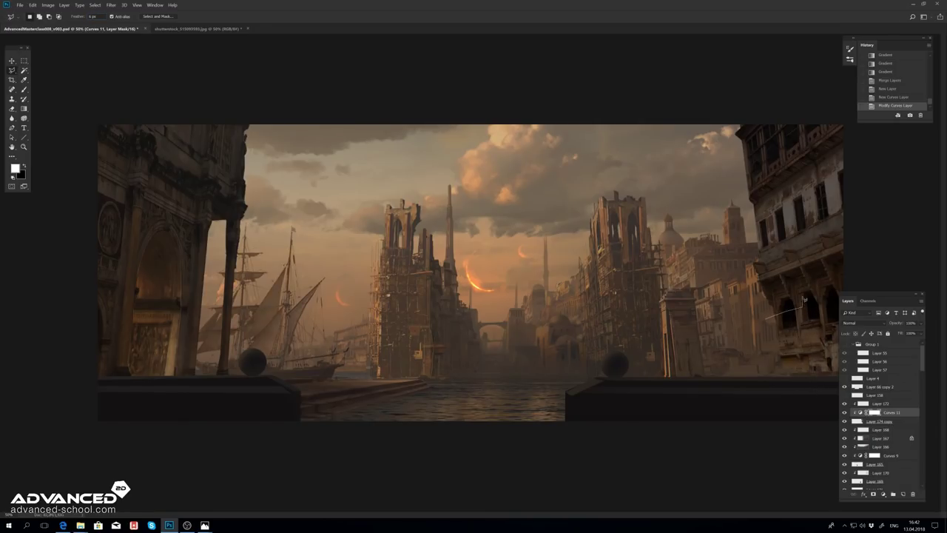
key(ctrl+d)
click(47, 4)
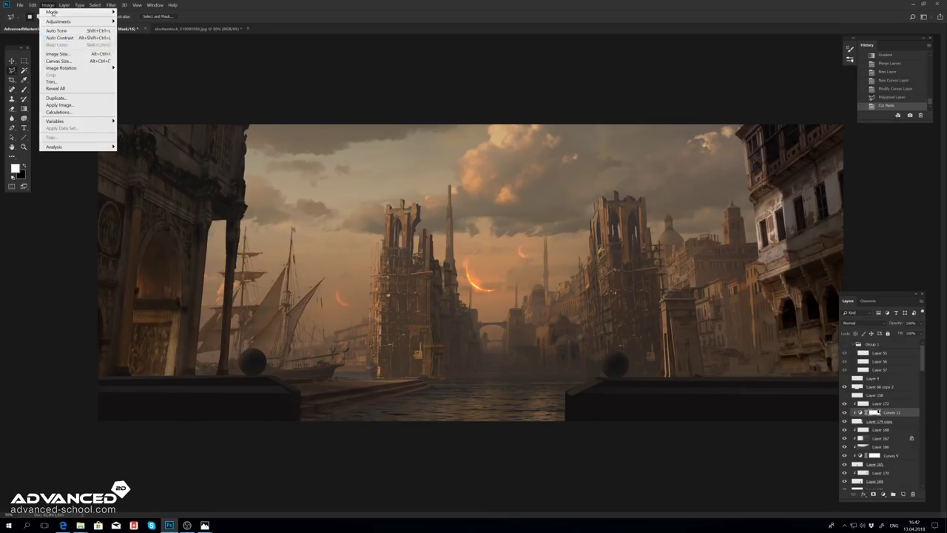
click(156, 118)
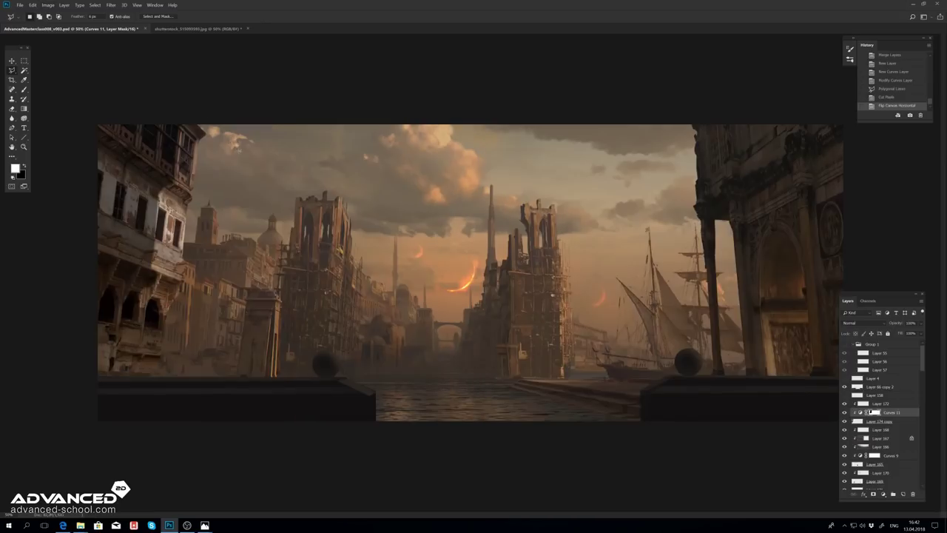
Step: Cut away the doorway areas on the left building, undoing one stray cut
key(f)
key(ctrl+plus)
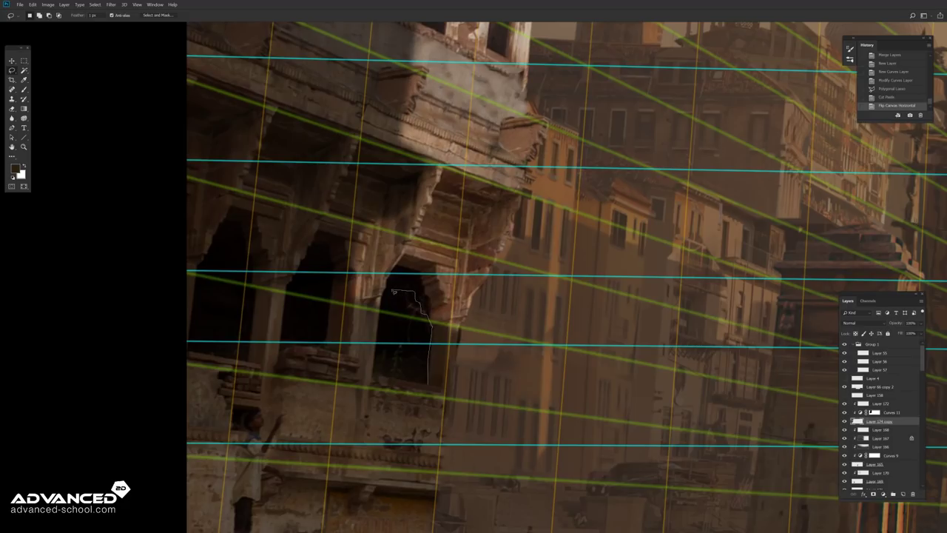
key(ctrl+x)
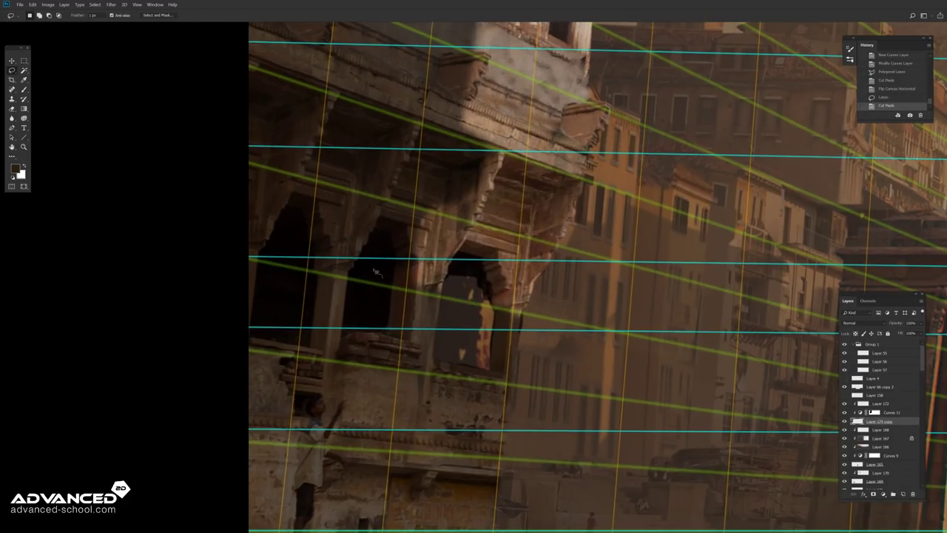
drag(386, 308, 349, 268)
key(ctrl+x)
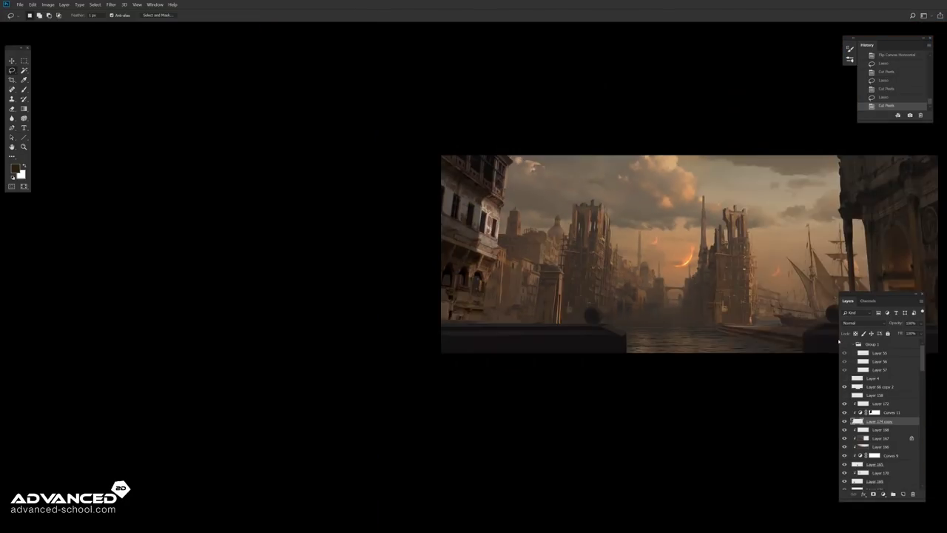
key(ctrl+z)
key(v)
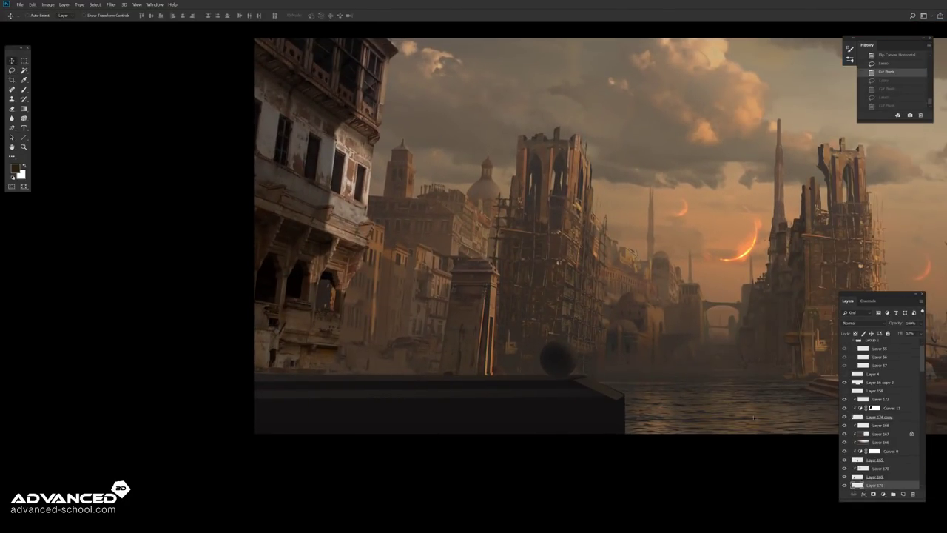
scroll(845, 474, down, 2)
scroll(844, 451, down, 2)
scroll(844, 430, down, 2)
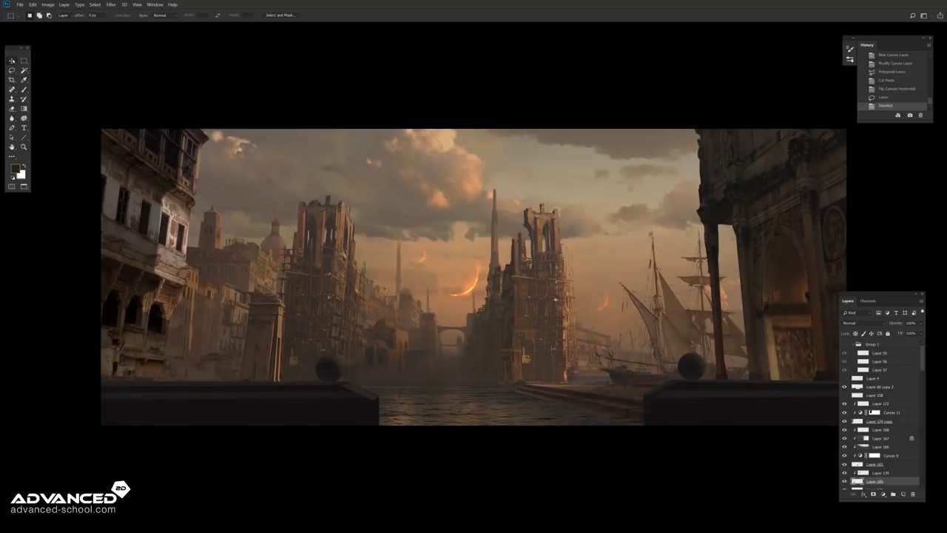
Step: On Layer 174 copy, add a Curves adjustment boosting the Green channel highlights
key(v)
click(847, 422)
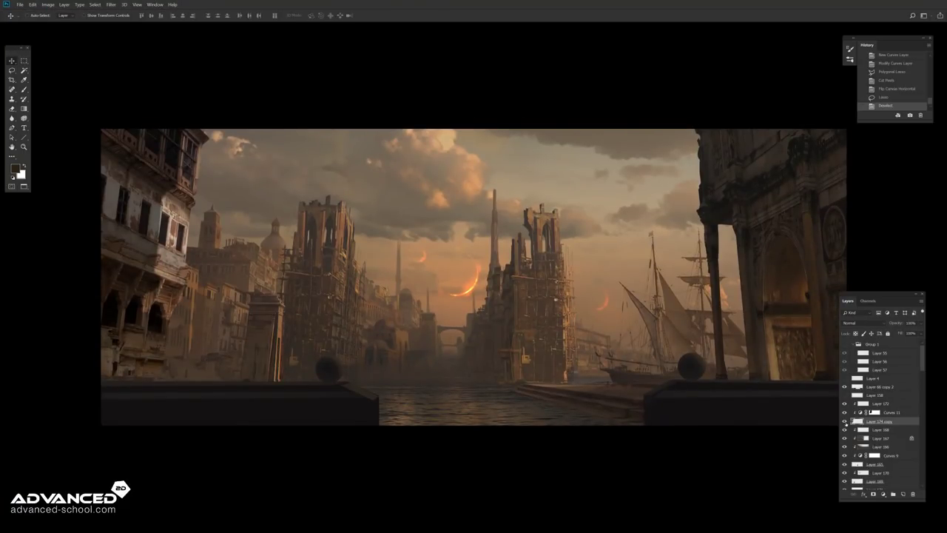
key(ctrl+m)
click(883, 493)
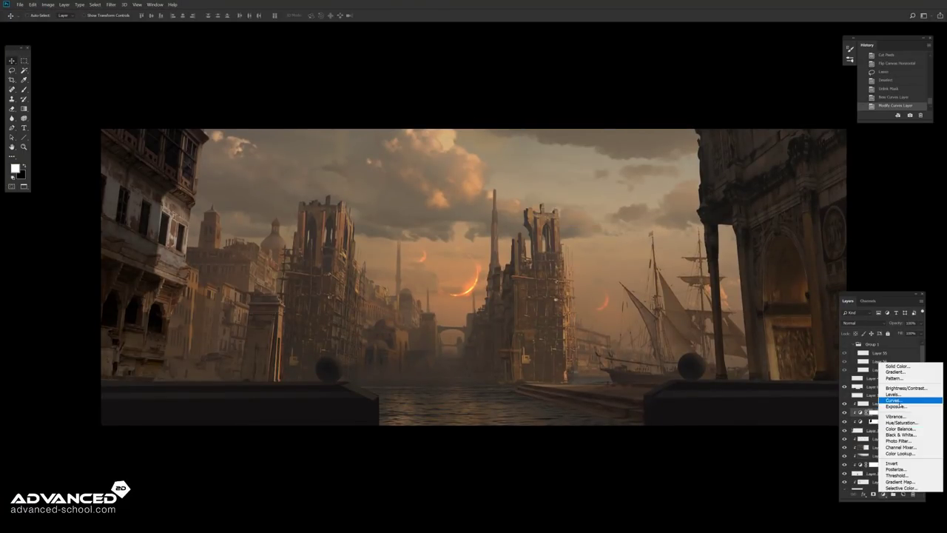
click(899, 406)
key(alt+4)
drag(597, 140, 592, 141)
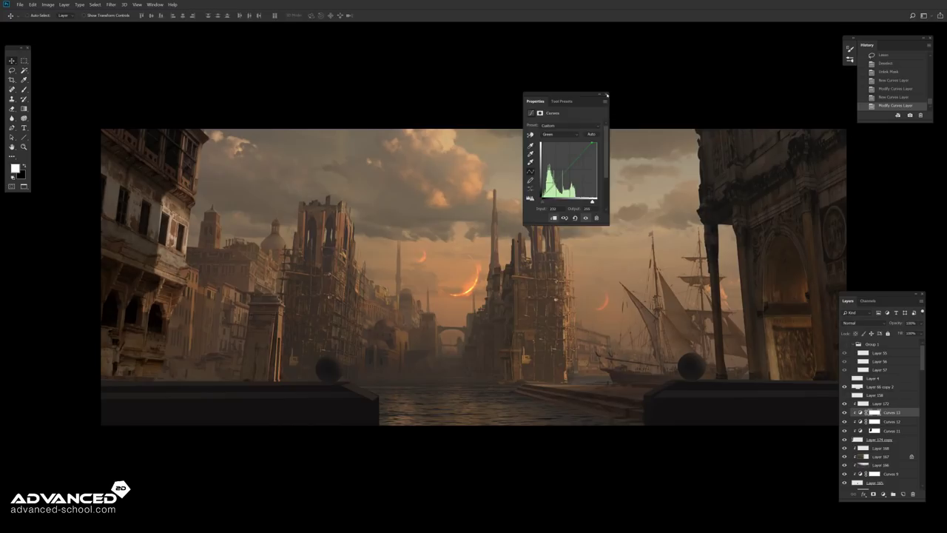
click(607, 95)
Step: With Curves 11 selected, cut several polygonal areas out at the top-left
click(888, 430)
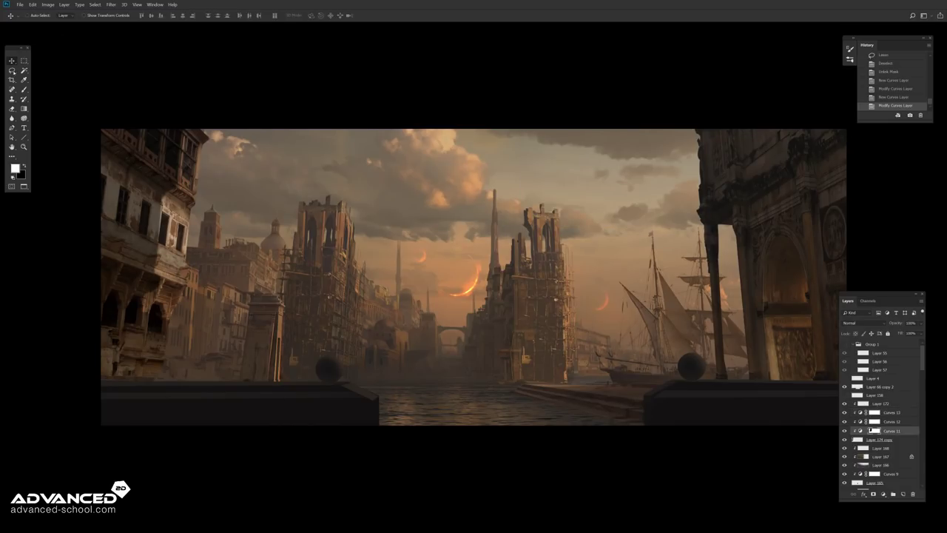
click(98, 91)
click(277, 117)
double_click(278, 169)
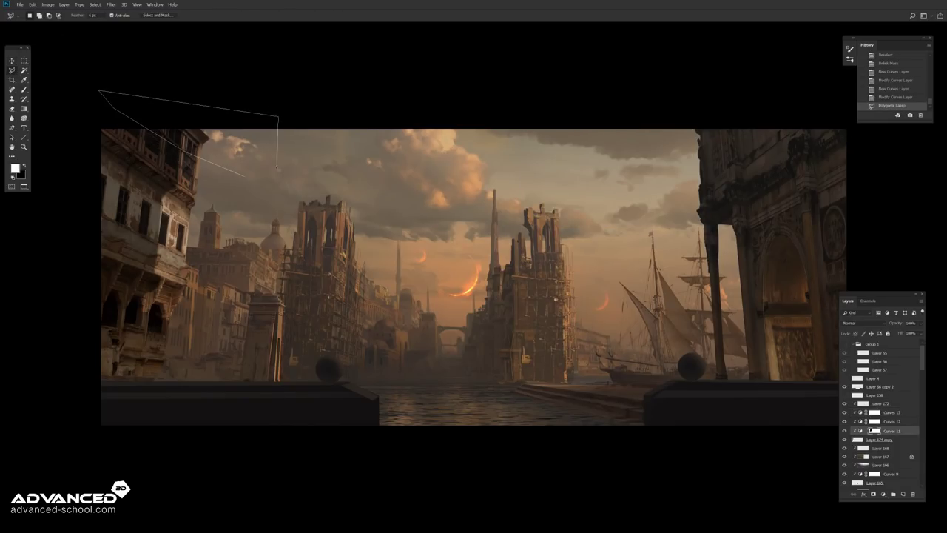
double_click(136, 117)
key(ctrl+x)
double_click(82, 103)
key(ctrl+x)
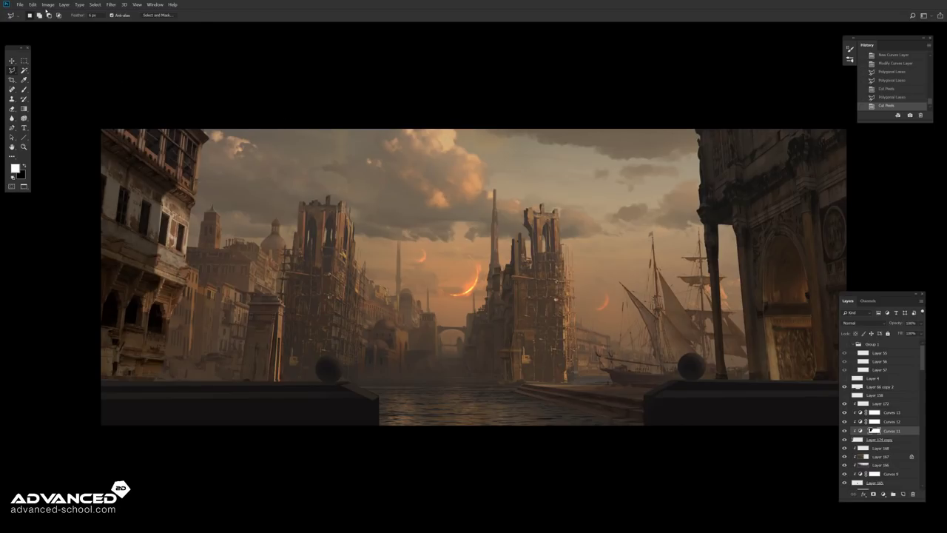
Step: Flip the canvas horizontally, compare with the unflipped version, and view the mirrored image without panels
click(48, 5)
mouse_move(70, 95)
click(141, 95)
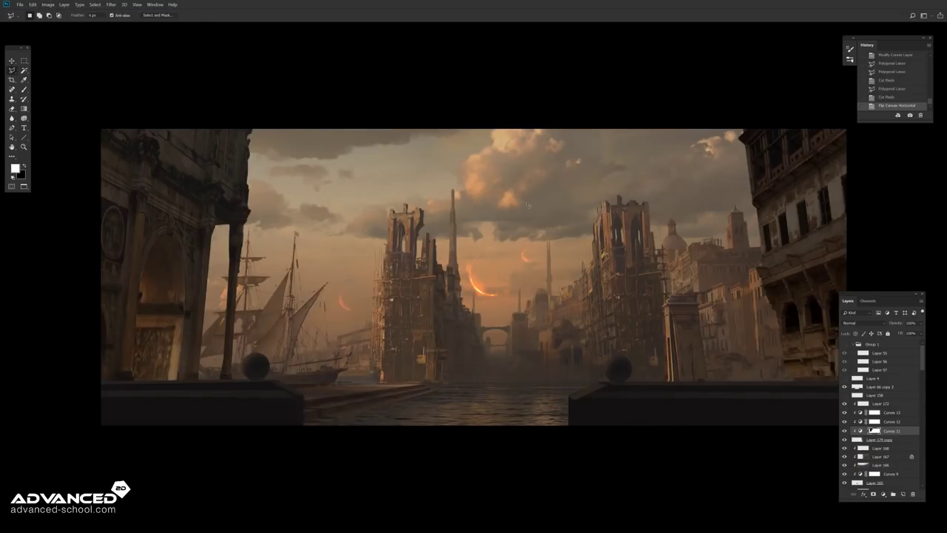
key(ctrl+z)
click(47, 4)
key(Escape)
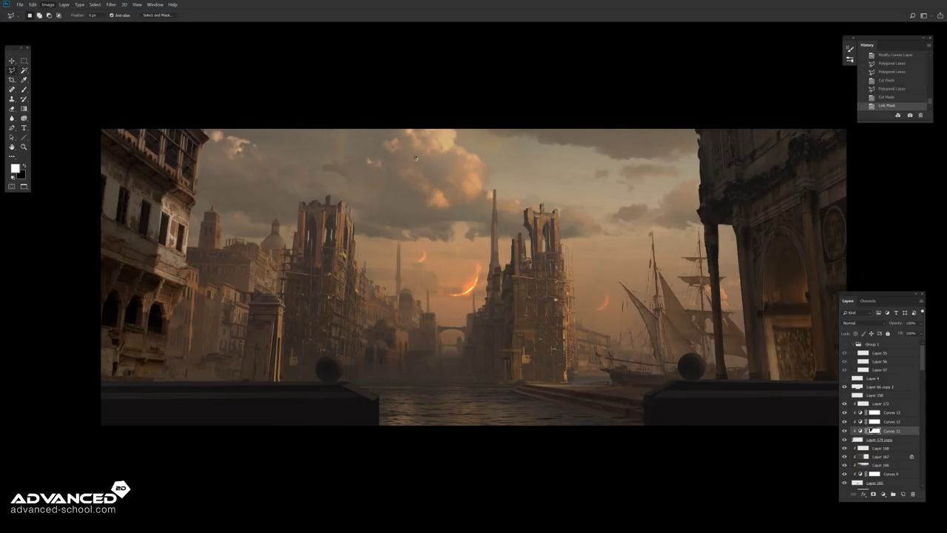
key(ctrl+shift+h)
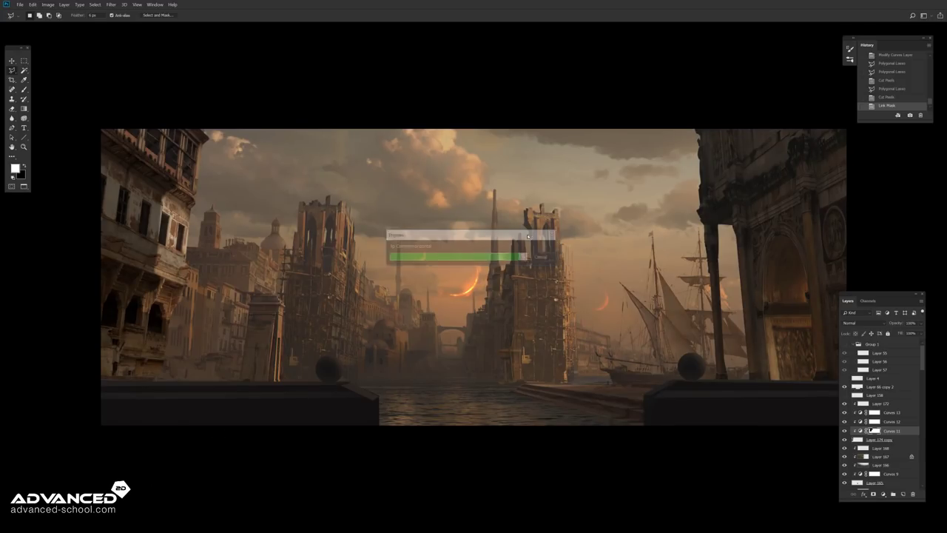
key(Tab)
key(Tab)
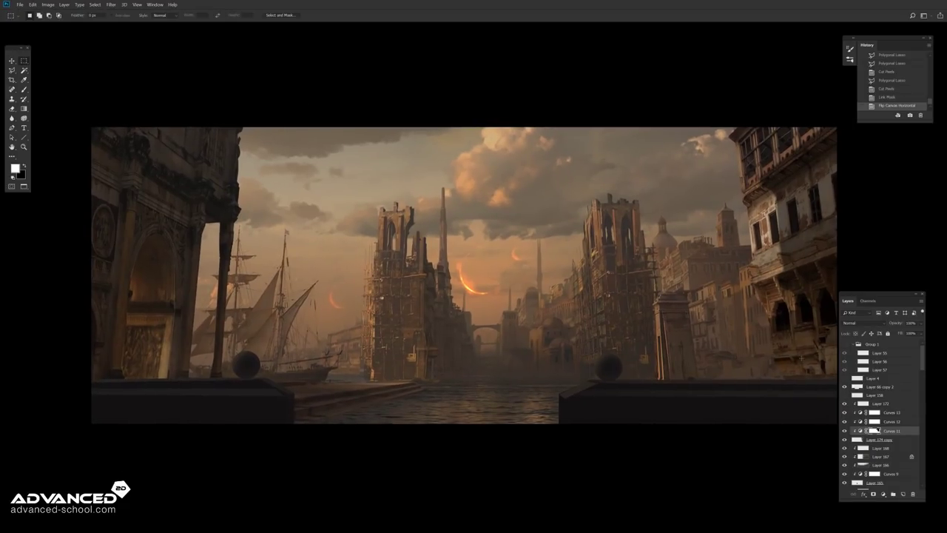
Step: Load the mask as a selection, invert it and add a Curves adjustment to that area
ctrl+click(875, 430)
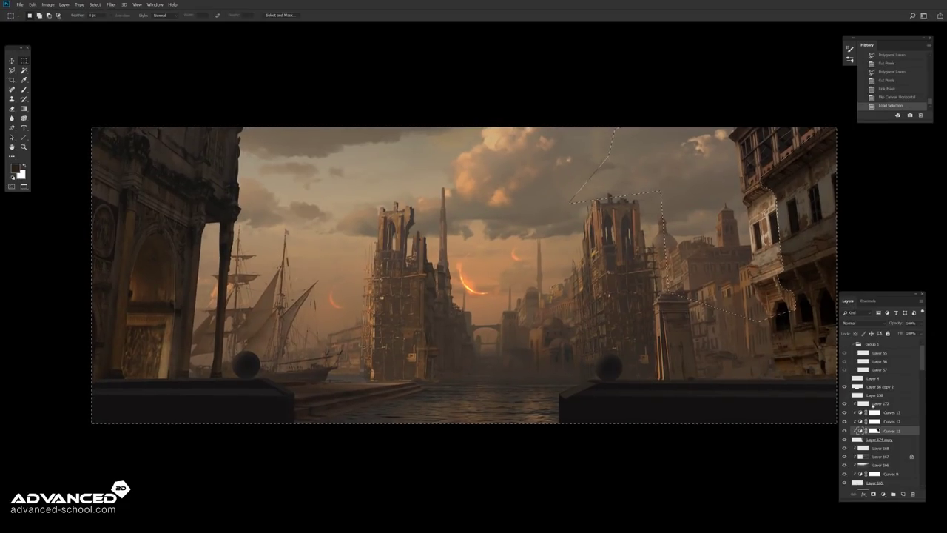
key(ctrl+shift+i)
click(883, 494)
click(894, 405)
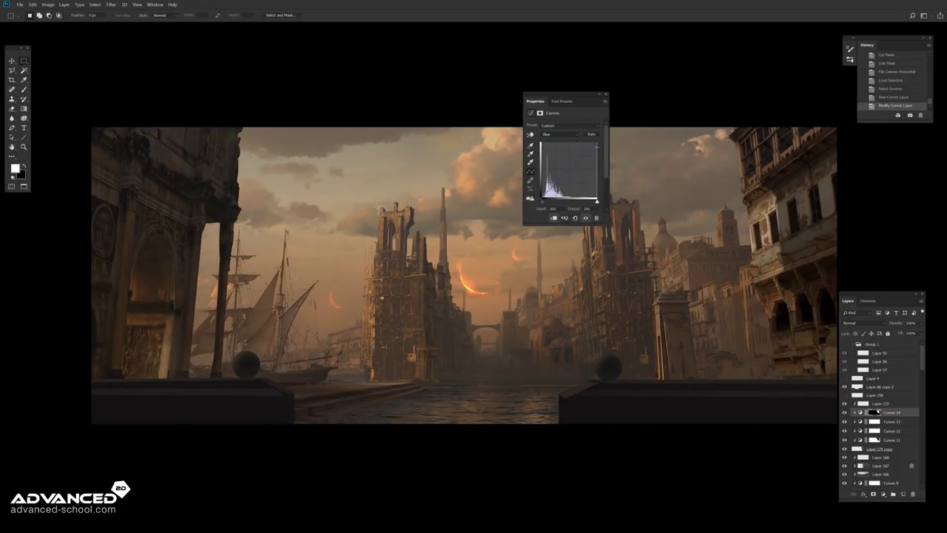
Step: Paint haze gradients on a new layer set to Lighten with reduced fill
key(ctrl+shift+alt+n)
key(d)
key(g)
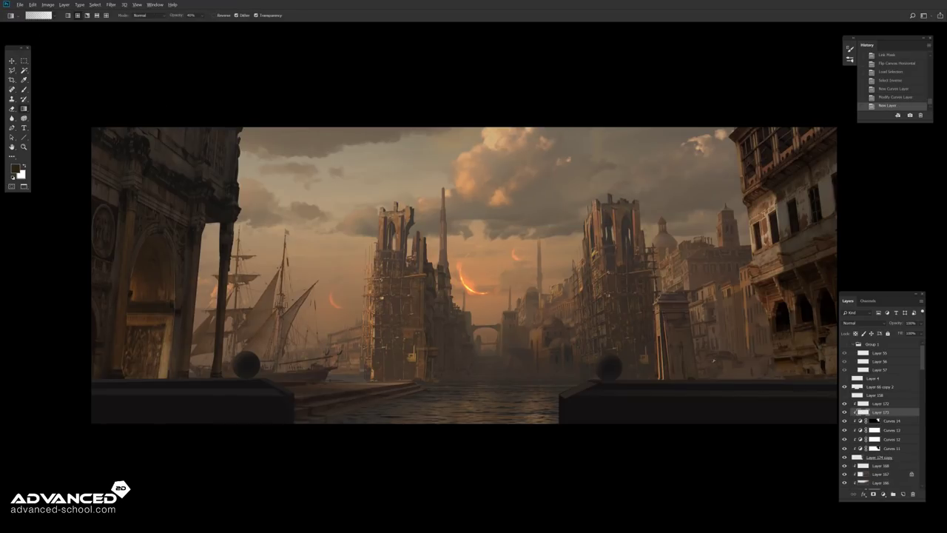
drag(814, 126, 748, 326)
drag(791, 148, 701, 220)
click(863, 323)
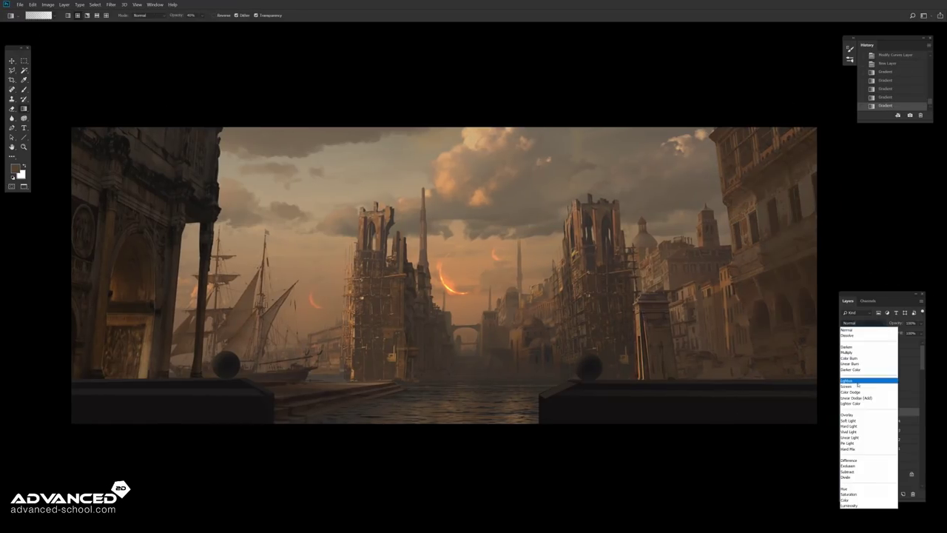
click(858, 370)
drag(922, 333, 908, 343)
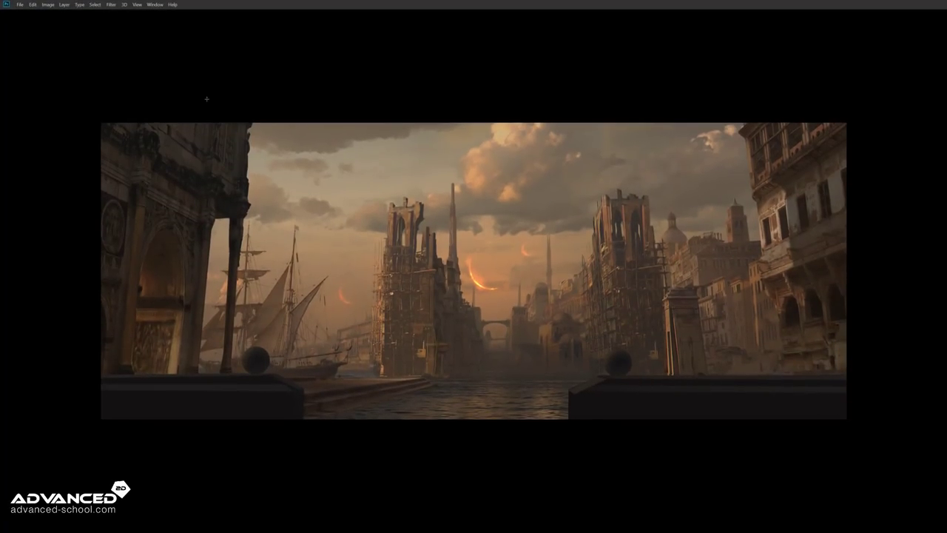
right_click(456, 258)
Step: Select the central spire layer, shift it into place and adjust its tone with Curves
click(474, 260)
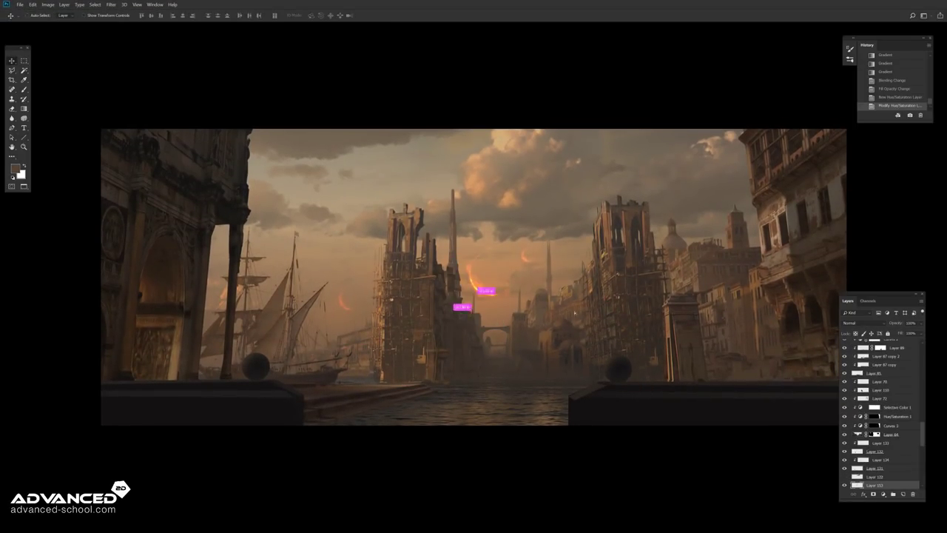
drag(459, 304, 524, 304)
drag(518, 259, 450, 259)
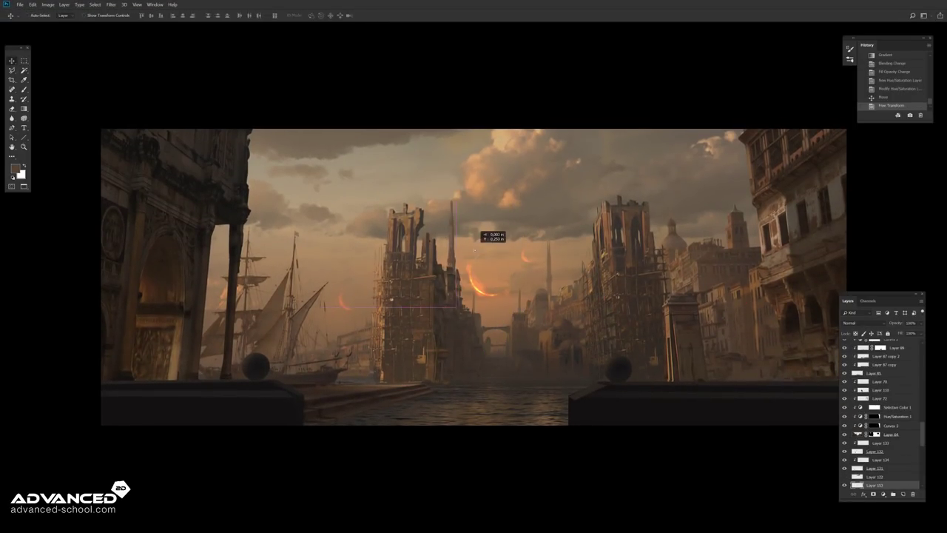
key(ctrl+m)
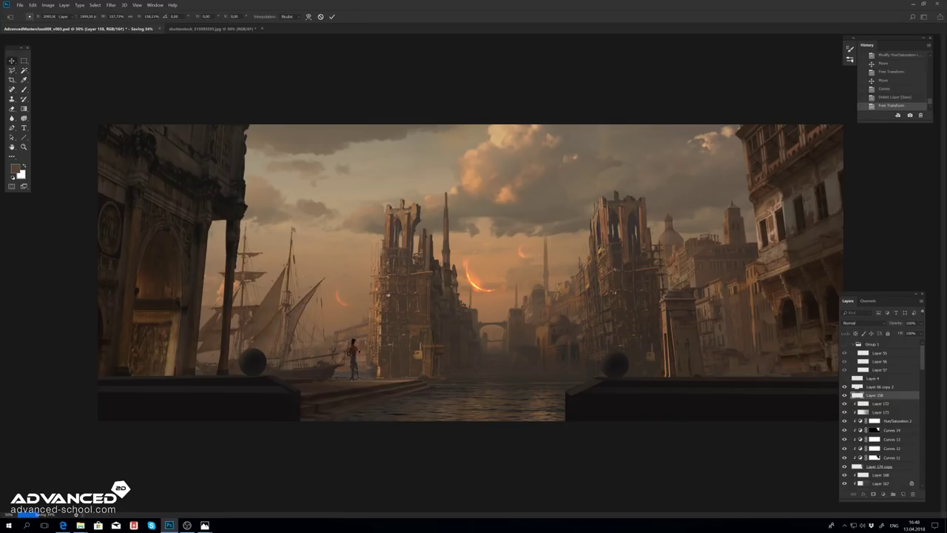
Step: Paste the boats image, trim unwanted parts, darken it with Curves and resize it
key(ctrl+v)
key(ctrl+t)
drag(541, 453, 557, 457)
key(Return)
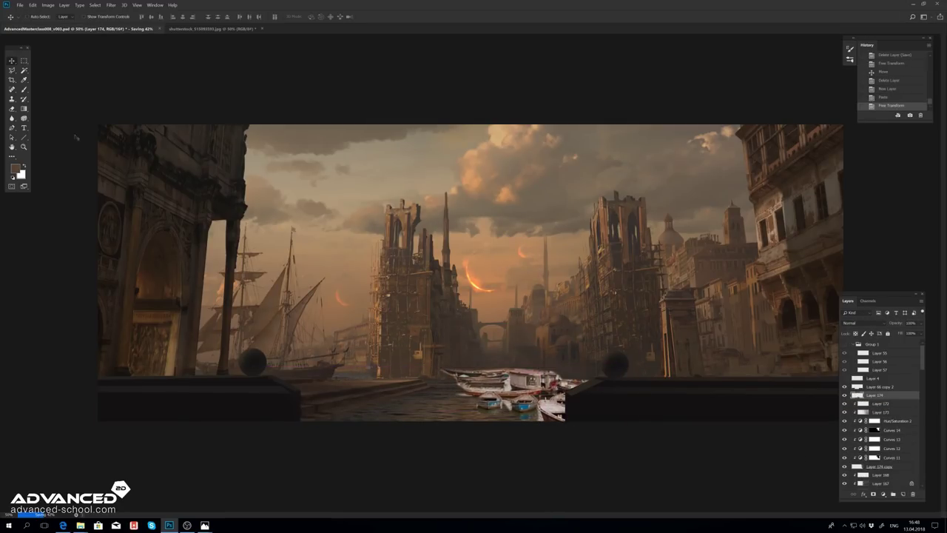
key(l)
key(ctrl+x)
key(ctrl+m)
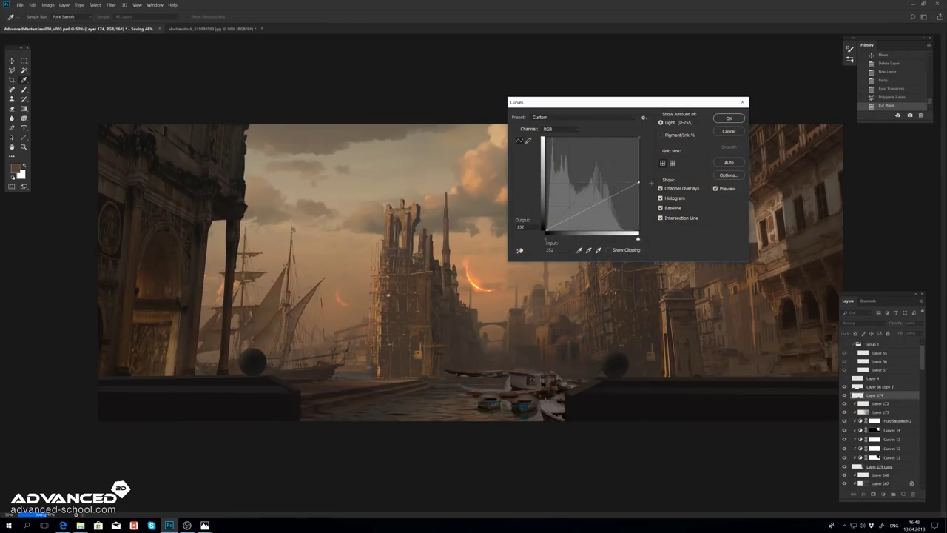
key(Return)
key(ctrl+t)
key(Return)
Step: Paste a dark airship shape, darken it, then move it out of the scene
key(ctrl+v)
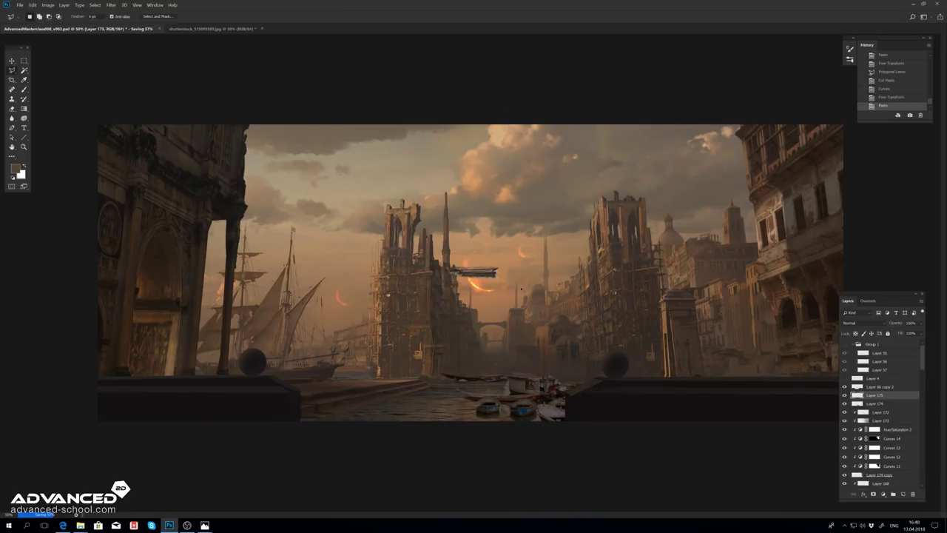
key(ctrl+m)
key(Return)
key(v)
drag(474, 272, 766, 531)
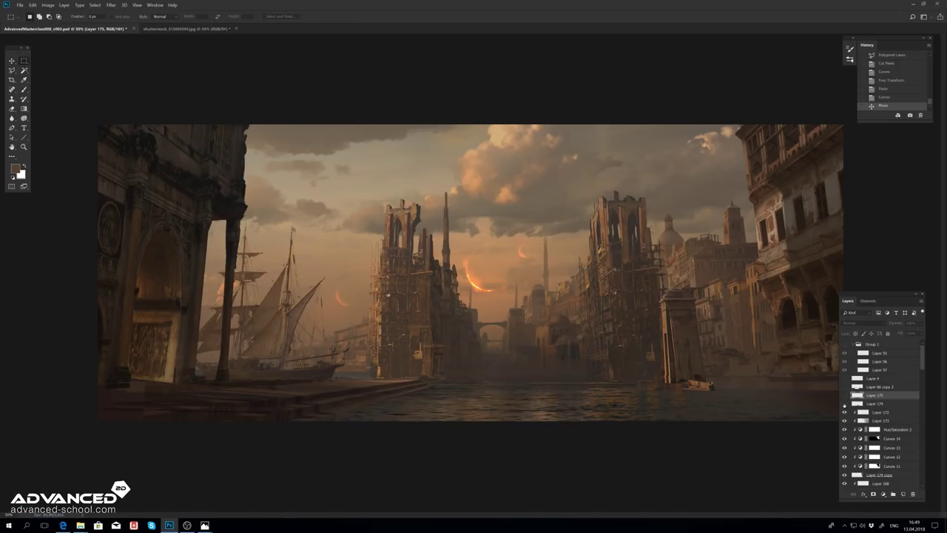
Step: On the boats layer, move one boat onto the distant water and open its blending options
key(alt+bracketleft)
key(l)
drag(518, 311, 507, 392)
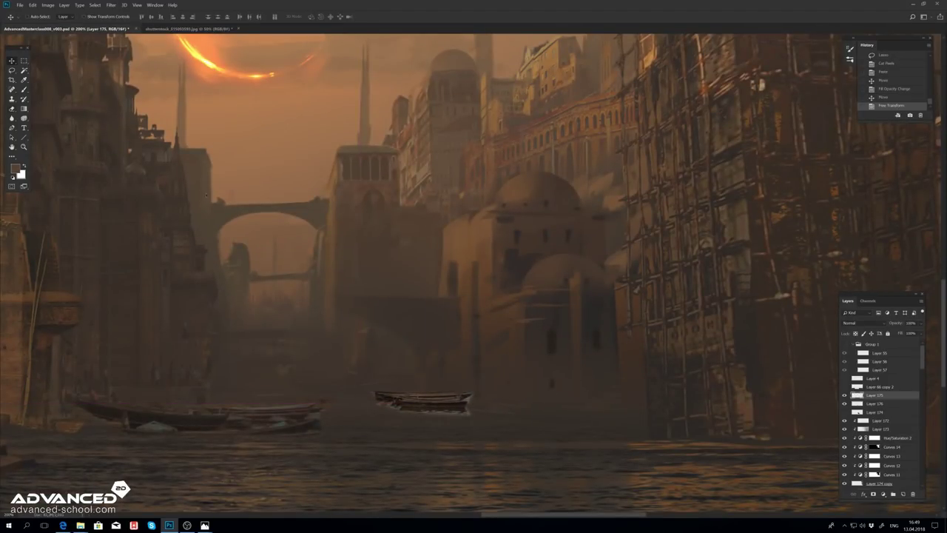
double_click(903, 395)
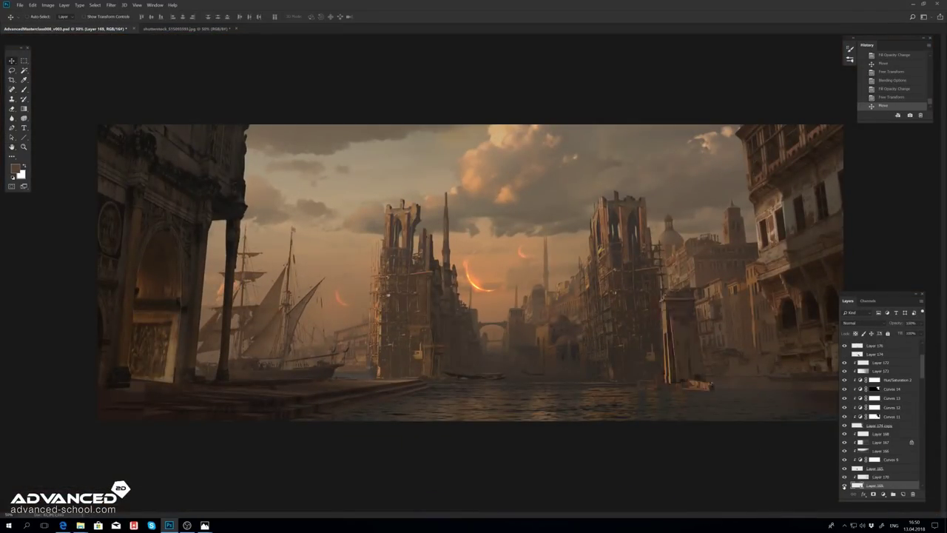
Step: Adjust the right-hand tower with Free Transform, then select Layer 85 from the canvas
key(ctrl+t)
key(Return)
key(l)
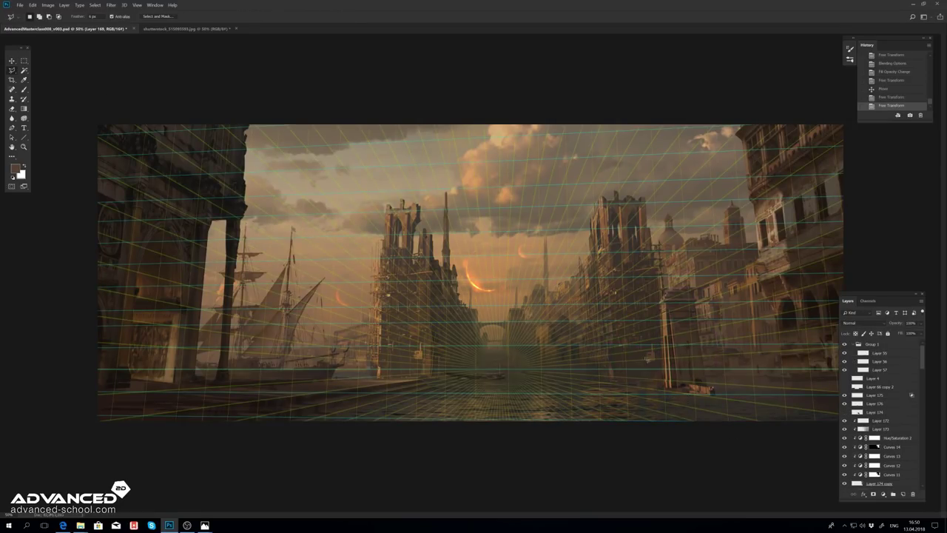
key(v)
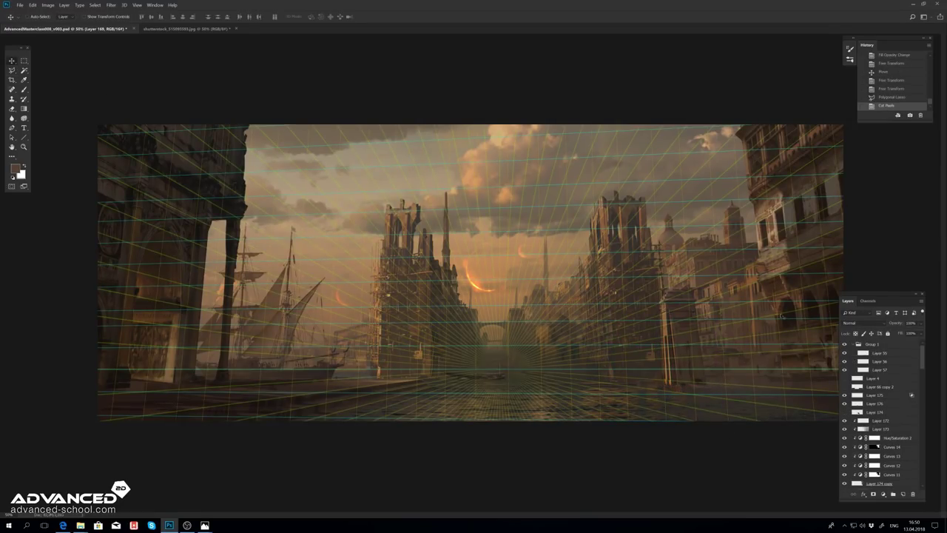
right_click(655, 387)
click(670, 392)
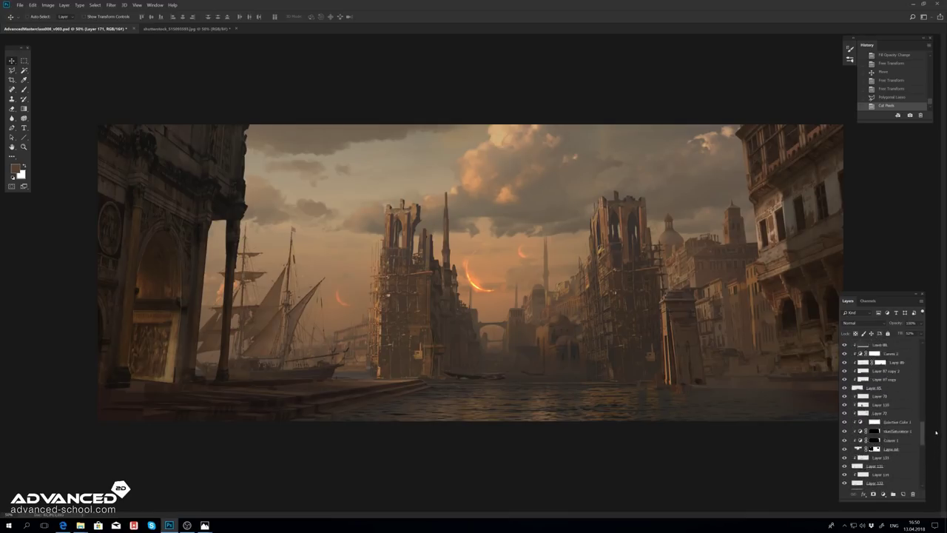
scroll(881, 429, up, 5)
click(876, 409)
Step: With Clone Stamp active, zoom in and pan along the pier block's waterline
key(s)
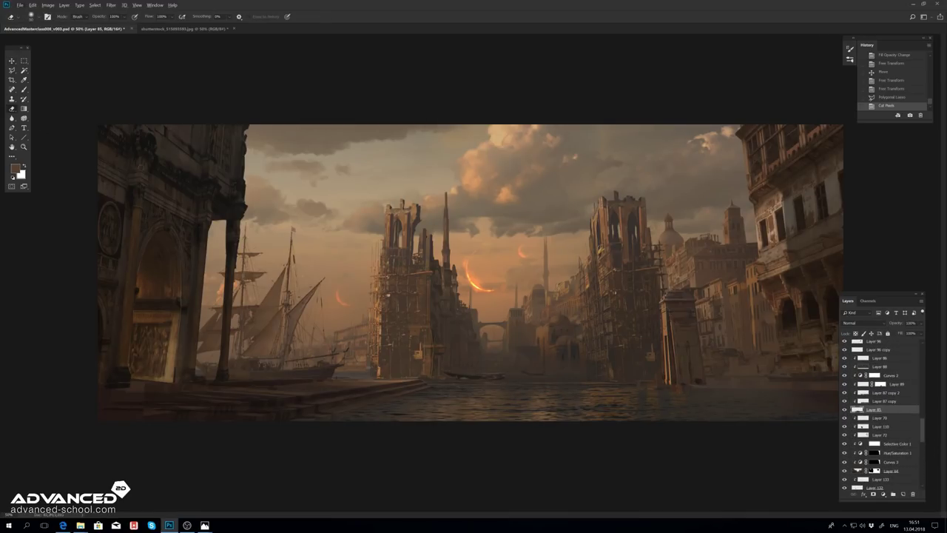
key(ctrl+plus)
key(ctrl+plus)
key(ctrl+plus)
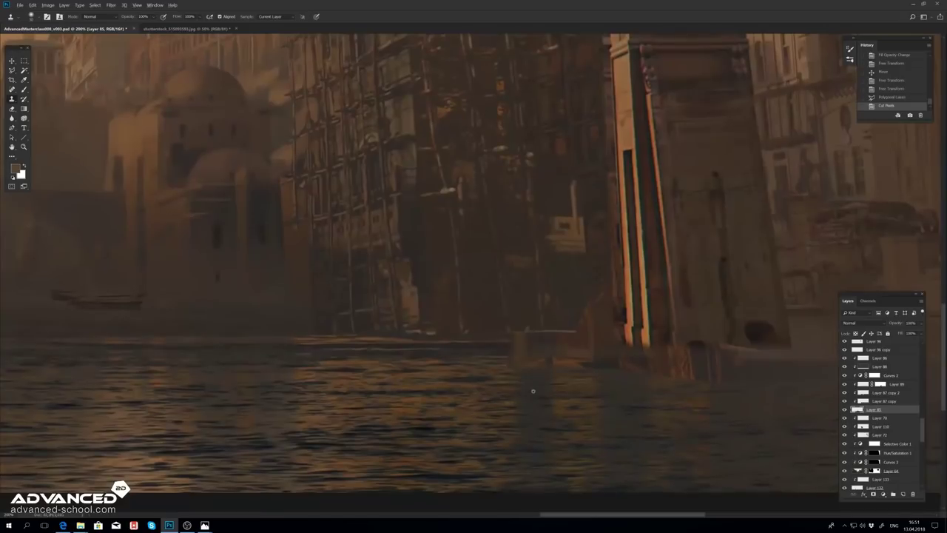
drag(697, 362, 550, 307)
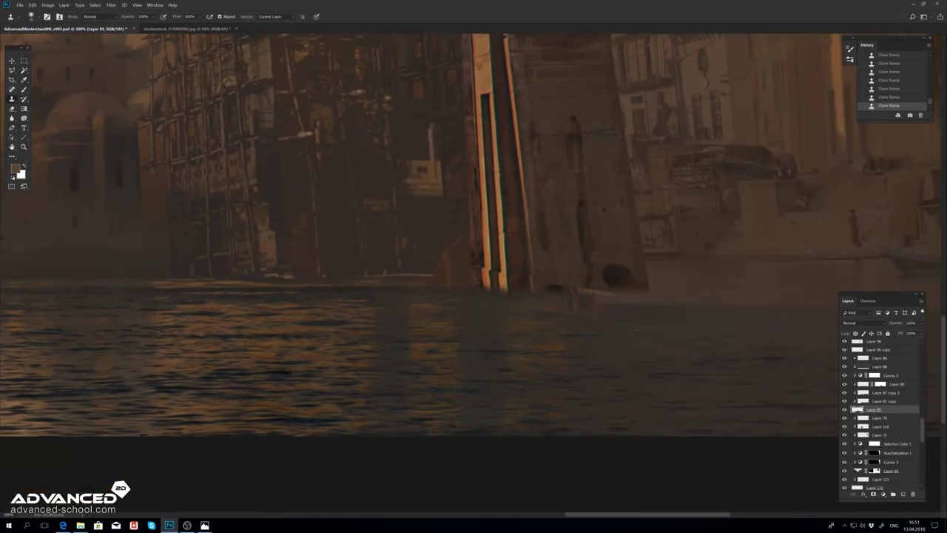
drag(833, 319, 652, 268)
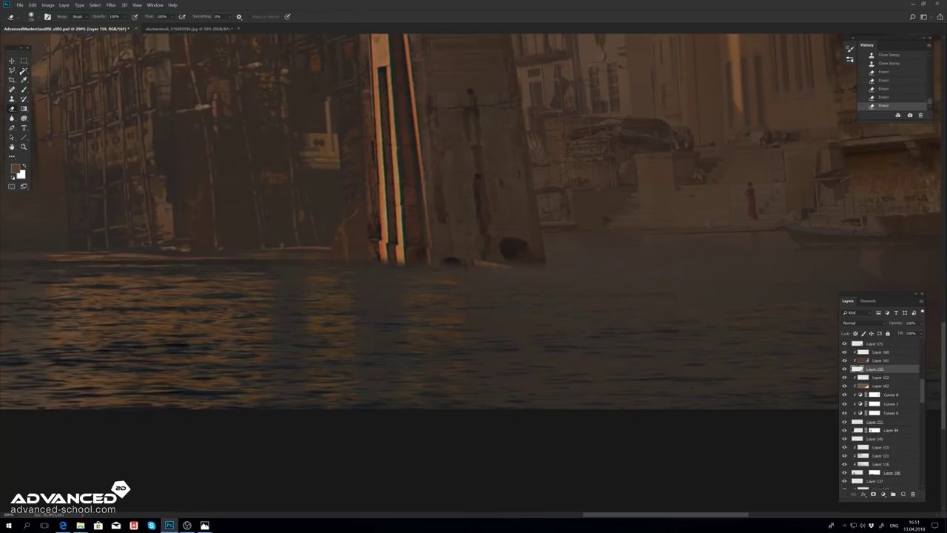
scroll(871, 447, down, 3)
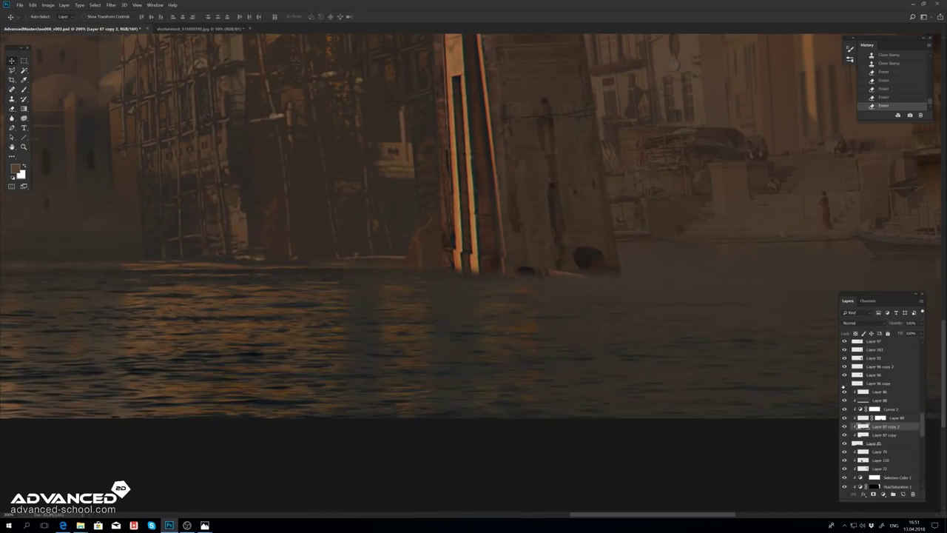
Step: Brush on Layer 89's mask to hide the pier base, then zoom back out
click(849, 443)
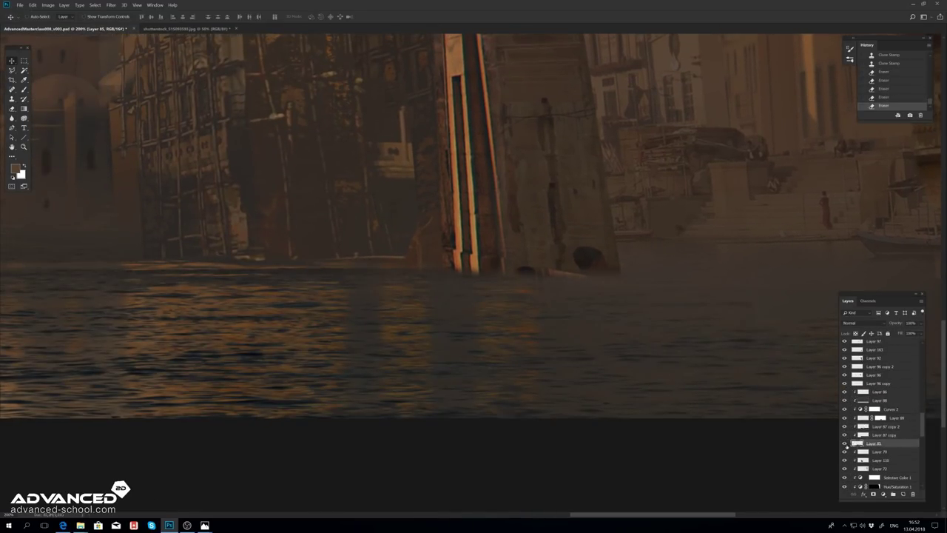
click(880, 418)
key(b)
click(374, 265)
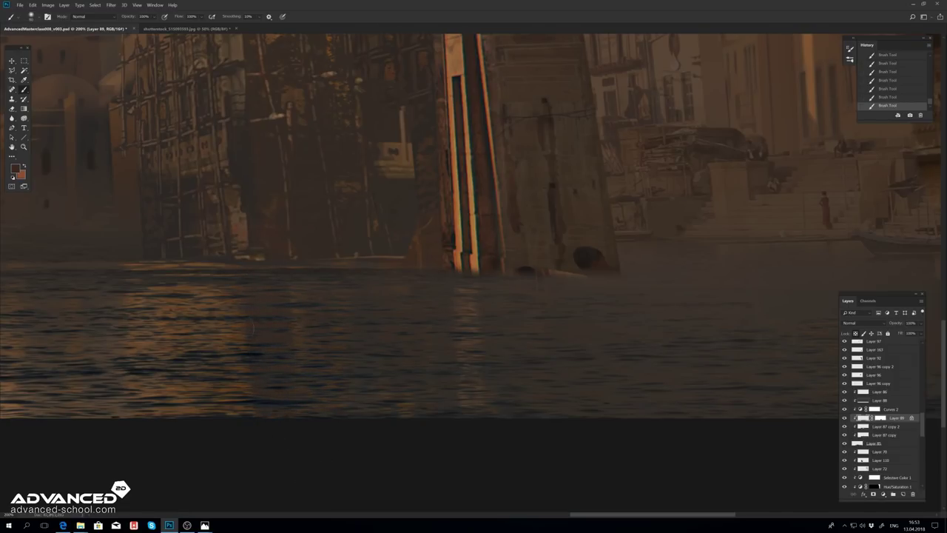
drag(134, 342, 244, 263)
scroll(466, 264, down, 1)
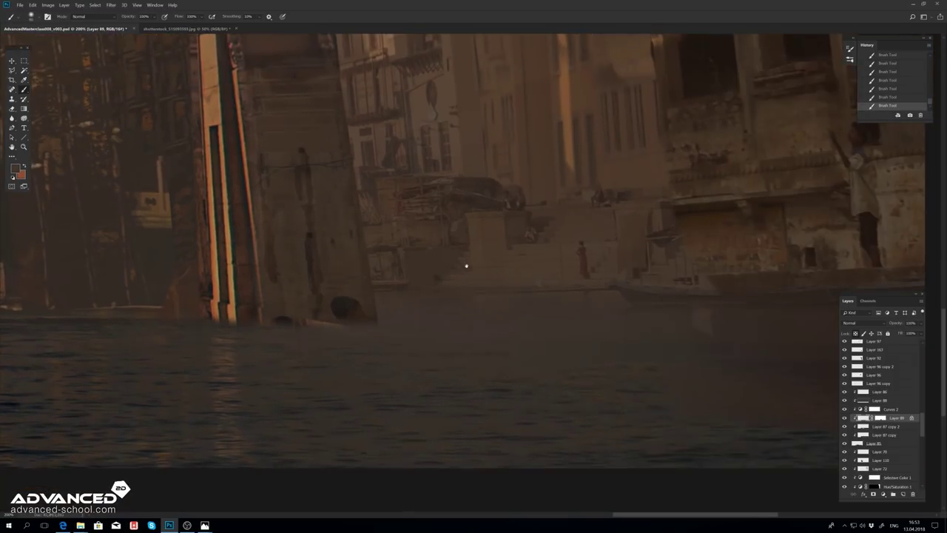
scroll(475, 409, down, 1)
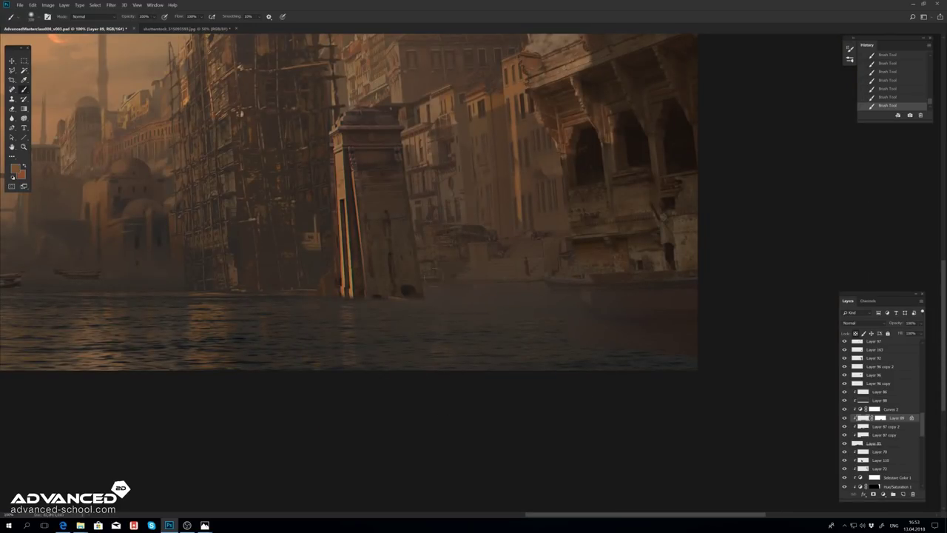
scroll(263, 380, down, 1)
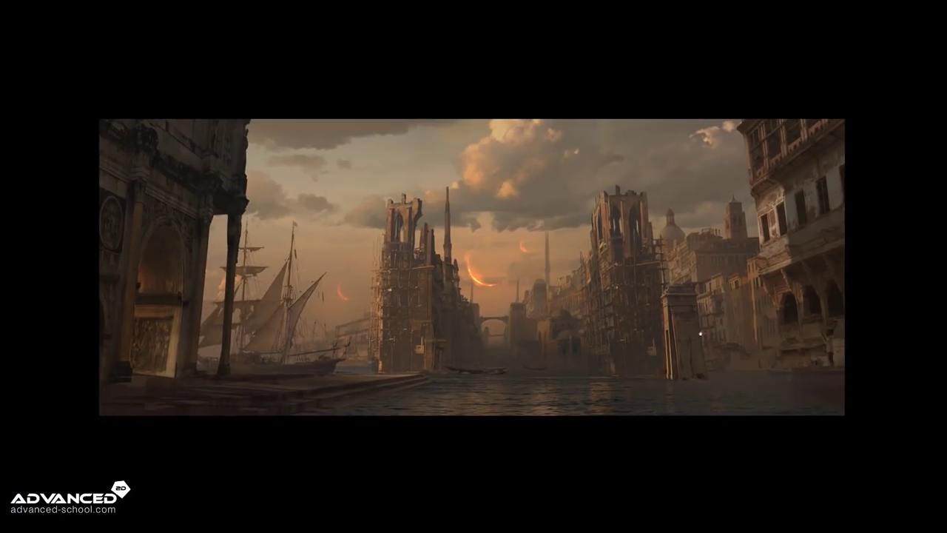
Step: Clone texture over the pier base at the waterline
key(s)
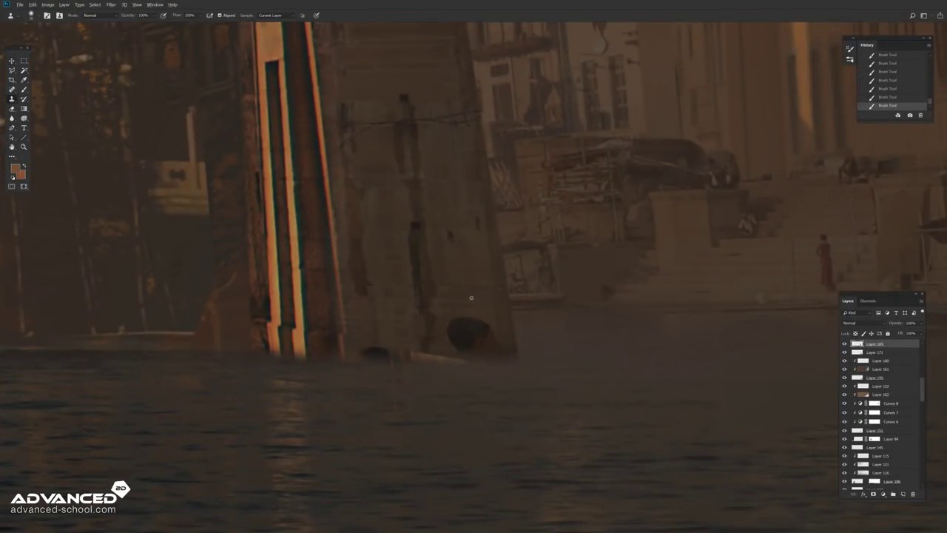
drag(459, 341, 489, 326)
click(12, 70)
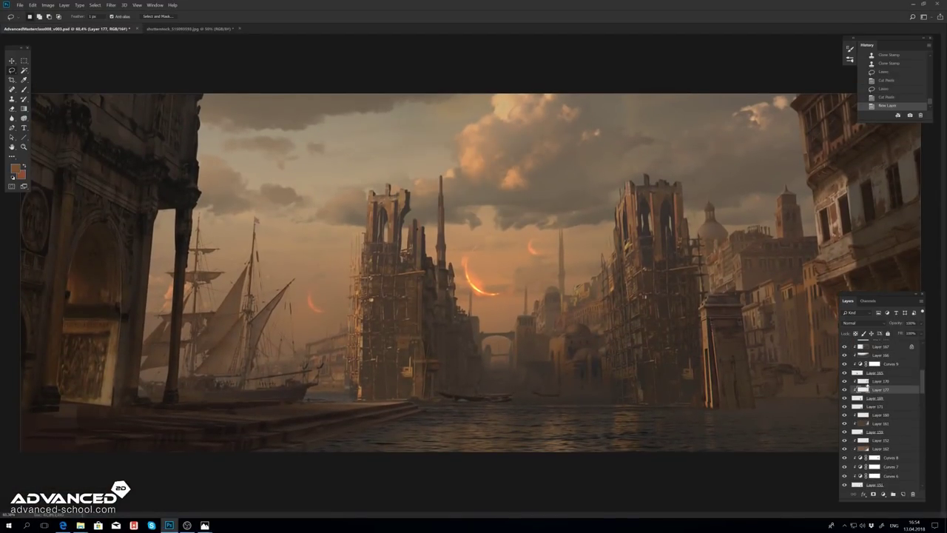
Step: Move Layer 177 above Layer 170 and set the gradient layer to Lighten
key(ctrl+bracketright)
key(g)
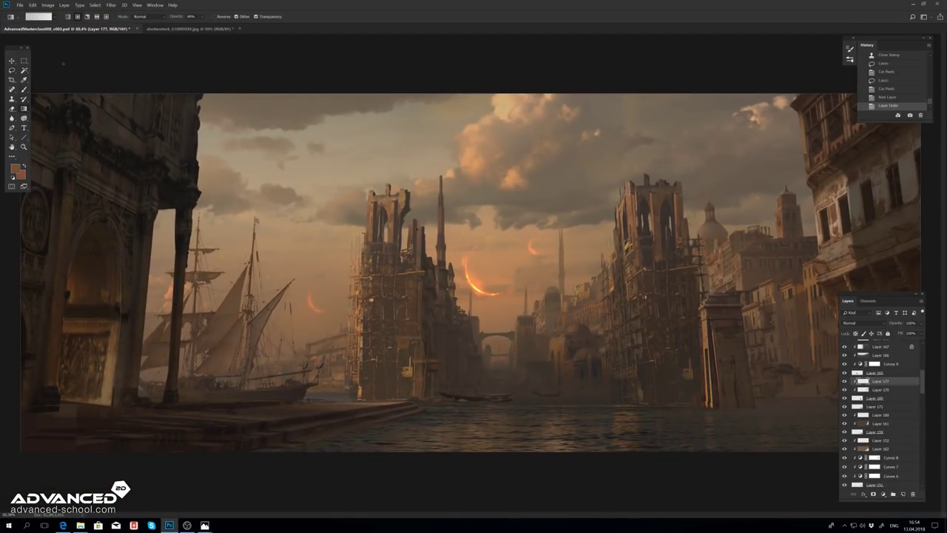
click(863, 323)
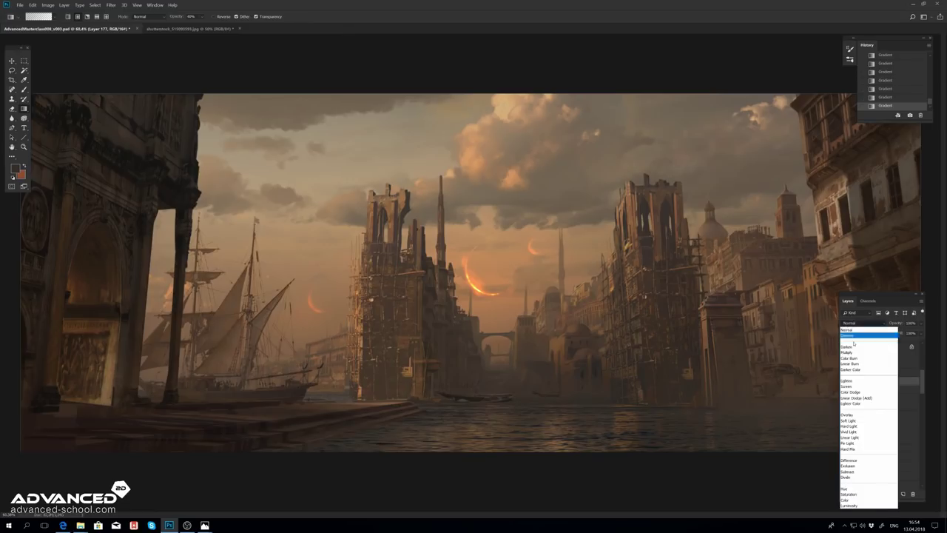
click(858, 368)
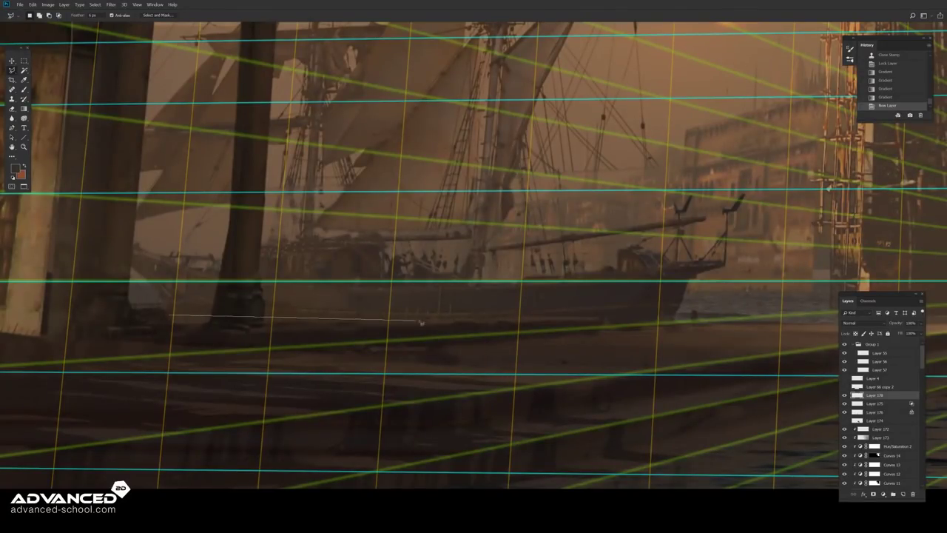
Step: Outline a thin strip along the quay edge, fill it with a gradient, and remove strays
click(178, 323)
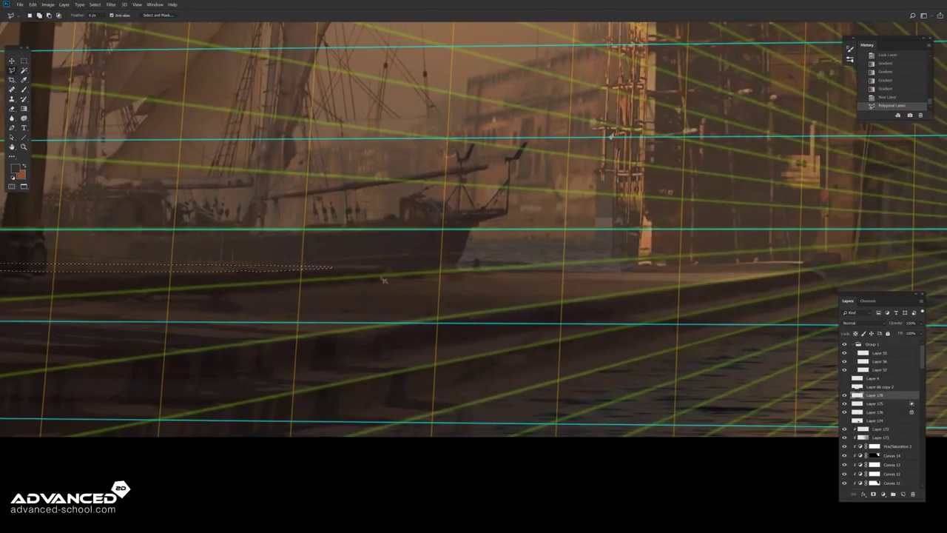
click(806, 263)
click(386, 279)
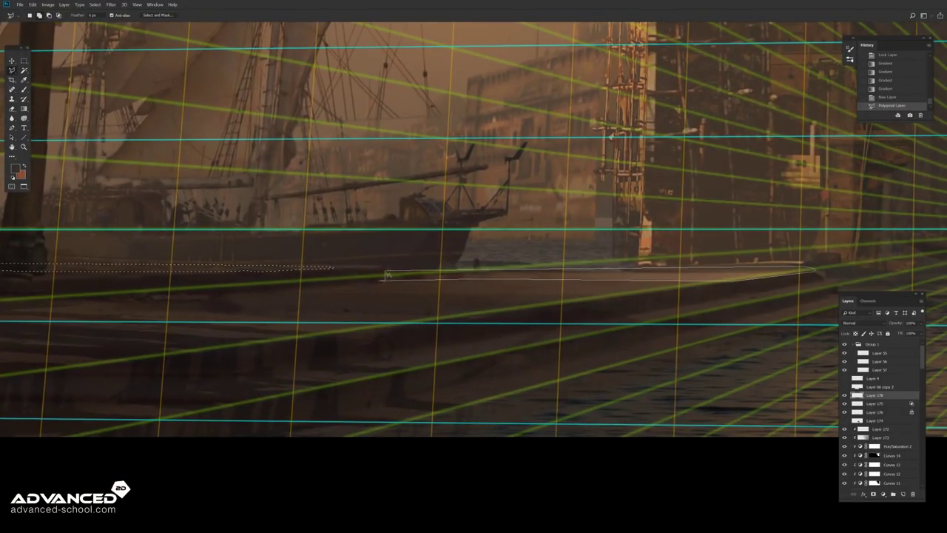
key(g)
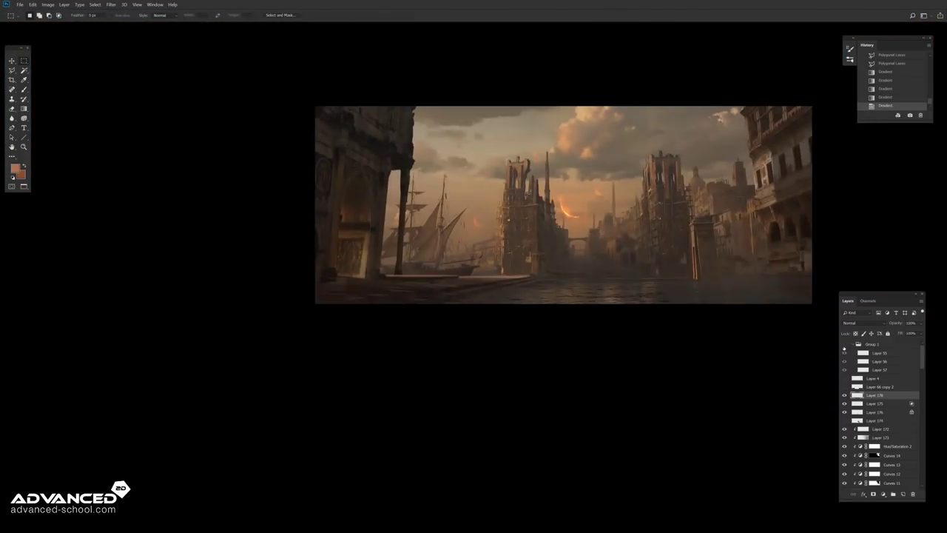
key(ctrl+z)
key(l)
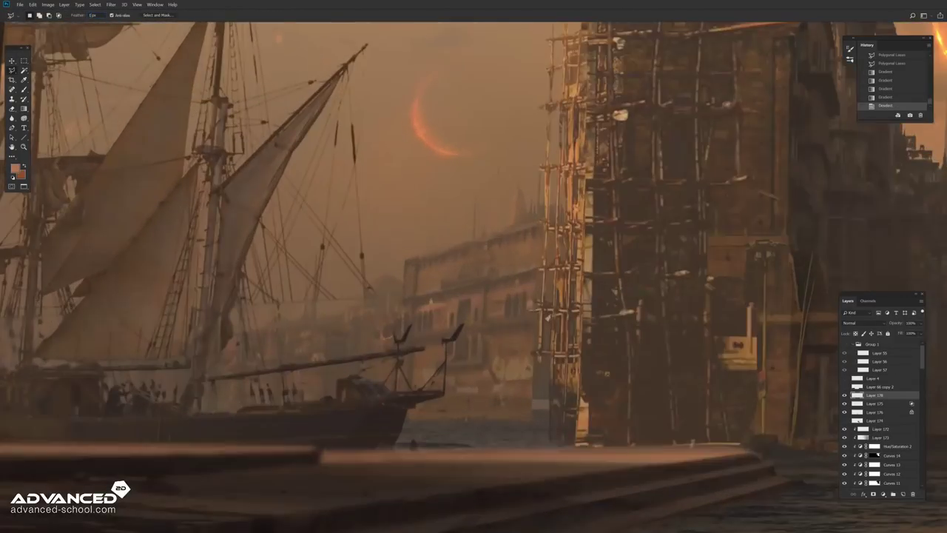
key(Delete)
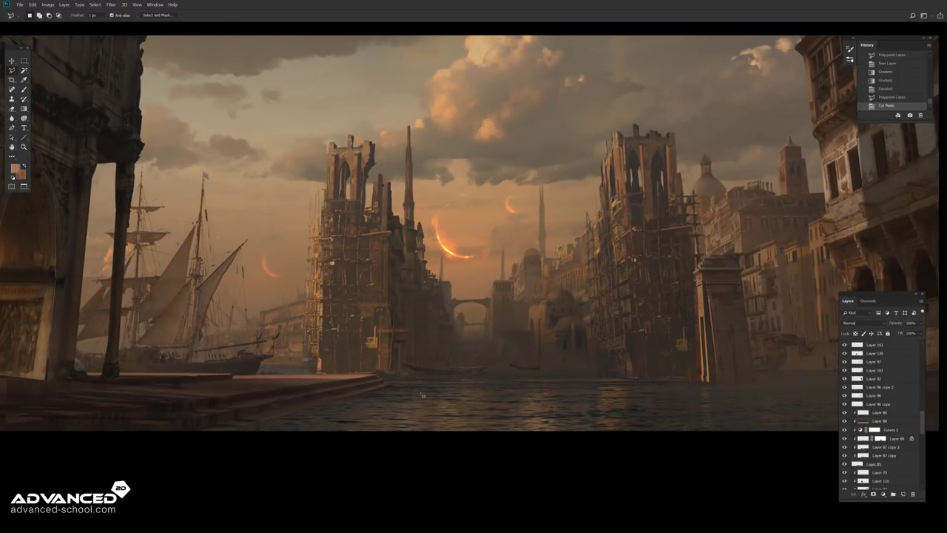
Step: Flip the canvas horizontally and preview the mirrored painting full-screen
click(422, 395)
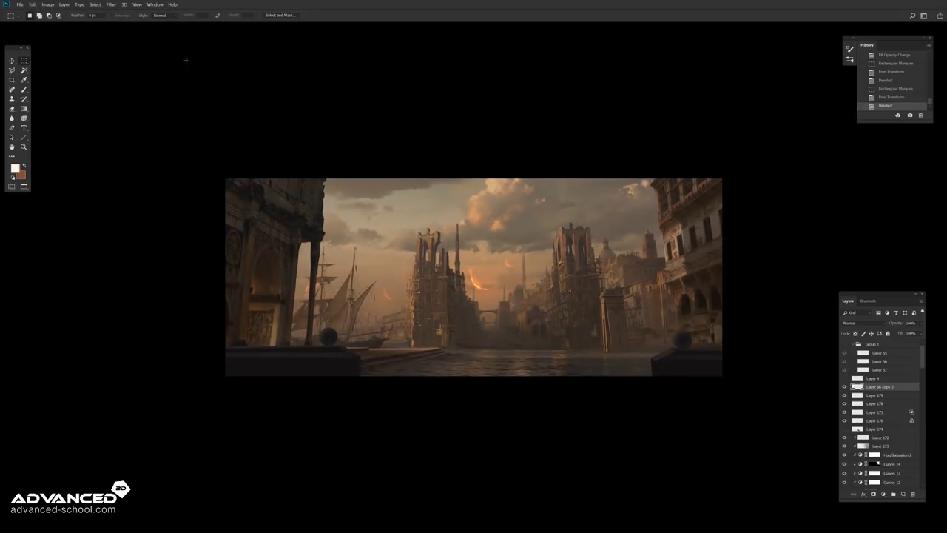
click(48, 5)
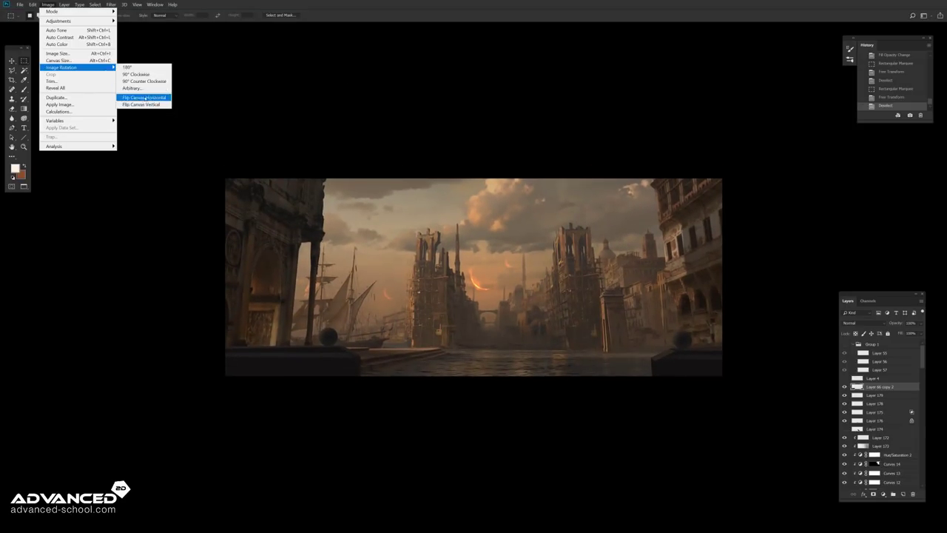
click(142, 95)
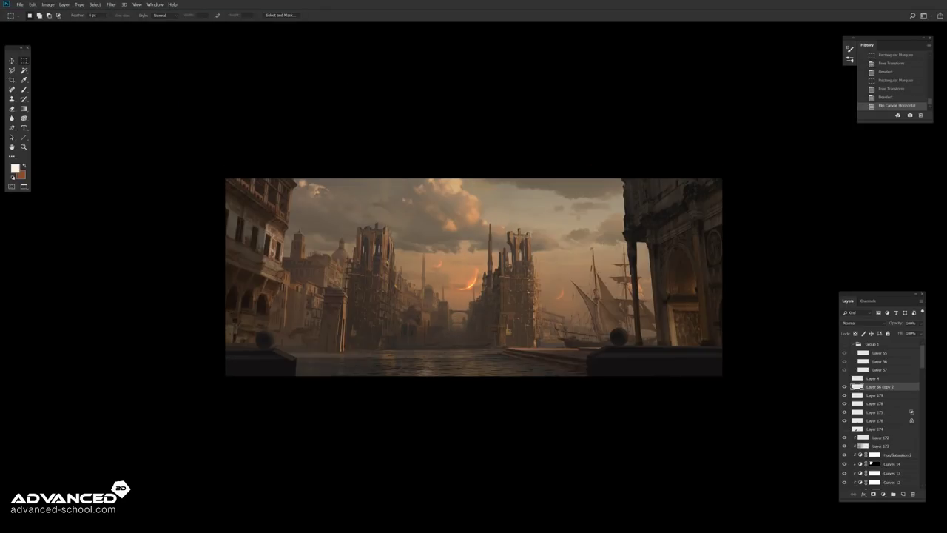
key(f)
key(shift+f)
key(shift+f)
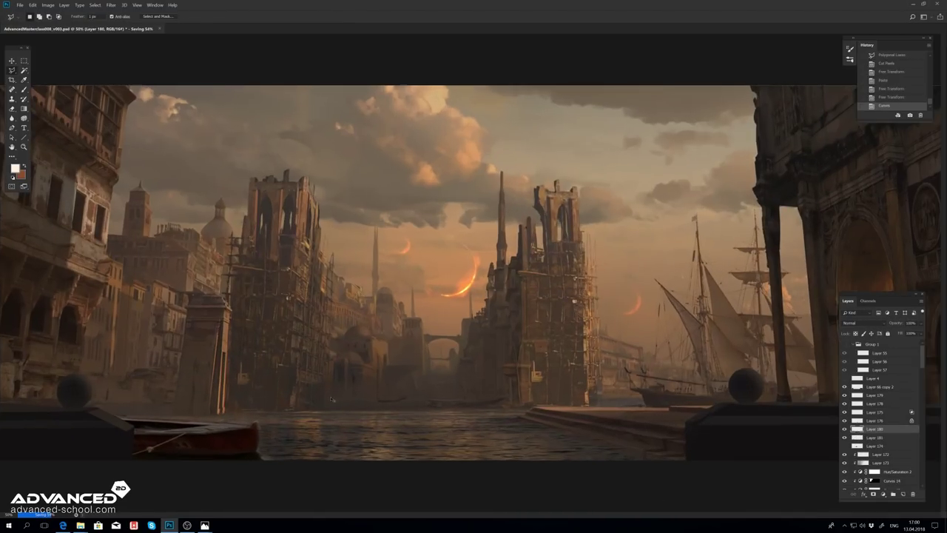
Step: Finish outlining the boat, cut it out, and commit its placement in the painting
scroll(331, 400, up, 3)
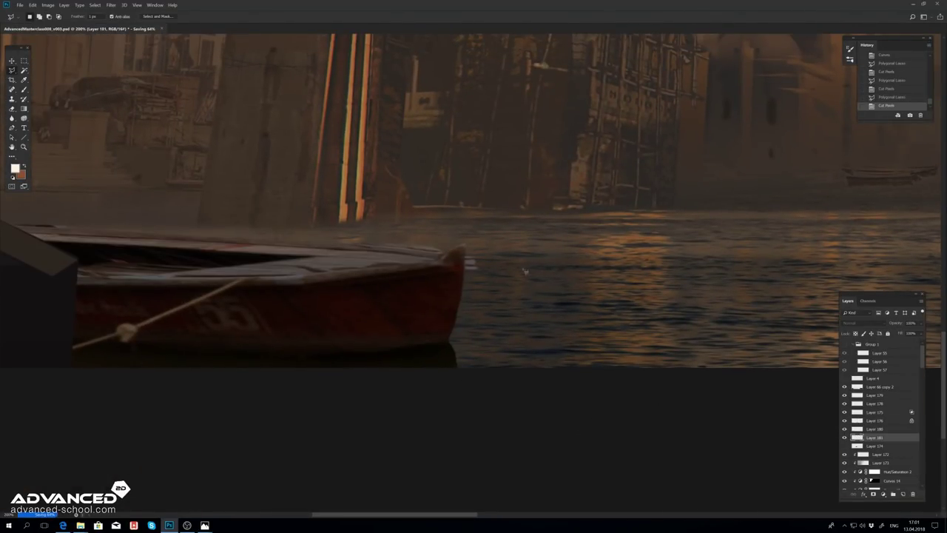
drag(474, 278, 833, 297)
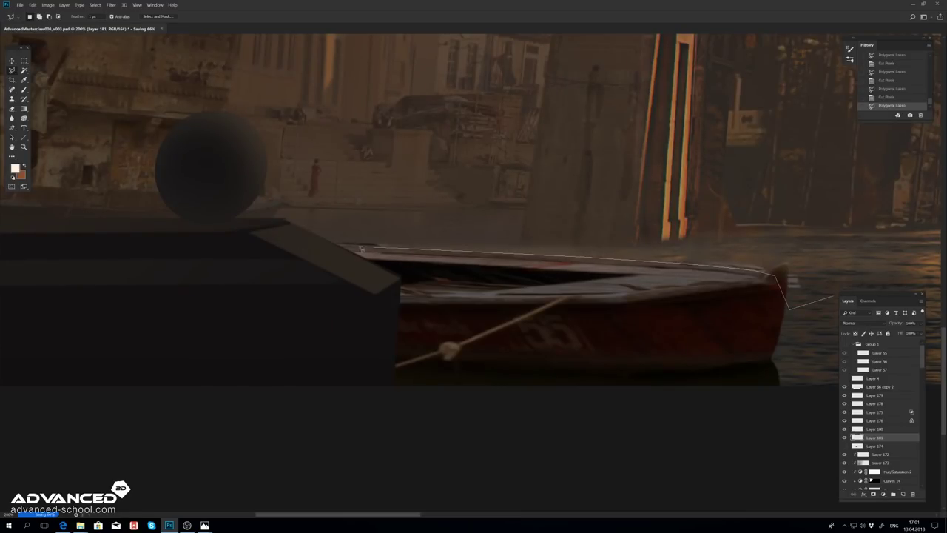
key(Return)
key(ctrl+x)
key(ctrl+minus)
key(ctrl+minus)
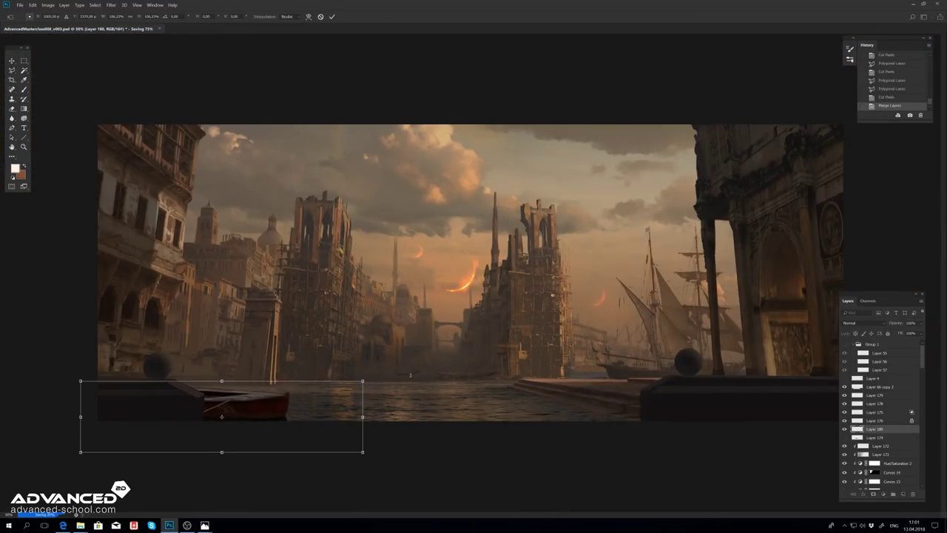
key(Return)
Step: Shift the boat further left in the foreground with Free Transform
key(g)
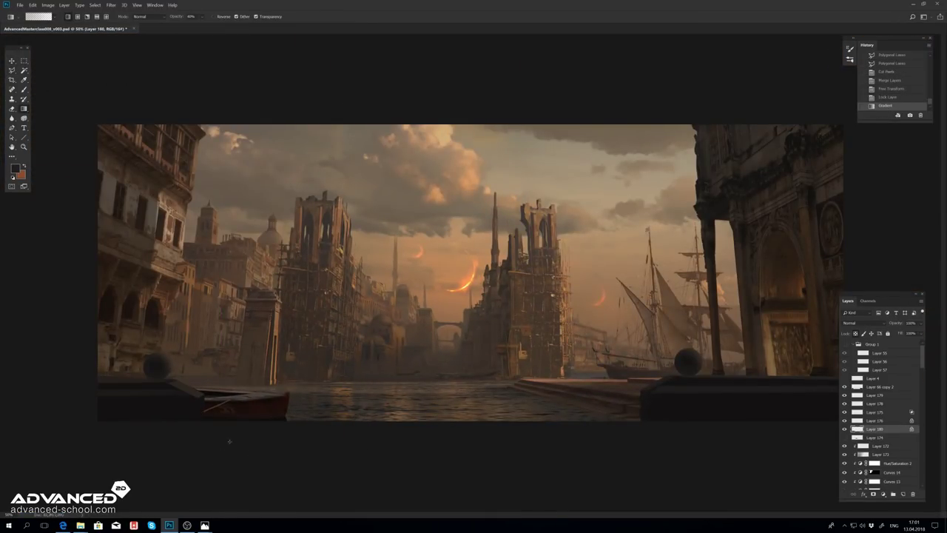
key(ctrl+t)
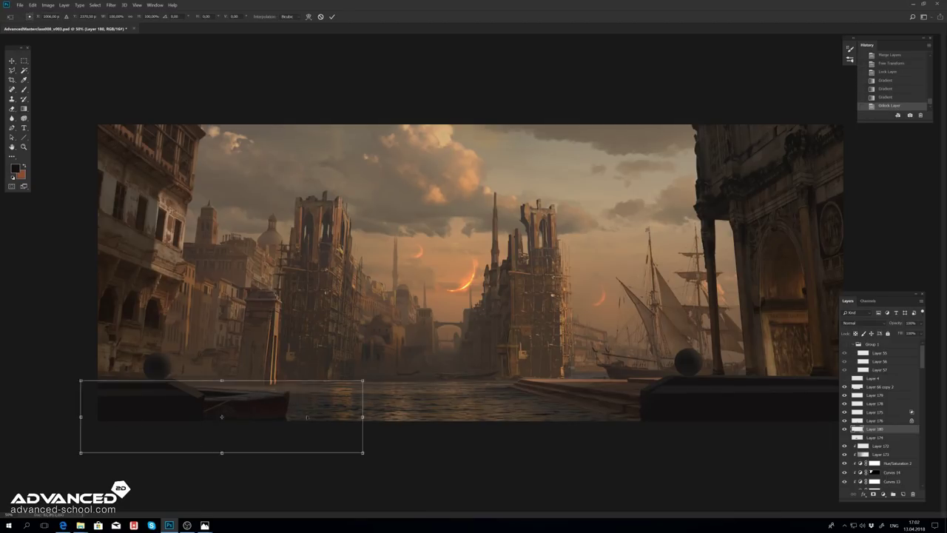
drag(314, 437, 282, 437)
key(Return)
key(ctrl+minus)
key(ctrl+plus)
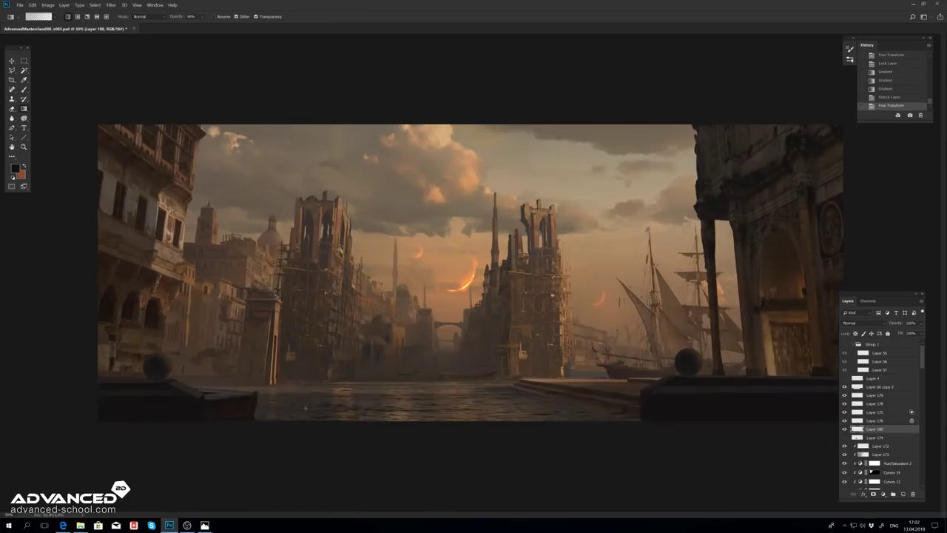
Step: Apply Color Balance, move the boat onto the harbour water, and darken it with Curves
key(ctrl+b)
key(Return)
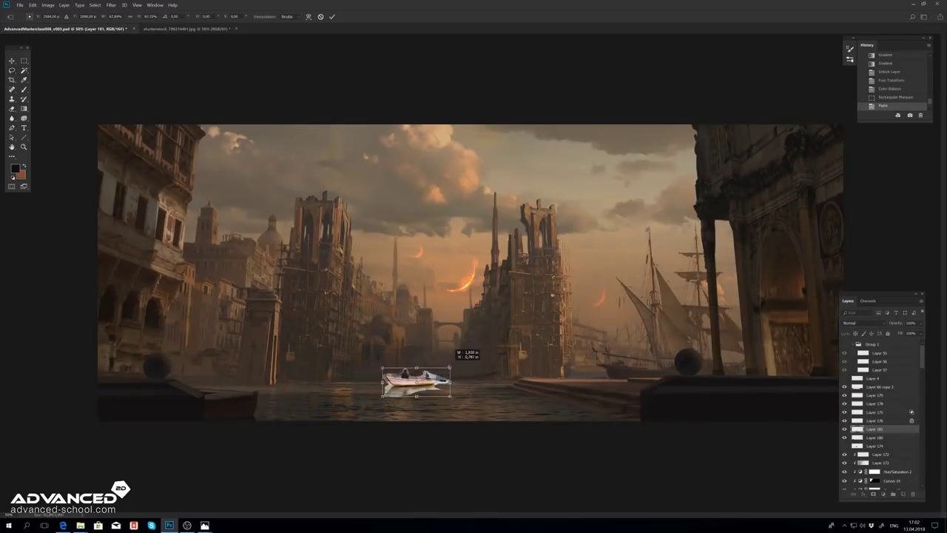
drag(469, 267, 366, 381)
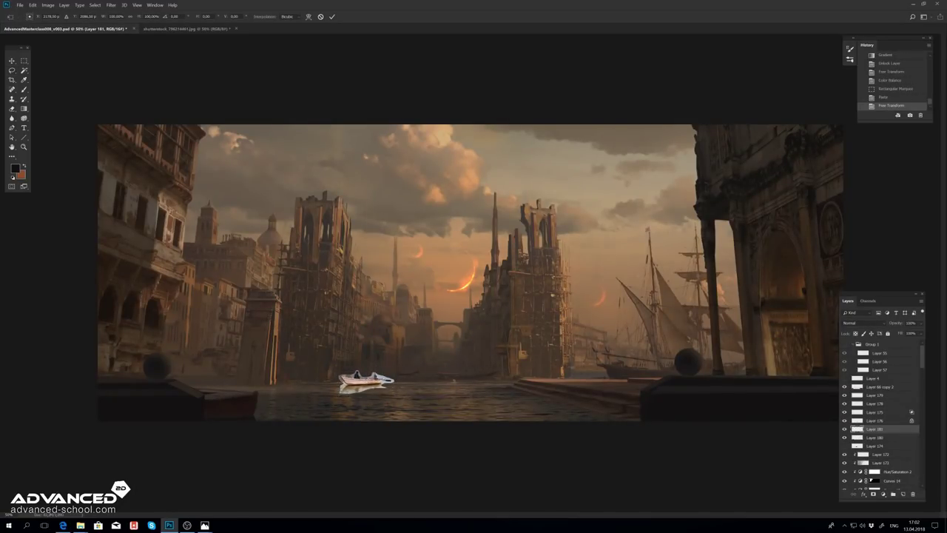
key(Return)
key(ctrl+m)
key(Return)
Step: Browse the shutterstock20 photos and send the riverside buildings one to Photoshop via Open with
double_click(900, 428)
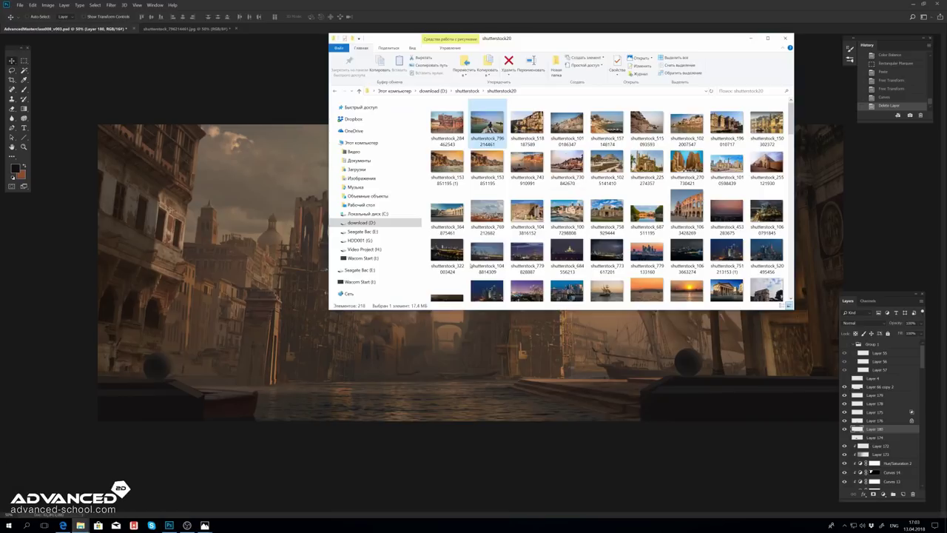
key(Left)
key(Left)
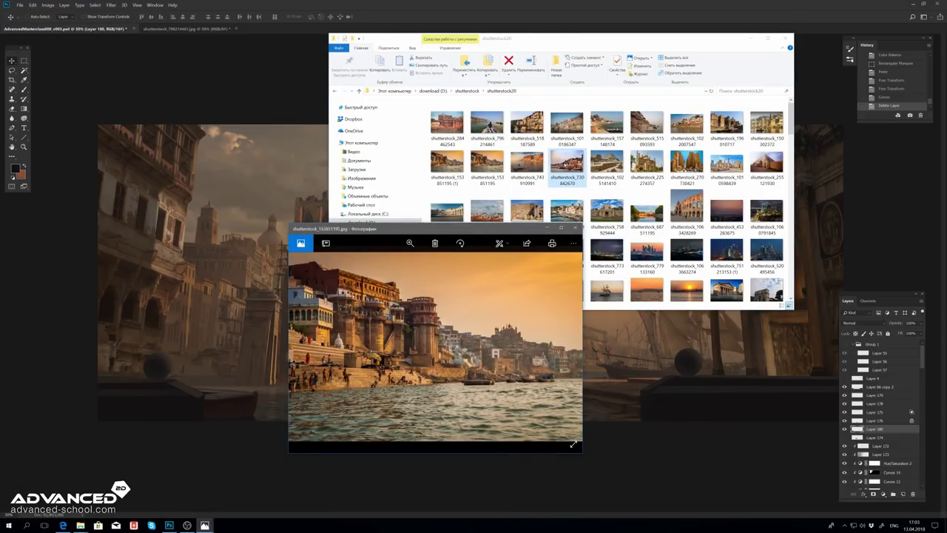
right_click(405, 327)
click(437, 334)
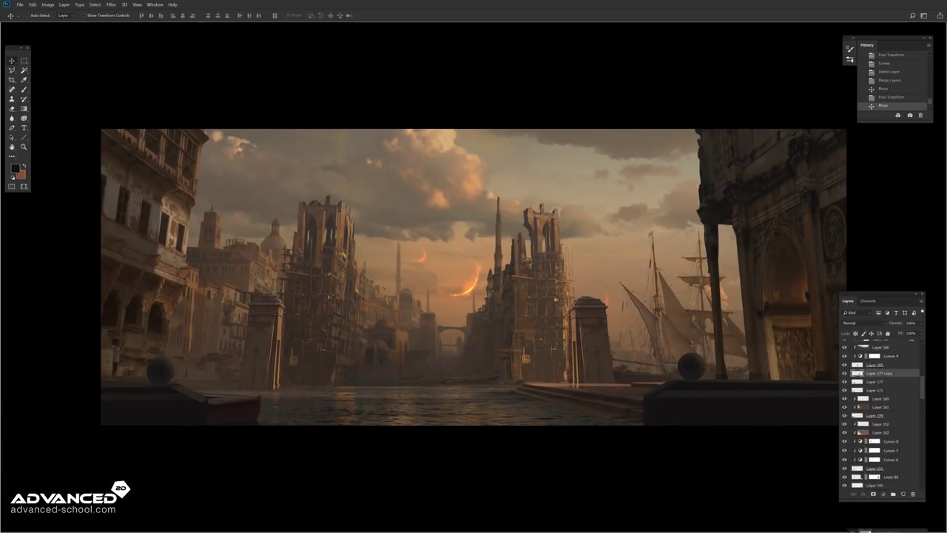
scroll(663, 406, up, 5)
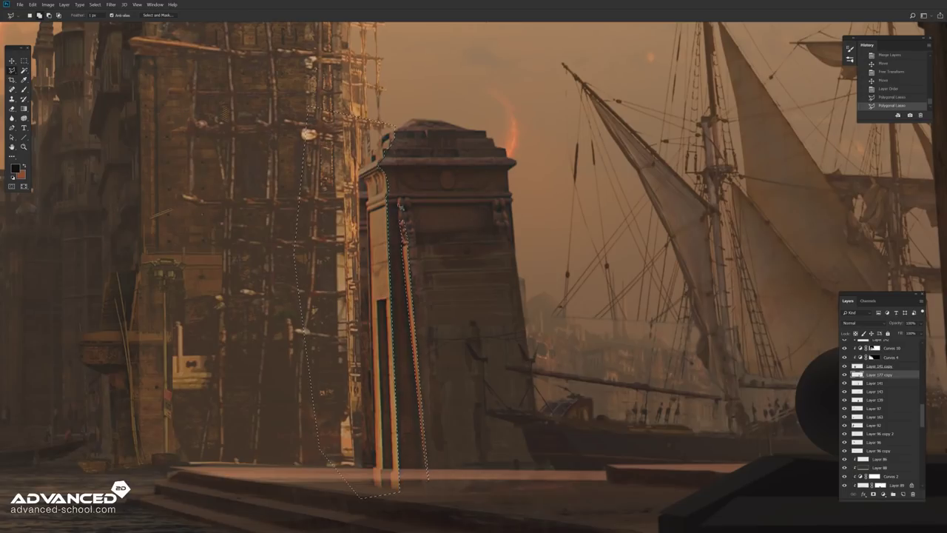
Step: Darken the selected pillar with a masked Curves adjustment, merge it, and tweak the Red/Green curves
click(400, 201)
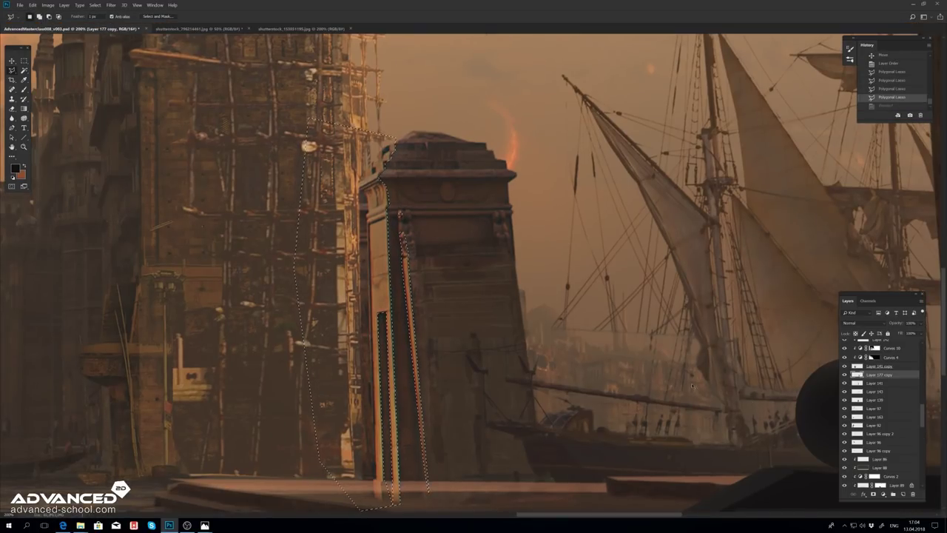
click(896, 403)
drag(597, 143, 597, 175)
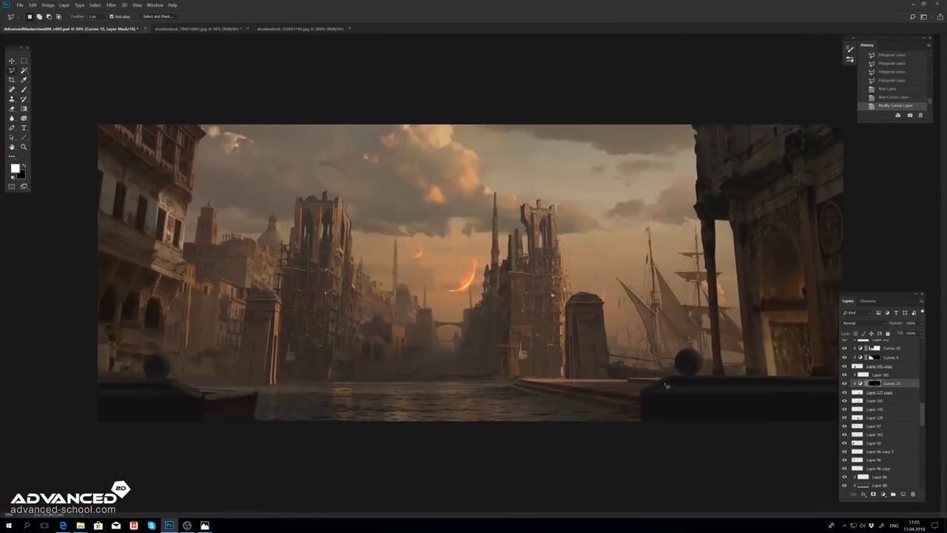
key(ctrl+e)
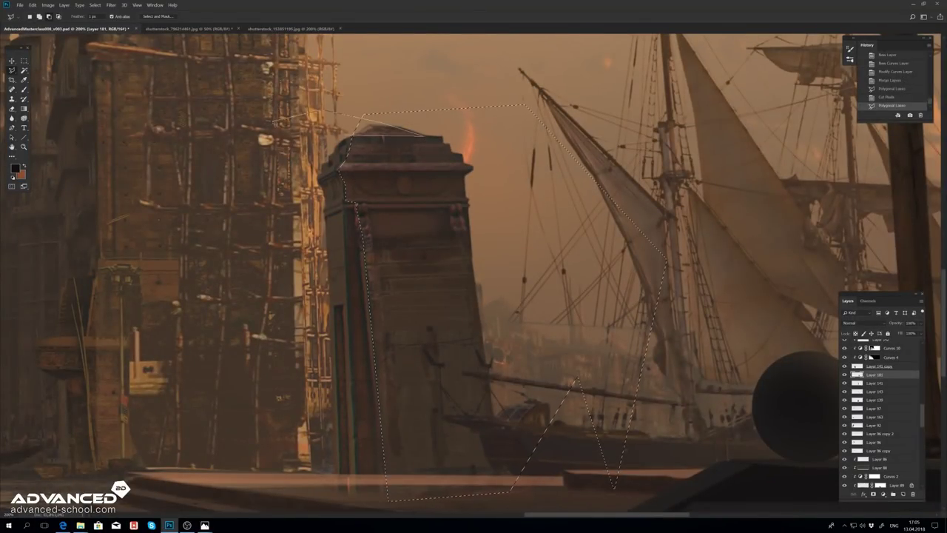
key(ctrl+m)
click(560, 129)
key(Down)
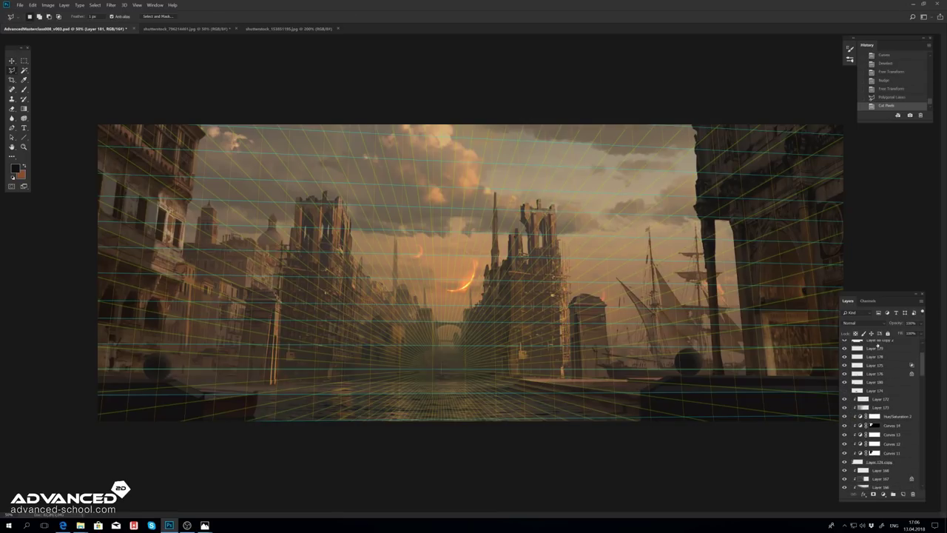
Step: Flip the canvas horizontally and outline the pillar's left edge and top with Polygonal Lasso
click(47, 5)
click(148, 101)
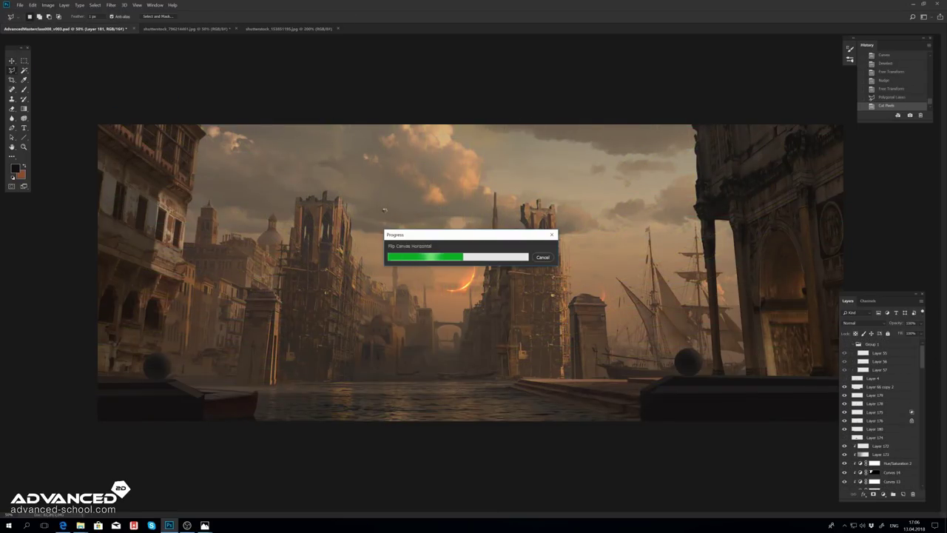
key(ctrl+plus)
key(ctrl+plus)
key(ctrl+plus)
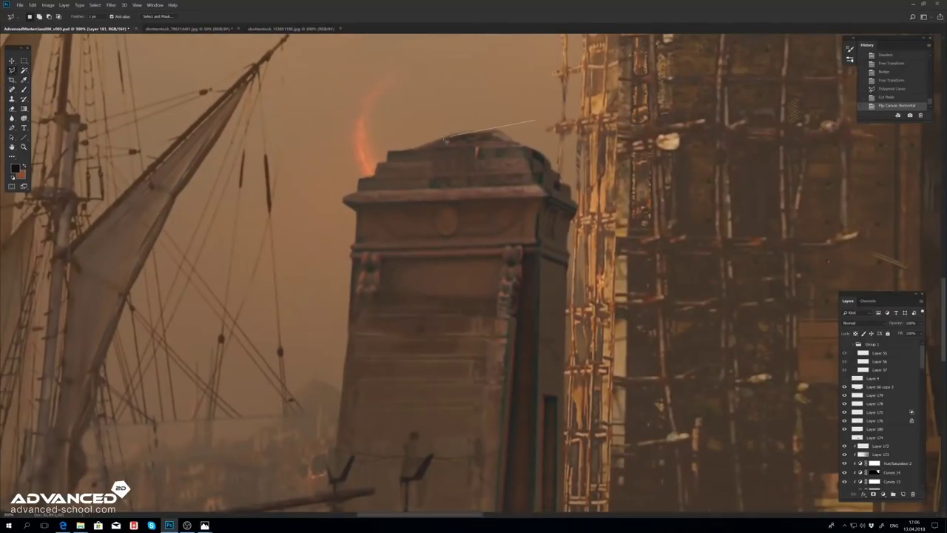
scroll(382, 165, down, 3)
click(394, 169)
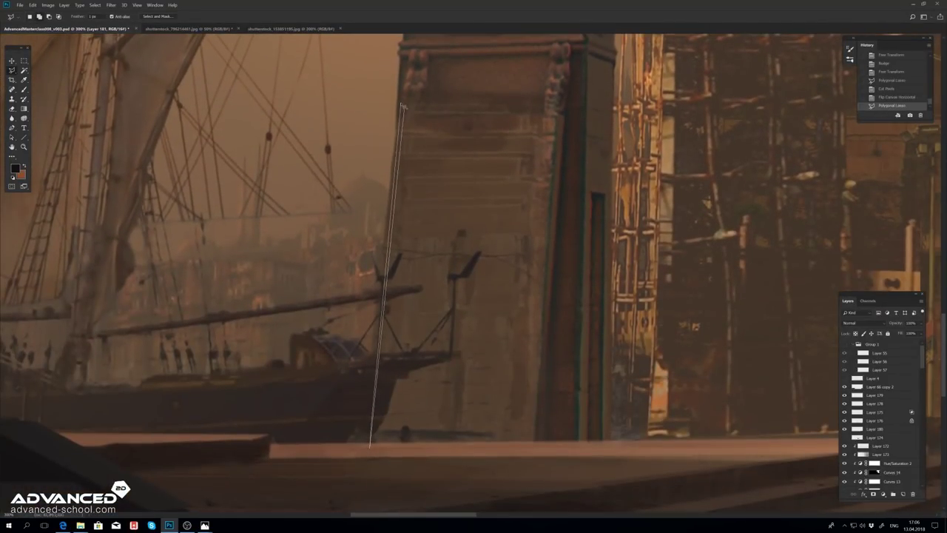
click(395, 118)
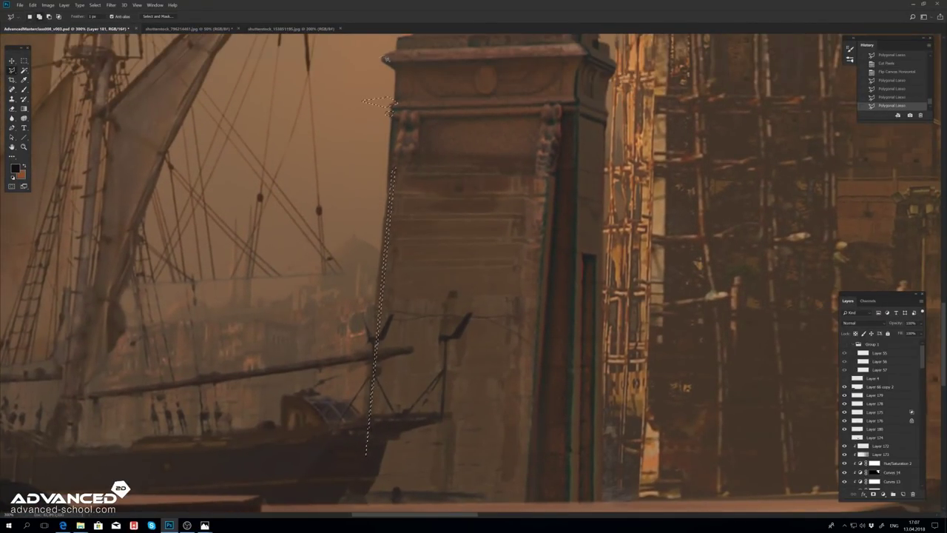
scroll(386, 59, up, 2)
click(384, 85)
key(ctrl+minus)
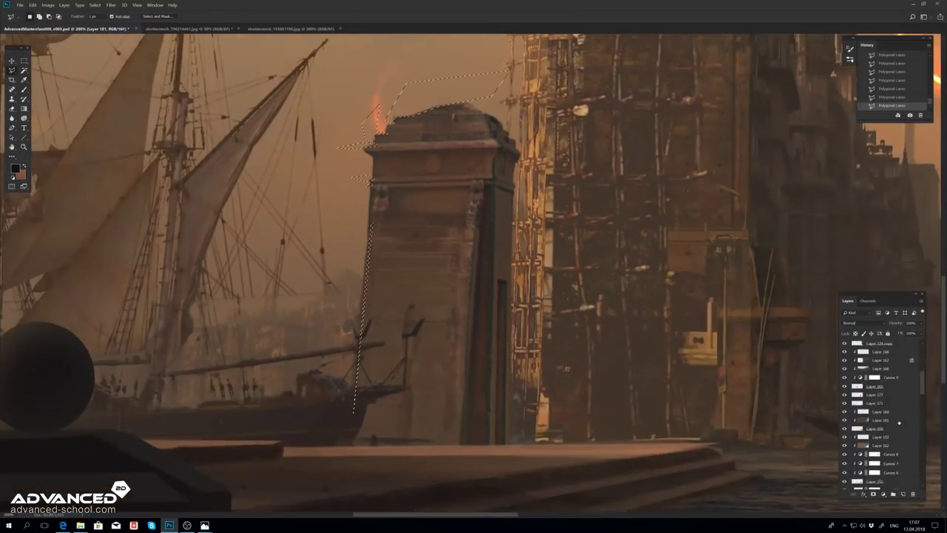
Step: Add a new haze layer, unlock the pillar, and apply a Green-channel Curves adjustment
key(ctrl+shift+alt+n)
click(354, 409)
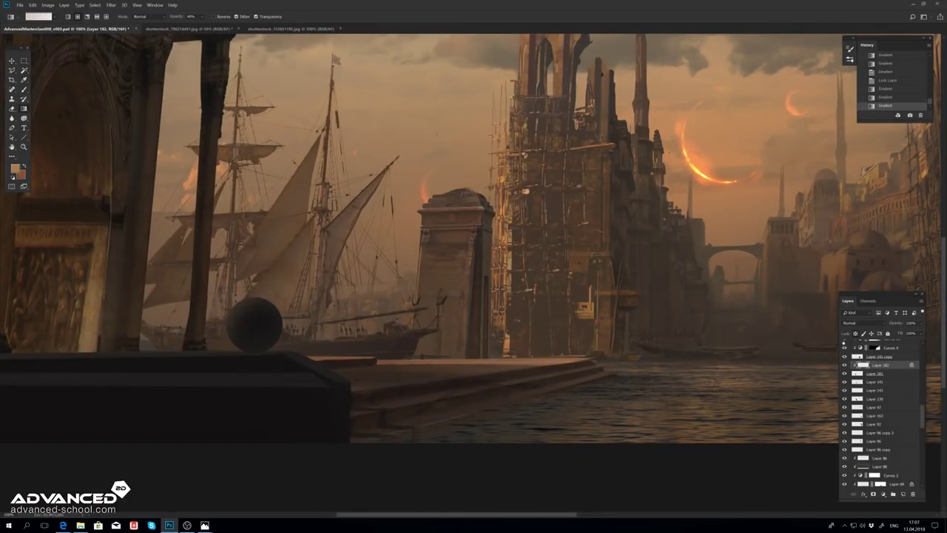
click(856, 334)
key(ctrl+m)
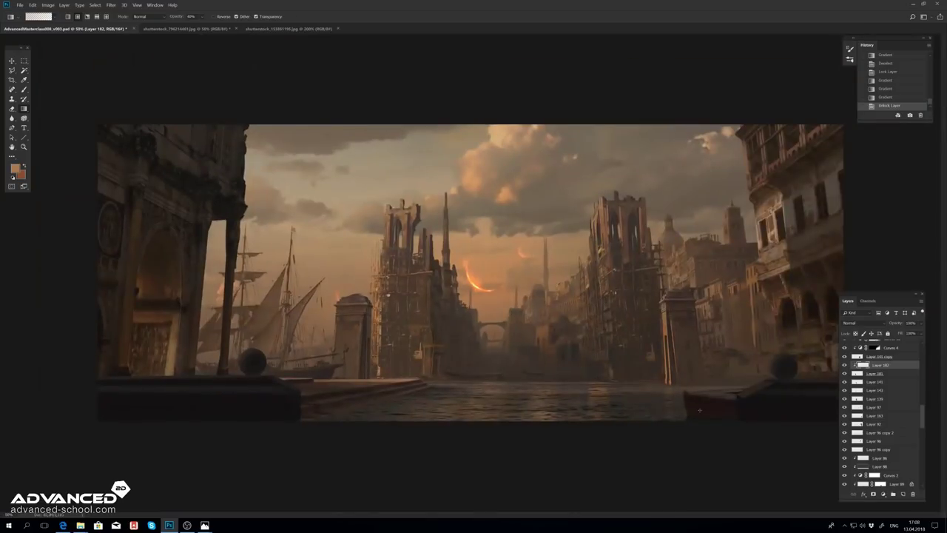
key(ctrl+m)
click(561, 129)
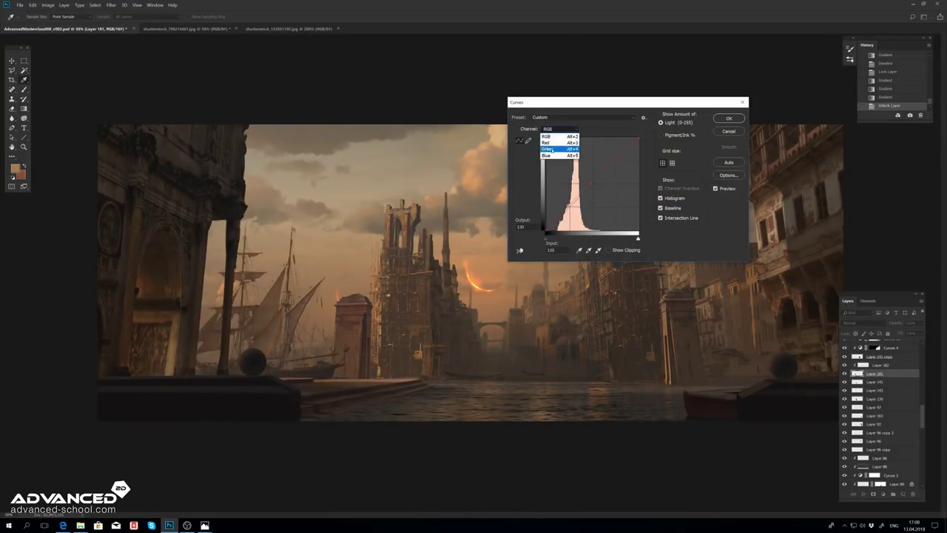
click(560, 145)
key(Return)
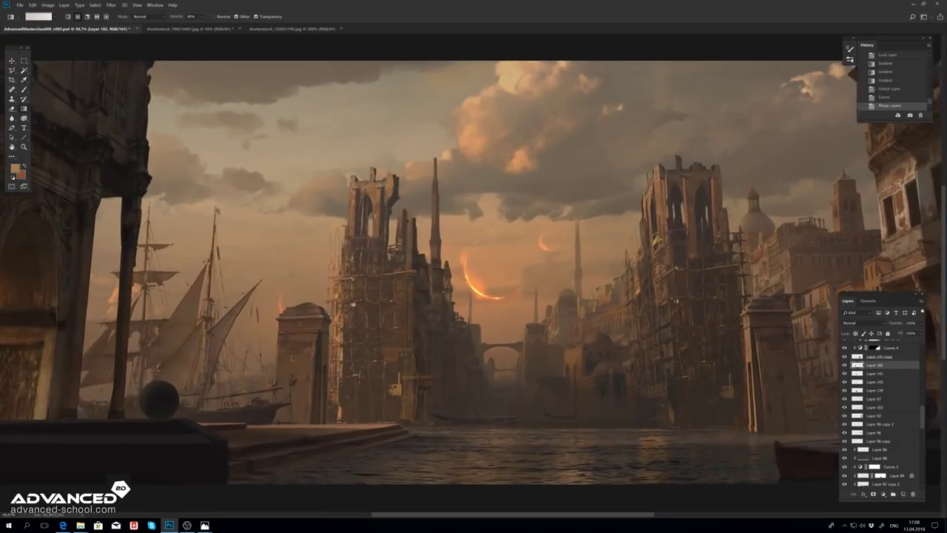
scroll(312, 320, up, 4)
scroll(341, 296, down, 4)
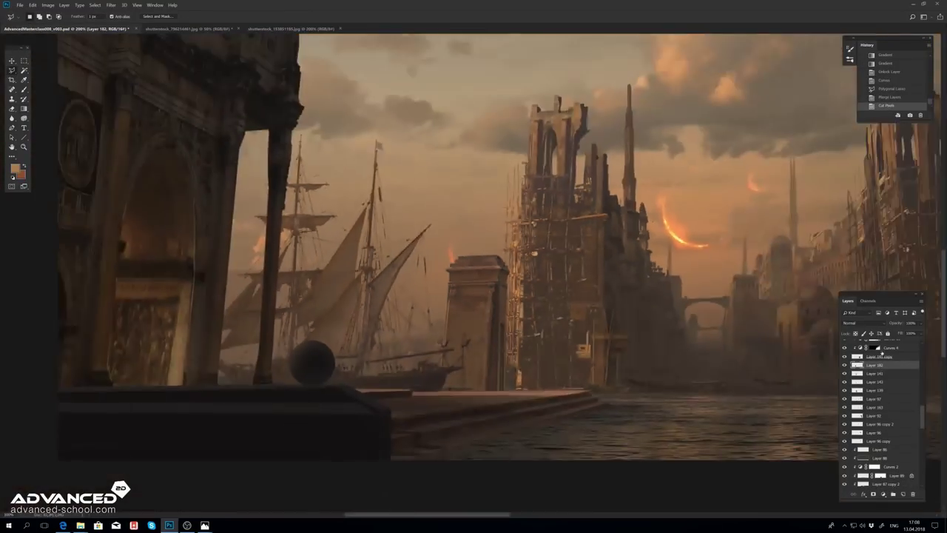
Step: Pick the crescent moon layer, drag the moons into new sky positions, and trim them
right_click(341, 296)
click(361, 304)
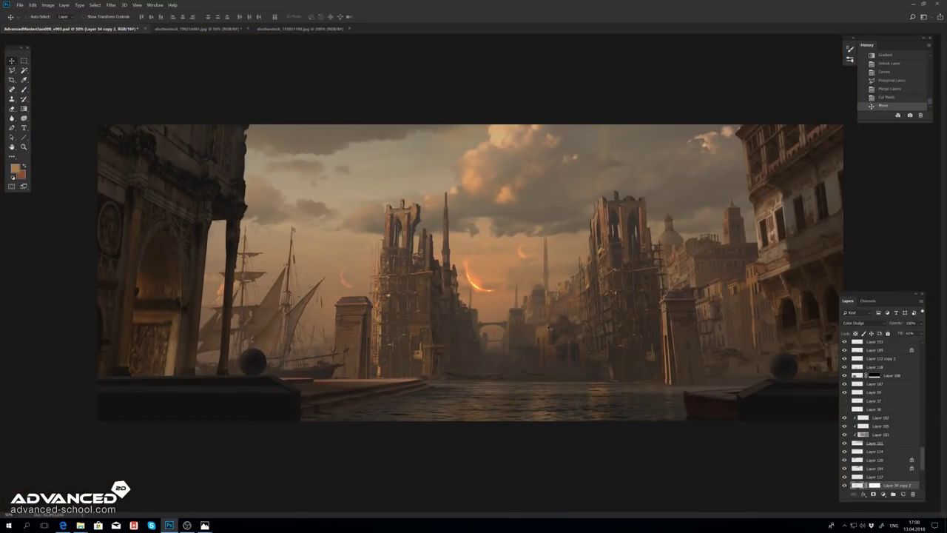
right_click(470, 280)
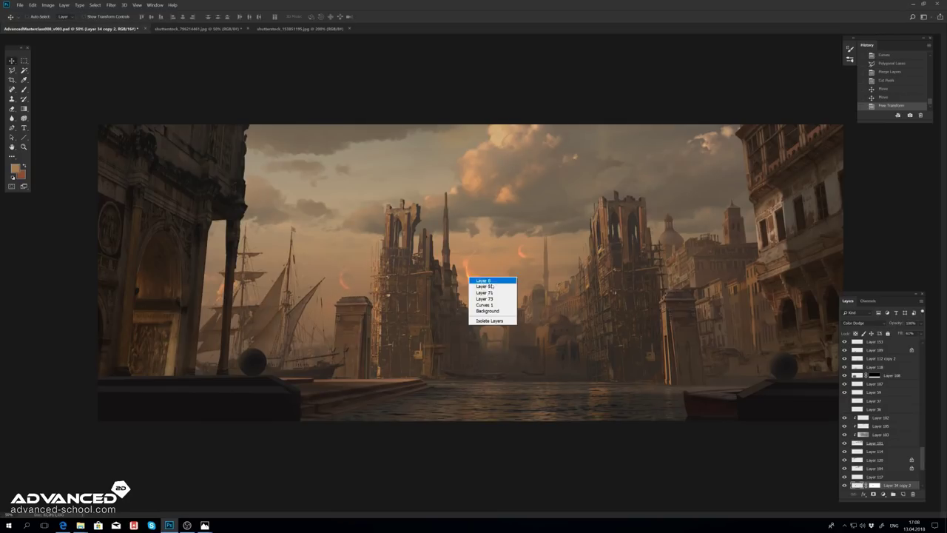
drag(478, 281, 553, 253)
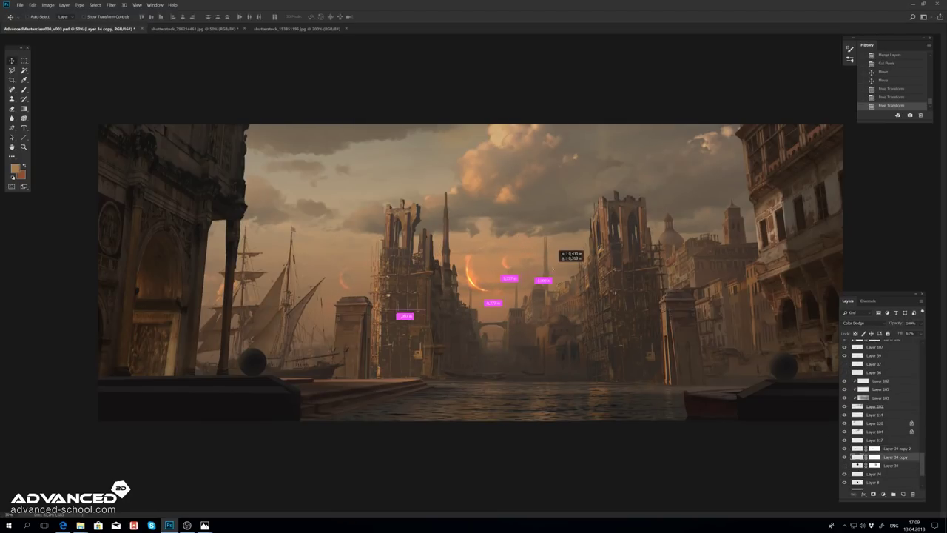
ctrl+space+click(554, 253)
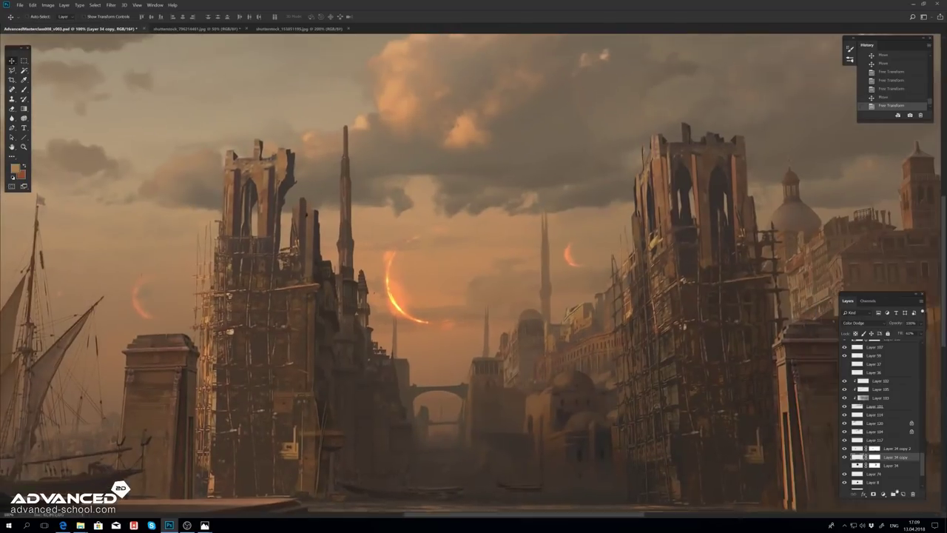
drag(647, 338, 644, 289)
ctrl+space+click(733, 274)
key(b)
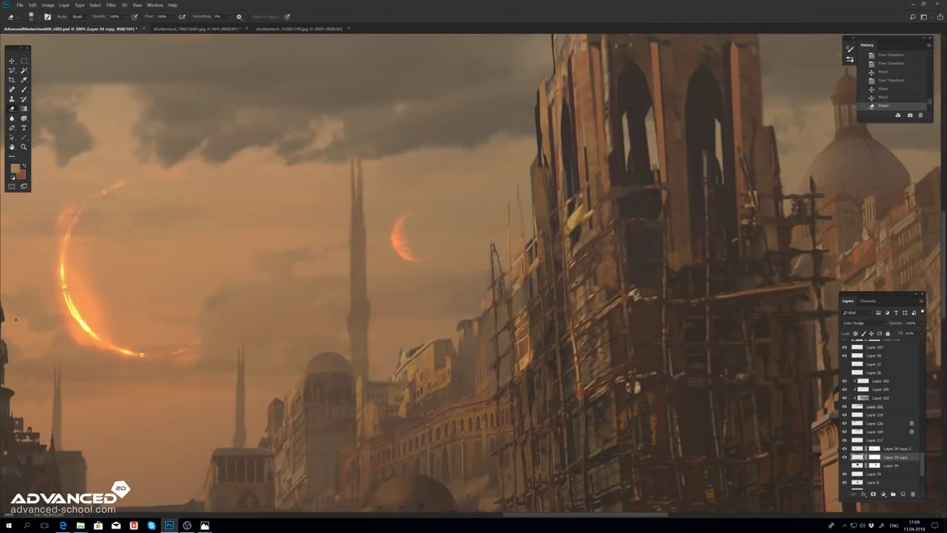
key(ctrl+minus)
key(ctrl+minus)
key(ctrl+minus)
key(ctrl+minus)
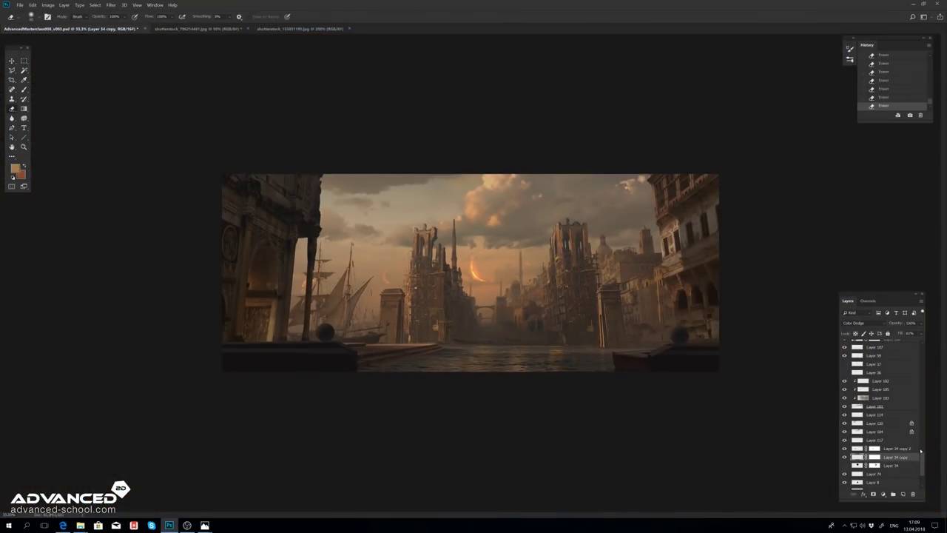
key(ctrl+plus)
key(ctrl+plus)
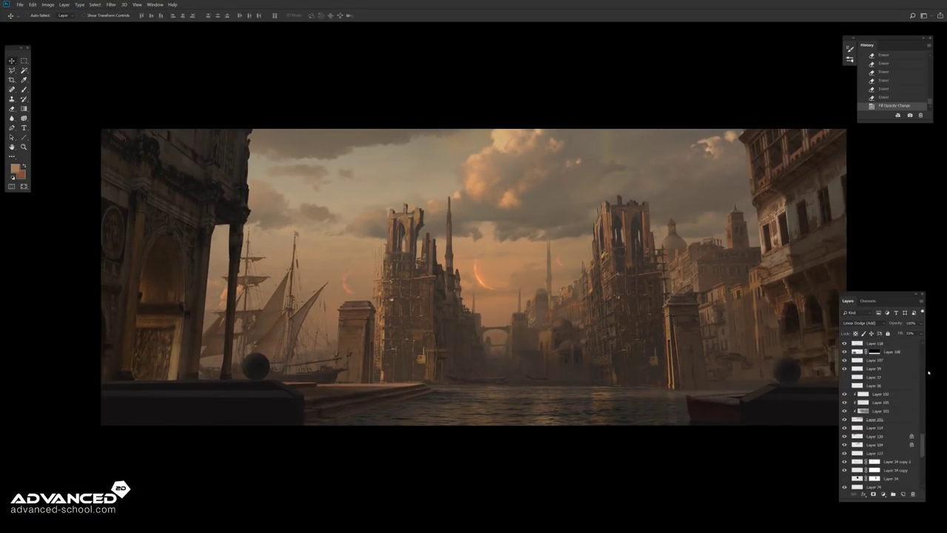
click(187, 525)
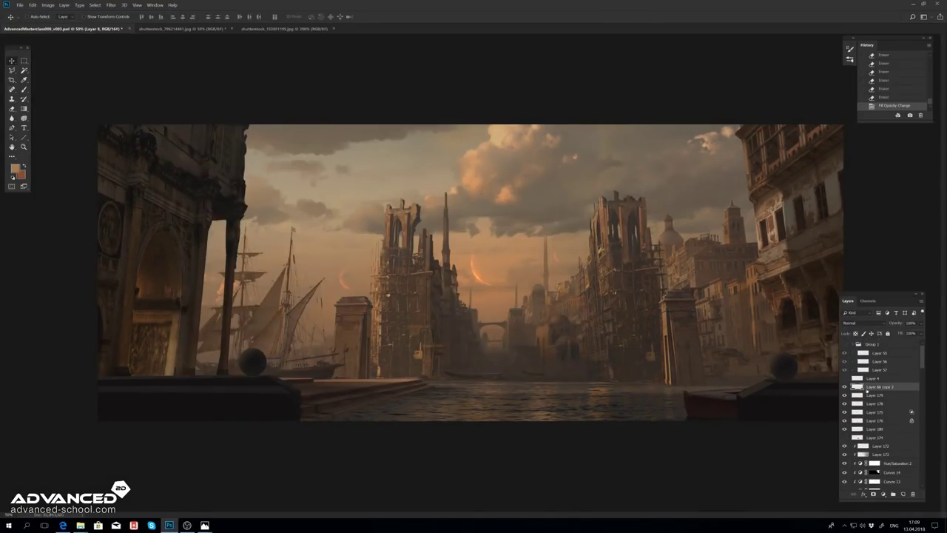
Step: Brighten the tones and draw orange gradient glows behind and at the base of the central towers
drag(598, 178, 588, 178)
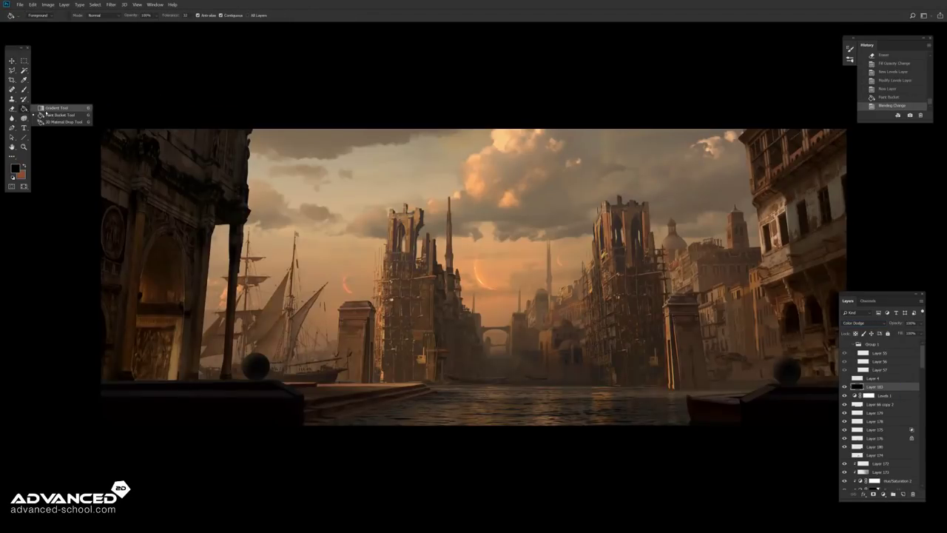
click(46, 108)
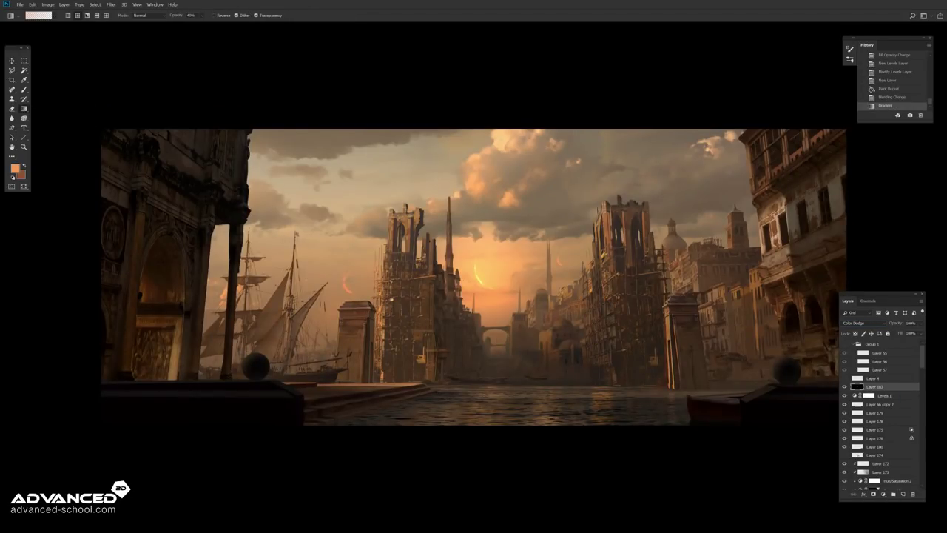
drag(481, 274, 548, 222)
drag(481, 274, 533, 237)
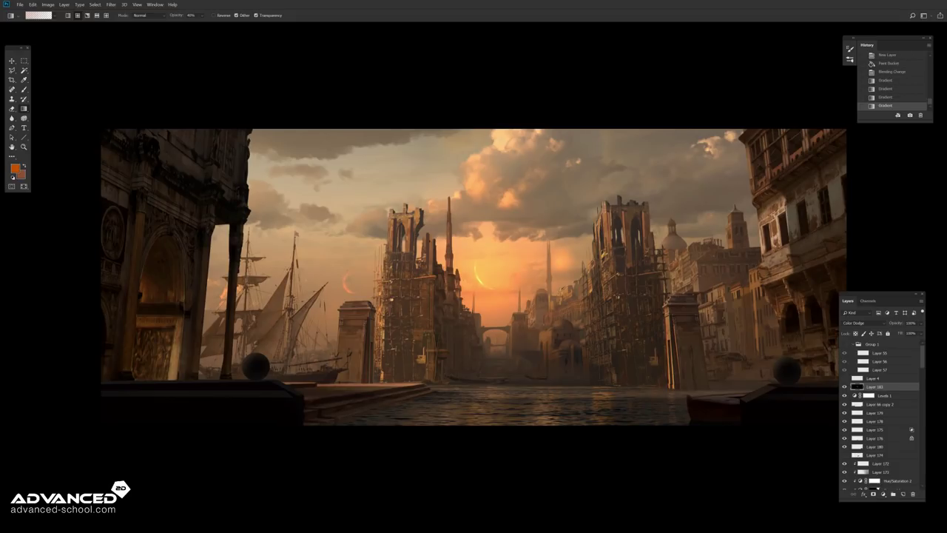
drag(347, 280, 364, 266)
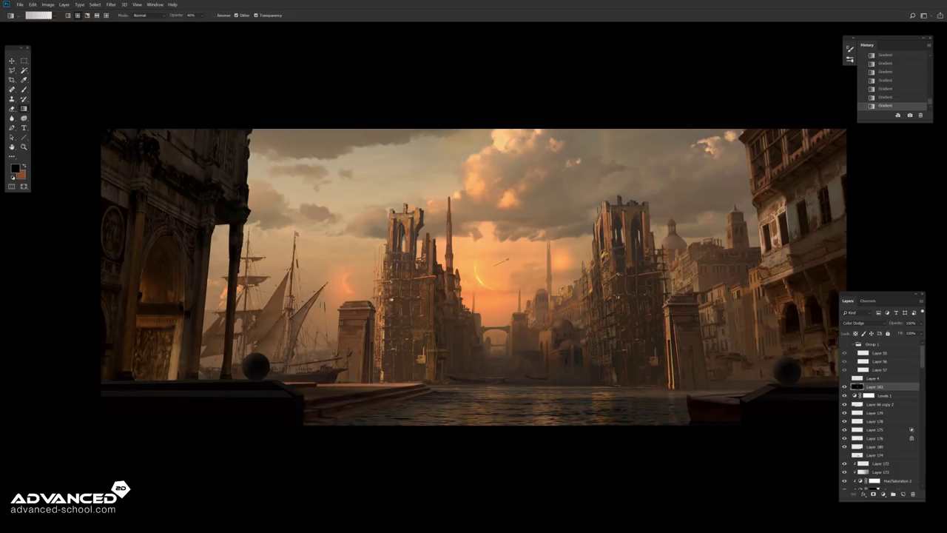
scroll(857, 324, down, 1)
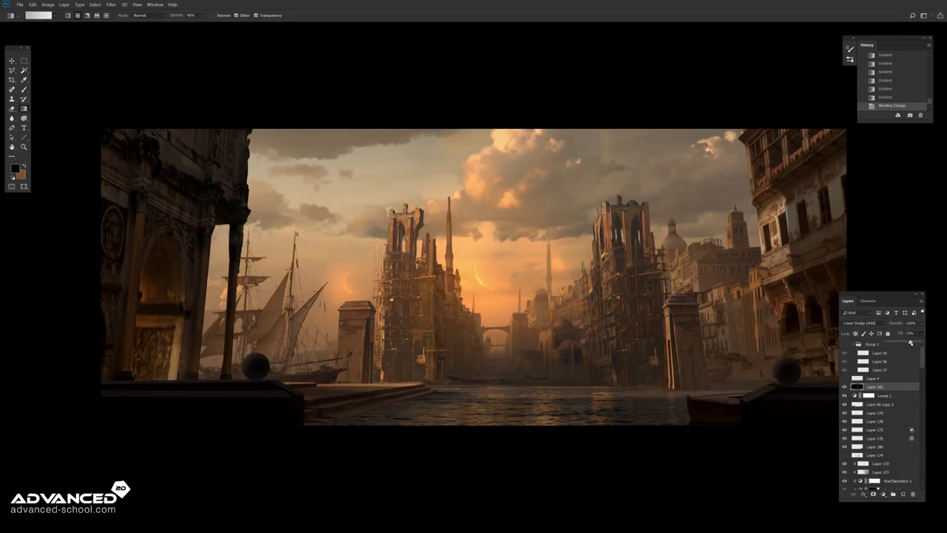
Step: On a new layer, lay orange glows over the towers and a waterline haze band, erasing excess
key(ctrl+shift+alt+n)
drag(489, 308, 489, 367)
mouse_move(355, 311)
mouse_down()
mouse_move(378, 326)
mouse_move(385, 348)
mouse_up()
drag(474, 403, 474, 363)
key(e)
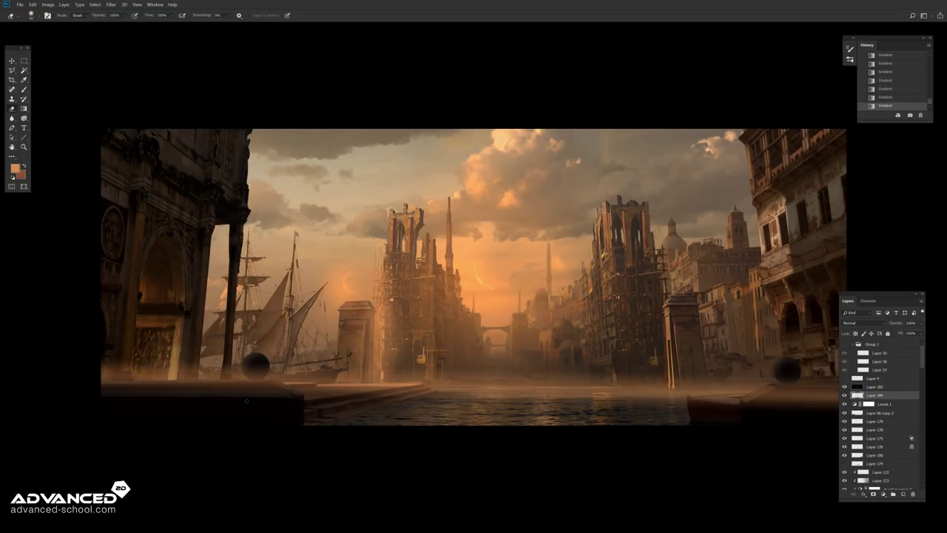
drag(296, 382, 220, 407)
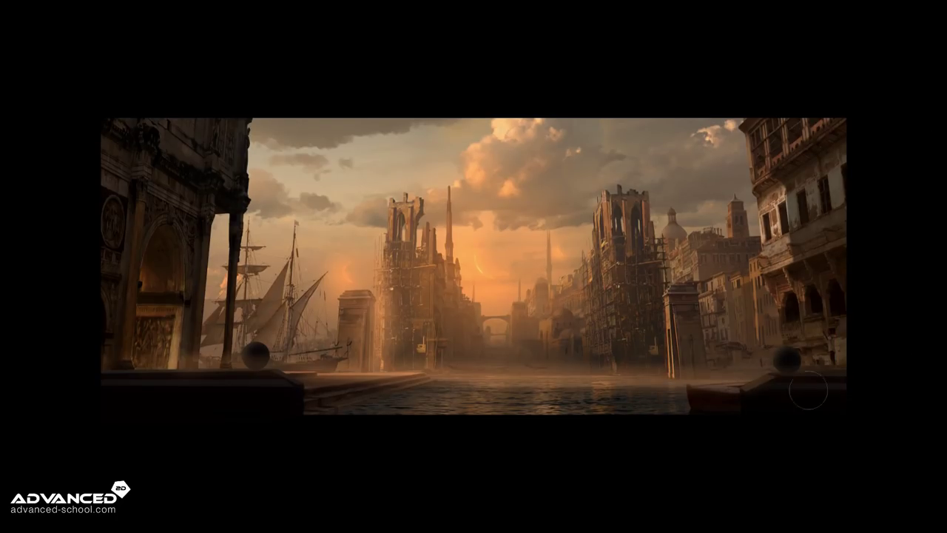
Step: Lasso the left arch's edge, fill it with a soft gradient, and deselect
key(g)
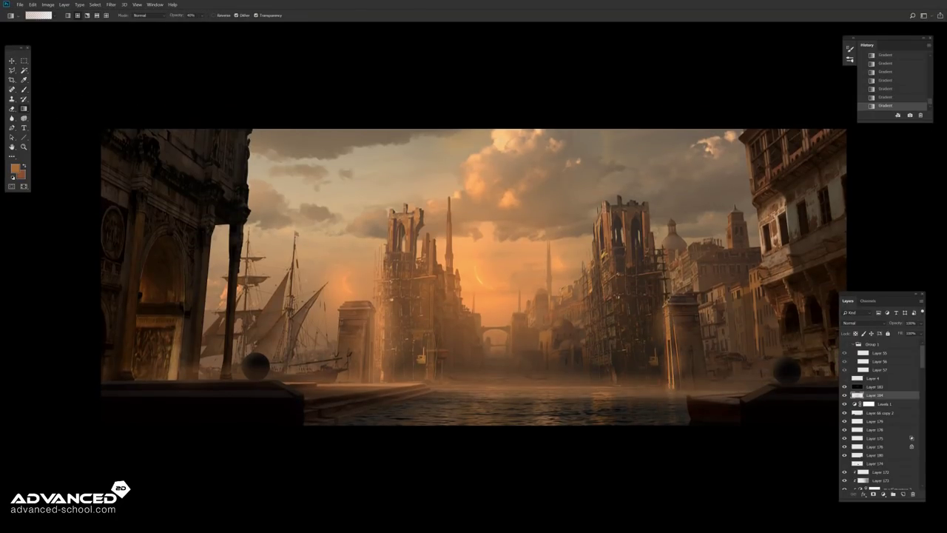
key(l)
drag(141, 280, 137, 385)
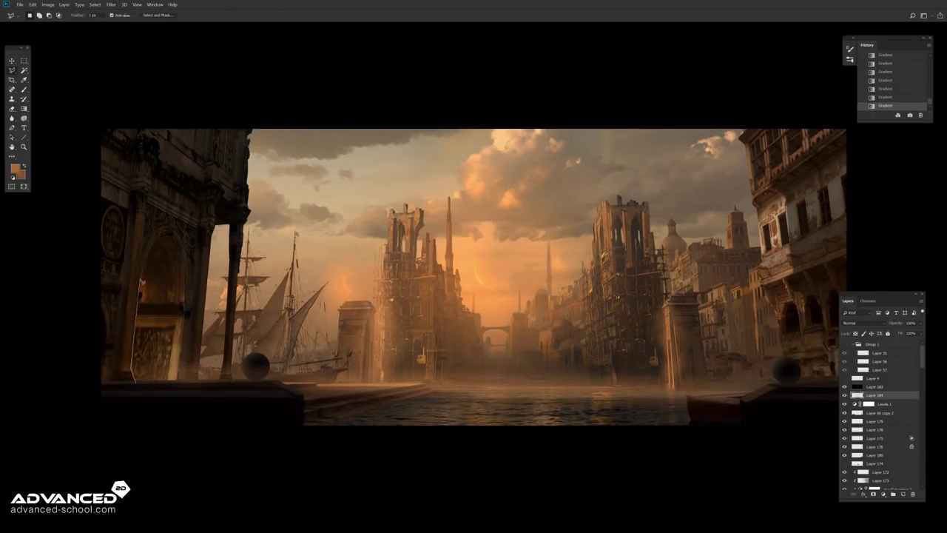
key(g)
key(g)
drag(259, 459, 192, 380)
key(m)
key(ctrl+d)
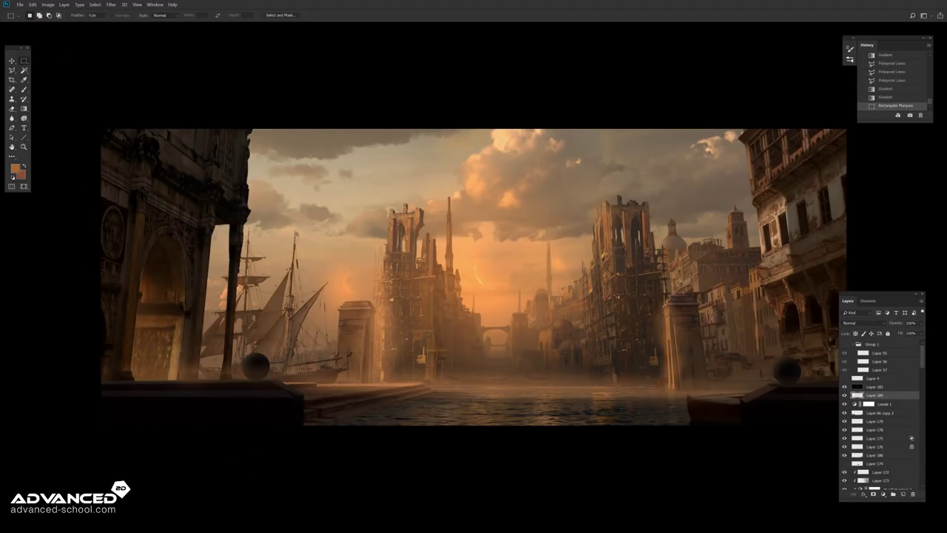
Step: Set the glow layer to Lighten, lower its fill to 40%, and merge it with Layer 183
key(alt+shift+g)
drag(913, 331, 904, 330)
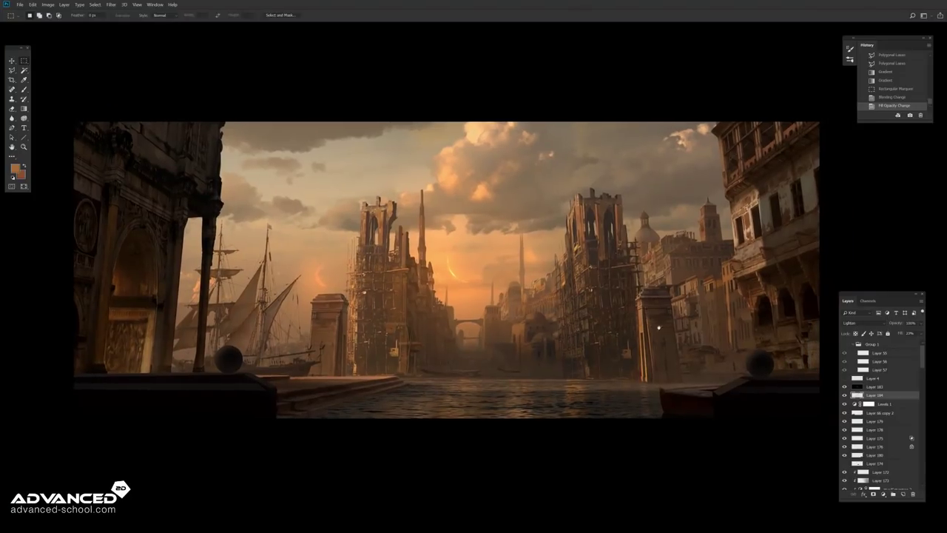
click(844, 387)
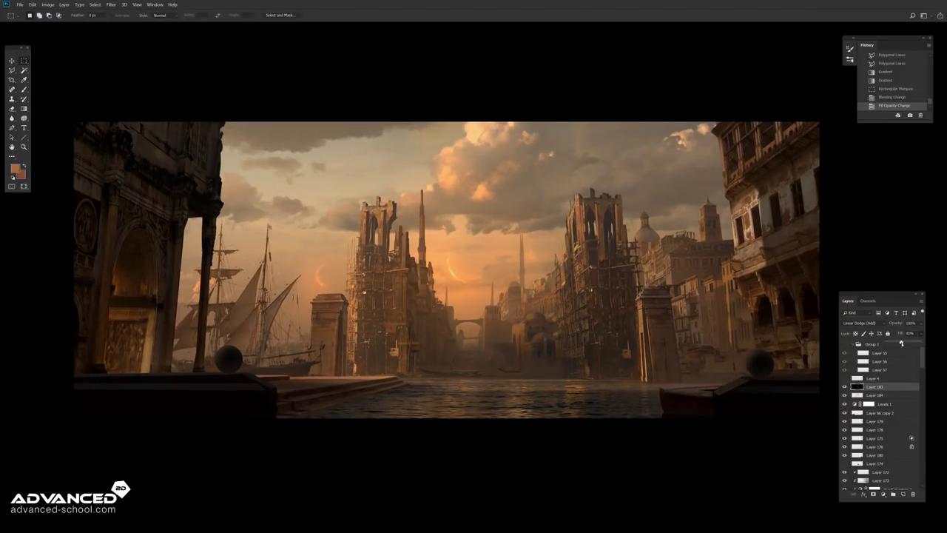
drag(913, 333, 904, 342)
key(v)
click(877, 387)
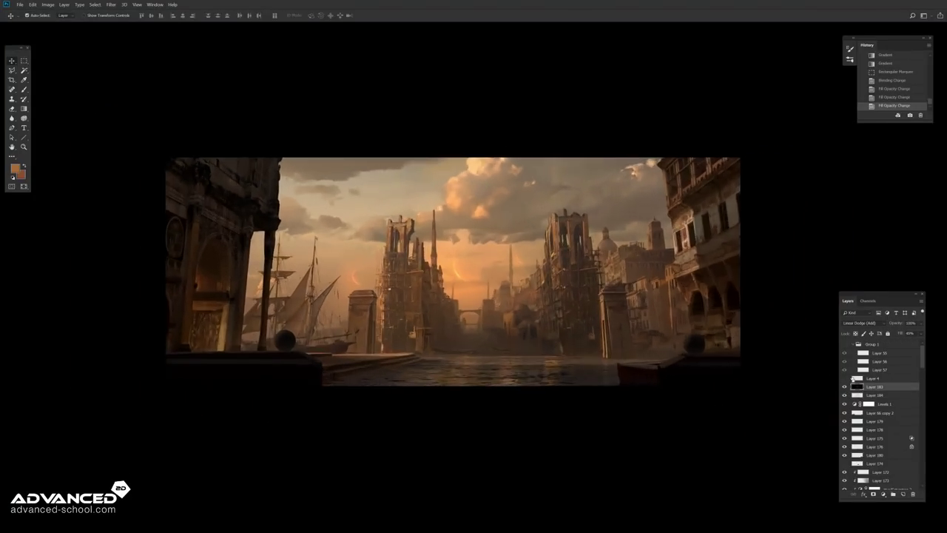
key(ctrl+e)
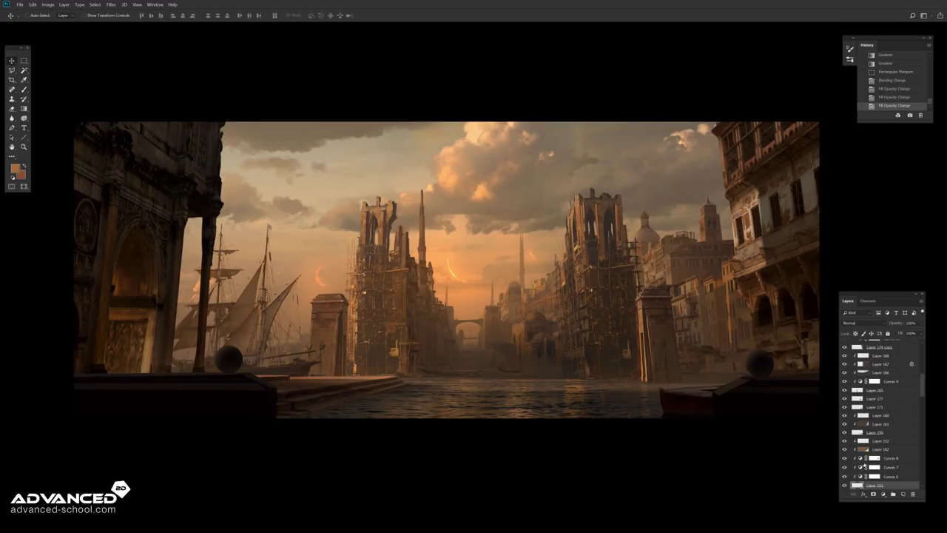
Step: Merge another pair of glow layers, reorder it, brighten with Levels and pick a blend mode
key(ctrl+e)
scroll(859, 437, down, 3)
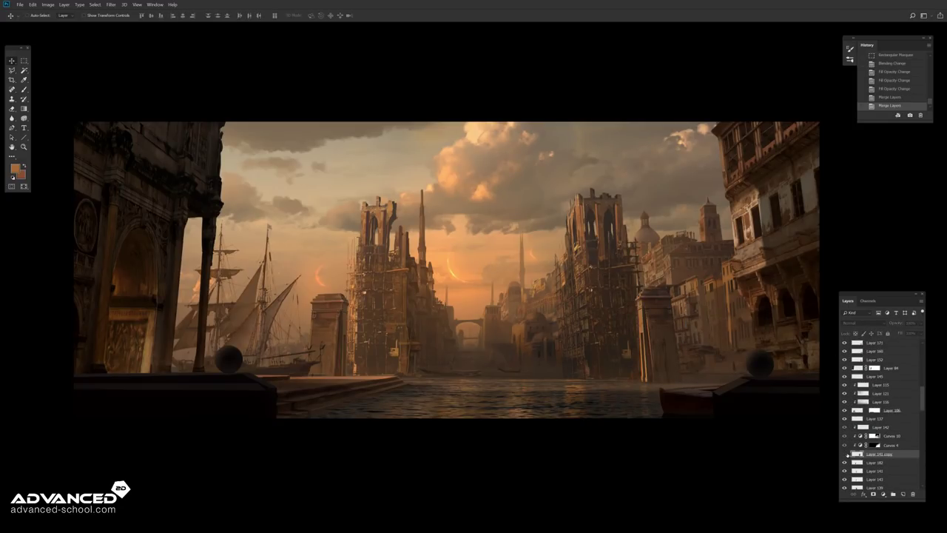
scroll(846, 486, down, 3)
drag(859, 485, 859, 489)
key(ctrl+l)
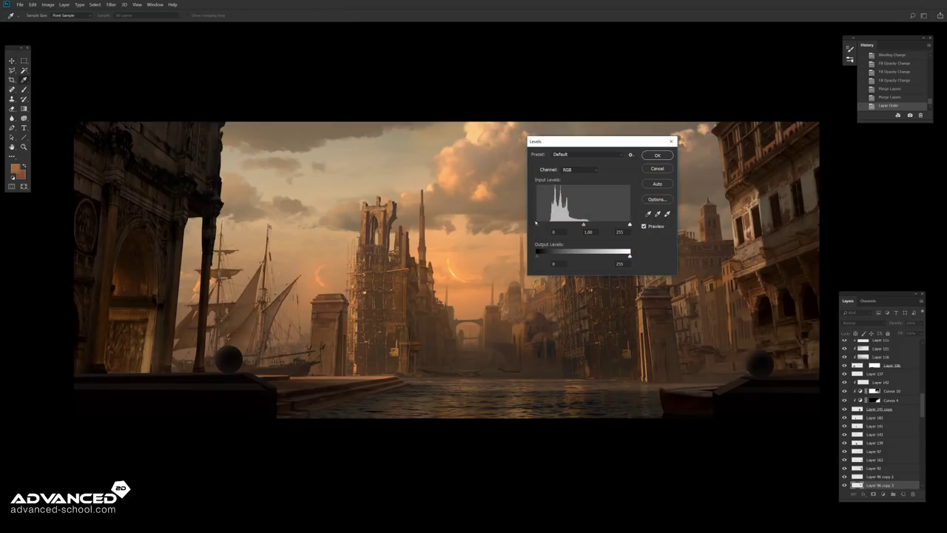
key(Return)
click(859, 322)
click(891, 369)
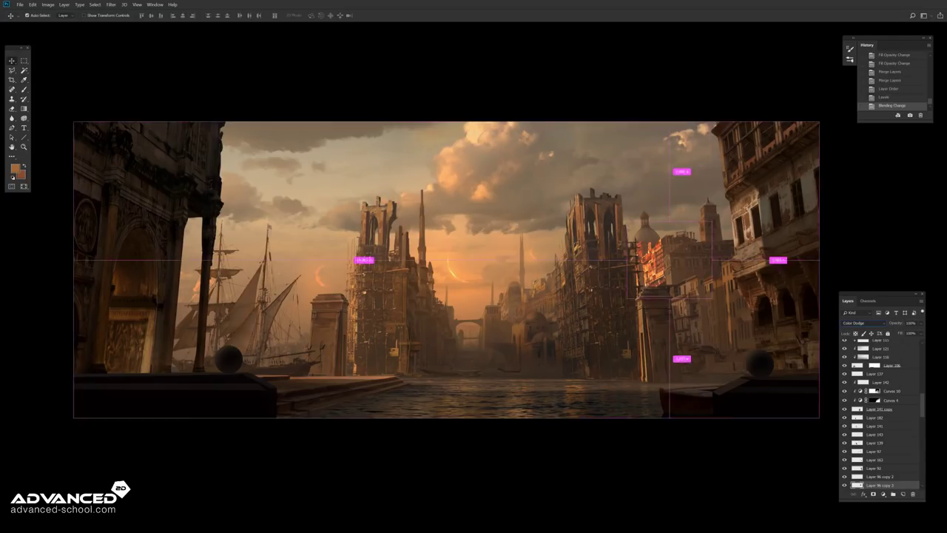
Step: Brighten the glow layer with Levels, lower its fill and tweak Hue/Saturation
key(ctrl+l)
key(Return)
key(shift+0)
key(ctrl+u)
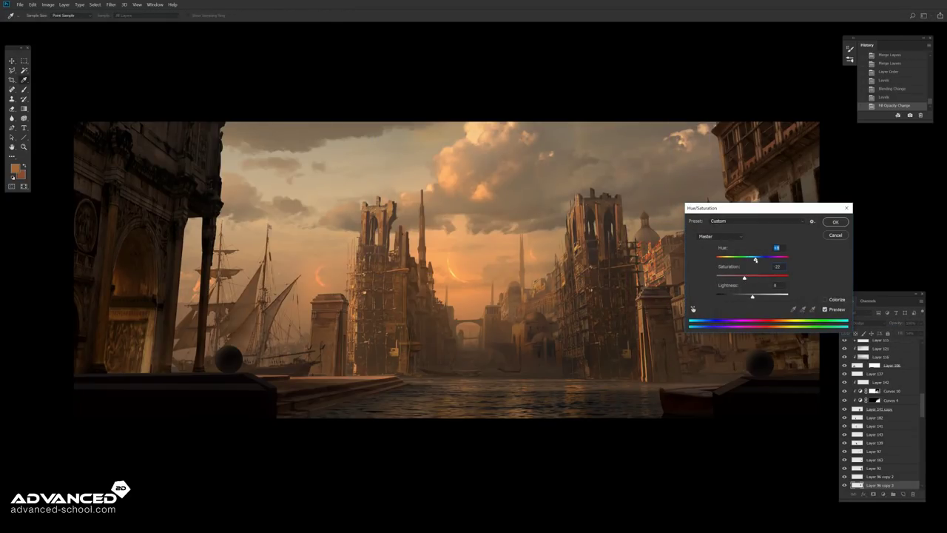
key(Return)
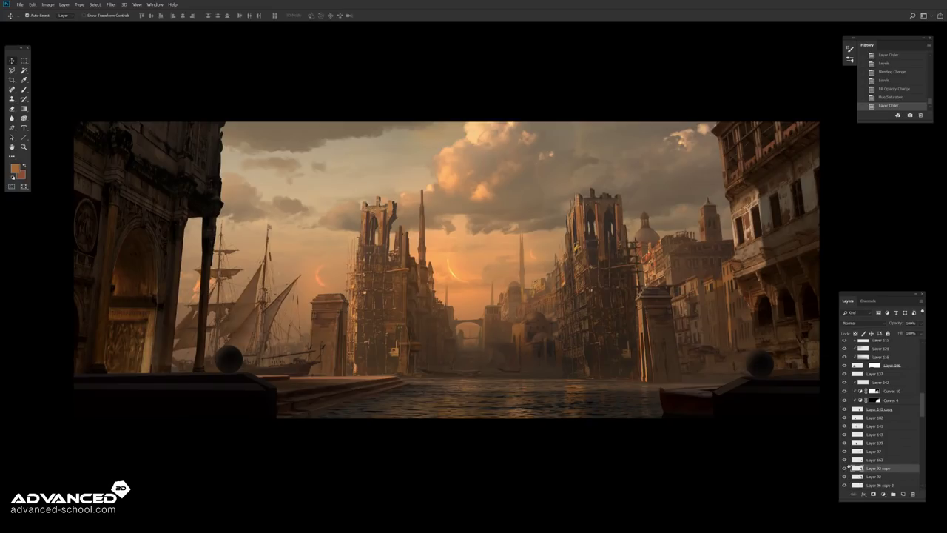
Step: Give the copied glow layer Levels, a new blend mode and a Hue/Saturation change
key(ctrl+l)
key(Return)
click(859, 323)
click(891, 370)
key(ctrl+u)
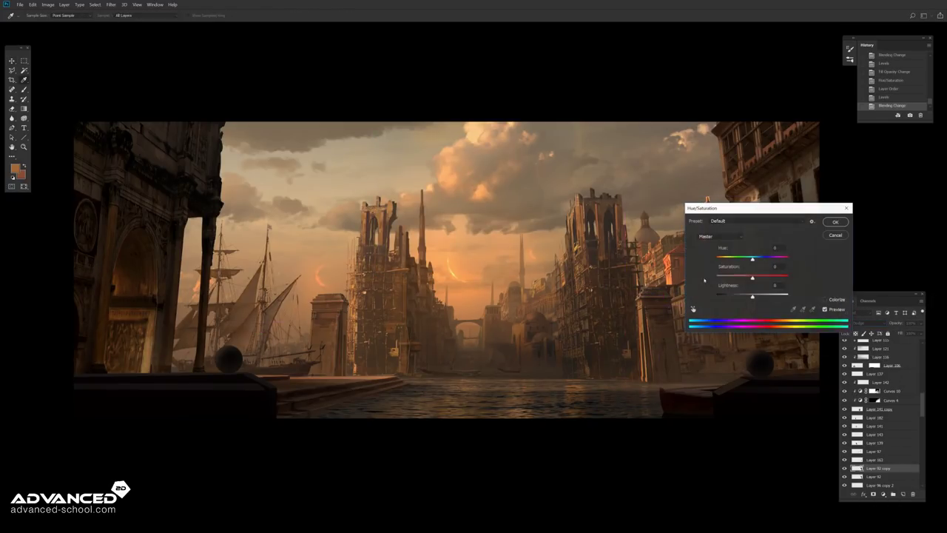
key(Return)
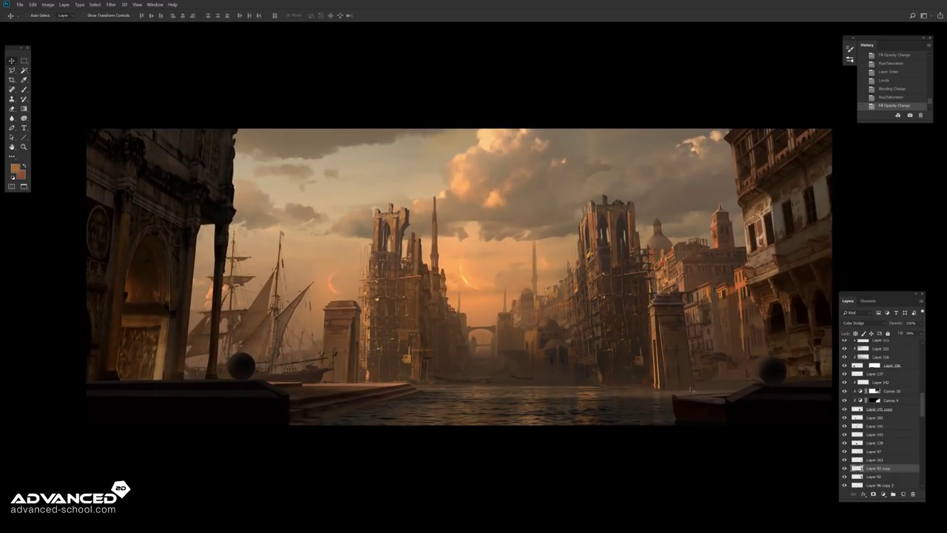
Step: Pick the layer under the right buildings, apply Levels, set Color Dodge at about 47% fill
right_click(690, 389)
click(710, 370)
right_click(687, 383)
click(707, 366)
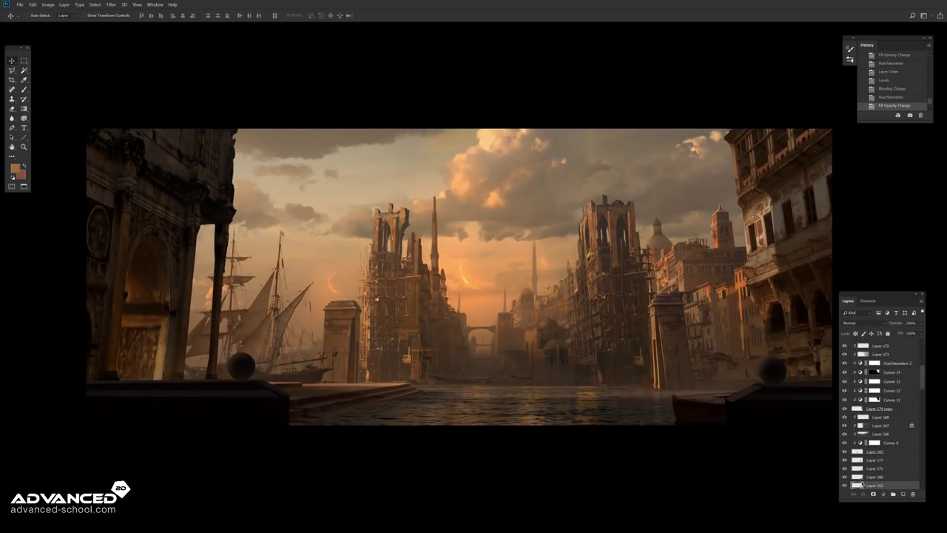
key(ctrl+l)
key(Return)
click(863, 323)
click(859, 414)
drag(912, 333, 902, 342)
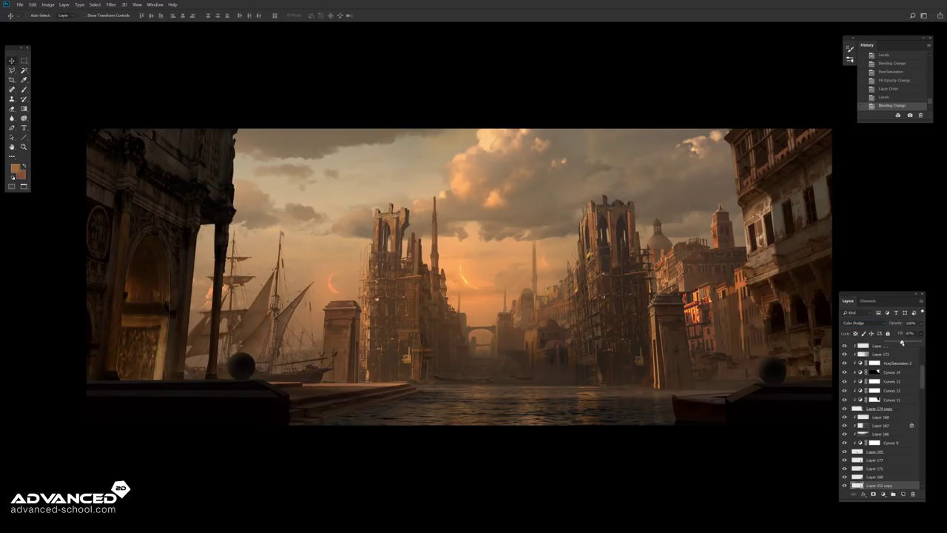
Step: Open Curves 14's settings and its curve channel list
scroll(885, 415, up, 5)
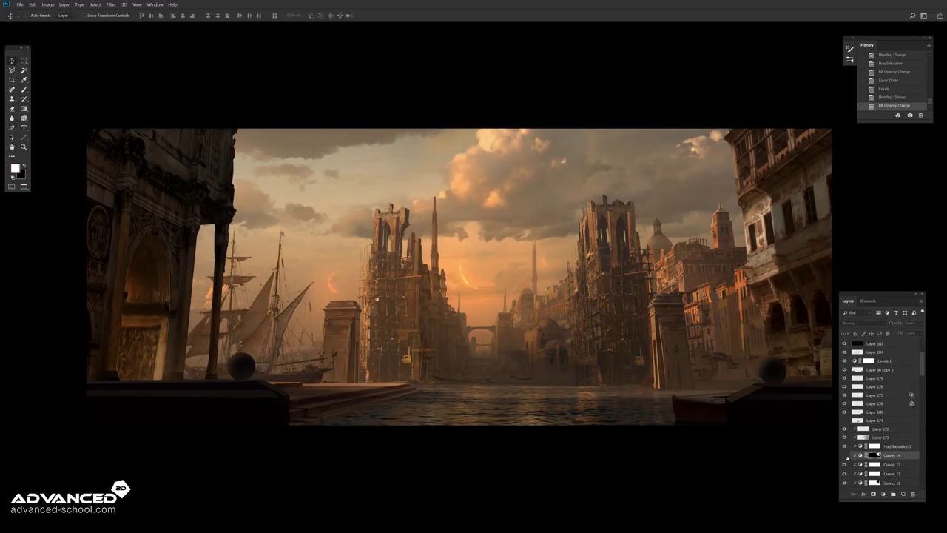
double_click(874, 455)
click(559, 134)
Step: Switch Curves 14 to Green, then trial a polygonal-lasso cut on the right building and undo it
click(559, 150)
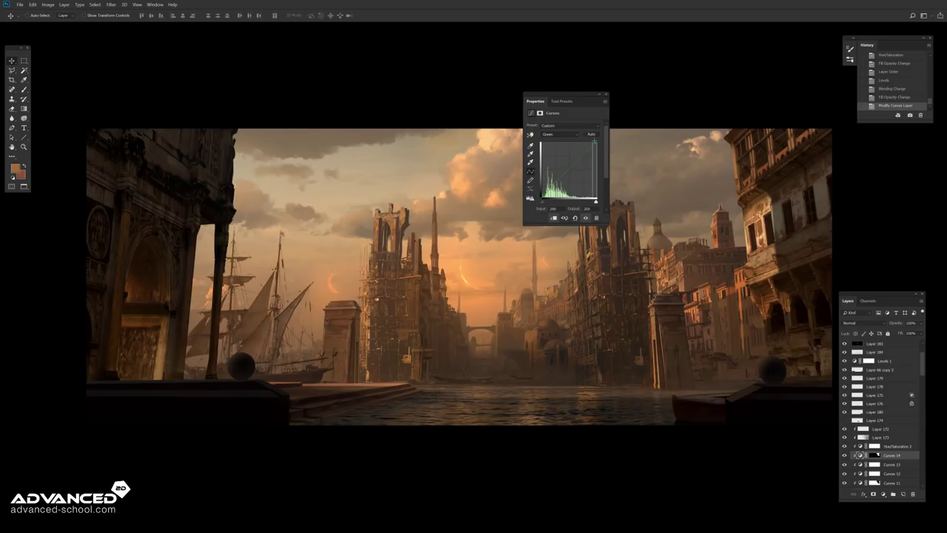
key(l)
scroll(740, 244, up, 5)
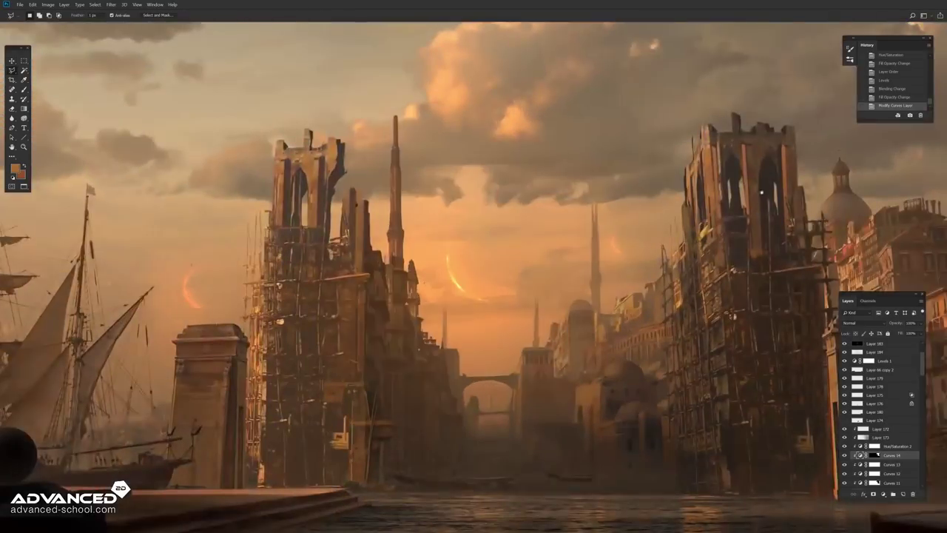
key(d)
key(ctrl+x)
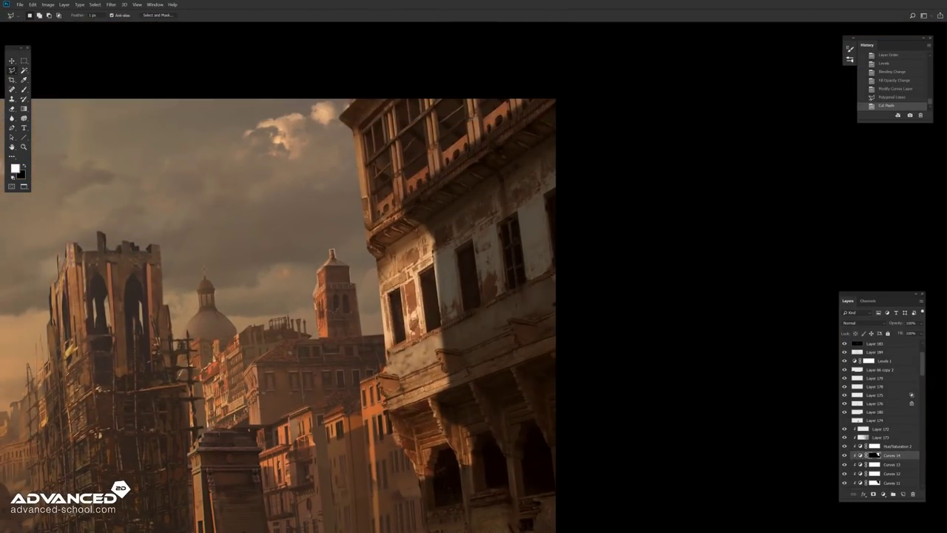
key(ctrl+z)
Step: On Curves 11, cut outlined glow areas from the right building to form a diagonal shadow
click(851, 481)
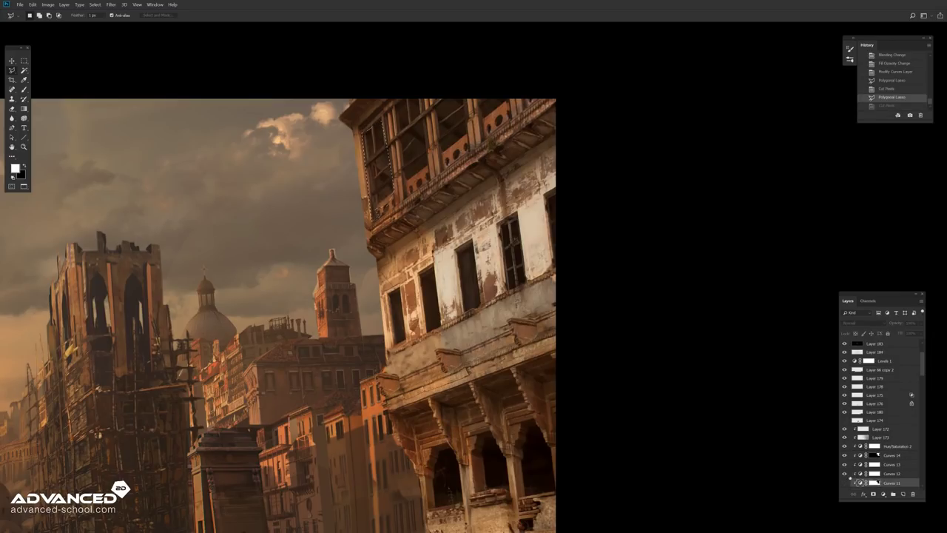
click(24, 60)
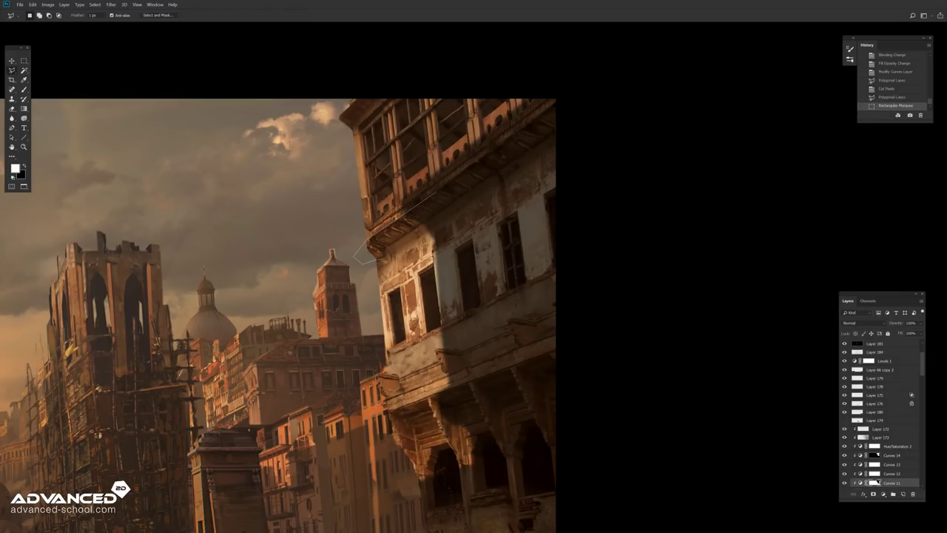
key(Return)
key(ctrl+x)
key(d)
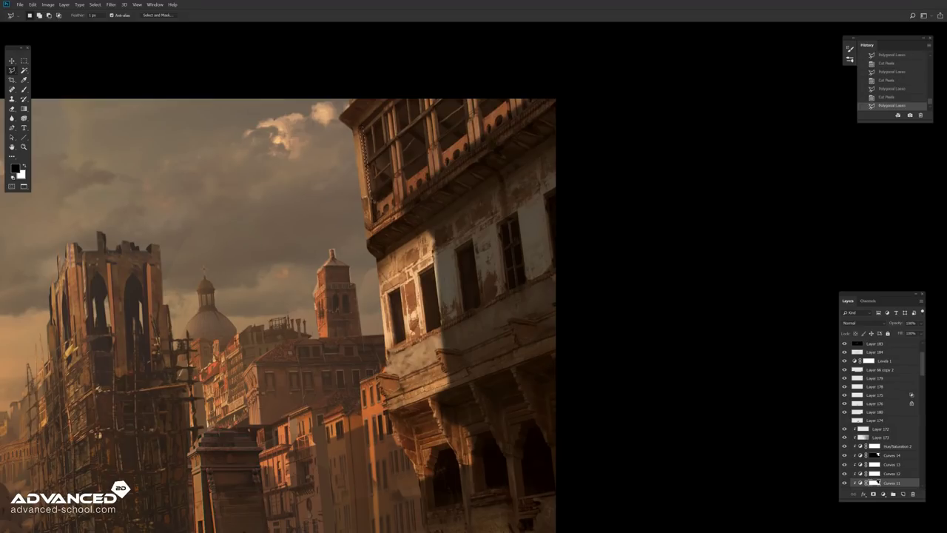
key(ctrl+x)
drag(414, 459, 447, 311)
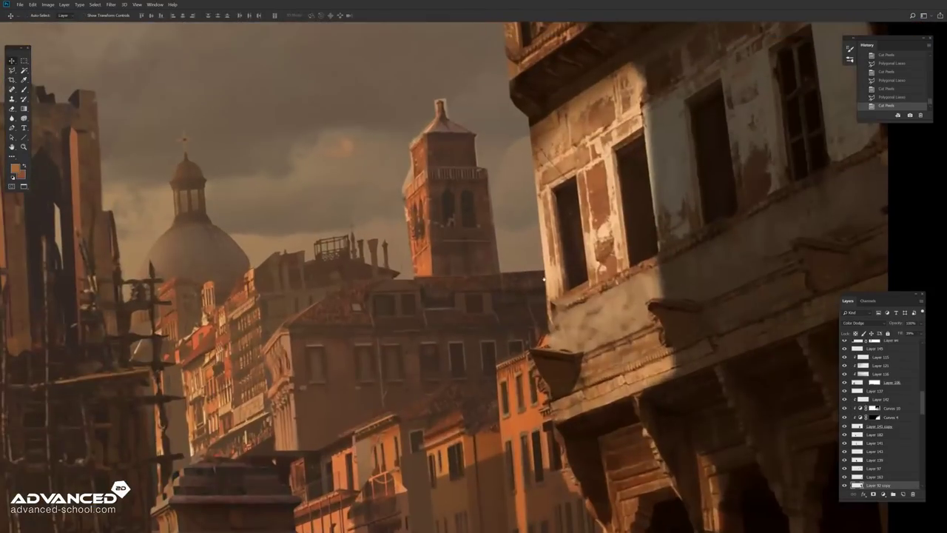
Step: Add and merge down a new layer, then cut away the halo around the bell tower
key(ctrl+shift+n)
key(Return)
key(ctrl+])
key(ctrl+e)
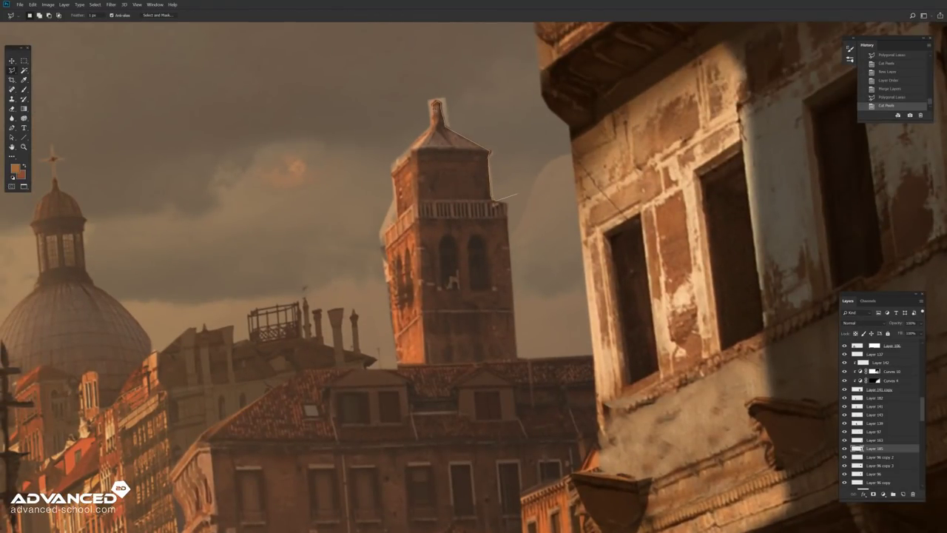
key(Return)
key(ctrl+x)
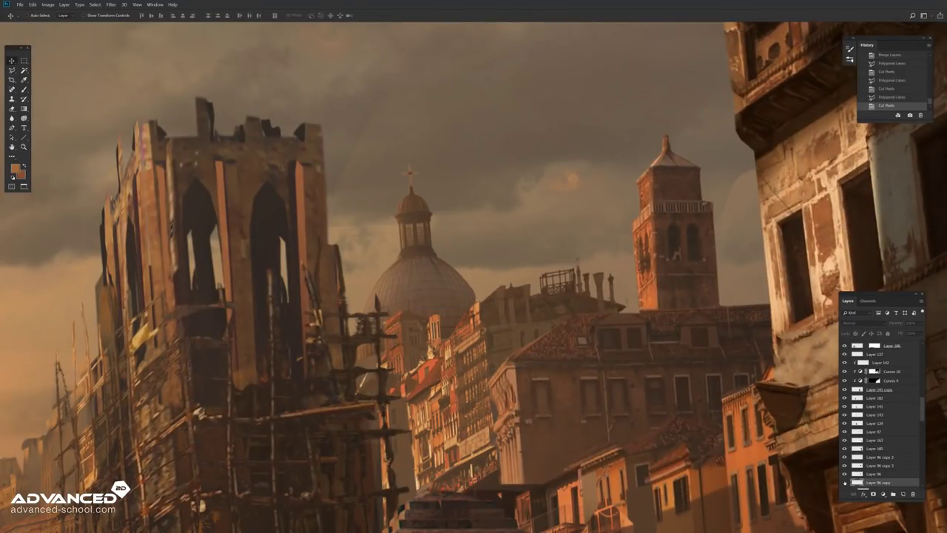
Step: Create a new dome glow layer, brighten it with Levels and set it to Color Dodge
key(ctrl+shift+n)
key(Return)
key(ctrl+bracketleft)
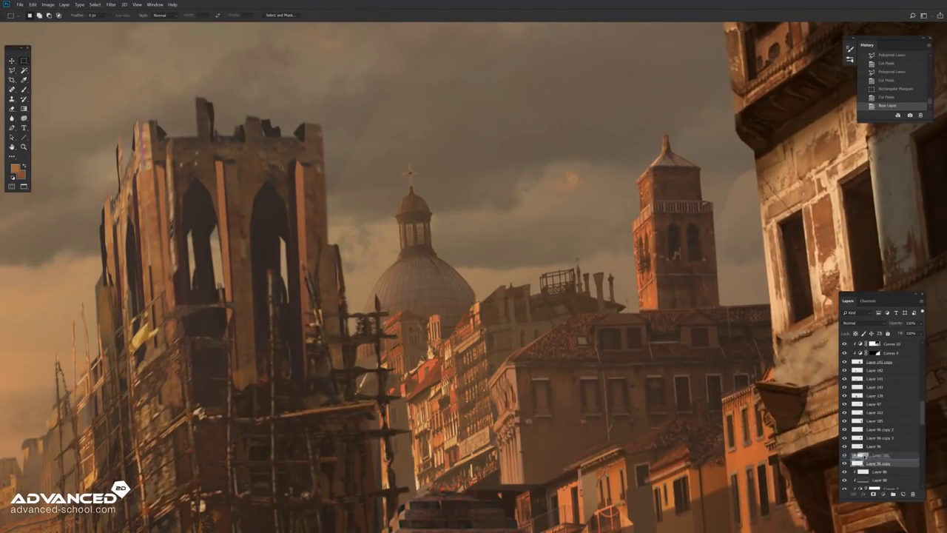
key(ctrl+l)
drag(478, 224, 451, 224)
click(505, 155)
click(864, 323)
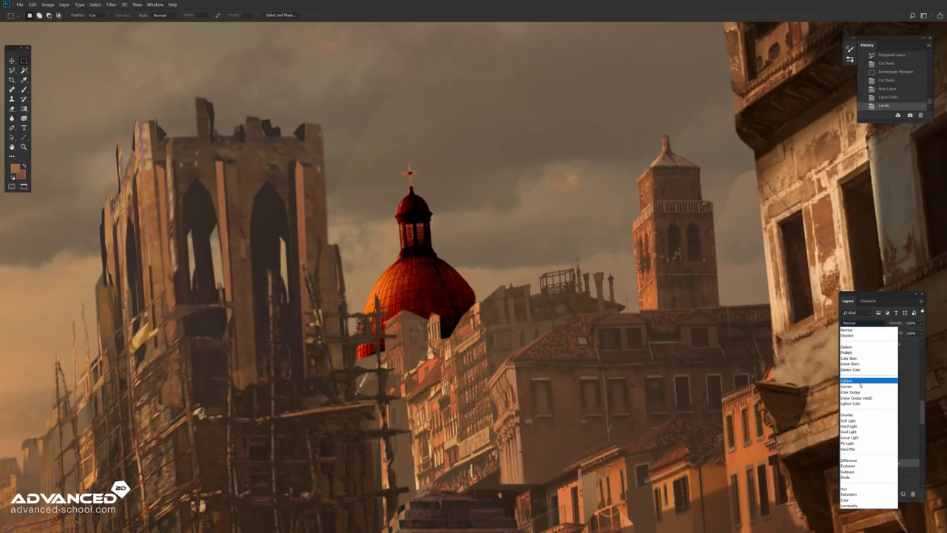
click(862, 374)
Step: Adjust the dome glow's Hue/Saturation and zoom out to fit the whole painting
key(ctrl+u)
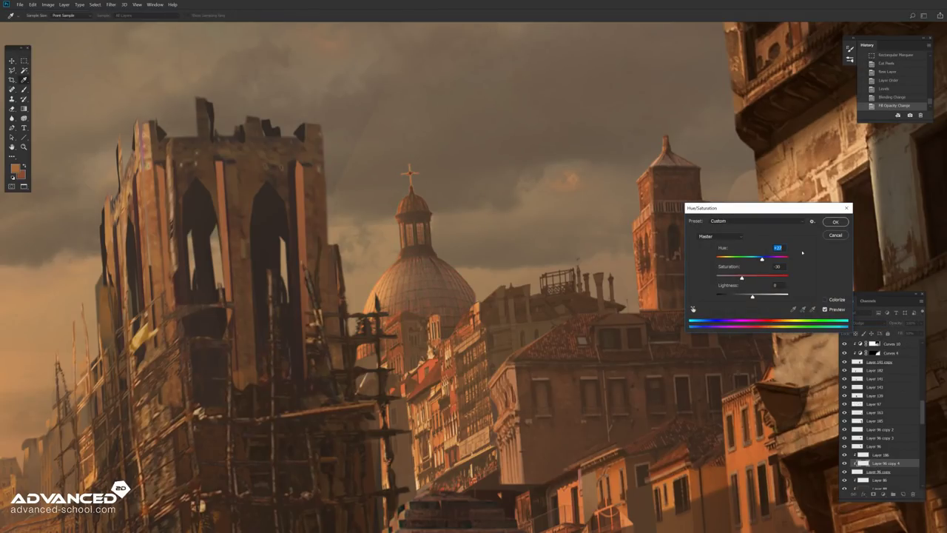
key(Return)
key(ctrl+0)
key(b)
scroll(455, 274, up, 5)
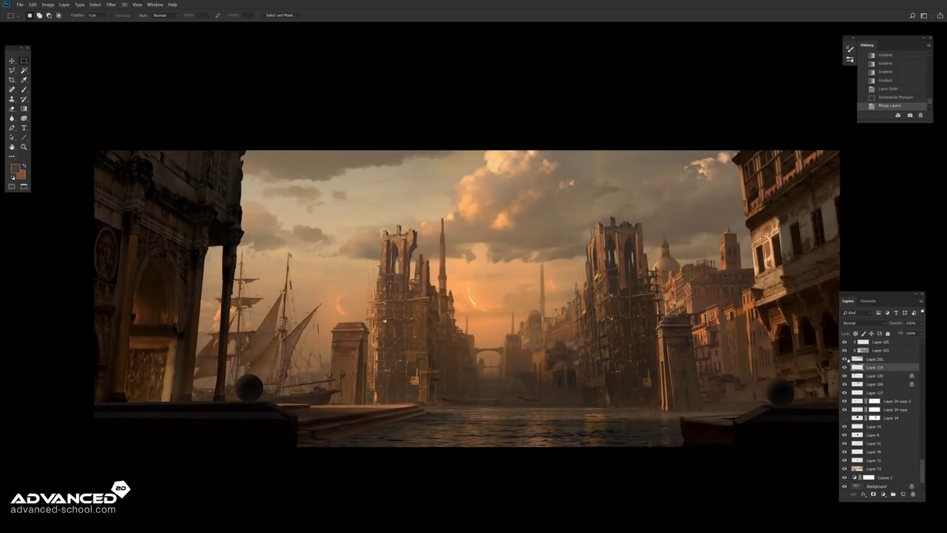
Step: Add a Curves adjustment layer, cut a rectangular sky area and fade it with a gradient
click(883, 493)
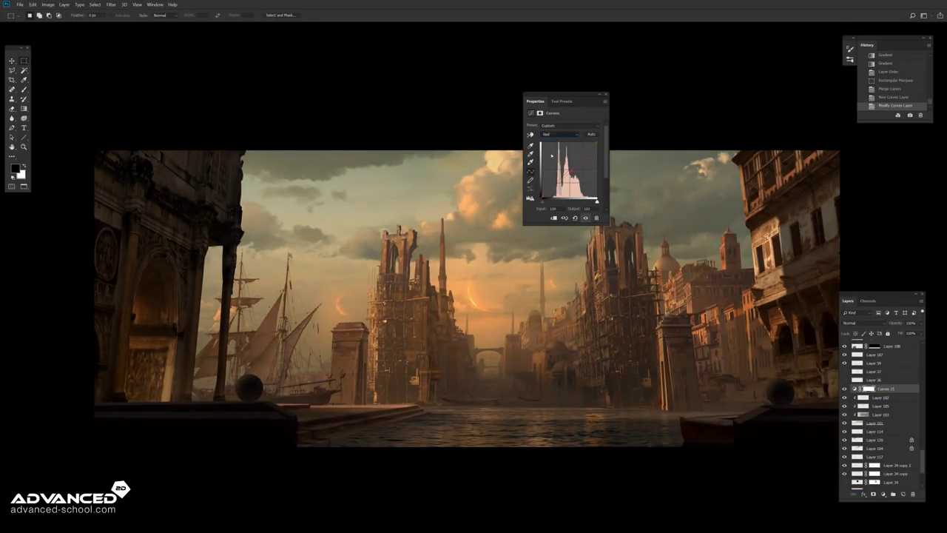
drag(738, 269, 244, 151)
key(ctrl+x)
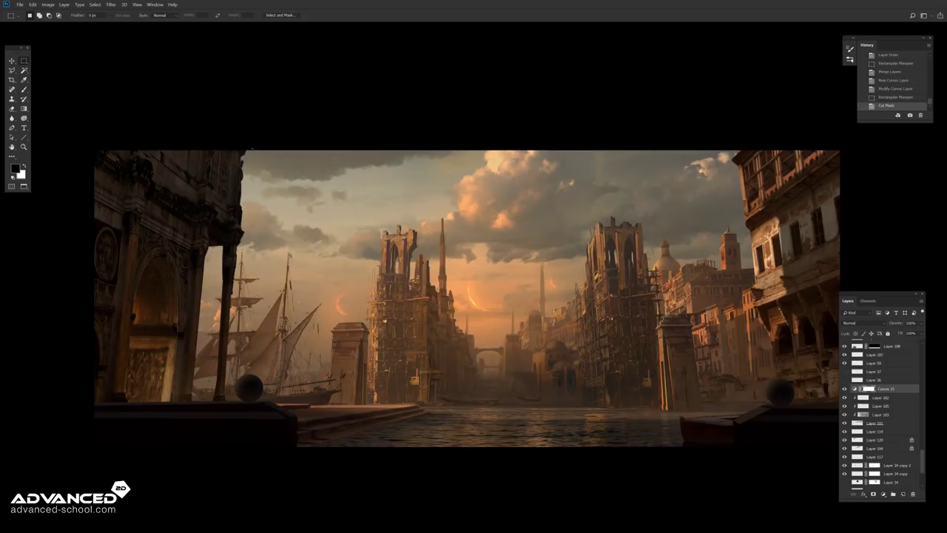
key(x)
key(g)
drag(374, 166, 374, 248)
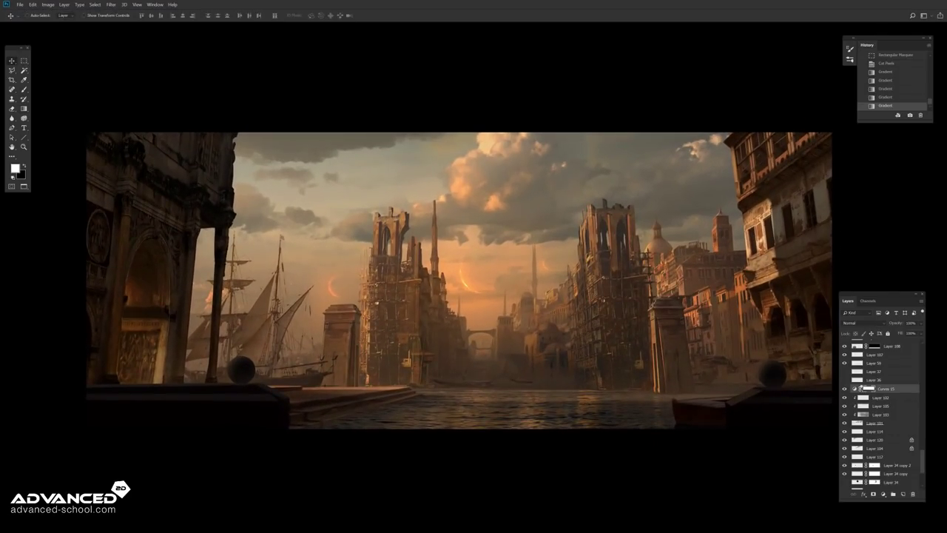
key(f)
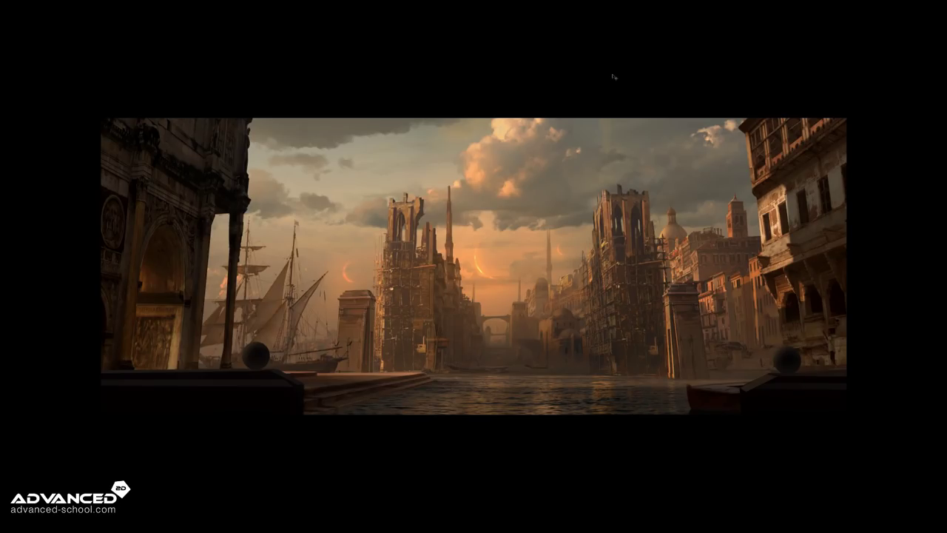
key(f)
Step: Browse the stock reference photos to the stepped-pyramid ruins image
click(316, 29)
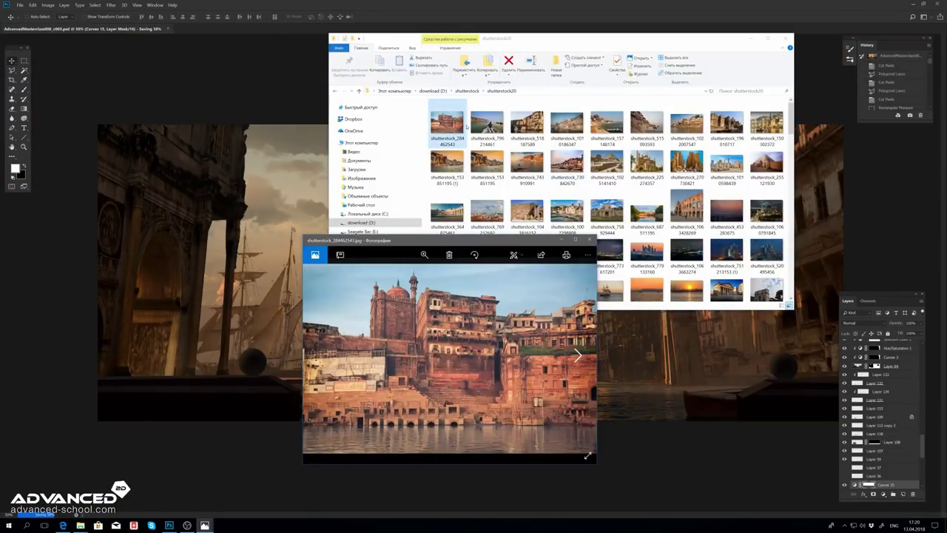
key(Right)
key(Right)
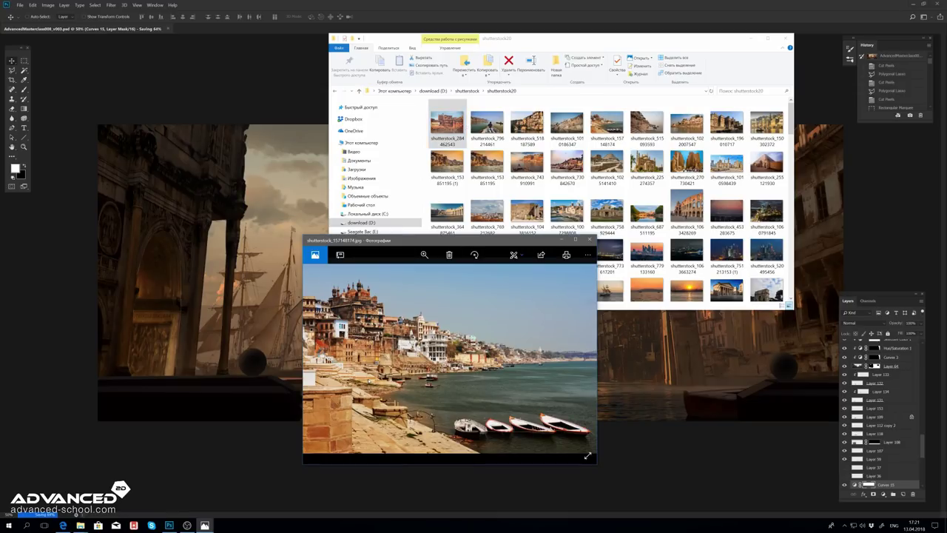
key(Right)
key(Right)
key(Right)
key(Right)
key(shift+F10)
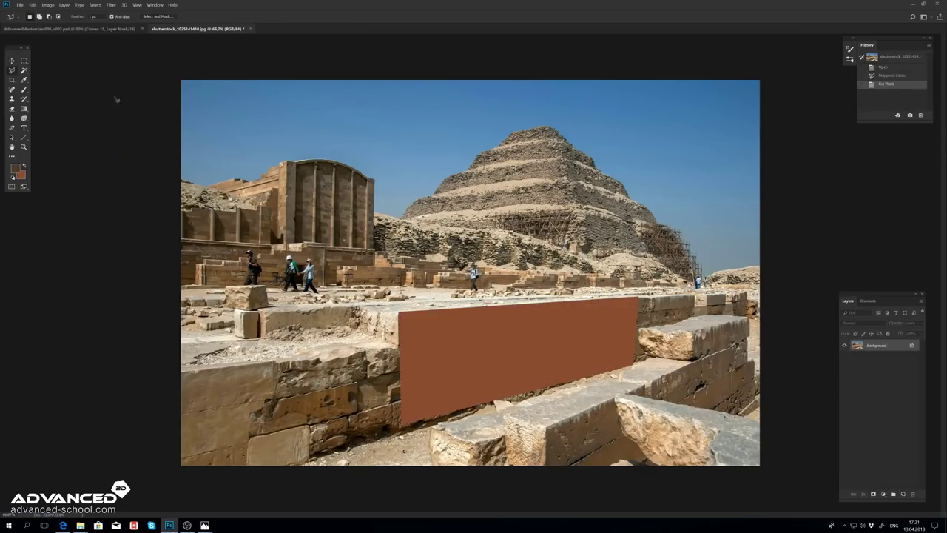
Step: Paste the pyramid stone blocks into a new layer and distort them to the pier's perspective
click(71, 29)
key(ctrl+shift+n)
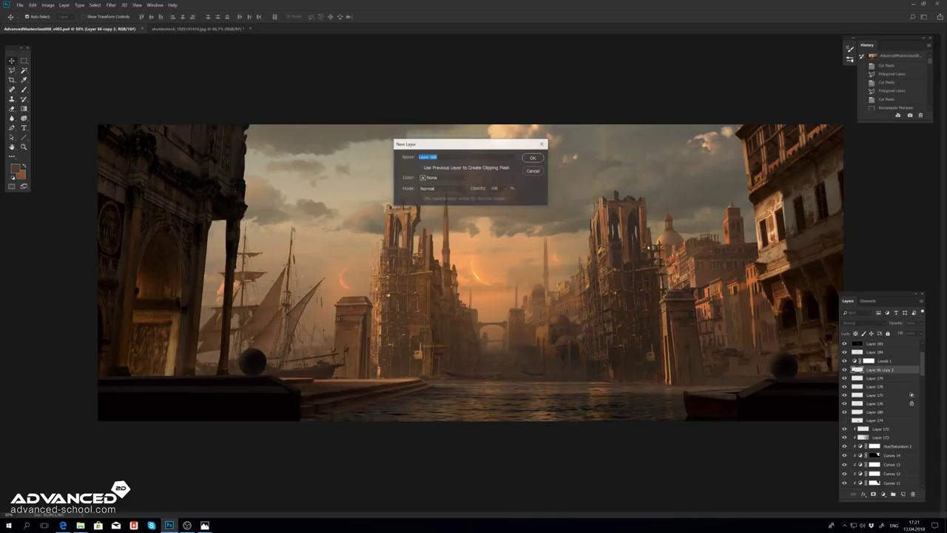
key(Return)
key(ctrl+v)
key(ctrl+t)
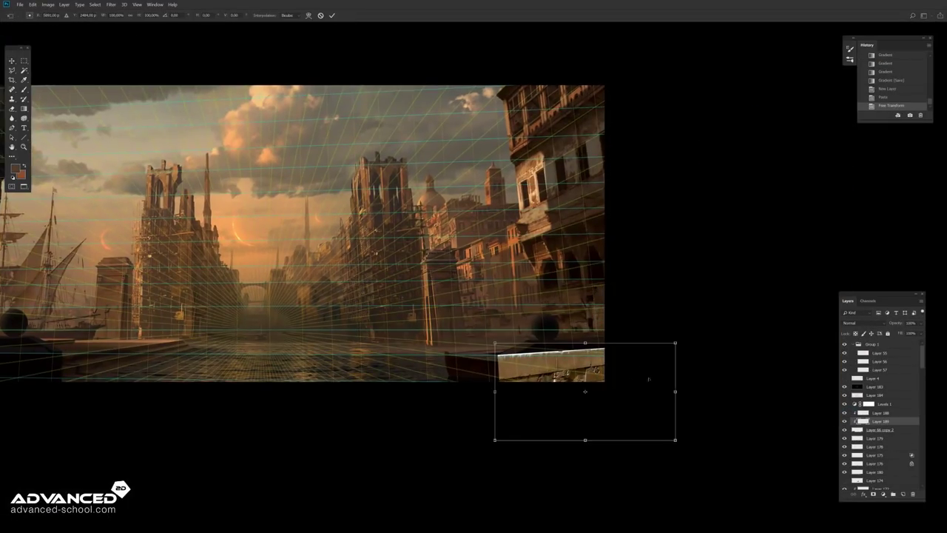
drag(675, 441, 704, 470)
drag(499, 392, 514, 380)
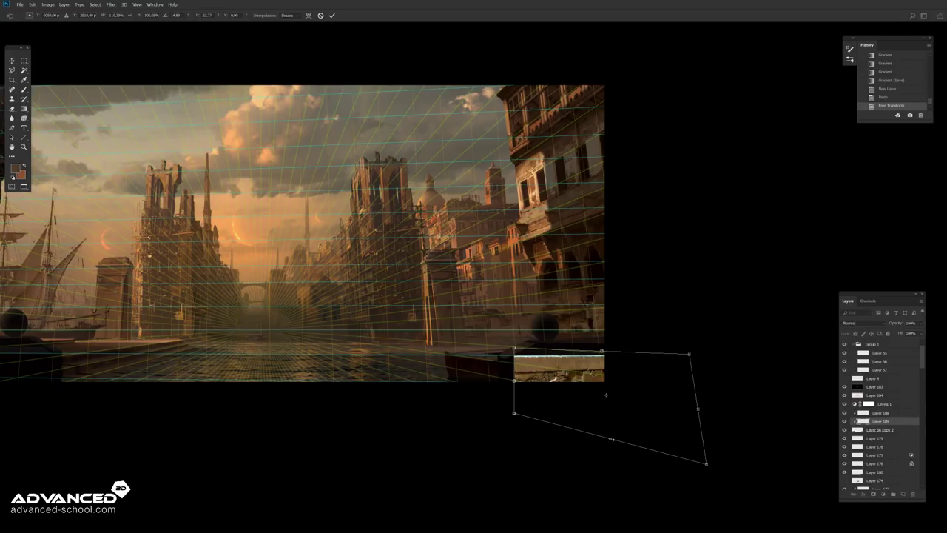
key(Return)
Step: Duplicate the stone strip and stretch the copy along the pier top
key(ctrl+plus)
key(ctrl+plus)
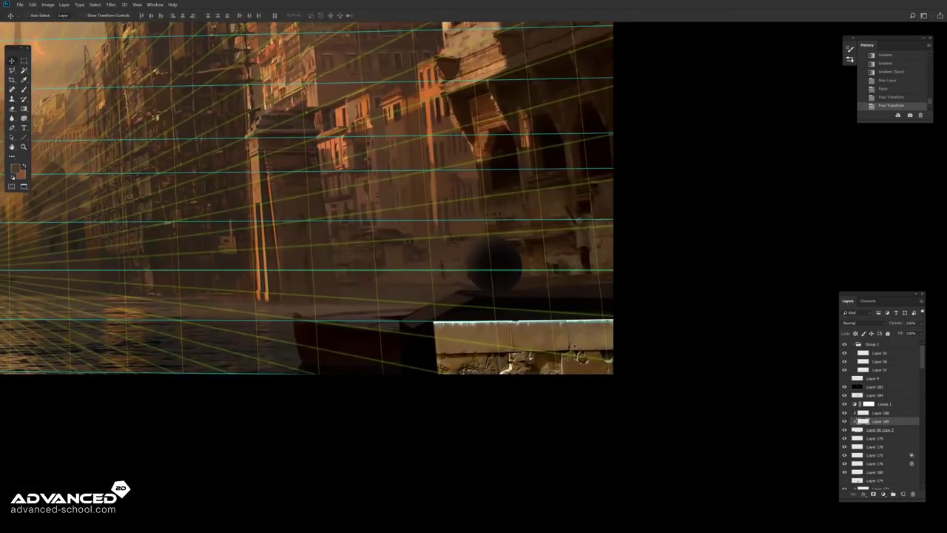
drag(518, 348, 484, 348)
key(ctrl+t)
drag(592, 379, 434, 379)
key(Return)
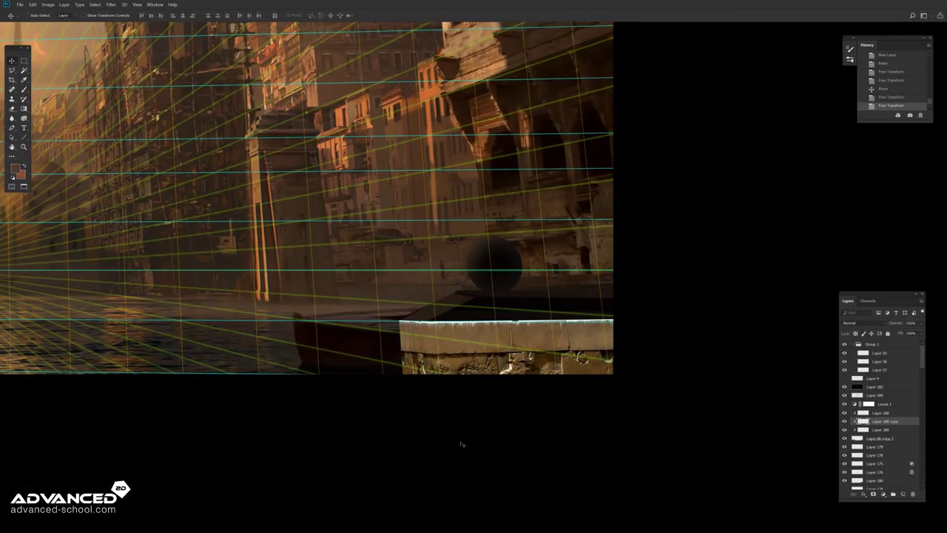
Step: Darken both the original and copied stone layers with Curves to match the scene
key(alt+bracketleft)
key(ctrl+m)
drag(639, 138, 639, 180)
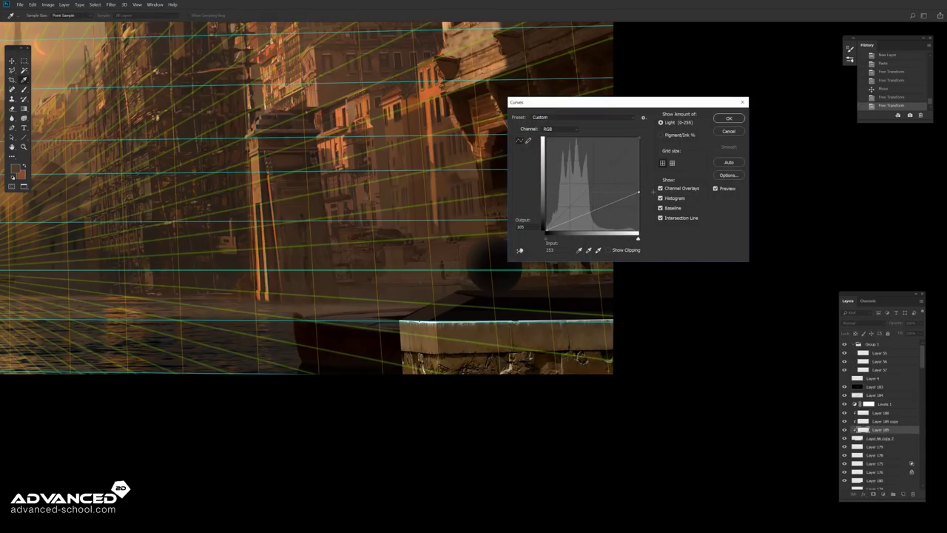
click(727, 119)
key(alt+bracketright)
key(ctrl+alt+m)
key(Return)
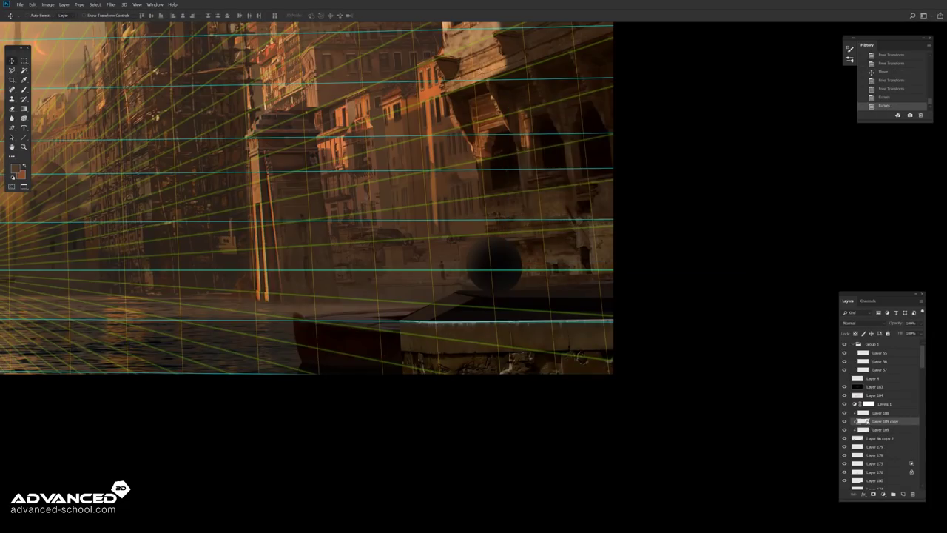
Step: Darken the stones once more, merge the two stone layers and hide the grid group
key(alt+bracketleft)
key(ctrl+m)
key(Return)
shift+click(865, 422)
key(ctrl+e)
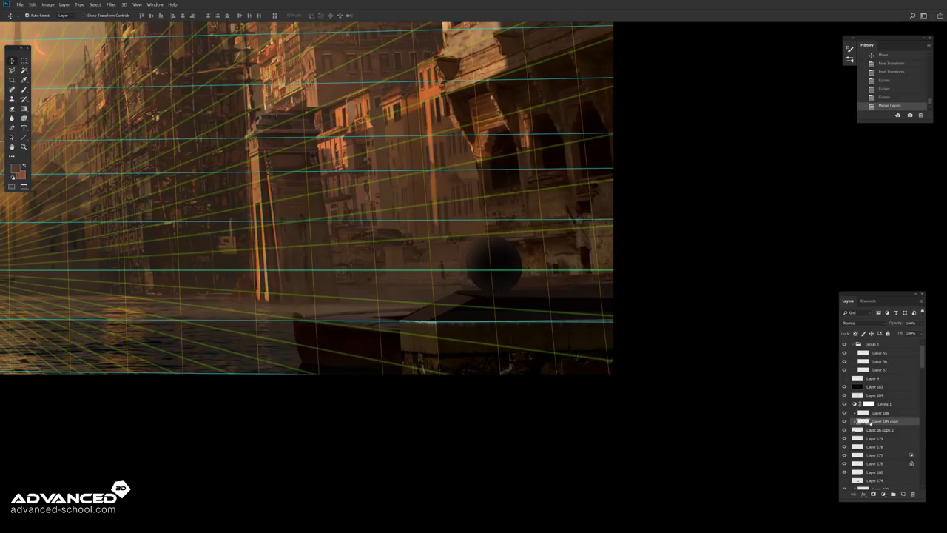
click(845, 344)
Step: Try a gradient and brush preset on the pier, then undo the strokes
key(g)
drag(447, 337, 448, 336)
key(b)
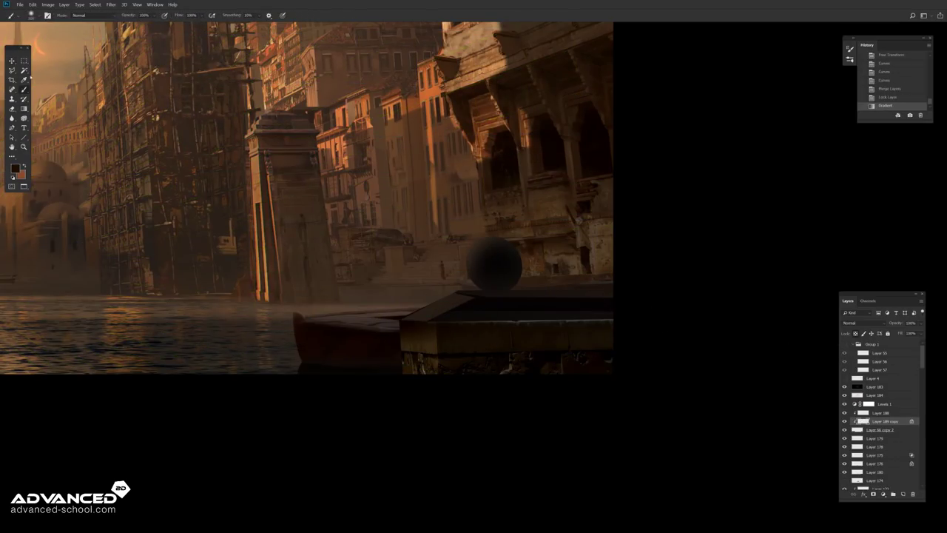
click(31, 15)
scroll(259, 328, down, 10)
scroll(259, 328, up, 3)
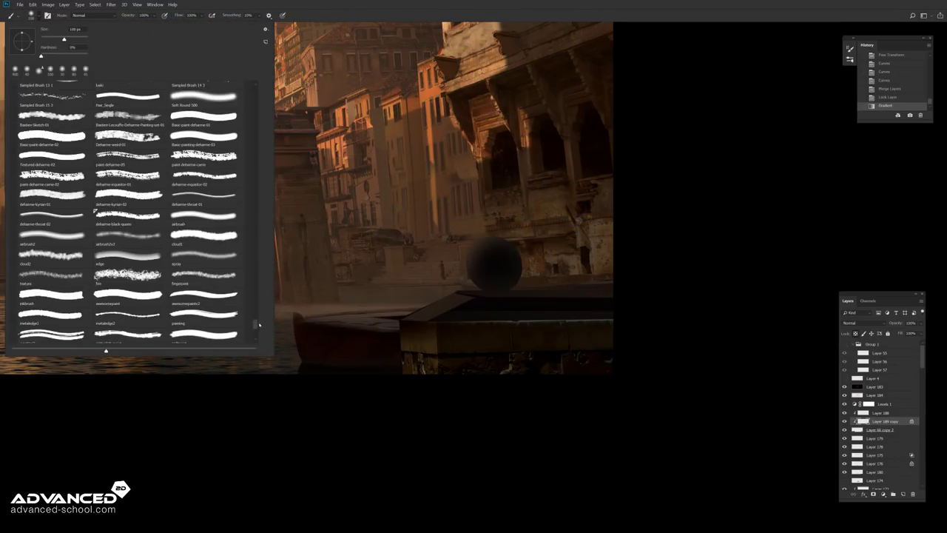
scroll(259, 328, up, 5)
key(ctrl+z)
key(ctrl+z)
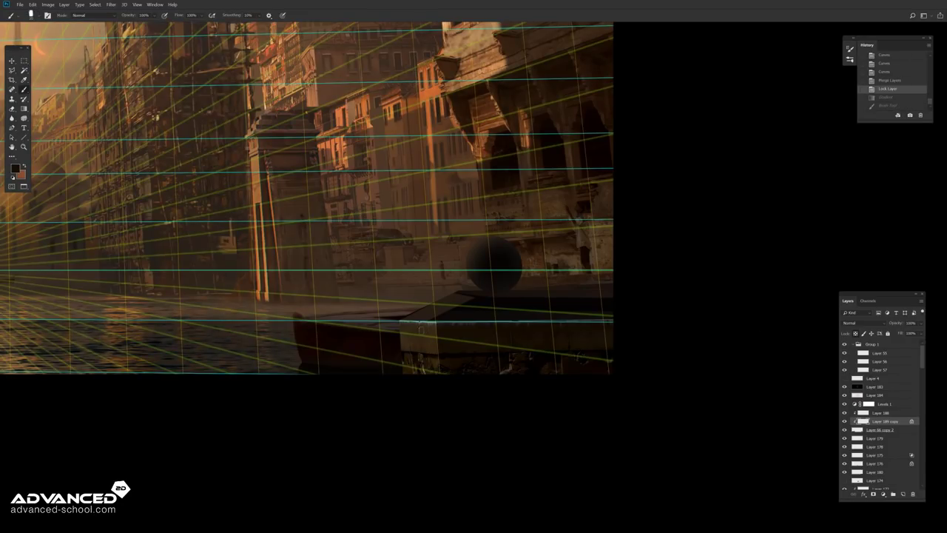
Step: Hide the layers above the pier, paint a stroke and merge the stones into Layer 188
drag(845, 386, 844, 404)
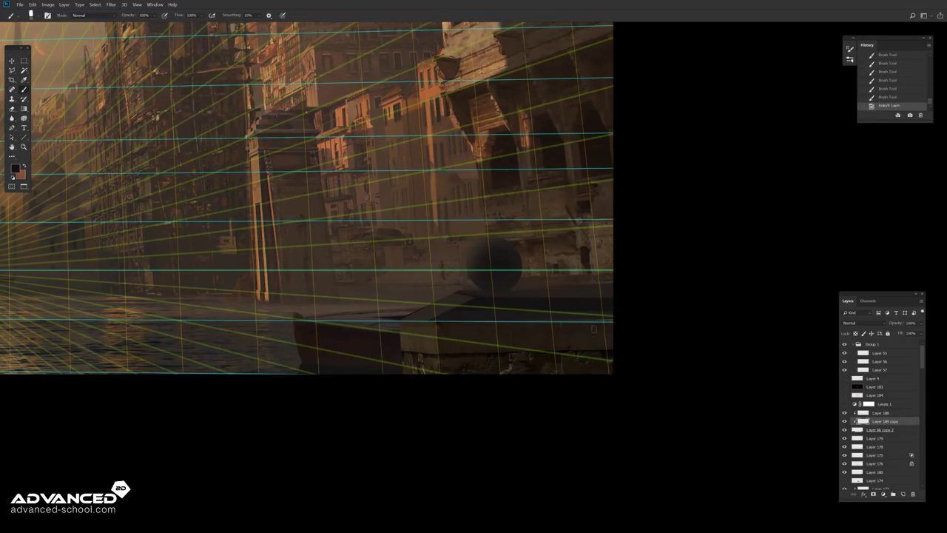
click(578, 297)
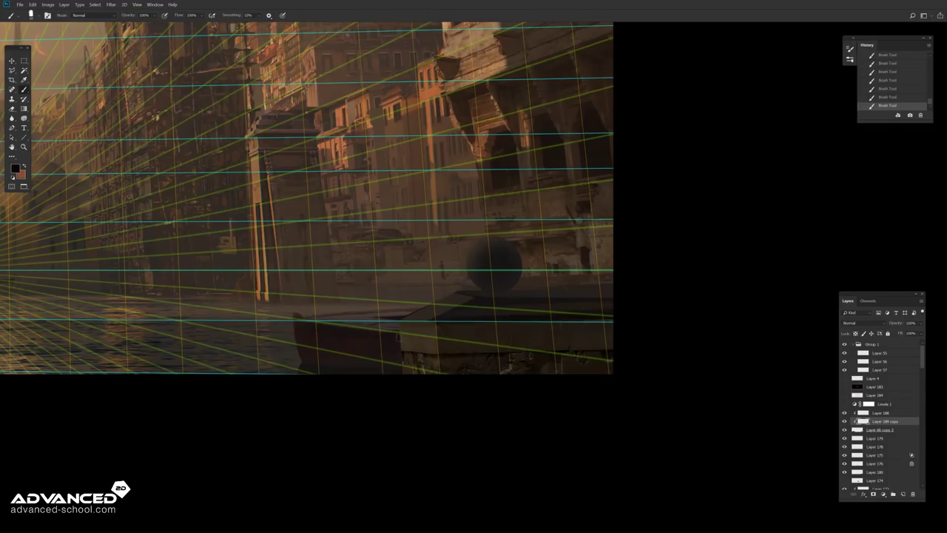
key(ctrl+comma)
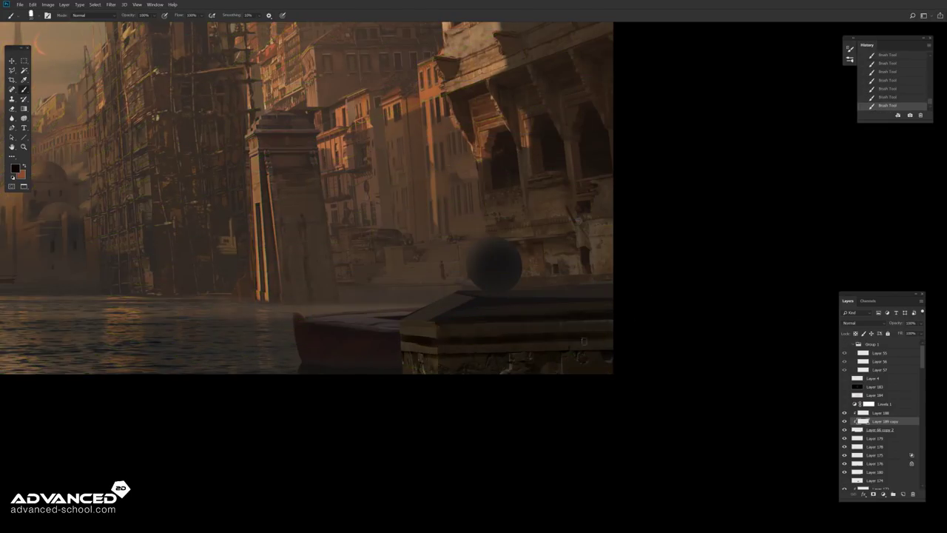
key(ctrl+e)
key(ctrl+comma)
key(ctrl+comma)
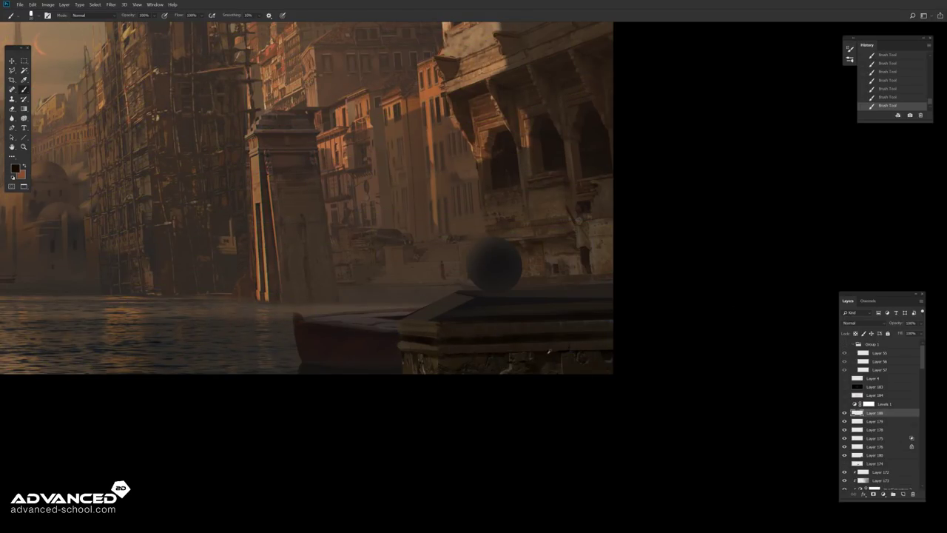
Step: Toggle the perspective grid guides to check the scene, ending with them shown
key(ctrl+comma)
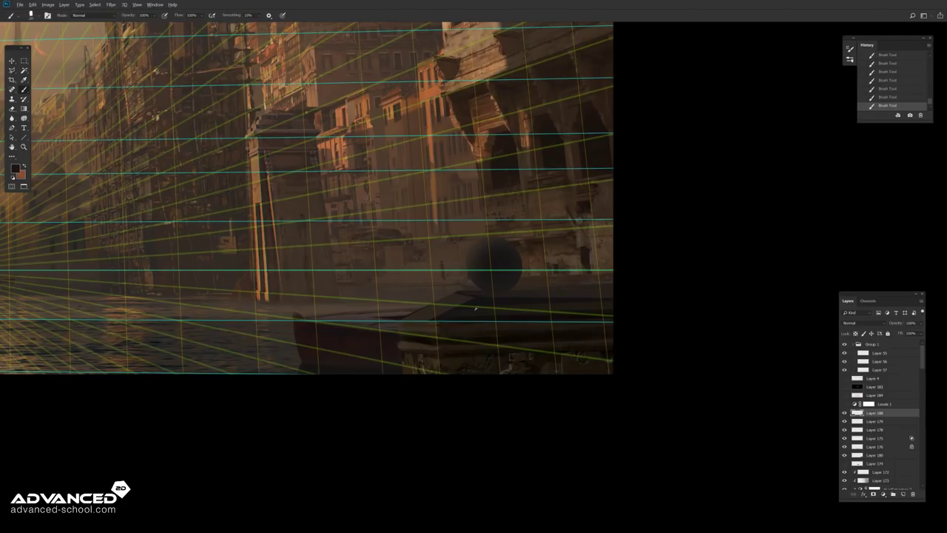
key(ctrl+comma)
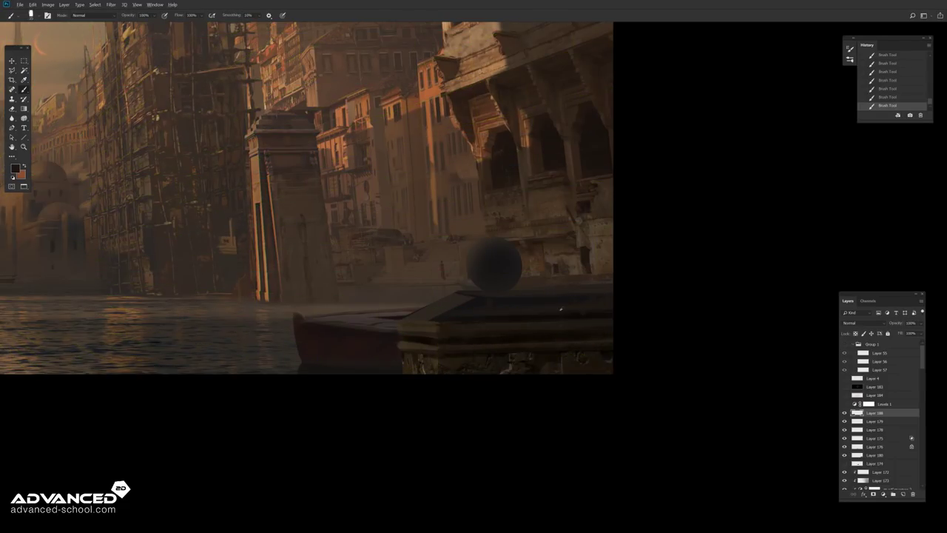
key(ctrl+comma)
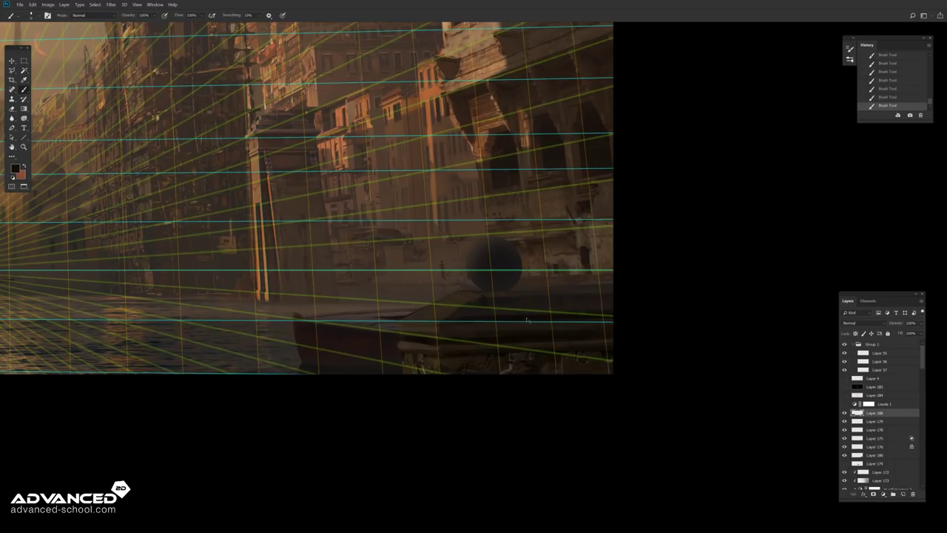
key(ctrl+comma)
key(ctrl+comma)
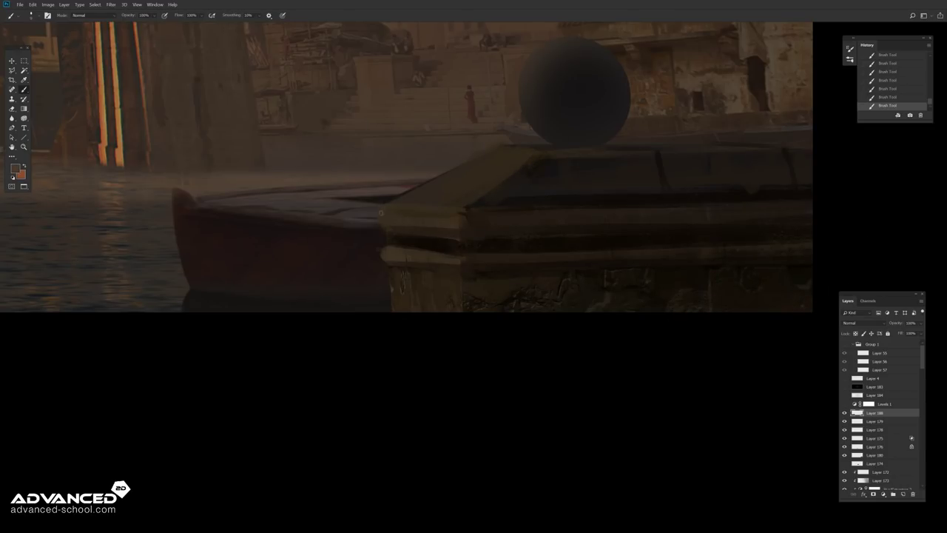
click(845, 344)
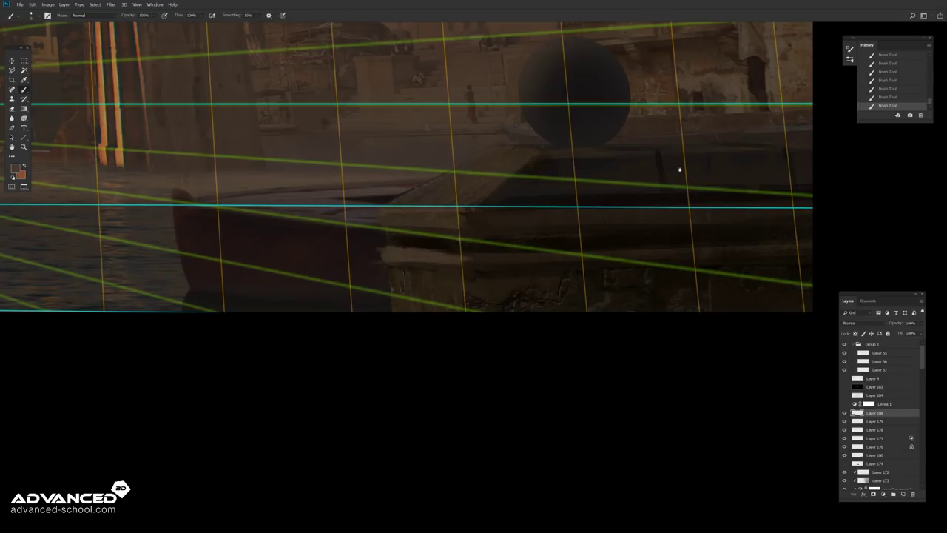
Step: Darken the sphere's upper-left and lighten its left side so it reads as a rounded ball
drag(679, 170, 556, 302)
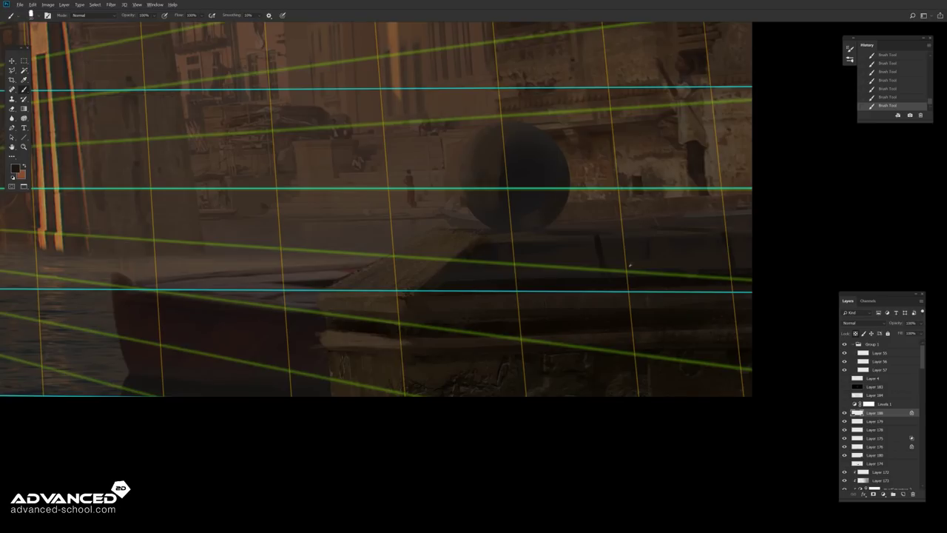
mouse_move(521, 201)
mouse_down()
mouse_move(495, 157)
mouse_move(495, 134)
mouse_up()
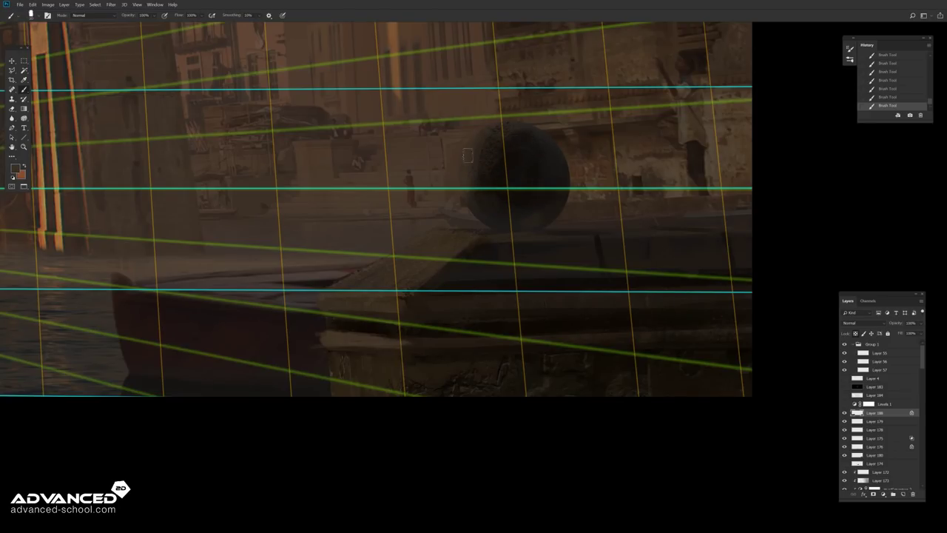
drag(479, 197, 509, 152)
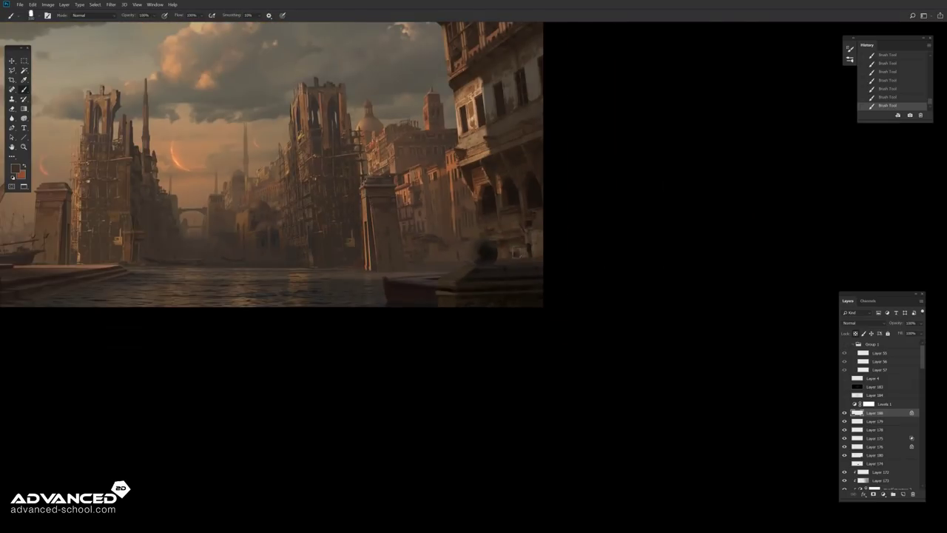
scroll(515, 279, up, 2)
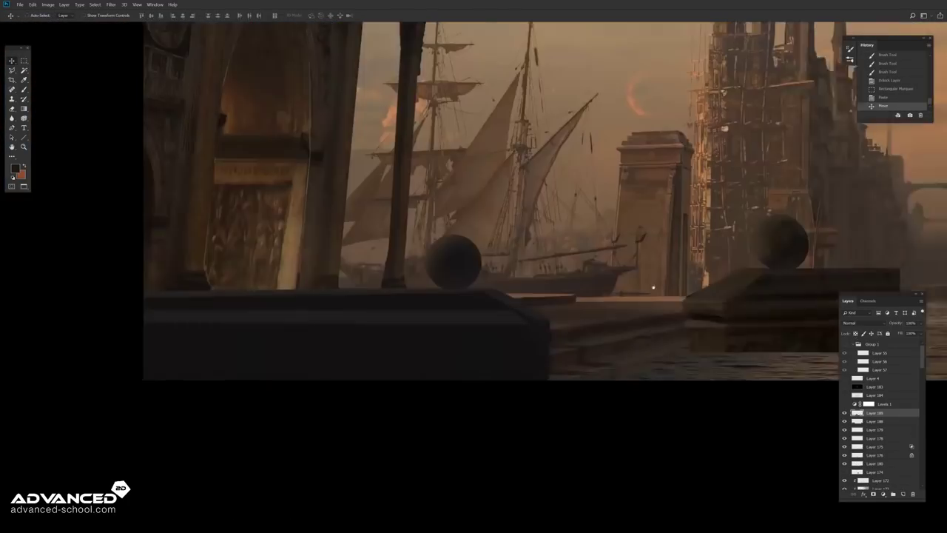
Step: Flip the pasted tall ship horizontally and move it behind the left pier
click(32, 4)
click(148, 220)
drag(785, 252, 417, 363)
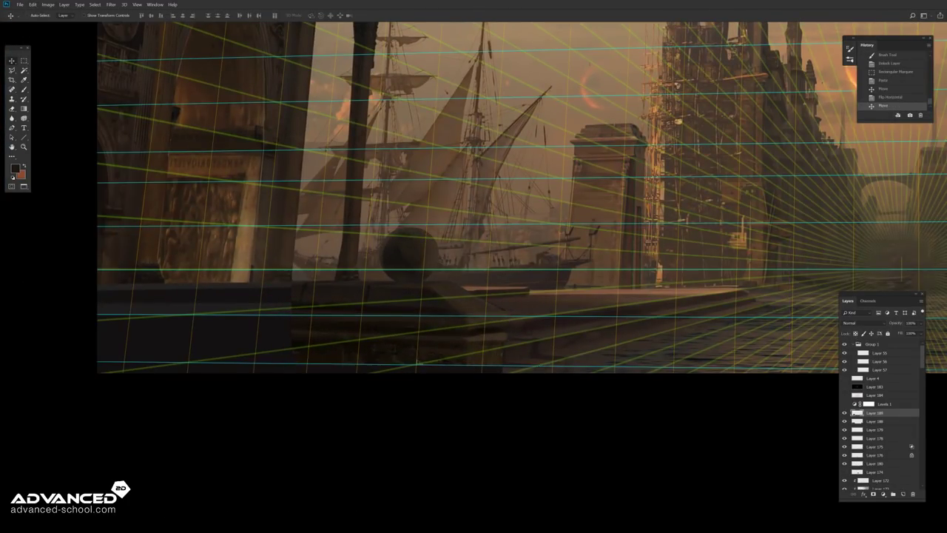
Step: Select sections of the pier block and stretch them out to the left
drag(467, 260, 597, 373)
key(ctrl+t)
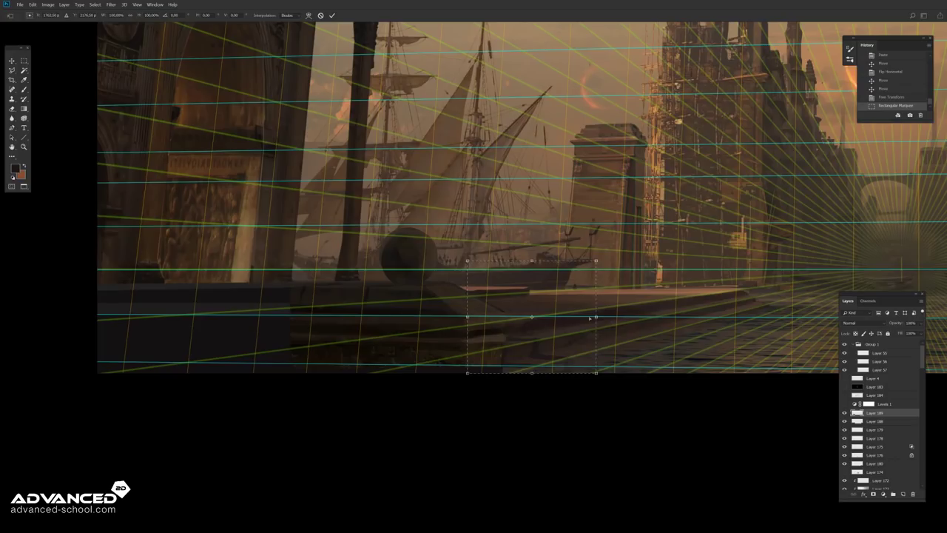
key(Return)
key(ctrl+d)
drag(250, 238, 356, 373)
key(ctrl+t)
drag(250, 304, 27, 300)
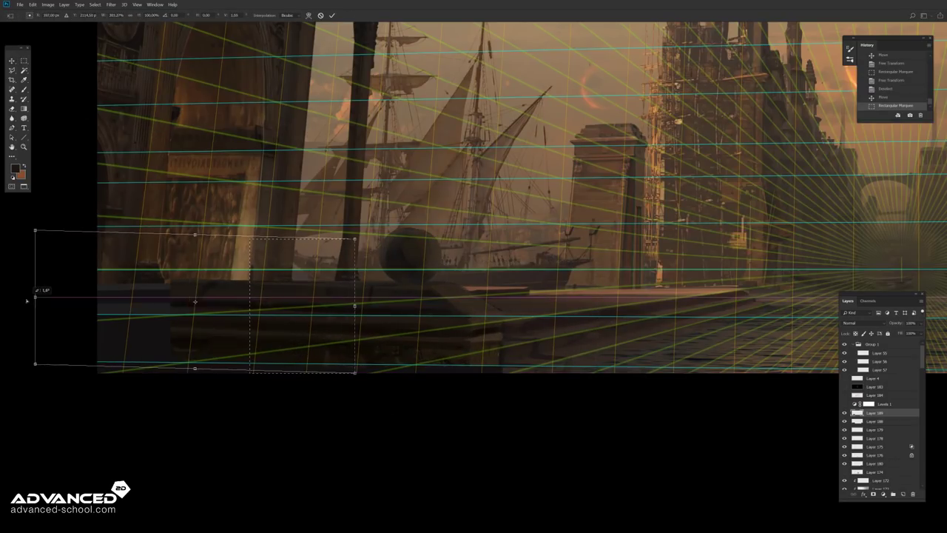
key(Return)
Step: Stretch a thin strip along the pier's bottom down to the image edge, then fit the image in view
key(ctrl+d)
drag(223, 327, 546, 337)
key(ctrl+t)
drag(385, 337, 384, 366)
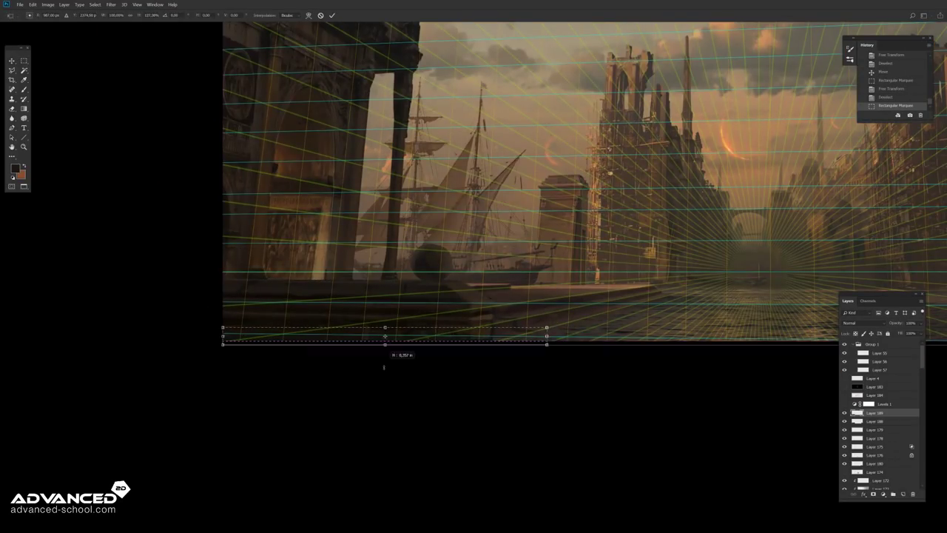
key(Return)
key(ctrl+d)
key(ctrl+0)
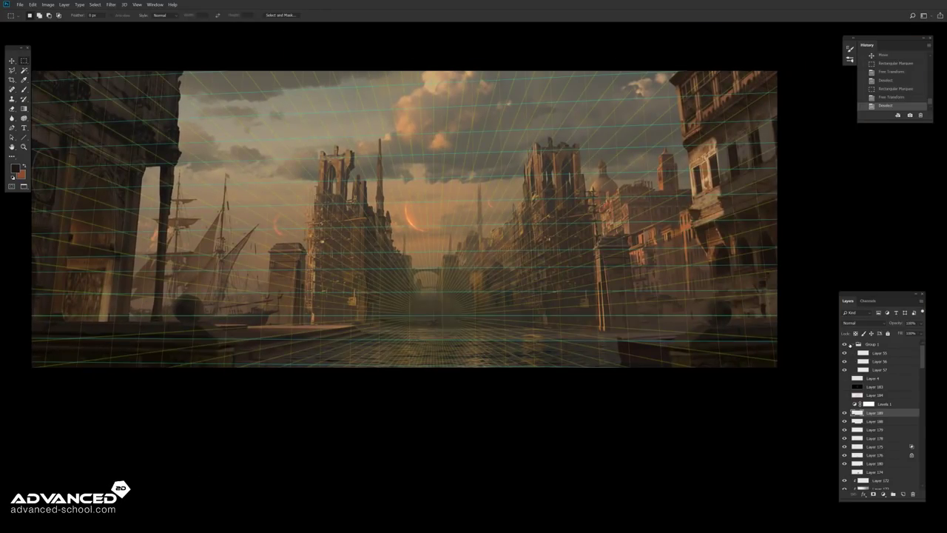
drag(592, 347, 621, 343)
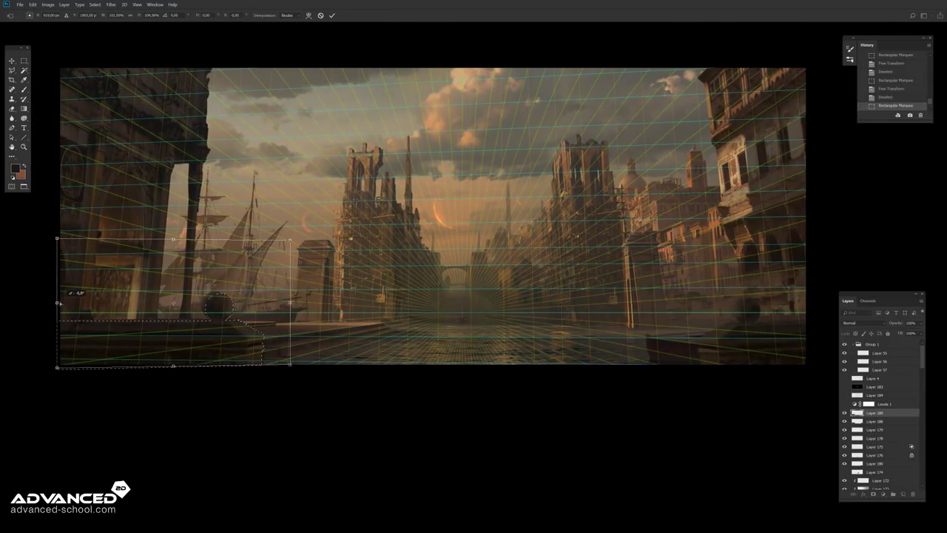
Step: Cut away the lower-right pixels and merge the ship and pier layers
drag(576, 244, 749, 328)
key(ctrl+t)
key(Return)
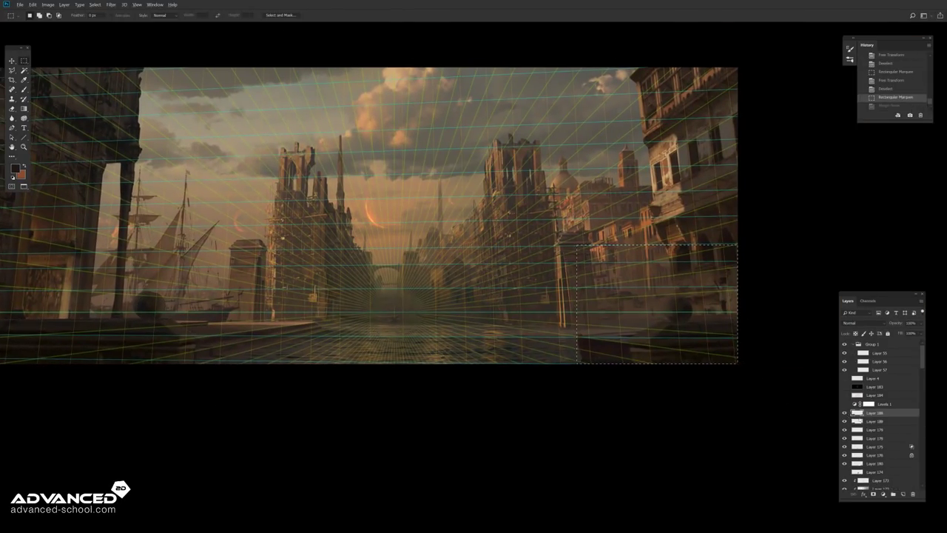
key(ctrl+x)
key(ctrl+e)
Step: Zoom out over the whole painting and make Layer 180 the active layer
key(ctrl+minus)
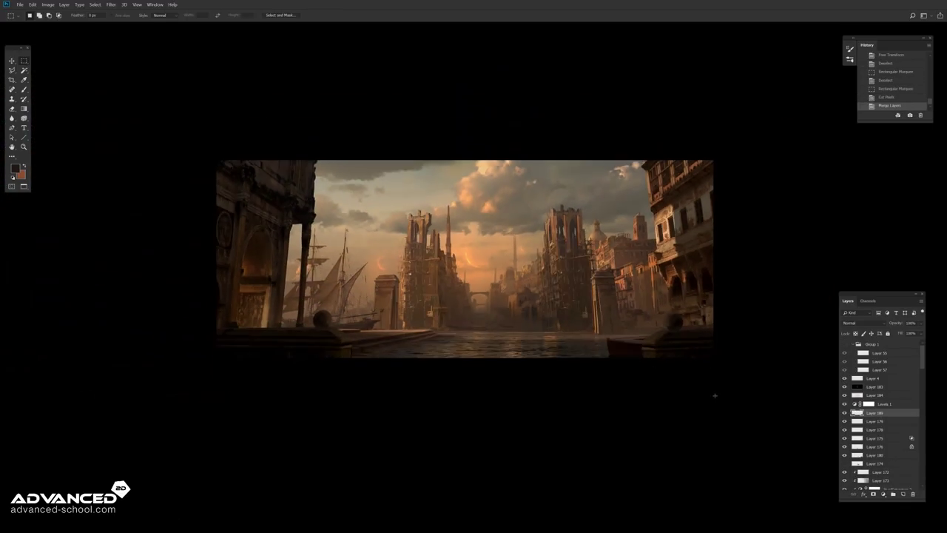
key(v)
right_click(622, 350)
click(645, 364)
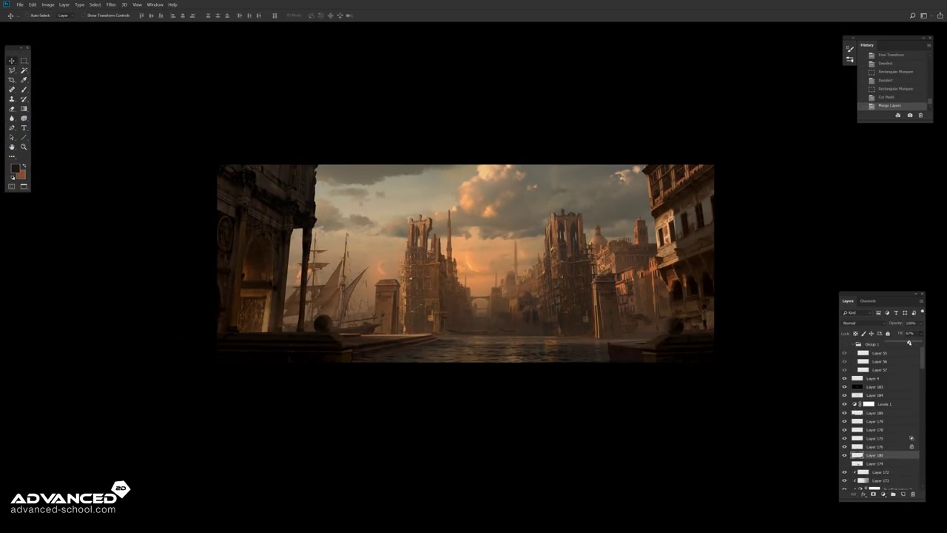
key(ctrl+plus)
Step: Toggle full-screen view, step back an earlier history state, then view the painting alone on black
key(f)
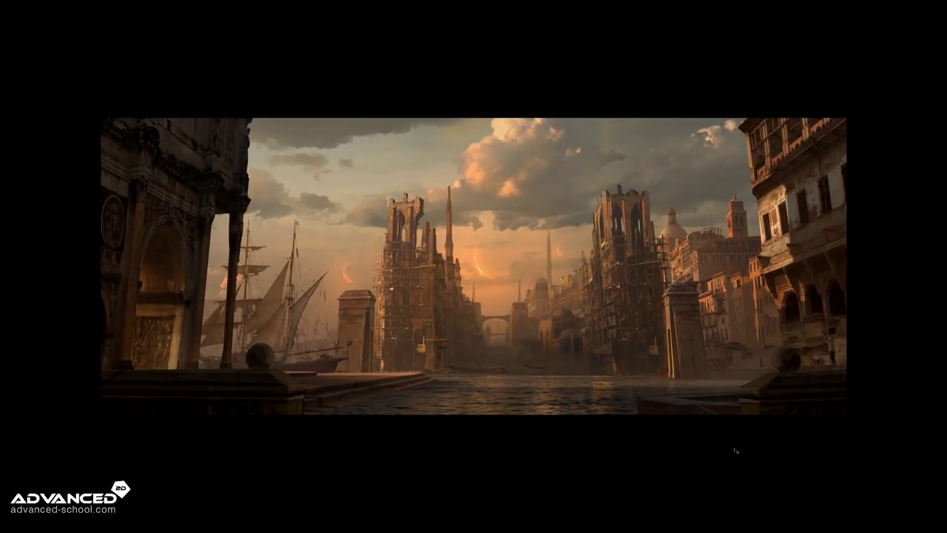
key(f)
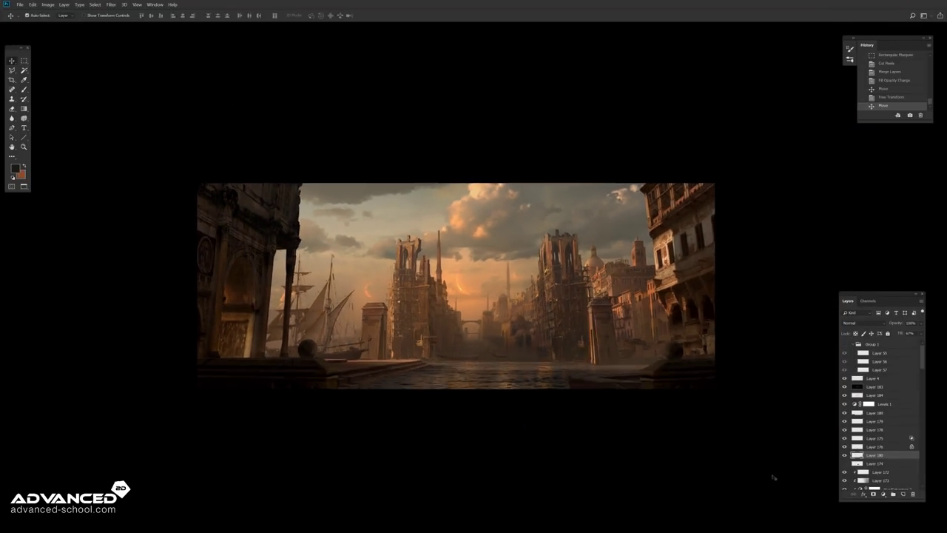
click(48, 4)
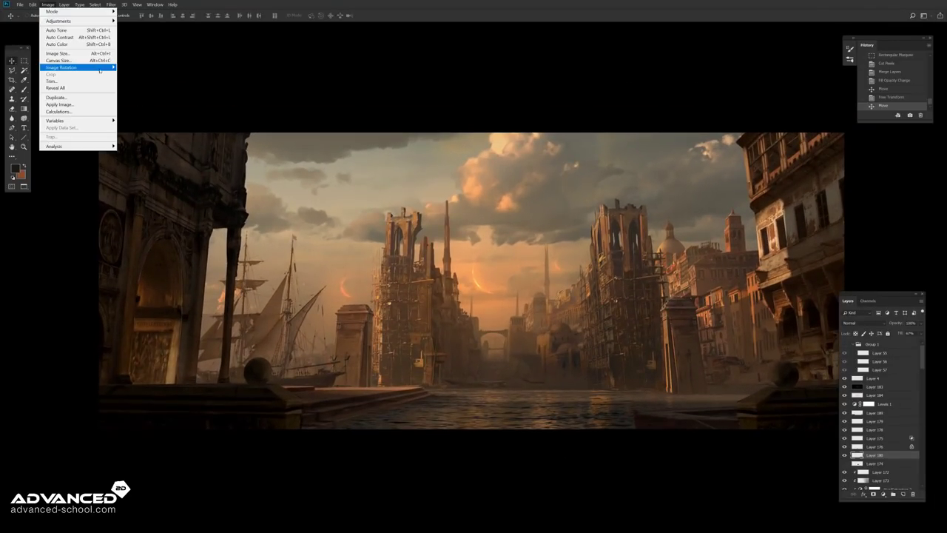
click(24, 60)
click(888, 57)
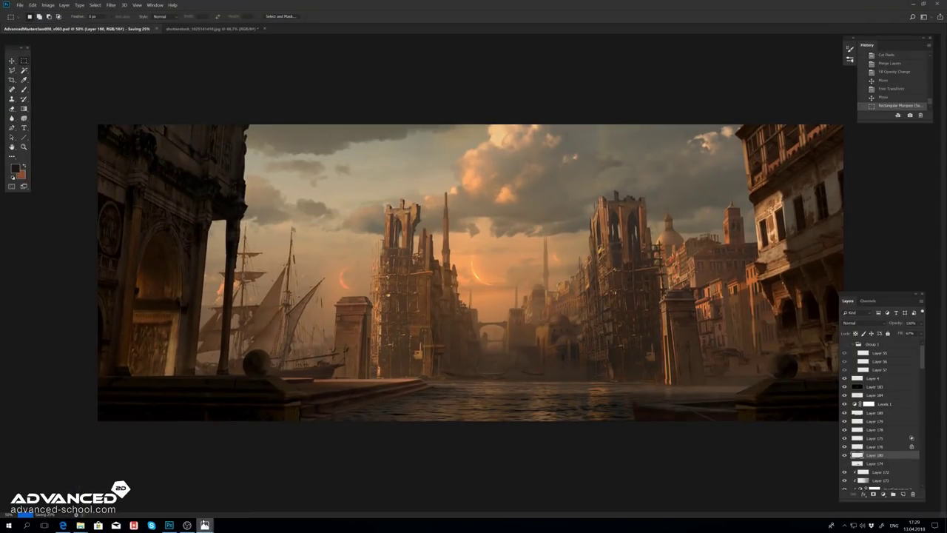
key(f)
key(f)
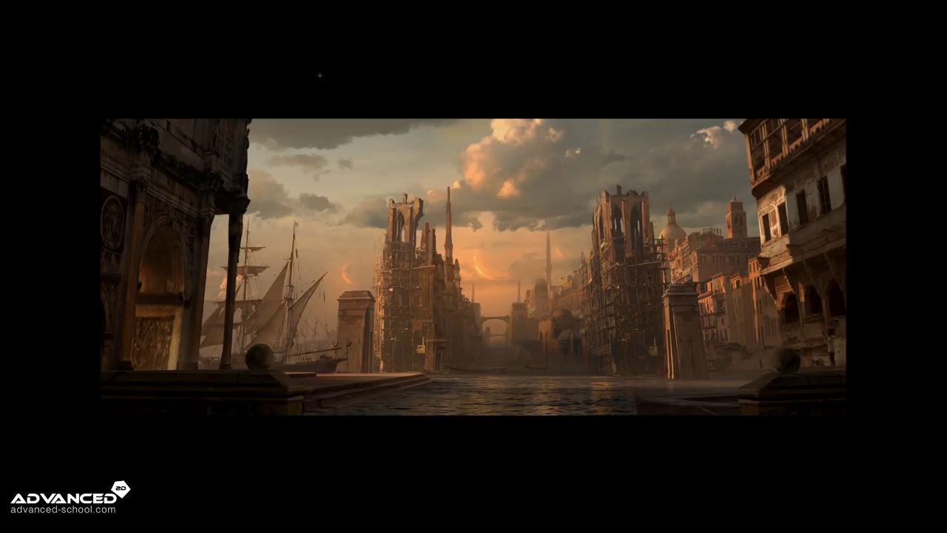
Step: Return to standard workspace, lower Layer 105's fill, merge the sky layers and delete an unneeded one
key(f)
key(Tab)
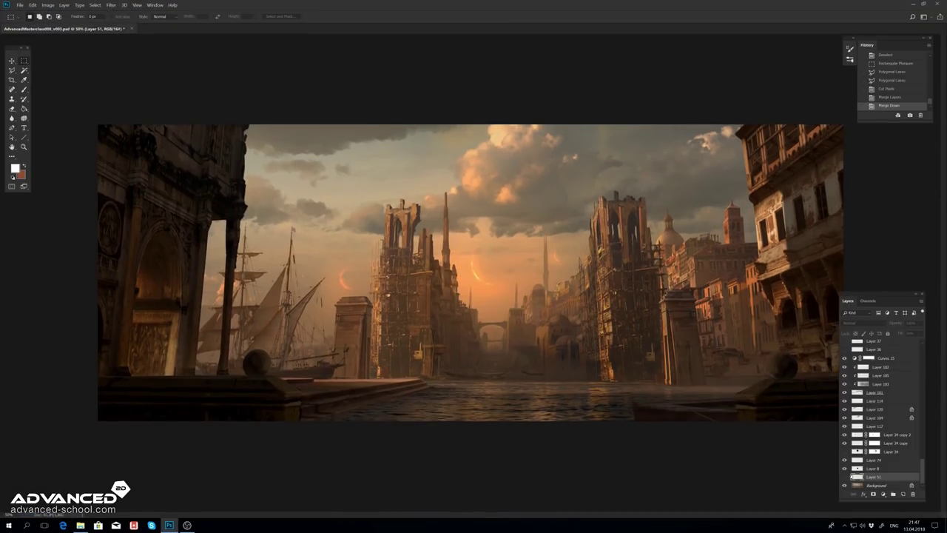
click(865, 392)
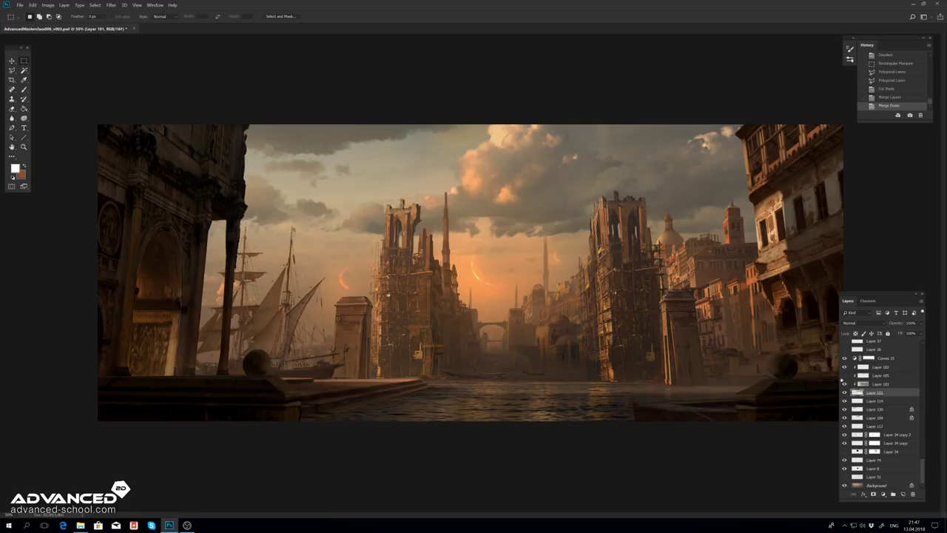
click(881, 375)
click(921, 333)
drag(920, 342, 904, 341)
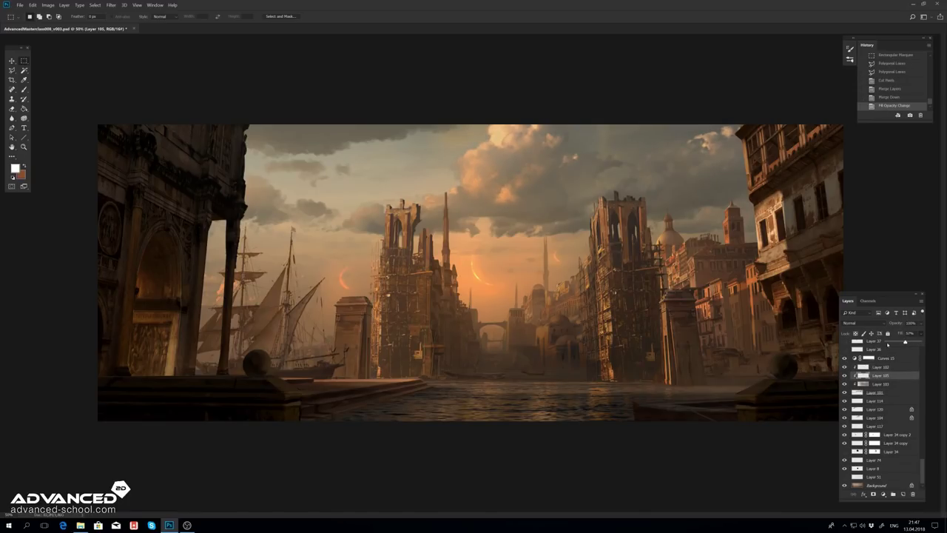
key(ctrl+e)
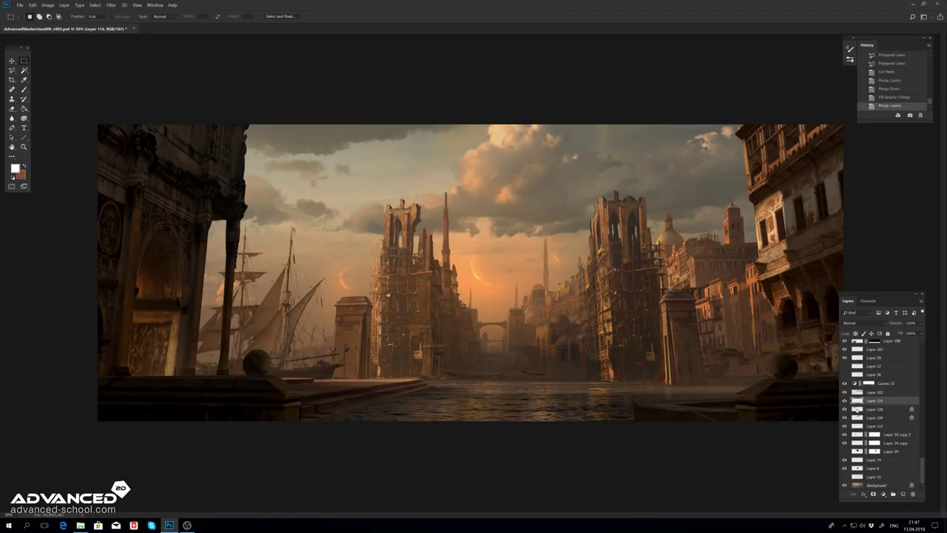
key(Delete)
Step: Zoom into the central towers and soften the cloud layer with a Gaussian Blur
click(844, 417)
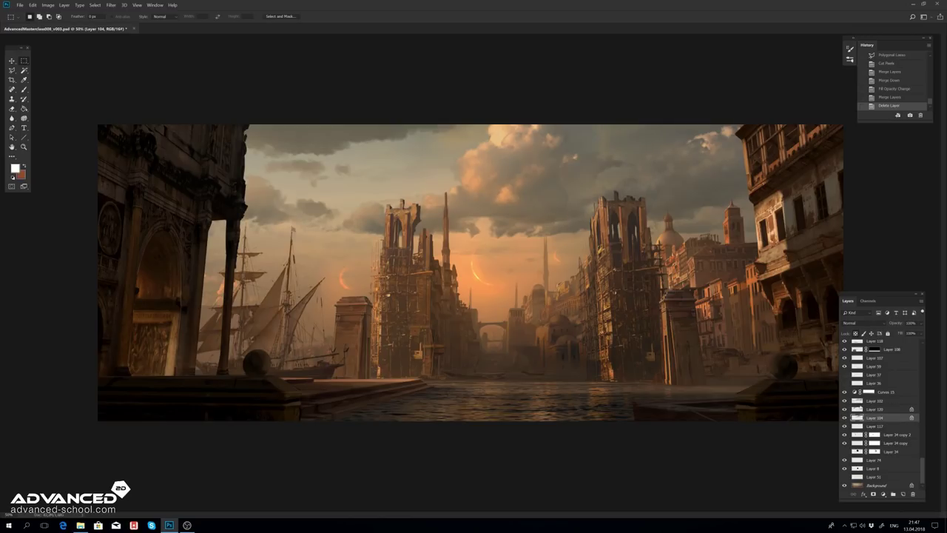
key(ctrl+plus)
key(ctrl+plus)
key(ctrl+plus)
key(ctrl+plus)
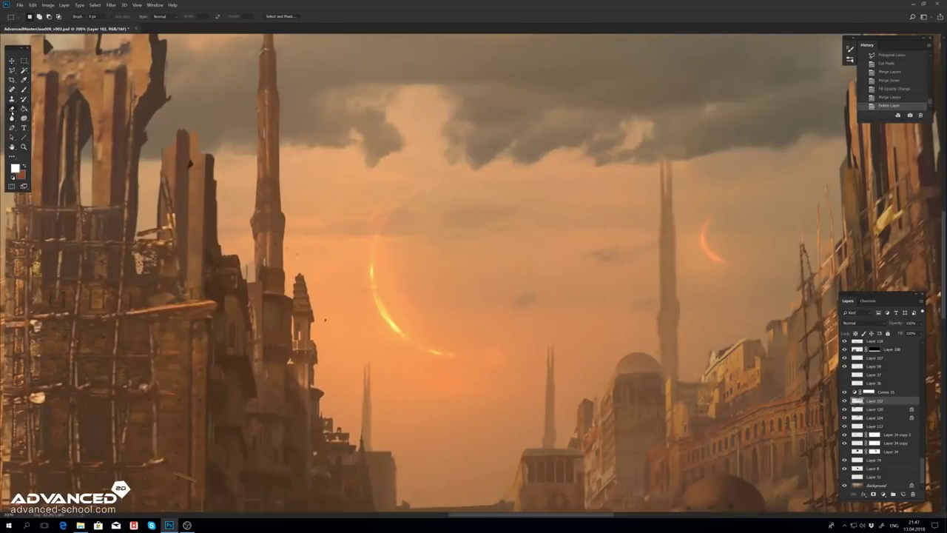
key(b)
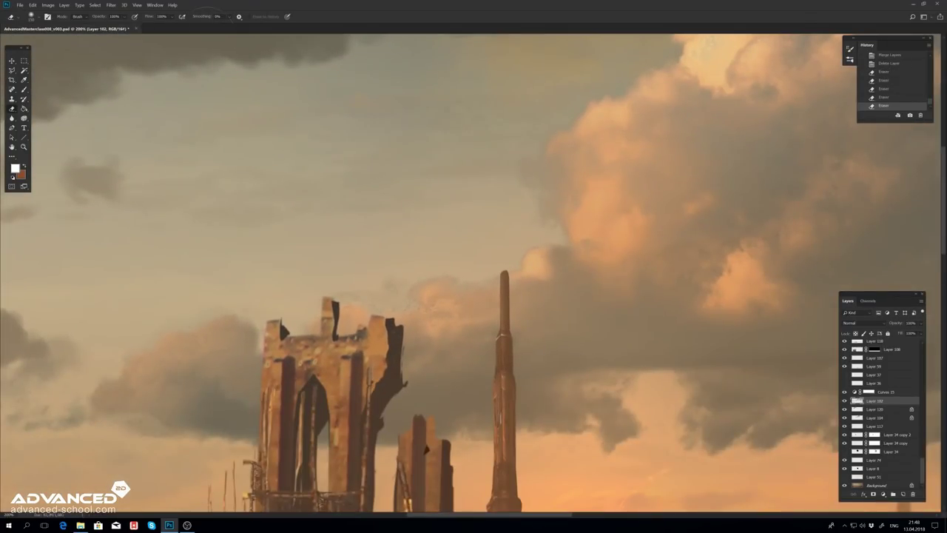
click(111, 5)
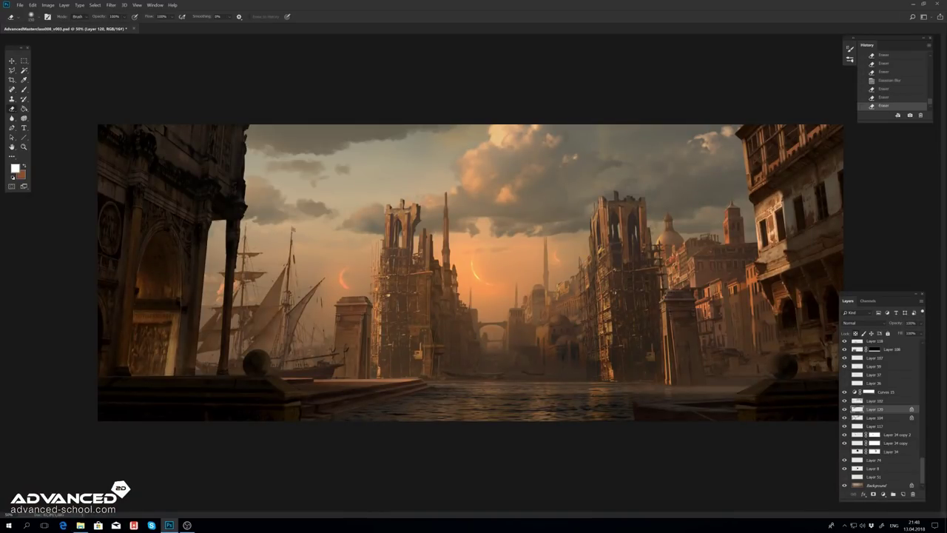
click(111, 4)
click(230, 106)
click(617, 144)
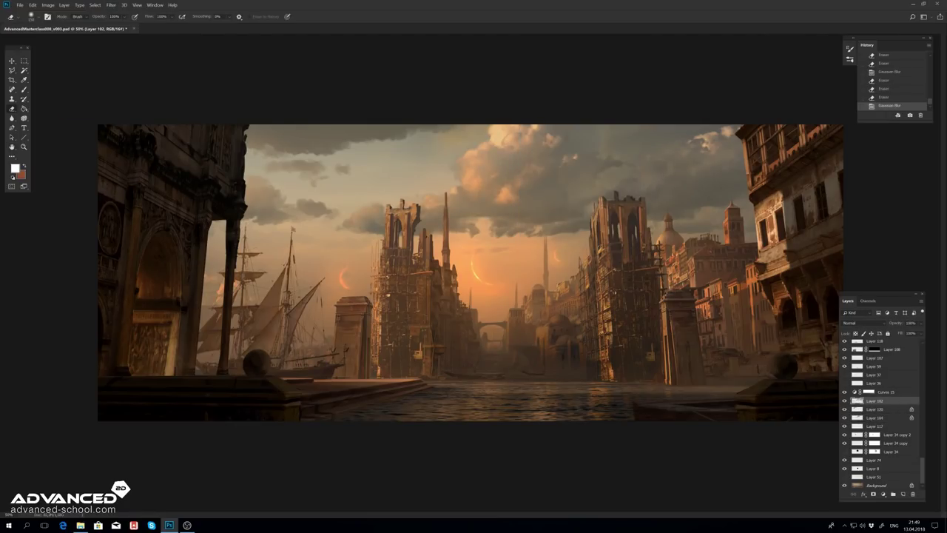
alt+click(845, 428)
Step: Nudge Layer 117 slightly, then delete it
key(v)
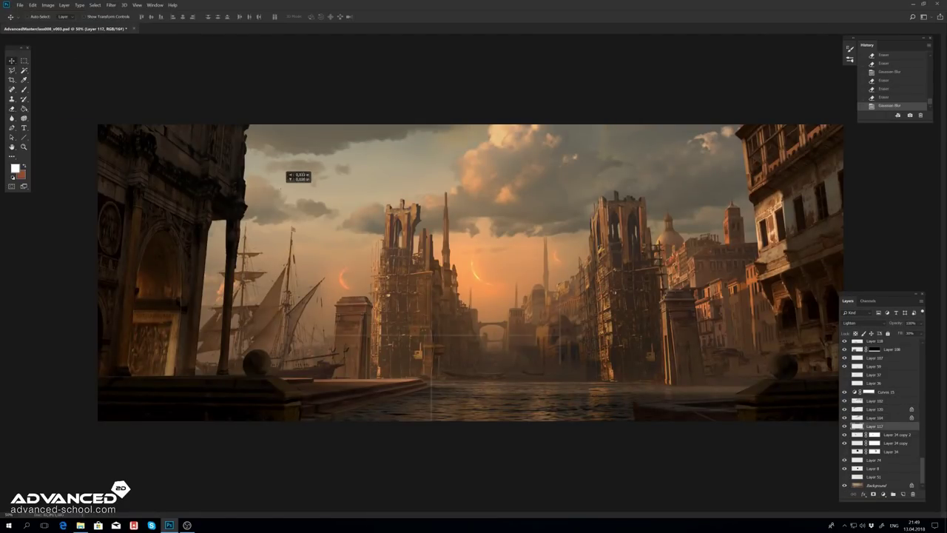
drag(290, 176, 300, 164)
key(Delete)
click(888, 451)
Step: Move the sun-glow layer behind the towers, then delete it and another unneeded layer
drag(473, 270, 485, 264)
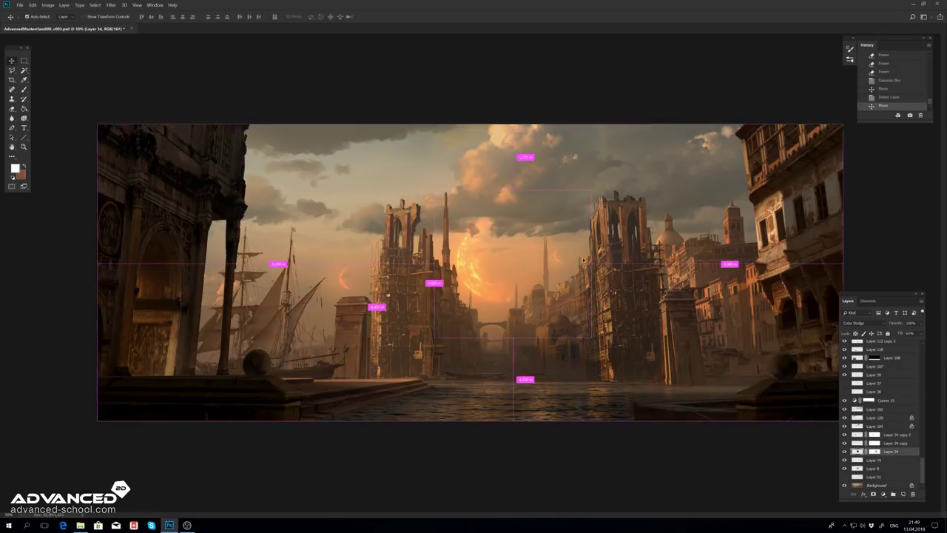
key(ctrl+t)
key(Return)
key(Delete)
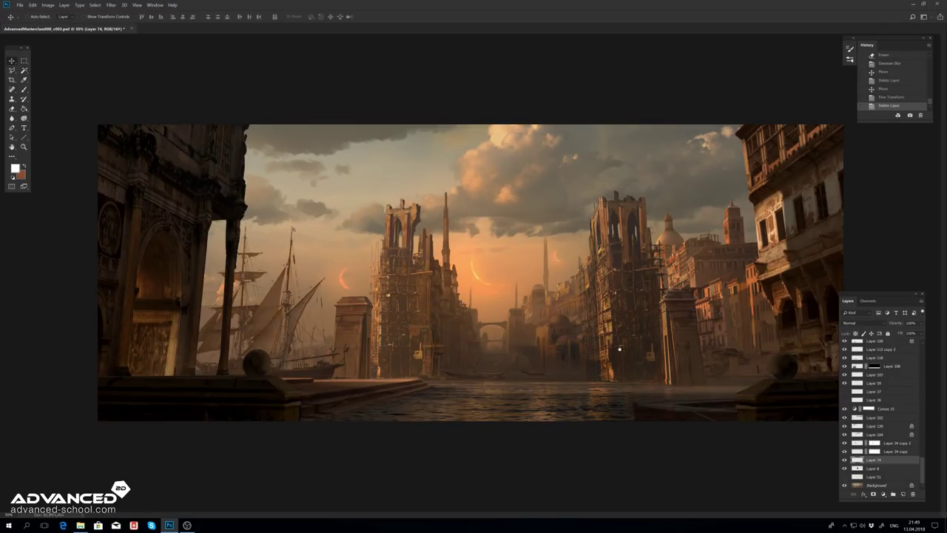
key(ctrl+z)
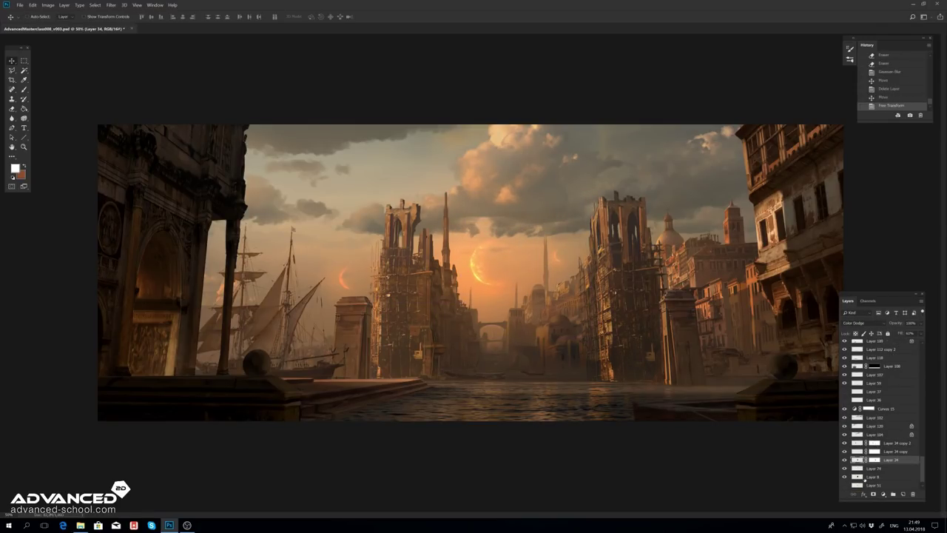
key(Delete)
click(846, 401)
key(Delete)
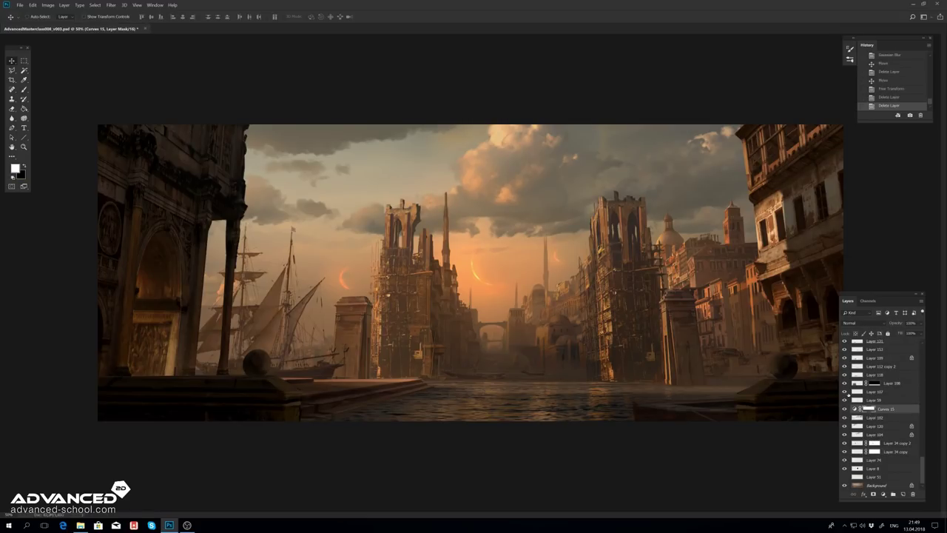
Step: Inspect the distant canal and delete Layer 112 copy 2
key(ctrl+plus)
key(ctrl+plus)
key(ctrl+plus)
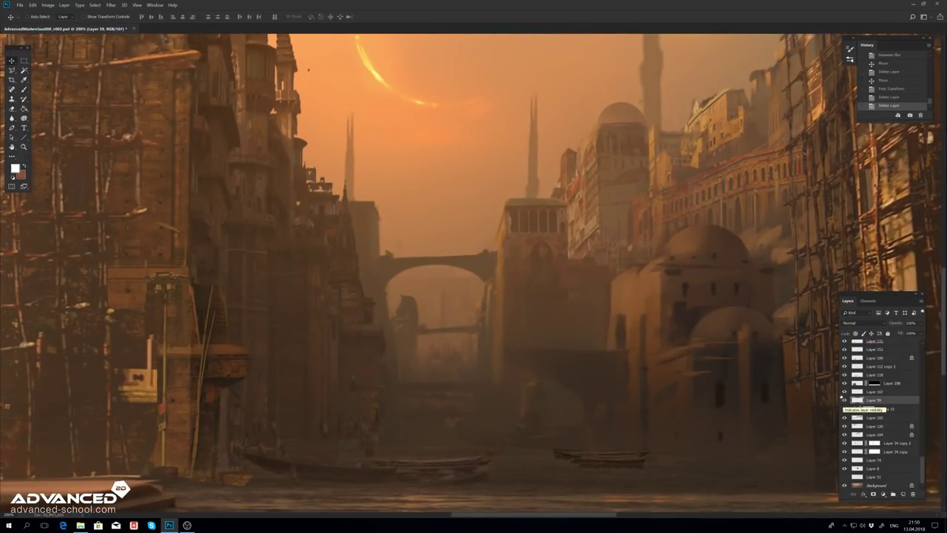
click(875, 358)
key(ctrl+minus)
key(ctrl+minus)
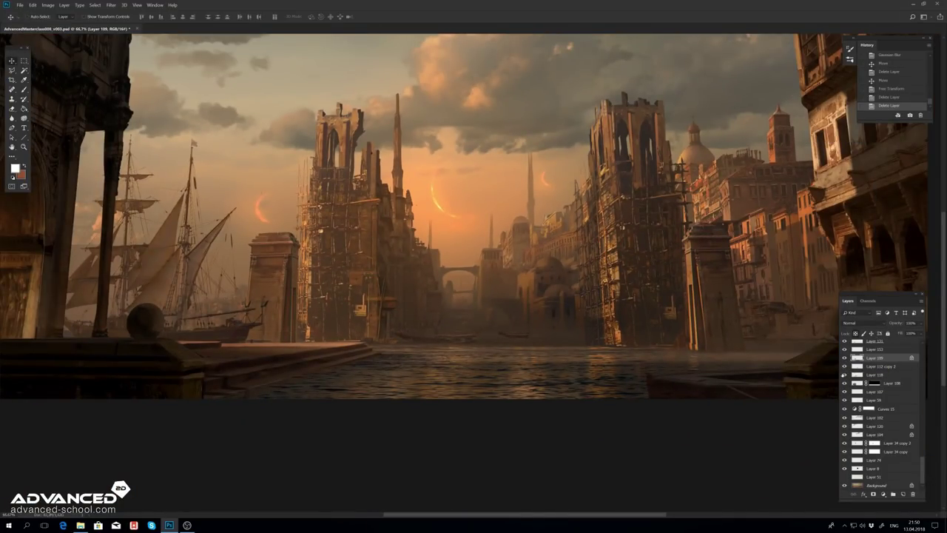
click(847, 367)
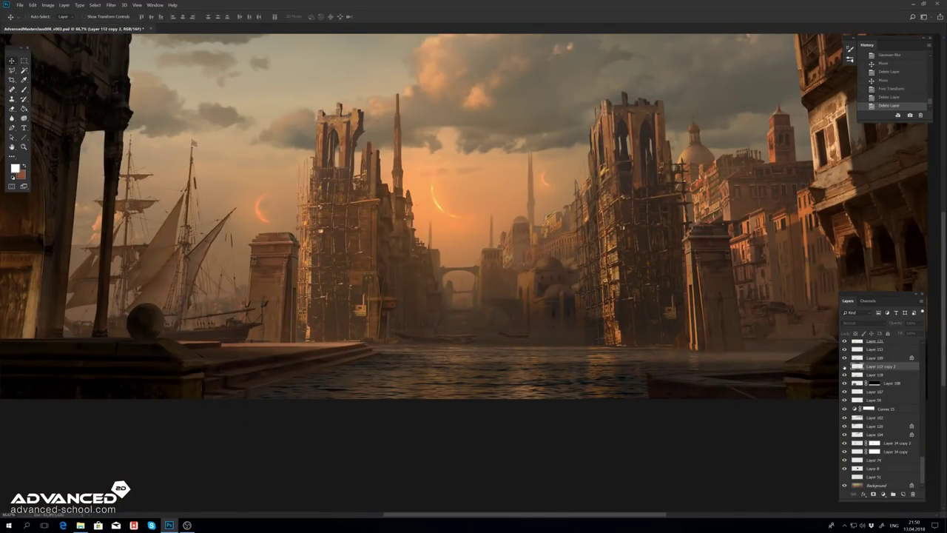
key(Delete)
scroll(844, 384, up, 1)
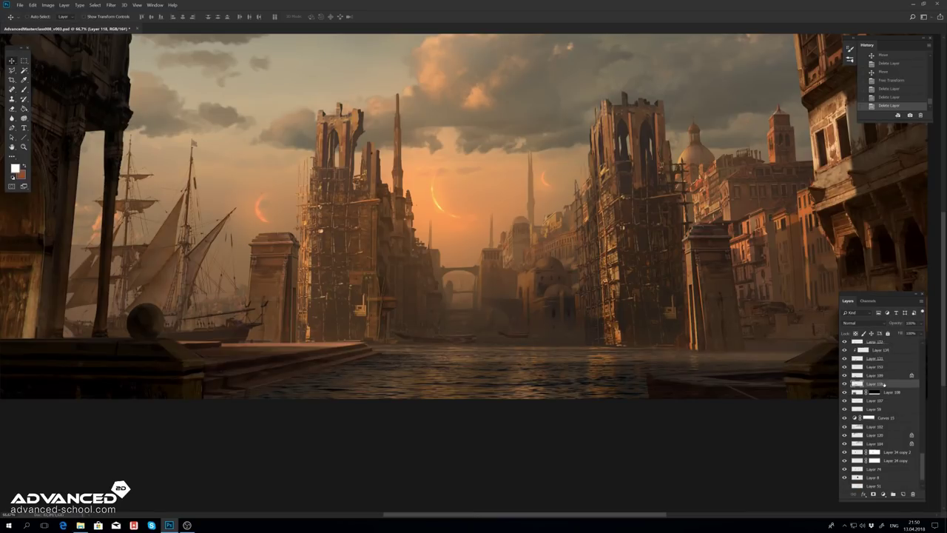
click(845, 378)
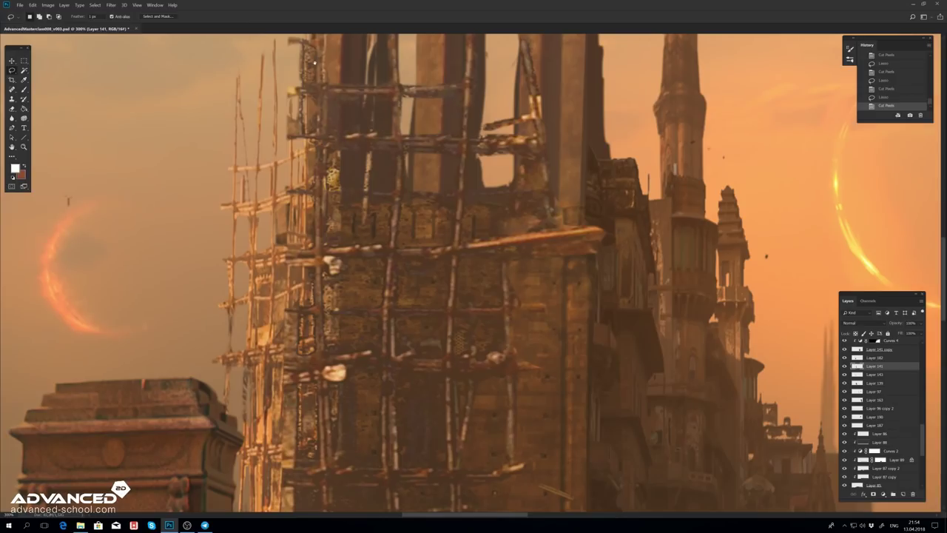
Step: Cut the outlined patch out of the scaffolding
scroll(561, 122, up, 3)
scroll(561, 122, down, 5)
scroll(561, 122, down, 2)
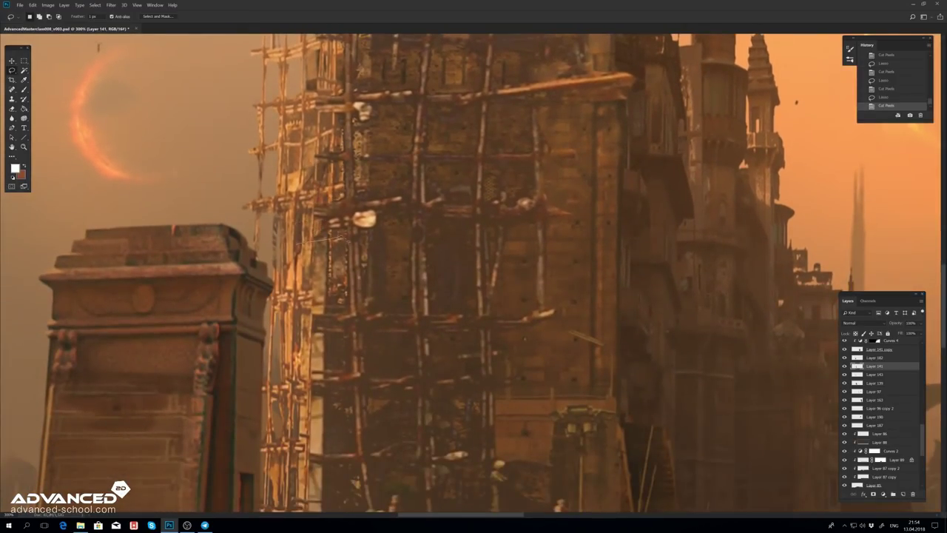
scroll(340, 248, down, 3)
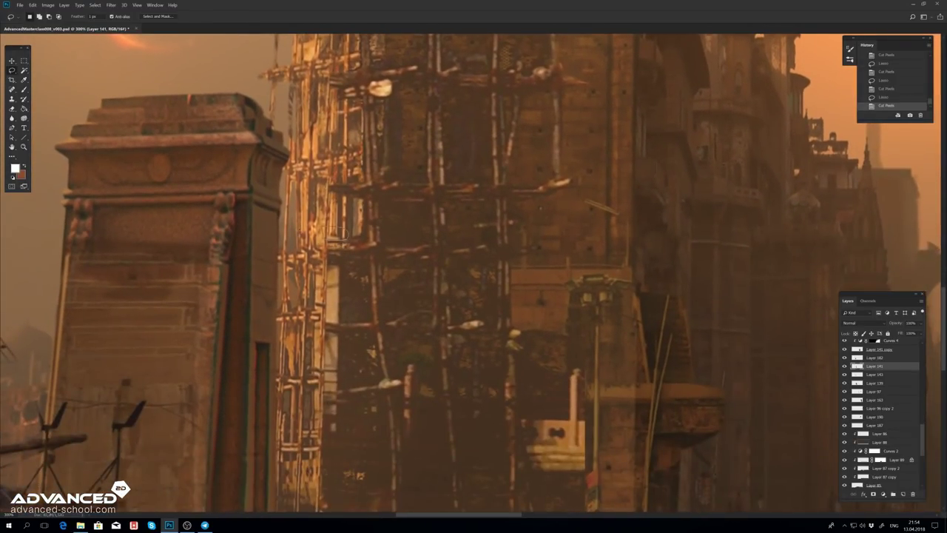
scroll(340, 248, down, 3)
key(ctrl+x)
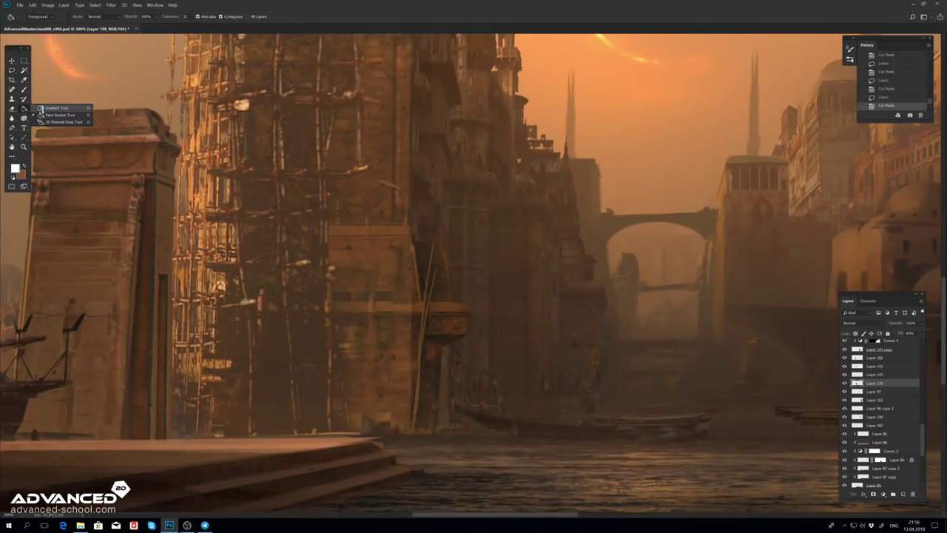
Step: Sample a brown tone and adjust the layer's hue and saturation
key(slash)
alt+click(412, 307)
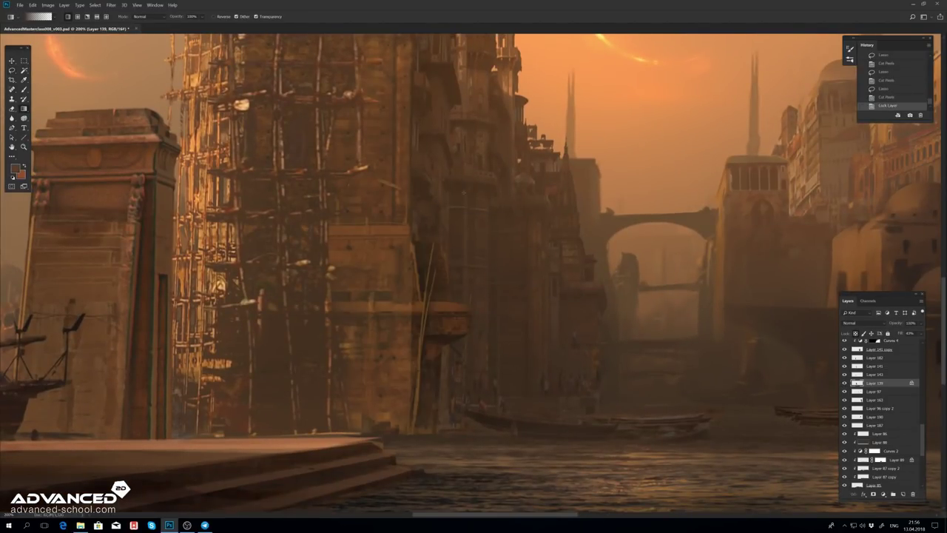
key(ctrl+u)
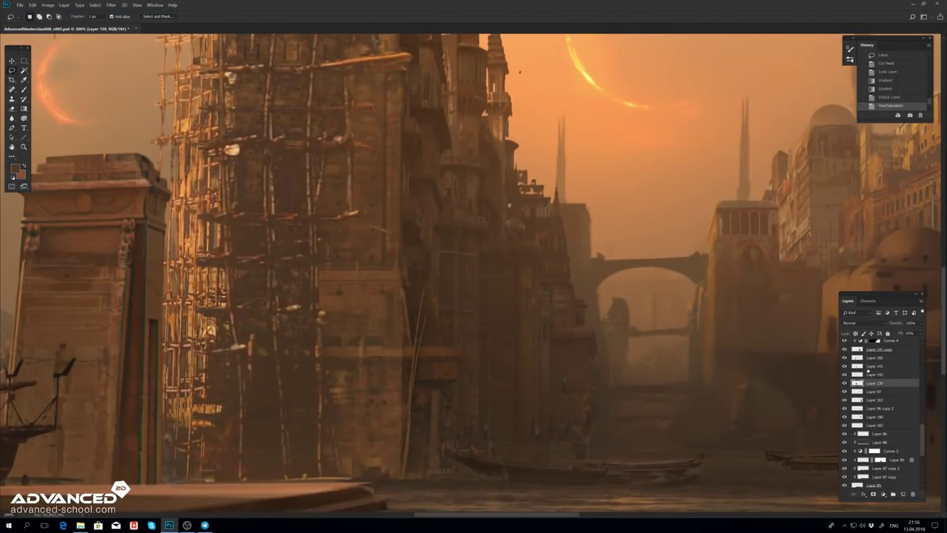
Step: Select stray scaffolding pieces near the tower base on Layer 141
click(874, 365)
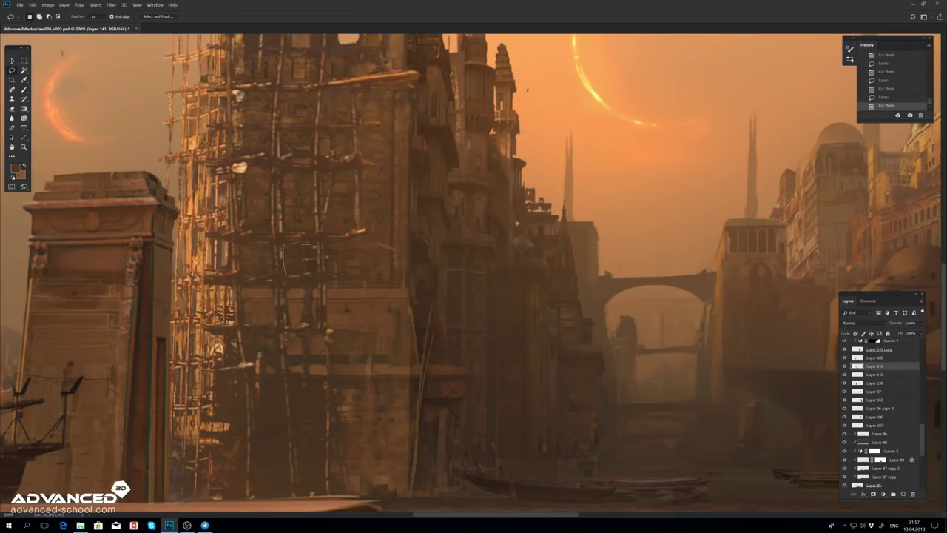
drag(315, 339, 284, 314)
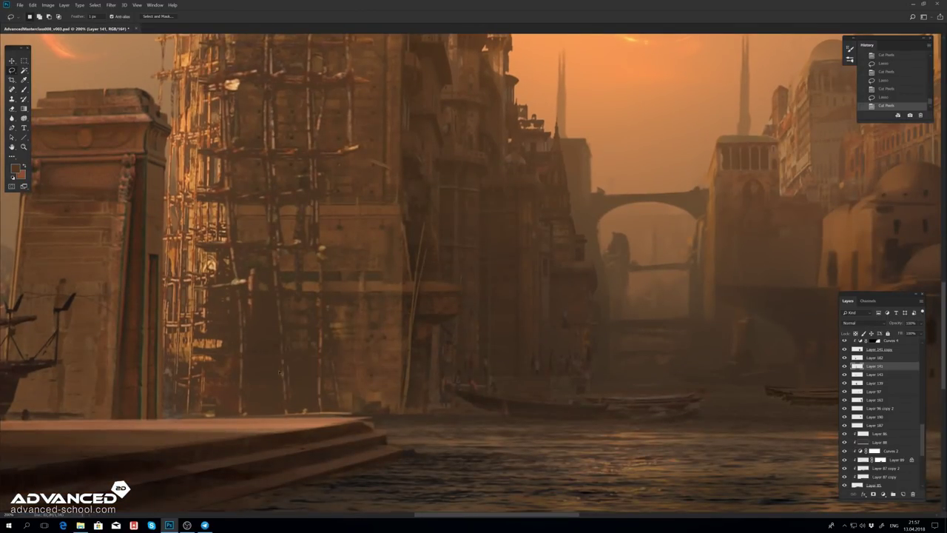
drag(287, 364, 293, 422)
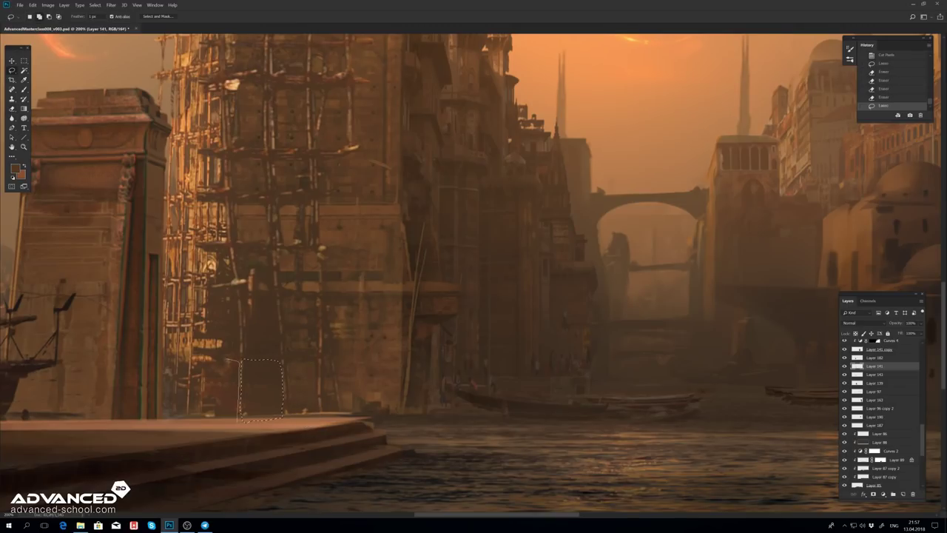
drag(225, 359, 240, 418)
key(e)
Step: Free Transform Layer 139 to change its height
key(ctrl+d)
click(875, 383)
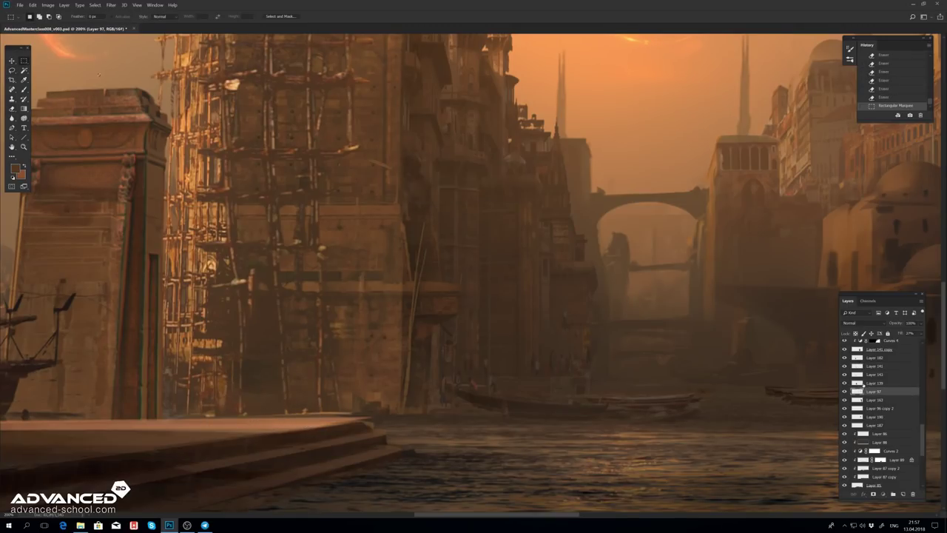
key(ctrl+t)
key(Return)
scroll(456, 313, down, 3)
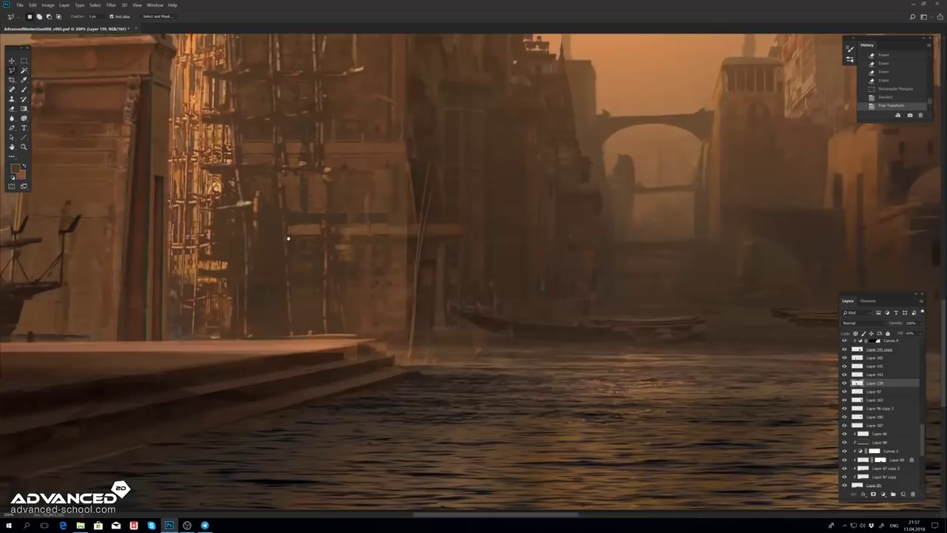
Step: Cut pixels away along the canal edge with polygonal lasso outlines
click(509, 344)
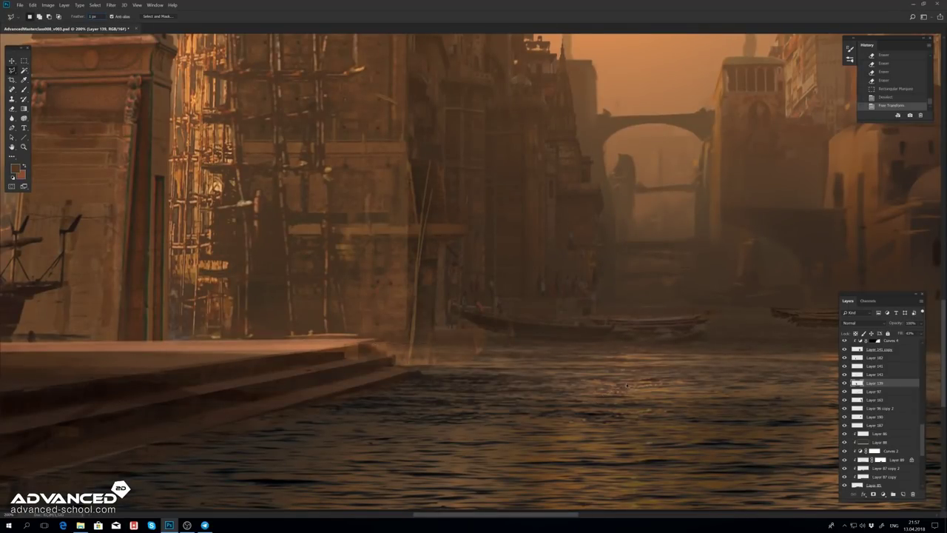
click(625, 385)
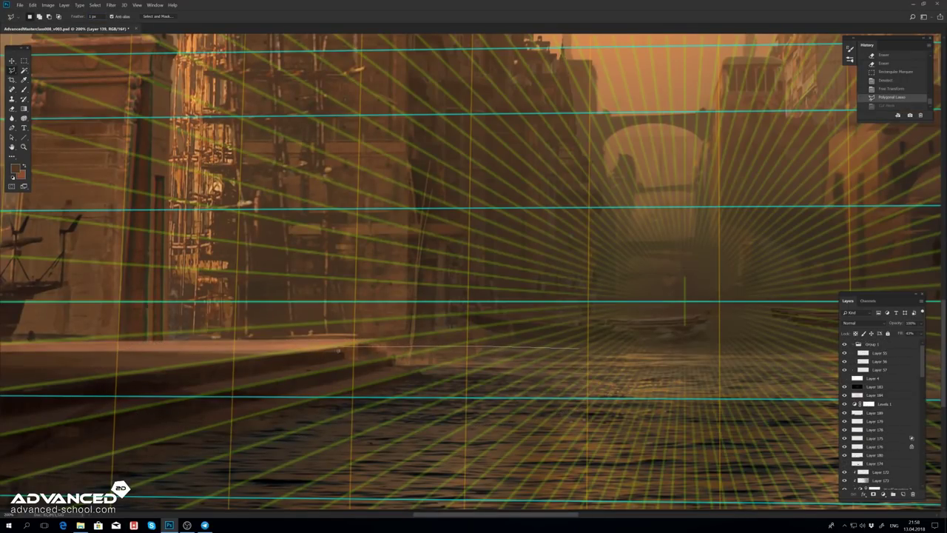
key(ctrl+x)
double_click(442, 443)
key(ctrl+x)
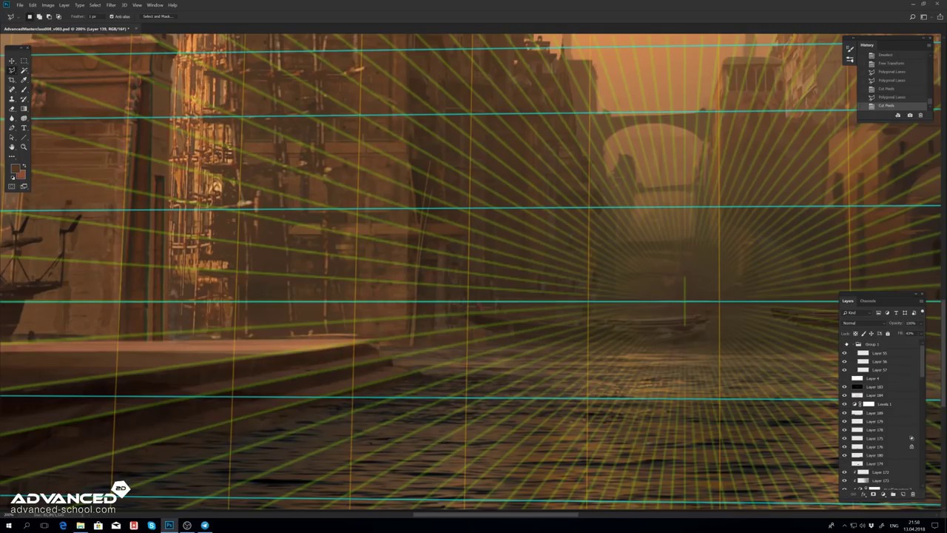
key(ctrl+h)
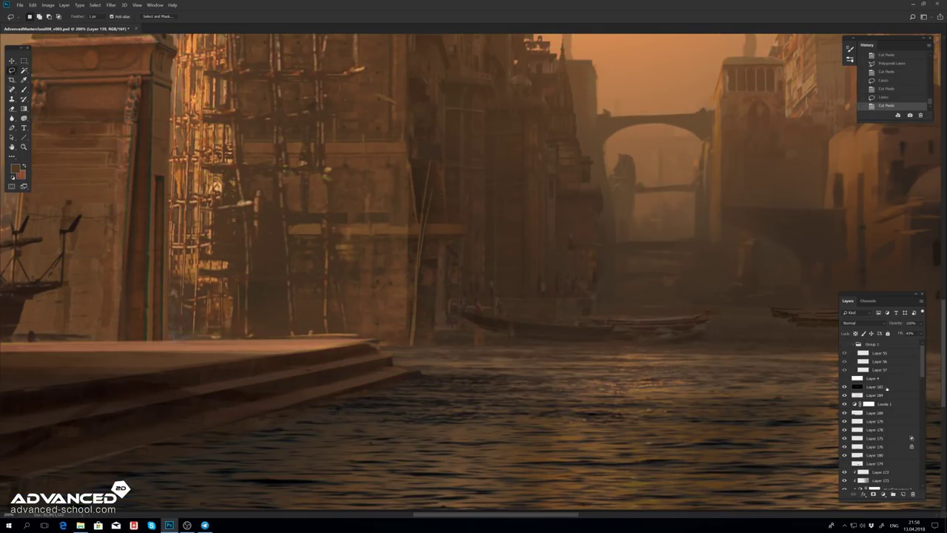
Step: Clone stone texture over the tower on Layer 70
scroll(887, 399, down, 5)
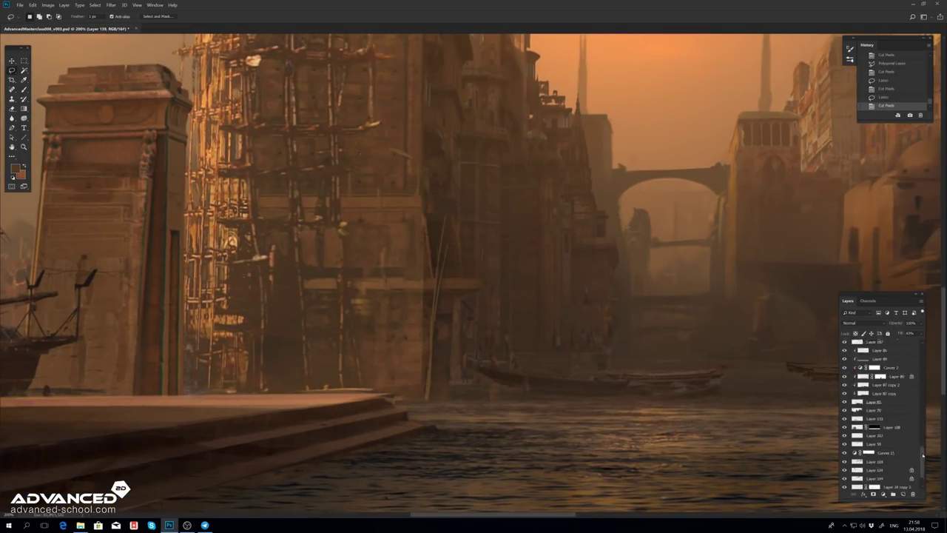
click(874, 405)
key(s)
drag(436, 379, 438, 222)
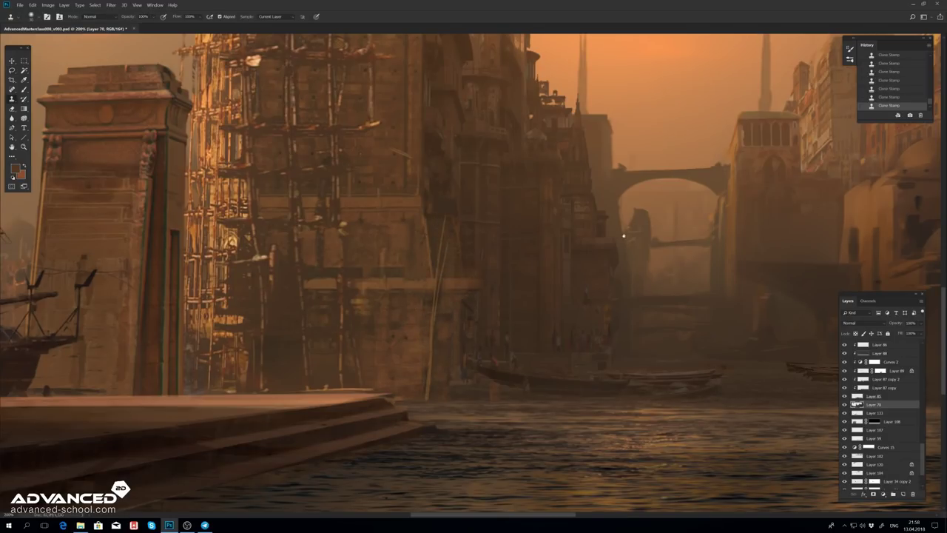
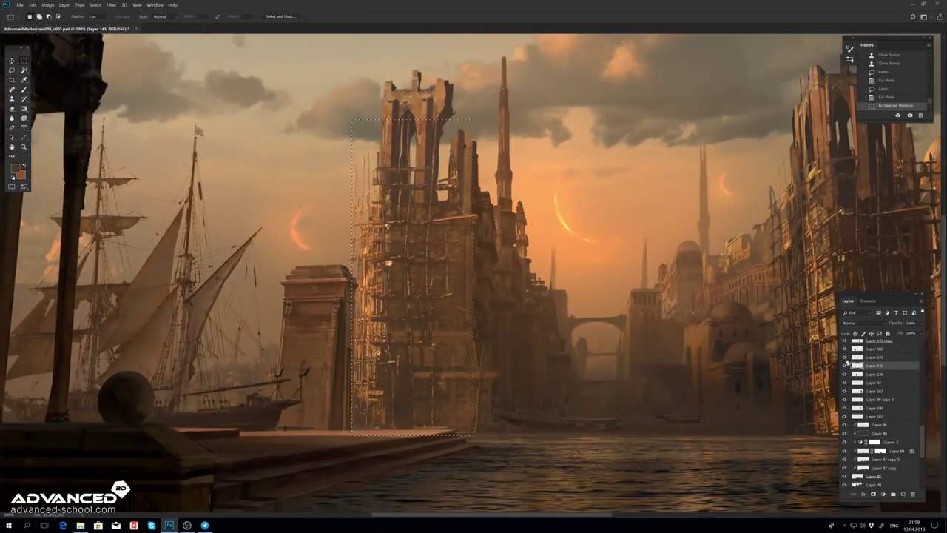
Step: Darken a trial scaffolding piece with Curves, shrink it over the tower, then delete it
key(Return)
key(ctrl+m)
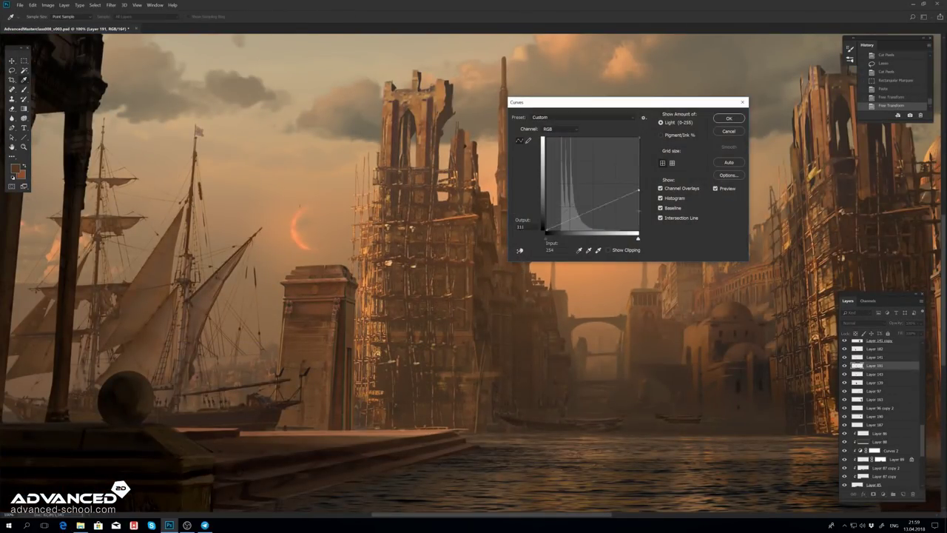
key(Return)
key(ctrl+t)
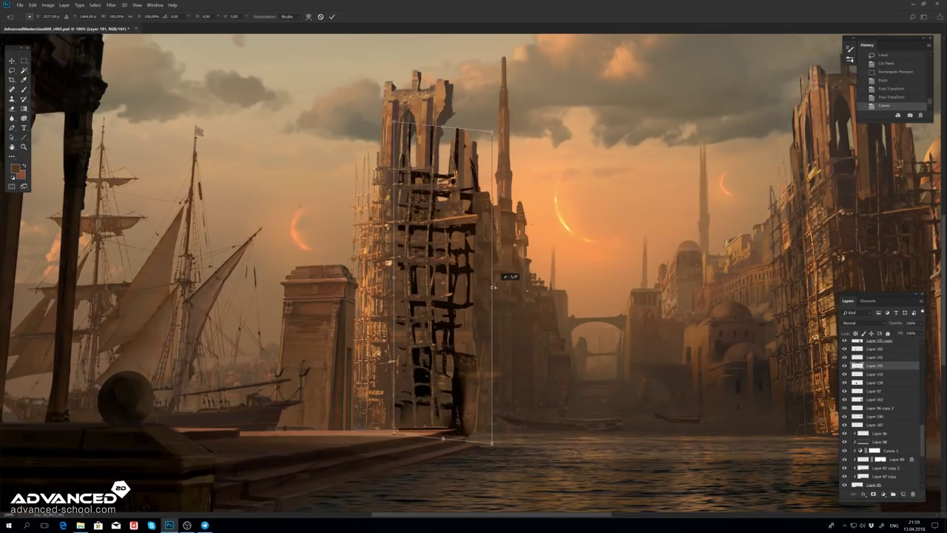
drag(382, 119, 422, 159)
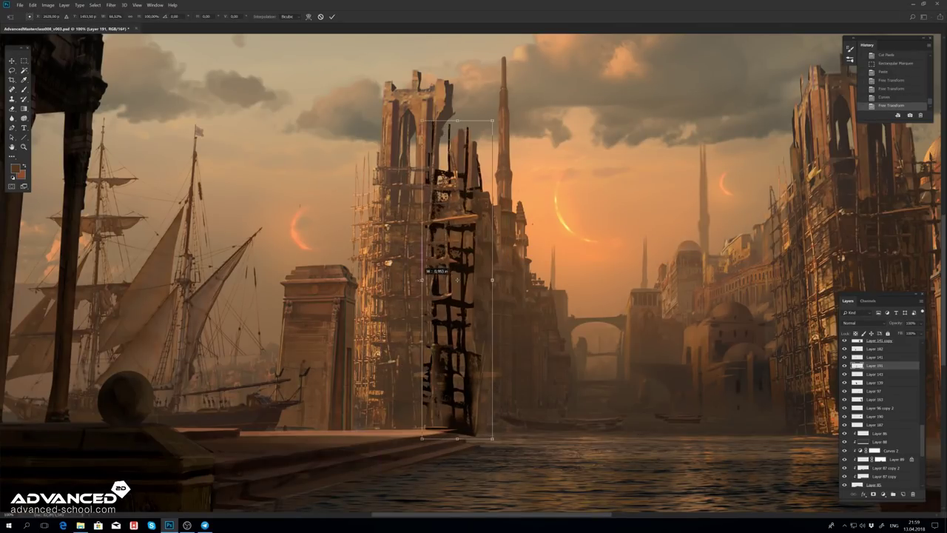
drag(456, 436, 456, 399)
key(Return)
key(Delete)
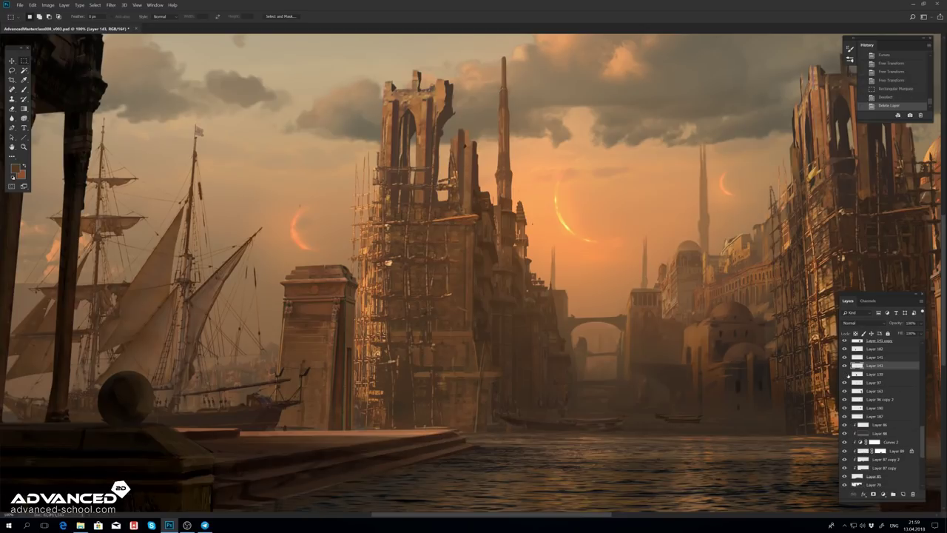
Step: Copy a strip of the tower's scaffolding and paste it as a new layer
drag(351, 194, 387, 425)
key(ctrl+c)
key(ctrl+d)
click(875, 374)
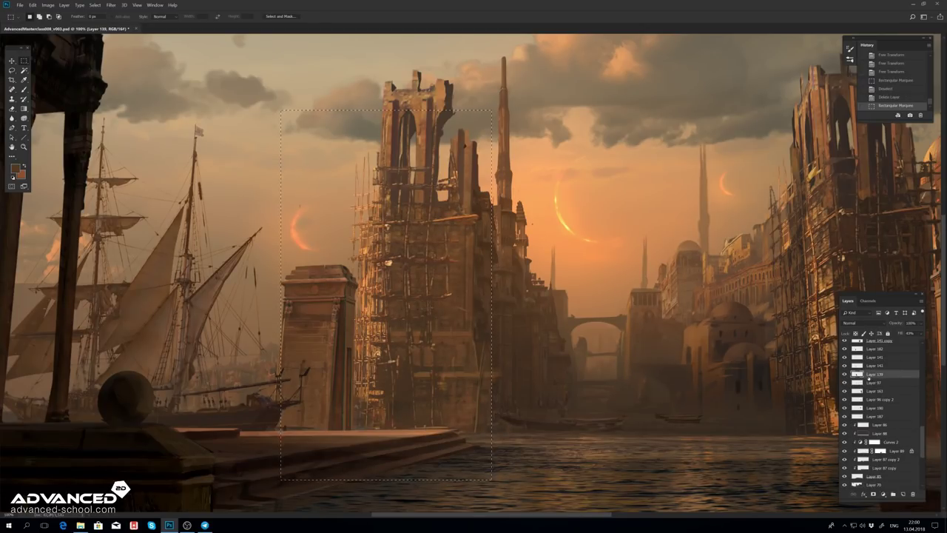
key(ctrl+v)
Step: Darken the pasted strip almost to black, widen it over the tower, lower its fill, then delete it
key(v)
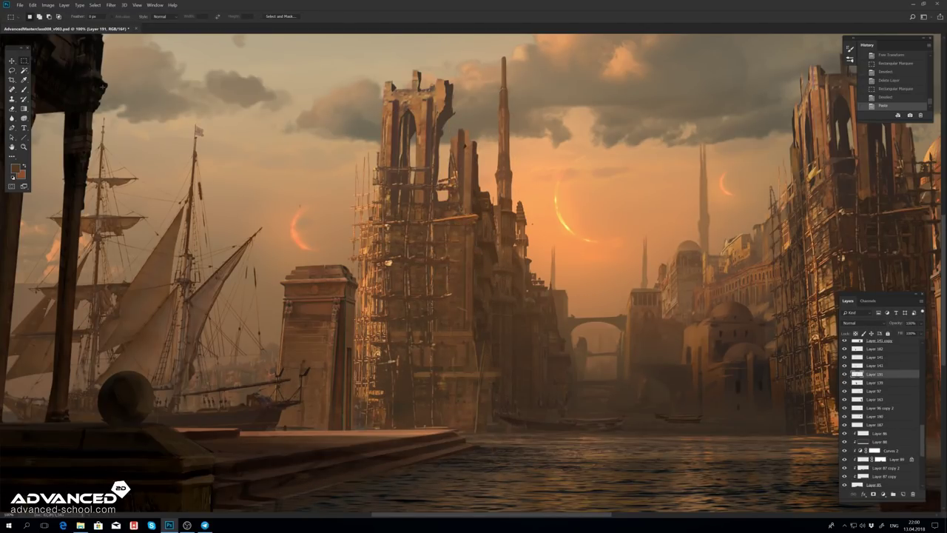
key(ctrl+m)
key(Return)
mouse_move(592, 185)
mouse_down()
mouse_move(540, 249)
mouse_move(477, 253)
mouse_move(486, 255)
mouse_up()
key(ctrl+t)
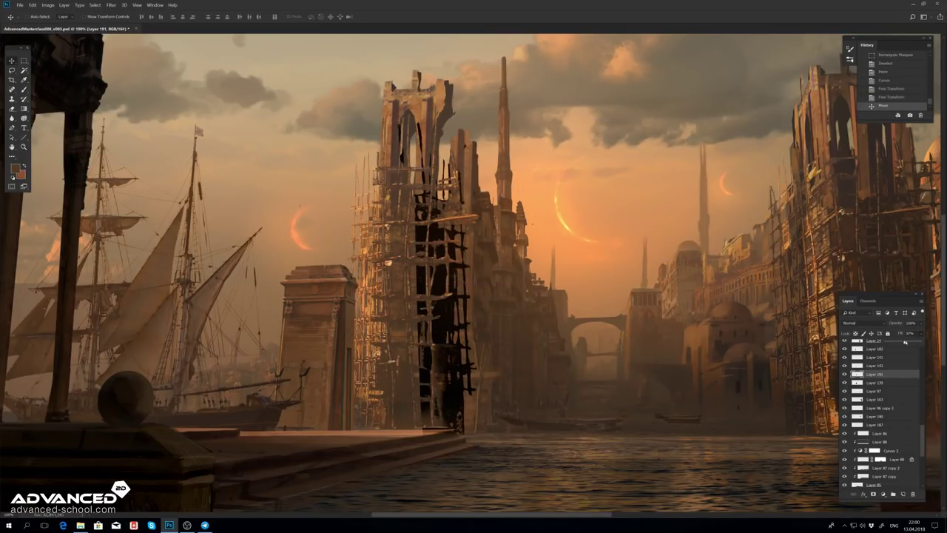
drag(904, 341, 892, 342)
key(Delete)
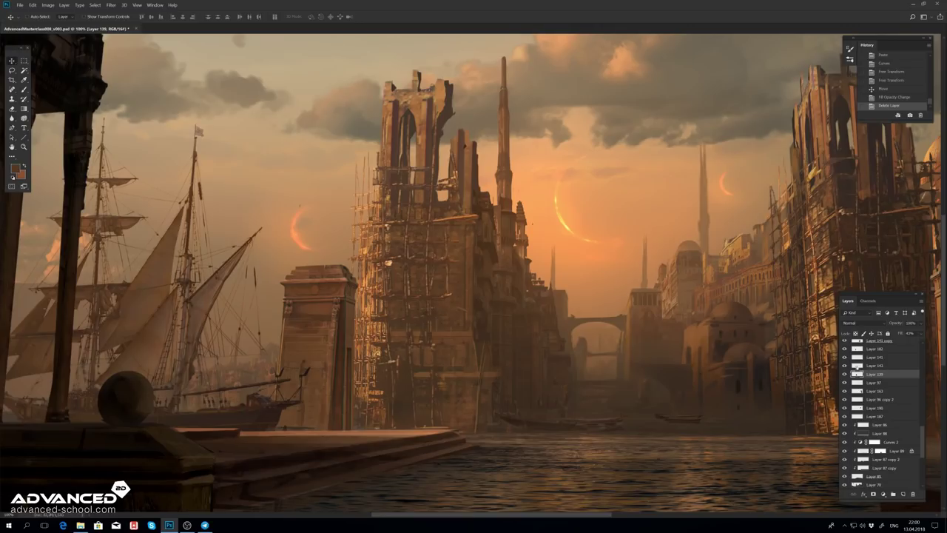
Step: Move Layer 141 copy 2 up the stack and transform it into place
key(ctrl+bracketright)
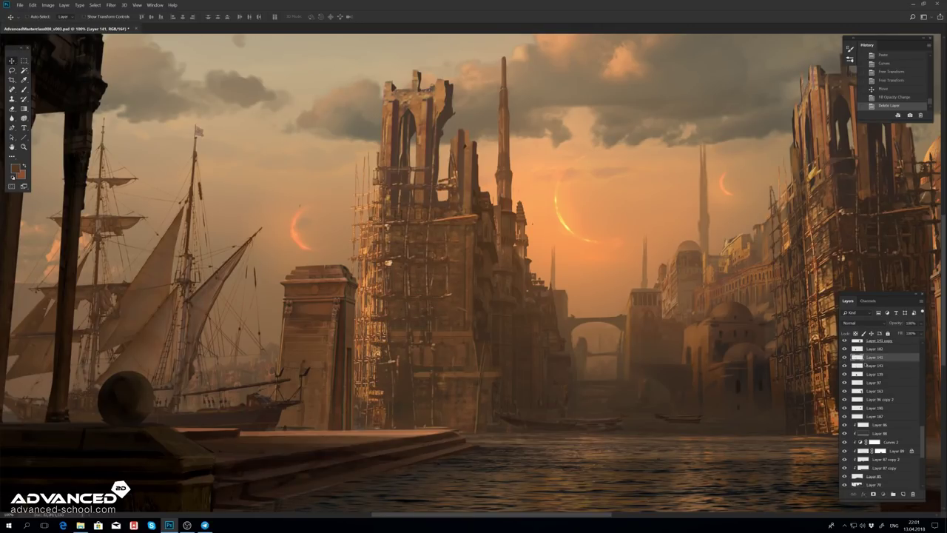
key(ctrl+t)
key(Return)
Step: Lock the tower copy's transparency and tint it with a gradient, Hue/Saturation and Curves
key(g)
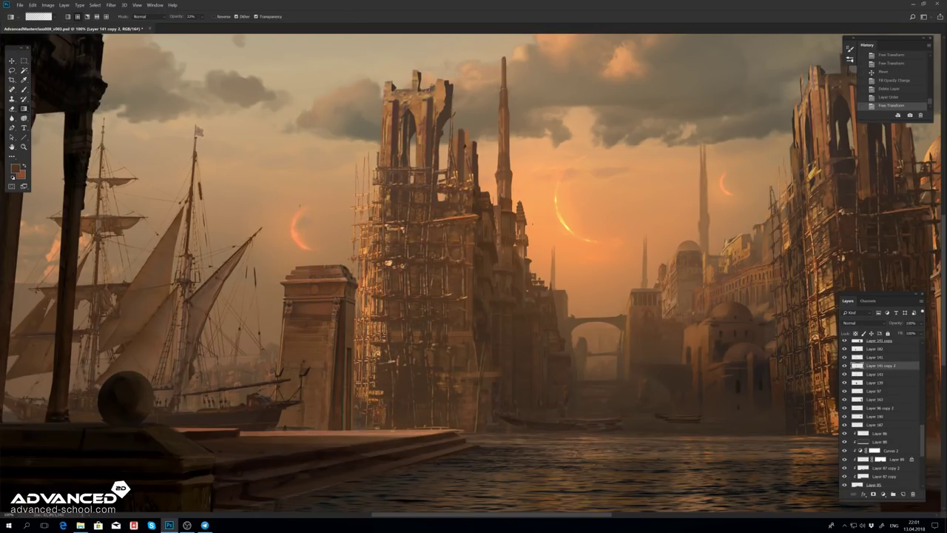
key(slash)
key(0)
drag(254, 33, 397, 232)
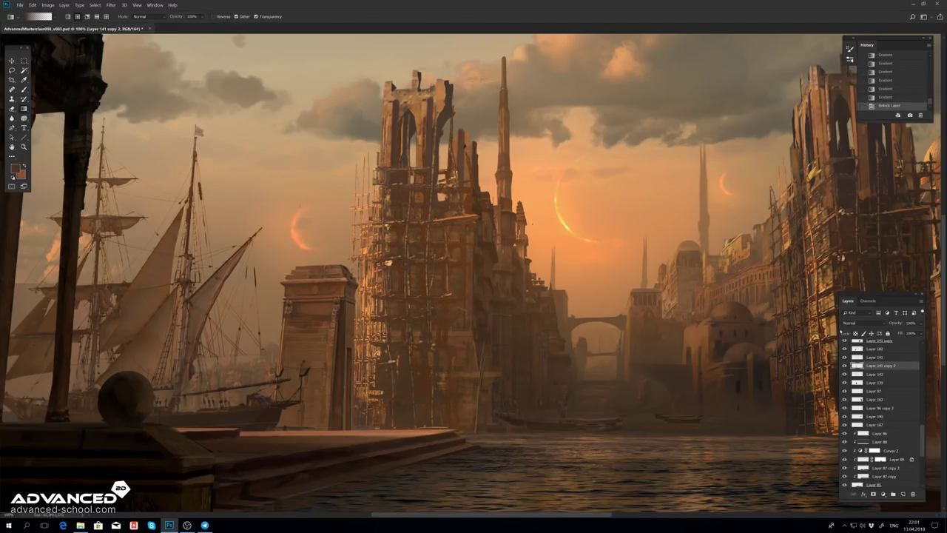
key(ctrl+u)
click(834, 223)
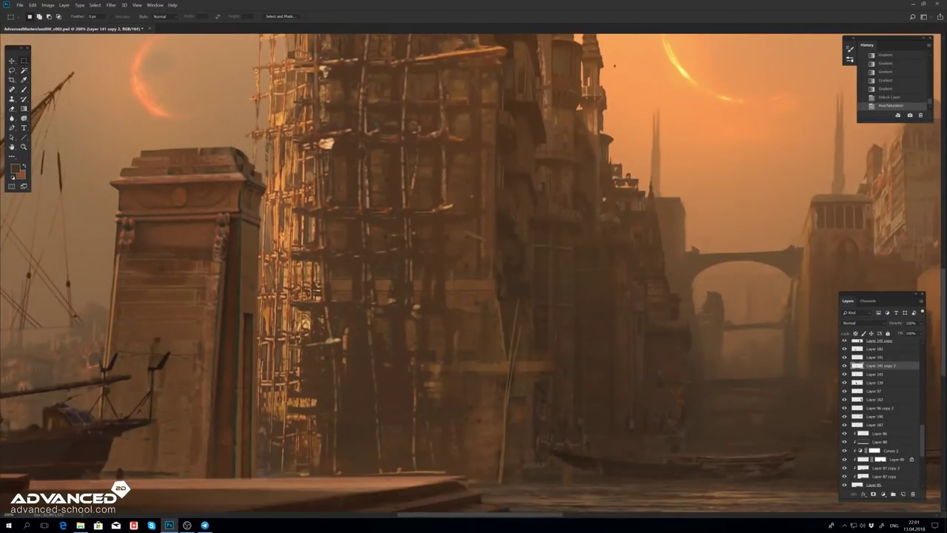
key(ctrl+m)
key(Return)
Step: Zoom in on the tower, try Levels on the original tower layer, then undo it
scroll(492, 185, up, 3)
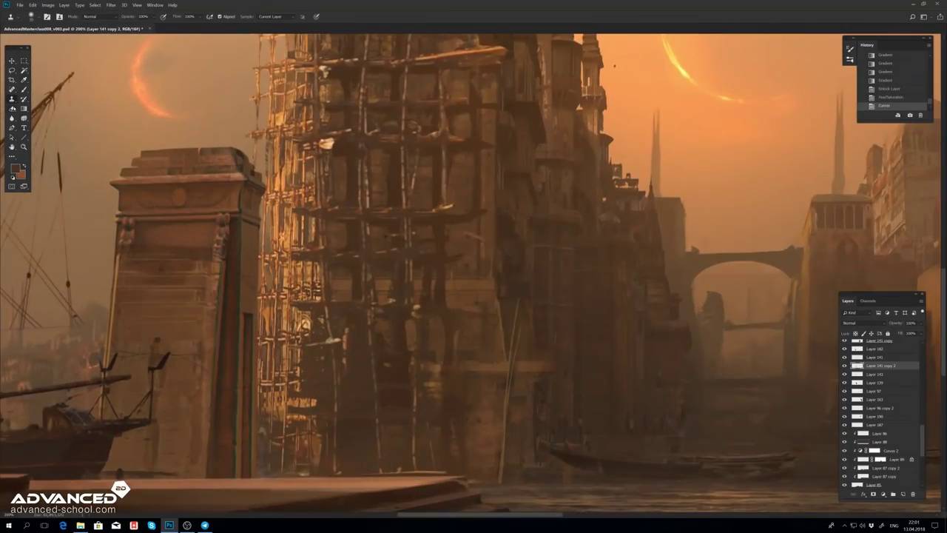
scroll(474, 273, up, 2)
drag(365, 83, 367, 93)
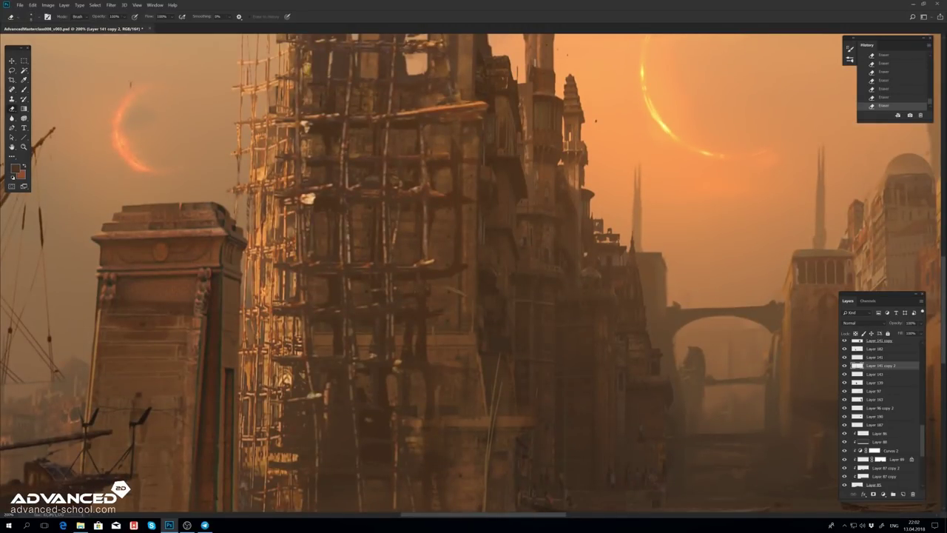
key(ctrl+minus)
key(ctrl+minus)
key(alt+bracketright)
key(ctrl+l)
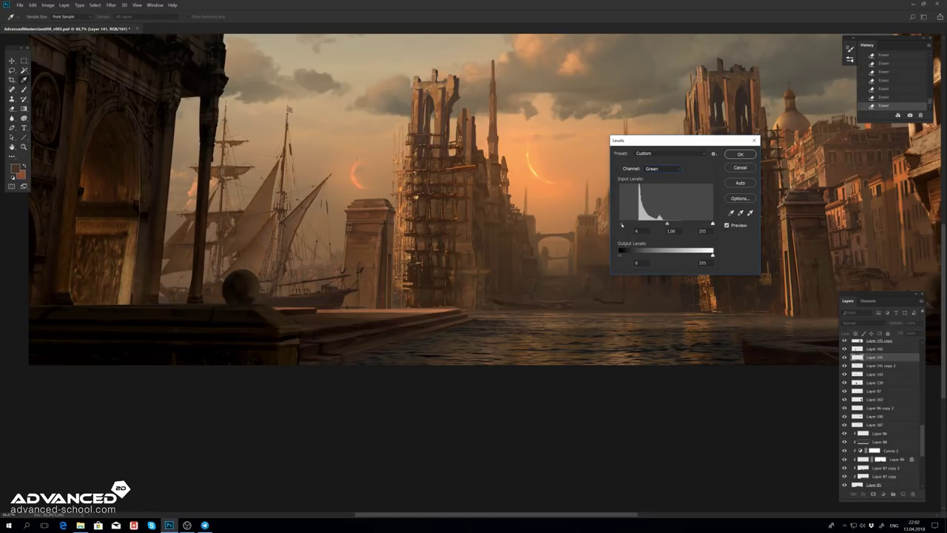
key(Return)
key(ctrl+minus)
key(ctrl+z)
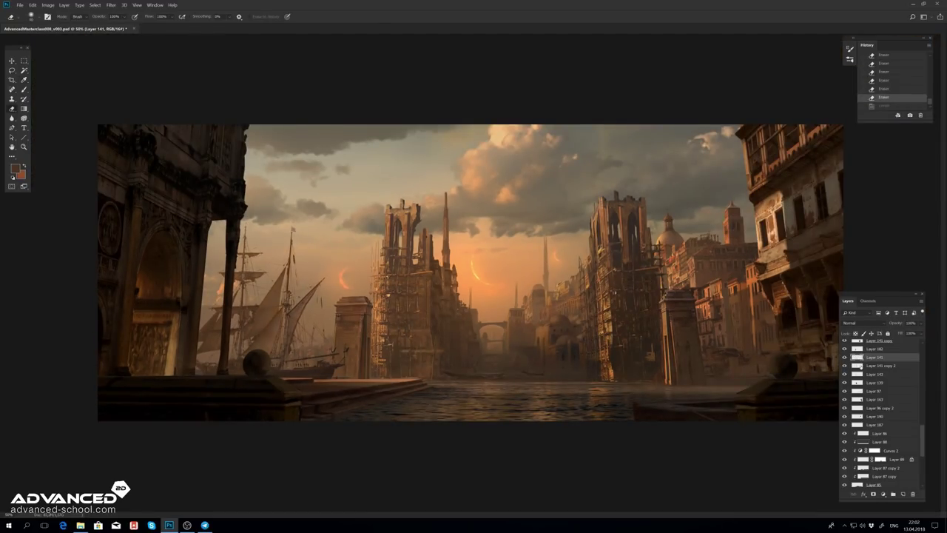
Step: Reselect the tower copy and adjust it again with Curves and Hue/Saturation
key(alt+bracketleft)
scroll(434, 251, up, 2)
scroll(435, 252, up, 2)
key(ctrl+m)
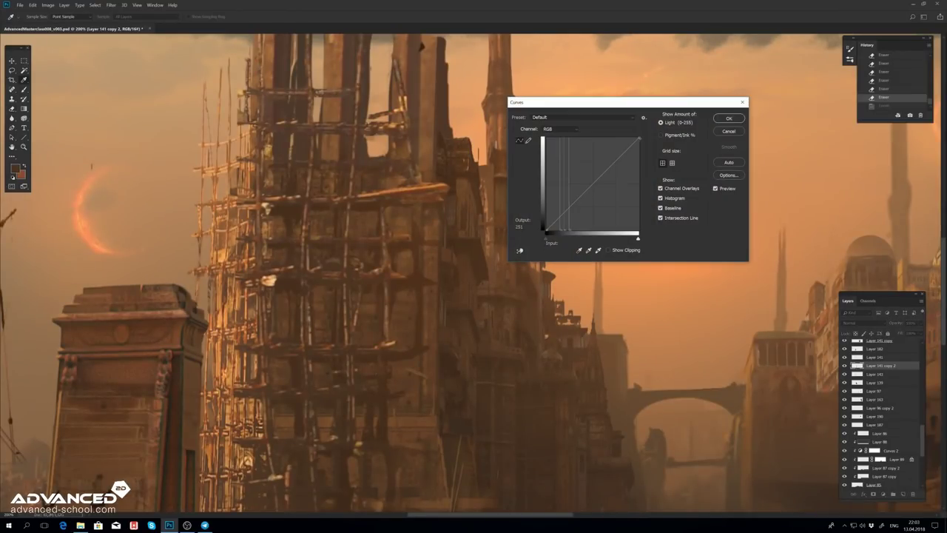
key(Return)
key(ctrl+u)
key(Return)
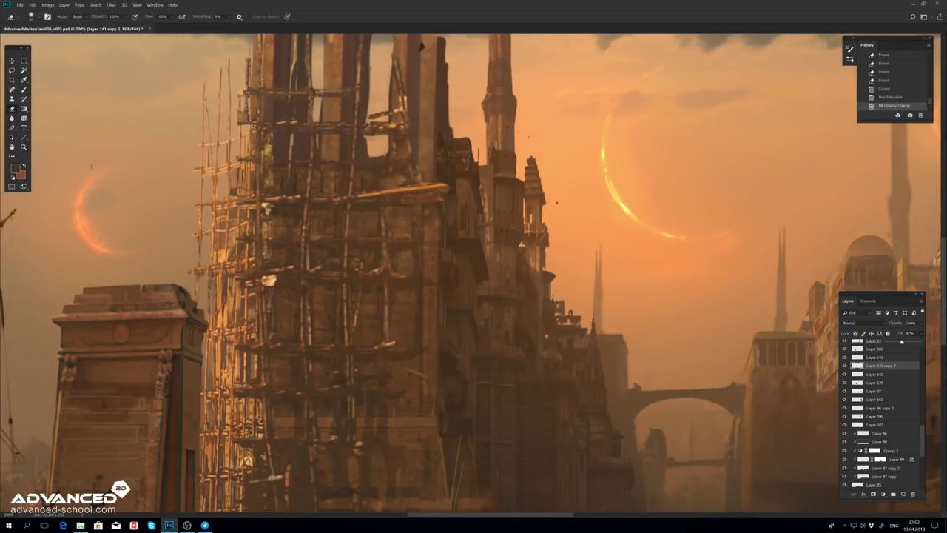
Step: Try a transform on the tower copy, then undo it
key(ctrl+minus)
key(ctrl+minus)
key(m)
key(ctrl+t)
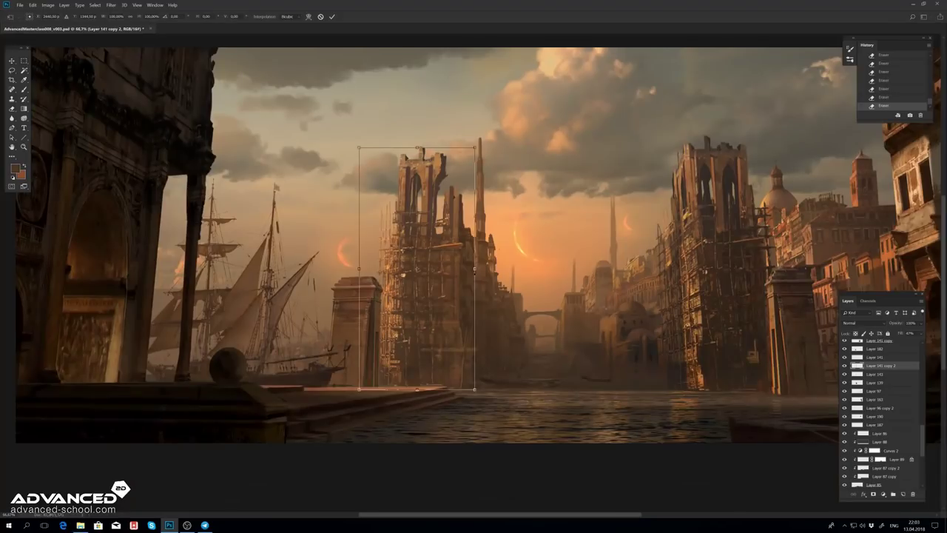
key(Return)
key(ctrl+z)
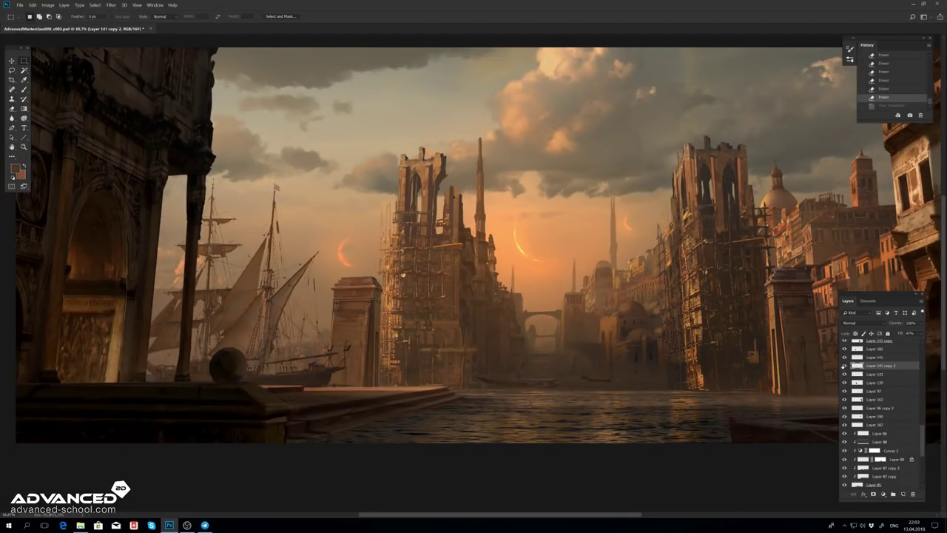
Step: Soften the tower copy with Gaussian Blur and compare it against the scene with the copy hidden
key(ctrl+plus)
key(ctrl+plus)
key(ctrl+alt+f)
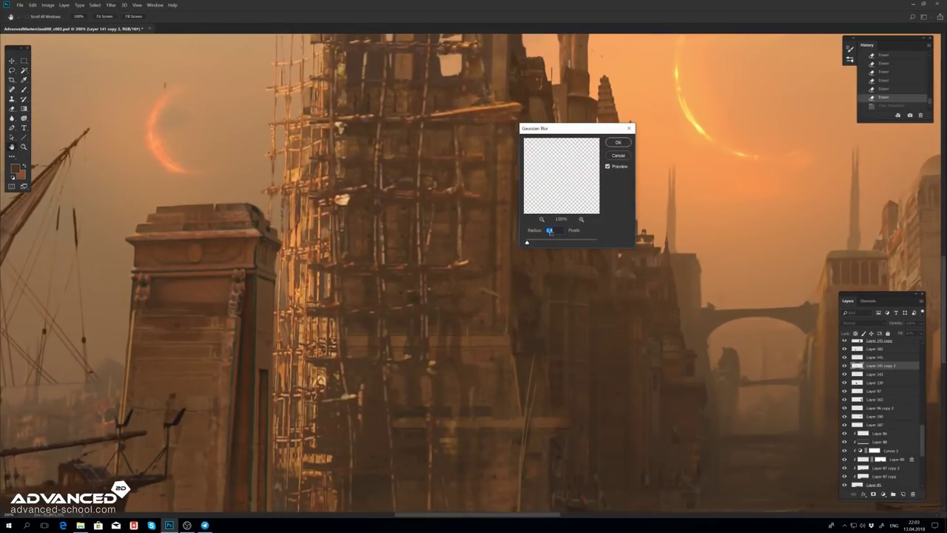
click(618, 143)
key(ctrl+minus)
key(ctrl+minus)
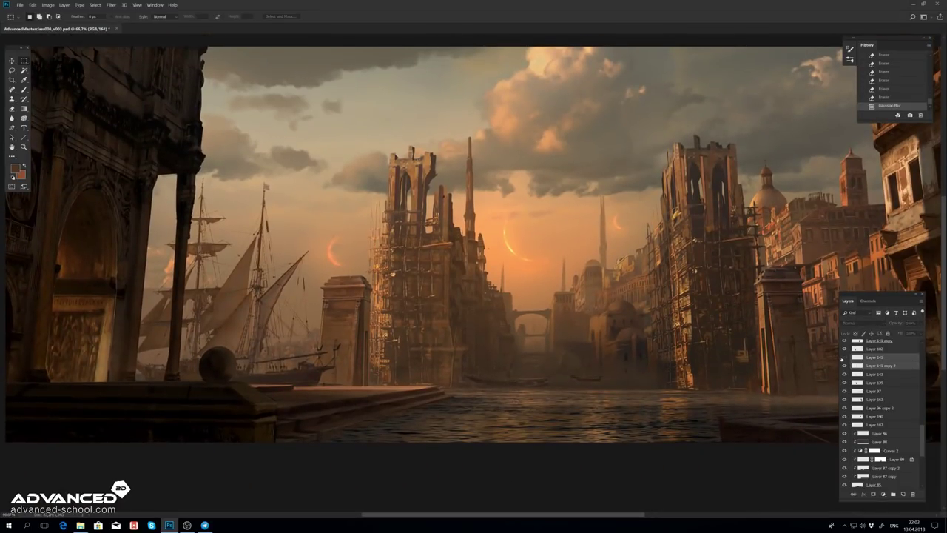
click(845, 357)
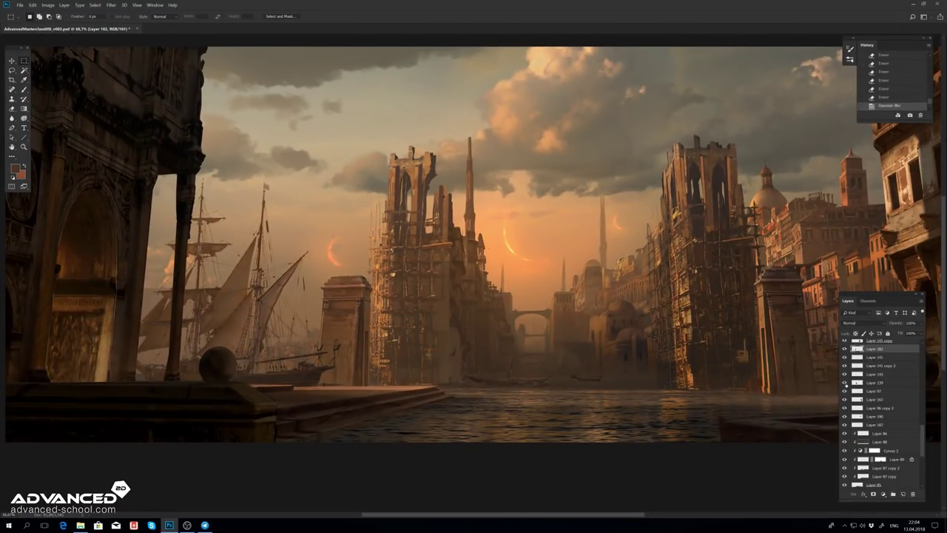
scroll(881, 400, down, 2)
Step: Isolate Layer 70 and cut a strip from the left tower's right edge, then inspect the towers
click(873, 456)
alt+click(845, 456)
key(ctrl+plus)
key(ctrl+plus)
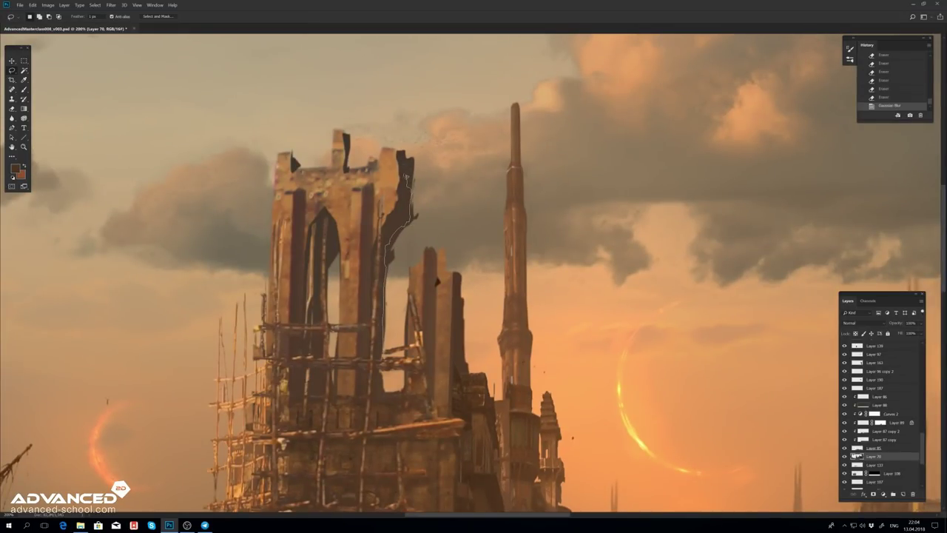
key(ctrl+x)
scroll(464, 219, down, 2)
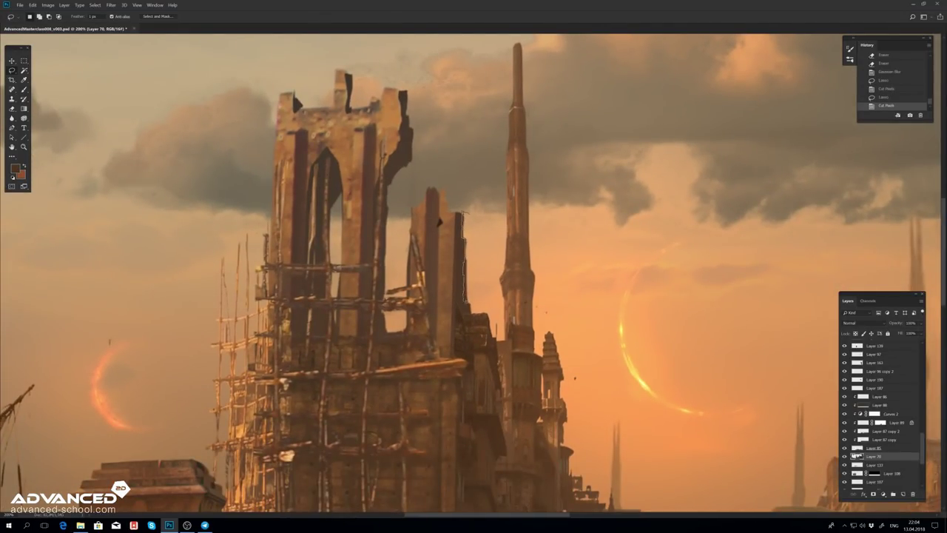
key(ctrl+d)
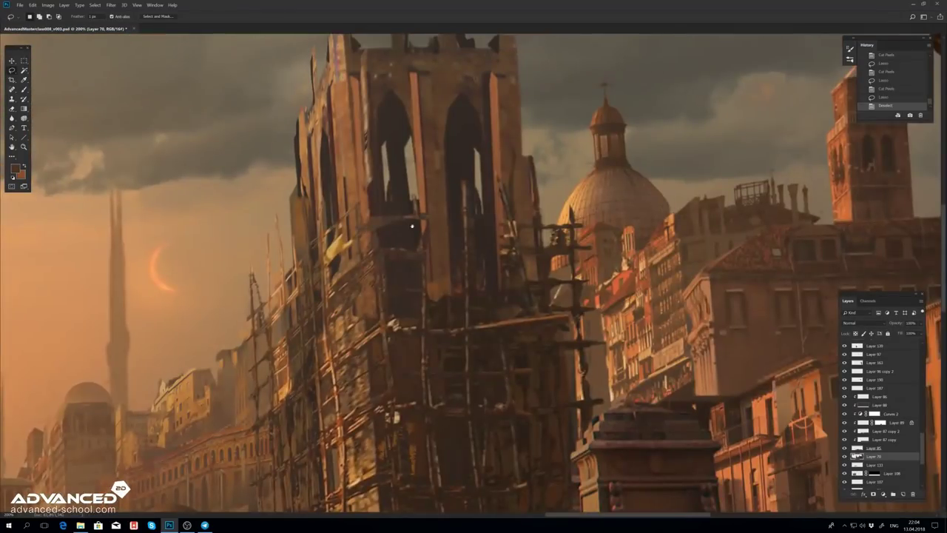
drag(412, 226, 470, 311)
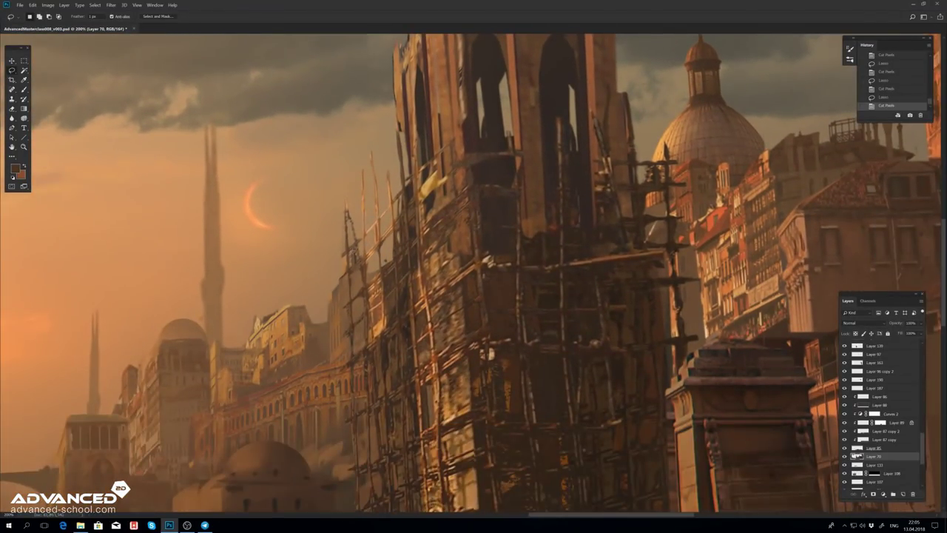
drag(474, 274, 414, 222)
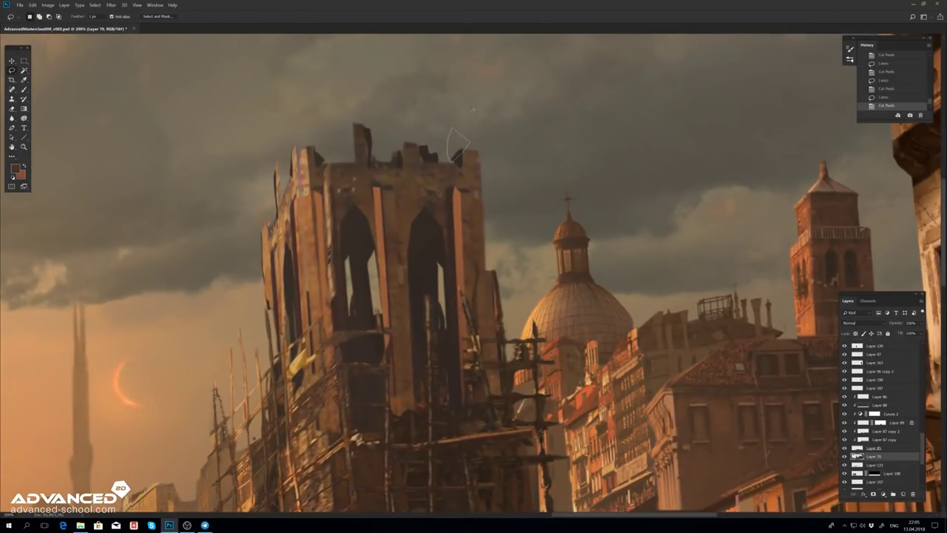
key(ctrl+minus)
Step: Lock Layer 70's transparency and review the whole painting full screen
key(g)
key(slash)
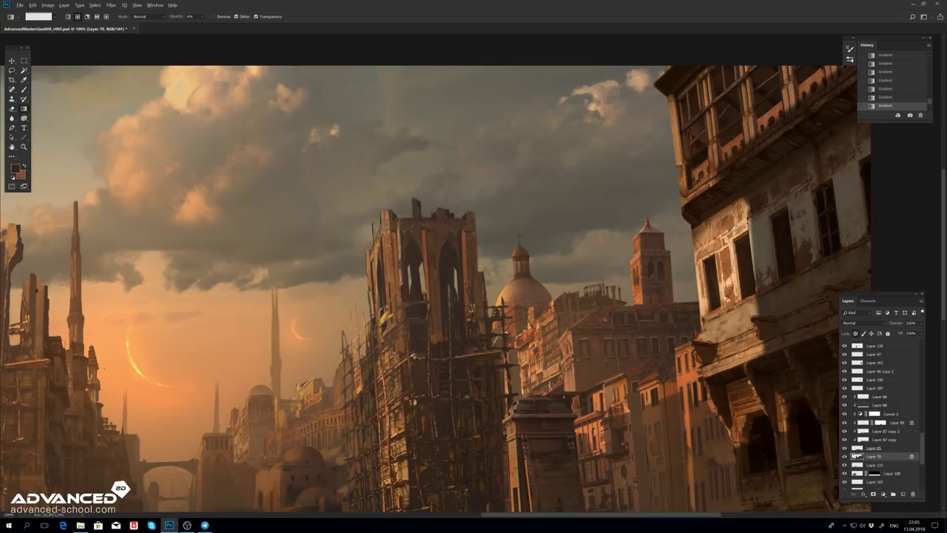
scroll(473, 273, left, 5)
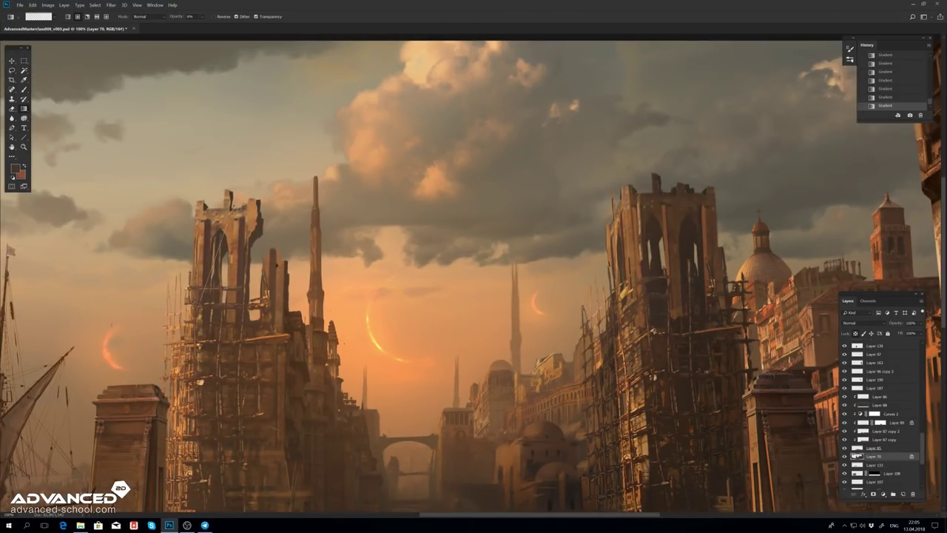
key(ctrl+minus)
key(ctrl+minus)
key(f)
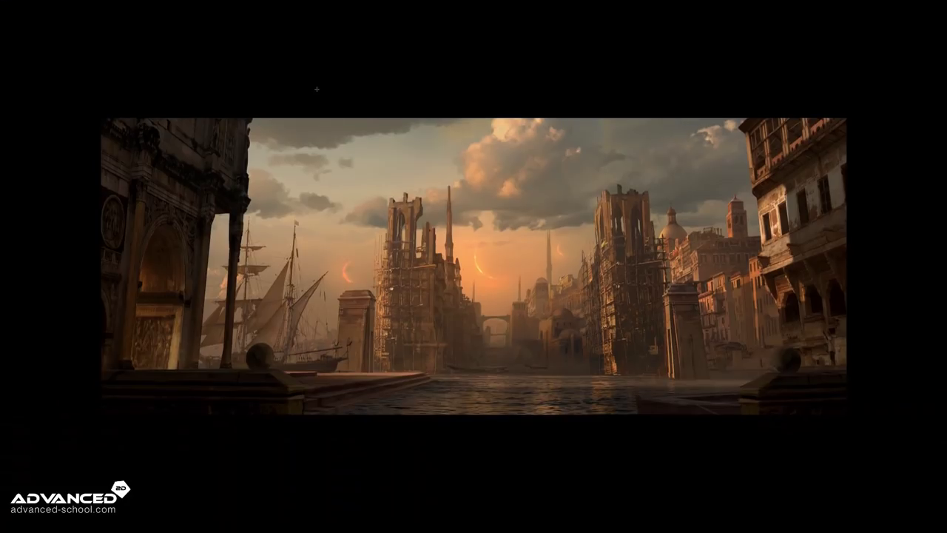
key(ctrl+plus)
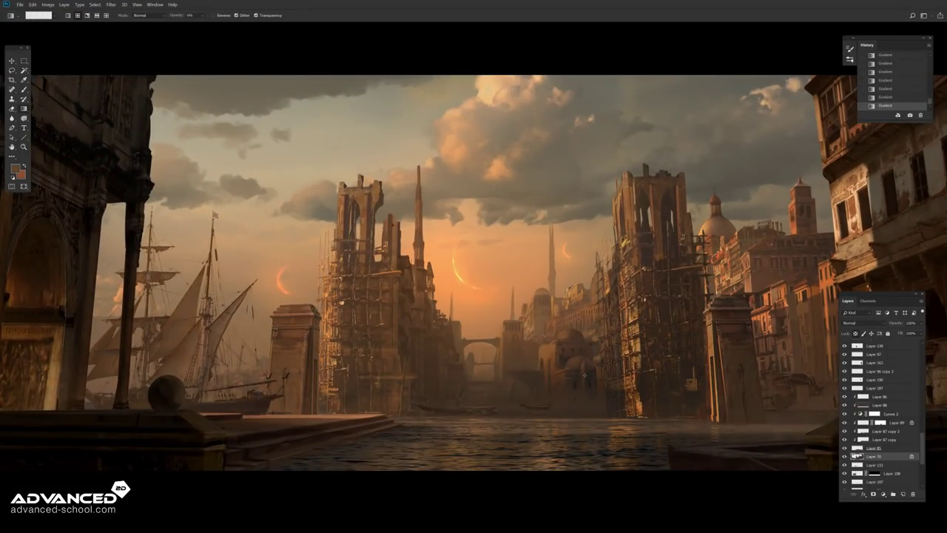
key(m)
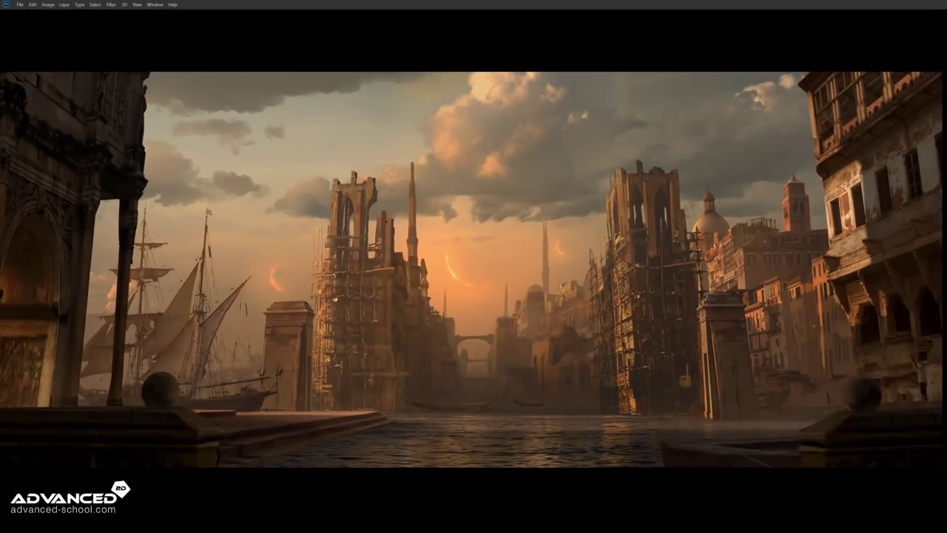
scroll(730, 267, up, 3)
Step: Apply a slight Gaussian Blur to the tower layers, then select Layer 141 copy 2 and Layer 182
key(ctrl+alt+f)
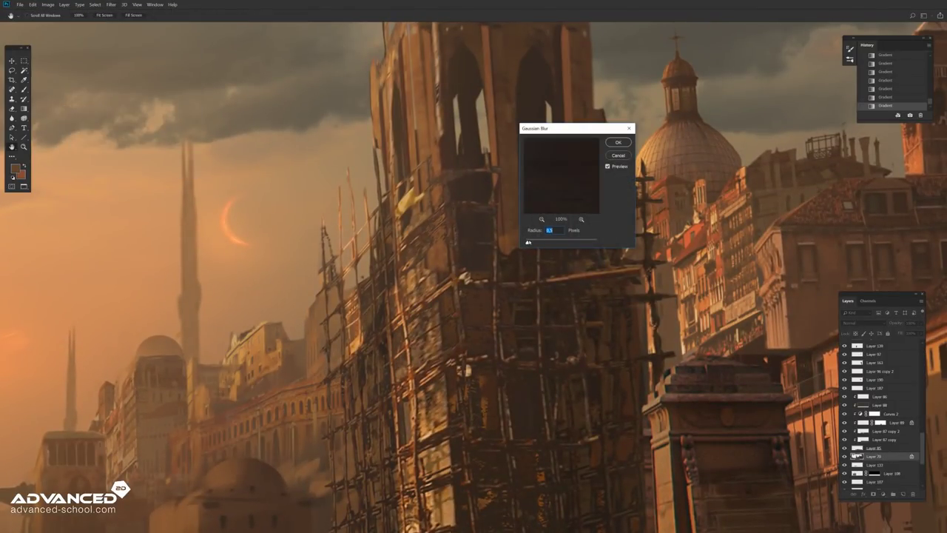
click(619, 142)
key(v)
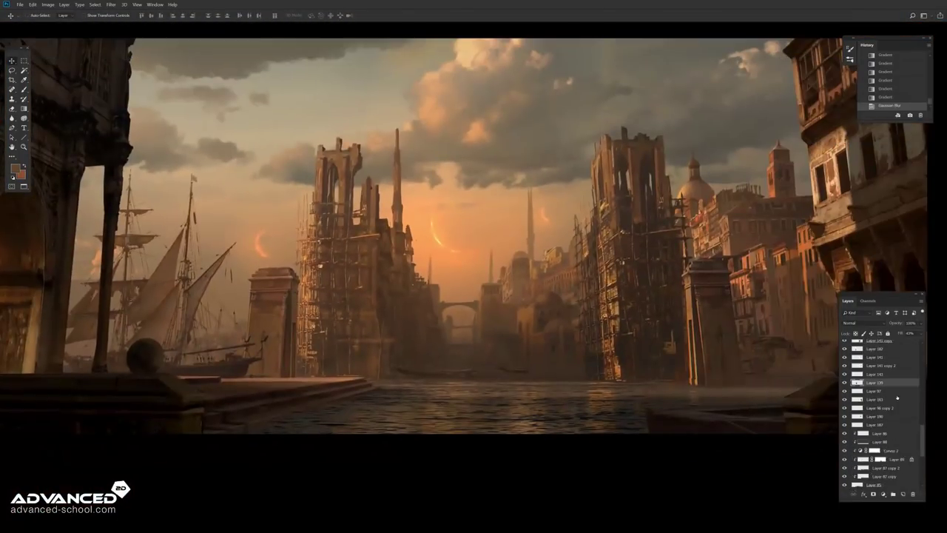
key(ctrl+alt+f)
key(Return)
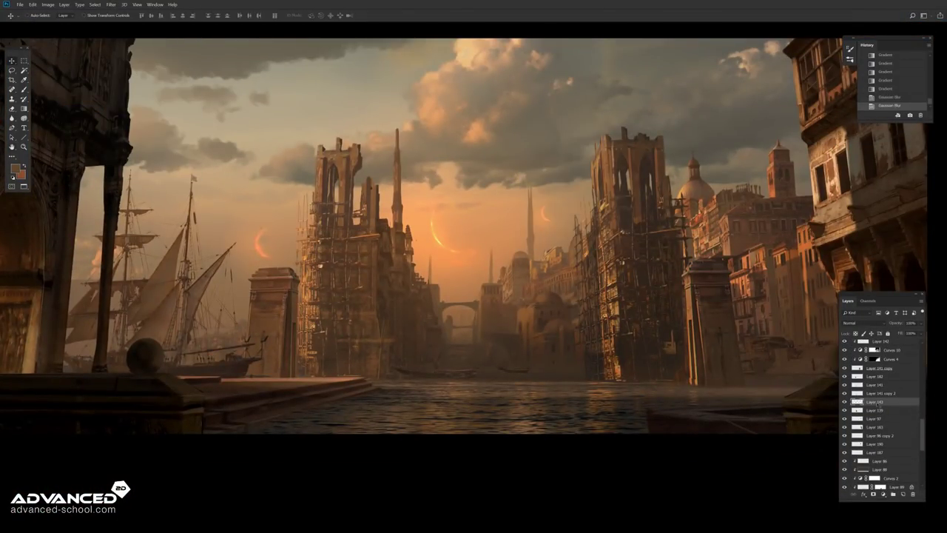
click(848, 393)
click(875, 376)
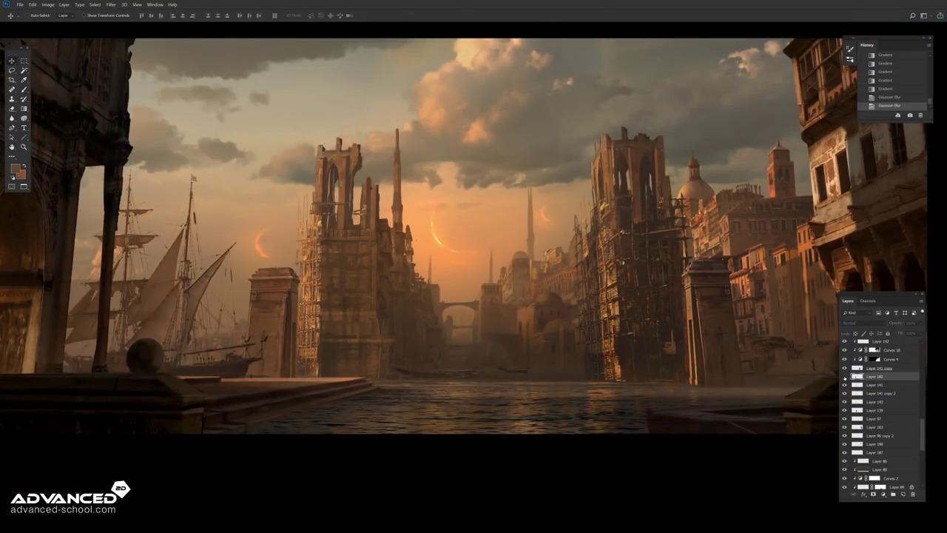
scroll(286, 337, up, 5)
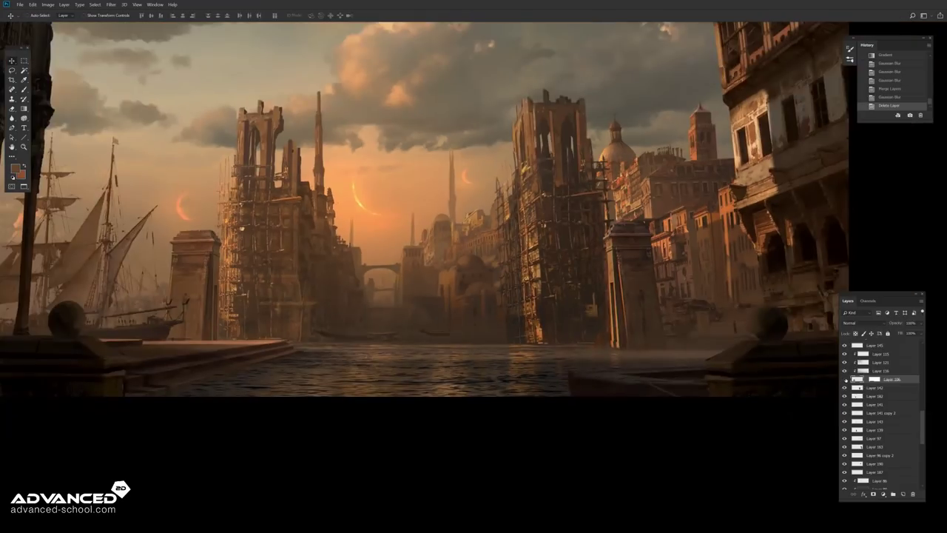
Step: Enlarge and shift the left arch and ship, blur it, and merge into Layer 115
key(ctrl+t)
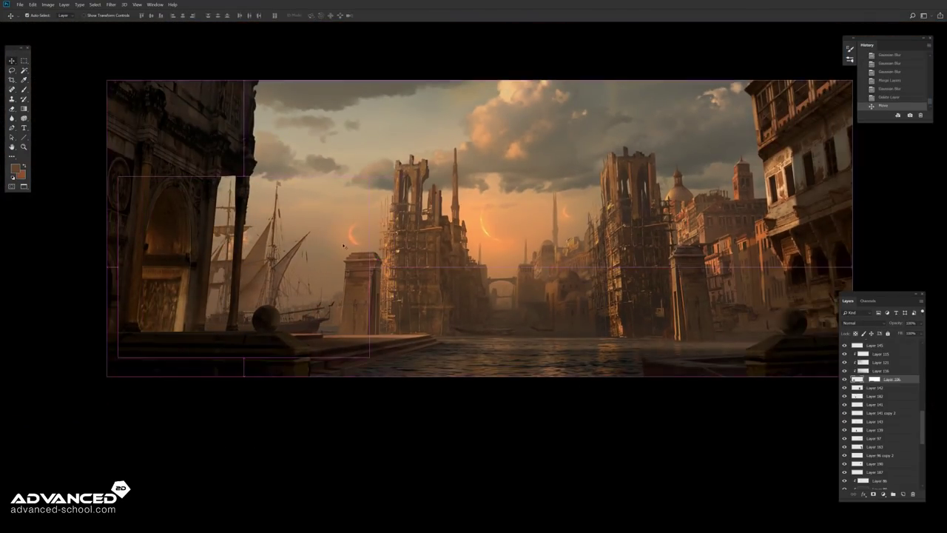
drag(142, 177, 101, 148)
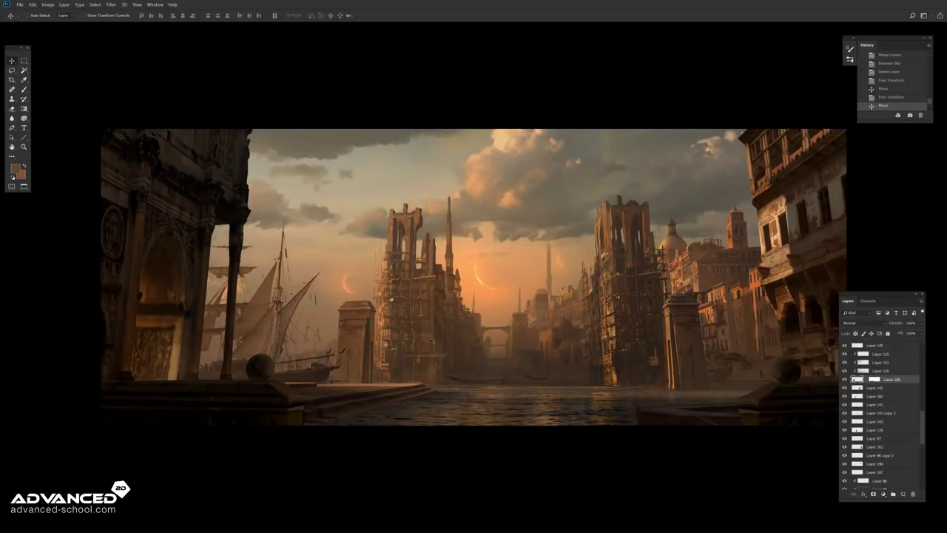
drag(427, 334, 365, 334)
key(ctrl+plus)
key(ctrl+plus)
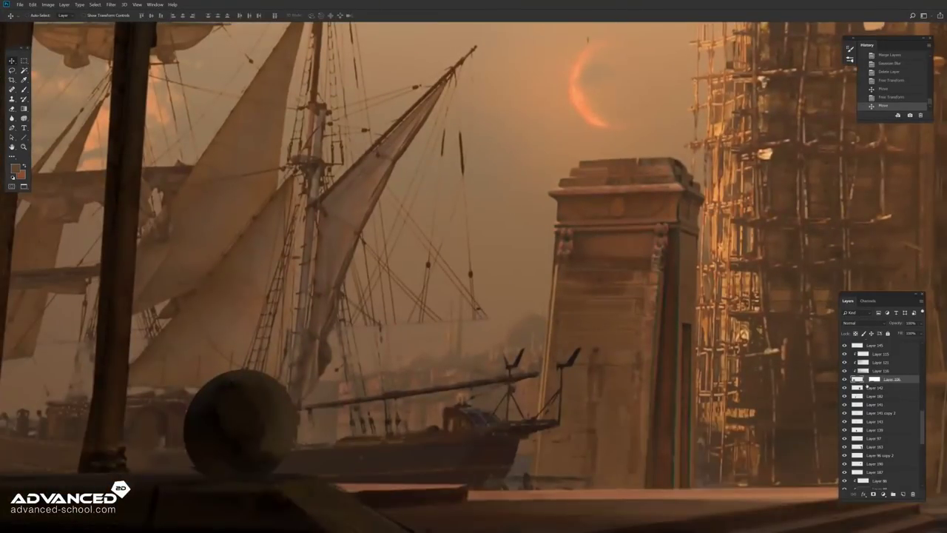
click(111, 5)
click(148, 9)
key(ctrl+e)
Step: Select a thin strip near the ship's mast and stretch it into a tall line
key(m)
key(ctrl+t)
drag(427, 316, 349, 509)
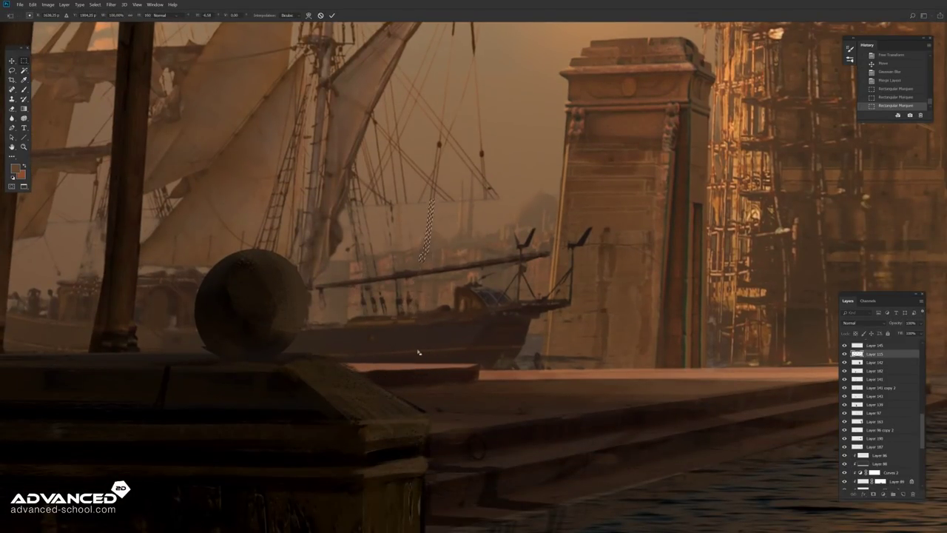
drag(486, 213, 486, 307)
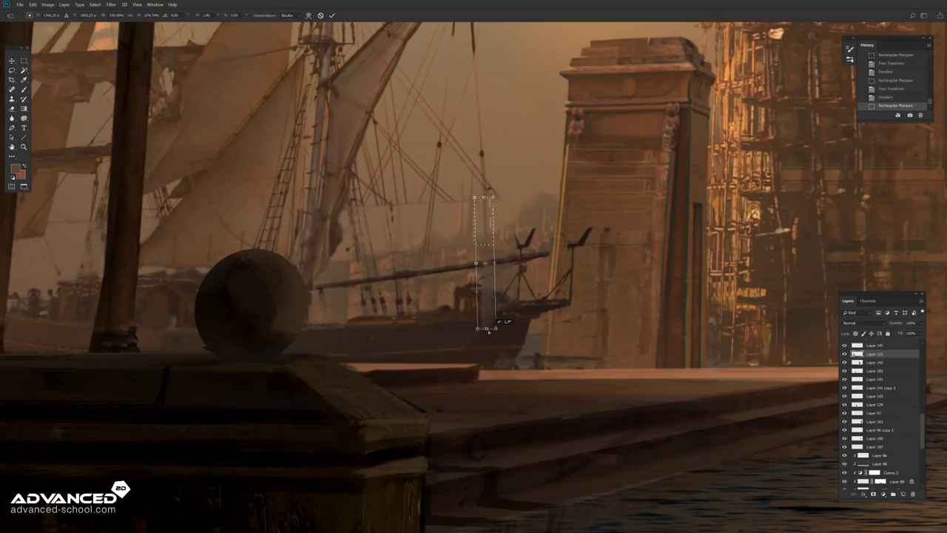
key(Return)
key(ctrl+d)
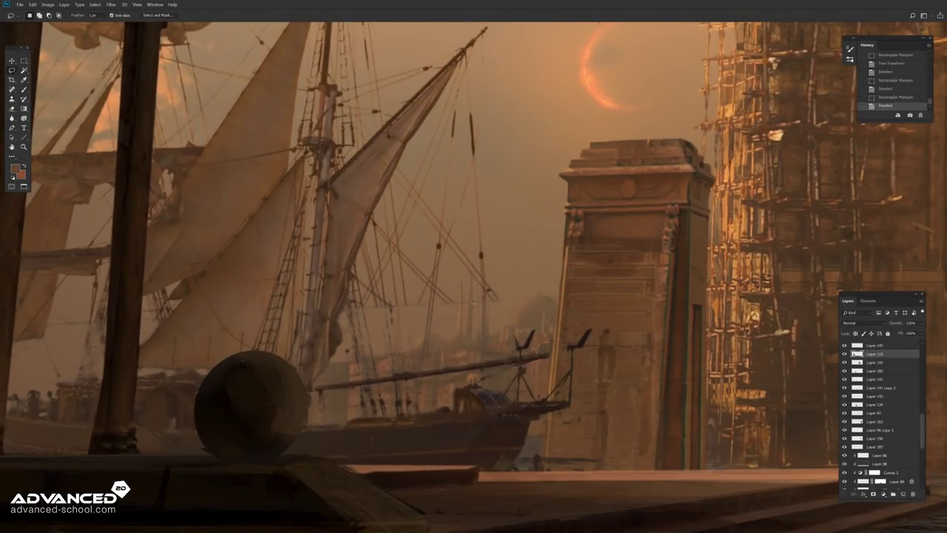
Step: Paste the strip onto its own layer, rotate it into a slanted rigging line, and lock transparency
key(ctrl+v)
key(ctrl+t)
drag(510, 311, 522, 263)
key(Return)
key(g)
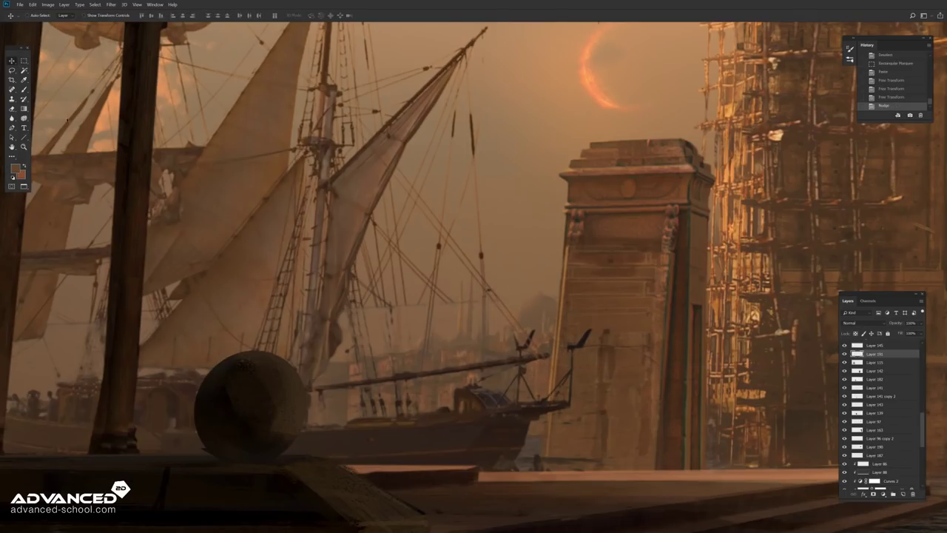
key(slash)
key(slash)
Step: Duplicate the rigging line into a second angled line and merge both into the ship layer
key(e)
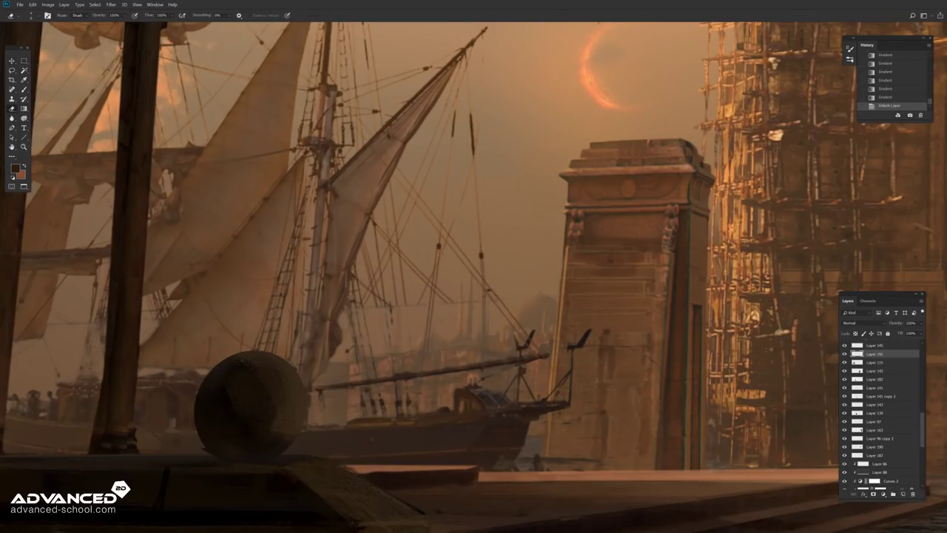
key(ctrl+alt+t)
drag(518, 292, 537, 283)
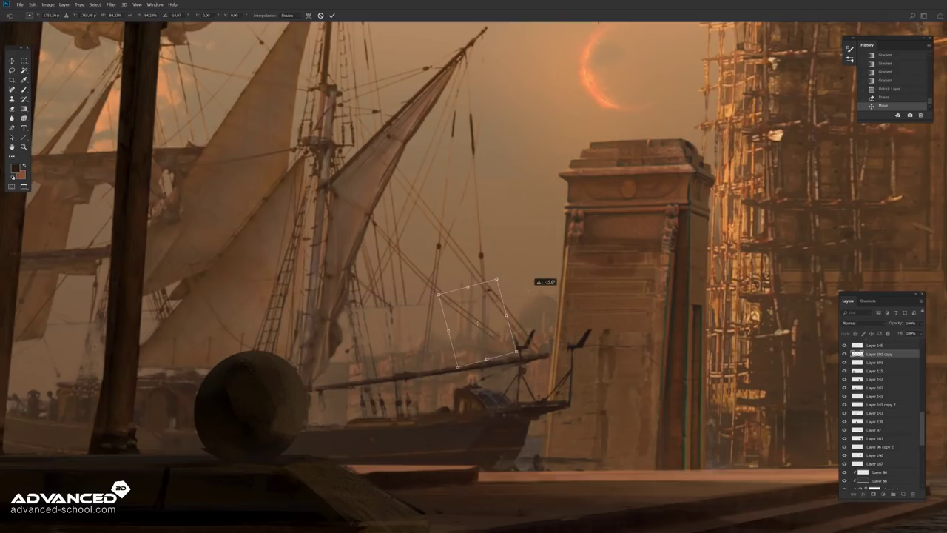
key(Return)
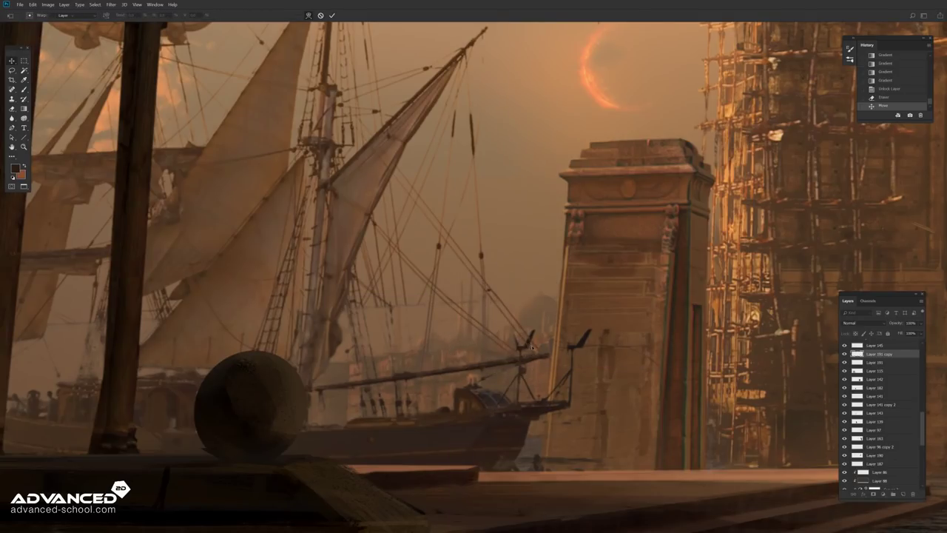
key(ctrl+e)
key(ctrl+e)
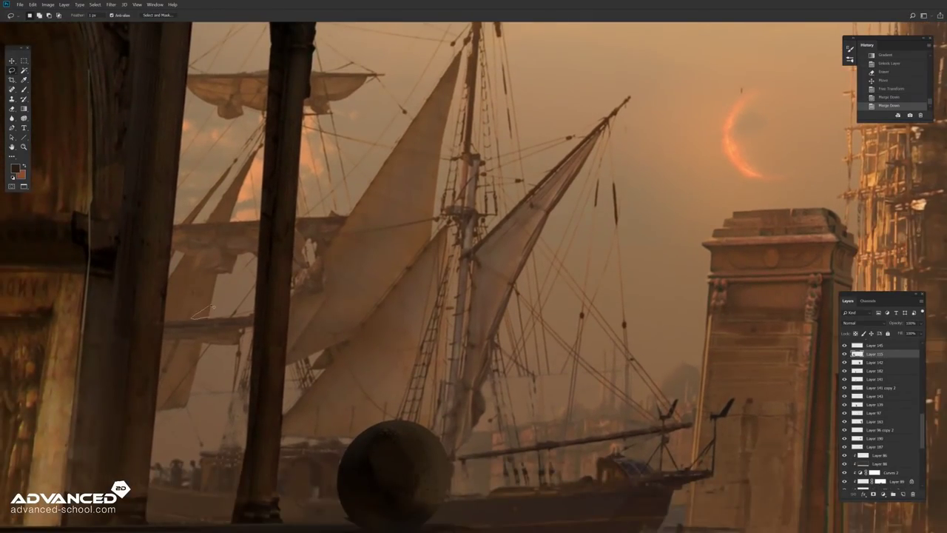
Step: Cut away two patches of the sail with the lasso
key(l)
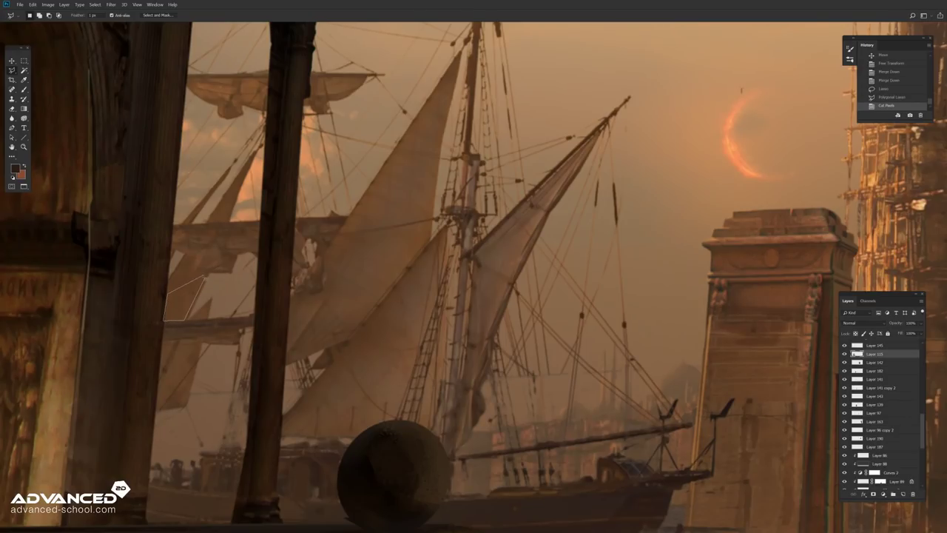
key(ctrl+x)
click(164, 293)
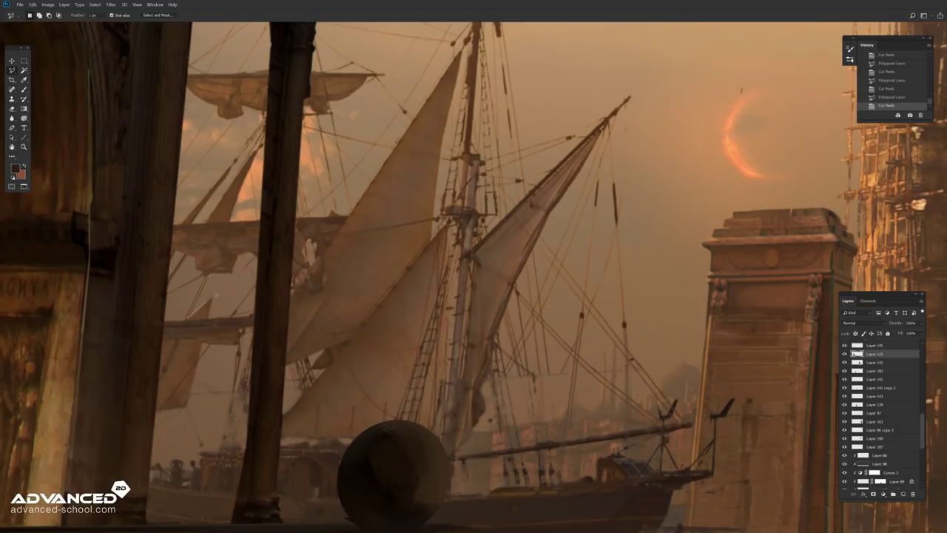
key(ctrl+x)
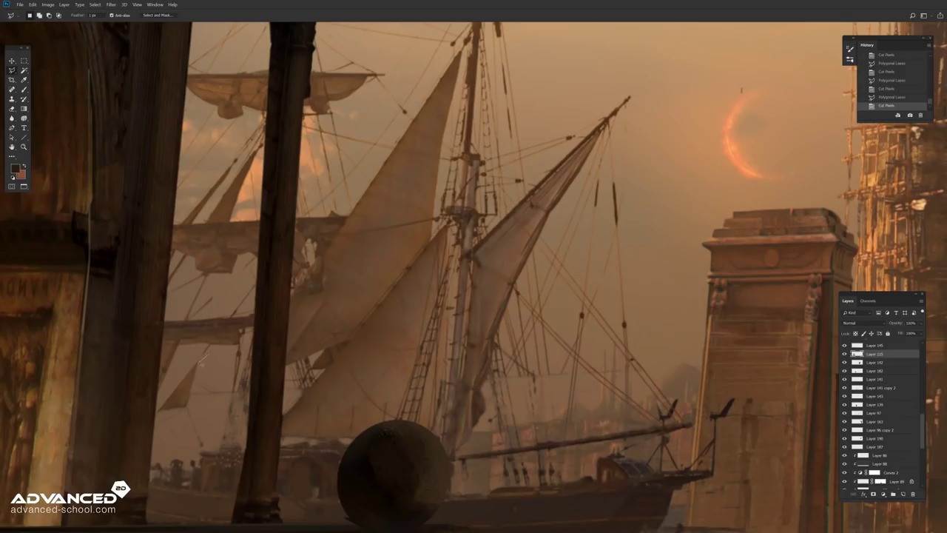
scroll(375, 285, up, 2)
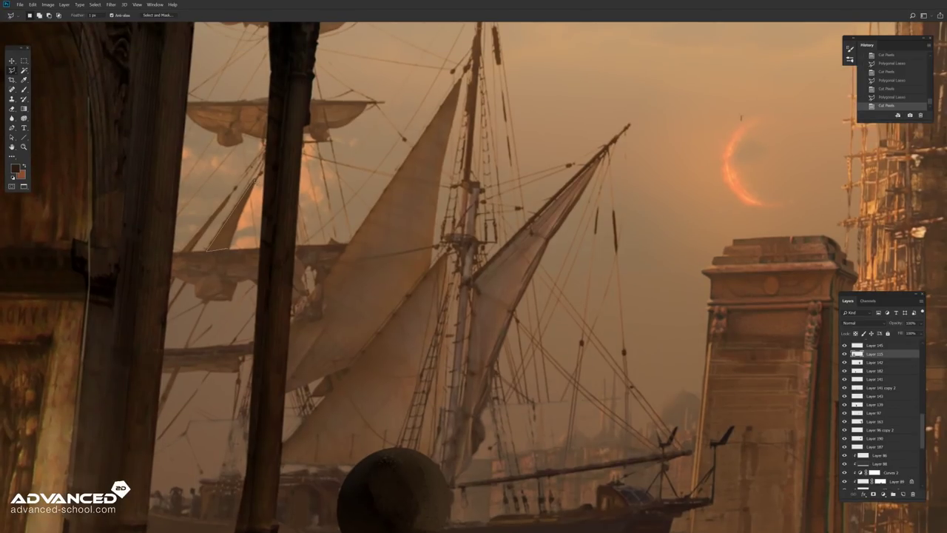
scroll(272, 186, down, 1)
Step: Add a new layer, then reduce the sails' saturation with Hue/Saturation
key(ctrl+shift+alt+n)
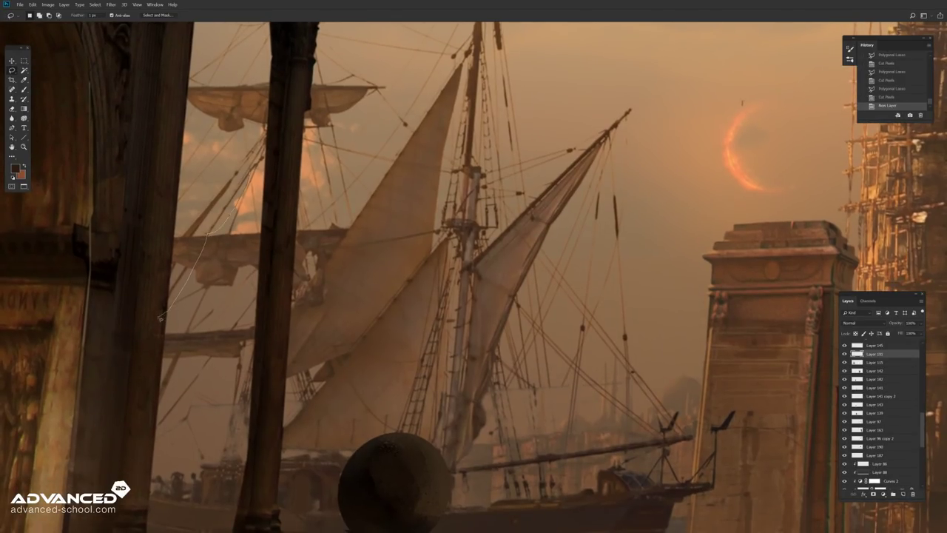
key(b)
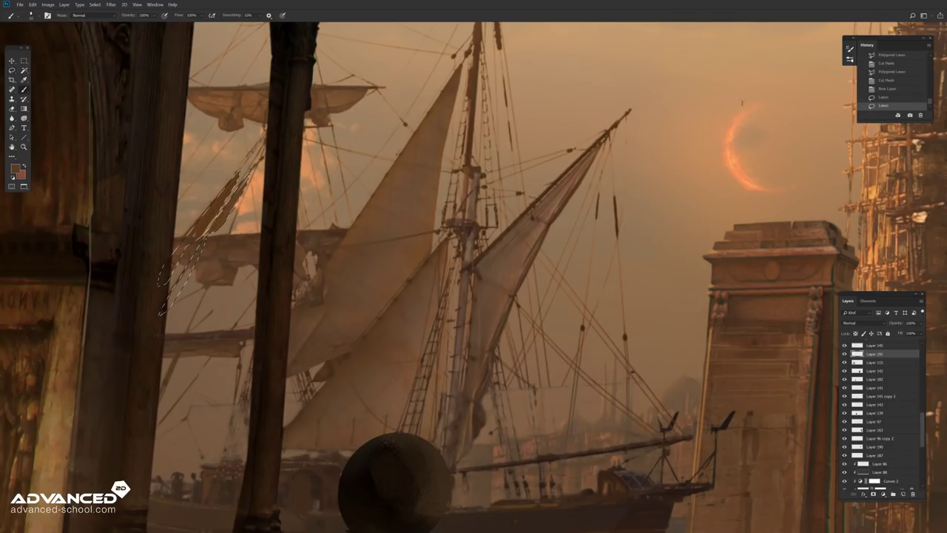
key(l)
key(ctrl+d)
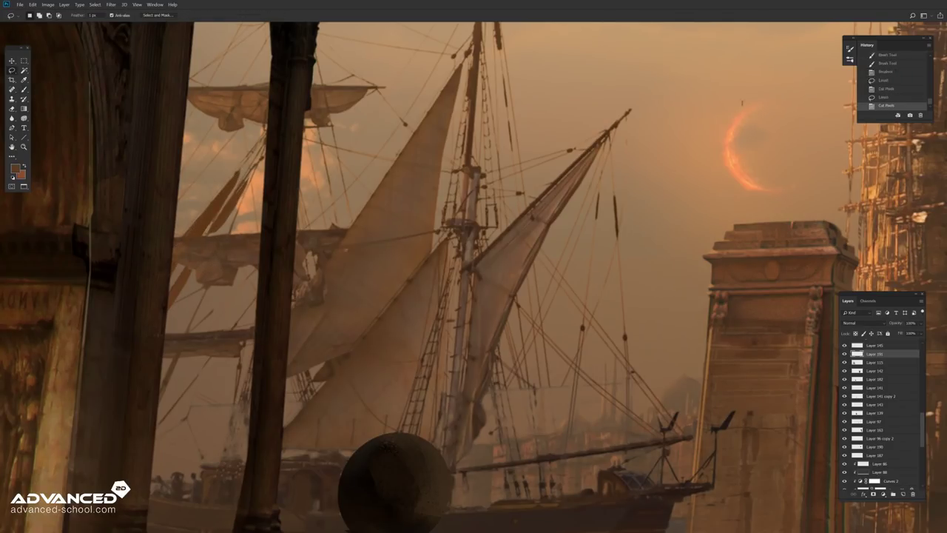
key(ctrl+u)
click(836, 223)
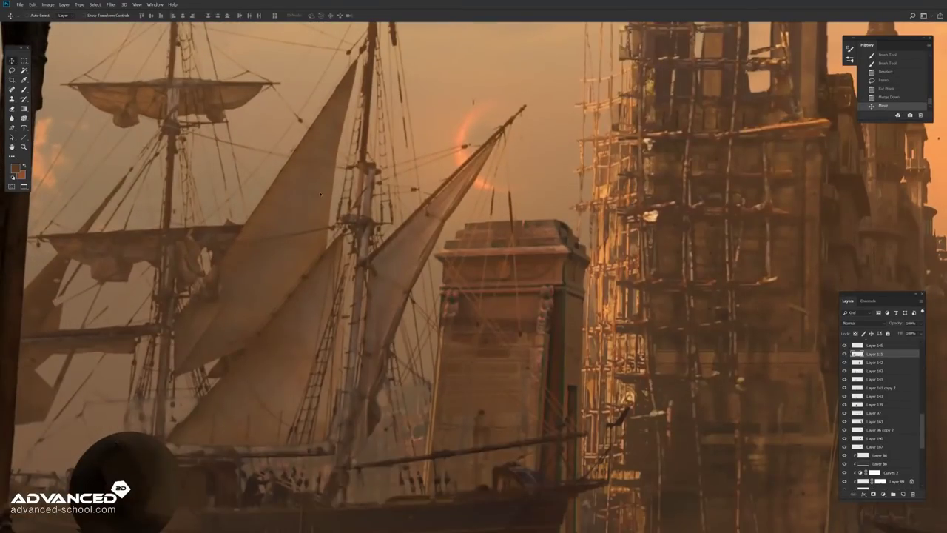
Step: Cut two sail areas from the tall ship and paste a sail piece back in
drag(470, 227, 496, 260)
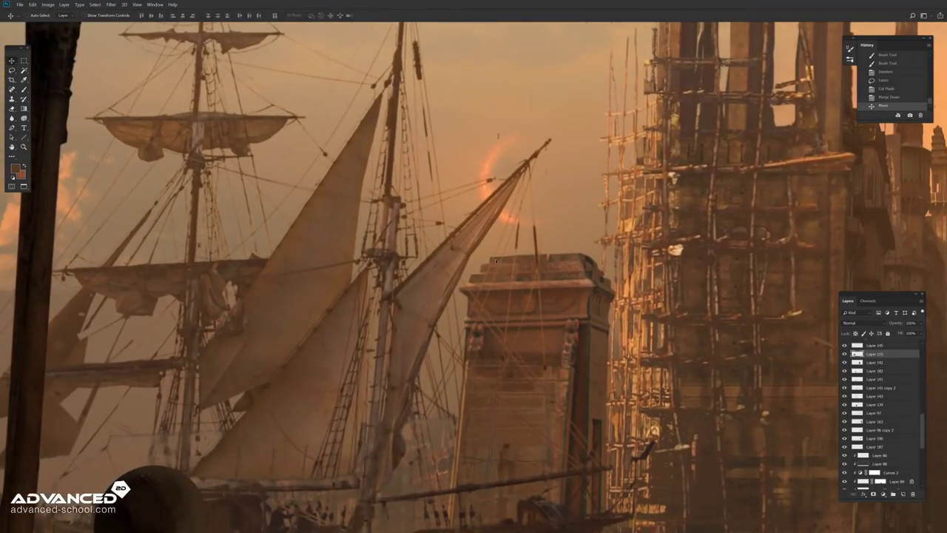
key(l)
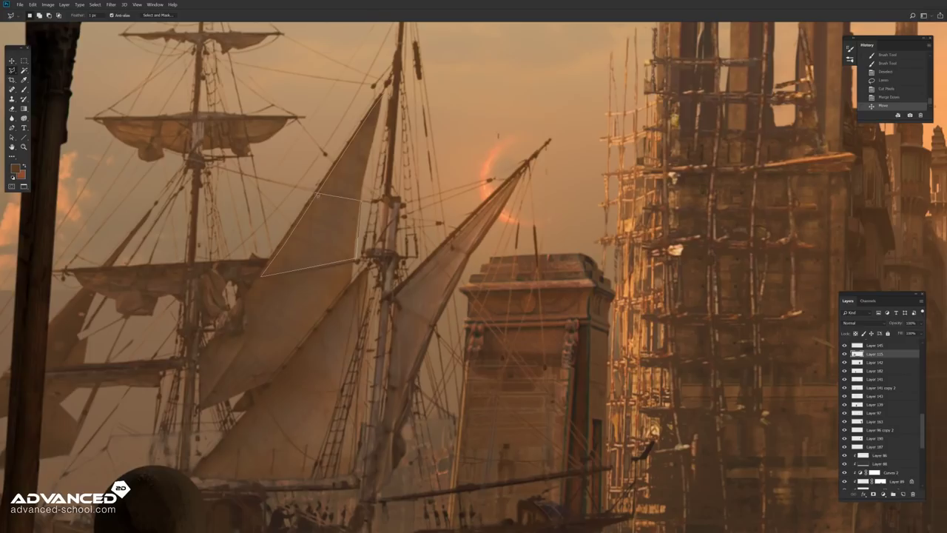
key(ctrl+x)
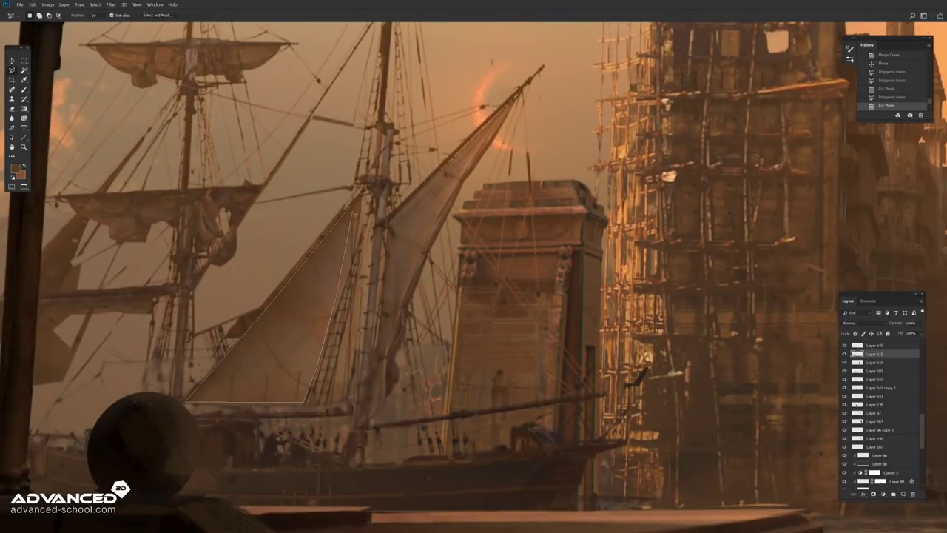
key(ctrl+x)
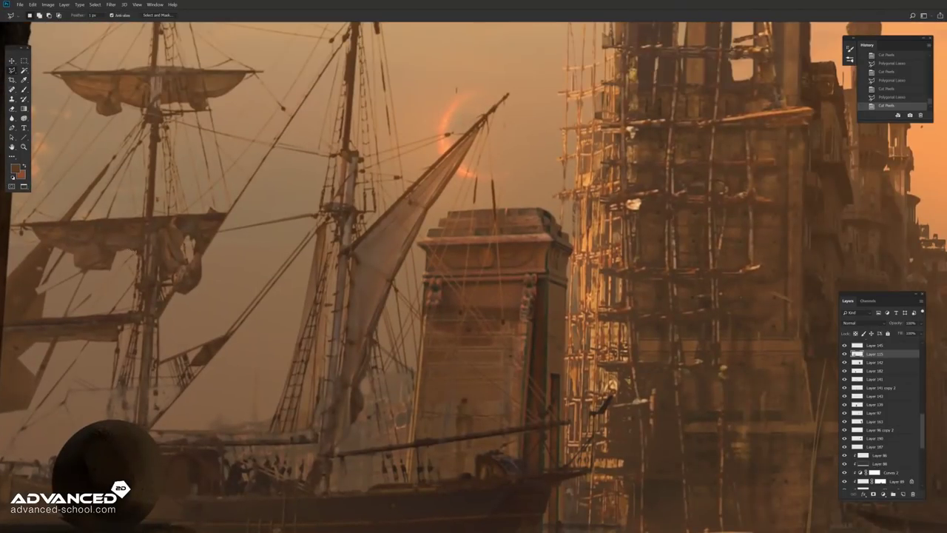
key(ctrl+v)
Step: Move and stretch the pasted sail into shape beside the lower ship, above the deck
key(ctrl+t)
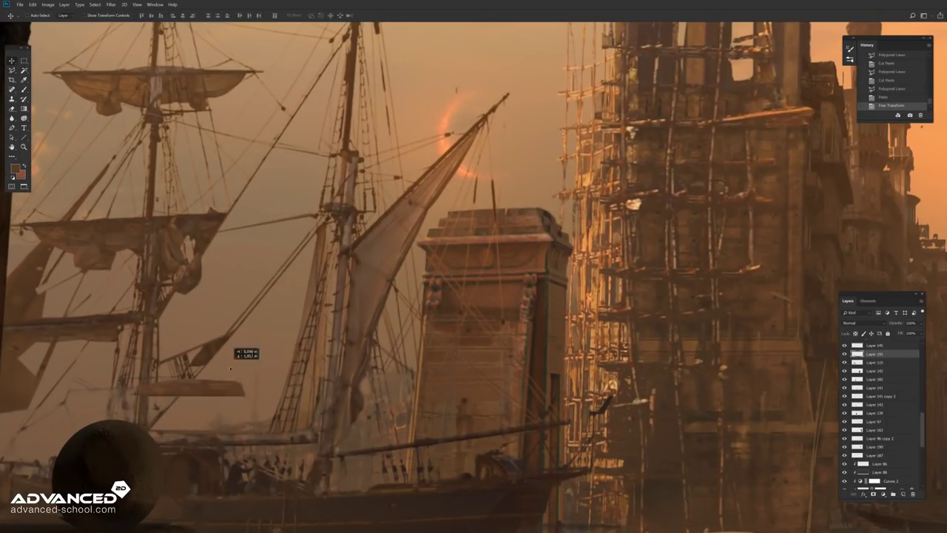
drag(88, 237, 199, 421)
drag(262, 421, 310, 420)
key(Return)
key(ctrl+t)
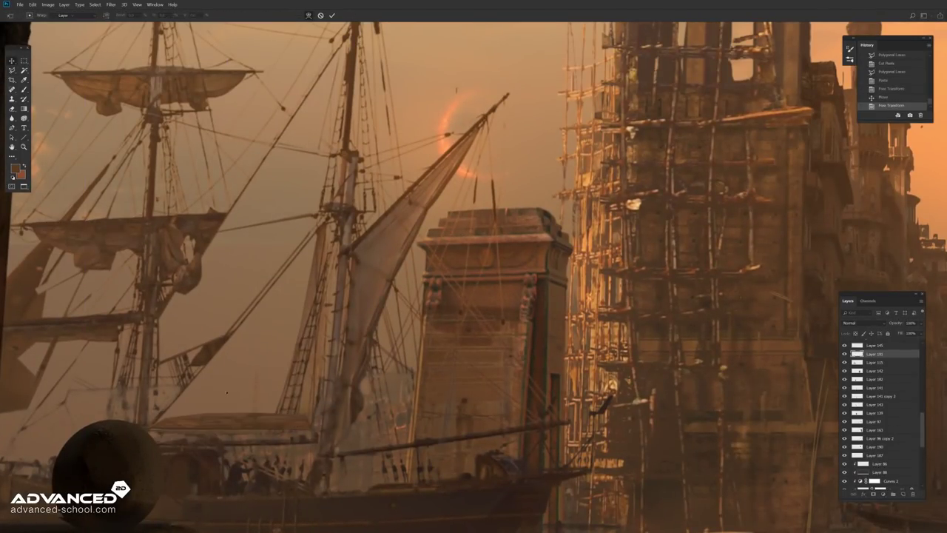
key(Return)
key(ctrl+t)
drag(303, 411, 256, 406)
key(Return)
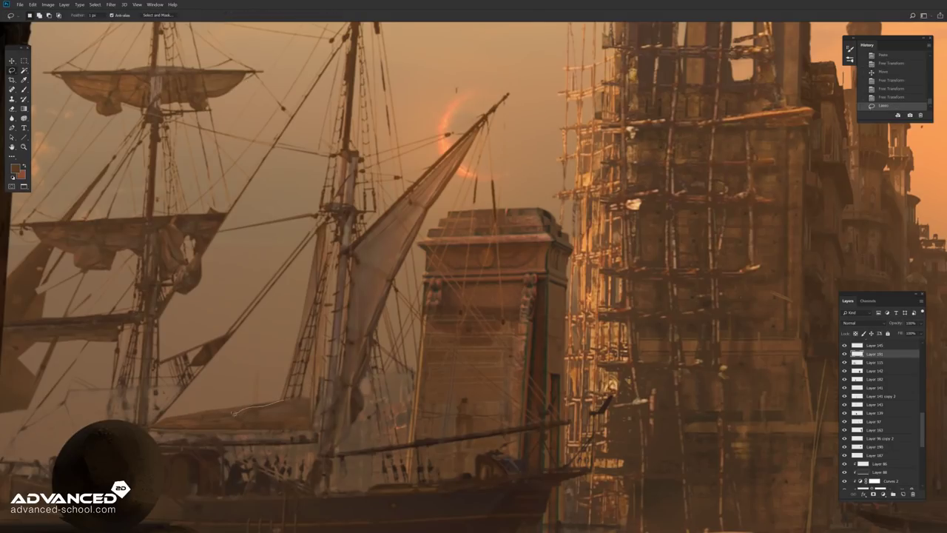
Step: Cut a sail piece onto its own layer and stretch it wider across the middle yard
key(b)
scroll(474, 274, down, 3)
scroll(474, 274, up, 3)
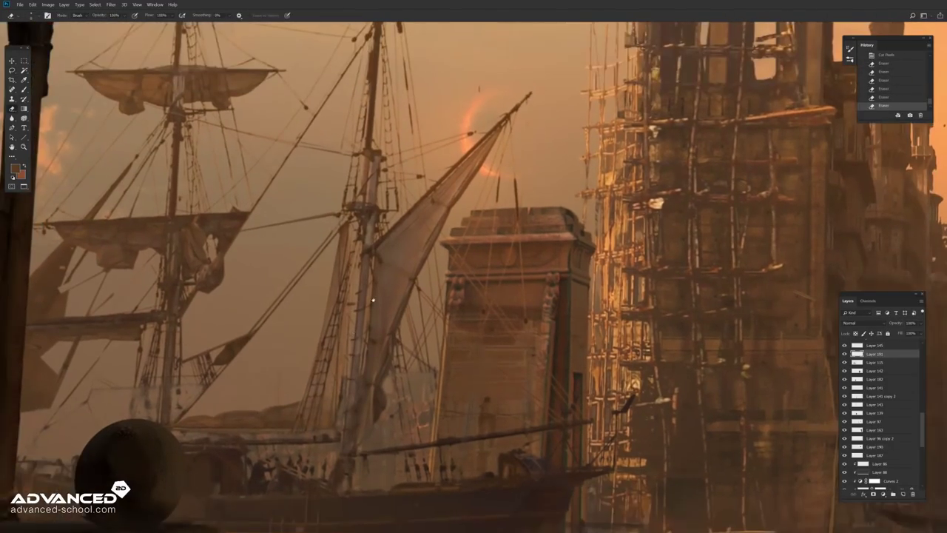
key(ctrl+z)
key(l)
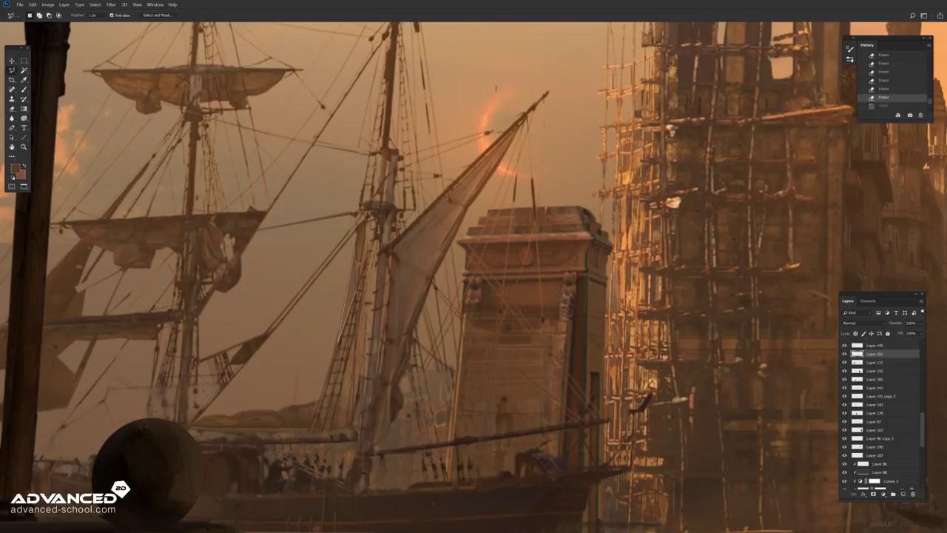
click(356, 258)
key(ctrl+x)
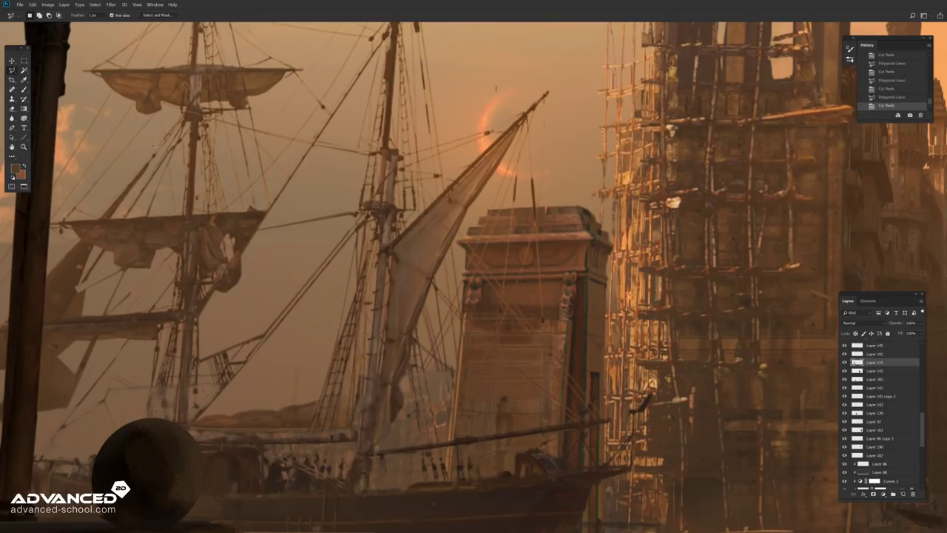
key(ctrl+shift+v)
key(ctrl+t)
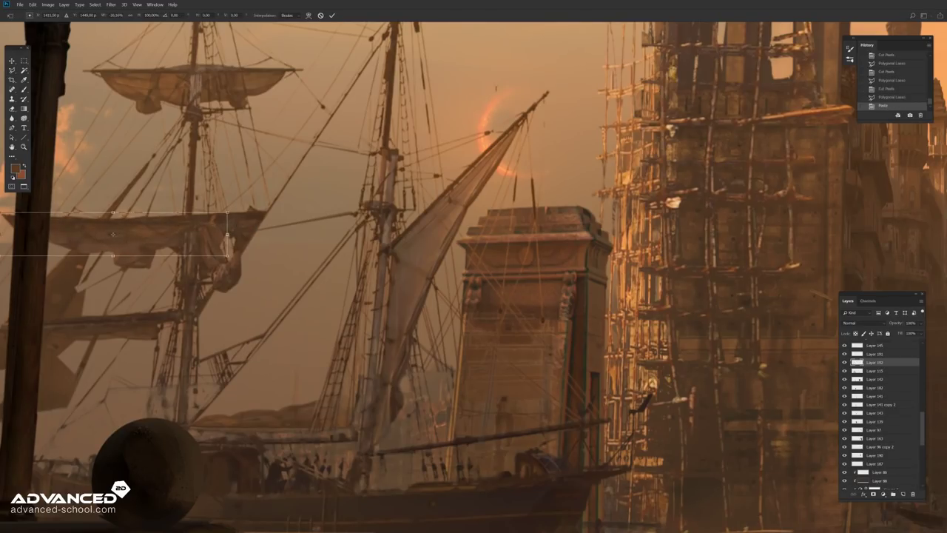
mouse_move(187, 234)
mouse_down()
mouse_move(268, 233)
mouse_move(329, 214)
mouse_up()
key(Return)
Step: Merge the stretched sail down and copy the upper sail piece with the lasso
right_click(11, 70)
click(41, 70)
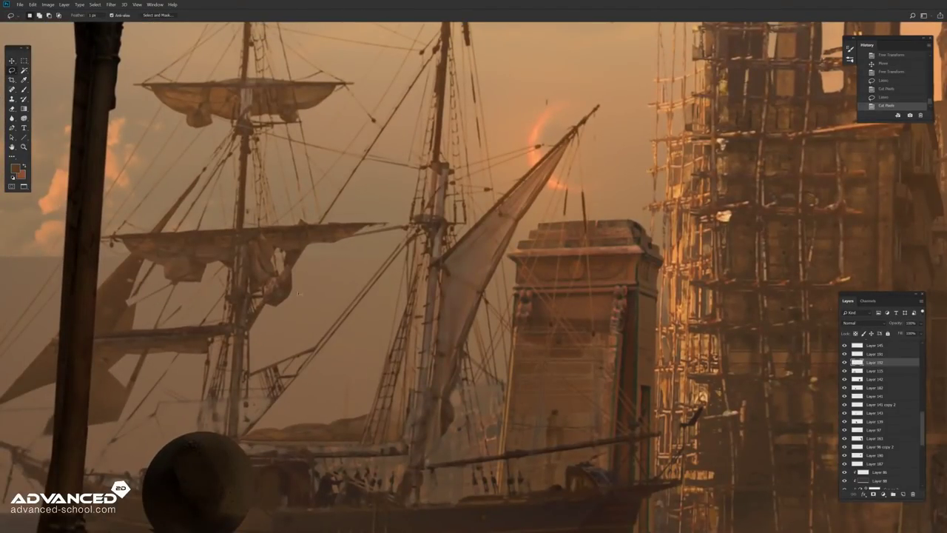
key(ctrl+e)
drag(245, 83, 148, 126)
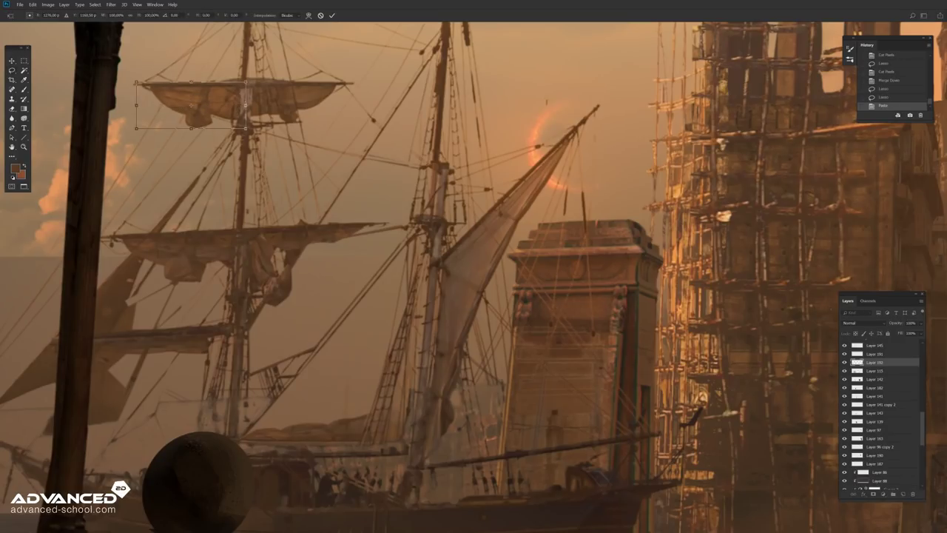
key(ctrl+c)
Step: Place the copied sail on the middle sail, stretch it wide and level, then merge
key(ctrl+v)
drag(196, 104, 307, 277)
key(ctrl+t)
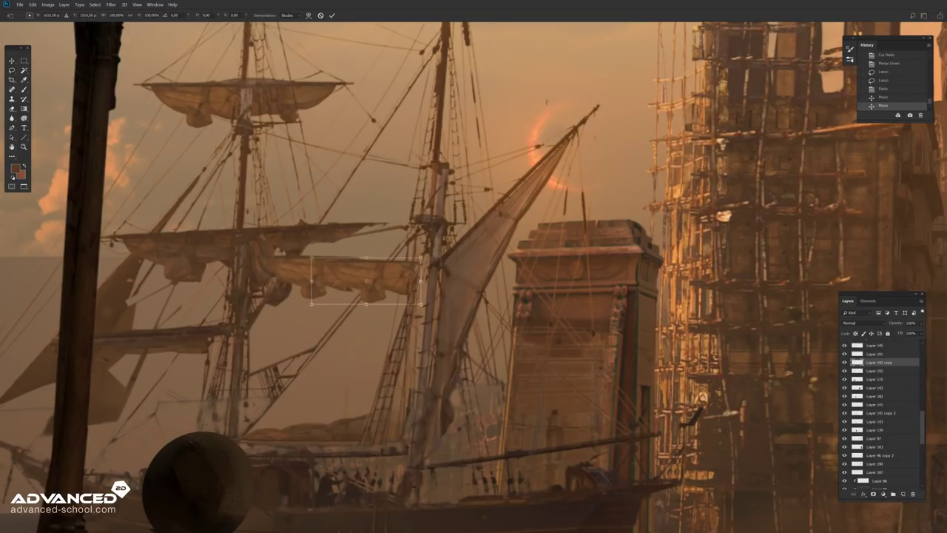
drag(385, 277, 472, 277)
key(Return)
key(e)
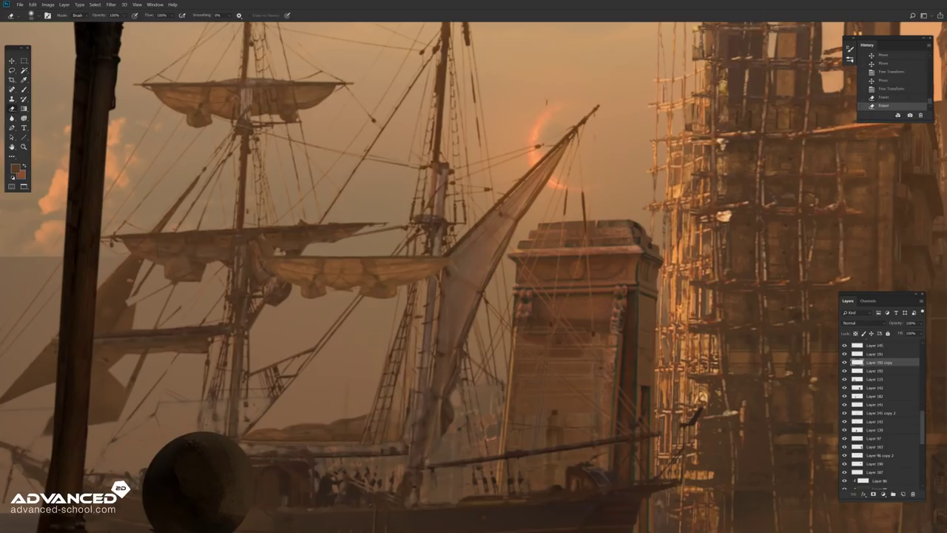
key(ctrl+e)
Step: Rotate the sail piece to a diagonal and warp it into a billowing curve
key(ctrl+t)
mouse_move(414, 222)
mouse_down()
mouse_move(376, 242)
mouse_move(433, 328)
mouse_up()
key(Return)
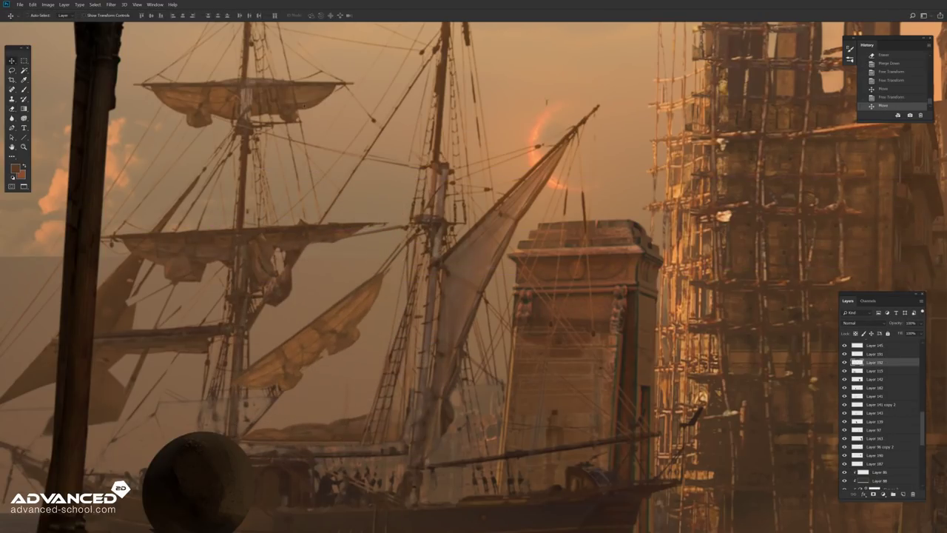
key(ctrl+t)
drag(370, 311, 388, 274)
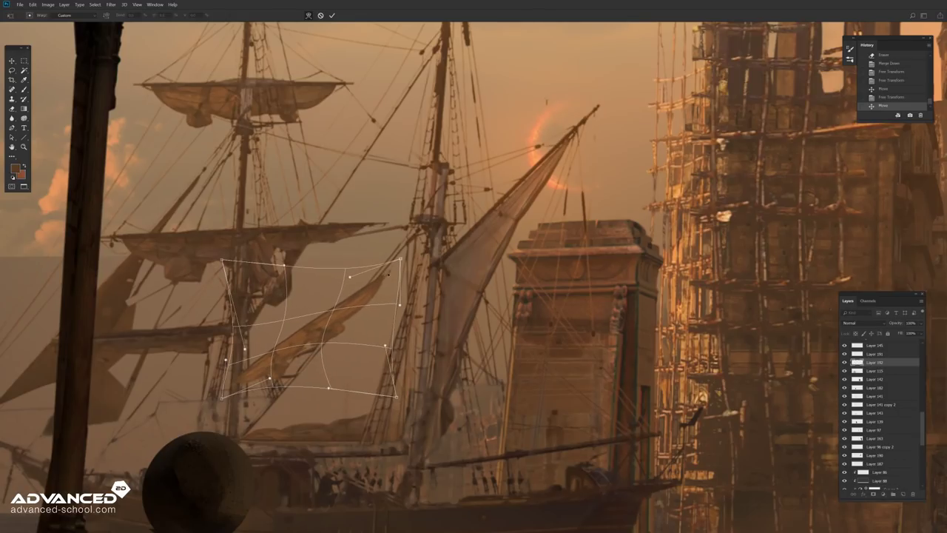
key(Return)
Step: Move the warped sail up toward the upper mast and adjust its tones with Curves
key(ctrl+t)
drag(330, 243, 319, 128)
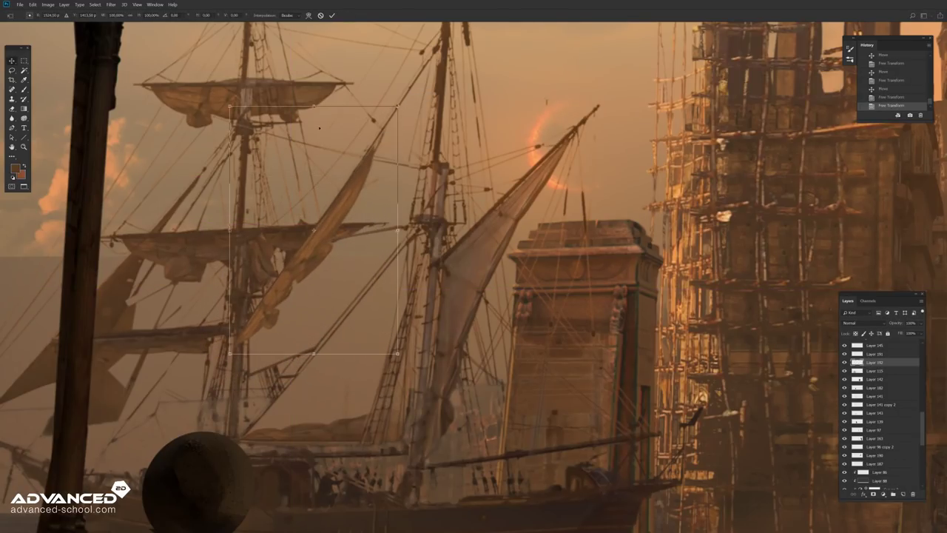
key(Return)
key(l)
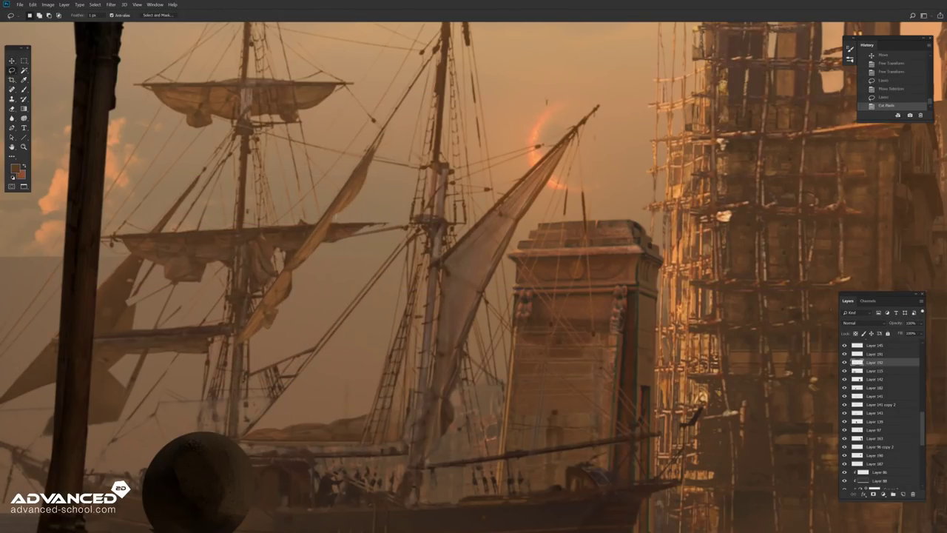
key(ctrl+m)
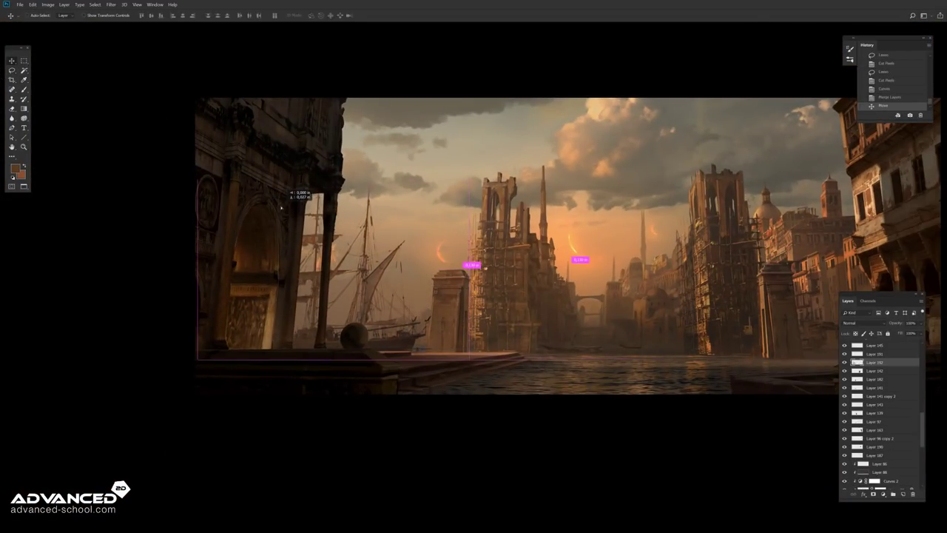
Step: Paste a copied piece beside the small boat and transform it into place
drag(243, 209, 248, 210)
key(ctrl+plus)
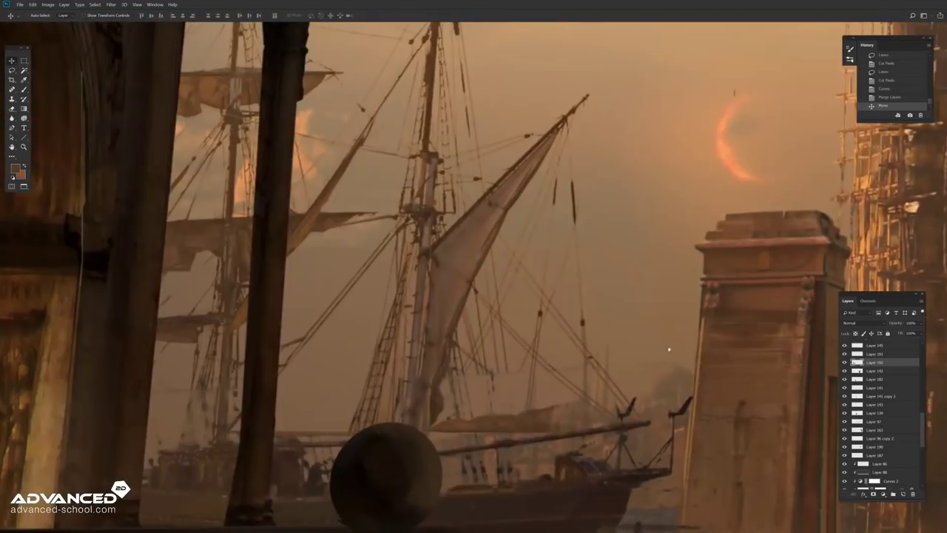
click(844, 370)
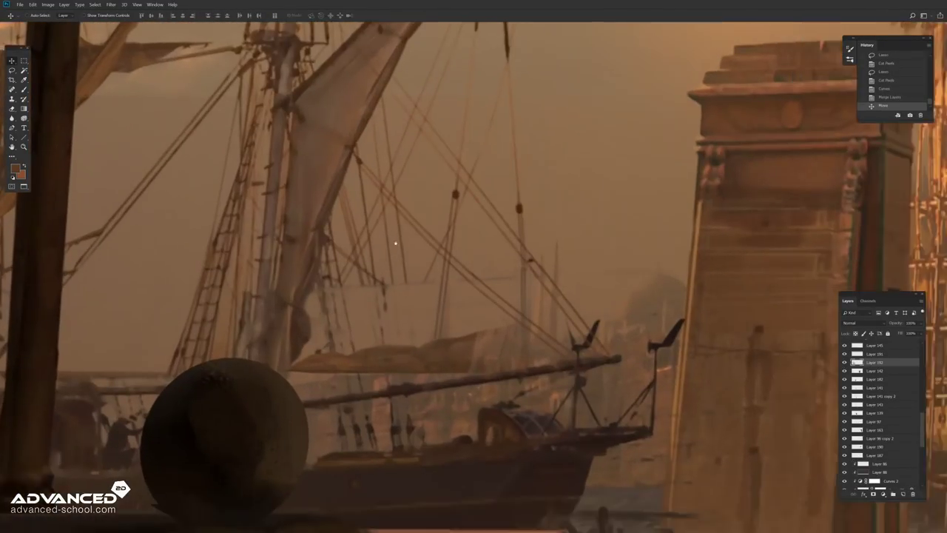
key(ctrl+v)
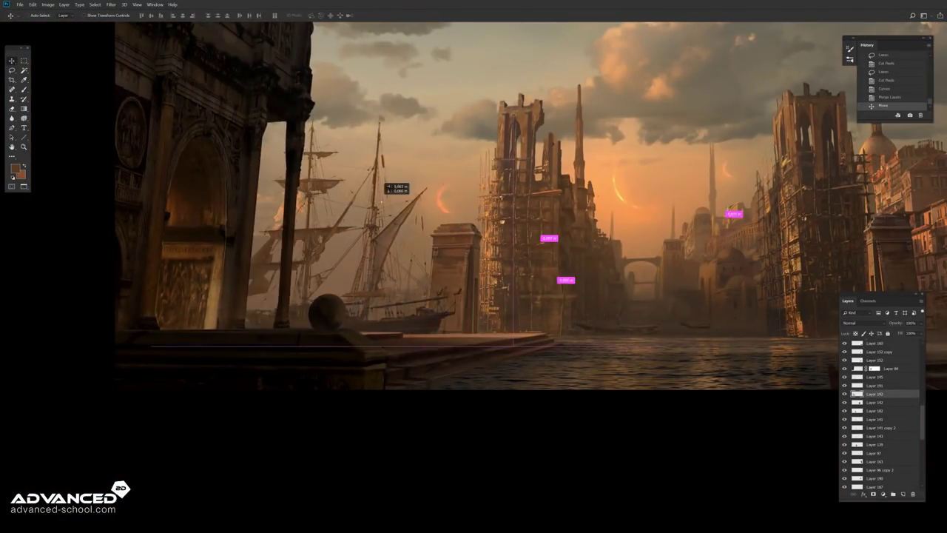
key(l)
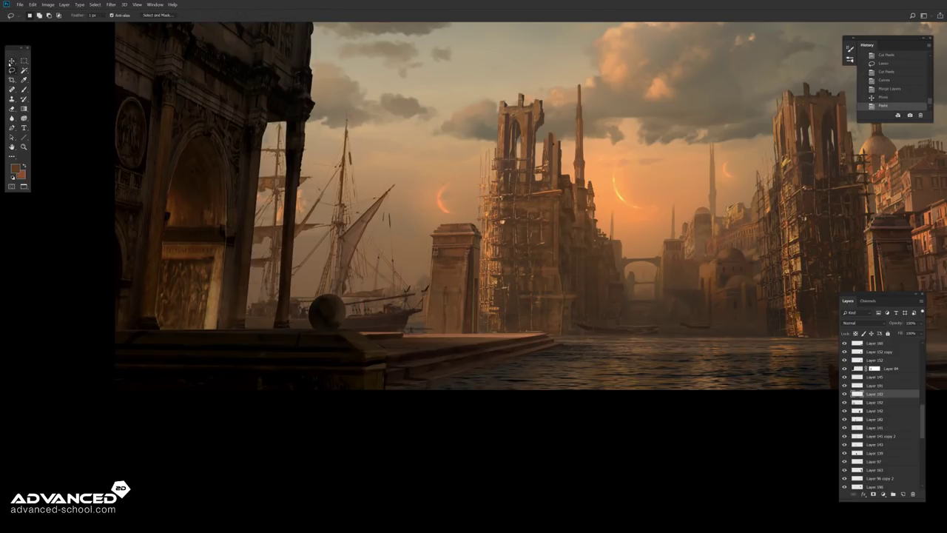
key(ctrl+t)
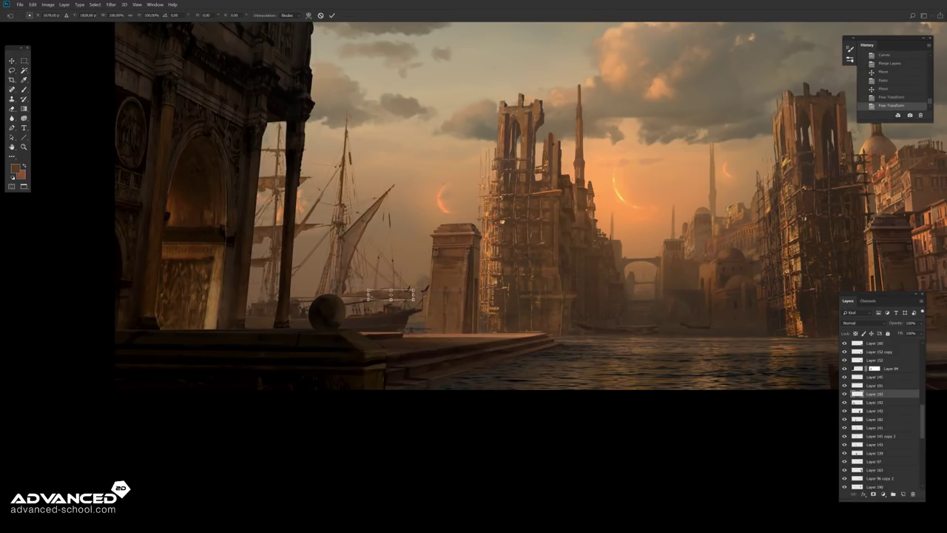
key(Return)
Step: Darken the piece with Curves and lasso the boat's deck area
key(ctrl+m)
key(Return)
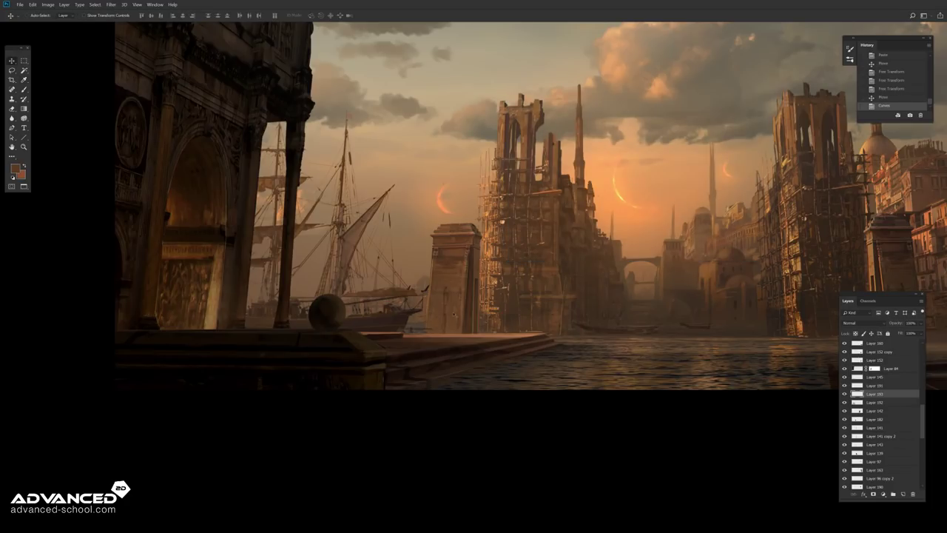
scroll(389, 293, up, 5)
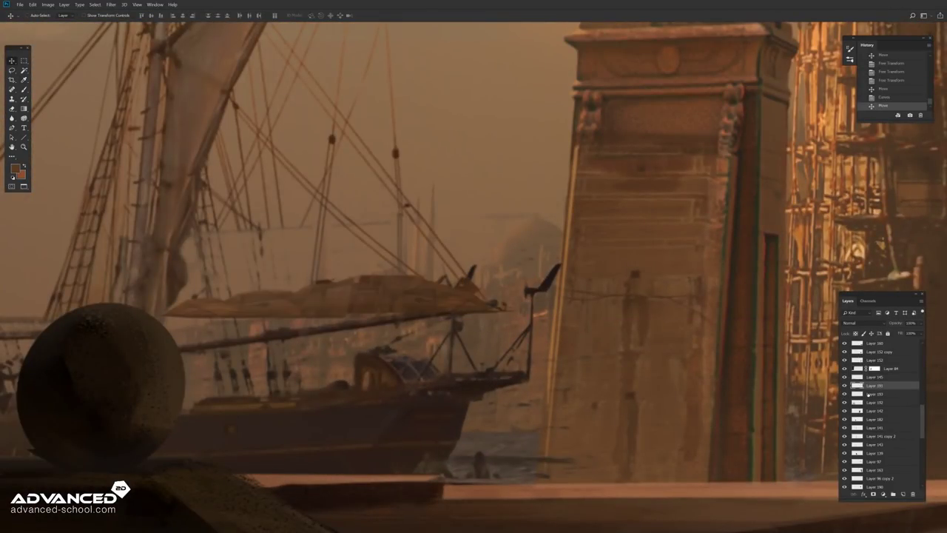
key(ctrl+m)
click(741, 120)
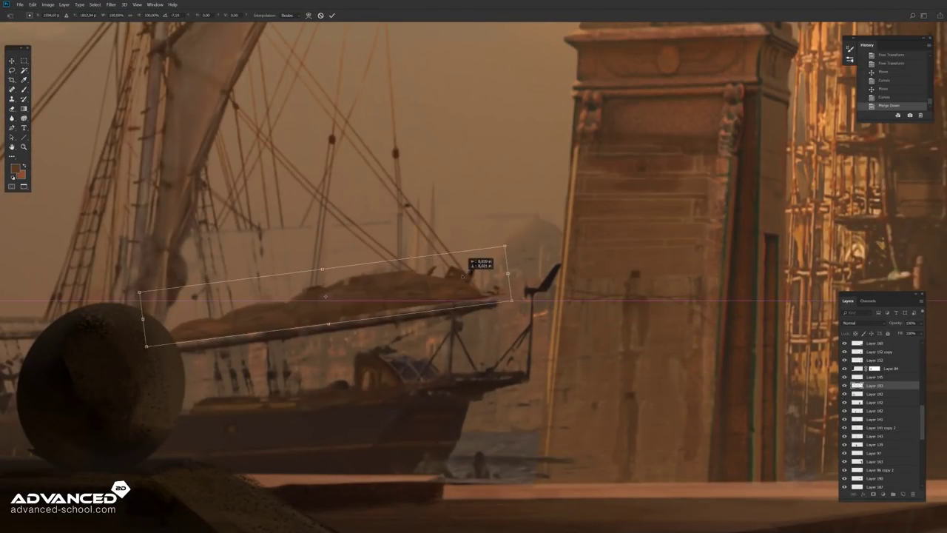
double_click(249, 304)
key(Return)
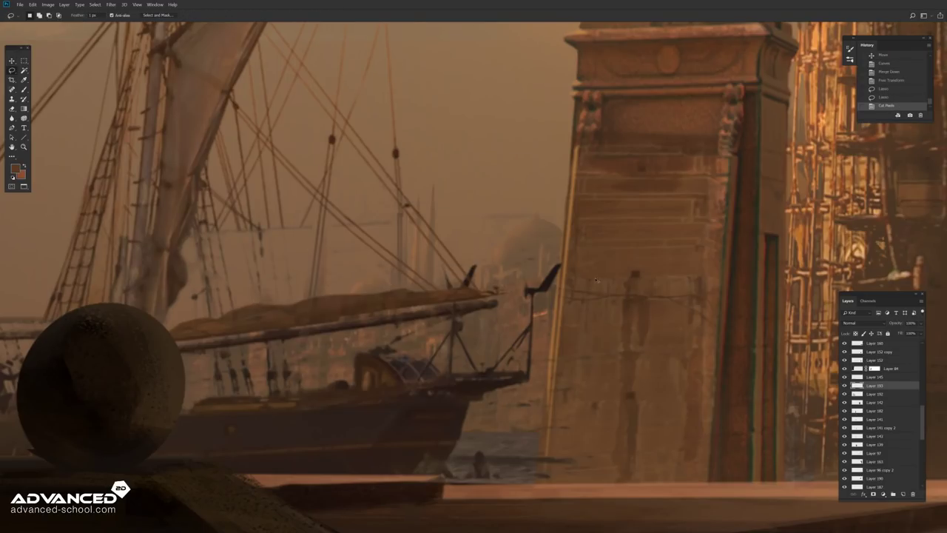
Step: Cut the deck part, darken it with Curves, merge it down and move it into position
key(ctrl+x)
key(ctrl+0)
key(ctrl+m)
key(Return)
key(ctrl+e)
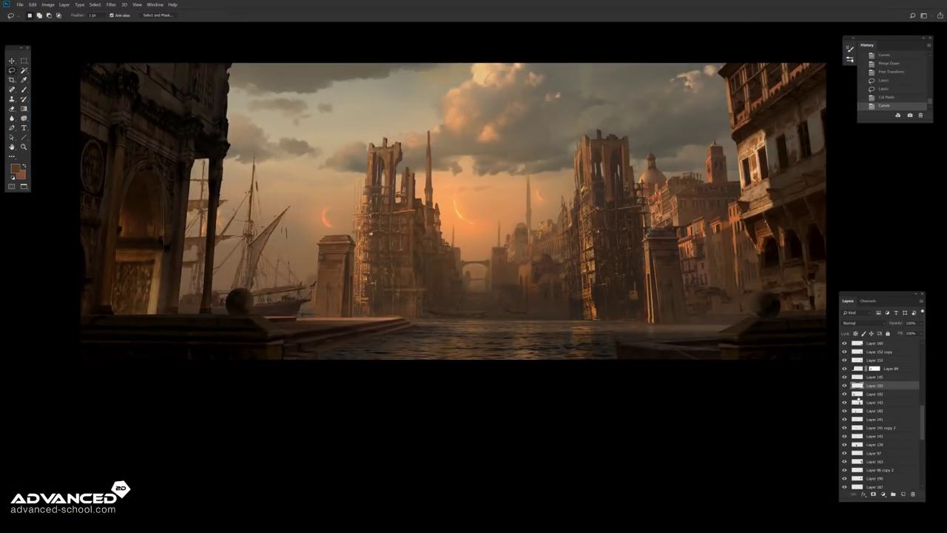
key(v)
drag(244, 223, 311, 185)
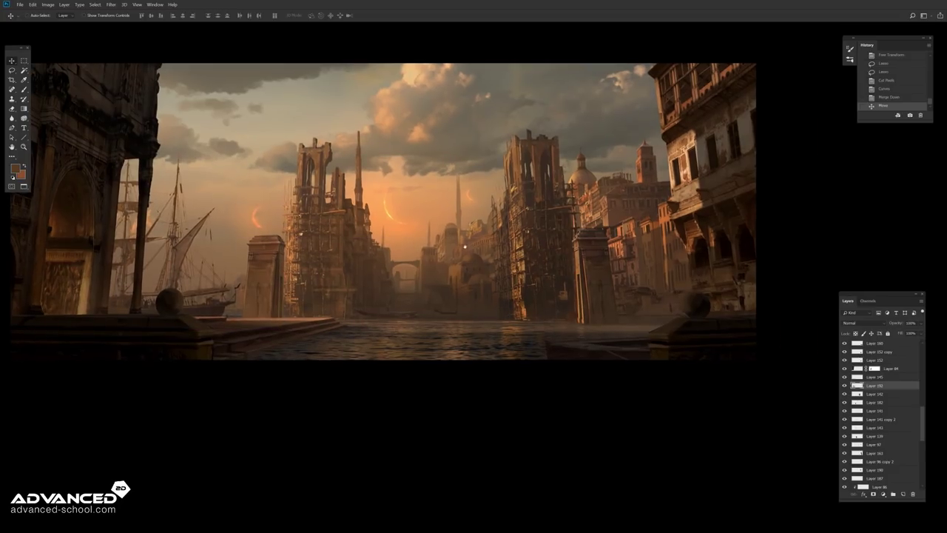
drag(346, 247, 289, 300)
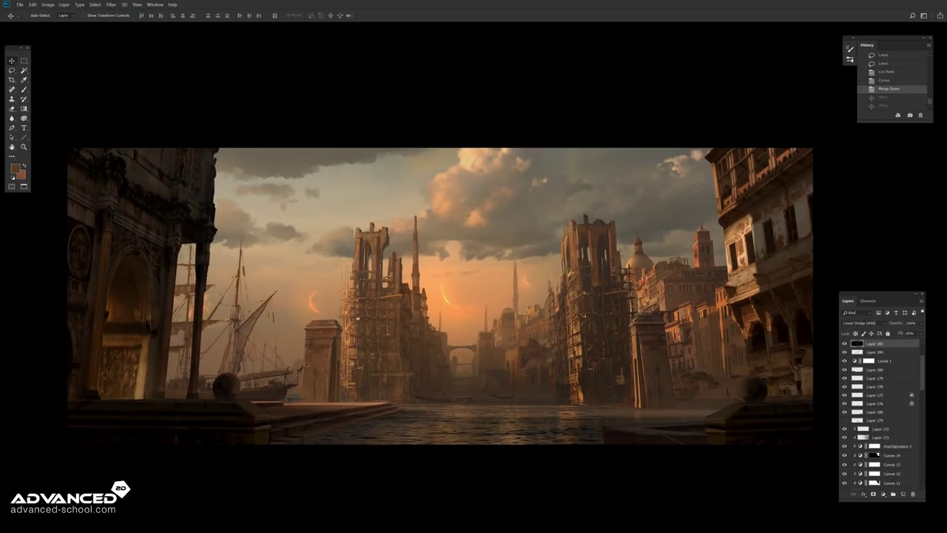
Step: Delete the flying ship layer and clear the previous selection
key(Delete)
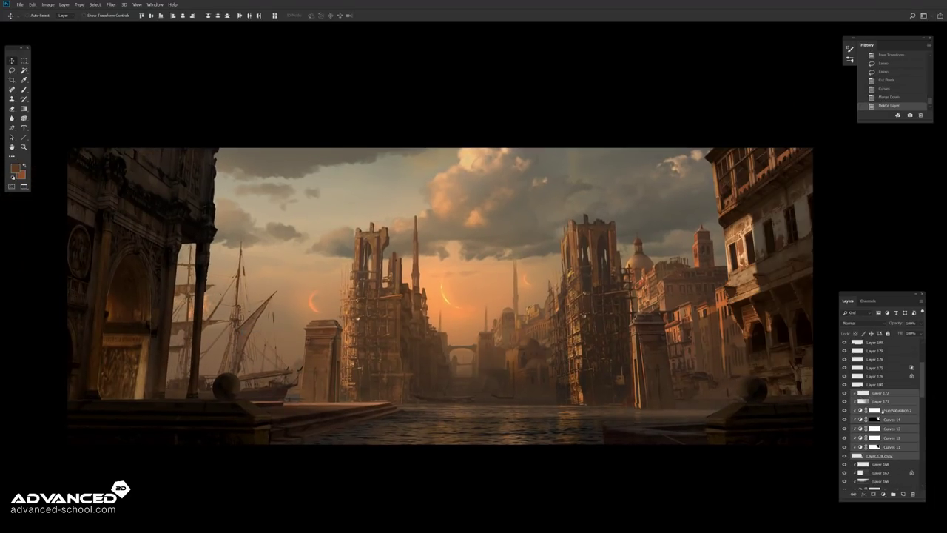
key(l)
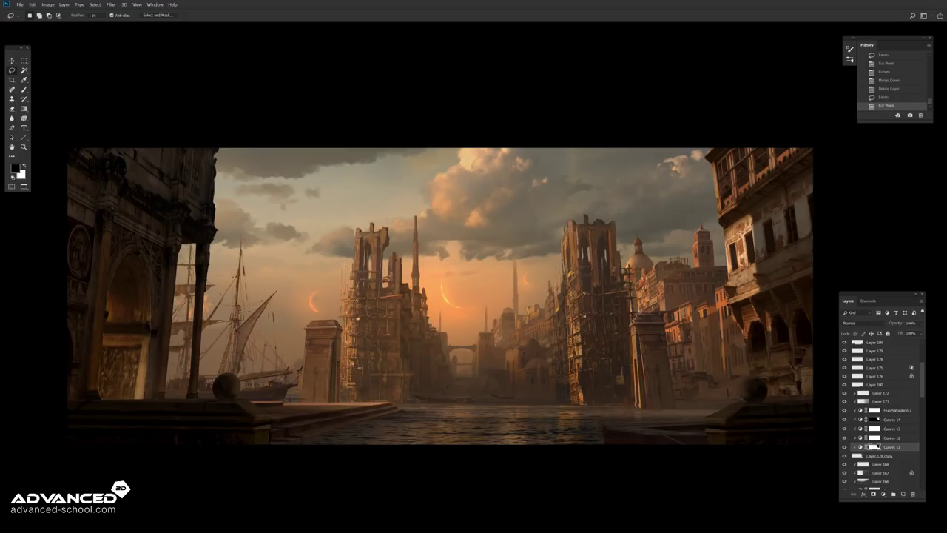
key(ctrl+d)
scroll(779, 190, up, 3)
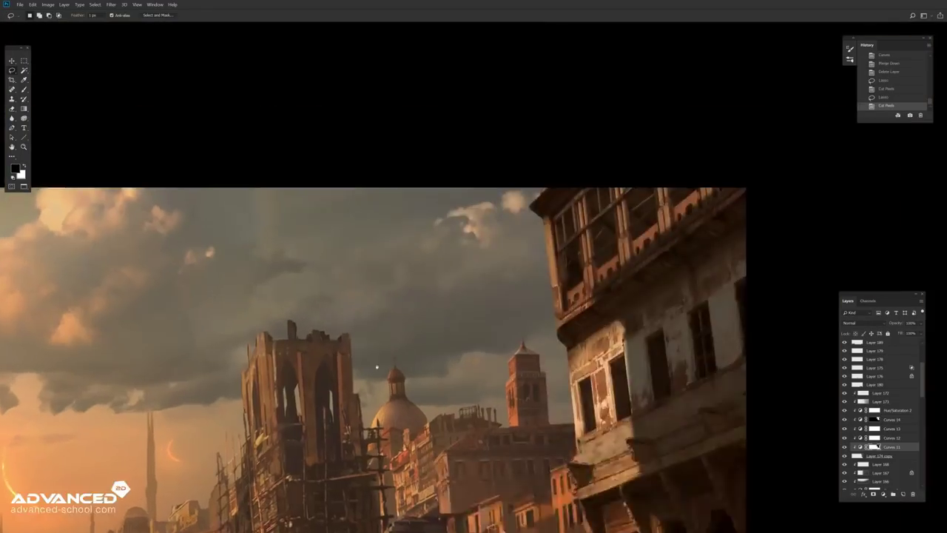
scroll(778, 190, up, 3)
Step: Lasso four upper balcony window panes on the right building and cut them out
drag(477, 285, 433, 342)
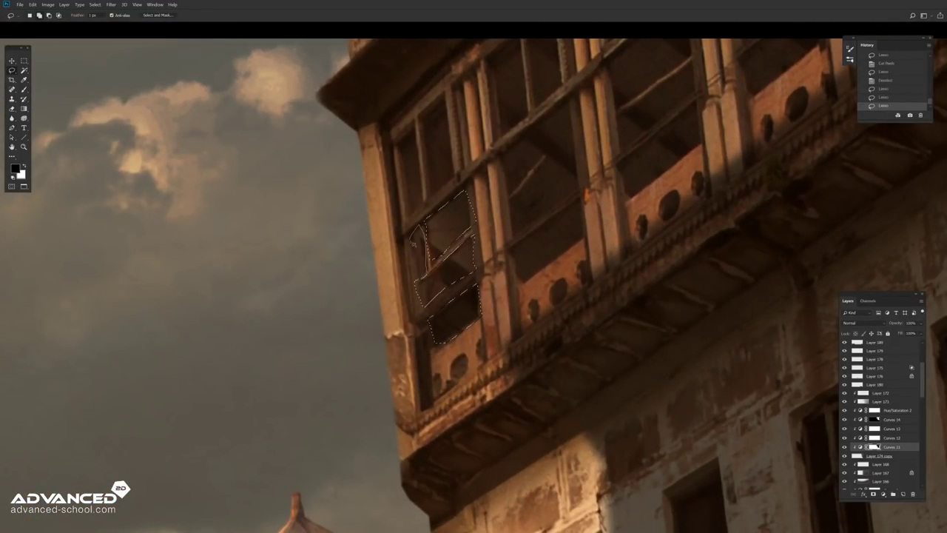
drag(434, 197, 509, 249)
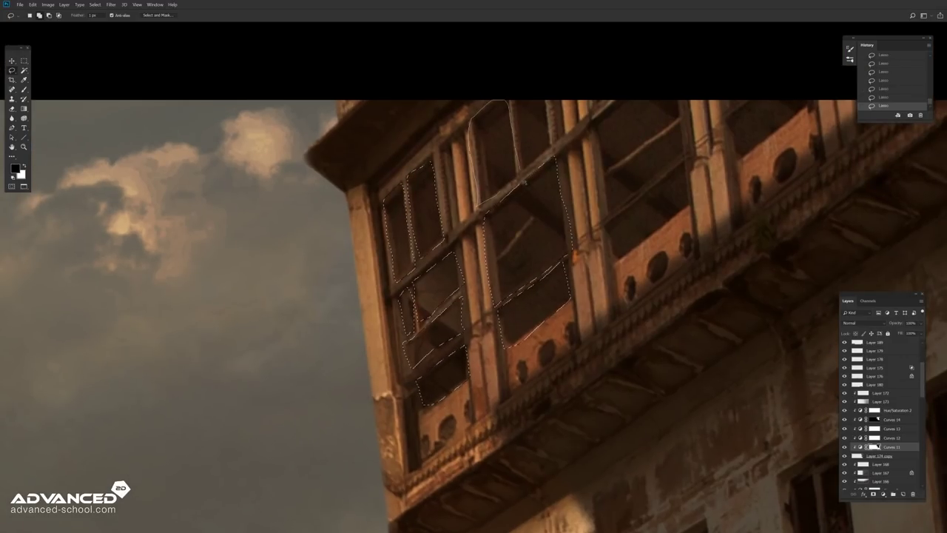
drag(507, 194, 487, 218)
mouse_move(598, 174)
mouse_down()
mouse_move(661, 137)
mouse_move(665, 170)
mouse_up()
key(ctrl+x)
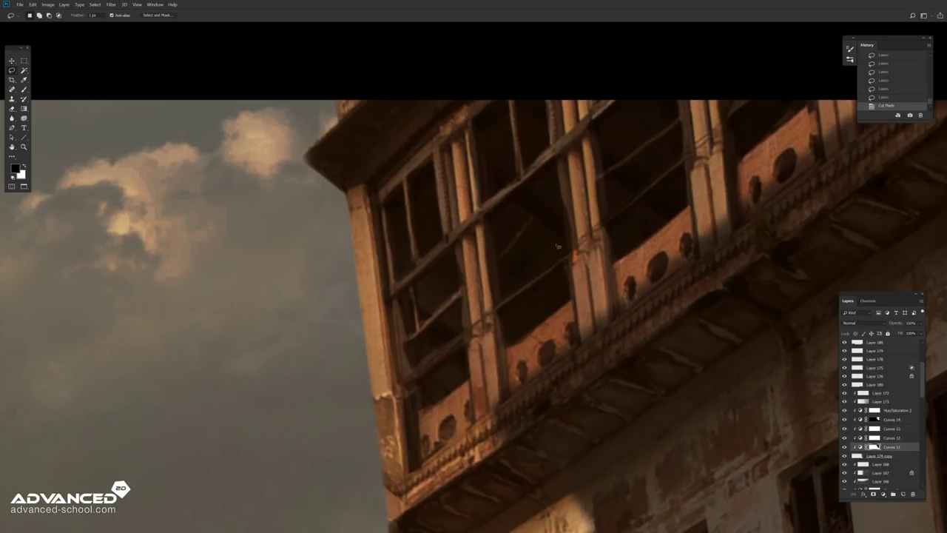
key(ctrl+0)
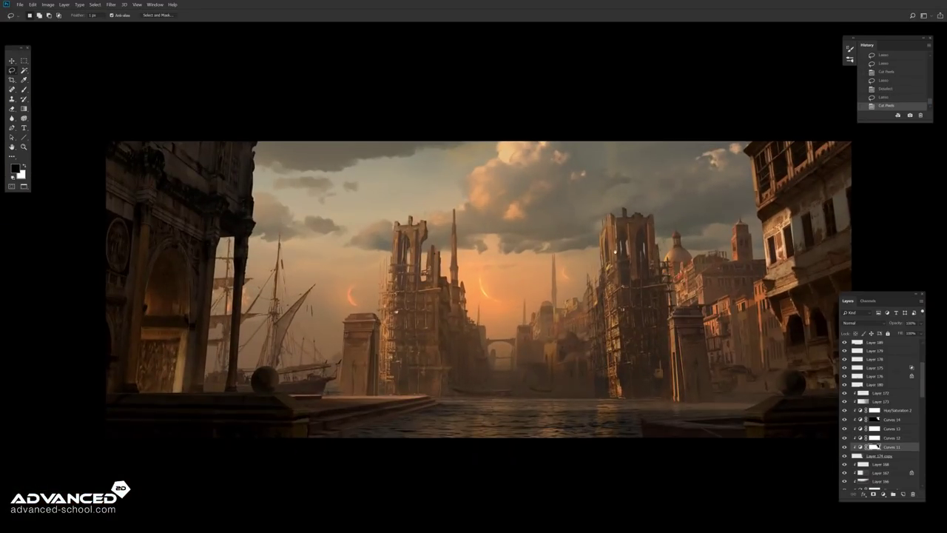
Step: Merge the distant city layer groups, combining Layers 165 to 168 into one
shift+click(876, 393)
key(ctrl+e)
shift+click(876, 436)
key(ctrl+e)
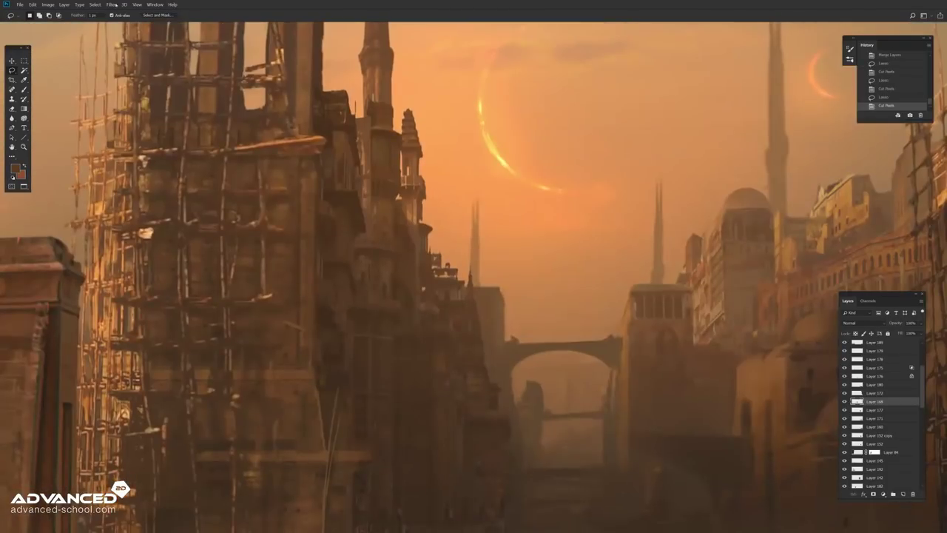
key(Return)
key(ctrl+0)
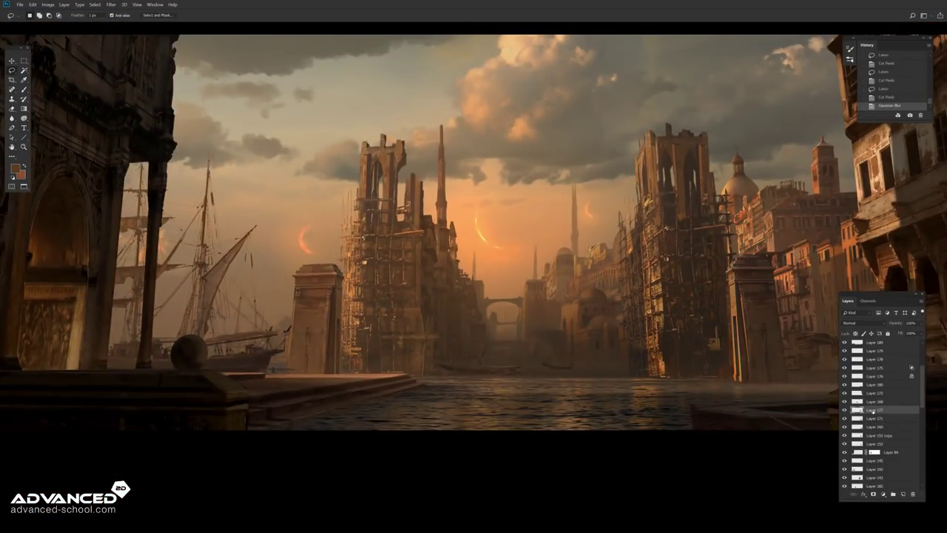
Step: Apply the slight Gaussian Blur to Layer 89, another layer and Layer 152 copy
scroll(881, 414, down, 1)
click(848, 427)
key(ctrl+alt+f)
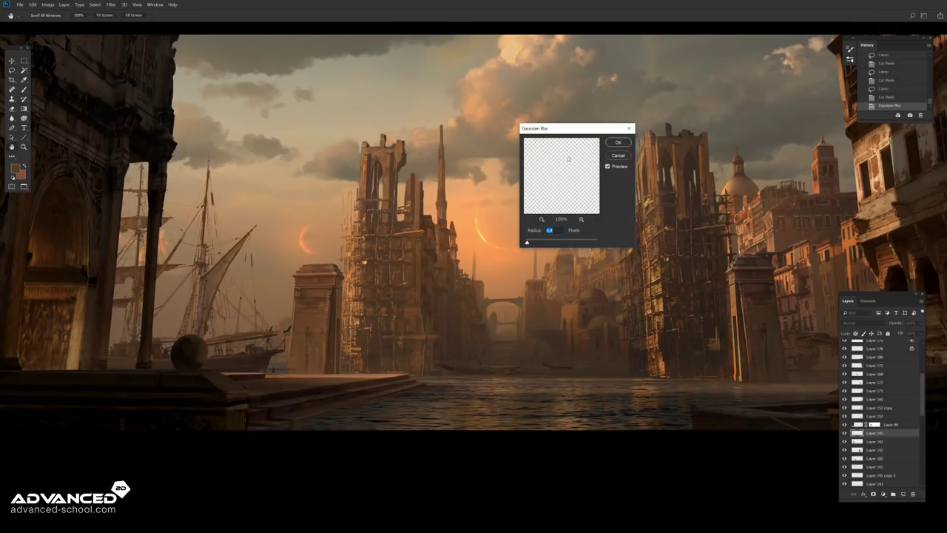
key(Return)
key(ctrl+f)
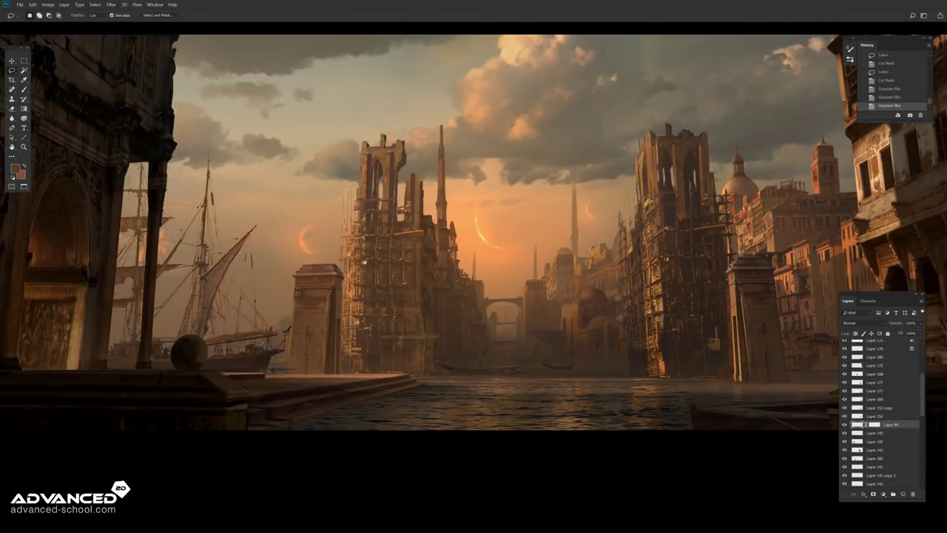
key(ctrl+minus)
click(877, 408)
click(111, 5)
click(133, 15)
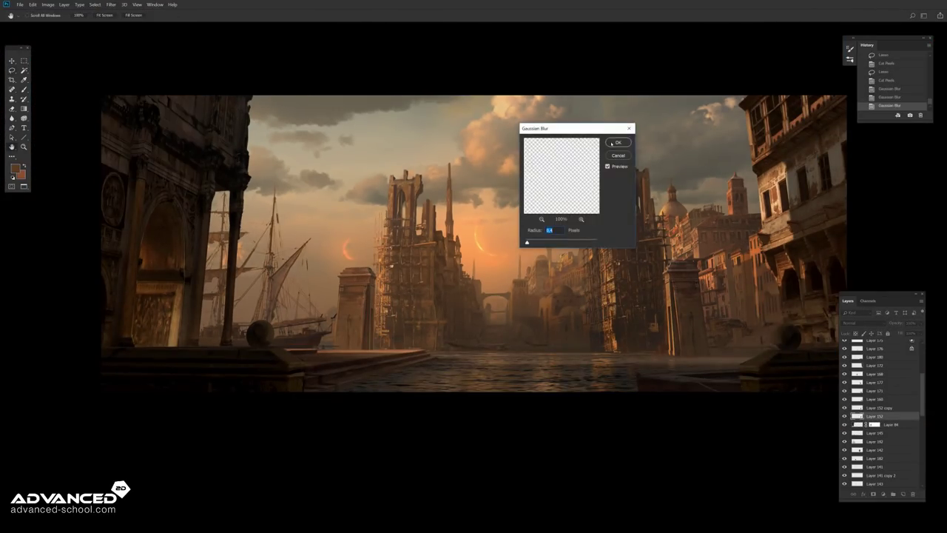
key(Return)
Step: Add a new layer with a Hue/Saturation change, merge it down and blur the result
key(ctrl+shift+alt+n)
key(ctrl+bracketright)
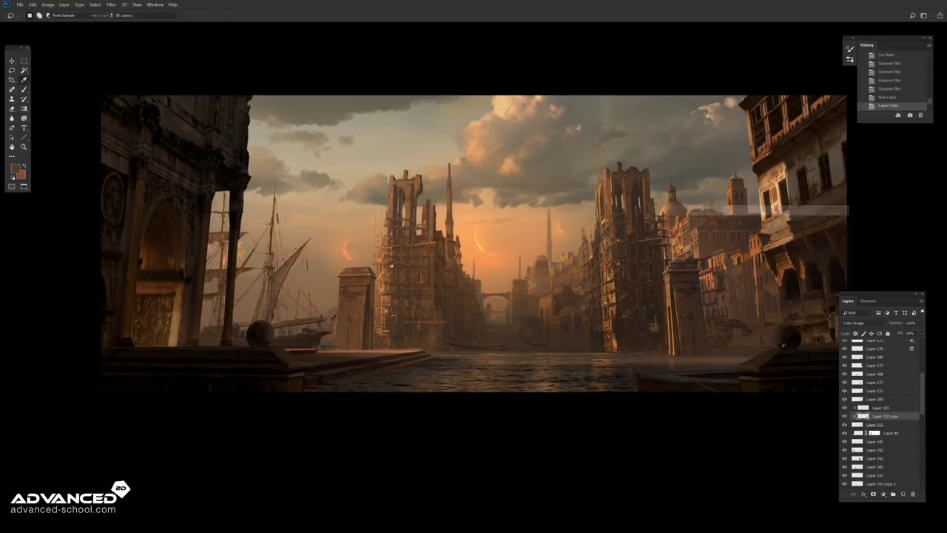
key(ctrl+u)
key(Return)
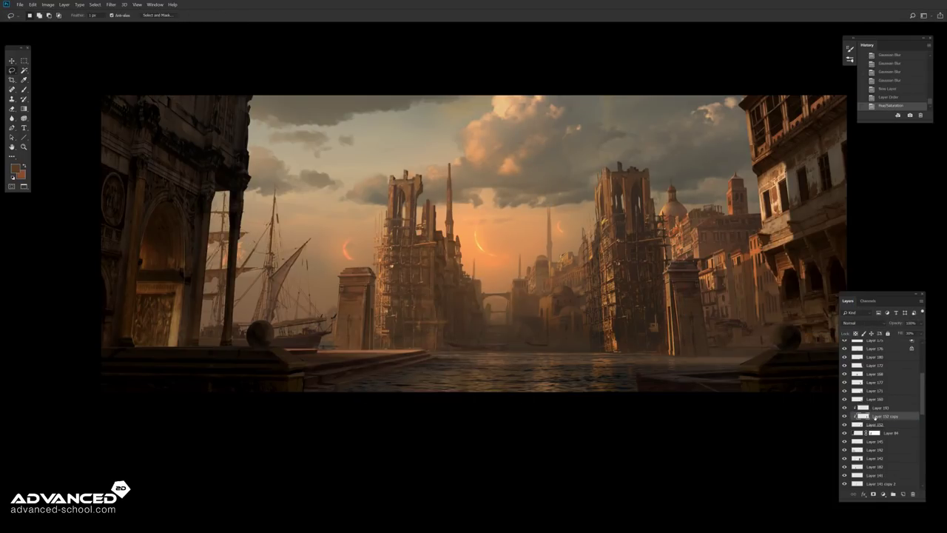
key(ctrl+e)
key(ctrl+e)
click(111, 5)
click(133, 15)
click(619, 142)
Step: Reapply the Gaussian Blur to successive layers up the stack through Layer 180
key(alt+bracketright)
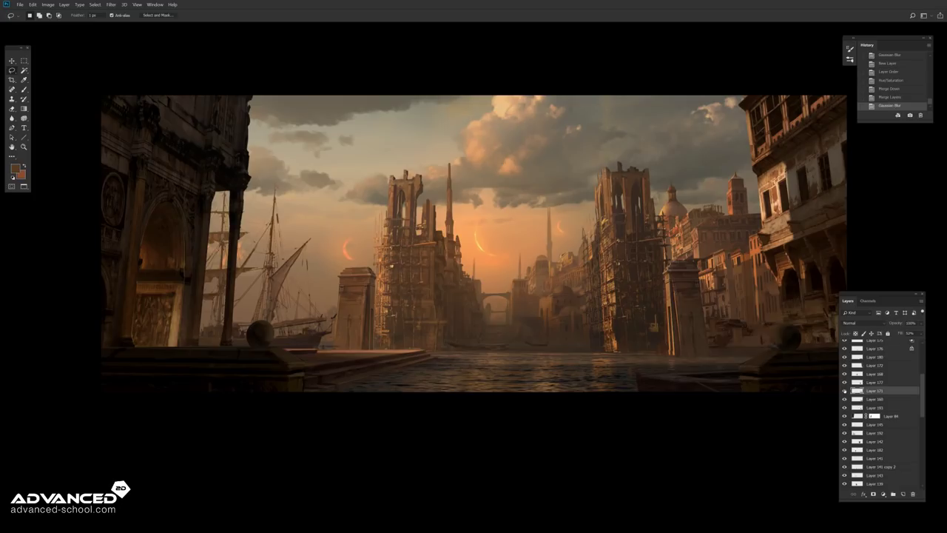
key(alt+bracketright)
key(l)
key(alt+bracketright)
key(alt+bracketright)
click(111, 4)
click(83, 108)
key(Return)
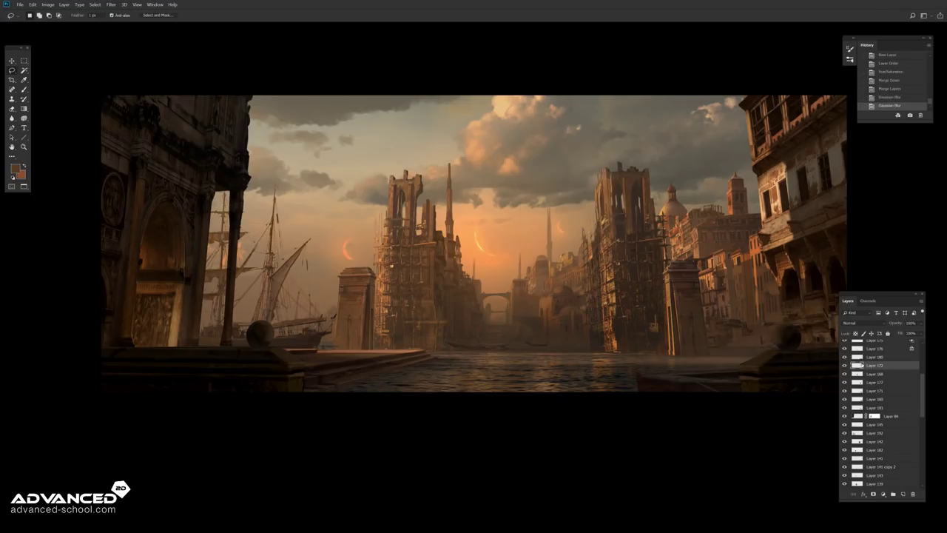
key(alt+bracketright)
click(112, 5)
click(124, 11)
key(Return)
Step: Unlock and blur Layer 175 and the next layer, then merge Layer 178 down
click(111, 5)
click(83, 108)
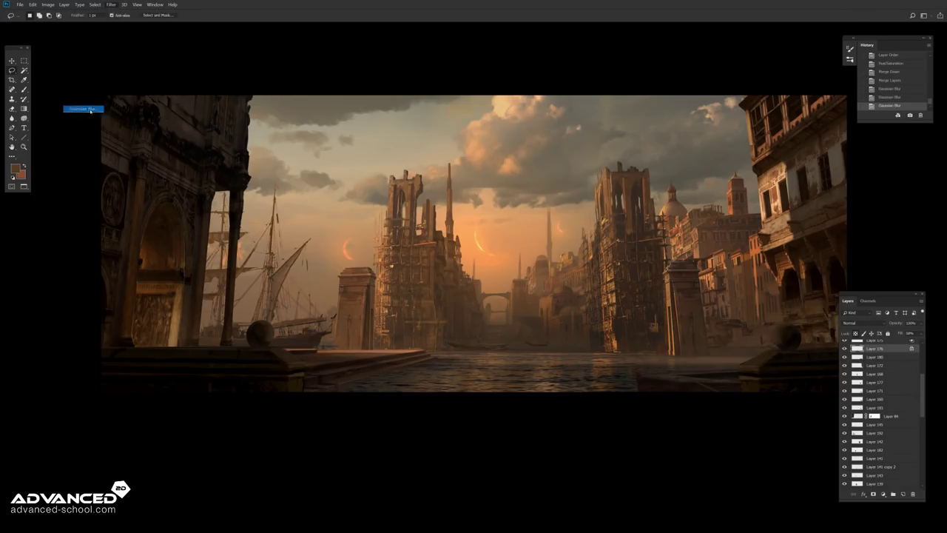
key(Return)
click(111, 4)
click(83, 122)
key(Return)
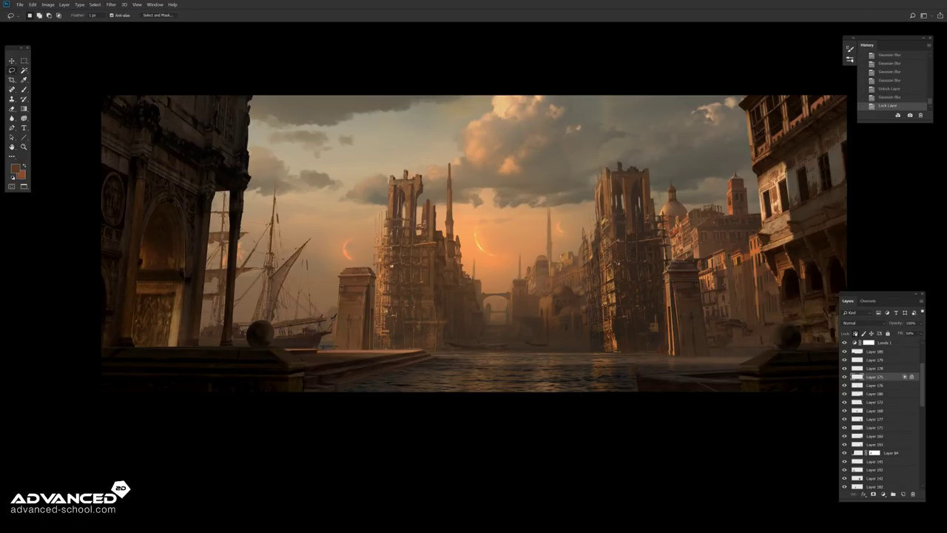
click(903, 494)
key(ctrl+e)
click(111, 5)
click(123, 11)
key(Return)
Step: Blur the next layers up with the same Gaussian Blur and reset colours to black and white
key(alt+bracketright)
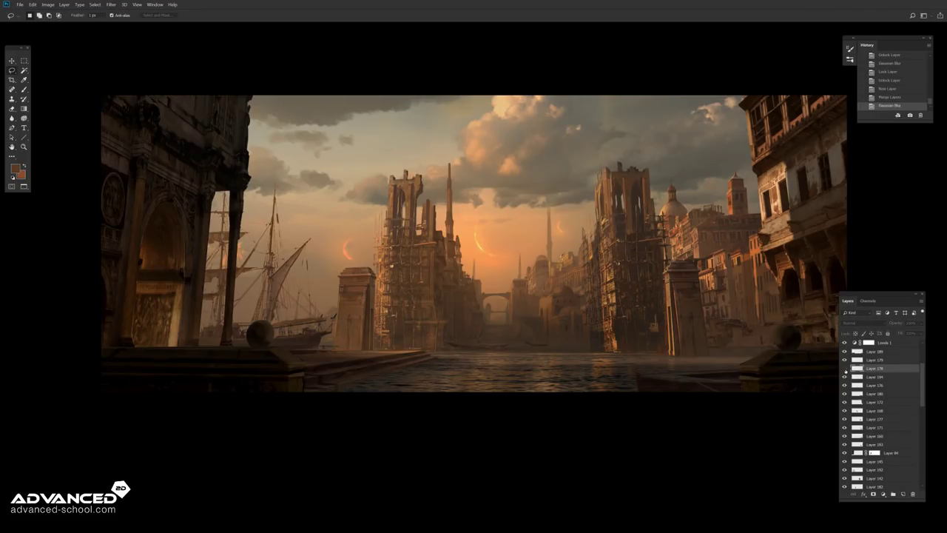
key(alt+bracketright)
click(111, 5)
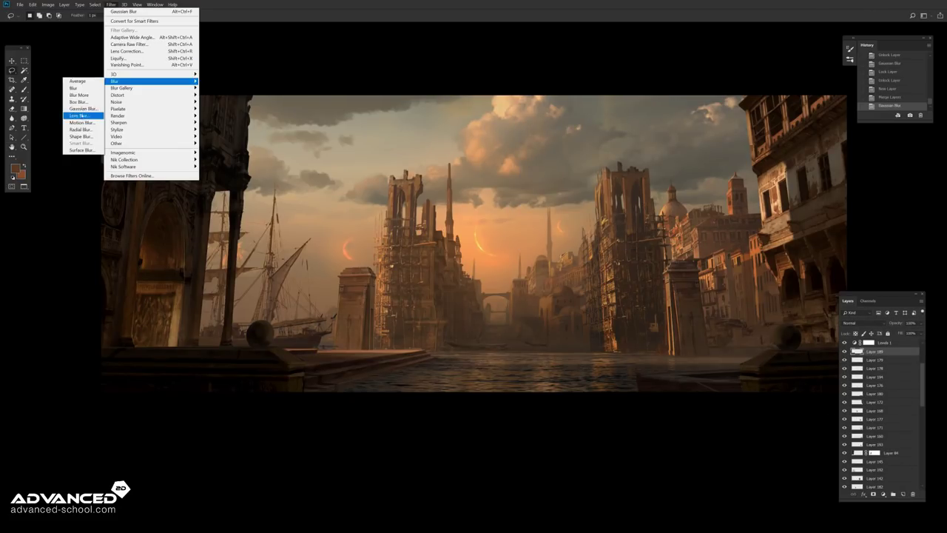
click(83, 108)
key(Return)
key(d)
Step: Lower the glowing Linear Dodge Layer 183's fill to 30%
key(alt+bracketright)
key(alt+bracketright)
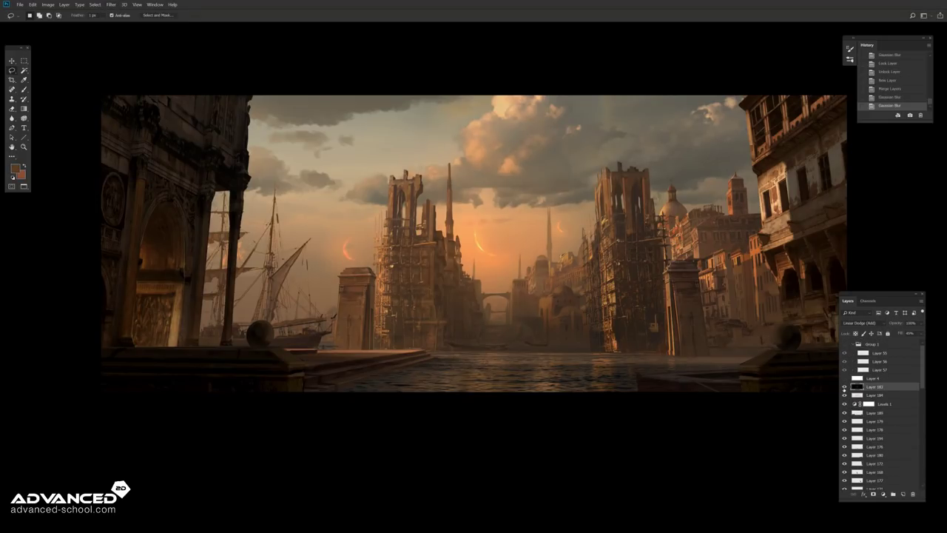
key(shift+3)
key(v)
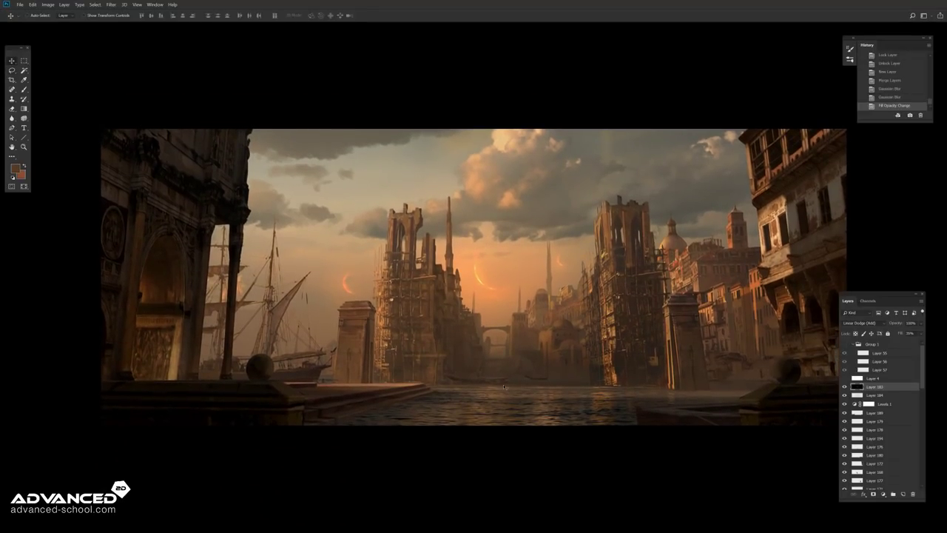
key(ctrl+0)
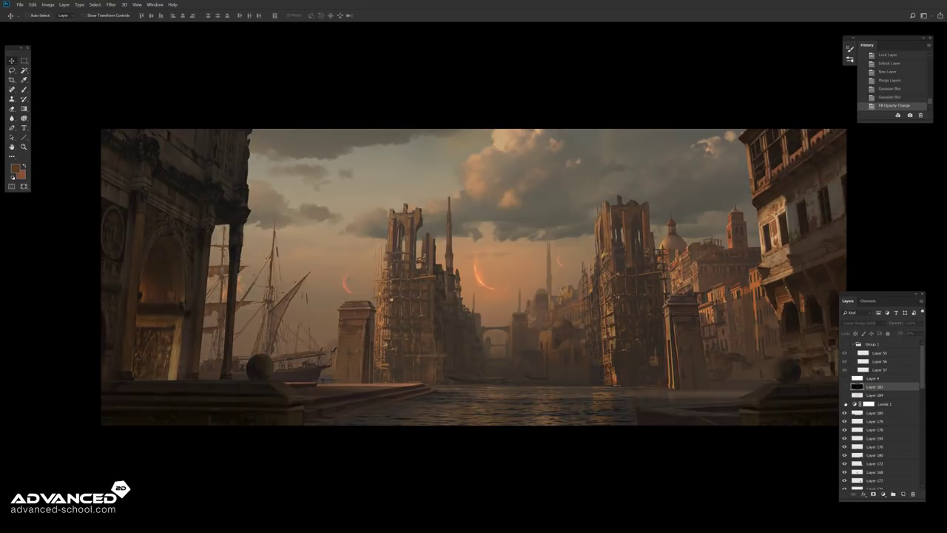
scroll(845, 444, down, 5)
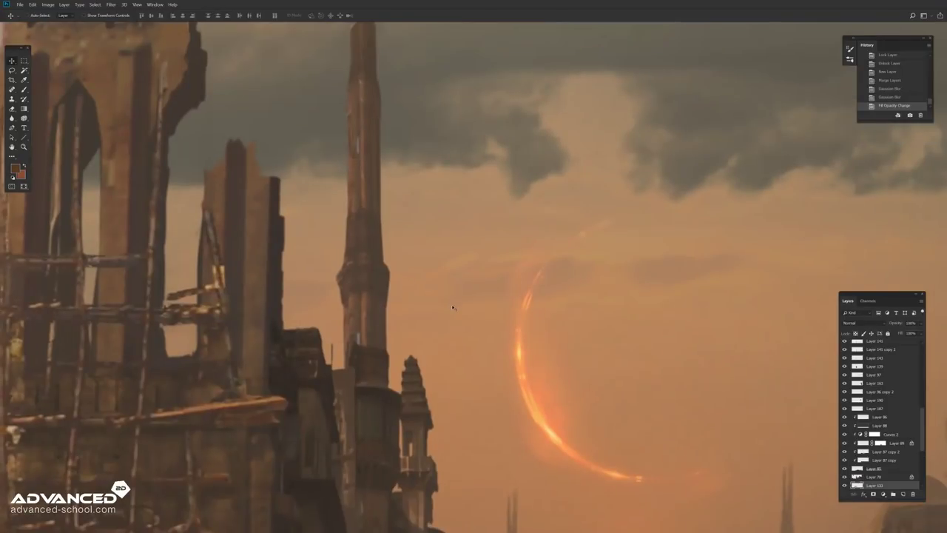
Step: Thin the hazy distant spire by lasso-cutting a sliver from its side
key(l)
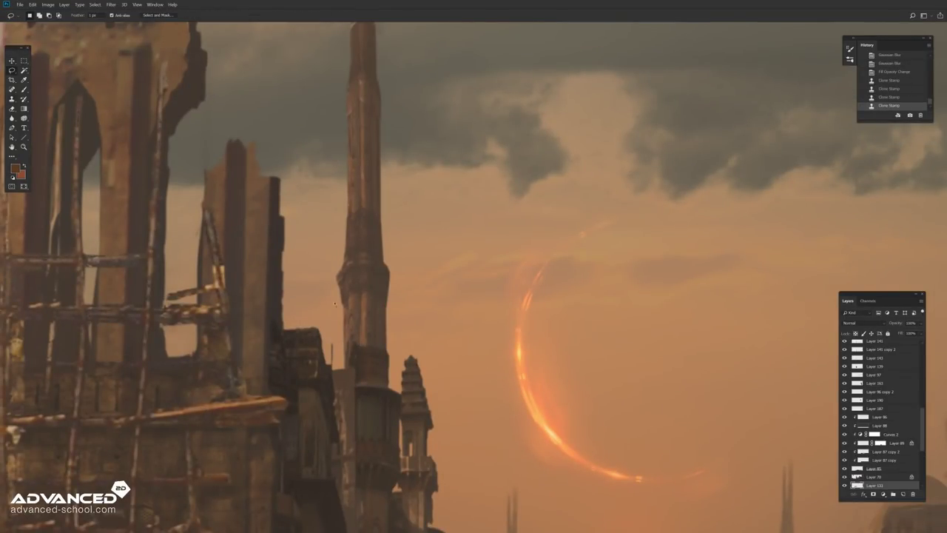
key(ctrl+d)
scroll(389, 221, down, 2)
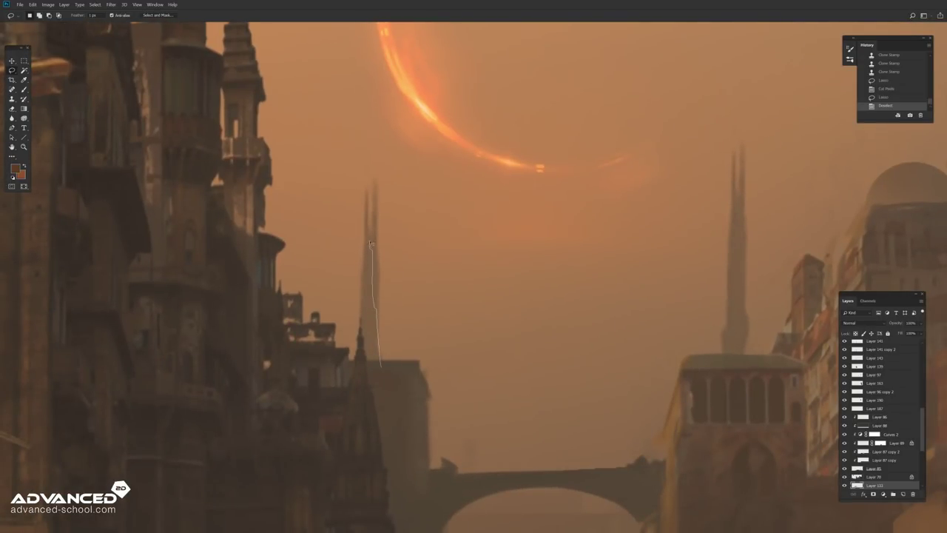
drag(372, 244, 365, 234)
key(ctrl+x)
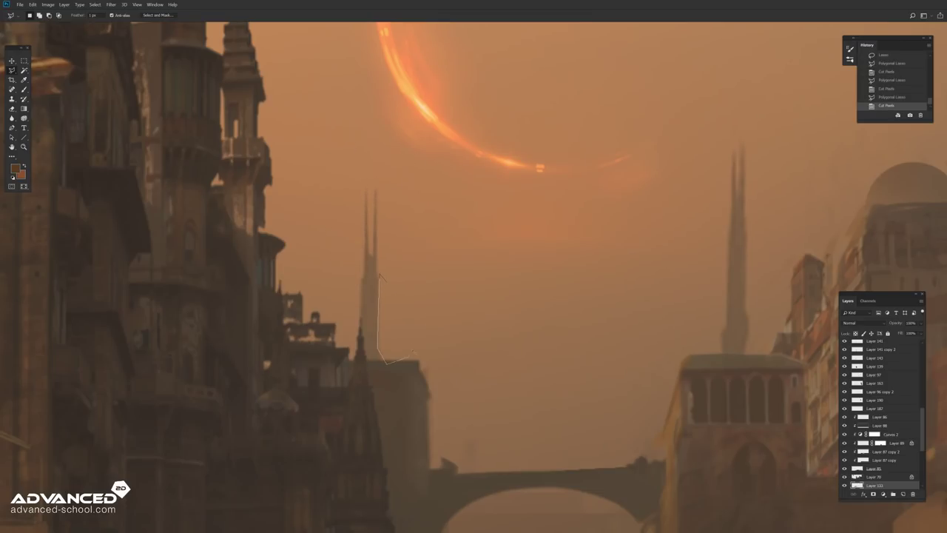
key(ctrl+0)
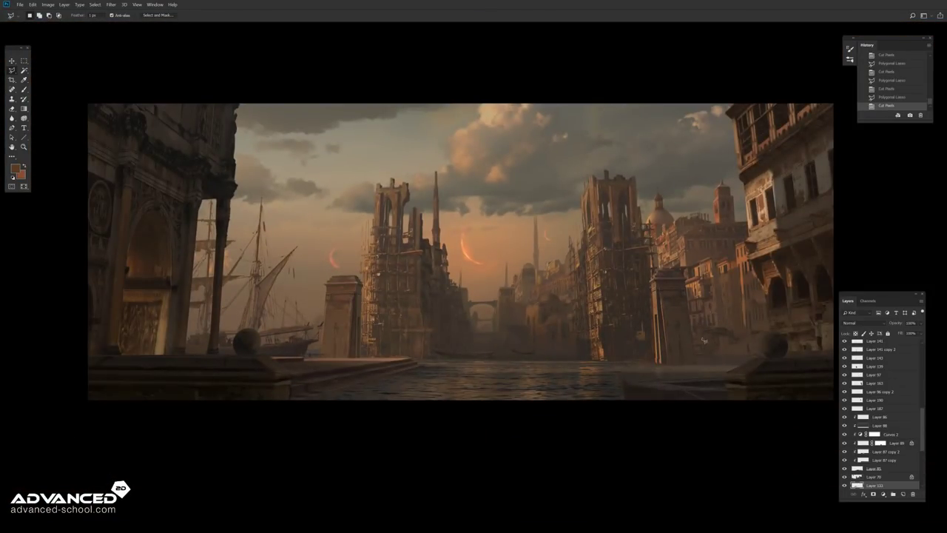
Step: Add a blank layer and merge it into the painting below
key(v)
key(ctrl+shift+alt+n)
scroll(244, 296, up, 5)
key(ctrl+e)
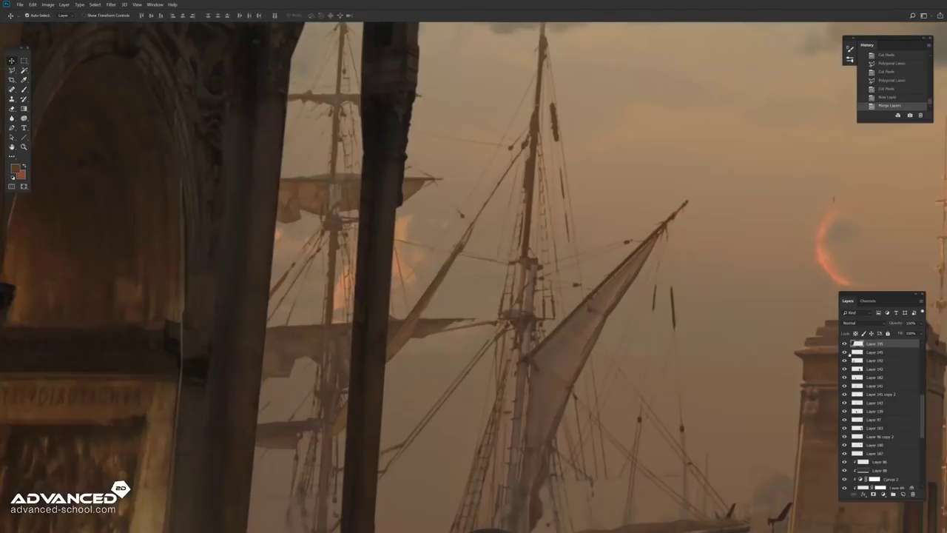
scroll(385, 296, up, 3)
Step: Lasso the thin column beside the sailing ships and shift it slightly right
key(l)
key(Return)
drag(382, 348, 389, 274)
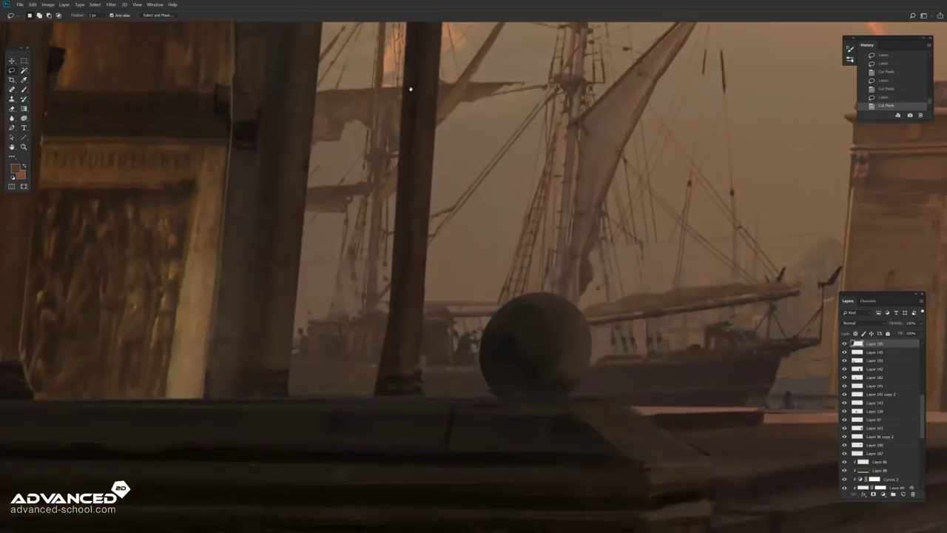
scroll(383, 377, down, 5)
key(ctrl+z)
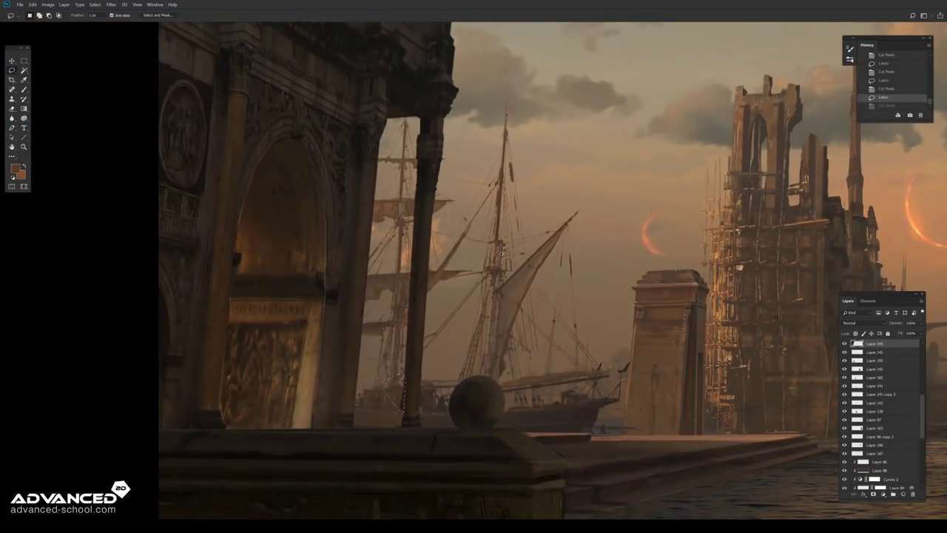
key(ctrl+z)
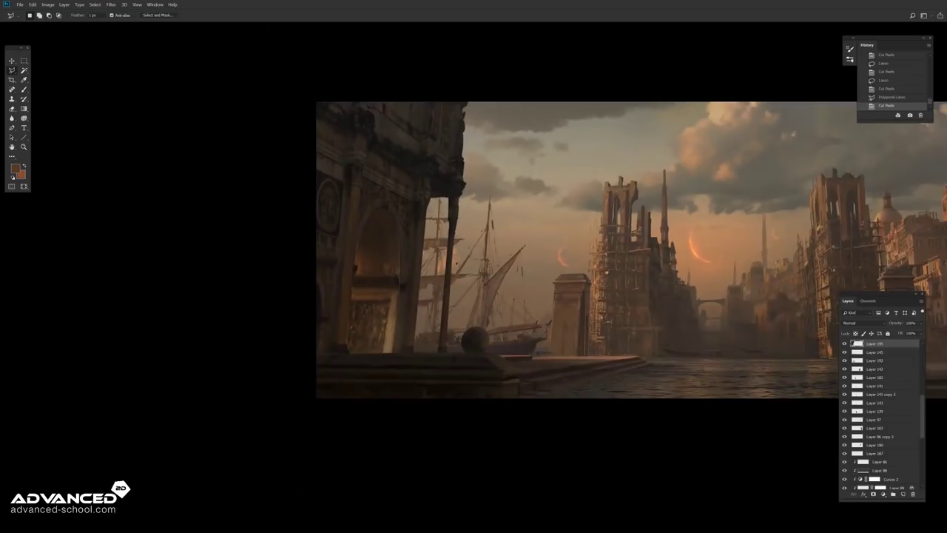
scroll(414, 296, down, 5)
key(v)
drag(265, 388, 269, 387)
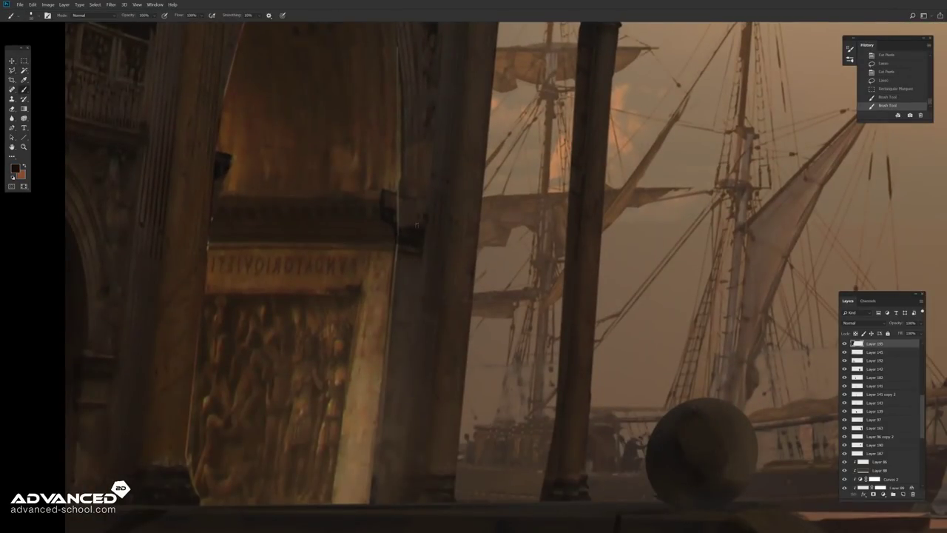
Step: Choose a brush preset for touching up the carved arch near the quay
click(31, 15)
scroll(111, 222, up, 2)
click(404, 254)
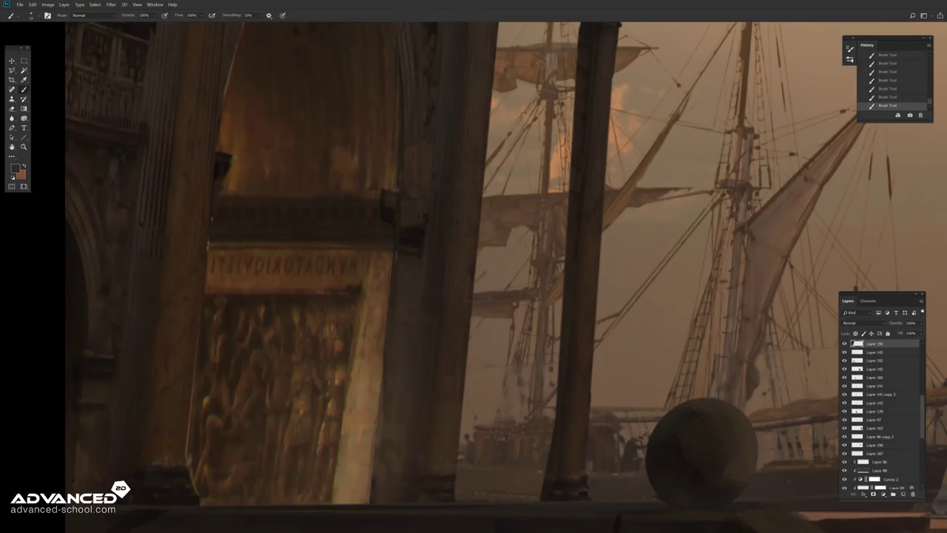
scroll(506, 277, down, 3)
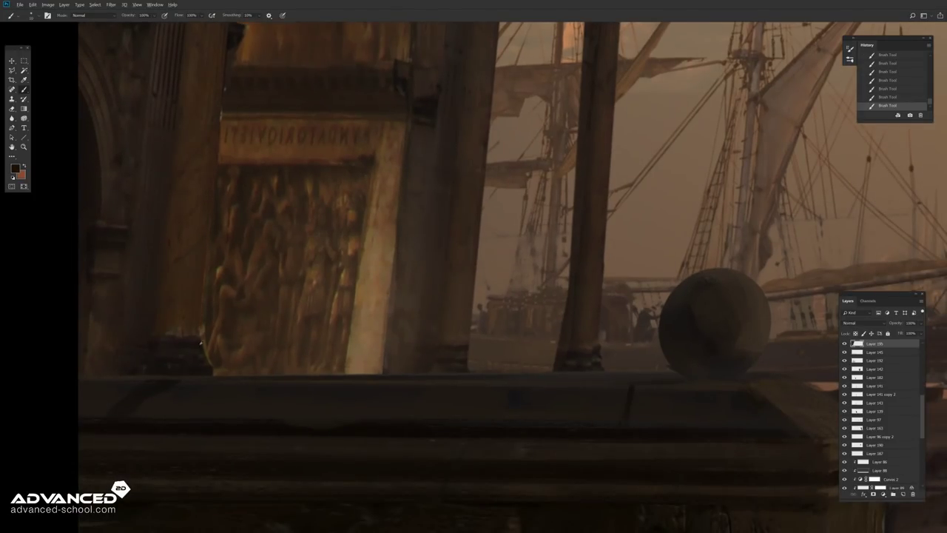
scroll(474, 277, up, 3)
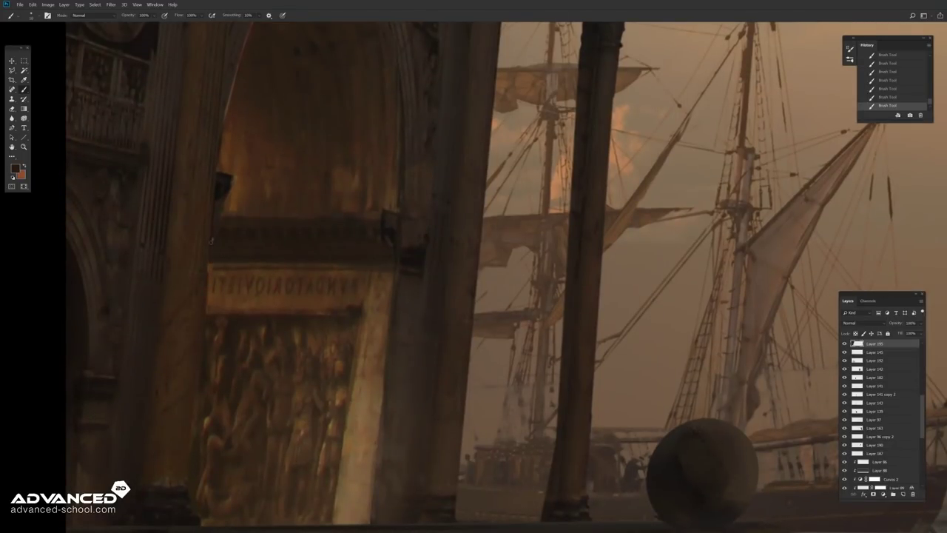
scroll(233, 196, up, 2)
scroll(474, 276, down, 3)
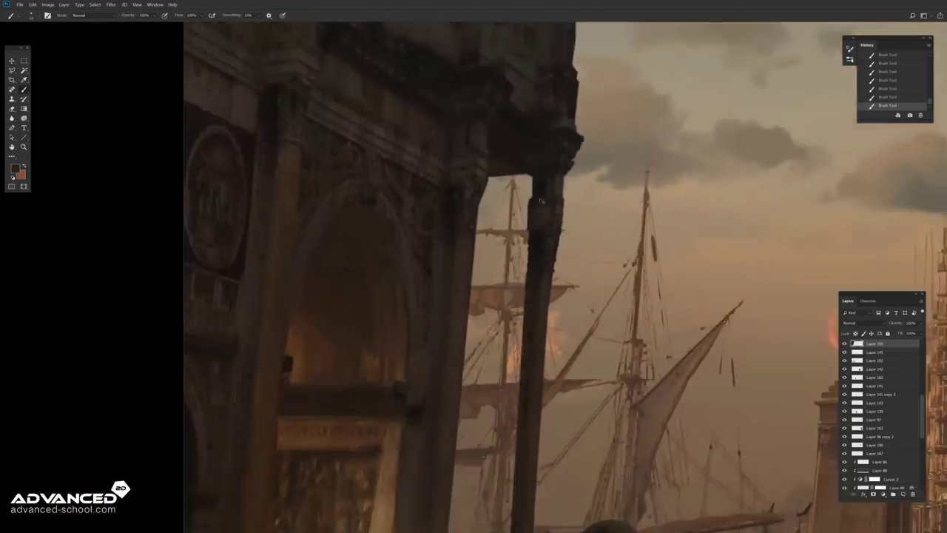
scroll(474, 277, down, 3)
Step: Lay a soft gradient haze on a new layer, undoing the extra gradient
key(ctrl+shift+alt+n)
key(g)
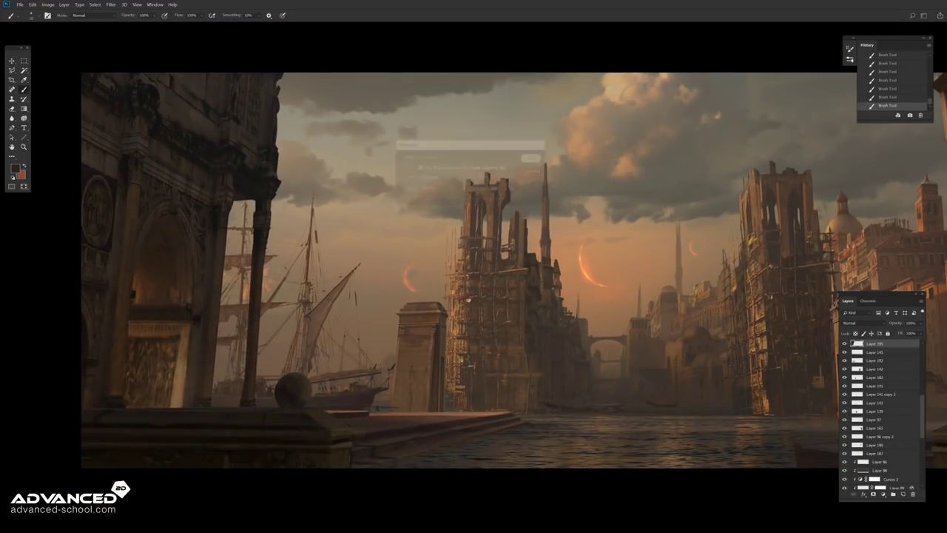
drag(474, 207, 296, 128)
drag(290, 219, 259, 295)
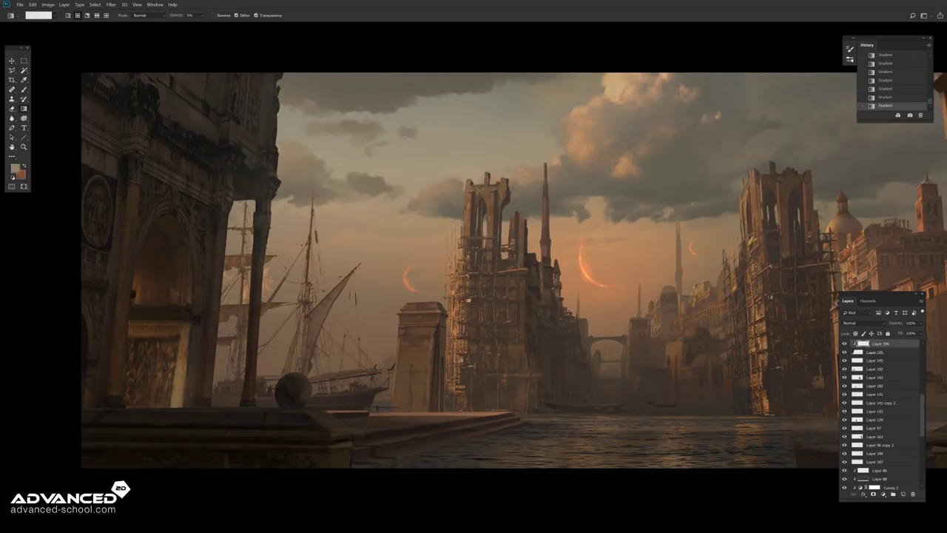
alt+click(266, 352)
key(ctrl+z)
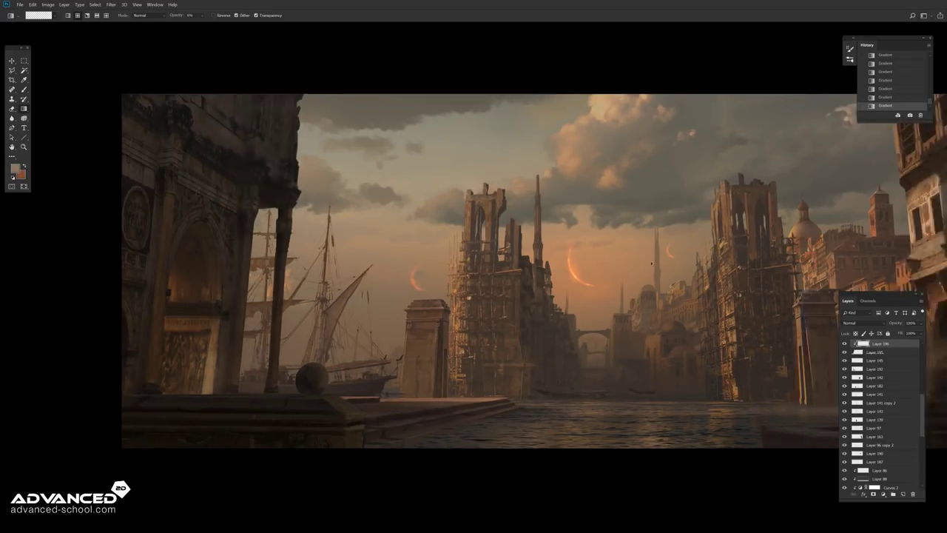
key(ctrl+minus)
Step: Lower the haze layer's fill to 57% and merge it down
drag(920, 340, 888, 341)
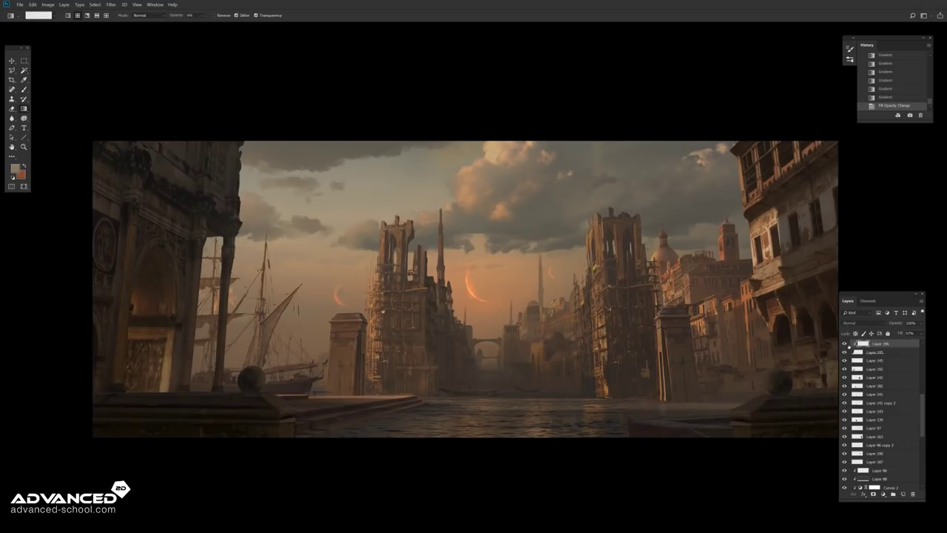
key(ctrl+e)
key(b)
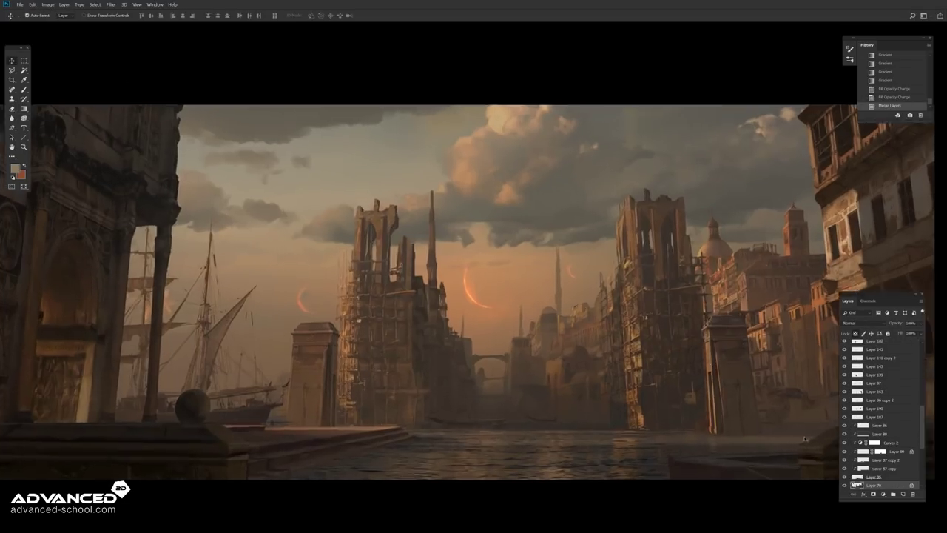
scroll(426, 262, up, 5)
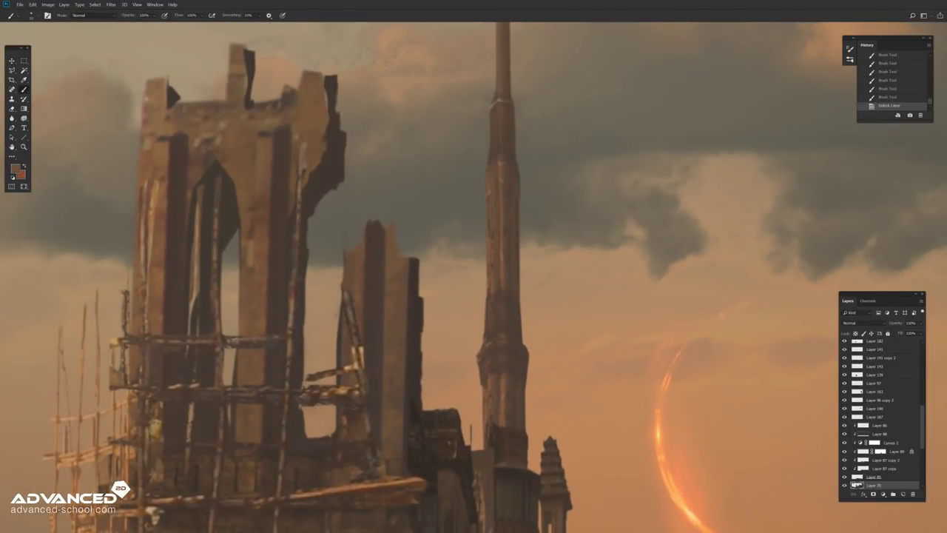
Step: Repaint the tower's broken top and upper-left edge with dark brush strokes
click(29, 15)
click(850, 49)
scroll(881, 414, down, 5)
key(0)
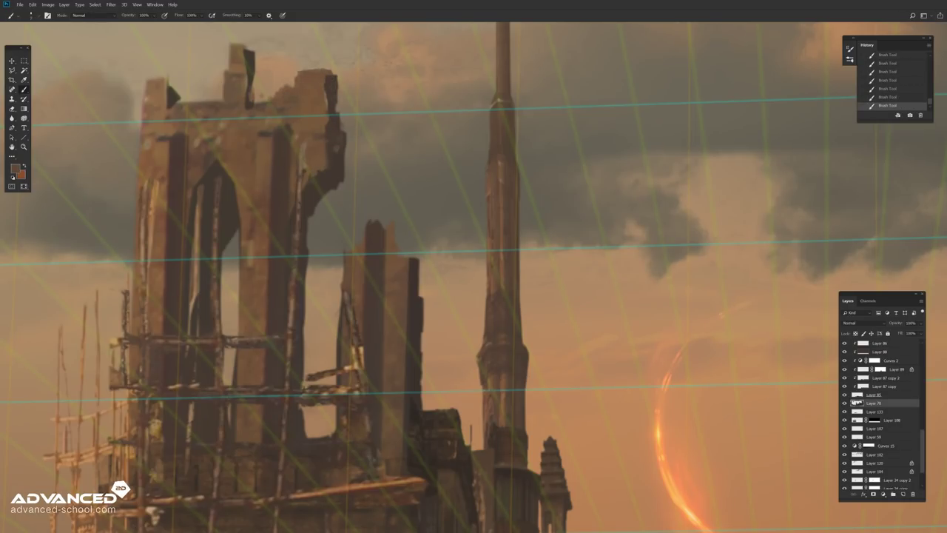
drag(321, 196, 306, 243)
key(ctrl+z)
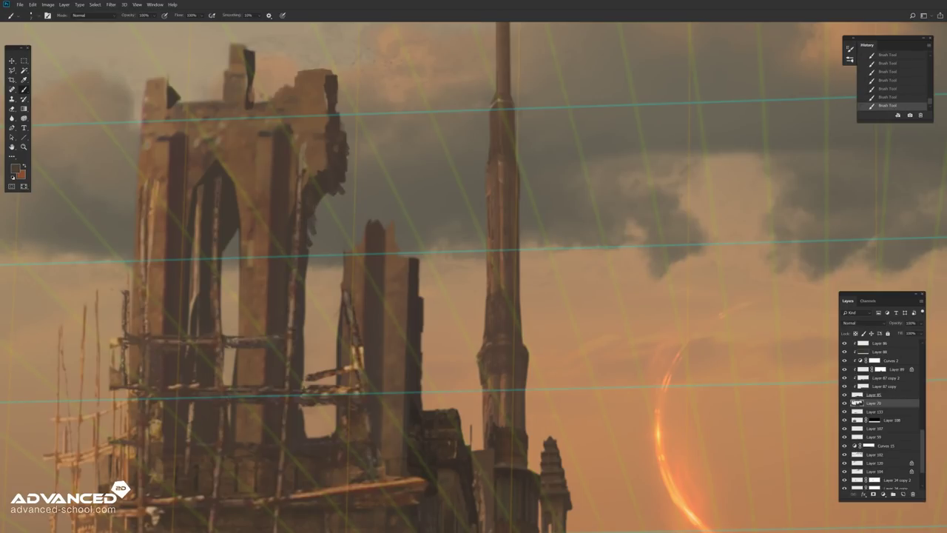
mouse_move(249, 47)
mouse_down()
mouse_move(261, 87)
mouse_move(251, 100)
mouse_up()
alt+click(248, 83)
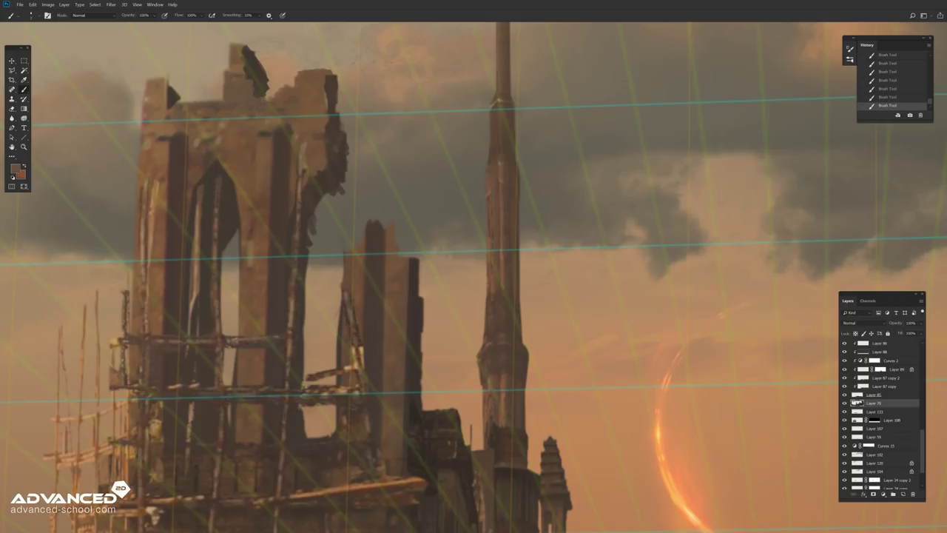
mouse_move(227, 48)
mouse_down()
mouse_move(213, 97)
mouse_move(190, 101)
mouse_up()
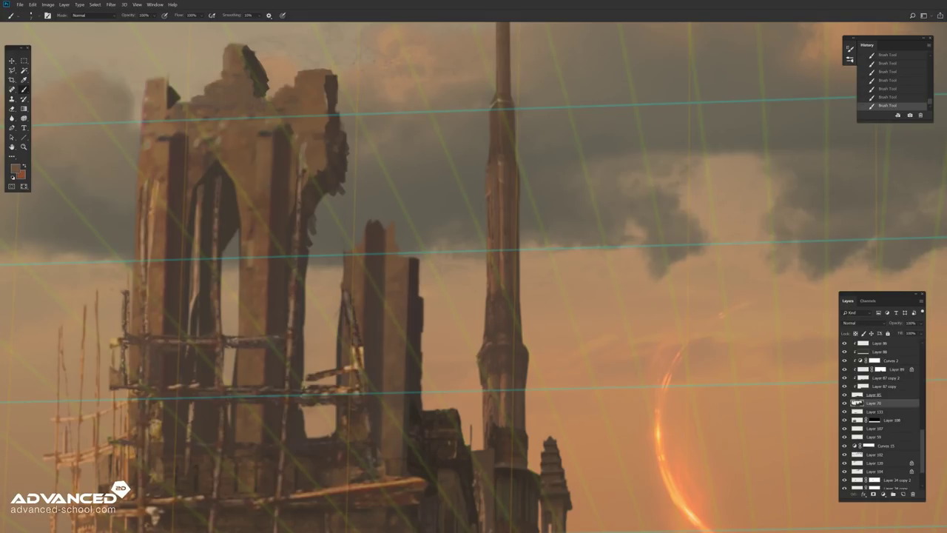
key(f)
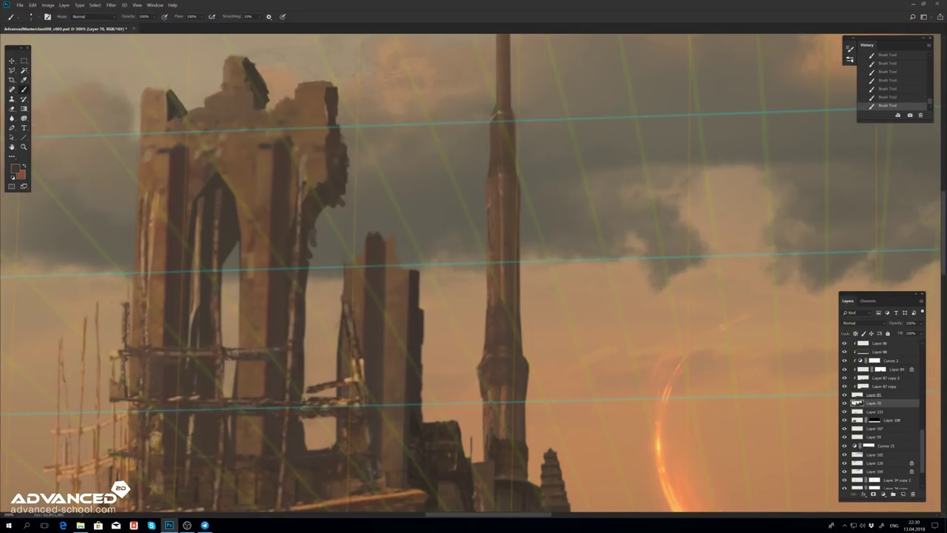
drag(172, 121, 157, 86)
drag(229, 58, 256, 56)
mouse_move(333, 83)
mouse_down()
mouse_move(320, 260)
mouse_move(294, 207)
mouse_up()
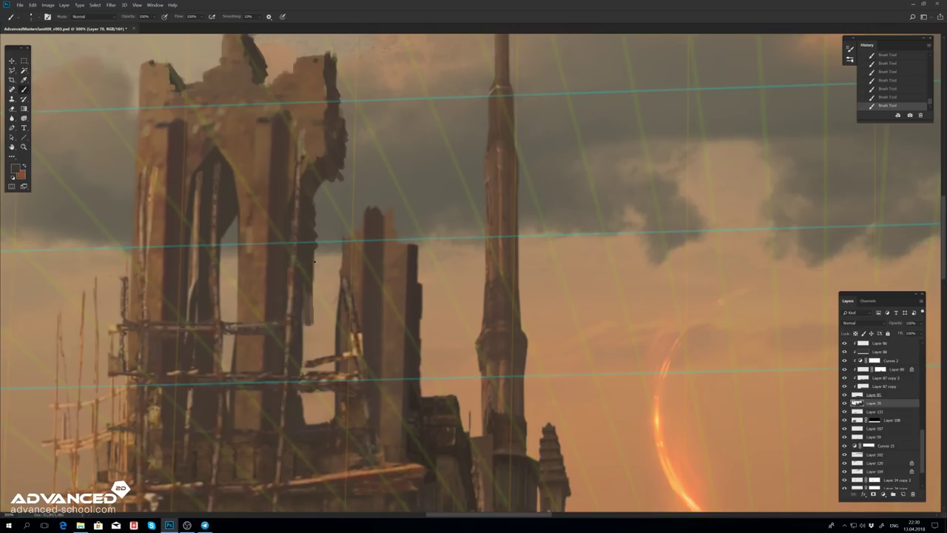
Step: Darken the tower arch's inner edge and lasso-cut a sliver from its right edge
key(l)
drag(303, 376, 376, 215)
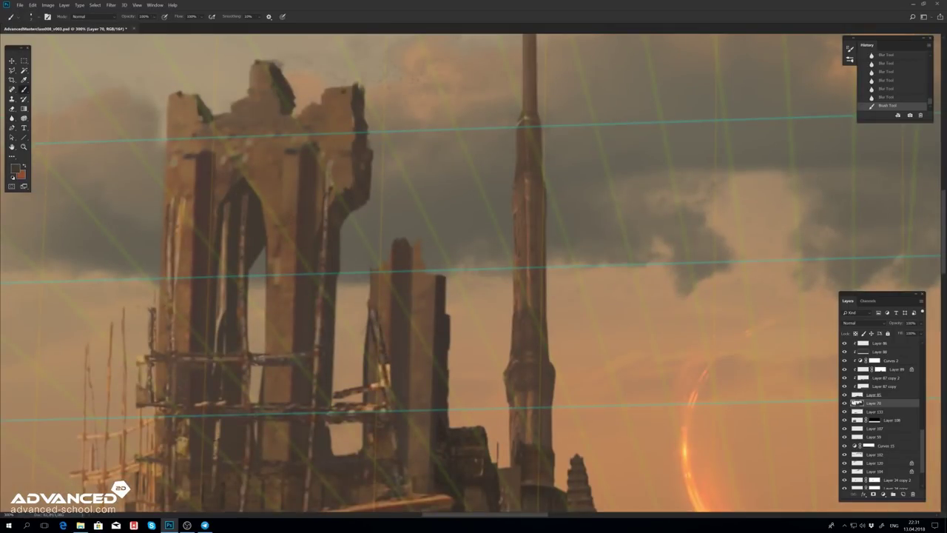
drag(259, 183, 256, 213)
drag(262, 182, 264, 244)
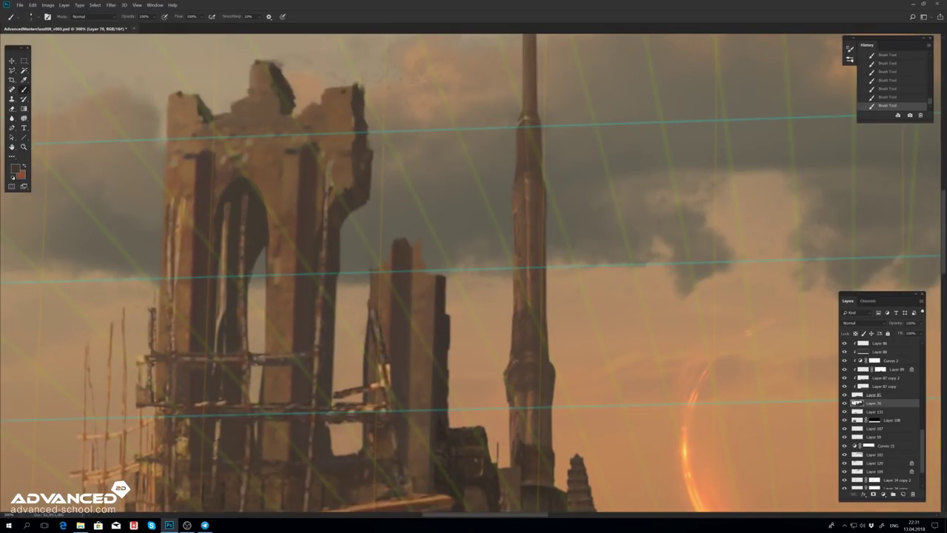
key(l)
mouse_move(265, 344)
mouse_down()
mouse_move(265, 200)
mouse_move(267, 350)
mouse_up()
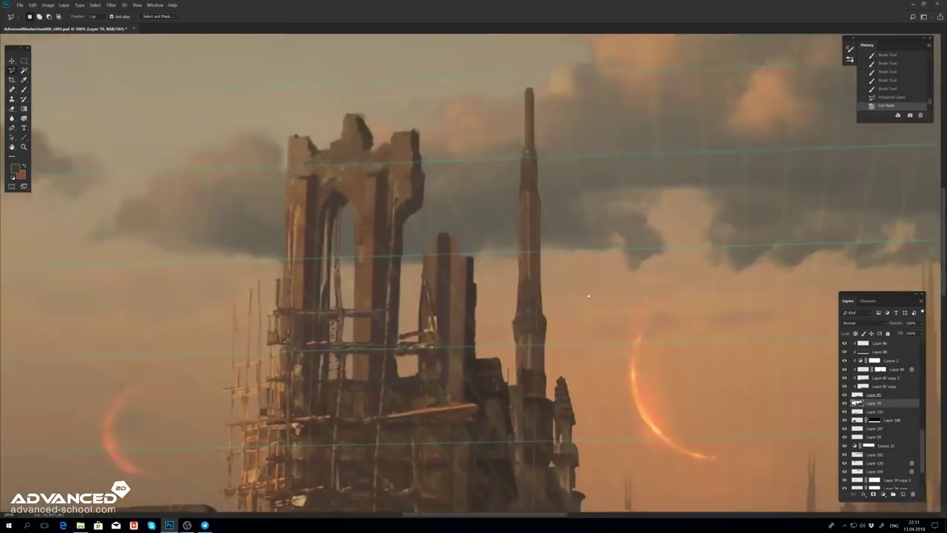
key(ctrl+plus)
key(ctrl+z)
key(l)
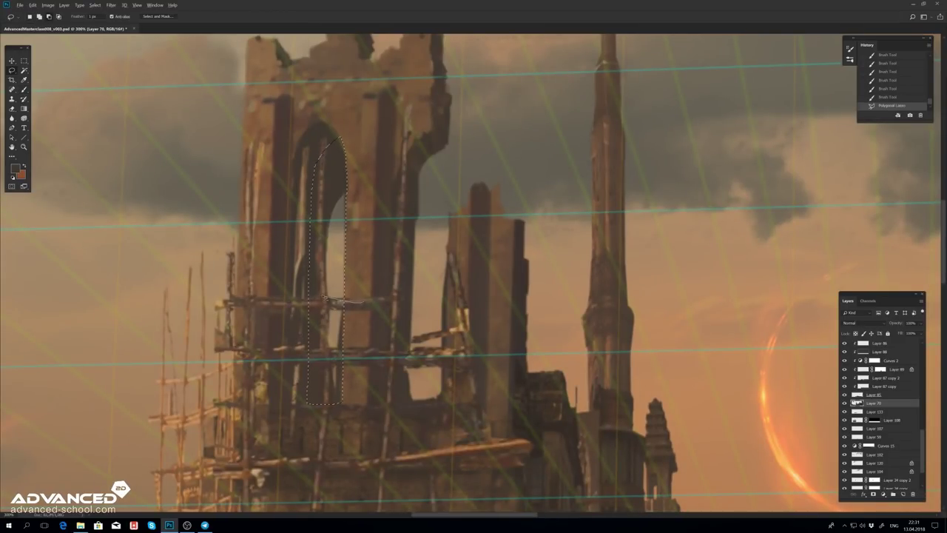
key(ctrl+shift+z)
key(ctrl+shift+z)
key(b)
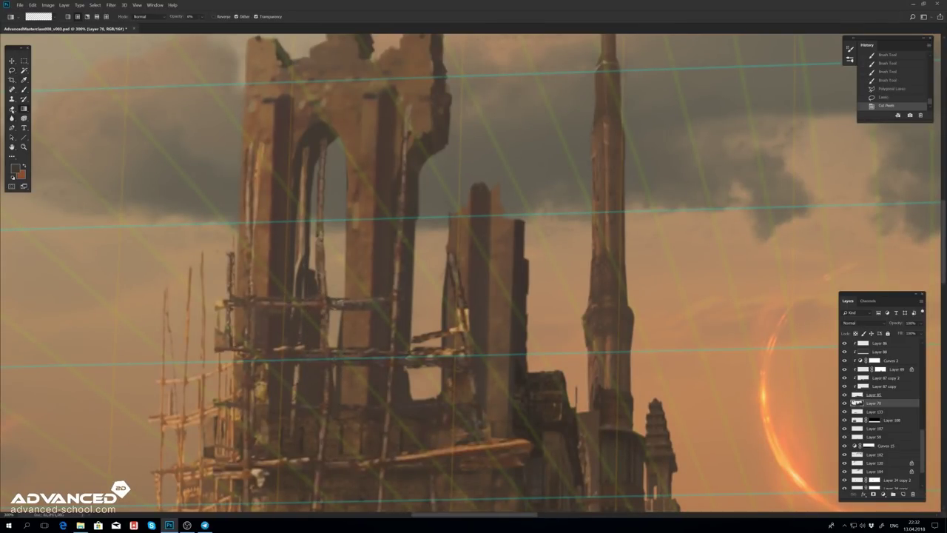
Step: Paint over the bright window openings on the tower to darken them
mouse_move(413, 379)
mouse_down()
mouse_move(436, 396)
mouse_move(431, 368)
mouse_up()
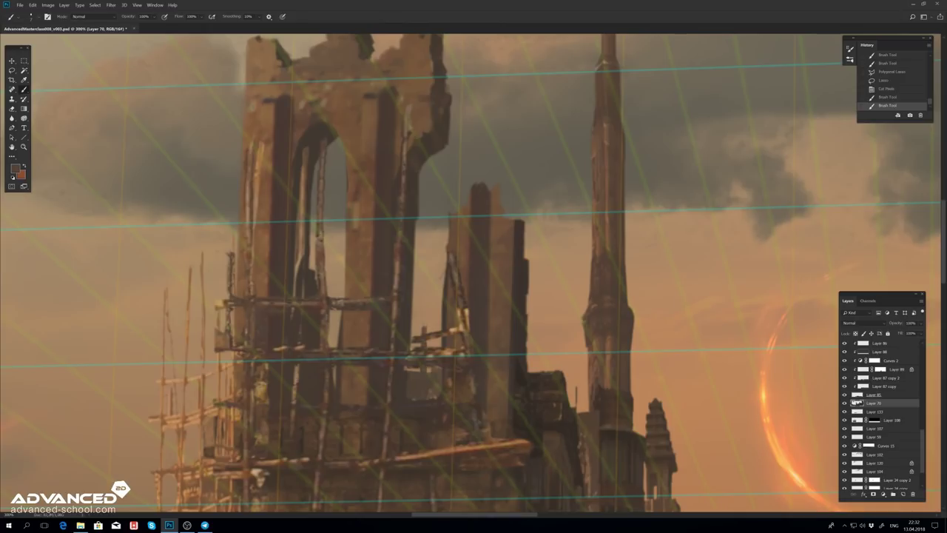
drag(429, 320, 432, 372)
drag(430, 391, 433, 398)
drag(405, 368, 418, 369)
drag(434, 307, 437, 317)
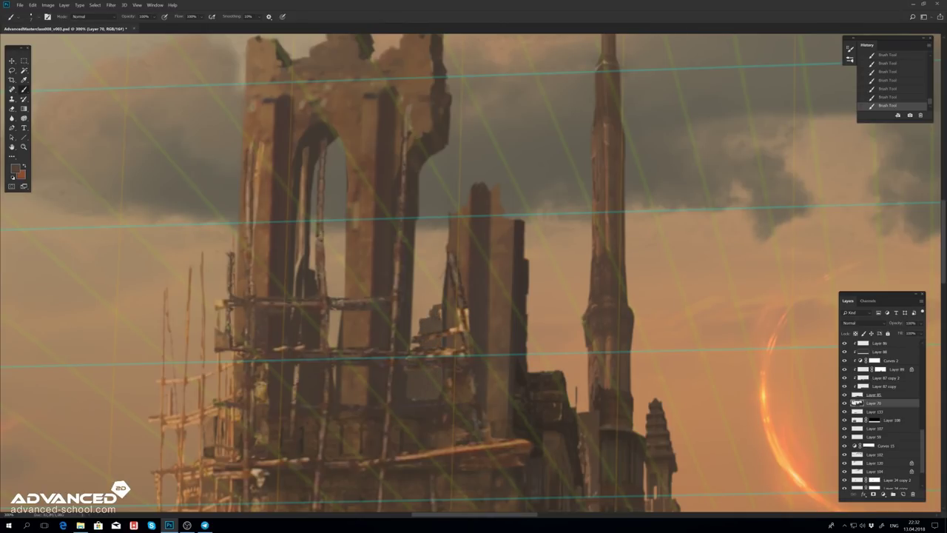
mouse_move(527, 348)
mouse_down()
mouse_move(436, 271)
mouse_move(453, 295)
mouse_up()
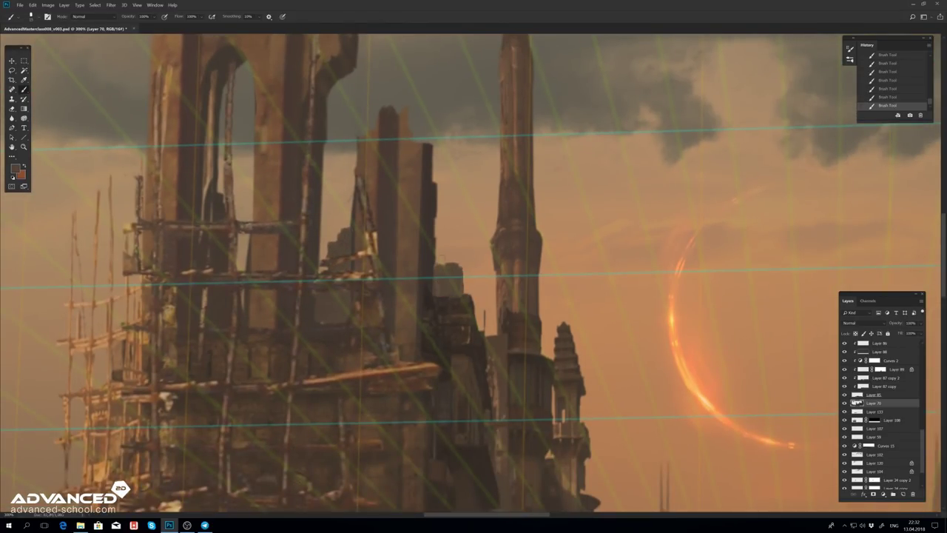
Step: Paint a tall spire beside the tower and lasso-trim its edge
mouse_move(450, 241)
mouse_down()
mouse_move(455, 260)
mouse_move(436, 265)
mouse_up()
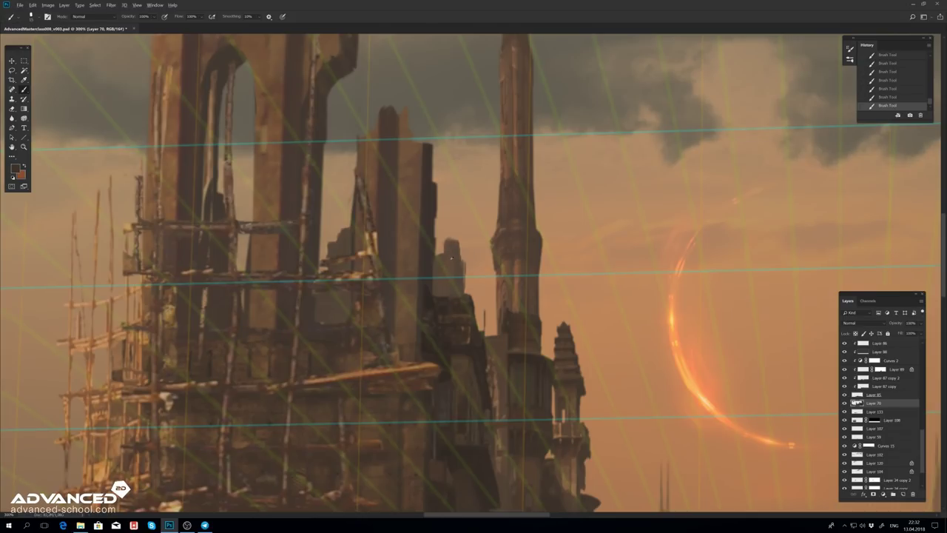
key(ctrl+z)
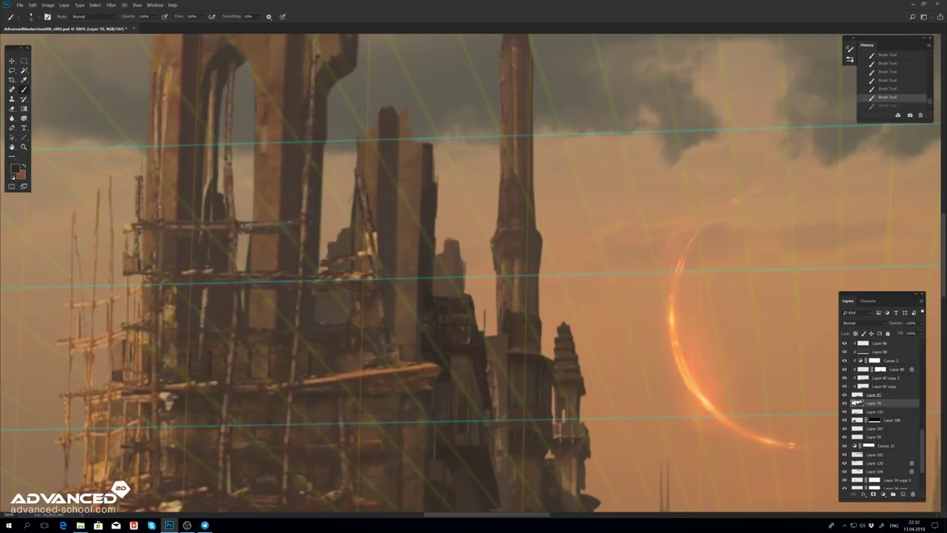
mouse_move(435, 174)
mouse_down()
mouse_move(434, 154)
mouse_move(381, 88)
mouse_up()
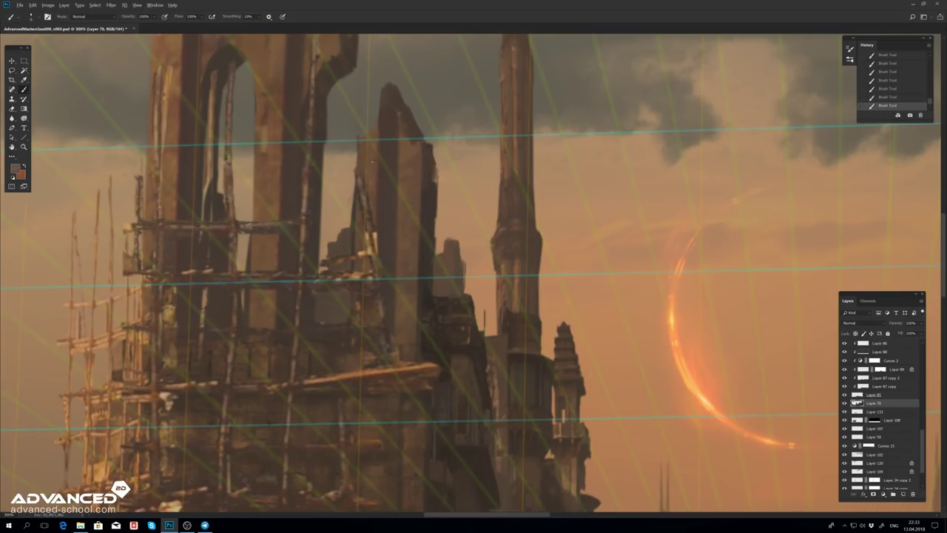
key(l)
drag(448, 184, 422, 140)
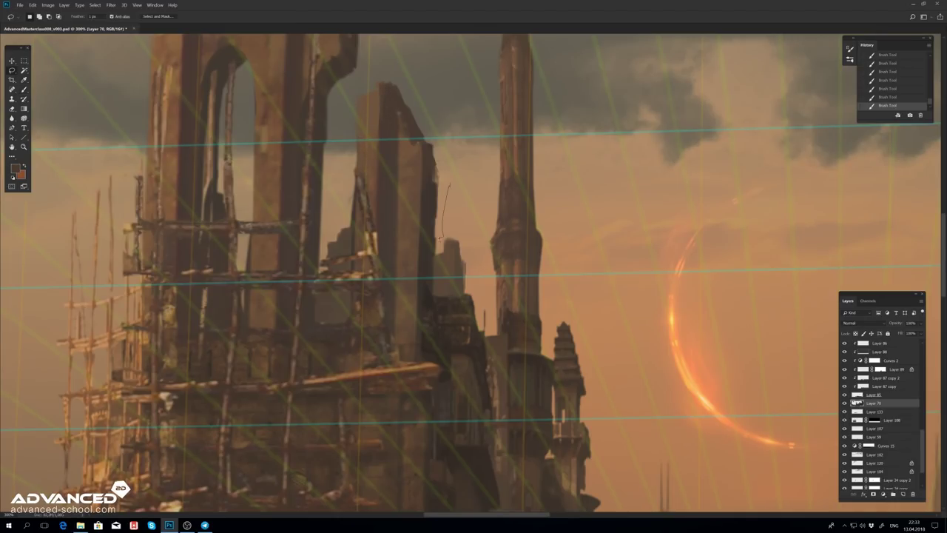
key(ctrl+x)
mouse_move(395, 95)
mouse_down()
mouse_move(442, 235)
mouse_move(386, 90)
mouse_up()
Step: Cut the second spire sliver and blur the spire's edges
key(ctrl+x)
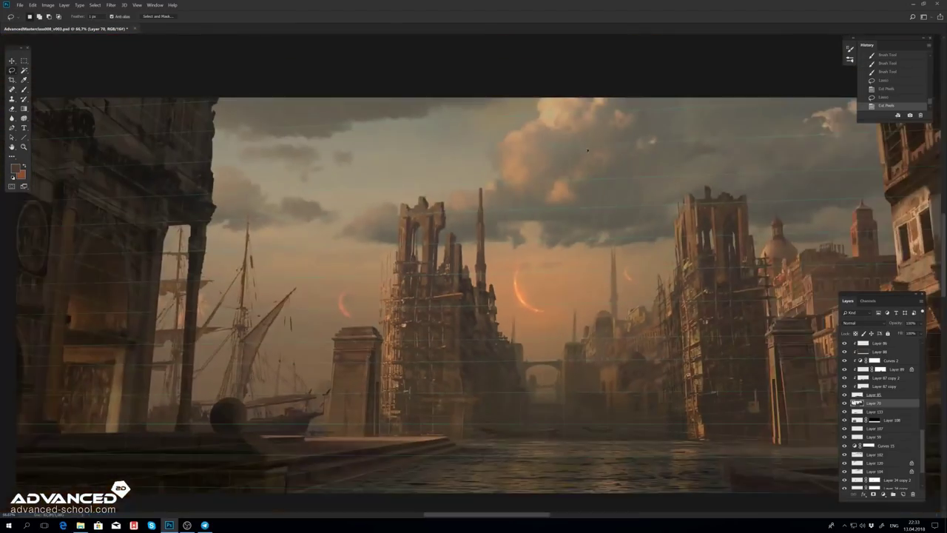
key(ctrl+0)
scroll(881, 415, up, 3)
scroll(473, 289, up, 3)
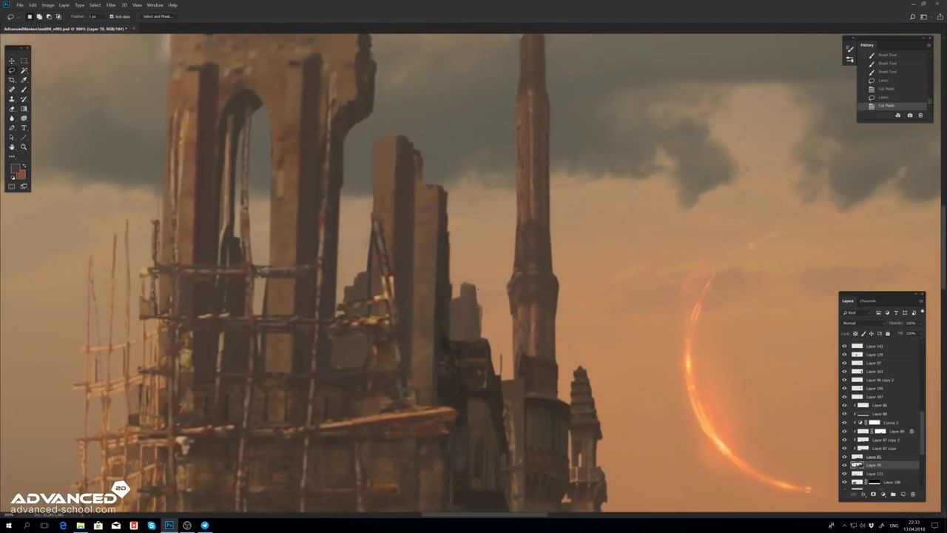
key(r)
drag(479, 305, 479, 334)
drag(444, 299, 444, 333)
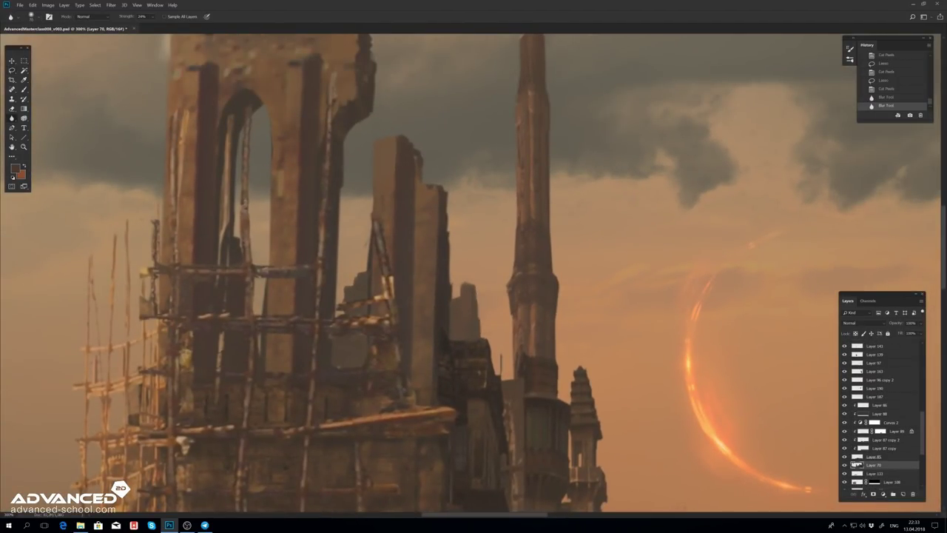
drag(478, 303, 478, 333)
scroll(478, 290, down, 4)
scroll(397, 226, up, 4)
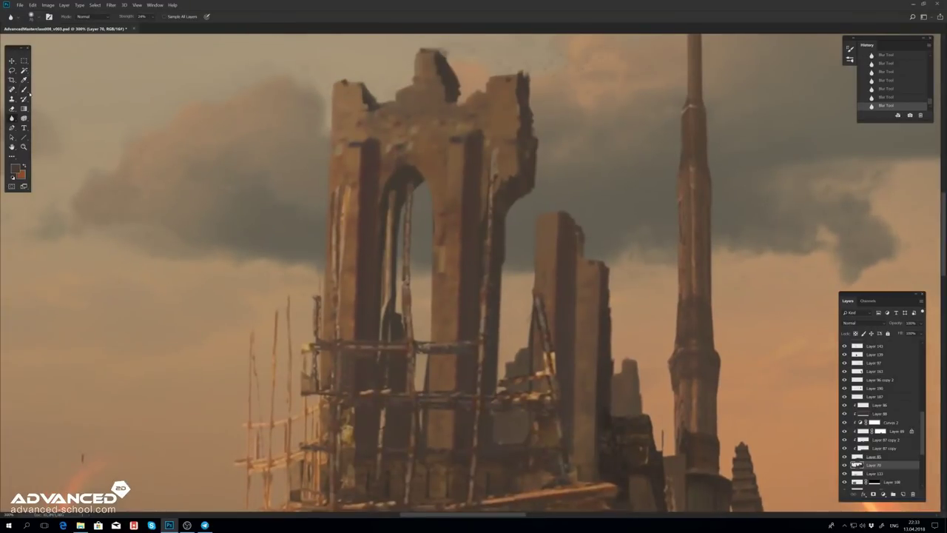
Step: Brush highlights along the left tower's inner pillar and outer edges
key(b)
drag(404, 126, 404, 157)
drag(359, 104, 340, 131)
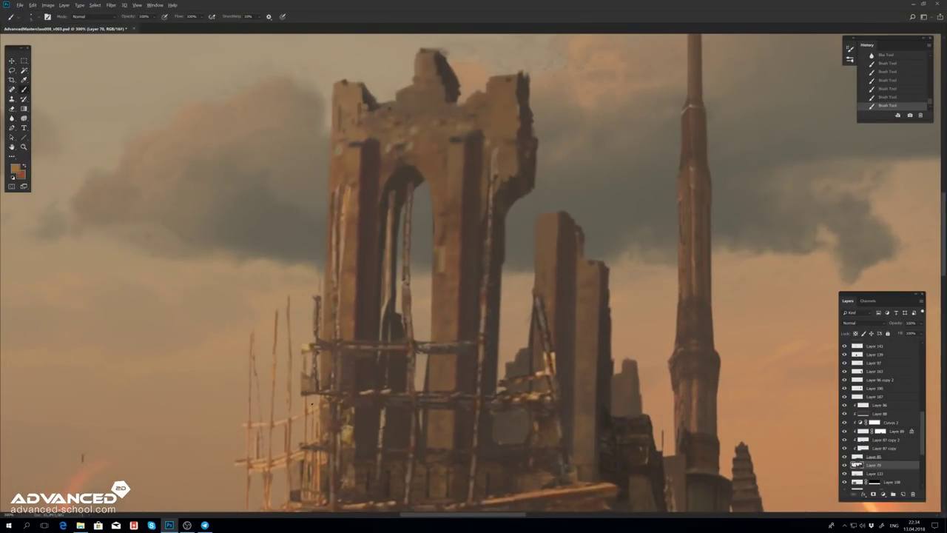
drag(348, 185, 351, 134)
drag(332, 167, 333, 122)
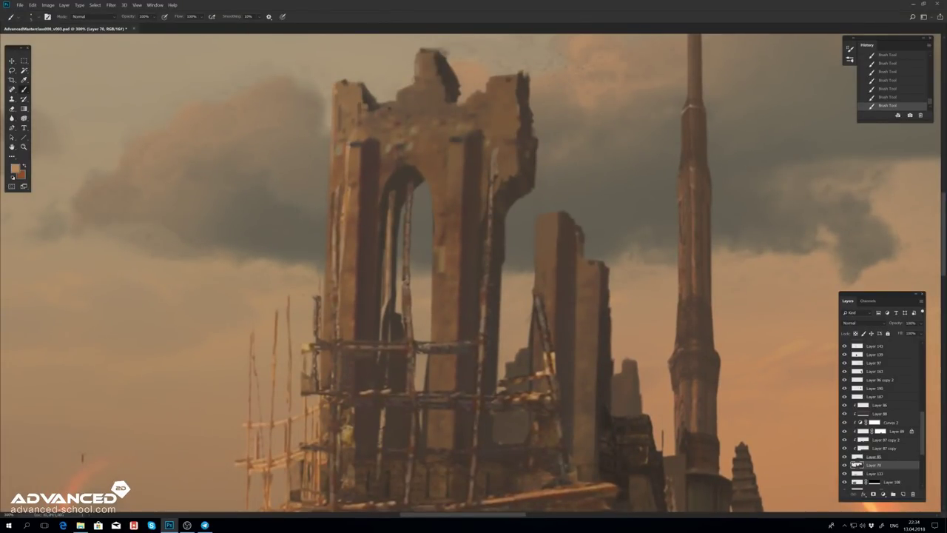
Step: Open Levels on the whole scene, with input black raised to 33
key(ctrl+minus)
key(ctrl+minus)
key(ctrl+minus)
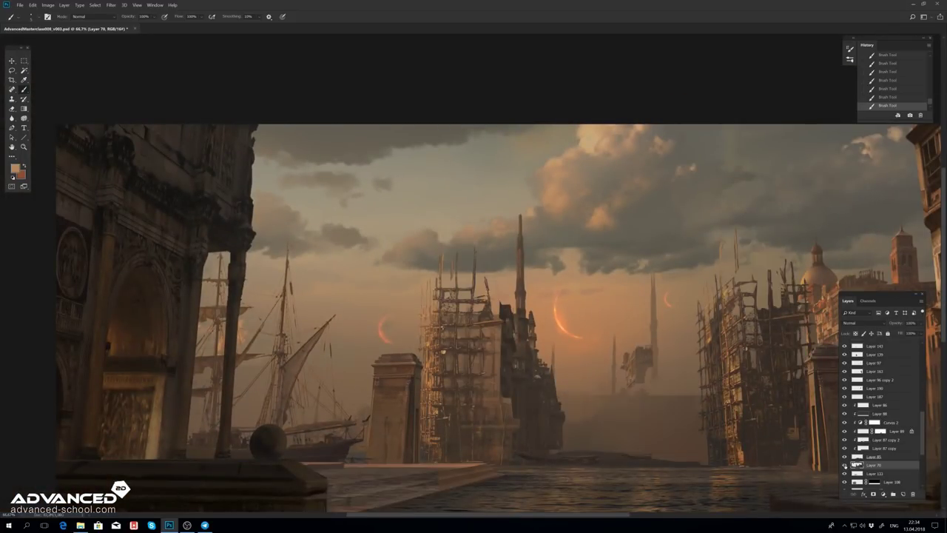
scroll(474, 296, up, 5)
scroll(474, 296, down, 5)
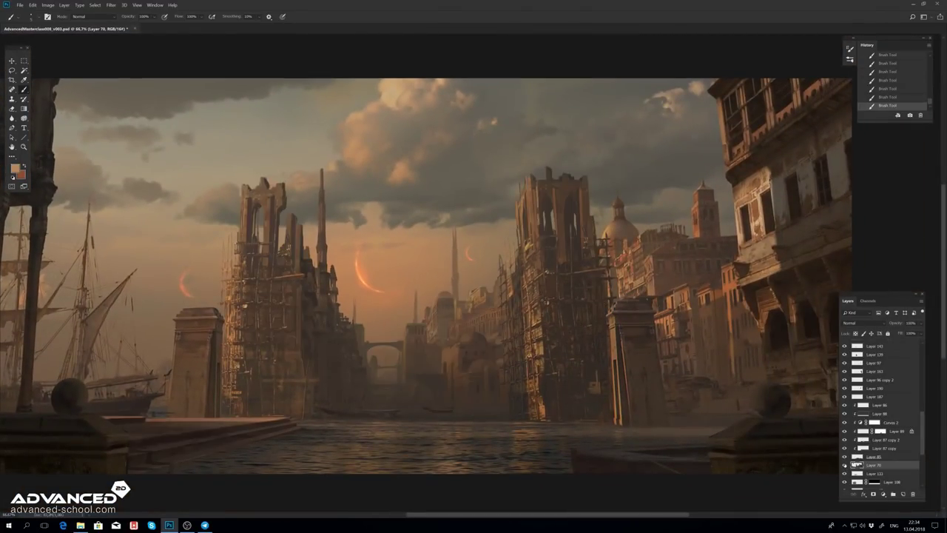
key(ctrl+l)
Step: Add a Levels adjustment layer over the city
key(ctrl+minus)
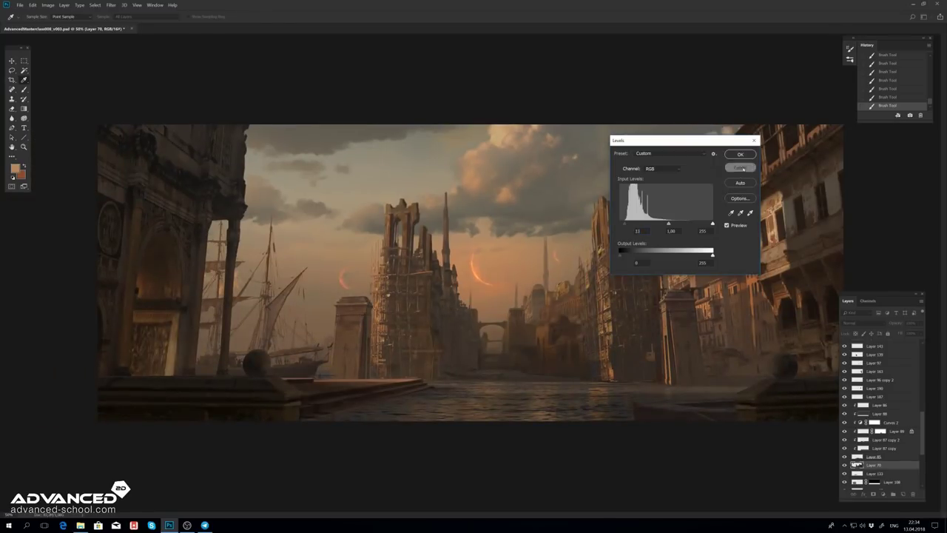
click(740, 168)
key(ctrl+shift+n)
key(Return)
click(883, 493)
click(893, 398)
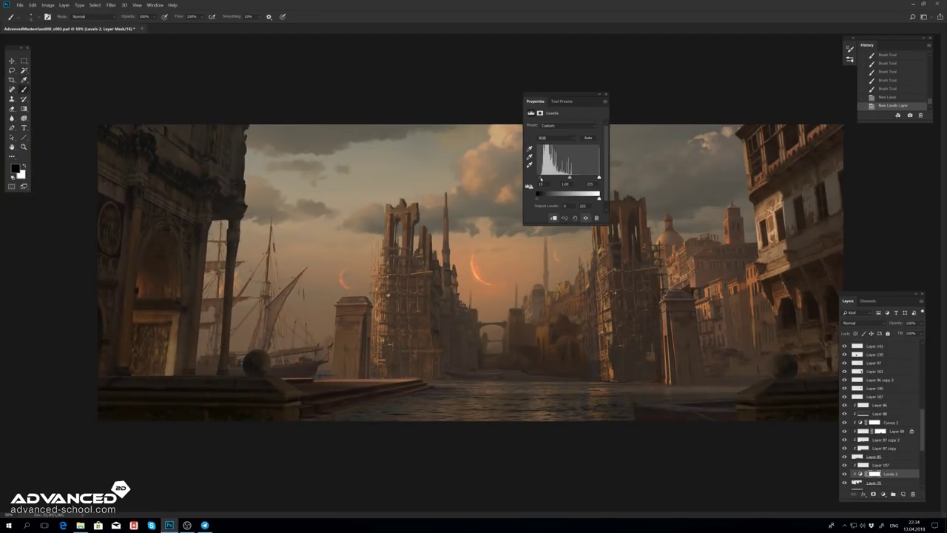
Step: Try a gradient mask on the Levels layer over the central towers, then discard it
key(m)
key(ctrl+x)
key(g)
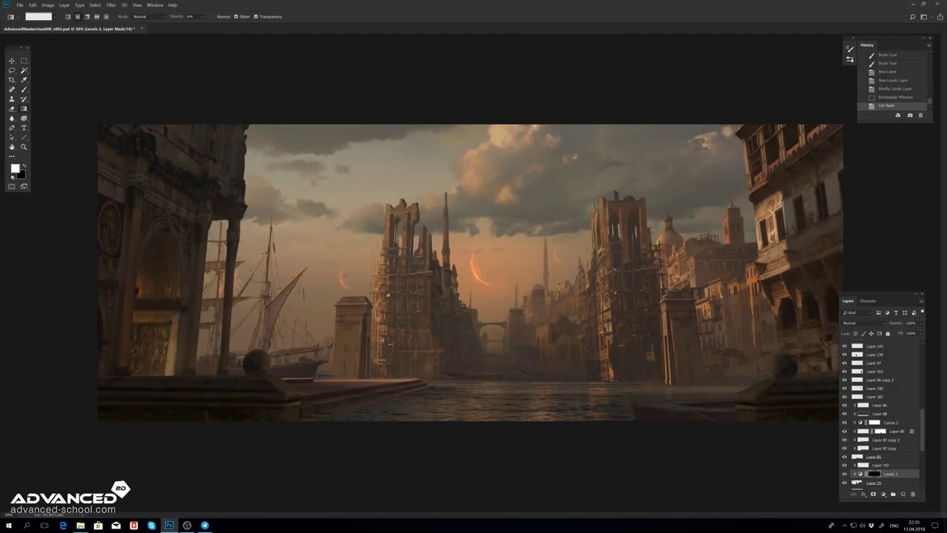
drag(518, 281, 518, 355)
key(x)
drag(444, 311, 412, 348)
drag(429, 282, 412, 347)
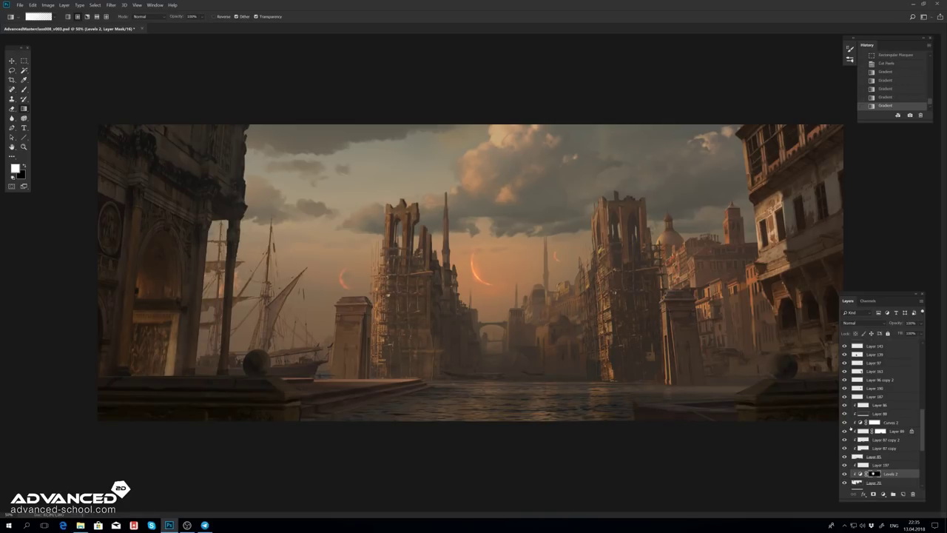
alt+click(402, 227)
key(v)
key(Delete)
Step: Add a clipped Lighten layer with light gradient haze at about 60% fill
key(ctrl+shift+n)
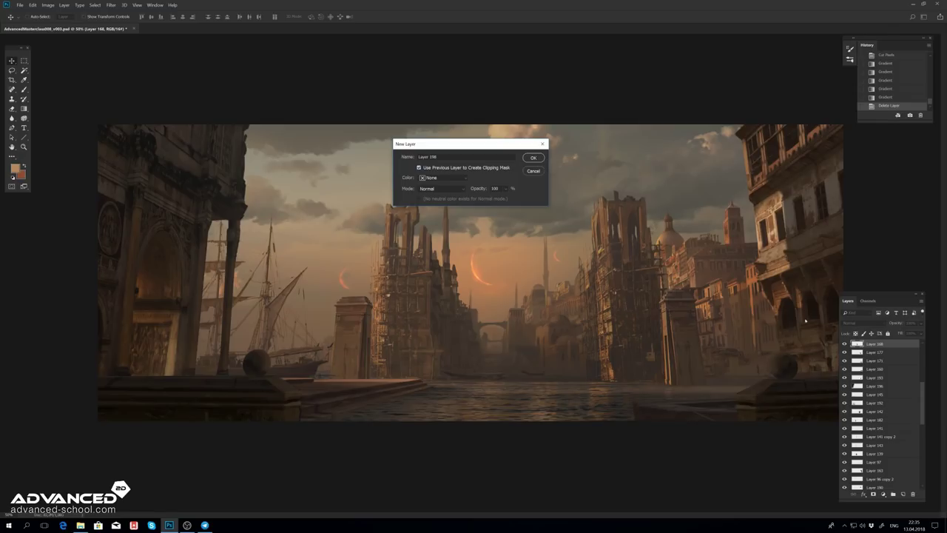
key(Return)
key(shift+alt+g)
key(g)
key(x)
drag(415, 326, 436, 348)
drag(415, 325, 436, 348)
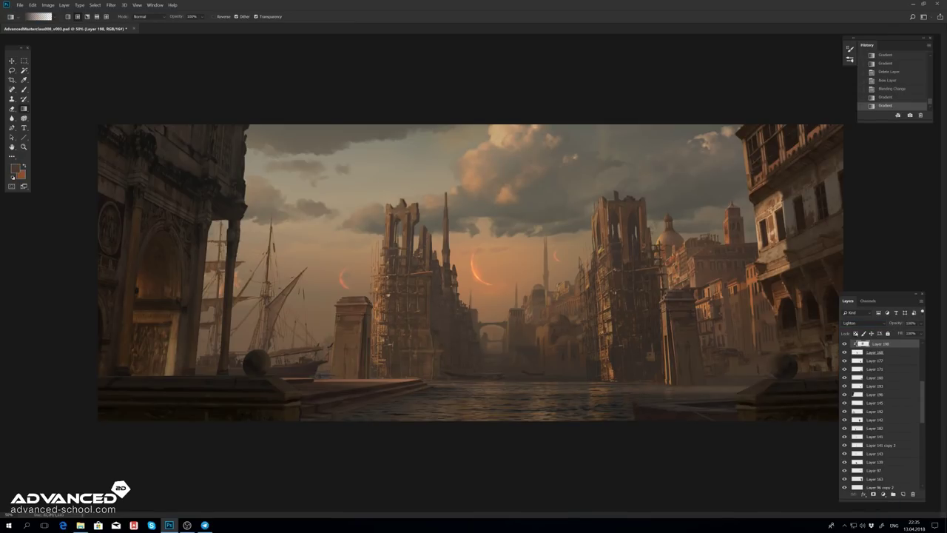
key(shift+6)
drag(438, 233, 438, 315)
drag(425, 208, 425, 317)
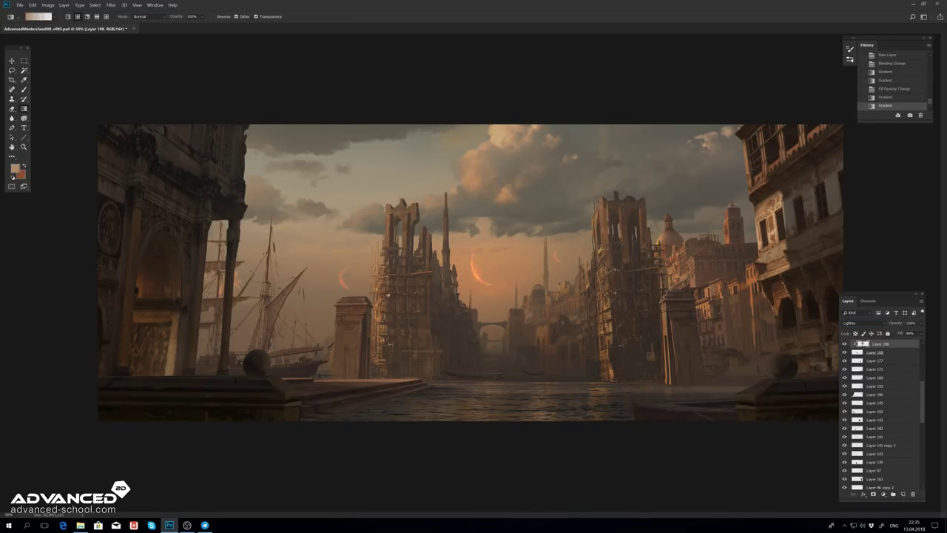
key(v)
Step: Set Layer 197 to Lighten and merge it down into Layer 70
click(624, 427)
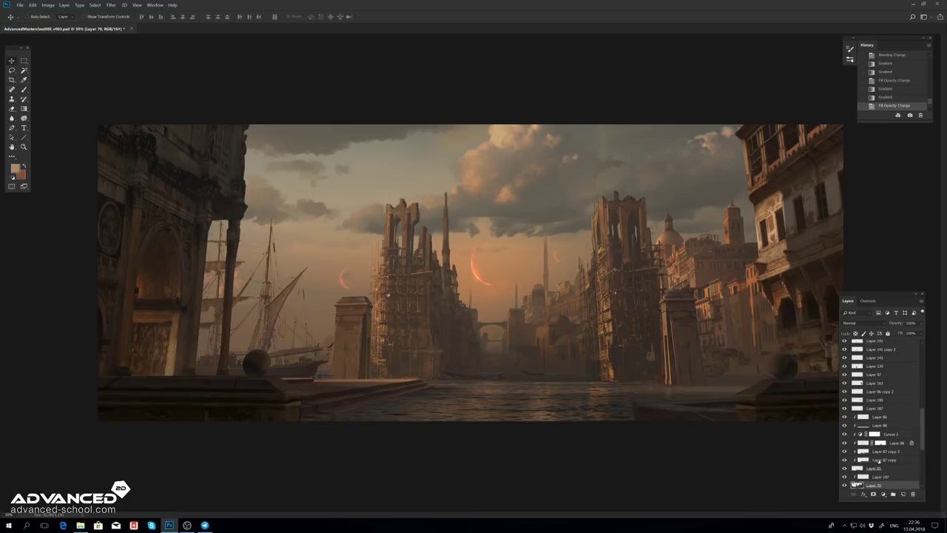
key(ctrl+plus)
key(ctrl+plus)
key(ctrl+plus)
key(ctrl+plus)
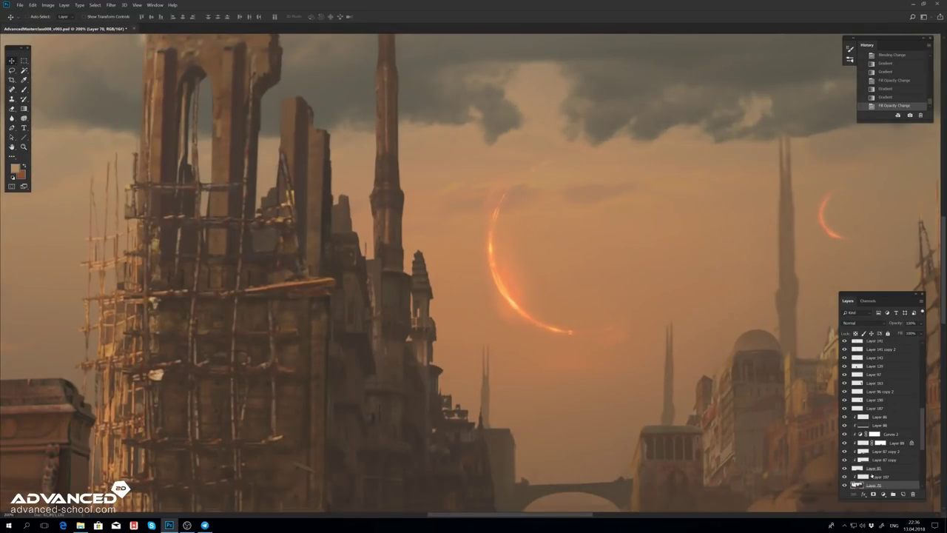
key(alt+bracketright)
key(shift+alt+g)
key(m)
drag(326, 172, 355, 270)
key(ctrl+minus)
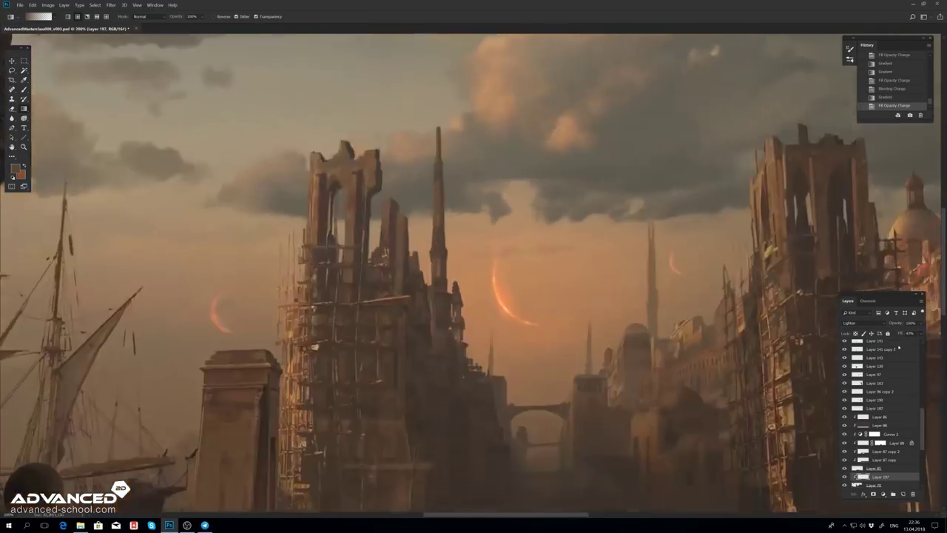
key(ctrl+minus)
key(ctrl+e)
Step: Clone stone texture up the left pillar's right edge with the Clone Stamp
key(f)
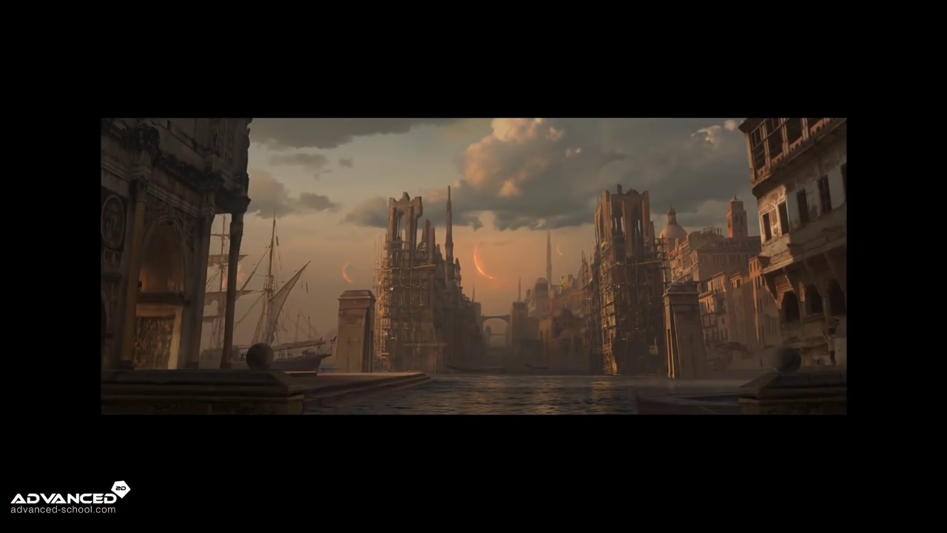
key(v)
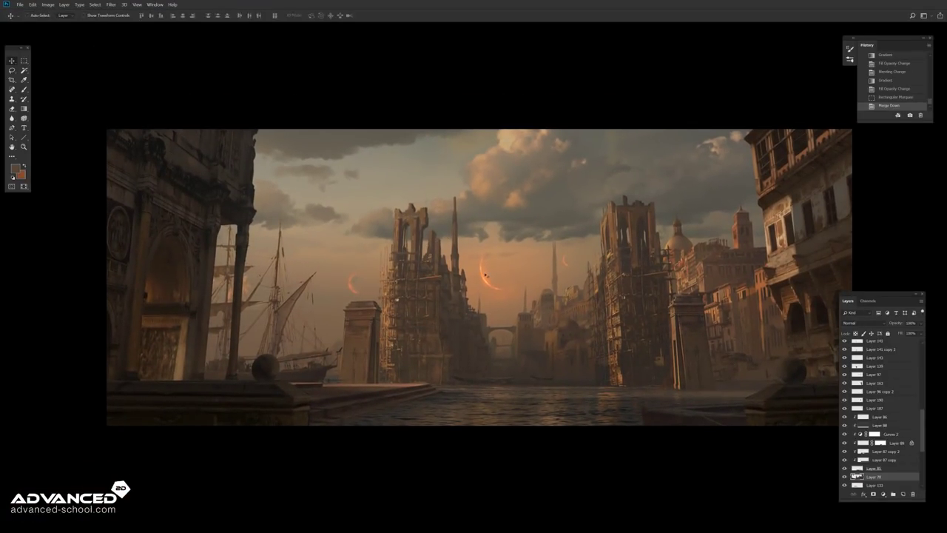
scroll(368, 335, up, 3)
scroll(368, 335, up, 2)
scroll(368, 334, up, 2)
key(s)
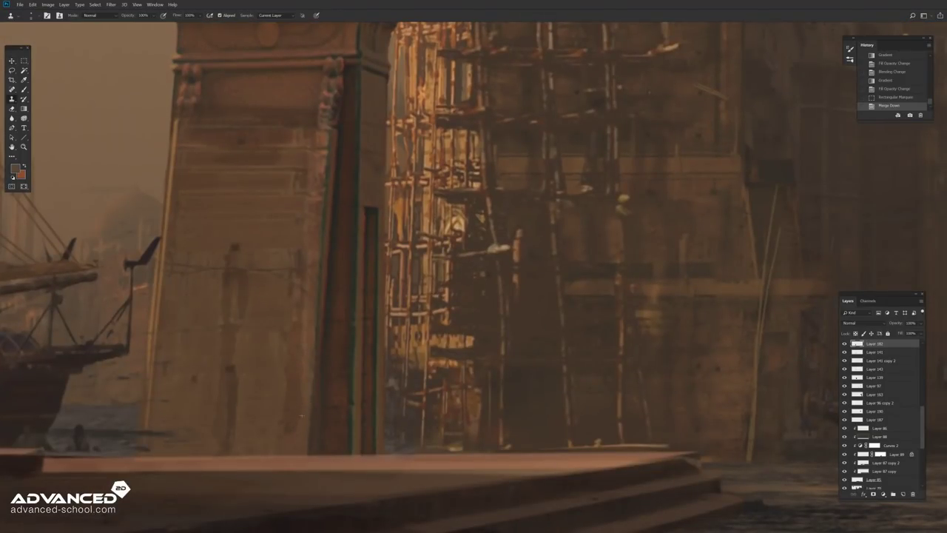
drag(313, 425, 314, 367)
drag(318, 351, 329, 145)
drag(330, 139, 331, 127)
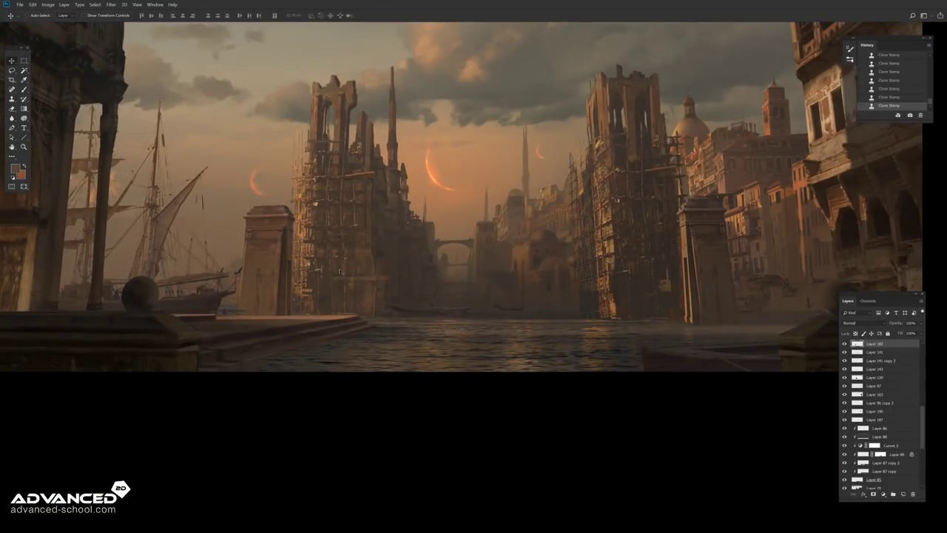
Step: Draw a Lighten-mode gradient haze over the central towers and merge it into Layer 142
key(ctrl+shift+n)
key(Return)
key(g)
click(863, 322)
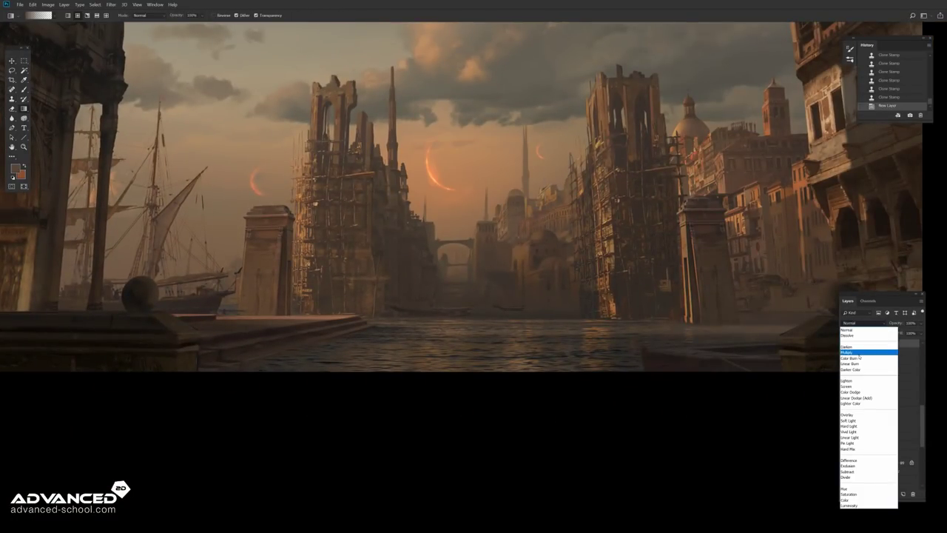
click(866, 351)
drag(255, 96, 283, 324)
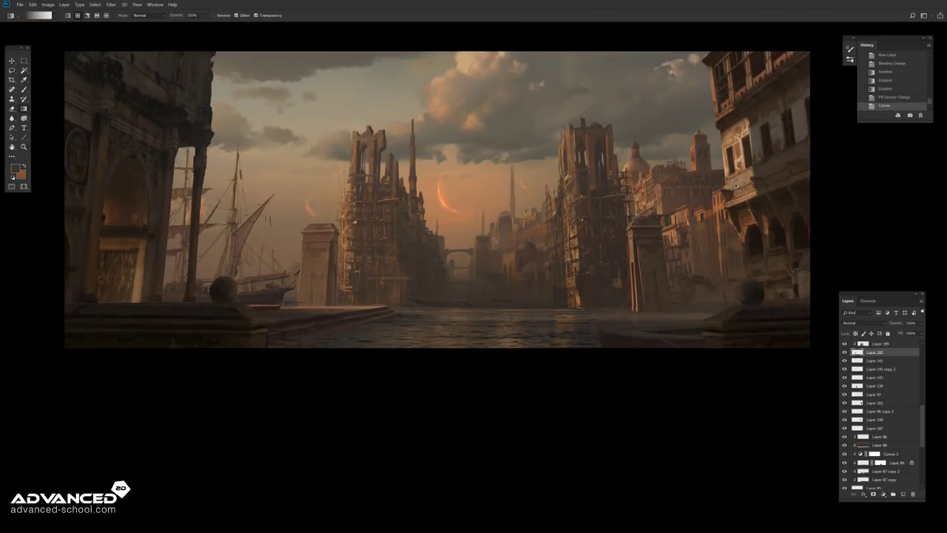
key(ctrl+minus)
key(ctrl+e)
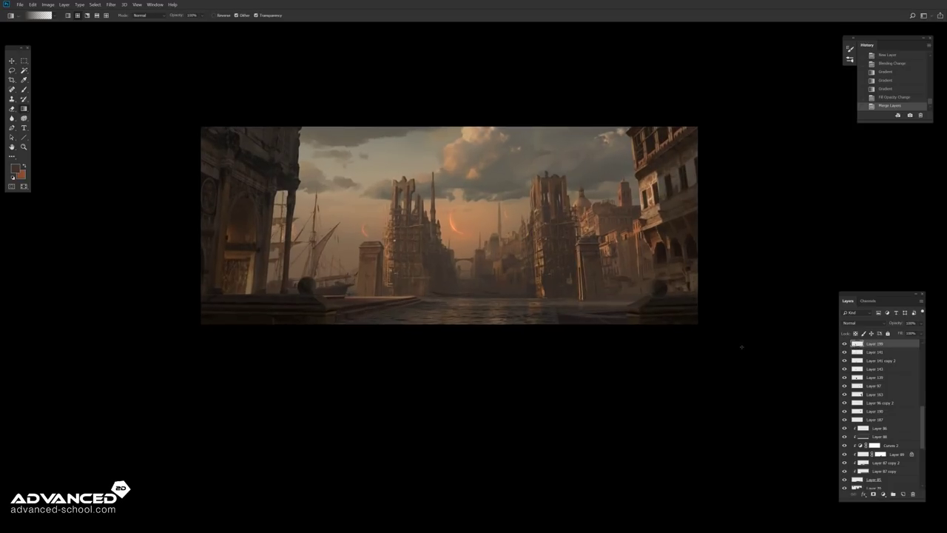
key(ctrl+0)
key(b)
key(ctrl+plus)
key(ctrl+plus)
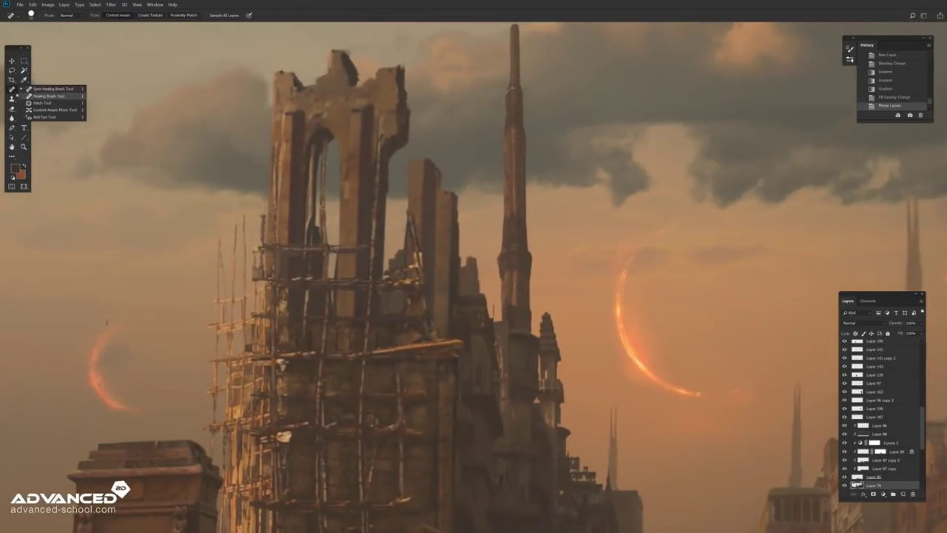
Step: Paint thin bright highlights along the upper and lower pillar edge with a thin brush preset
click(204, 317)
key(Return)
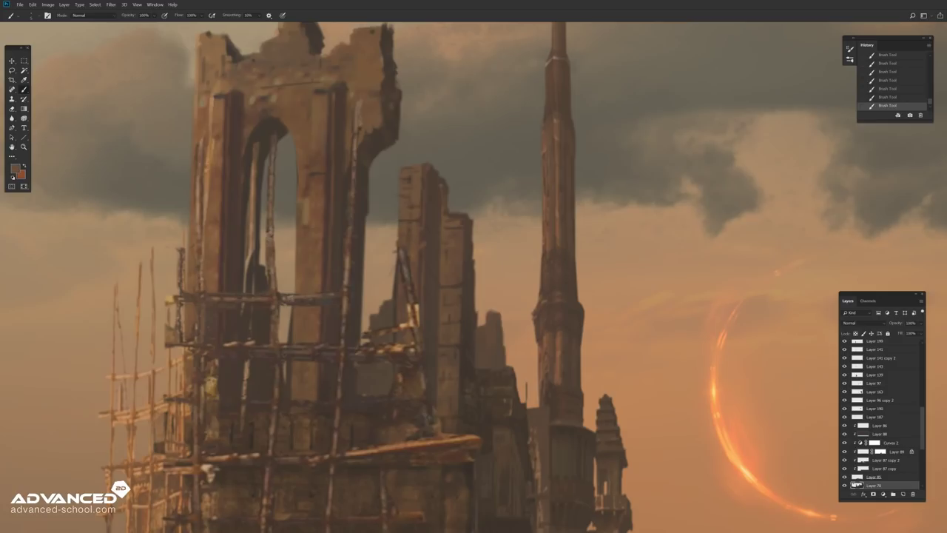
drag(312, 149, 313, 95)
drag(309, 254, 304, 327)
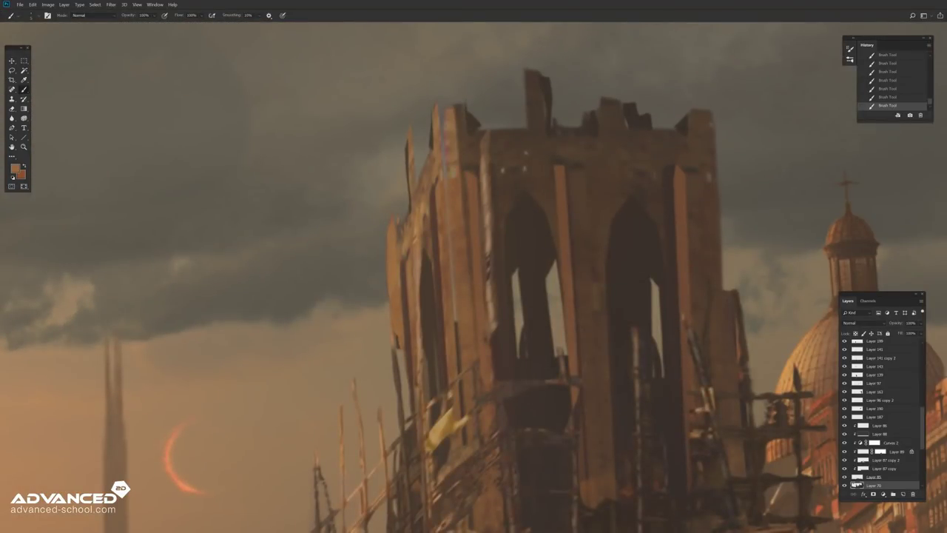
Step: Sample a darker tone and darken the ruined tower's left edge
alt+click(399, 355)
key(l)
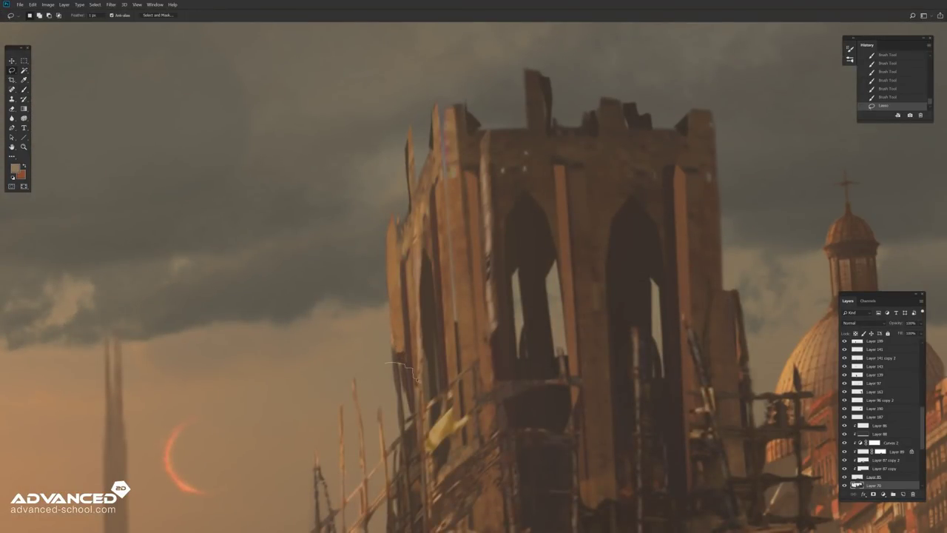
key(b)
alt+click(398, 216)
drag(394, 212, 403, 223)
drag(418, 154, 416, 171)
mouse_move(414, 126)
mouse_down()
mouse_move(418, 179)
mouse_move(409, 189)
mouse_up()
Step: Paint lighter strokes on the tower's upper-left edge and touch up its scaffolding
alt+click(409, 181)
drag(410, 180, 410, 213)
drag(407, 143, 407, 185)
drag(408, 137, 408, 170)
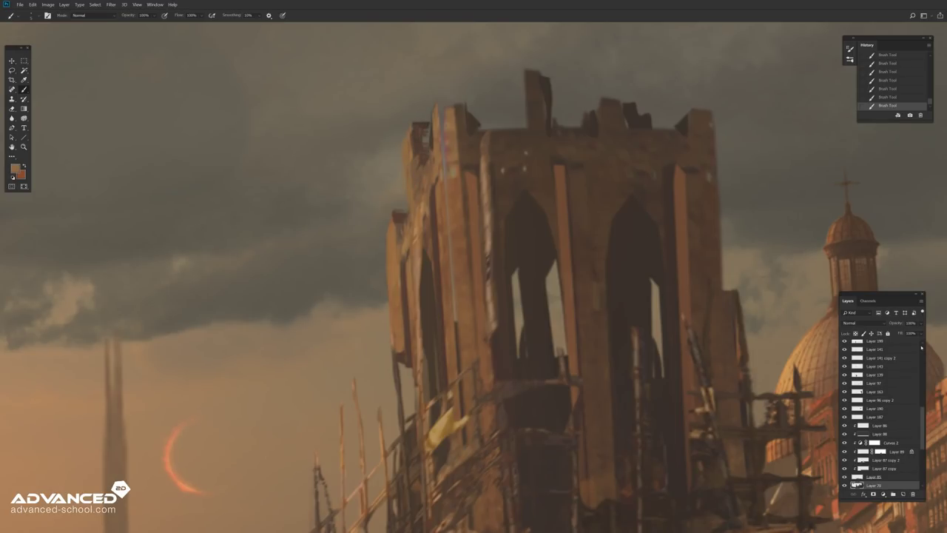
drag(426, 357, 424, 398)
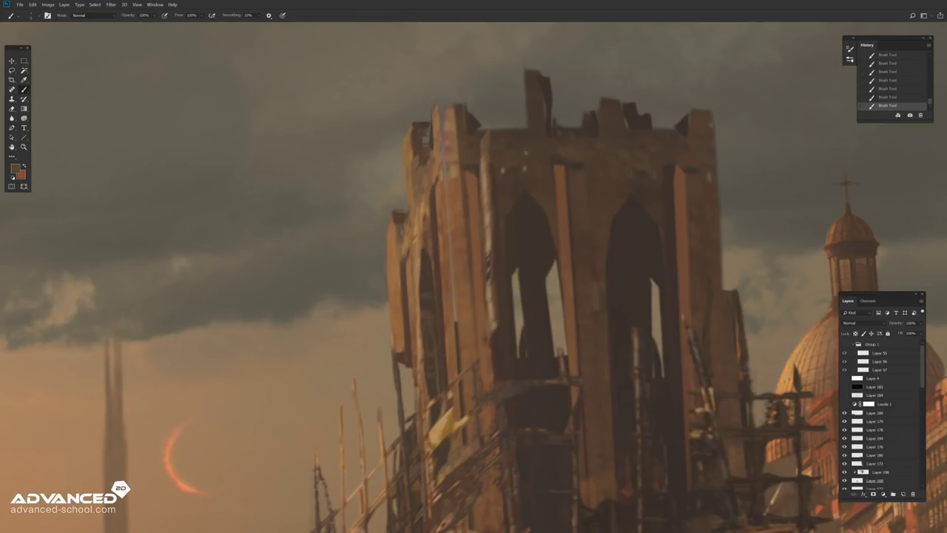
Step: On Layer 70, reshape the tower's upper-left edge and repaint the top pinnacle
key(alt+bracketleft)
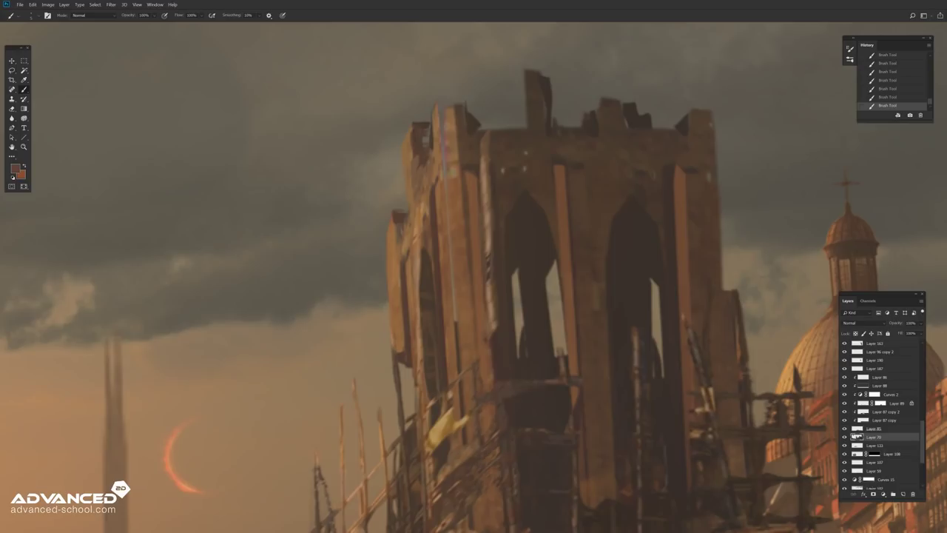
mouse_move(414, 188)
mouse_down()
mouse_move(434, 104)
mouse_move(449, 99)
mouse_up()
drag(455, 321, 436, 101)
drag(453, 172, 443, 103)
mouse_move(452, 221)
mouse_down()
mouse_move(444, 99)
mouse_move(470, 132)
mouse_move(494, 117)
mouse_move(527, 114)
mouse_move(526, 126)
mouse_move(524, 74)
mouse_up()
alt+click(514, 123)
mouse_move(521, 109)
mouse_down()
mouse_move(521, 92)
mouse_move(572, 126)
mouse_move(598, 98)
mouse_move(592, 111)
mouse_up()
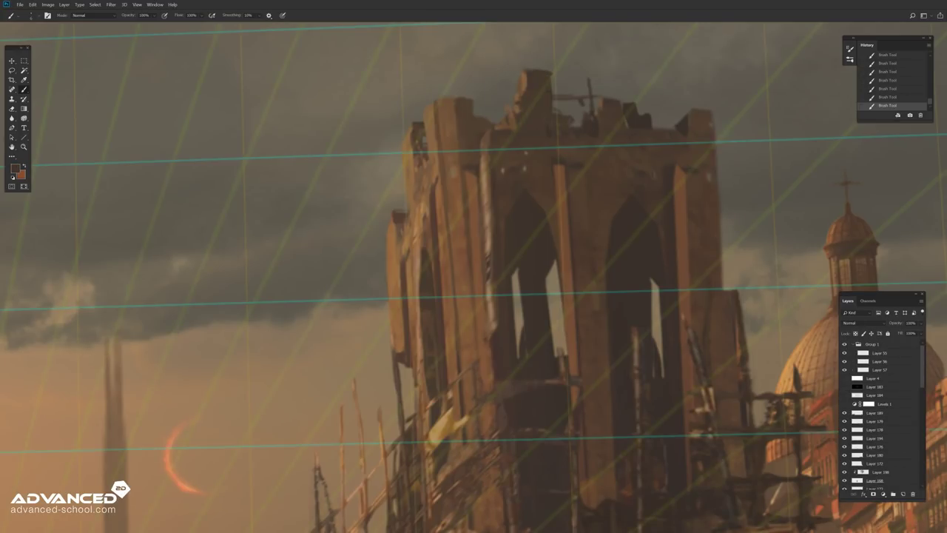
Step: Add a thin dark spire on the right pinnacle and dark vertical struts on the tower
scroll(881, 415, down, 10)
drag(682, 118, 680, 87)
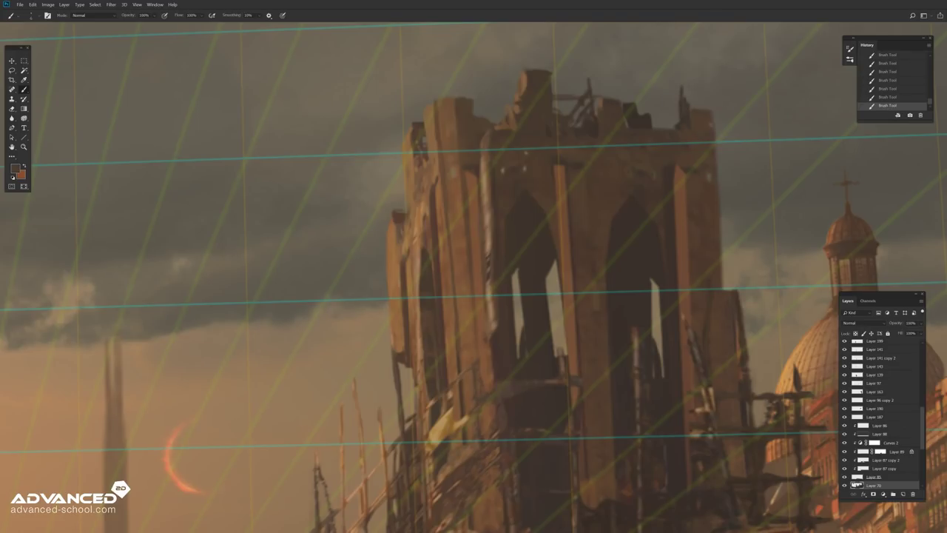
alt+click(561, 168)
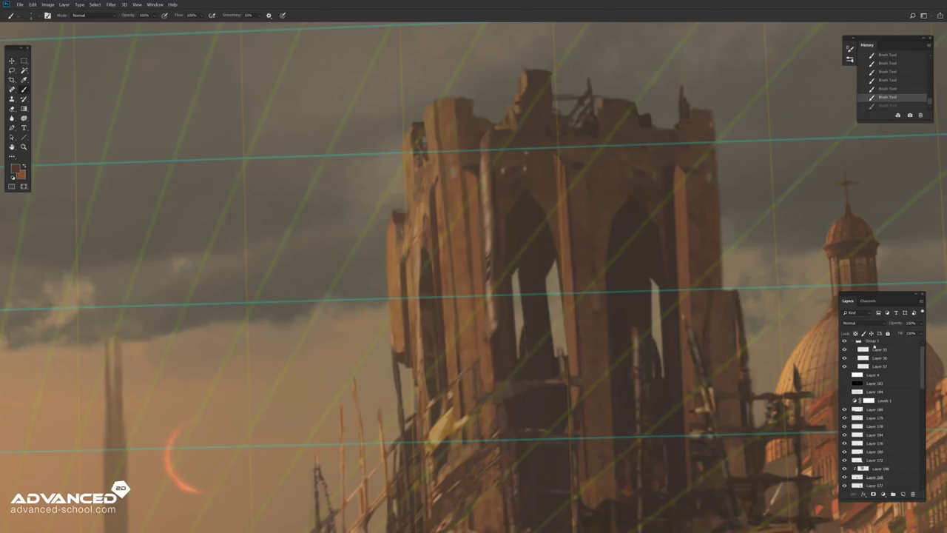
key(ctrl+h)
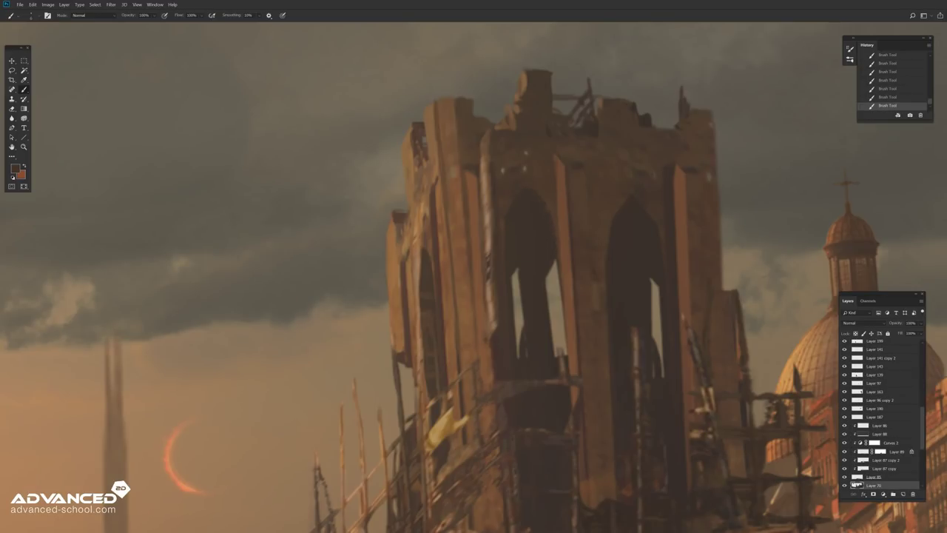
drag(559, 167, 574, 405)
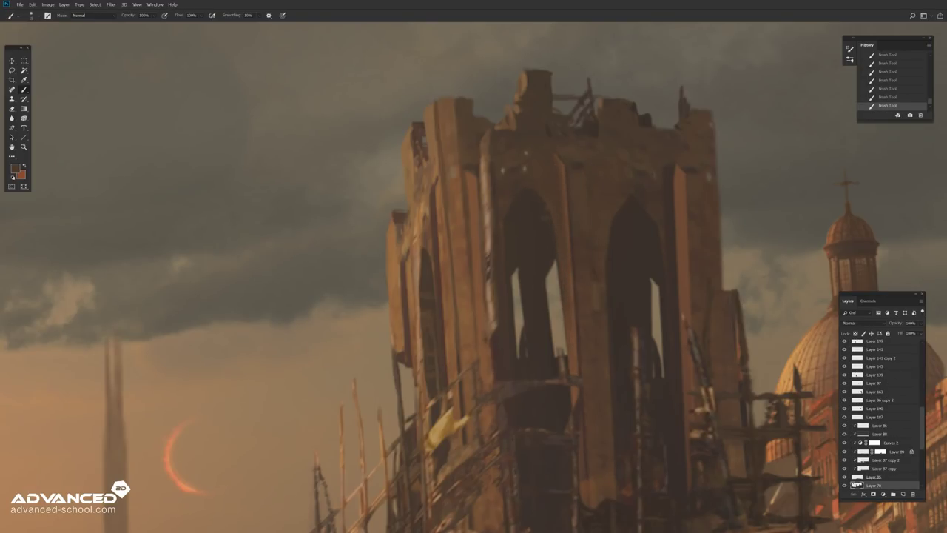
drag(676, 168, 685, 388)
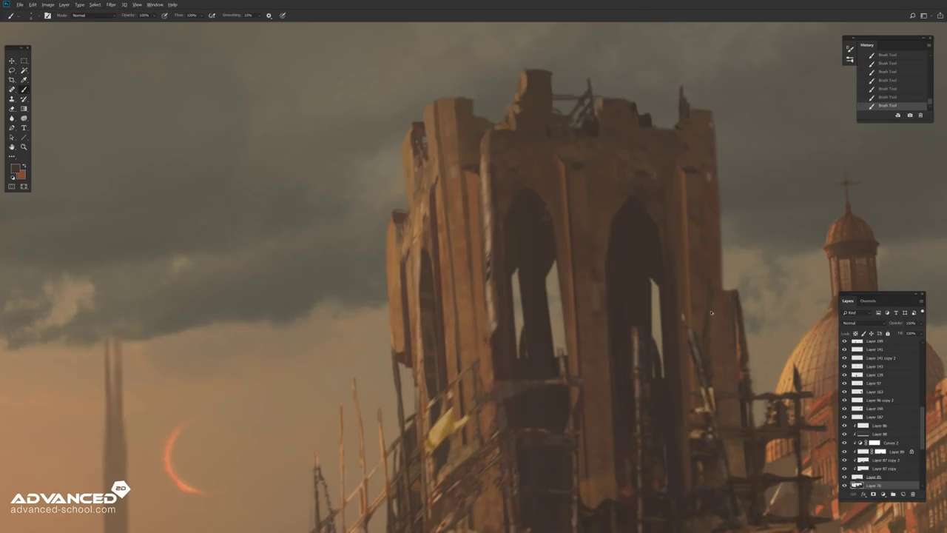
key(ctrl+z)
key(ctrl+z)
Step: Darken the light window strips on the tower with the guides shown
scroll(881, 415, up, 10)
click(845, 344)
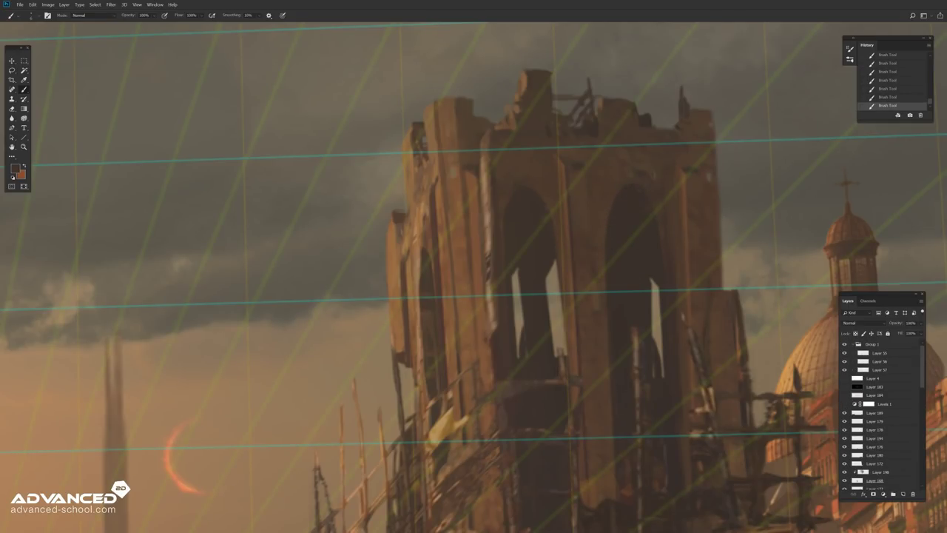
drag(655, 279, 661, 373)
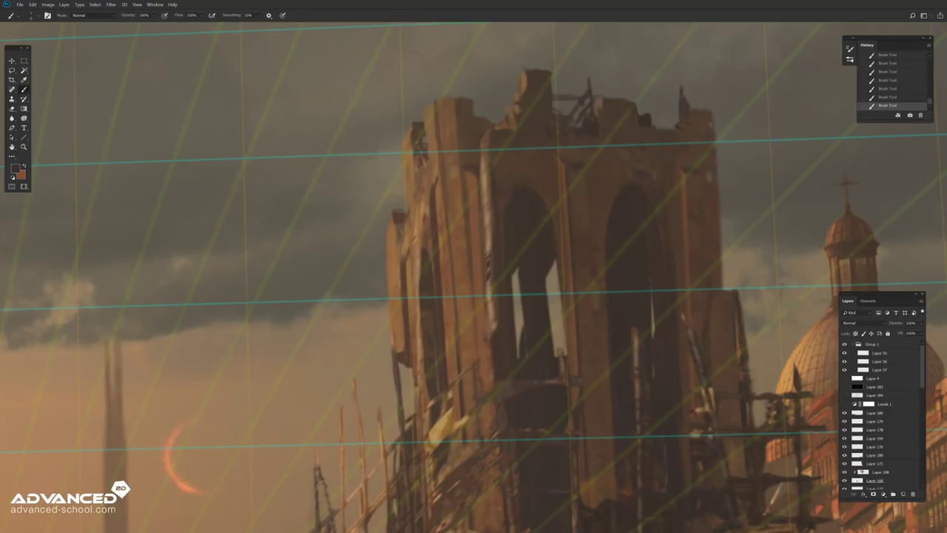
drag(552, 260, 560, 356)
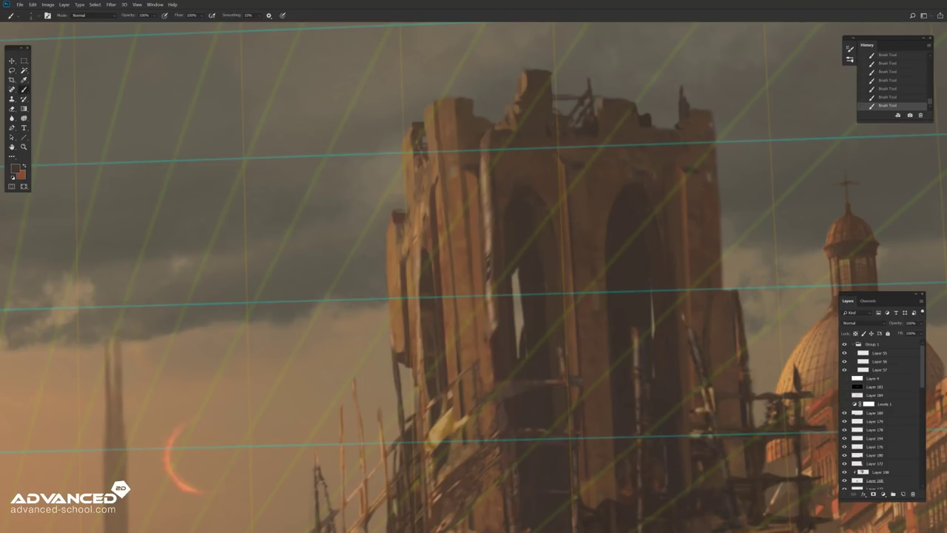
Step: Paint spiky ruin detail on the tower's broken top
scroll(881, 414, down, 5)
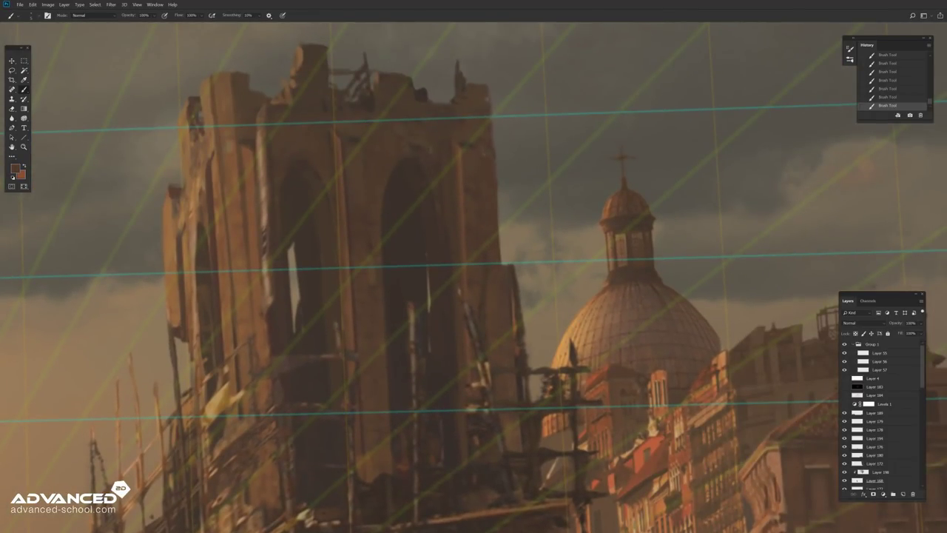
drag(450, 98, 473, 77)
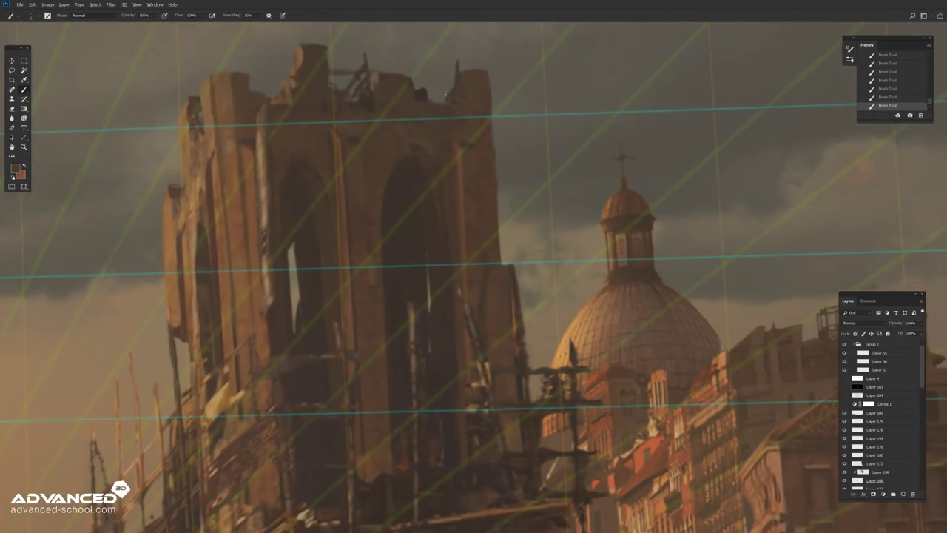
drag(473, 267, 561, 325)
drag(330, 104, 325, 78)
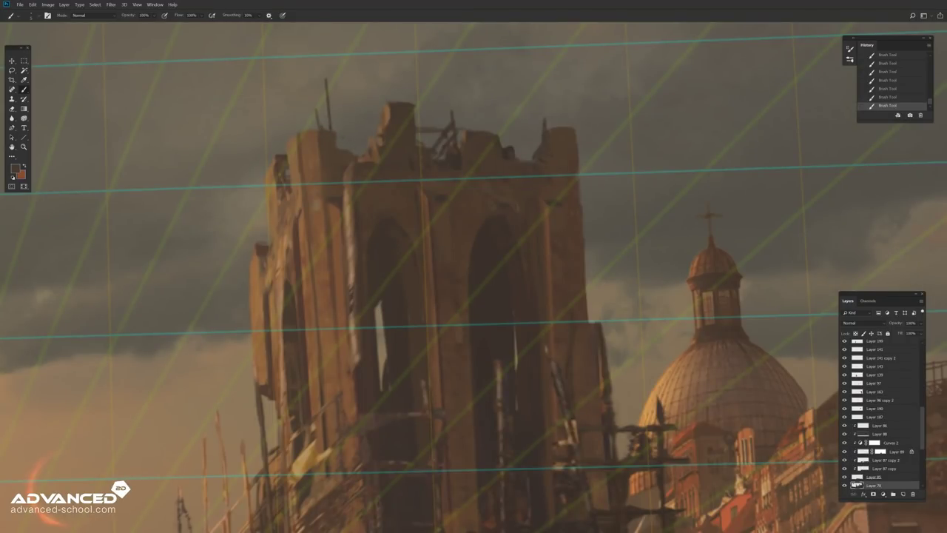
scroll(788, 272, down, 5)
Step: Show Layer 183, Layer 184 and Levels 1, then preview the full painting
scroll(788, 272, down, 1)
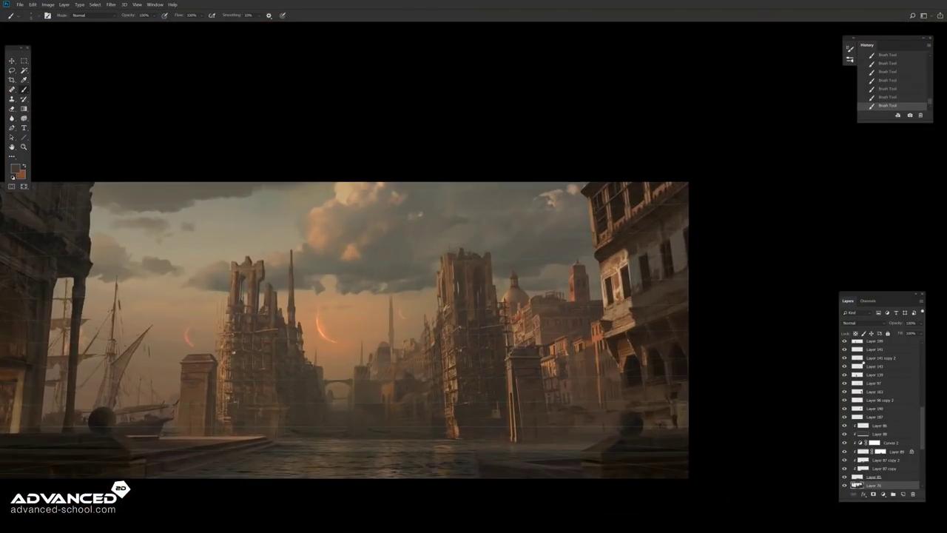
scroll(788, 271, up, 1)
scroll(788, 272, up, 4)
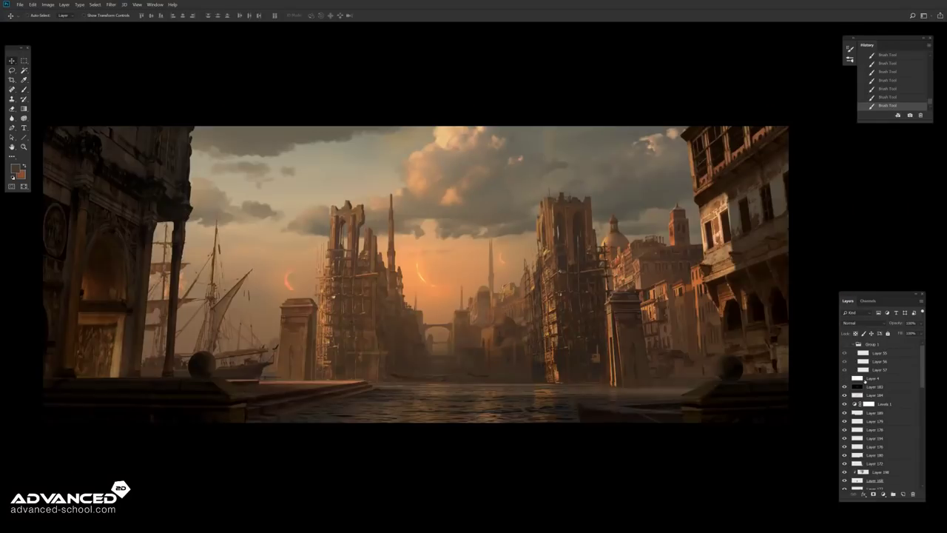
drag(845, 386, 844, 404)
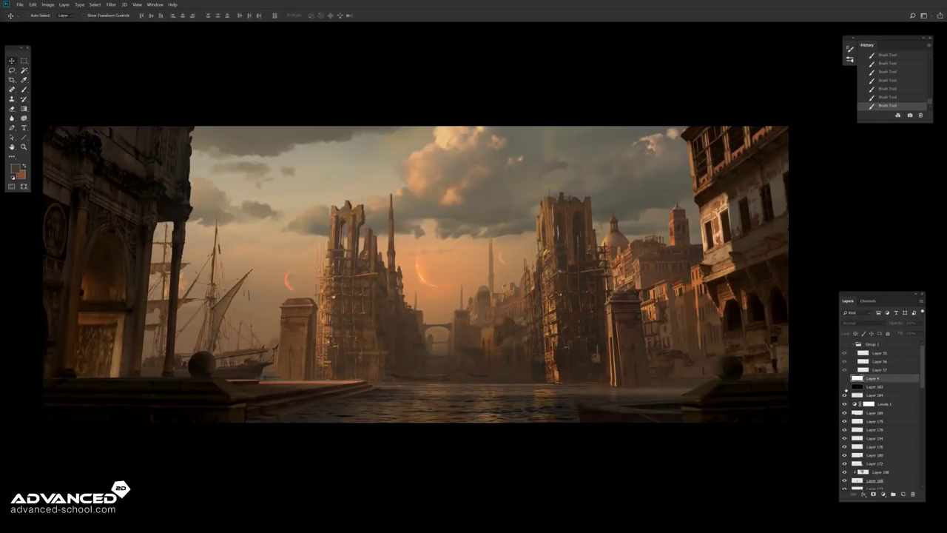
click(869, 403)
key(Tab)
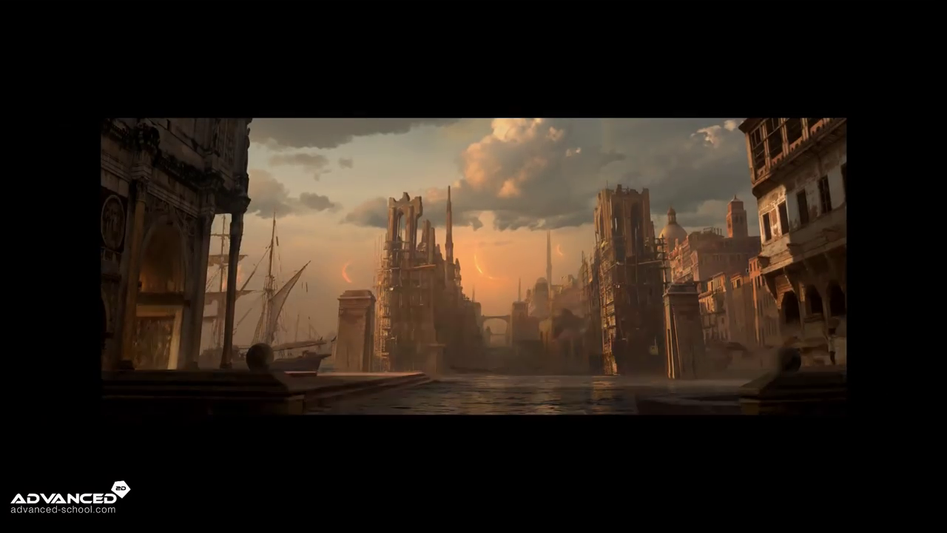
key(Tab)
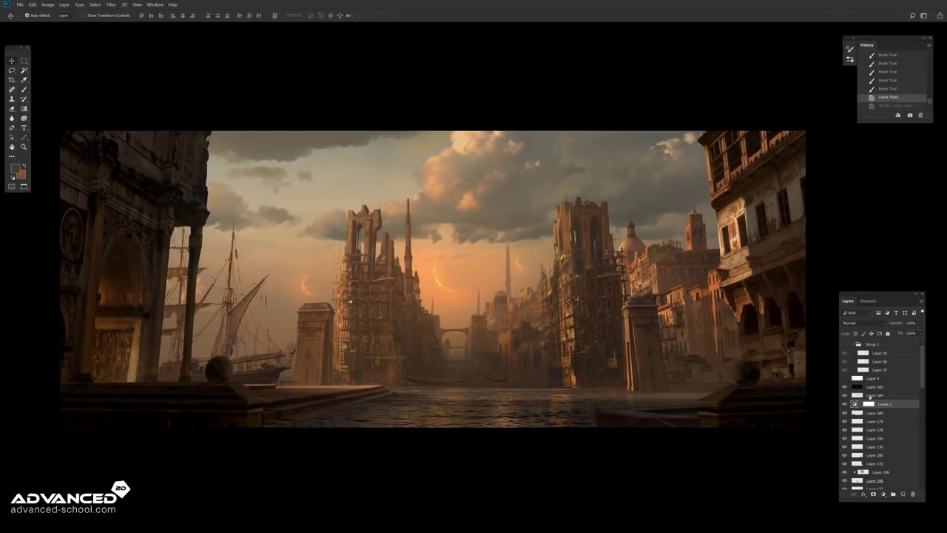
Step: Apply a Gaussian Blur to the distant hazy Layer 183
click(866, 386)
scroll(470, 286, up, 5)
scroll(470, 285, up, 3)
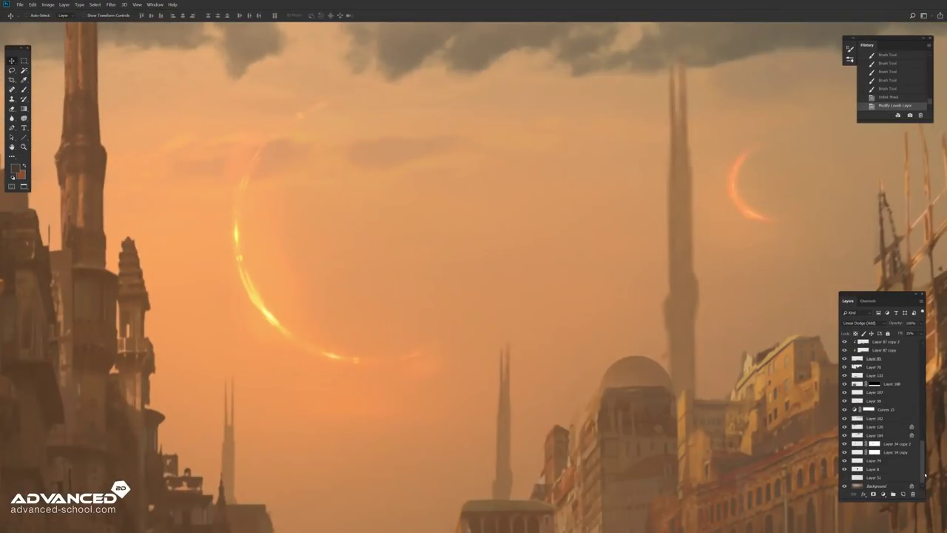
click(111, 5)
click(81, 122)
click(619, 144)
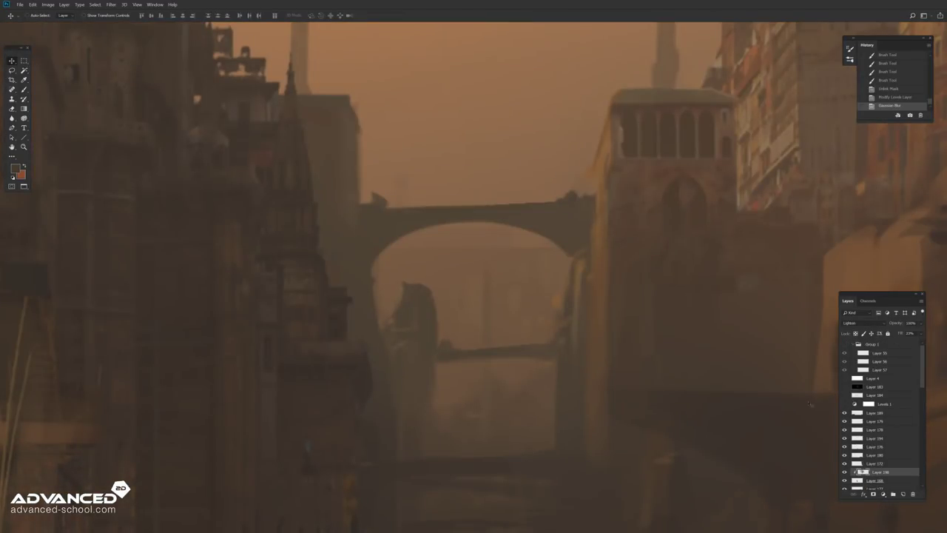
Step: Merge the layers into Layer 166 and lasso a freehand area beneath the arched bridge
click(873, 480)
scroll(866, 444, down, 4)
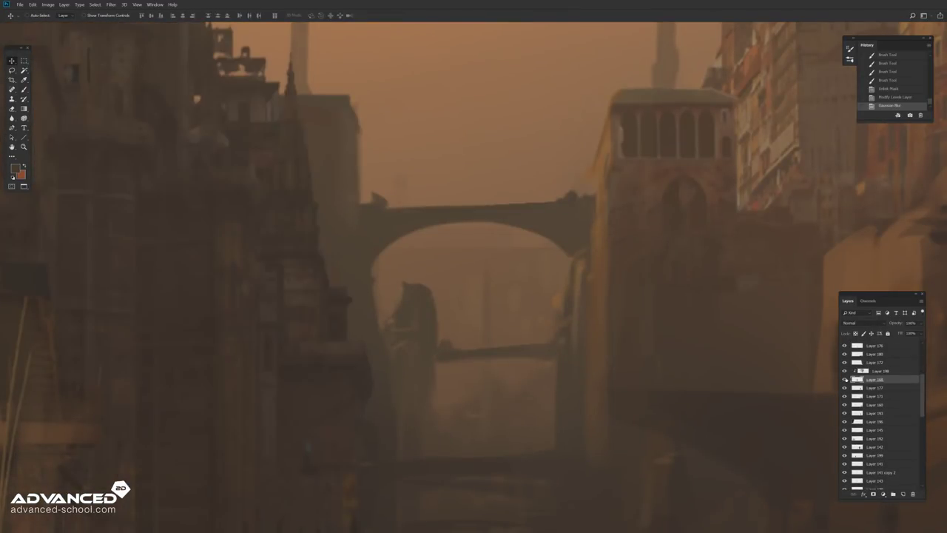
key(ctrl+e)
key(l)
drag(527, 220, 490, 241)
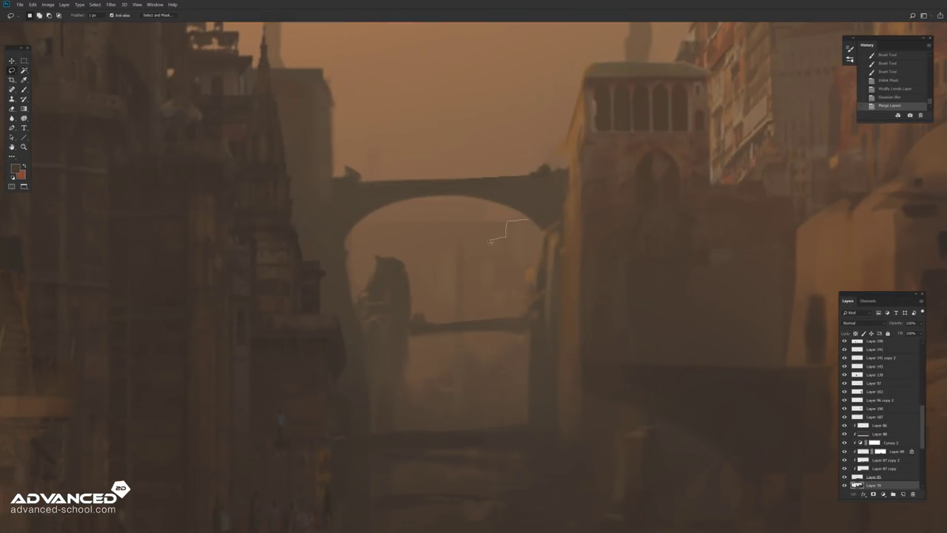
key(ctrl+z)
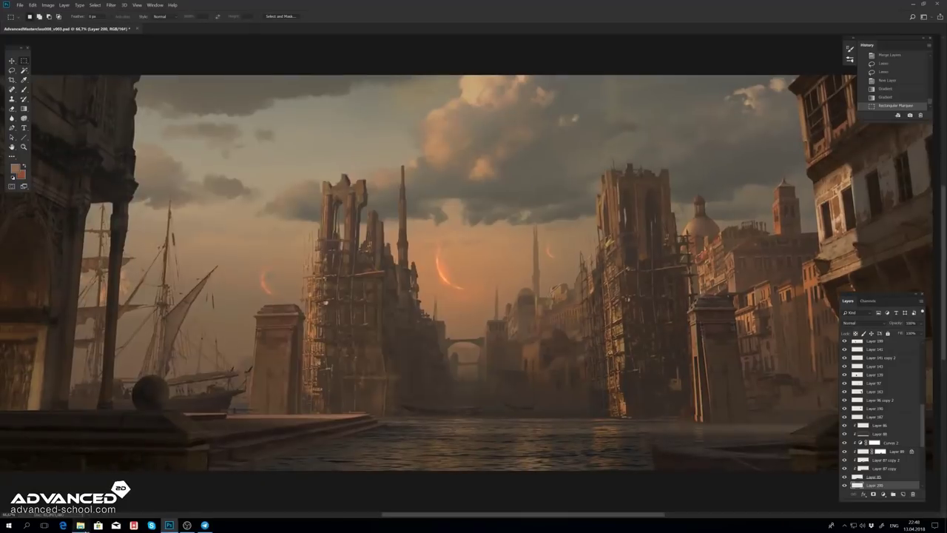
Step: Browse to D:\shutterstock\shutterstock20 and preview the stock photos in the viewer
click(80, 525)
click(158, 298)
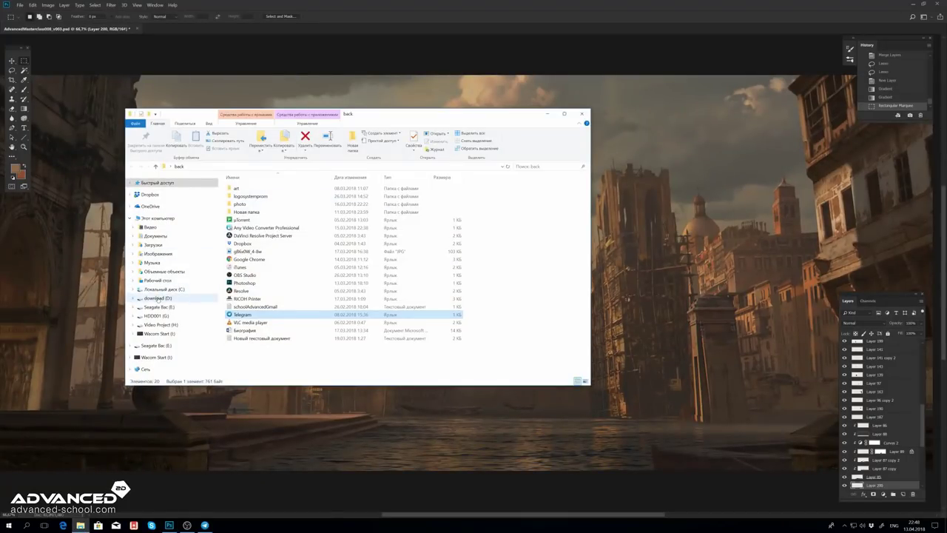
double_click(259, 311)
double_click(403, 191)
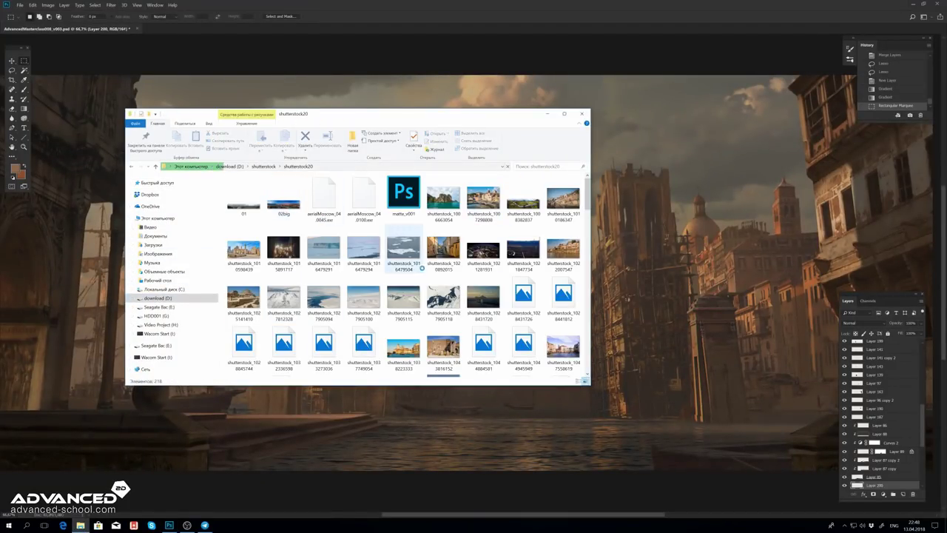
double_click(403, 249)
key(Right)
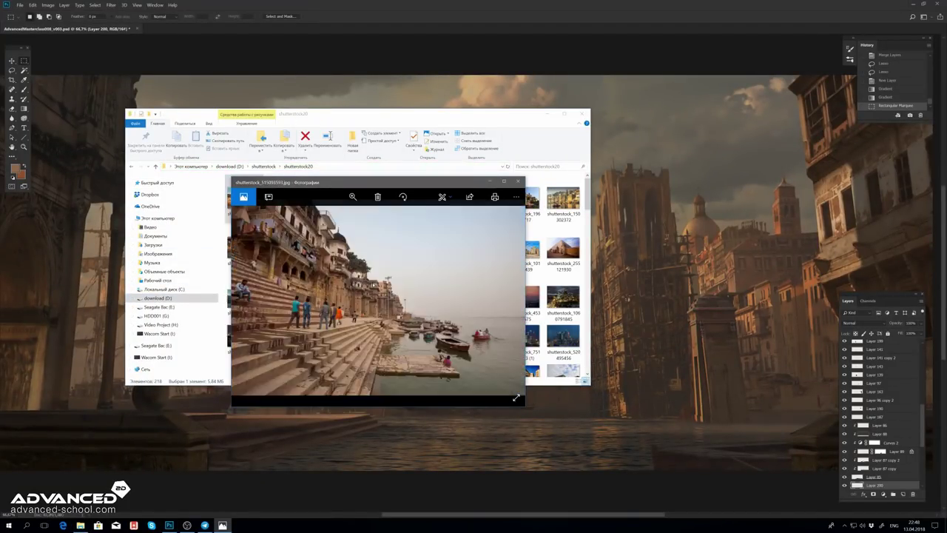
key(Right)
Step: Open two riverside-town photos in Adobe Photoshop via Open with
key(Right)
key(Right)
right_click(469, 306)
click(503, 309)
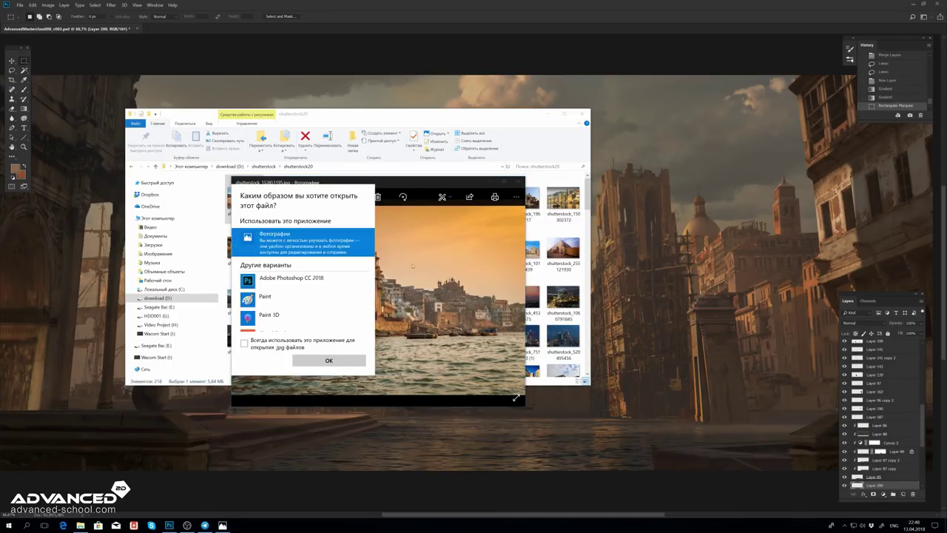
key(Return)
key(alt+Tab)
key(Right)
key(Right)
key(Right)
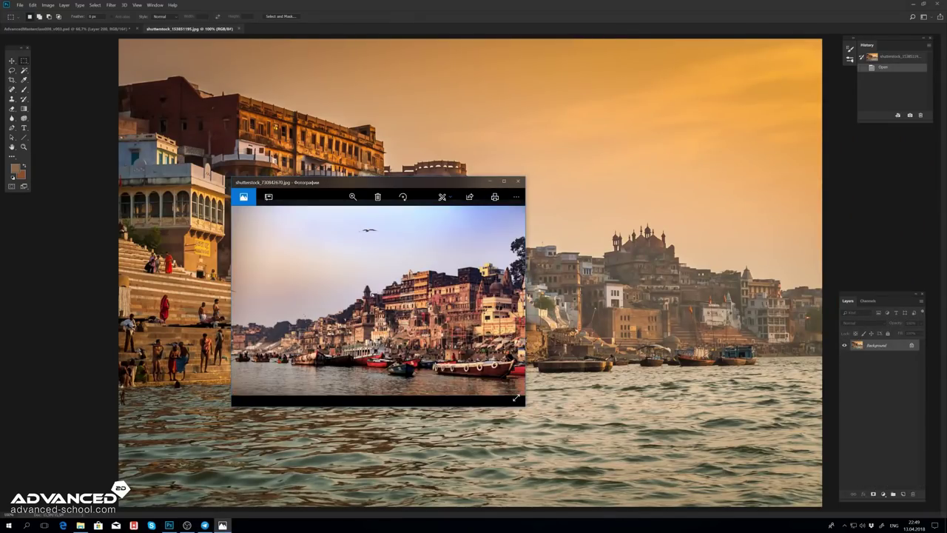
key(Right)
right_click(361, 274)
click(391, 298)
Step: Copy a rectangle of riverside buildings from the stock photo and paste it into the painting
double_click(290, 277)
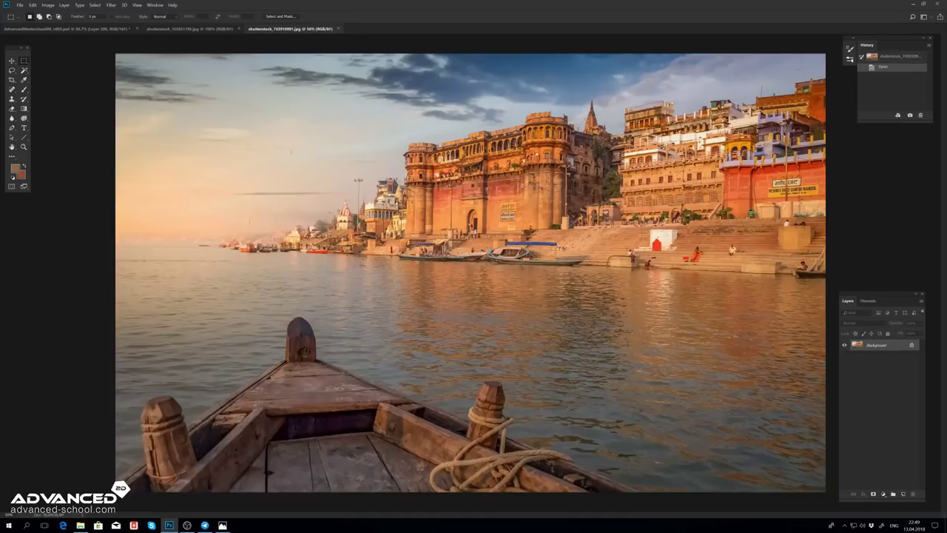
click(189, 28)
mouse_move(555, 181)
mouse_down()
mouse_move(733, 290)
mouse_move(735, 271)
mouse_up()
drag(740, 303, 786, 343)
key(ctrl+c)
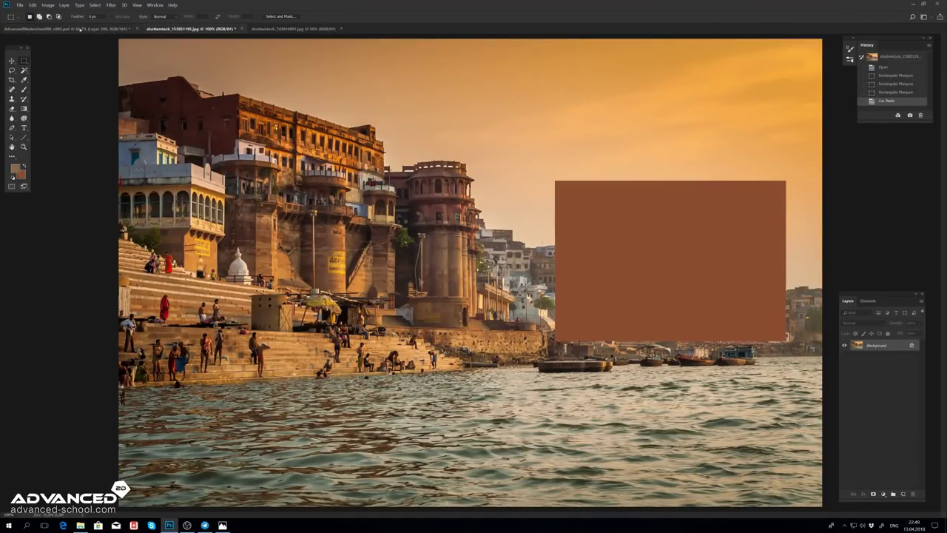
key(ctrl+Tab)
key(ctrl+v)
Step: Shrink the pasted town and use Blend If to drop out its bright sky
key(ctrl+t)
mouse_move(581, 402)
mouse_down()
mouse_move(557, 366)
mouse_move(485, 348)
mouse_up()
key(Return)
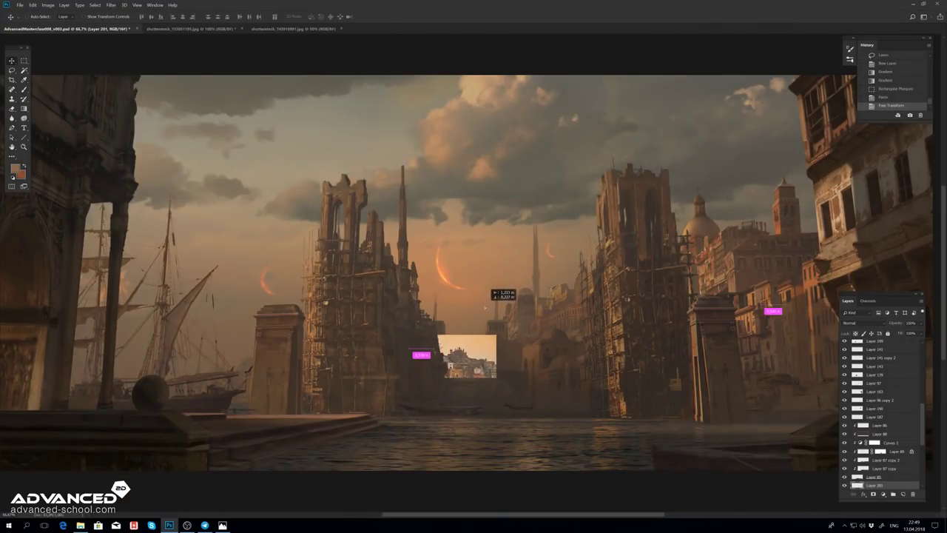
scroll(481, 356, up, 3)
double_click(895, 484)
drag(729, 217, 684, 221)
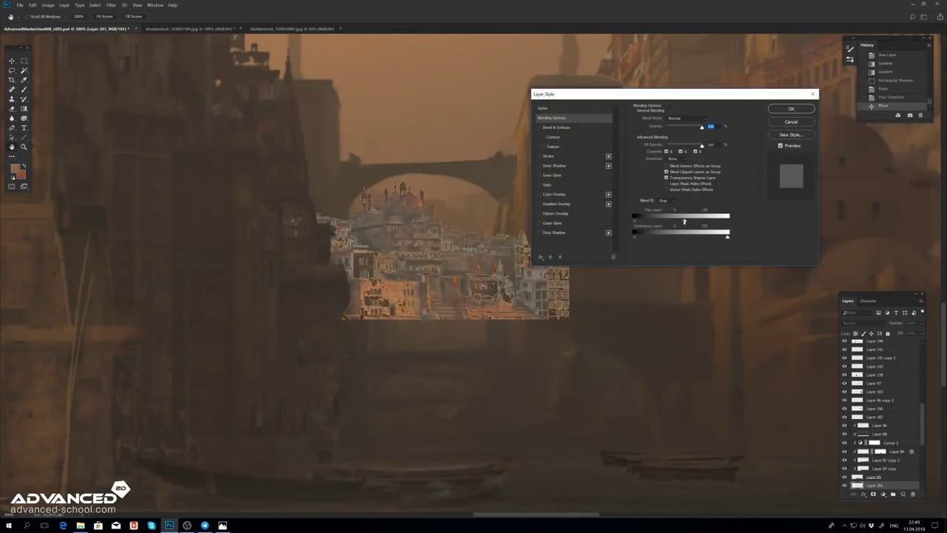
click(789, 111)
Step: Merge with an empty layer to bake the blending and fit the town beneath the arched bridge
key(ctrl+shift+n)
key(ctrl+e)
key(ctrl+t)
drag(569, 245, 498, 222)
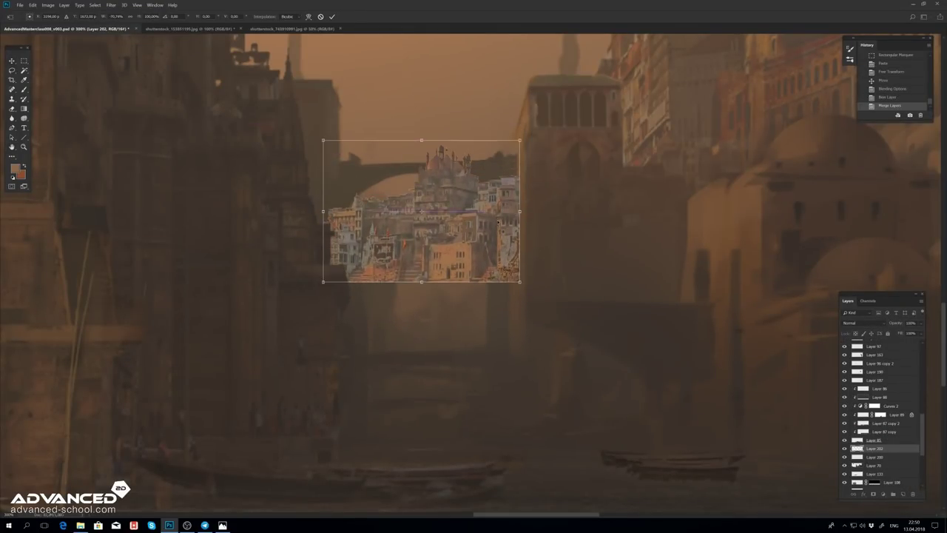
key(Return)
scroll(880, 414, up, 10)
click(845, 344)
key(ctrl+t)
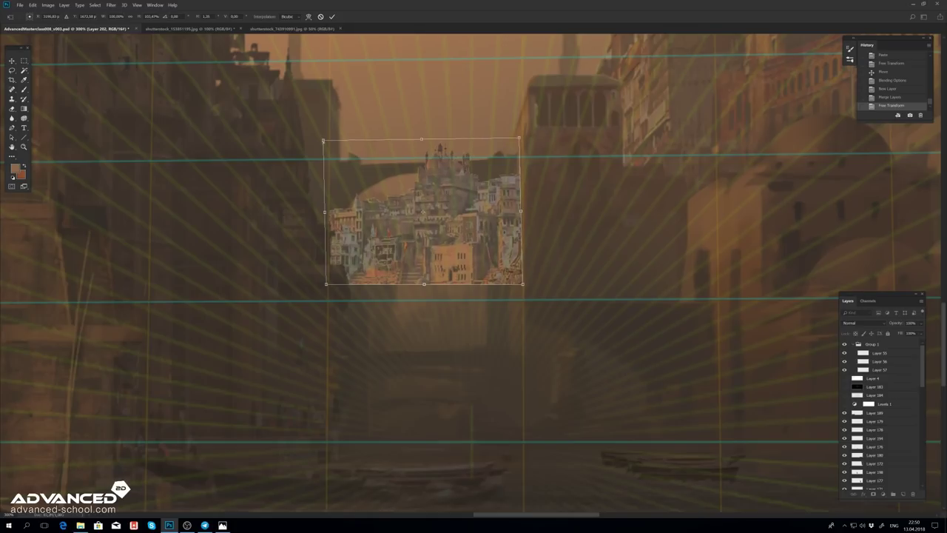
key(Return)
Step: Tone the town with Curves, darkening its midtones and brightening its highlights
key(ctrl+m)
drag(597, 181, 597, 193)
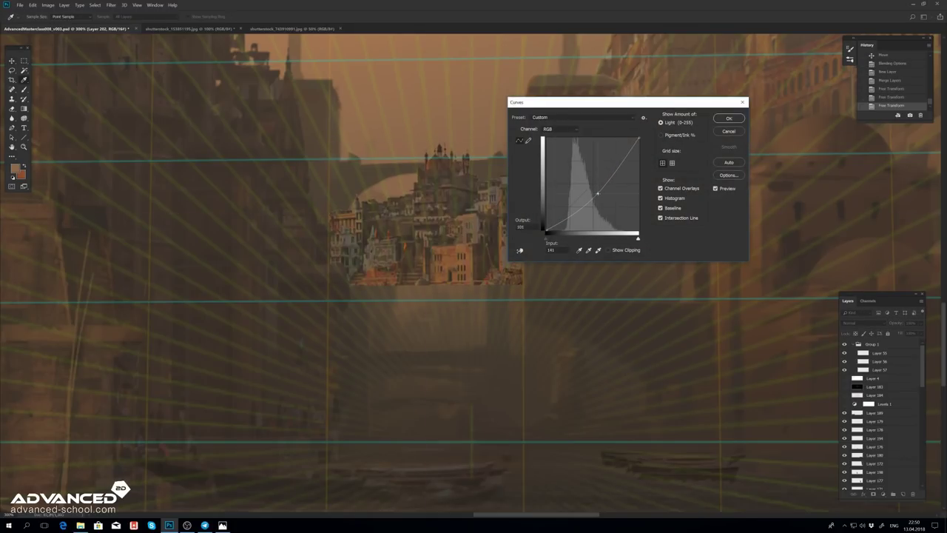
click(729, 120)
key(ctrl+m)
drag(638, 138, 628, 139)
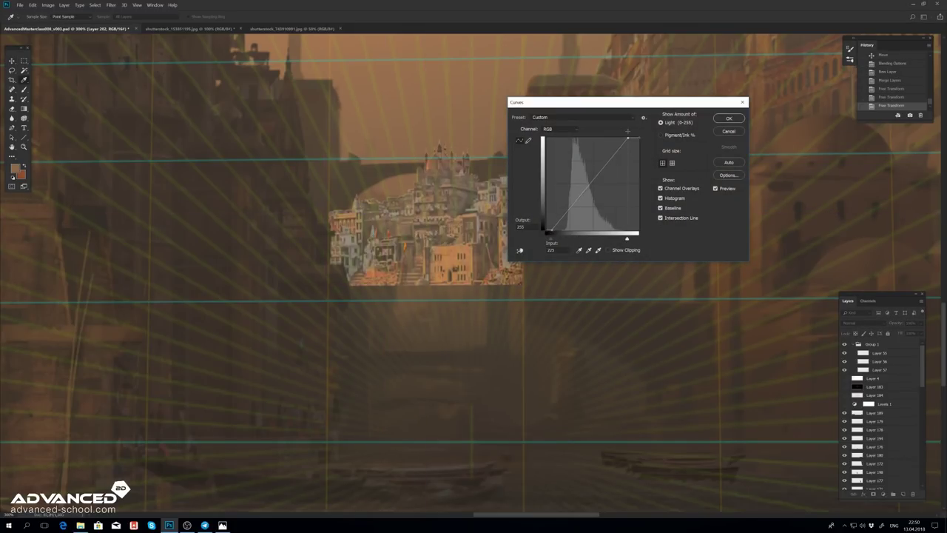
key(Return)
scroll(880, 415, down, 10)
click(844, 486)
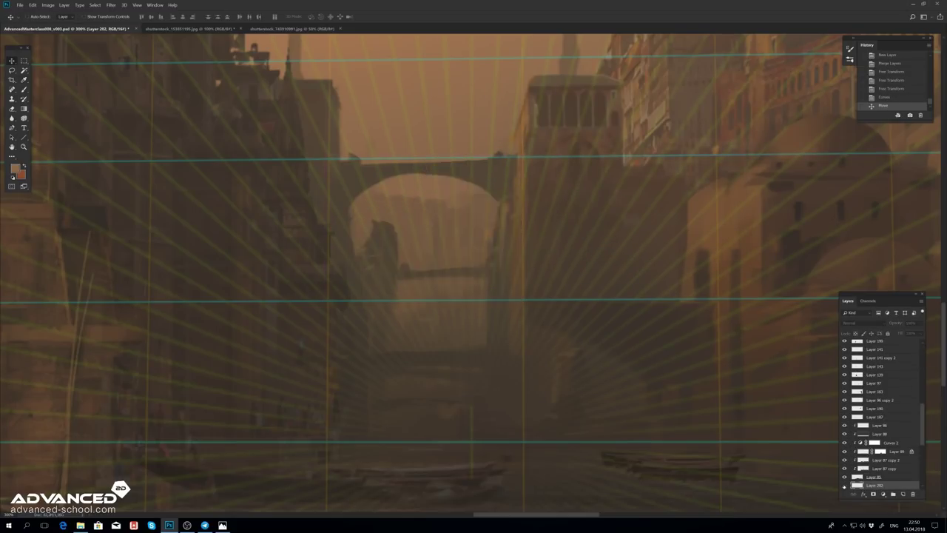
Step: Adjust the town's transform, hide the guides and add a clipped Curves adjustment to it
key(l)
key(ctrl+t)
key(Return)
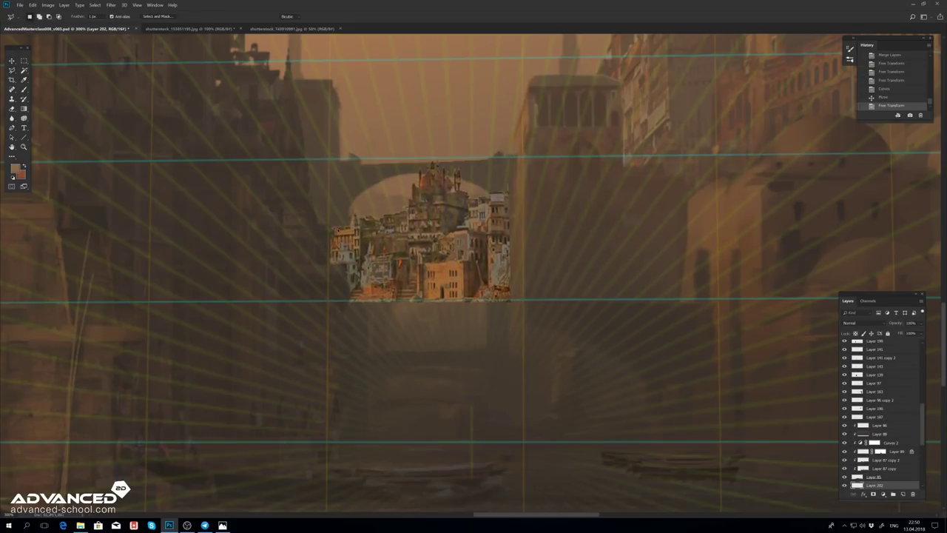
key(ctrl+t)
key(Return)
key(ctrl+h)
key(ctrl+shift+n)
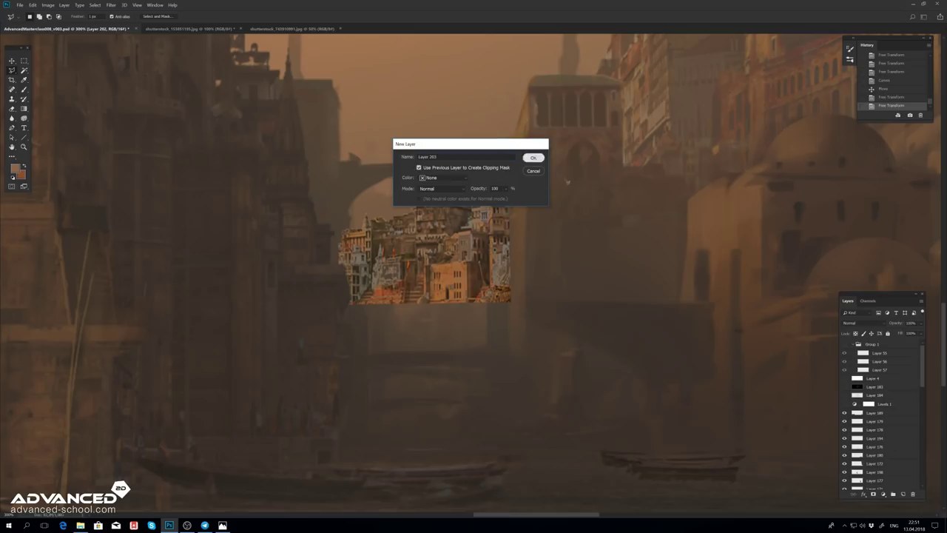
key(Return)
click(883, 493)
click(899, 385)
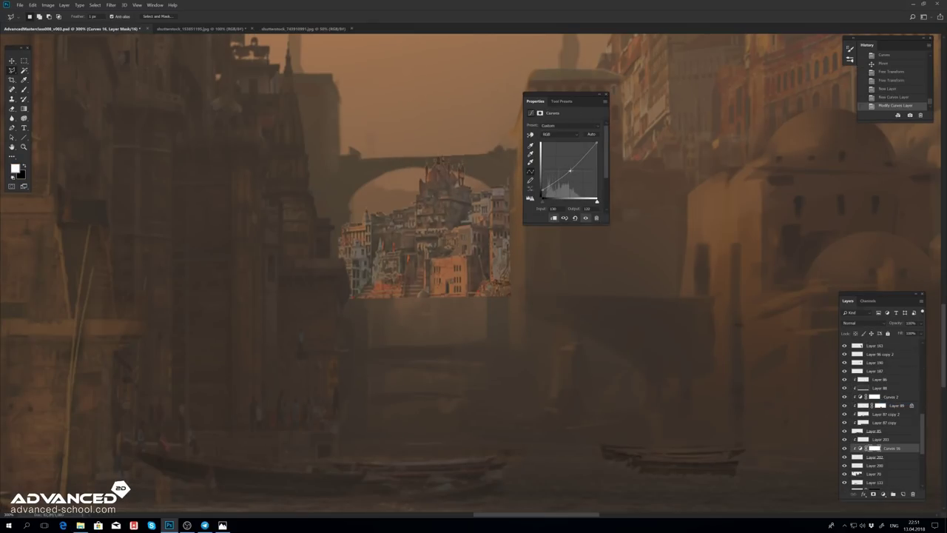
click(845, 449)
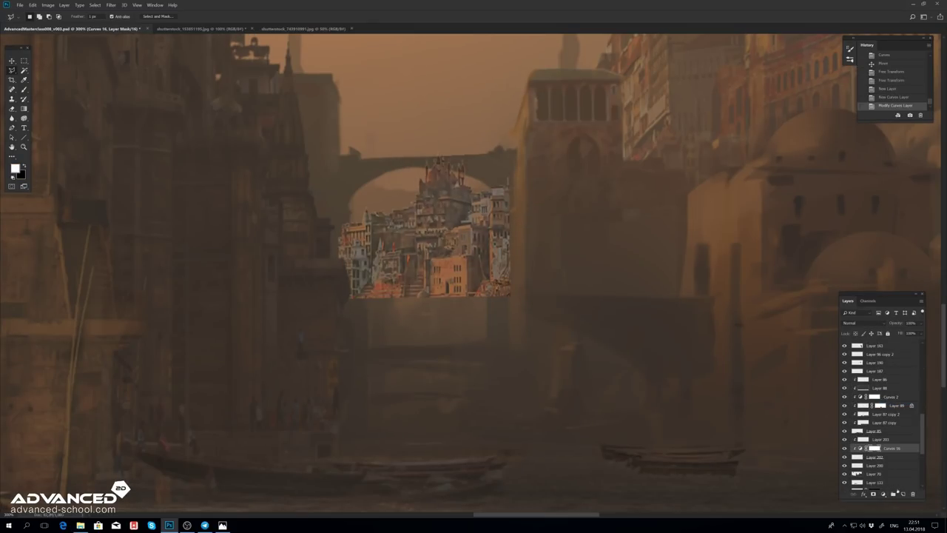
Step: Fade orange haze over the town with a gradient on a new Lighten layer
key(ctrl+shift+alt+n)
key(g)
drag(414, 192, 438, 354)
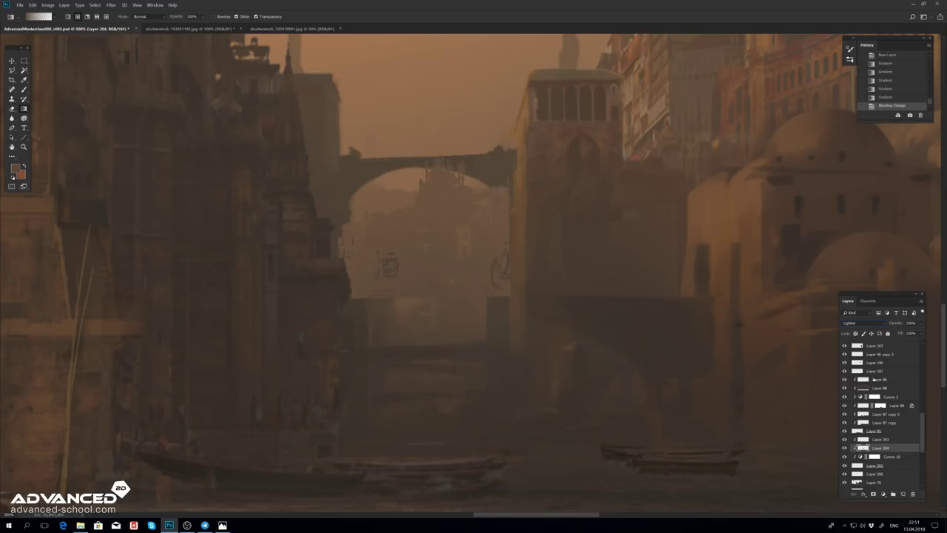
Step: Fade a Curves adjustment over the town with gradient masks and merge it into Layer 203
key(shift+alt+g)
drag(918, 333, 909, 342)
click(884, 494)
drag(560, 185, 570, 174)
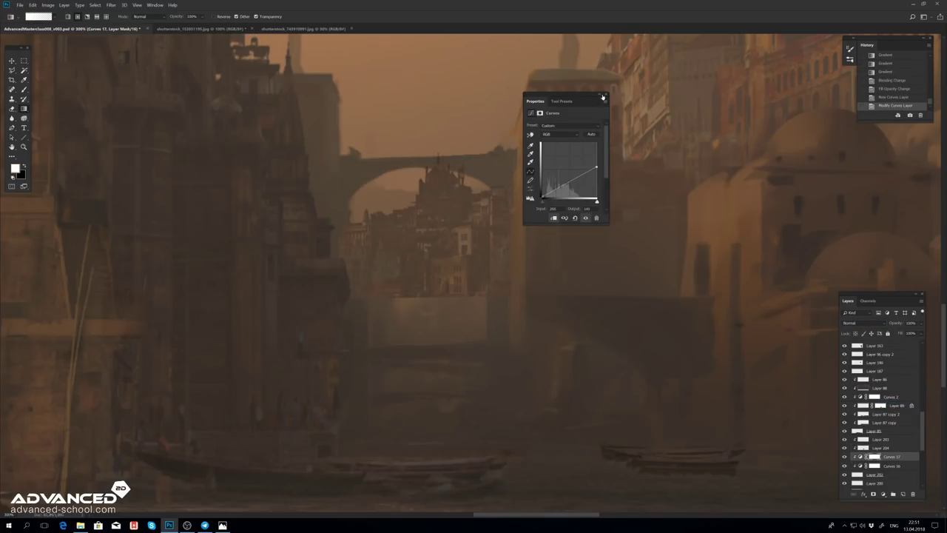
key(d)
drag(444, 163, 452, 237)
key(ctrl+e)
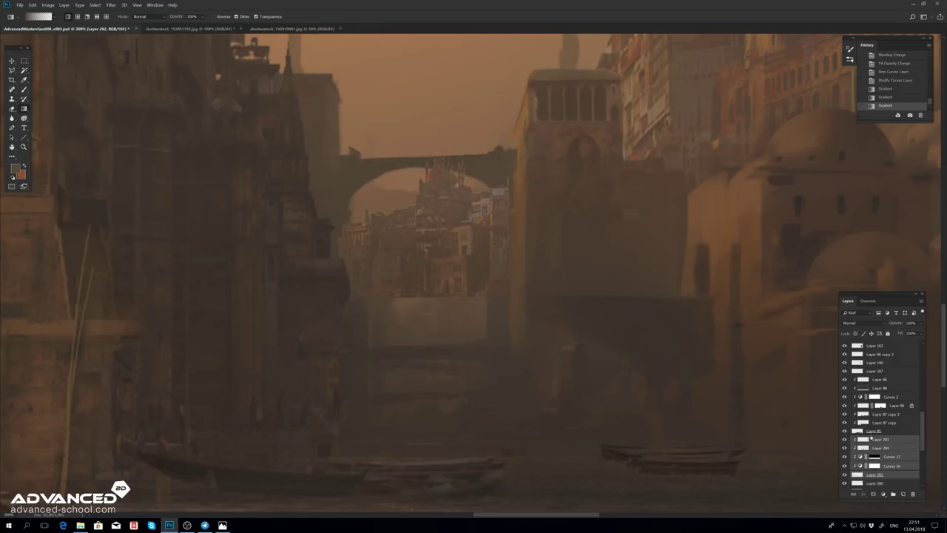
Step: Lower the city layer's fill to about 60% and transform a selected strip of buildings
drag(900, 333, 888, 333)
key(ctrl+t)
key(Return)
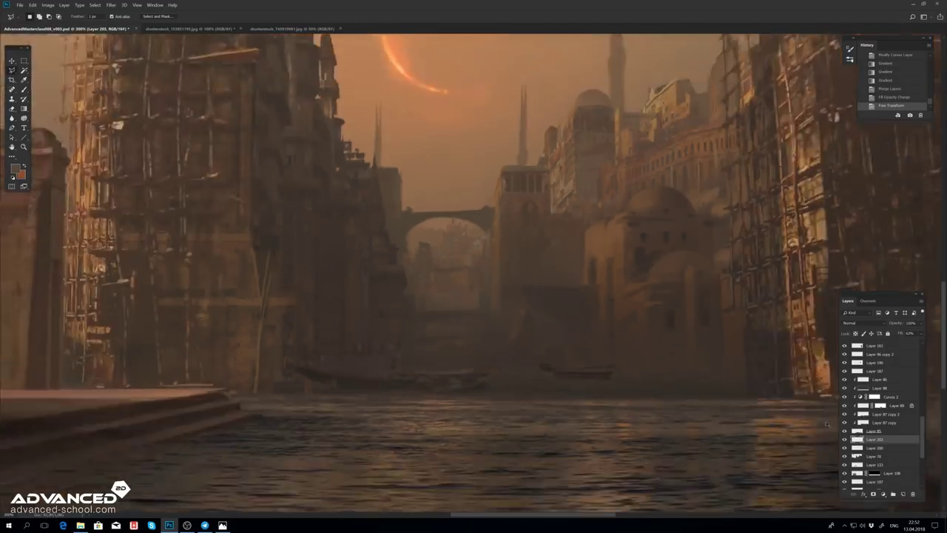
key(ctrl+minus)
key(ctrl+minus)
key(ctrl+minus)
key(ctrl+plus)
key(ctrl+plus)
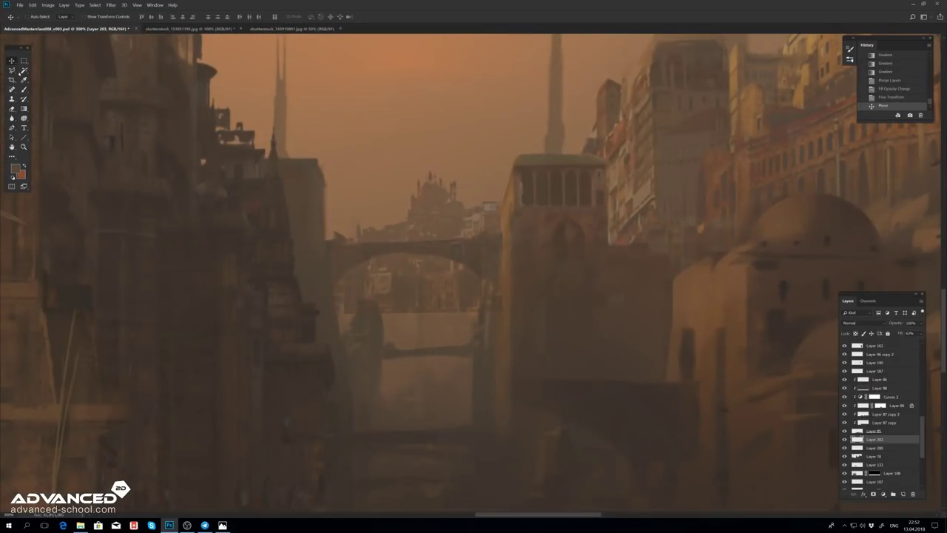
key(m)
drag(299, 281, 548, 380)
key(ctrl+t)
key(Return)
key(ctrl+d)
Step: Gaussian-blur the distant city layer, adjust its Curves and raise fill to 100%
click(111, 4)
click(74, 74)
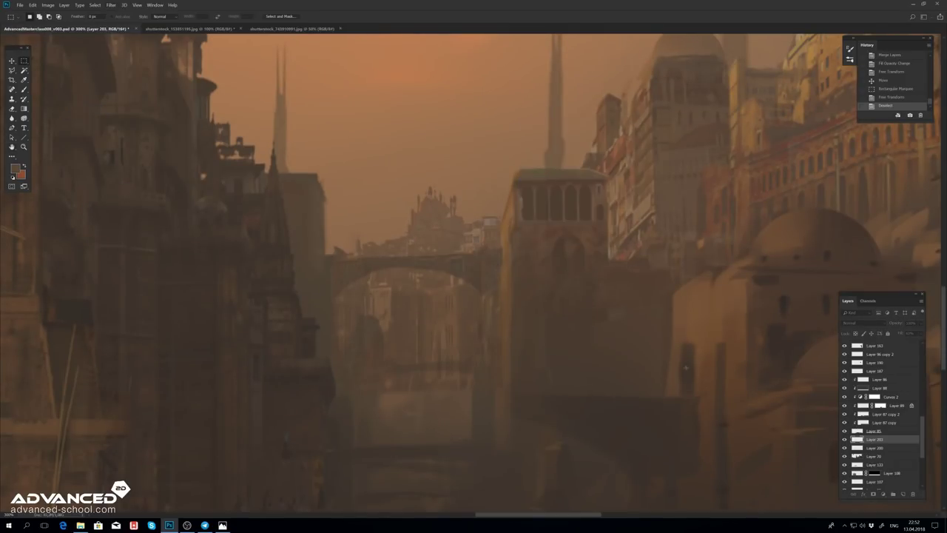
key(ctrl+m)
key(Return)
key(ctrl+plus)
key(ctrl+plus)
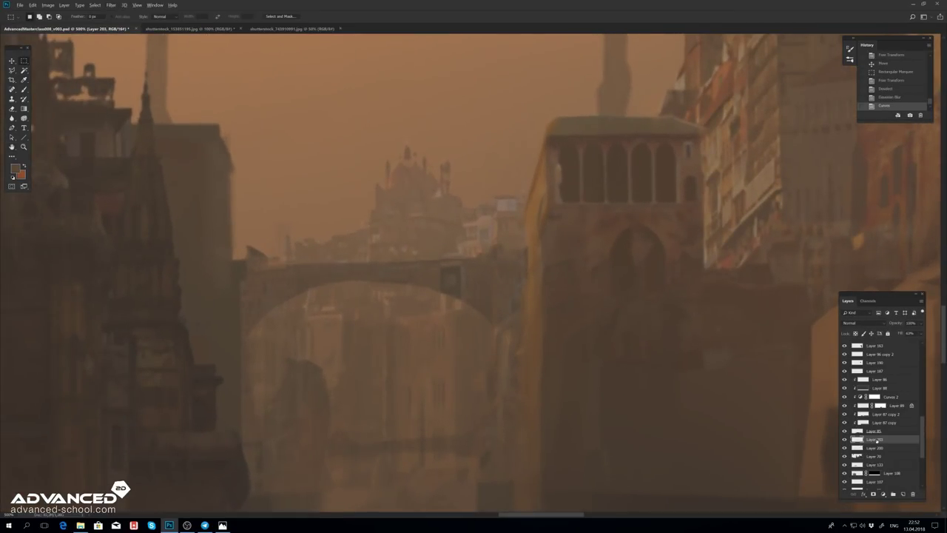
drag(914, 339, 923, 342)
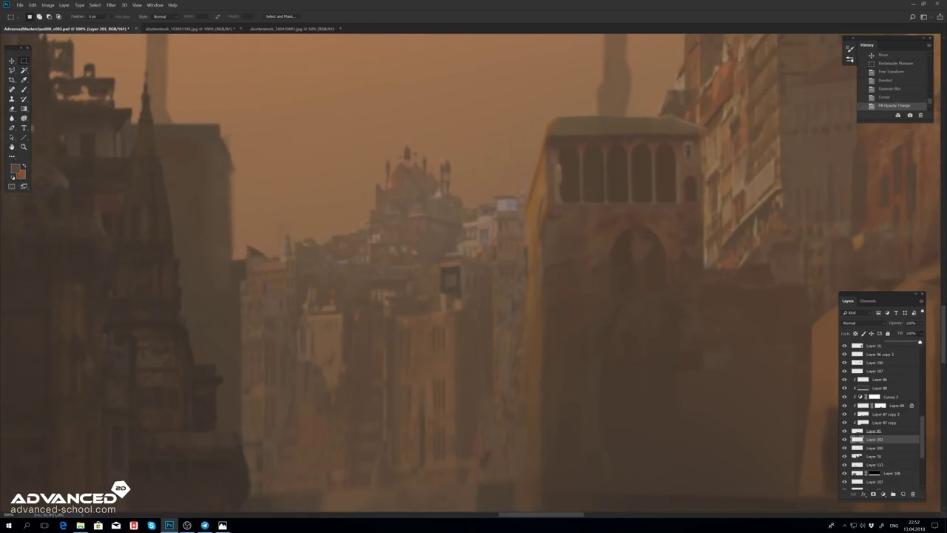
key(g)
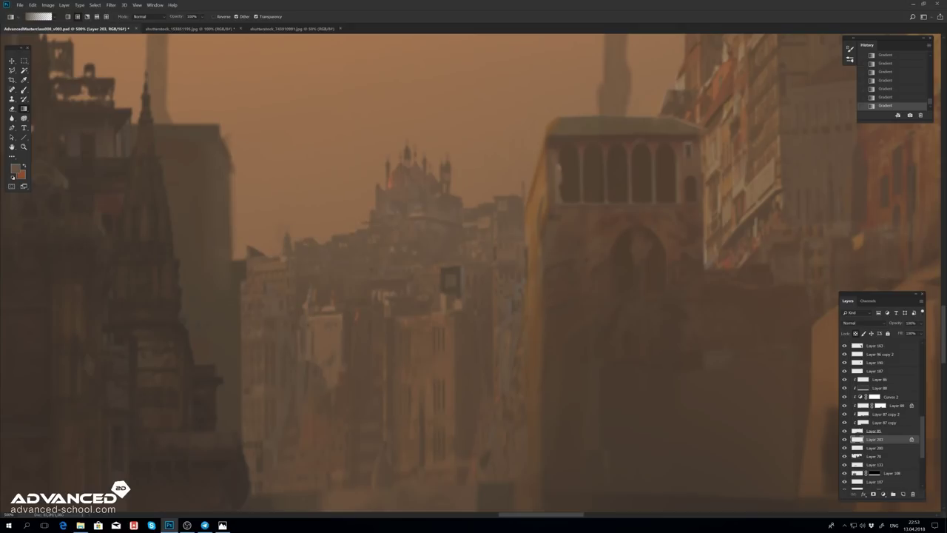
key(b)
Step: Duplicate the city layer, darken the copy with Levels, set Screen blending and adjust Hue/Saturation
key(ctrl+j)
key(ctrl+l)
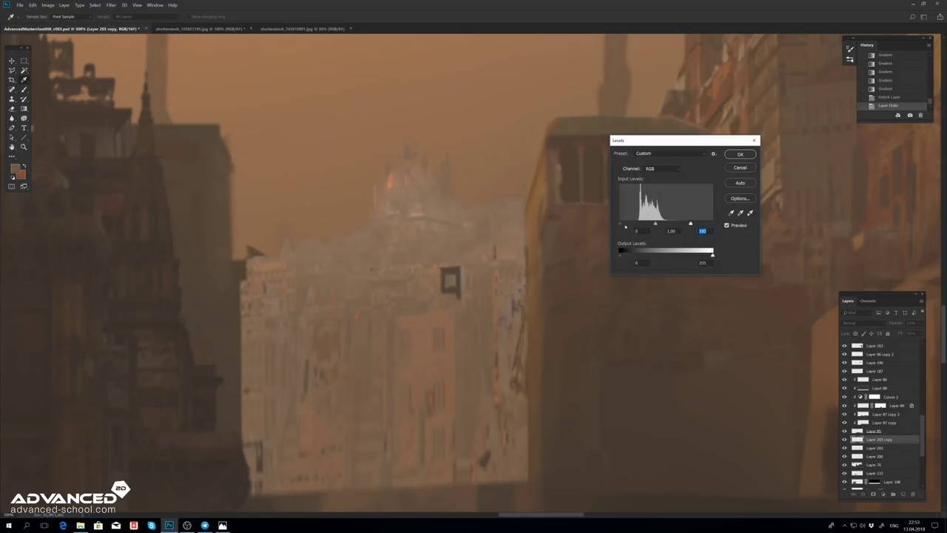
drag(713, 224, 657, 224)
key(Return)
key(ctrl+u)
key(Escape)
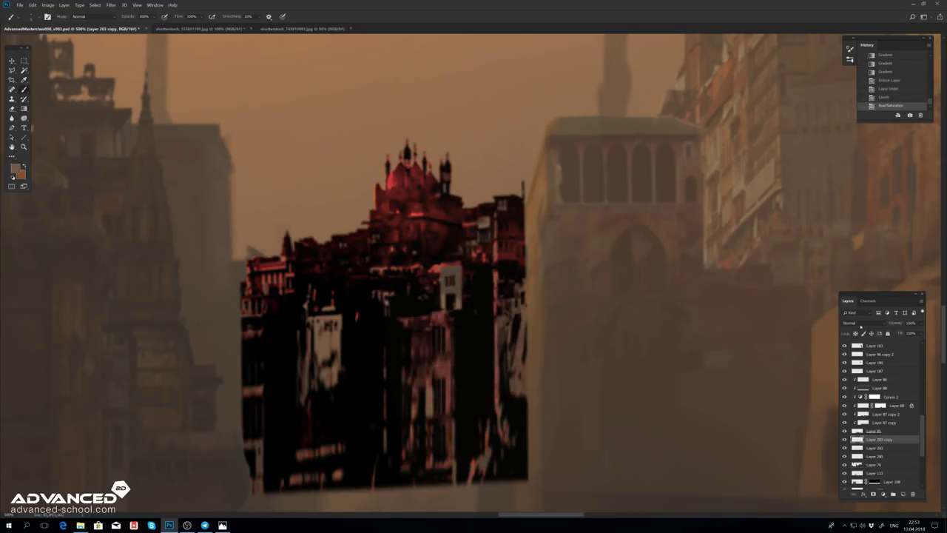
key(shift+plus)
key(shift+plus)
key(shift+plus)
key(ctrl+u)
key(Return)
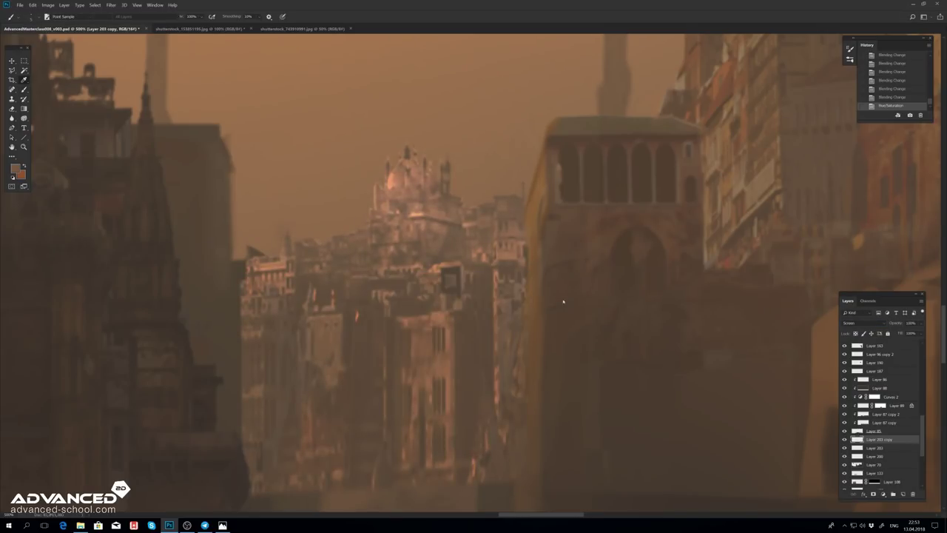
Step: Retune the copy's Levels and Hue/Saturation, merge the city layers and Gaussian-blur them
key(ctrl+l)
key(Return)
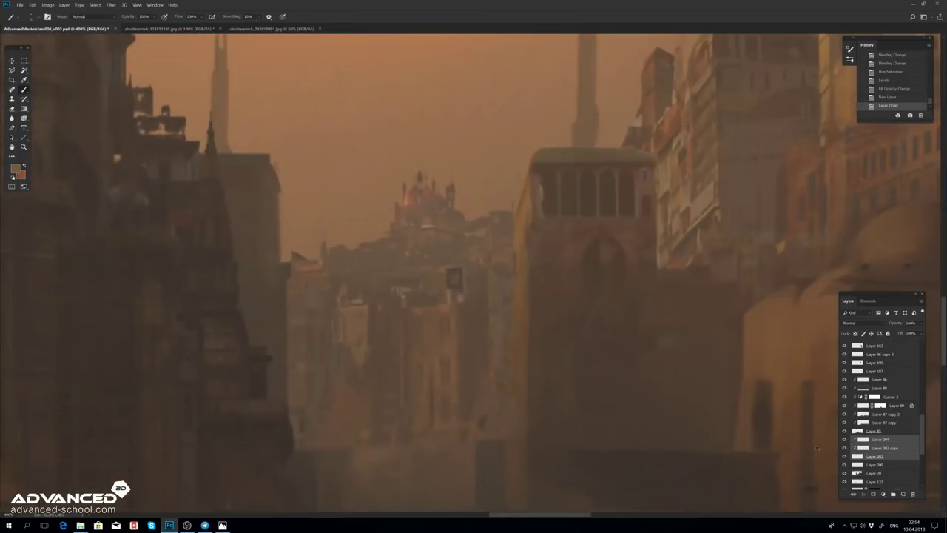
key(ctrl+u)
key(Return)
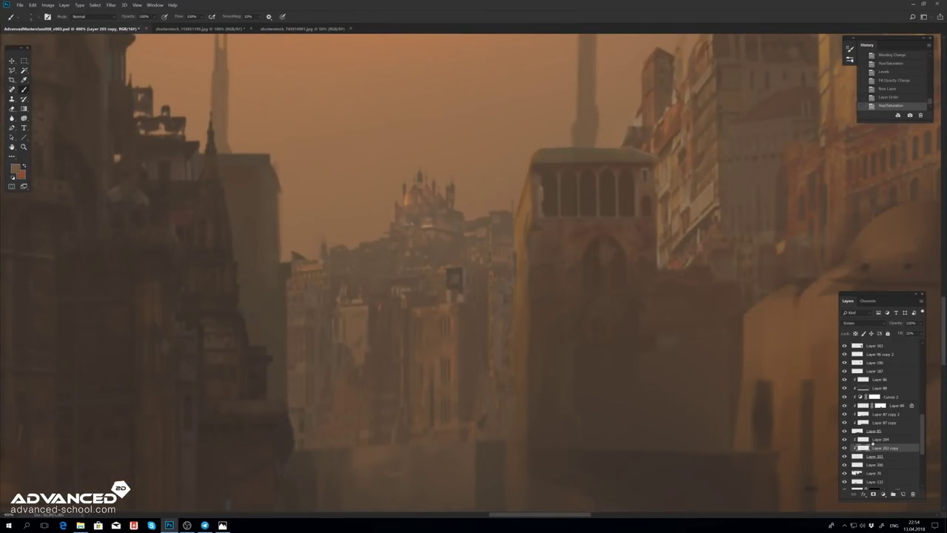
key(ctrl+e)
key(ctrl+plus)
key(ctrl+alt+f)
key(Return)
Step: Zoom out and toggle visibility of the perspective guide group
key(ctrl+minus)
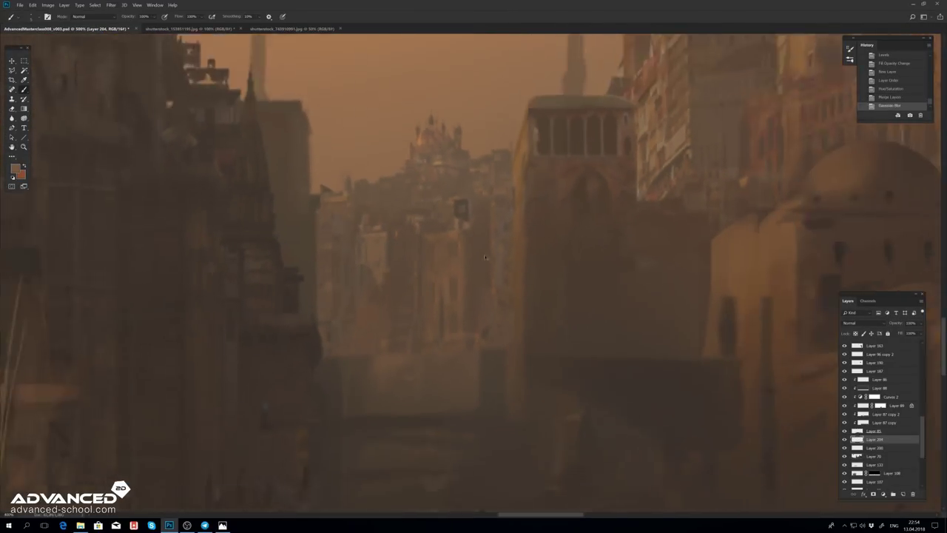
key(ctrl+minus)
click(11, 69)
scroll(881, 415, up, 10)
click(844, 345)
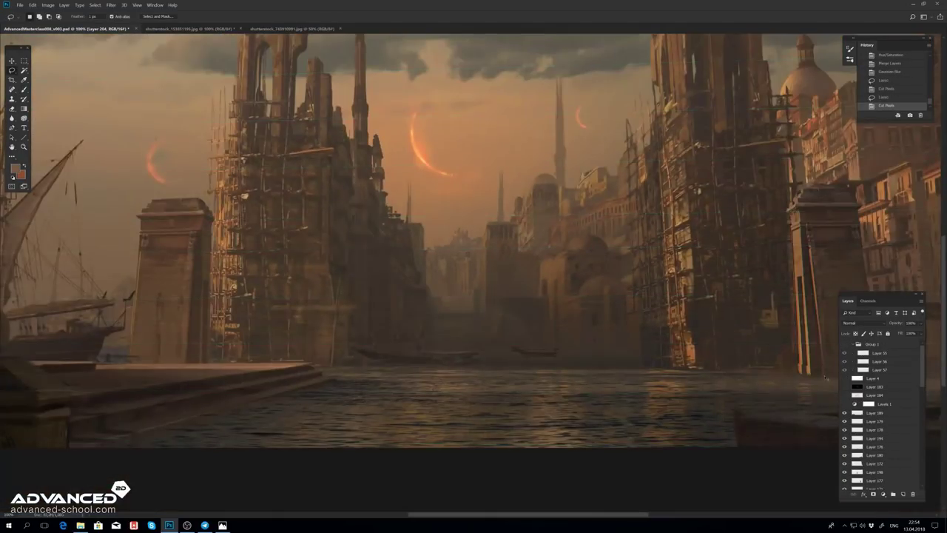
Step: Open the Venetian canal bridge photo from the shutterstock folder in Photoshop
key(s)
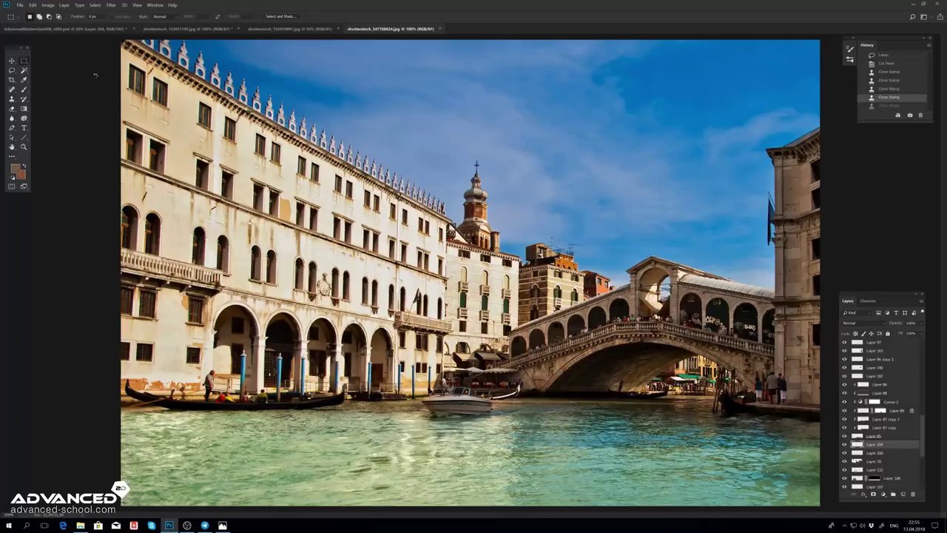
click(45, 78)
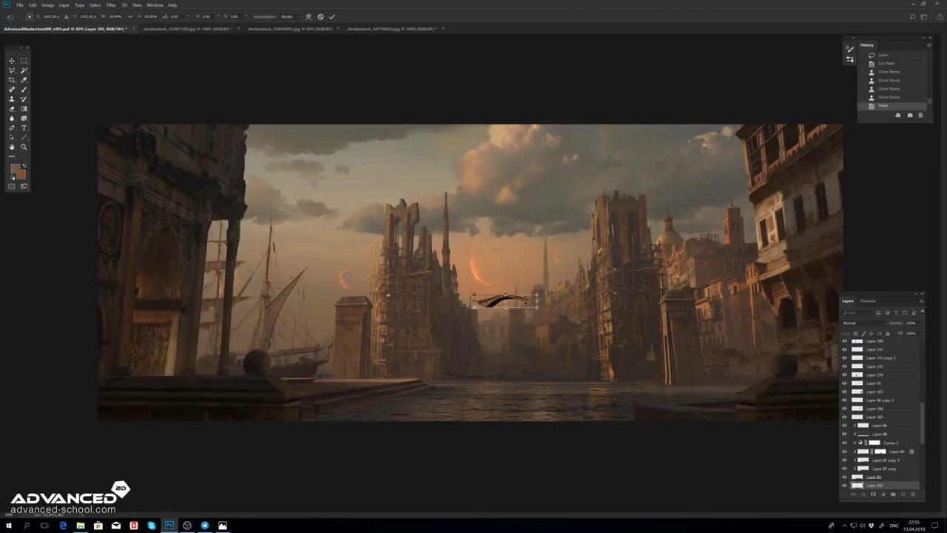
Step: Flip the pasted bridge arch horizontally and scale it into place
click(33, 4)
mouse_move(108, 157)
click(138, 231)
key(ctrl+t)
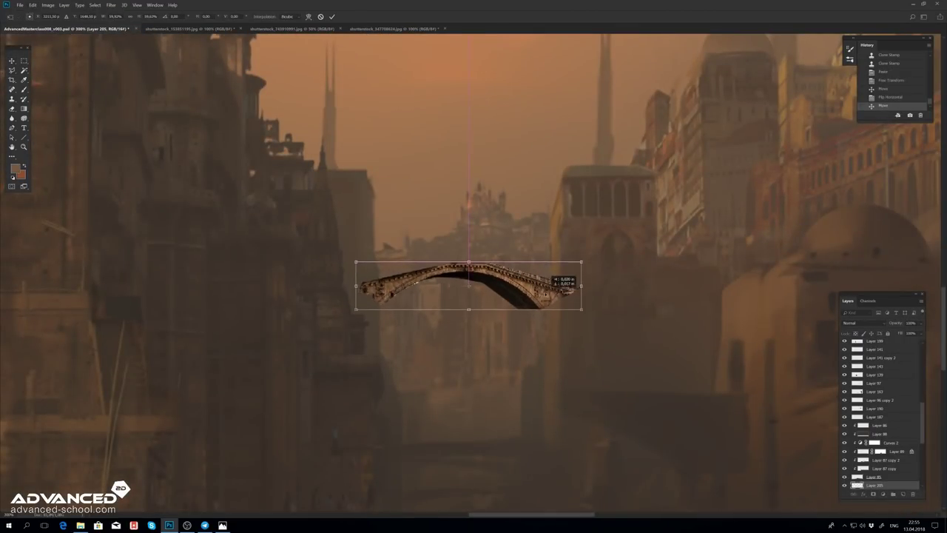
key(Return)
Step: Darken the arch with Curves, tweak a single colour channel, and soften it with Gaussian Blur
key(ctrl+m)
drag(639, 138, 639, 188)
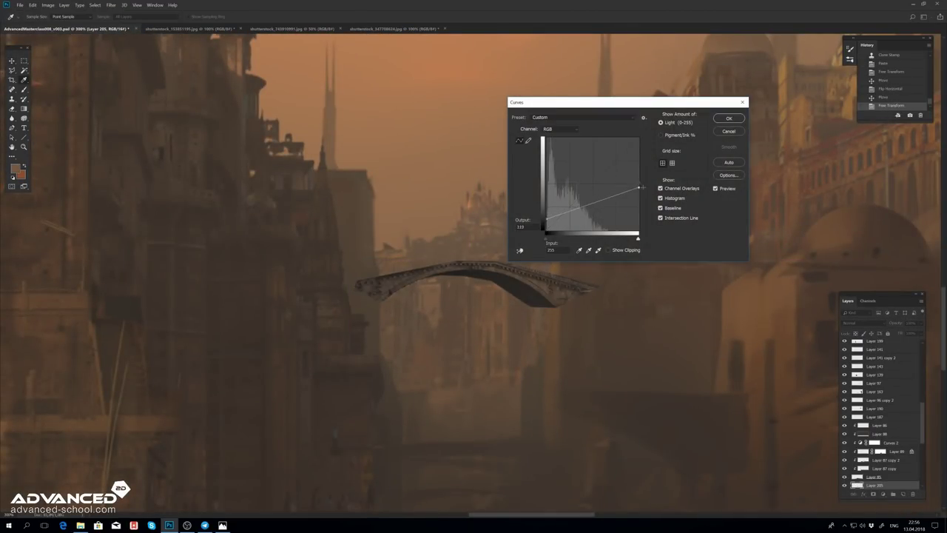
key(Return)
key(ctrl+m)
key(alt+3)
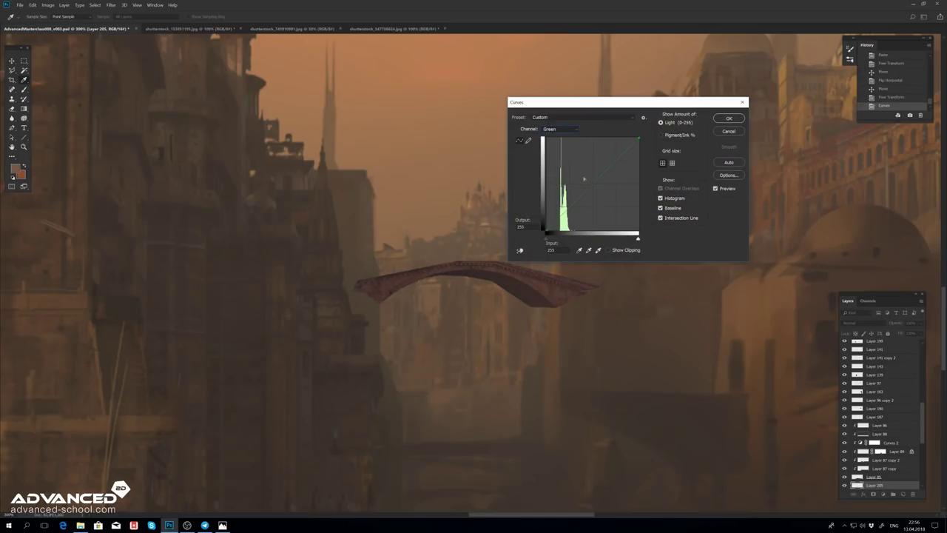
key(Return)
key(ctrl+alt+f)
key(Return)
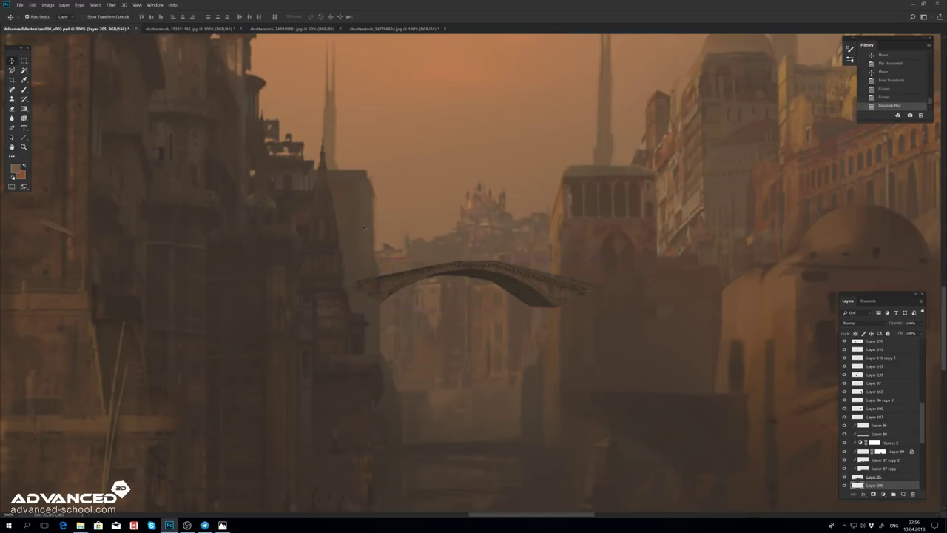
Step: Stretch the bridge deck leftward and skew its end to meet the building
key(ctrl+t)
mouse_move(328, 222)
mouse_down()
mouse_move(462, 338)
mouse_move(332, 208)
mouse_up()
key(Return)
key(ctrl+d)
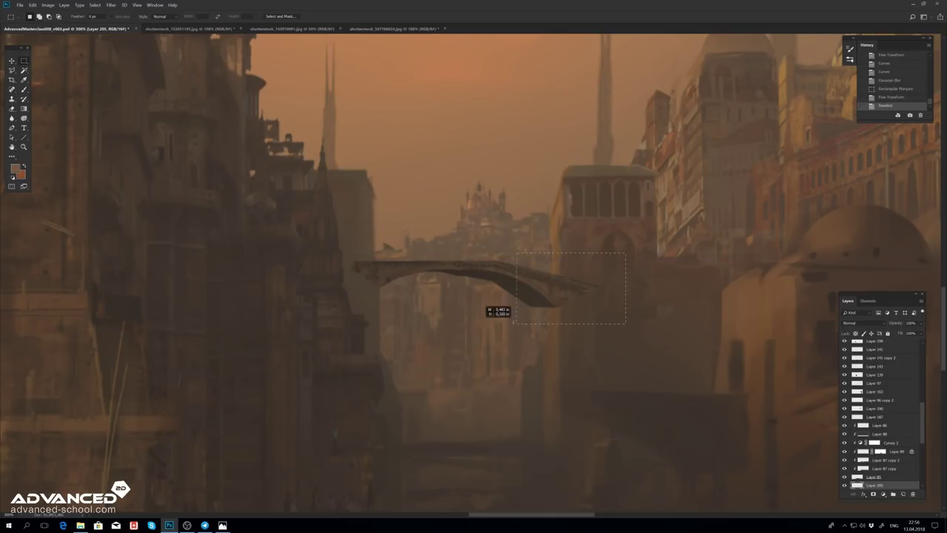
drag(494, 253, 626, 326)
drag(626, 289, 636, 255)
key(Return)
key(ctrl+d)
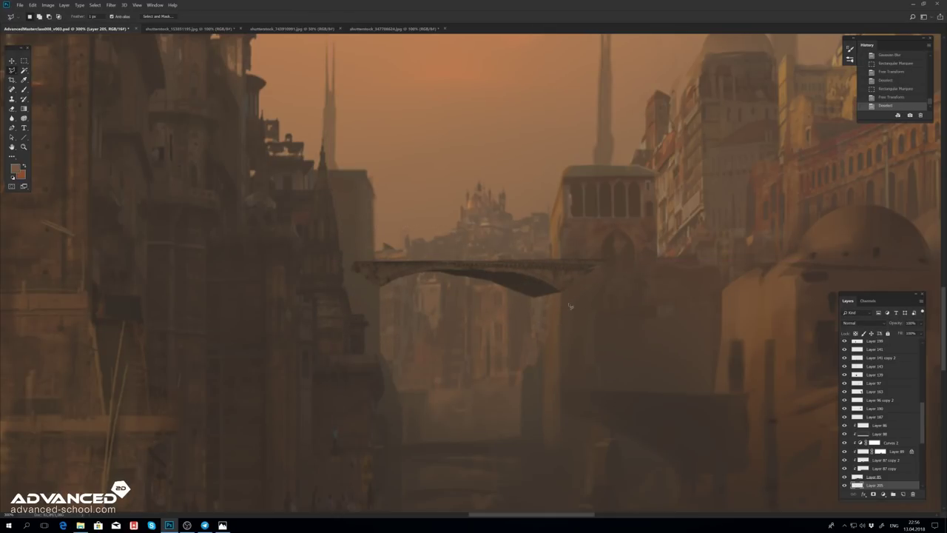
Step: Cut away the bridge underside and place a duplicate lower near the canal centre
double_click(566, 301)
key(ctrl+x)
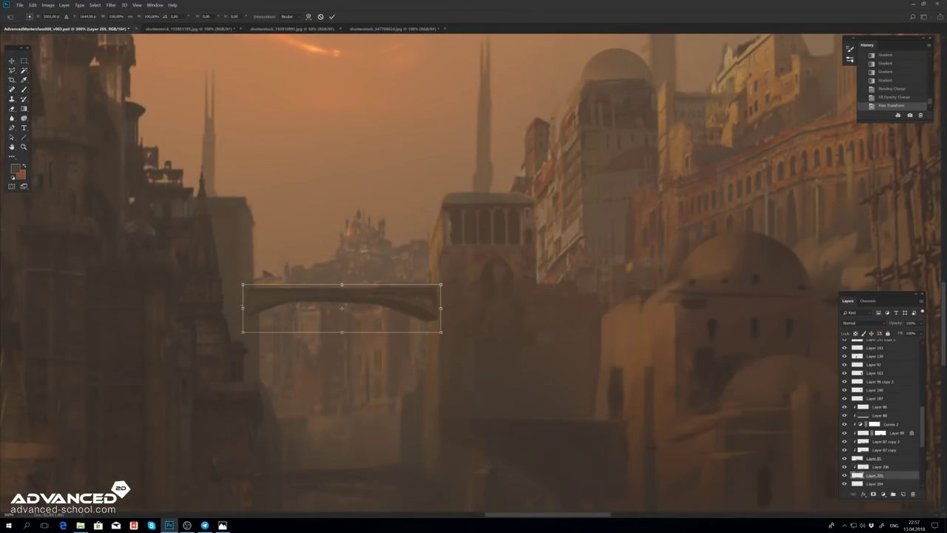
key(v)
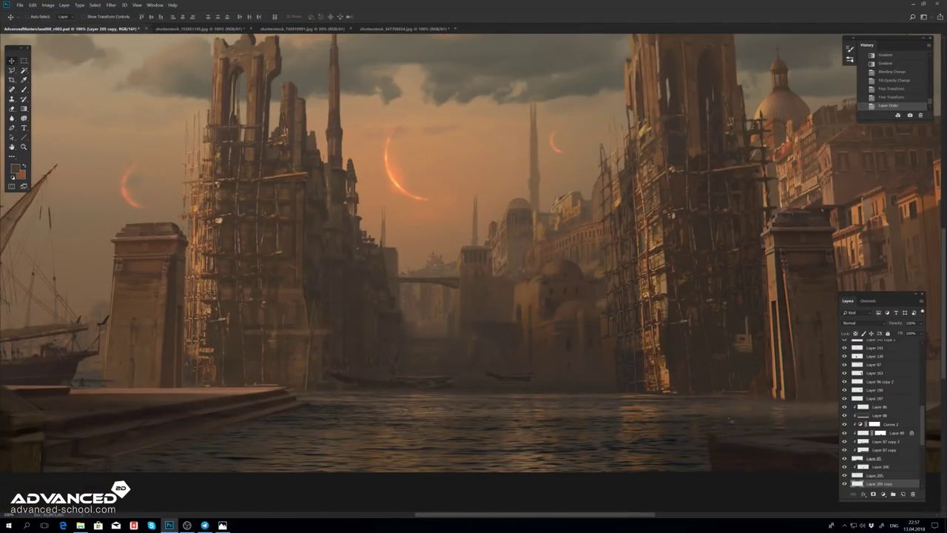
drag(460, 361, 464, 362)
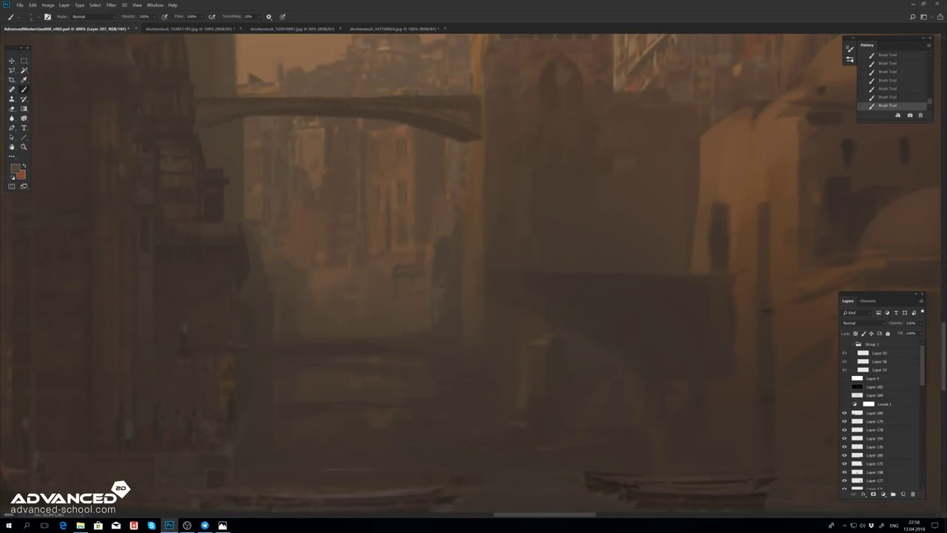
Step: Lasso two patches below the bridge and fill them with light gradients
key(l)
key(ctrl+minus)
key(ctrl+minus)
key(ctrl+minus)
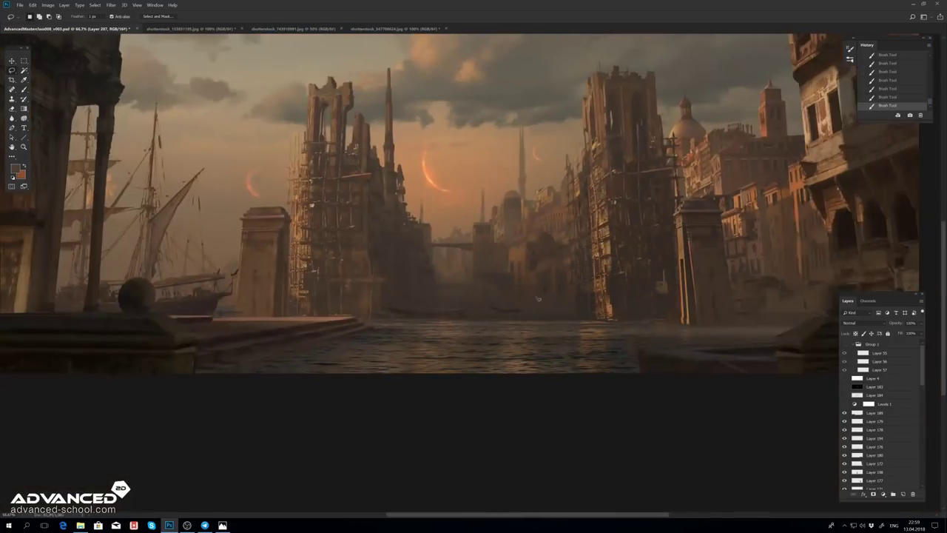
key(ctrl+plus)
key(ctrl+plus)
key(ctrl+plus)
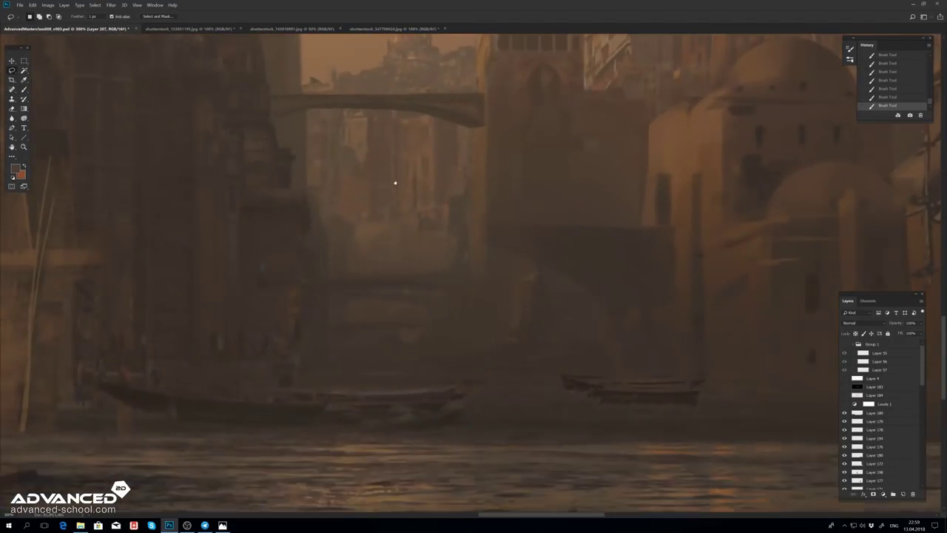
drag(340, 318, 394, 294)
drag(385, 361, 342, 361)
key(g)
drag(381, 326, 381, 359)
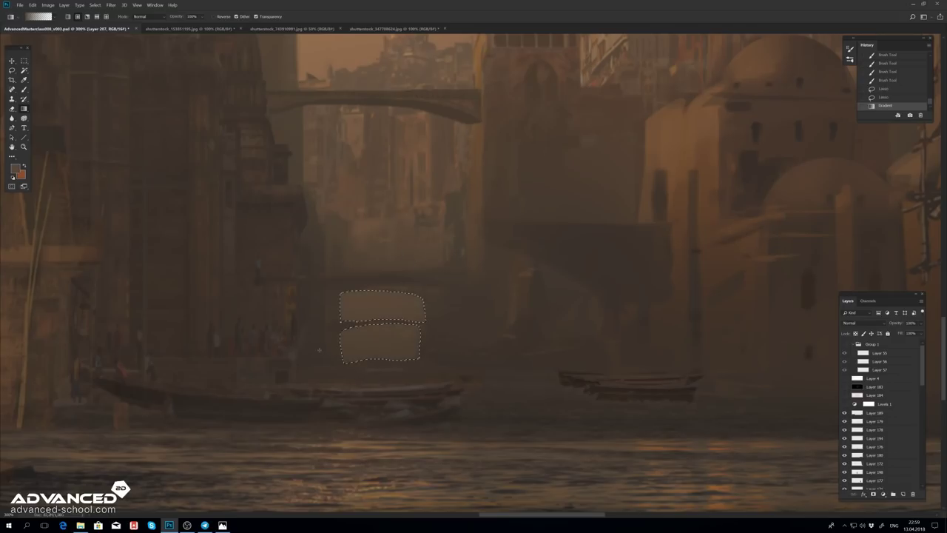
key(ctrl+d)
key(b)
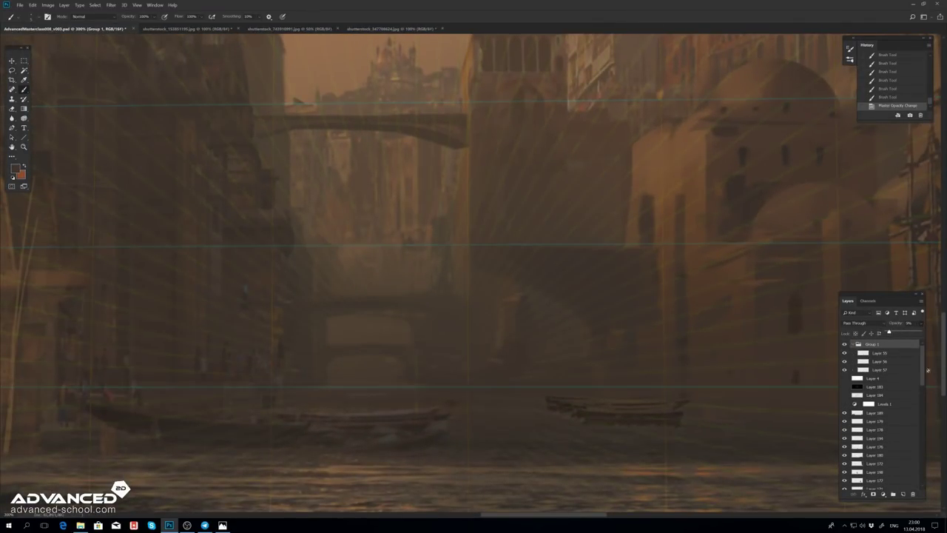
Step: Make Layer 207 the painting layer and hide guides to view the whole painting
click(862, 441)
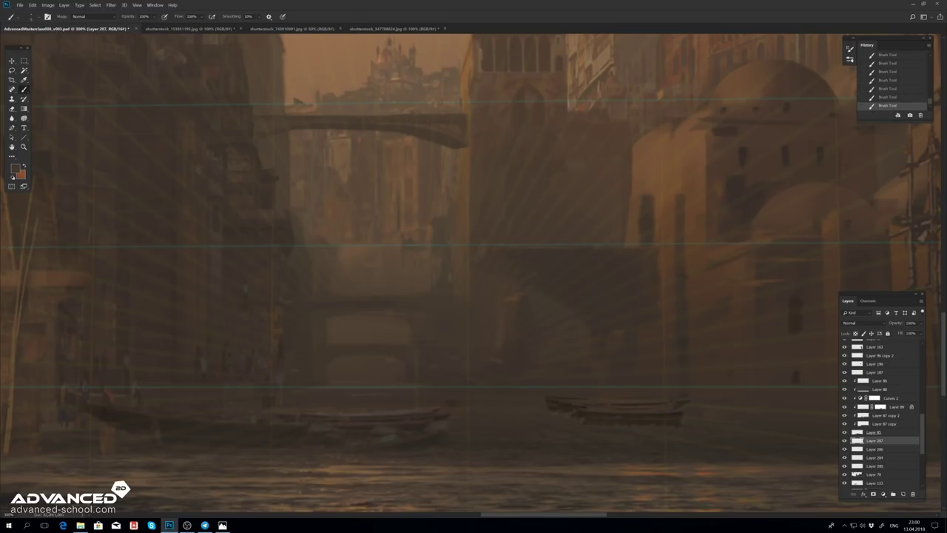
drag(924, 420, 924, 352)
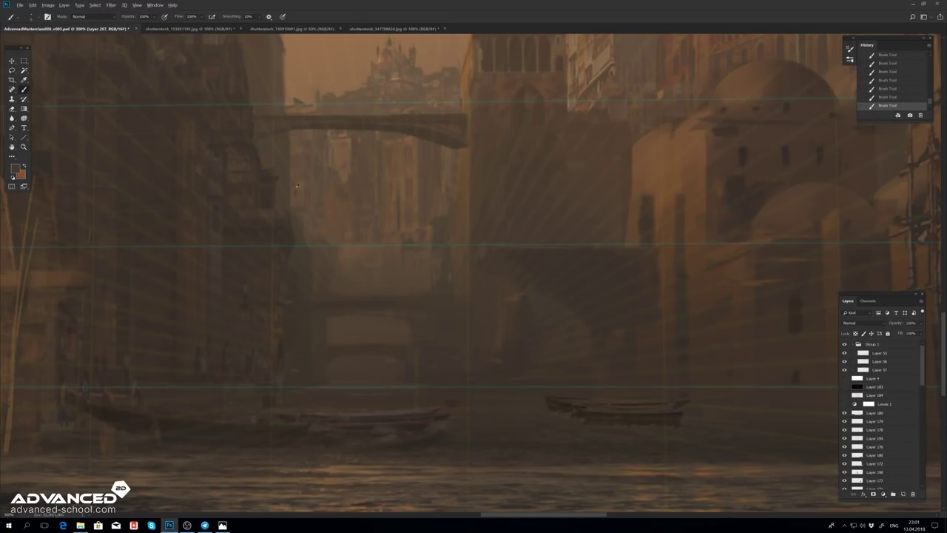
click(296, 185)
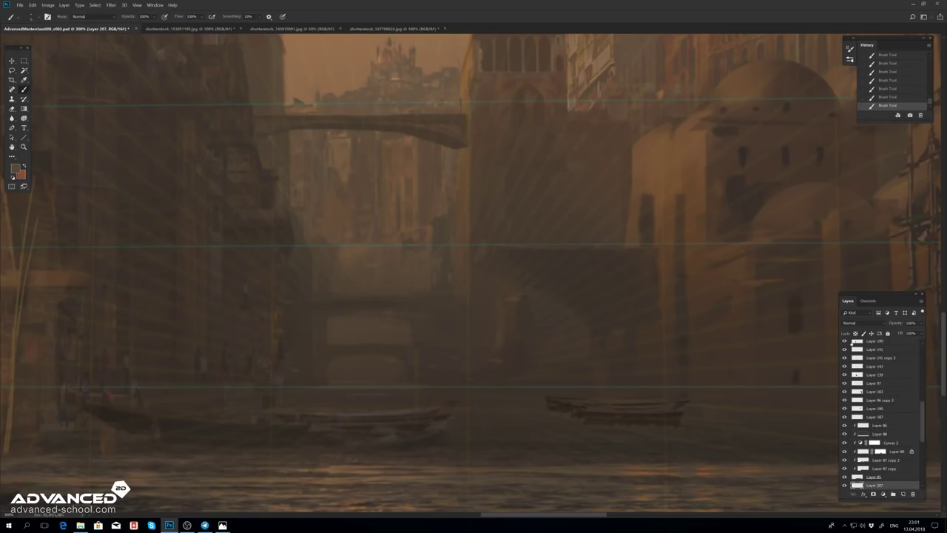
key(ctrl+semicolon)
key(ctrl+0)
scroll(545, 258, up, 5)
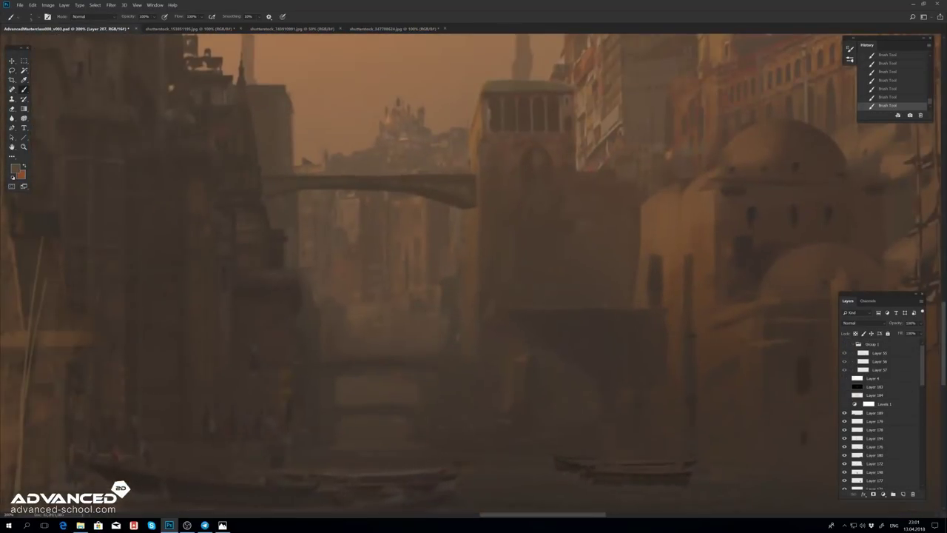
Step: Paint with colours sampled from the buildings, tower and bridge, comparing strokes via undo/redo
alt+click(384, 298)
key(ctrl+alt+z)
key(ctrl+alt+z)
key(ctrl+alt+z)
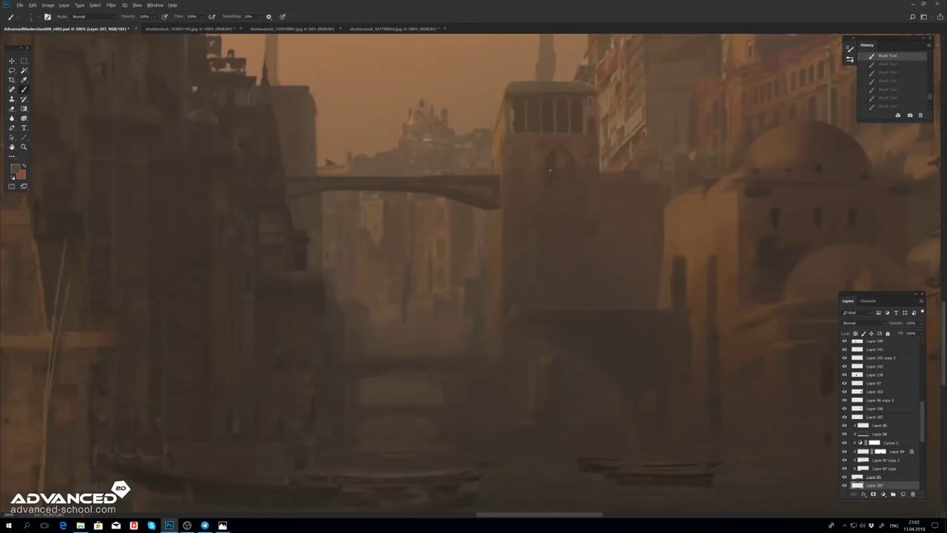
key(ctrl+shift+z)
key(ctrl+shift+z)
key(ctrl+shift+z)
key(ctrl+shift+z)
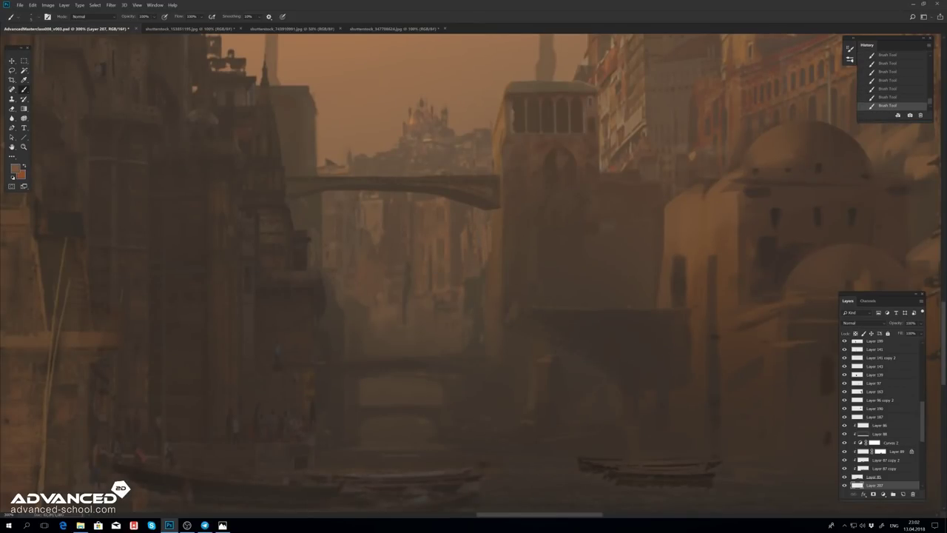
alt+click(520, 116)
alt+click(497, 152)
alt+click(695, 213)
key(ctrl+alt+z)
key(ctrl+alt+z)
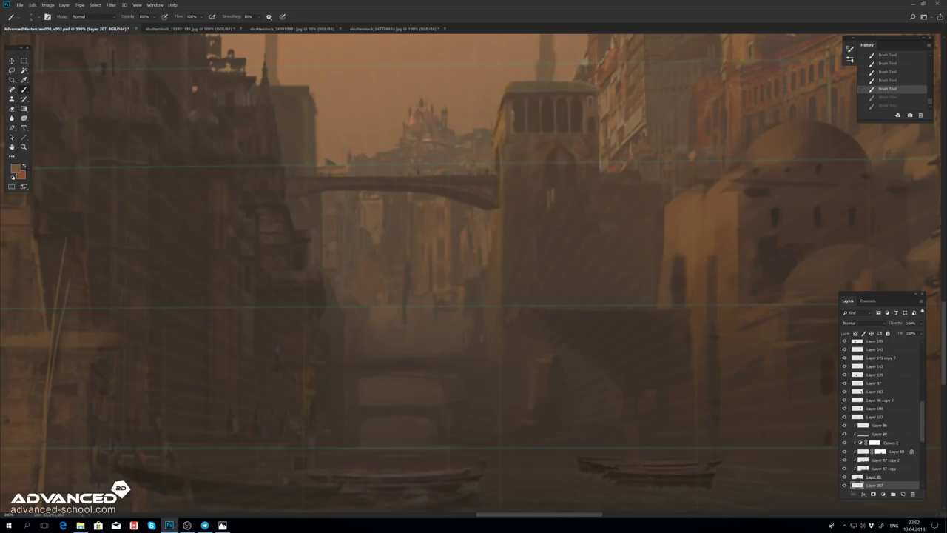
key(ctrl+shift+z)
key(ctrl+shift+z)
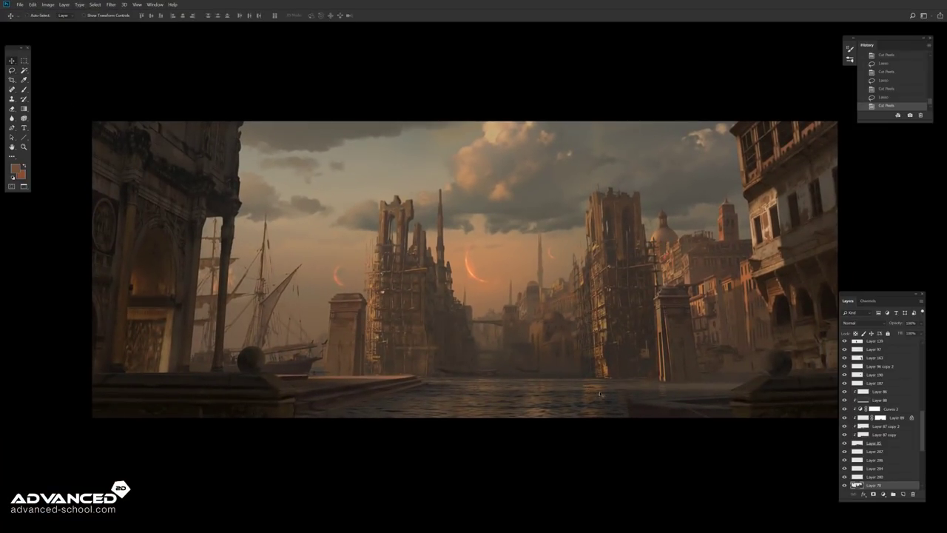
Step: Lasso and cut slivers from the spire tip to form two prongs
key(m)
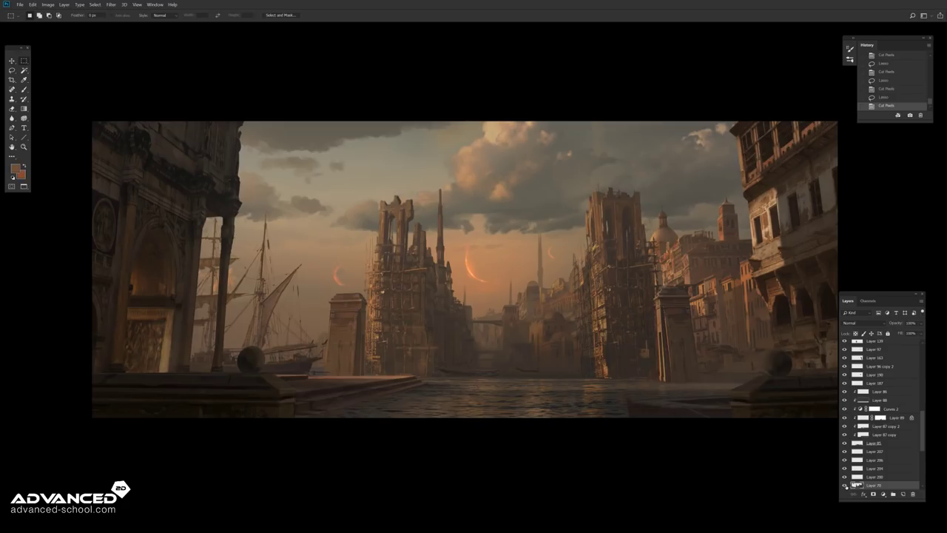
key(l)
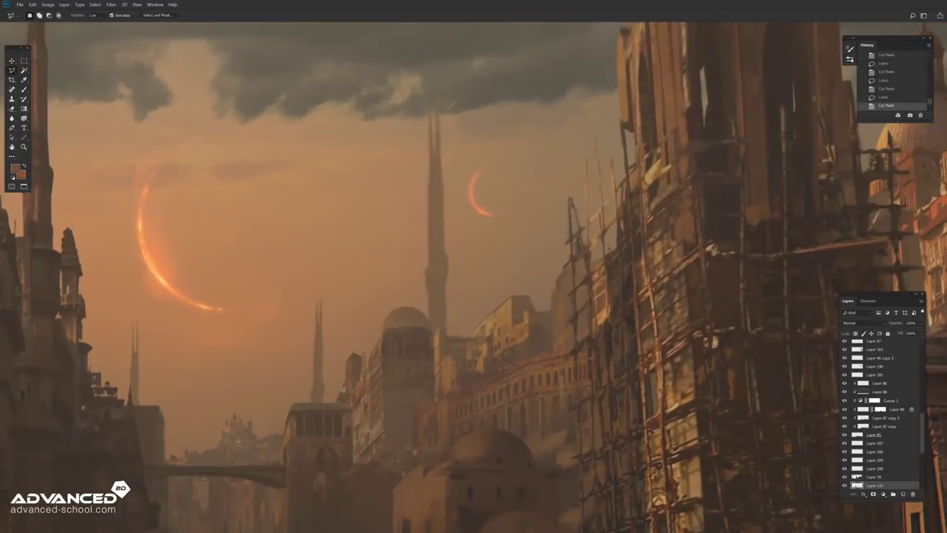
click(432, 202)
click(452, 88)
key(ctrl+x)
click(459, 81)
key(ctrl+x)
click(445, 94)
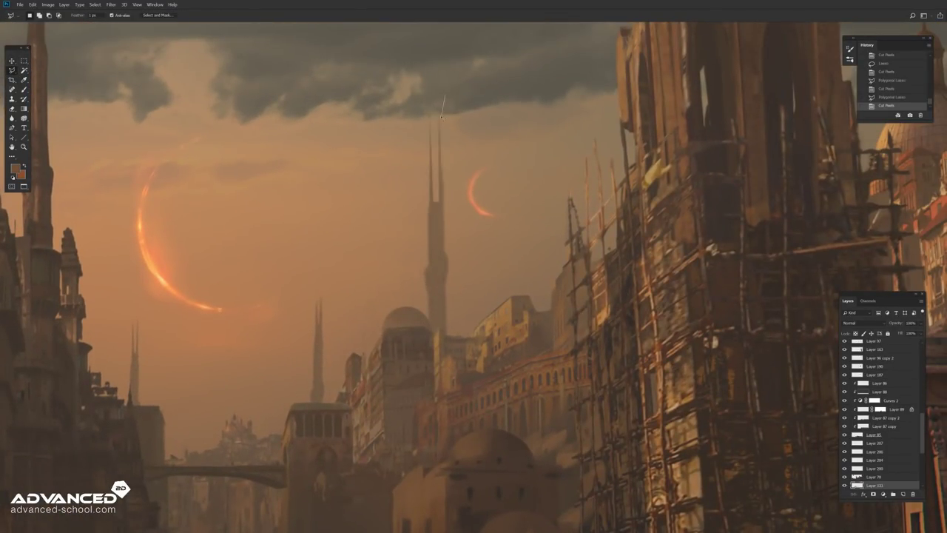
key(Escape)
key(Escape)
Step: Lasso both sides of the spire and shade each with a gradient
drag(321, 297, 343, 245)
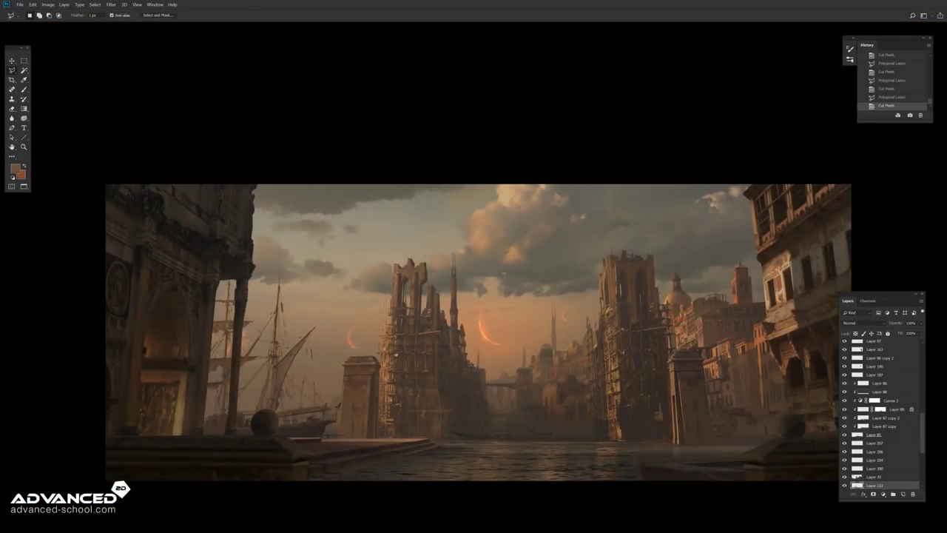
key(Return)
key(g)
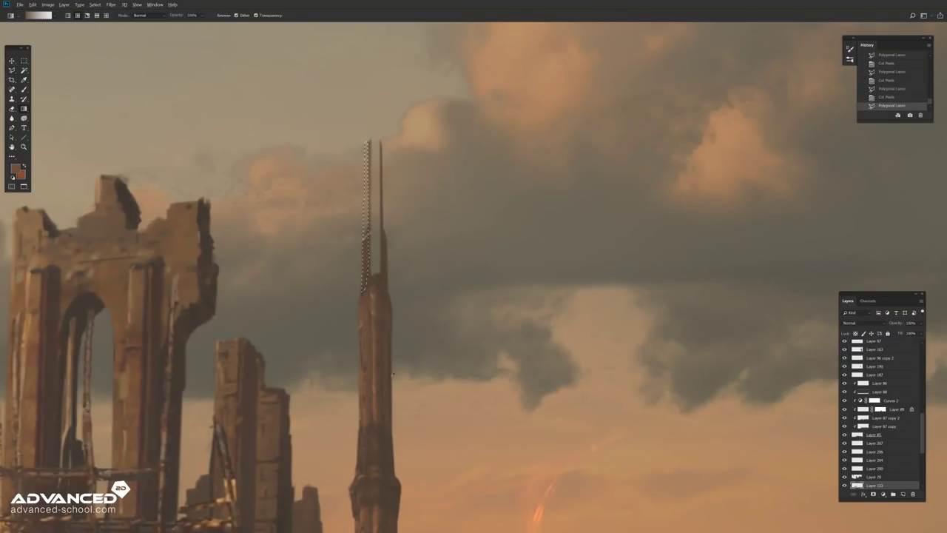
drag(333, 141, 333, 141)
key(l)
click(390, 291)
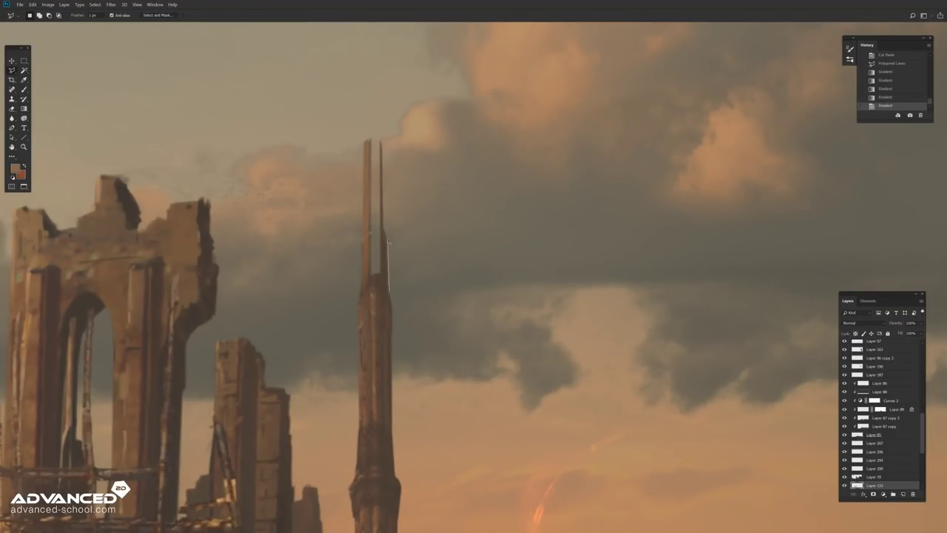
key(Return)
key(g)
drag(383, 282, 383, 148)
key(ctrl+d)
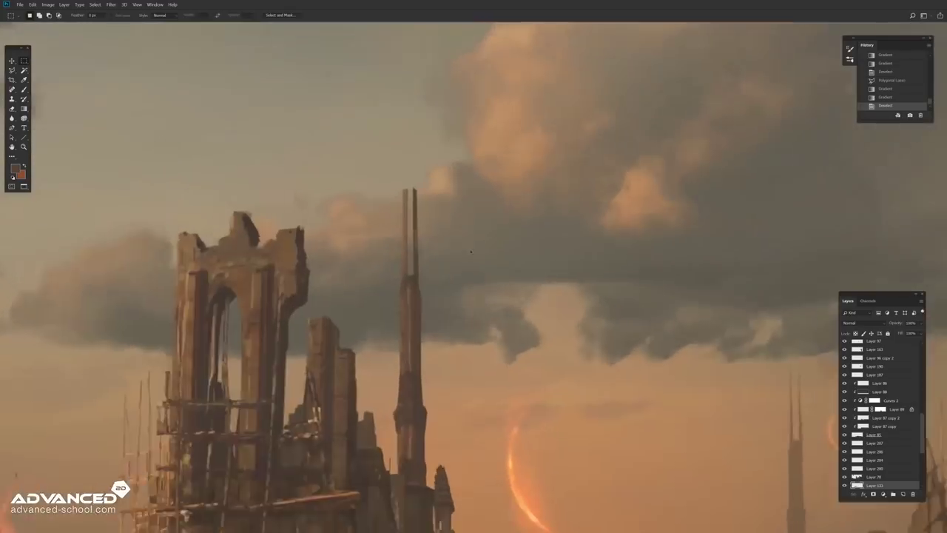
Step: Show the panels and begin outlining the buildings behind the right pillar
key(l)
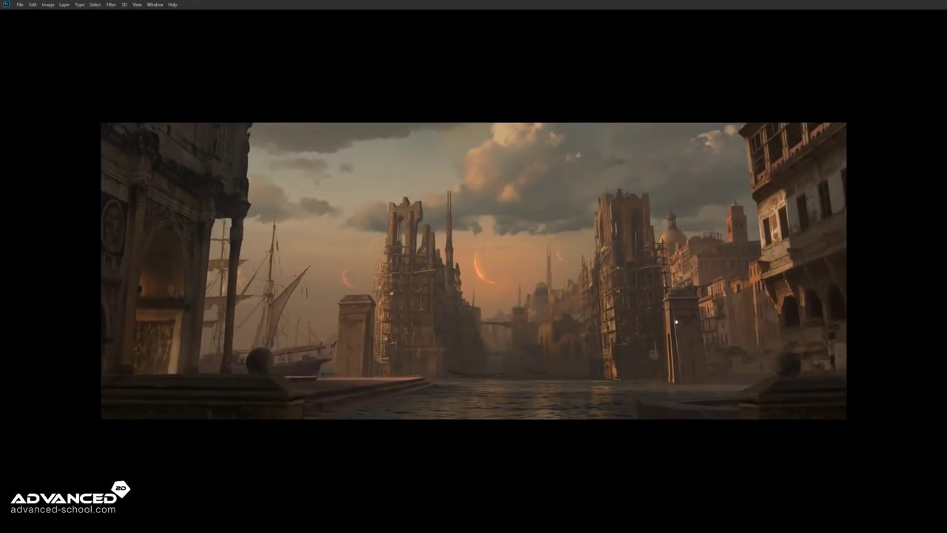
key(Tab)
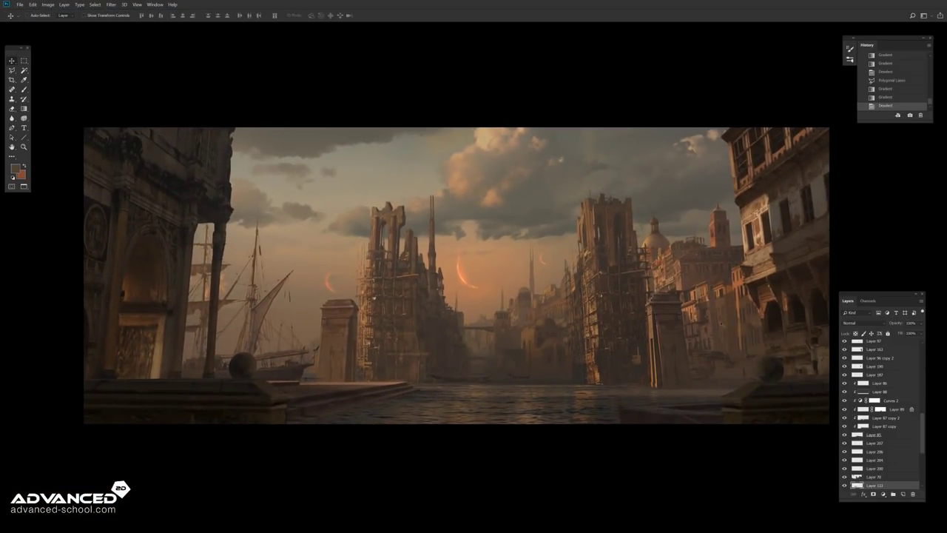
click(690, 316)
alt+scroll(696, 361, up, 4)
alt+scroll(695, 361, up, 4)
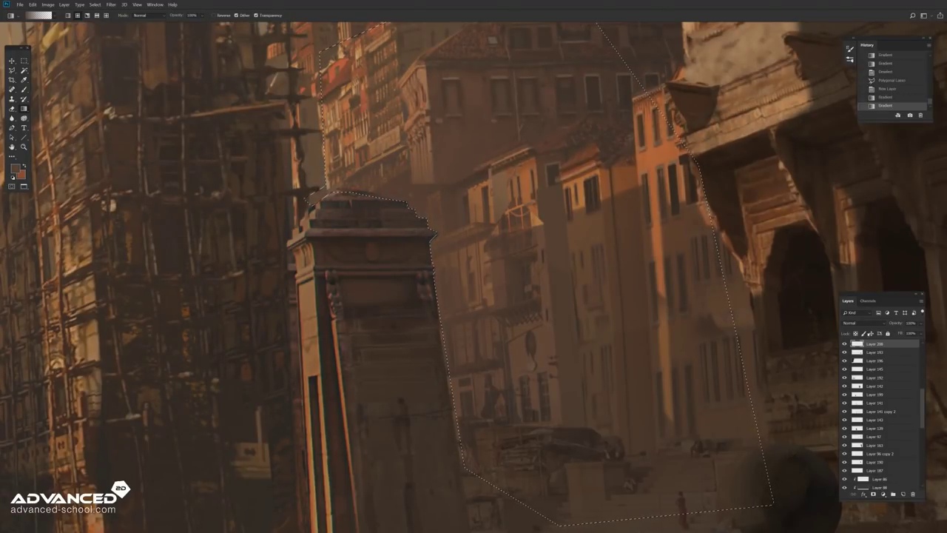
Step: Set the haze layer to Lighter Color at 87% fill and darken the tower's left edge
click(862, 323)
click(863, 404)
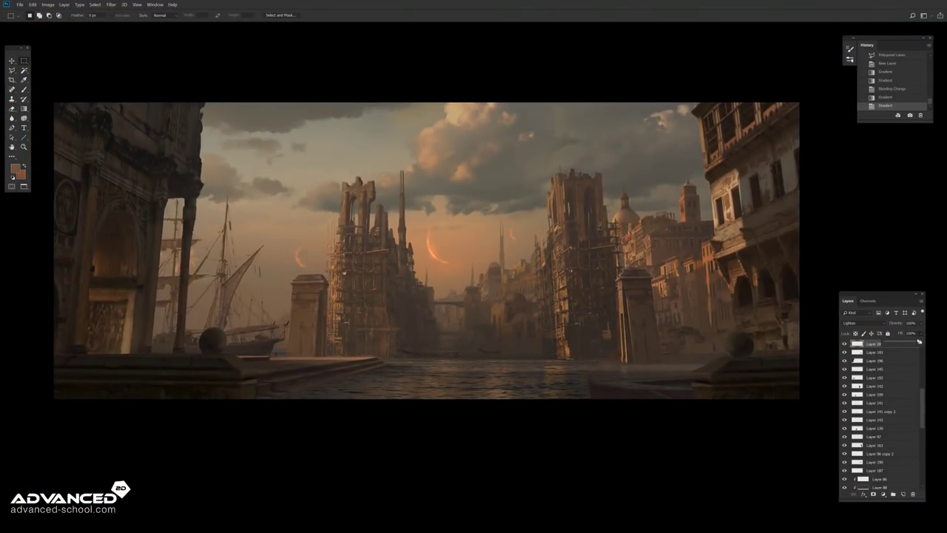
key(shift+8)
key(shift+7)
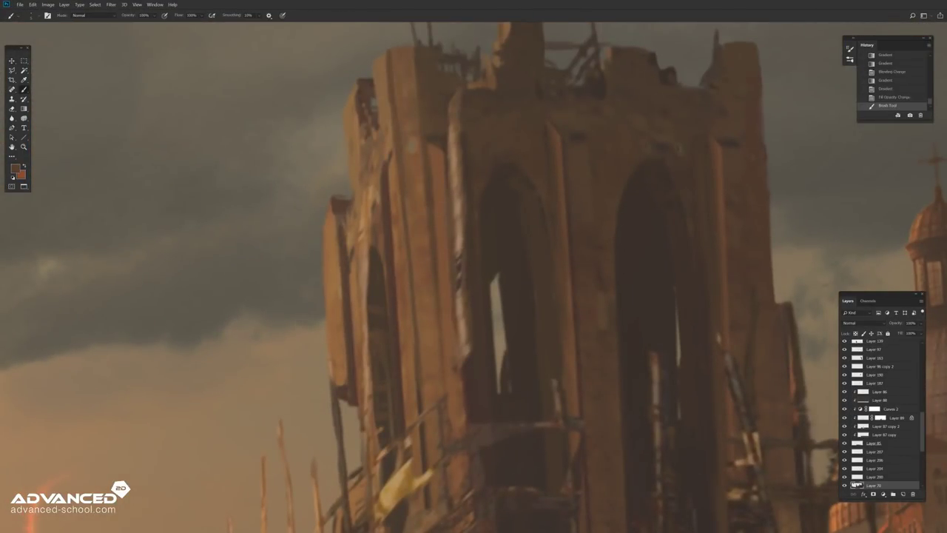
drag(342, 216, 342, 229)
drag(348, 215, 347, 256)
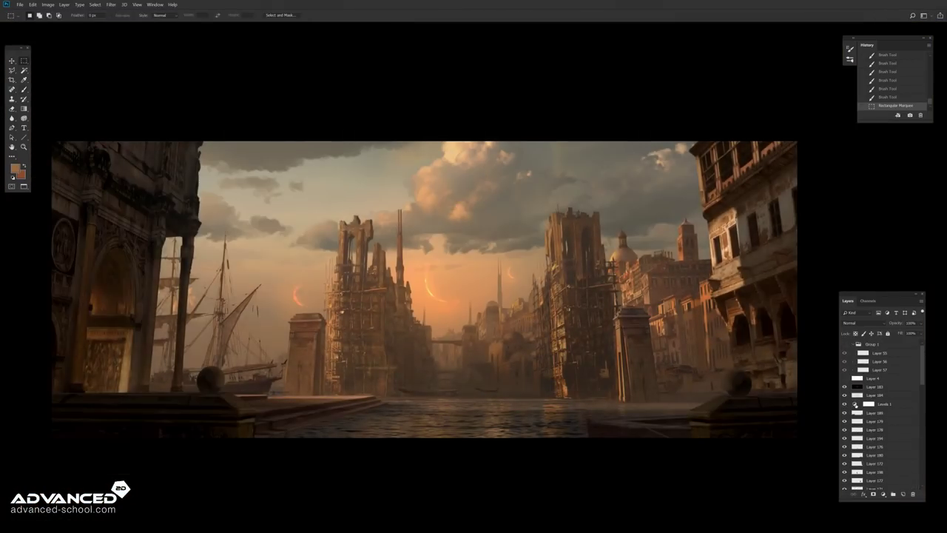
Step: Toggle Levels 1 to compare, brush Layer 87 copy 2 at 37% opacity, and save
click(869, 404)
click(844, 386)
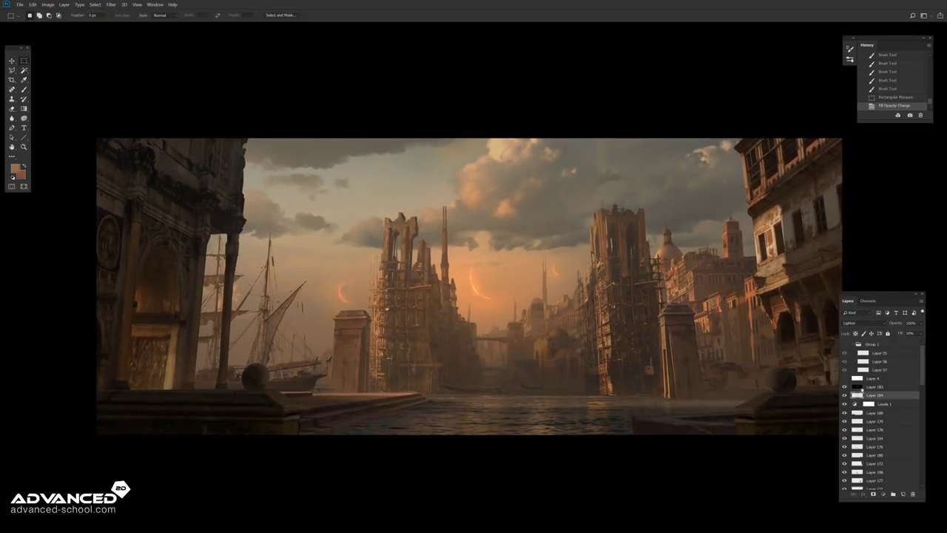
scroll(881, 415, down, 5)
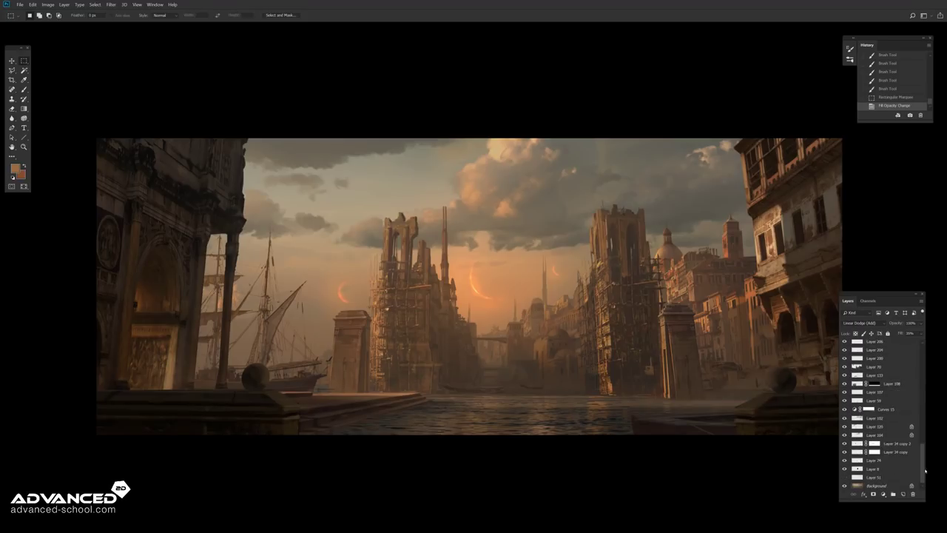
click(858, 388)
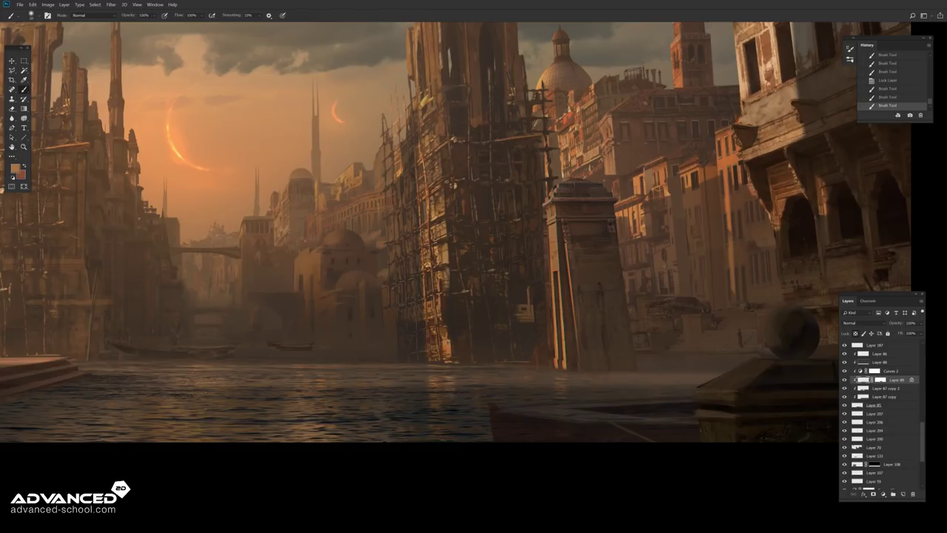
key(3)
key(7)
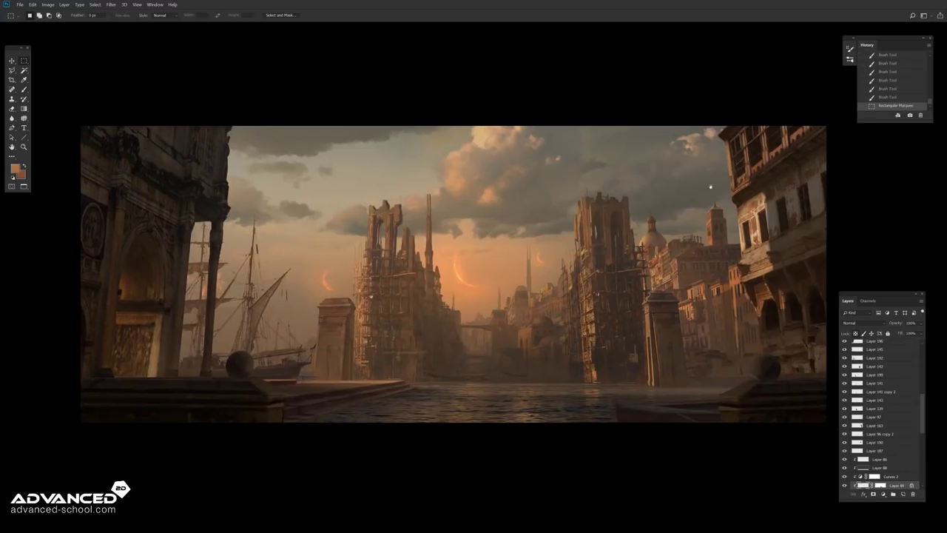
key(f)
key(ctrl+s)
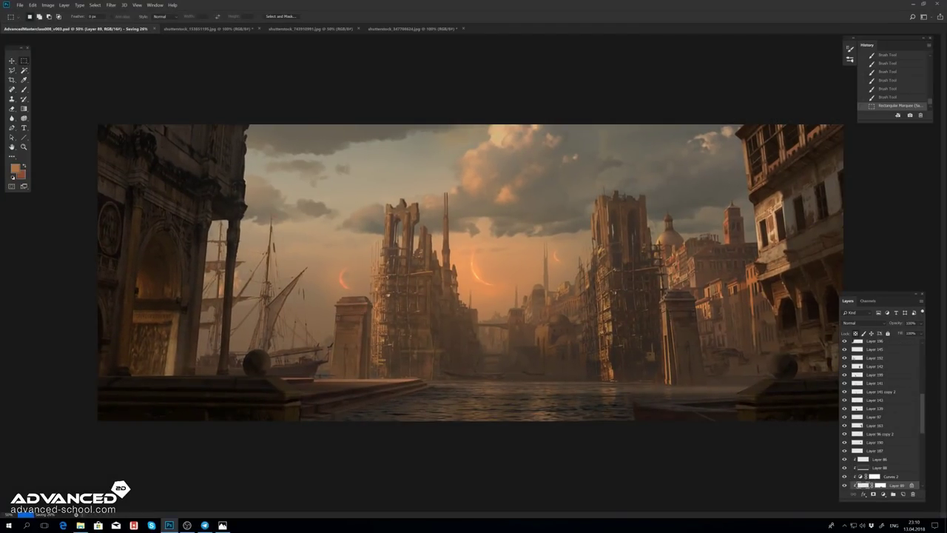
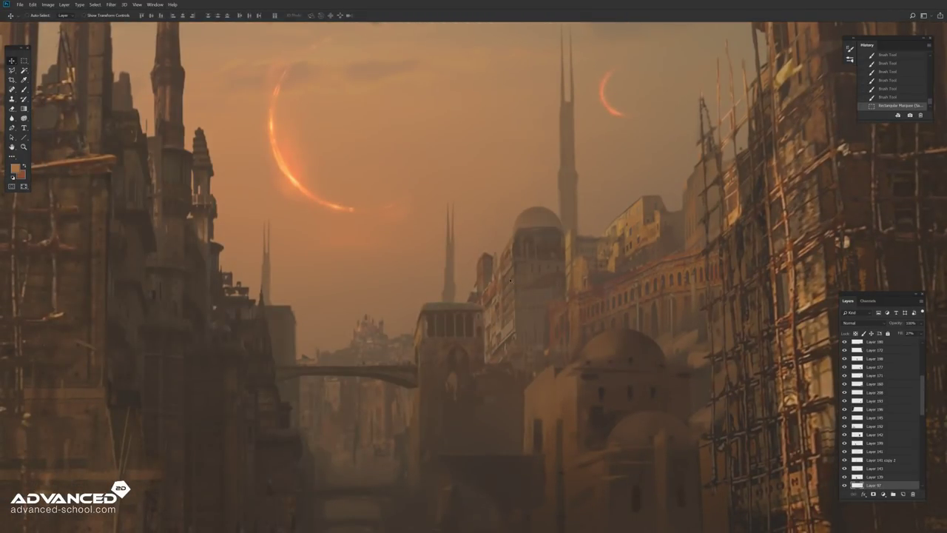
Step: Gaussian-blur the distant building layer, brighten it with Levels, and raise its fill to 60%
click(111, 4)
click(133, 74)
click(555, 230)
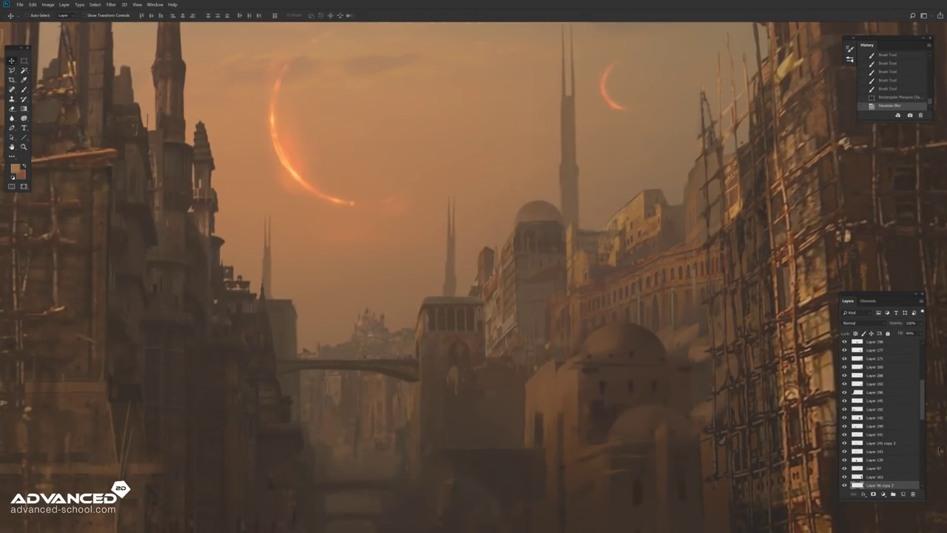
key(ctrl+bracketright)
key(ctrl+l)
drag(619, 223, 652, 223)
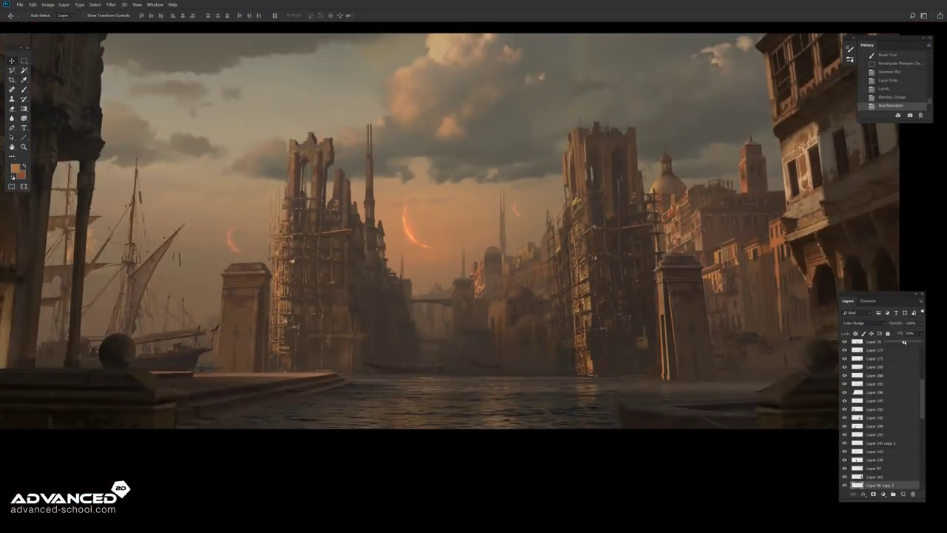
drag(904, 341, 908, 341)
Step: Add a new layer, clip Layer 209 onto Layer 96 copy 3, and merge them
key(ctrl+shift+n)
key(Return)
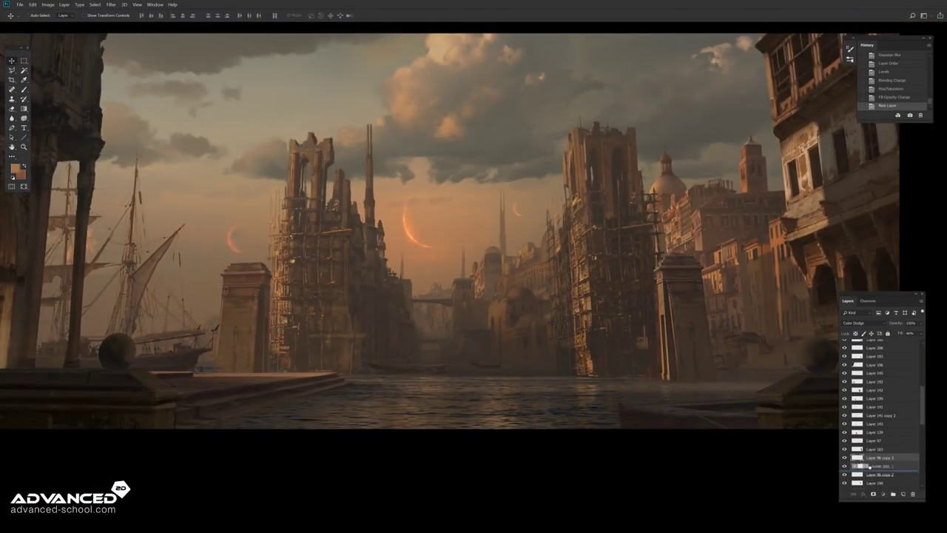
drag(870, 467, 844, 467)
key(e)
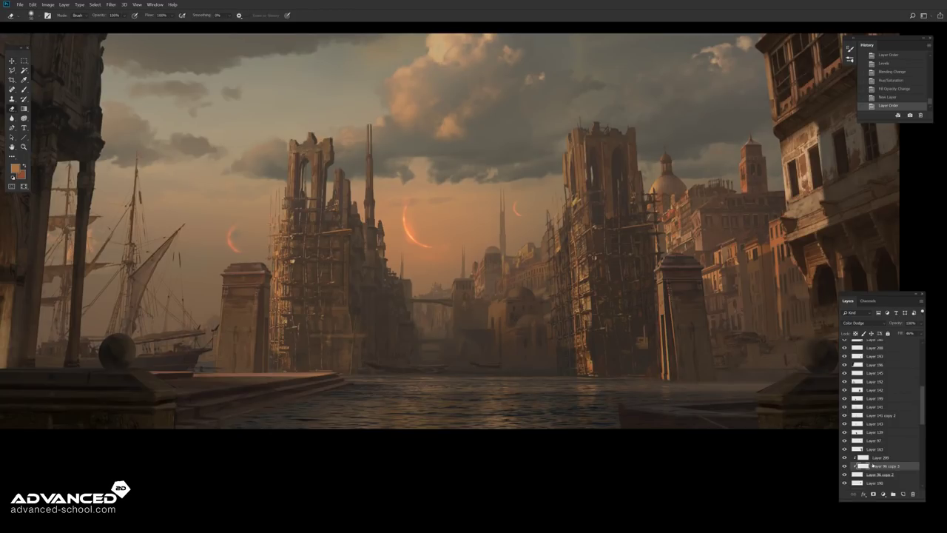
key(ctrl+e)
key(v)
scroll(553, 266, up, 5)
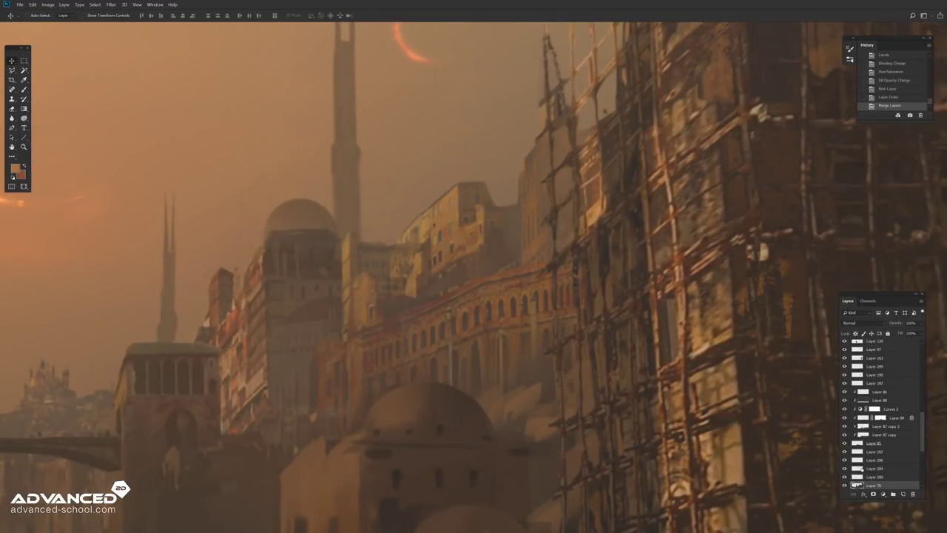
Step: Outline the distant building with the Polygonal Lasso and adjust its Levels
key(l)
click(508, 189)
double_click(342, 335)
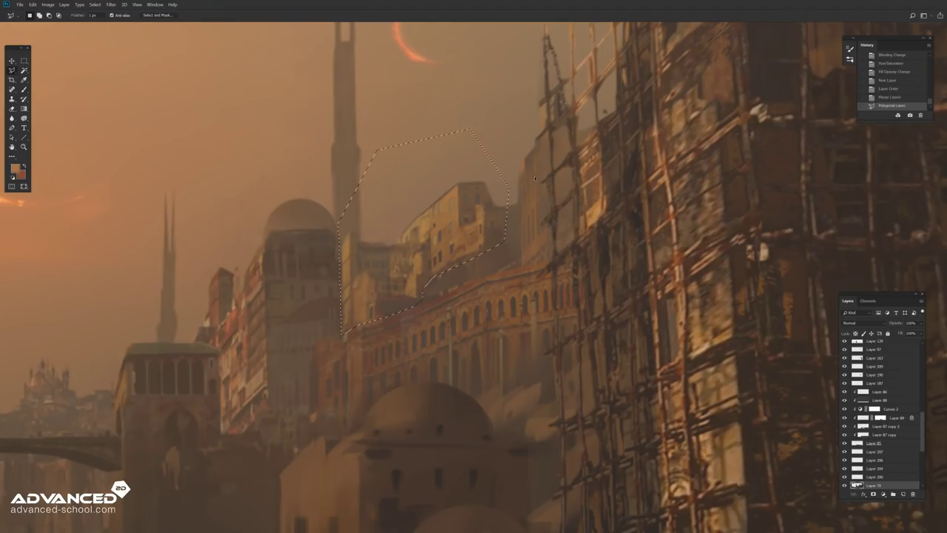
key(ctrl+l)
key(Return)
key(ctrl+d)
key(ctrl+0)
Step: Select the dome top as an ellipse with its lower half trimmed away
key(m)
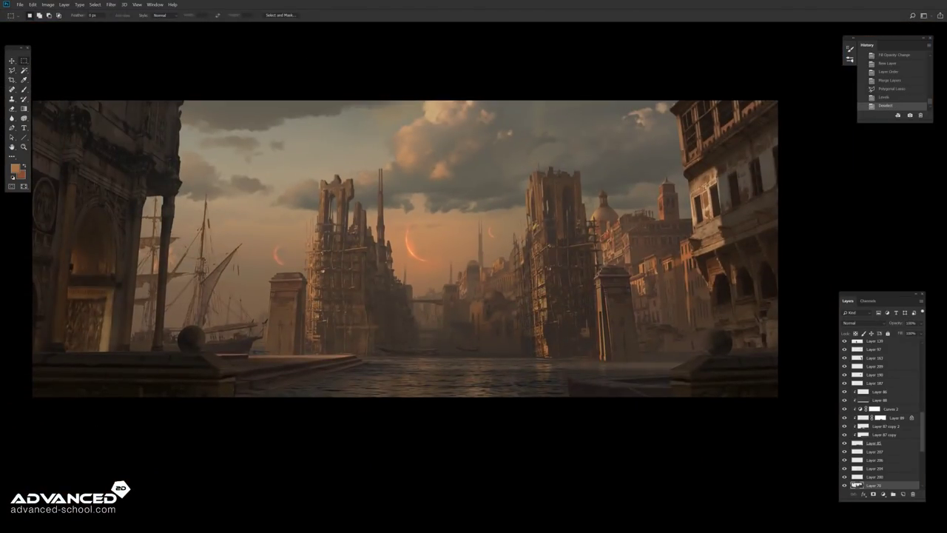
key(ctrl+plus)
key(ctrl+plus)
key(ctrl+plus)
key(shift+m)
drag(530, 174, 464, 203)
key(shift+l)
alt+click(410, 186)
click(525, 186)
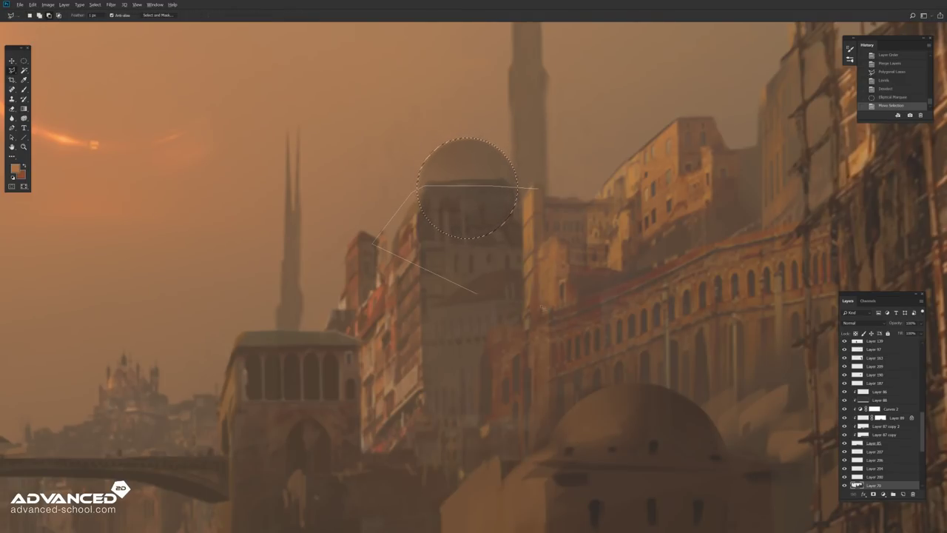
click(525, 244)
double_click(411, 245)
Step: Shade the dome with soft, darker grey gradients
key(g)
drag(518, 148, 481, 174)
mouse_move(421, 148)
mouse_down()
mouse_move(467, 177)
mouse_move(429, 189)
mouse_up()
drag(500, 152, 437, 167)
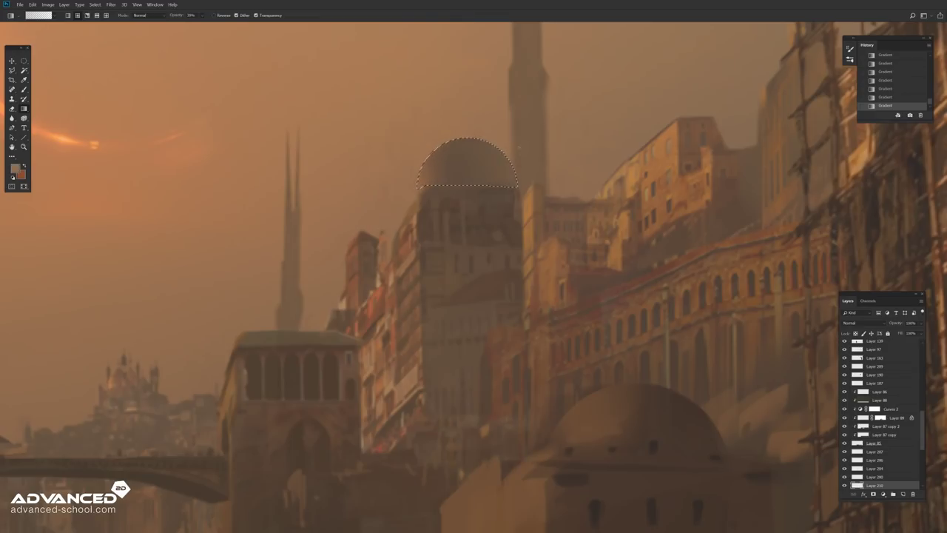
Step: Brush darker shading onto the dome's edges and top, then paint light detail
key(b)
drag(511, 152, 481, 177)
drag(425, 152, 430, 185)
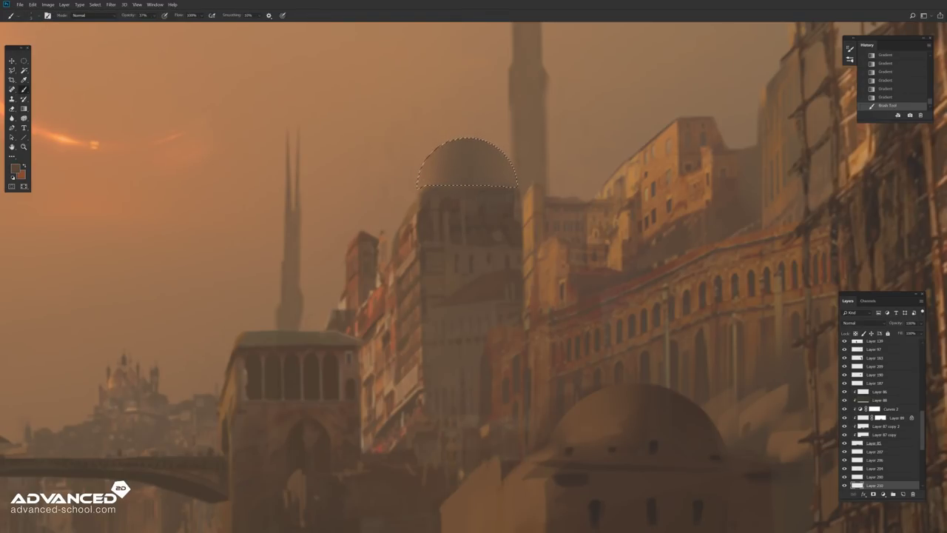
drag(433, 148, 459, 140)
drag(459, 144, 436, 152)
key(ctrl+d)
key(m)
key(b)
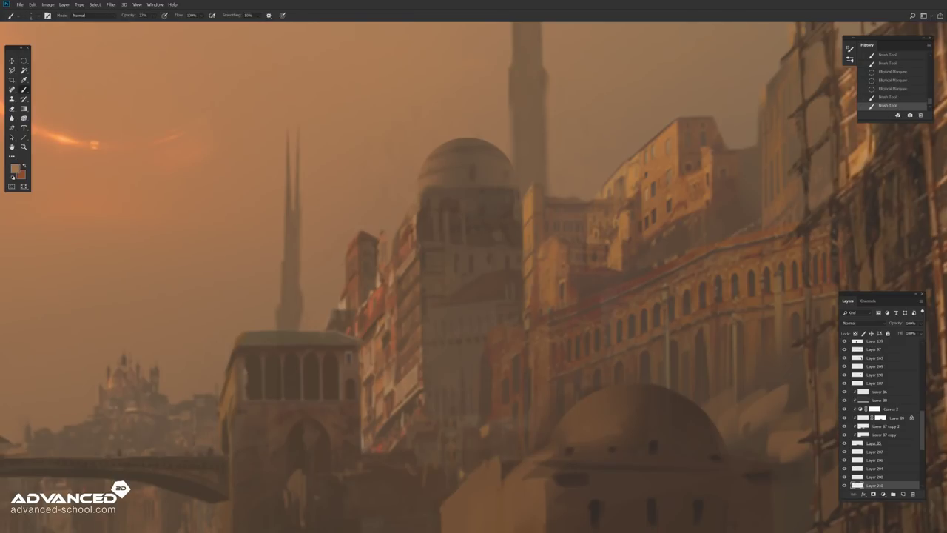
drag(412, 214, 419, 195)
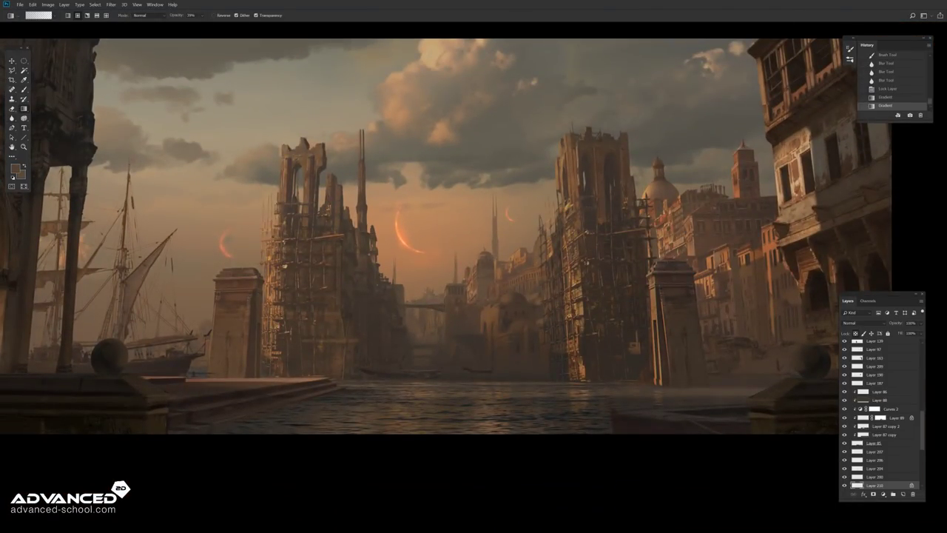
Step: Create new Layer 211 and lasso a selection around the domed tower
key(v)
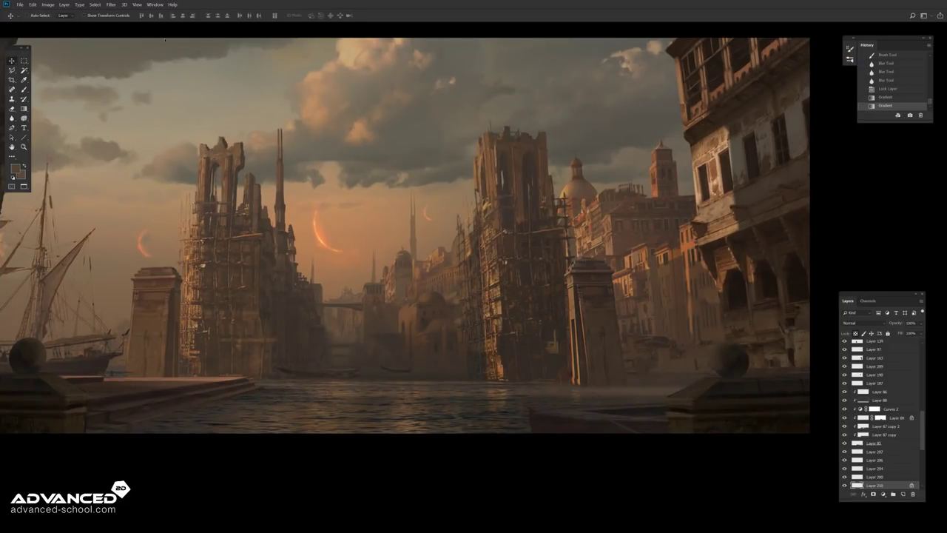
key(ctrl+shift+n)
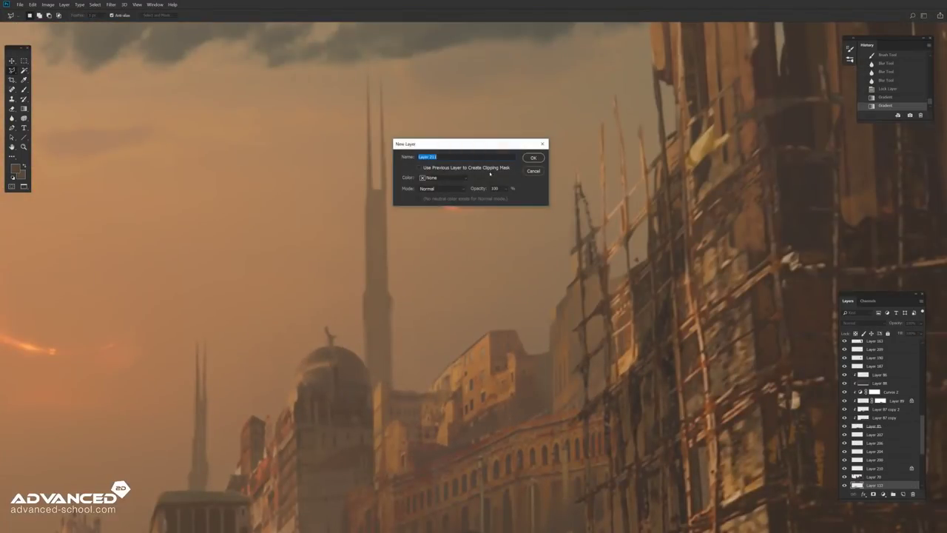
key(Return)
click(374, 413)
click(370, 89)
click(289, 348)
drag(288, 348, 374, 185)
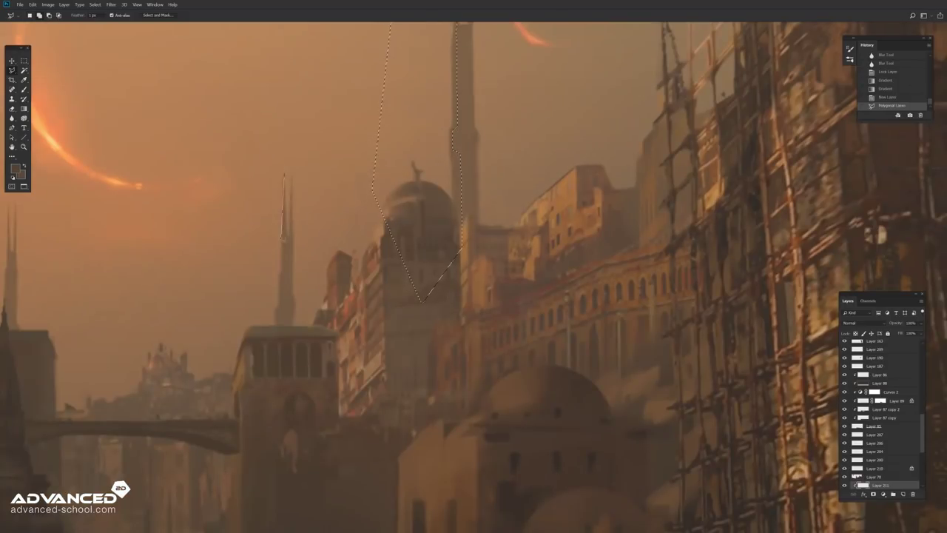
click(420, 299)
click(459, 250)
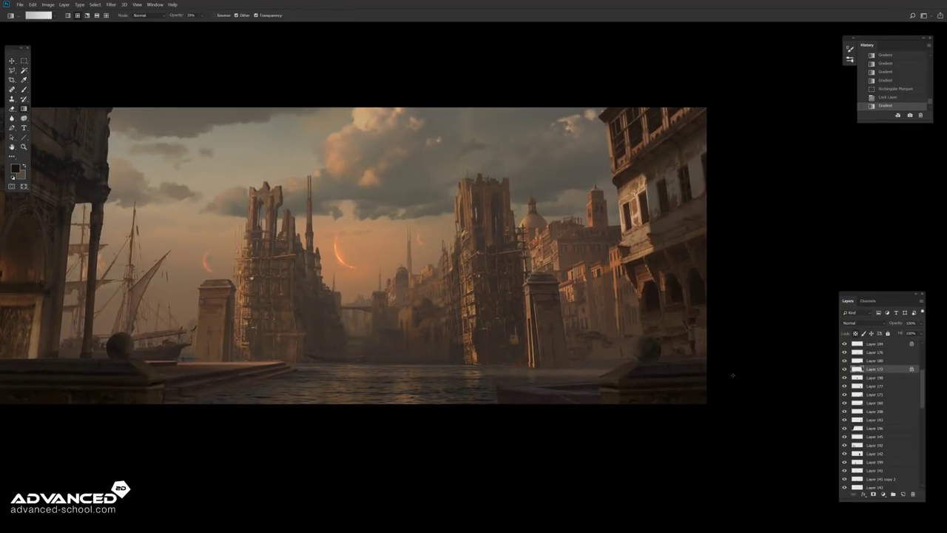
Step: Tone the right buildings with faint low-opacity gradients, then flip the canvas horizontally to check composition
drag(709, 433, 601, 161)
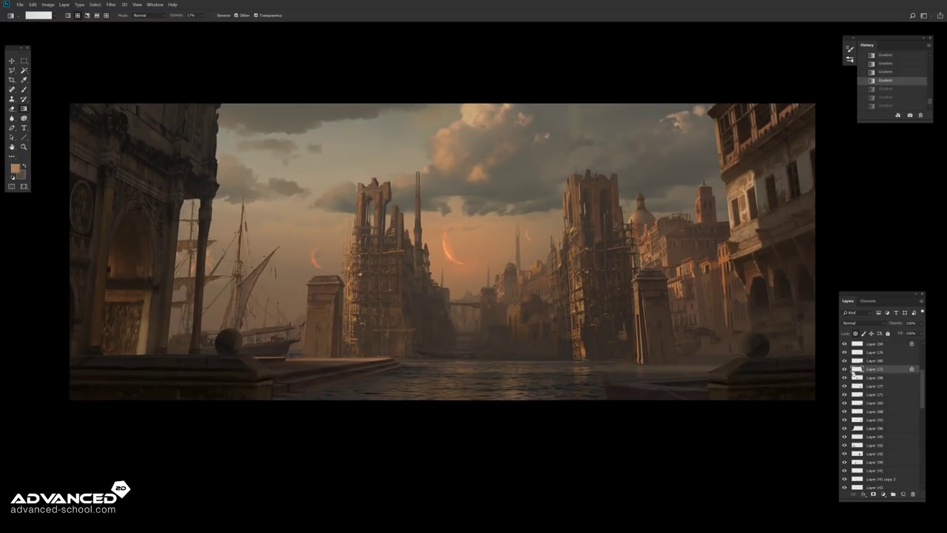
drag(727, 141, 709, 206)
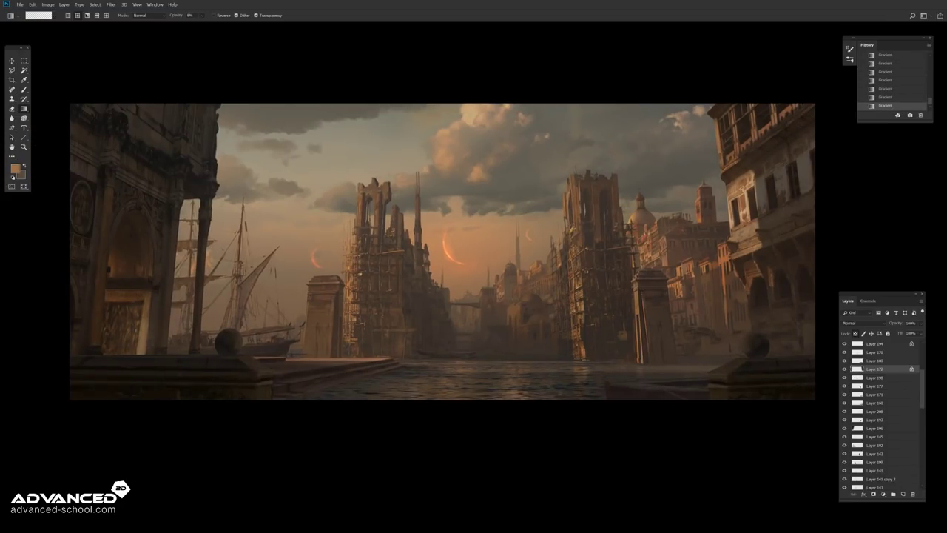
click(48, 4)
click(145, 97)
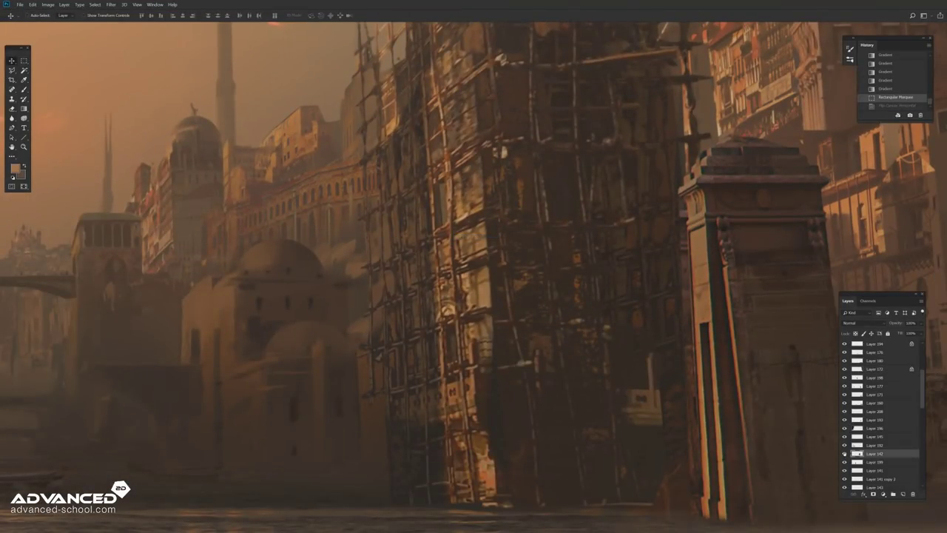
Step: Lasso several strips of the central scaffolding tower
key(l)
click(442, 200)
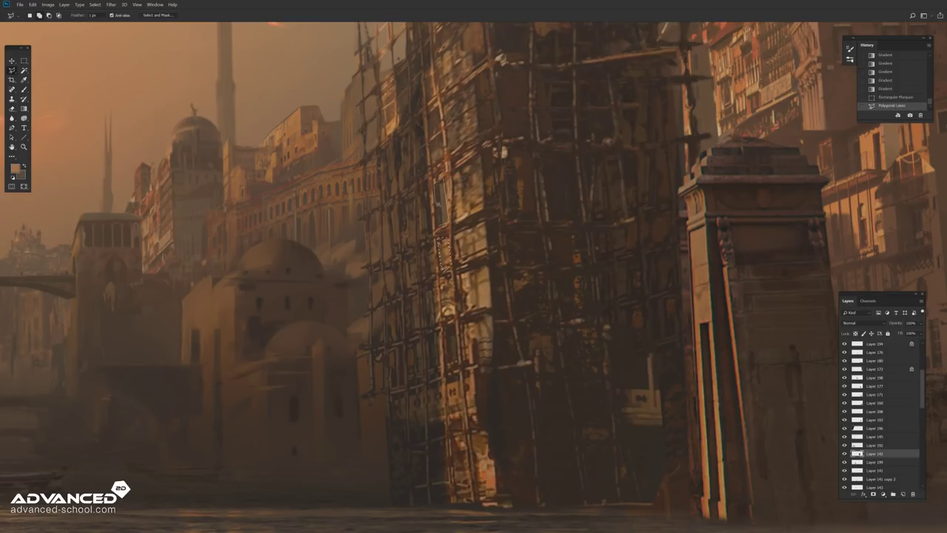
right_click(12, 70)
click(45, 69)
drag(429, 152, 439, 164)
drag(442, 279, 458, 319)
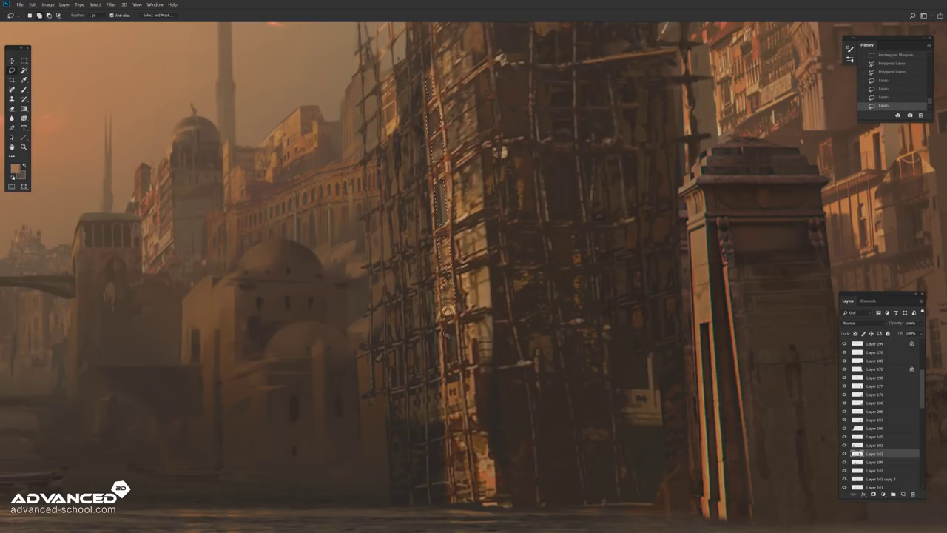
drag(448, 376, 468, 465)
drag(450, 325, 453, 364)
Step: Light the selected scaffolding strips with glowing gradients
key(g)
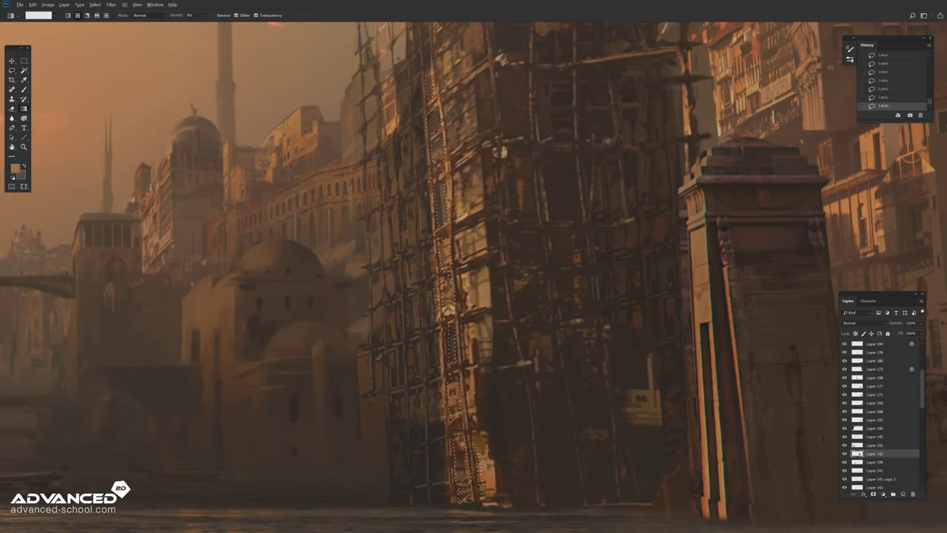
drag(449, 282, 453, 362)
click(202, 15)
drag(449, 279, 451, 313)
drag(453, 379, 464, 481)
Step: Deselect, set the layer fill to 60%, and show guides across the painting
key(ctrl+d)
key(m)
key(shift+6)
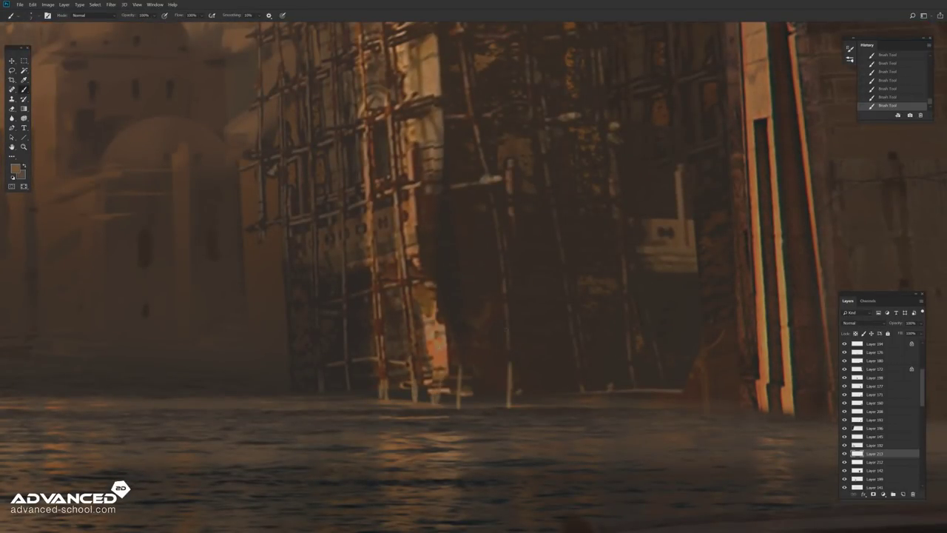
scroll(913, 383, up, 5)
key(ctrl+semicolon)
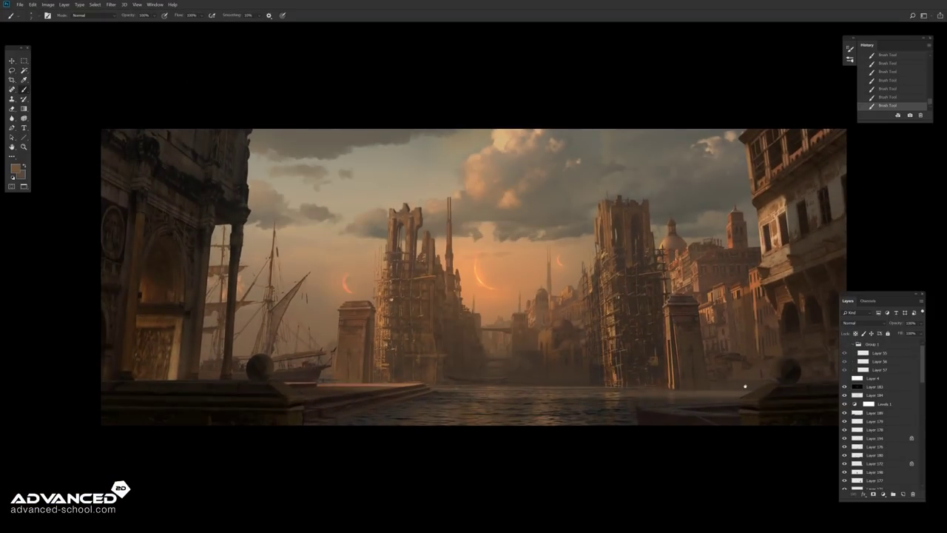
drag(745, 386, 714, 385)
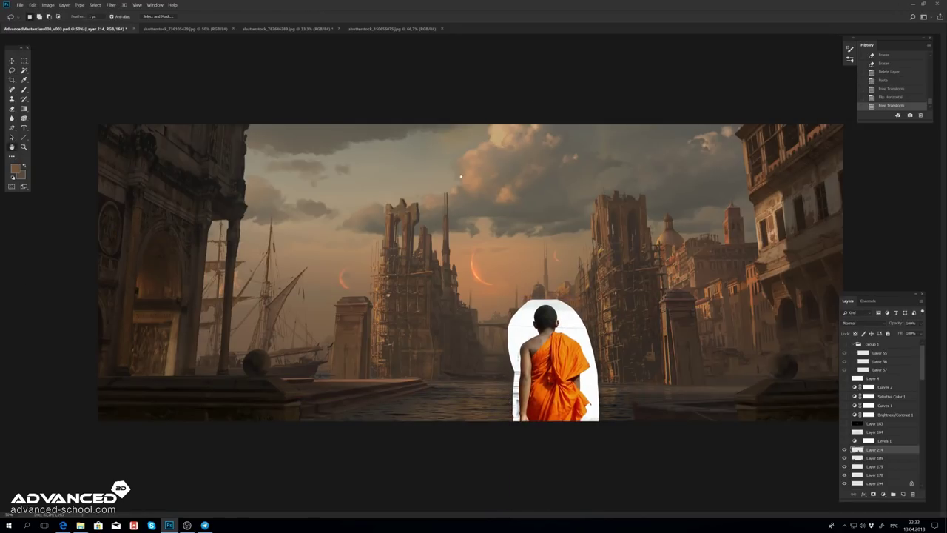
Step: Darken the pasted monk with Curves and add a new empty layer
click(792, 109)
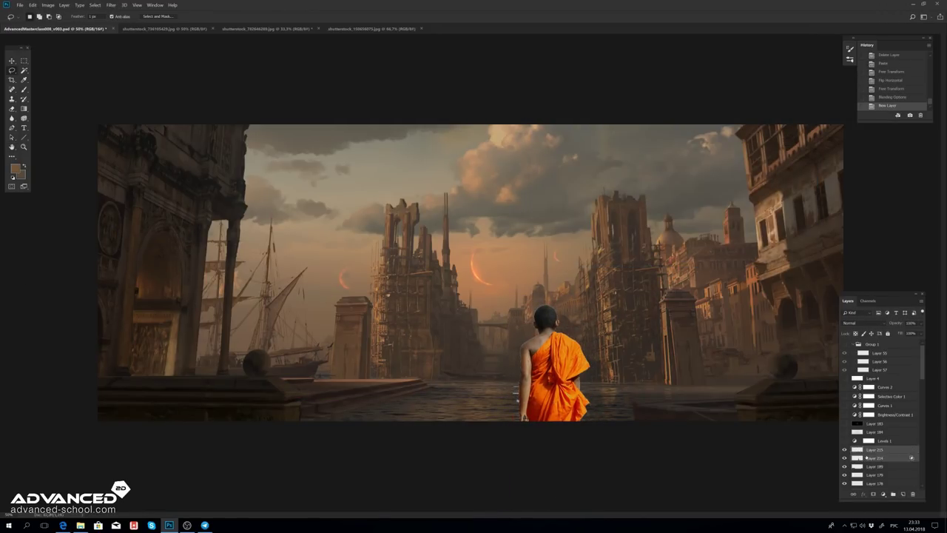
key(ctrl+m)
drag(591, 184, 591, 202)
key(Return)
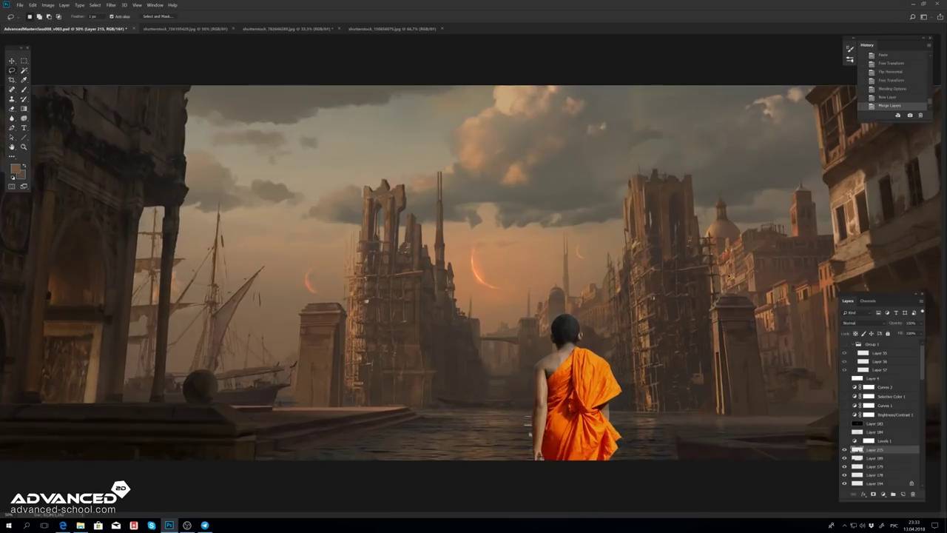
scroll(584, 400, up, 5)
key(l)
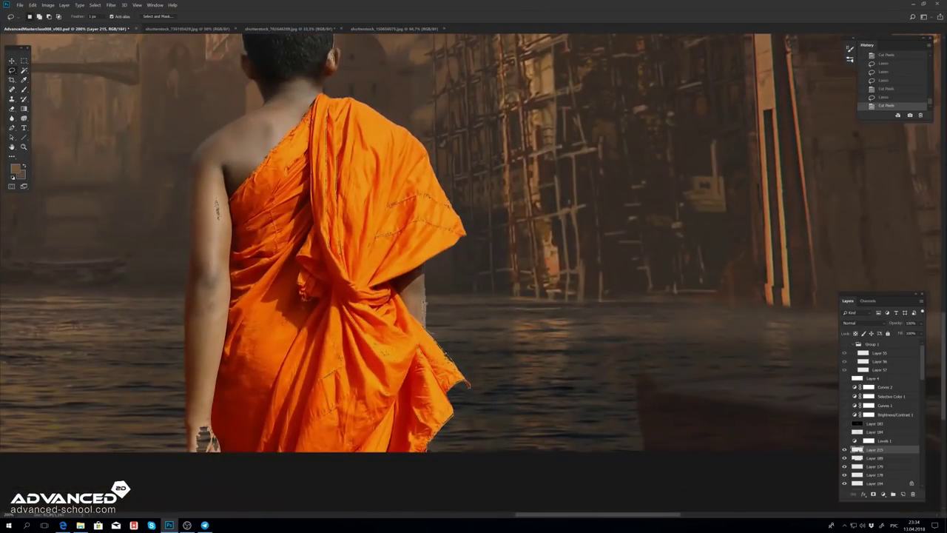
key(ctrl+0)
key(ctrl+shift+n)
key(Return)
click(875, 458)
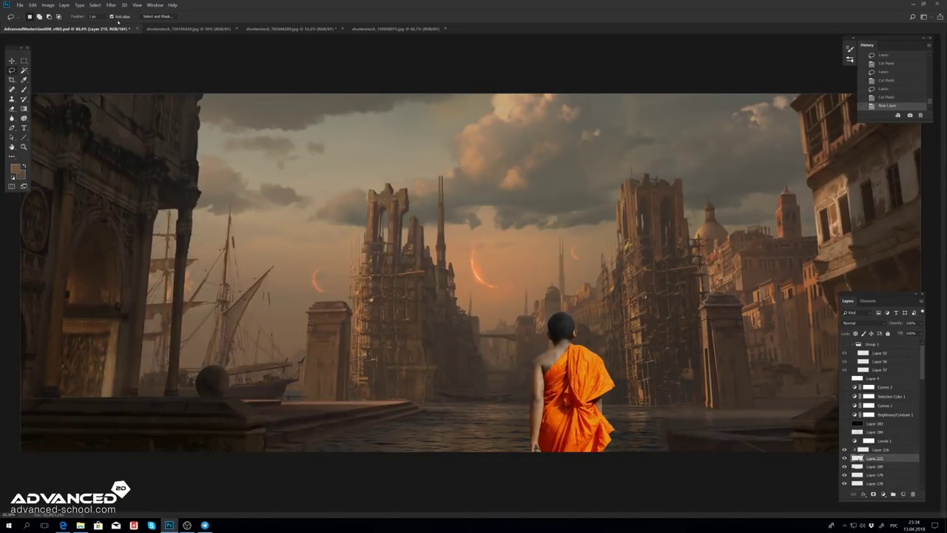
Step: Flip the orange monk horizontally, nudge his head left, and add a Brightness/Contrast adjustment above him
click(33, 4)
click(215, 222)
key(ctrl+t)
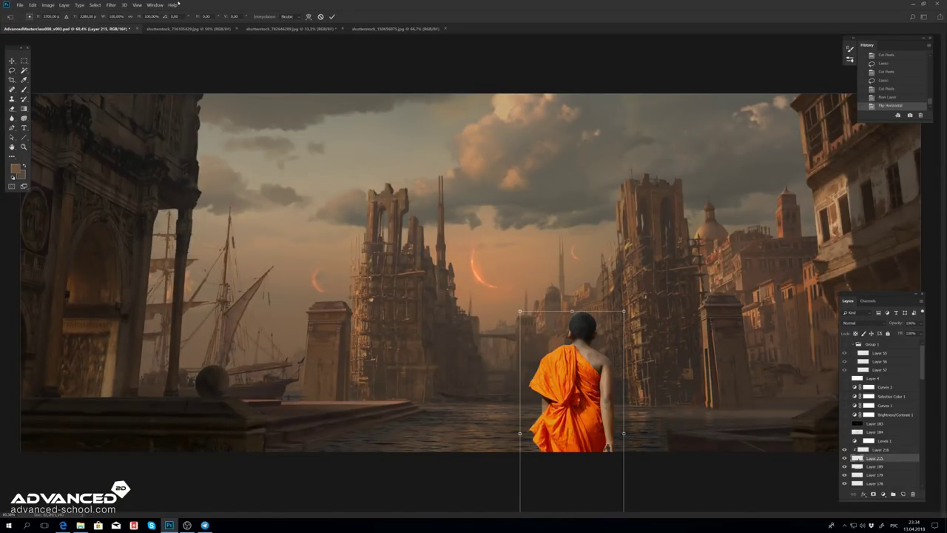
drag(582, 330, 574, 330)
key(Return)
click(884, 494)
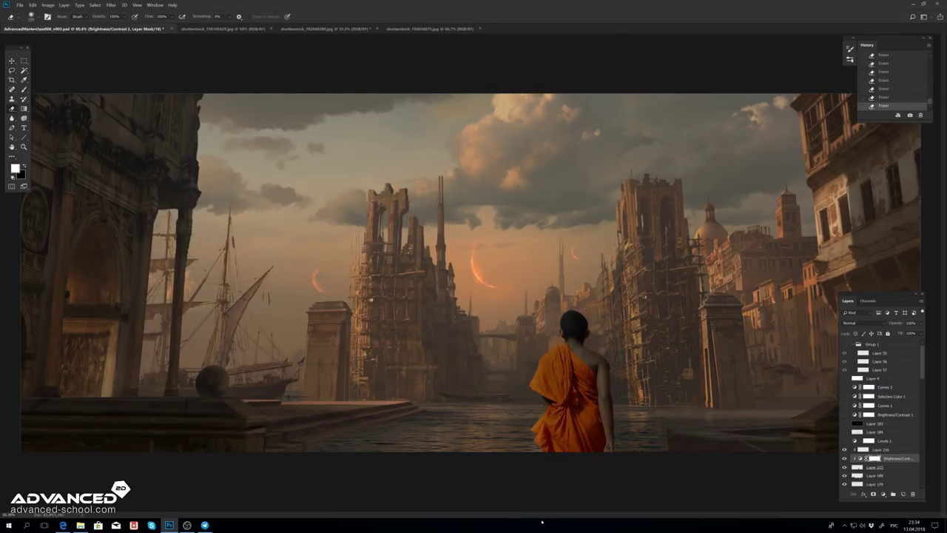
click(428, 28)
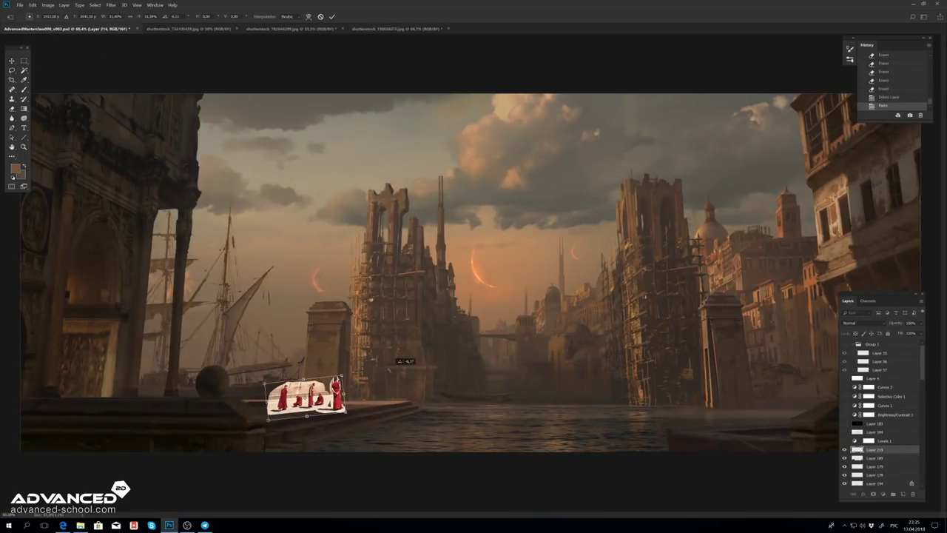
Step: Enlarge and straighten the pasted monks, then cut away the white fringe around them
drag(406, 361, 385, 348)
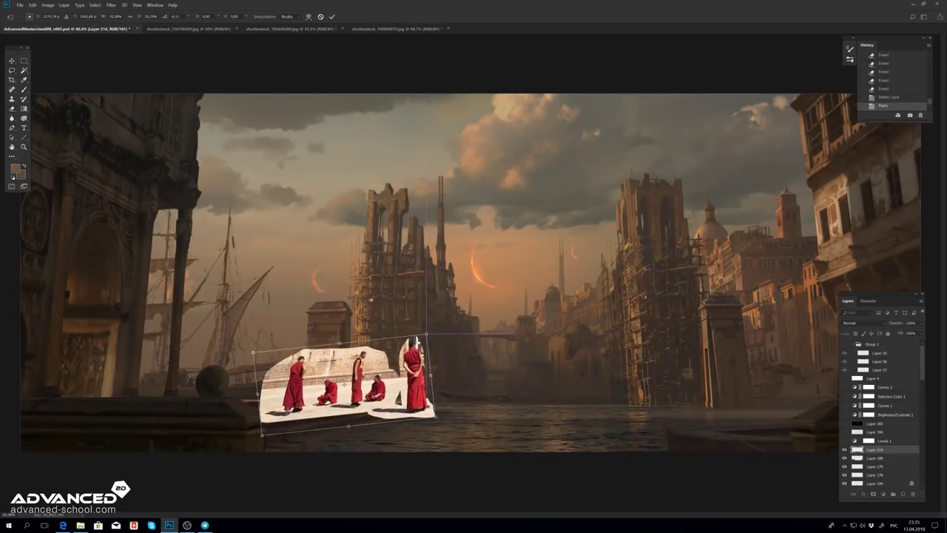
key(Return)
scroll(289, 429, up, 5)
key(l)
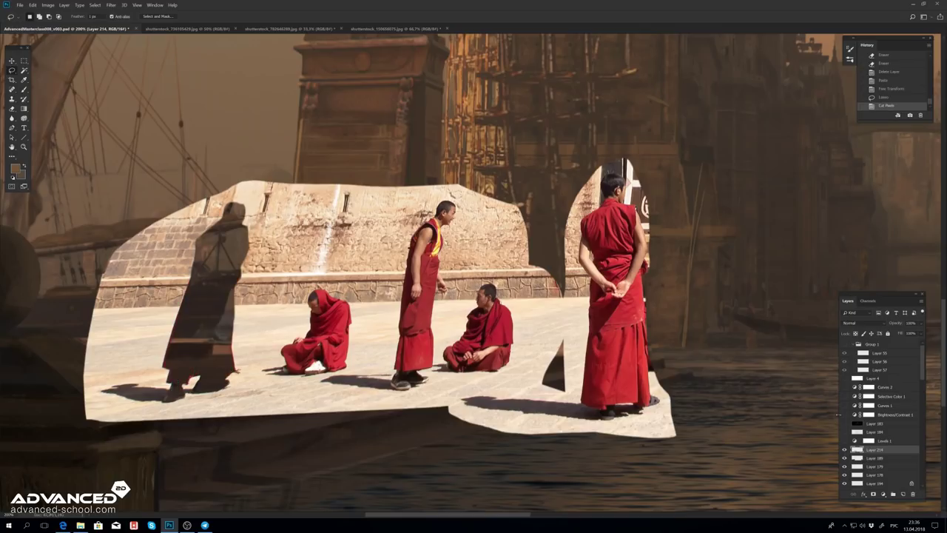
key(ctrl+x)
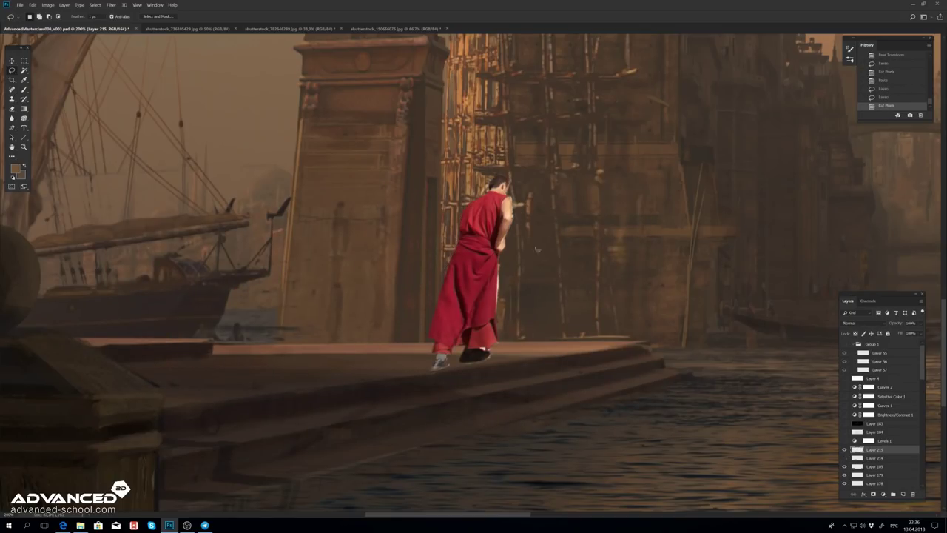
Step: Darken the monk with Curves, including a Green channel curve tweak
key(ctrl+m)
key(Return)
key(ctrl+t)
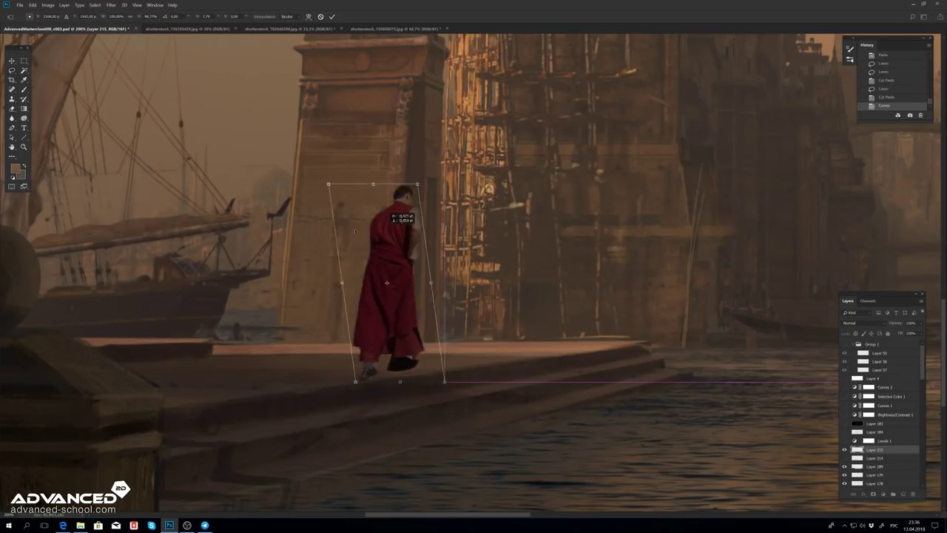
key(Return)
key(ctrl+minus)
key(ctrl+minus)
key(ctrl+minus)
key(ctrl+plus)
key(ctrl+m)
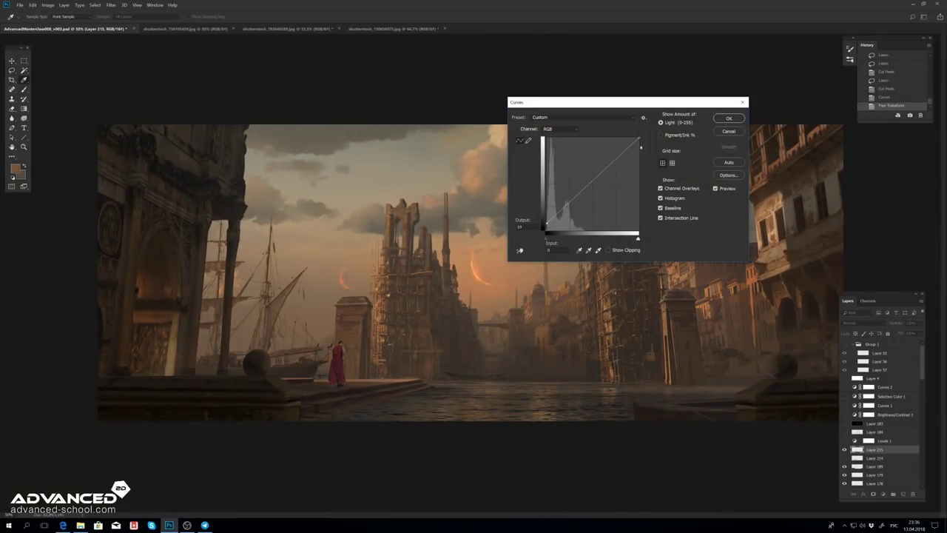
key(alt+3)
key(alt+4)
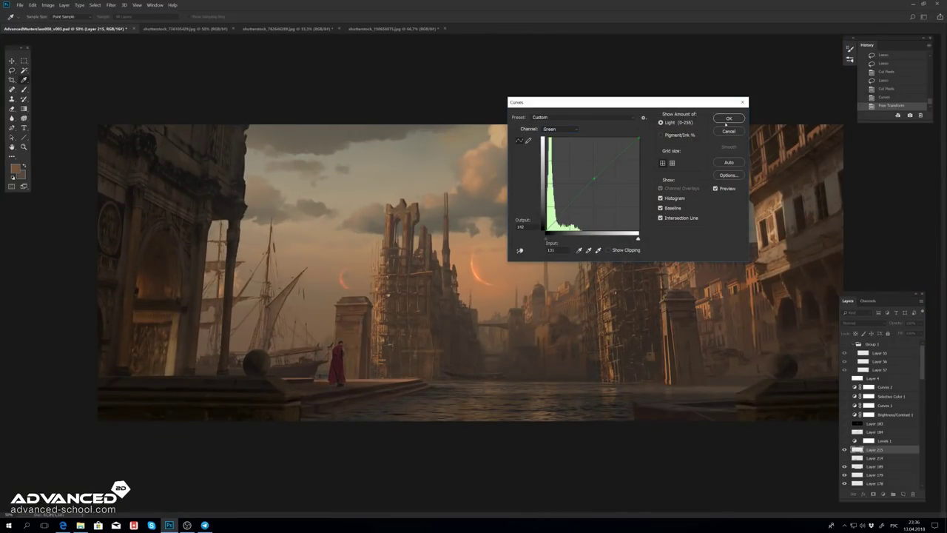
click(728, 119)
Step: Shift the monk slightly right, trim the stray area by its foot, and adjust hue/saturation
key(v)
drag(337, 363, 345, 362)
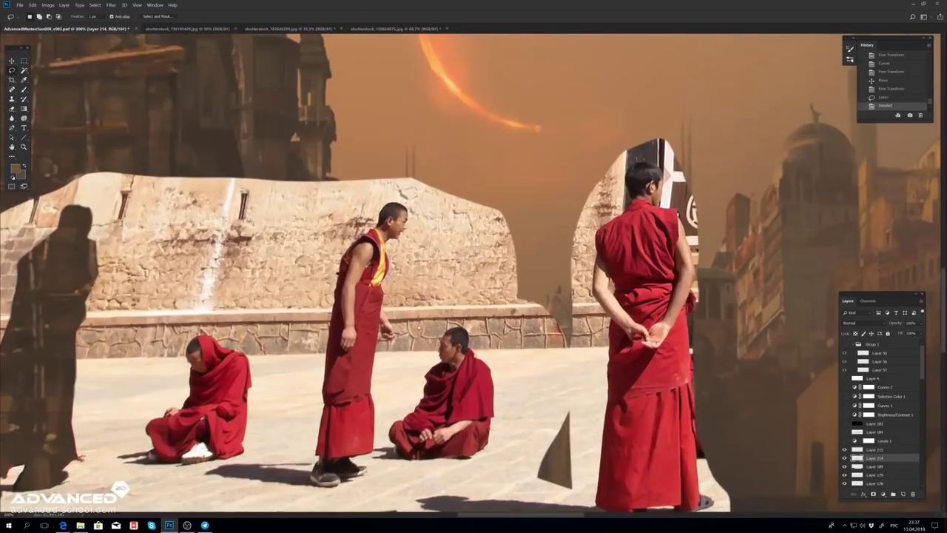
scroll(473, 274, down, 2)
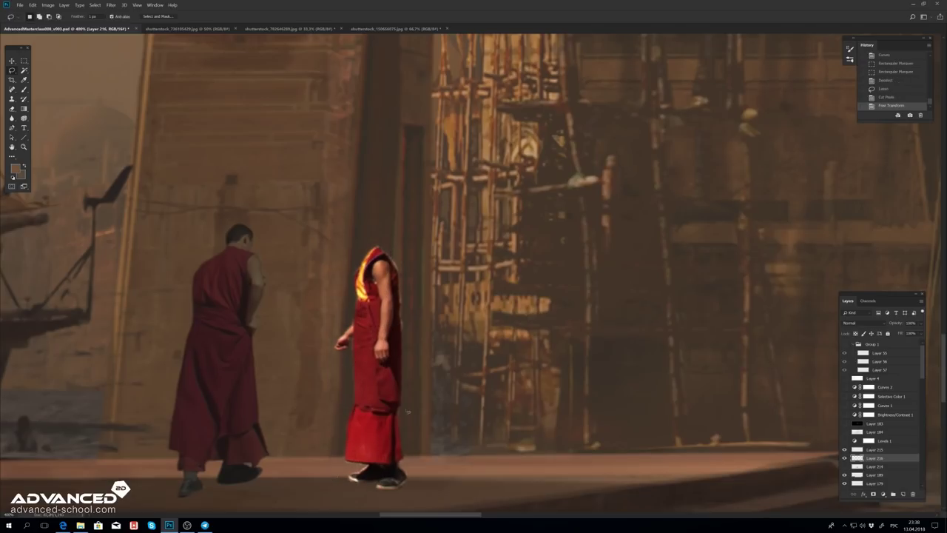
key(Return)
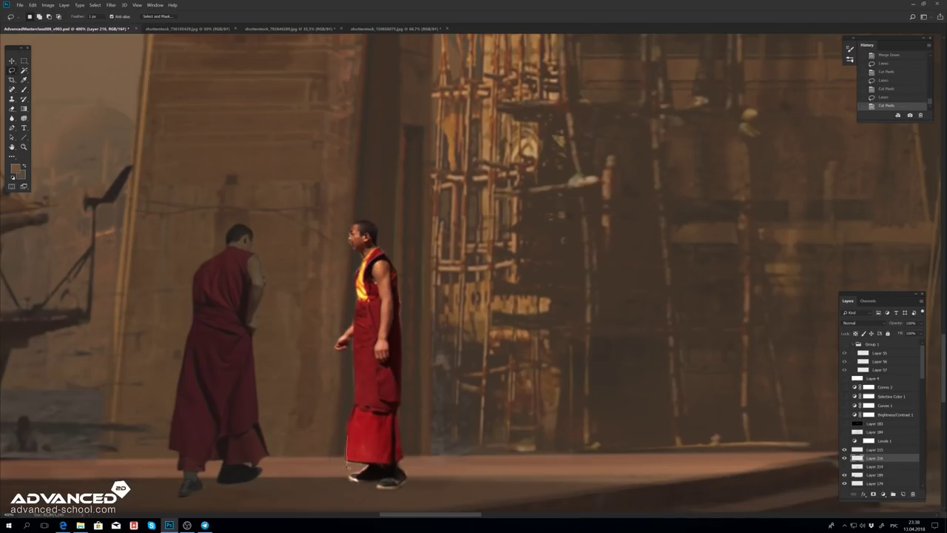
key(ctrl+x)
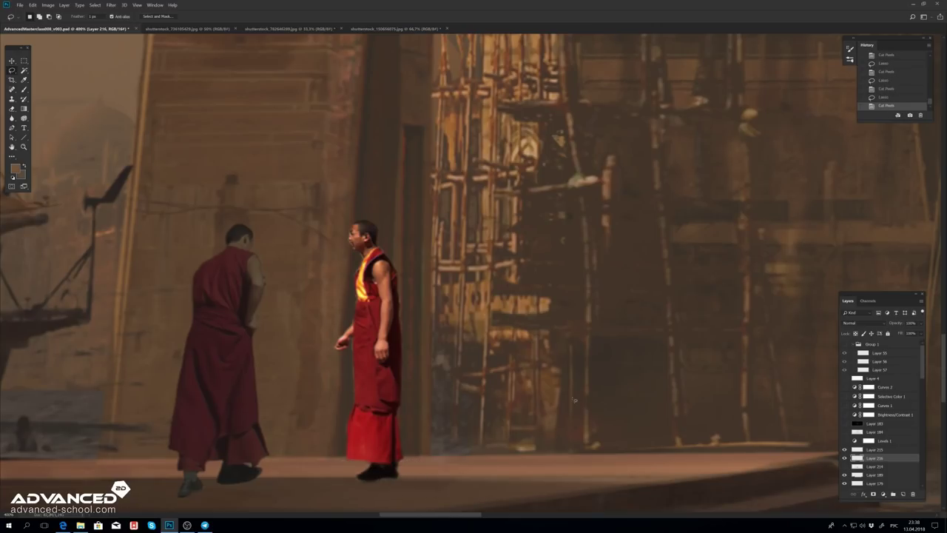
key(ctrl+u)
key(Return)
Step: Lay a light gradient over the monk on a new Lighten-mode layer with lowered fill
key(ctrl+shift+alt+n)
key(g)
drag(234, 153, 416, 410)
key(shift+alt+g)
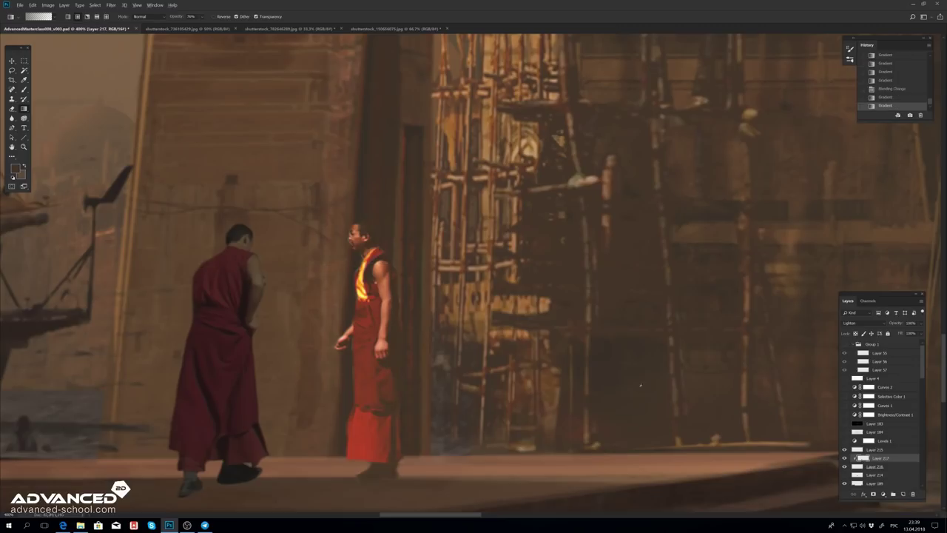
drag(909, 343, 904, 343)
Step: Add a clipped layer and brighten the monk's midtones with a curve, pulling highlights down
key(ctrl+shift+alt+n)
key(ctrl+minus)
key(ctrl+alt+g)
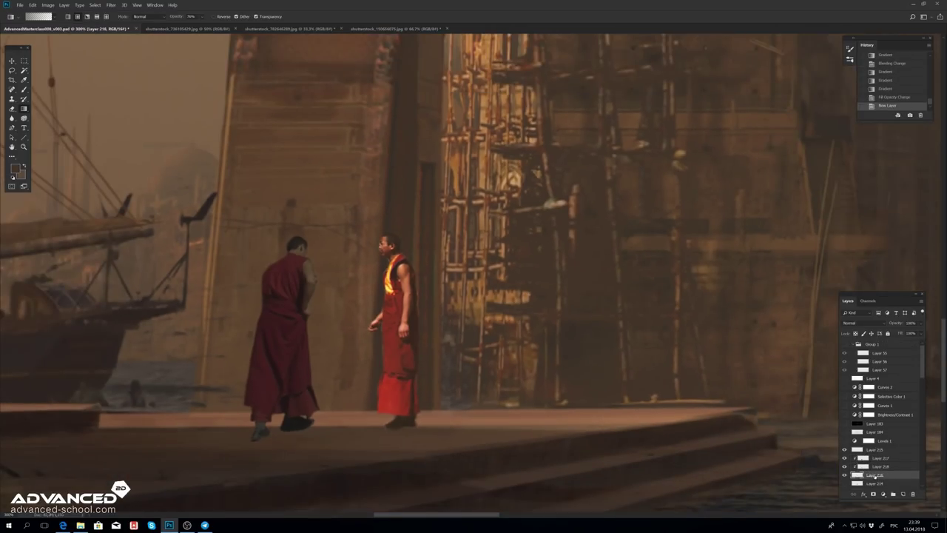
key(ctrl+m)
drag(638, 137, 639, 178)
drag(587, 206, 586, 191)
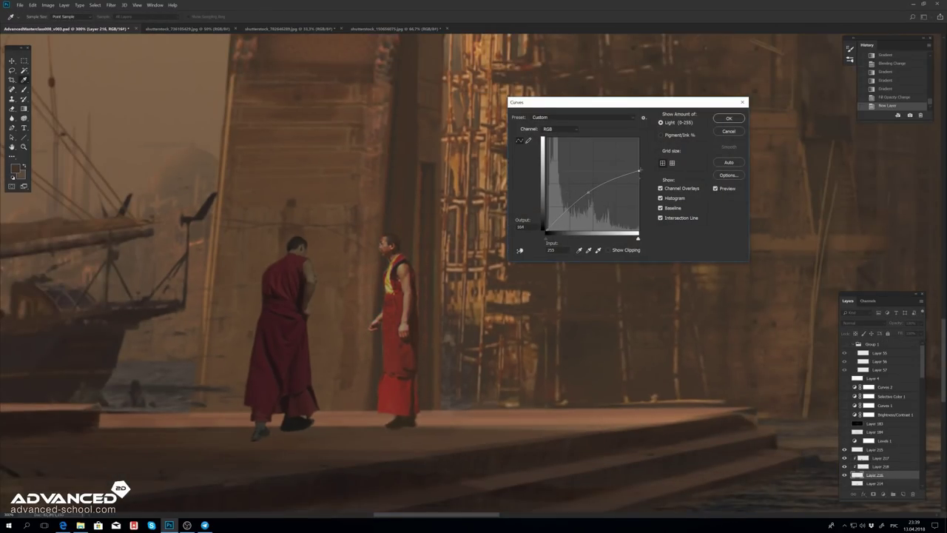
click(729, 118)
Step: Try shifting the robes' reds toward cyan, delete that adjustment, and retune the curves layer
key(ctrl+plus)
click(570, 134)
drag(563, 150, 570, 152)
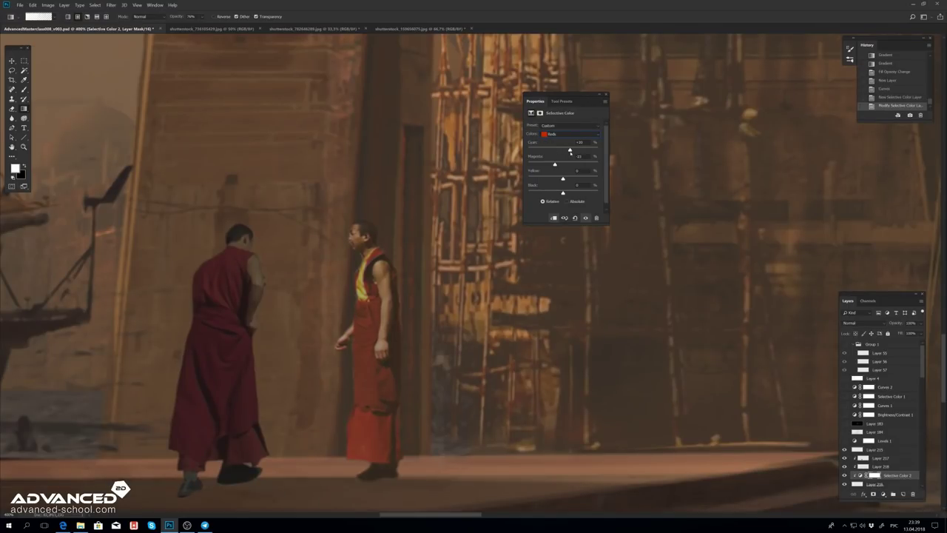
click(606, 97)
key(ctrl+0)
key(v)
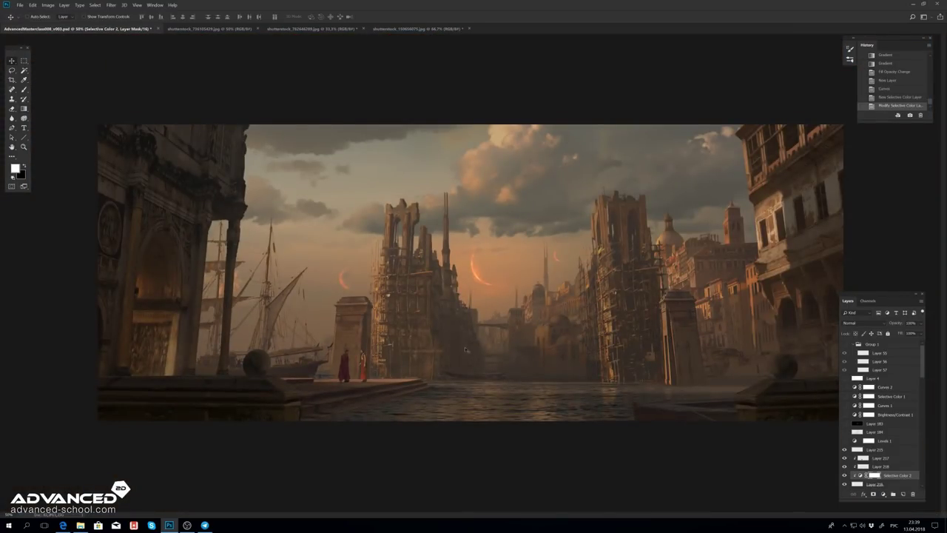
key(Delete)
drag(562, 178, 570, 170)
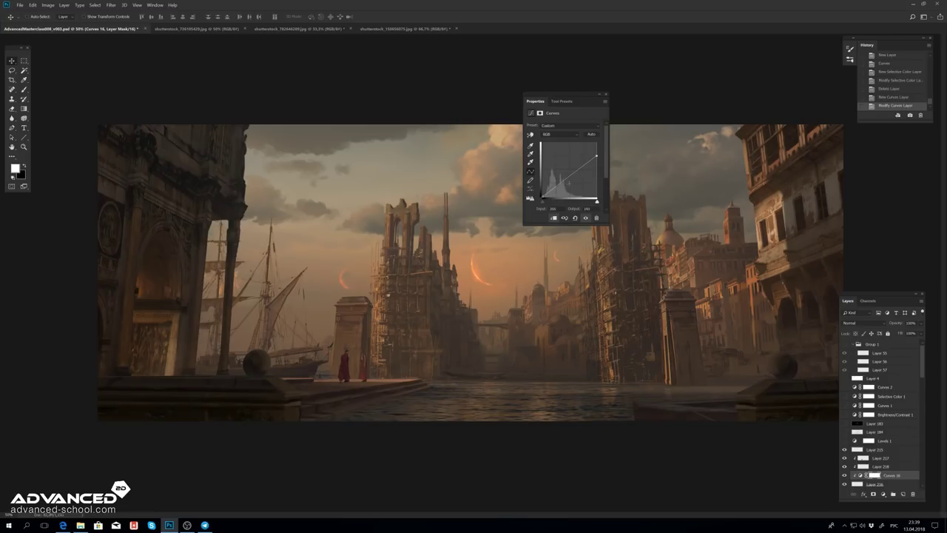
click(605, 97)
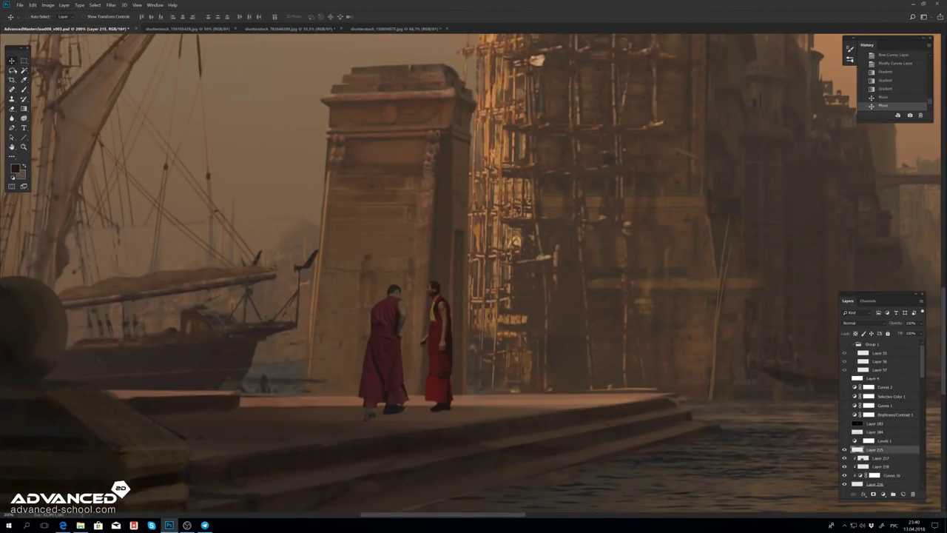
Step: Reshape the monks' feet and narrow and stretch the left monk's figure
key(Return)
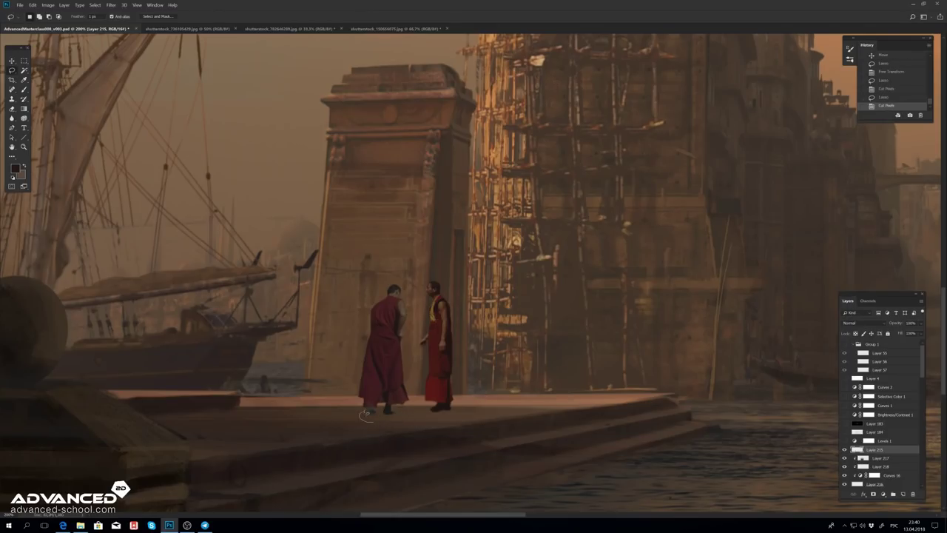
key(ctrl+d)
drag(373, 338, 370, 337)
key(ctrl+t)
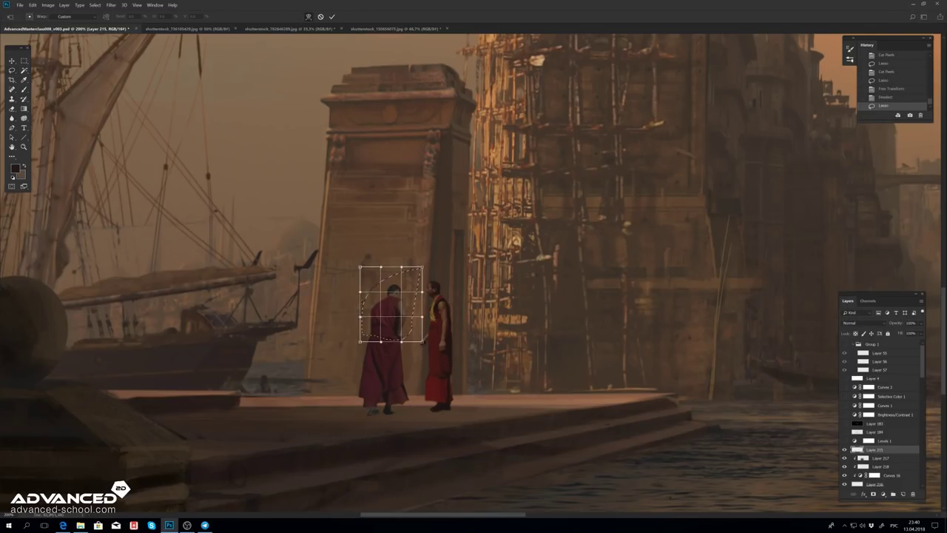
key(Return)
key(ctrl+d)
key(ctrl+t)
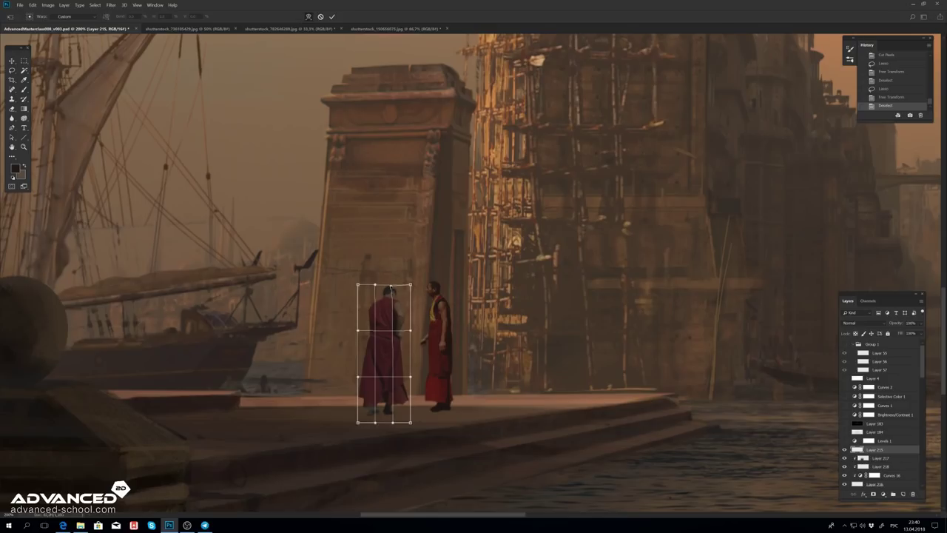
drag(383, 284, 376, 278)
key(Return)
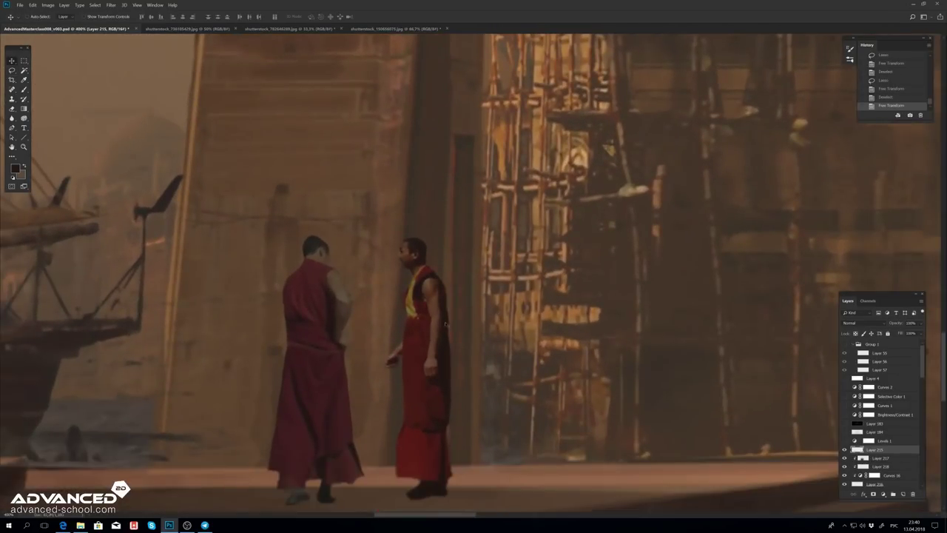
Step: Slightly blur the layer, then add a darkening Curves and a Hue/Saturation adjustment
click(111, 5)
key(ctrl+minus)
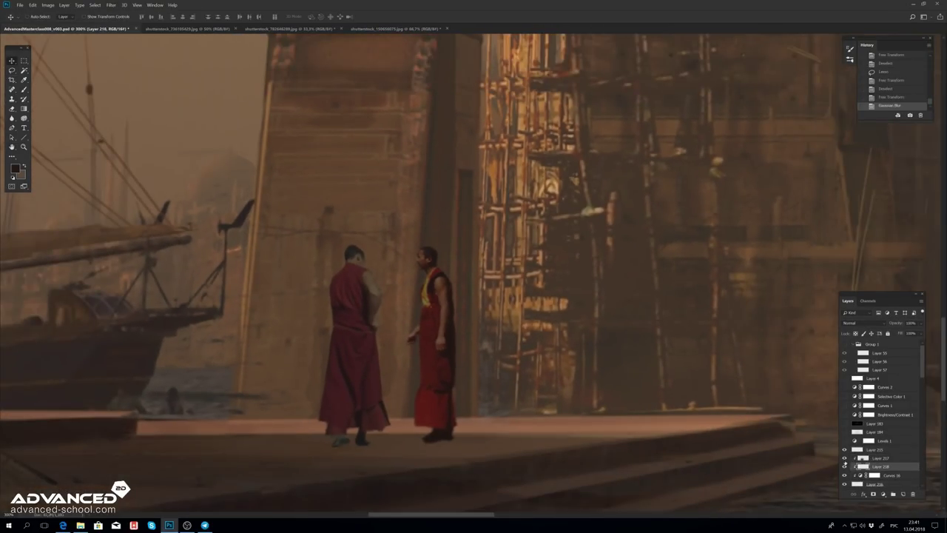
click(874, 475)
click(882, 494)
click(897, 402)
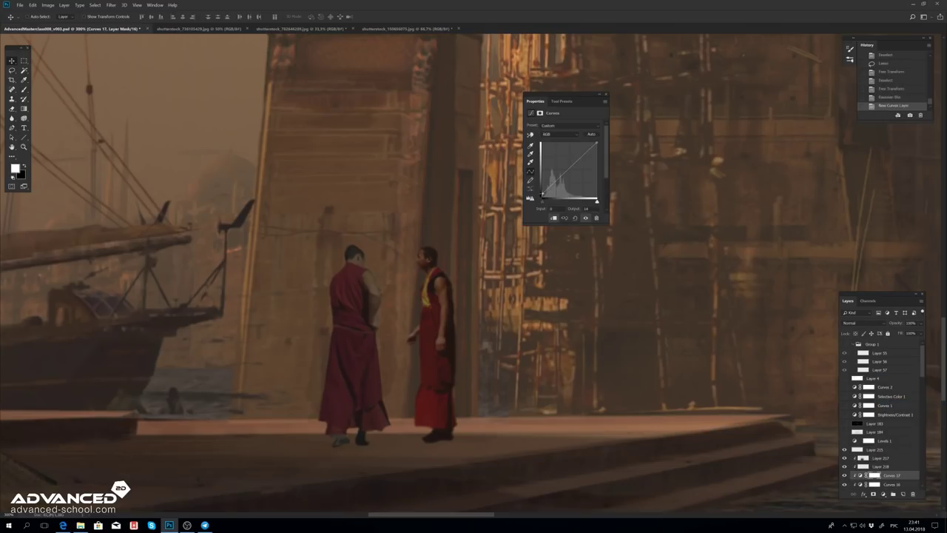
drag(566, 170, 566, 176)
click(606, 97)
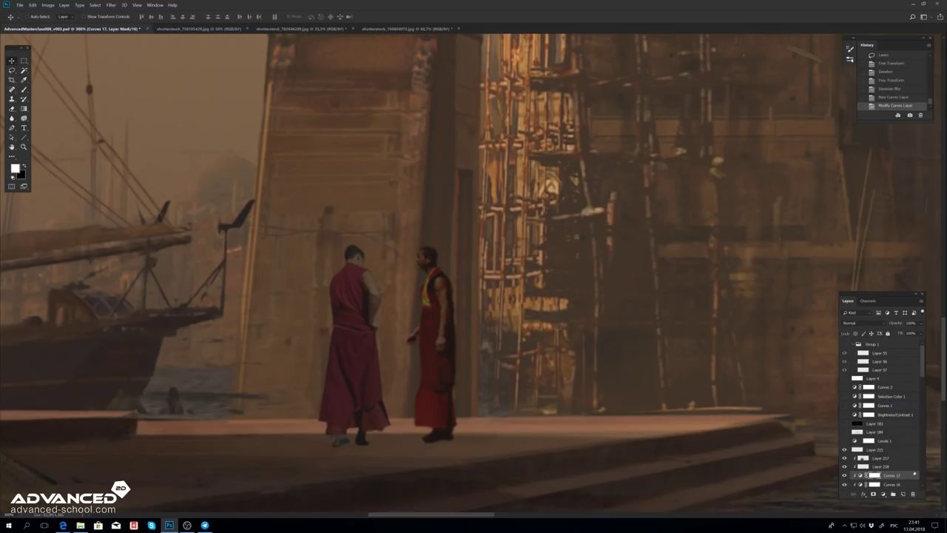
click(883, 493)
click(897, 433)
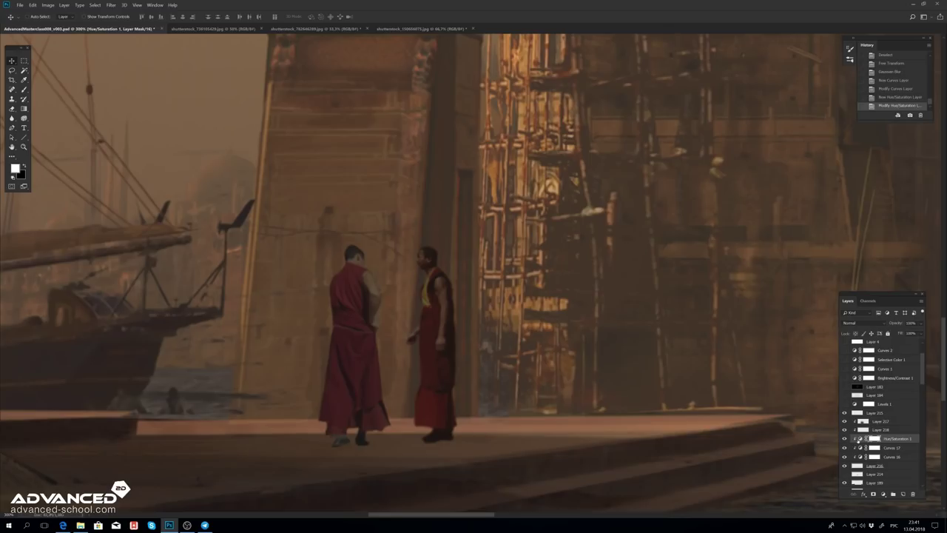
Step: Darken the monk figures on Layer 216 with a curve and paint a shadow at their feet
click(875, 466)
key(l)
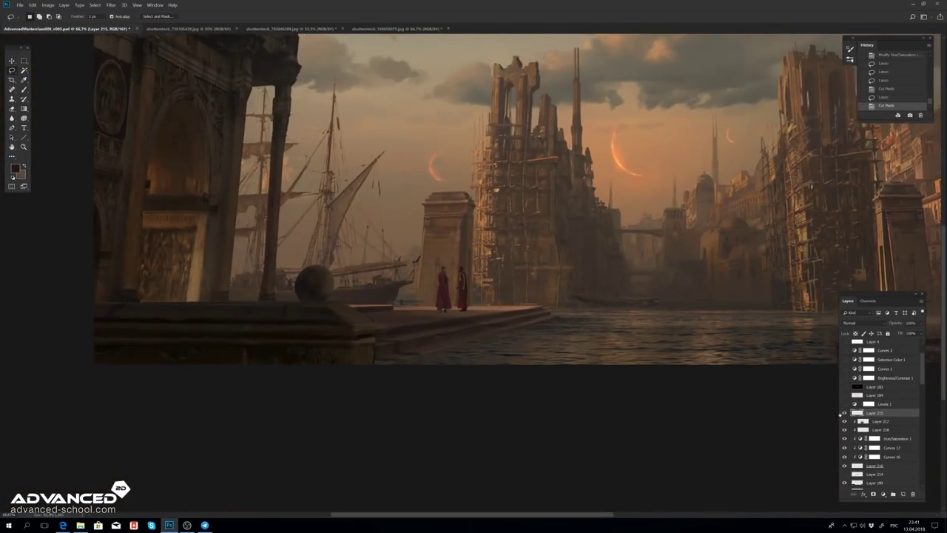
drag(489, 448, 518, 385)
key(ctrl+m)
click(594, 191)
key(Return)
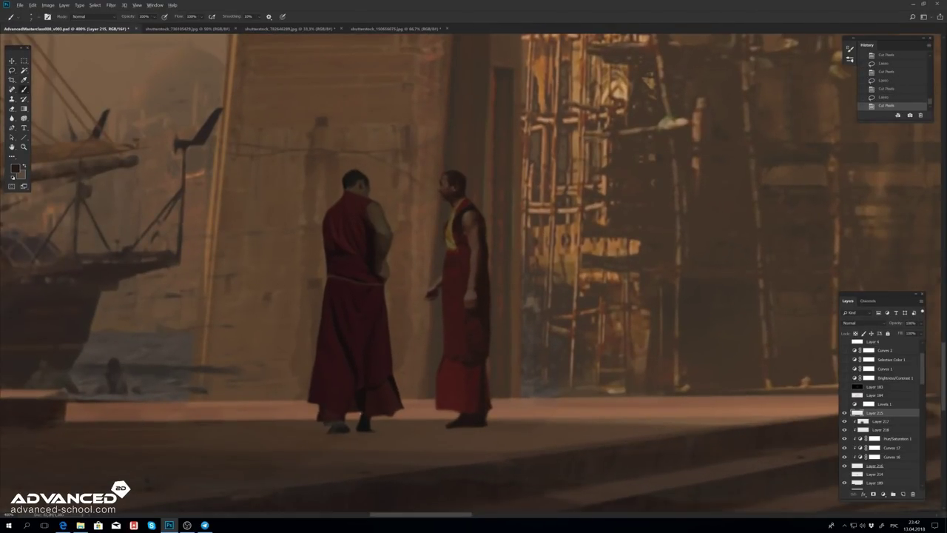
click(372, 424)
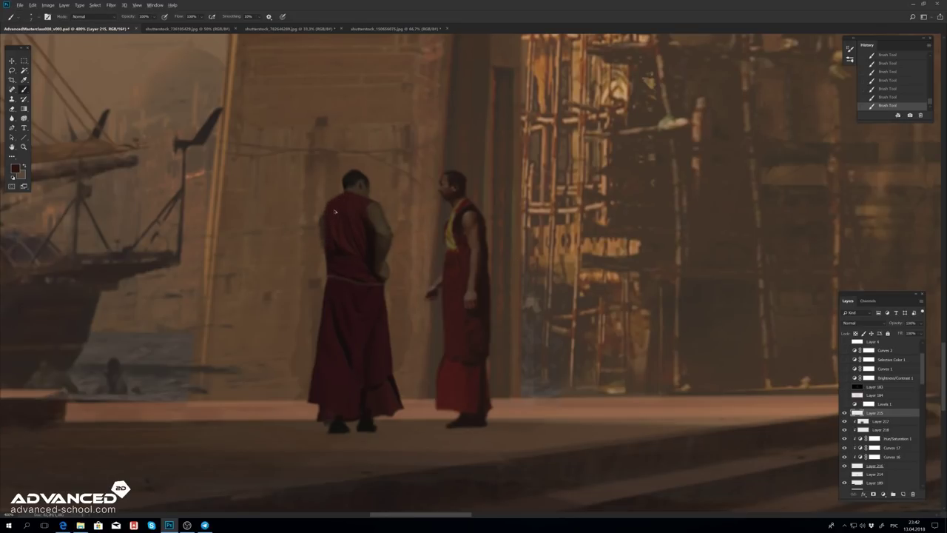
Step: Merge the monk layers, add a new layer, and place a duplicate above Layer 218
key(l)
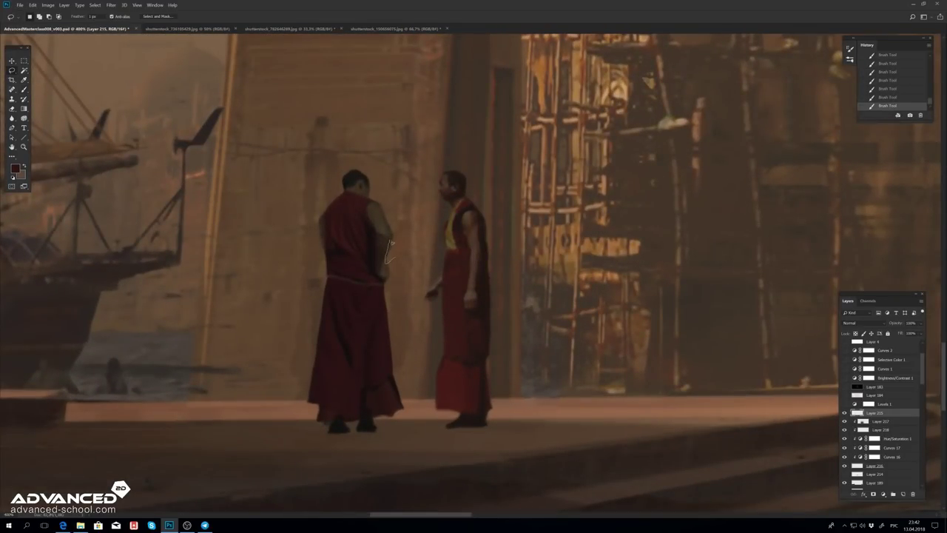
key(ctrl+minus)
key(ctrl+minus)
key(ctrl+minus)
key(ctrl+e)
key(g)
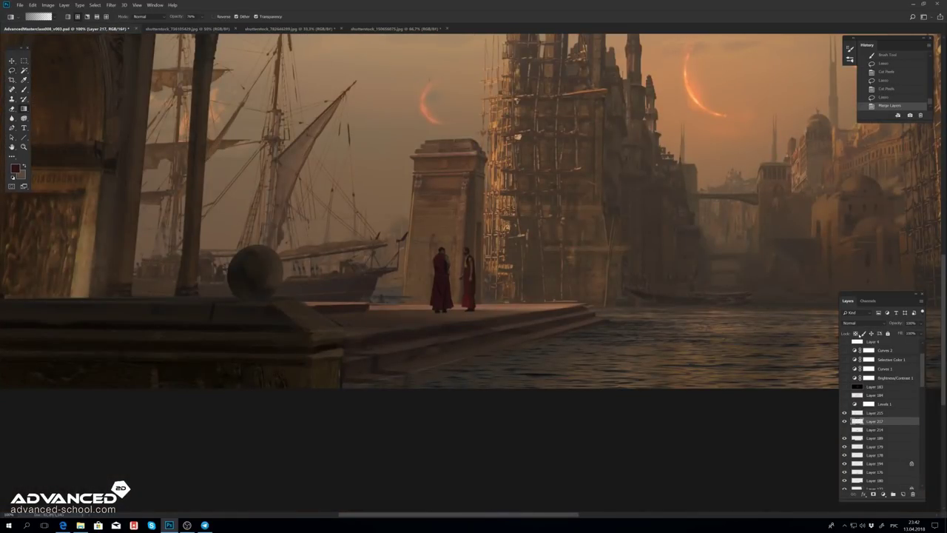
key(ctrl+shift+n)
key(Return)
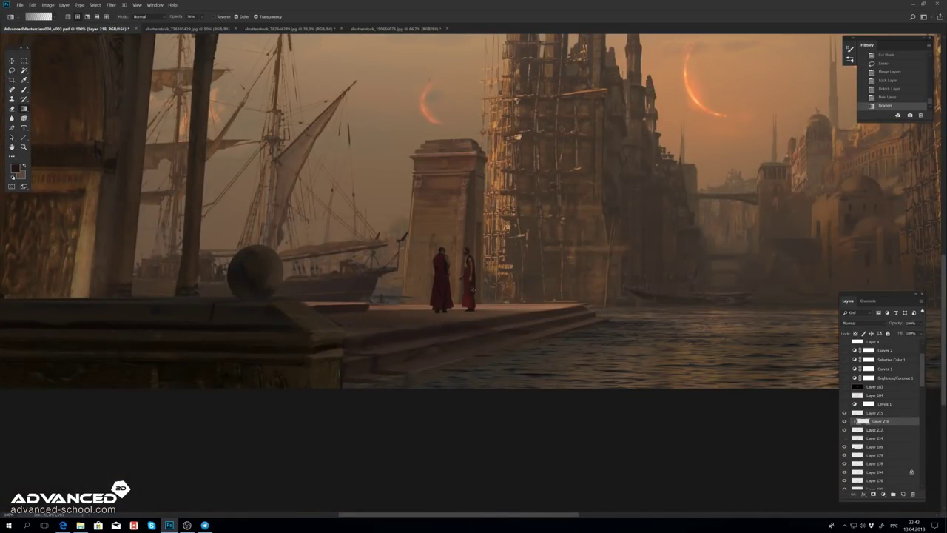
key(ctrl+plus)
key(ctrl+plus)
key(ctrl+plus)
key(ctrl+bracketright)
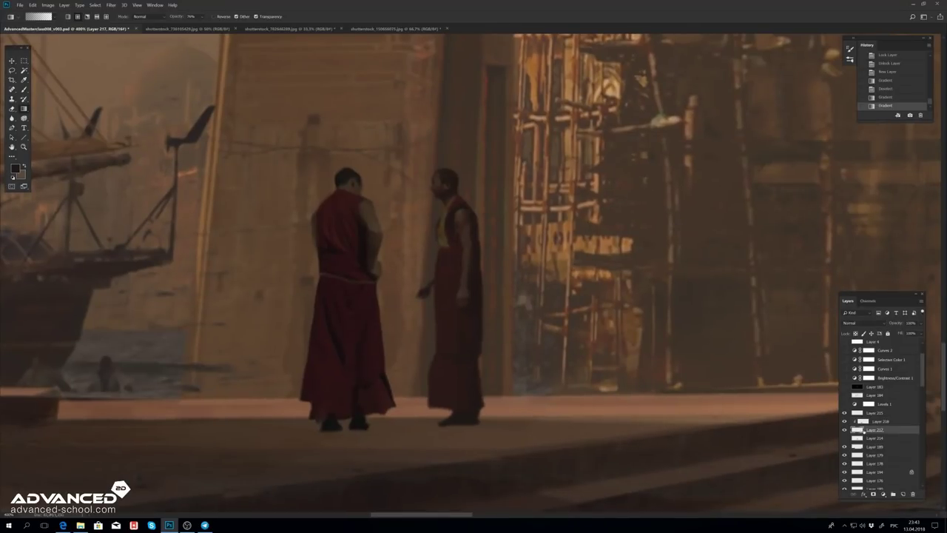
key(ctrl+bracketright)
Step: Brighten the right monk copy with Levels and erase part of it
key(ctrl+l)
key(Return)
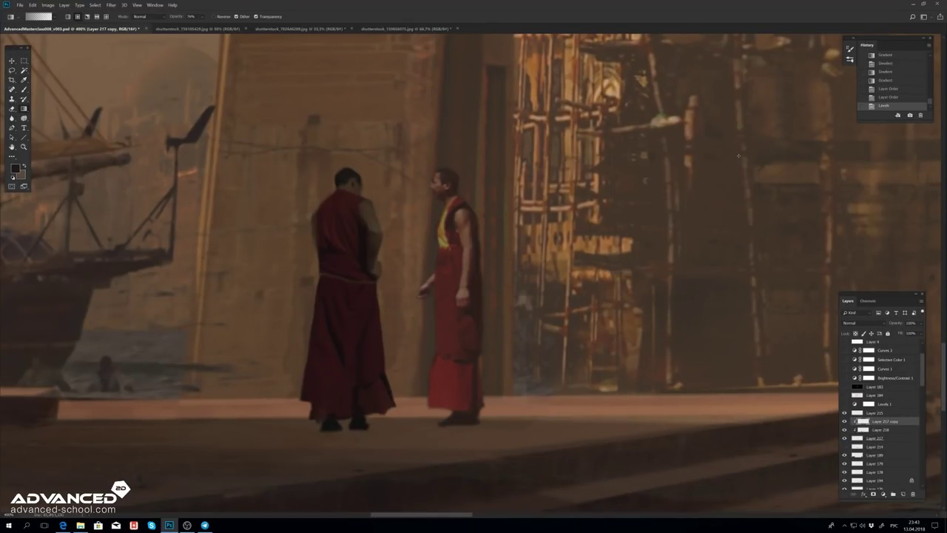
key(e)
drag(457, 355, 464, 252)
key(ctrl+minus)
key(ctrl+minus)
key(ctrl+minus)
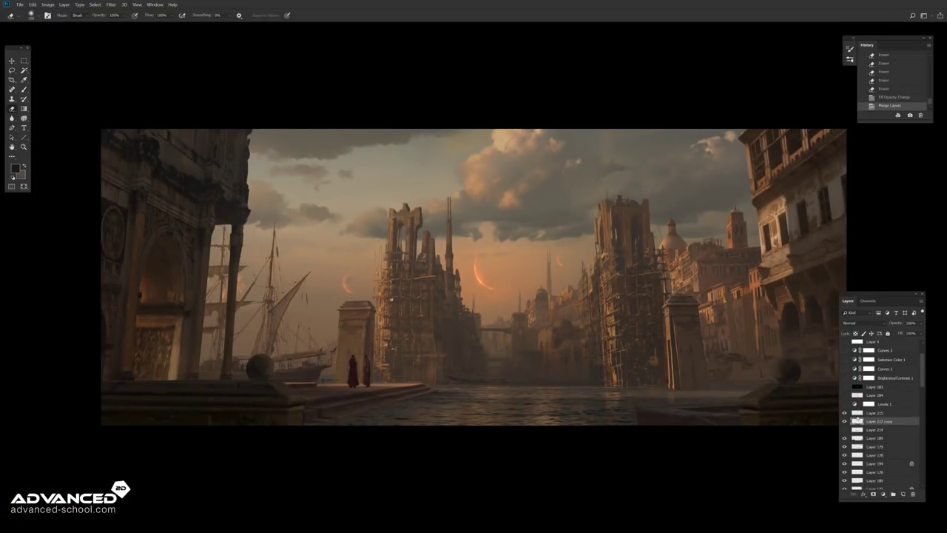
Step: Merge the layers and reapply darkening Curves adjustments several times
key(ctrl+e)
key(ctrl+m)
key(Return)
key(alt+bracketleft)
key(ctrl+m)
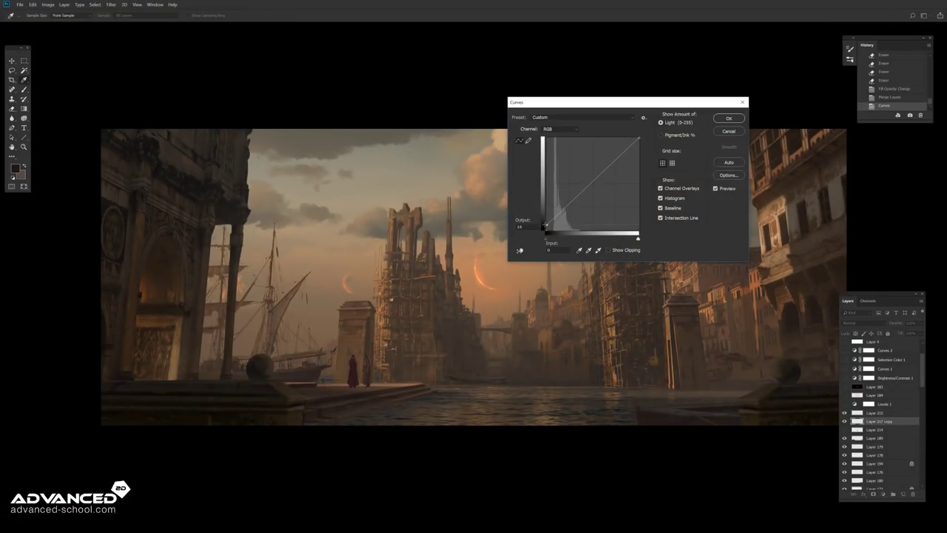
click(737, 118)
key(ctrl+m)
key(Return)
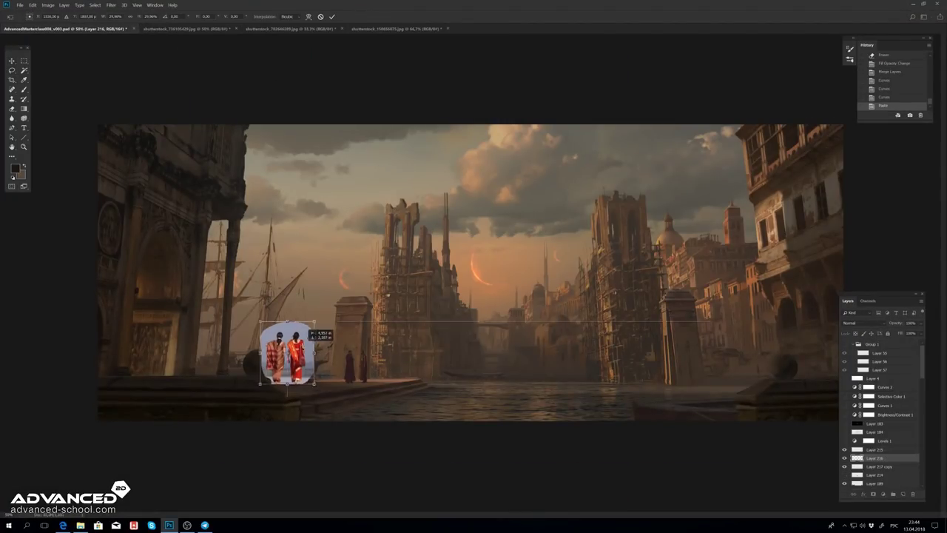
Step: Mask the women figures, select parts by Color Range, merge, and apply a curve
click(874, 494)
click(95, 4)
click(107, 85)
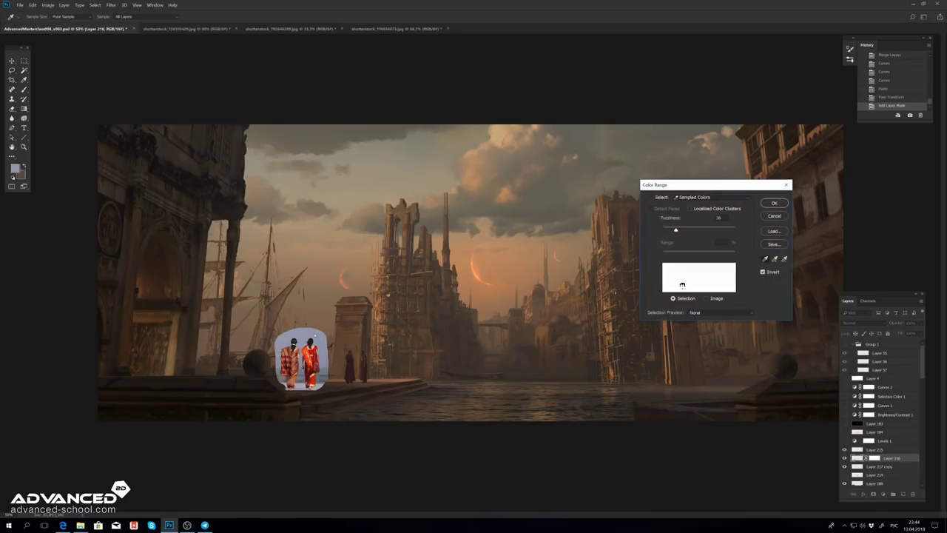
key(Return)
key(ctrl+e)
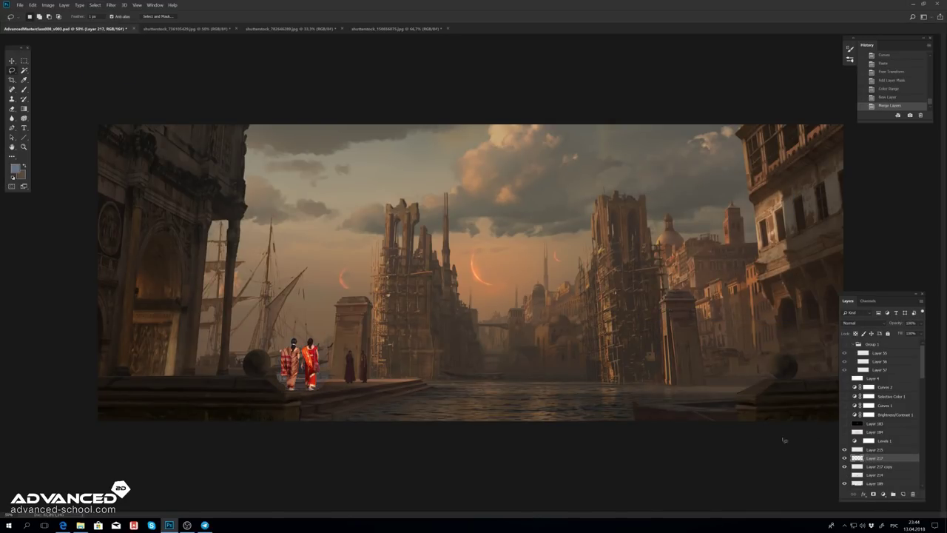
key(ctrl+m)
key(Return)
Step: Scale the two women to fit the quay and cut the excess around the right woman's legs
key(ctrl+t)
key(Return)
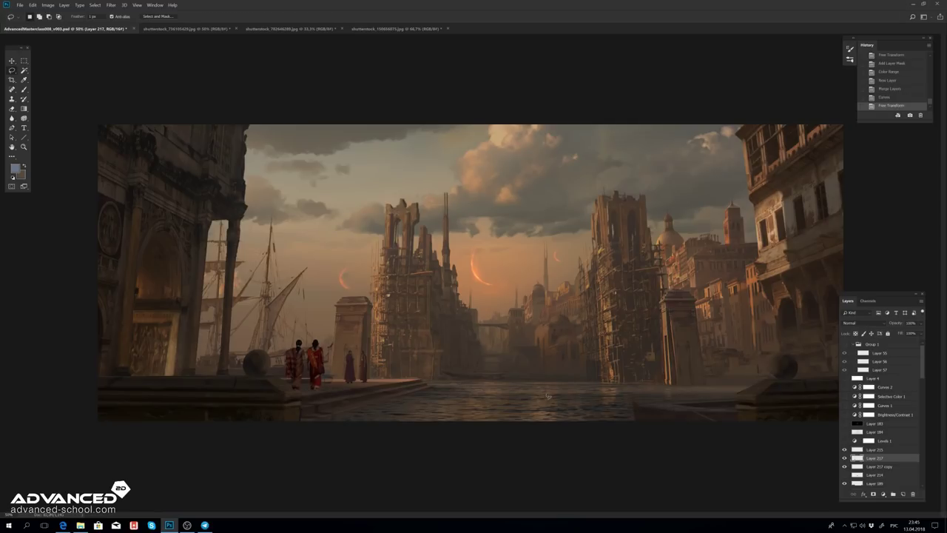
scroll(237, 387, up, 3)
scroll(303, 363, up, 3)
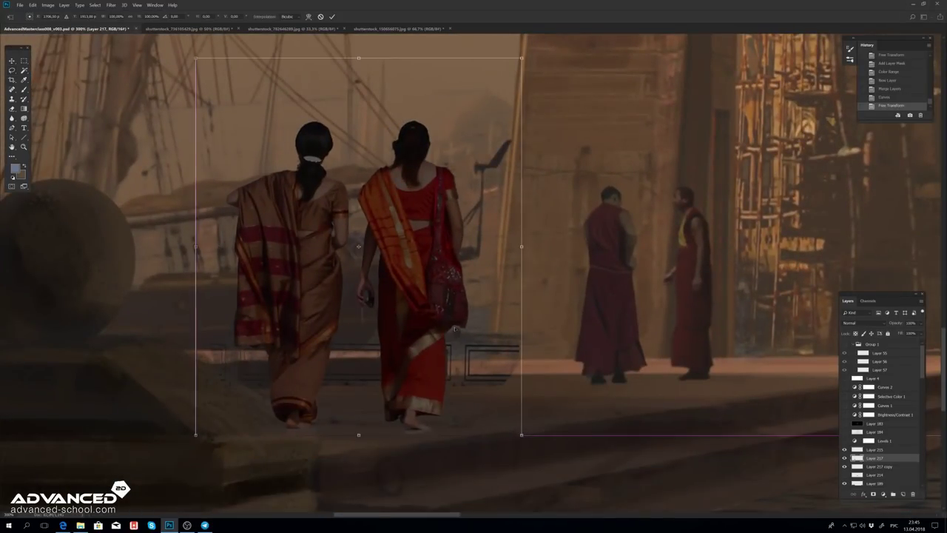
drag(481, 428, 487, 285)
key(ctrl+x)
key(ctrl+minus)
key(ctrl+minus)
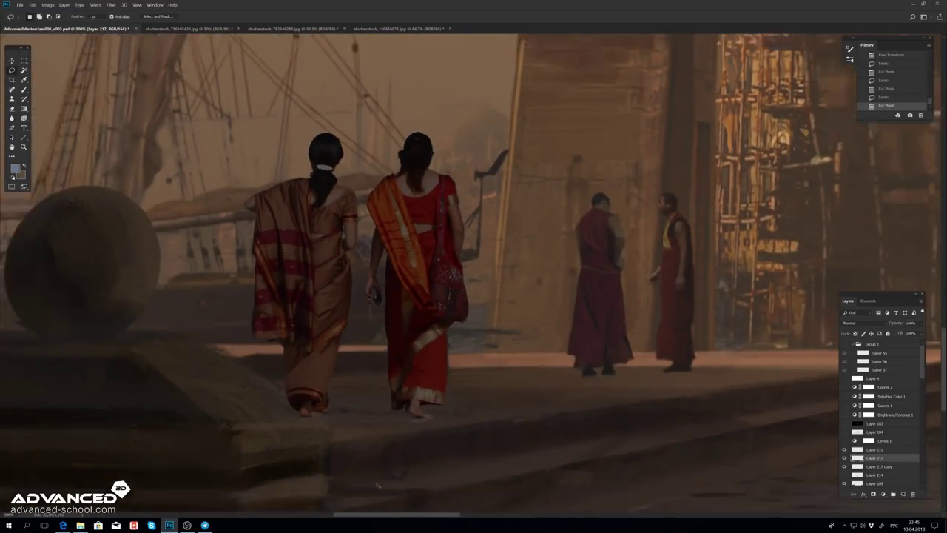
key(ctrl+minus)
key(ctrl+minus)
Step: Try and undo a gradient on the women, then reposition them and a small figure
key(g)
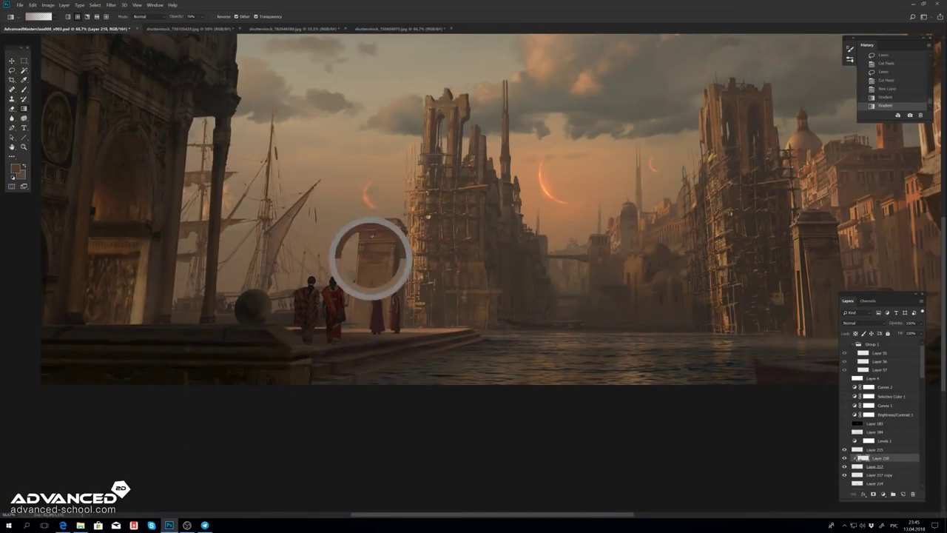
drag(372, 258, 331, 314)
key(ctrl+z)
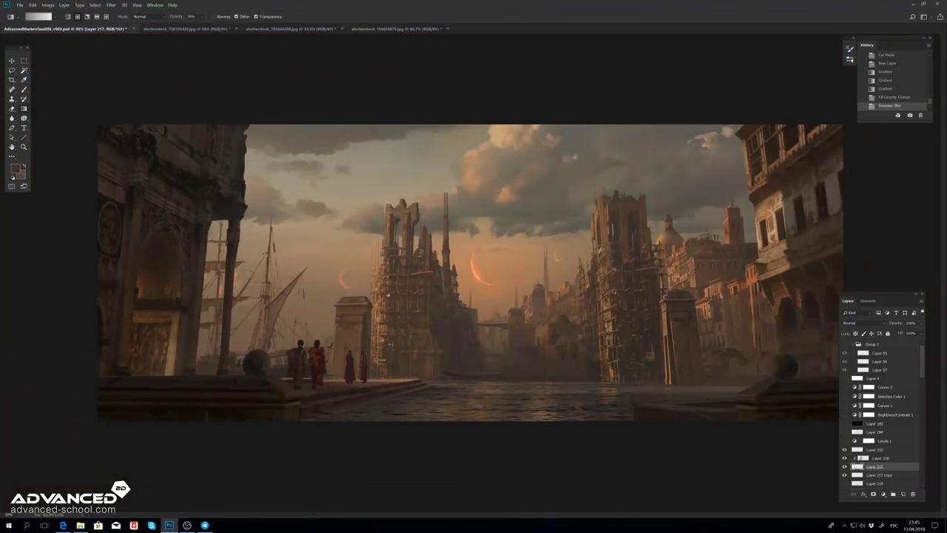
key(v)
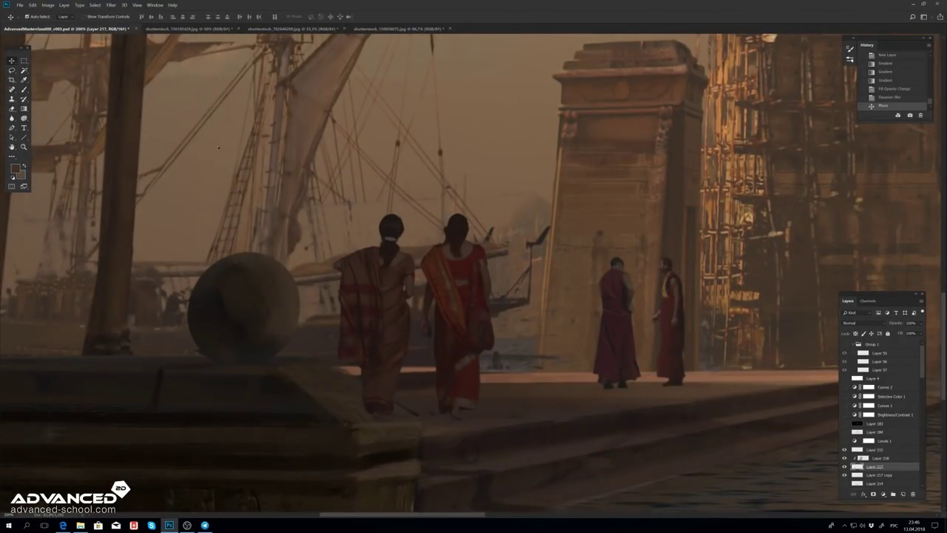
mouse_move(518, 277)
mouse_down()
mouse_move(506, 277)
mouse_move(532, 278)
mouse_up()
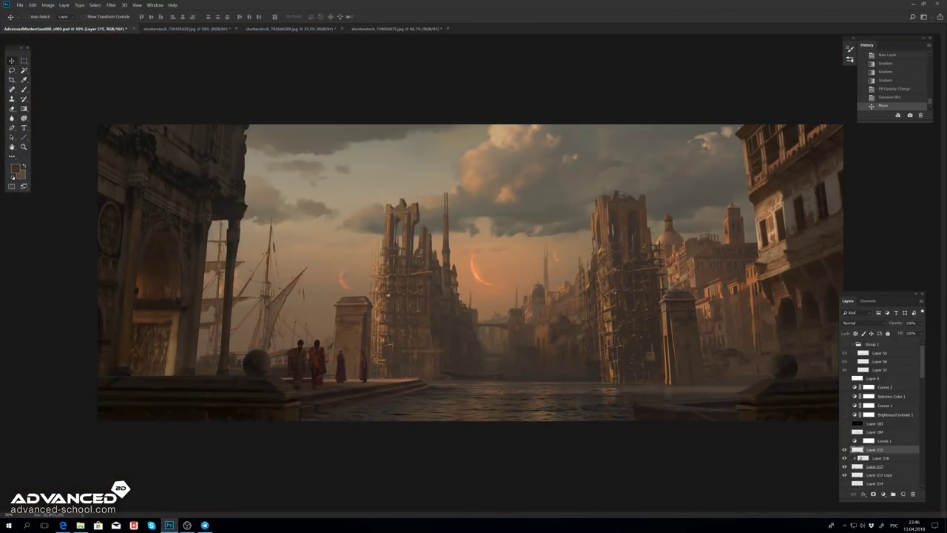
key(ctrl+t)
key(Return)
drag(363, 367, 399, 364)
Step: Adjust the figures' tones with curves and move Layer 217 copy 2 up the stack
key(ctrl+m)
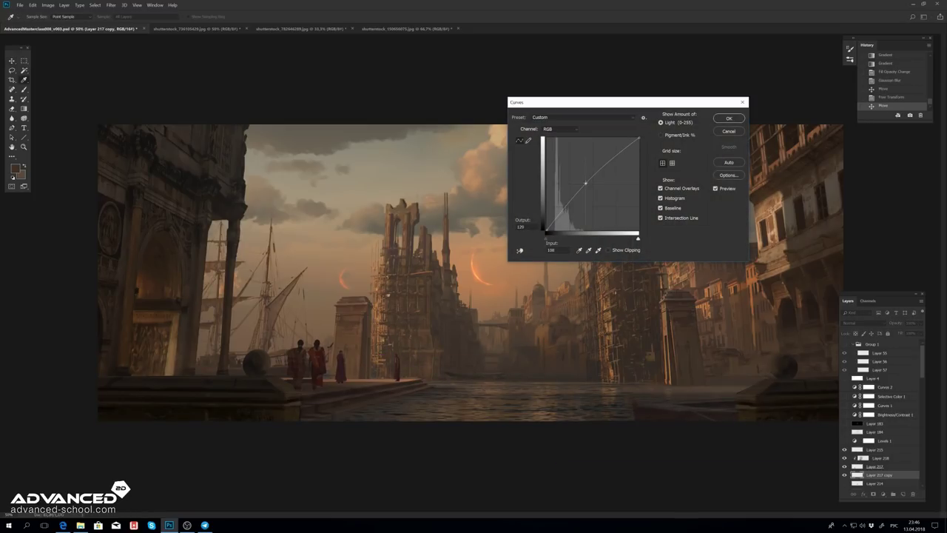
click(728, 119)
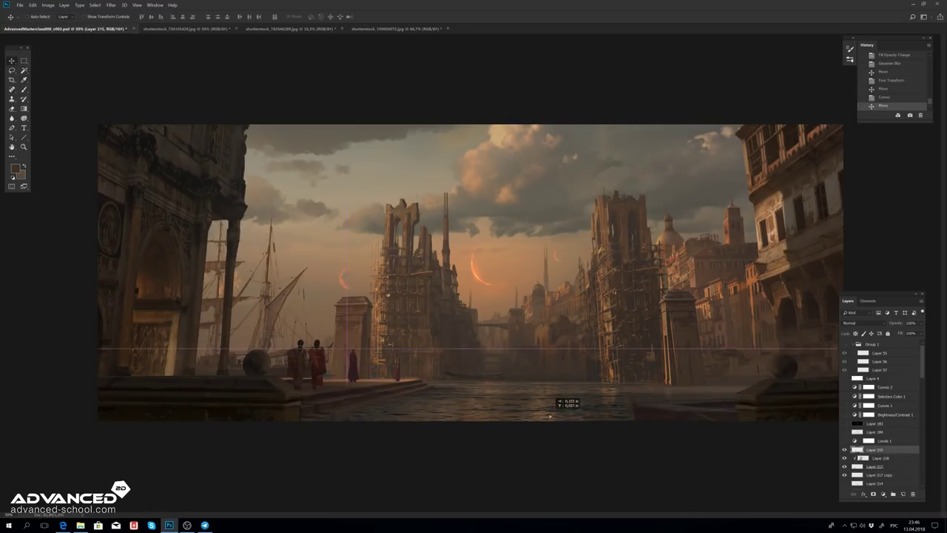
drag(340, 361, 348, 372)
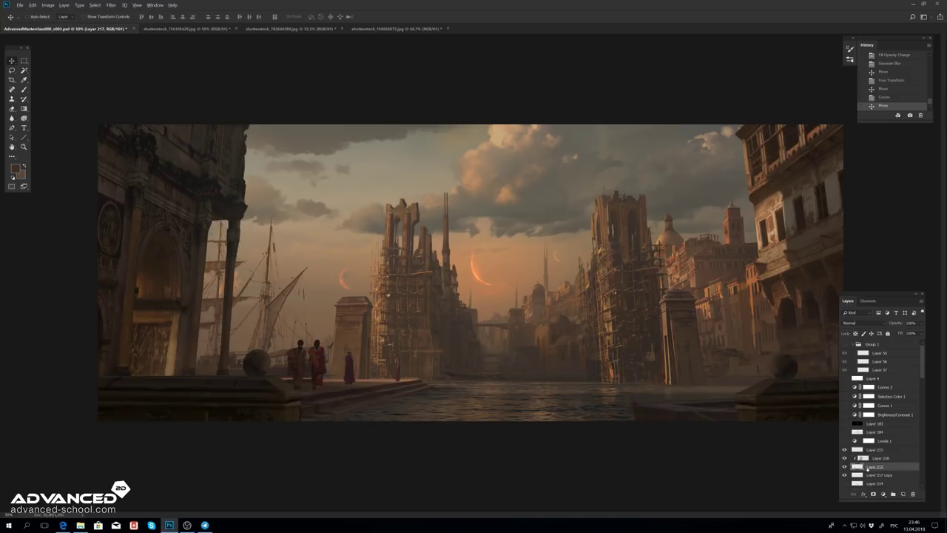
key(ctrl+bracketright)
key(ctrl+m)
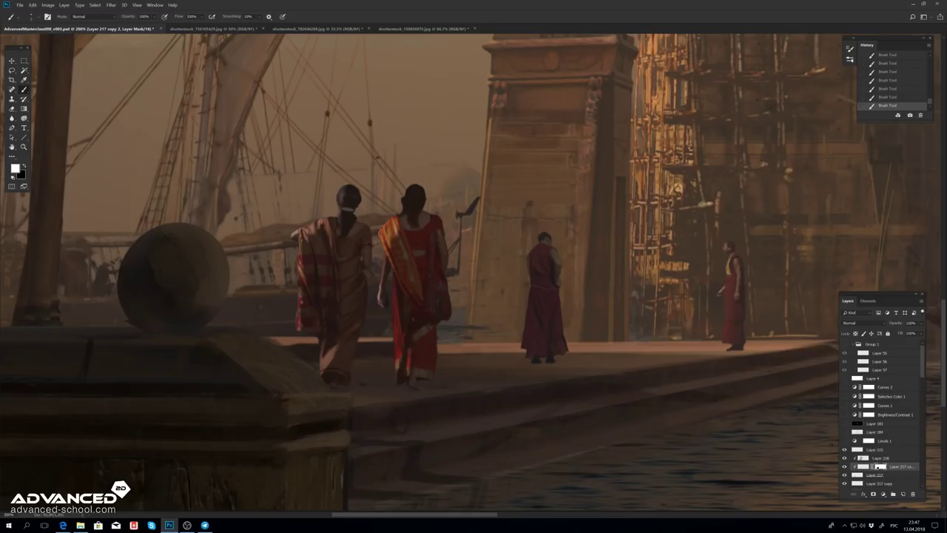
key(ctrl+0)
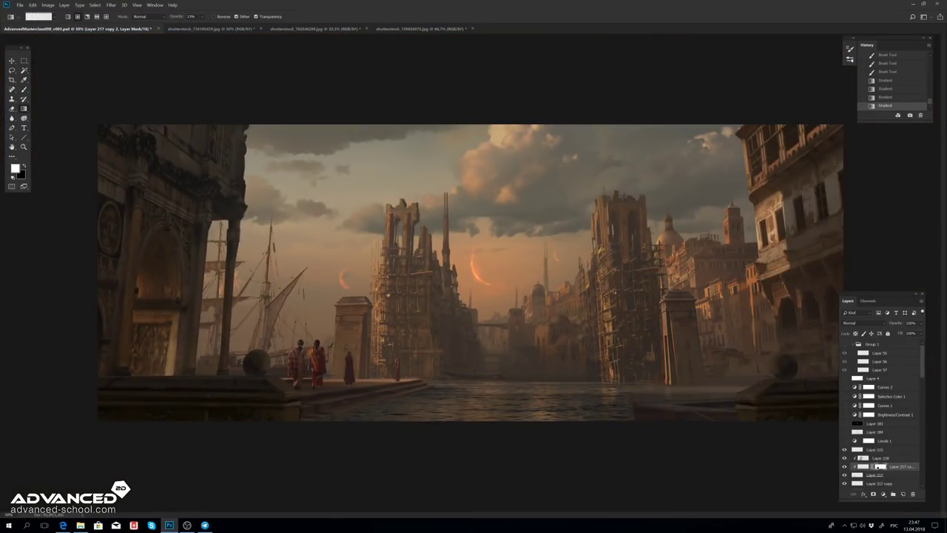
Step: Undo the gradient steps, then lasso and cut away the excess pixels at the figures' feet
key(ctrl+alt+z)
key(ctrl+alt+z)
key(ctrl+alt+z)
key(ctrl+alt+z)
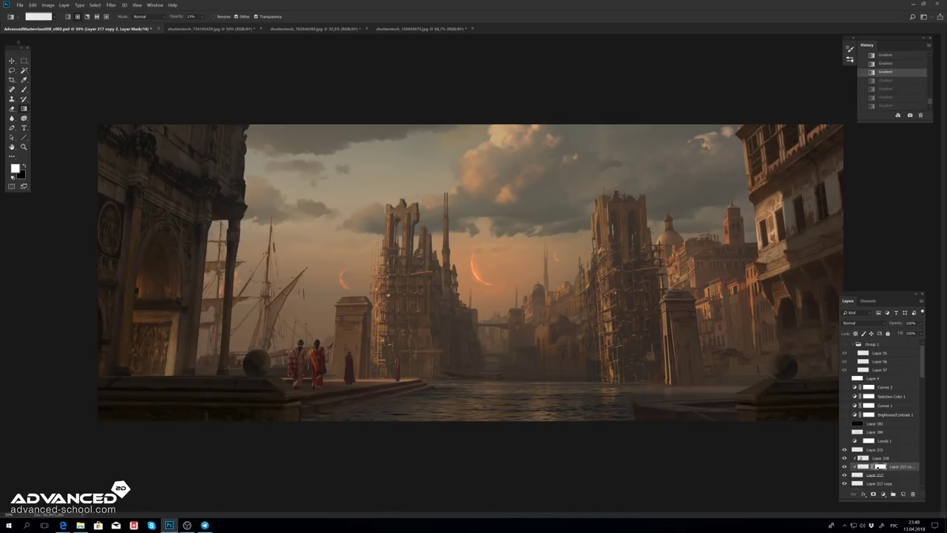
key(l)
key(ctrl+plus)
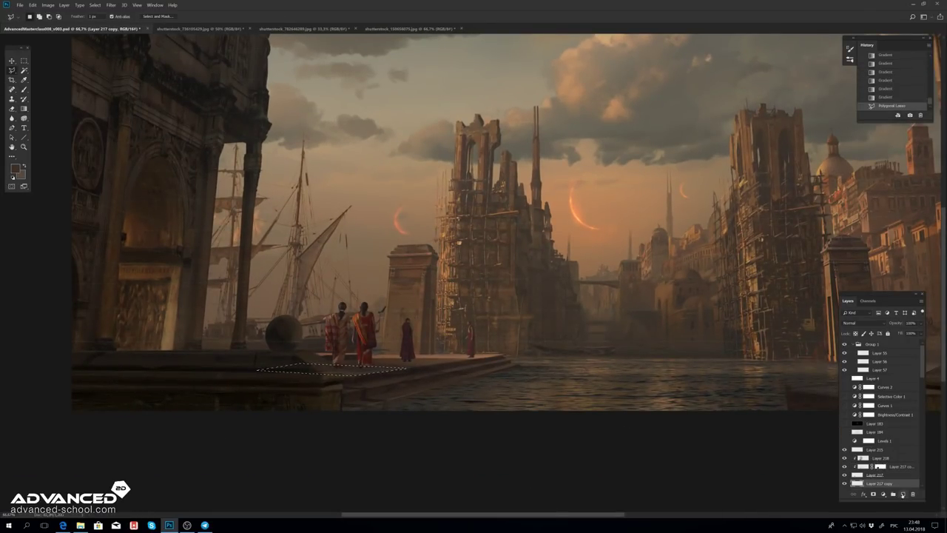
key(ctrl+d)
scroll(333, 381, up, 4)
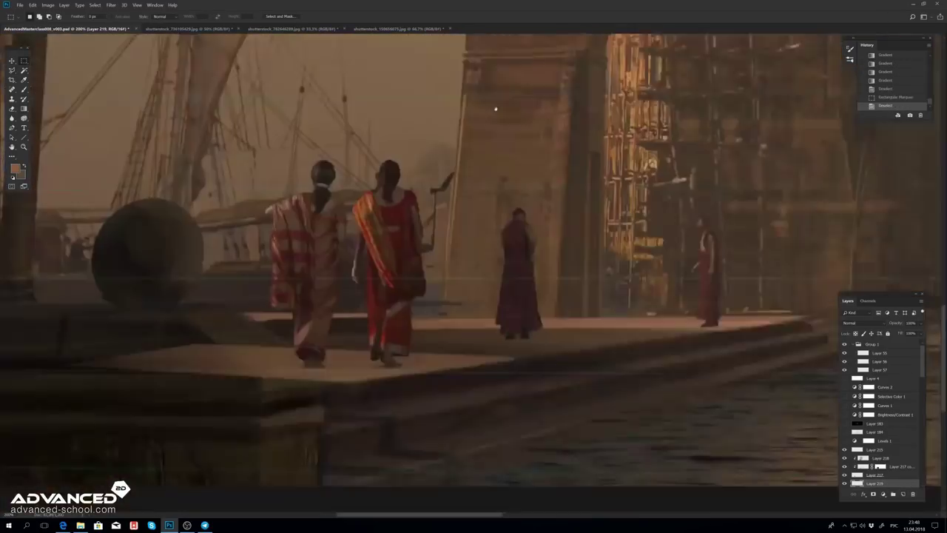
key(r)
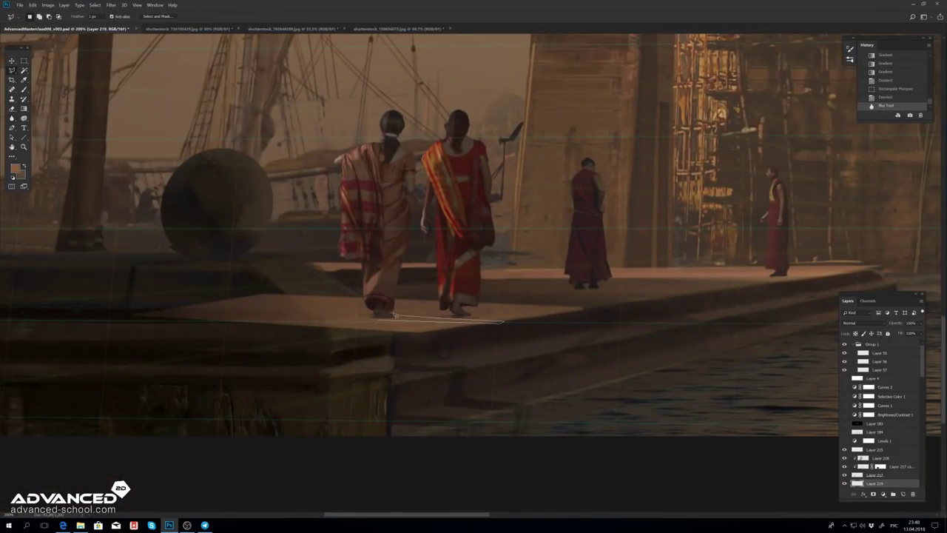
double_click(478, 316)
key(ctrl+x)
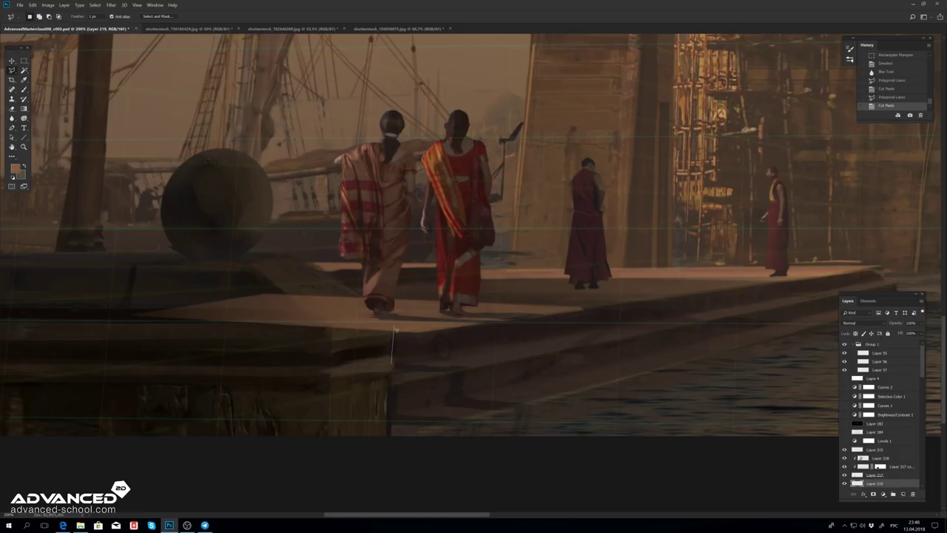
double_click(338, 465)
key(ctrl+x)
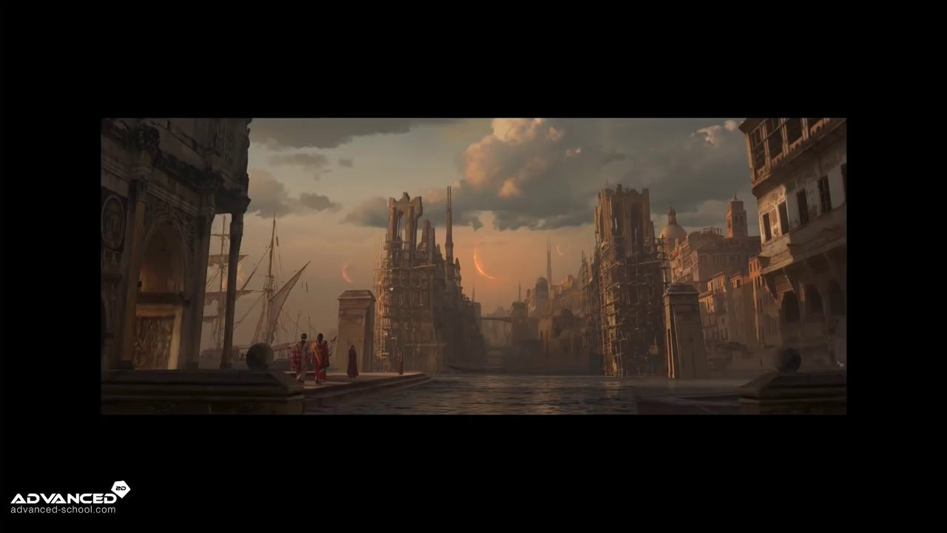
Step: Flip the canvas horizontally and add a new Lighten-mode layer above for a gradient glow
click(47, 4)
click(141, 104)
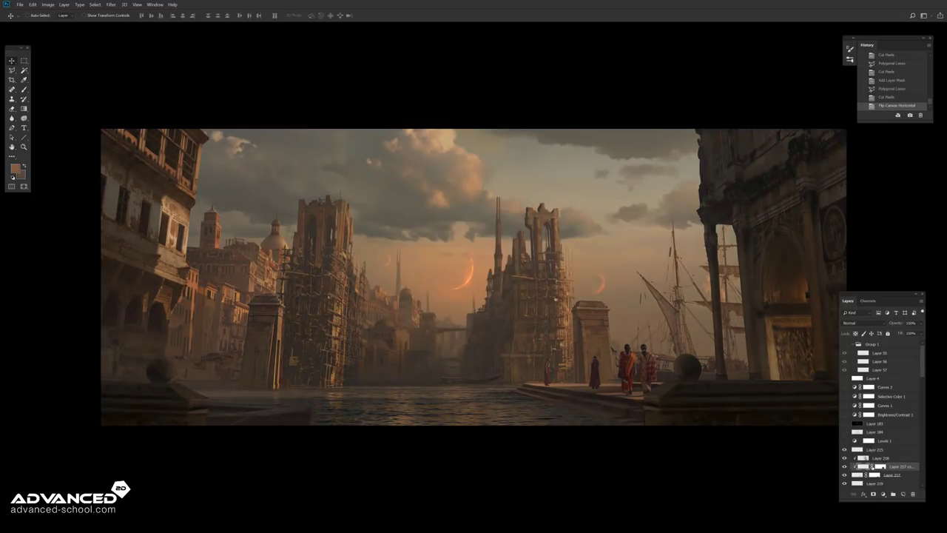
key(ctrl+shift+alt+n)
key(ctrl+bracketright)
key(g)
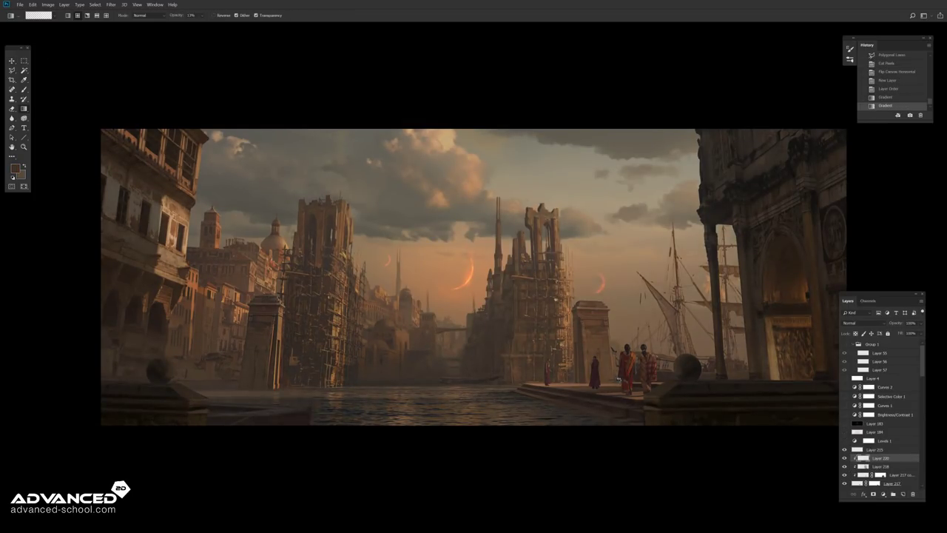
click(859, 322)
click(856, 387)
Step: Apply a Hue/Saturation tweak to Layer 217, compare the warmer result, then flip the canvas back
click(875, 484)
key(ctrl+u)
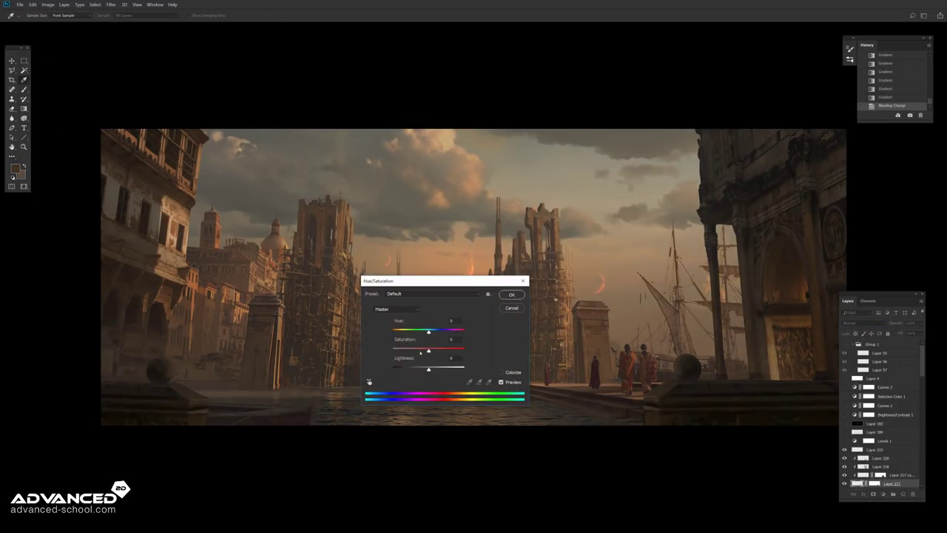
key(Return)
scroll(861, 423, down, 2)
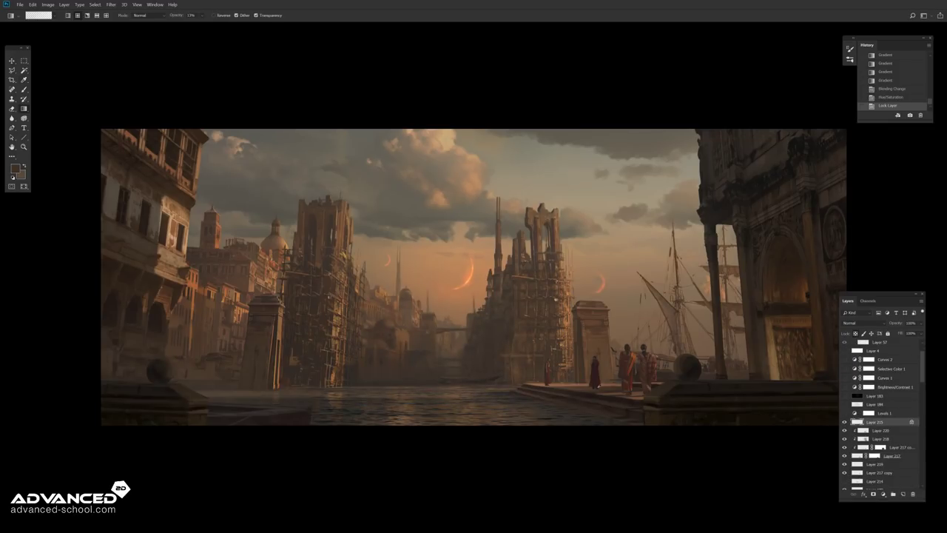
click(844, 405)
key(Tab)
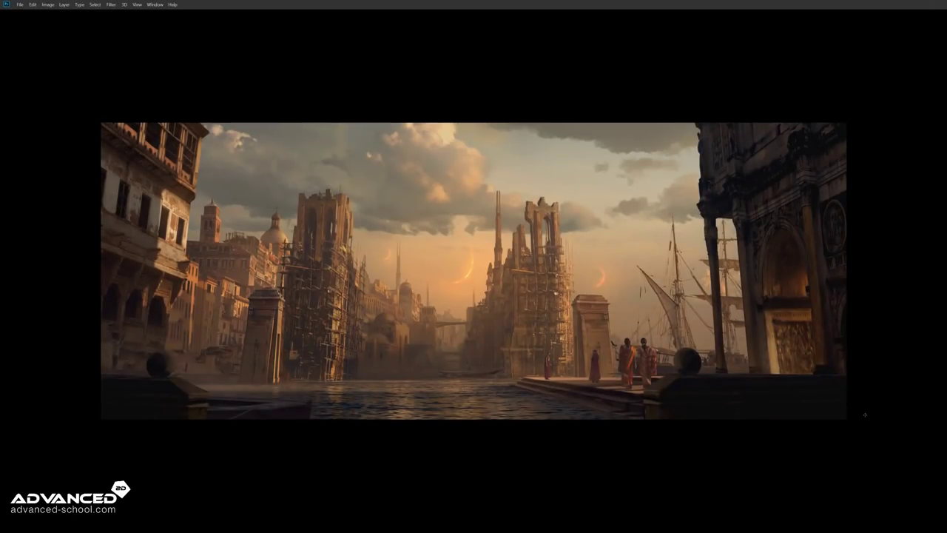
key(Tab)
click(48, 5)
click(155, 102)
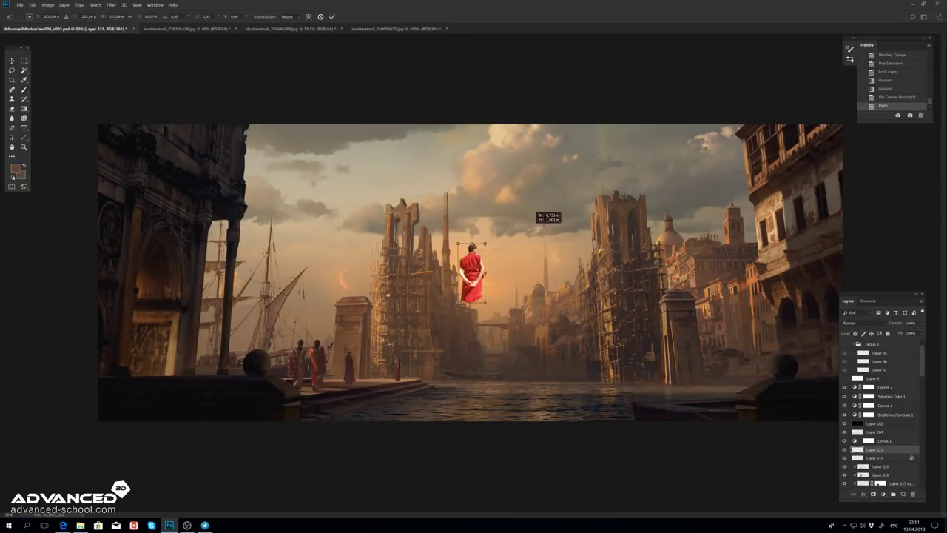
Step: Flip the pasted monk horizontally, nudge him right, and check the monastery reference photo
click(33, 5)
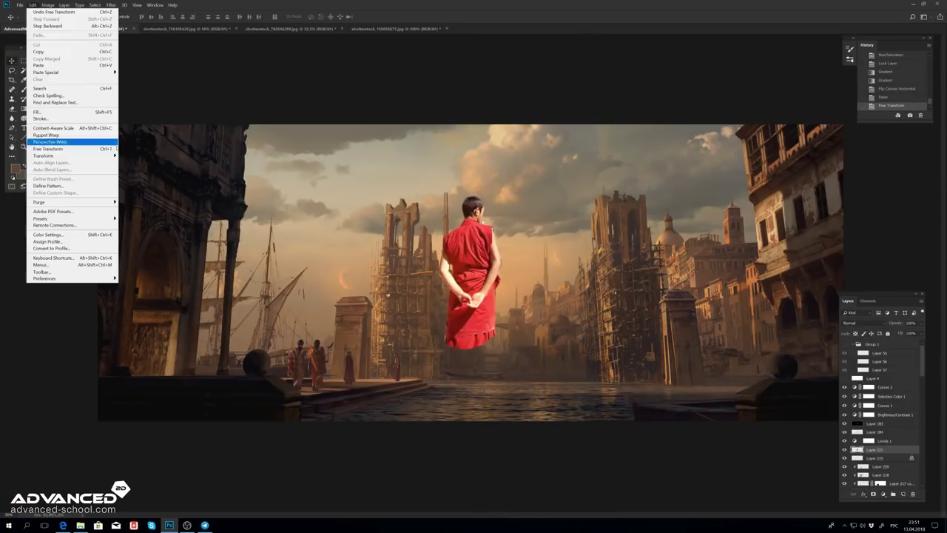
click(148, 226)
drag(474, 274, 596, 355)
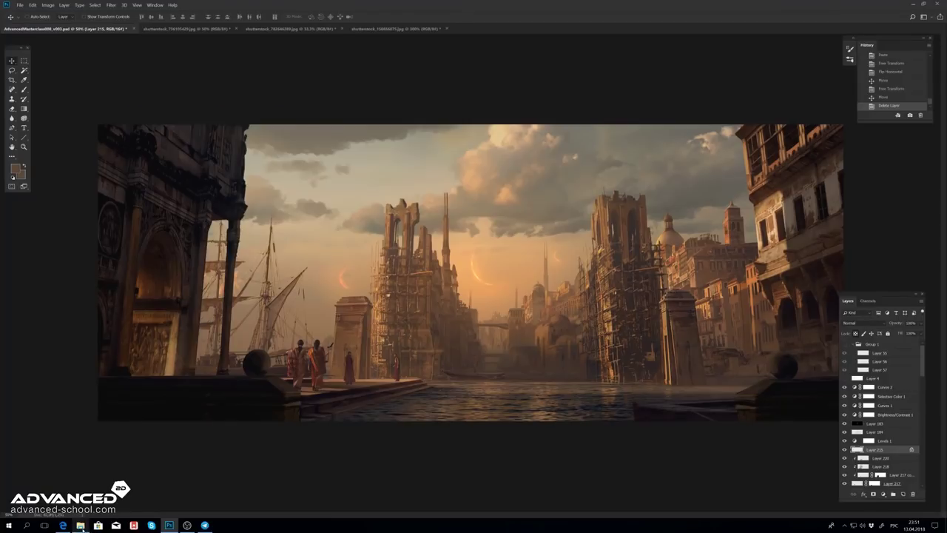
click(80, 526)
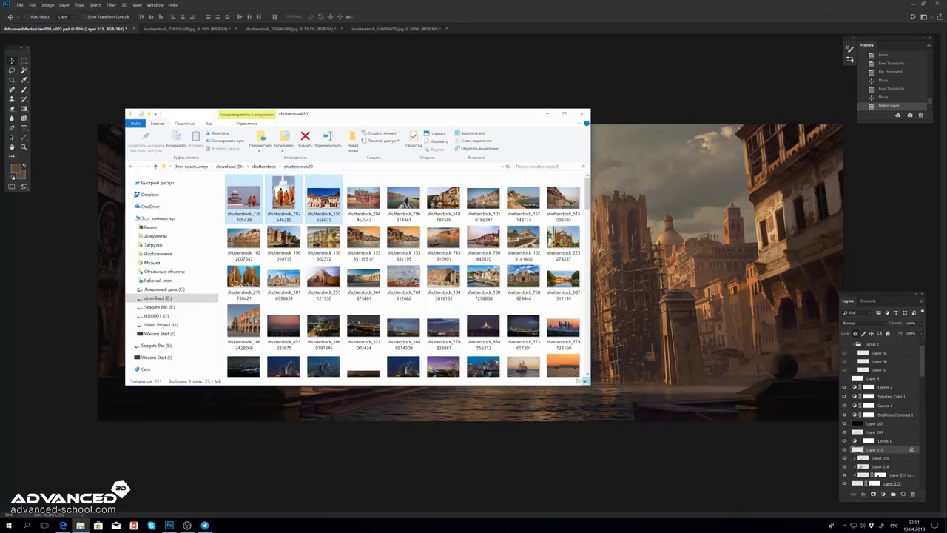
double_click(317, 215)
click(567, 72)
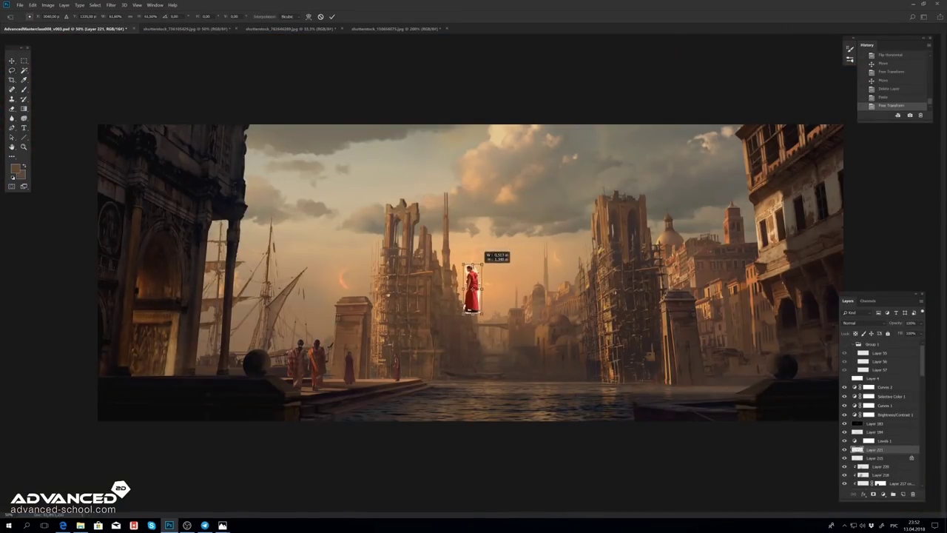
Step: Move the monk onto the quay, mirror him to face the other monk, and scale him down
click(33, 5)
mouse_move(469, 296)
mouse_down()
mouse_move(330, 367)
mouse_move(380, 367)
mouse_up()
click(152, 233)
scroll(372, 375, up, 5)
key(ctrl+t)
drag(376, 229, 400, 239)
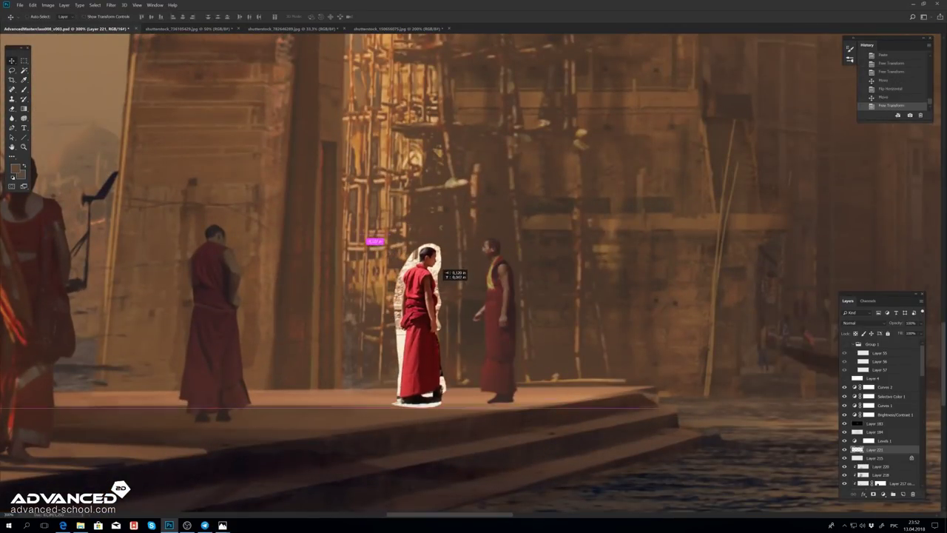
key(Return)
Step: Drop the monk's white halo with Blend If, merge it, and cut away stray fragments
drag(727, 220, 672, 221)
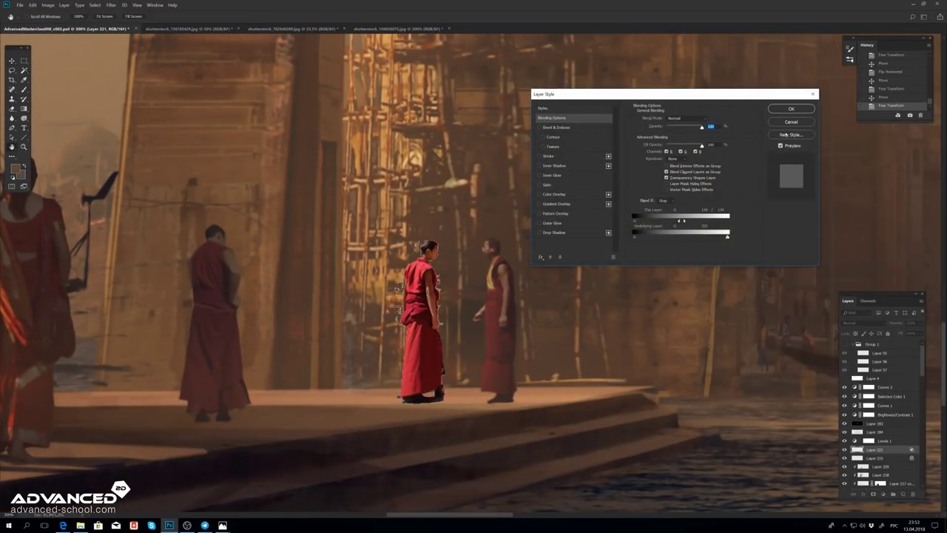
key(Return)
key(ctrl+e)
scroll(494, 352, up, 2)
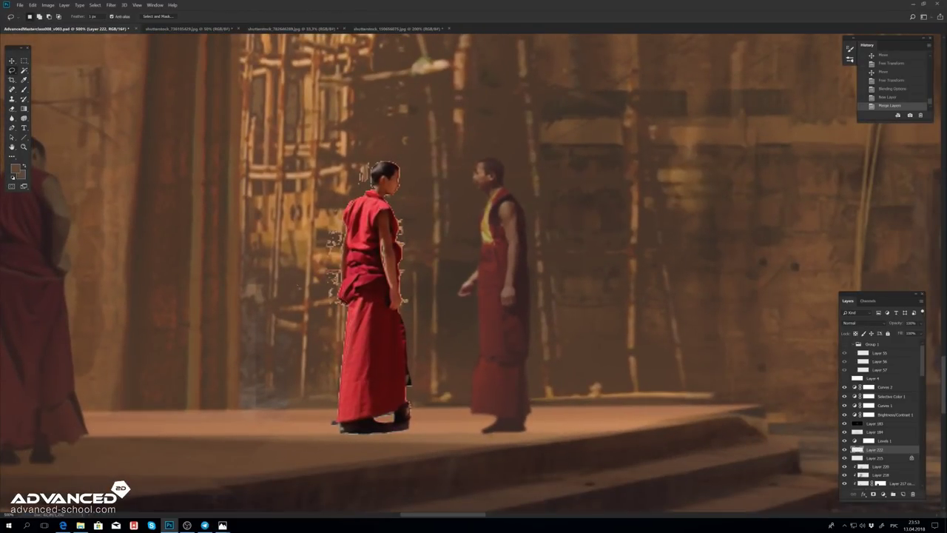
drag(330, 222, 348, 376)
key(ctrl+x)
drag(362, 159, 412, 225)
key(ctrl+x)
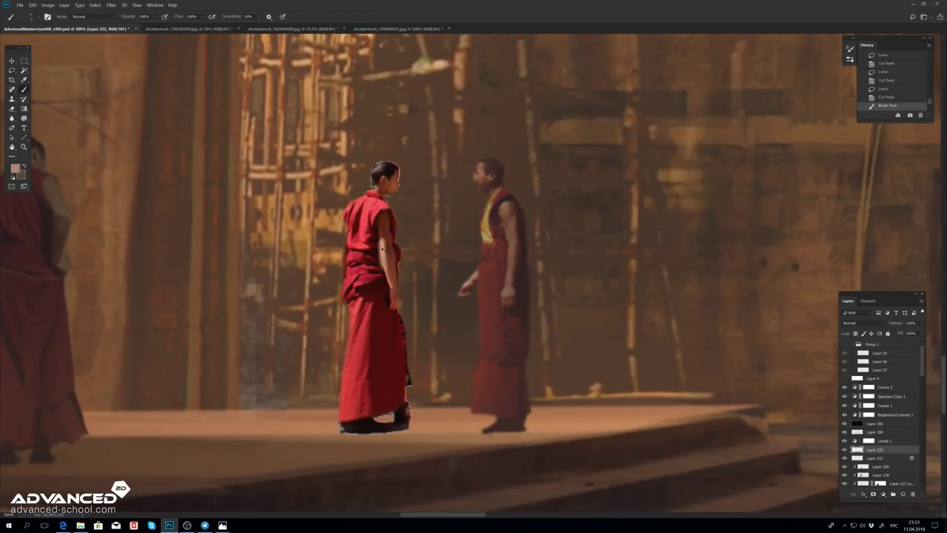
key(ctrl+z)
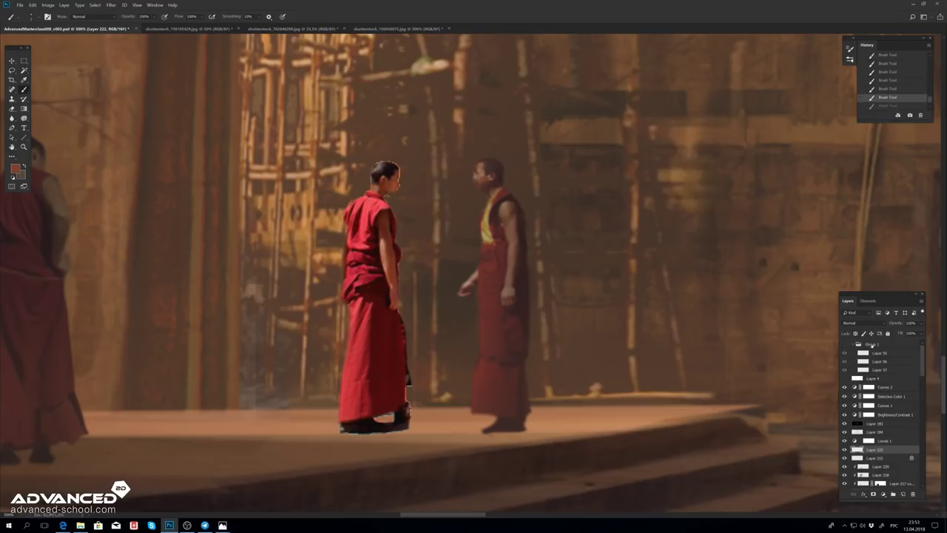
Step: Paint shading onto the monk's feet with the layer's transparency locked, then unlock it
key(slash)
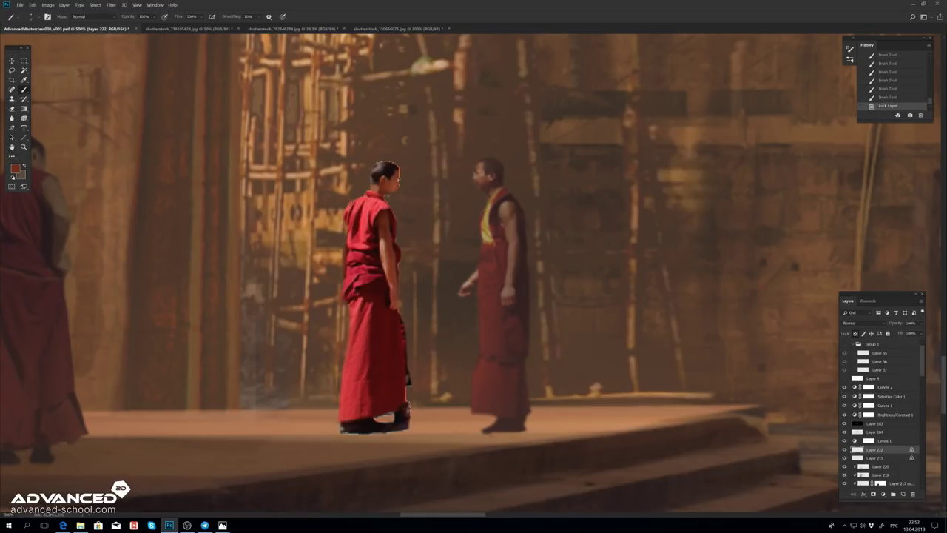
drag(845, 352, 844, 440)
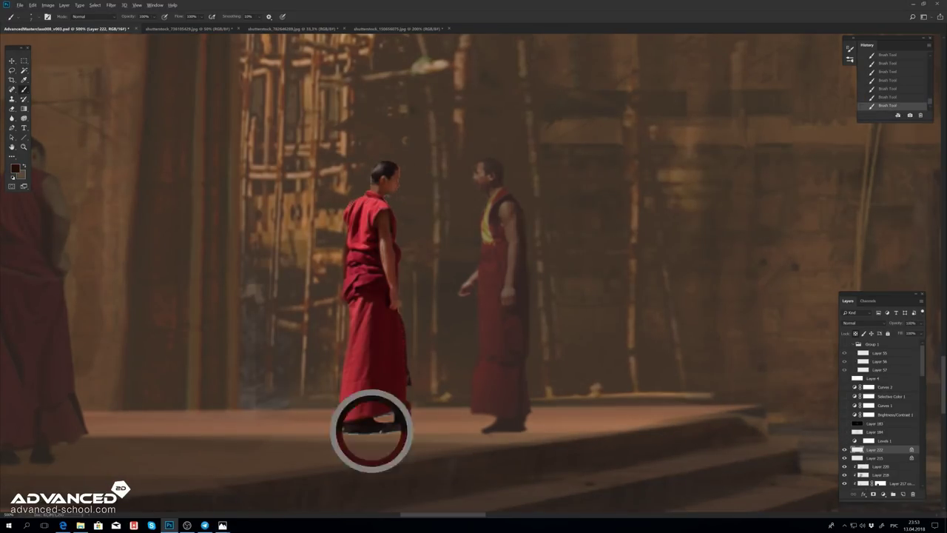
key(ctrl+minus)
key(slash)
key(ctrl+m)
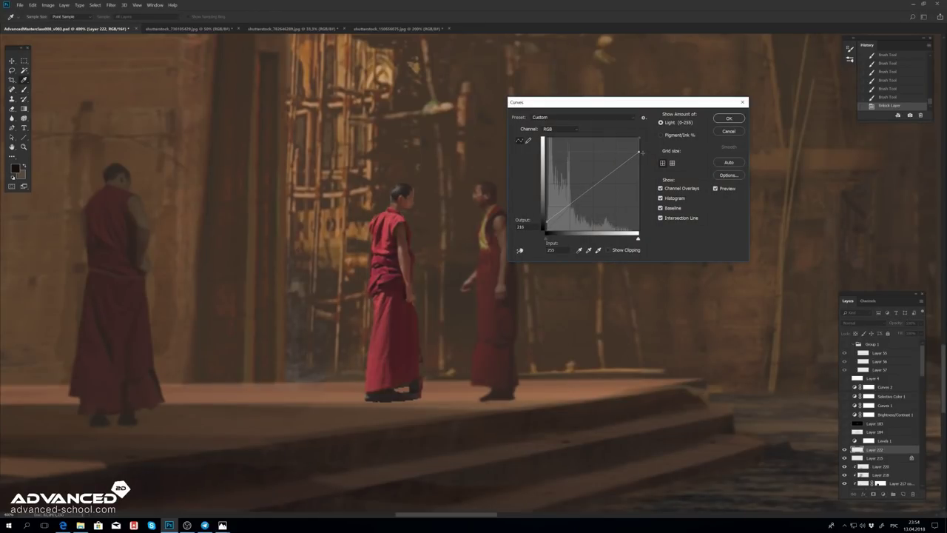
Step: Darken the monk with Curves, including a green-channel adjustment
click(729, 118)
key(ctrl+minus)
key(ctrl+minus)
key(ctrl+minus)
key(ctrl+minus)
key(ctrl+plus)
key(ctrl+plus)
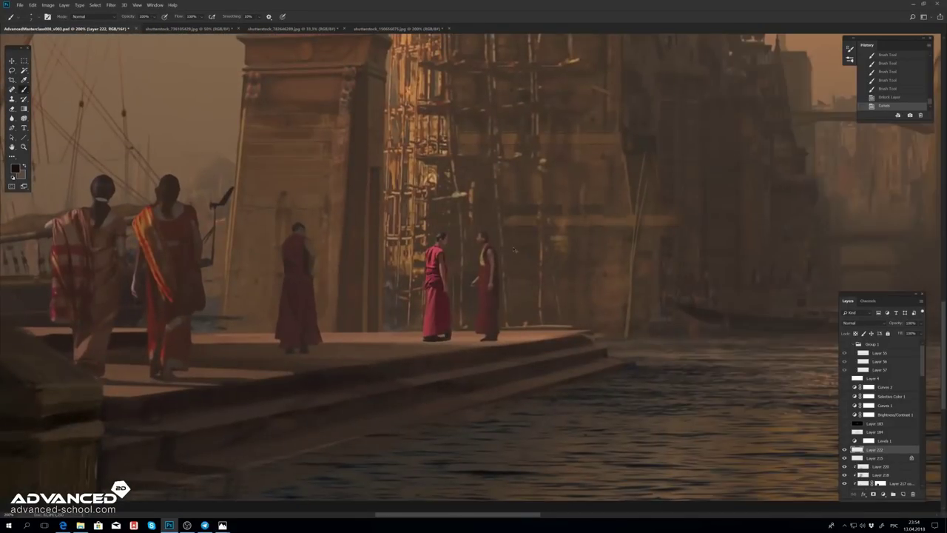
key(ctrl+m)
key(alt+4)
key(Return)
Step: Add a new layer with a reds color adjustment and soften it with Gaussian Blur
key(ctrl+shift+n)
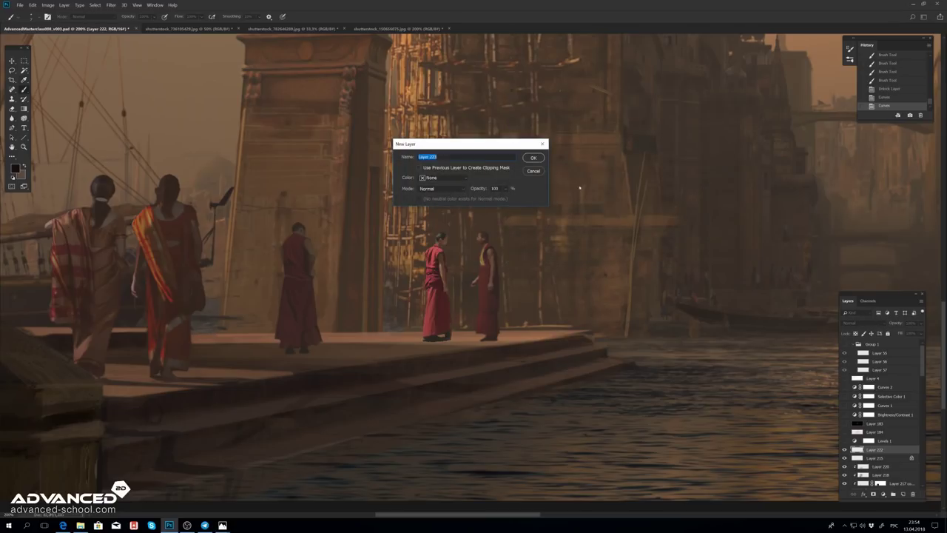
key(Return)
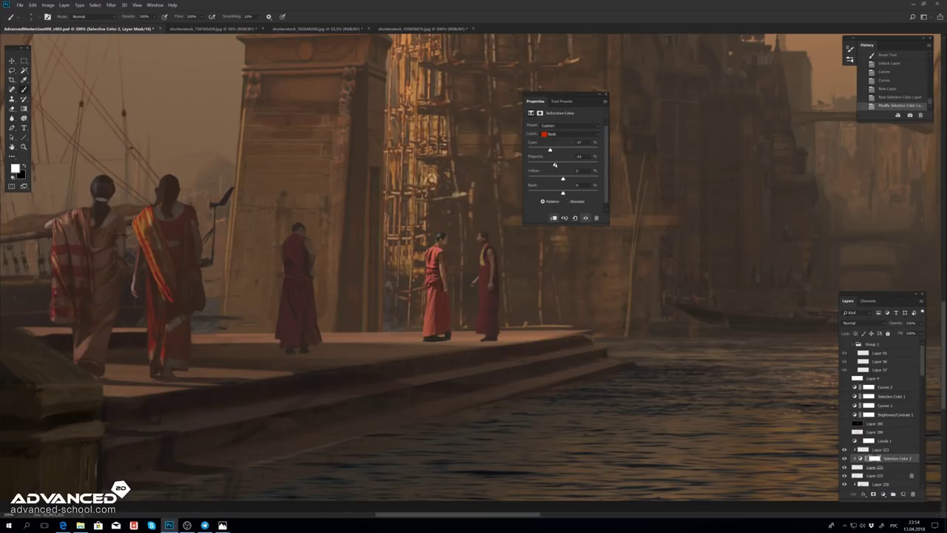
click(111, 5)
click(82, 108)
key(Return)
key(ctrl+plus)
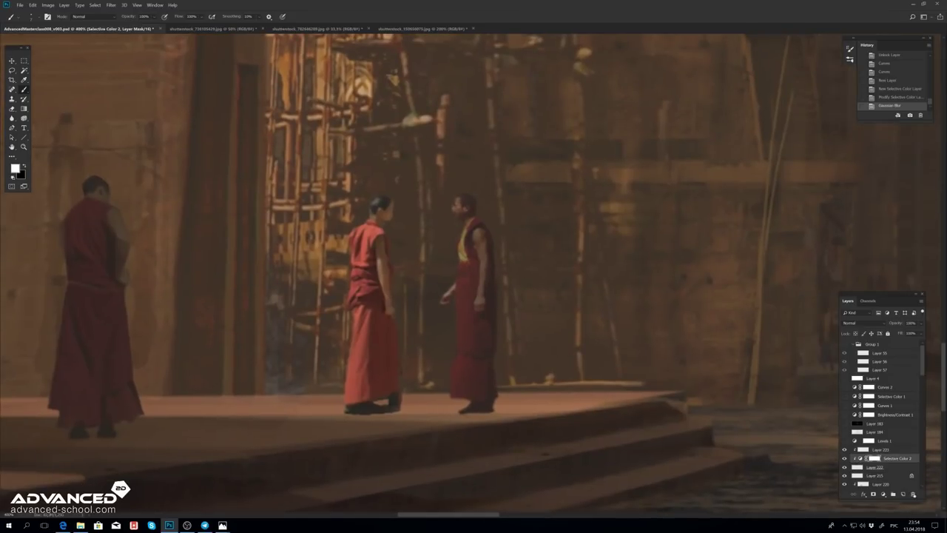
Step: Add a Lighten-mode gradient layer with a clipped Curves adjustment over the monks
key(ctrl+shift+alt+n)
key(g)
key(d)
key(shift+alt+g)
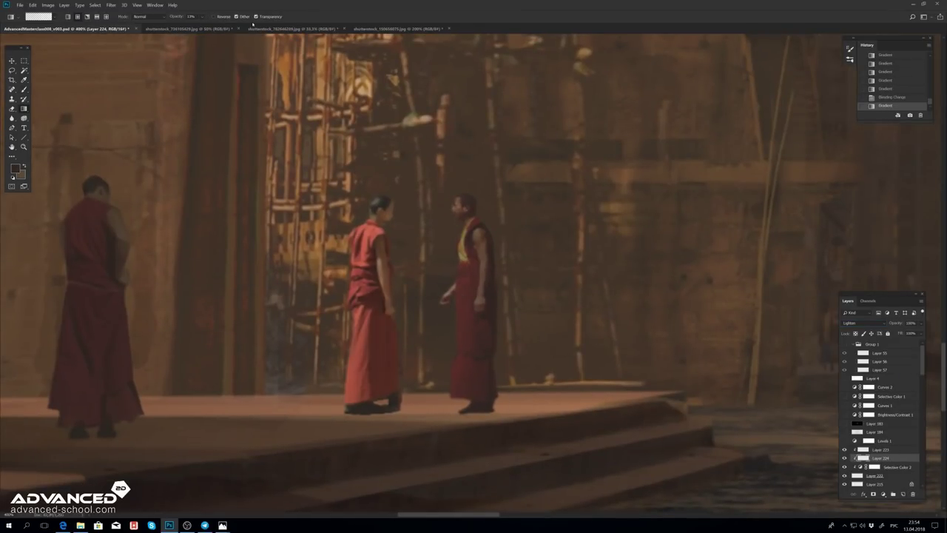
drag(430, 444, 430, 445)
click(894, 494)
click(899, 392)
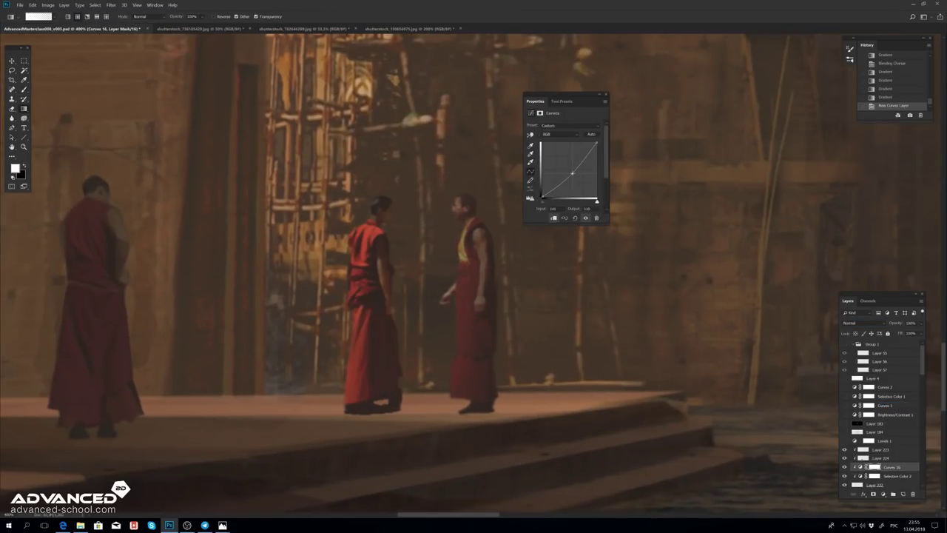
click(605, 95)
key(b)
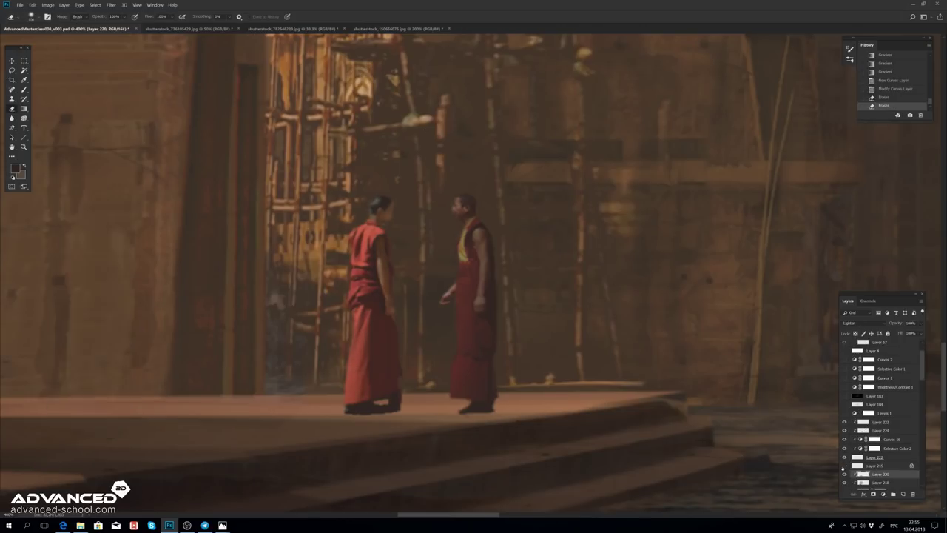
Step: Duplicate Layer 217 and boost the copy's contrast with a steeper Curves
key(ctrl+j)
key(ctrl+m)
key(Escape)
key(ctrl+alt+j)
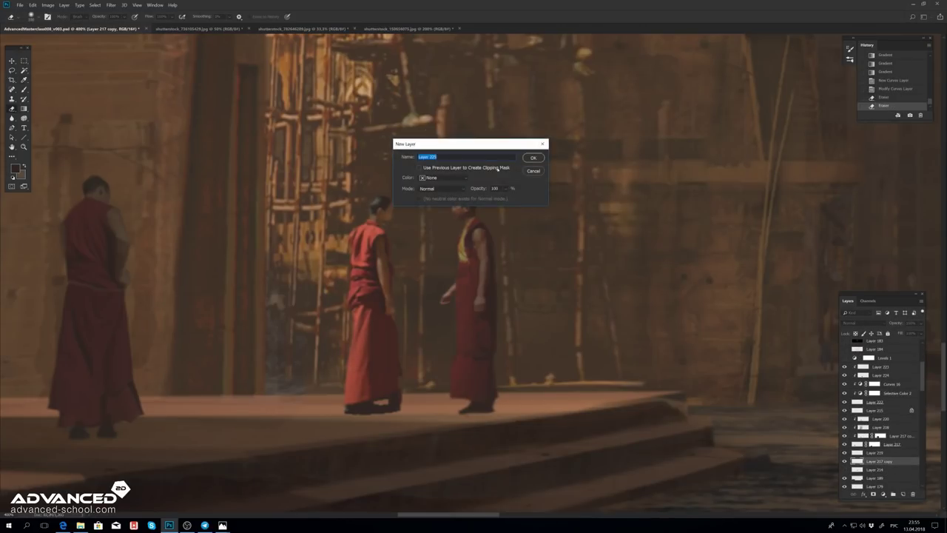
key(Return)
key(ctrl+bracketright)
key(ctrl+m)
drag(638, 139, 610, 138)
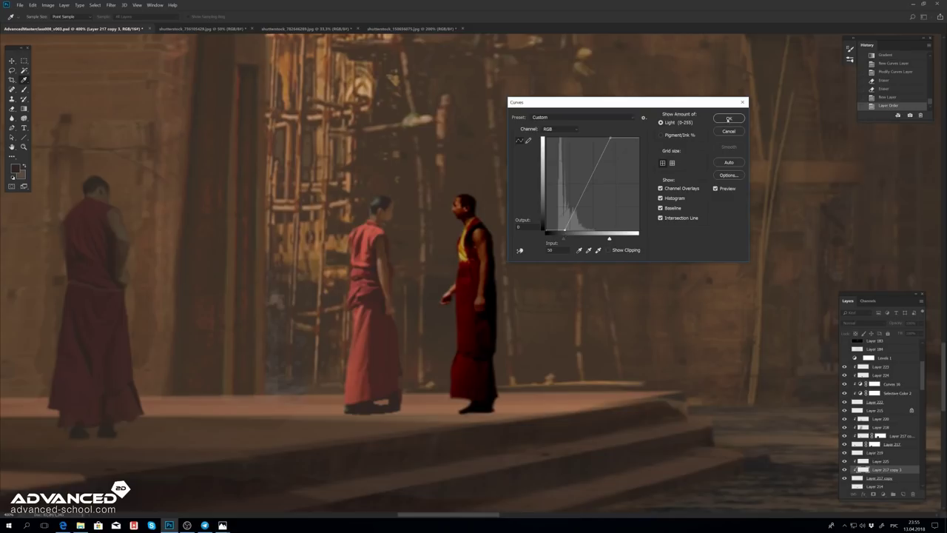
key(Return)
Step: Set the glow copy to Color Dodge, adjust its Hue/Saturation, and lower Fill to 46%
key(shift+alt+d)
key(ctrl+u)
key(Return)
drag(903, 343, 901, 343)
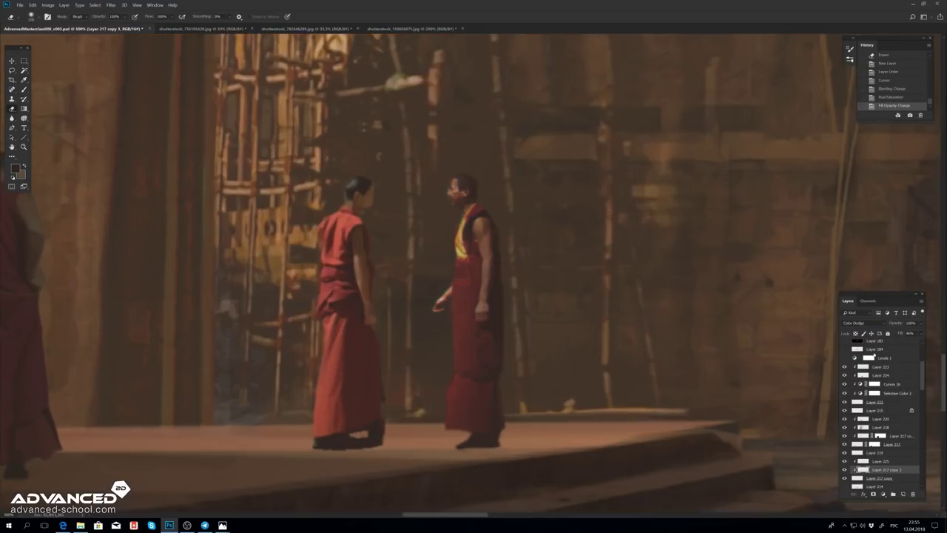
Step: Switch to Layer 214, deselect, and fit the whole painting on screen
key(l)
key(ctrl+minus)
key(alt+bracketleft)
key(alt+bracketleft)
scroll(312, 433, down, 1)
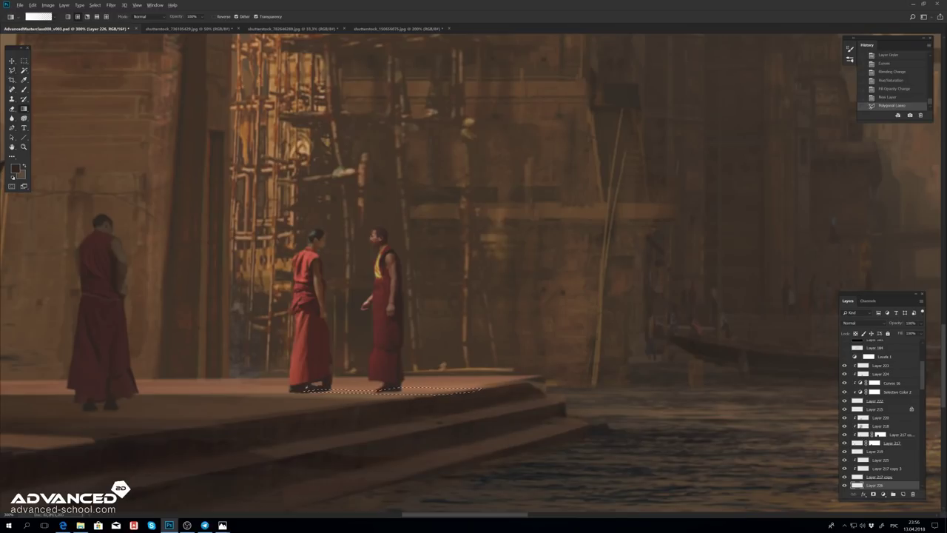
key(ctrl+d)
key(ctrl+0)
Step: Review the painting full-screen, delete Brightness/Contrast 1, and set Curves 2 fill to 70%
key(f)
key(f)
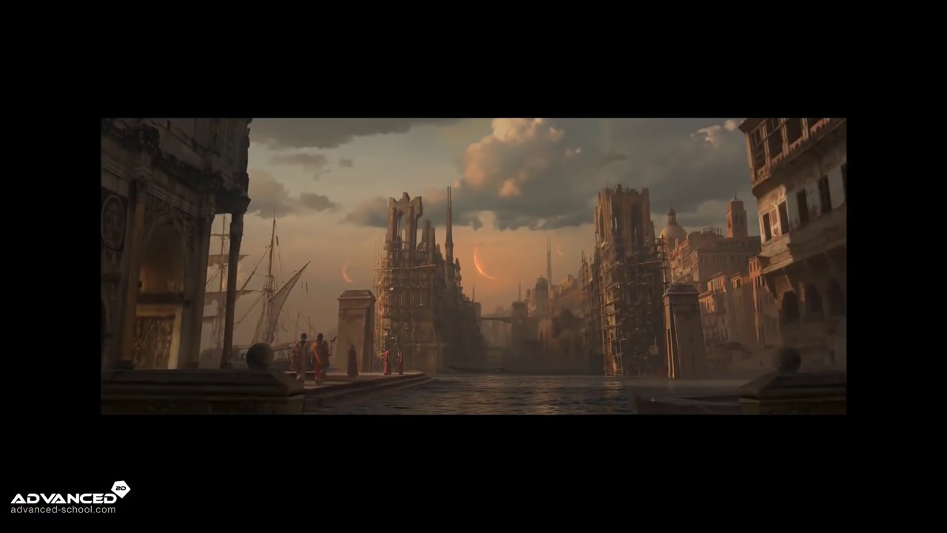
key(shift+f)
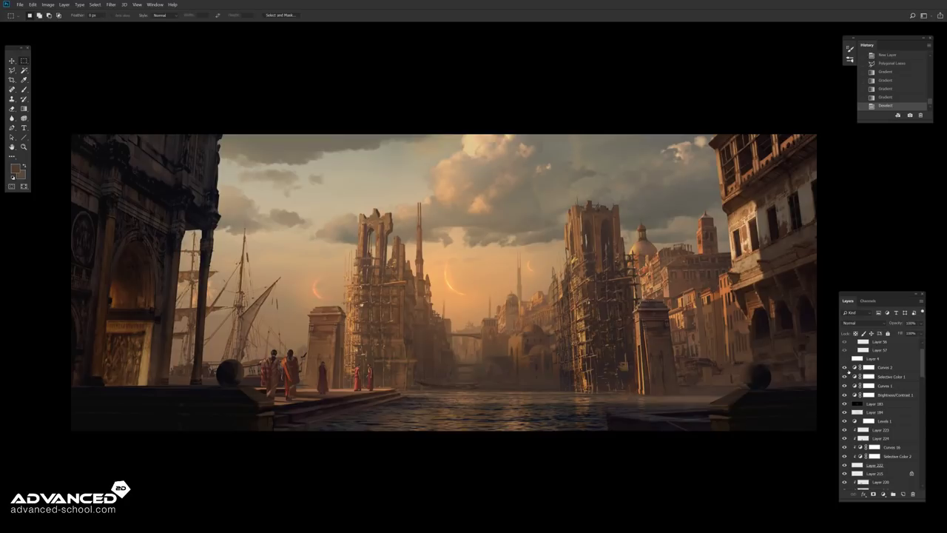
click(844, 367)
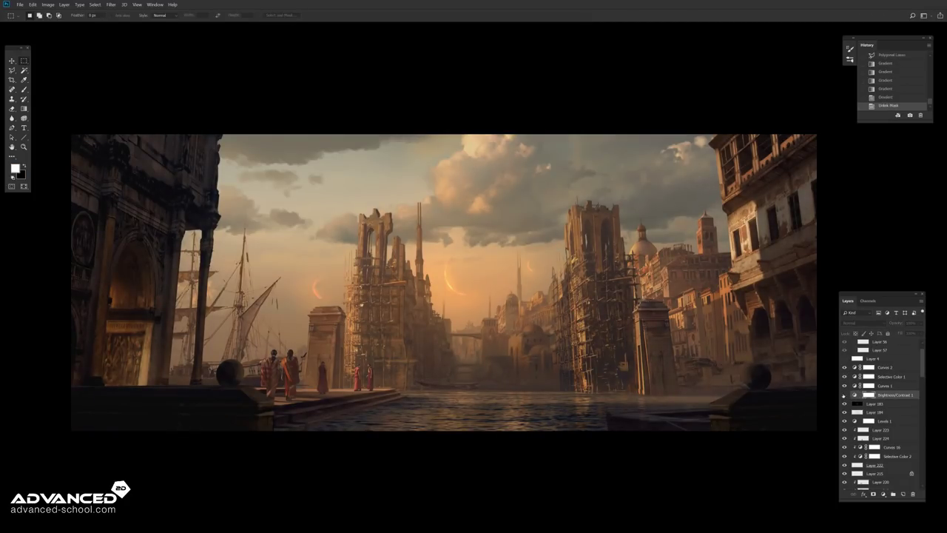
key(Delete)
click(844, 395)
click(845, 367)
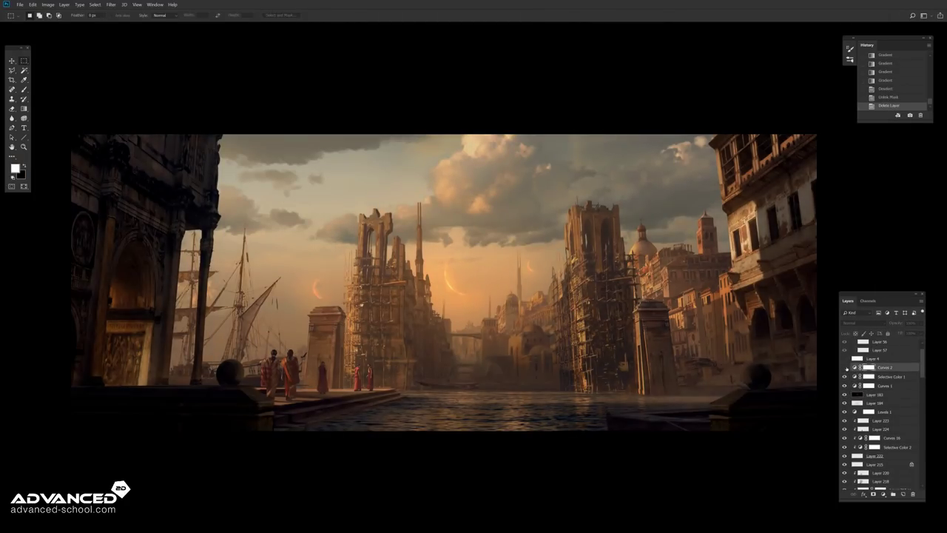
key(shift+7)
key(ctrl+minus)
Step: Paste the bird photo, drop its white backdrop with Blend If, and merge it flat
click(467, 178)
key(ctrl+minus)
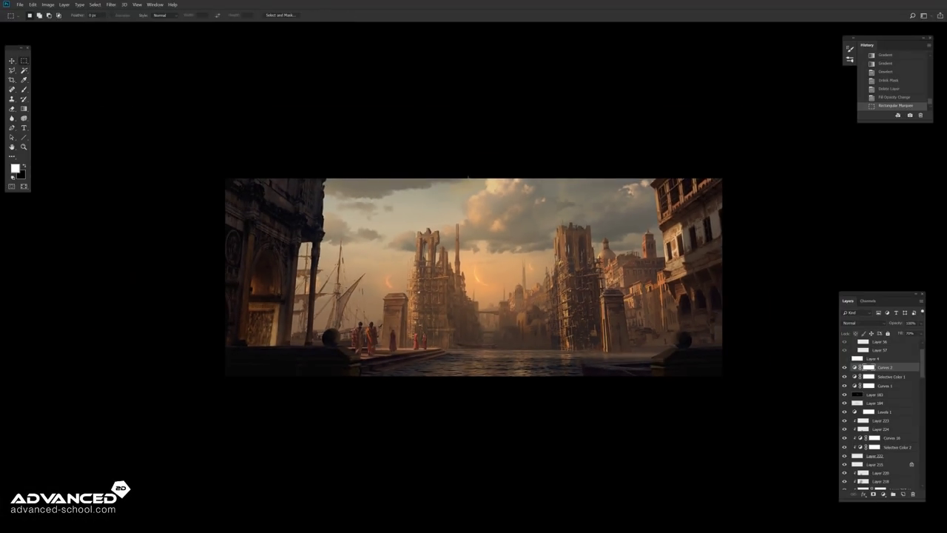
key(f)
key(ctrl+v)
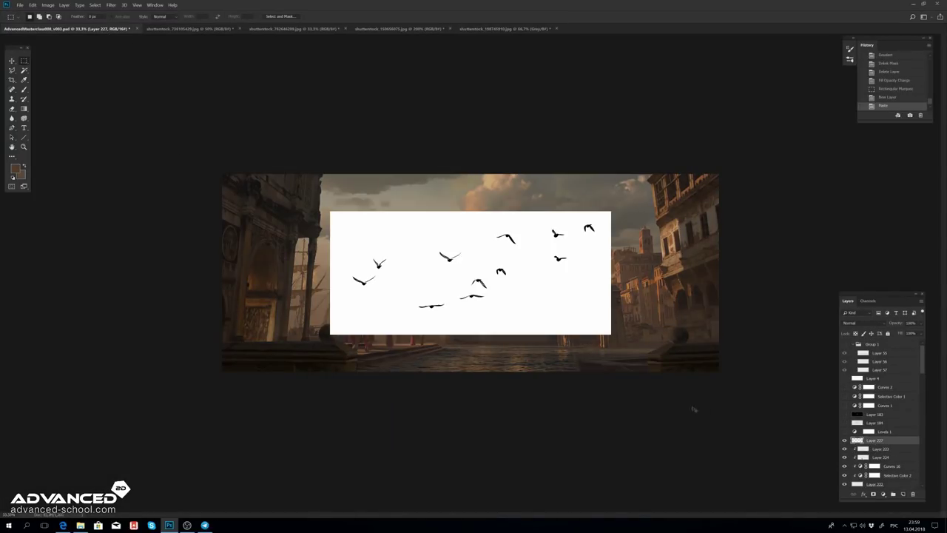
double_click(858, 440)
drag(727, 212, 667, 212)
key(Return)
key(ctrl+e)
Step: Shrink and lower the birds over the canal, then lighten them with Curves
key(ctrl+t)
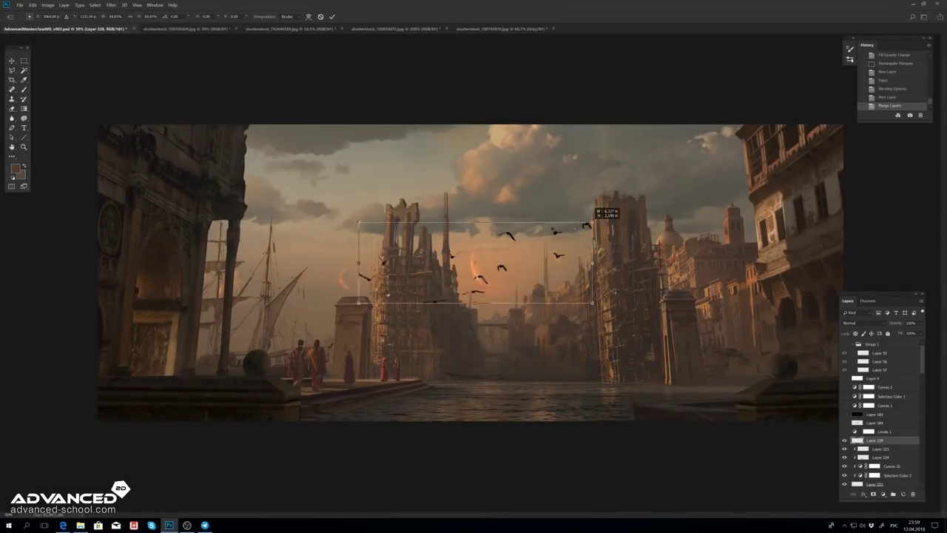
drag(587, 224, 584, 311)
key(Return)
key(ctrl+m)
key(Return)
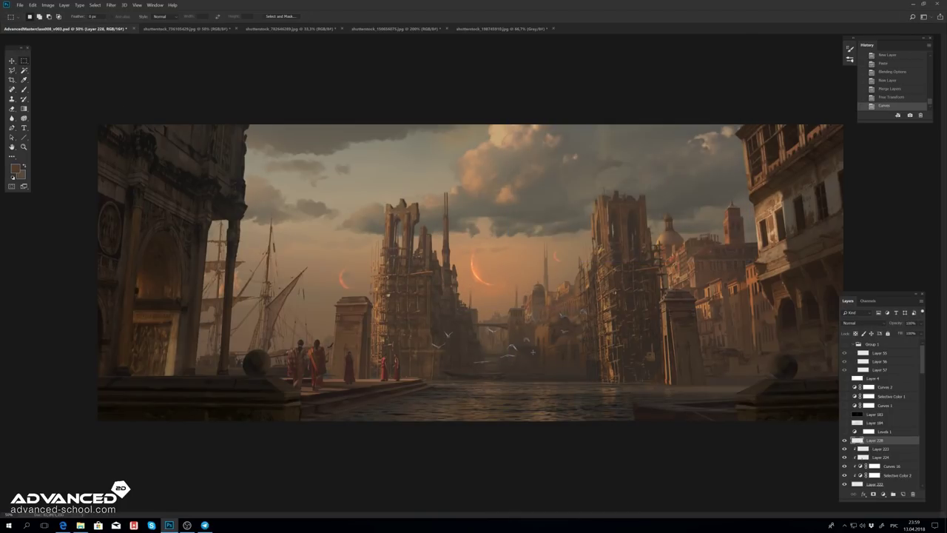
Step: Reposition bird groups, moving some up near the crescent moon, and apply Curves
click(11, 69)
key(ctrl+d)
key(ctrl+t)
drag(464, 355, 486, 348)
key(Return)
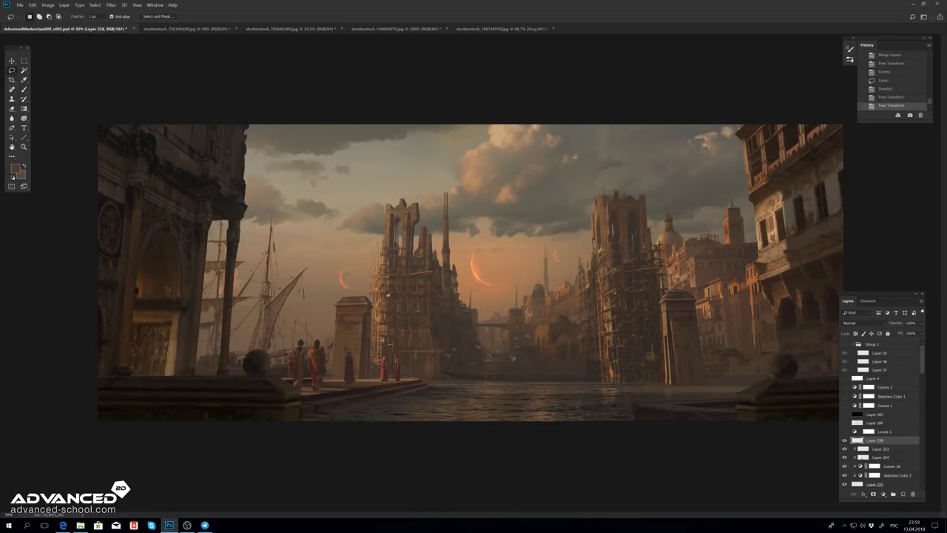
mouse_move(489, 311)
mouse_down()
mouse_move(548, 296)
mouse_move(565, 248)
mouse_up()
key(ctrl+t)
key(Return)
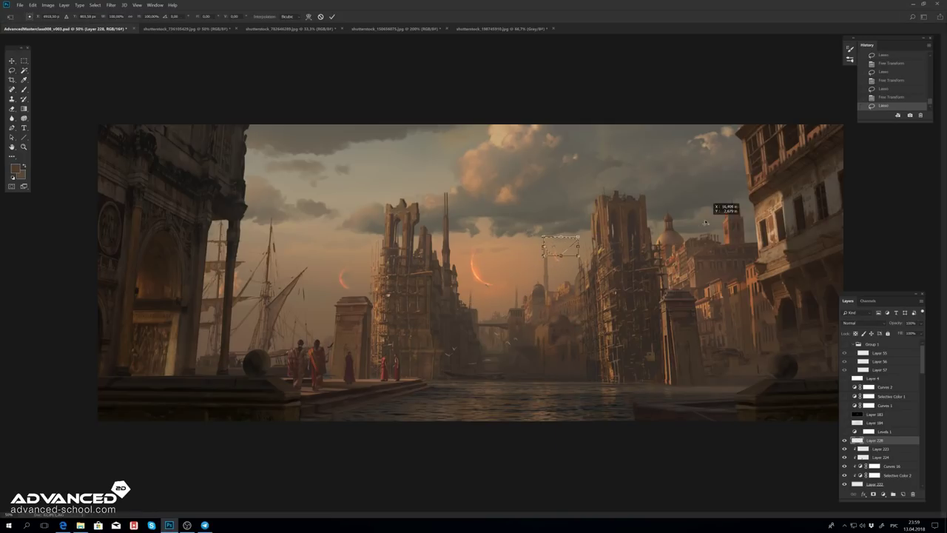
key(ctrl+d)
key(ctrl+m)
Step: Rotate and spread another group of birds into place
click(727, 117)
drag(489, 259, 414, 370)
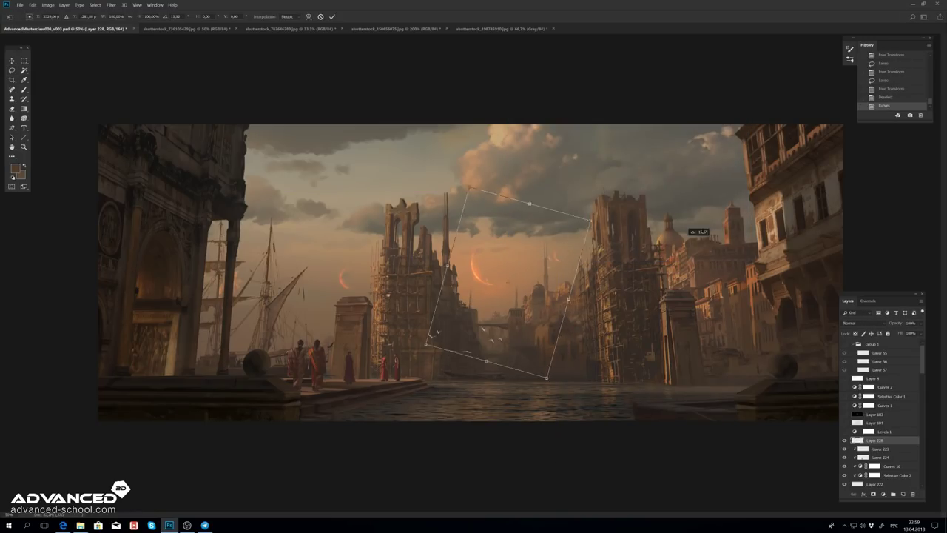
key(ctrl+t)
key(Return)
key(ctrl+d)
scroll(491, 359, up, 3)
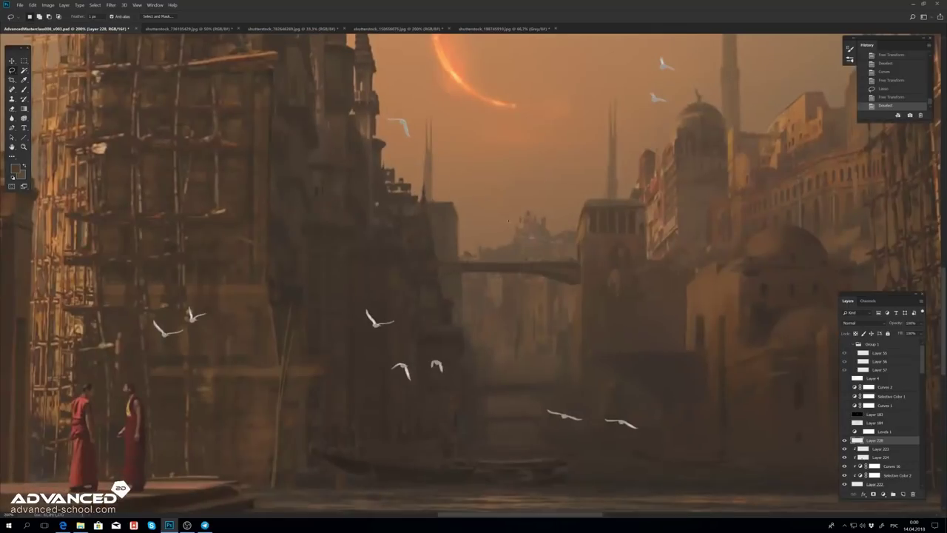
Step: Soften the birds with Gaussian Blur and warm their highlights toward red with Color Balance
click(111, 5)
click(237, 122)
key(Return)
key(ctrl+b)
drag(633, 86, 638, 87)
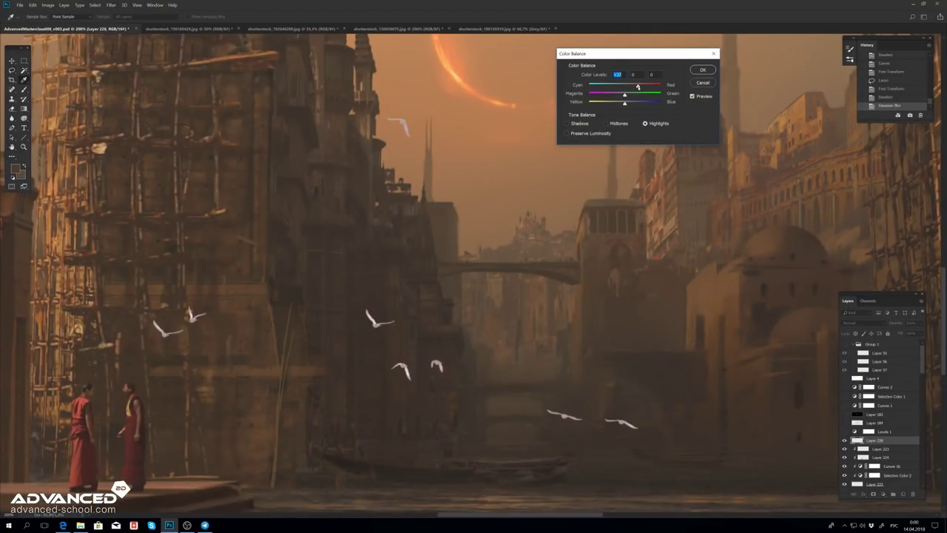
key(Return)
Step: Tint the canal birds with a faint 16% gradient on the transparency-locked layer
key(ctrl+0)
scroll(465, 324, up, 1)
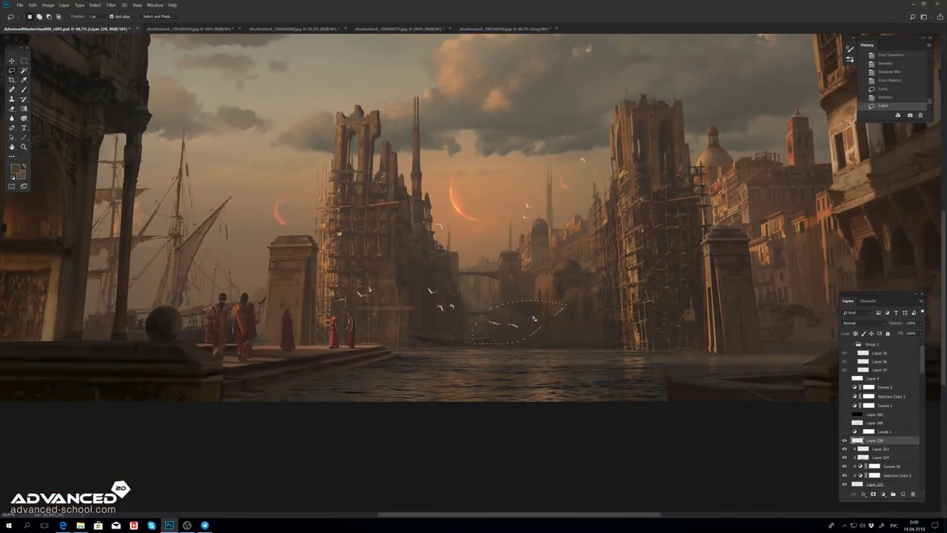
key(slash)
mouse_move(518, 348)
mouse_down()
mouse_move(479, 312)
mouse_move(423, 368)
mouse_up()
key(ctrl+z)
key(1)
key(6)
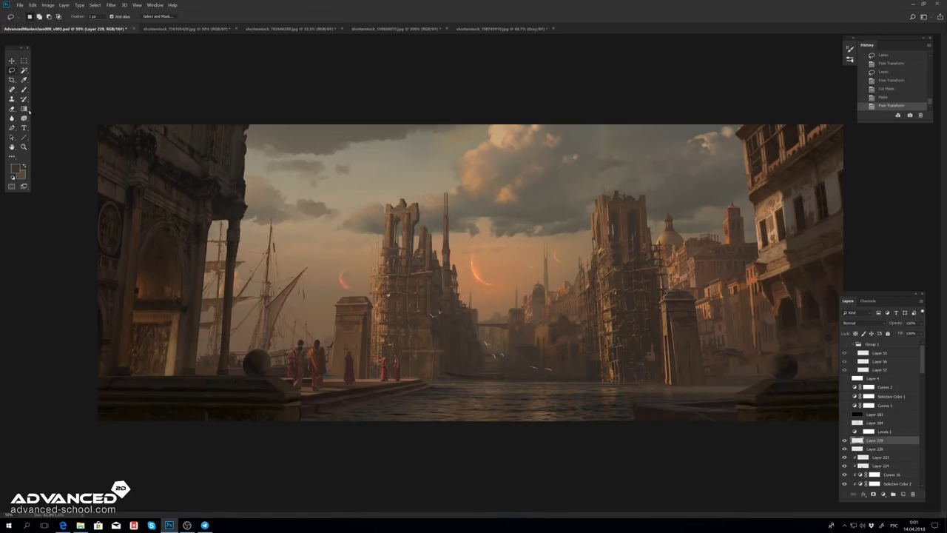
Step: Unlock the birds layer and blur it again with Gaussian Blur
click(856, 334)
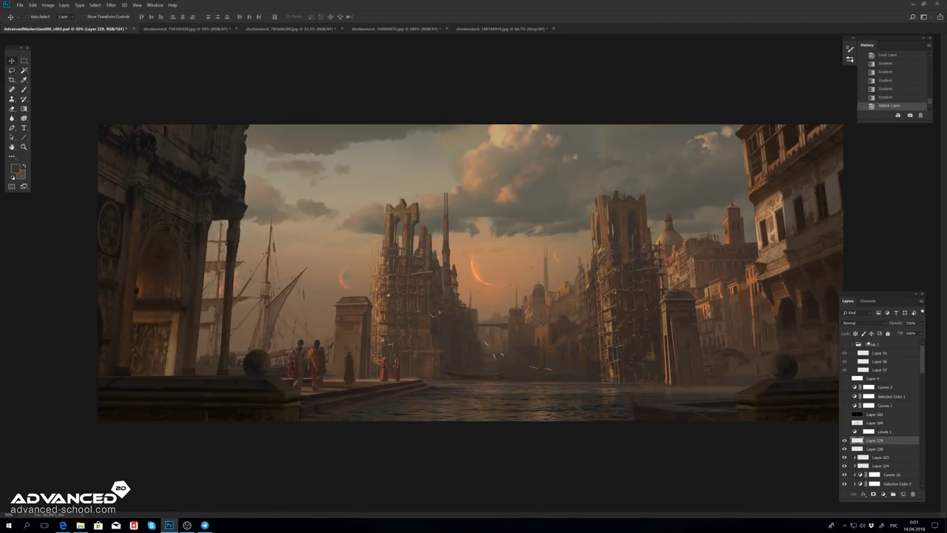
click(111, 4)
click(82, 108)
click(614, 144)
Step: Nudge the birds into their final position, then deselect them on Layer 228
key(v)
drag(606, 218, 607, 219)
key(f)
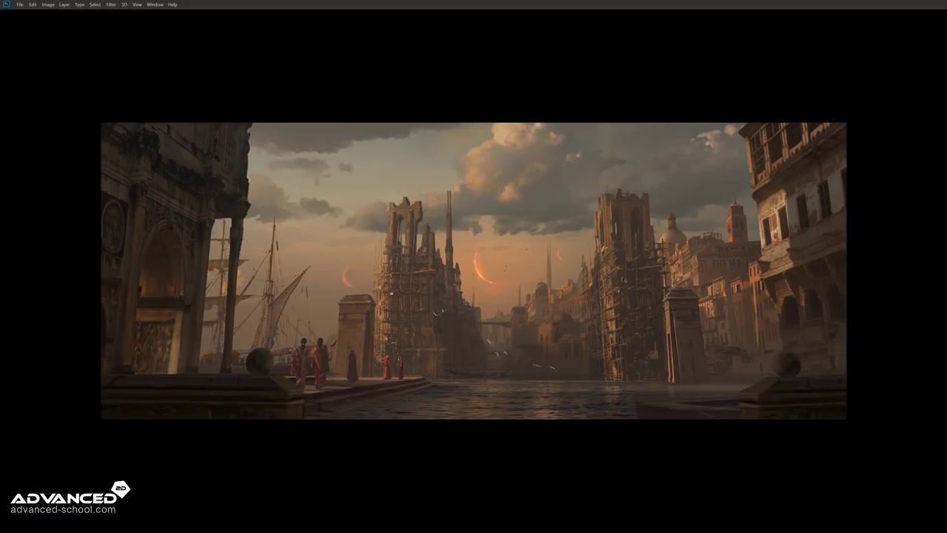
key(l)
click(898, 450)
key(ctrl+d)
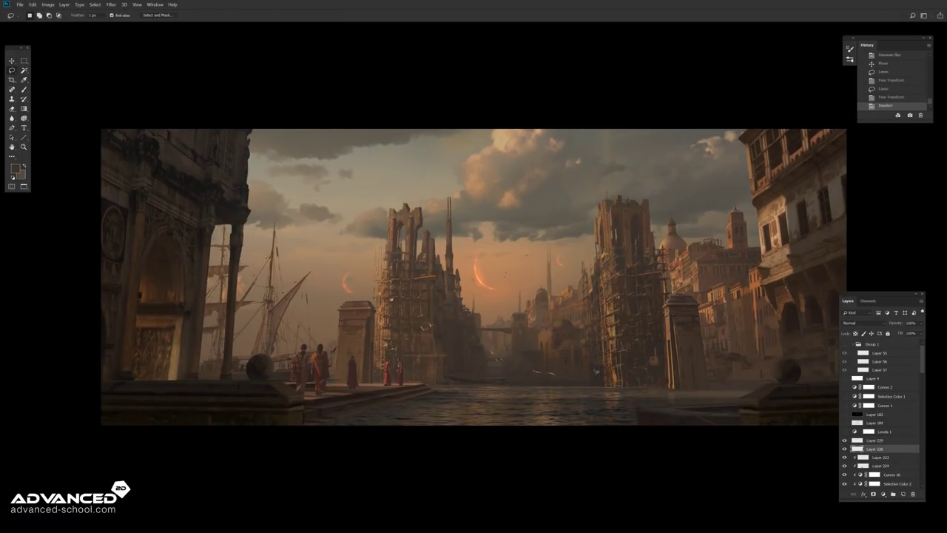
Step: Compare earlier history states, return to the latest, and flip the canvas horizontally
key(Return)
key(ctrl+d)
key(ctrl+alt+z)
key(ctrl+alt+z)
key(ctrl+alt+z)
key(ctrl+shift+z)
key(ctrl+shift+z)
key(ctrl+shift+z)
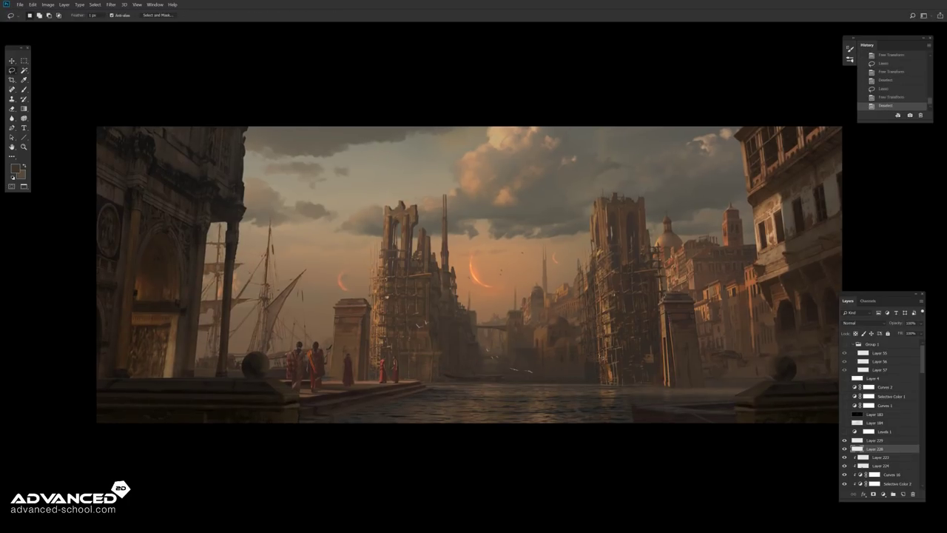
click(47, 5)
click(145, 83)
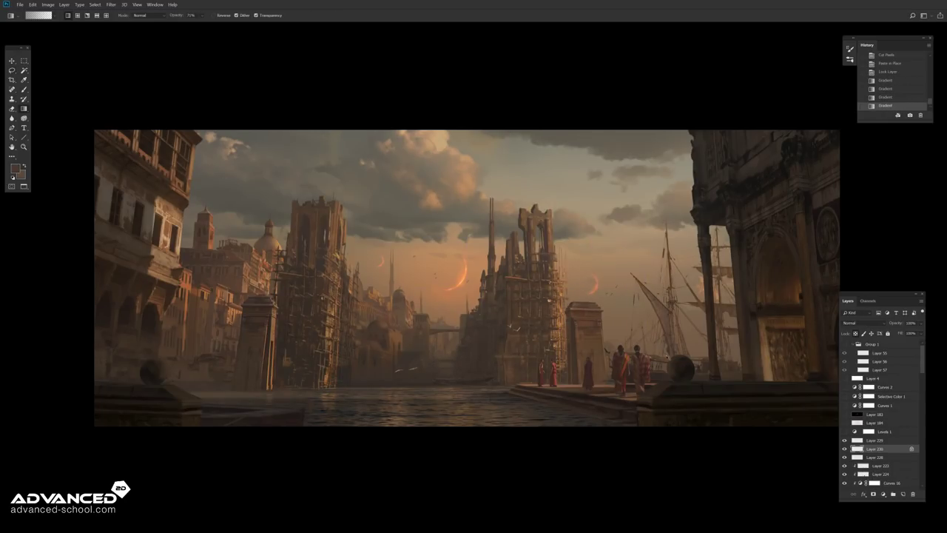
click(111, 4)
click(85, 110)
Step: Box-select the birds over the canal, resize them, and deselect
drag(355, 339, 481, 391)
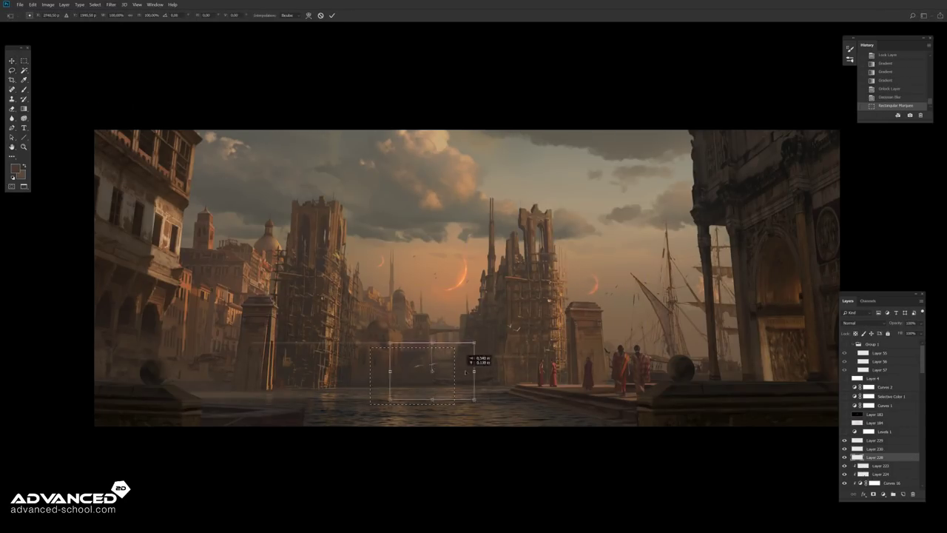
key(ctrl+t)
key(Return)
key(ctrl+d)
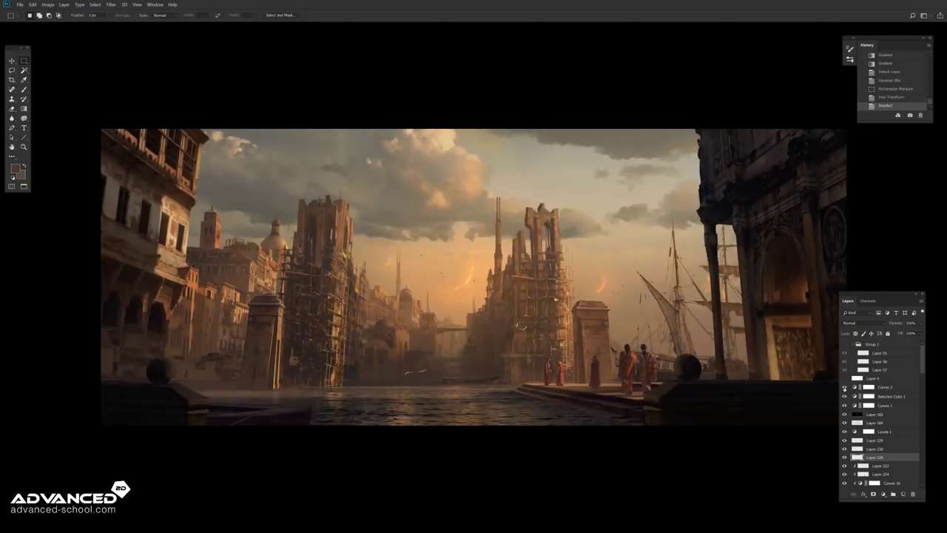
Step: On a new layer, paint warm gradient haze around the ships
key(g)
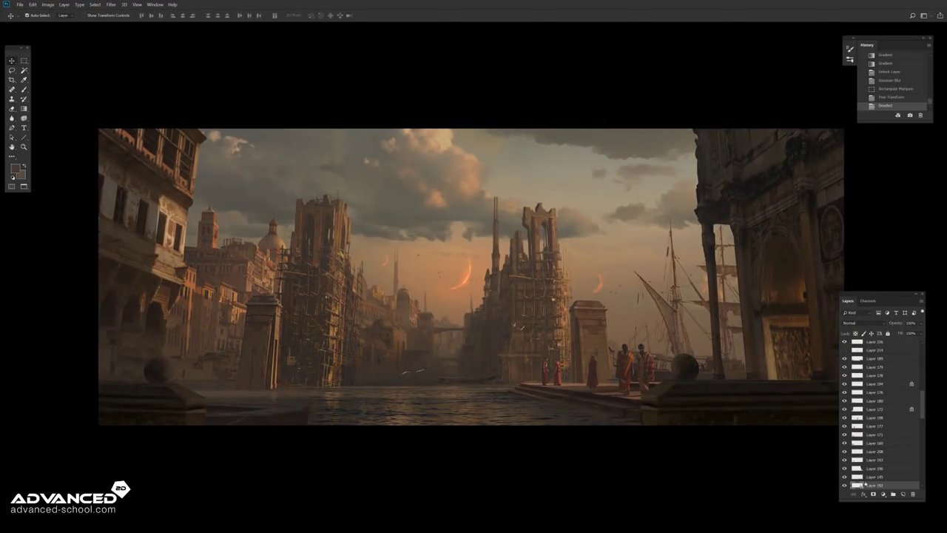
key(ctrl+shift+n)
key(Return)
drag(692, 382, 692, 252)
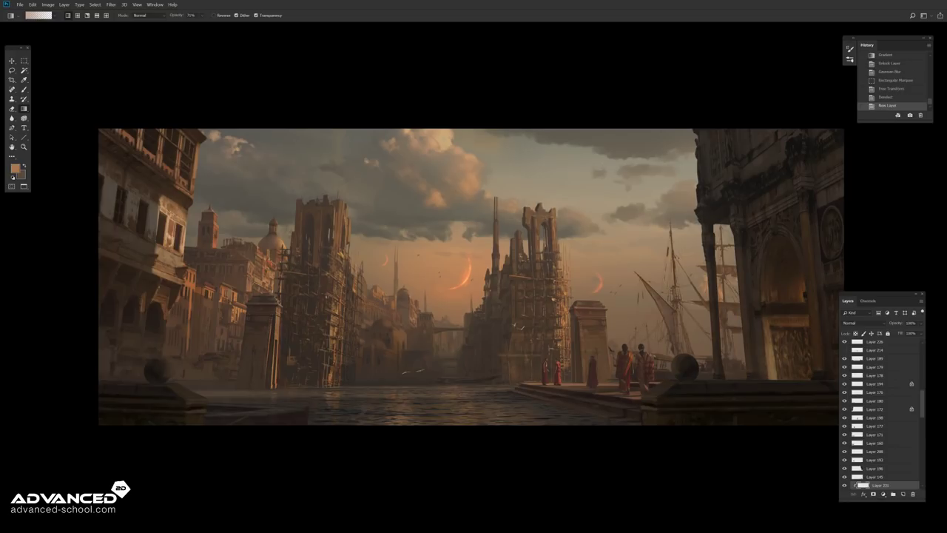
drag(918, 342, 891, 342)
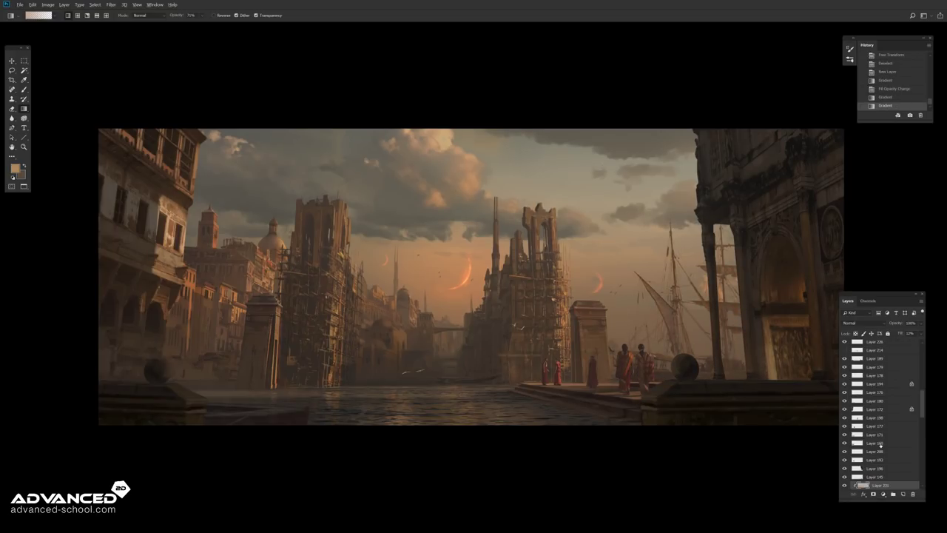
Step: Move the ships layer above the haze and boost its contrast with Levels
click(858, 437)
key(ctrl+bracketright)
key(ctrl+l)
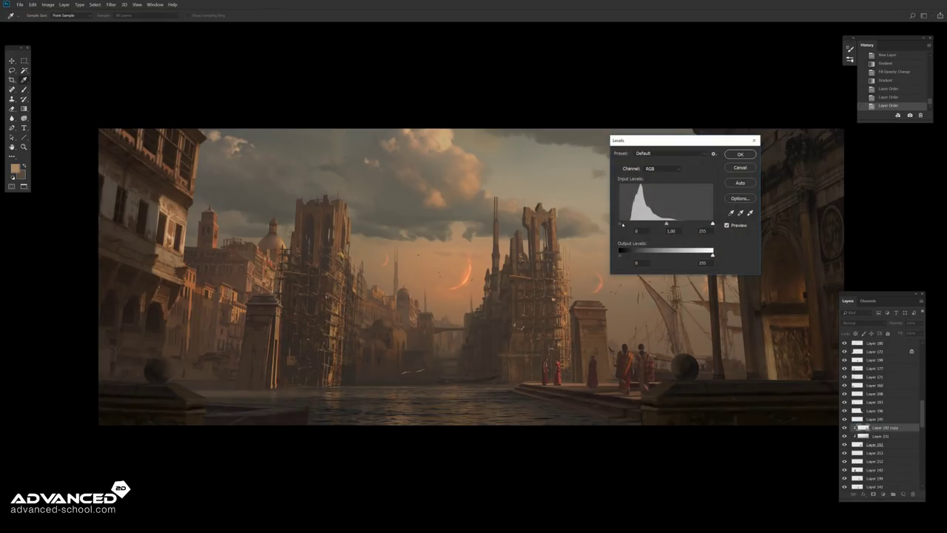
drag(713, 223, 642, 224)
key(Return)
key(ctrl+u)
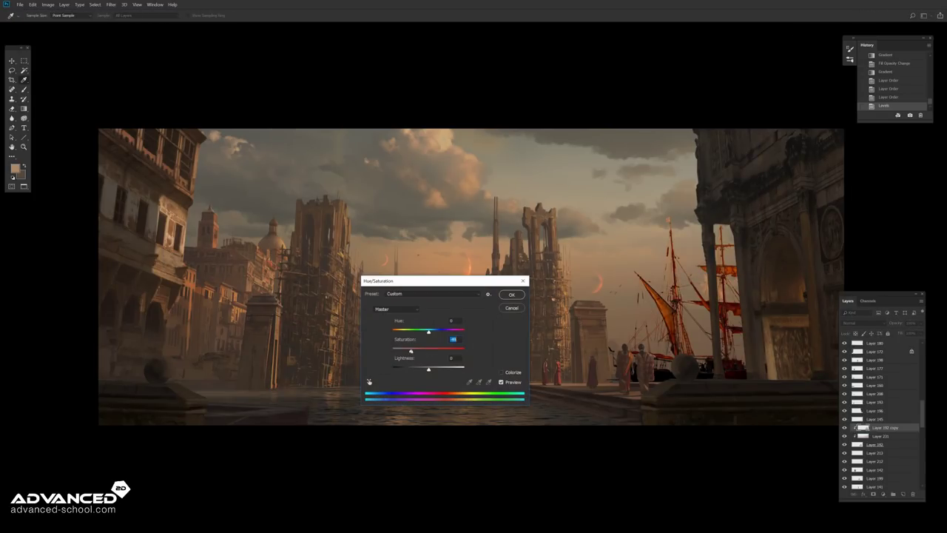
key(Return)
Step: Set the ships layer to Screen, warm it with Color Balance, then flip the canvas horizontally
key(shift+plus)
key(shift+plus)
key(shift+plus)
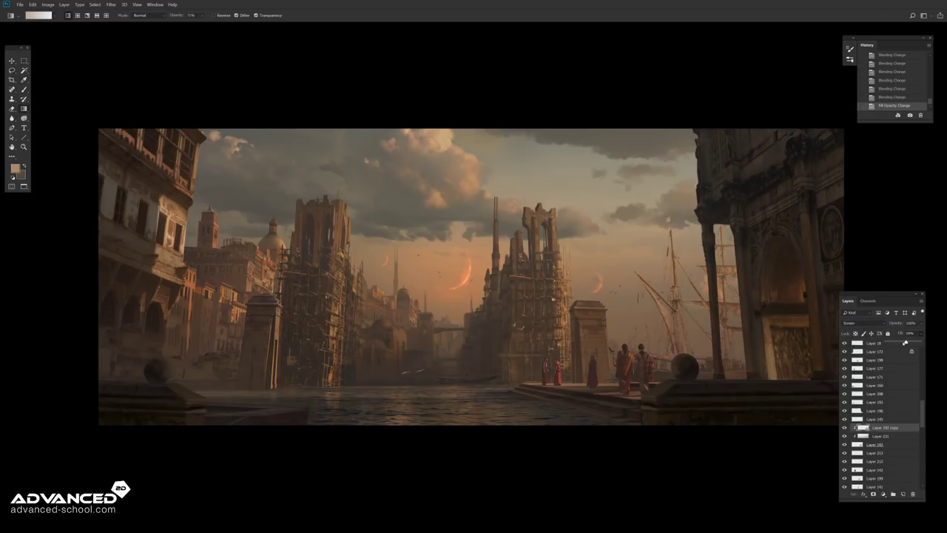
key(ctrl+b)
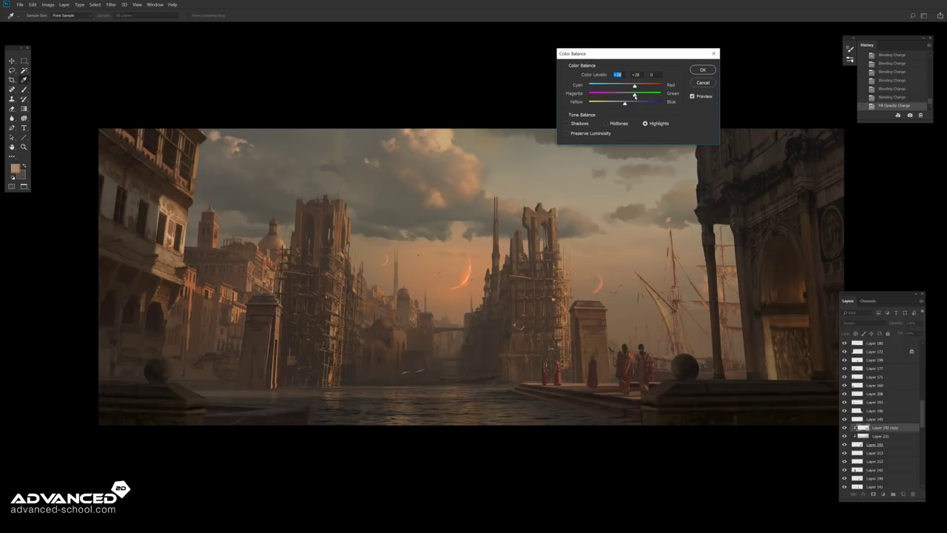
key(Return)
key(alt+i)
key(g)
key(h)
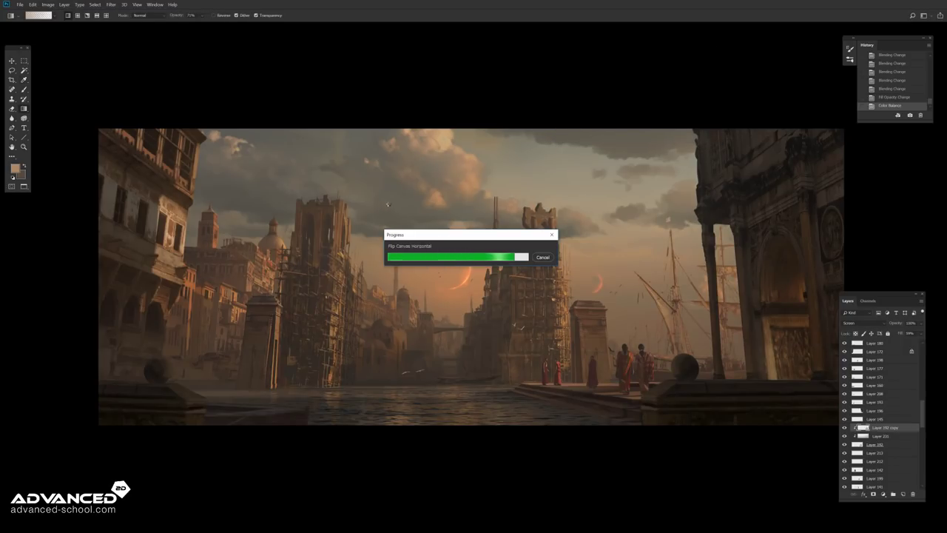
Step: Add a layer mask to the glow layer and zoom onto the sail tip with the Brush
key(ctrl+plus)
key(ctrl+plus)
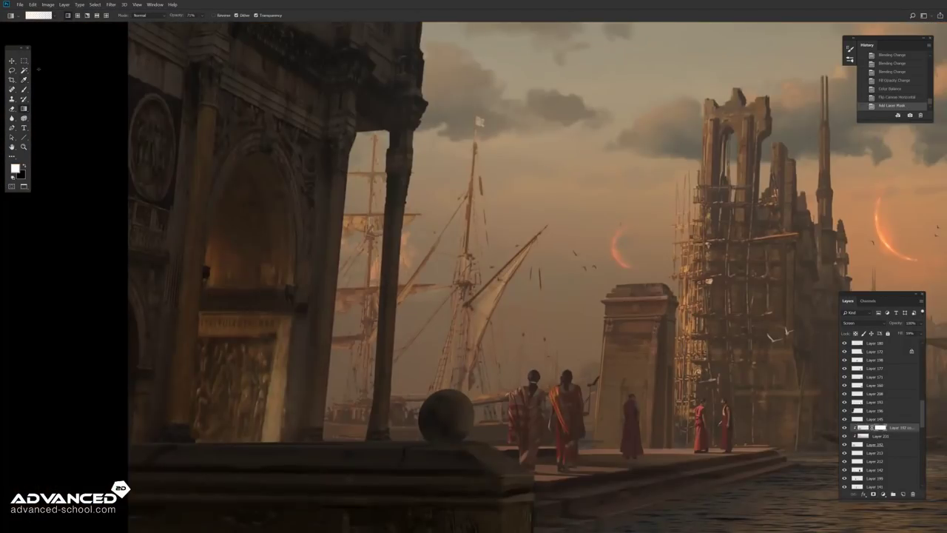
key(b)
key(ctrl+plus)
key(ctrl+plus)
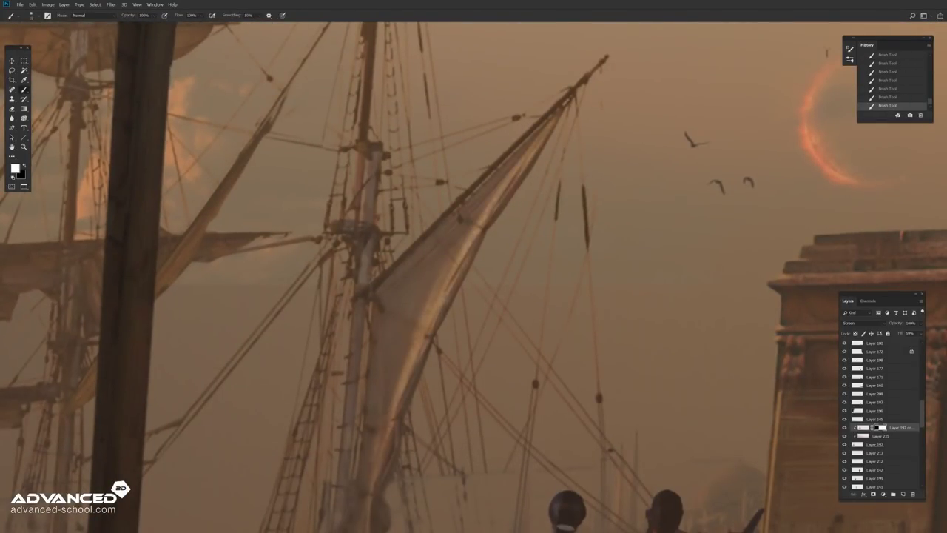
drag(474, 296, 496, 218)
key(ctrl+minus)
scroll(474, 277, up, 3)
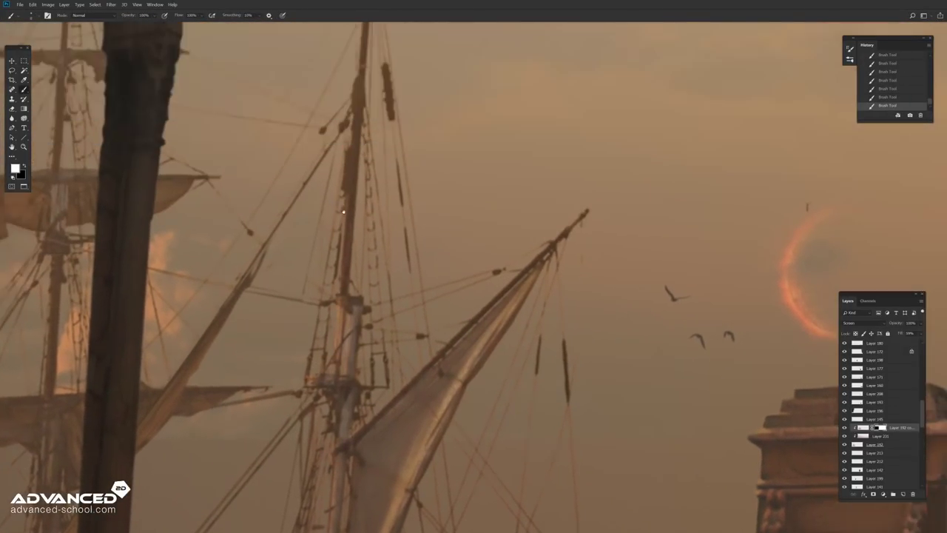
key(ctrl+plus)
Step: Work across the rear masts and lower rigging toward the hulls, then zoom out fully
mouse_move(474, 266)
mouse_down()
mouse_move(474, 374)
mouse_move(762, 285)
mouse_up()
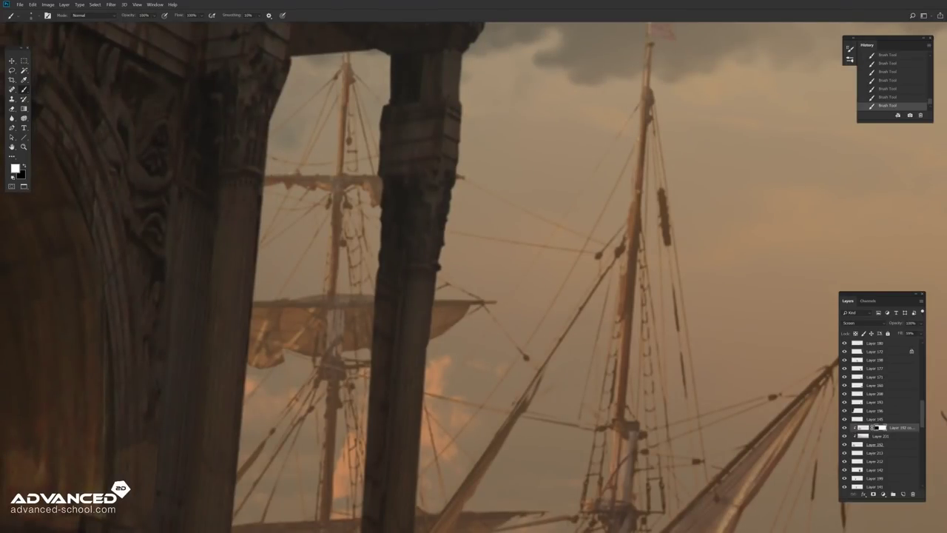
drag(474, 333, 496, 71)
drag(473, 333, 503, 167)
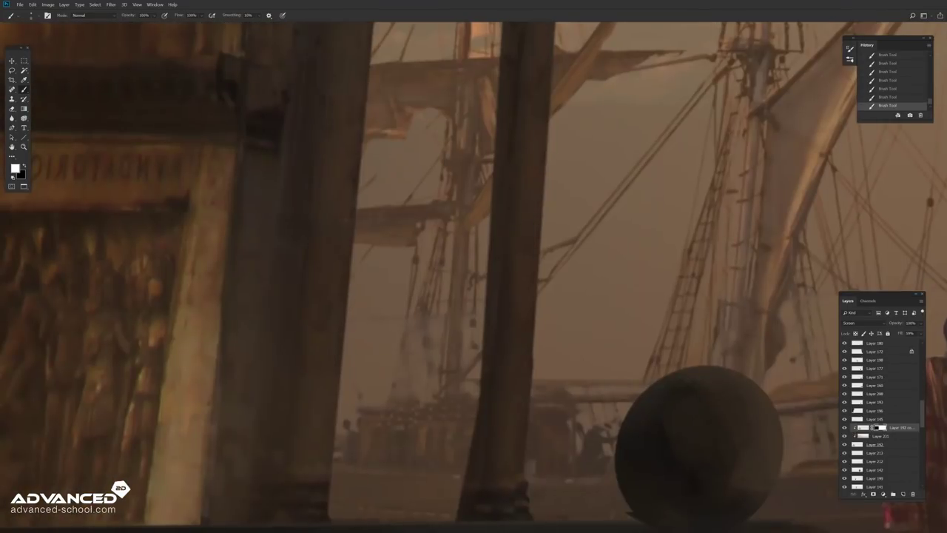
key(ctrl+minus)
key(ctrl+minus)
key(ctrl+minus)
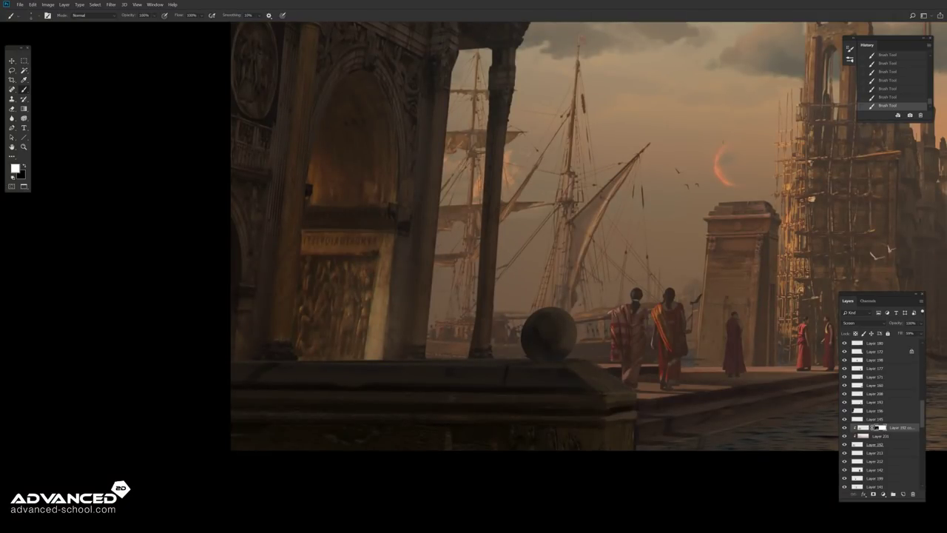
key(ctrl+minus)
Step: Add a Curves adjustment layer, bend its curve, and clear a selected mask area
key(g)
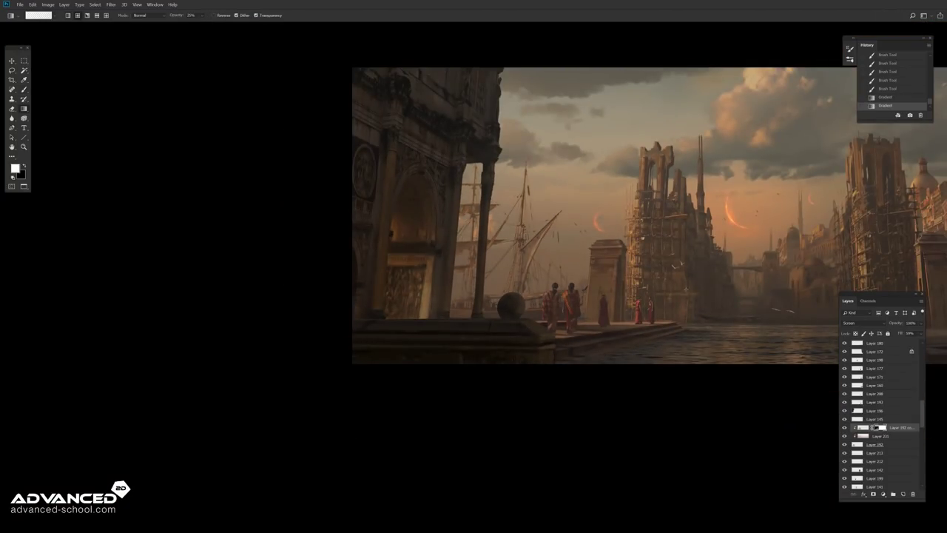
drag(295, 30, 125, 61)
key(m)
click(883, 493)
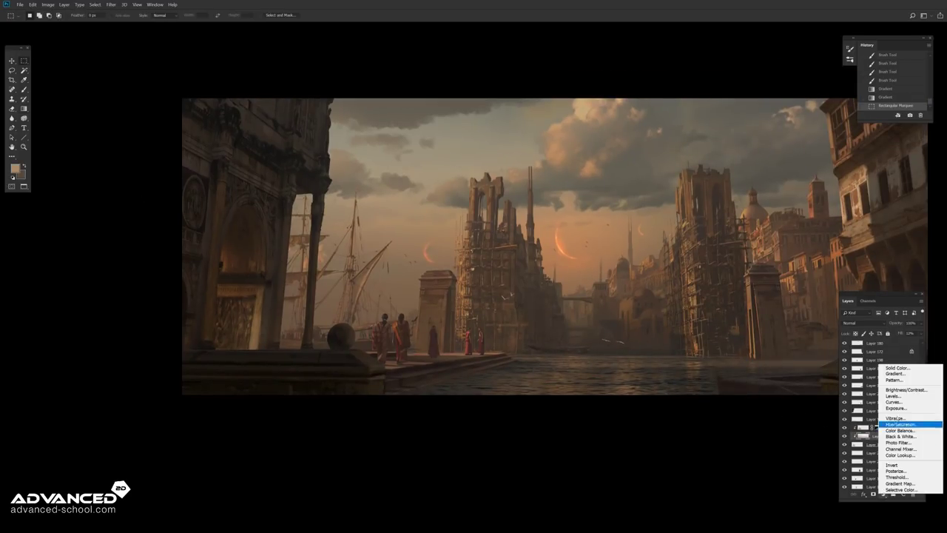
click(877, 387)
drag(562, 170, 551, 185)
key(ctrl+x)
Step: Add a Selective Color adjustment layer and select Layer 183 under the dock figures
key(g)
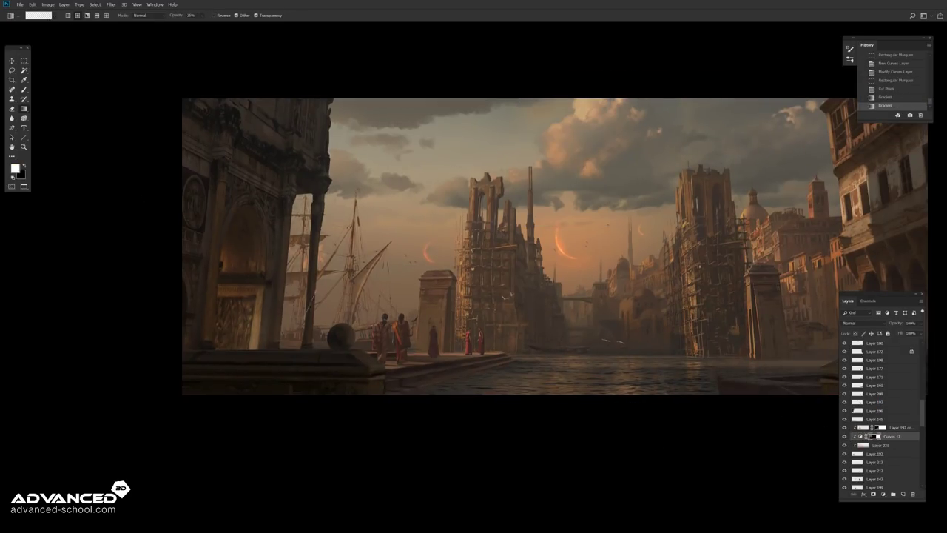
click(883, 494)
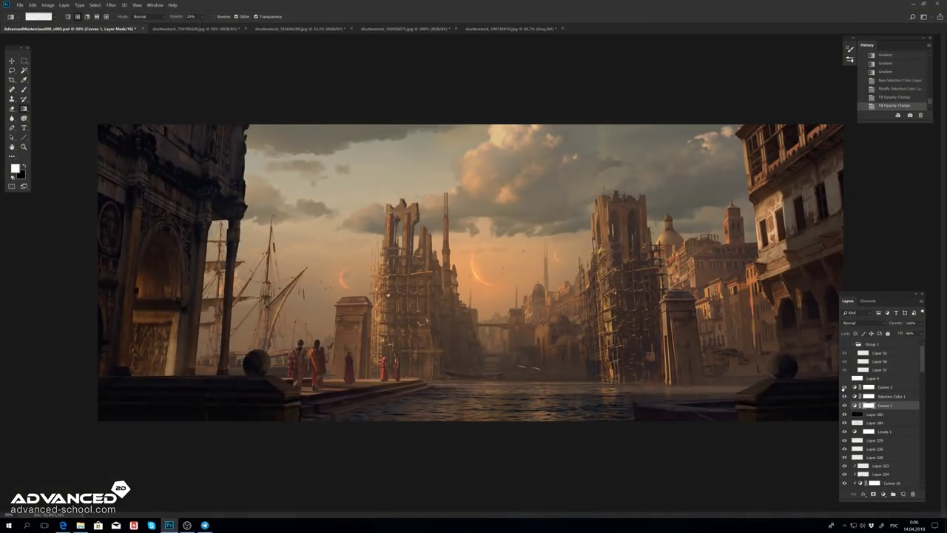
key(f)
key(Tab)
key(Tab)
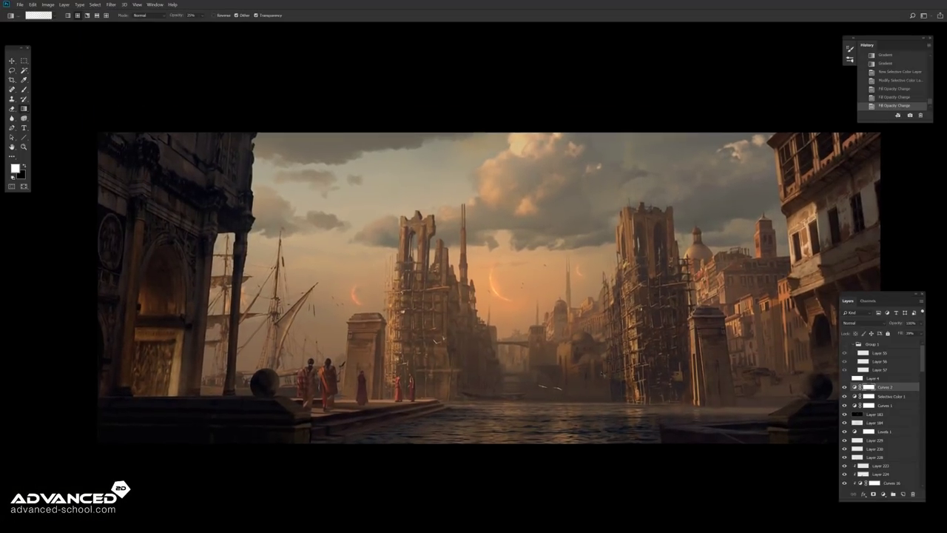
scroll(269, 371, up, 6)
right_click(397, 296)
click(421, 317)
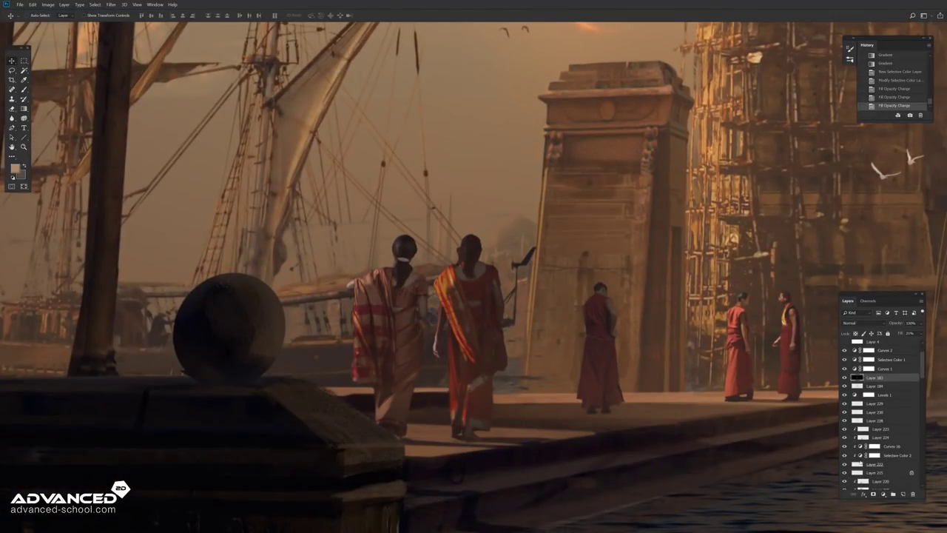
Step: Merge the layers, apply Gaussian Blur, and lay haze gradients over the midground figures
key(ctrl+e)
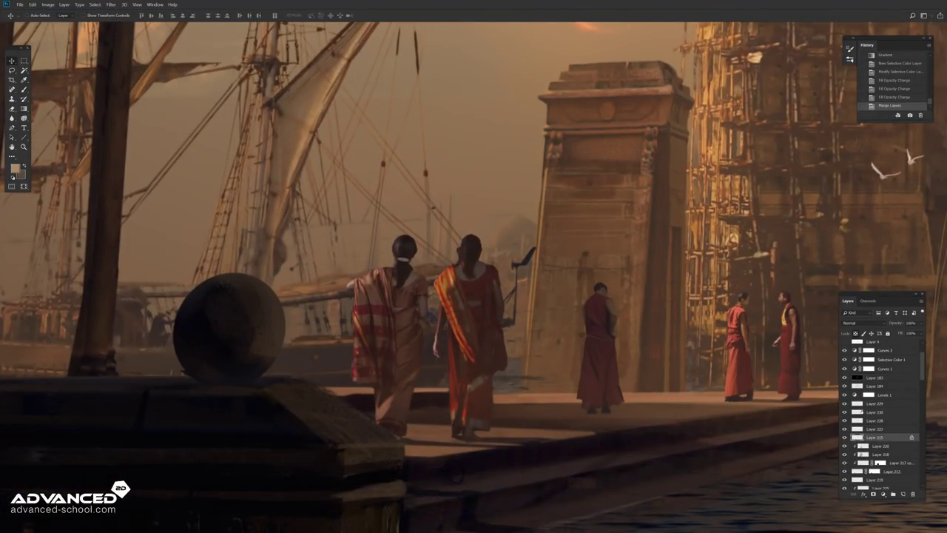
key(ctrl+e)
click(111, 4)
click(222, 104)
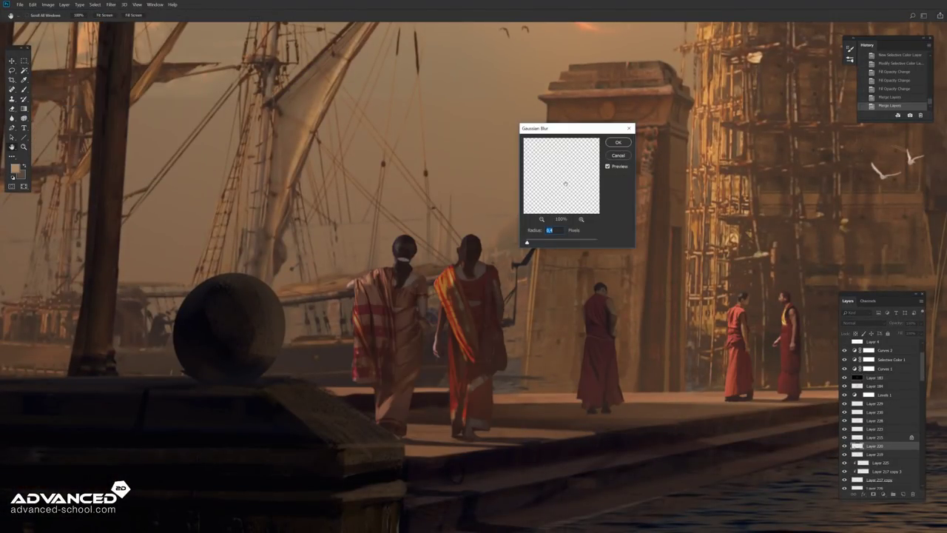
key(Return)
drag(474, 414, 473, 222)
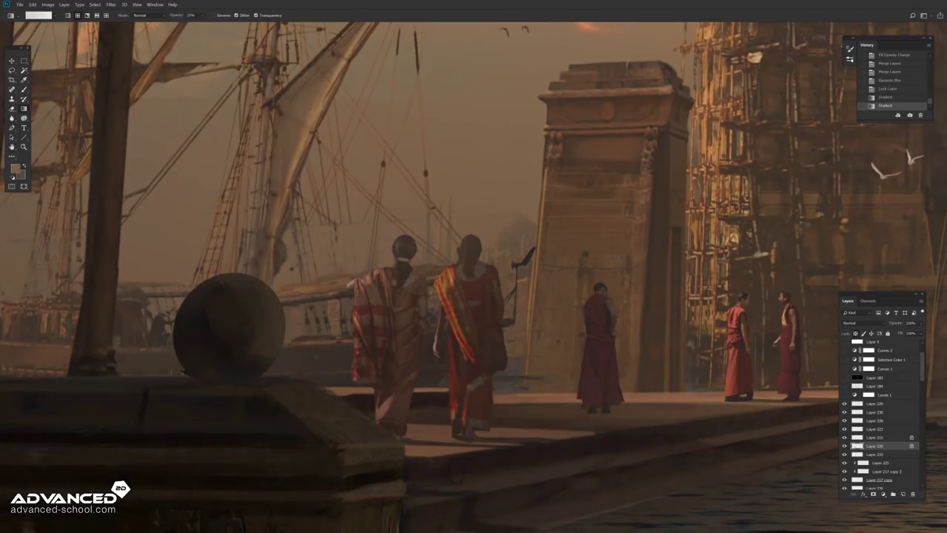
drag(453, 437, 453, 389)
Step: Undo the last gradient and redraw it at 14% opacity
key(ctrl+0)
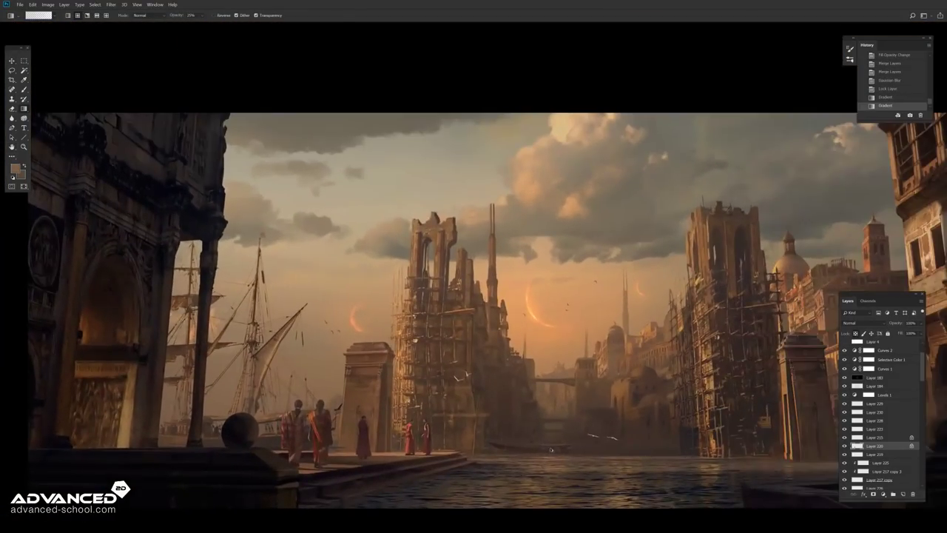
key(ctrl+z)
text(14)
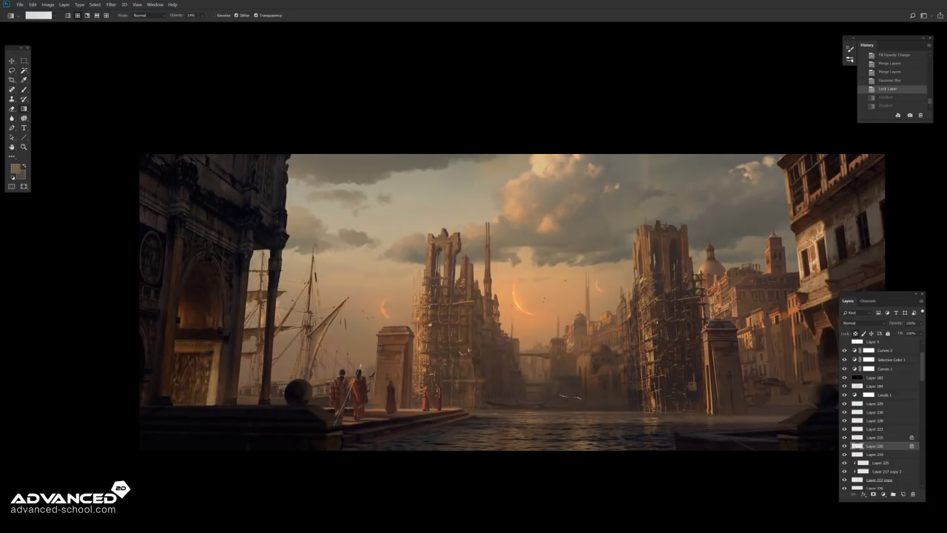
drag(344, 427, 344, 382)
key(ctrl+u)
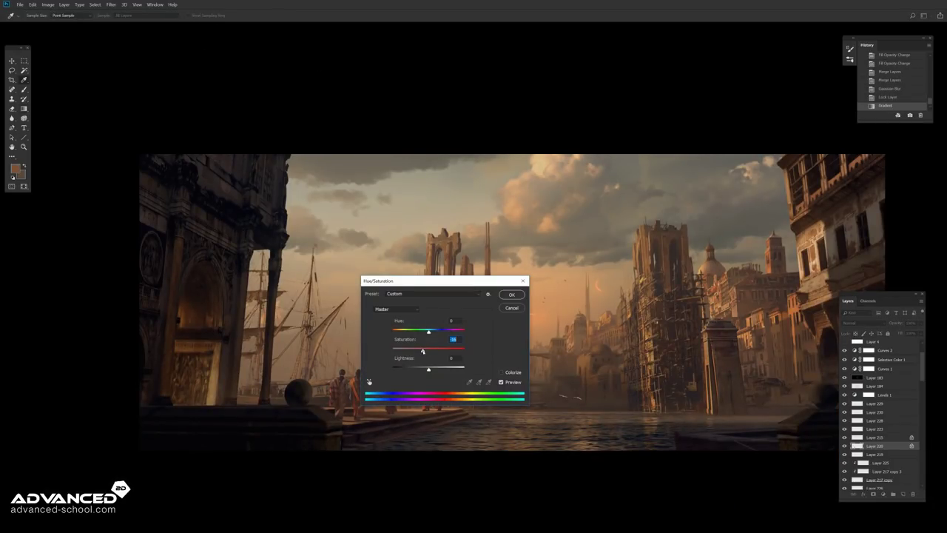
key(Return)
Step: Reset default colours, select Curves 2, unlink its mask, and delete Selective Color 1
key(ctrl+z)
key(m)
key(d)
click(846, 350)
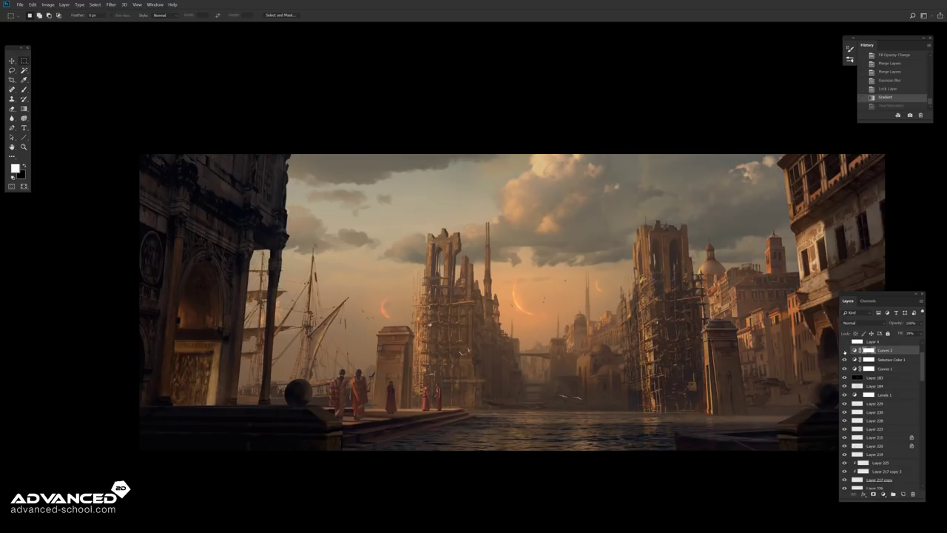
click(881, 360)
key(Delete)
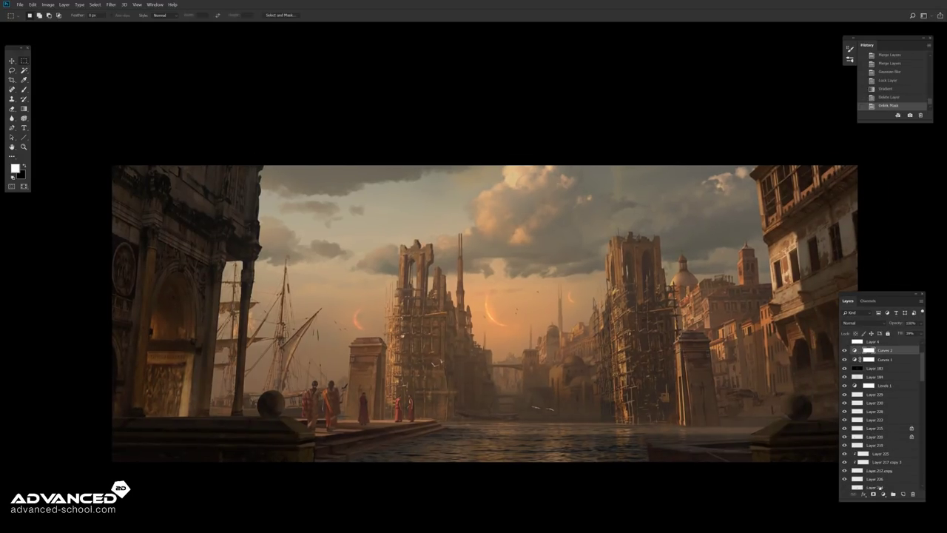
Step: Add a Selective Color 4 layer adjusting Cyans and turn the top layers back on
key(Tab)
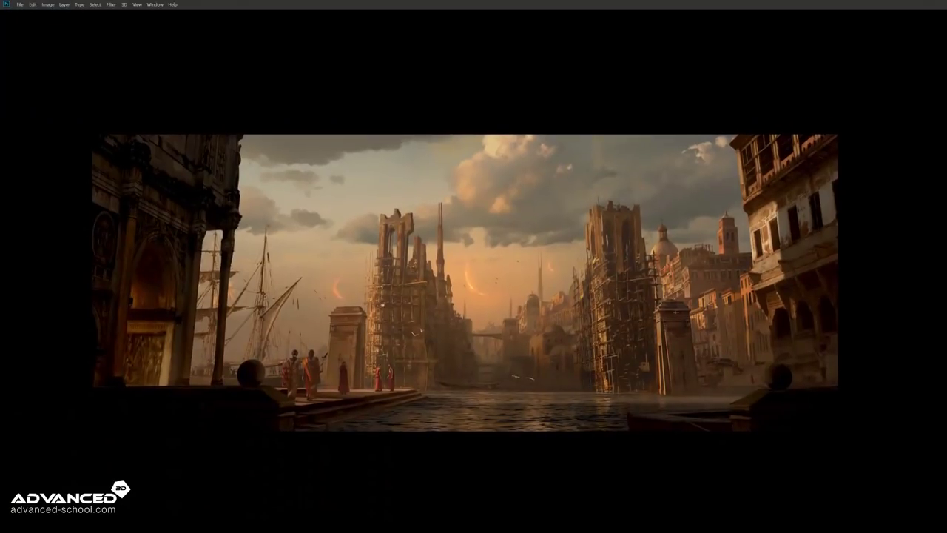
key(Tab)
click(884, 493)
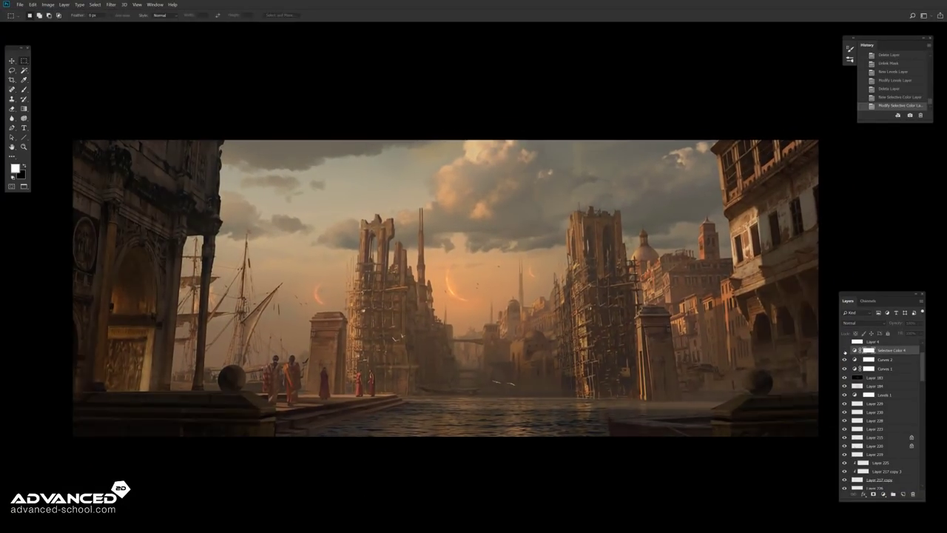
click(581, 150)
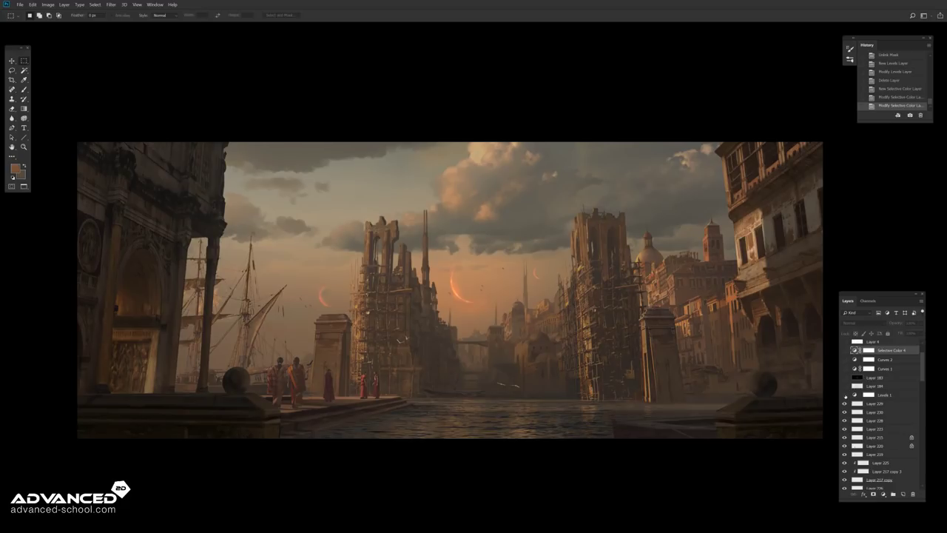
drag(846, 396, 845, 342)
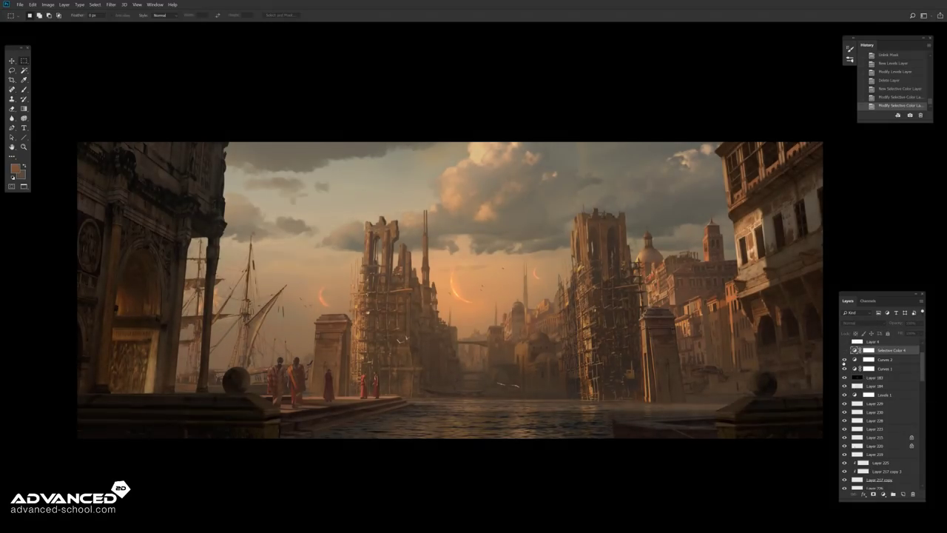
click(845, 351)
key(ctrl+minus)
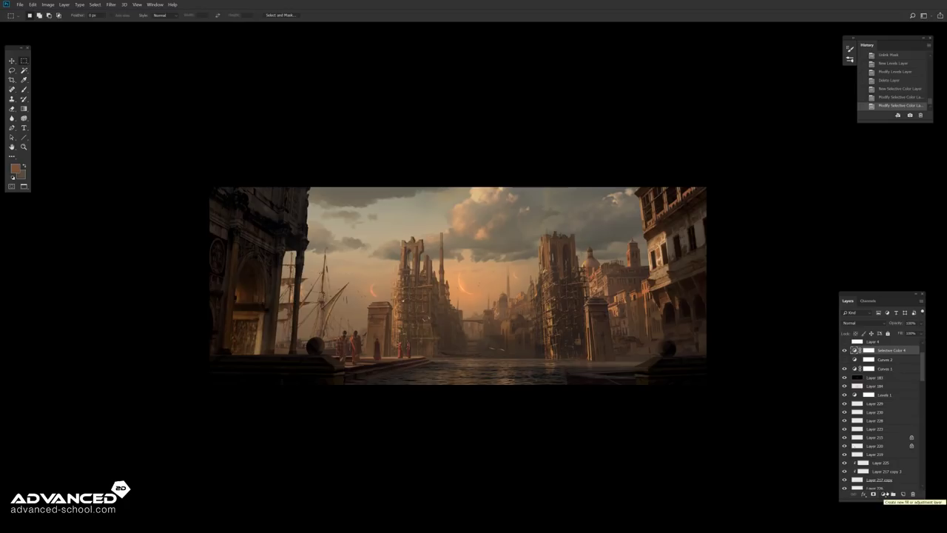
Step: Add a Curves layer and wash light gradients over the left archway, quay and water
click(884, 494)
click(900, 411)
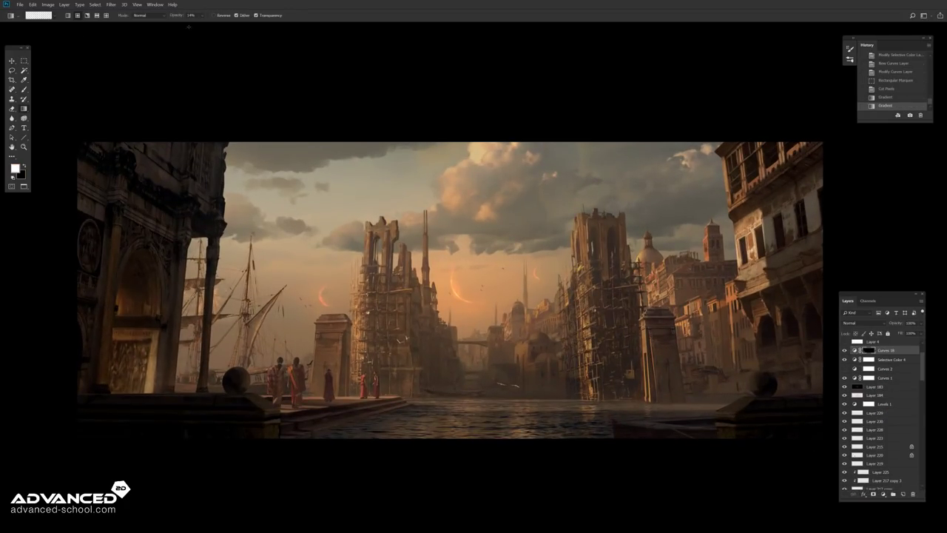
drag(139, 393, 139, 330)
mouse_move(285, 413)
mouse_down()
mouse_move(285, 365)
mouse_move(301, 378)
mouse_up()
drag(375, 438, 375, 355)
drag(318, 408, 318, 370)
drag(458, 438, 458, 379)
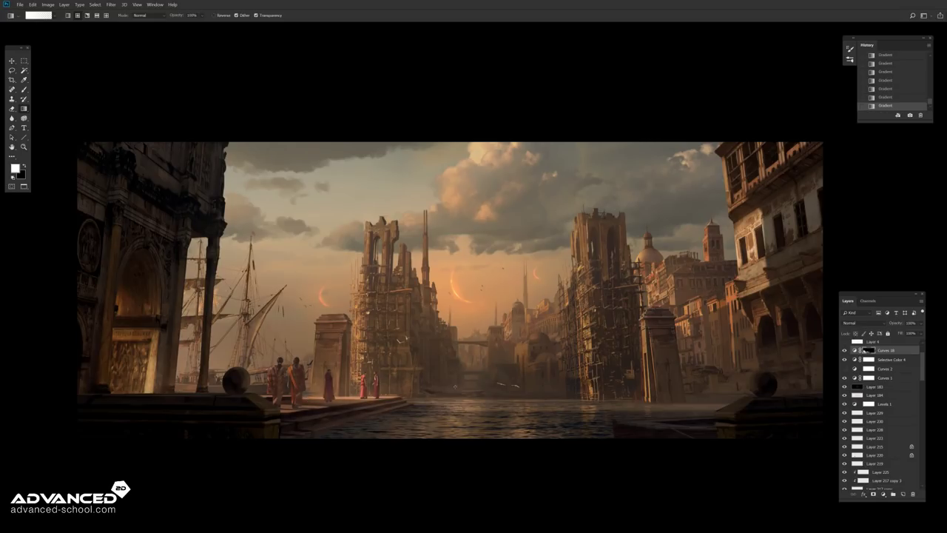
key(b)
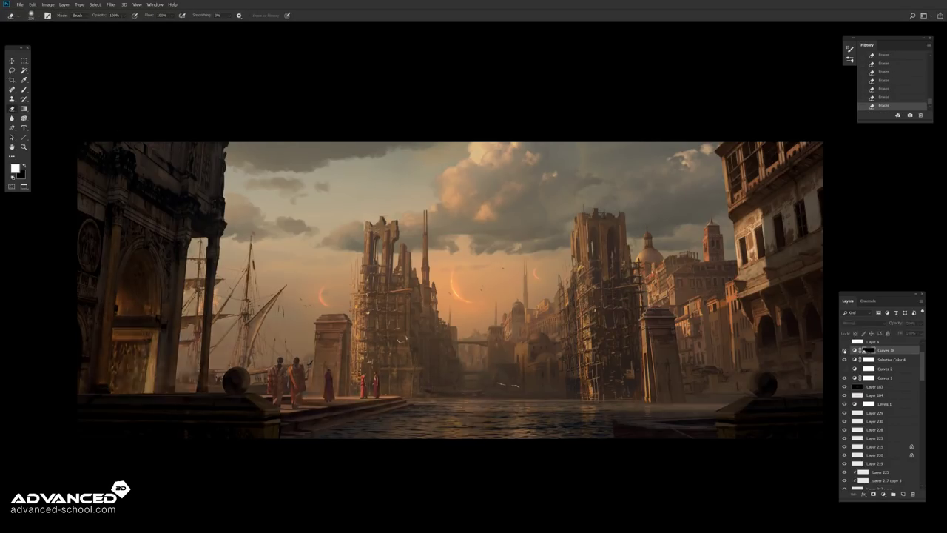
Step: Lasso the quay steps and try a gradient shading on them, then delete it
key(l)
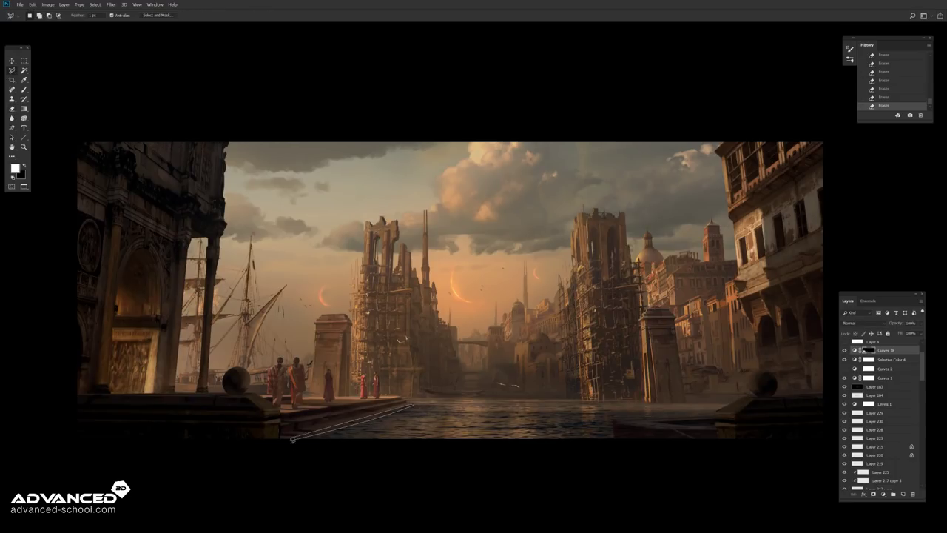
double_click(292, 439)
key(ctrl+plus)
key(g)
key(ctrl+shift+alt+n)
key(x)
drag(279, 422, 234, 513)
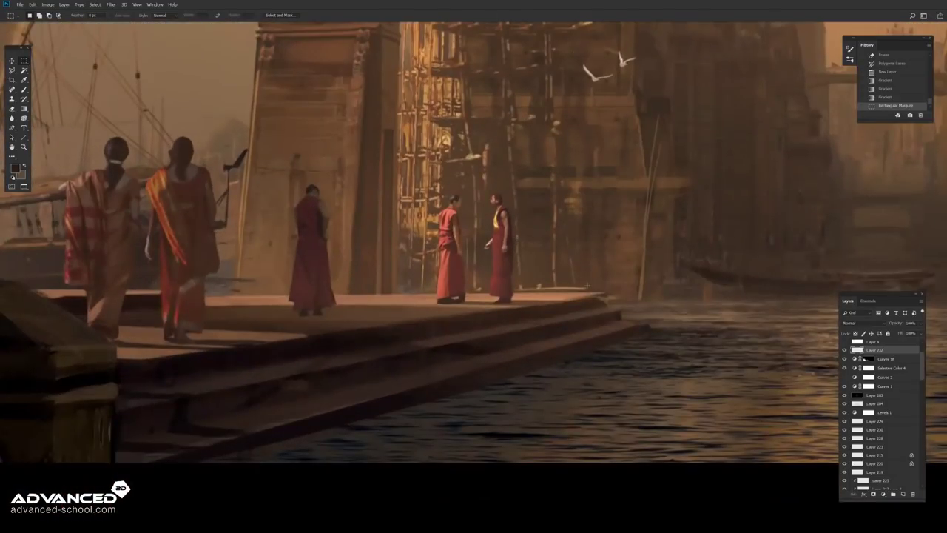
key(Delete)
key(v)
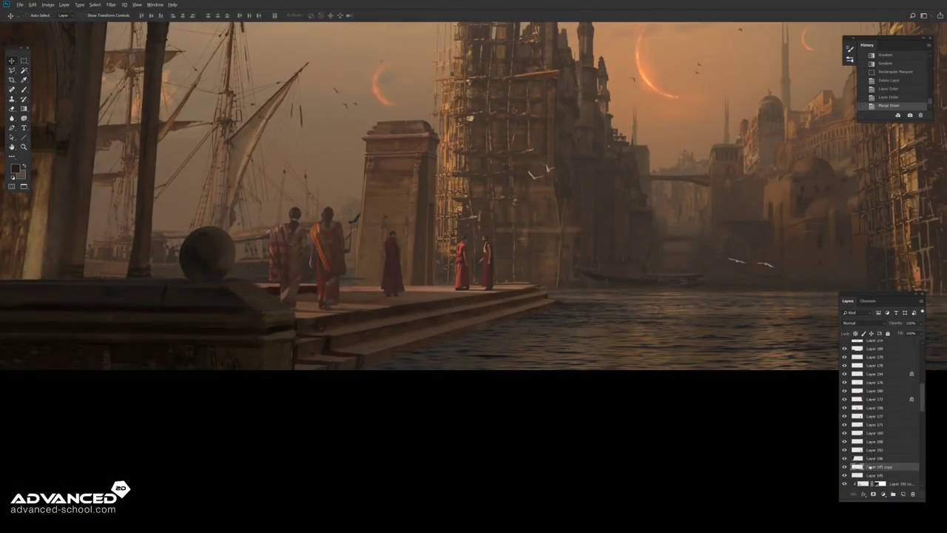
Step: Darken the steps with Curves and merge Layer 195 into the layer below
key(ctrl+m)
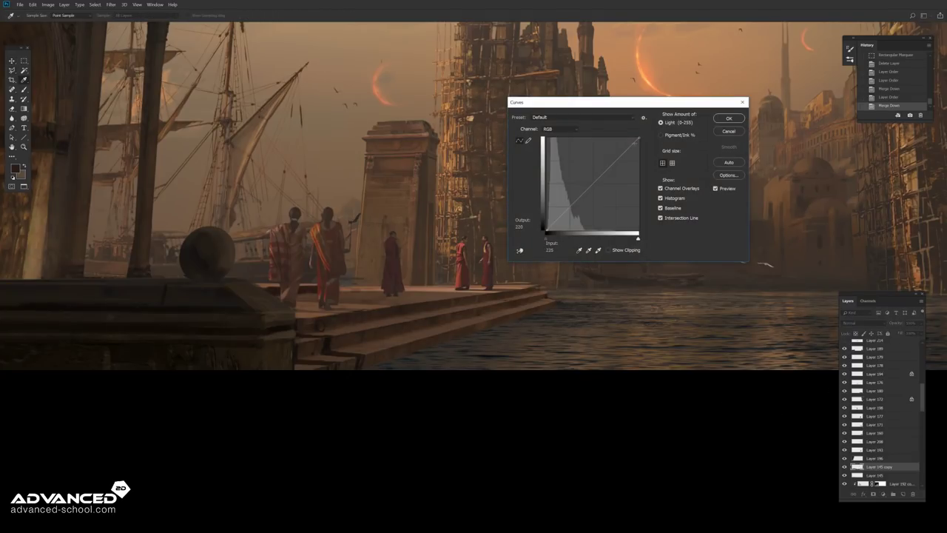
drag(638, 138, 639, 171)
click(544, 227)
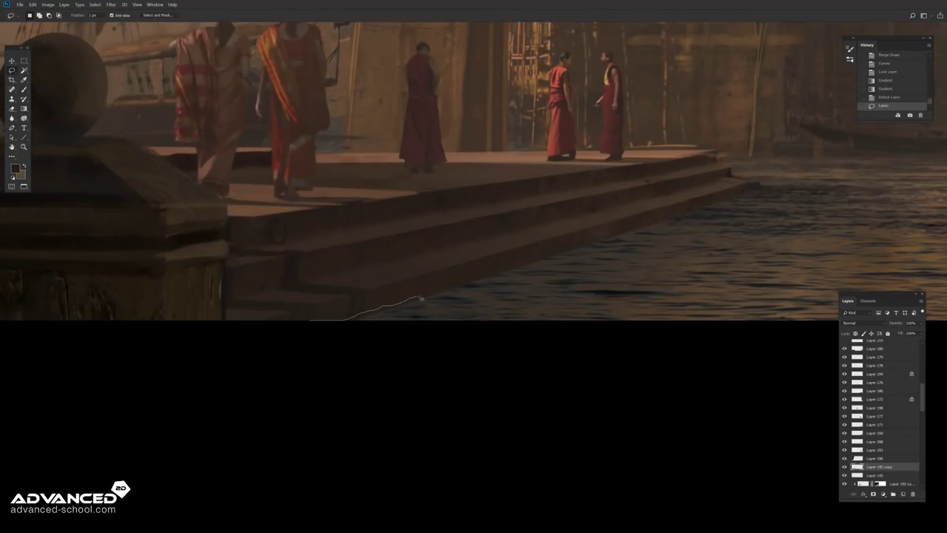
drag(606, 238, 658, 222)
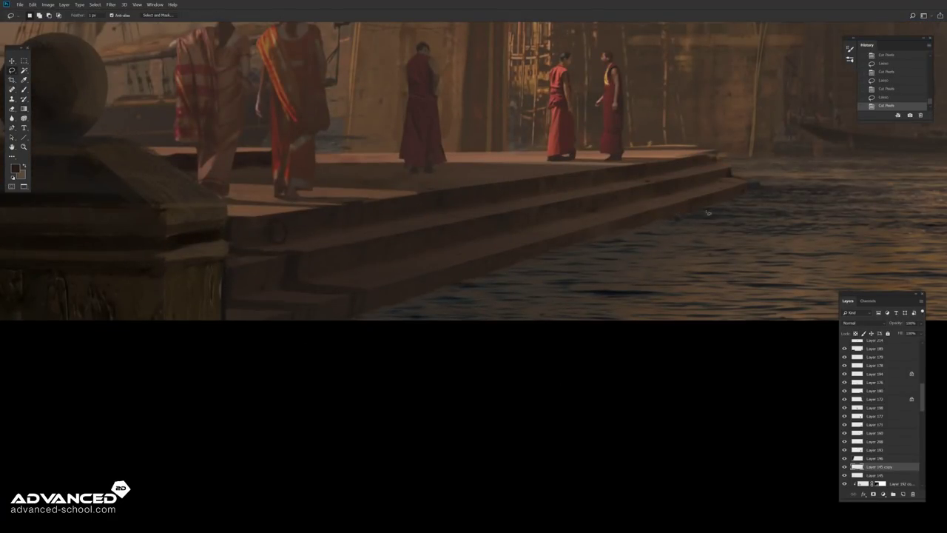
key(ctrl+e)
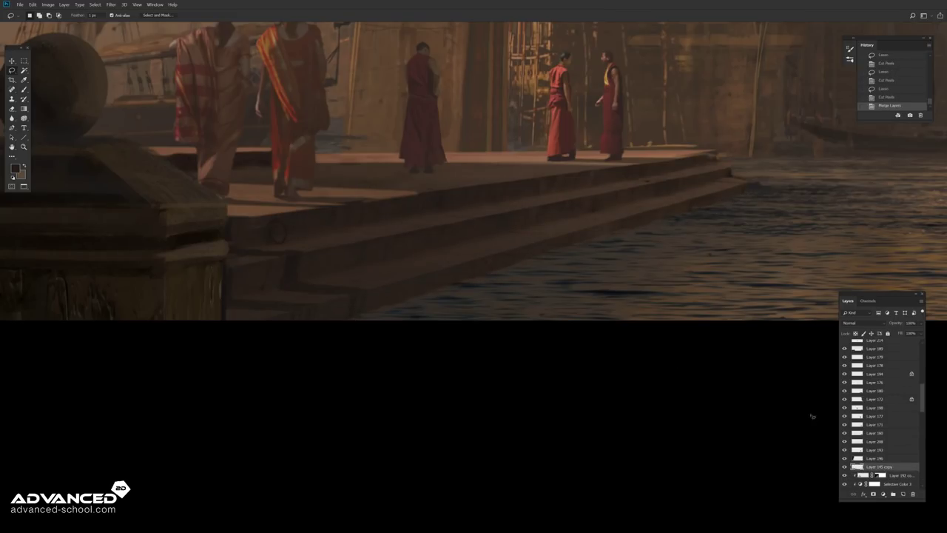
key(ctrl+z)
key(ctrl+e)
Step: Cut the stray shading over the water and fit the image on screen
drag(440, 302, 537, 279)
key(ctrl+x)
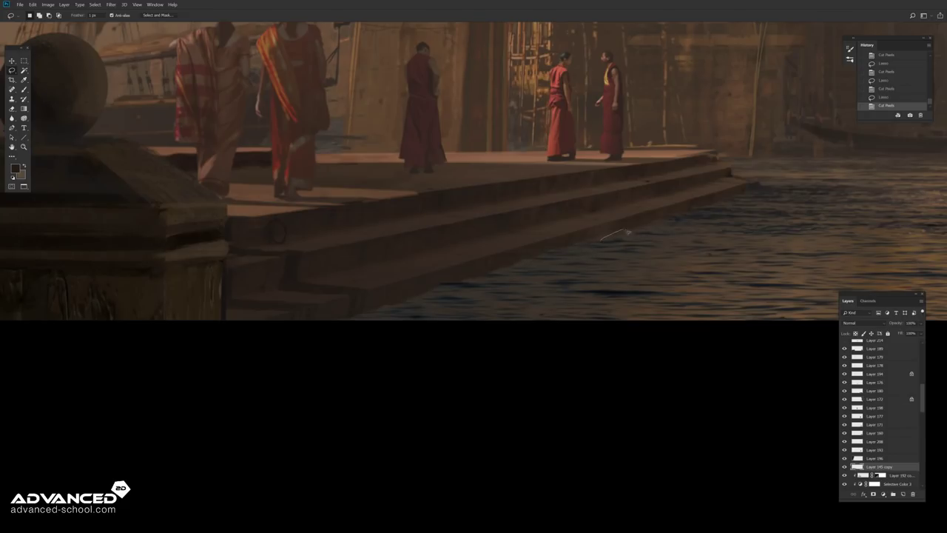
key(ctrl+0)
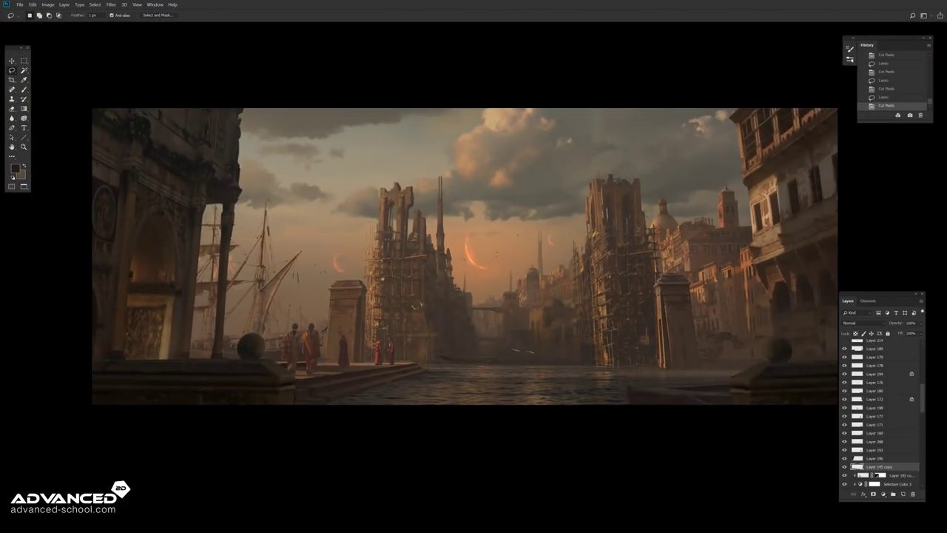
Step: Brighten the monks on Layer 220 with Curves and Levels adjustments
key(ctrl+m)
click(538, 152)
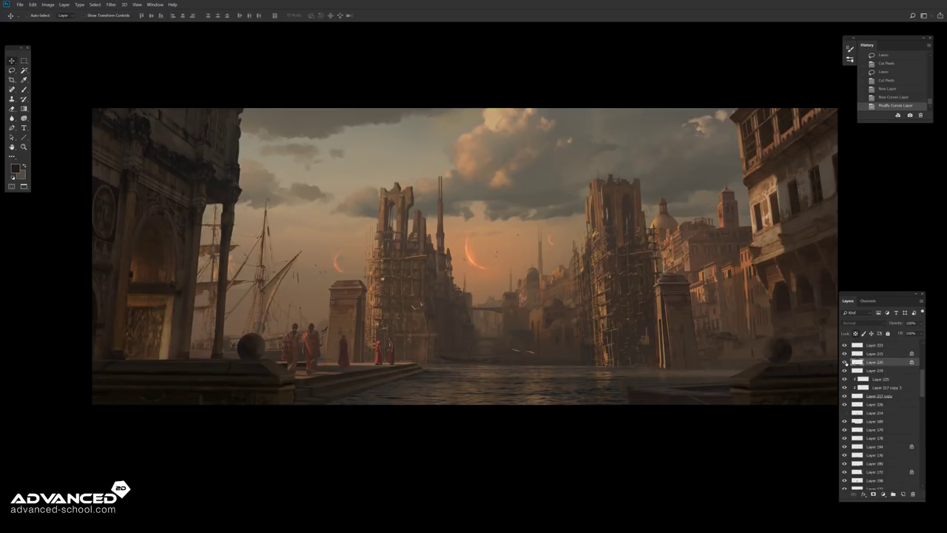
key(ctrl+l)
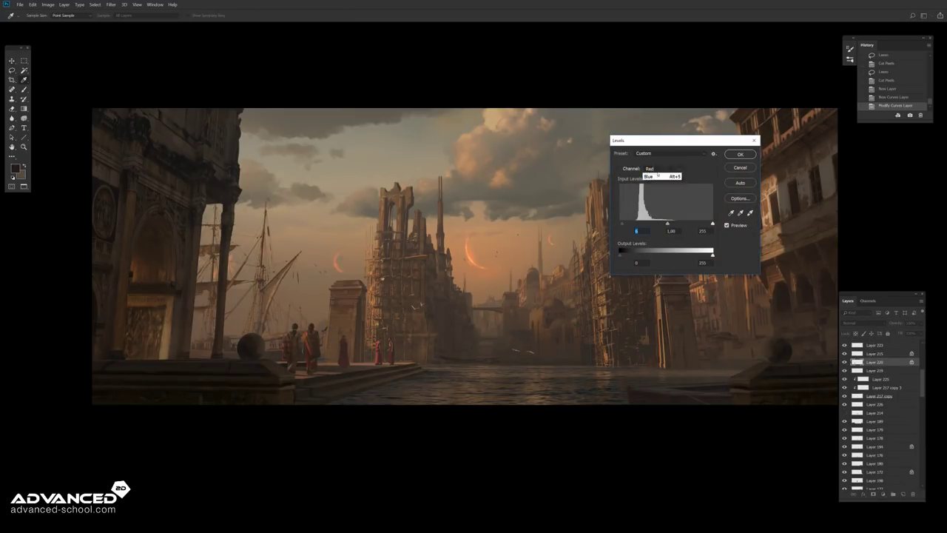
key(Return)
key(ctrl+bracketright)
key(ctrl+l)
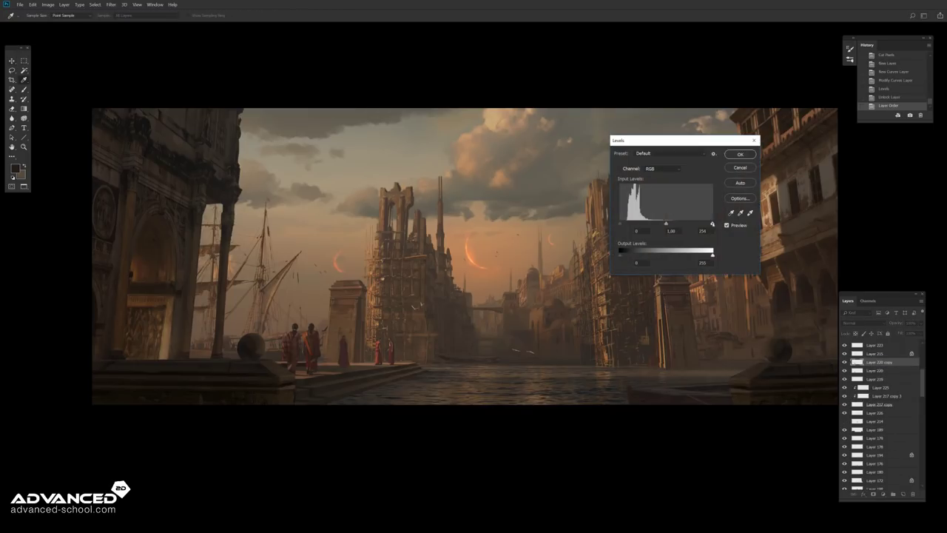
key(Return)
Step: Set the glow layer to Linear Dodge (Add) and lower its saturation
click(862, 323)
click(856, 398)
key(ctrl+u)
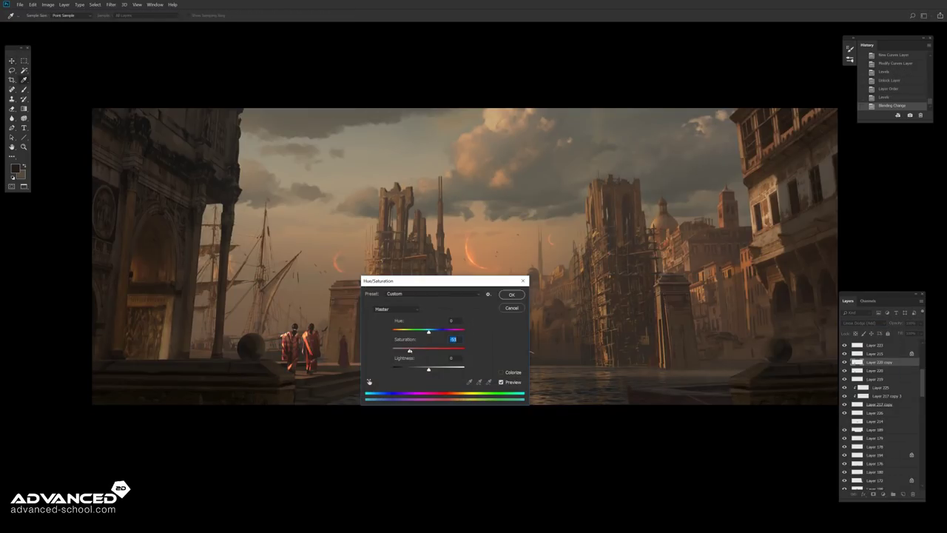
key(Return)
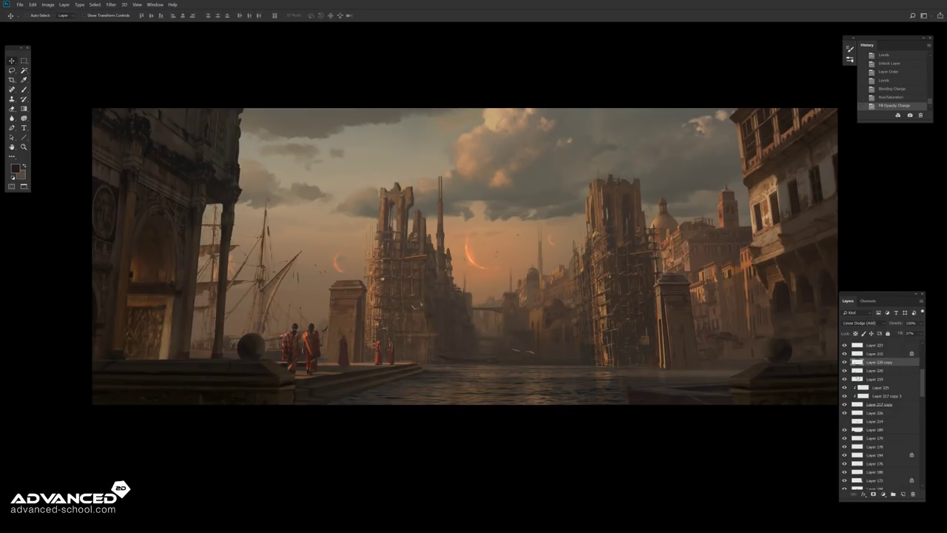
Step: Merge the glow into a new layer and drag Layer 189 higher in the stack
key(ctrl+shift+n)
key(Return)
key(ctrl+bracketleft)
key(ctrl+e)
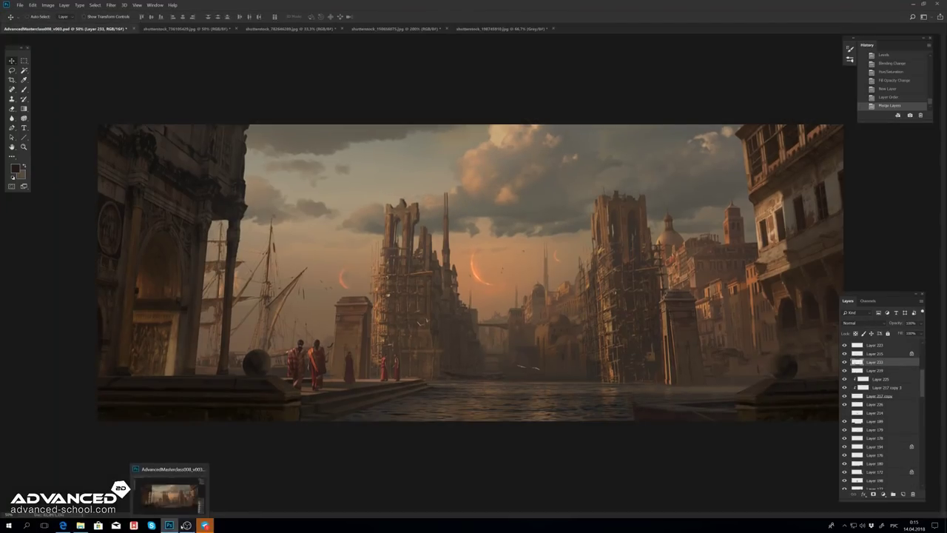
key(f)
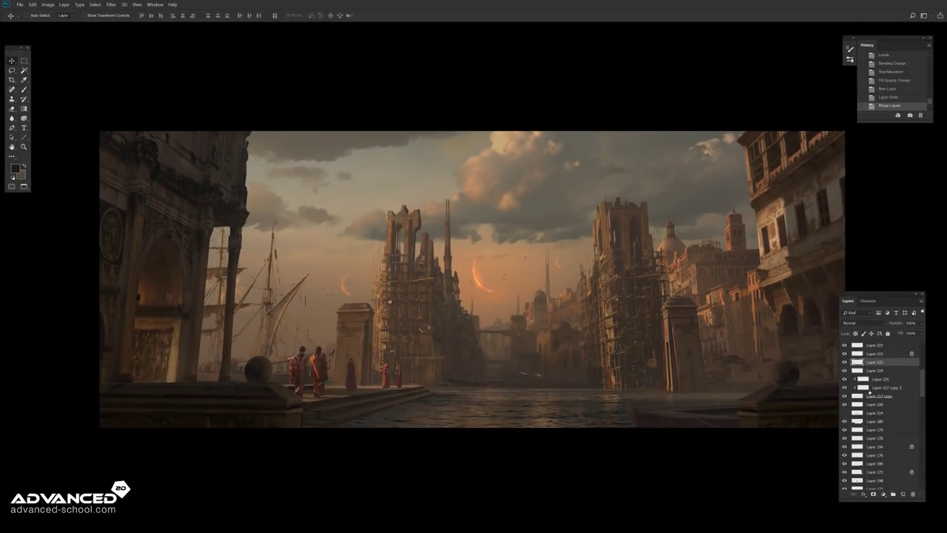
drag(874, 421, 875, 387)
drag(520, 318, 520, 321)
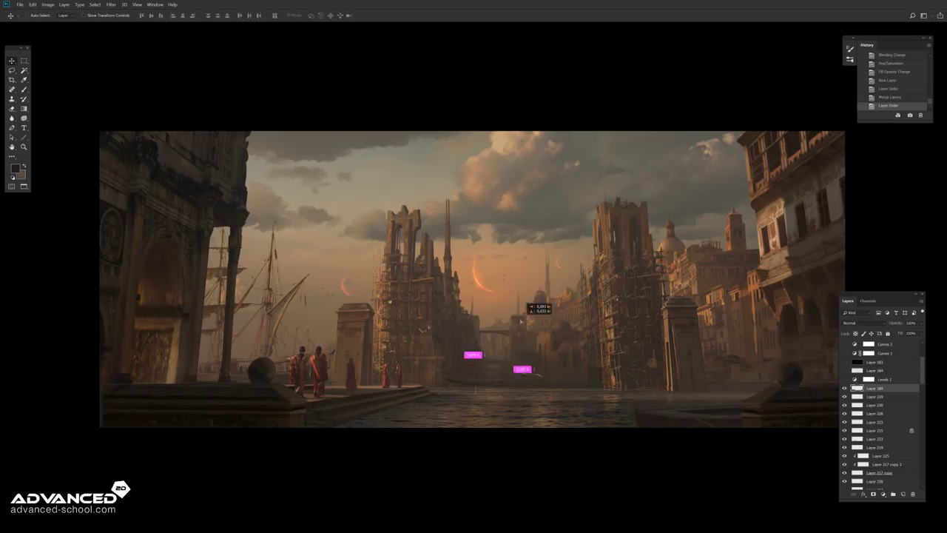
Step: Cut a polygonal selection from the layer and apply a Curves adjustment
key(l)
double_click(319, 437)
key(ctrl+x)
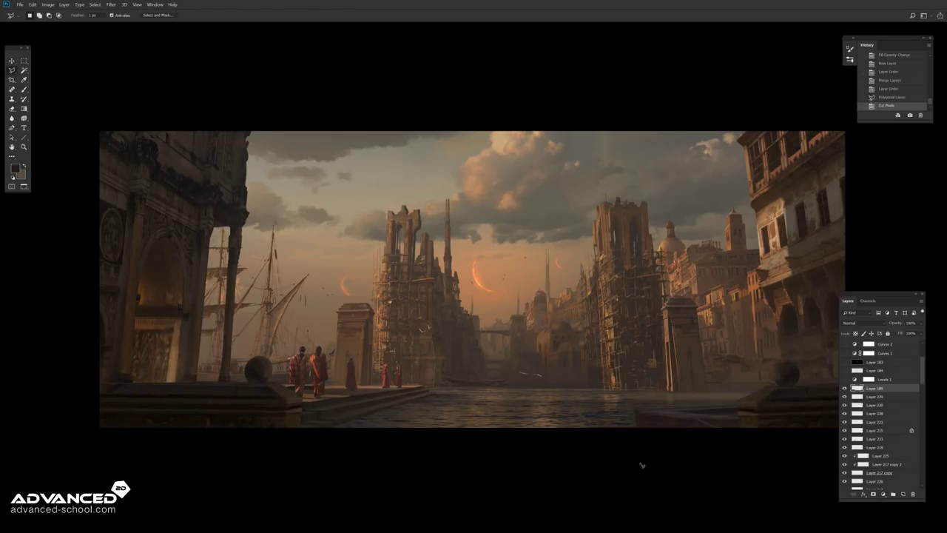
key(ctrl+m)
click(729, 118)
Step: Lock transparency and lay light 37% gradient washes around the right sphere and lower-left foreground
key(g)
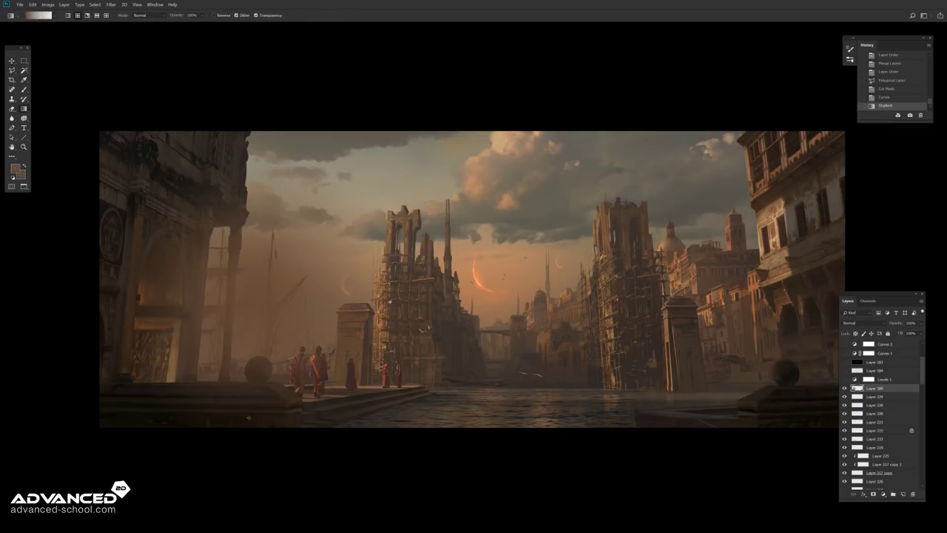
key(slash)
drag(781, 366, 793, 382)
drag(244, 326, 256, 370)
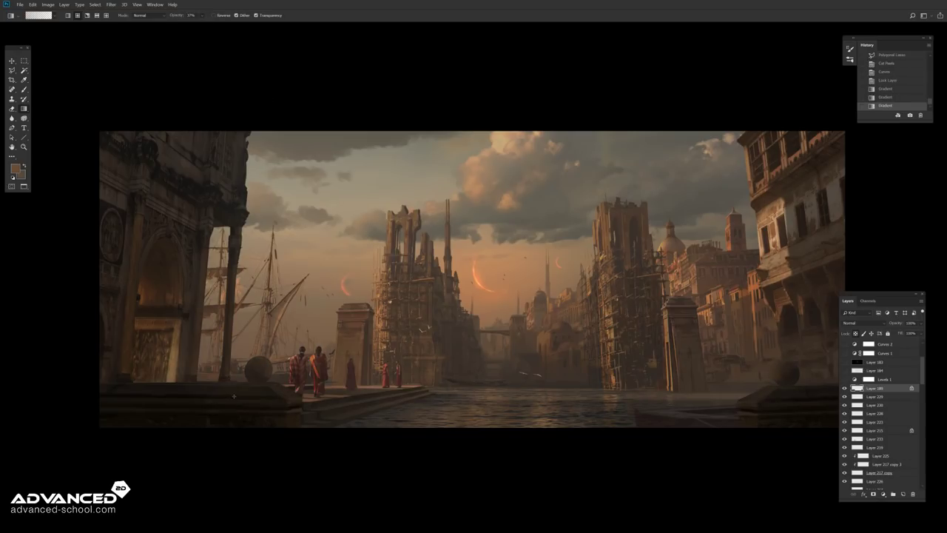
drag(111, 385, 151, 389)
Step: Darken the lower foreground with a subtle 12% dark-colour gradient
key(x)
key(1)
key(2)
drag(255, 373, 244, 450)
Step: Turn the hidden warm glow layers back on and select Layer 4
drag(746, 447, 682, 391)
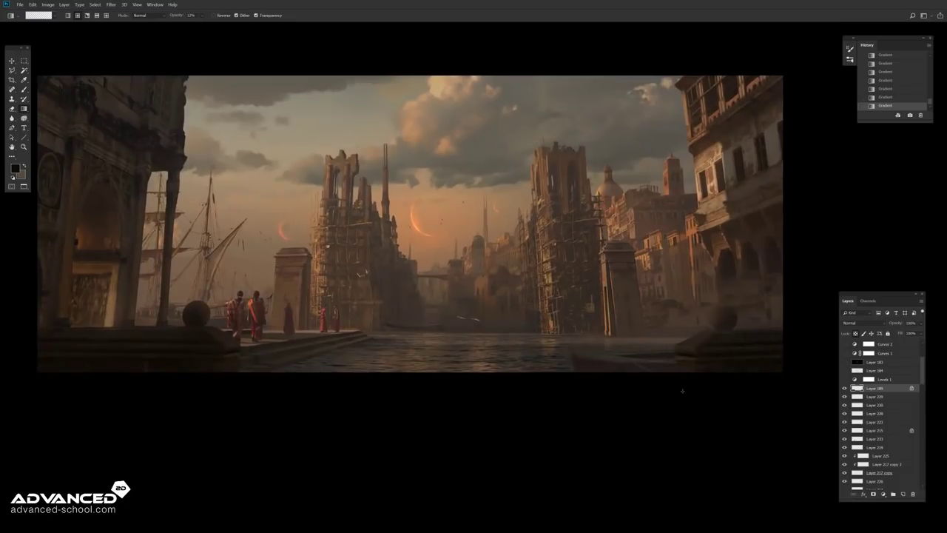
click(845, 388)
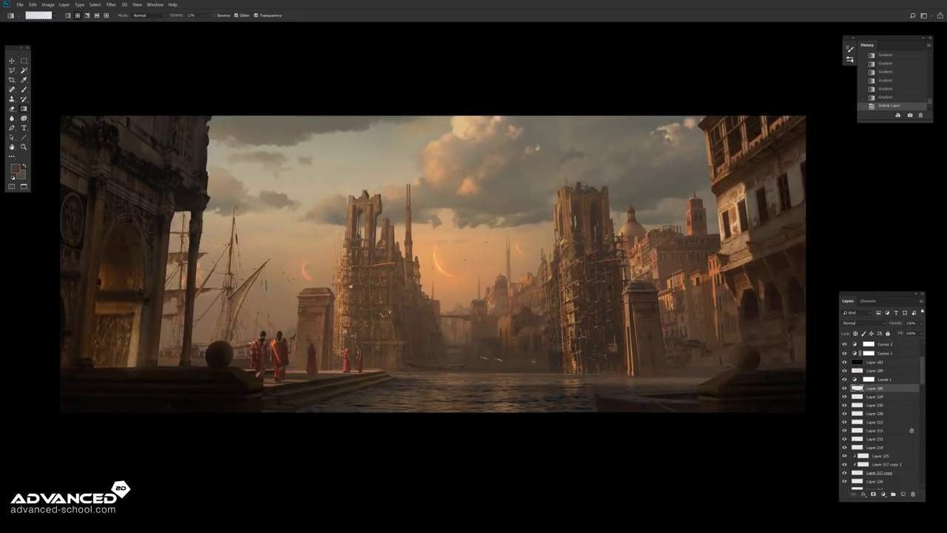
scroll(866, 384, up, 3)
click(864, 379)
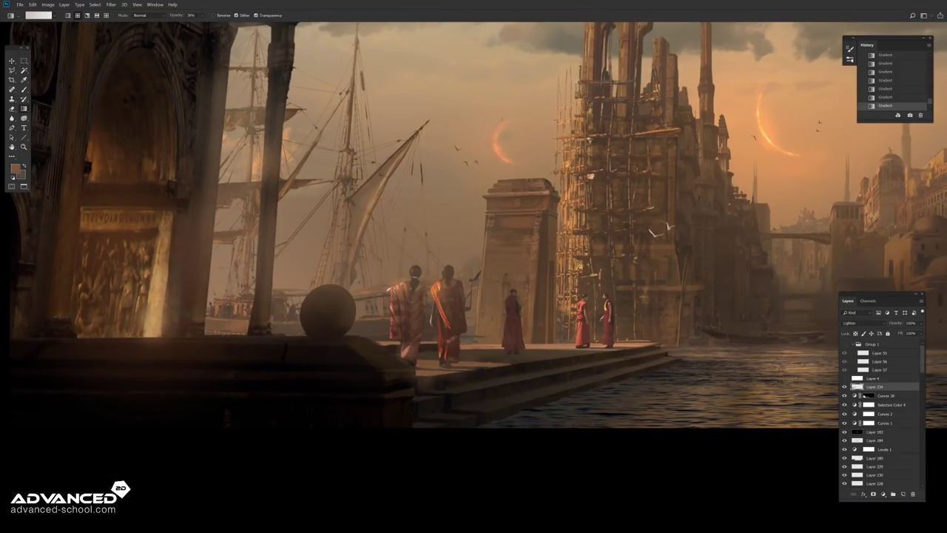
Step: Brush warm orange and tan tones, sampled from the tower and right building, over the right-hand buildings
key(b)
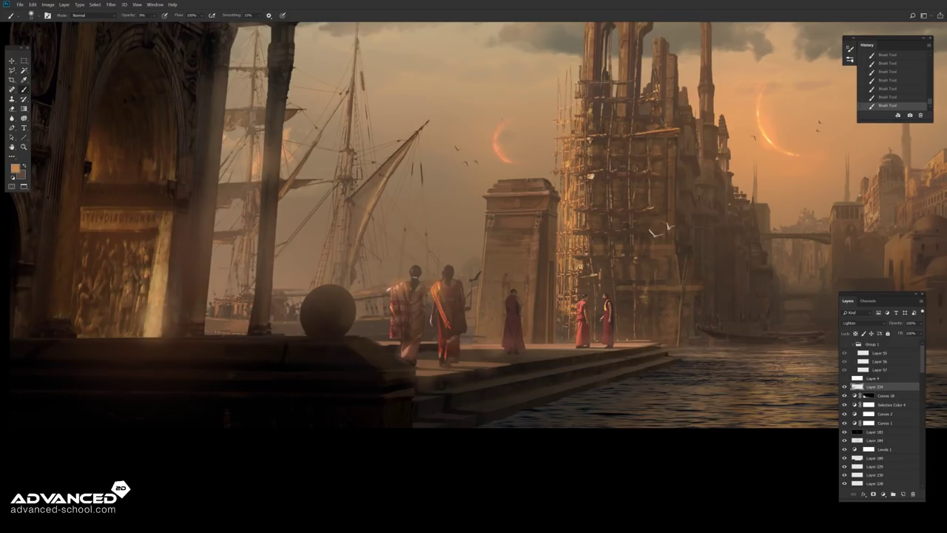
scroll(300, 118, up, 5)
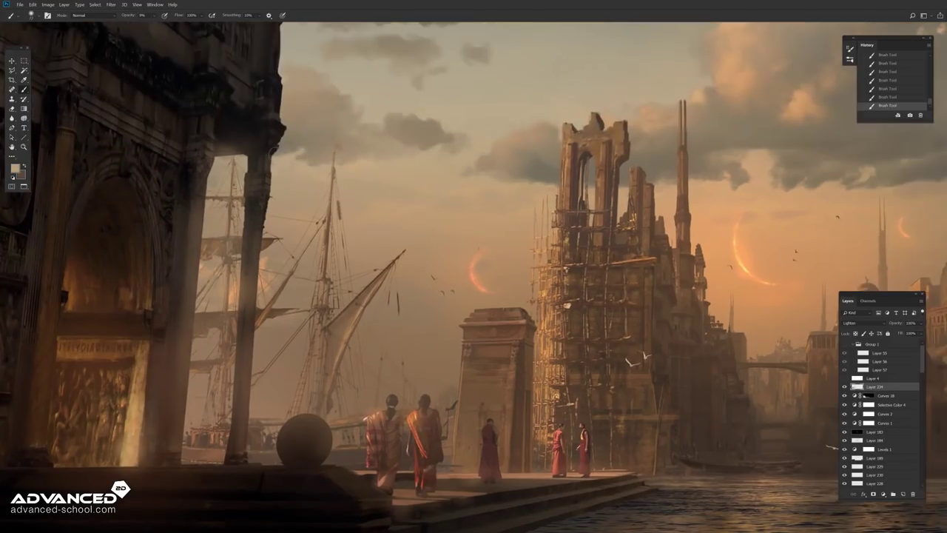
scroll(300, 119, up, 3)
scroll(300, 119, up, 2)
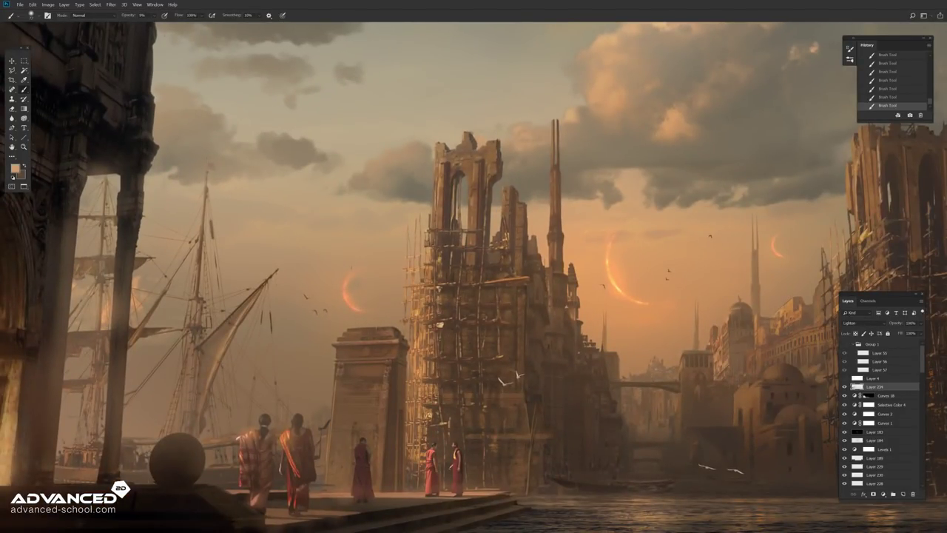
alt+click(597, 333)
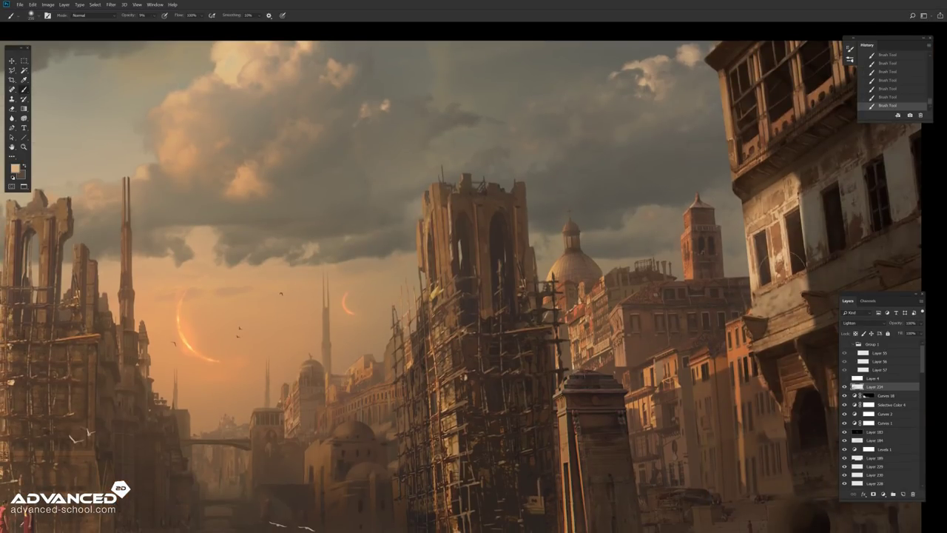
alt+click(730, 112)
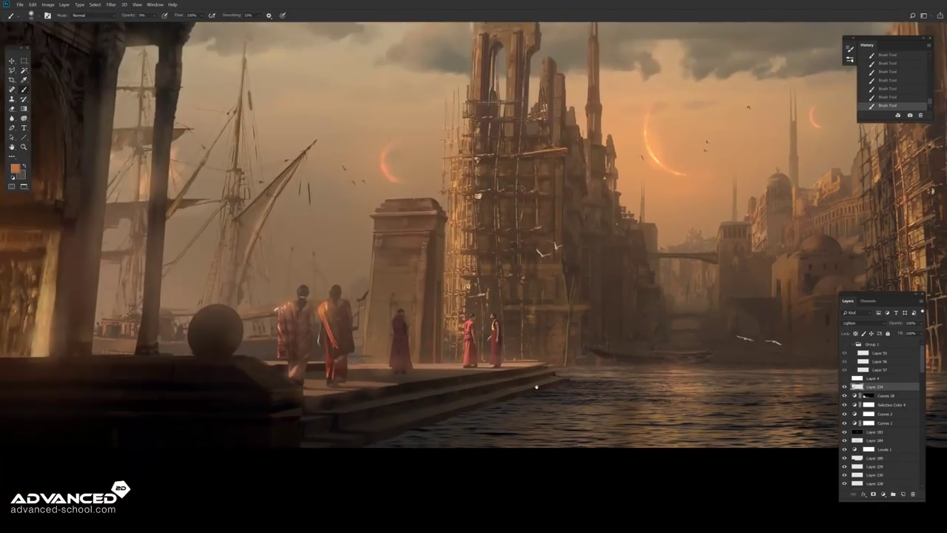
key(ctrl+z)
key(ctrl+z)
key(ctrl+z)
key(ctrl+shift+z)
key(ctrl+shift+z)
key(ctrl+shift+z)
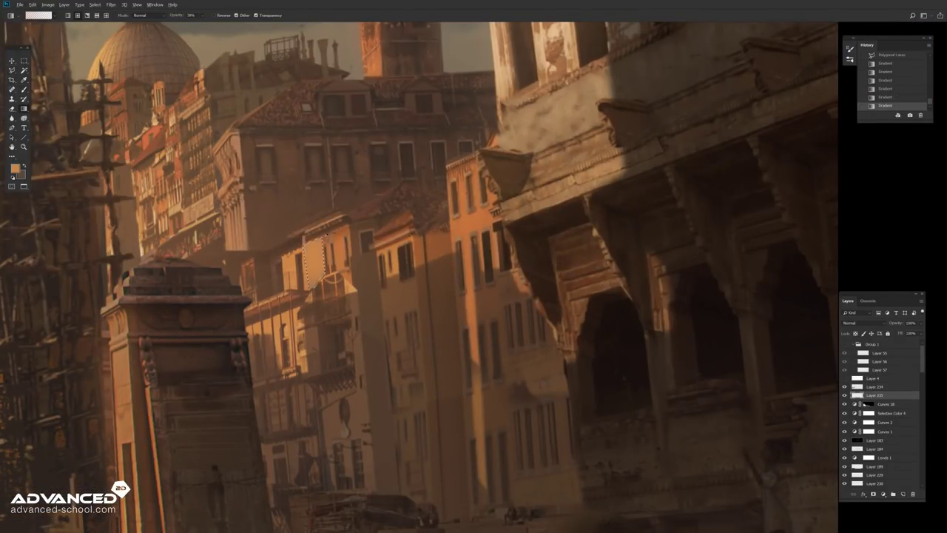
Step: Deselect, fit the painting on screen, and try a soft gradient brightening, then undo it
key(ctrl+d)
key(ctrl+0)
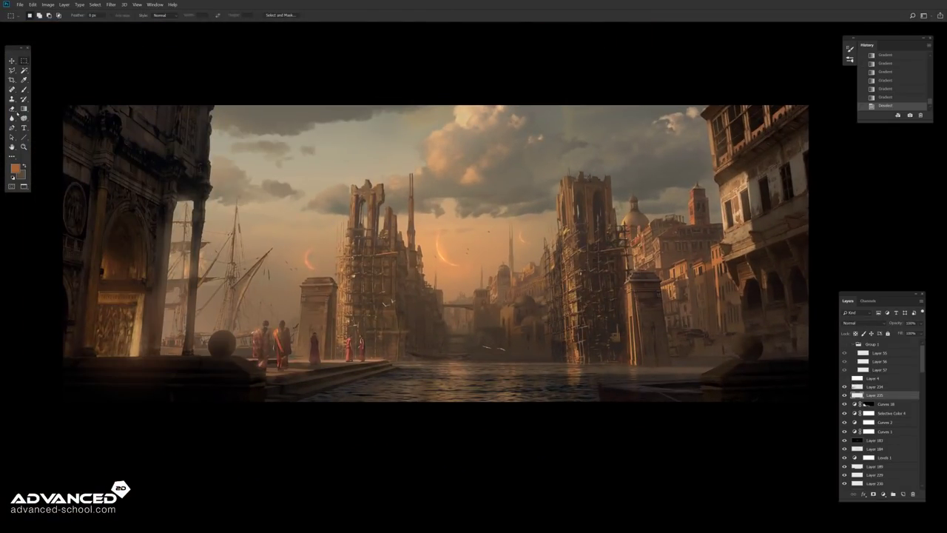
click(23, 109)
drag(419, 281, 488, 336)
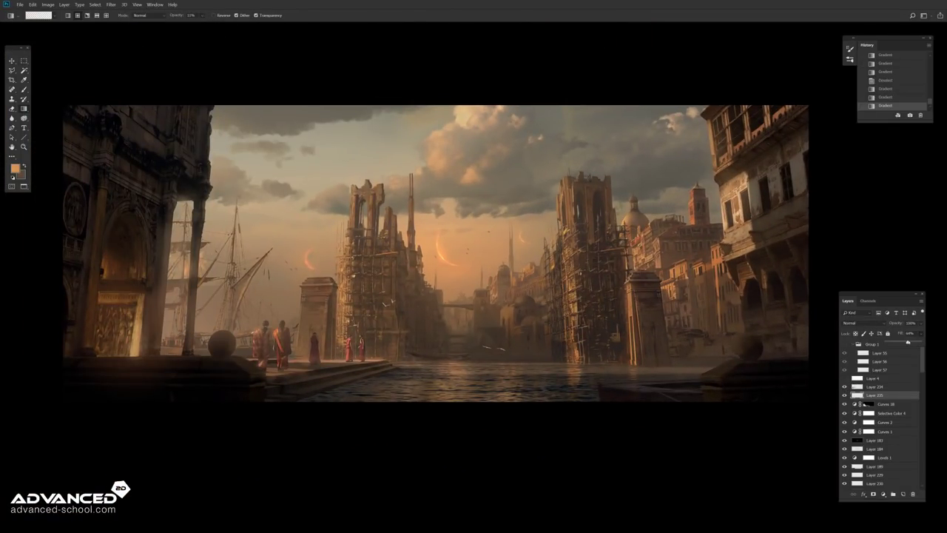
key(ctrl+z)
key(ctrl+z)
key(ctrl+z)
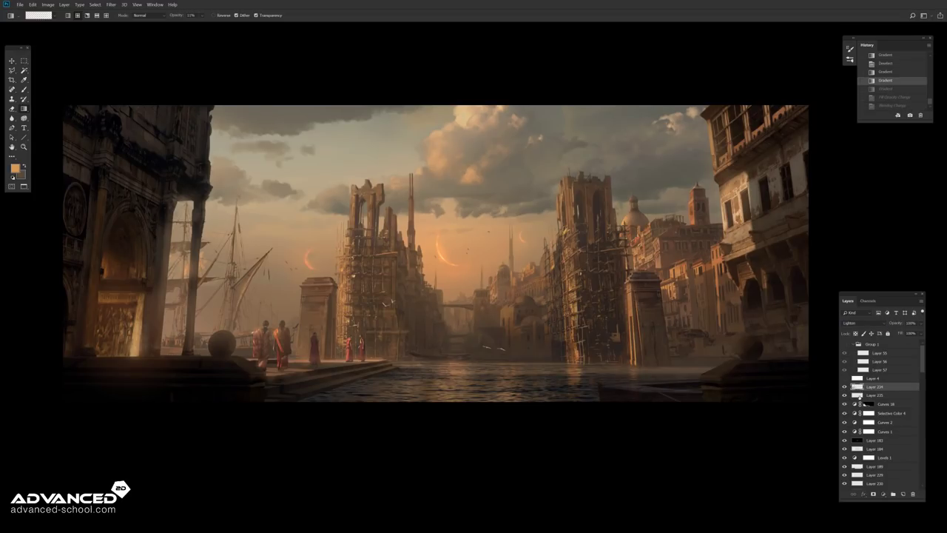
Step: Compare the image with Layer 234 hidden and shown, then add a new empty layer
key(b)
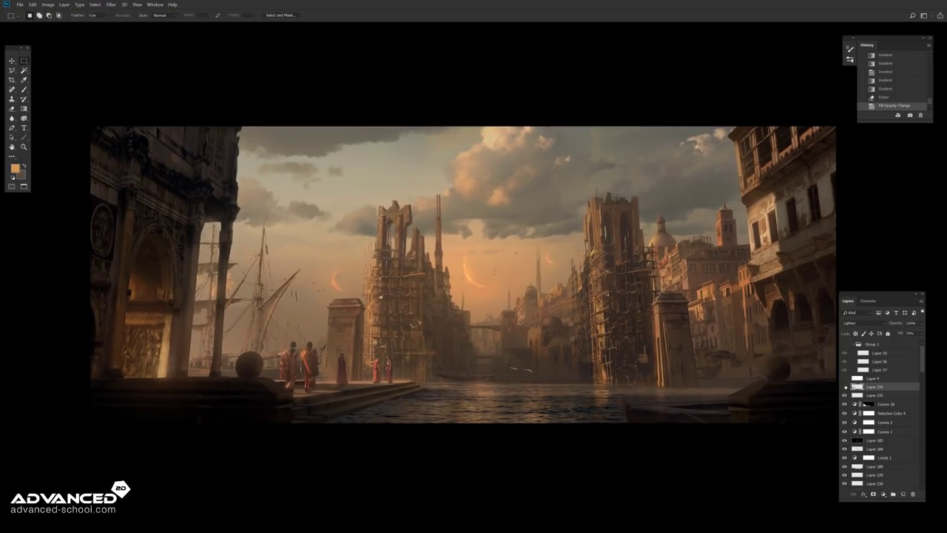
click(845, 387)
click(845, 386)
key(ctrl+shift+alt+n)
Step: Select the scaffolded tower's left edge and paint an orange highlight down it
scroll(614, 244, up, 5)
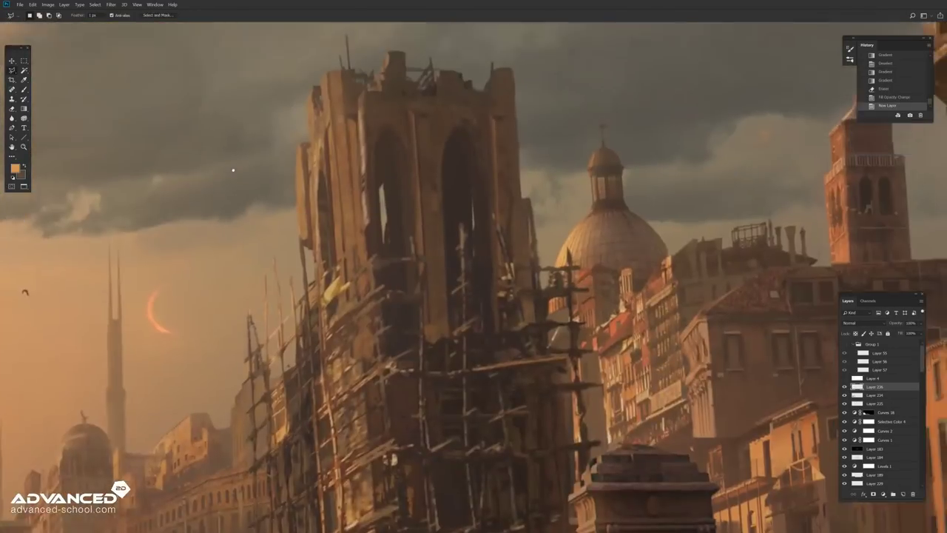
key(l)
click(319, 125)
click(338, 377)
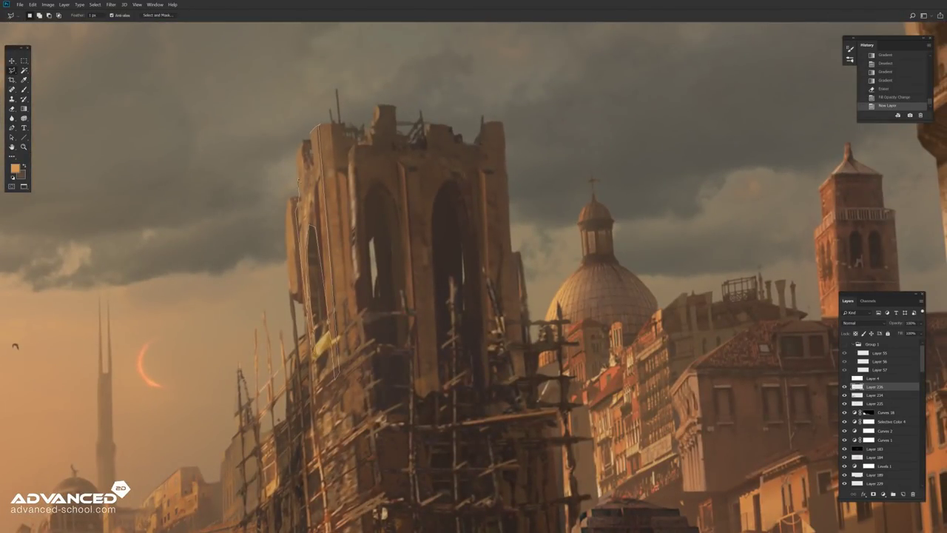
double_click(309, 163)
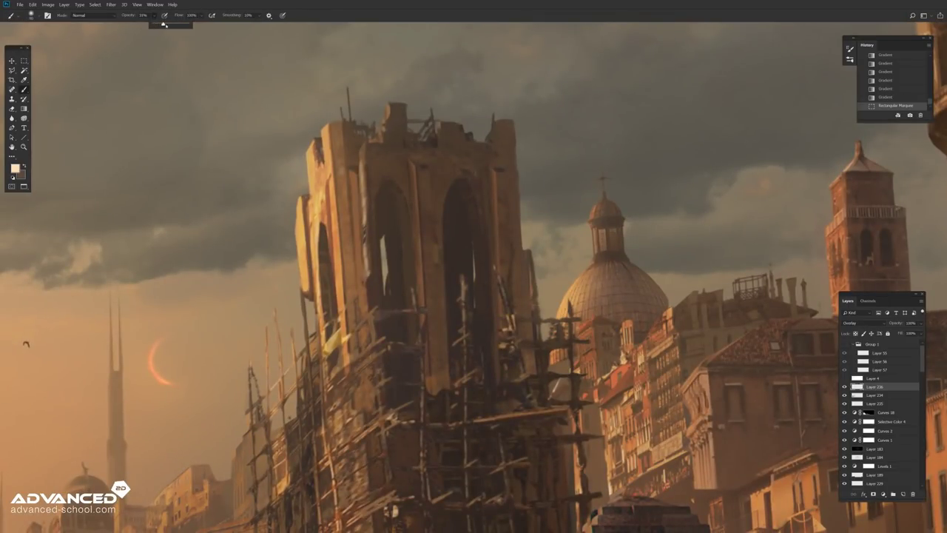
drag(353, 175, 364, 331)
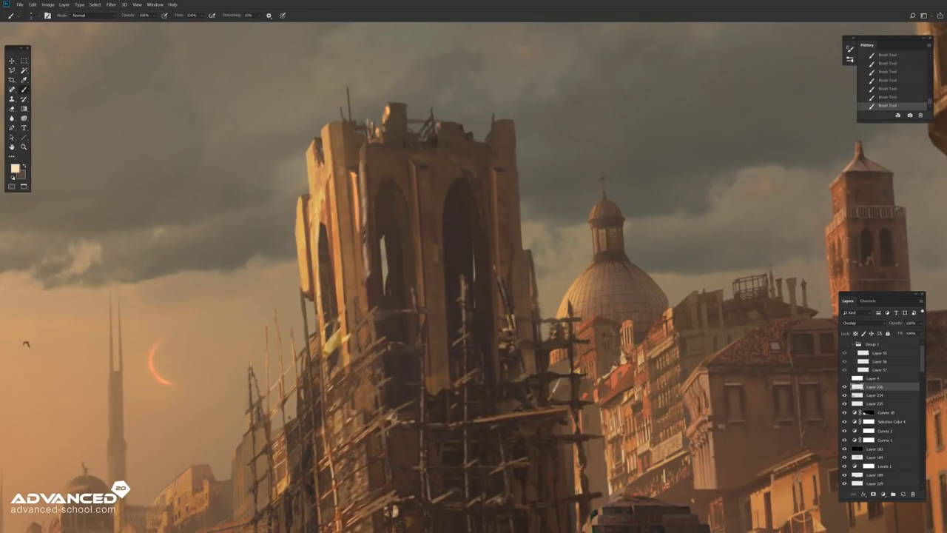
drag(26, 344, 38, 219)
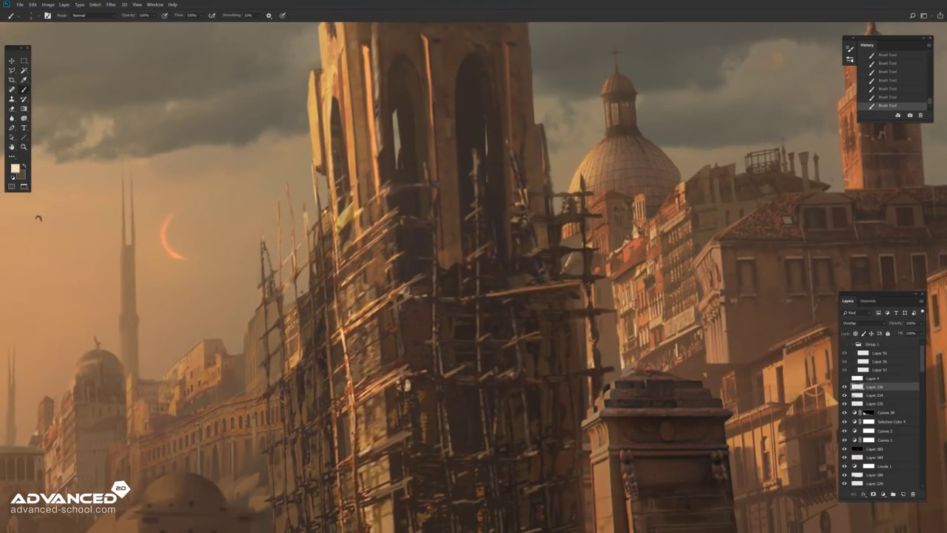
drag(38, 218, 40, 325)
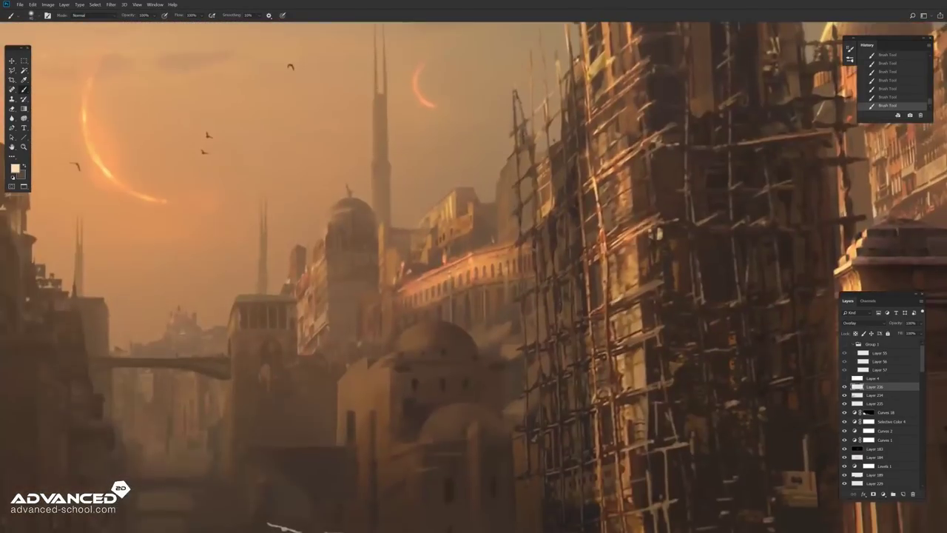
Step: Erase stray streaks on the arcade and paint orange highlights along the sail and boat roof
drag(494, 262, 491, 322)
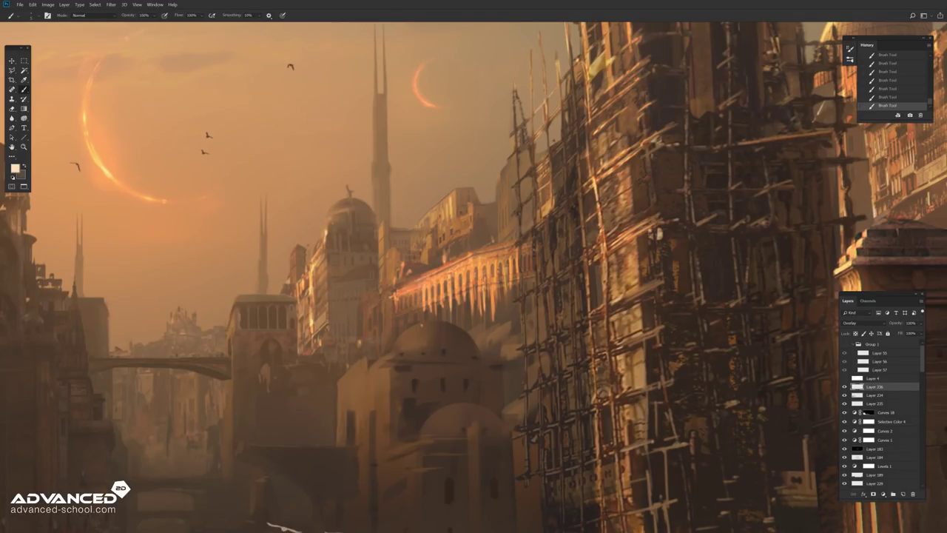
key(e)
drag(396, 303, 496, 303)
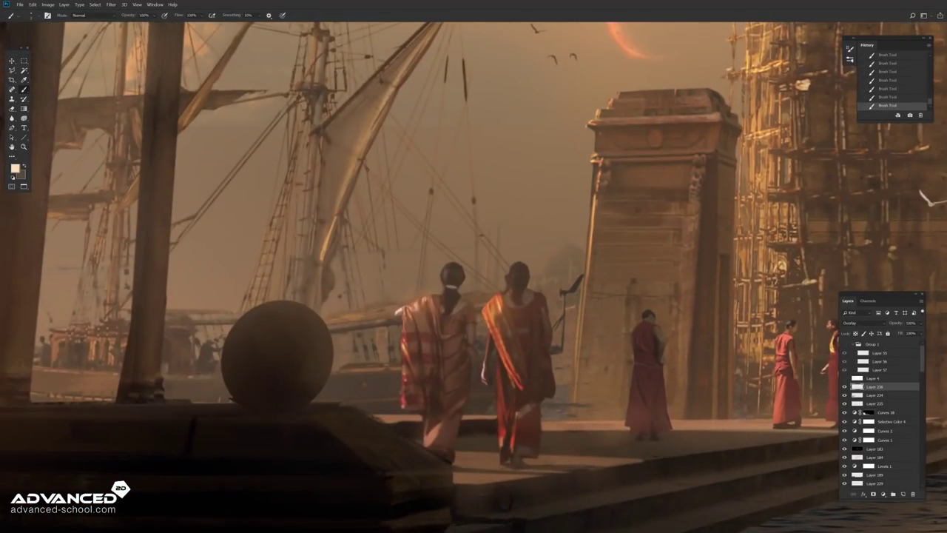
drag(367, 140, 323, 271)
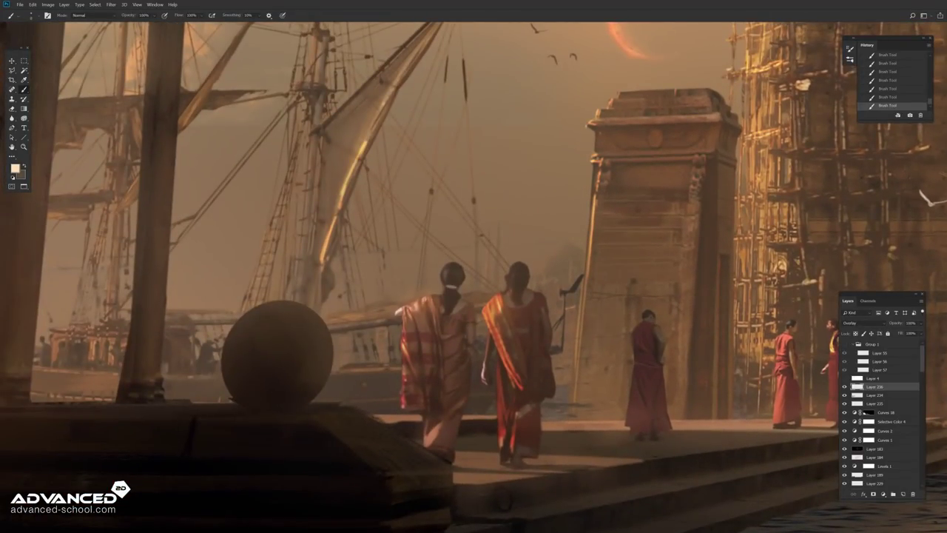
drag(346, 318, 410, 301)
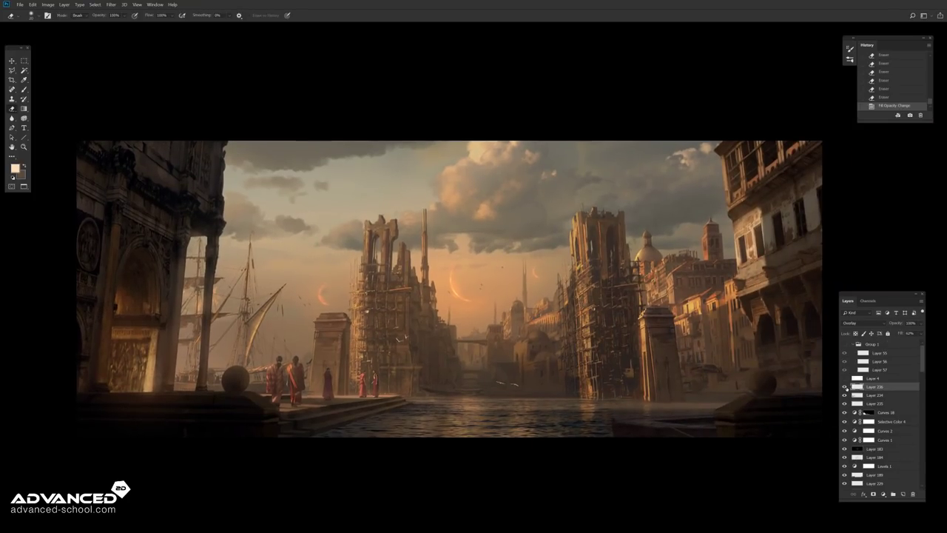
Step: Paint highlights on the lit quay pillar, compare with Layer 236 toggled, and transform part of Layer 228
click(845, 386)
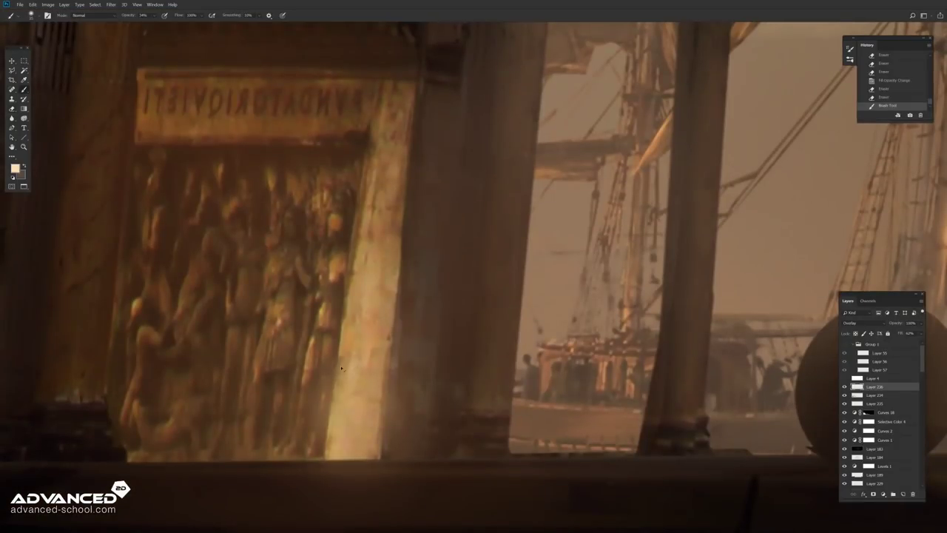
drag(341, 368, 327, 452)
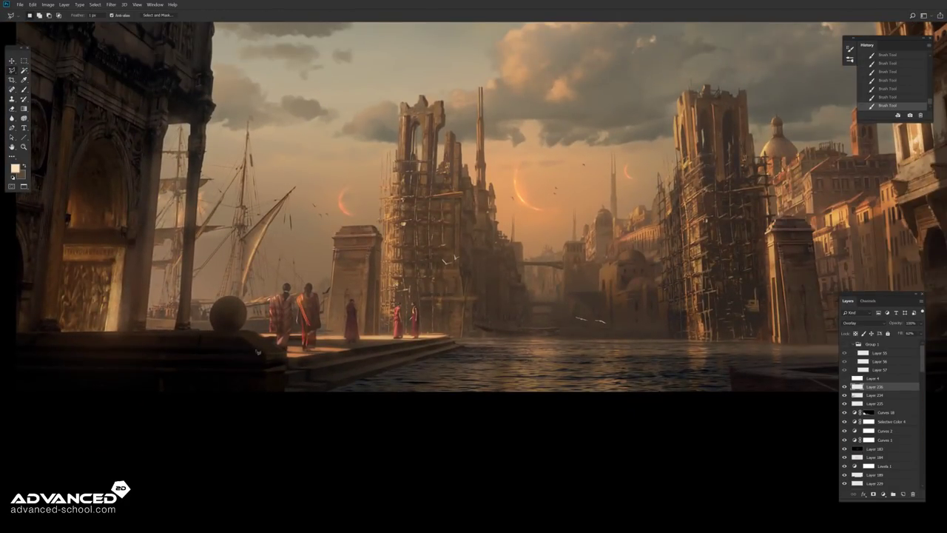
key(ctrl+u)
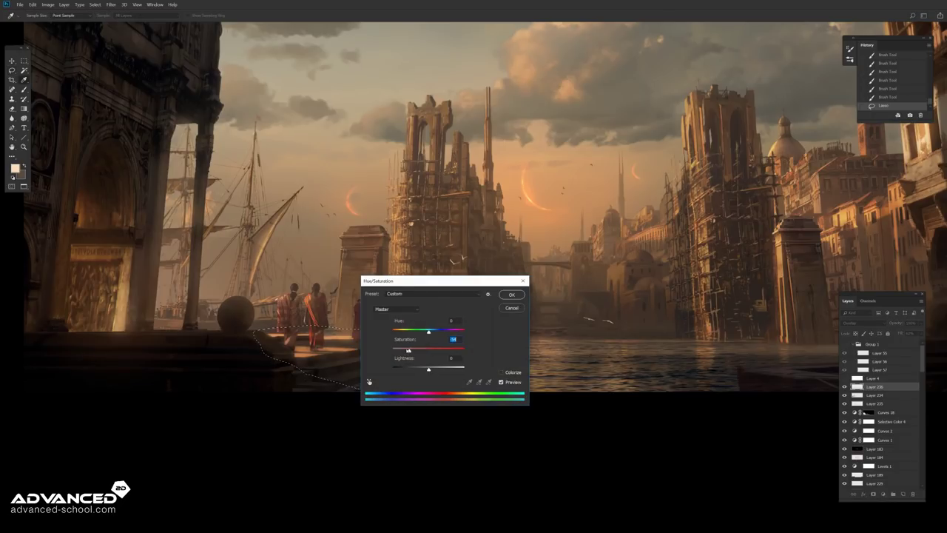
click(518, 295)
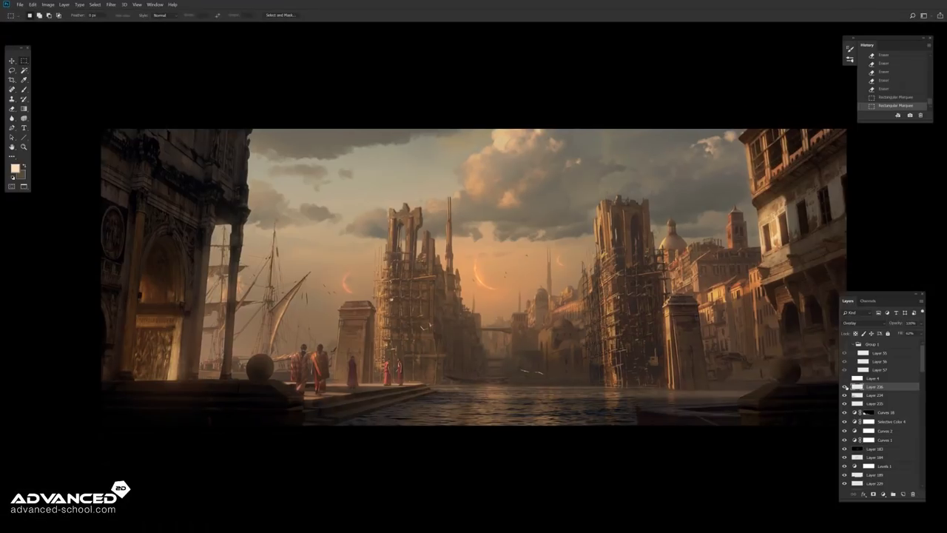
click(845, 387)
click(845, 387)
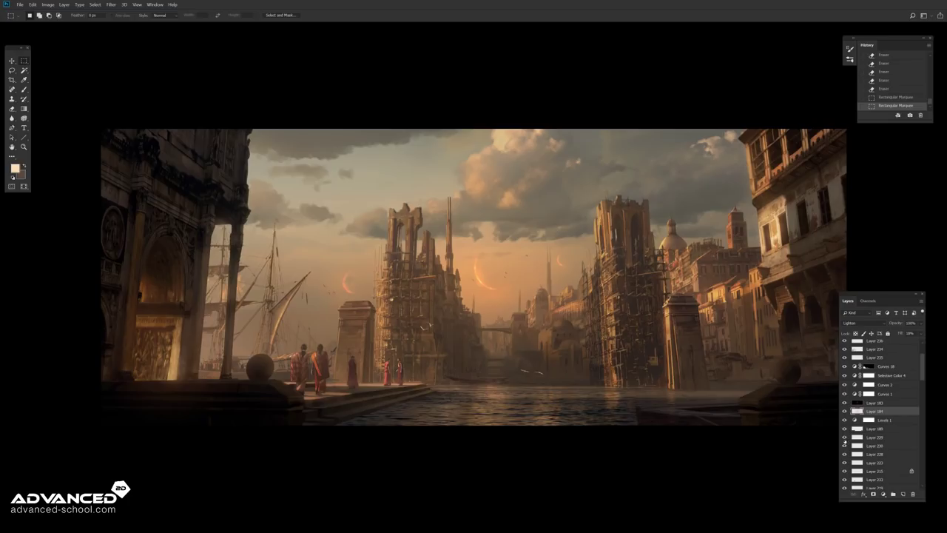
key(ctrl+t)
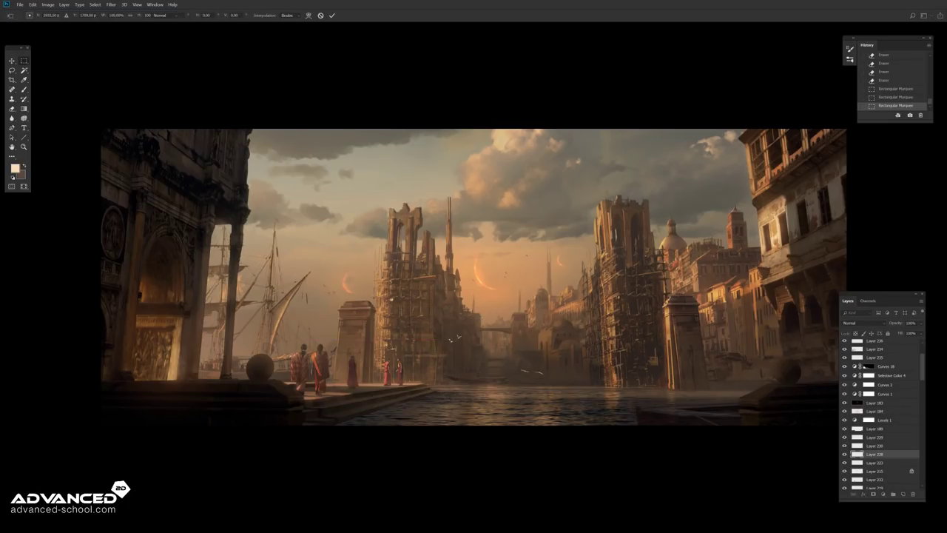